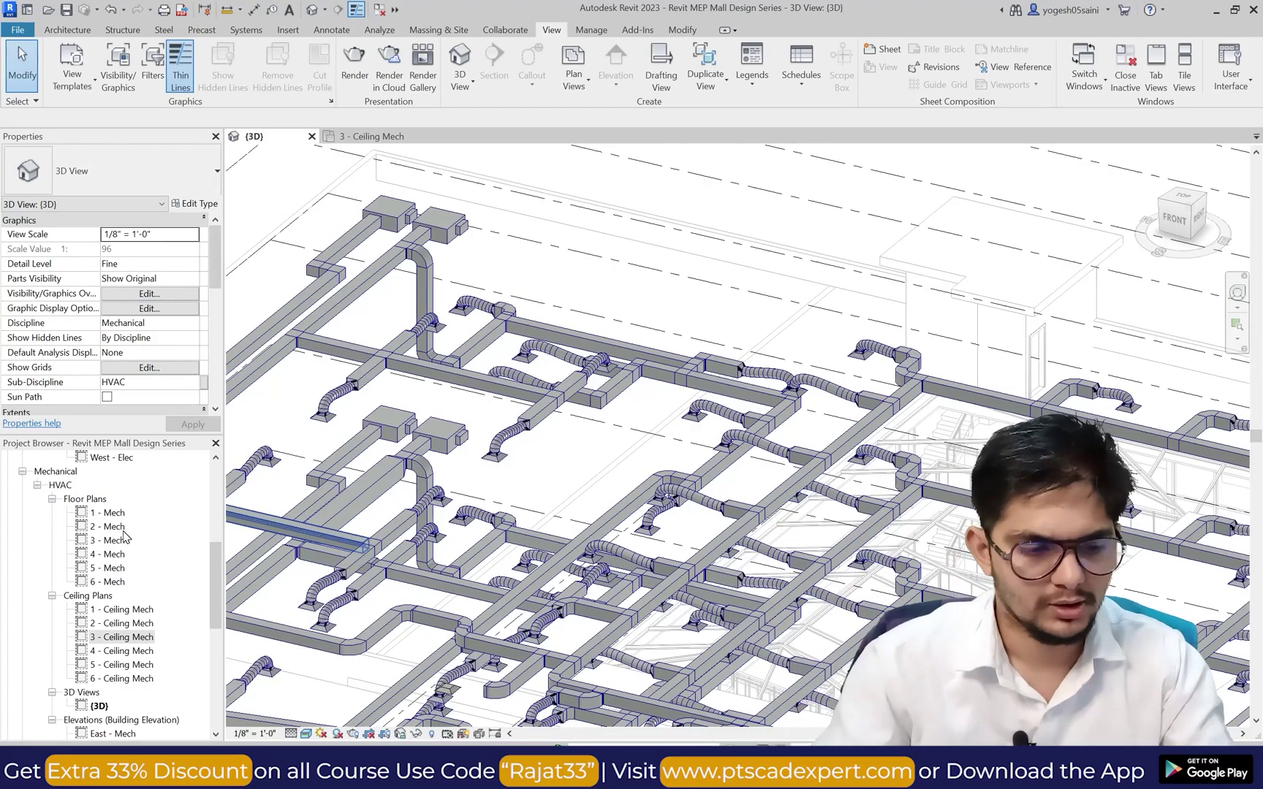
Step: Open the 5 - Mech HVAC floor plan and return to it in Revit from the PowerPoint slide on the AHU system
{"action": "double_click", "coordinate": [114, 569]}
{"action": "scroll", "coordinate": [454, 381], "scroll_direction": "up", "scroll_amount": 3}
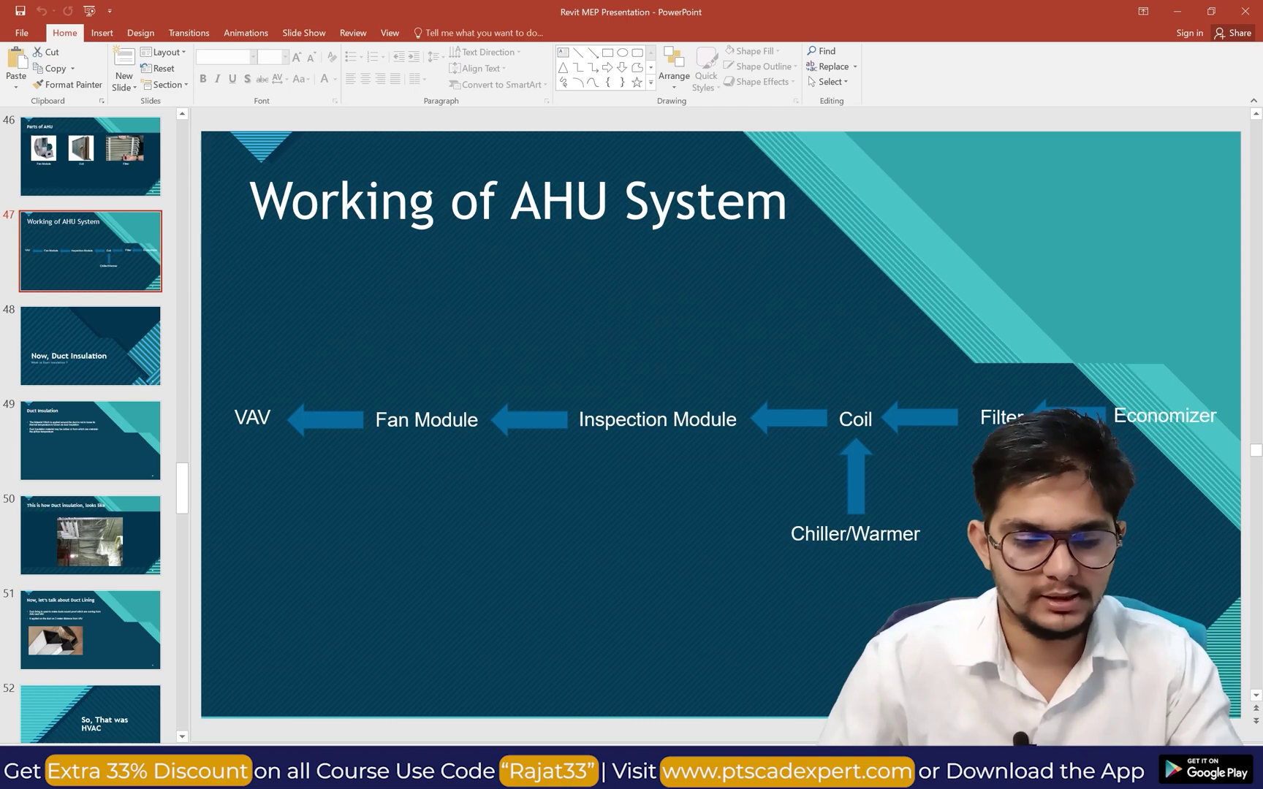
{"action": "key", "text": "alt+Tab"}
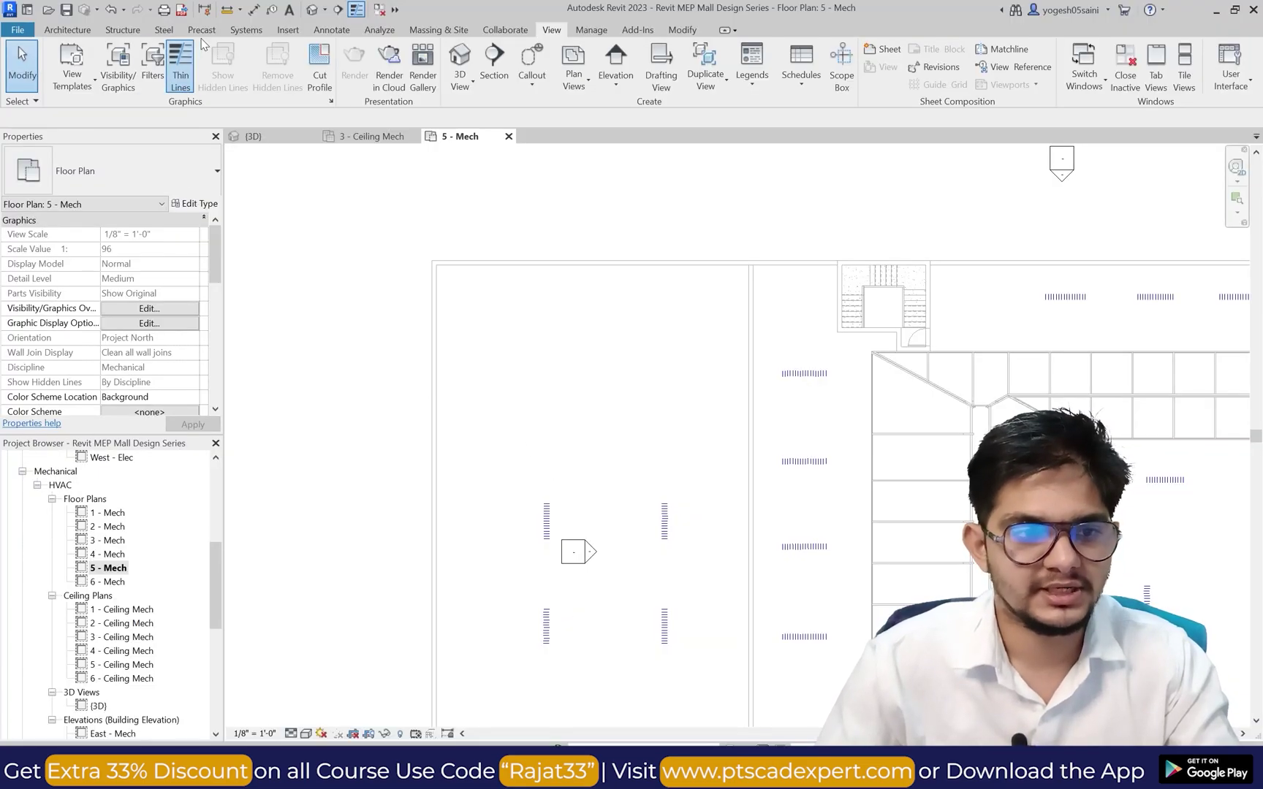
Step: Start placing mechanical equipment and browse for a family to load in the India folder of the revit content Libraries
{"action": "left_click", "coordinate": [243, 29]}
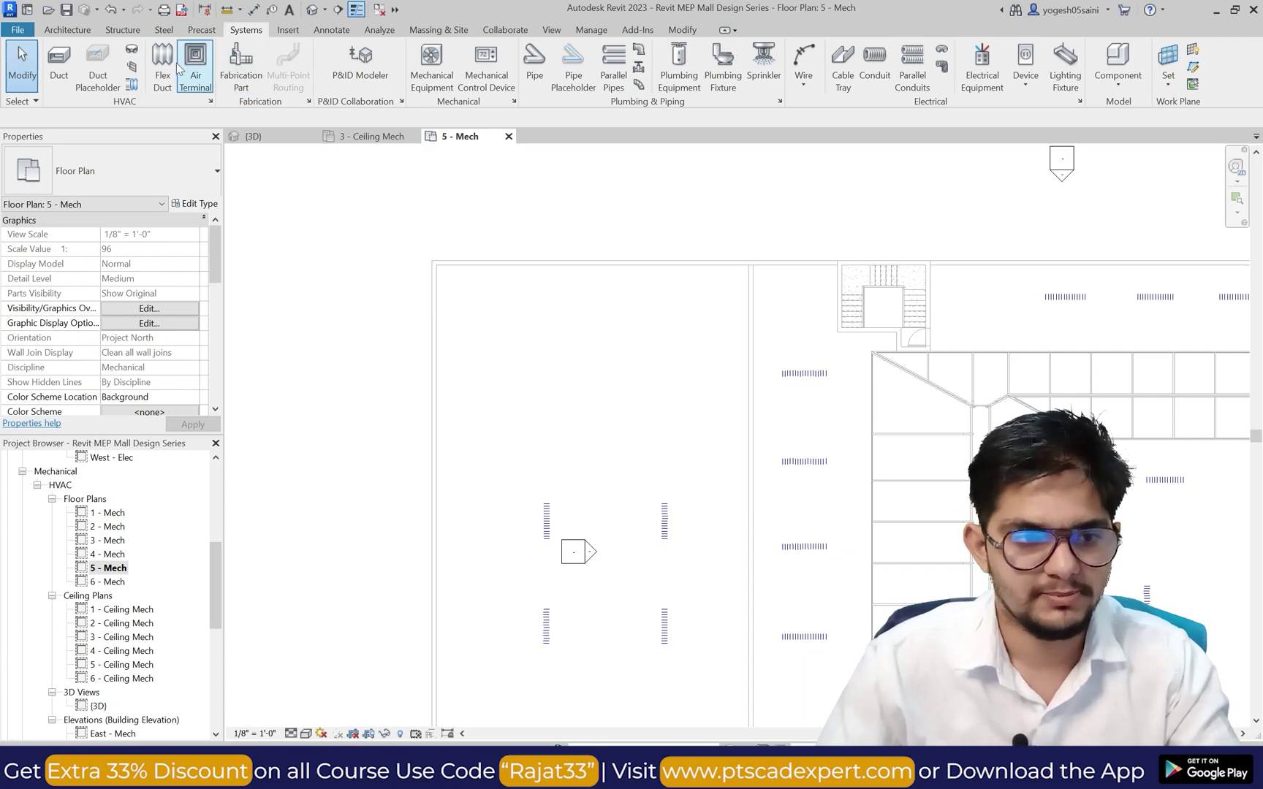
{"action": "left_click", "coordinate": [431, 73]}
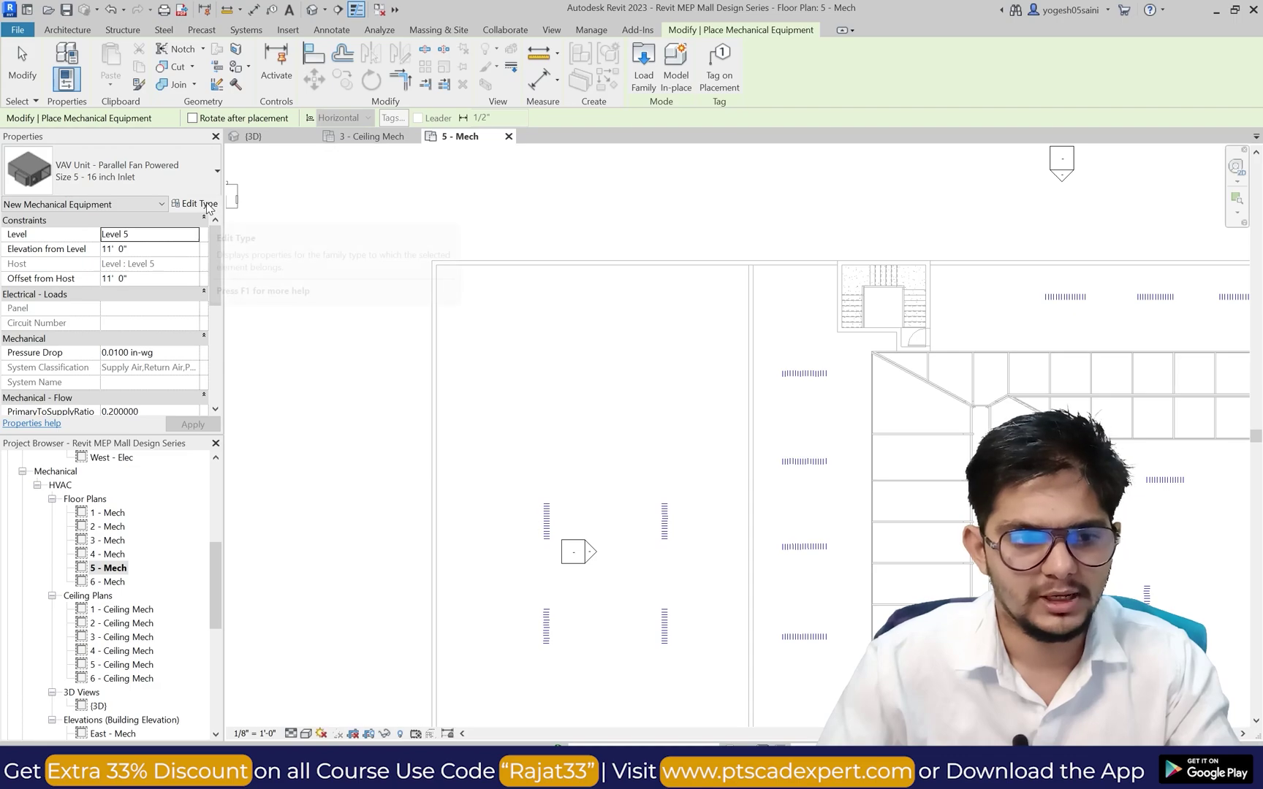
{"action": "left_click", "coordinate": [196, 205]}
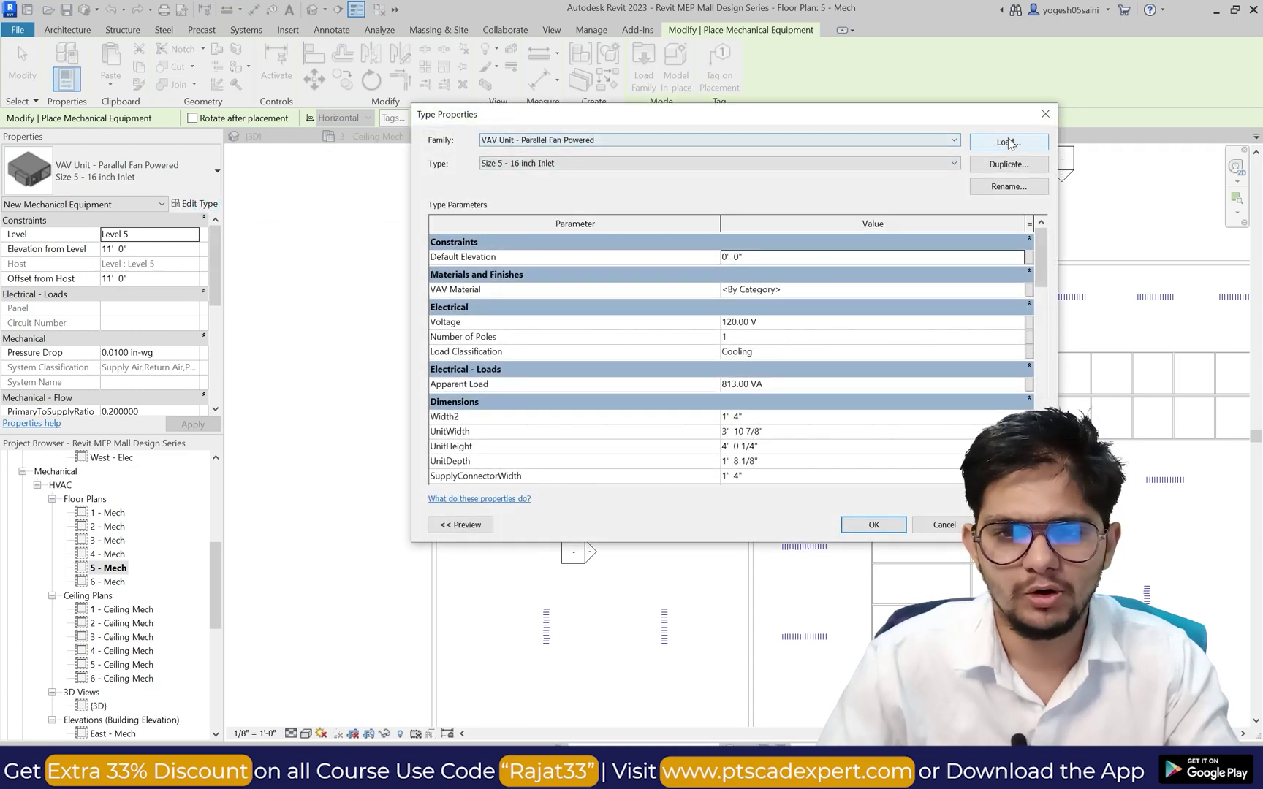
{"action": "left_click", "coordinate": [995, 143]}
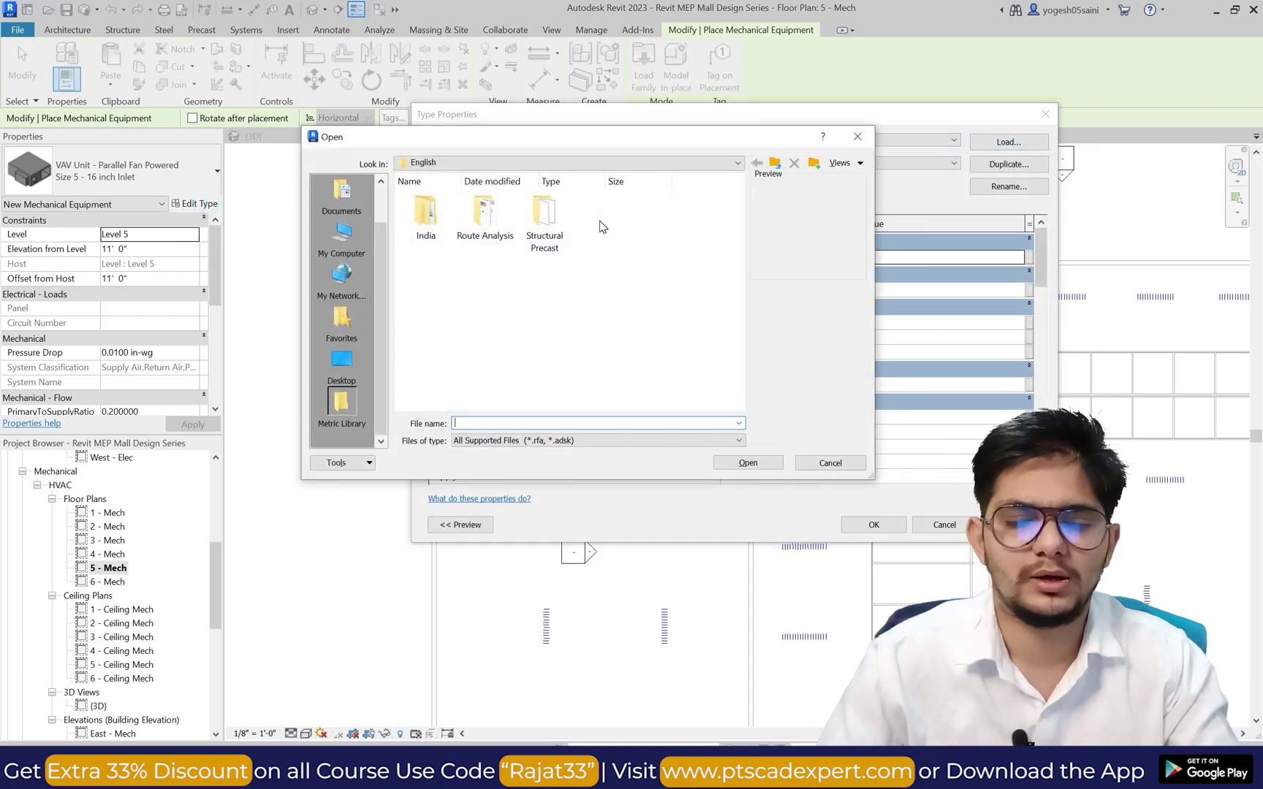
{"action": "left_click", "coordinate": [345, 356]}
{"action": "double_click", "coordinate": [541, 296]}
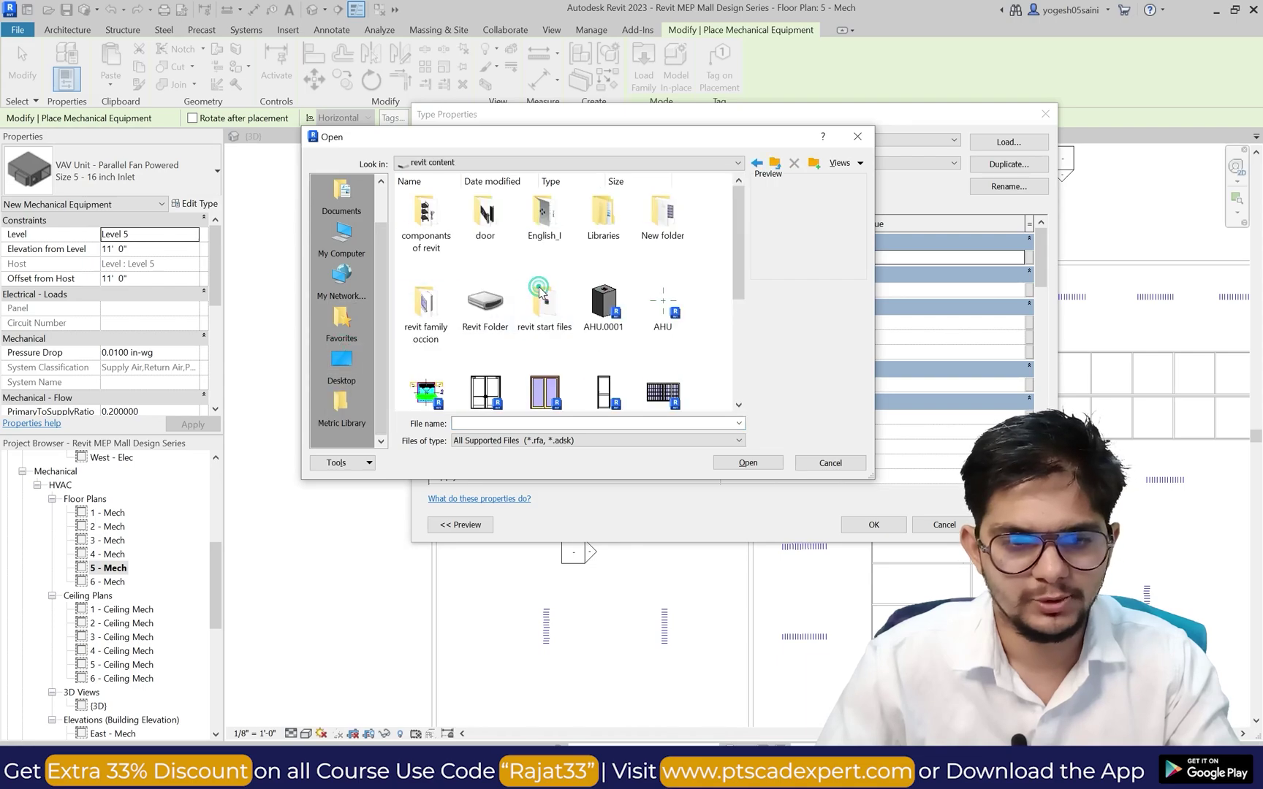
{"action": "double_click", "coordinate": [603, 212]}
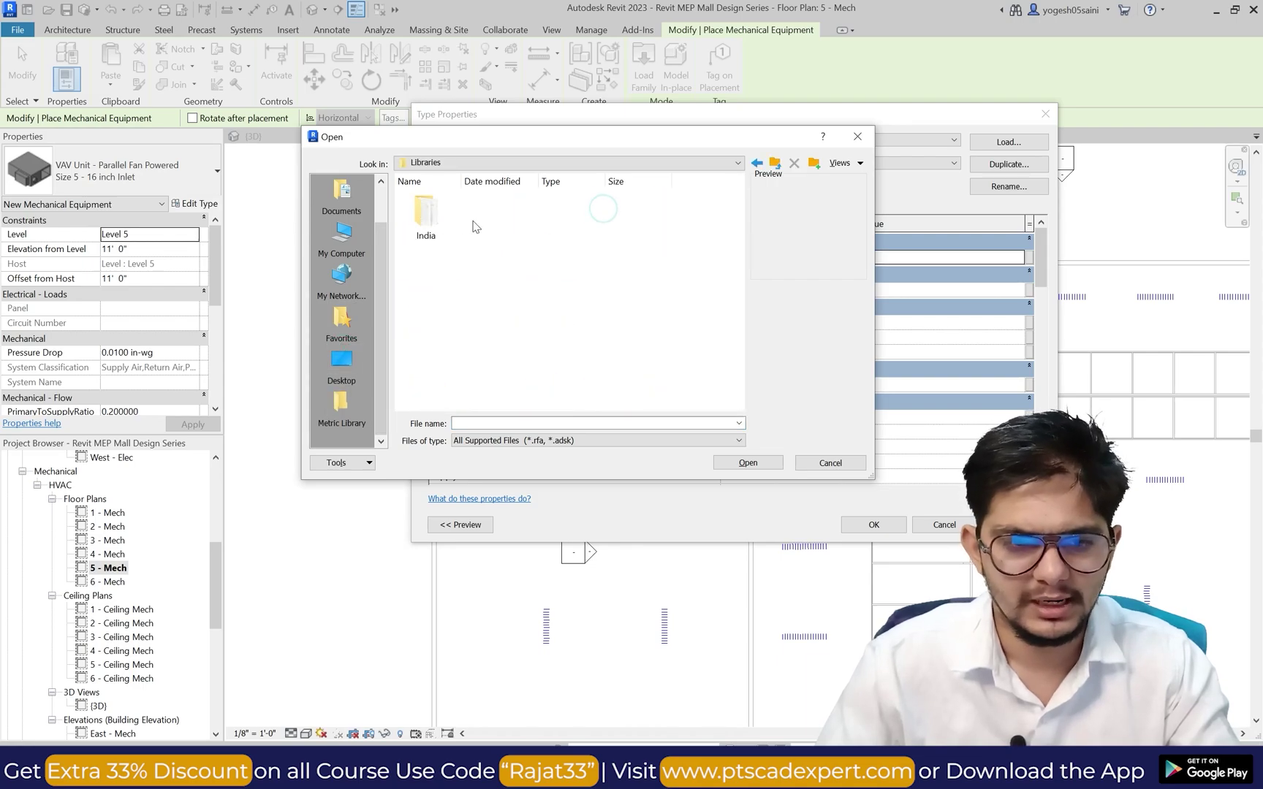
{"action": "double_click", "coordinate": [406, 221]}
Step: Browse within the India library to the Air Handling Units folder under Mechanical, MEP, Air-Side Components
{"action": "scroll", "coordinate": [584, 282], "scroll_direction": "down", "scroll_amount": 3}
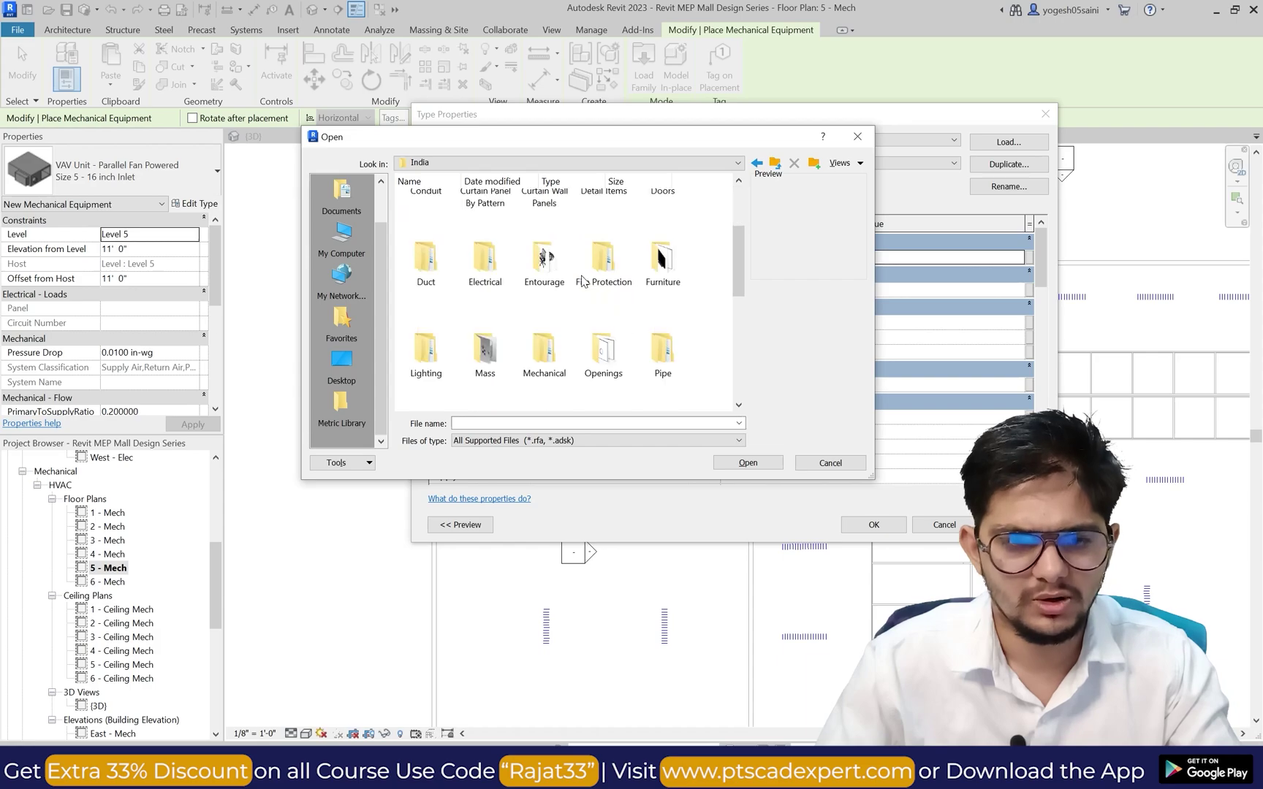
{"action": "scroll", "coordinate": [583, 280], "scroll_direction": "down", "scroll_amount": 4}
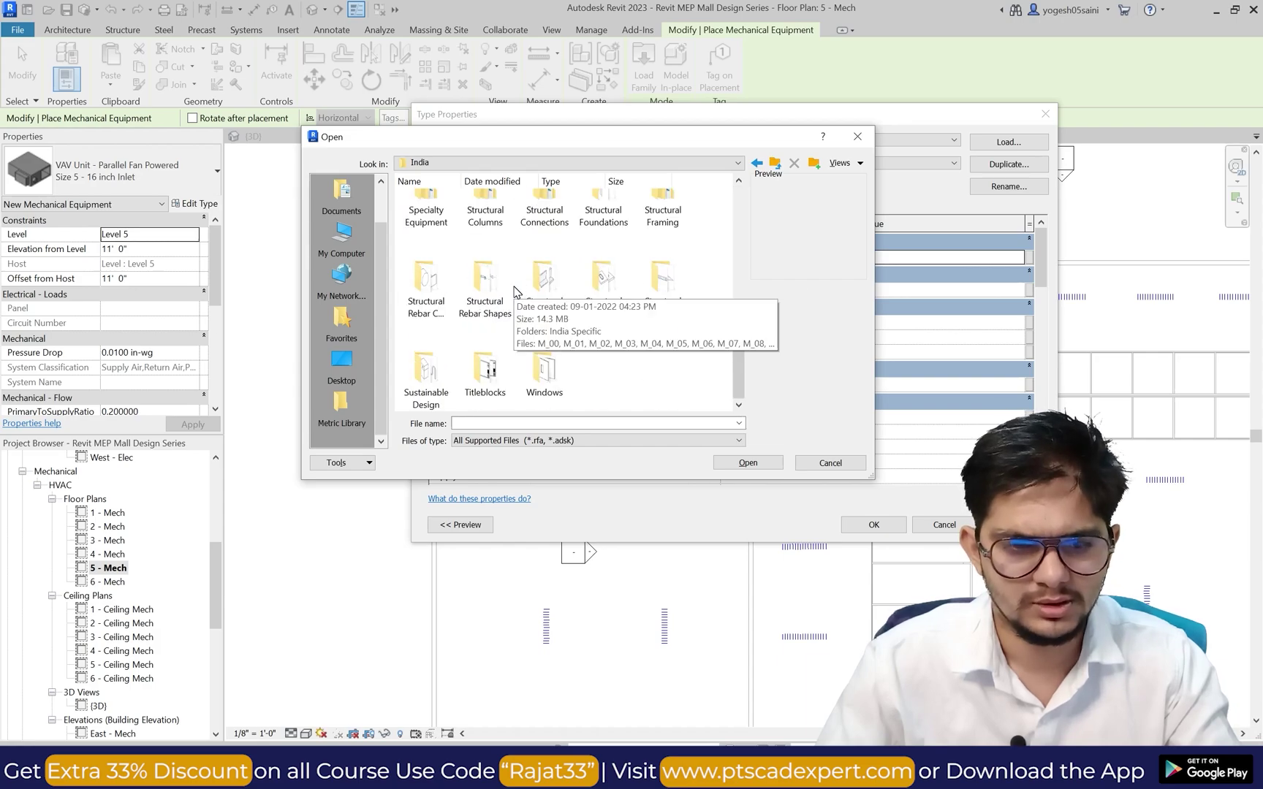
{"action": "scroll", "coordinate": [465, 292], "scroll_direction": "up", "scroll_amount": 1}
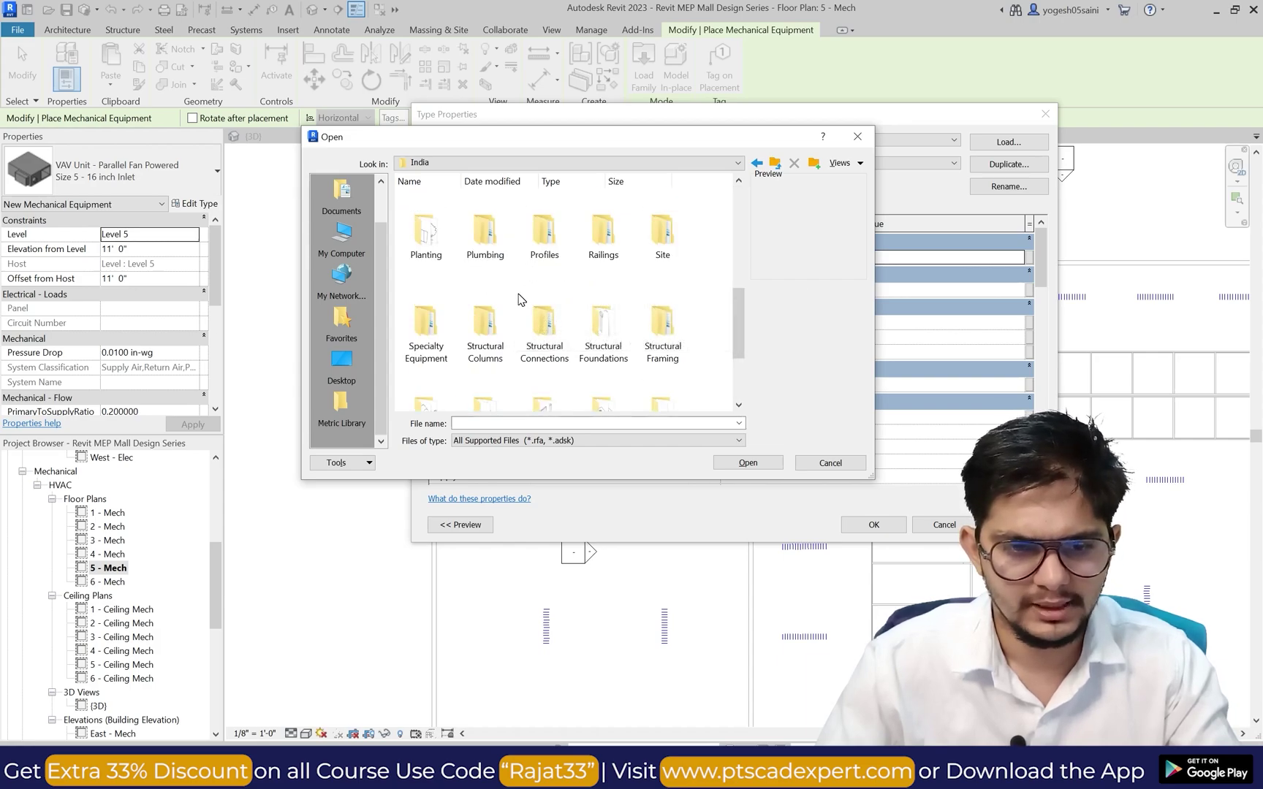
{"action": "scroll", "coordinate": [520, 300], "scroll_direction": "up", "scroll_amount": 2}
{"action": "scroll", "coordinate": [508, 296], "scroll_direction": "up", "scroll_amount": 3}
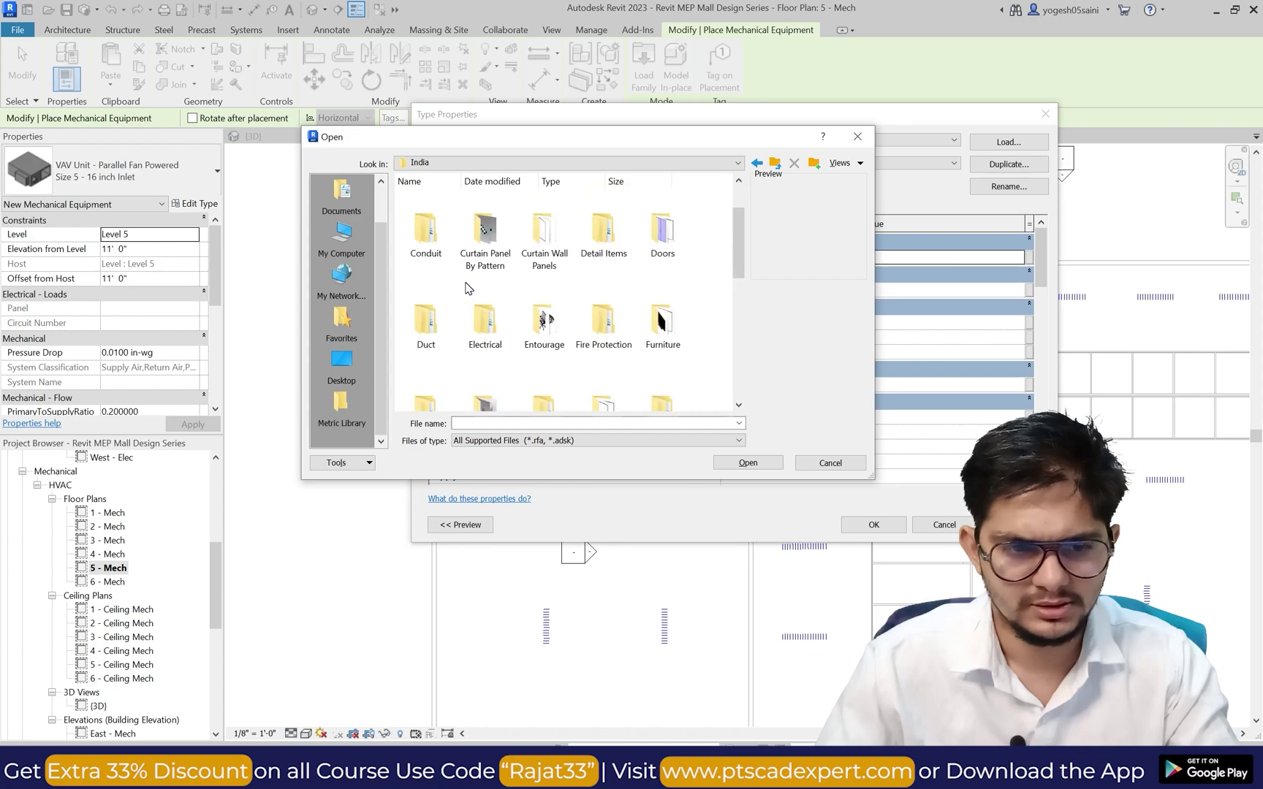
{"action": "scroll", "coordinate": [468, 288], "scroll_direction": "up", "scroll_amount": 2}
{"action": "scroll", "coordinate": [466, 285], "scroll_direction": "down", "scroll_amount": 5}
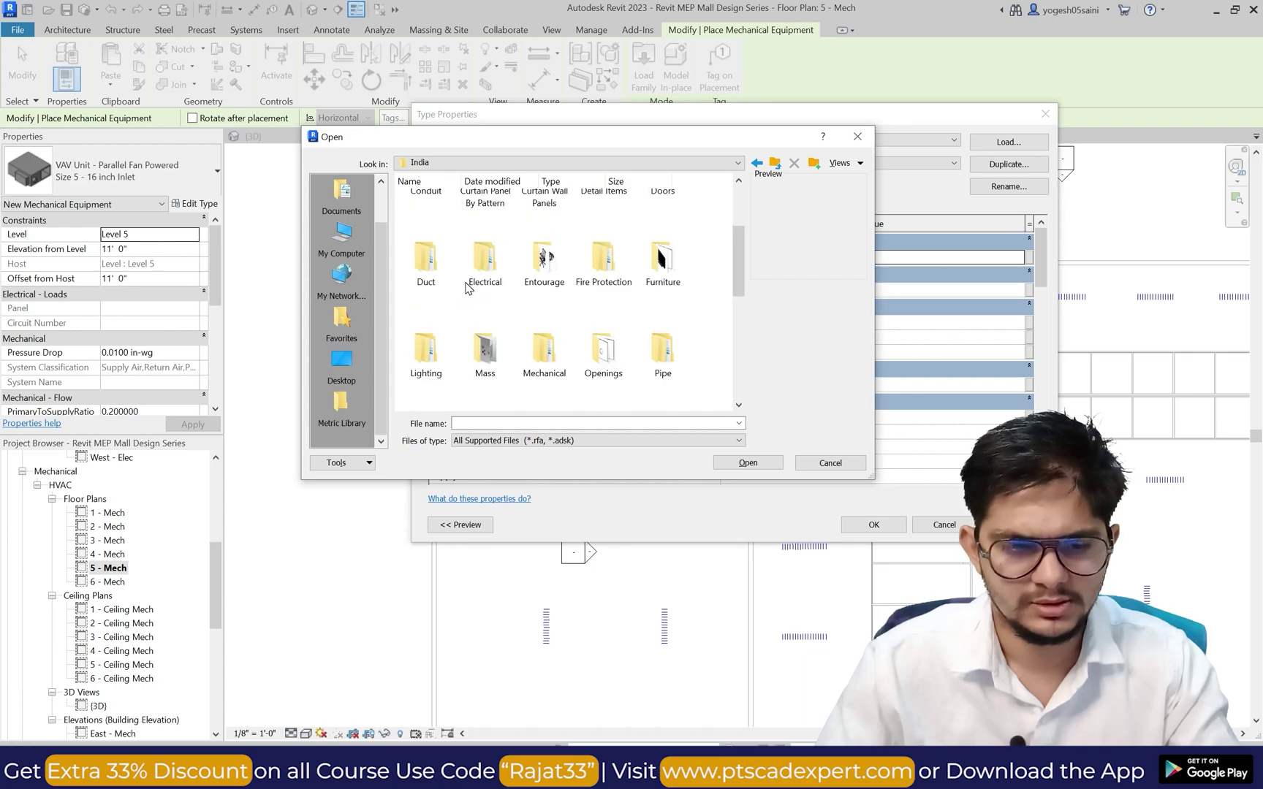
{"action": "double_click", "coordinate": [542, 227]}
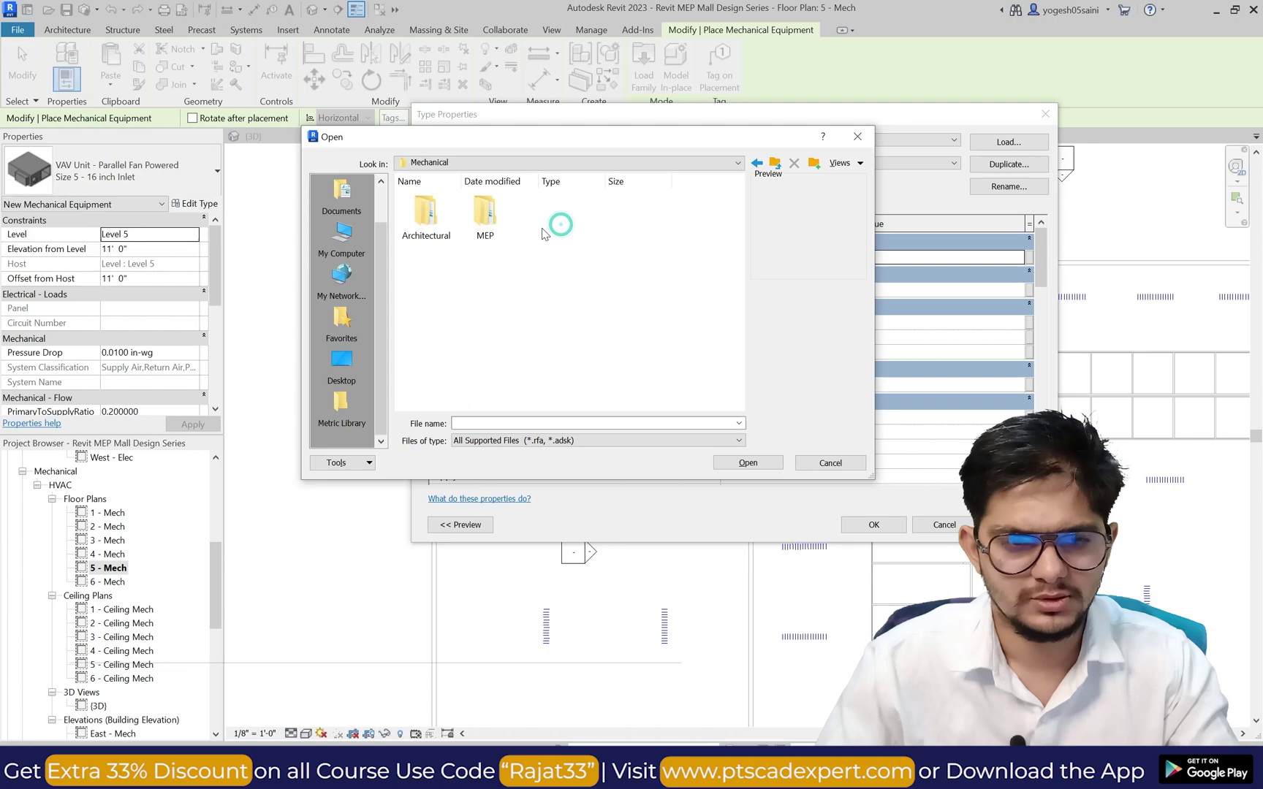
{"action": "double_click", "coordinate": [484, 213]}
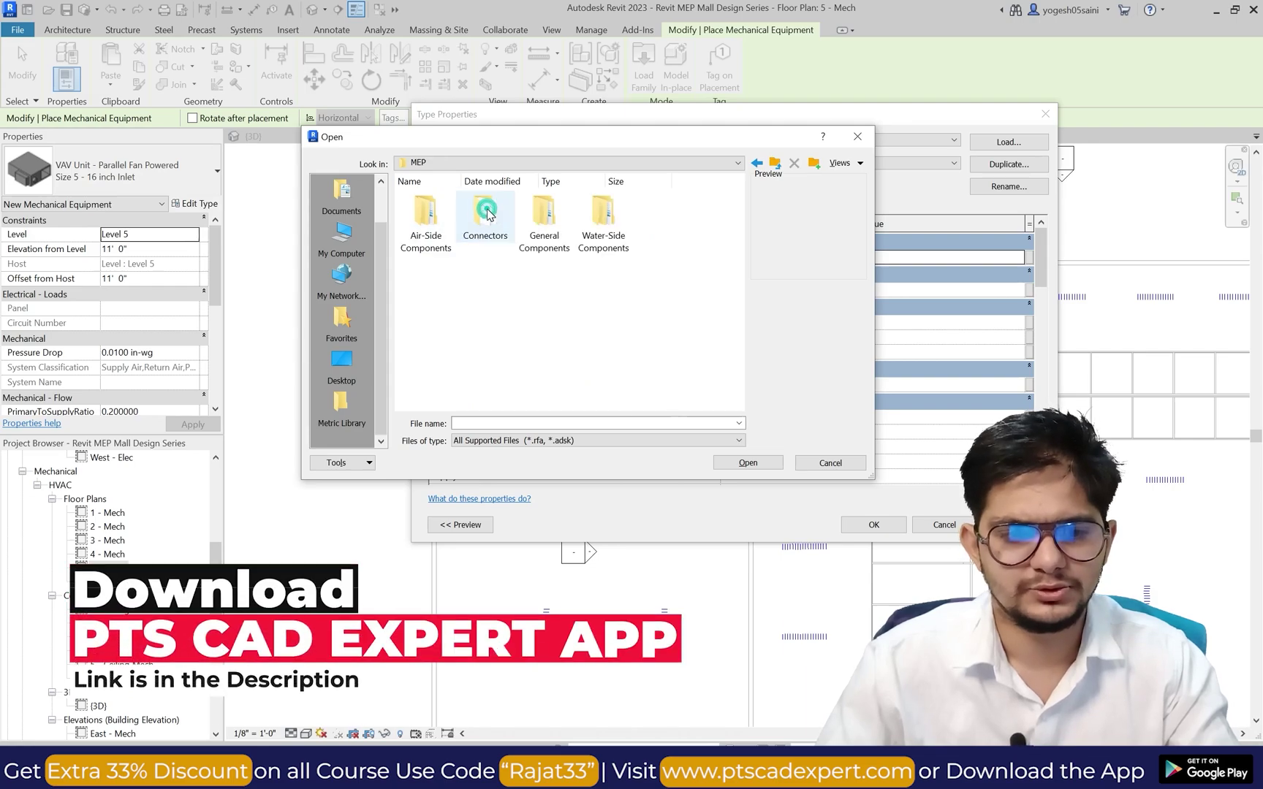
{"action": "double_click", "coordinate": [426, 220]}
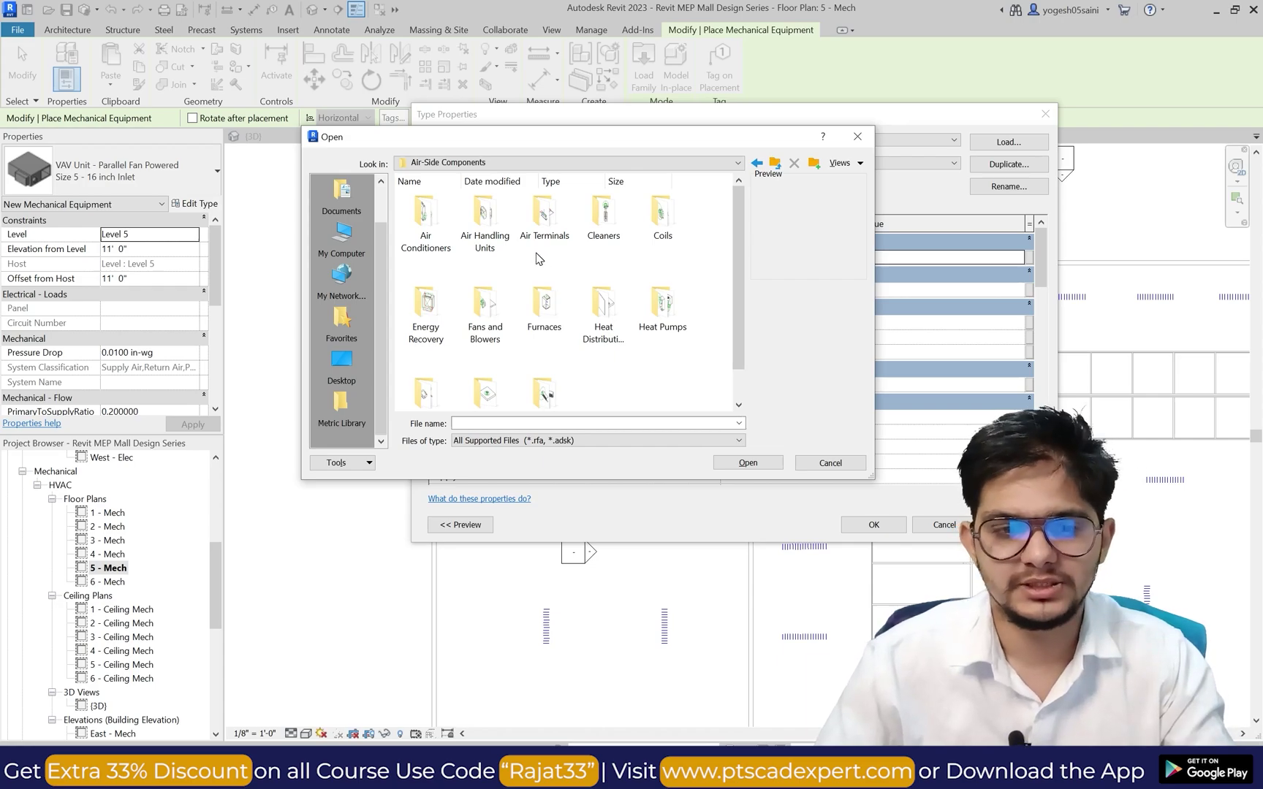
{"action": "double_click", "coordinate": [476, 217]}
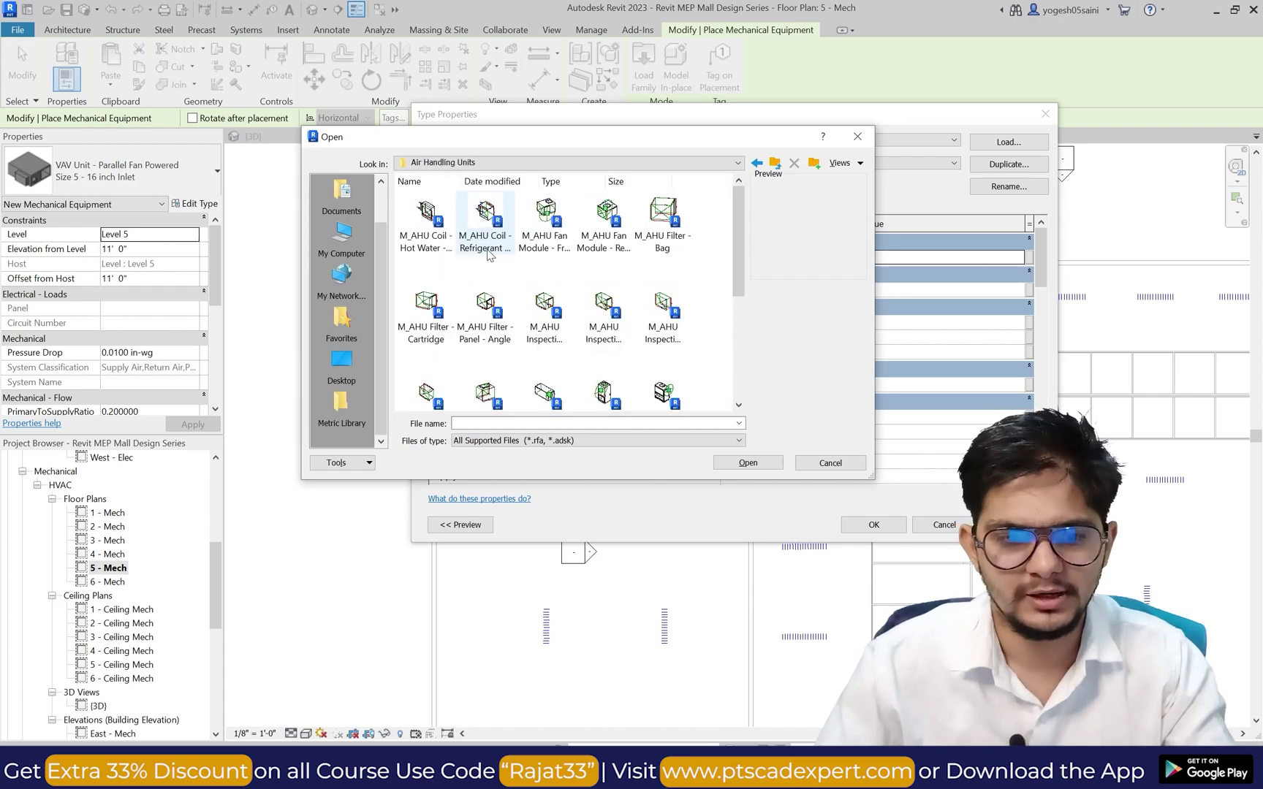
Step: Show the family files as a list and load M_AHU Mixing Box - Economizer for placement
{"action": "scroll", "coordinate": [488, 253], "scroll_direction": "down", "scroll_amount": 1}
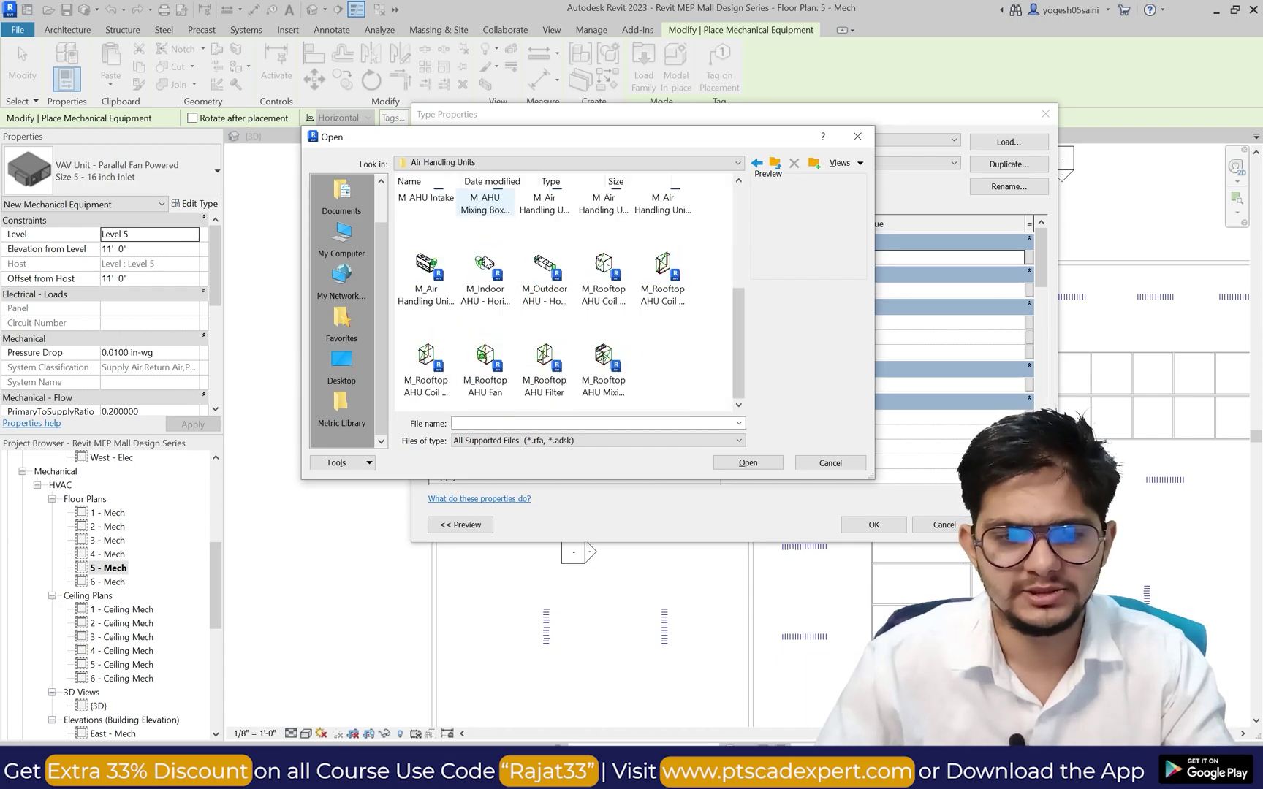
{"action": "left_click", "coordinate": [840, 163]}
{"action": "left_click", "coordinate": [842, 181]}
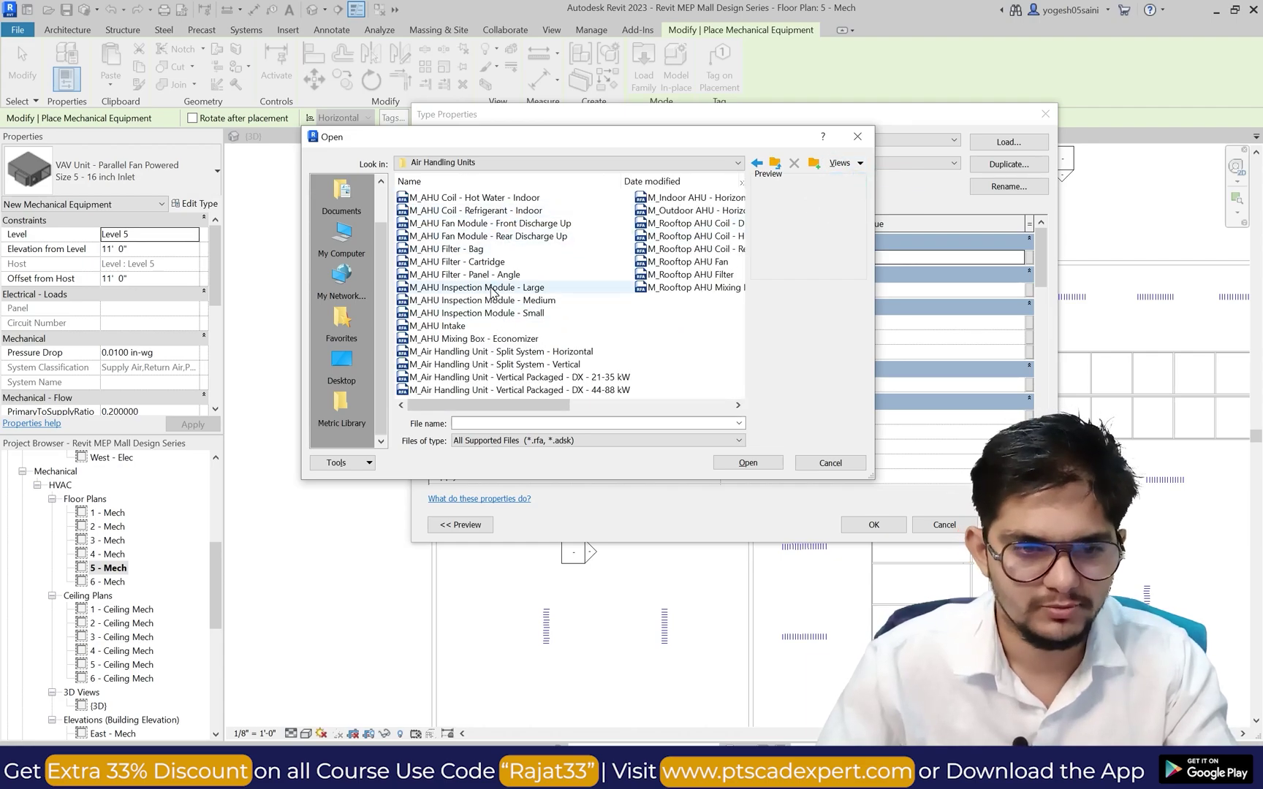
{"action": "scroll", "coordinate": [520, 344], "scroll_direction": "right", "scroll_amount": 3}
{"action": "scroll", "coordinate": [519, 342], "scroll_direction": "left", "scroll_amount": 2}
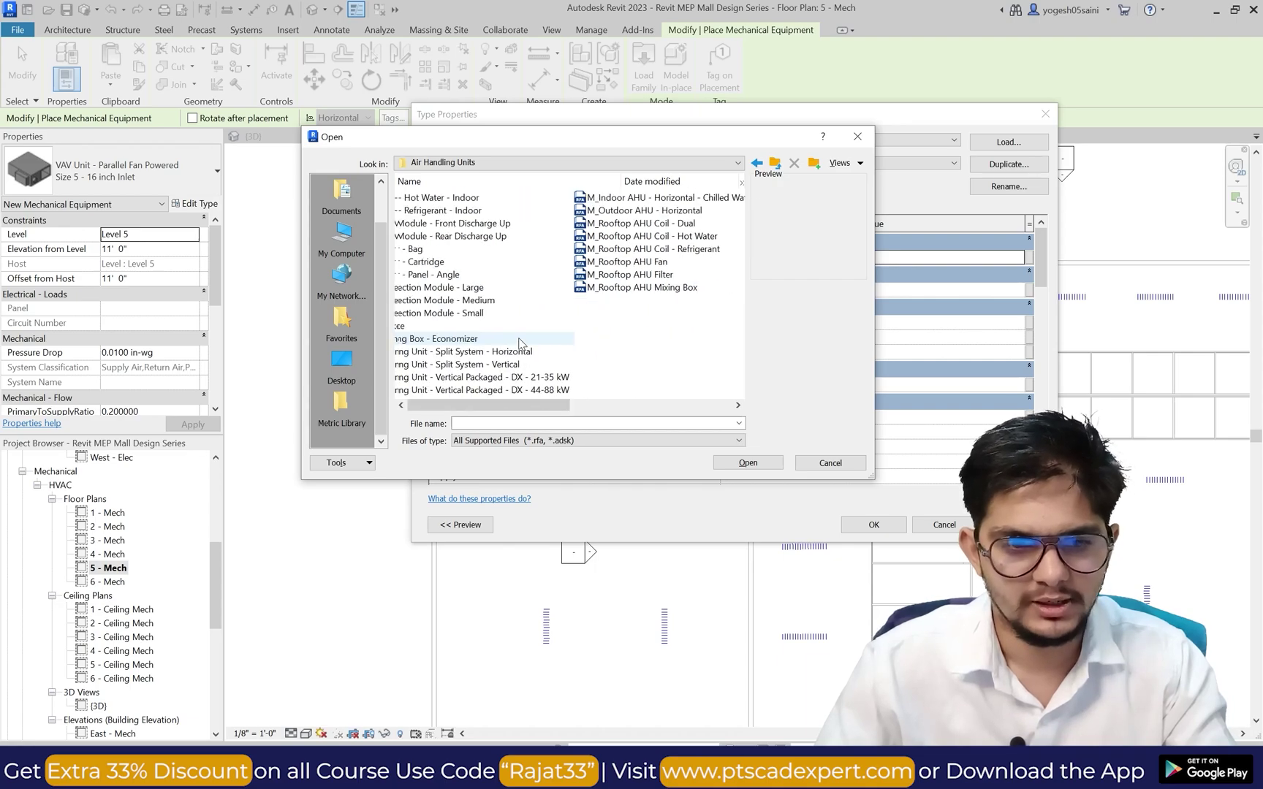
{"action": "scroll", "coordinate": [520, 344], "scroll_direction": "left", "scroll_amount": 2}
{"action": "left_click", "coordinate": [520, 340]}
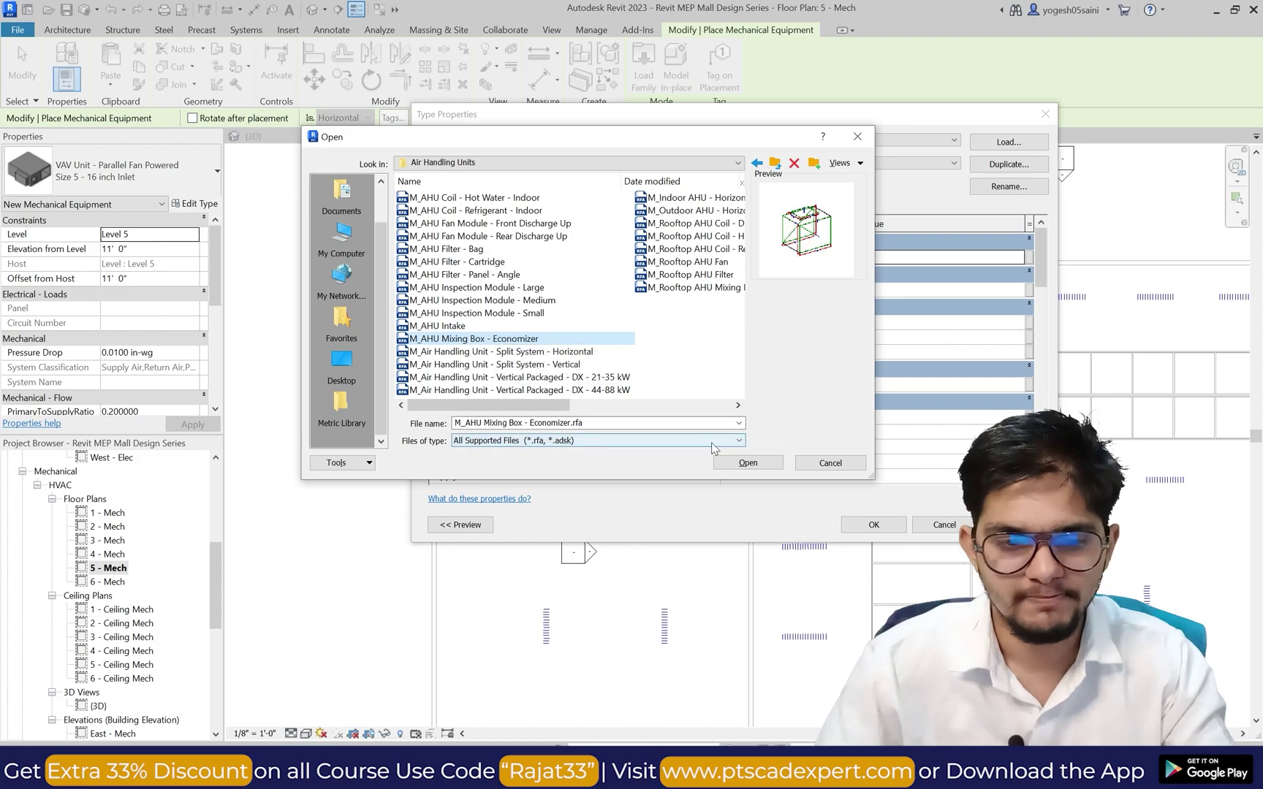
{"action": "left_click", "coordinate": [746, 463]}
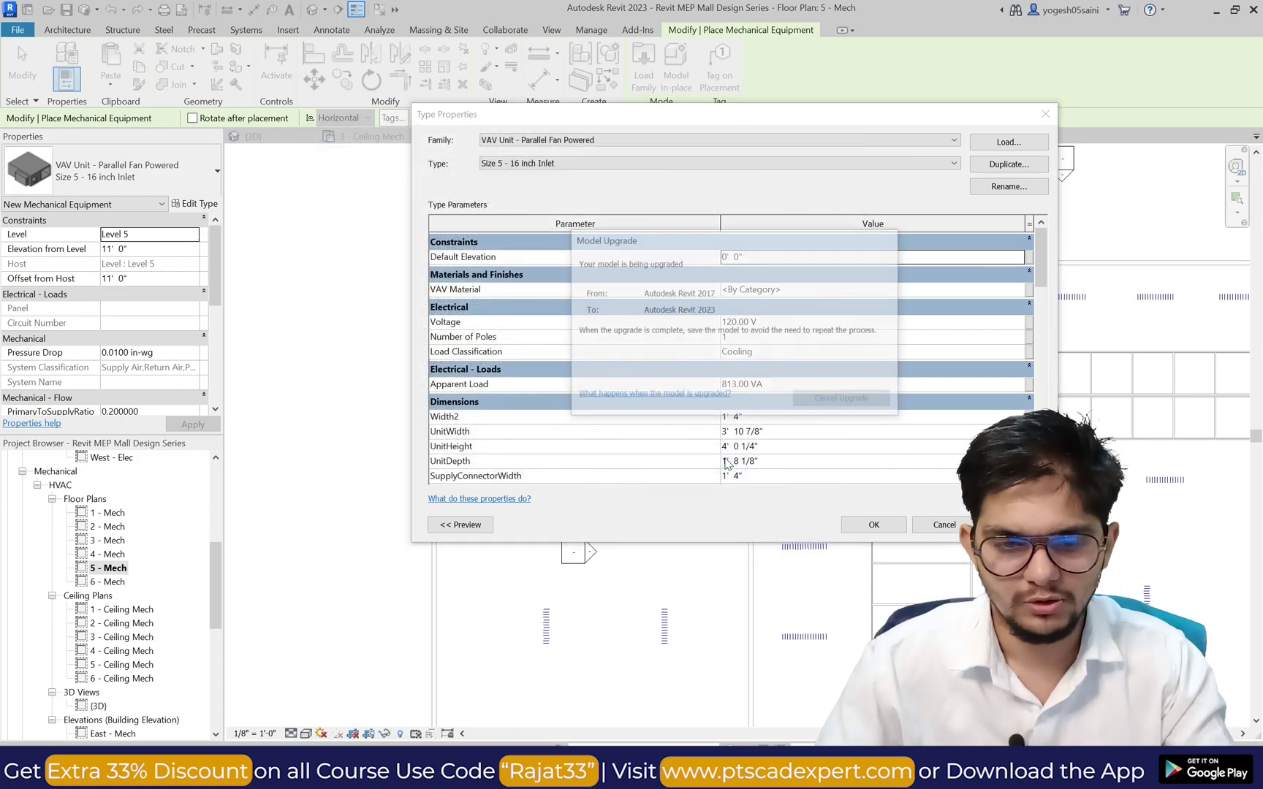
{"action": "left_click", "coordinate": [871, 524]}
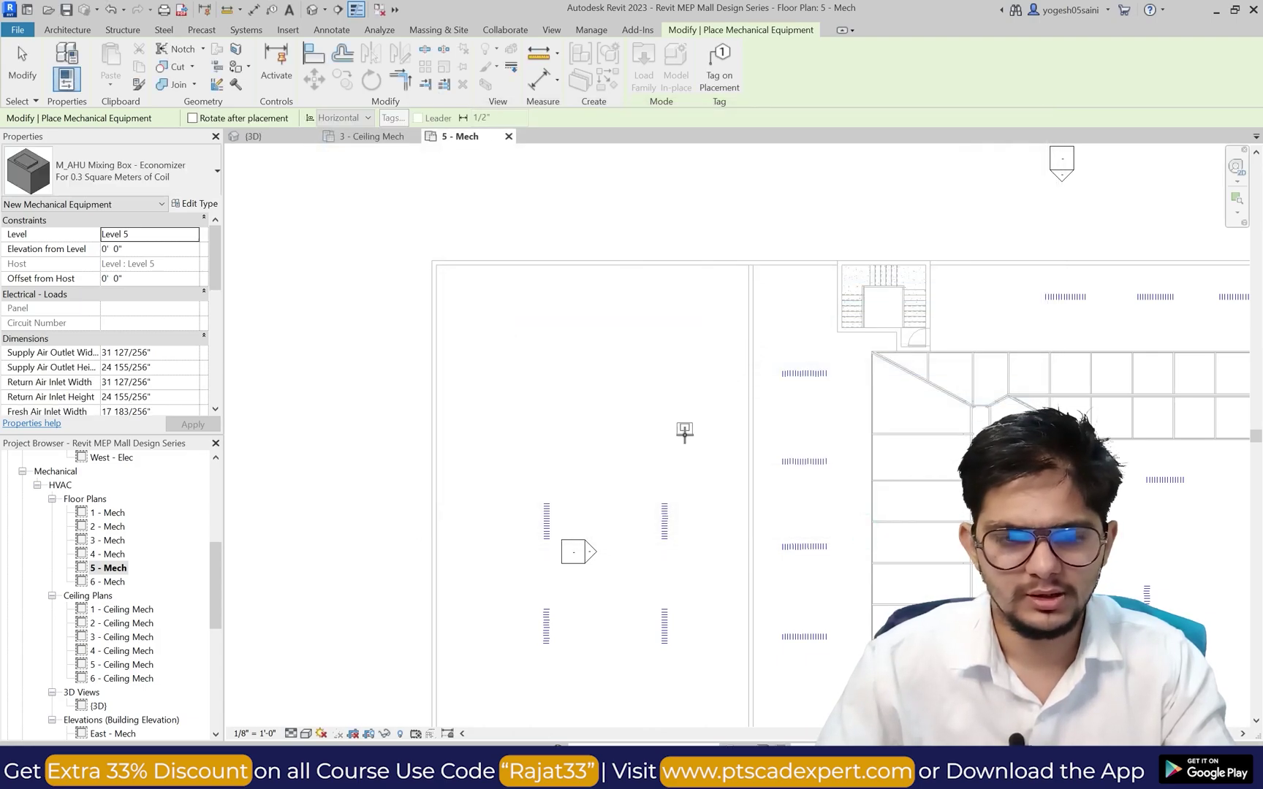
Step: Place one economizer mixing box of type For 1.6 Square Meters of Coil, long side horizontal, in the large upper-left room of the plan
{"action": "scroll", "coordinate": [592, 358], "scroll_direction": "up", "scroll_amount": 1}
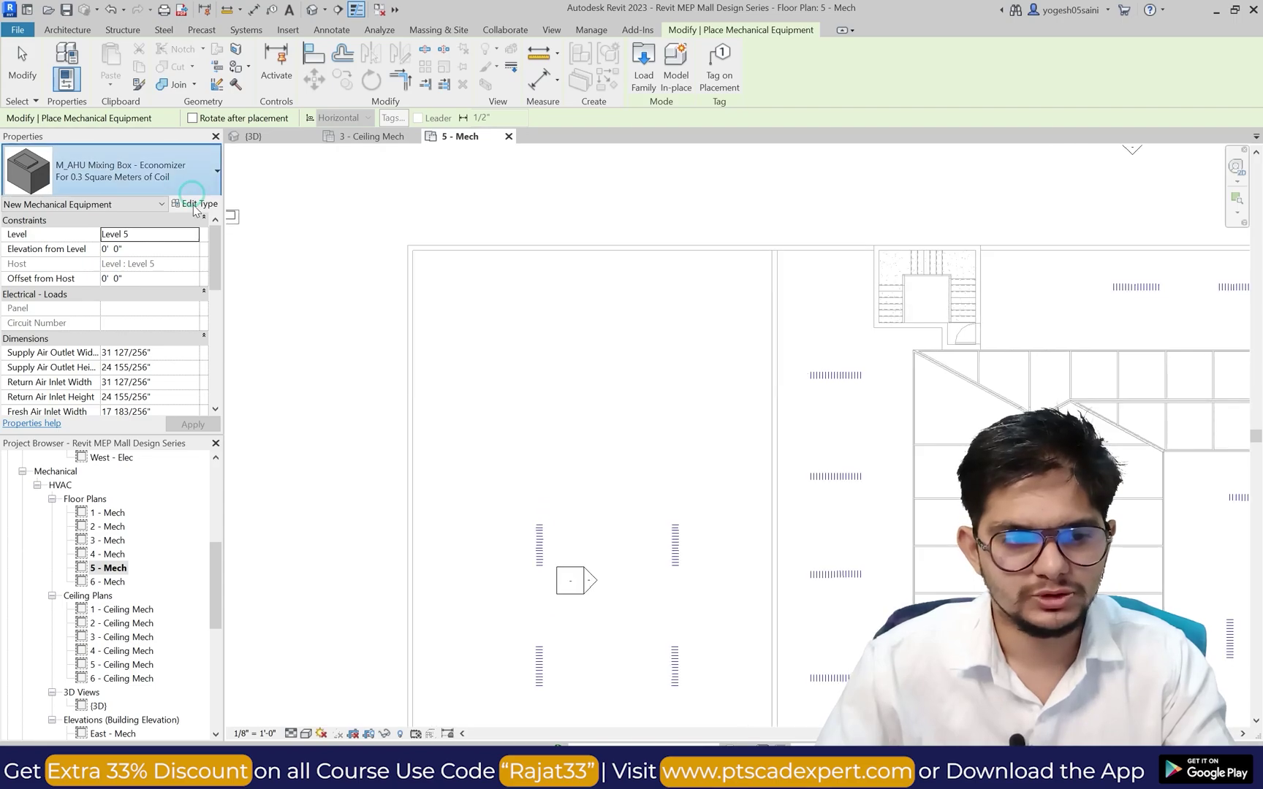
{"action": "left_click", "coordinate": [186, 182]}
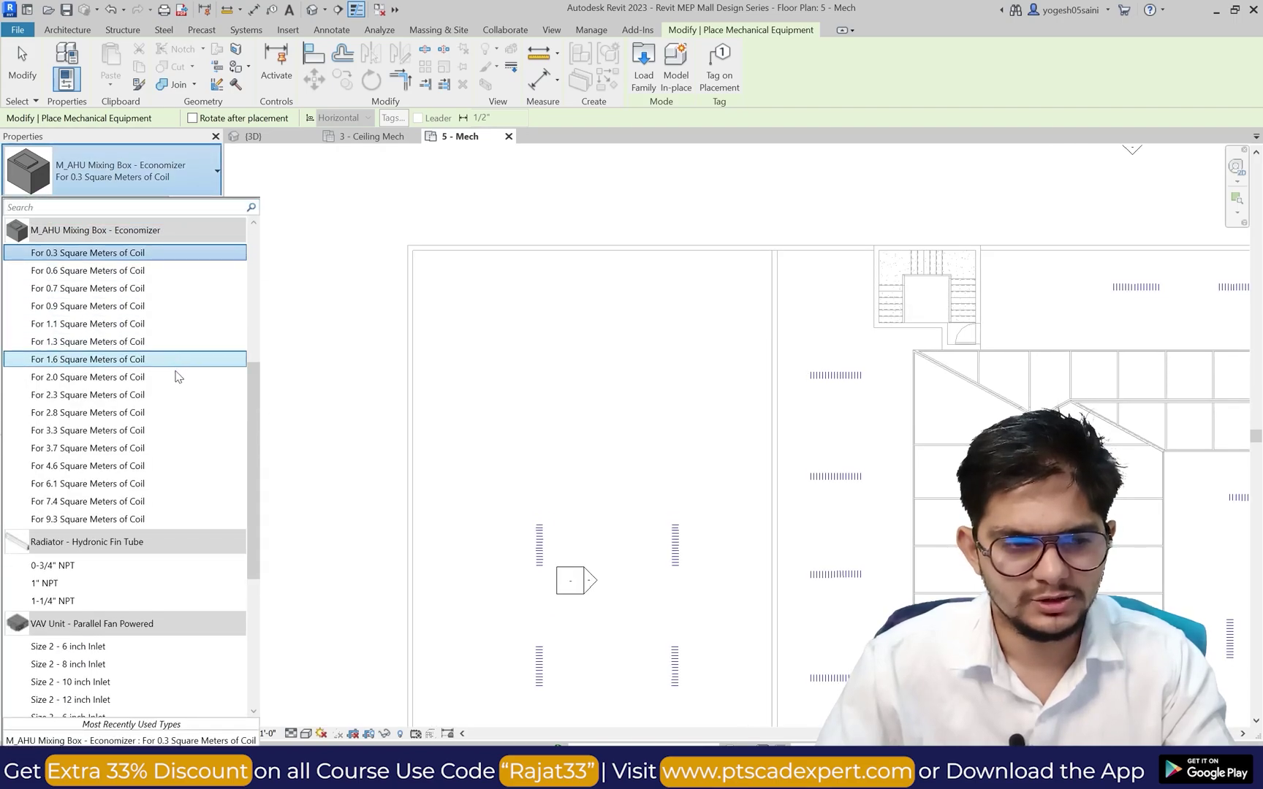
{"action": "left_click", "coordinate": [167, 359]}
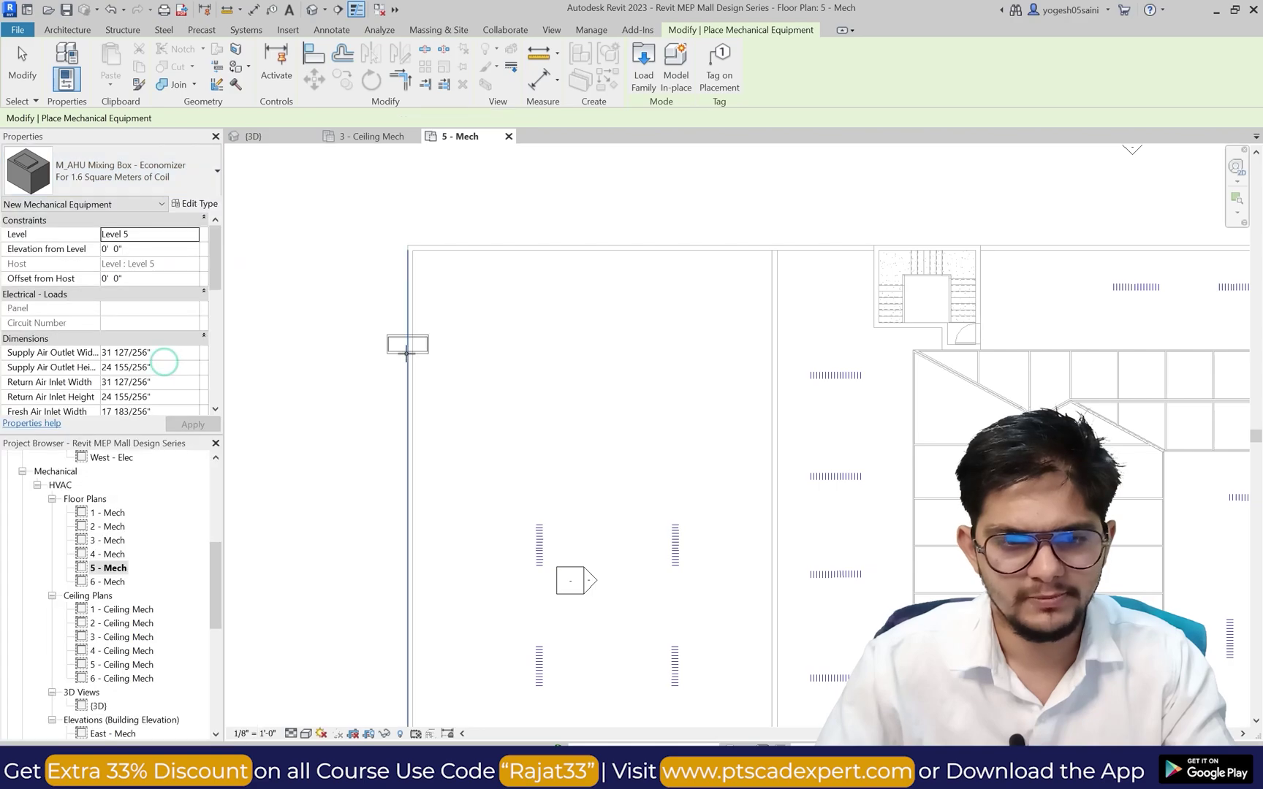
{"action": "scroll", "coordinate": [601, 348], "scroll_direction": "up", "scroll_amount": 2}
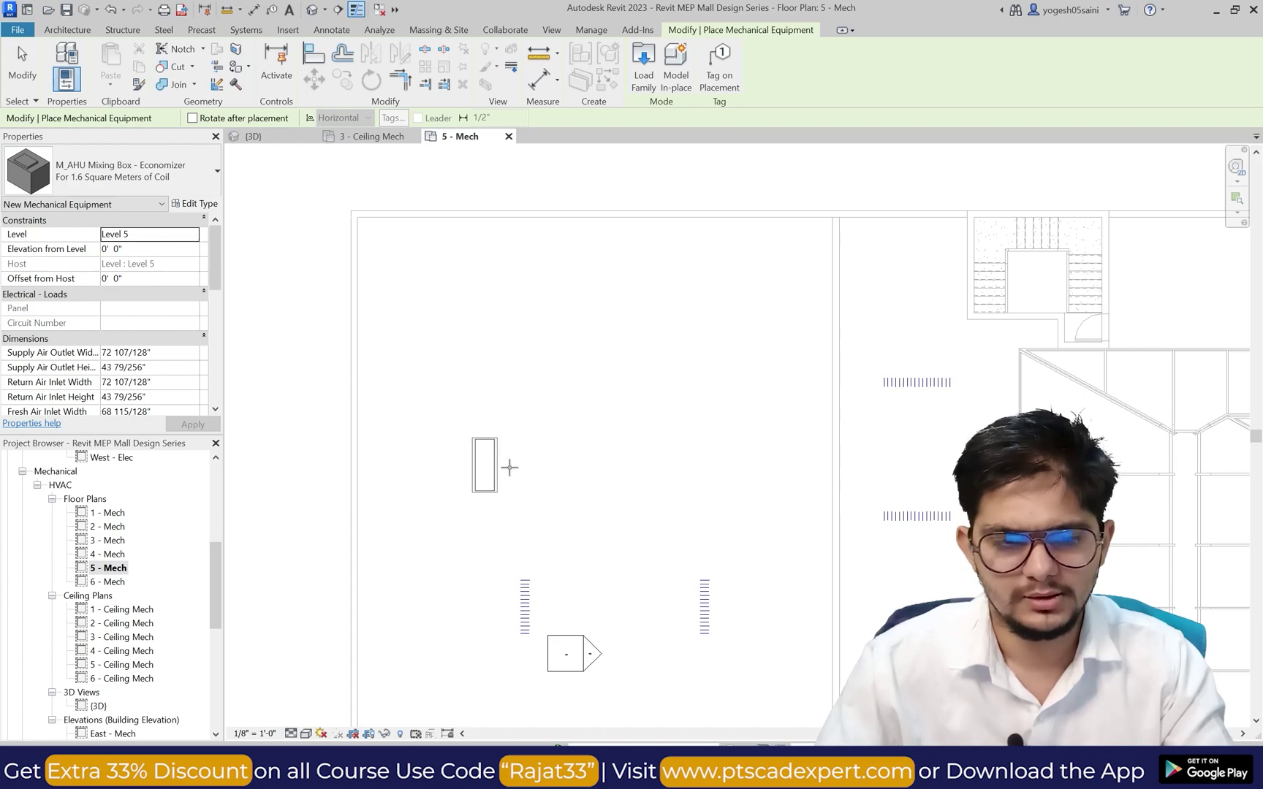
{"action": "key", "text": "space"}
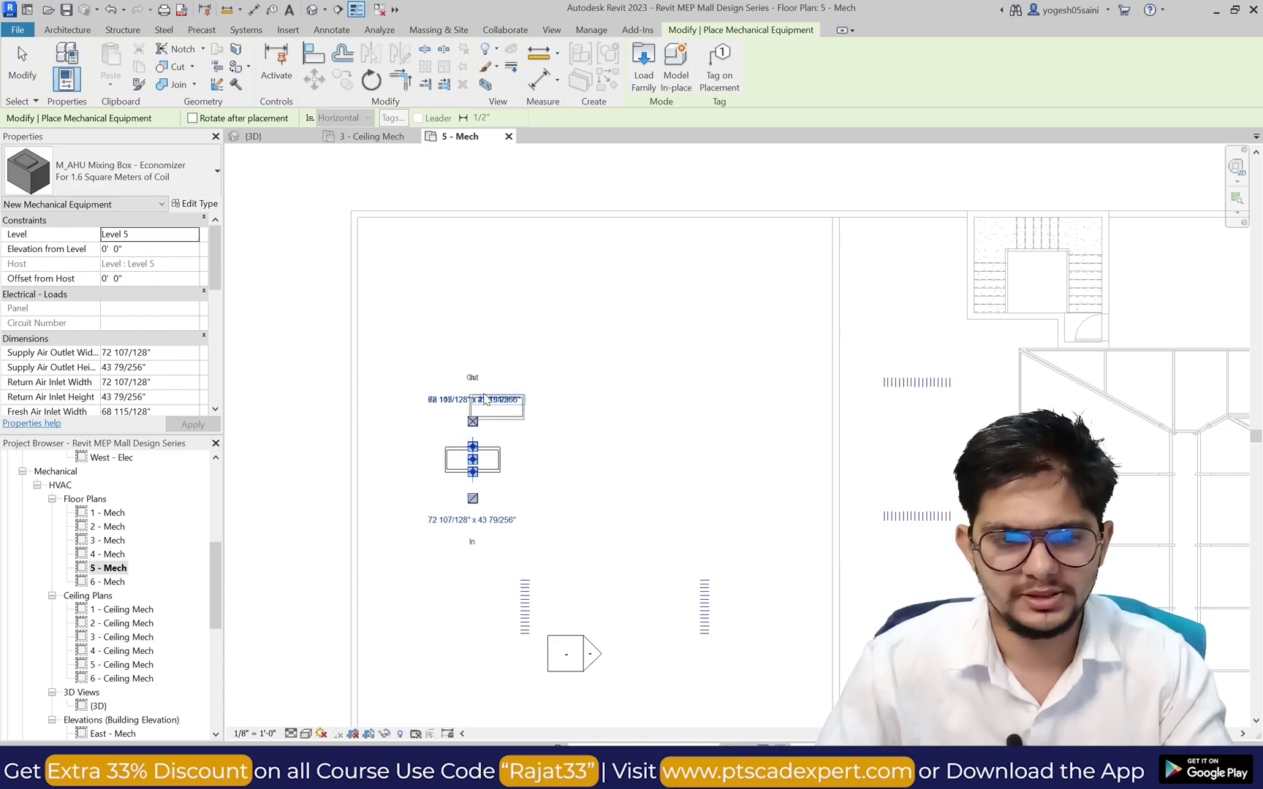
{"action": "key", "text": "Escape"}
{"action": "scroll", "coordinate": [371, 393], "scroll_direction": "down", "scroll_amount": 1}
{"action": "scroll", "coordinate": [371, 396], "scroll_direction": "down", "scroll_amount": 1}
{"action": "scroll", "coordinate": [309, 338], "scroll_direction": "up", "scroll_amount": 2}
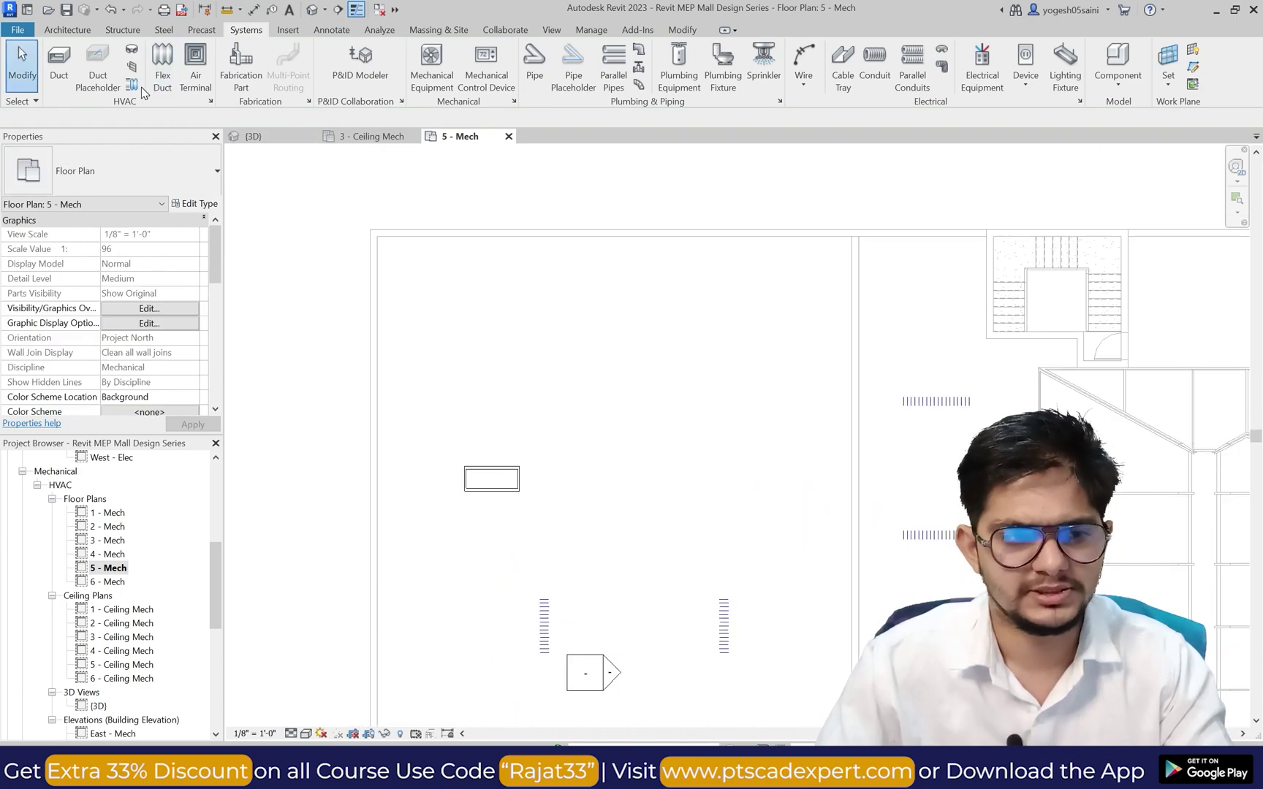
Step: Check the component order on PowerPoint's Working of AHU System slide and load M_AHU Filter - Bag for mechanical equipment placement
{"action": "left_click", "coordinate": [432, 66]}
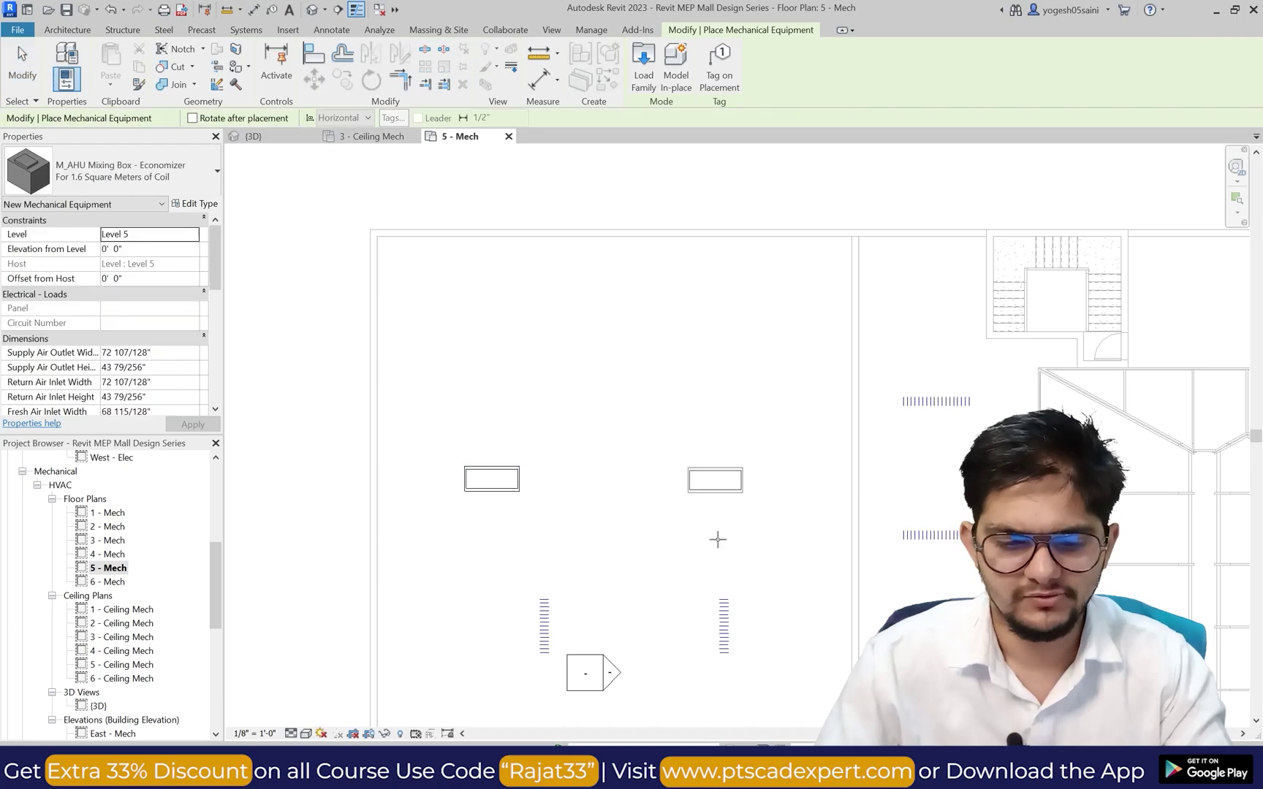
{"action": "key", "text": "alt+Tab"}
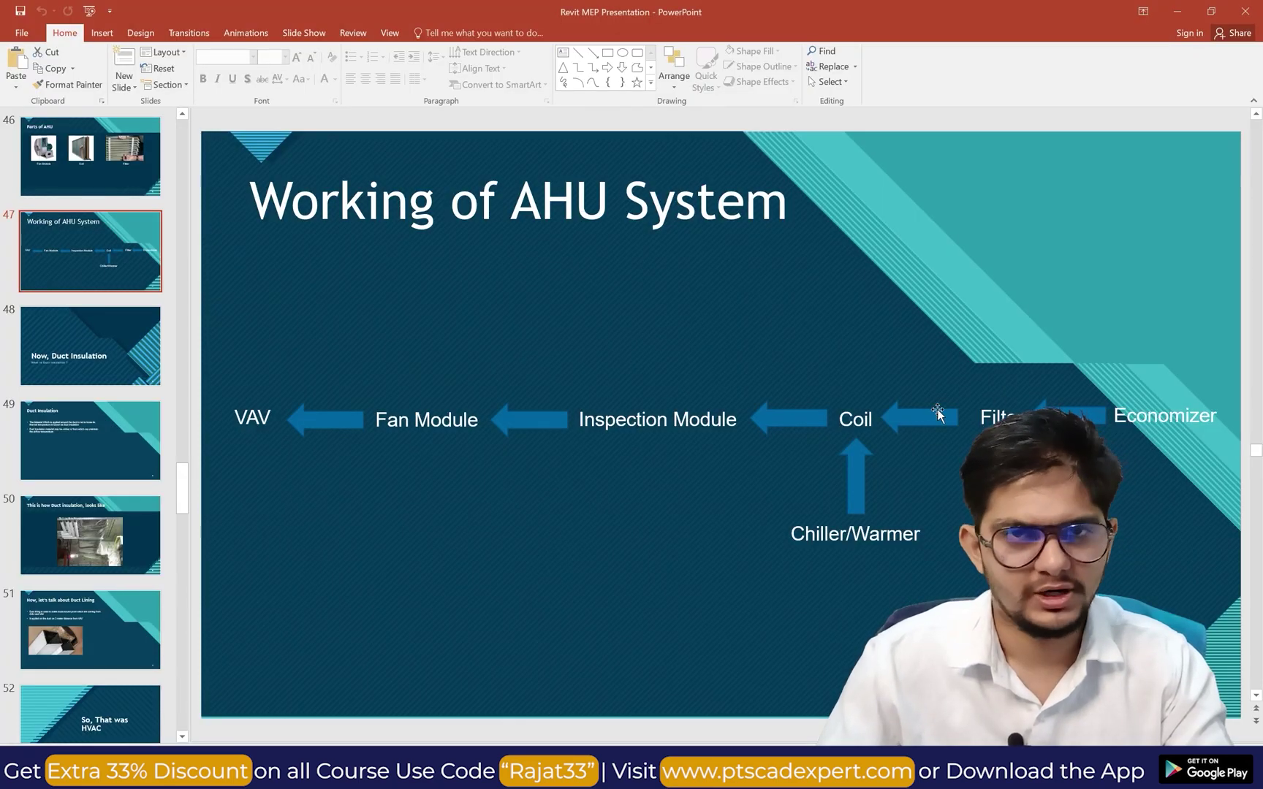
{"action": "key", "text": "alt+Tab"}
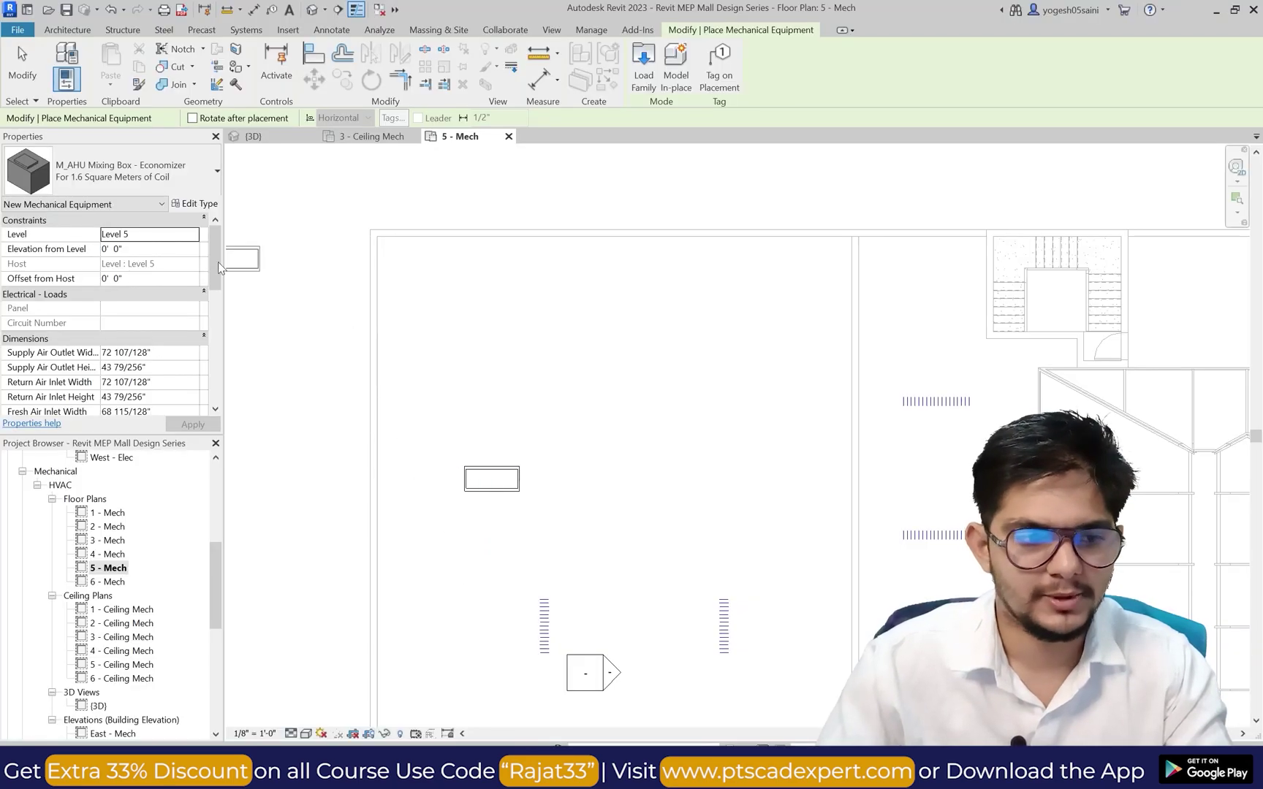
{"action": "left_click", "coordinate": [195, 205]}
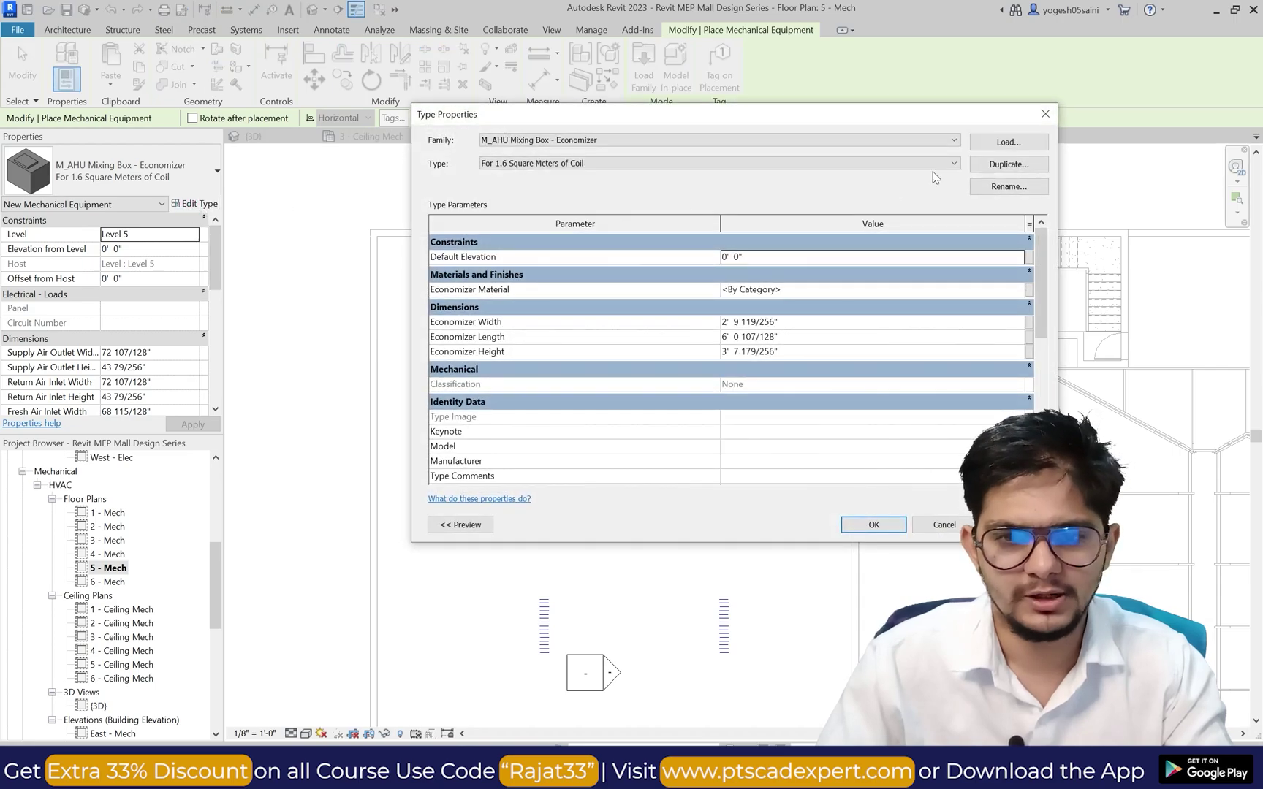
{"action": "left_click", "coordinate": [1007, 142]}
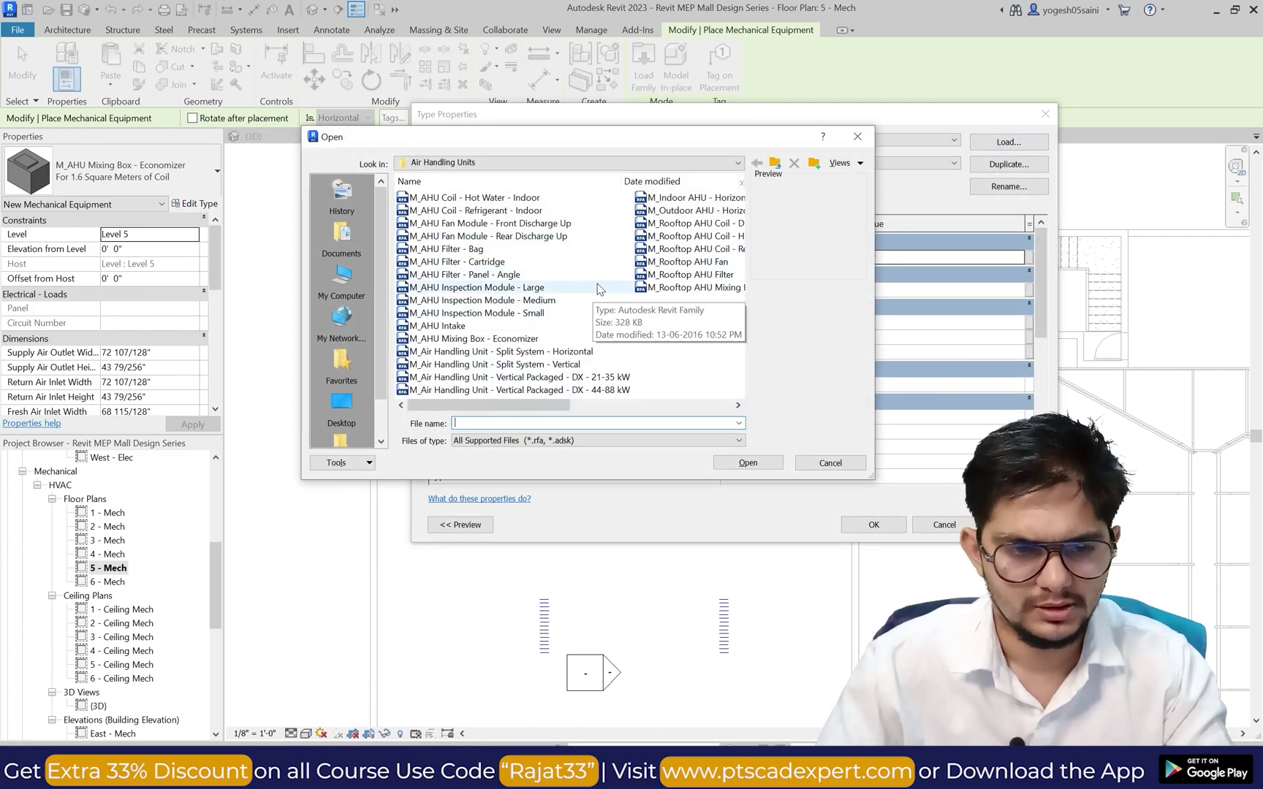
{"action": "left_click", "coordinate": [474, 262]}
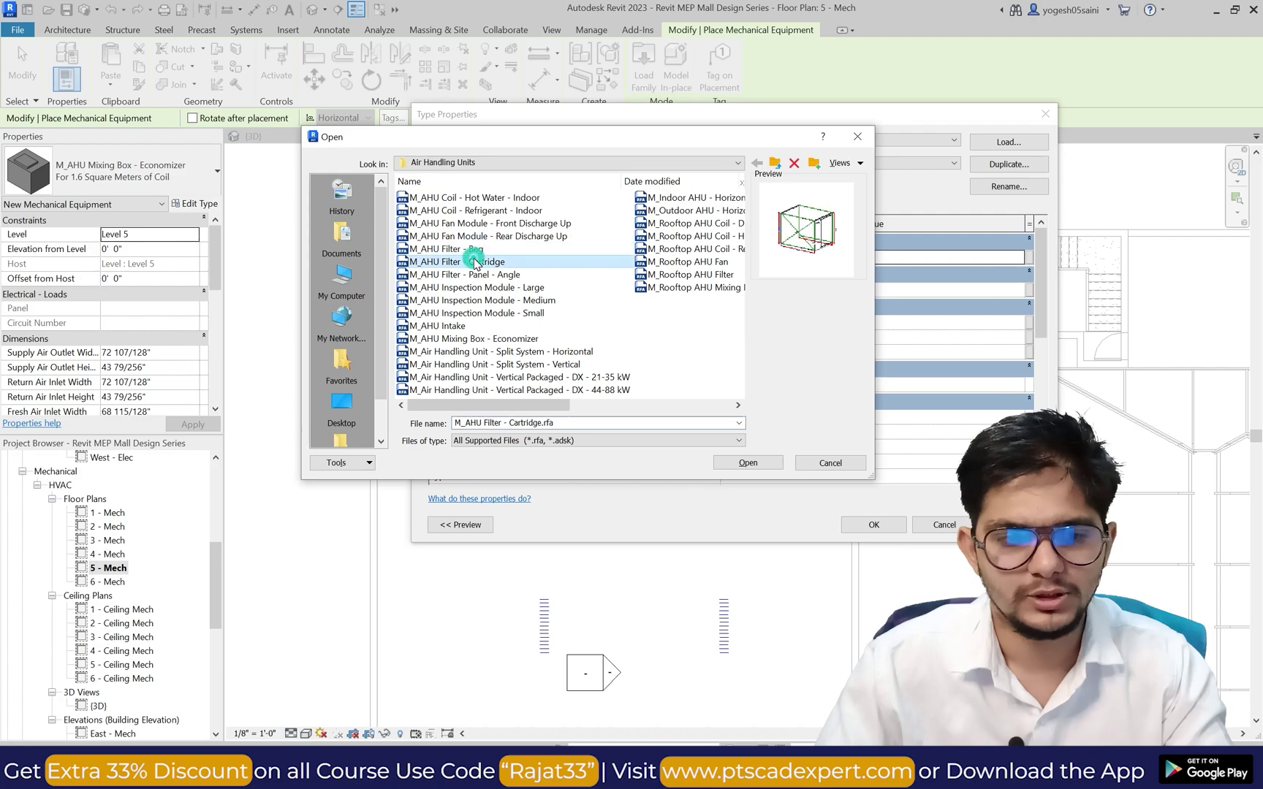
{"action": "left_click", "coordinate": [477, 274]}
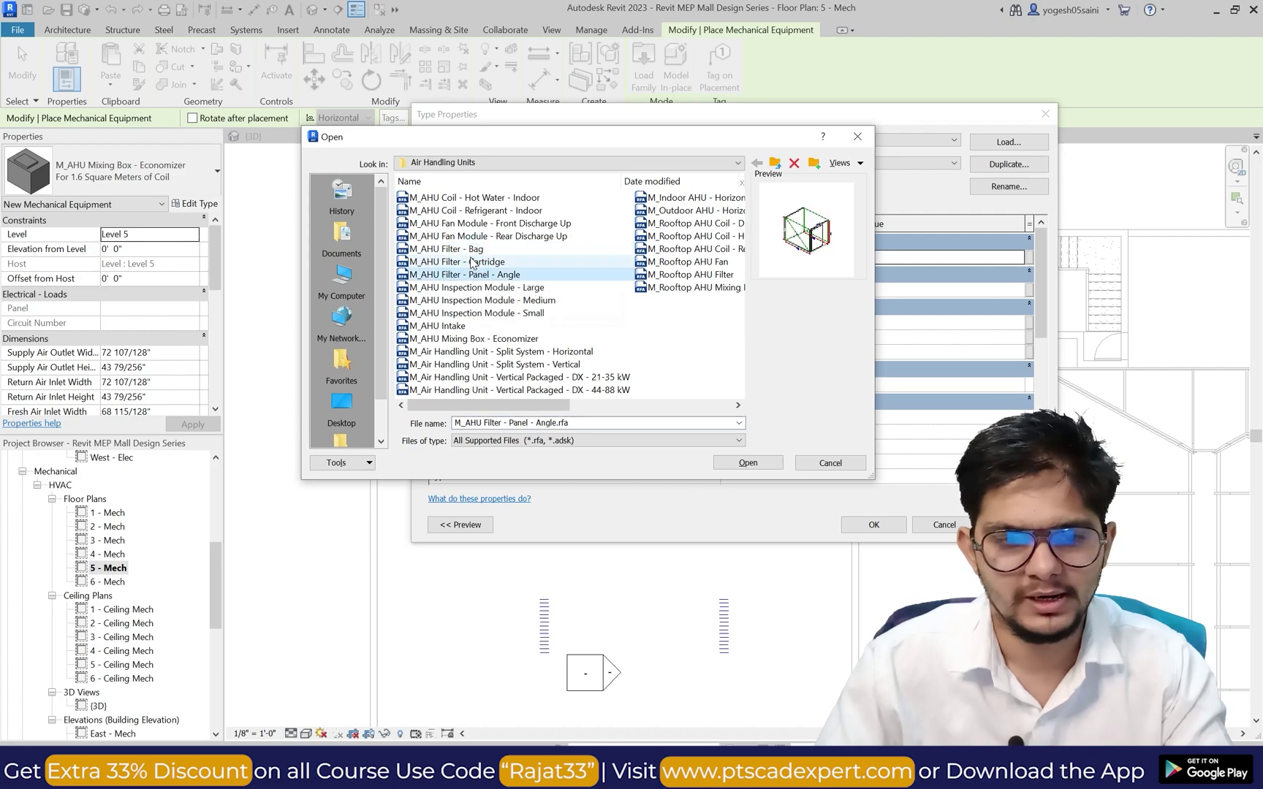
{"action": "left_click", "coordinate": [473, 249]}
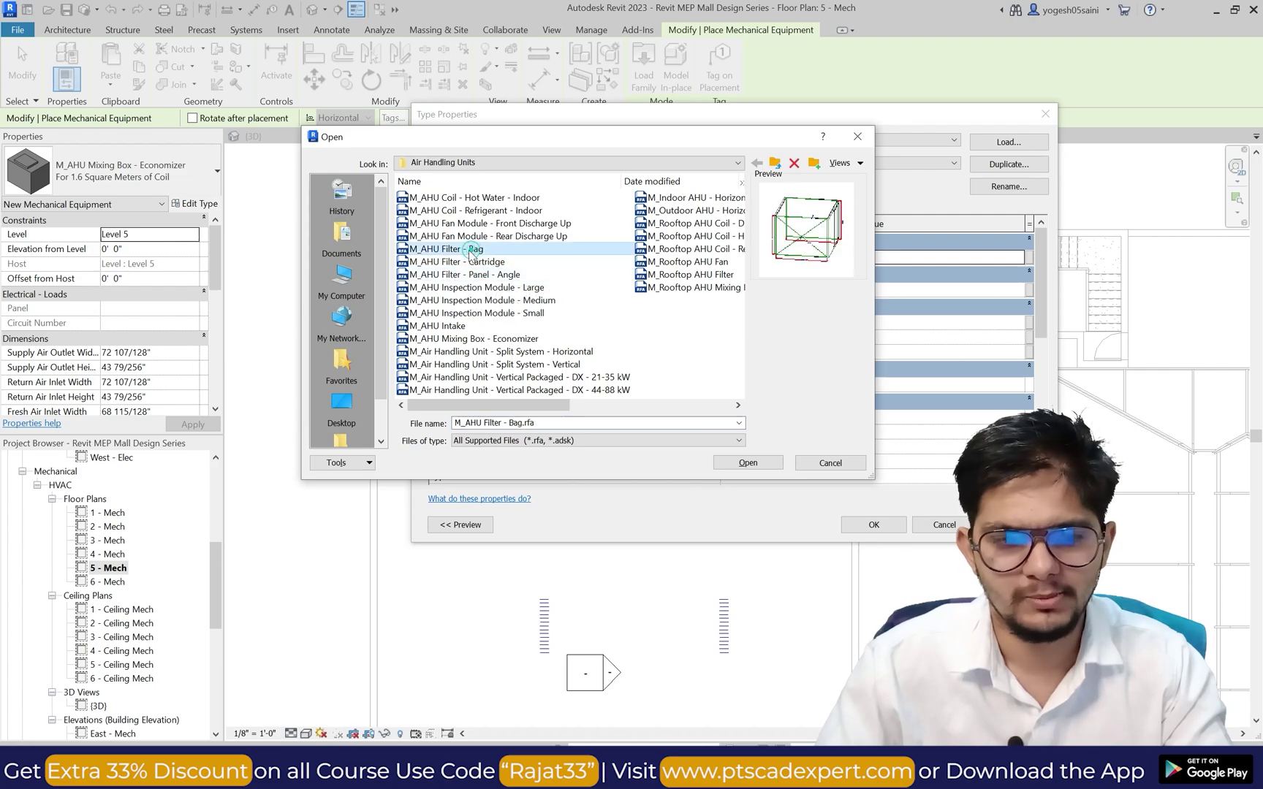
{"action": "left_click", "coordinate": [741, 465]}
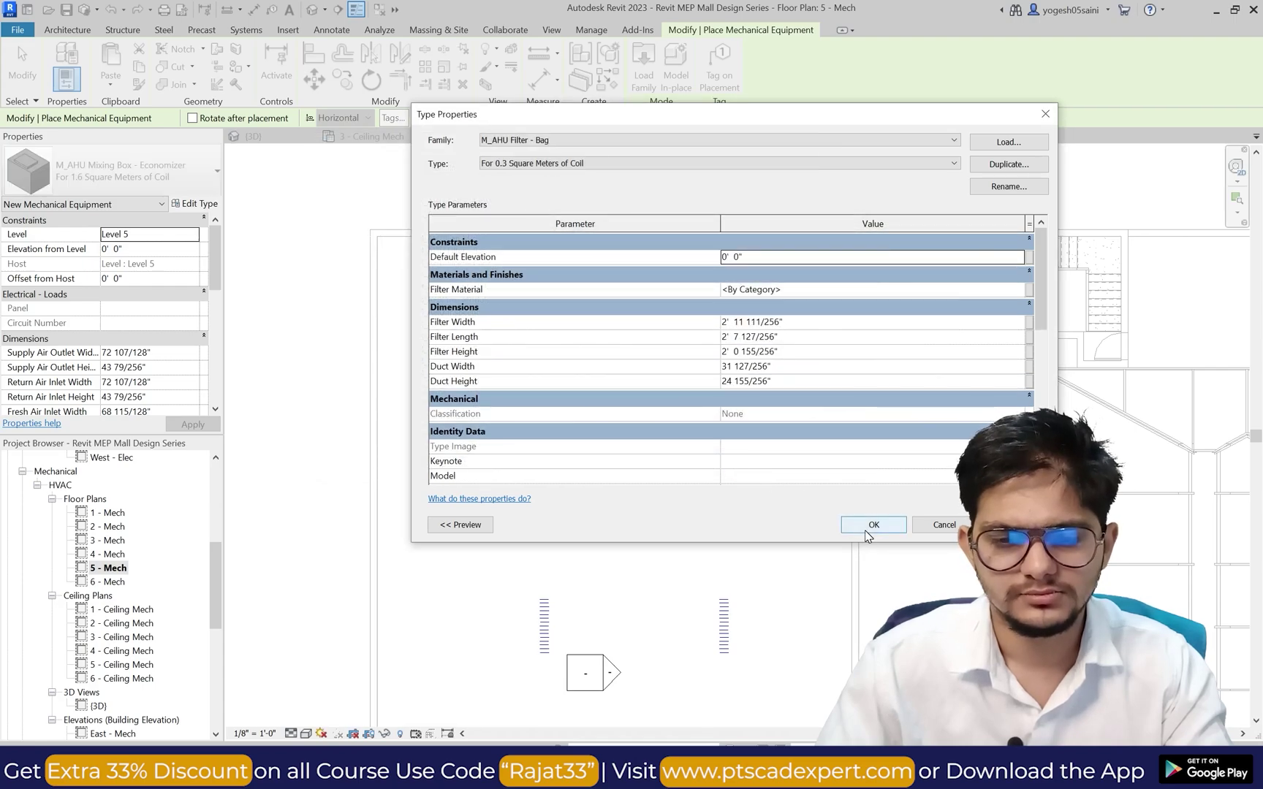
{"action": "left_click", "coordinate": [871, 526]}
Step: Place one bag filter of type For 1.6 Square Meters of Coil above the economizer mixing box, aligned with its centre
{"action": "left_click", "coordinate": [149, 188]}
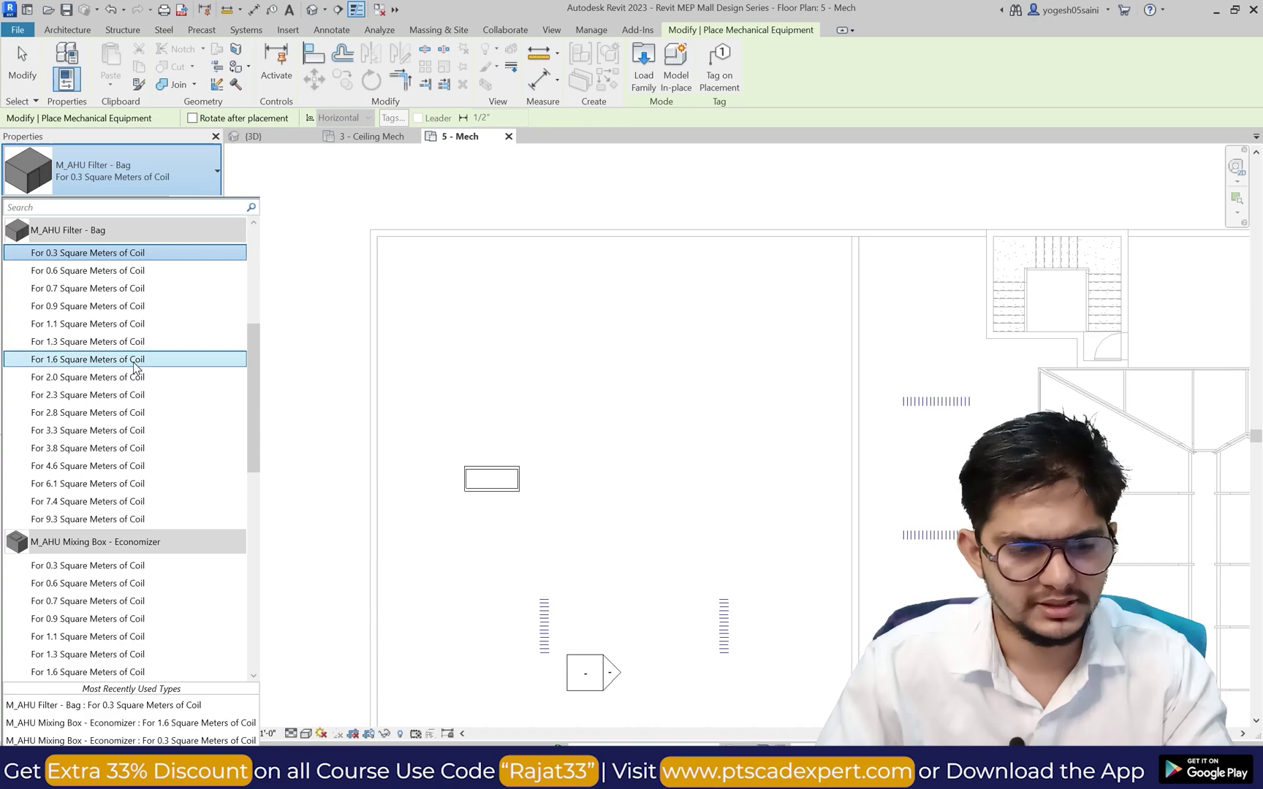
{"action": "left_click", "coordinate": [134, 361]}
{"action": "scroll", "coordinate": [458, 435], "scroll_direction": "up", "scroll_amount": 2}
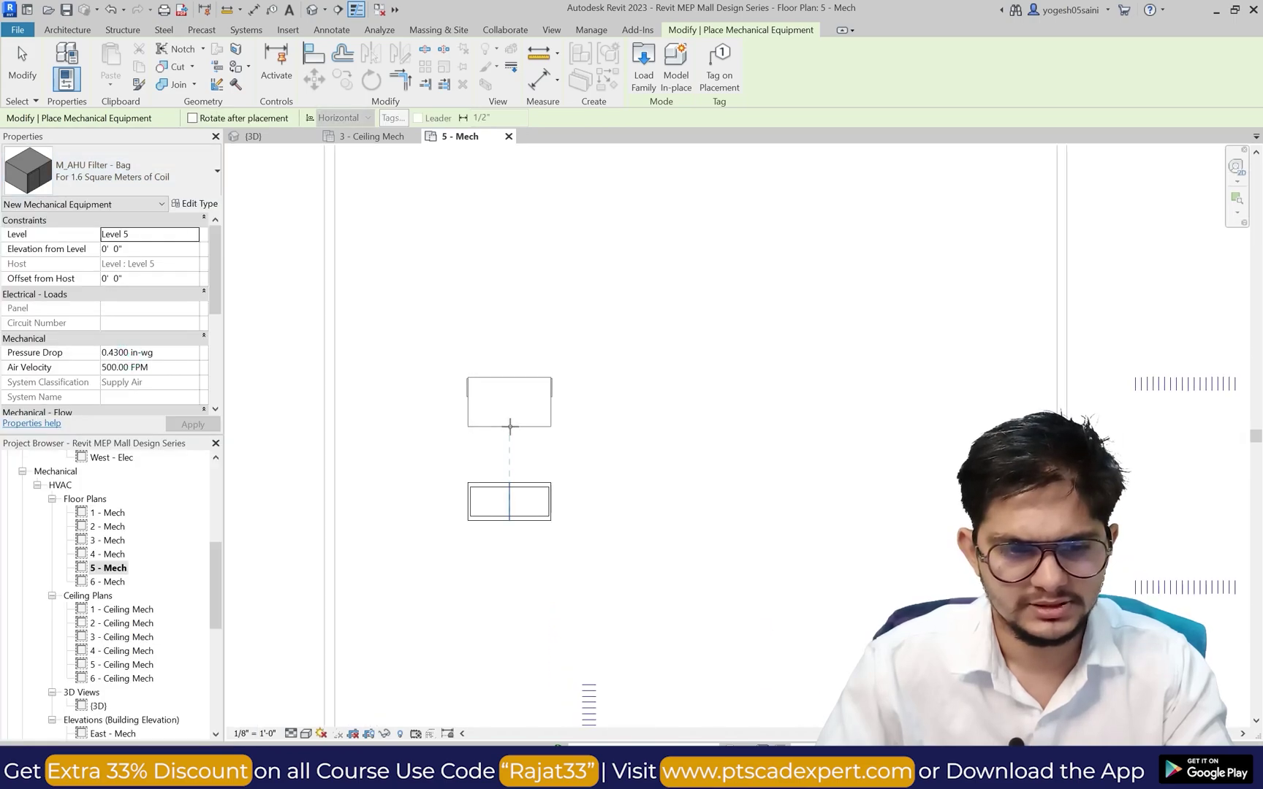
{"action": "left_click", "coordinate": [509, 431]}
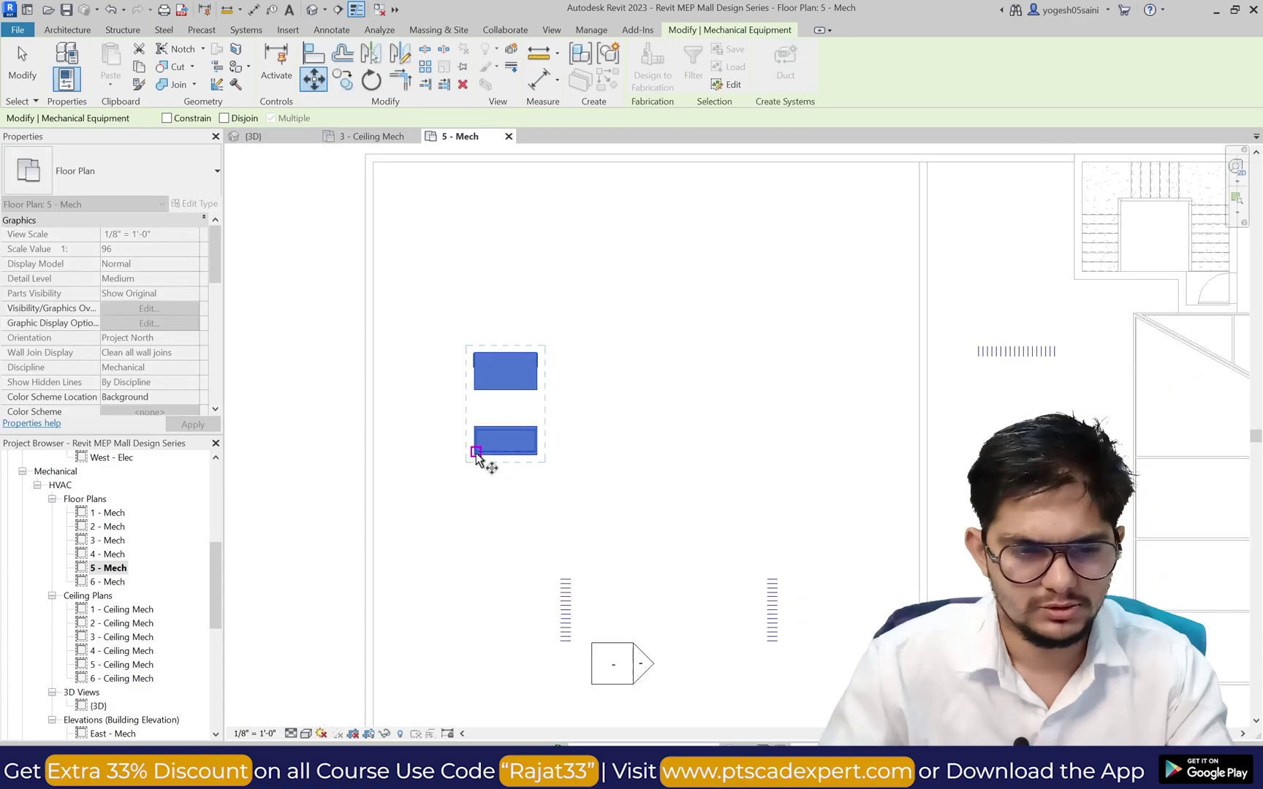
Step: Move the bag filter and mixing box together straight down in the room to free space above them
{"action": "left_click", "coordinate": [474, 451]}
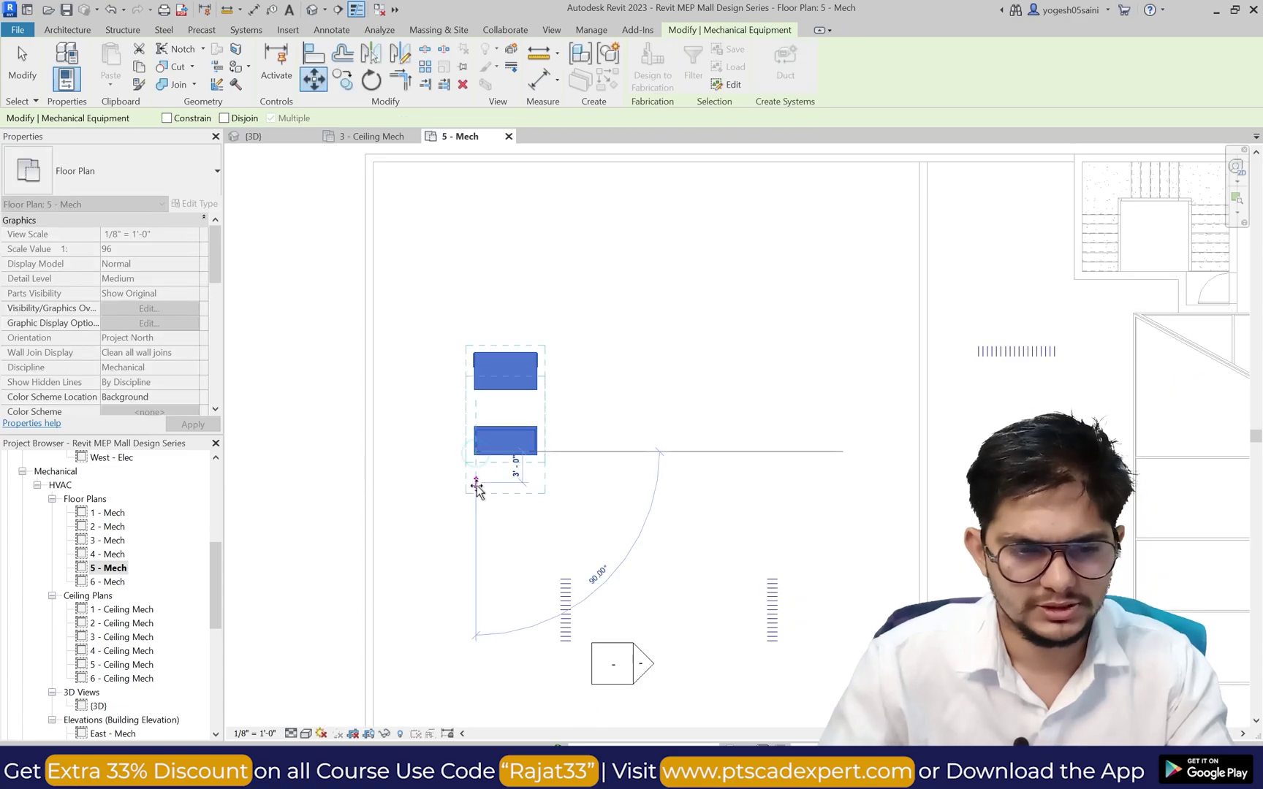
{"action": "left_click", "coordinate": [476, 507]}
{"action": "key", "text": "Escape"}
{"action": "scroll", "coordinate": [443, 411], "scroll_direction": "down", "scroll_amount": 3}
{"action": "scroll", "coordinate": [434, 333], "scroll_direction": "up", "scroll_amount": 2}
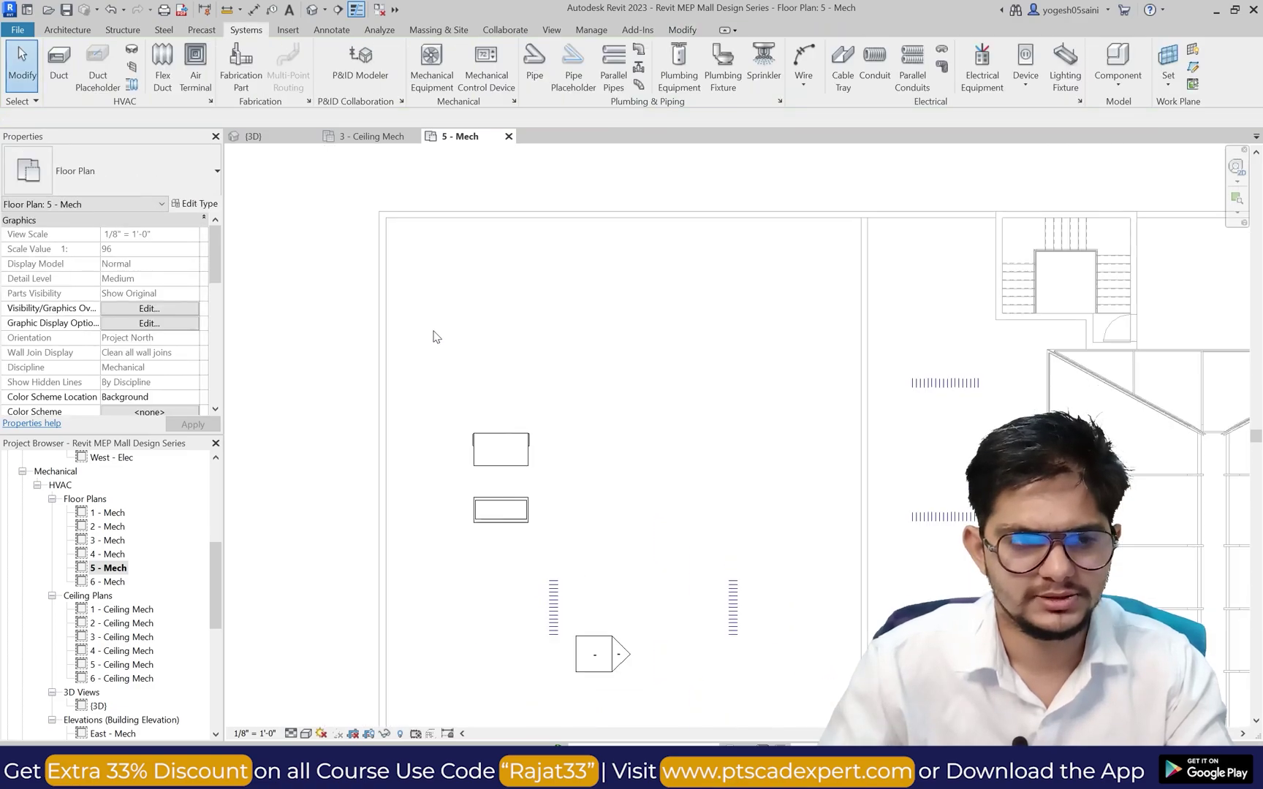
Step: Load the M_AHU Coil - Refrigerant - Indoor family from the Air Handling Units folder for mechanical equipment placement
{"action": "left_click", "coordinate": [421, 80]}
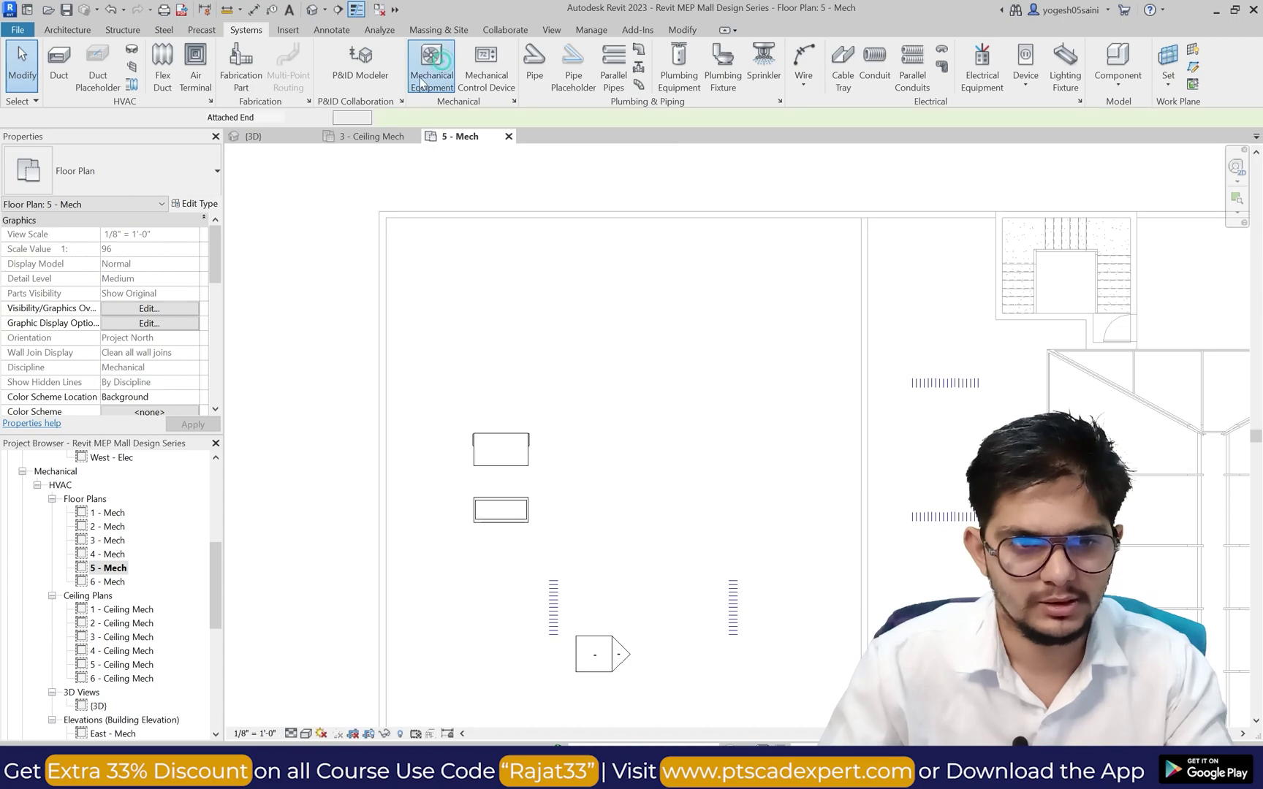
{"action": "left_click", "coordinate": [194, 204]}
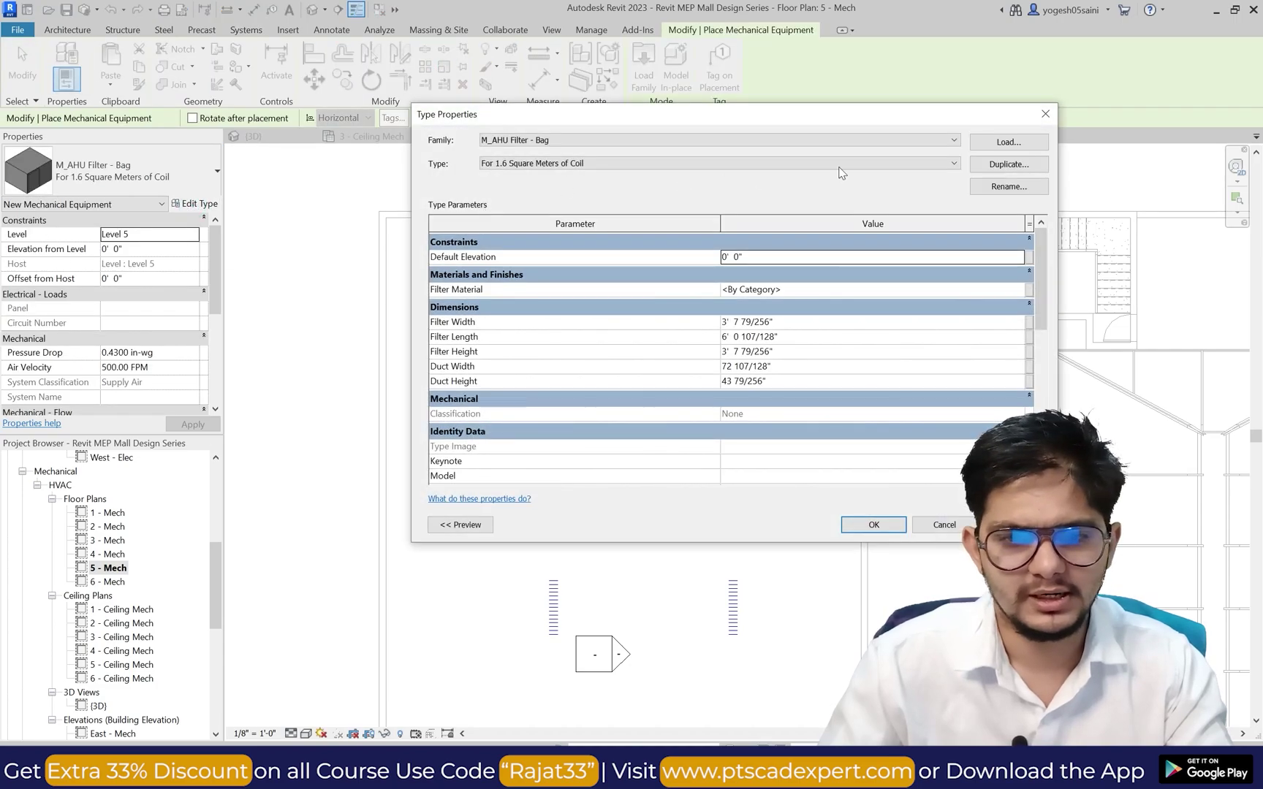
{"action": "left_click", "coordinate": [995, 143]}
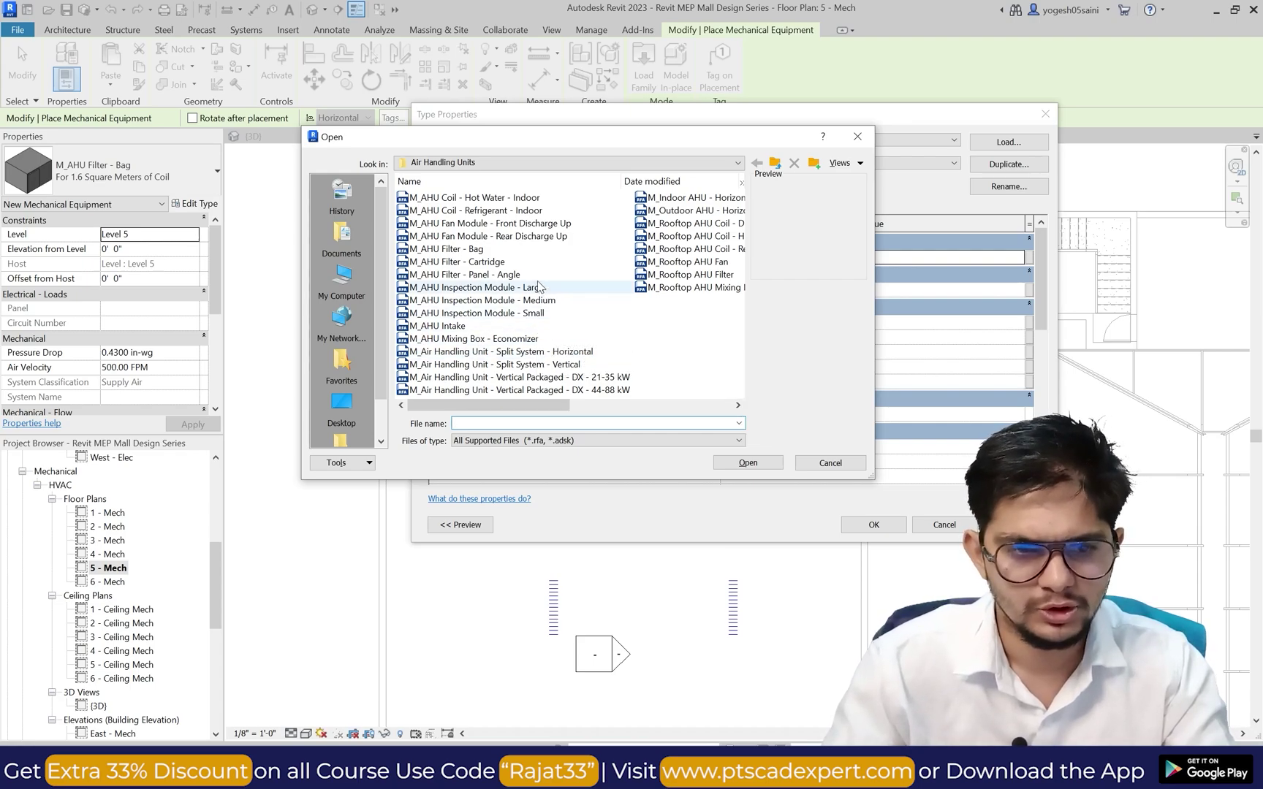
{"action": "left_click", "coordinate": [535, 199]}
{"action": "left_click", "coordinate": [524, 211]}
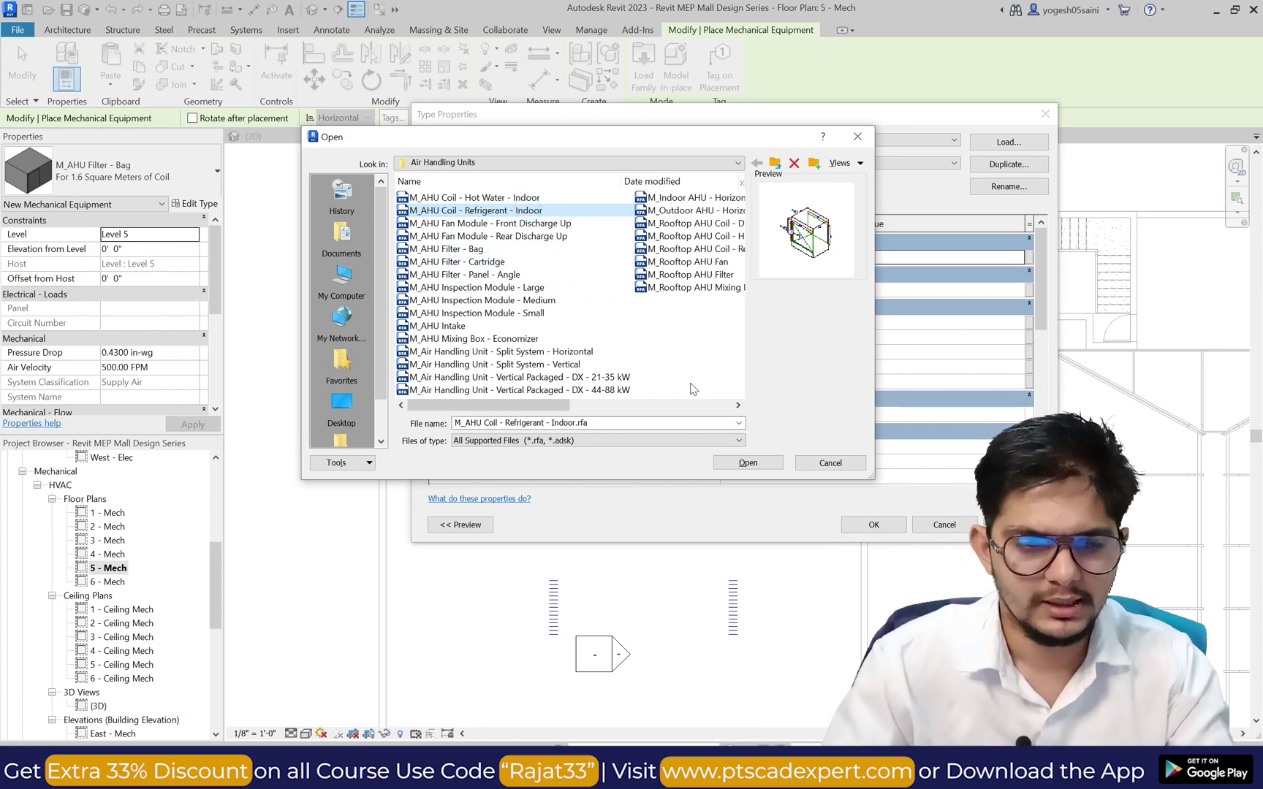
{"action": "key", "text": "F2"}
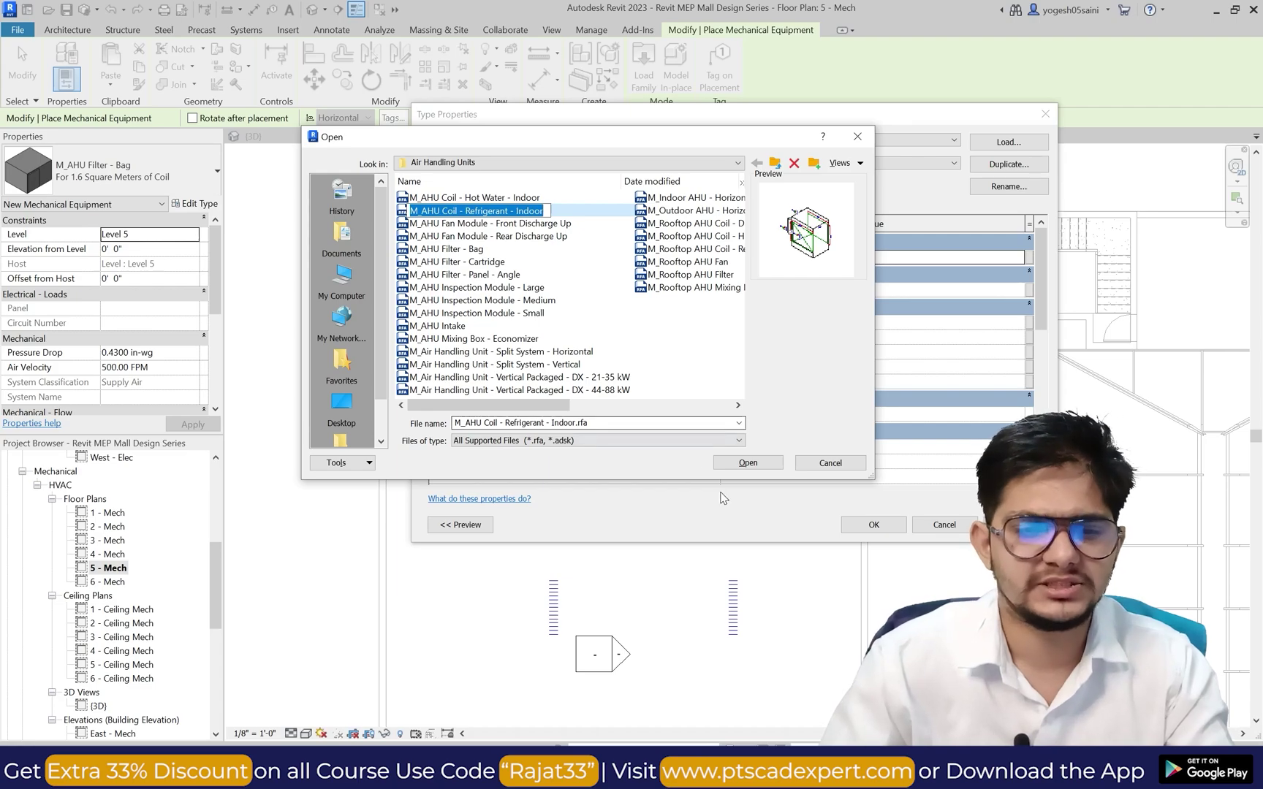
{"action": "left_click", "coordinate": [696, 355]}
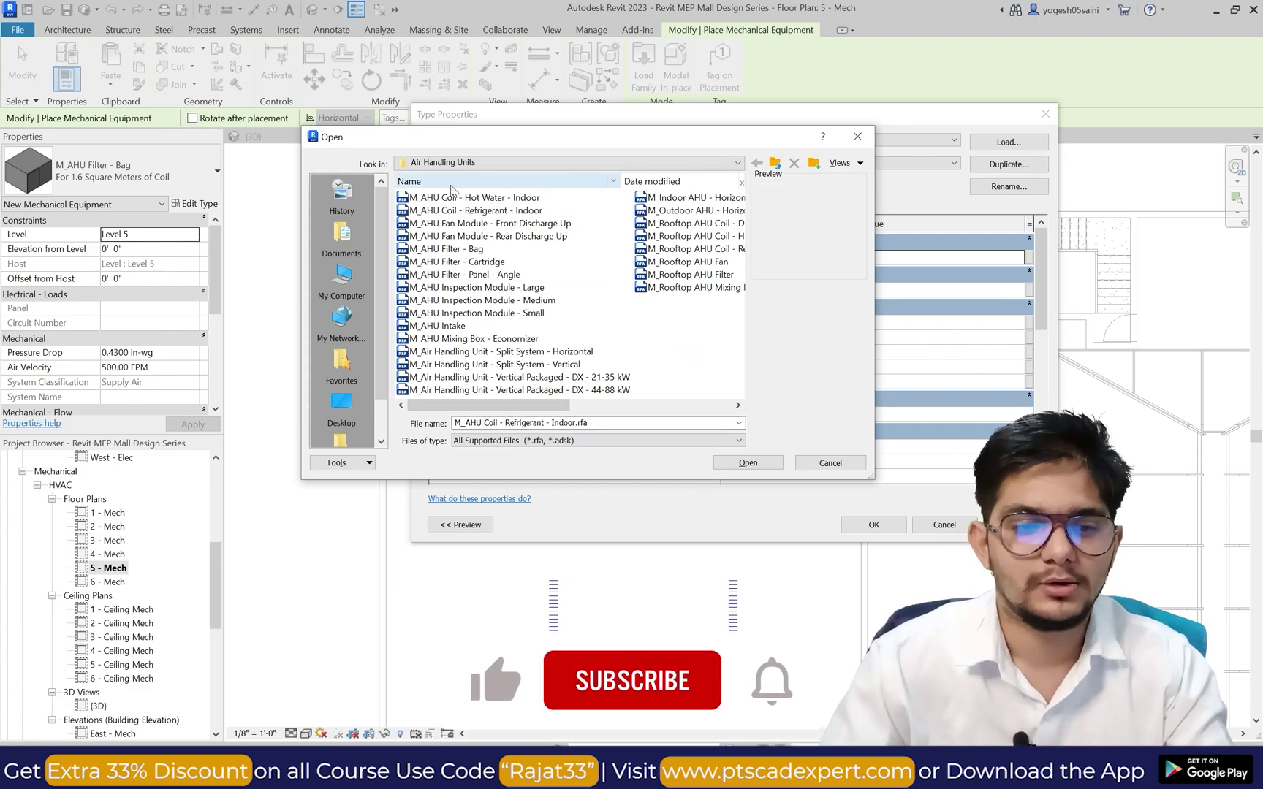
{"action": "left_click", "coordinate": [570, 210]}
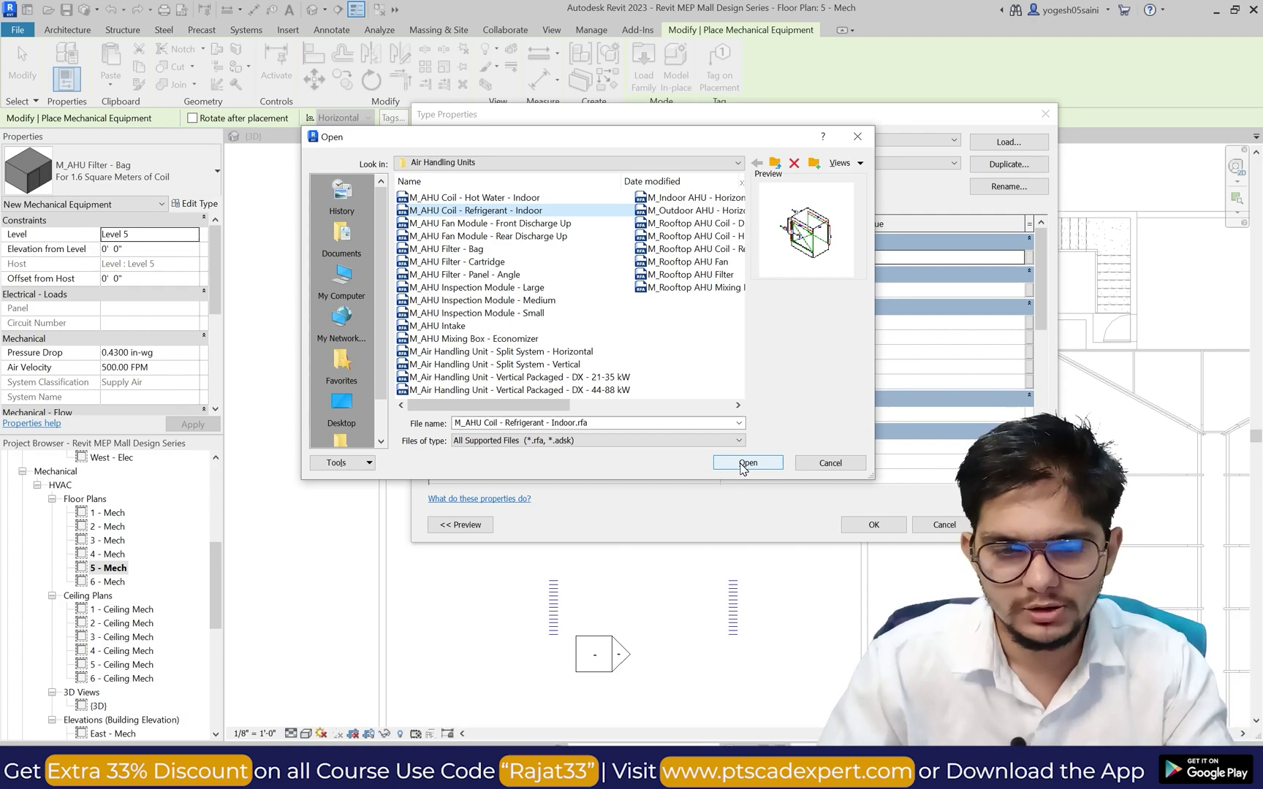
{"action": "left_click", "coordinate": [742, 464]}
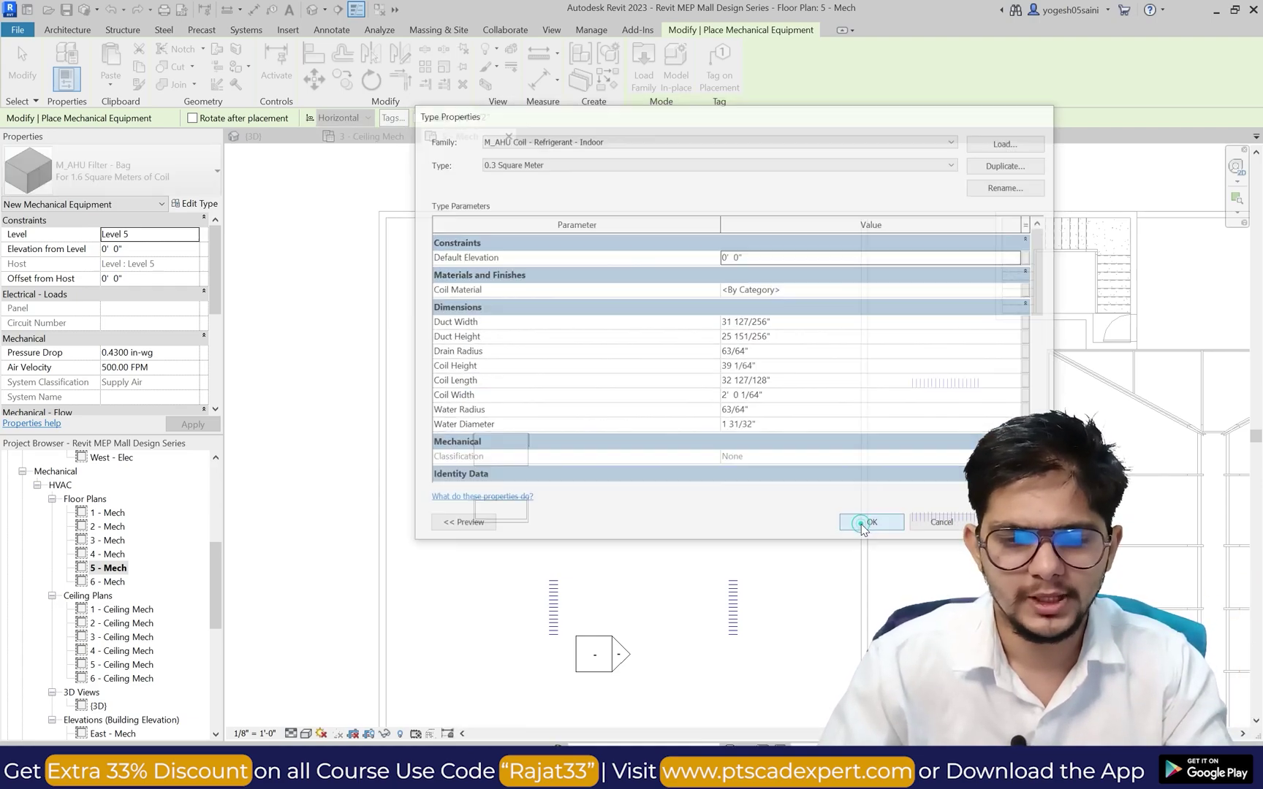
{"action": "left_click", "coordinate": [872, 525]}
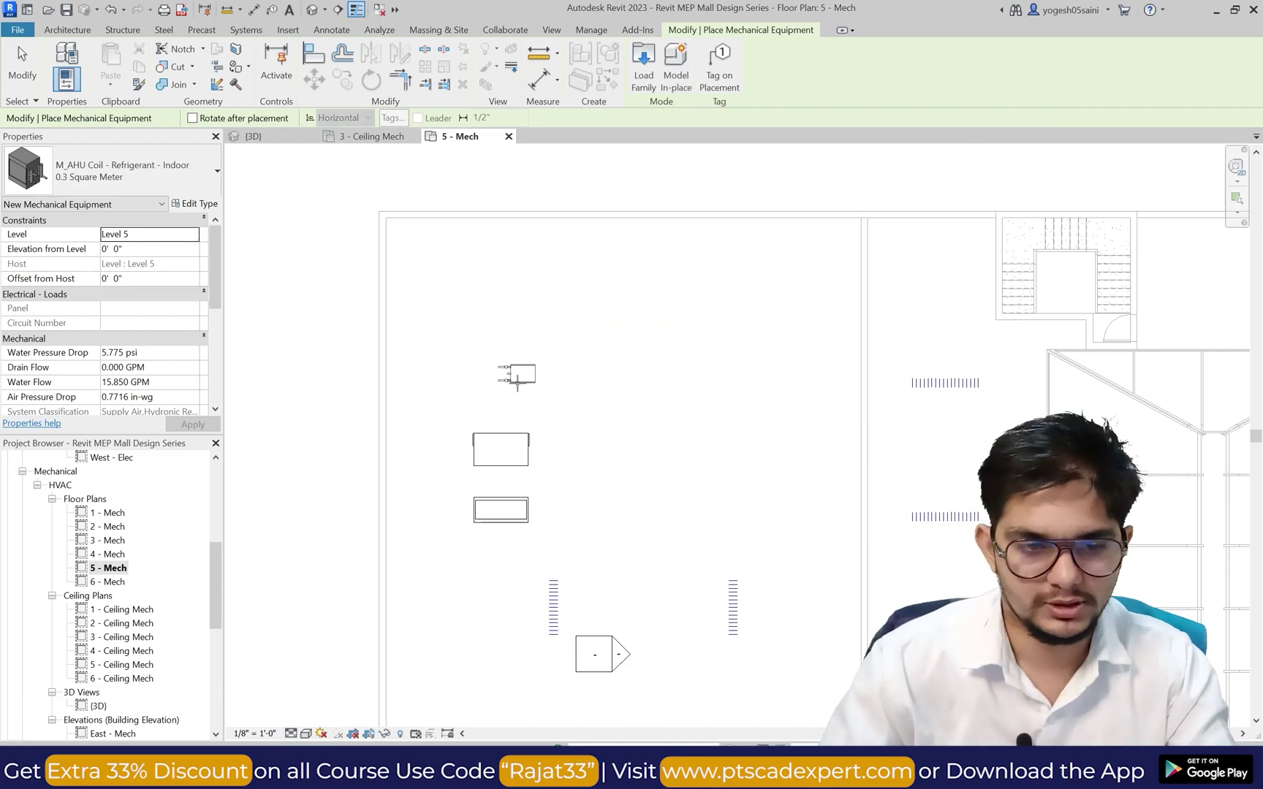
Step: Place one 1.6 Square Meter refrigerant coil above the bag filter, centred on it and rotated so its pipe connections face right
{"action": "left_click", "coordinate": [138, 178]}
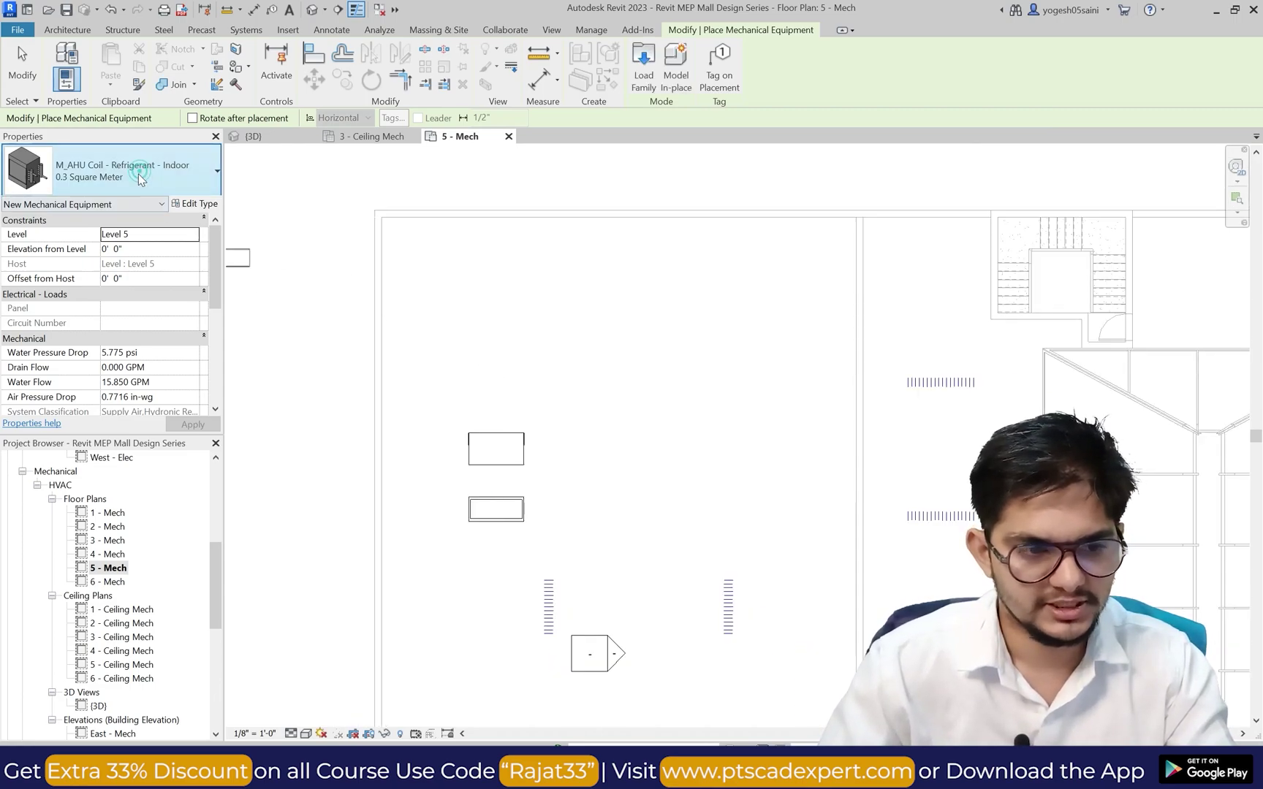
{"action": "left_click", "coordinate": [122, 361]}
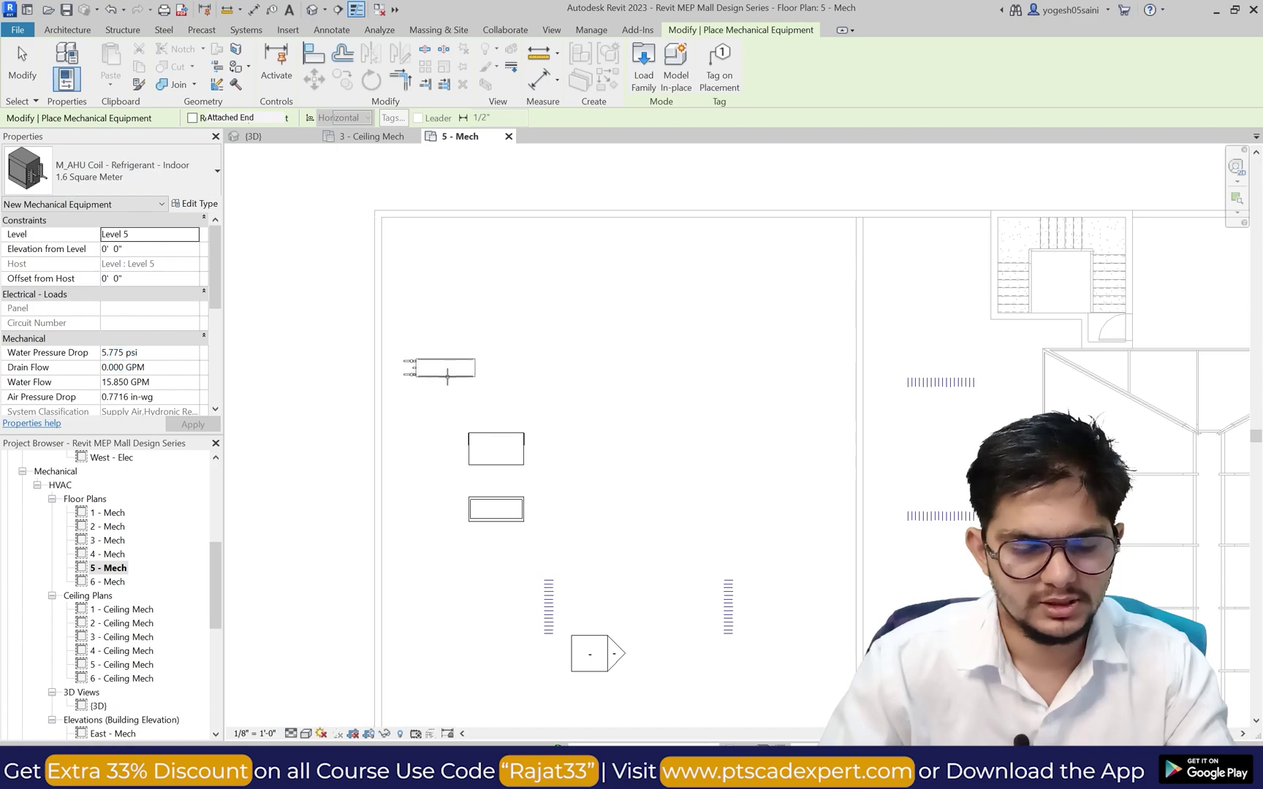
{"action": "key", "text": "space"}
{"action": "key", "text": "space"}
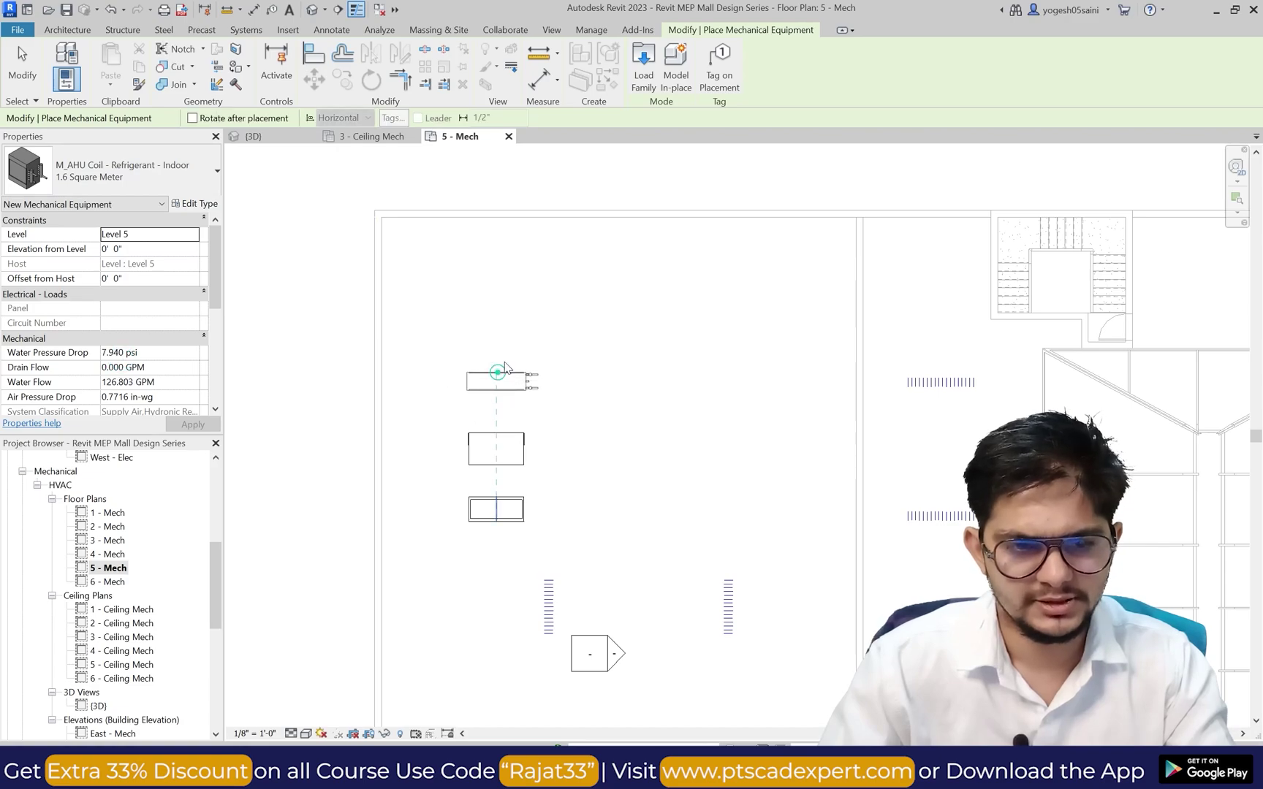
{"action": "left_click", "coordinate": [505, 363]}
{"action": "key", "text": "Escape"}
{"action": "key", "text": "Escape"}
{"action": "scroll", "coordinate": [507, 314], "scroll_direction": "down", "scroll_amount": 2}
{"action": "scroll", "coordinate": [432, 237], "scroll_direction": "up", "scroll_amount": 2}
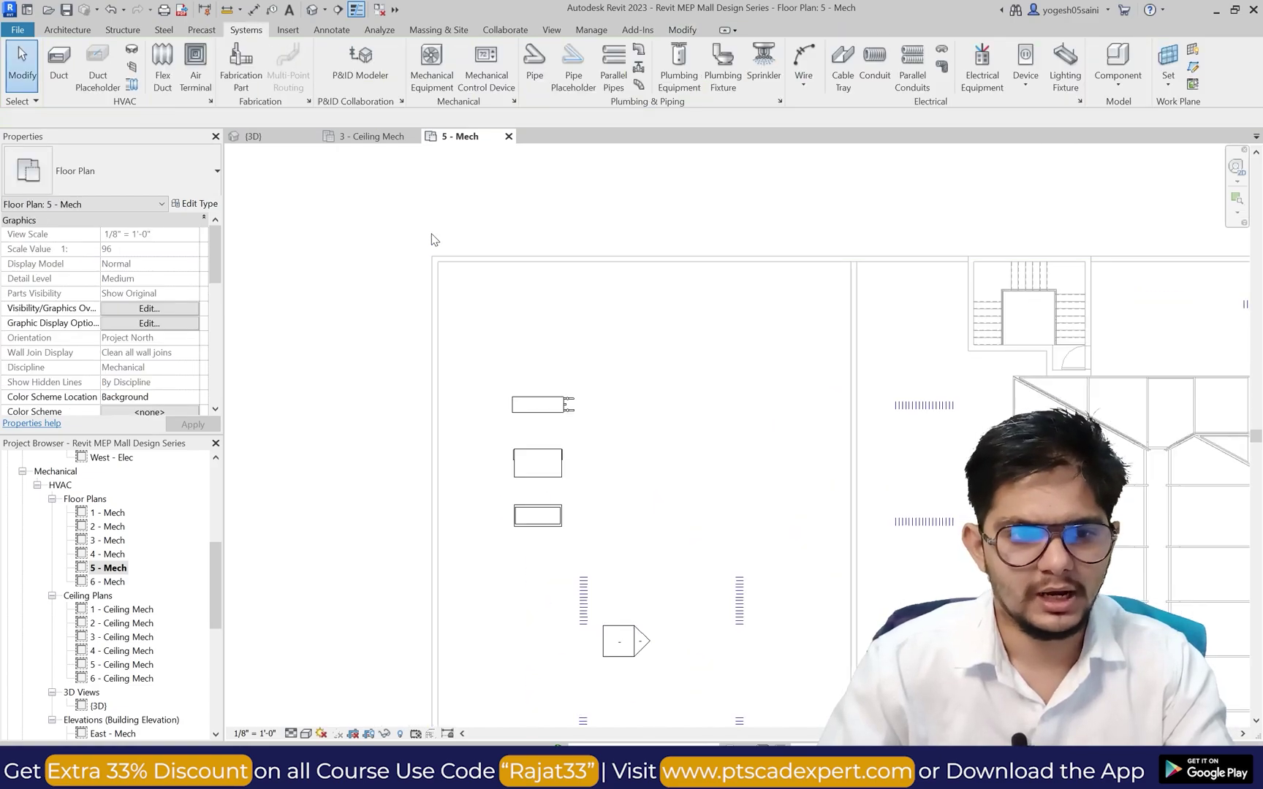
Step: Check which component follows the coil on PowerPoint's Working of AHU System slide and load M_AHU Inspection Module - Large for placement
{"action": "left_click", "coordinate": [432, 77]}
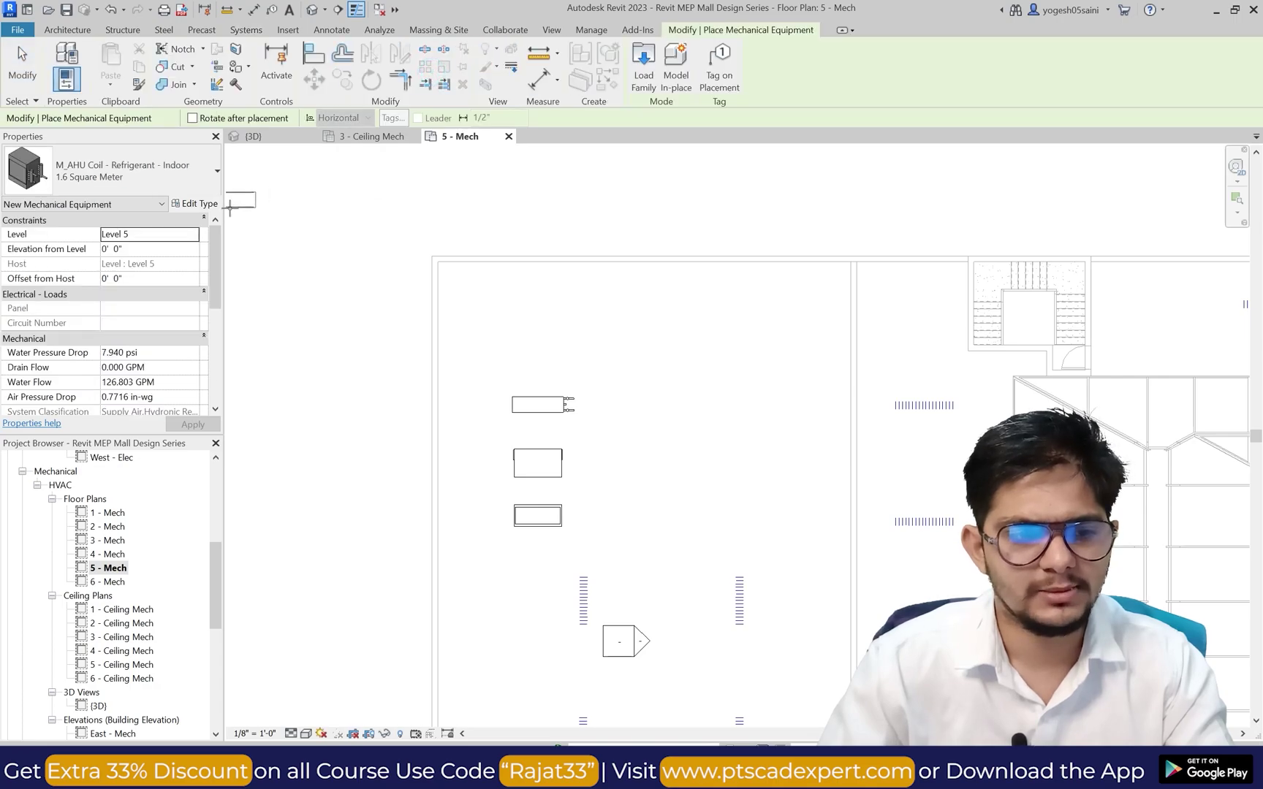
{"action": "left_click", "coordinate": [196, 205]}
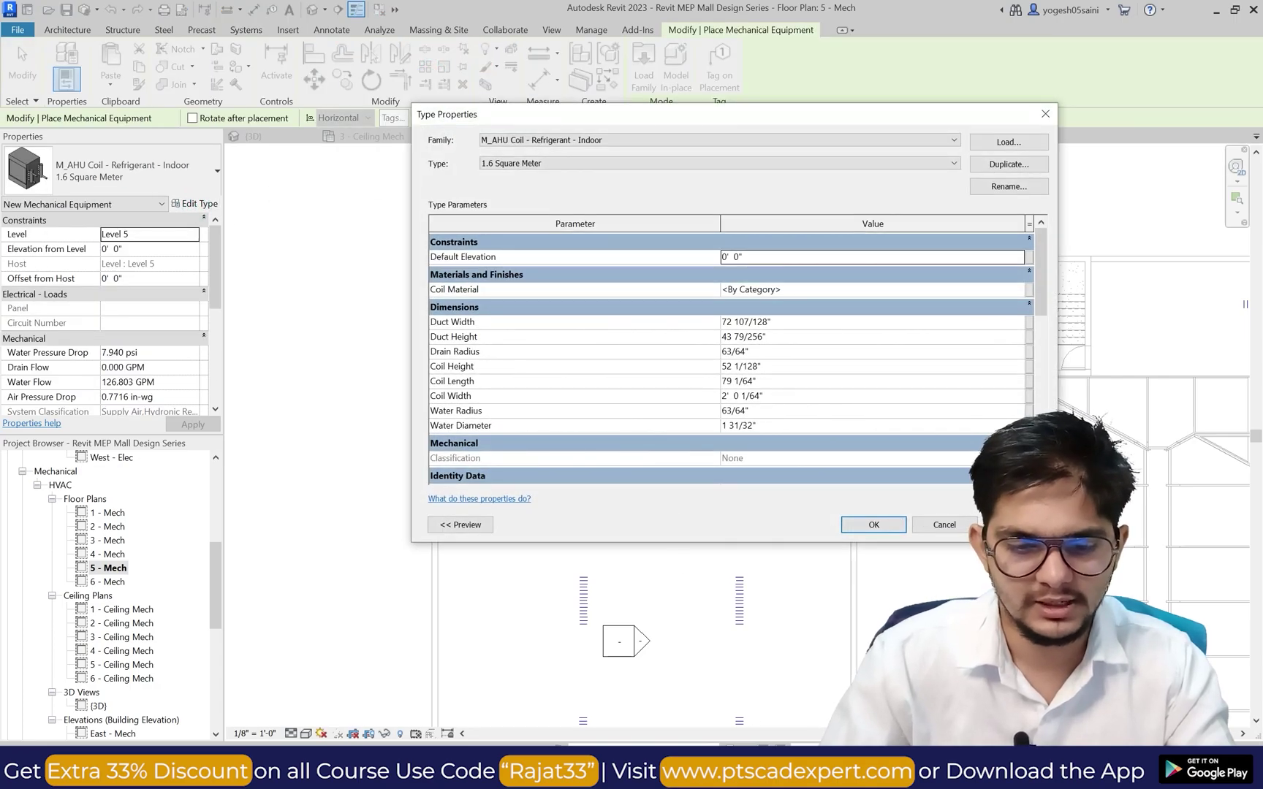
{"action": "key", "text": "alt+Tab"}
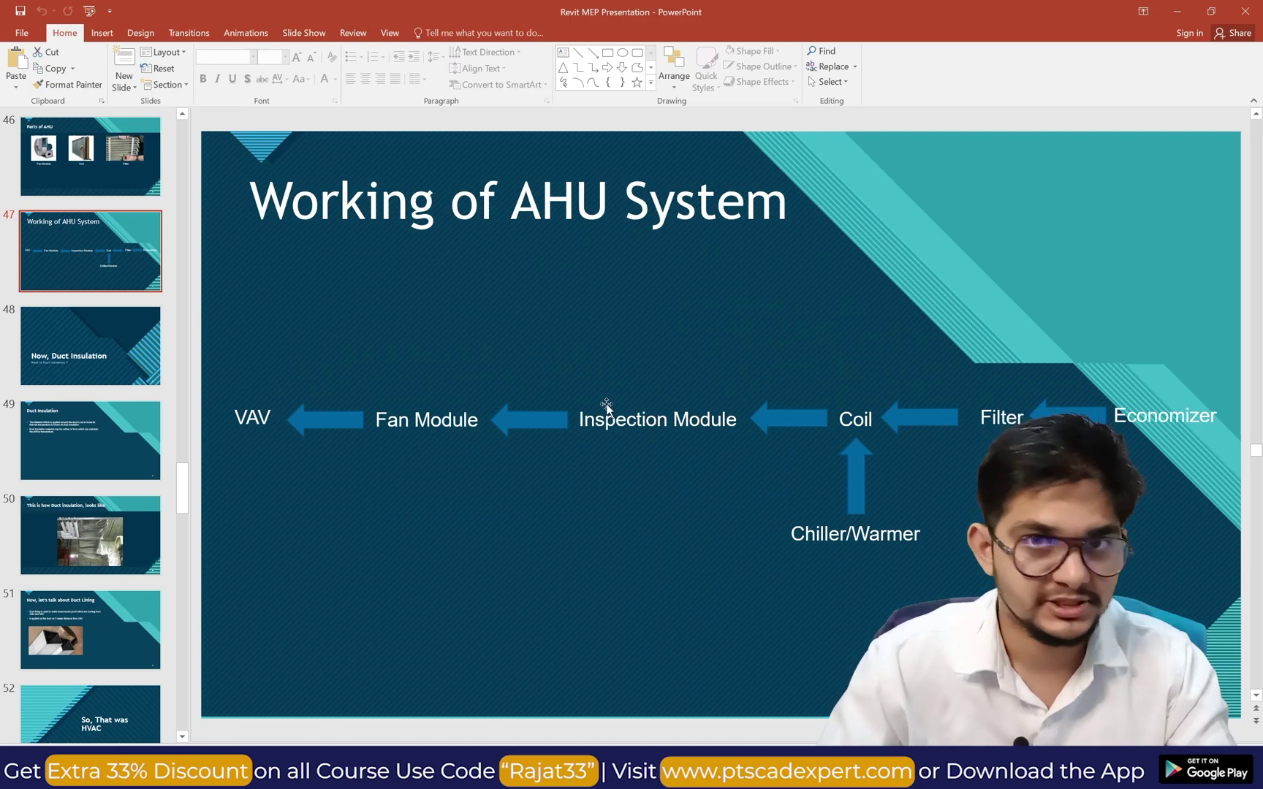
{"action": "key", "text": "alt+Tab"}
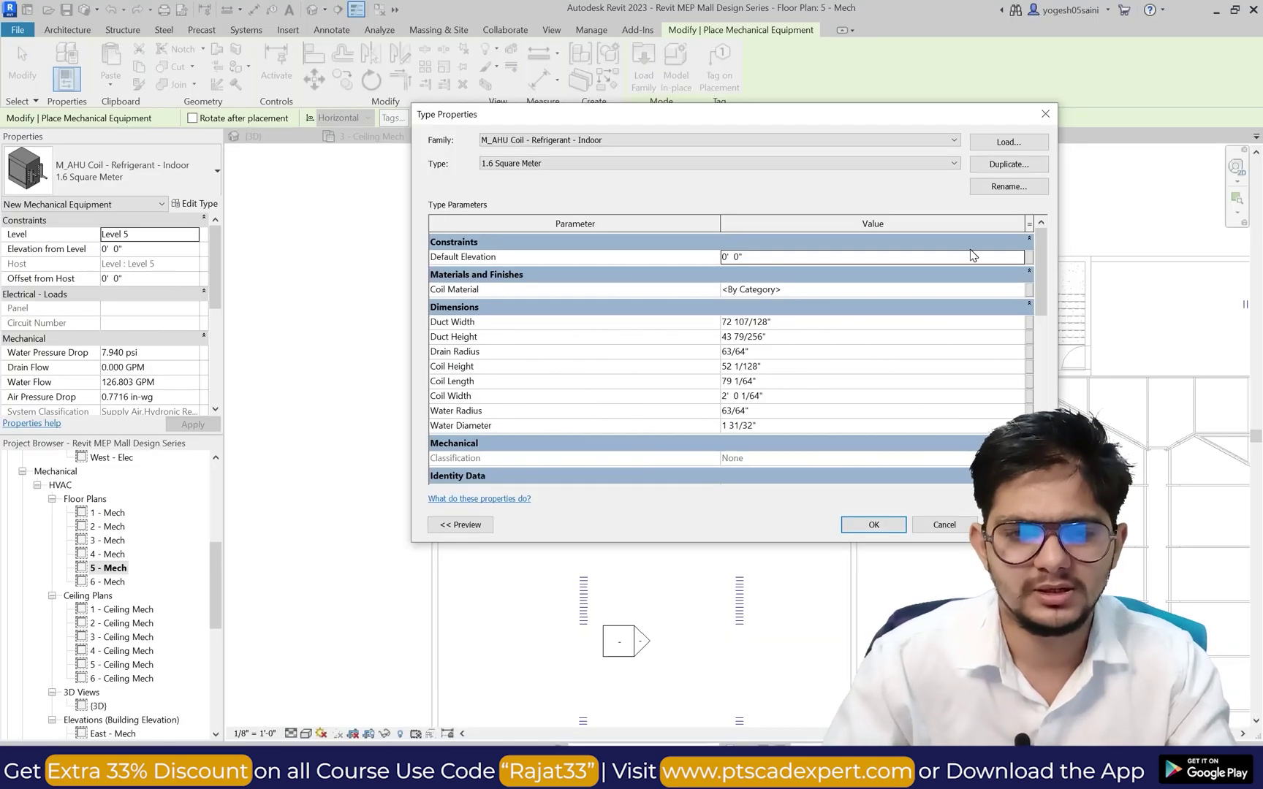
{"action": "left_click", "coordinate": [1008, 142]}
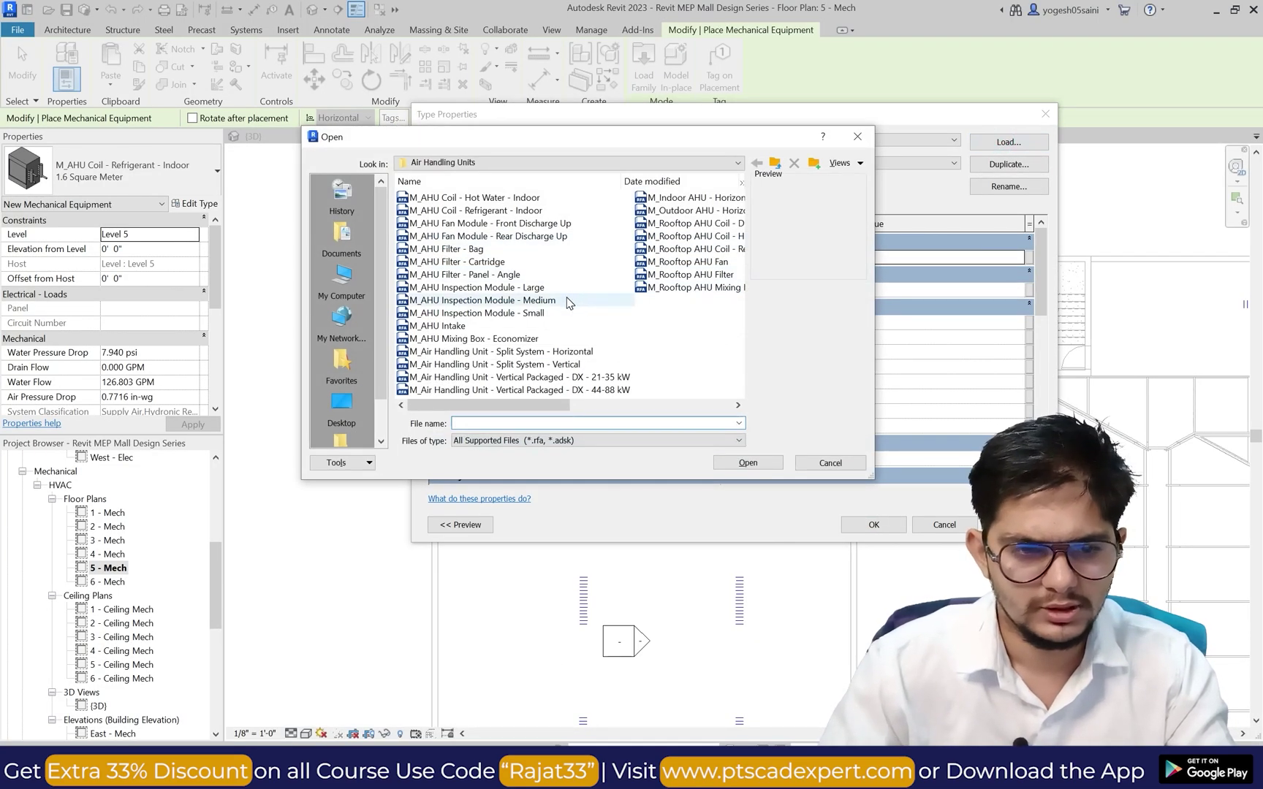
{"action": "left_click", "coordinate": [513, 288]}
{"action": "left_click", "coordinate": [522, 300]}
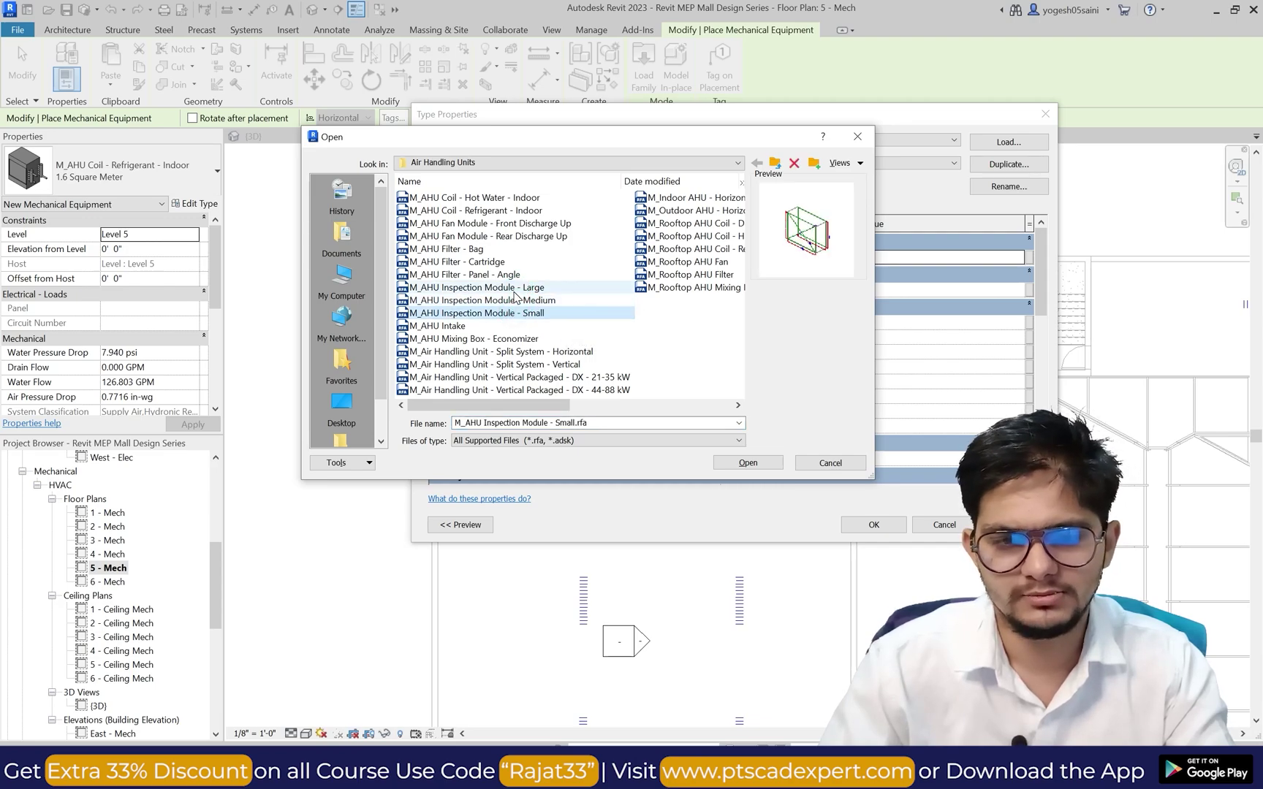
{"action": "left_click", "coordinate": [513, 287]}
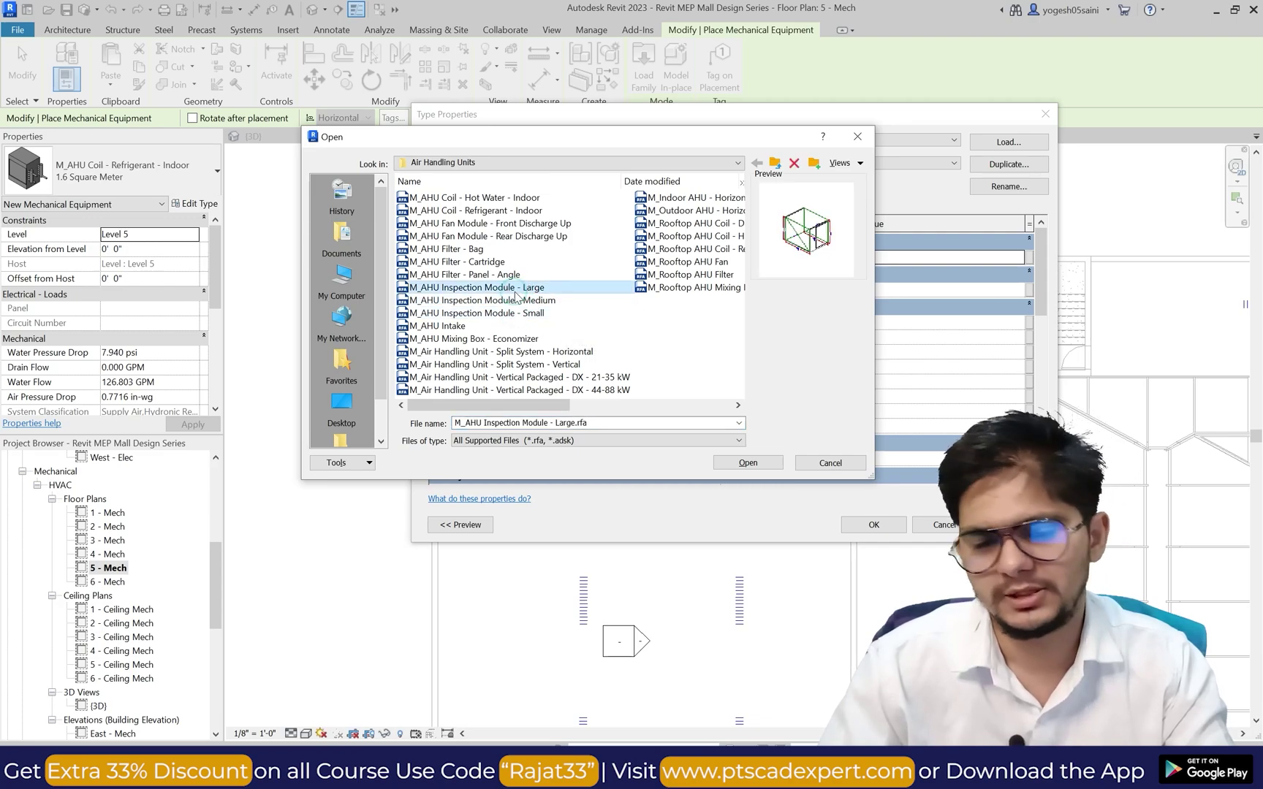
{"action": "left_click", "coordinate": [748, 462]}
{"action": "left_click", "coordinate": [855, 526]}
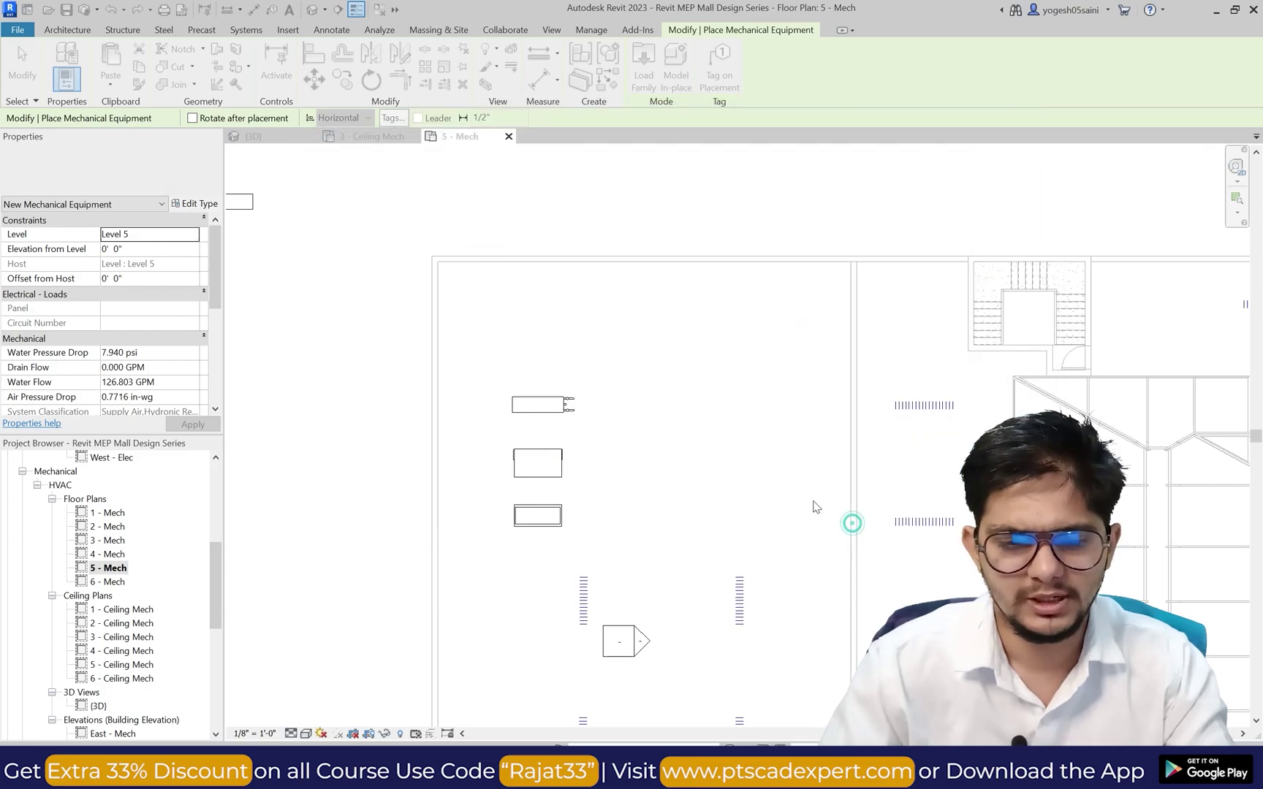
Step: Place one M_AHU Inspection Module - Large, type For 1.6 Square Meters of Coil, above the refrigerant coil and centred on it
{"action": "left_click", "coordinate": [117, 171]}
{"action": "scroll", "coordinate": [120, 292], "scroll_direction": "up", "scroll_amount": 3}
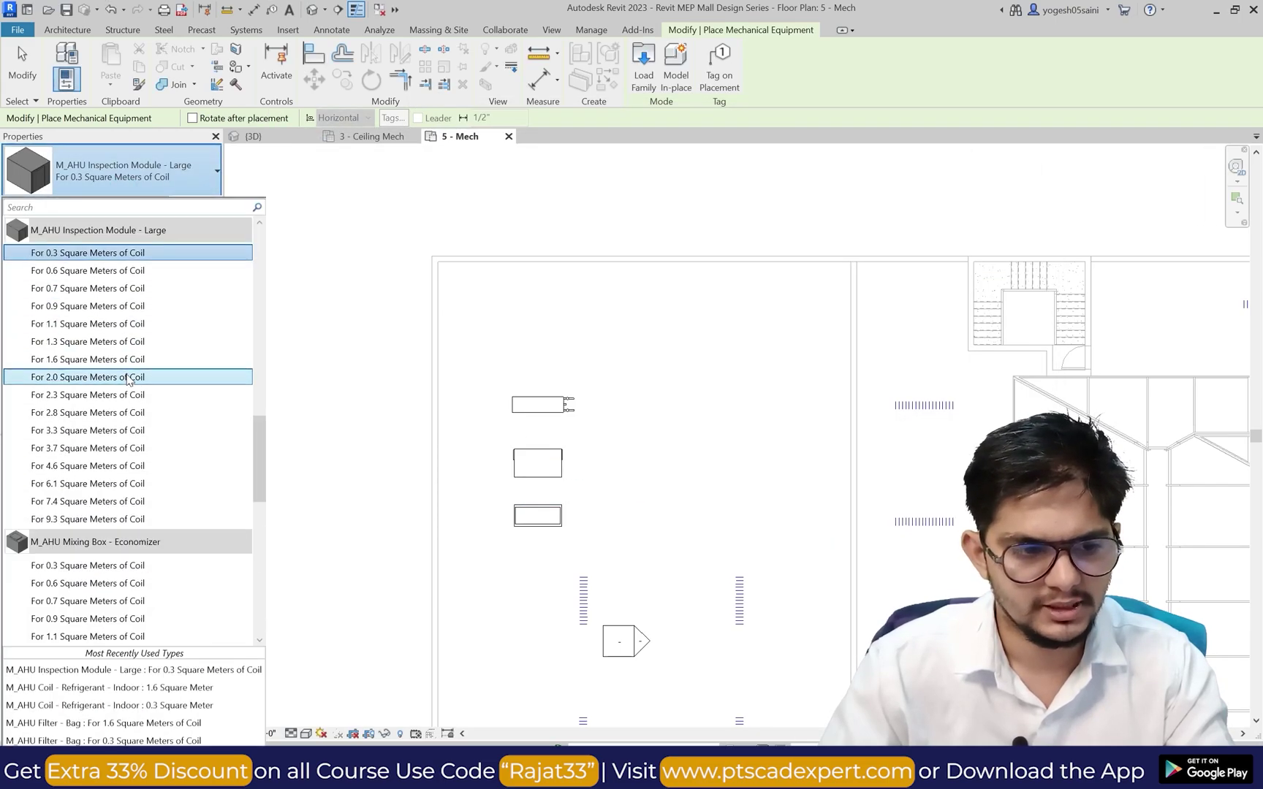
{"action": "left_click", "coordinate": [133, 360]}
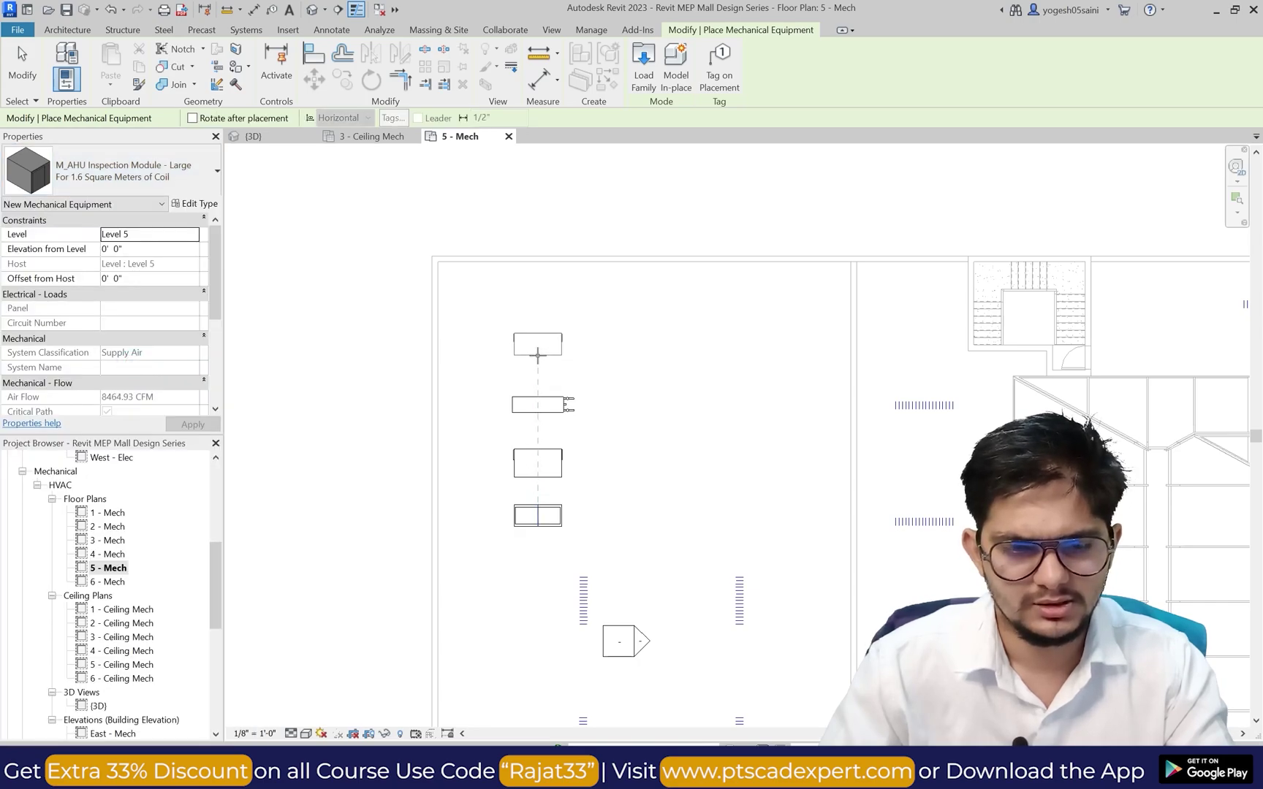
{"action": "left_click", "coordinate": [537, 360]}
{"action": "key", "text": "Escape"}
{"action": "key", "text": "Escape"}
Step: Move the inspection module, coil, bag filter and mixing box together about 7'-0" straight down in the room
{"action": "left_click_drag", "start_coordinate": [624, 522], "coordinate": [524, 335]}
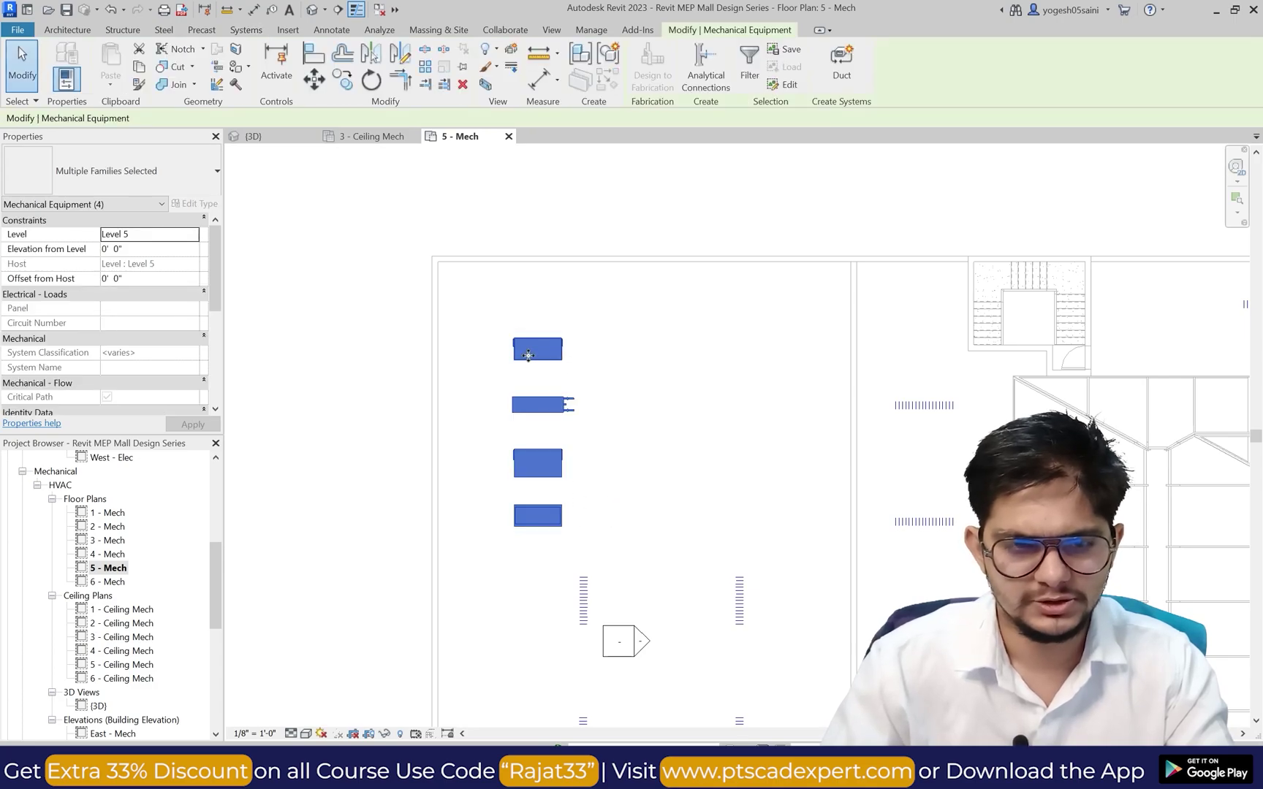
{"action": "left_click", "coordinate": [314, 78]}
{"action": "left_click", "coordinate": [514, 525]}
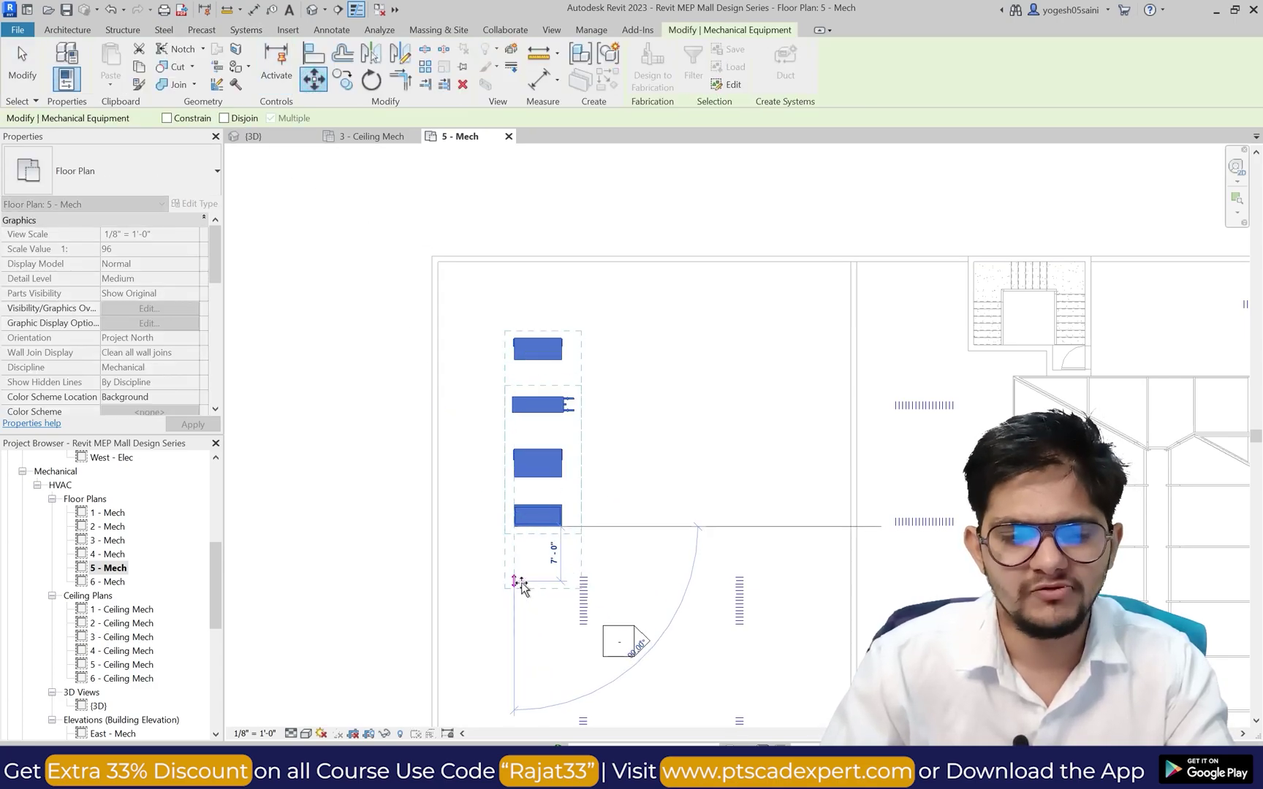
{"action": "left_click", "coordinate": [523, 582]}
{"action": "key", "text": "Escape"}
{"action": "scroll", "coordinate": [589, 479], "scroll_direction": "down", "scroll_amount": 4}
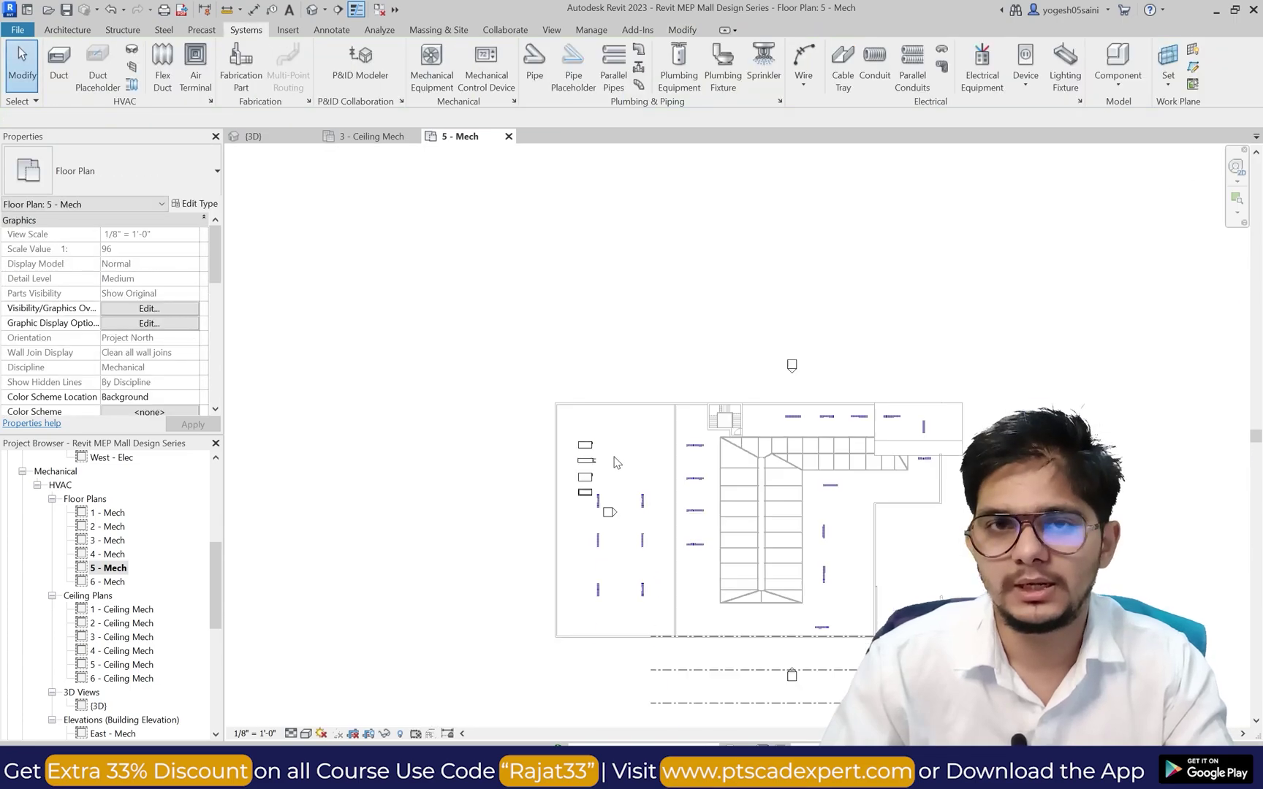
{"action": "scroll", "coordinate": [604, 524], "scroll_direction": "up", "scroll_amount": 2}
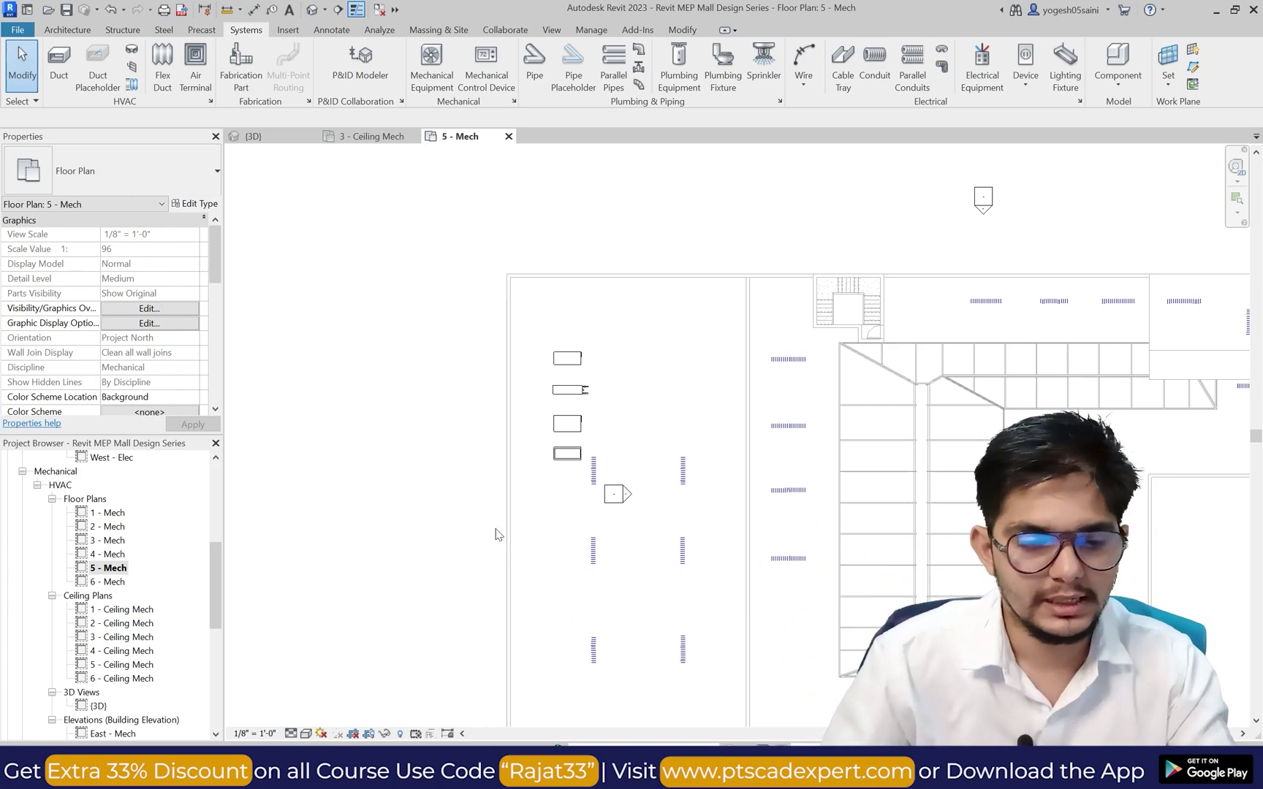
{"action": "scroll", "coordinate": [564, 425], "scroll_direction": "up", "scroll_amount": 1}
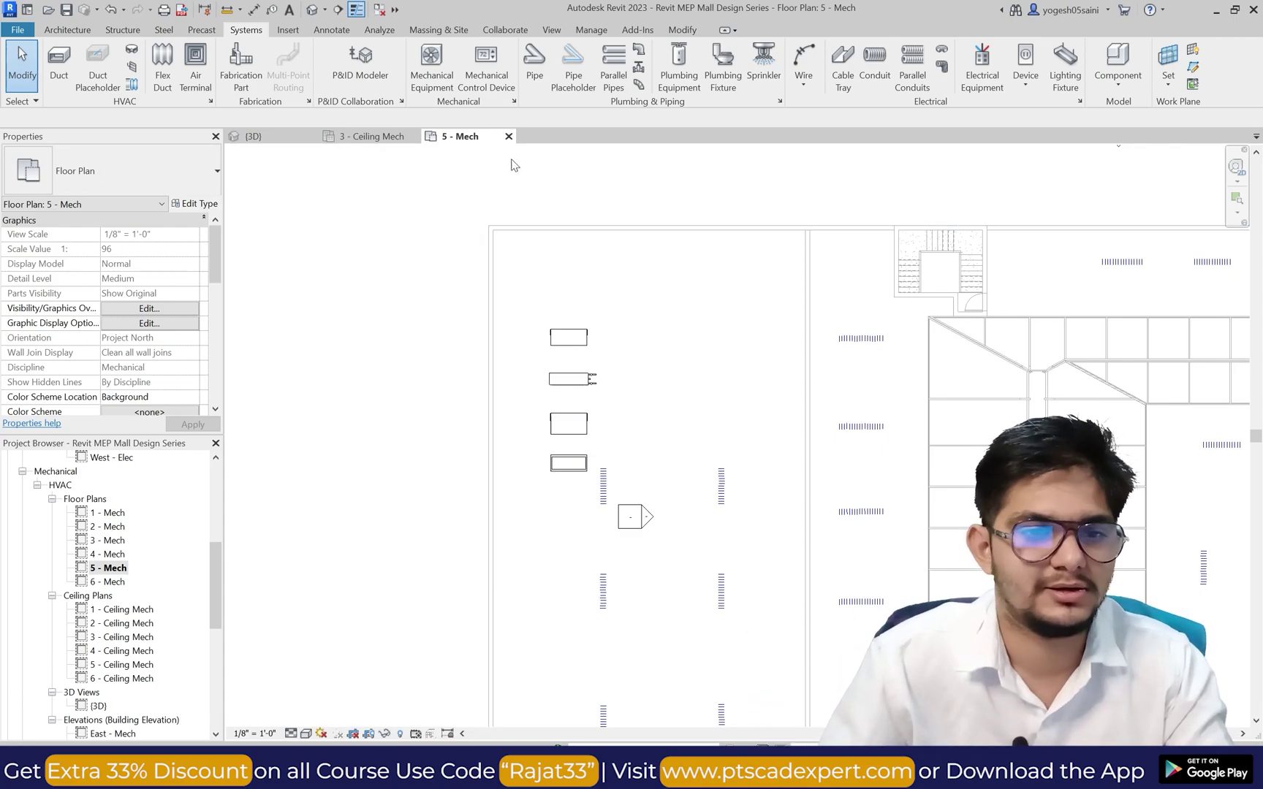
Step: Compare the front and rear discharge fan modules and load M_AHU Fan Module - Front Discharge Up for mechanical equipment placement
{"action": "left_click", "coordinate": [193, 204]}
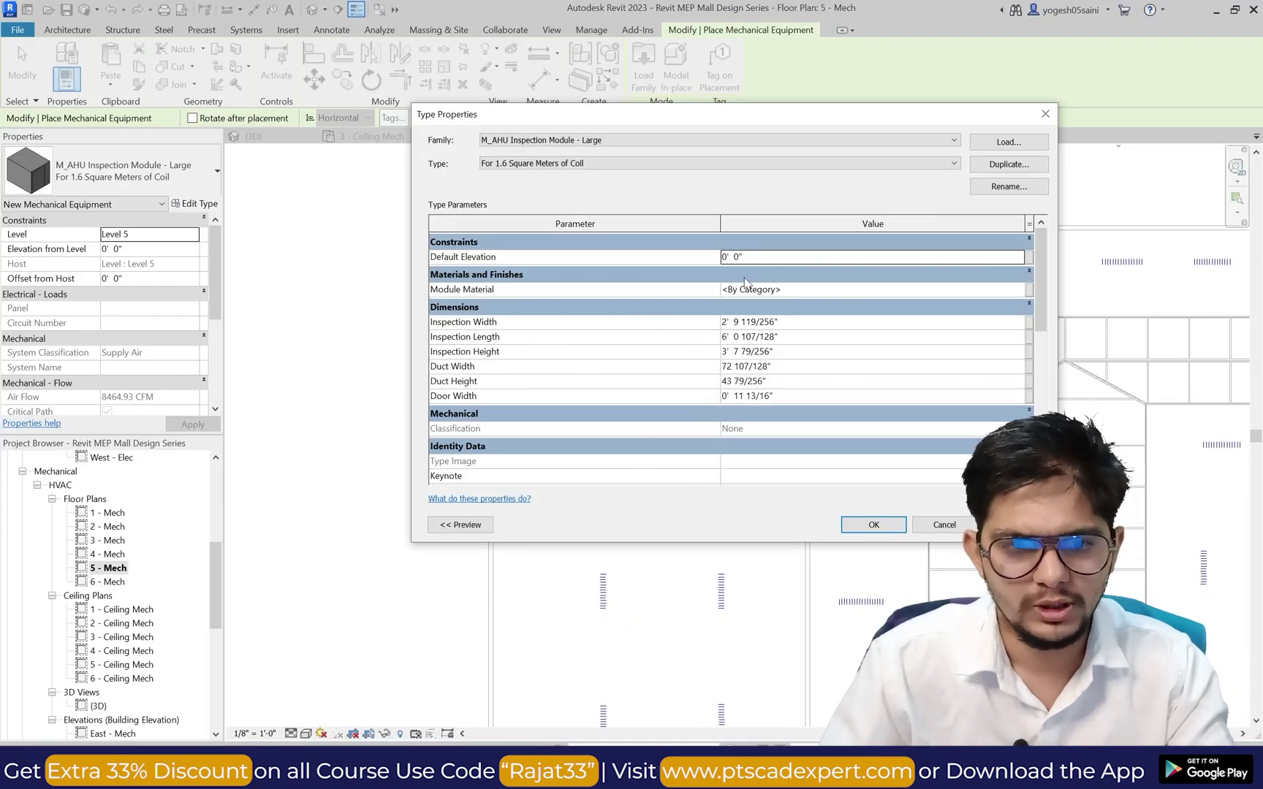
{"action": "left_click", "coordinate": [1002, 143]}
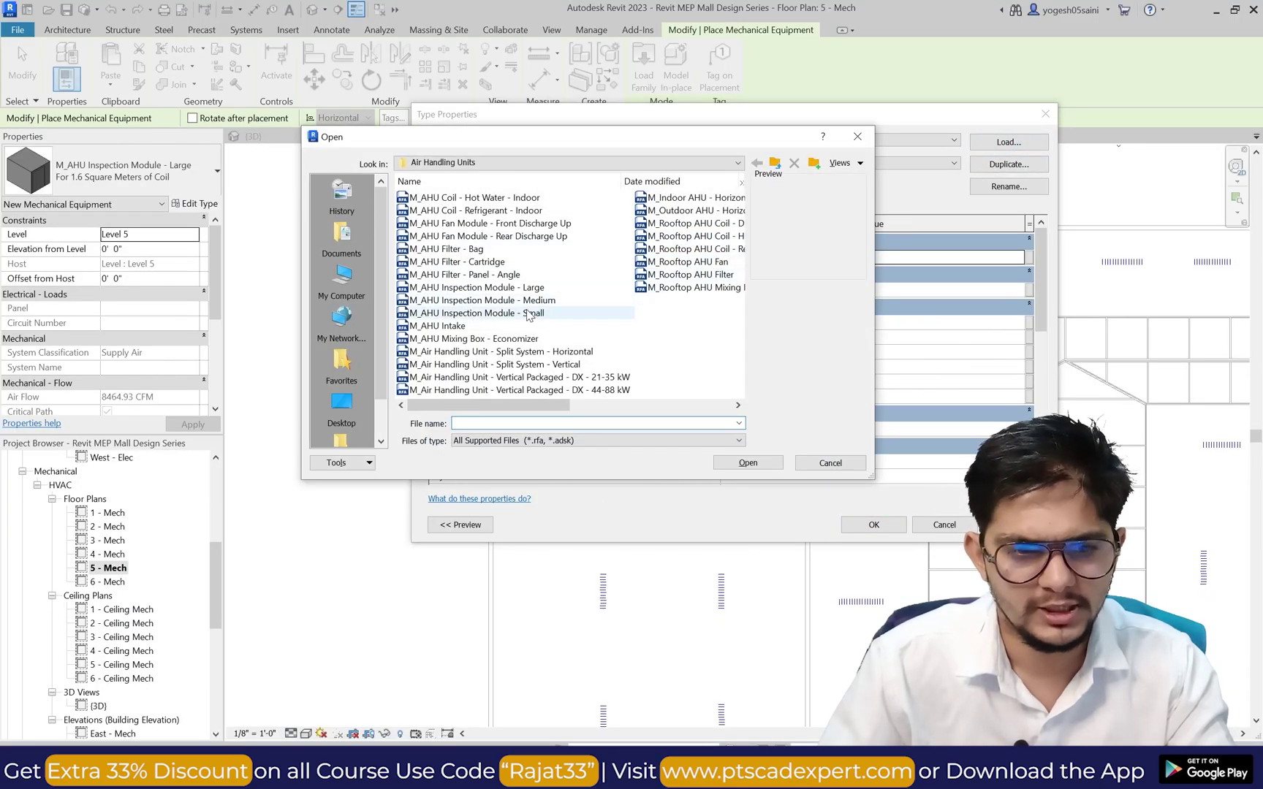
{"action": "left_click", "coordinate": [549, 223]}
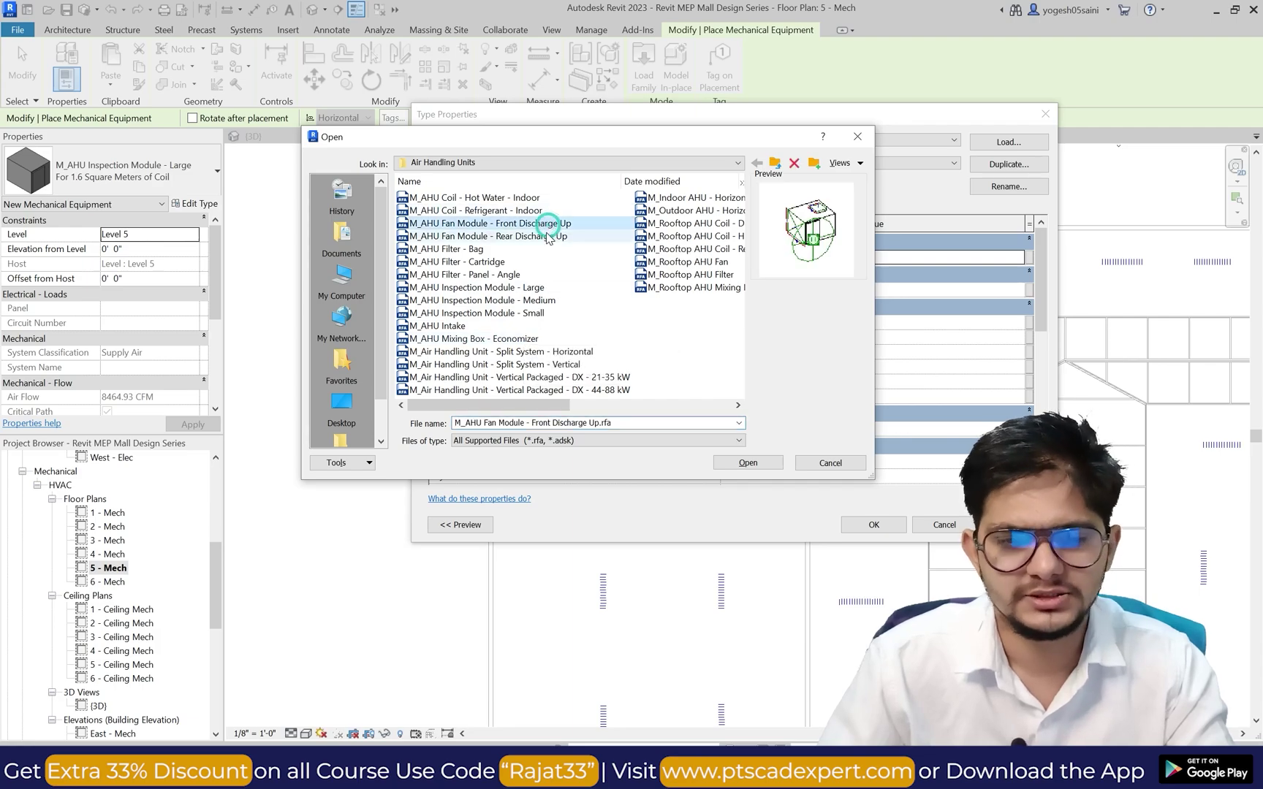
{"action": "left_click", "coordinate": [546, 234]}
{"action": "left_click", "coordinate": [546, 223]}
{"action": "left_click", "coordinate": [546, 235]}
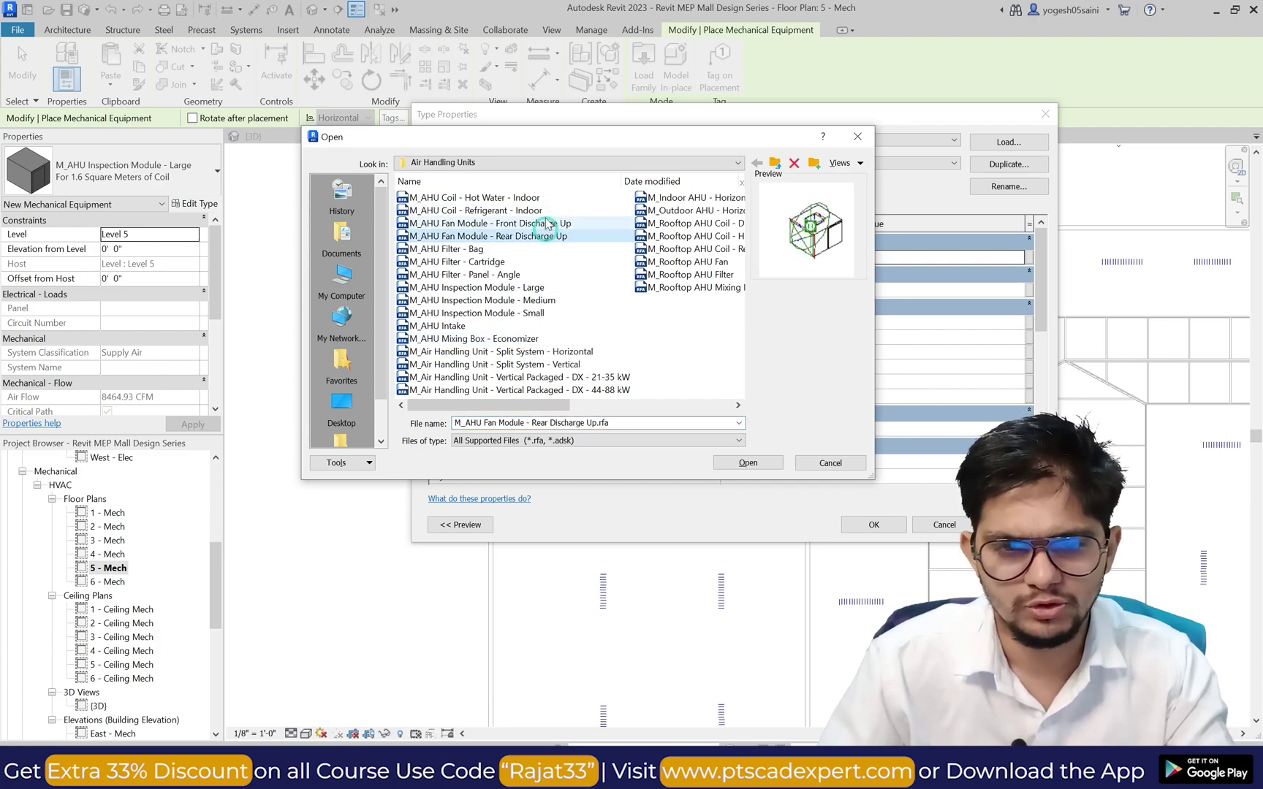
{"action": "left_click", "coordinate": [545, 213]}
{"action": "left_click", "coordinate": [538, 224]}
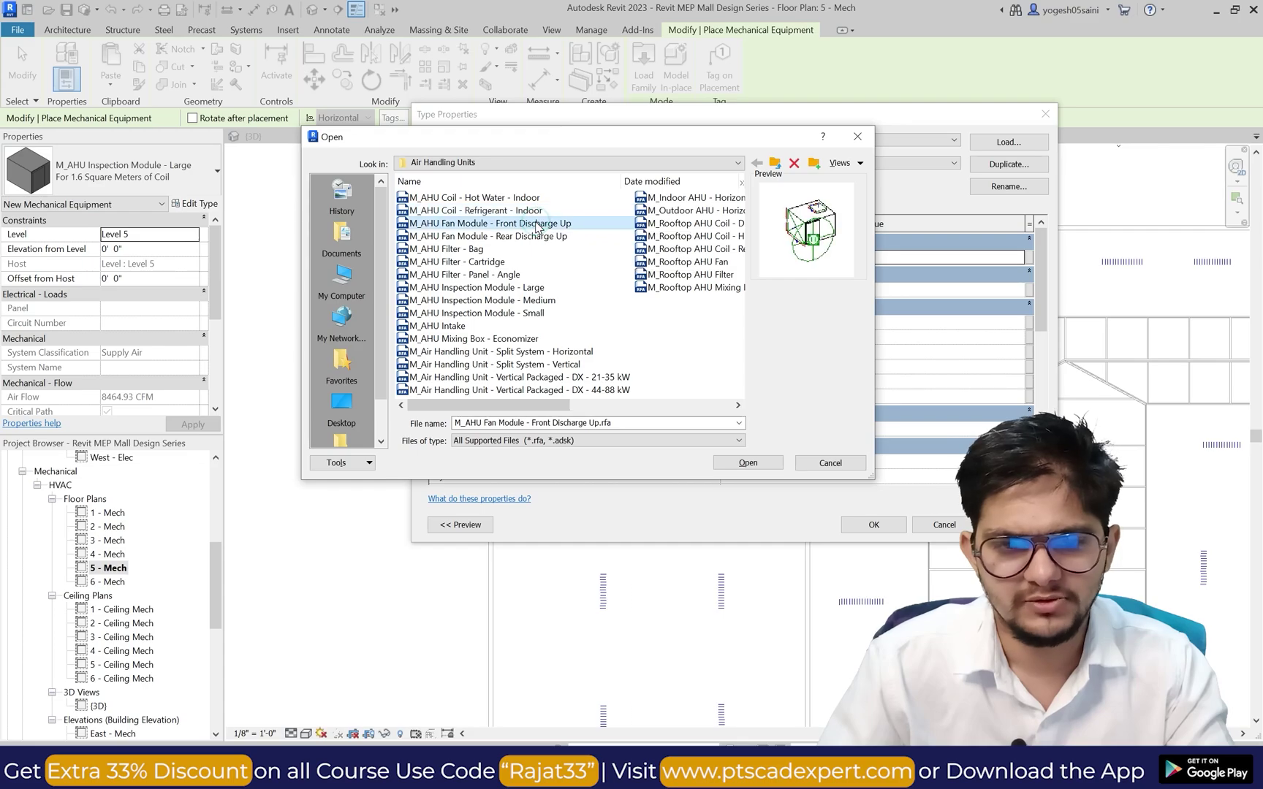
{"action": "left_click", "coordinate": [748, 462]}
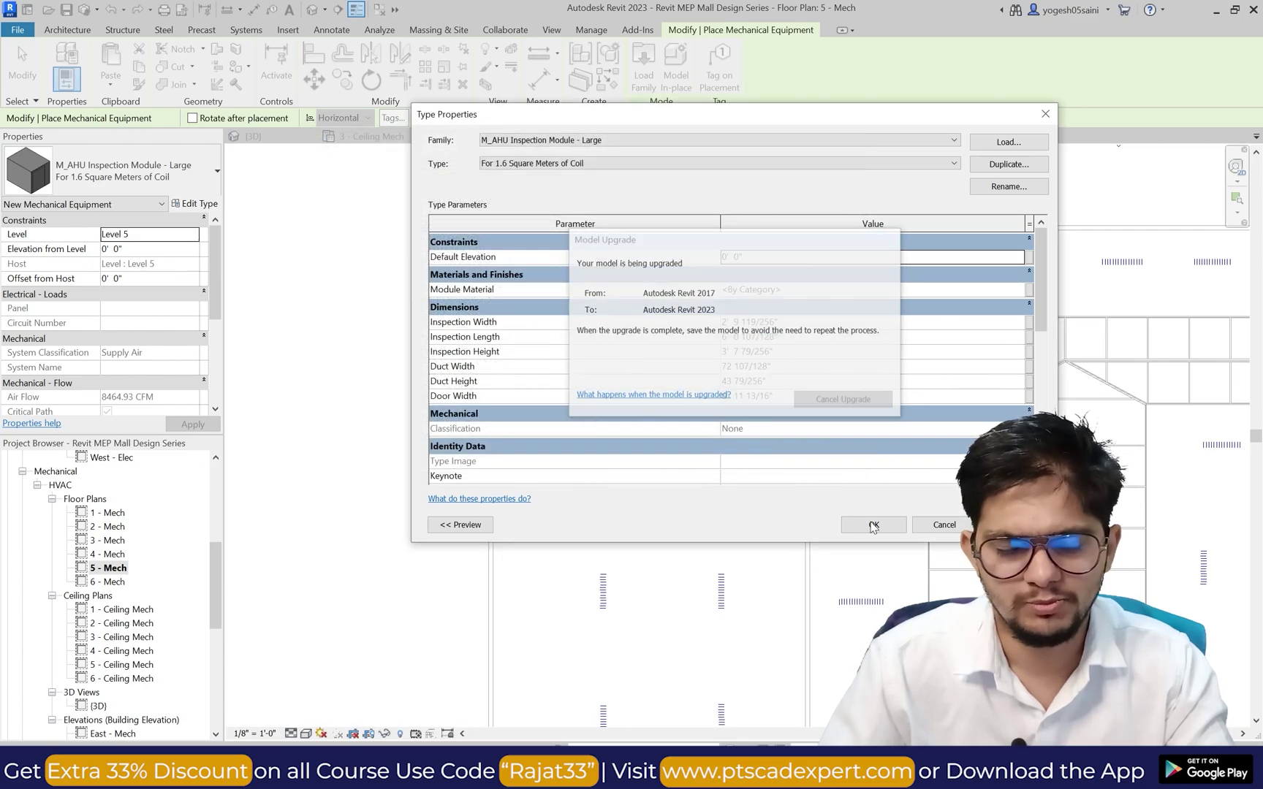
{"action": "left_click", "coordinate": [870, 523]}
Step: Place one fan module, type For 1.6 Square Meters of Coil, above the inspection module and centred on it
{"action": "left_click", "coordinate": [117, 171]}
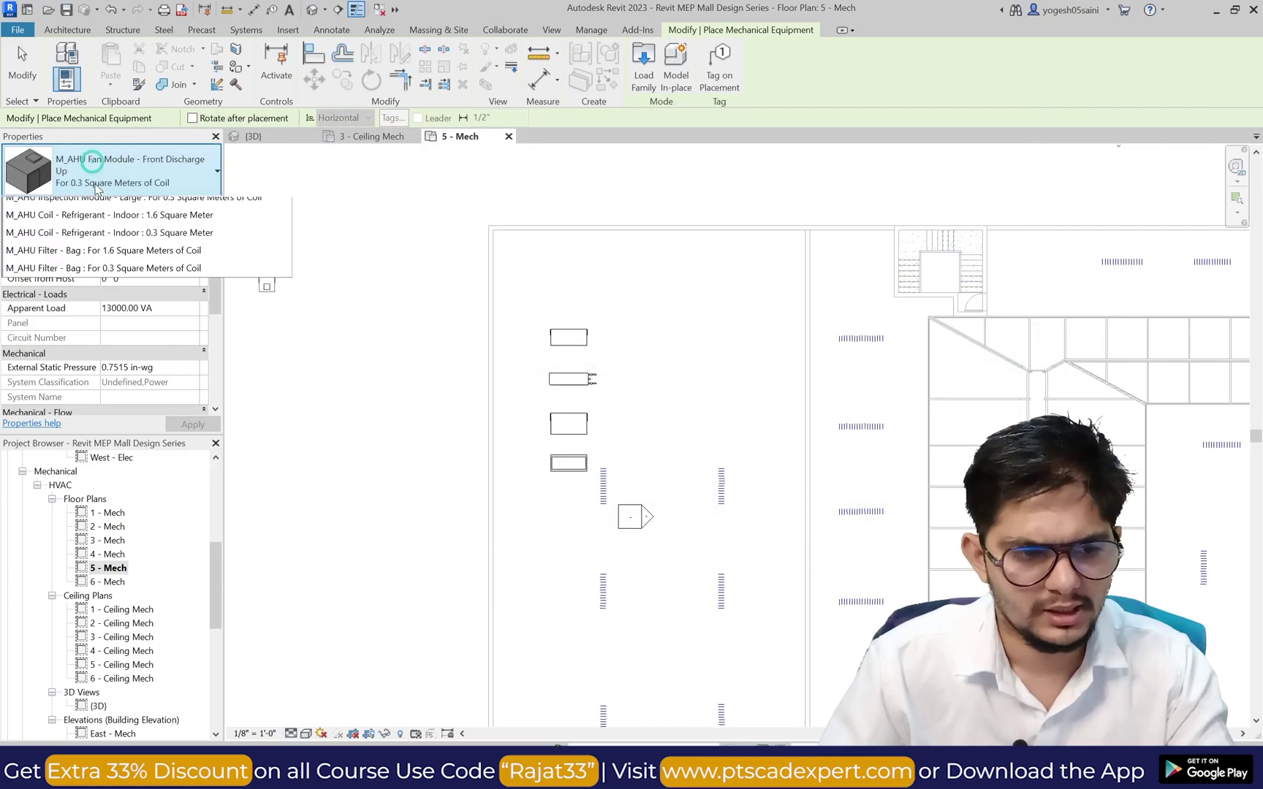
{"action": "left_click", "coordinate": [117, 359]}
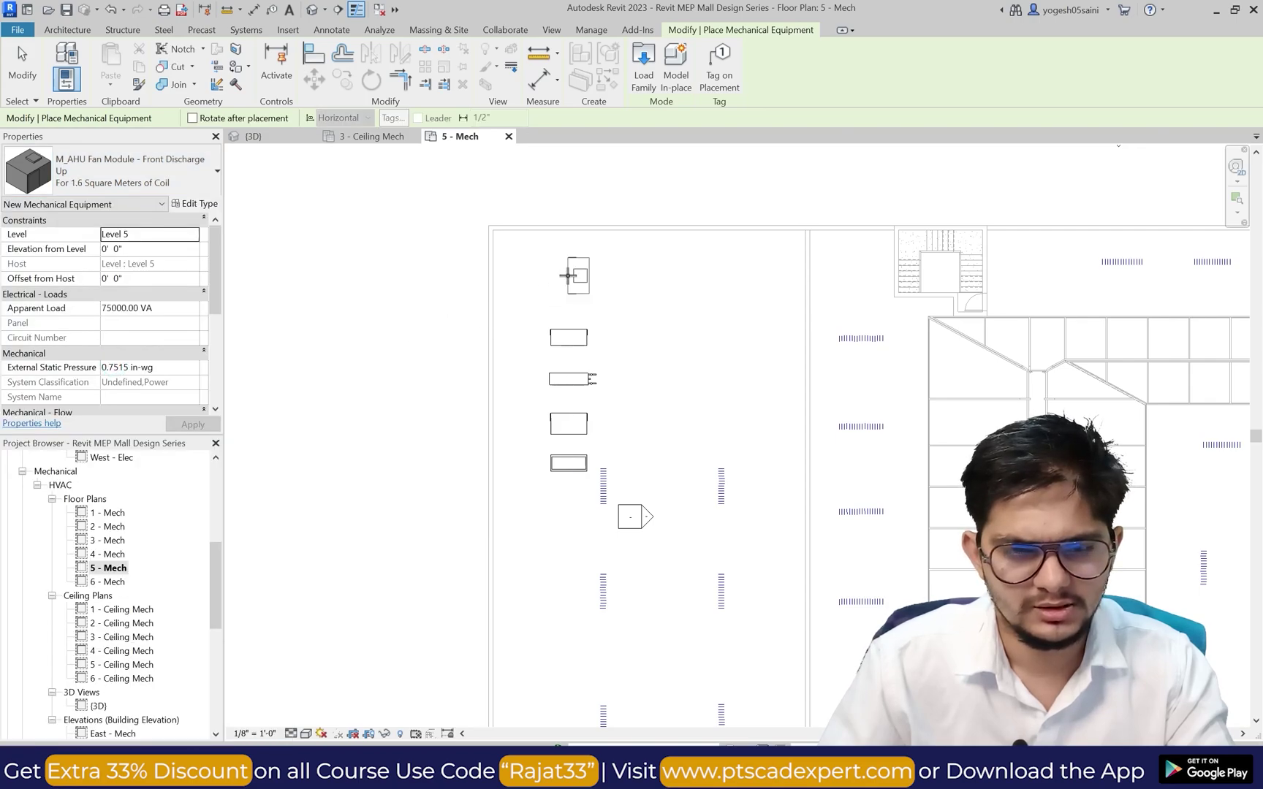
{"action": "left_click", "coordinate": [569, 296]}
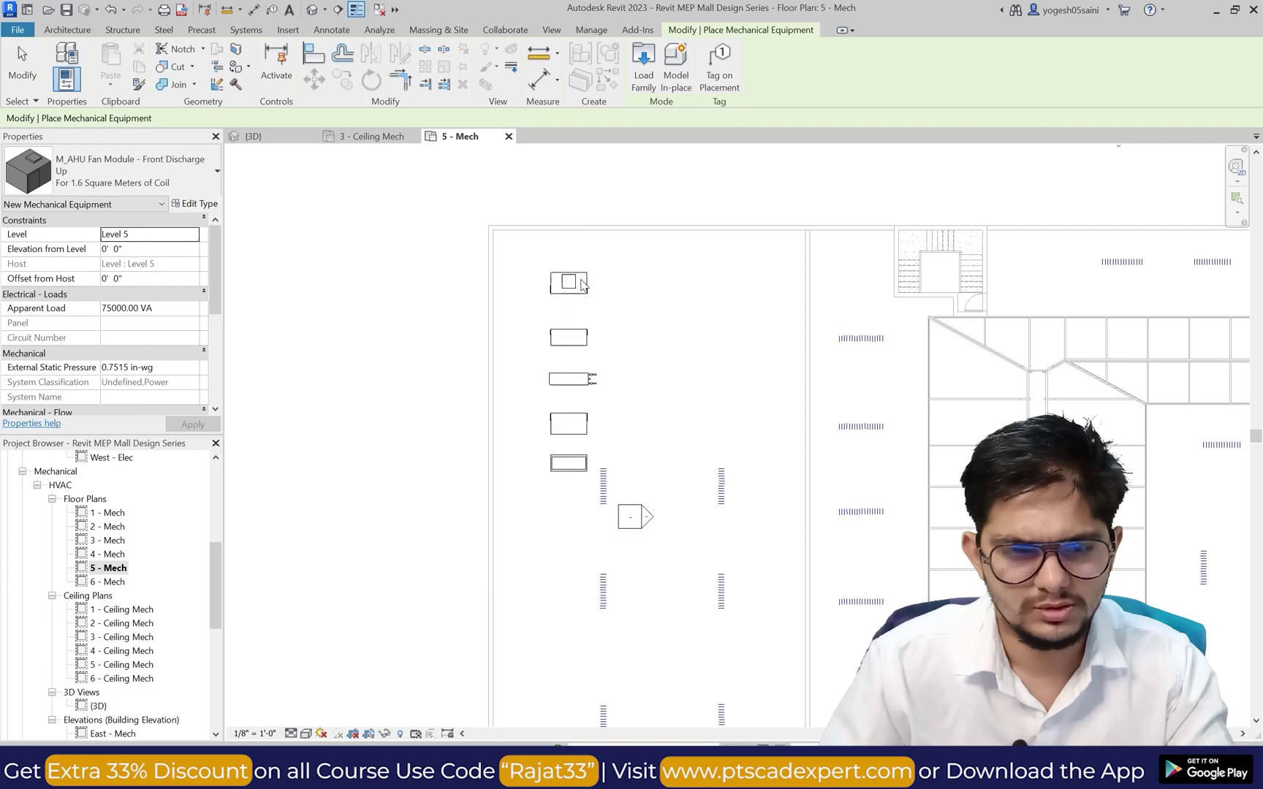
{"action": "key", "text": "Escape"}
{"action": "key", "text": "Escape"}
Step: Rotate the fan module 180 degrees in place
{"action": "scroll", "coordinate": [568, 296], "scroll_direction": "up", "scroll_amount": 2}
{"action": "left_click", "coordinate": [559, 288]}
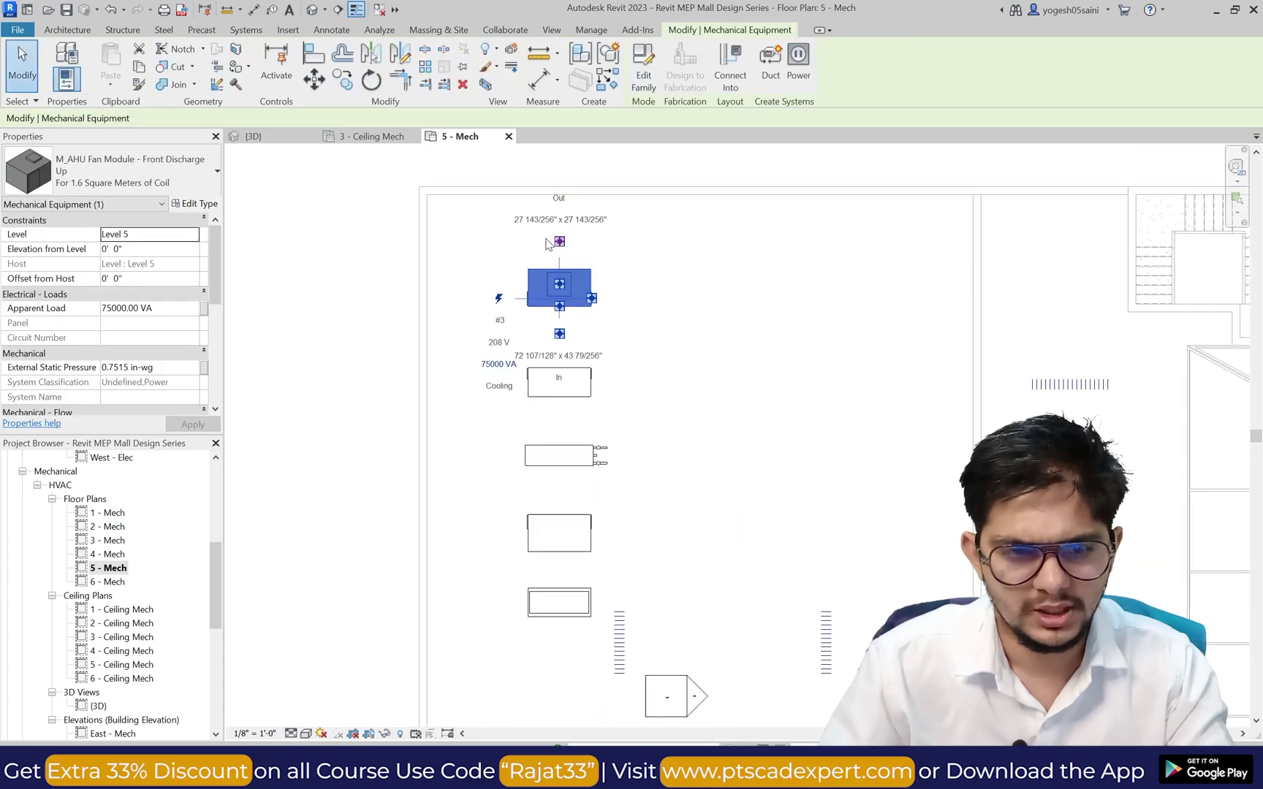
{"action": "key", "text": "space"}
{"action": "key", "text": "space"}
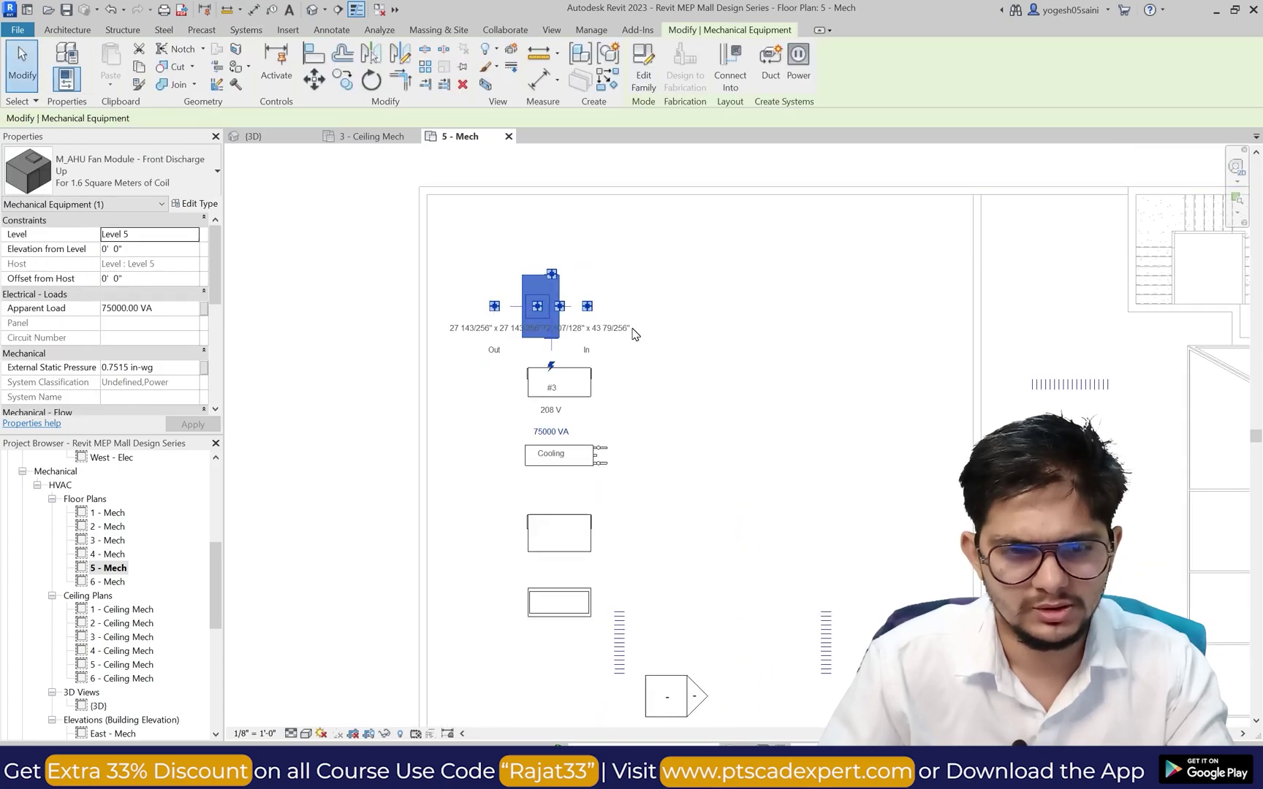
{"action": "left_click", "coordinate": [623, 296]}
{"action": "scroll", "coordinate": [556, 298], "scroll_direction": "up", "scroll_amount": 2}
{"action": "left_click", "coordinate": [558, 306]}
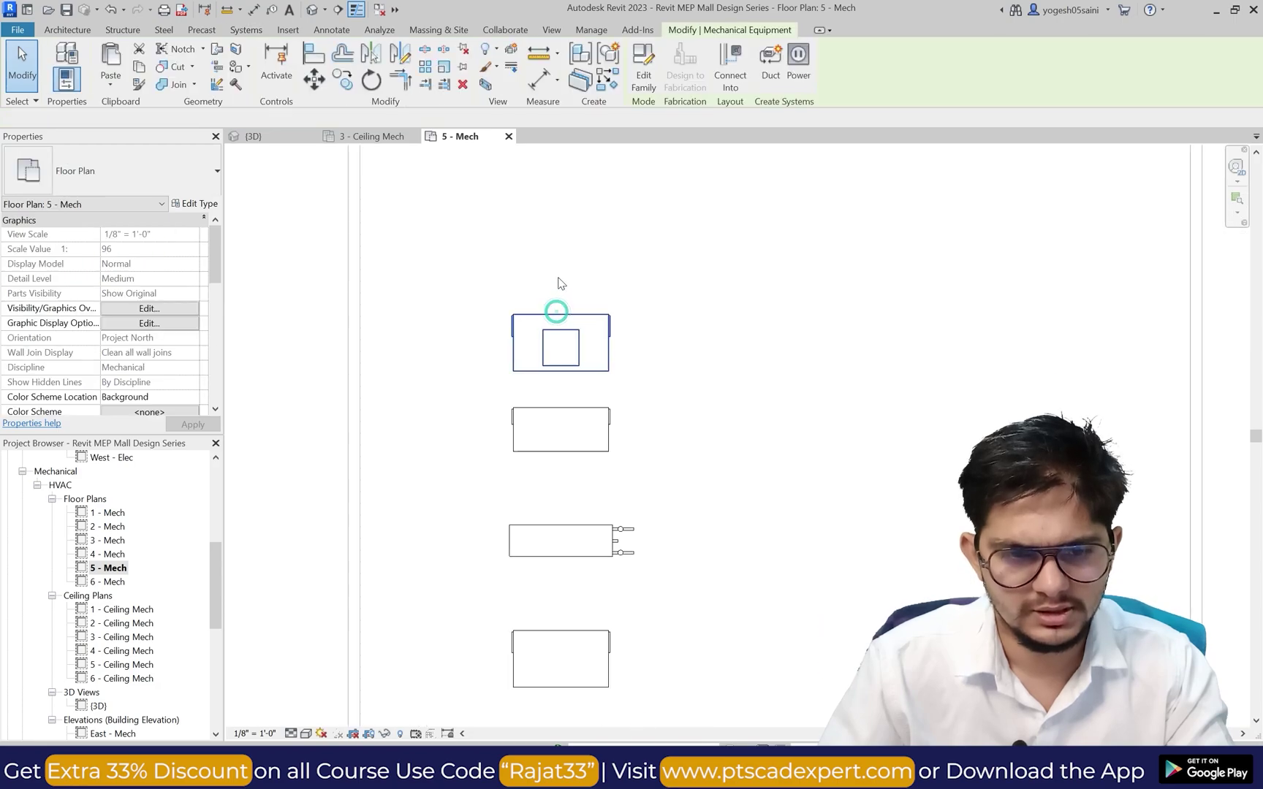
{"action": "left_click", "coordinate": [561, 263]}
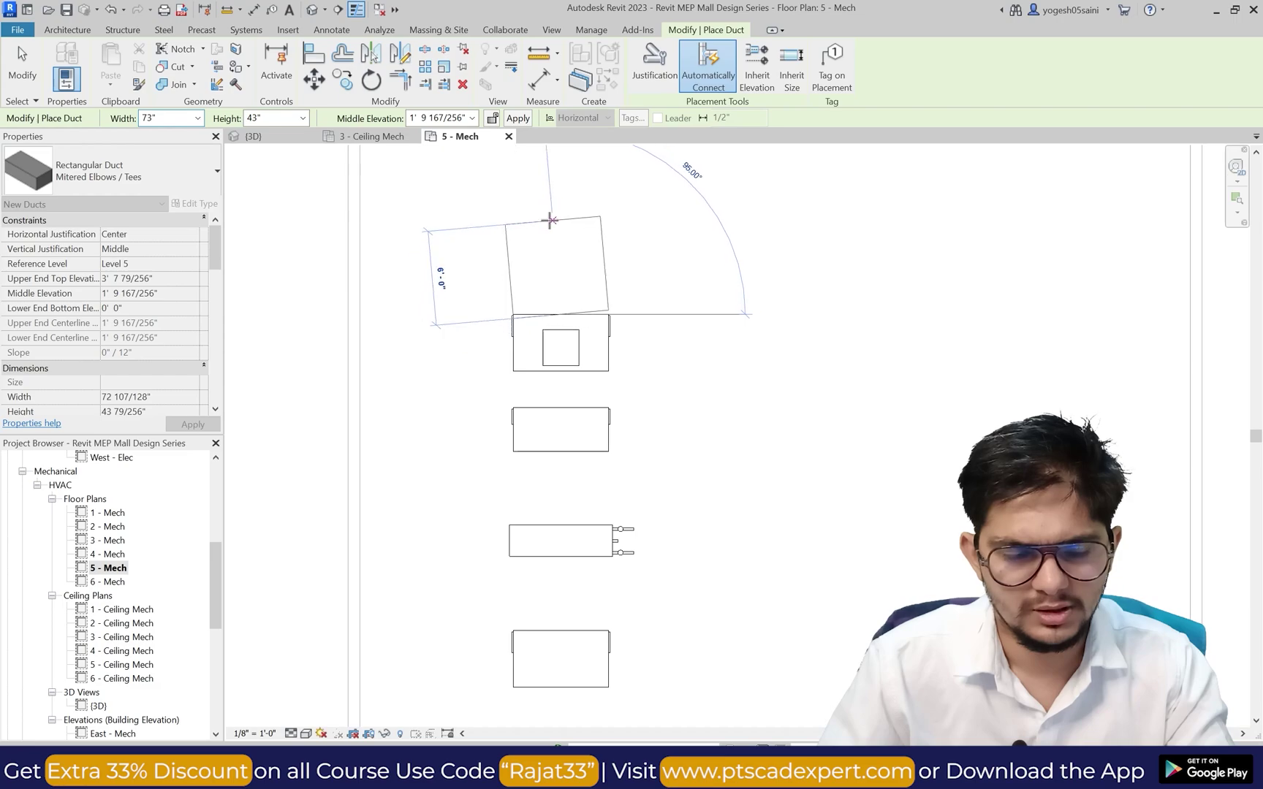
{"action": "key", "text": "Escape"}
{"action": "key", "text": "Escape"}
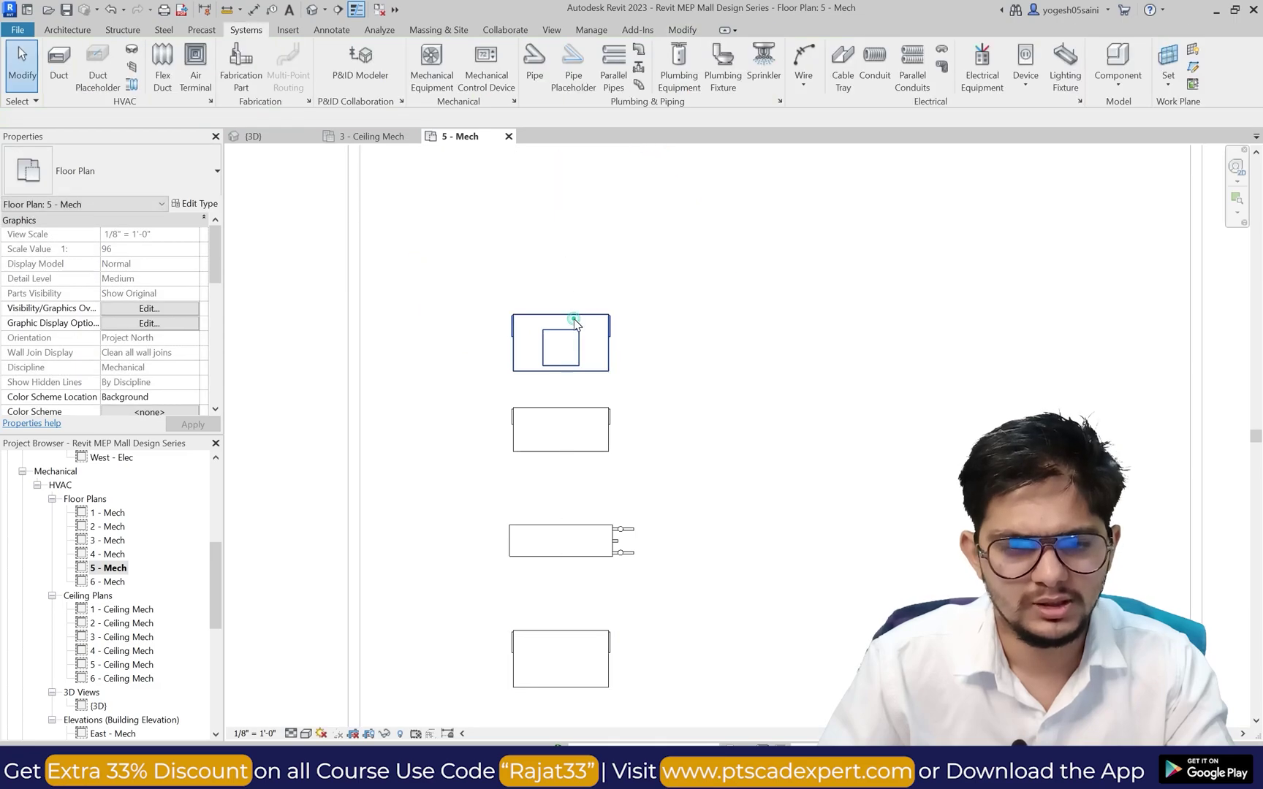
{"action": "left_click", "coordinate": [573, 319]}
{"action": "key", "text": "Escape"}
Step: Examine the fan module's orientation, connectors and top discharge opening relative to the other AHU components in the 3D view
{"action": "left_click", "coordinate": [551, 29]}
{"action": "left_click", "coordinate": [460, 66]}
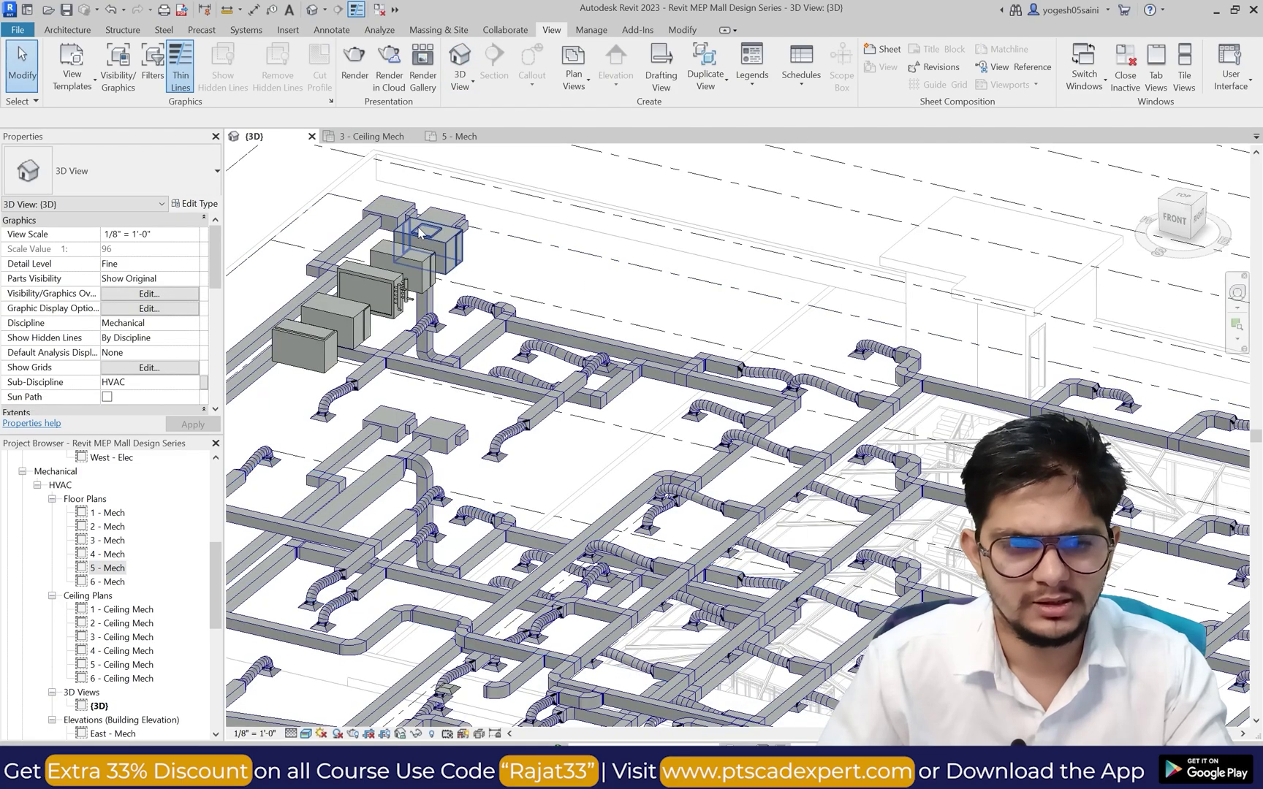
{"action": "scroll", "coordinate": [447, 233], "scroll_direction": "up", "scroll_amount": 4}
{"action": "left_click", "coordinate": [447, 234]}
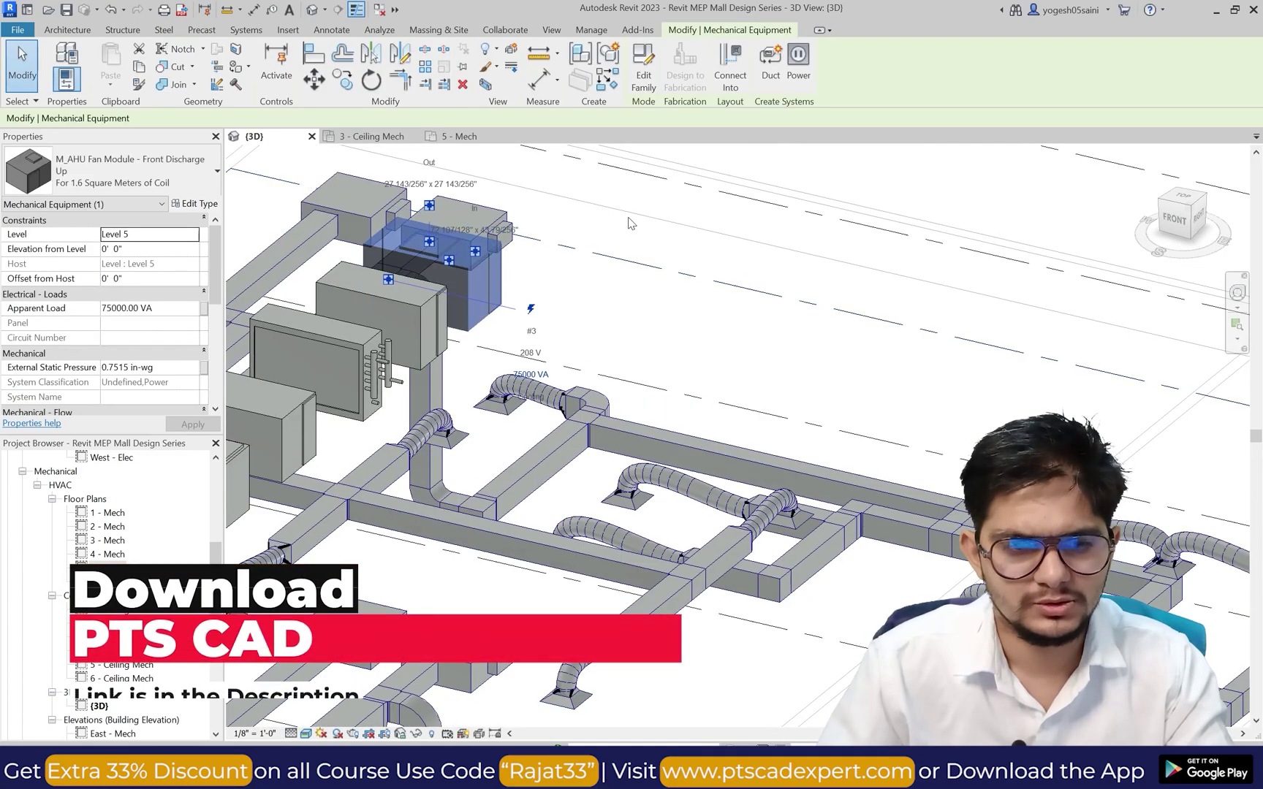
{"action": "scroll", "coordinate": [691, 241], "scroll_direction": "up", "scroll_amount": 3}
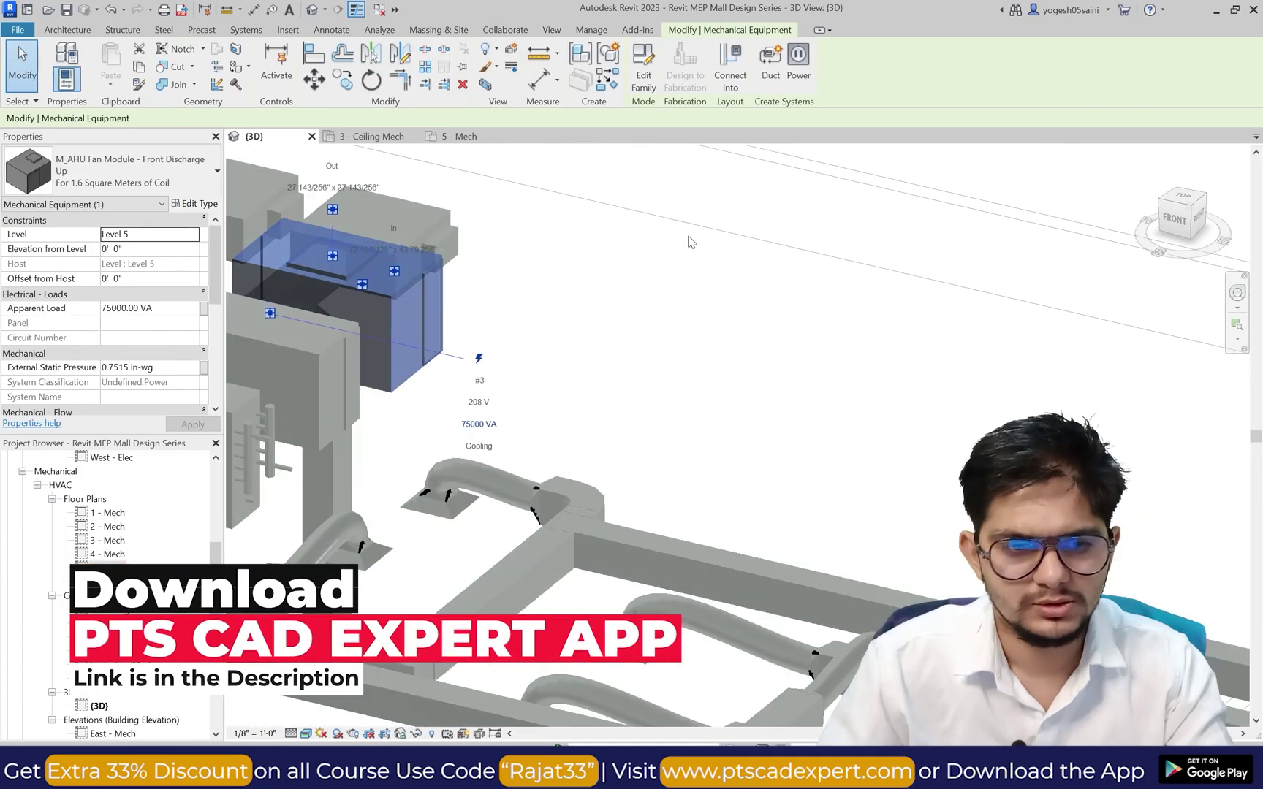
{"action": "left_click", "coordinate": [1236, 293]}
{"action": "left_click_drag", "start_coordinate": [1045, 321], "coordinate": [970, 313]}
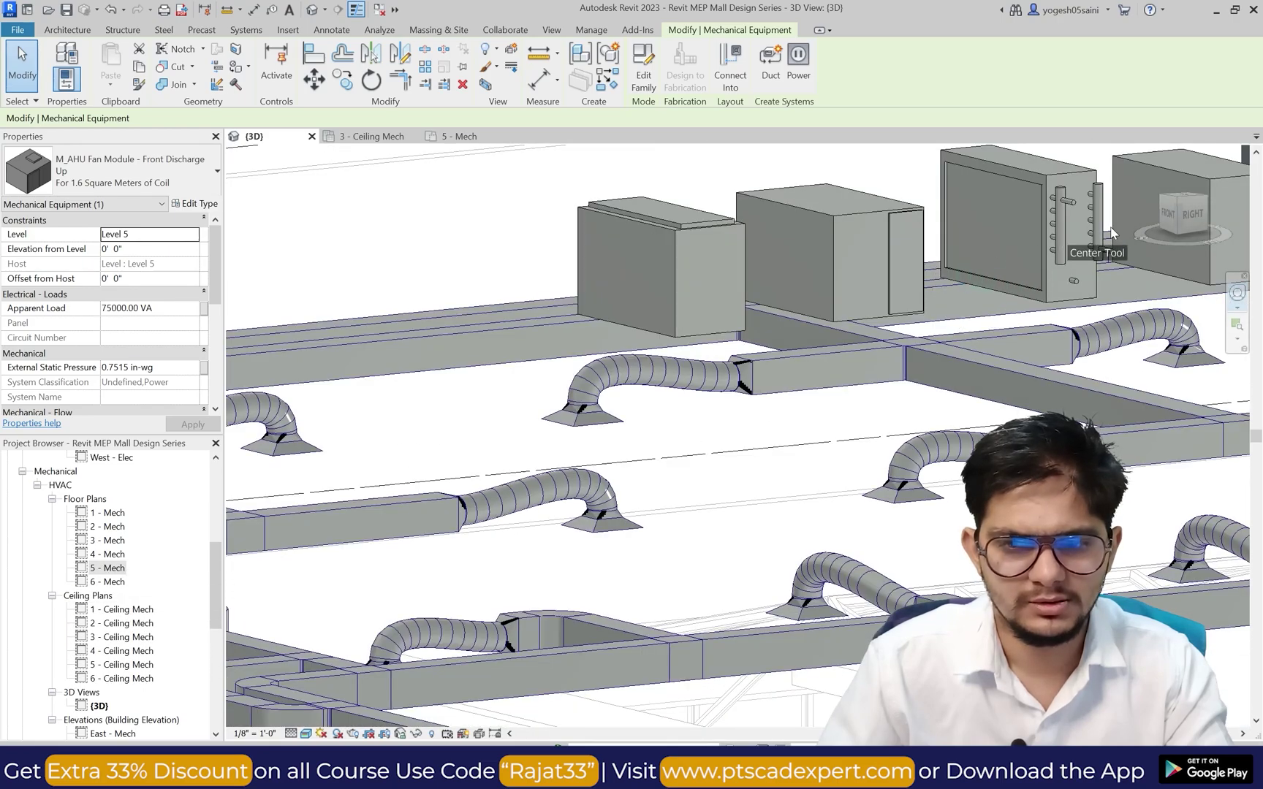
{"action": "left_click", "coordinate": [1157, 170]}
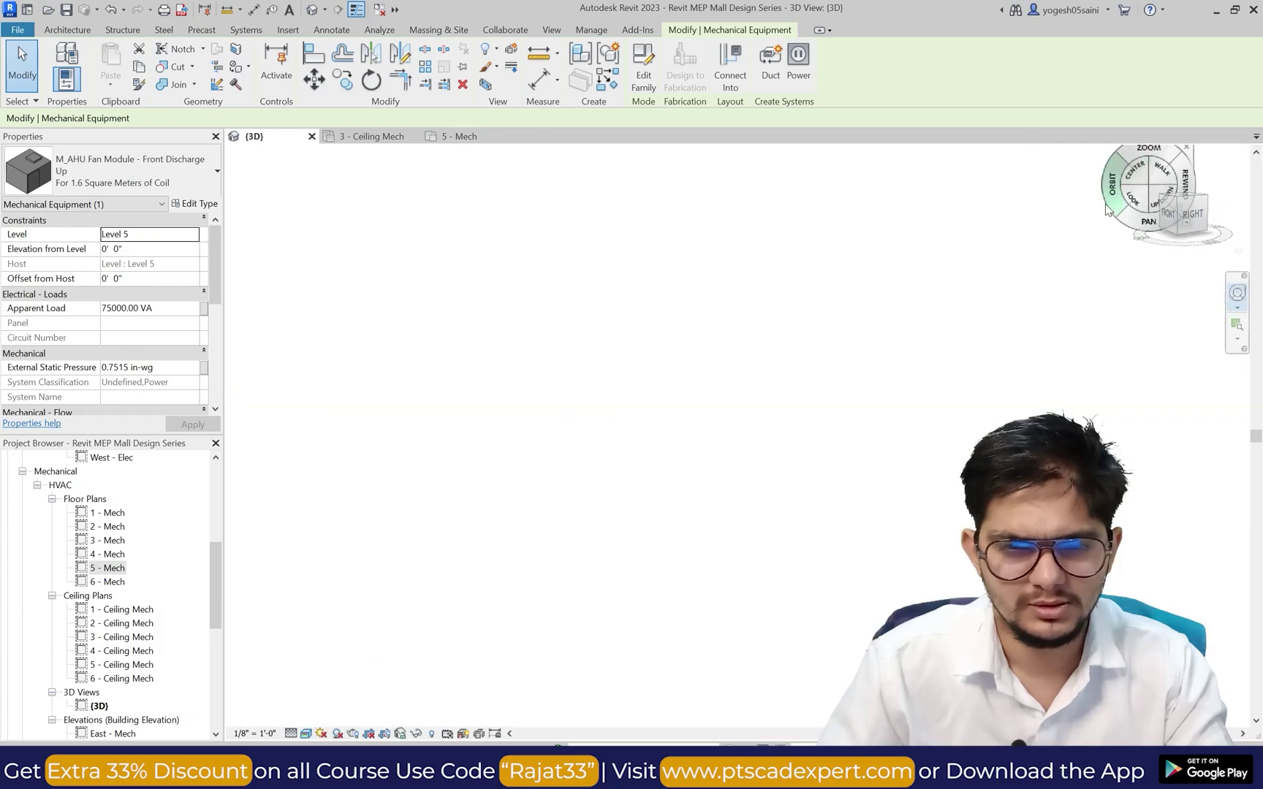
{"action": "left_click_drag", "start_coordinate": [1106, 197], "coordinate": [944, 289]}
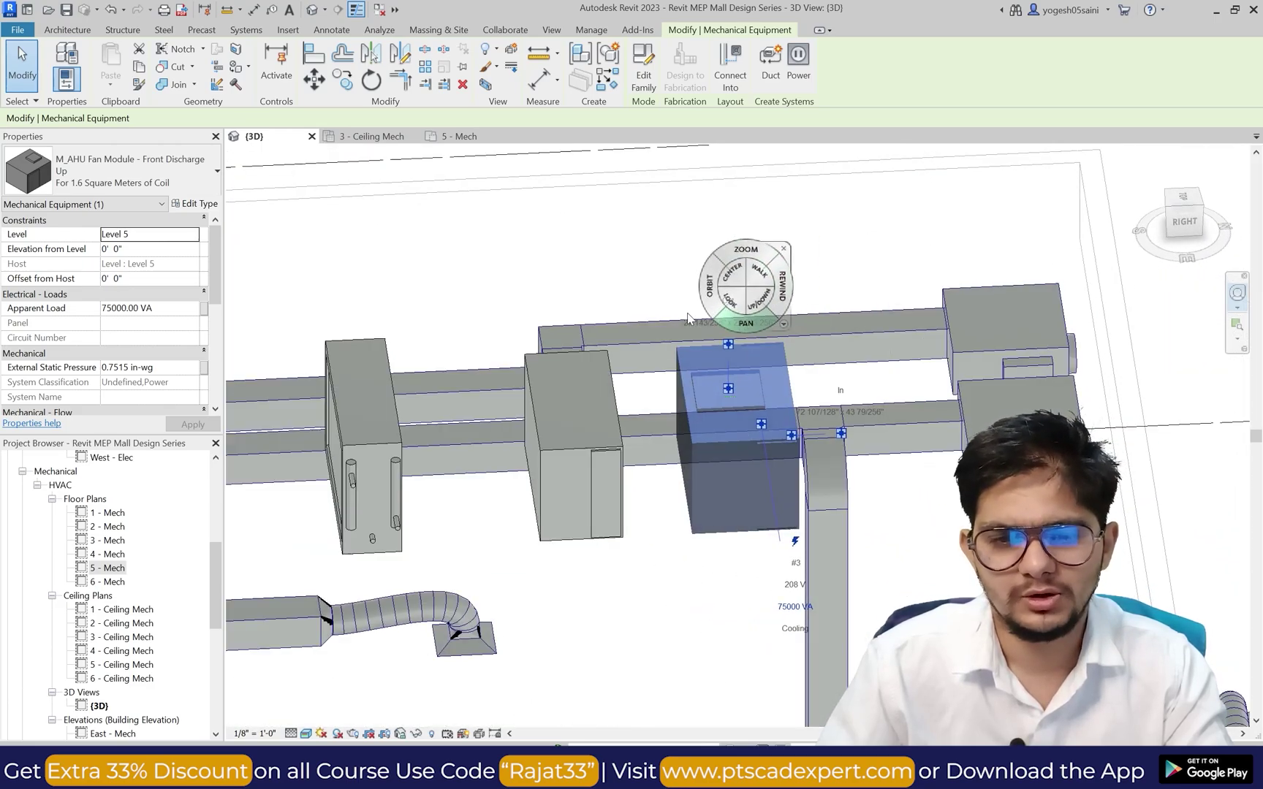
{"action": "left_click", "coordinate": [762, 241]}
{"action": "scroll", "coordinate": [723, 343], "scroll_direction": "down", "scroll_amount": 6}
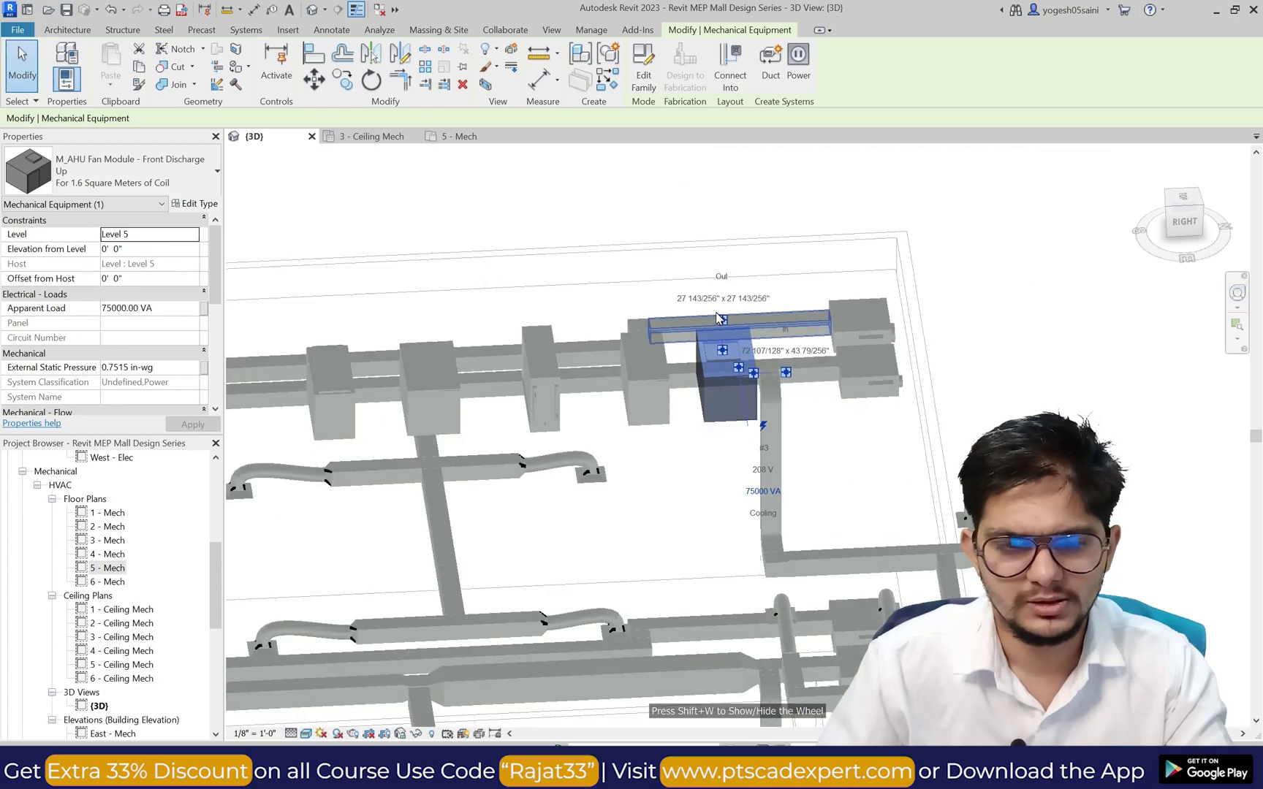
{"action": "scroll", "coordinate": [507, 313], "scroll_direction": "up", "scroll_amount": 5}
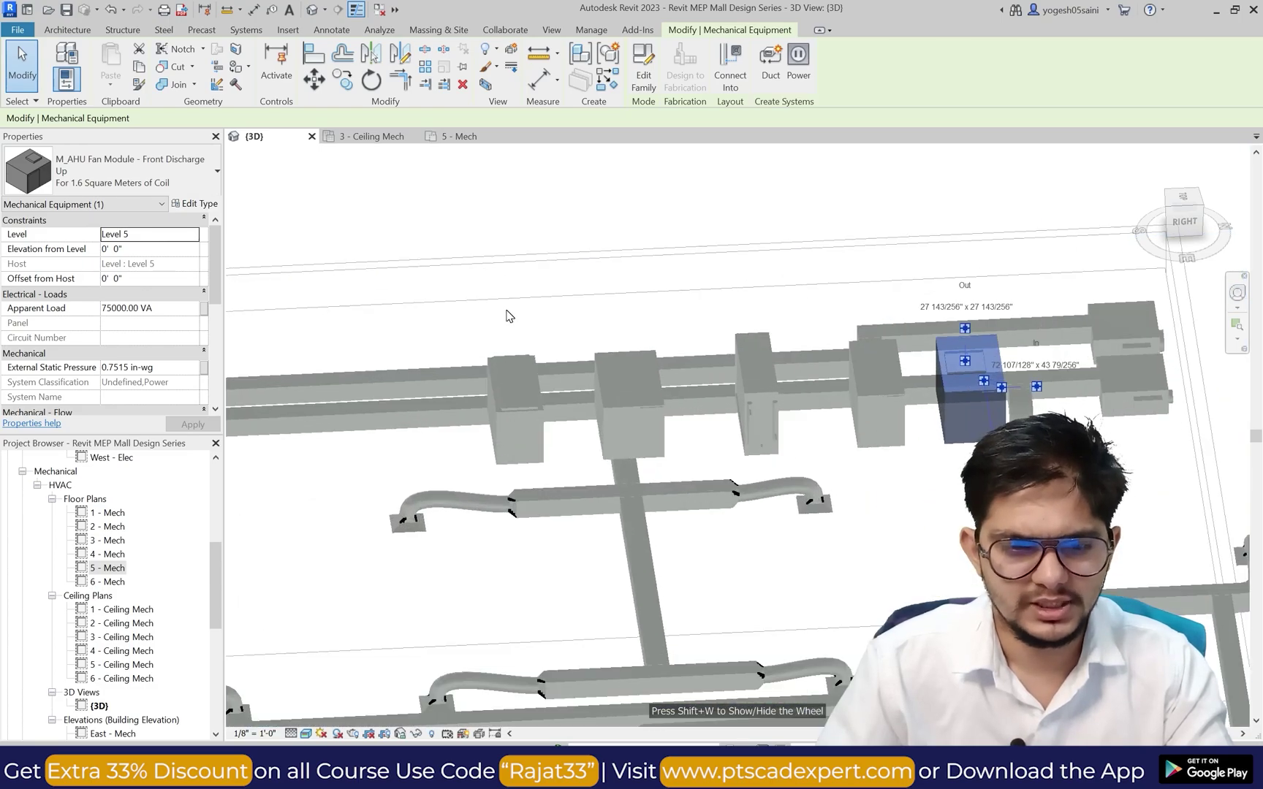
{"action": "left_click", "coordinate": [508, 315]}
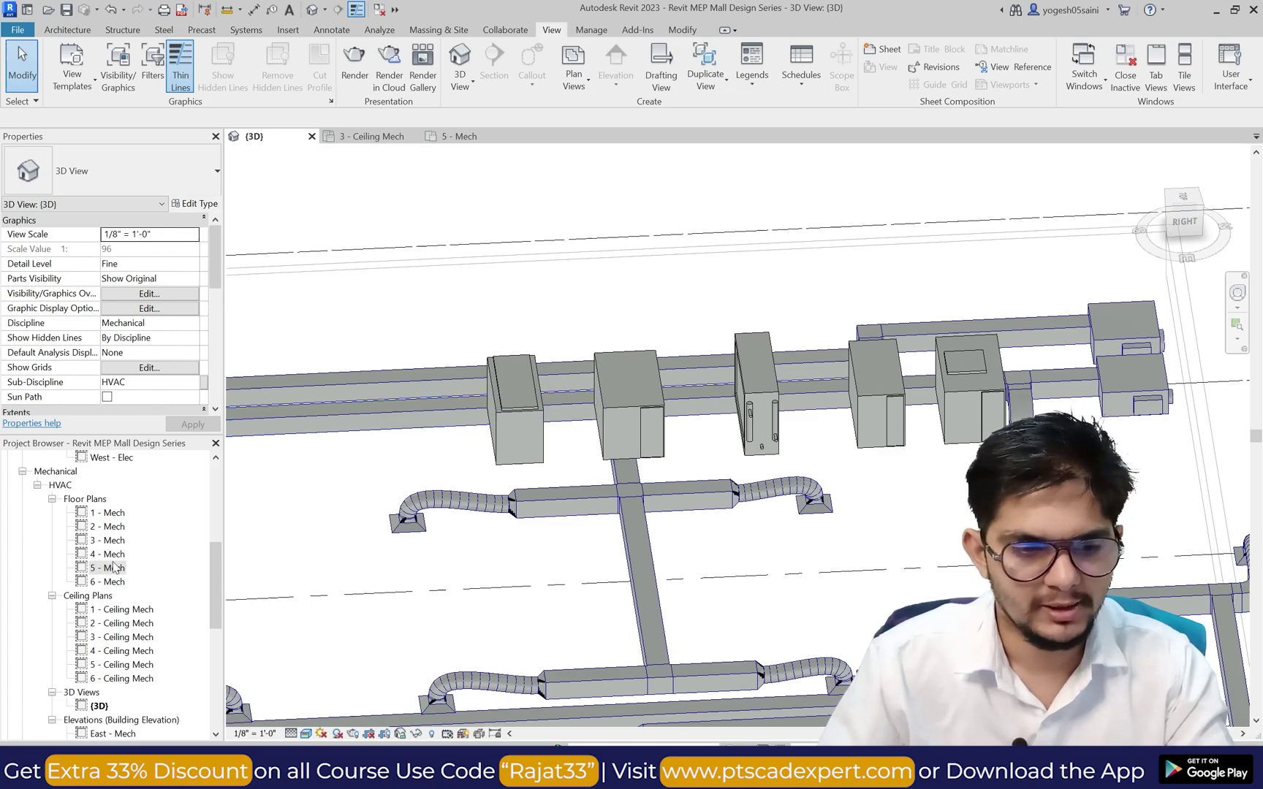
Step: View the row of AHU components from the front in 3D and return to the 5 - Mech floor plan
{"action": "scroll", "coordinate": [803, 438], "scroll_direction": "down", "scroll_amount": 4}
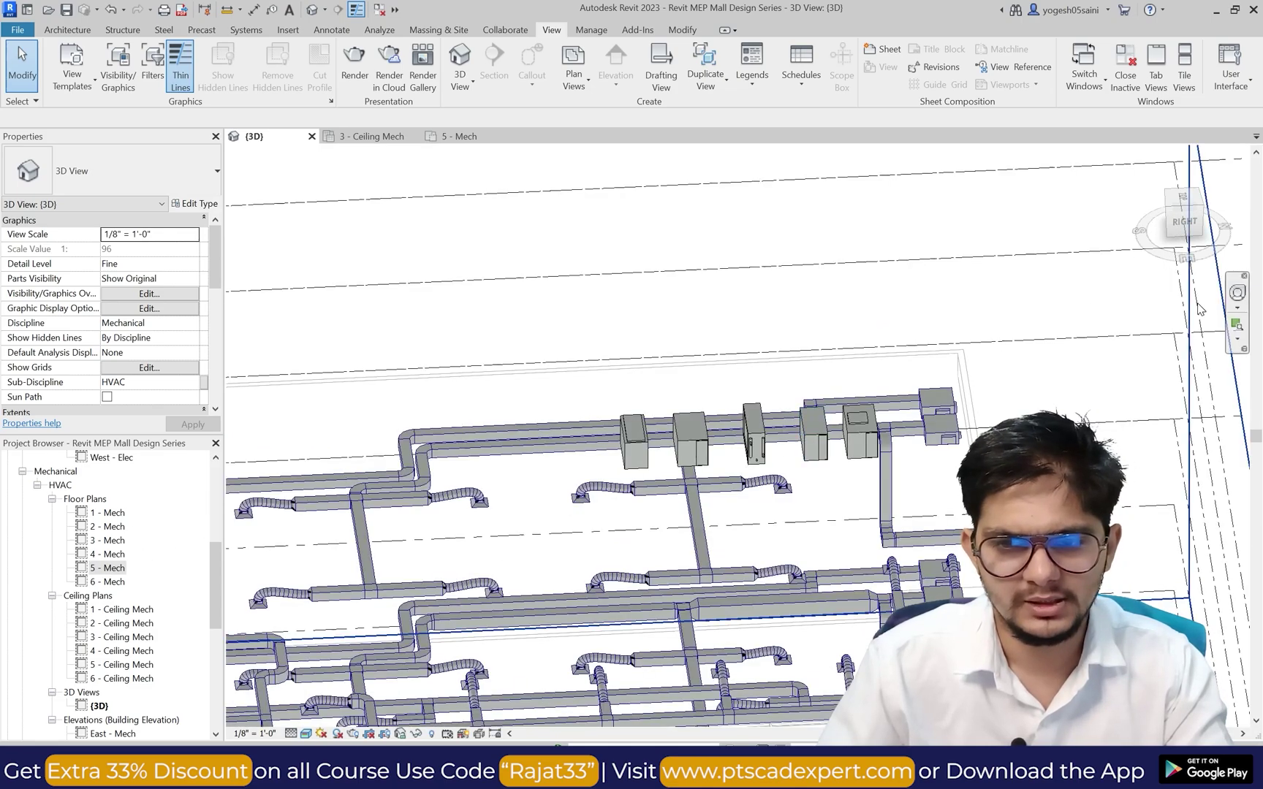
{"action": "scroll", "coordinate": [1222, 353], "scroll_direction": "down", "scroll_amount": 2}
{"action": "left_click", "coordinate": [1236, 293]}
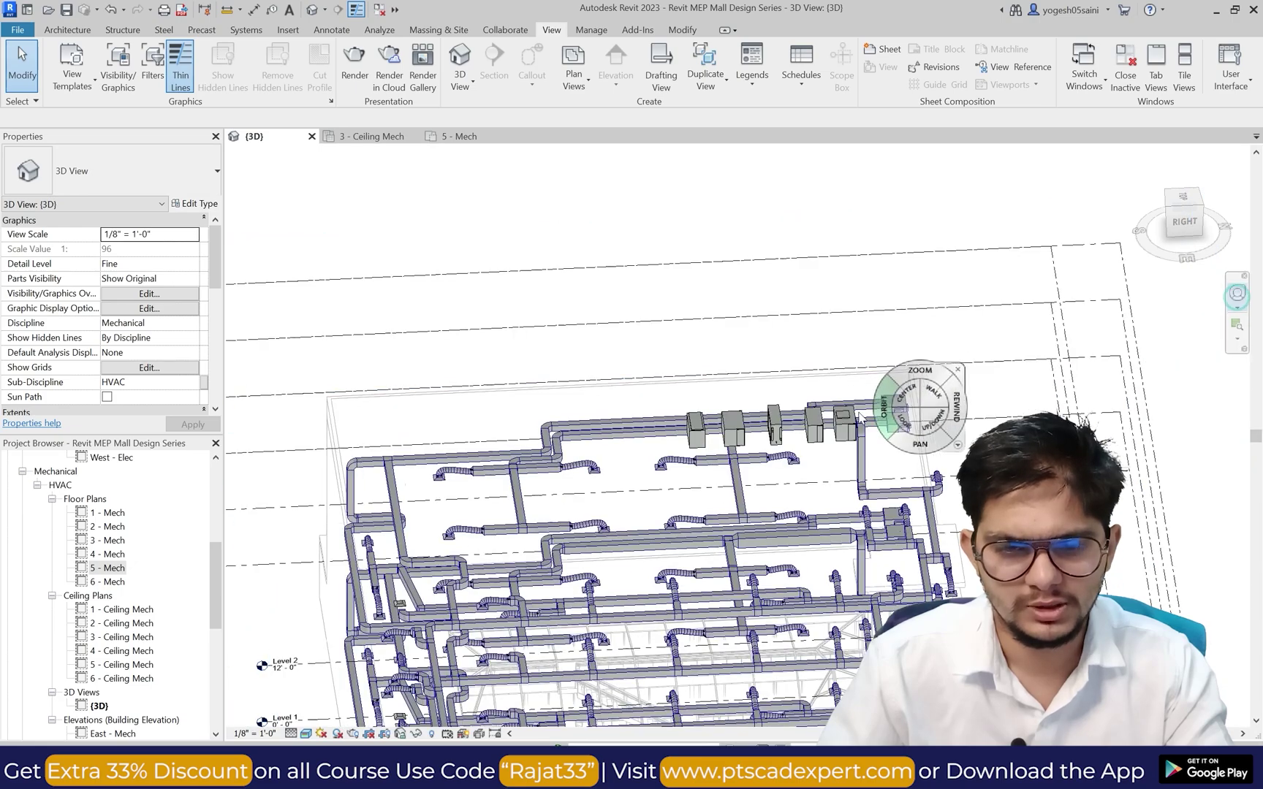
{"action": "mouse_move", "coordinate": [818, 324]}
{"action": "left_mouse_down"}
{"action": "mouse_move", "coordinate": [866, 420]}
{"action": "mouse_move", "coordinate": [1151, 494]}
{"action": "mouse_move", "coordinate": [1151, 533]}
{"action": "mouse_move", "coordinate": [1162, 392]}
{"action": "mouse_move", "coordinate": [1236, 377]}
{"action": "mouse_move", "coordinate": [1141, 353]}
{"action": "mouse_move", "coordinate": [1067, 355]}
{"action": "mouse_move", "coordinate": [1048, 376]}
{"action": "mouse_move", "coordinate": [1130, 468]}
{"action": "left_mouse_up"}
{"action": "middle_click_drag", "start_coordinate": [1130, 469], "coordinate": [1130, 399], "text": "shift"}
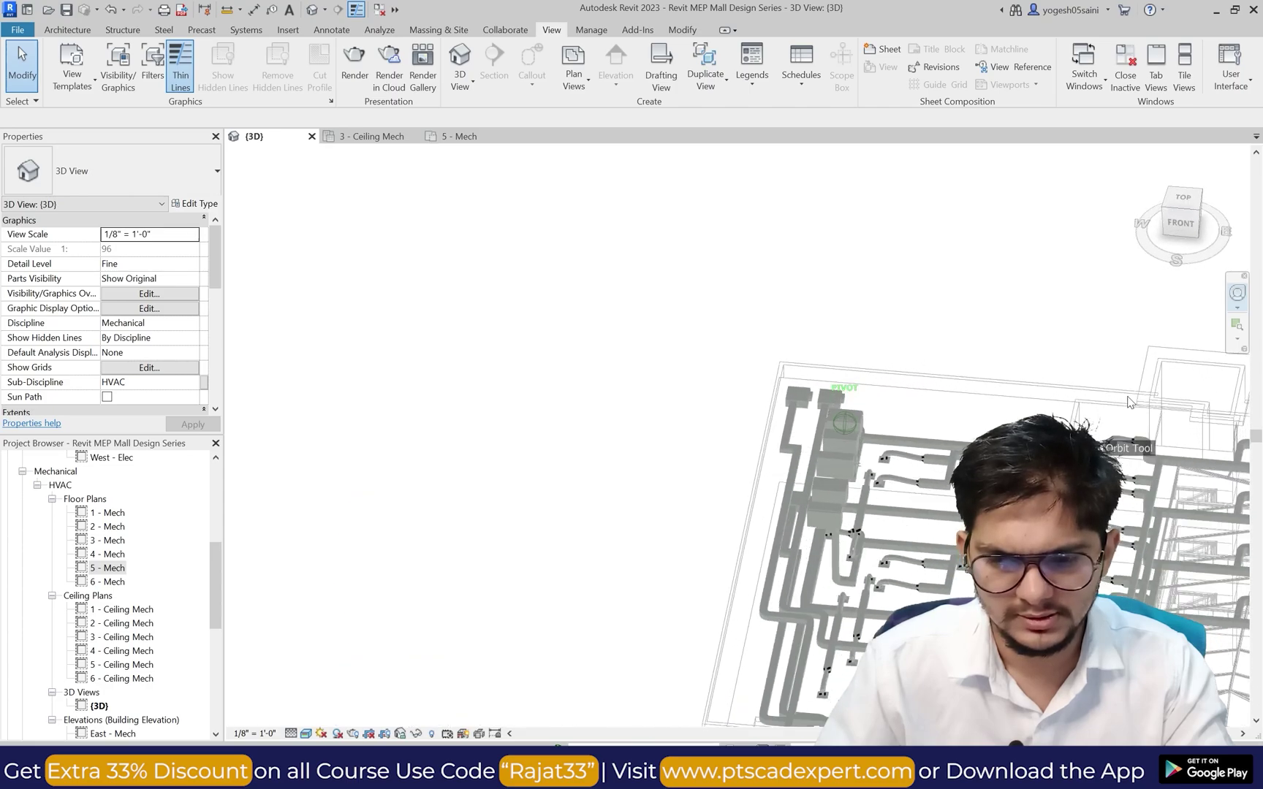
{"action": "left_click", "coordinate": [459, 137]}
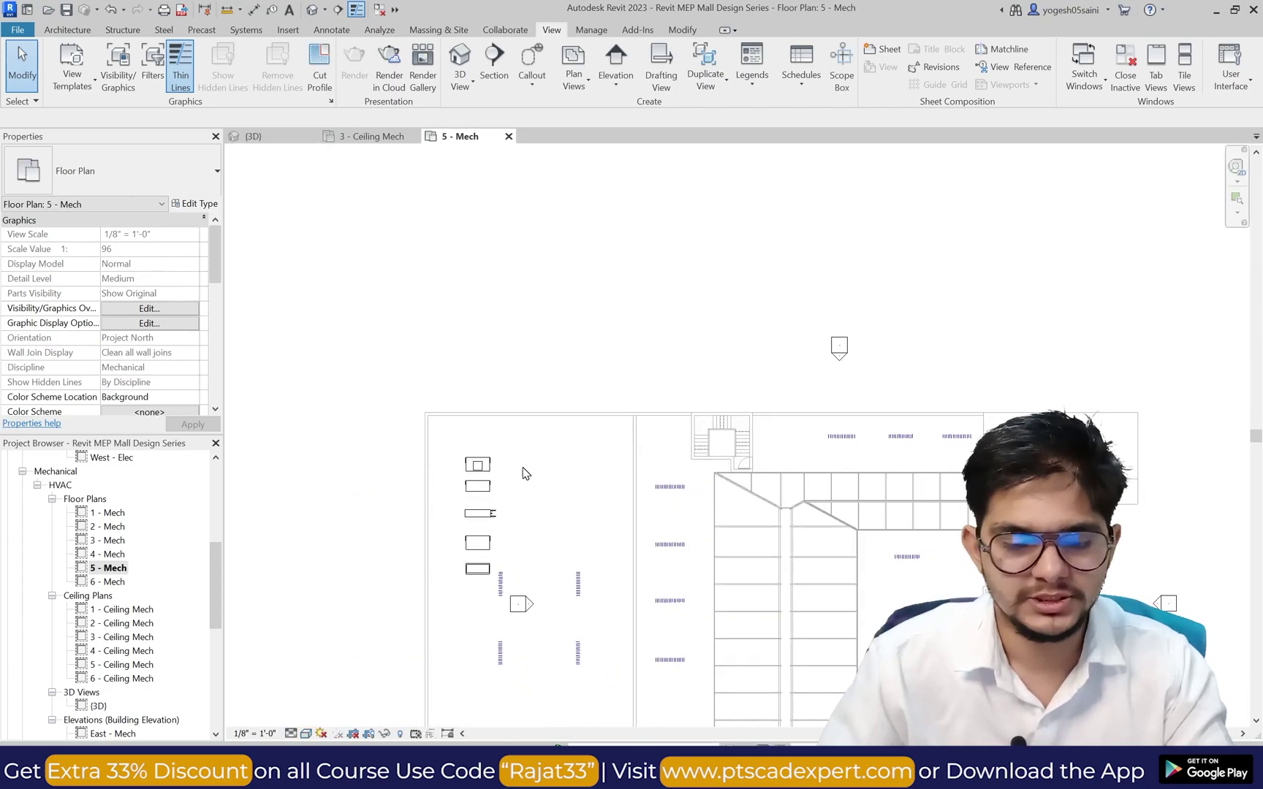
{"action": "scroll", "coordinate": [423, 475], "scroll_direction": "up", "scroll_amount": 3}
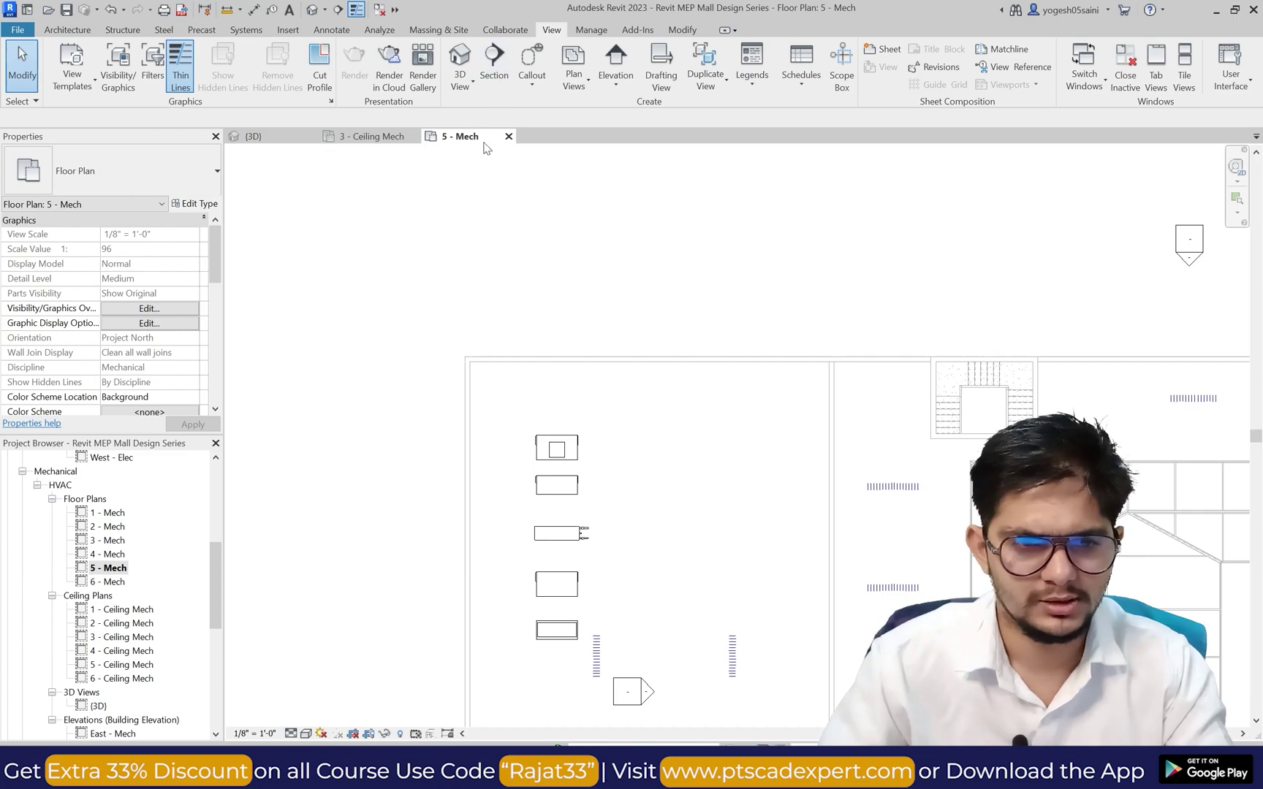
Step: In a top-oriented 3D view, select all five AHU components and nudge them together westward over the adjacent north-south duct
{"action": "scroll", "coordinate": [521, 317], "scroll_direction": "down", "scroll_amount": 2}
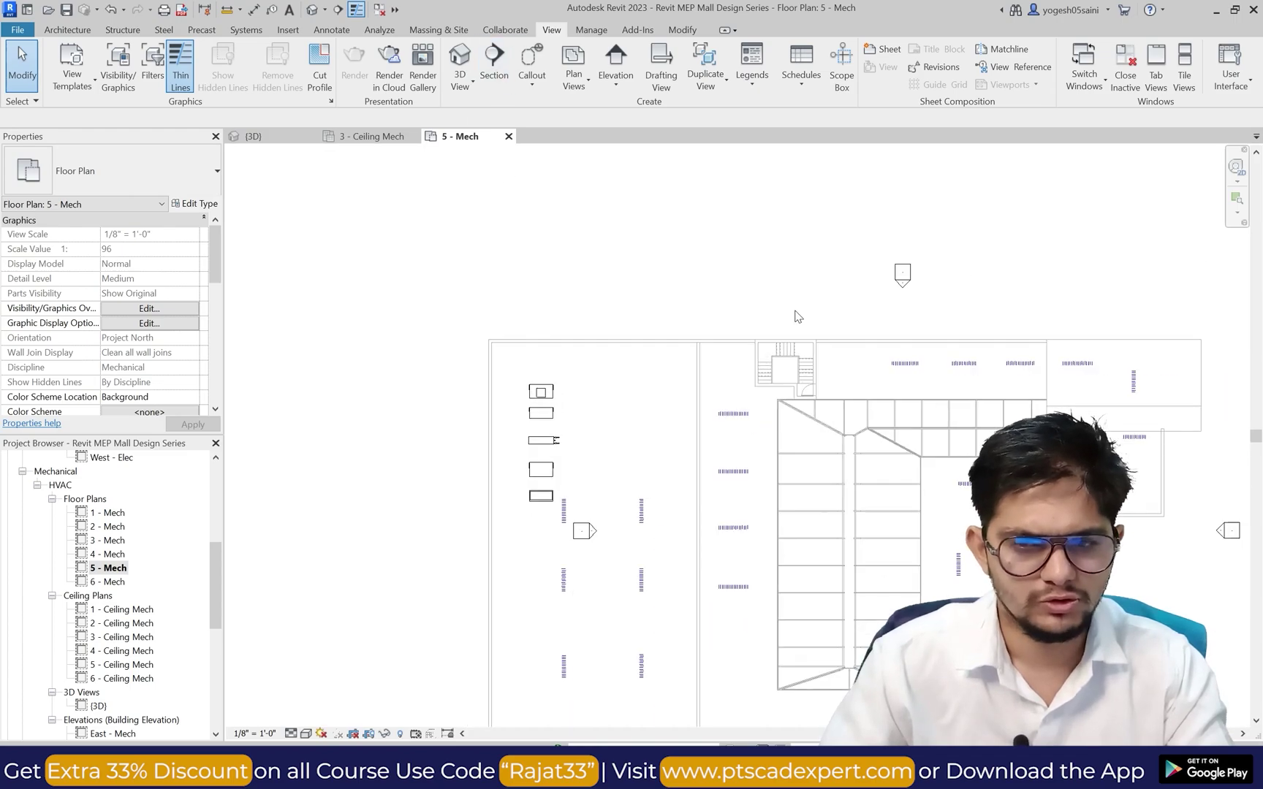
{"action": "left_click", "coordinate": [1234, 176]}
{"action": "left_click", "coordinate": [1212, 173]}
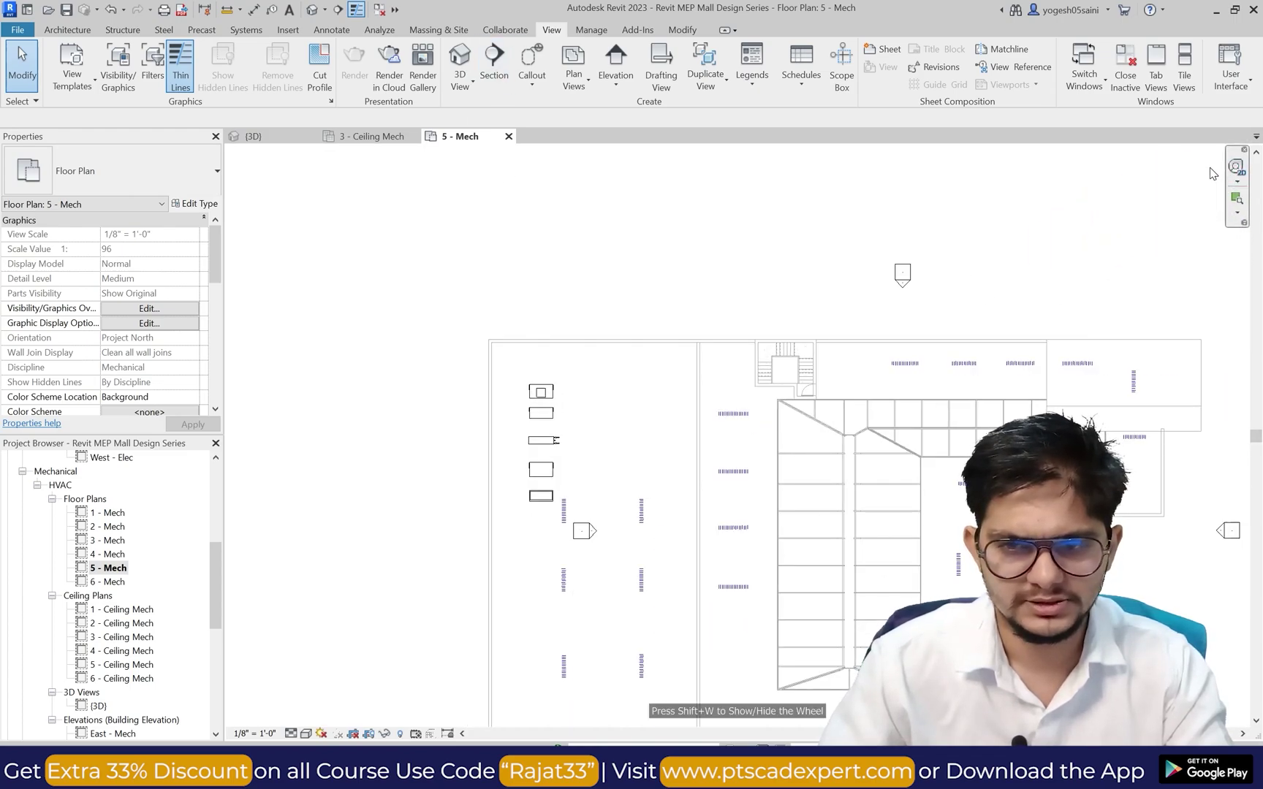
{"action": "left_click", "coordinate": [461, 58]}
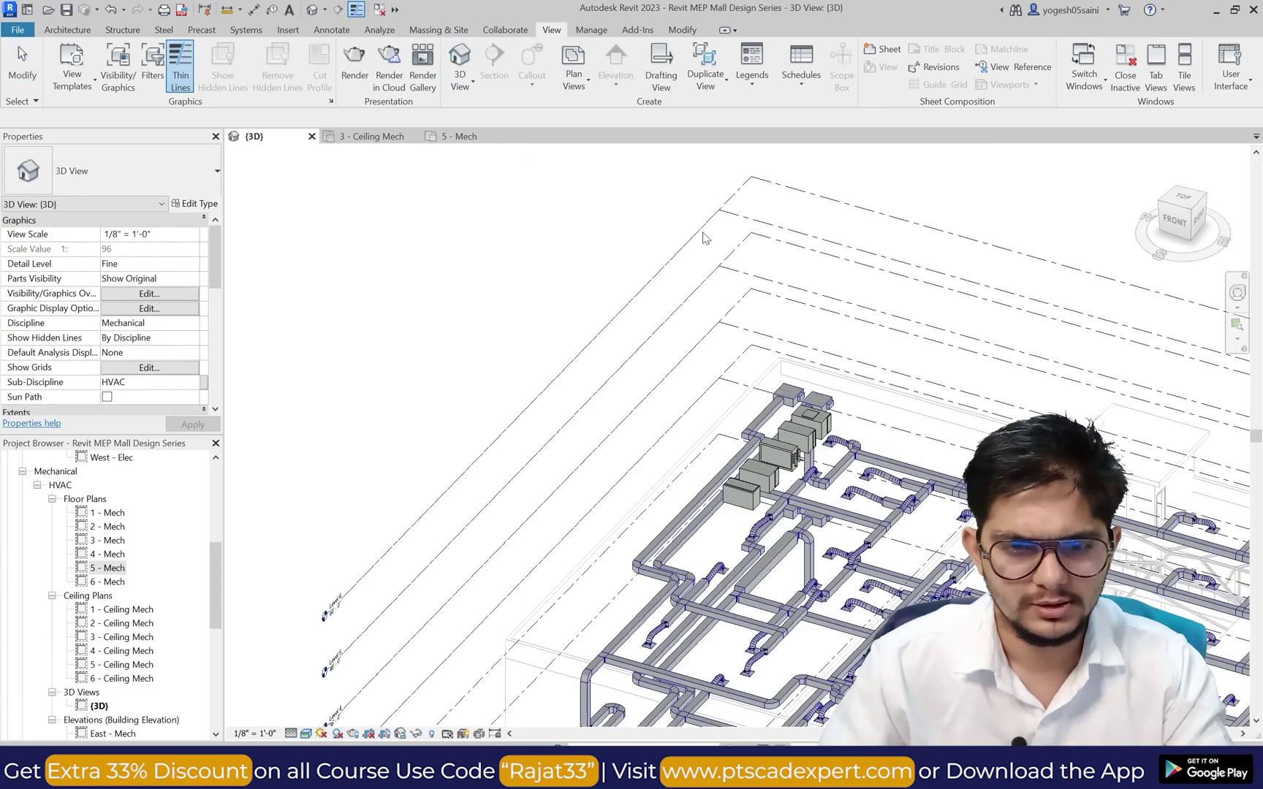
{"action": "left_click", "coordinate": [1177, 204]}
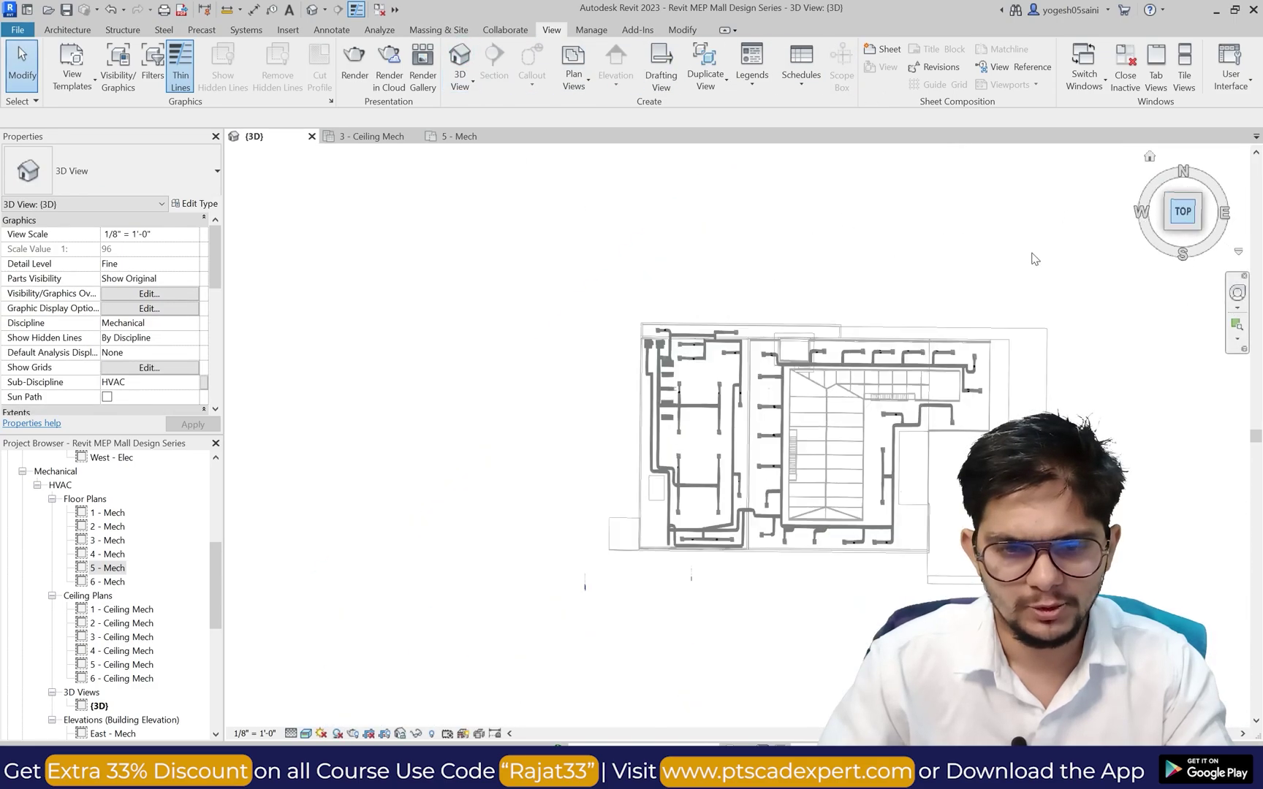
{"action": "scroll", "coordinate": [756, 385], "scroll_direction": "up", "scroll_amount": 4}
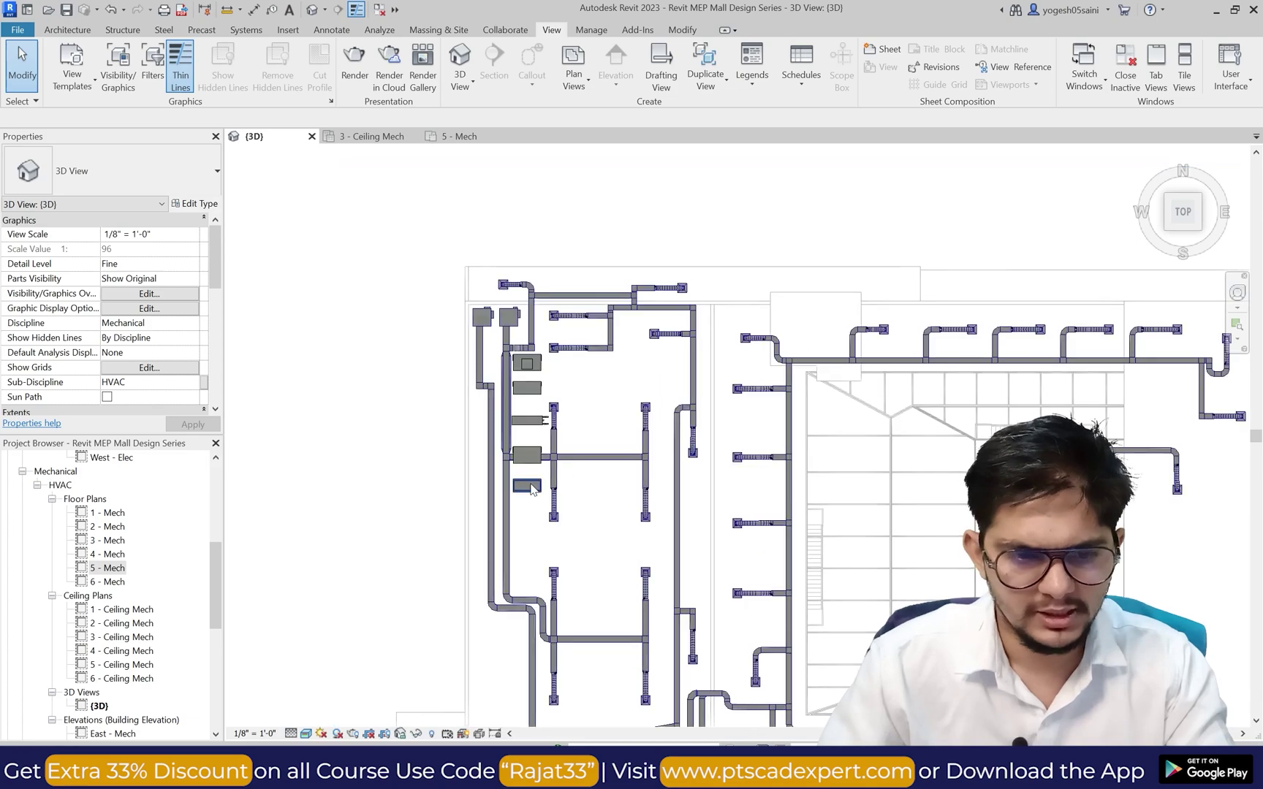
{"action": "left_click", "coordinate": [528, 456]}
{"action": "scroll", "coordinate": [509, 430], "scroll_direction": "up", "scroll_amount": 2}
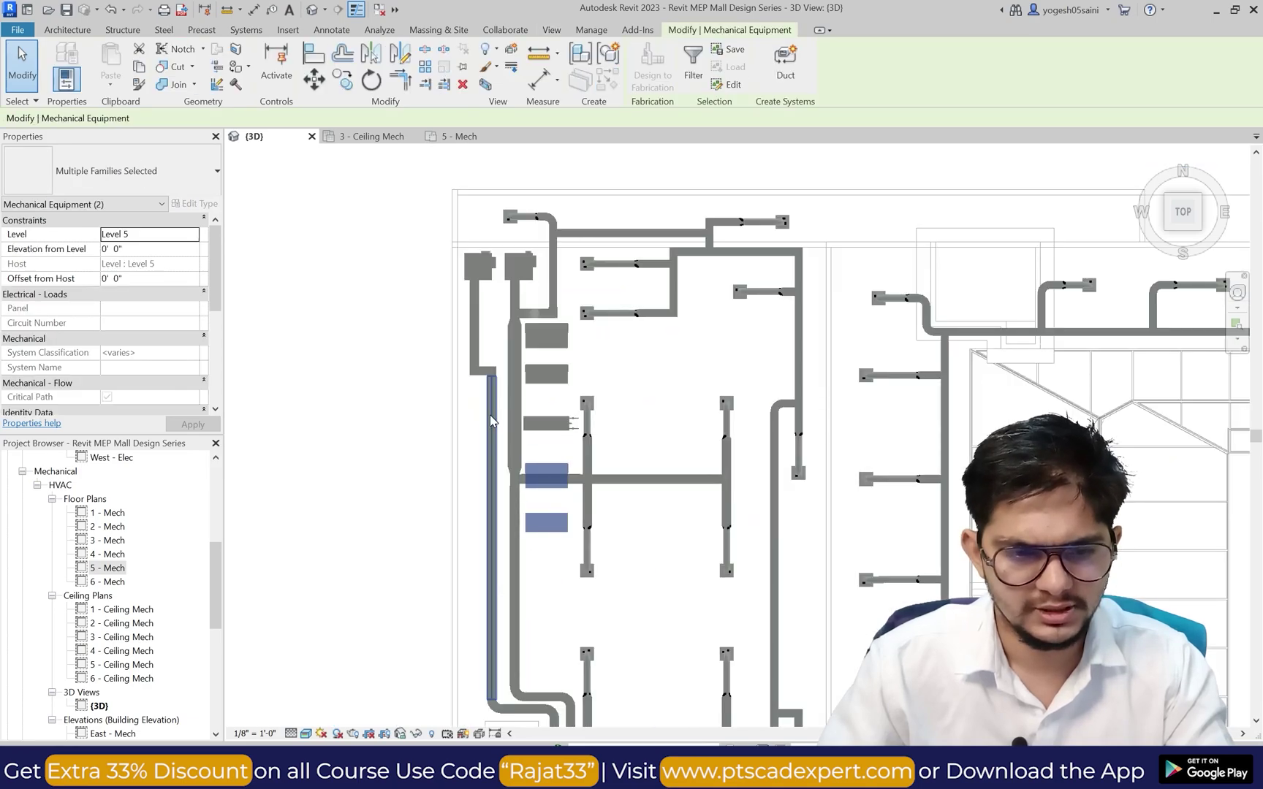
{"action": "left_click", "coordinate": [549, 384], "text": "ctrl"}
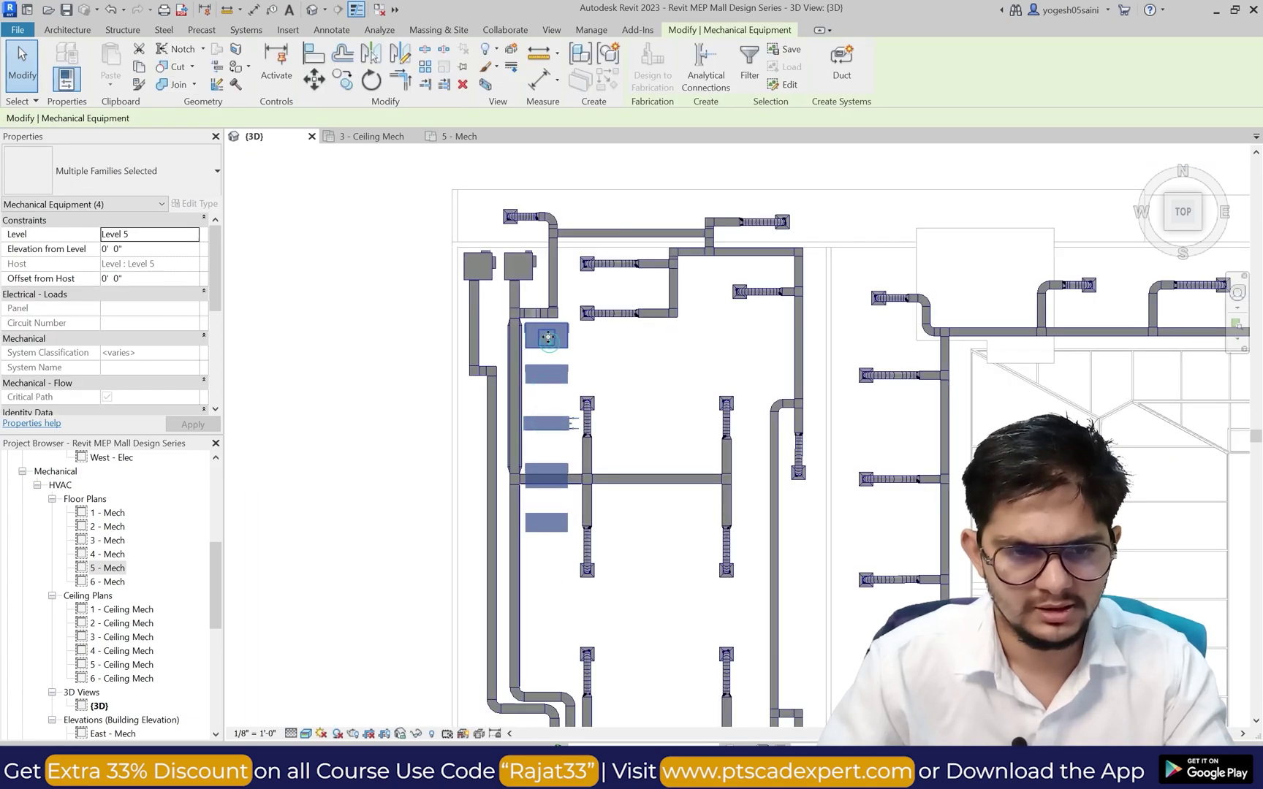
{"action": "left_click", "coordinate": [547, 336], "text": "ctrl"}
{"action": "scroll", "coordinate": [547, 337], "scroll_direction": "up", "scroll_amount": 2}
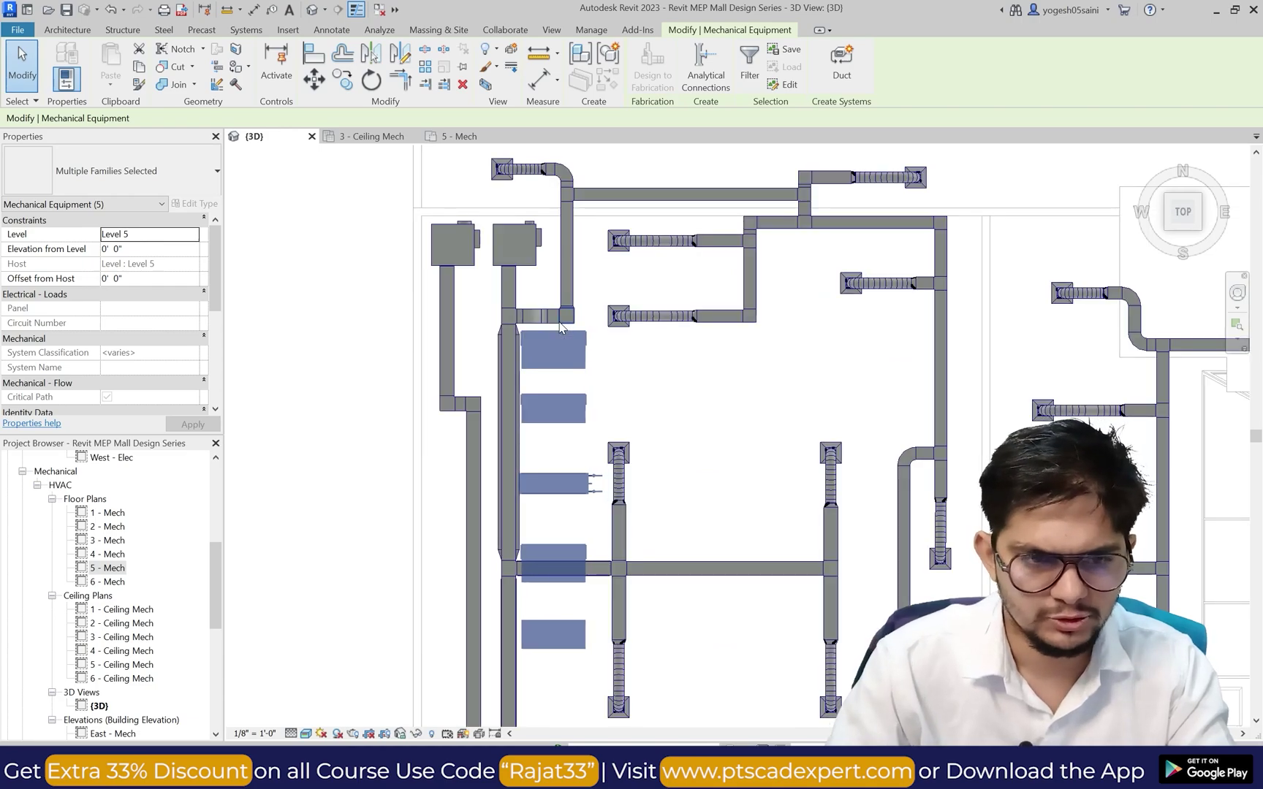
{"action": "key", "text": "Left"}
{"action": "key", "text": "Left"}
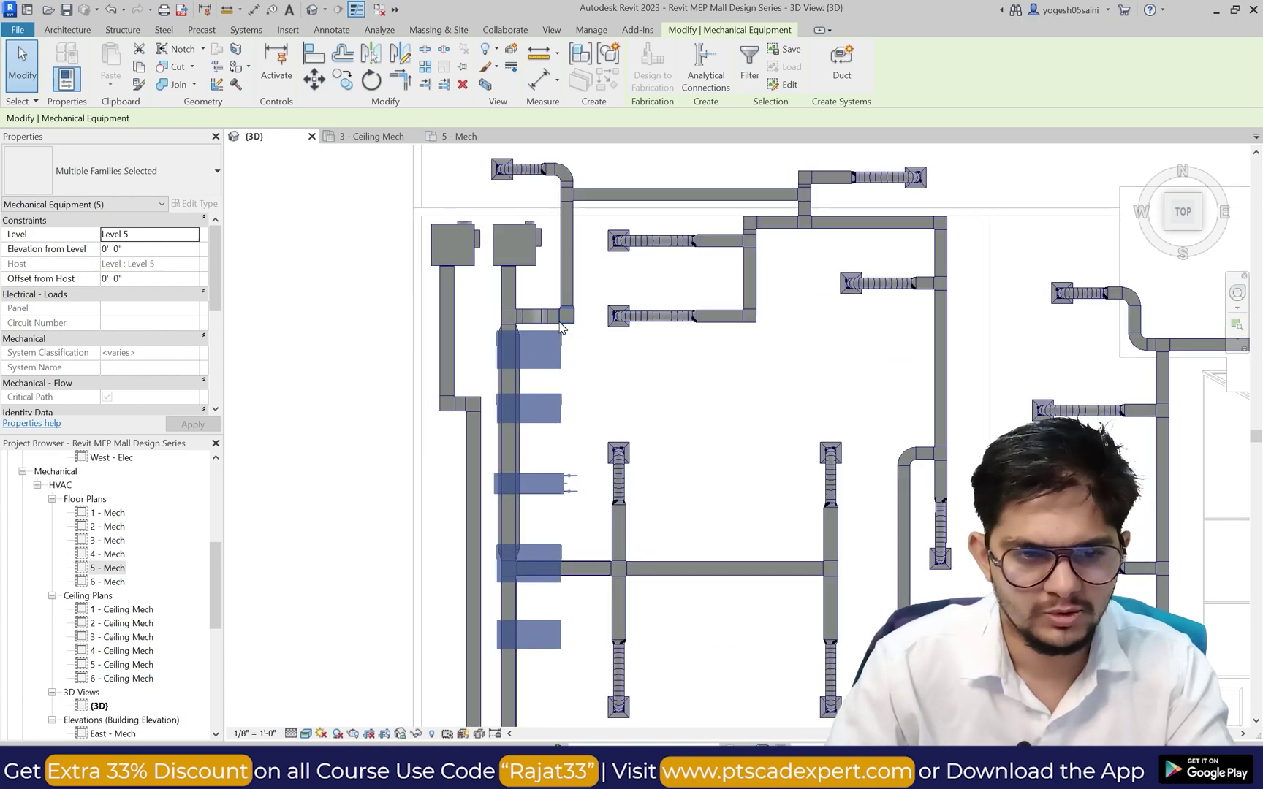
{"action": "key", "text": "Right"}
{"action": "key", "text": "Escape"}
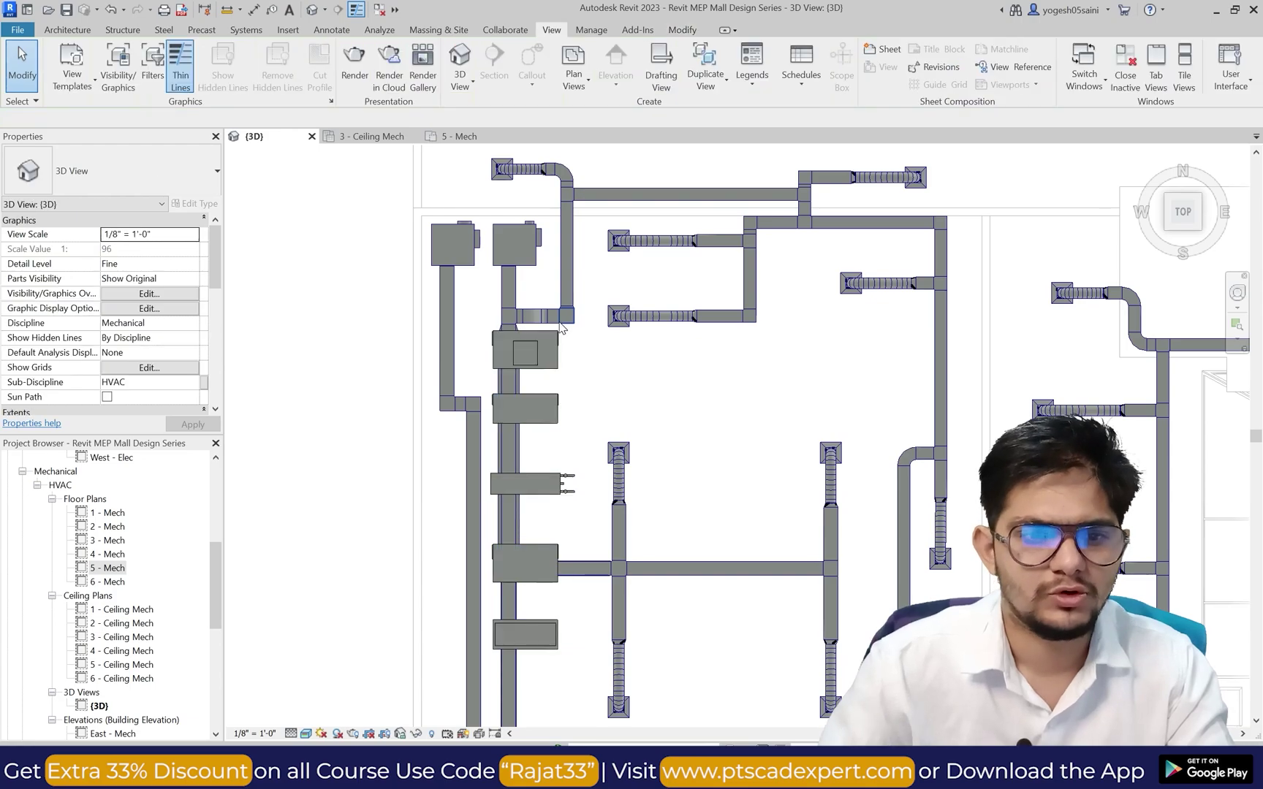
Step: Examine the shifted AHU components against the ductwork from above and at an angle in 3D, and return to the 5 - Mech floor plan
{"action": "scroll", "coordinate": [552, 280], "scroll_direction": "down", "scroll_amount": 5}
{"action": "scroll", "coordinate": [550, 199], "scroll_direction": "up", "scroll_amount": 4}
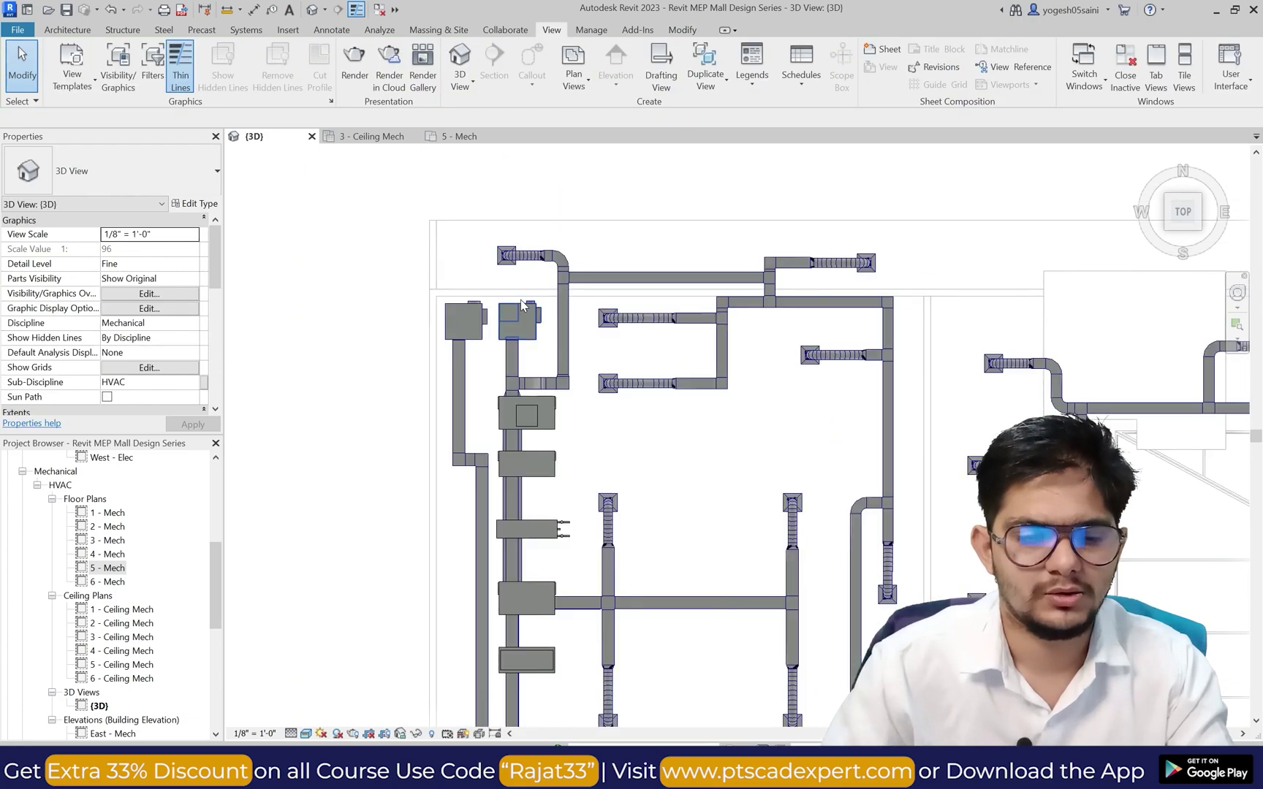
{"action": "scroll", "coordinate": [524, 301], "scroll_direction": "up", "scroll_amount": 3}
{"action": "left_click", "coordinate": [1236, 293]}
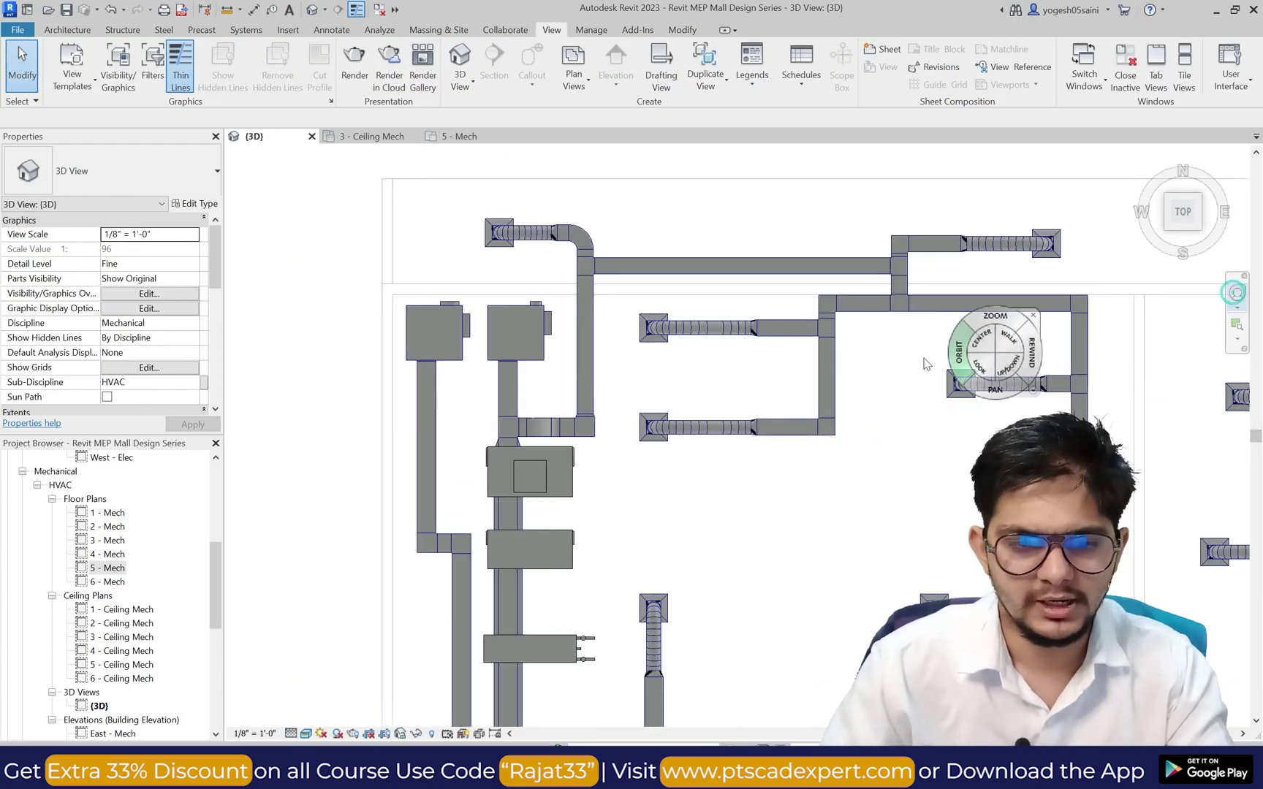
{"action": "left_click_drag", "start_coordinate": [958, 352], "coordinate": [879, 235]}
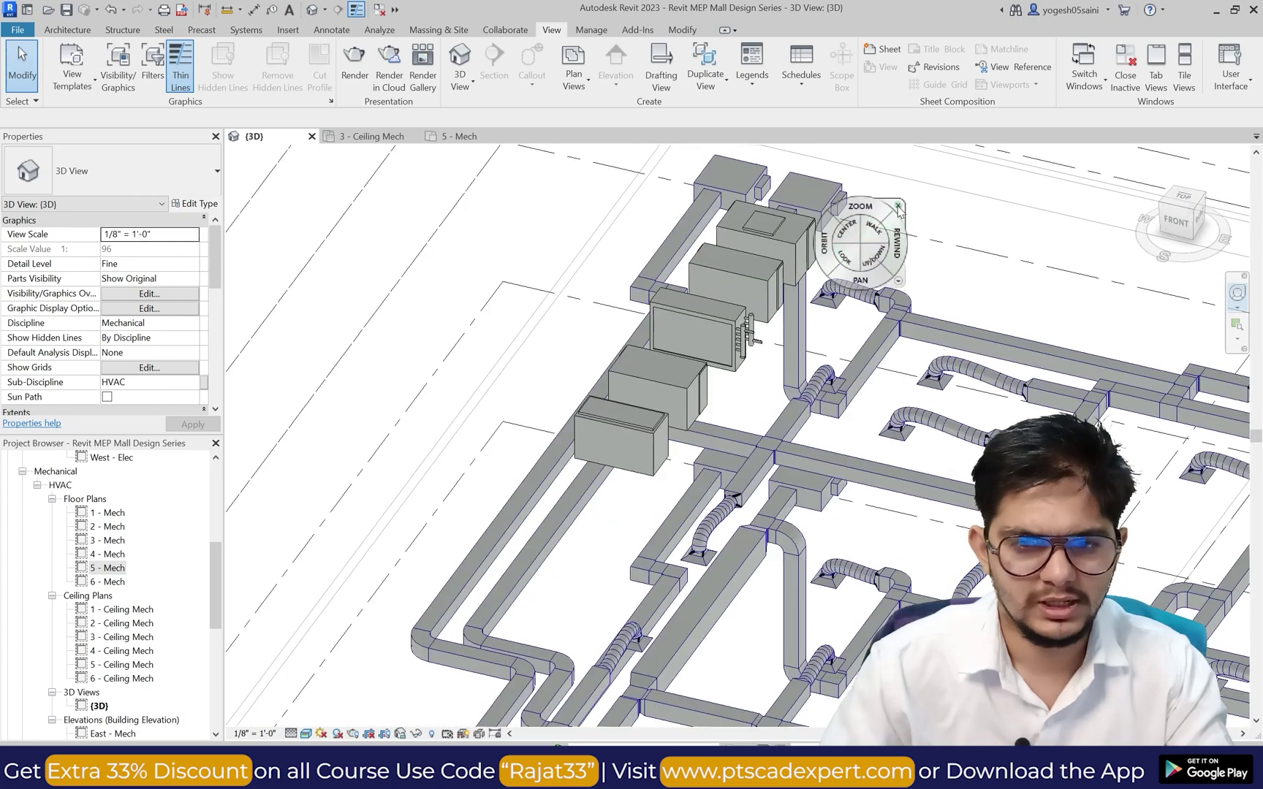
{"action": "left_click", "coordinate": [898, 207]}
{"action": "left_click", "coordinate": [109, 568]}
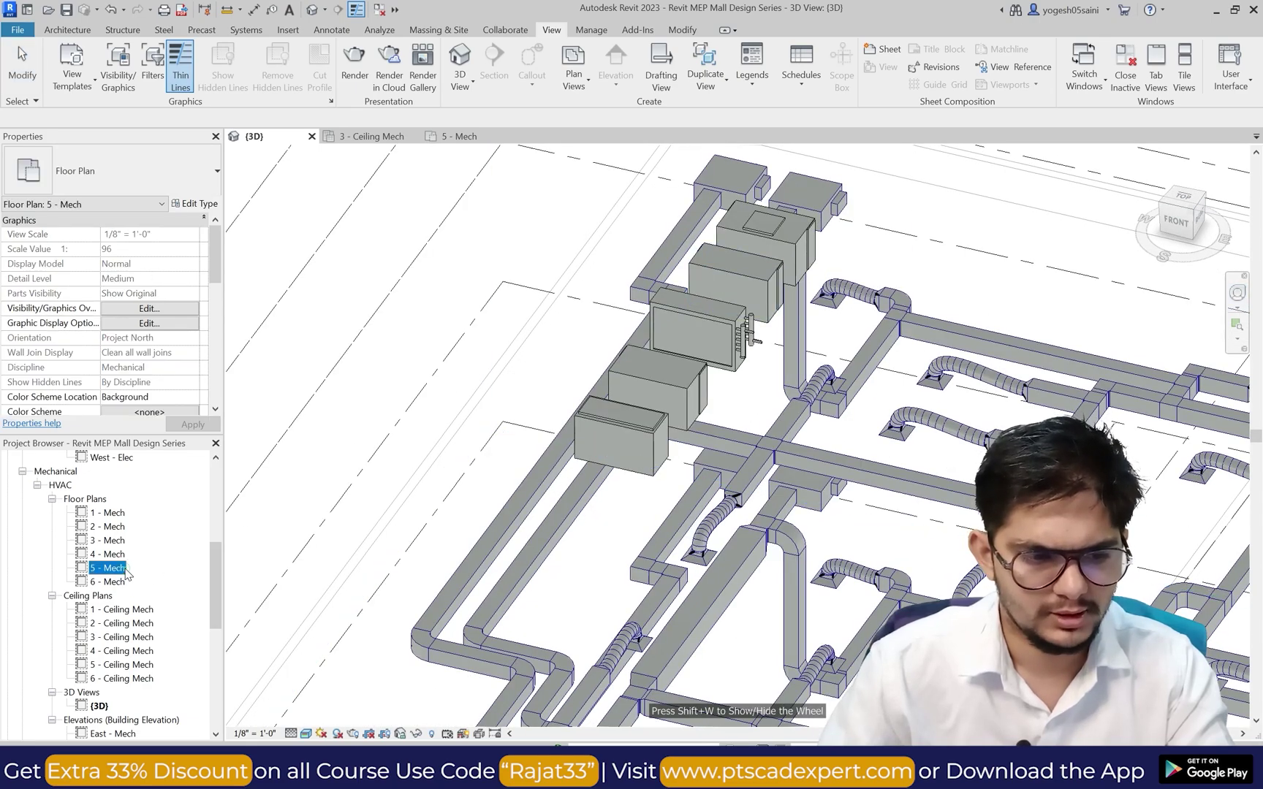
{"action": "double_click", "coordinate": [113, 570]}
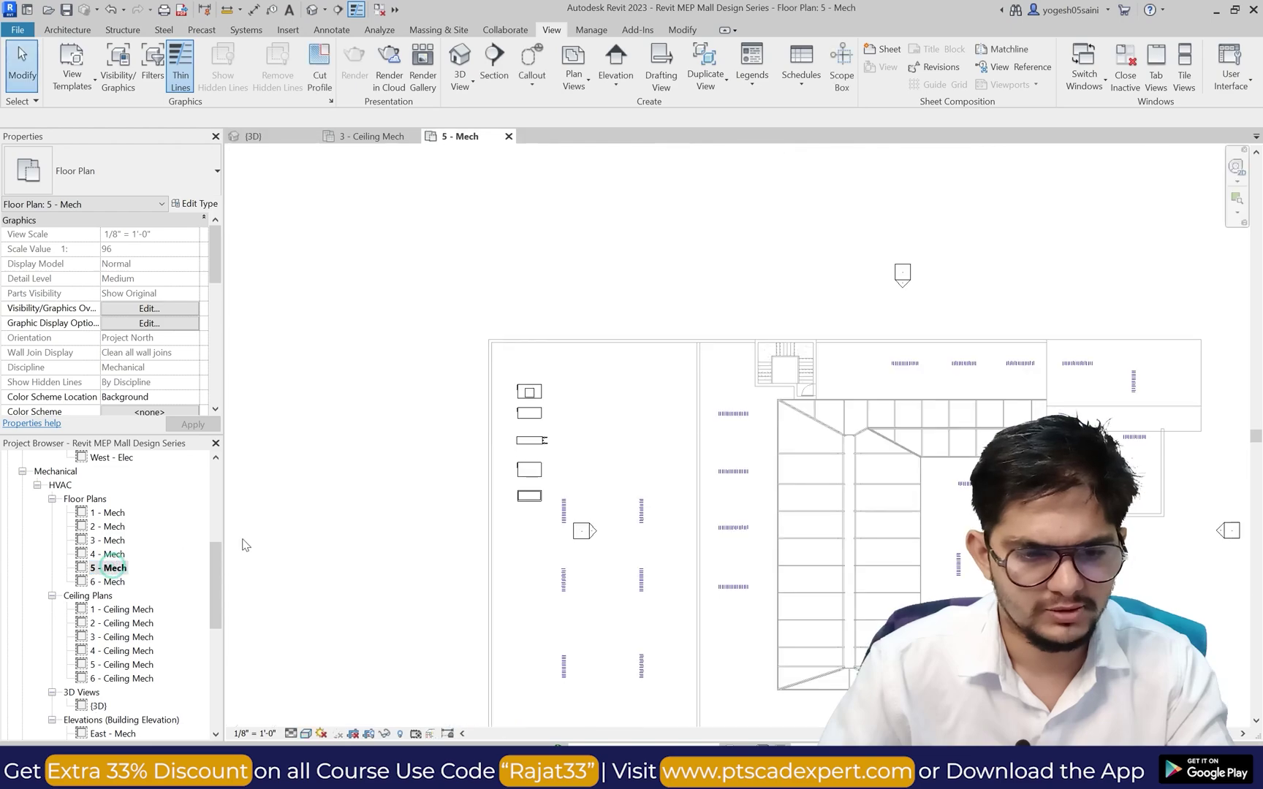
Step: Try to draw a 69" x 26" duct from the economizer's upper connector straight to the bag filter
{"action": "scroll", "coordinate": [524, 501], "scroll_direction": "up", "scroll_amount": 4}
{"action": "left_click", "coordinate": [514, 517]}
{"action": "scroll", "coordinate": [438, 486], "scroll_direction": "up", "scroll_amount": 2}
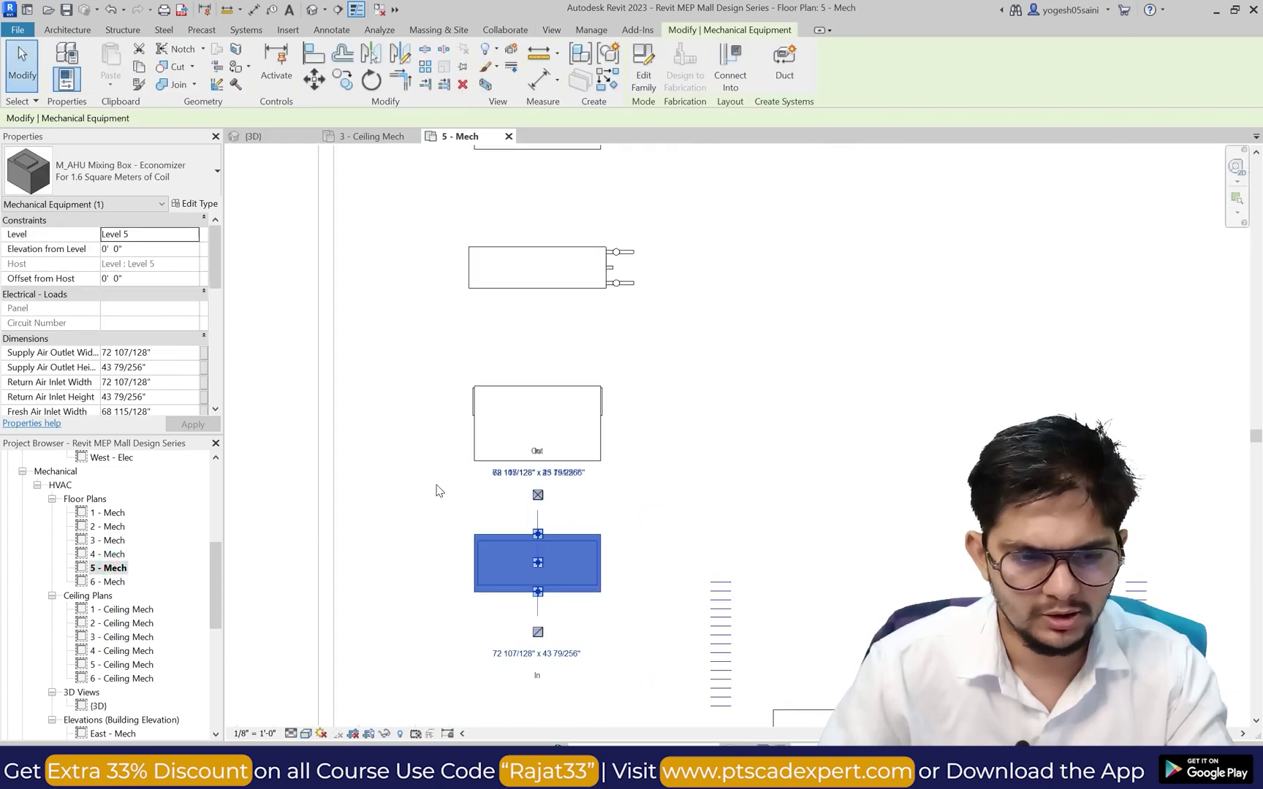
{"action": "left_click", "coordinate": [479, 510]}
{"action": "left_click", "coordinate": [495, 532]}
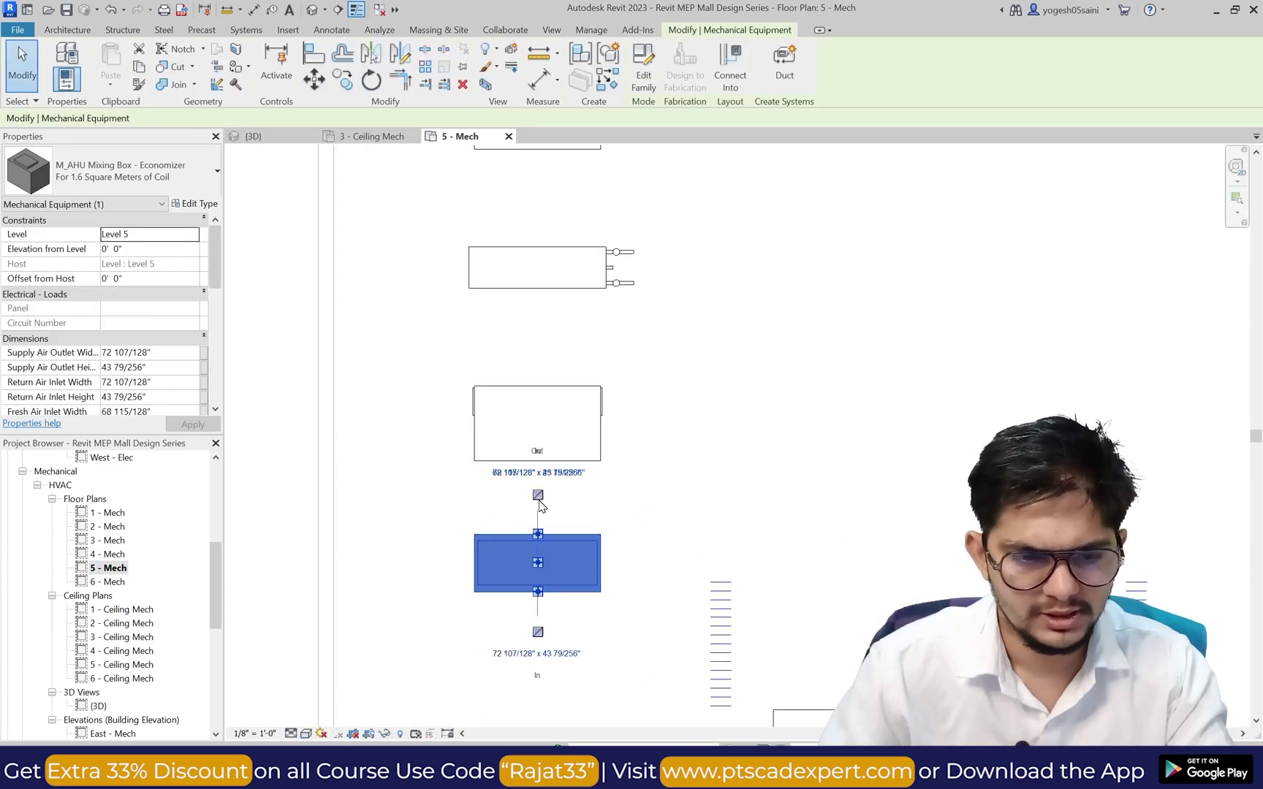
{"action": "left_click", "coordinate": [537, 496]}
{"action": "scroll", "coordinate": [537, 493], "scroll_direction": "up", "scroll_amount": 1}
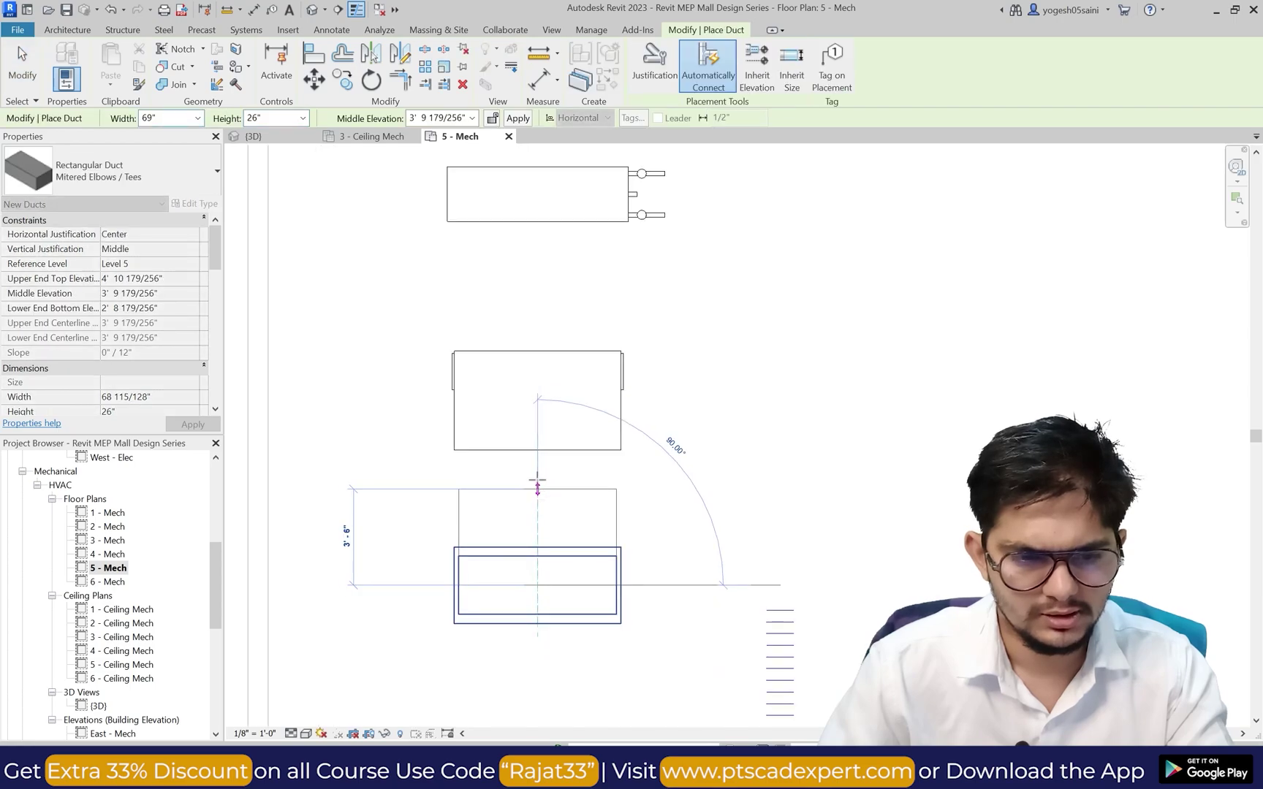
{"action": "left_click", "coordinate": [536, 451]}
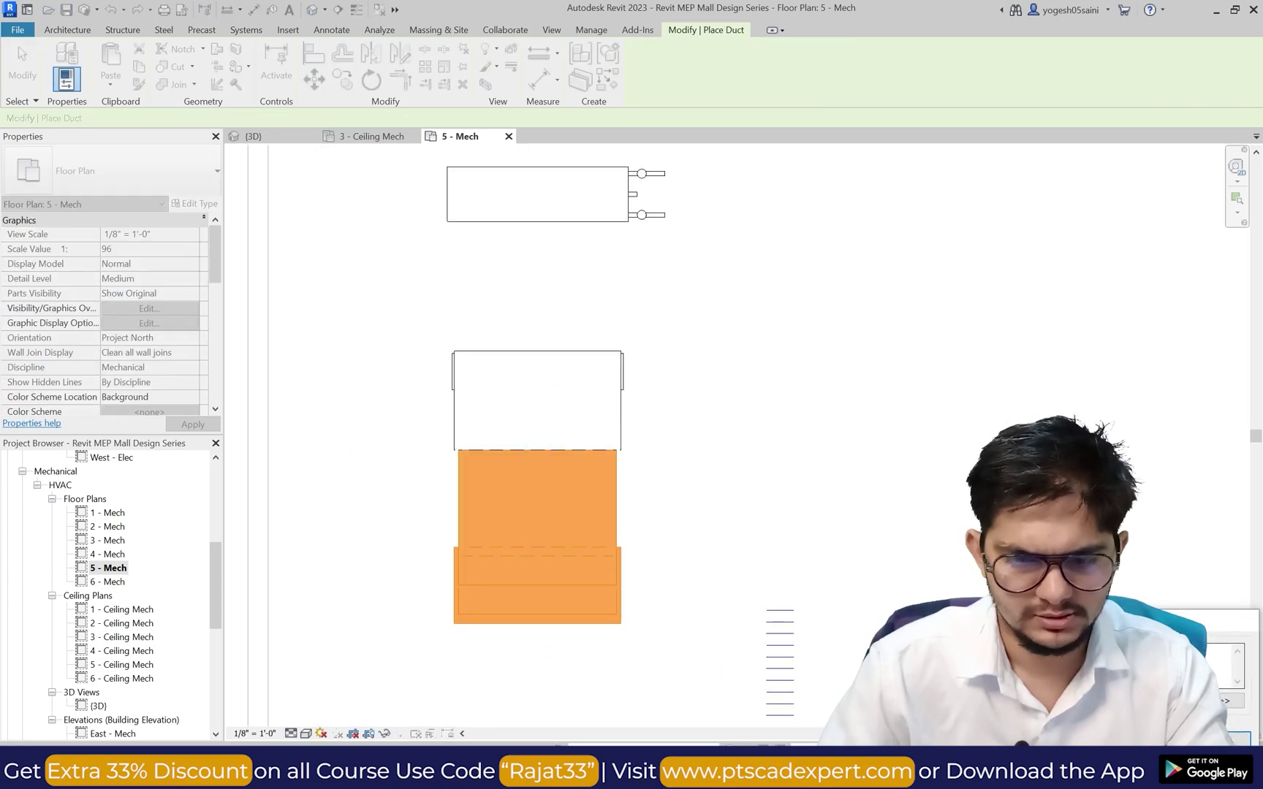
{"action": "scroll", "coordinate": [535, 500], "scroll_direction": "down", "scroll_amount": 1}
{"action": "key", "text": "Escape"}
{"action": "key", "text": "Escape"}
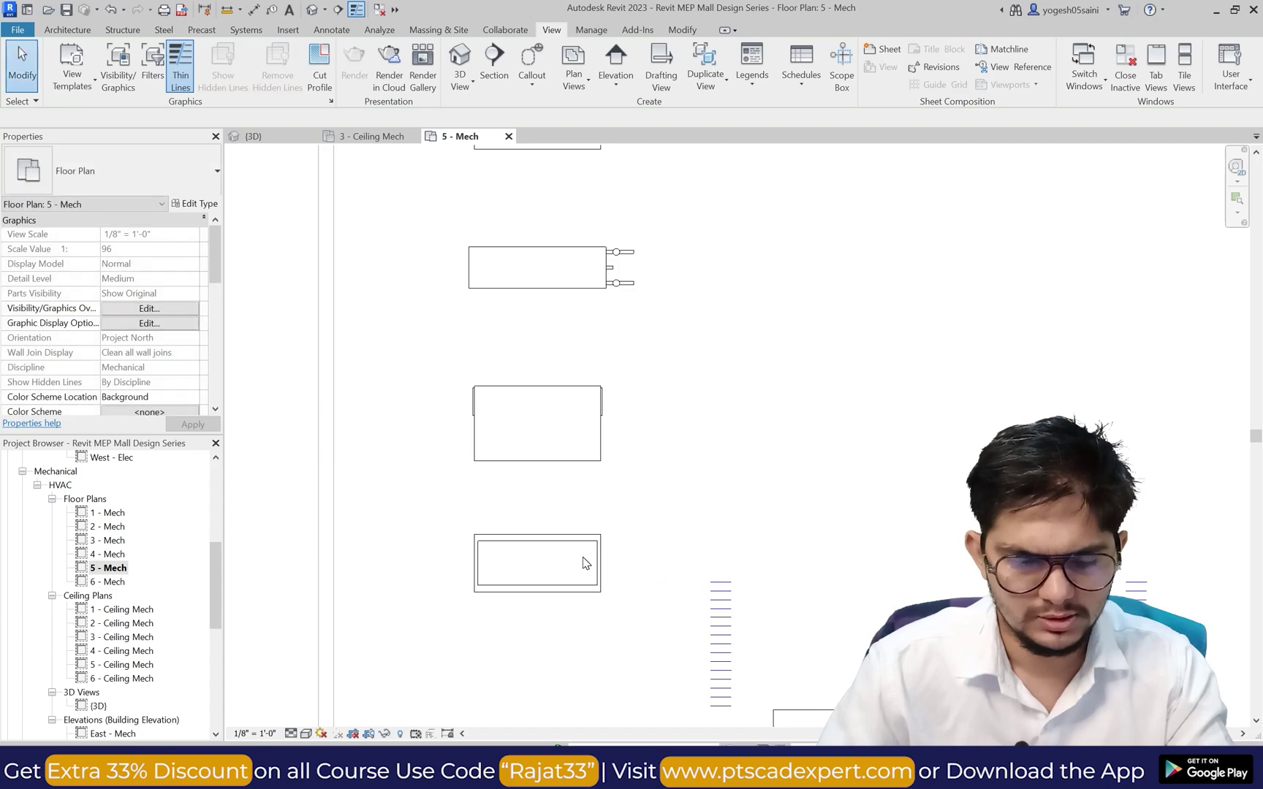
Step: Nudge the economizer down in plan to widen the gap between it and the bag filter
{"action": "left_click", "coordinate": [602, 526]}
{"action": "key", "text": "Down"}
{"action": "key", "text": "Down"}
{"action": "key", "text": "Down"}
{"action": "key", "text": "Down"}
{"action": "key", "text": "Down"}
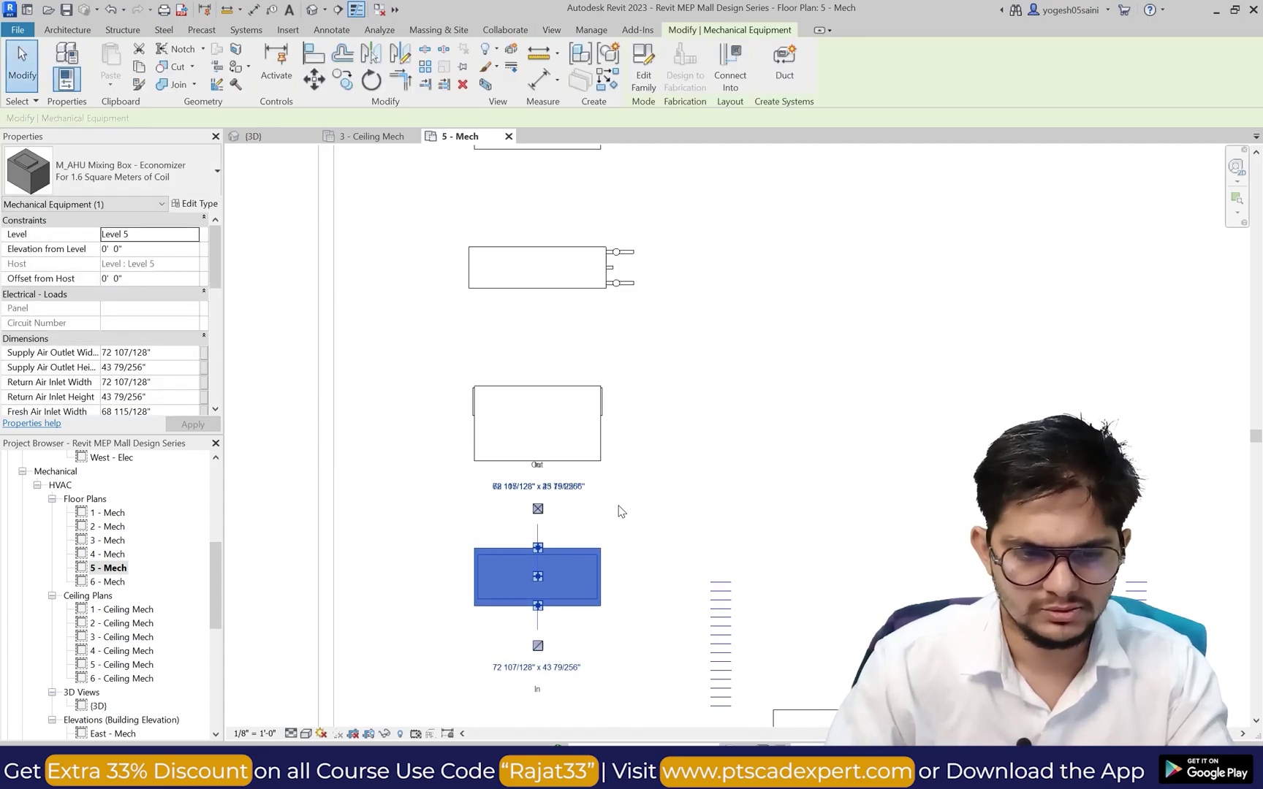
{"action": "key", "text": "Escape"}
Step: Retry the duct connection from the relocated economizer's upper connector to the bag filter
{"action": "left_click", "coordinate": [561, 555]}
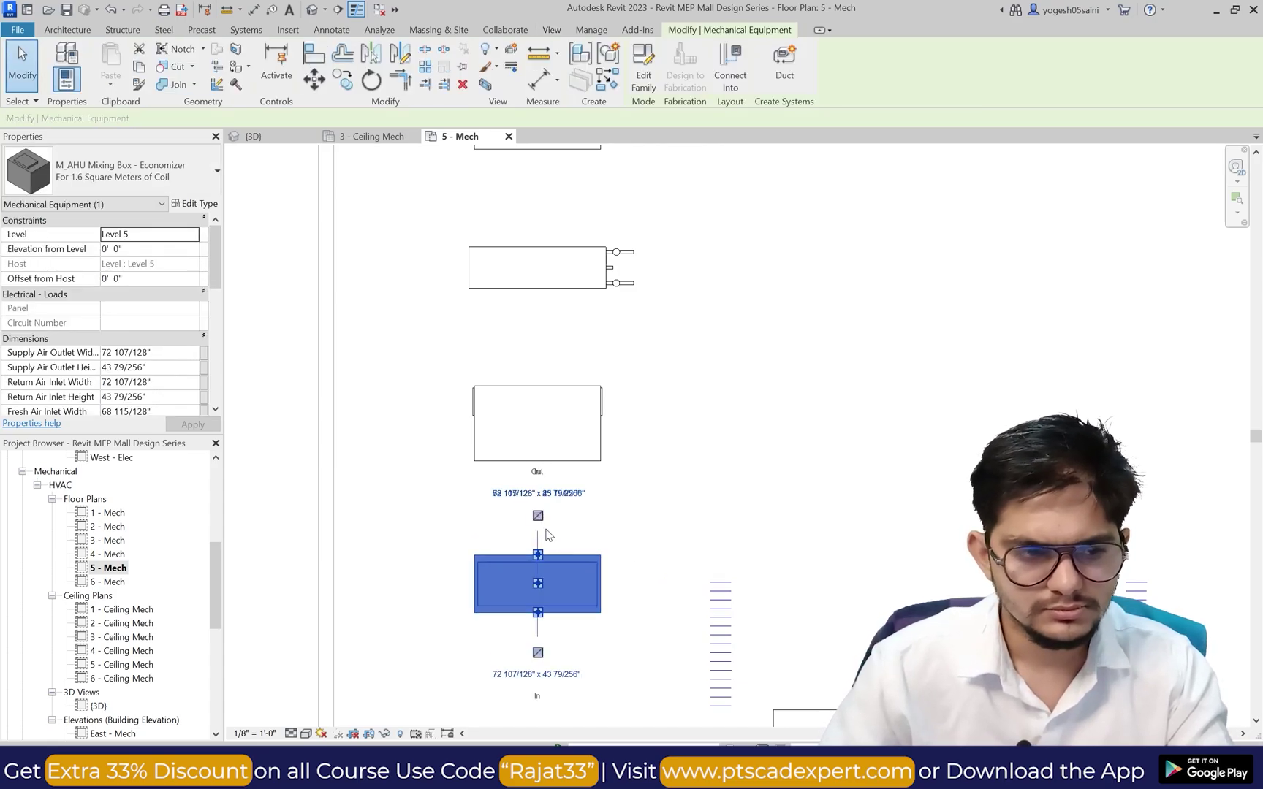
{"action": "left_click", "coordinate": [536, 510]}
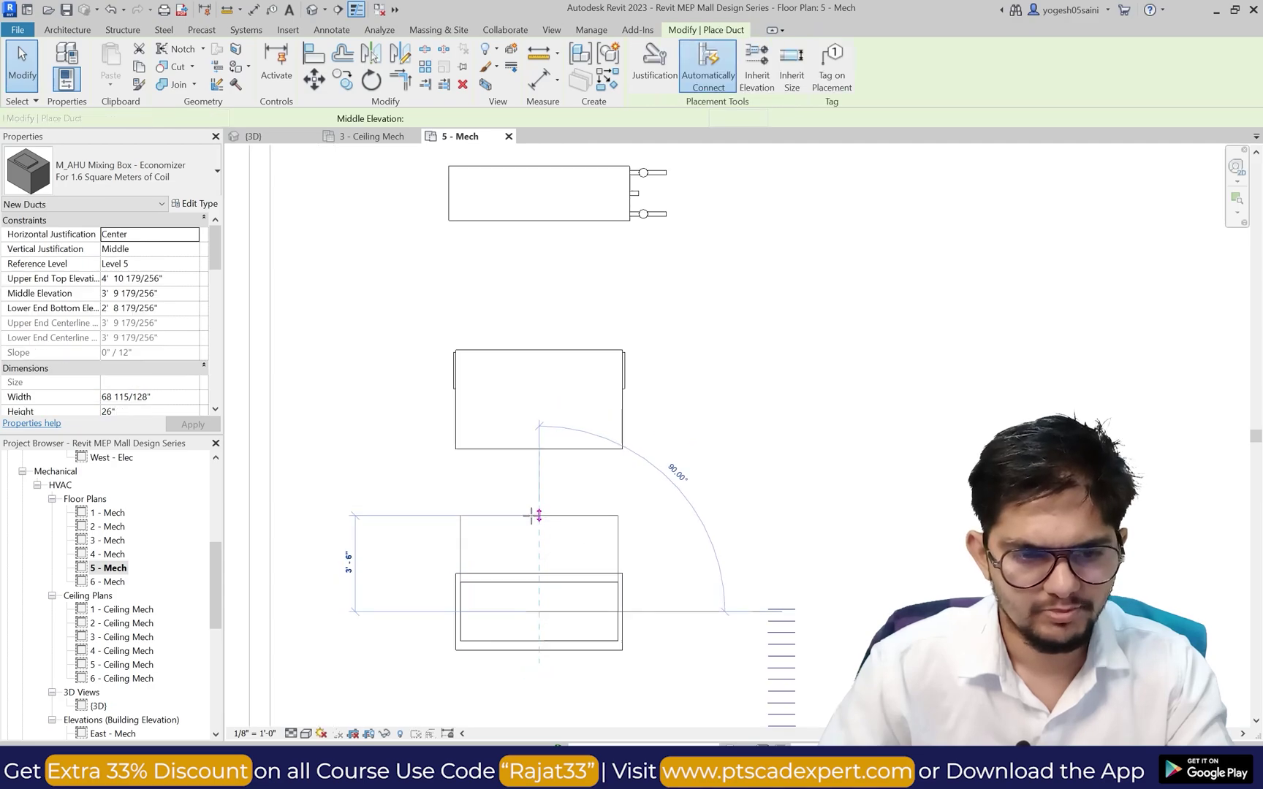
{"action": "key", "text": "Escape"}
{"action": "key", "text": "Escape"}
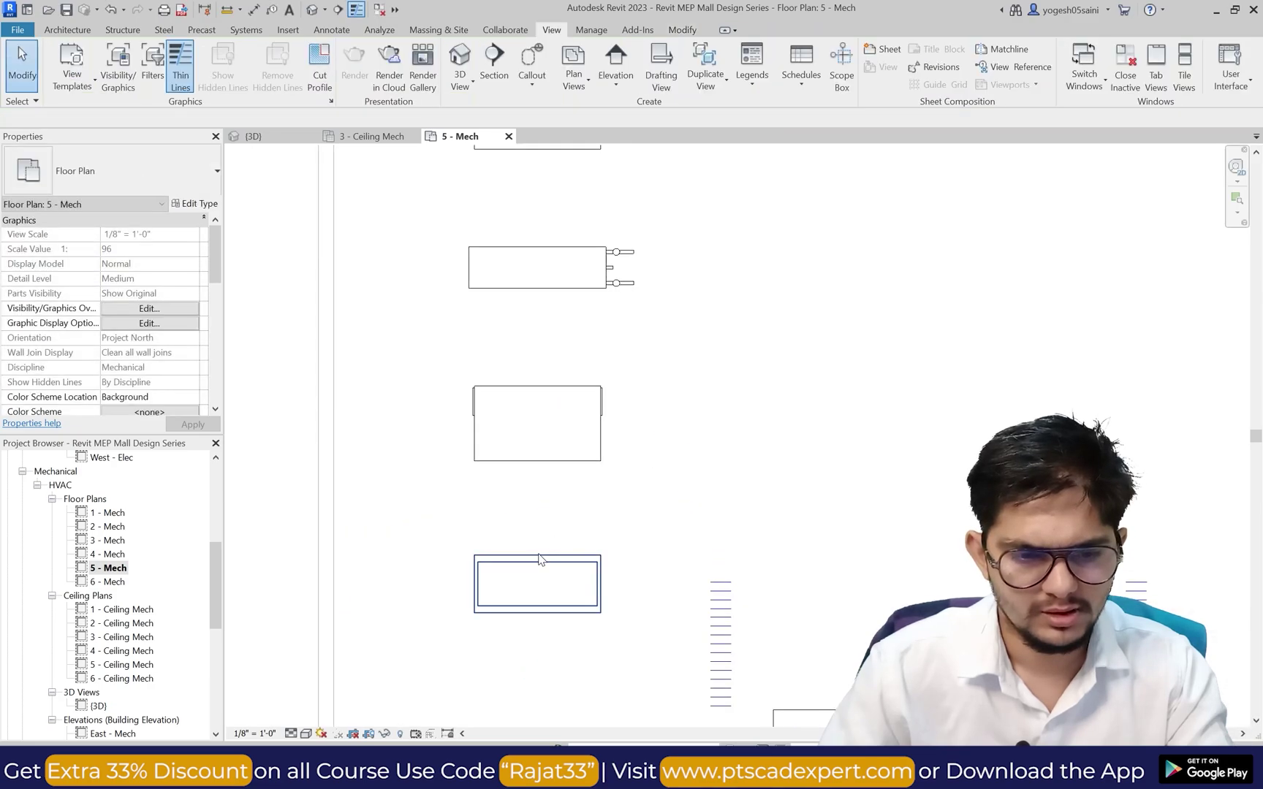
{"action": "left_click", "coordinate": [537, 557]}
{"action": "left_click", "coordinate": [538, 516]}
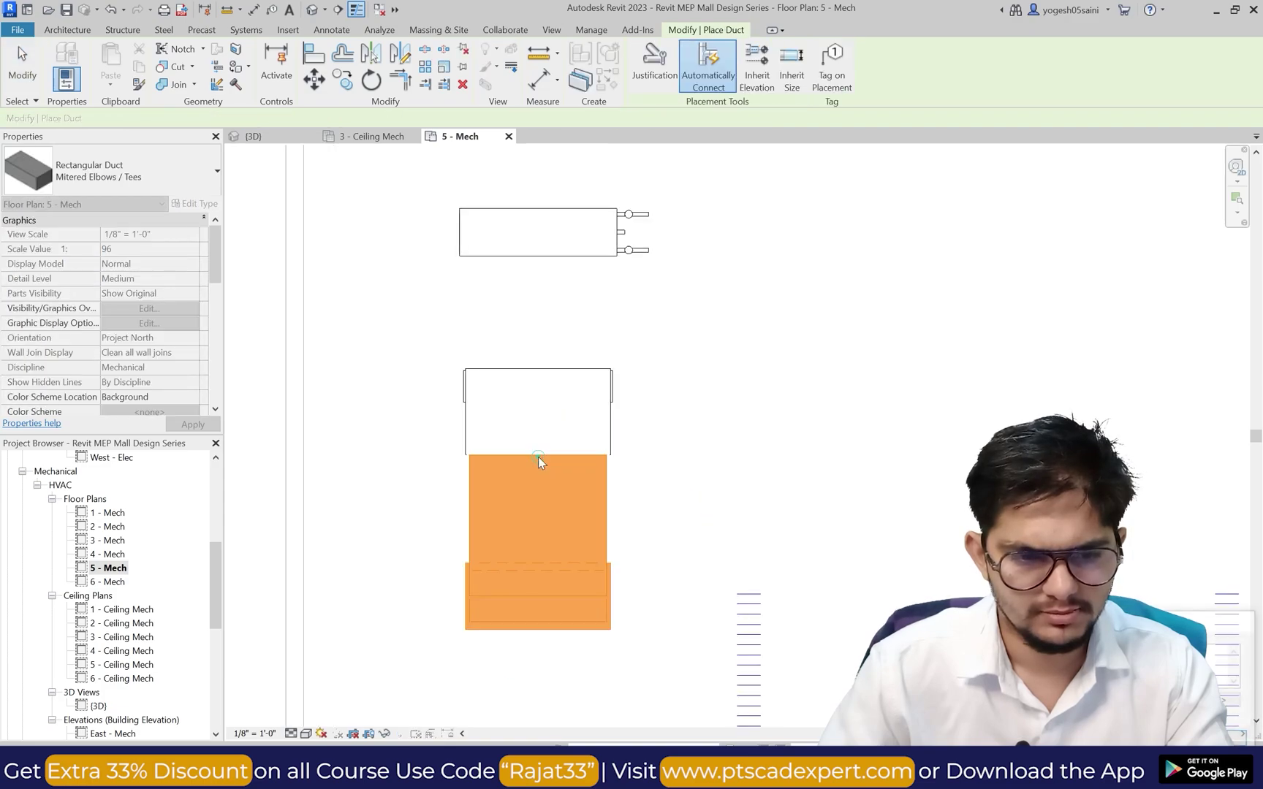
{"action": "key", "text": "Escape"}
{"action": "key", "text": "Escape"}
{"action": "scroll", "coordinate": [628, 493], "scroll_direction": "down", "scroll_amount": 1}
Step: Draw a 73" x 43" duct from the bag filter's lower connector to the economizer, joining the two components
{"action": "left_click", "coordinate": [573, 461]}
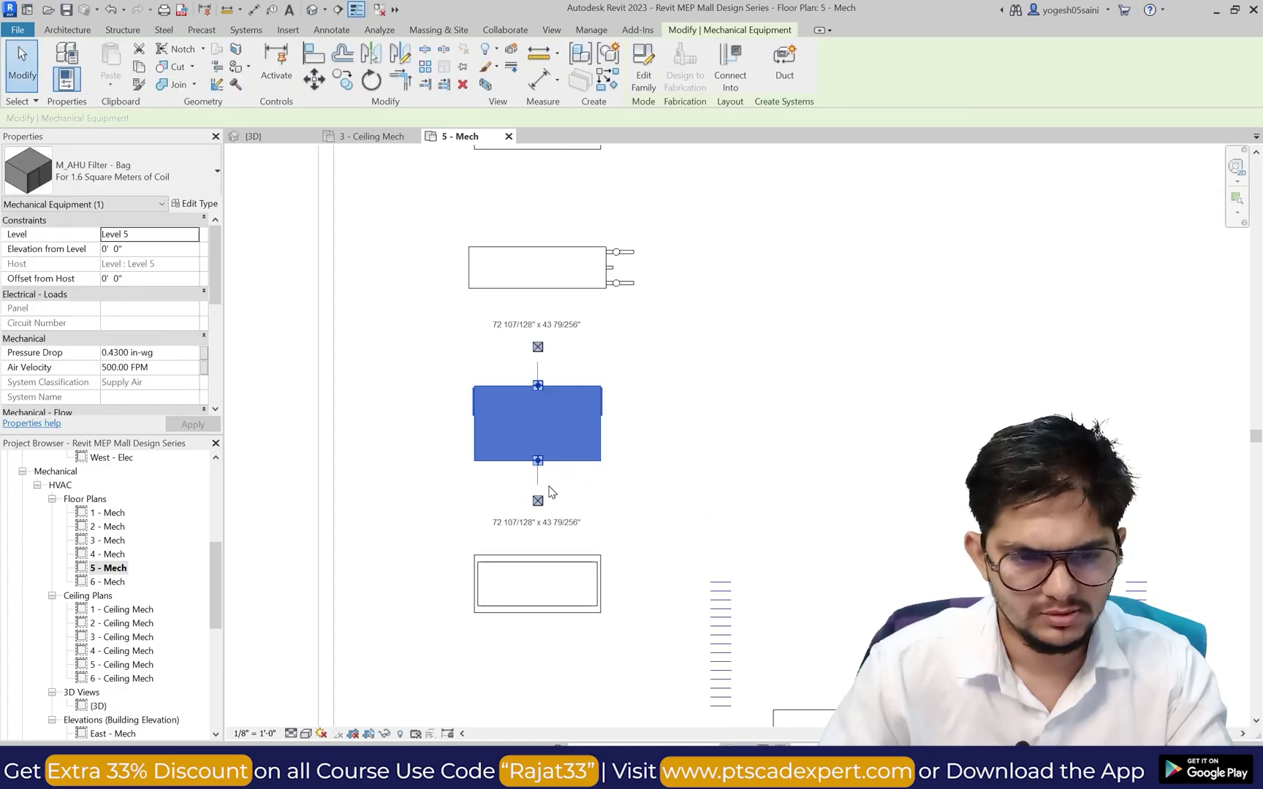
{"action": "left_click", "coordinate": [538, 501]}
{"action": "scroll", "coordinate": [538, 501], "scroll_direction": "up", "scroll_amount": 2}
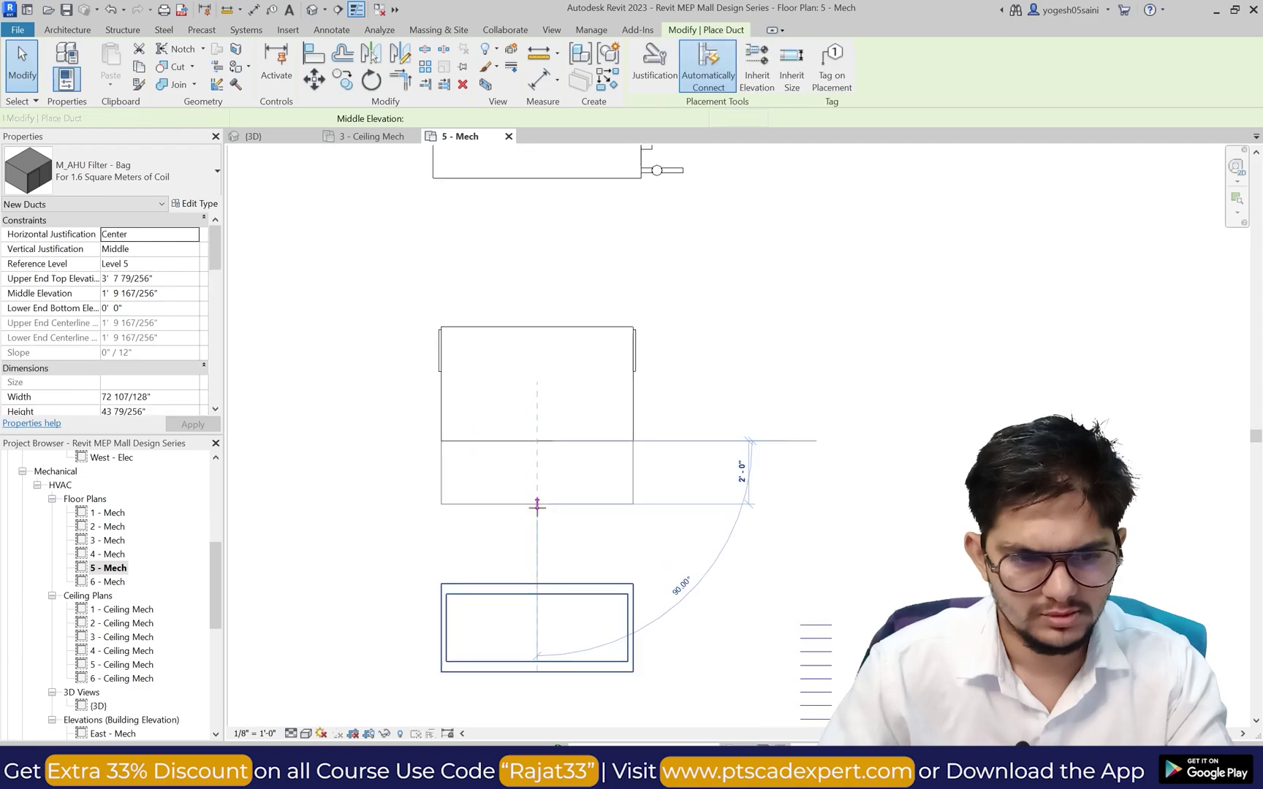
{"action": "left_click", "coordinate": [533, 582]}
{"action": "key", "text": "Escape"}
{"action": "key", "text": "Escape"}
{"action": "scroll", "coordinate": [622, 425], "scroll_direction": "down", "scroll_amount": 2}
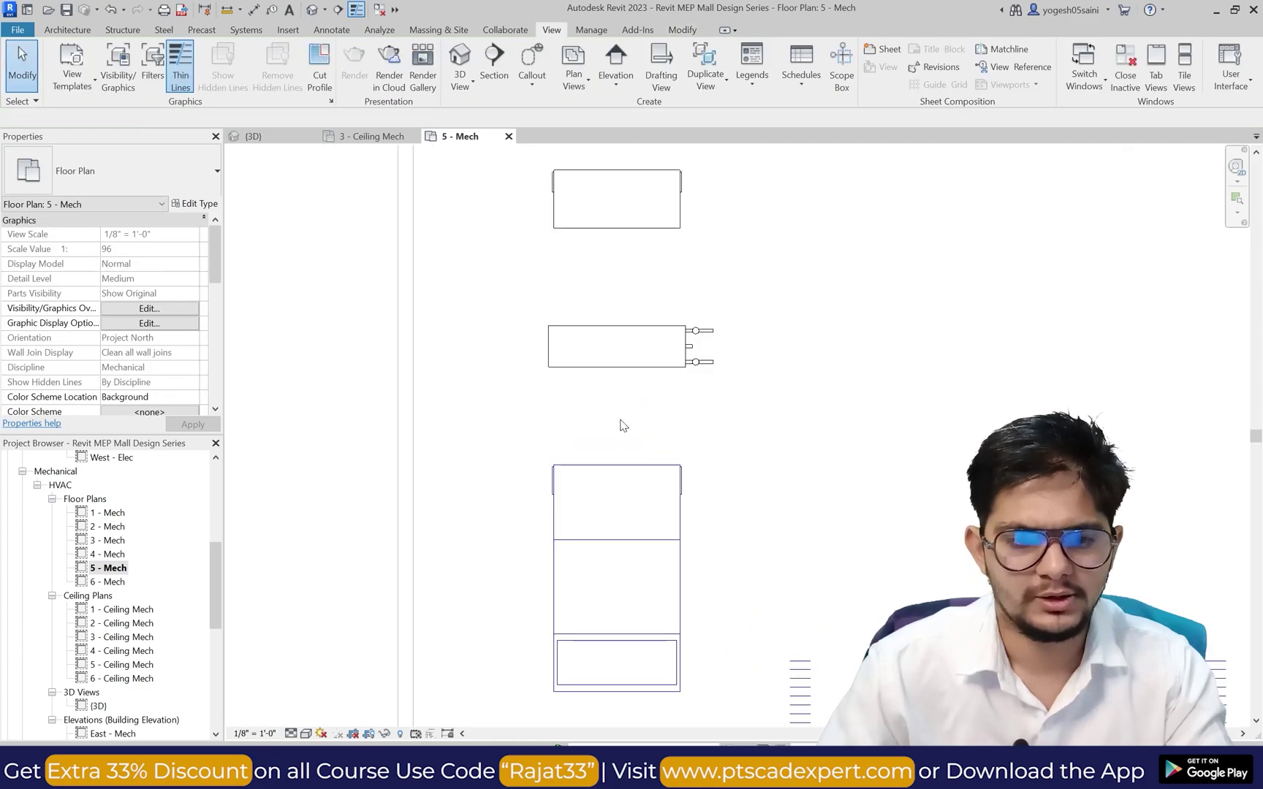
Step: Draw a 73" x 43" duct stub from the bag filter's upper connector toward the coil, ending it short of the coil
{"action": "left_click", "coordinate": [613, 464]}
{"action": "scroll", "coordinate": [614, 431], "scroll_direction": "up", "scroll_amount": 1}
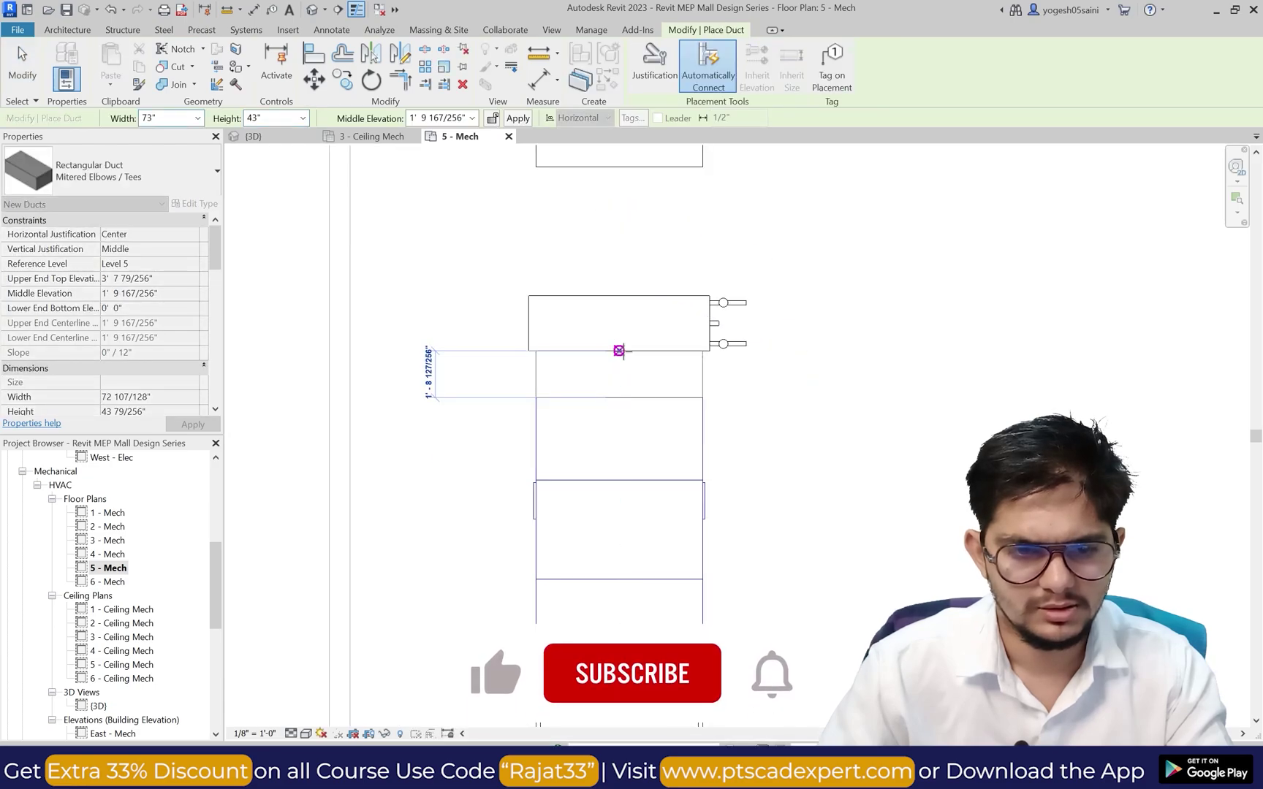
{"action": "key", "text": "Escape"}
{"action": "scroll", "coordinate": [719, 442], "scroll_direction": "down", "scroll_amount": 1}
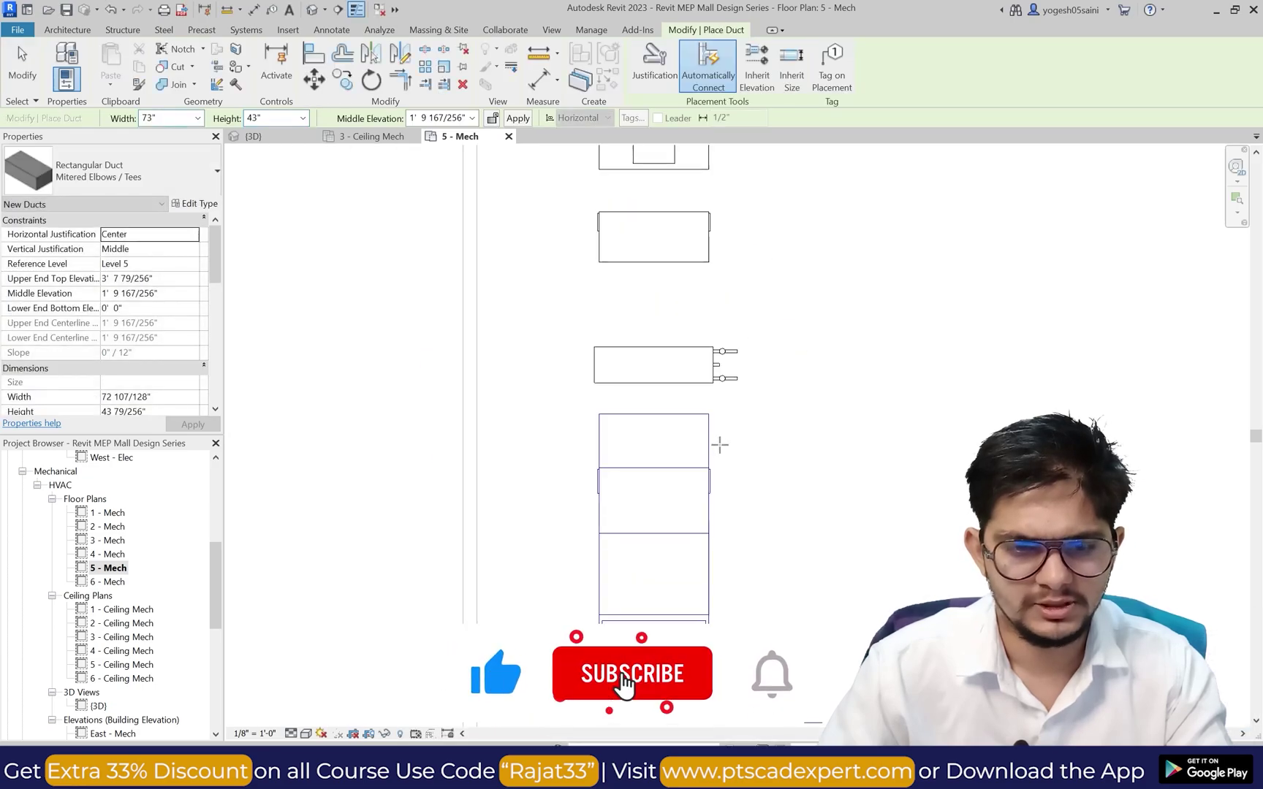
{"action": "key", "text": "Escape"}
{"action": "scroll", "coordinate": [722, 512], "scroll_direction": "down", "scroll_amount": 2}
{"action": "scroll", "coordinate": [724, 590], "scroll_direction": "up", "scroll_amount": 1}
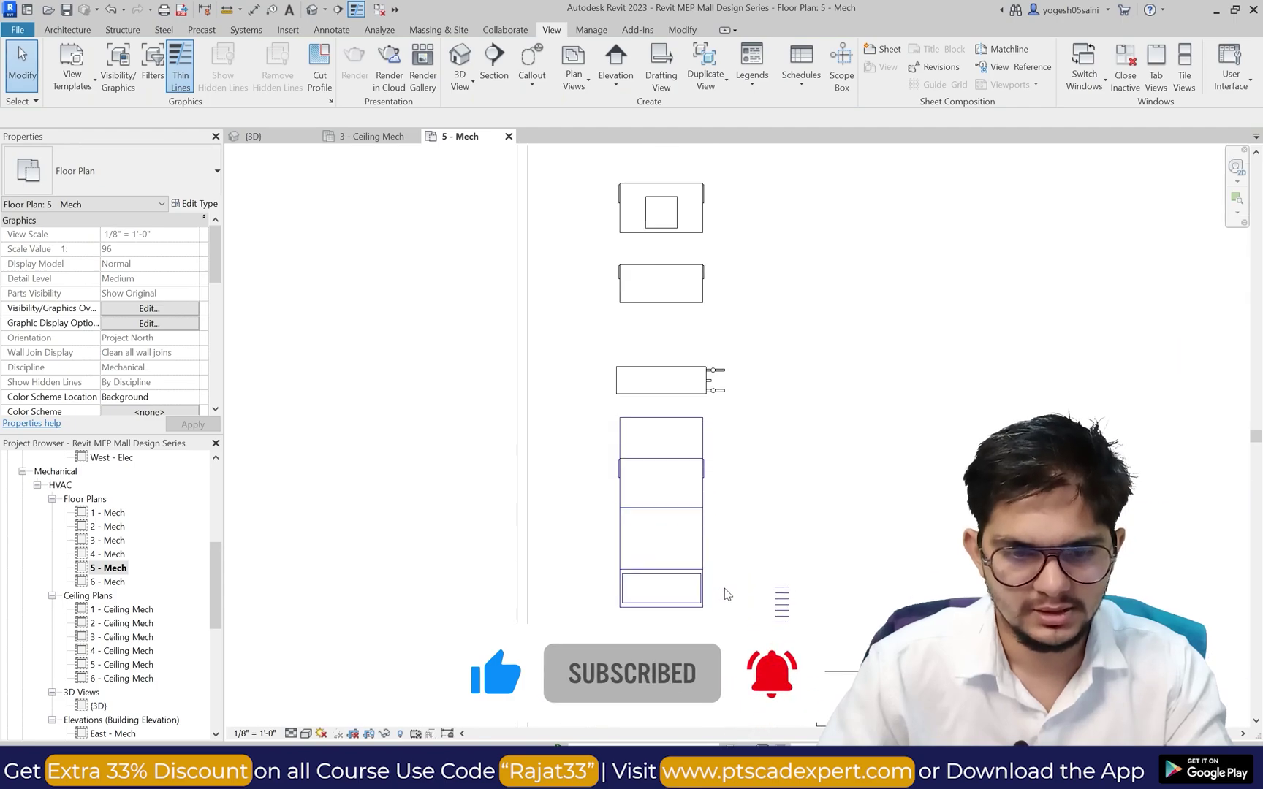
Step: Select the economizer, bag filter and their two ducts, and nudge them down together away from the coil
{"action": "left_click_drag", "start_coordinate": [714, 606], "coordinate": [644, 443]}
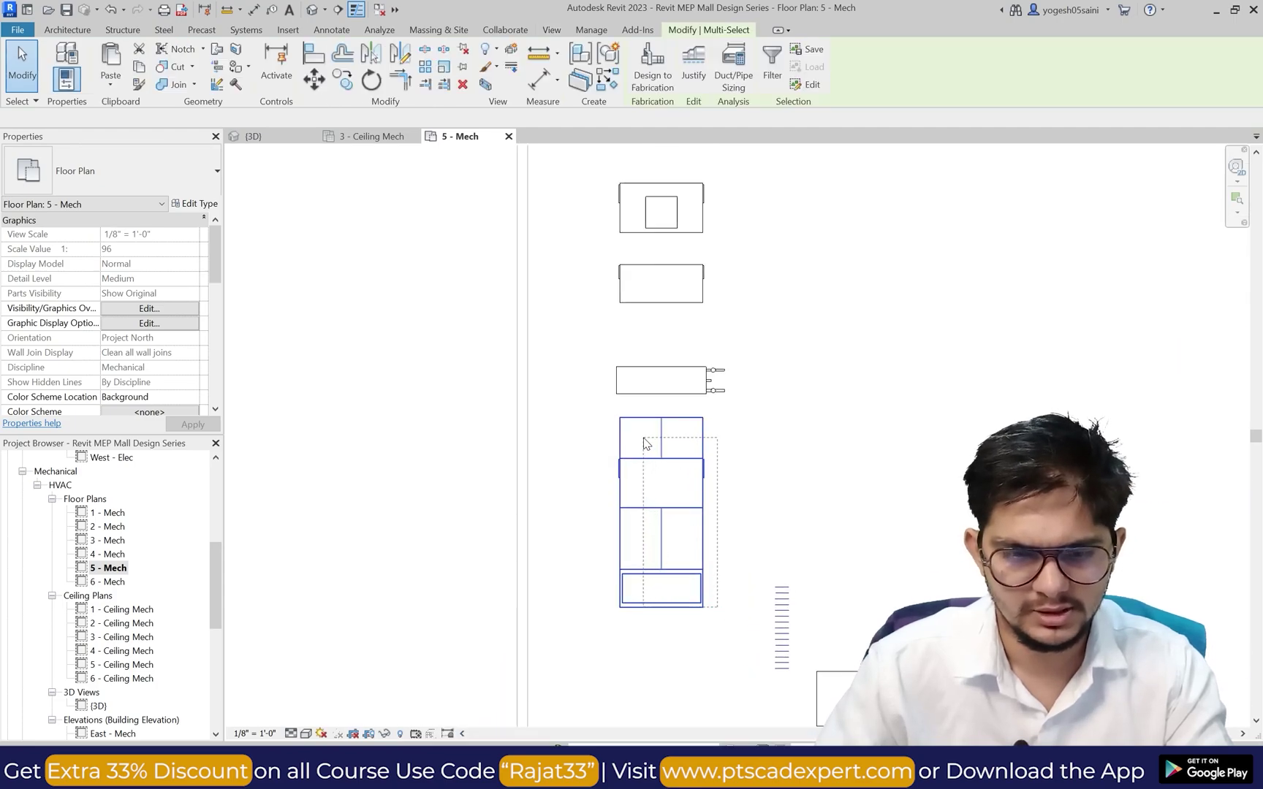
{"action": "key", "text": "Down"}
{"action": "key", "text": "Down"}
{"action": "key", "text": "Down"}
{"action": "key", "text": "Down"}
{"action": "key", "text": "Down"}
{"action": "key", "text": "Down"}
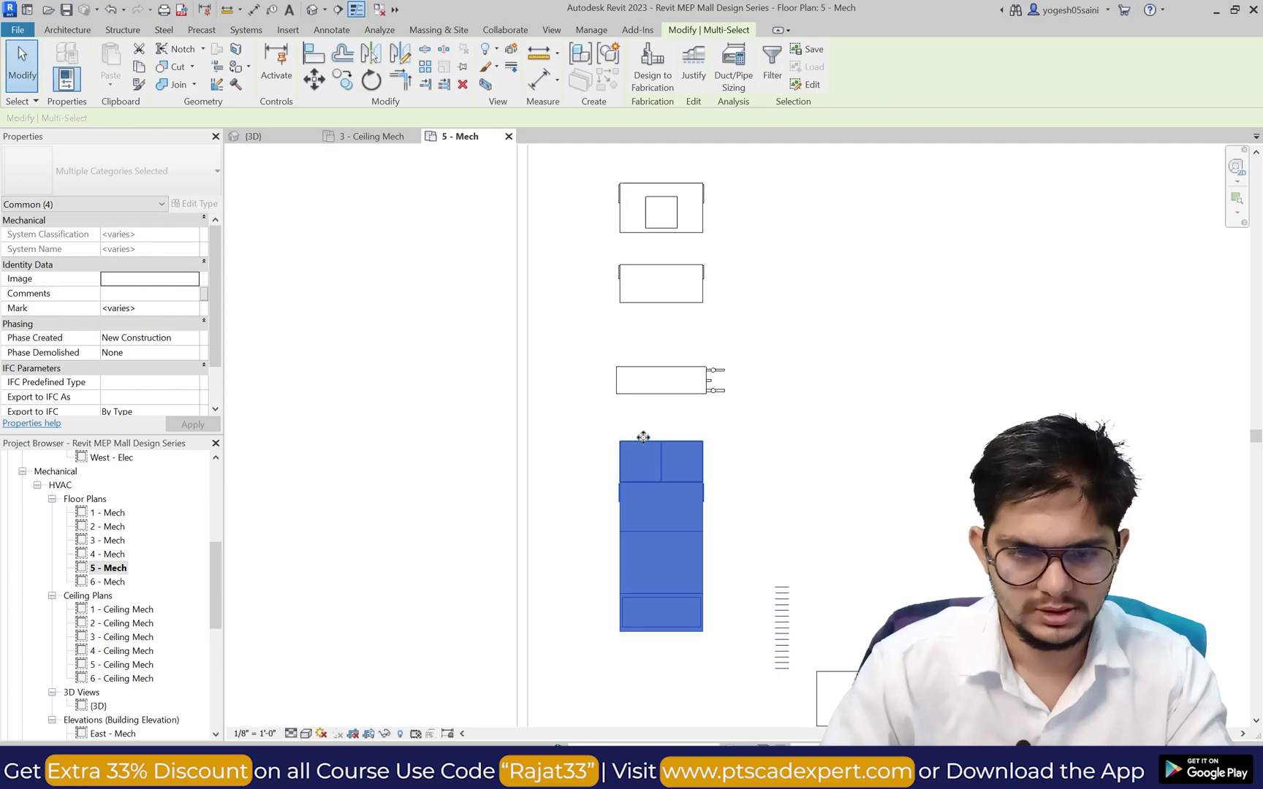
{"action": "key", "text": "Escape"}
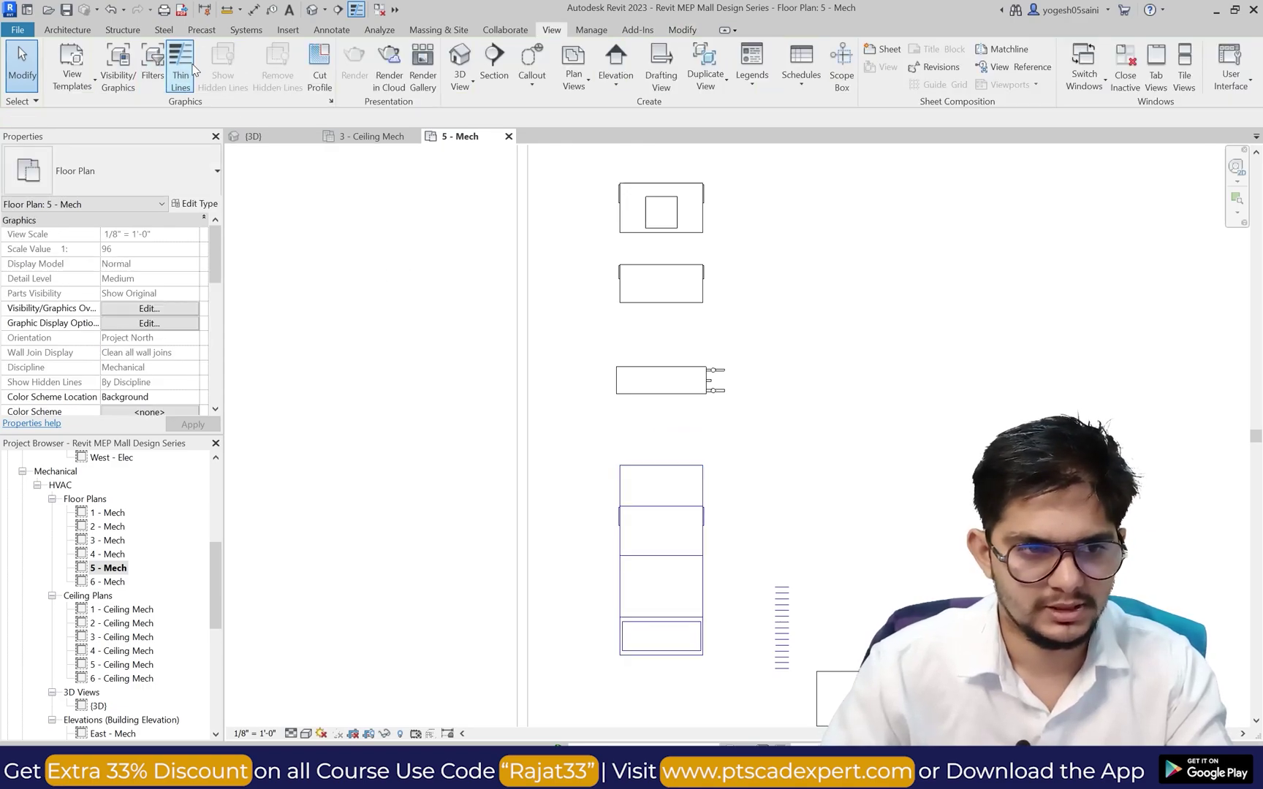
Step: Try to draw a 73" x 43" duct from the open end of the bag filter's duct stub to the coil's lower connector
{"action": "left_click", "coordinate": [247, 29]}
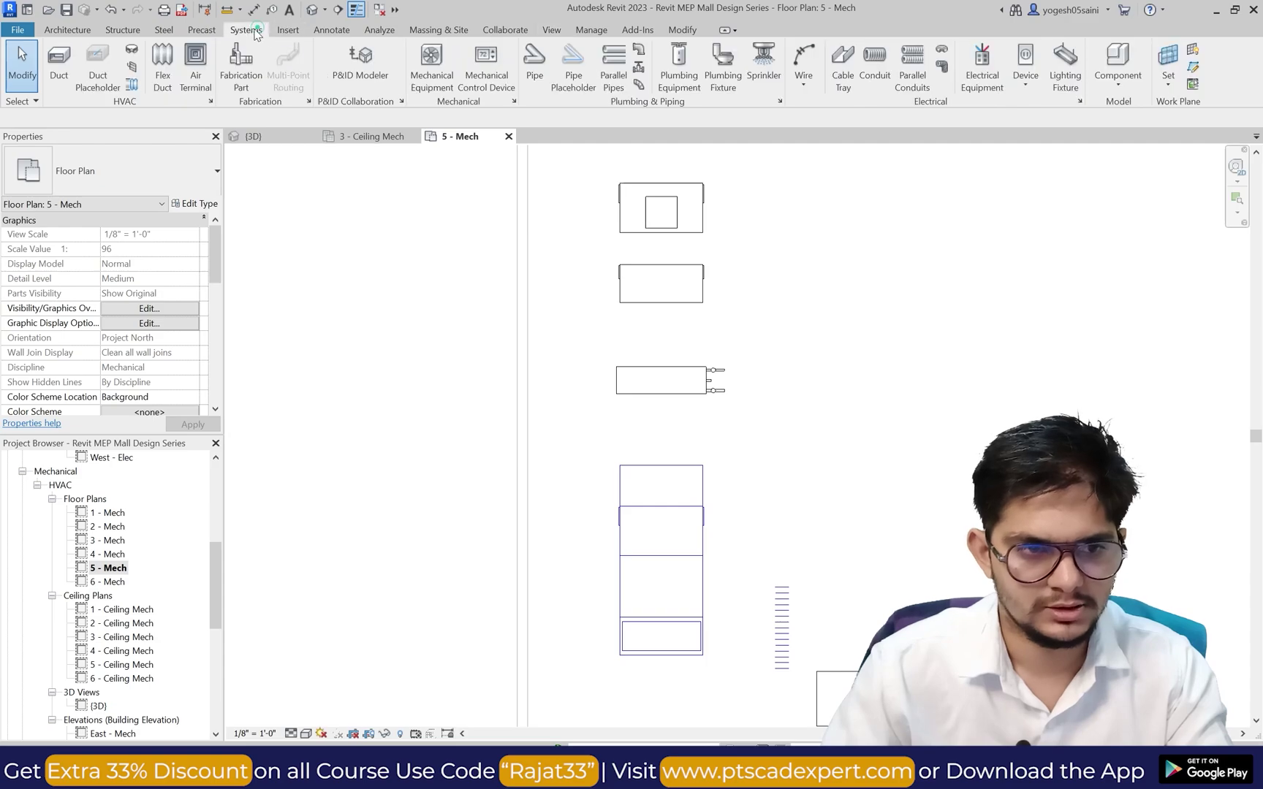
{"action": "left_click", "coordinate": [49, 76]}
{"action": "scroll", "coordinate": [663, 381], "scroll_direction": "up", "scroll_amount": 2}
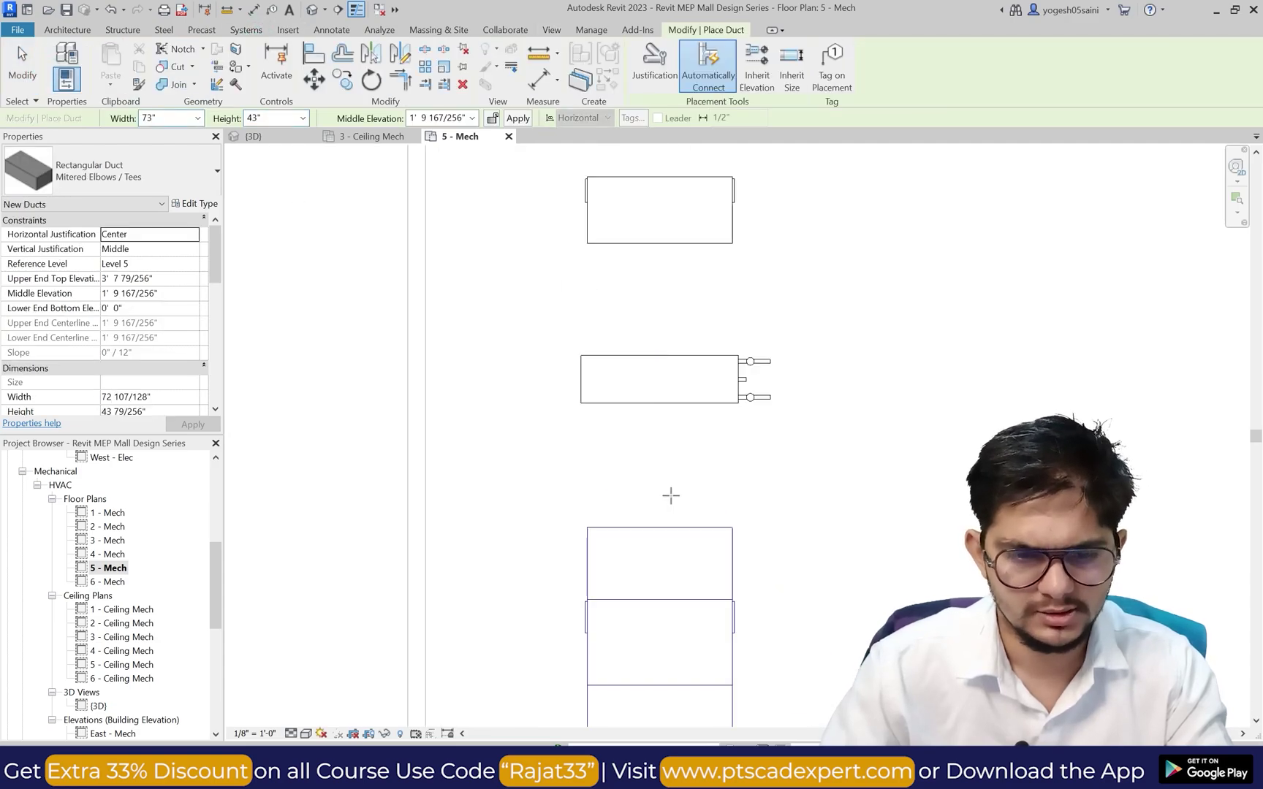
{"action": "left_click", "coordinate": [660, 527]}
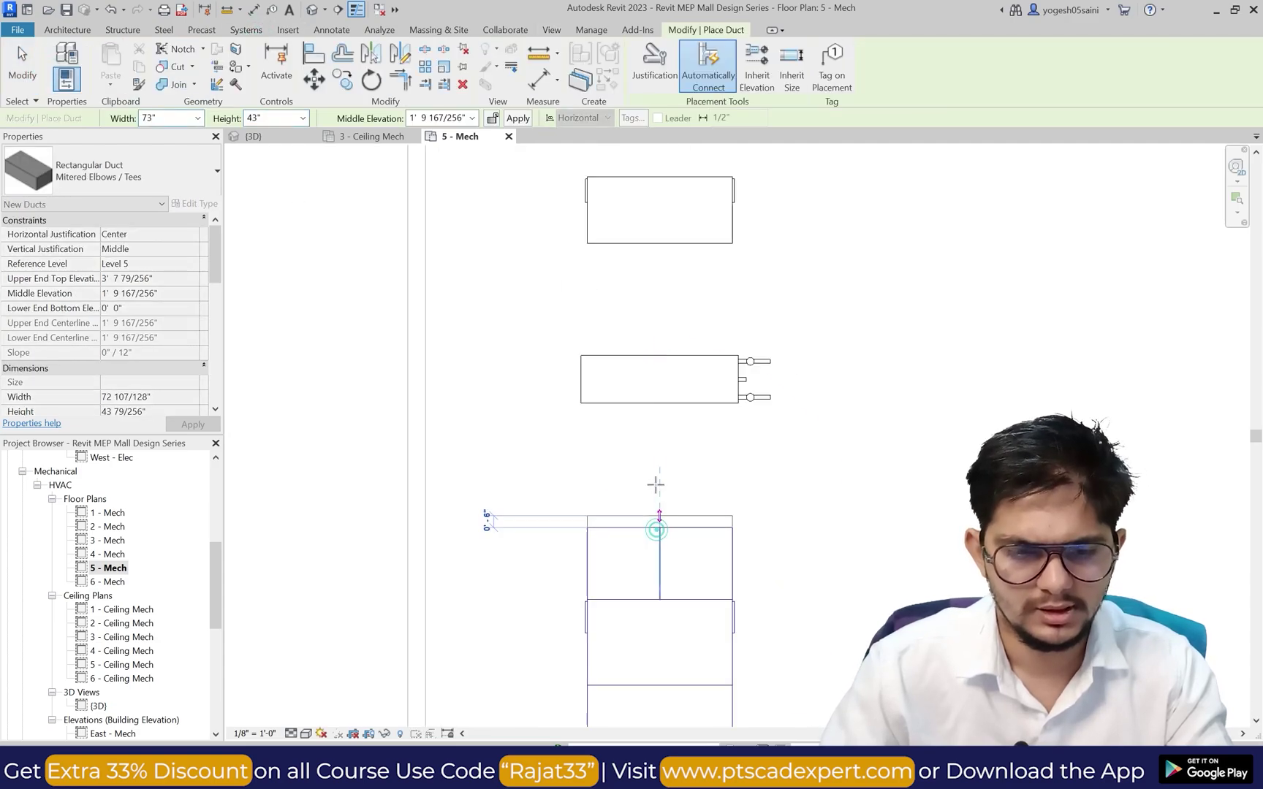
{"action": "left_click", "coordinate": [657, 403]}
{"action": "key", "text": "Escape"}
{"action": "key", "text": "Escape"}
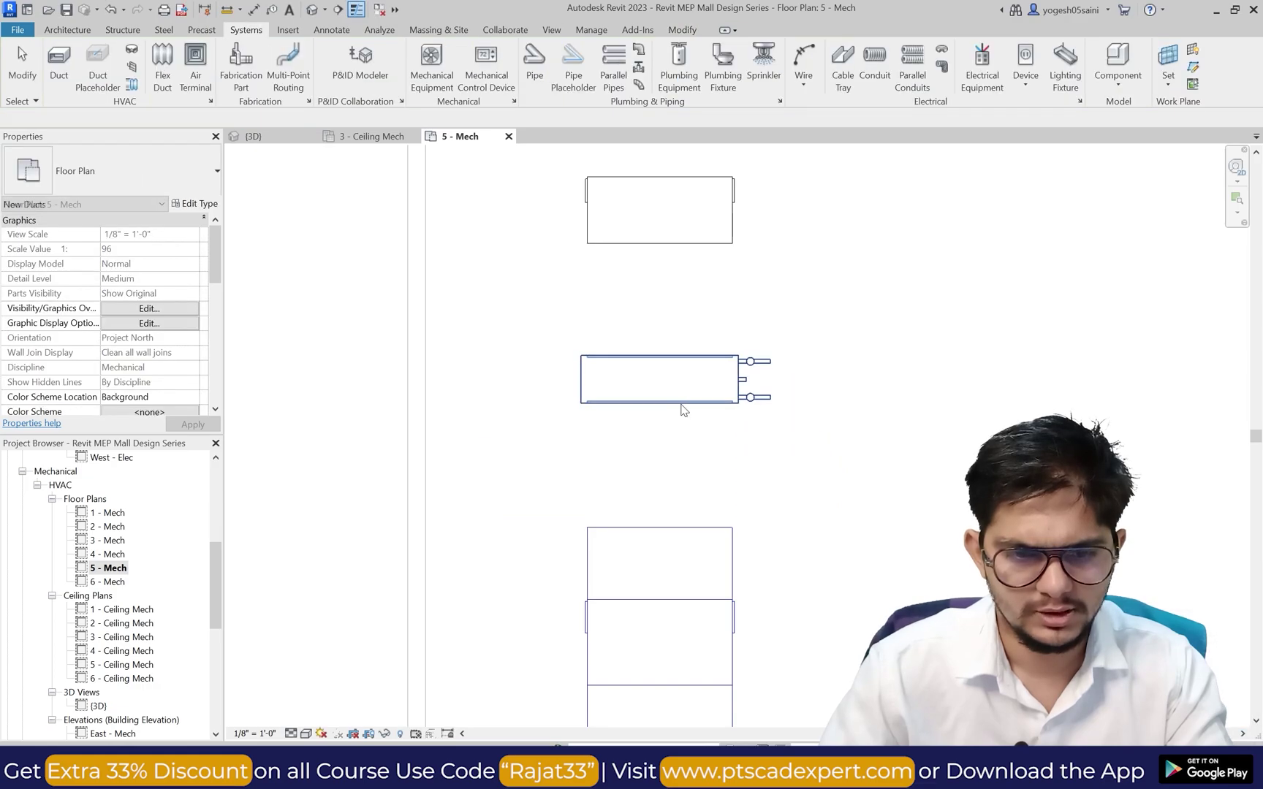
Step: Try the duct connection in reverse, from the coil's lower connector to the open end of the filter's duct stub
{"action": "left_click", "coordinate": [679, 403]}
{"action": "left_click", "coordinate": [508, 340]}
{"action": "left_click", "coordinate": [677, 436]}
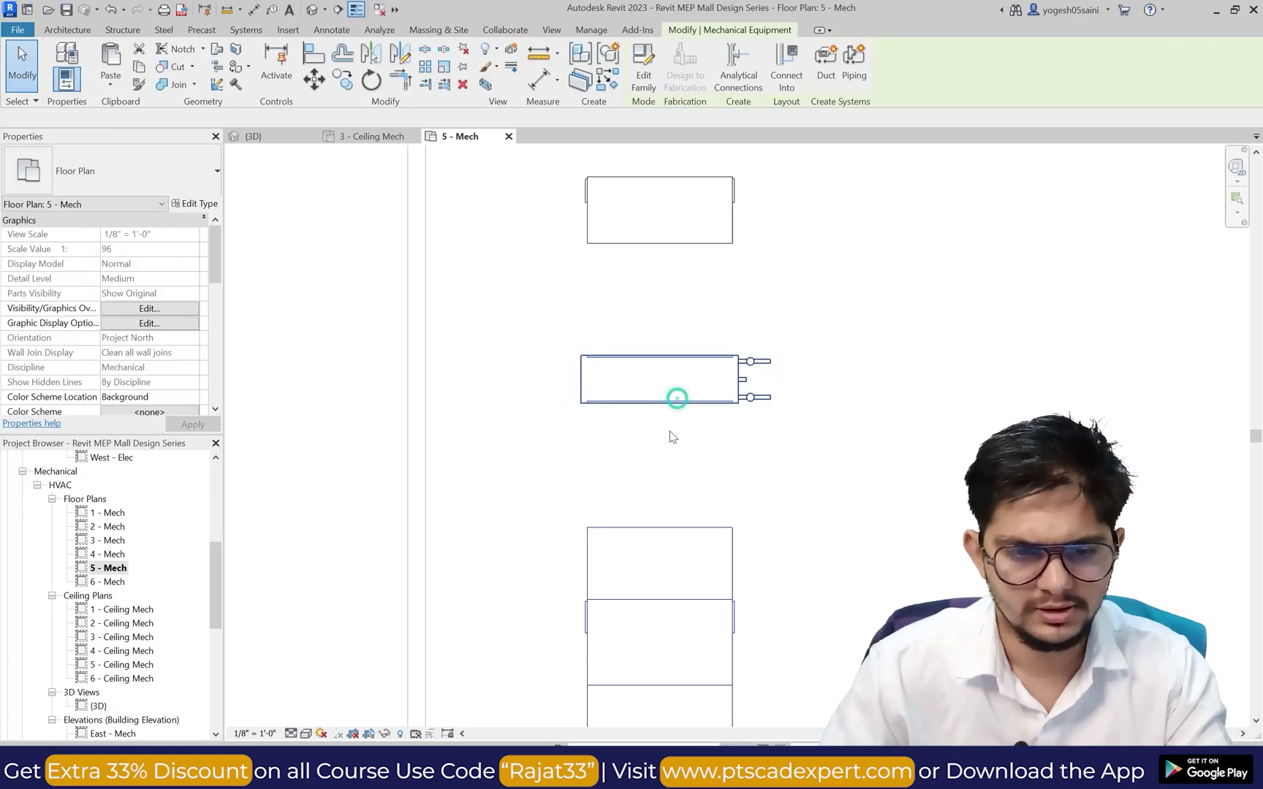
{"action": "left_click", "coordinate": [661, 448]}
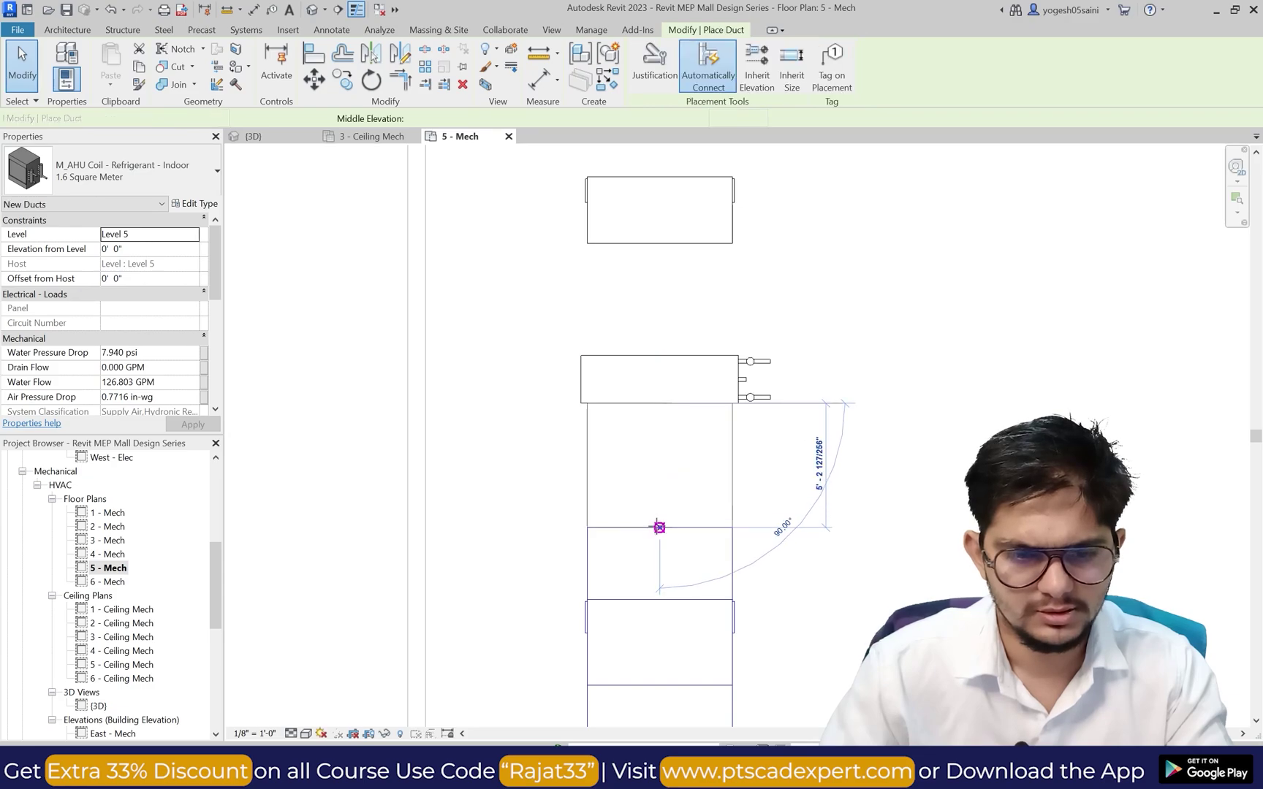
{"action": "left_click", "coordinate": [657, 525]}
{"action": "scroll", "coordinate": [670, 434], "scroll_direction": "up", "scroll_amount": 2}
{"action": "key", "text": "Escape"}
{"action": "key", "text": "Escape"}
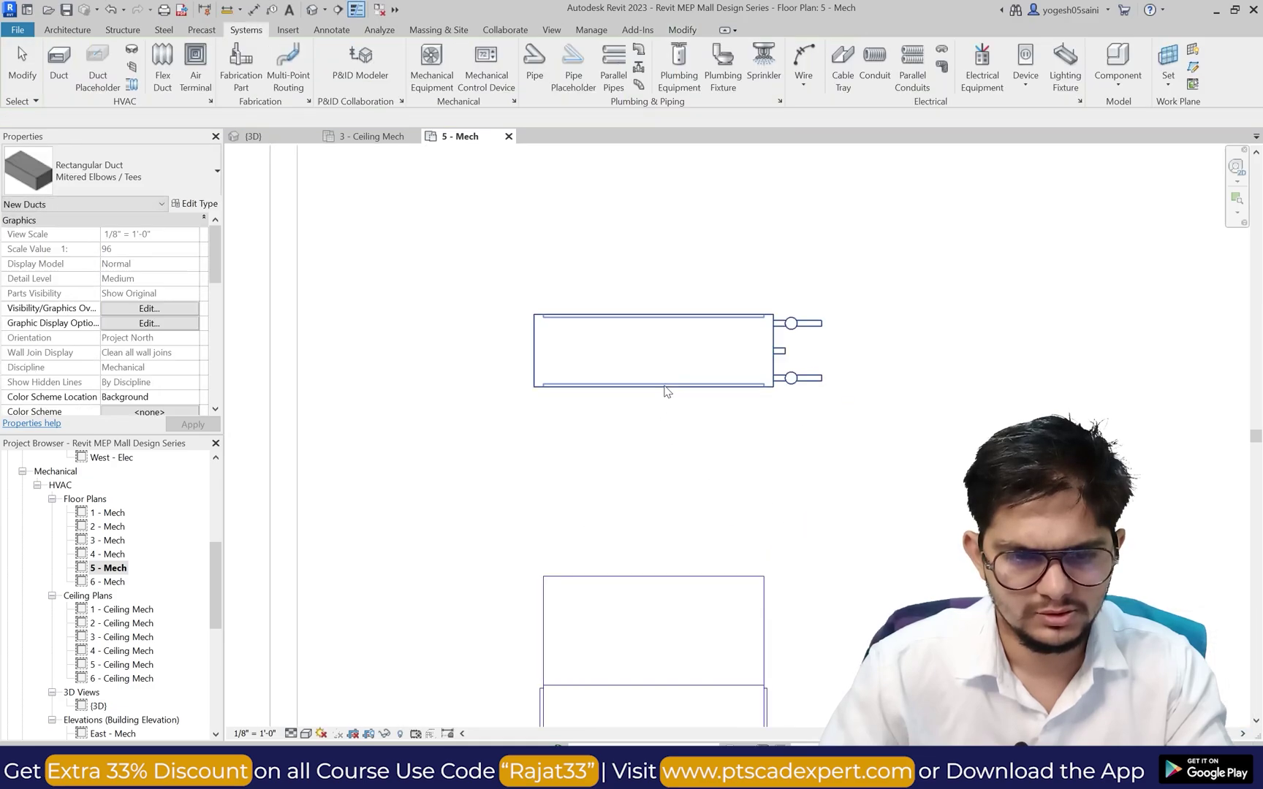
Step: Try to draw a duct about 2'-6" long from the coil's lower connector, ending short of the filter's duct stub
{"action": "left_click", "coordinate": [664, 391]}
{"action": "left_click", "coordinate": [653, 445]}
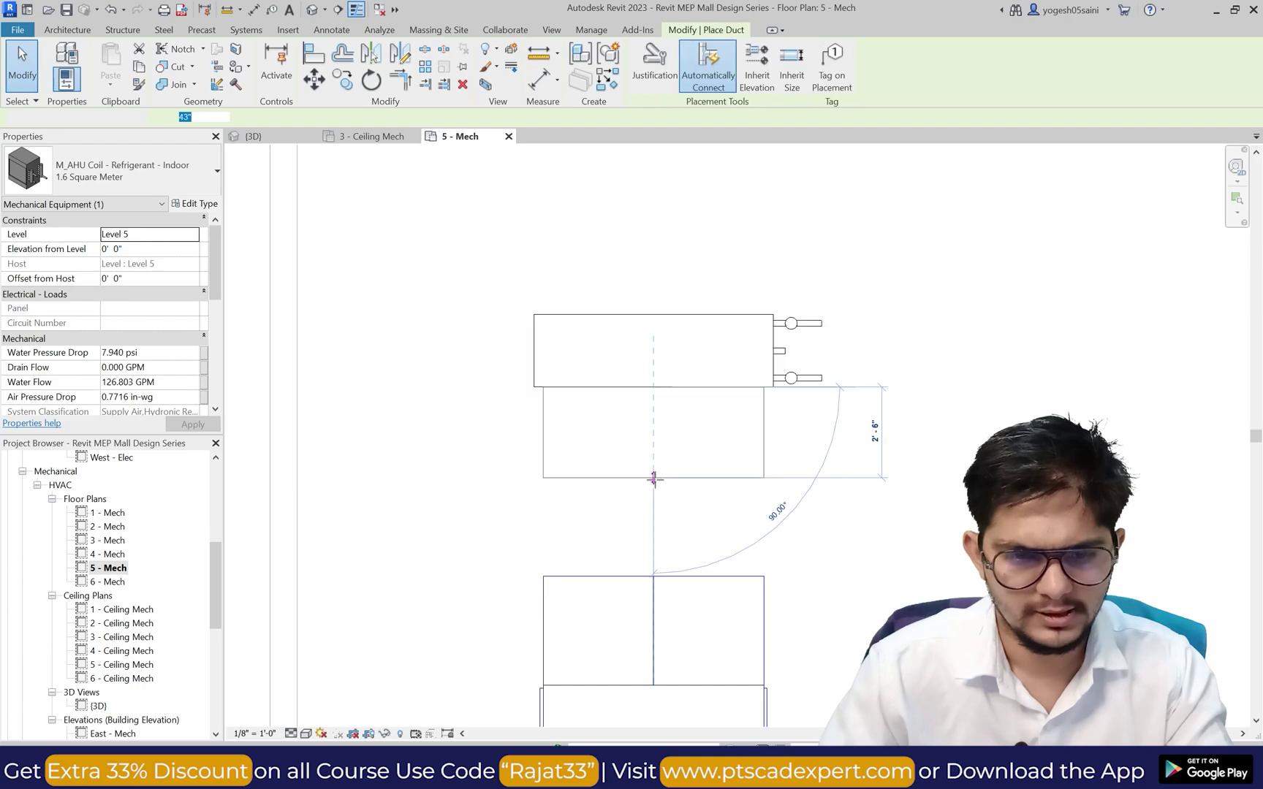
{"action": "left_click", "coordinate": [654, 479]}
{"action": "scroll", "coordinate": [676, 490], "scroll_direction": "down", "scroll_amount": 5}
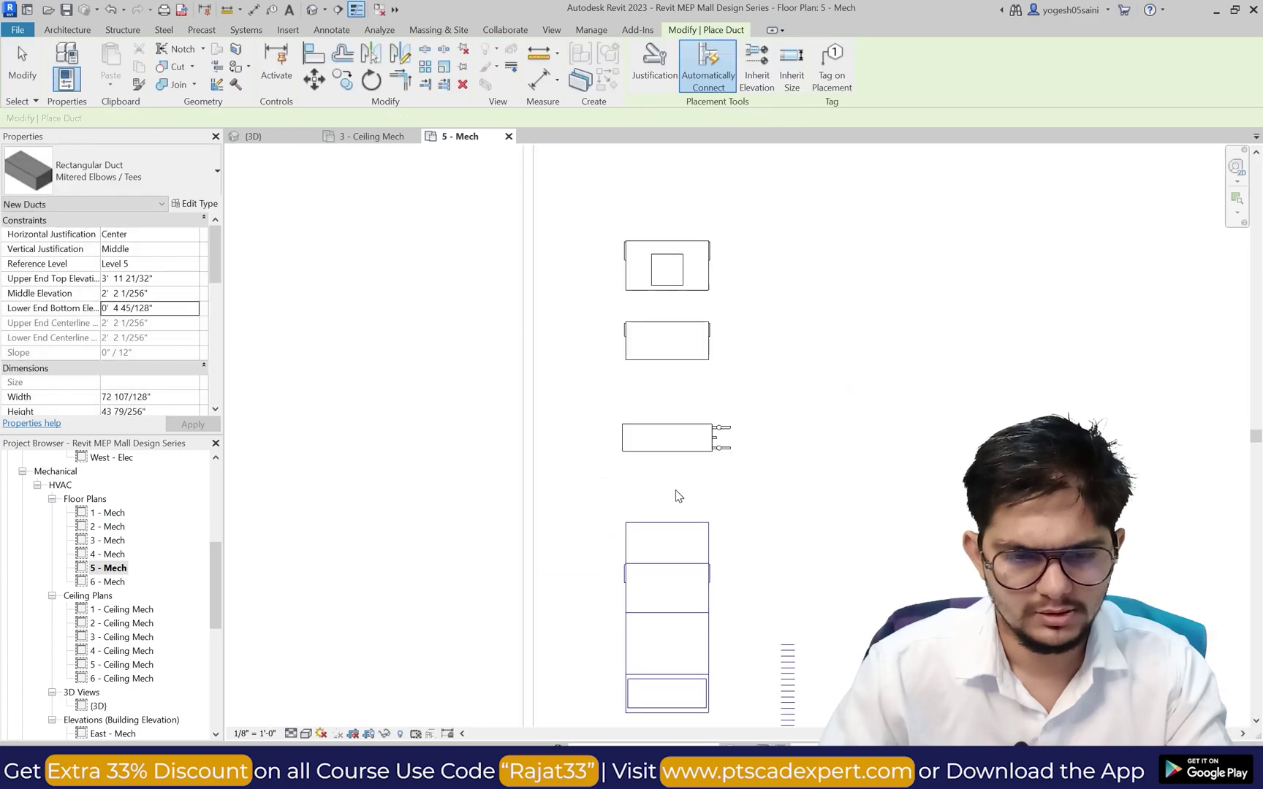
{"action": "key", "text": "Escape"}
{"action": "key", "text": "Escape"}
{"action": "left_click_drag", "start_coordinate": [693, 569], "coordinate": [656, 569]}
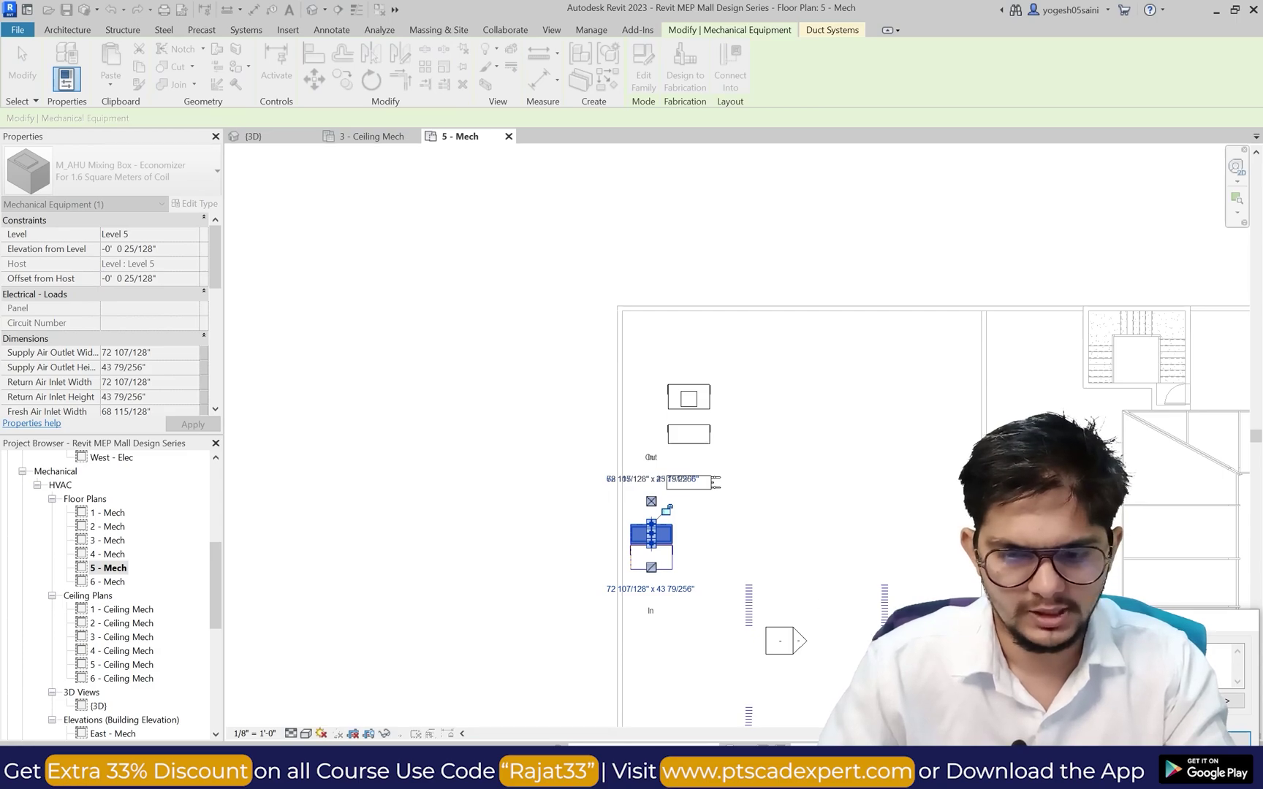
{"action": "key", "text": "ctrl+z"}
{"action": "scroll", "coordinate": [723, 600], "scroll_direction": "down", "scroll_amount": 2}
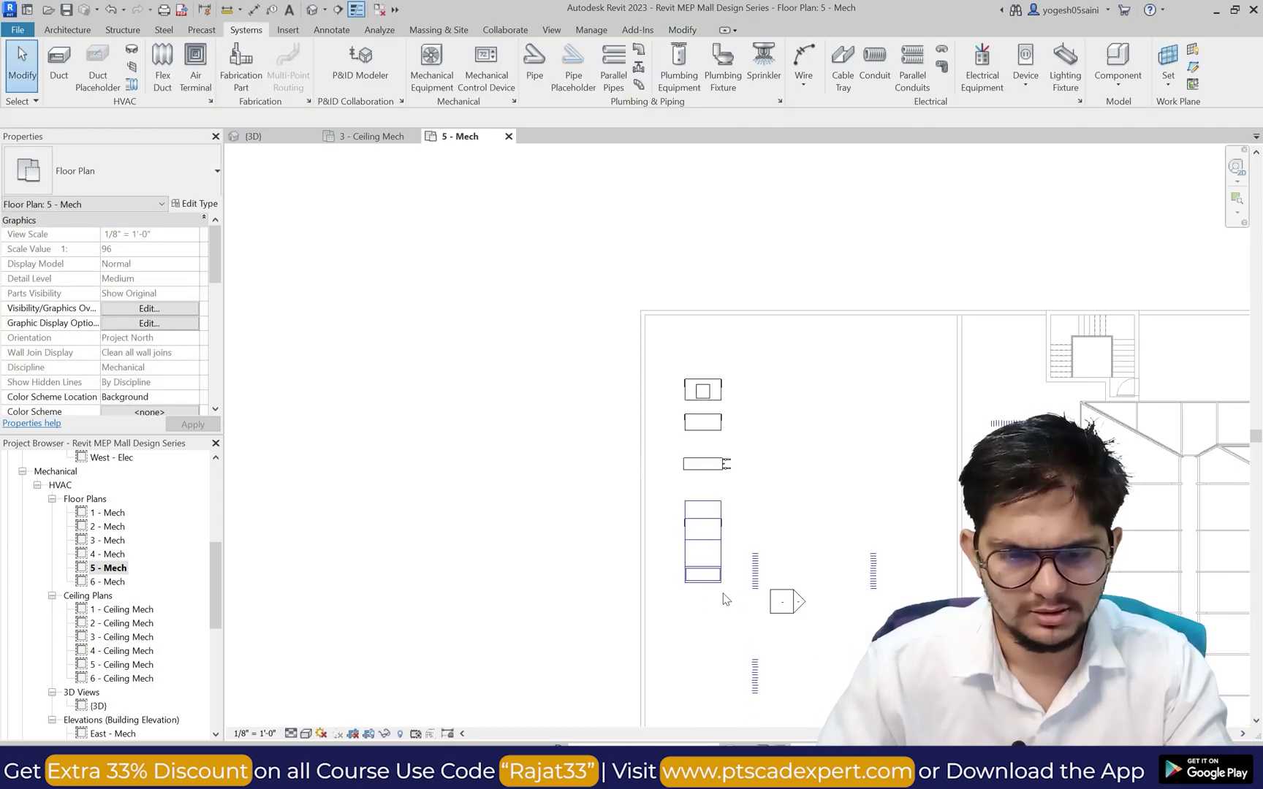
Step: Move the economizer, bag filter and their ducts farther down together, and draw a duct from the coil's lower connector to the filter's duct stub
{"action": "left_click_drag", "start_coordinate": [679, 506], "coordinate": [678, 503]}
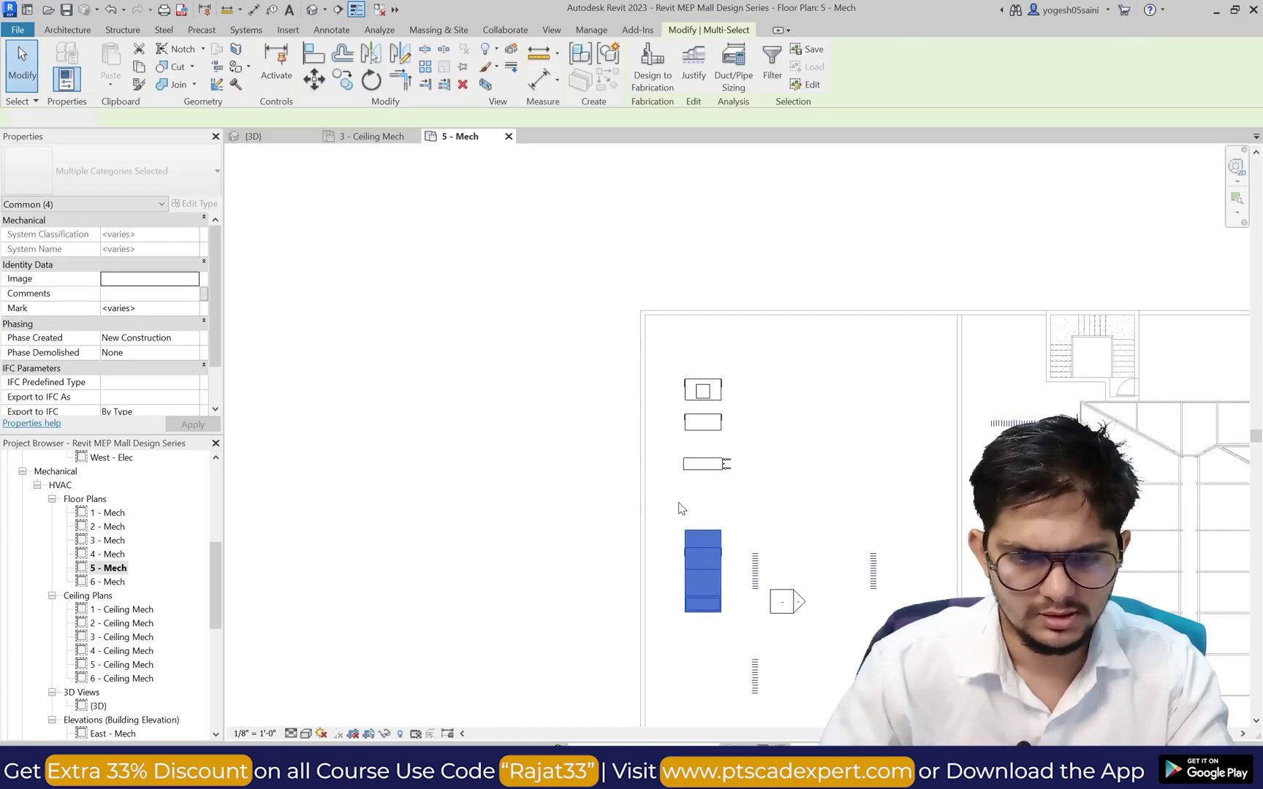
{"action": "left_click", "coordinate": [678, 508]}
{"action": "scroll", "coordinate": [690, 490], "scroll_direction": "up", "scroll_amount": 3}
{"action": "left_click", "coordinate": [696, 432]}
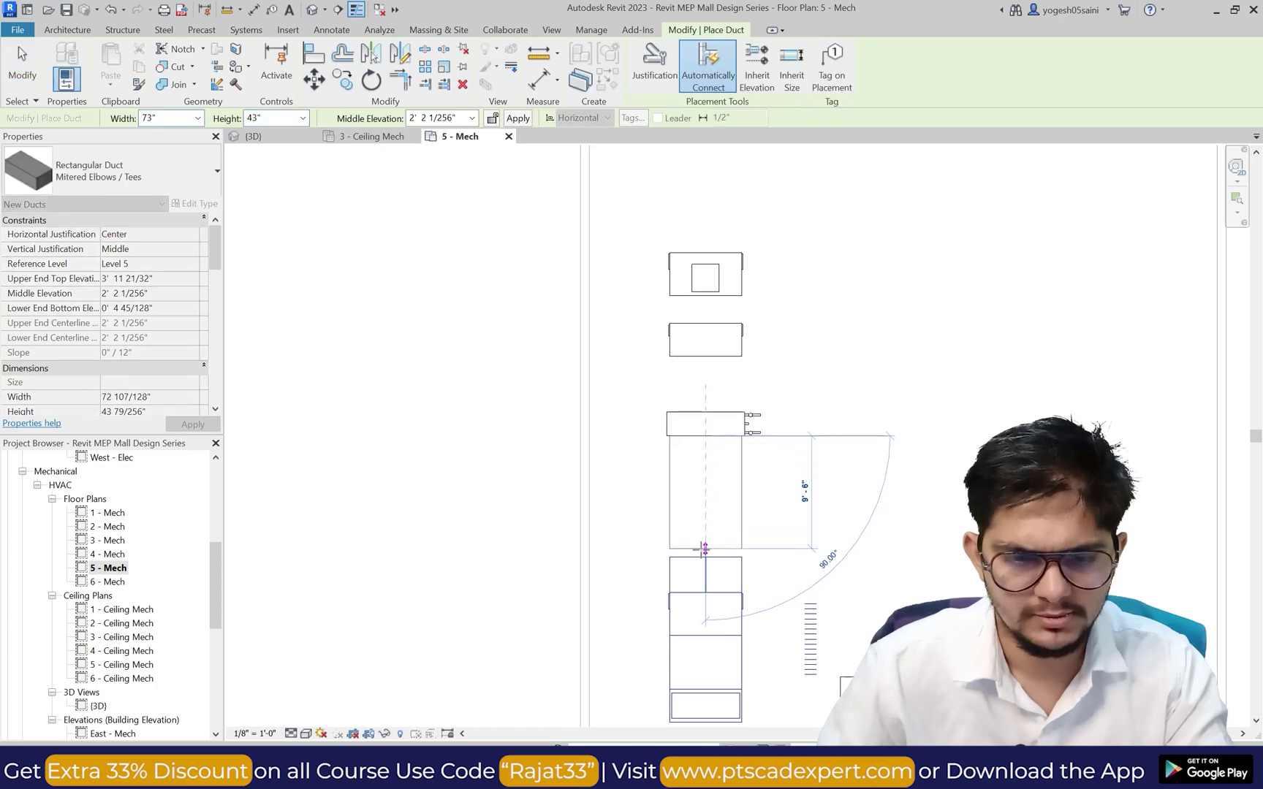
{"action": "left_click", "coordinate": [700, 555]}
{"action": "key", "text": "Escape"}
{"action": "key", "text": "Escape"}
Step: Nudge the tapered 45 Degree rectangular transition up toward the coil to shorten the narrow duct between them
{"action": "scroll", "coordinate": [738, 518], "scroll_direction": "up", "scroll_amount": 2}
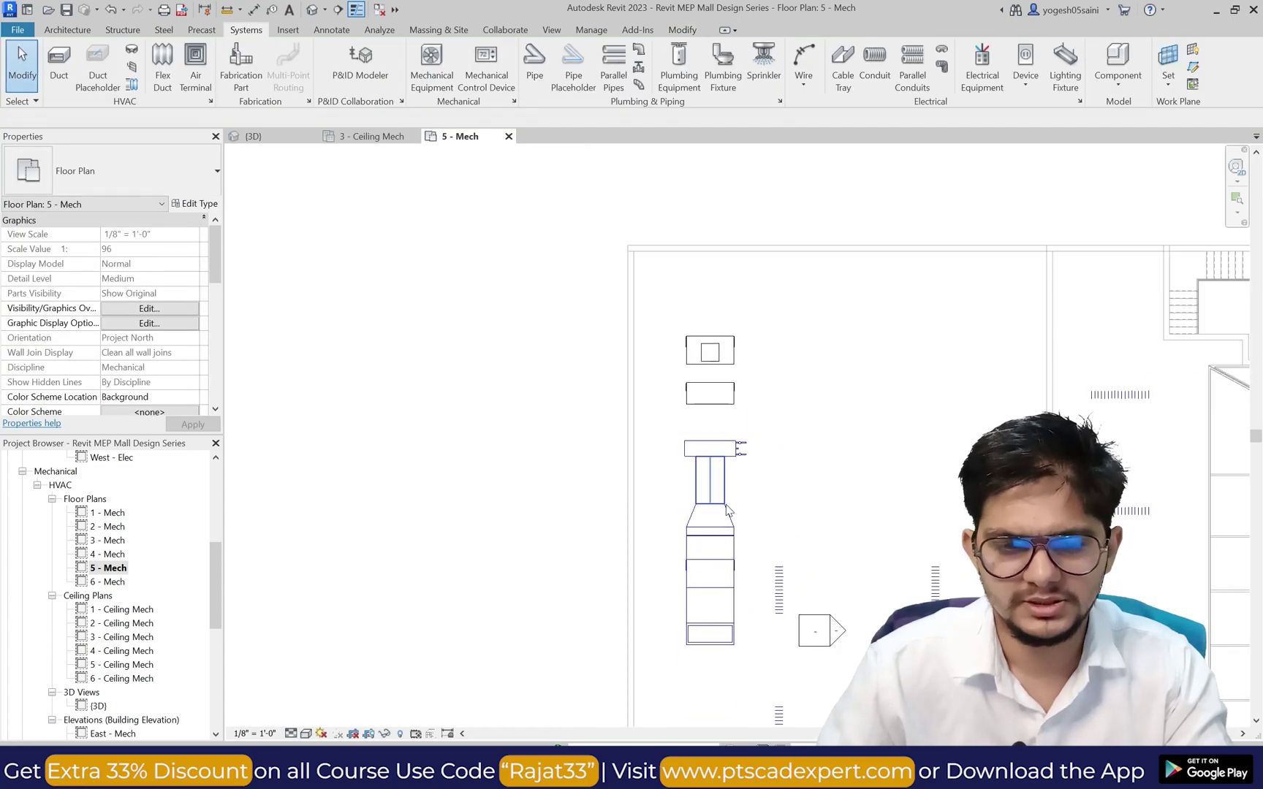
{"action": "left_click", "coordinate": [733, 532]}
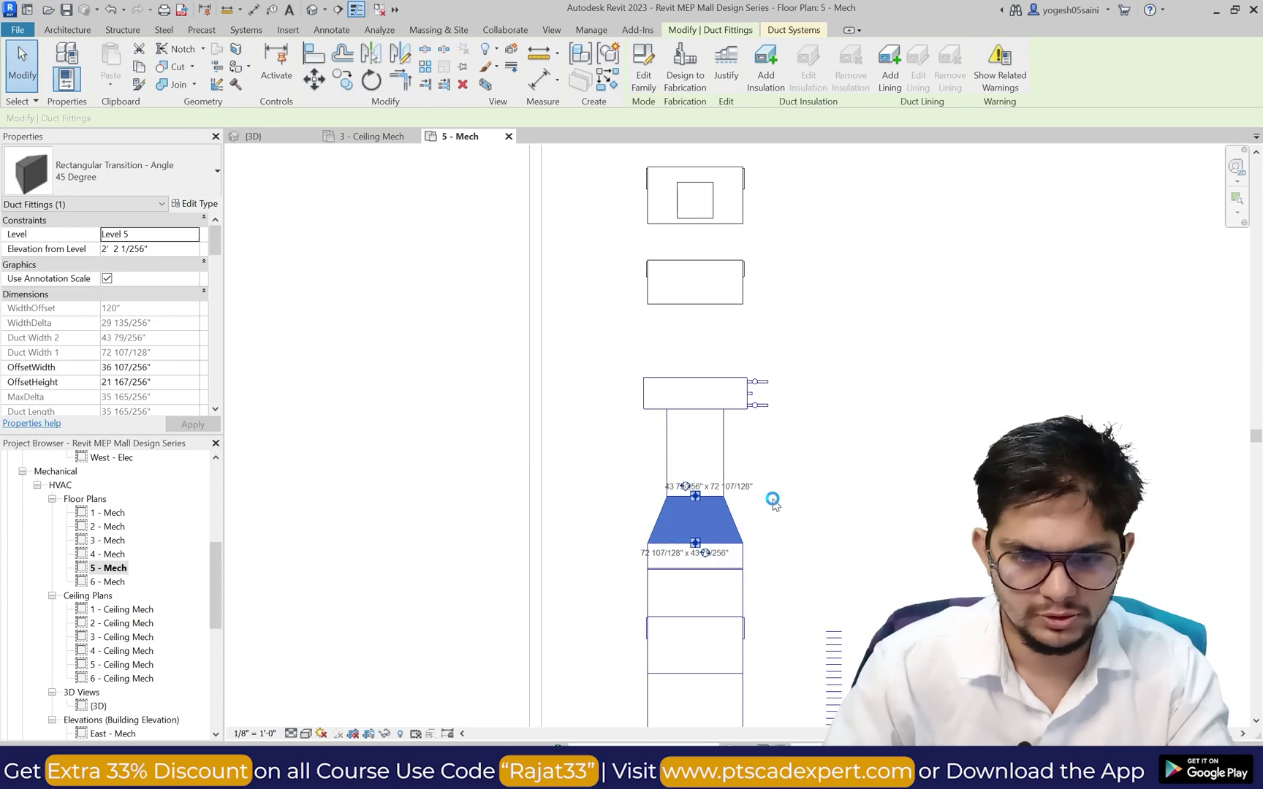
{"action": "key", "text": "Up"}
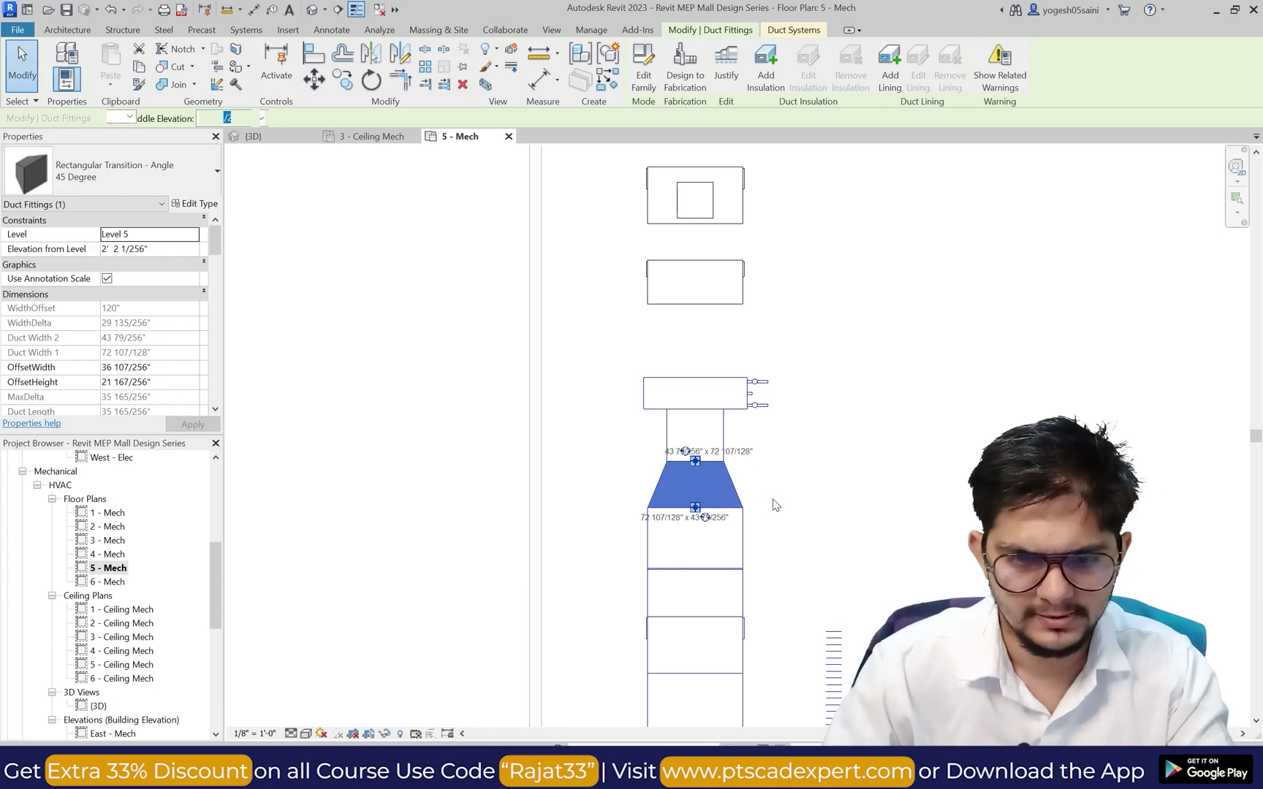
{"action": "key", "text": "Up"}
{"action": "key", "text": "Up"}
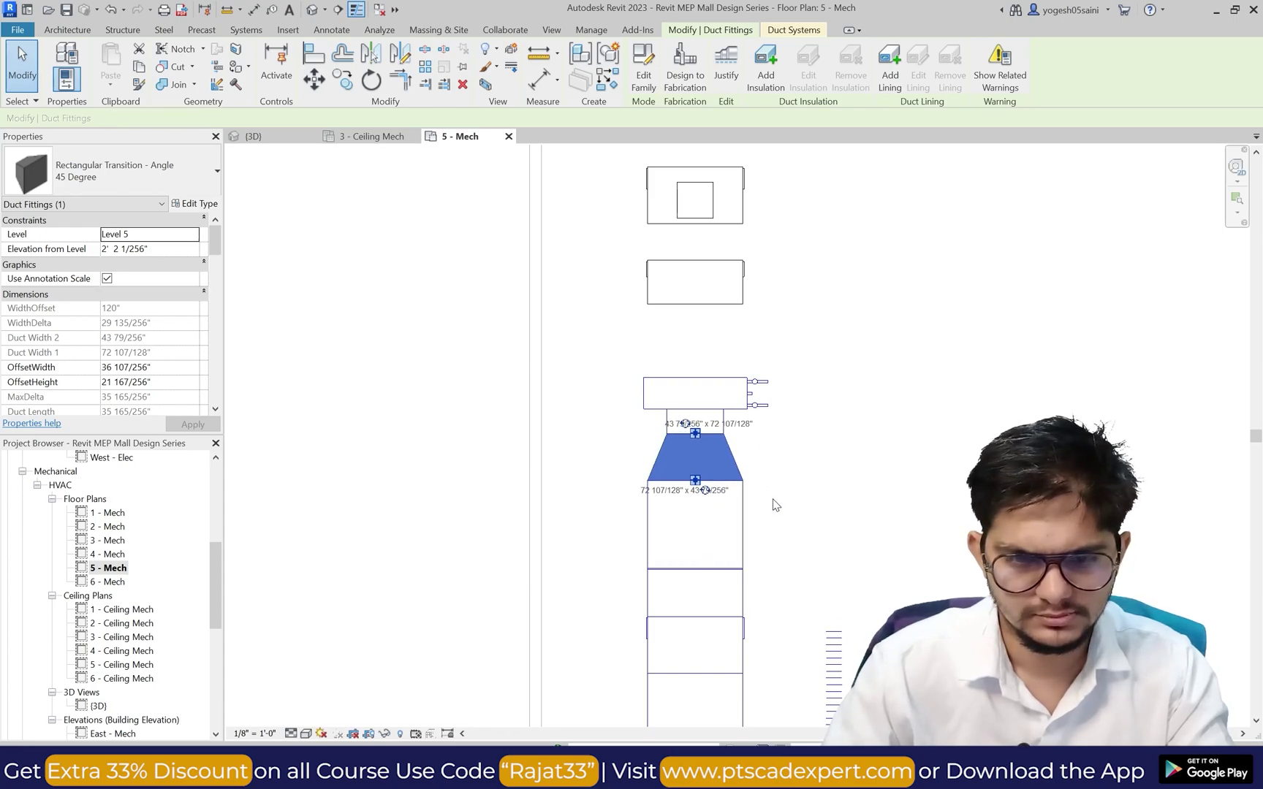
{"action": "key", "text": "Escape"}
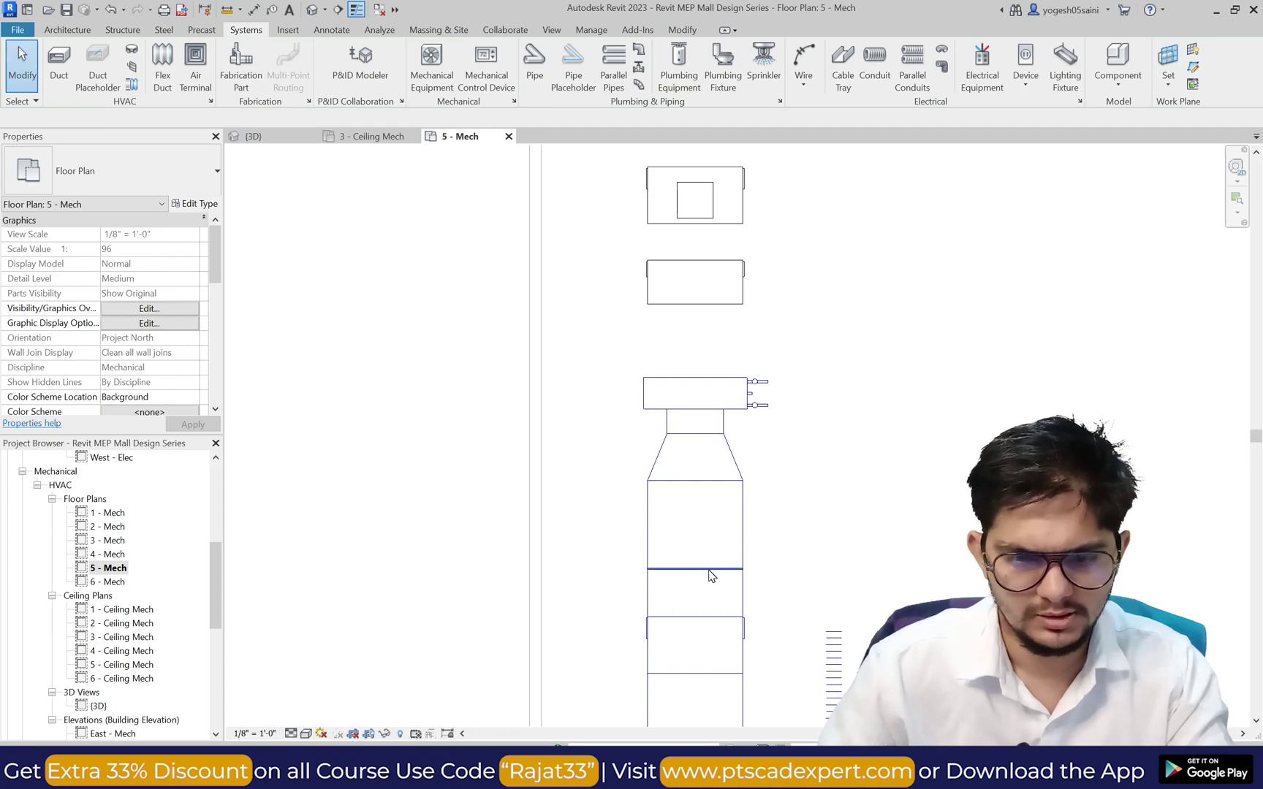
Step: Nudge the thin rectangular transition above the bag filter up until it sits close below the tapered transition
{"action": "scroll", "coordinate": [712, 575], "scroll_direction": "up", "scroll_amount": 3}
{"action": "left_click", "coordinate": [745, 560]}
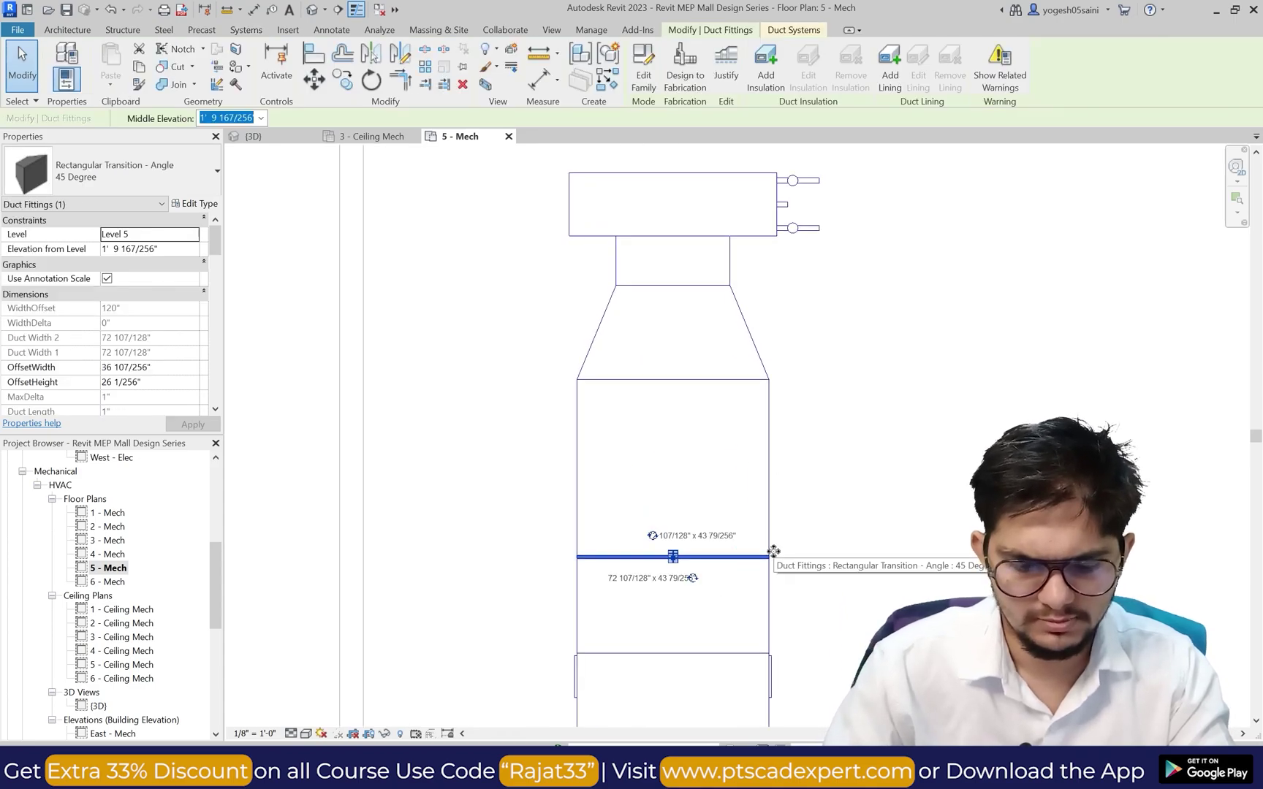
{"action": "key", "text": "Up"}
{"action": "key", "text": "Up"}
{"action": "key", "text": "Up"}
{"action": "key", "text": "Up"}
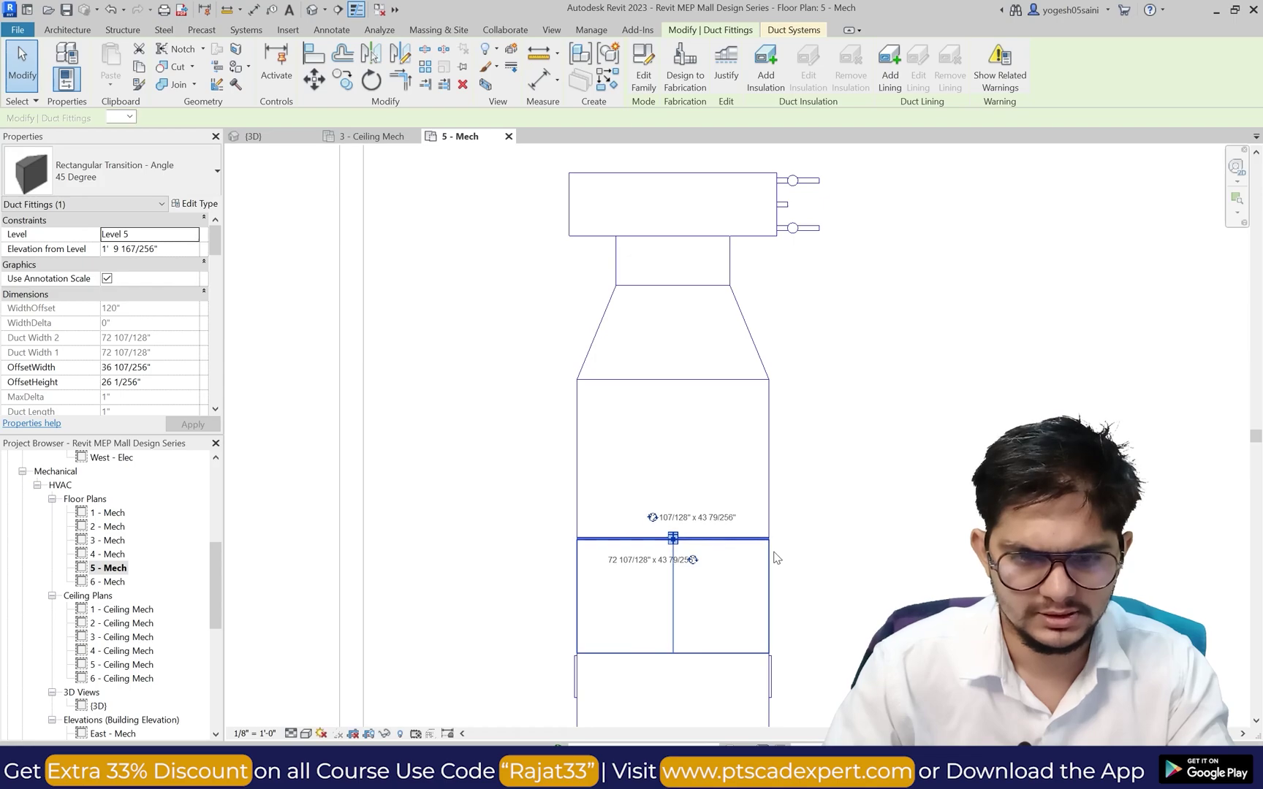
{"action": "key", "text": "Up"}
{"action": "key", "text": "Up"}
{"action": "key", "text": "Up"}
{"action": "key", "text": "Up"}
{"action": "key", "text": "Up"}
{"action": "key", "text": "Up"}
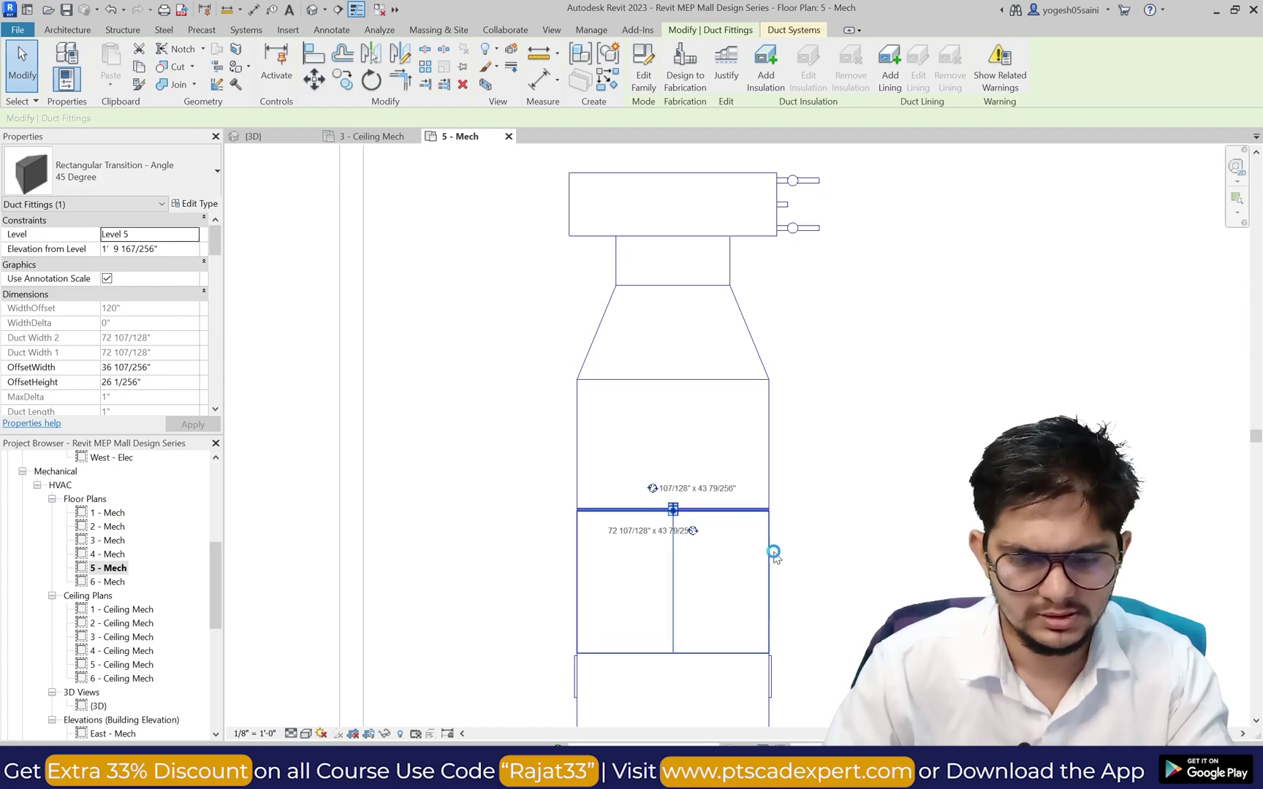
{"action": "key", "text": "Up"}
{"action": "key", "text": "Up"}
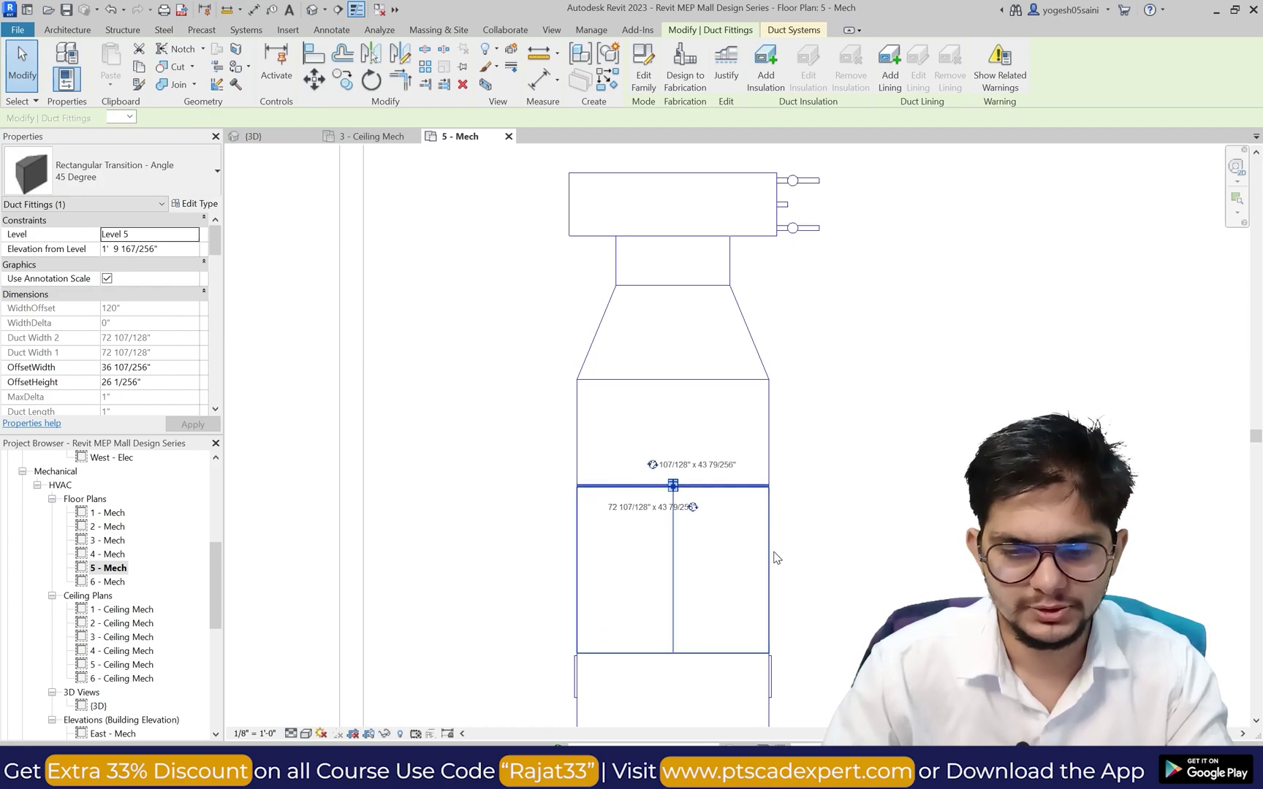
{"action": "key", "text": "Up"}
{"action": "key", "text": "Up"}
{"action": "key", "text": "Up"}
{"action": "key", "text": "Up"}
{"action": "key", "text": "Up"}
{"action": "key", "text": "Up"}
{"action": "key", "text": "Up"}
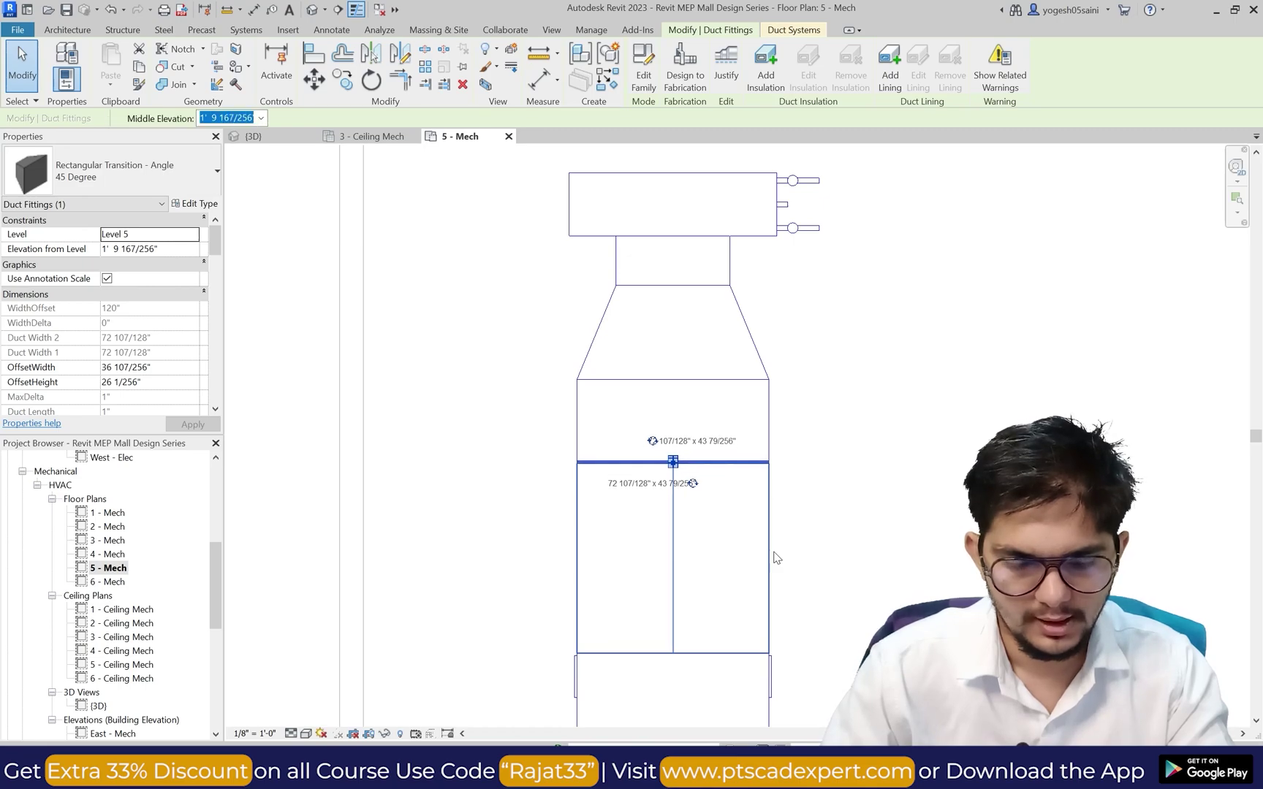
{"action": "key", "text": "Up"}
{"action": "key", "text": "Up"}
{"action": "key", "text": "Up"}
{"action": "key", "text": "Up"}
{"action": "key", "text": "Up"}
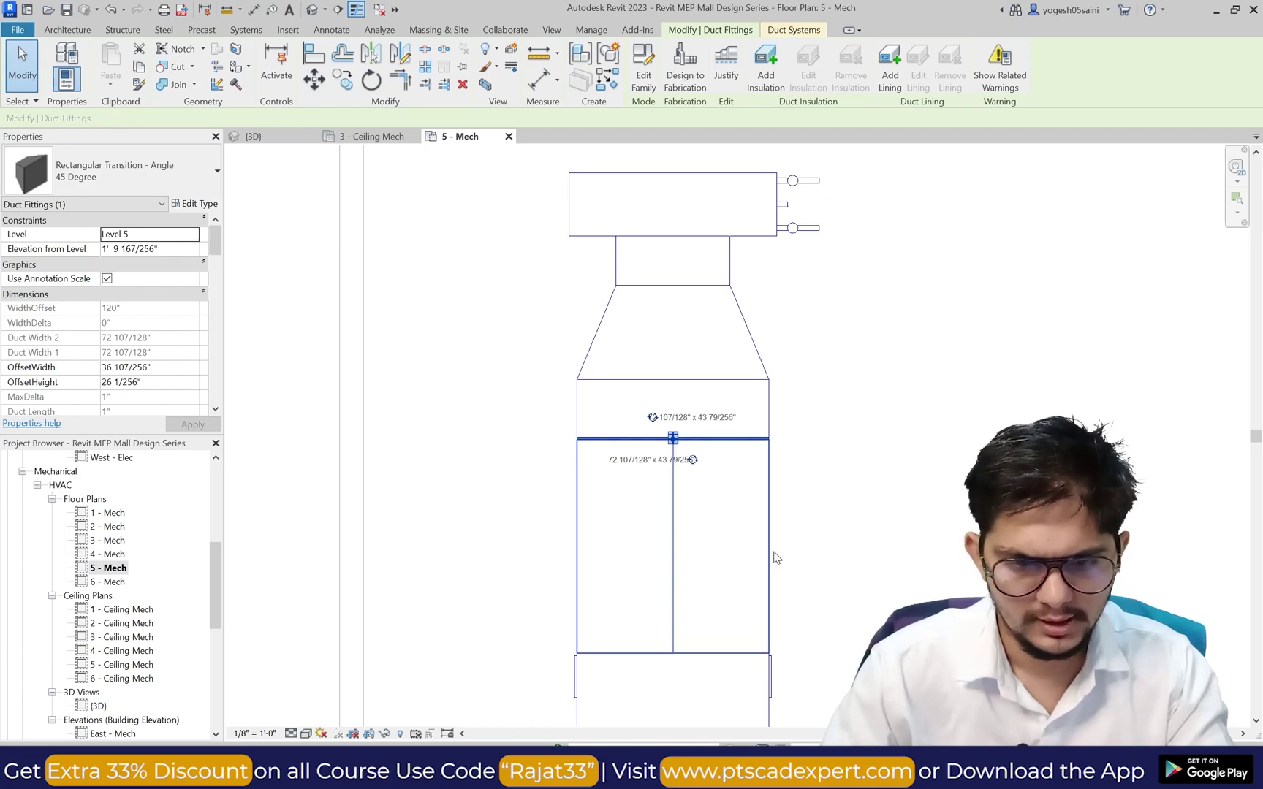
{"action": "key", "text": "Escape"}
Step: Nudge the bag filter up toward the thin transition, leaving only a short duct between them
{"action": "scroll", "coordinate": [757, 550], "scroll_direction": "down", "scroll_amount": 3}
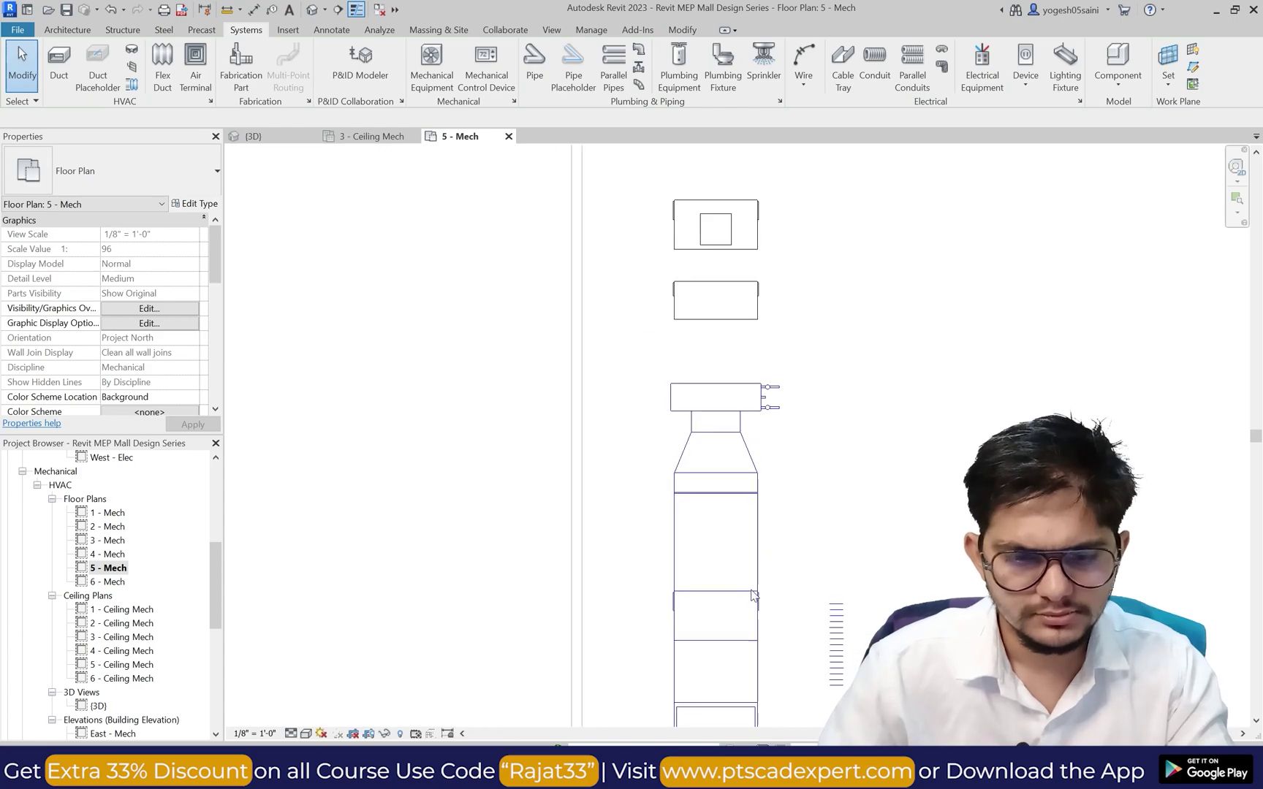
{"action": "scroll", "coordinate": [766, 618], "scroll_direction": "up", "scroll_amount": 2}
{"action": "left_click", "coordinate": [763, 615]}
{"action": "key", "text": "Up"}
{"action": "key", "text": "Up"}
{"action": "key", "text": "Up"}
{"action": "key", "text": "Up"}
{"action": "key", "text": "Up"}
{"action": "key", "text": "Up"}
{"action": "key", "text": "Up"}
{"action": "key", "text": "Up"}
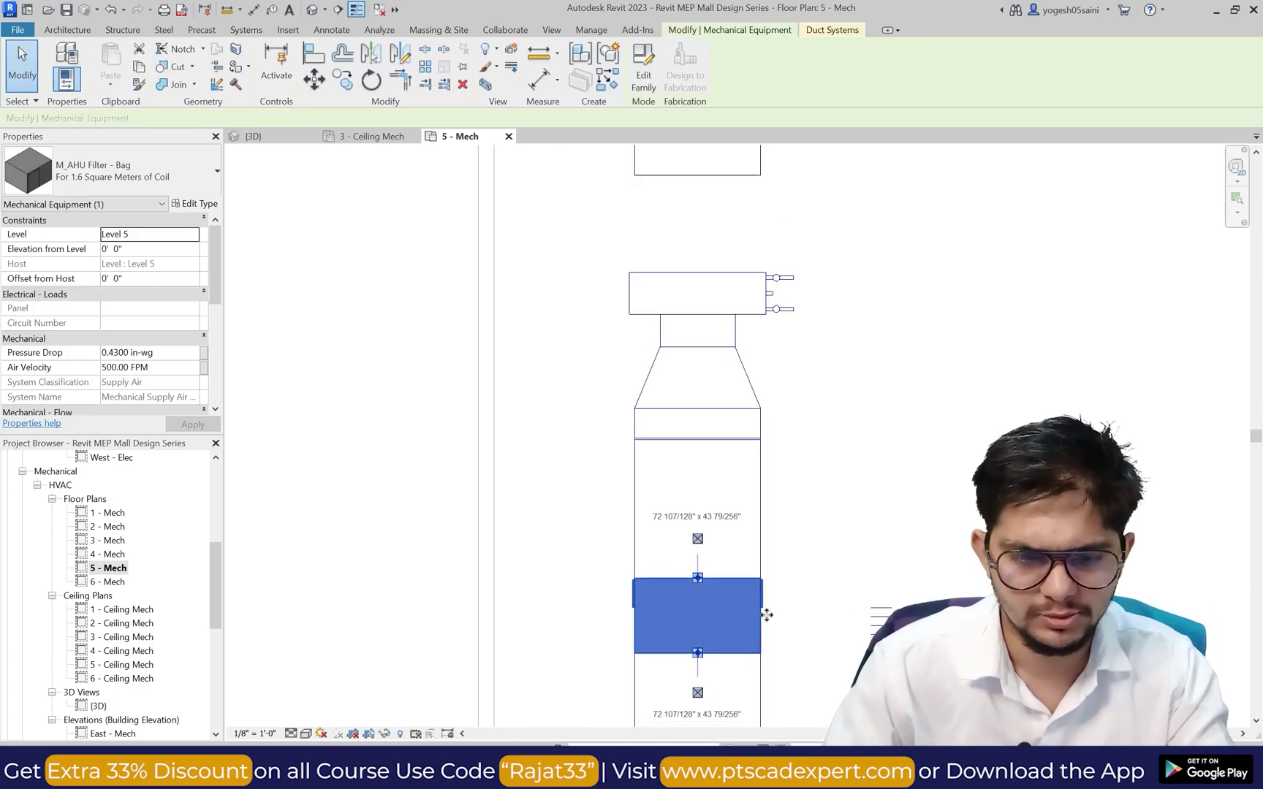
{"action": "key", "text": "Up"}
{"action": "key", "text": "Up"}
{"action": "key", "text": "Up"}
{"action": "key", "text": "Up"}
{"action": "key", "text": "Up"}
{"action": "key", "text": "Up"}
{"action": "key", "text": "Up"}
{"action": "key", "text": "Up"}
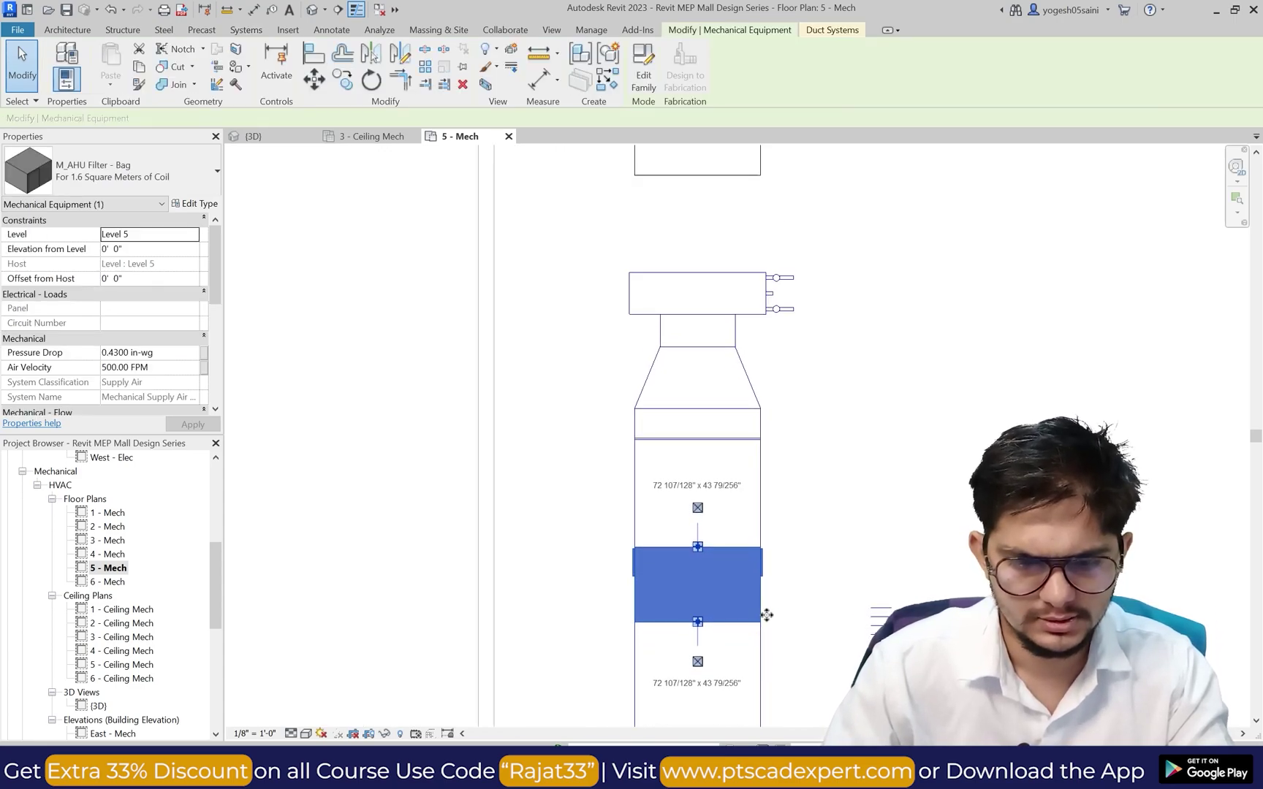
{"action": "key", "text": "Up"}
{"action": "key", "text": "Up"}
{"action": "key", "text": "Up"}
{"action": "key", "text": "Up"}
{"action": "key", "text": "Up"}
{"action": "key", "text": "Up"}
{"action": "key", "text": "Up"}
{"action": "key", "text": "Up"}
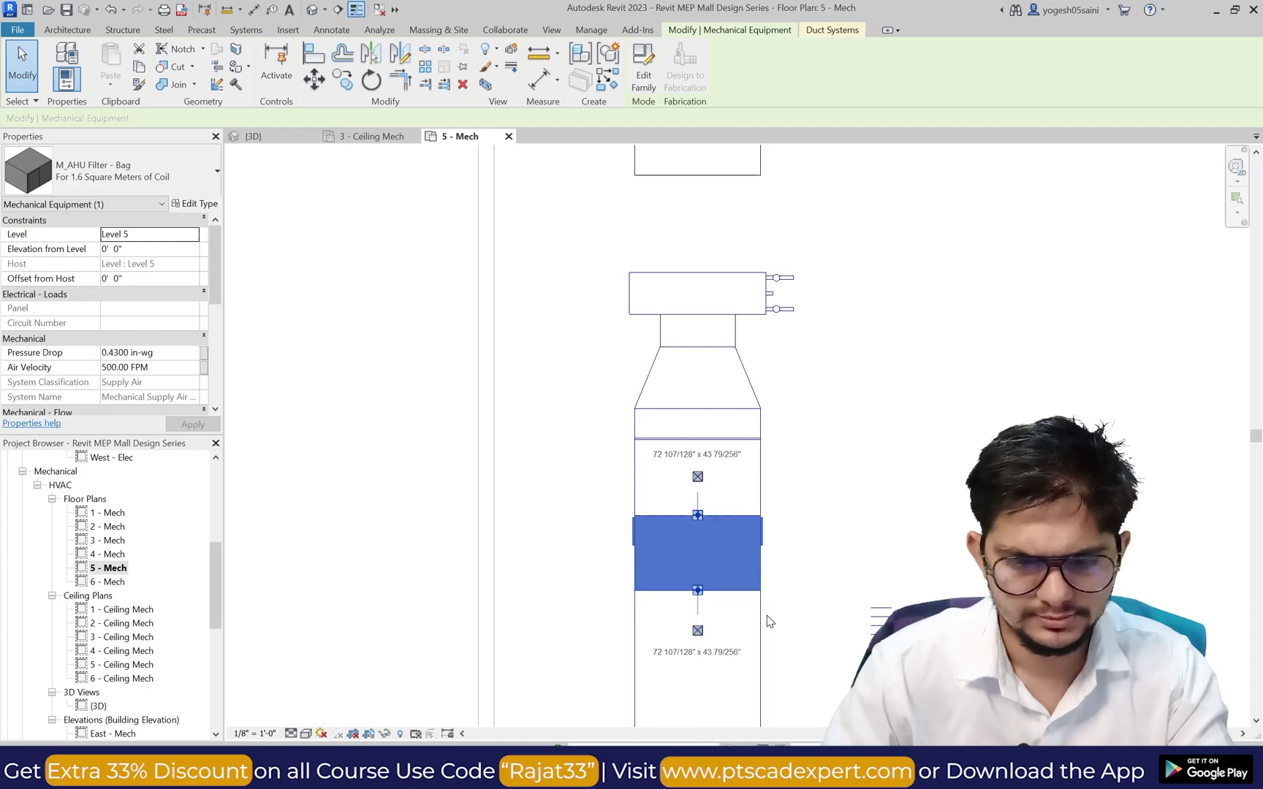
{"action": "key", "text": "Up"}
{"action": "key", "text": "Up"}
{"action": "key", "text": "Up"}
{"action": "key", "text": "Up"}
{"action": "key", "text": "Up"}
{"action": "key", "text": "Up"}
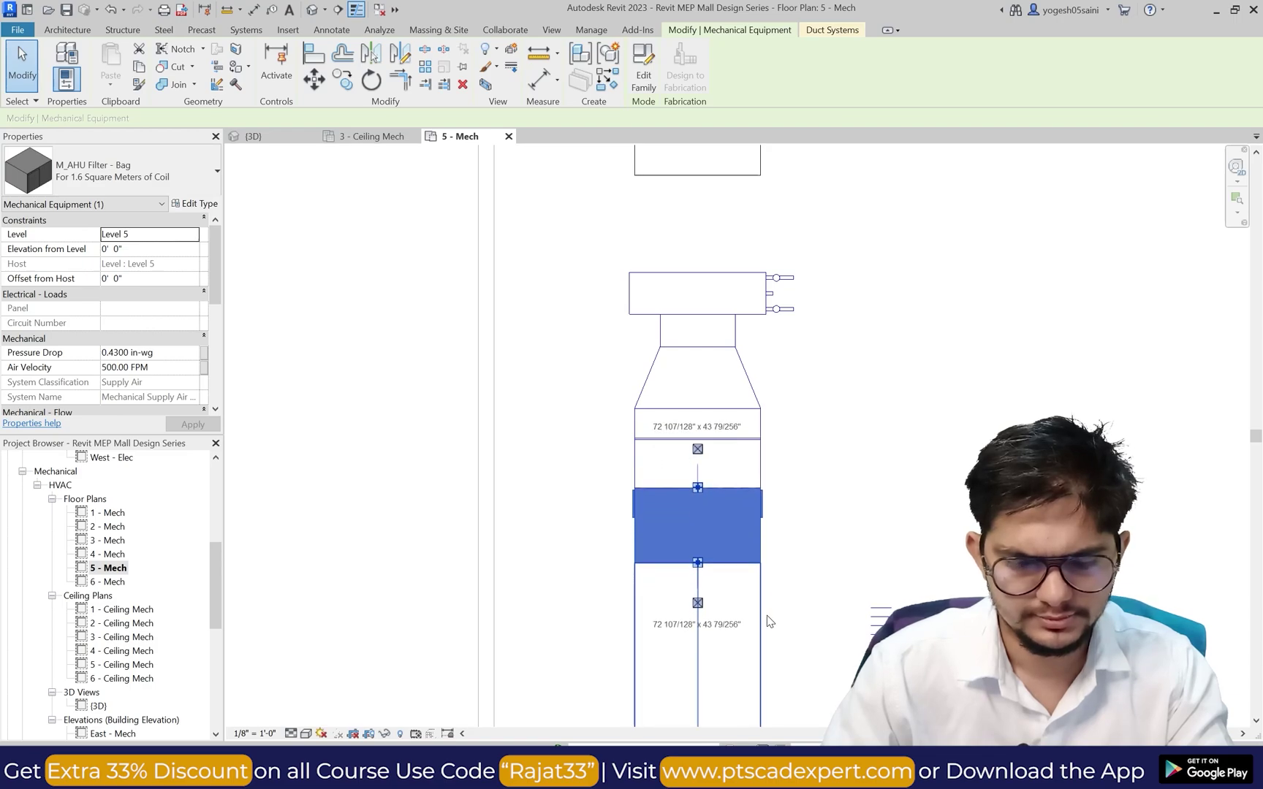
{"action": "key", "text": "Escape"}
Step: Nudge the economizer mixing box up toward the bag filter to shorten the duct joining them
{"action": "scroll", "coordinate": [768, 621], "scroll_direction": "down", "scroll_amount": 3}
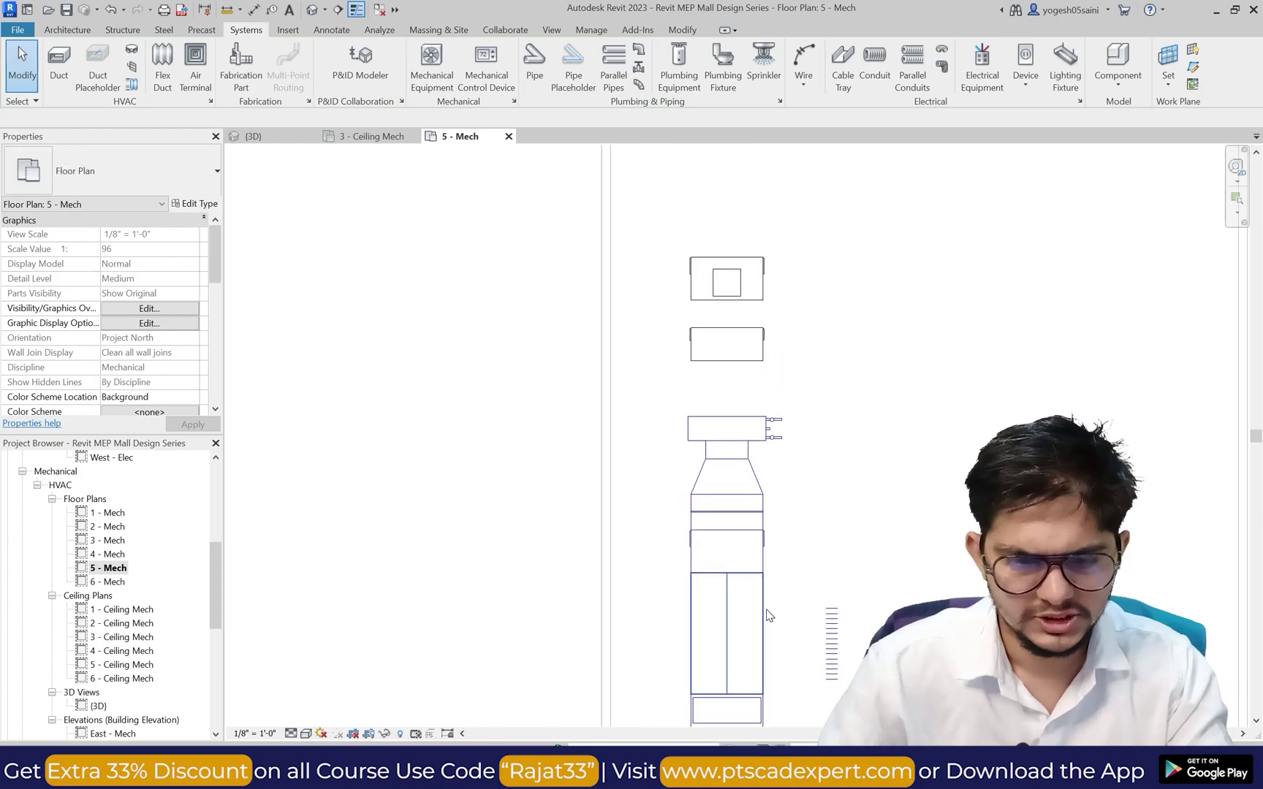
{"action": "left_click", "coordinate": [776, 664]}
{"action": "scroll", "coordinate": [782, 643], "scroll_direction": "up", "scroll_amount": 2}
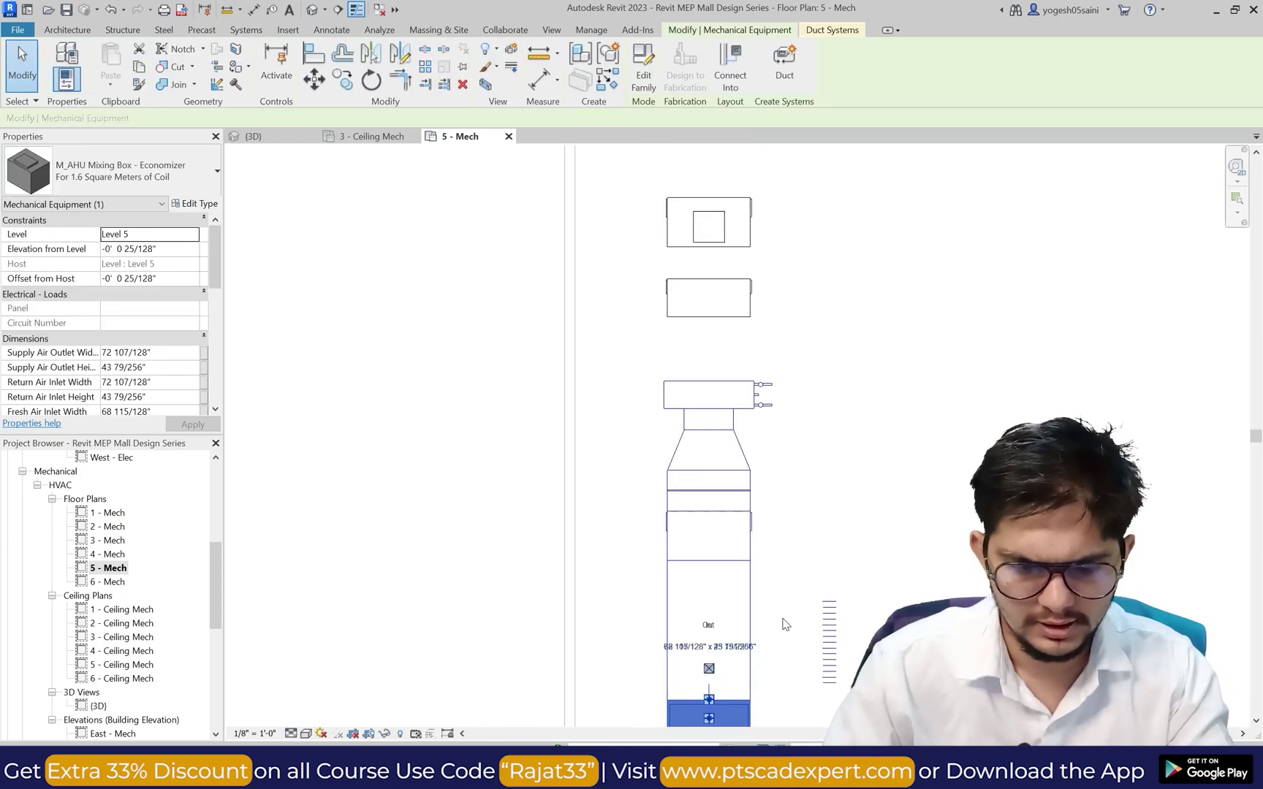
{"action": "key", "text": "Up"}
{"action": "key", "text": "Up"}
{"action": "key", "text": "Up"}
{"action": "key", "text": "Up"}
{"action": "key", "text": "Up"}
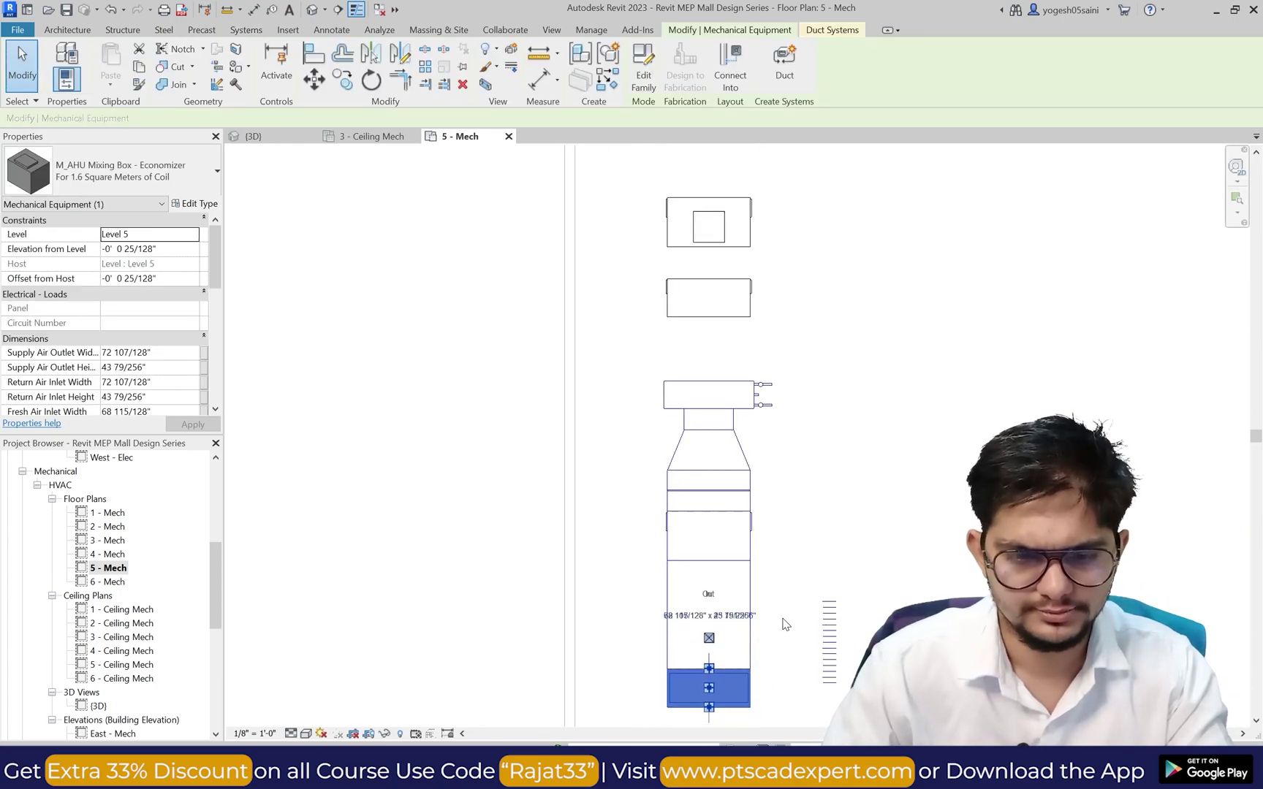
{"action": "key", "text": "Up"}
{"action": "key", "text": "Up"}
{"action": "key", "text": "Up"}
{"action": "key", "text": "Up"}
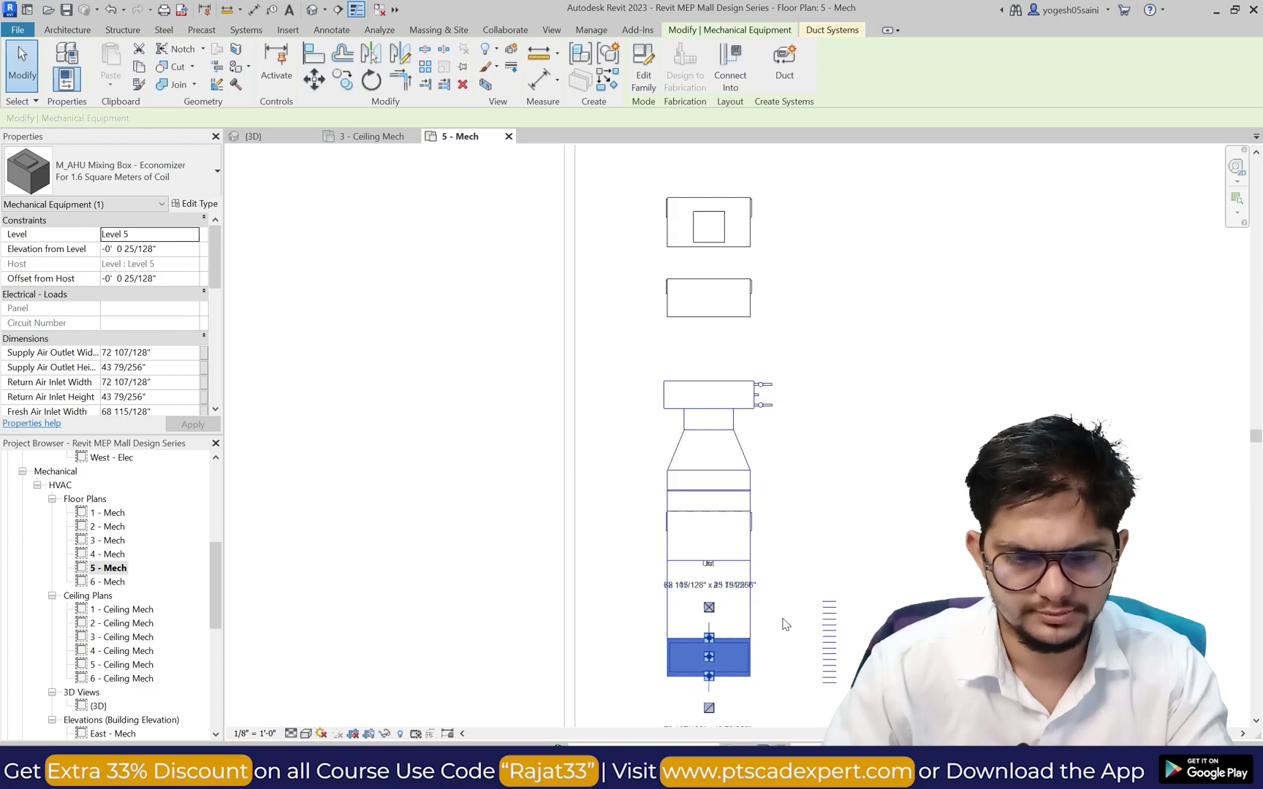
{"action": "key", "text": "Up"}
{"action": "key", "text": "Up"}
{"action": "key", "text": "Up"}
{"action": "key", "text": "Up"}
{"action": "key", "text": "Up"}
{"action": "key", "text": "Up"}
{"action": "key", "text": "Up"}
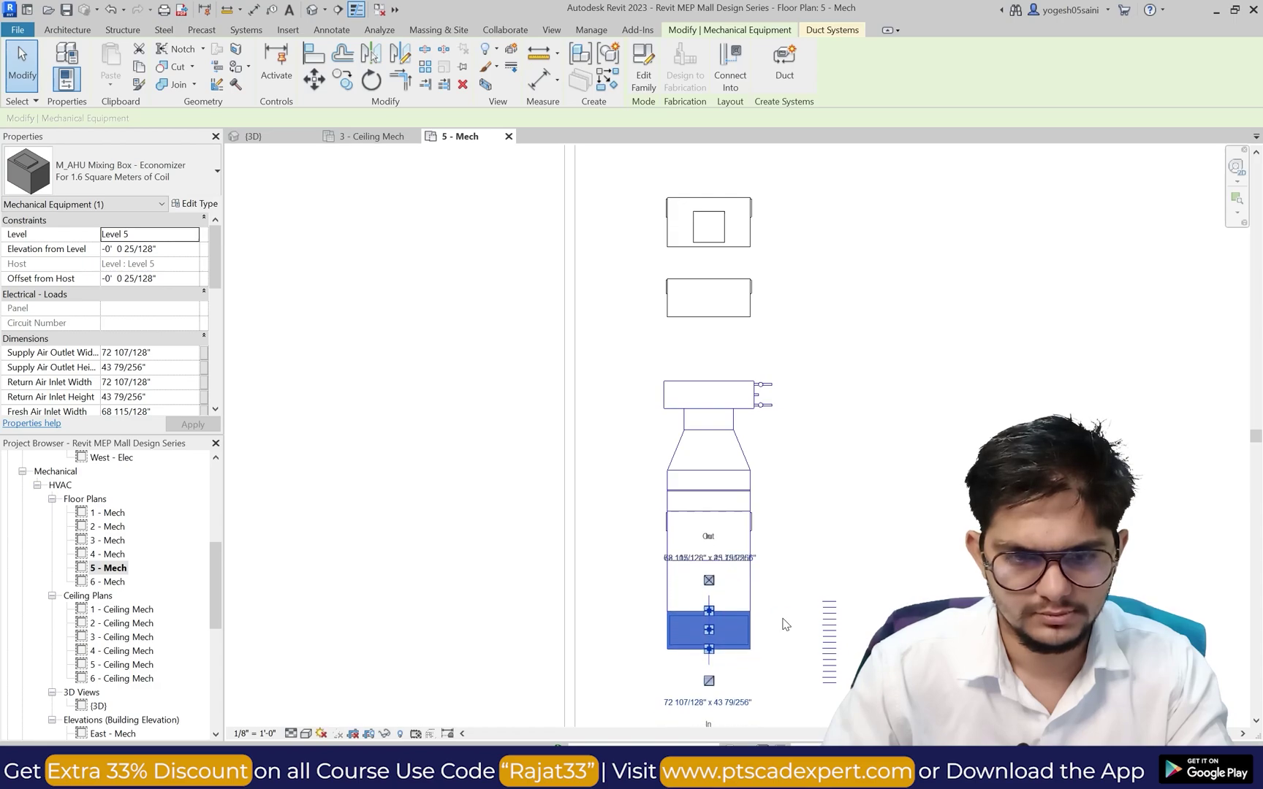
{"action": "key", "text": "Escape"}
{"action": "scroll", "coordinate": [740, 452], "scroll_direction": "down", "scroll_amount": 5}
{"action": "scroll", "coordinate": [723, 302], "scroll_direction": "up", "scroll_amount": 6}
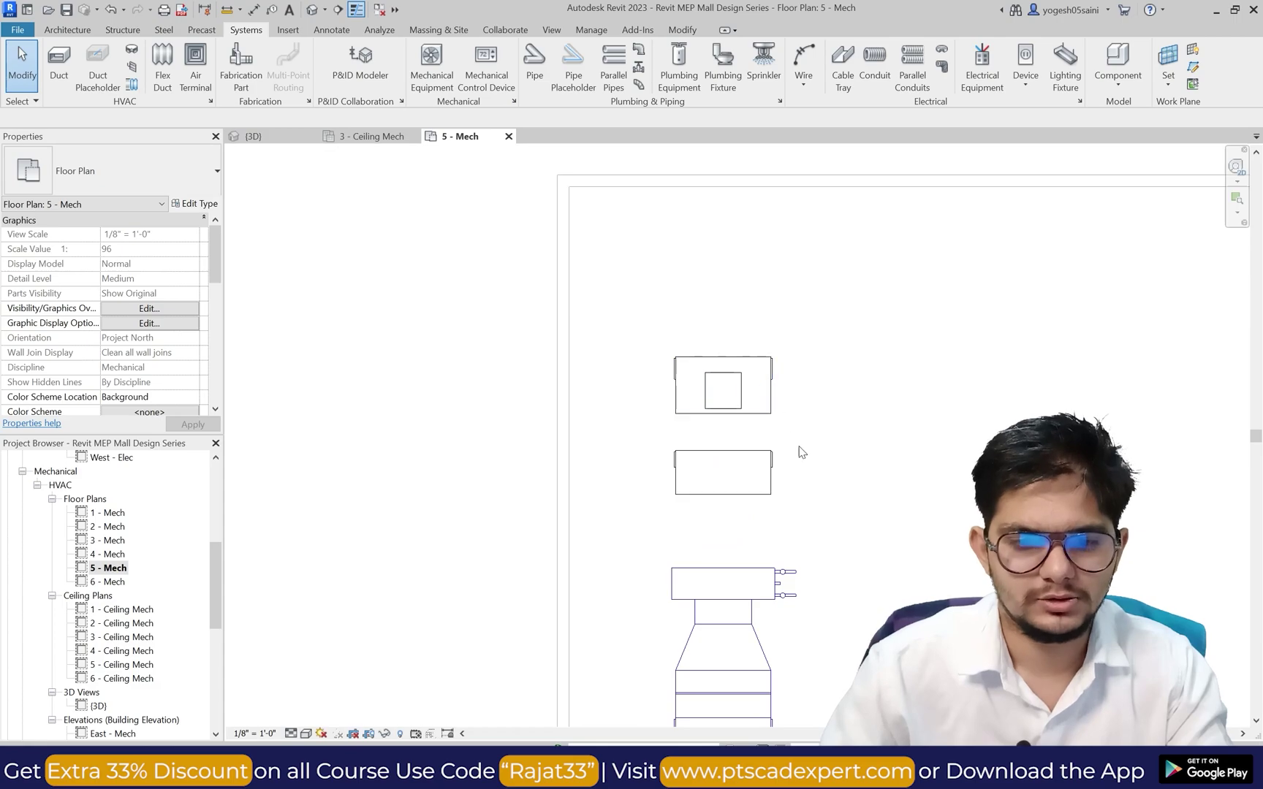
Step: Select the inspection and fan modules and nudge both up together to open more space above the refrigerant coil
{"action": "left_click_drag", "start_coordinate": [802, 453], "coordinate": [676, 346]}
{"action": "key", "text": "Up"}
{"action": "key", "text": "Up"}
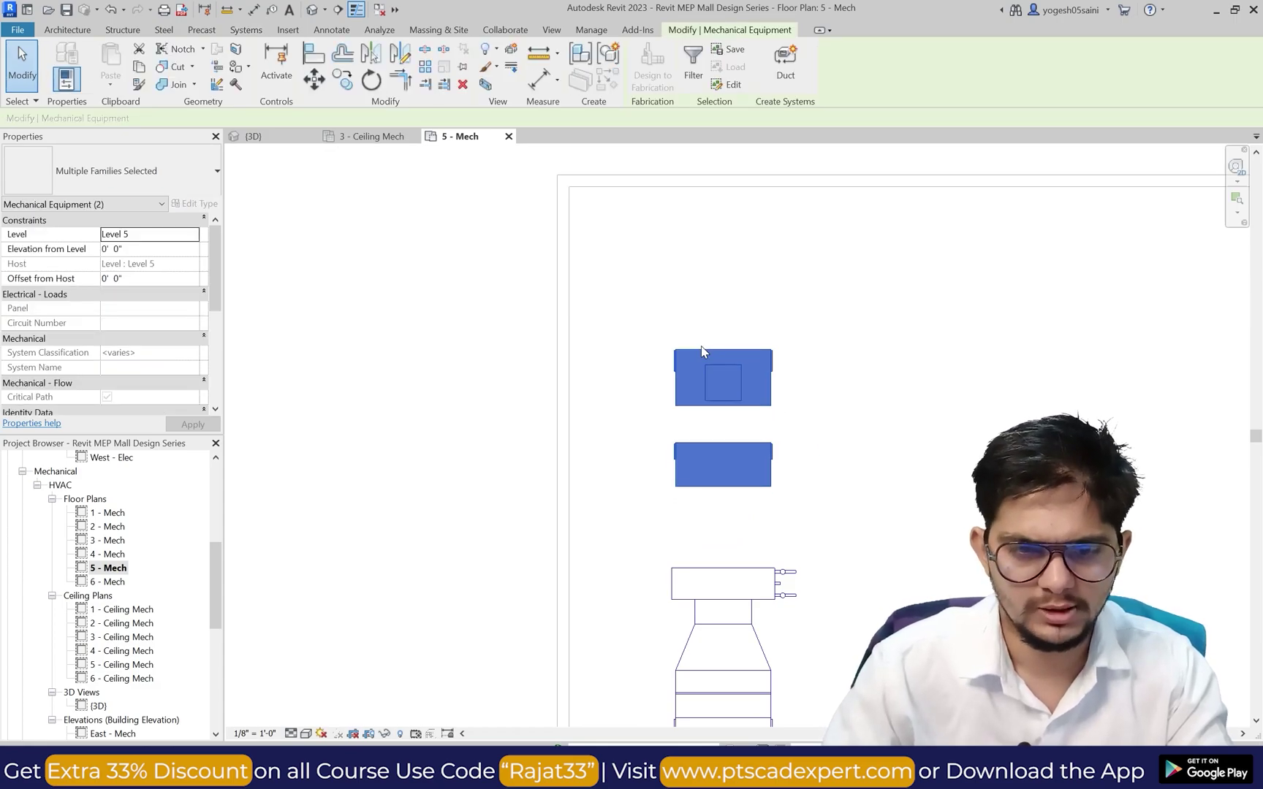
{"action": "key", "text": "Up"}
{"action": "key", "text": "Up"}
{"action": "key", "text": "Up"}
{"action": "key", "text": "Up"}
{"action": "key", "text": "Up"}
{"action": "key", "text": "Up"}
{"action": "key", "text": "Up"}
{"action": "key", "text": "Up"}
{"action": "key", "text": "Up"}
{"action": "key", "text": "Up"}
{"action": "key", "text": "Up"}
{"action": "key", "text": "Up"}
{"action": "key", "text": "Up"}
{"action": "key", "text": "Up"}
{"action": "key", "text": "Up"}
{"action": "key", "text": "Up"}
{"action": "key", "text": "Up"}
{"action": "key", "text": "Up"}
{"action": "key", "text": "Up"}
{"action": "key", "text": "Up"}
{"action": "key", "text": "Escape"}
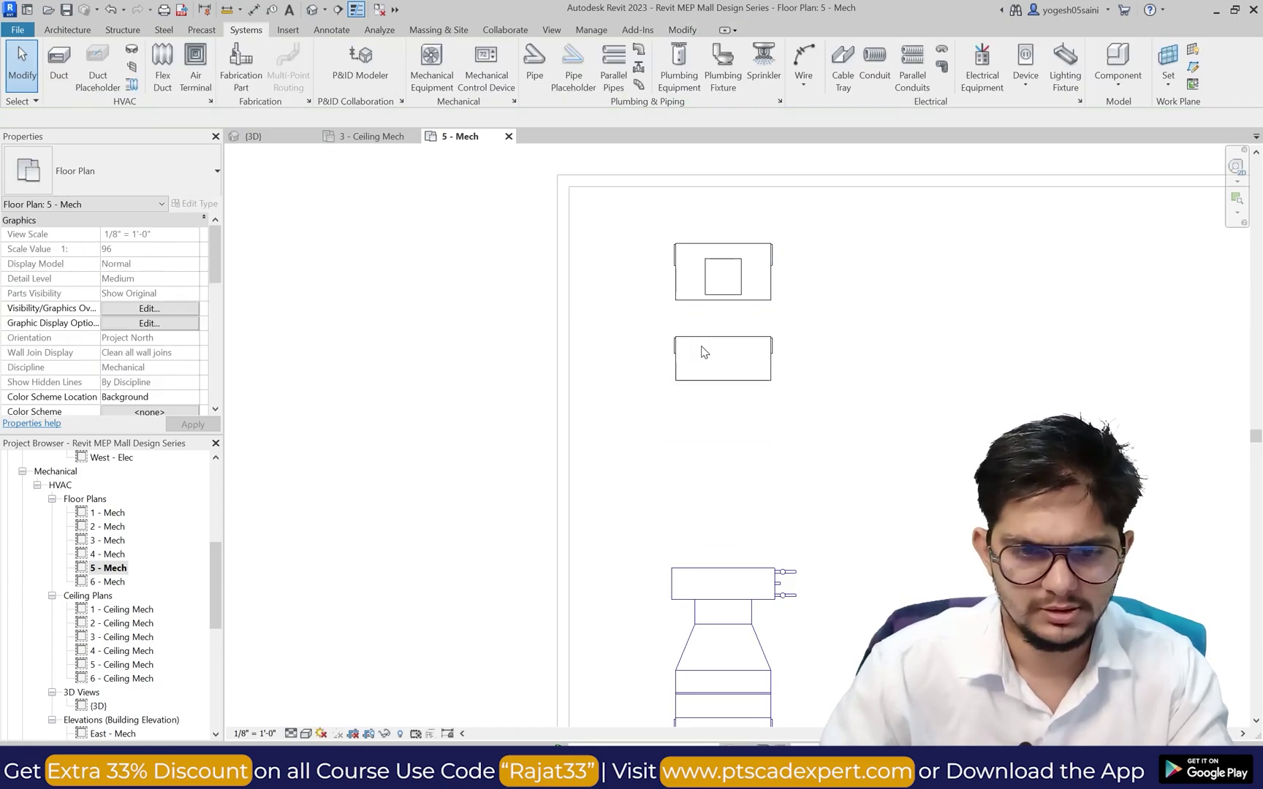
Step: Draw a 73" x 43" rectangular duct from the coil's upper connector to the inspection module's lower connector
{"action": "left_click", "coordinate": [720, 569]}
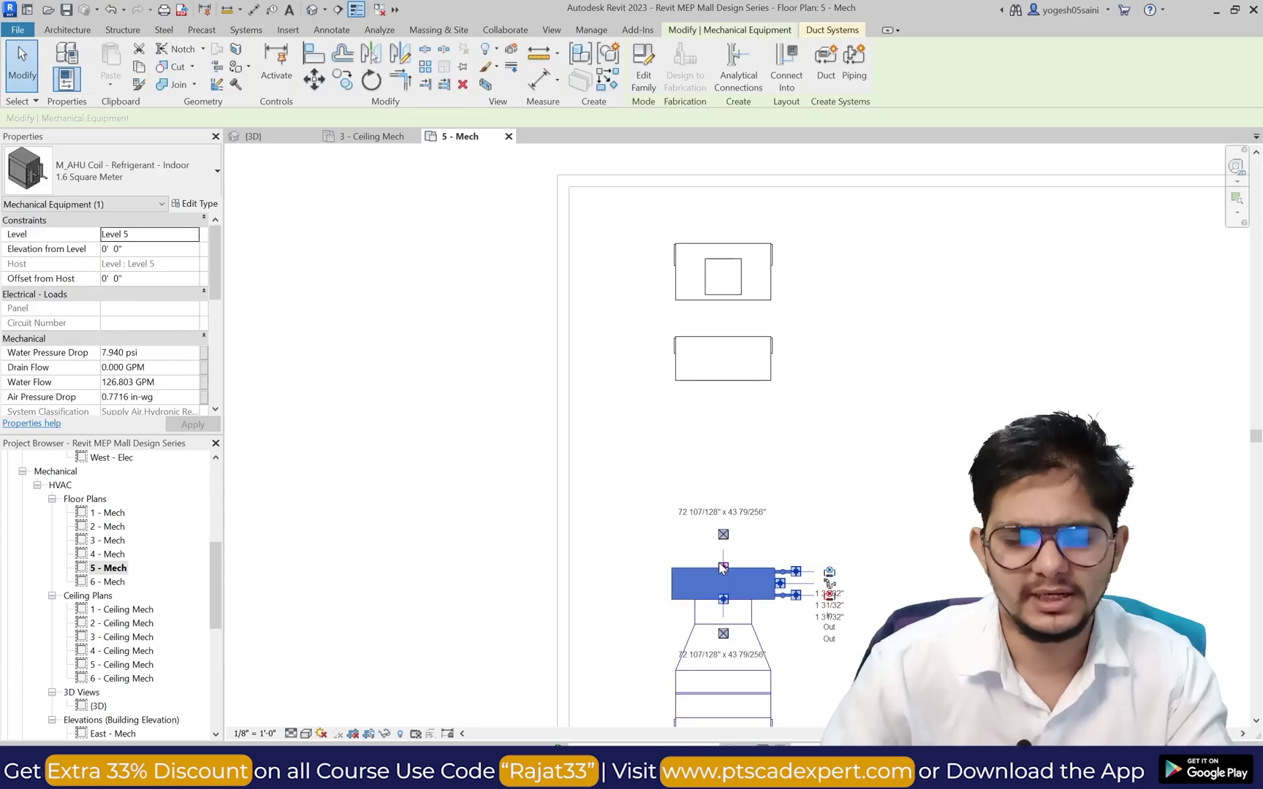
{"action": "left_click", "coordinate": [724, 535]}
{"action": "scroll", "coordinate": [720, 490], "scroll_direction": "up", "scroll_amount": 1}
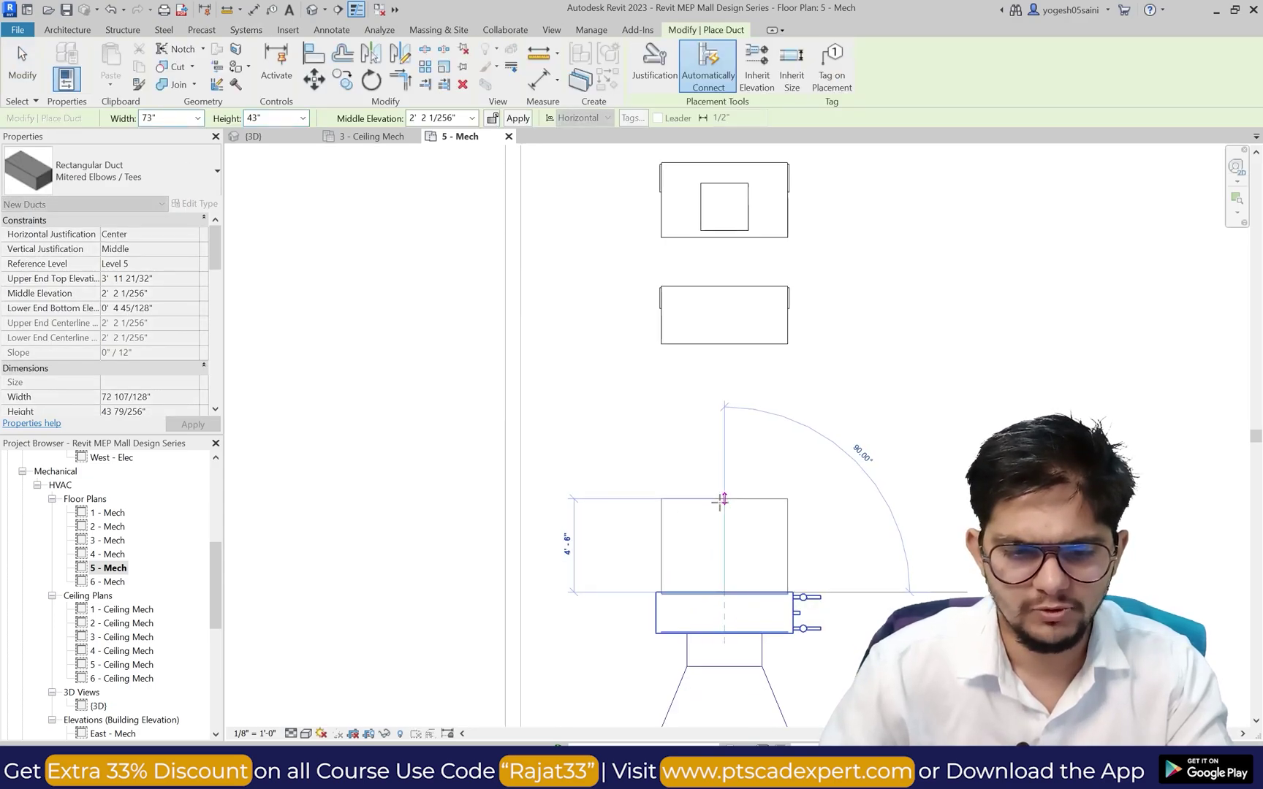
{"action": "left_click", "coordinate": [724, 507]}
{"action": "scroll", "coordinate": [726, 446], "scroll_direction": "down", "scroll_amount": 2}
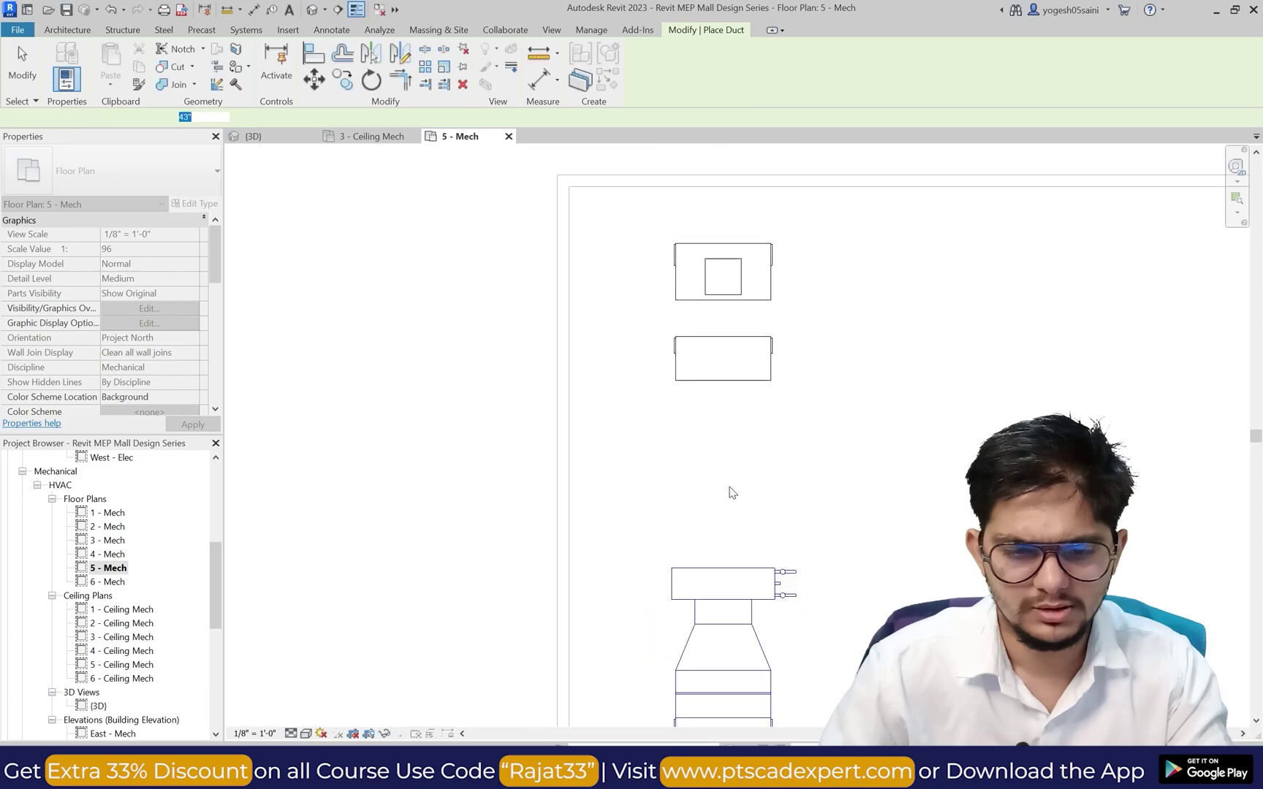
{"action": "left_click", "coordinate": [723, 567]}
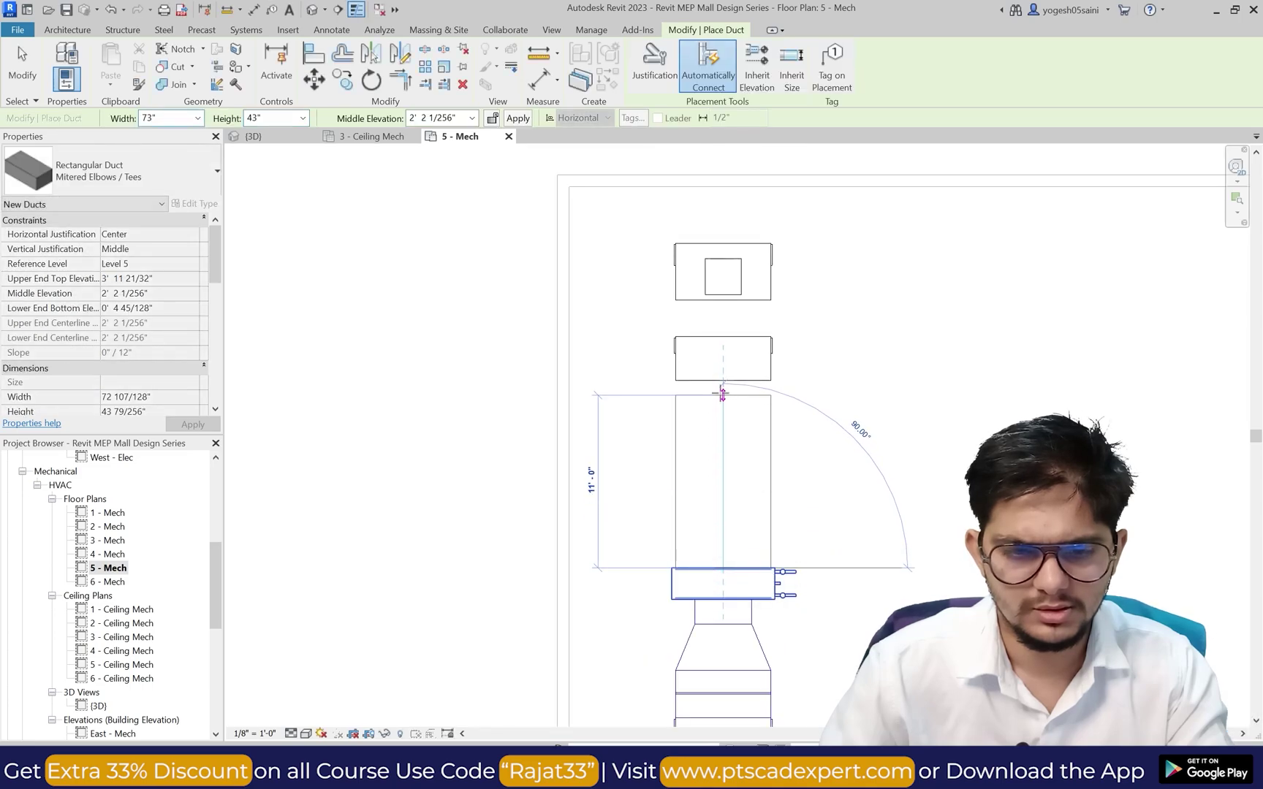
{"action": "left_click", "coordinate": [722, 381]}
{"action": "key", "text": "Escape"}
{"action": "key", "text": "Escape"}
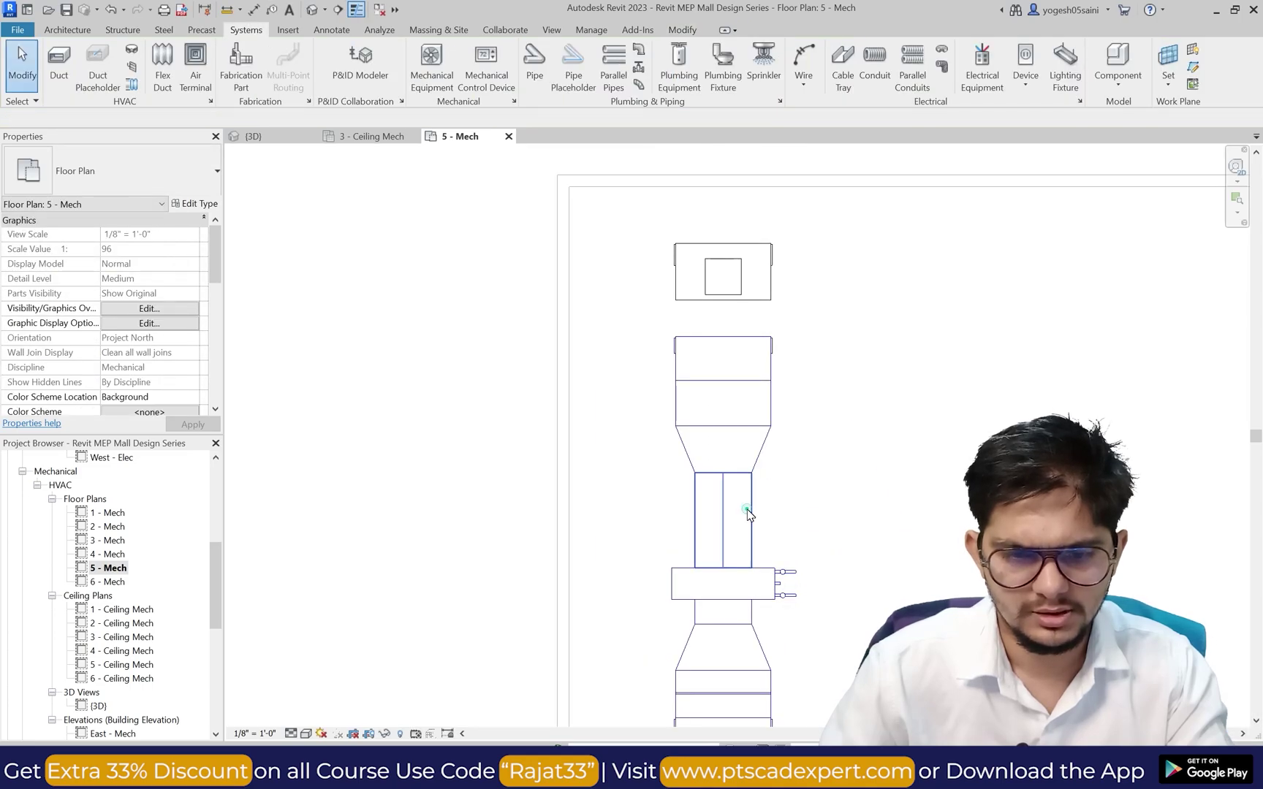
Step: Nudge the narrow 43" x 73" duct above the coil down to leave only a short piece below the tapered transition
{"action": "left_click", "coordinate": [747, 514]}
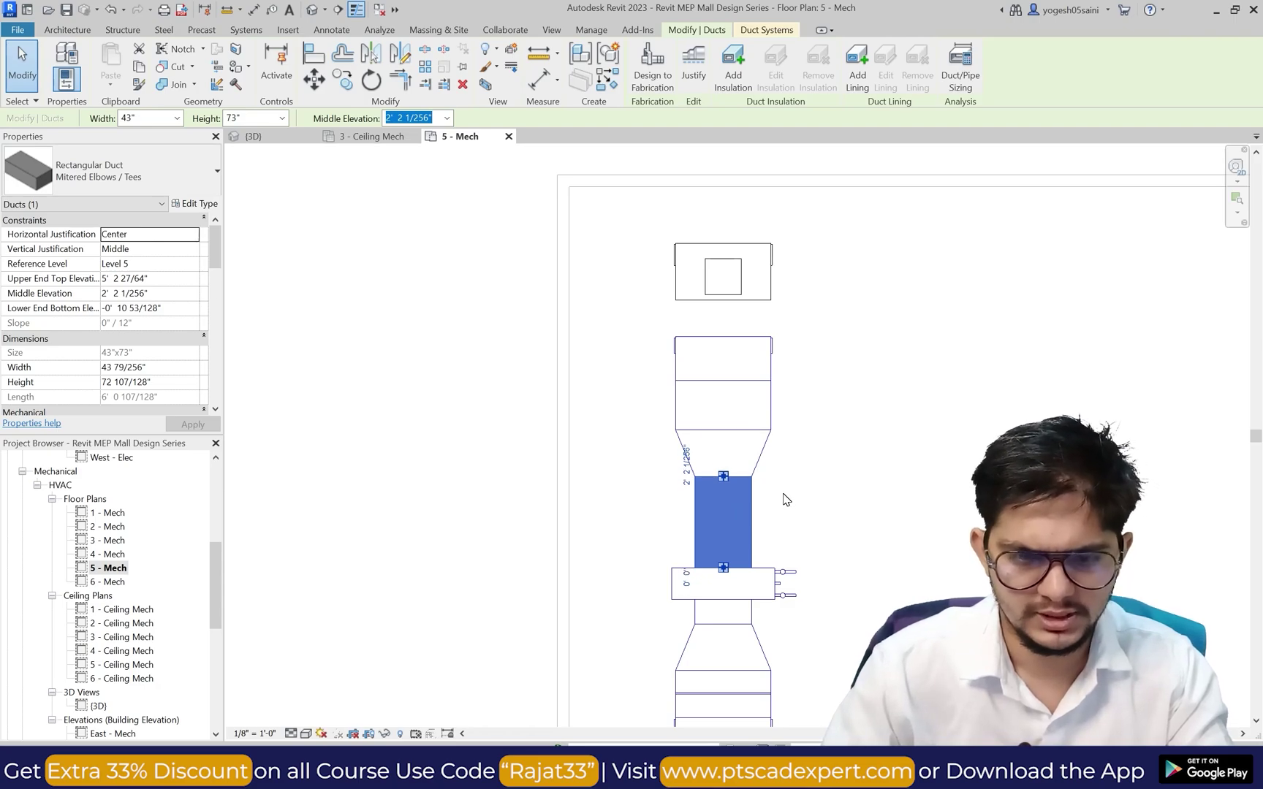
{"action": "key", "text": "Down"}
{"action": "key", "text": "Down"}
{"action": "key", "text": "Down"}
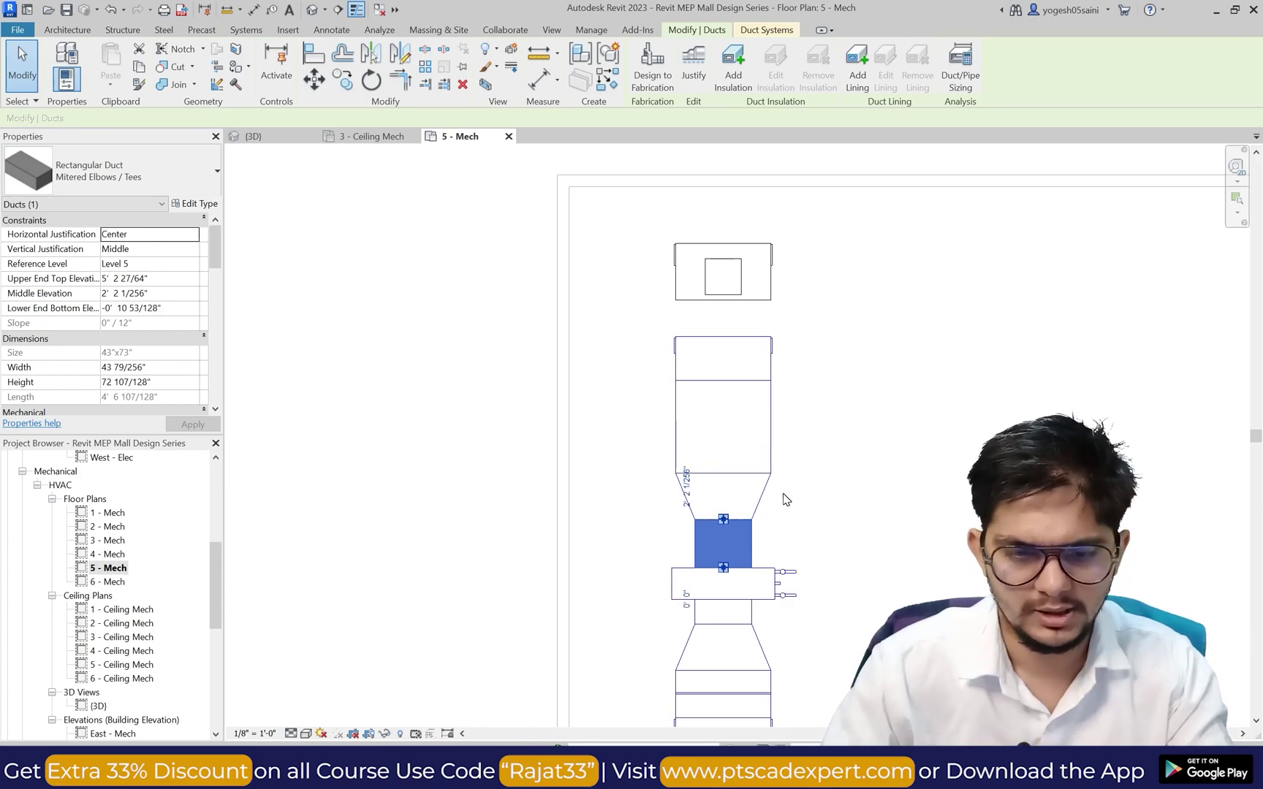
{"action": "key", "text": "Escape"}
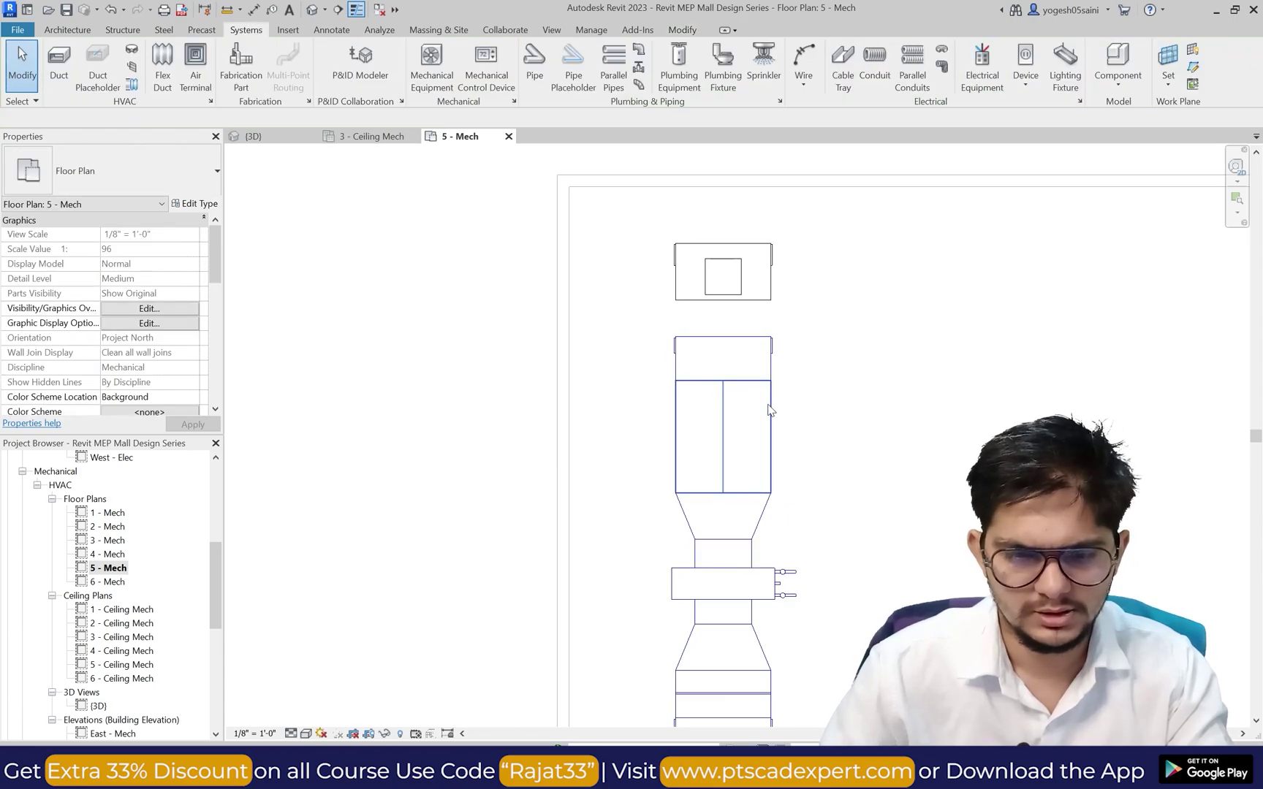
Step: Nudge the inspection module down toward the tapered transition to shorten the wide duct between them
{"action": "left_click", "coordinate": [767, 358]}
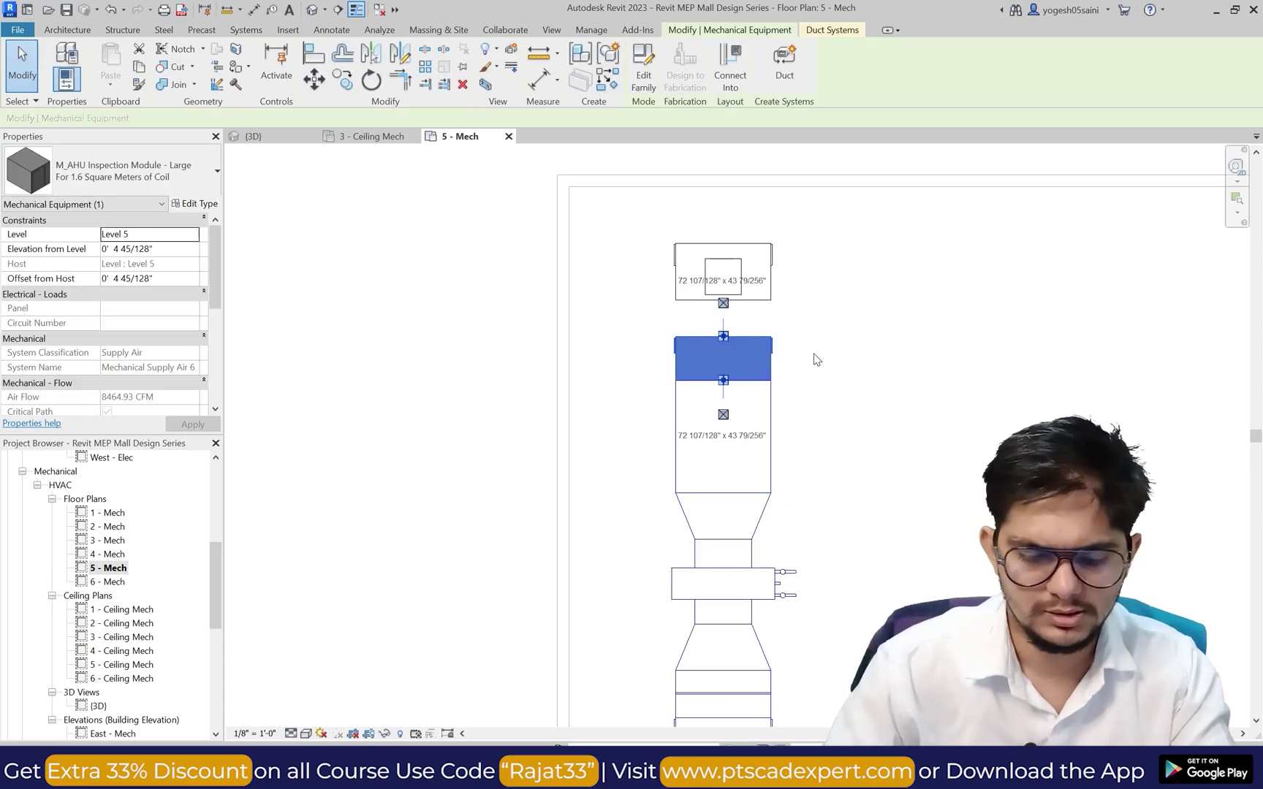
{"action": "key", "text": "Down"}
{"action": "key", "text": "Down"}
{"action": "key", "text": "Down"}
{"action": "key", "text": "Down"}
{"action": "key", "text": "Down"}
{"action": "key", "text": "Down"}
{"action": "key", "text": "Down"}
{"action": "key", "text": "Down"}
{"action": "key", "text": "Down"}
{"action": "key", "text": "Down"}
{"action": "key", "text": "Down"}
{"action": "key", "text": "Down"}
{"action": "key", "text": "Down"}
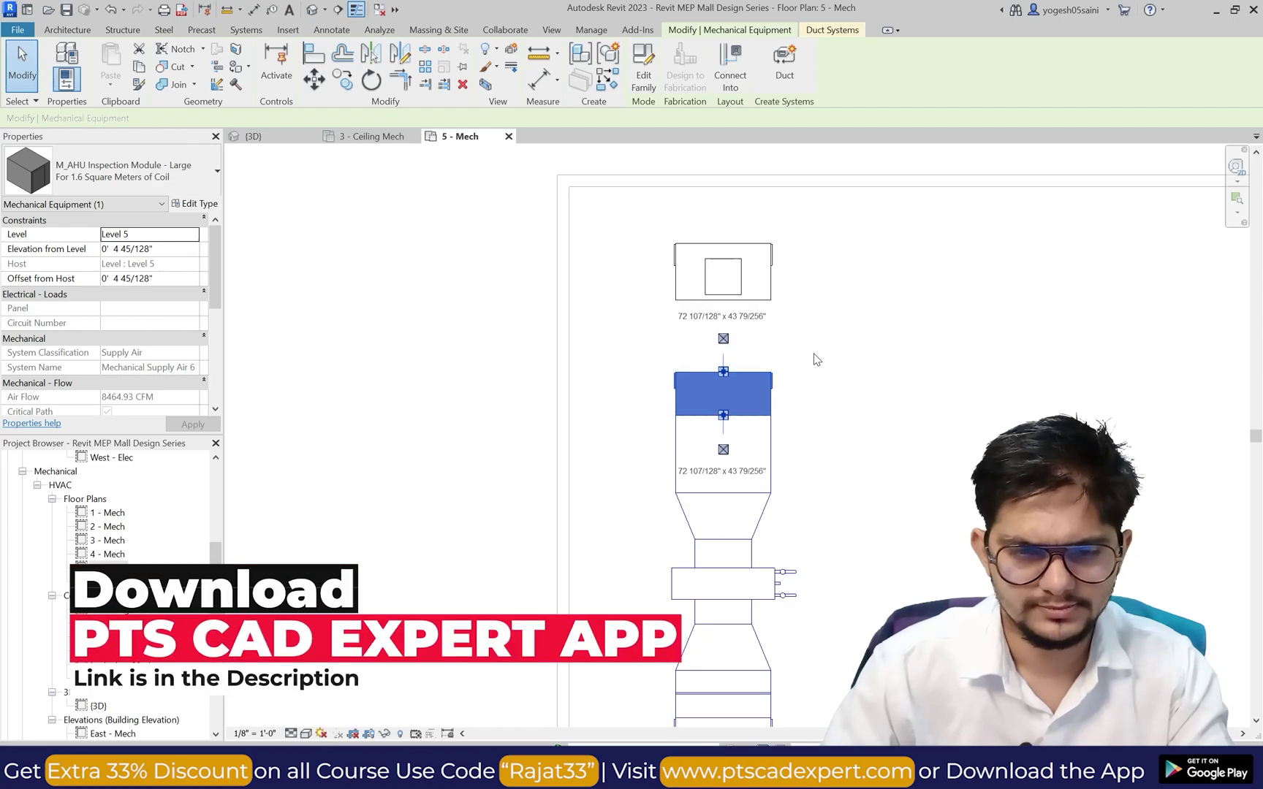
{"action": "key", "text": "Down"}
{"action": "key", "text": "Down"}
{"action": "key", "text": "Down"}
{"action": "key", "text": "Down"}
{"action": "key", "text": "Down"}
{"action": "key", "text": "Down"}
{"action": "key", "text": "Down"}
{"action": "key", "text": "Down"}
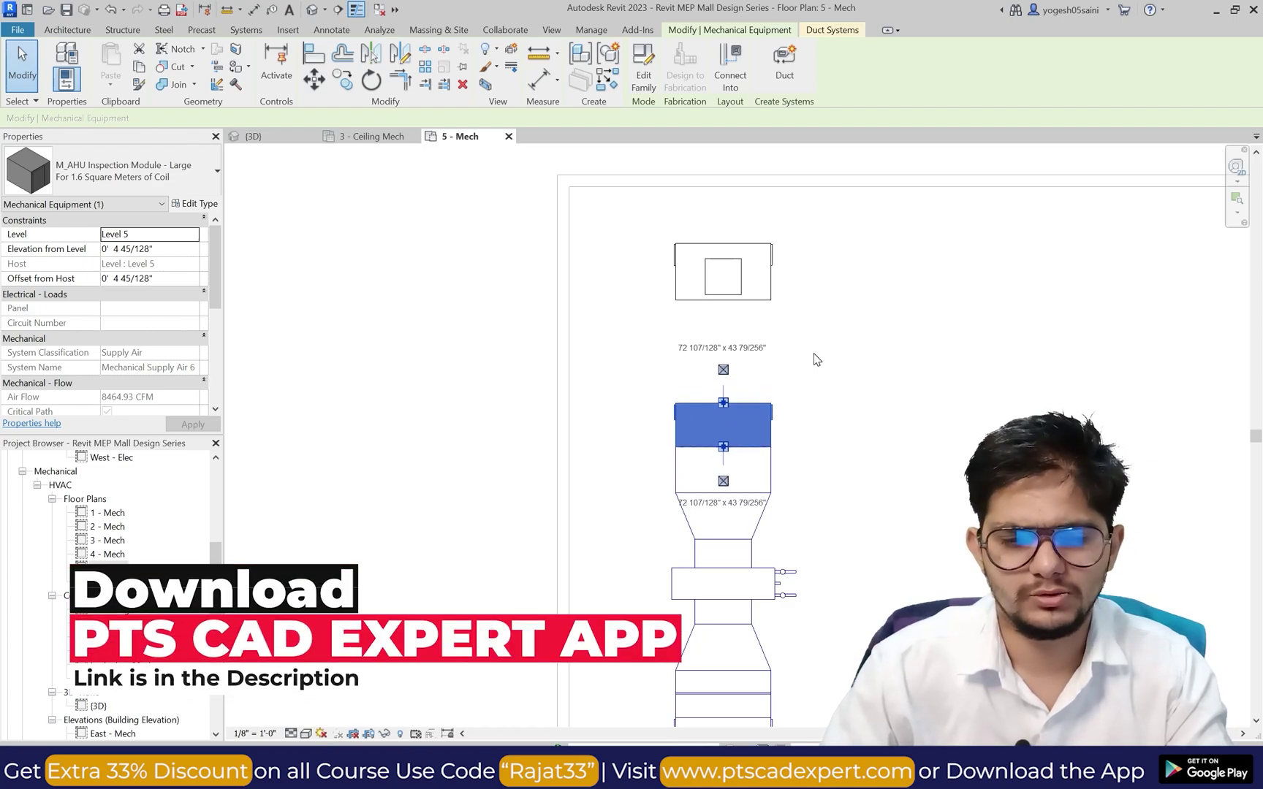
{"action": "key", "text": "Escape"}
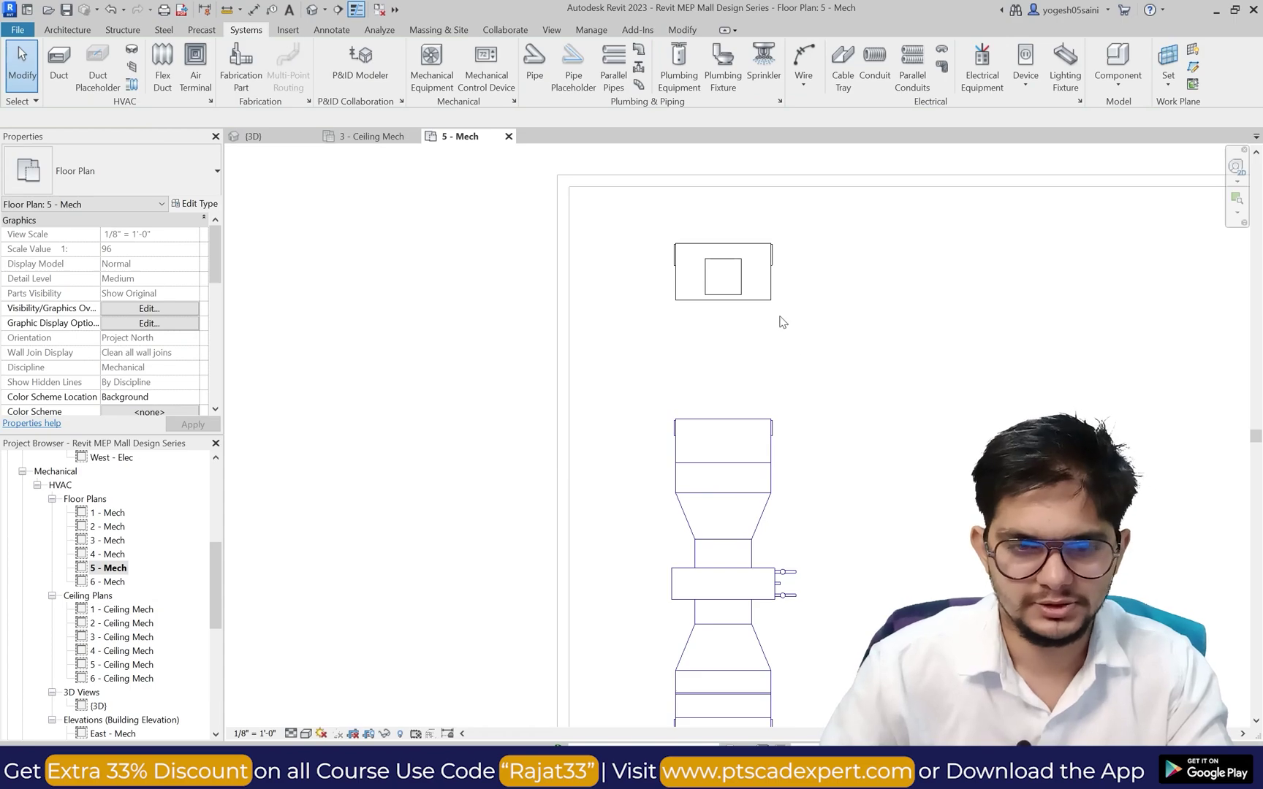
Step: Nudge the unconnected fan module down closer to the inspection module
{"action": "left_click", "coordinate": [754, 295]}
{"action": "key", "text": "Down"}
{"action": "key", "text": "Down"}
{"action": "key", "text": "Down"}
{"action": "key", "text": "Down"}
{"action": "key", "text": "Down"}
{"action": "key", "text": "Down"}
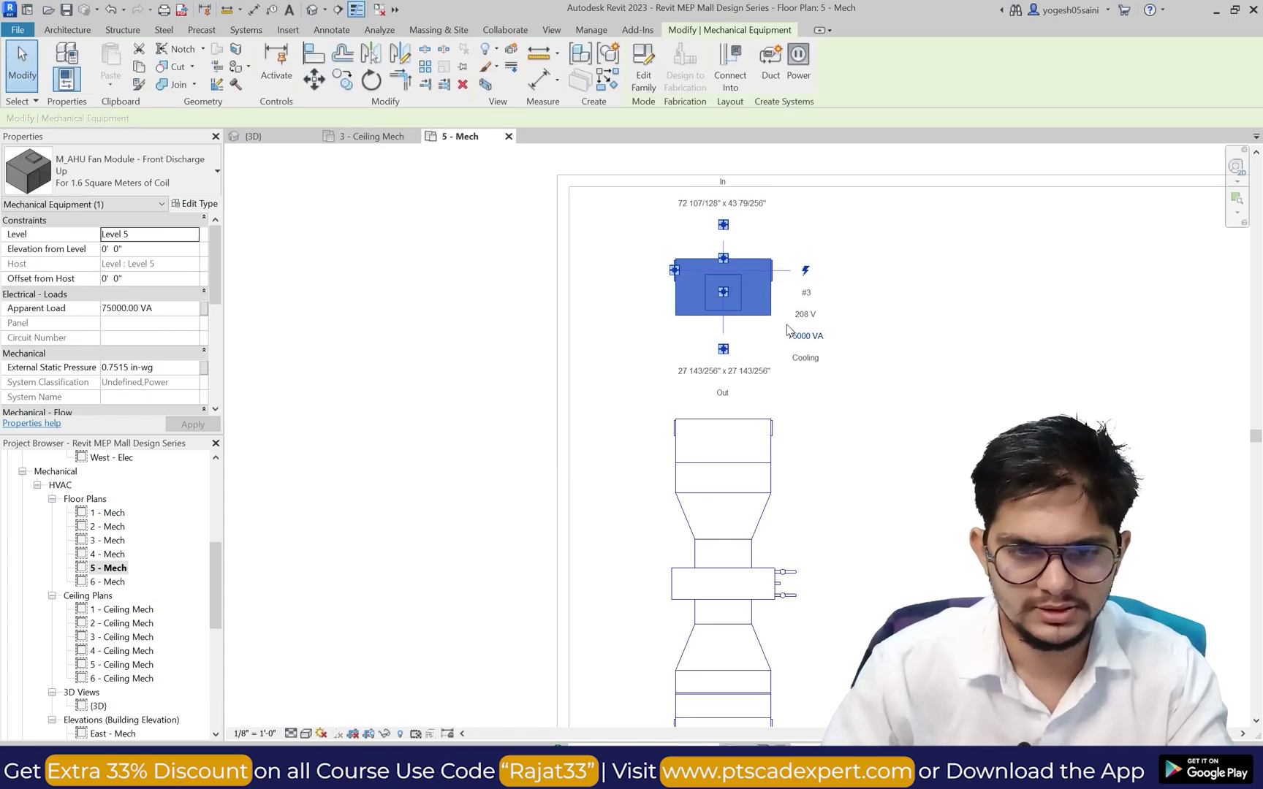
{"action": "key", "text": "Down"}
{"action": "key", "text": "Down"}
{"action": "key", "text": "Down"}
{"action": "key", "text": "Down"}
{"action": "key", "text": "Down"}
{"action": "key", "text": "Down"}
{"action": "key", "text": "Down"}
{"action": "key", "text": "Down"}
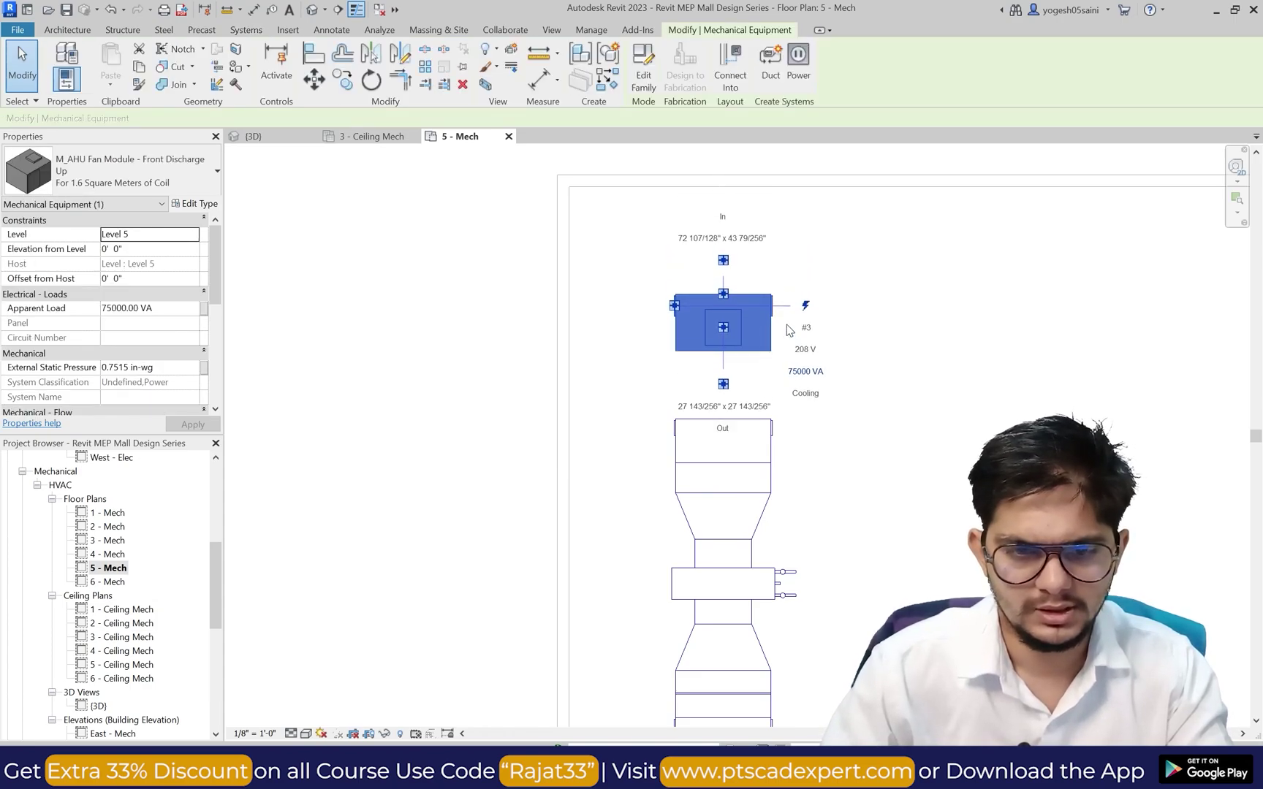
{"action": "key", "text": "Down"}
{"action": "key", "text": "Down"}
{"action": "key", "text": "Escape"}
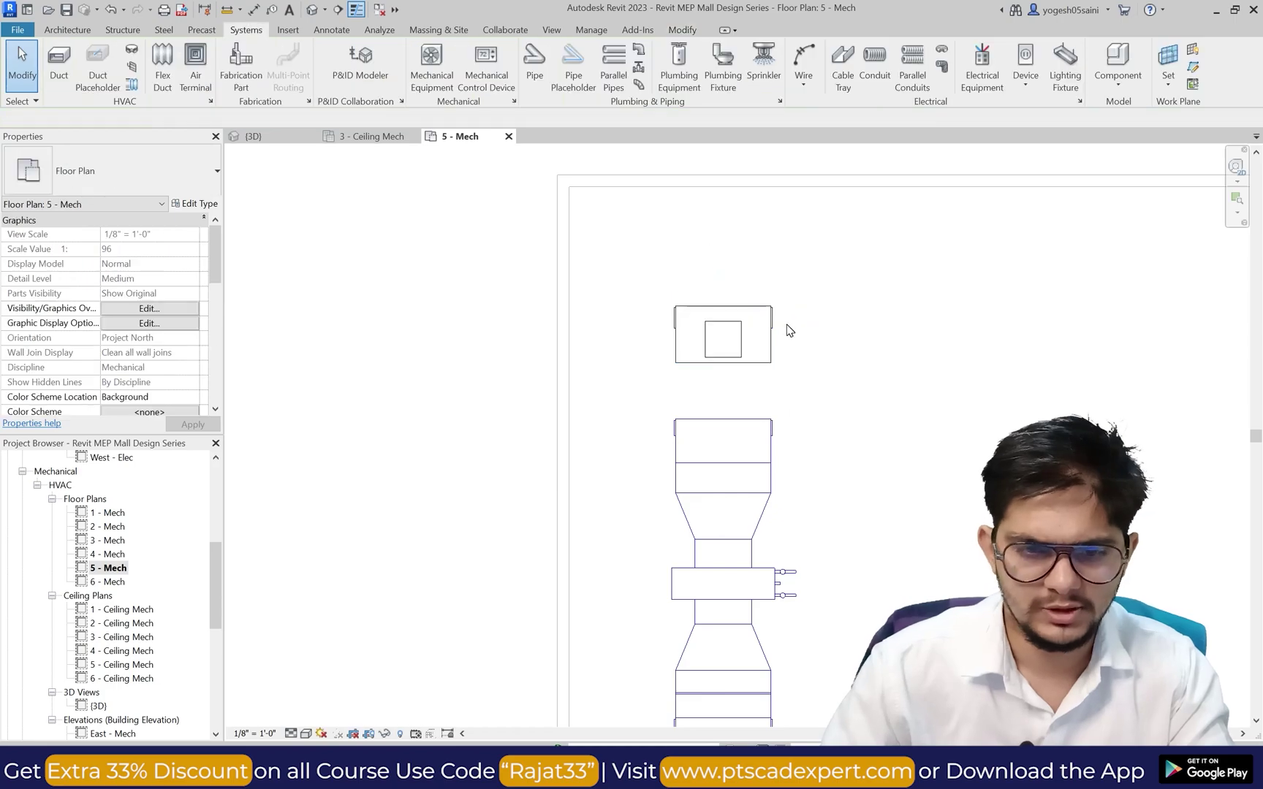
Step: Try to draw a duct from the fan module's outlet down to the inspection module's upper connector
{"action": "left_click", "coordinate": [755, 351]}
{"action": "scroll", "coordinate": [729, 385], "scroll_direction": "up", "scroll_amount": 2}
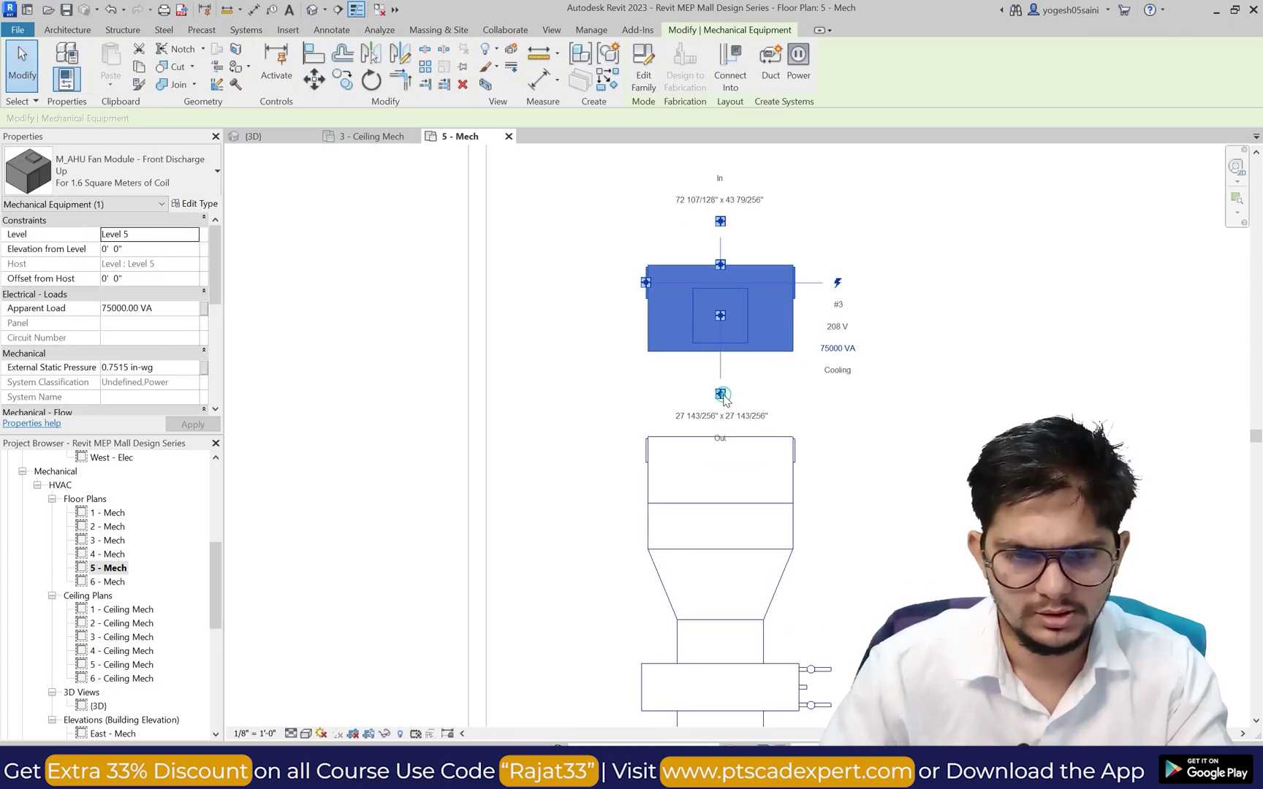
{"action": "left_click", "coordinate": [720, 394]}
{"action": "left_click", "coordinate": [720, 436]}
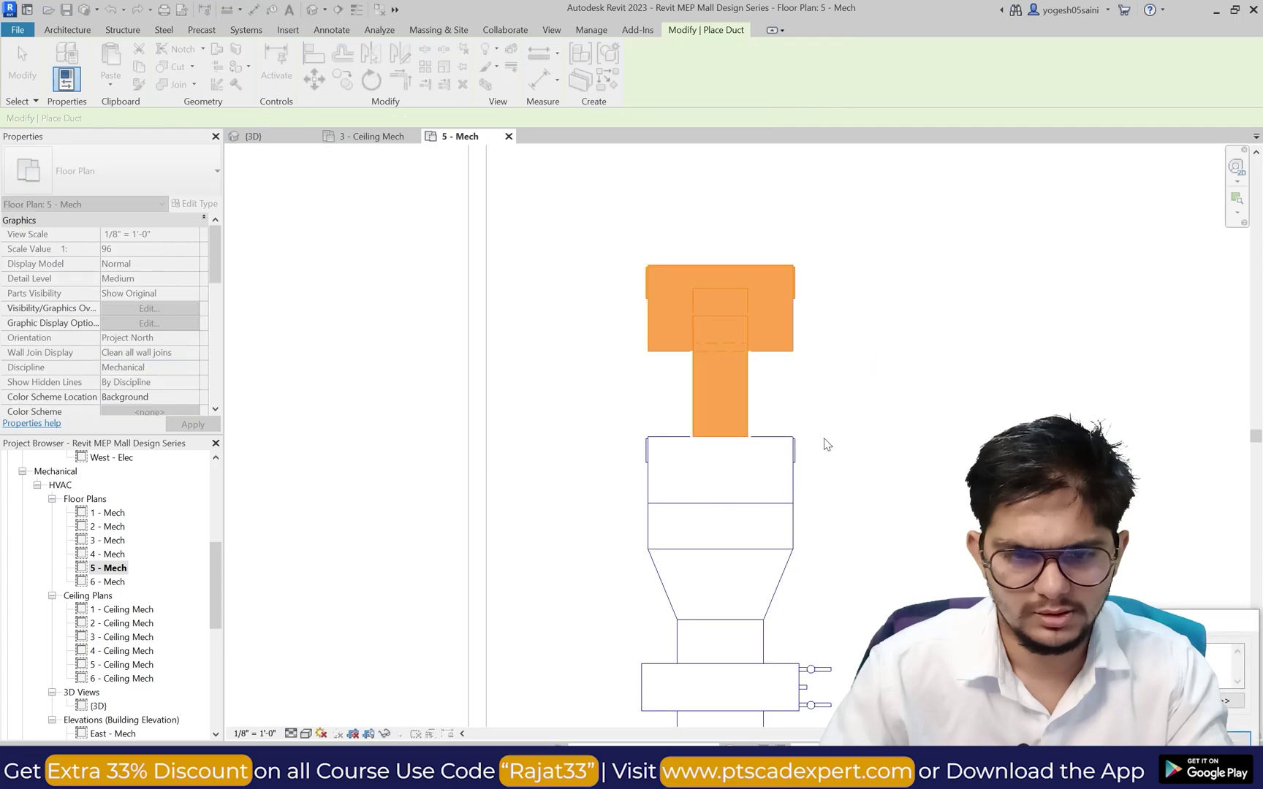
{"action": "key", "text": "Escape"}
{"action": "key", "text": "Escape"}
Step: Rotate the fan module 180 degrees so its inlet faces the inspection module
{"action": "left_click", "coordinate": [786, 342]}
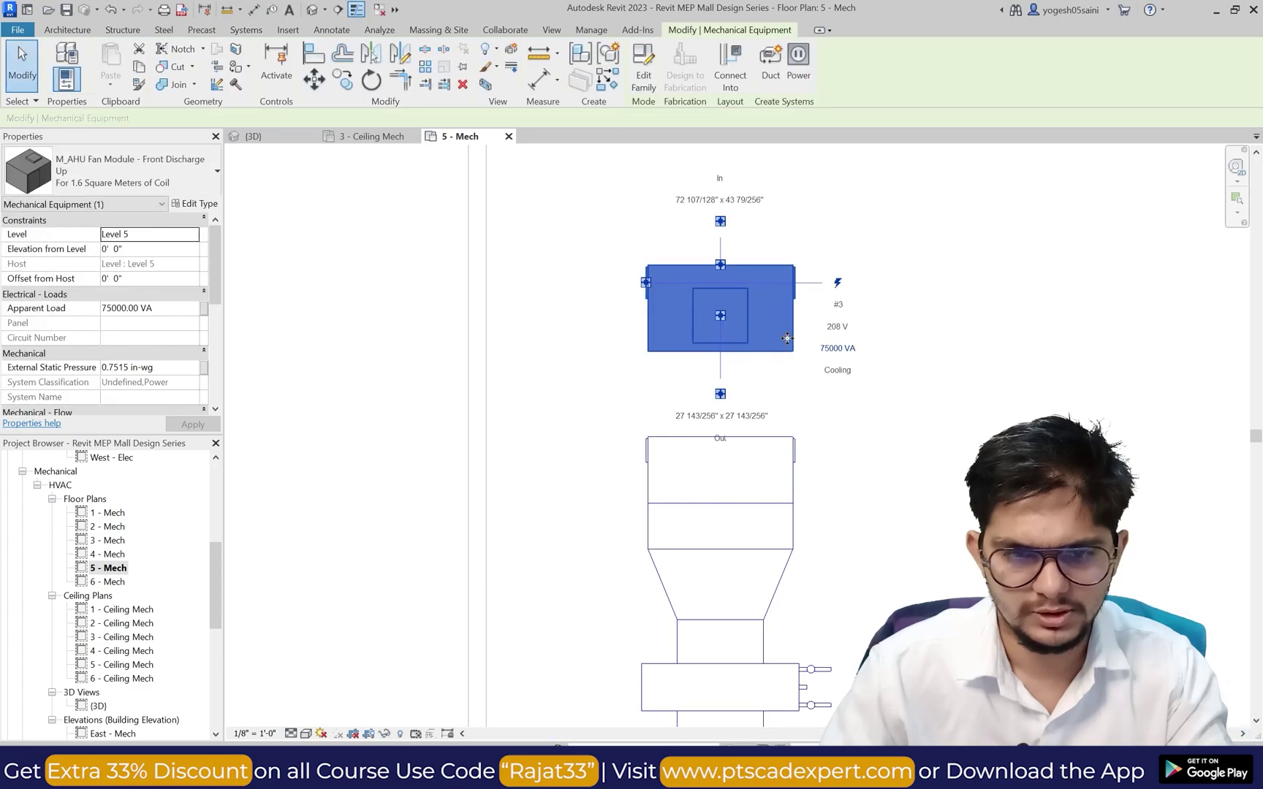
{"action": "key", "text": "space"}
{"action": "key", "text": "space"}
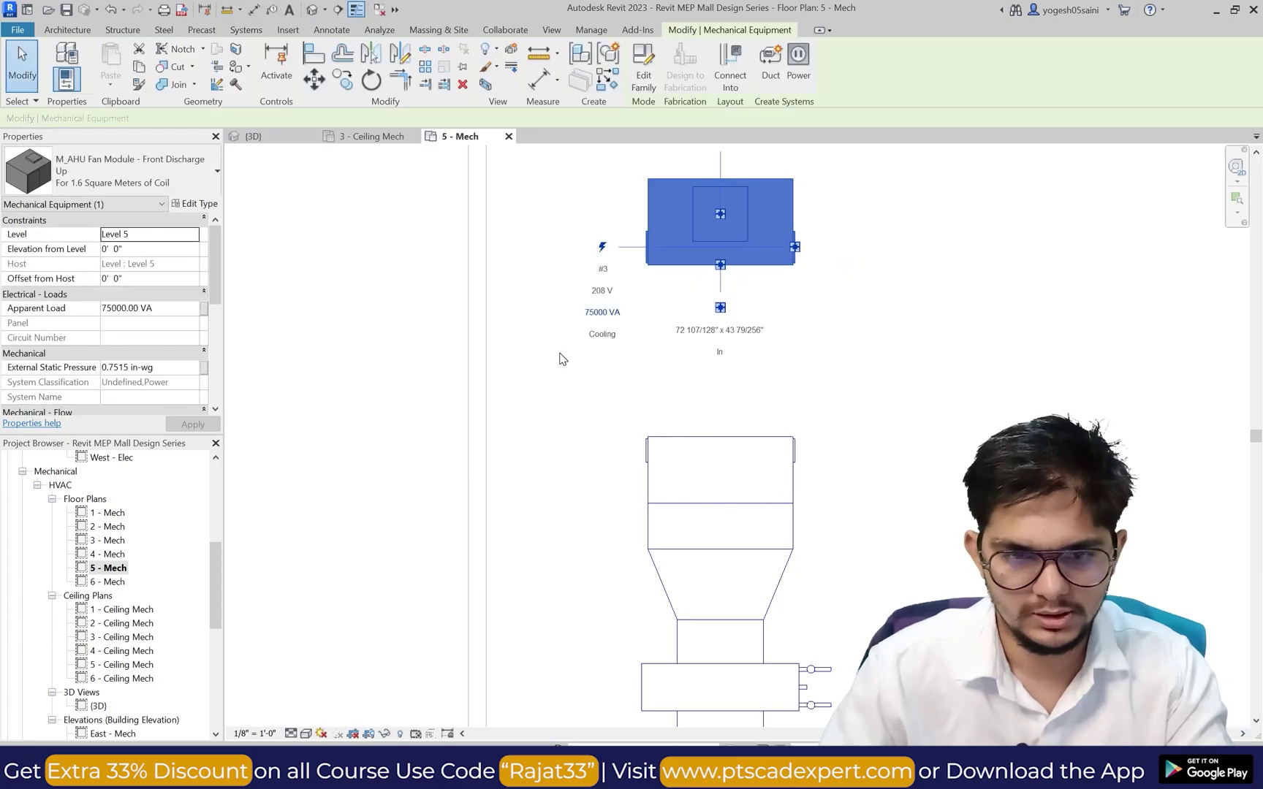
{"action": "left_click", "coordinate": [625, 330]}
Step: Draw a 73" x 43" rectangular duct from the fan module's inlet to the inspection module's upper connector
{"action": "left_click", "coordinate": [708, 266]}
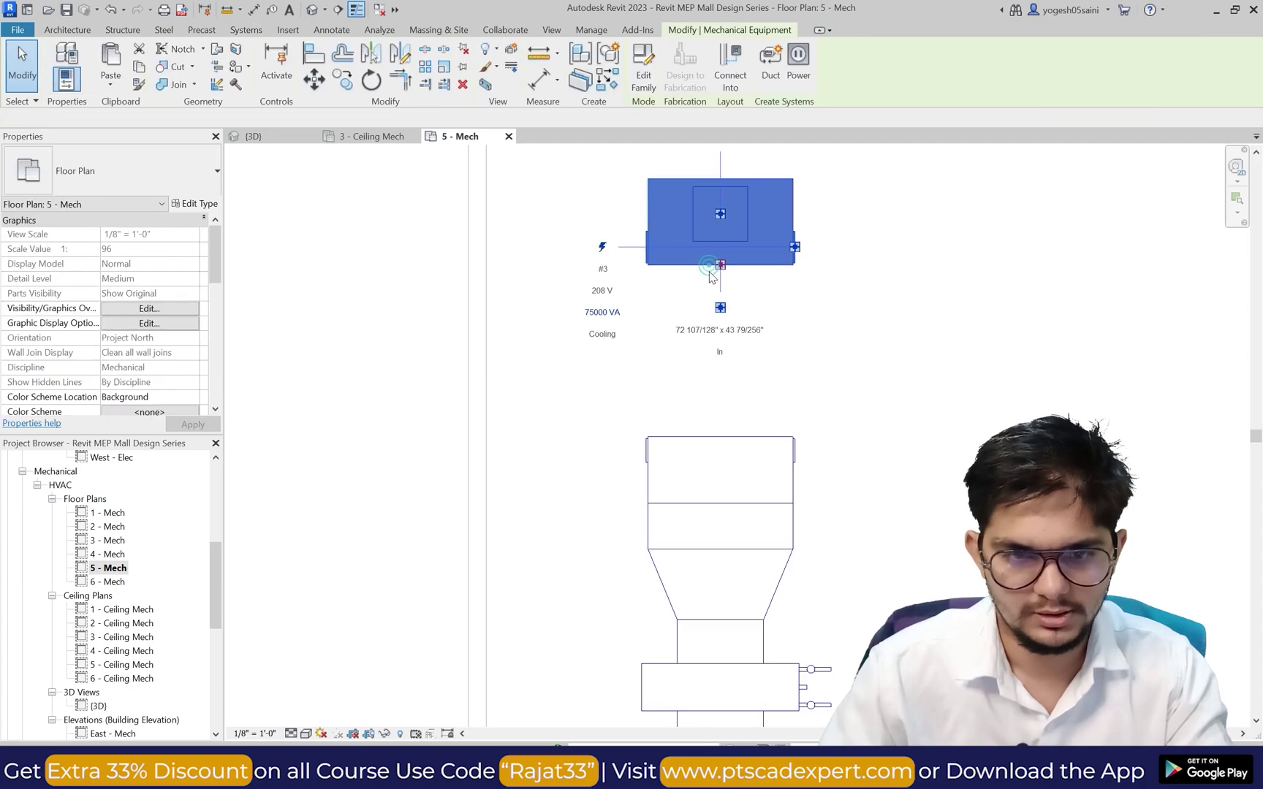
{"action": "left_click", "coordinate": [721, 307]}
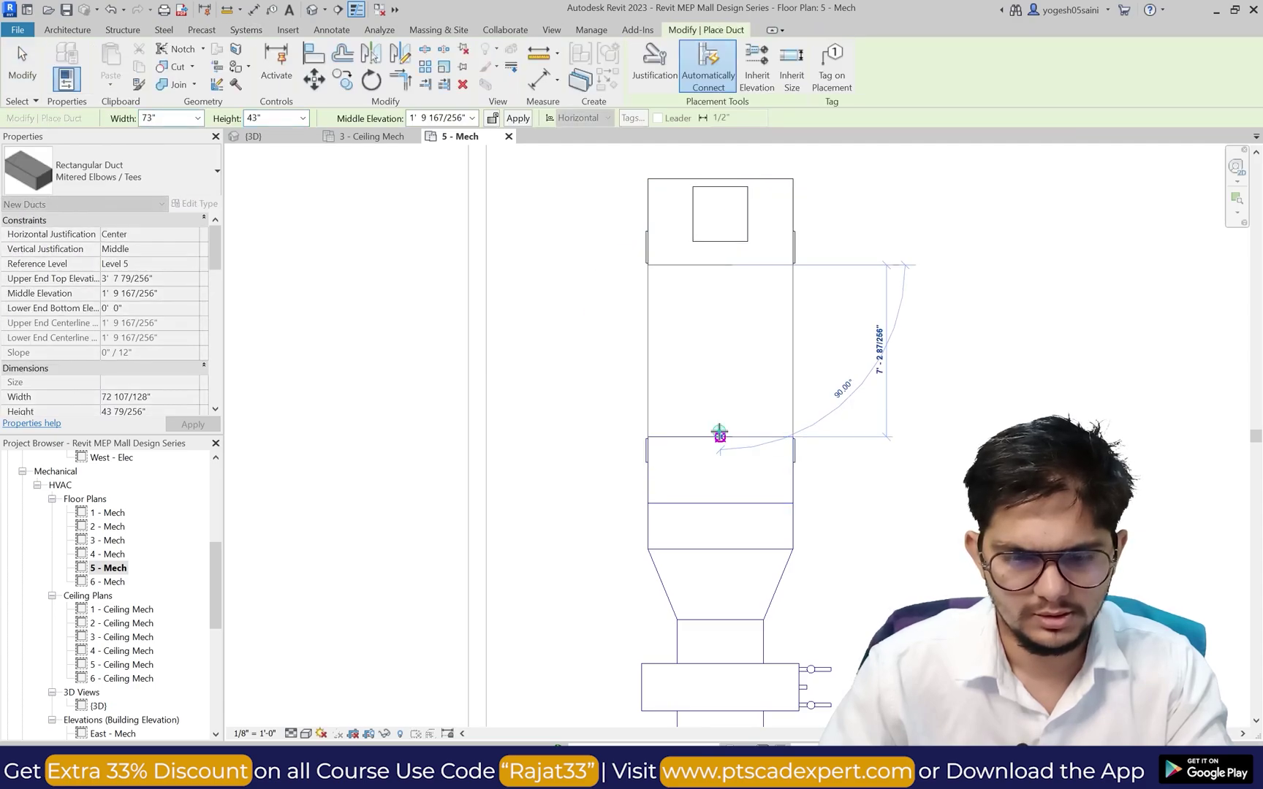
{"action": "left_click", "coordinate": [720, 437]}
{"action": "key", "text": "Escape"}
{"action": "key", "text": "Escape"}
Step: Nudge the connected fan module down toward the inspection module to shorten the duct joining them
{"action": "scroll", "coordinate": [759, 423], "scroll_direction": "down", "scroll_amount": 3}
{"action": "left_click", "coordinate": [763, 327]}
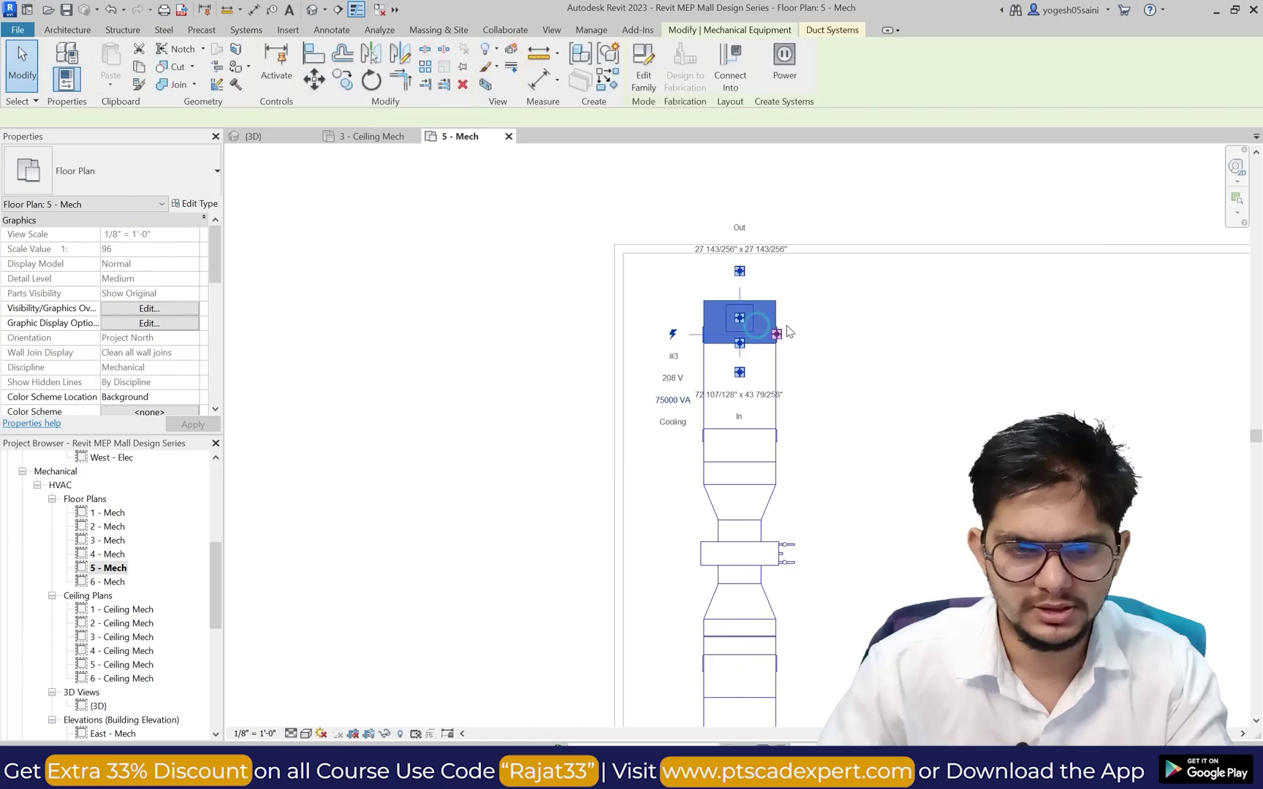
{"action": "key", "text": "Down"}
{"action": "key", "text": "Down"}
{"action": "key", "text": "Down"}
{"action": "key", "text": "Down"}
{"action": "key", "text": "Down"}
{"action": "key", "text": "Down"}
{"action": "key", "text": "Down"}
{"action": "key", "text": "Down"}
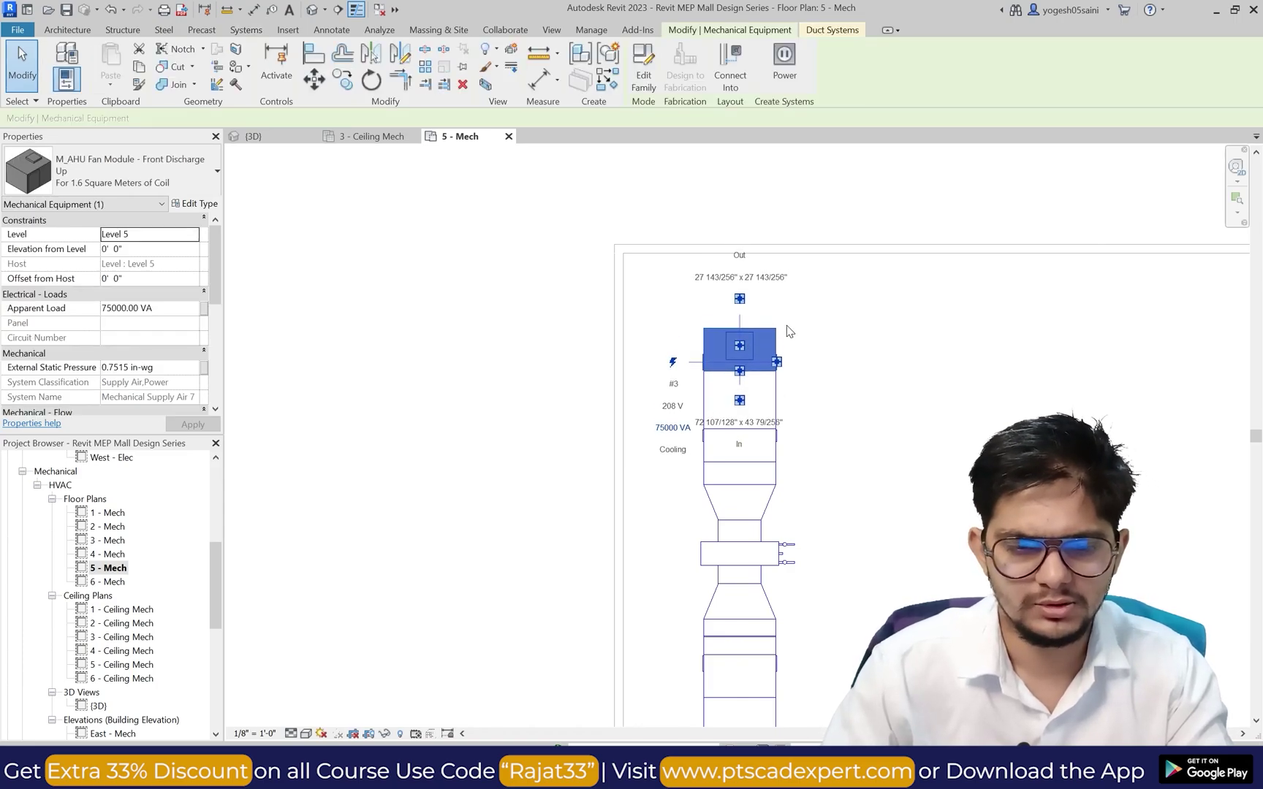
{"action": "key", "text": "Down"}
{"action": "key", "text": "Down"}
{"action": "key", "text": "Escape"}
Step: Select the complete air handling unit assembly and examine it with the ductwork in the default 3D view
{"action": "scroll", "coordinate": [752, 329], "scroll_direction": "down", "scroll_amount": 2}
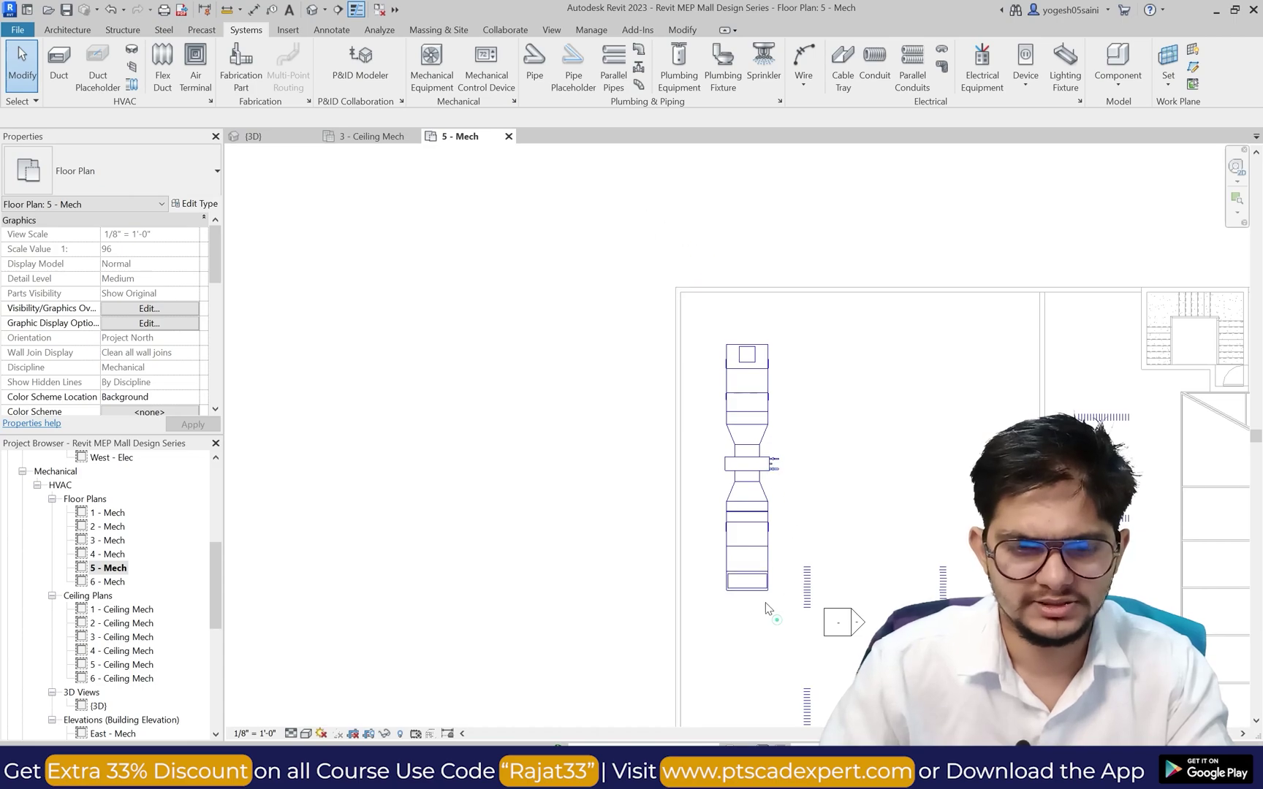
{"action": "left_click_drag", "start_coordinate": [776, 619], "coordinate": [723, 341]}
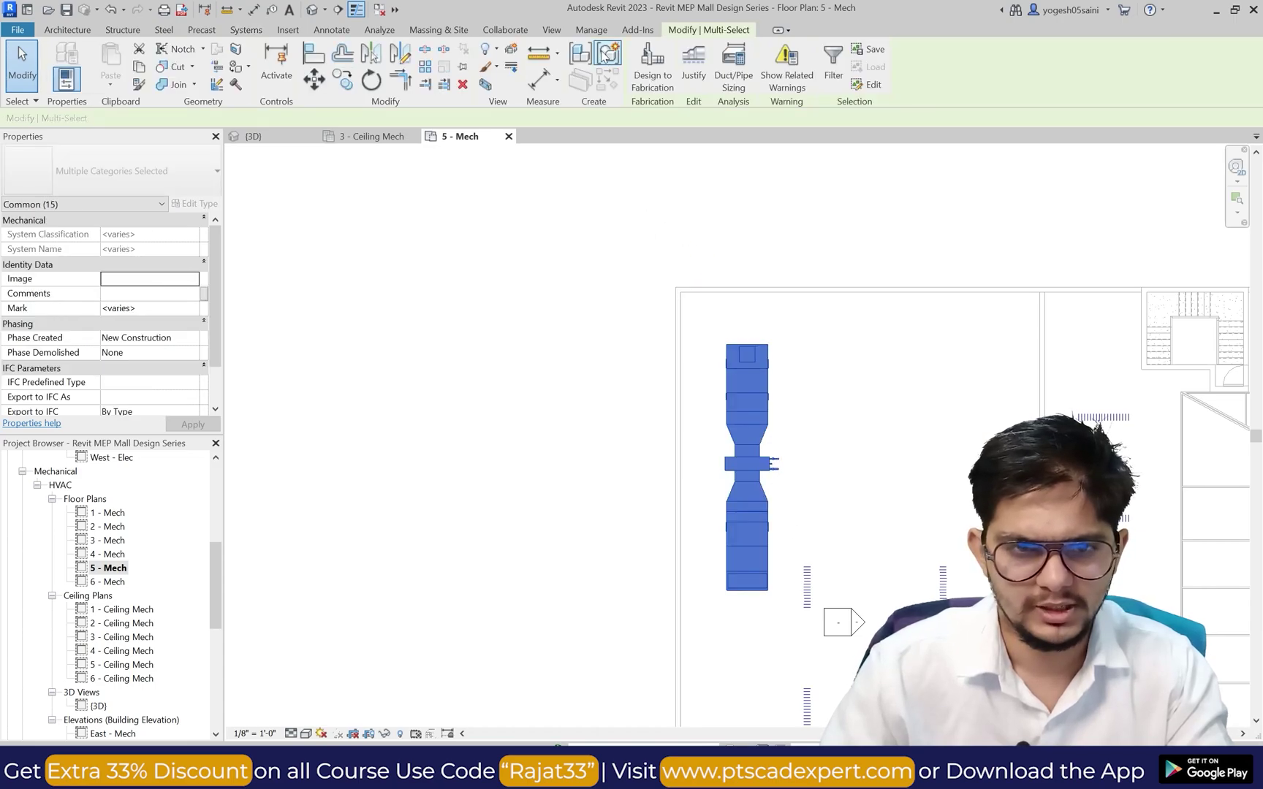
{"action": "left_click", "coordinate": [550, 30]}
{"action": "left_click", "coordinate": [459, 58]}
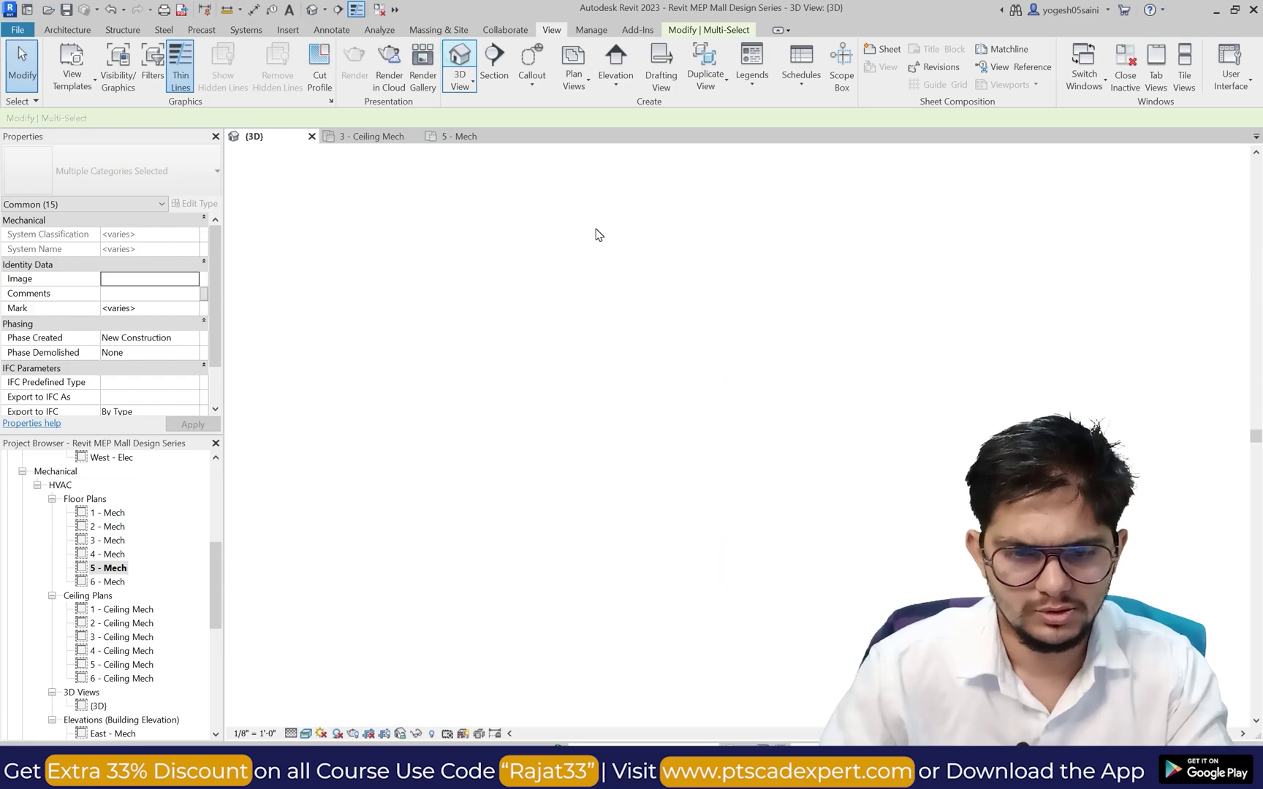
{"action": "scroll", "coordinate": [661, 254], "scroll_direction": "down", "scroll_amount": 2}
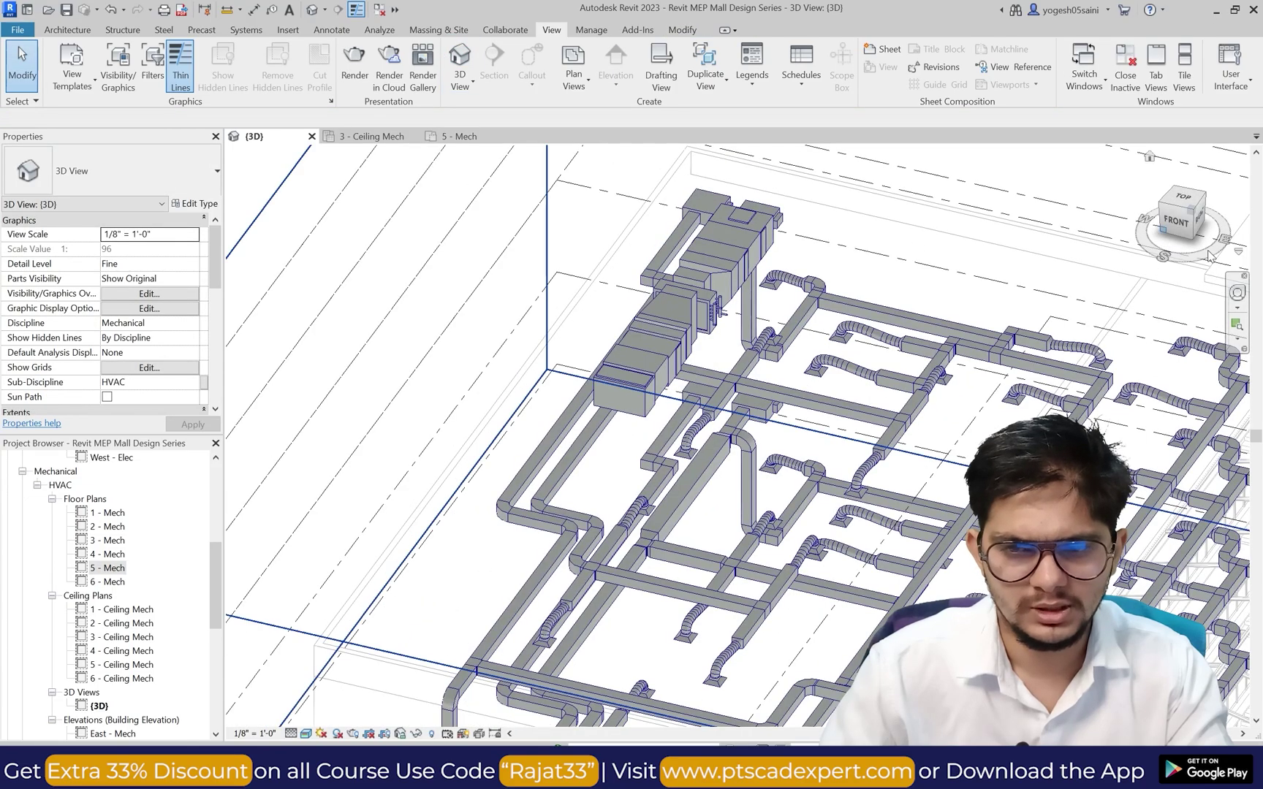
{"action": "mouse_move", "coordinate": [1089, 293]}
{"action": "middle_mouse_down", "text": "shift"}
{"action": "mouse_move", "coordinate": [982, 322]}
{"action": "mouse_move", "coordinate": [1109, 411]}
{"action": "mouse_move", "coordinate": [1144, 348]}
{"action": "middle_mouse_up", "text": "shift"}
{"action": "key", "text": "F8"}
{"action": "left_click", "coordinate": [1183, 338]}
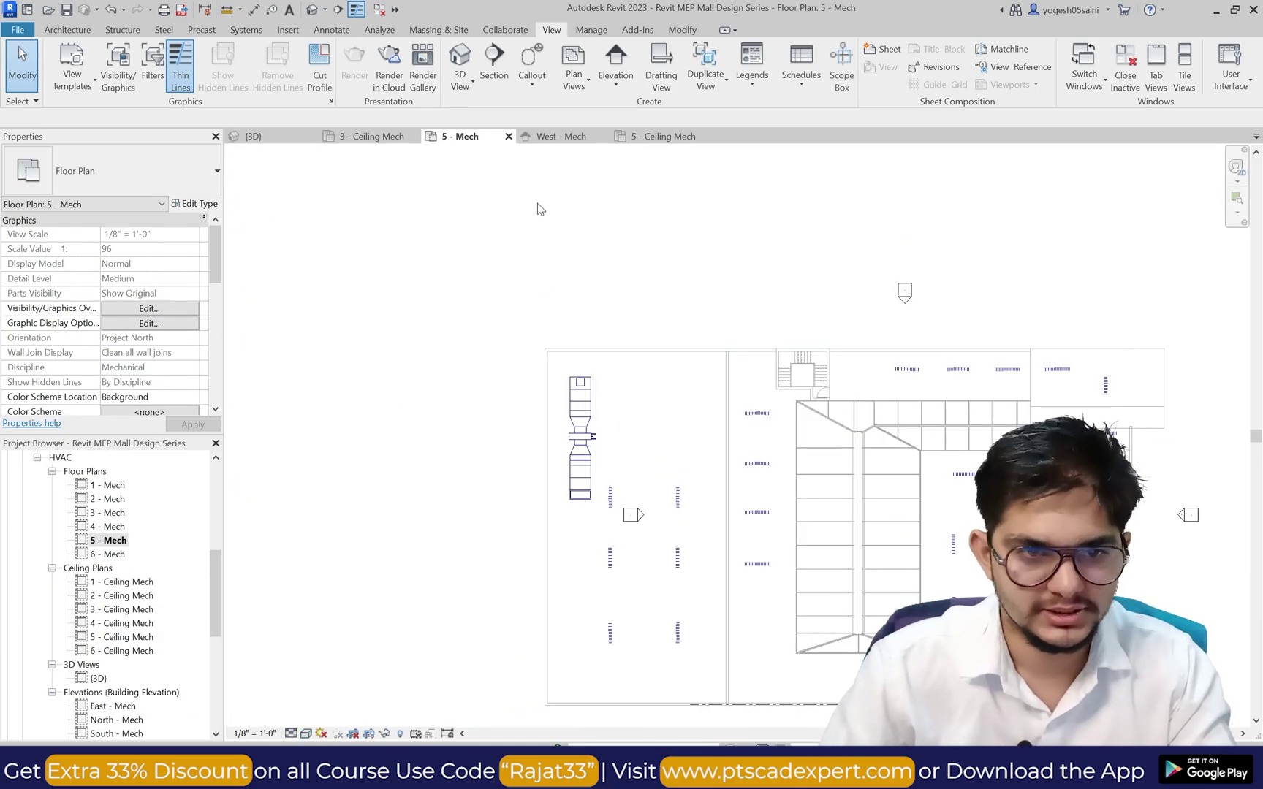
Step: Draw a vertical building section on the 5 - Mech plan between the left exterior wall and the air handling unit, facing the unit
{"action": "left_click", "coordinate": [491, 66]}
{"action": "scroll", "coordinate": [504, 273], "scroll_direction": "up", "scroll_amount": 1}
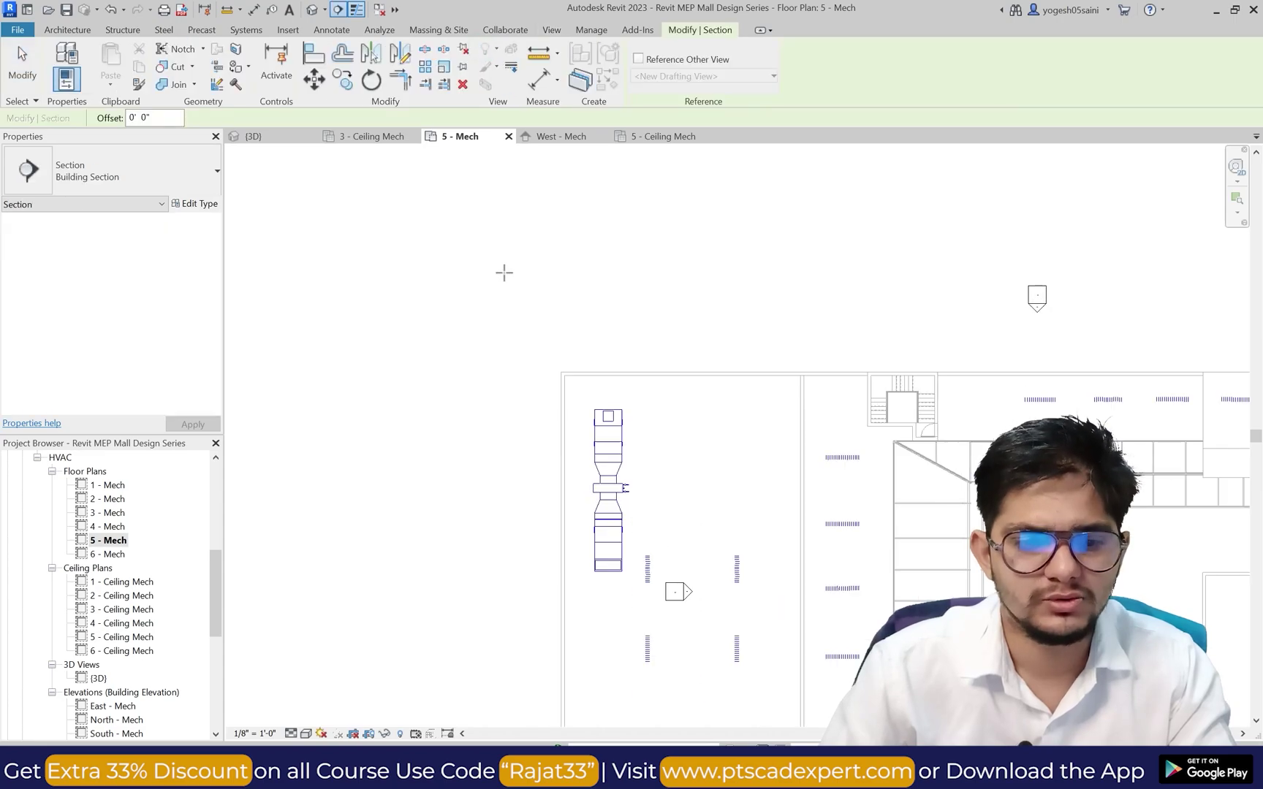
{"action": "left_click", "coordinate": [567, 329]}
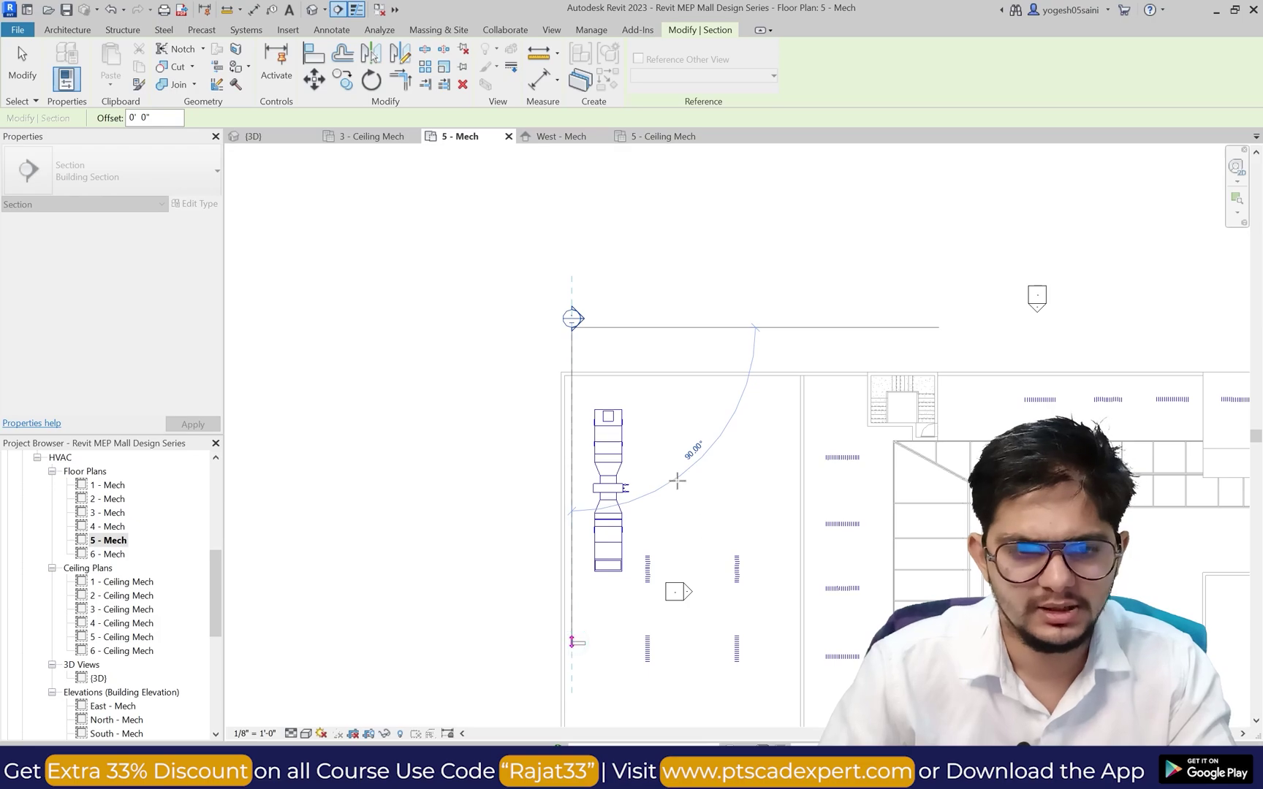
{"action": "key", "text": "Escape"}
{"action": "key", "text": "Escape"}
Step: Open the new section view and select the Parallel Fan Powered VAV unit hosted on Level 2 near grid 10
{"action": "double_click", "coordinate": [587, 324]}
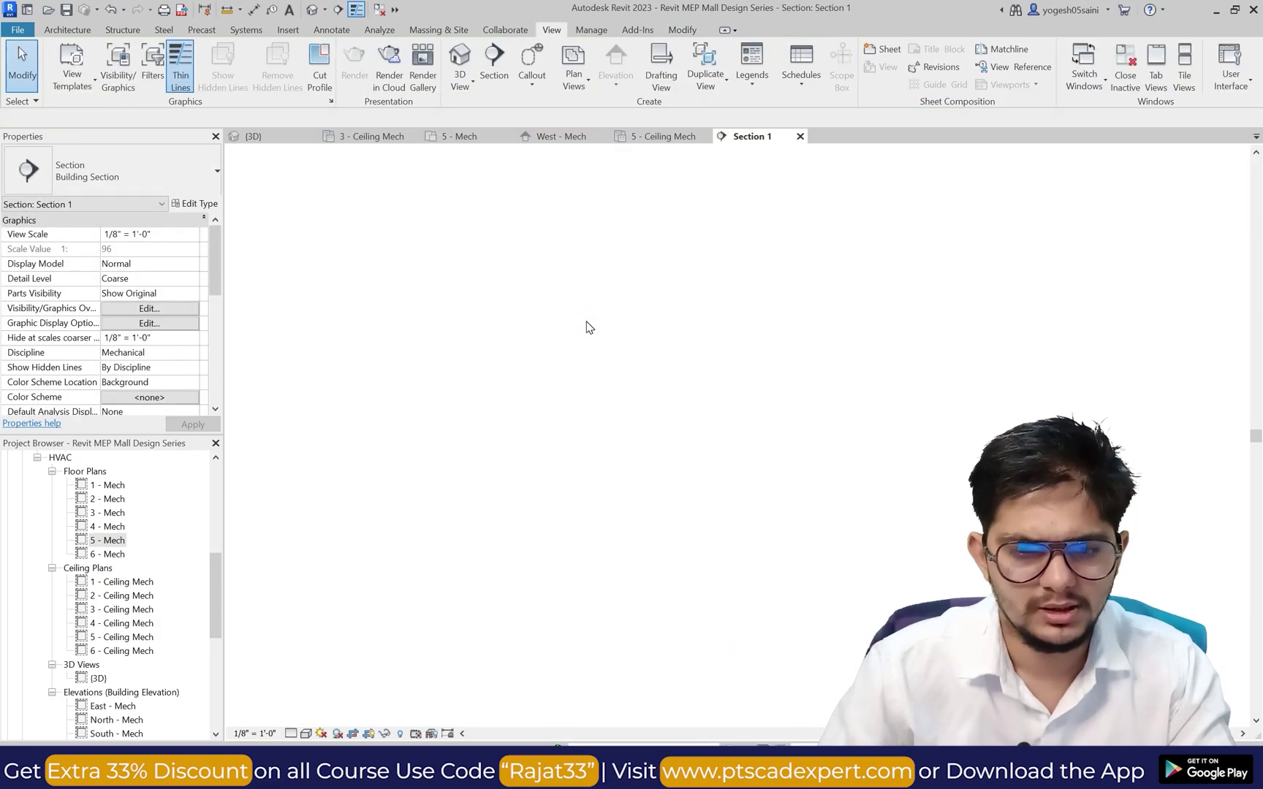
{"action": "scroll", "coordinate": [485, 387], "scroll_direction": "down", "scroll_amount": 1}
{"action": "scroll", "coordinate": [486, 389], "scroll_direction": "up", "scroll_amount": 3}
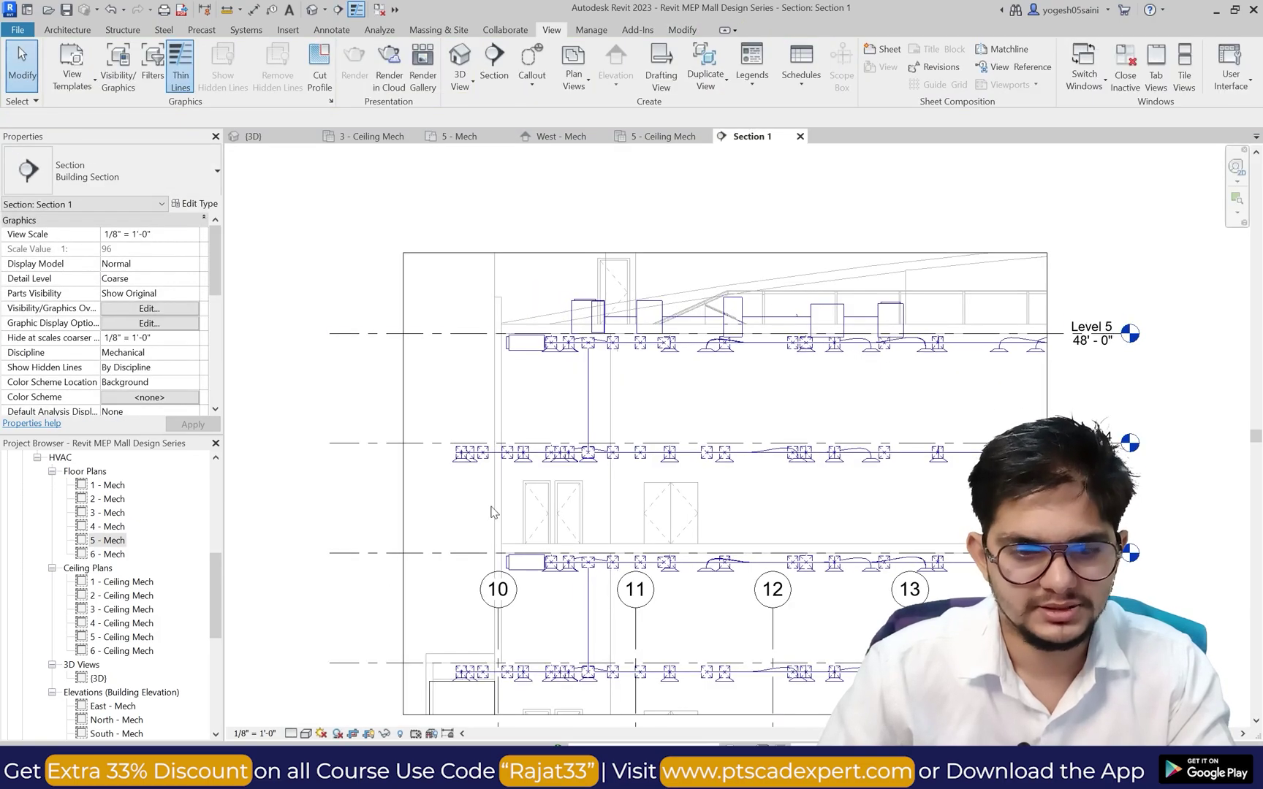
{"action": "left_click", "coordinate": [533, 572]}
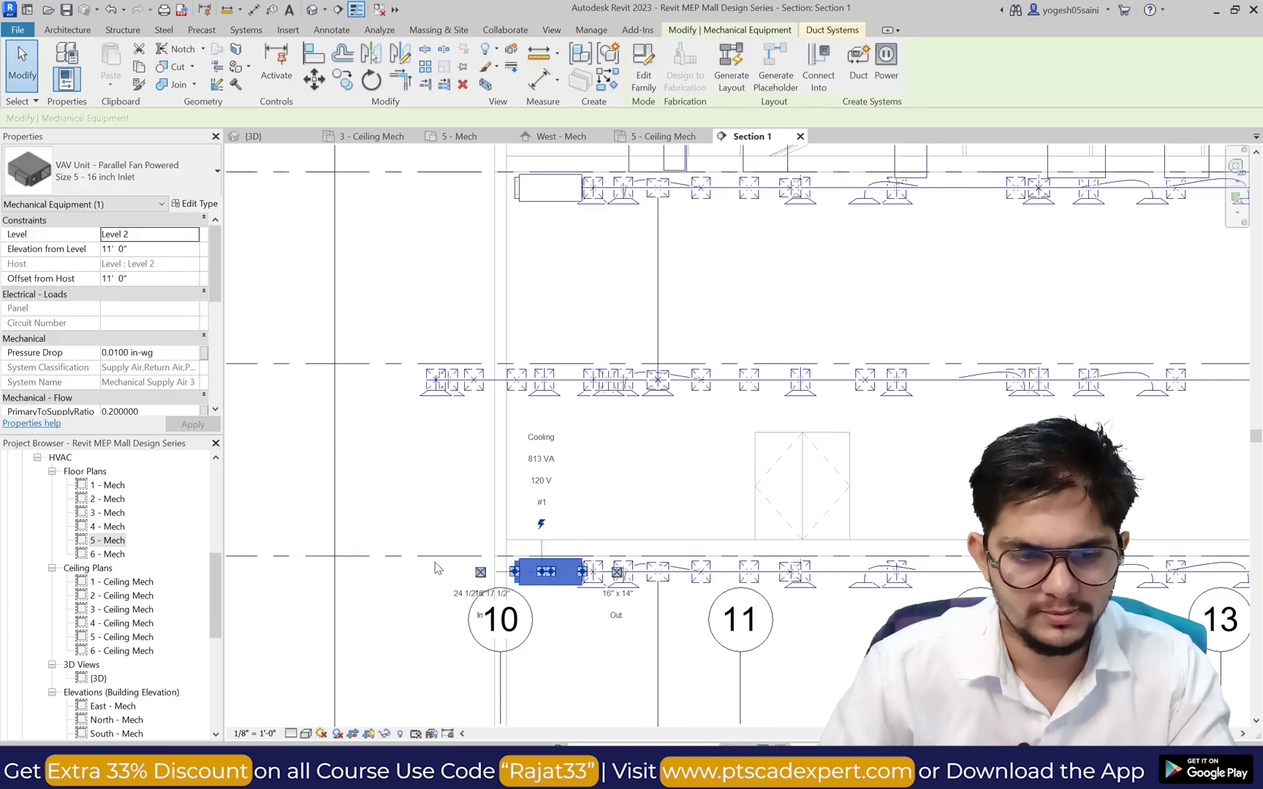
Step: Try to draw a rectangular duct outward from the 24 1/2" x 17 1/2" inlet of the Level 2 VAV unit near grid 10
{"action": "scroll", "coordinate": [437, 575], "scroll_direction": "up", "scroll_amount": 2}
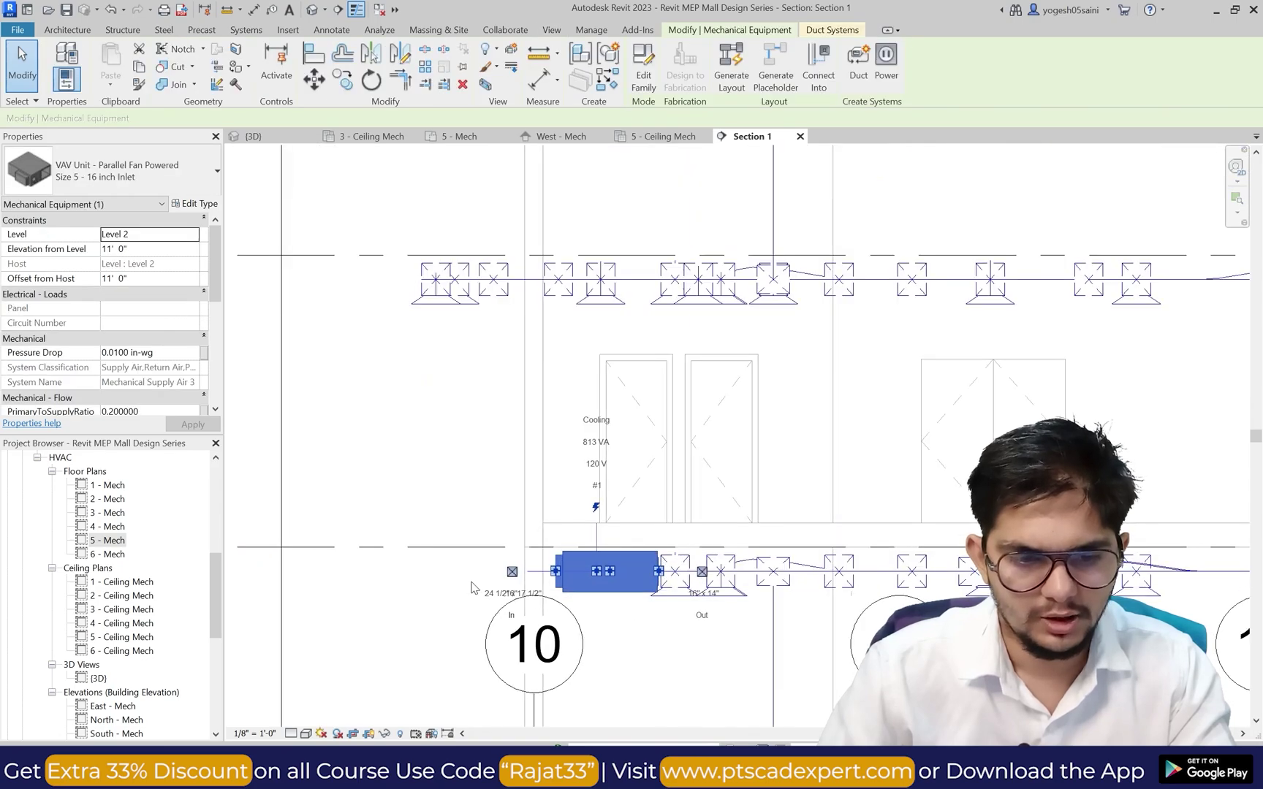
{"action": "left_click", "coordinate": [511, 572]}
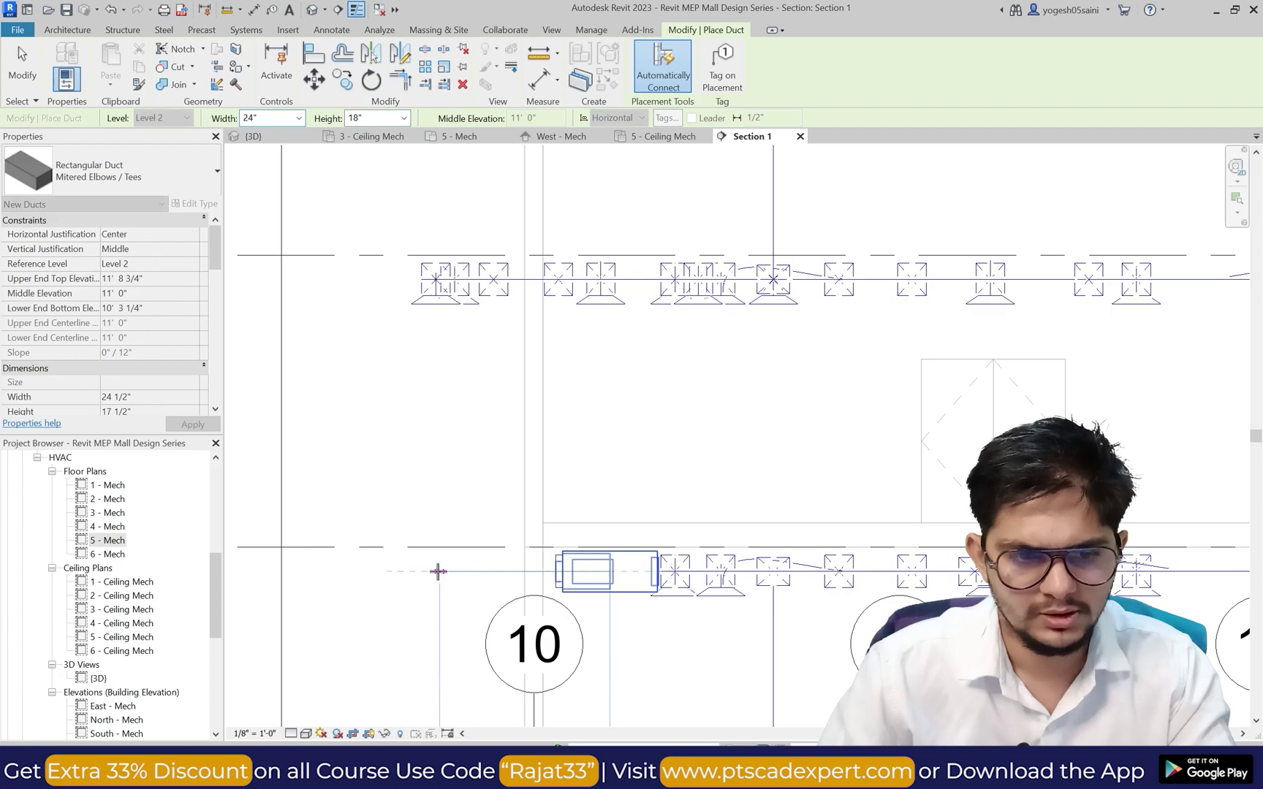
{"action": "left_click", "coordinate": [462, 541]}
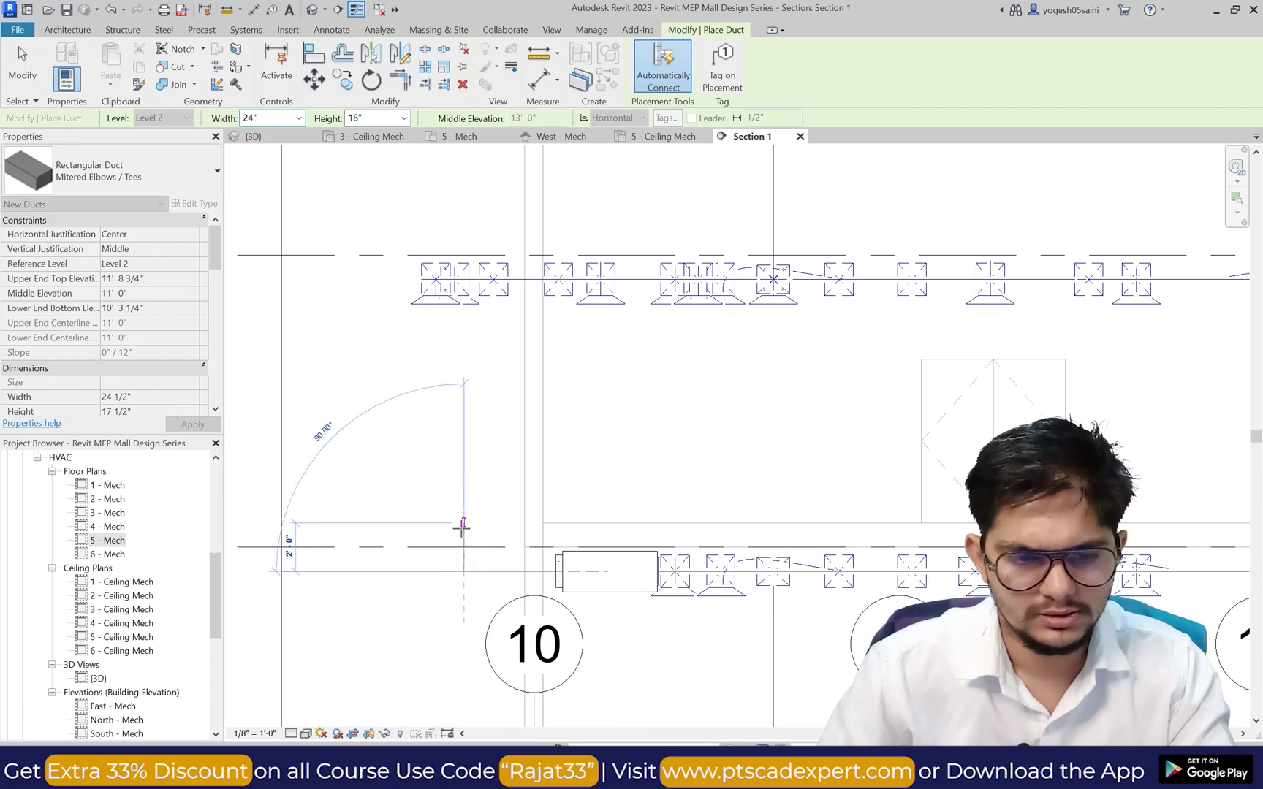
{"action": "key", "text": "Escape"}
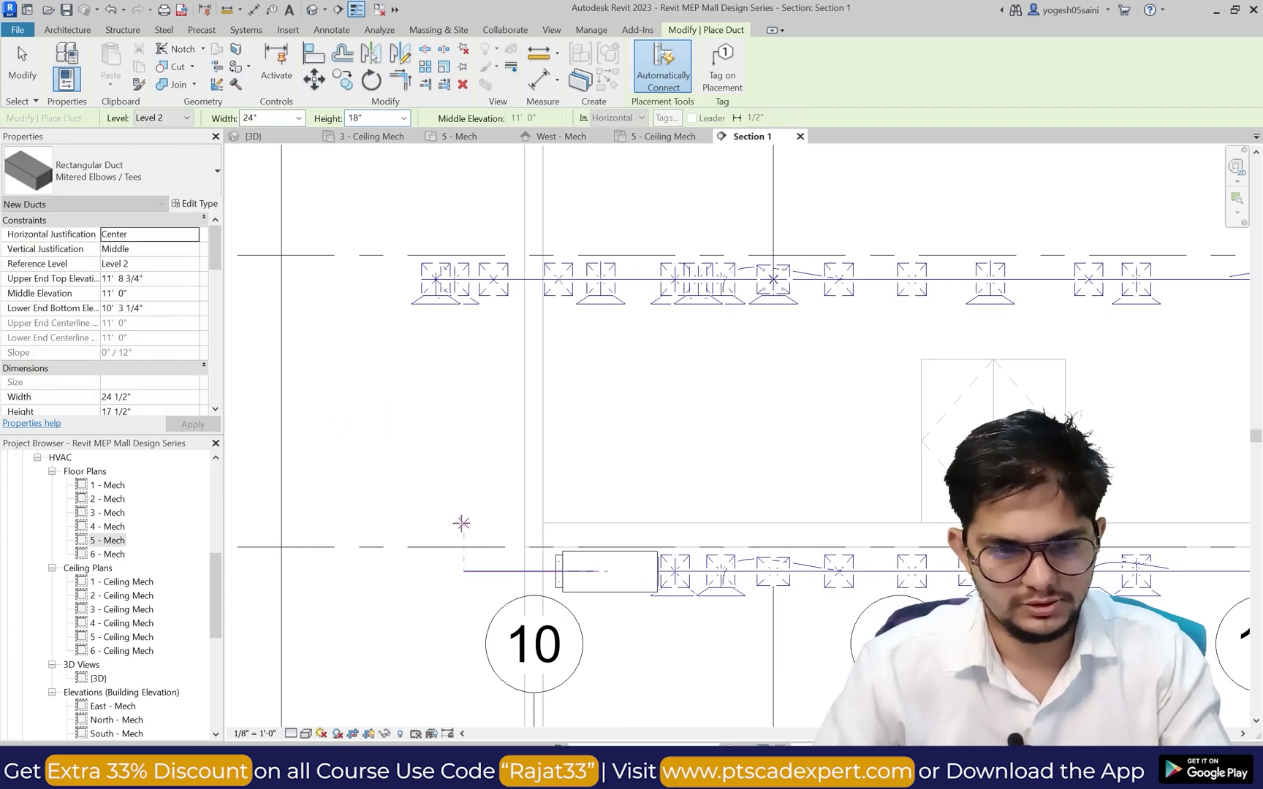
{"action": "key", "text": "Escape"}
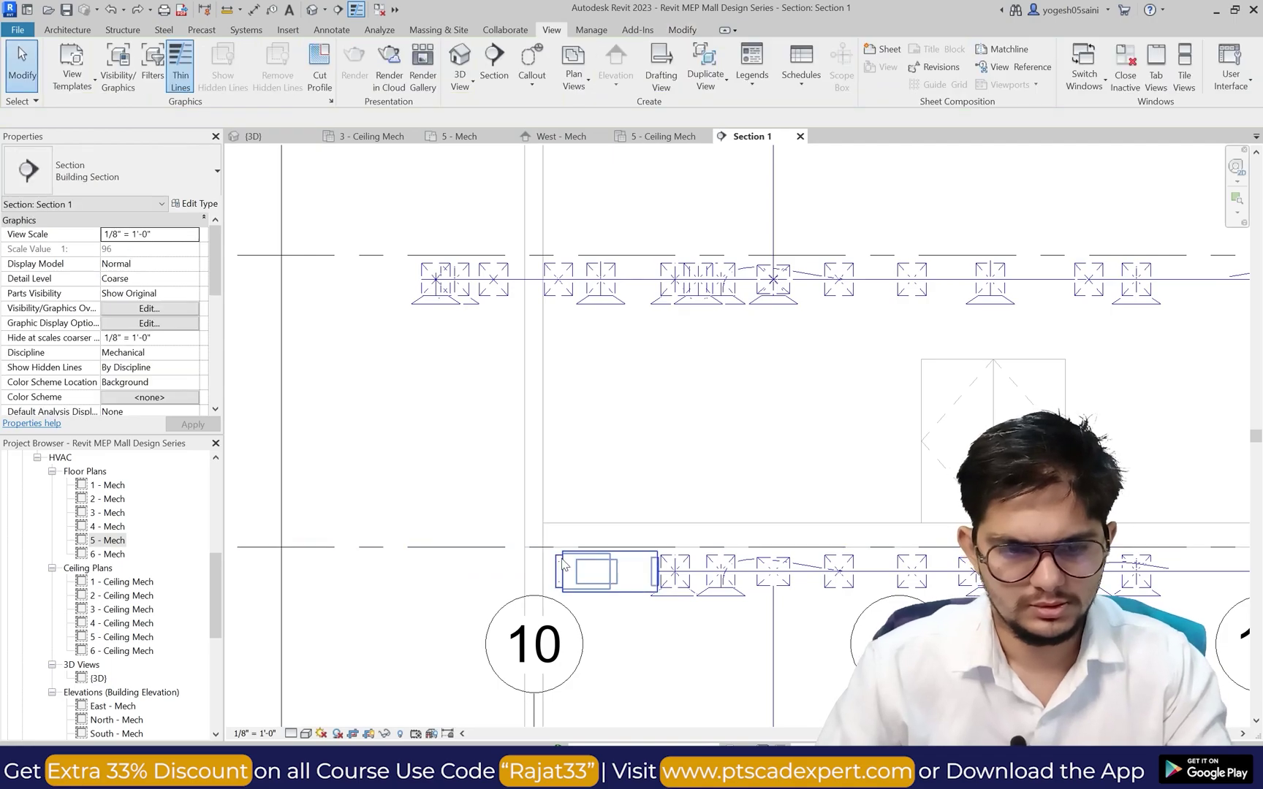
{"action": "left_click", "coordinate": [493, 574]}
{"action": "scroll", "coordinate": [484, 569], "scroll_direction": "up", "scroll_amount": 1}
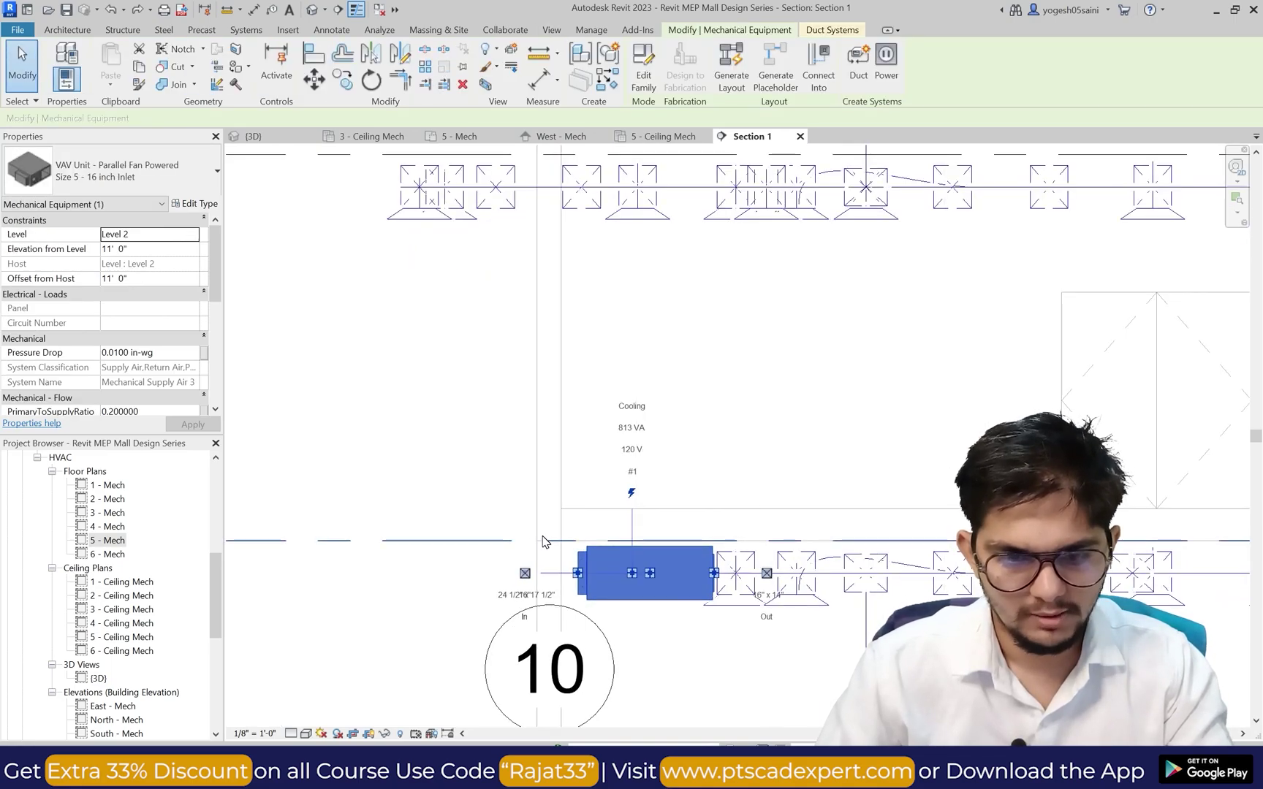
{"action": "key", "text": "Escape"}
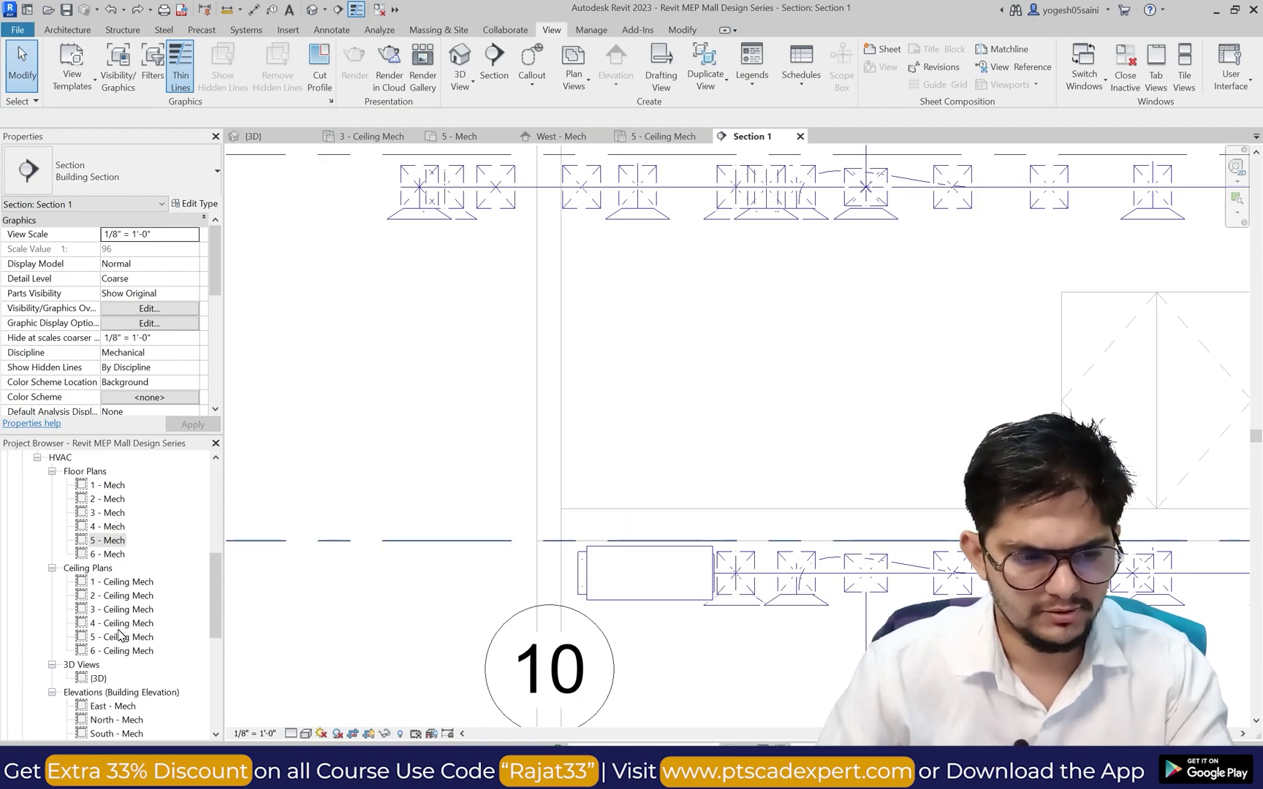
Step: On the 2 - Ceiling Mech plan, draw a short 10" x 10" duct from the 10 inch inlet VAV unit out past the exterior wall
{"action": "double_click", "coordinate": [129, 596]}
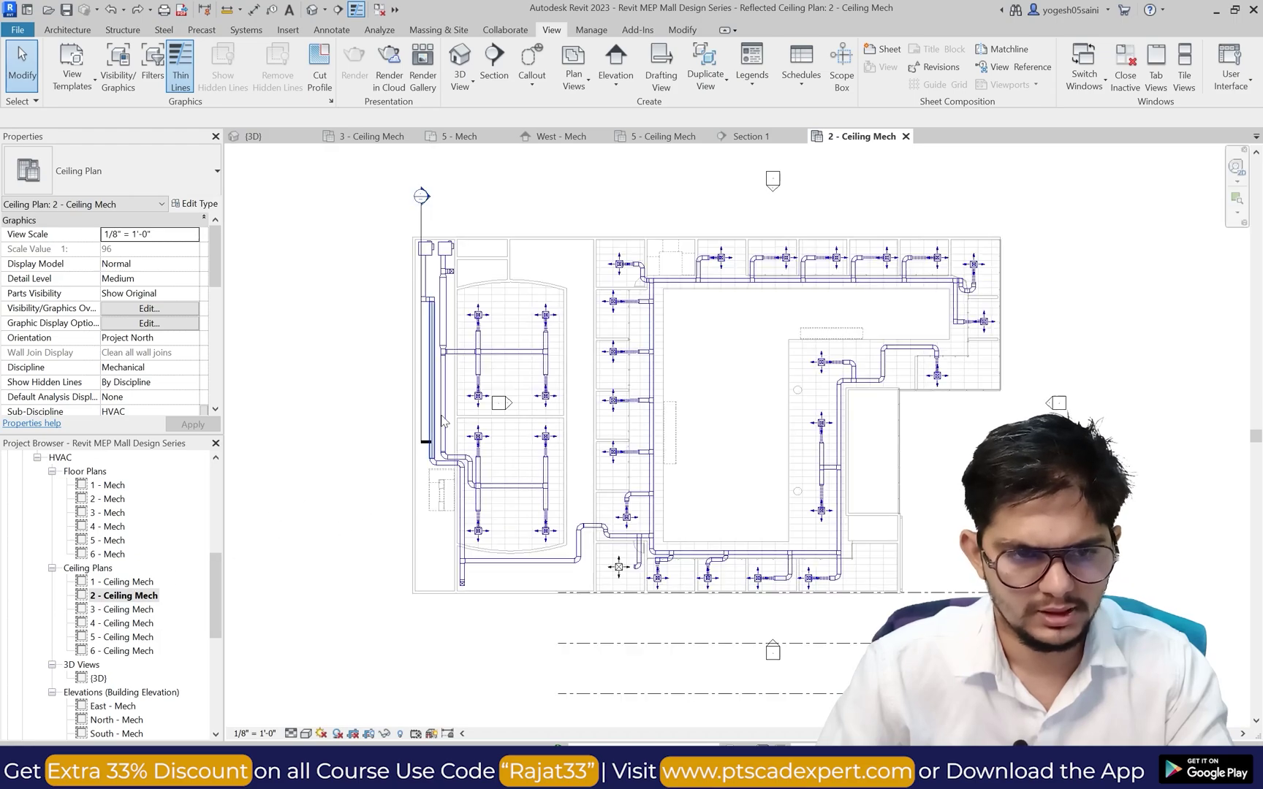
{"action": "scroll", "coordinate": [438, 409], "scroll_direction": "down", "scroll_amount": 2}
{"action": "scroll", "coordinate": [544, 432], "scroll_direction": "up", "scroll_amount": 5}
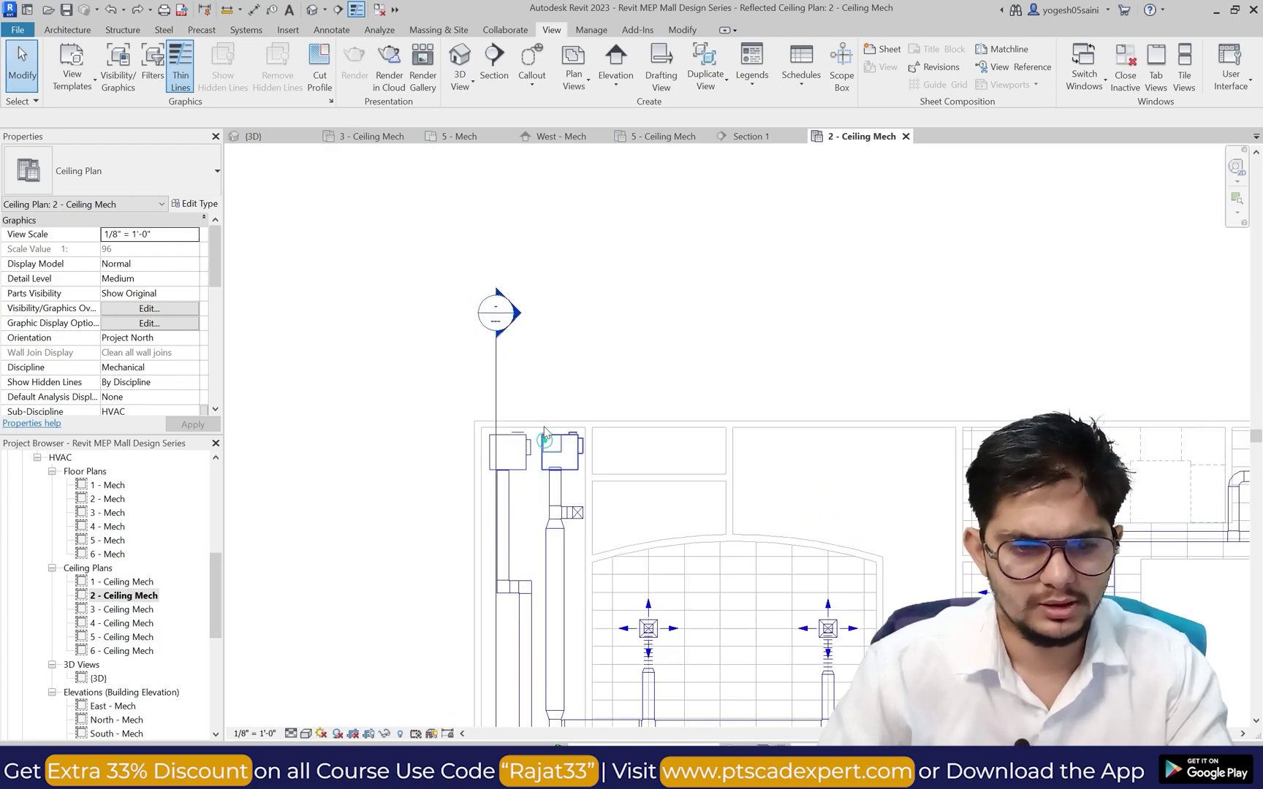
{"action": "left_click", "coordinate": [545, 434]}
{"action": "scroll", "coordinate": [547, 433], "scroll_direction": "up", "scroll_amount": 1}
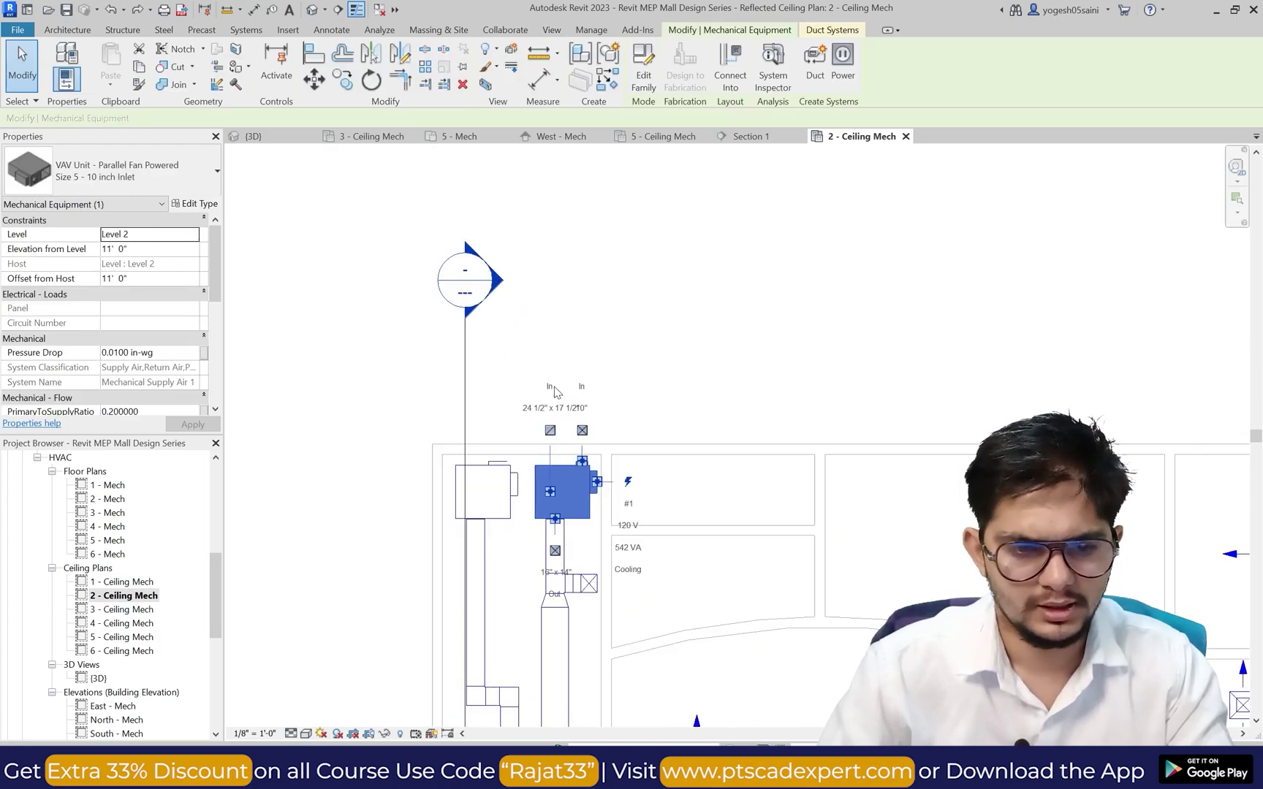
{"action": "left_click", "coordinate": [582, 431]}
{"action": "scroll", "coordinate": [578, 406], "scroll_direction": "up", "scroll_amount": 2}
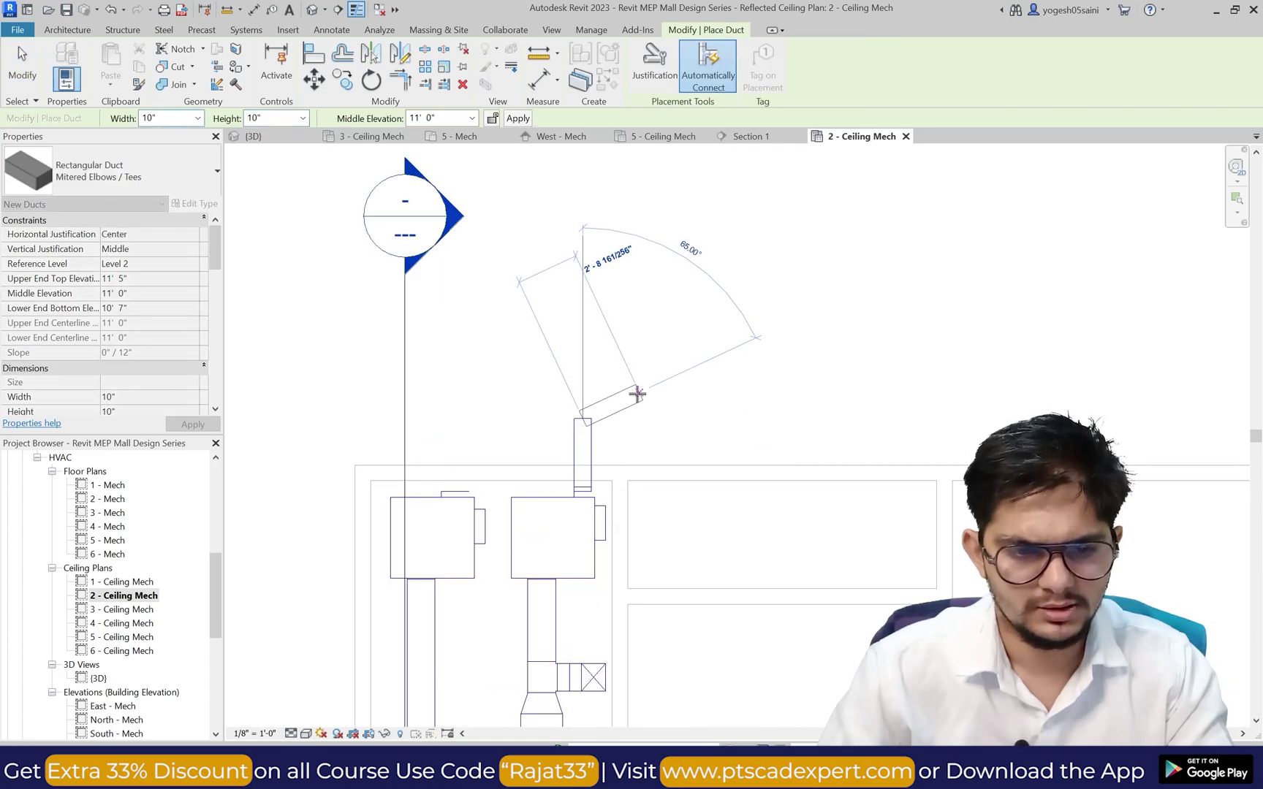
{"action": "key", "text": "Escape"}
{"action": "key", "text": "Escape"}
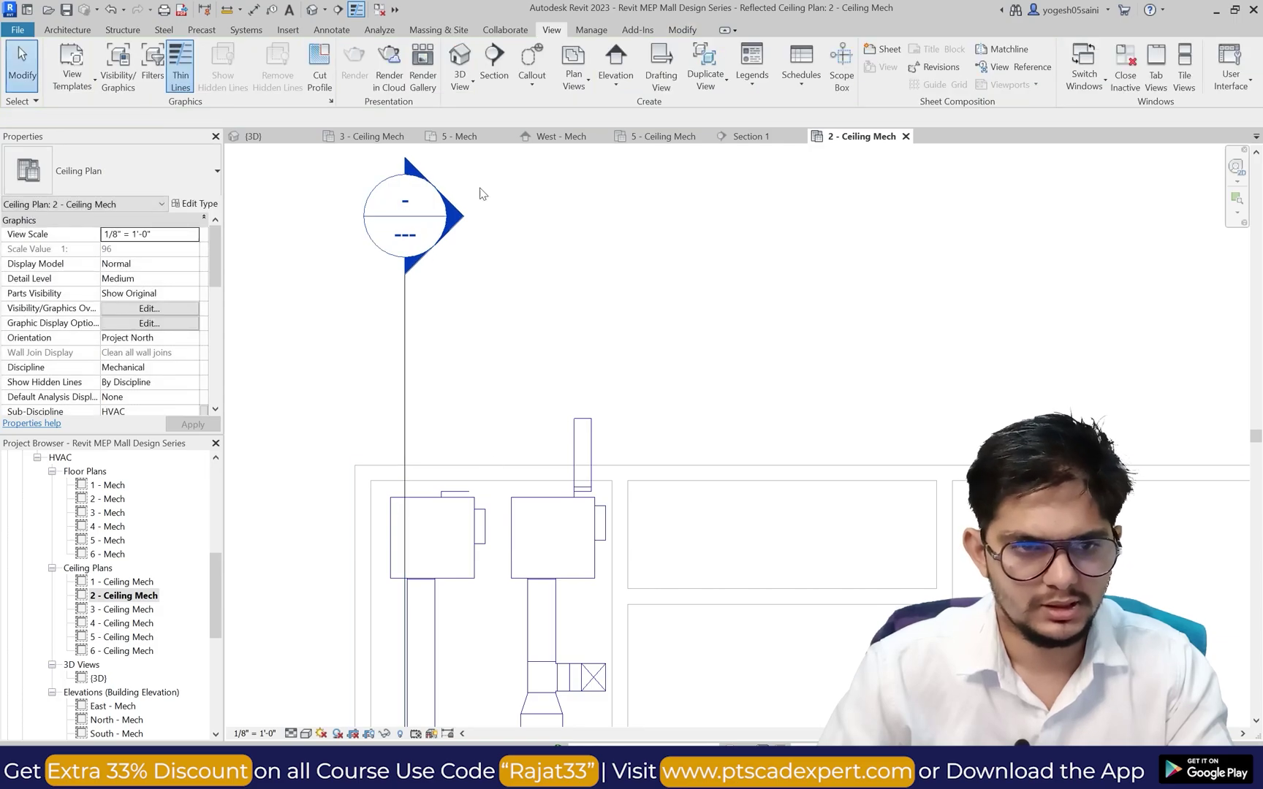
Step: Reopen the Section 1 view and examine the new duct stub in relation to the building levels
{"action": "scroll", "coordinate": [110, 555], "scroll_direction": "up", "scroll_amount": 3}
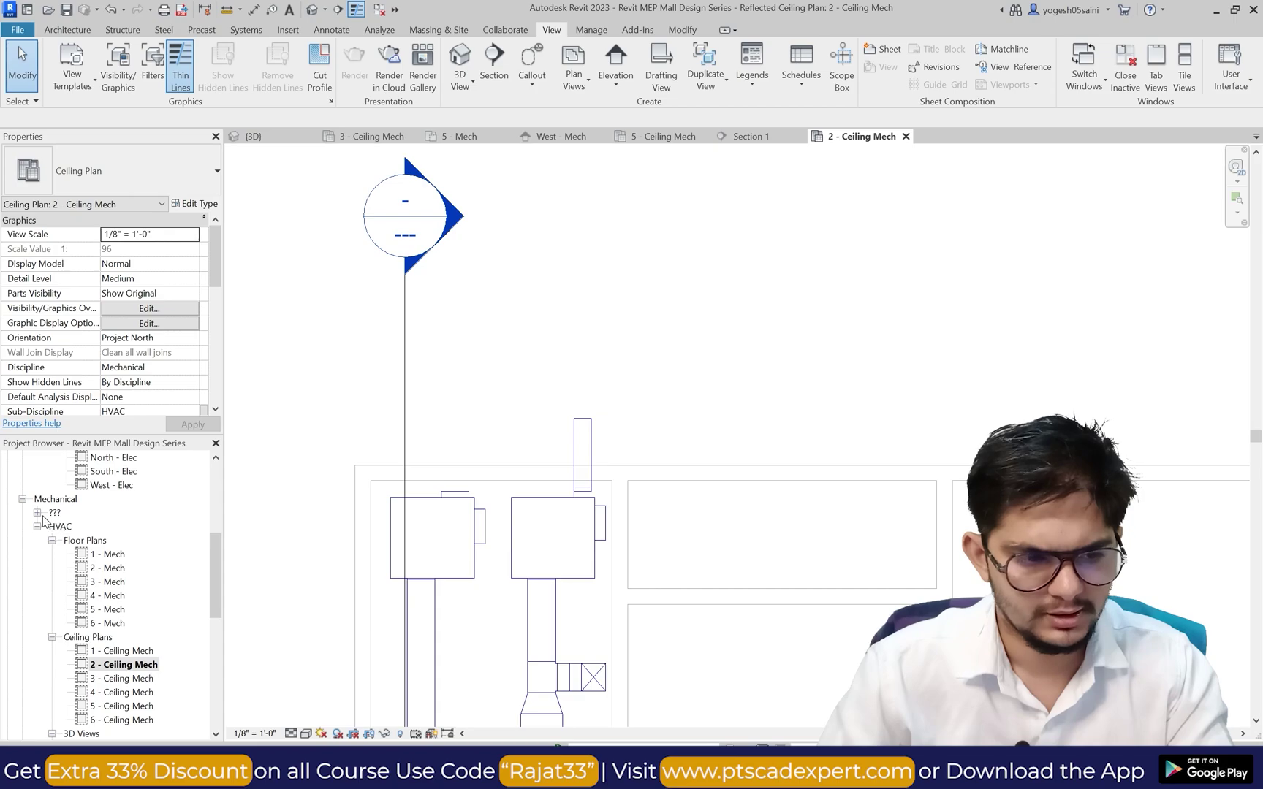
{"action": "left_click", "coordinate": [38, 512]}
{"action": "left_click", "coordinate": [52, 526]}
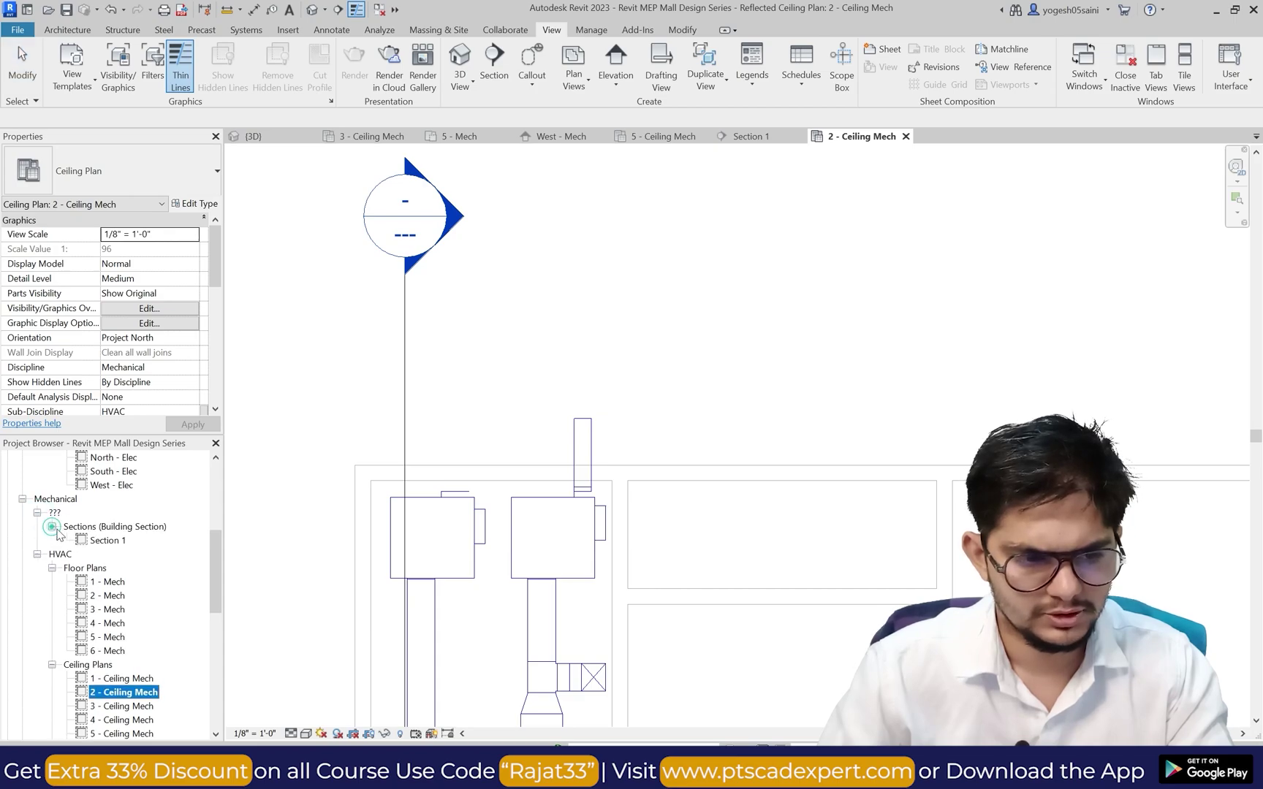
{"action": "left_click", "coordinate": [93, 540]}
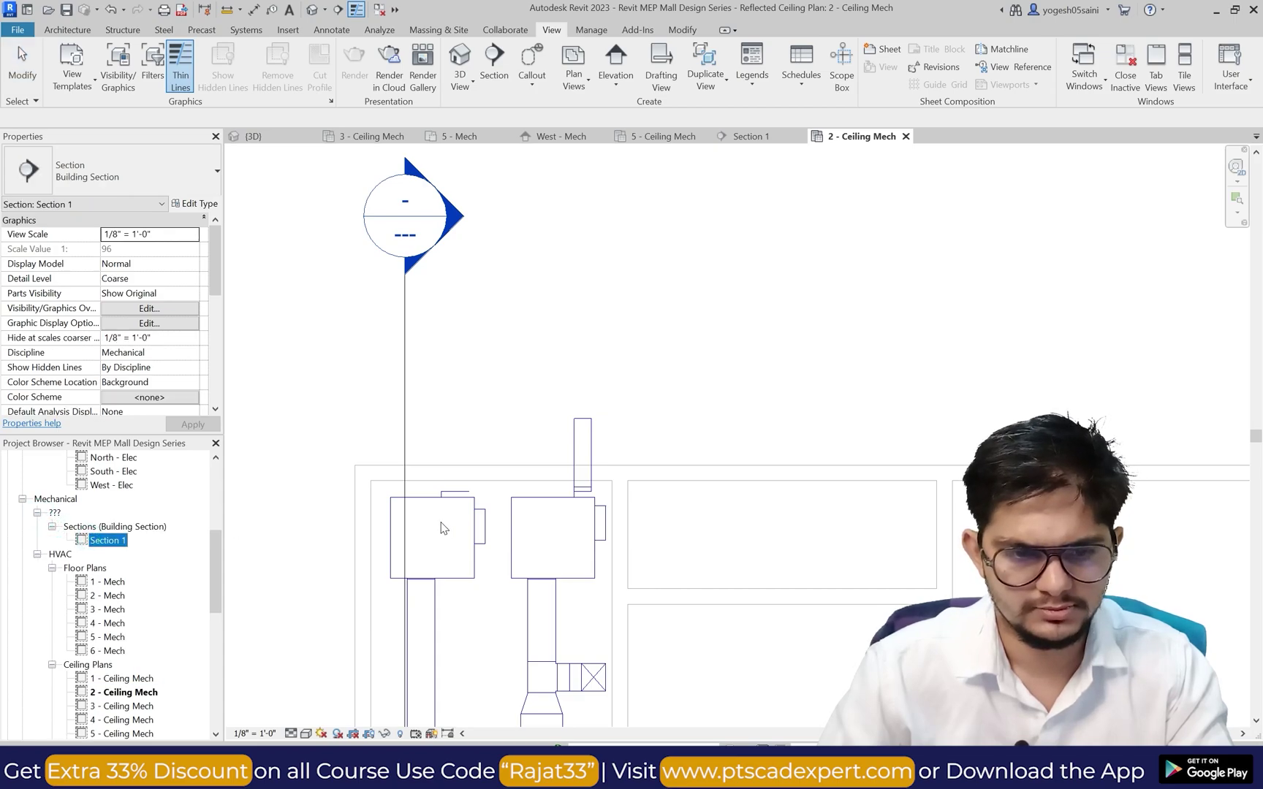
{"action": "double_click", "coordinate": [109, 540]}
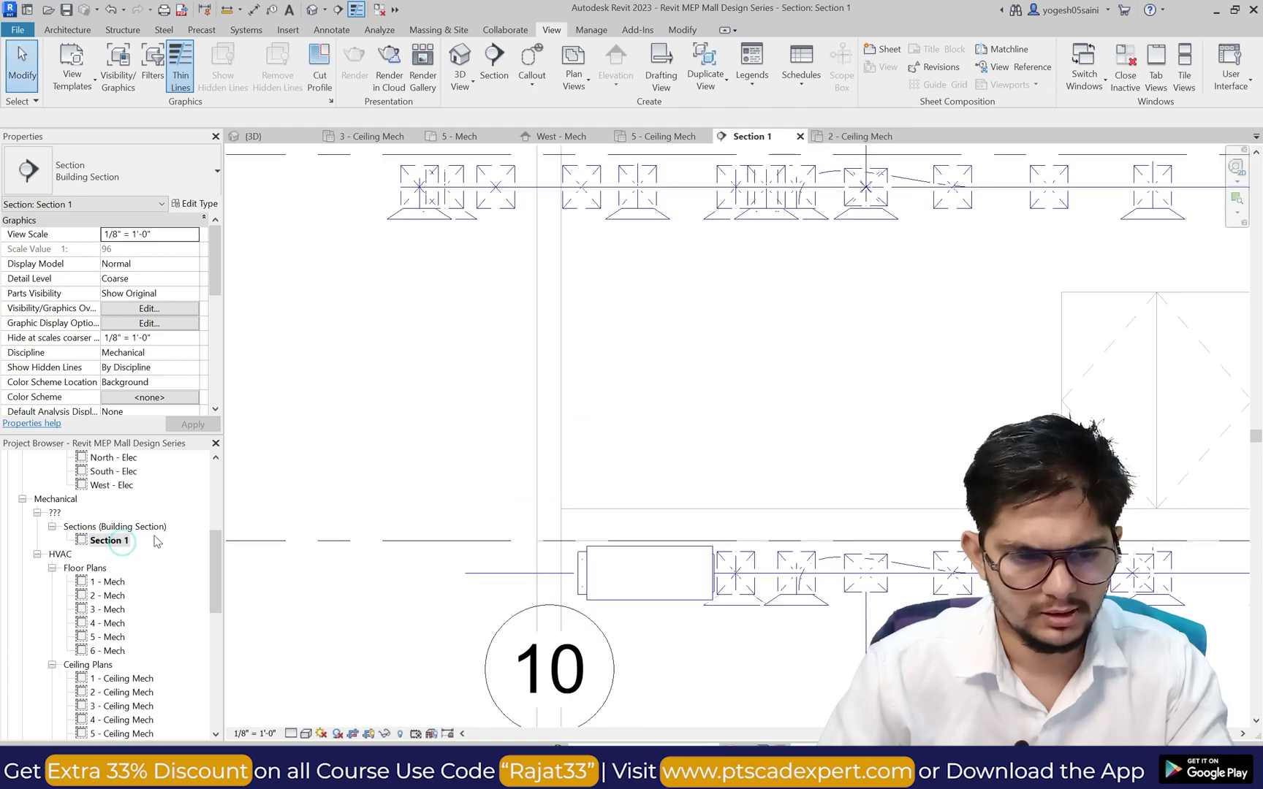
{"action": "scroll", "coordinate": [519, 500], "scroll_direction": "down", "scroll_amount": 5}
{"action": "scroll", "coordinate": [515, 498], "scroll_direction": "down", "scroll_amount": 2}
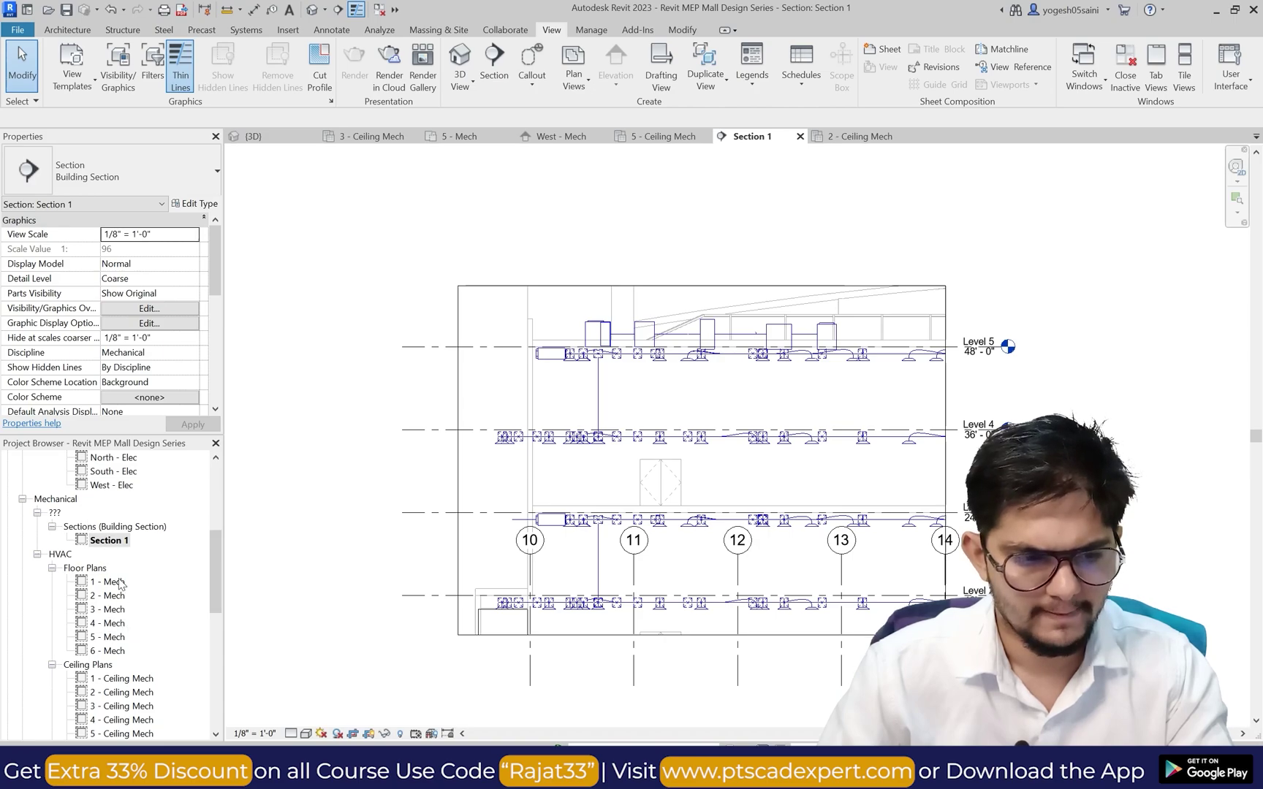
Step: Move the section line on the 2 - Ceiling Mech plan inward so it runs between the two VAV units
{"action": "scroll", "coordinate": [113, 548], "scroll_direction": "down", "scroll_amount": 1}
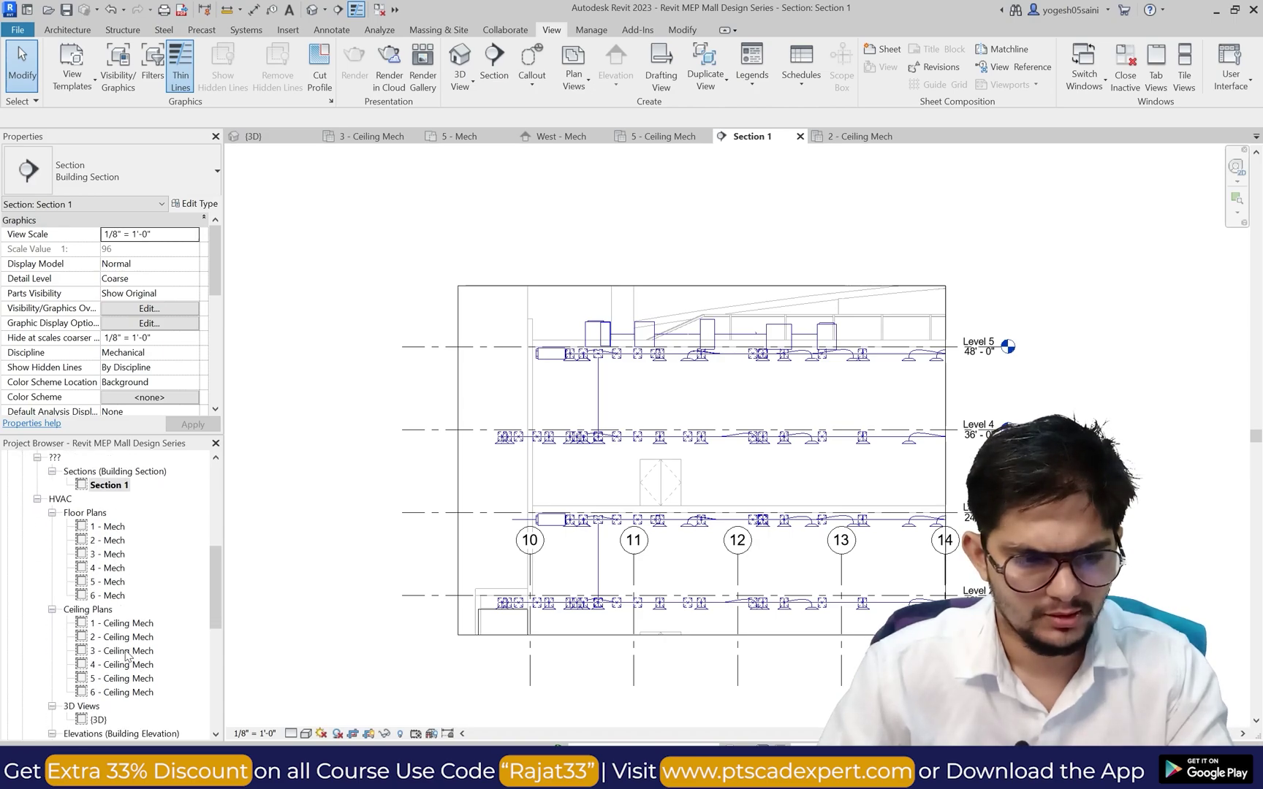
{"action": "double_click", "coordinate": [126, 637]}
{"action": "scroll", "coordinate": [437, 481], "scroll_direction": "down", "scroll_amount": 3}
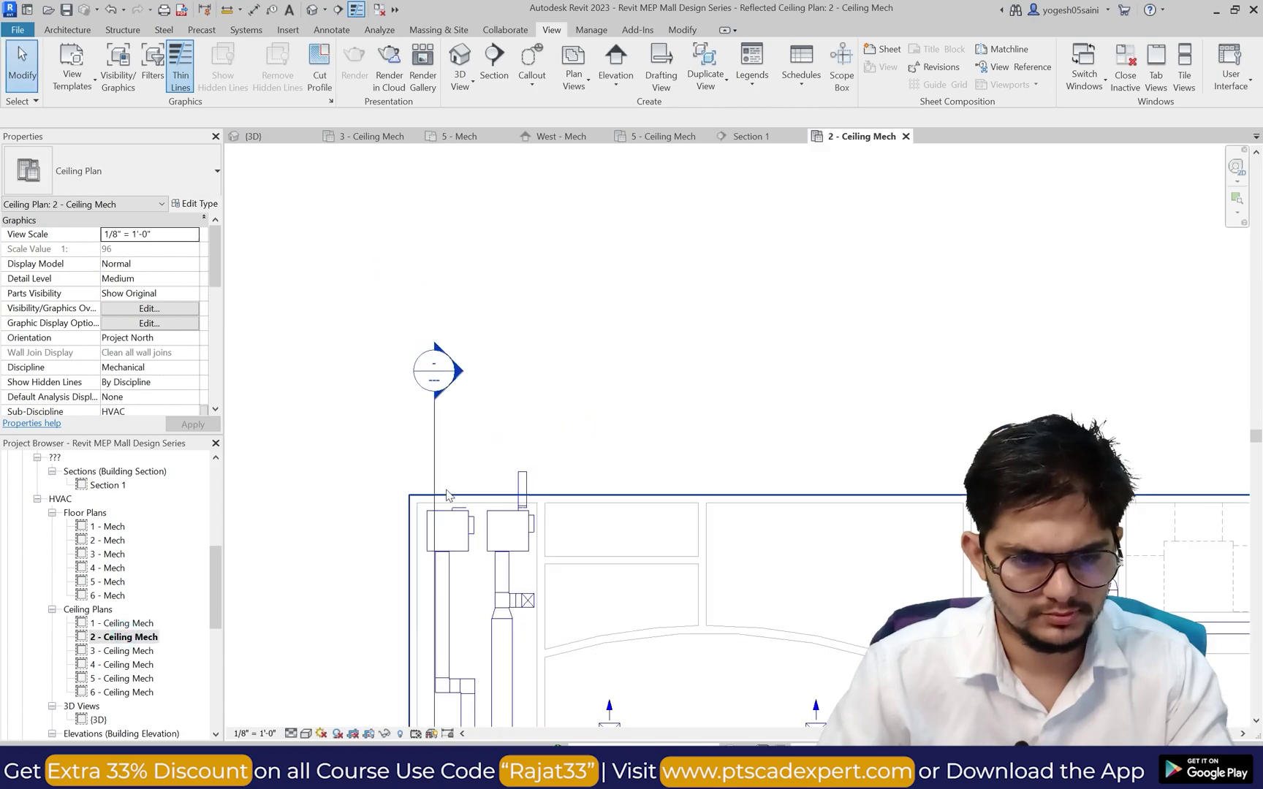
{"action": "left_click", "coordinate": [435, 481]}
{"action": "scroll", "coordinate": [437, 481], "scroll_direction": "down", "scroll_amount": 2}
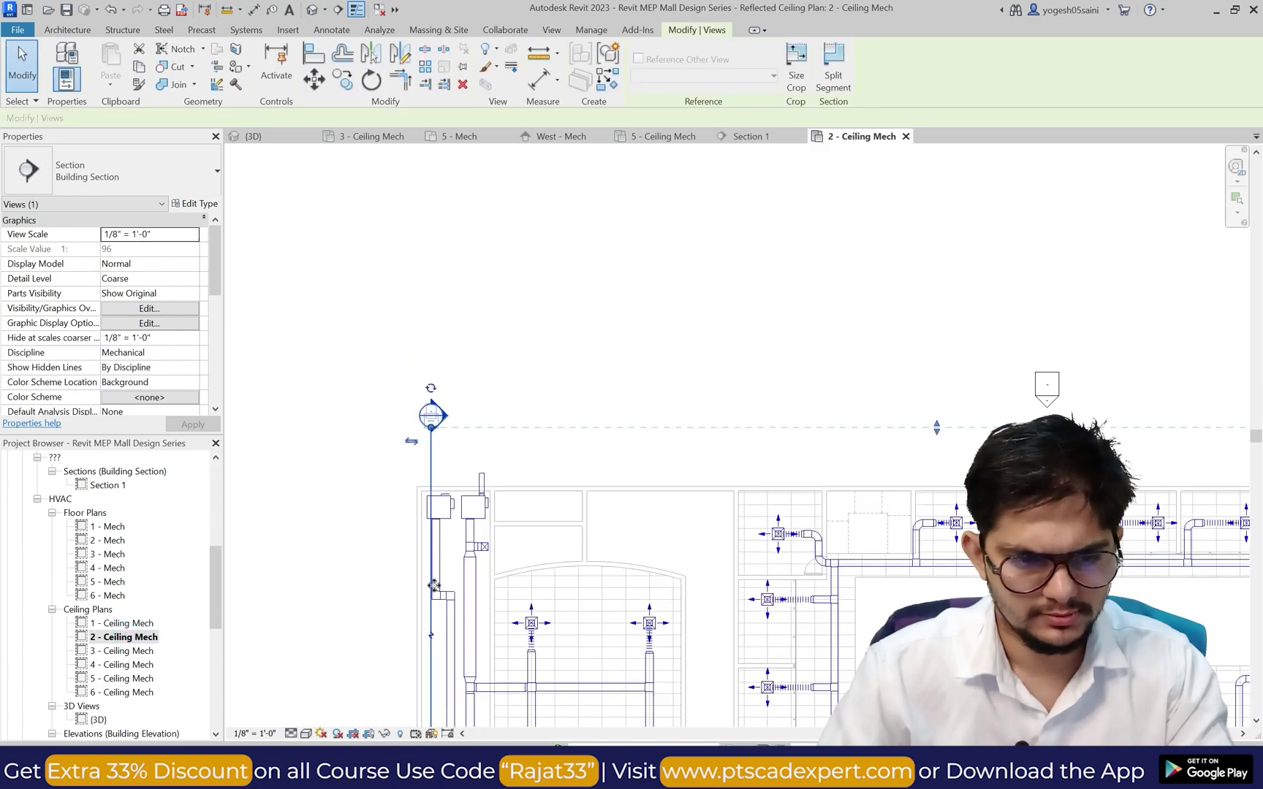
{"action": "left_click_drag", "start_coordinate": [433, 585], "coordinate": [462, 588]}
{"action": "left_click", "coordinate": [496, 422]}
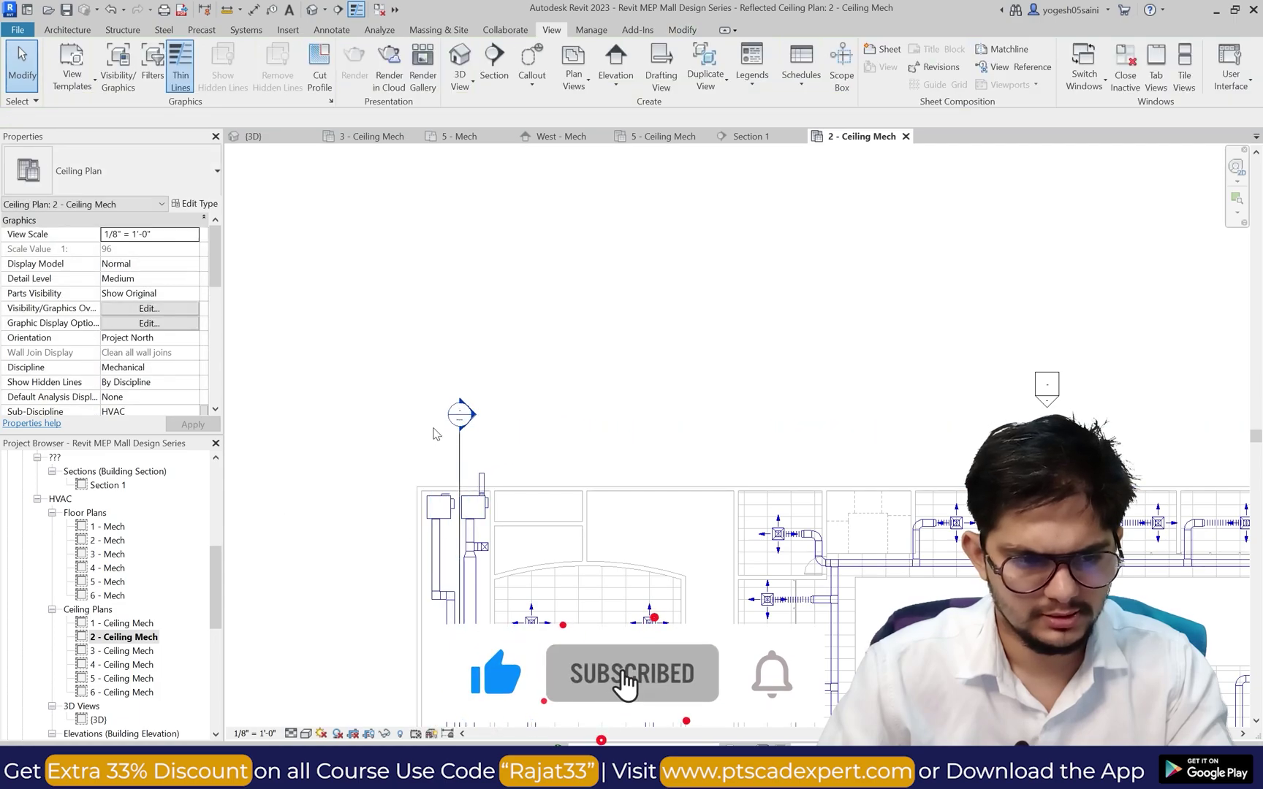
Step: Open the moved section's view and set its detail level to Fine
{"action": "double_click", "coordinate": [460, 415]}
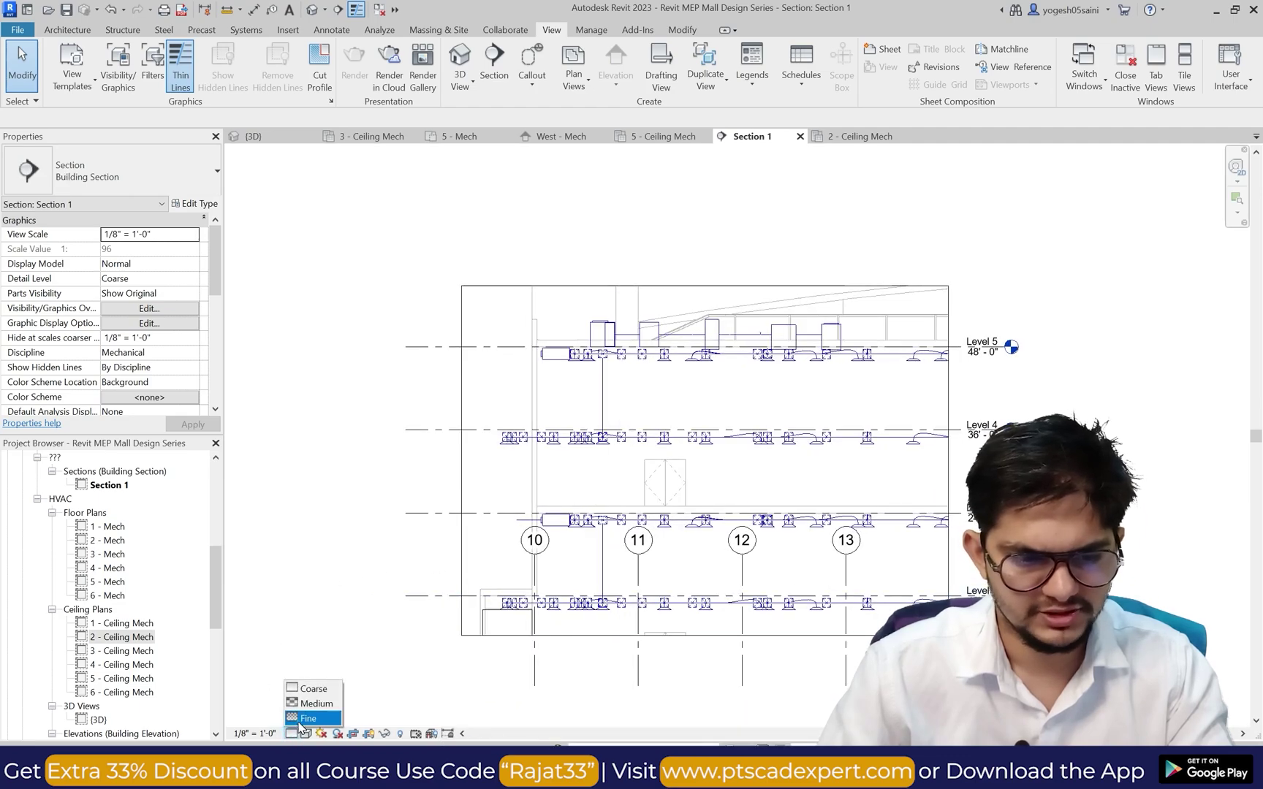
{"action": "left_click", "coordinate": [307, 717]}
{"action": "scroll", "coordinate": [516, 520], "scroll_direction": "up", "scroll_amount": 3}
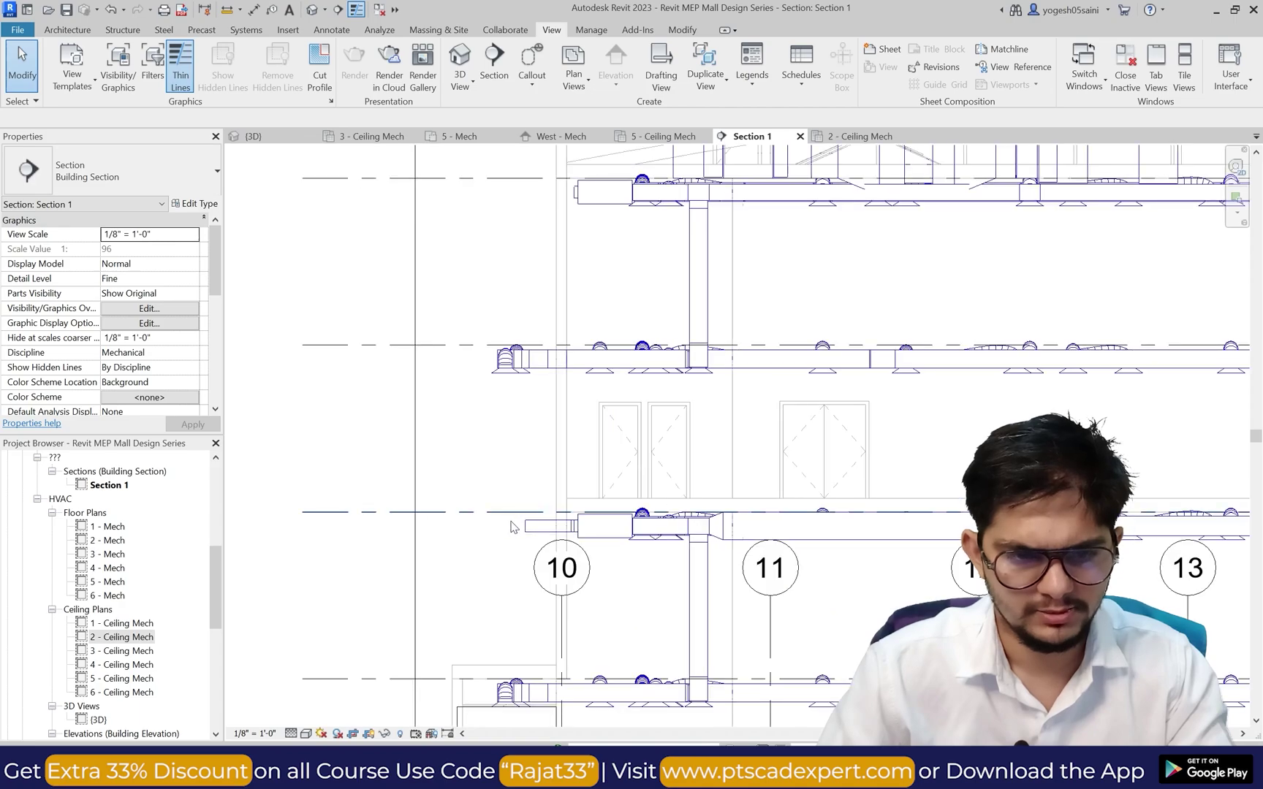
{"action": "scroll", "coordinate": [479, 485], "scroll_direction": "down", "scroll_amount": 3}
{"action": "scroll", "coordinate": [517, 431], "scroll_direction": "up", "scroll_amount": 4}
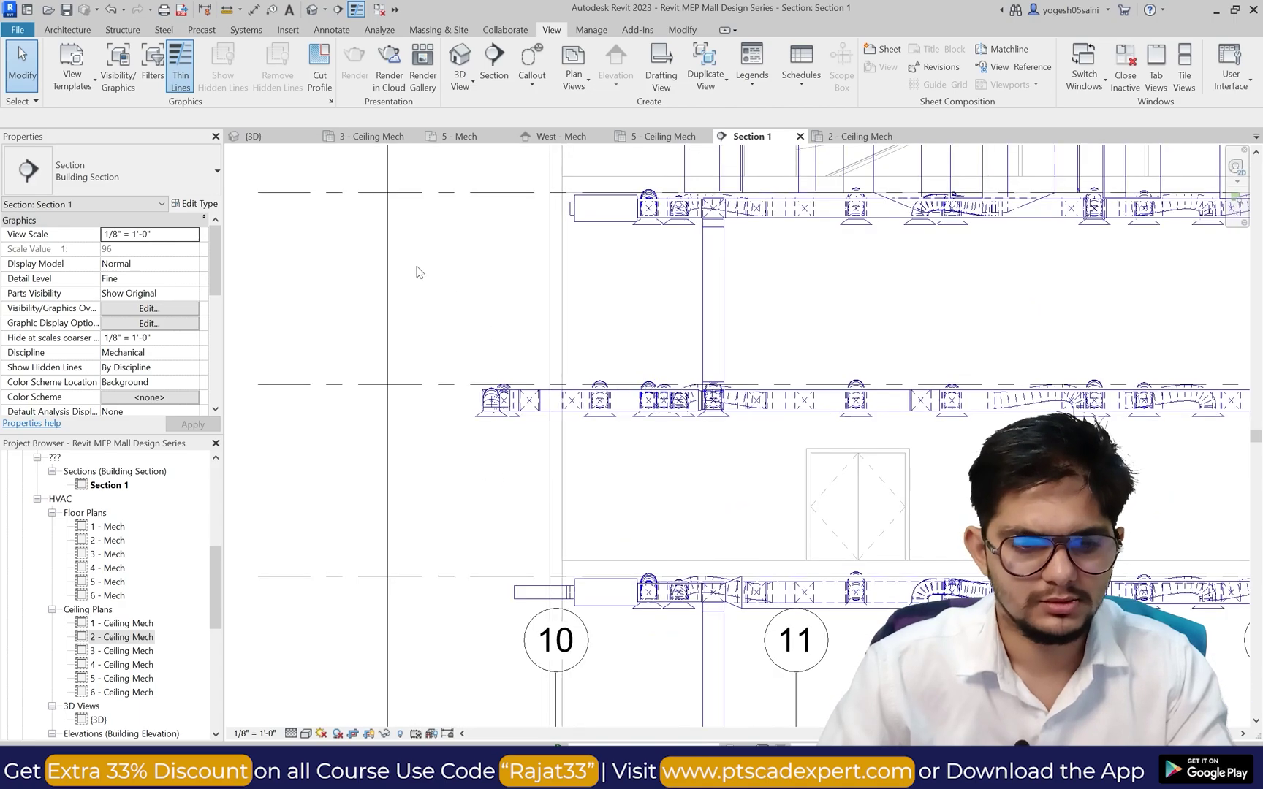
{"action": "left_click", "coordinate": [243, 30]}
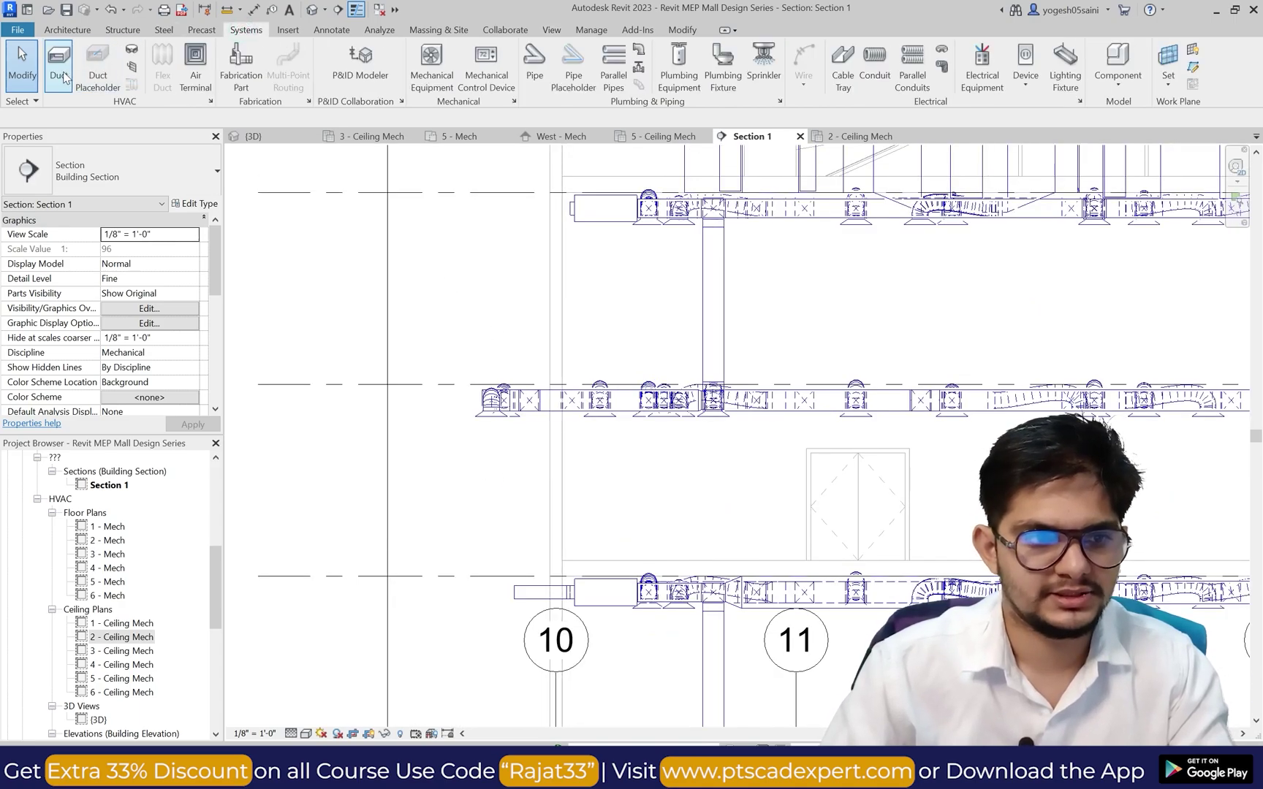
{"action": "left_click", "coordinate": [516, 589]}
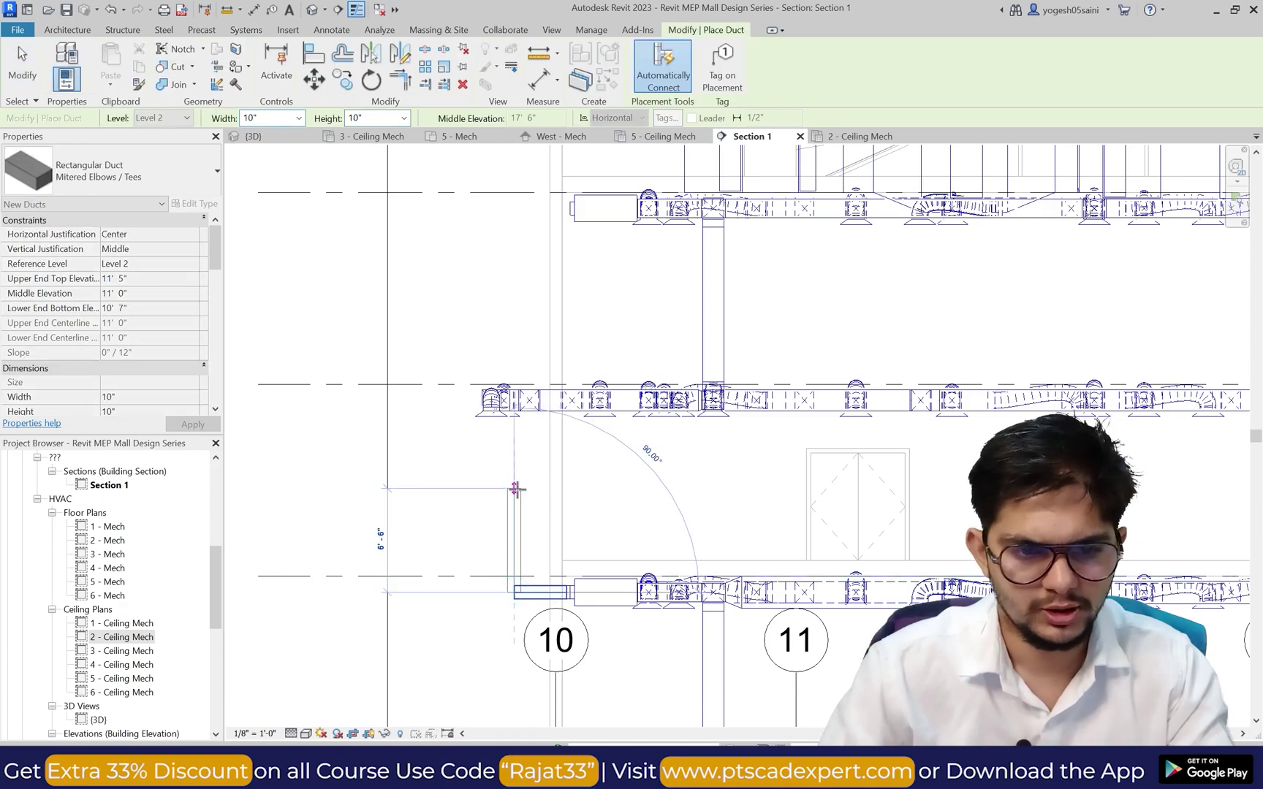
{"action": "scroll", "coordinate": [516, 490], "scroll_direction": "down", "scroll_amount": 2}
{"action": "scroll", "coordinate": [520, 332], "scroll_direction": "up", "scroll_amount": 1}
{"action": "scroll", "coordinate": [516, 336], "scroll_direction": "up", "scroll_amount": 2}
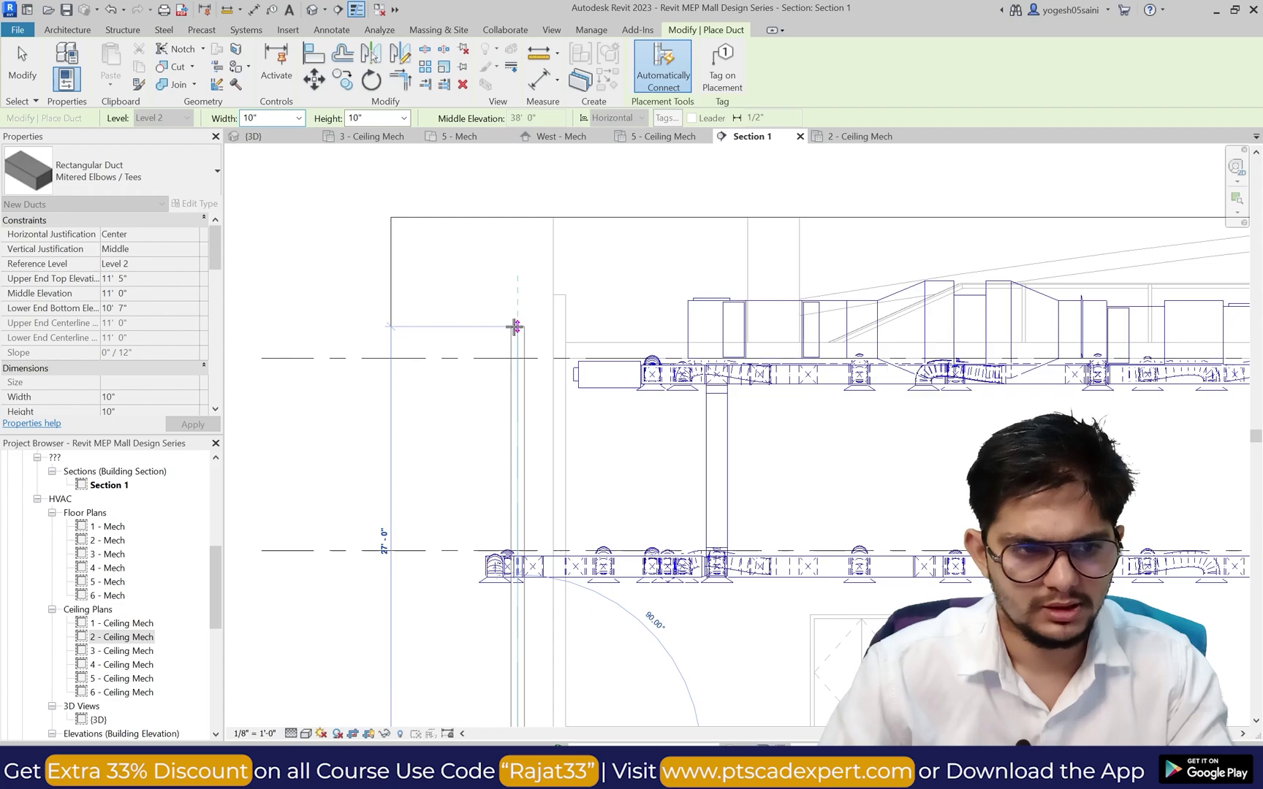
{"action": "key", "text": "Escape"}
{"action": "middle_click_drag", "start_coordinate": [454, 280], "coordinate": [454, 117]}
{"action": "scroll", "coordinate": [436, 256], "scroll_direction": "down", "scroll_amount": 2}
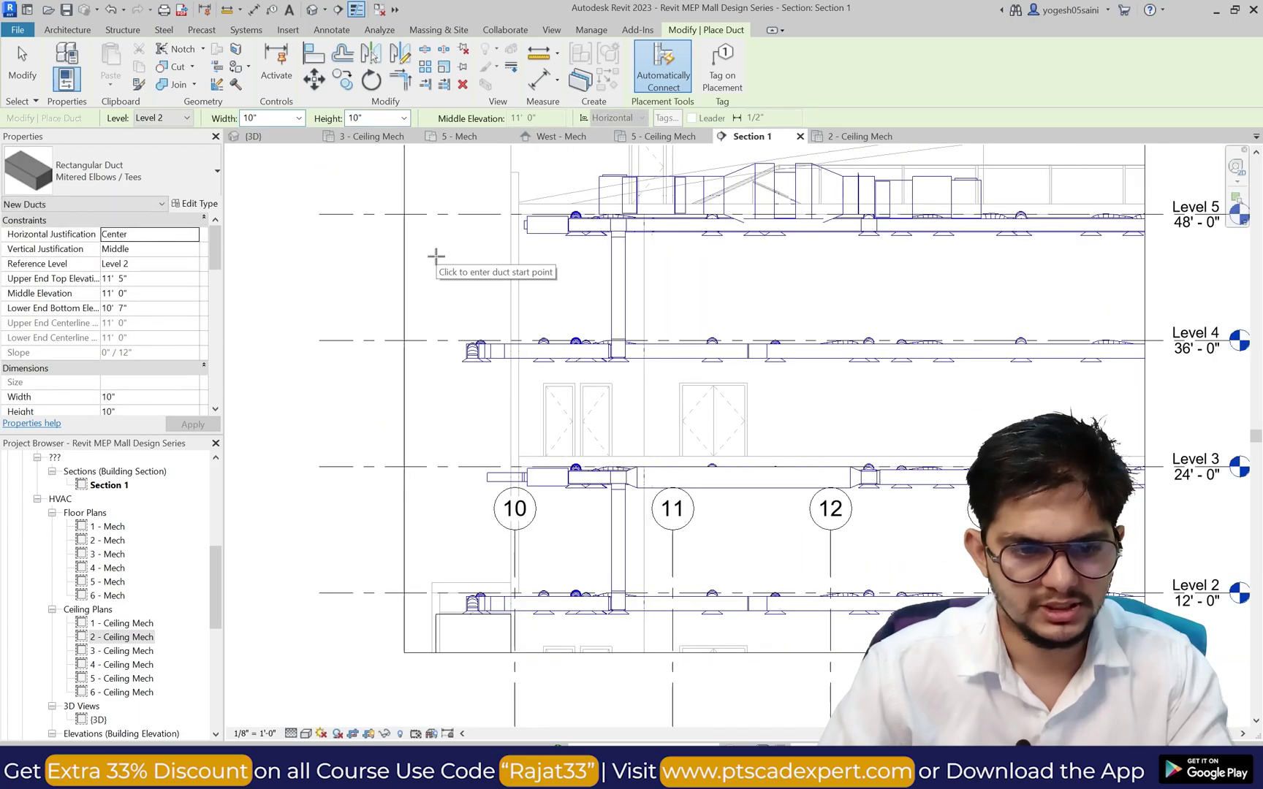
{"action": "key", "text": "Escape"}
{"action": "scroll", "coordinate": [497, 458], "scroll_direction": "up", "scroll_amount": 2}
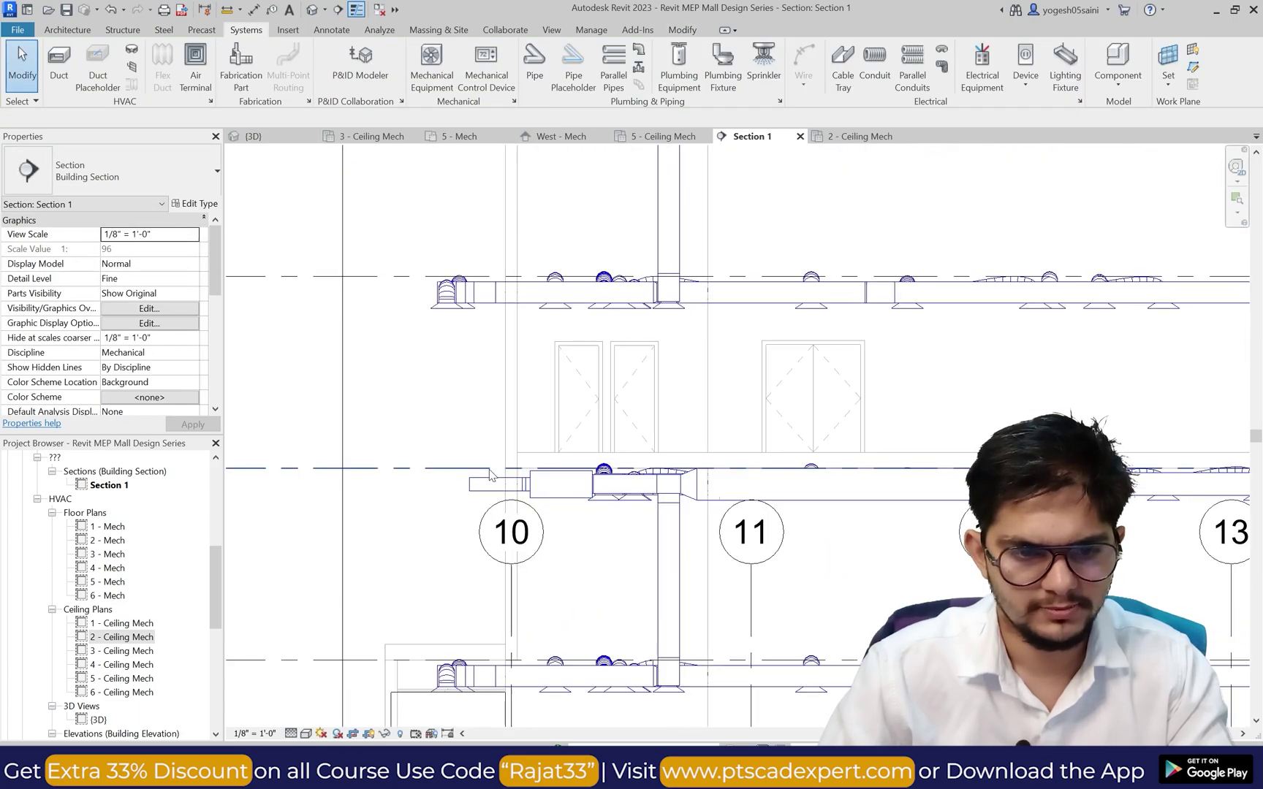
Step: Begin a new rectangular duct run with both its width and height set to 15"
{"action": "left_click", "coordinate": [59, 73]}
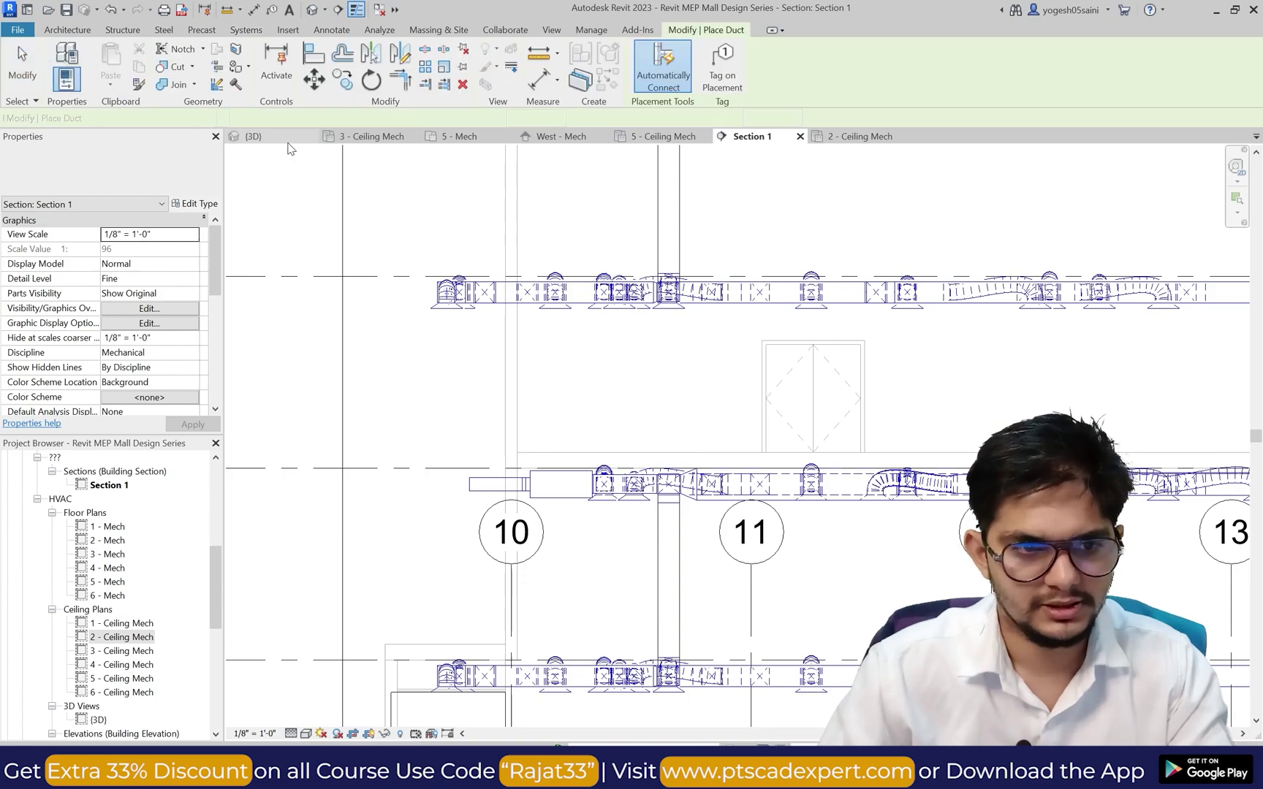
{"action": "left_click", "coordinate": [298, 117]}
{"action": "scroll", "coordinate": [274, 201], "scroll_direction": "up", "scroll_amount": 2}
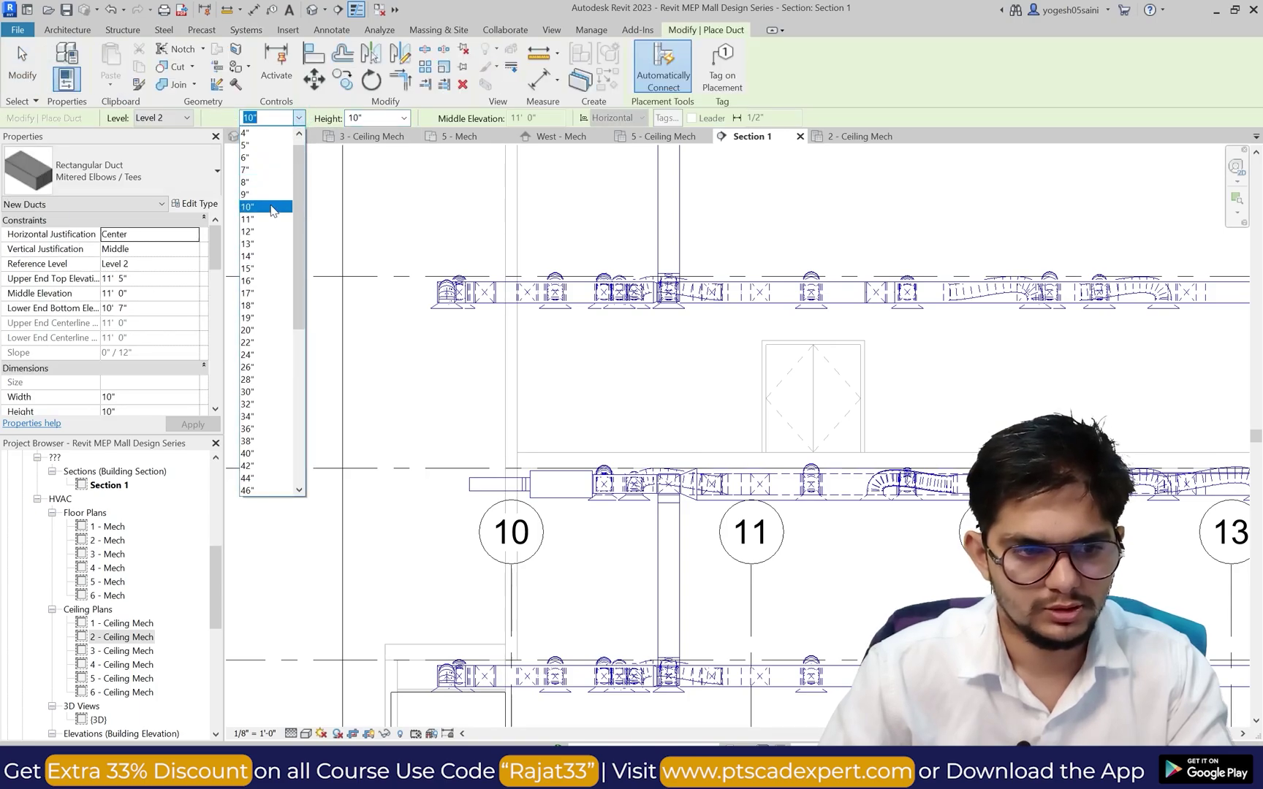
{"action": "left_click", "coordinate": [269, 280]}
{"action": "left_click", "coordinate": [401, 117]}
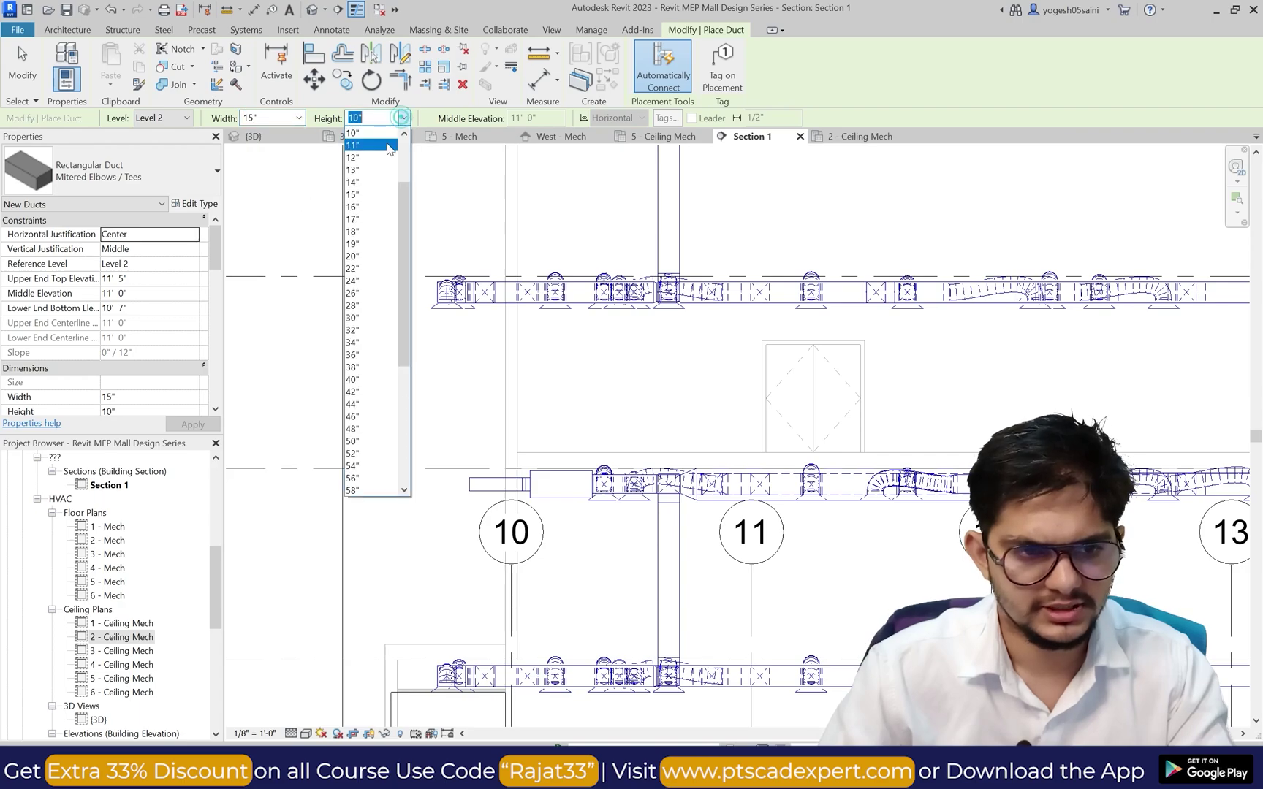
{"action": "left_click", "coordinate": [370, 199]}
{"action": "scroll", "coordinate": [392, 326], "scroll_direction": "down", "scroll_amount": 1}
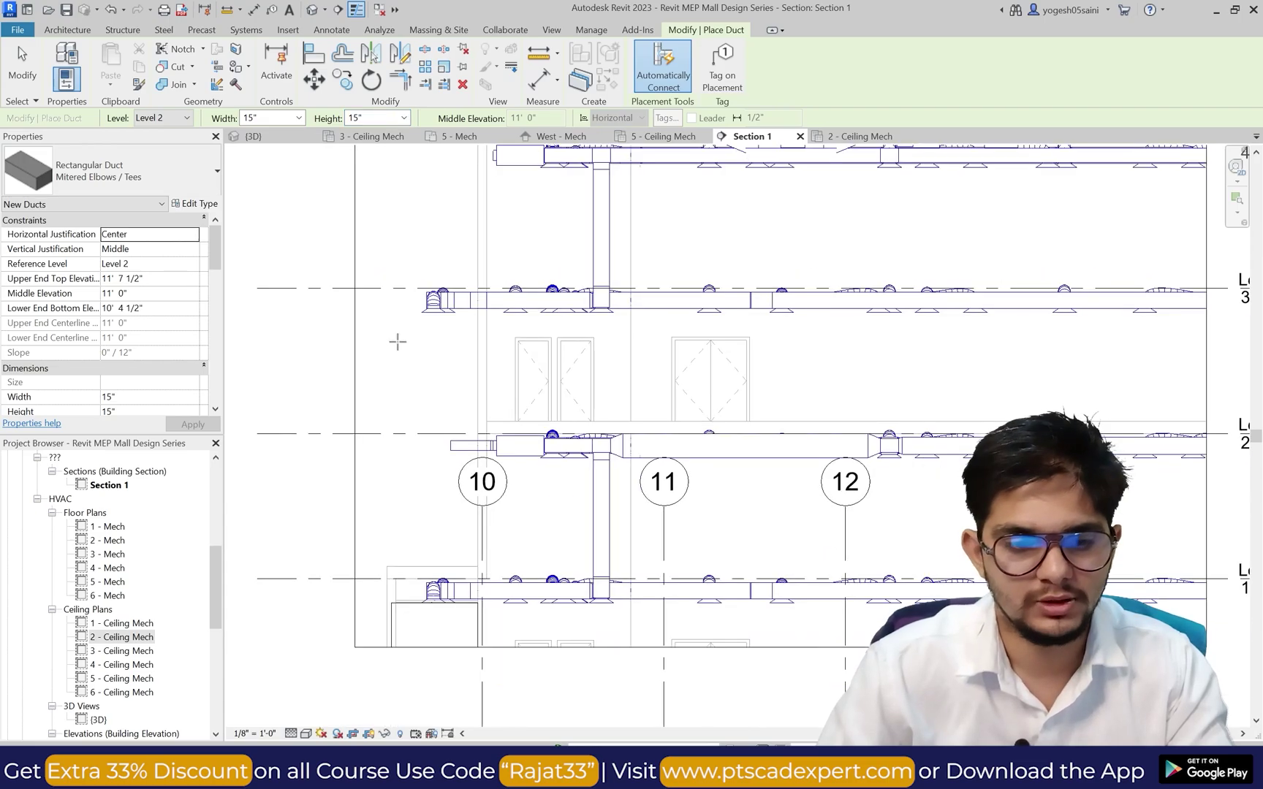
Step: Run the 10" x 10" duct vertically from the end of the Level 2 VAV stub to above Level 5, at a 37' 6" middle elevation
{"action": "left_click", "coordinate": [449, 445]}
{"action": "scroll", "coordinate": [442, 271], "scroll_direction": "down", "scroll_amount": 2}
{"action": "scroll", "coordinate": [443, 248], "scroll_direction": "up", "scroll_amount": 3}
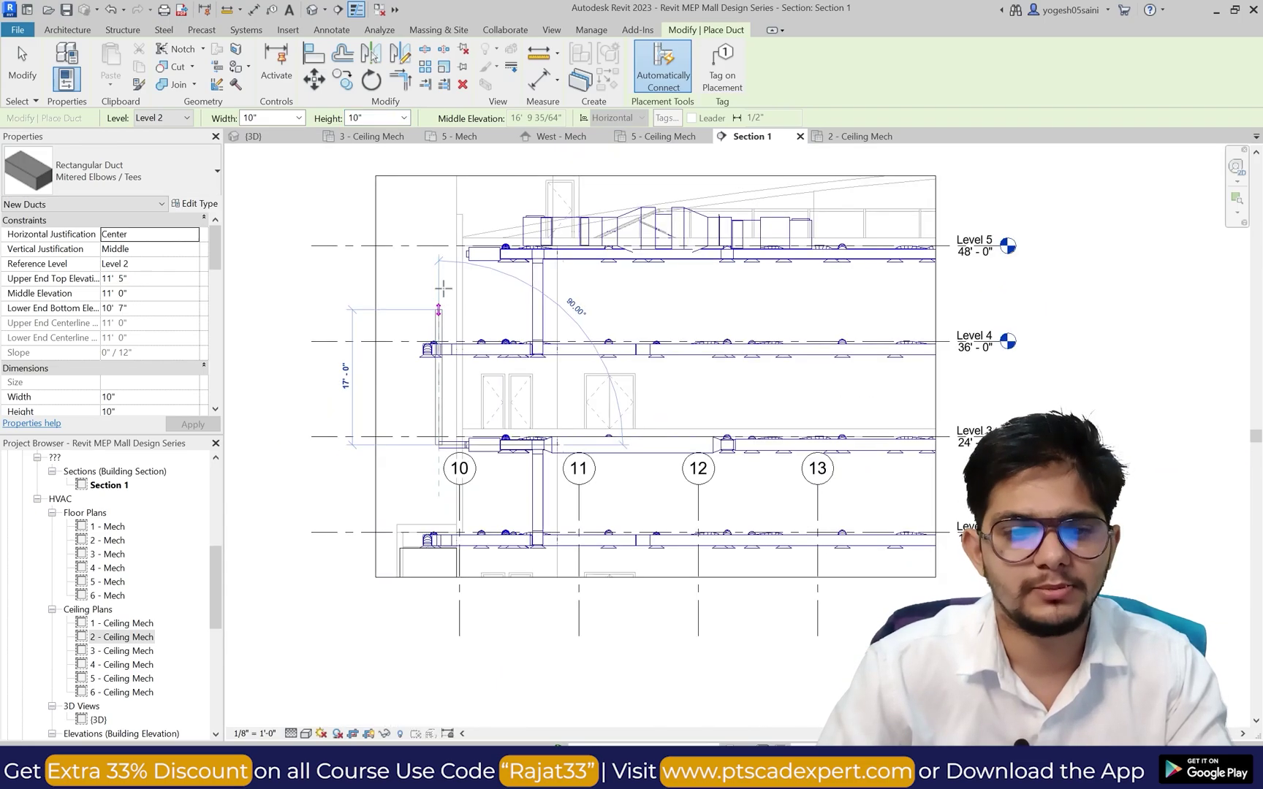
{"action": "scroll", "coordinate": [441, 237], "scroll_direction": "up", "scroll_amount": 1}
{"action": "scroll", "coordinate": [438, 223], "scroll_direction": "down", "scroll_amount": 3}
{"action": "scroll", "coordinate": [436, 210], "scroll_direction": "up", "scroll_amount": 2}
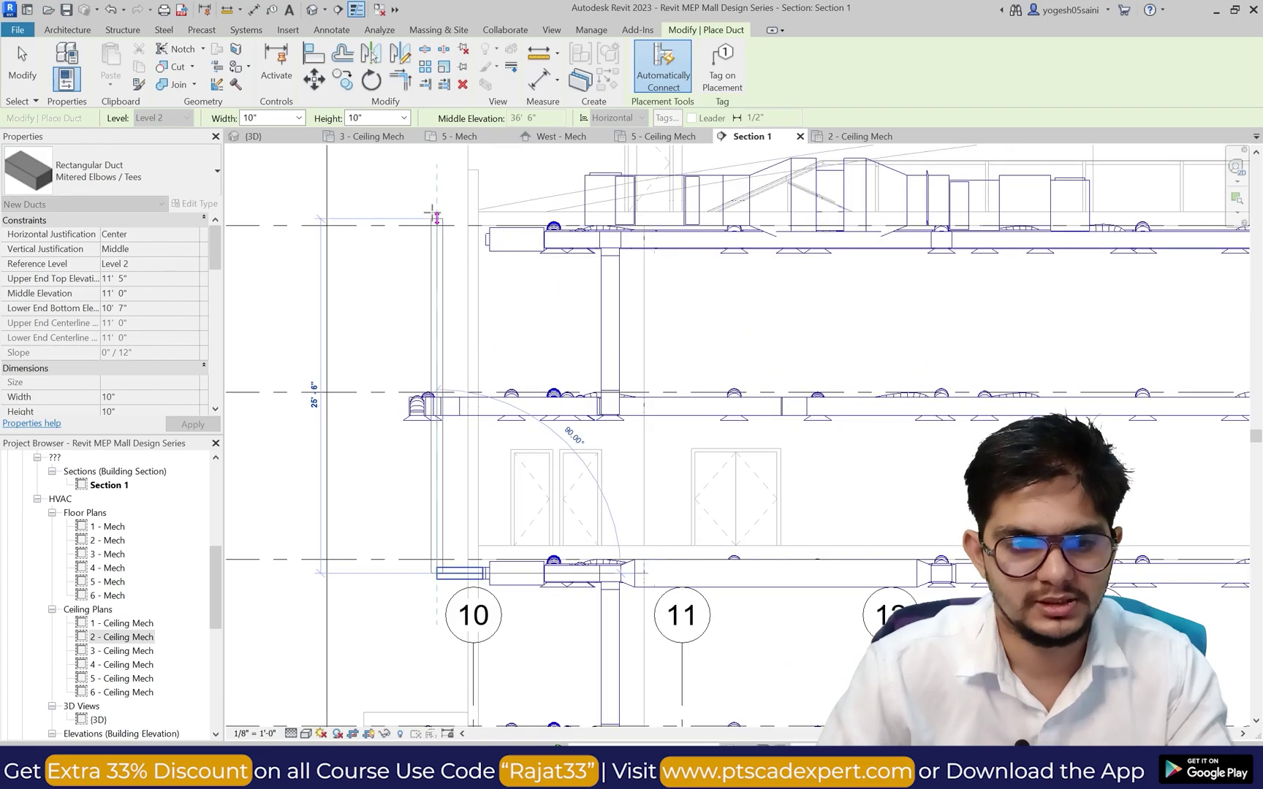
{"action": "scroll", "coordinate": [433, 205], "scroll_direction": "up", "scroll_amount": 1}
{"action": "scroll", "coordinate": [429, 193], "scroll_direction": "down", "scroll_amount": 2}
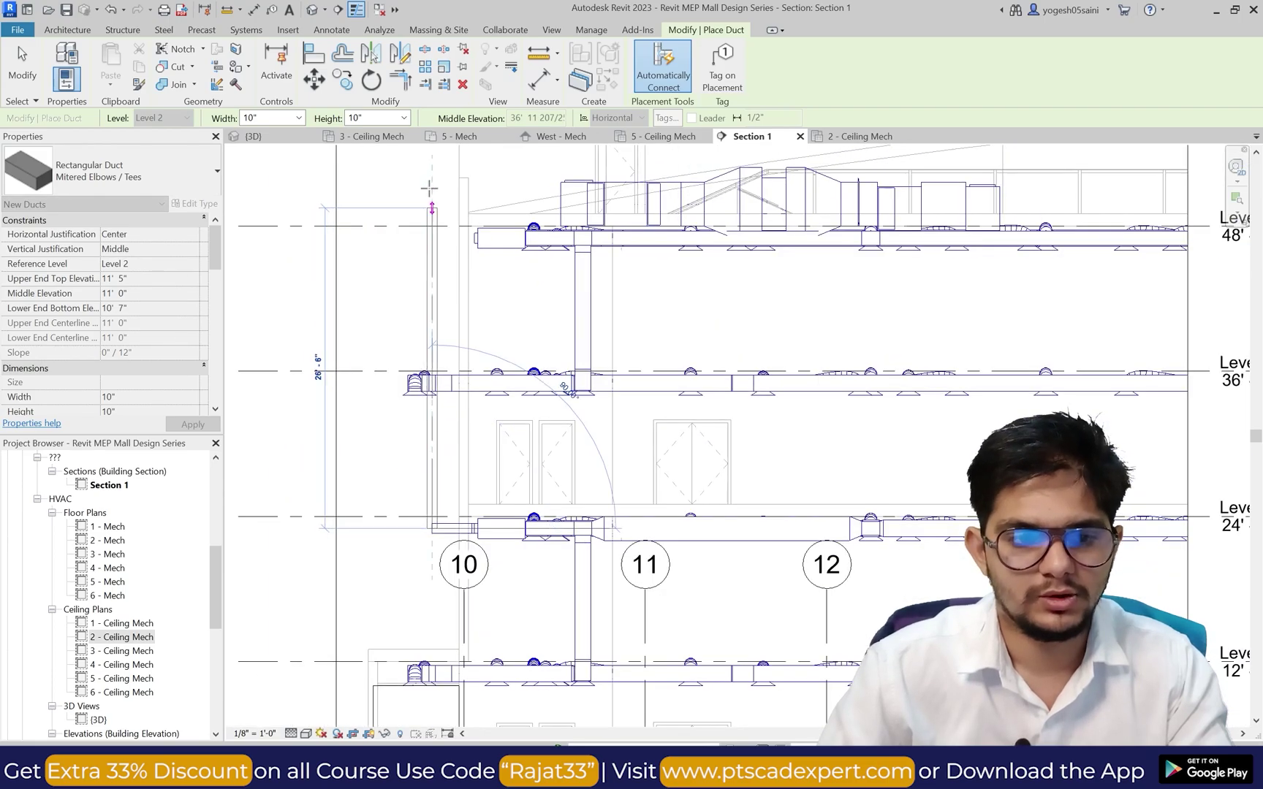
{"action": "scroll", "coordinate": [431, 188], "scroll_direction": "up", "scroll_amount": 2}
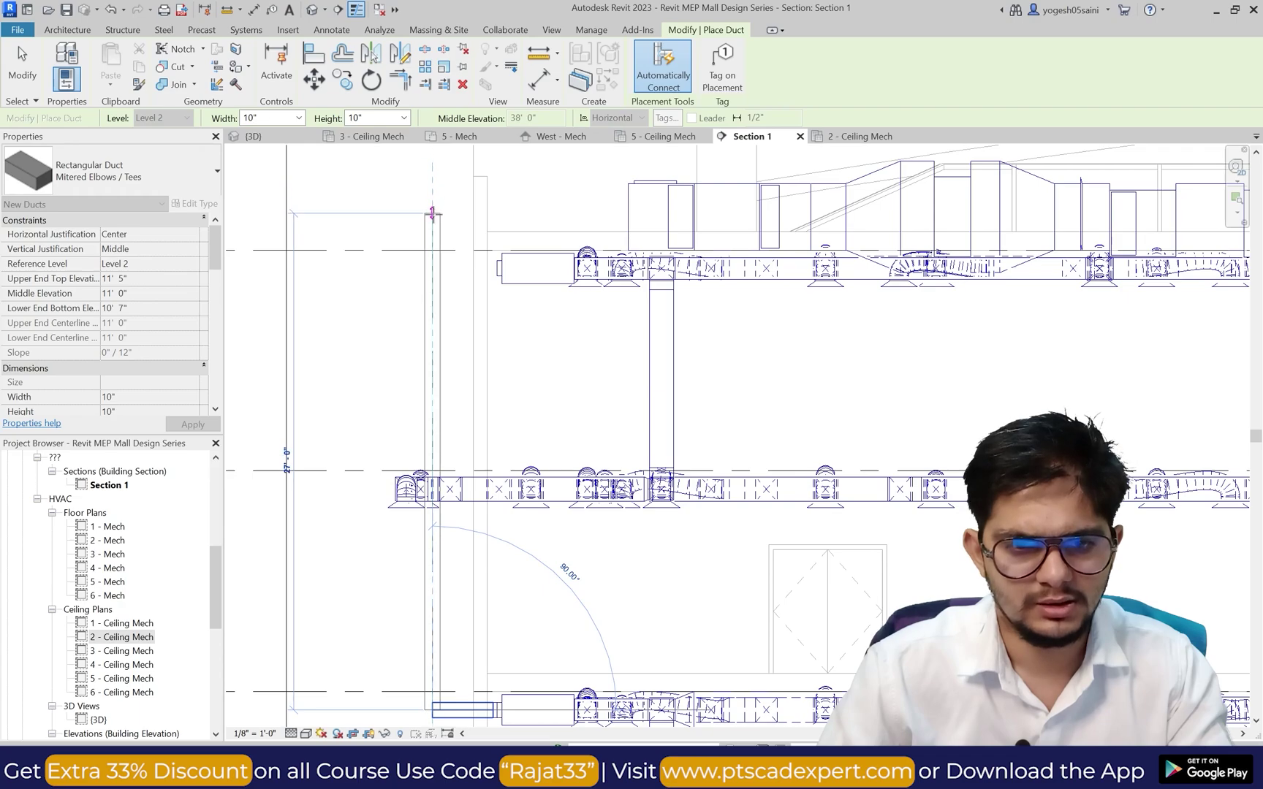
{"action": "left_click", "coordinate": [484, 217]}
Step: Extend the duct horizontally from the top of the riser toward the air handling unit and end the duct run
{"action": "scroll", "coordinate": [490, 218], "scroll_direction": "up", "scroll_amount": 1}
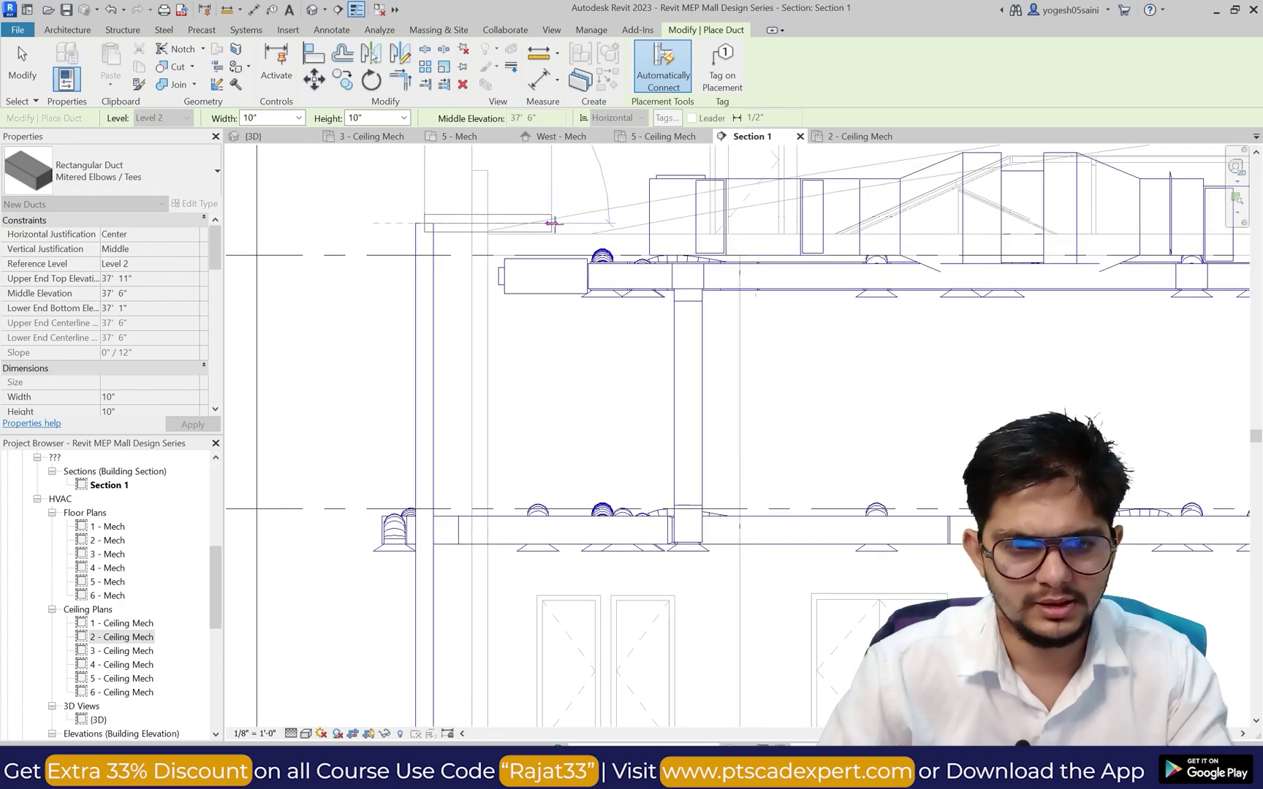
{"action": "left_click", "coordinate": [553, 223]}
{"action": "key", "text": "Escape"}
{"action": "key", "text": "Escape"}
Step: Change the mitered elbow at the top of the new riser to the Rectangular Elbow - Radius type 1 W
{"action": "scroll", "coordinate": [498, 195], "scroll_direction": "down", "scroll_amount": 2}
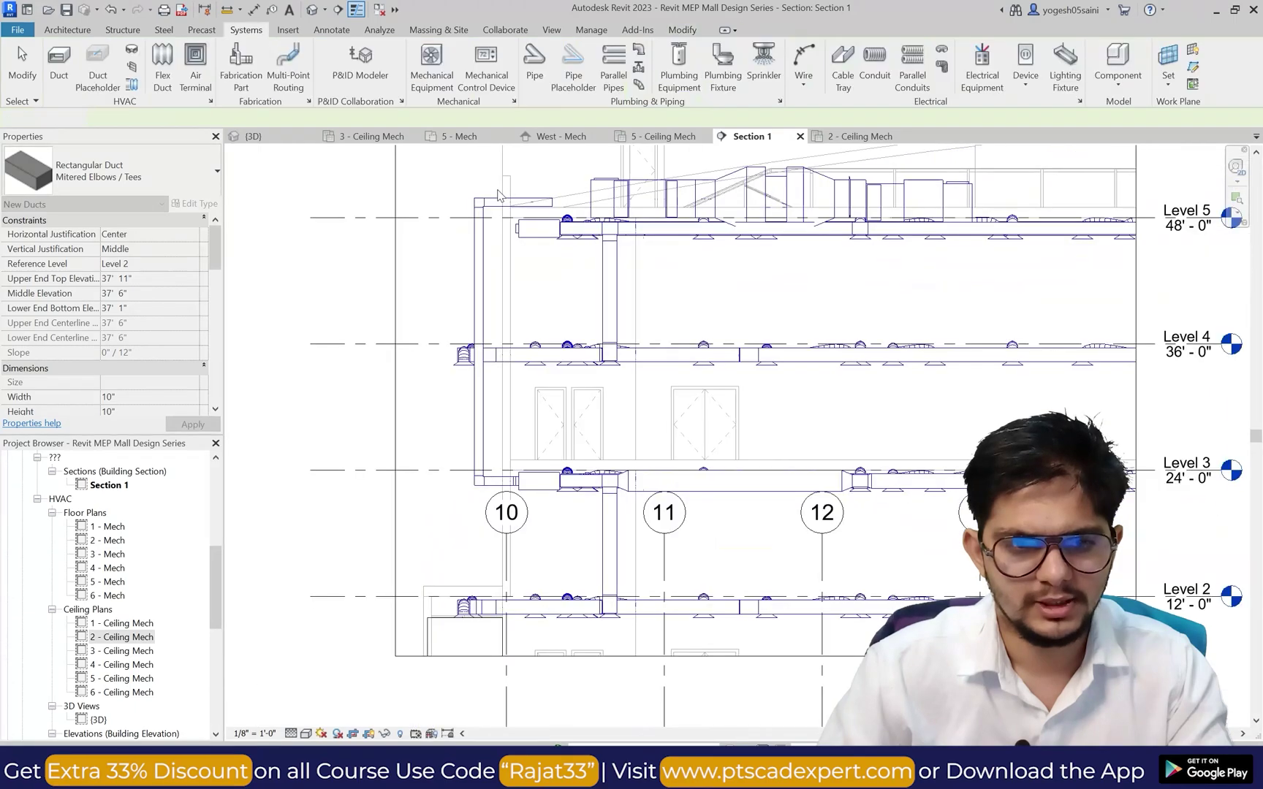
{"action": "scroll", "coordinate": [497, 194], "scroll_direction": "up", "scroll_amount": 2}
{"action": "left_click", "coordinate": [484, 193]}
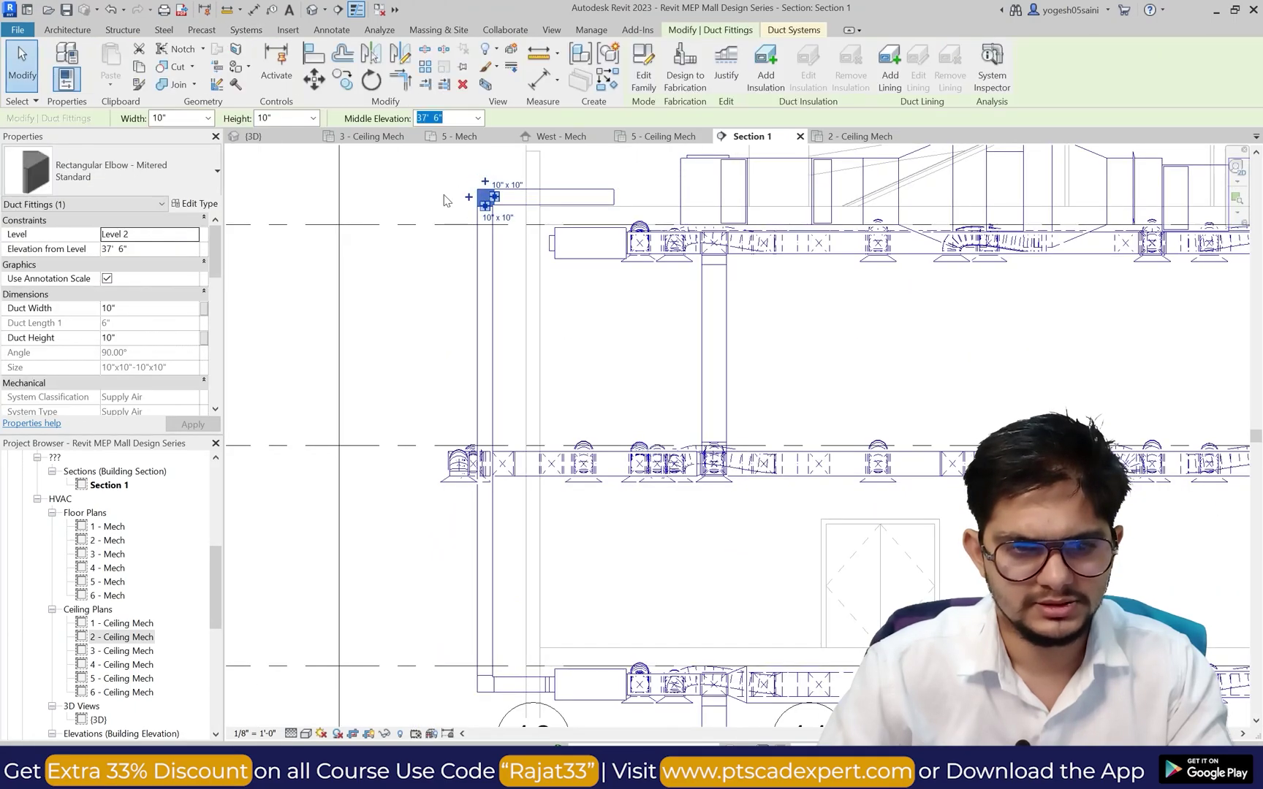
{"action": "left_click", "coordinate": [211, 190]}
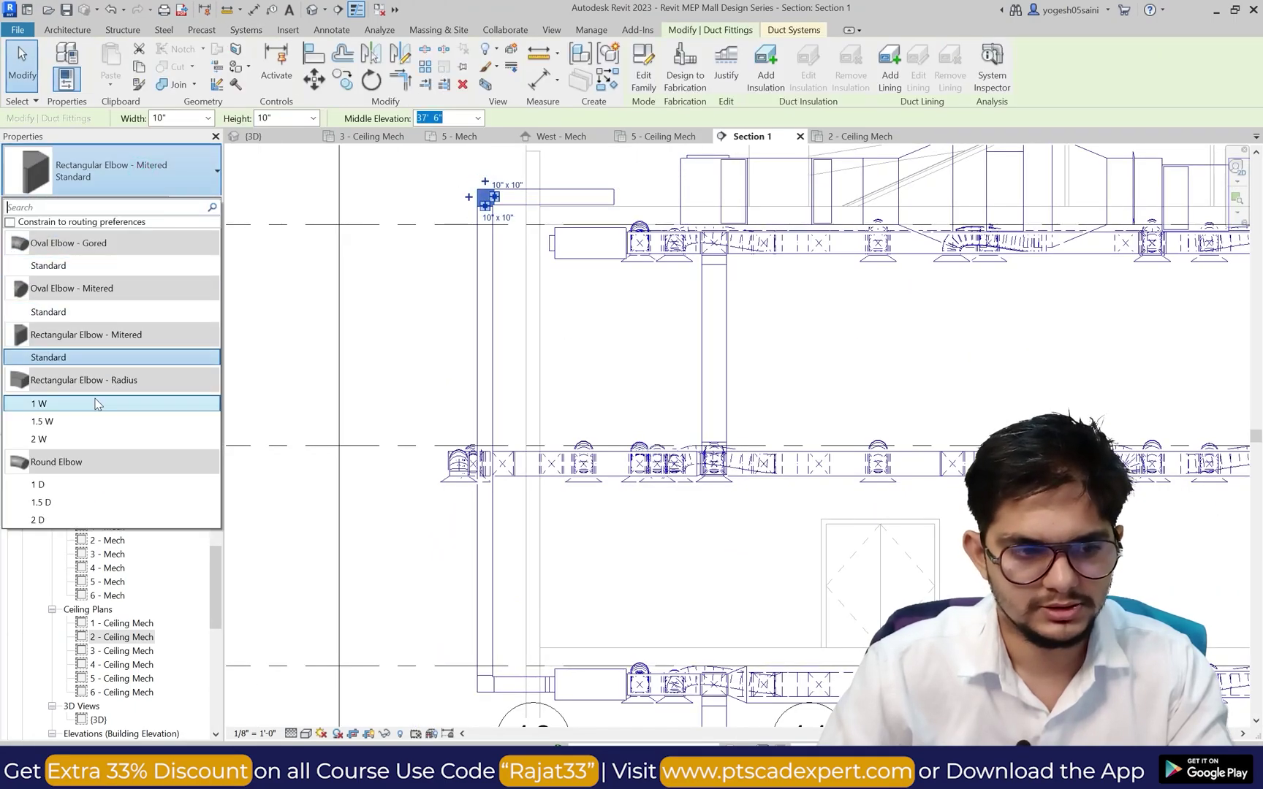
{"action": "left_click", "coordinate": [94, 398]}
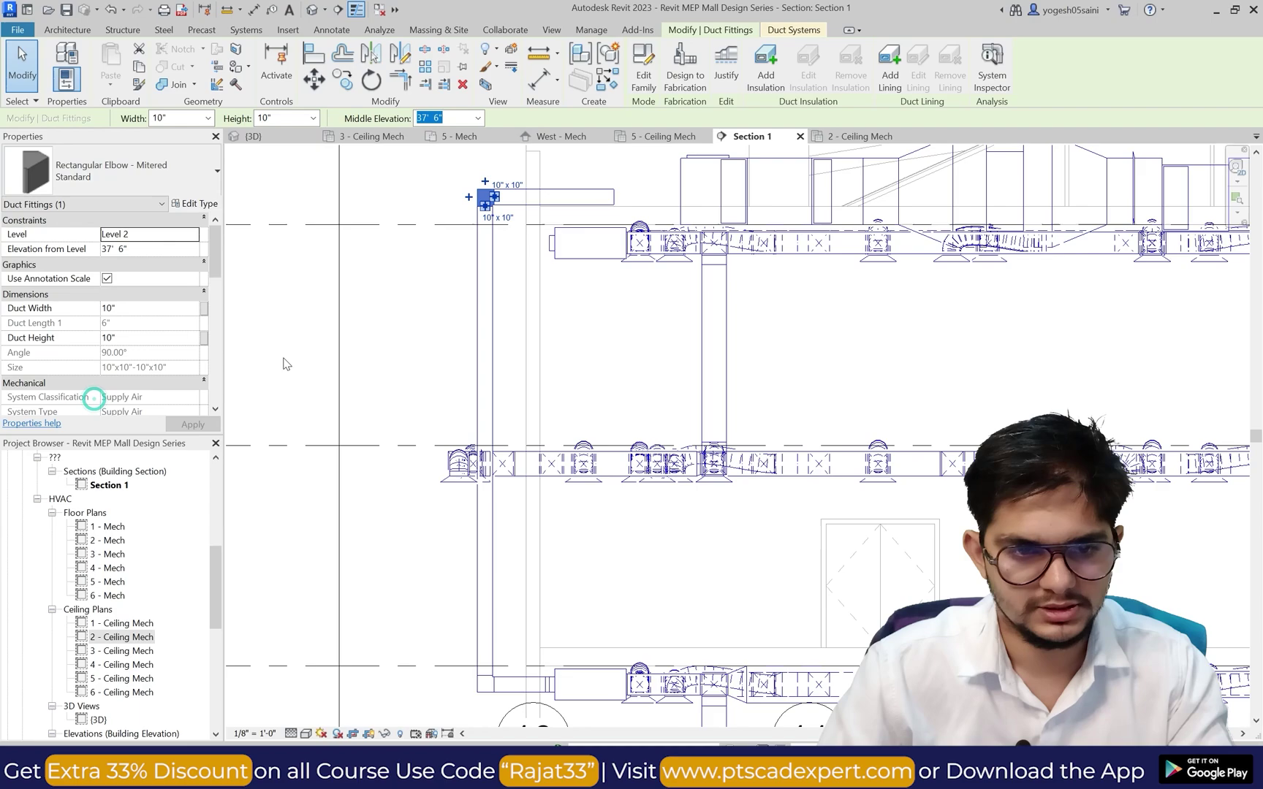
{"action": "left_click", "coordinate": [584, 249]}
{"action": "left_click", "coordinate": [619, 303]}
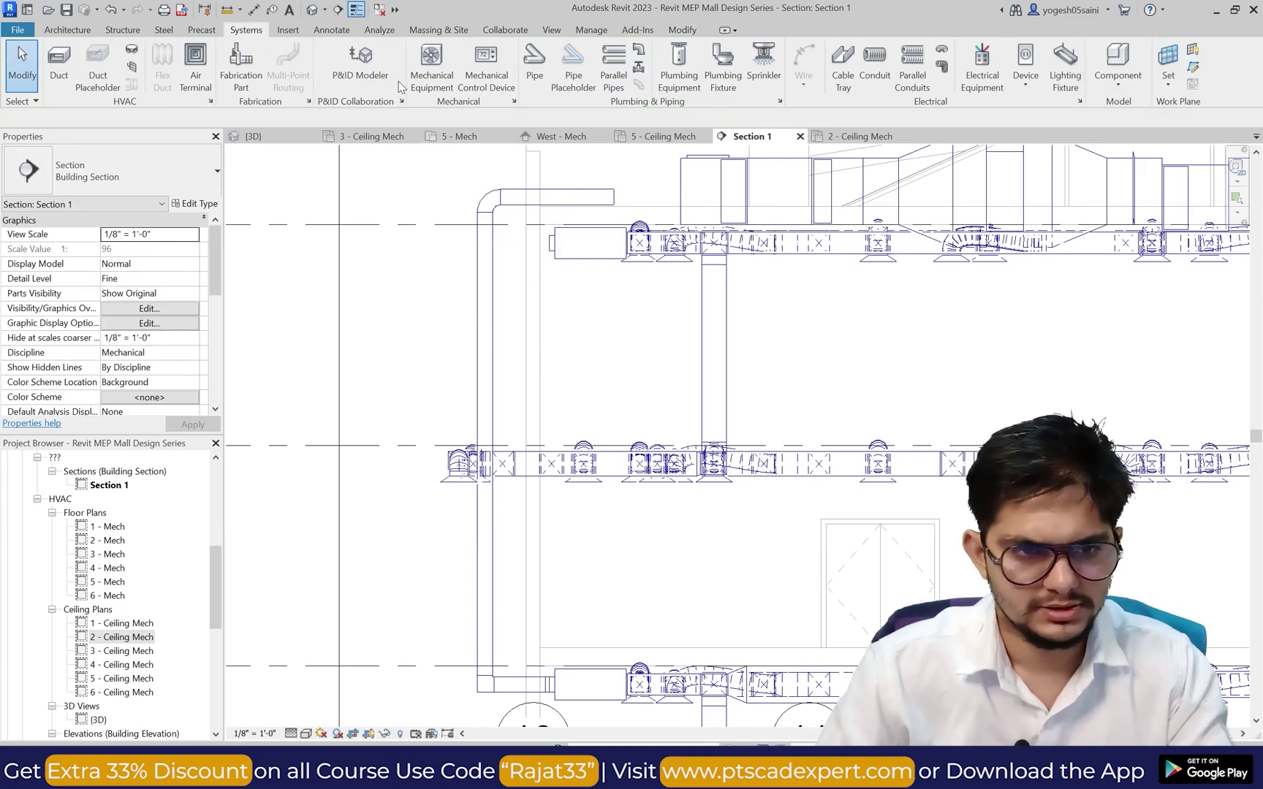
Step: Open the 3D view and examine the new riser and its top elbow around the air handling unit and VAV units
{"action": "left_click", "coordinate": [551, 29]}
{"action": "left_click", "coordinate": [458, 62]}
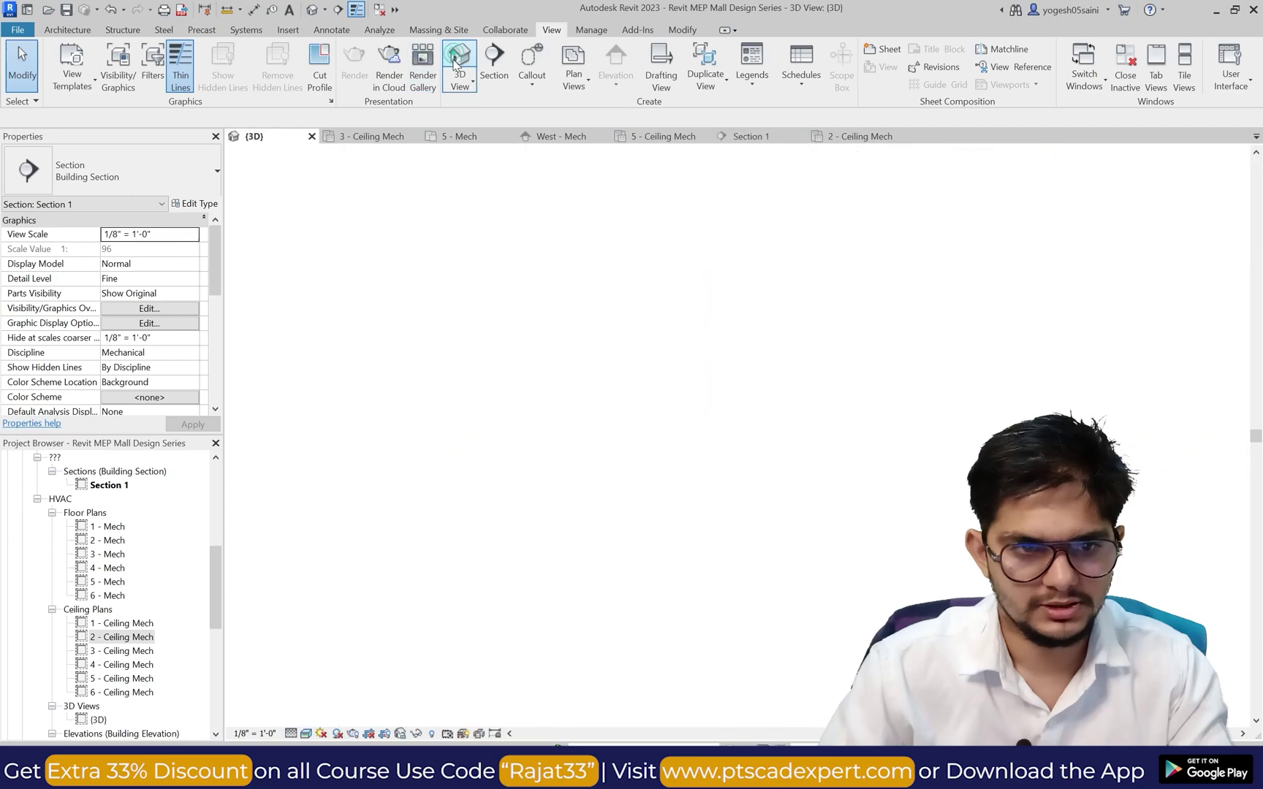
{"action": "scroll", "coordinate": [563, 483], "scroll_direction": "up", "scroll_amount": 5}
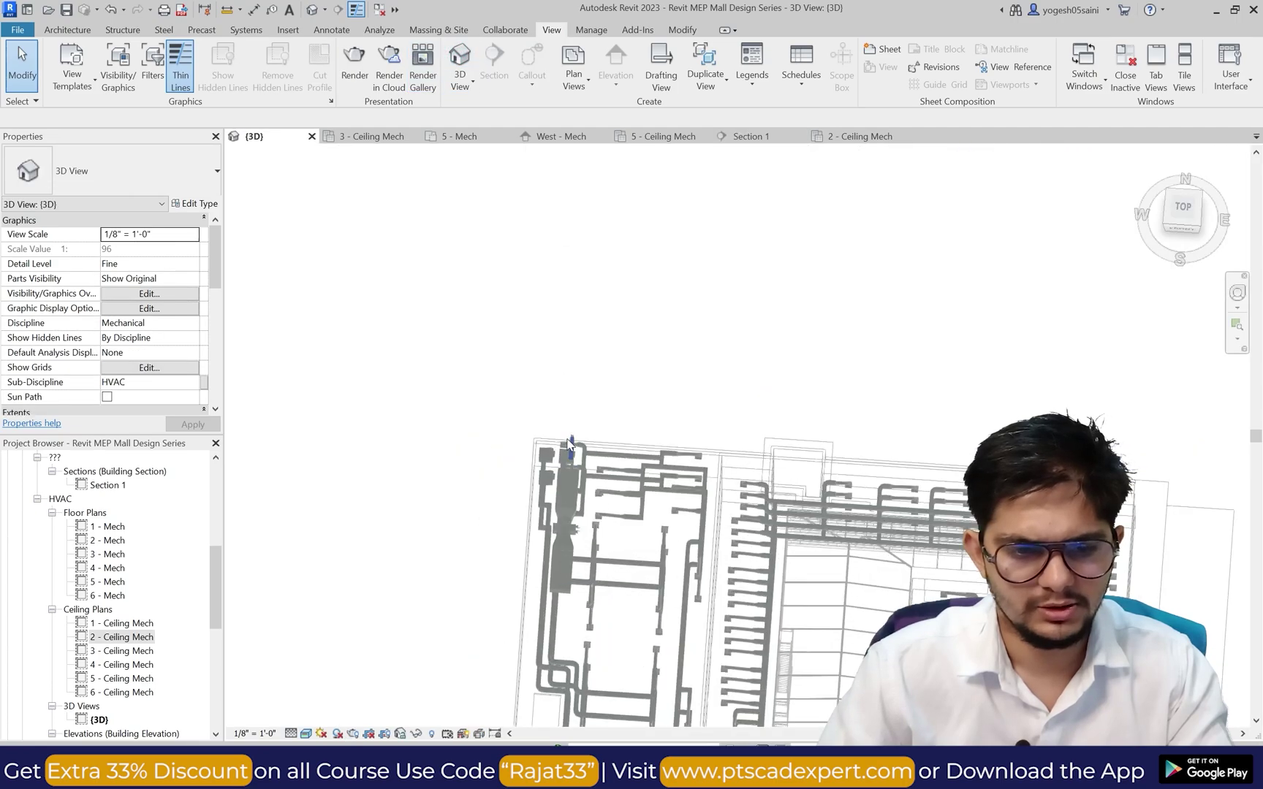
{"action": "left_click", "coordinate": [1236, 293]}
{"action": "left_click_drag", "start_coordinate": [1169, 322], "coordinate": [645, 347]}
{"action": "scroll", "coordinate": [645, 347], "scroll_direction": "down", "scroll_amount": 8}
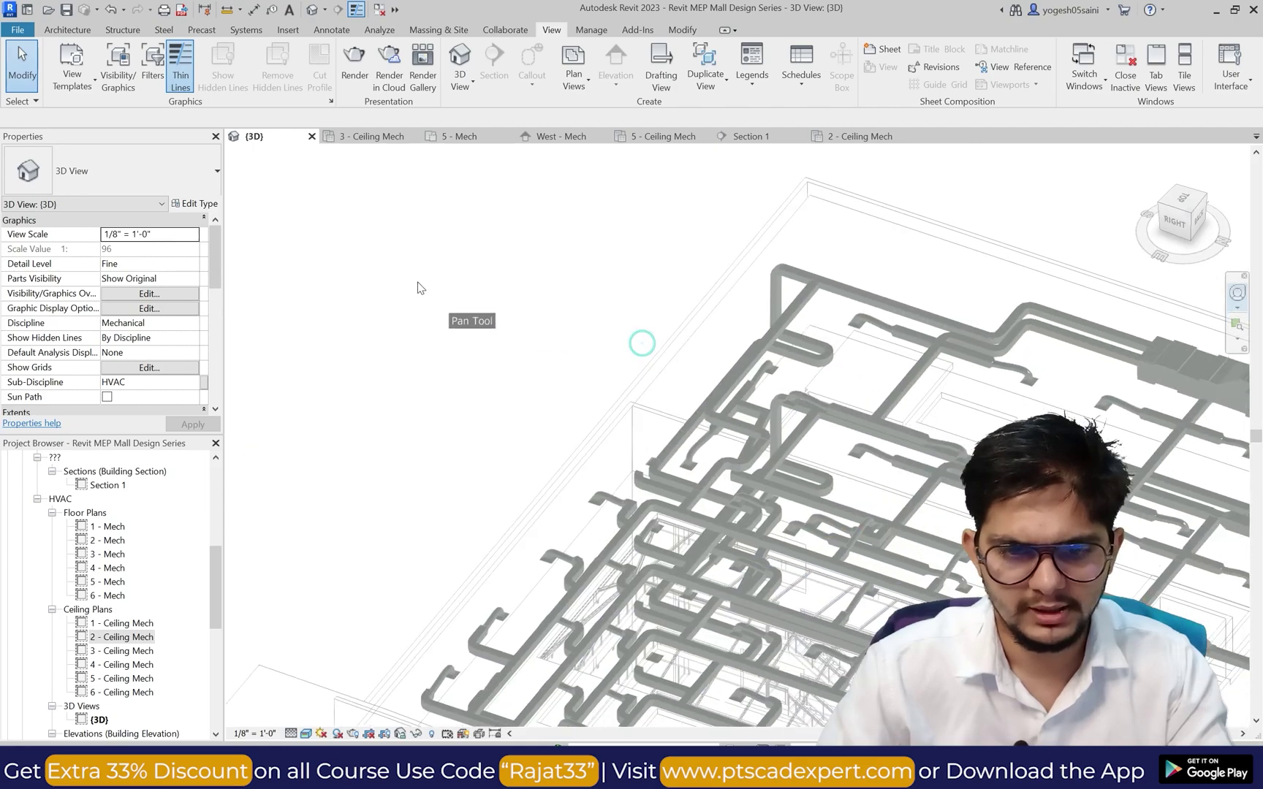
{"action": "scroll", "coordinate": [768, 416], "scroll_direction": "up", "scroll_amount": 10}
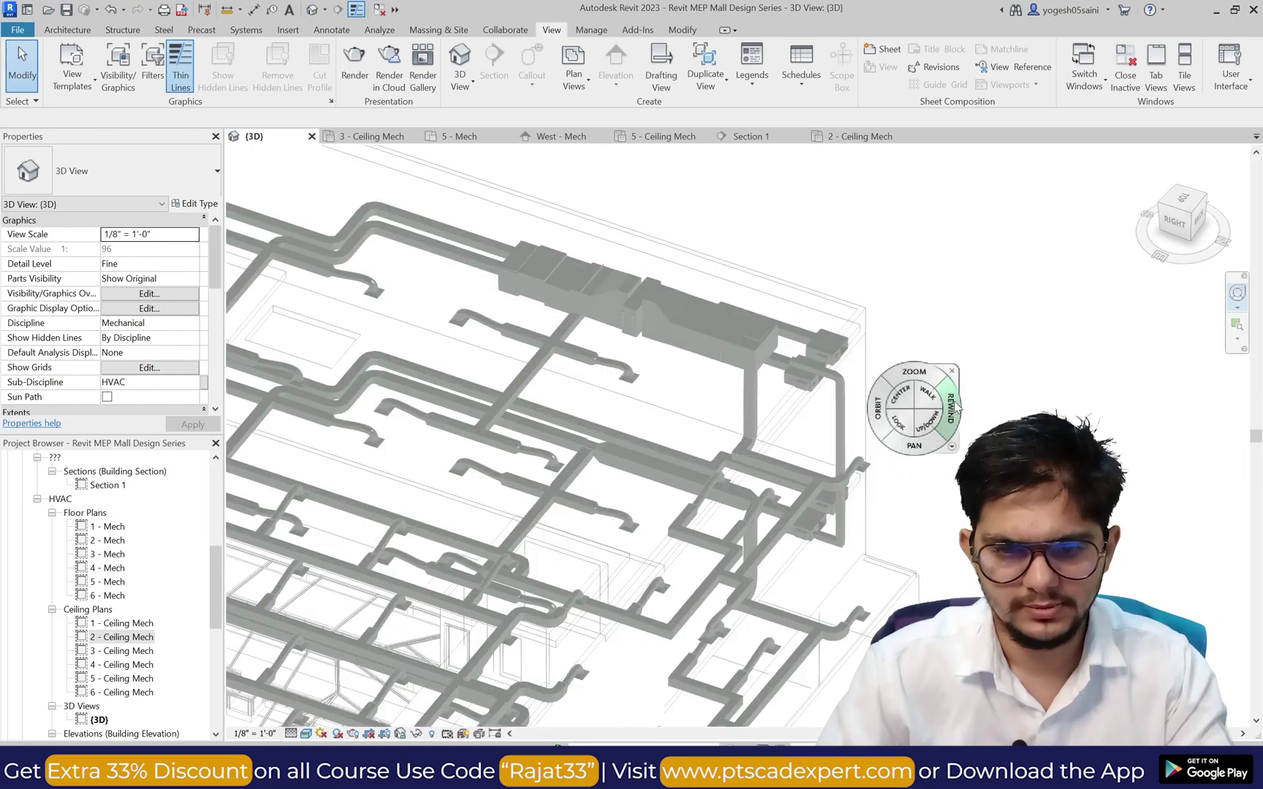
{"action": "scroll", "coordinate": [837, 380], "scroll_direction": "down", "scroll_amount": 2}
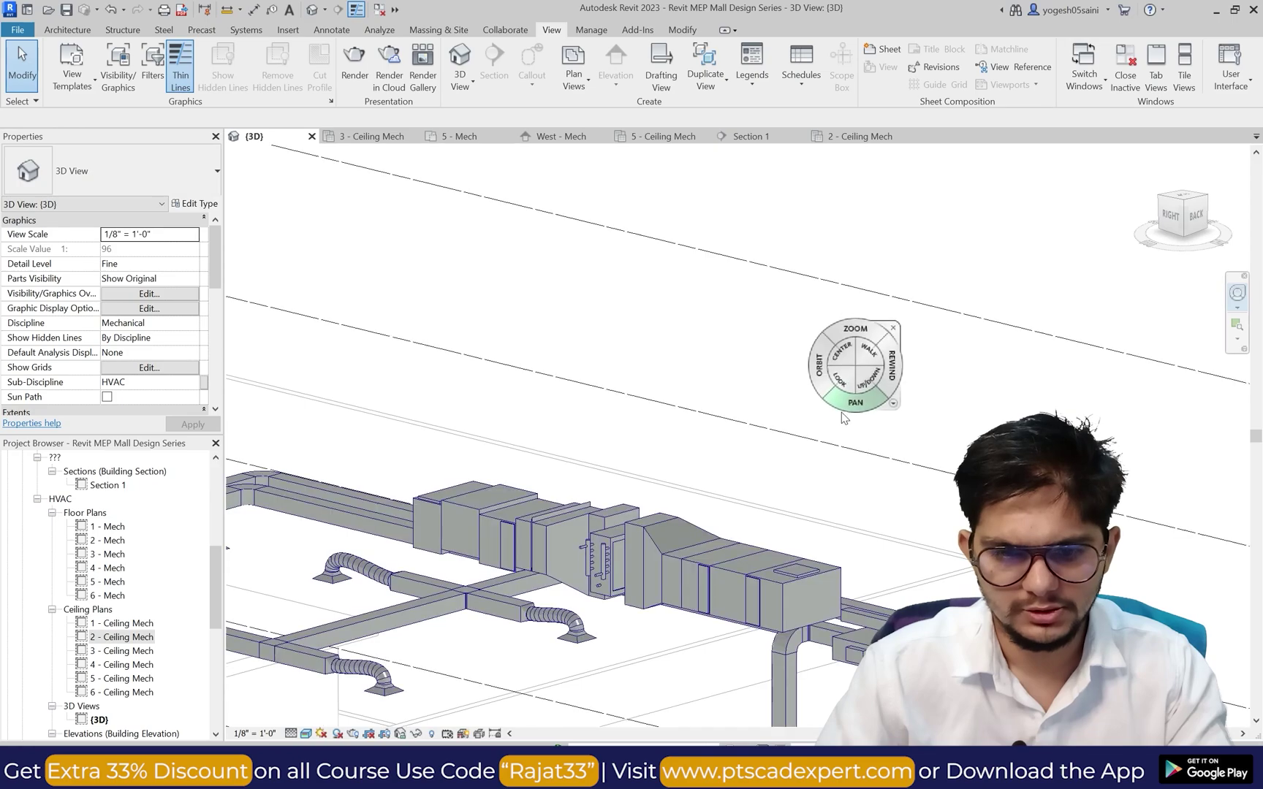
{"action": "scroll", "coordinate": [680, 366], "scroll_direction": "up", "scroll_amount": 5}
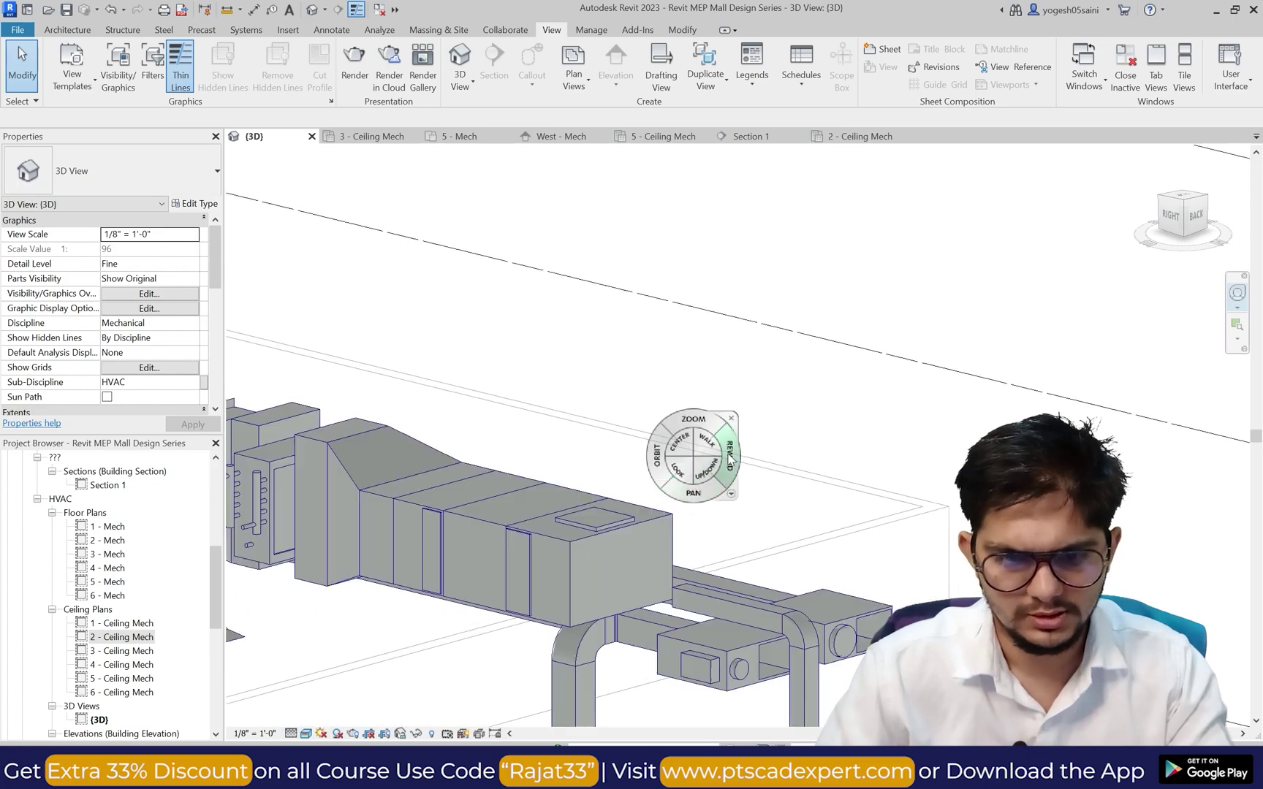
{"action": "left_click", "coordinate": [730, 420]}
{"action": "scroll", "coordinate": [731, 438], "scroll_direction": "down", "scroll_amount": 3}
{"action": "scroll", "coordinate": [739, 519], "scroll_direction": "up", "scroll_amount": 6}
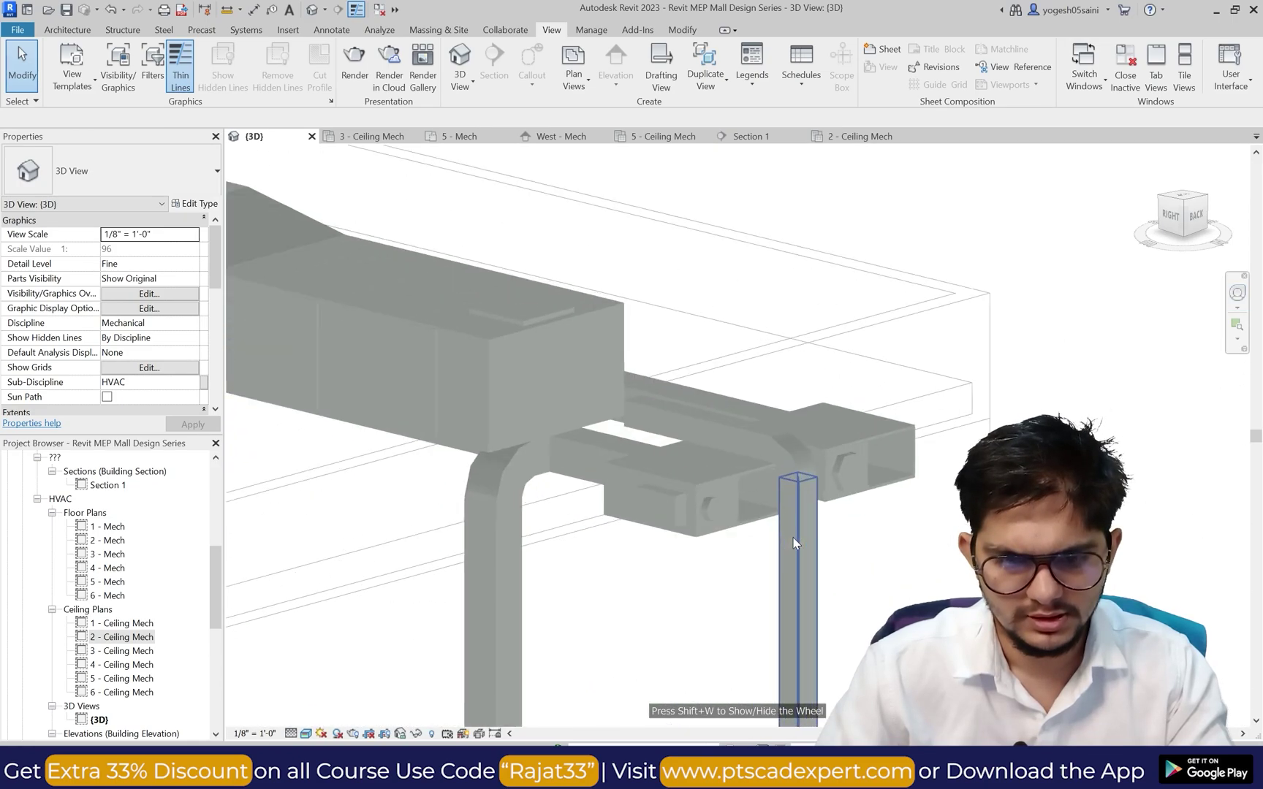
{"action": "scroll", "coordinate": [739, 520], "scroll_direction": "up", "scroll_amount": 3}
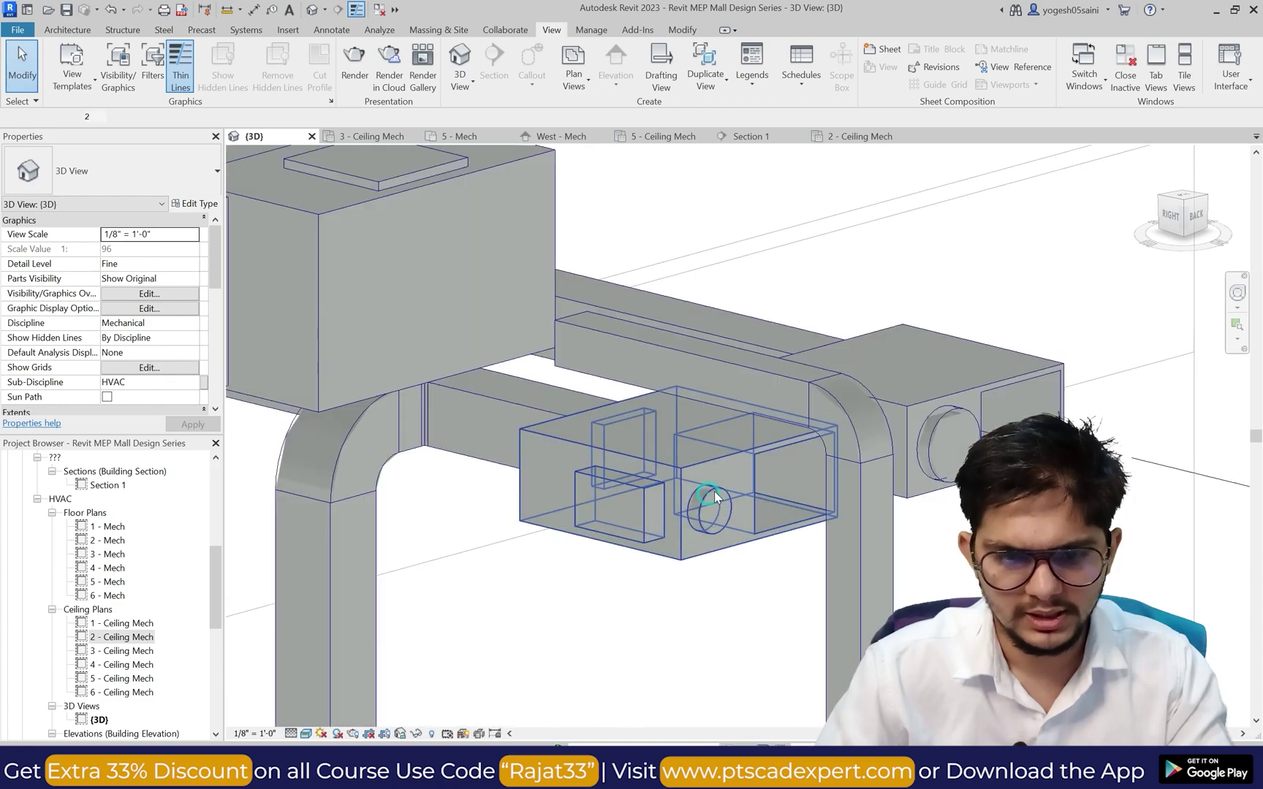
Step: Select the parallel fan powered VAV unit beside the riser's top elbow and check its level and connectors
{"action": "left_click", "coordinate": [770, 472]}
{"action": "key", "text": "Escape"}
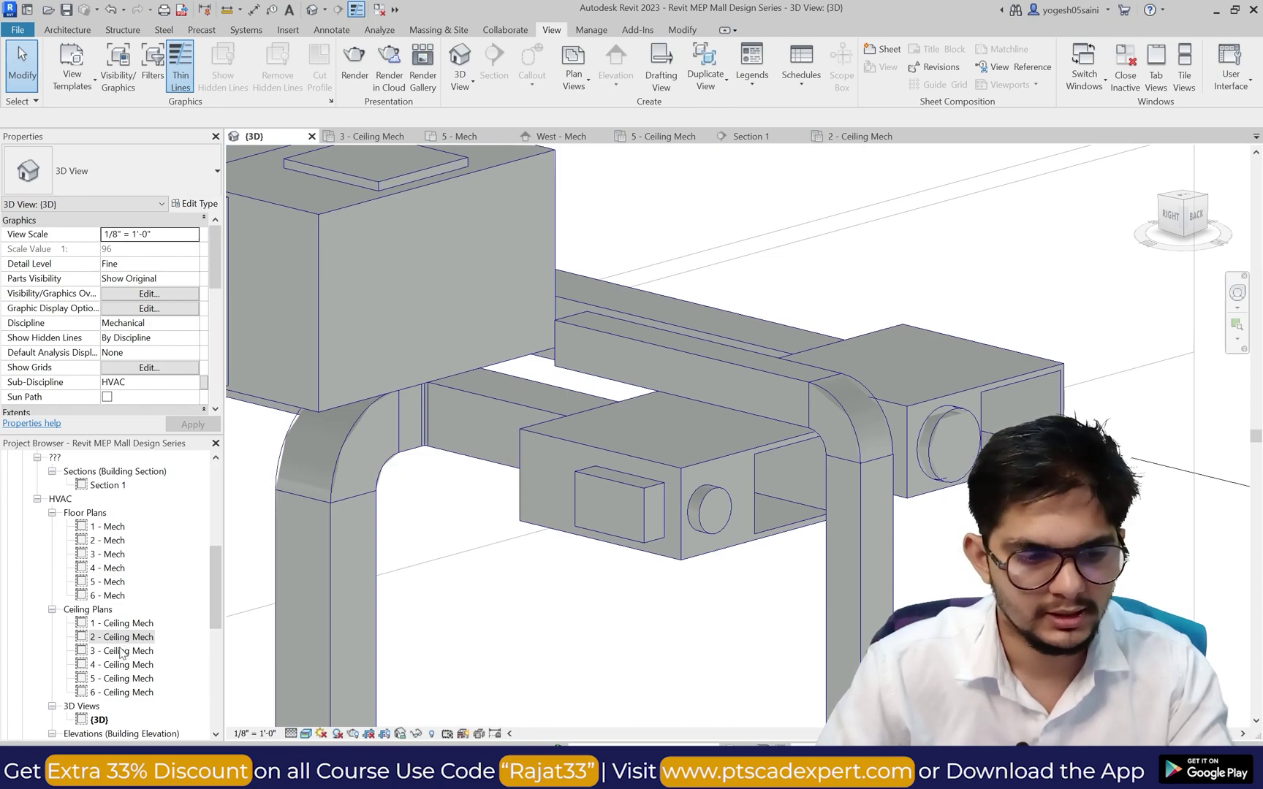
{"action": "scroll", "coordinate": [635, 462], "scroll_direction": "up", "scroll_amount": 3}
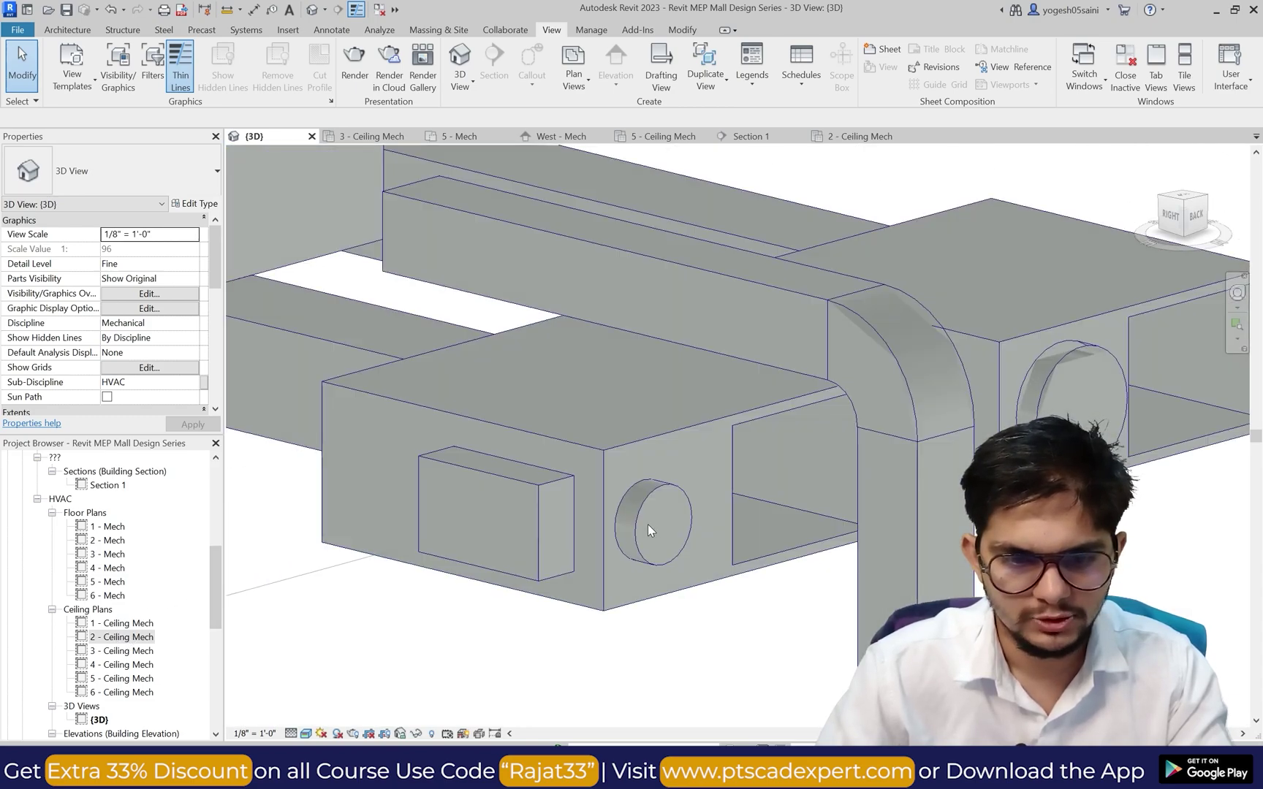
{"action": "left_click", "coordinate": [615, 464]}
{"action": "key", "text": "Escape"}
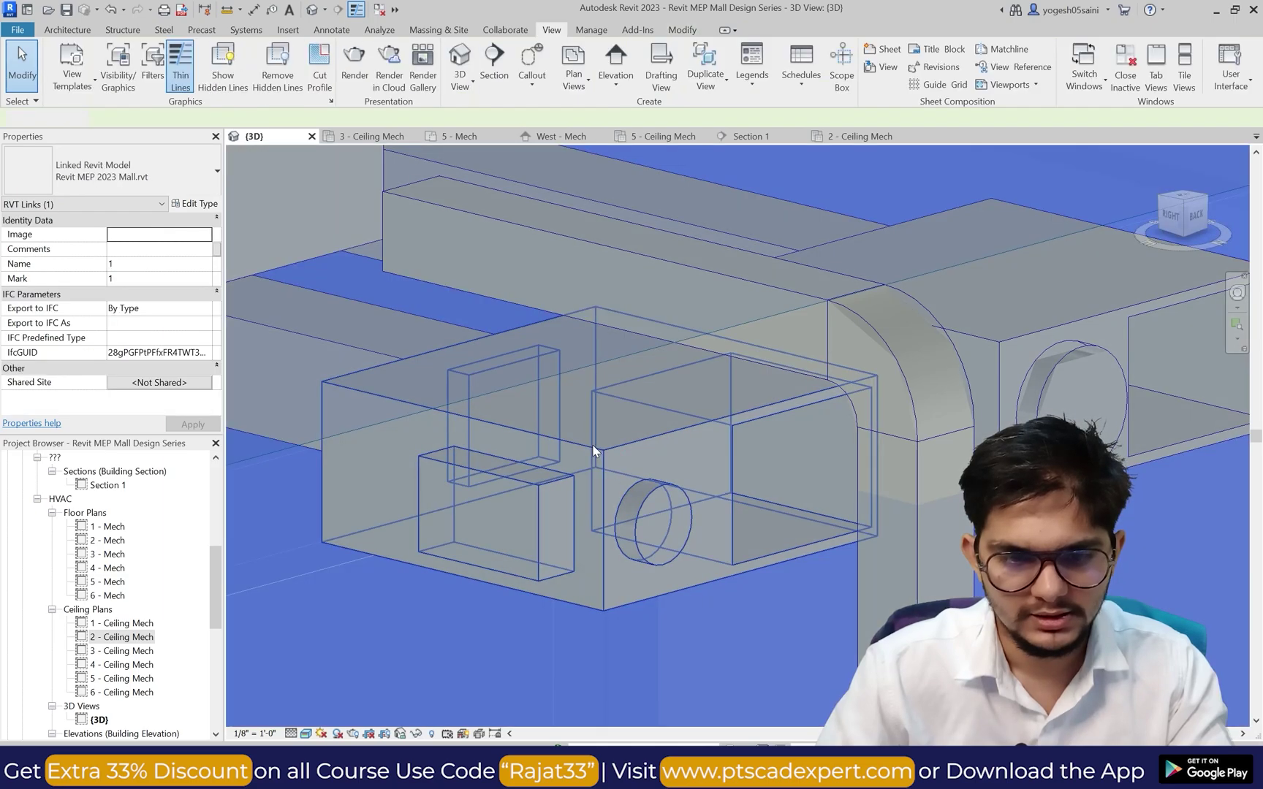
{"action": "left_click", "coordinate": [606, 448]}
{"action": "key", "text": "Escape"}
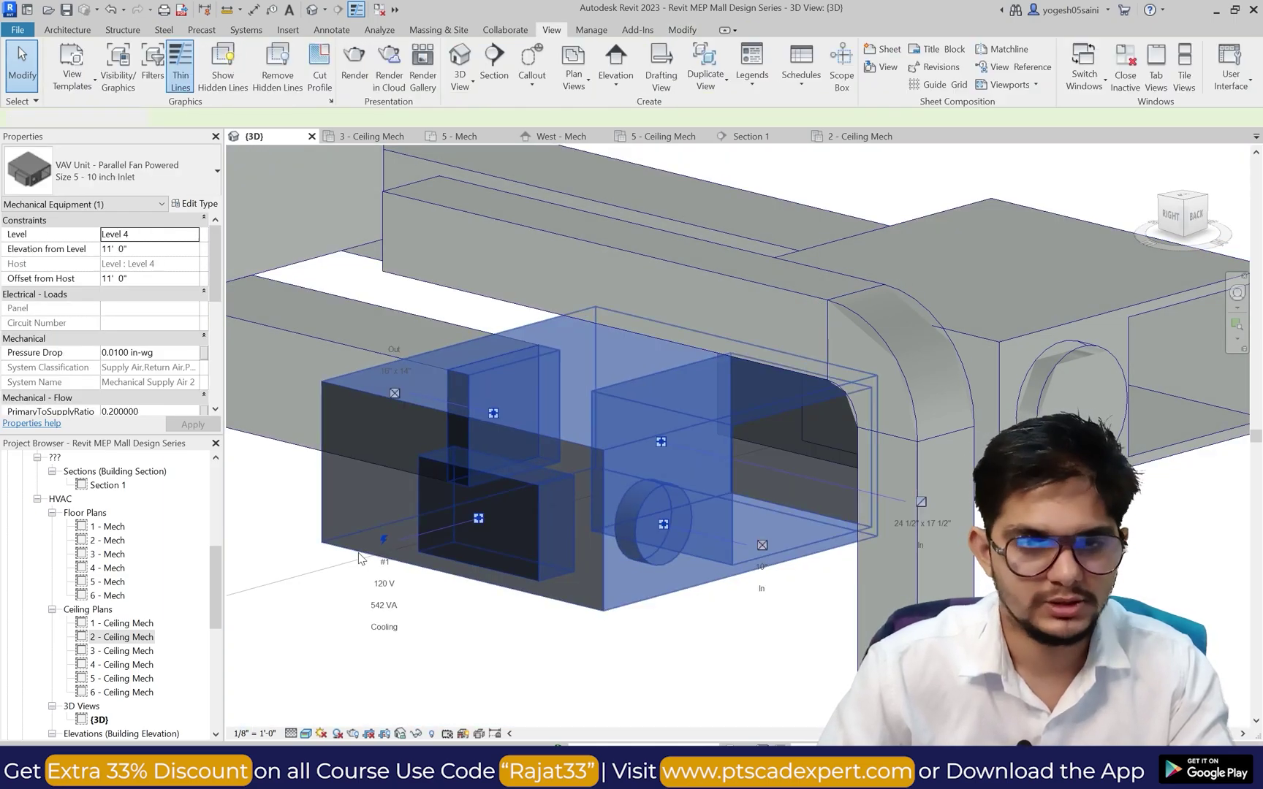
Step: Open the 2, 3 and 4 - Ceiling Mech plans in turn and check where the riser sits relative to the VAV units
{"action": "double_click", "coordinate": [125, 637]}
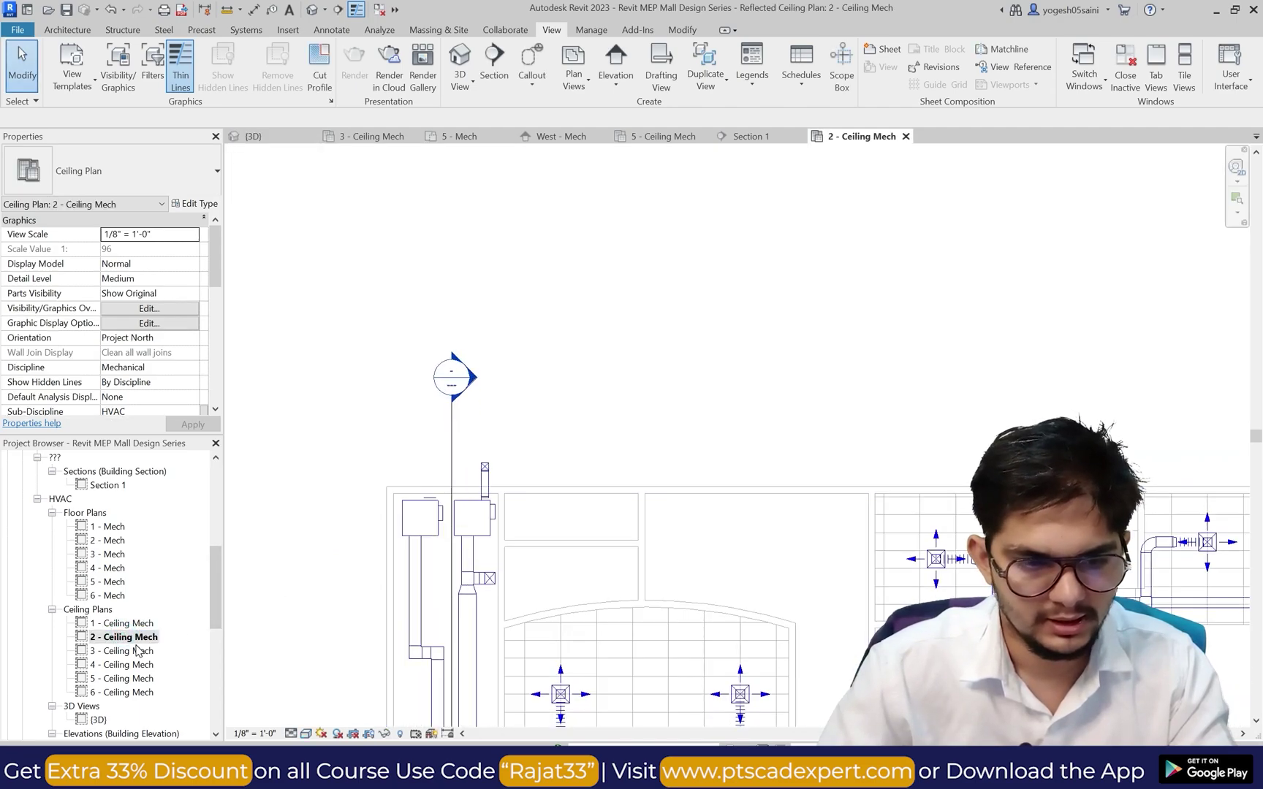
{"action": "double_click", "coordinate": [136, 651]}
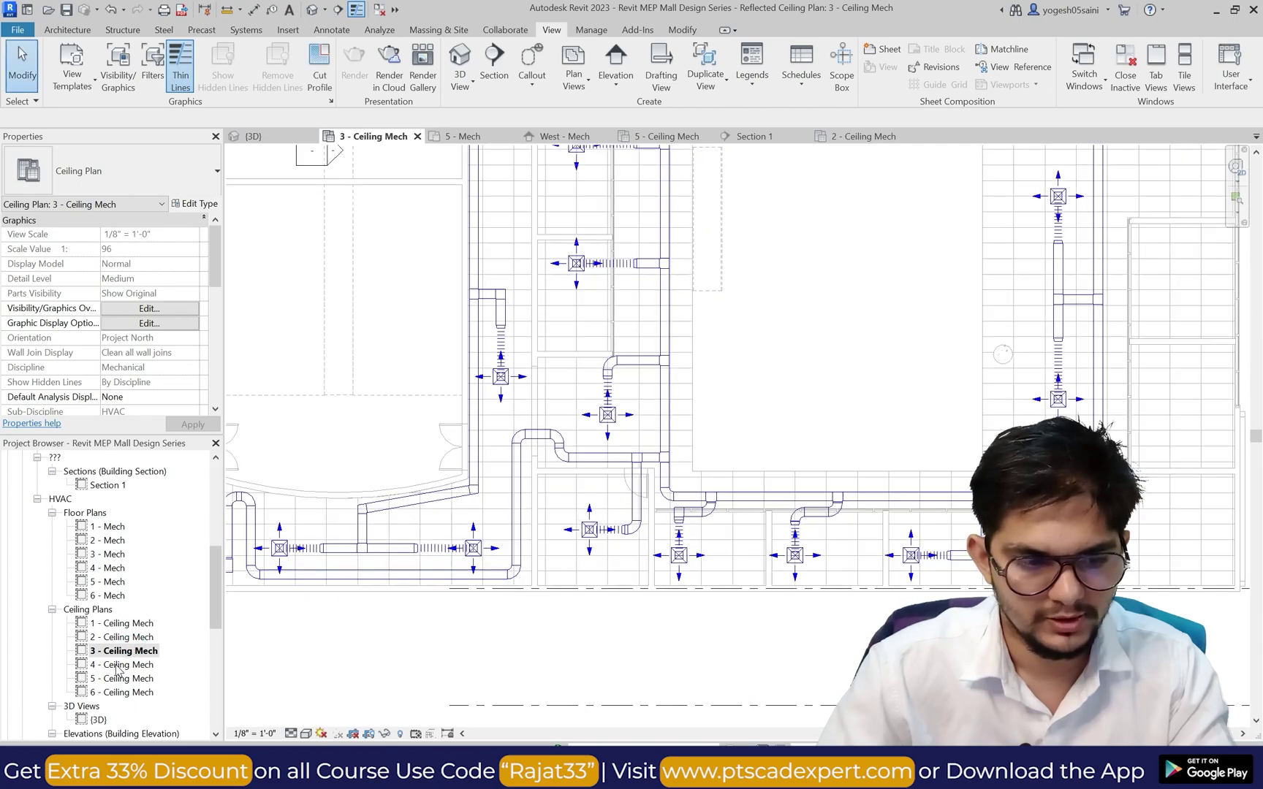
{"action": "scroll", "coordinate": [449, 355], "scroll_direction": "down", "scroll_amount": 5}
{"action": "scroll", "coordinate": [348, 300], "scroll_direction": "up", "scroll_amount": 3}
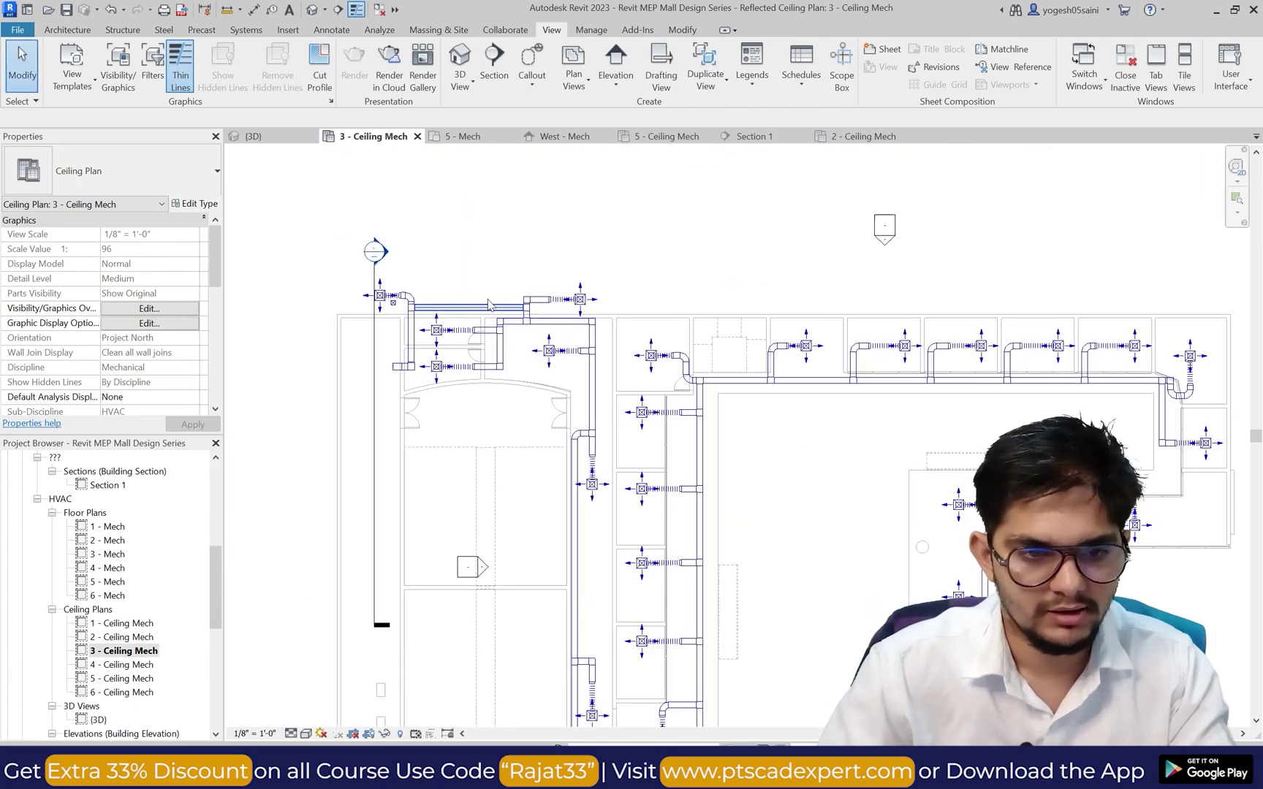
{"action": "double_click", "coordinate": [123, 665]}
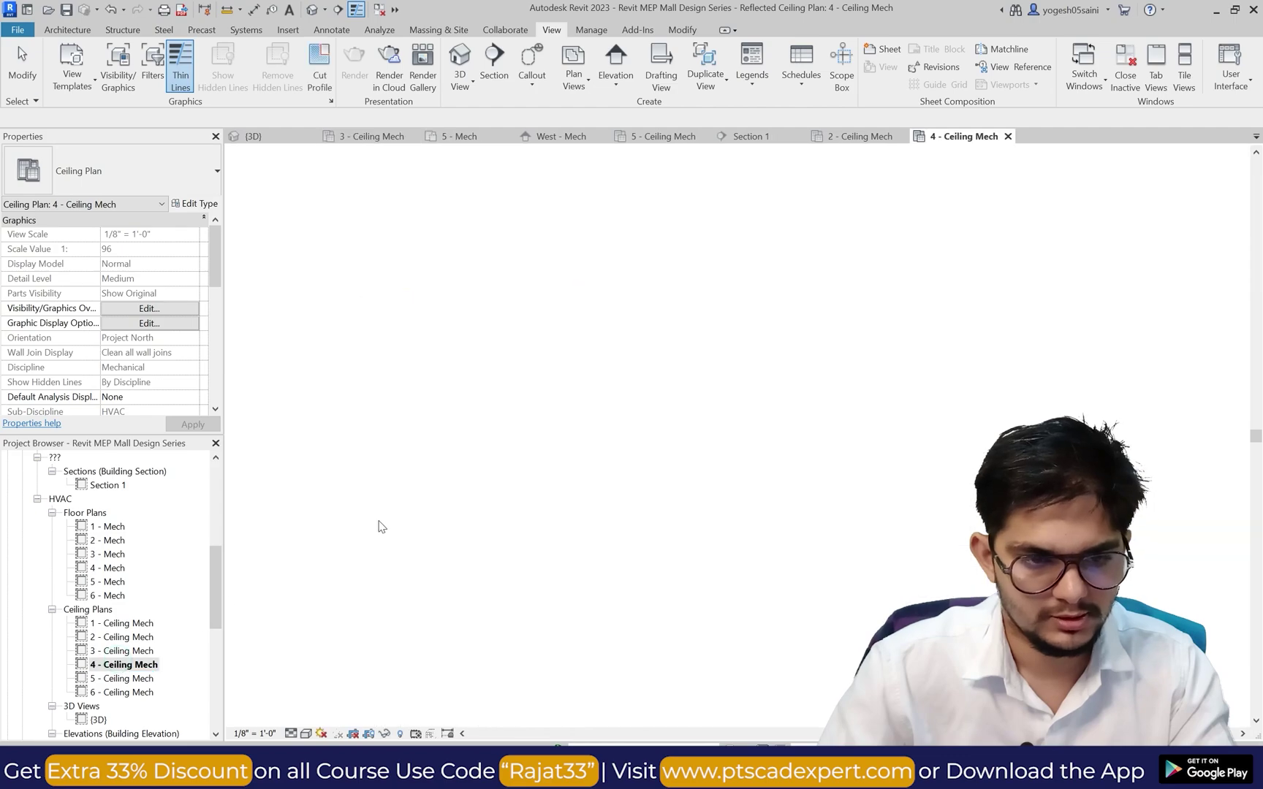
{"action": "scroll", "coordinate": [407, 319], "scroll_direction": "up", "scroll_amount": 3}
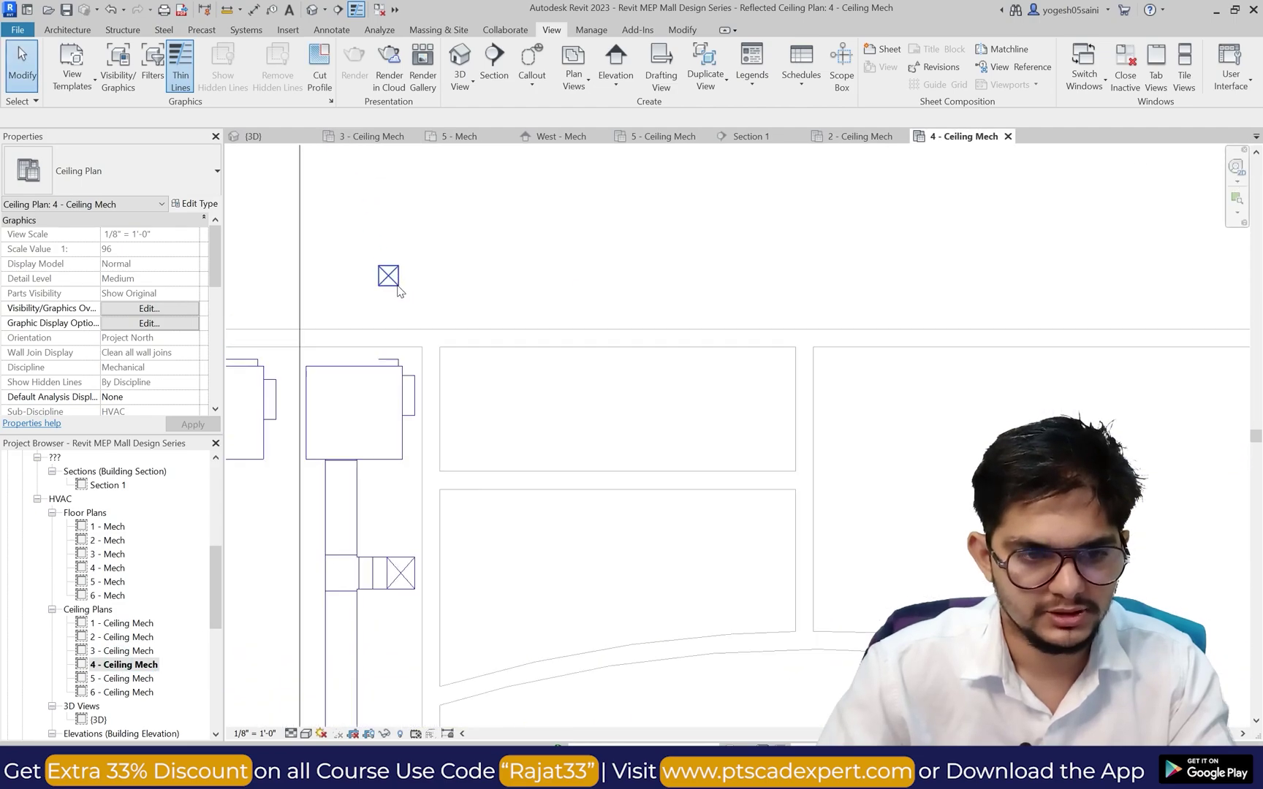
Step: Resize the new vertical duct in the 3D view with Duct/Pipe Sizing
{"action": "left_click", "coordinate": [459, 57]}
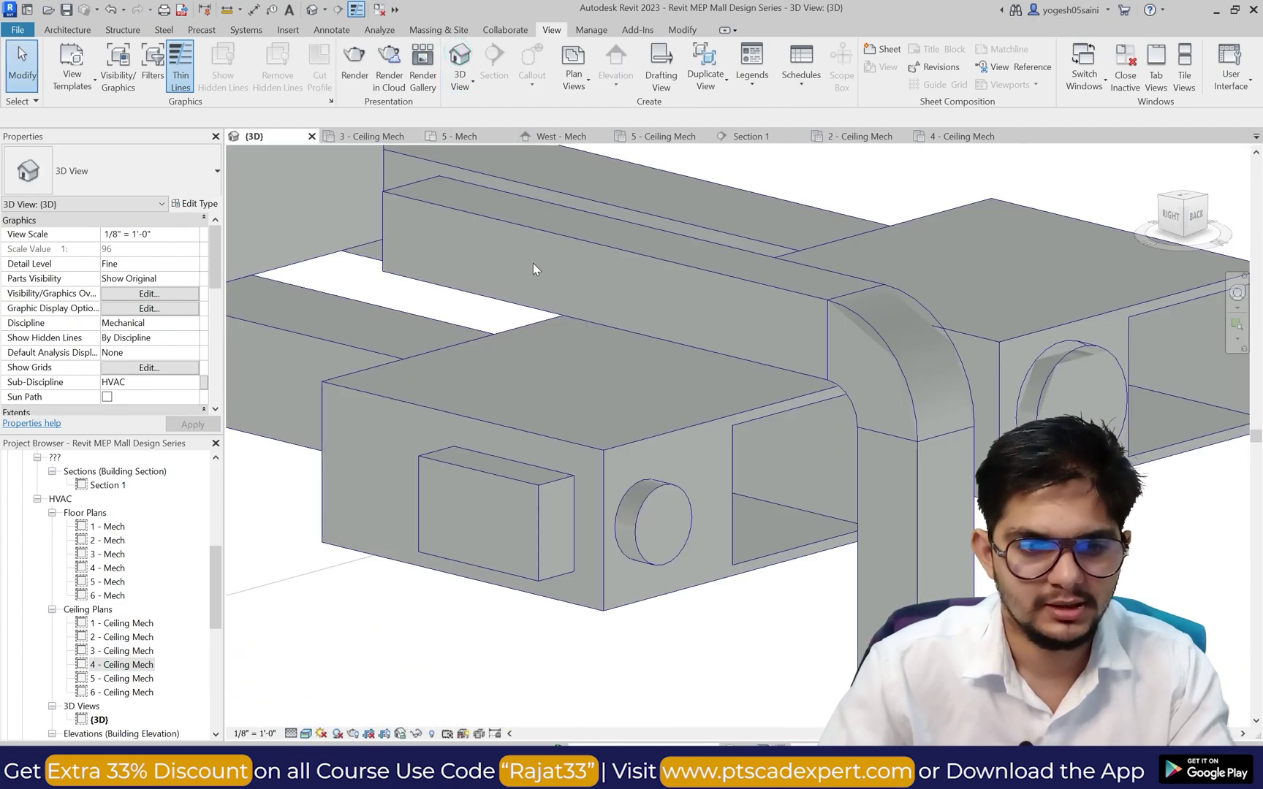
{"action": "scroll", "coordinate": [613, 336], "scroll_direction": "down", "scroll_amount": 5}
{"action": "scroll", "coordinate": [618, 446], "scroll_direction": "down", "scroll_amount": 2}
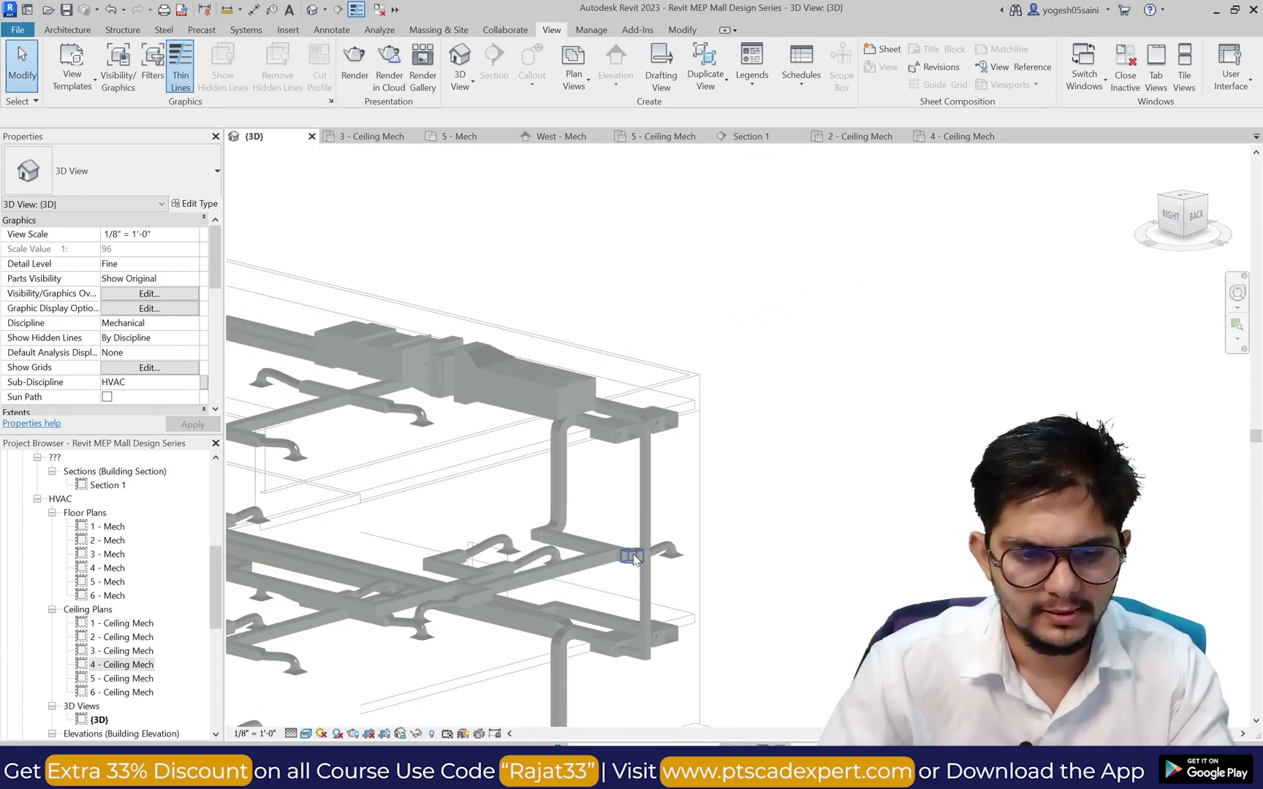
{"action": "scroll", "coordinate": [648, 438], "scroll_direction": "up", "scroll_amount": 4}
{"action": "left_click", "coordinate": [653, 513]}
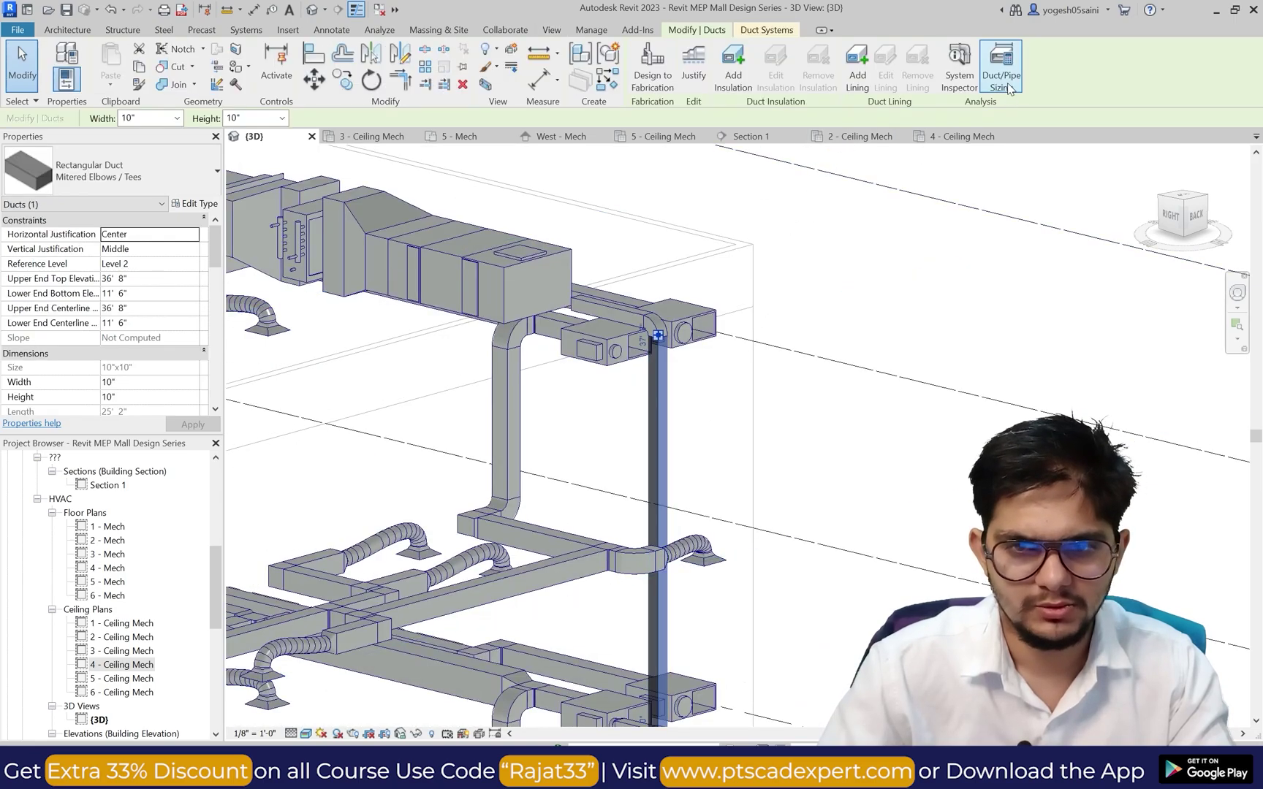
{"action": "left_click", "coordinate": [573, 496]}
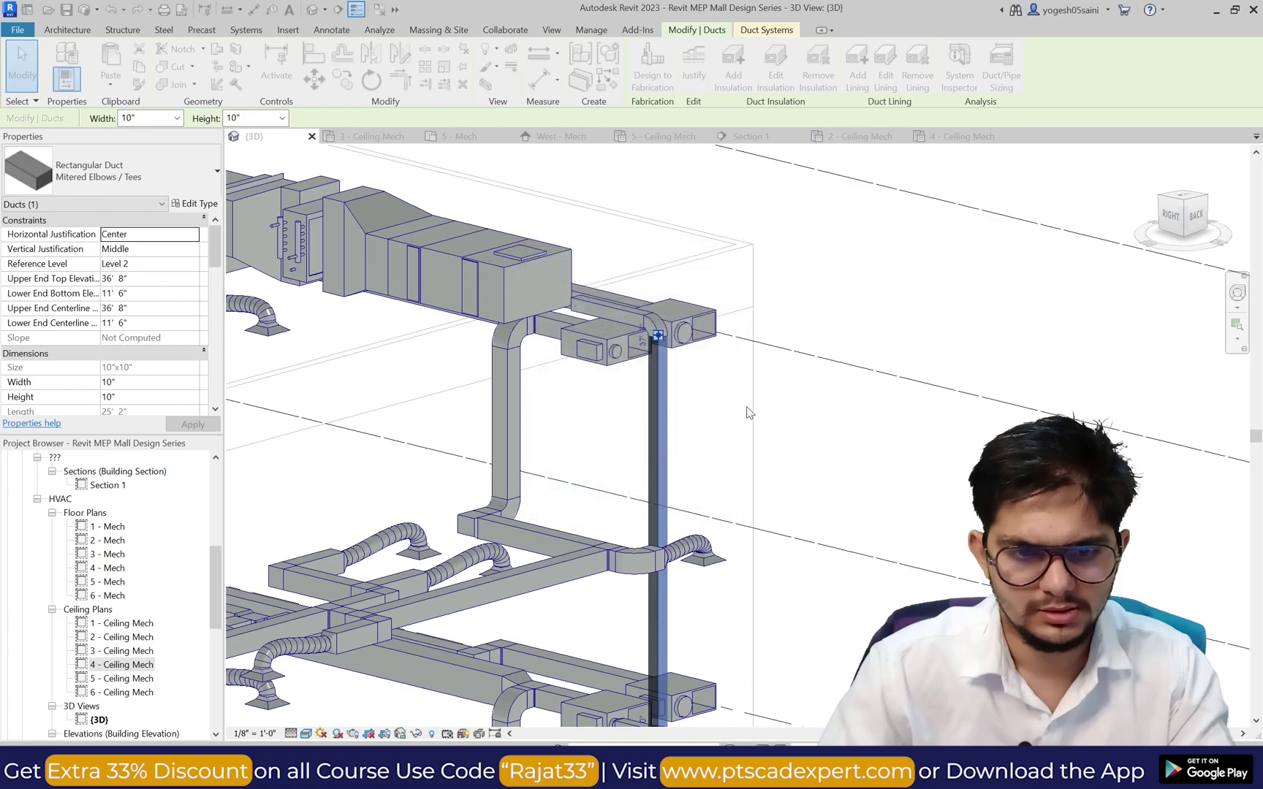
{"action": "key", "text": "Escape"}
{"action": "scroll", "coordinate": [846, 295], "scroll_direction": "down", "scroll_amount": 3}
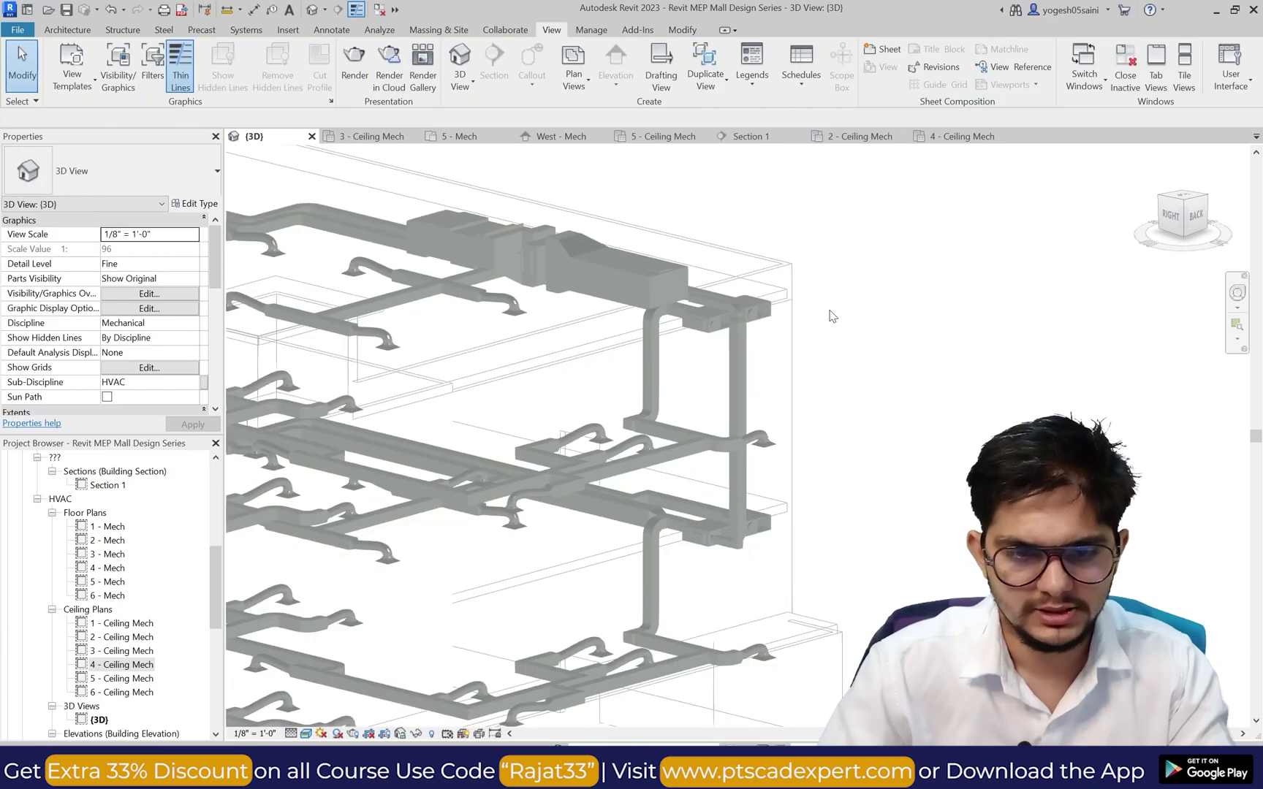
Step: Connect the Level 4 parallel fan powered VAV unit's 10" round supply air connector into the adjacent vertical duct
{"action": "scroll", "coordinate": [687, 351], "scroll_direction": "up", "scroll_amount": 8}
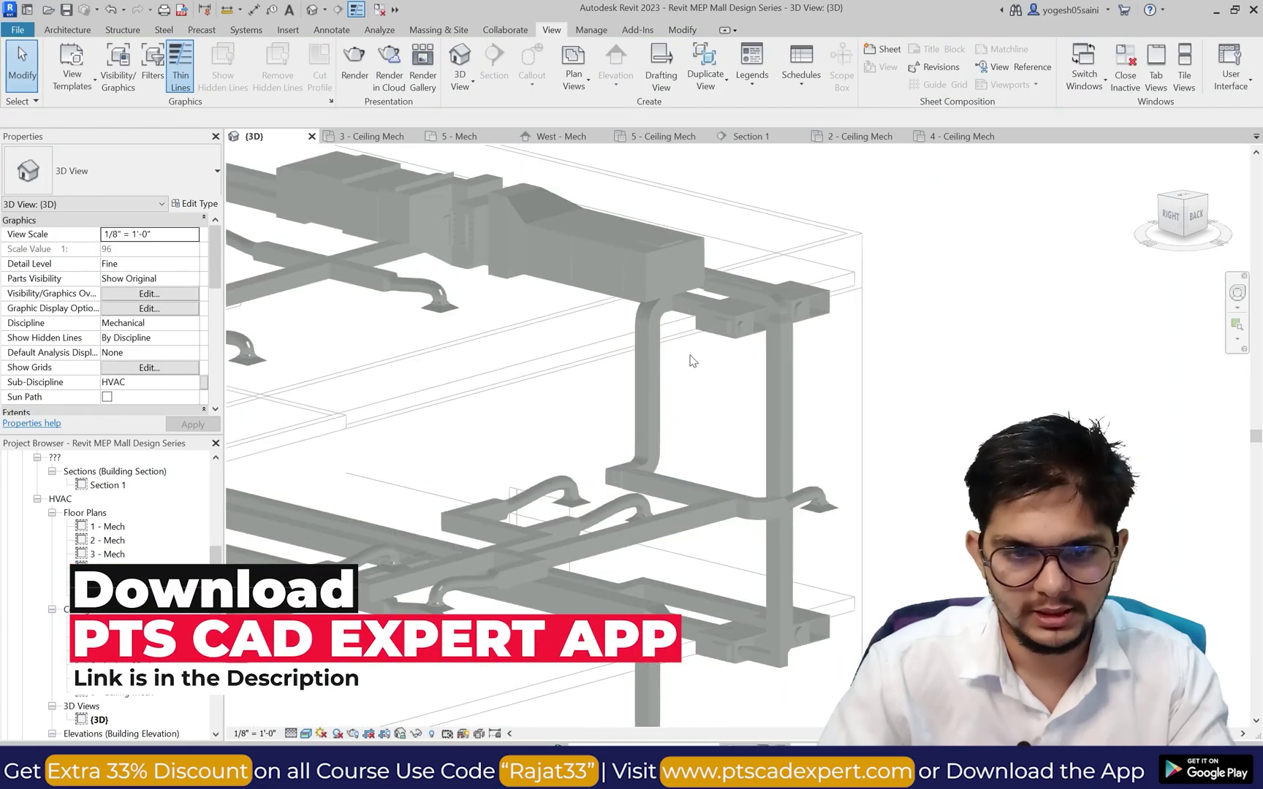
{"action": "scroll", "coordinate": [678, 294], "scroll_direction": "up", "scroll_amount": 3}
{"action": "left_click", "coordinate": [691, 302]}
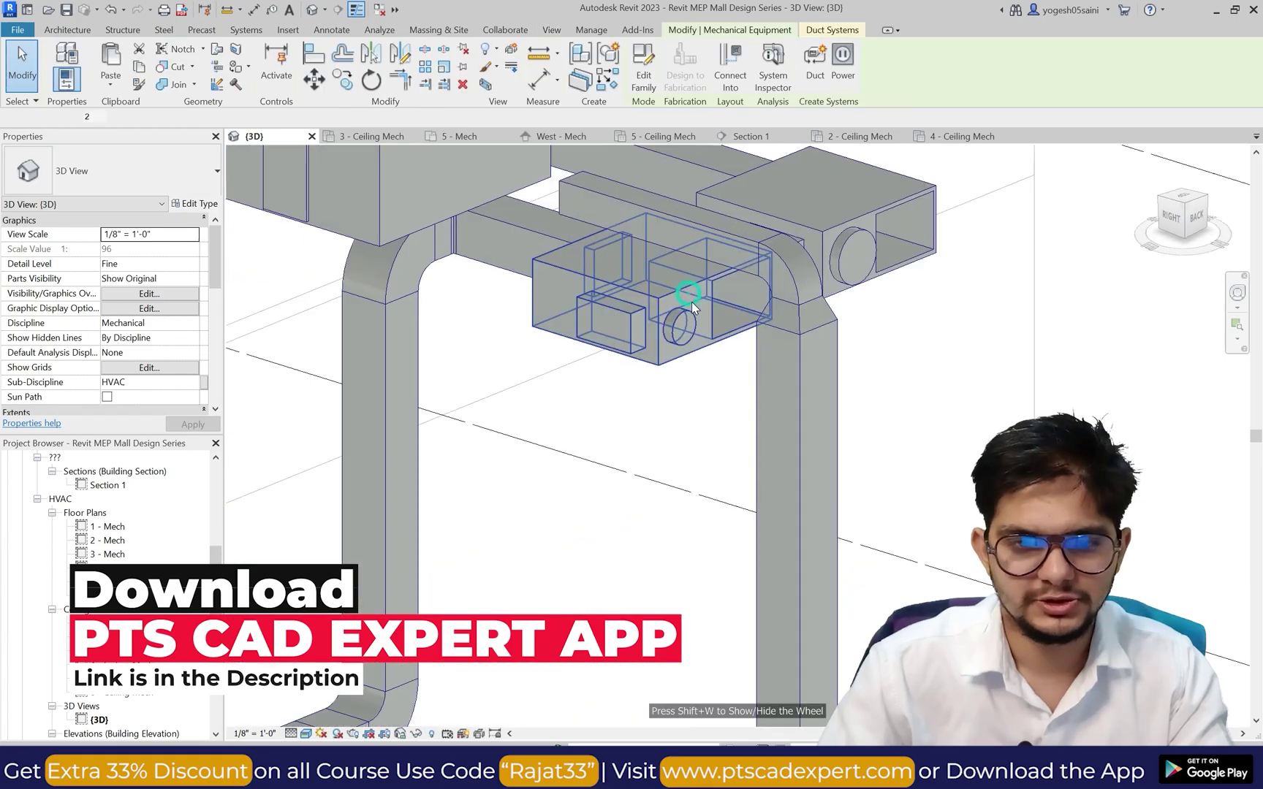
{"action": "left_click", "coordinate": [731, 69]}
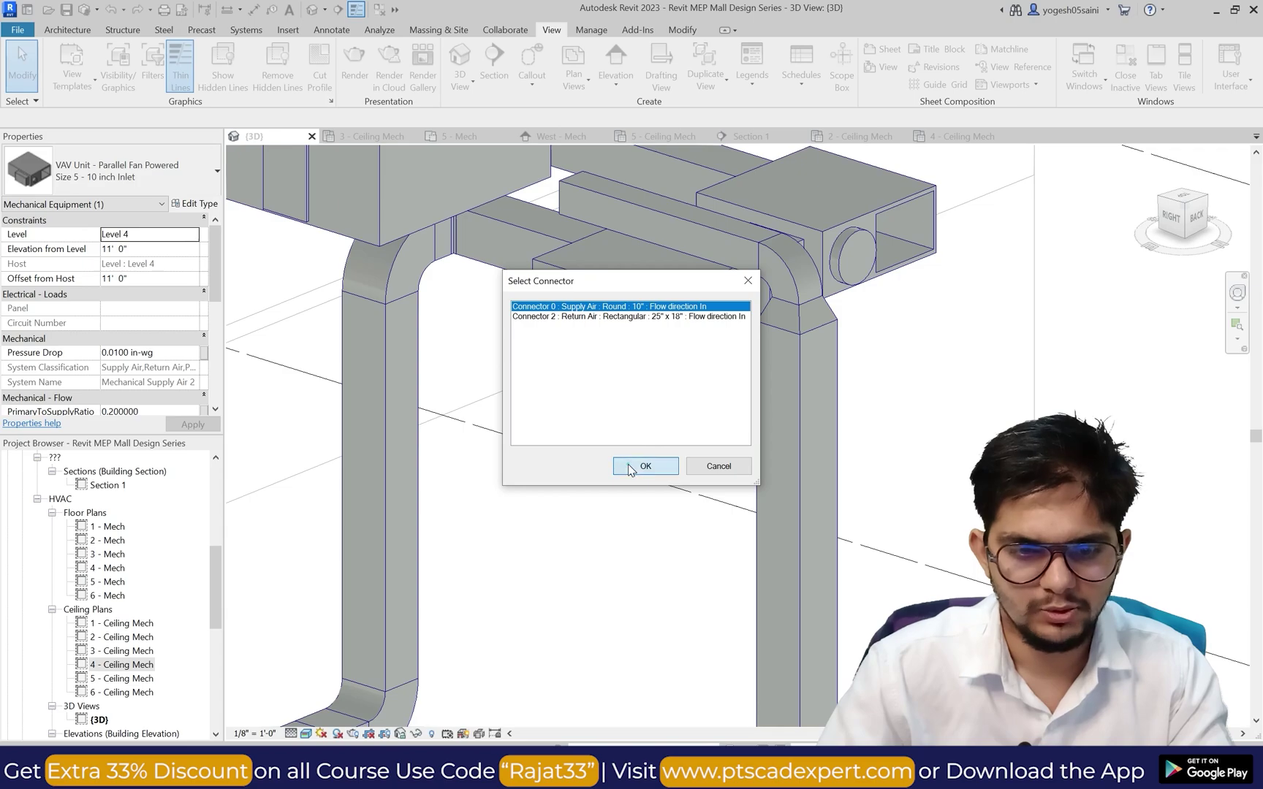
{"action": "left_click", "coordinate": [642, 466]}
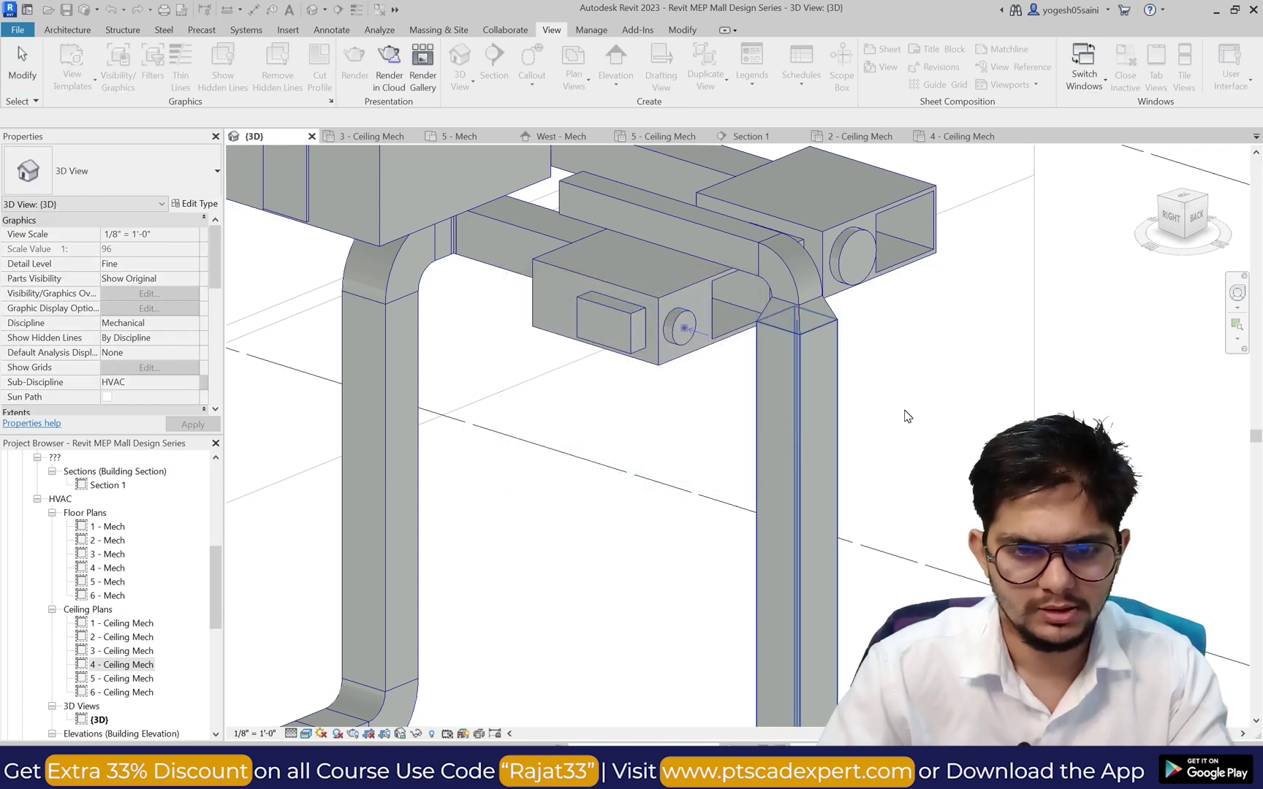
Step: Change the mitered elbow at the bottom of the vertical duct, beside the Level 2 VAV unit, to a rectangular radius elbow
{"action": "scroll", "coordinate": [651, 382], "scroll_direction": "down", "scroll_amount": 5}
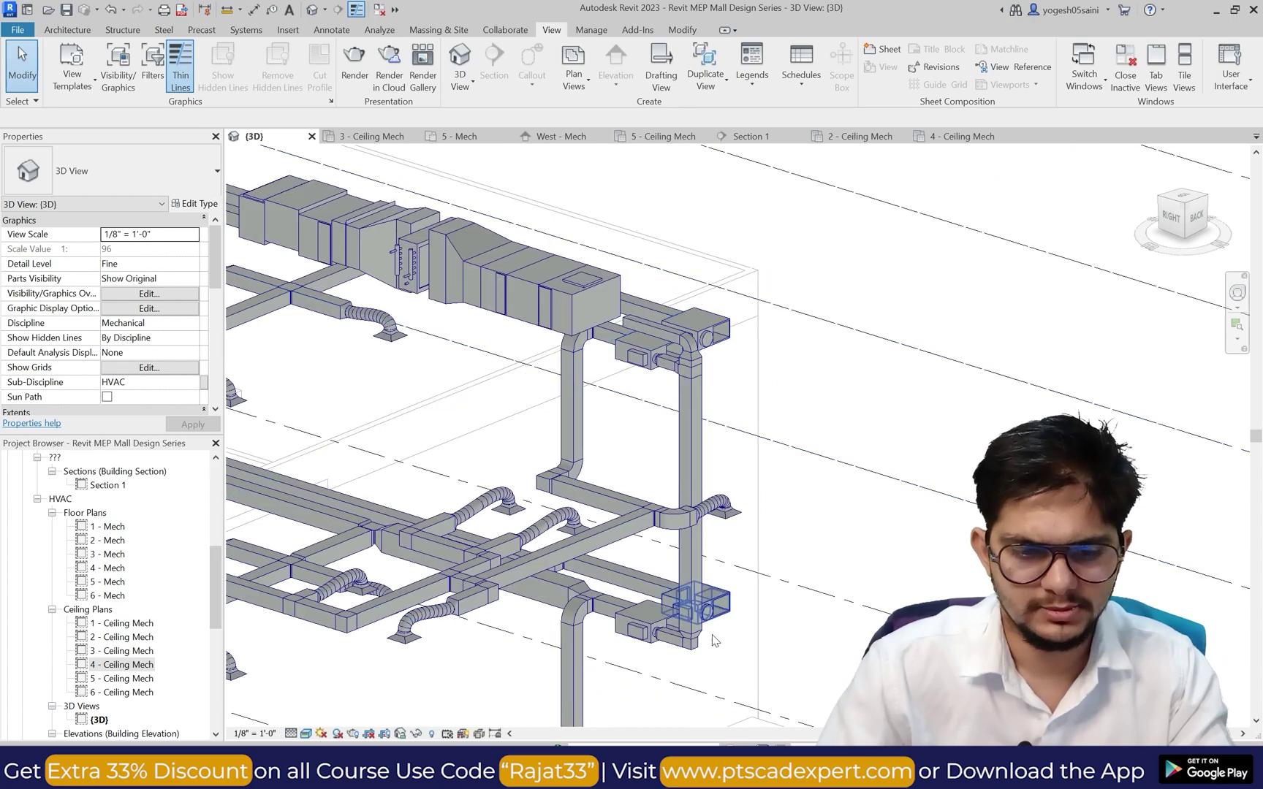
{"action": "scroll", "coordinate": [673, 657], "scroll_direction": "up", "scroll_amount": 3}
{"action": "left_click", "coordinate": [669, 663]}
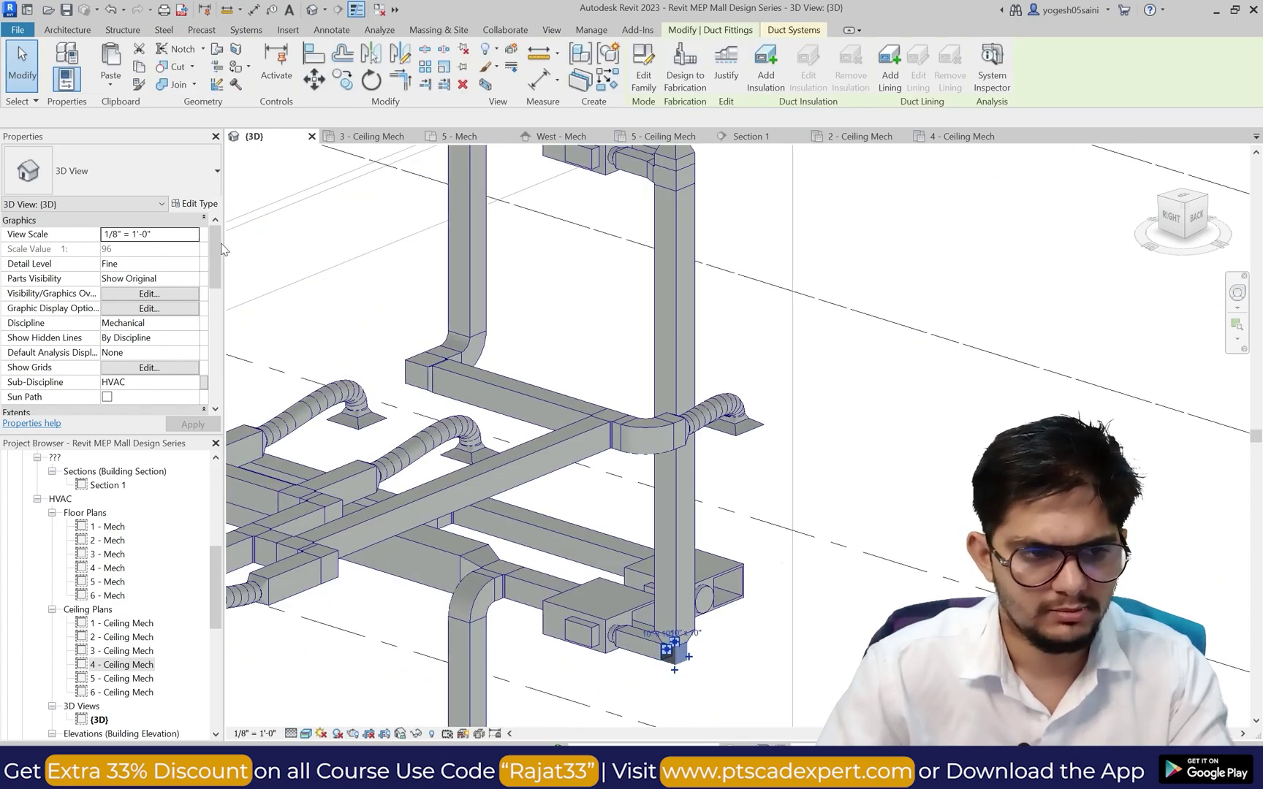
{"action": "left_click", "coordinate": [110, 170]}
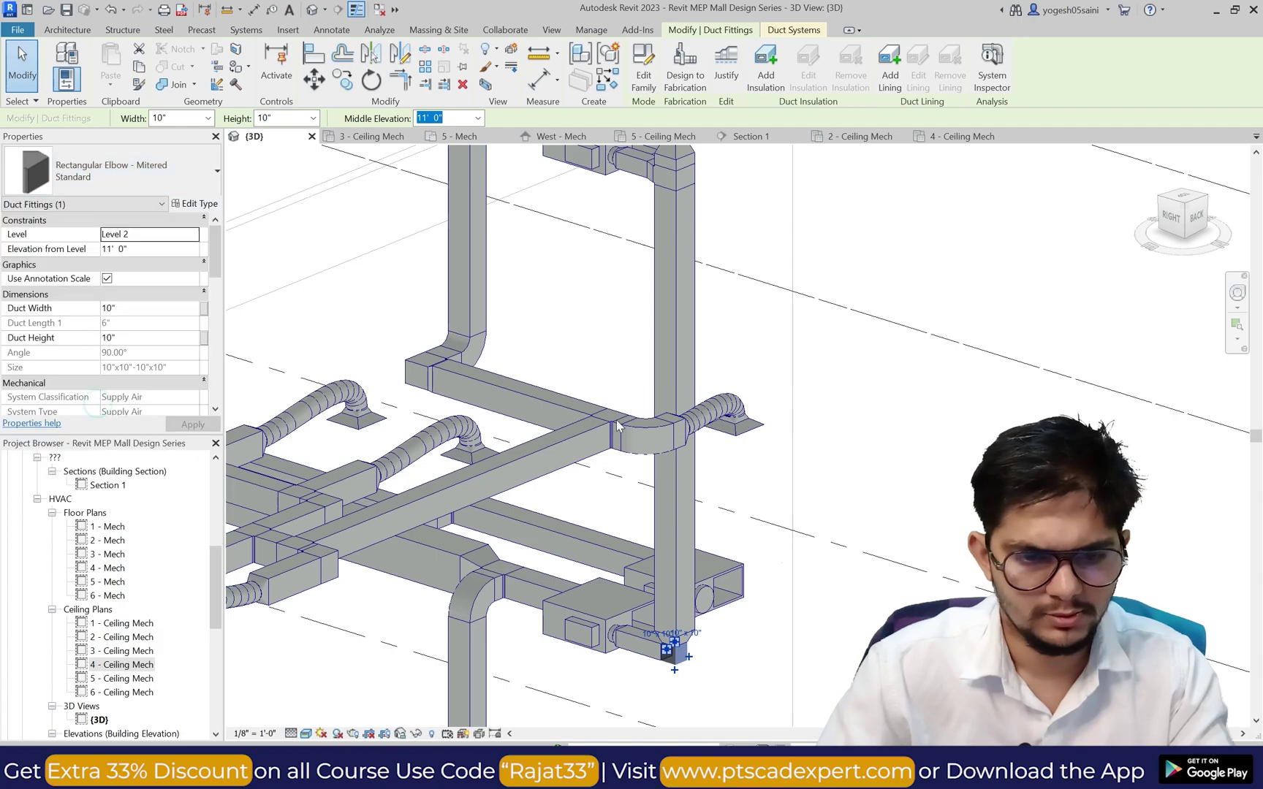
{"action": "left_click", "coordinate": [735, 535]}
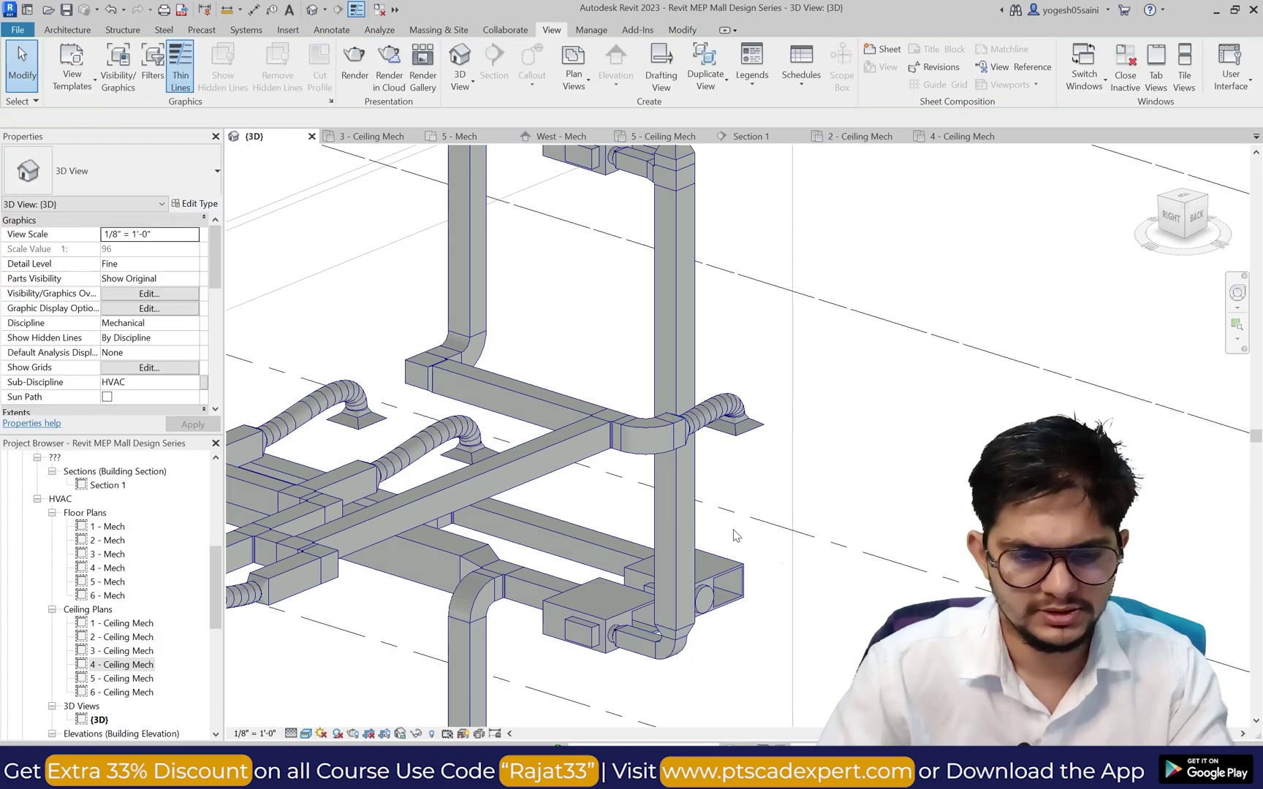
Step: Open Section 1 and check the Level 2 VAV unit at the foot of the riser
{"action": "scroll", "coordinate": [688, 542], "scroll_direction": "up", "scroll_amount": 1}
{"action": "scroll", "coordinate": [706, 555], "scroll_direction": "up", "scroll_amount": 1}
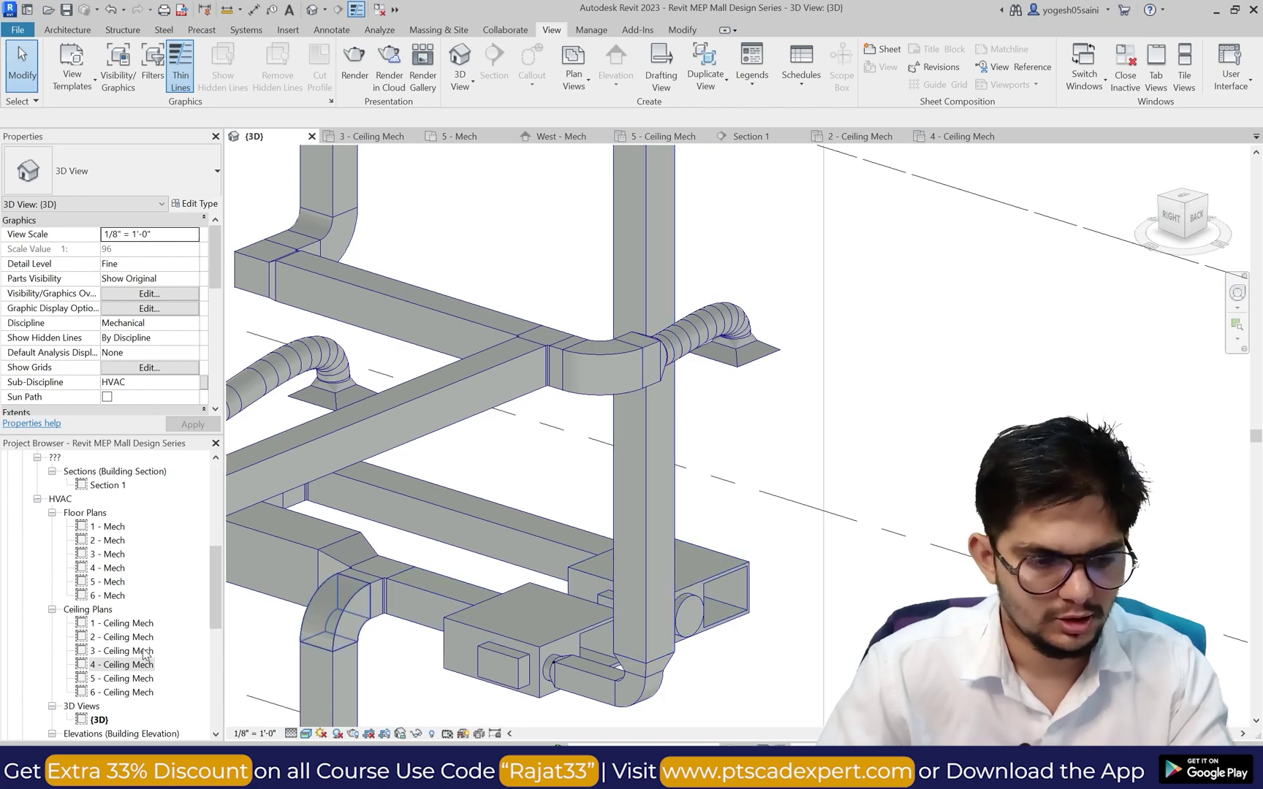
{"action": "scroll", "coordinate": [122, 581], "scroll_direction": "up", "scroll_amount": 1}
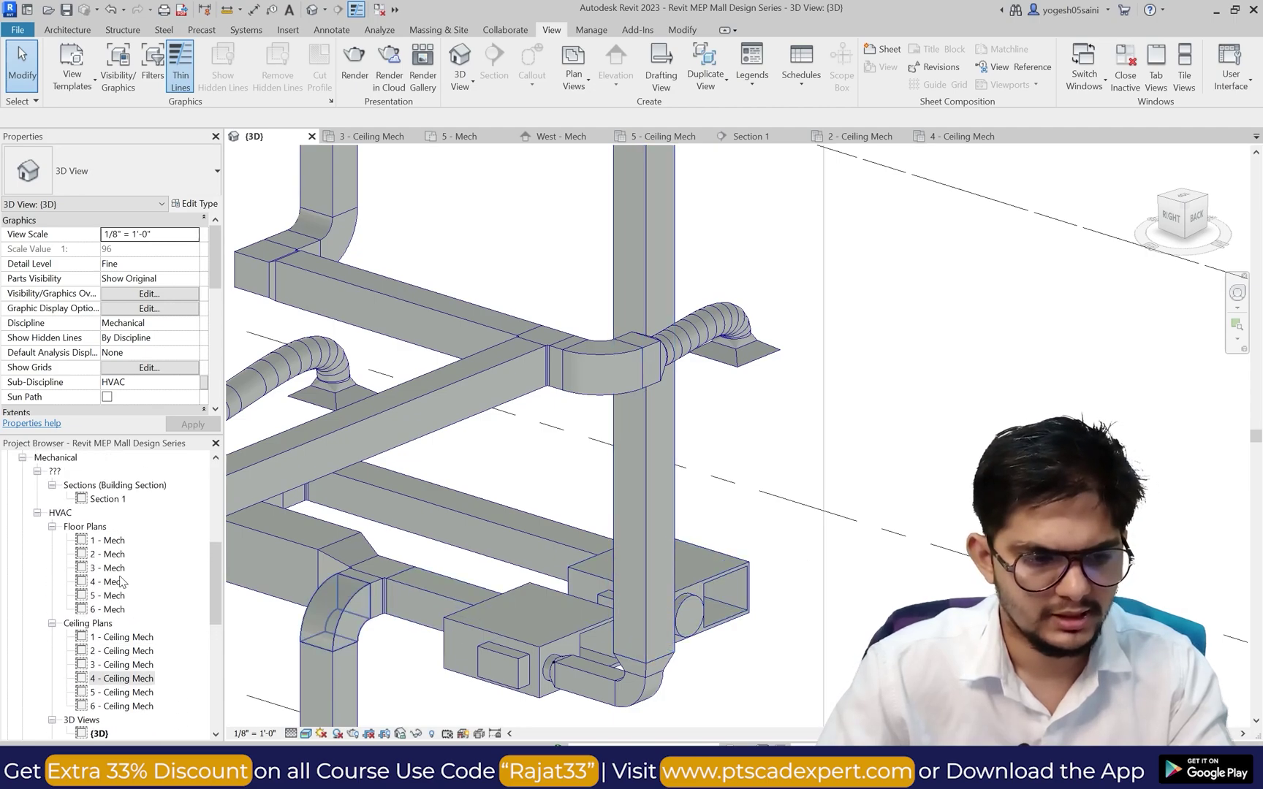
{"action": "left_click", "coordinate": [108, 499]}
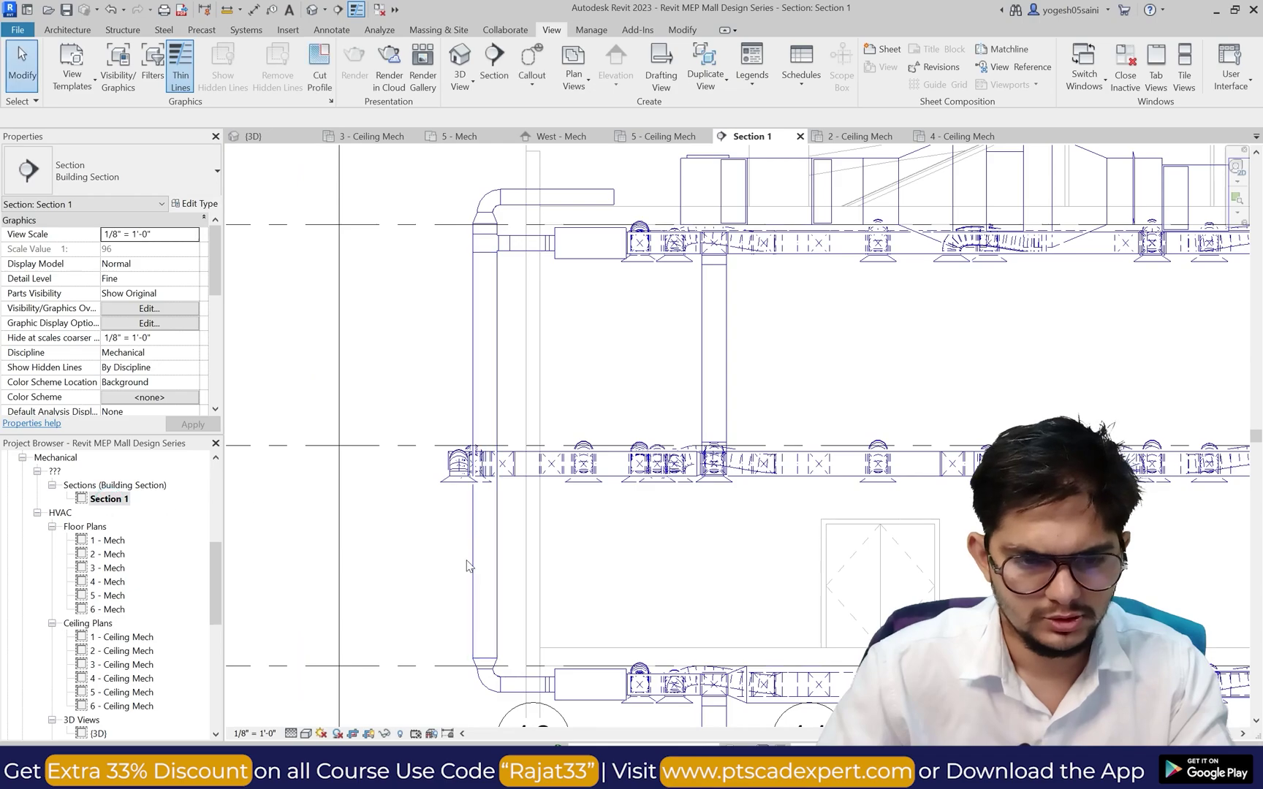
{"action": "scroll", "coordinate": [512, 575], "scroll_direction": "down", "scroll_amount": 2}
{"action": "left_click", "coordinate": [547, 658]}
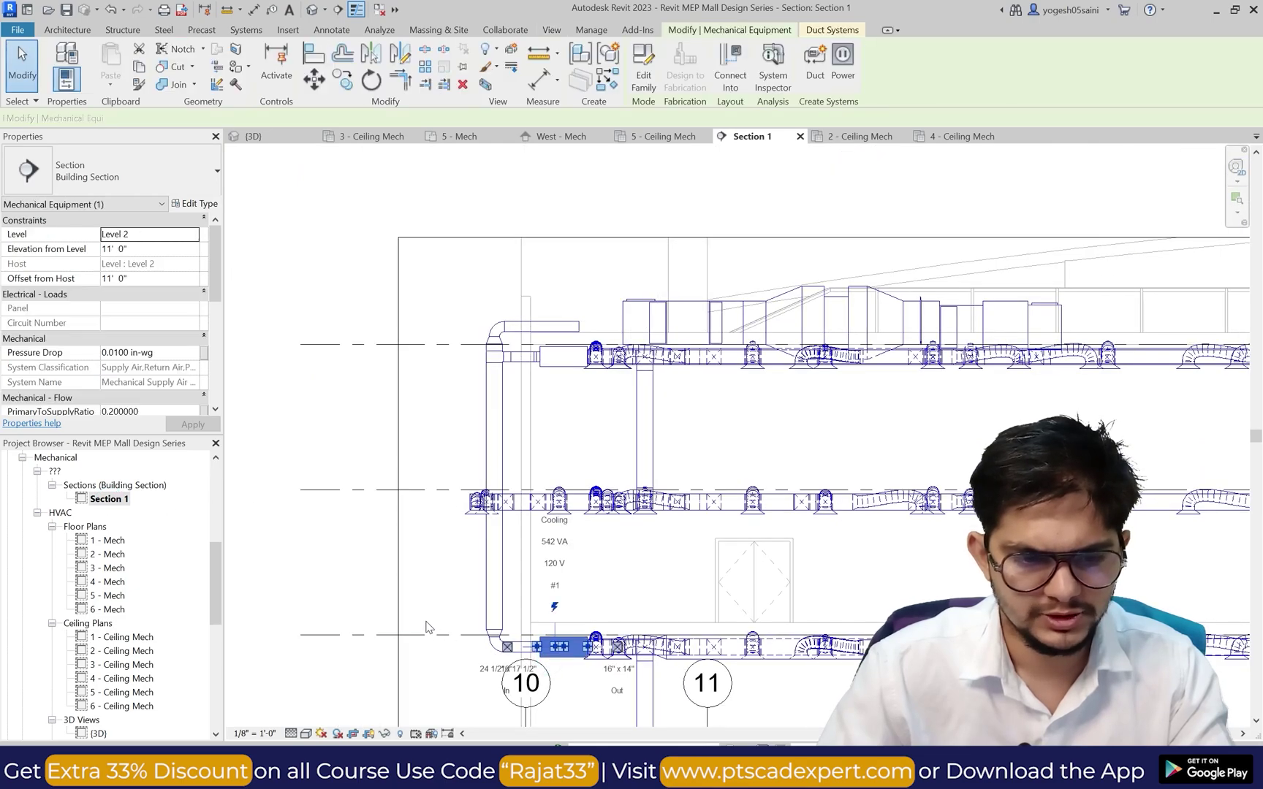
{"action": "left_click", "coordinate": [340, 596]}
{"action": "scroll", "coordinate": [139, 599], "scroll_direction": "down", "scroll_amount": 2}
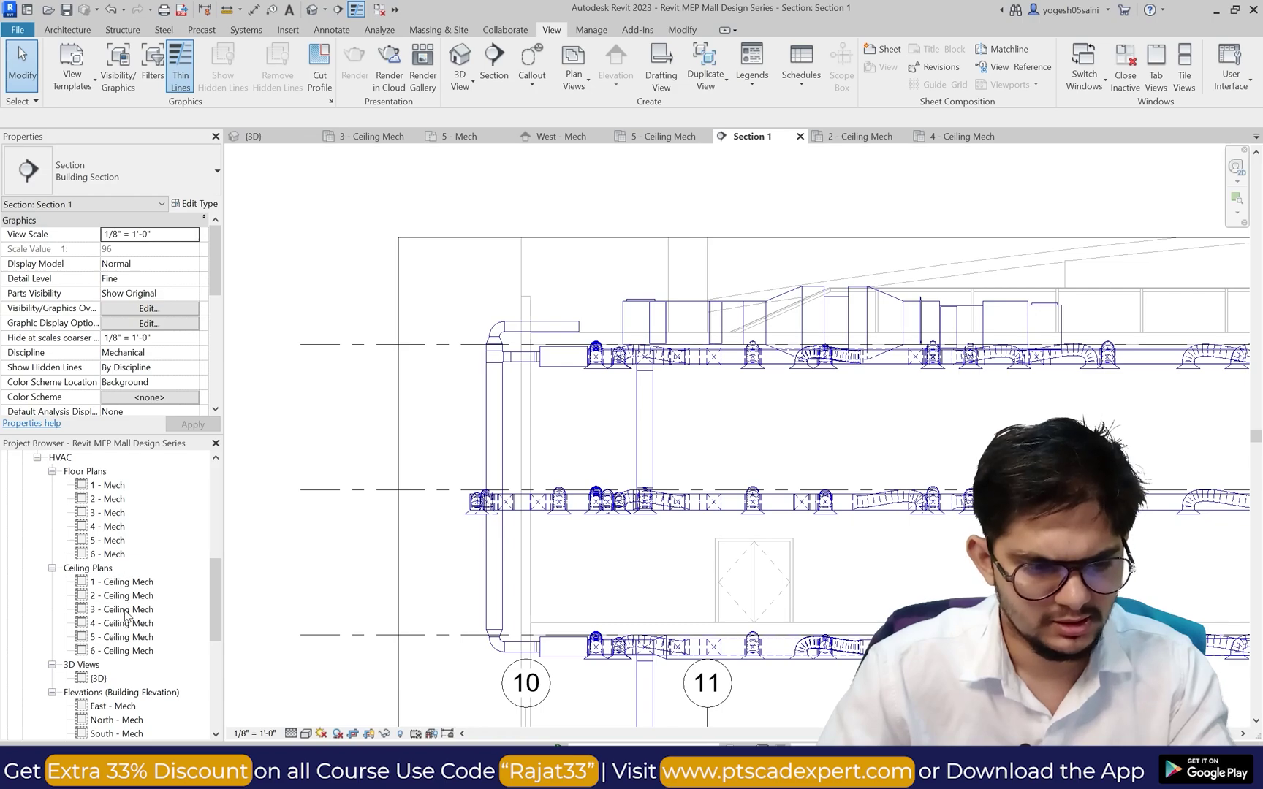
Step: In the 2 - Ceiling Mech plan, draw a 16" x 16" duct about 3'-5" long from the second VAV unit's 16" supply connector
{"action": "double_click", "coordinate": [125, 597]}
{"action": "scroll", "coordinate": [365, 433], "scroll_direction": "up", "scroll_amount": 5}
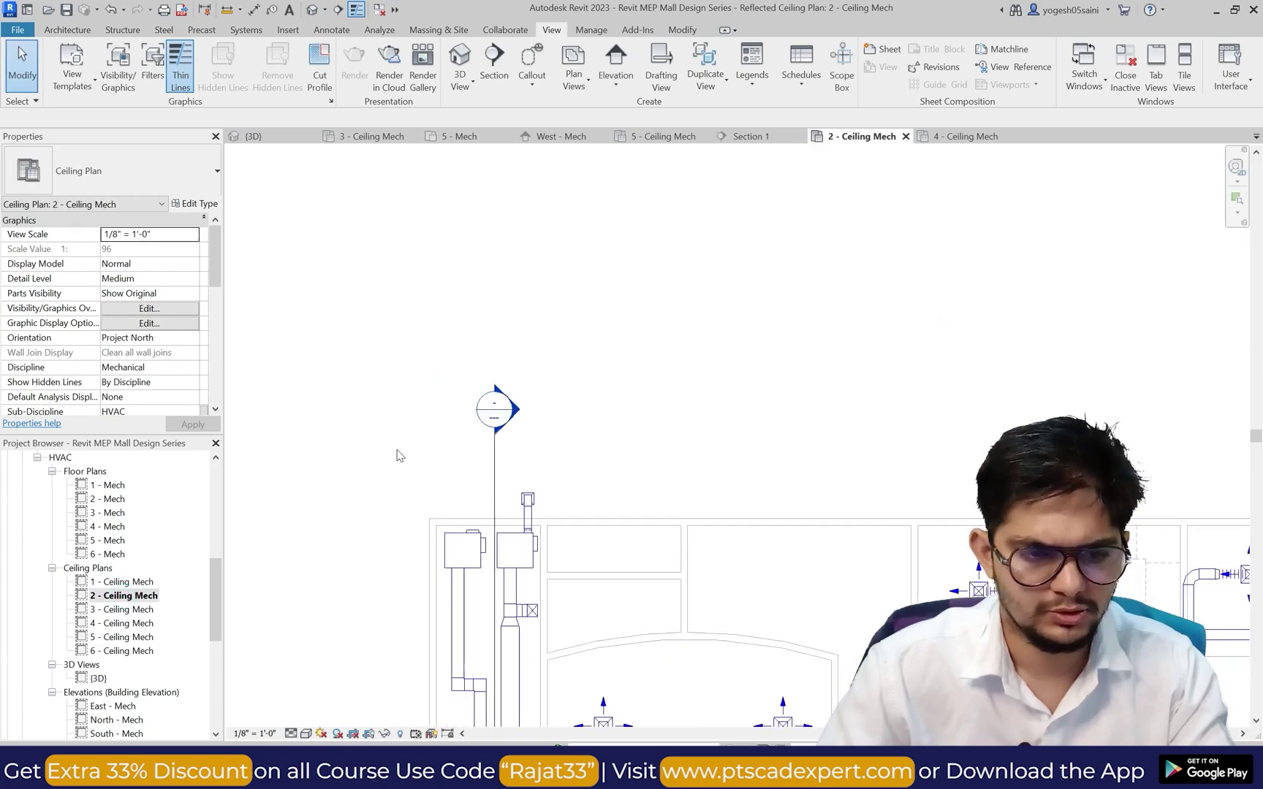
{"action": "left_click", "coordinate": [504, 643]}
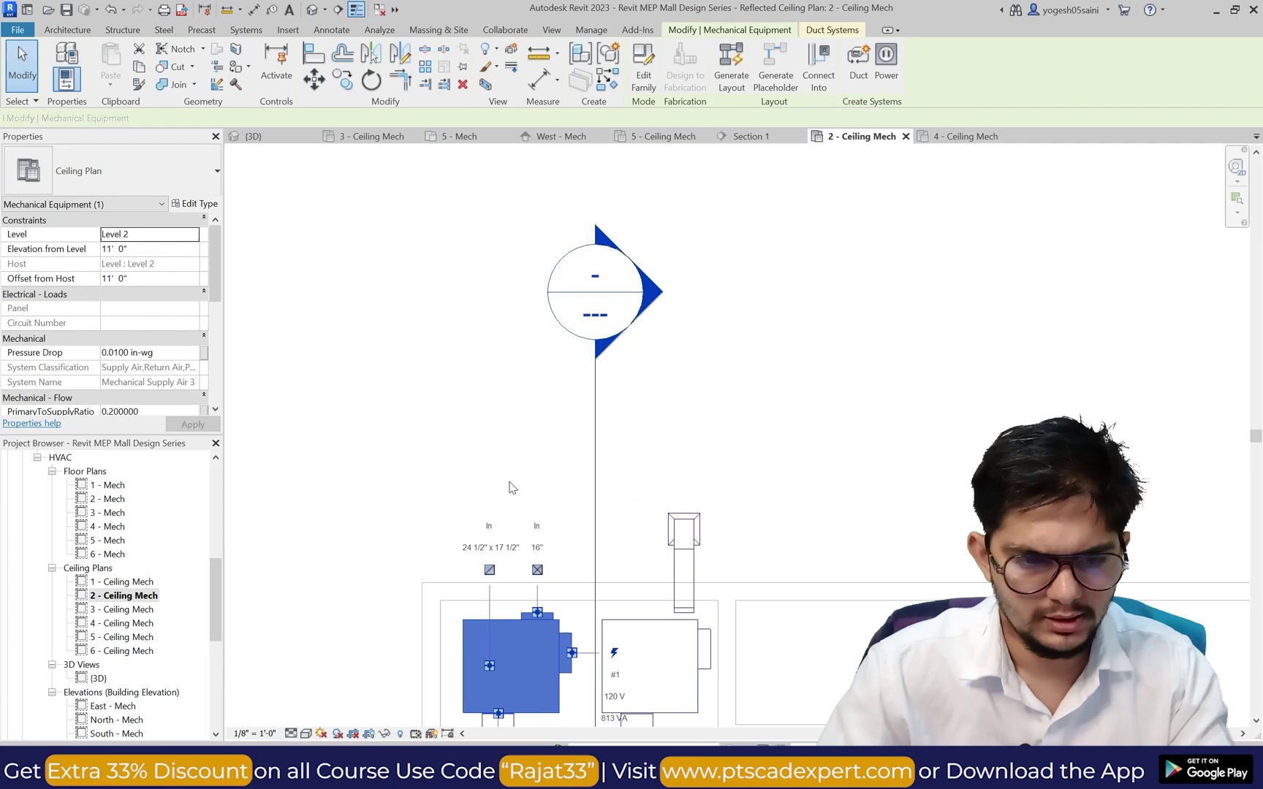
{"action": "left_click", "coordinate": [535, 564]}
{"action": "scroll", "coordinate": [535, 562], "scroll_direction": "up", "scroll_amount": 2}
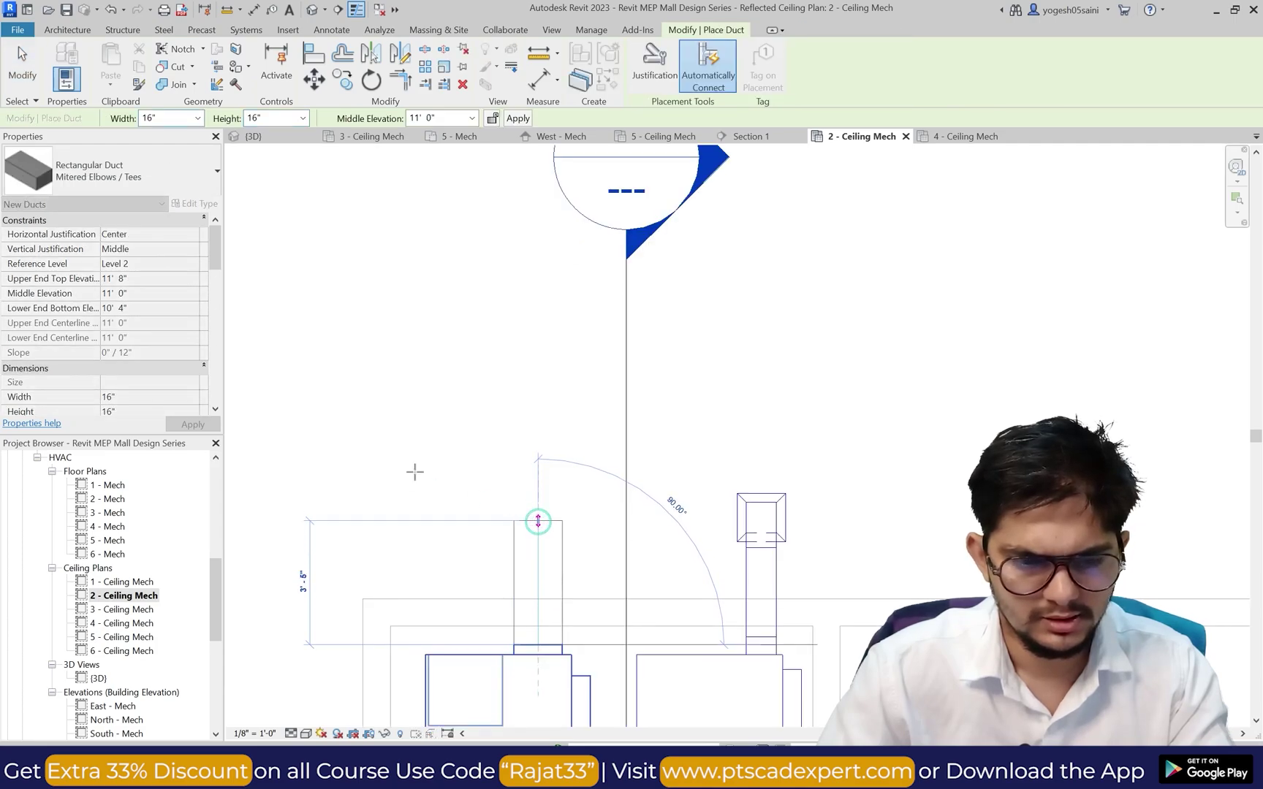
{"action": "key", "text": "Escape"}
{"action": "key", "text": "Escape"}
{"action": "scroll", "coordinate": [470, 472], "scroll_direction": "down", "scroll_amount": 2}
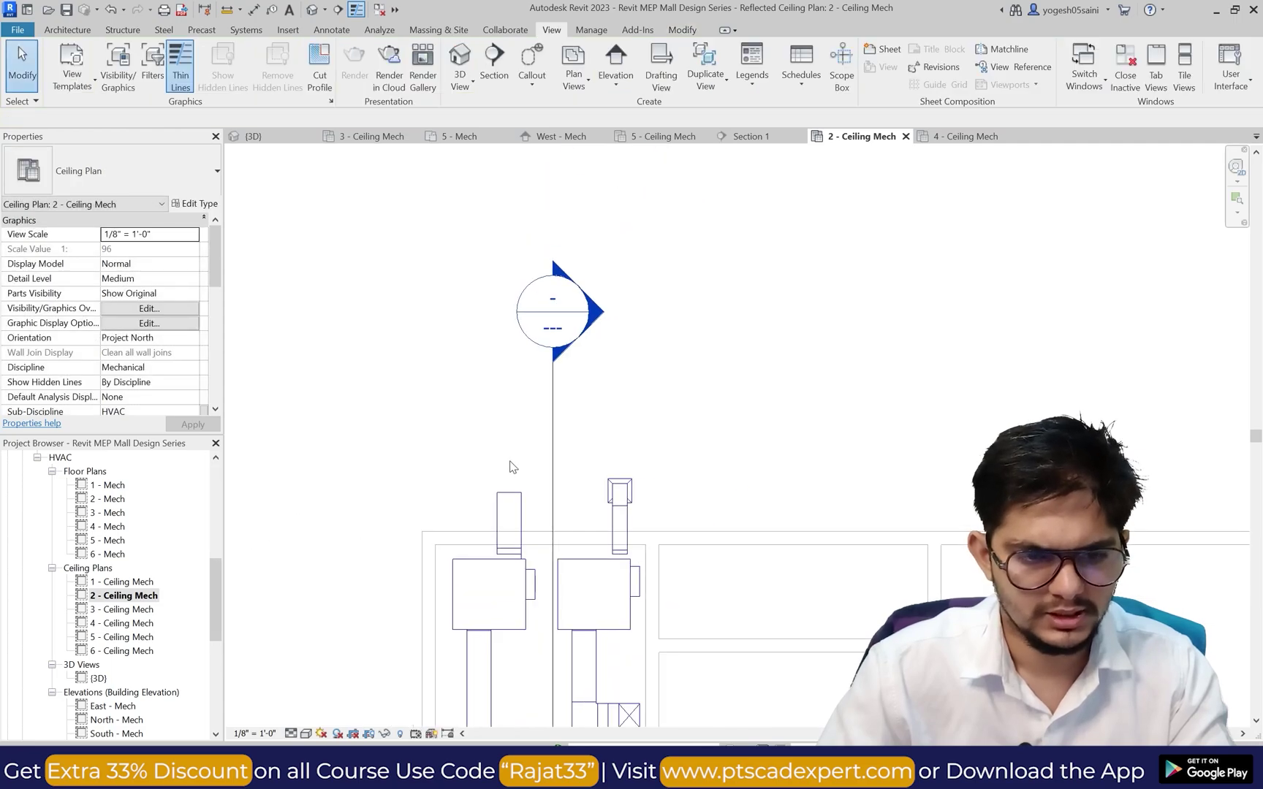
Step: Move the section line over the new 16" duct in the 2 - Ceiling Mech plan and open Section 1
{"action": "left_click_drag", "start_coordinate": [551, 478], "coordinate": [504, 486]}
{"action": "left_click", "coordinate": [548, 485]}
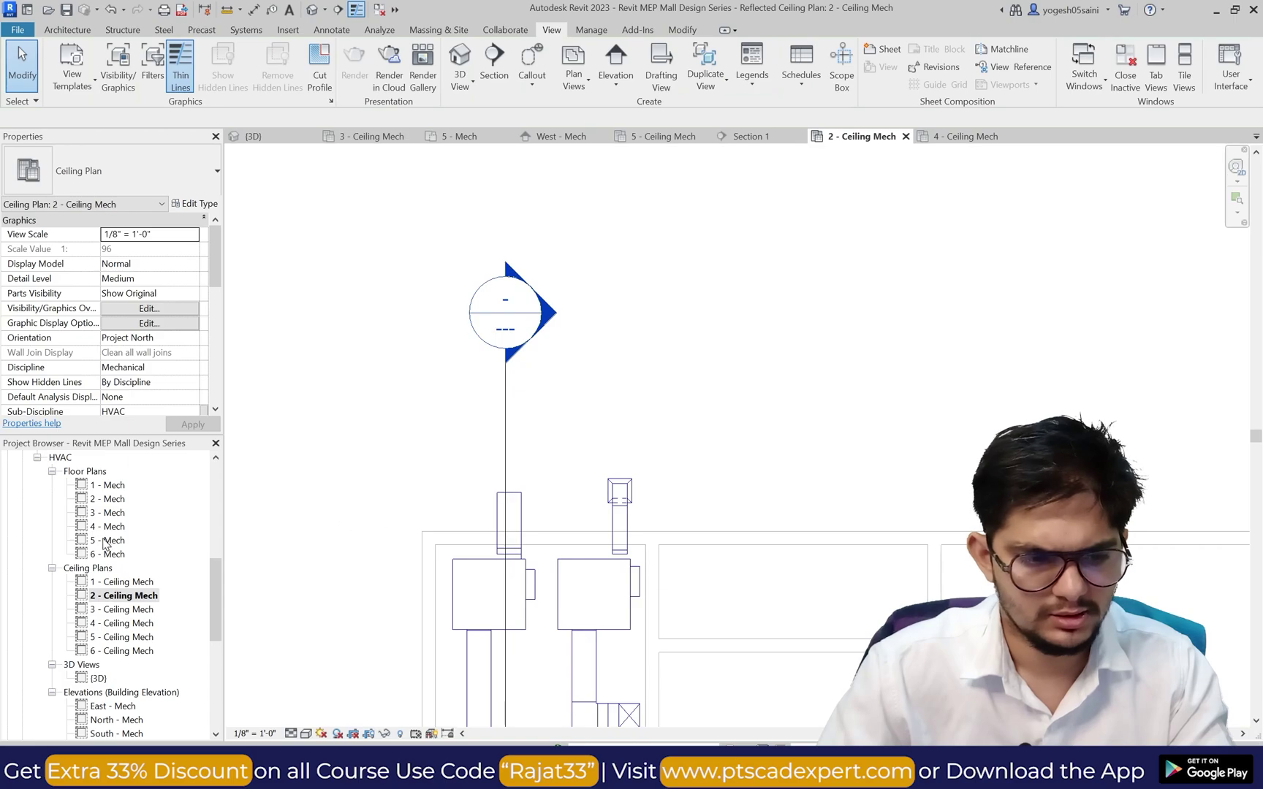
{"action": "scroll", "coordinate": [121, 625], "scroll_direction": "down", "scroll_amount": 2}
{"action": "scroll", "coordinate": [113, 585], "scroll_direction": "up", "scroll_amount": 4}
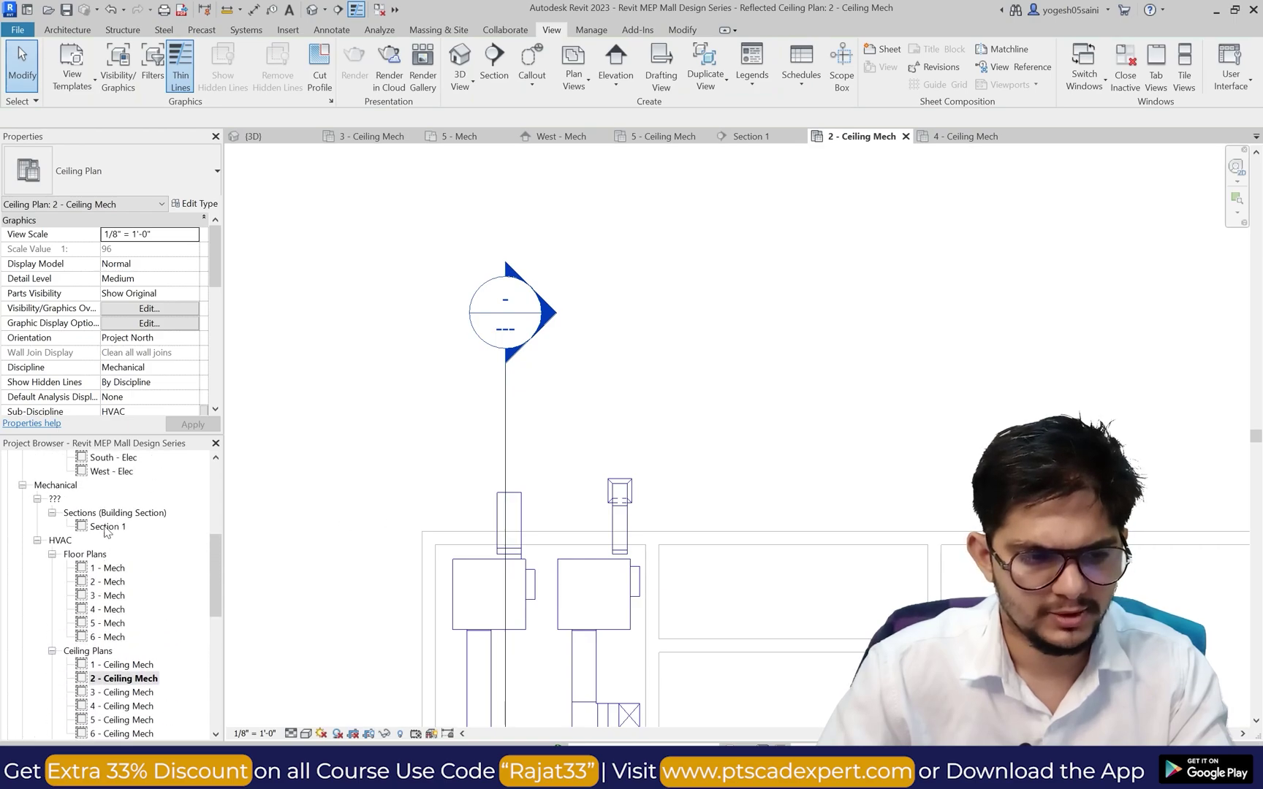
{"action": "double_click", "coordinate": [106, 527]}
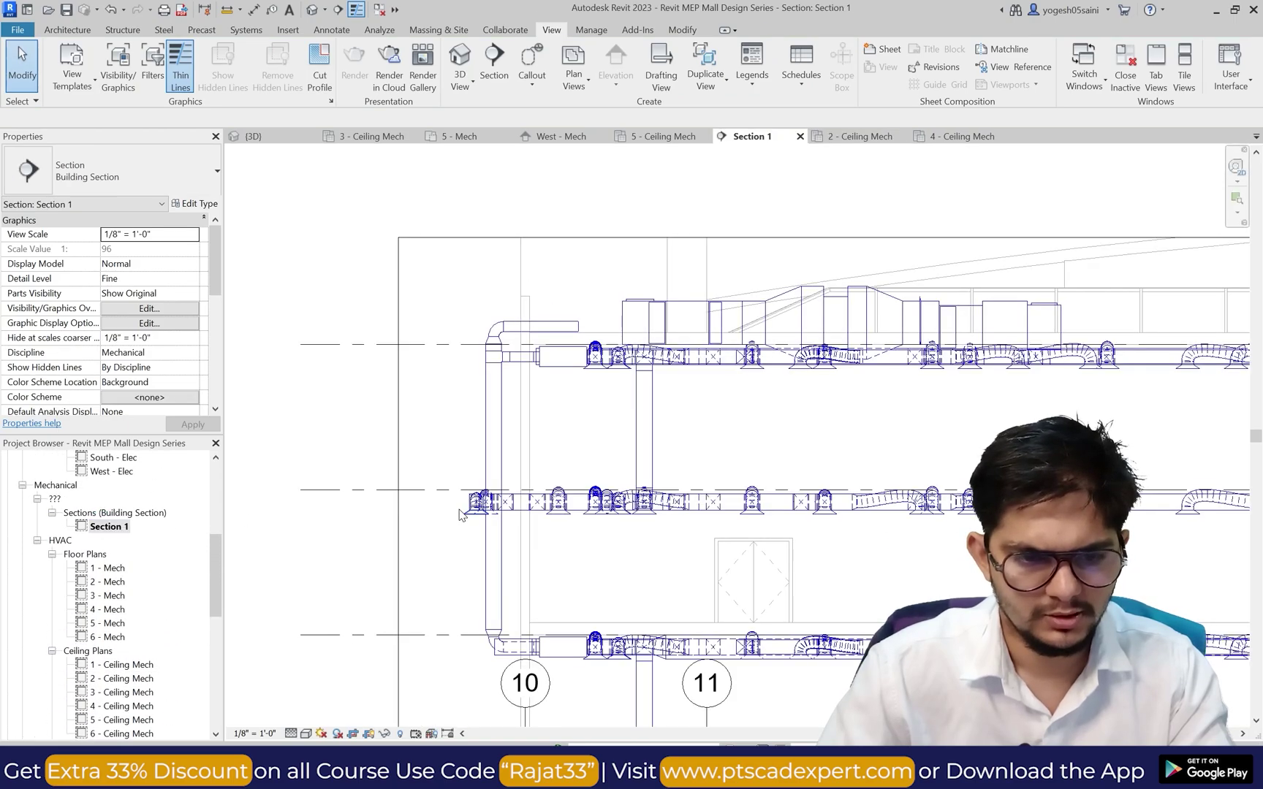
Step: Draw a 16" x 16" duct from the Level 2 duct's open end up to 37' 7" elevation and horizontally towards the air handling unit
{"action": "scroll", "coordinate": [459, 501], "scroll_direction": "up", "scroll_amount": 2}
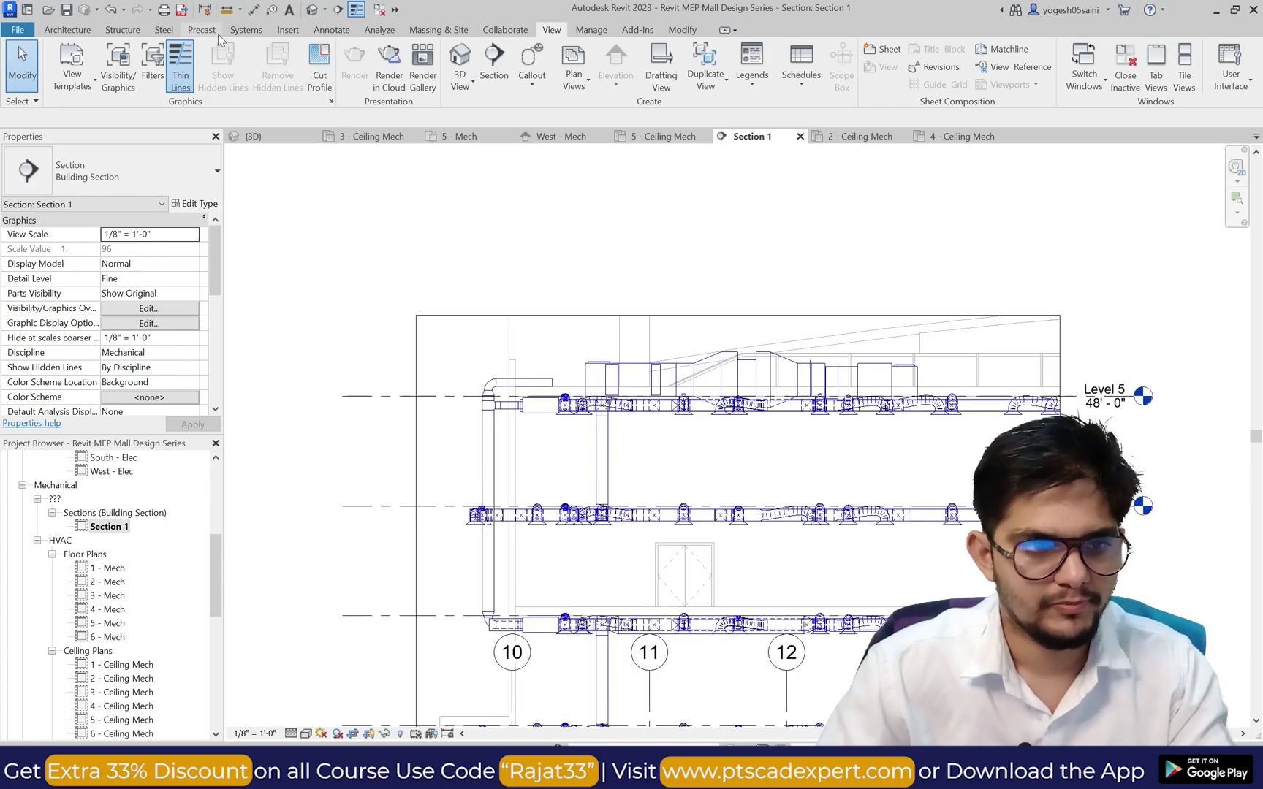
{"action": "left_click", "coordinate": [245, 29]}
{"action": "left_click", "coordinate": [59, 65]}
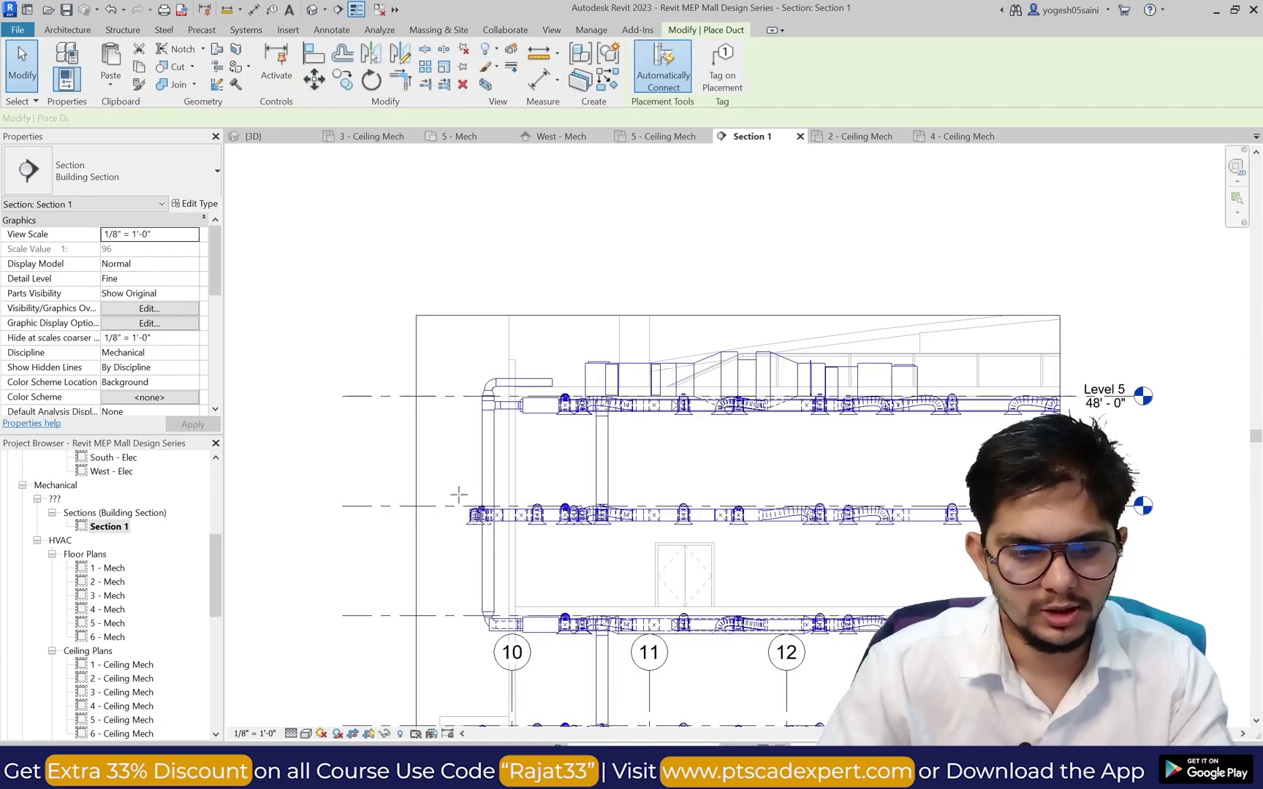
{"action": "scroll", "coordinate": [480, 603], "scroll_direction": "up", "scroll_amount": 3}
{"action": "left_click", "coordinate": [488, 622]}
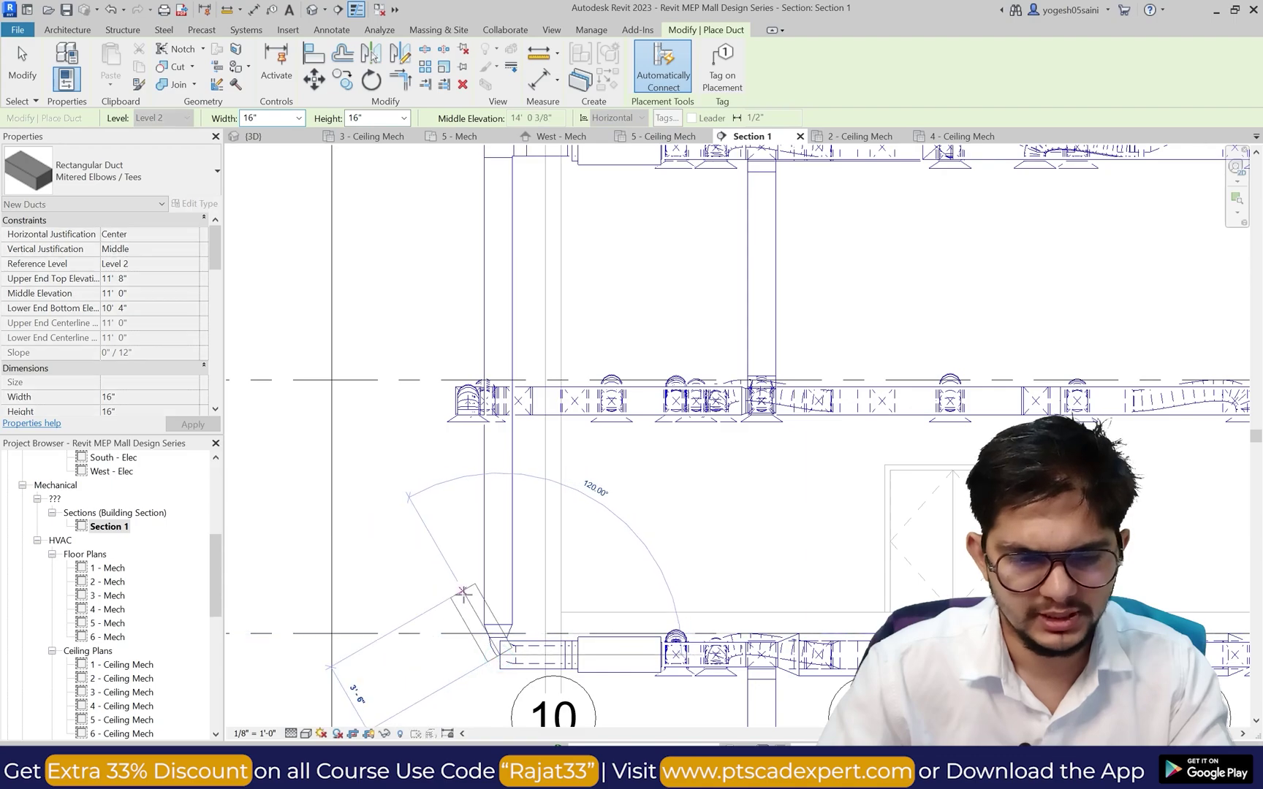
{"action": "scroll", "coordinate": [478, 546], "scroll_direction": "down", "scroll_amount": 2}
{"action": "scroll", "coordinate": [463, 591], "scroll_direction": "down", "scroll_amount": 2}
{"action": "scroll", "coordinate": [474, 325], "scroll_direction": "up", "scroll_amount": 5}
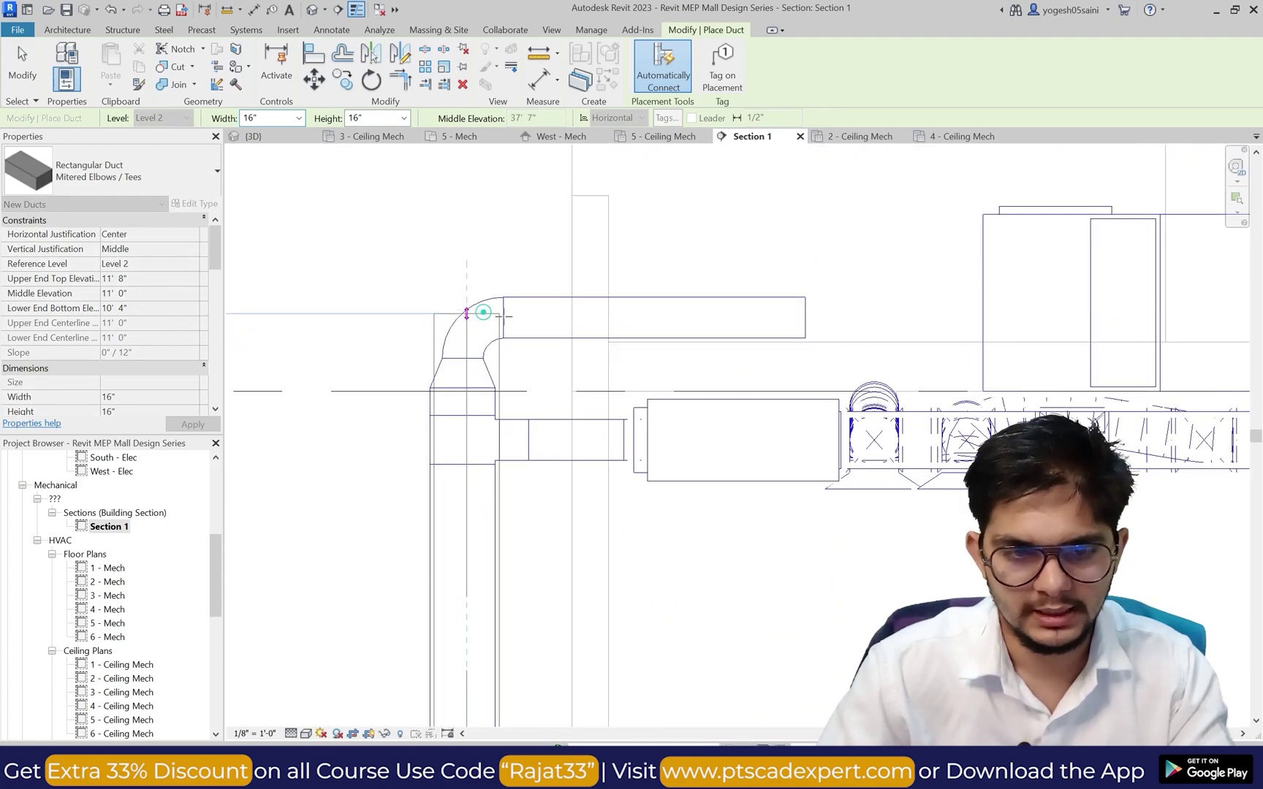
{"action": "left_click", "coordinate": [466, 312]}
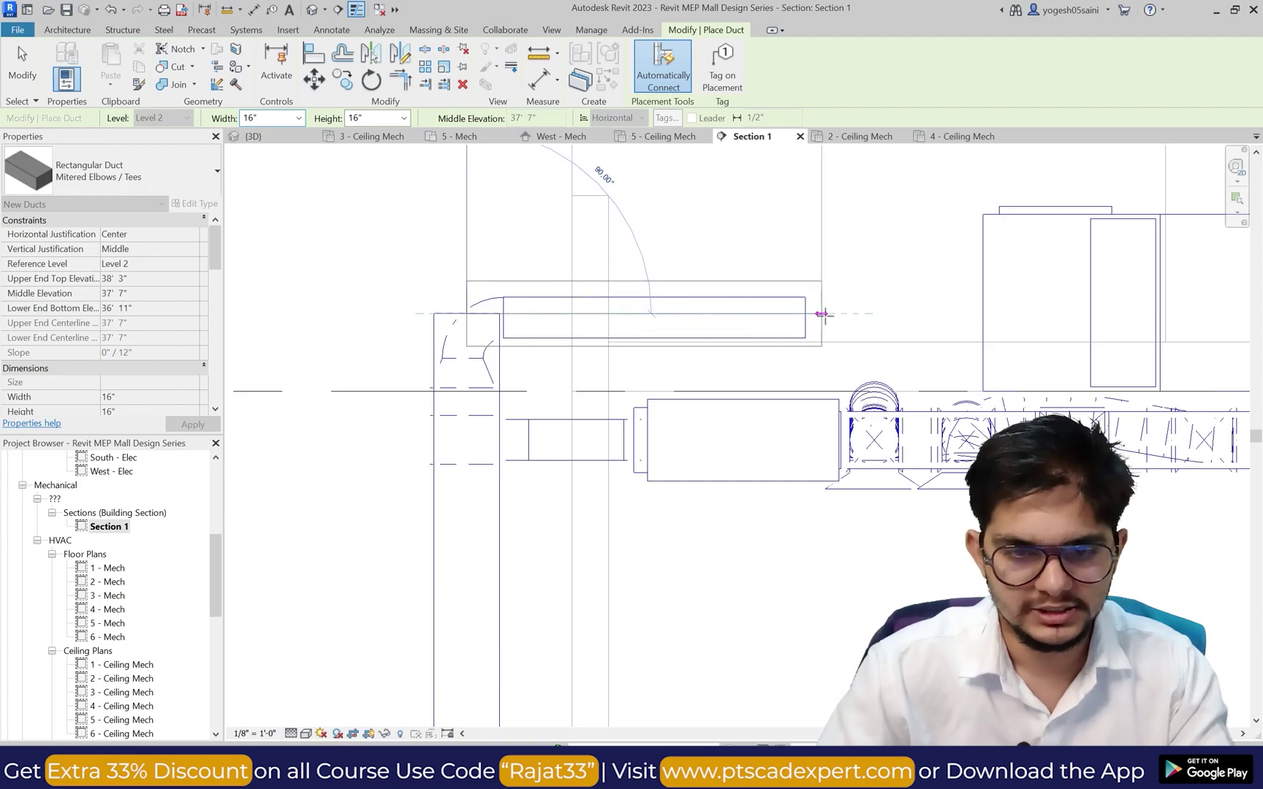
{"action": "left_click", "coordinate": [822, 313]}
{"action": "key", "text": "Escape"}
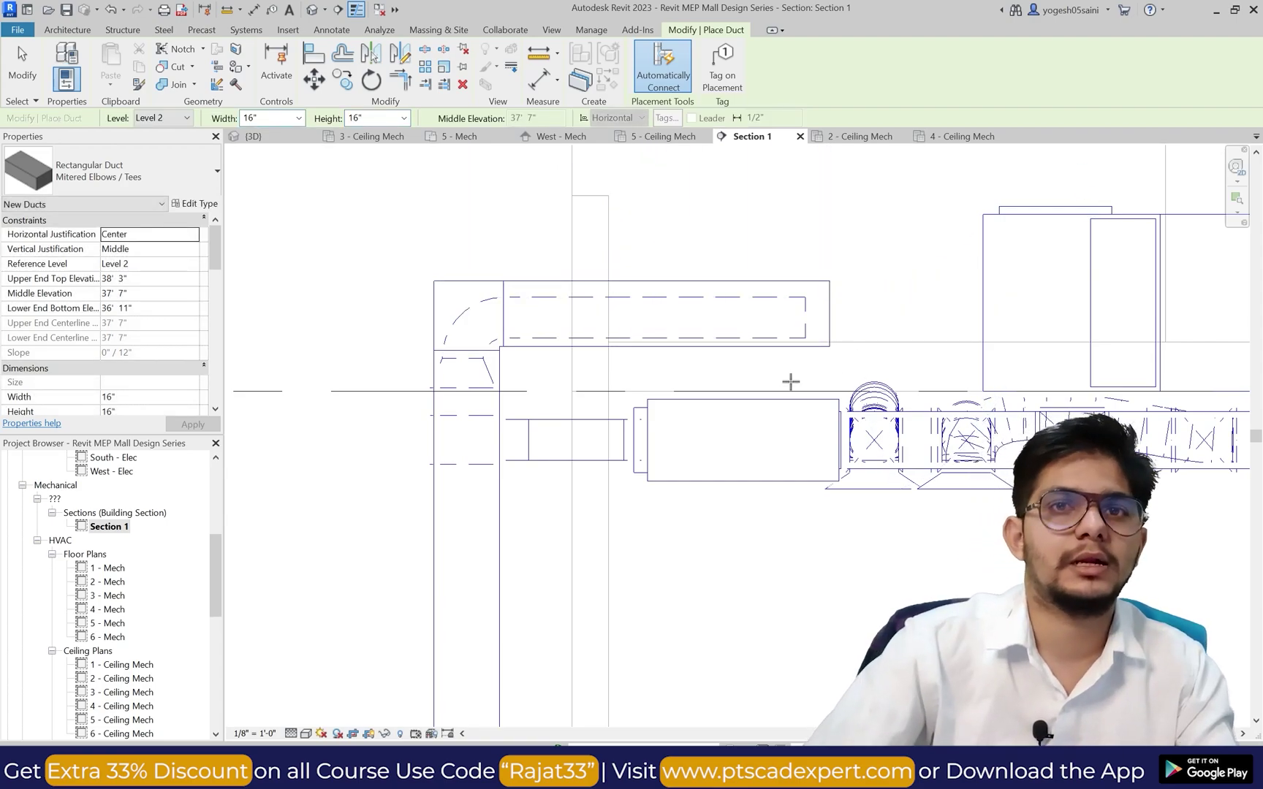
{"action": "key", "text": "Escape"}
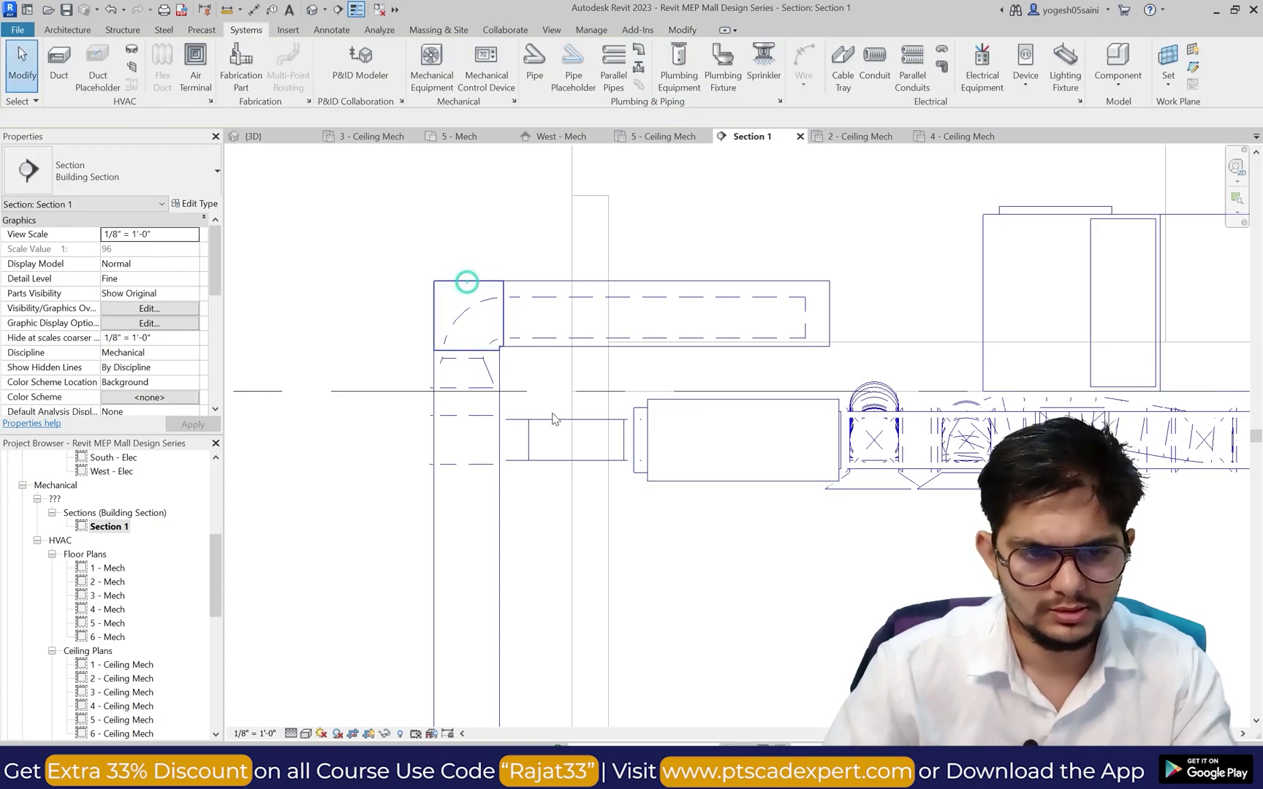
Step: Change the new riser's top mitered elbow to Rectangular Elbow - Radius, type 1 W
{"action": "left_click", "coordinate": [467, 282]}
{"action": "left_click", "coordinate": [157, 175]}
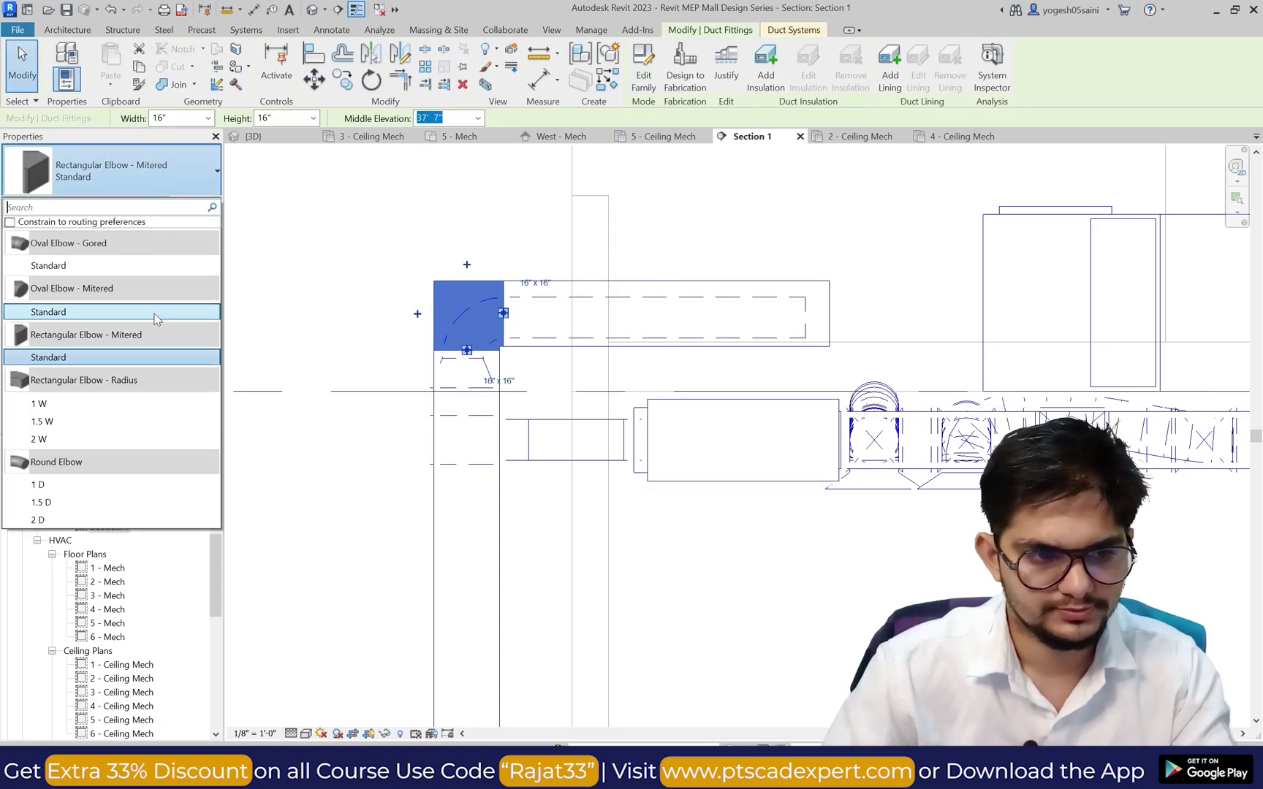
{"action": "left_click", "coordinate": [128, 401]}
{"action": "left_click", "coordinate": [273, 333]}
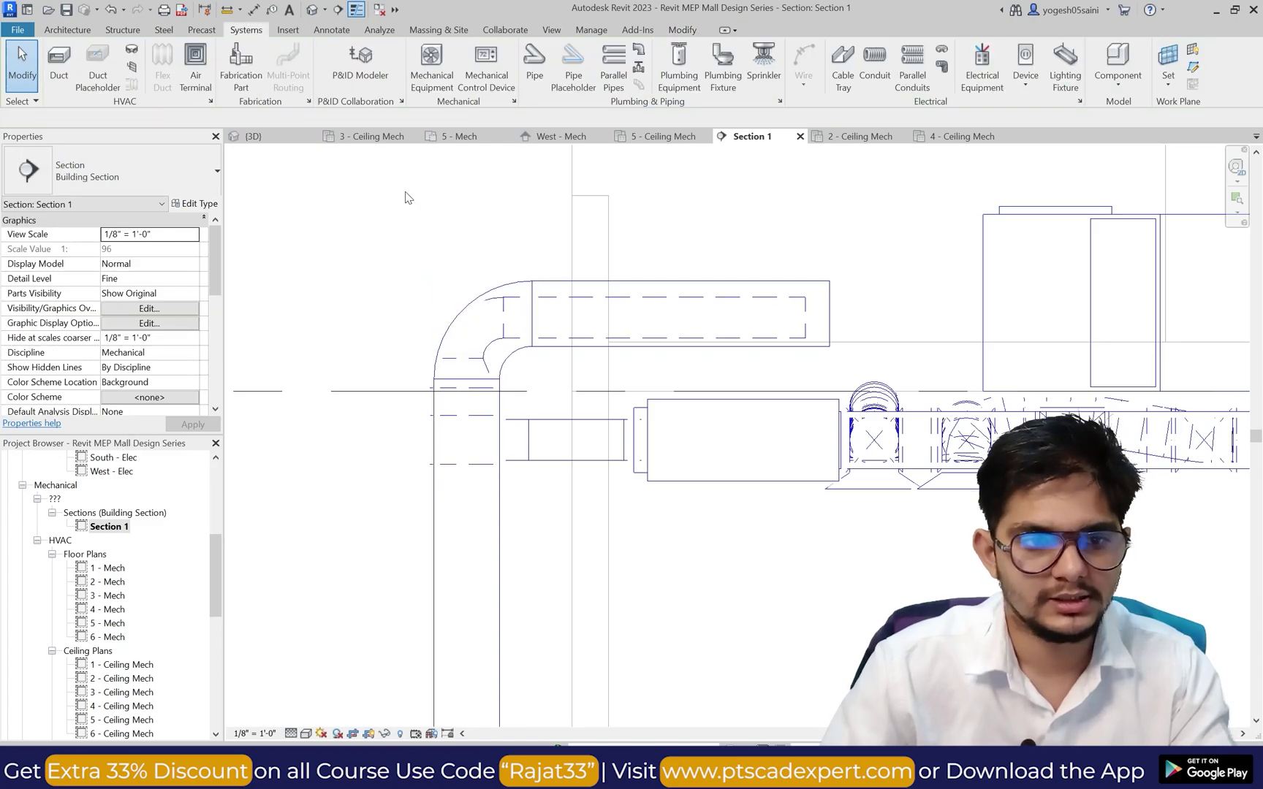
Step: Open the 3D view and examine the two risers and their top ducts beside the air handling unit
{"action": "left_click", "coordinate": [550, 30]}
{"action": "left_click", "coordinate": [462, 67]}
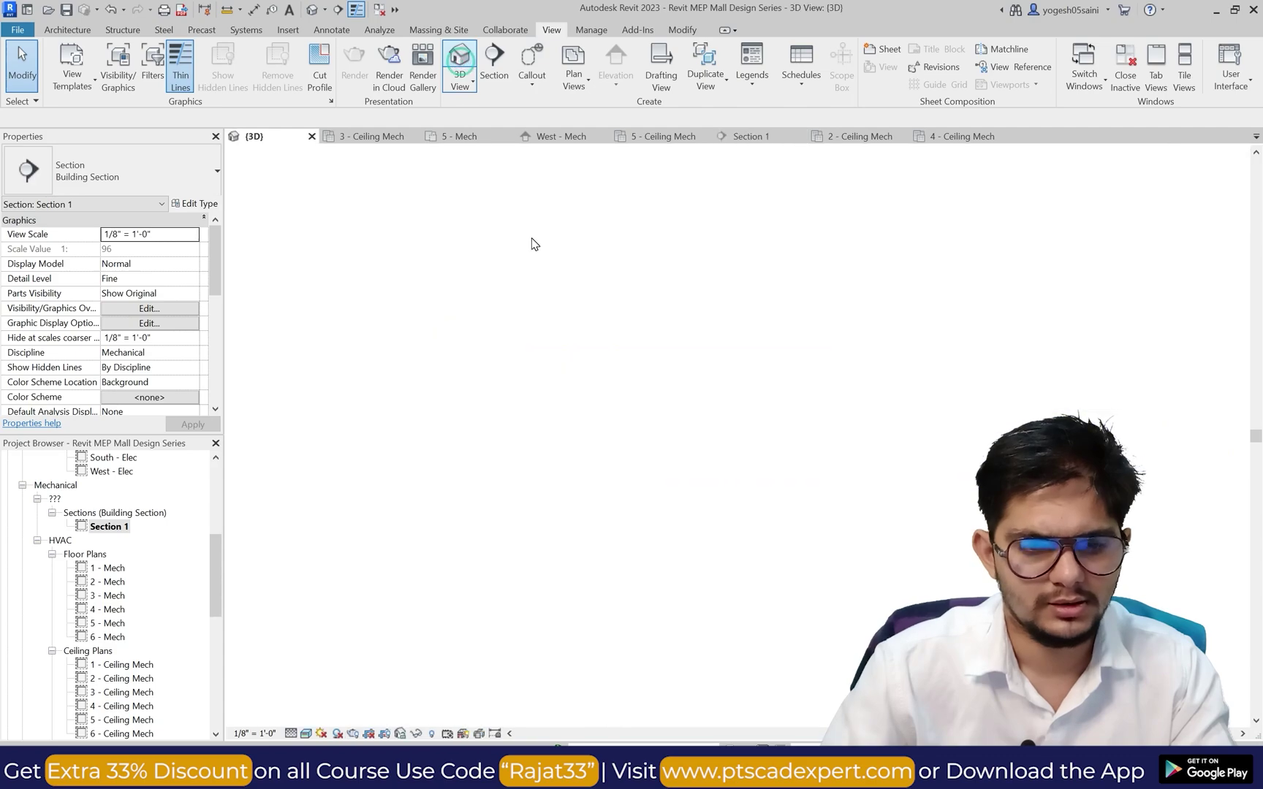
{"action": "scroll", "coordinate": [561, 300], "scroll_direction": "down", "scroll_amount": 3}
{"action": "scroll", "coordinate": [560, 300], "scroll_direction": "up", "scroll_amount": 8}
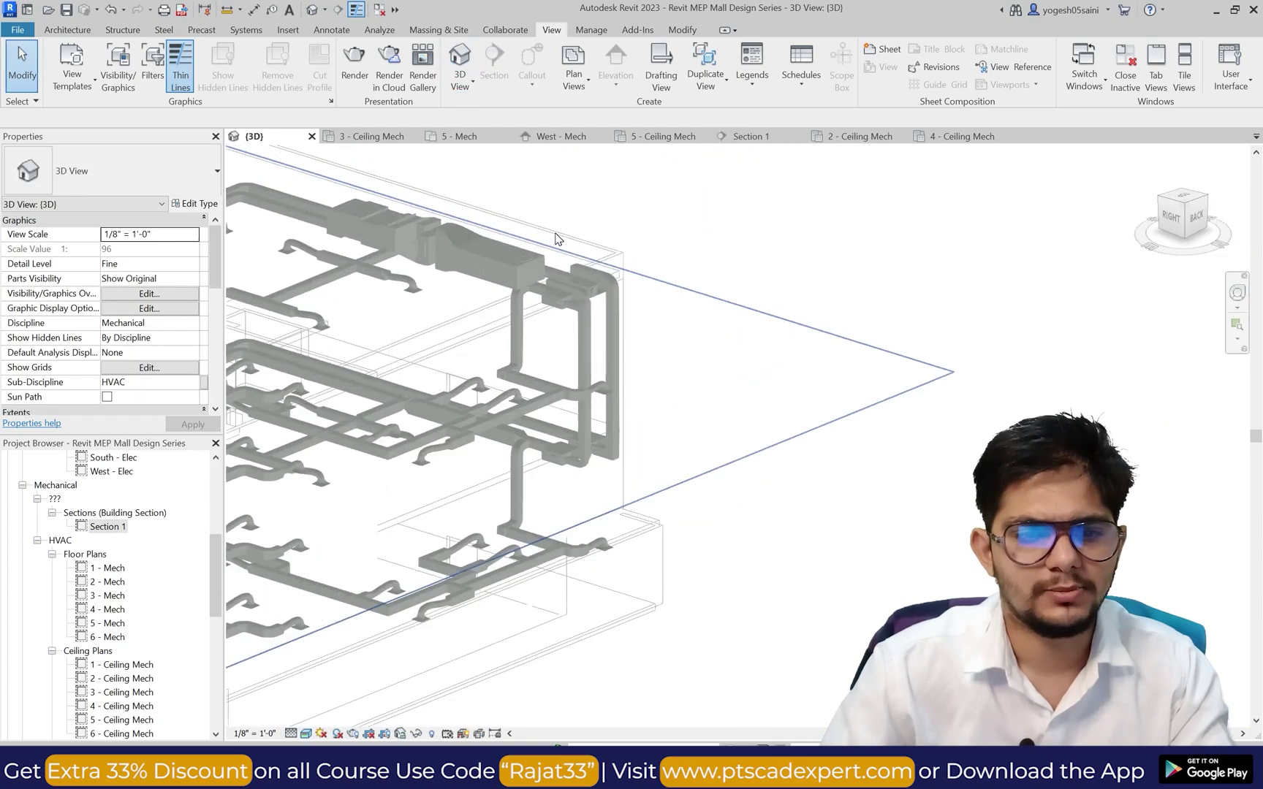
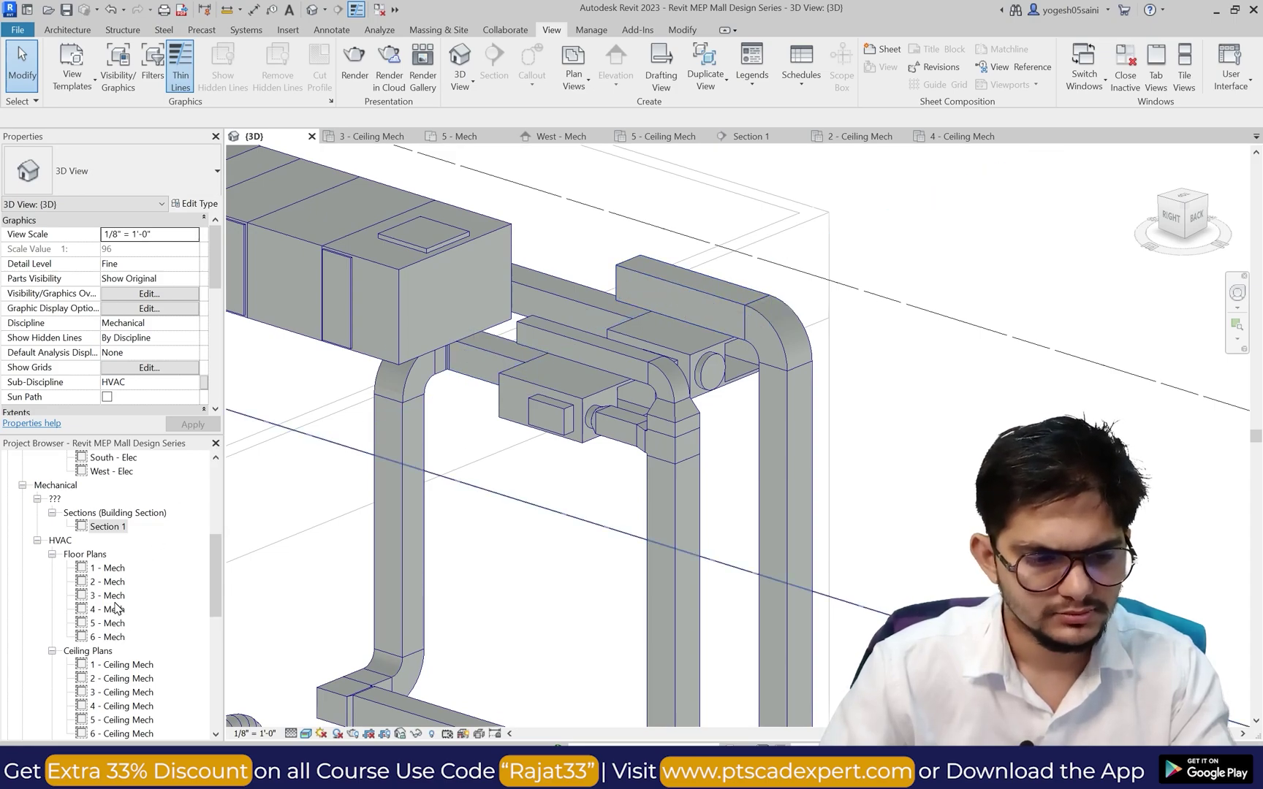
Step: In the 5 - Mech plan, extend the 10" duct's free end to line up with the neighbouring 16" duct, about 6'-8" long
{"action": "scroll", "coordinate": [115, 608], "scroll_direction": "down", "scroll_amount": 1}
{"action": "double_click", "coordinate": [113, 570]}
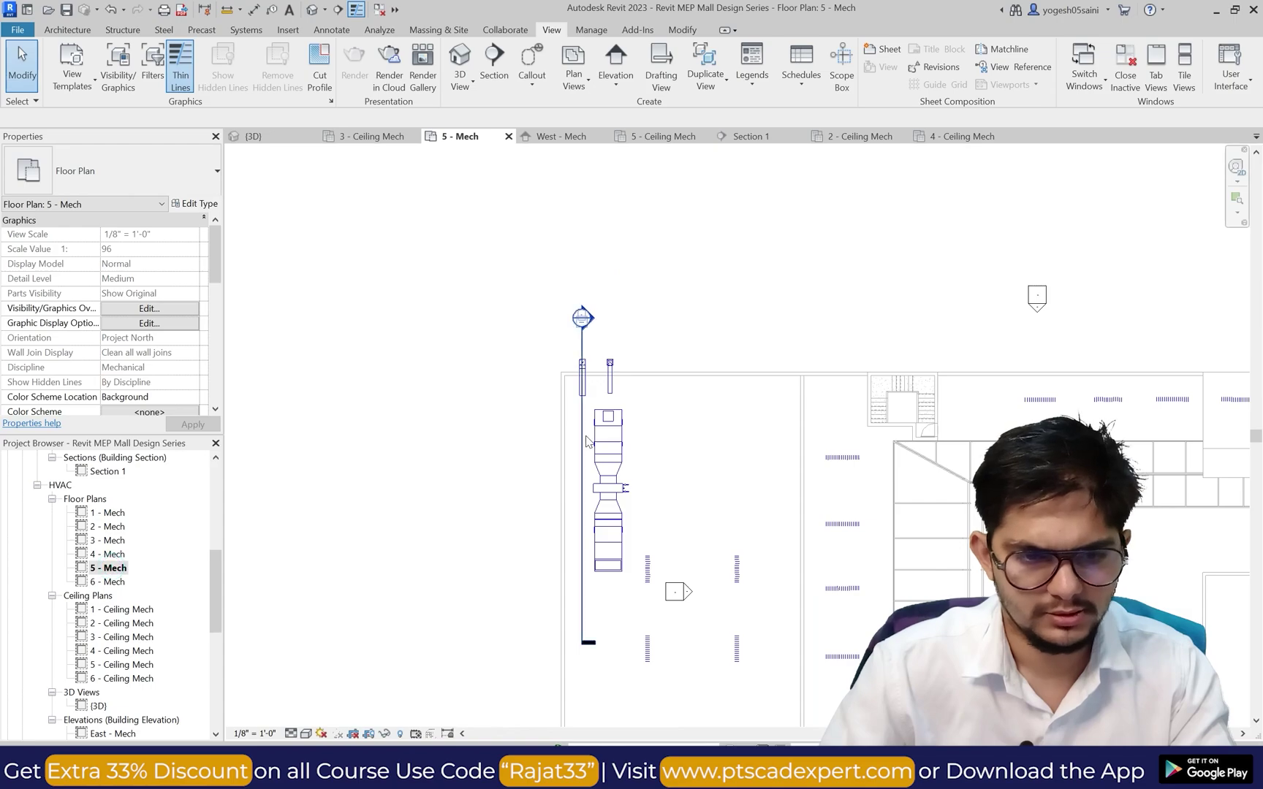
{"action": "scroll", "coordinate": [599, 409], "scroll_direction": "up", "scroll_amount": 5}
{"action": "left_click", "coordinate": [633, 376]}
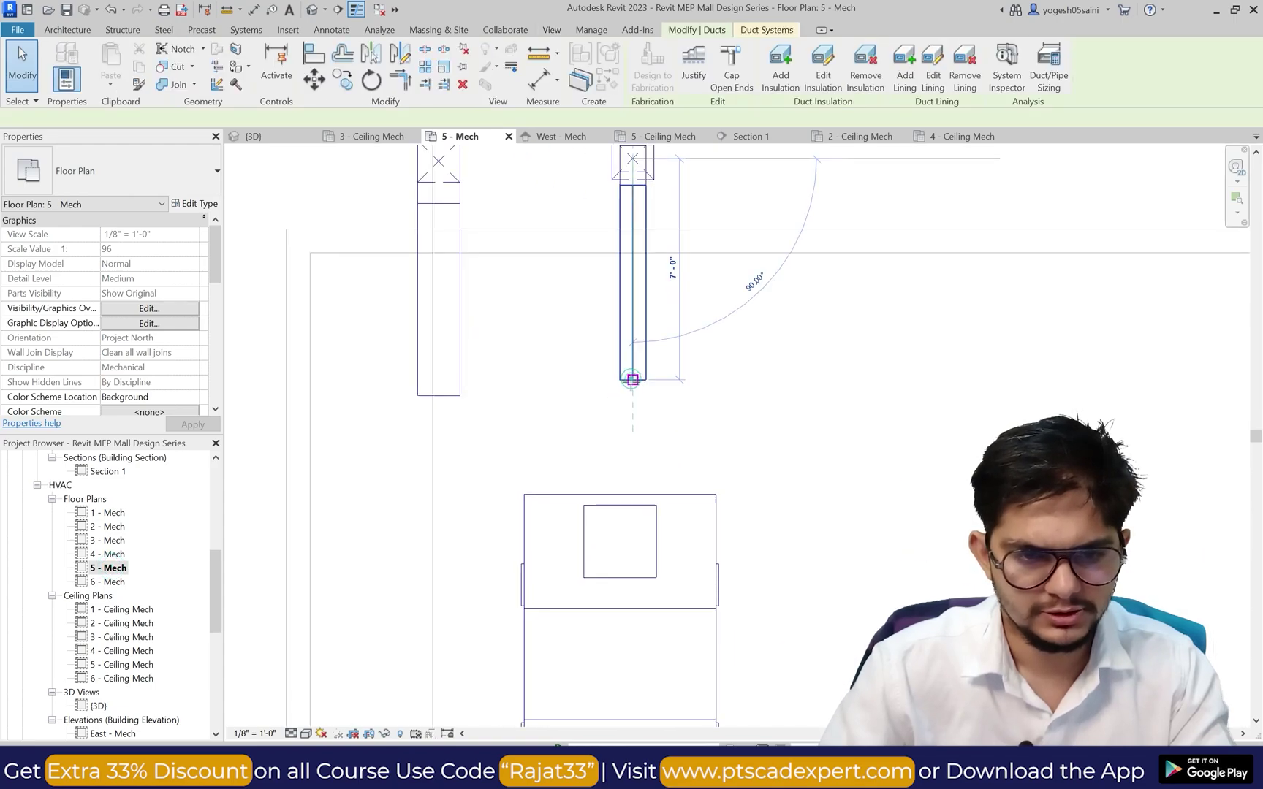
{"action": "left_click_drag", "start_coordinate": [633, 379], "coordinate": [632, 393]}
{"action": "left_click_drag", "start_coordinate": [653, 471], "coordinate": [648, 477]}
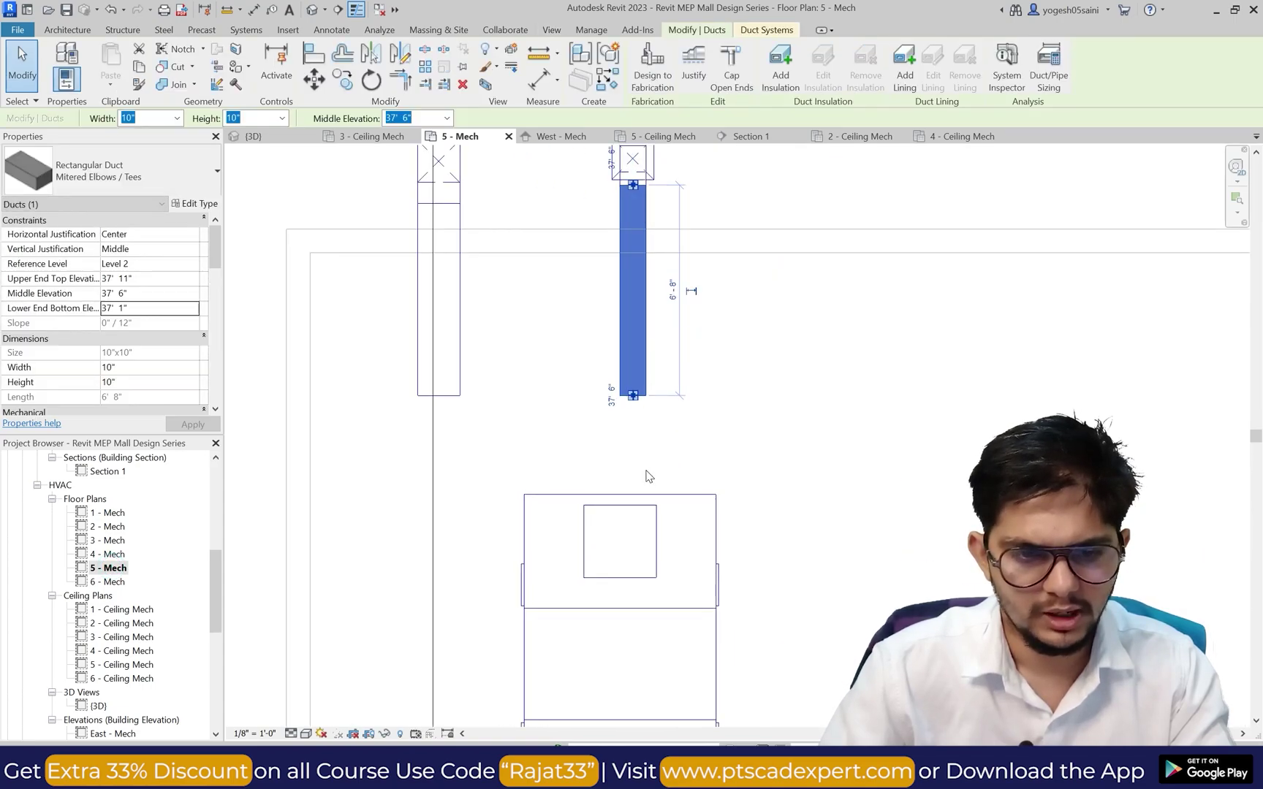
Step: Draw a 16" x 16" duct joining the open end of the 16" duct to the 10" duct's free end
{"action": "left_click", "coordinate": [634, 459]}
{"action": "scroll", "coordinate": [647, 453], "scroll_direction": "down", "scroll_amount": 2}
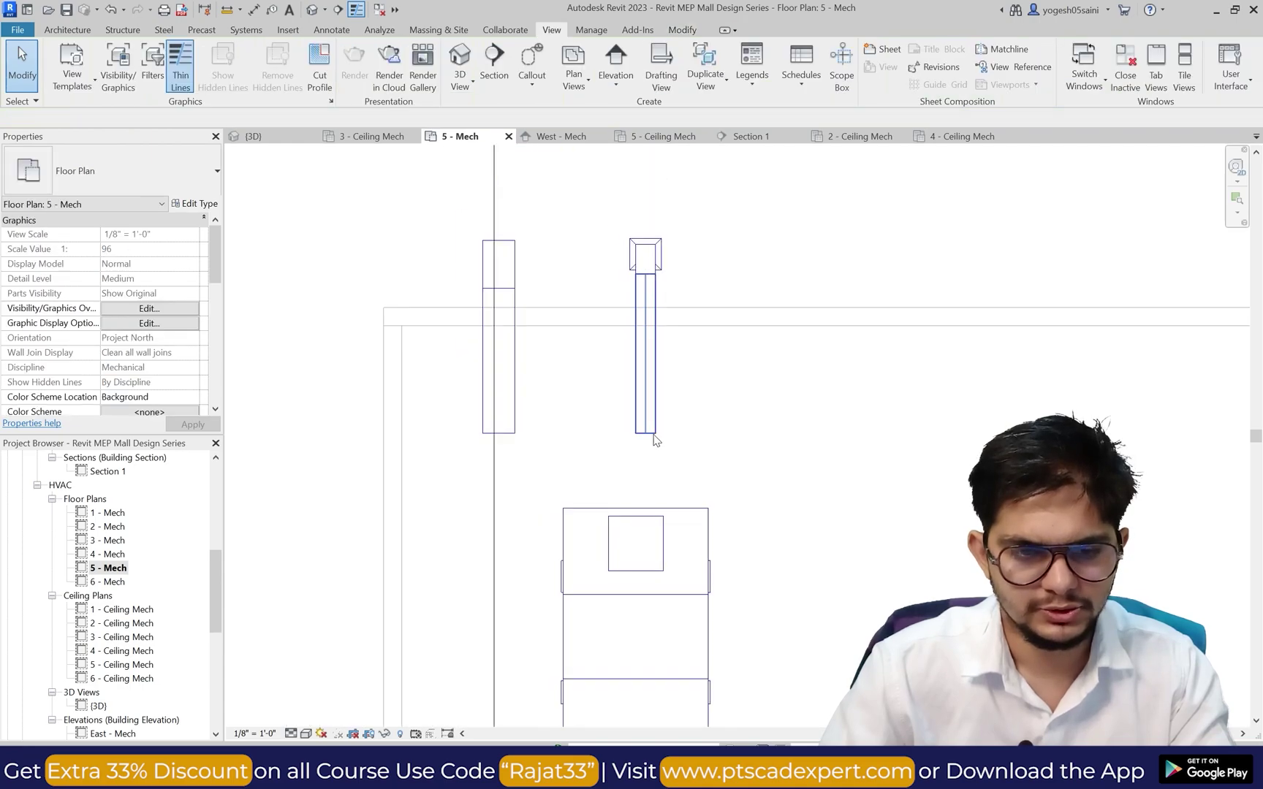
{"action": "scroll", "coordinate": [655, 429], "scroll_direction": "down", "scroll_amount": 2}
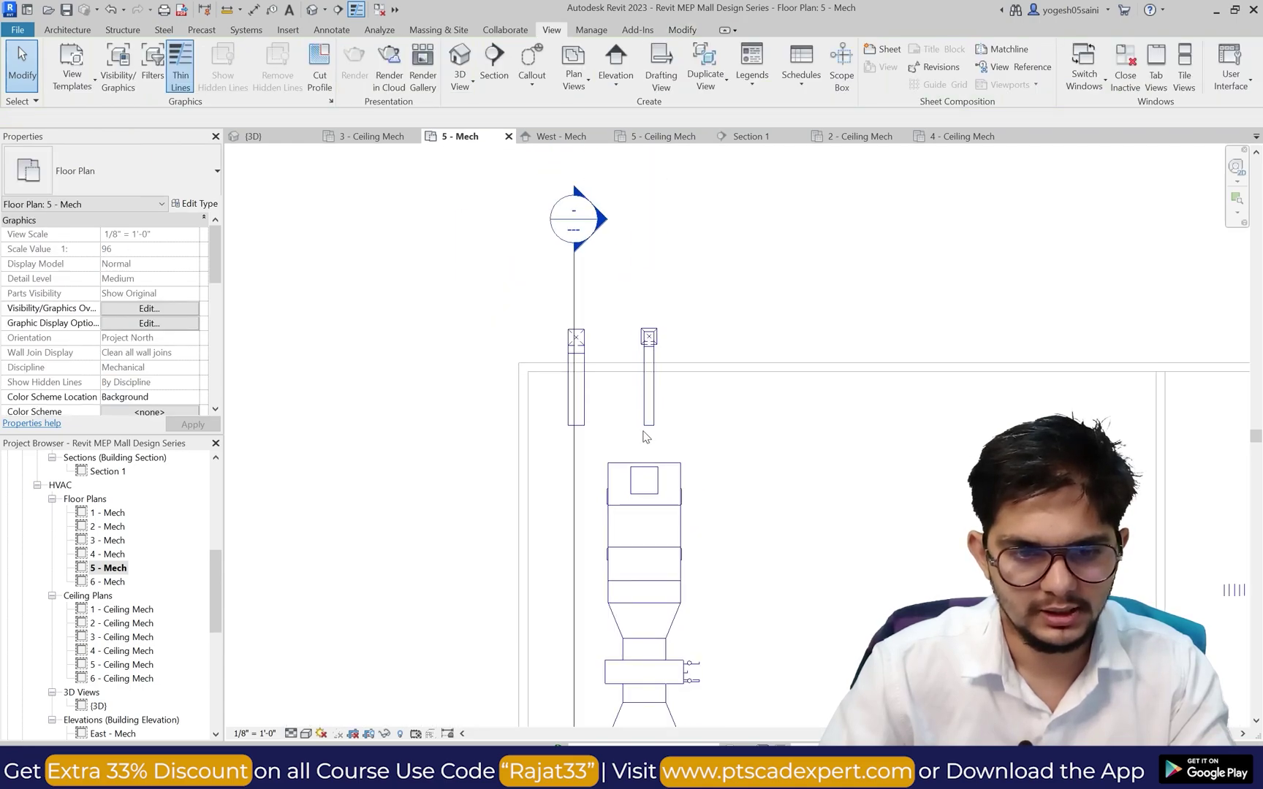
{"action": "scroll", "coordinate": [634, 508], "scroll_direction": "up", "scroll_amount": 2}
{"action": "scroll", "coordinate": [661, 412], "scroll_direction": "up", "scroll_amount": 1}
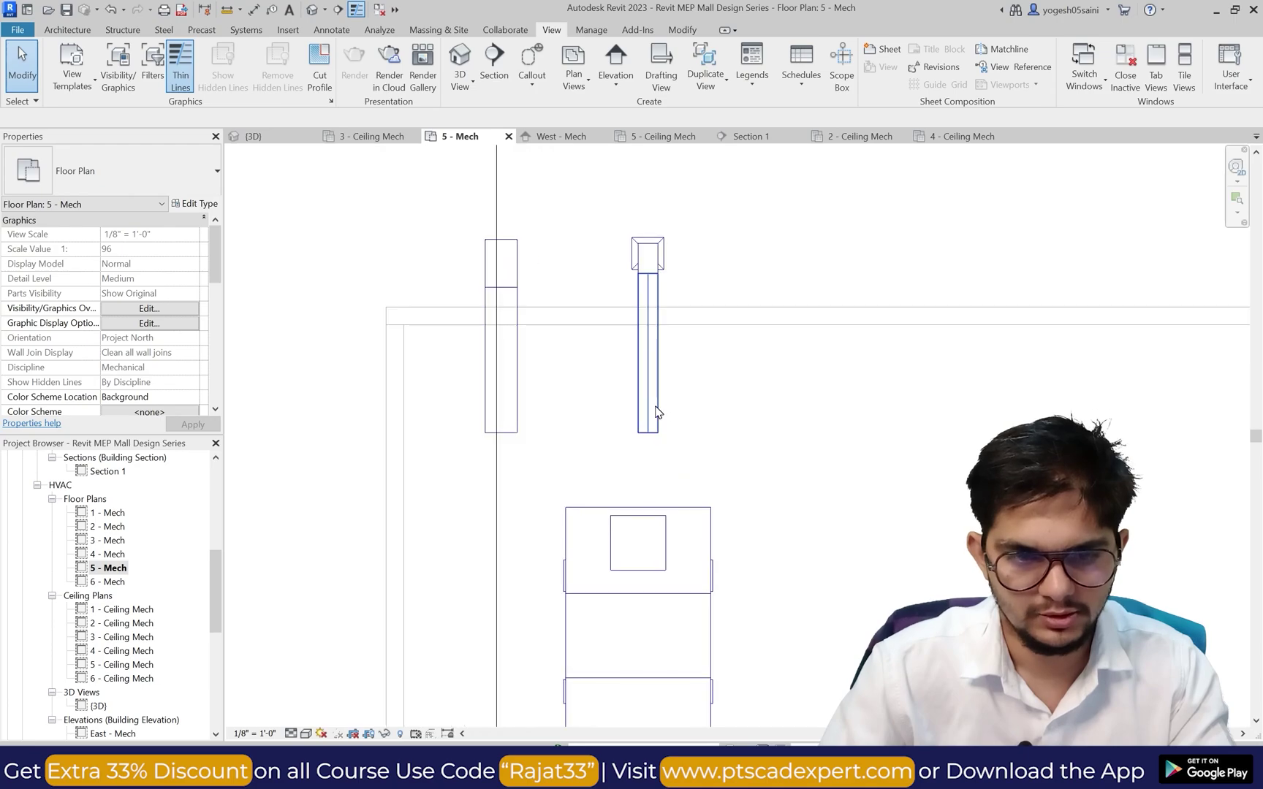
{"action": "left_click", "coordinate": [654, 408]}
{"action": "left_click", "coordinate": [528, 406]}
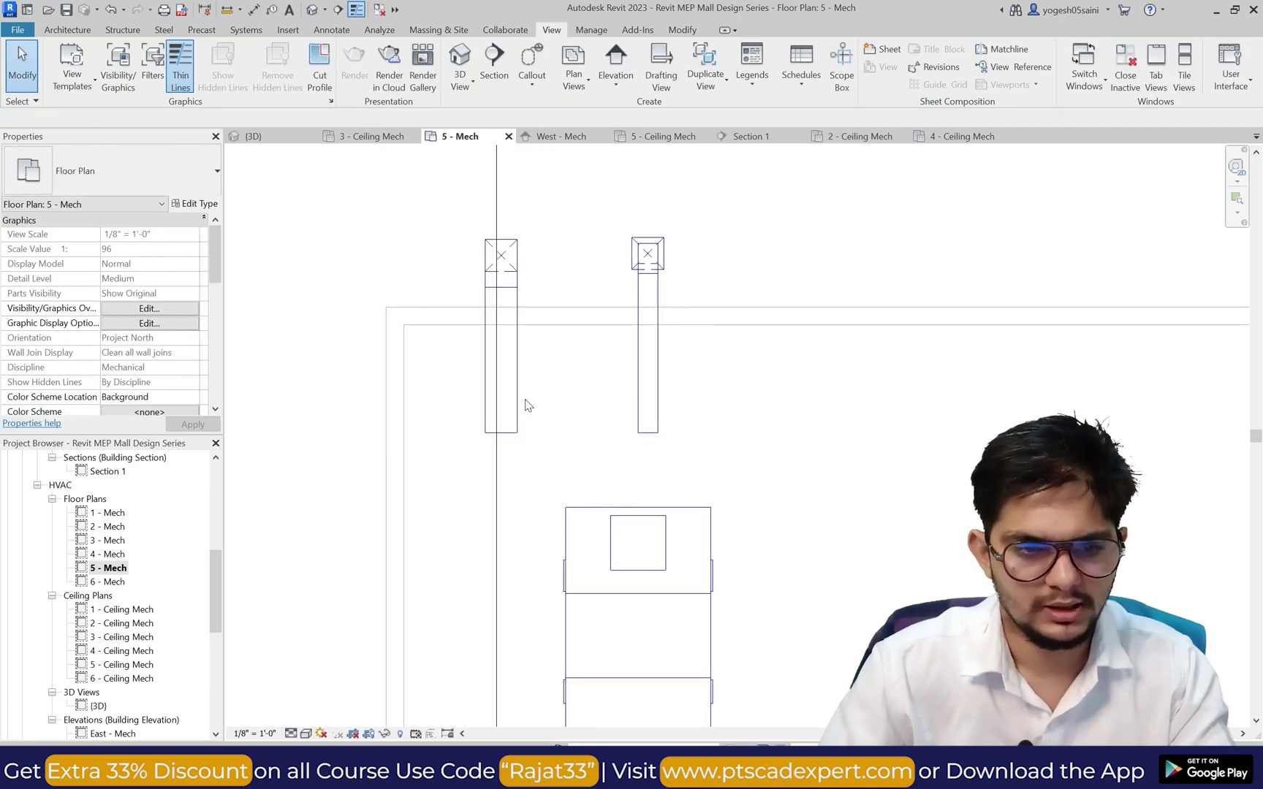
{"action": "left_click", "coordinate": [247, 30]}
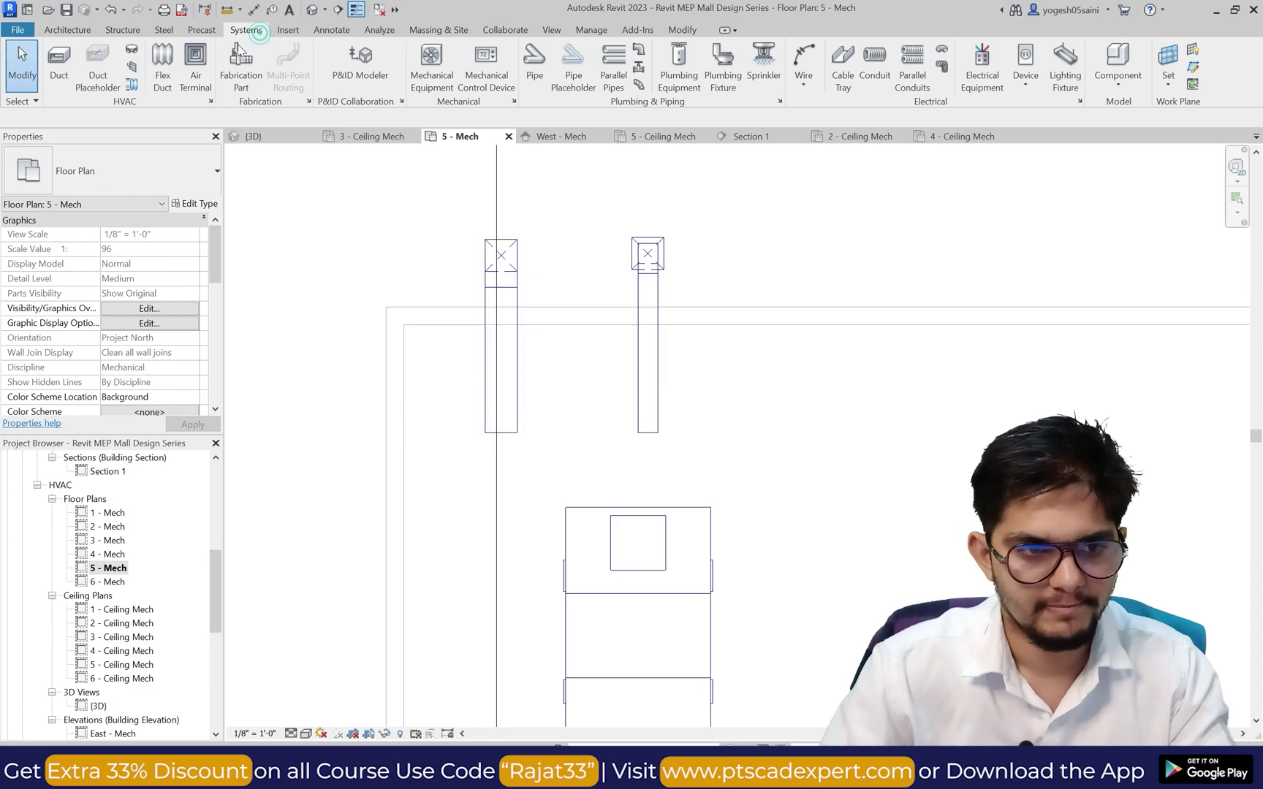
{"action": "left_click", "coordinate": [497, 431]}
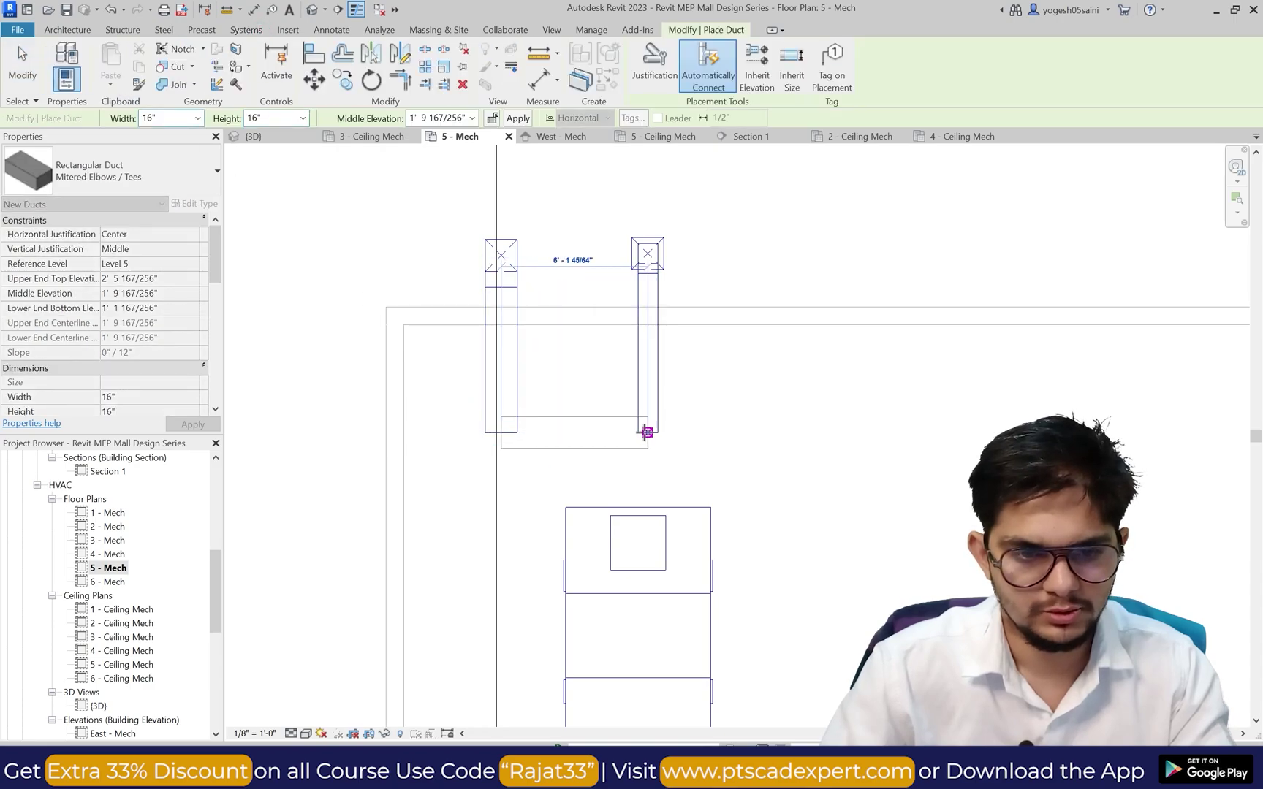
{"action": "left_click", "coordinate": [718, 437]}
{"action": "key", "text": "Escape"}
{"action": "key", "text": "Escape"}
Step: Convert the elbow at the 10" duct's end to a tee and draw a 16" x 16" duct about 1'-6" towards the air handling unit
{"action": "scroll", "coordinate": [641, 459], "scroll_direction": "up", "scroll_amount": 1}
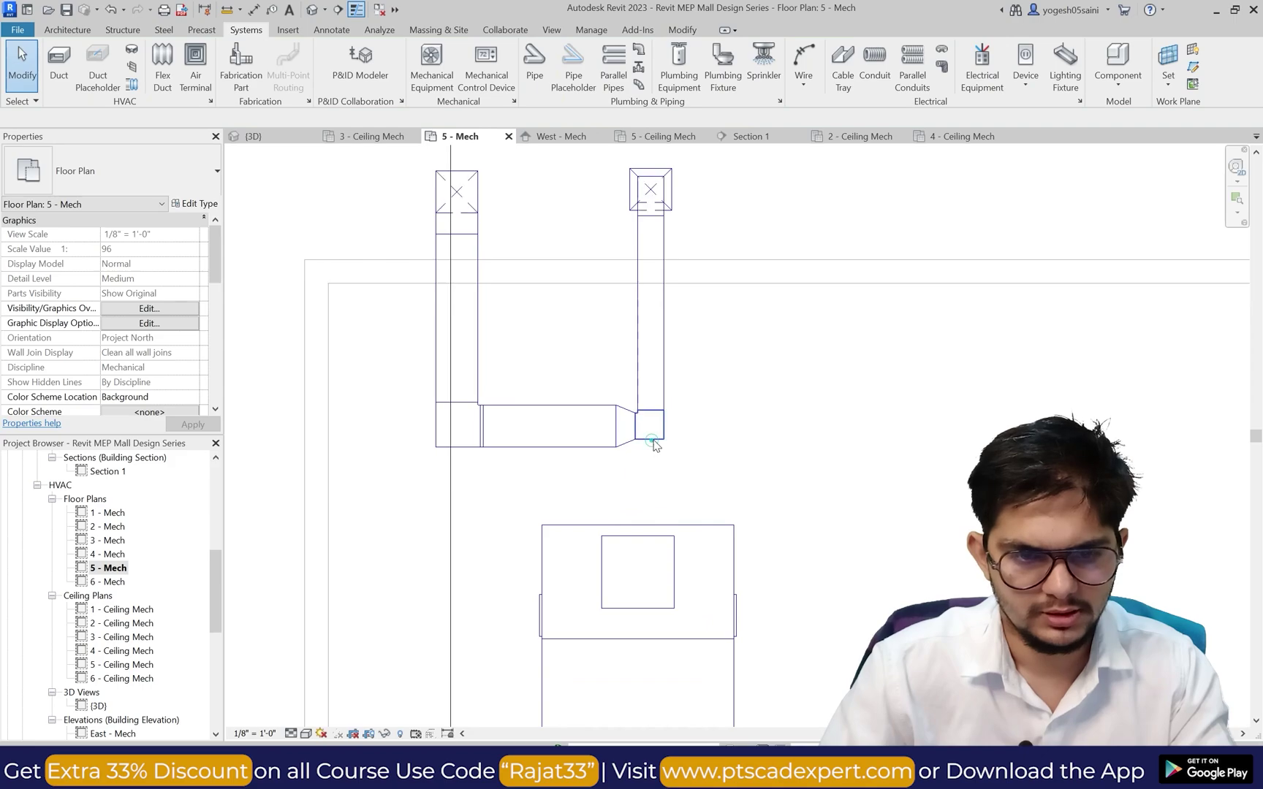
{"action": "left_click", "coordinate": [652, 443]}
{"action": "key", "text": "Escape"}
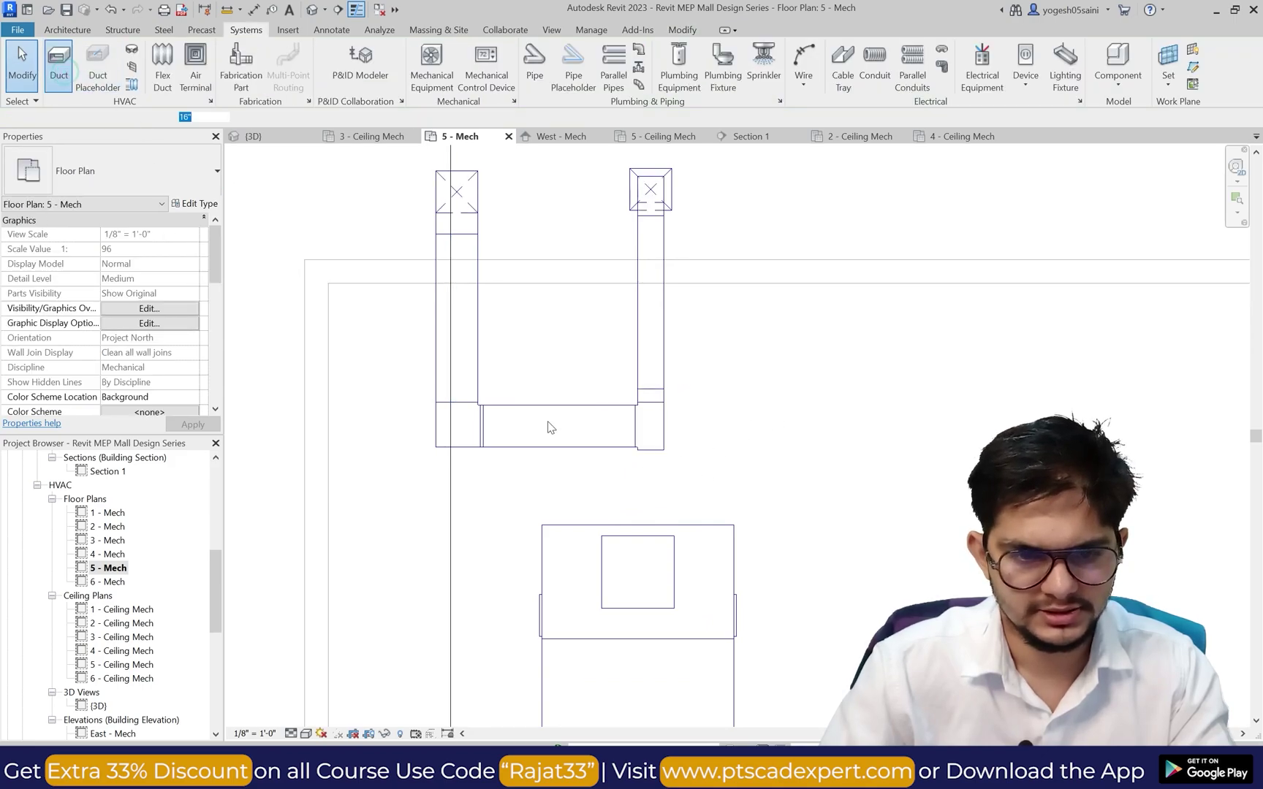
{"action": "left_click", "coordinate": [651, 454]}
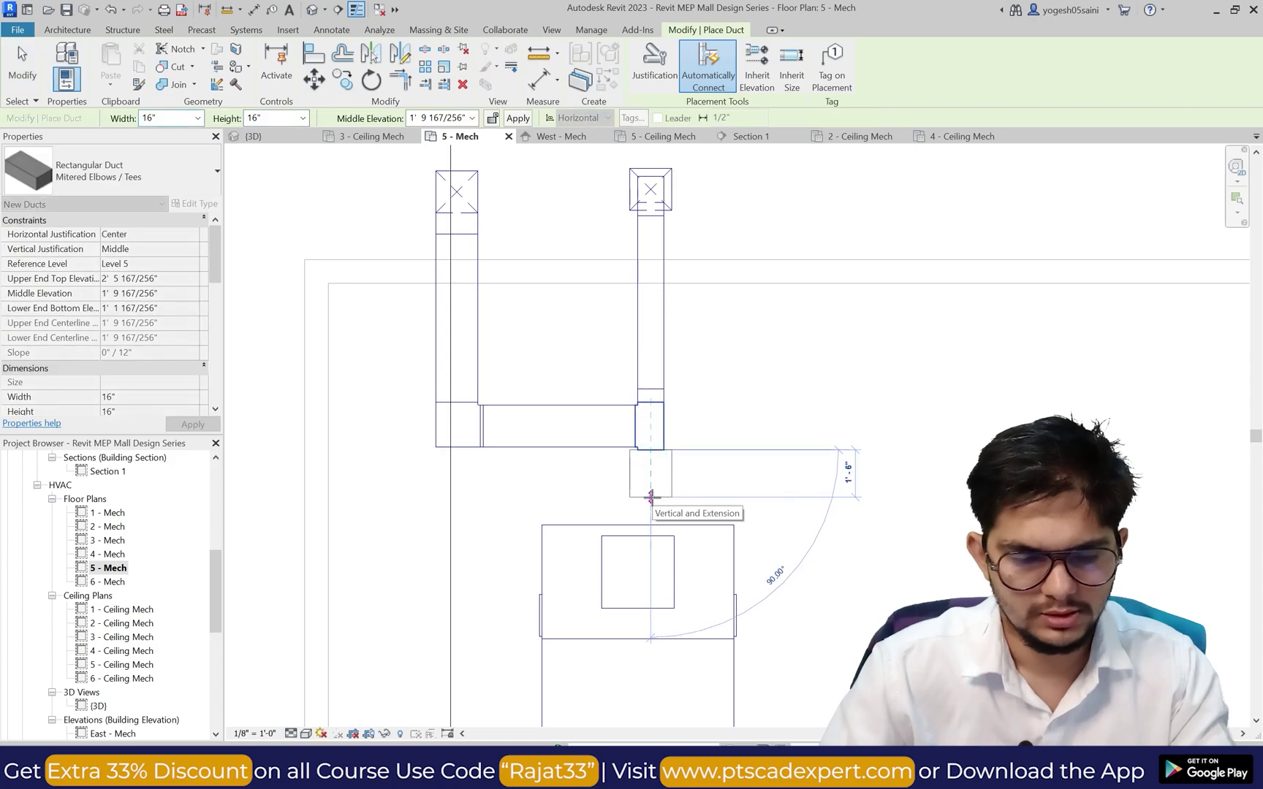
{"action": "left_click", "coordinate": [651, 500]}
{"action": "key", "text": "Escape"}
{"action": "key", "text": "Escape"}
{"action": "scroll", "coordinate": [668, 486], "scroll_direction": "up", "scroll_amount": 2}
{"action": "scroll", "coordinate": [668, 486], "scroll_direction": "down", "scroll_amount": 4}
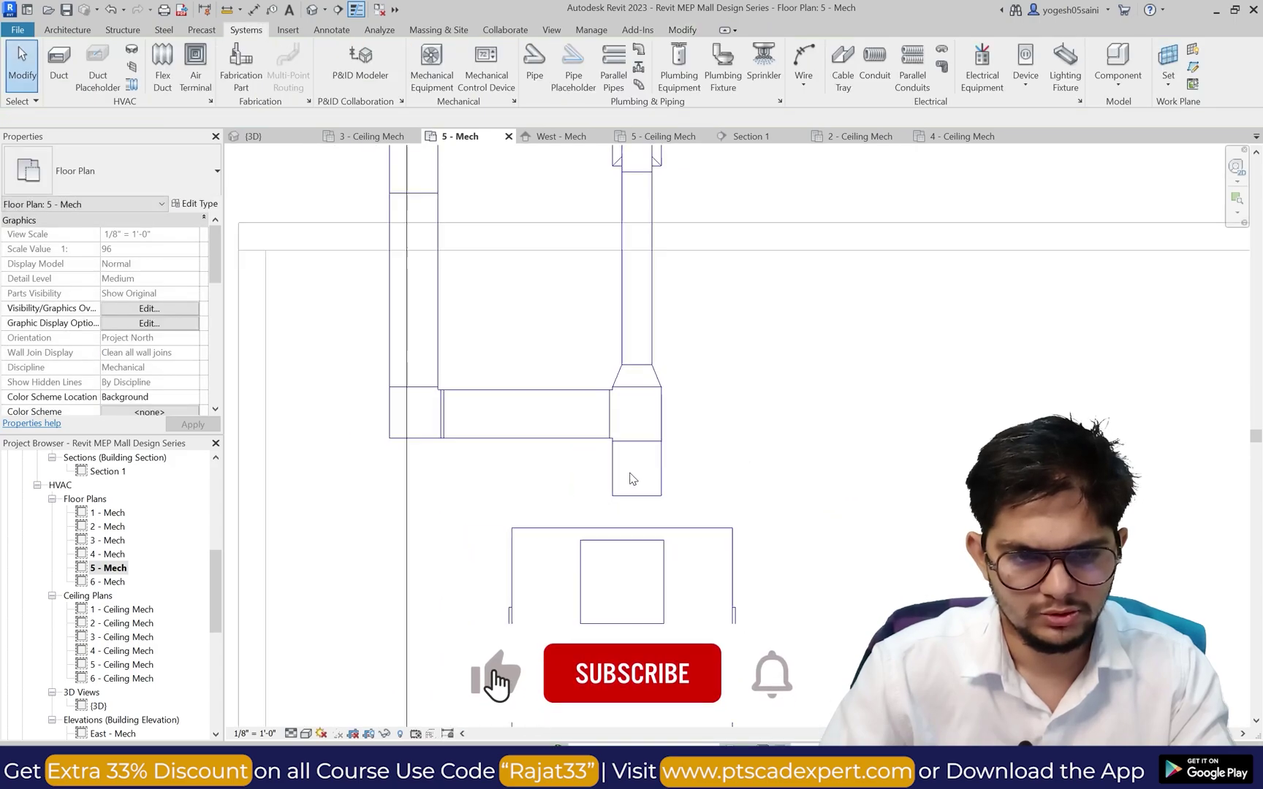
Step: In Section 1, route a 16" x 16" duct up about 4'-5" and across above the air handling unit, and try connecting it down to the unit
{"action": "scroll", "coordinate": [635, 475], "scroll_direction": "up", "scroll_amount": 2}
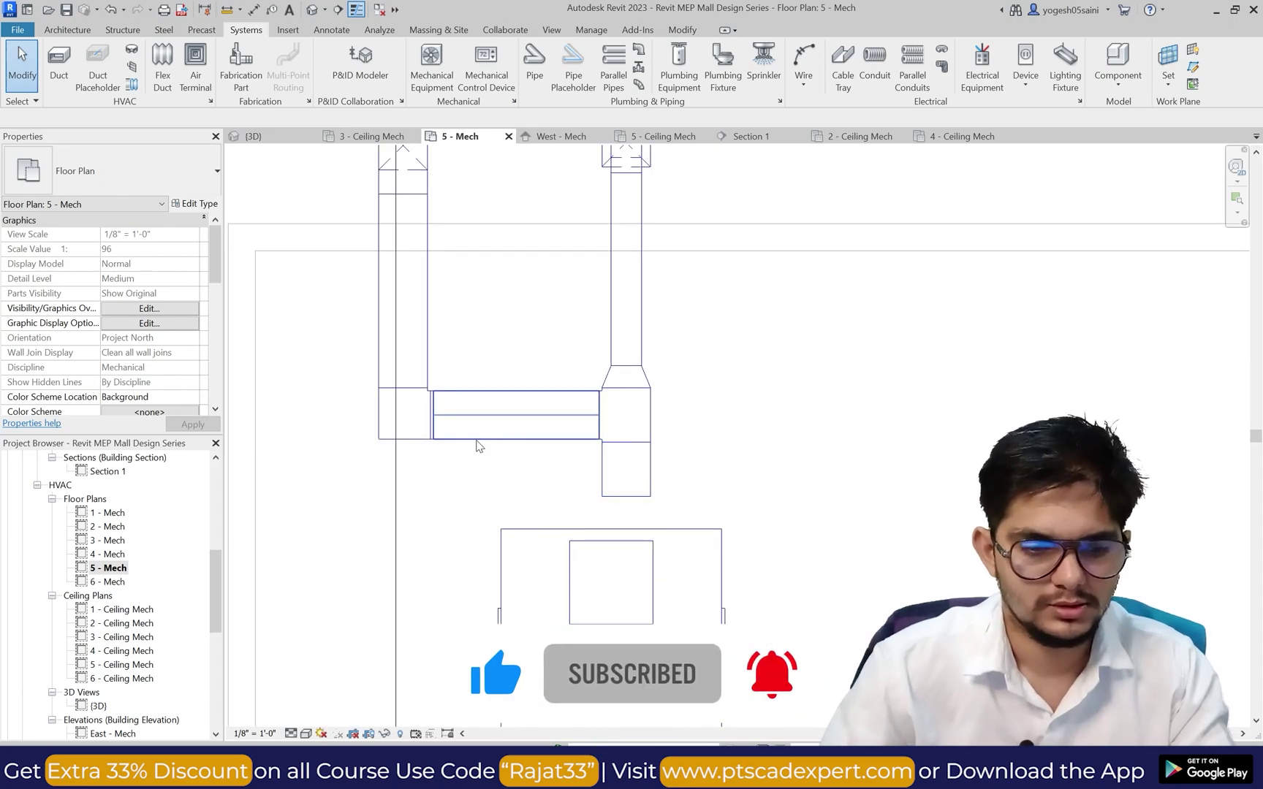
{"action": "scroll", "coordinate": [106, 576], "scroll_direction": "down", "scroll_amount": 3}
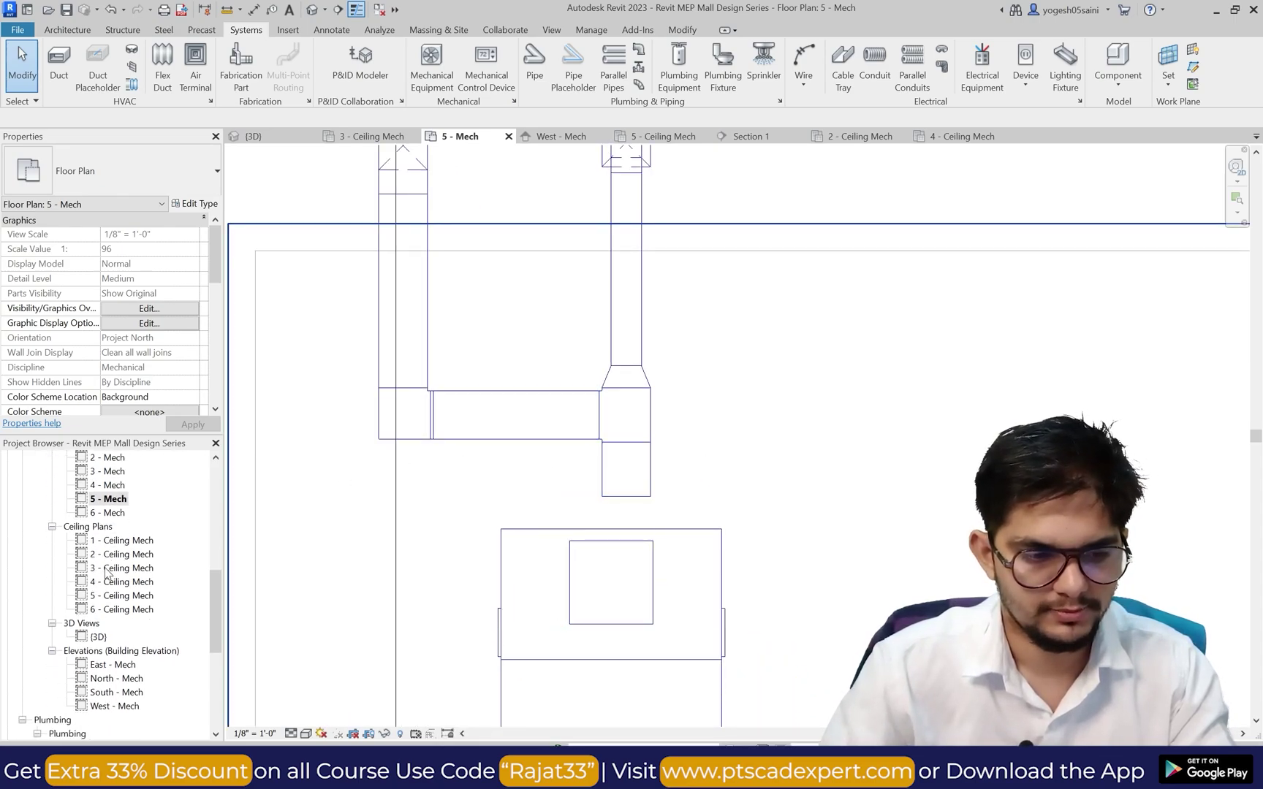
{"action": "scroll", "coordinate": [108, 573], "scroll_direction": "up", "scroll_amount": 2}
{"action": "scroll", "coordinate": [110, 570], "scroll_direction": "down", "scroll_amount": 2}
{"action": "scroll", "coordinate": [111, 566], "scroll_direction": "up", "scroll_amount": 5}
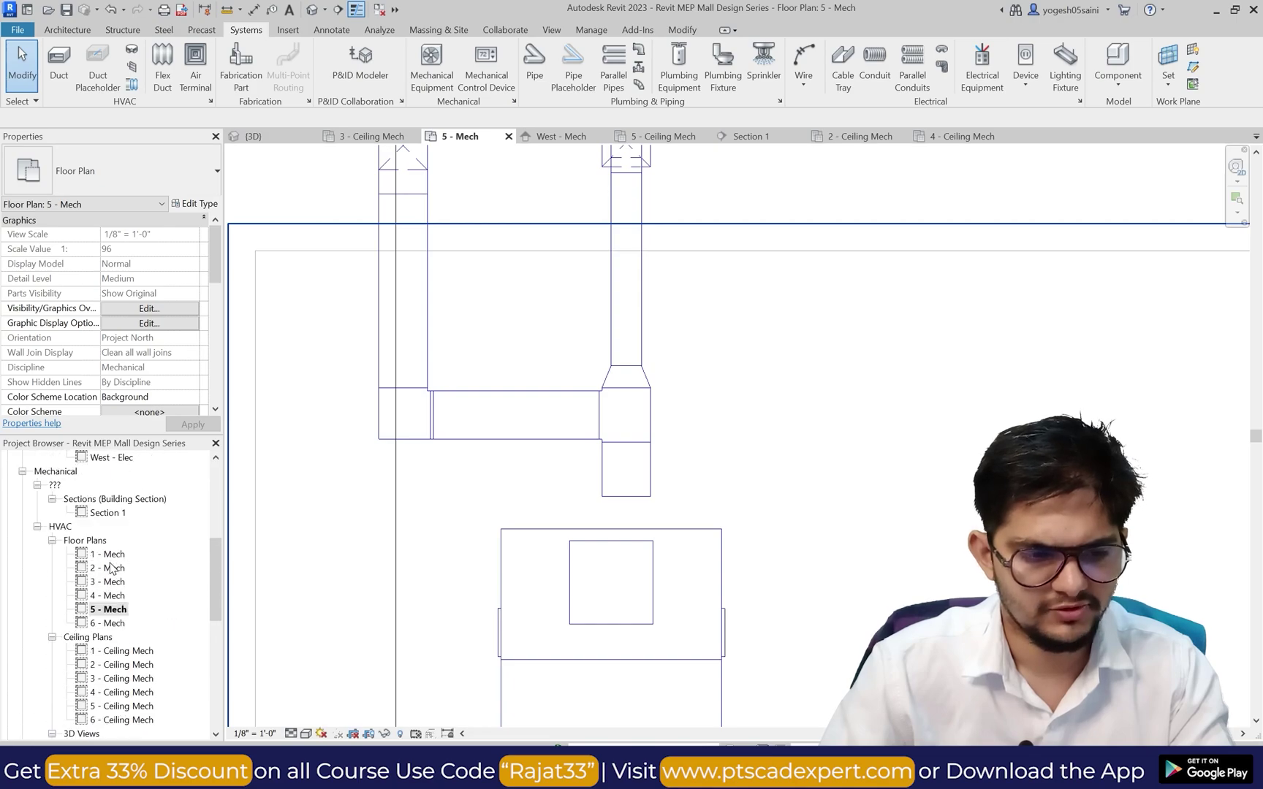
{"action": "double_click", "coordinate": [109, 527]}
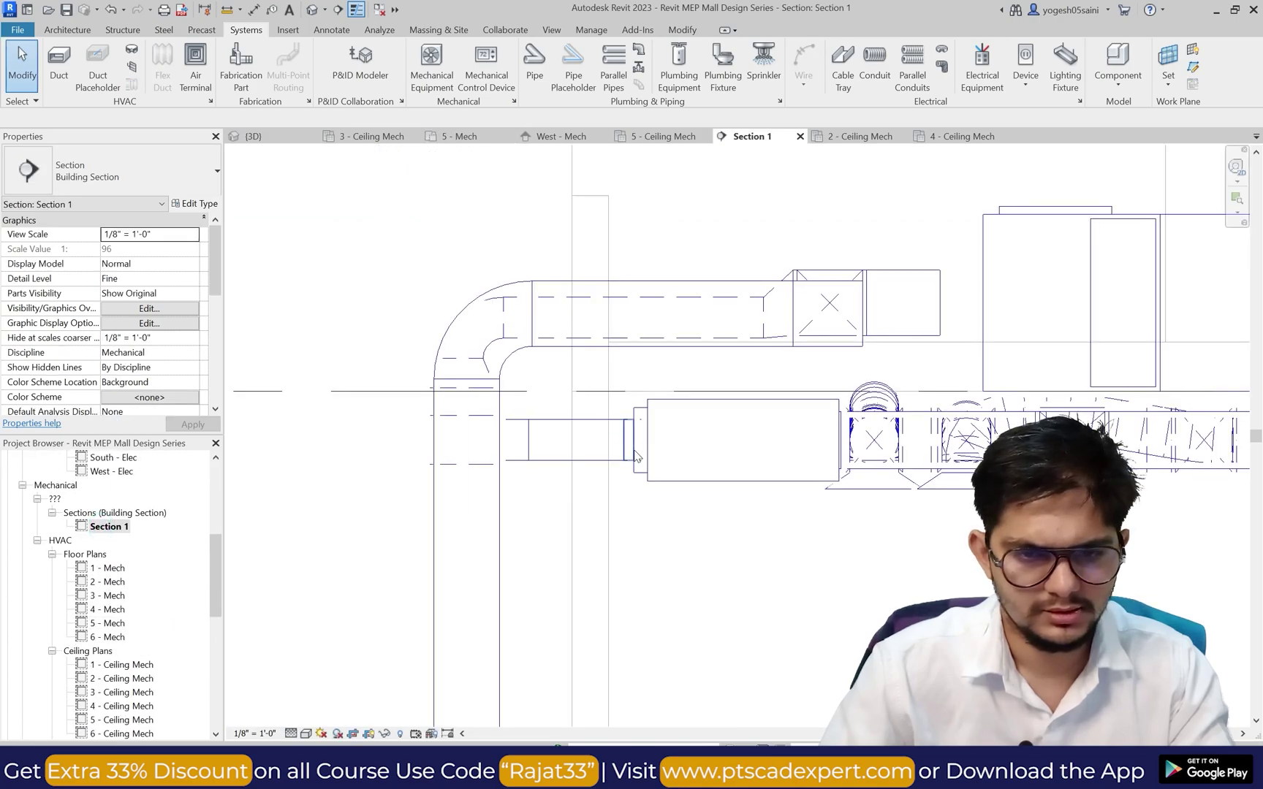
{"action": "scroll", "coordinate": [742, 347], "scroll_direction": "down", "scroll_amount": 3}
{"action": "scroll", "coordinate": [742, 347], "scroll_direction": "up", "scroll_amount": 3}
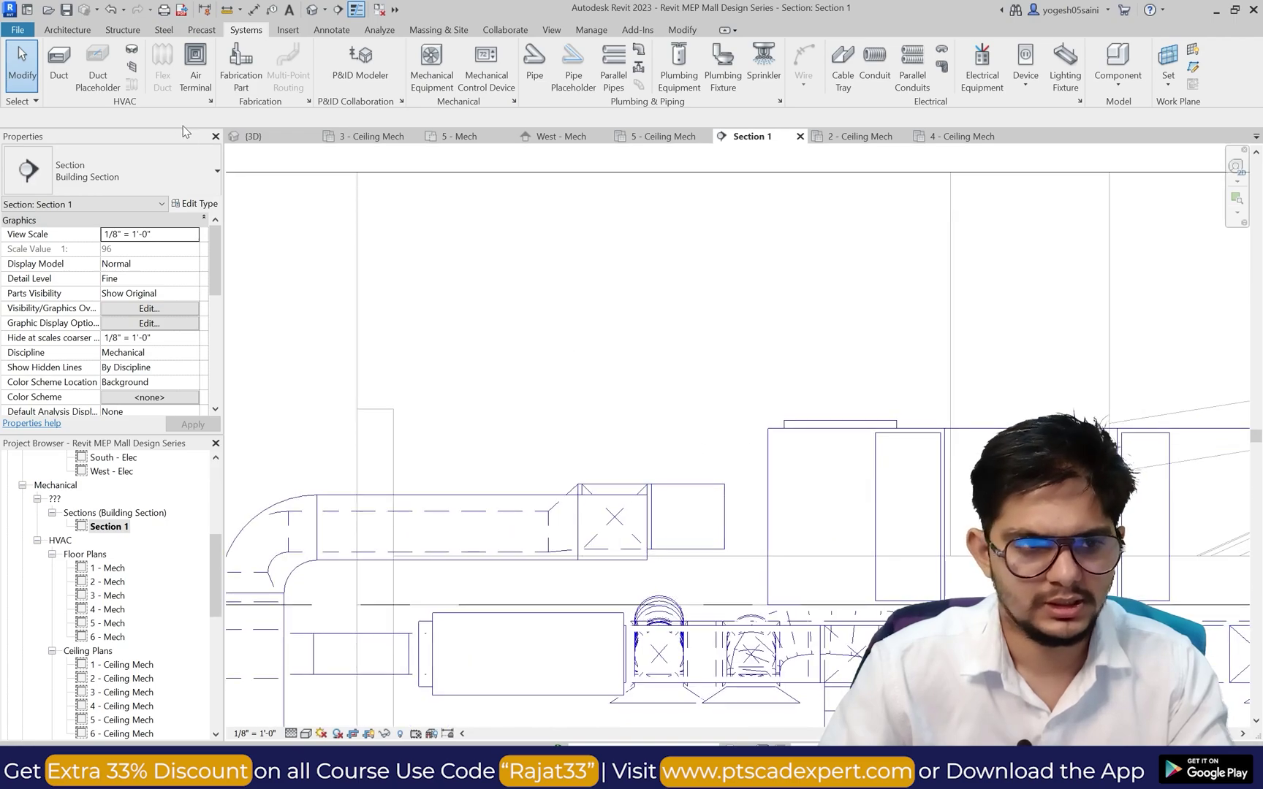
{"action": "left_click", "coordinate": [58, 65]}
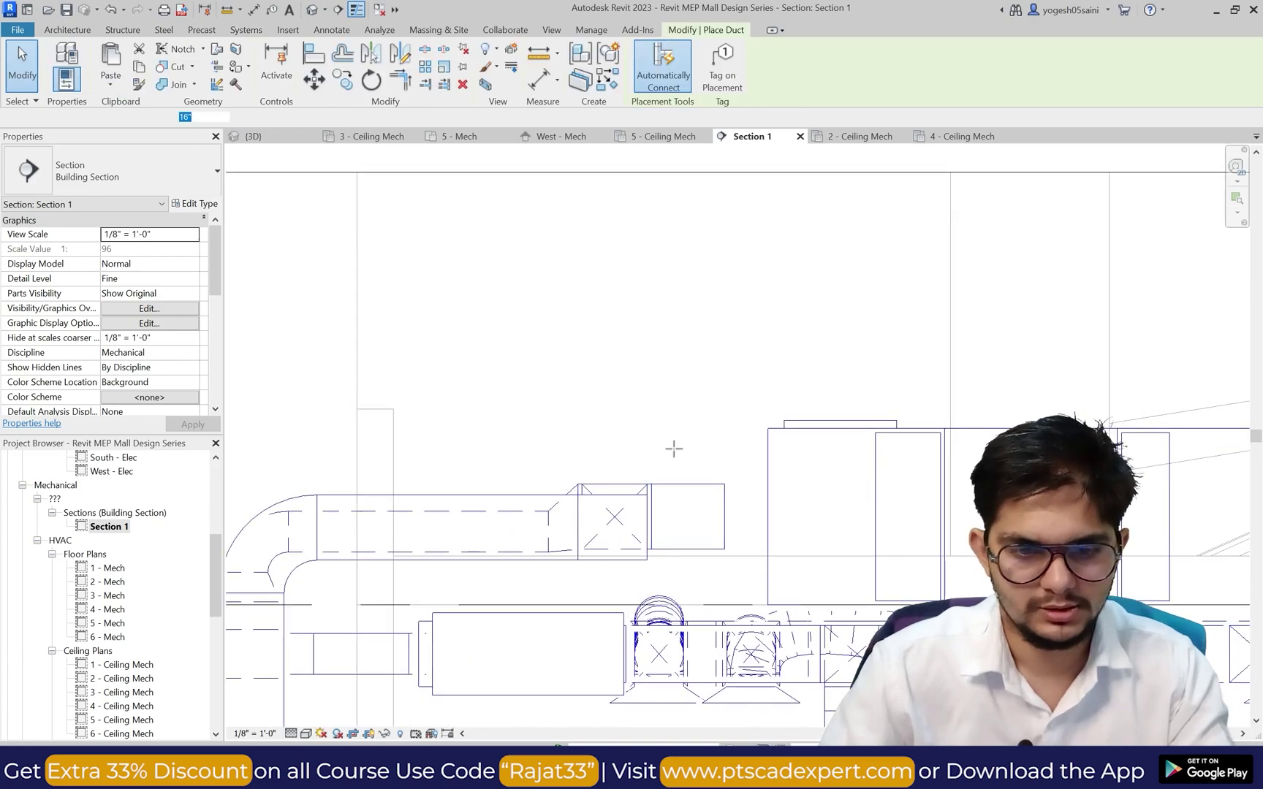
{"action": "left_click", "coordinate": [724, 517]}
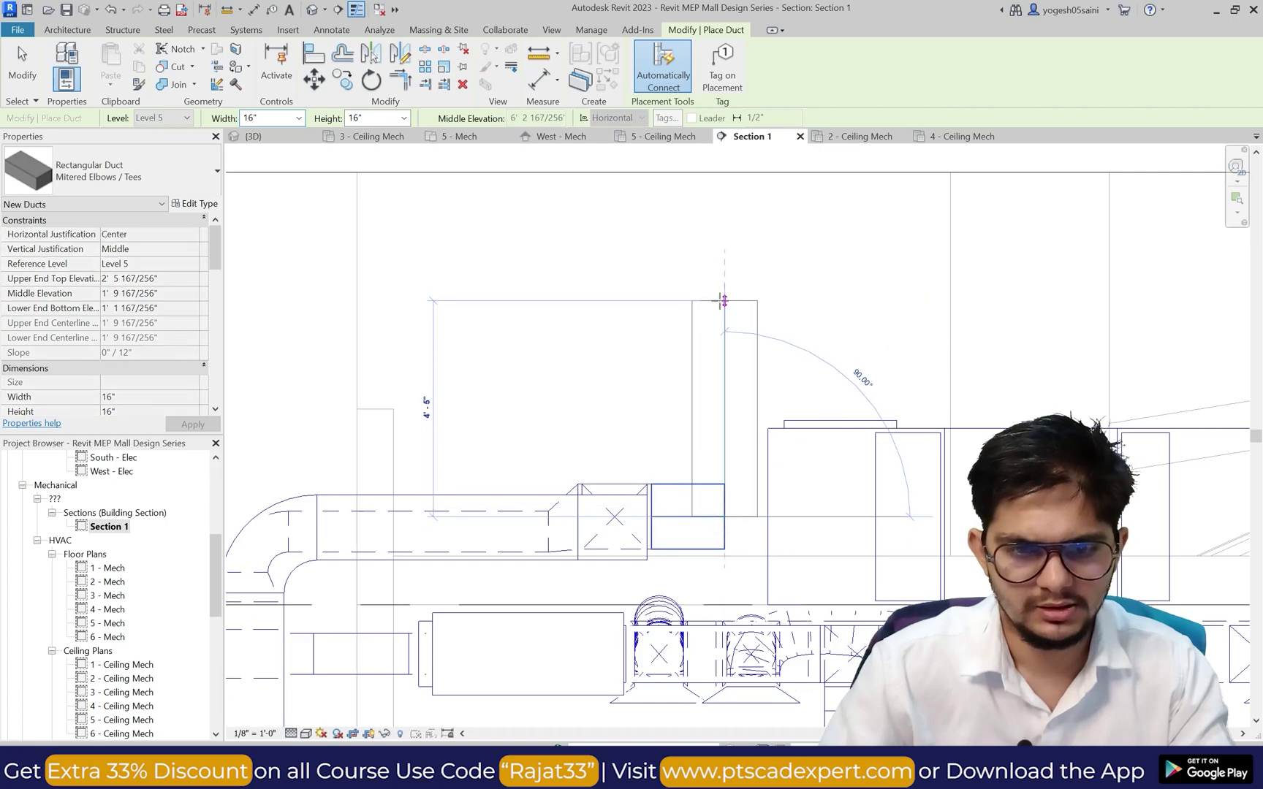
{"action": "left_click", "coordinate": [724, 300]}
{"action": "left_click", "coordinate": [841, 301]}
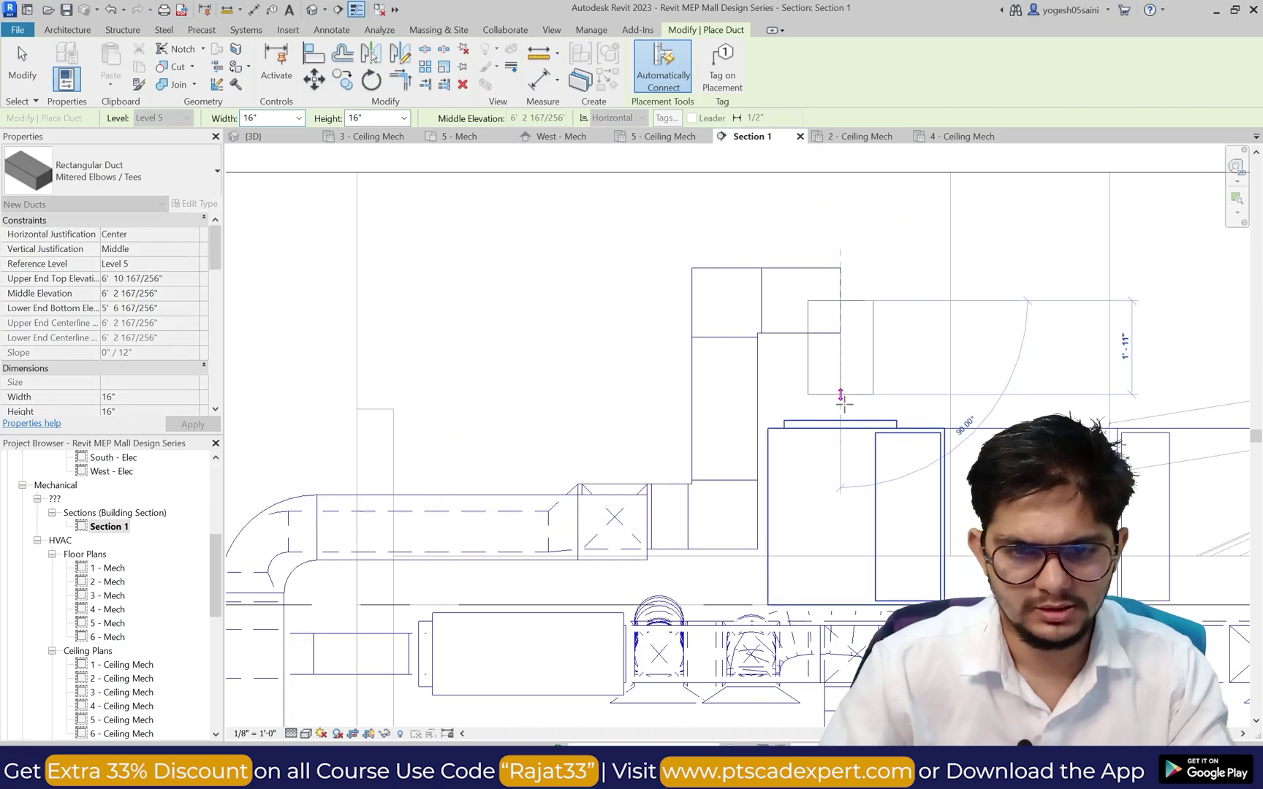
{"action": "left_click", "coordinate": [841, 420]}
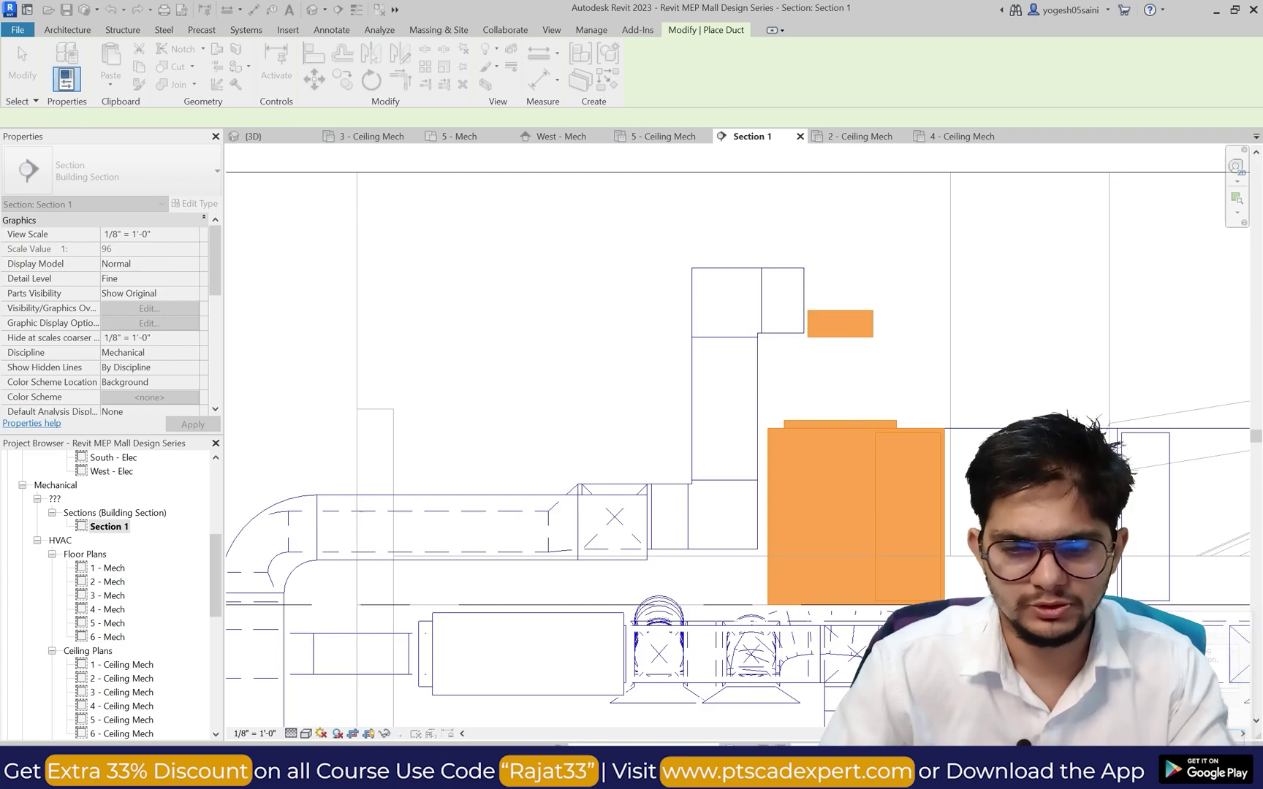
{"action": "key", "text": "Escape"}
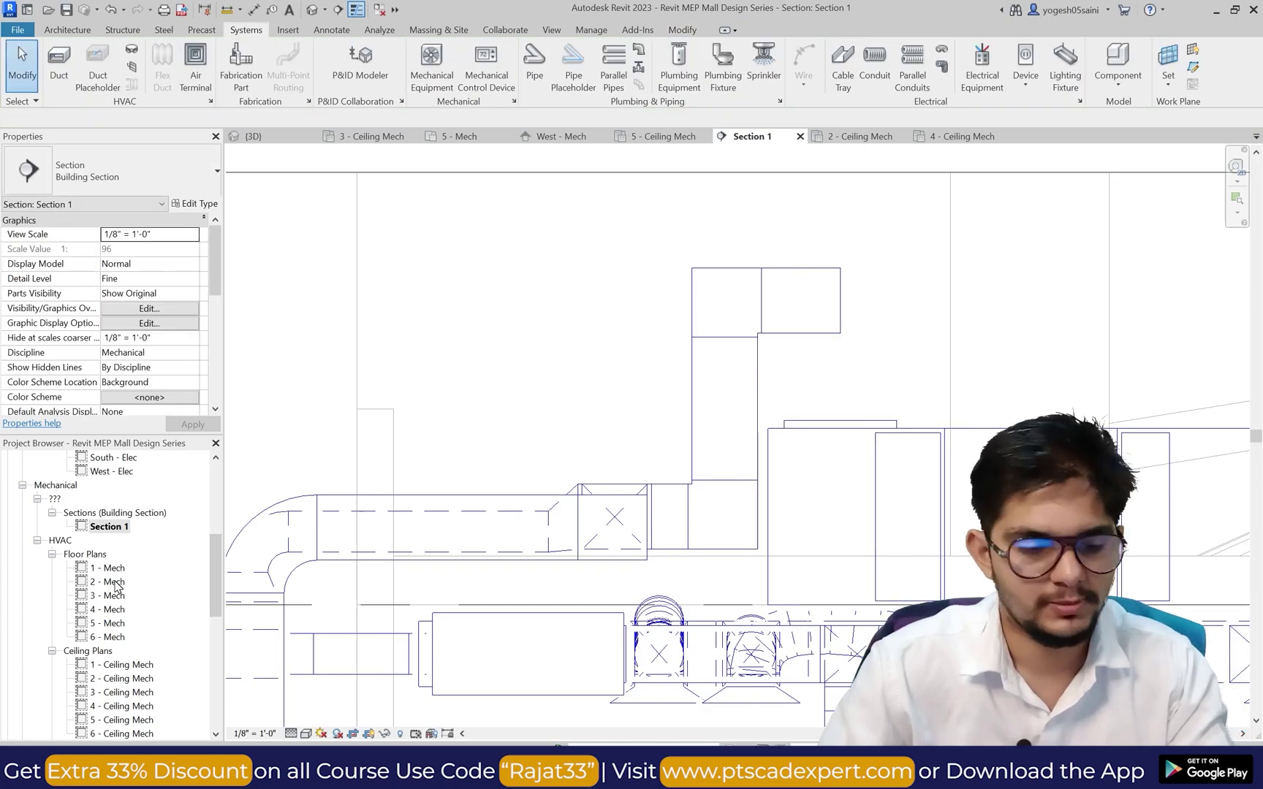
Step: In the 5 - Mech plan, select all parts of the air handling unit, ready to align with the duct above it
{"action": "double_click", "coordinate": [111, 622]}
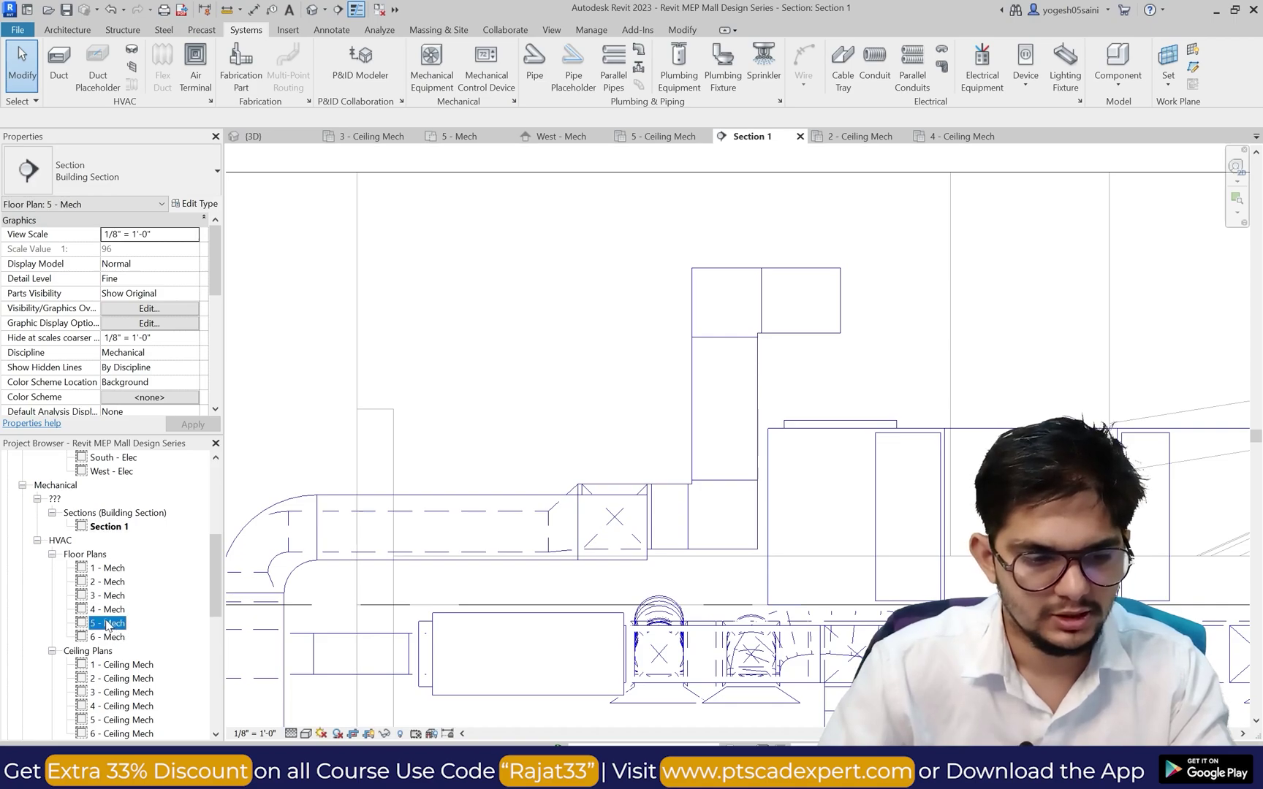
{"action": "scroll", "coordinate": [525, 573], "scroll_direction": "down", "scroll_amount": 4}
{"action": "scroll", "coordinate": [525, 573], "scroll_direction": "down", "scroll_amount": 2}
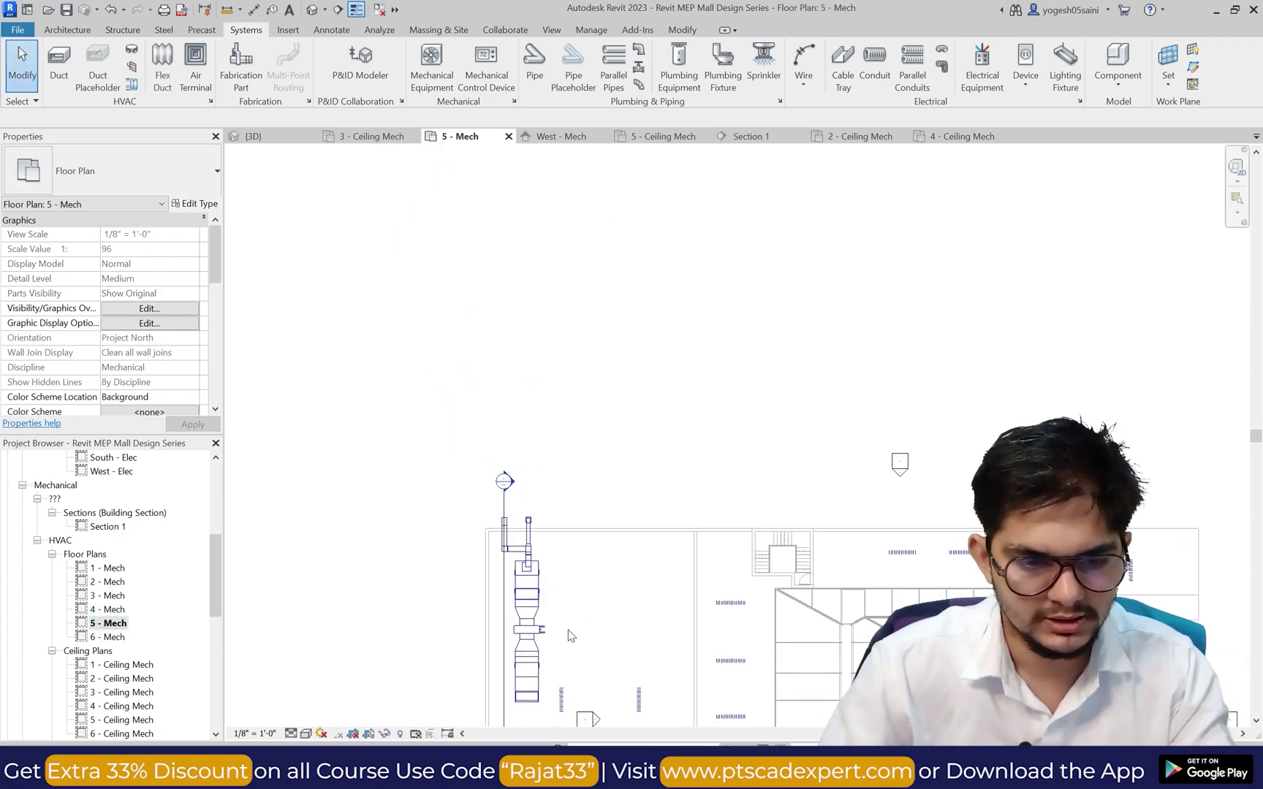
{"action": "scroll", "coordinate": [536, 565], "scroll_direction": "up", "scroll_amount": 4}
{"action": "scroll", "coordinate": [483, 567], "scroll_direction": "down", "scroll_amount": 7}
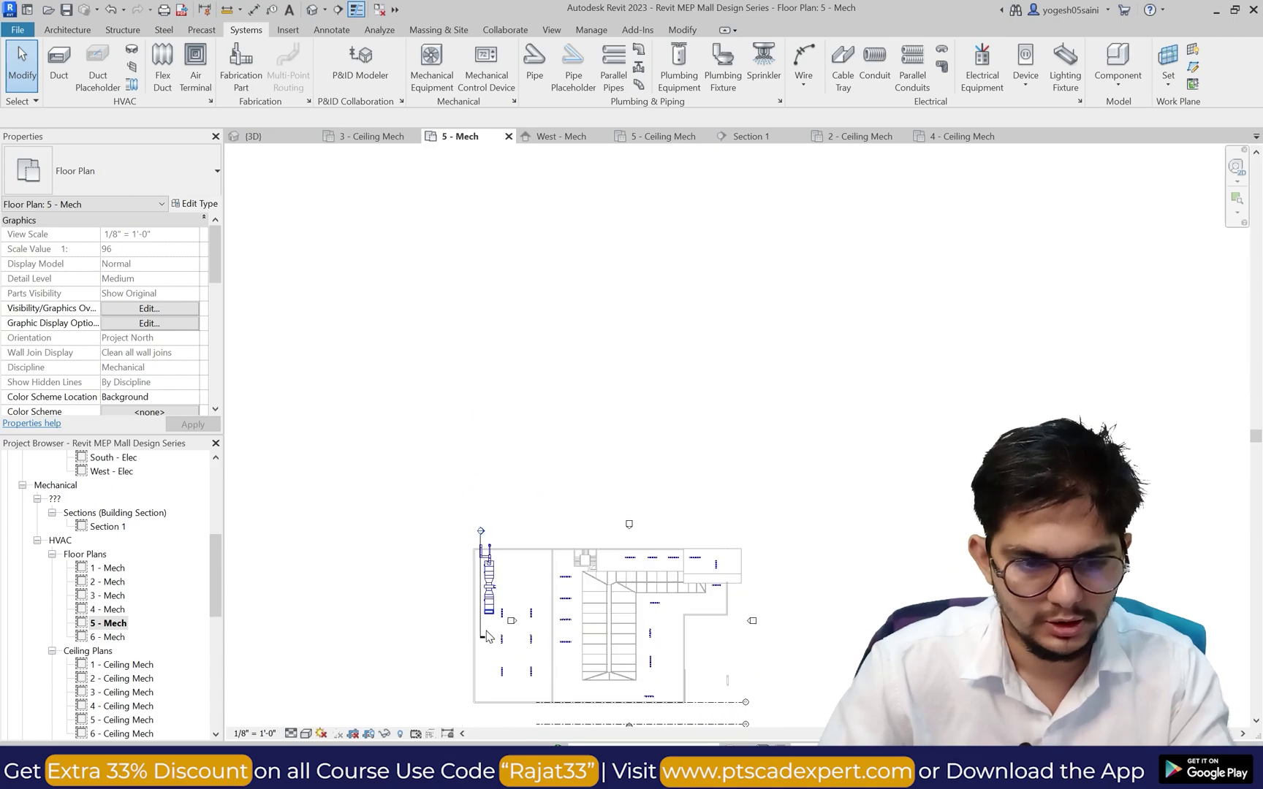
{"action": "scroll", "coordinate": [488, 625], "scroll_direction": "up", "scroll_amount": 5}
{"action": "left_click_drag", "start_coordinate": [523, 610], "coordinate": [473, 349]}
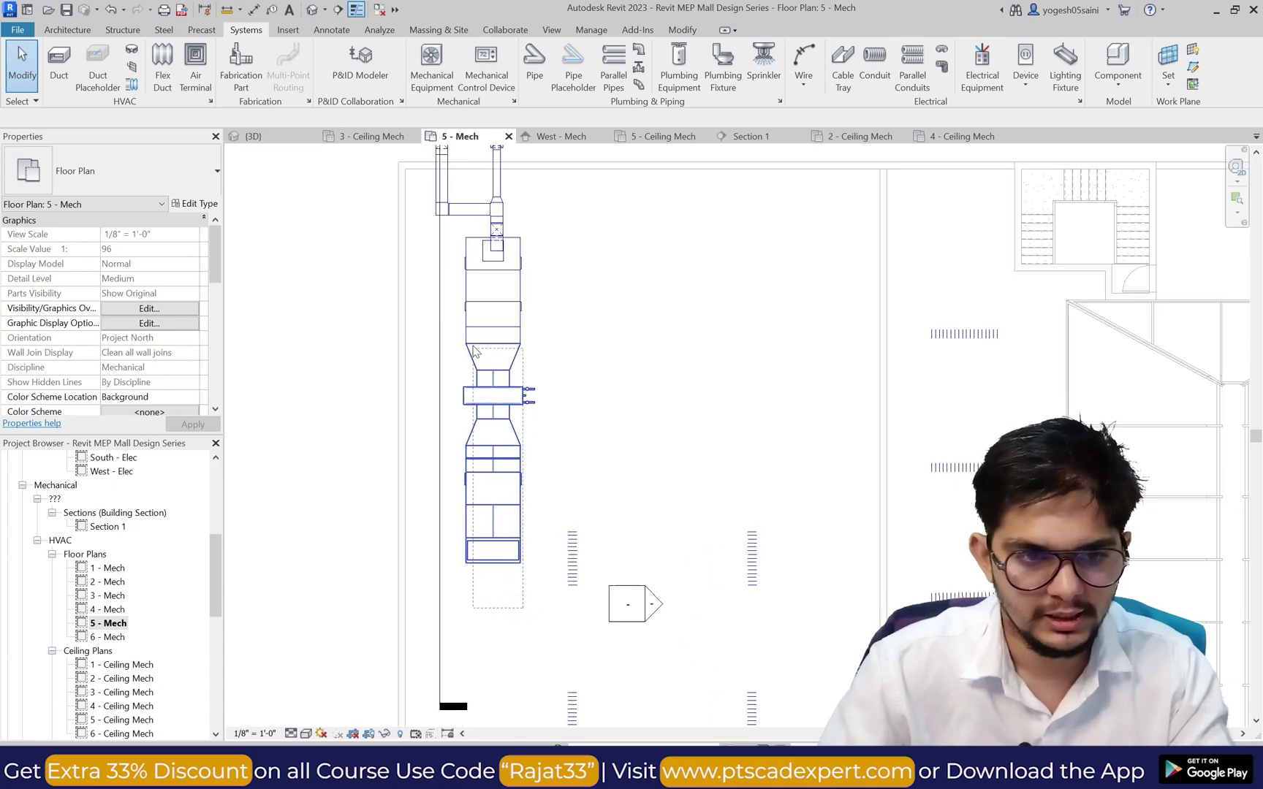
{"action": "left_click_drag", "start_coordinate": [459, 265], "coordinate": [459, 263]}
{"action": "scroll", "coordinate": [504, 249], "scroll_direction": "down", "scroll_amount": 1}
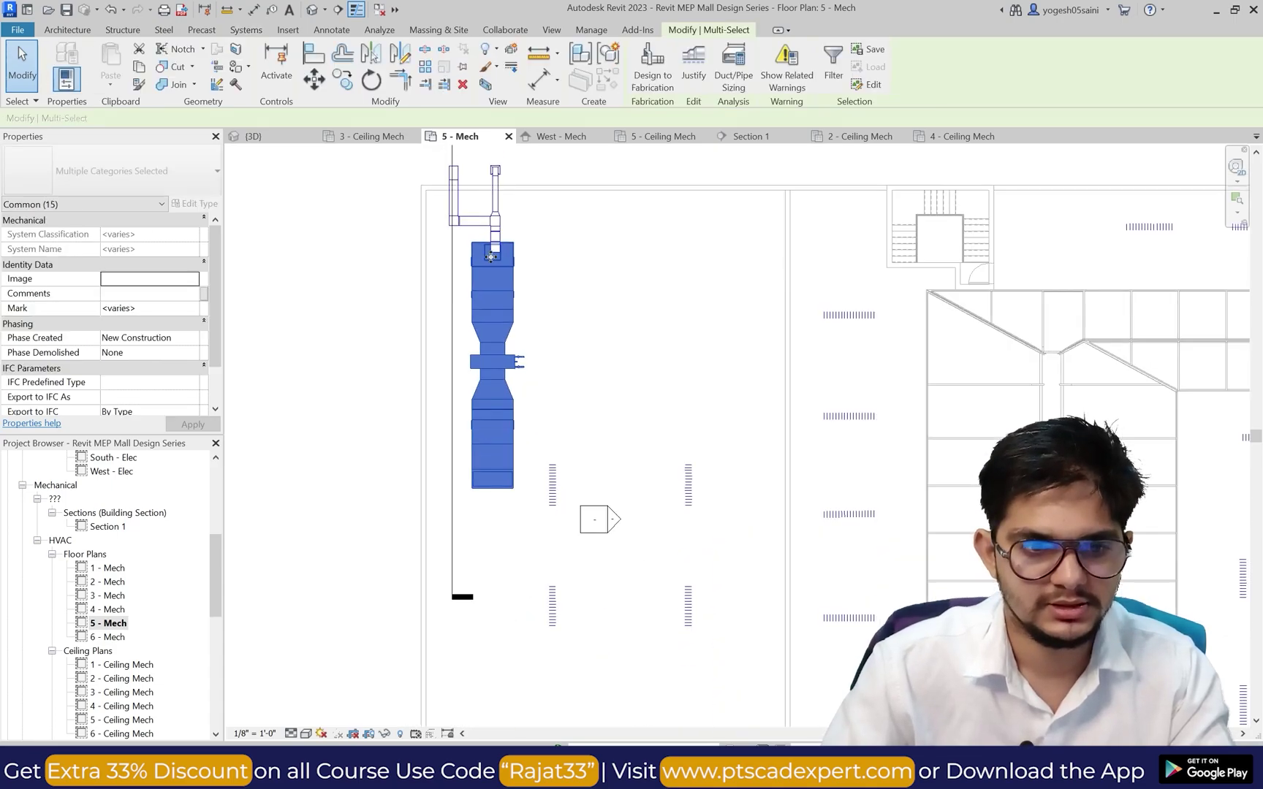
{"action": "scroll", "coordinate": [509, 221], "scroll_direction": "up", "scroll_amount": 5}
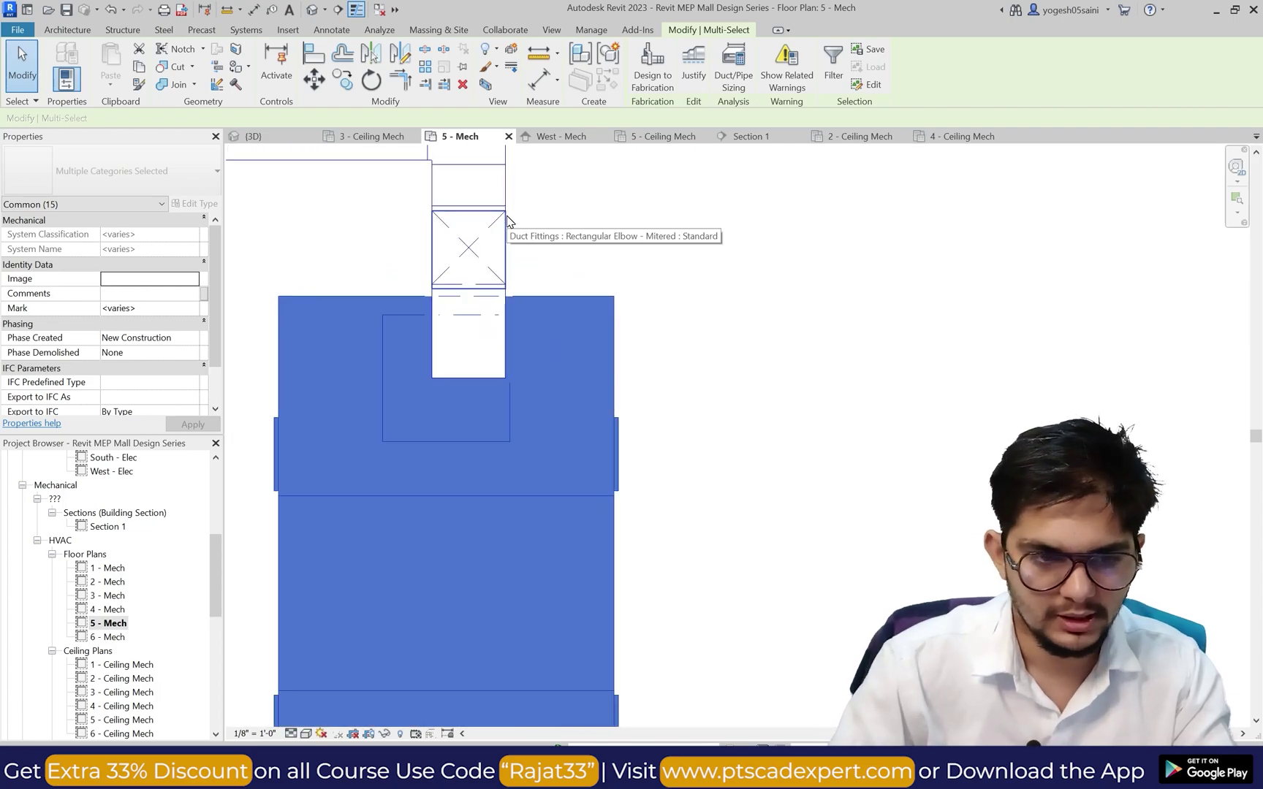
Step: Shift the selected AHU assembly rightward in plan until its outlet lines up with the 16-inch duct's centreline
{"action": "key", "text": "Right"}
{"action": "key", "text": "Right"}
{"action": "key", "text": "Right"}
{"action": "key", "text": "Right"}
{"action": "key", "text": "Right"}
{"action": "key", "text": "Right"}
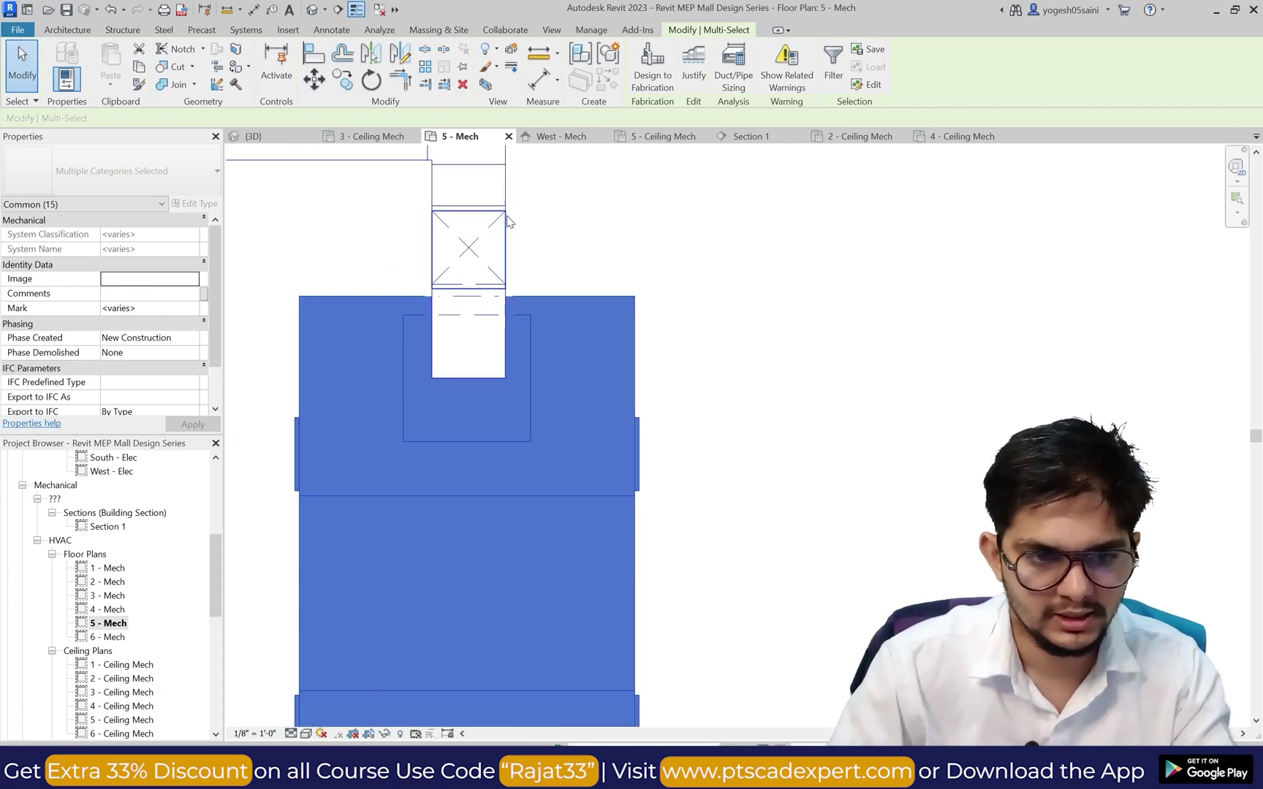
{"action": "key", "text": "Escape"}
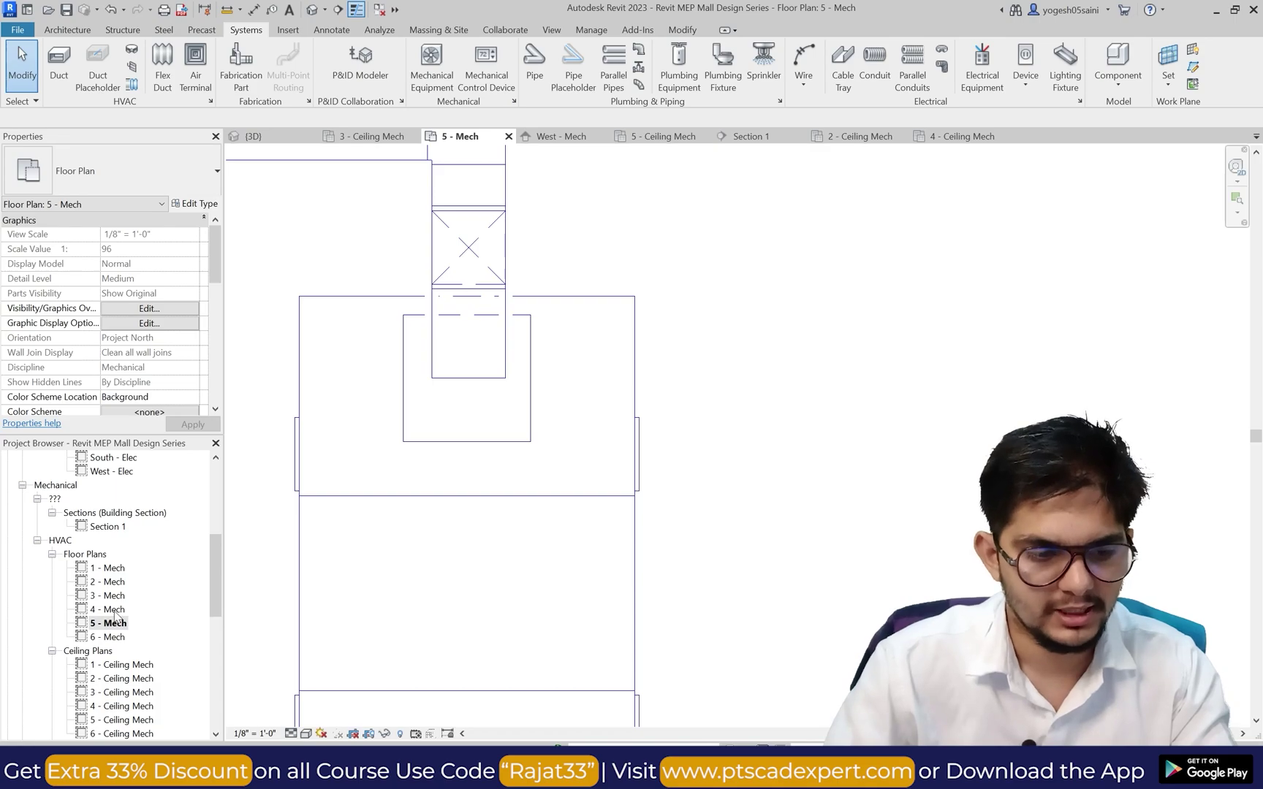
Step: Open the Section 1 view at the duct riser beside the AHU
{"action": "double_click", "coordinate": [114, 527]}
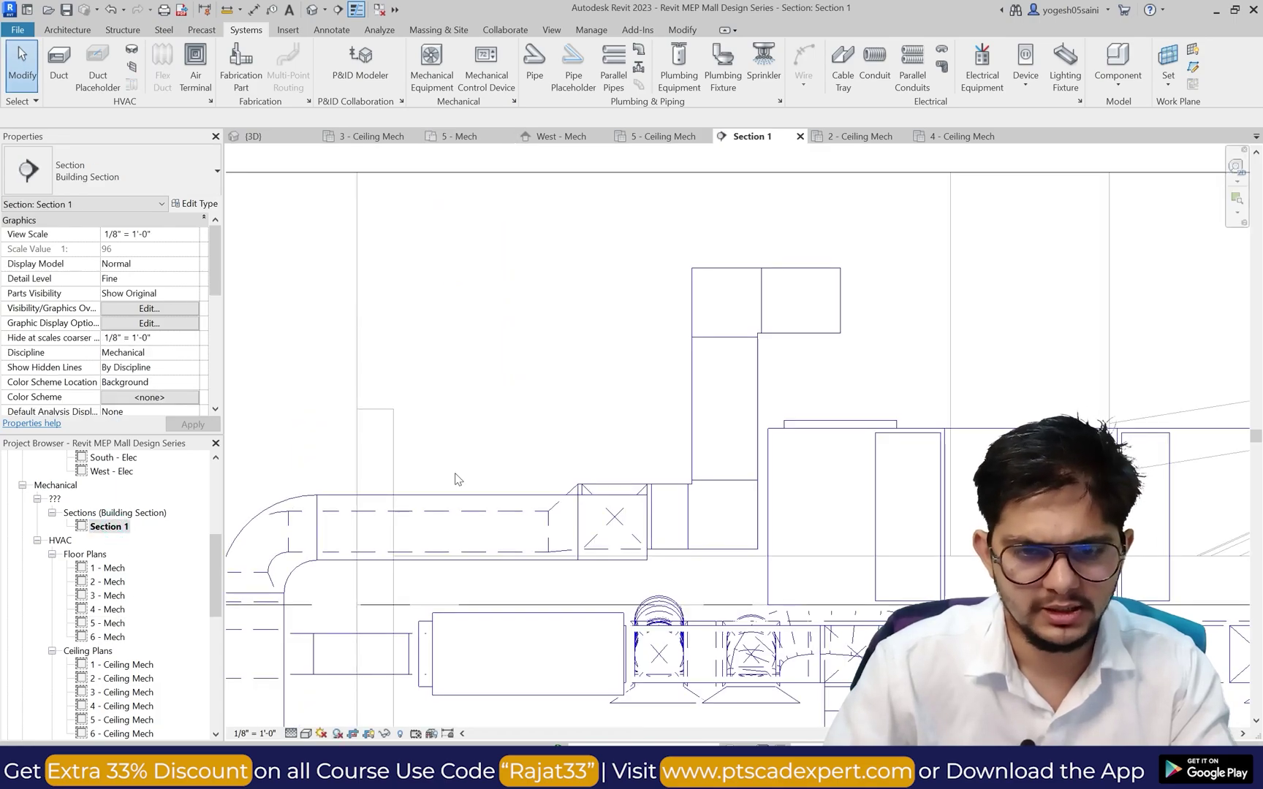
{"action": "scroll", "coordinate": [454, 480], "scroll_direction": "up", "scroll_amount": 2}
{"action": "scroll", "coordinate": [685, 378], "scroll_direction": "up", "scroll_amount": 3}
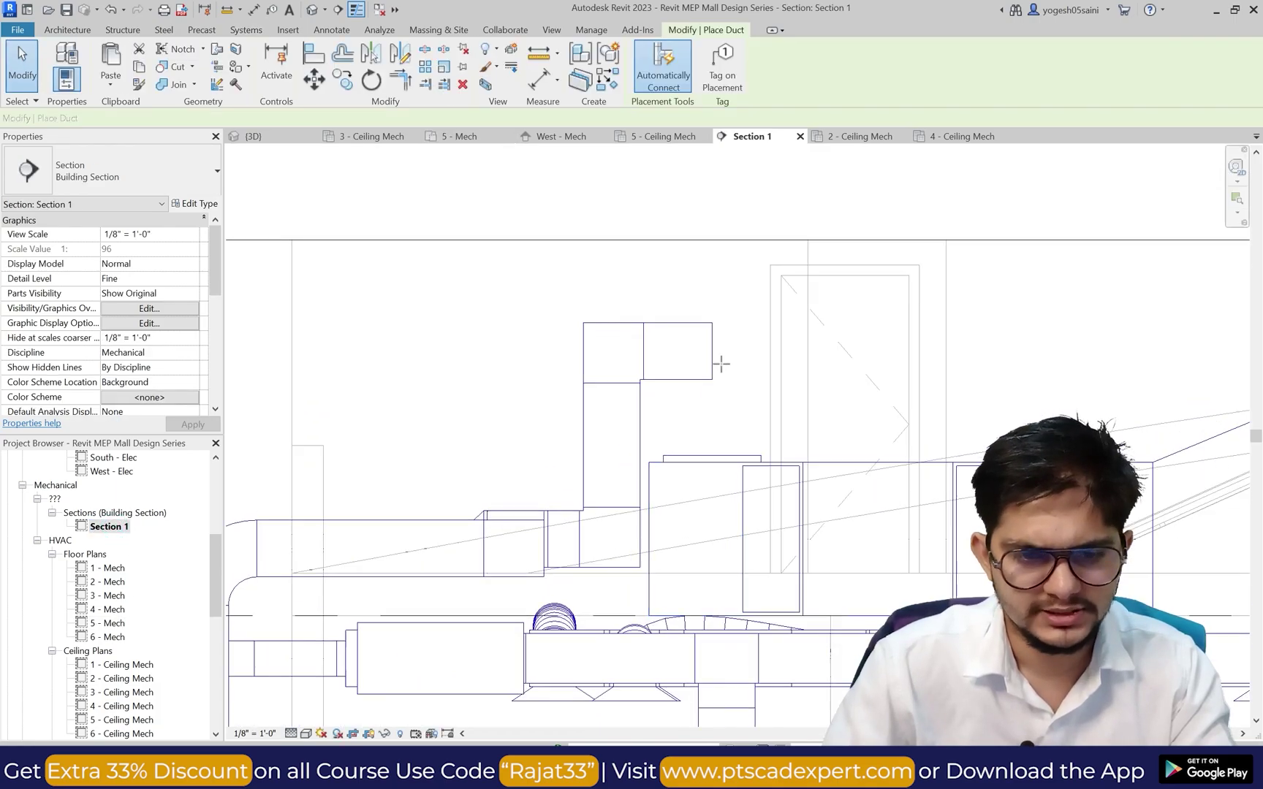
Step: Try to connect the upper horizontal duct's open end to the AHU outlet with a vertical duct
{"action": "left_click", "coordinate": [710, 348]}
{"action": "left_click", "coordinate": [710, 475]}
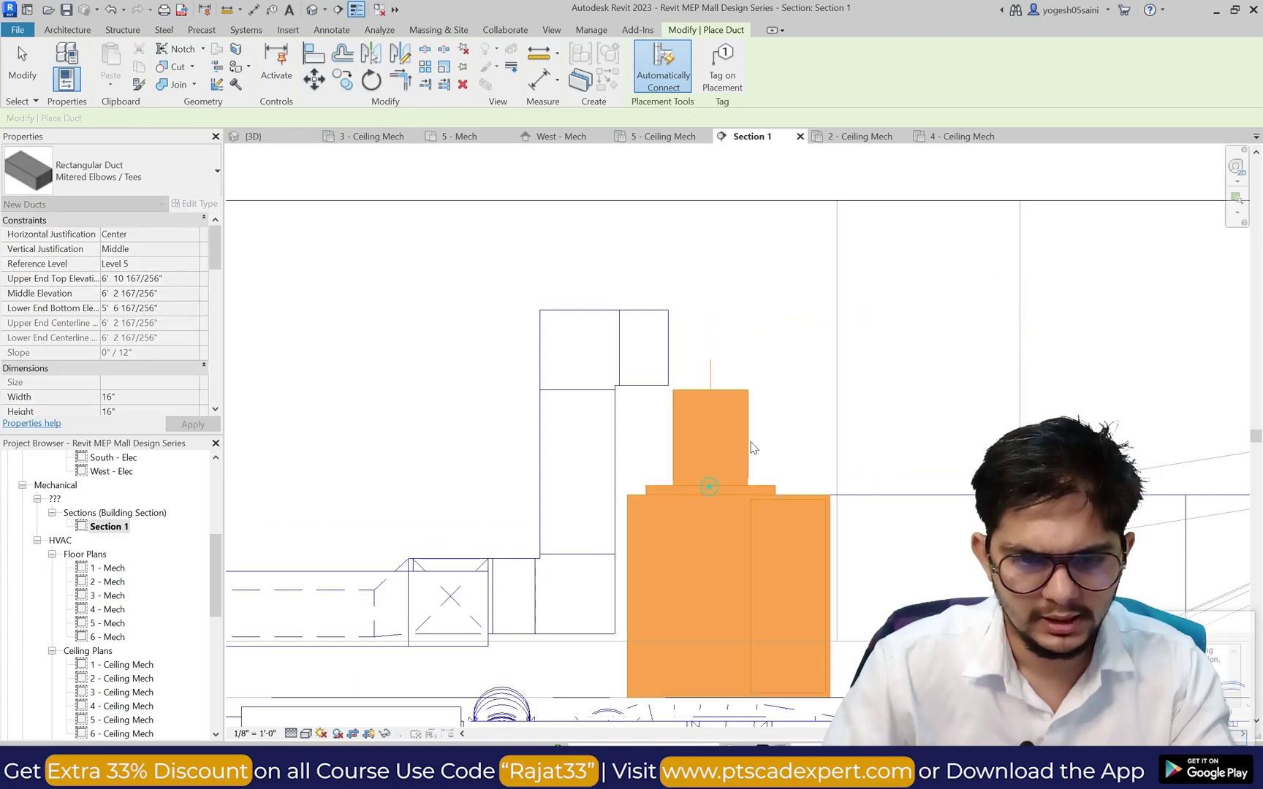
{"action": "key", "text": "Escape"}
{"action": "key", "text": "Escape"}
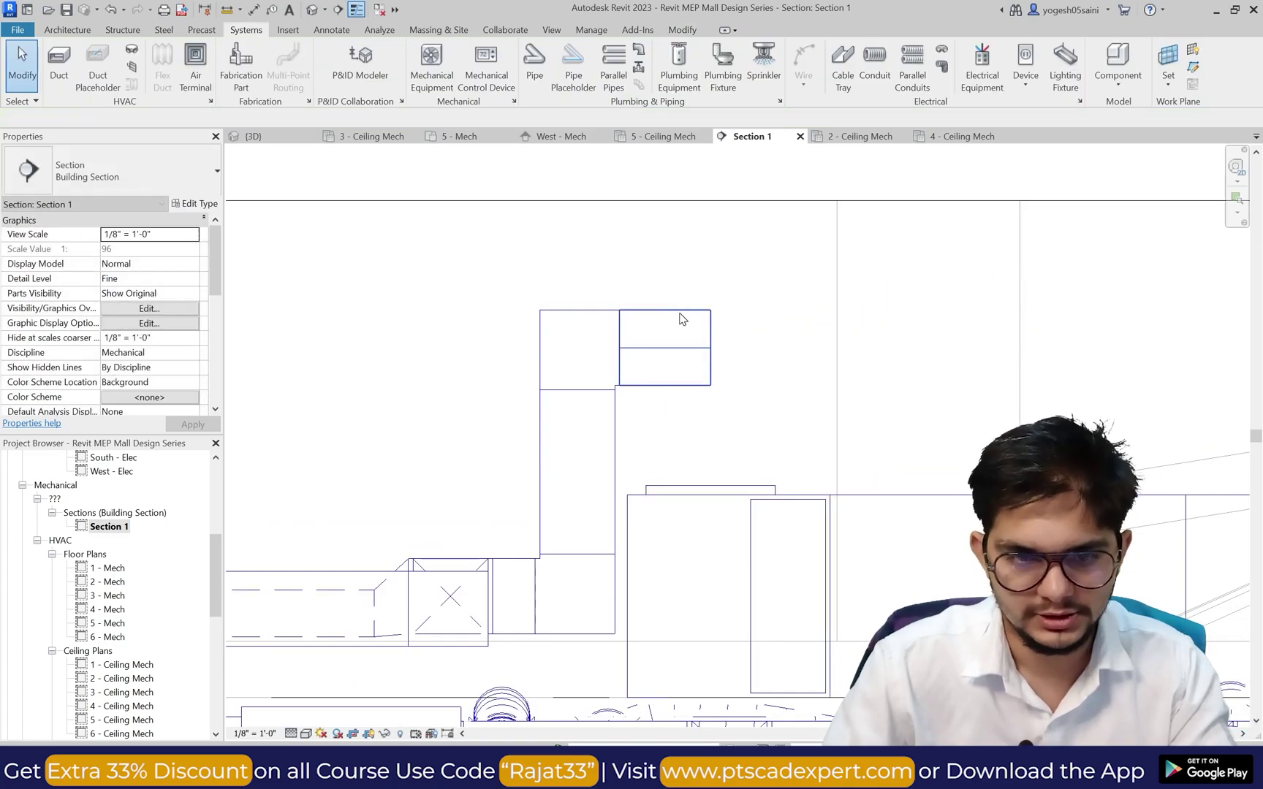
Step: Raise the upper horizontal duct above the AHU to a middle elevation of about 6' 8 167/256"
{"action": "left_click", "coordinate": [680, 318]}
{"action": "key", "text": "Up"}
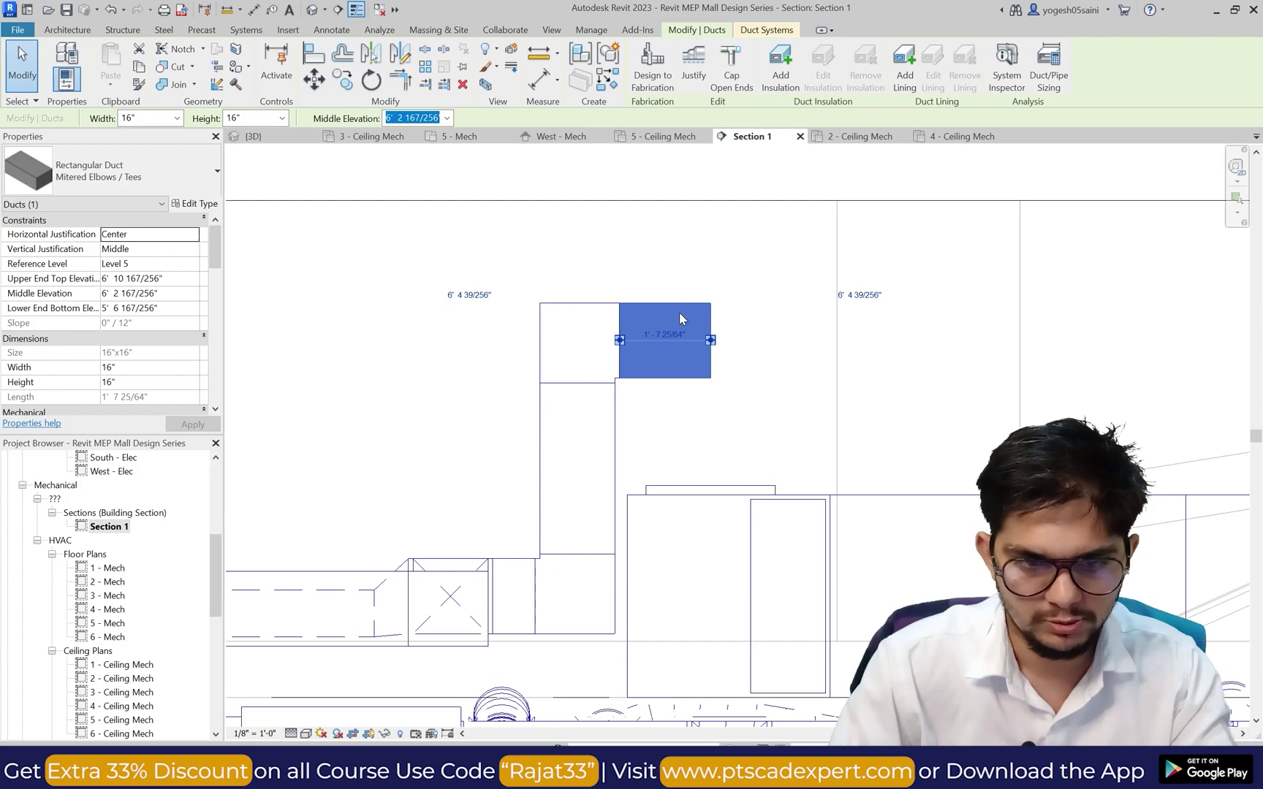
{"action": "key", "text": "Up"}
{"action": "key", "text": "Up"}
{"action": "key", "text": "Up"}
{"action": "key", "text": "Escape"}
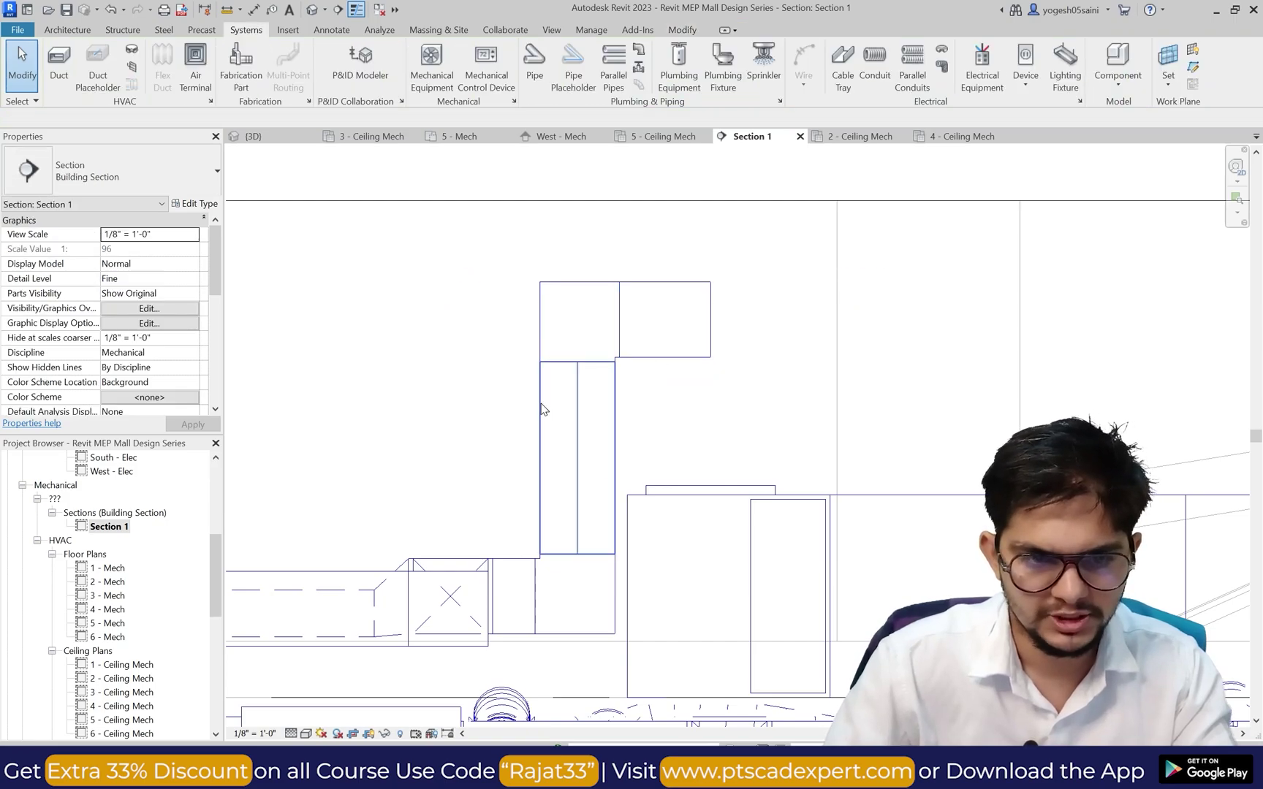
Step: Move the vertical riser duct leftward, farther from the AHU, to lengthen the upper horizontal duct
{"action": "left_click", "coordinate": [541, 405]}
{"action": "key", "text": "Left"}
{"action": "key", "text": "Left"}
{"action": "key", "text": "Left"}
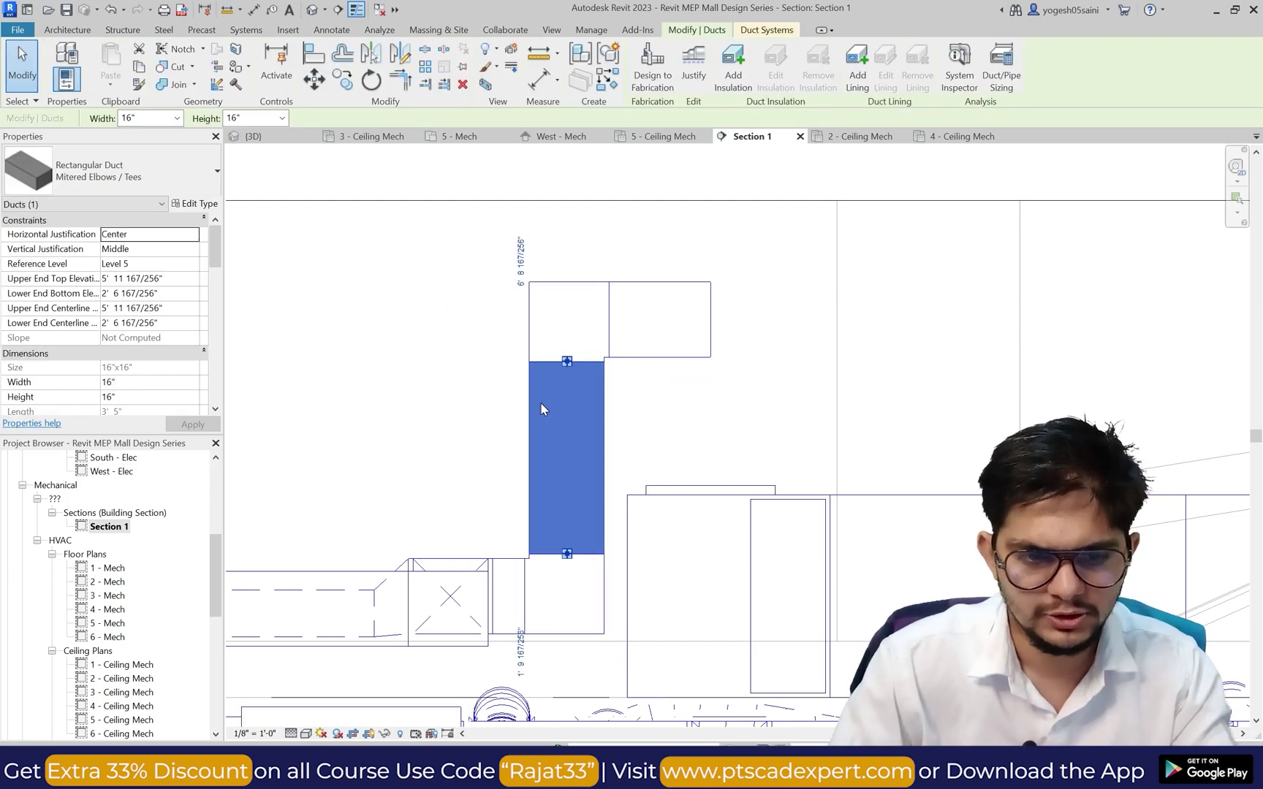
{"action": "key", "text": "Left"}
{"action": "key", "text": "Escape"}
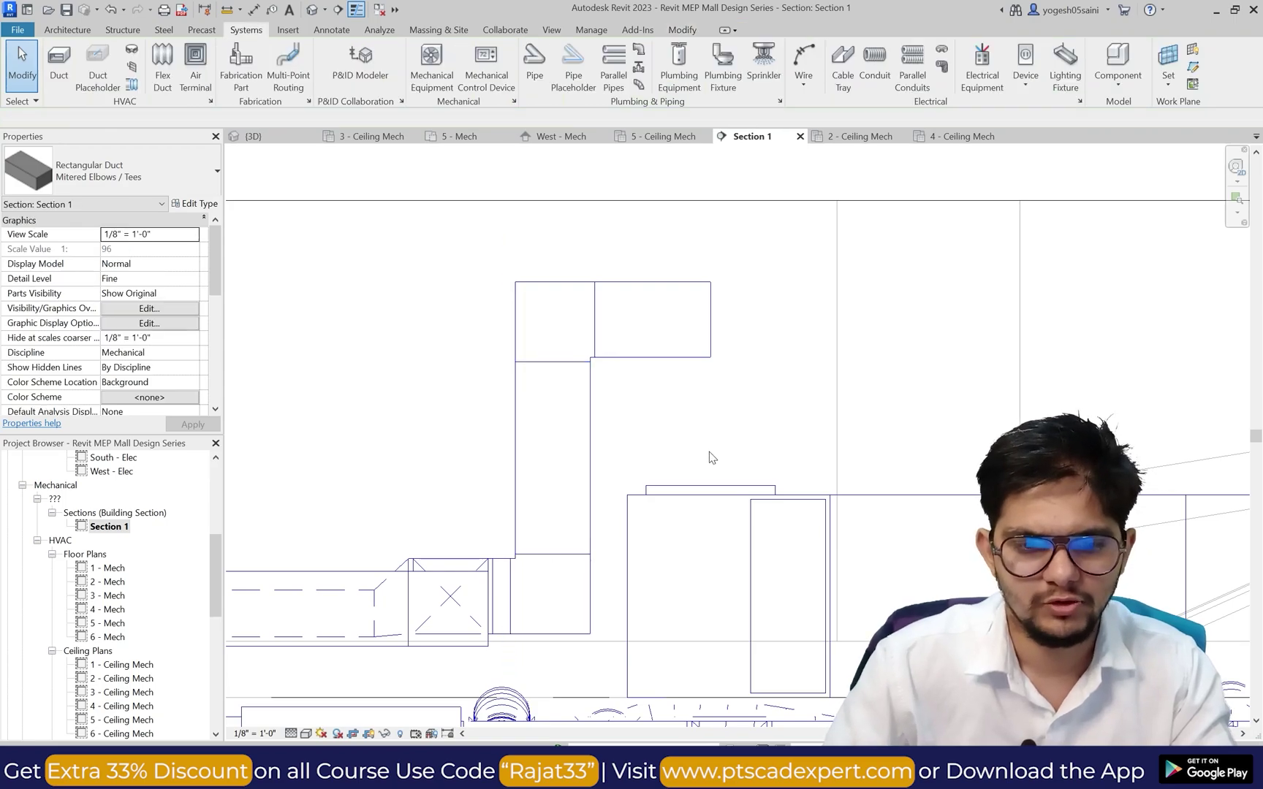
Step: Draw a 28" x 28" vertical duct about 1' 11" long upward from the AHU outlet
{"action": "left_click", "coordinate": [717, 484]}
{"action": "left_click", "coordinate": [704, 403]}
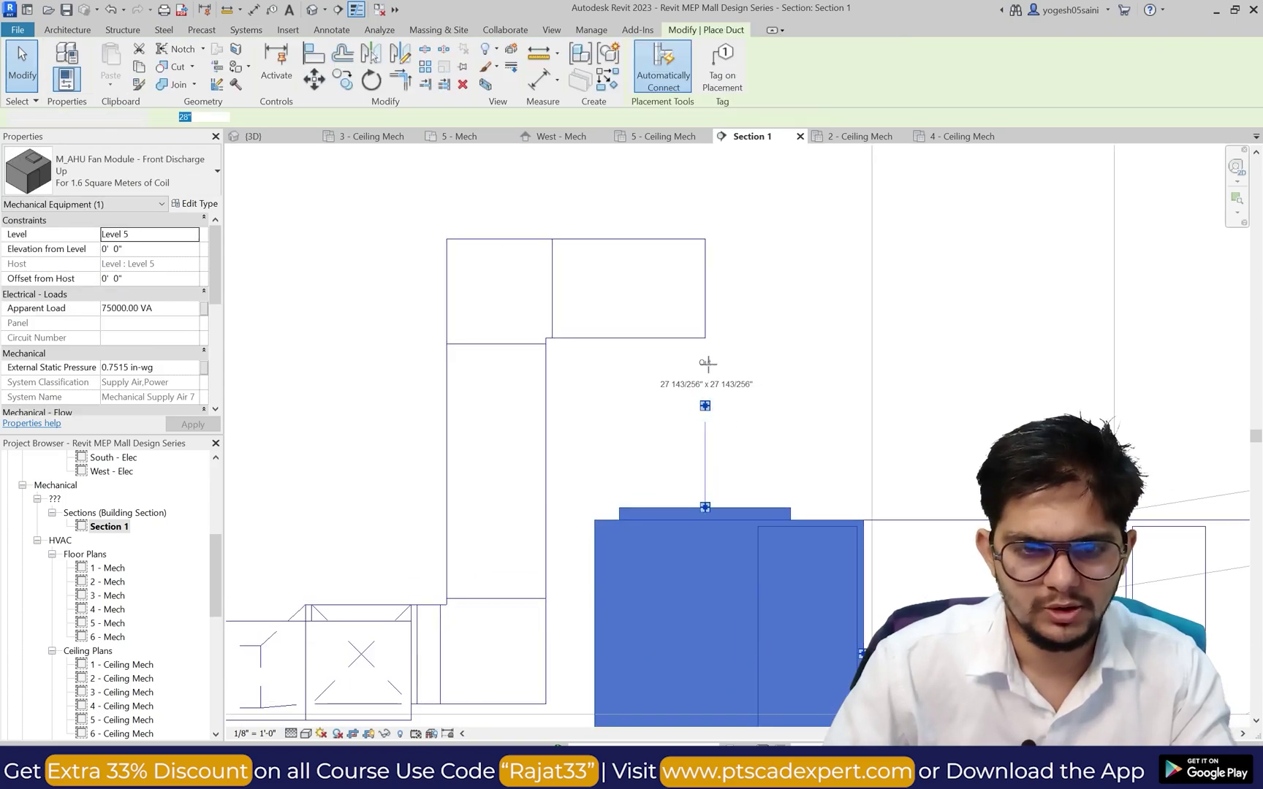
{"action": "scroll", "coordinate": [704, 366], "scroll_direction": "up", "scroll_amount": 2}
{"action": "left_click", "coordinate": [703, 360]}
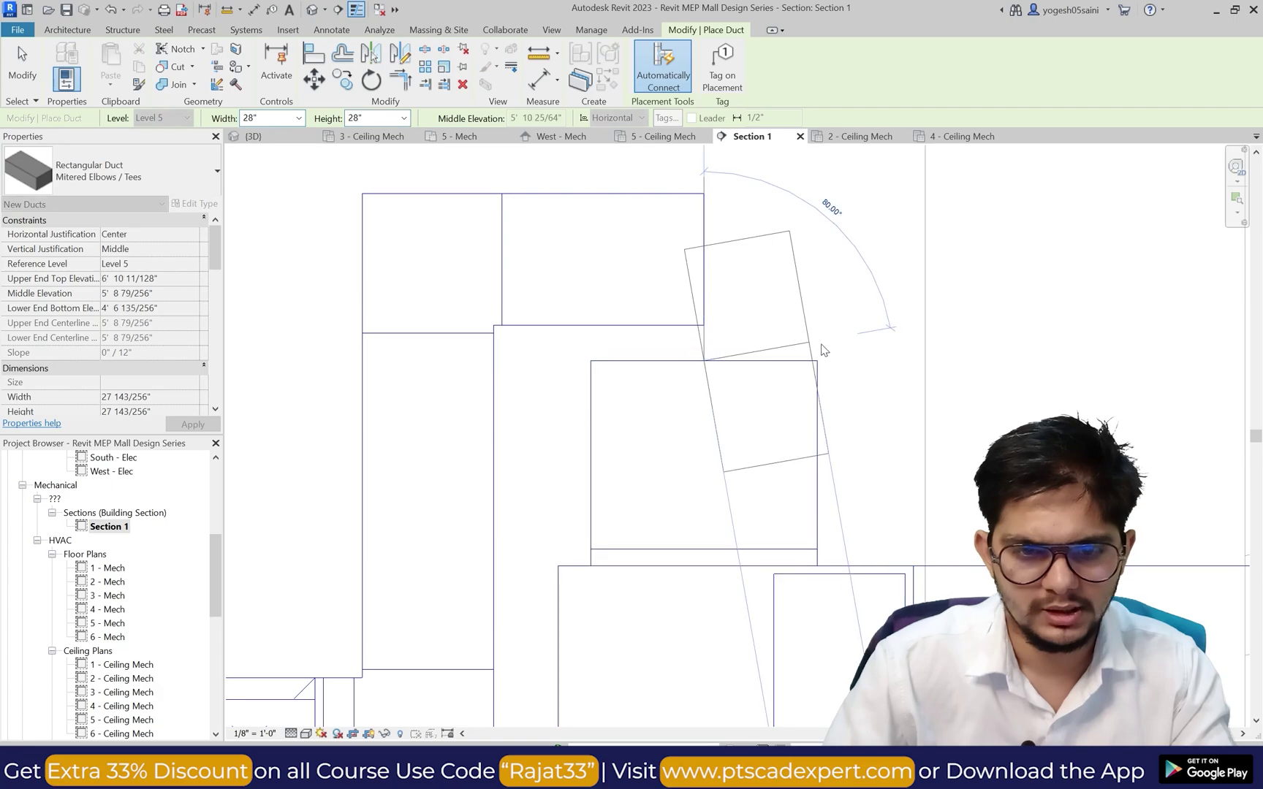
{"action": "key", "text": "Escape"}
{"action": "key", "text": "Escape"}
Step: Move the vertical riser duct slightly farther left to make more room beside the new AHU outlet duct
{"action": "scroll", "coordinate": [750, 372], "scroll_direction": "down", "scroll_amount": 2}
{"action": "scroll", "coordinate": [584, 328], "scroll_direction": "up", "scroll_amount": 2}
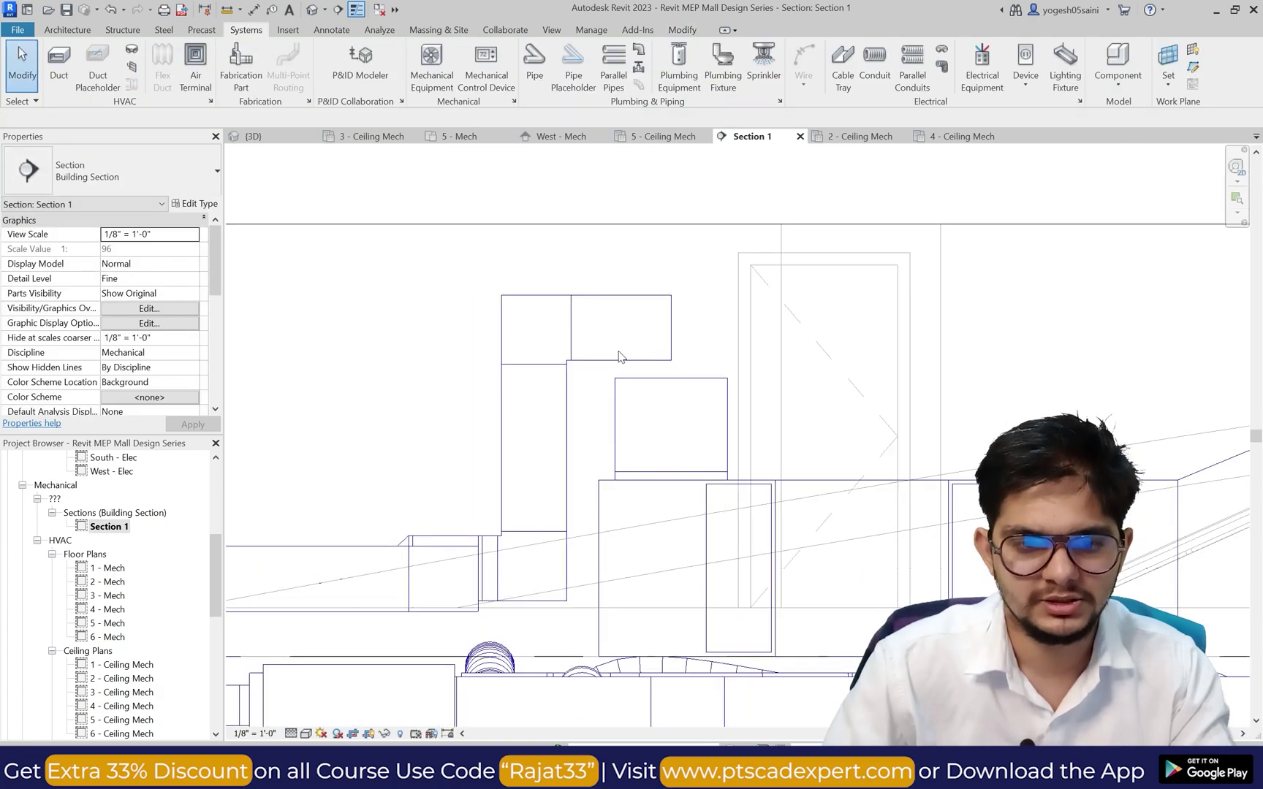
{"action": "scroll", "coordinate": [521, 416], "scroll_direction": "down", "scroll_amount": 4}
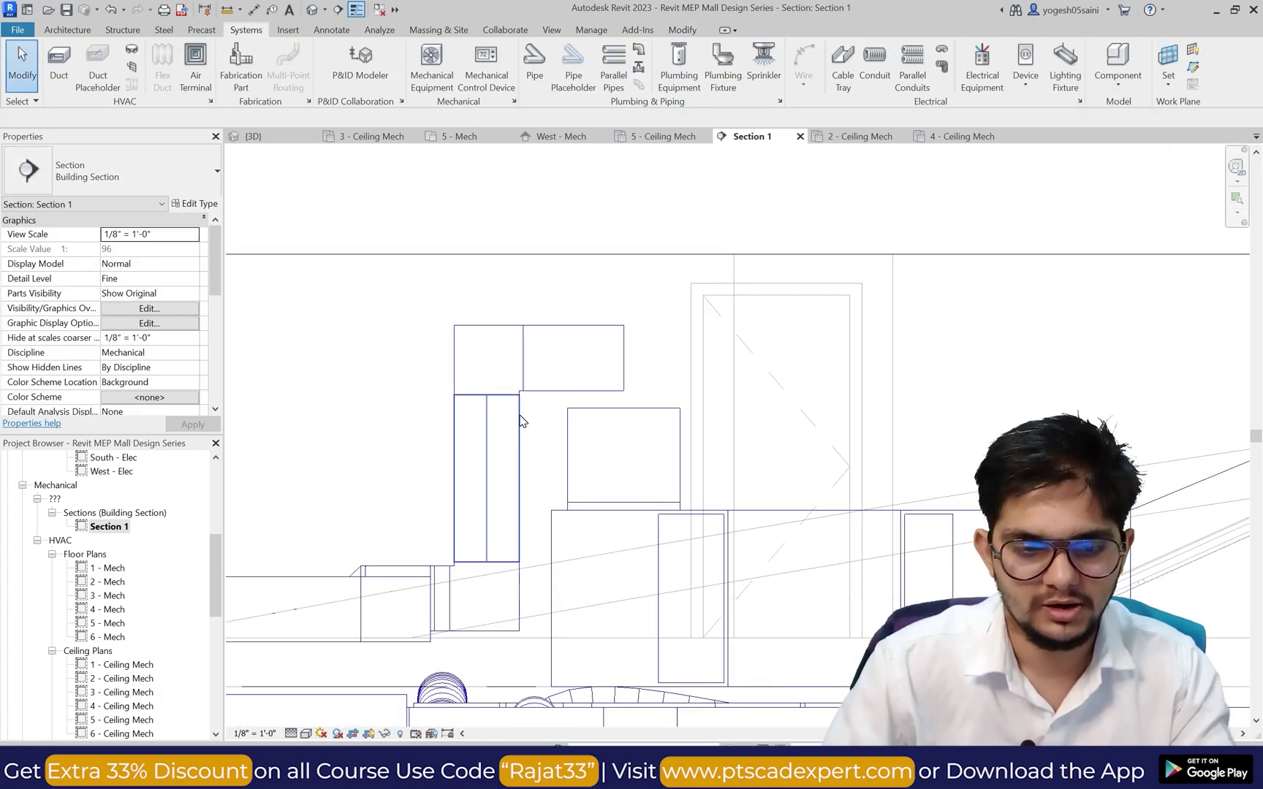
{"action": "left_click", "coordinate": [519, 415]}
{"action": "key", "text": "Left"}
{"action": "key", "text": "Left"}
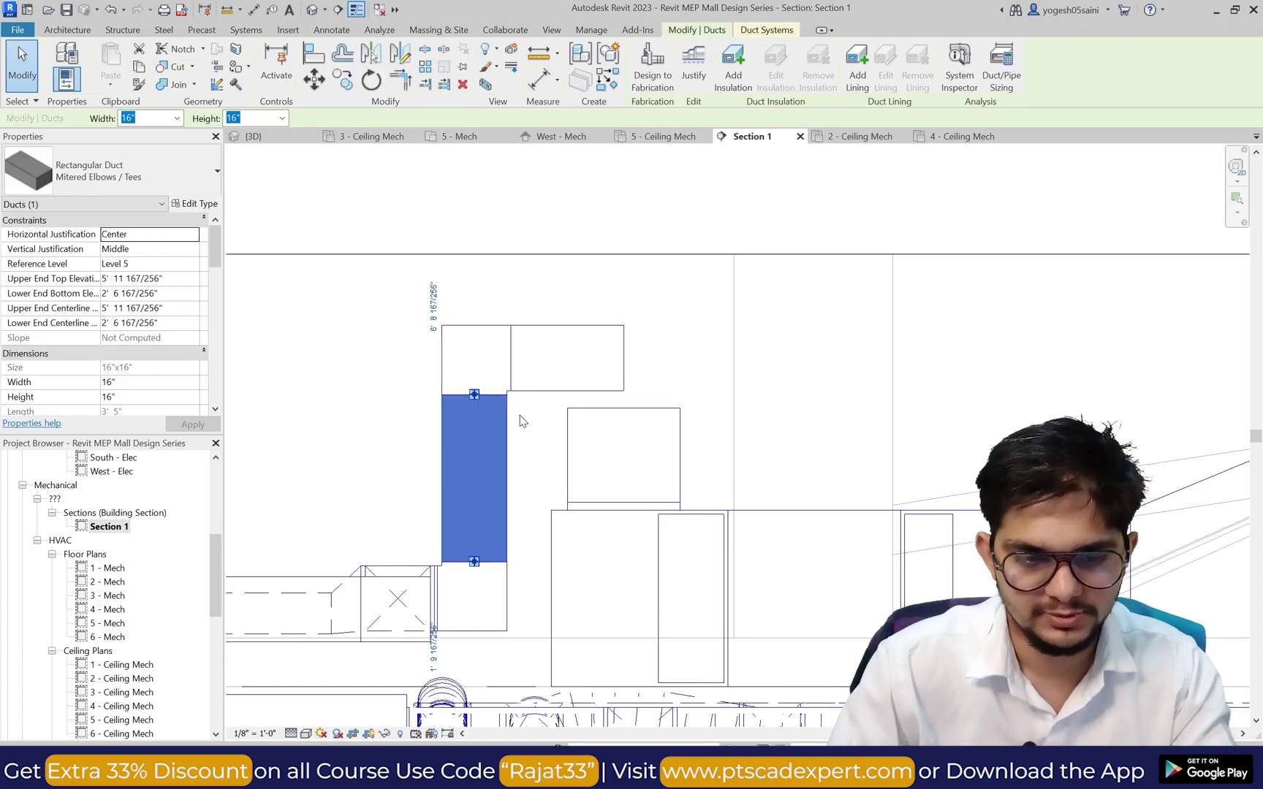
{"action": "key", "text": "Escape"}
Step: Extend the top end of the AHU outlet duct to join the open end of the upper horizontal duct
{"action": "left_click", "coordinate": [600, 412]}
{"action": "scroll", "coordinate": [619, 364], "scroll_direction": "up", "scroll_amount": 2}
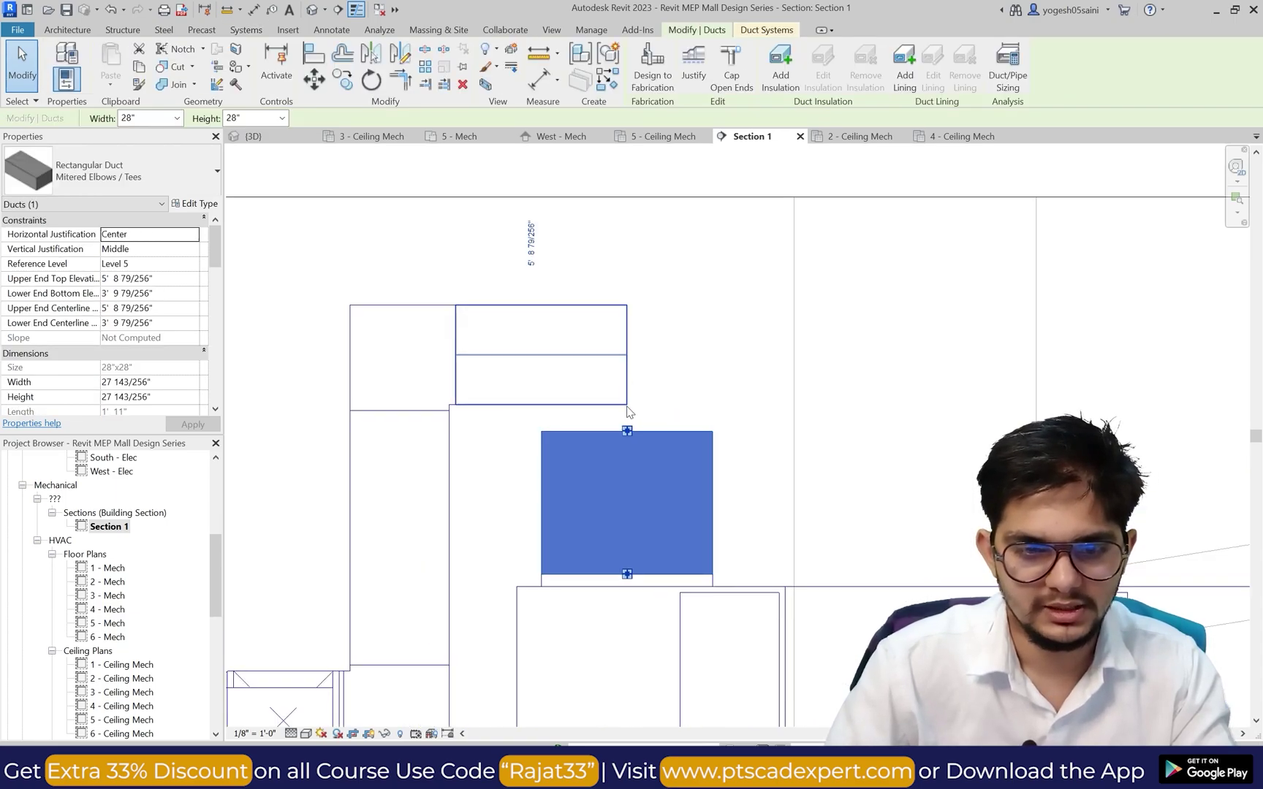
{"action": "left_click_drag", "start_coordinate": [626, 430], "coordinate": [679, 352]}
{"action": "key", "text": "Escape"}
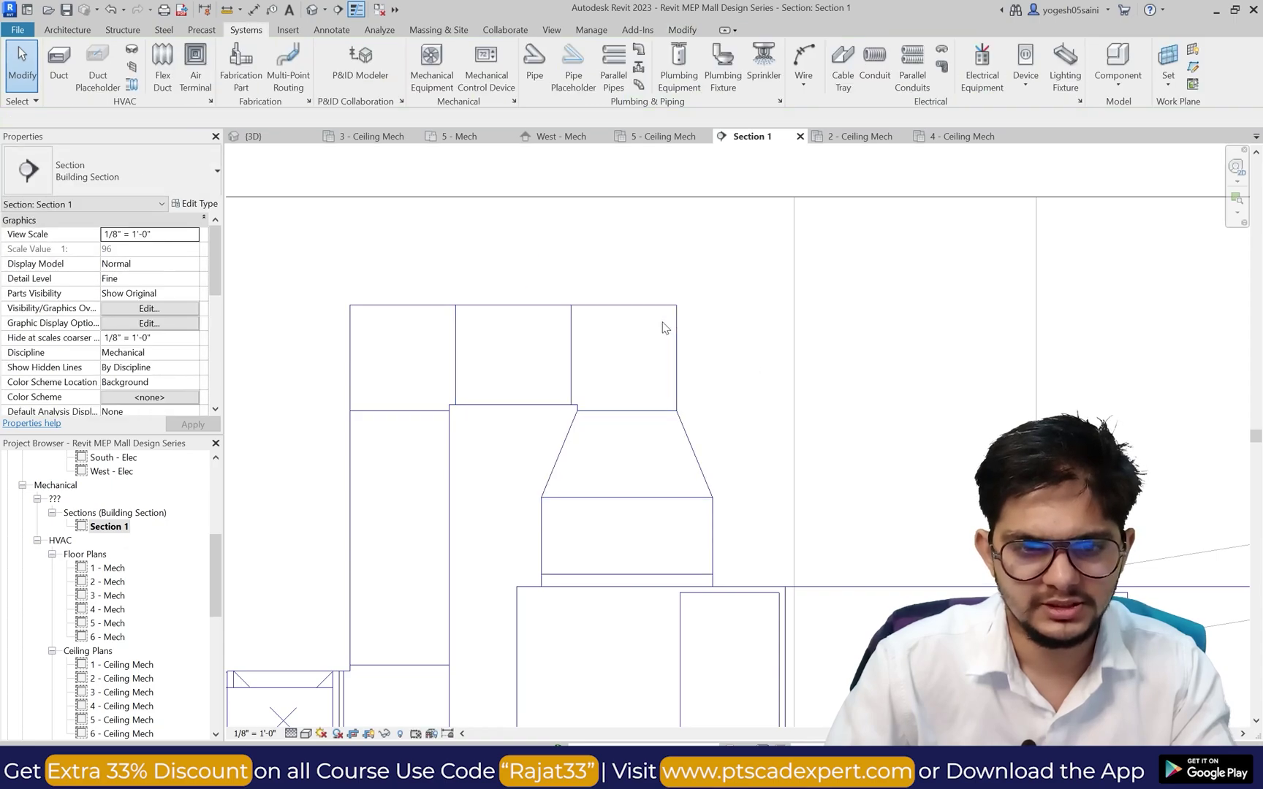
Step: Change both mitered elbows at the ends of the upper horizontal duct to the rectangular radius elbow type
{"action": "left_click", "coordinate": [644, 316]}
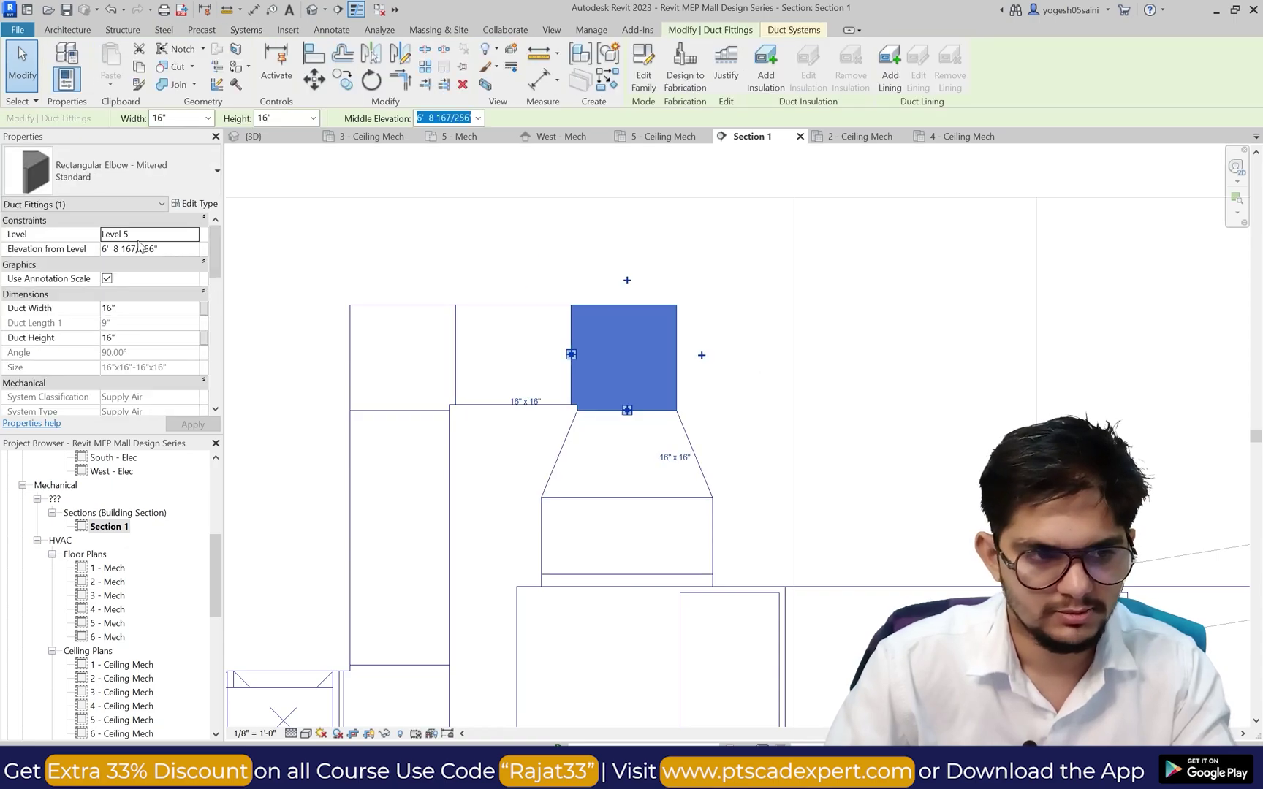
{"action": "left_click", "coordinate": [110, 171]}
{"action": "left_click", "coordinate": [88, 404]}
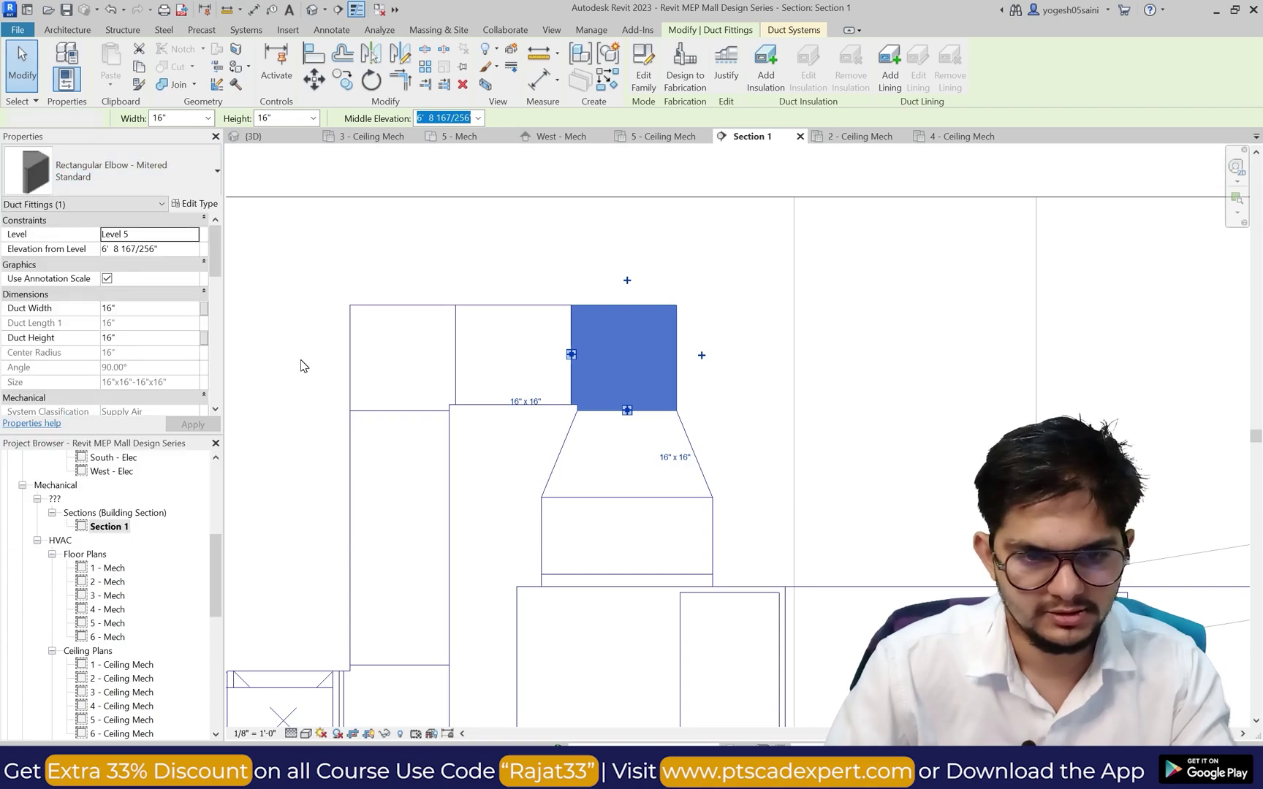
{"action": "key", "text": "Escape"}
{"action": "left_click", "coordinate": [353, 319]}
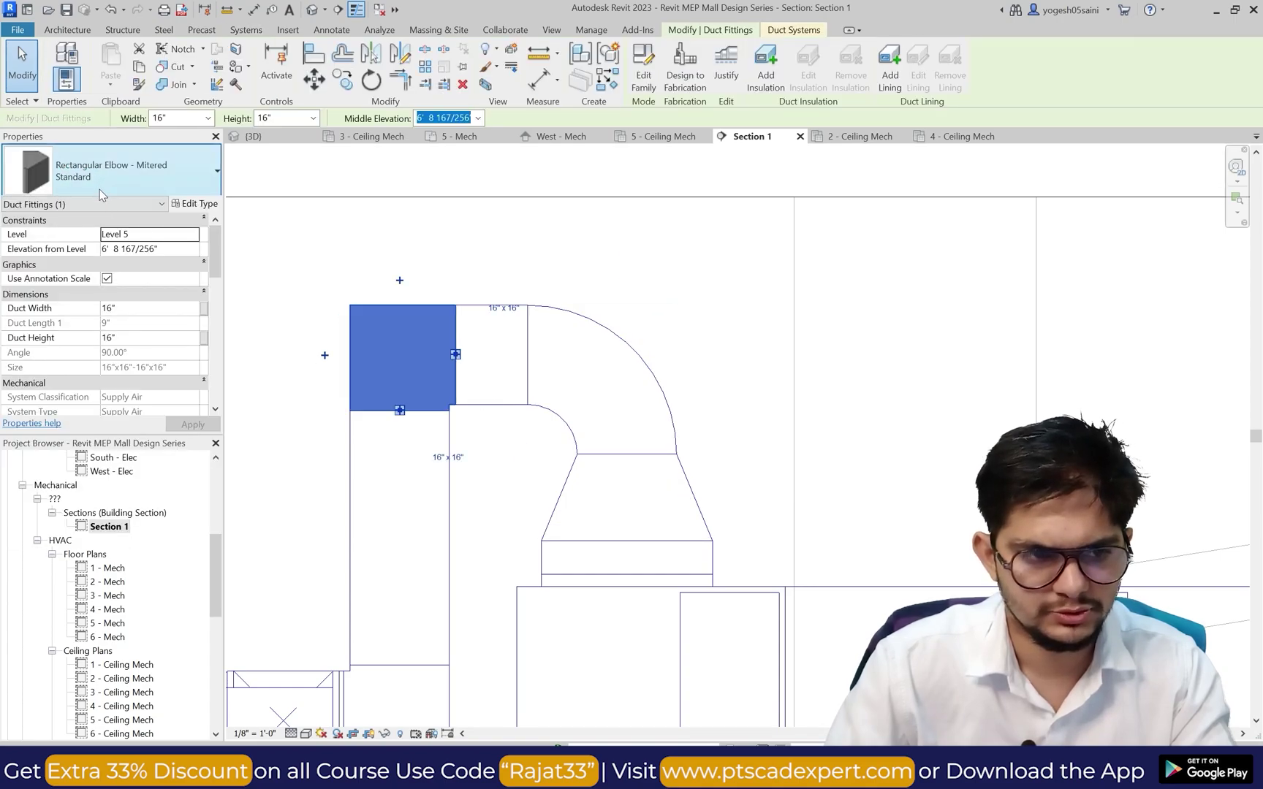
{"action": "left_click", "coordinate": [109, 171]}
{"action": "left_click", "coordinate": [87, 398]}
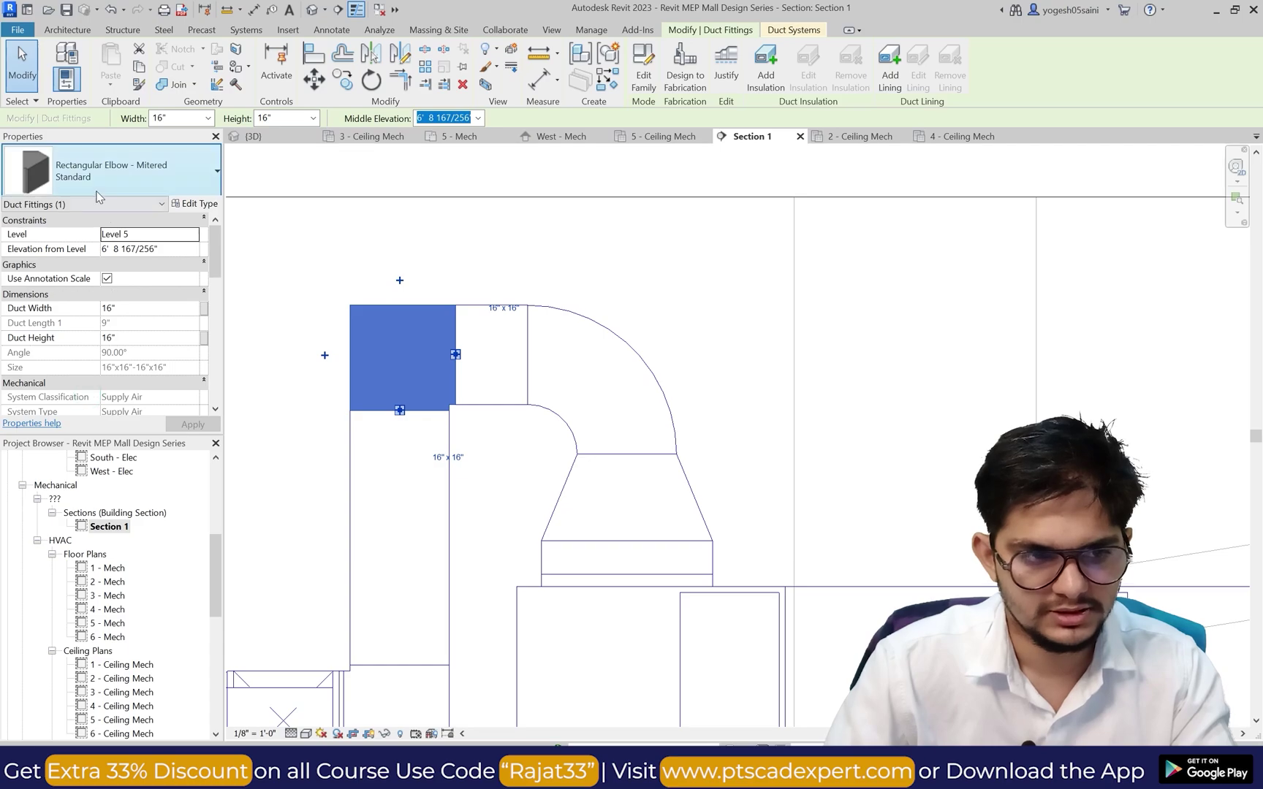
{"action": "left_click", "coordinate": [109, 171]}
{"action": "left_click", "coordinate": [51, 404]}
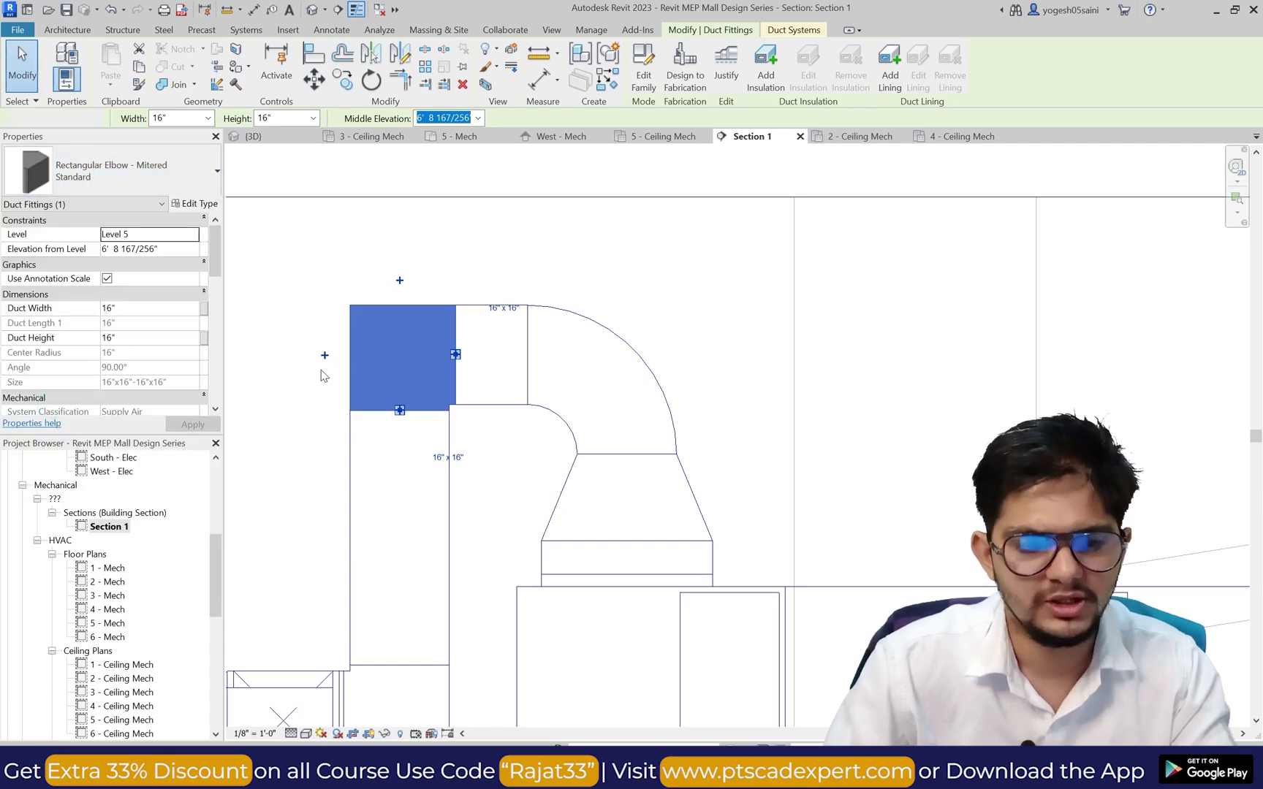
{"action": "key", "text": "Escape"}
{"action": "scroll", "coordinate": [299, 361], "scroll_direction": "down", "scroll_amount": 2}
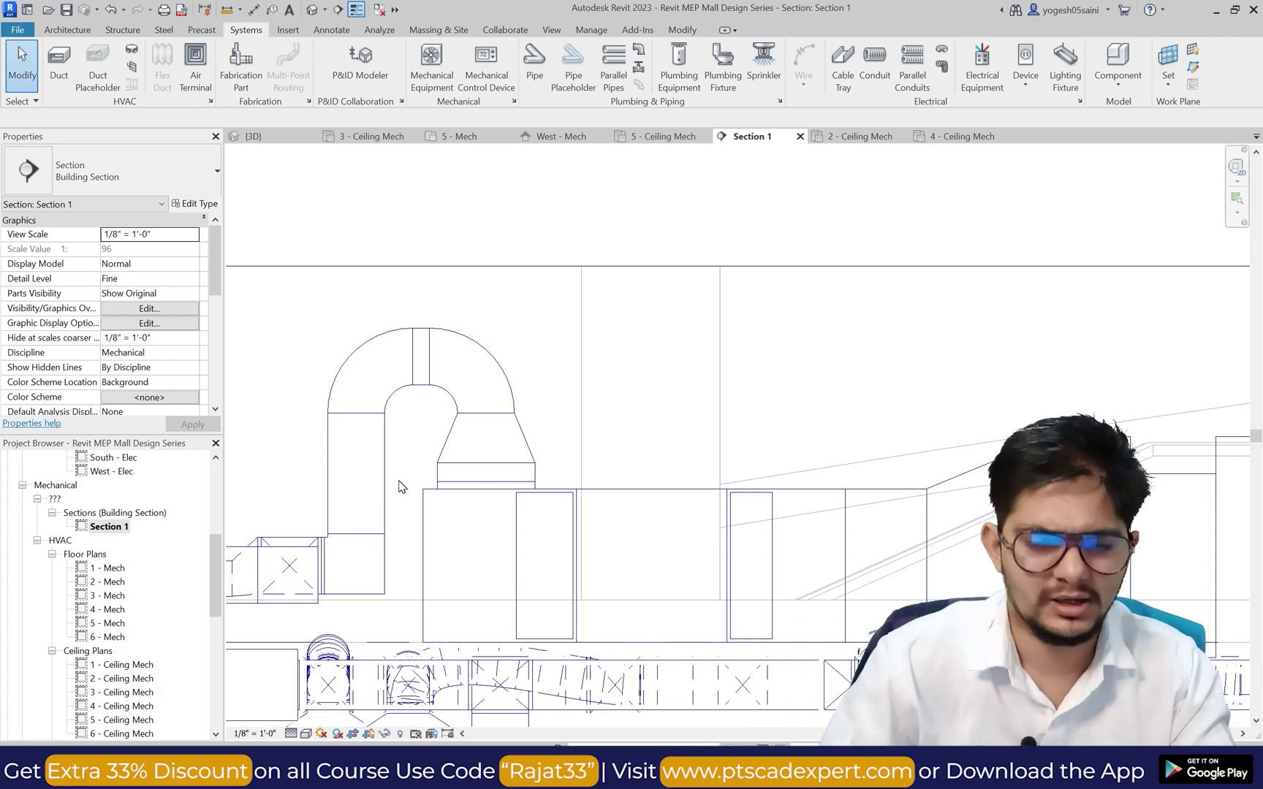
Step: Change the mitered elbow on the lower duct run, left of the riser, to the rectangular radius type
{"action": "left_click", "coordinate": [284, 545]}
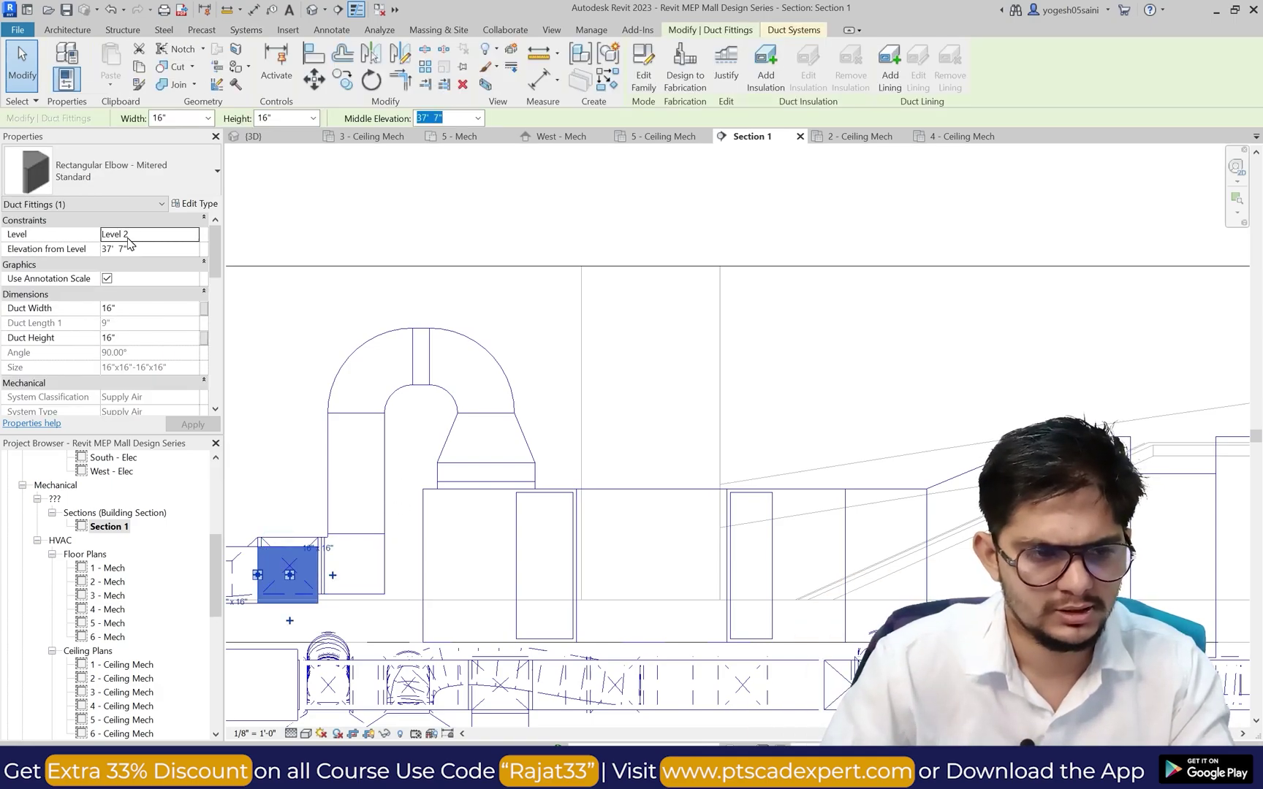
{"action": "left_click", "coordinate": [96, 188]}
{"action": "left_click", "coordinate": [73, 403]}
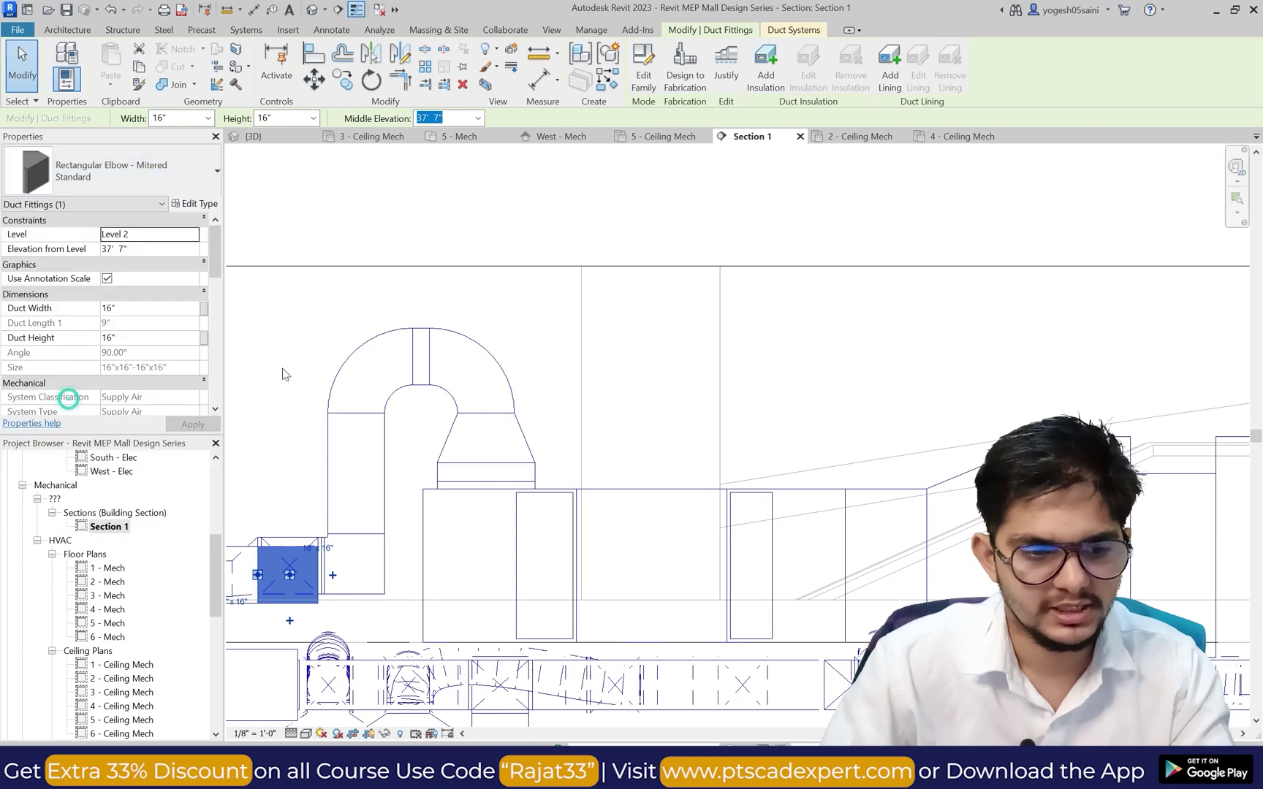
{"action": "left_click", "coordinate": [358, 335]}
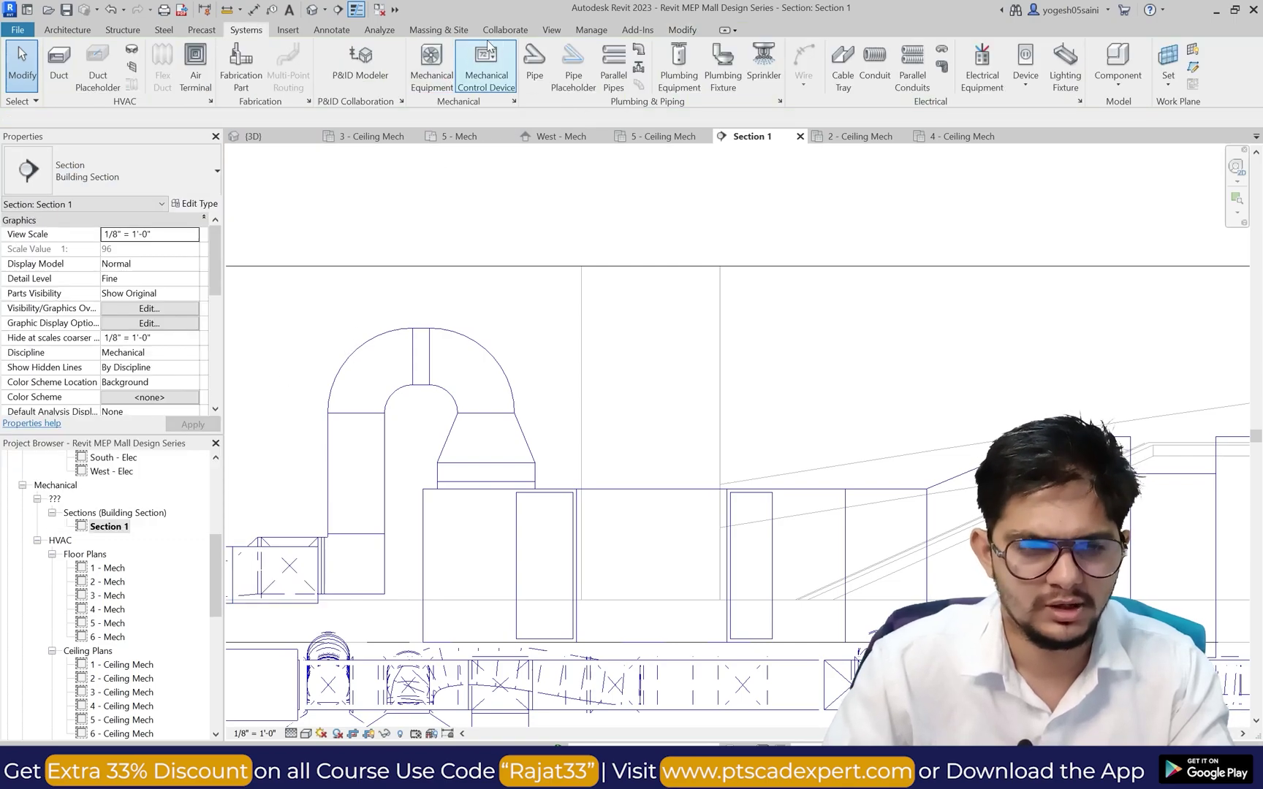
Step: Open the 3D view and examine the cross duct and transition where the branches meet below the riser
{"action": "left_click", "coordinate": [551, 29]}
{"action": "left_click", "coordinate": [463, 66]}
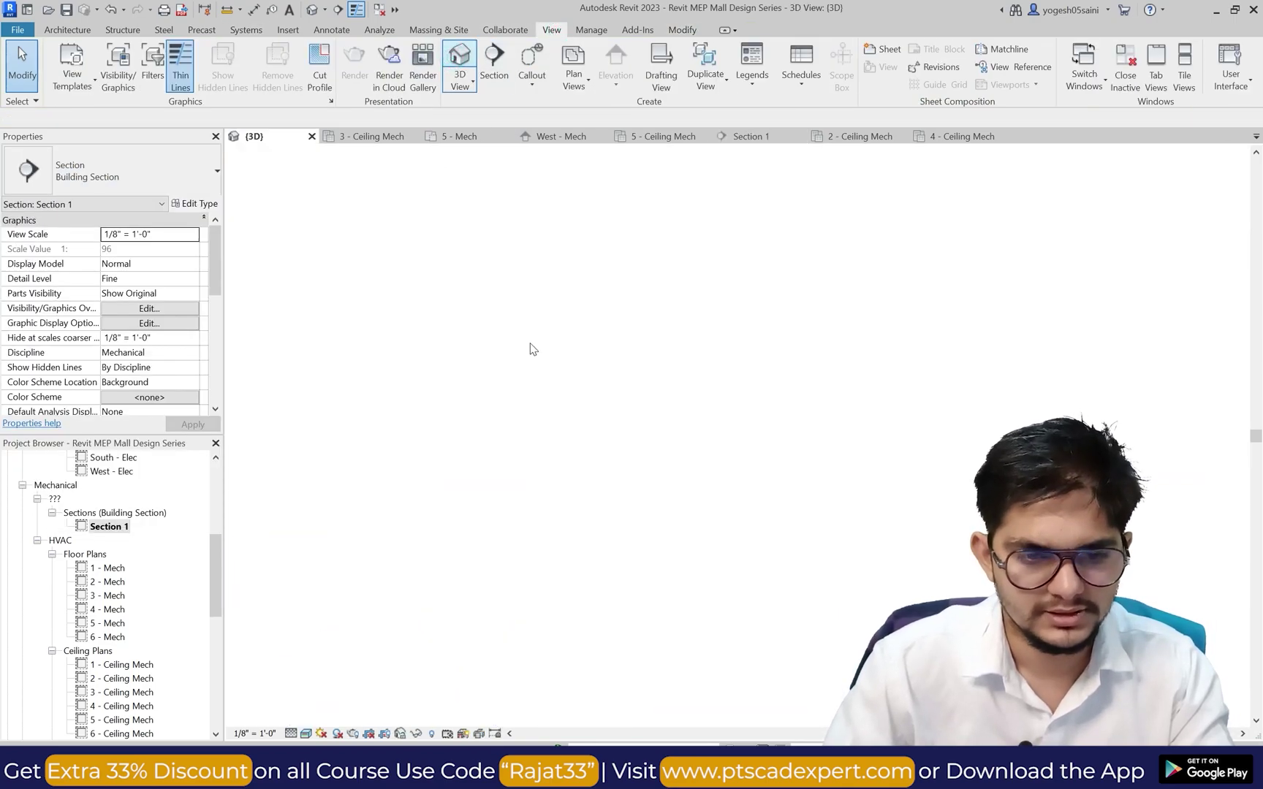
{"action": "scroll", "coordinate": [463, 343], "scroll_direction": "up", "scroll_amount": 5}
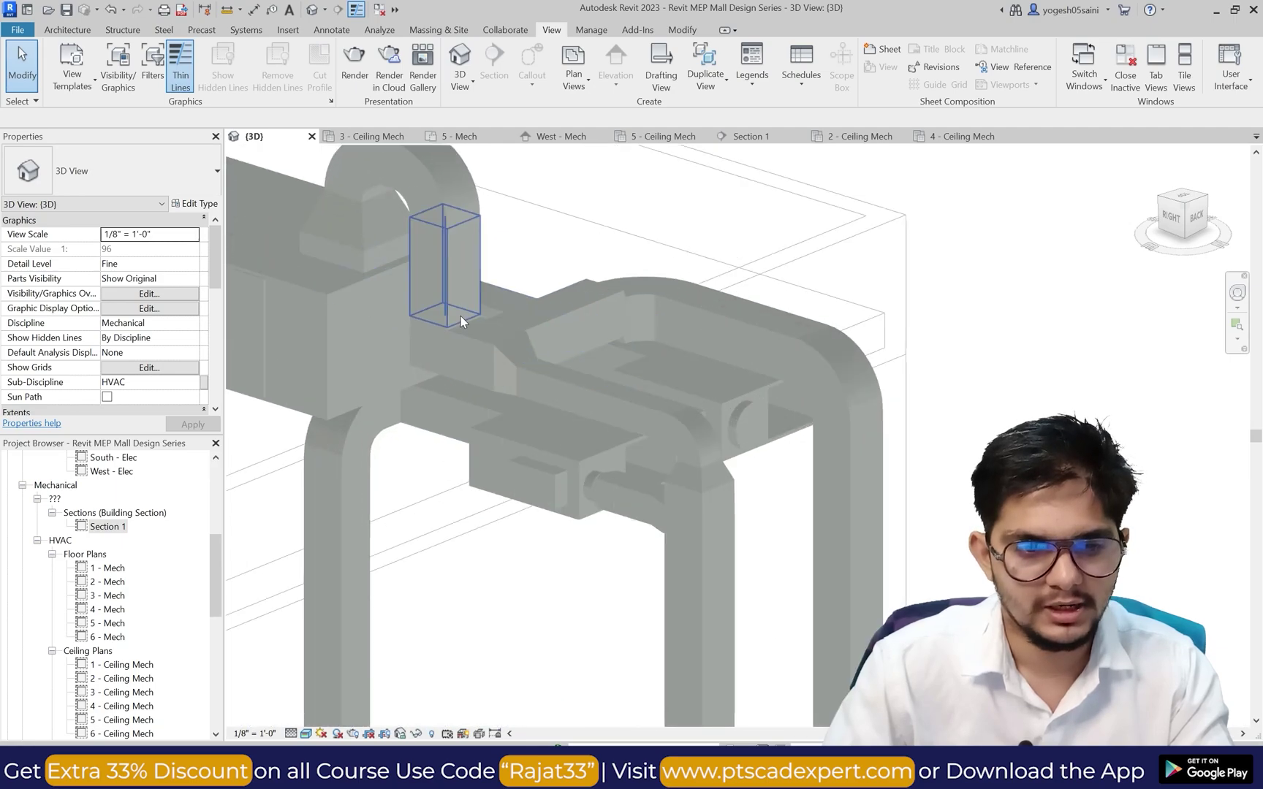
{"action": "scroll", "coordinate": [445, 344], "scroll_direction": "up", "scroll_amount": 6}
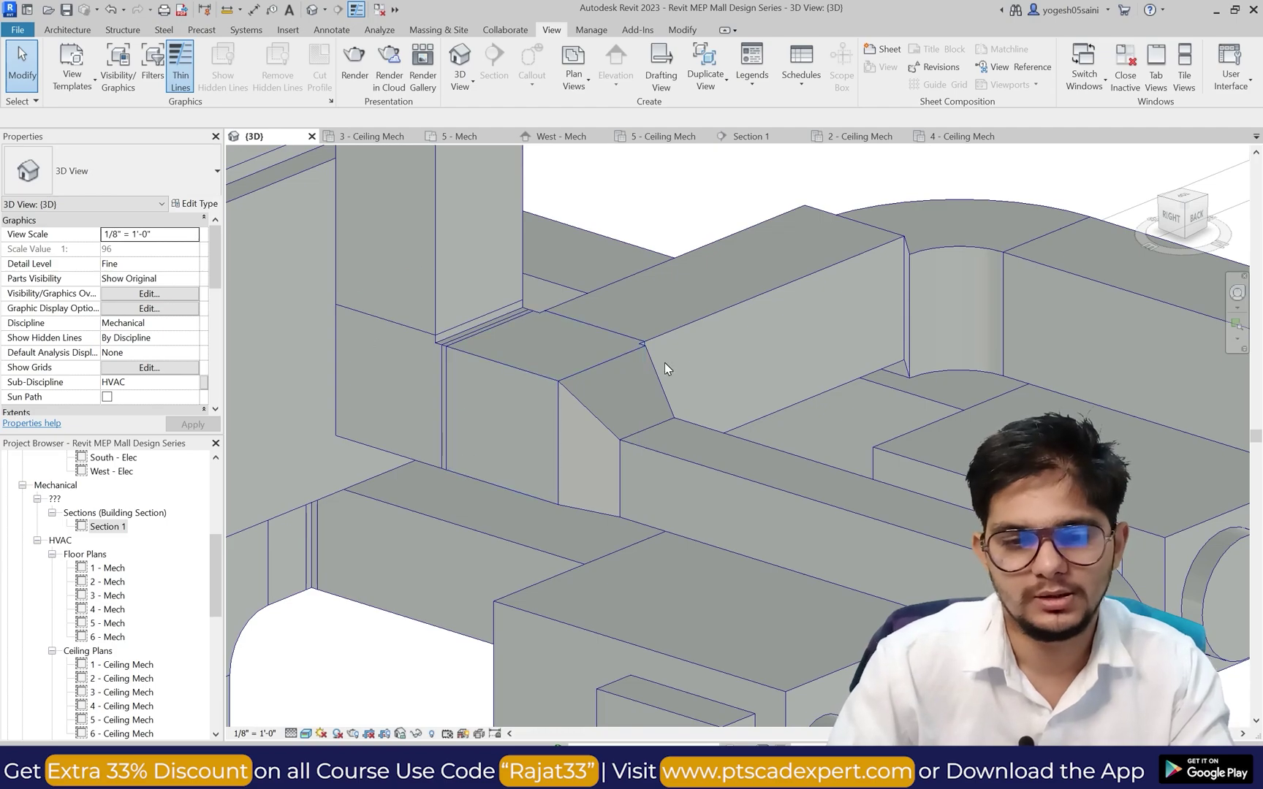
{"action": "left_click", "coordinate": [687, 317]}
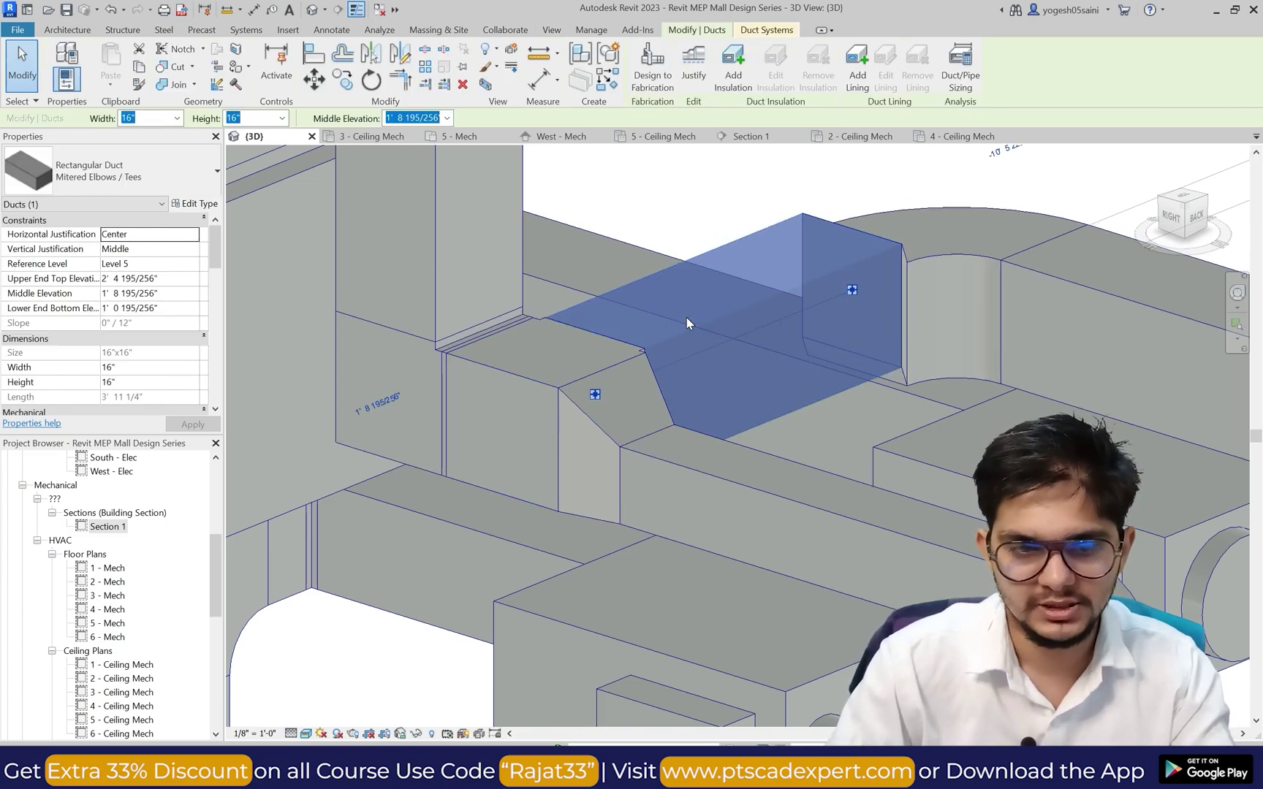
{"action": "key", "text": "Escape"}
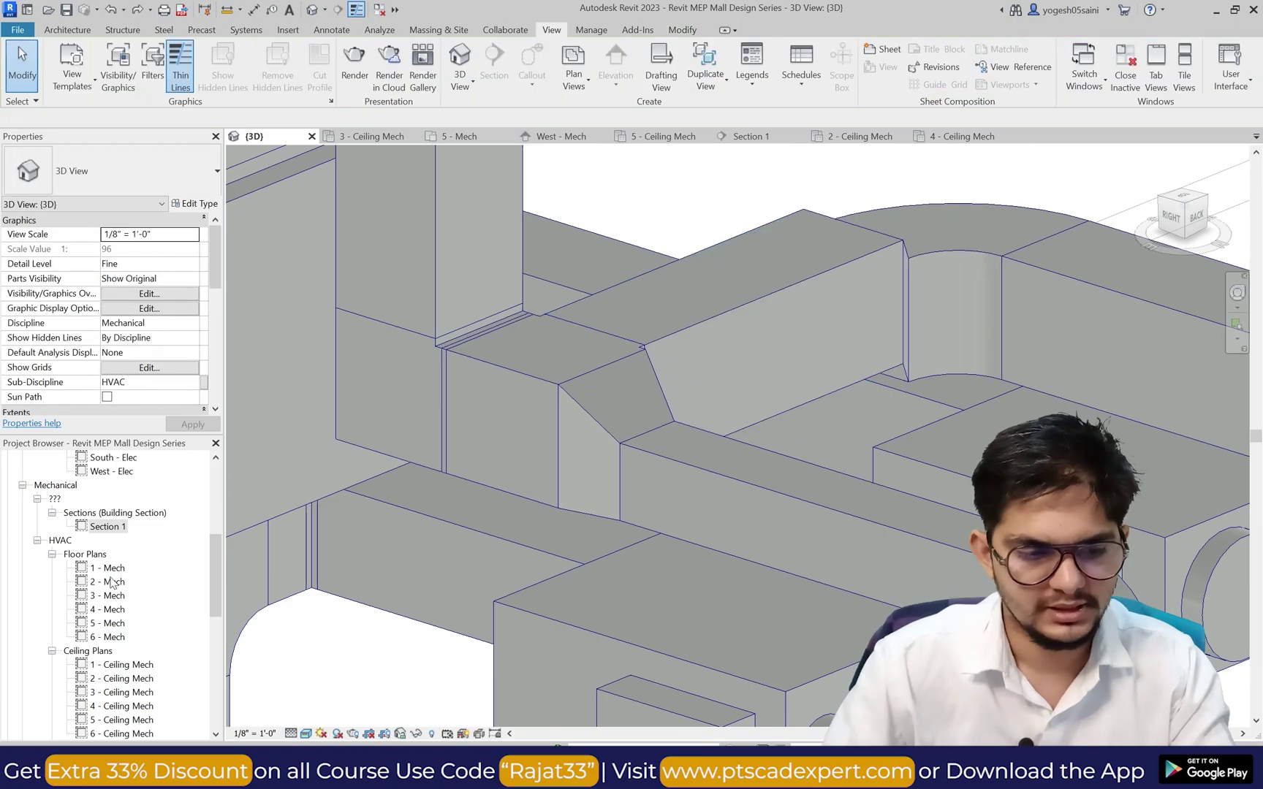
Step: In the 5 - Mech floor plan, move the horizontal cross duct between the two branches upward, away from the AHU
{"action": "double_click", "coordinate": [107, 623]}
{"action": "scroll", "coordinate": [406, 501], "scroll_direction": "down", "scroll_amount": 3}
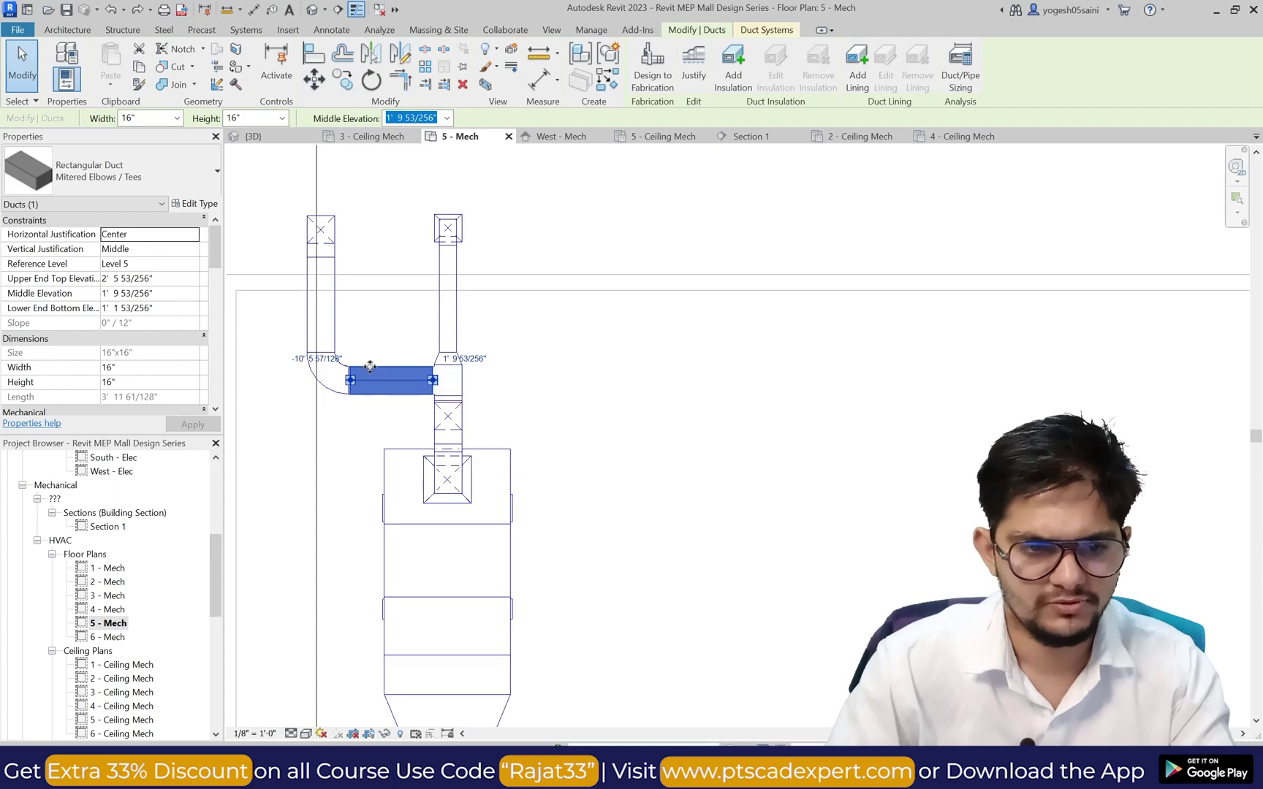
{"action": "left_click_drag", "start_coordinate": [371, 373], "coordinate": [370, 367]}
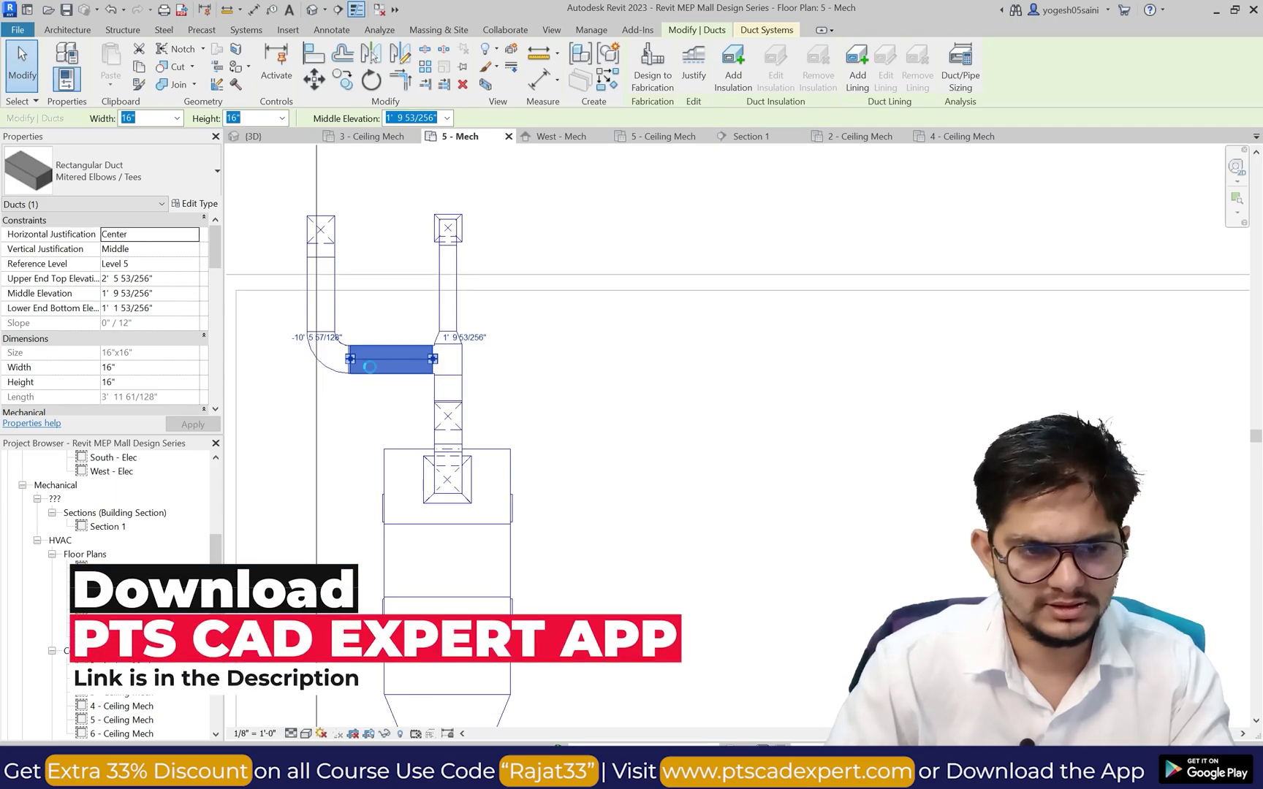
{"action": "key", "text": "Up"}
{"action": "key", "text": "Up"}
{"action": "key", "text": "Up"}
{"action": "key", "text": "Up"}
{"action": "key", "text": "Up"}
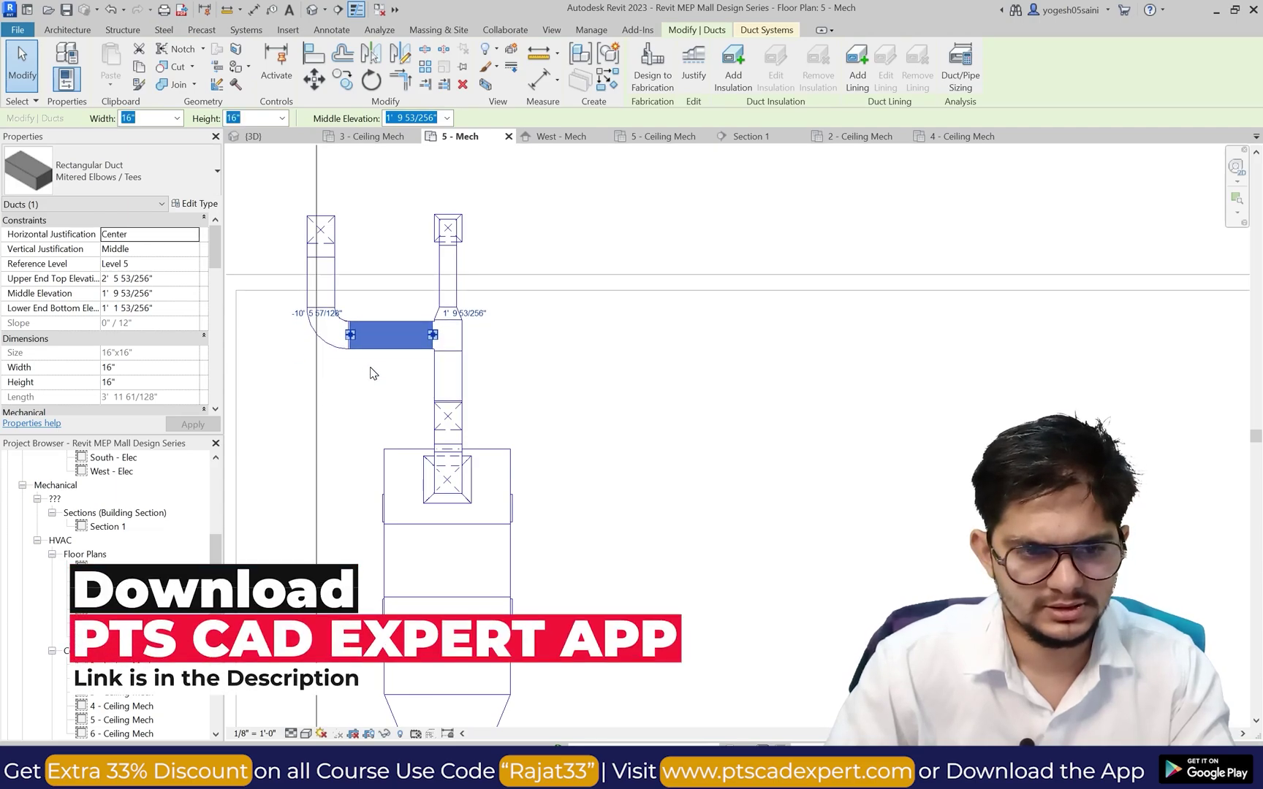
{"action": "left_click", "coordinate": [369, 372]}
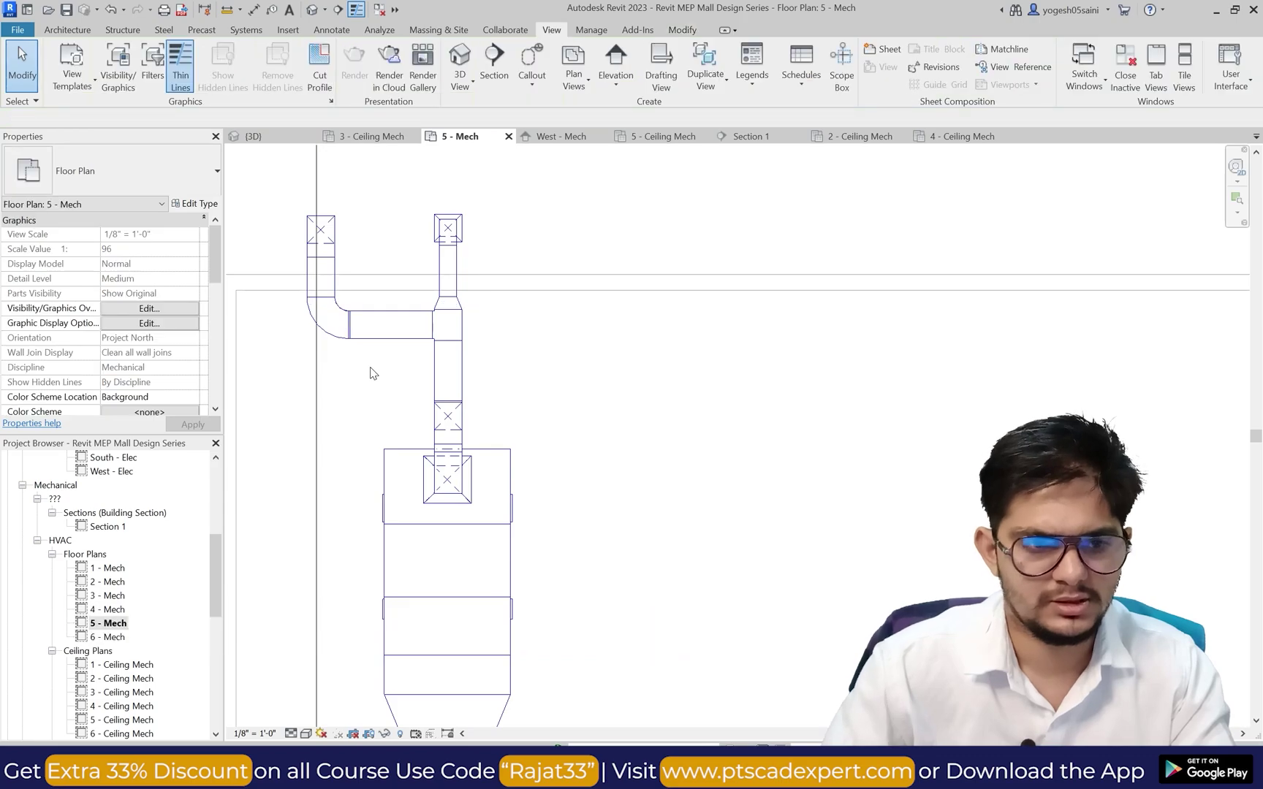
Step: In the 3D view, change the mitered elbow at the base of the AHU discharge duct to the rectangular radius type
{"action": "left_click", "coordinate": [450, 78]}
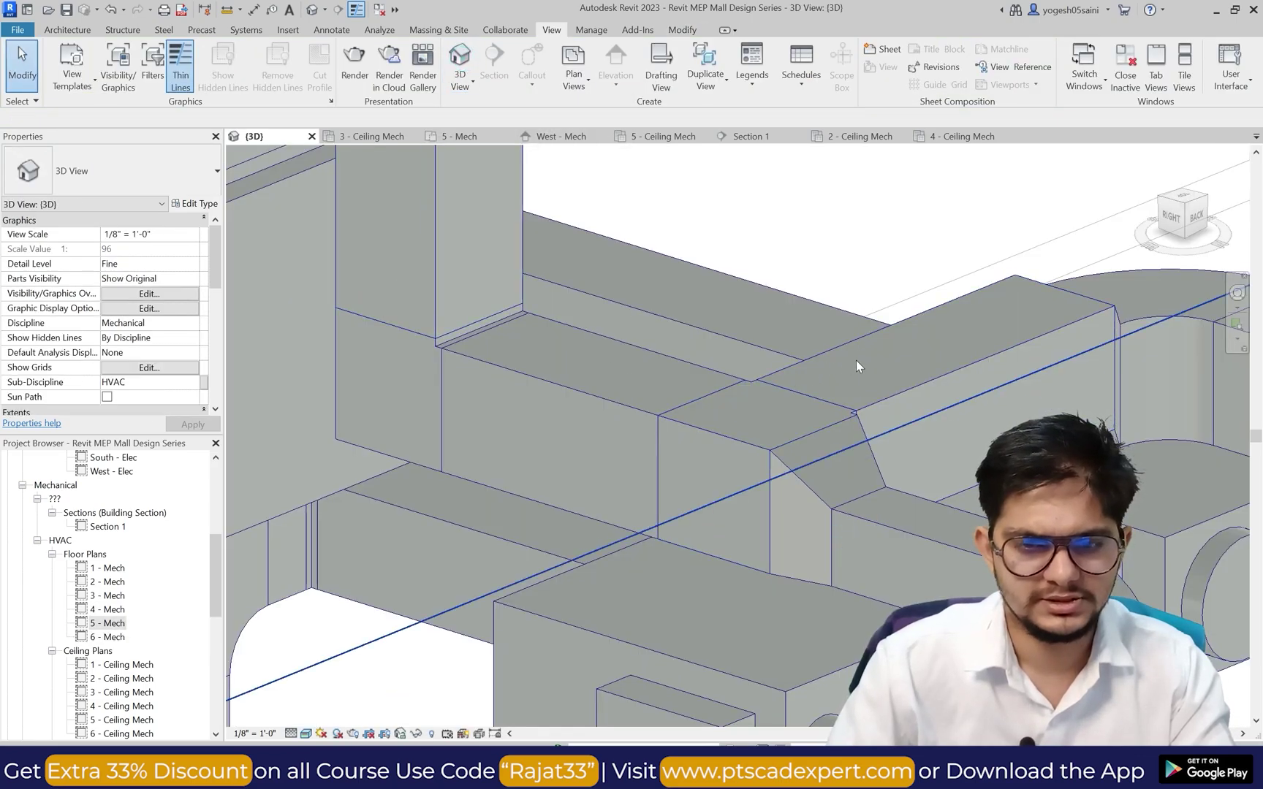
{"action": "scroll", "coordinate": [688, 391], "scroll_direction": "down", "scroll_amount": 3}
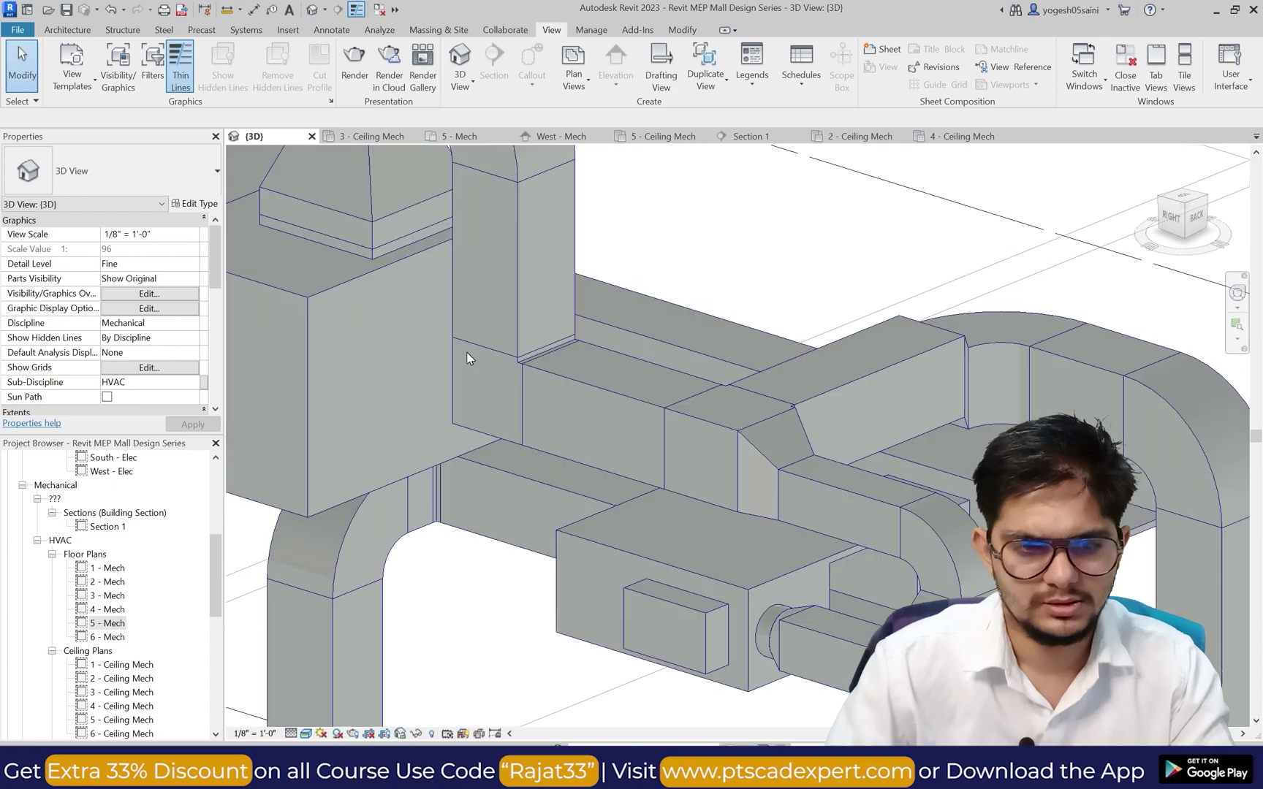
{"action": "left_click", "coordinate": [459, 345]}
{"action": "left_click", "coordinate": [193, 172]}
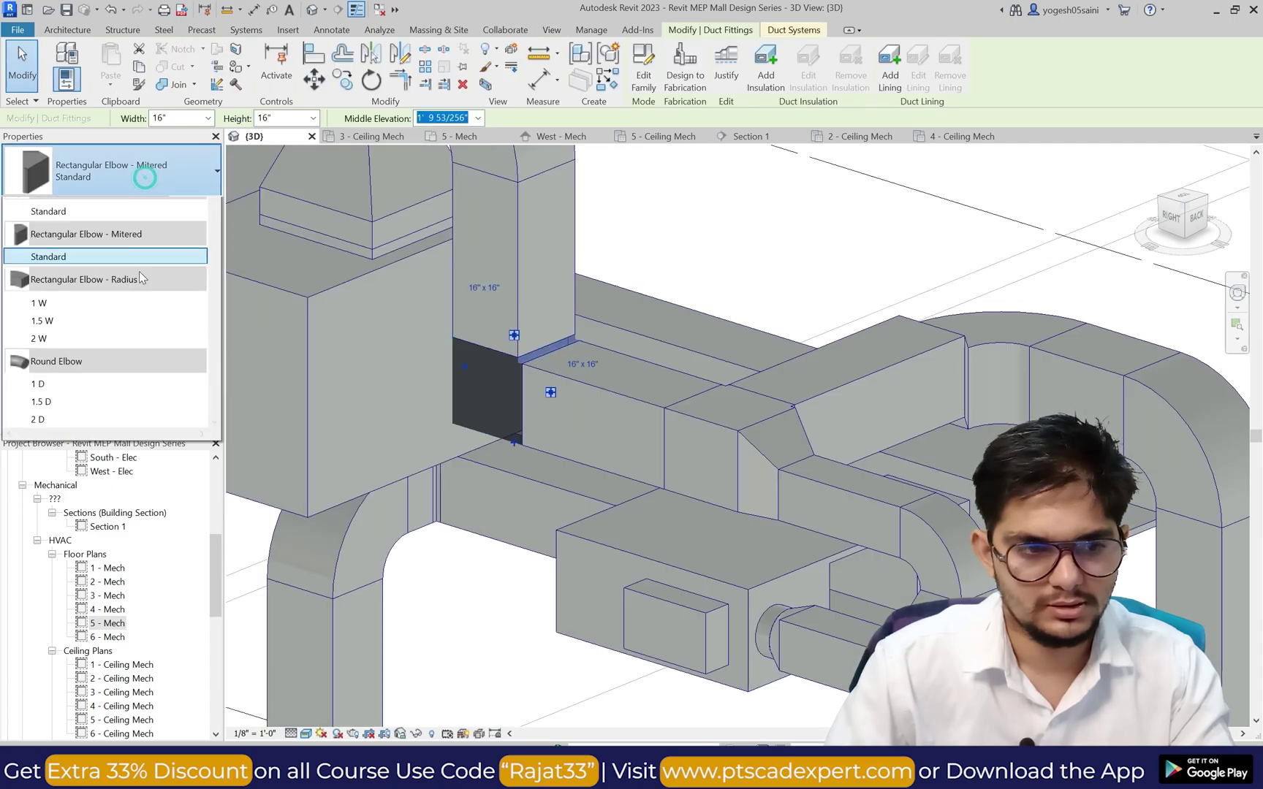
{"action": "left_click", "coordinate": [121, 404]}
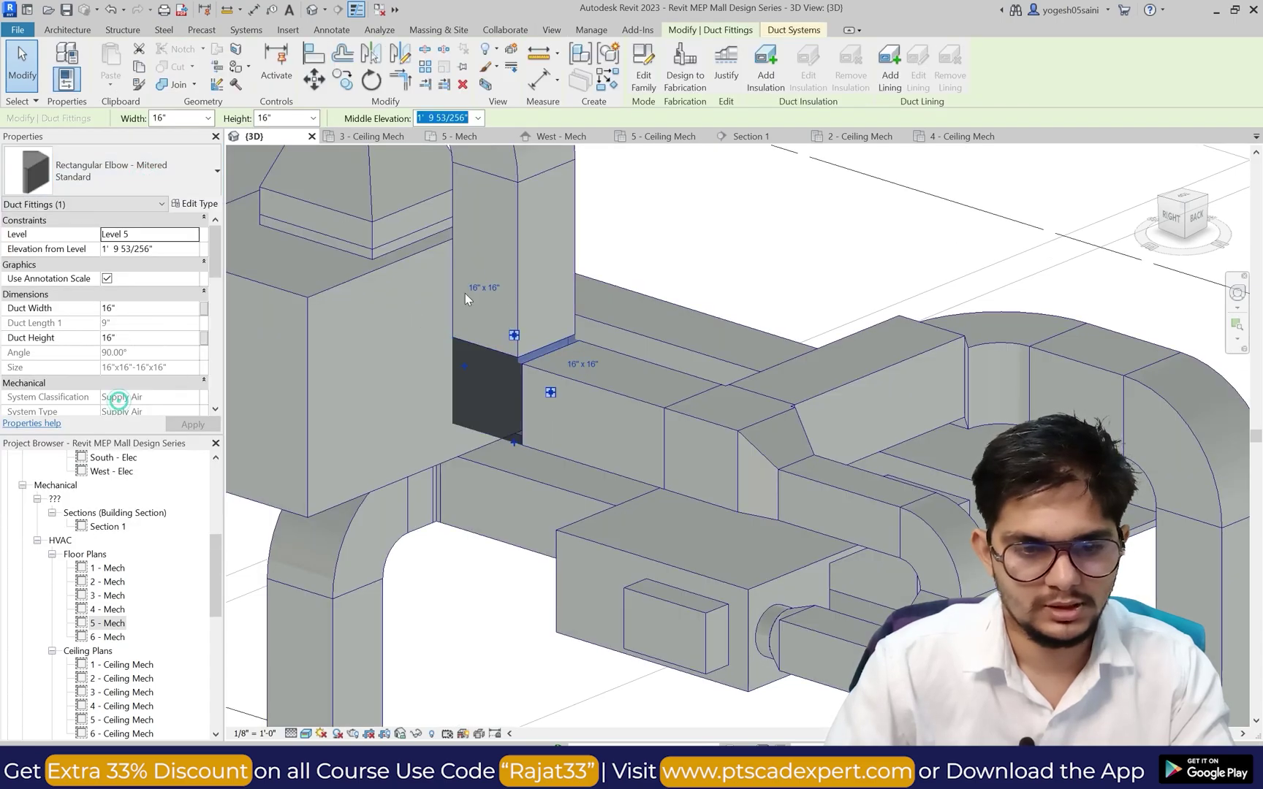
{"action": "left_click", "coordinate": [768, 223]}
Step: Select the rectangular tee between the branch ducts and start loading another family from its type properties
{"action": "scroll", "coordinate": [707, 335], "scroll_direction": "up", "scroll_amount": 6}
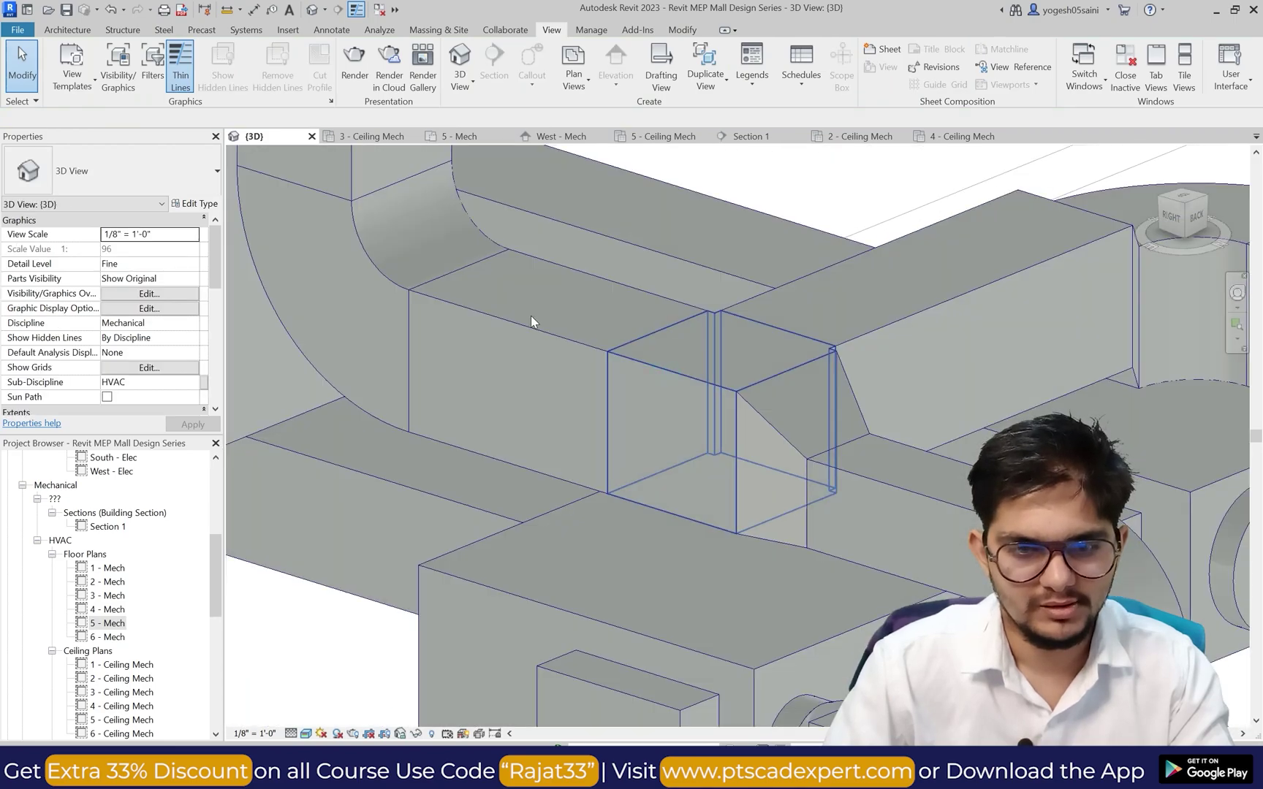
{"action": "left_click", "coordinate": [672, 423]}
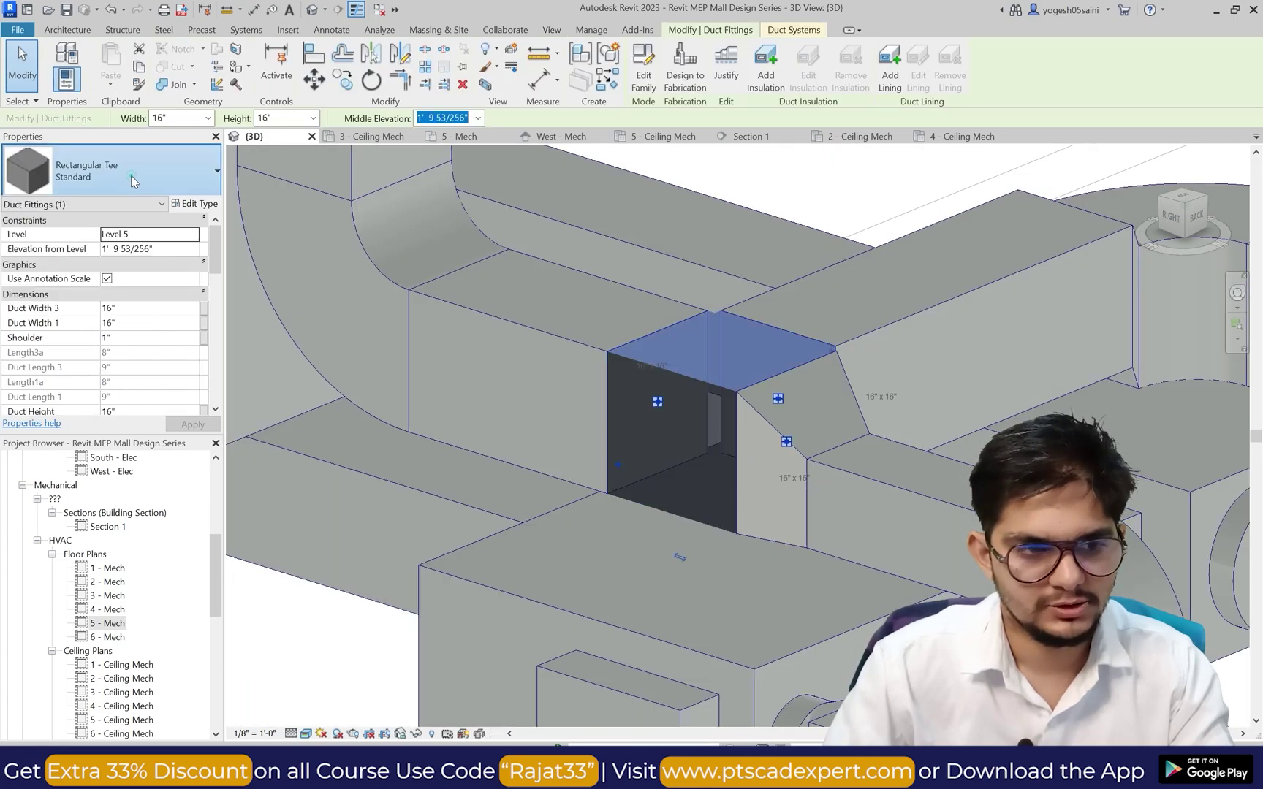
{"action": "left_click", "coordinate": [131, 175]}
{"action": "left_click", "coordinate": [132, 179]}
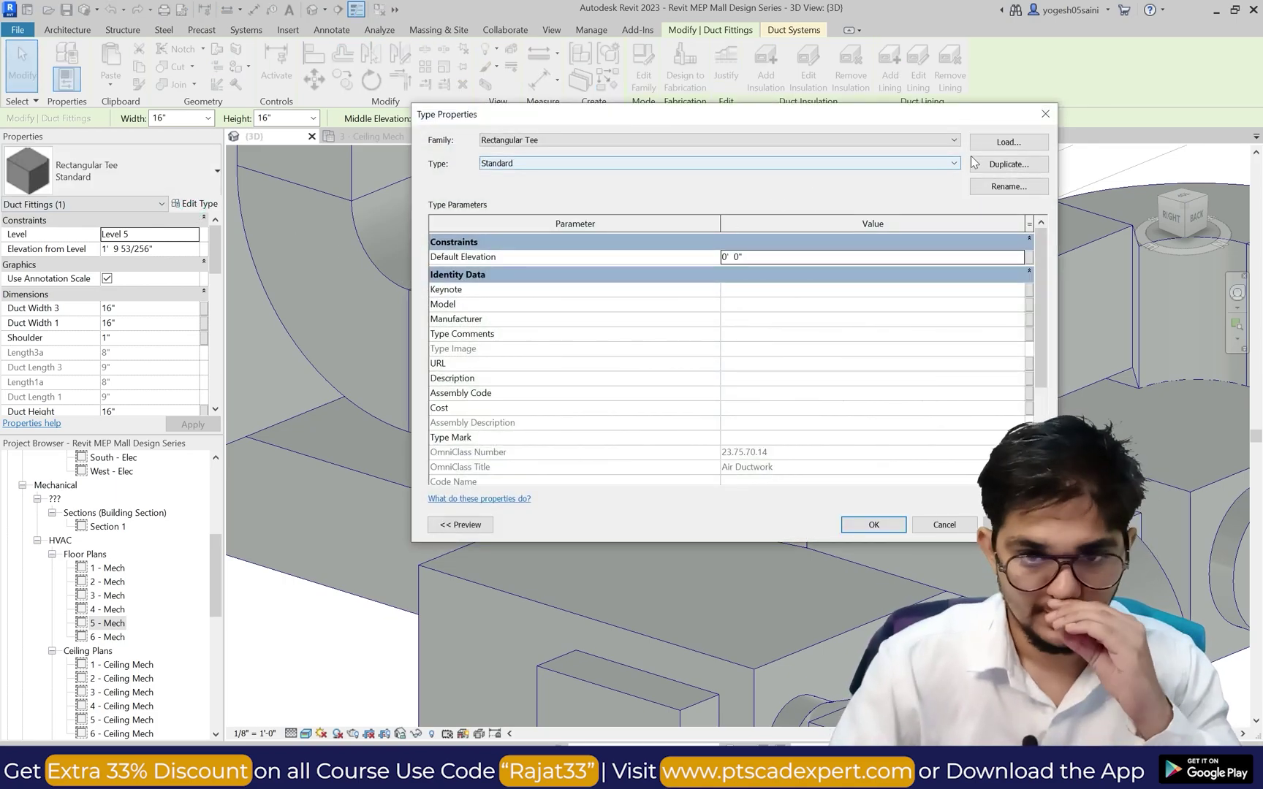
{"action": "left_click", "coordinate": [1008, 142]}
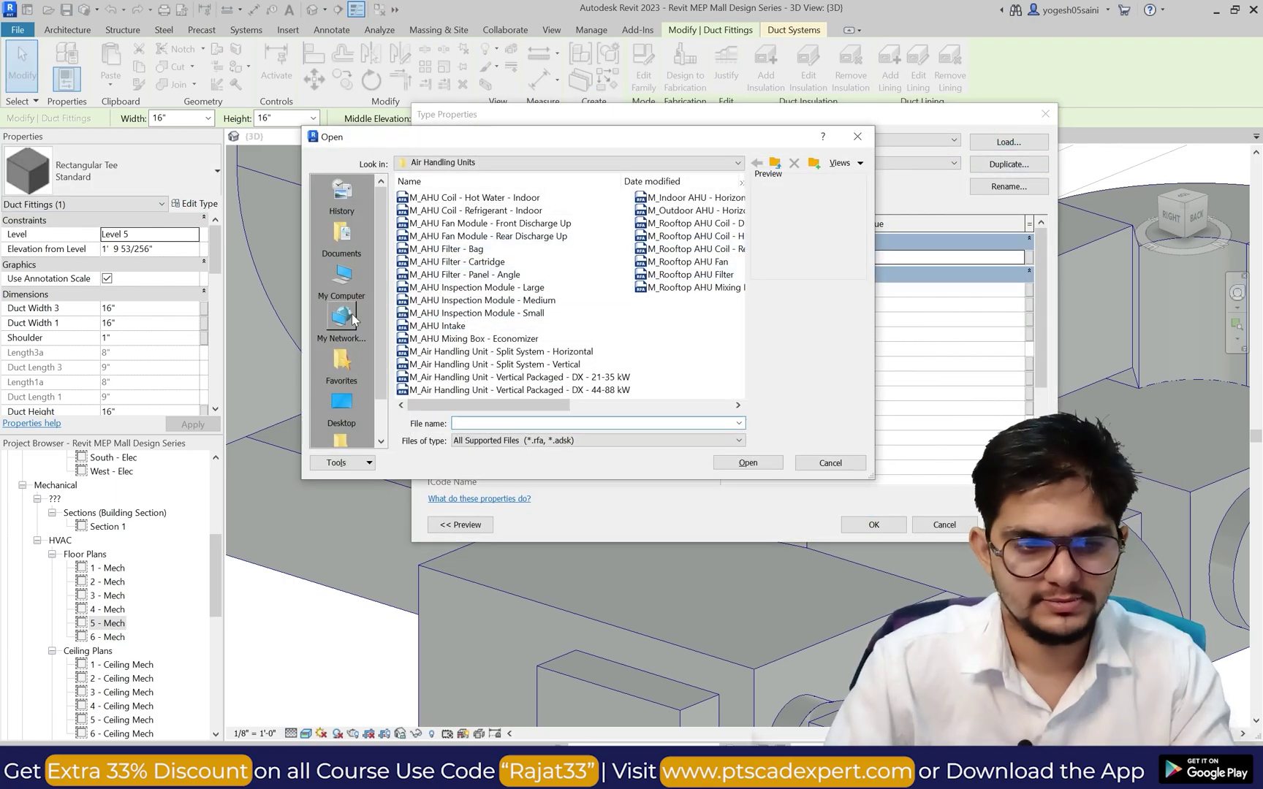
Step: Browse from the desktop's revit content folder through Libraries and India to the rectangular duct fittings' Tees folder
{"action": "left_click", "coordinate": [341, 404]}
{"action": "double_click", "coordinate": [420, 286]}
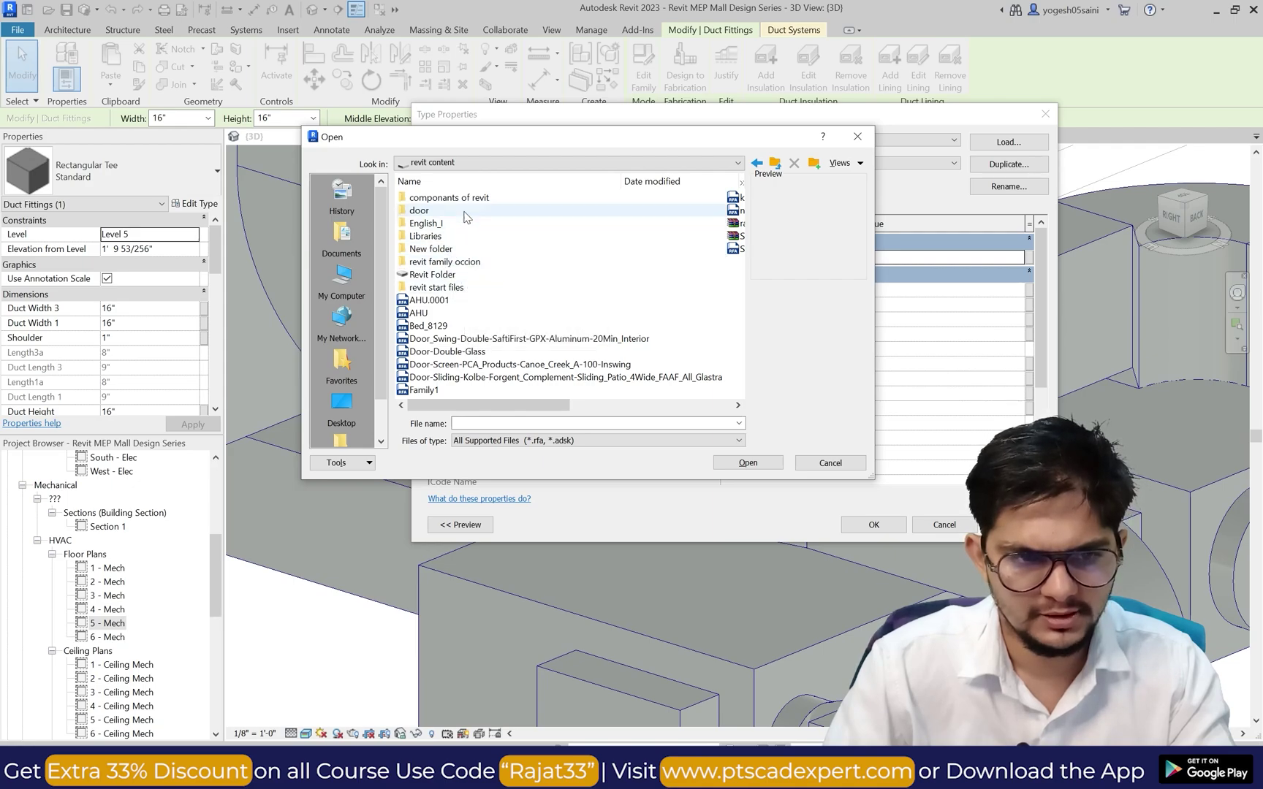
{"action": "double_click", "coordinate": [450, 238]}
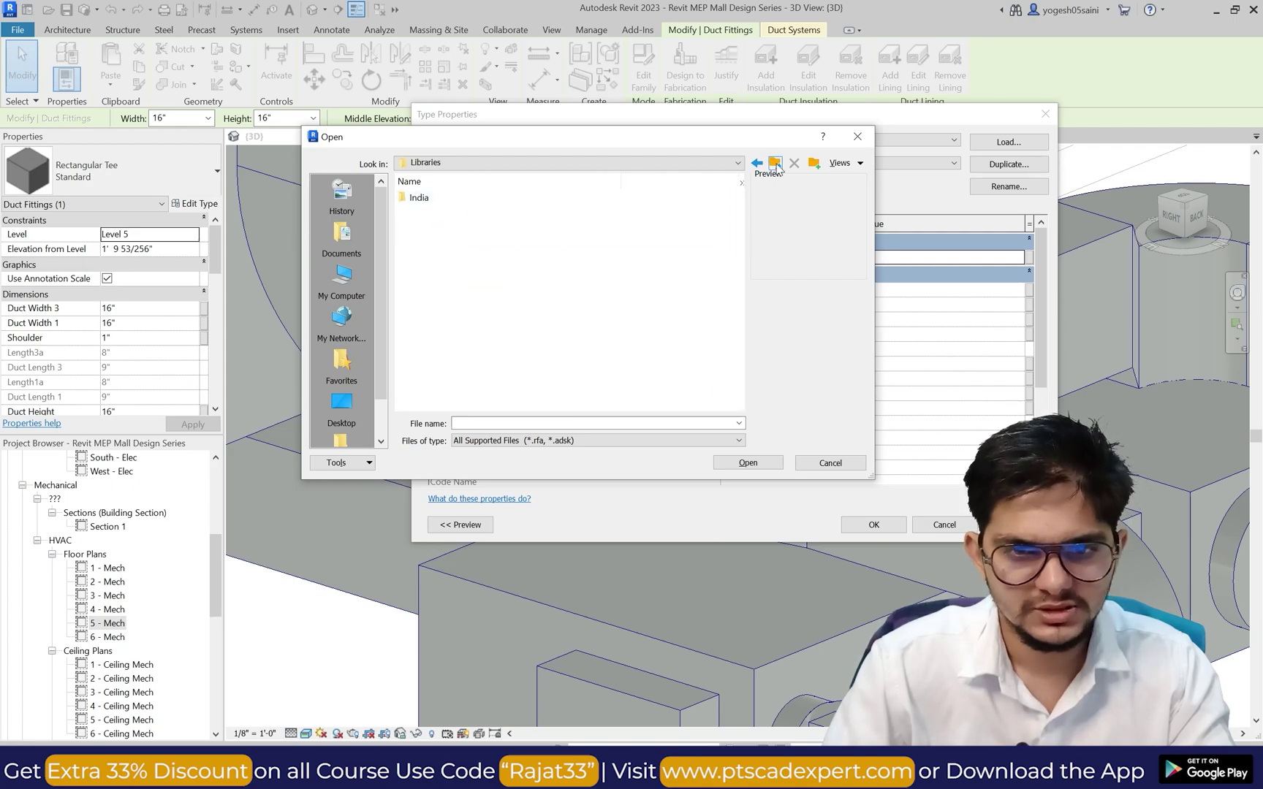
{"action": "left_click", "coordinate": [861, 212]}
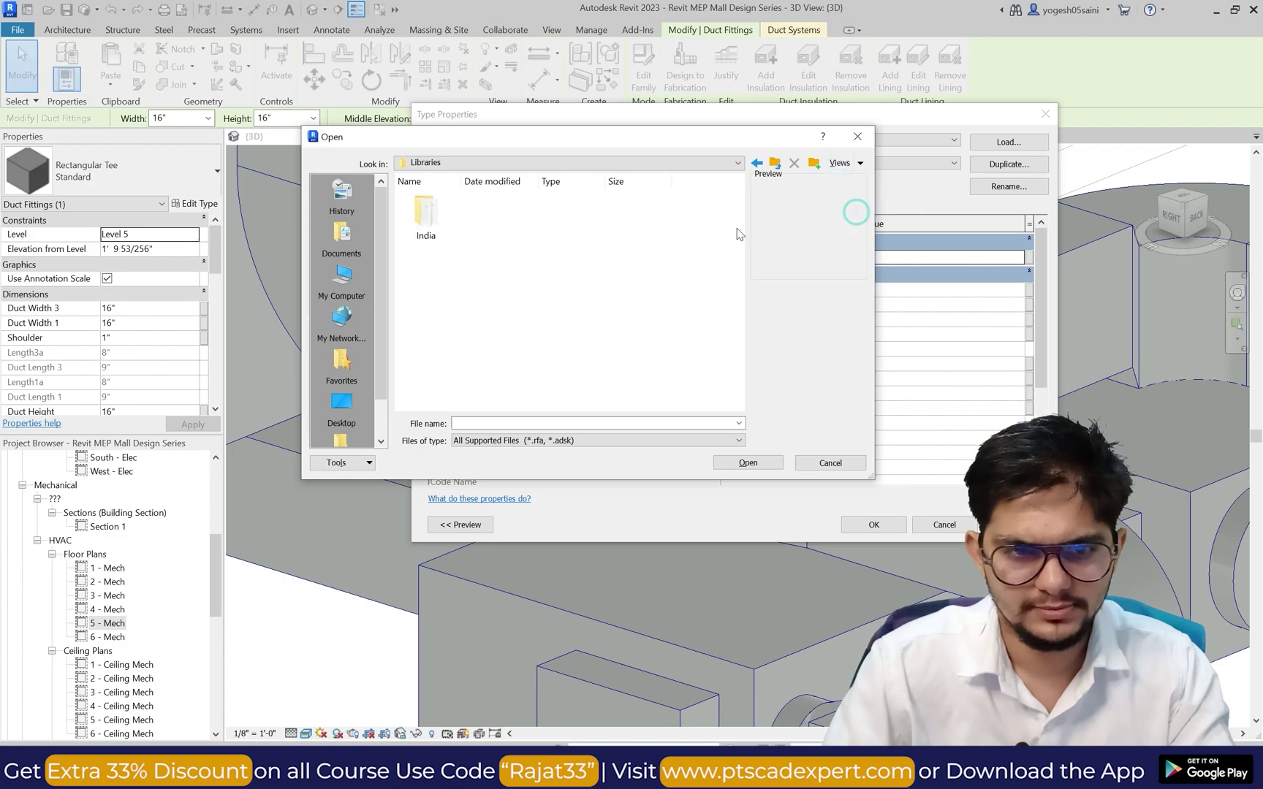
{"action": "double_click", "coordinate": [435, 223]}
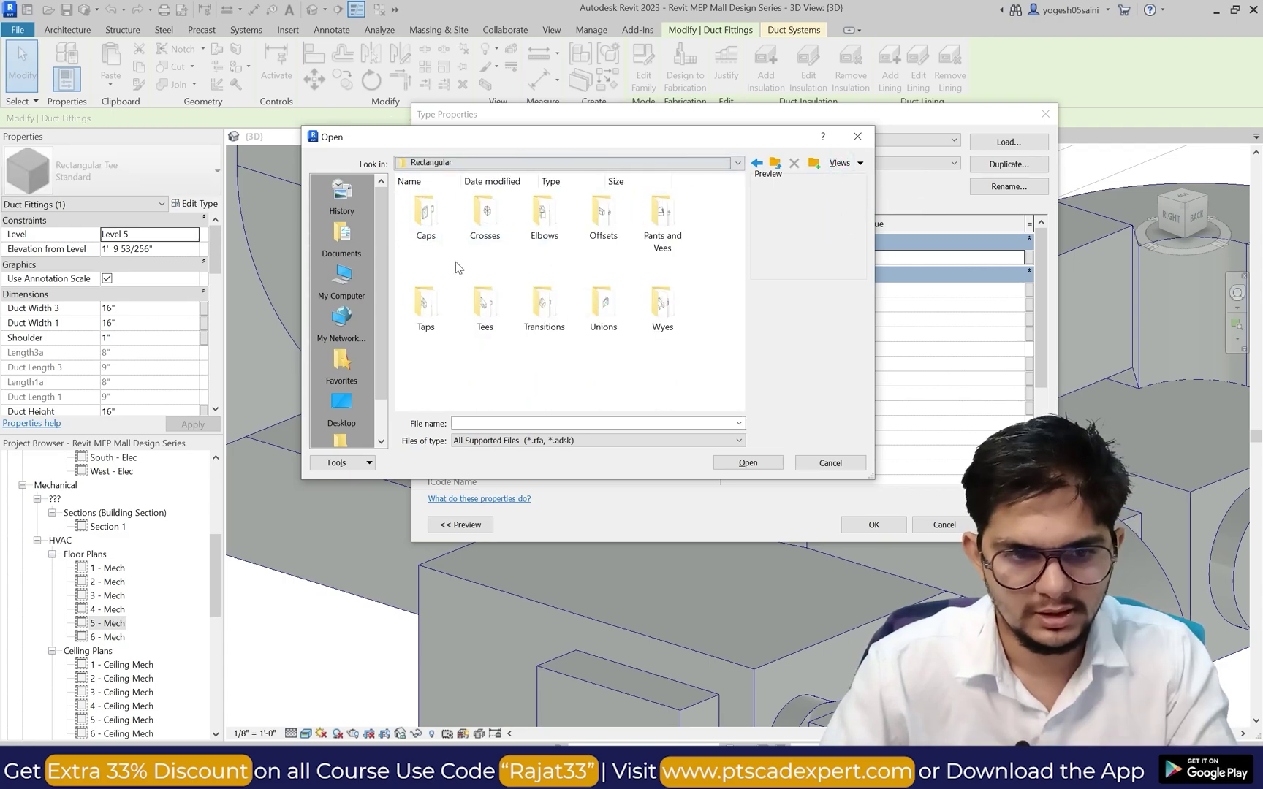
{"action": "double_click", "coordinate": [483, 305]}
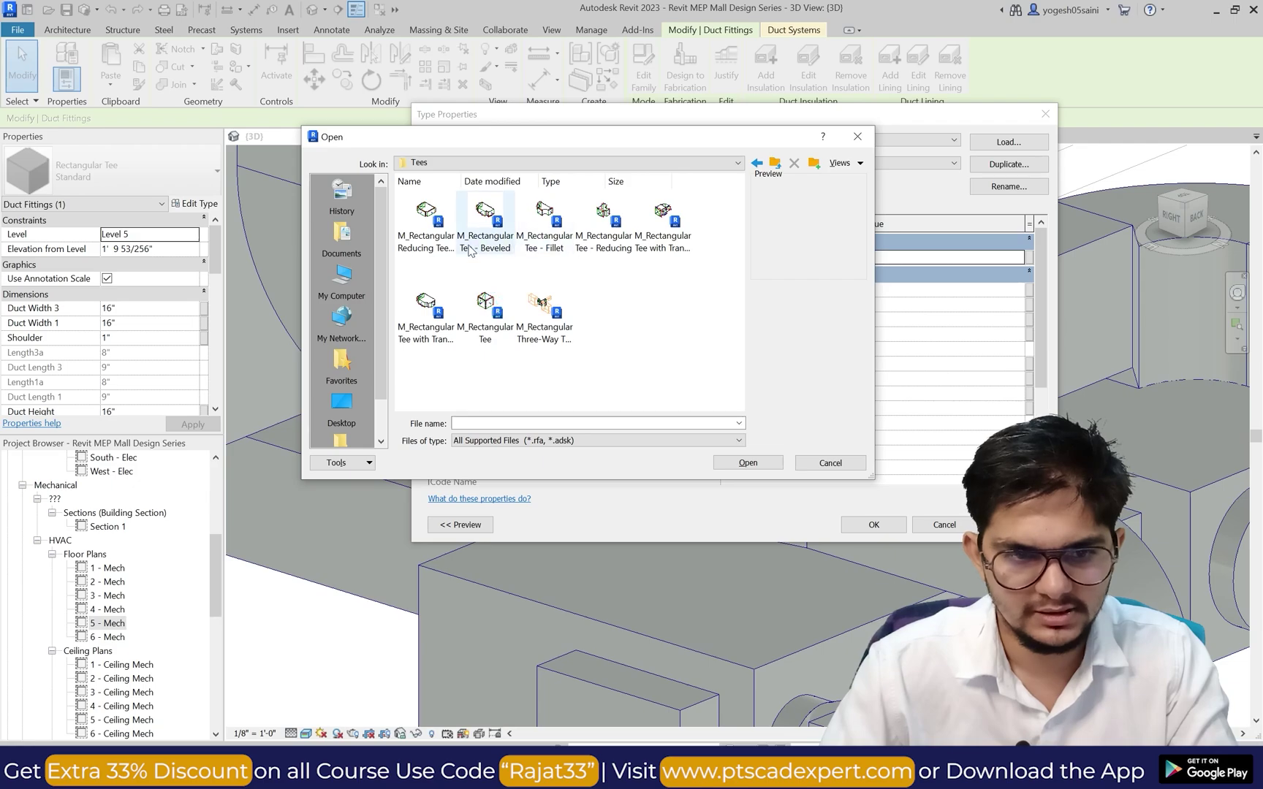
Step: Load the M_Rectangular Tee - Fillet family and apply it to the selected tee
{"action": "left_click", "coordinate": [425, 299]}
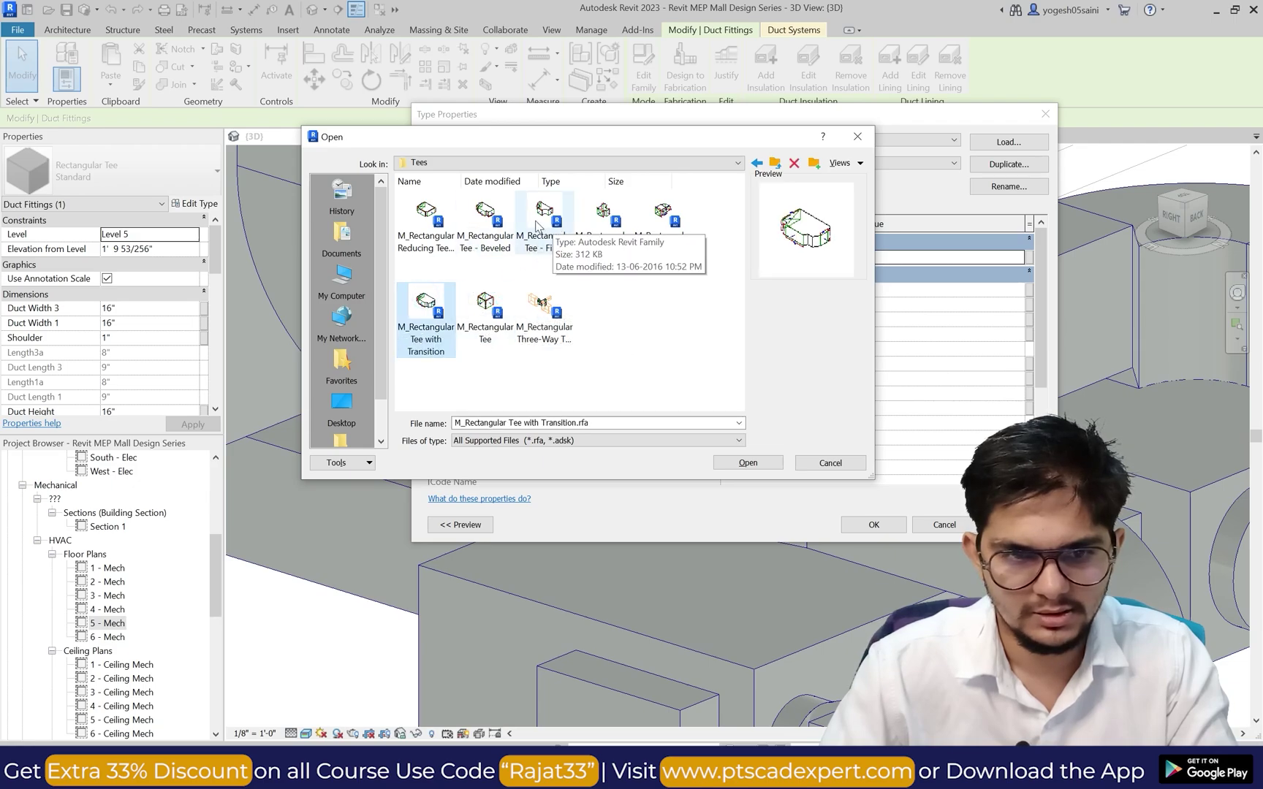
{"action": "left_click", "coordinate": [541, 218]}
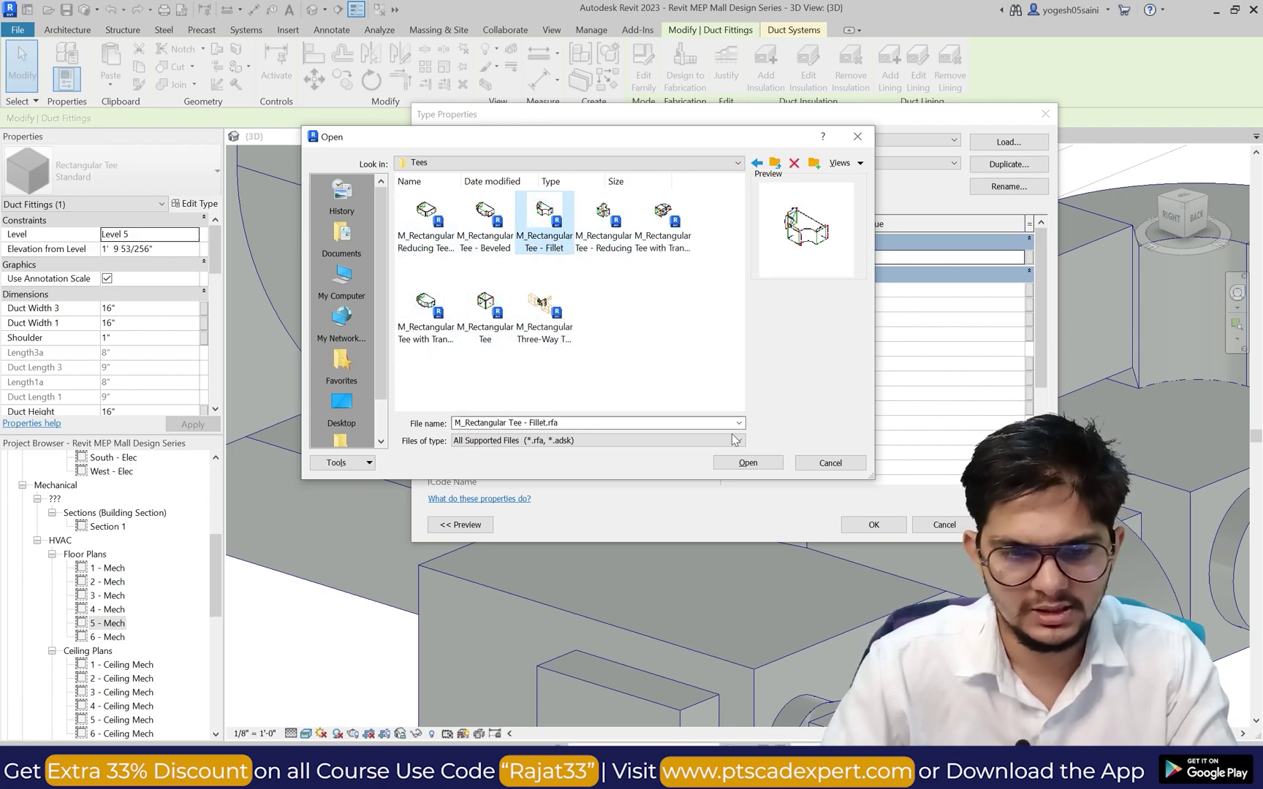
{"action": "left_click", "coordinate": [749, 462]}
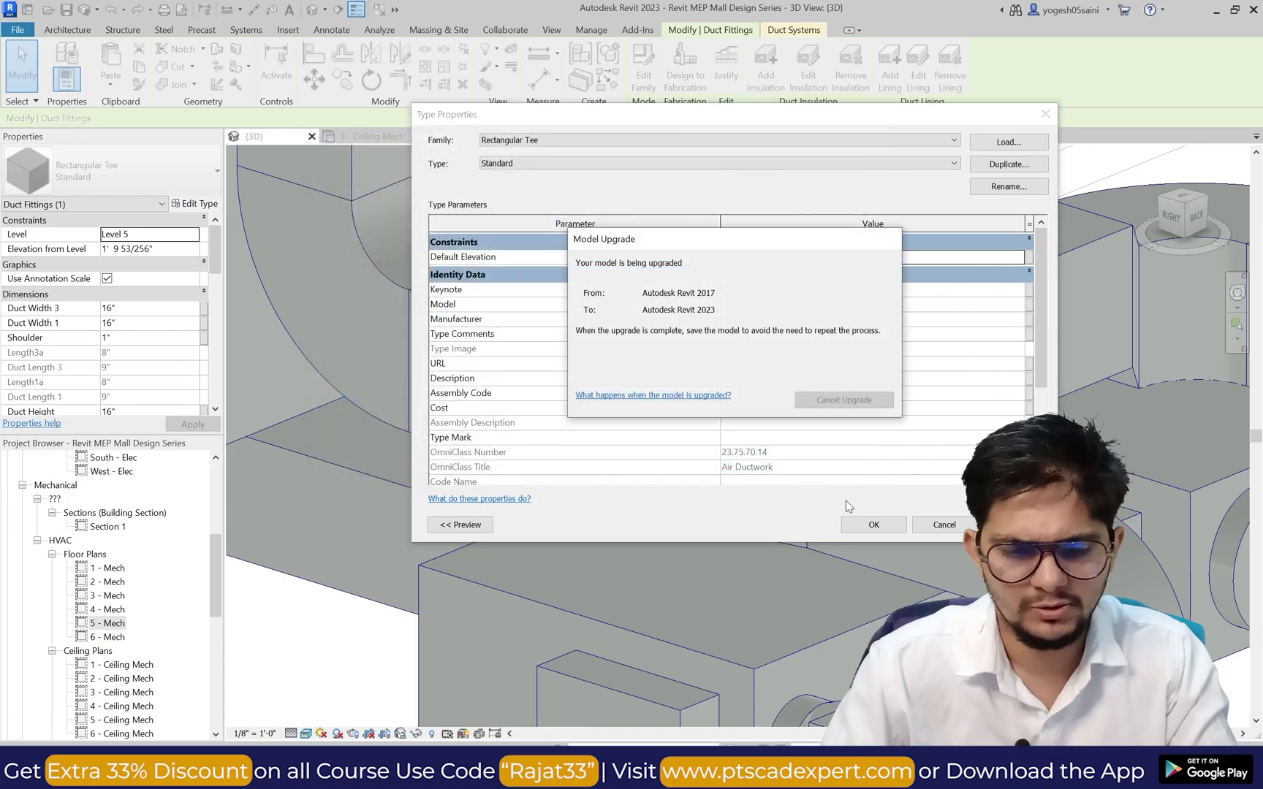
{"action": "left_click", "coordinate": [873, 527]}
{"action": "key", "text": "Escape"}
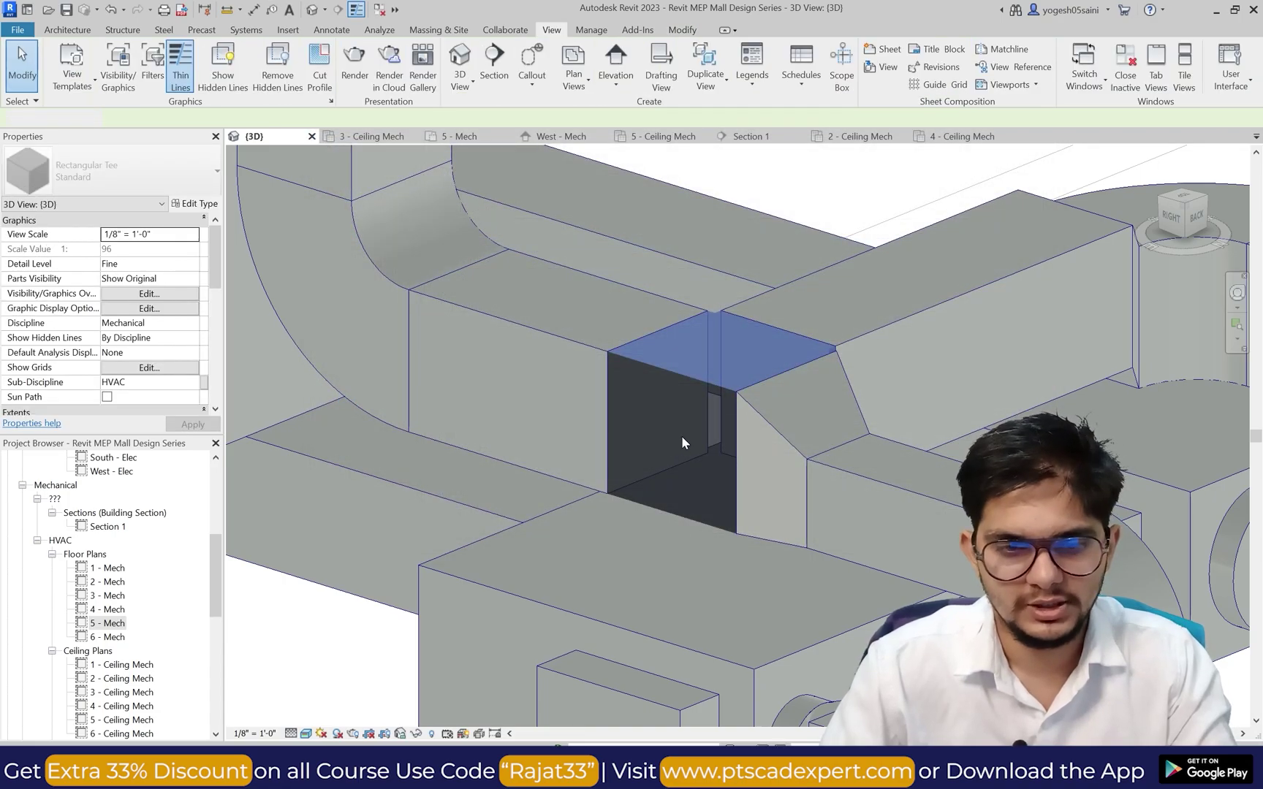
{"action": "left_click", "coordinate": [703, 411]}
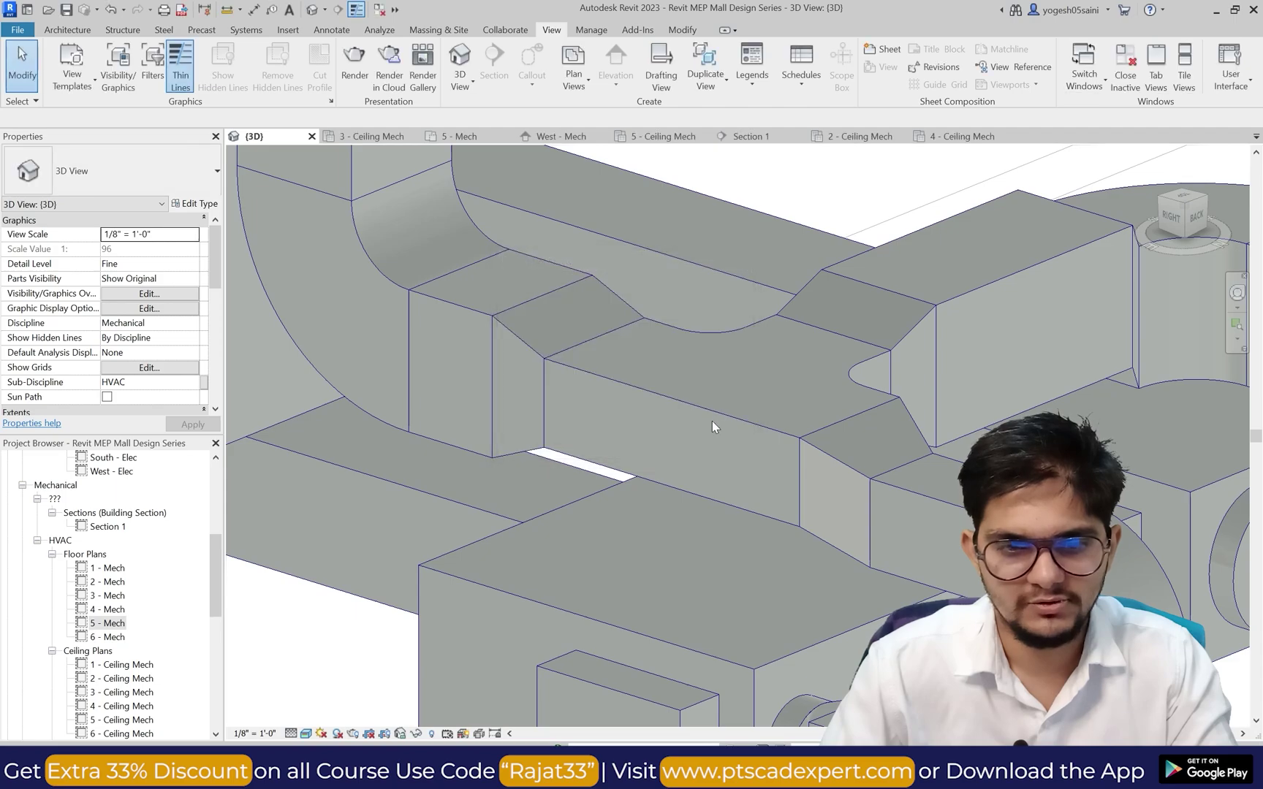
Step: Examine the fillet tee, the AHU modules with their coil connections, and the connected duct network in 3D
{"action": "scroll", "coordinate": [701, 401], "scroll_direction": "down", "scroll_amount": 2}
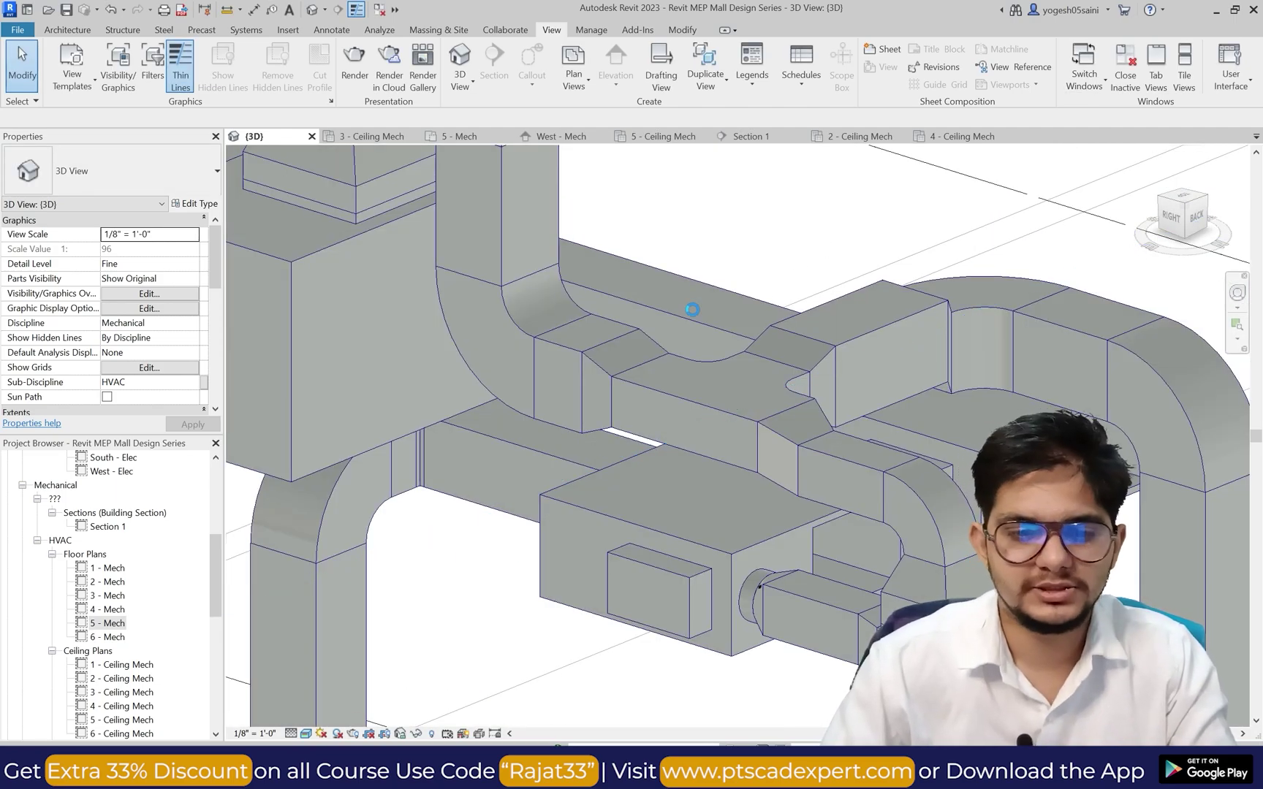
{"action": "scroll", "coordinate": [691, 309], "scroll_direction": "down", "scroll_amount": 6}
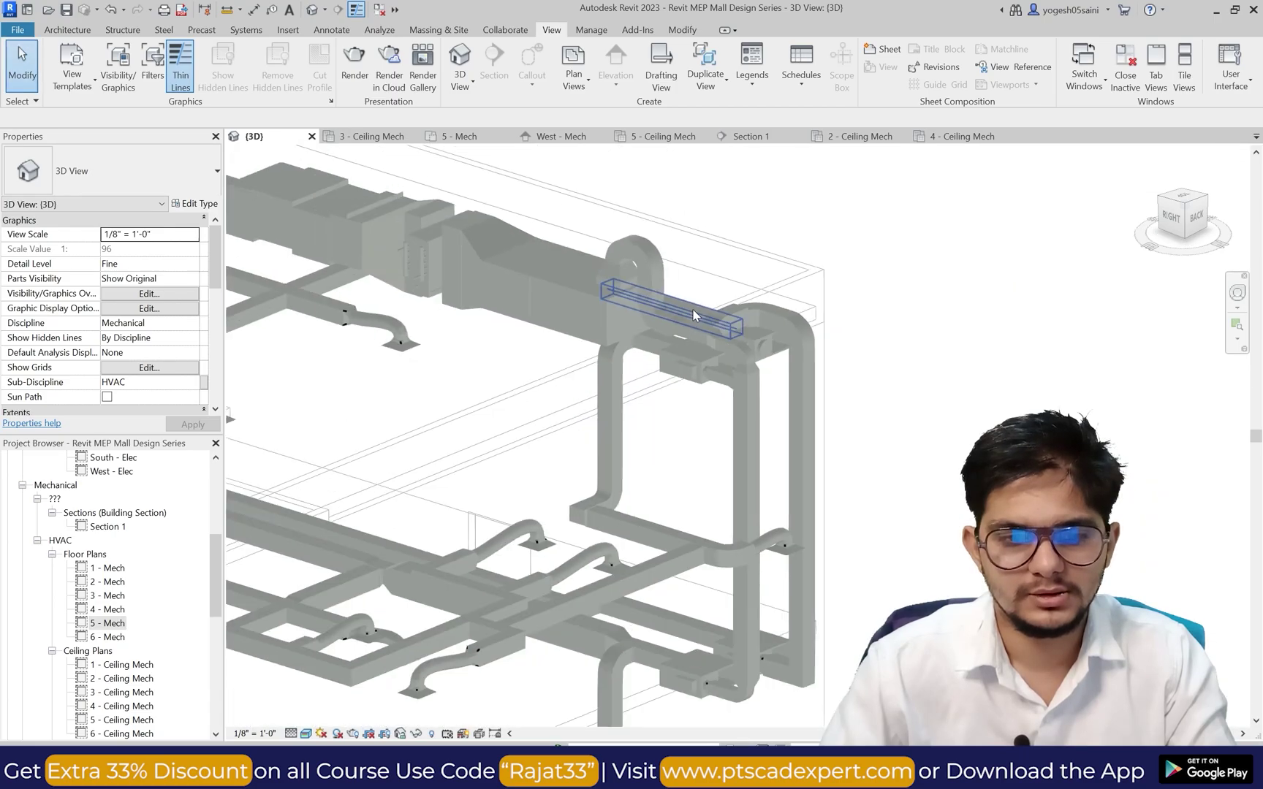
{"action": "scroll", "coordinate": [559, 275], "scroll_direction": "up", "scroll_amount": 5}
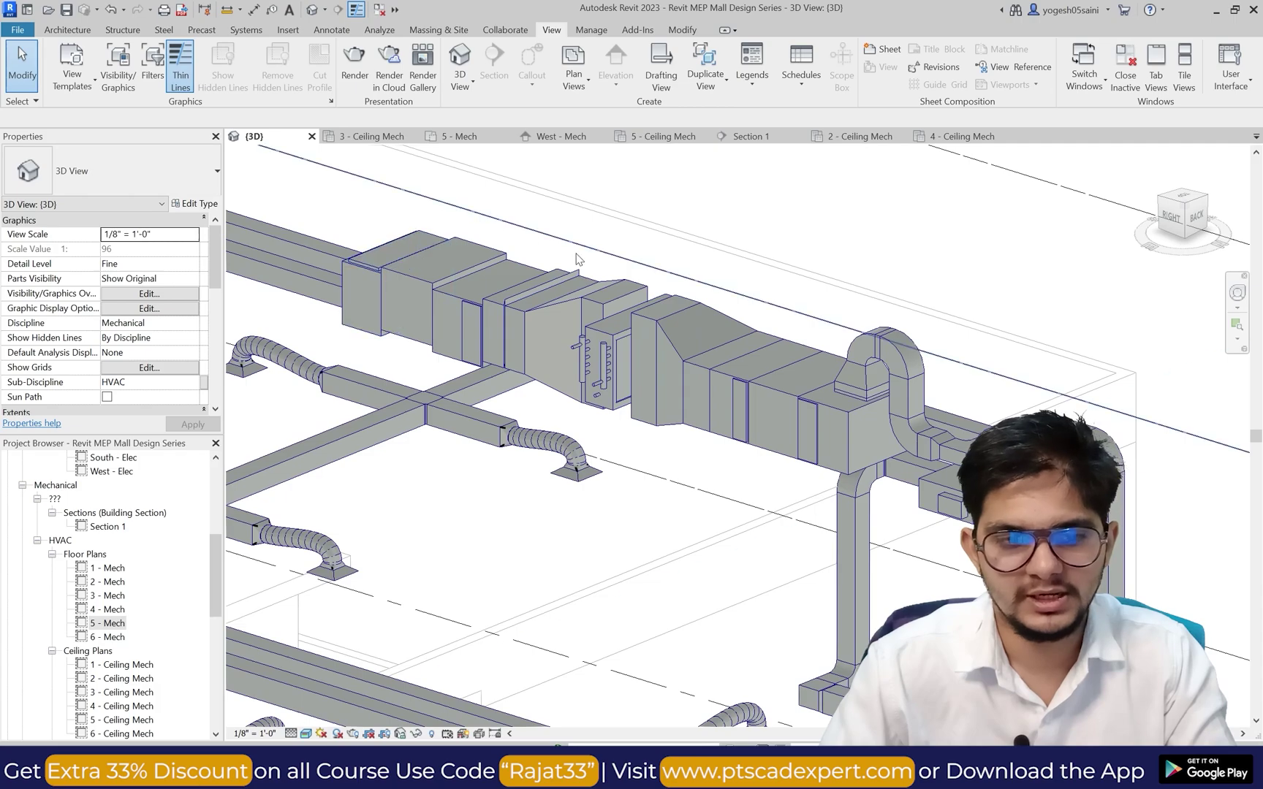
{"action": "scroll", "coordinate": [497, 263], "scroll_direction": "up", "scroll_amount": 3}
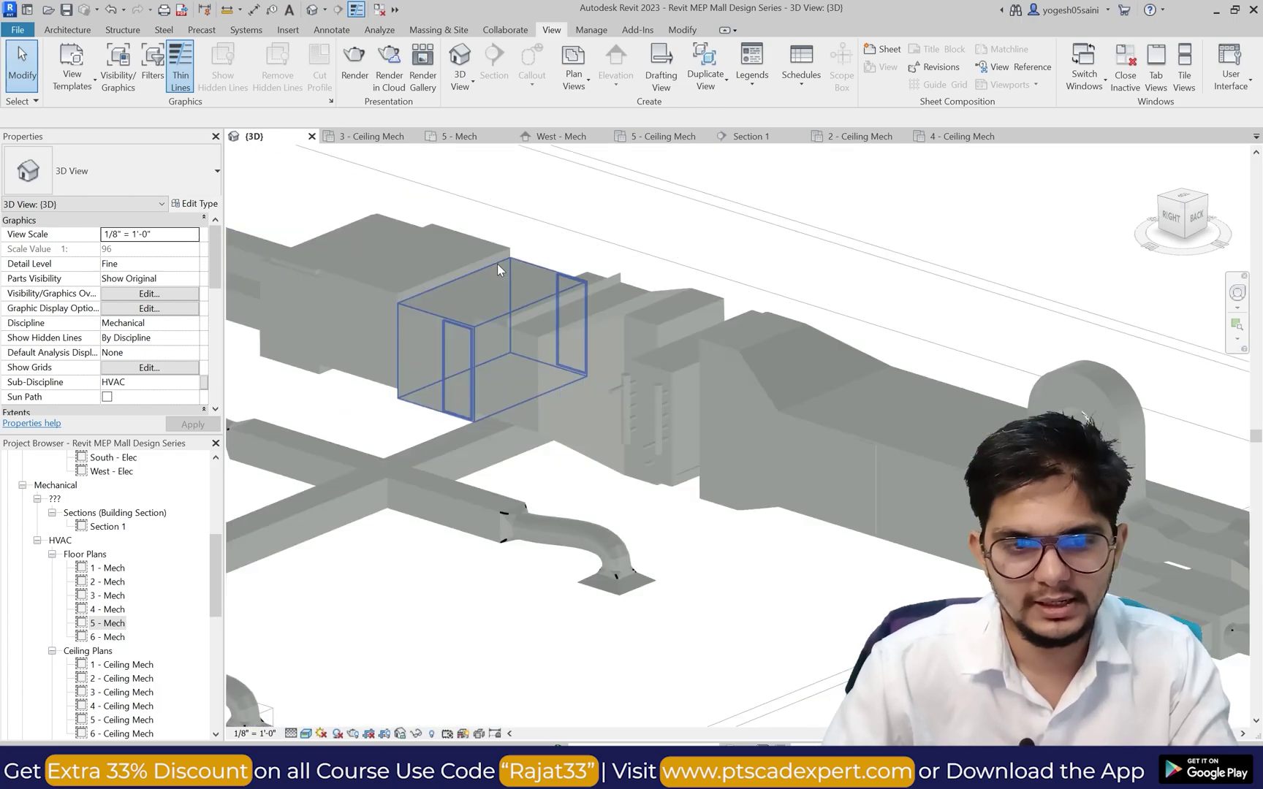
{"action": "scroll", "coordinate": [696, 360], "scroll_direction": "up", "scroll_amount": 2}
{"action": "scroll", "coordinate": [512, 326], "scroll_direction": "up", "scroll_amount": 2}
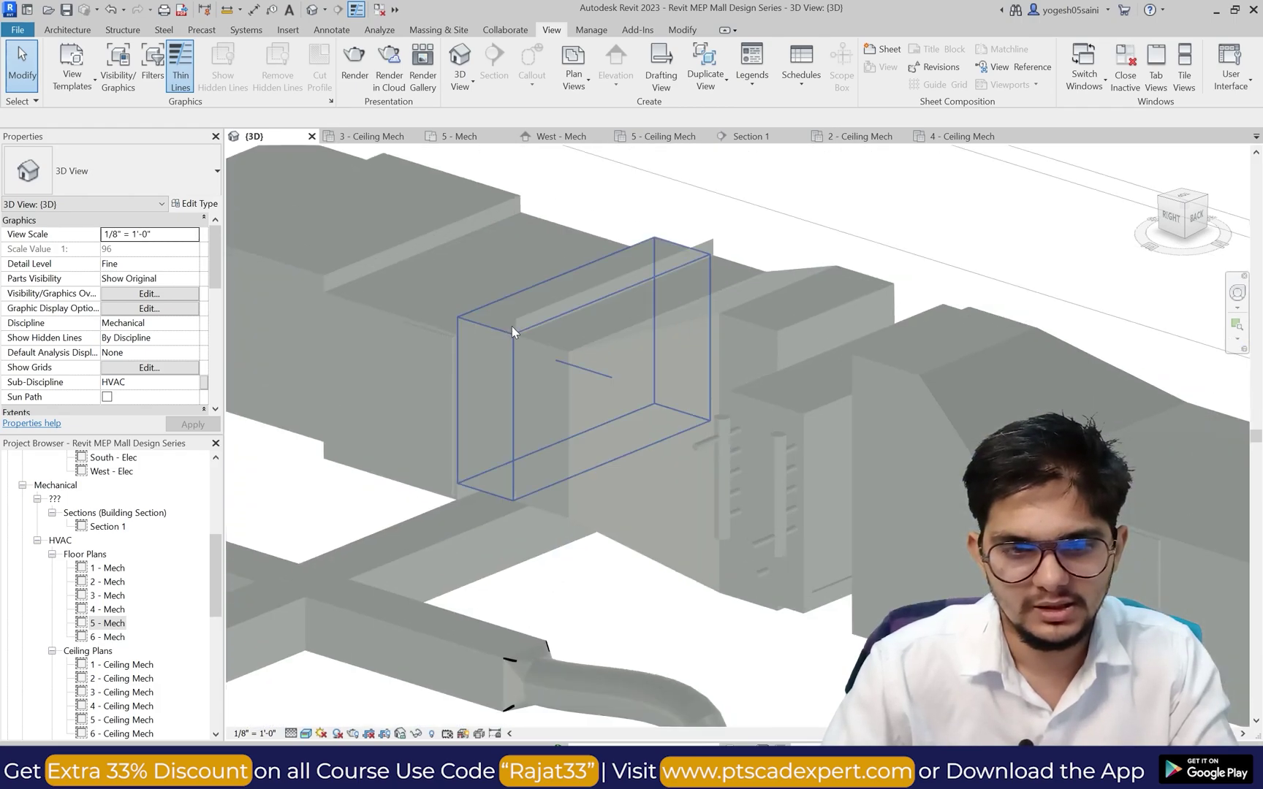
{"action": "scroll", "coordinate": [804, 317], "scroll_direction": "up", "scroll_amount": 1}
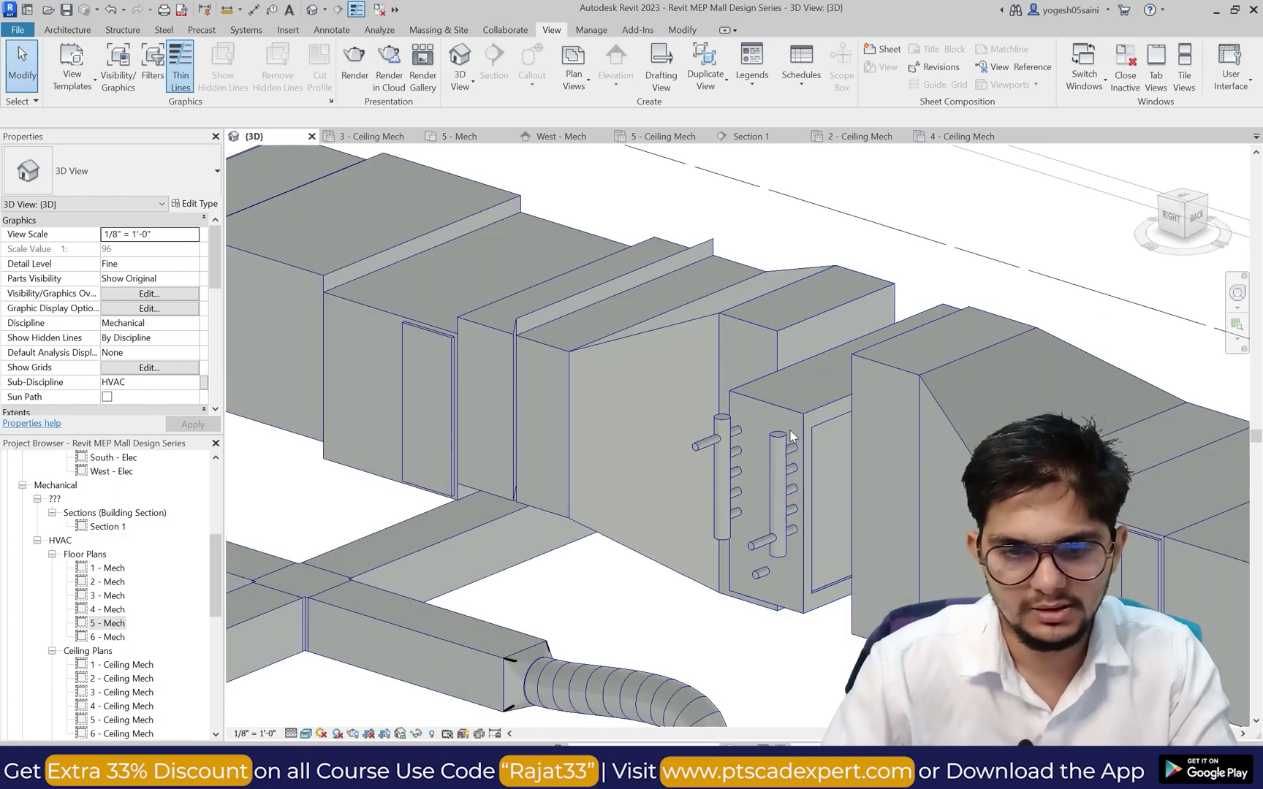
{"action": "scroll", "coordinate": [730, 321], "scroll_direction": "down", "scroll_amount": 5}
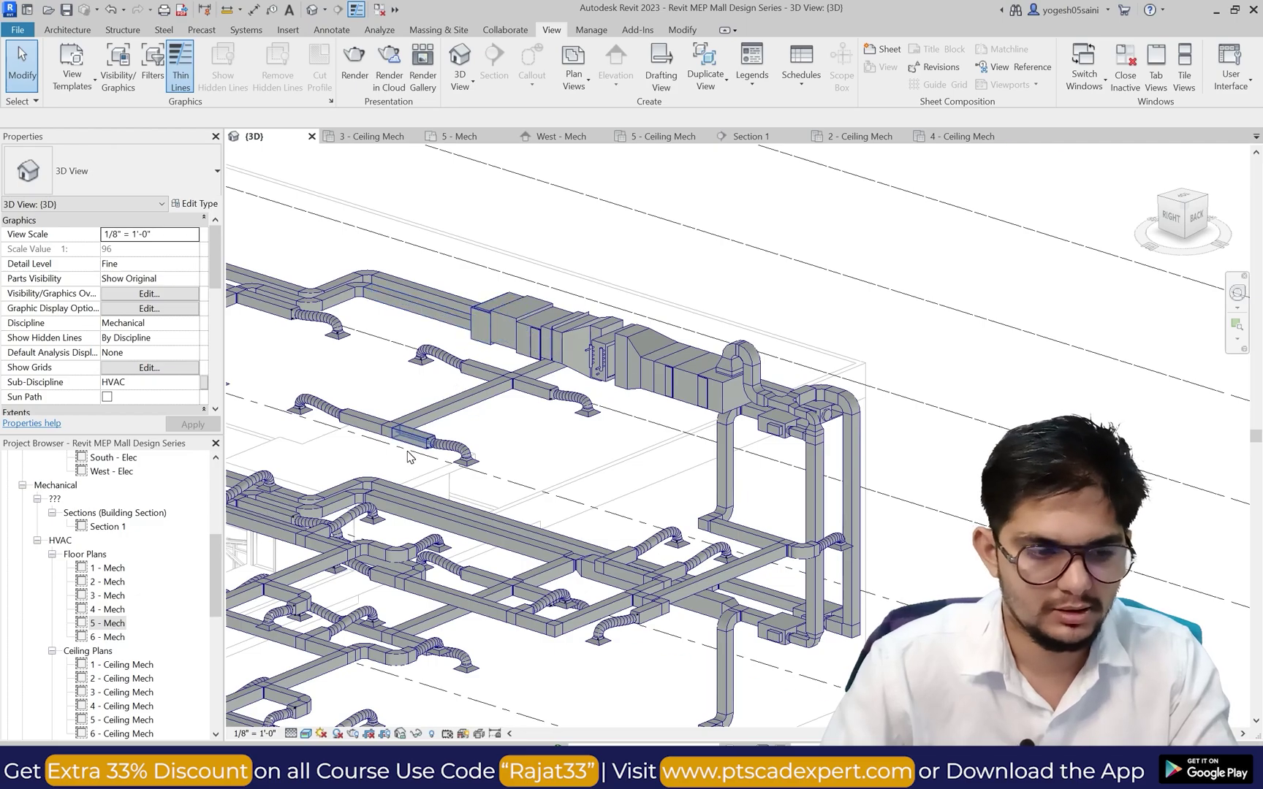
Step: In the 5 - Mech floor plan, start placing mechanical equipment and open family loading from its type properties
{"action": "double_click", "coordinate": [111, 624]}
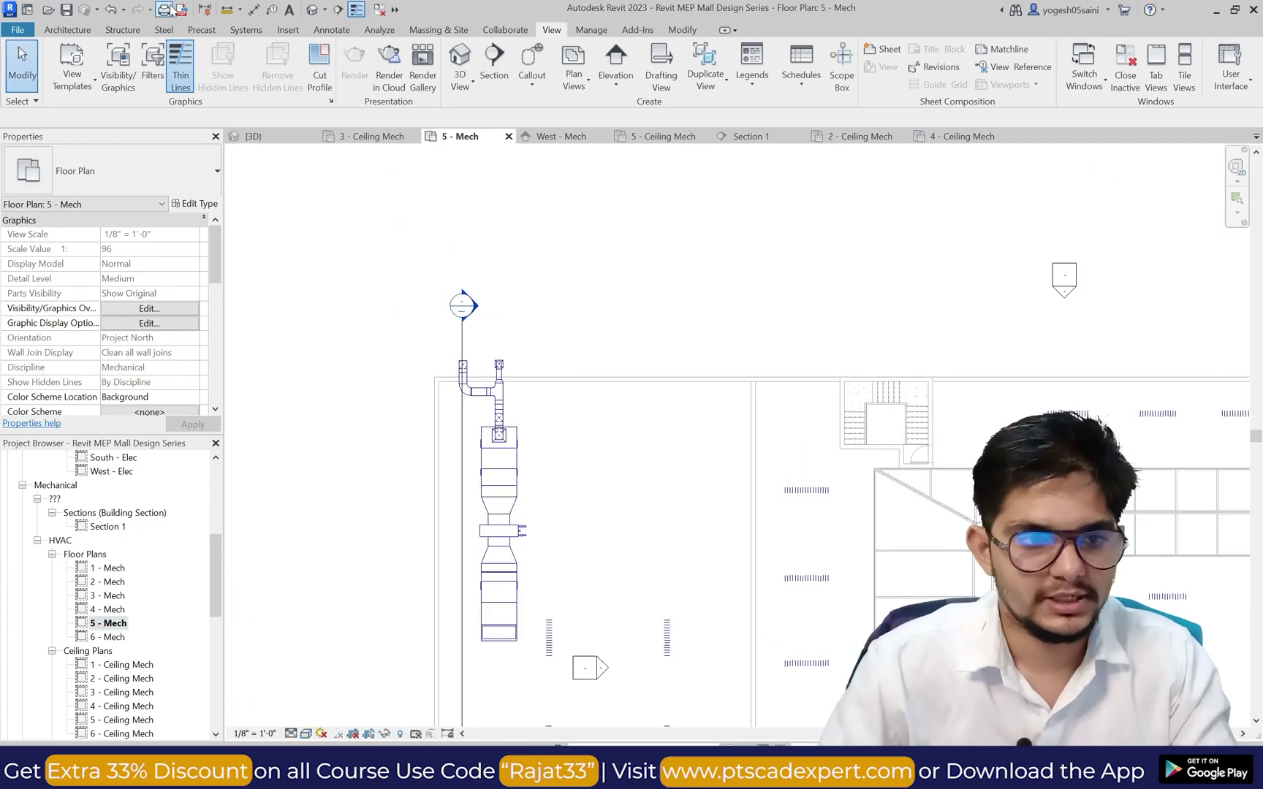
{"action": "left_click", "coordinate": [244, 30]}
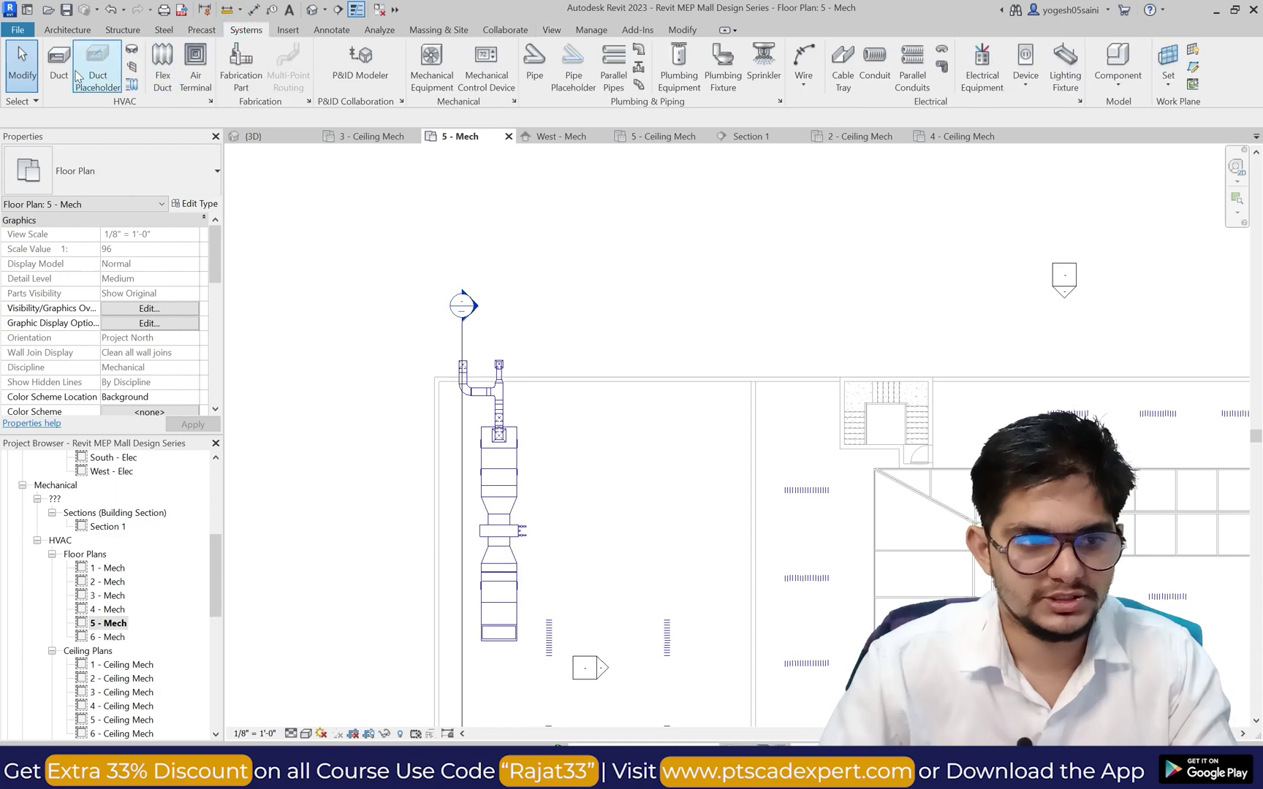
{"action": "left_click", "coordinate": [447, 78]}
{"action": "left_click", "coordinate": [194, 204]}
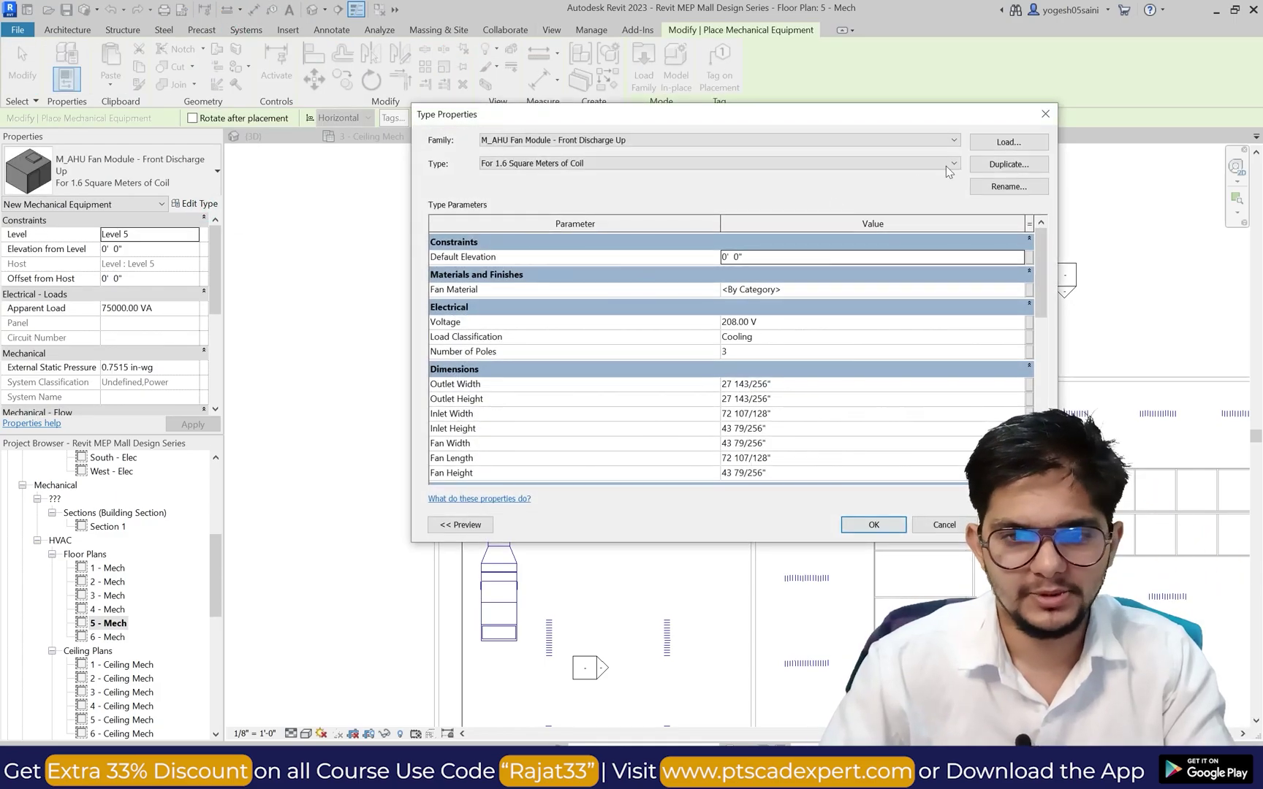
{"action": "left_click", "coordinate": [1003, 144]}
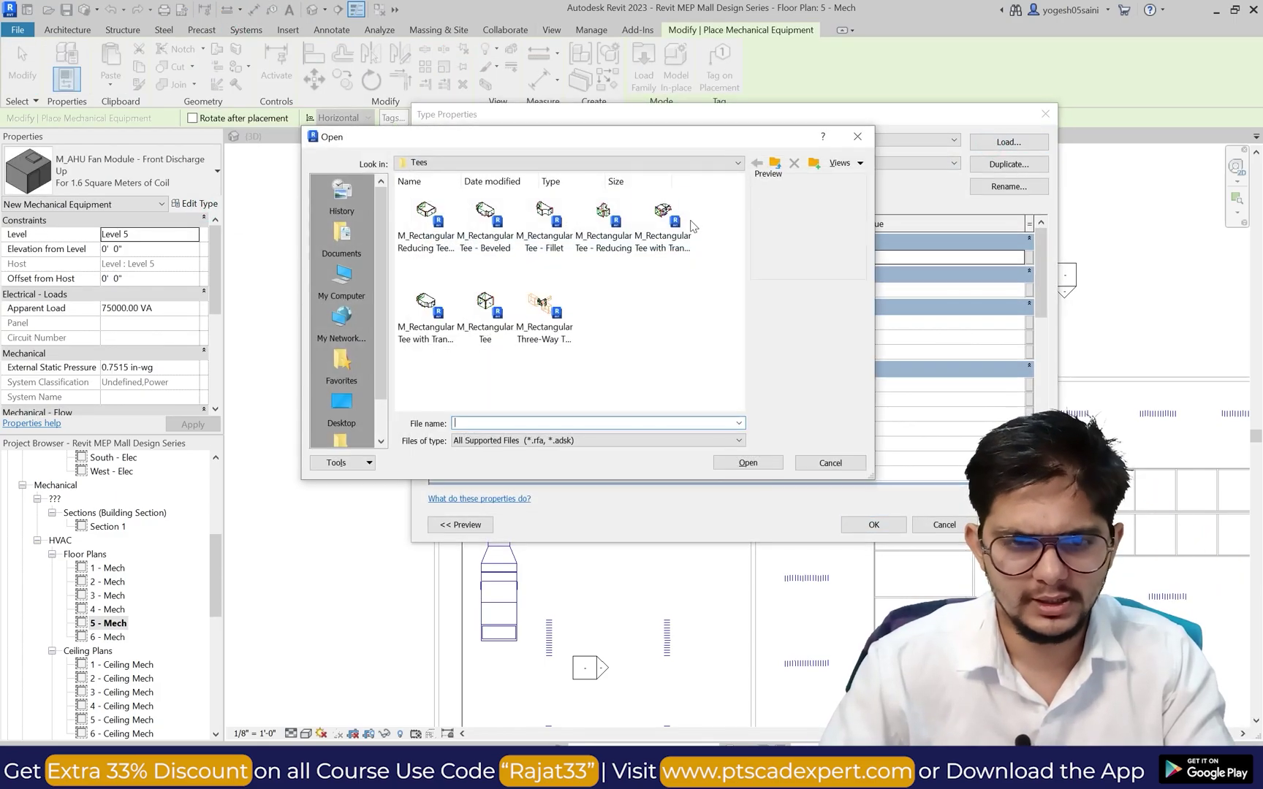
Step: Browse from the India library through Mechanical, MEP and Water-Side Components to the Chillers folder
{"action": "left_click", "coordinate": [611, 165]}
{"action": "left_click", "coordinate": [557, 270]}
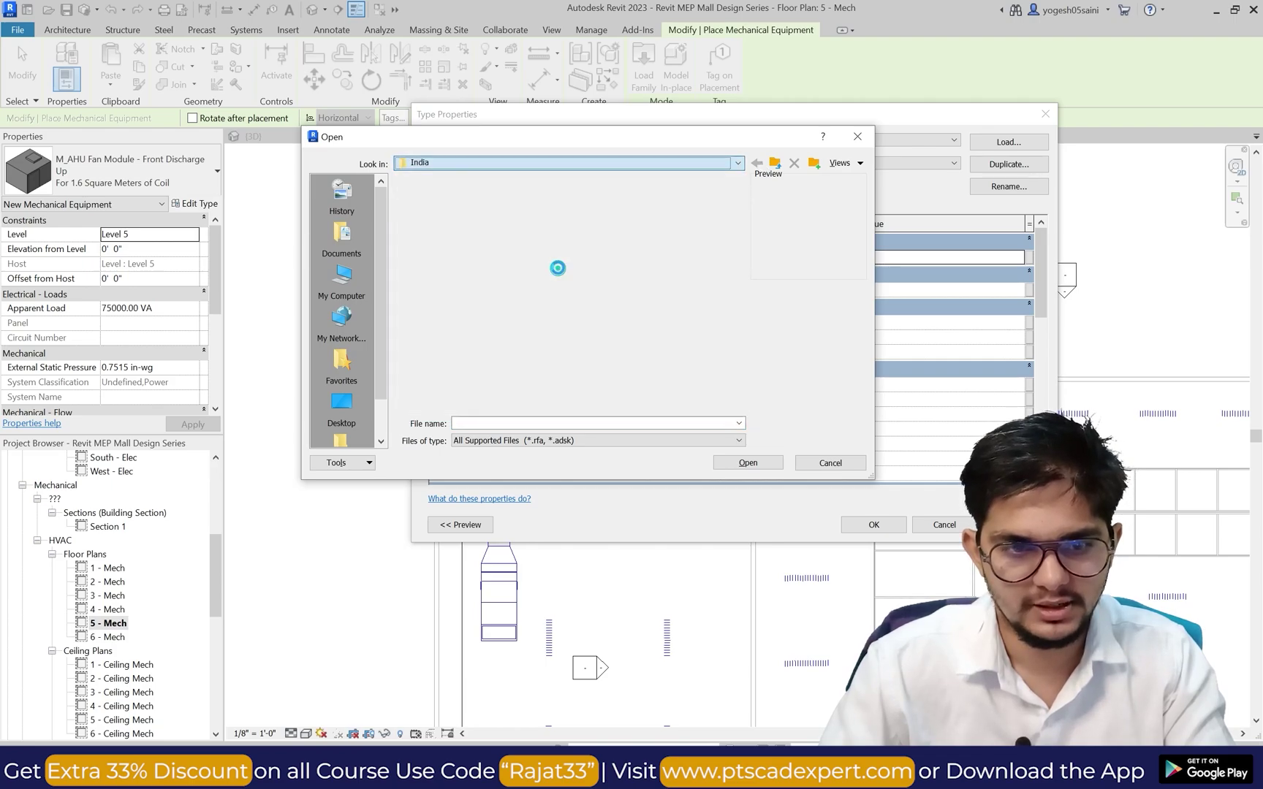
{"action": "scroll", "coordinate": [557, 263], "scroll_direction": "down", "scroll_amount": 10}
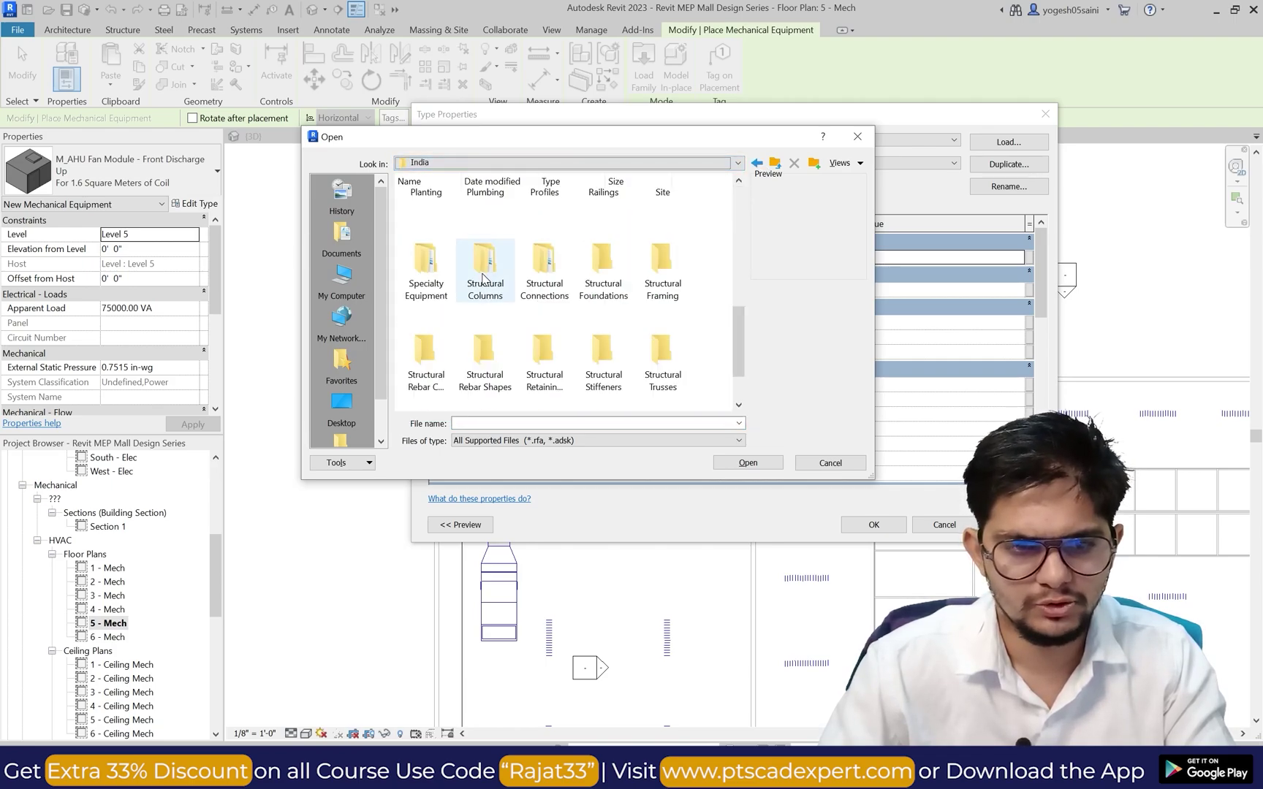
{"action": "scroll", "coordinate": [558, 316], "scroll_direction": "up", "scroll_amount": 3}
{"action": "double_click", "coordinate": [555, 284]}
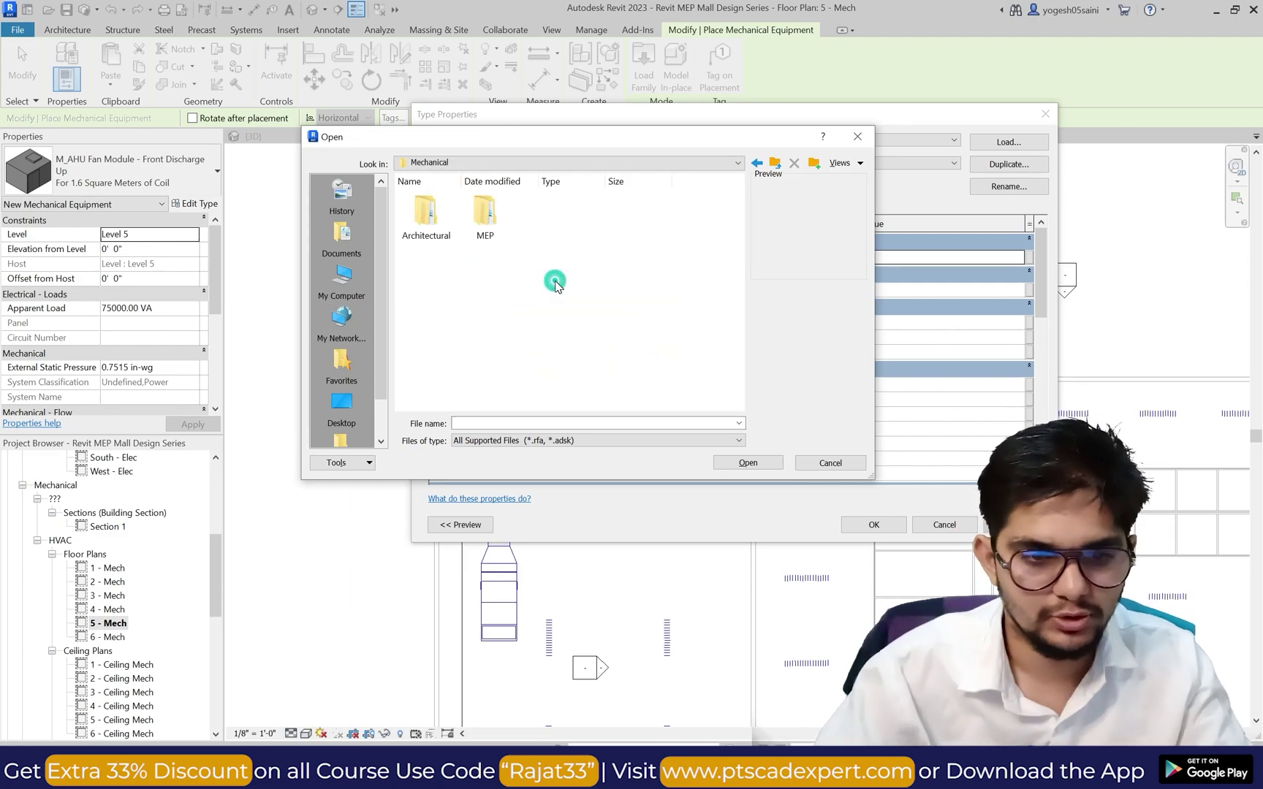
{"action": "double_click", "coordinate": [479, 233]}
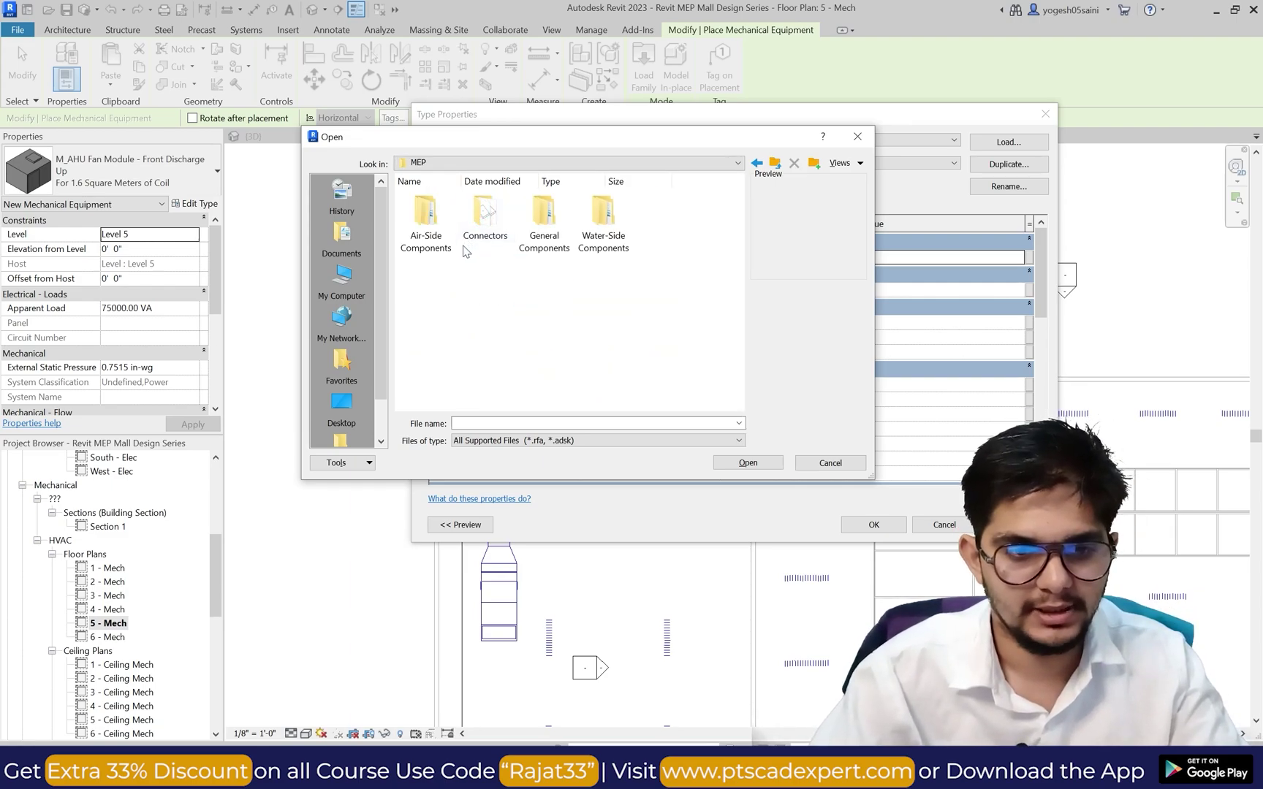
{"action": "double_click", "coordinate": [602, 223]}
{"action": "double_click", "coordinate": [485, 216]}
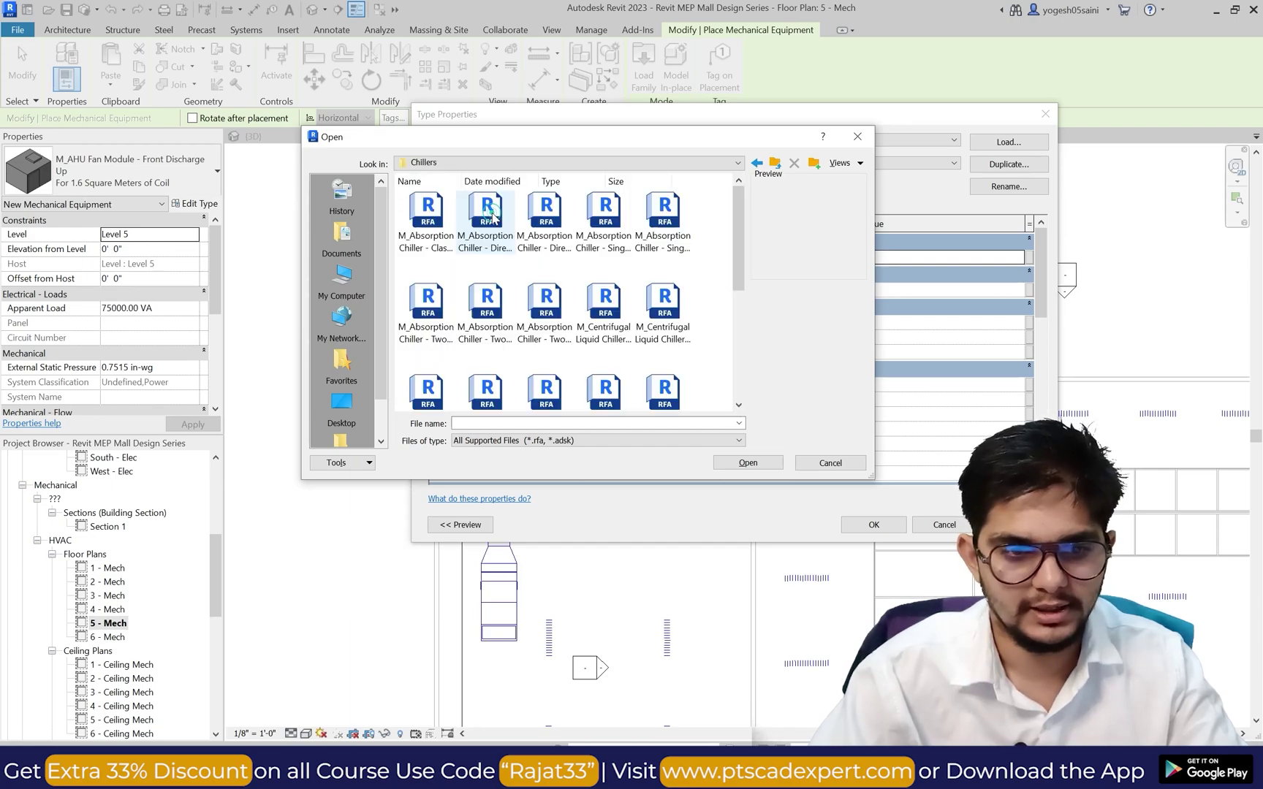
Step: Load the M_Screw Chiller - Air Cooled - 281-1231 kW family and accept it for placement
{"action": "scroll", "coordinate": [460, 278], "scroll_direction": "down", "scroll_amount": 3}
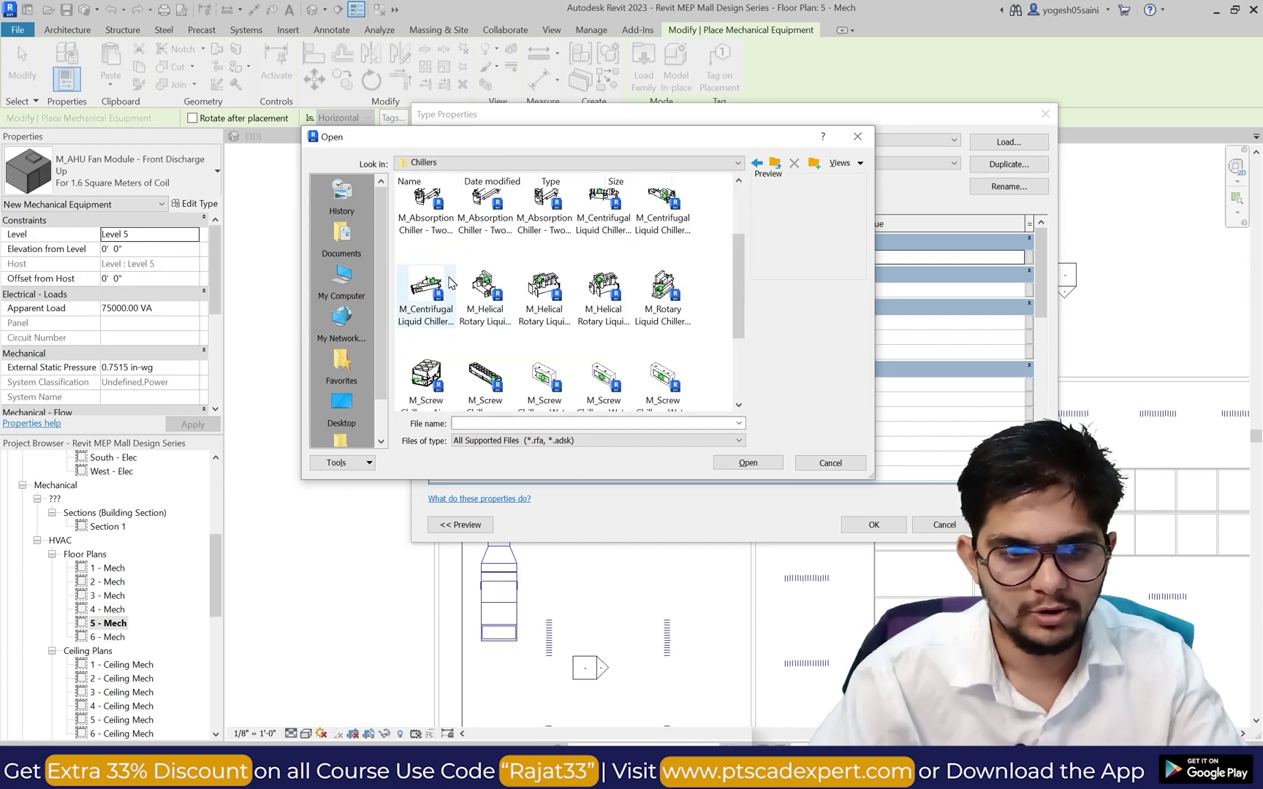
{"action": "scroll", "coordinate": [449, 281], "scroll_direction": "down", "scroll_amount": 3}
{"action": "left_click", "coordinate": [438, 245]}
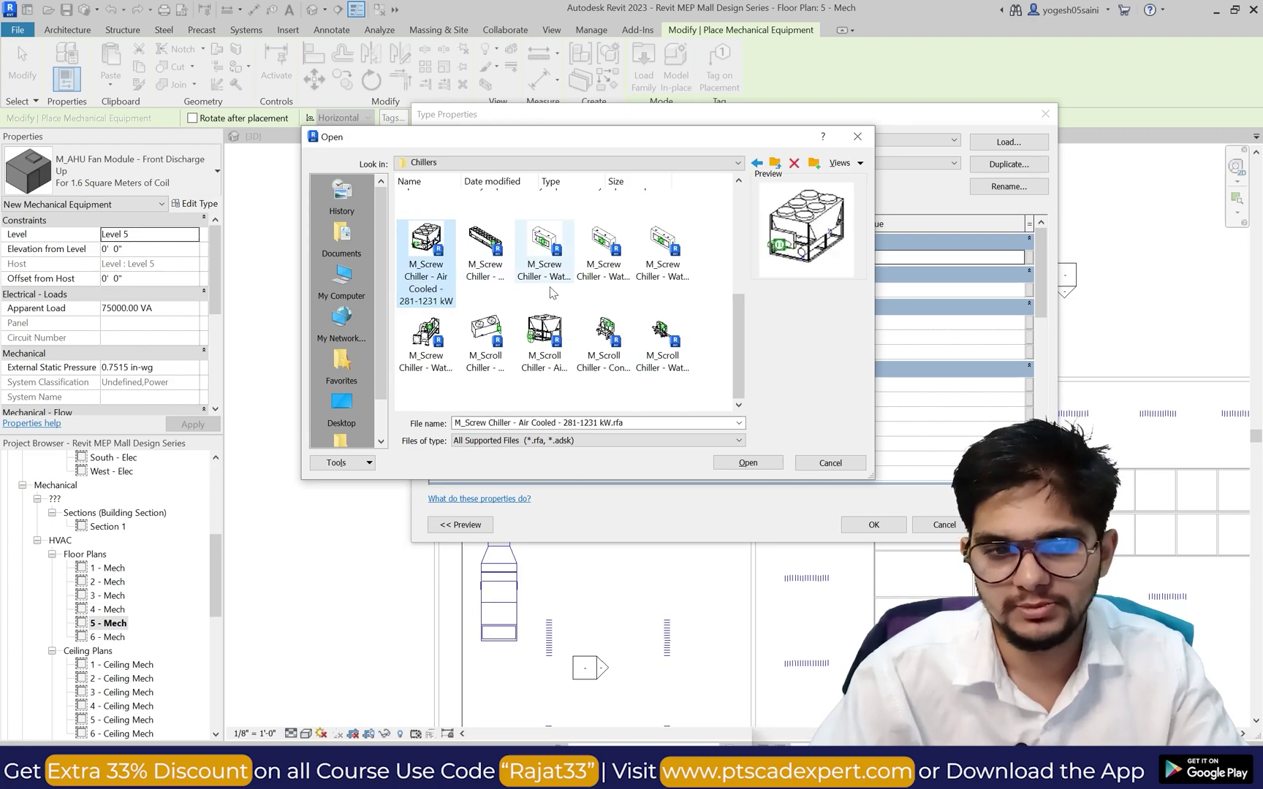
{"action": "left_click", "coordinate": [738, 462]}
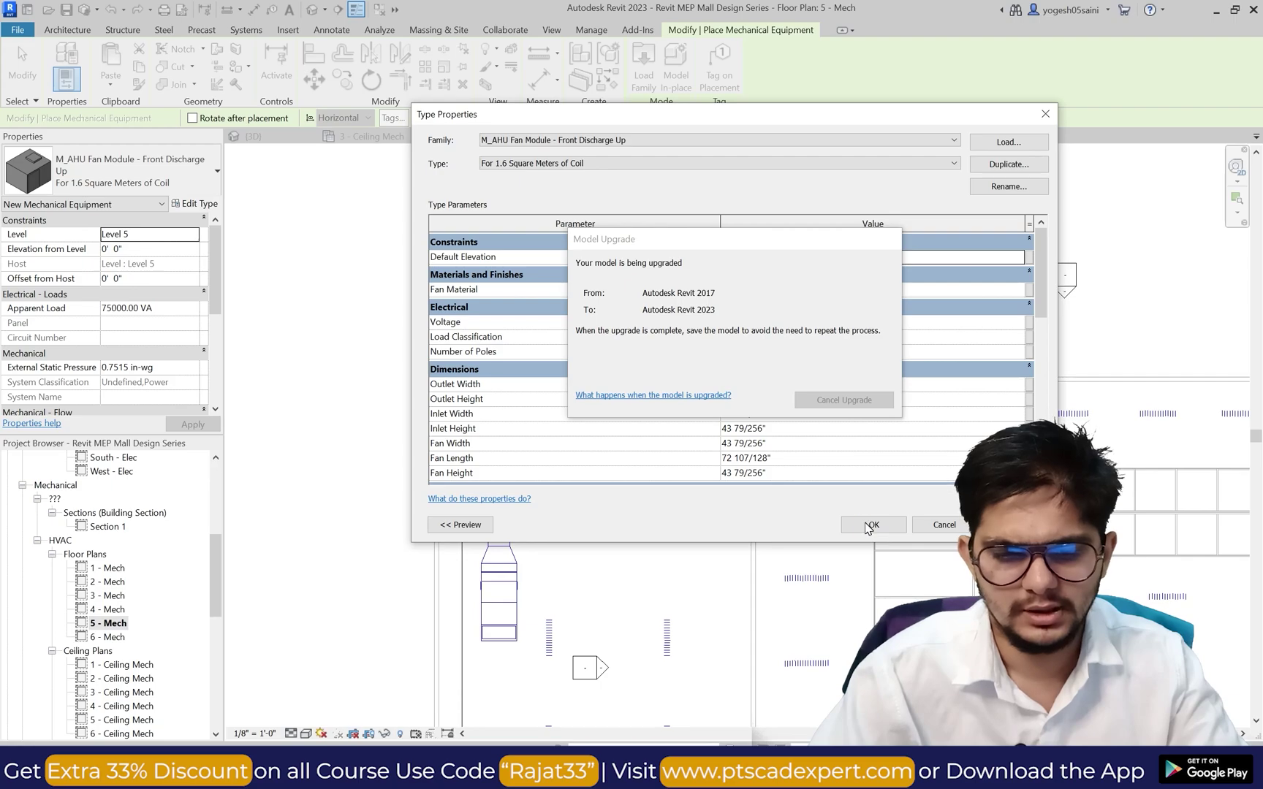
{"action": "left_click", "coordinate": [871, 524]}
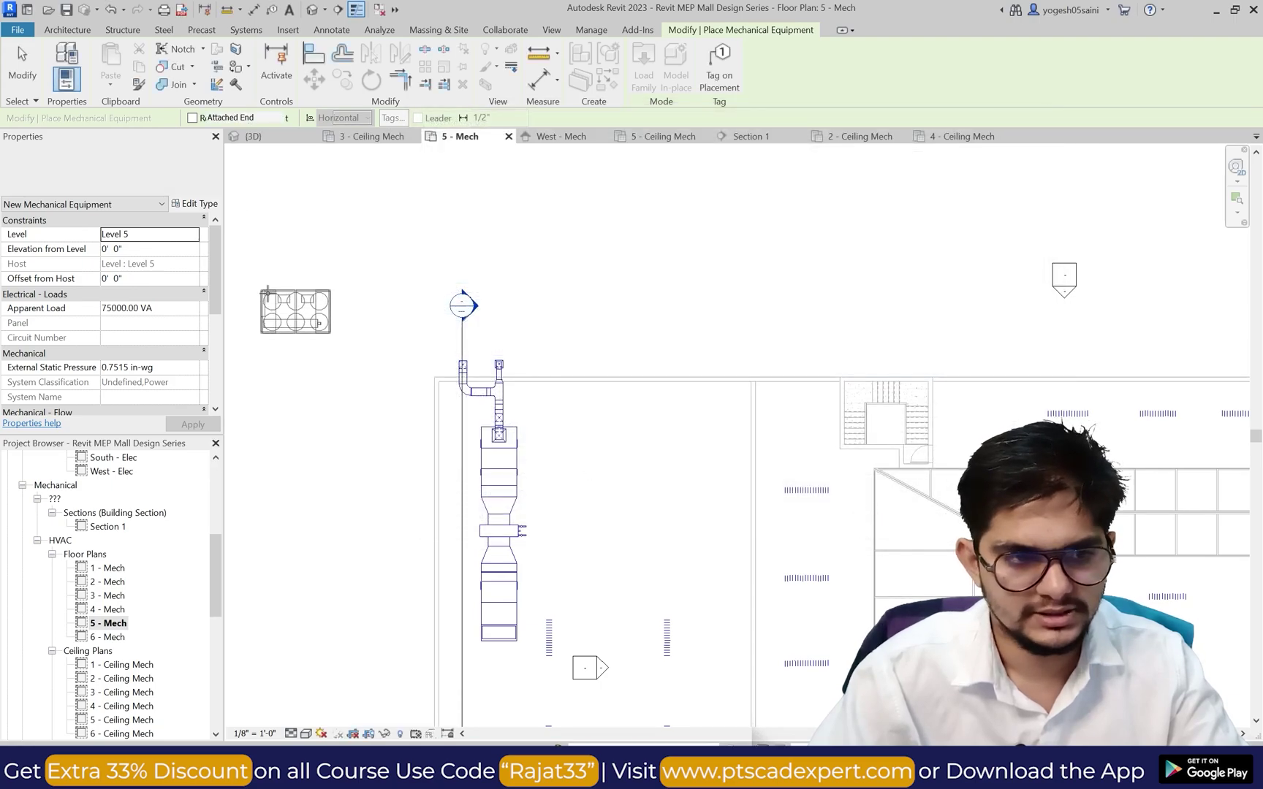
Step: Place a 633-703 kW air-cooled screw chiller on Level 5 beside the AHU, rotated parallel to its length
{"action": "left_click", "coordinate": [146, 174]}
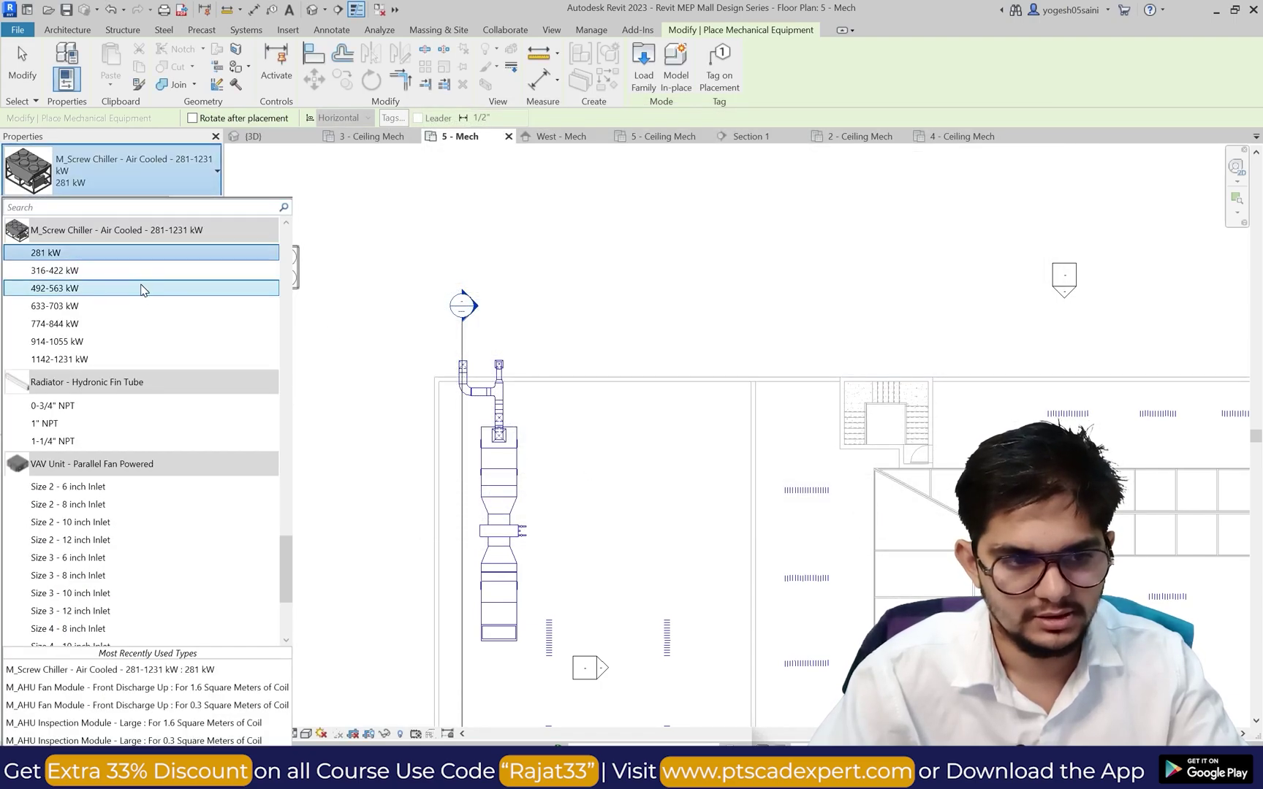
{"action": "left_click", "coordinate": [139, 270]}
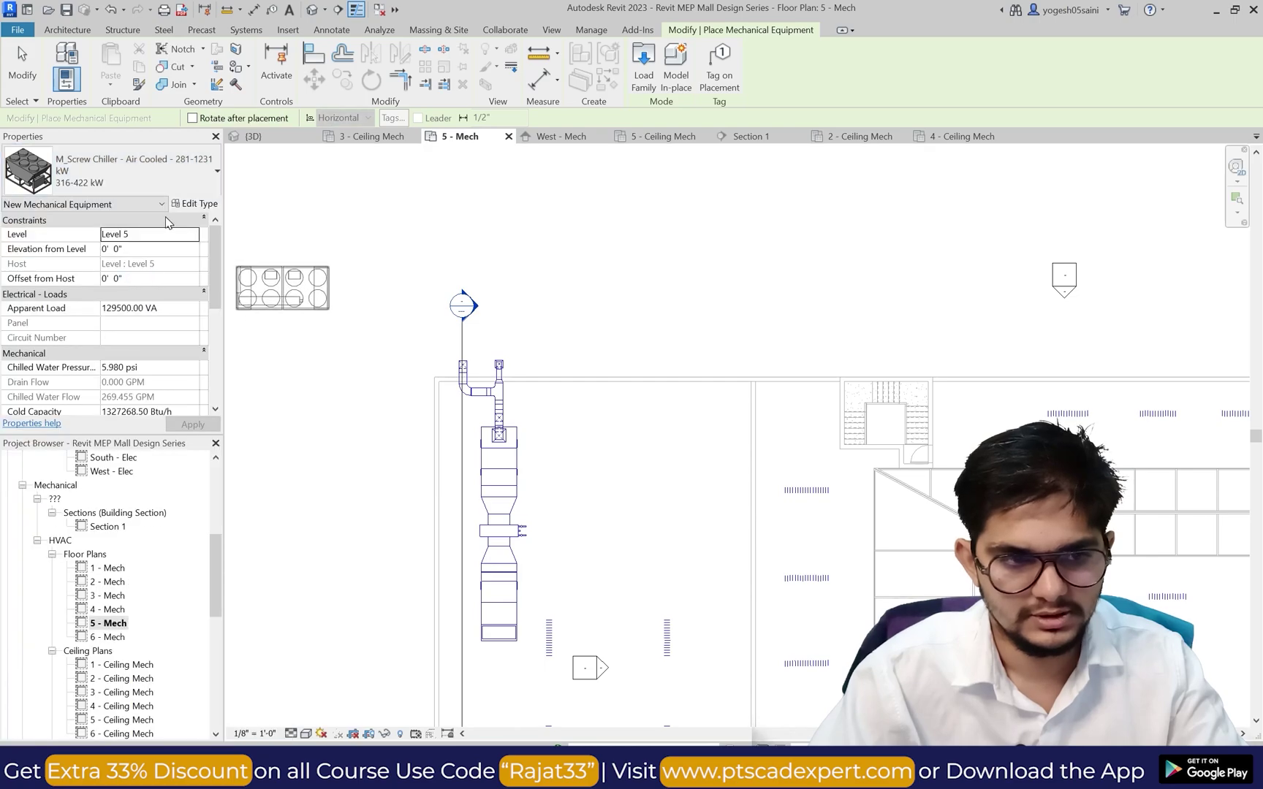
{"action": "left_click", "coordinate": [138, 174]}
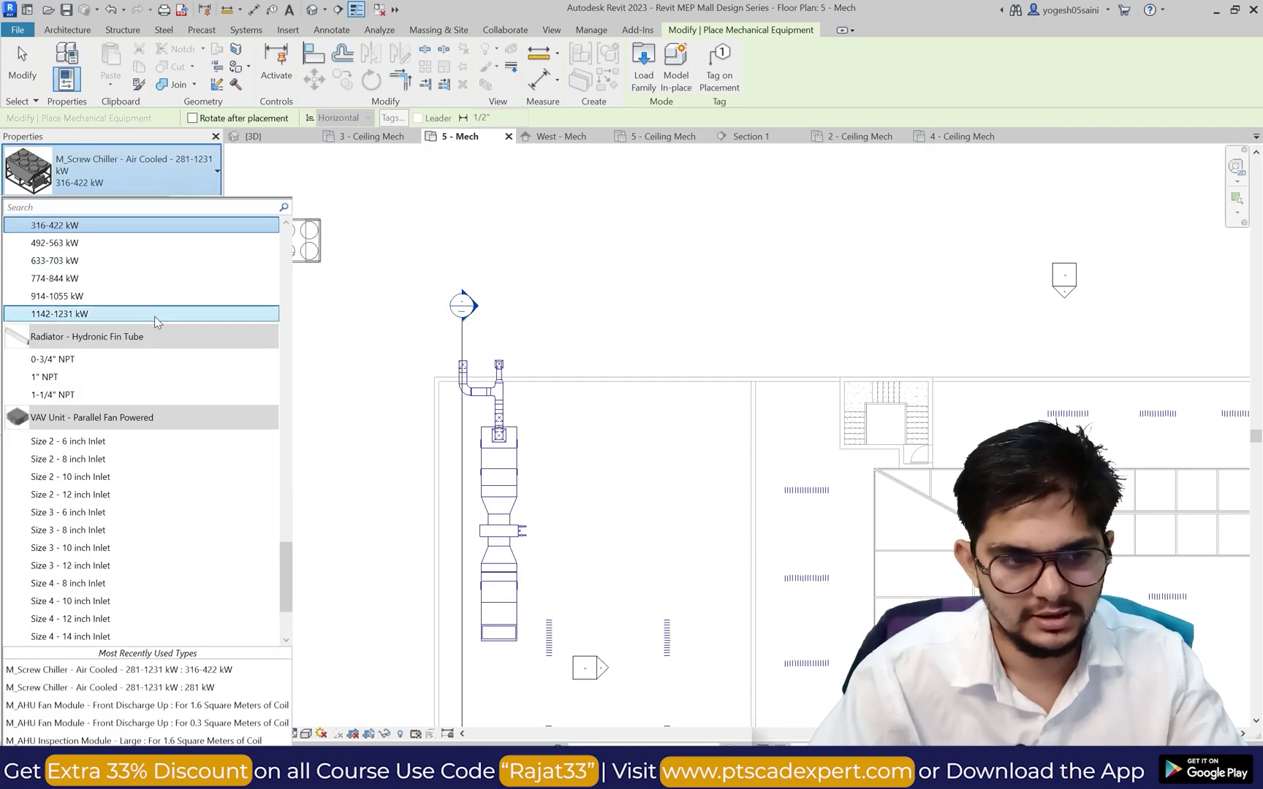
{"action": "left_click", "coordinate": [146, 260]}
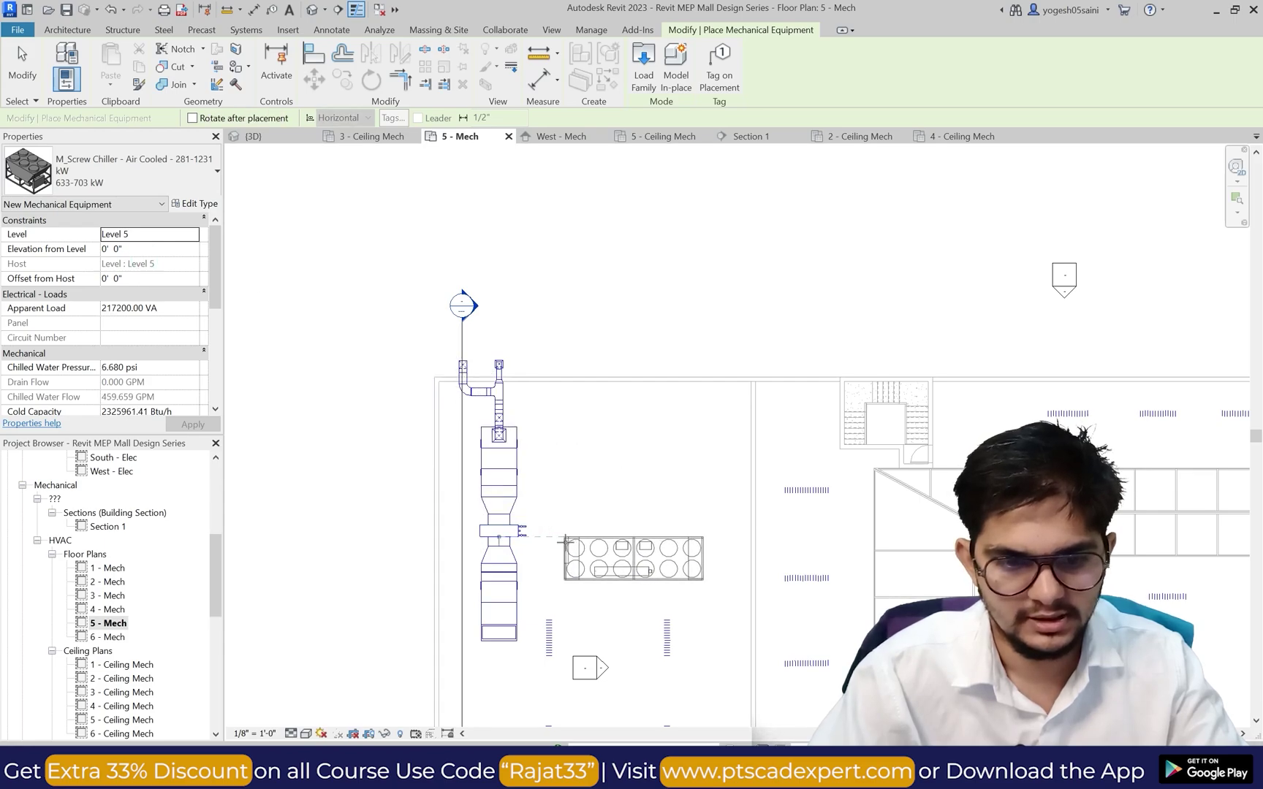
{"action": "key", "text": "space"}
{"action": "scroll", "coordinate": [584, 600], "scroll_direction": "up", "scroll_amount": 2}
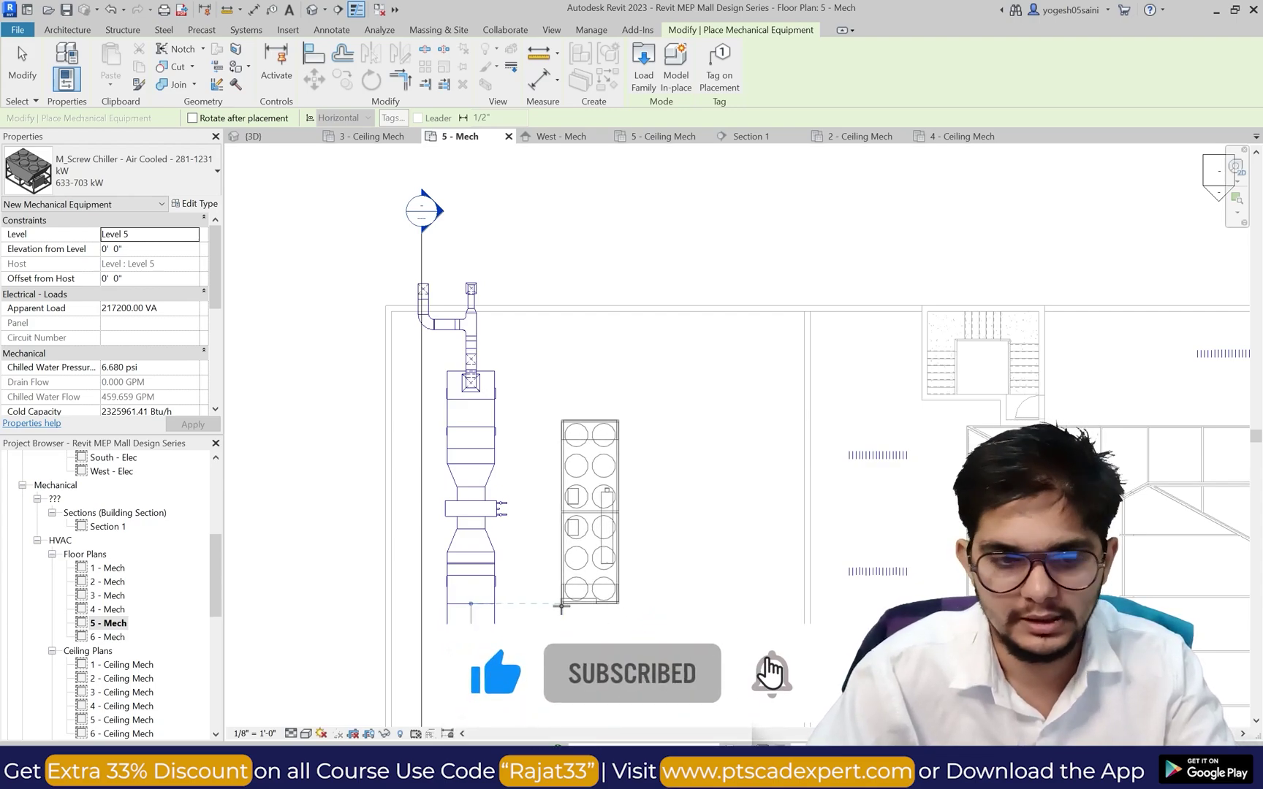
{"action": "left_click", "coordinate": [561, 605]}
{"action": "key", "text": "Escape"}
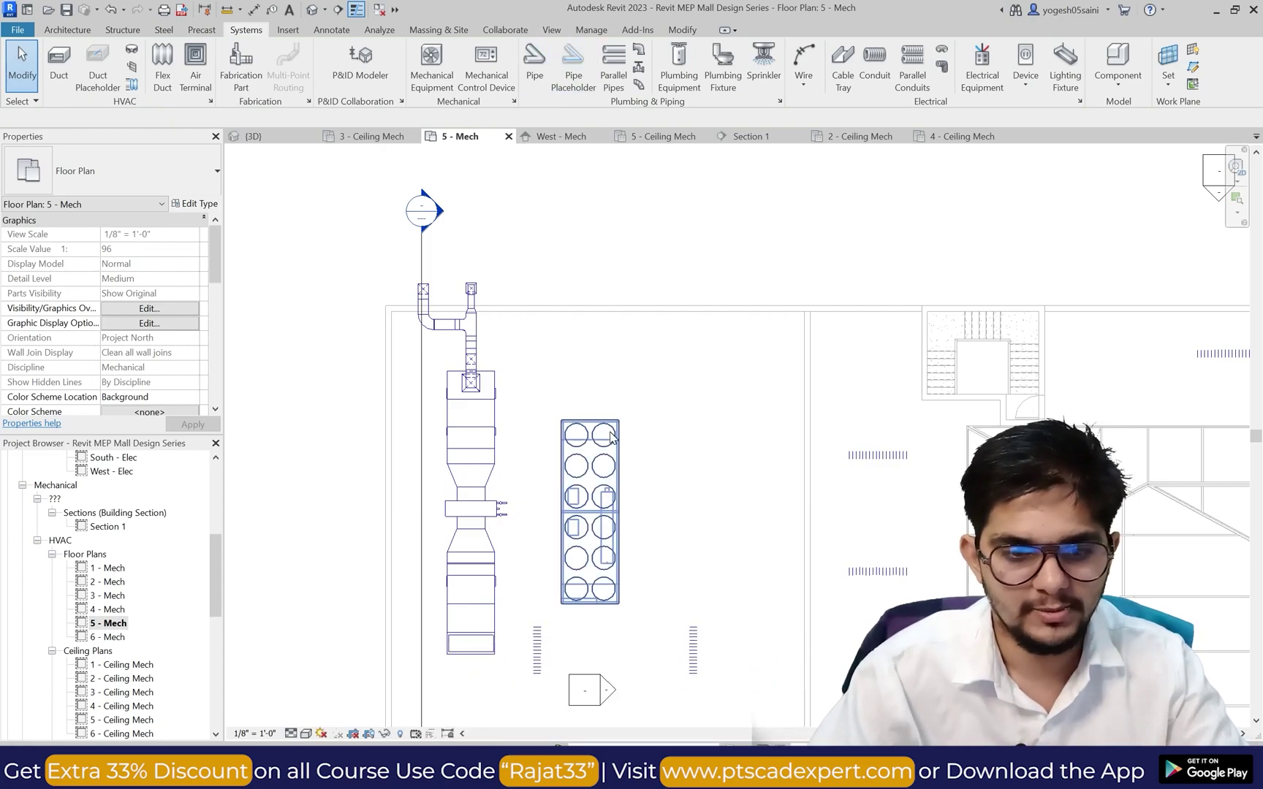
Step: Nudge the placed chiller farther away from the AHU, toward the plan's right
{"action": "scroll", "coordinate": [608, 426], "scroll_direction": "down", "scroll_amount": 3}
{"action": "left_click", "coordinate": [608, 461]}
{"action": "scroll", "coordinate": [613, 462], "scroll_direction": "up", "scroll_amount": 3}
{"action": "scroll", "coordinate": [640, 461], "scroll_direction": "up", "scroll_amount": 2}
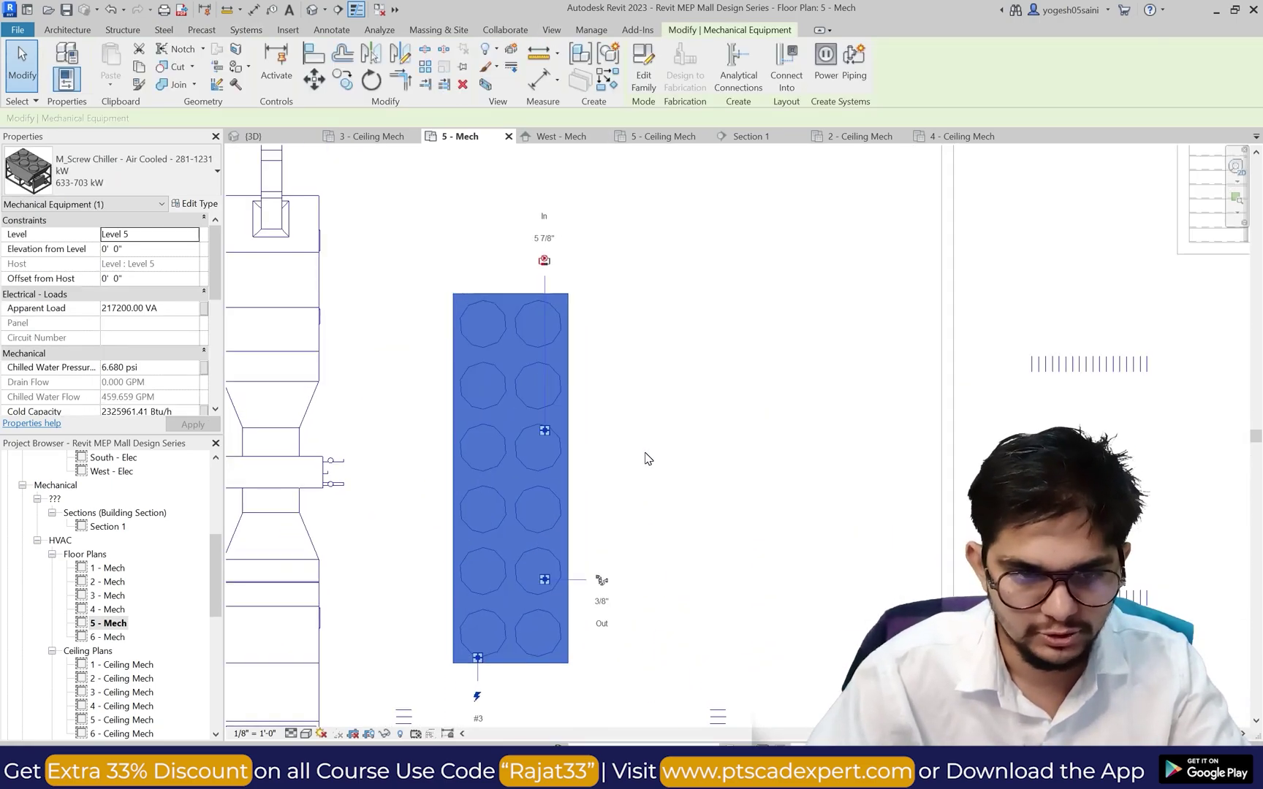
{"action": "key", "text": "Right"}
{"action": "key", "text": "Right"}
{"action": "key", "text": "Right"}
{"action": "key", "text": "Right"}
{"action": "key", "text": "Right"}
{"action": "key", "text": "Right"}
{"action": "key", "text": "Right"}
{"action": "key", "text": "Right"}
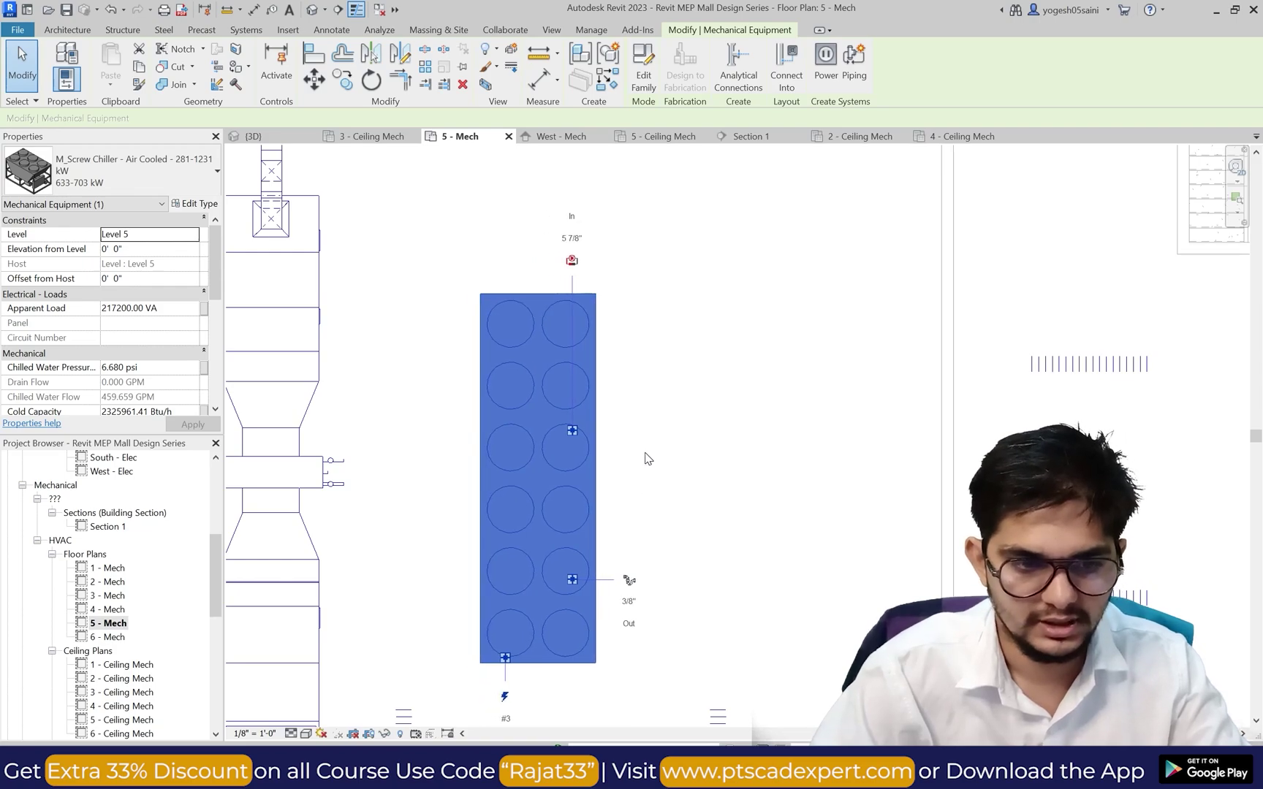
{"action": "key", "text": "Right"}
{"action": "key", "text": "Right"}
{"action": "key", "text": "Right"}
{"action": "key", "text": "Right"}
{"action": "key", "text": "Right"}
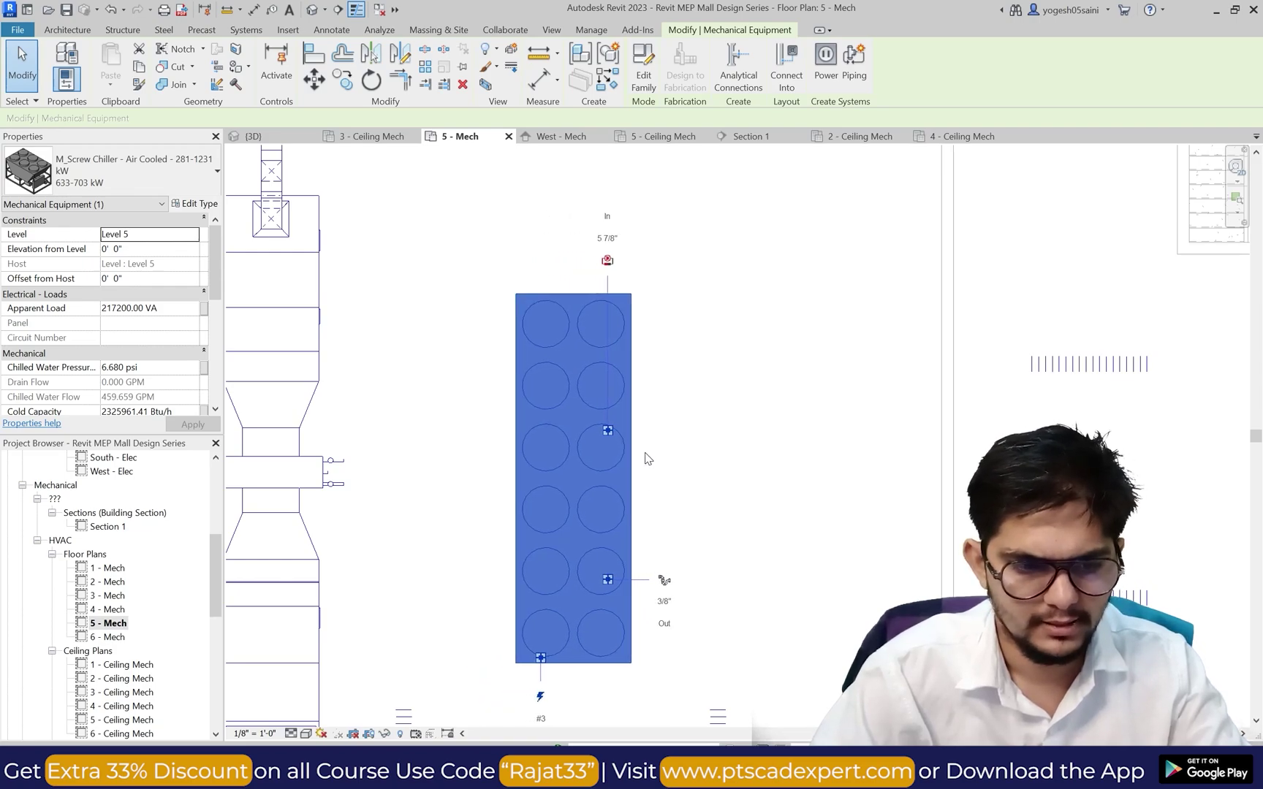
{"action": "left_click", "coordinate": [436, 609]}
Step: Draw a short 2" PVC - DWV pipe stub straight out of the AHU coil's inlet connector
{"action": "scroll", "coordinate": [379, 468], "scroll_direction": "up", "scroll_amount": 2}
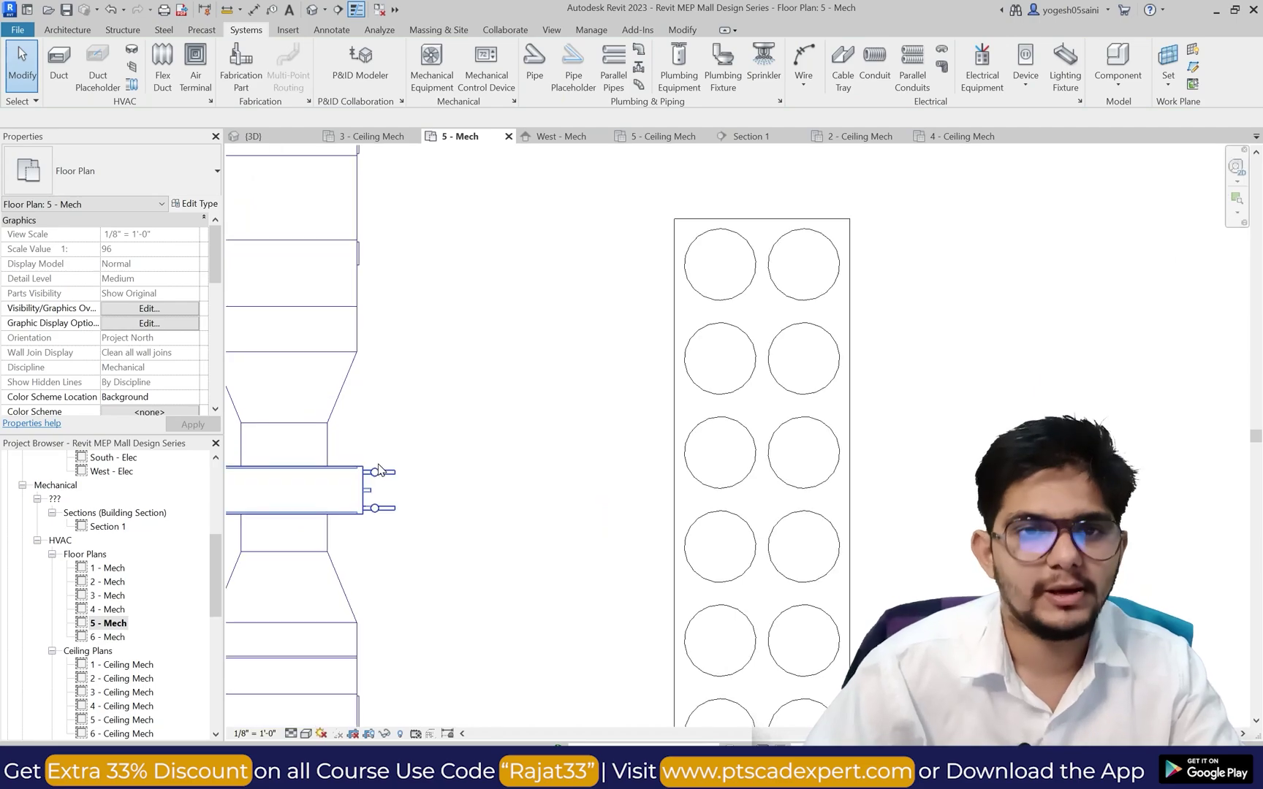
{"action": "left_click", "coordinate": [368, 468]}
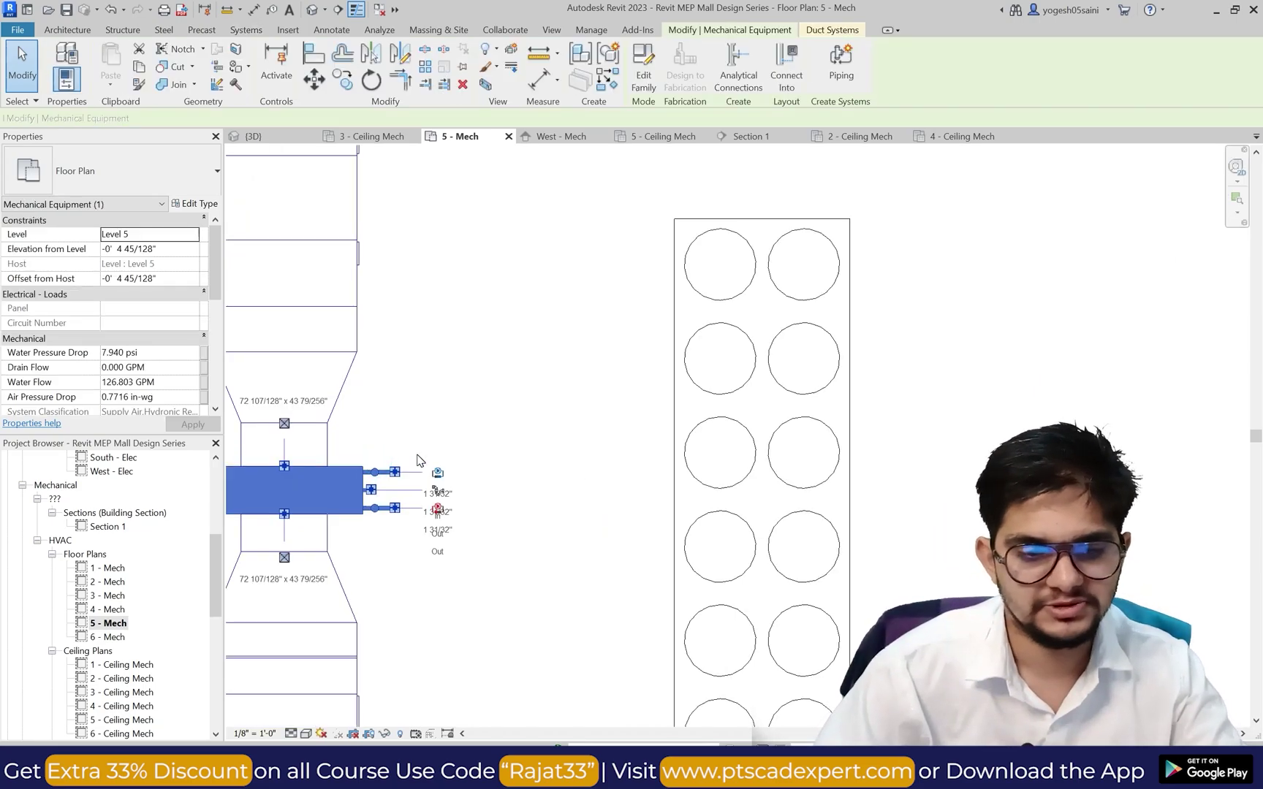
{"action": "scroll", "coordinate": [438, 479], "scroll_direction": "up", "scroll_amount": 1}
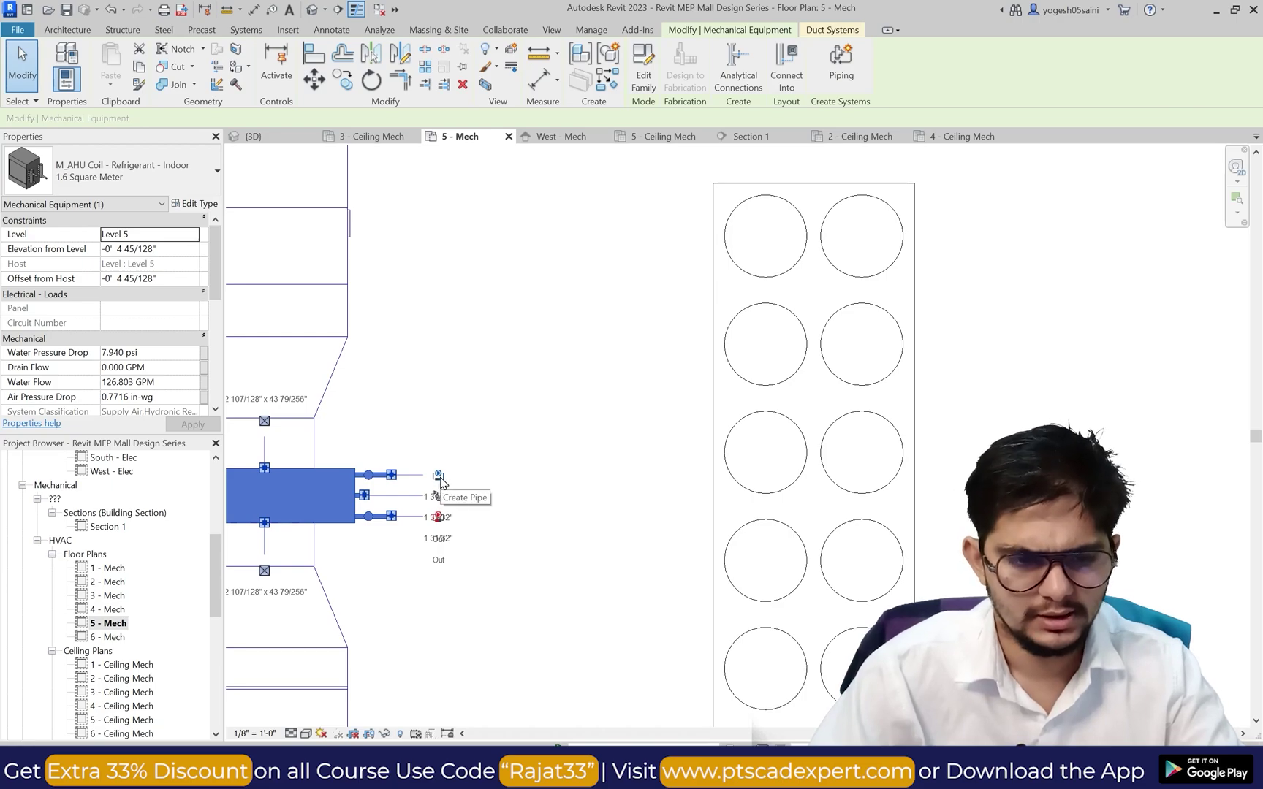
{"action": "left_click", "coordinate": [439, 476]}
{"action": "scroll", "coordinate": [439, 476], "scroll_direction": "up", "scroll_amount": 2}
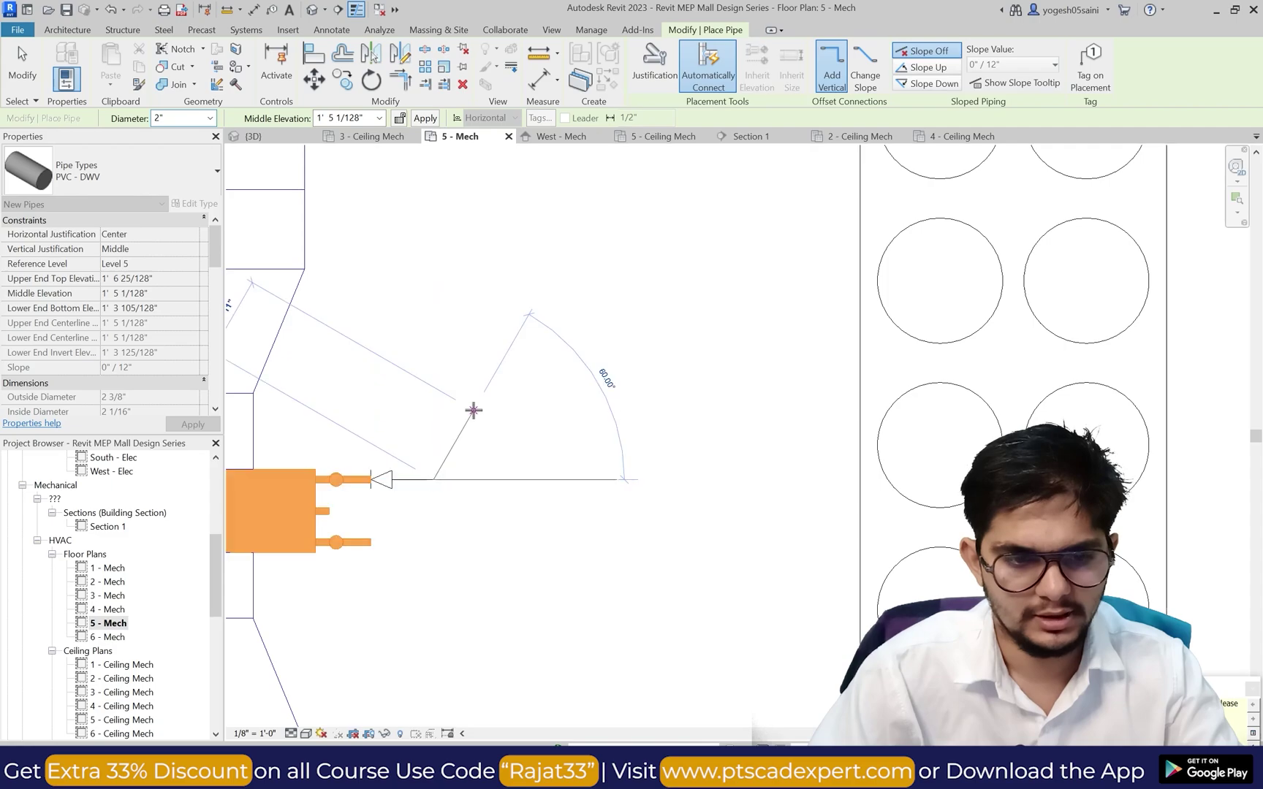
{"action": "key", "text": "Escape"}
{"action": "key", "text": "Escape"}
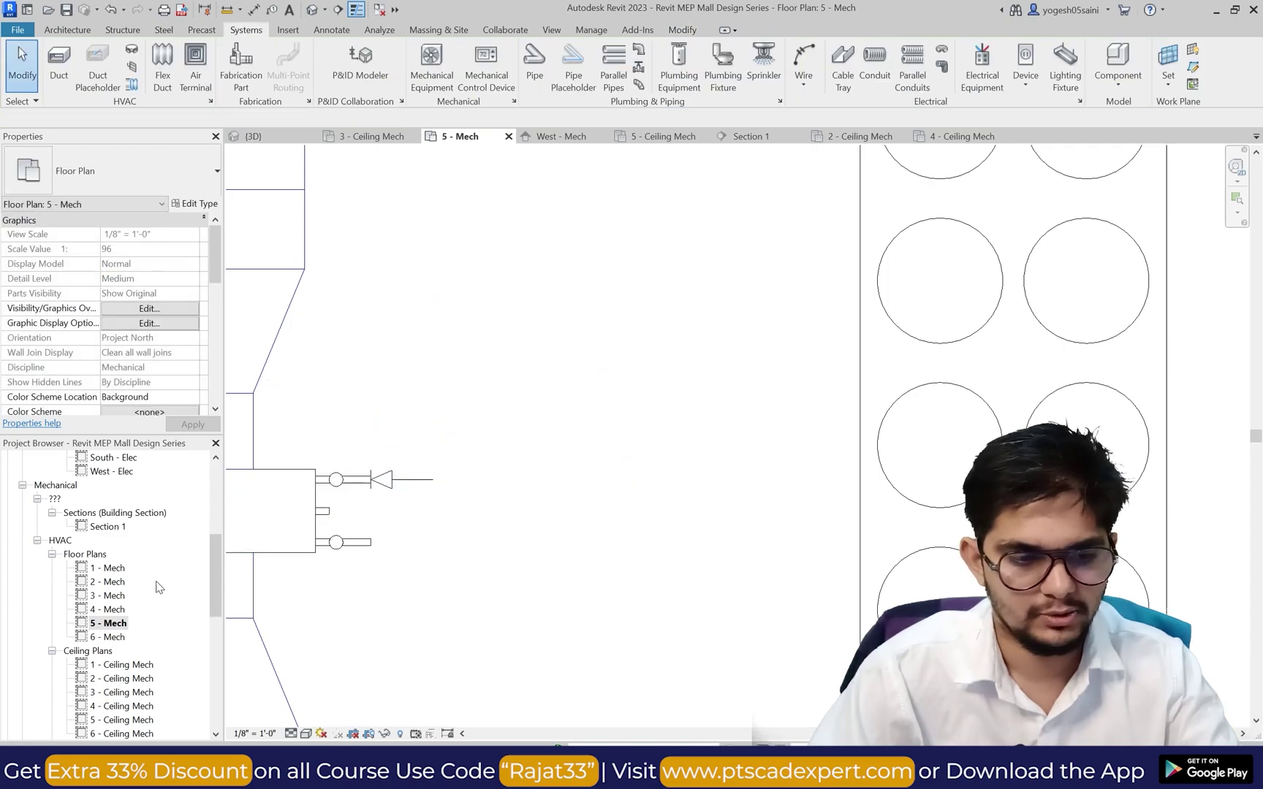
Step: Open the South - Mech elevation and examine the pipe stub and the AHU coil's inlet and outlet connectors
{"action": "scroll", "coordinate": [94, 586], "scroll_direction": "down", "scroll_amount": 5}
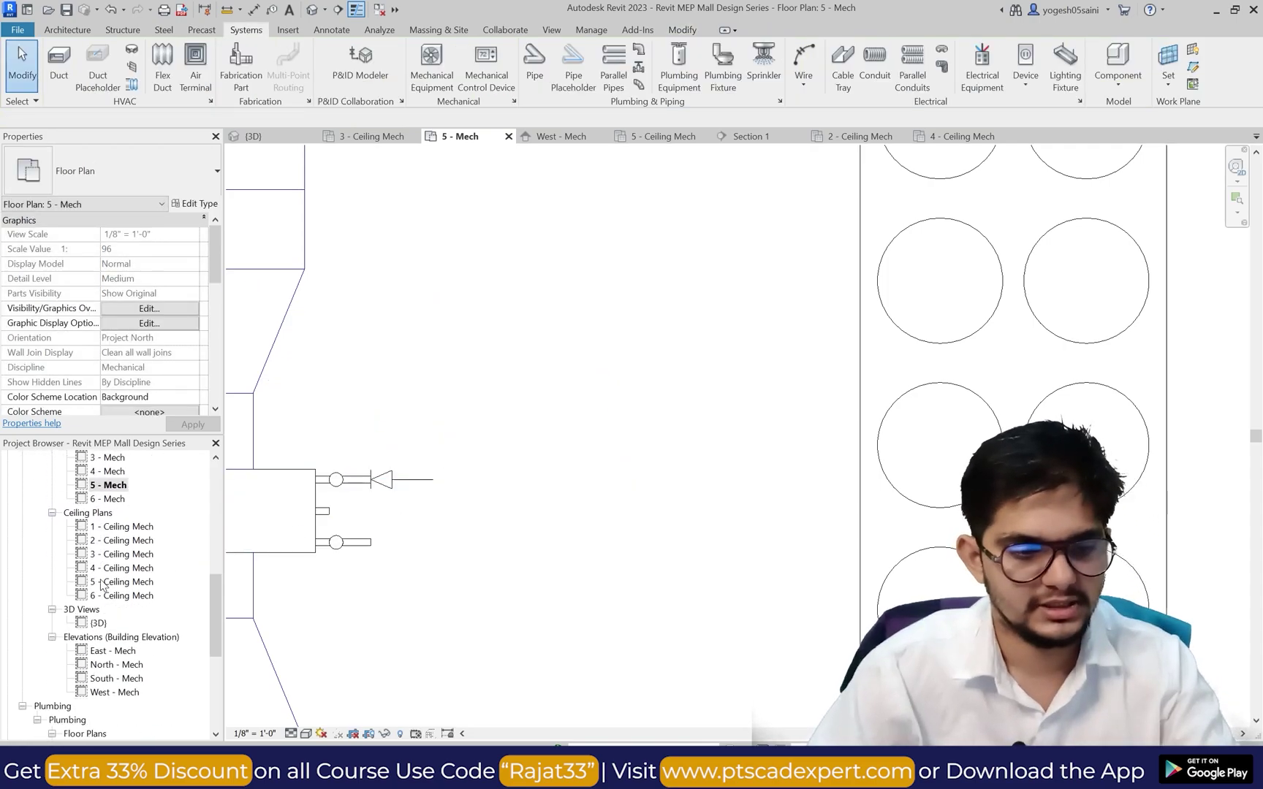
{"action": "scroll", "coordinate": [583, 488], "scroll_direction": "down", "scroll_amount": 6}
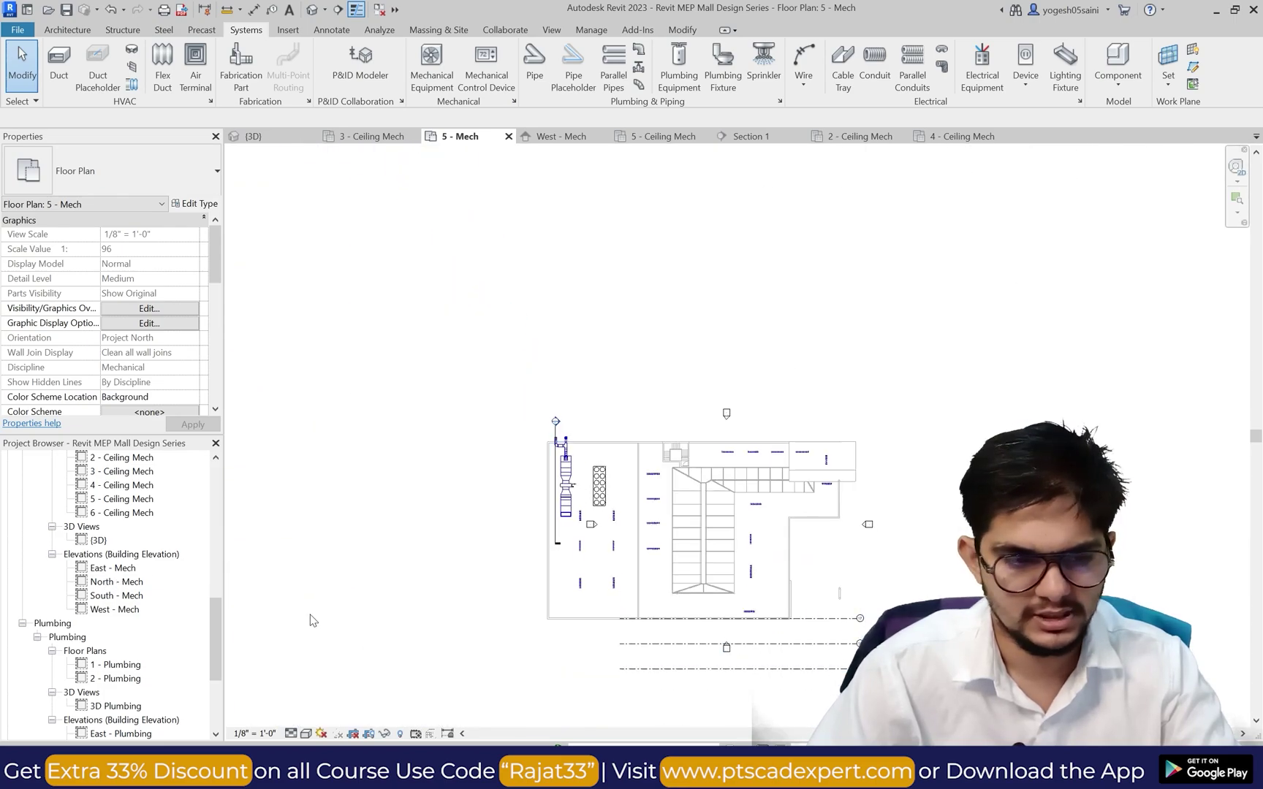
{"action": "double_click", "coordinate": [94, 598]}
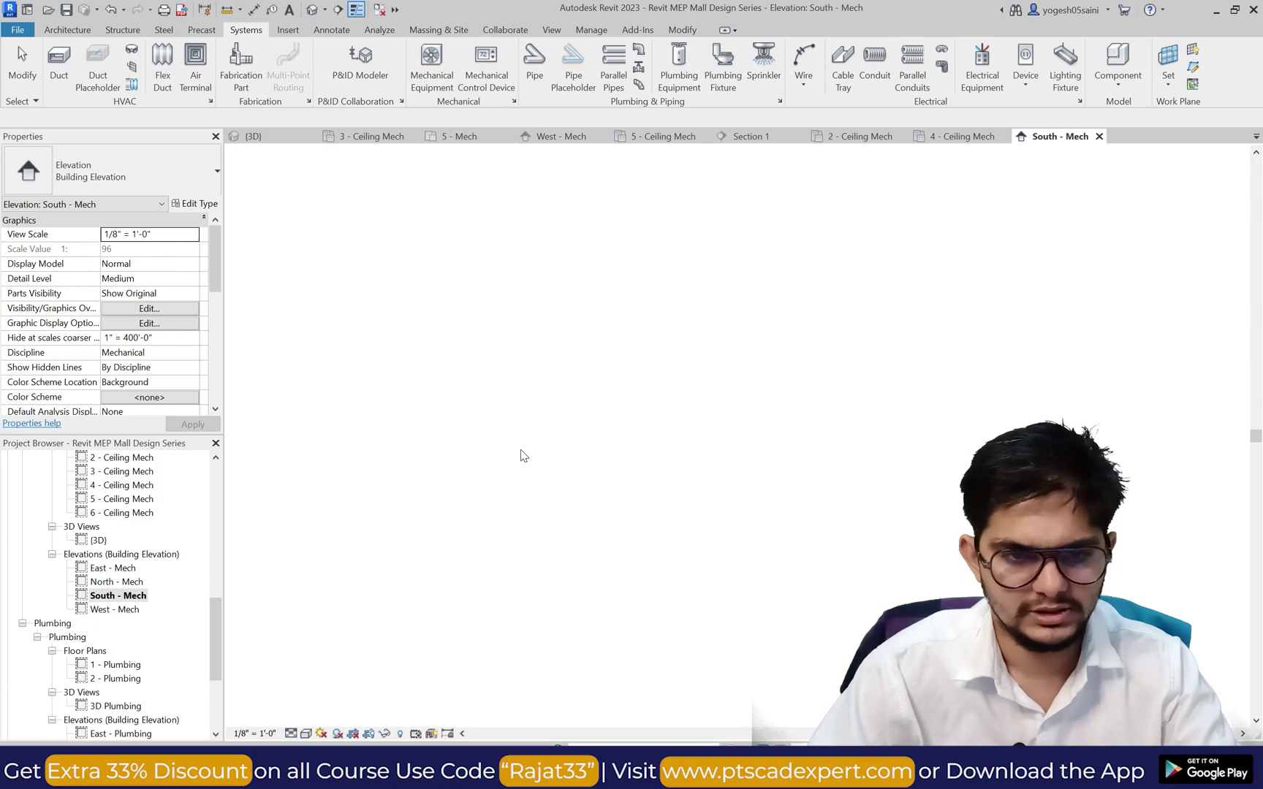
{"action": "scroll", "coordinate": [449, 373], "scroll_direction": "up", "scroll_amount": 5}
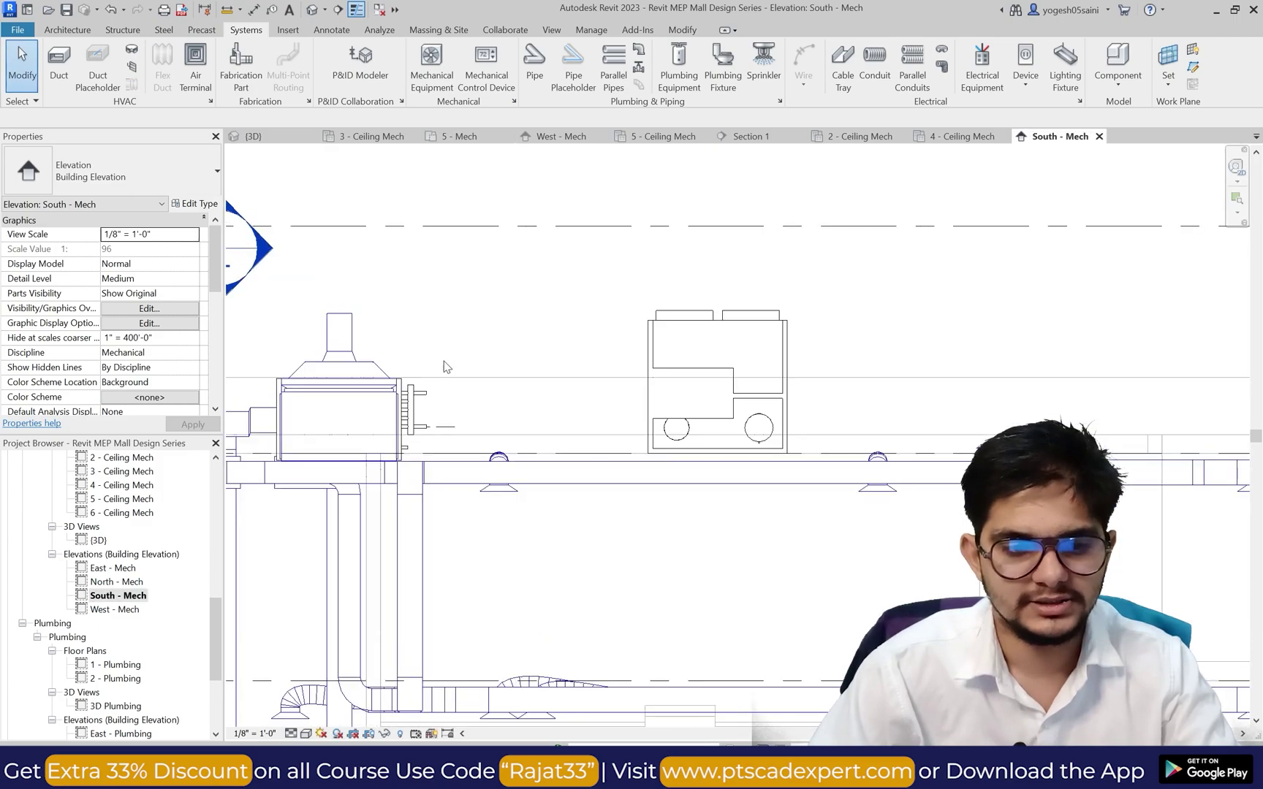
{"action": "scroll", "coordinate": [429, 428], "scroll_direction": "up", "scroll_amount": 2}
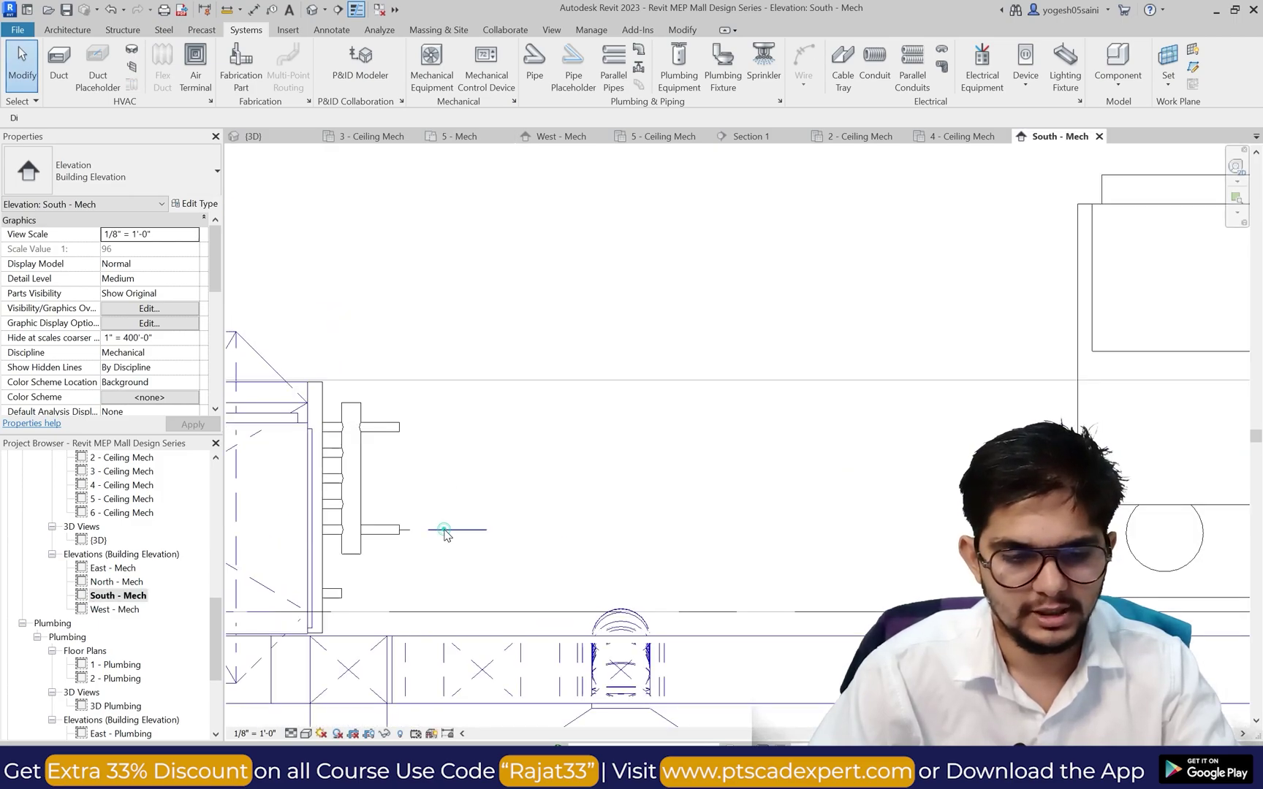
{"action": "left_click", "coordinate": [445, 530]}
{"action": "key", "text": "Escape"}
{"action": "left_click", "coordinate": [357, 528]}
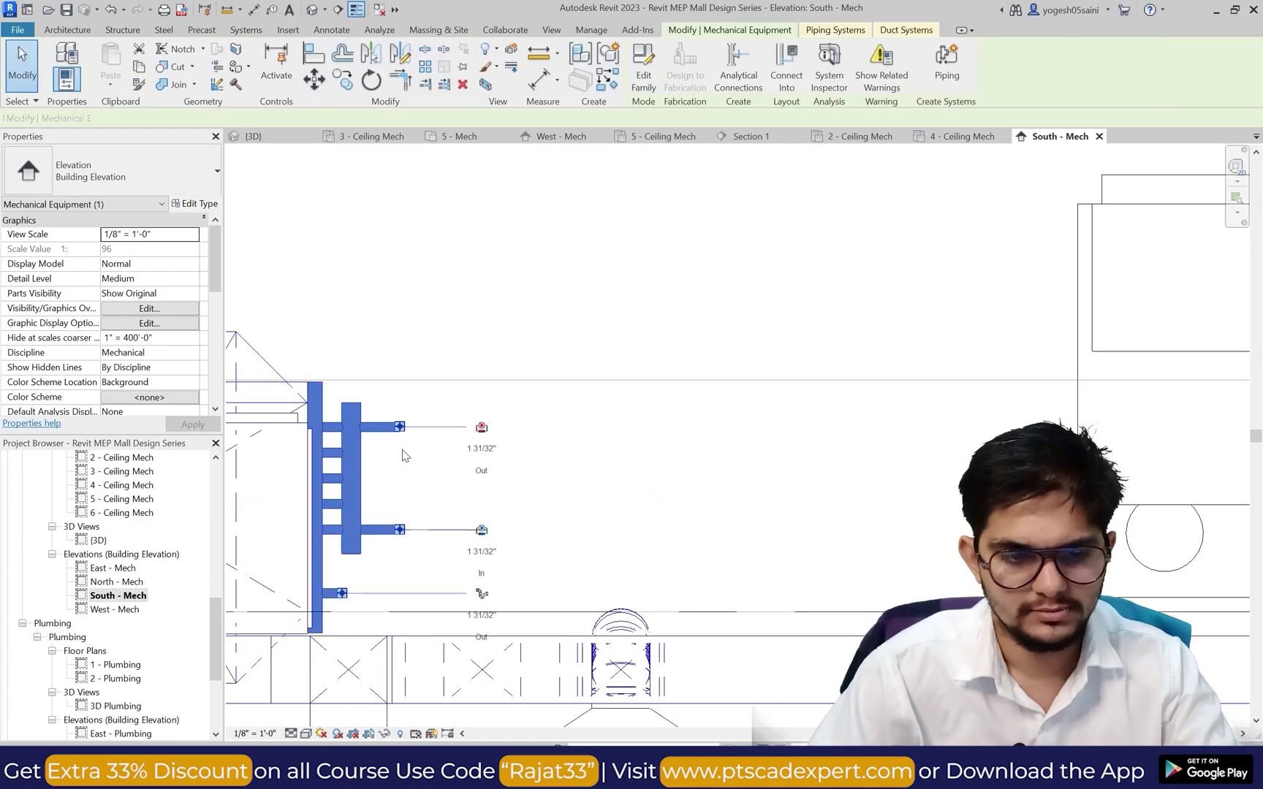
{"action": "key", "text": "Escape"}
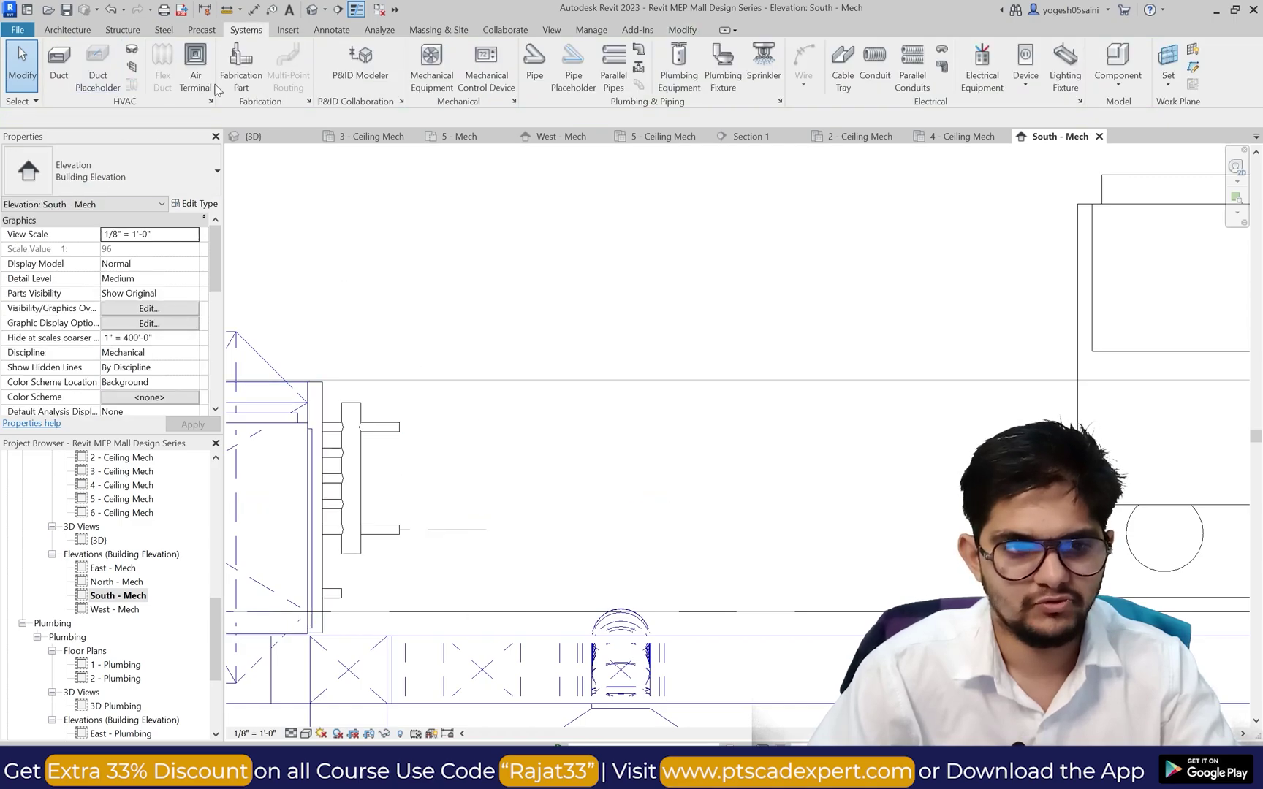
Step: Extend the 2" inlet pipe from the stub's end down to the coil's lowest connector level, then horizontally toward the chiller
{"action": "key", "text": "p"}
{"action": "key", "text": "i"}
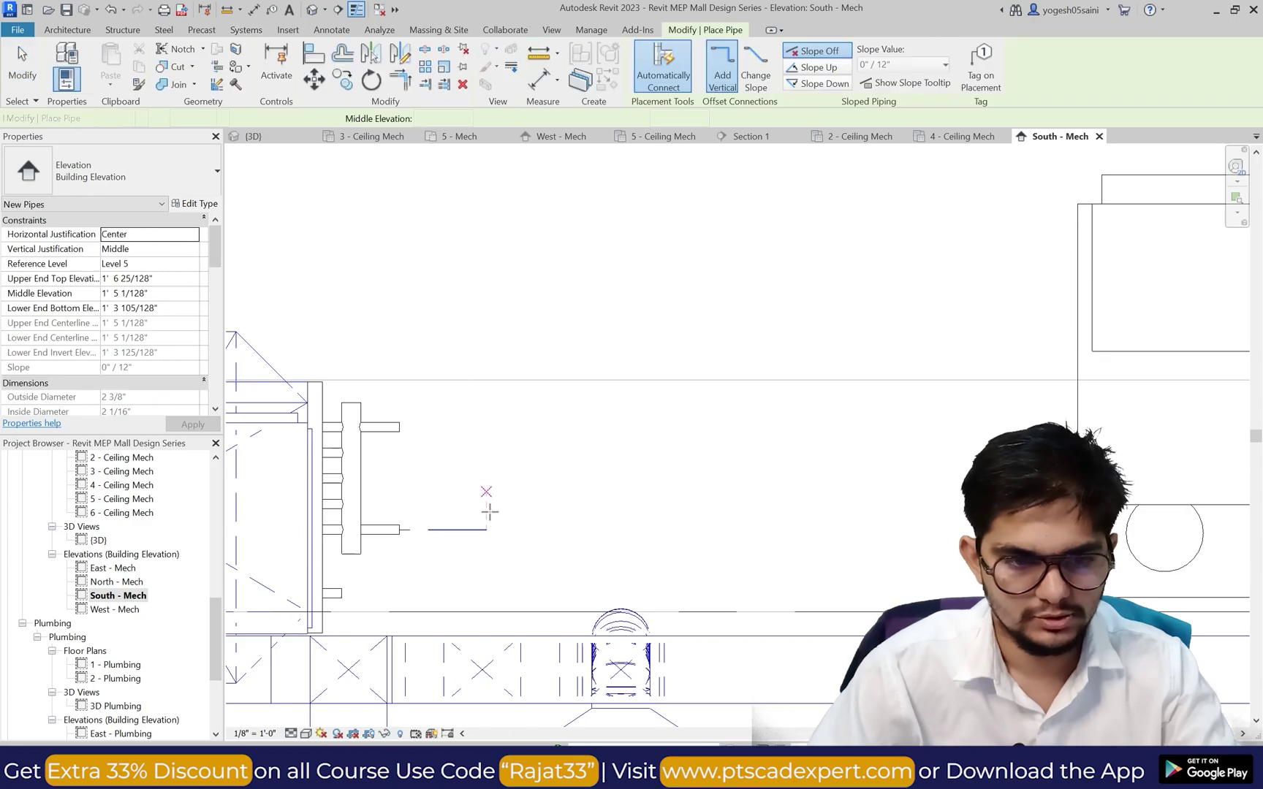
{"action": "left_click", "coordinate": [485, 529]}
{"action": "scroll", "coordinate": [491, 555], "scroll_direction": "up", "scroll_amount": 1}
{"action": "scroll", "coordinate": [483, 594], "scroll_direction": "up", "scroll_amount": 1}
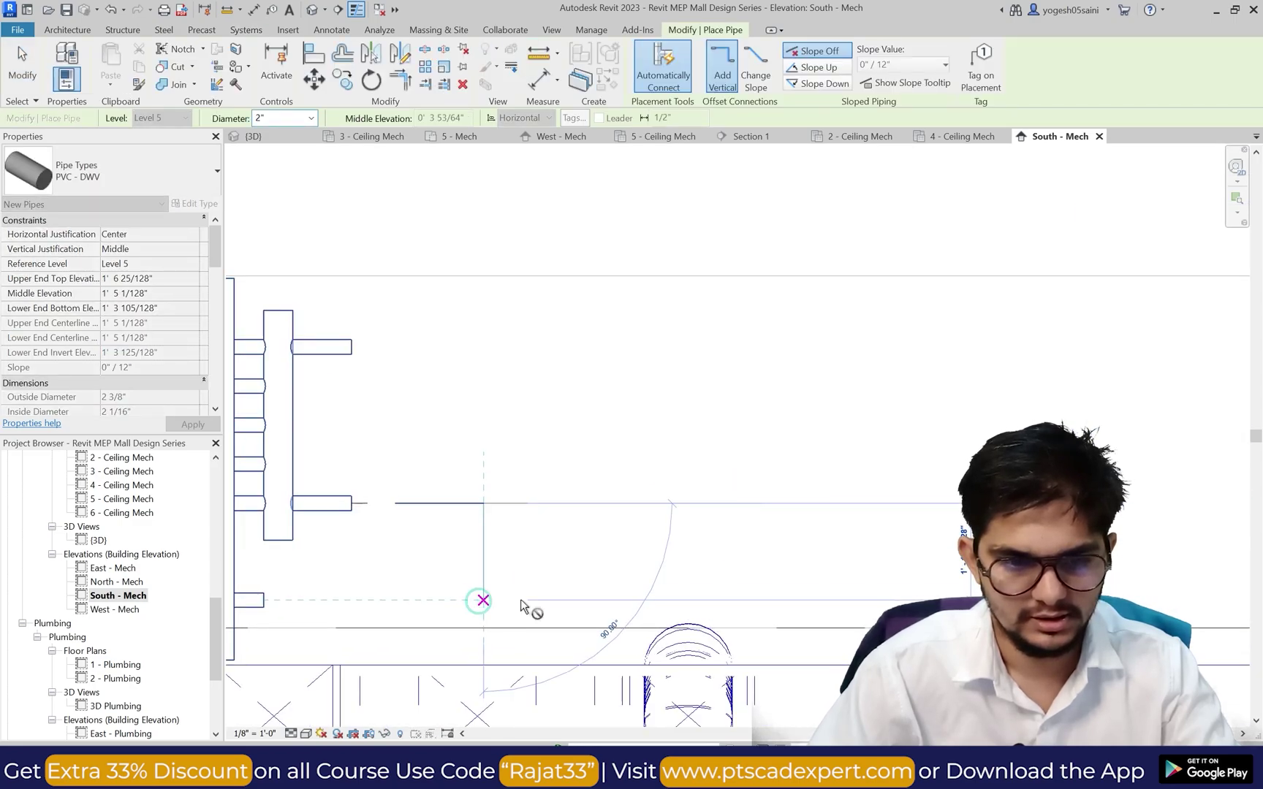
{"action": "scroll", "coordinate": [526, 600], "scroll_direction": "down", "scroll_amount": 1}
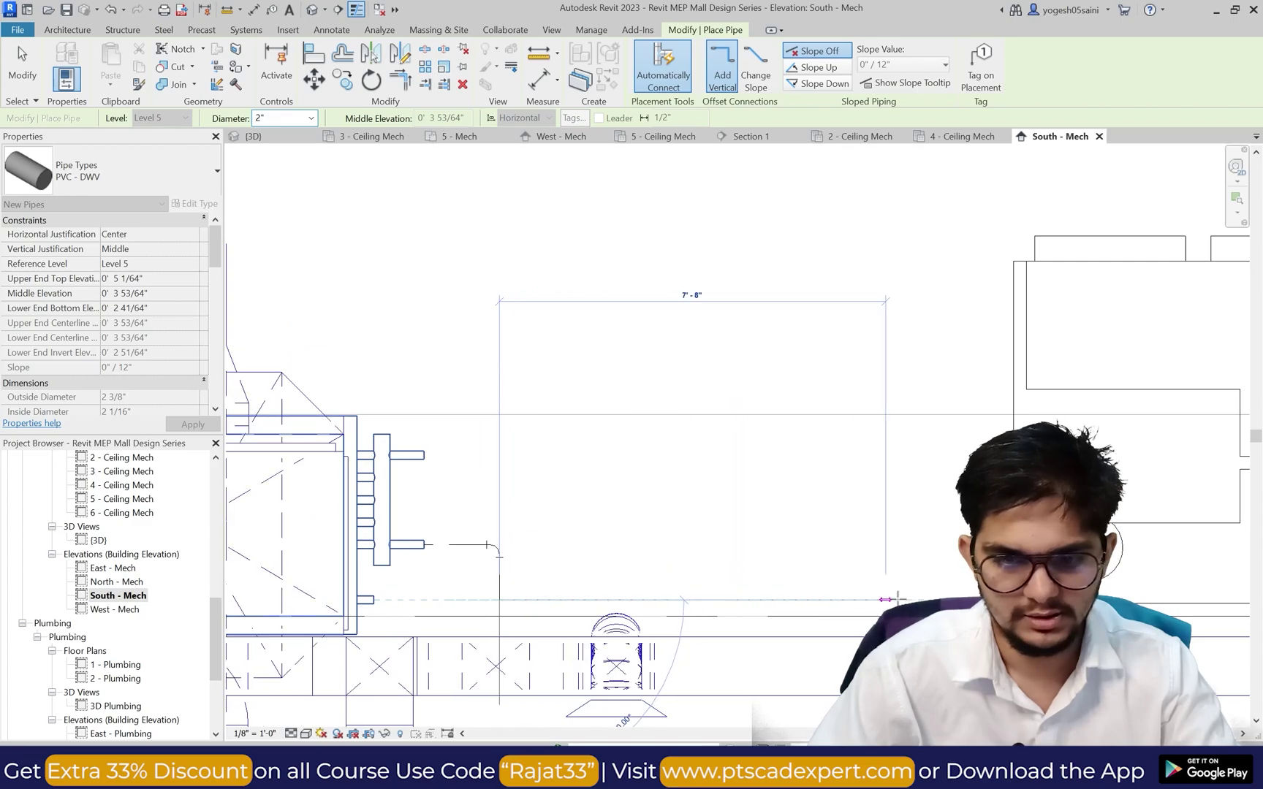
{"action": "left_click", "coordinate": [925, 569]}
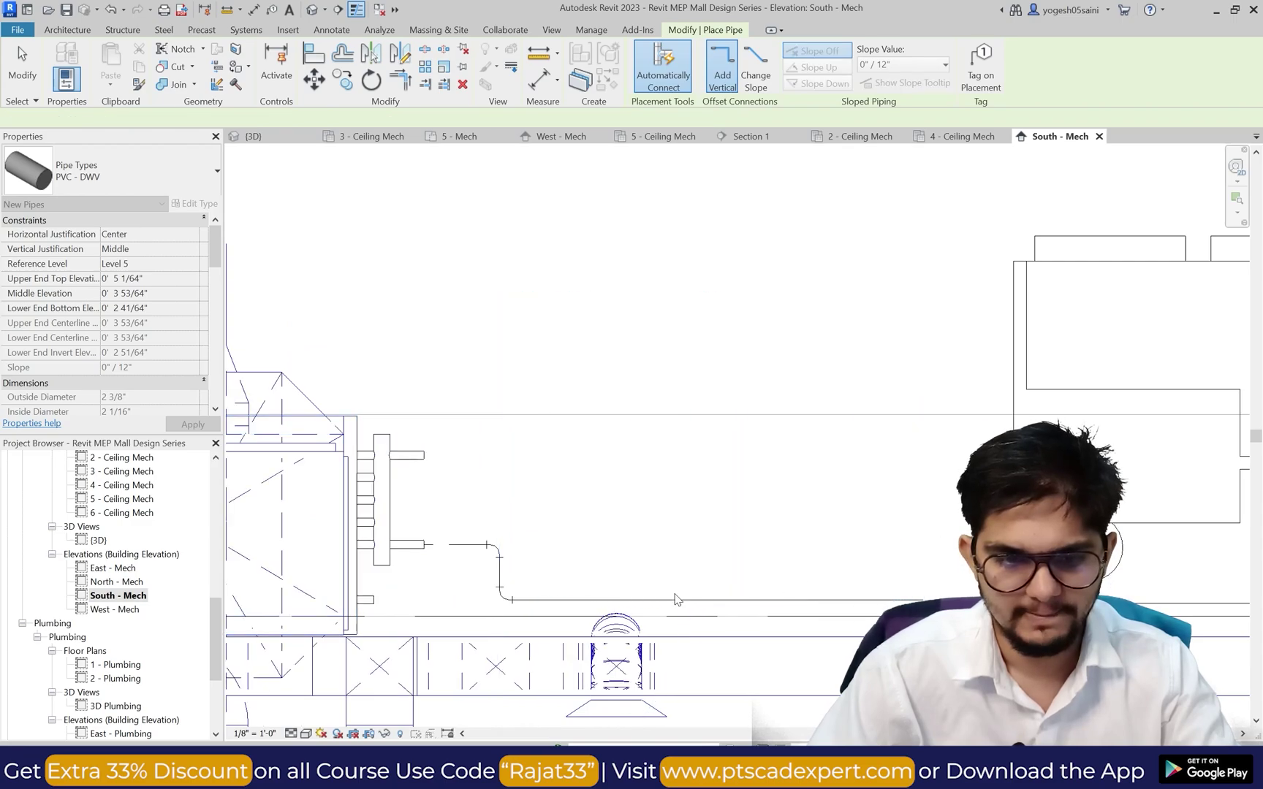
{"action": "scroll", "coordinate": [635, 596], "scroll_direction": "up", "scroll_amount": 1}
{"action": "key", "text": "Escape"}
{"action": "key", "text": "Escape"}
Step: Set the South - Mech elevation to Fine detail and nudge the long horizontal 2" pipe run slightly downward
{"action": "left_click", "coordinate": [290, 733]}
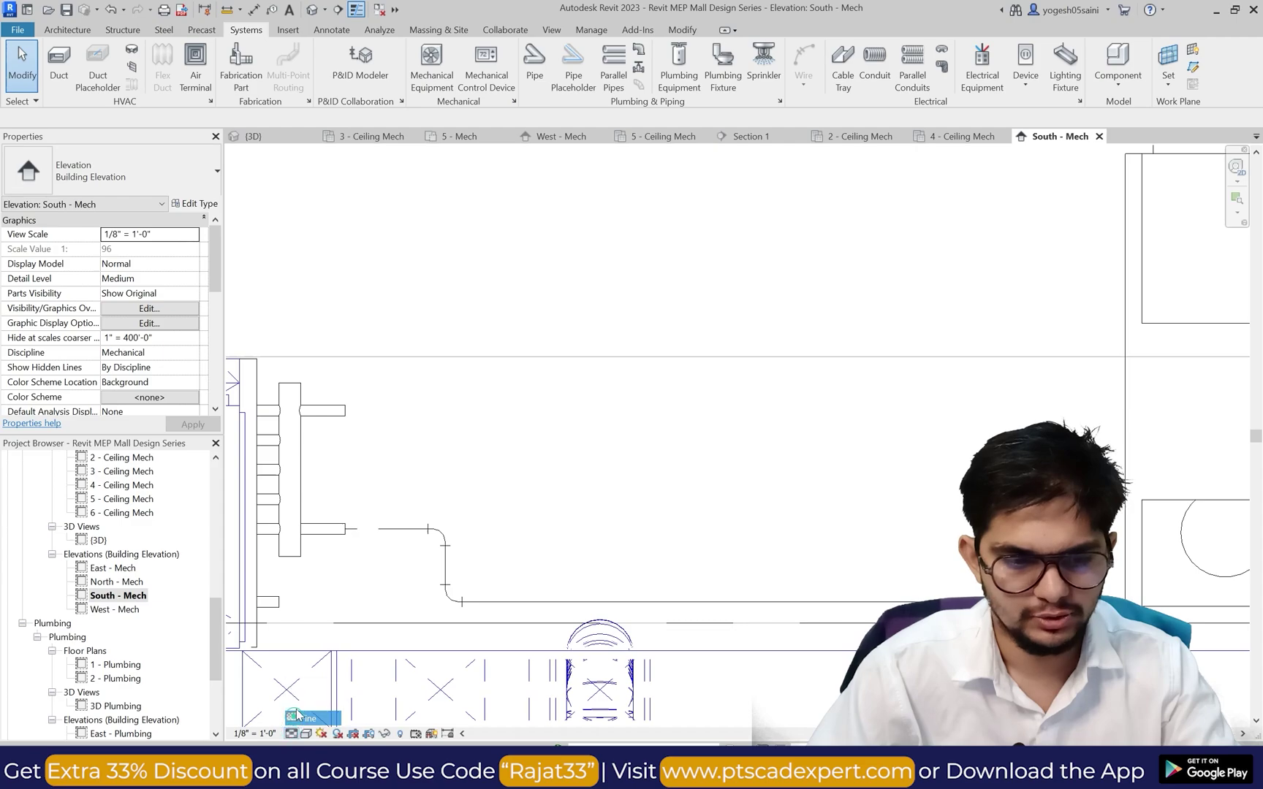
{"action": "scroll", "coordinate": [559, 596], "scroll_direction": "up", "scroll_amount": 2}
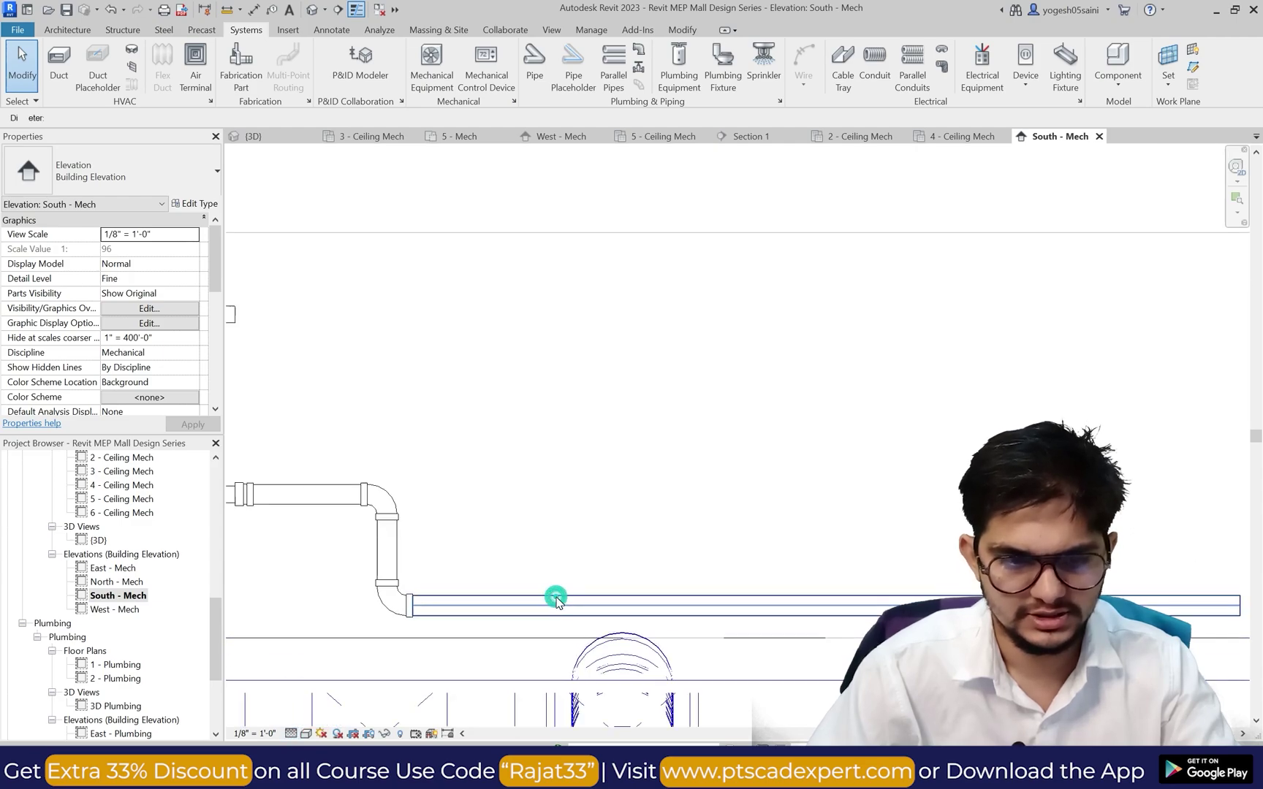
{"action": "left_click", "coordinate": [557, 601]}
{"action": "key", "text": "Down"}
{"action": "key", "text": "Down"}
{"action": "key", "text": "Down"}
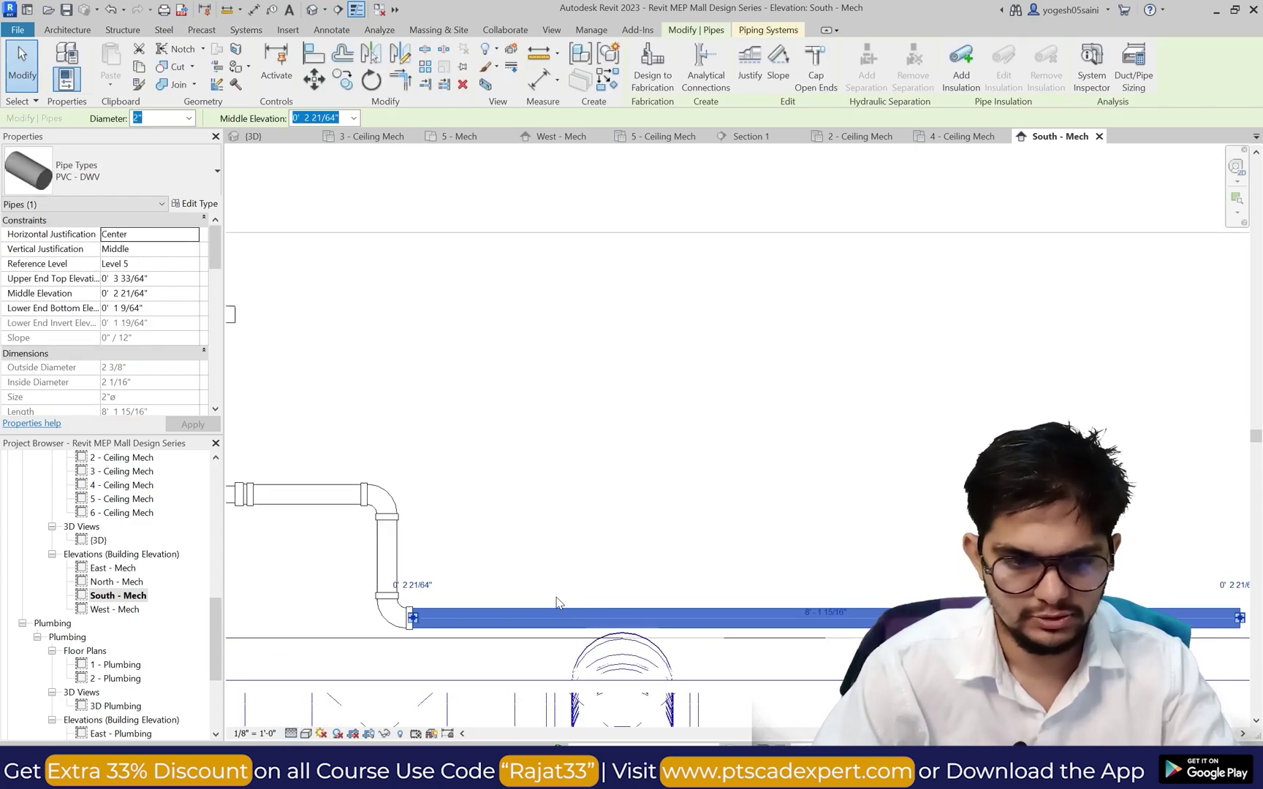
{"action": "key", "text": "Escape"}
{"action": "scroll", "coordinate": [556, 602], "scroll_direction": "down", "scroll_amount": 3}
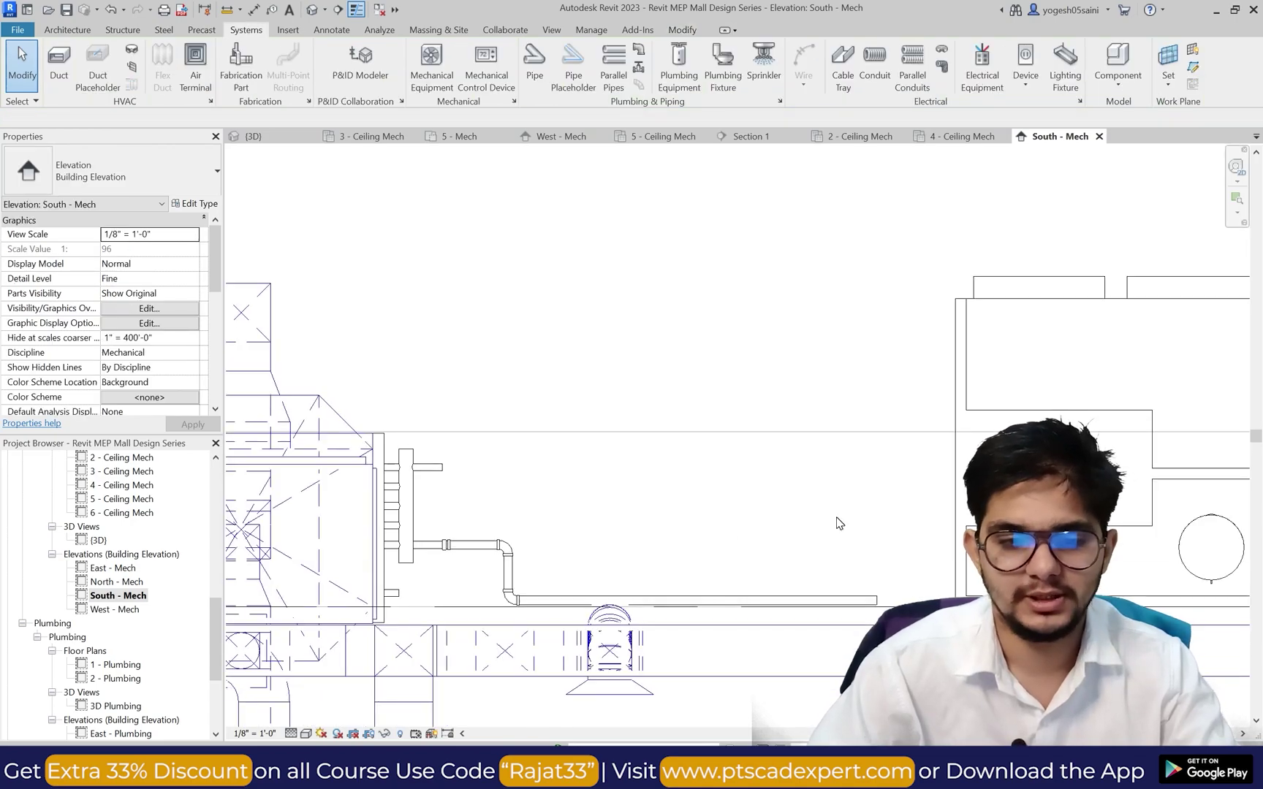
Step: Open the 5 - Mech floor plan and check where the chiller's inlet and outlet connectors sit relative to the pipe
{"action": "scroll", "coordinate": [145, 579], "scroll_direction": "up", "scroll_amount": 1}
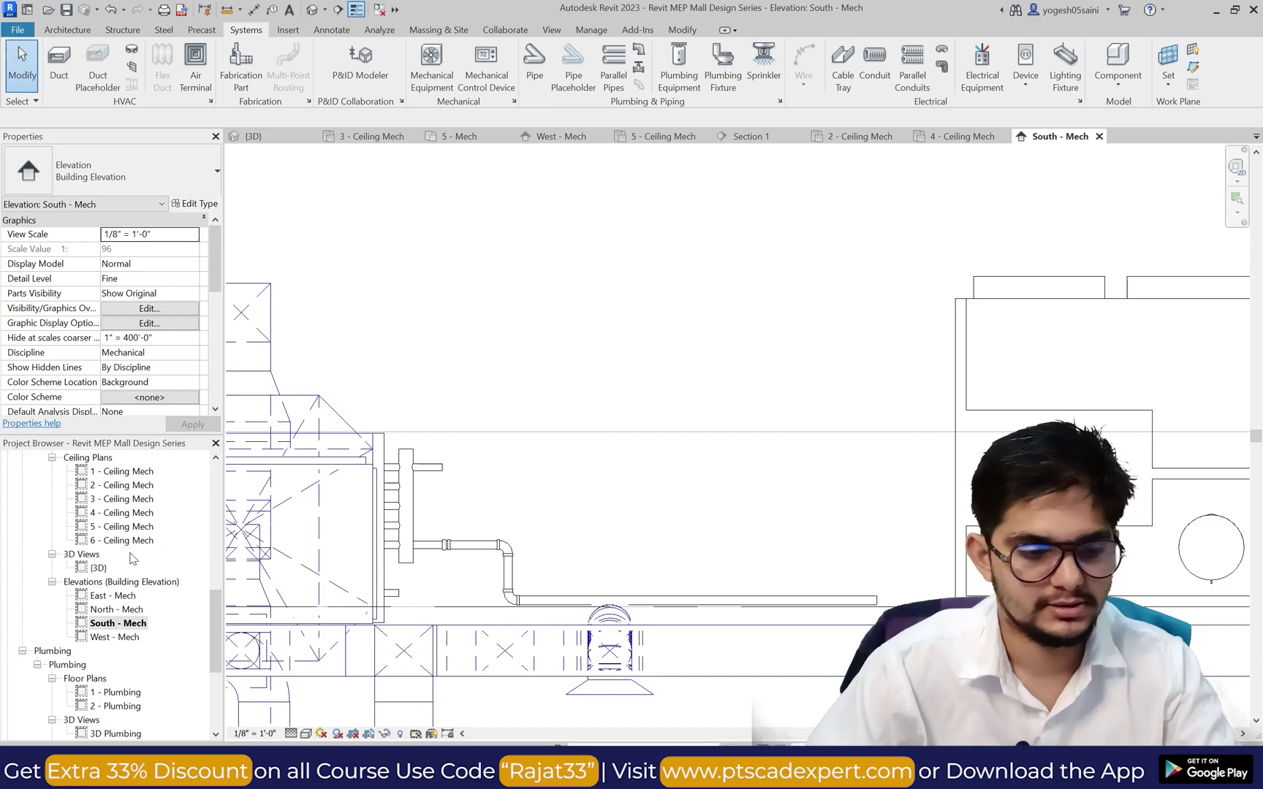
{"action": "double_click", "coordinate": [125, 526]}
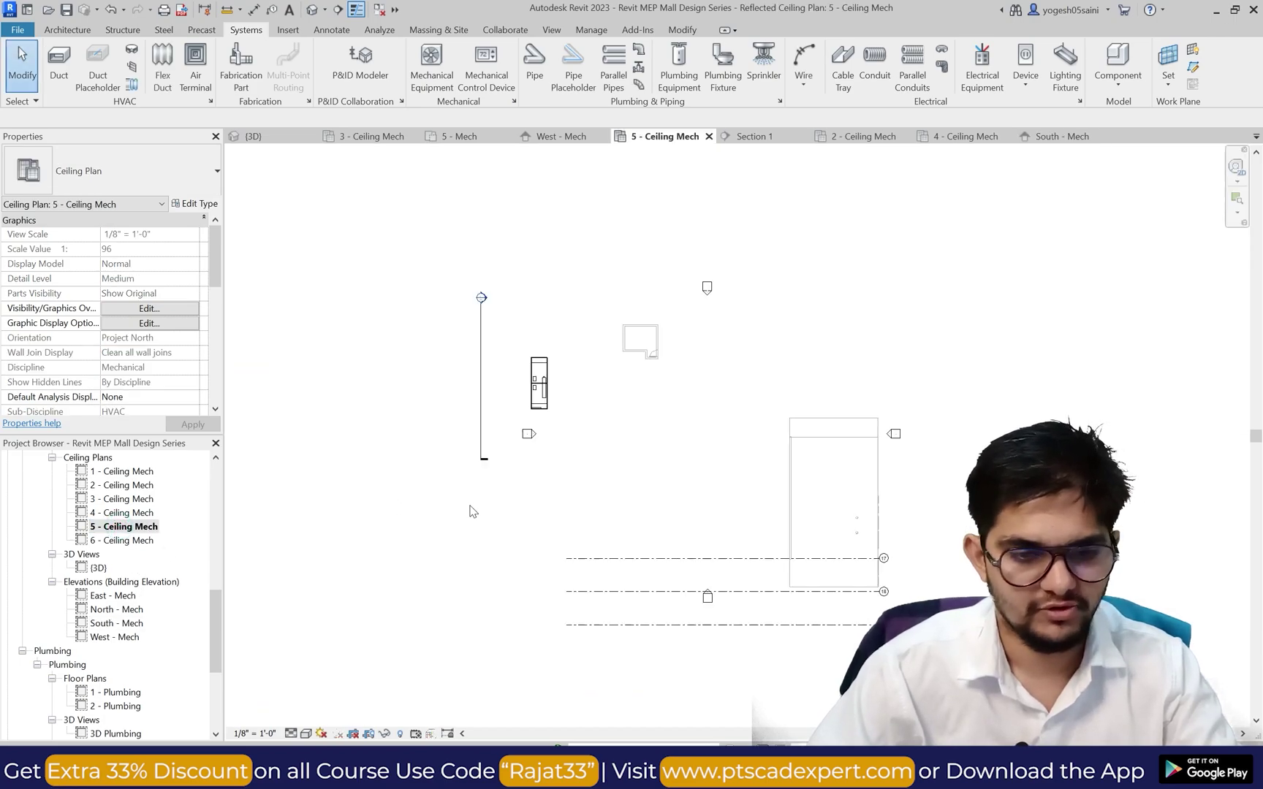
{"action": "scroll", "coordinate": [146, 537], "scroll_direction": "up", "scroll_amount": 3}
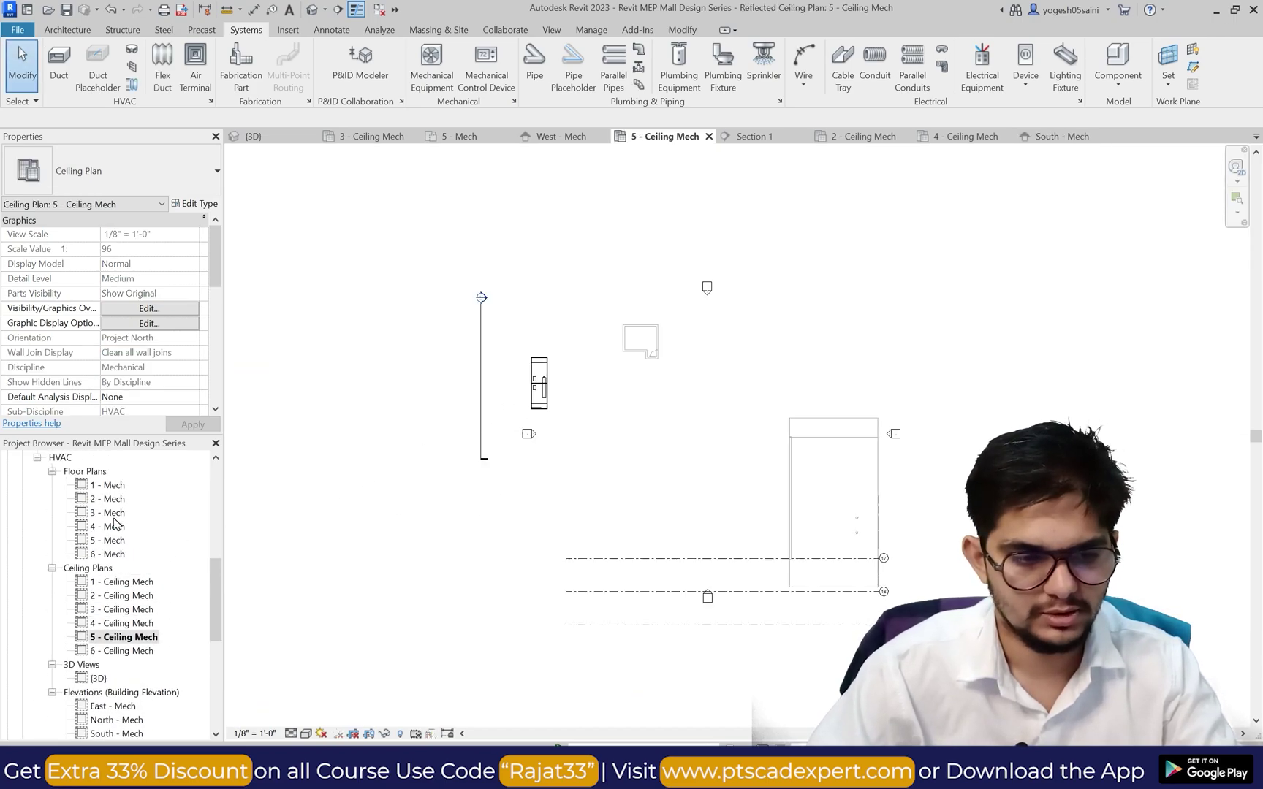
{"action": "double_click", "coordinate": [100, 540]}
{"action": "scroll", "coordinate": [596, 481], "scroll_direction": "up", "scroll_amount": 4}
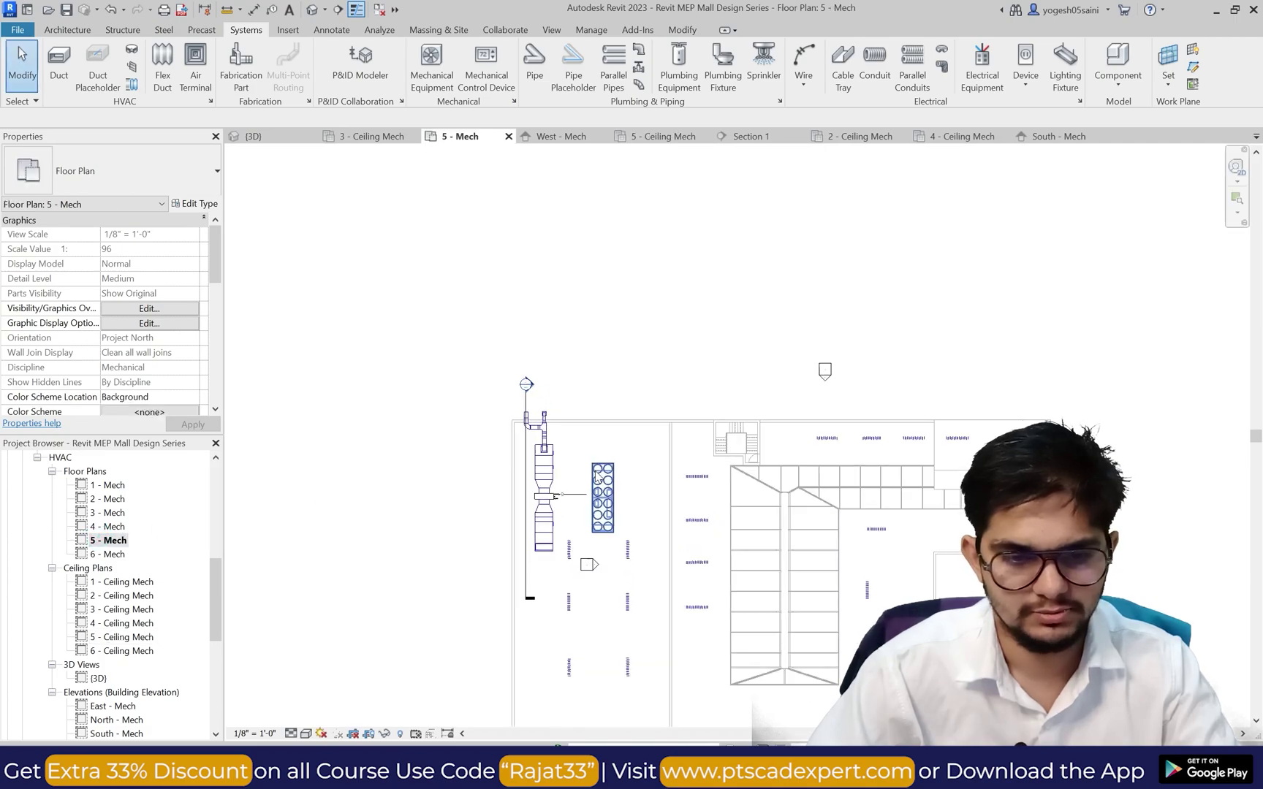
{"action": "scroll", "coordinate": [606, 483], "scroll_direction": "up", "scroll_amount": 3}
{"action": "left_click", "coordinate": [616, 479]}
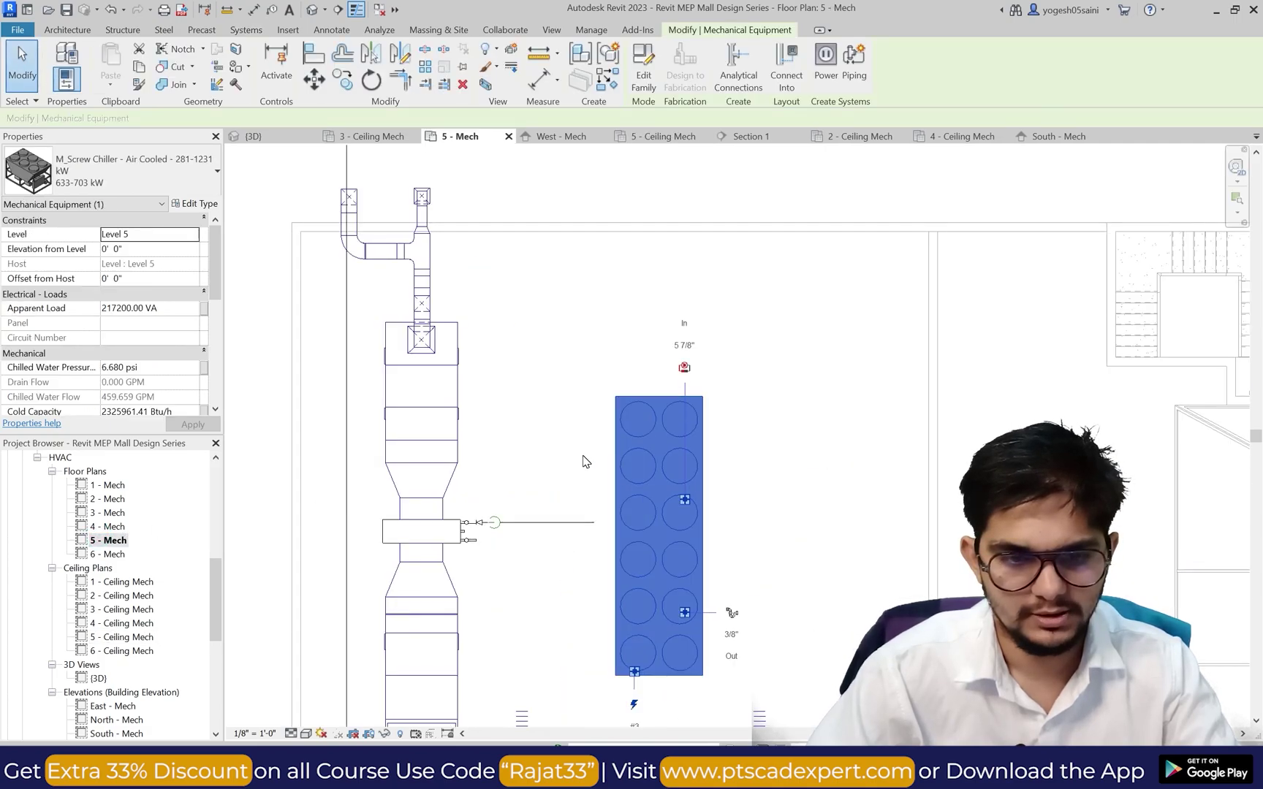
{"action": "key", "text": "Escape"}
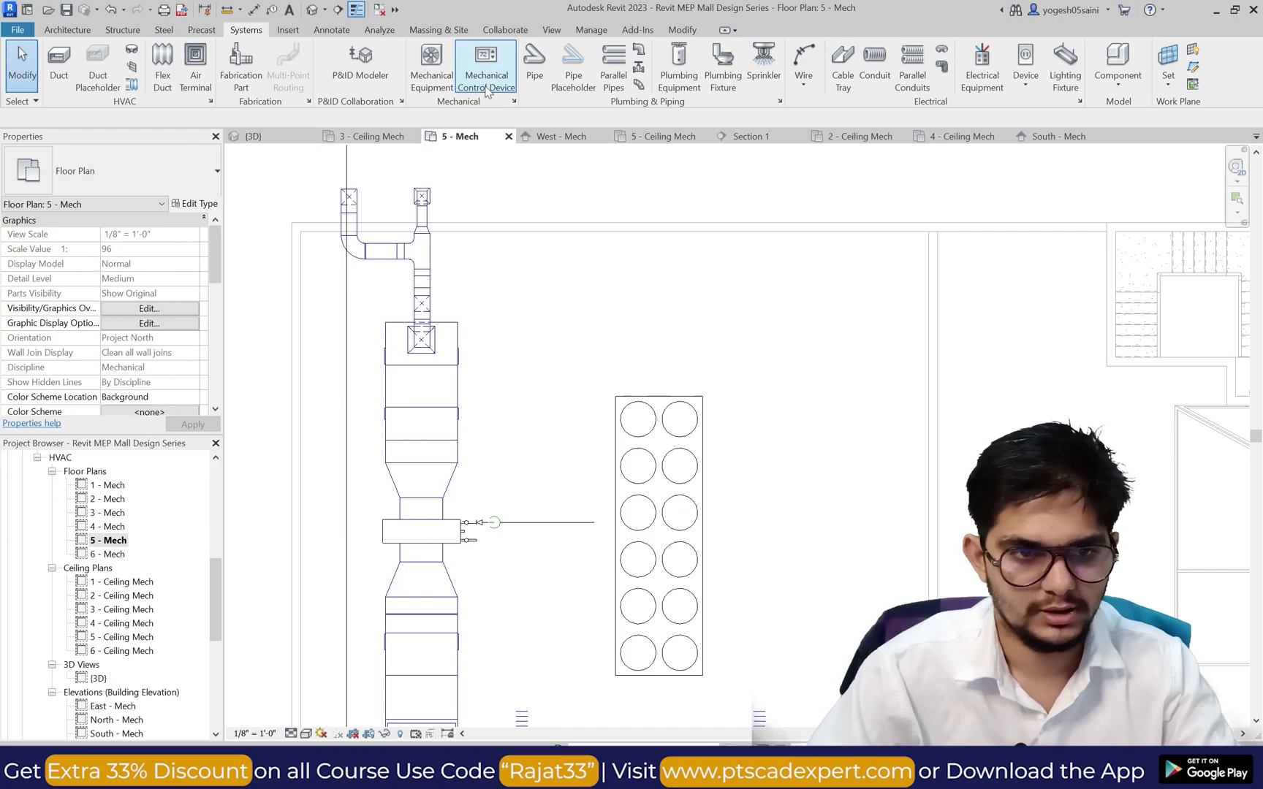
{"action": "key", "text": "Escape"}
{"action": "scroll", "coordinate": [621, 485], "scroll_direction": "up", "scroll_amount": 3}
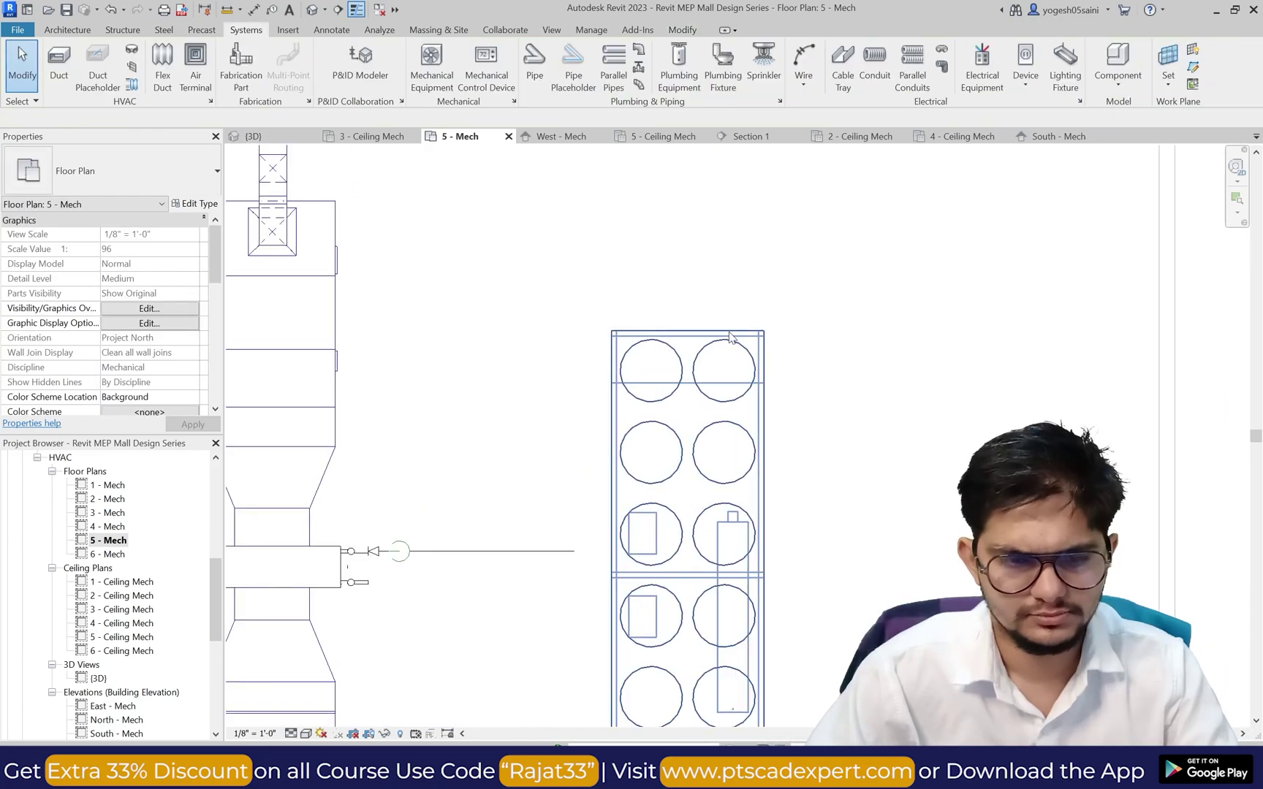
{"action": "scroll", "coordinate": [560, 456], "scroll_direction": "down", "scroll_amount": 10}
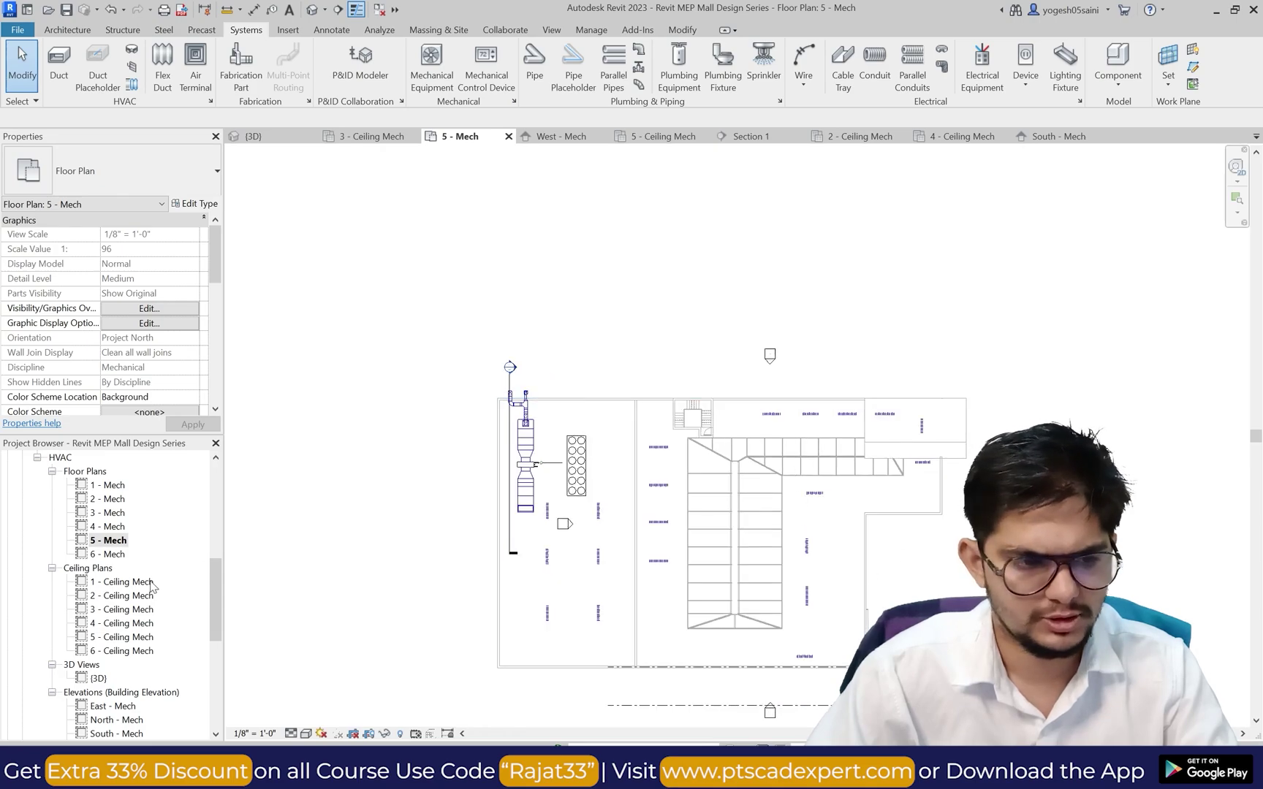
Step: Open the East - Mech elevation, set its detail level to Fine, and locate the chiller's pipe connectors
{"action": "scroll", "coordinate": [131, 659], "scroll_direction": "down", "scroll_amount": 2}
{"action": "double_click", "coordinate": [113, 650]}
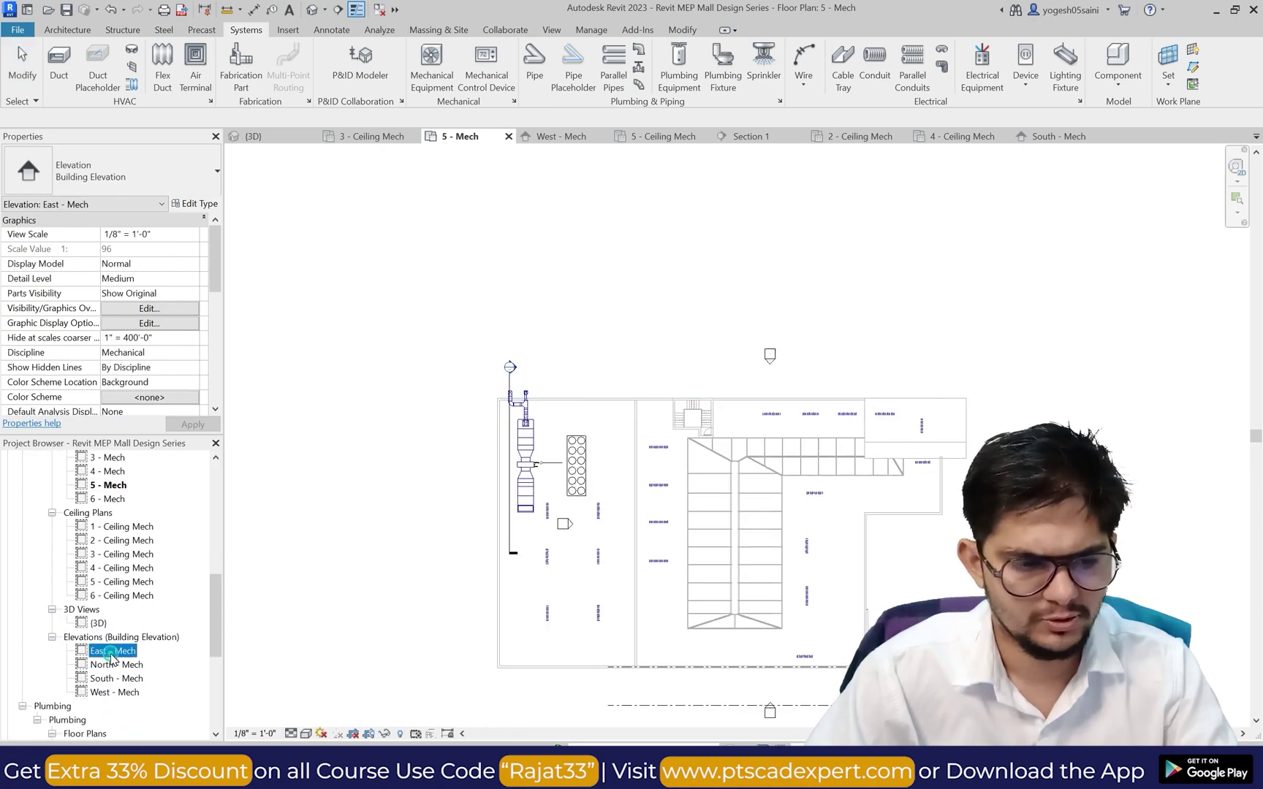
{"action": "key", "text": "Escape"}
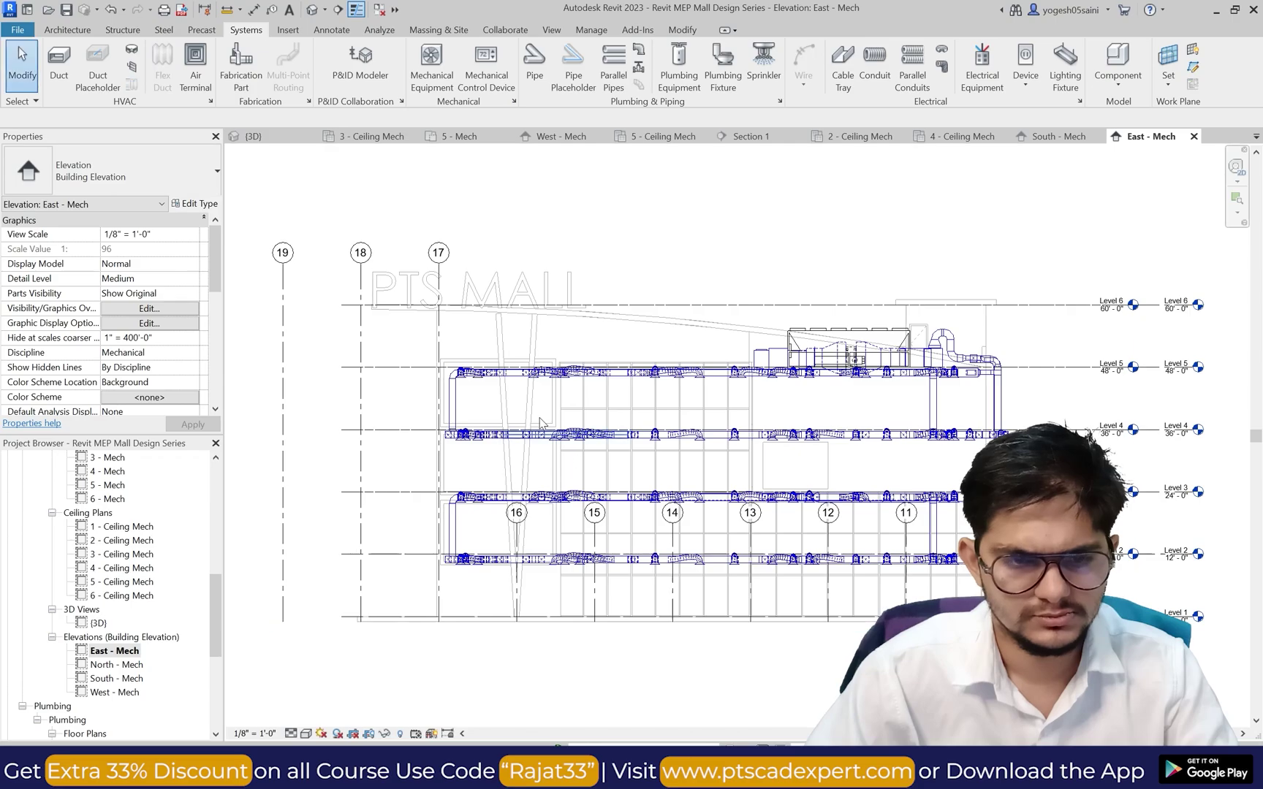
{"action": "left_click", "coordinate": [290, 732]}
{"action": "left_click", "coordinate": [294, 716]}
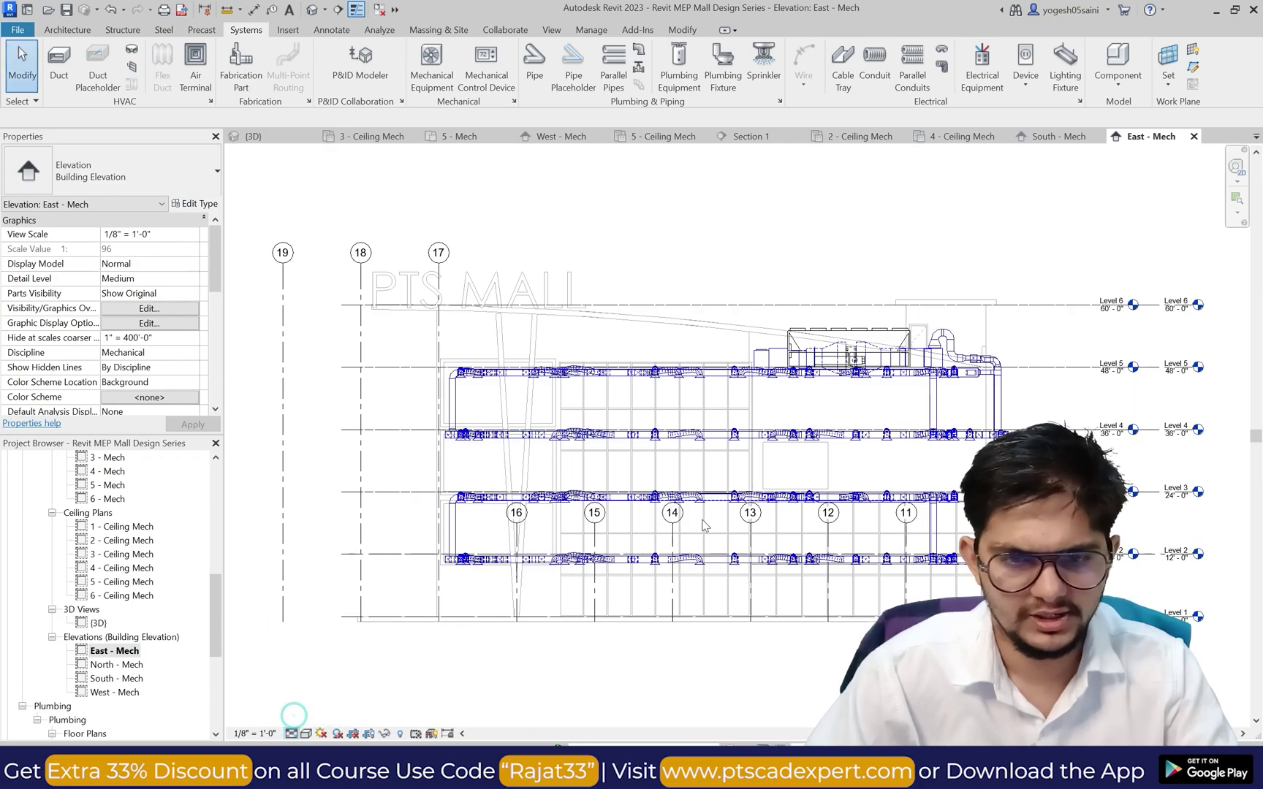
{"action": "scroll", "coordinate": [868, 335], "scroll_direction": "up", "scroll_amount": 5}
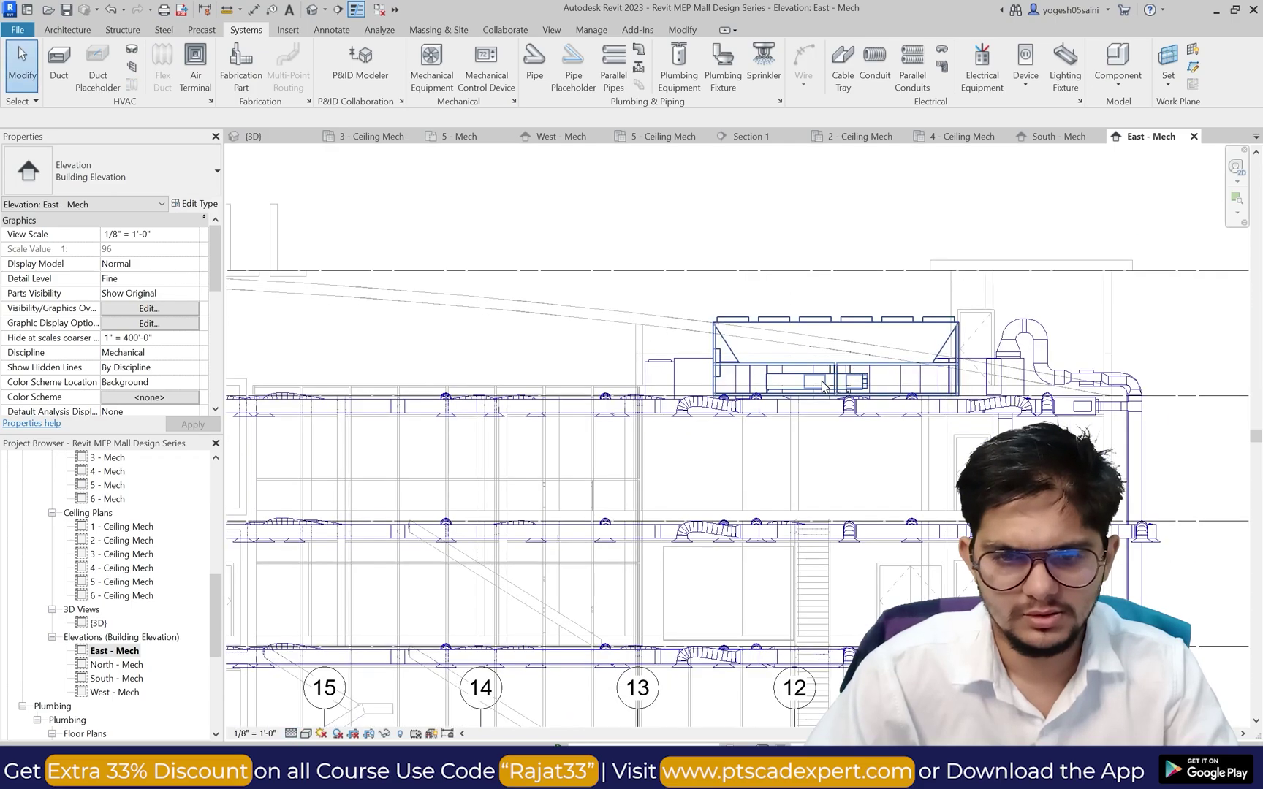
{"action": "scroll", "coordinate": [840, 391], "scroll_direction": "up", "scroll_amount": 3}
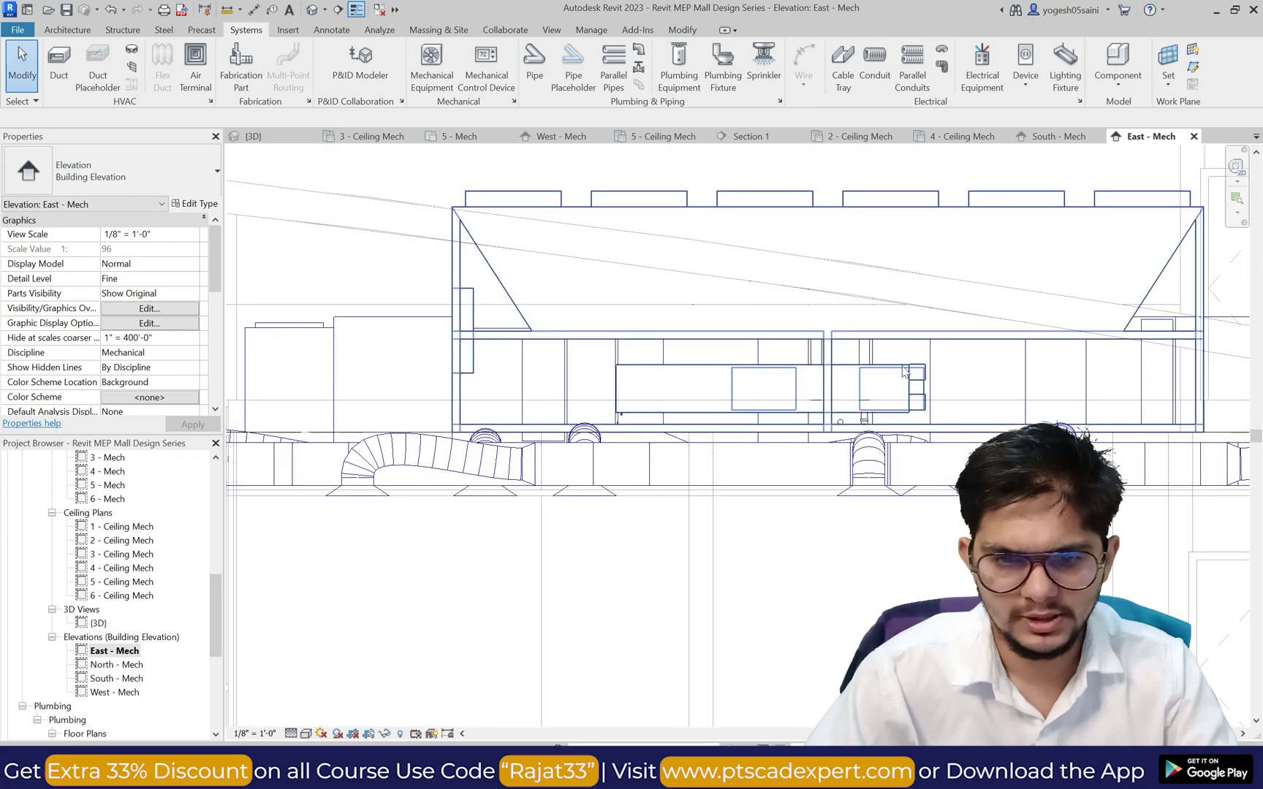
{"action": "scroll", "coordinate": [982, 373], "scroll_direction": "down", "scroll_amount": 3}
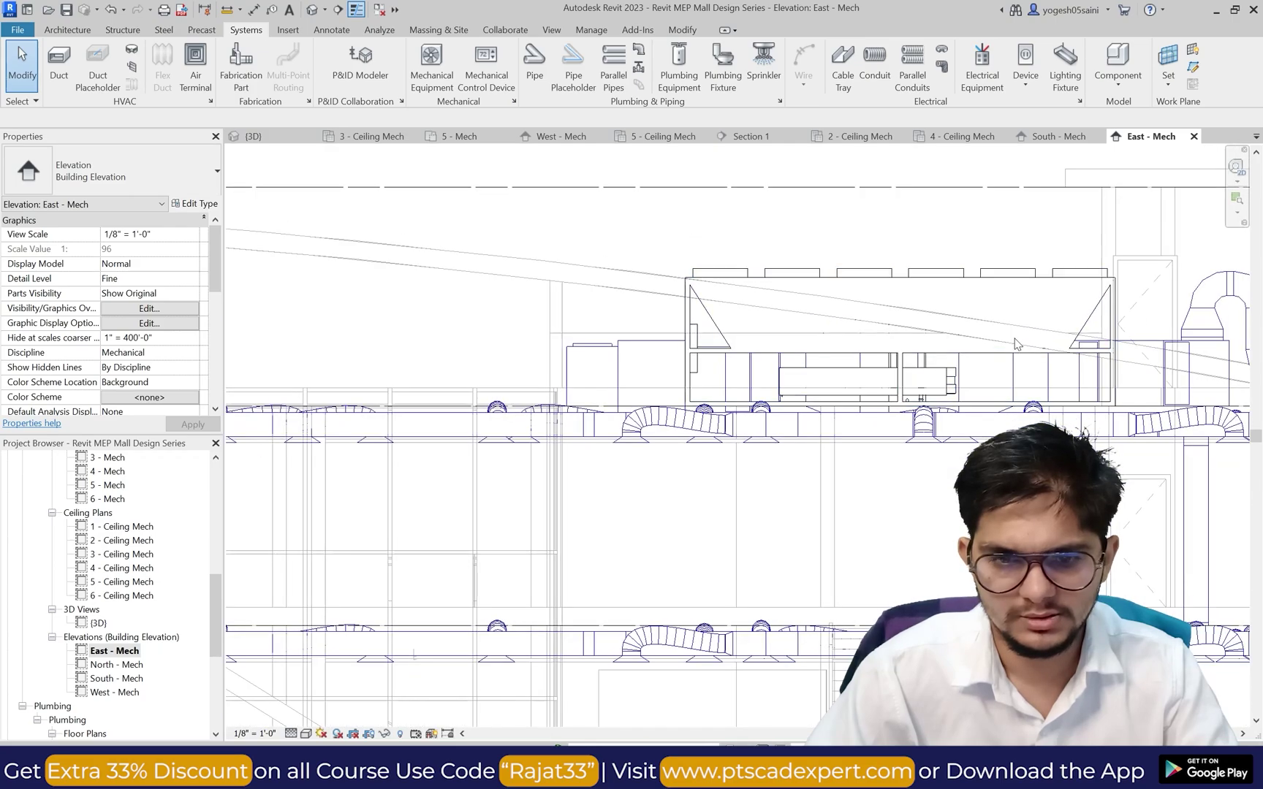
Step: Temporarily hide the chiller, draw a 2" horizontal pipe about 16'-6" long from the lower run's end toward the gooseneck duct, and unhide the chiller
{"action": "scroll", "coordinate": [925, 406], "scroll_direction": "up", "scroll_amount": 2}
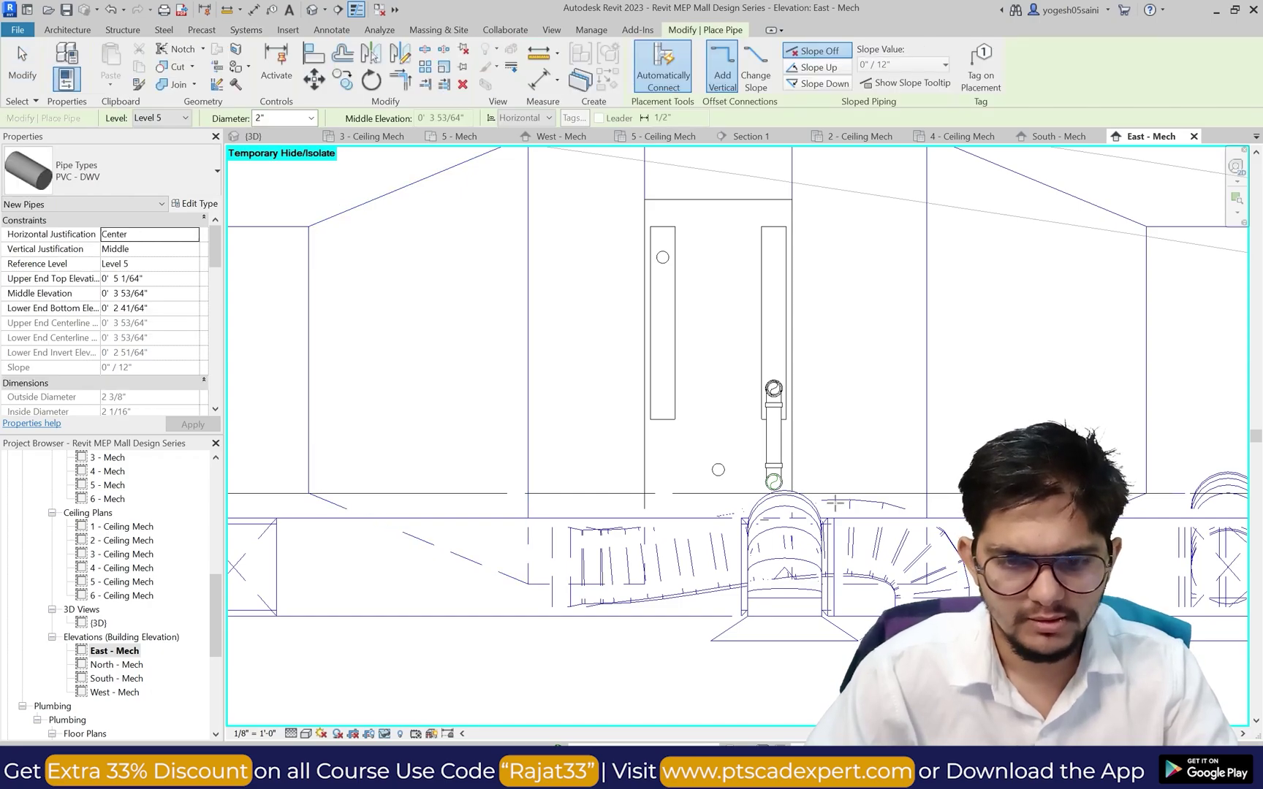
{"action": "scroll", "coordinate": [854, 472], "scroll_direction": "down", "scroll_amount": 3}
{"action": "scroll", "coordinate": [854, 471], "scroll_direction": "down", "scroll_amount": 5}
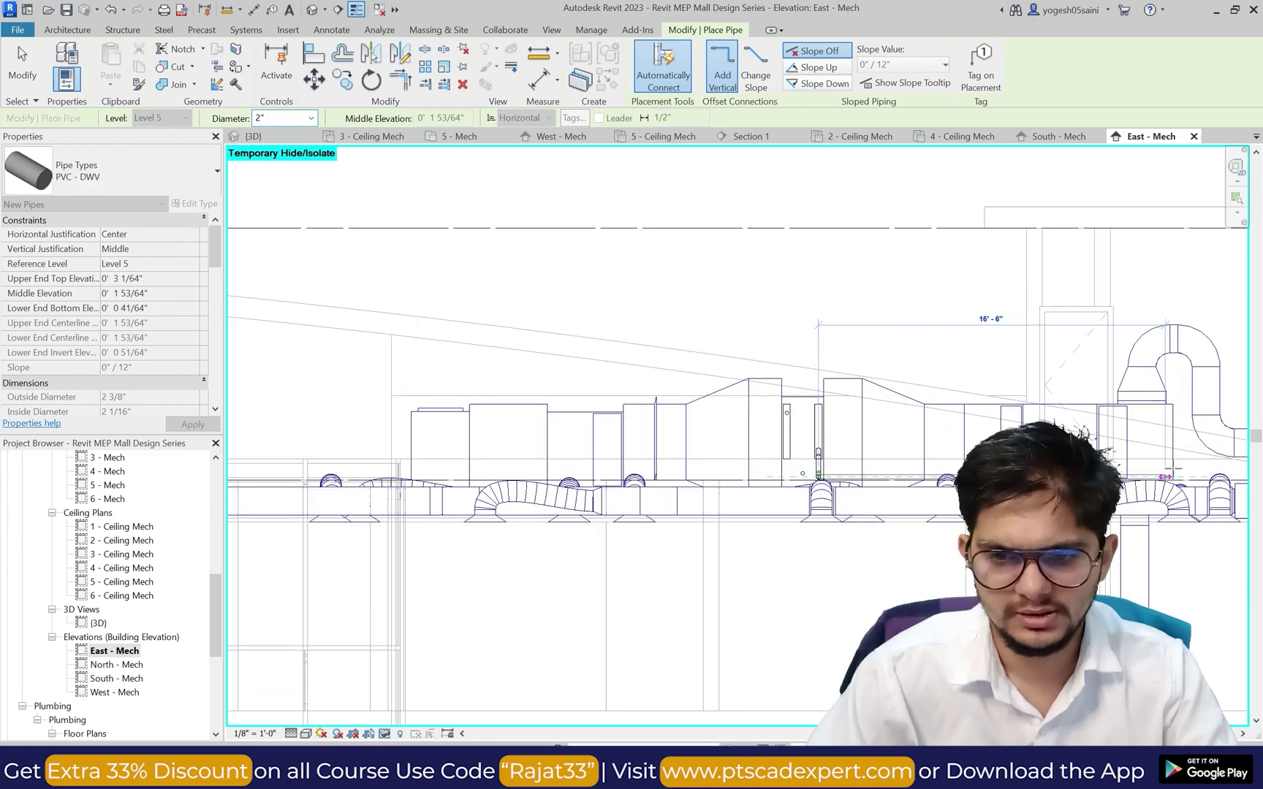
{"action": "key", "text": "Escape"}
{"action": "scroll", "coordinate": [920, 464], "scroll_direction": "up", "scroll_amount": 2}
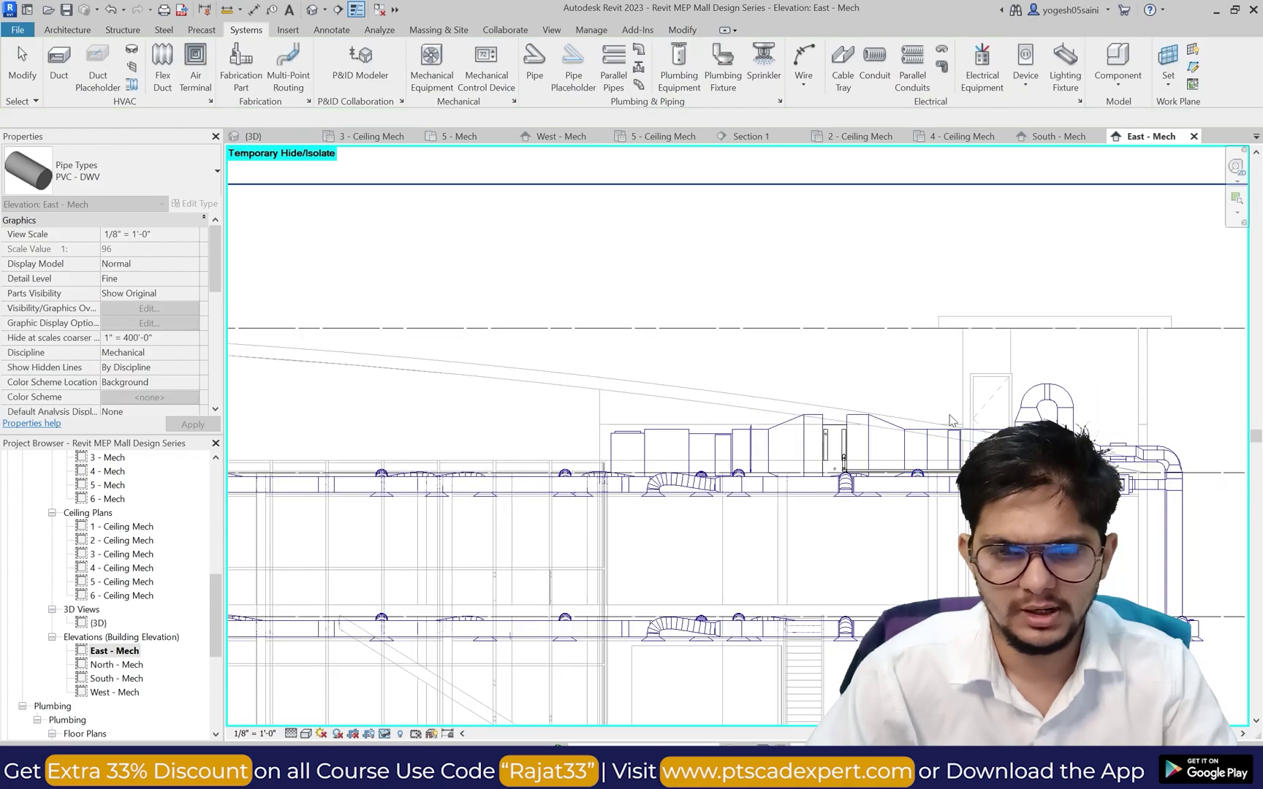
{"action": "key", "text": "h"}
{"action": "key", "text": "r"}
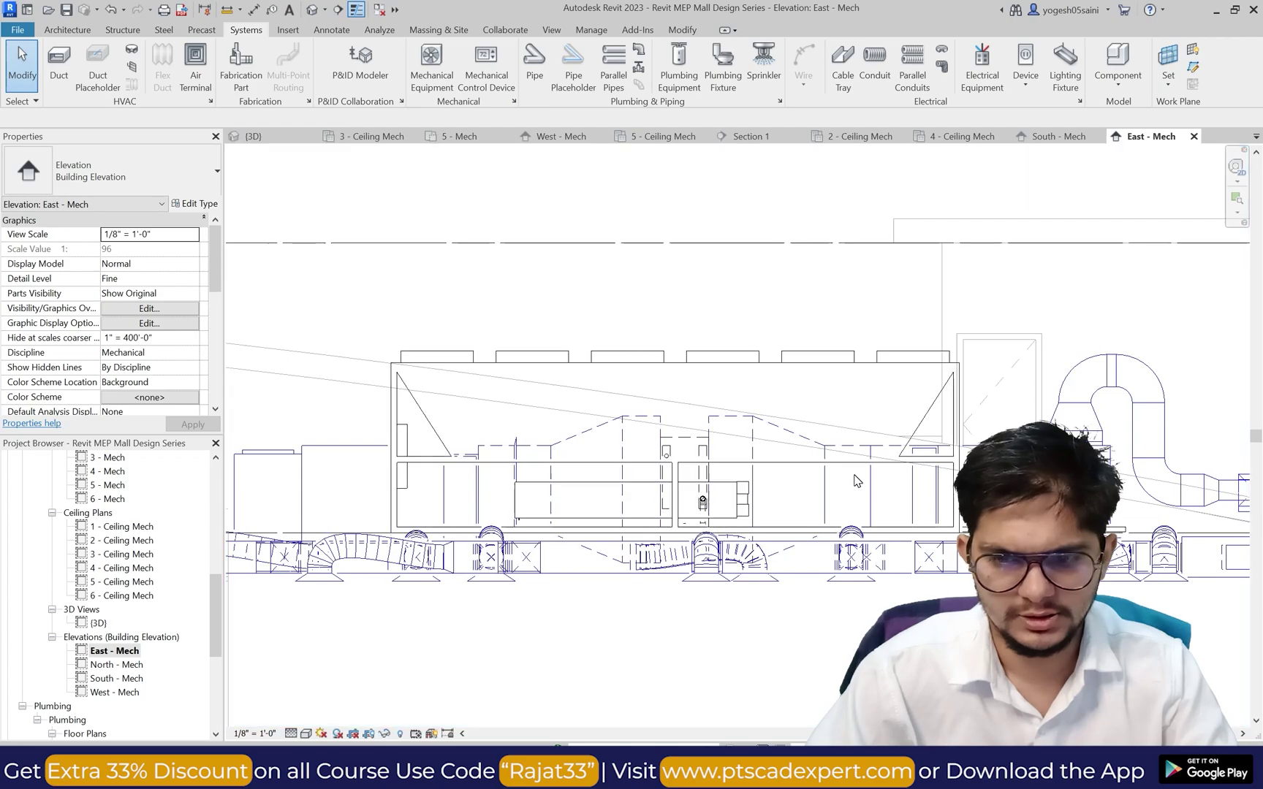
Step: Shorten the new horizontal pipe to about 11' so that it ends just past the chiller's frame
{"action": "scroll", "coordinate": [915, 511], "scroll_direction": "up", "scroll_amount": 2}
{"action": "left_click", "coordinate": [1191, 529]}
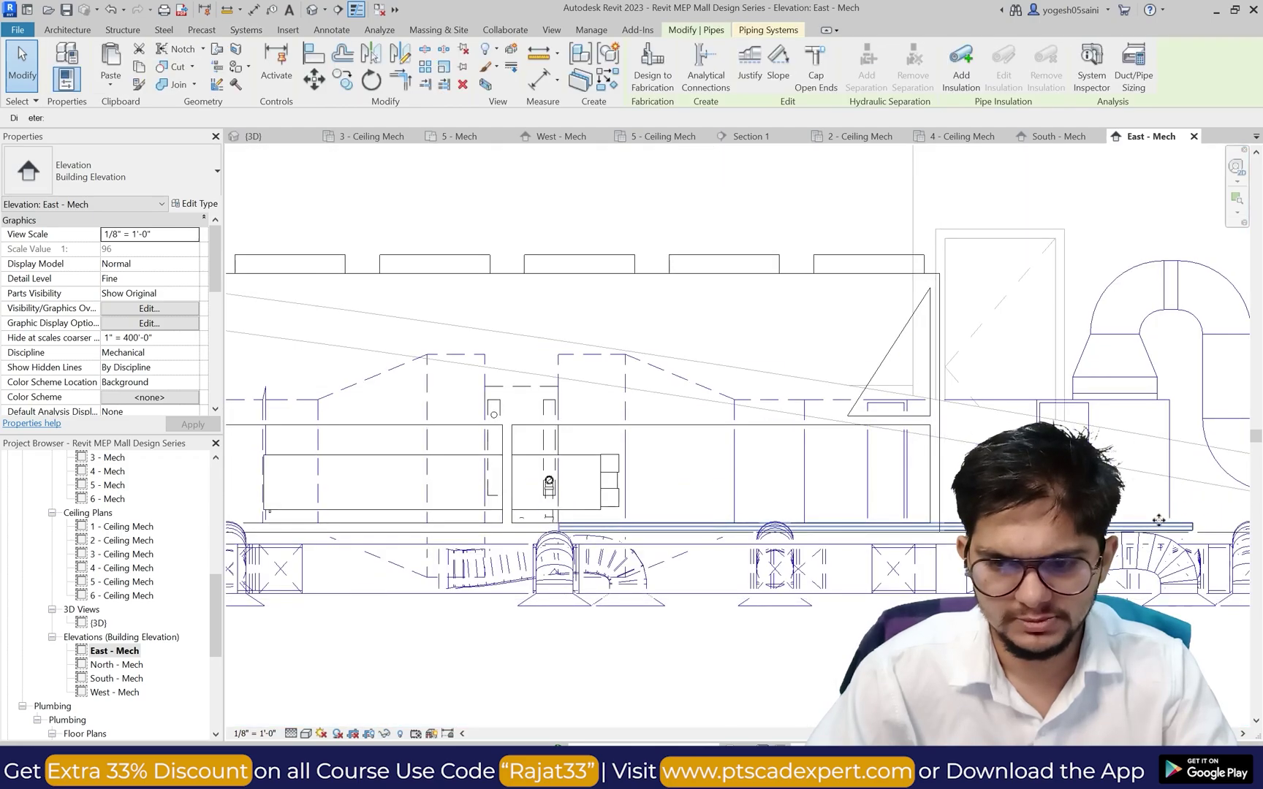
{"action": "key", "text": "Escape"}
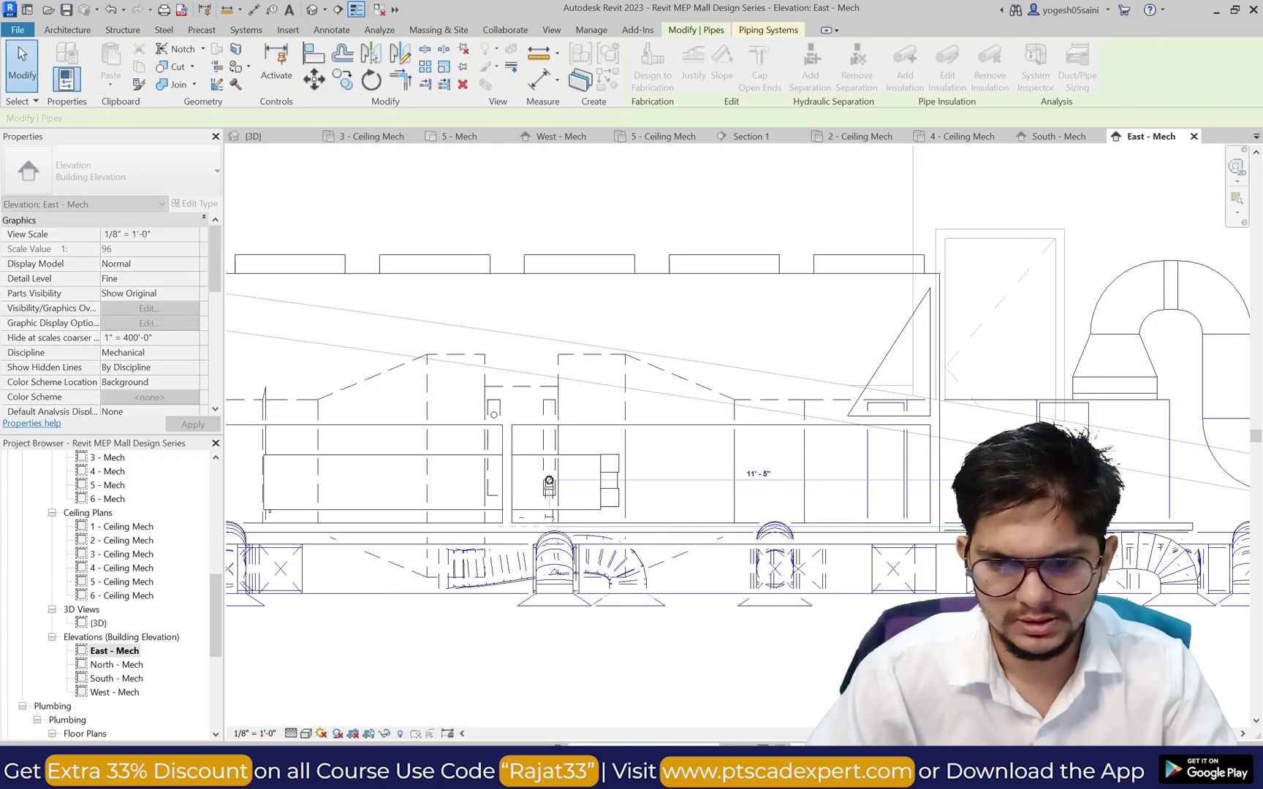
{"action": "left_click_drag", "start_coordinate": [551, 526], "coordinate": [553, 526]}
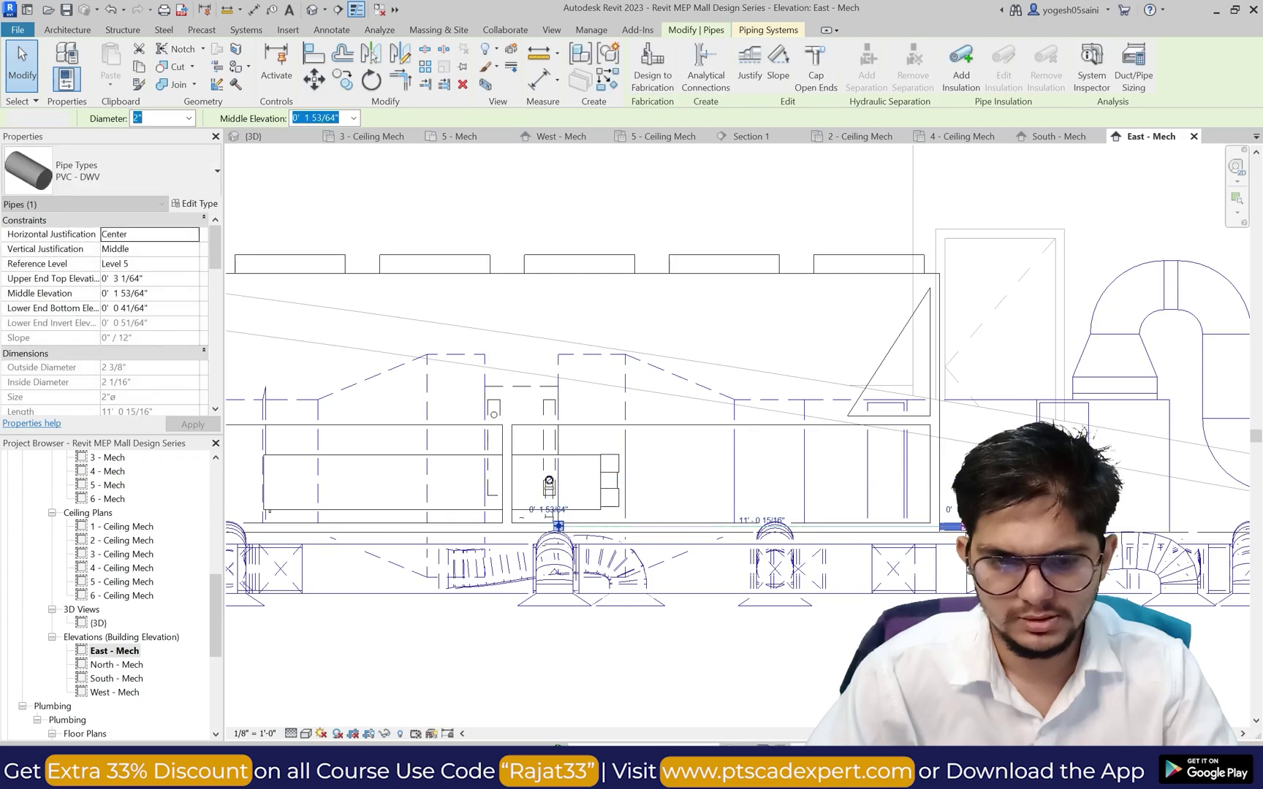
{"action": "key", "text": "Escape"}
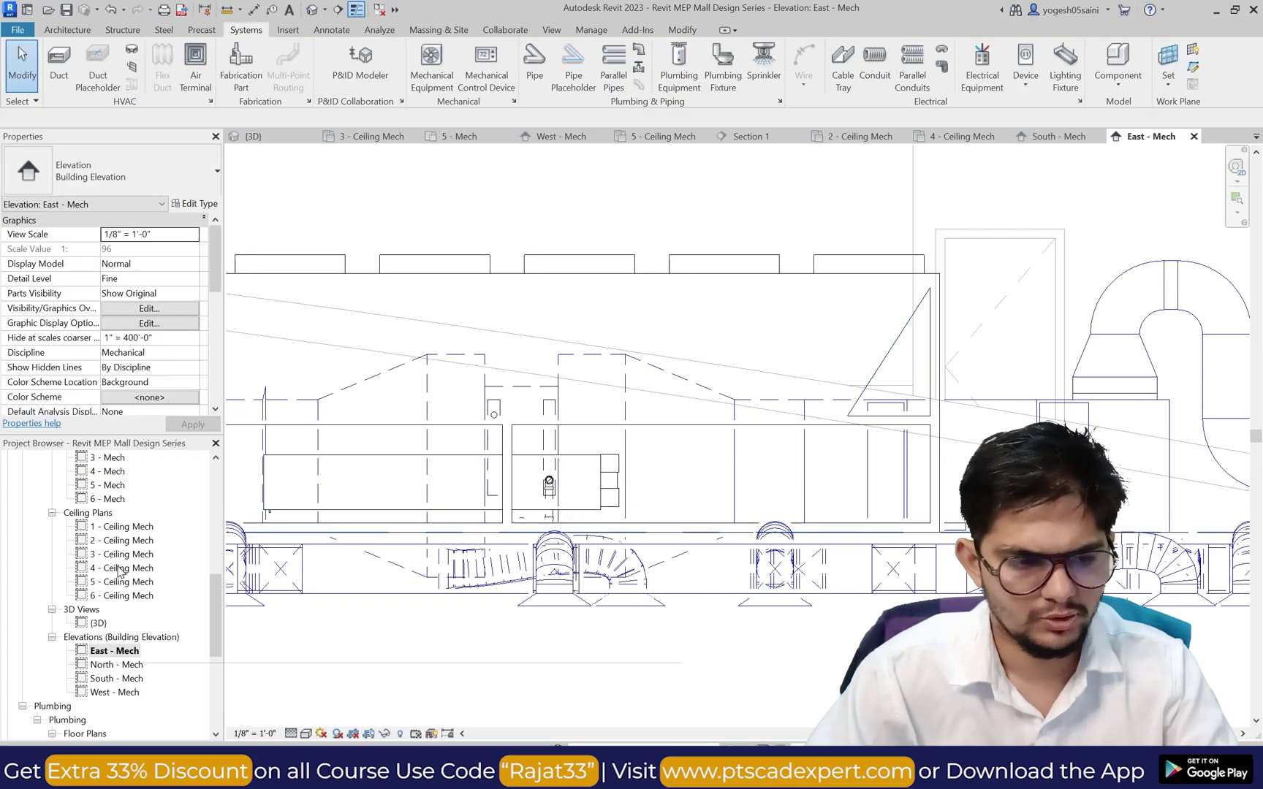
Step: In the 5 - Mech floor plan, extend the 2" pipe from its open end across the chiller's short side, stopping at the far fan column
{"action": "scroll", "coordinate": [119, 572], "scroll_direction": "up", "scroll_amount": 1}
{"action": "left_click", "coordinate": [117, 595]}
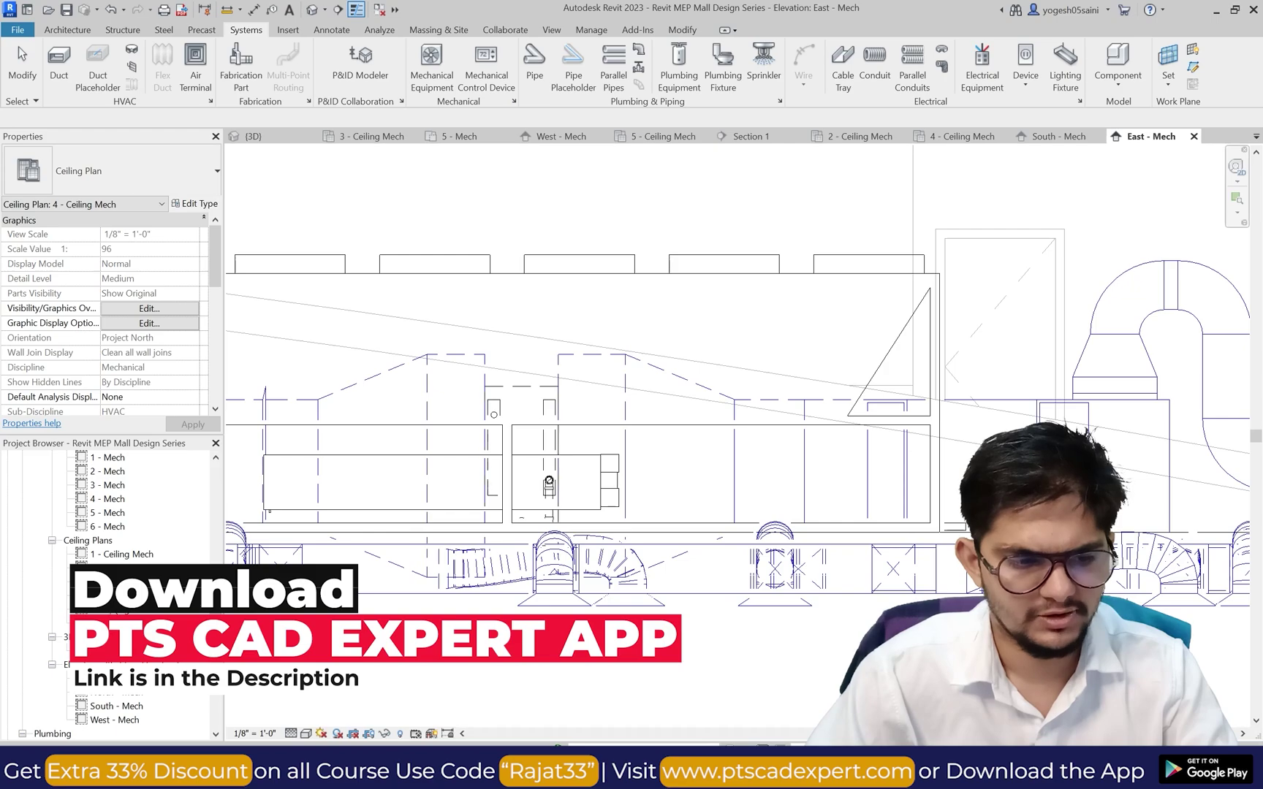
{"action": "double_click", "coordinate": [117, 610]}
{"action": "double_click", "coordinate": [114, 513]}
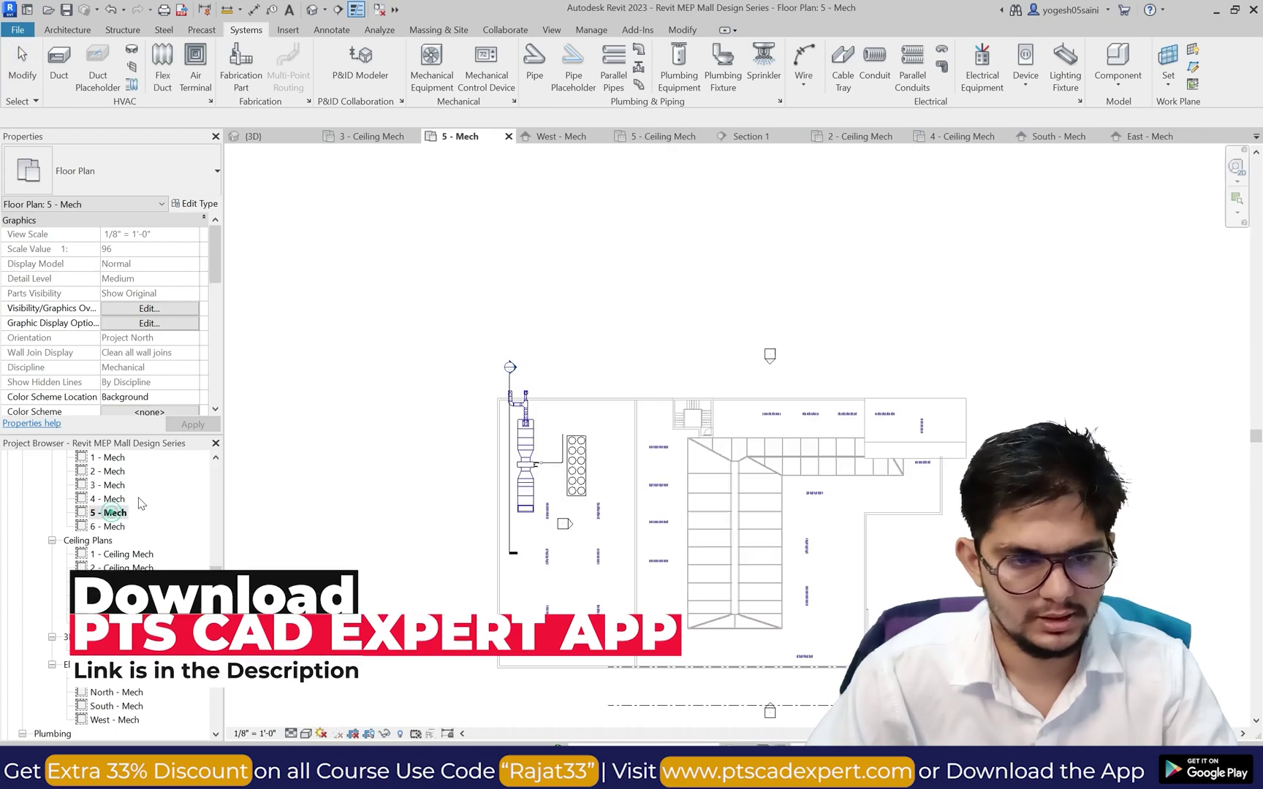
{"action": "left_click", "coordinate": [532, 64]}
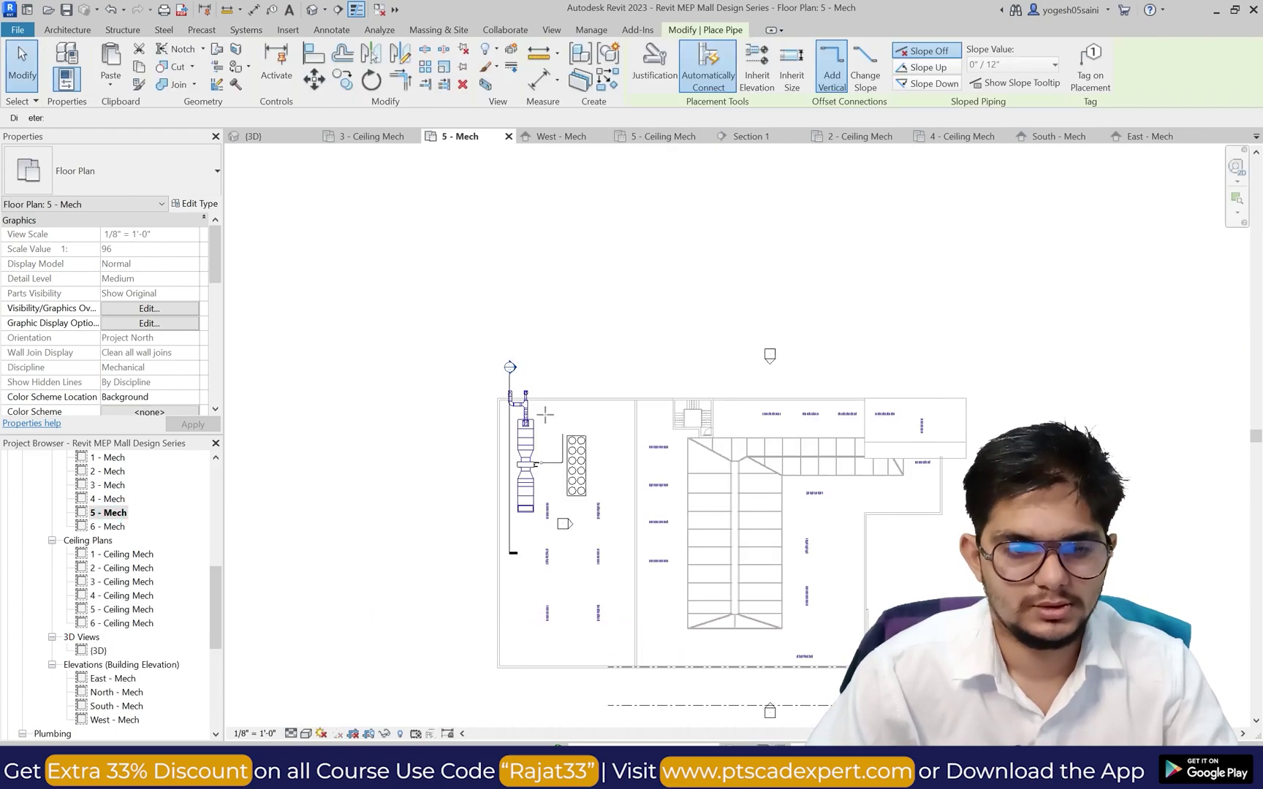
{"action": "scroll", "coordinate": [567, 439], "scroll_direction": "up", "scroll_amount": 6}
{"action": "left_click", "coordinate": [572, 458]}
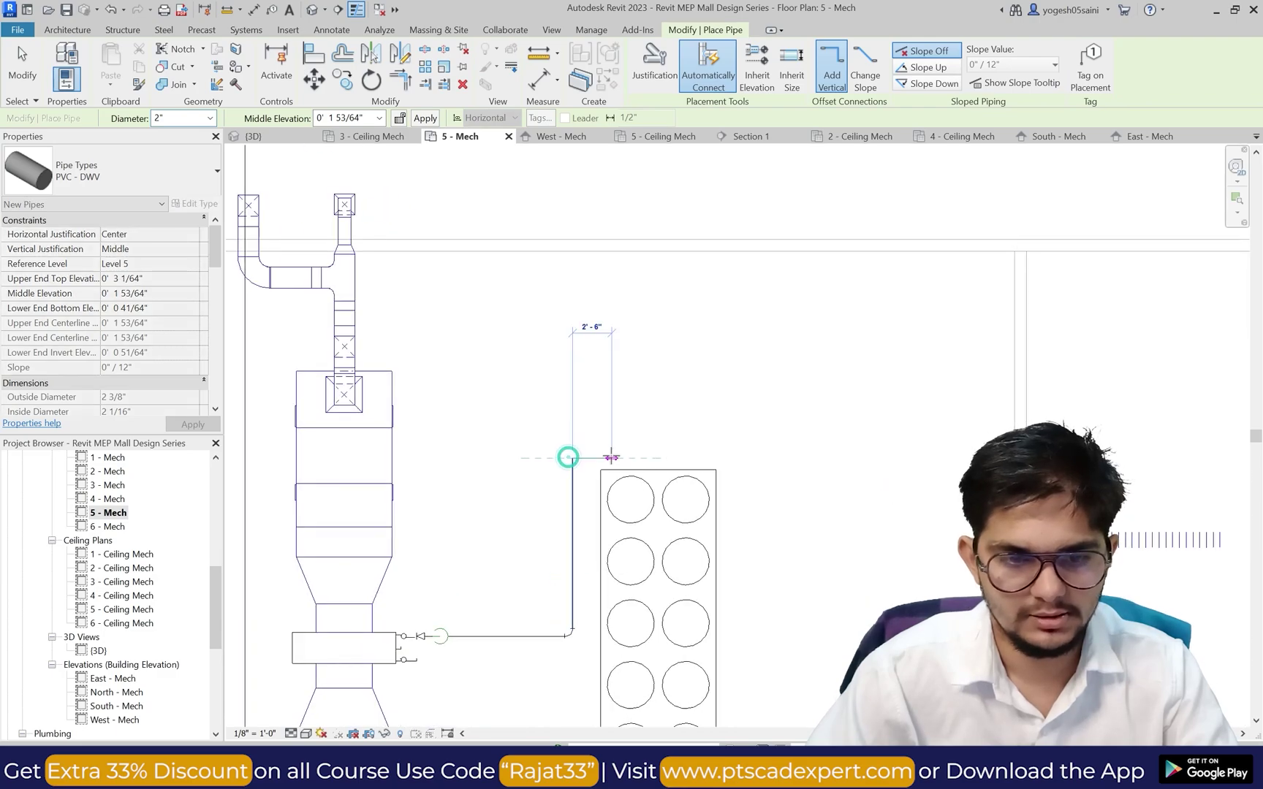
{"action": "left_click", "coordinate": [692, 458]}
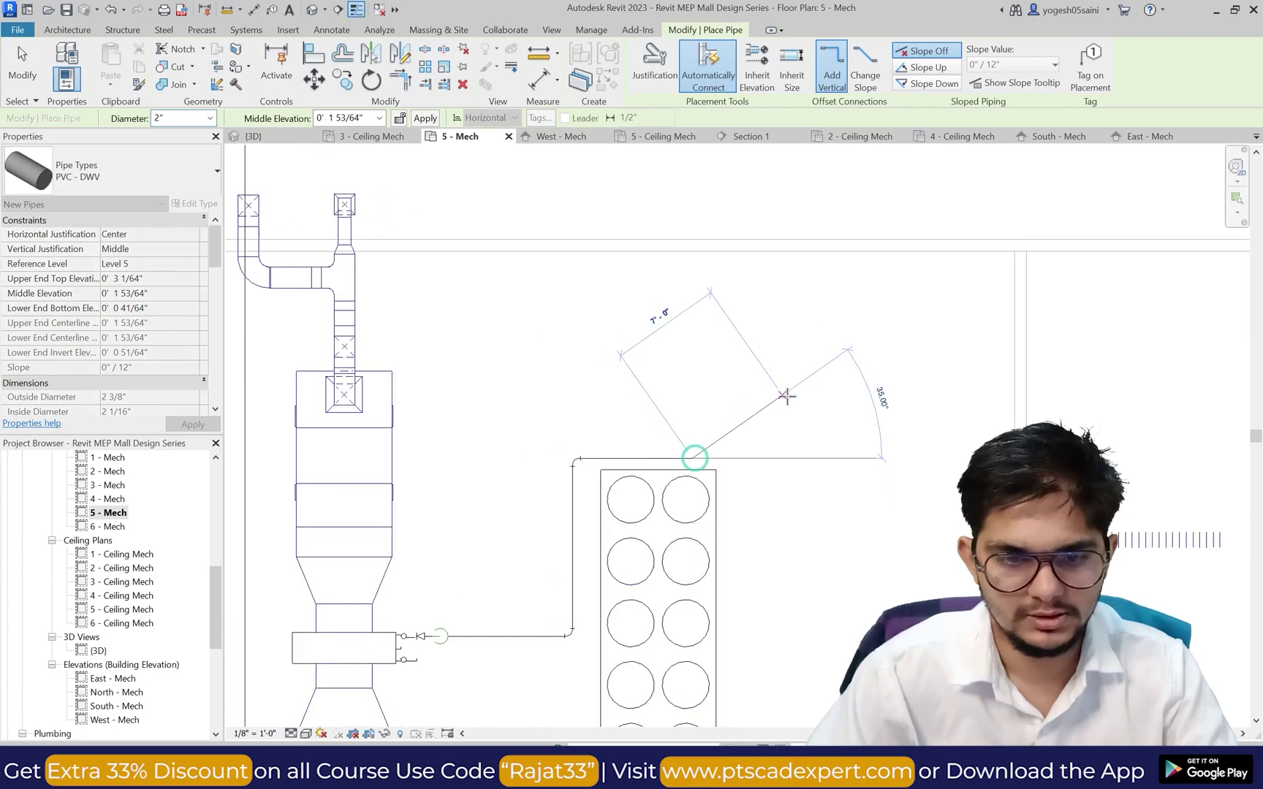
{"action": "key", "text": "Escape"}
{"action": "key", "text": "Escape"}
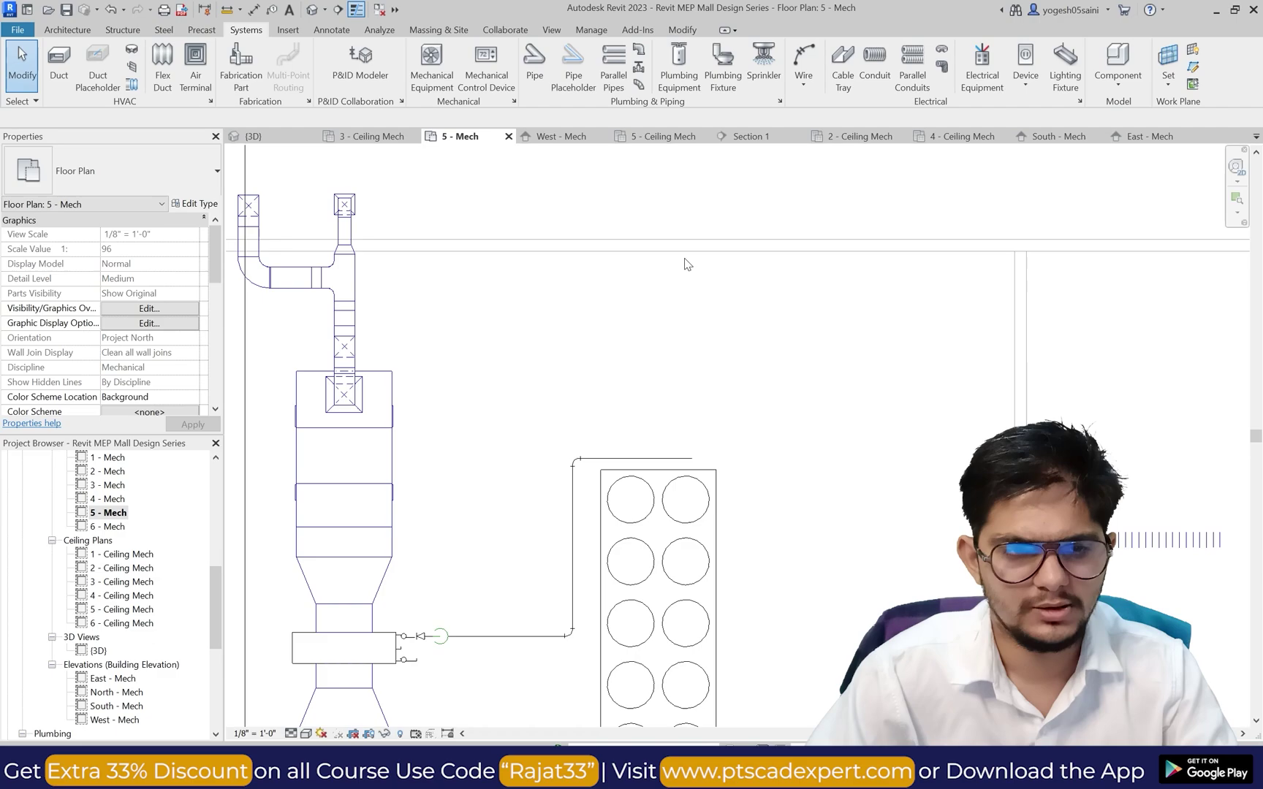
Step: Open the 3D view and select the chiller to examine its in and out connectors near the pipe's open end
{"action": "left_click", "coordinate": [552, 30]}
{"action": "left_click", "coordinate": [460, 58]}
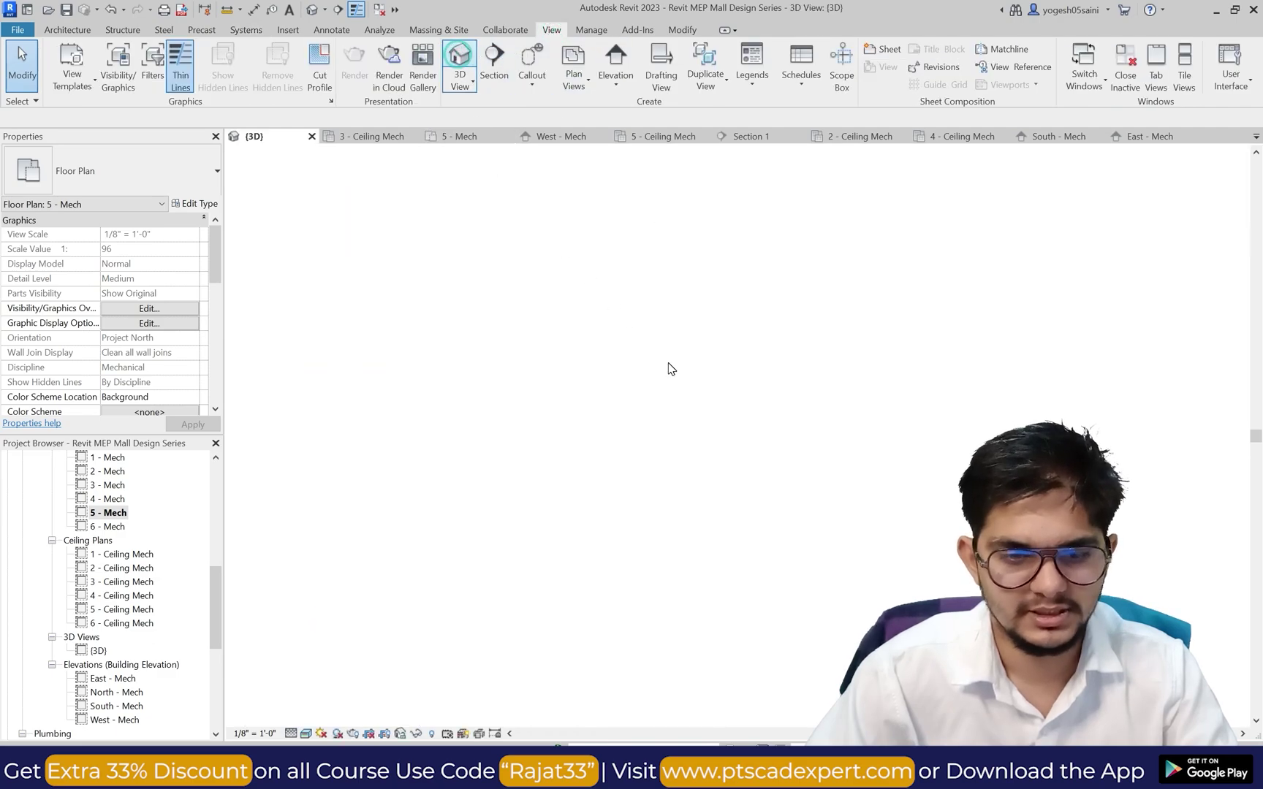
{"action": "scroll", "coordinate": [422, 429], "scroll_direction": "up", "scroll_amount": 5}
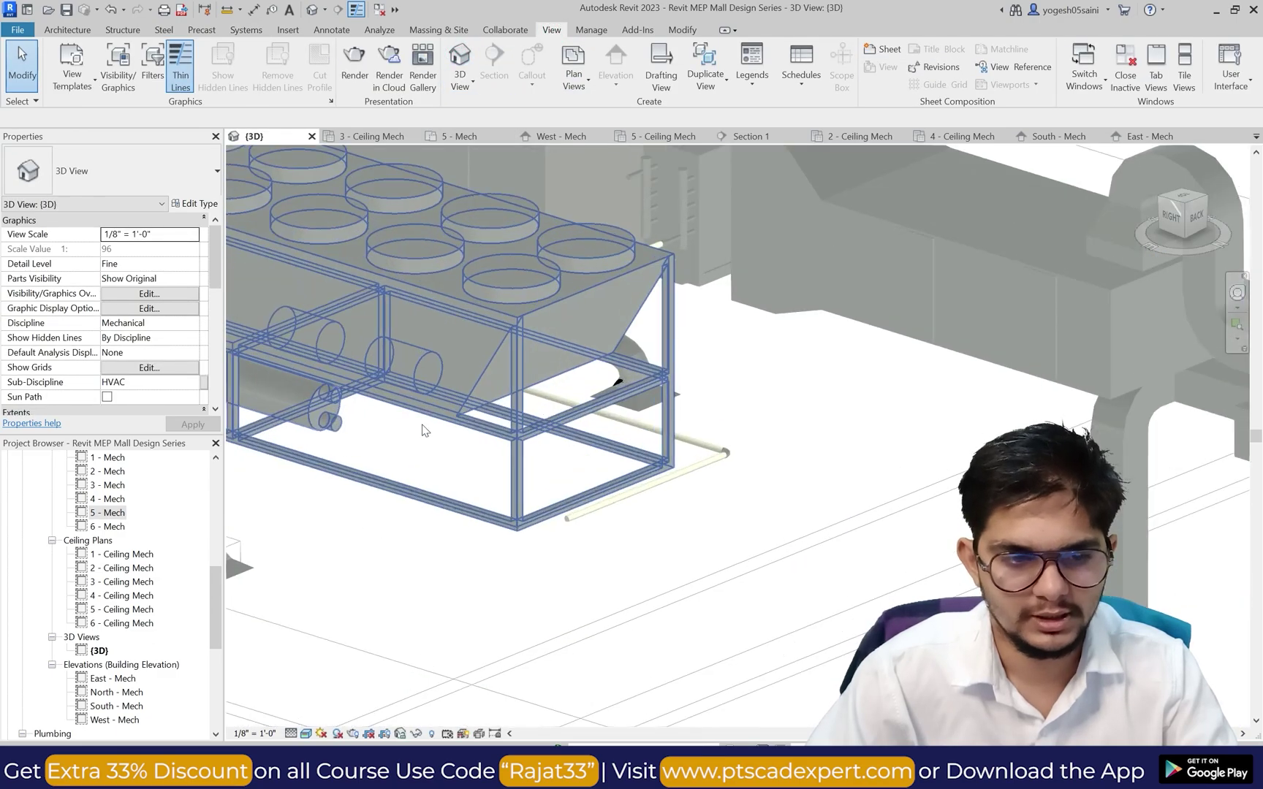
{"action": "scroll", "coordinate": [330, 425], "scroll_direction": "up", "scroll_amount": 3}
{"action": "left_click", "coordinate": [450, 436]}
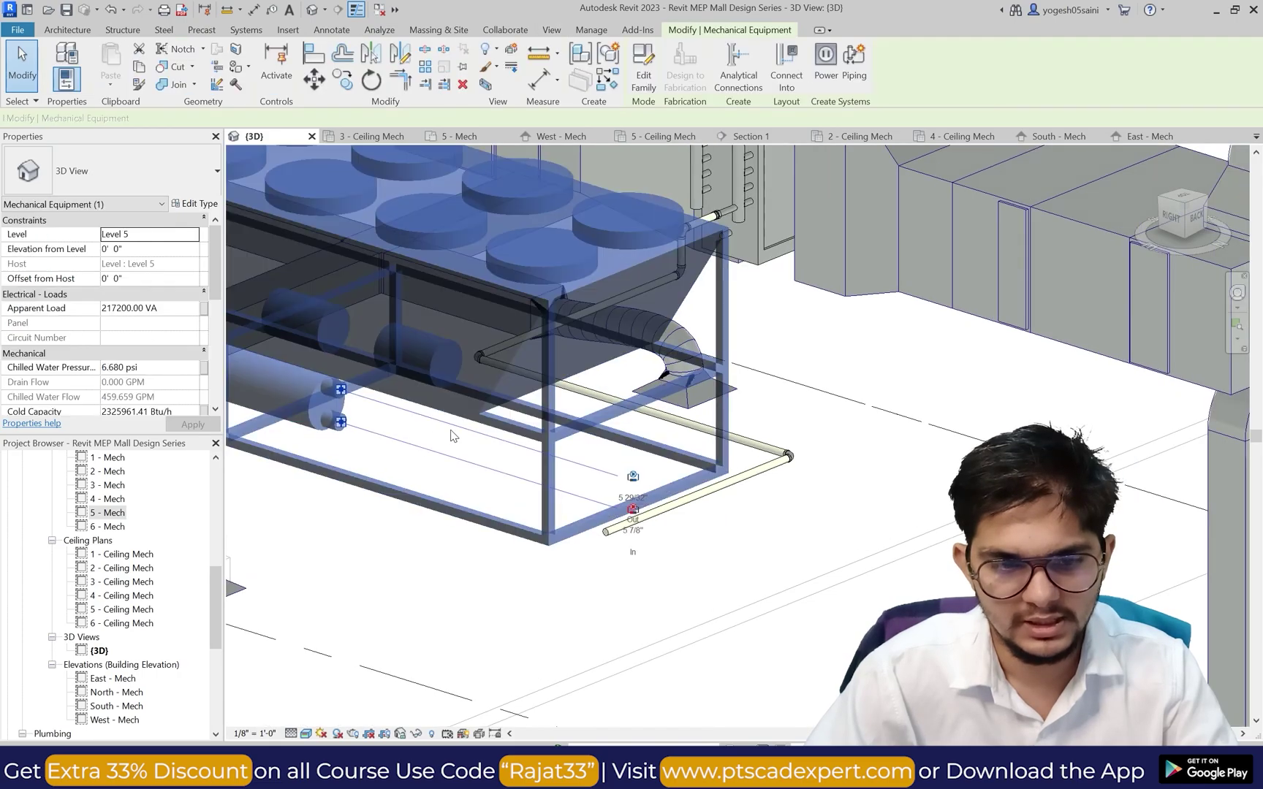
Step: Examine the chiller's in and out connectors and the AHU coil's pipe connectors in the 3D view
{"action": "scroll", "coordinate": [622, 476], "scroll_direction": "up", "scroll_amount": 3}
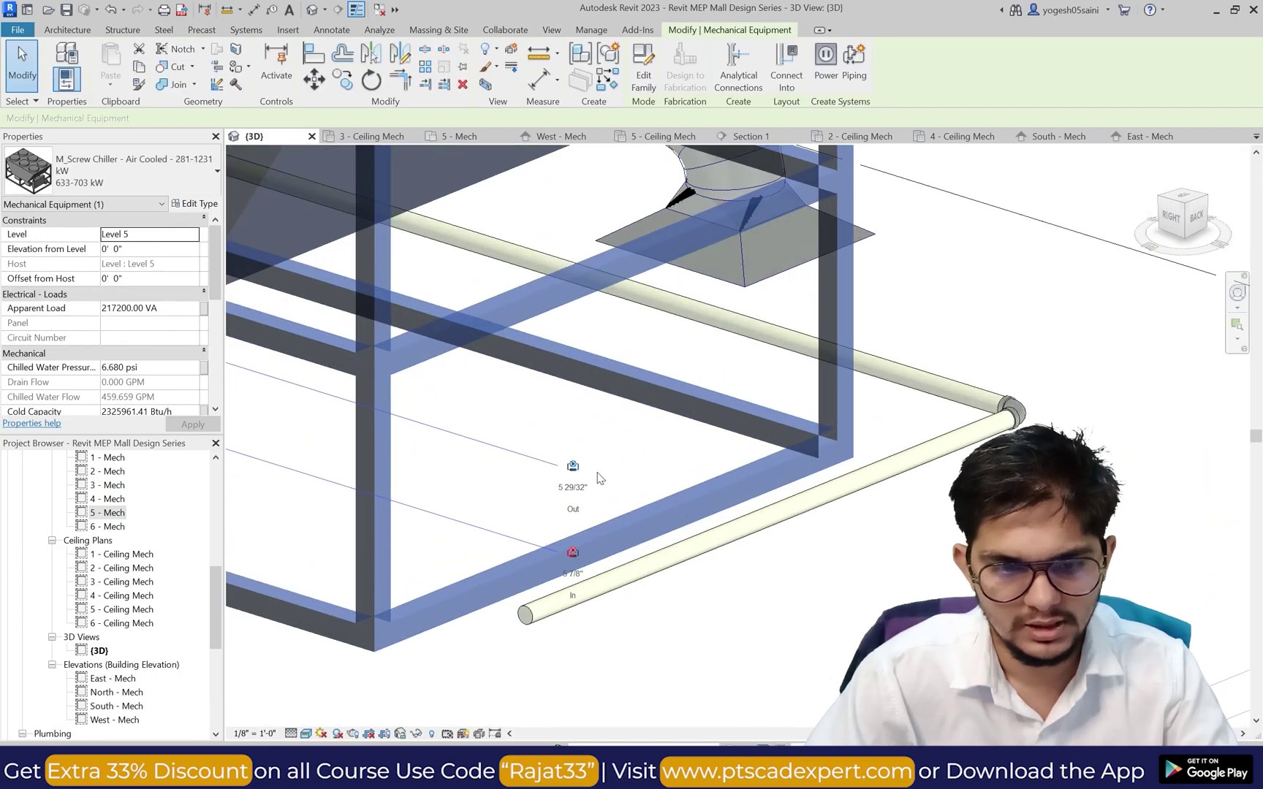
{"action": "scroll", "coordinate": [599, 479], "scroll_direction": "down", "scroll_amount": 3}
{"action": "scroll", "coordinate": [599, 478], "scroll_direction": "up", "scroll_amount": 5}
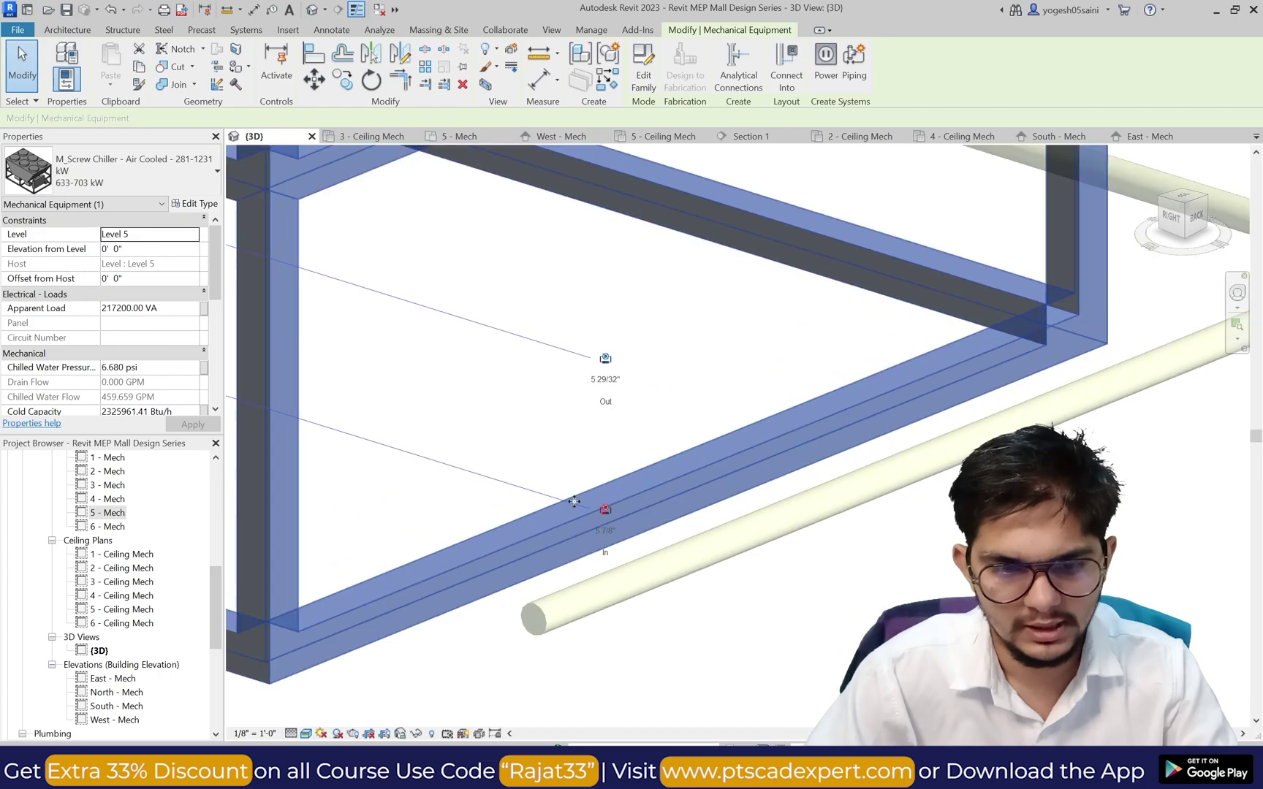
{"action": "scroll", "coordinate": [591, 500], "scroll_direction": "down", "scroll_amount": 5}
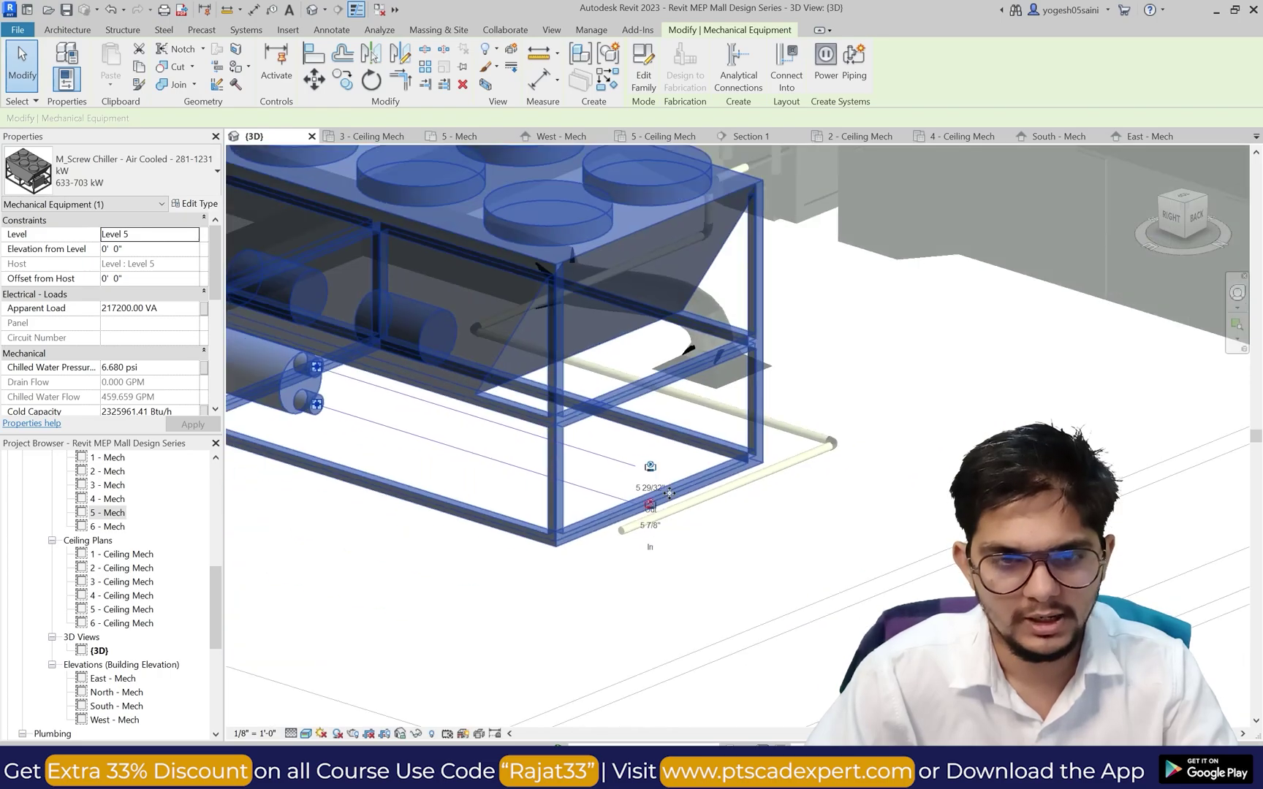
{"action": "scroll", "coordinate": [652, 339], "scroll_direction": "up", "scroll_amount": 3}
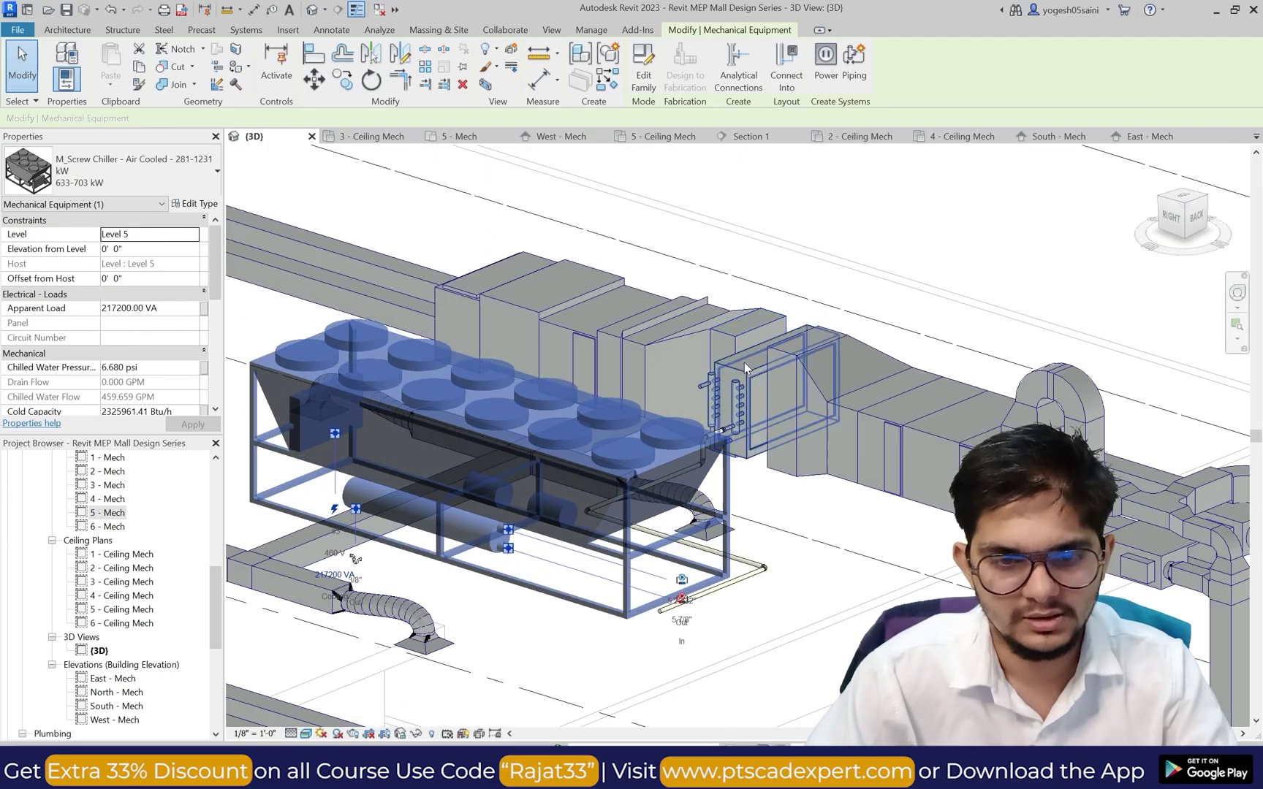
{"action": "left_click", "coordinate": [744, 363]}
{"action": "left_click", "coordinate": [744, 364]}
{"action": "scroll", "coordinate": [738, 402], "scroll_direction": "up", "scroll_amount": 3}
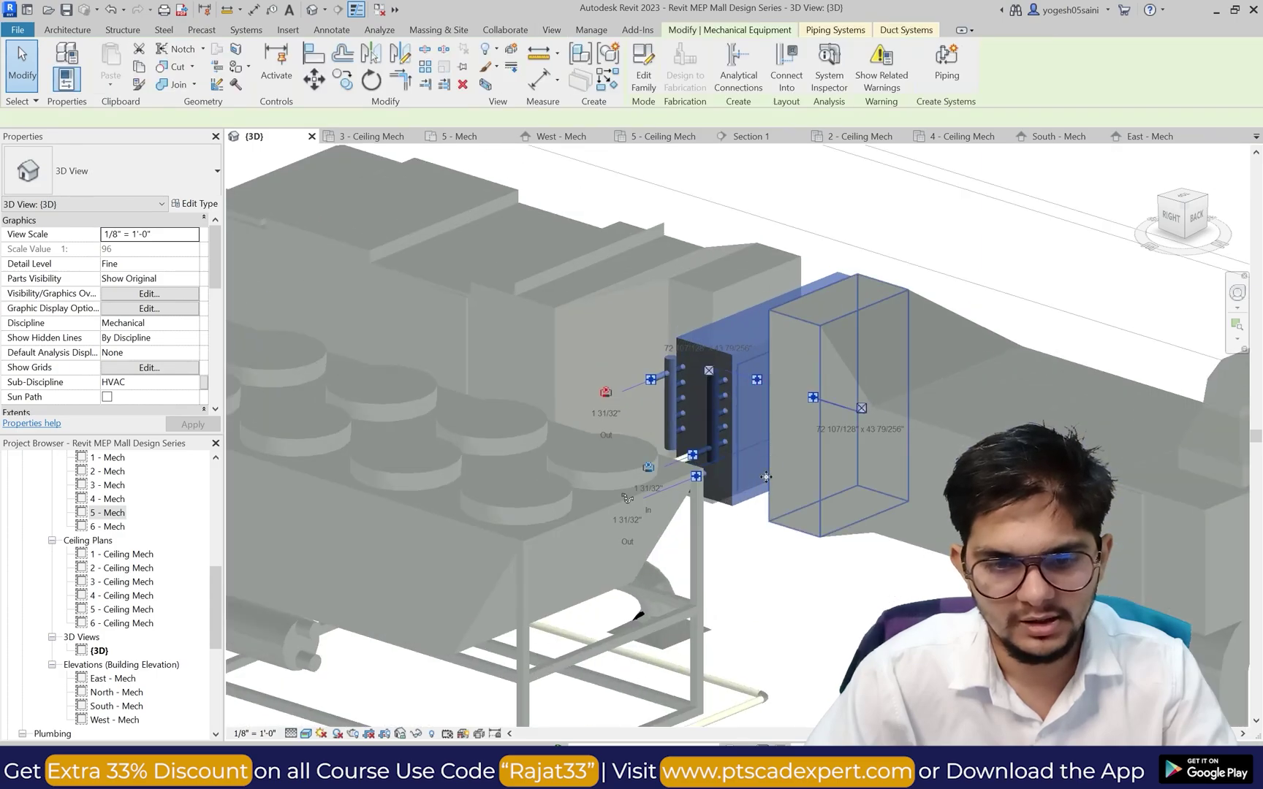
{"action": "scroll", "coordinate": [636, 485], "scroll_direction": "down", "scroll_amount": 3}
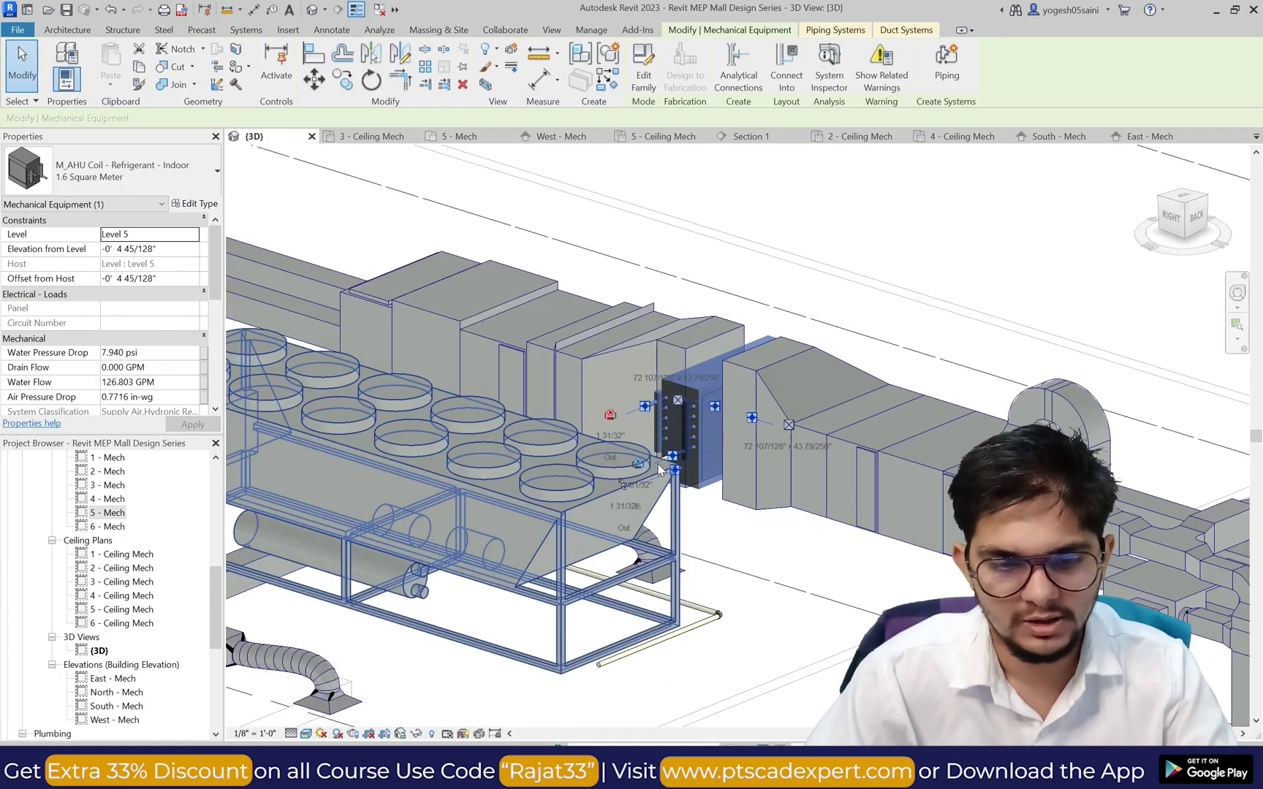
{"action": "left_click", "coordinate": [409, 573]}
{"action": "scroll", "coordinate": [635, 638], "scroll_direction": "up", "scroll_amount": 5}
{"action": "scroll", "coordinate": [634, 637], "scroll_direction": "up", "scroll_amount": 2}
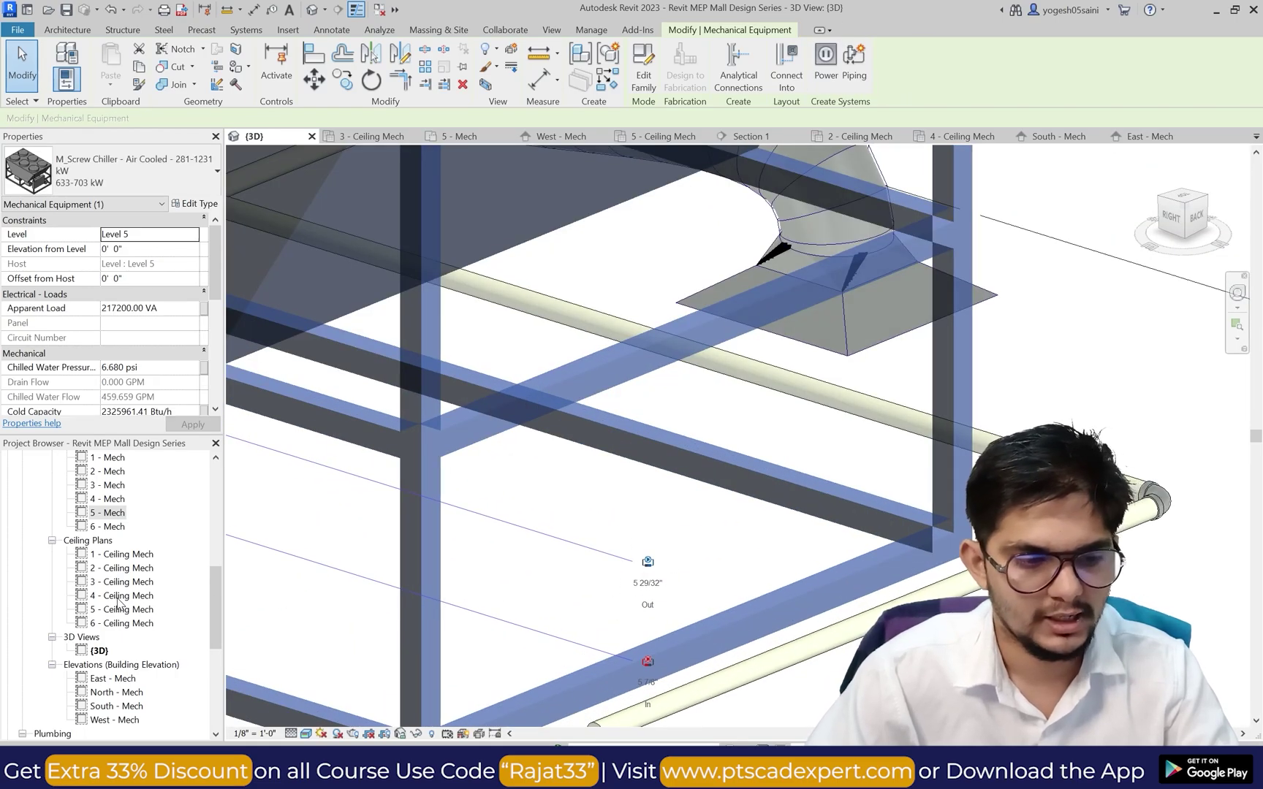
Step: Open the East - Mech elevation at the chiller
{"action": "scroll", "coordinate": [118, 602], "scroll_direction": "down", "scroll_amount": 1}
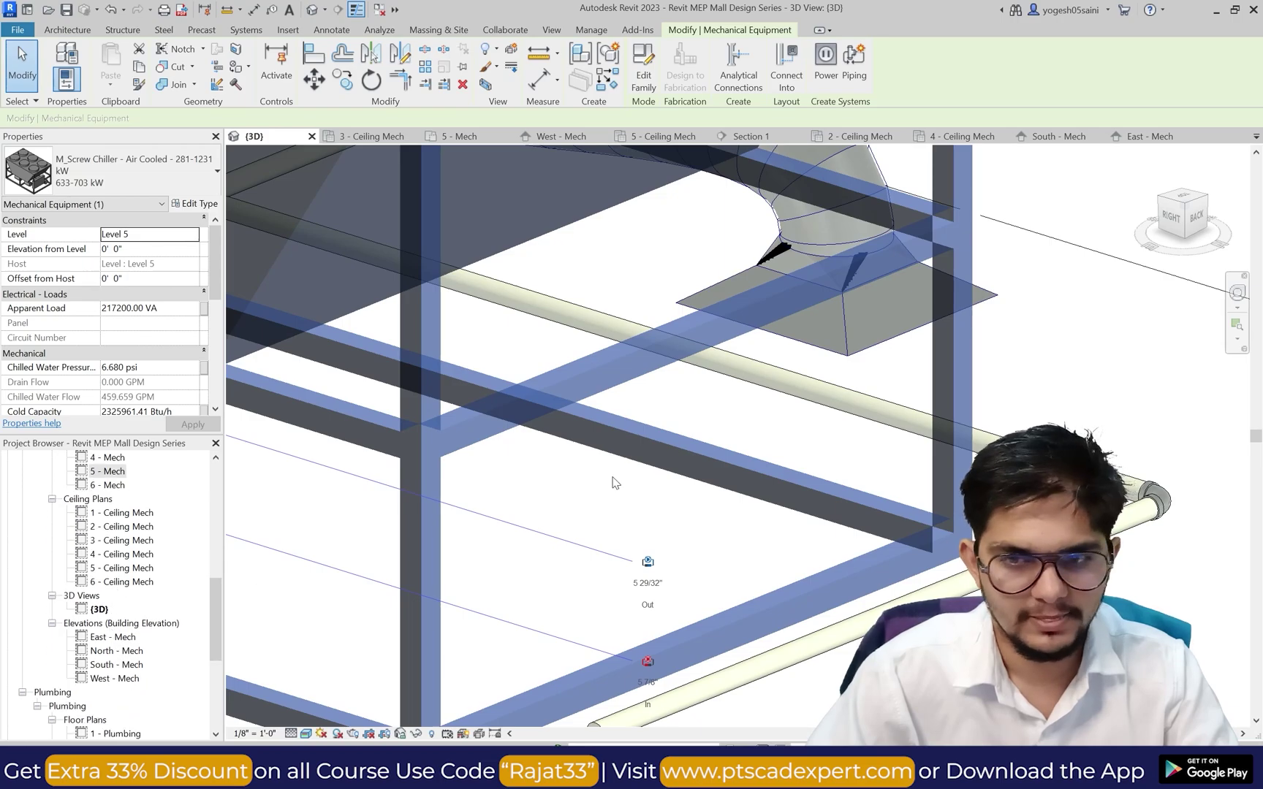
{"action": "scroll", "coordinate": [614, 483], "scroll_direction": "down", "scroll_amount": 3}
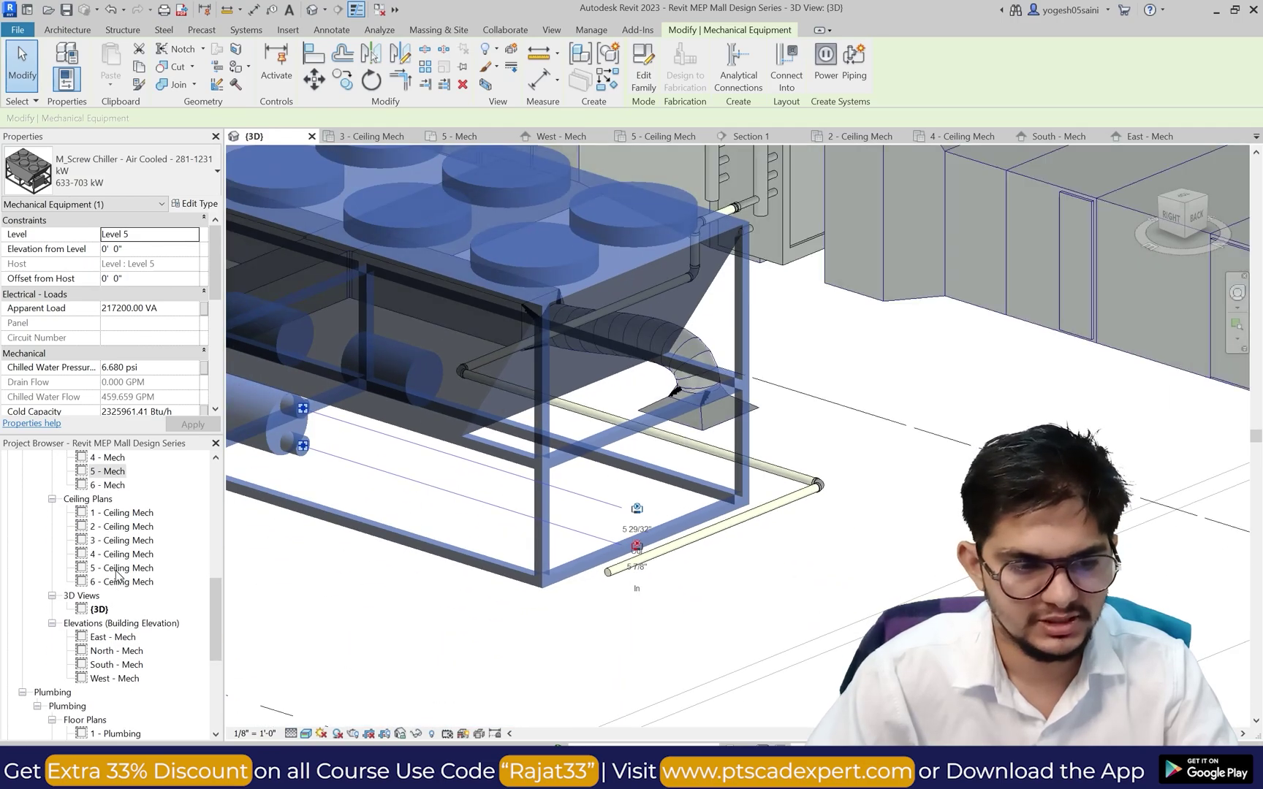
{"action": "double_click", "coordinate": [112, 636]}
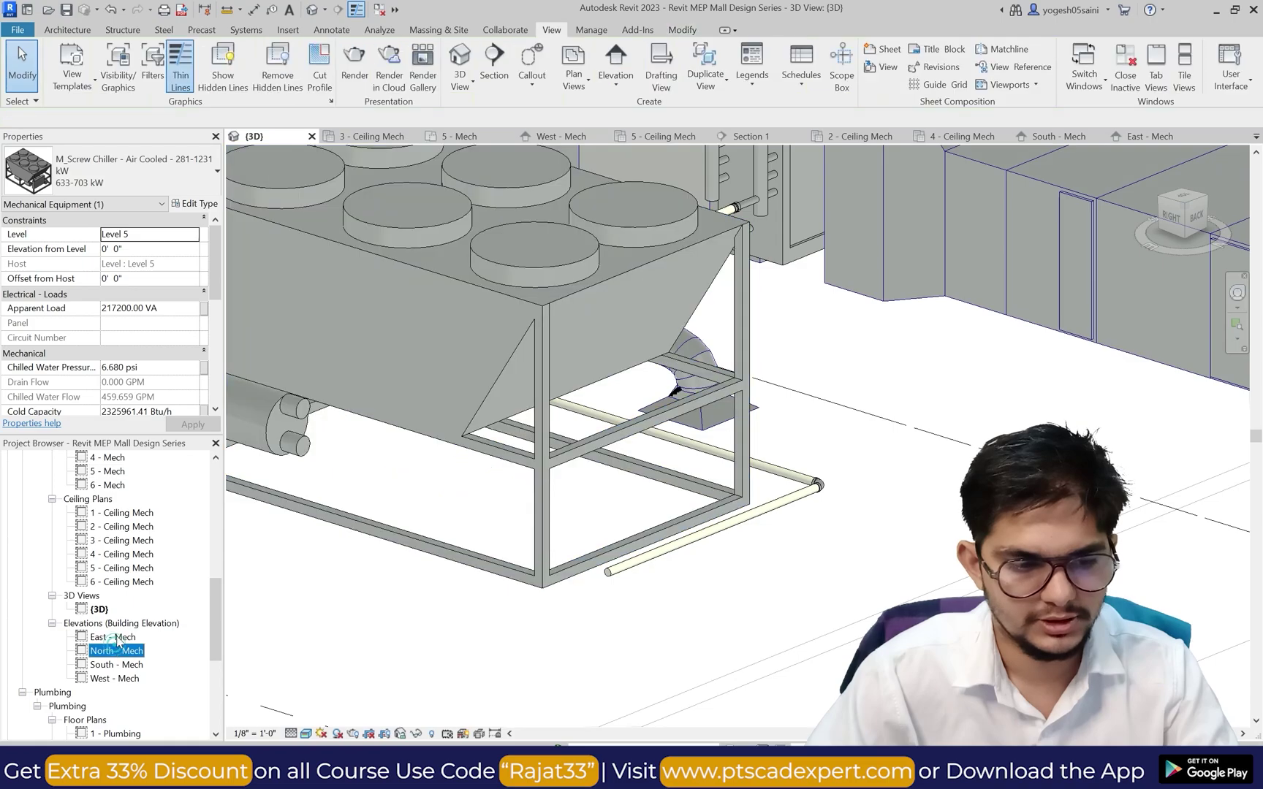
{"action": "key", "text": "Escape"}
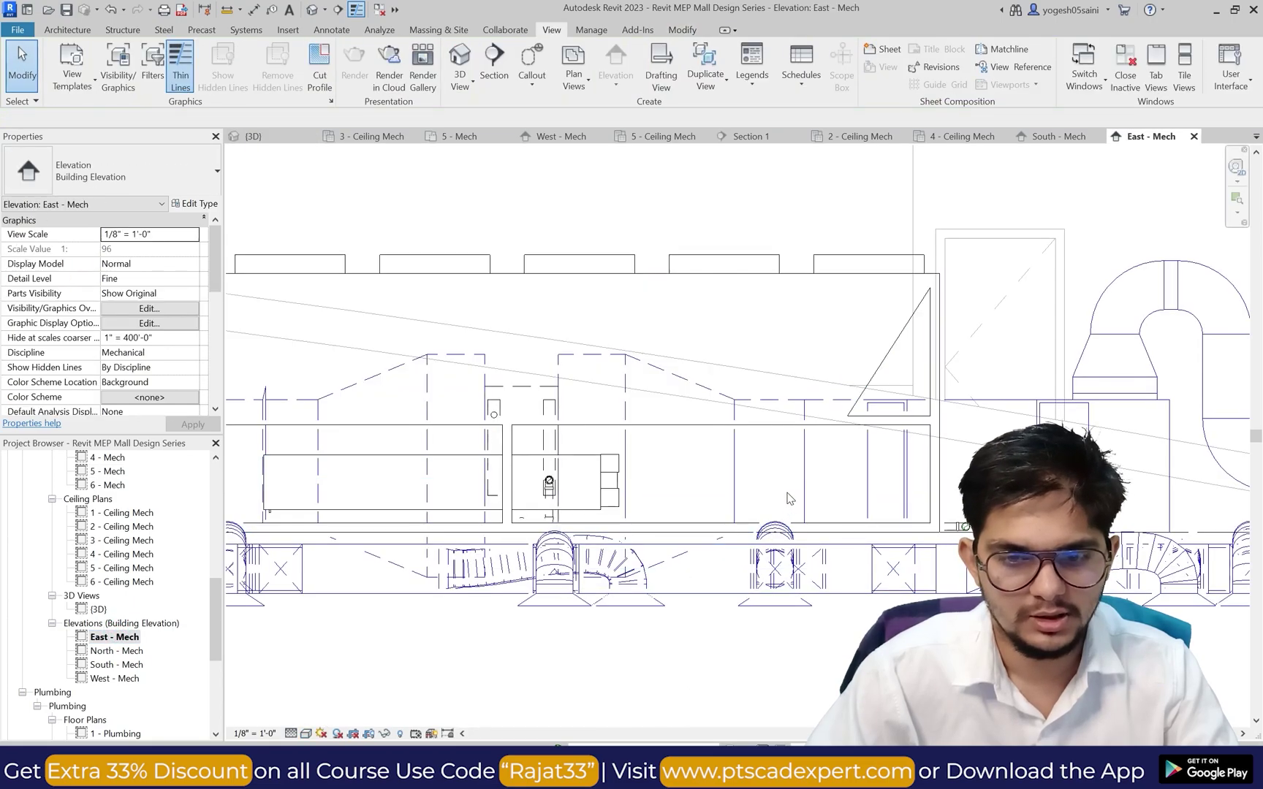
Step: Try to route a 2" PVC - DWV pipe from the existing pipe's open end up and across to the chiller's upper connector, and undo it
{"action": "left_click", "coordinate": [245, 30]}
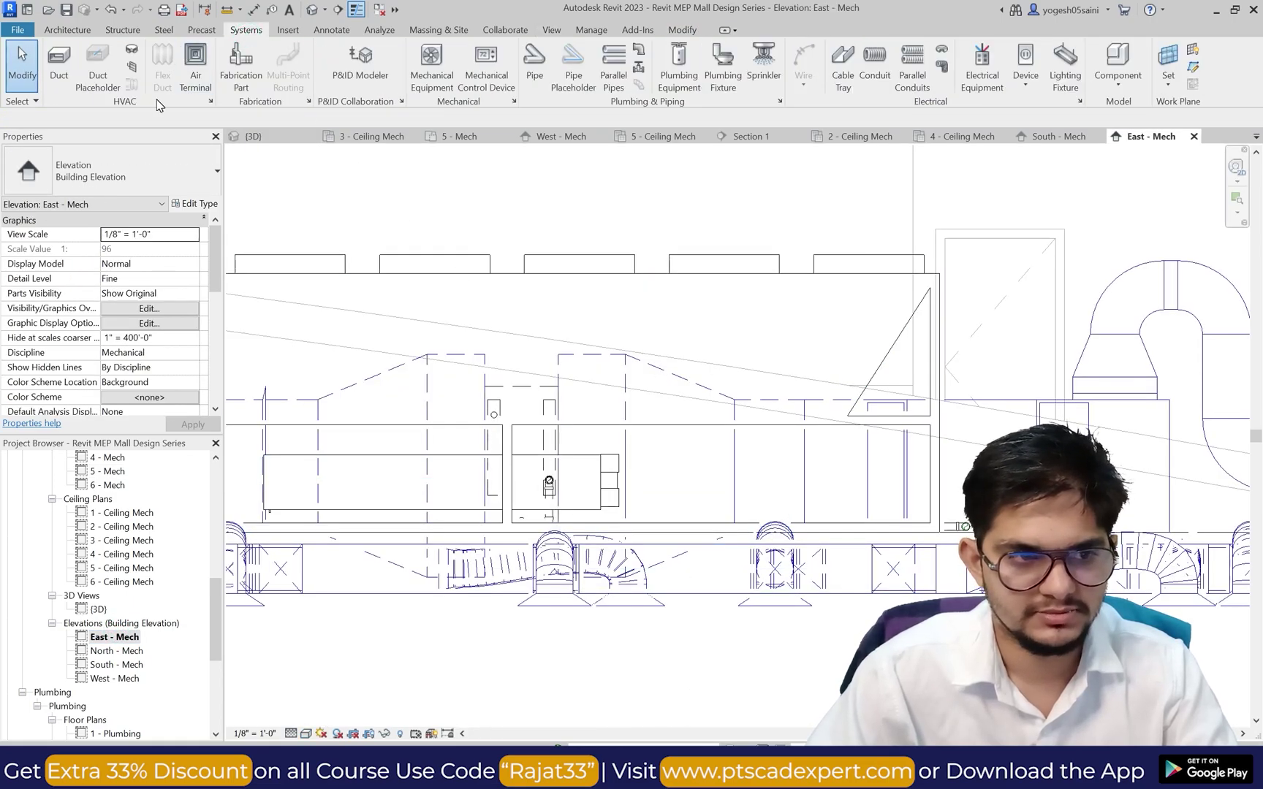
{"action": "left_click", "coordinate": [539, 74]}
{"action": "scroll", "coordinate": [909, 484], "scroll_direction": "up", "scroll_amount": 3}
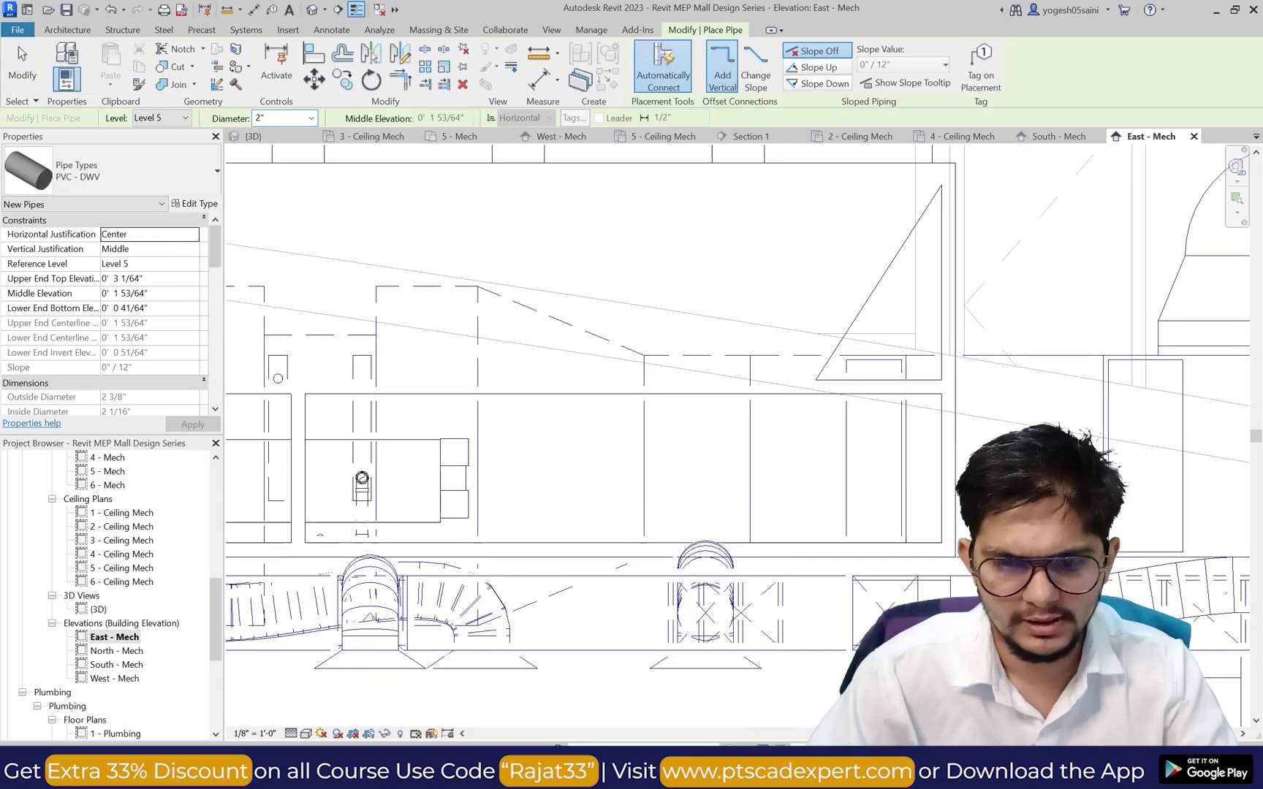
{"action": "left_click", "coordinate": [995, 547]}
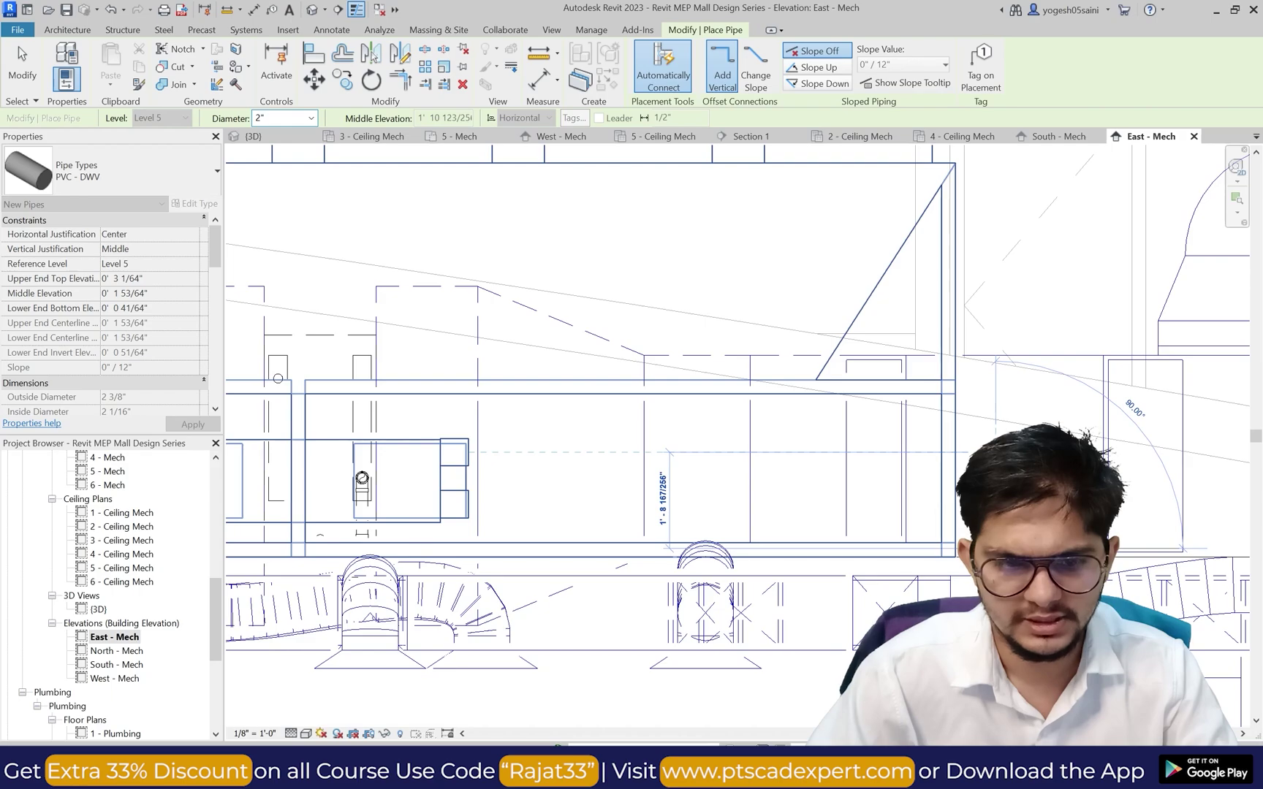
{"action": "left_click", "coordinate": [995, 453]}
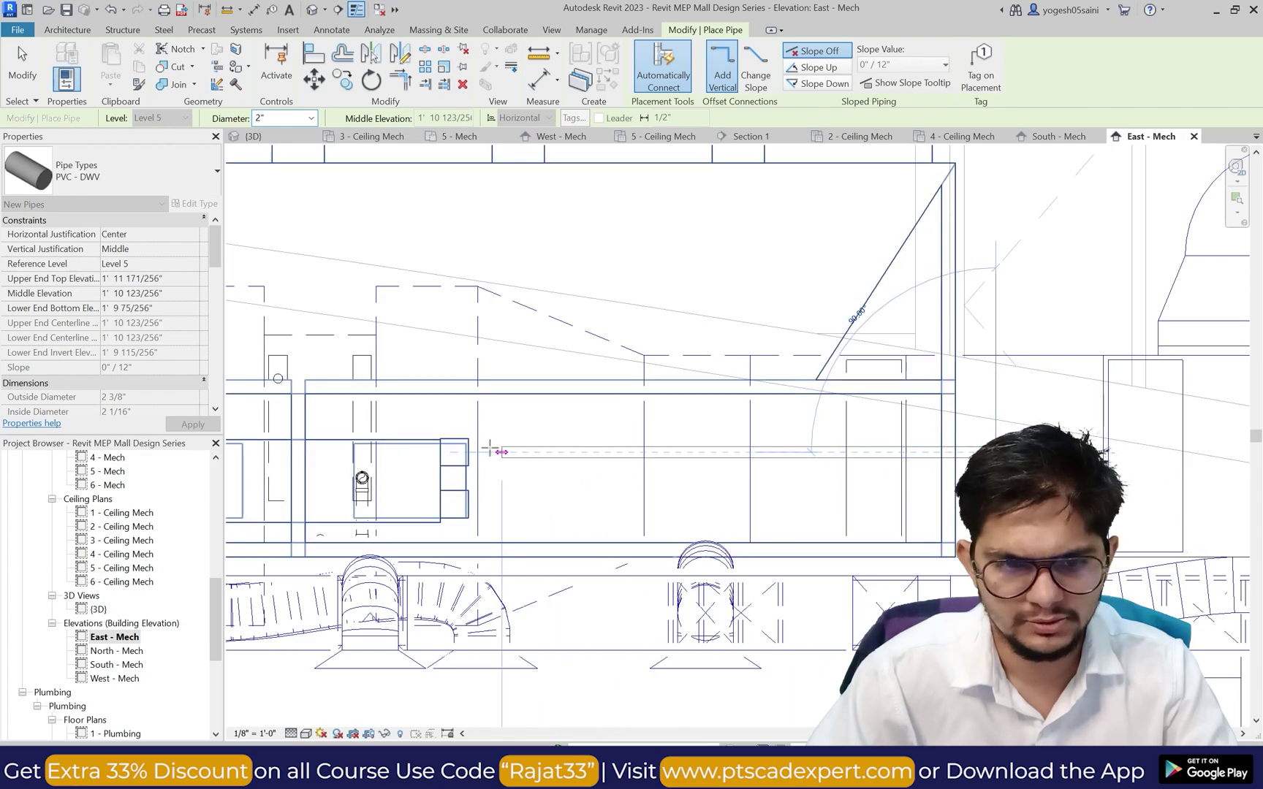
{"action": "left_click", "coordinate": [547, 433]}
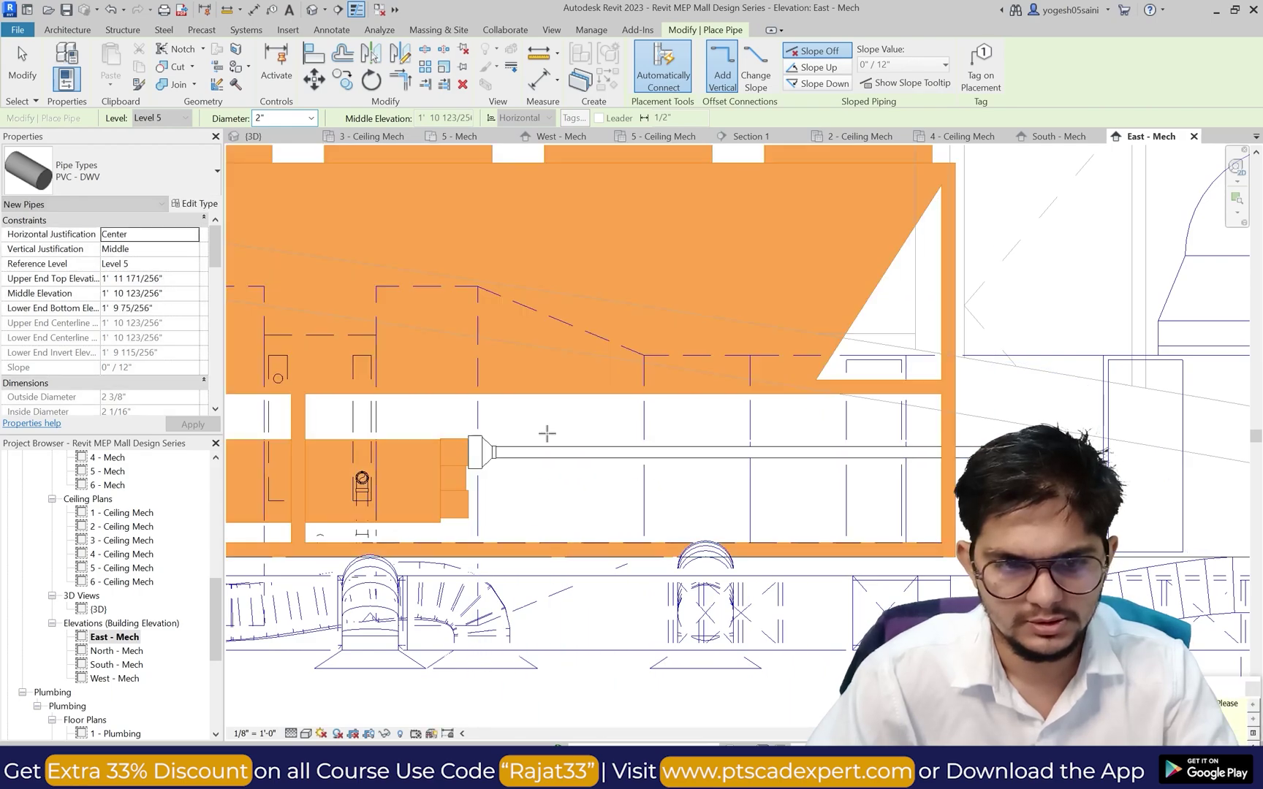
{"action": "key", "text": "Escape"}
{"action": "key", "text": "Escape"}
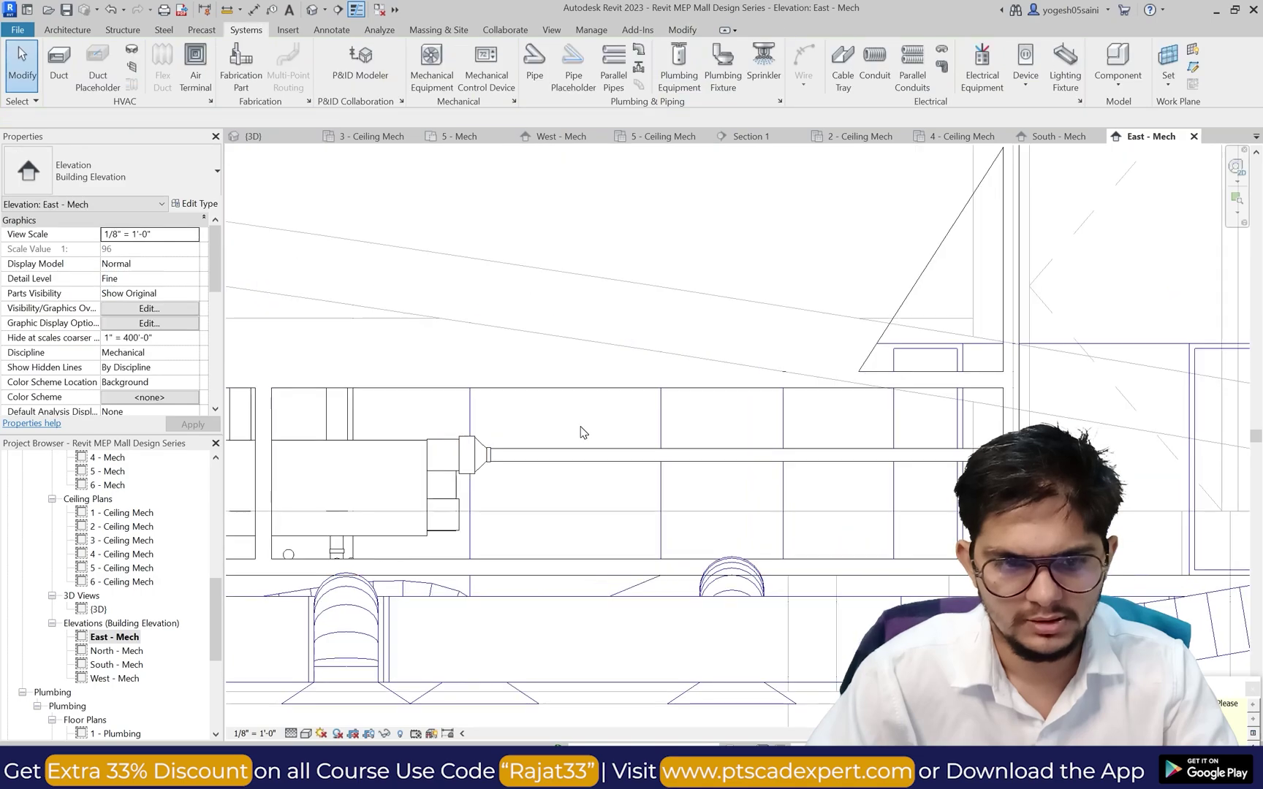
{"action": "key", "text": "ctrl+z"}
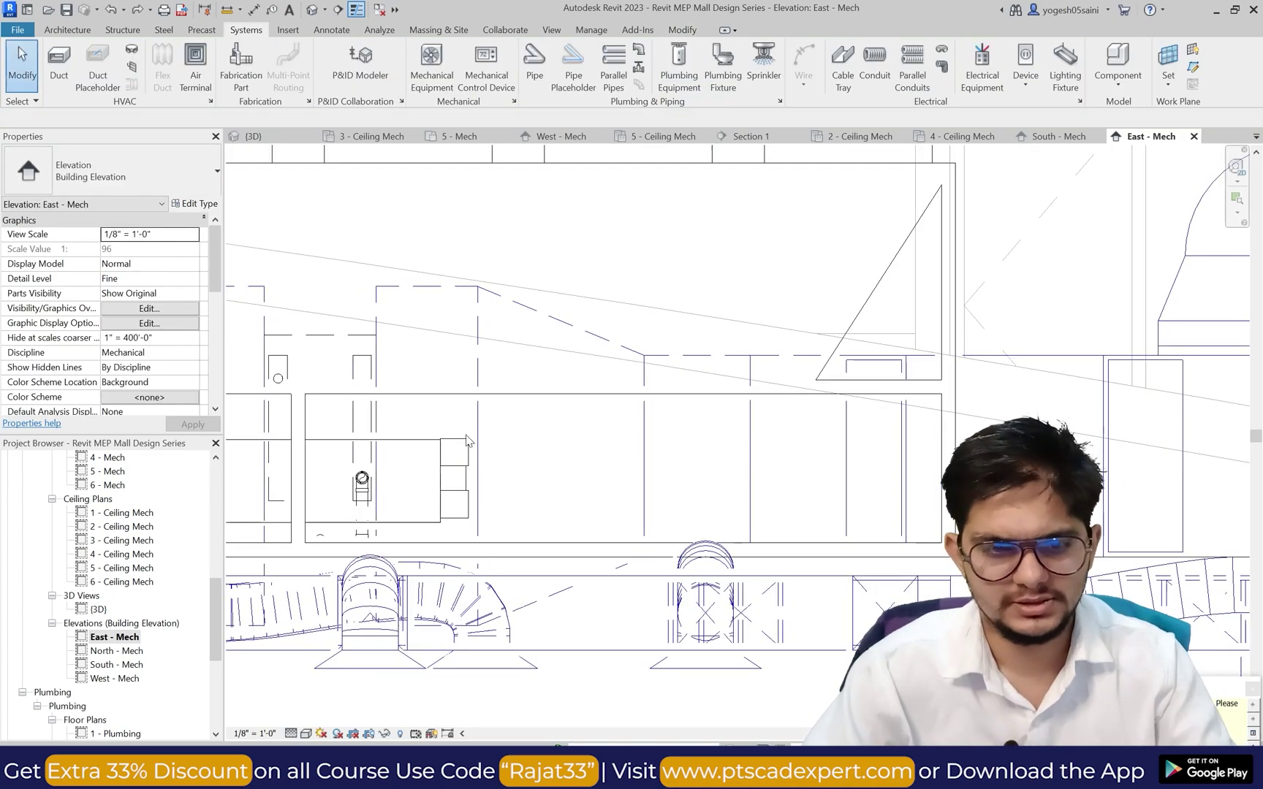
Step: Draw a 6" PVC - DWV pipe from the chiller's upper connector past its frame to join the open end of the 2" pipe
{"action": "scroll", "coordinate": [456, 442], "scroll_direction": "up", "scroll_amount": 2}
{"action": "left_click", "coordinate": [480, 443]}
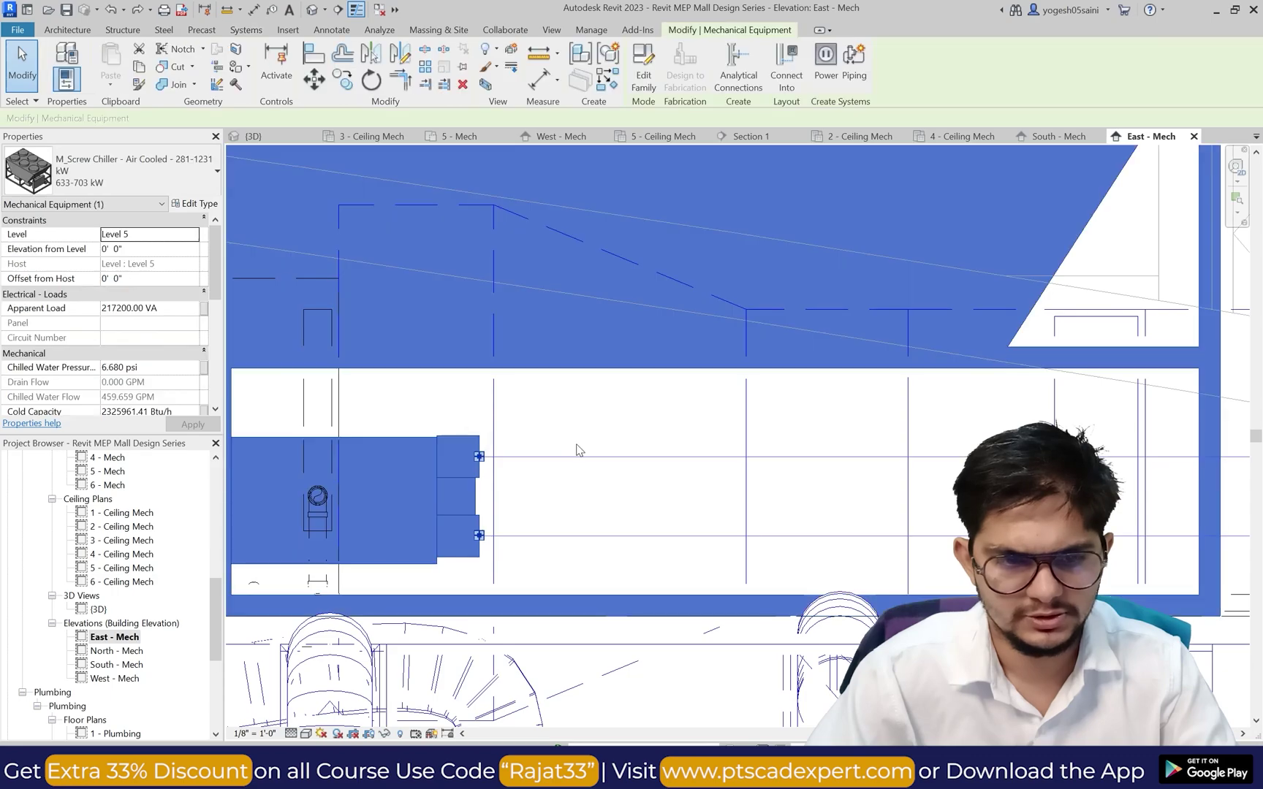
{"action": "scroll", "coordinate": [736, 470], "scroll_direction": "down", "scroll_amount": 3}
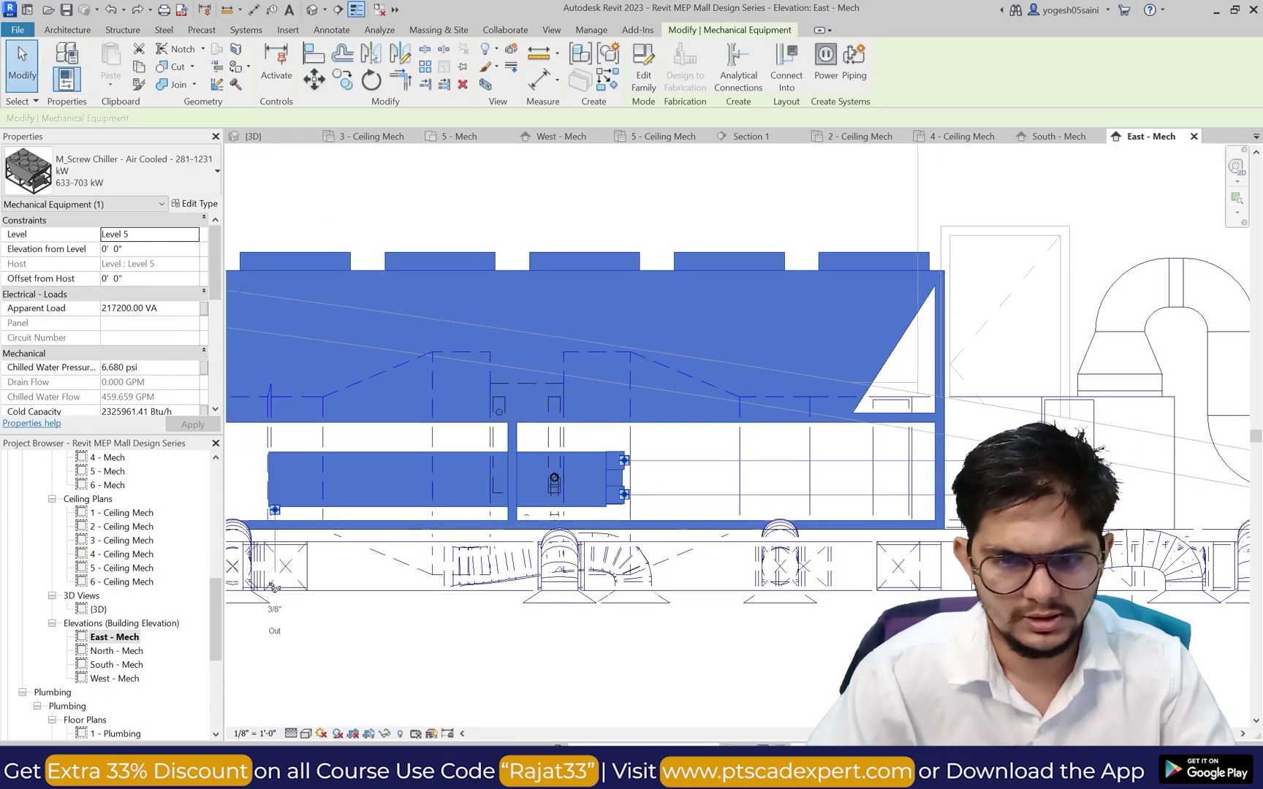
{"action": "left_click", "coordinate": [623, 460]}
{"action": "scroll", "coordinate": [864, 463], "scroll_direction": "up", "scroll_amount": 2}
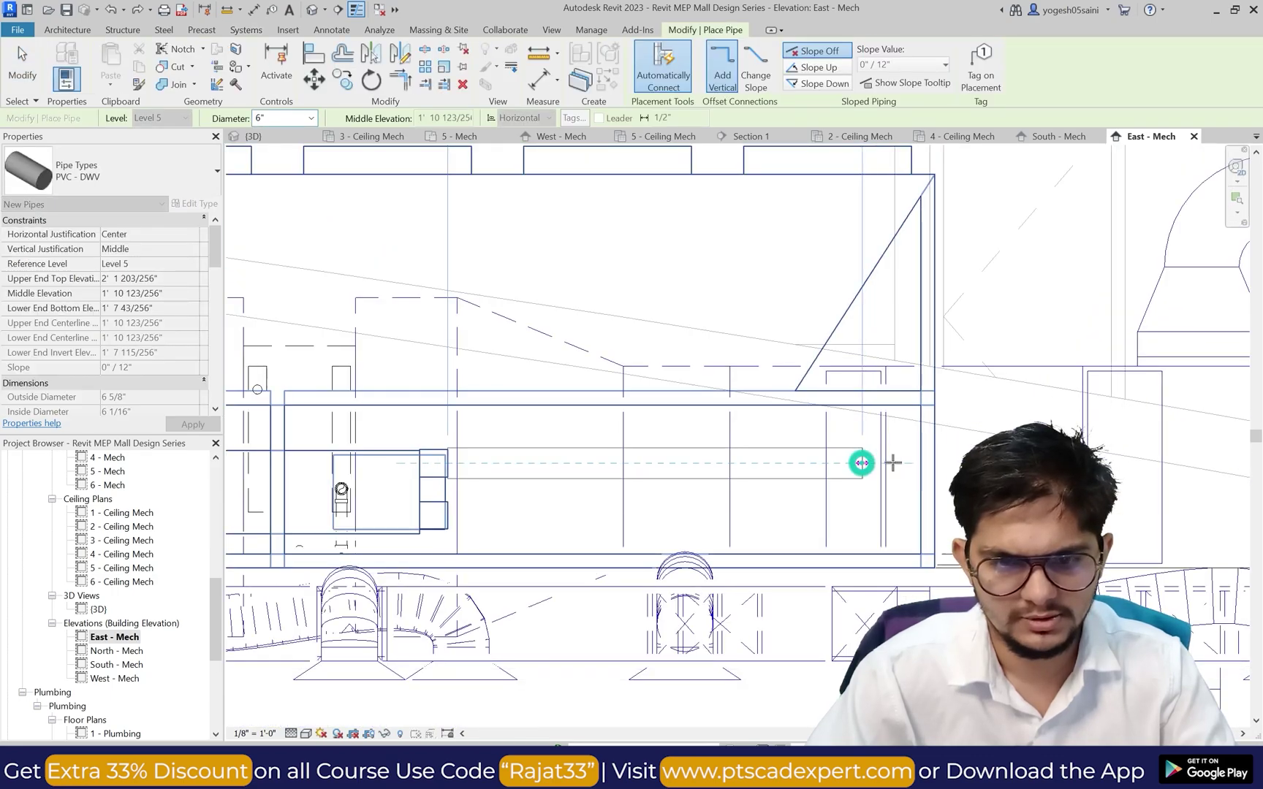
{"action": "left_click", "coordinate": [862, 462]}
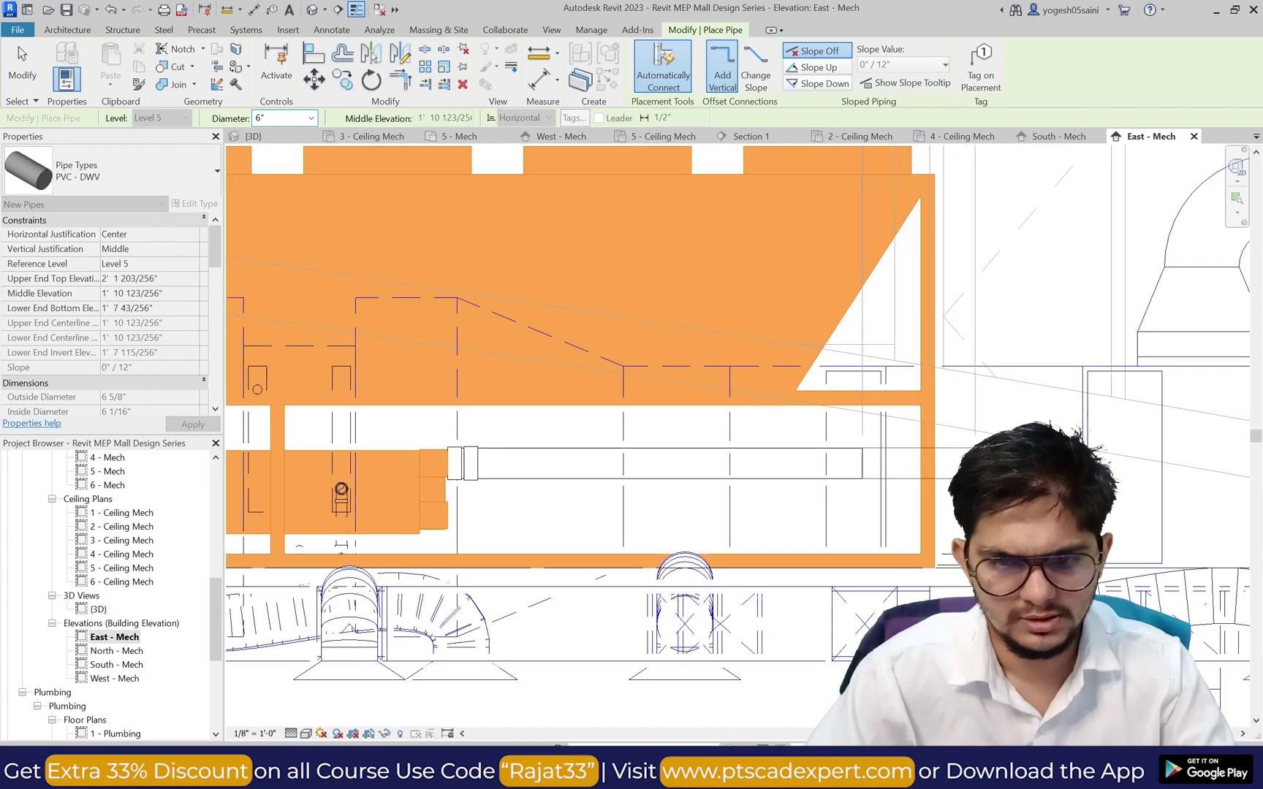
{"action": "key", "text": "Escape"}
{"action": "key", "text": "Escape"}
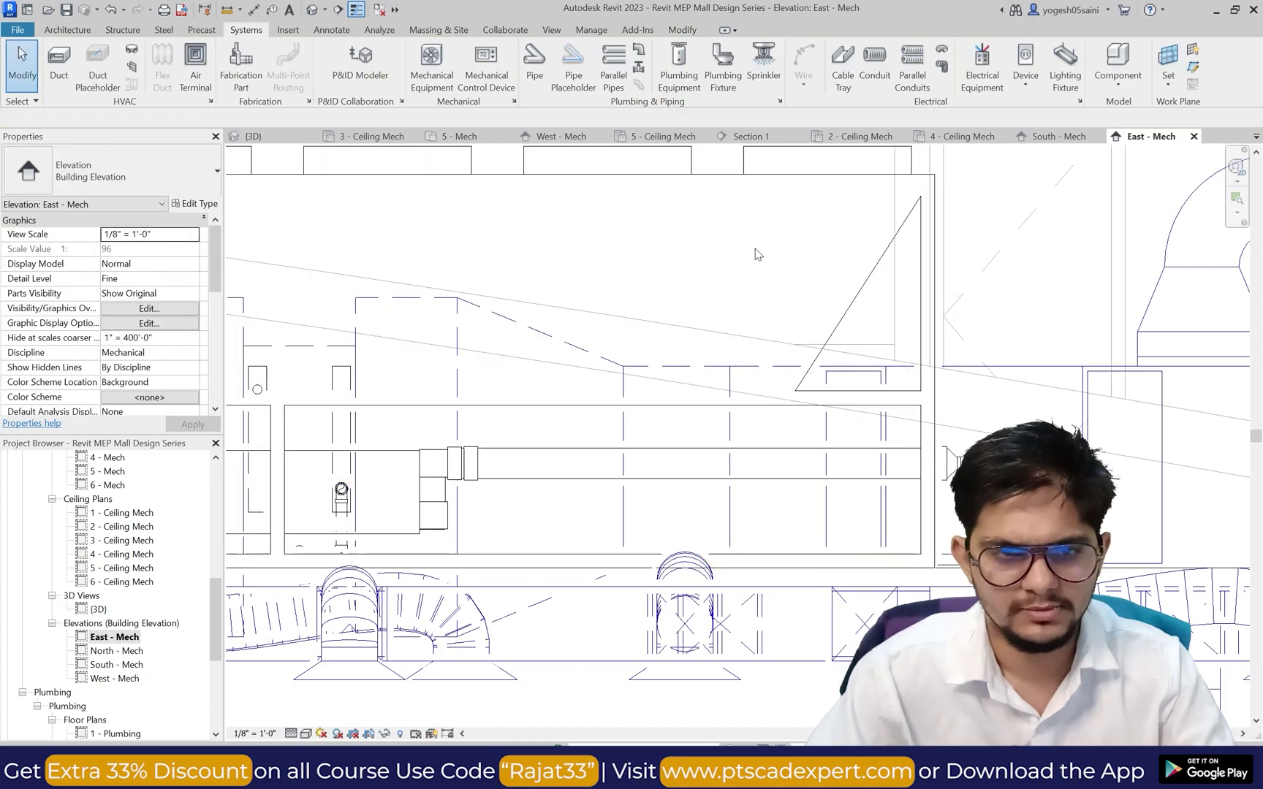
Step: Examine the new 6" pipe, its junction with the 2" run and the chiller's free lower connector in the 3D view
{"action": "left_click", "coordinate": [545, 30]}
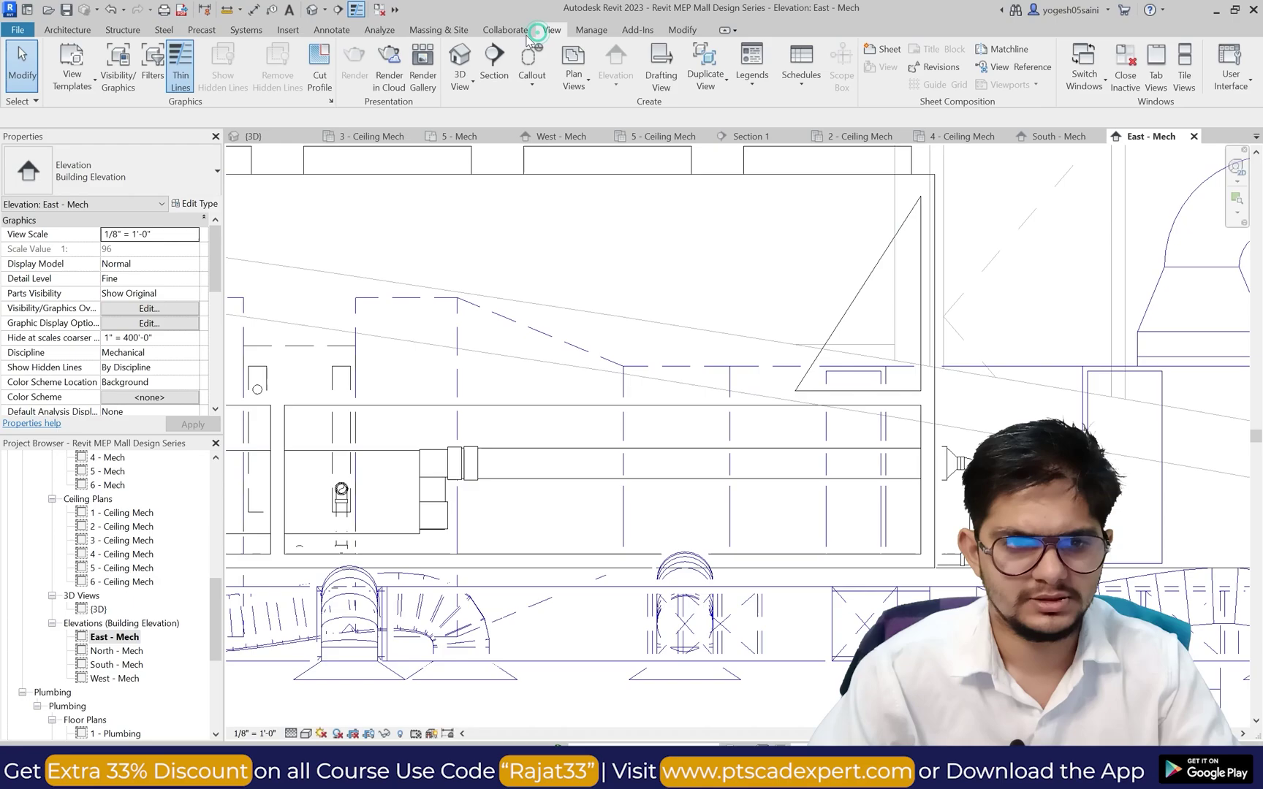
{"action": "left_click", "coordinate": [456, 58]}
{"action": "scroll", "coordinate": [502, 395], "scroll_direction": "up", "scroll_amount": 2}
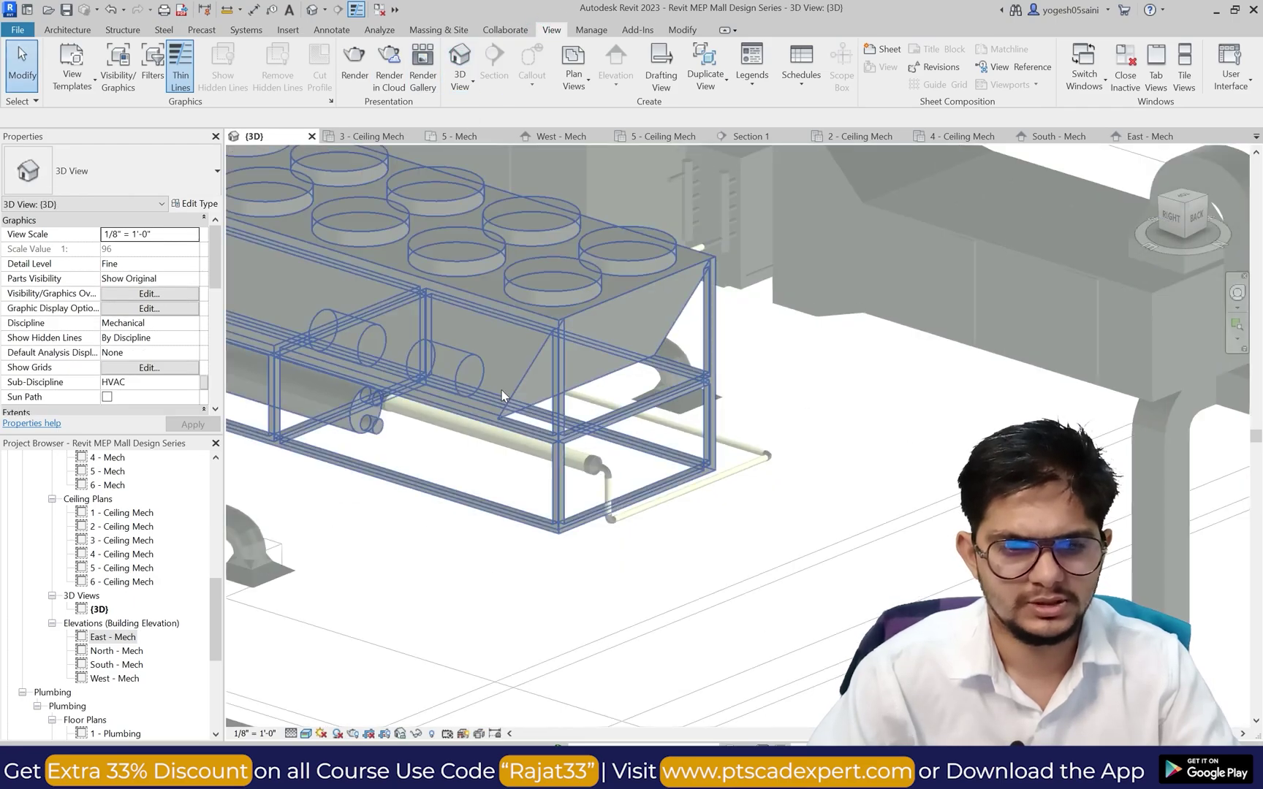
{"action": "scroll", "coordinate": [501, 395], "scroll_direction": "up", "scroll_amount": 2}
{"action": "scroll", "coordinate": [437, 417], "scroll_direction": "down", "scroll_amount": 3}
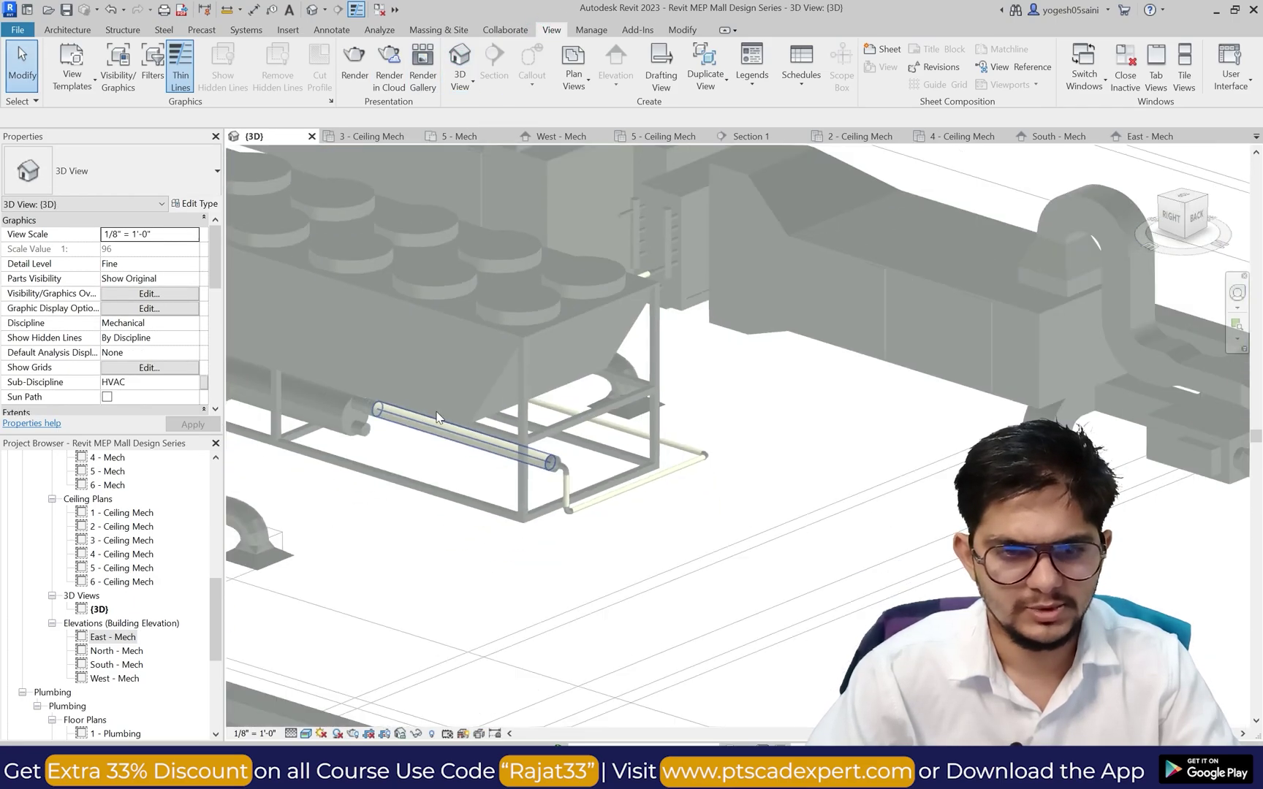
{"action": "scroll", "coordinate": [436, 417], "scroll_direction": "up", "scroll_amount": 3}
{"action": "scroll", "coordinate": [554, 356], "scroll_direction": "down", "scroll_amount": 4}
{"action": "scroll", "coordinate": [414, 371], "scroll_direction": "up", "scroll_amount": 3}
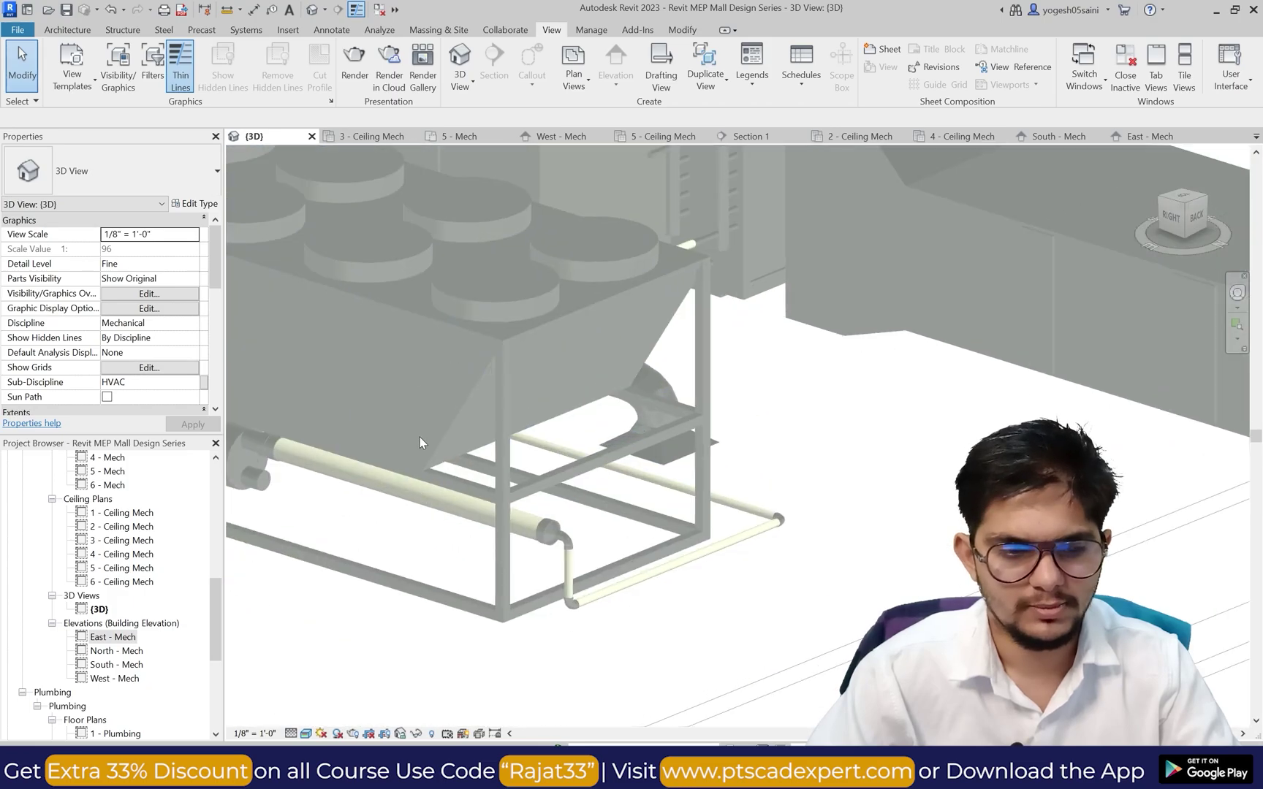
{"action": "scroll", "coordinate": [420, 437], "scroll_direction": "down", "scroll_amount": 3}
{"action": "left_click", "coordinate": [429, 385]}
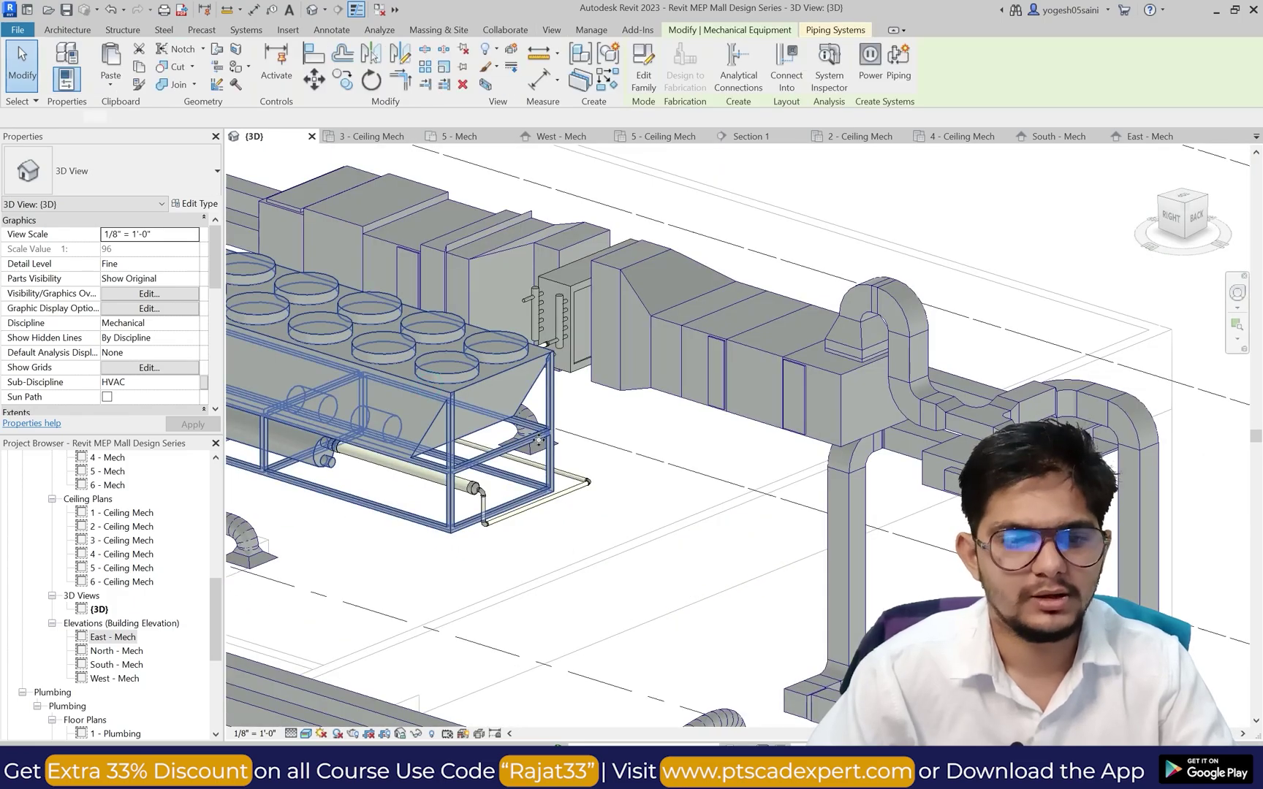
{"action": "key", "text": "Escape"}
{"action": "scroll", "coordinate": [344, 459], "scroll_direction": "up", "scroll_amount": 3}
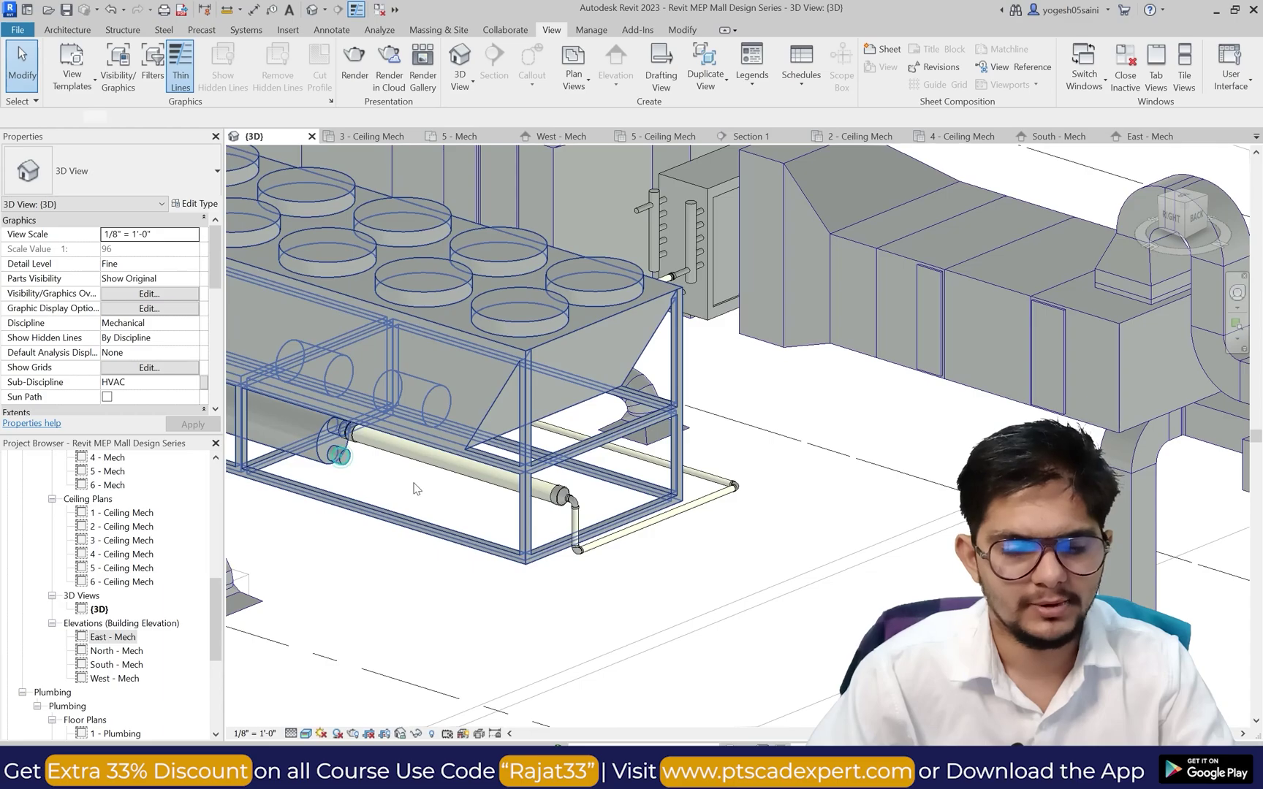
{"action": "left_click", "coordinate": [414, 488]}
{"action": "key", "text": "Escape"}
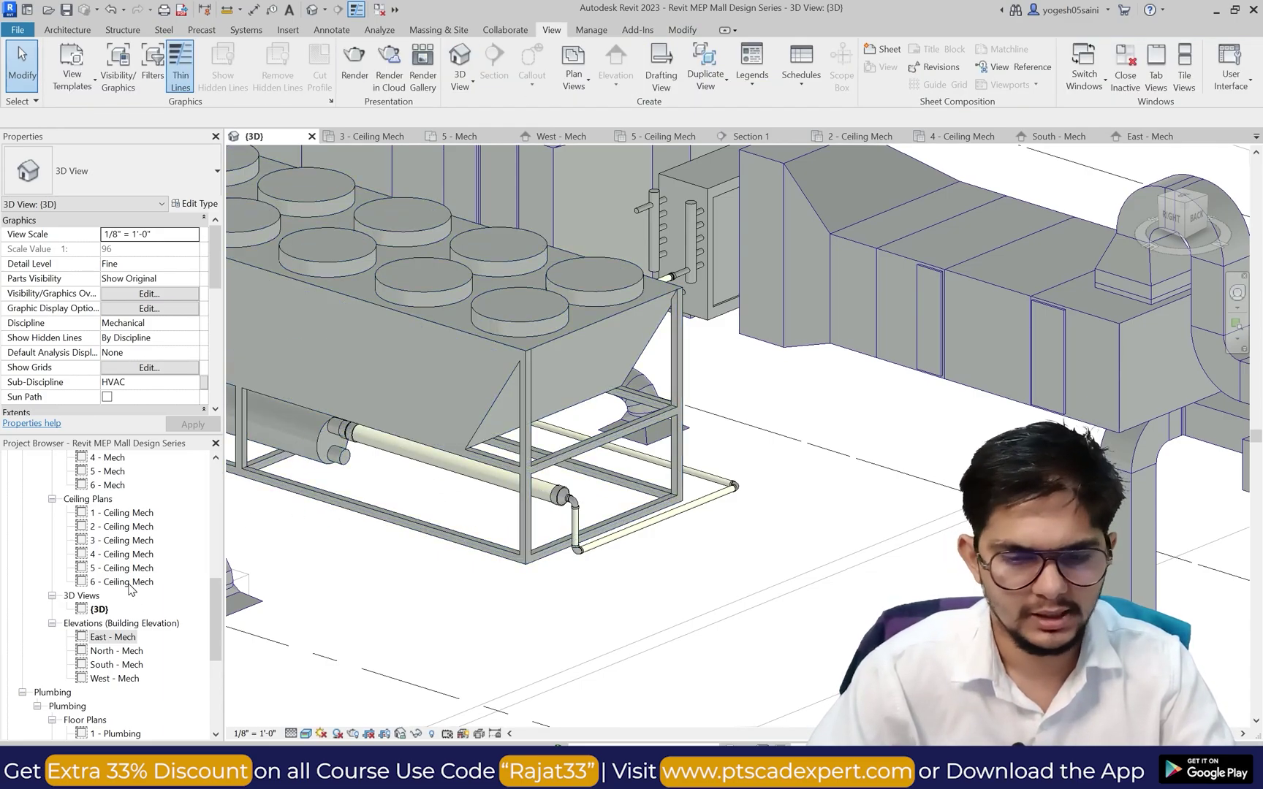
Step: Open the 5 - Mech floor plan and select the chiller to examine its remaining connector relative to the AHU coil
{"action": "scroll", "coordinate": [130, 589], "scroll_direction": "up", "scroll_amount": 5}
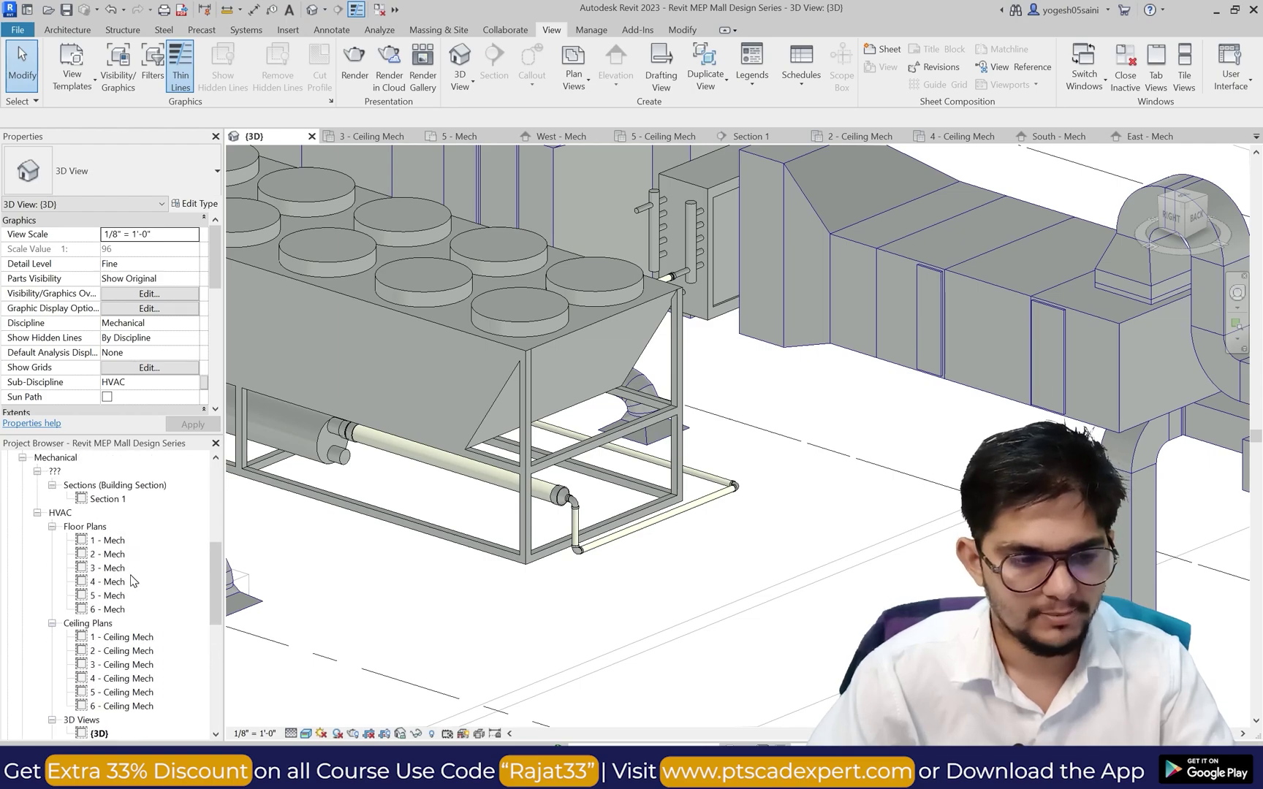
{"action": "scroll", "coordinate": [117, 584], "scroll_direction": "up", "scroll_amount": 1}
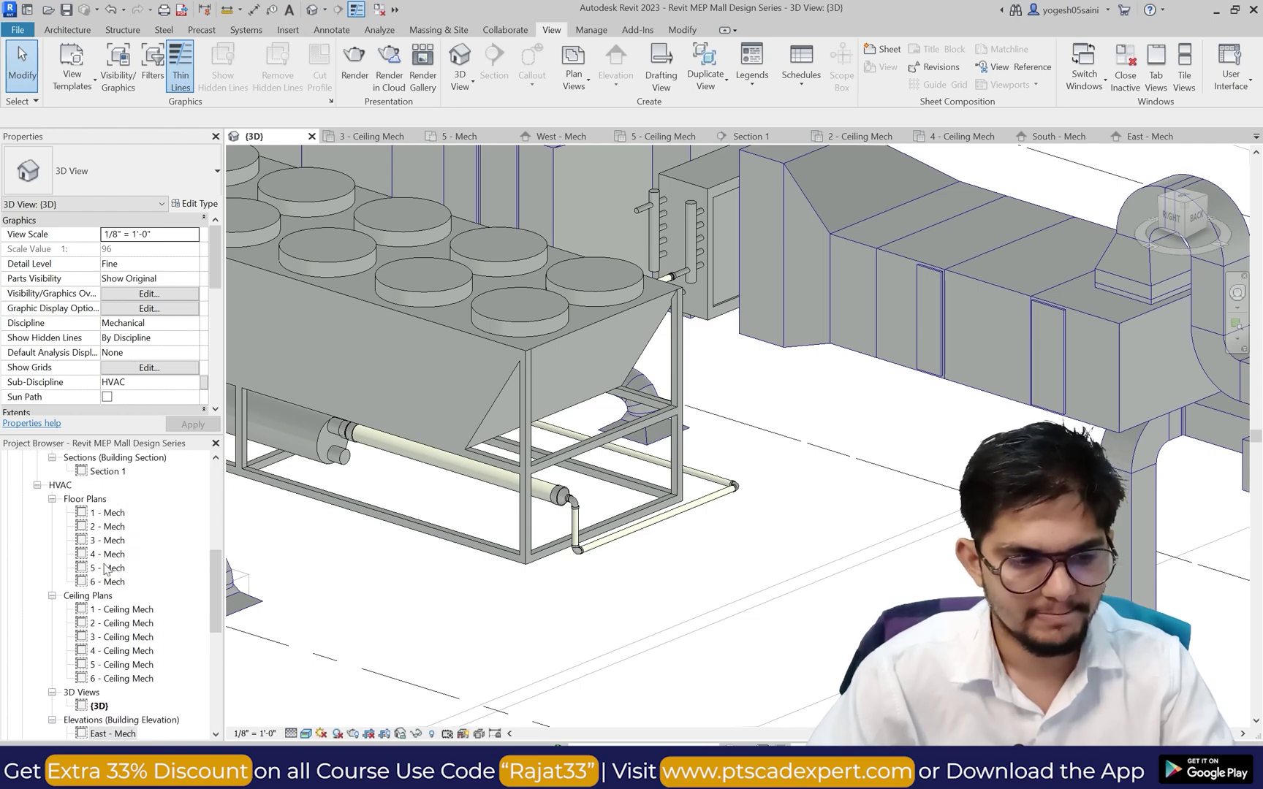
{"action": "double_click", "coordinate": [106, 568]}
{"action": "middle_click_drag", "start_coordinate": [587, 529], "coordinate": [553, 527]}
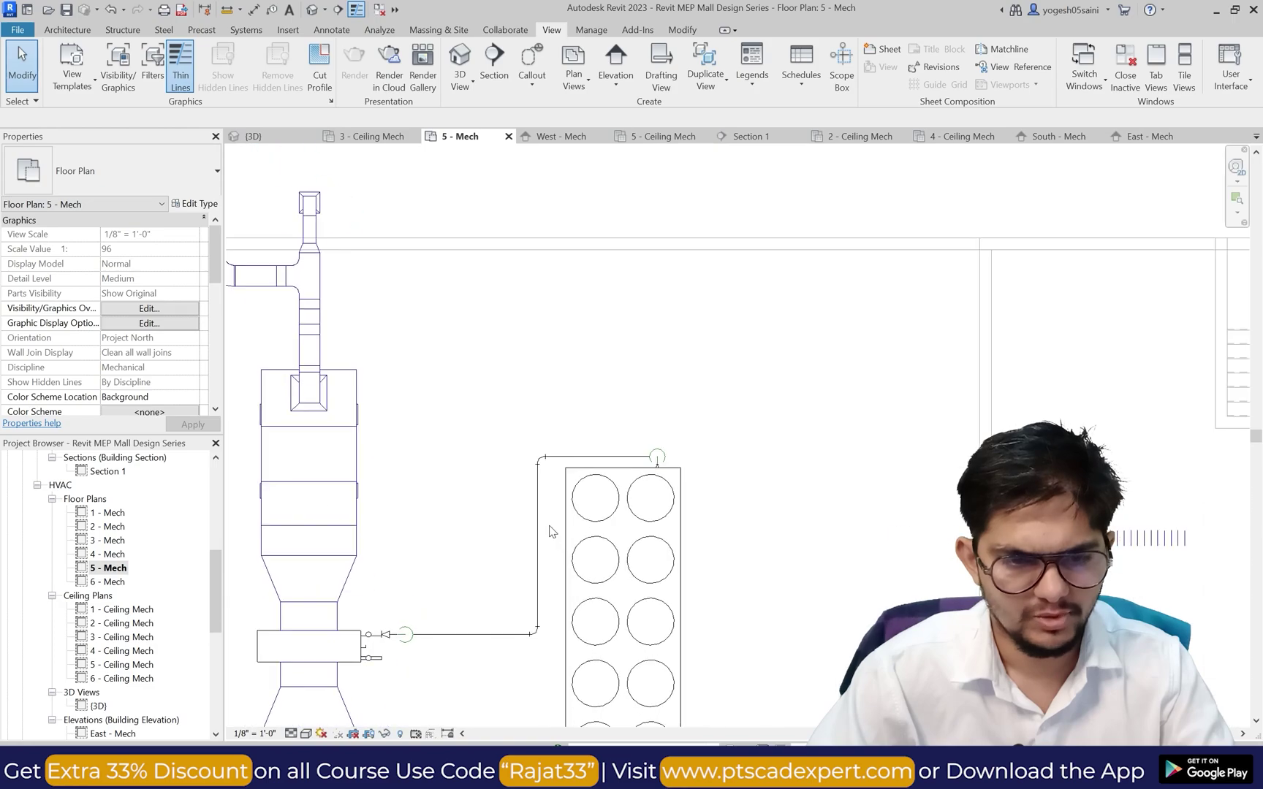
{"action": "left_click", "coordinate": [566, 528]}
{"action": "scroll", "coordinate": [635, 443], "scroll_direction": "up", "scroll_amount": 1}
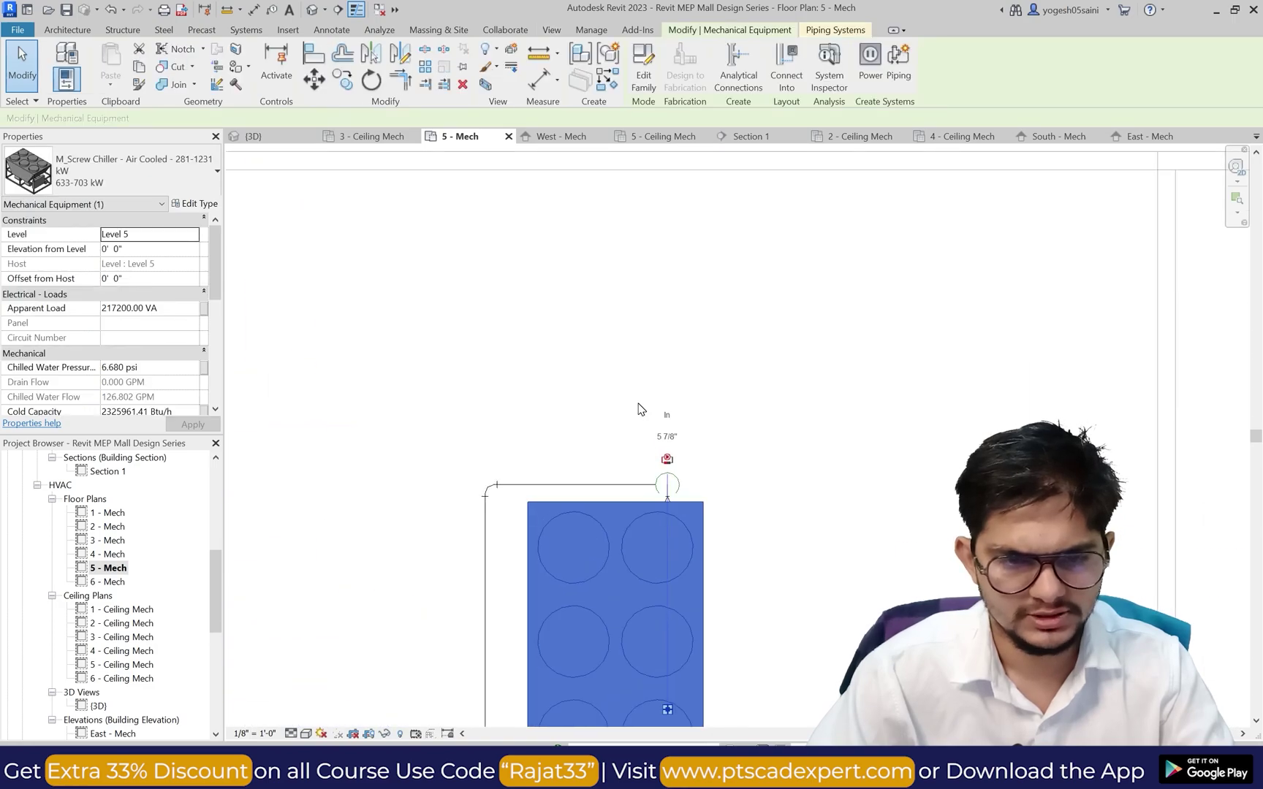
{"action": "scroll", "coordinate": [667, 445], "scroll_direction": "down", "scroll_amount": 1}
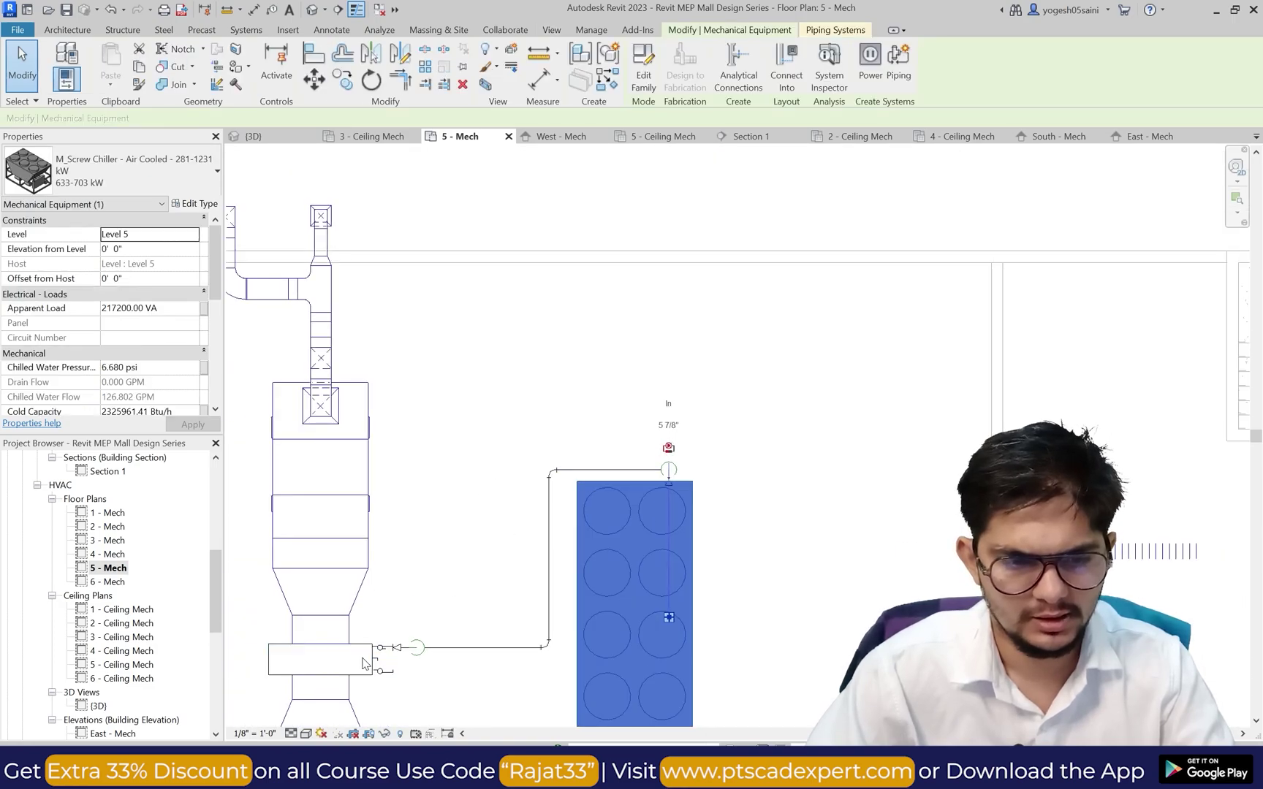
Step: Examine the AHU coil's piping connectors and the existing pipe run towards the chiller in the floor plan
{"action": "key", "text": "Escape"}
{"action": "left_click", "coordinate": [366, 660]}
{"action": "scroll", "coordinate": [427, 658], "scroll_direction": "up", "scroll_amount": 3}
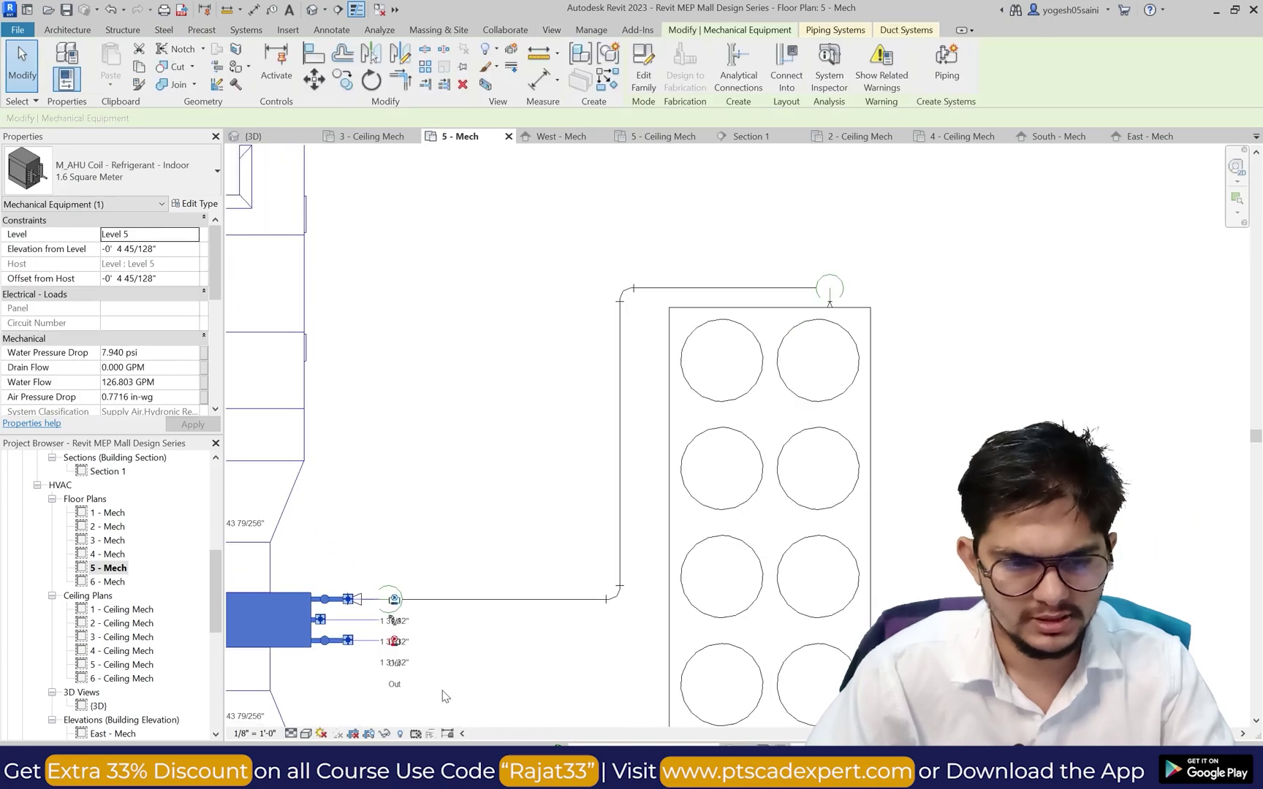
{"action": "scroll", "coordinate": [445, 560], "scroll_direction": "down", "scroll_amount": 1}
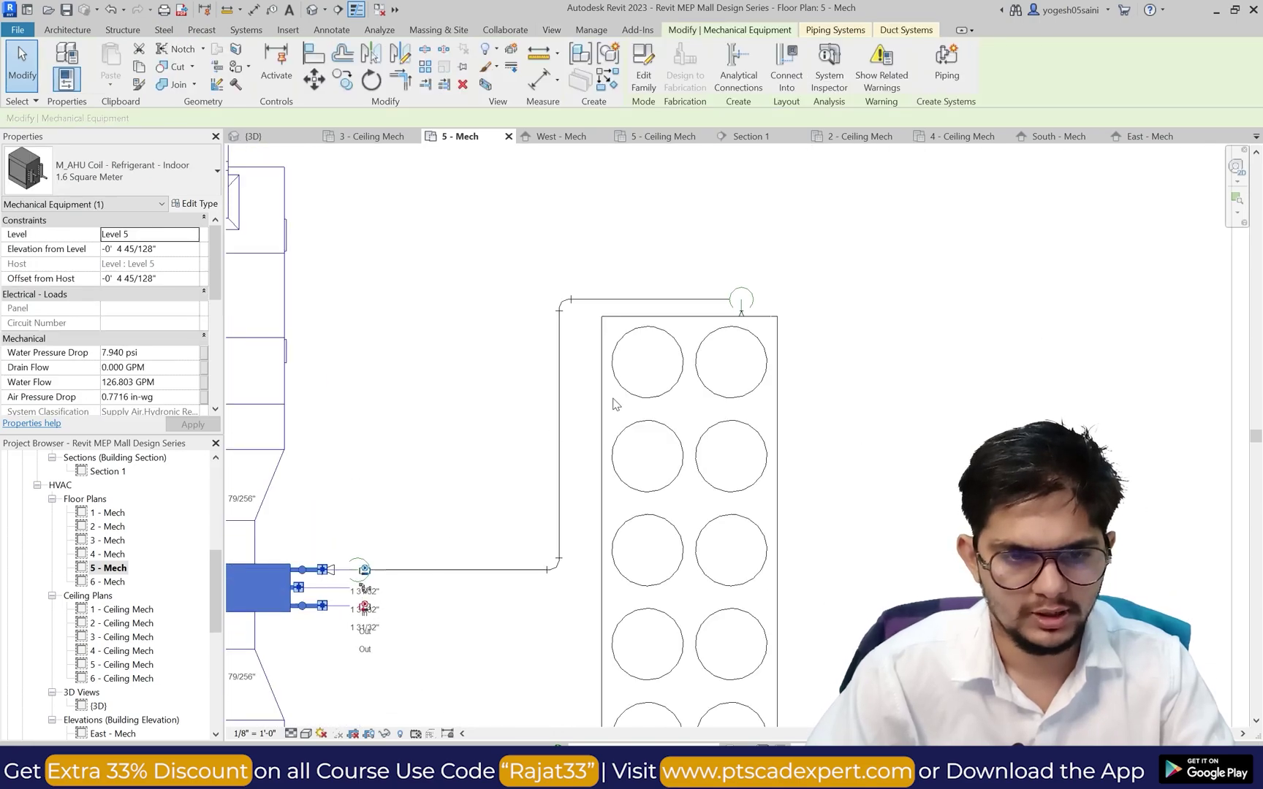
{"action": "scroll", "coordinate": [614, 404], "scroll_direction": "down", "scroll_amount": 1}
Step: Draw a short straight 6" PVC - DWV pipe from the chiller's free In connector, ending over its first row of fans
{"action": "left_click", "coordinate": [584, 438]}
{"action": "scroll", "coordinate": [617, 371], "scroll_direction": "up", "scroll_amount": 1}
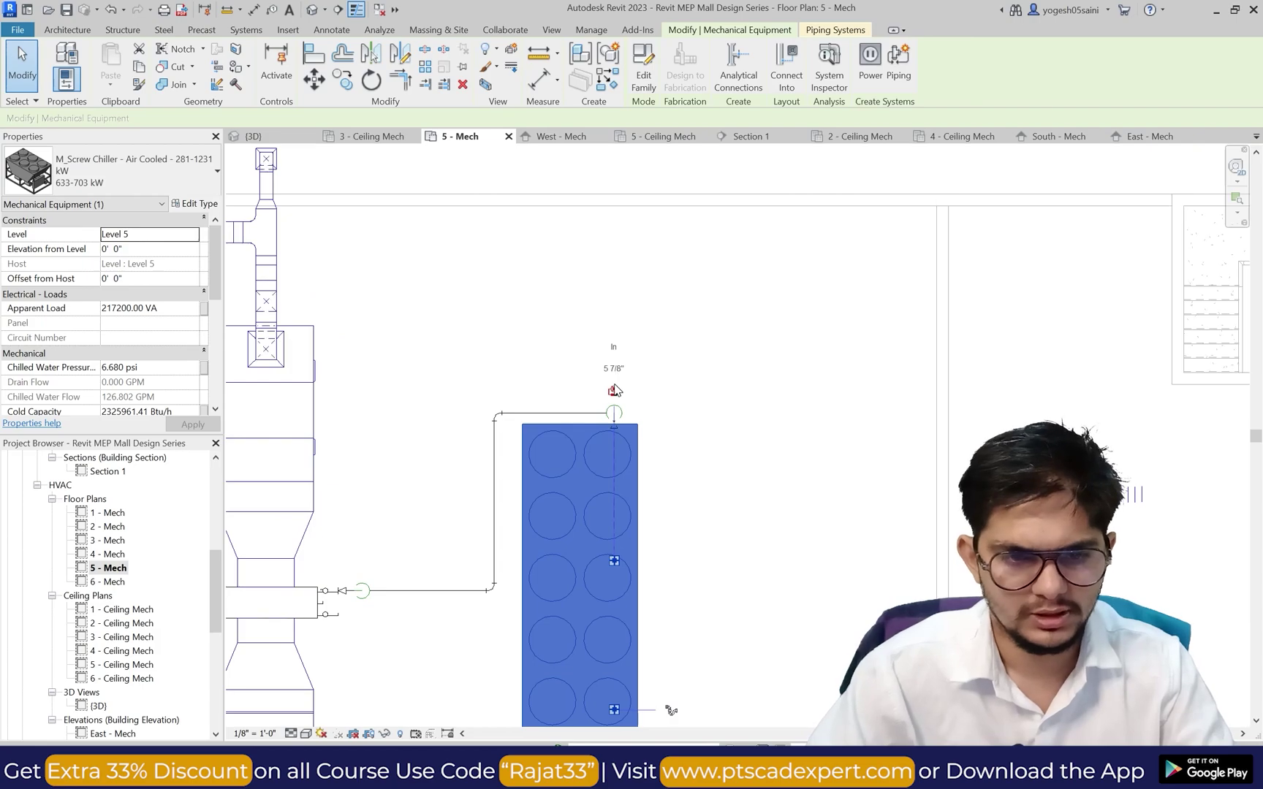
{"action": "left_click", "coordinate": [614, 391]}
{"action": "scroll", "coordinate": [616, 372], "scroll_direction": "up", "scroll_amount": 1}
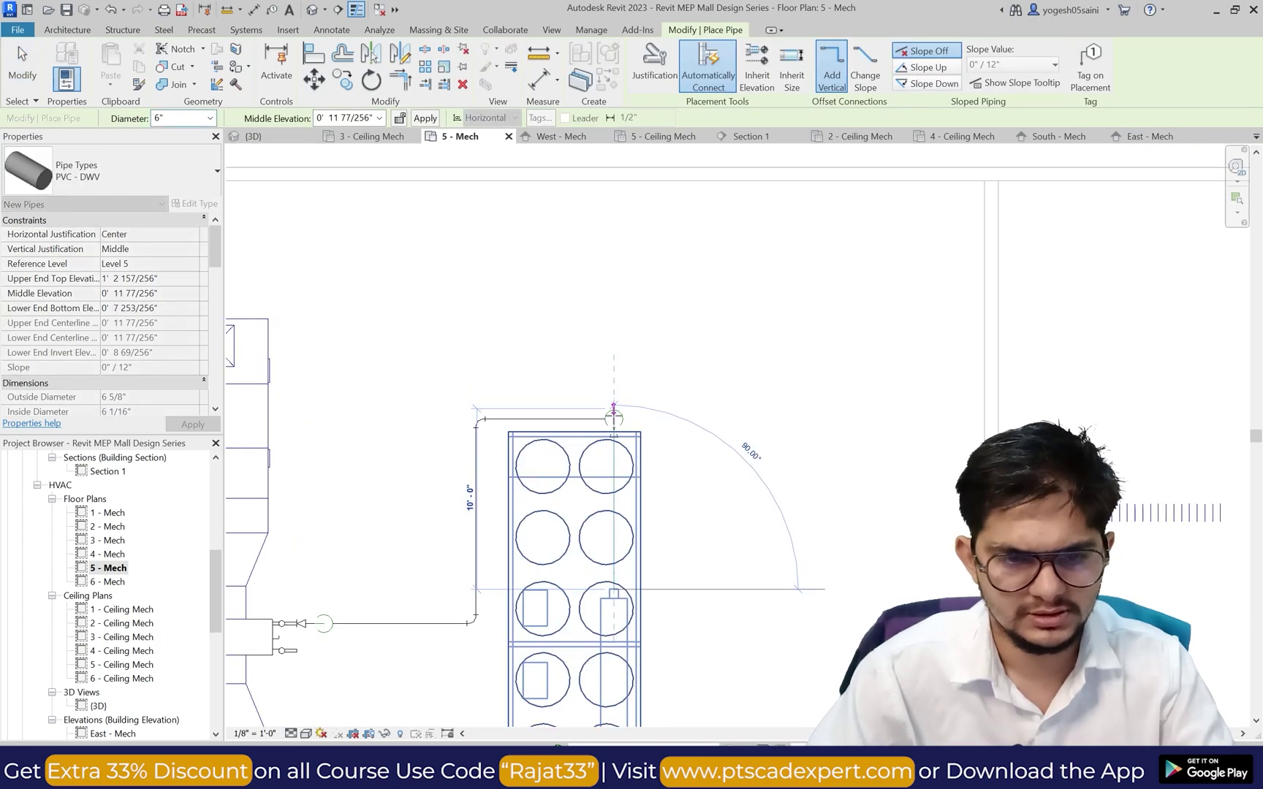
{"action": "scroll", "coordinate": [609, 464], "scroll_direction": "up", "scroll_amount": 2}
{"action": "scroll", "coordinate": [616, 477], "scroll_direction": "up", "scroll_amount": 3}
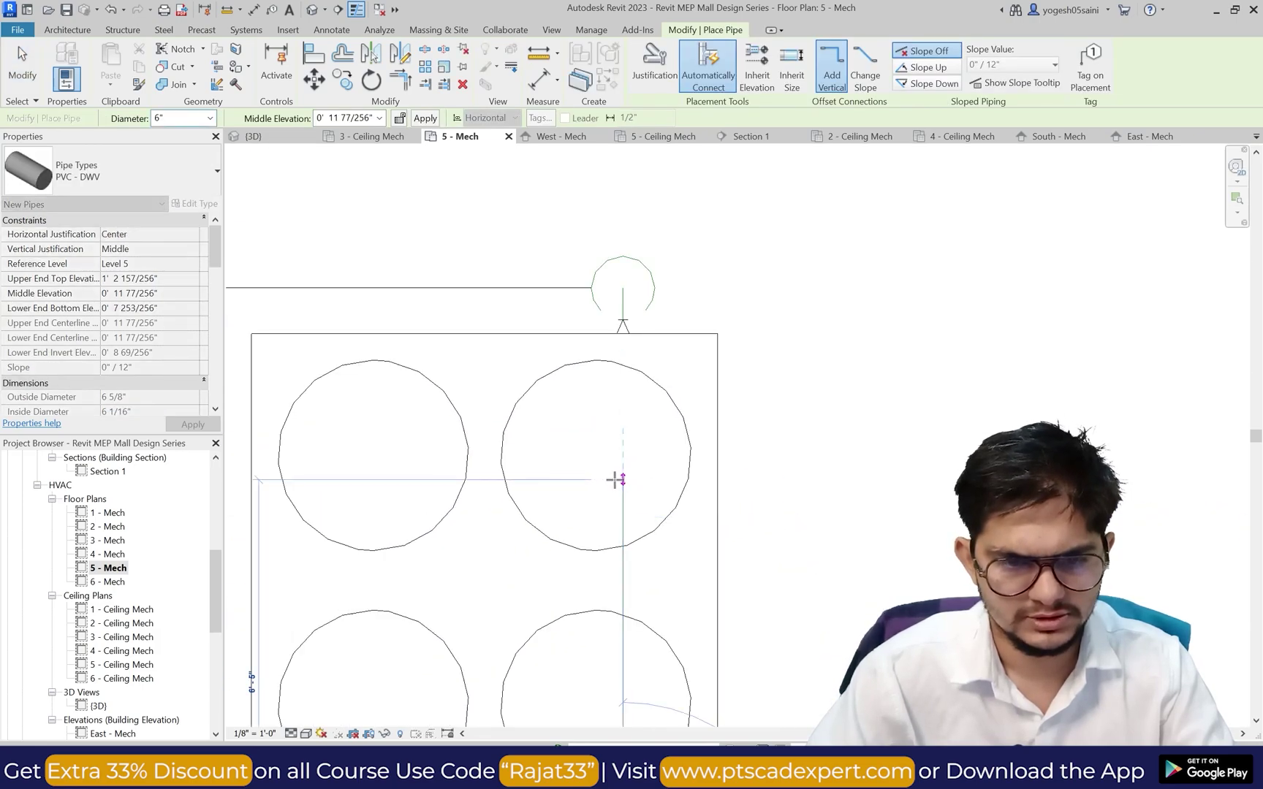
{"action": "left_click", "coordinate": [581, 479]}
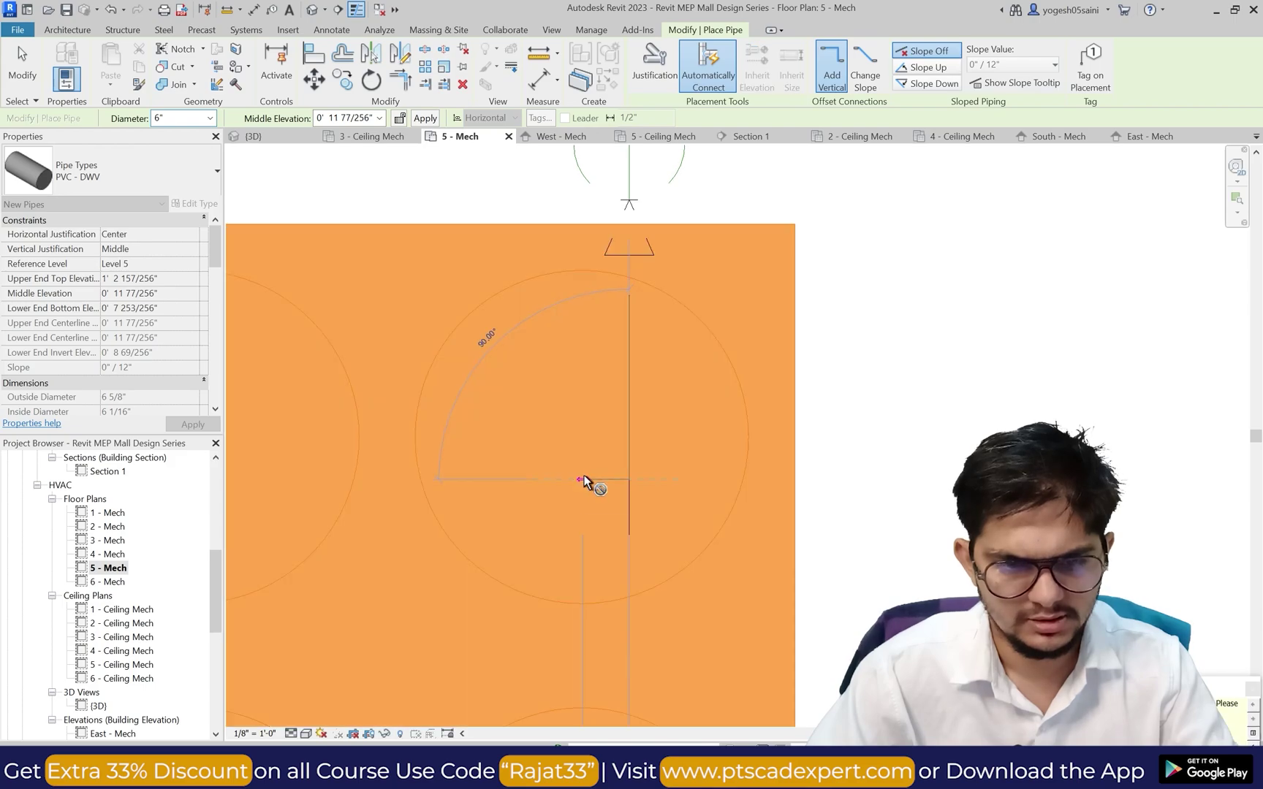
{"action": "key", "text": "Escape"}
{"action": "scroll", "coordinate": [589, 473], "scroll_direction": "down", "scroll_amount": 2}
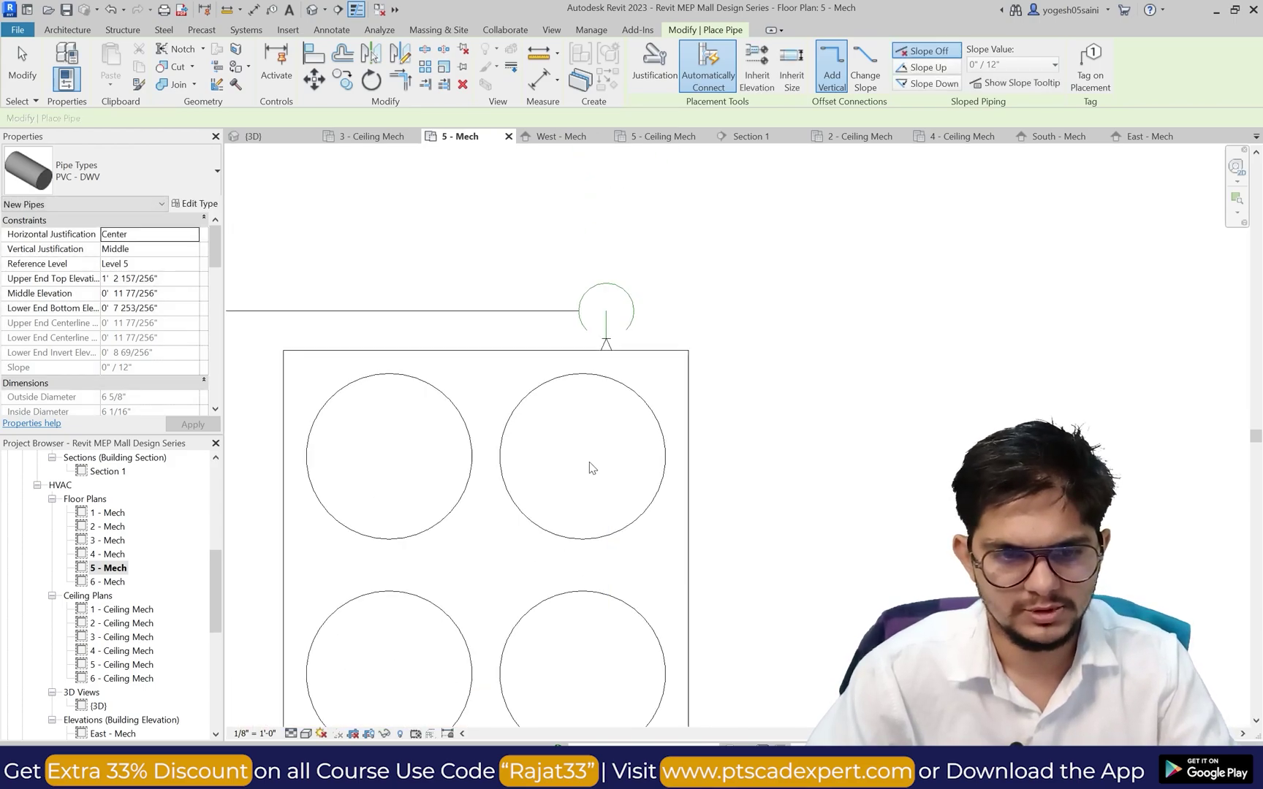
{"action": "key", "text": "Escape"}
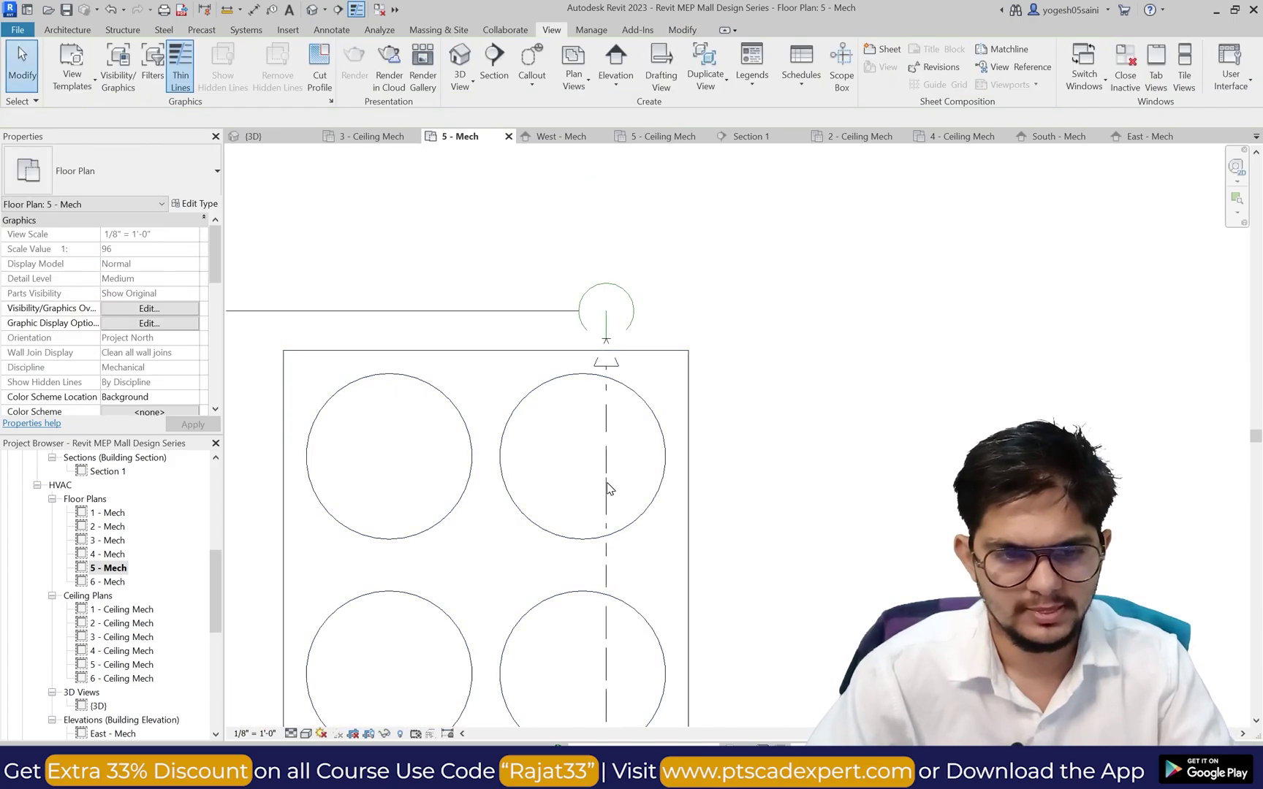
Step: After checking the new pipe in 3D, extend its open end in 5 - Mech about 9'-6" across towards the AHU with 6" PVC - DWV
{"action": "left_click", "coordinate": [462, 74]}
{"action": "scroll", "coordinate": [509, 503], "scroll_direction": "up", "scroll_amount": 5}
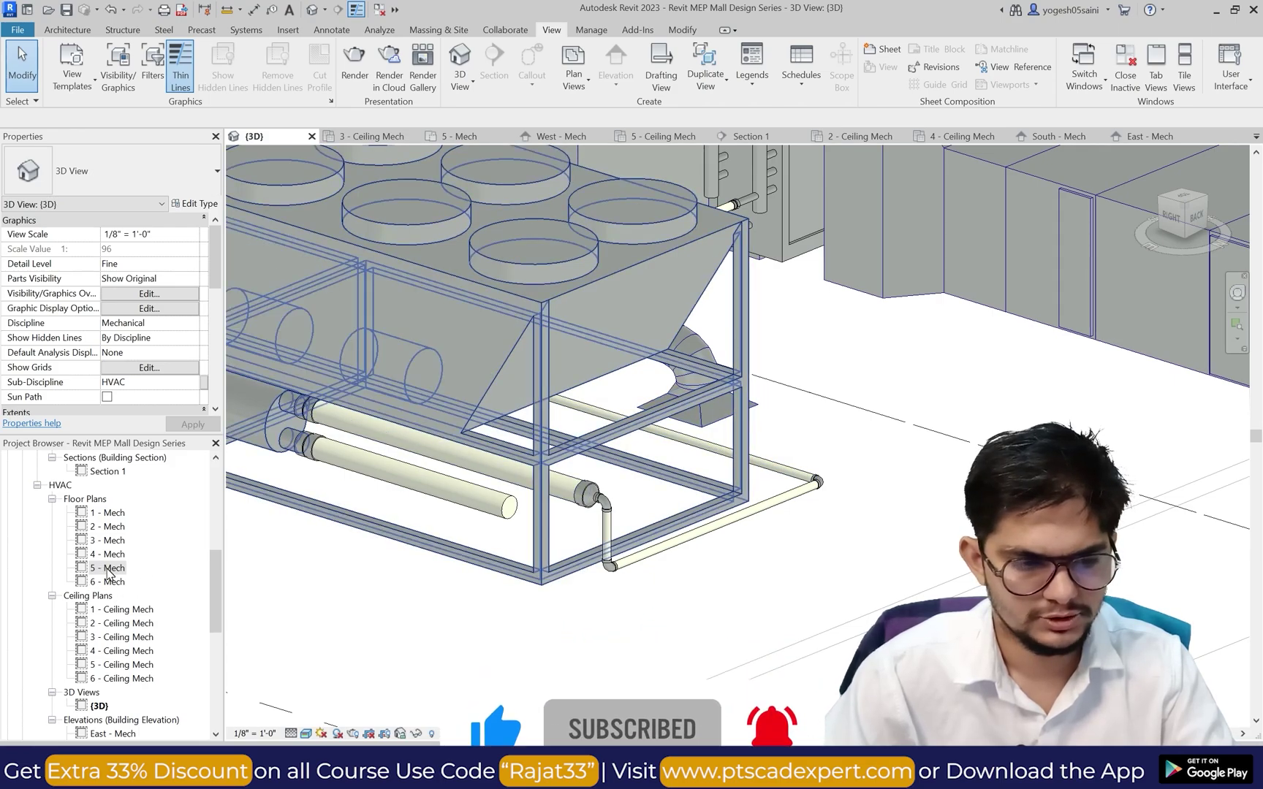
{"action": "double_click", "coordinate": [114, 575]}
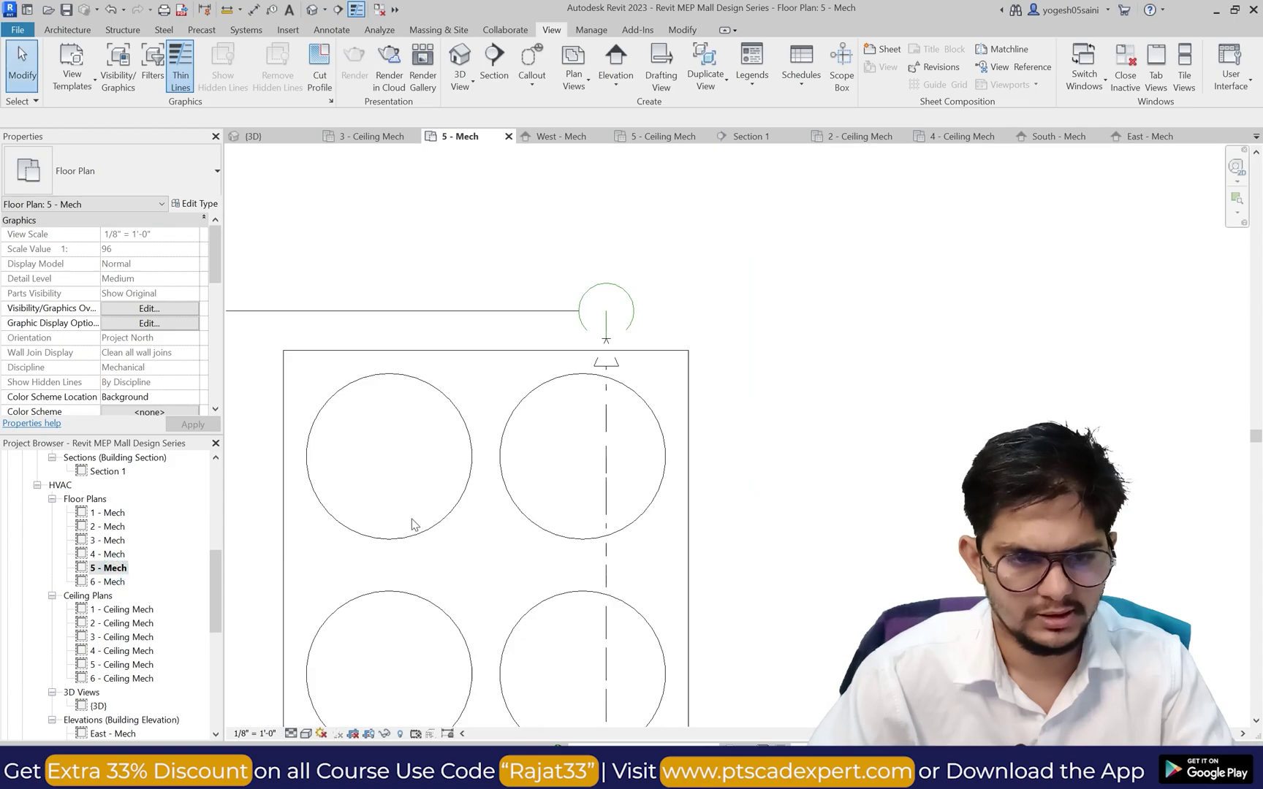
{"action": "scroll", "coordinate": [414, 525], "scroll_direction": "down", "scroll_amount": 3}
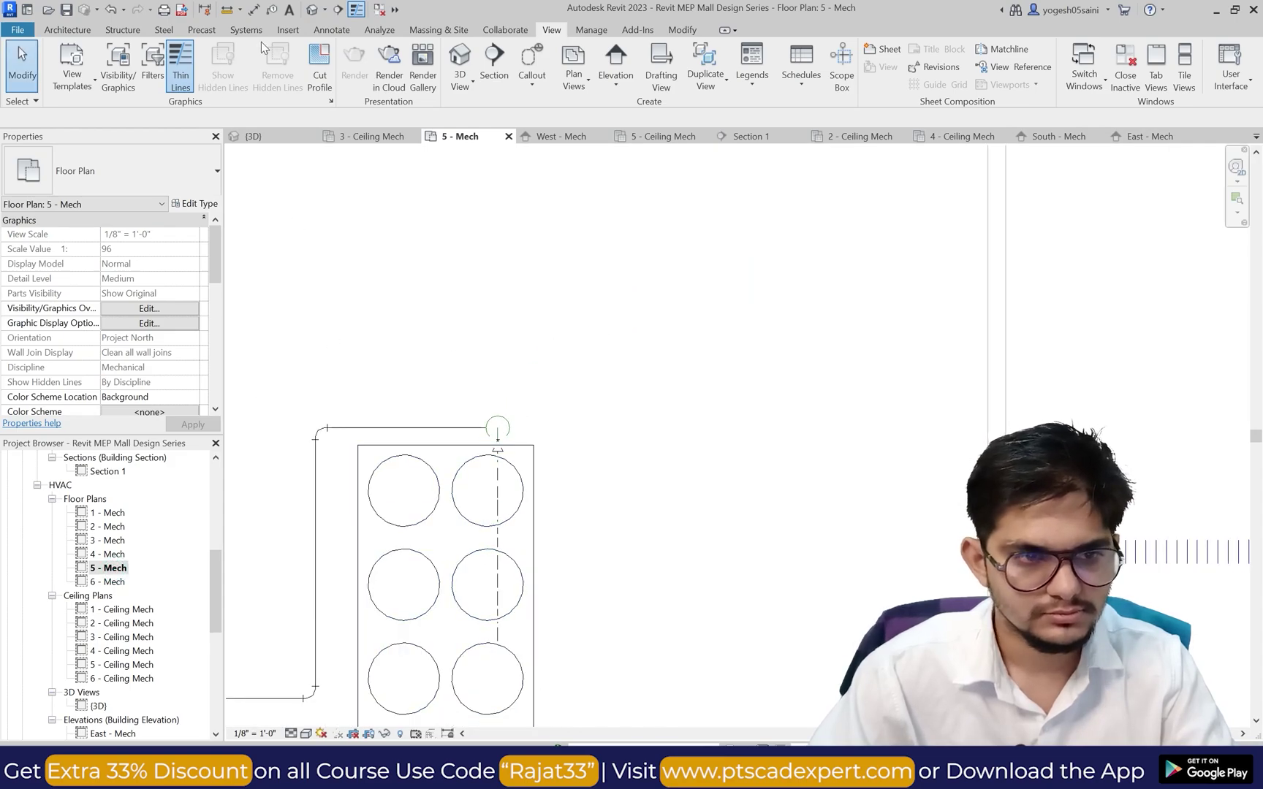
{"action": "left_click", "coordinate": [245, 29]}
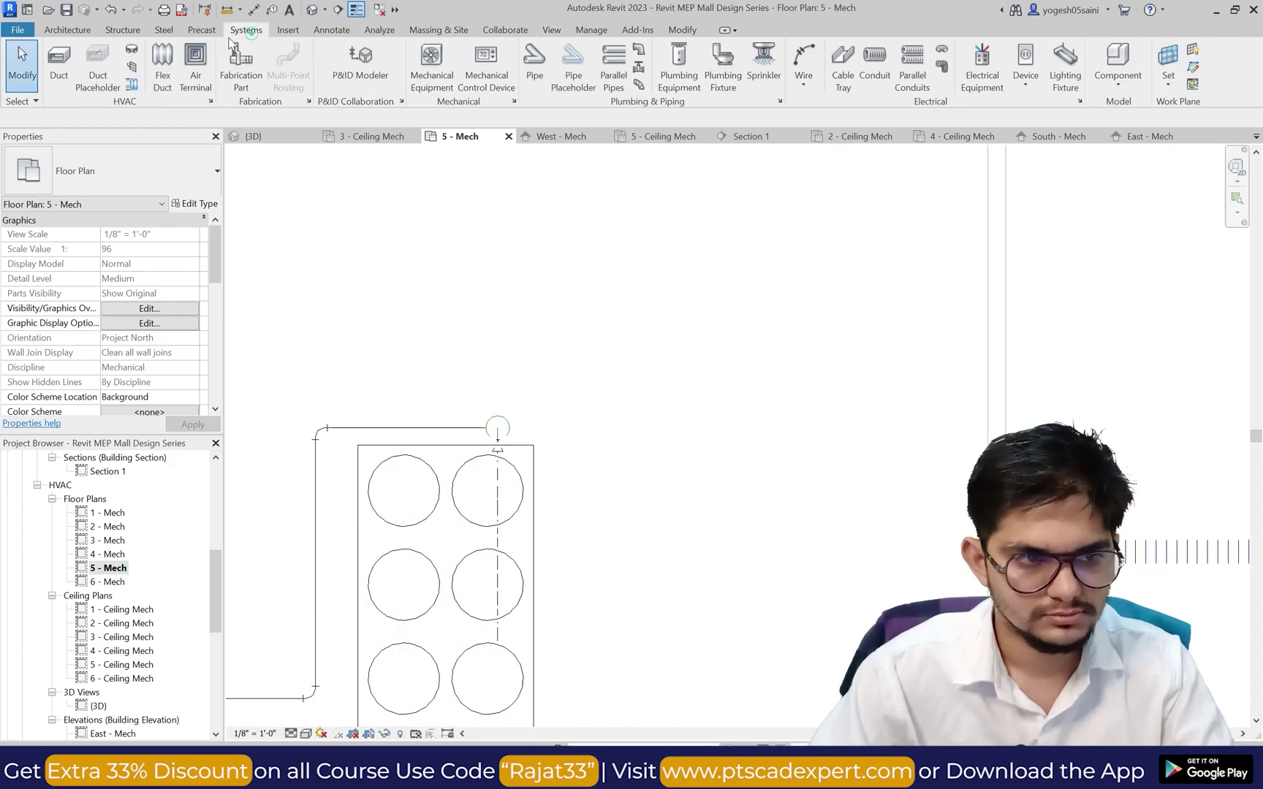
{"action": "left_click", "coordinate": [534, 62]}
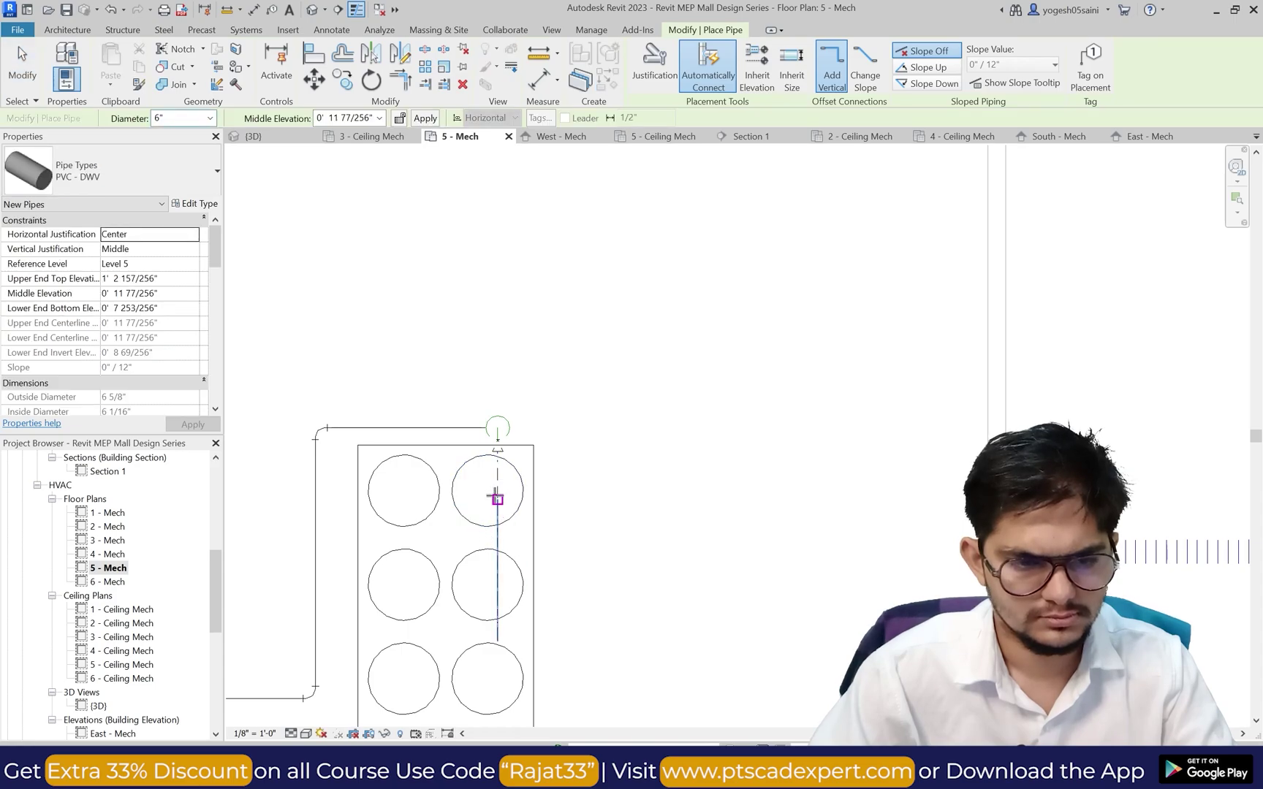
{"action": "left_click", "coordinate": [497, 500]}
{"action": "scroll", "coordinate": [341, 499], "scroll_direction": "up", "scroll_amount": 2}
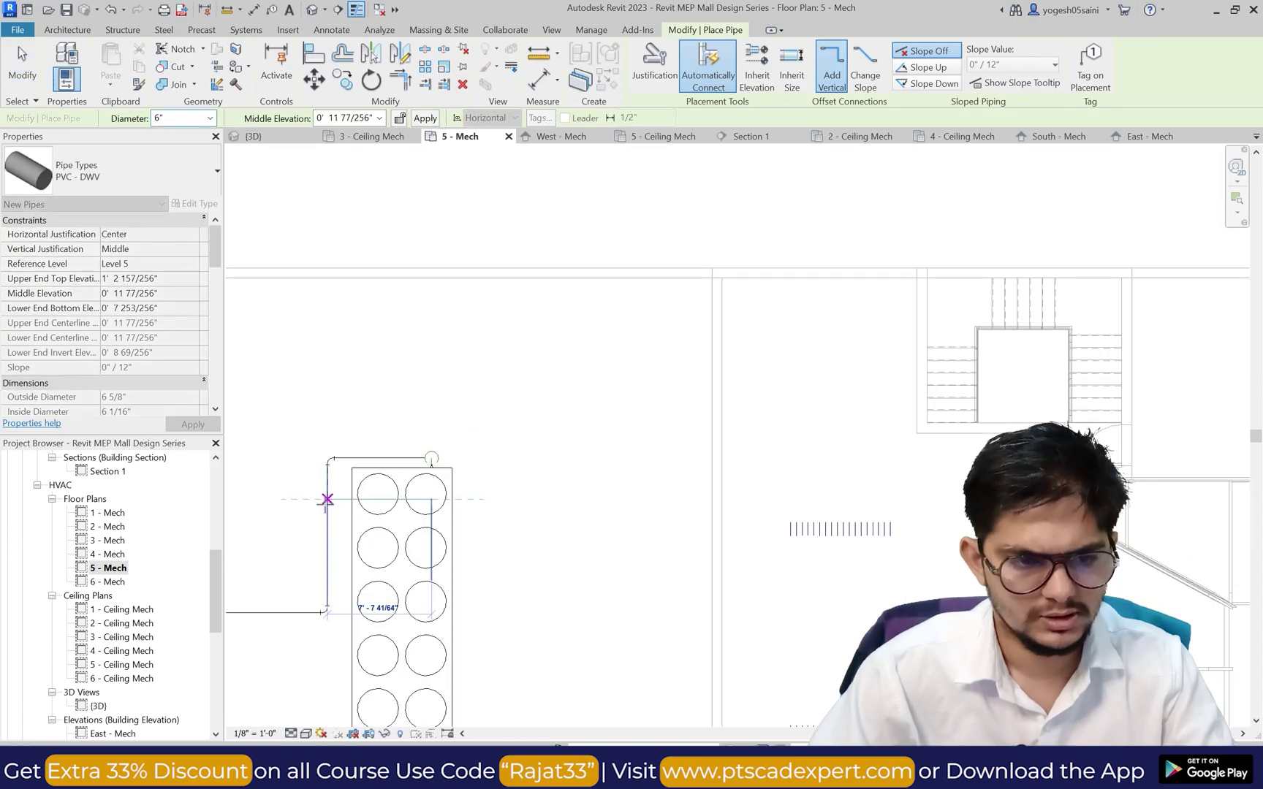
{"action": "scroll", "coordinate": [337, 495], "scroll_direction": "down", "scroll_amount": 3}
{"action": "scroll", "coordinate": [313, 496], "scroll_direction": "up", "scroll_amount": 3}
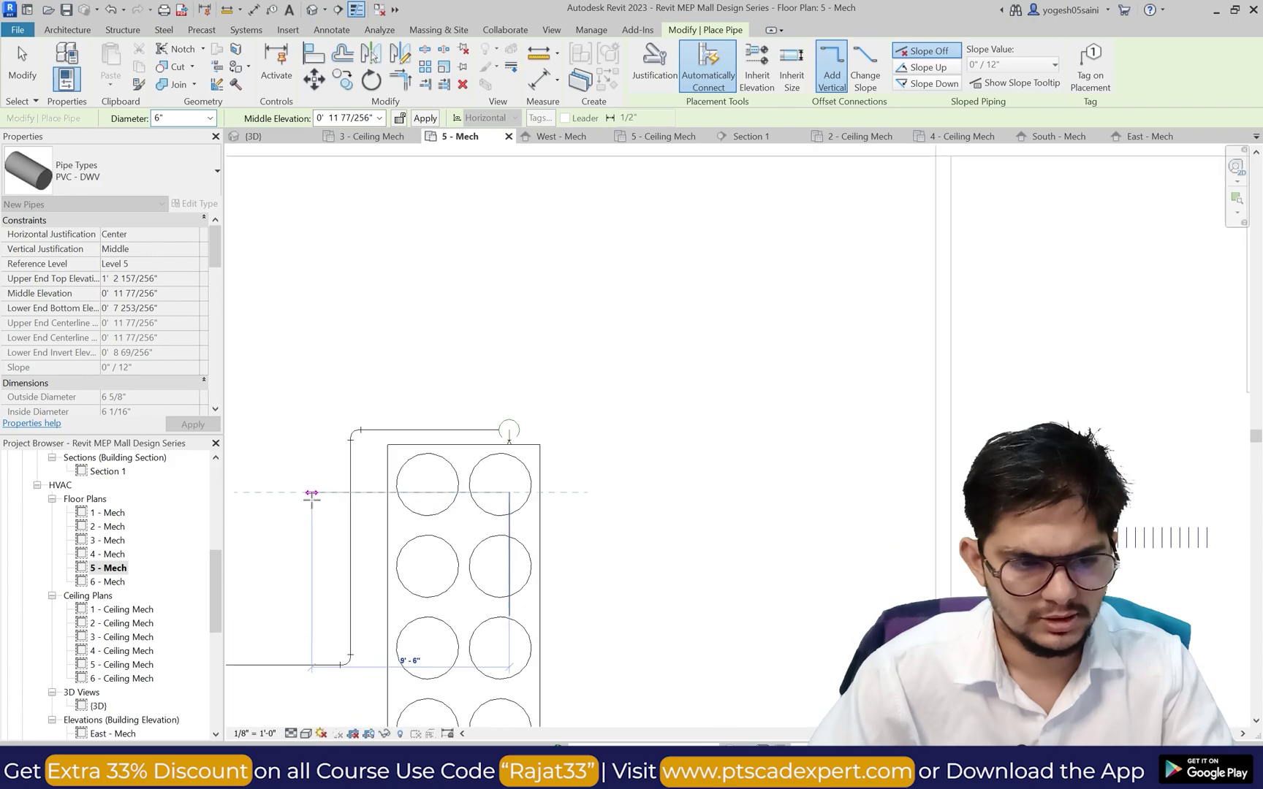
Step: Turn the 6" pipe 90° and run it about 10'-8" alongside the chiller to just past the AHU coil's free lower connector
{"action": "scroll", "coordinate": [316, 495], "scroll_direction": "down", "scroll_amount": 2}
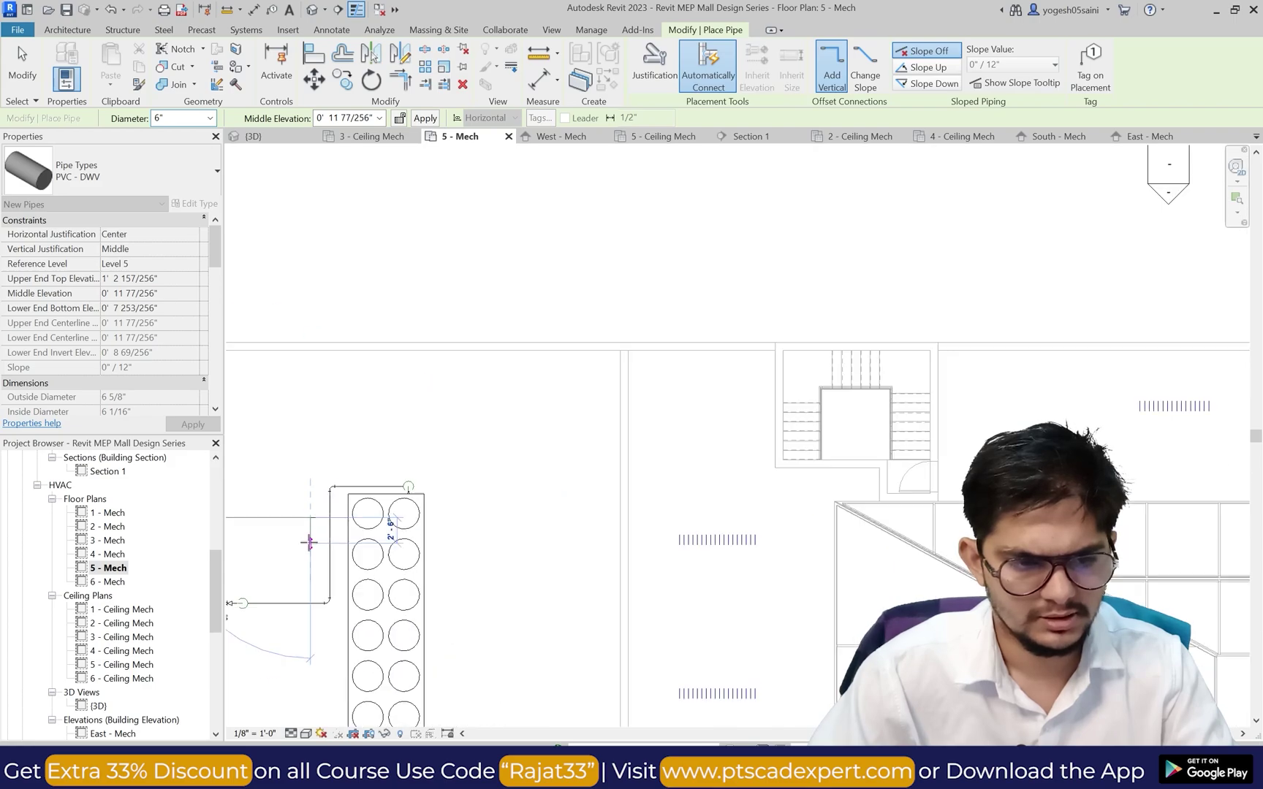
{"action": "scroll", "coordinate": [309, 569], "scroll_direction": "up", "scroll_amount": 3}
{"action": "scroll", "coordinate": [310, 603], "scroll_direction": "down", "scroll_amount": 3}
{"action": "scroll", "coordinate": [309, 610], "scroll_direction": "up", "scroll_amount": 4}
{"action": "scroll", "coordinate": [308, 621], "scroll_direction": "down", "scroll_amount": 3}
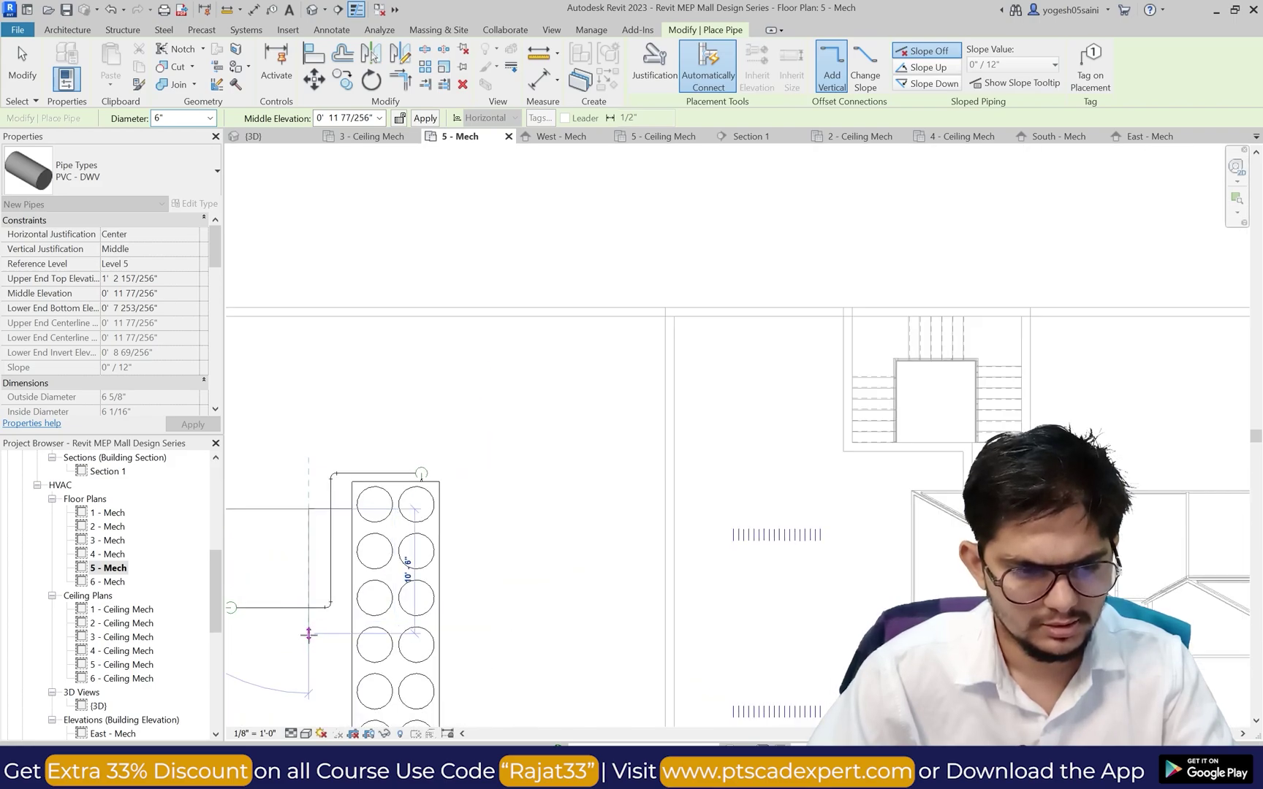
{"action": "left_click", "coordinate": [308, 639]}
{"action": "scroll", "coordinate": [304, 629], "scroll_direction": "down", "scroll_amount": 3}
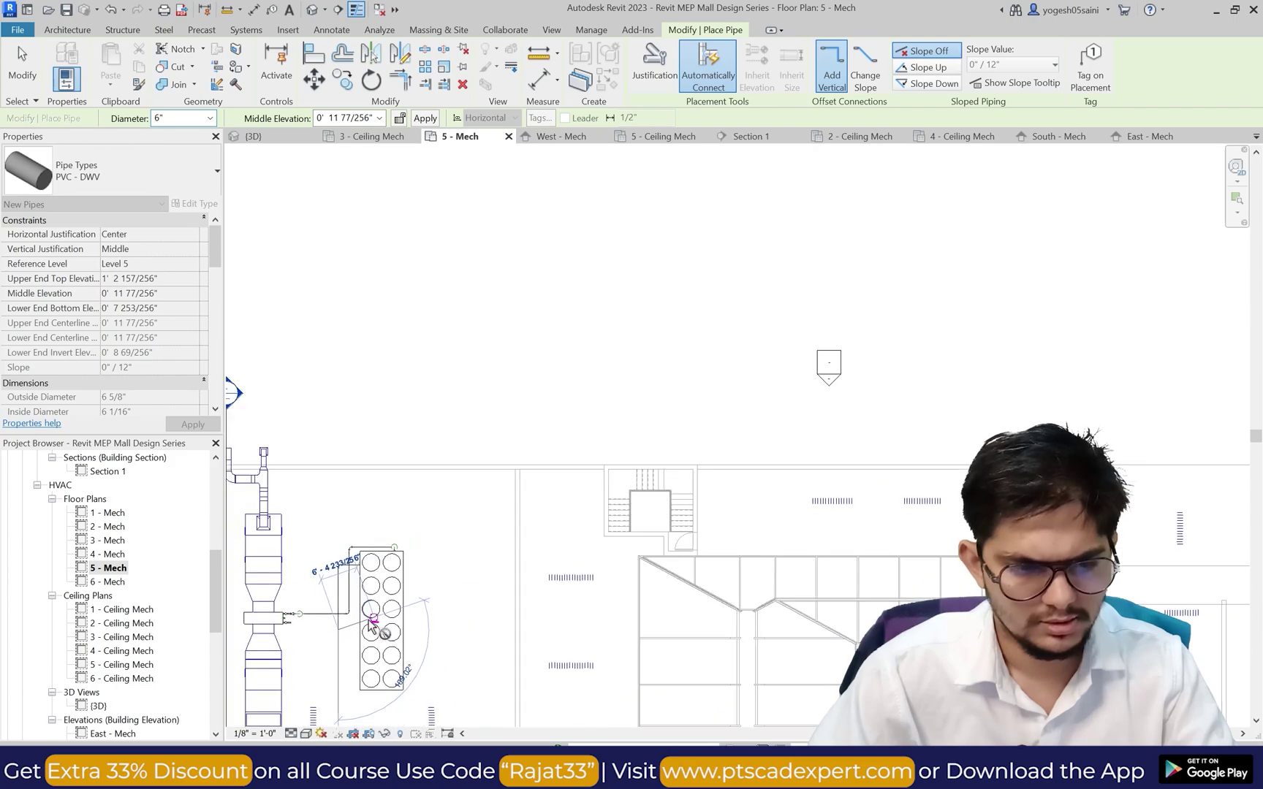
{"action": "scroll", "coordinate": [296, 627], "scroll_direction": "up", "scroll_amount": 3}
{"action": "scroll", "coordinate": [294, 624], "scroll_direction": "down", "scroll_amount": 3}
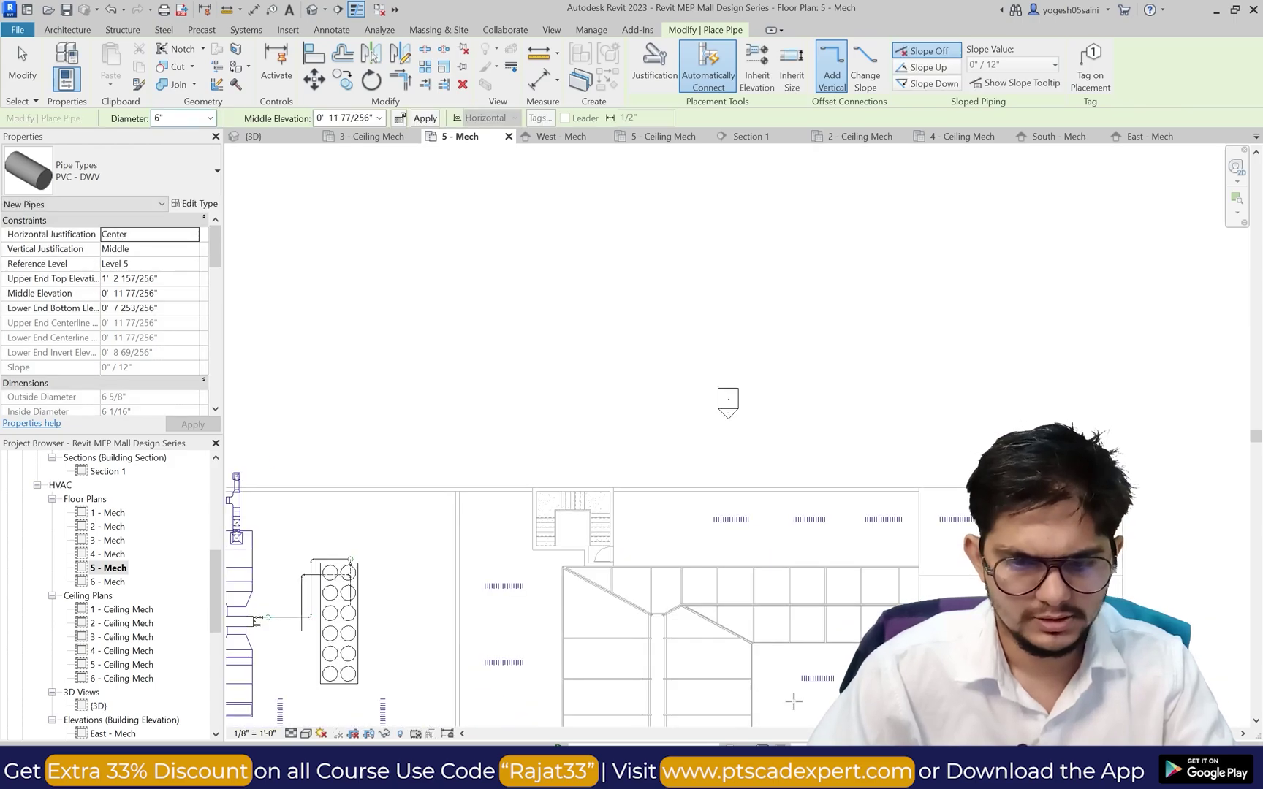
{"action": "middle_click_drag", "start_coordinate": [379, 720], "coordinate": [760, 723]}
{"action": "scroll", "coordinate": [668, 652], "scroll_direction": "up", "scroll_amount": 4}
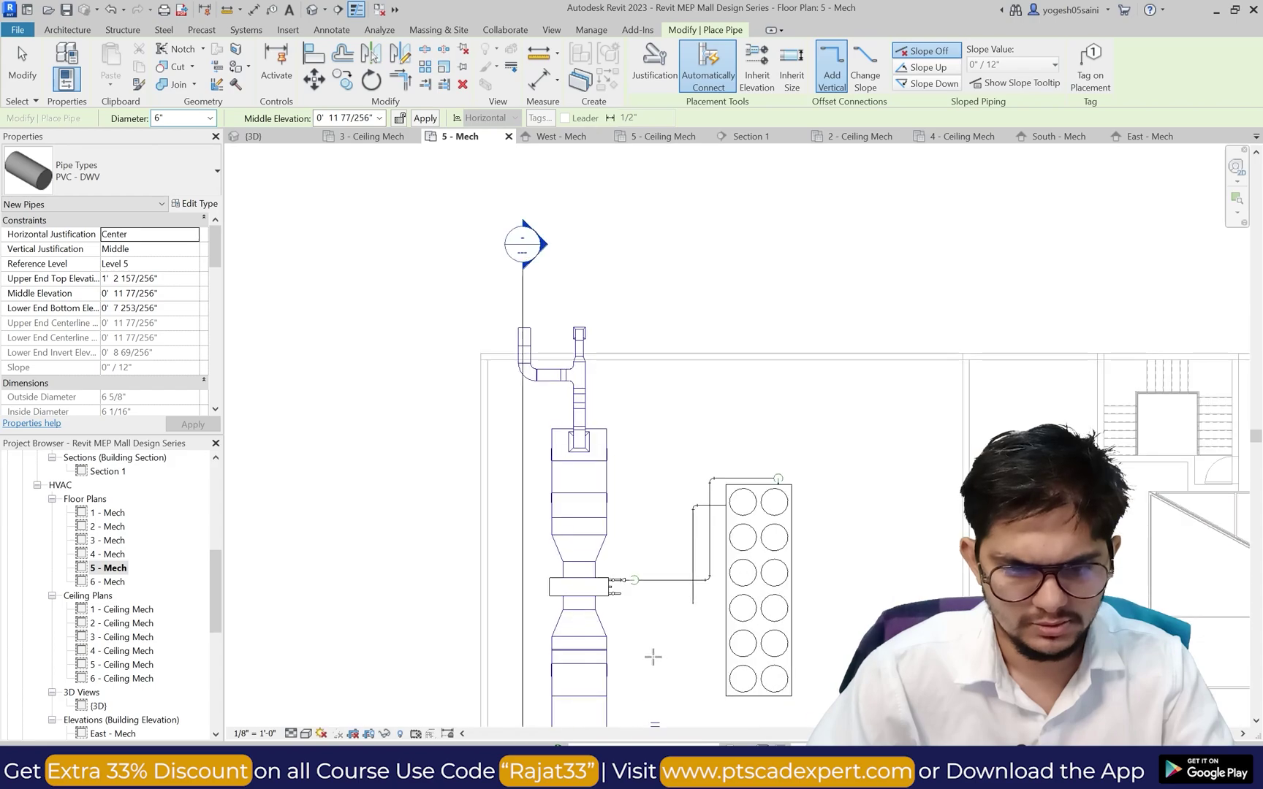
{"action": "scroll", "coordinate": [678, 592], "scroll_direction": "up", "scroll_amount": 2}
{"action": "key", "text": "Escape"}
{"action": "key", "text": "Escape"}
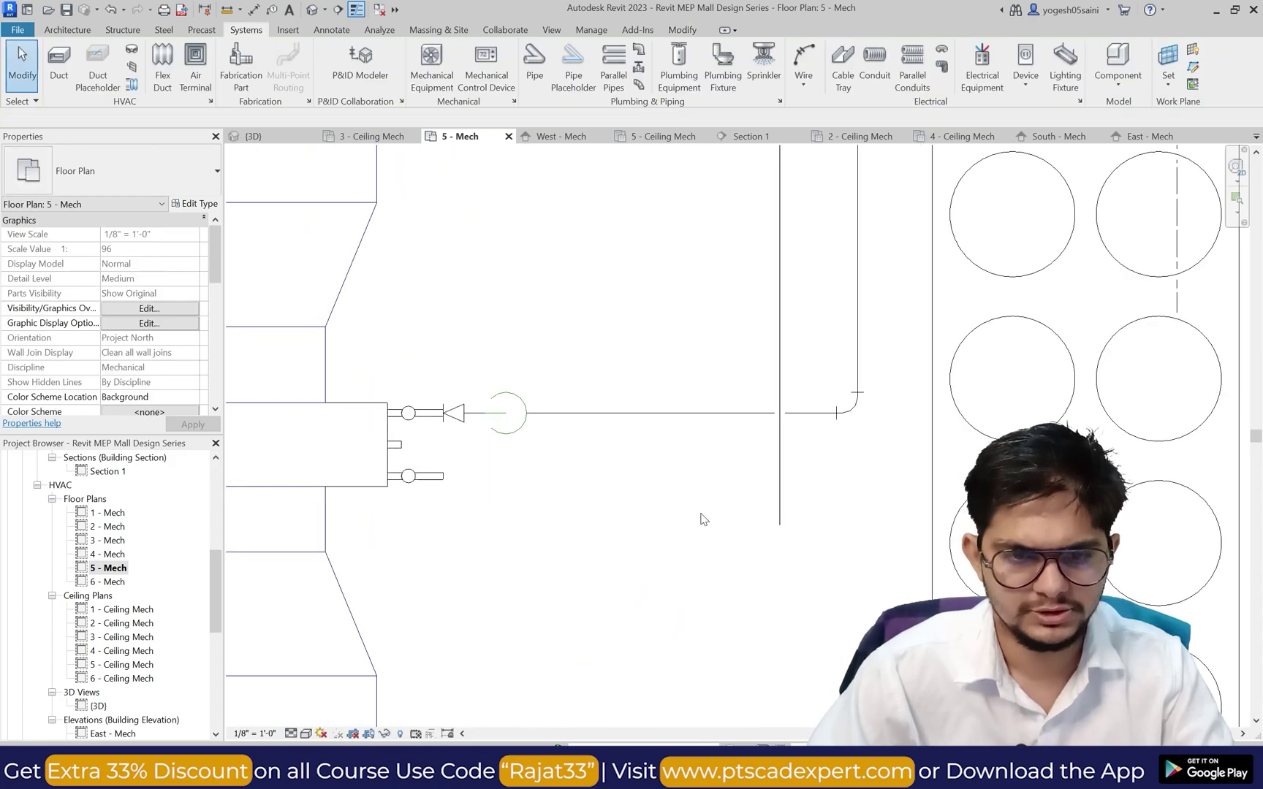
Step: Shorten the new 6" pipe so its open end lines up with the AHU coil's lower connector
{"action": "left_click", "coordinate": [775, 522]}
{"action": "left_click_drag", "start_coordinate": [779, 523], "coordinate": [780, 476]}
{"action": "key", "text": "Escape"}
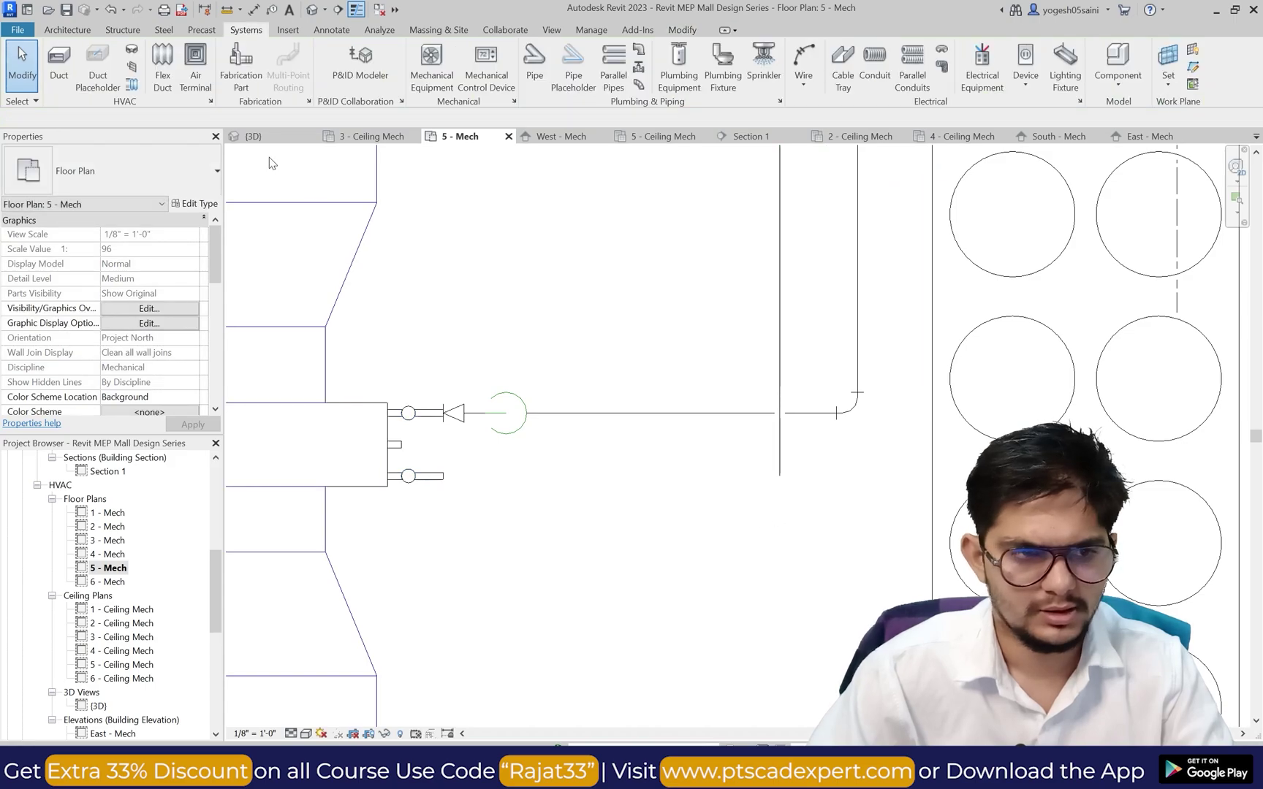
Step: Draw a 6" PVC - DWV pipe from the AHU coil's lower connector to the open end of the chiller pipe
{"action": "left_click", "coordinate": [534, 64]}
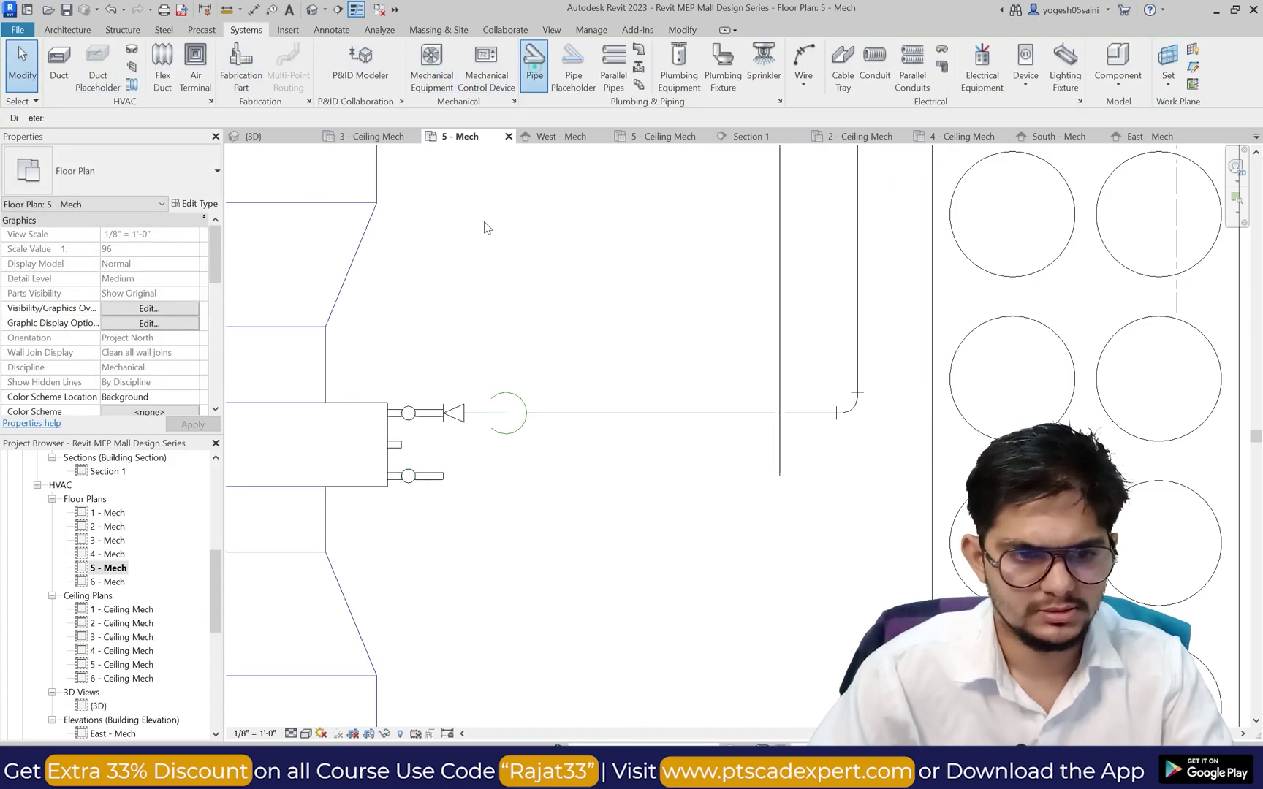
{"action": "left_click", "coordinate": [446, 478]}
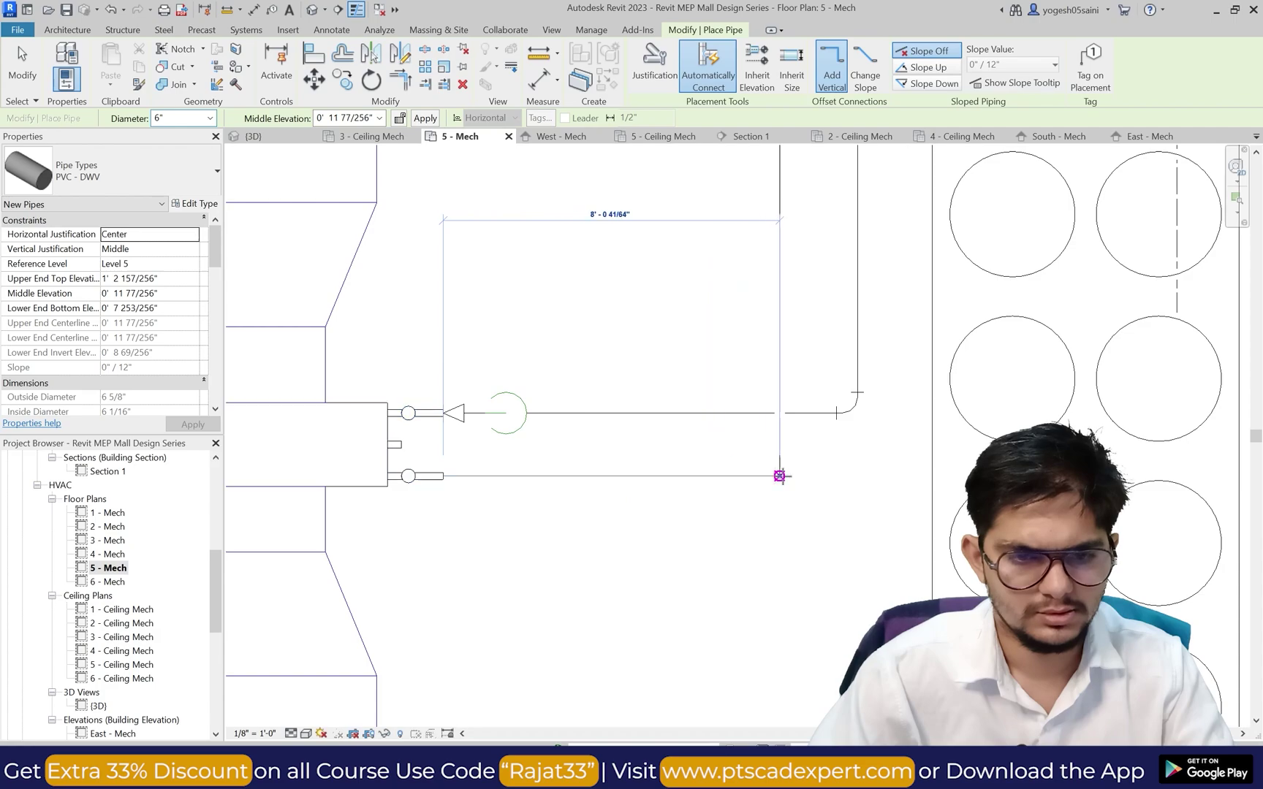
{"action": "left_click", "coordinate": [780, 475]}
{"action": "key", "text": "Escape"}
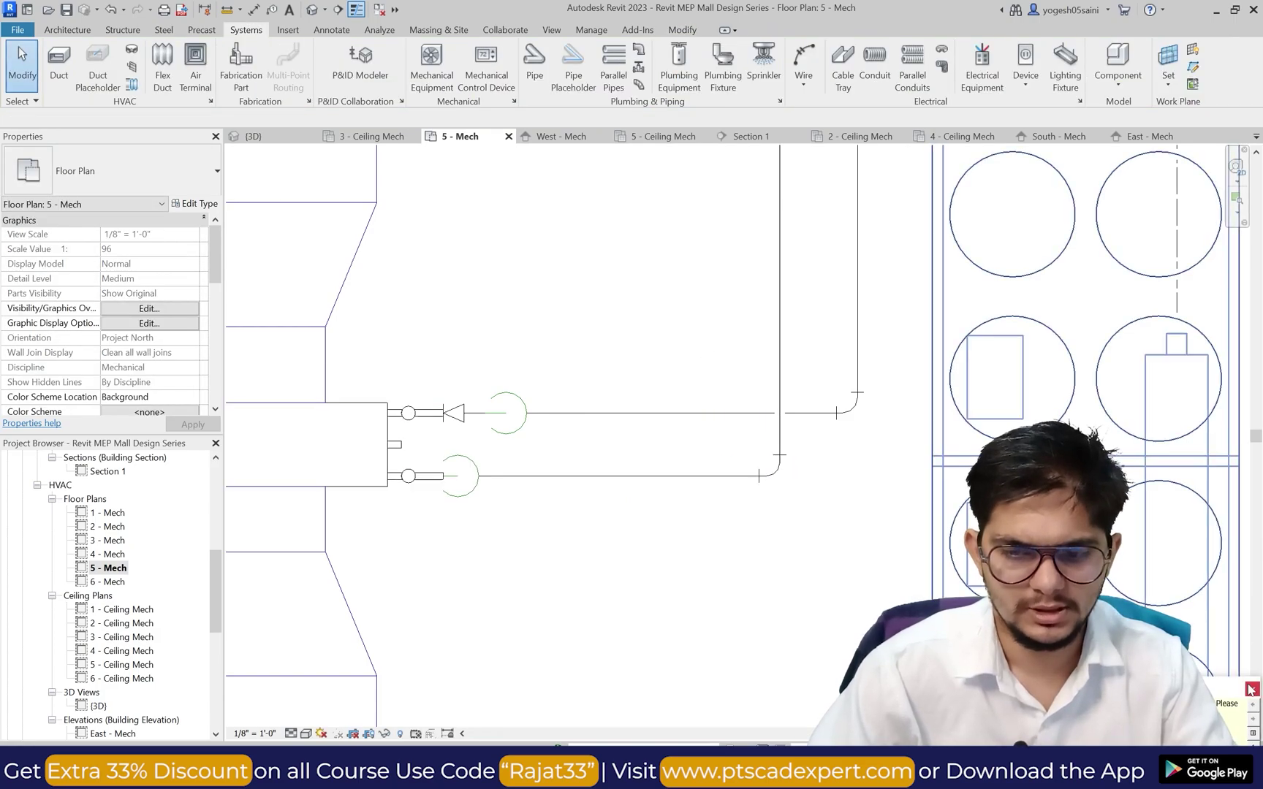
Step: Examine the completed pipe connections between the chiller and the AHU coil from several angles in the 3D view
{"action": "left_click", "coordinate": [548, 30]}
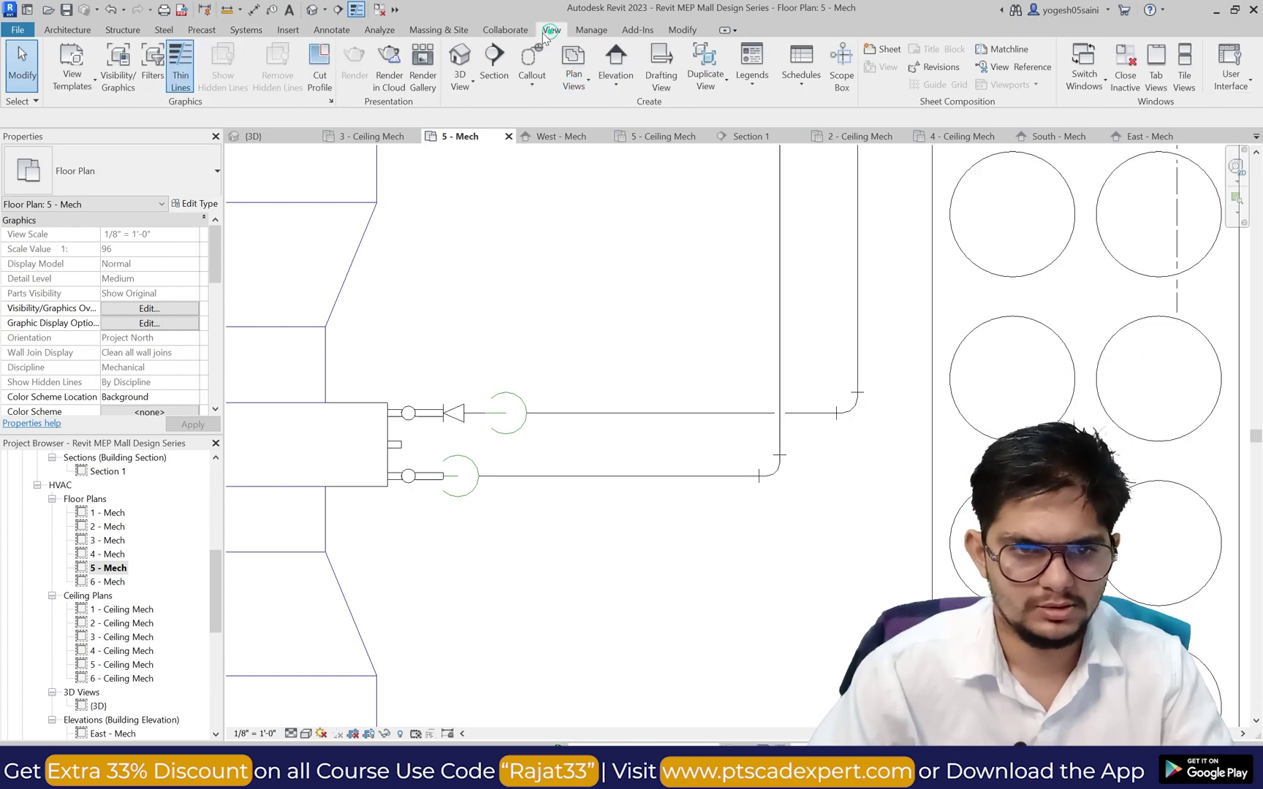
{"action": "left_click", "coordinate": [465, 54]}
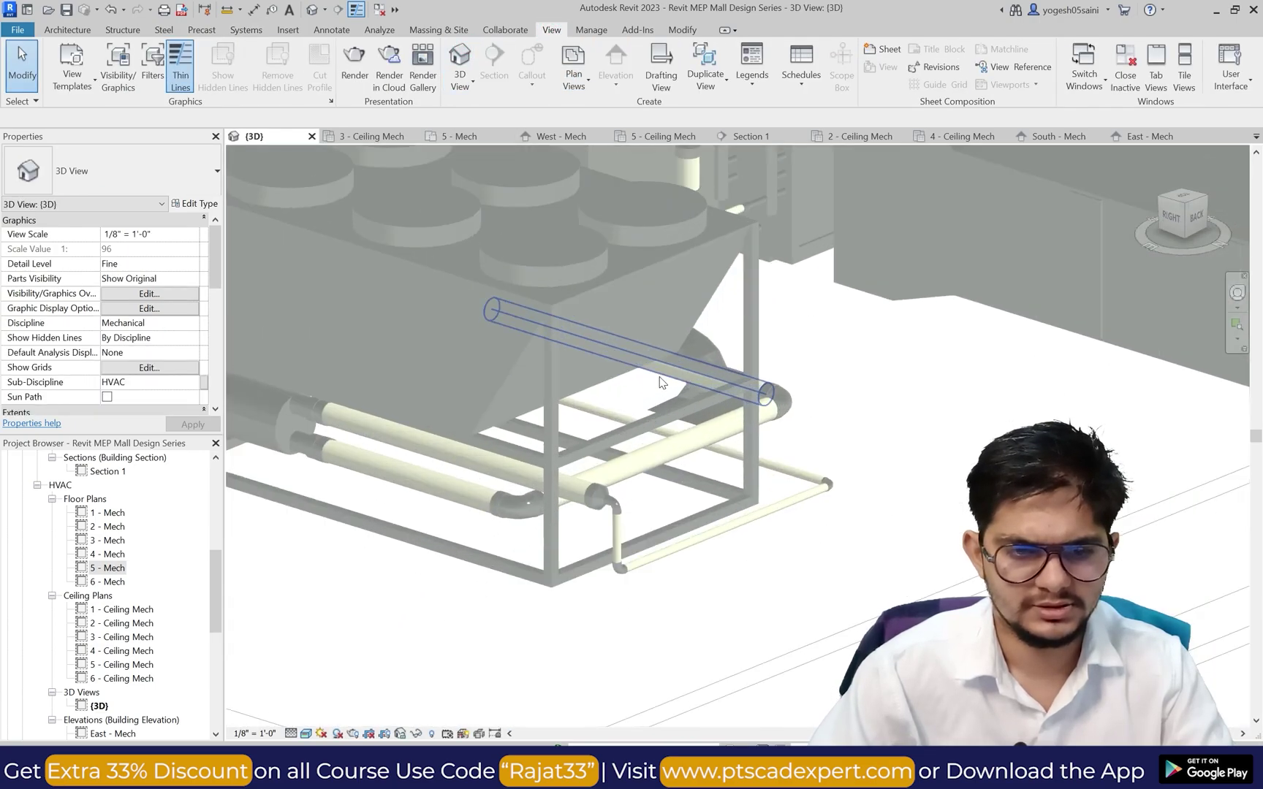
{"action": "left_click", "coordinate": [1238, 294]}
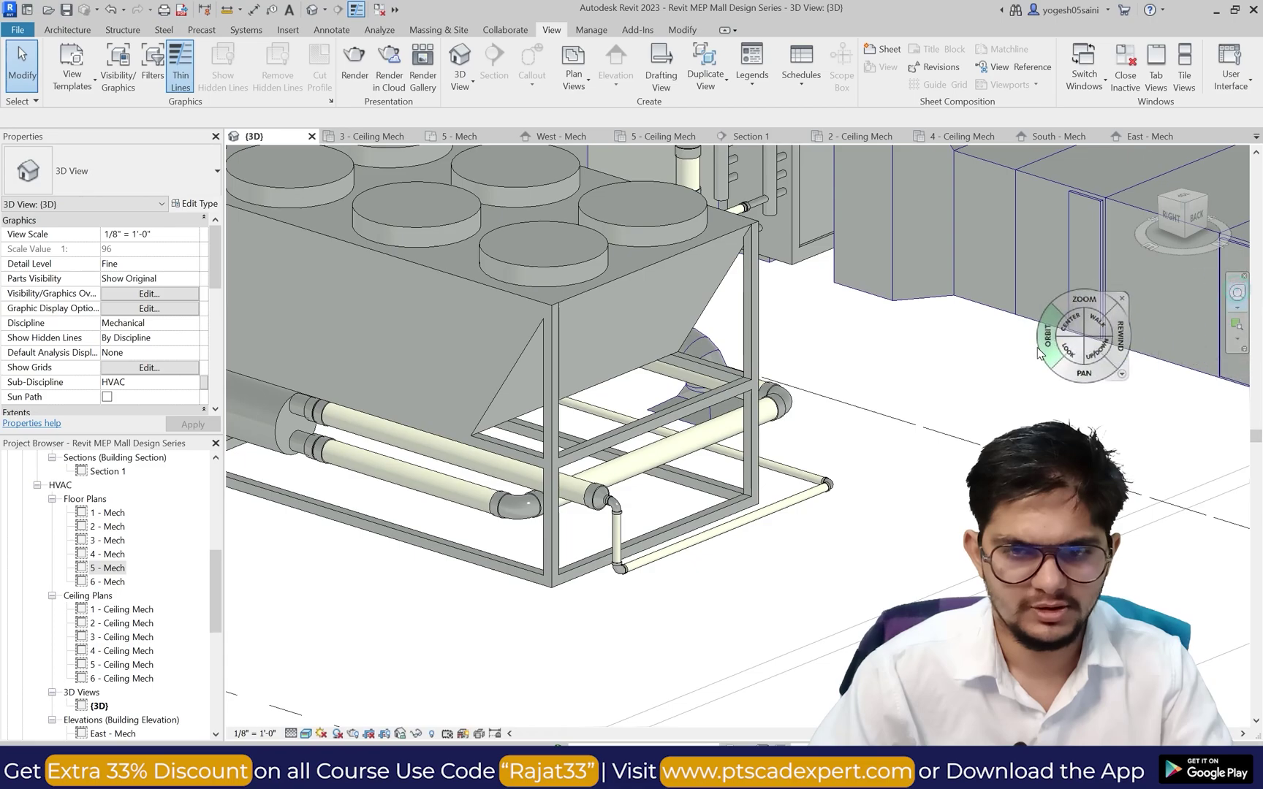
{"action": "left_click_drag", "start_coordinate": [1049, 346], "coordinate": [450, 368]}
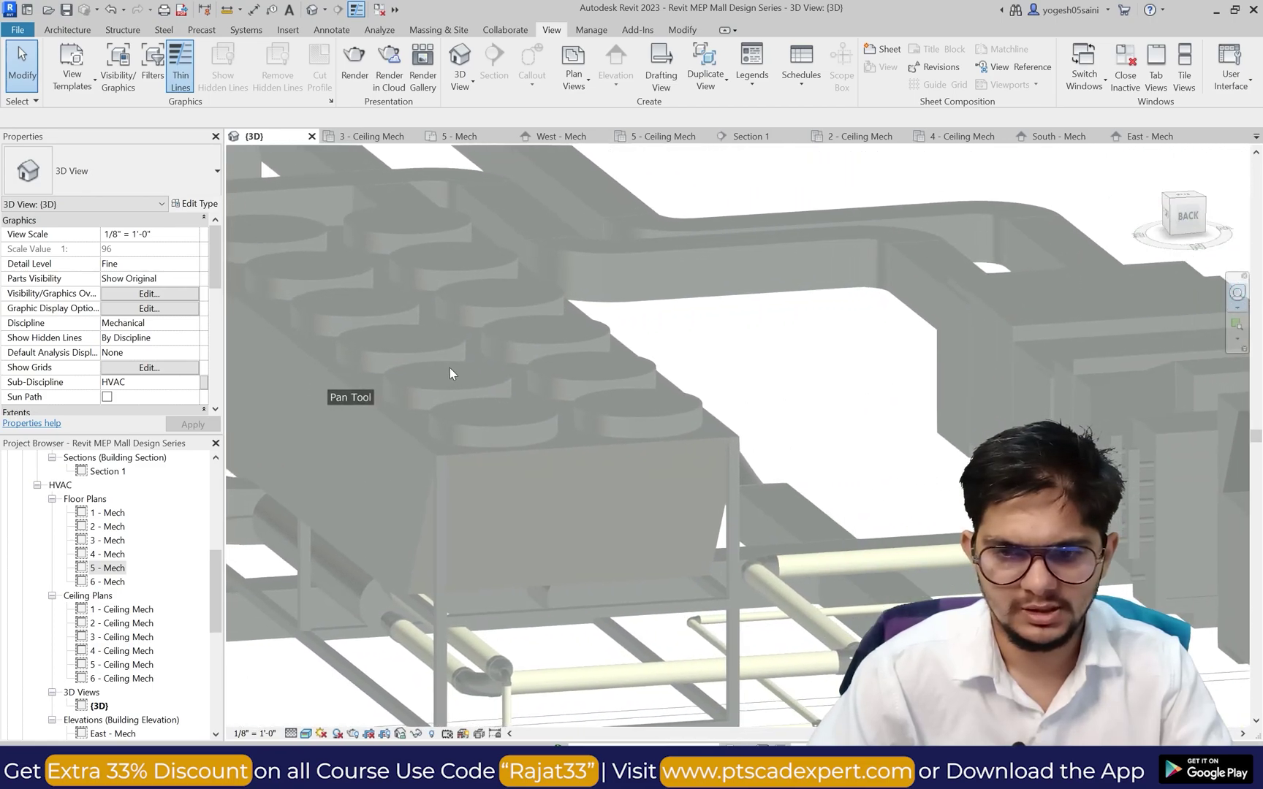
{"action": "scroll", "coordinate": [685, 394], "scroll_direction": "down", "scroll_amount": 4}
{"action": "left_click_drag", "start_coordinate": [617, 400], "coordinate": [775, 422]}
{"action": "scroll", "coordinate": [638, 381], "scroll_direction": "down", "scroll_amount": 5}
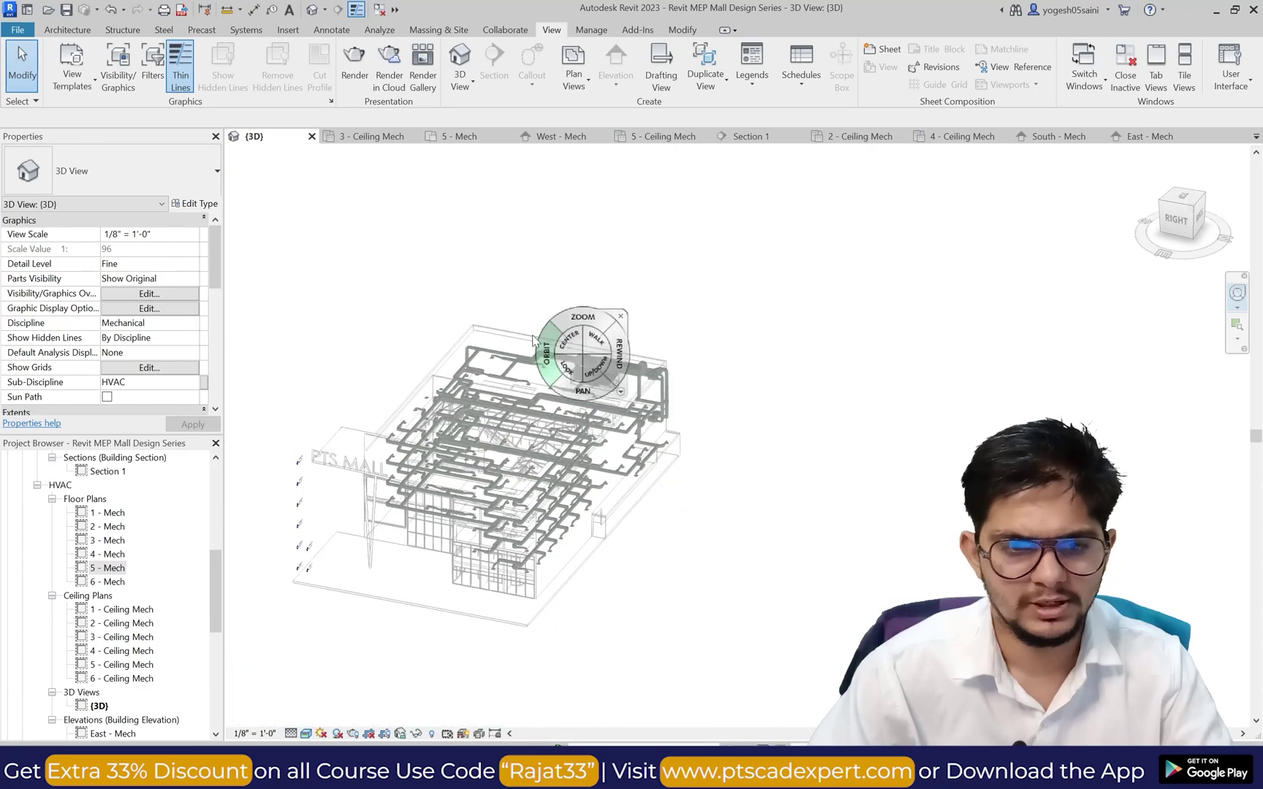
{"action": "scroll", "coordinate": [511, 335], "scroll_direction": "up", "scroll_amount": 5}
{"action": "left_click_drag", "start_coordinate": [515, 343], "coordinate": [748, 350]}
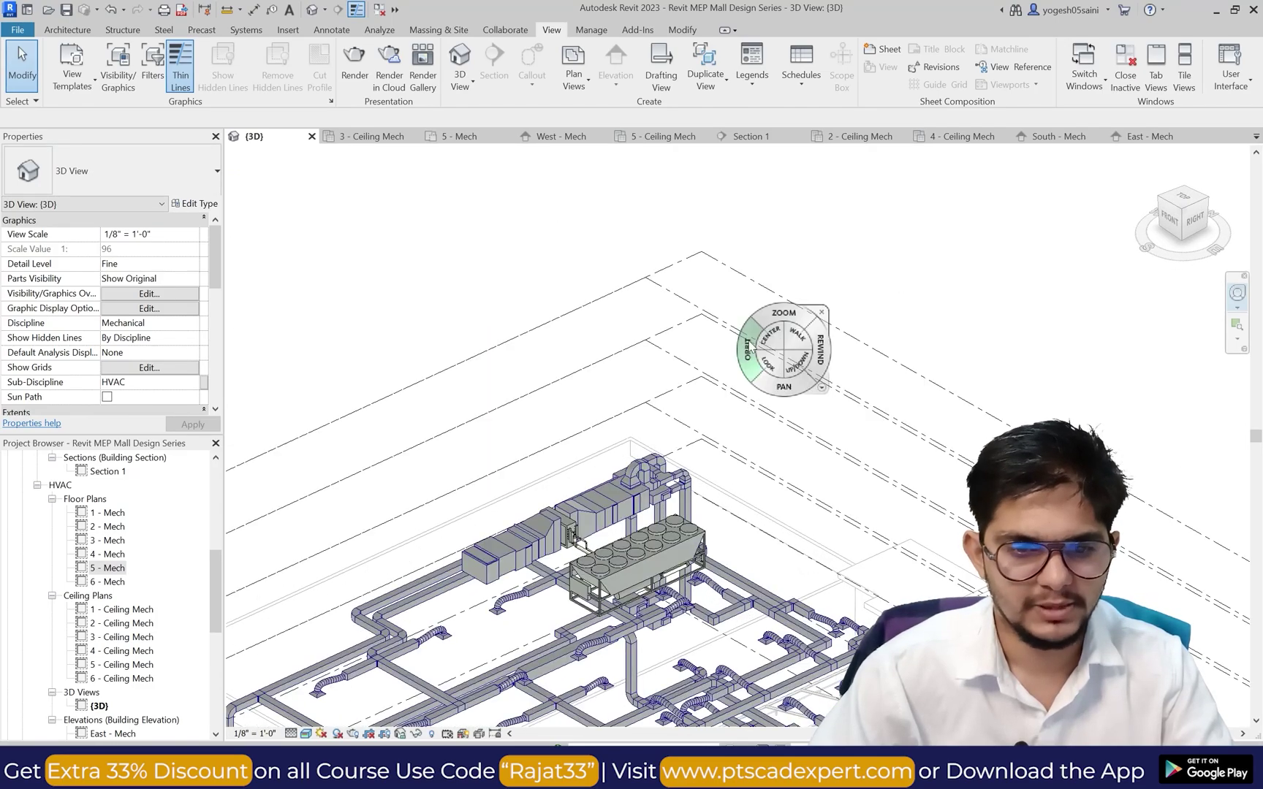
{"action": "left_click", "coordinate": [822, 312]}
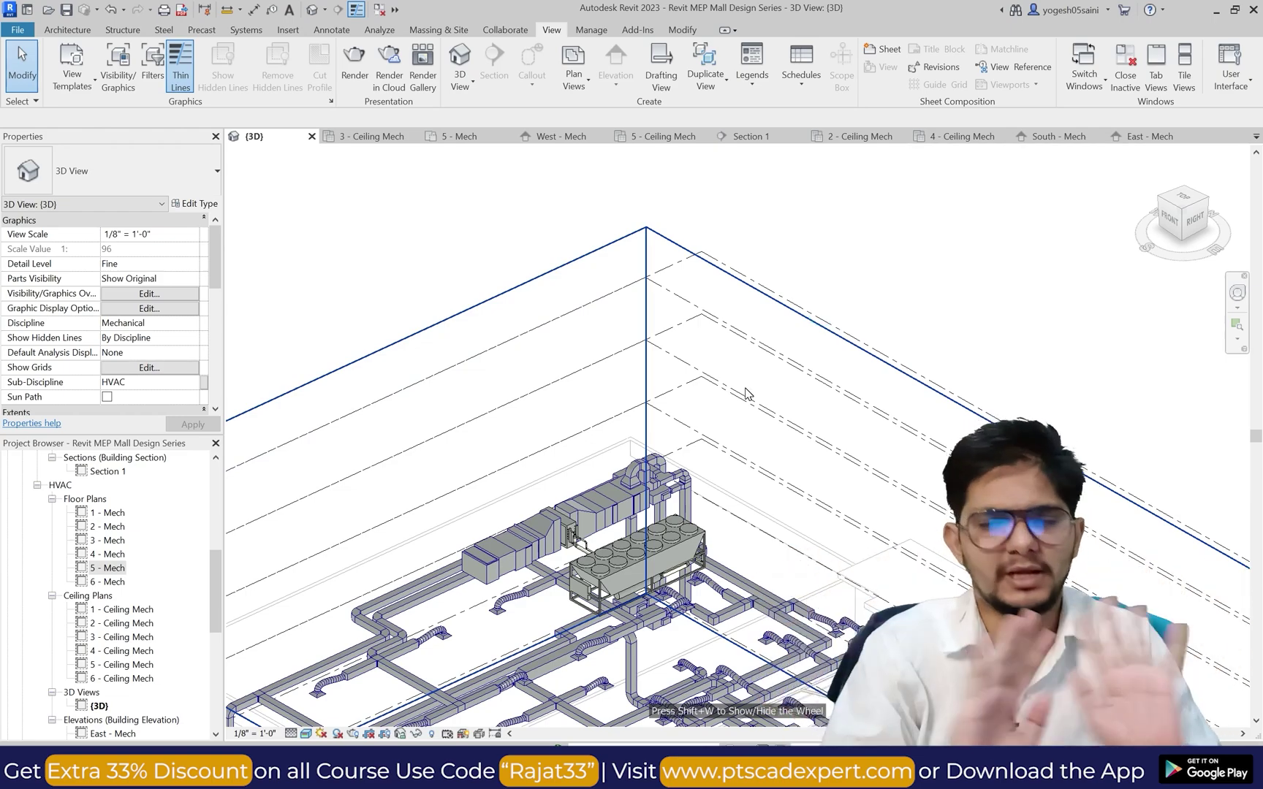
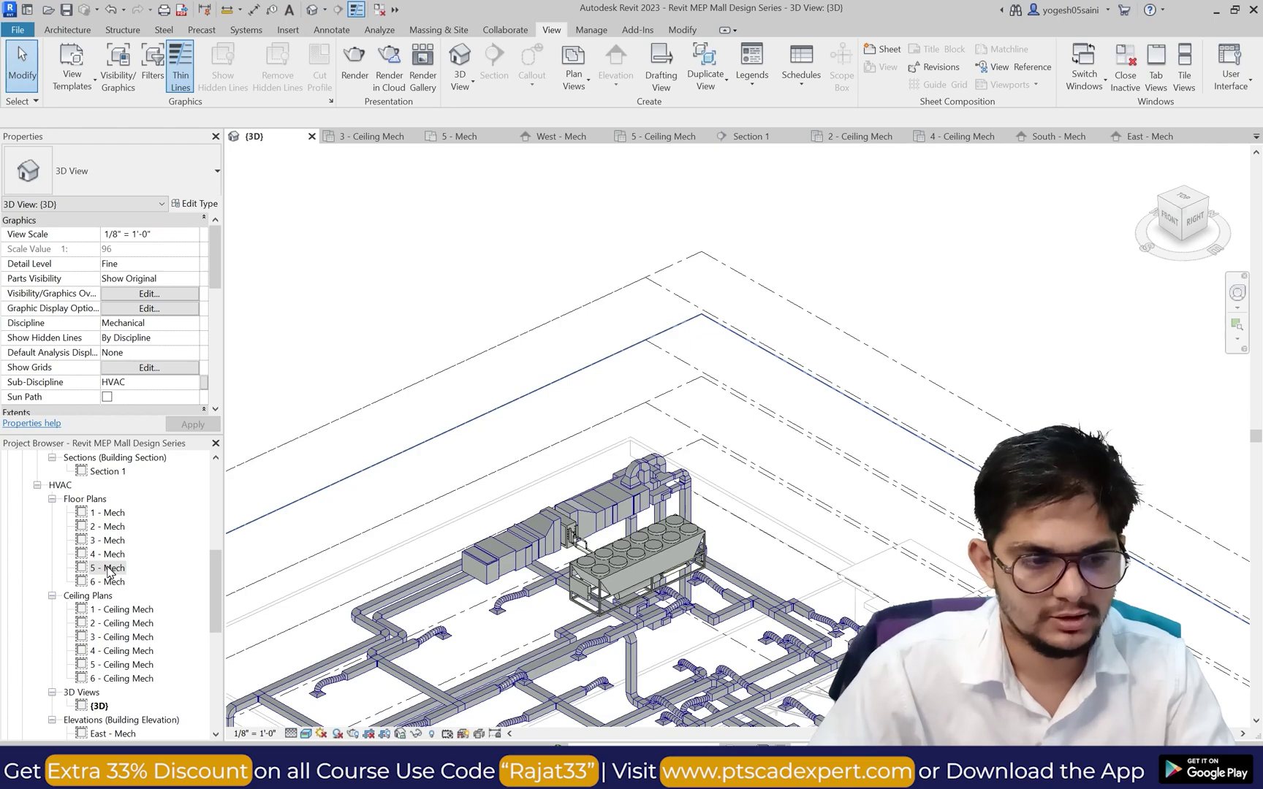
Step: Open the 1 - Ceiling Mech ceiling plan
{"action": "scroll", "coordinate": [108, 571], "scroll_direction": "down", "scroll_amount": 1}
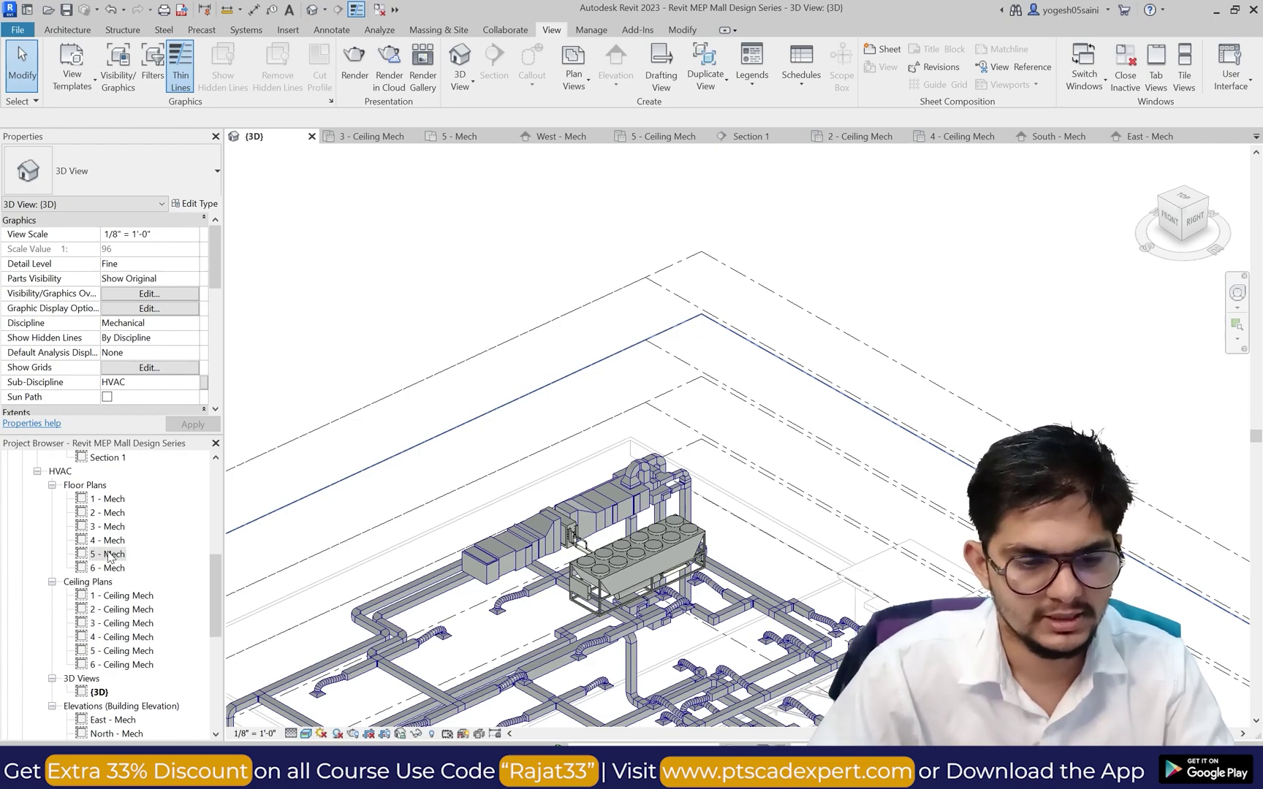
{"action": "double_click", "coordinate": [127, 597]}
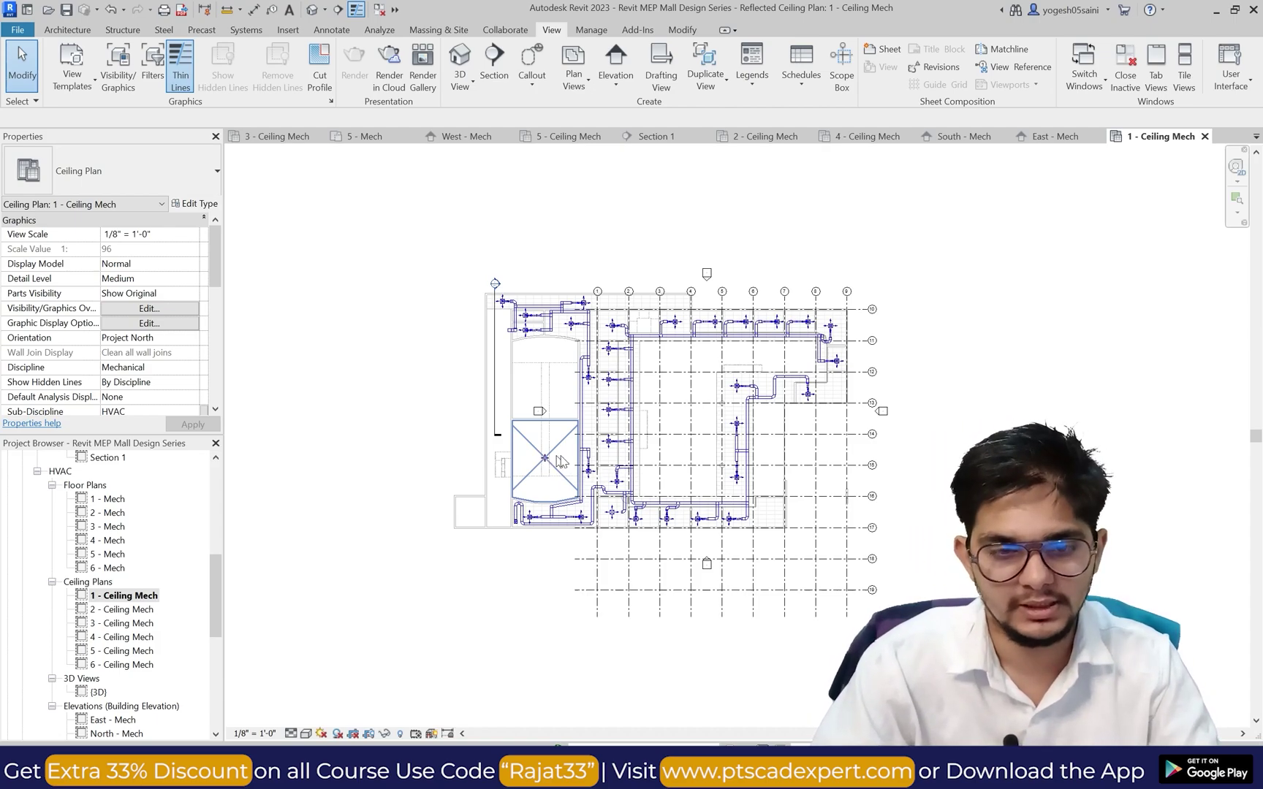
Step: Nudge the supply diffuser in the upper of the two small northwest rooms to the right, closer to its branch duct
{"action": "scroll", "coordinate": [537, 295], "scroll_direction": "up", "scroll_amount": 6}
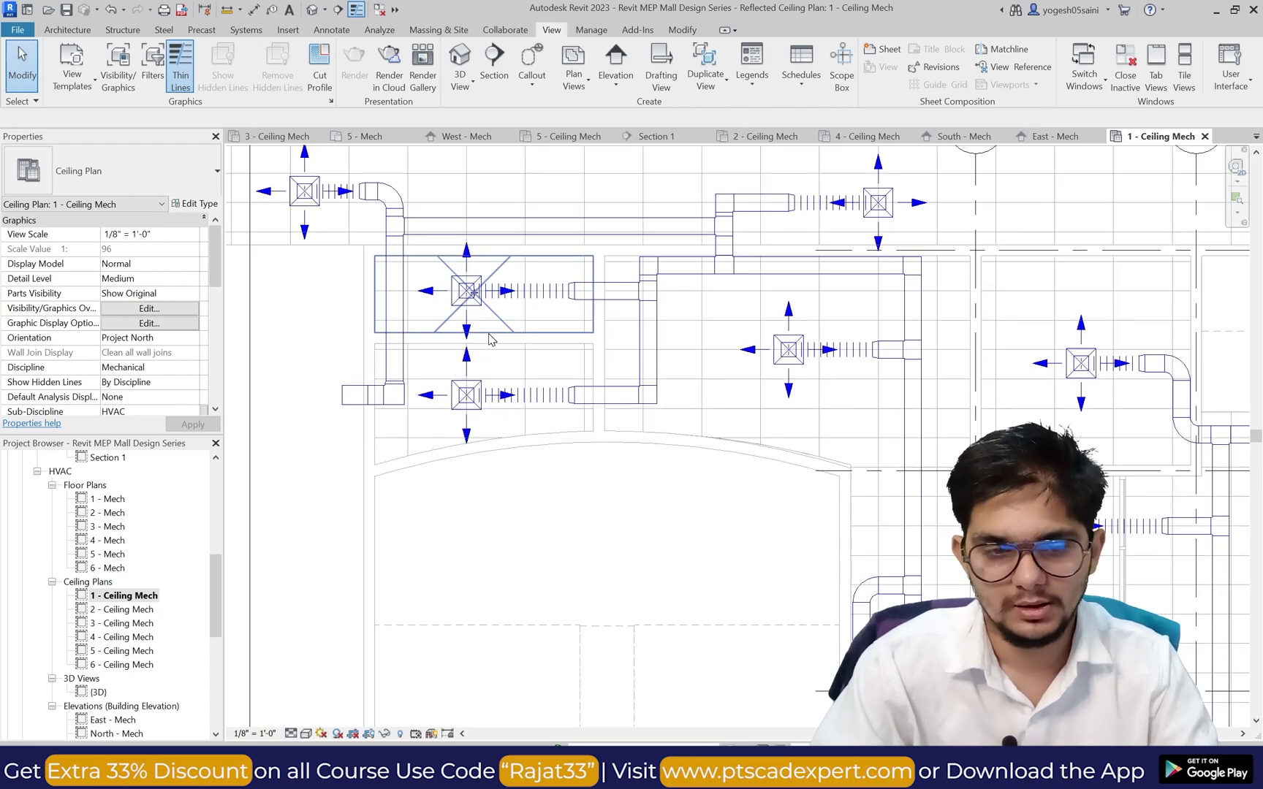
{"action": "scroll", "coordinate": [489, 316], "scroll_direction": "up", "scroll_amount": 1}
{"action": "scroll", "coordinate": [489, 316], "scroll_direction": "down", "scroll_amount": 5}
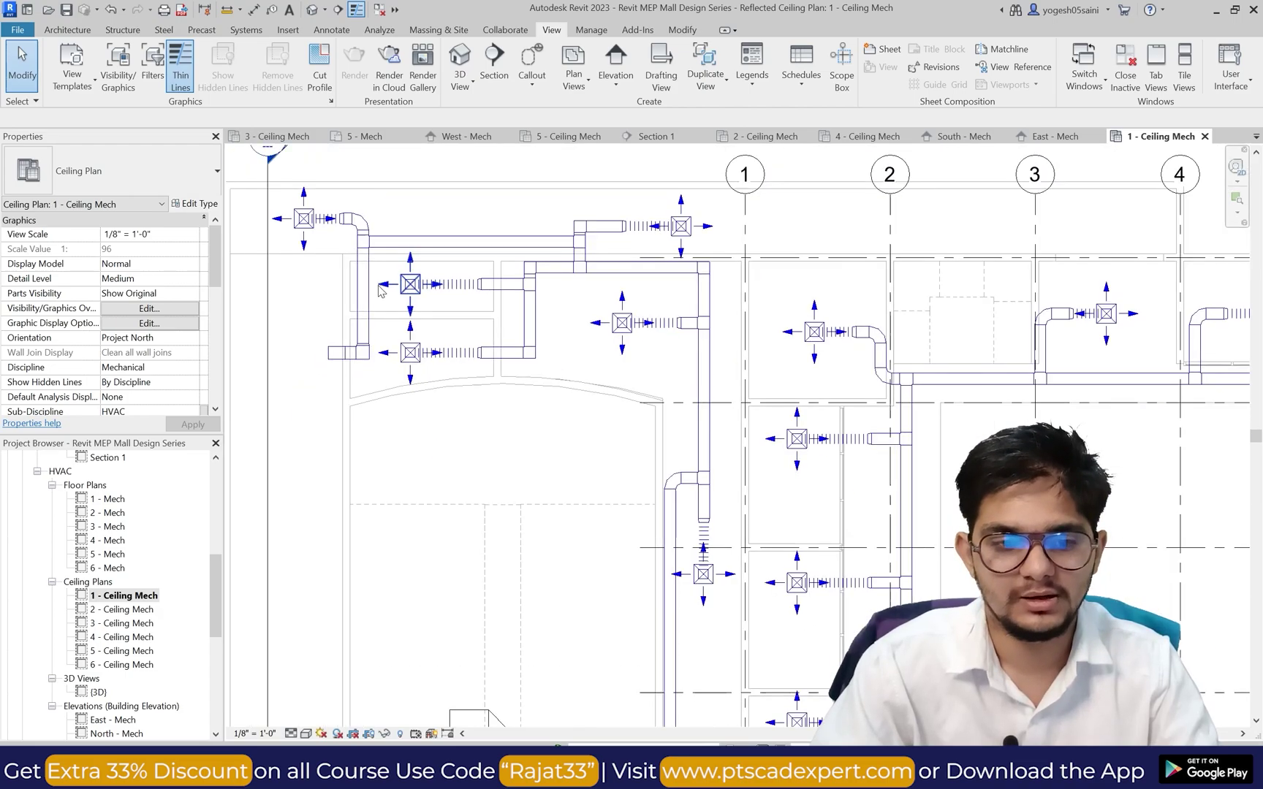
{"action": "scroll", "coordinate": [614, 340], "scroll_direction": "up", "scroll_amount": 1}
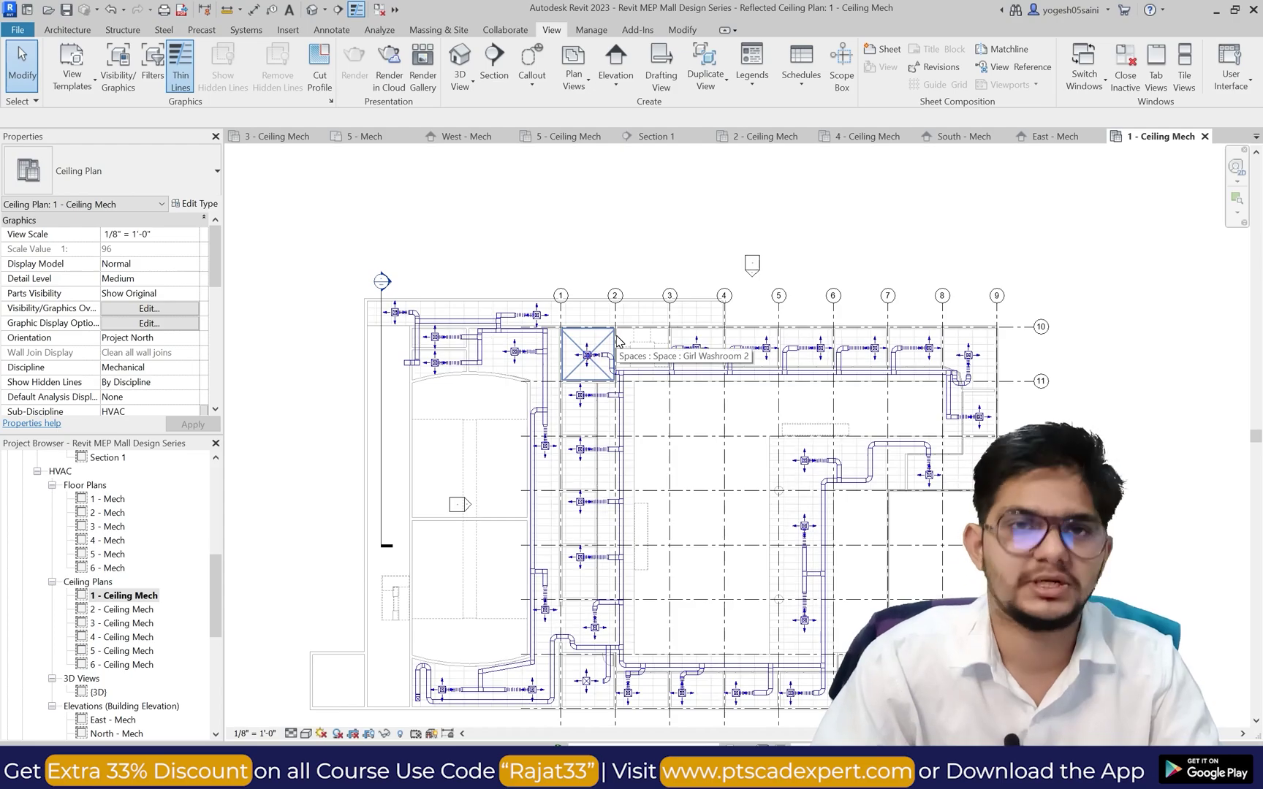
{"action": "scroll", "coordinate": [484, 353], "scroll_direction": "up", "scroll_amount": 5}
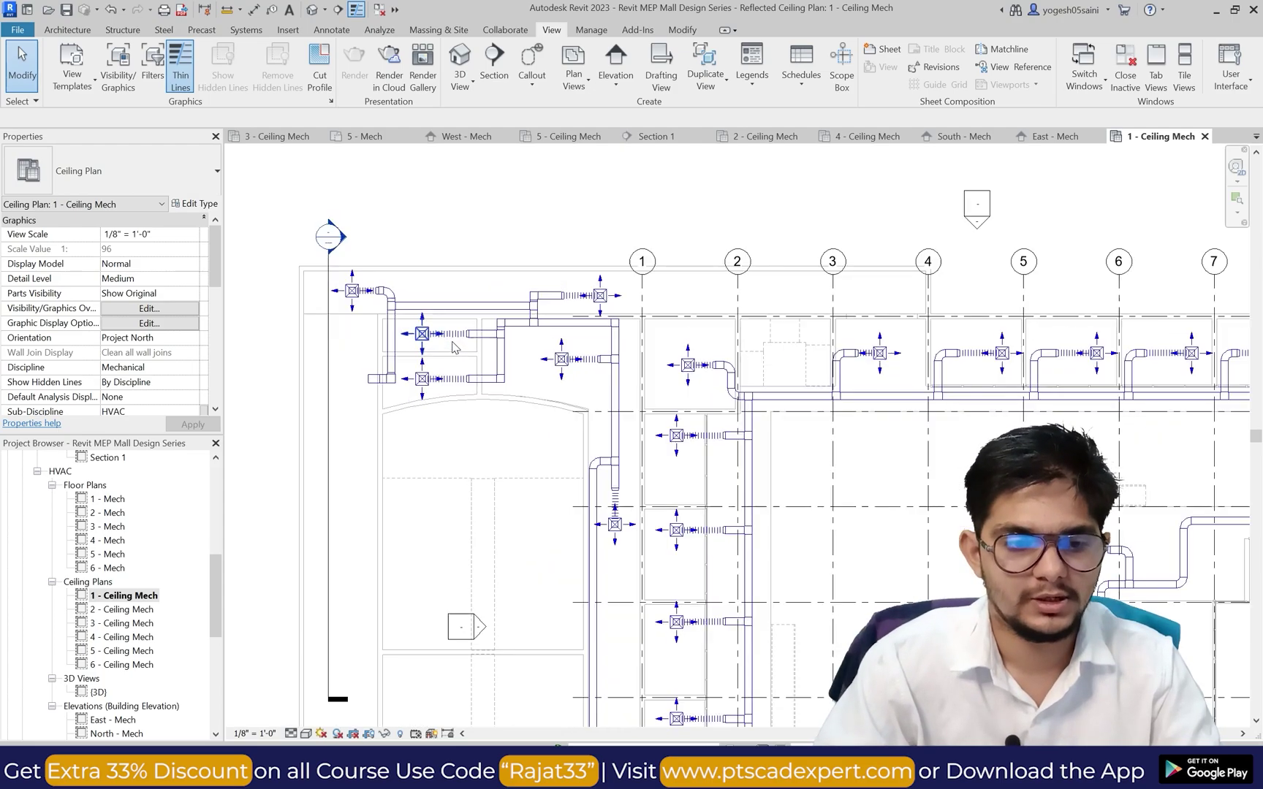
{"action": "scroll", "coordinate": [491, 355], "scroll_direction": "down", "scroll_amount": 3}
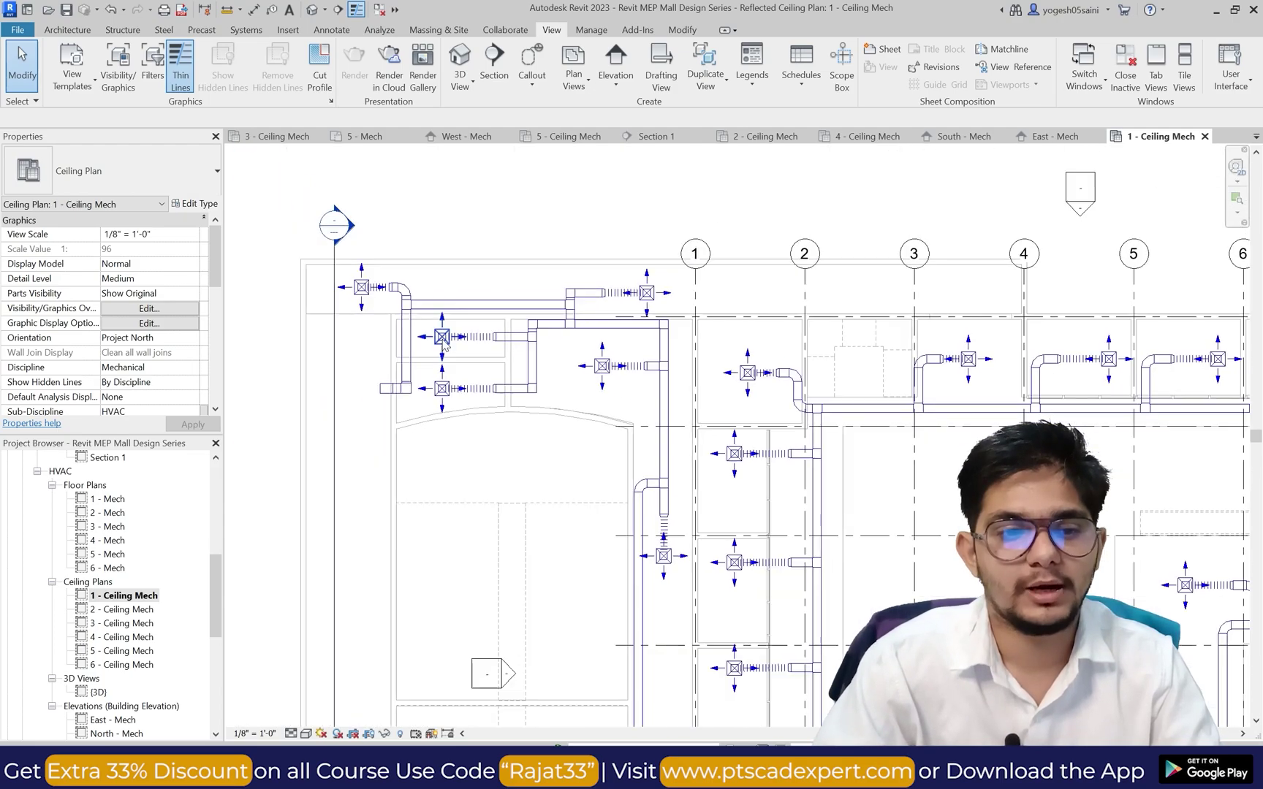
{"action": "scroll", "coordinate": [468, 349], "scroll_direction": "up", "scroll_amount": 4}
{"action": "left_click", "coordinate": [437, 342]}
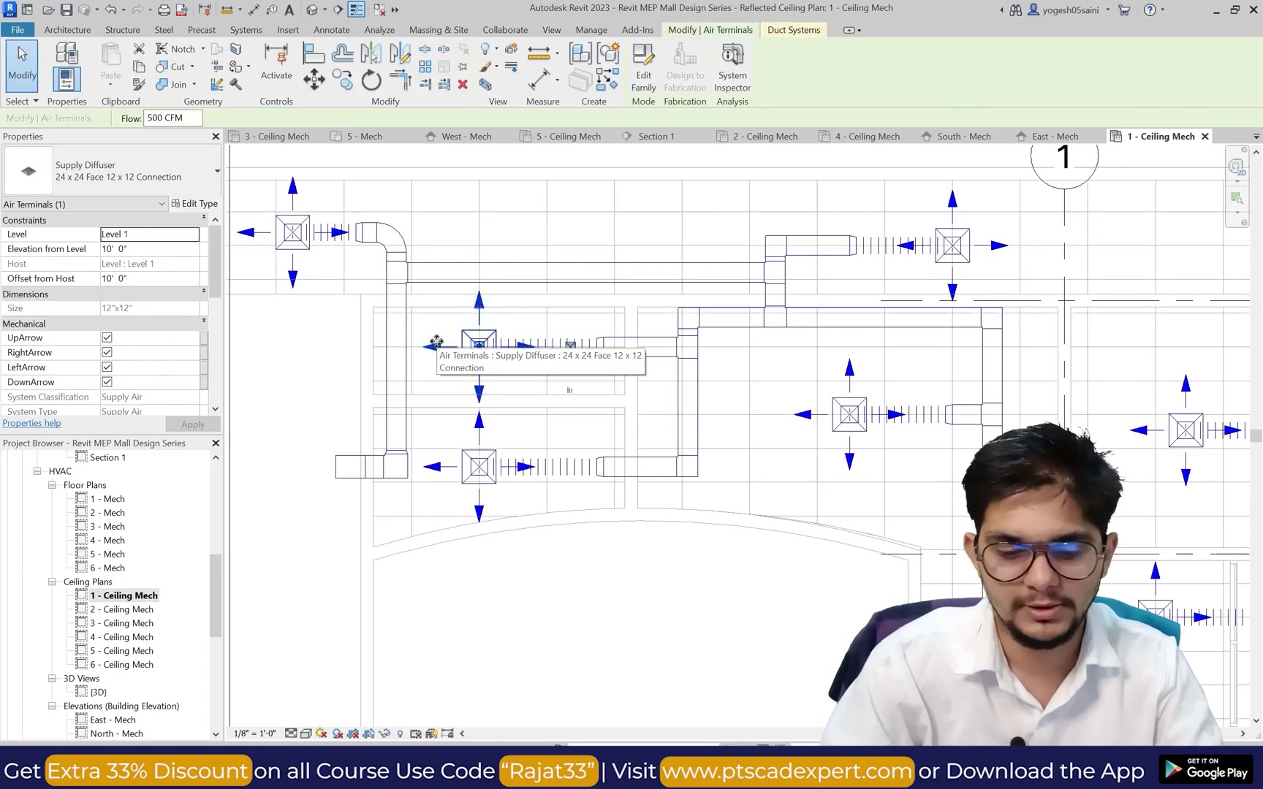
{"action": "key", "text": "Right"}
{"action": "key", "text": "Right"}
{"action": "key", "text": "Right"}
{"action": "key", "text": "Right"}
{"action": "key", "text": "Right"}
{"action": "key", "text": "Right"}
{"action": "key", "text": "Right"}
{"action": "key", "text": "Right"}
{"action": "key", "text": "Right"}
{"action": "key", "text": "Right"}
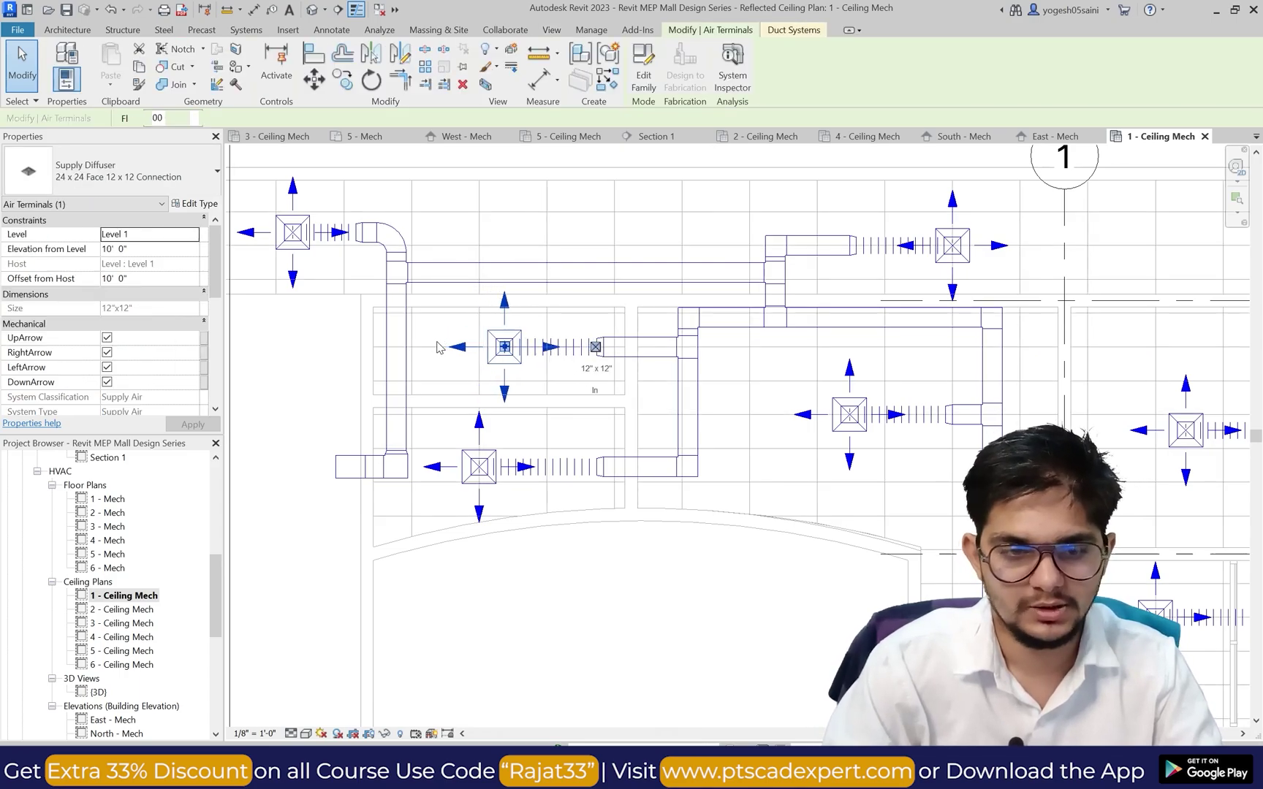
{"action": "key", "text": "Escape"}
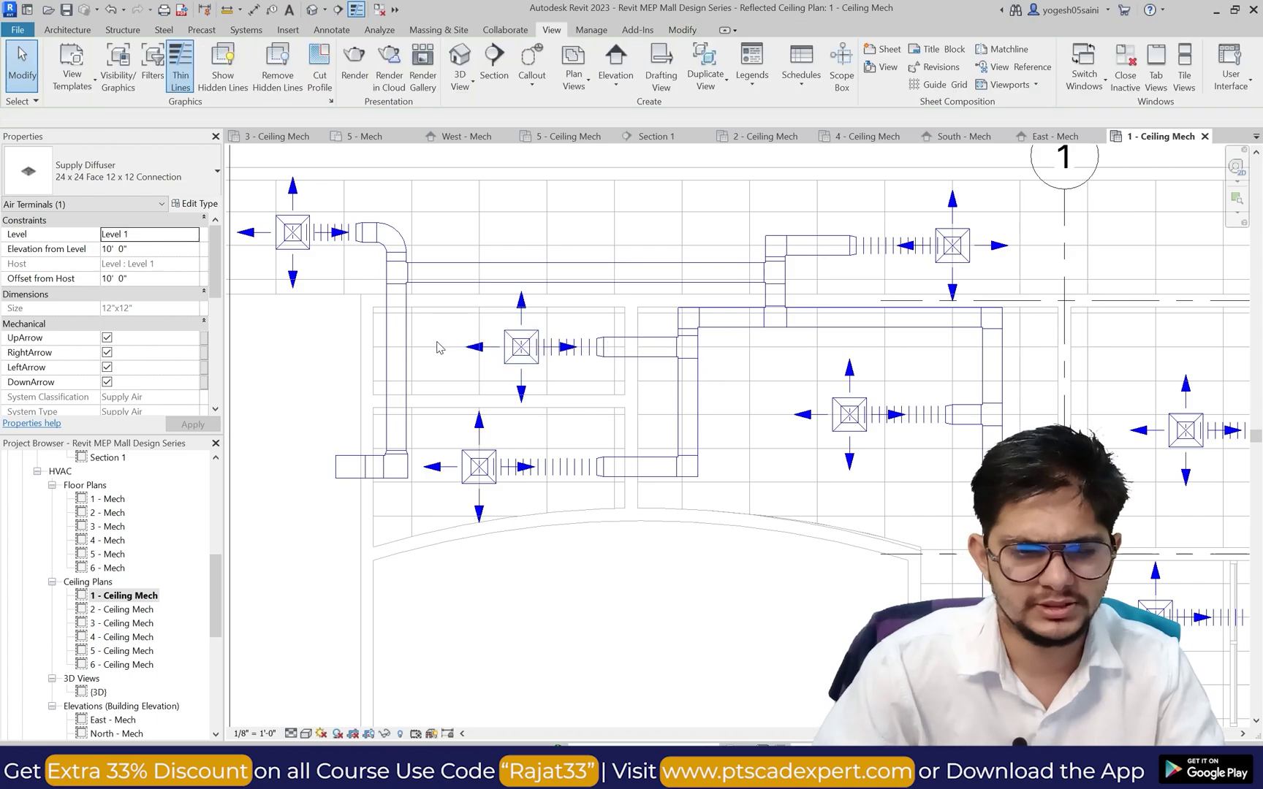
Step: Nudge the supply diffuser in the lower small northwest room to the right until it lines up with the one above
{"action": "left_click", "coordinate": [482, 432]}
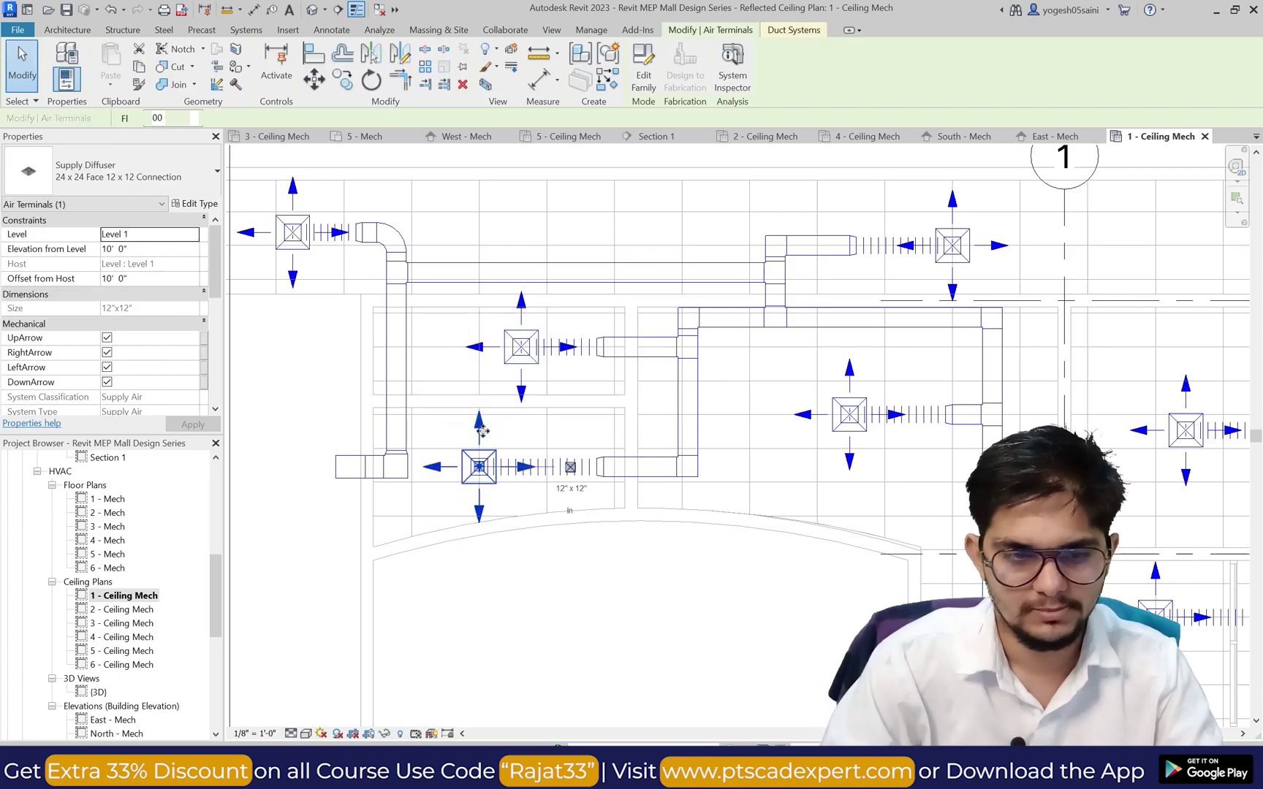
{"action": "key", "text": "Right"}
{"action": "key", "text": "Right"}
{"action": "key", "text": "Right"}
{"action": "key", "text": "Right"}
{"action": "key", "text": "Right"}
{"action": "key", "text": "Right"}
{"action": "key", "text": "Right"}
{"action": "key", "text": "Right"}
{"action": "key", "text": "Right"}
{"action": "key", "text": "Right"}
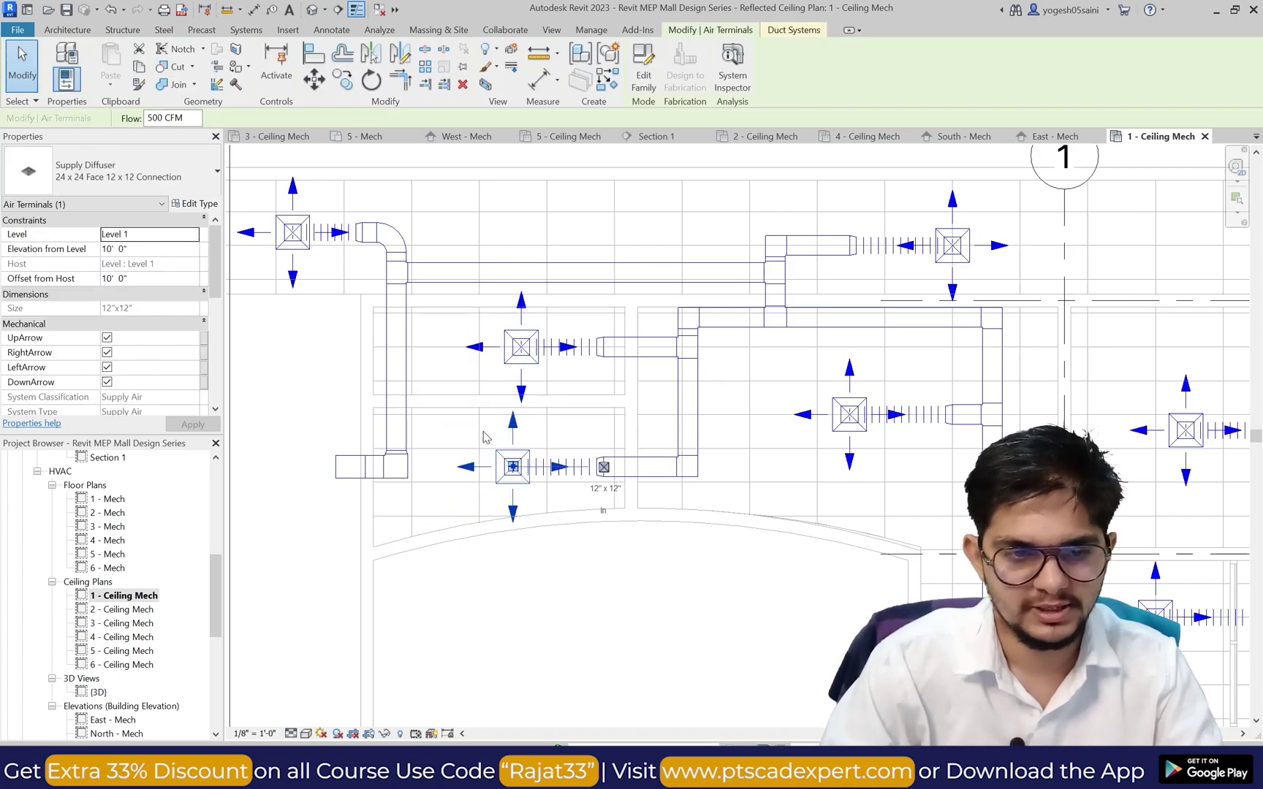
{"action": "key", "text": "Escape"}
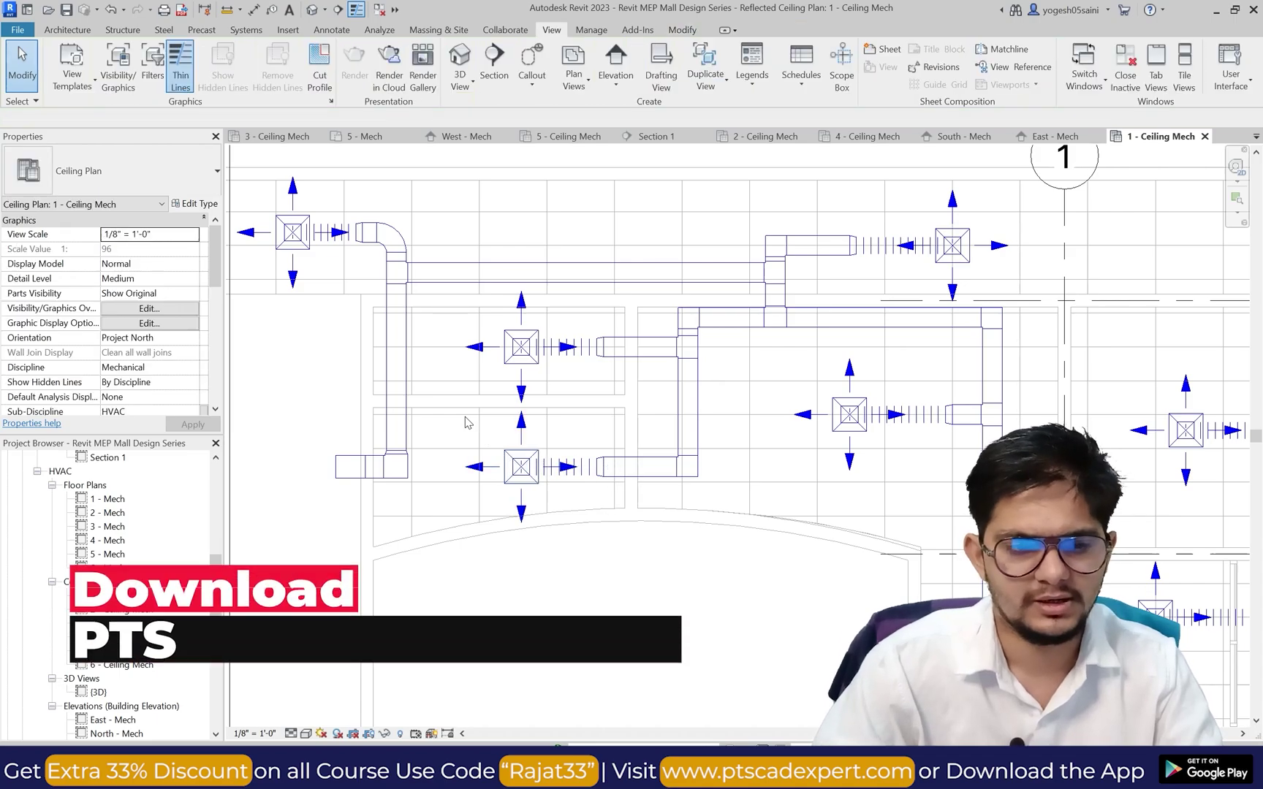
Step: Start placing air terminals with the Return Diffuser 24 x 24 Face 12 x 12 Connection type at 10' elevation from Level 1
{"action": "scroll", "coordinate": [464, 423], "scroll_direction": "down", "scroll_amount": 3}
{"action": "scroll", "coordinate": [450, 351], "scroll_direction": "up", "scroll_amount": 2}
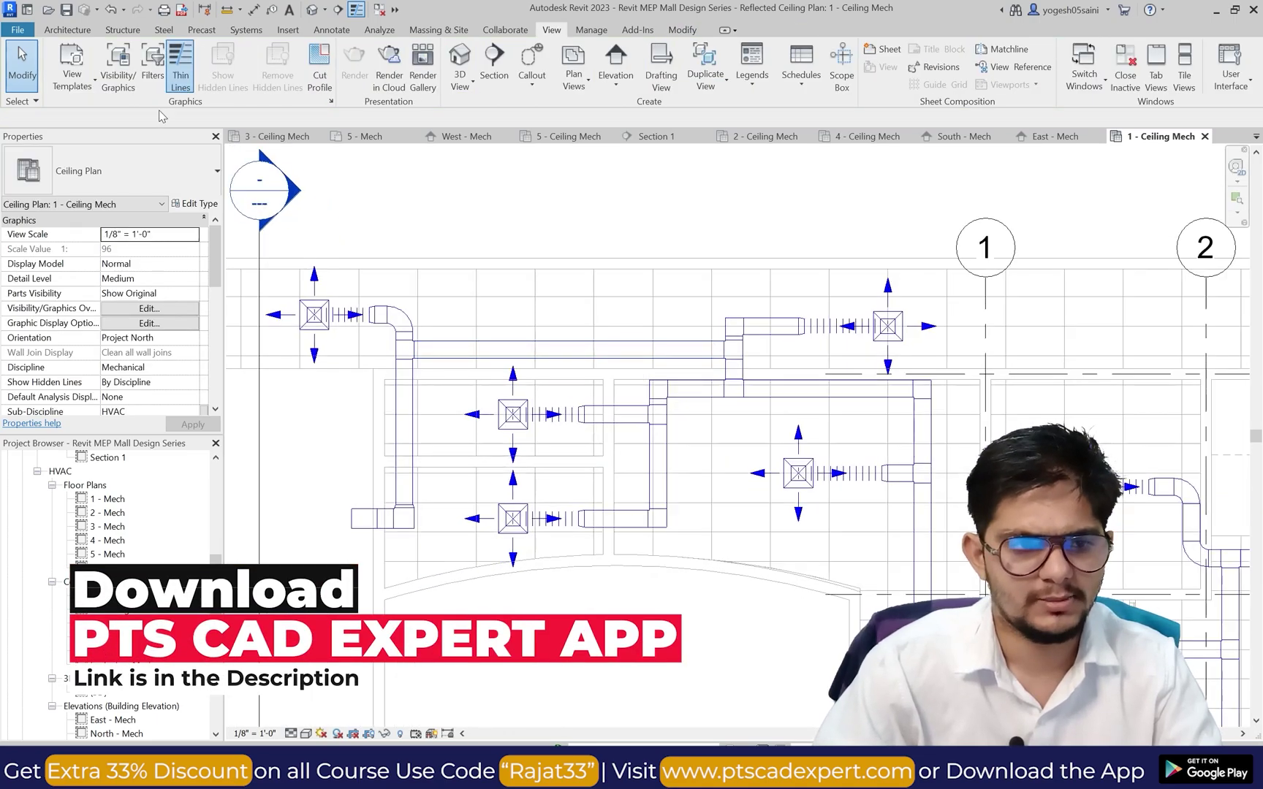
{"action": "left_click", "coordinate": [244, 32]}
{"action": "left_click", "coordinate": [92, 173]}
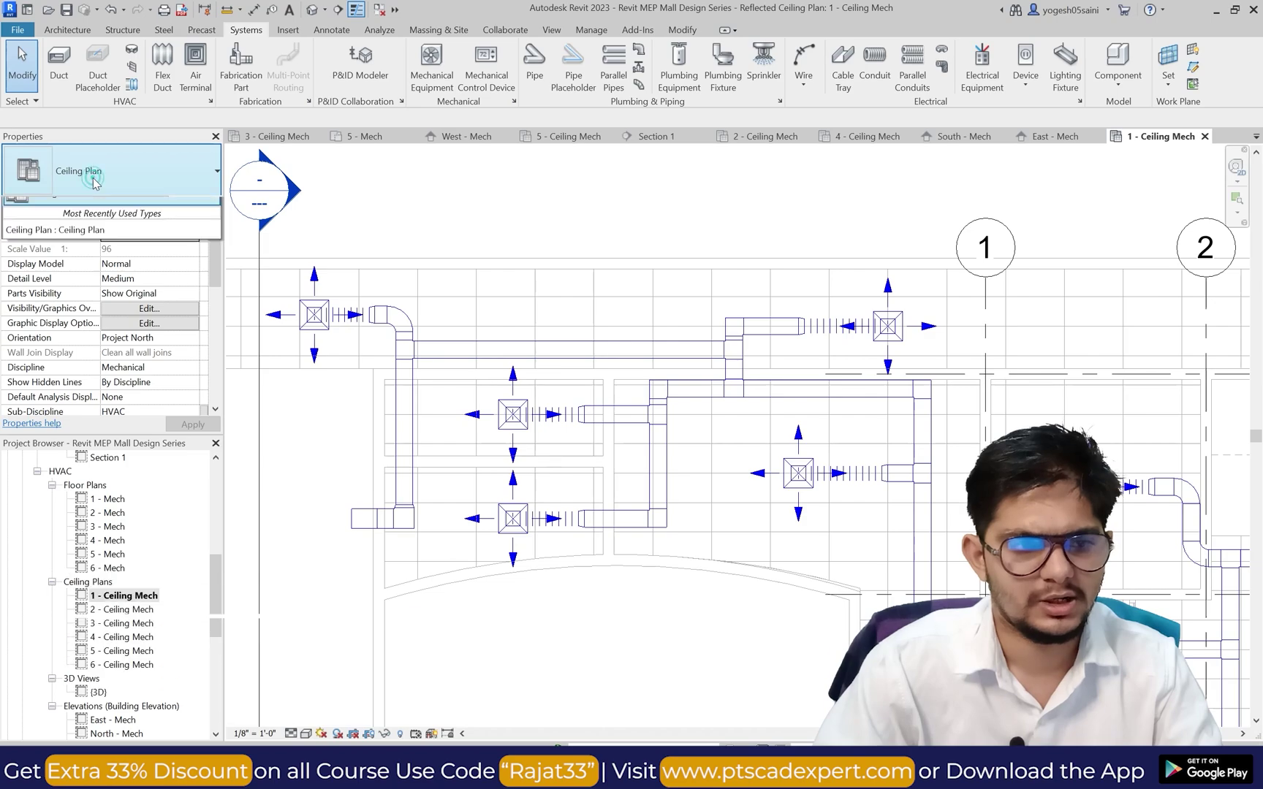
{"action": "left_click", "coordinate": [93, 176]}
{"action": "left_click", "coordinate": [208, 80]}
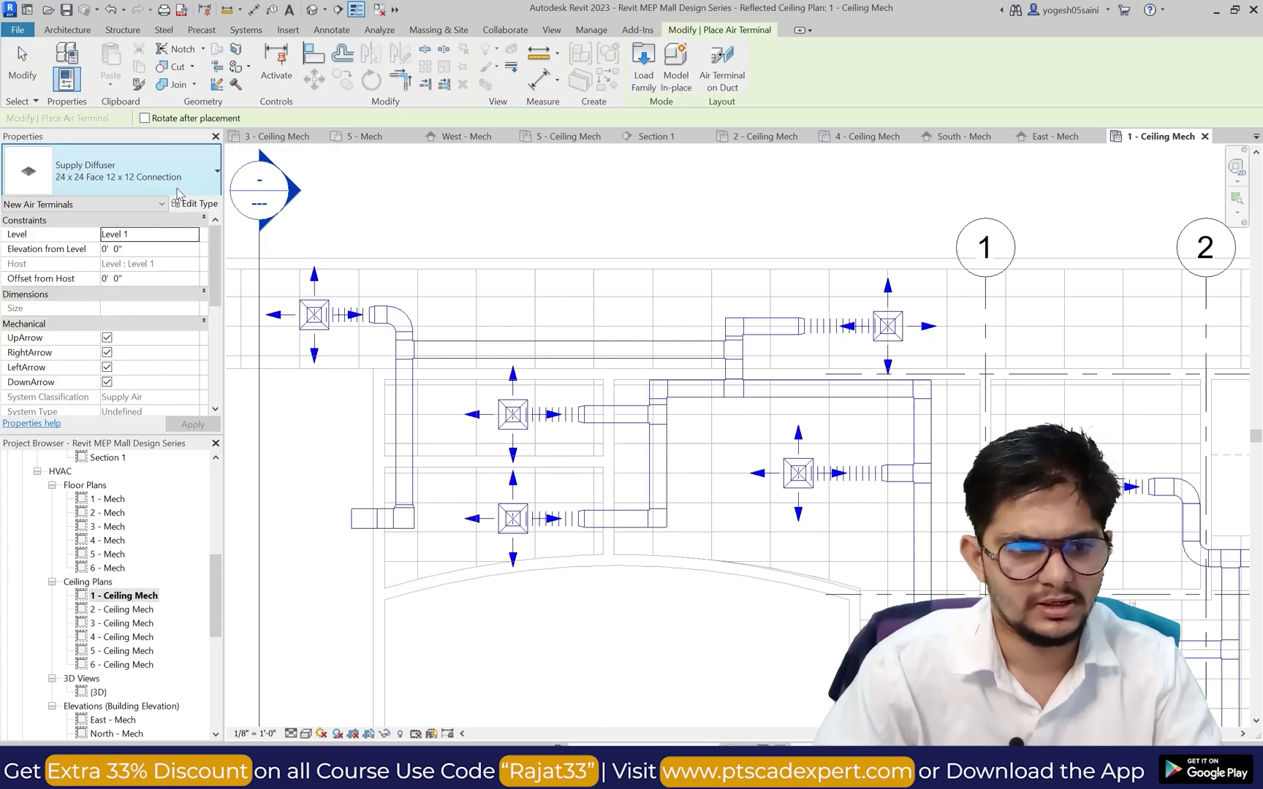
{"action": "left_click", "coordinate": [180, 188]}
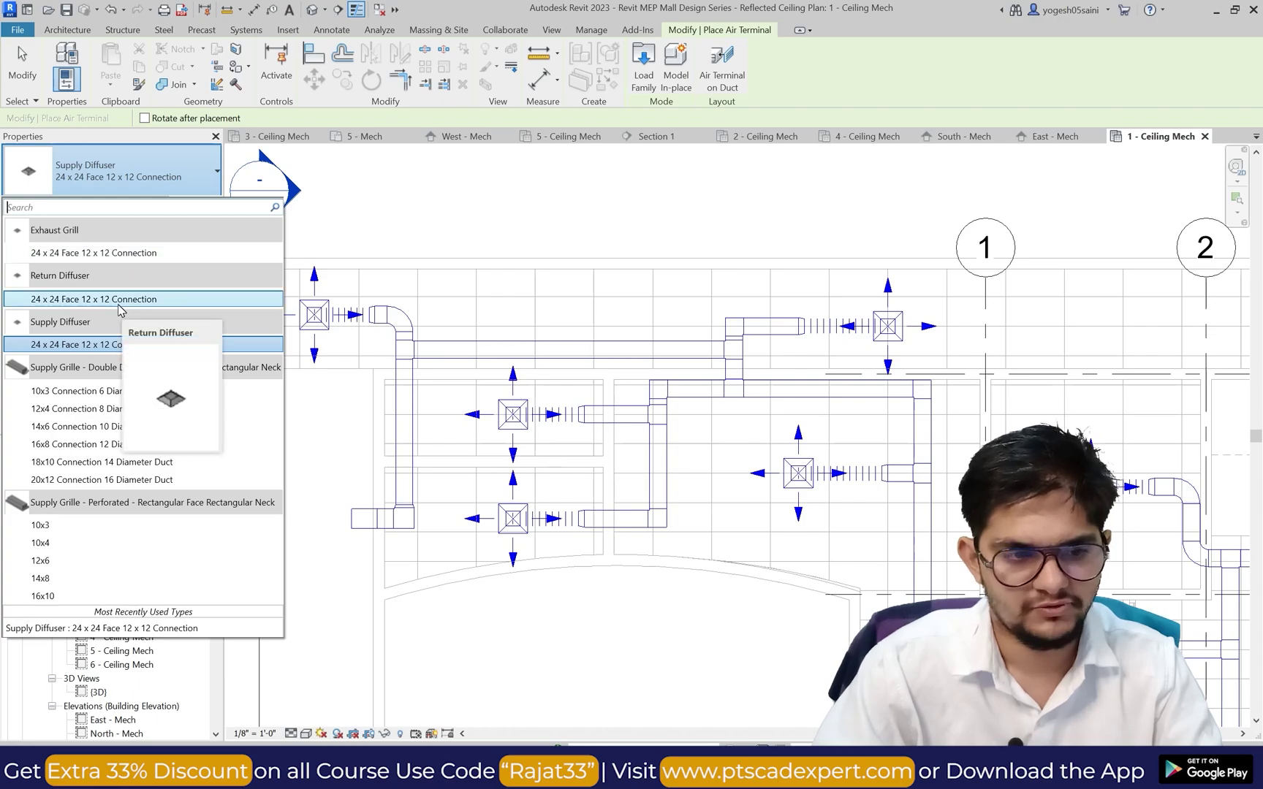
{"action": "left_click", "coordinate": [120, 301]}
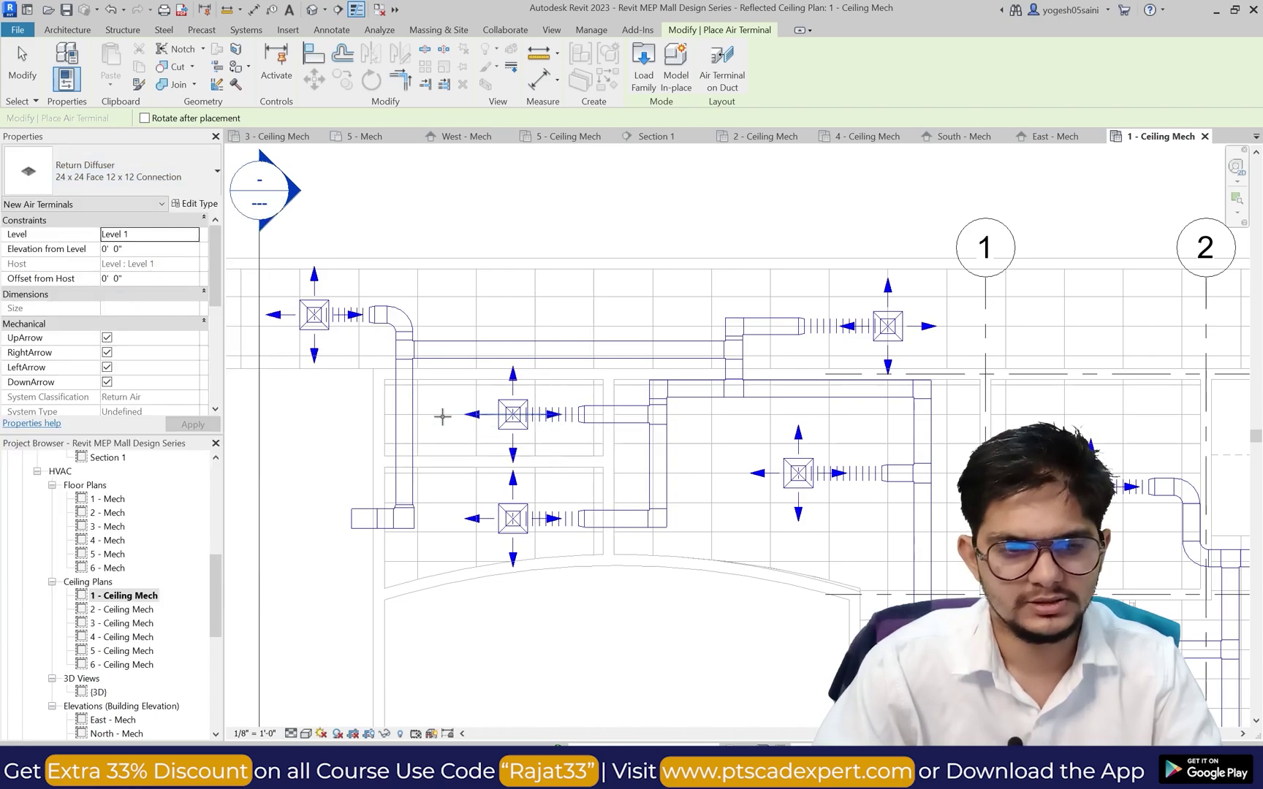
{"action": "scroll", "coordinate": [442, 410], "scroll_direction": "up", "scroll_amount": 2}
{"action": "left_click", "coordinate": [167, 250]}
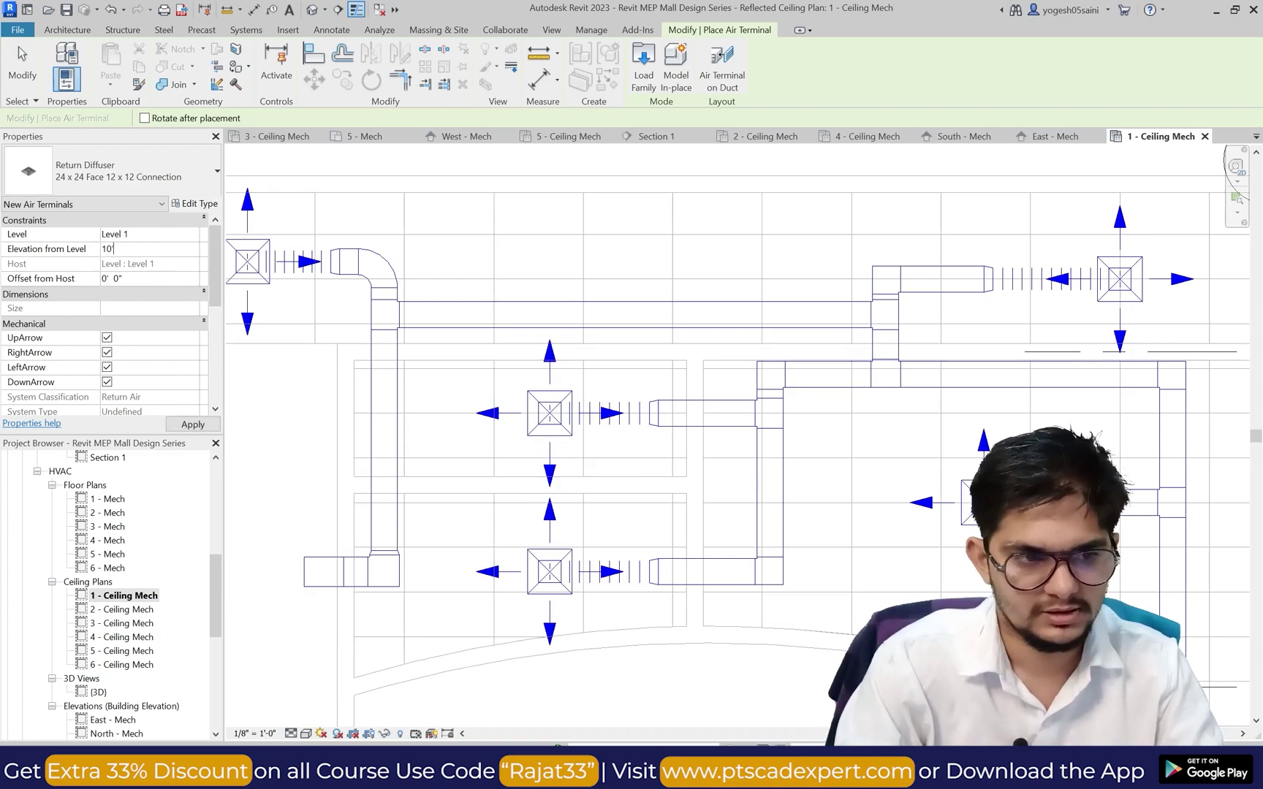
{"action": "key", "text": "Return"}
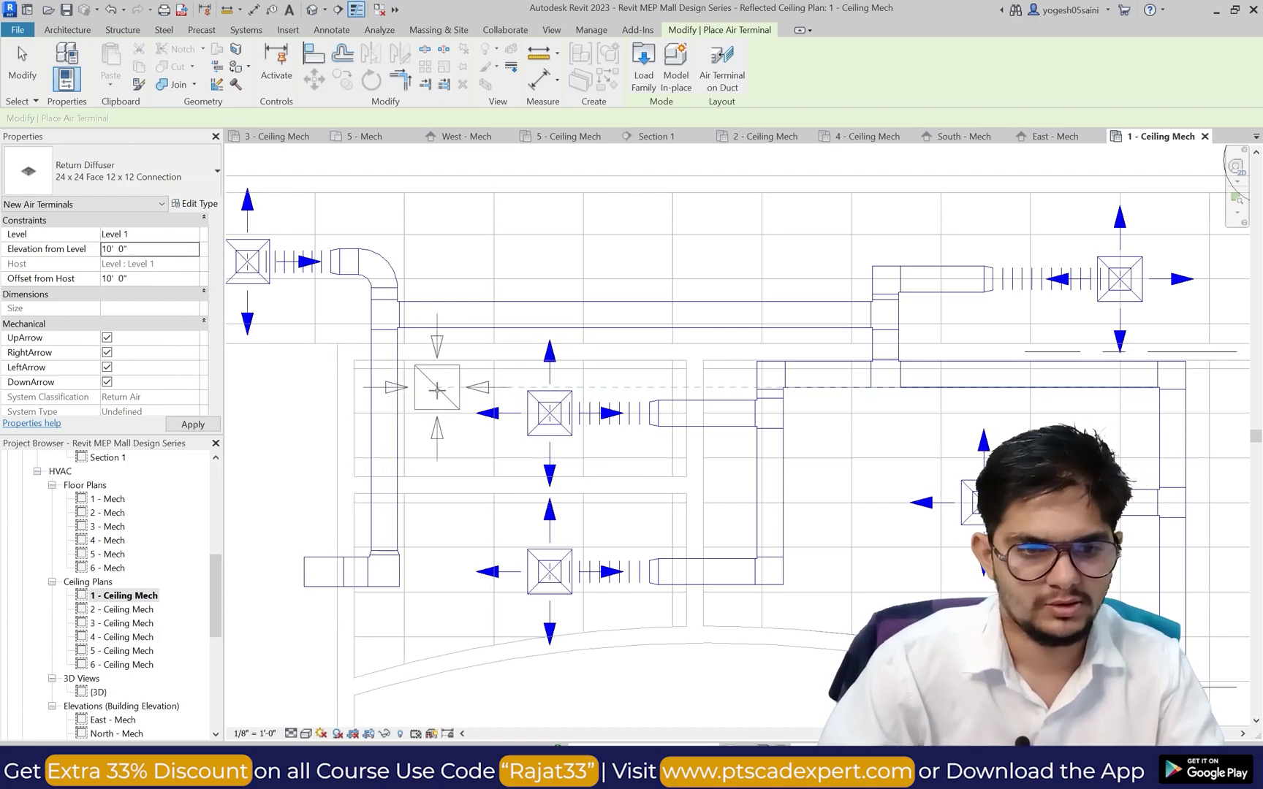
Step: Place a return diffuser to the left of the supply diffuser in each of the two small northwest rooms
{"action": "scroll", "coordinate": [424, 416], "scroll_direction": "down", "scroll_amount": 1}
{"action": "scroll", "coordinate": [413, 424], "scroll_direction": "up", "scroll_amount": 2}
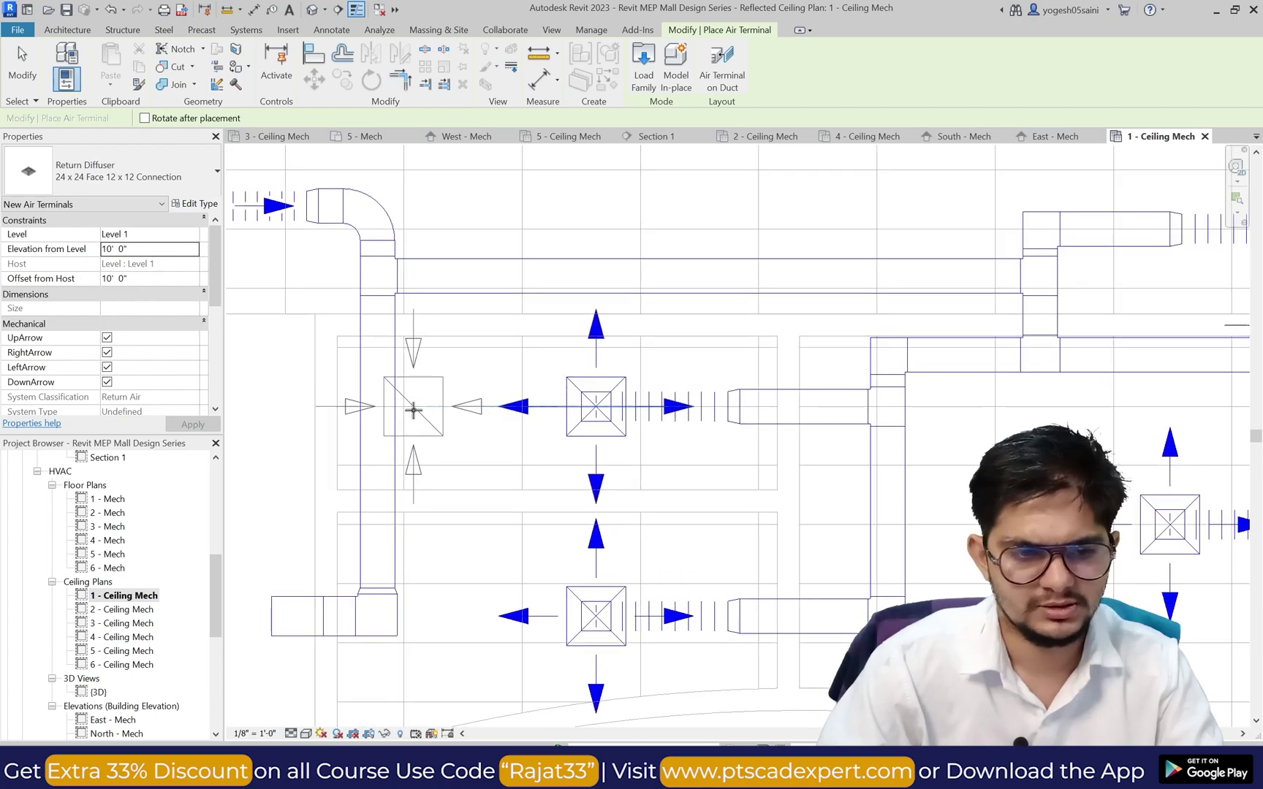
{"action": "left_click", "coordinate": [417, 410]}
{"action": "scroll", "coordinate": [494, 398], "scroll_direction": "down", "scroll_amount": 3}
{"action": "scroll", "coordinate": [444, 483], "scroll_direction": "up", "scroll_amount": 2}
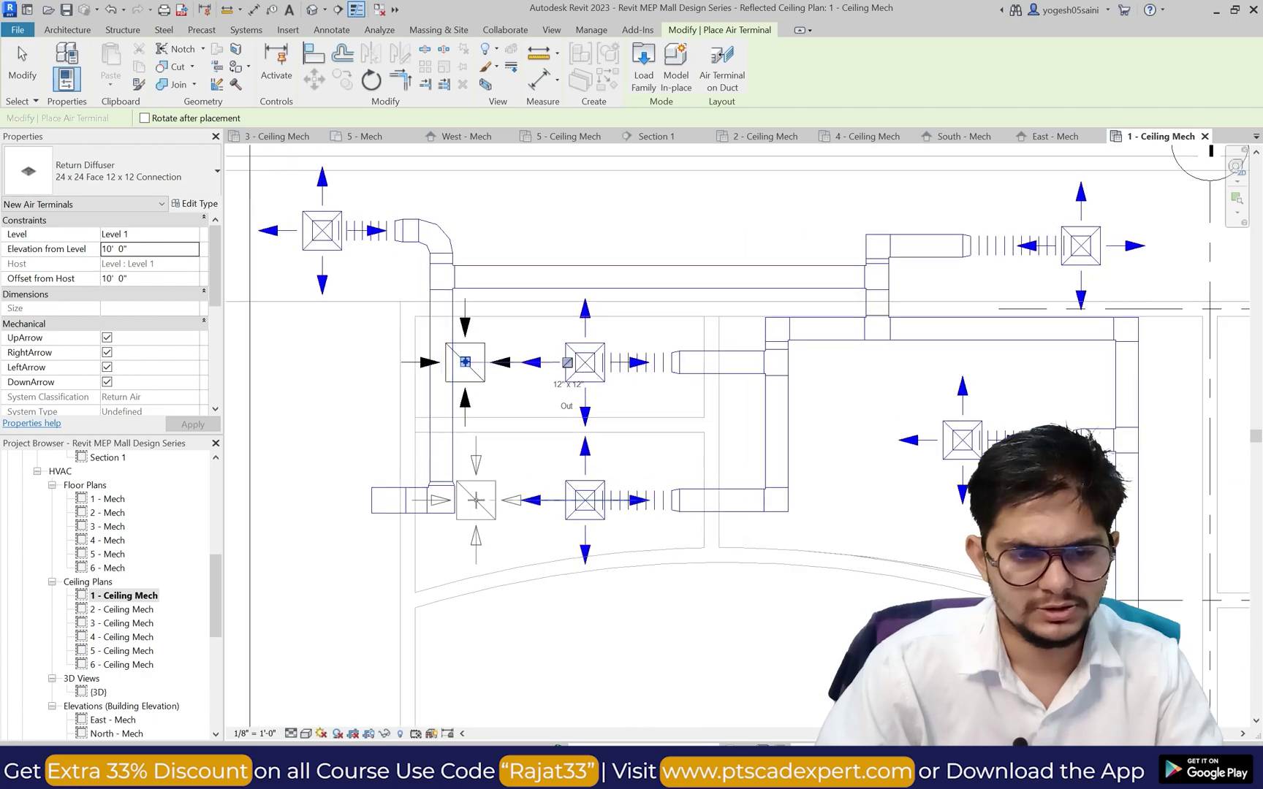
{"action": "left_click", "coordinate": [577, 476]}
{"action": "scroll", "coordinate": [749, 463], "scroll_direction": "down", "scroll_amount": 2}
{"action": "scroll", "coordinate": [734, 475], "scroll_direction": "up", "scroll_amount": 2}
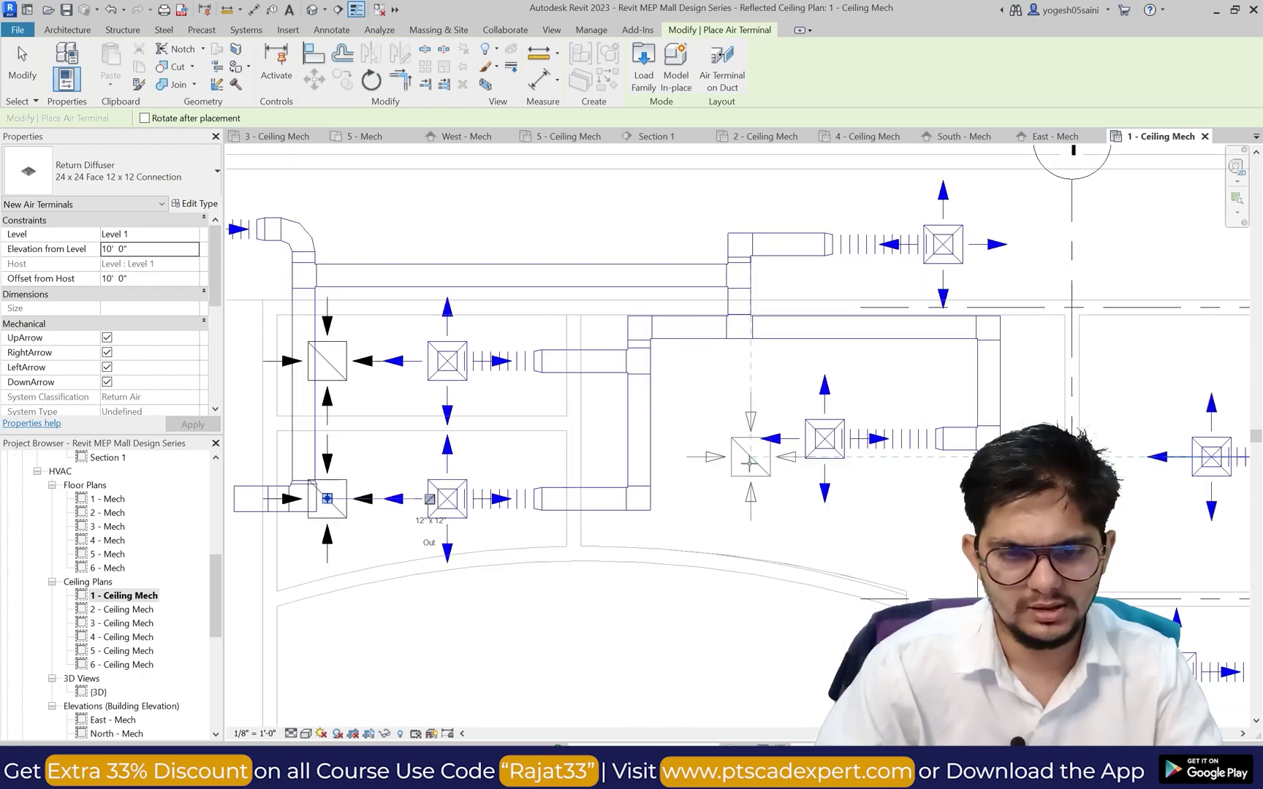
Step: Place one return diffuser in the room east of the two small rooms and another below the upper supply diffuser in the corridor beside grid 1
{"action": "scroll", "coordinate": [728, 484], "scroll_direction": "down", "scroll_amount": 2}
{"action": "scroll", "coordinate": [715, 420], "scroll_direction": "up", "scroll_amount": 2}
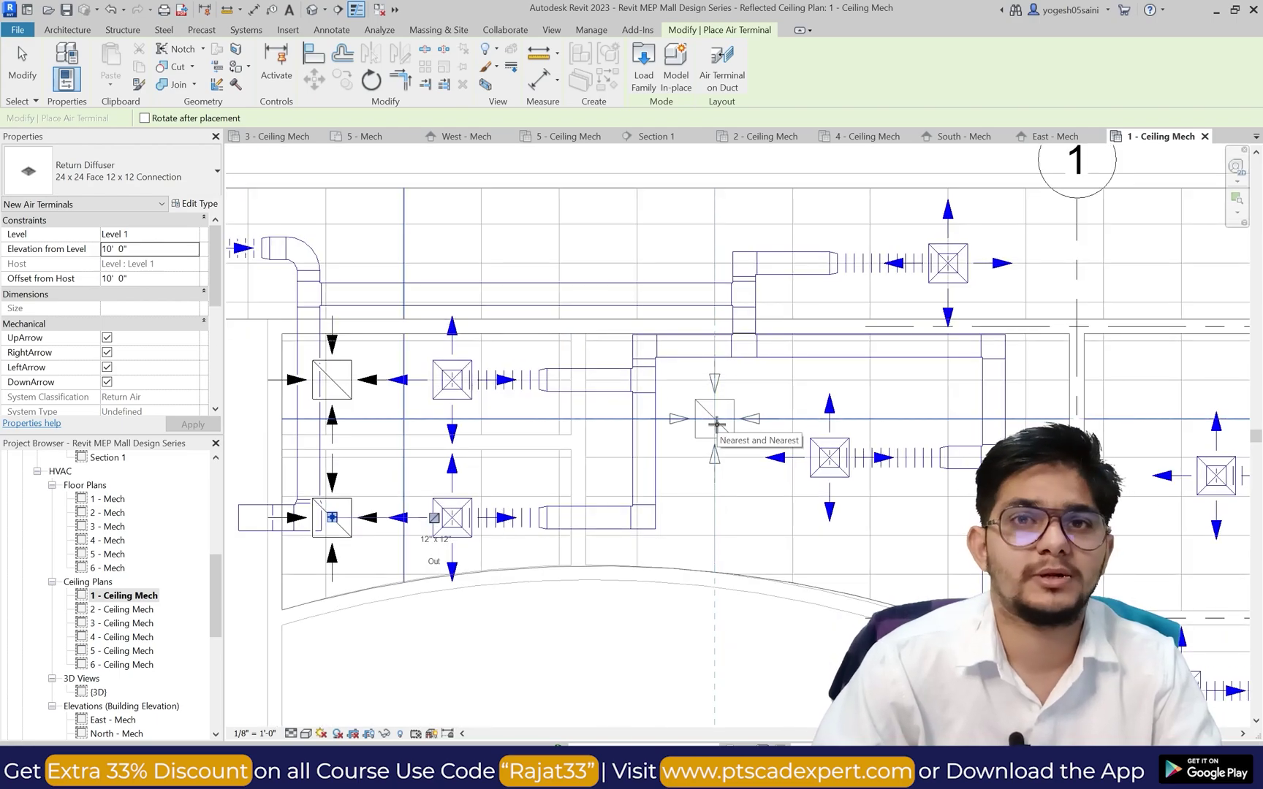
{"action": "left_click", "coordinate": [716, 423]}
{"action": "scroll", "coordinate": [719, 409], "scroll_direction": "down", "scroll_amount": 4}
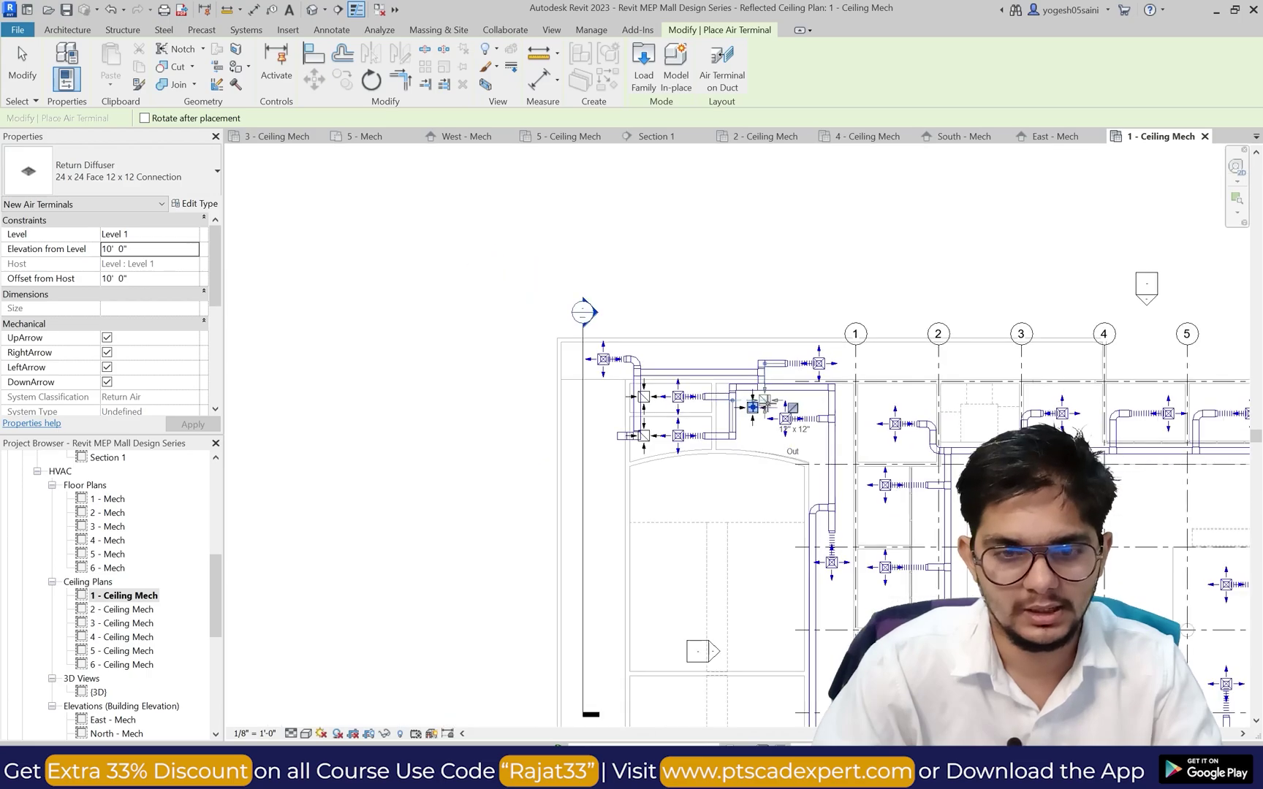
{"action": "scroll", "coordinate": [807, 526], "scroll_direction": "down", "scroll_amount": 2}
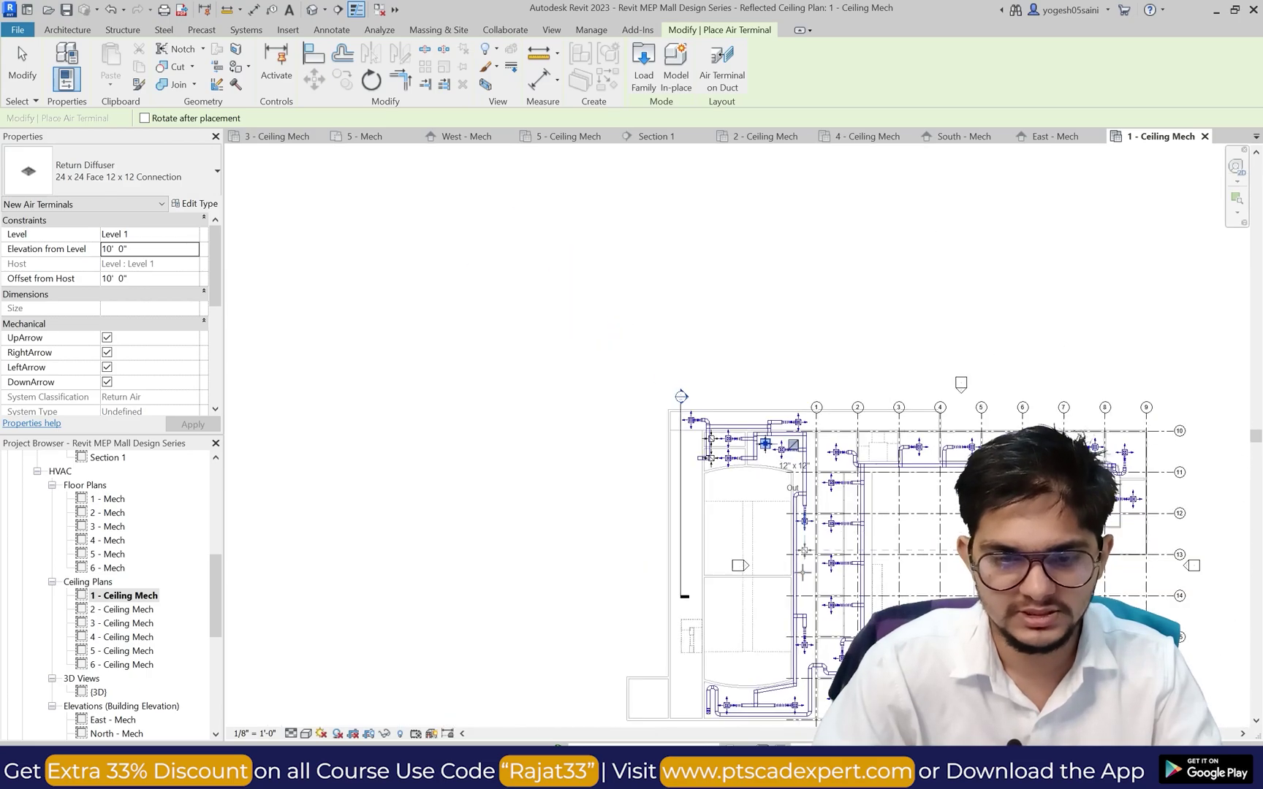
{"action": "scroll", "coordinate": [806, 559], "scroll_direction": "up", "scroll_amount": 3}
{"action": "scroll", "coordinate": [809, 501], "scroll_direction": "up", "scroll_amount": 2}
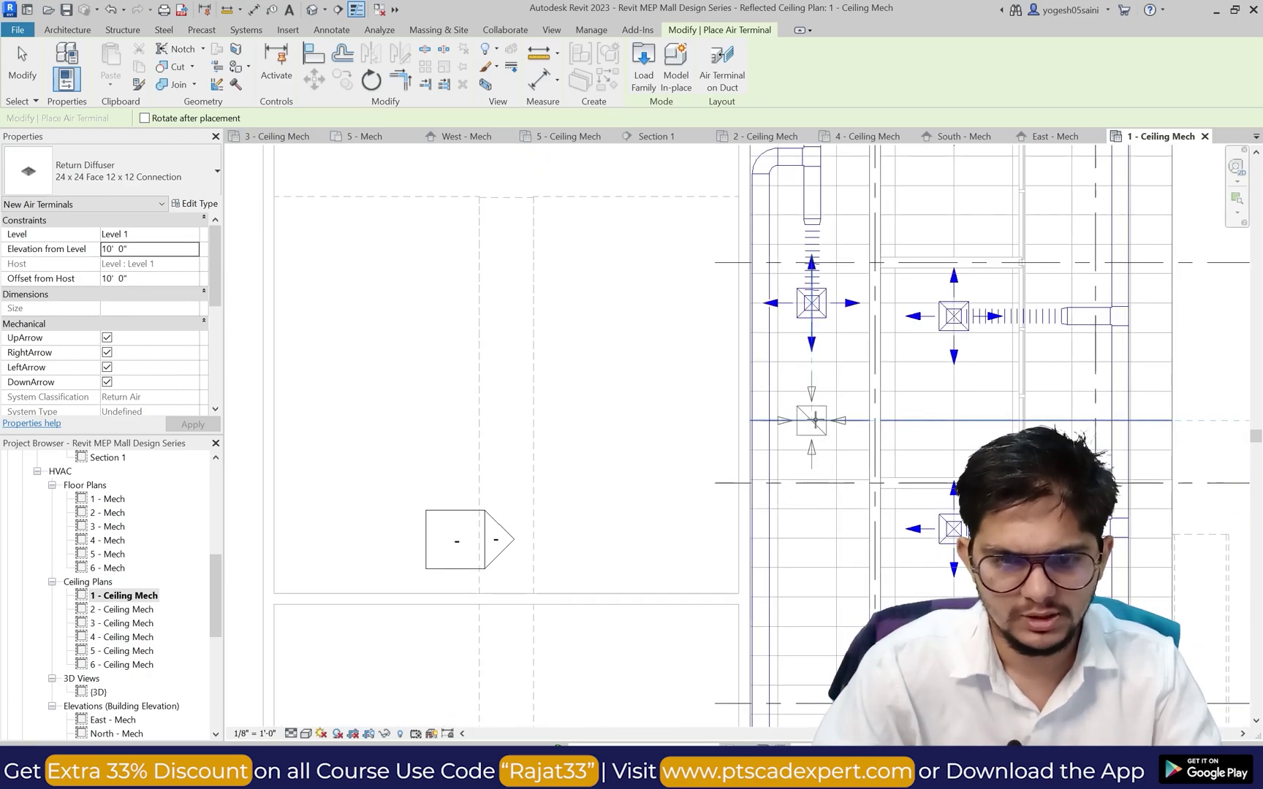
{"action": "scroll", "coordinate": [773, 459], "scroll_direction": "down", "scroll_amount": 4}
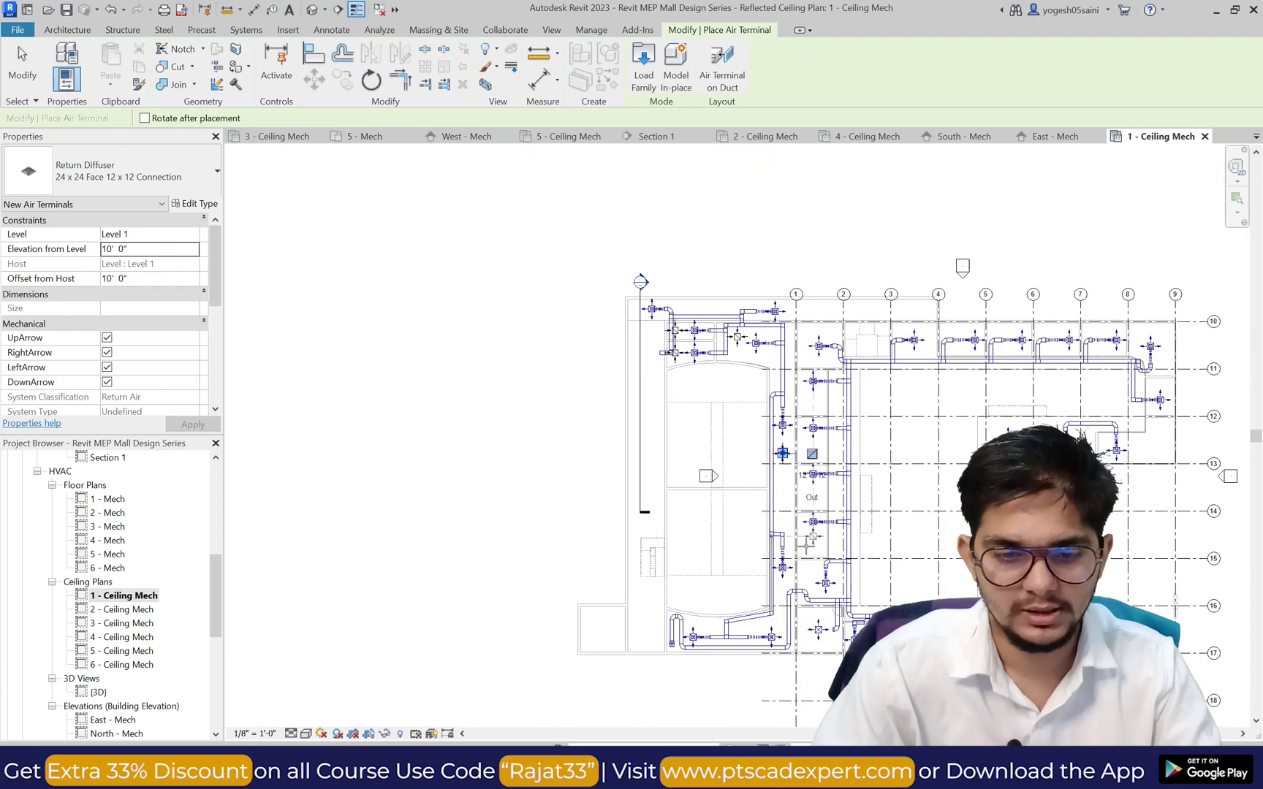
Step: Place a return diffuser in the southwest area, just left of the vertical branch duct, and finish placing air terminals
{"action": "scroll", "coordinate": [783, 453], "scroll_direction": "up", "scroll_amount": 4}
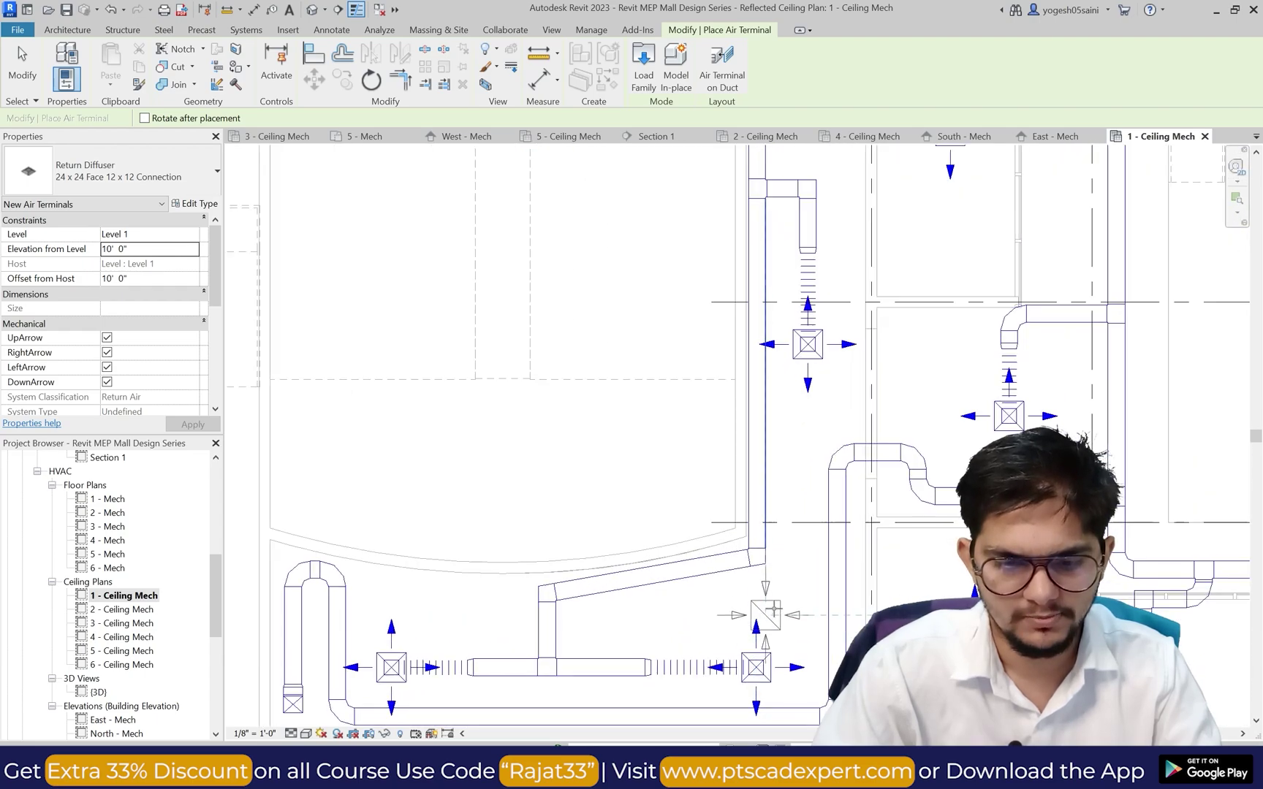
{"action": "left_click", "coordinate": [502, 620]}
{"action": "key", "text": "Escape"}
{"action": "key", "text": "Escape"}
{"action": "scroll", "coordinate": [501, 618], "scroll_direction": "up", "scroll_amount": 2}
{"action": "scroll", "coordinate": [508, 537], "scroll_direction": "down", "scroll_amount": 4}
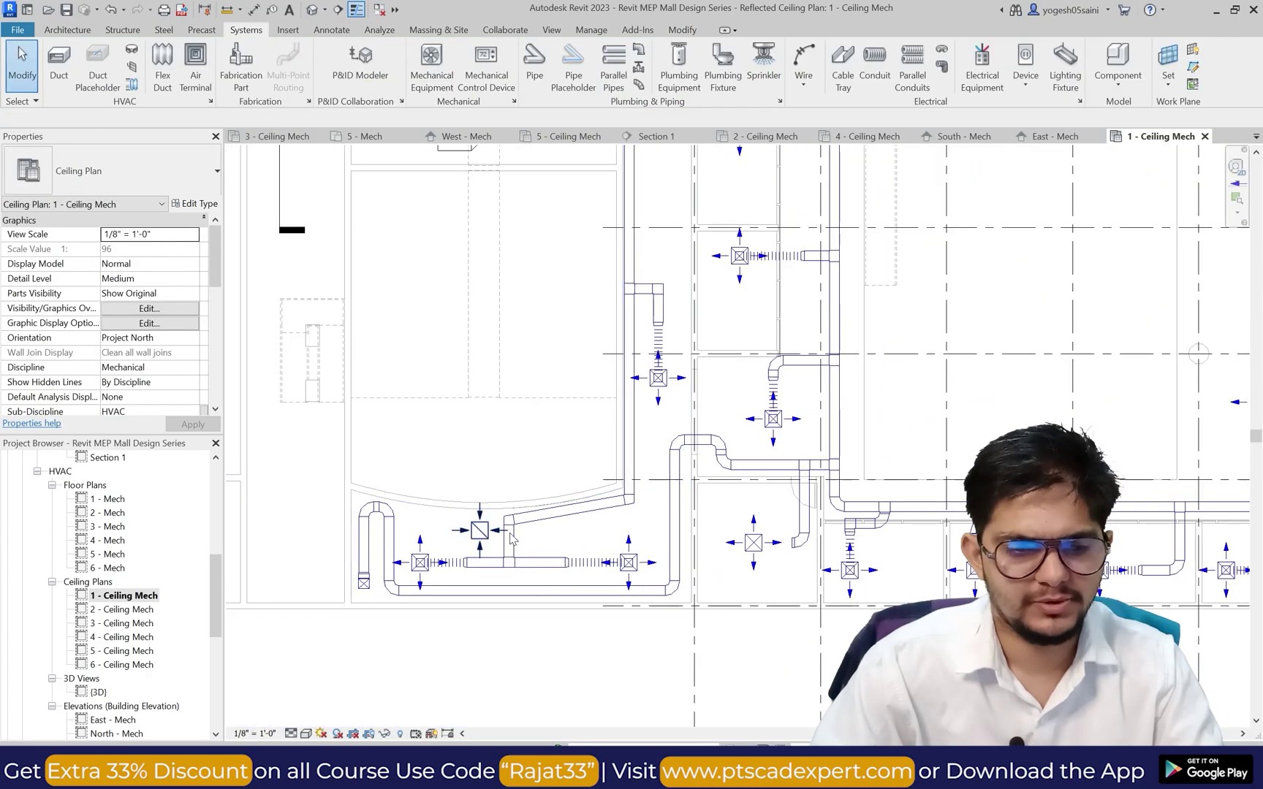
Step: Move the right-hand supply diffuser in the southwest area left, closer to its branch duct
{"action": "scroll", "coordinate": [553, 551], "scroll_direction": "up", "scroll_amount": 2}
{"action": "left_click", "coordinate": [666, 559]}
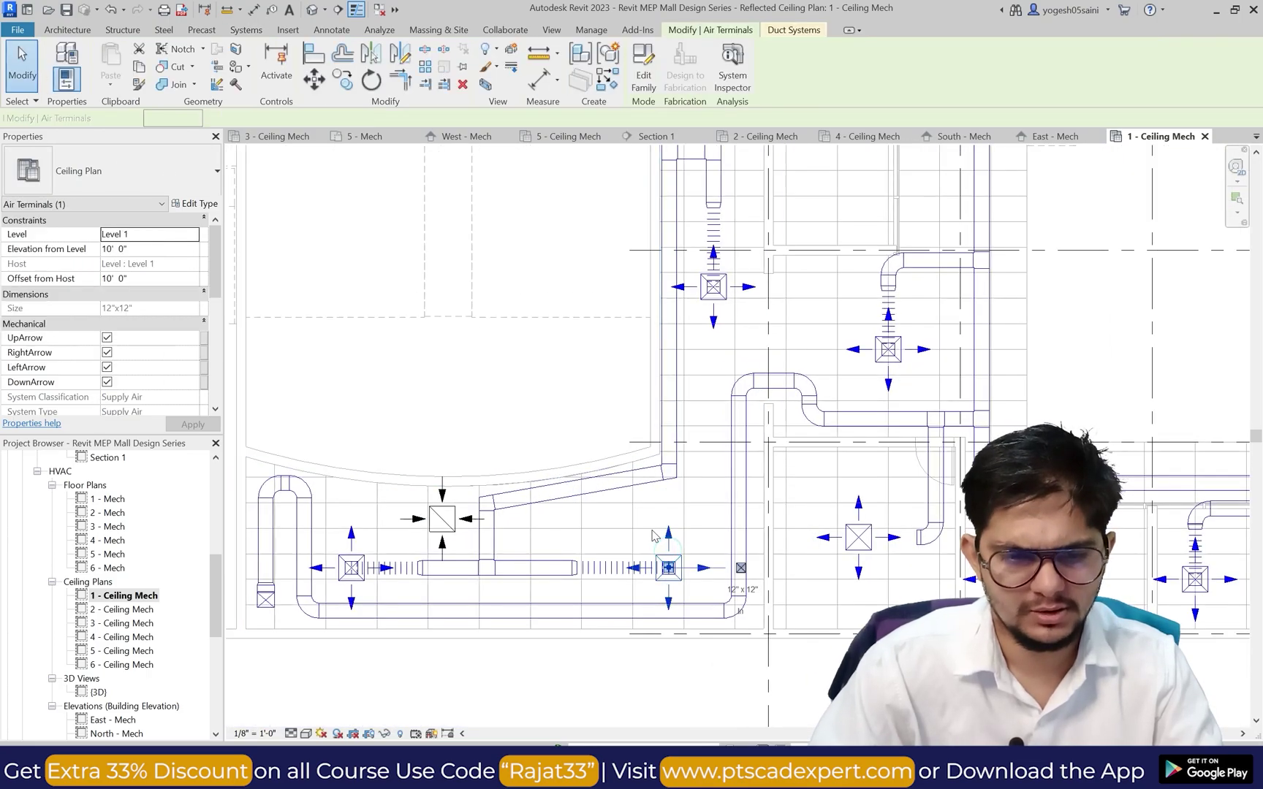
{"action": "left_click_drag", "start_coordinate": [671, 532], "coordinate": [638, 531]}
{"action": "key", "text": "Escape"}
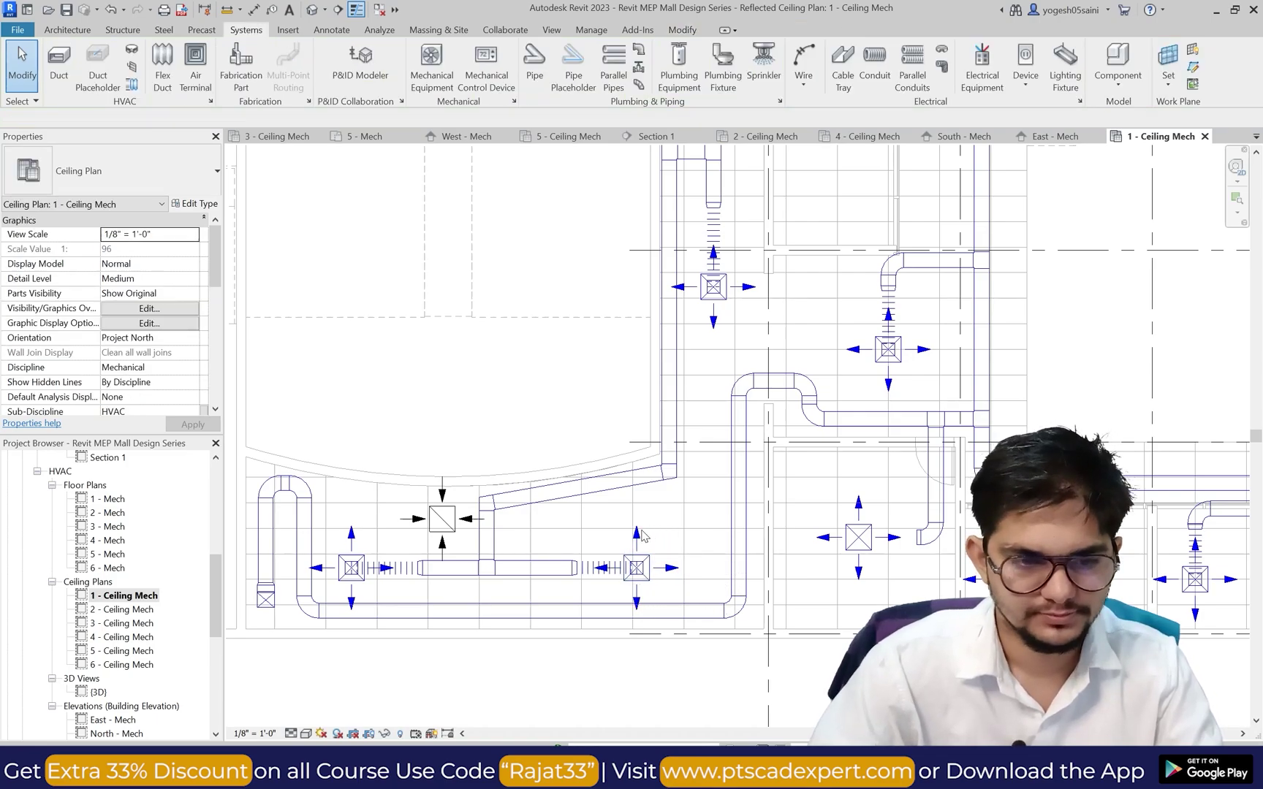
Step: Move the southwest return diffuser to the right of the right-hand supply diffuser, in line with it
{"action": "left_click", "coordinate": [447, 520]}
{"action": "left_click_drag", "start_coordinate": [447, 520], "coordinate": [713, 574]}
{"action": "key", "text": "Escape"}
{"action": "scroll", "coordinate": [815, 477], "scroll_direction": "down", "scroll_amount": 5}
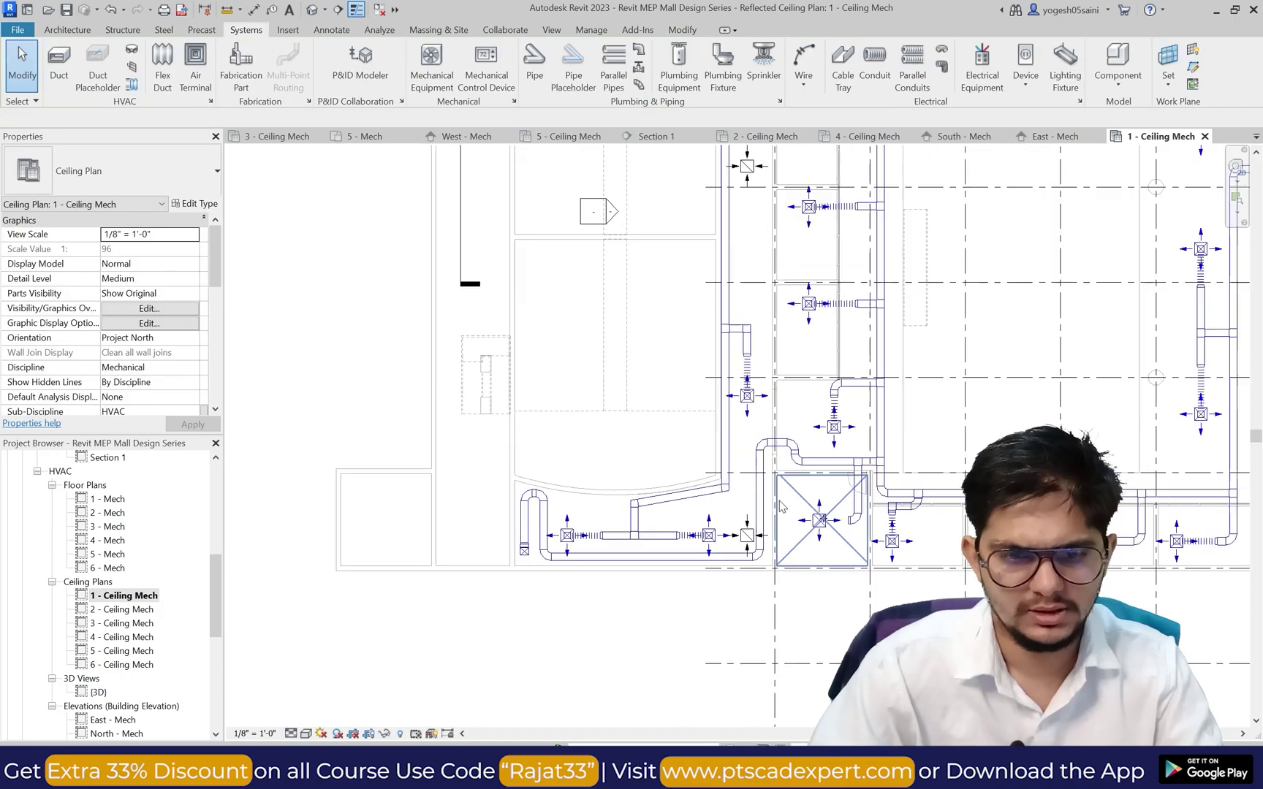
Step: Nudge the supply diffuser in Girl Washroom 2, between grids 1 and 2, to the right toward its duct elbow
{"action": "scroll", "coordinate": [807, 537], "scroll_direction": "down", "scroll_amount": 2}
{"action": "scroll", "coordinate": [802, 338], "scroll_direction": "up", "scroll_amount": 2}
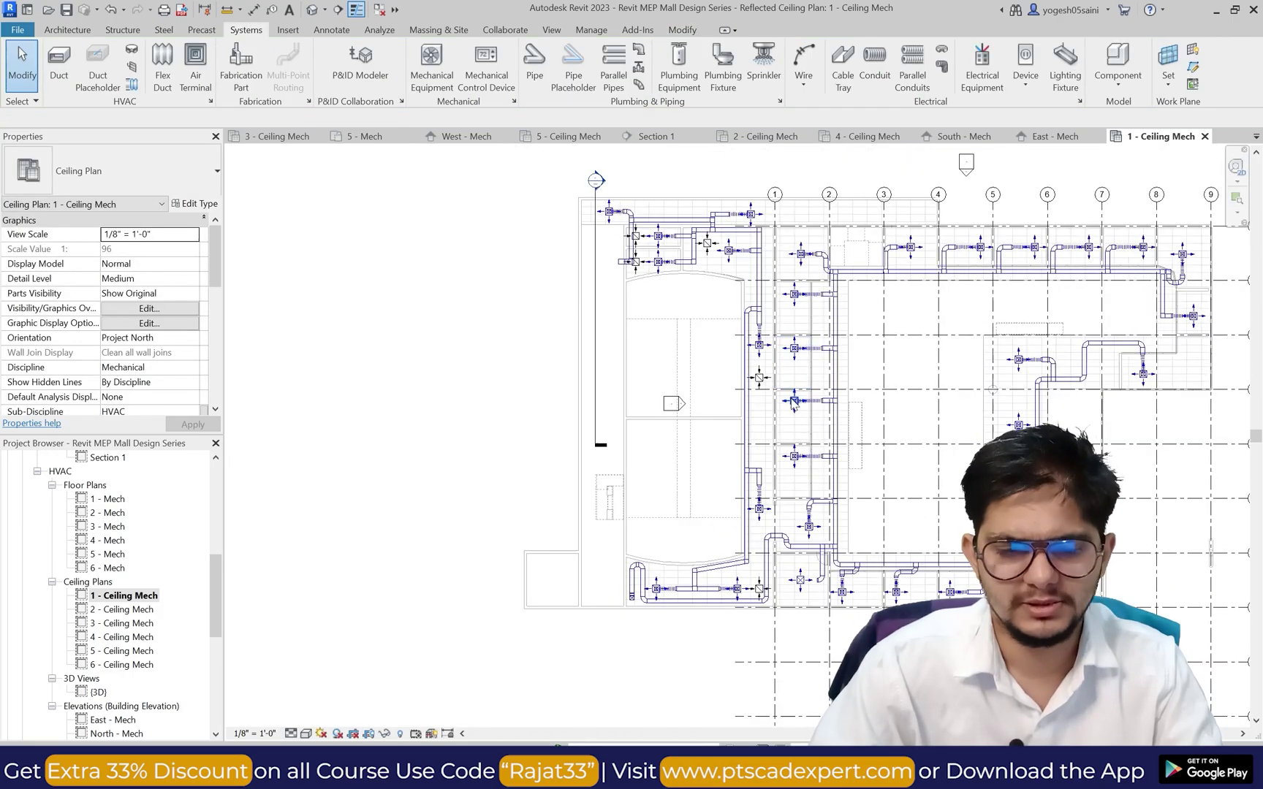
{"action": "scroll", "coordinate": [808, 437], "scroll_direction": "down", "scroll_amount": 4}
{"action": "scroll", "coordinate": [942, 428], "scroll_direction": "up", "scroll_amount": 5}
{"action": "scroll", "coordinate": [731, 366], "scroll_direction": "up", "scroll_amount": 3}
{"action": "scroll", "coordinate": [658, 337], "scroll_direction": "down", "scroll_amount": 5}
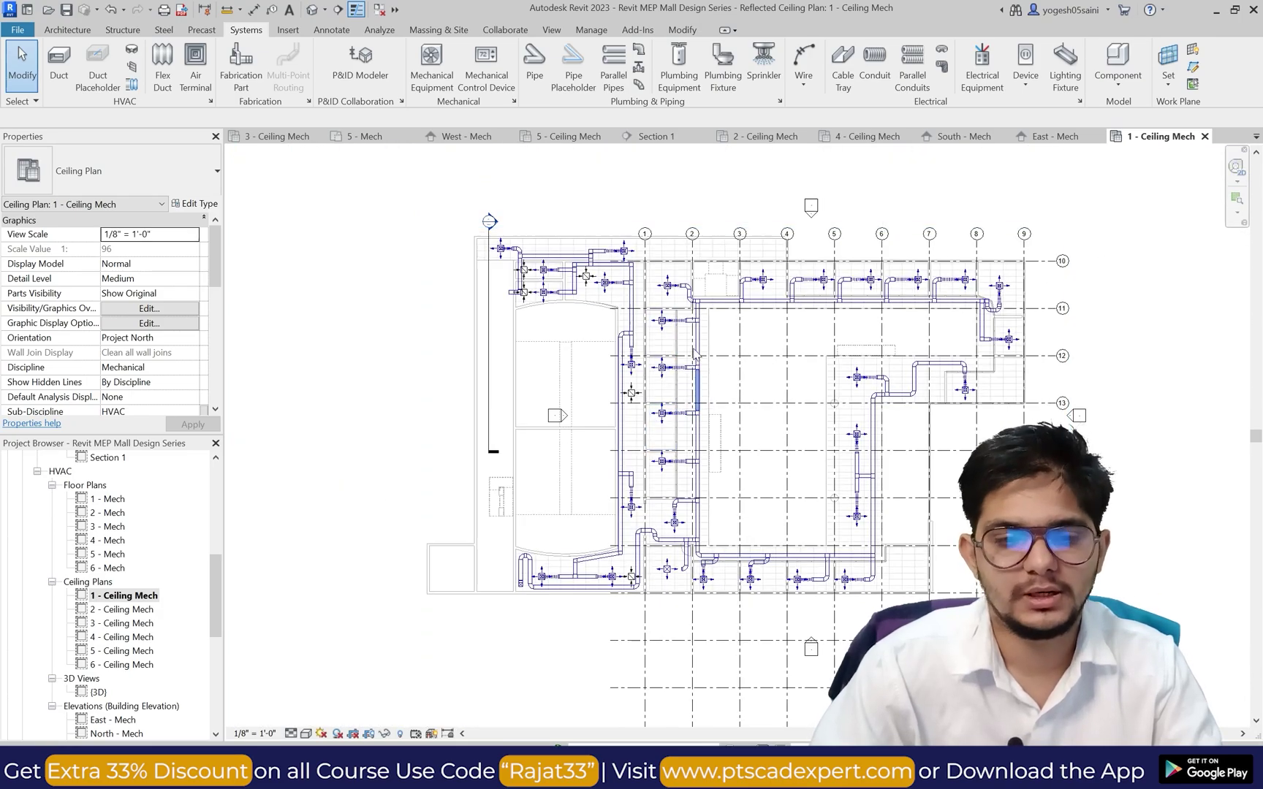
{"action": "scroll", "coordinate": [667, 277], "scroll_direction": "up", "scroll_amount": 4}
{"action": "left_click", "coordinate": [667, 284]}
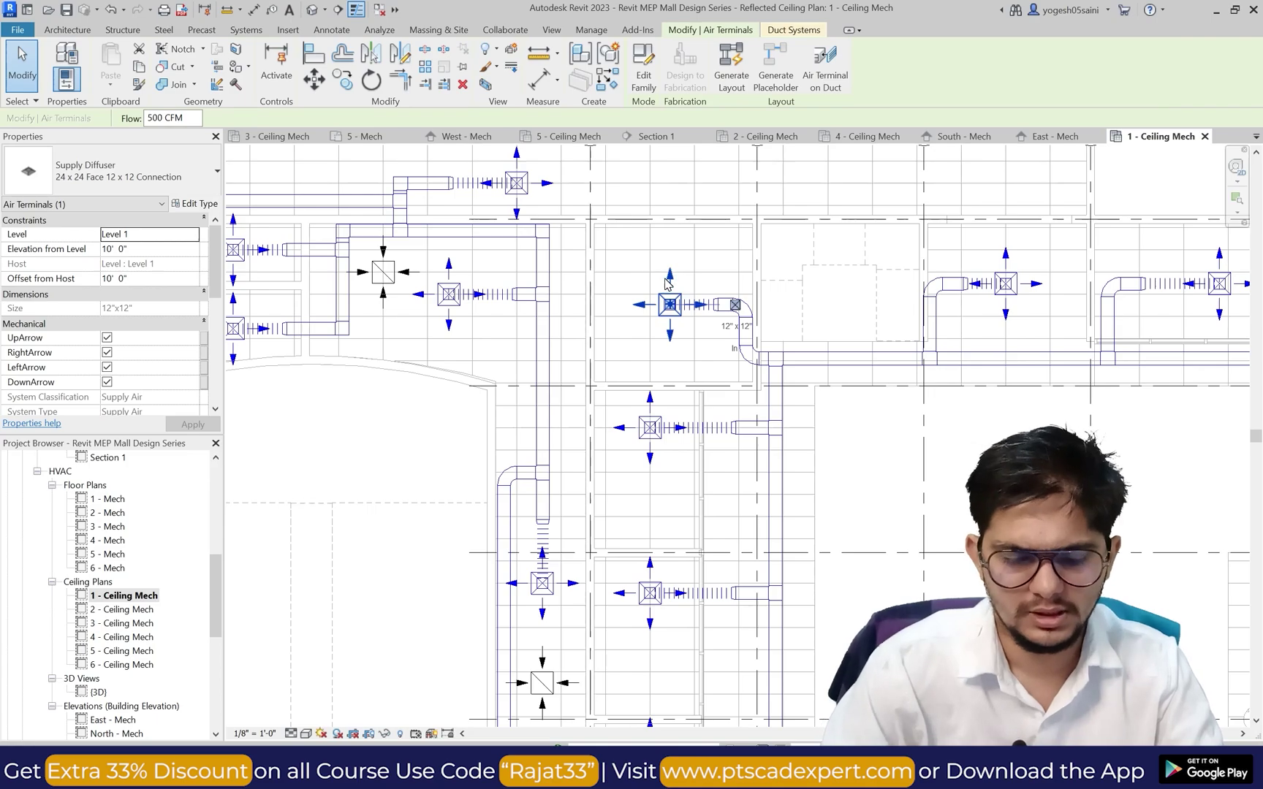
{"action": "key", "text": "Right"}
{"action": "key", "text": "Right"}
{"action": "key", "text": "Right"}
{"action": "key", "text": "Escape"}
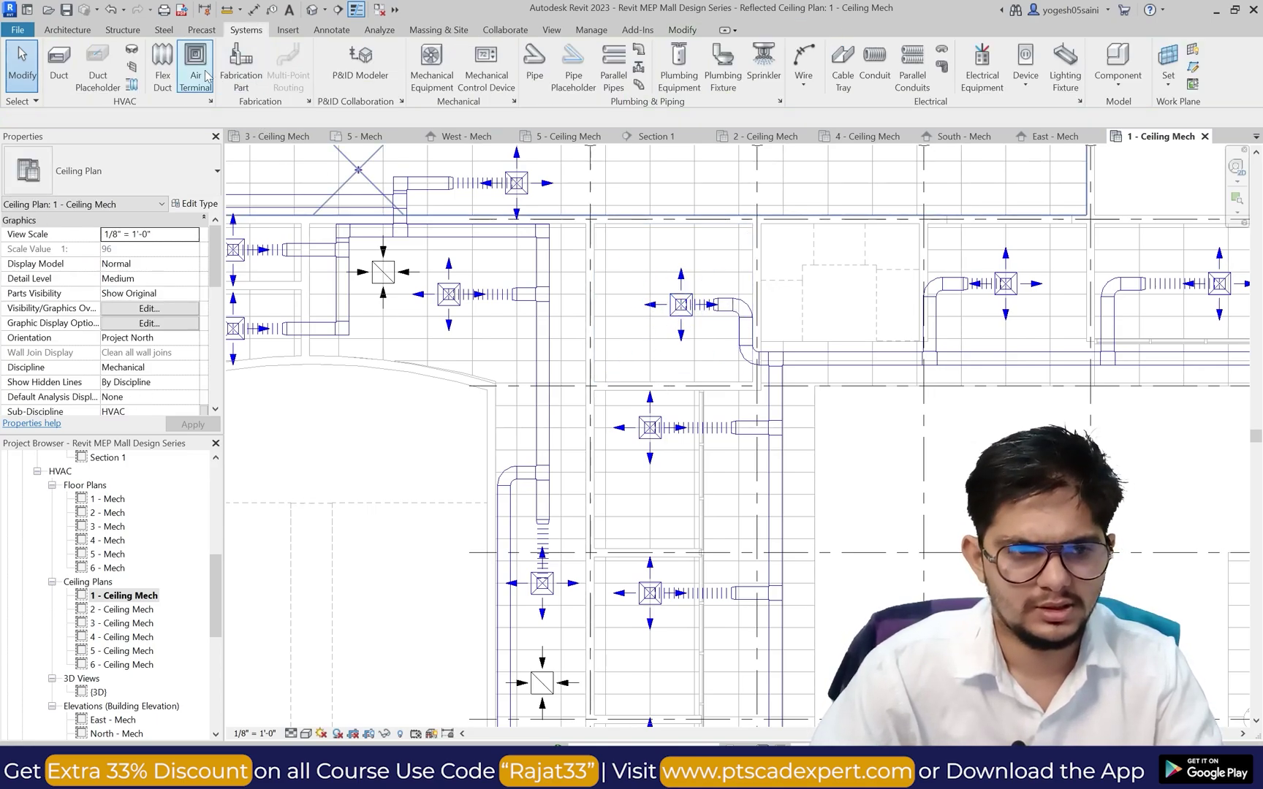
Step: Place a return diffuser left of the supply diffuser in the room bounded by grids 1–2 and 10–11, and finish placing air terminals
{"action": "key", "text": "a"}
{"action": "key", "text": "t"}
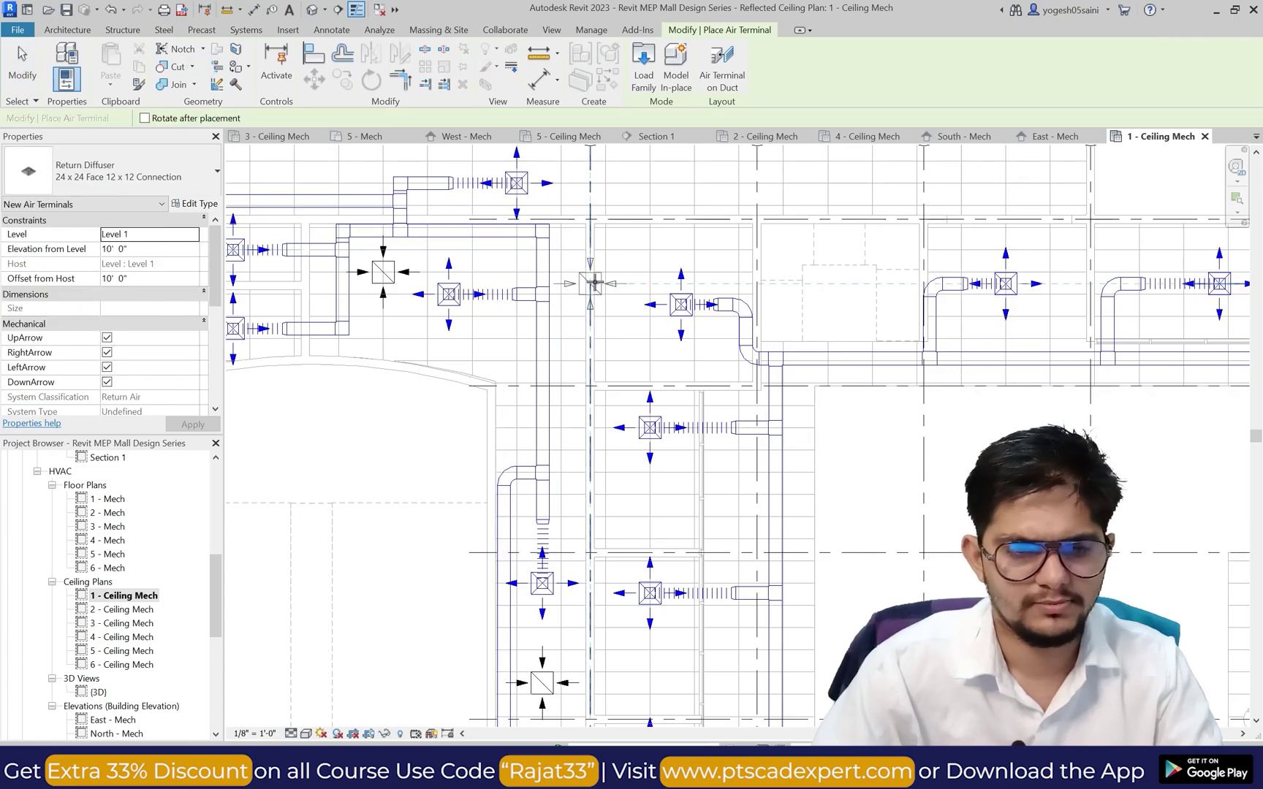
{"action": "scroll", "coordinate": [624, 301], "scroll_direction": "up", "scroll_amount": 2}
{"action": "scroll", "coordinate": [606, 300], "scroll_direction": "down", "scroll_amount": 1}
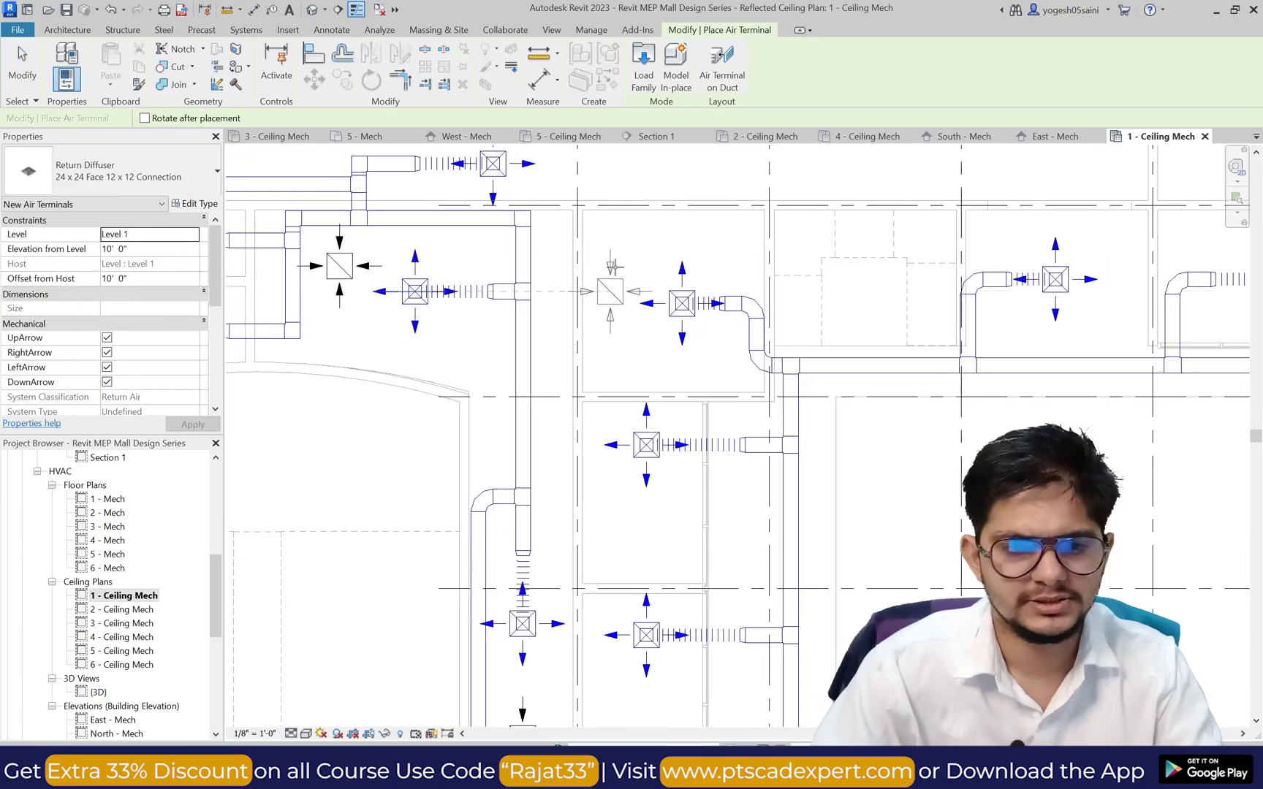
{"action": "scroll", "coordinate": [604, 322], "scroll_direction": "up", "scroll_amount": 2}
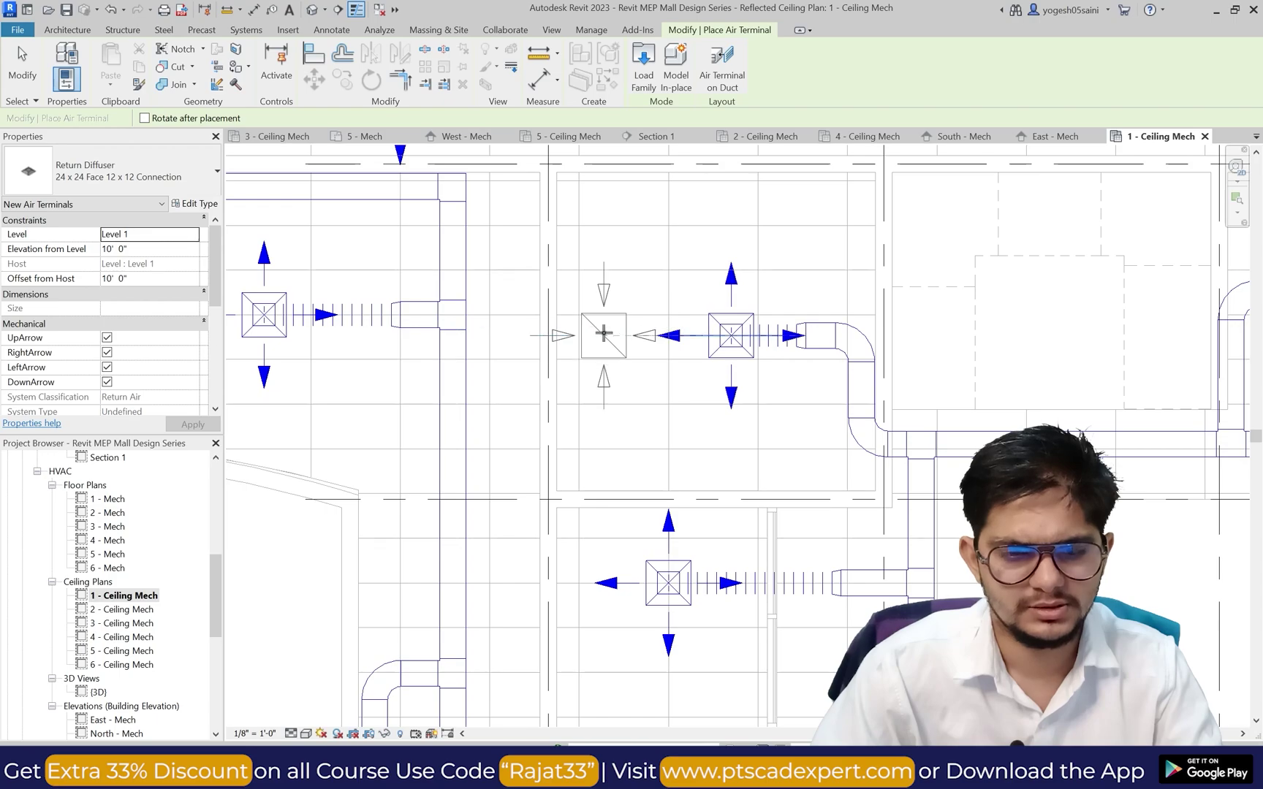
{"action": "left_click", "coordinate": [647, 270]}
{"action": "scroll", "coordinate": [648, 270], "scroll_direction": "down", "scroll_amount": 2}
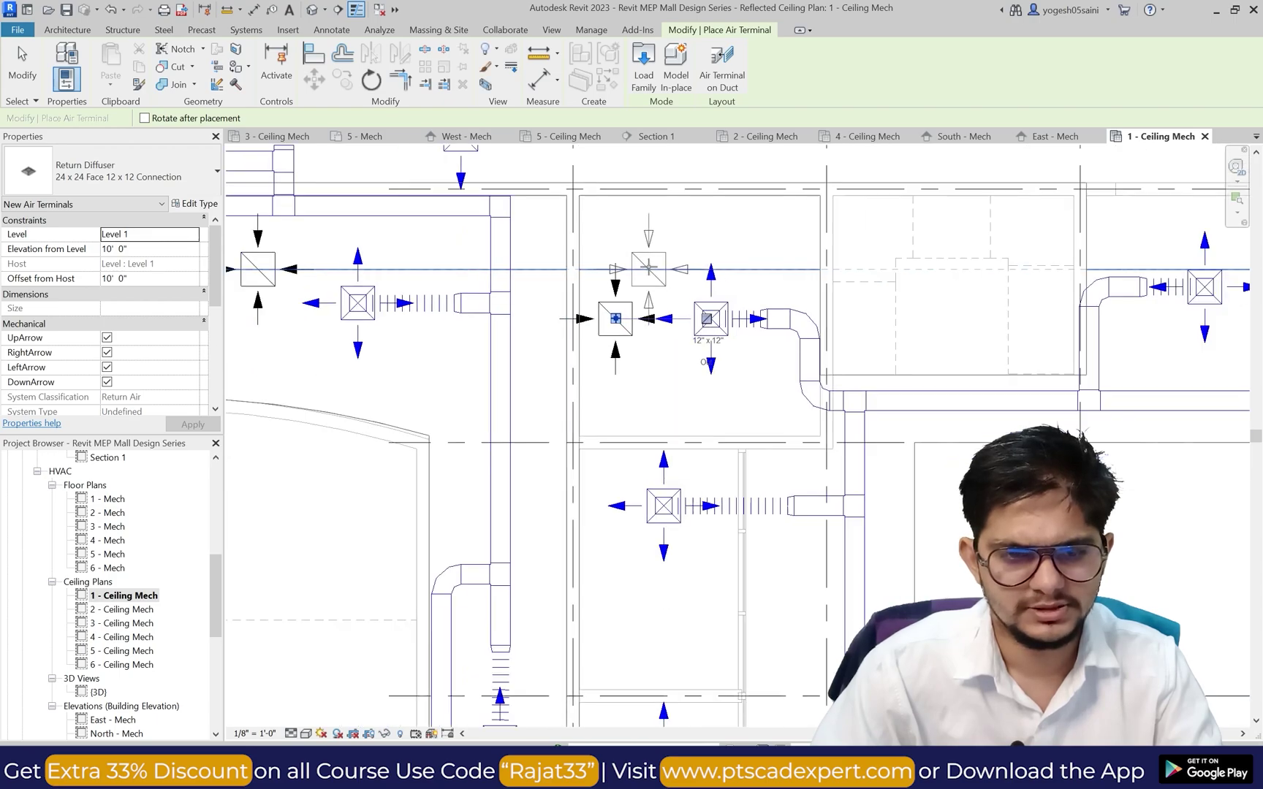
{"action": "key", "text": "Escape"}
{"action": "key", "text": "Escape"}
Step: Nudge the supply diffuser in the room between grids 11 and 12 to the right, closer to its branch duct
{"action": "left_click", "coordinate": [643, 437]}
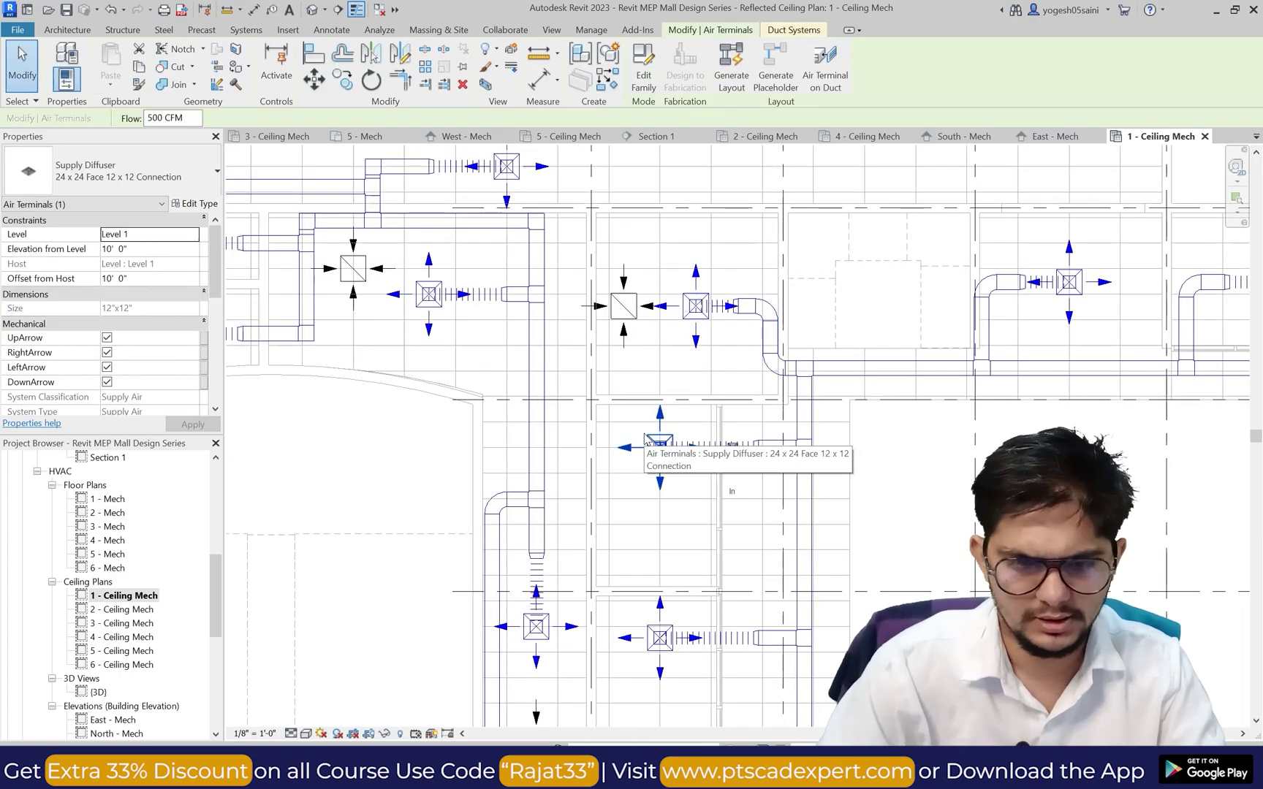
{"action": "key", "text": "Right"}
{"action": "key", "text": "Right"}
{"action": "key", "text": "Right"}
{"action": "key", "text": "Right"}
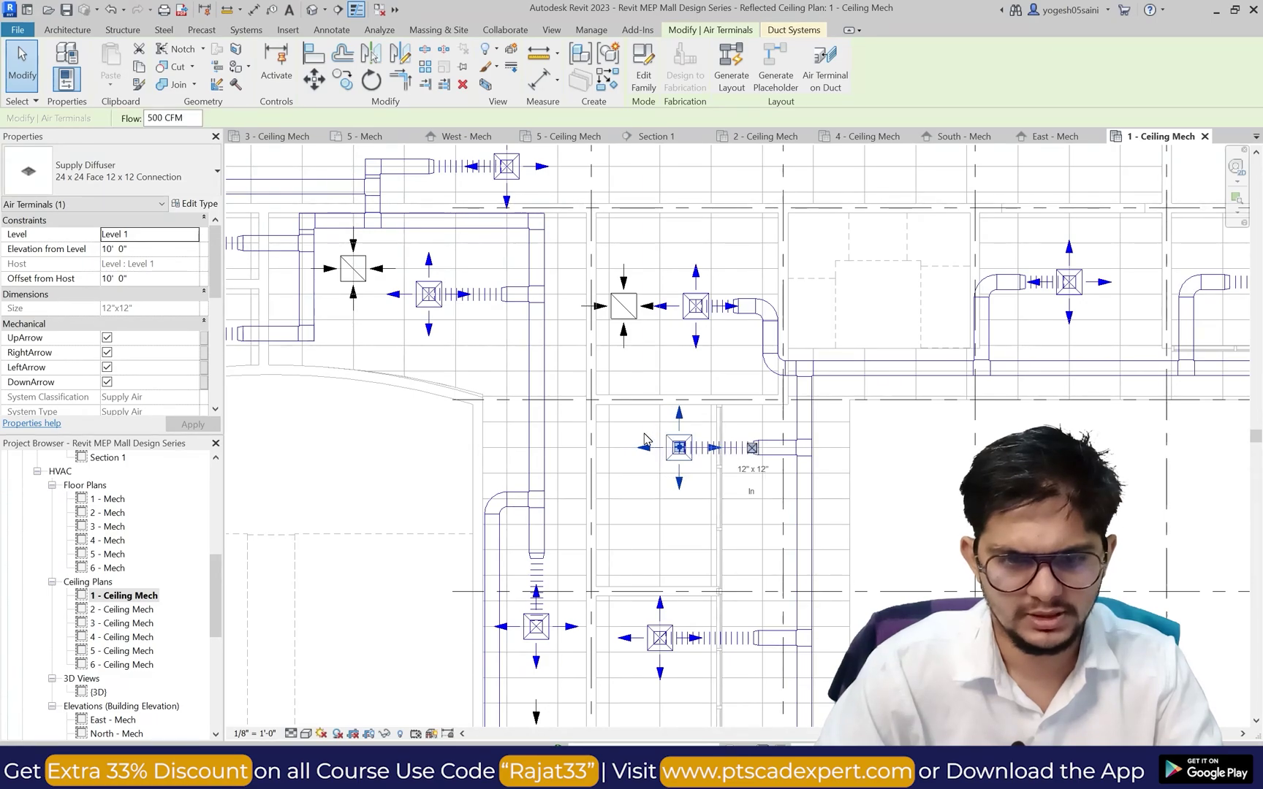
{"action": "key", "text": "Escape"}
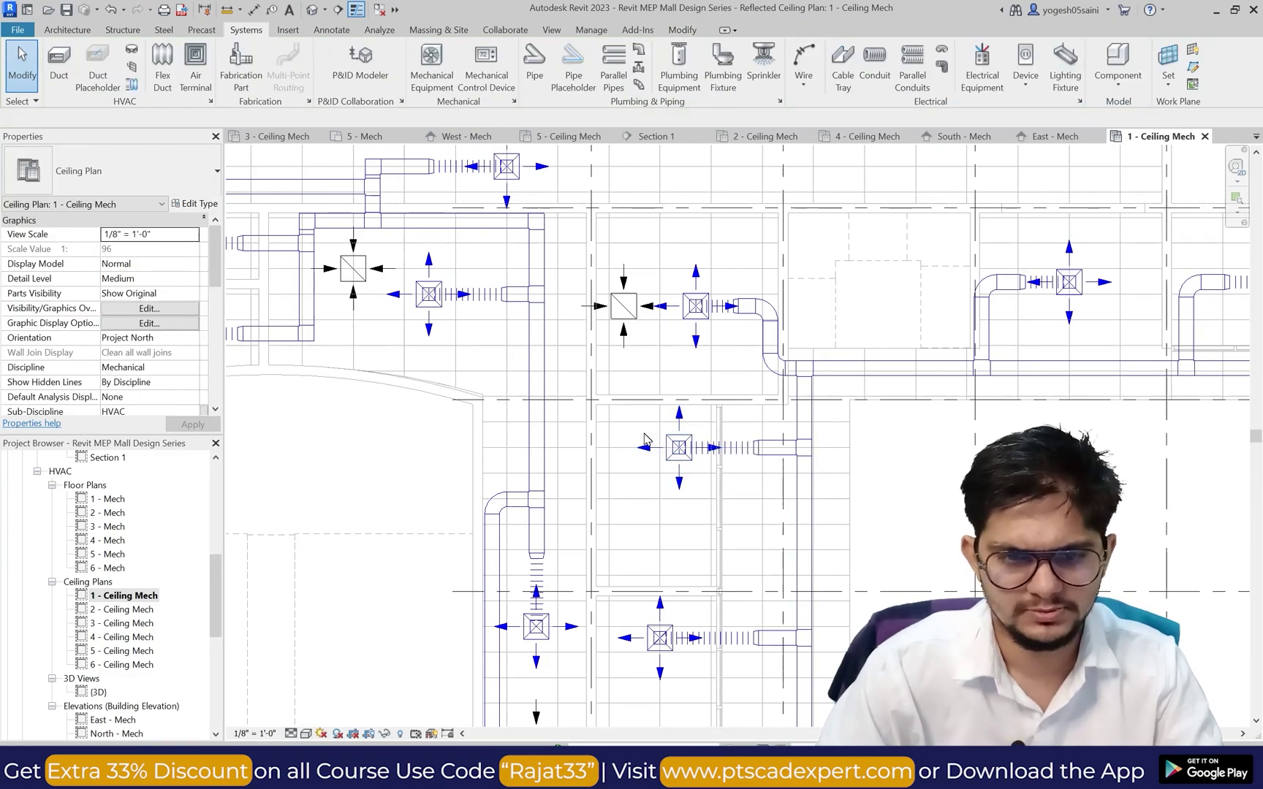
{"action": "left_click", "coordinate": [665, 442]}
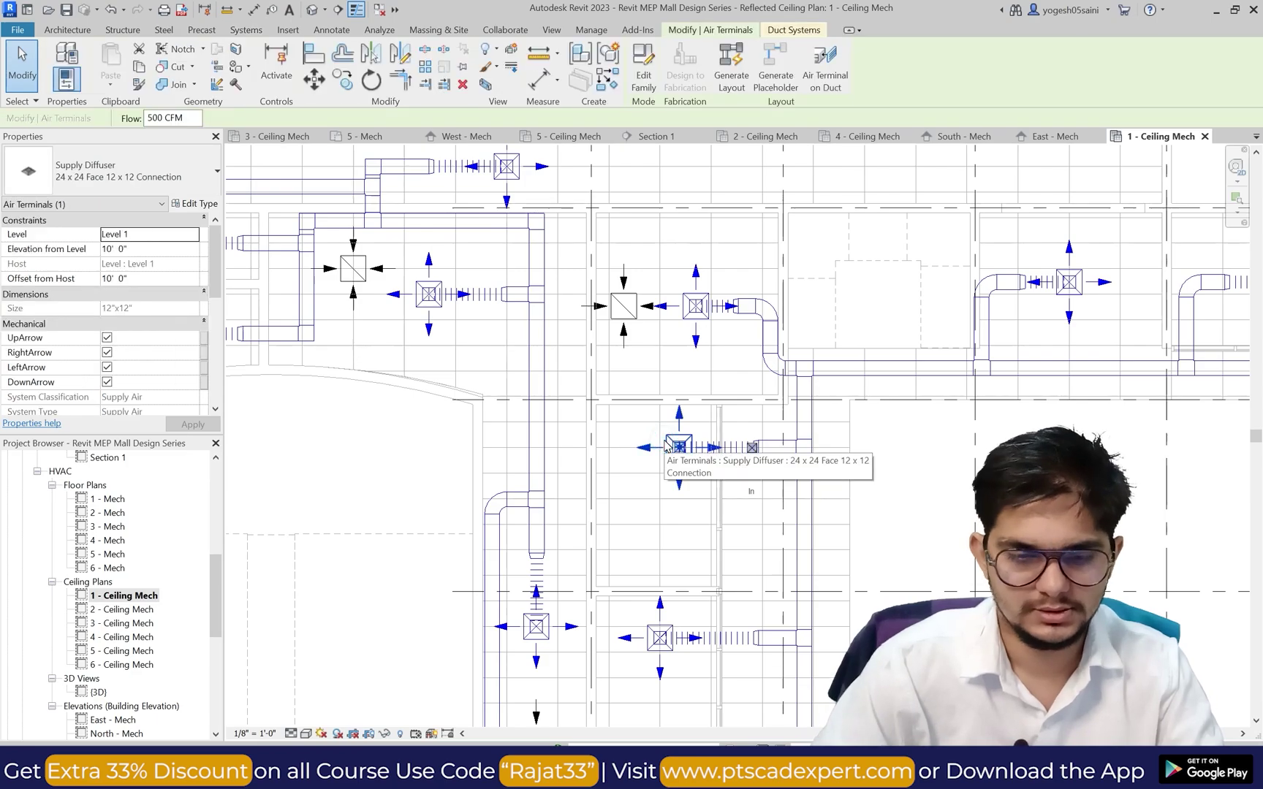
{"action": "key", "text": "Right"}
{"action": "key", "text": "Right"}
{"action": "key", "text": "Right"}
{"action": "key", "text": "Escape"}
Step: Nudge the supply diffuser between grids 10 and 11 slightly further right, away from the return diffuser beside it
{"action": "scroll", "coordinate": [716, 351], "scroll_direction": "up", "scroll_amount": 3}
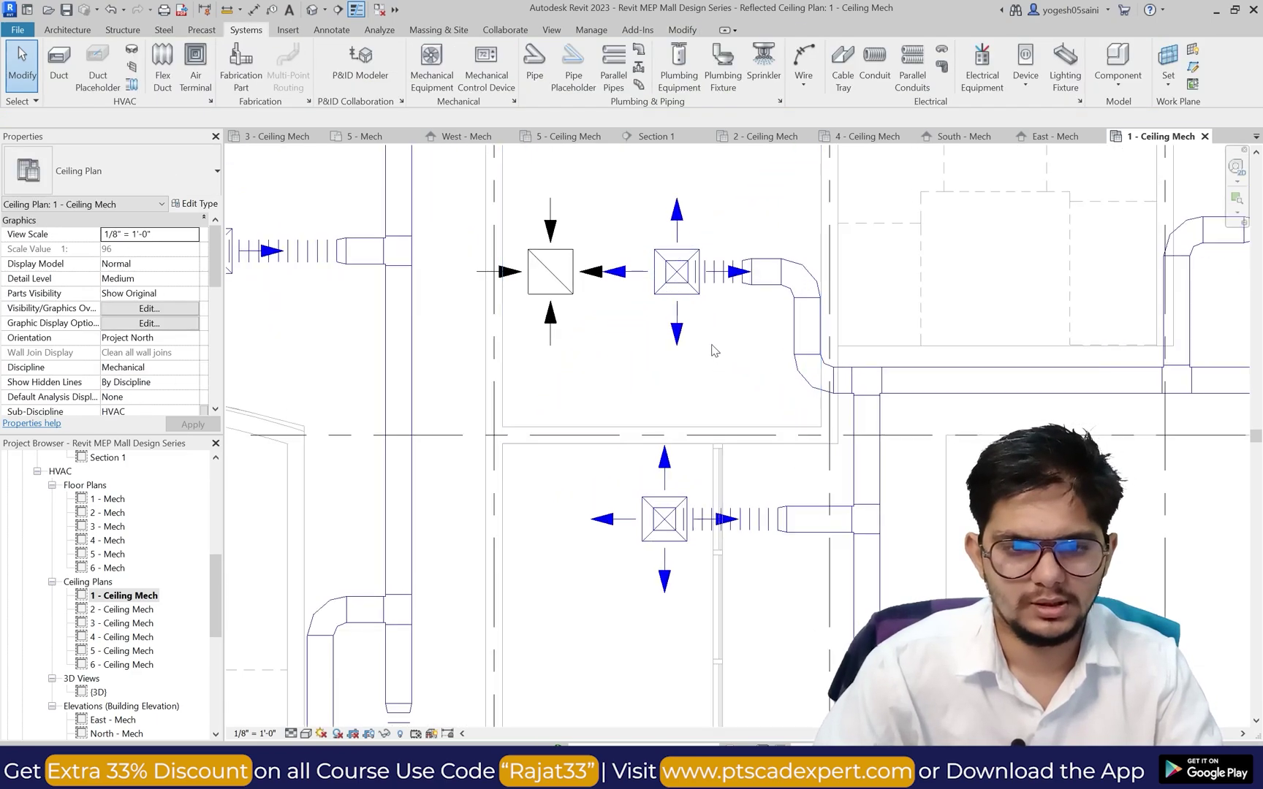
{"action": "left_click", "coordinate": [679, 333]}
{"action": "key", "text": "Right"}
{"action": "key", "text": "Right"}
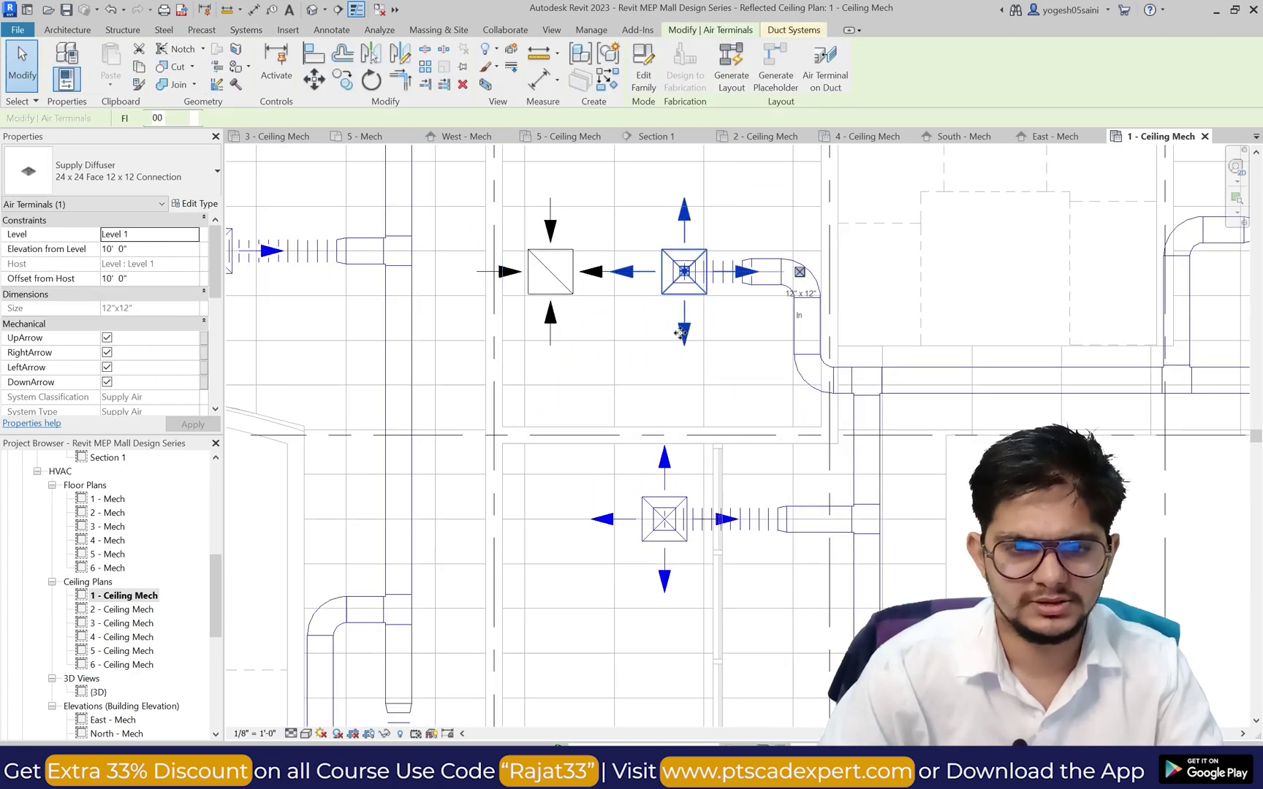
{"action": "key", "text": "Escape"}
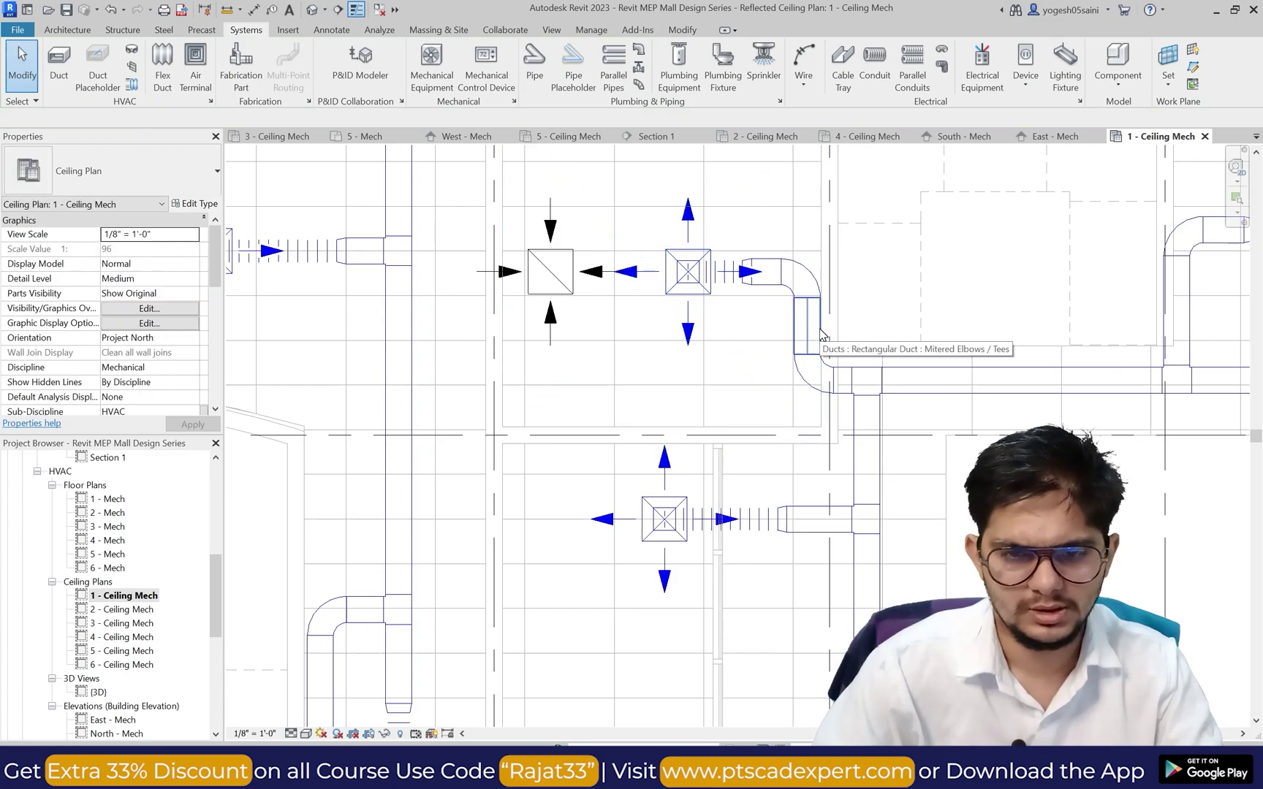
Step: Nudge the supply diffuser in the room between grids 12 and 13 to the right, toward its branch duct
{"action": "scroll", "coordinate": [765, 295], "scroll_direction": "down", "scroll_amount": 5}
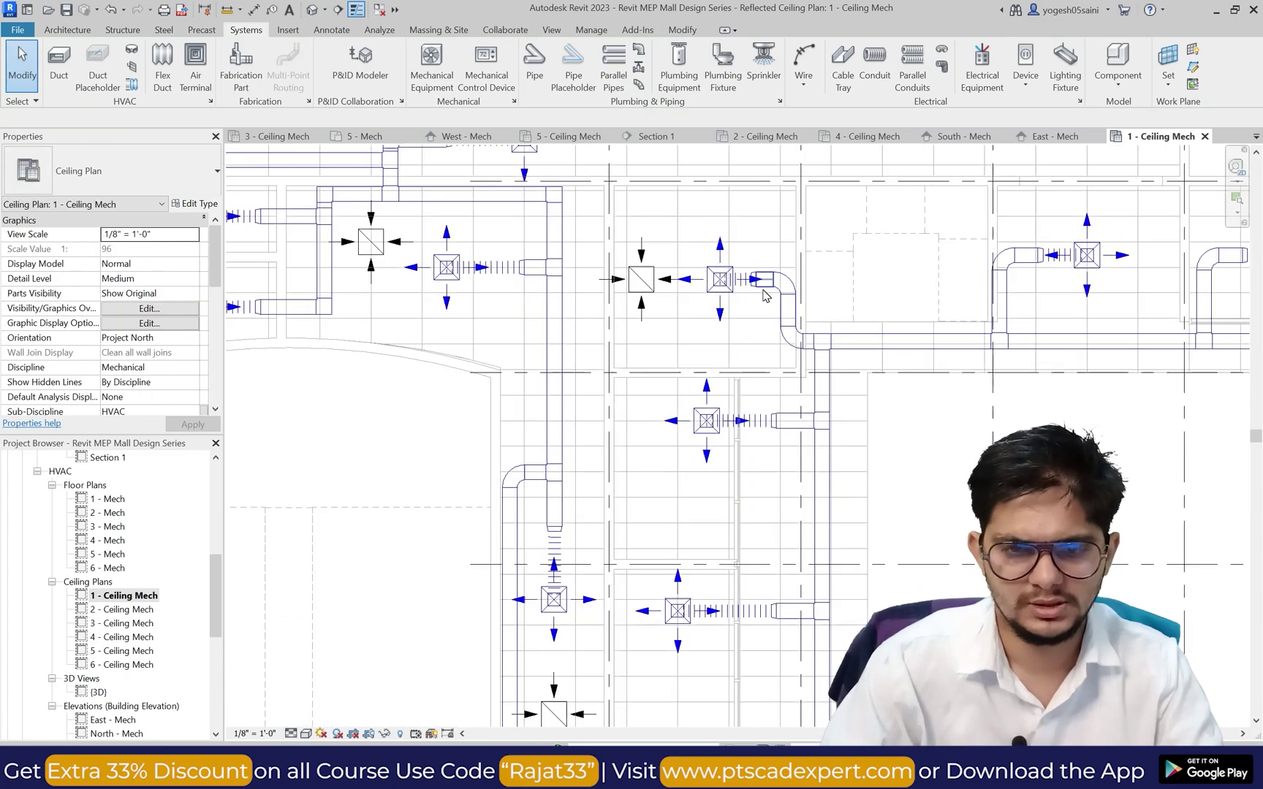
{"action": "scroll", "coordinate": [806, 358], "scroll_direction": "down", "scroll_amount": 2}
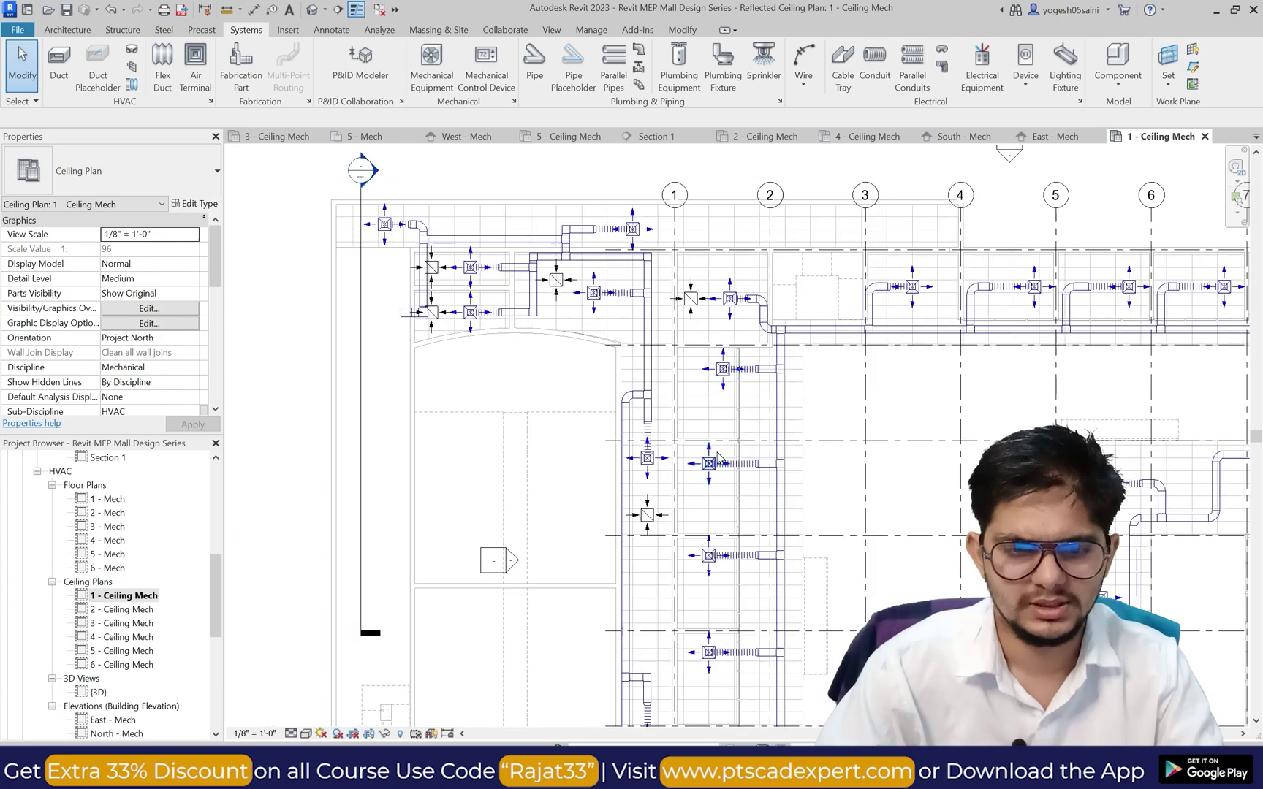
{"action": "scroll", "coordinate": [707, 459], "scroll_direction": "up", "scroll_amount": 4}
{"action": "left_click", "coordinate": [706, 463]}
{"action": "scroll", "coordinate": [755, 420], "scroll_direction": "up", "scroll_amount": 3}
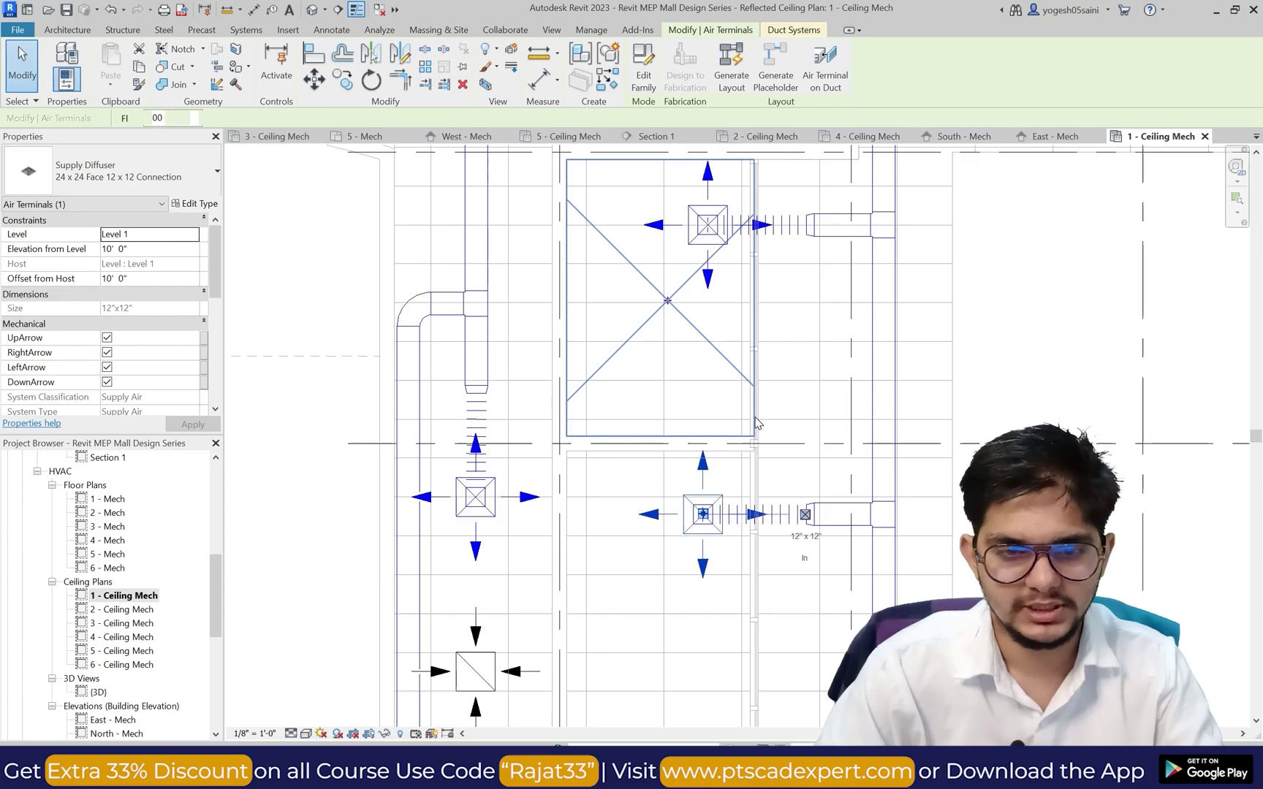
{"action": "key", "text": "Right"}
{"action": "left_click", "coordinate": [734, 416]}
{"action": "scroll", "coordinate": [731, 415], "scroll_direction": "down", "scroll_amount": 4}
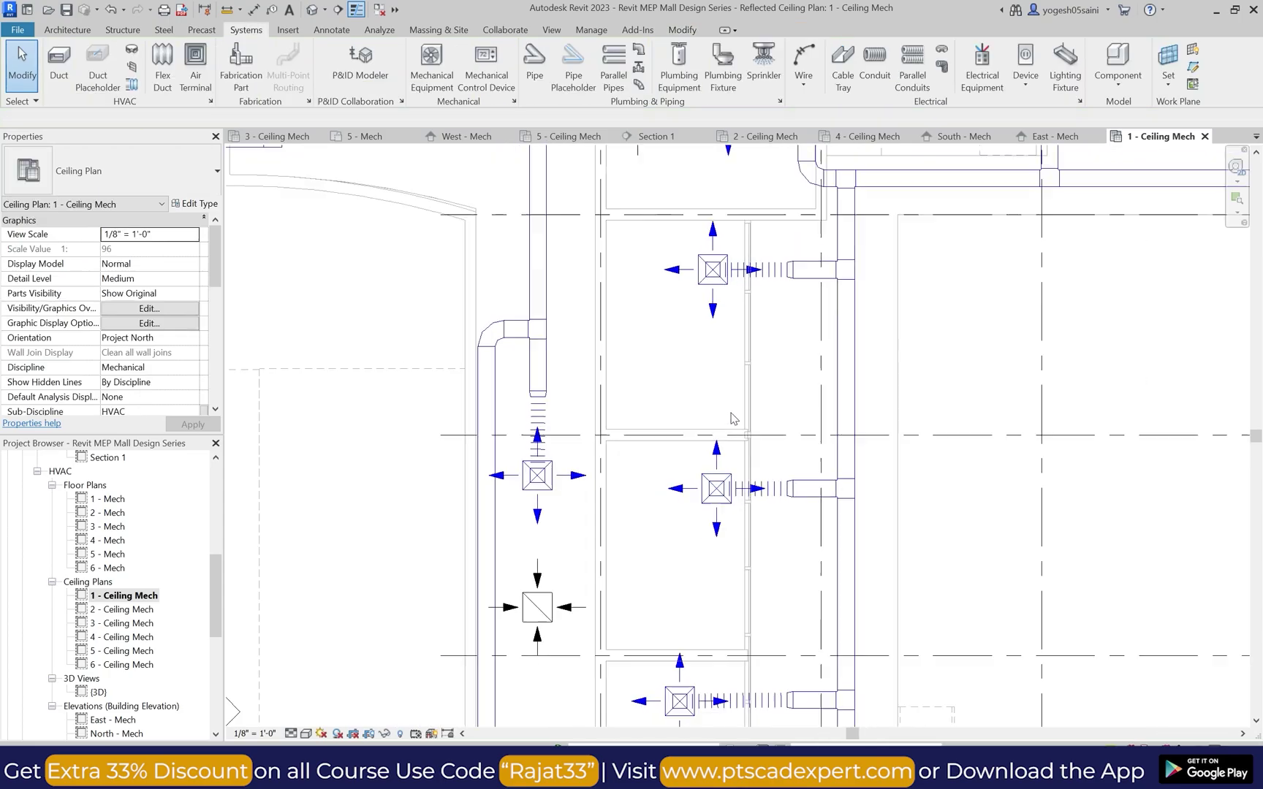
Step: Nudge the supply diffusers in the rooms between grids 13–14 and 14–15 right, in line with the diffusers above
{"action": "scroll", "coordinate": [716, 484], "scroll_direction": "up", "scroll_amount": 4}
{"action": "left_click", "coordinate": [718, 466]}
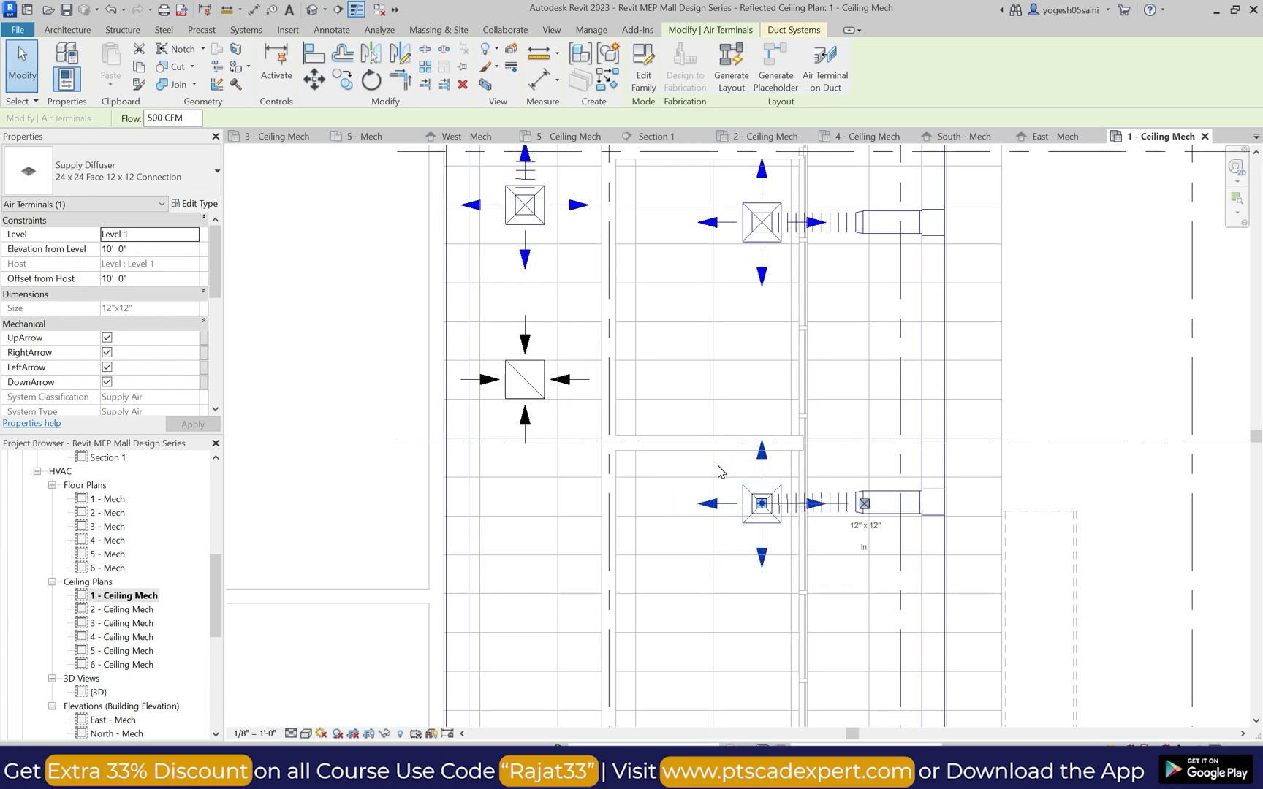
{"action": "left_click", "coordinate": [717, 471]}
{"action": "scroll", "coordinate": [718, 471], "scroll_direction": "down", "scroll_amount": 4}
{"action": "scroll", "coordinate": [719, 503], "scroll_direction": "up", "scroll_amount": 4}
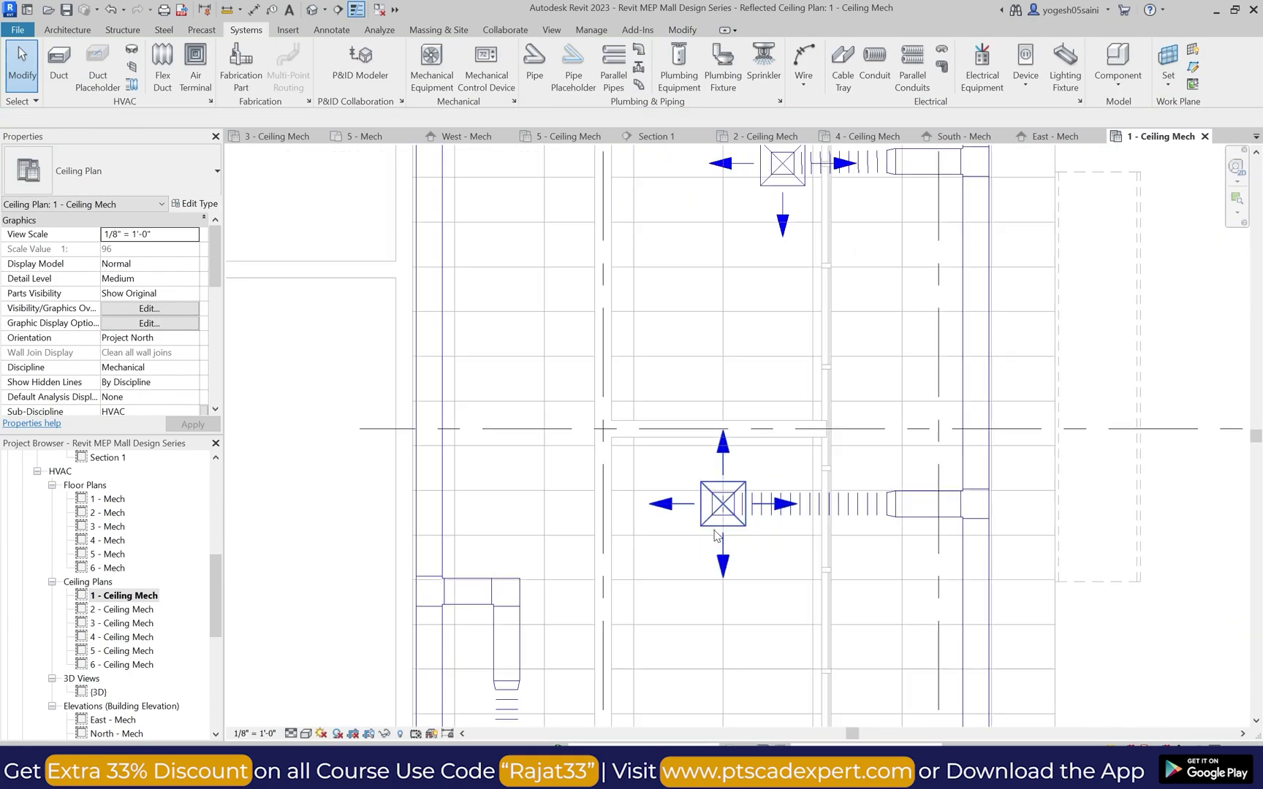
{"action": "left_click", "coordinate": [714, 527]}
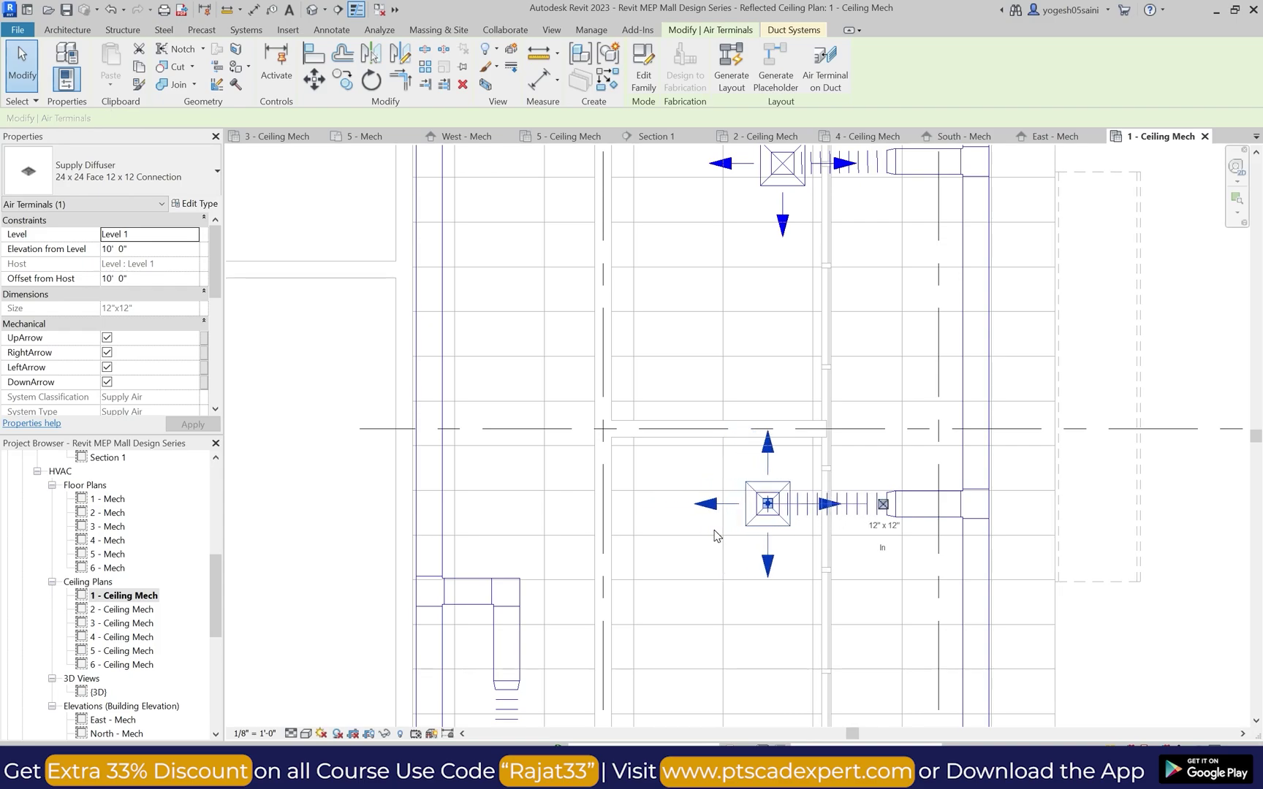
{"action": "left_click", "coordinate": [715, 536]}
{"action": "scroll", "coordinate": [720, 526], "scroll_direction": "down", "scroll_amount": 4}
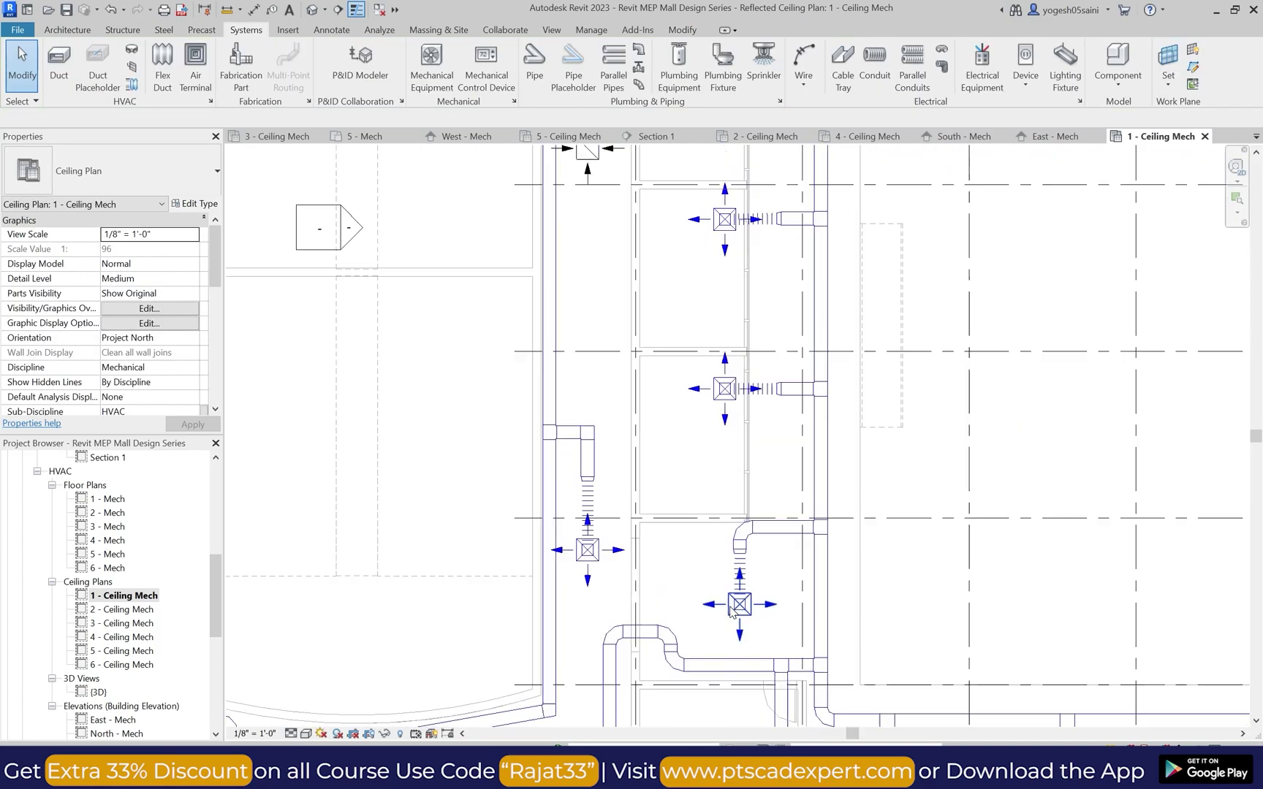
{"action": "left_click", "coordinate": [1060, 769]}
{"action": "right_click", "coordinate": [1060, 719]}
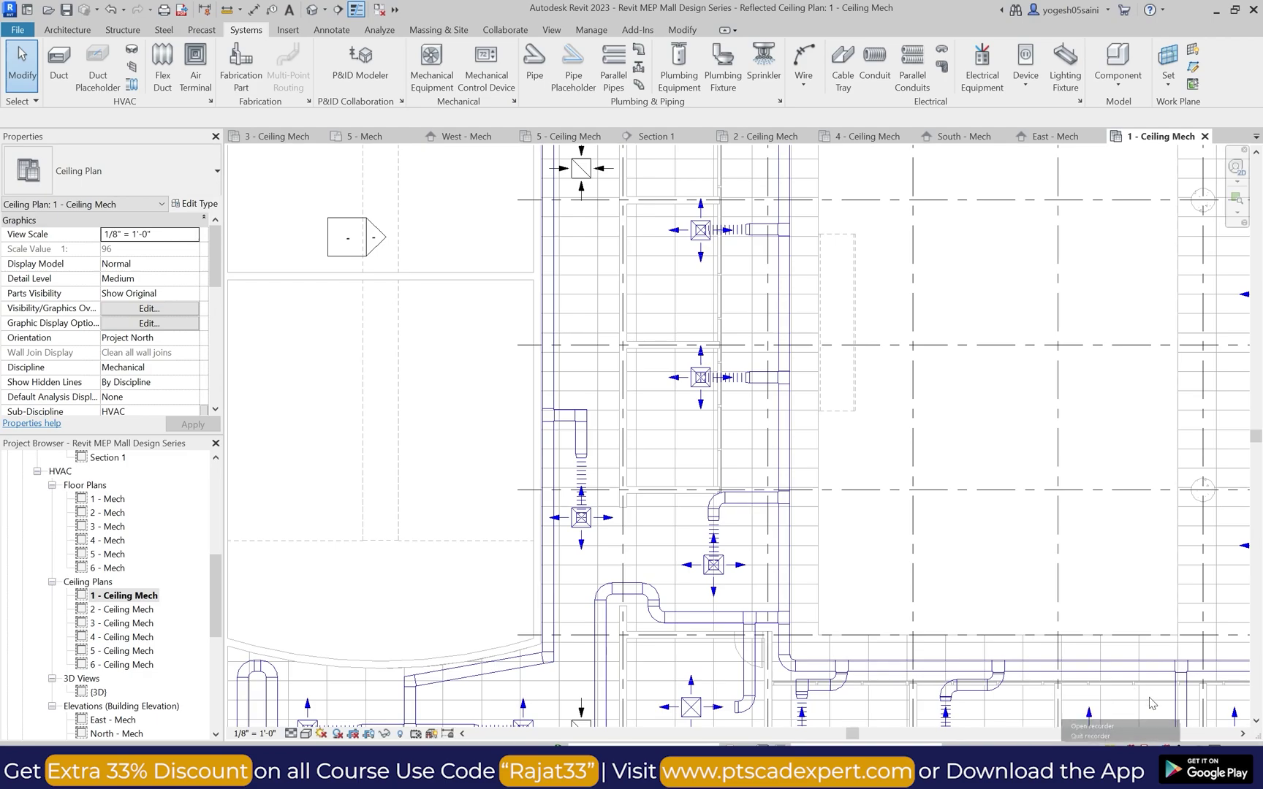
{"action": "left_click", "coordinate": [1136, 724]}
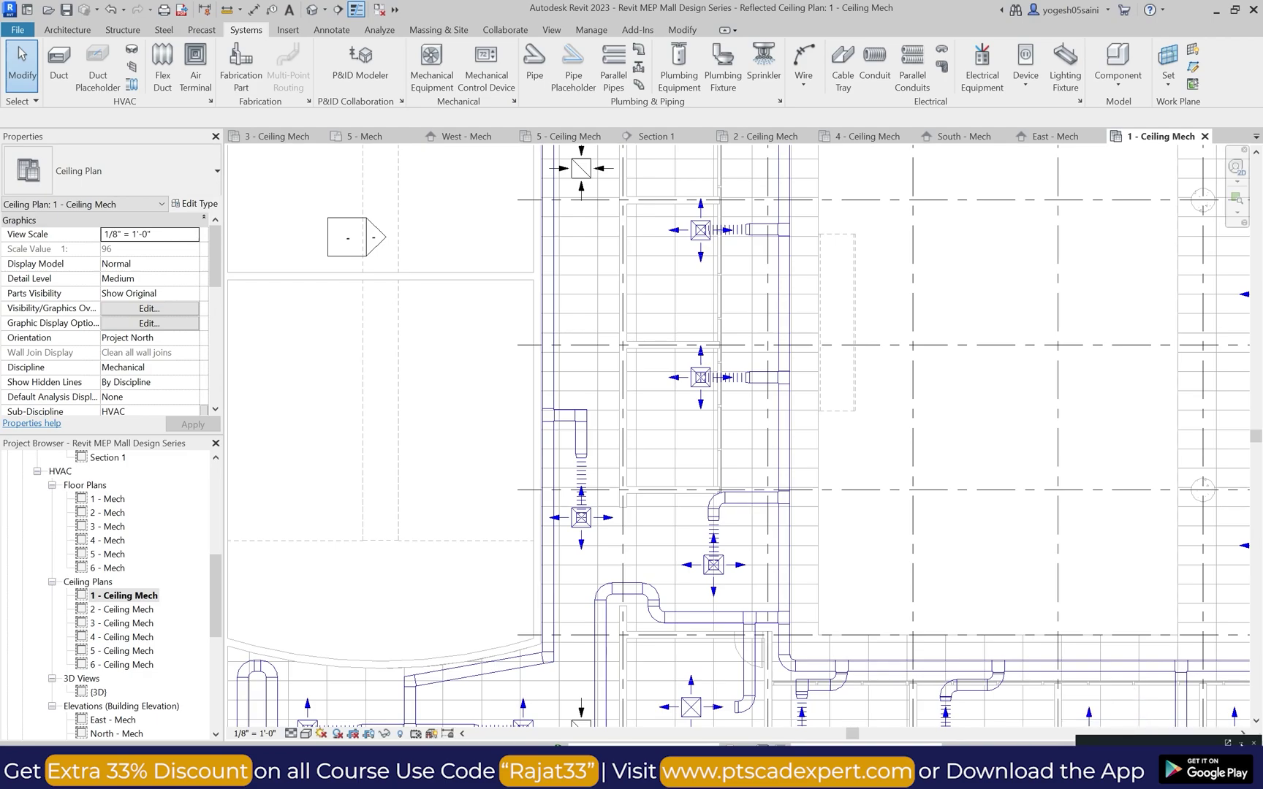
Step: Place 24 x 24 return diffusers below the supply diffusers in the rooms between grids 11–12 and 12–13
{"action": "scroll", "coordinate": [882, 599], "scroll_direction": "down", "scroll_amount": 3}
{"action": "scroll", "coordinate": [882, 599], "scroll_direction": "up", "scroll_amount": 2}
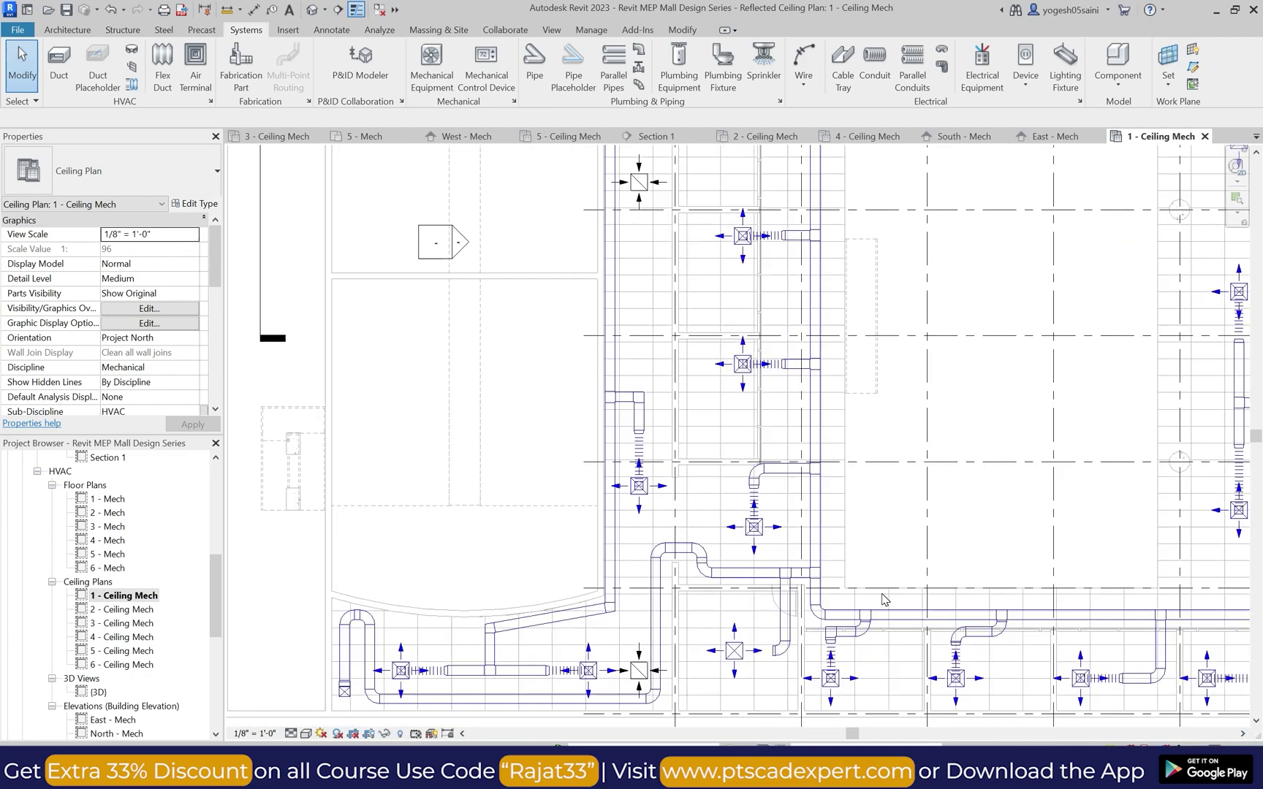
{"action": "left_click", "coordinate": [196, 81]}
{"action": "scroll", "coordinate": [685, 251], "scroll_direction": "down", "scroll_amount": 5}
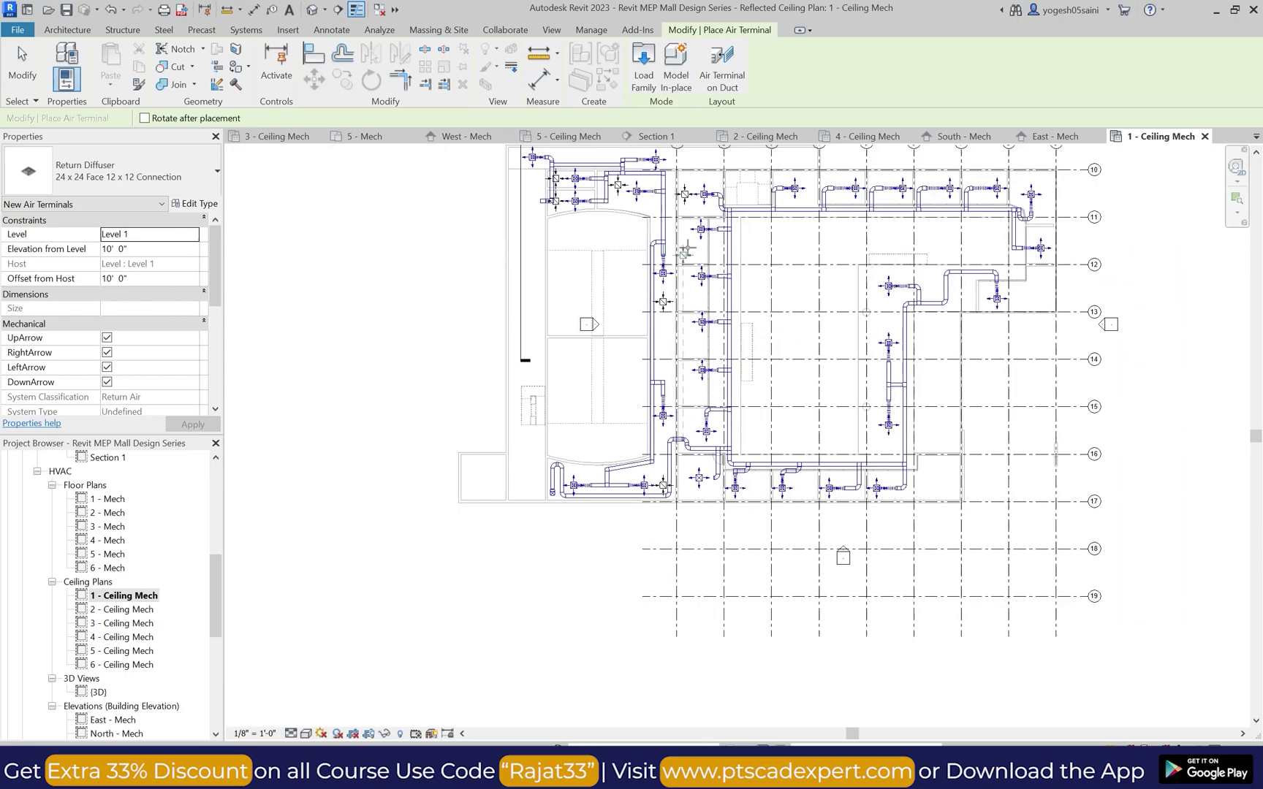
{"action": "scroll", "coordinate": [685, 251], "scroll_direction": "up", "scroll_amount": 6}
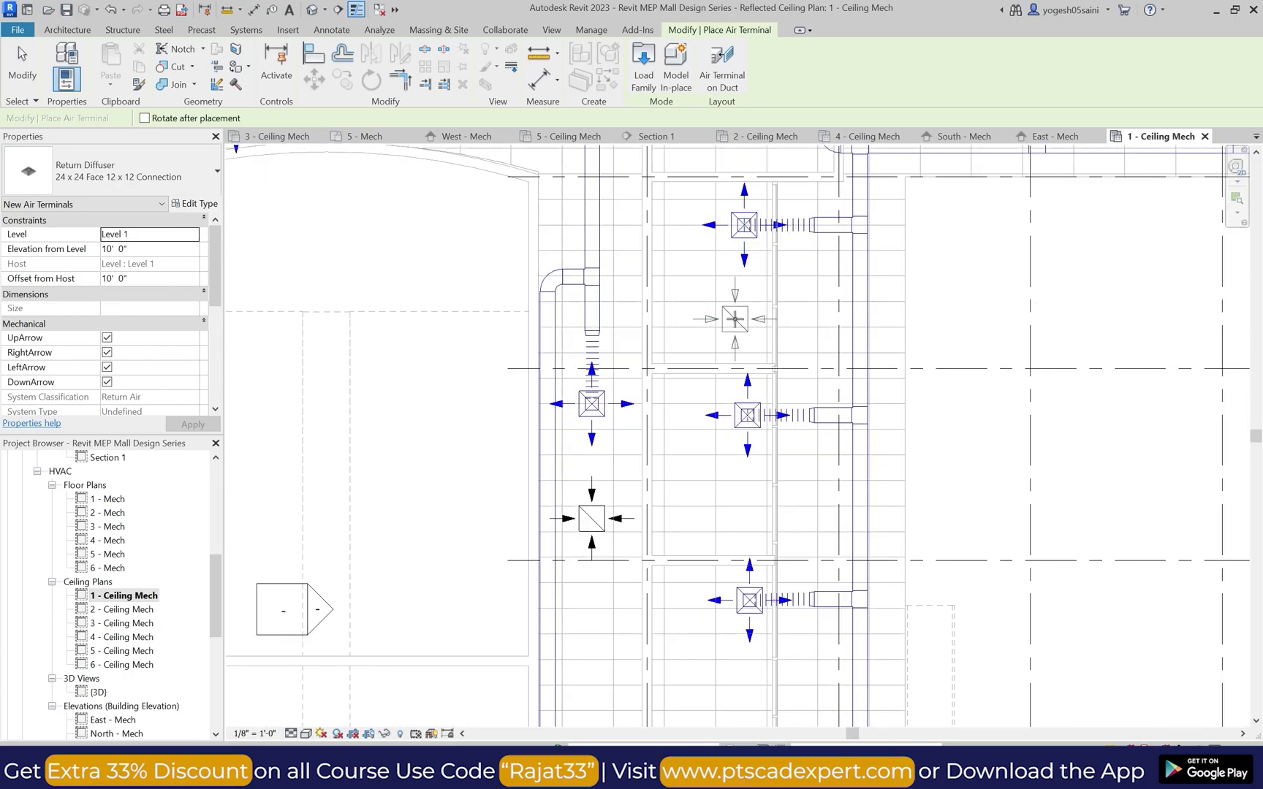
{"action": "left_click", "coordinate": [716, 320]}
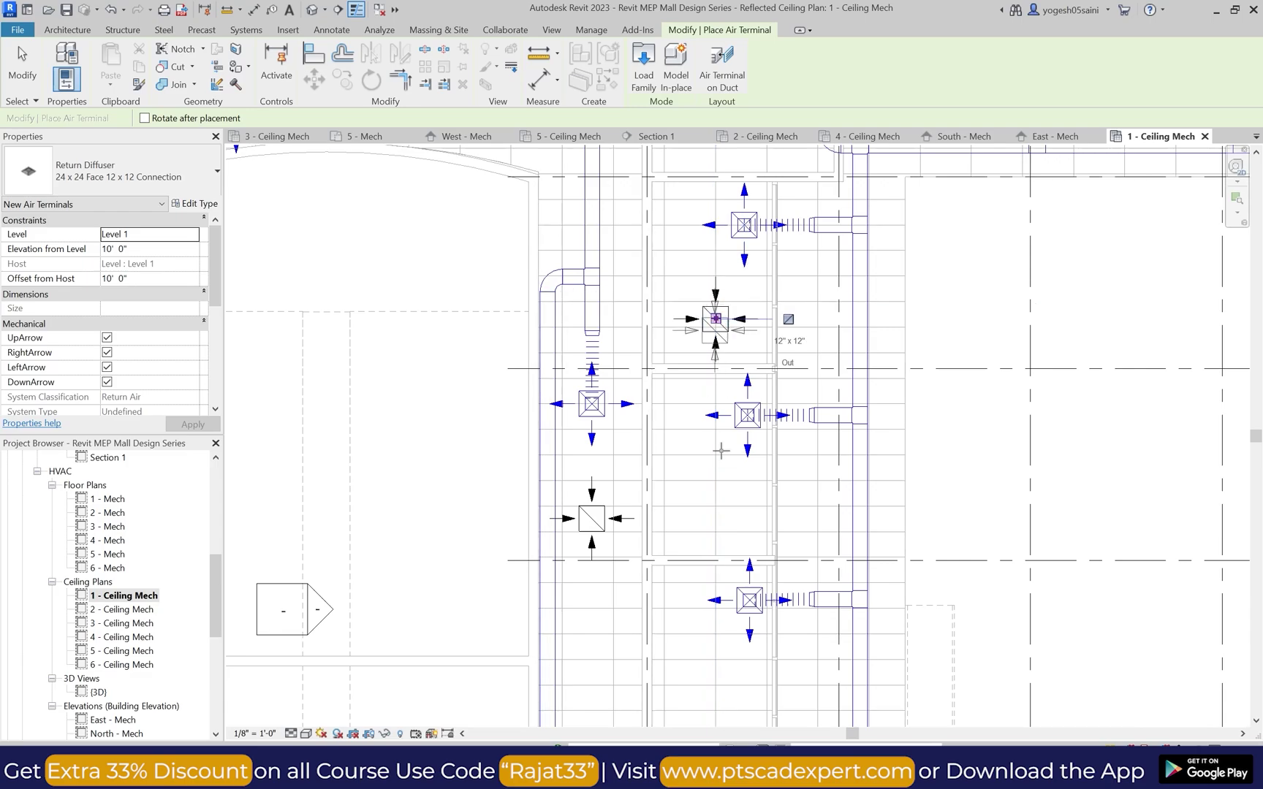
{"action": "scroll", "coordinate": [716, 342], "scroll_direction": "down", "scroll_amount": 1}
{"action": "scroll", "coordinate": [714, 485], "scroll_direction": "down", "scroll_amount": 3}
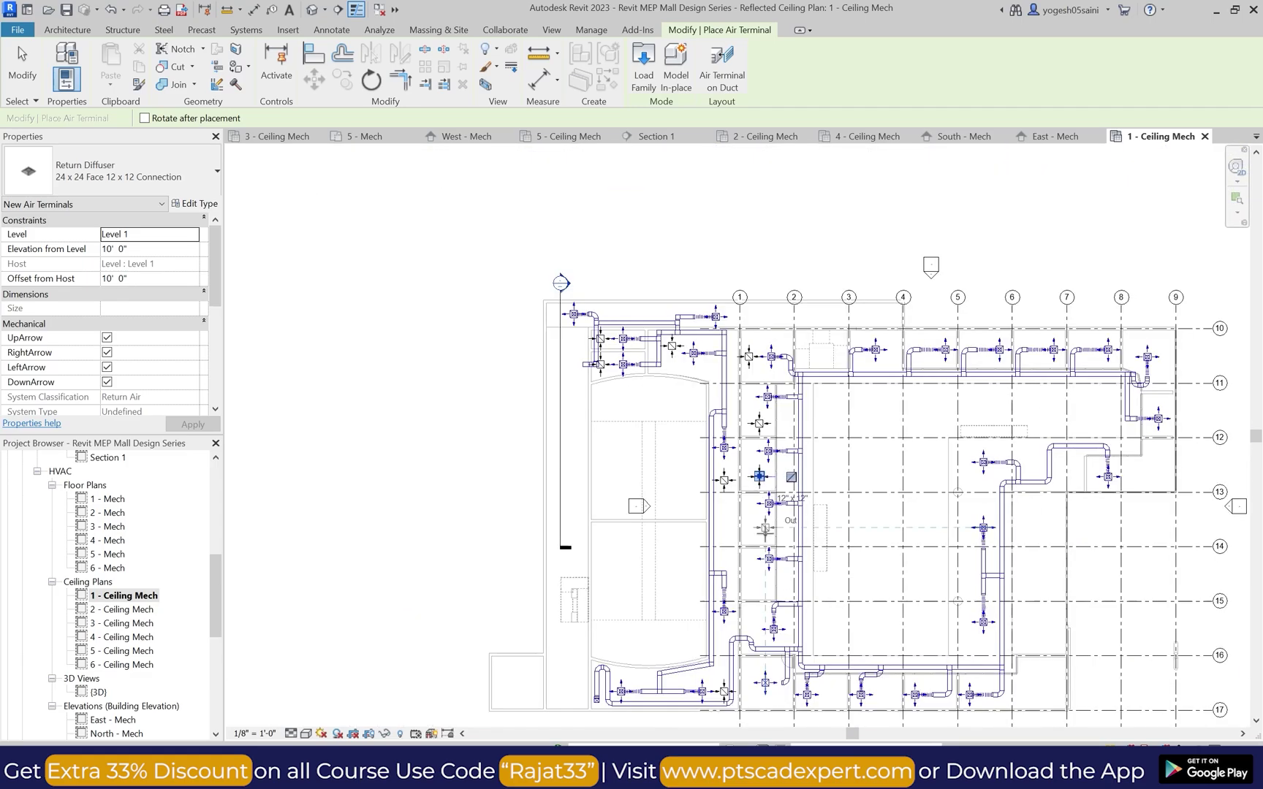
Step: Place return diffusers below the supply diffusers in the rooms between grids 13–14 and 14–15, aligned with those above
{"action": "scroll", "coordinate": [744, 545], "scroll_direction": "up", "scroll_amount": 4}
{"action": "scroll", "coordinate": [744, 545], "scroll_direction": "down", "scroll_amount": 4}
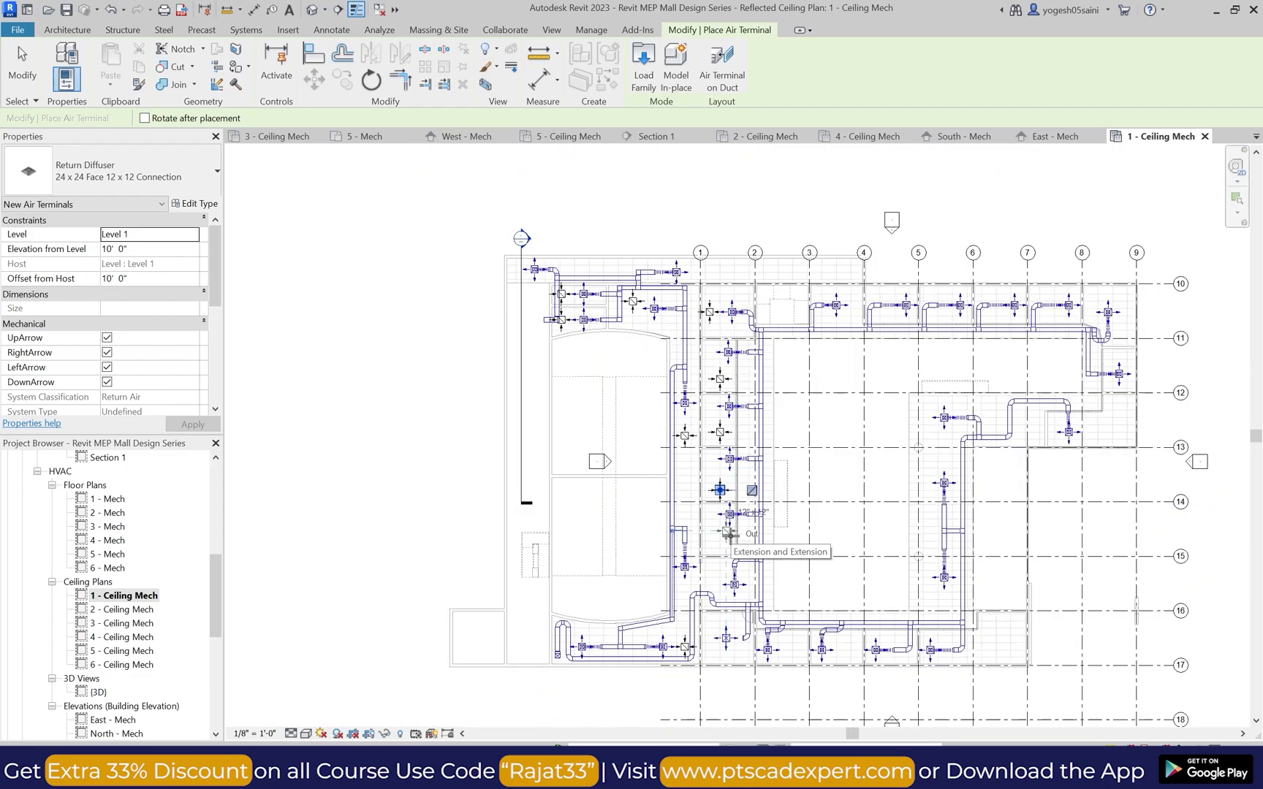
{"action": "scroll", "coordinate": [729, 537], "scroll_direction": "up", "scroll_amount": 4}
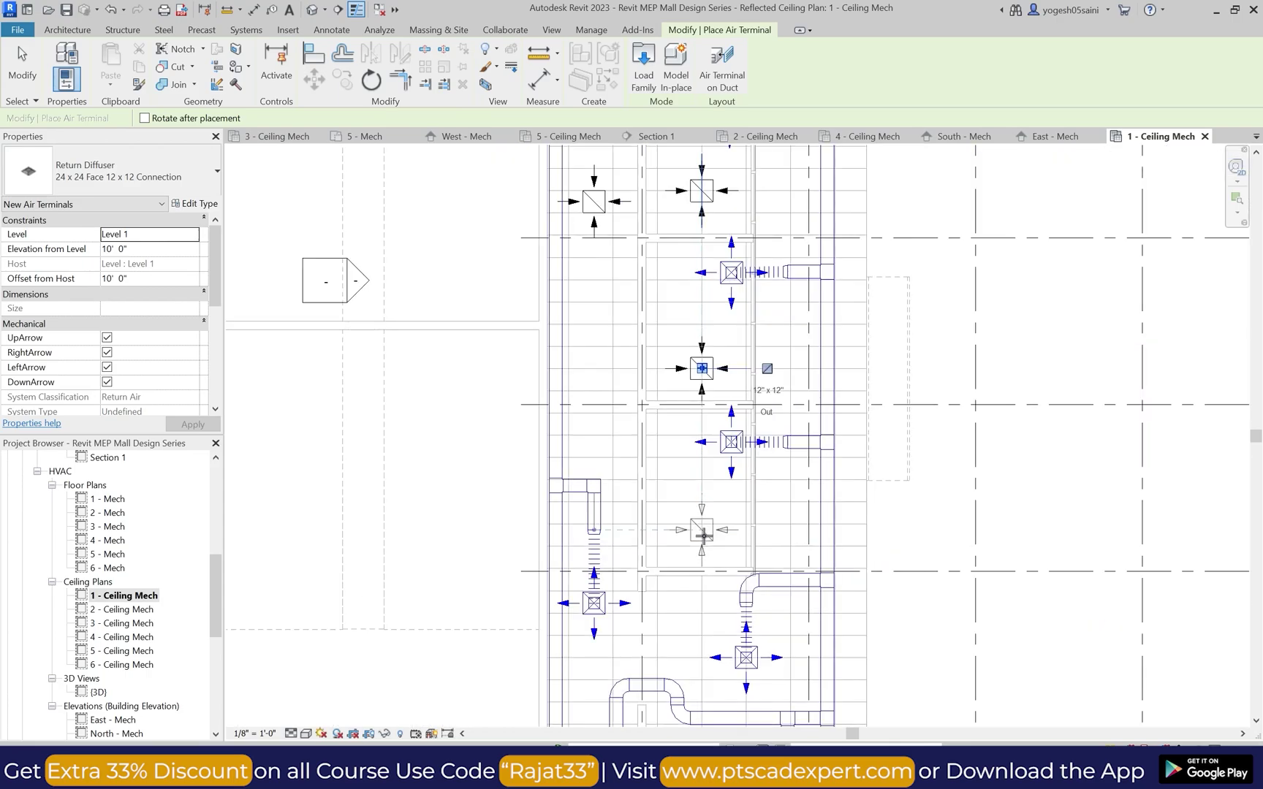
{"action": "middle_click_drag", "start_coordinate": [737, 498], "coordinate": [745, 444]}
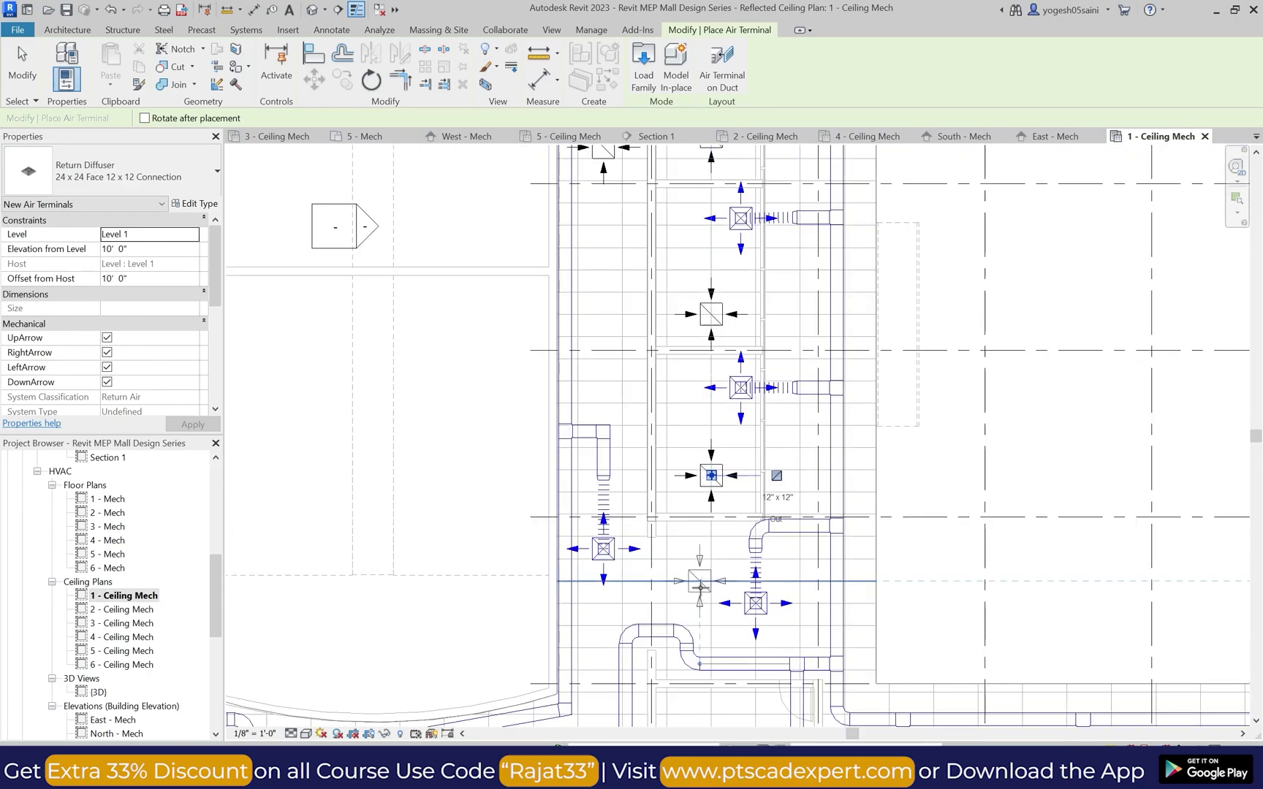
Step: Place a return diffuser left of the supply diffuser between grids 15 and 16, and finish placing air terminals
{"action": "scroll", "coordinate": [700, 584], "scroll_direction": "down", "scroll_amount": 4}
{"action": "scroll", "coordinate": [739, 523], "scroll_direction": "up", "scroll_amount": 6}
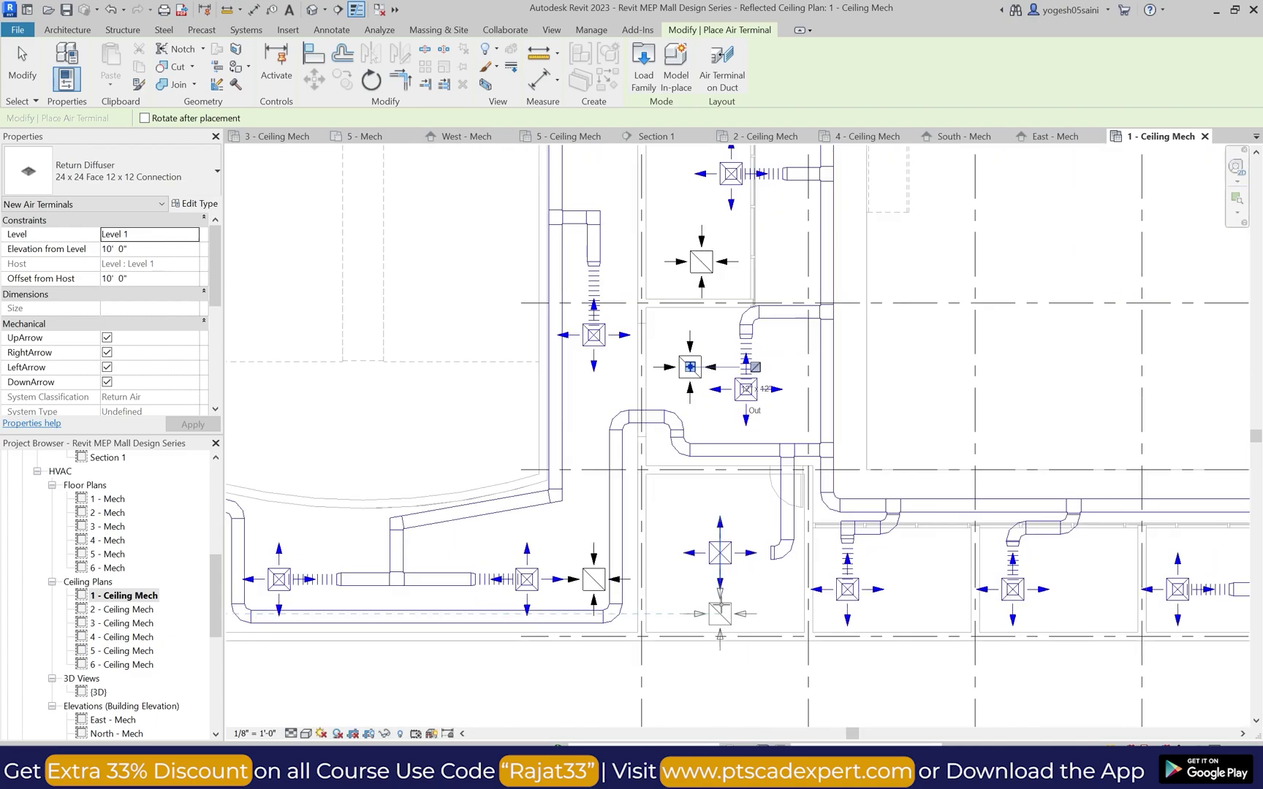
{"action": "key", "text": "Escape"}
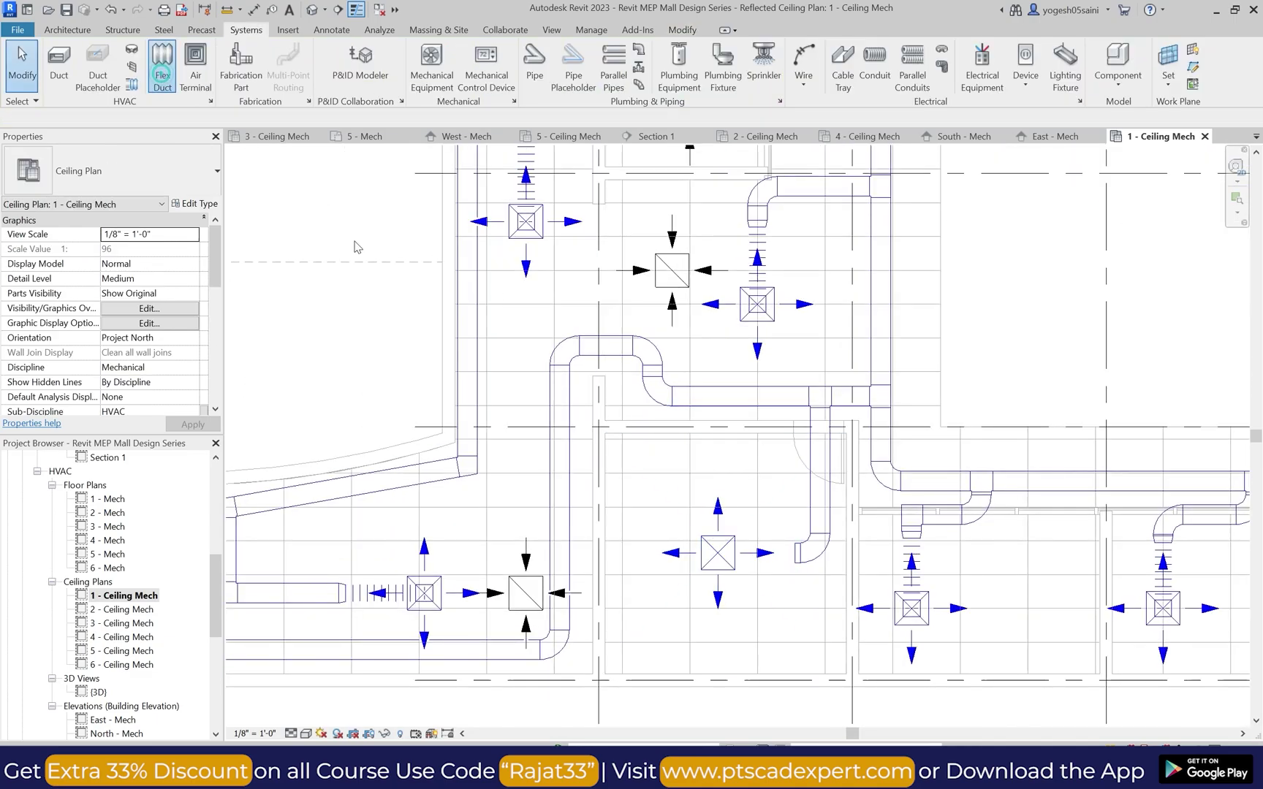
Step: Connect the supply diffuser between grids 16 and 17 to the open end of its branch duct with flex duct
{"action": "left_click", "coordinate": [797, 553]}
{"action": "left_click", "coordinate": [717, 553]}
{"action": "key", "text": "Escape"}
Step: Move the newly connected supply diffuser up within its room and shift the branch duct's short end piece up in line with it
{"action": "left_click", "coordinate": [724, 509]}
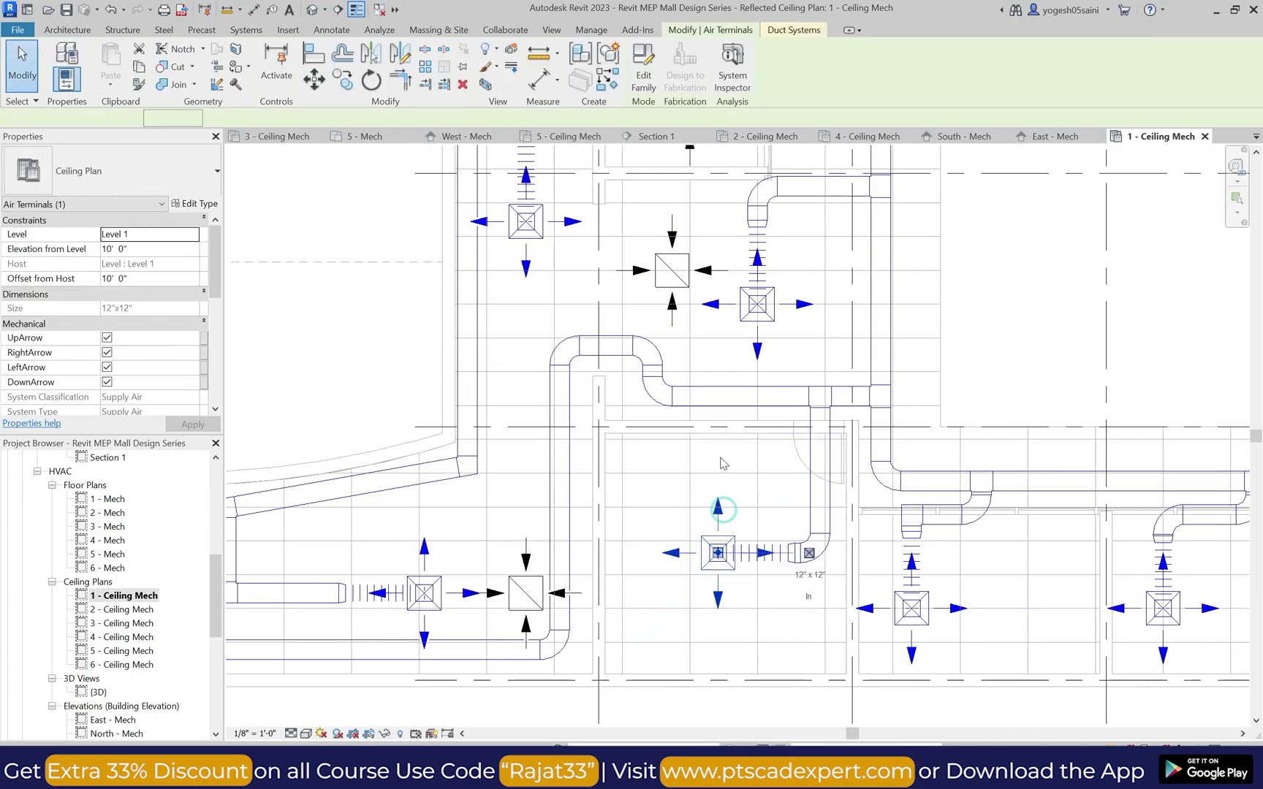
{"action": "key", "text": "Up"}
{"action": "key", "text": "Escape"}
{"action": "scroll", "coordinate": [798, 540], "scroll_direction": "up", "scroll_amount": 5}
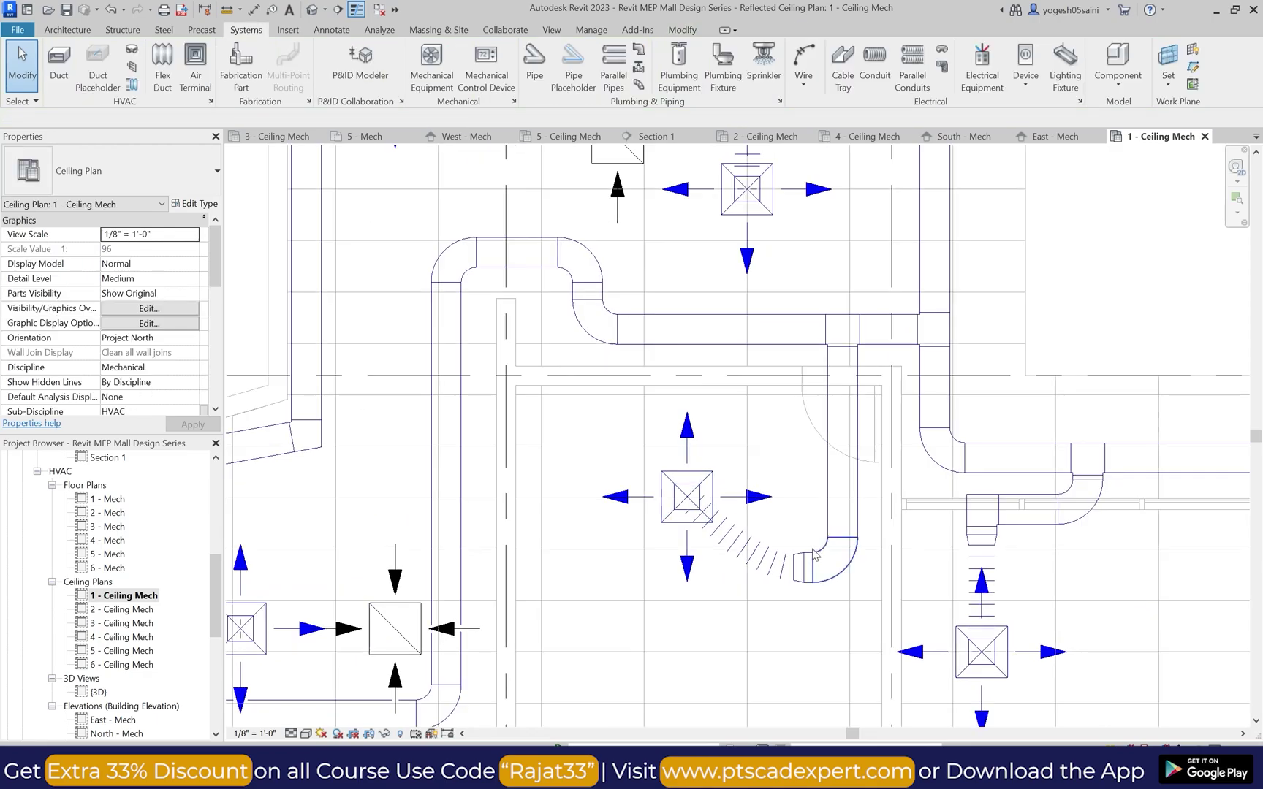
{"action": "left_click", "coordinate": [809, 568]}
{"action": "scroll", "coordinate": [809, 548], "scroll_direction": "down", "scroll_amount": 5}
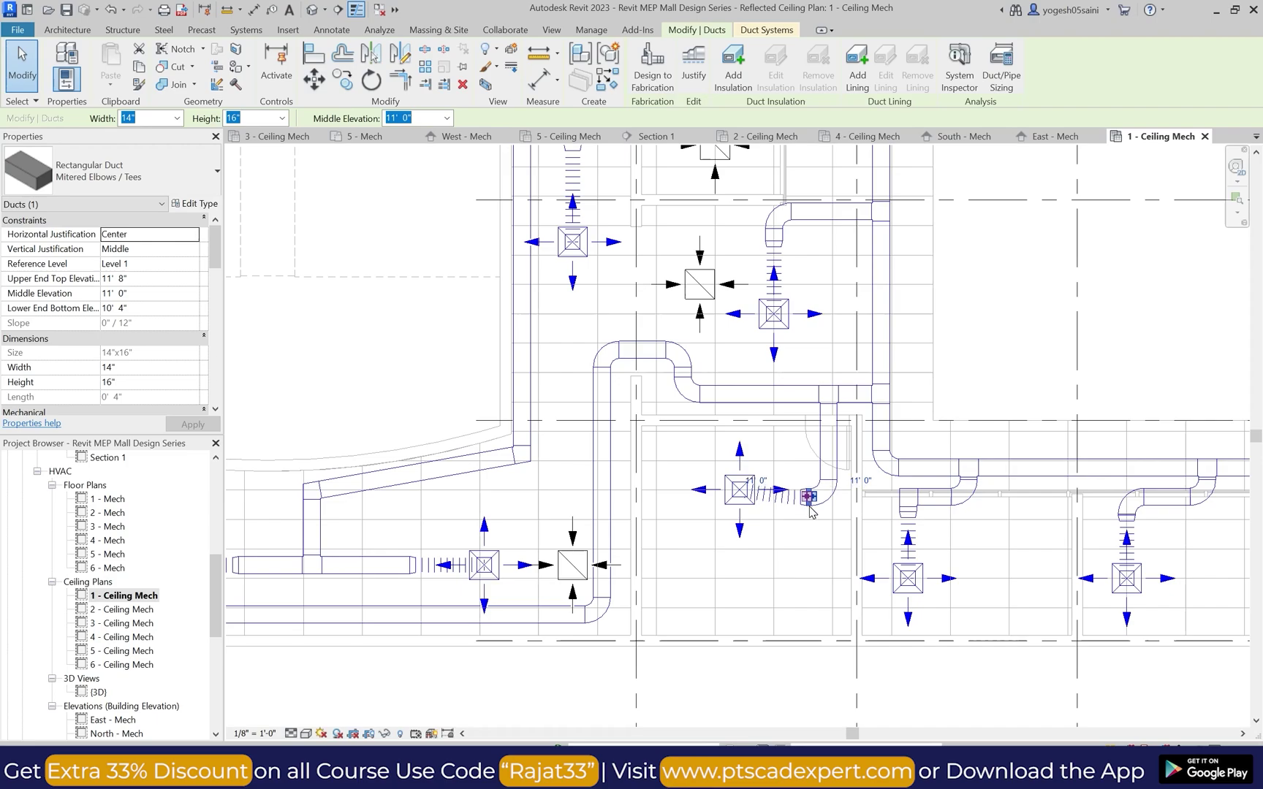
{"action": "key", "text": "Escape"}
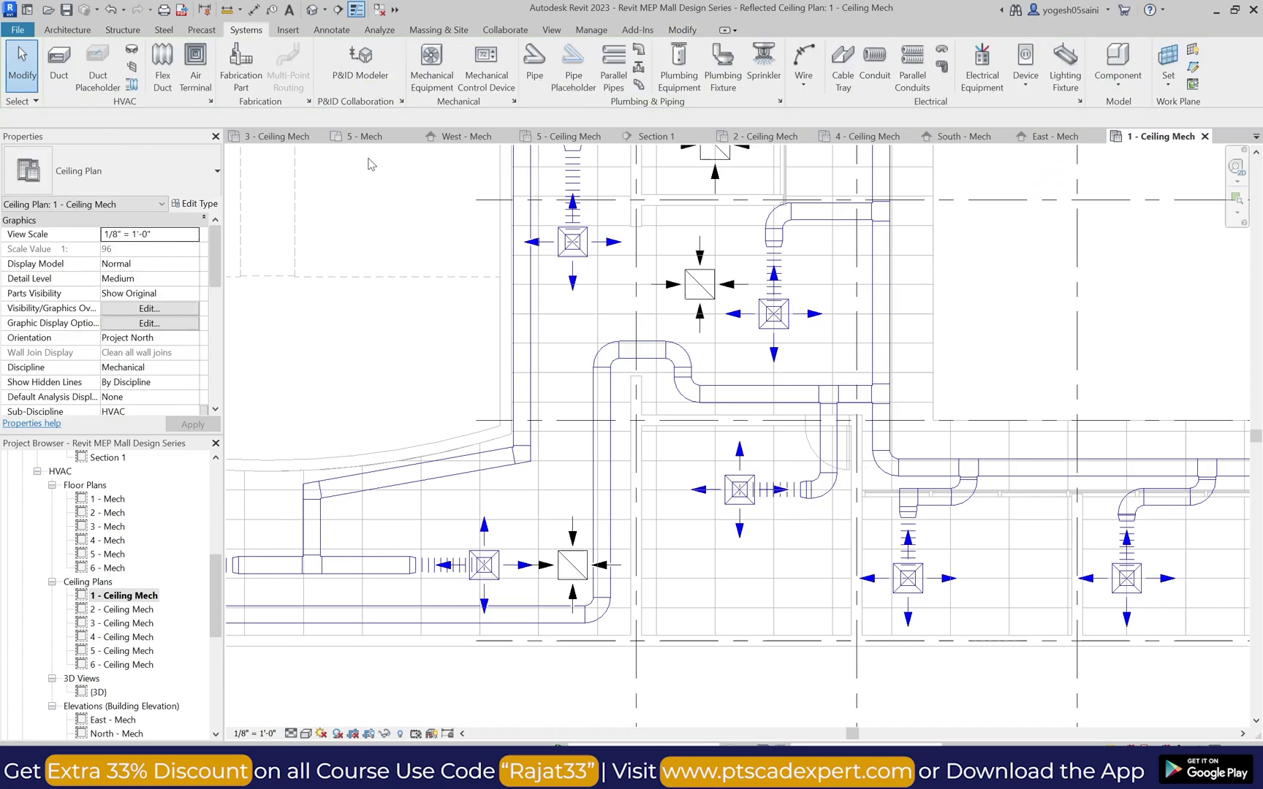
Step: Place a return diffuser below the supply diffuser in the room between grids 1–2 and 16–17
{"action": "left_click", "coordinate": [189, 72]}
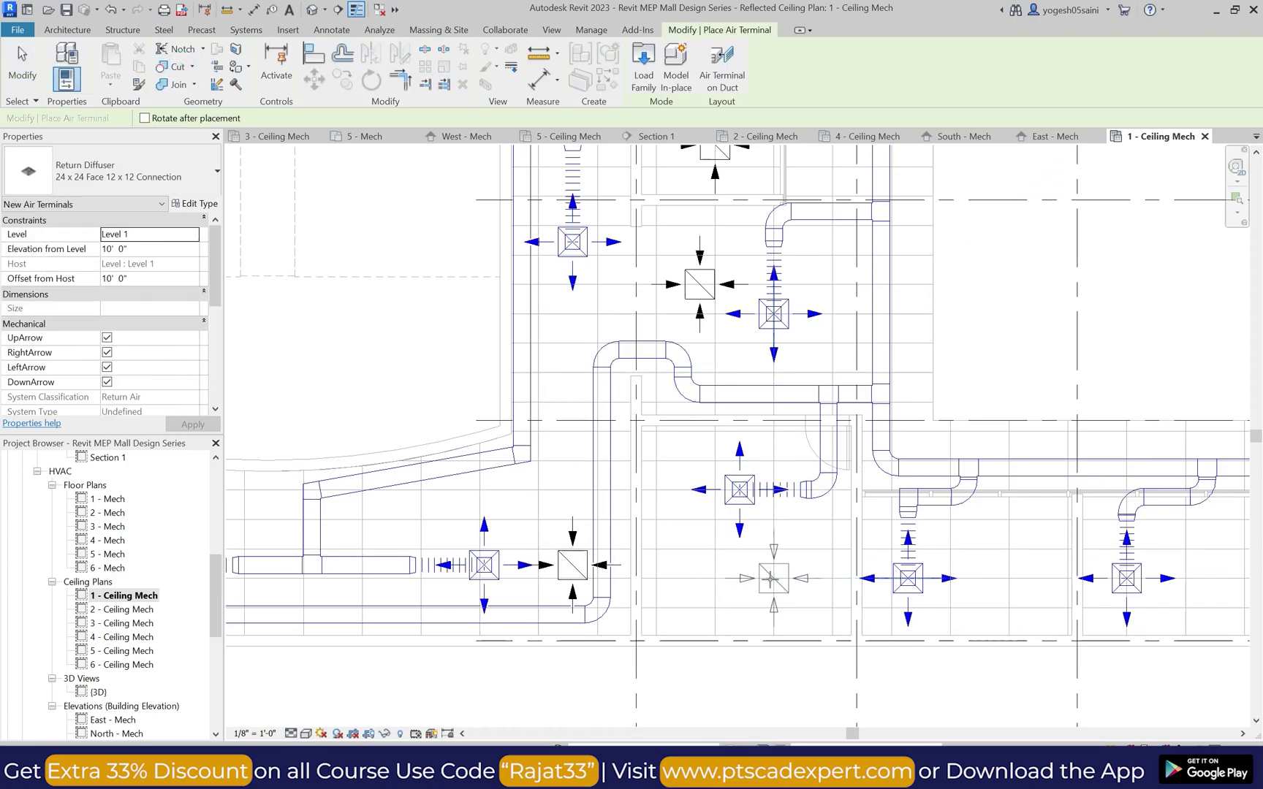
{"action": "left_click", "coordinate": [739, 577]}
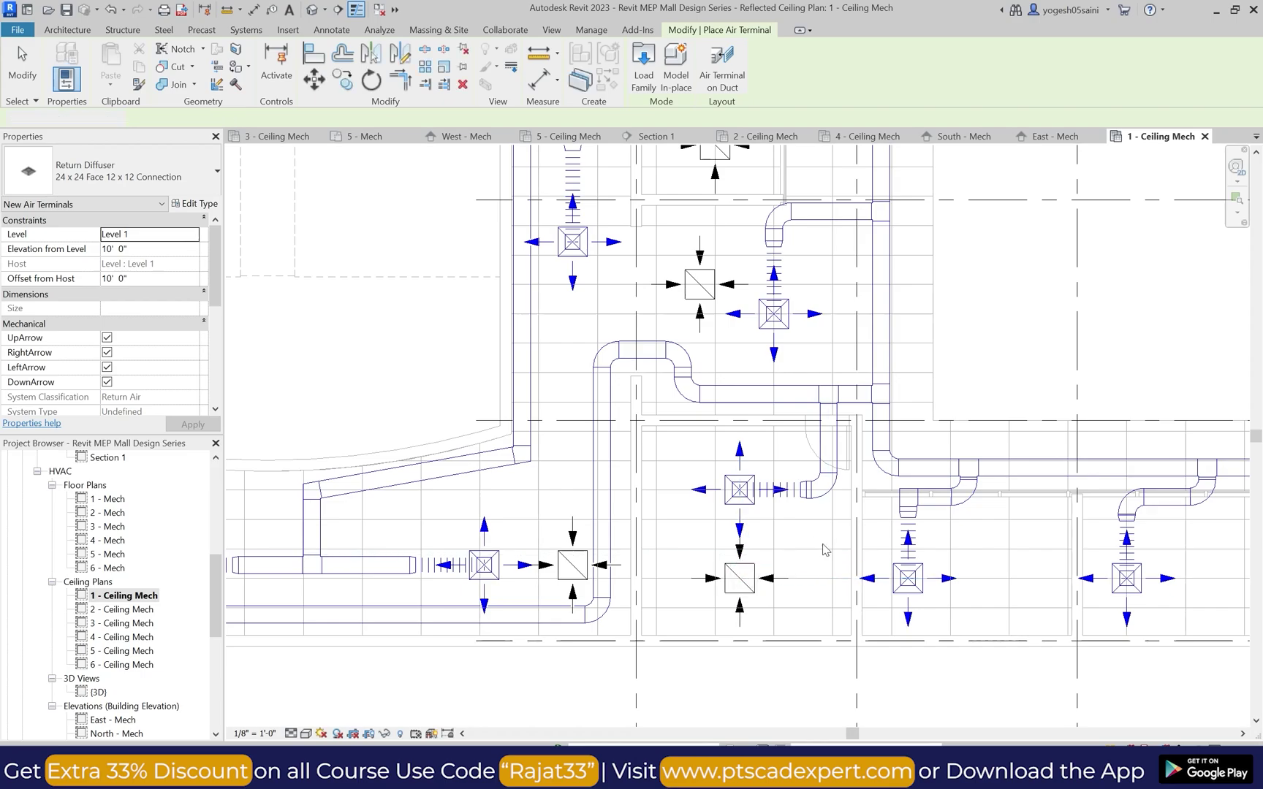
{"action": "key", "text": "Escape"}
{"action": "key", "text": "Escape"}
Step: Nudge the supply diffuser between grids 2 and 3, just above grid 17, slightly up in its room
{"action": "scroll", "coordinate": [877, 580], "scroll_direction": "up", "scroll_amount": 1}
{"action": "left_click", "coordinate": [877, 577]}
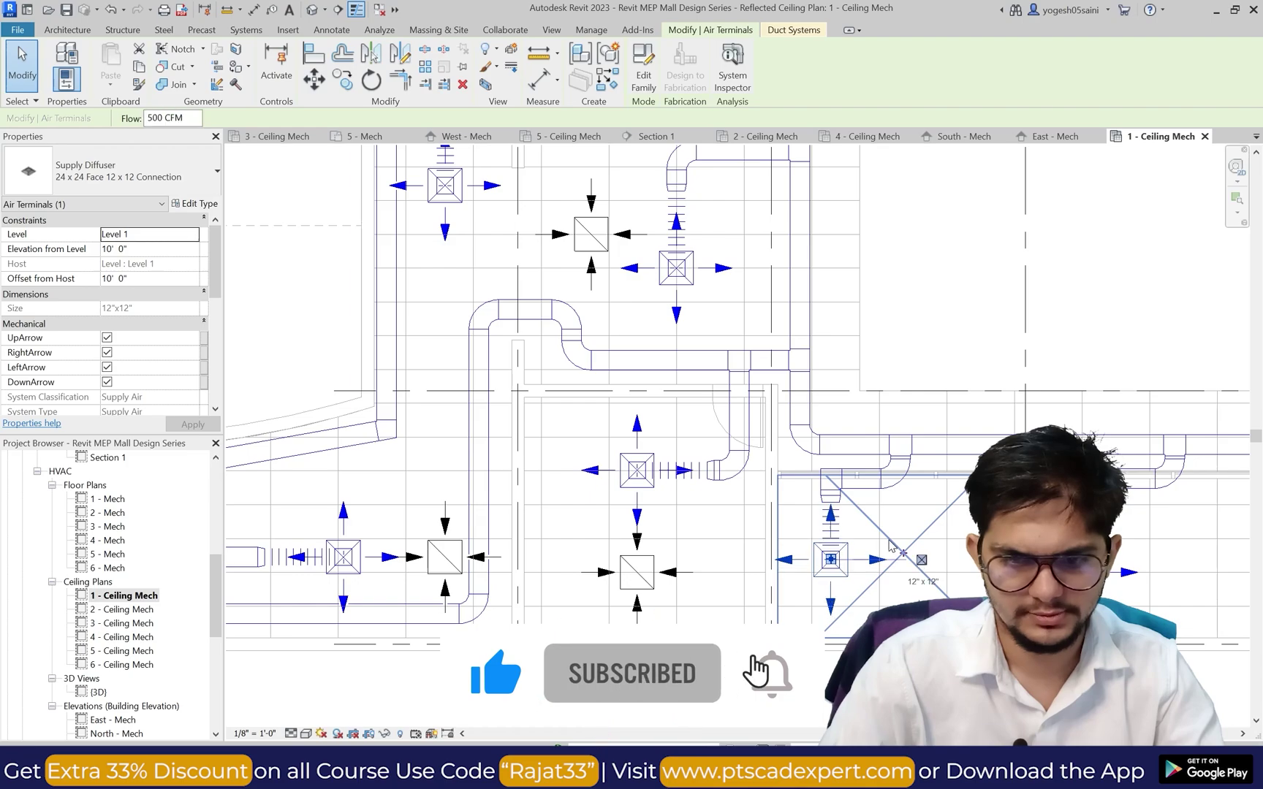
{"action": "key", "text": "Escape"}
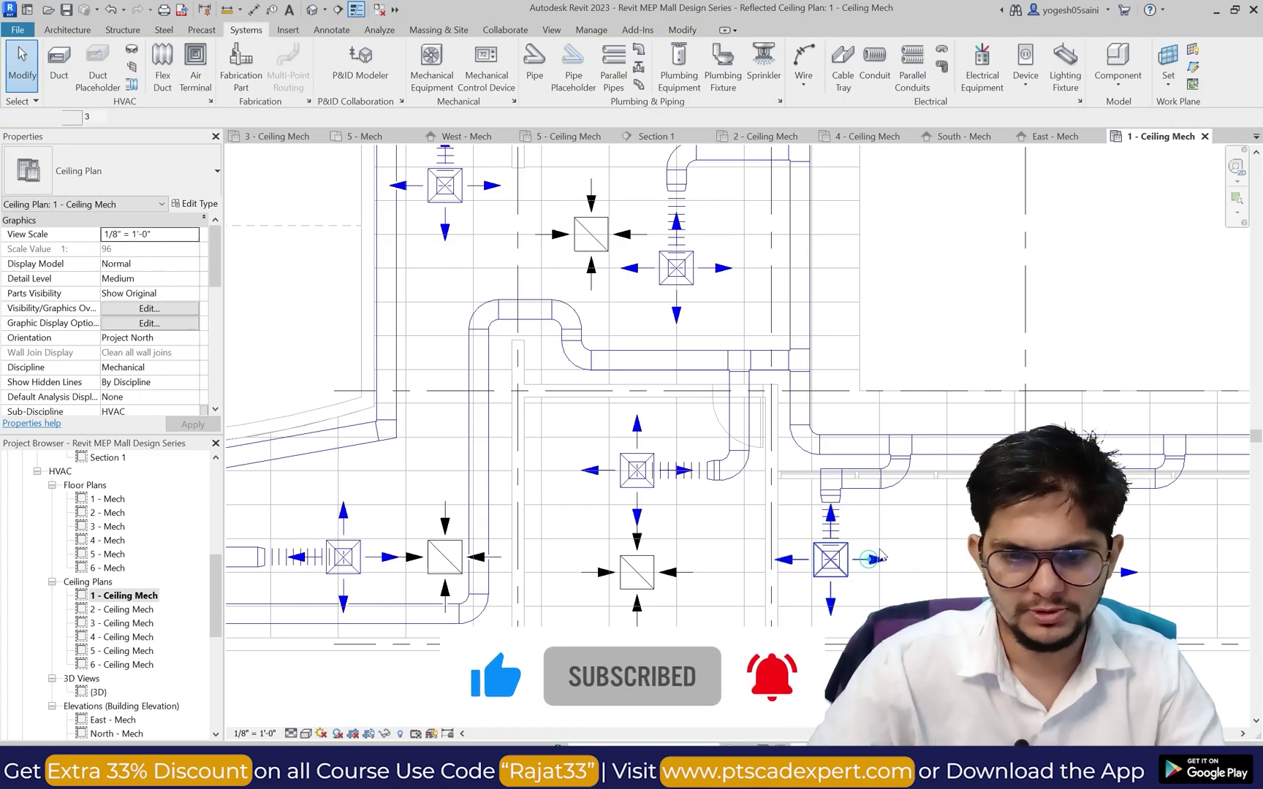
{"action": "left_click", "coordinate": [870, 560]}
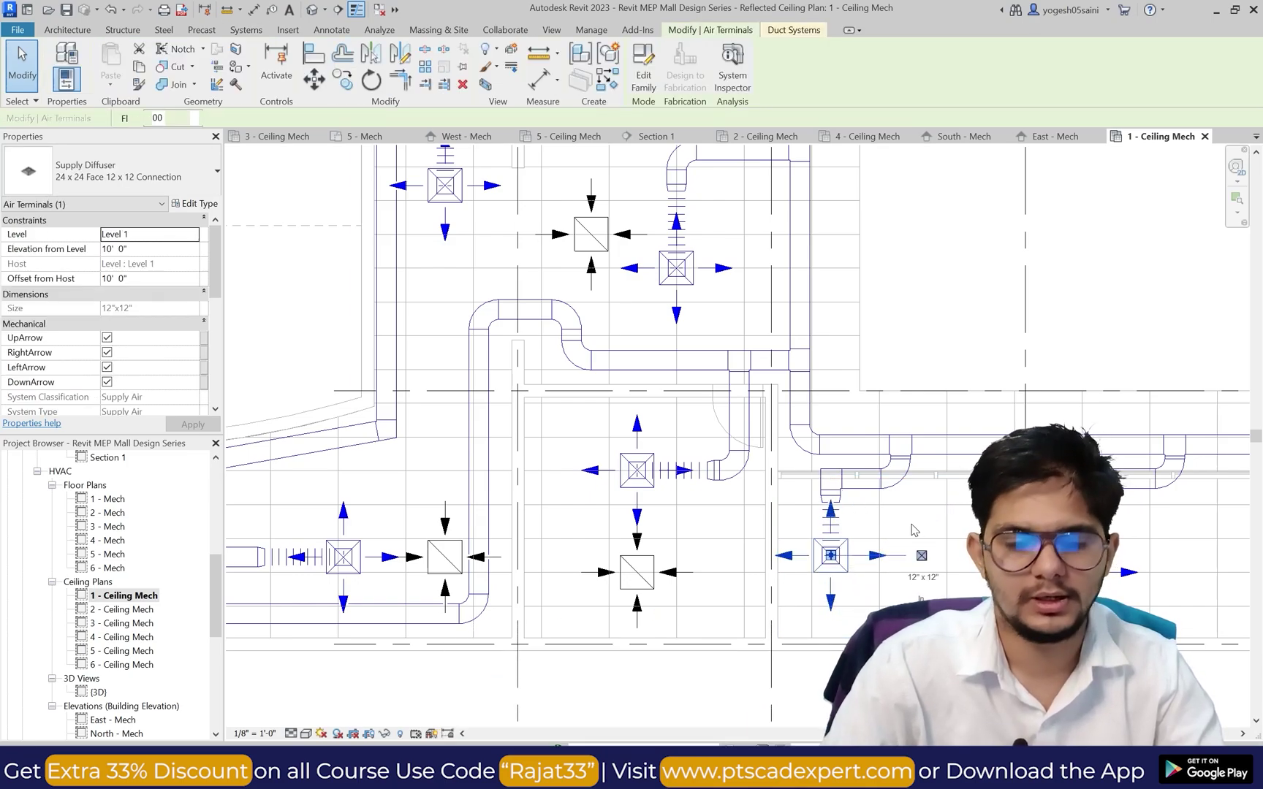
{"action": "key", "text": "Escape"}
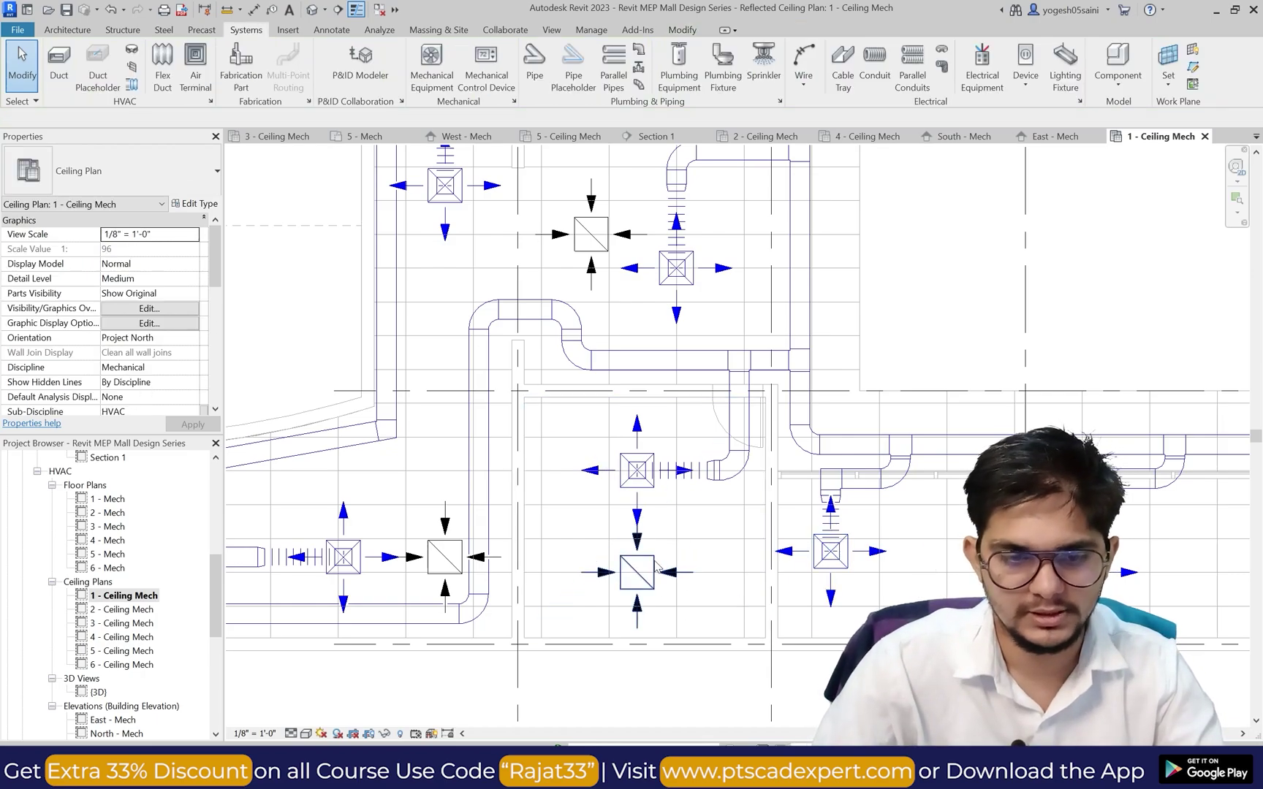
Step: Move the supply diffuser between grids 1 and 2 up, away from the return diffuser below it
{"action": "scroll", "coordinate": [621, 442], "scroll_direction": "up", "scroll_amount": 1}
{"action": "left_click", "coordinate": [642, 433]}
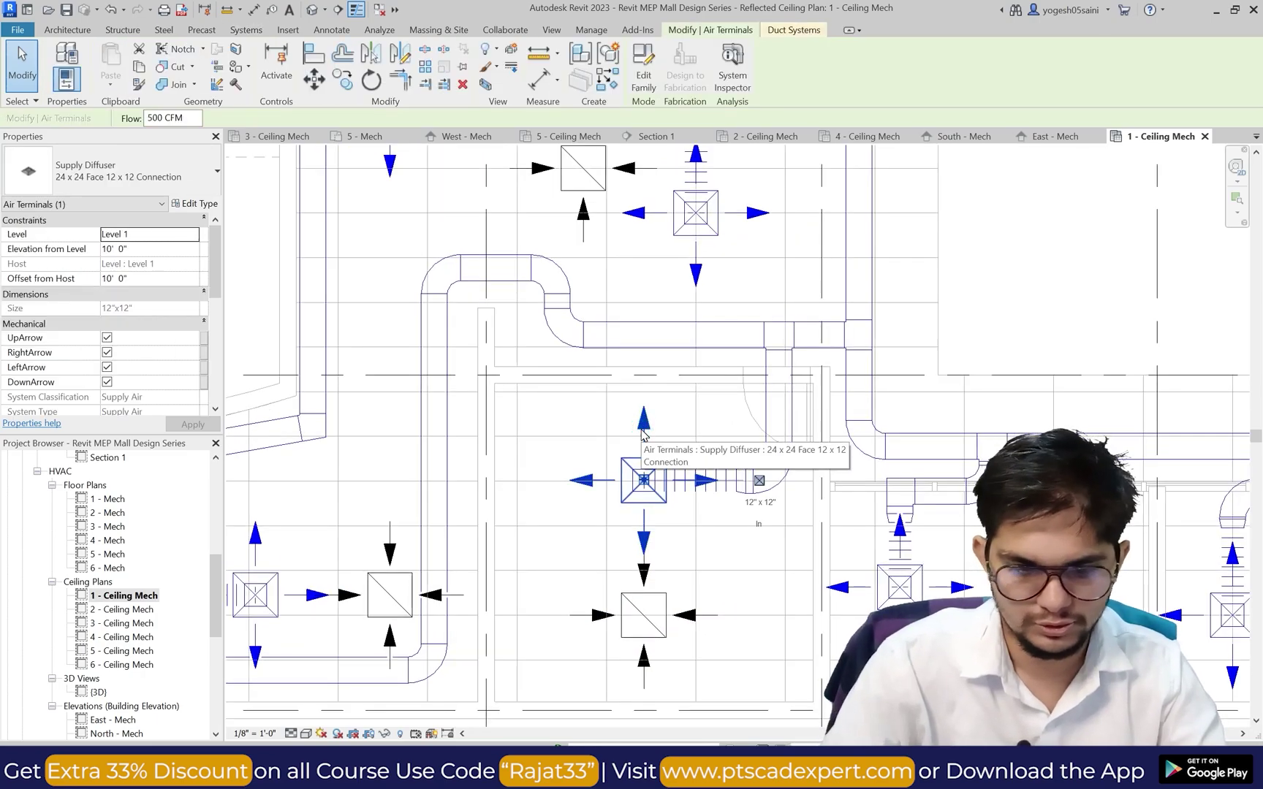
{"action": "left_click_drag", "start_coordinate": [642, 432], "coordinate": [640, 429]}
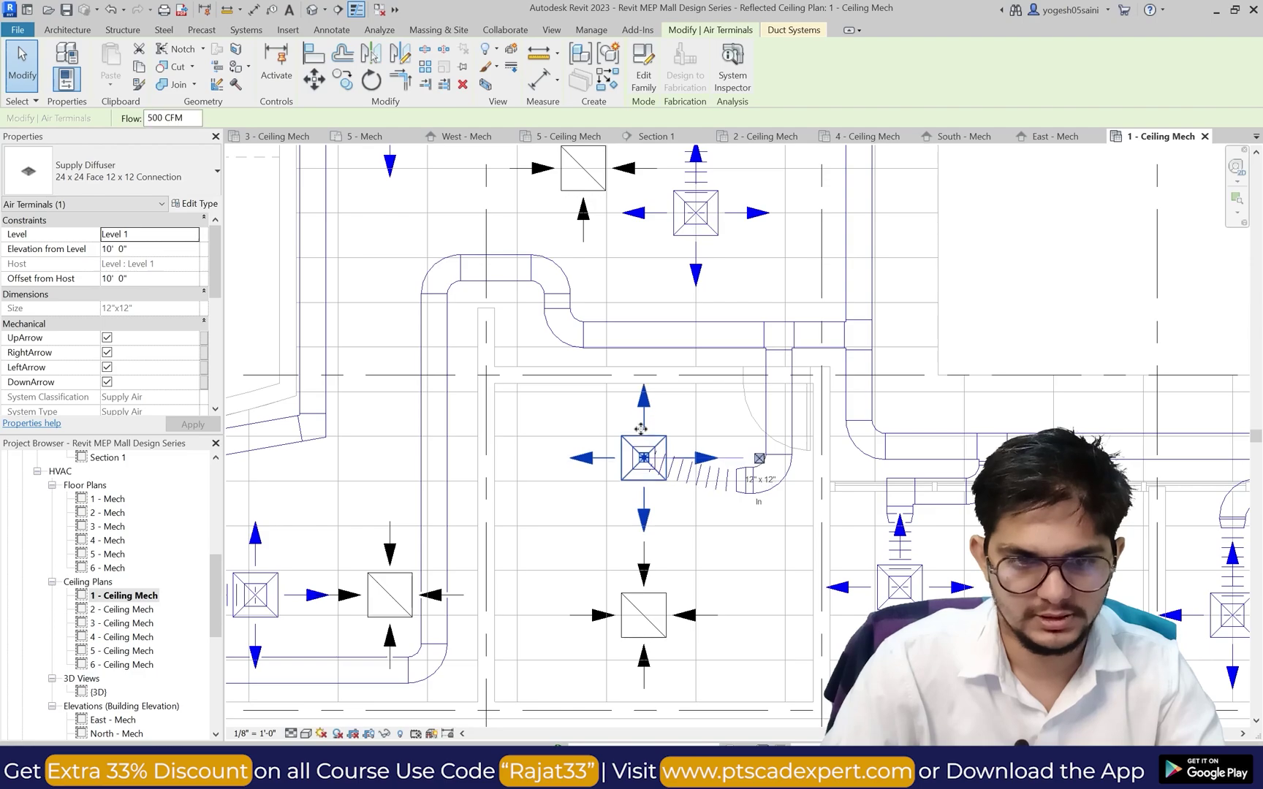
{"action": "key", "text": "Escape"}
Step: Shift the short end piece of the branch duct between grids 1 and 2 up in line with its supply diffuser
{"action": "left_click", "coordinate": [765, 447]}
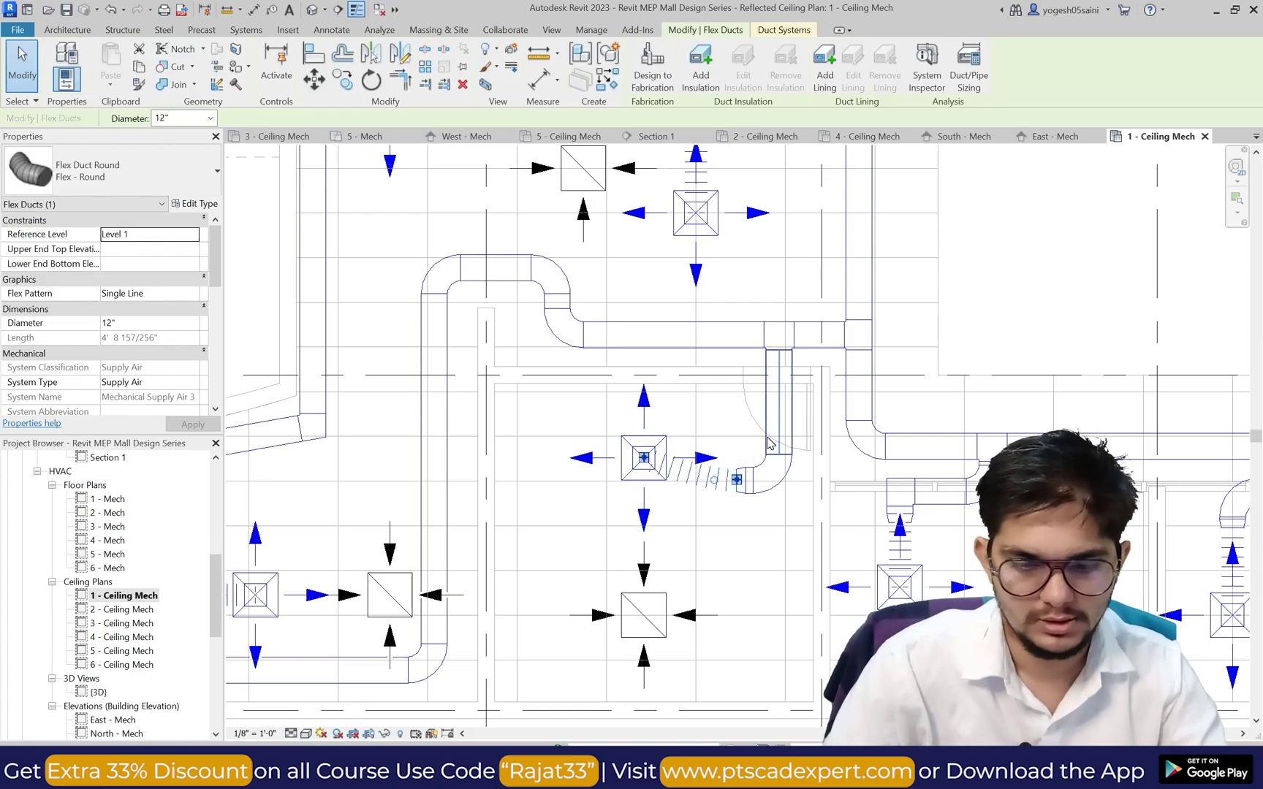
{"action": "key", "text": "Down"}
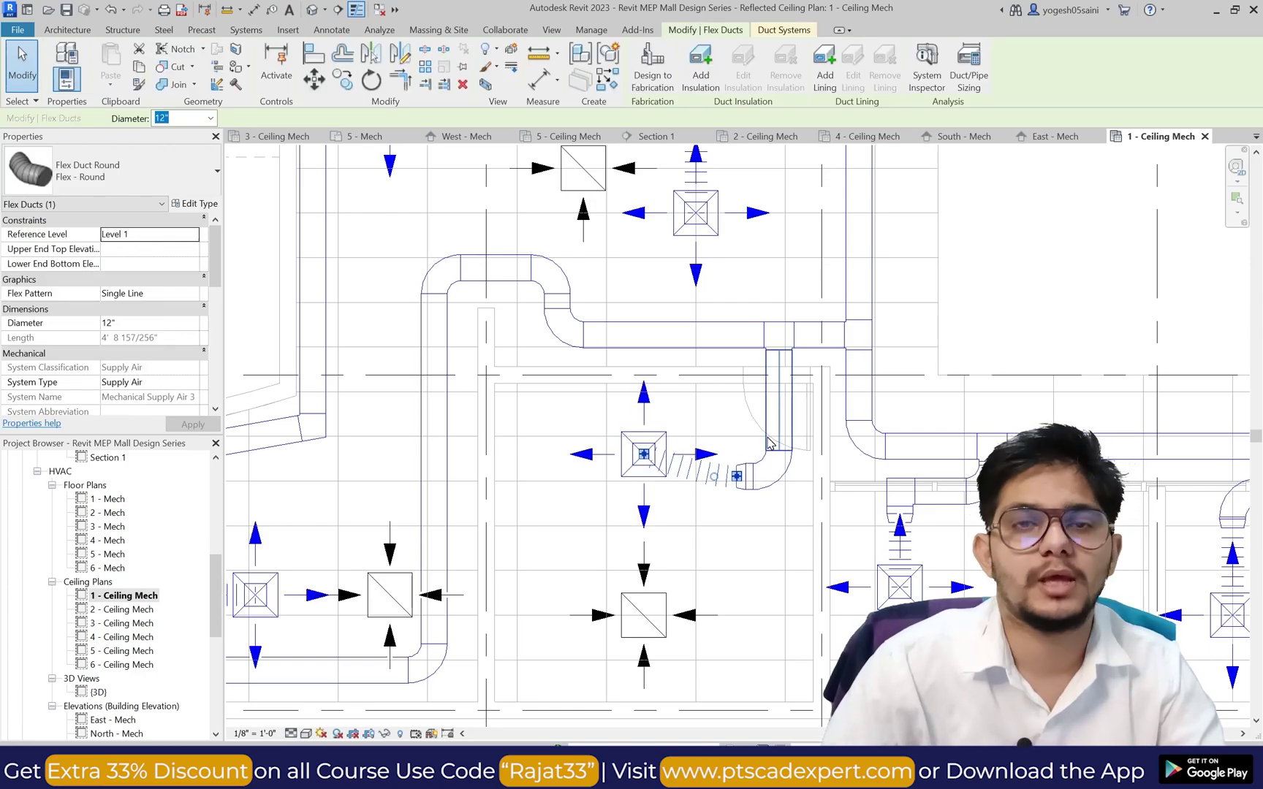
{"action": "key", "text": "Escape"}
{"action": "scroll", "coordinate": [754, 471], "scroll_direction": "up", "scroll_amount": 5}
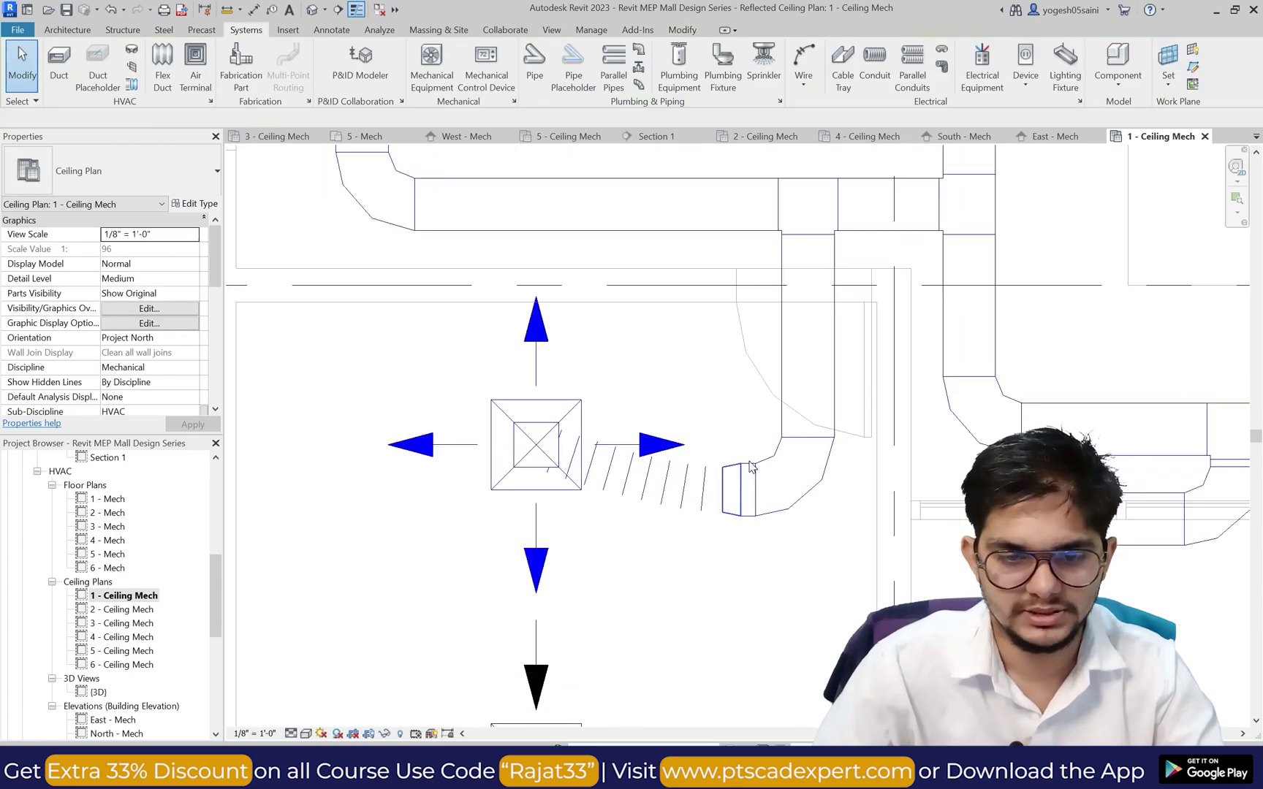
{"action": "left_click", "coordinate": [750, 472]}
{"action": "scroll", "coordinate": [744, 435], "scroll_direction": "down", "scroll_amount": 3}
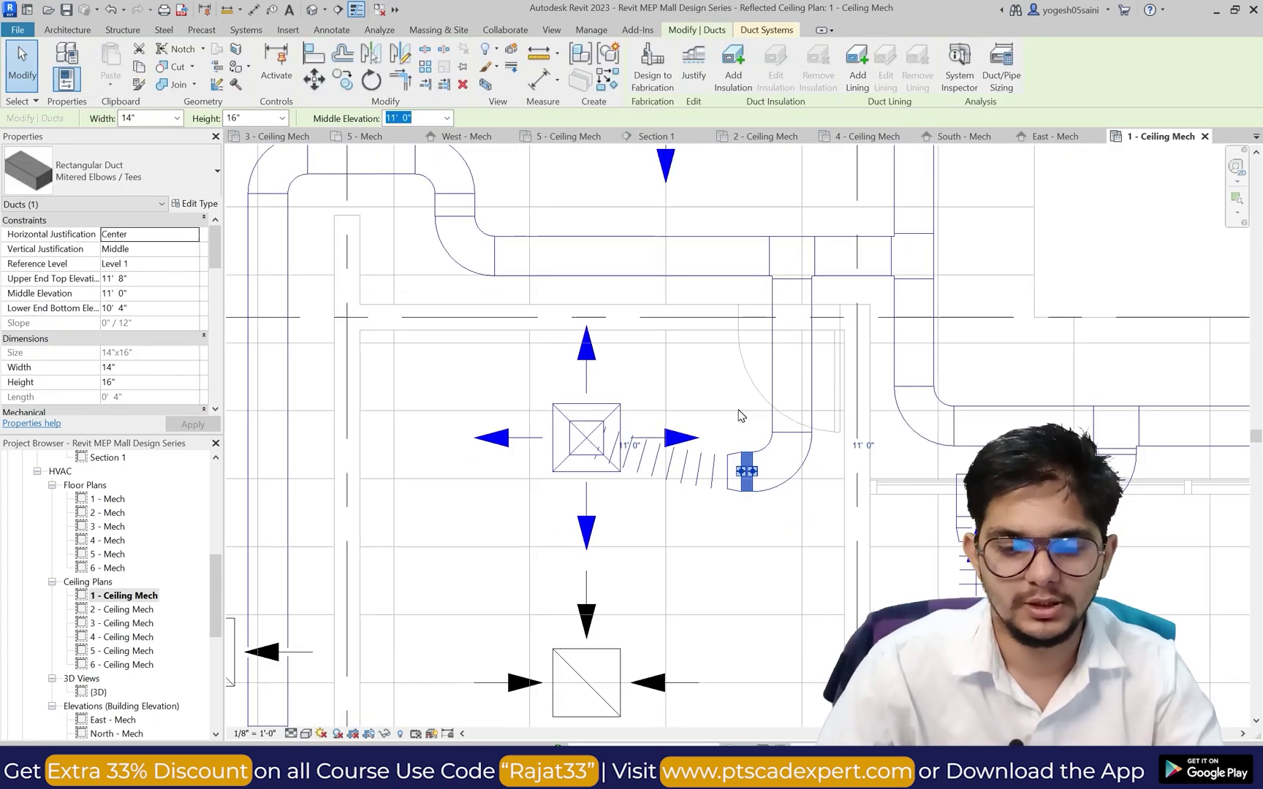
{"action": "key", "text": "Up"}
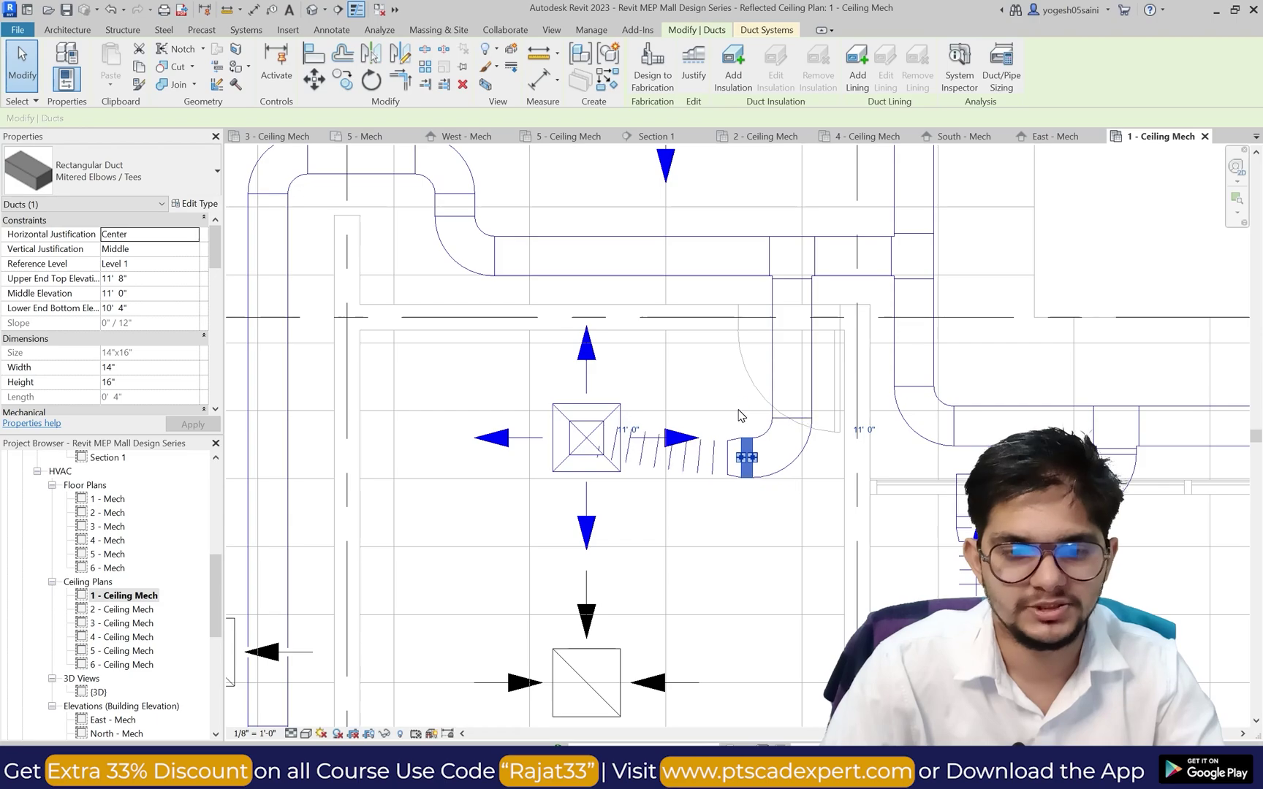
{"action": "key", "text": "Up"}
{"action": "key", "text": "Up"}
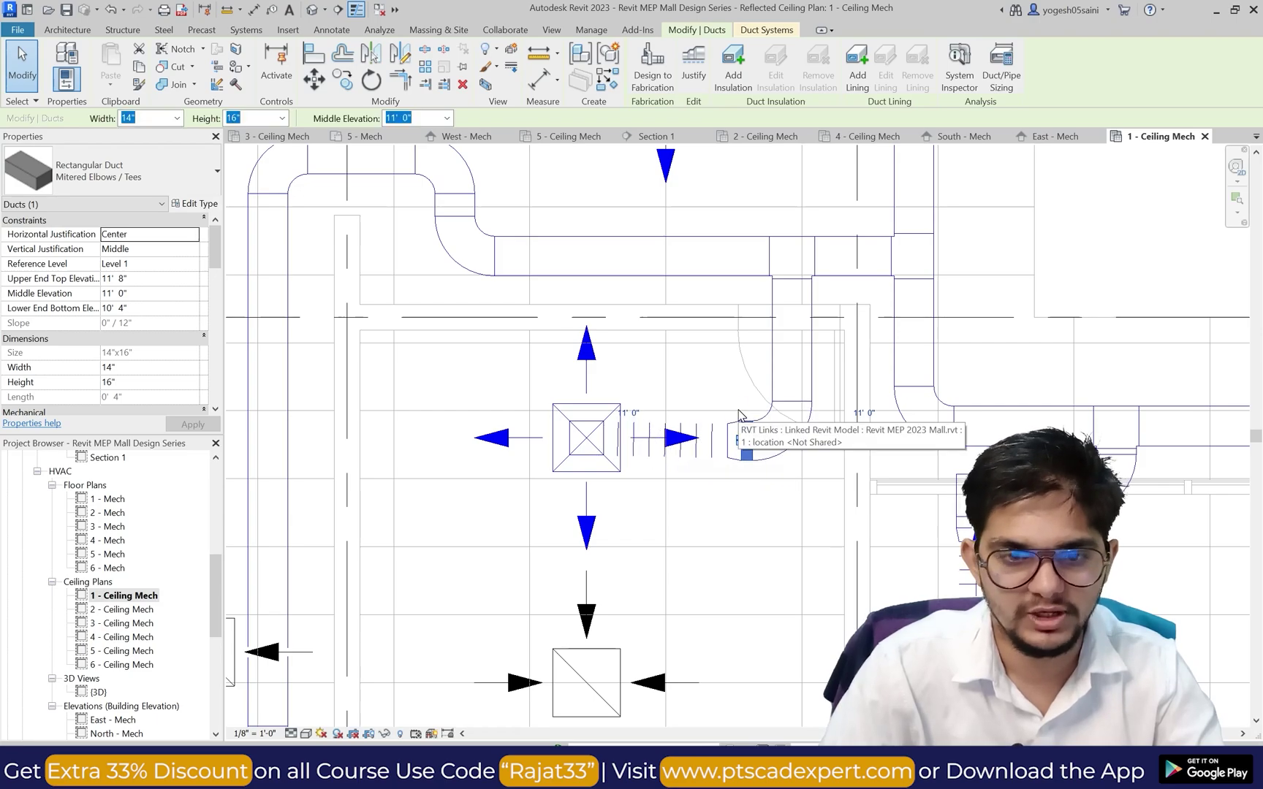
{"action": "key", "text": "Escape"}
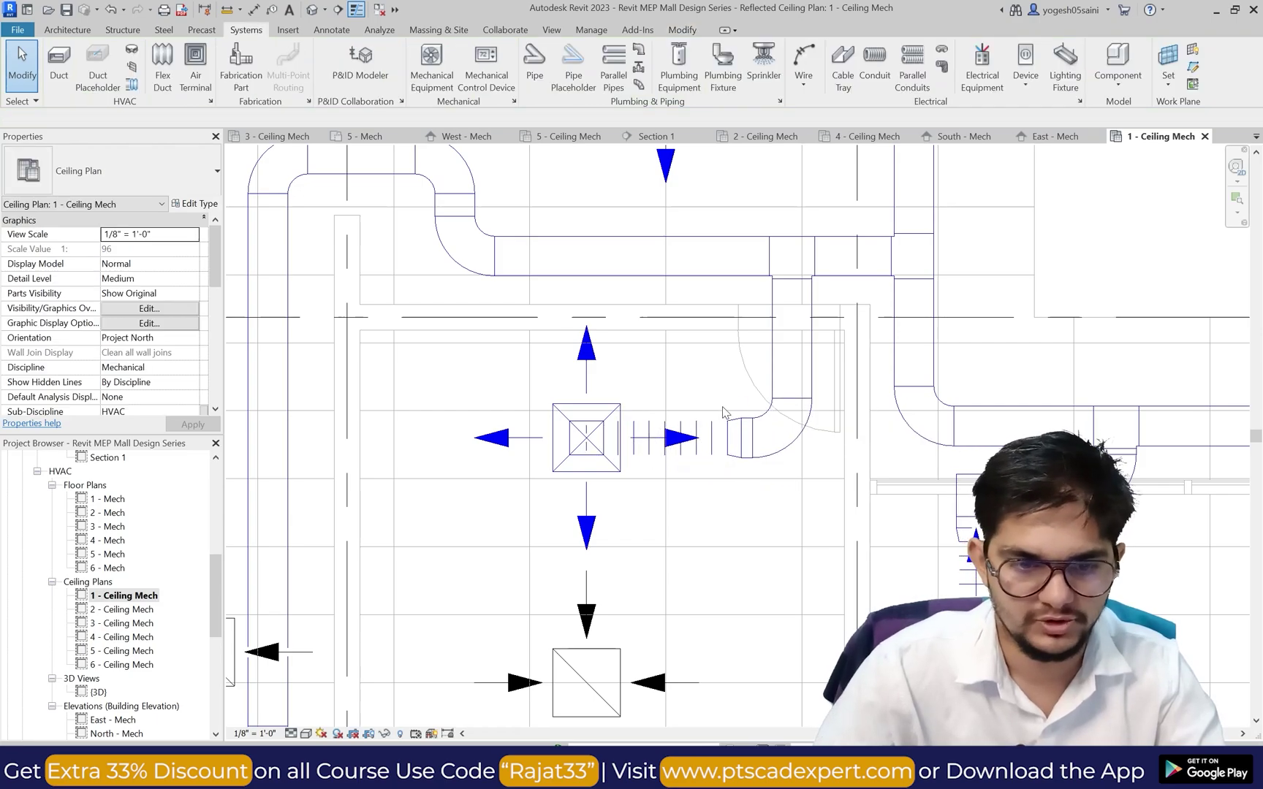
Step: Nudge the return diffuser between grids 1 and 2 up, closer to the supply diffuser above it
{"action": "scroll", "coordinate": [739, 414], "scroll_direction": "down", "scroll_amount": 3}
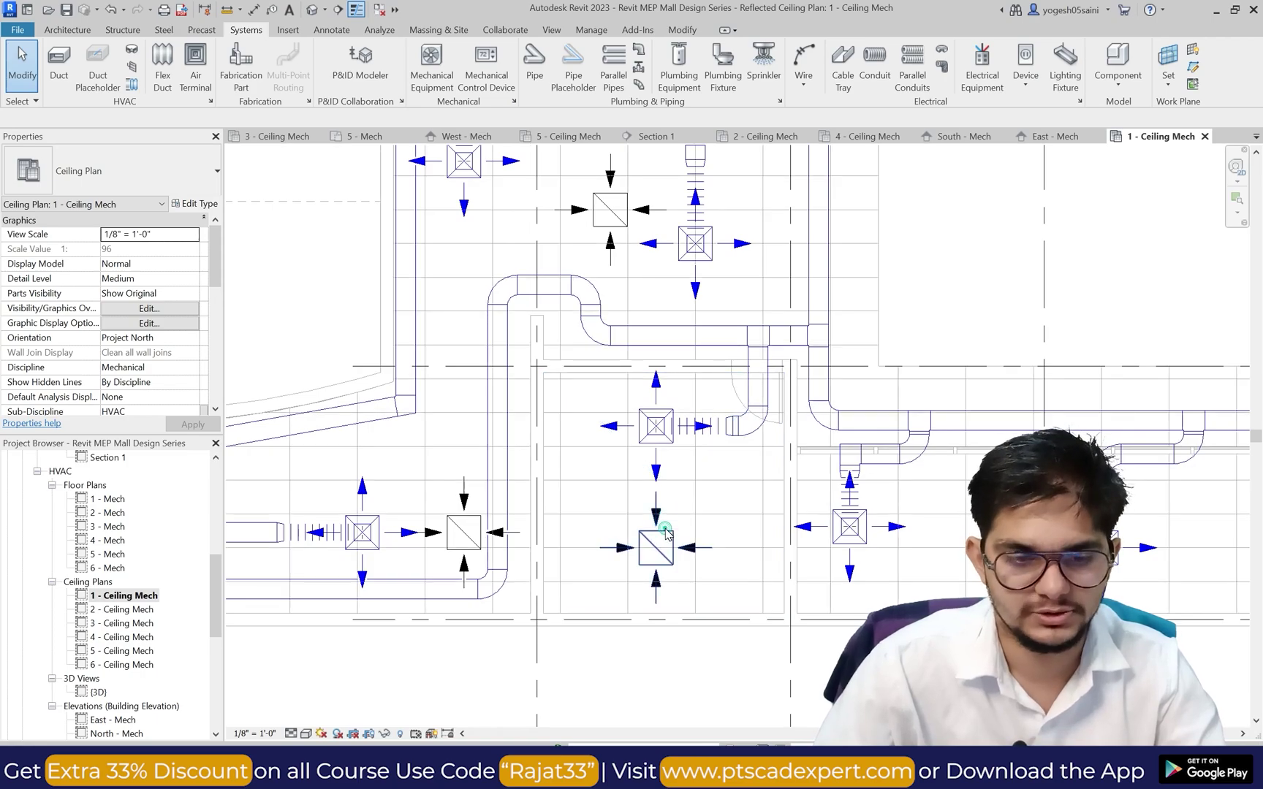
{"action": "left_click", "coordinate": [665, 532]}
{"action": "key", "text": "Up"}
{"action": "key", "text": "Up"}
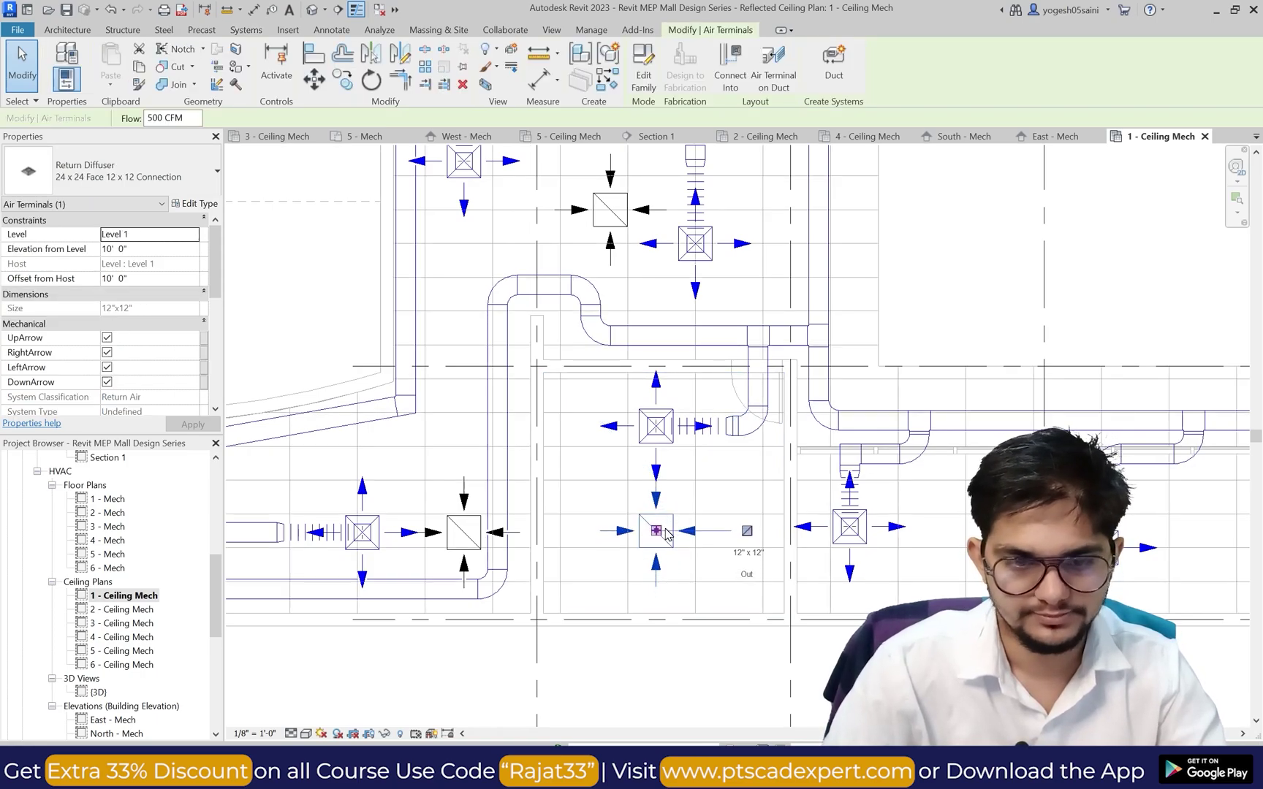
{"action": "key", "text": "Escape"}
Step: Place a return diffuser beside the supply diffuser in the room between grids 2 and 3, and finish placing air terminals
{"action": "scroll", "coordinate": [460, 526], "scroll_direction": "down", "scroll_amount": 2}
{"action": "key", "text": "a"}
{"action": "key", "text": "t"}
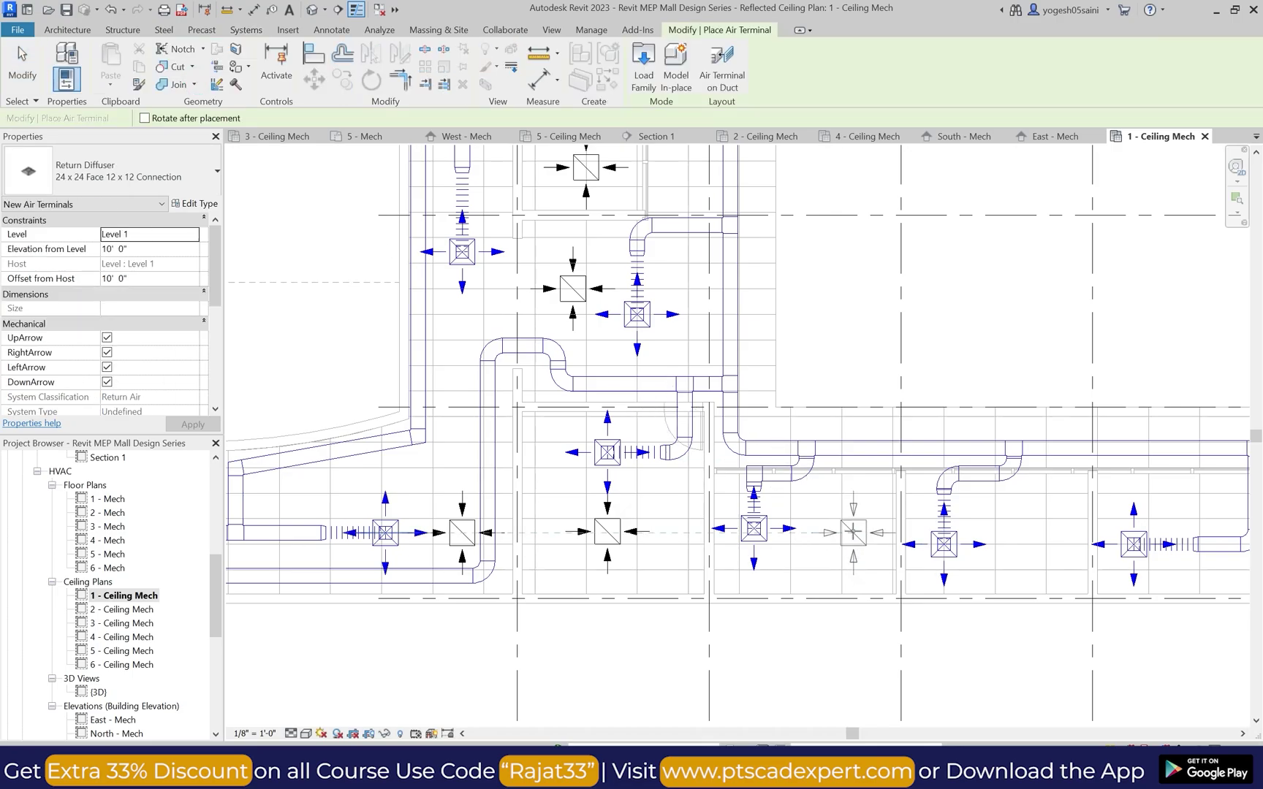
{"action": "key", "text": "Escape"}
Step: Nudge the supply diffuser between grids 3 and 4 up, level with the diffusers in the neighbouring room
{"action": "scroll", "coordinate": [945, 480], "scroll_direction": "down", "scroll_amount": 1}
{"action": "middle_click_drag", "start_coordinate": [1023, 505], "coordinate": [941, 504]}
{"action": "middle_click_drag", "start_coordinate": [1067, 465], "coordinate": [992, 488]}
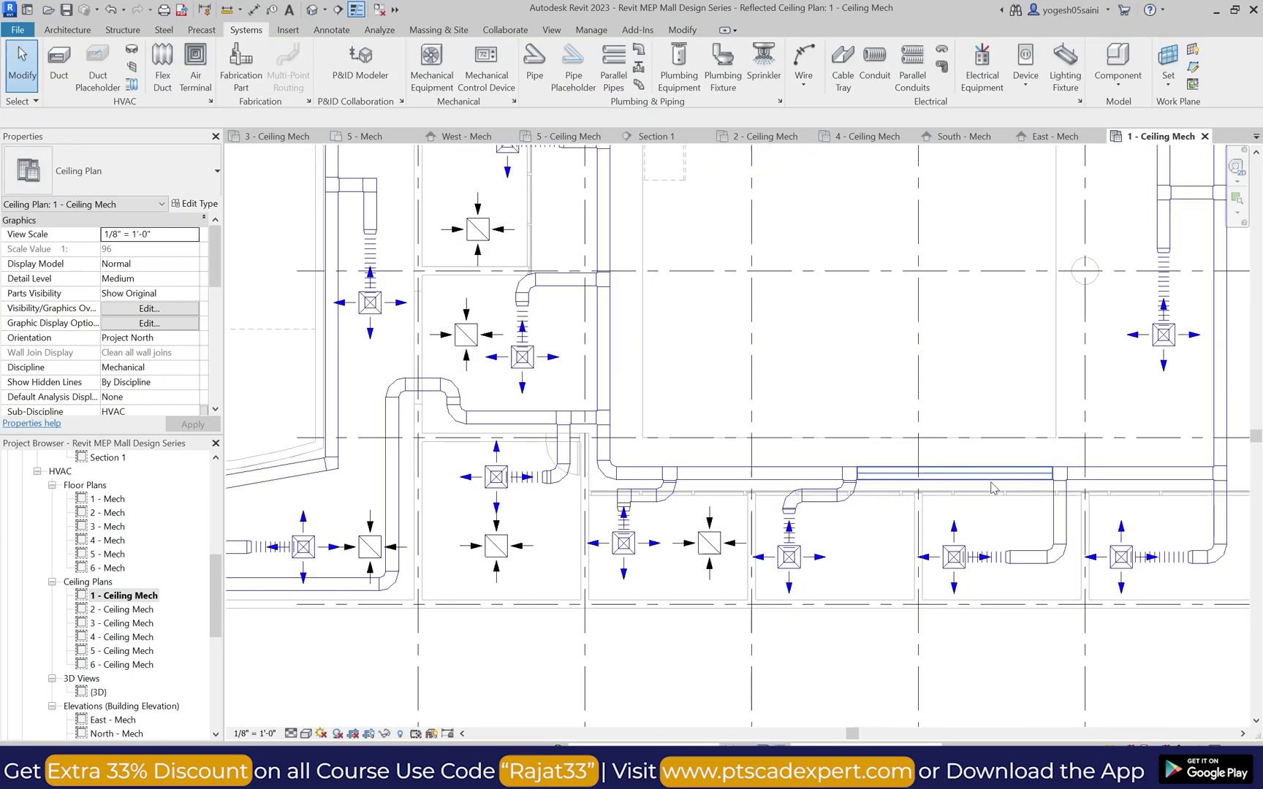
{"action": "scroll", "coordinate": [862, 547], "scroll_direction": "up", "scroll_amount": 1}
{"action": "left_click", "coordinate": [807, 558]}
{"action": "scroll", "coordinate": [848, 528], "scroll_direction": "up", "scroll_amount": 2}
{"action": "key", "text": "Up"}
{"action": "key", "text": "Up"}
{"action": "key", "text": "Up"}
{"action": "key", "text": "Up"}
{"action": "key", "text": "Up"}
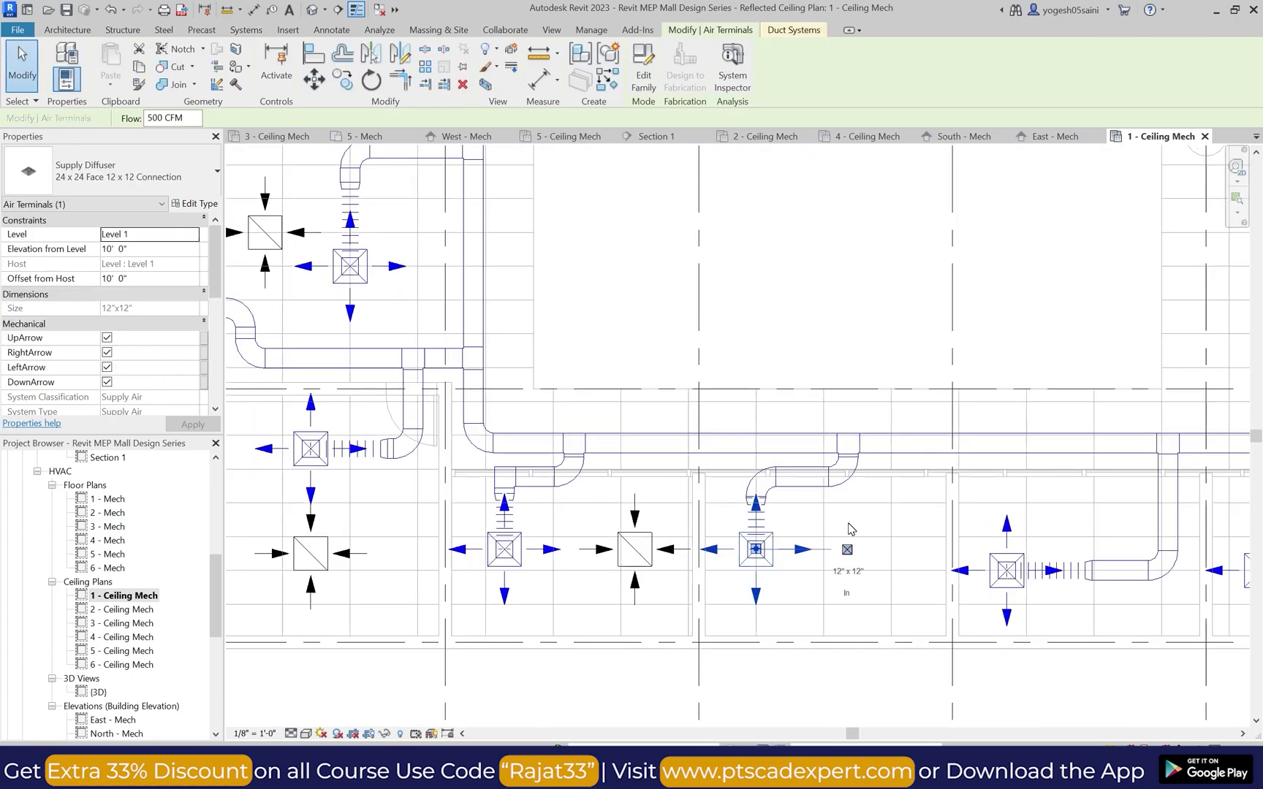
{"action": "key", "text": "Escape"}
Step: Move the supply diffuser between grids 4 and 5 up and shift its branch duct's horizontal piece up in line with it
{"action": "middle_click_drag", "start_coordinate": [1021, 535], "coordinate": [941, 535]}
{"action": "left_click", "coordinate": [939, 535]}
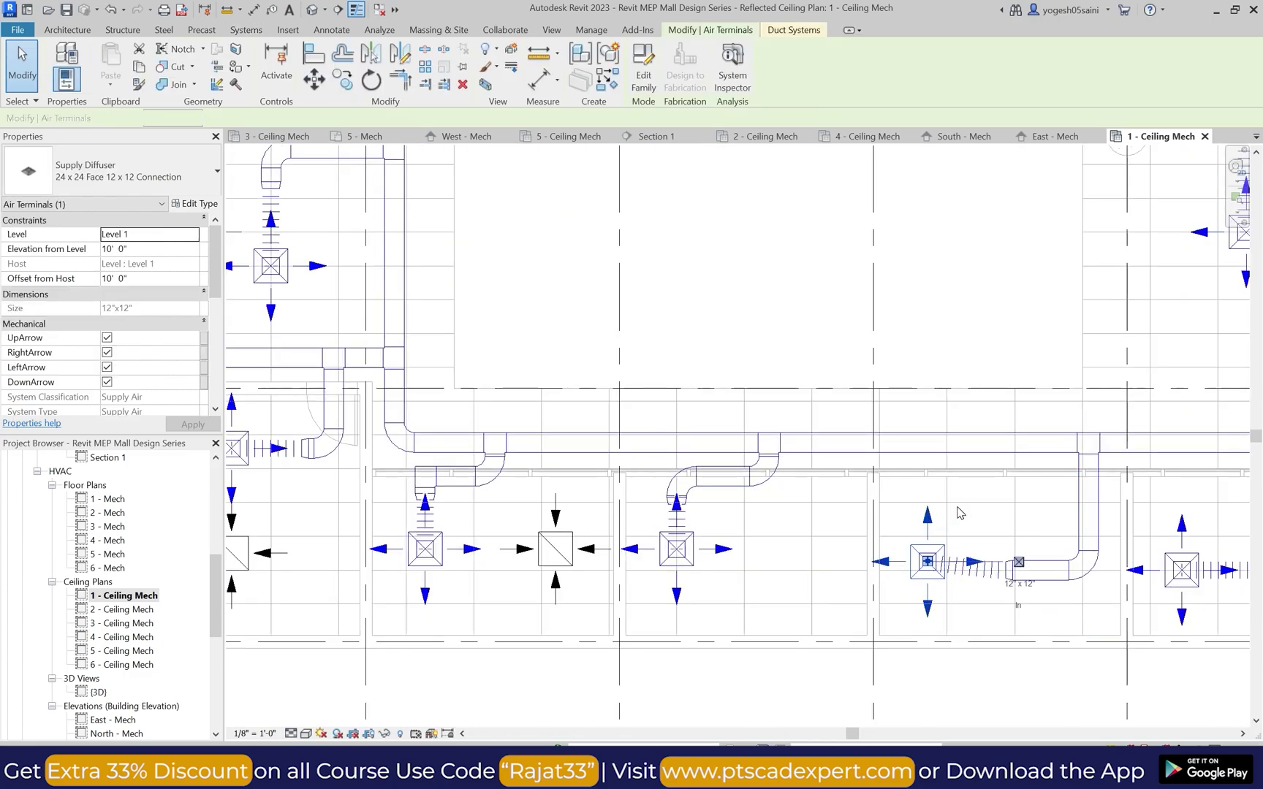
{"action": "key", "text": "Escape"}
{"action": "scroll", "coordinate": [960, 513], "scroll_direction": "down", "scroll_amount": 2}
{"action": "scroll", "coordinate": [965, 526], "scroll_direction": "up", "scroll_amount": 3}
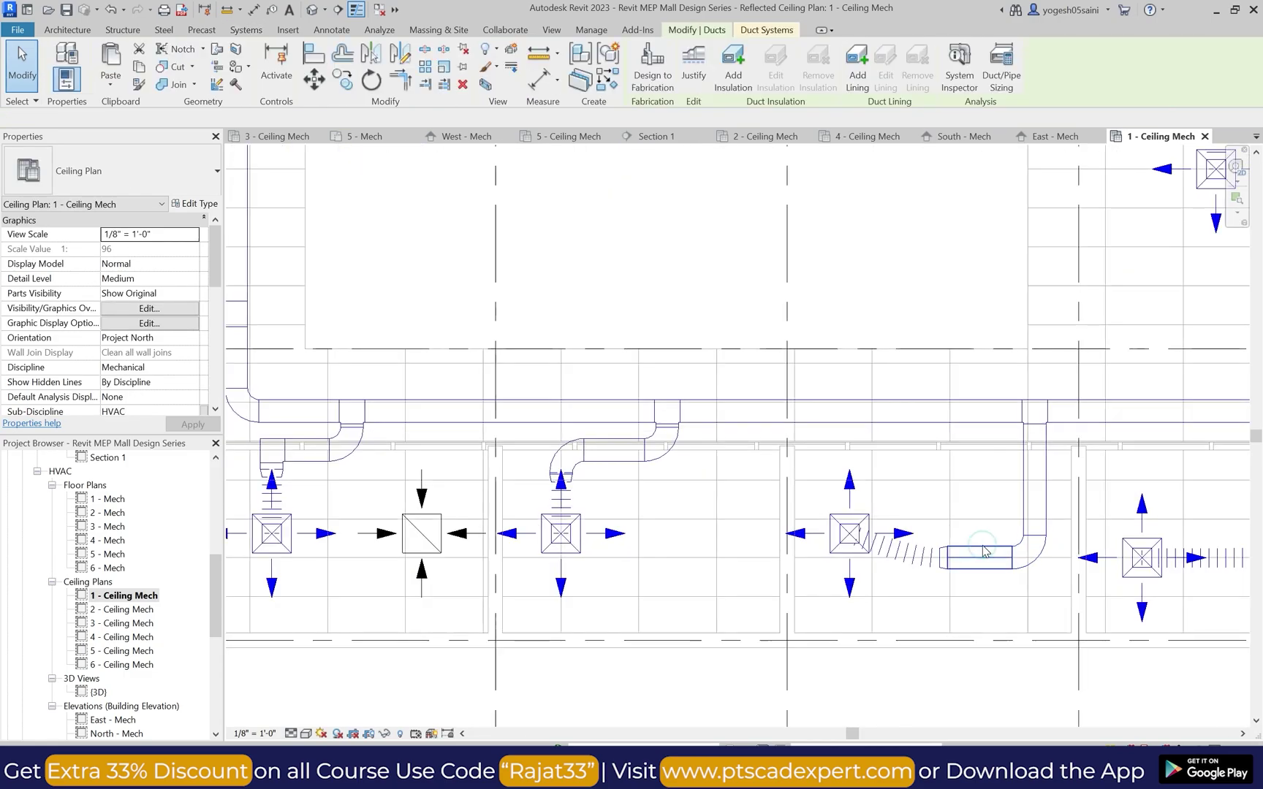
{"action": "left_click", "coordinate": [983, 551]}
{"action": "left_click_drag", "start_coordinate": [983, 551], "coordinate": [981, 544]}
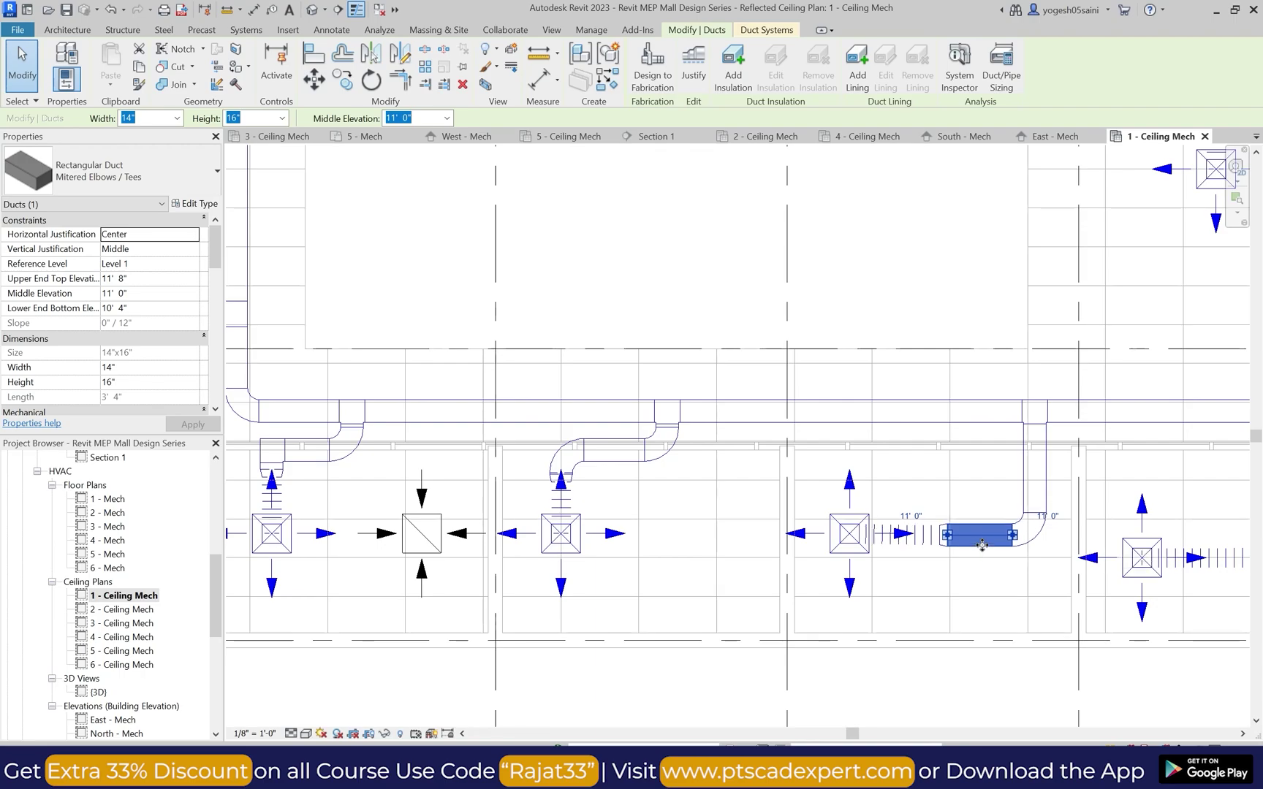
{"action": "key", "text": "Escape"}
Step: Move the supply diffuser between grids 5 and 6 up and shift its branch duct's end piece up in line with it
{"action": "scroll", "coordinate": [981, 545], "scroll_direction": "down", "scroll_amount": 2}
{"action": "left_click", "coordinate": [1142, 504]}
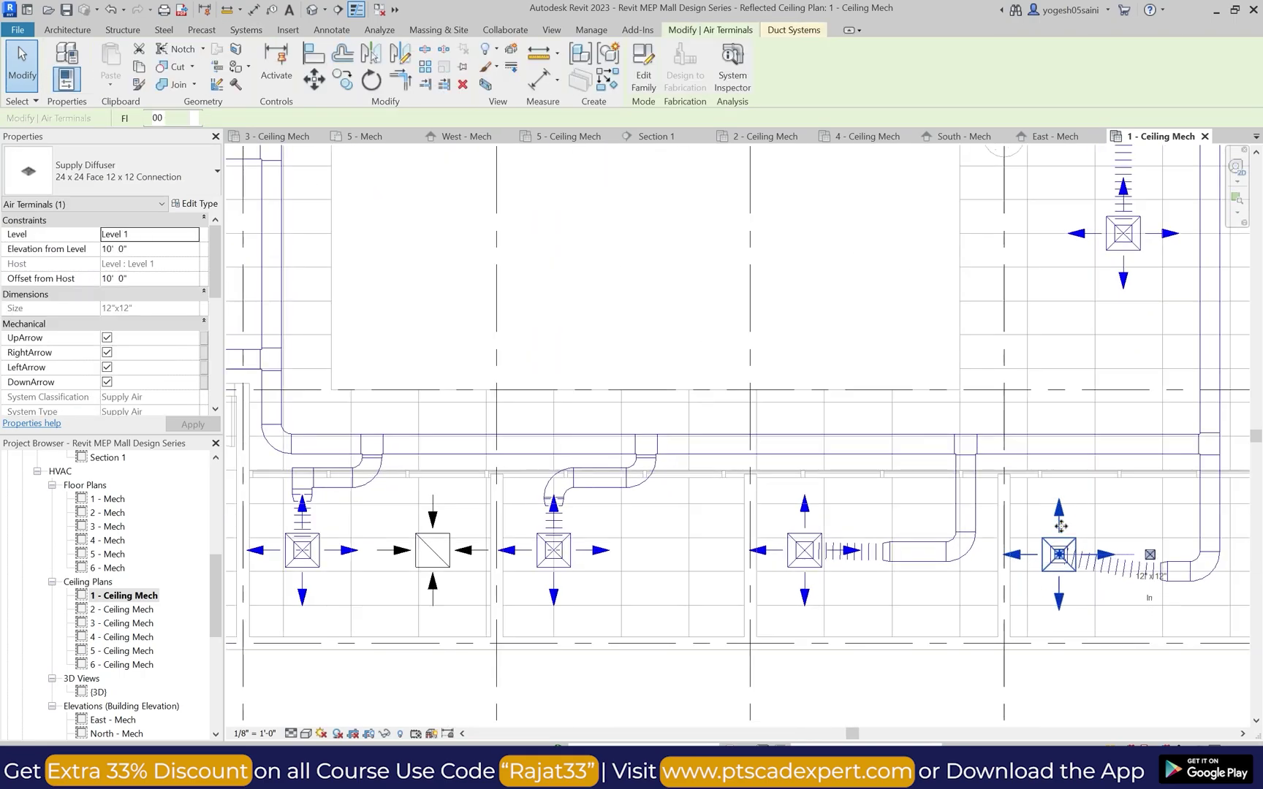
{"action": "key", "text": "Escape"}
{"action": "scroll", "coordinate": [1060, 526], "scroll_direction": "down", "scroll_amount": 2}
{"action": "scroll", "coordinate": [1148, 559], "scroll_direction": "up", "scroll_amount": 3}
{"action": "left_click", "coordinate": [1149, 561]}
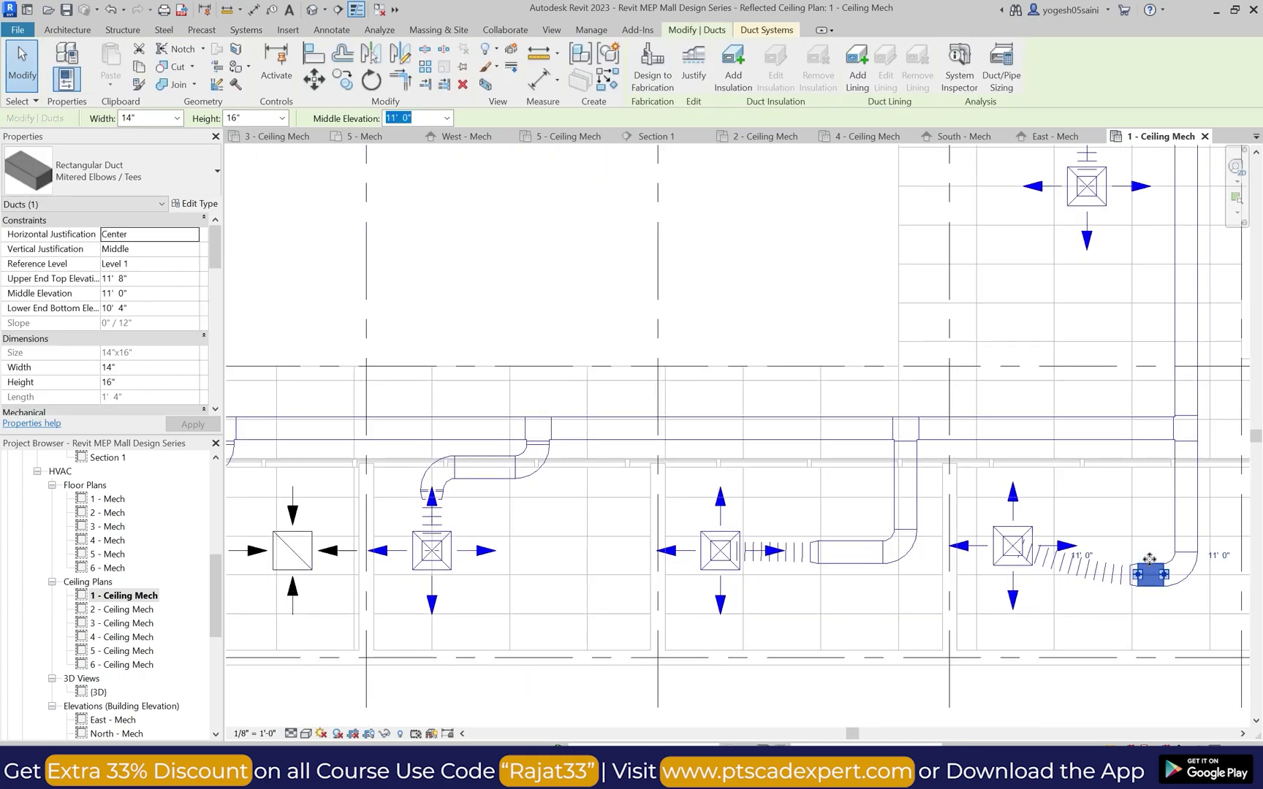
{"action": "key", "text": "Escape"}
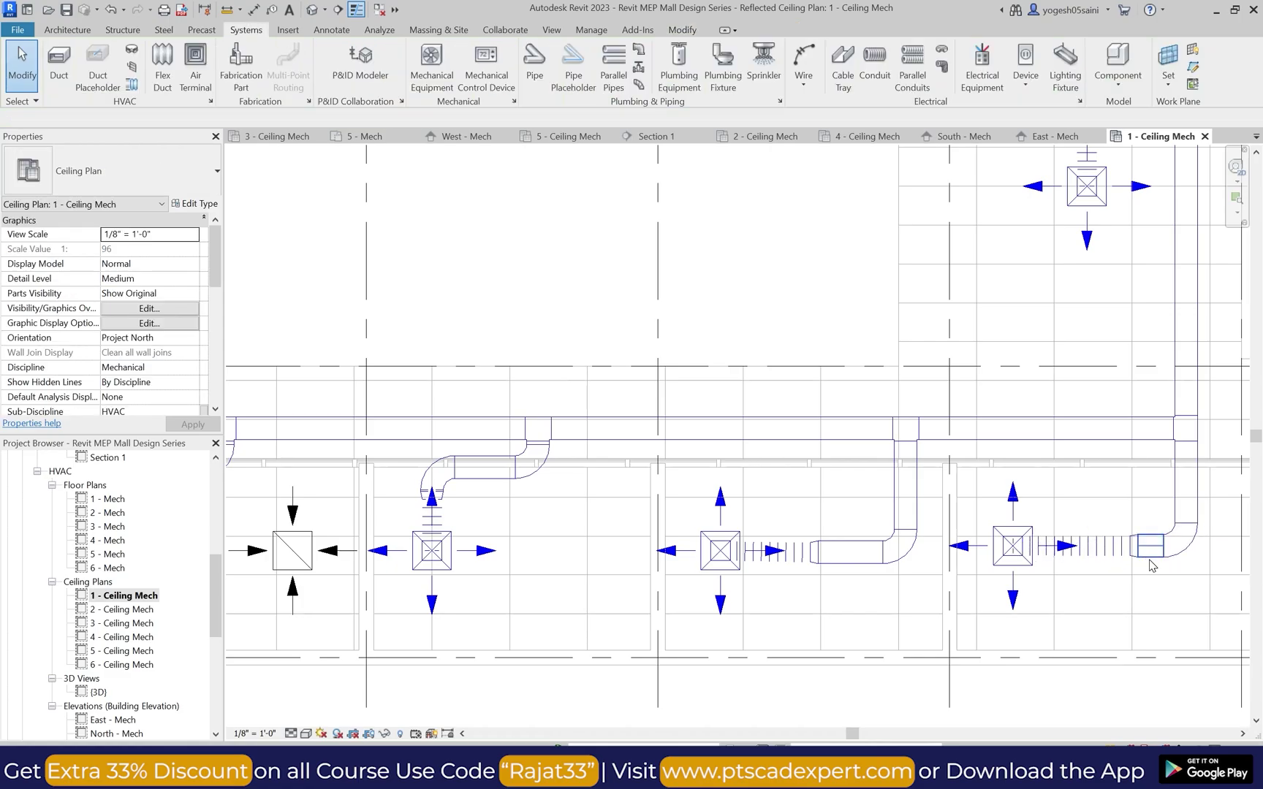
Step: Place return diffusers right of the supply diffuser between grids 3 and 4 and in the end area between grids 6 and 7
{"action": "scroll", "coordinate": [914, 519], "scroll_direction": "down", "scroll_amount": 3}
{"action": "scroll", "coordinate": [606, 464], "scroll_direction": "up", "scroll_amount": 1}
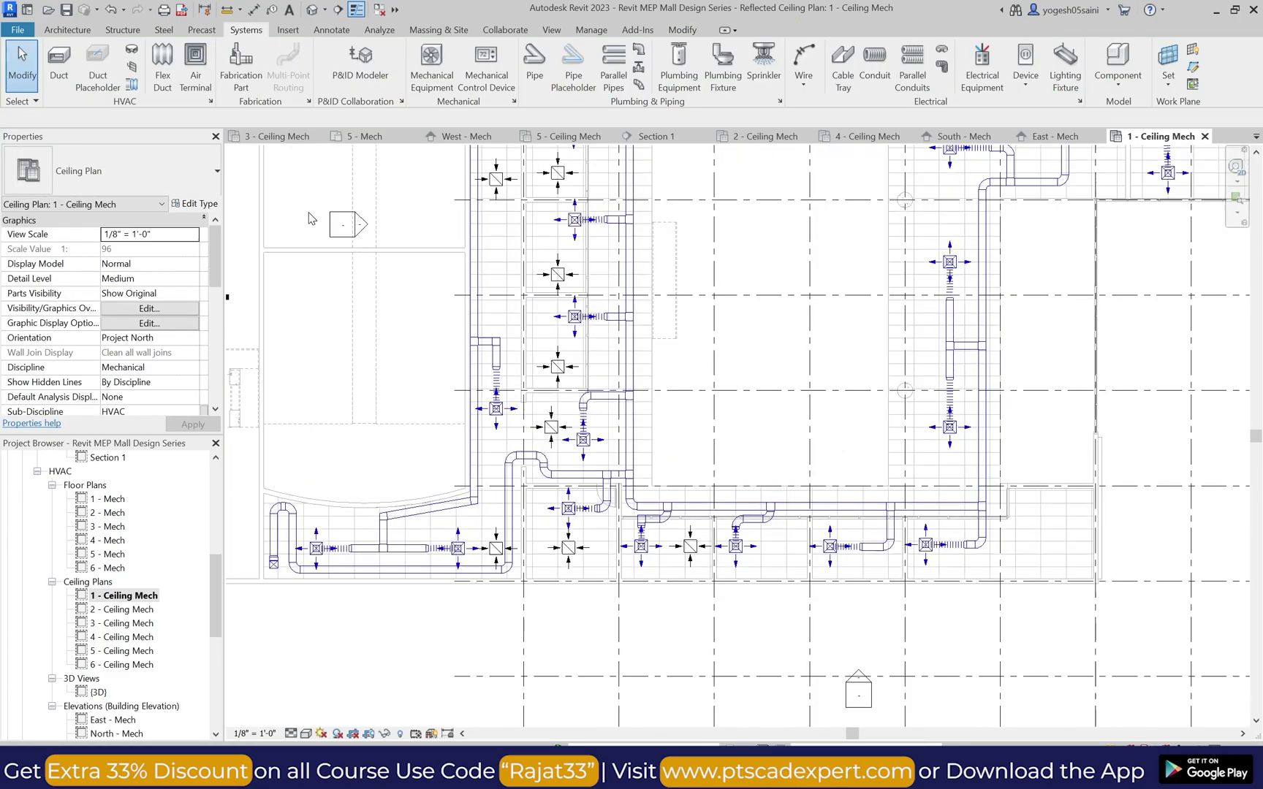
{"action": "key", "text": "a"}
{"action": "key", "text": "t"}
{"action": "scroll", "coordinate": [782, 541], "scroll_direction": "up", "scroll_amount": 3}
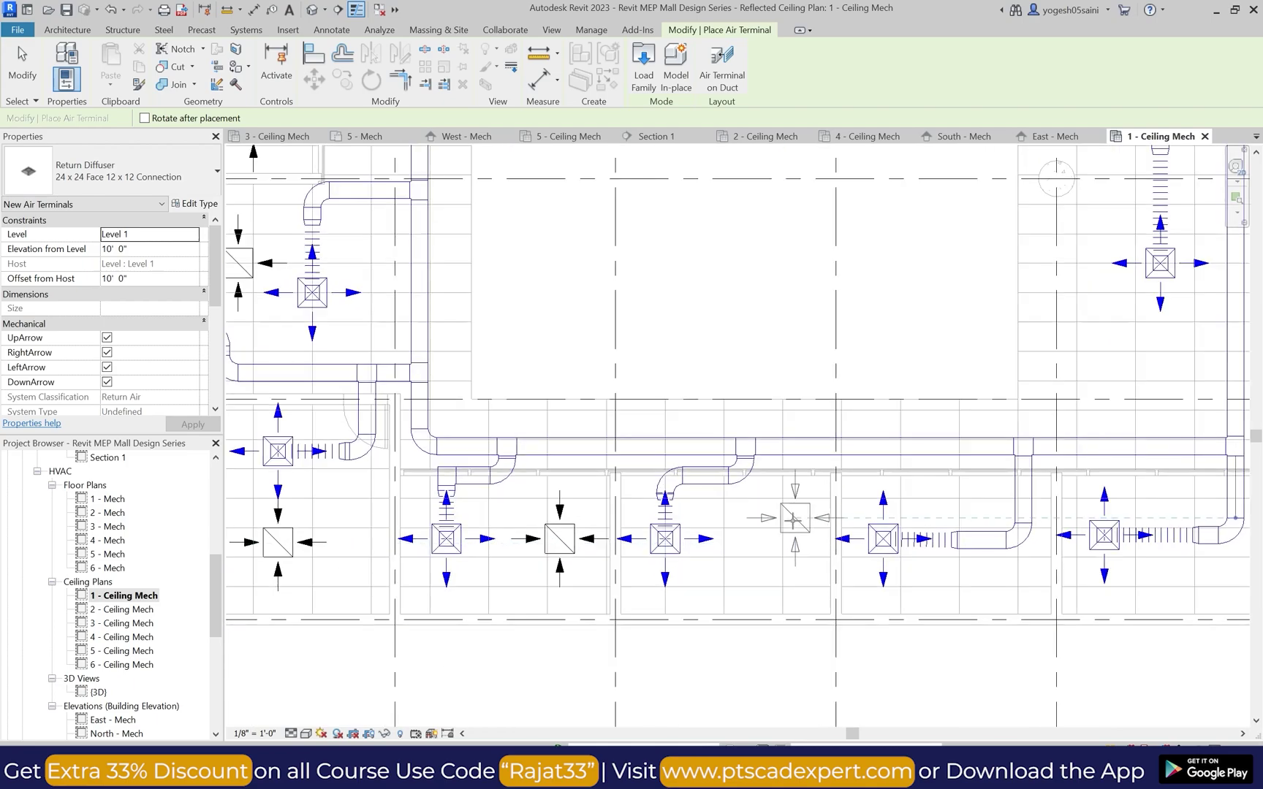
{"action": "left_click", "coordinate": [778, 539]}
{"action": "scroll", "coordinate": [778, 539], "scroll_direction": "down", "scroll_amount": 2}
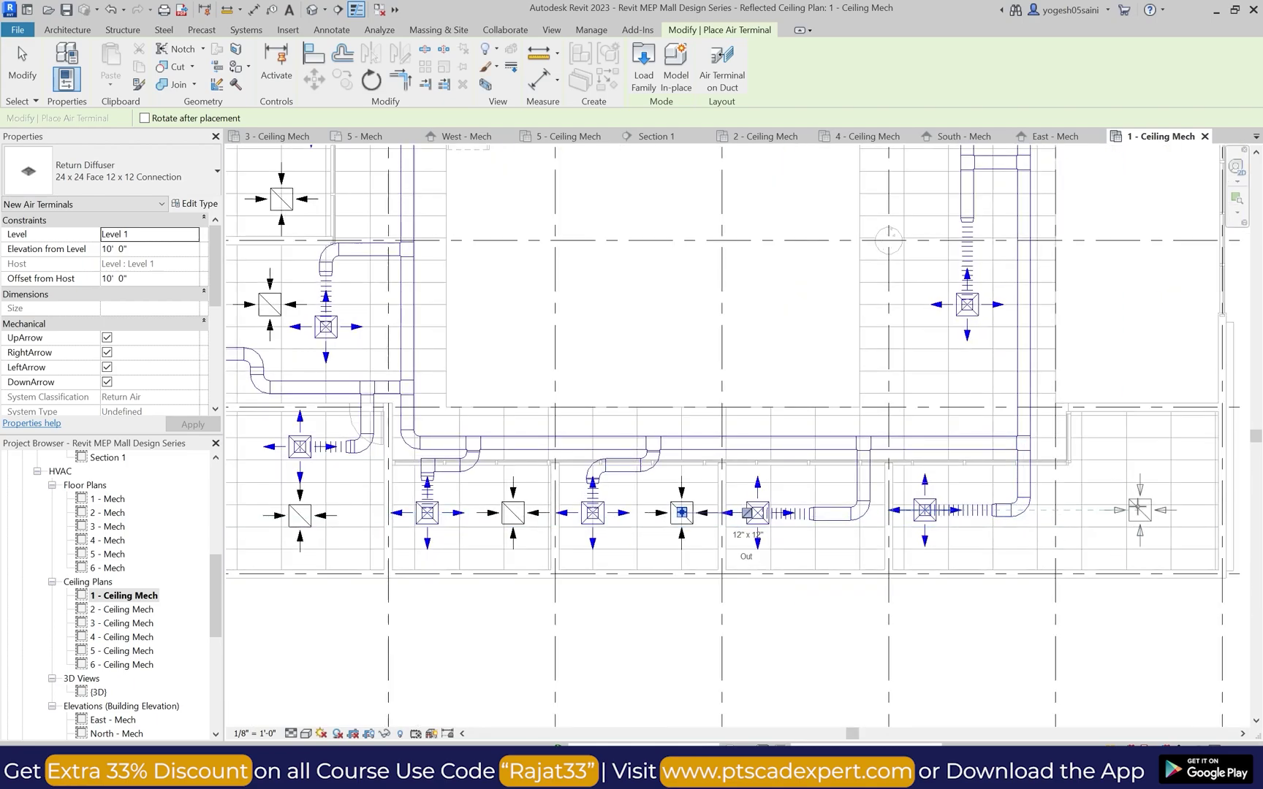
{"action": "left_click", "coordinate": [1166, 476]}
{"action": "key", "text": "Escape"}
{"action": "key", "text": "Escape"}
Step: Place return diffusers near grid 5, just above grid 16, near grid 14 and between grids 12 and 13, left of the supply diffusers
{"action": "scroll", "coordinate": [950, 468], "scroll_direction": "down", "scroll_amount": 4}
{"action": "left_click", "coordinate": [208, 86]}
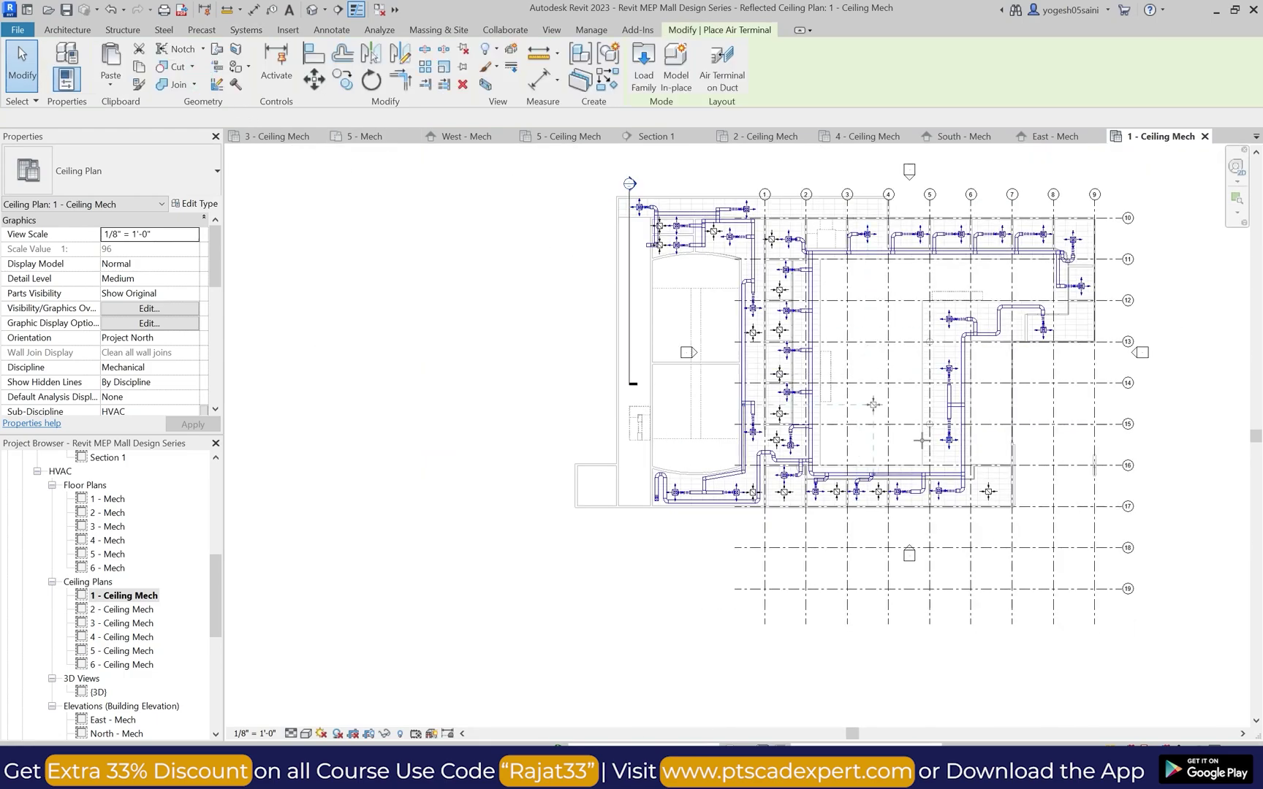
{"action": "scroll", "coordinate": [941, 475], "scroll_direction": "up", "scroll_amount": 4}
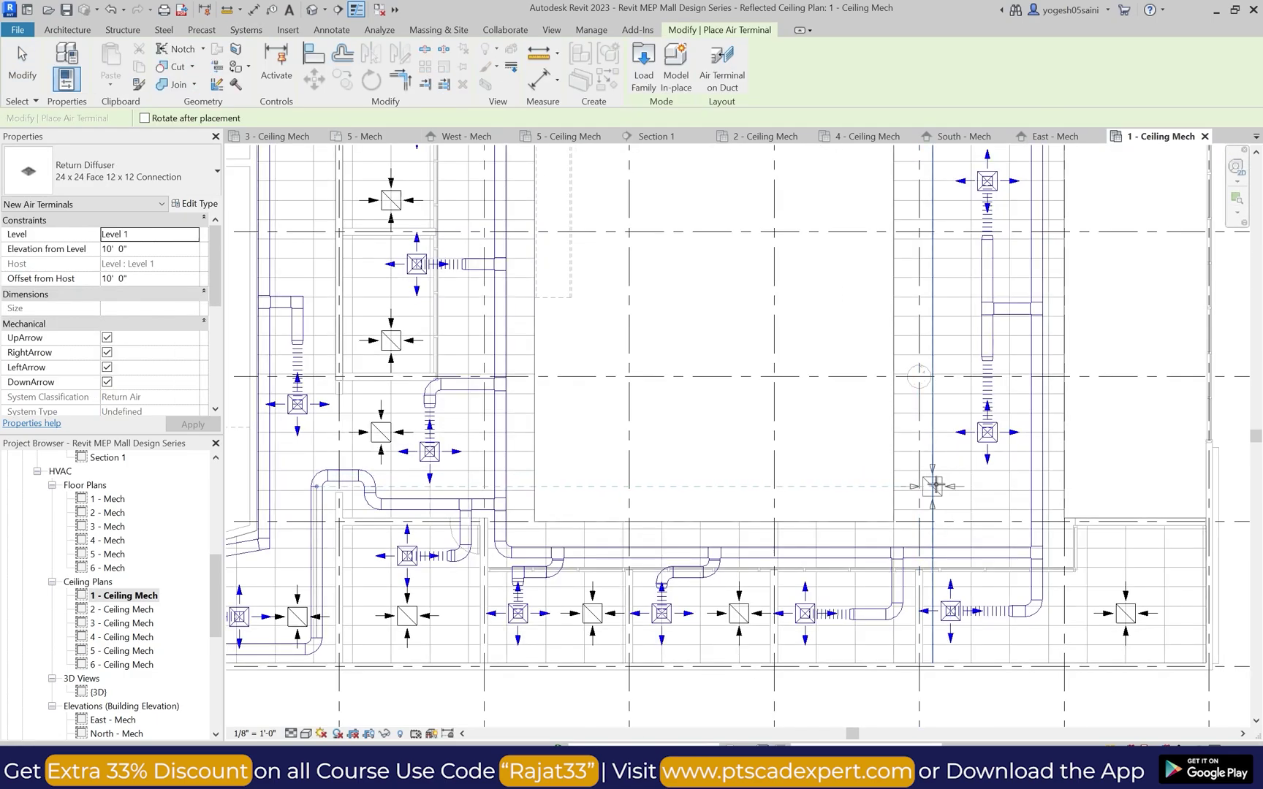
{"action": "scroll", "coordinate": [933, 485], "scroll_direction": "down", "scroll_amount": 4}
{"action": "scroll", "coordinate": [933, 486], "scroll_direction": "up", "scroll_amount": 3}
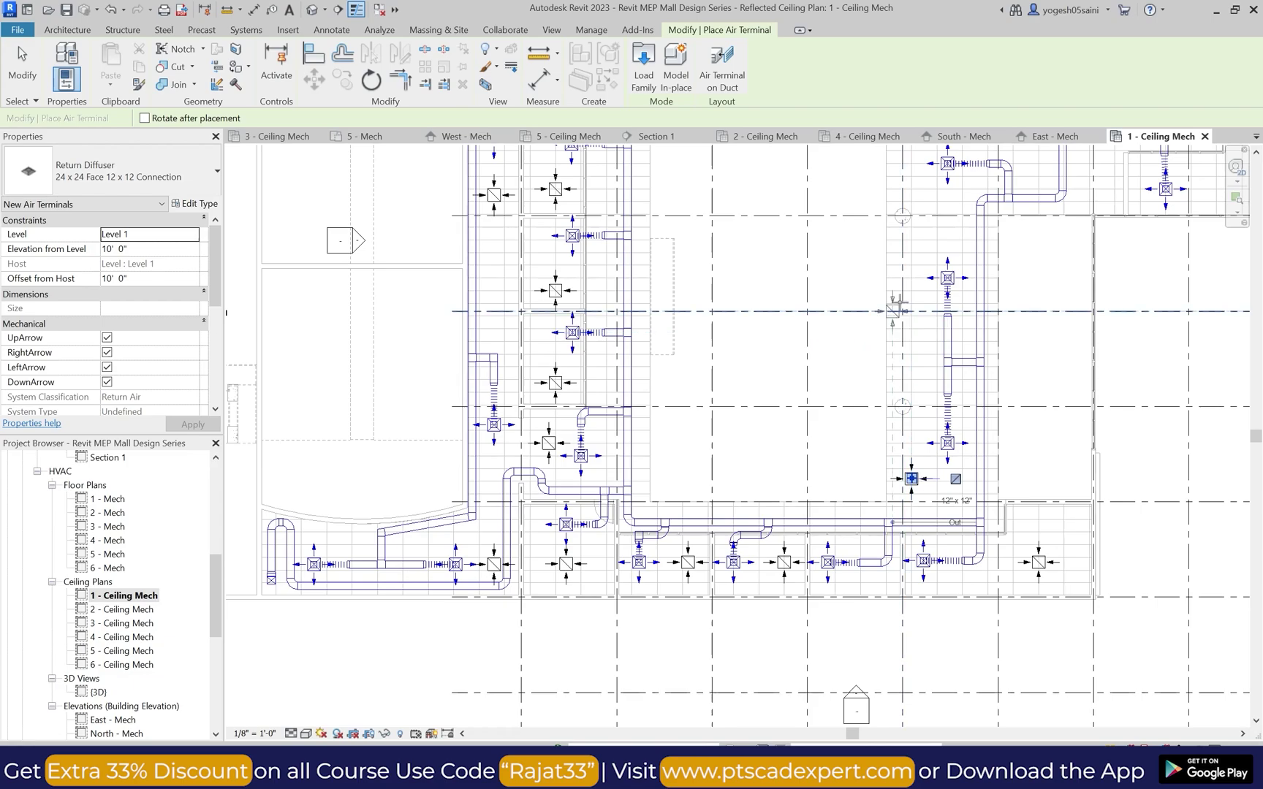
{"action": "scroll", "coordinate": [909, 317], "scroll_direction": "down", "scroll_amount": 2}
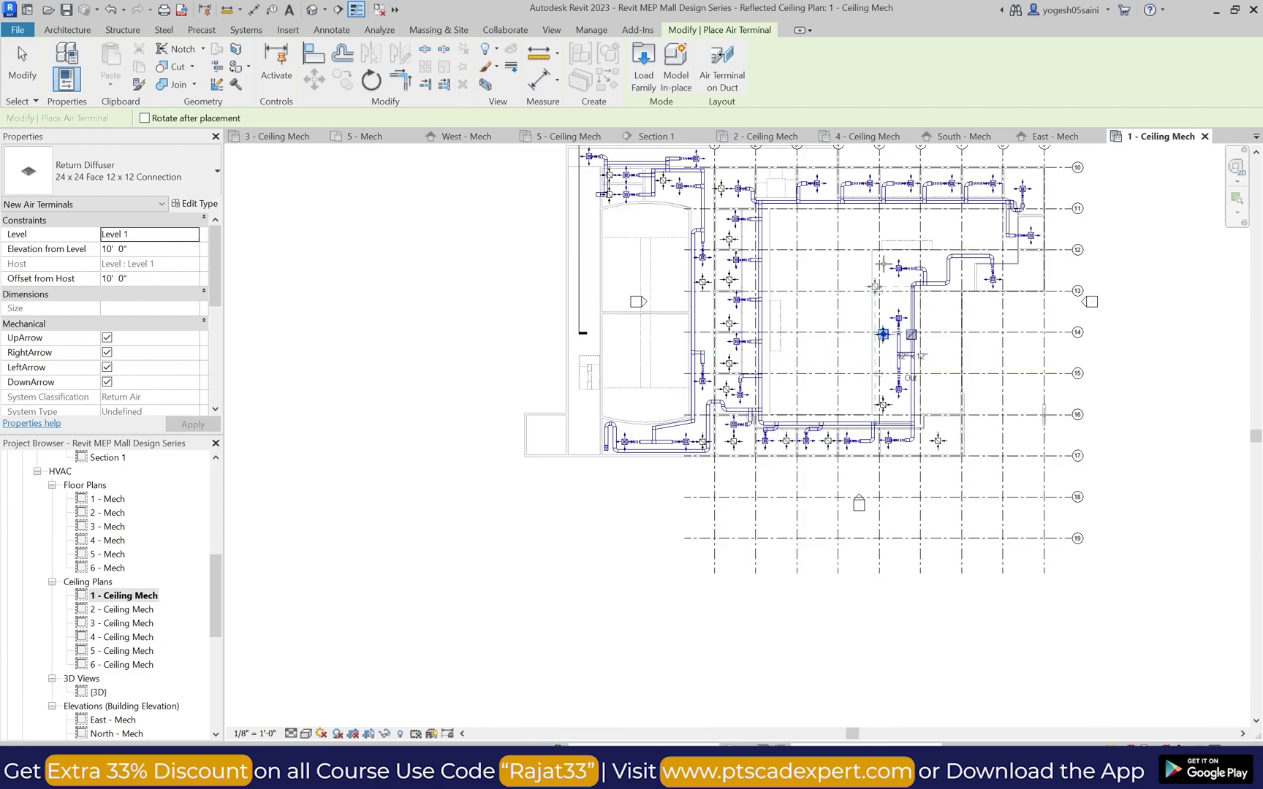
{"action": "scroll", "coordinate": [903, 300], "scroll_direction": "up", "scroll_amount": 4}
{"action": "key", "text": "Escape"}
{"action": "key", "text": "Escape"}
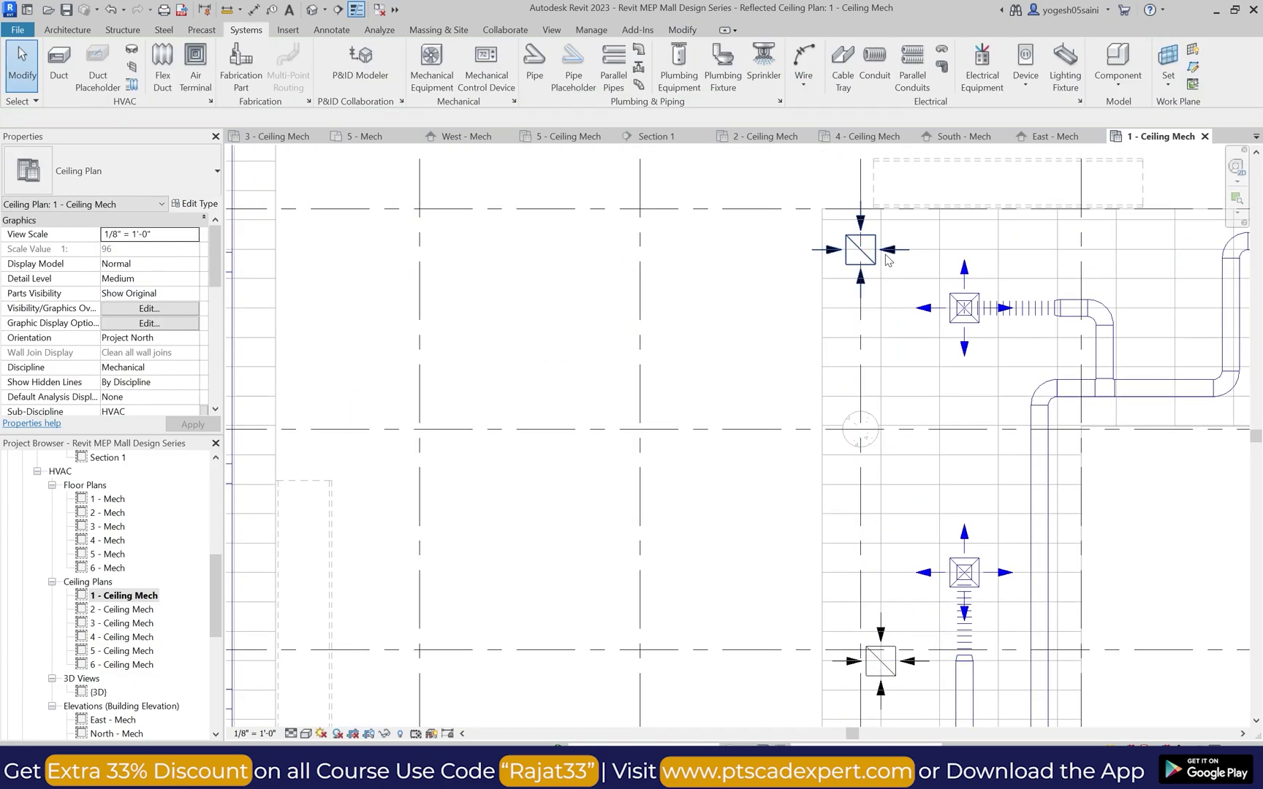
Step: Replace the return diffuser just below grid 12 with one aligned vertically with the return diffusers near grids 14 and 16
{"action": "left_click", "coordinate": [875, 256]}
{"action": "key", "text": "Delete"}
{"action": "left_click", "coordinate": [189, 59]}
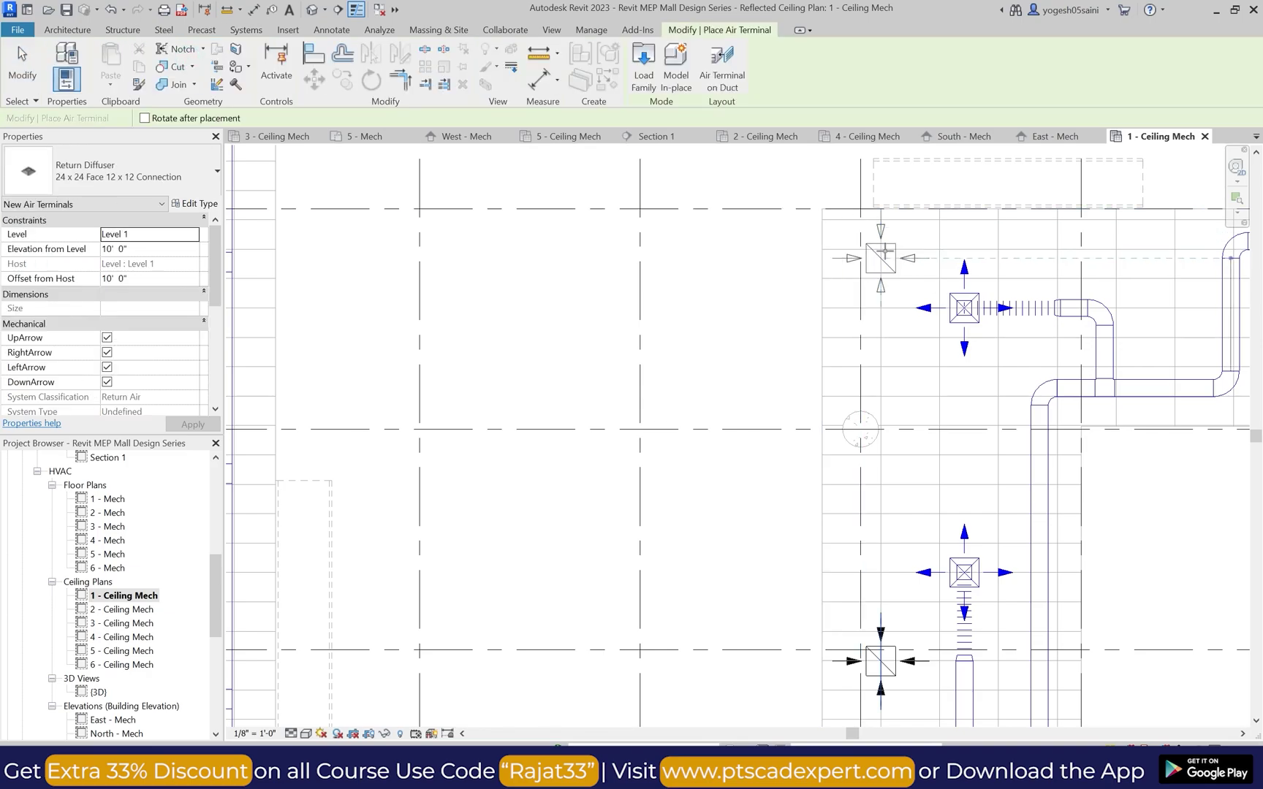
{"action": "key", "text": "Escape"}
{"action": "key", "text": "Escape"}
{"action": "scroll", "coordinate": [738, 244], "scroll_direction": "down", "scroll_amount": 3}
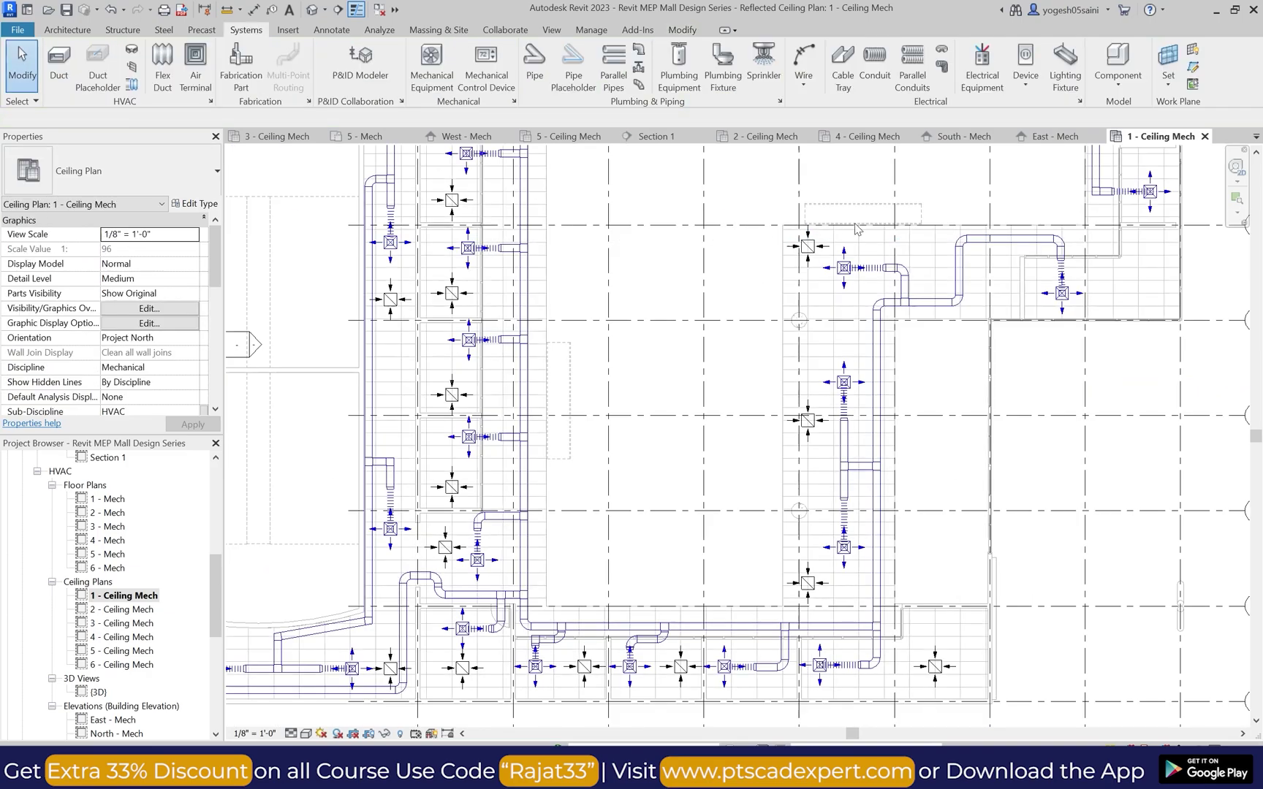
{"action": "scroll", "coordinate": [731, 242], "scroll_direction": "up", "scroll_amount": 3}
{"action": "left_click", "coordinate": [728, 252]}
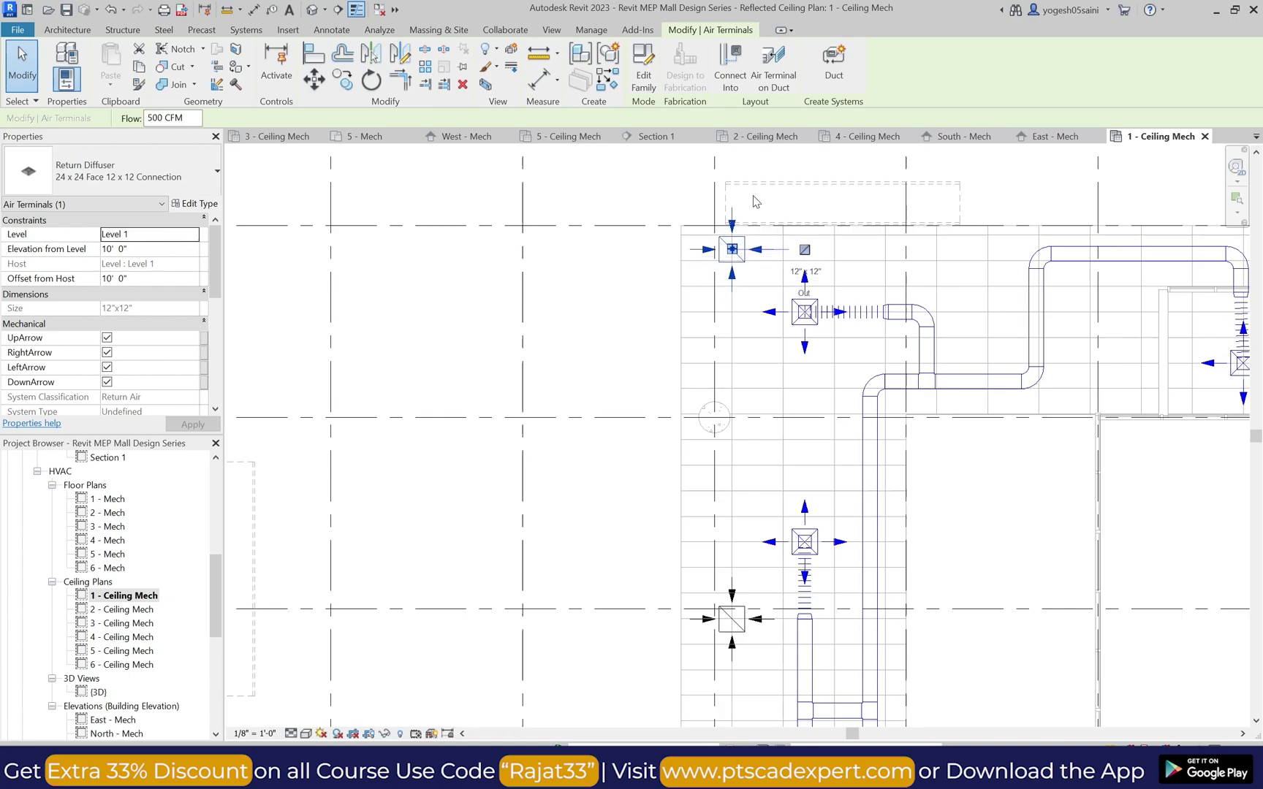
{"action": "key", "text": "Escape"}
{"action": "scroll", "coordinate": [767, 311], "scroll_direction": "down", "scroll_amount": 3}
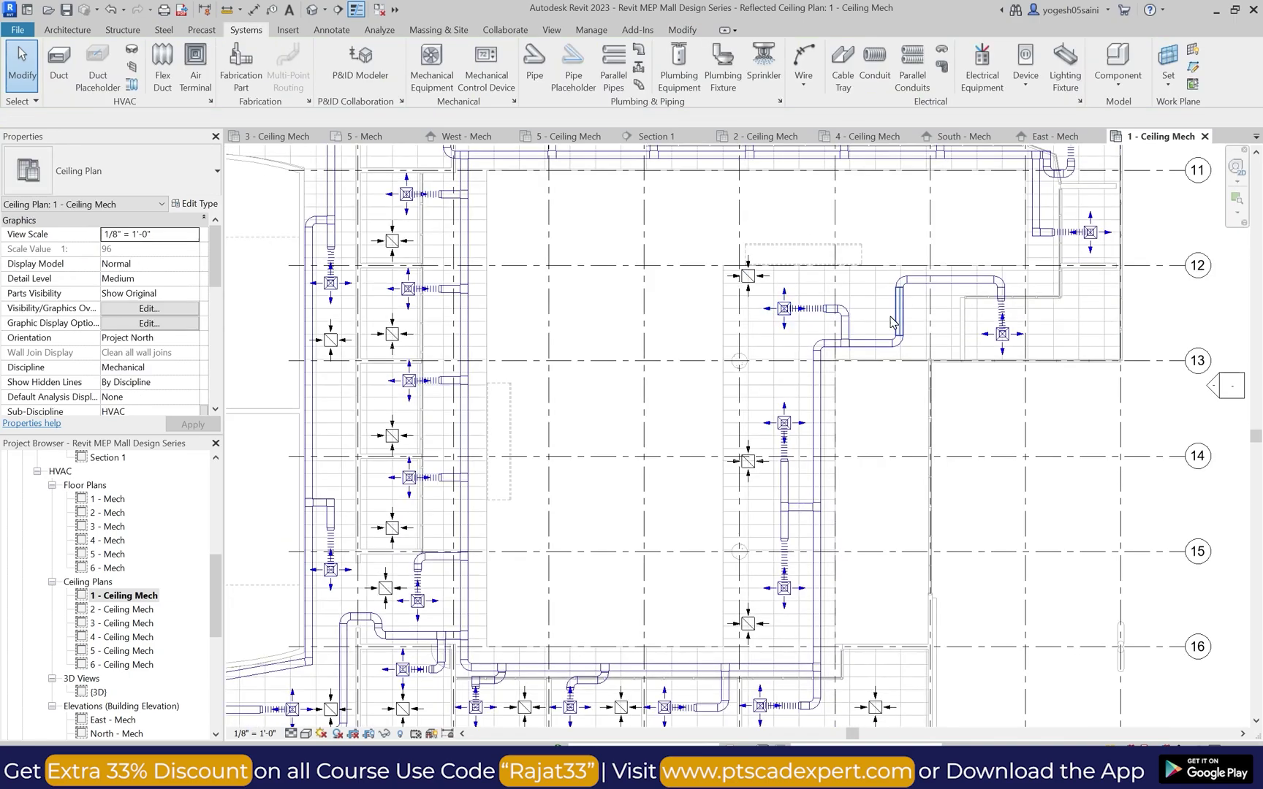
Step: Place a return diffuser between grids 12 and 13, right of the supply diffuser in the end room
{"action": "scroll", "coordinate": [888, 313], "scroll_direction": "down", "scroll_amount": 2}
{"action": "scroll", "coordinate": [1028, 304], "scroll_direction": "up", "scroll_amount": 2}
{"action": "left_click", "coordinate": [195, 66]}
{"action": "scroll", "coordinate": [963, 304], "scroll_direction": "up", "scroll_amount": 1}
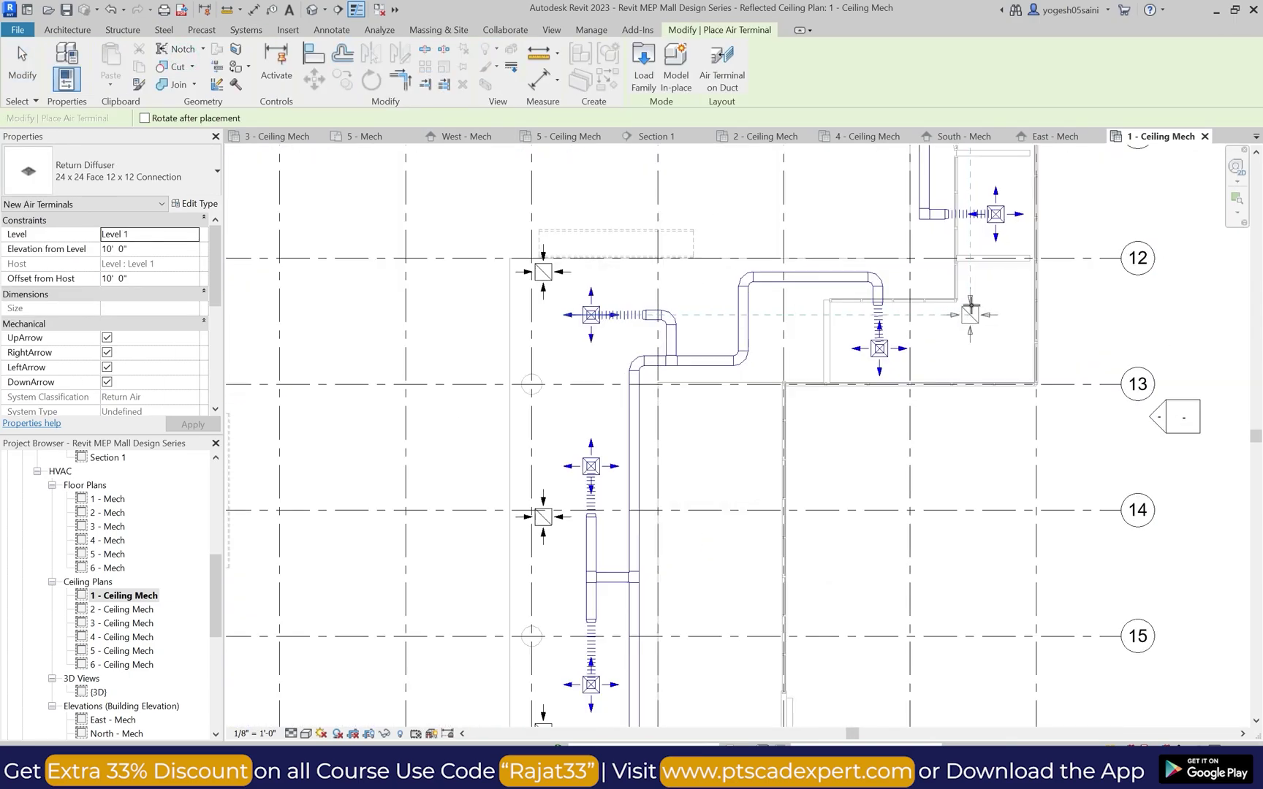
{"action": "scroll", "coordinate": [970, 314], "scroll_direction": "up", "scroll_amount": 2}
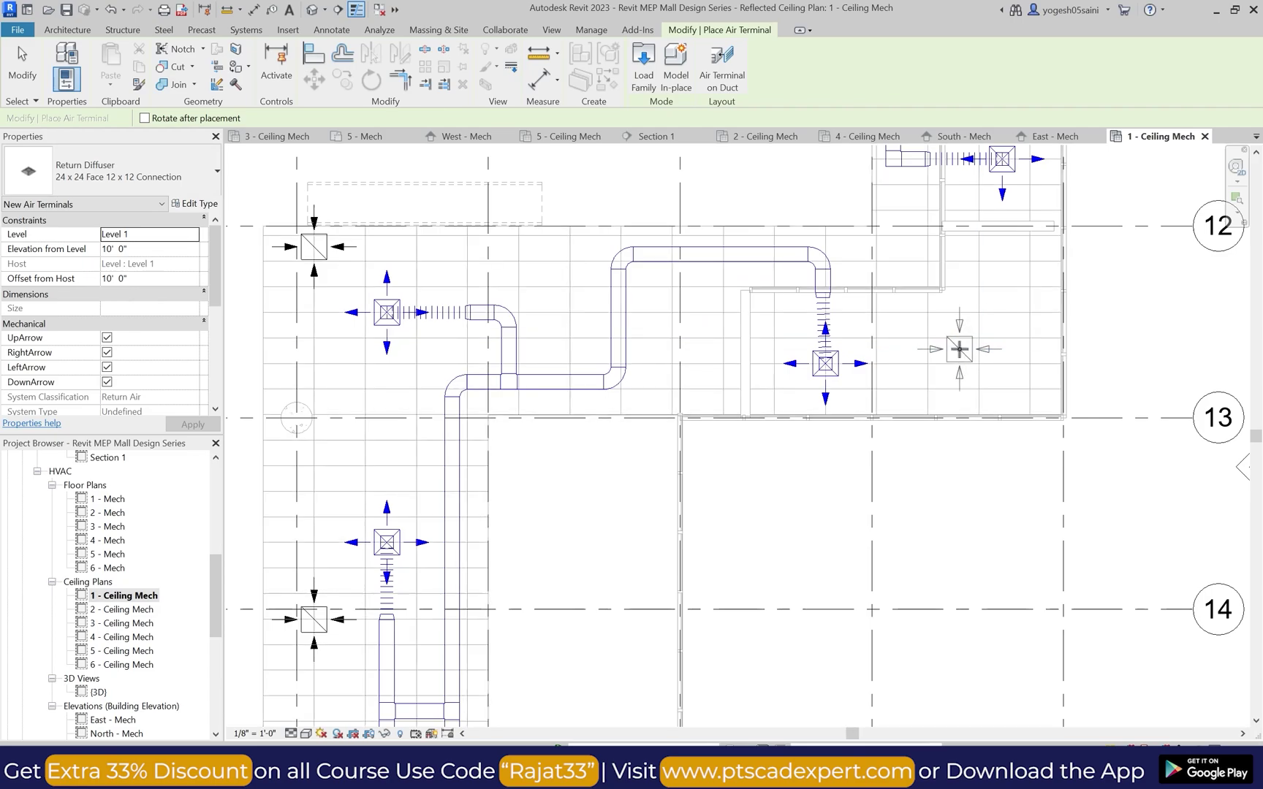
{"action": "scroll", "coordinate": [959, 348], "scroll_direction": "down", "scroll_amount": 2}
{"action": "scroll", "coordinate": [882, 519], "scroll_direction": "up", "scroll_amount": 3}
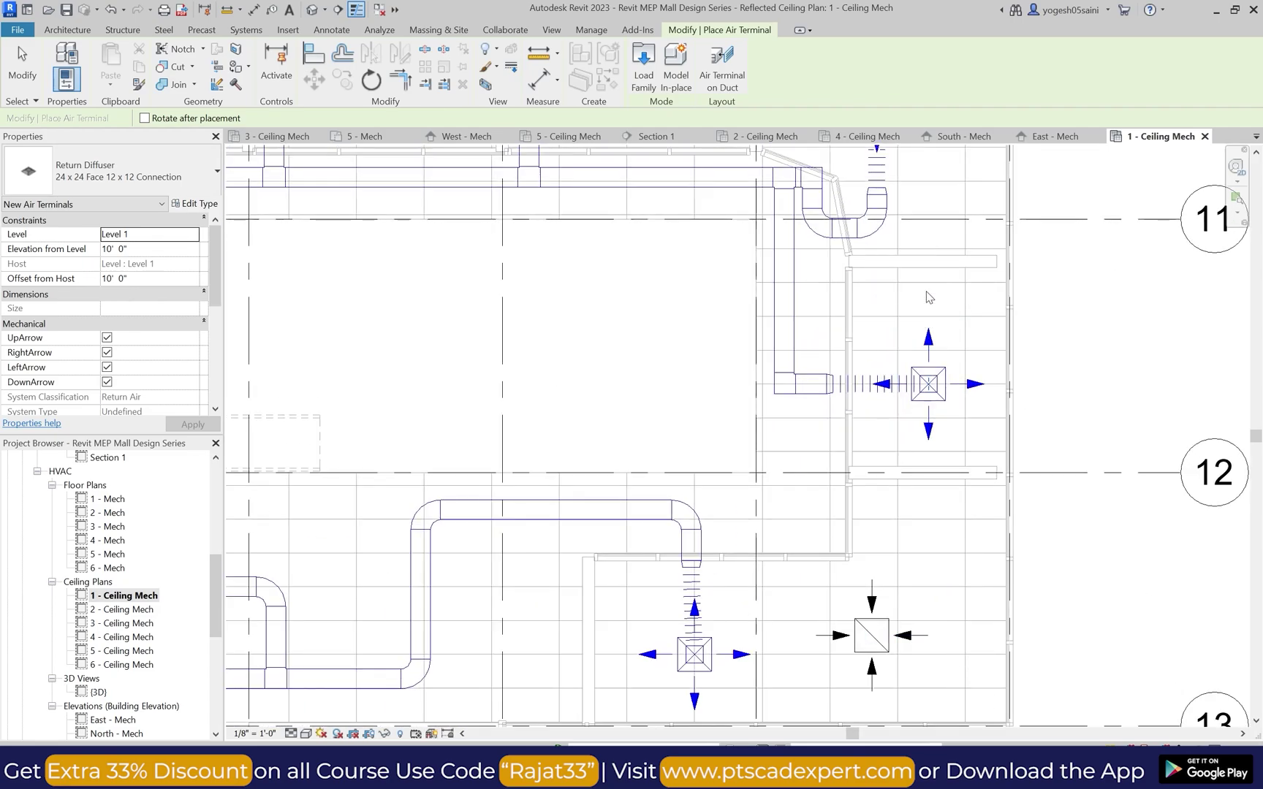
{"action": "key", "text": "Escape"}
Step: Move the branch duct's end piece between grids 11 and 12 down, and shift its supply diffuser down in line and slightly left
{"action": "left_click", "coordinate": [810, 385]}
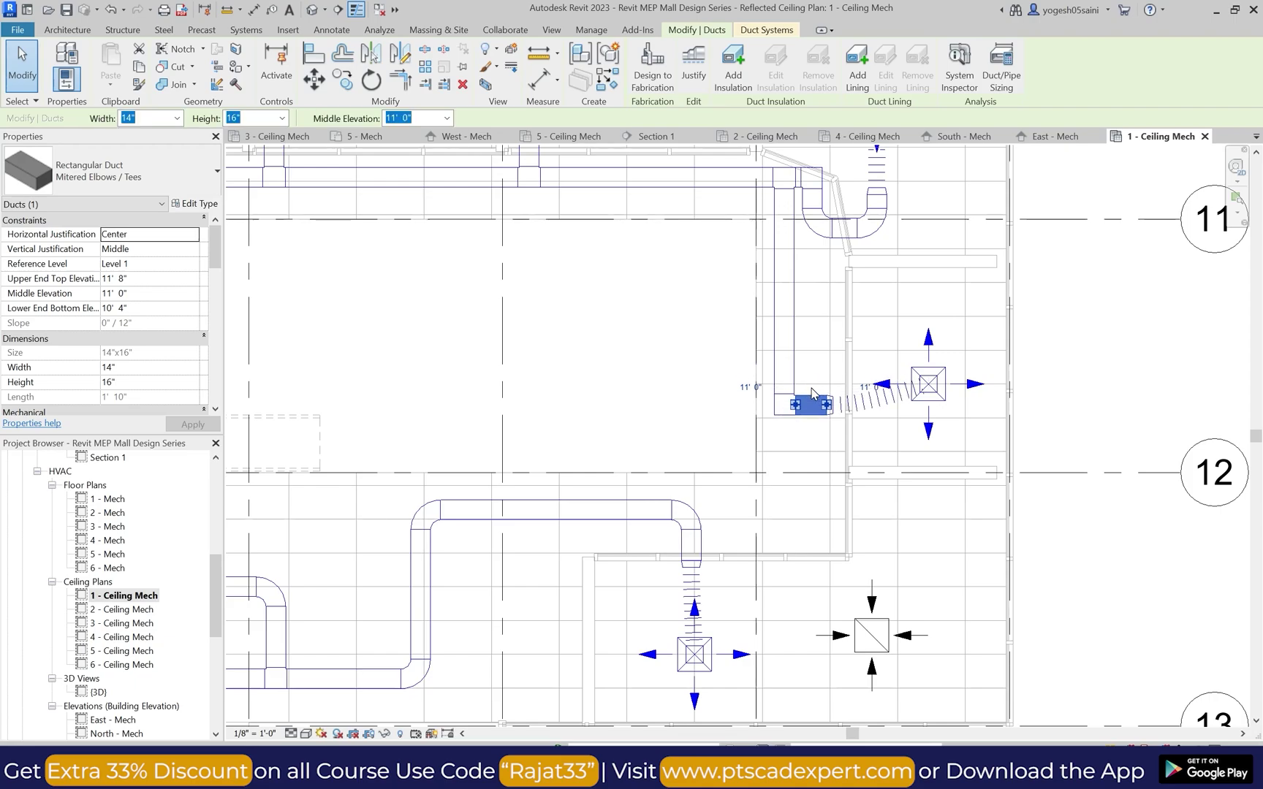
{"action": "left_click", "coordinate": [811, 393]}
{"action": "left_click", "coordinate": [928, 391]}
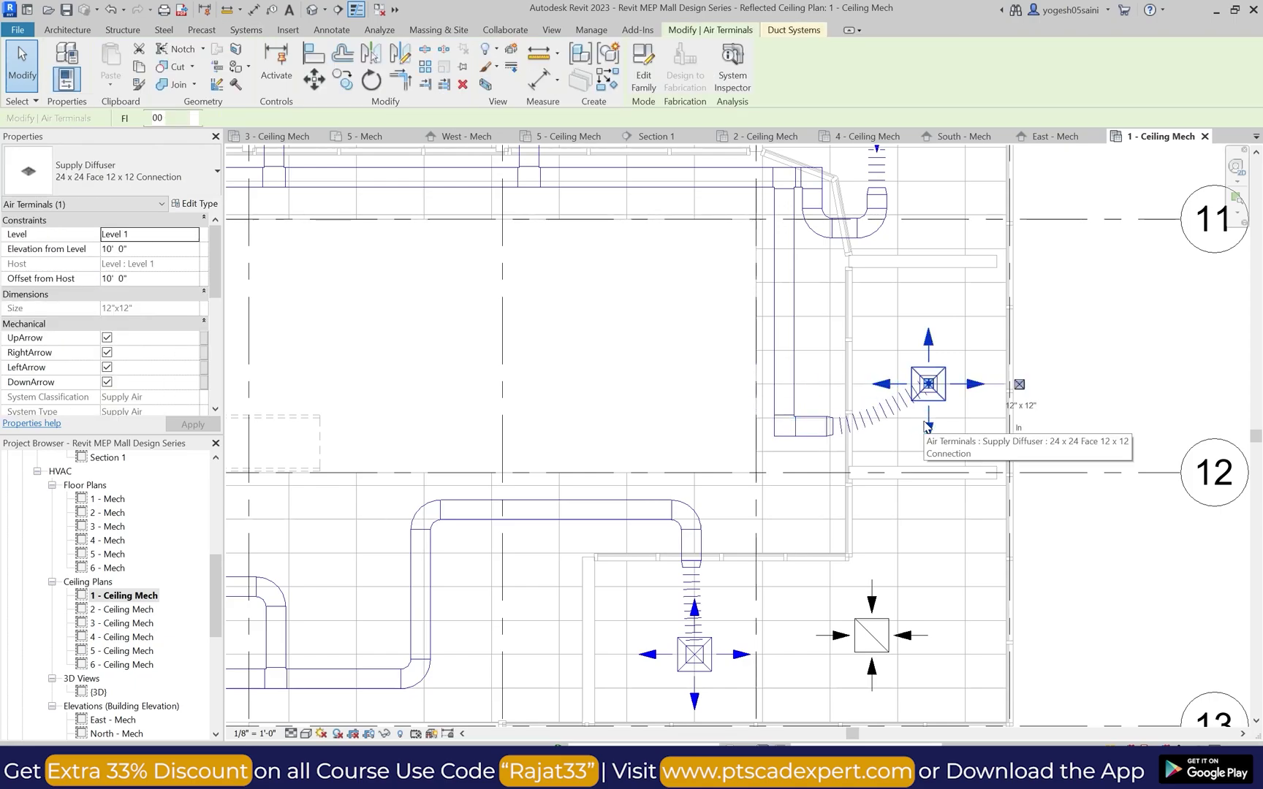
{"action": "left_click_drag", "start_coordinate": [928, 391], "coordinate": [926, 428]}
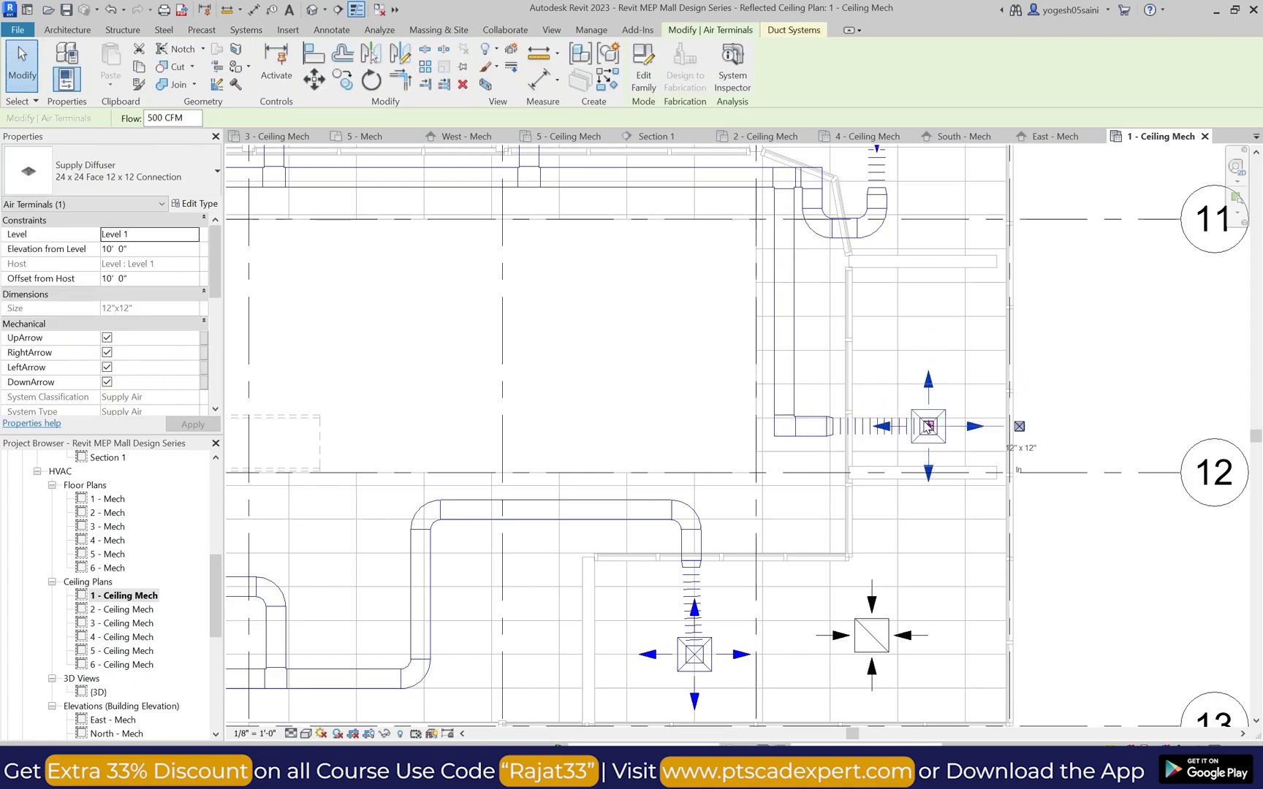
{"action": "key", "text": "Left"}
{"action": "key", "text": "Left"}
{"action": "key", "text": "Escape"}
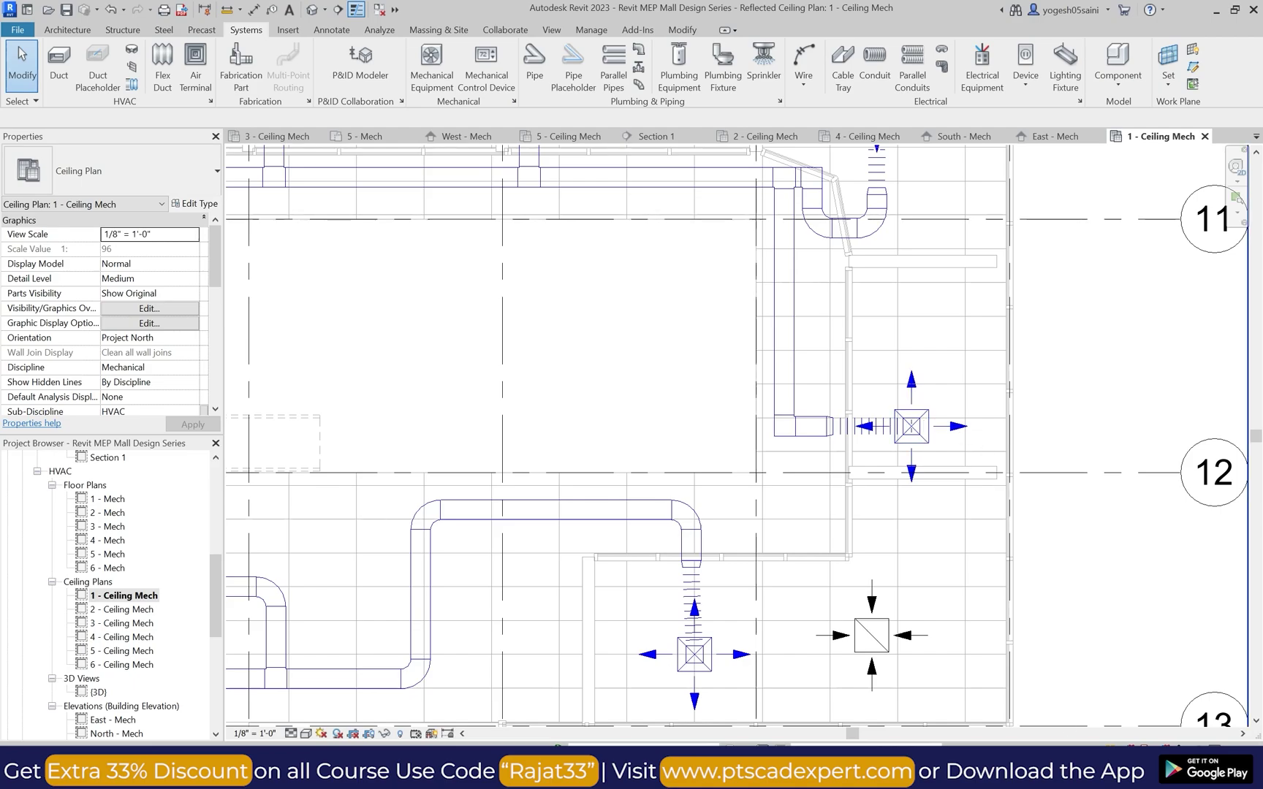
Step: Place a return diffuser between grids 11 and 12, directly above the room's supply diffuser
{"action": "left_click", "coordinate": [1110, 709]}
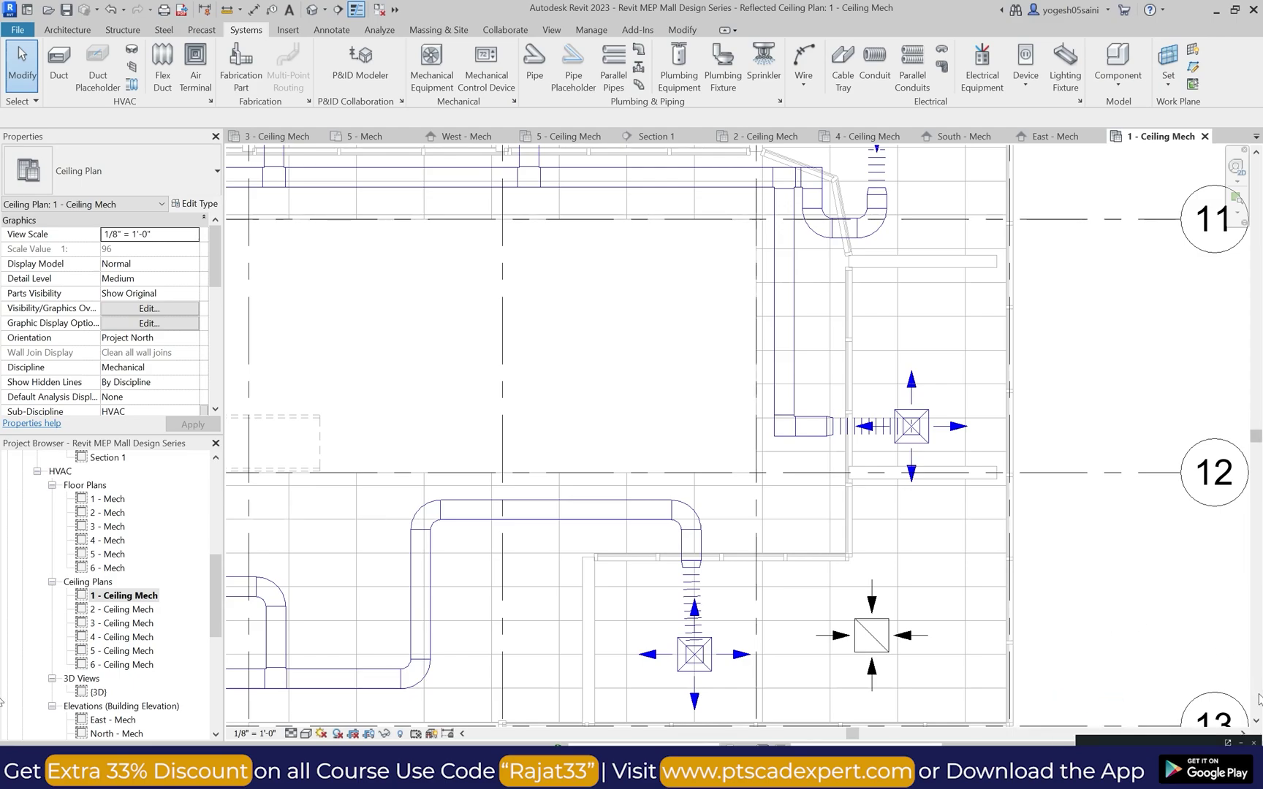
{"action": "scroll", "coordinate": [1096, 616], "scroll_direction": "down", "scroll_amount": 3}
{"action": "key", "text": "a"}
{"action": "key", "text": "t"}
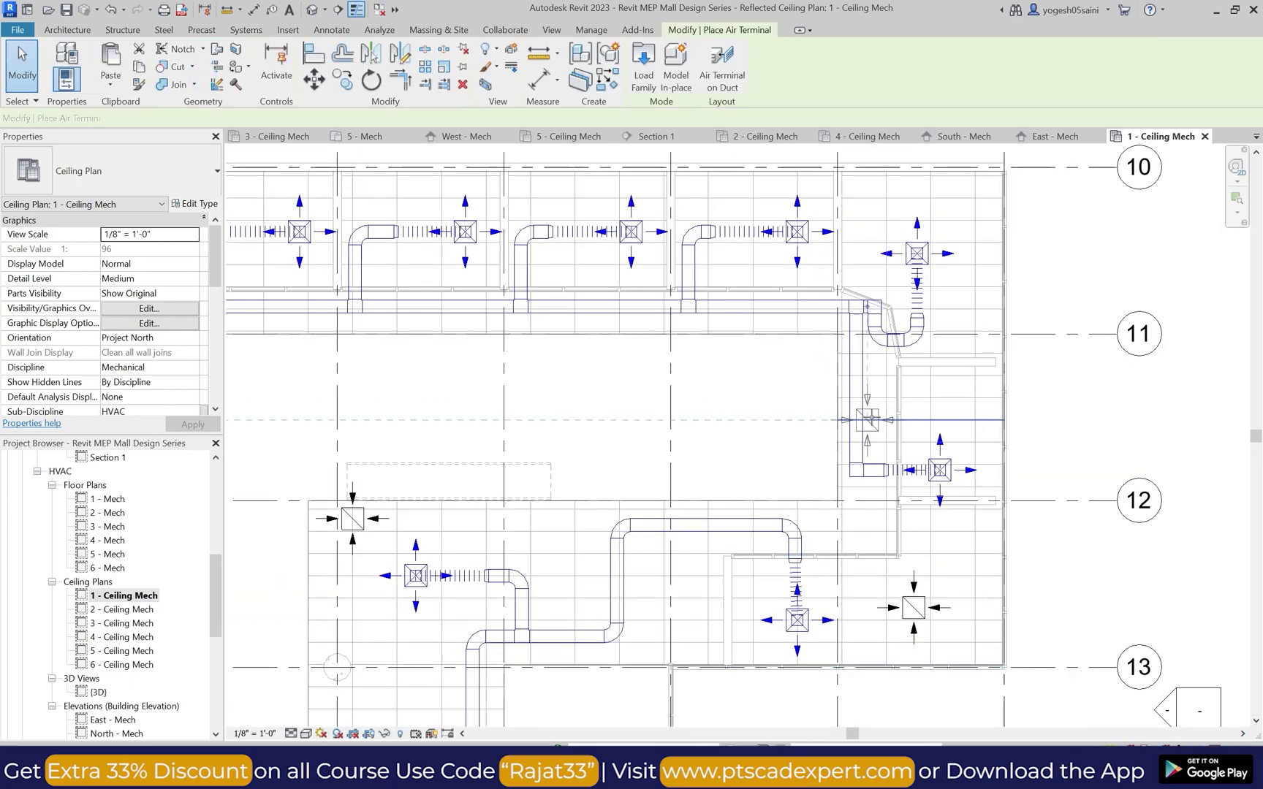
{"action": "scroll", "coordinate": [941, 381], "scroll_direction": "up", "scroll_amount": 4}
{"action": "scroll", "coordinate": [941, 381], "scroll_direction": "down", "scroll_amount": 3}
{"action": "scroll", "coordinate": [907, 526], "scroll_direction": "up", "scroll_amount": 2}
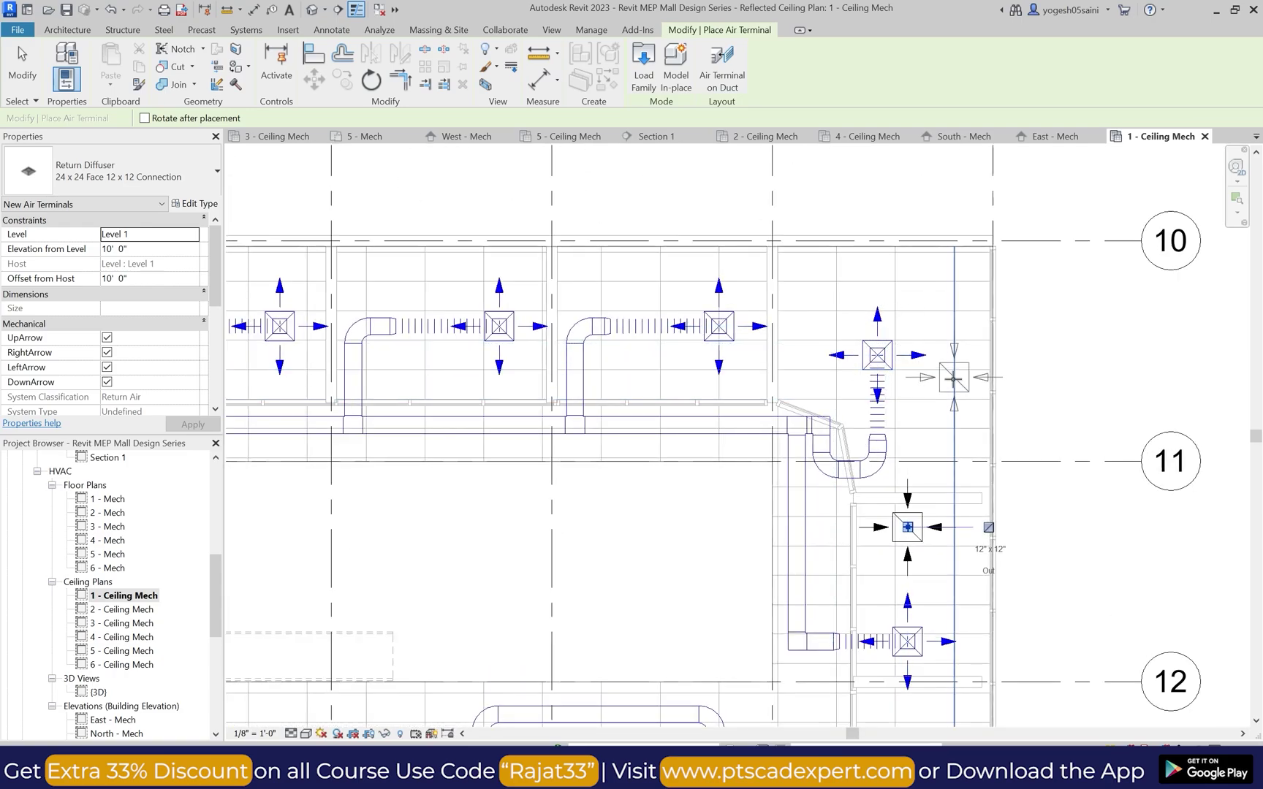
{"action": "key", "text": "Escape"}
Step: Place a return diffuser right of the supply diffuser in the corner room between grids 8 and 9, between grids 10 and 11
{"action": "scroll", "coordinate": [939, 372], "scroll_direction": "up", "scroll_amount": 1}
{"action": "scroll", "coordinate": [945, 367], "scroll_direction": "down", "scroll_amount": 2}
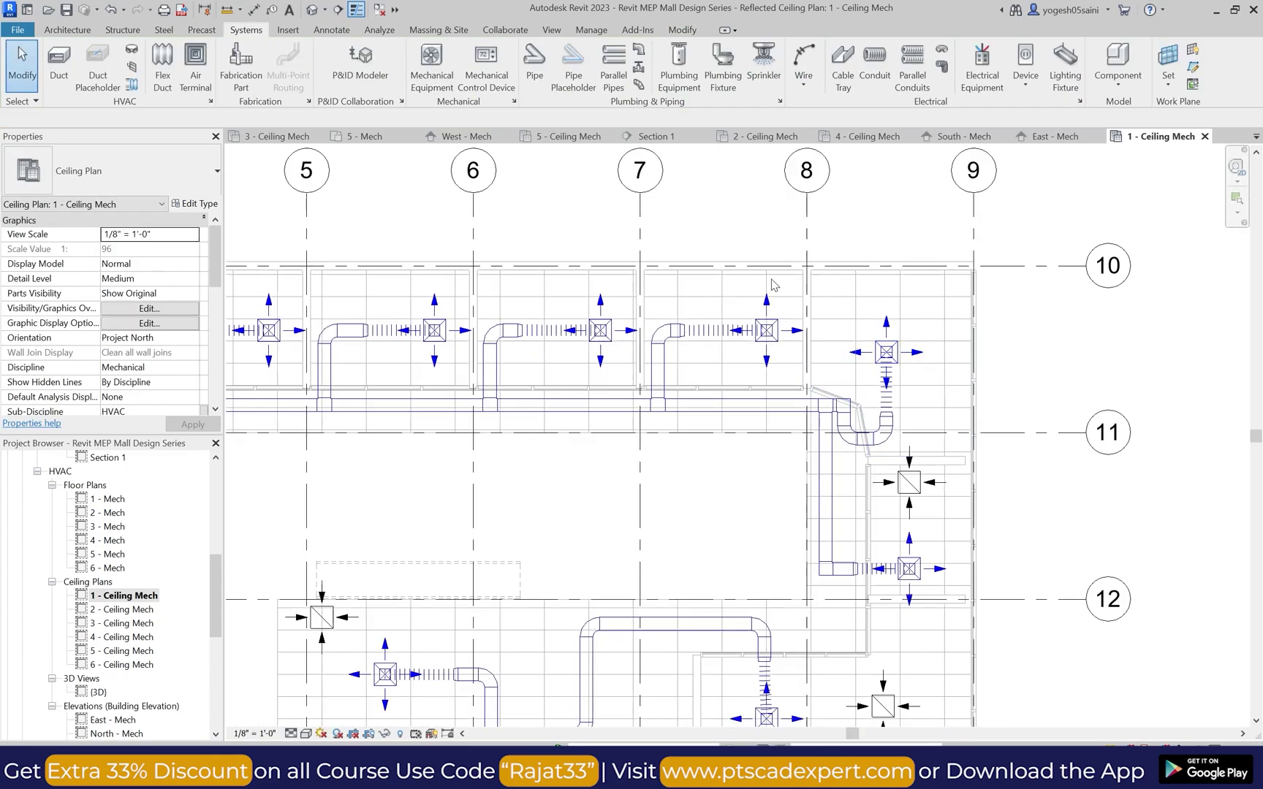
{"action": "left_click", "coordinate": [97, 66]}
{"action": "key", "text": "Escape"}
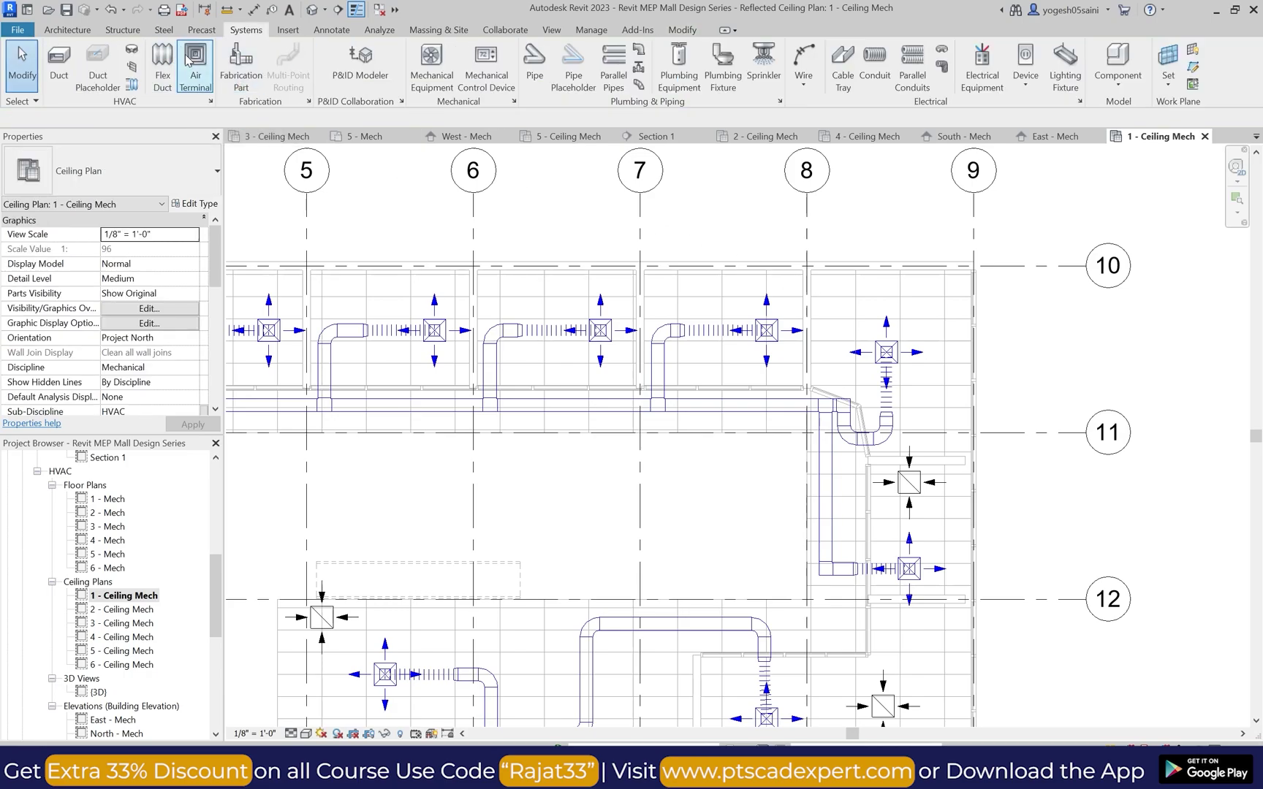
{"action": "left_click", "coordinate": [195, 66]}
{"action": "scroll", "coordinate": [946, 353], "scroll_direction": "up", "scroll_amount": 5}
{"action": "left_click", "coordinate": [953, 351]}
{"action": "scroll", "coordinate": [750, 342], "scroll_direction": "down", "scroll_amount": 5}
{"action": "key", "text": "Escape"}
Step: Move the supply diffuser between grids 7 and 8, just below grid 10, left toward the middle of its room
{"action": "scroll", "coordinate": [587, 290], "scroll_direction": "up", "scroll_amount": 3}
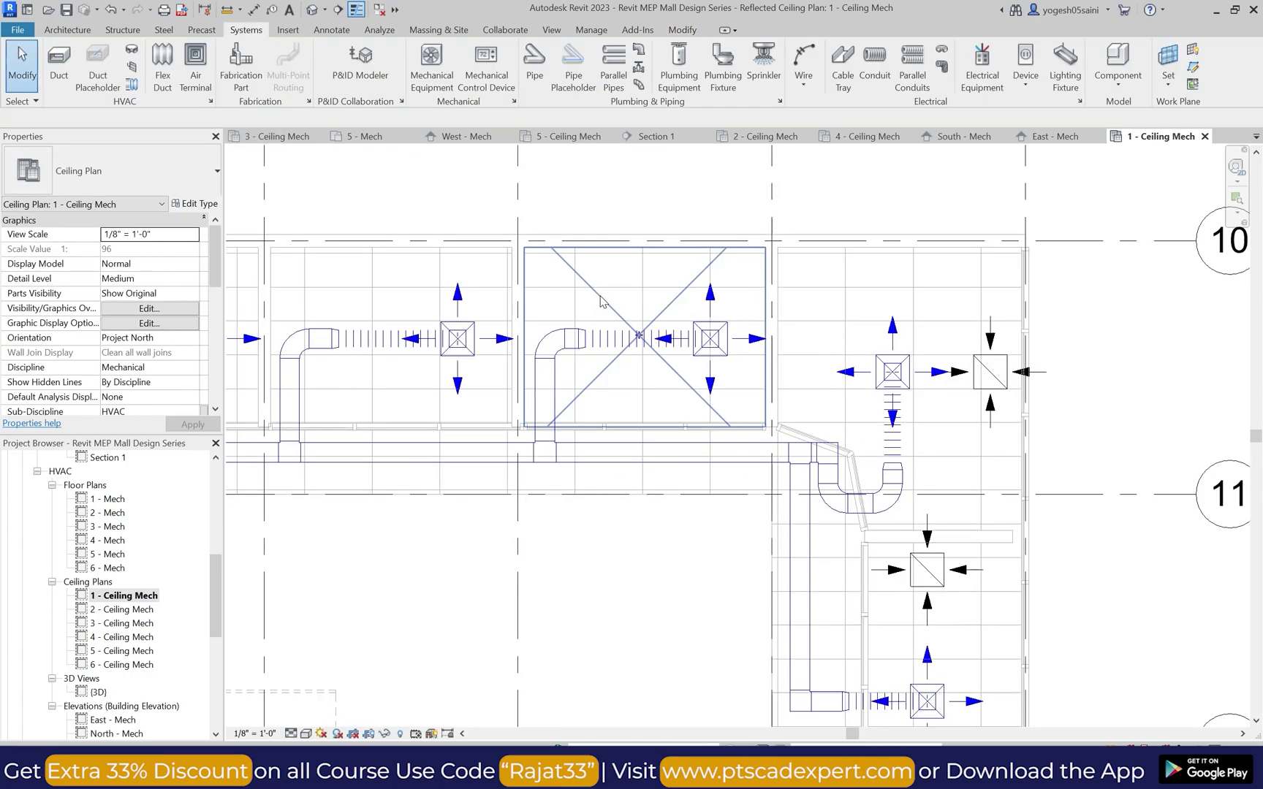
{"action": "scroll", "coordinate": [654, 351], "scroll_direction": "down", "scroll_amount": 1}
{"action": "left_click", "coordinate": [716, 339]}
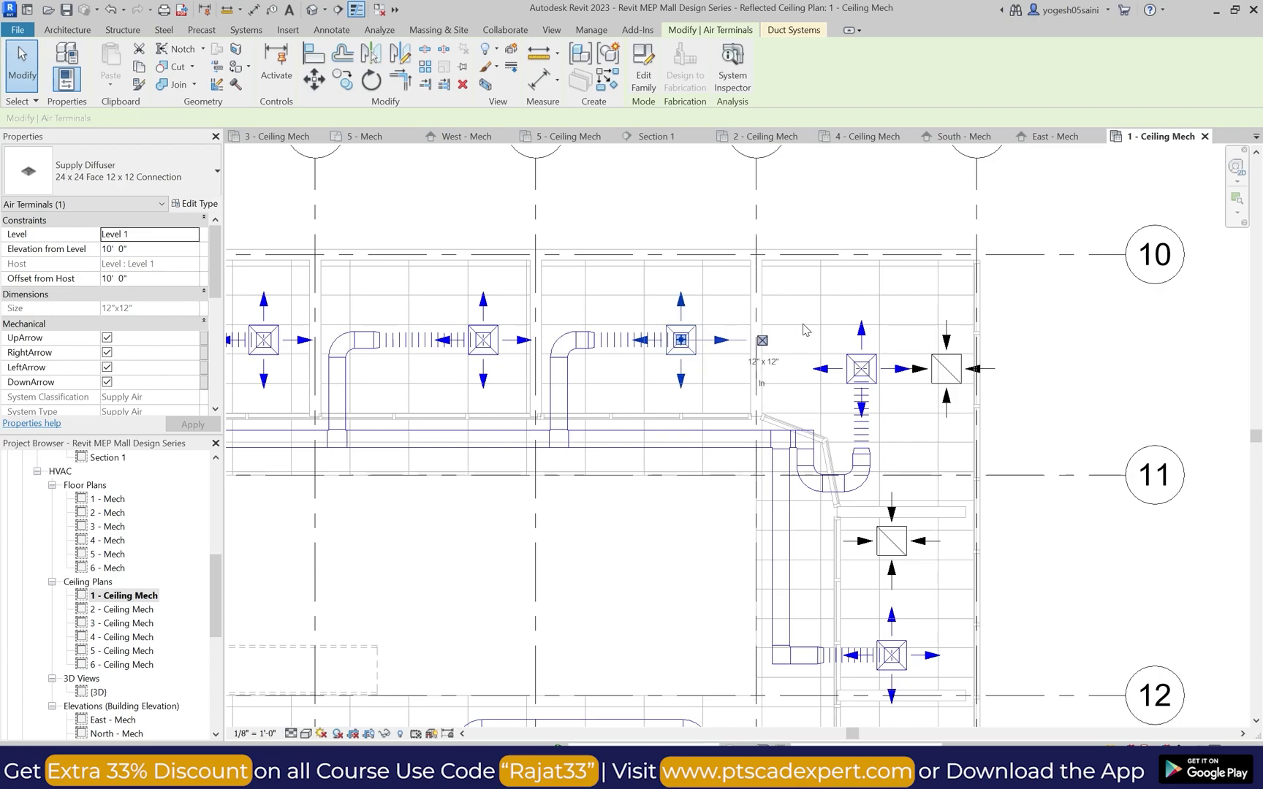
{"action": "key", "text": "Left"}
{"action": "key", "text": "Left"}
{"action": "key", "text": "Left"}
{"action": "left_click", "coordinate": [802, 324]}
Step: Shift the vertical branch duct feeding the supply diffuser between grids 7 and 8 to the left
{"action": "scroll", "coordinate": [613, 344], "scroll_direction": "up", "scroll_amount": 3}
{"action": "left_click", "coordinate": [543, 387]}
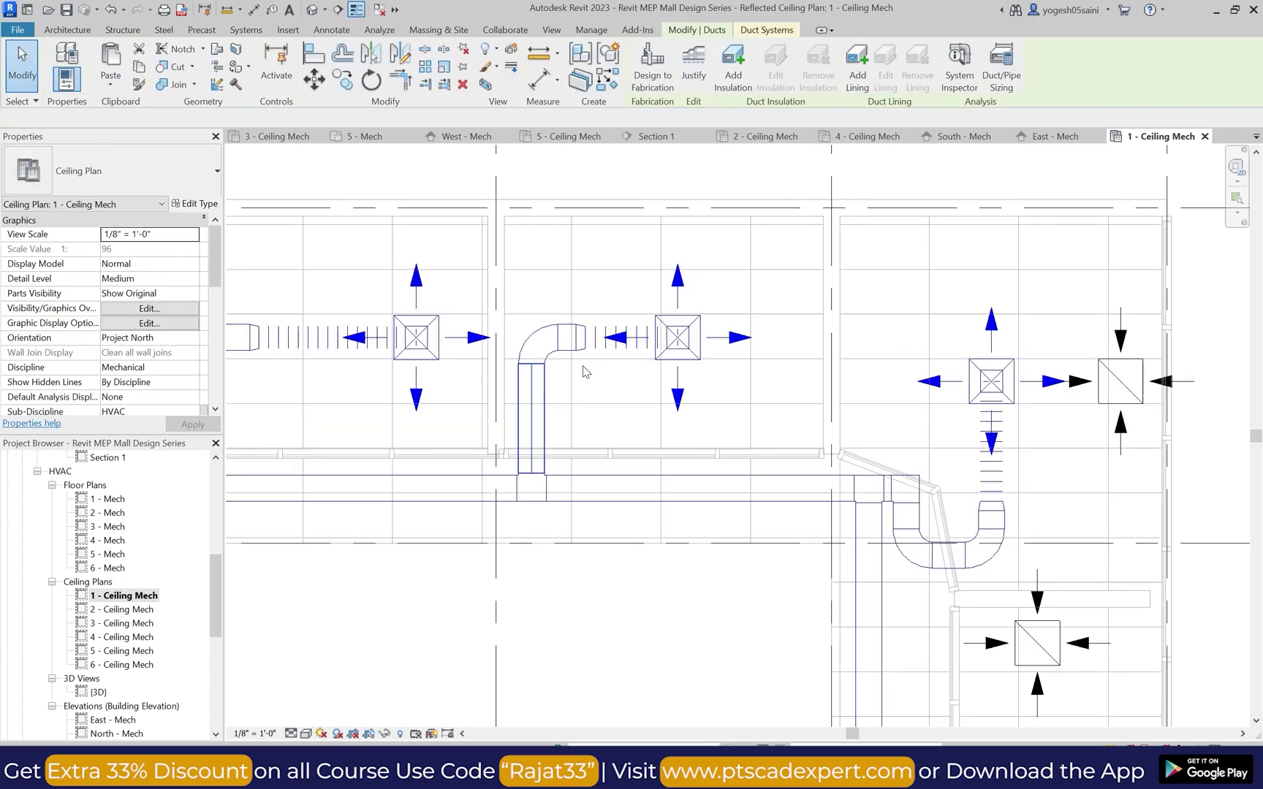
{"action": "key", "text": "Left"}
{"action": "key", "text": "Left"}
{"action": "left_click", "coordinate": [585, 370]}
Step: Nudge the supply diffuser between grids 7 and 8 further left and select the rectangular-to-round transition on its branch duct
{"action": "left_click", "coordinate": [675, 282]}
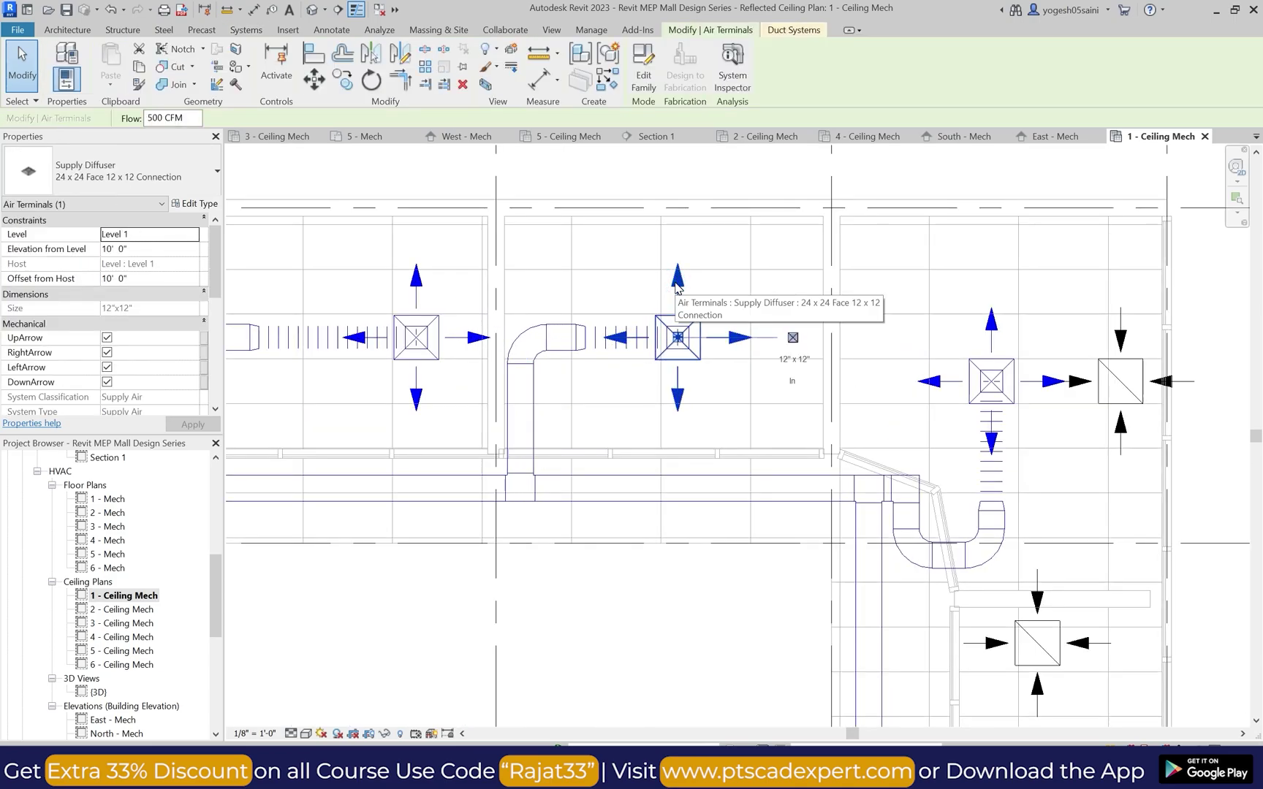
{"action": "key", "text": "Left"}
{"action": "key", "text": "Left"}
{"action": "key", "text": "Escape"}
{"action": "scroll", "coordinate": [525, 330], "scroll_direction": "up", "scroll_amount": 2}
{"action": "left_click", "coordinate": [616, 340]}
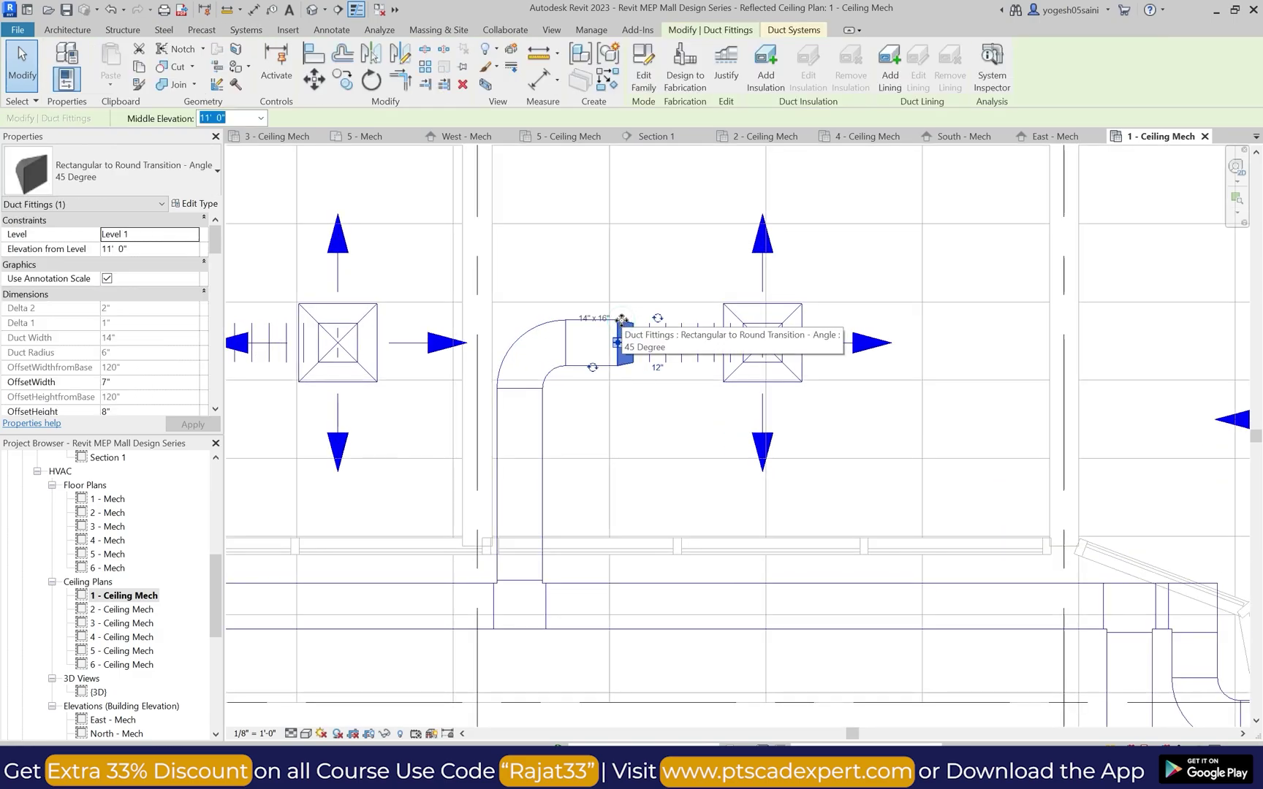
Step: Shift the rectangular-to-round transition between grids 7 and 8 left toward the duct elbow to shorten the straight duct
{"action": "key", "text": "Left"}
{"action": "key", "text": "Left"}
{"action": "key", "text": "Left"}
{"action": "key", "text": "Escape"}
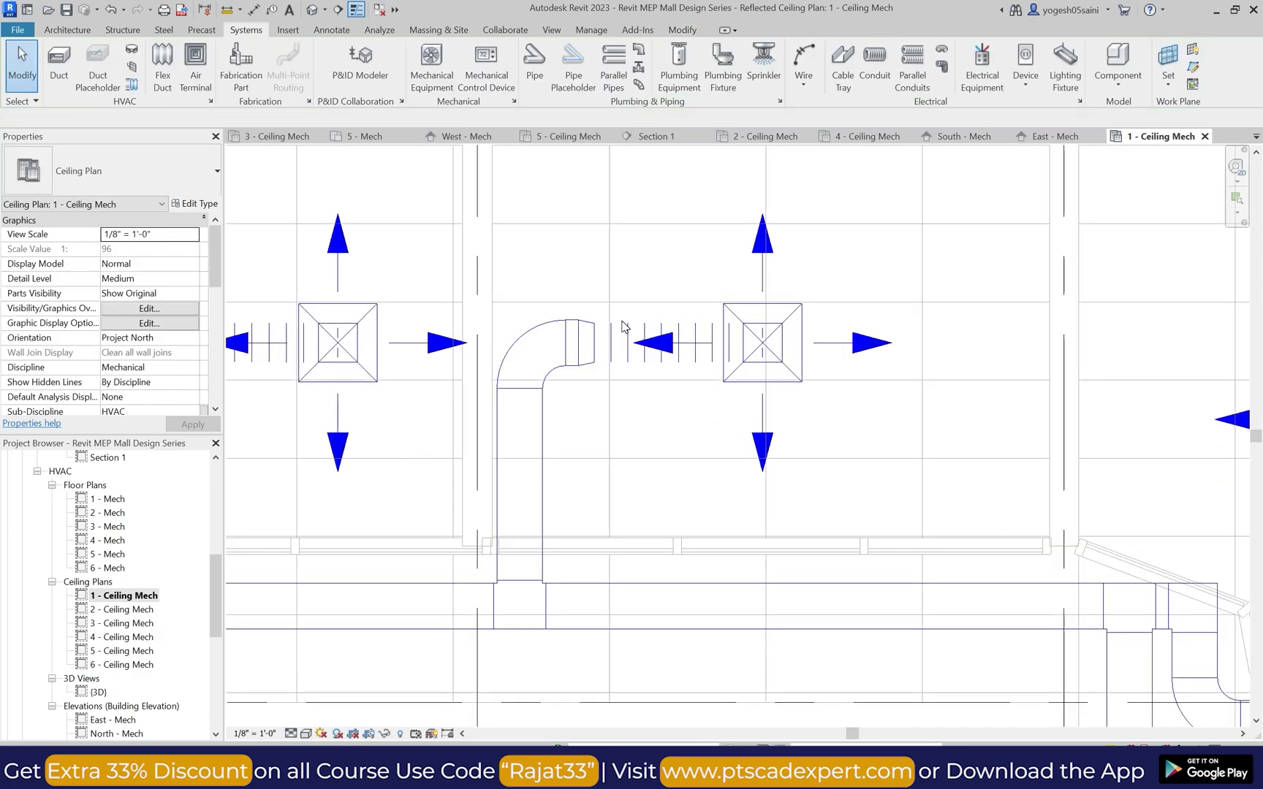
Step: Nudge the supply diffuser between grids 7 and 8 left, closer to the round transition
{"action": "left_click", "coordinate": [761, 248]}
{"action": "key", "text": "Left"}
{"action": "key", "text": "Left"}
{"action": "key", "text": "Left"}
{"action": "key", "text": "Left"}
{"action": "key", "text": "Left"}
{"action": "key", "text": "Left"}
{"action": "key", "text": "Left"}
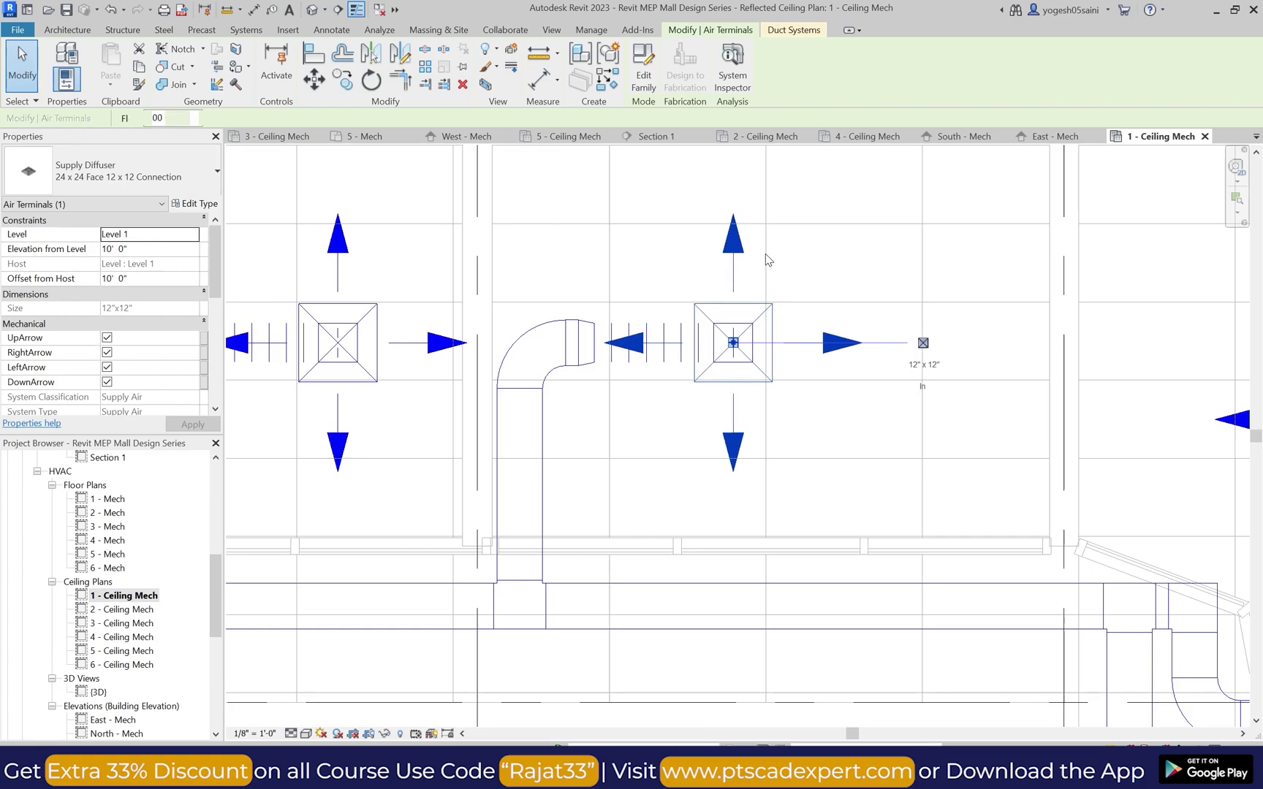
{"action": "key", "text": "Escape"}
{"action": "scroll", "coordinate": [711, 330], "scroll_direction": "down", "scroll_amount": 3}
{"action": "scroll", "coordinate": [599, 309], "scroll_direction": "down", "scroll_amount": 3}
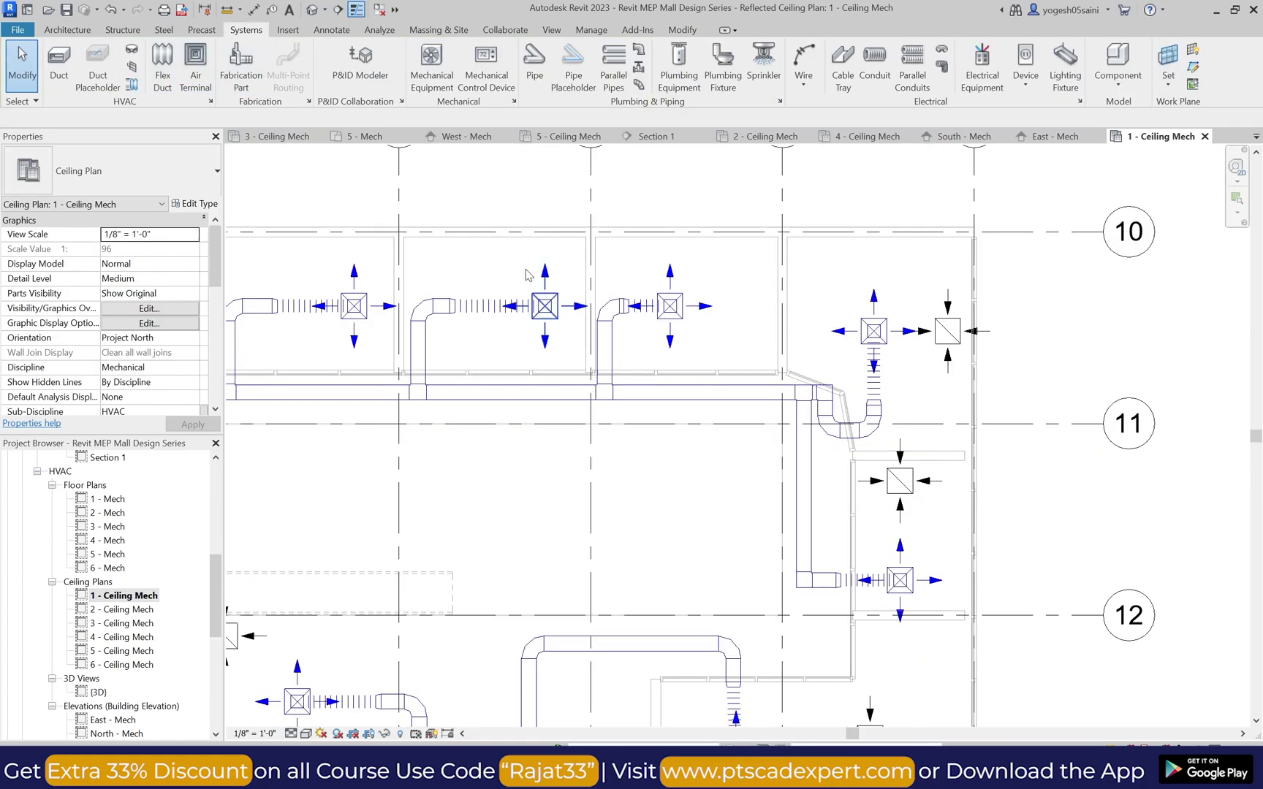
Step: Move the supply diffuser between grids 6 and 7 left and bring its round transition closer to the elbow
{"action": "left_click", "coordinate": [599, 308]}
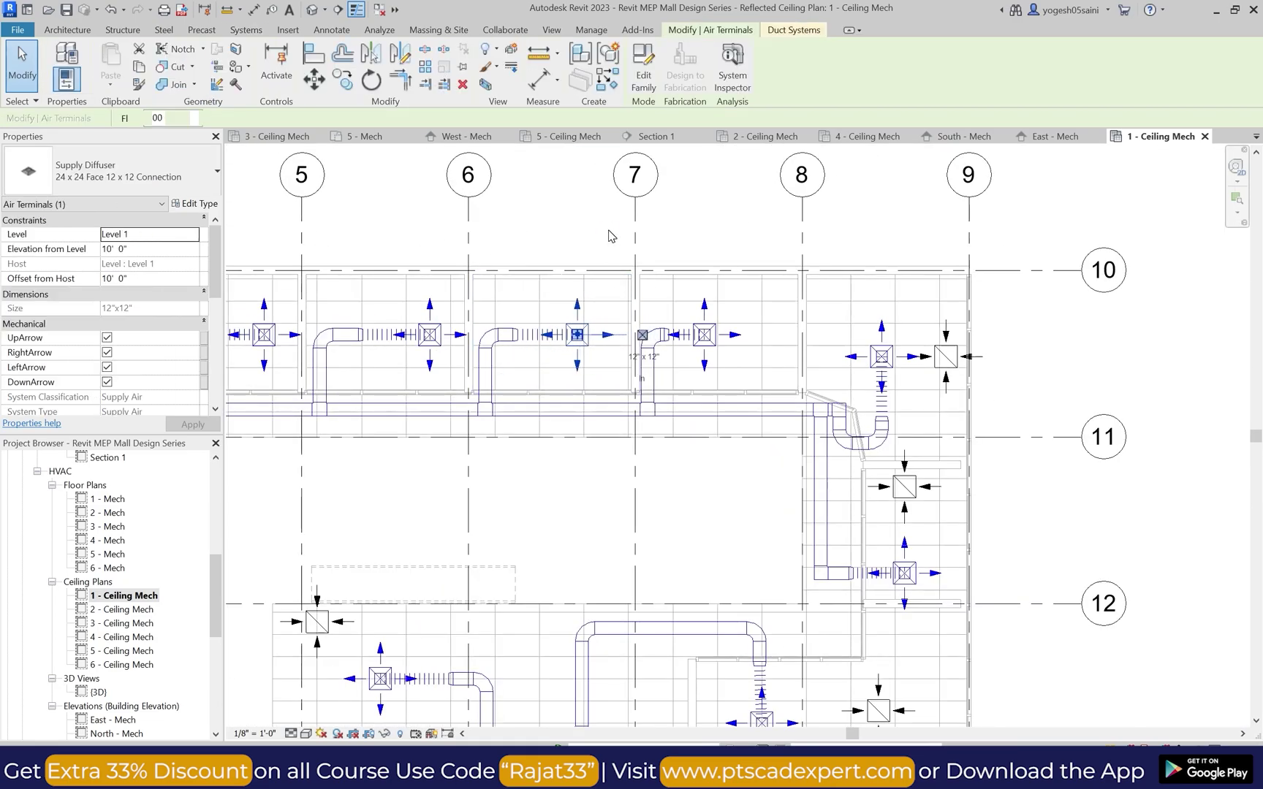
{"action": "key", "text": "Escape"}
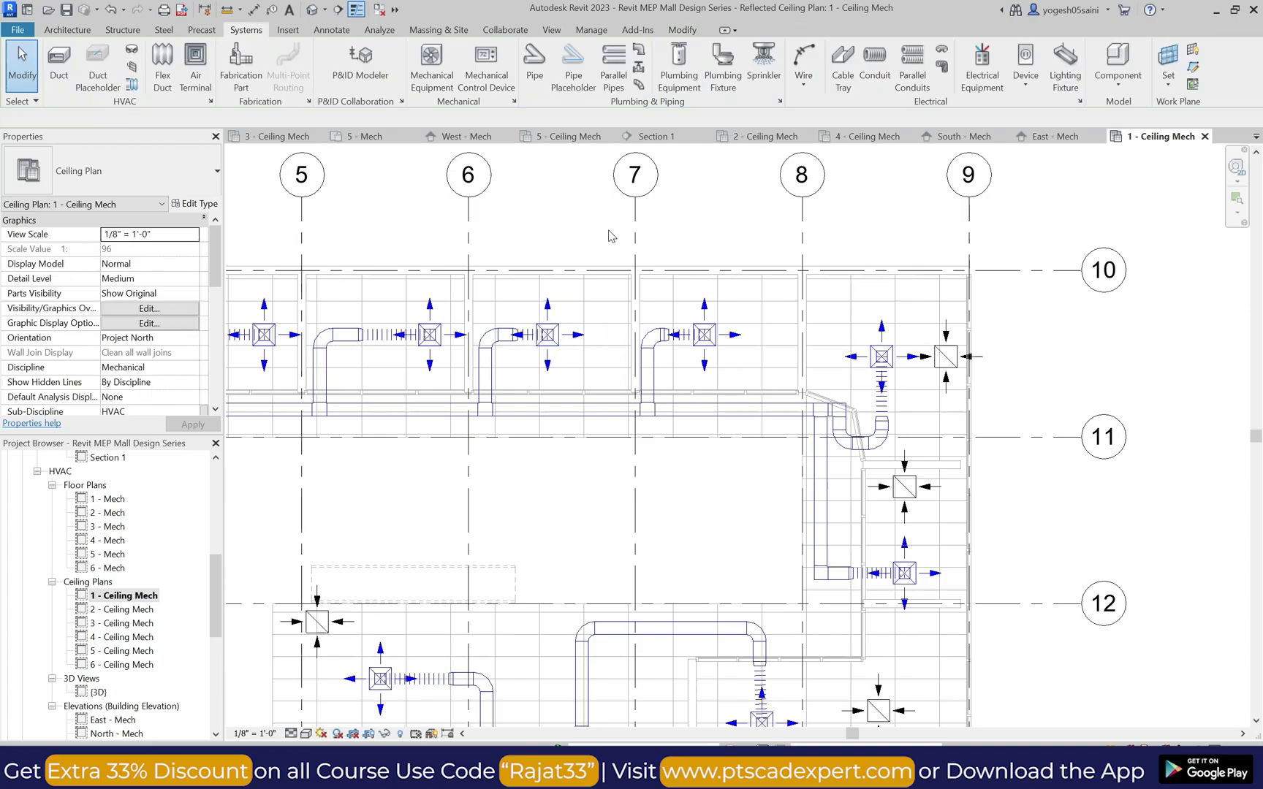
{"action": "scroll", "coordinate": [494, 301], "scroll_direction": "up", "scroll_amount": 5}
{"action": "left_click", "coordinate": [552, 400]}
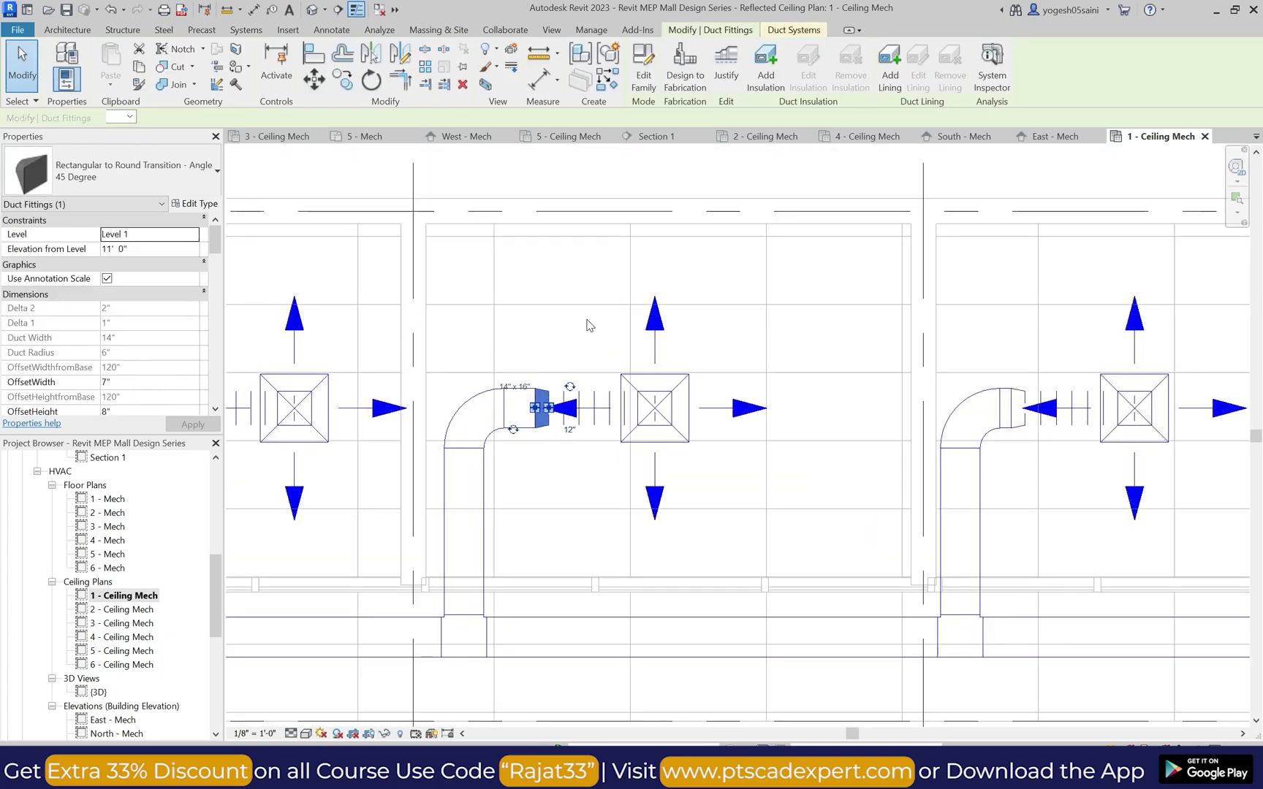
{"action": "key", "text": "Escape"}
Step: Nudge the 14" x 16" branch duct between grids 6 and 7 left toward grid 6
{"action": "left_click", "coordinate": [480, 488]}
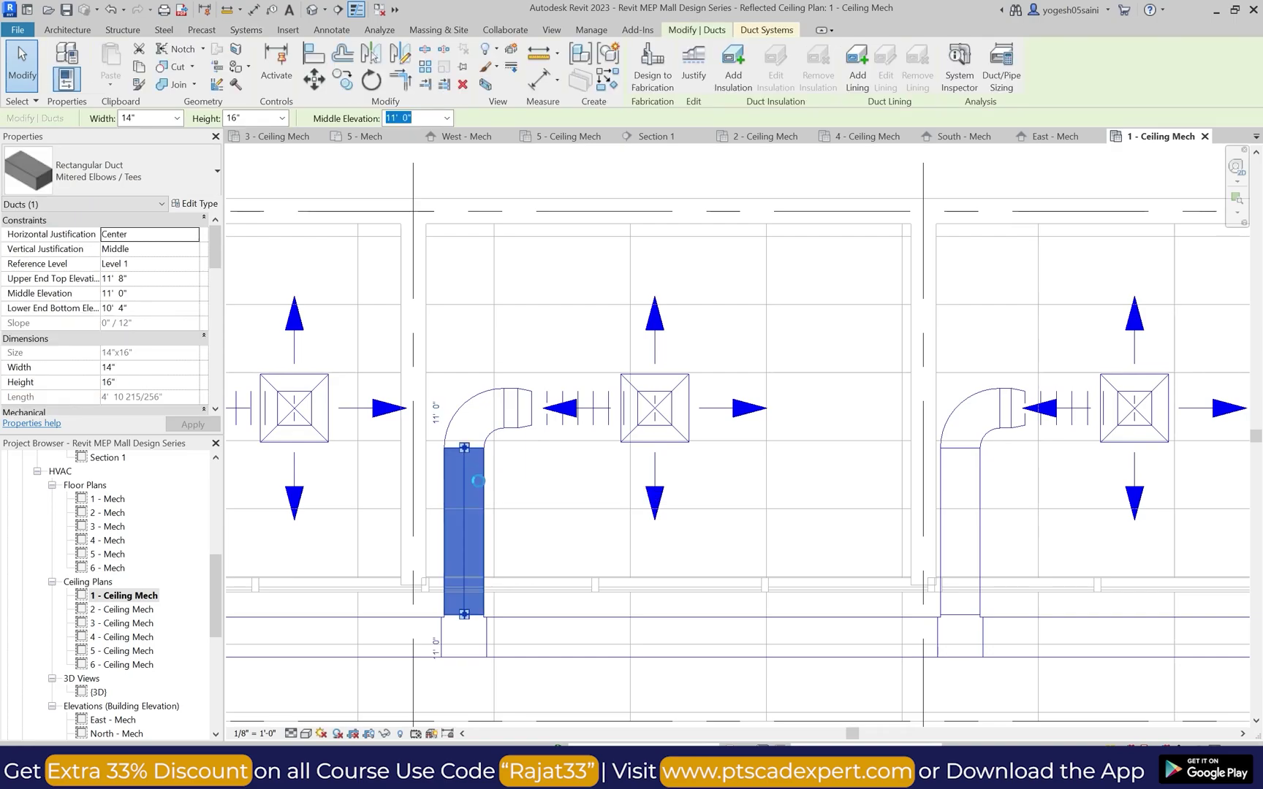
{"action": "key", "text": "Left"}
{"action": "key", "text": "Left"}
{"action": "key", "text": "Left"}
{"action": "key", "text": "Left"}
{"action": "key", "text": "Escape"}
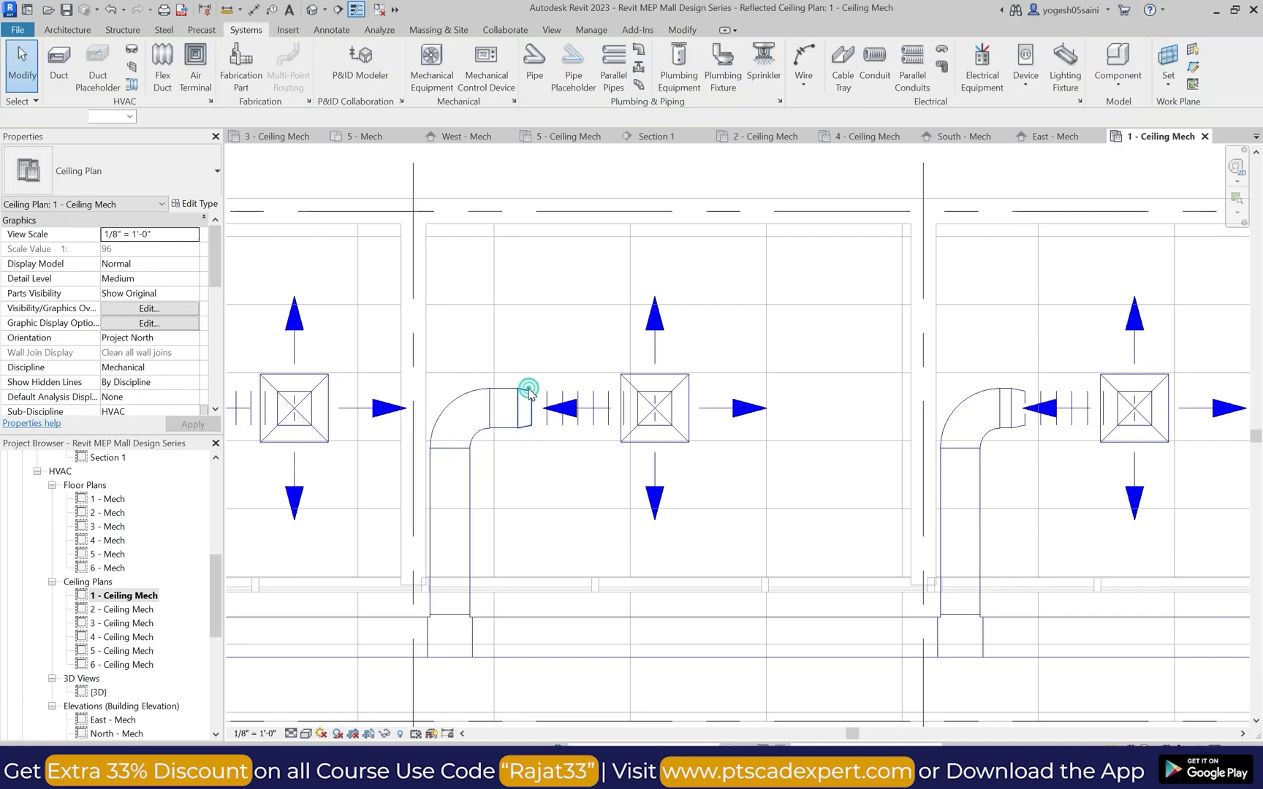
Step: Shift the transition between grids 6 and 7 back toward the elbow and nudge its supply diffuser left to match
{"action": "left_click", "coordinate": [527, 391]}
{"action": "key", "text": "Escape"}
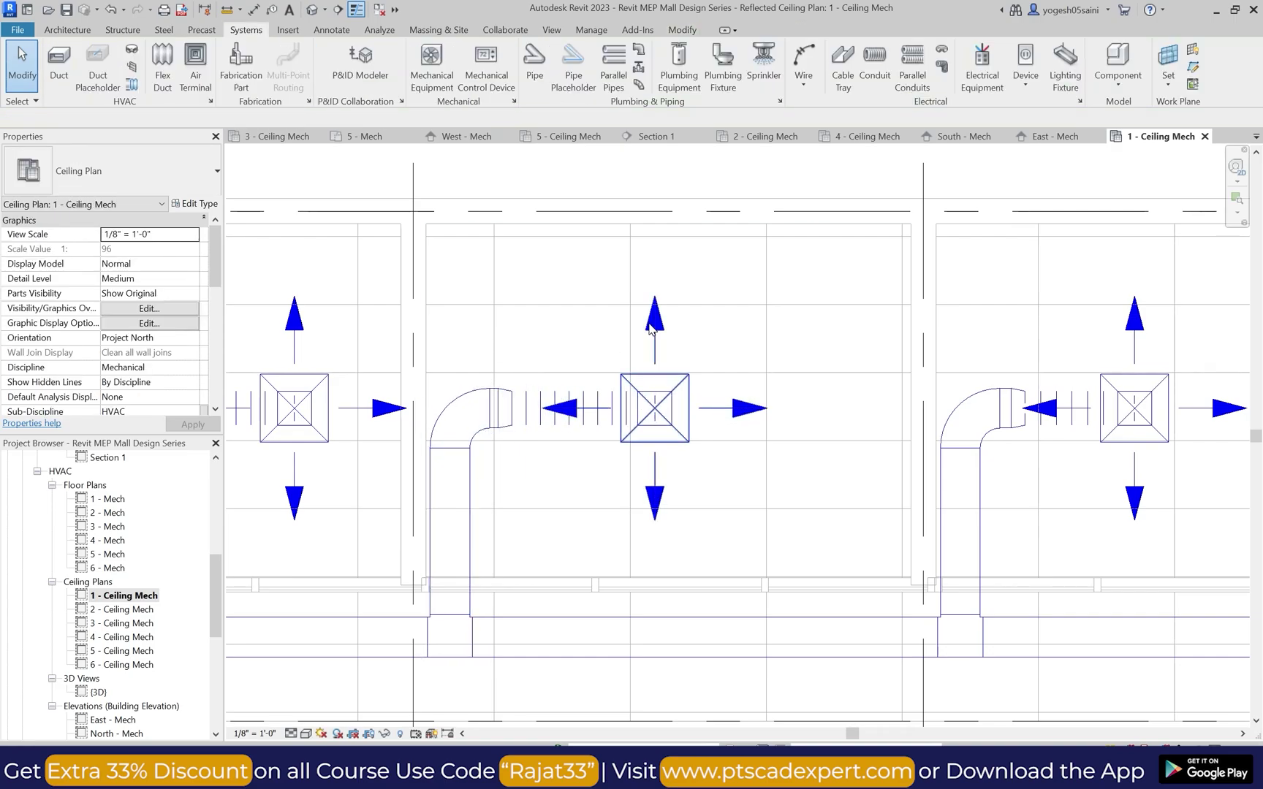
{"action": "left_click", "coordinate": [653, 321]}
{"action": "key", "text": "Left"}
{"action": "key", "text": "Left"}
{"action": "key", "text": "Left"}
{"action": "key", "text": "Escape"}
{"action": "scroll", "coordinate": [652, 379], "scroll_direction": "down", "scroll_amount": 6}
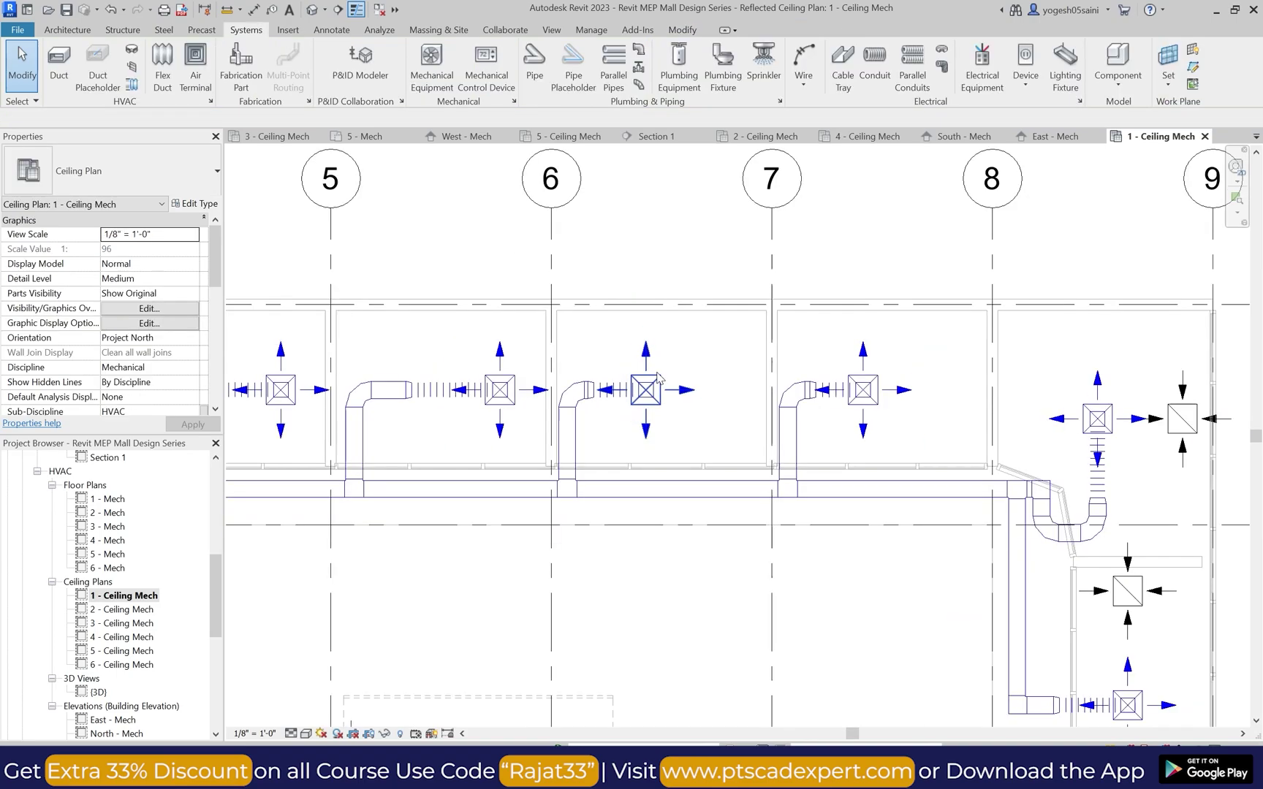
Step: Nudge the branch duct between grids 5 and 6 left toward grid 5
{"action": "scroll", "coordinate": [519, 392], "scroll_direction": "up", "scroll_amount": 6}
{"action": "left_click", "coordinate": [495, 503]}
{"action": "scroll", "coordinate": [554, 492], "scroll_direction": "down", "scroll_amount": 1}
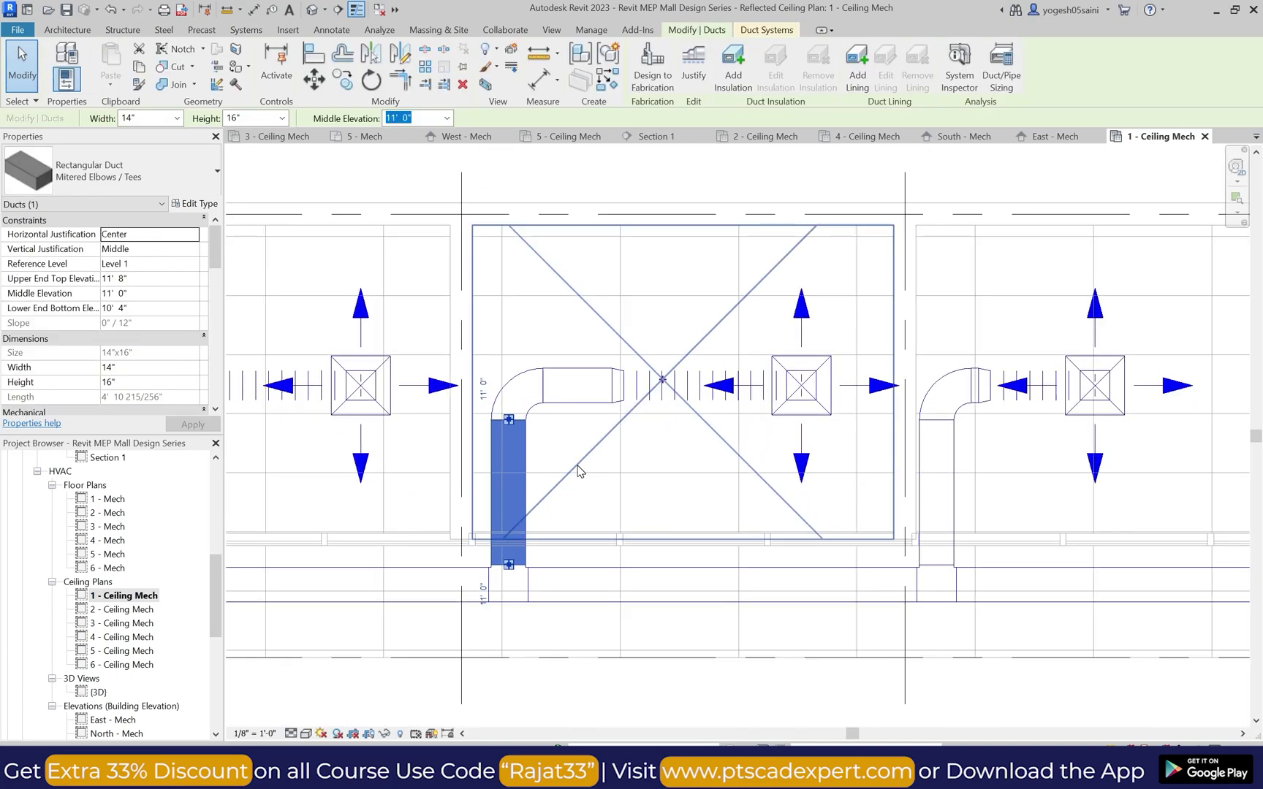
{"action": "key", "text": "Left"}
{"action": "key", "text": "Left"}
{"action": "key", "text": "Escape"}
Step: Move the transition between grids 5 and 6 up to the elbow and bring its supply diffuser left to shorten the flex duct
{"action": "left_click", "coordinate": [618, 386]}
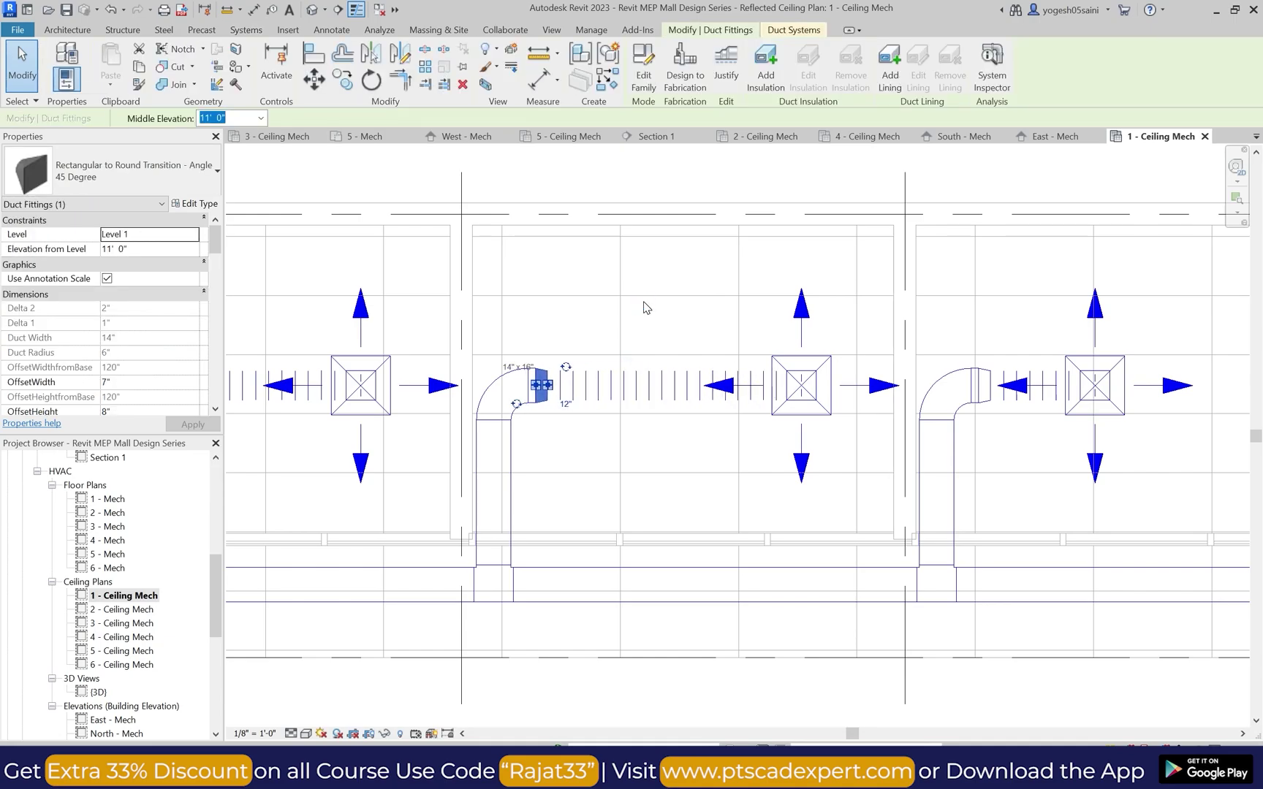
{"action": "key", "text": "Escape"}
{"action": "left_click", "coordinate": [802, 304]}
{"action": "key", "text": "Left"}
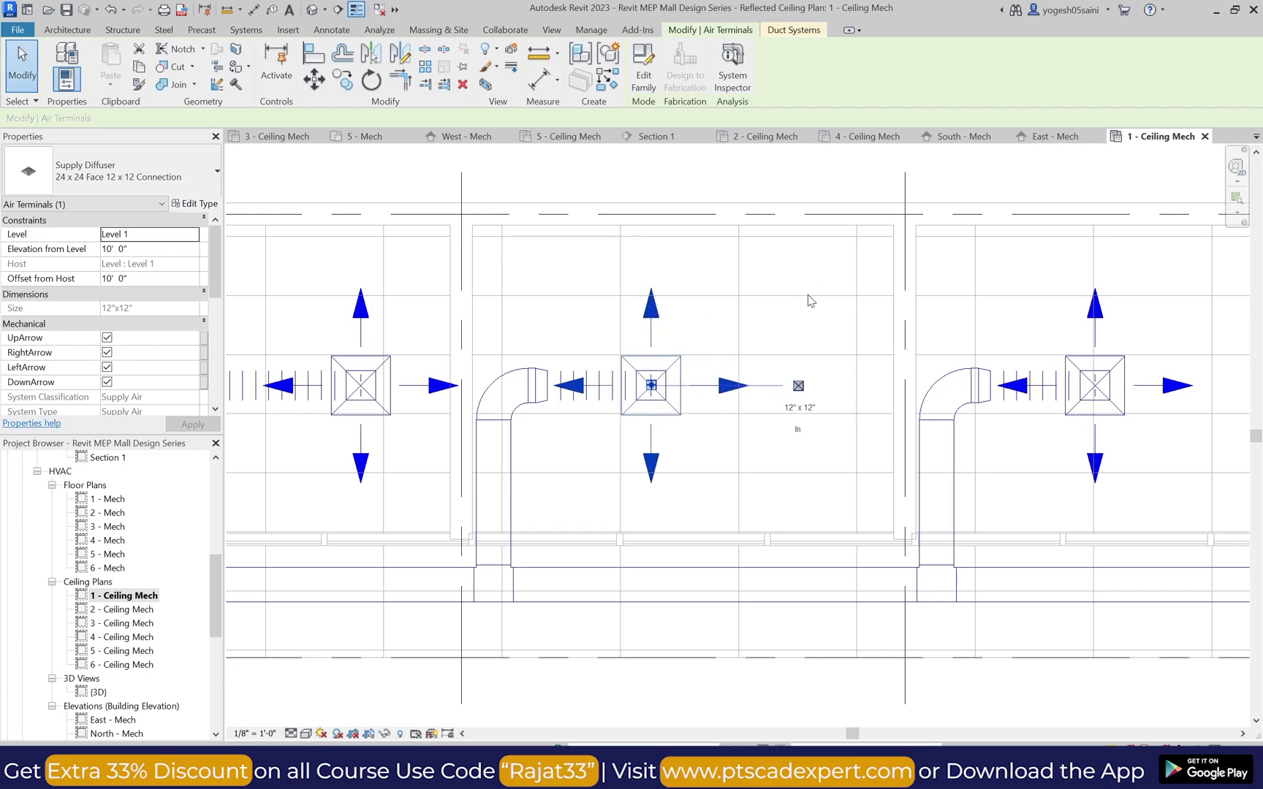
{"action": "key", "text": "Left"}
{"action": "key", "text": "Escape"}
Step: Place a 24 x 24 Face 12 x 12 Connection return diffuser in line with the supply diffuser in each bay between grids 5 and 8
{"action": "left_click", "coordinate": [201, 87]}
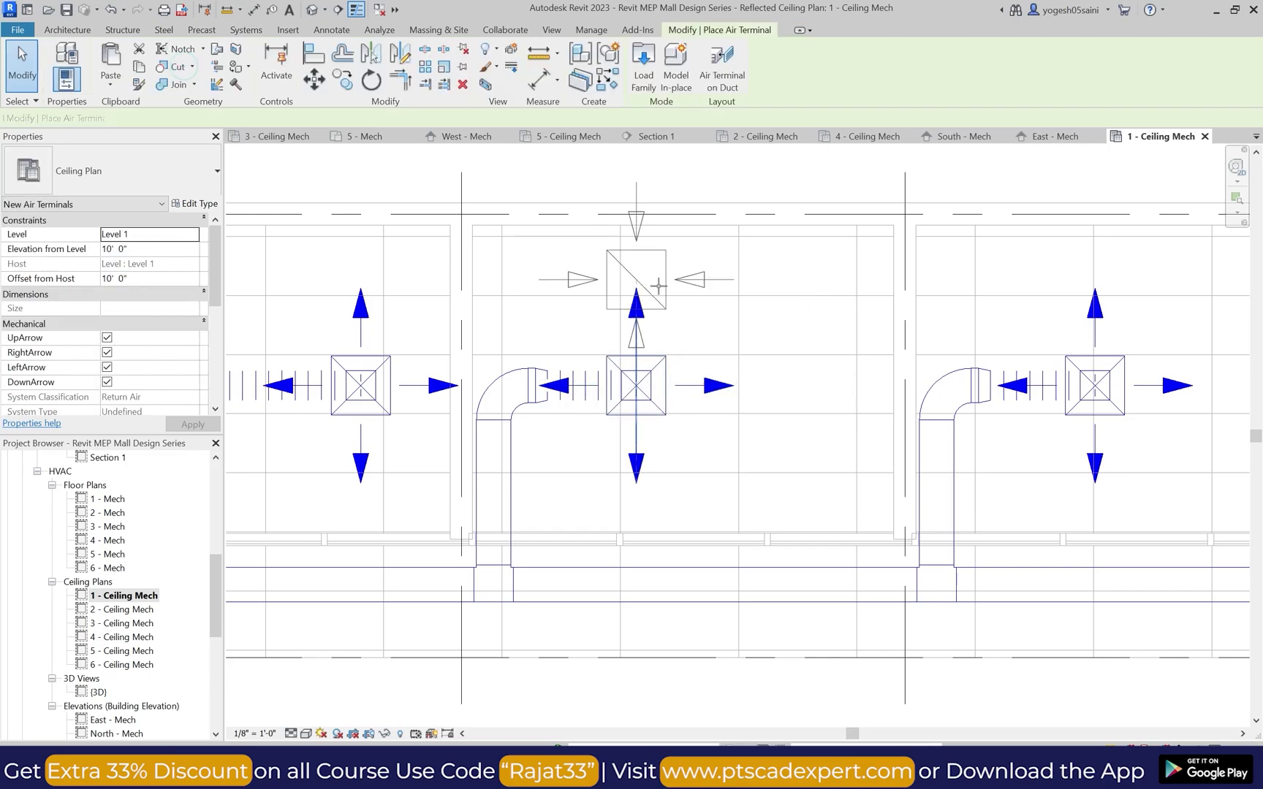
{"action": "left_click", "coordinate": [824, 385]}
{"action": "scroll", "coordinate": [719, 345], "scroll_direction": "down", "scroll_amount": 2}
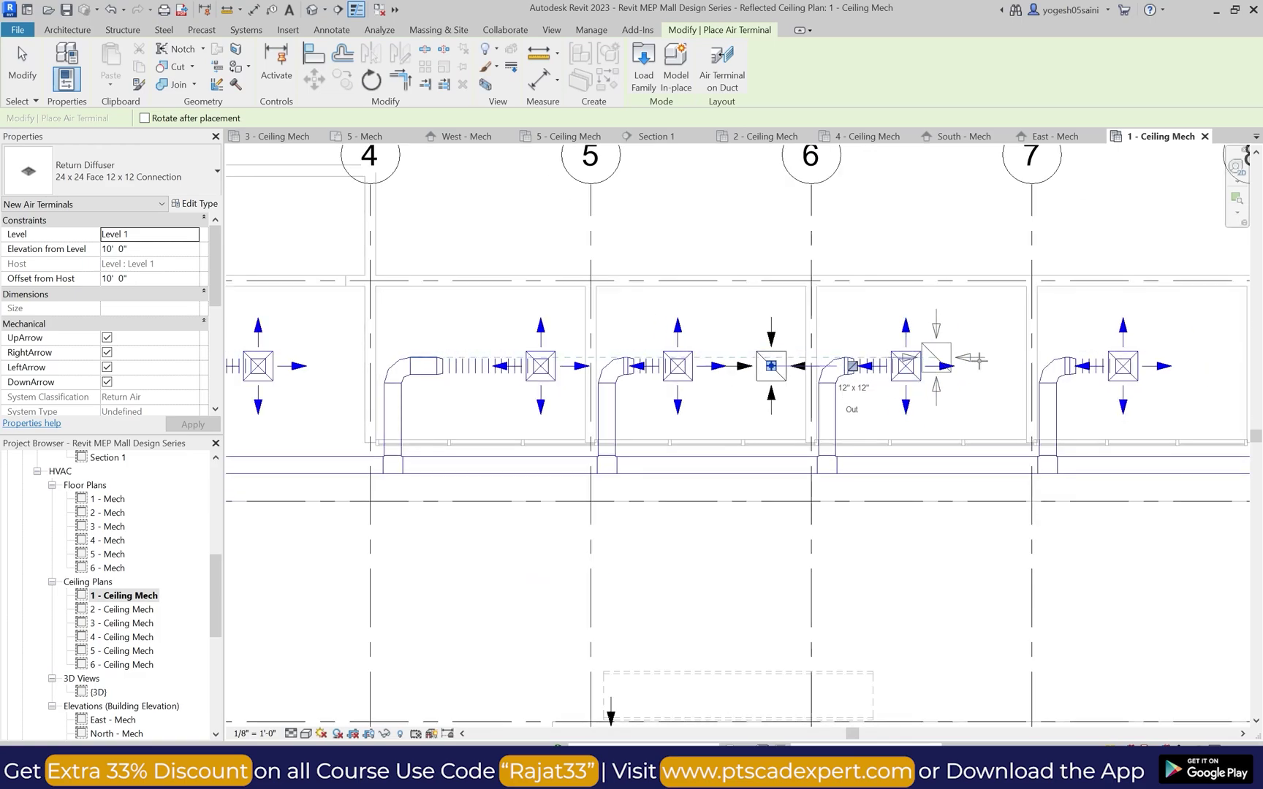
{"action": "scroll", "coordinate": [602, 337], "scroll_direction": "down", "scroll_amount": 2}
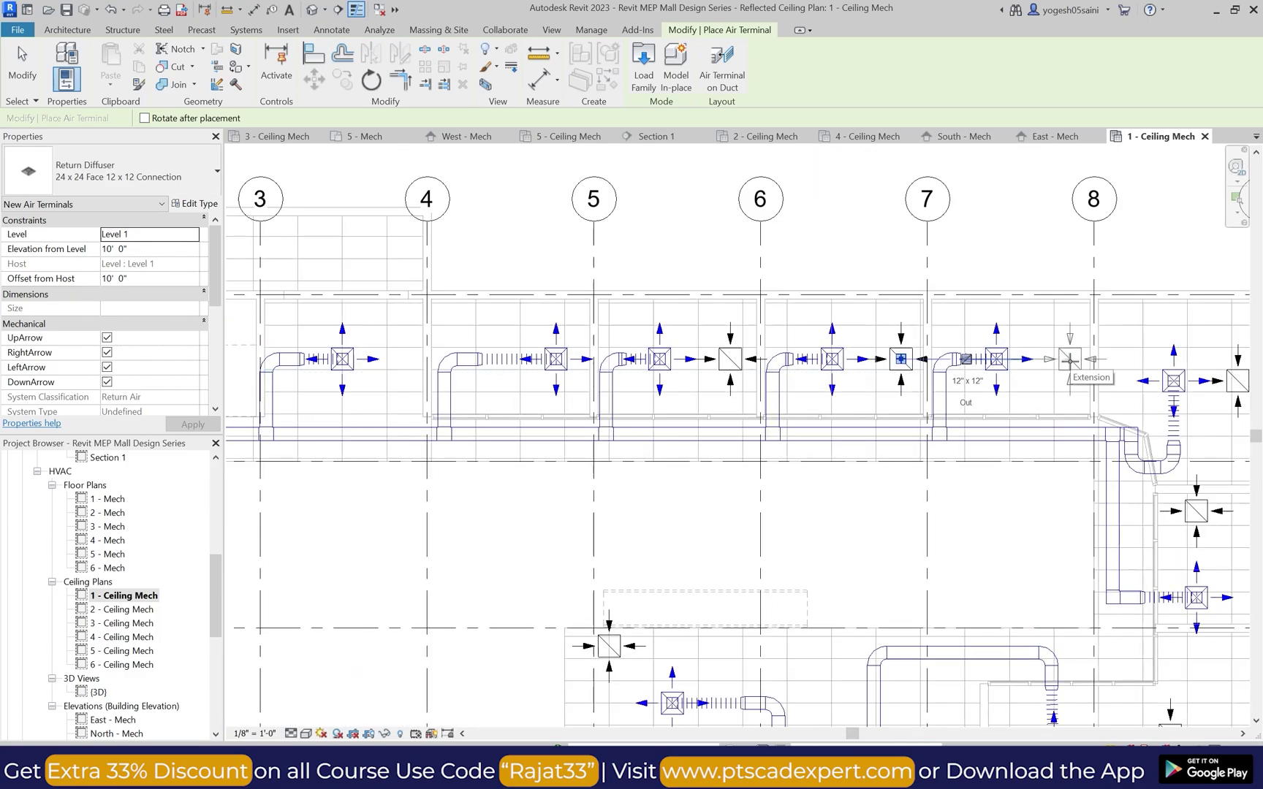
{"action": "scroll", "coordinate": [1068, 359], "scroll_direction": "down", "scroll_amount": 2}
{"action": "key", "text": "Escape"}
{"action": "key", "text": "Escape"}
{"action": "scroll", "coordinate": [795, 358], "scroll_direction": "up", "scroll_amount": 5}
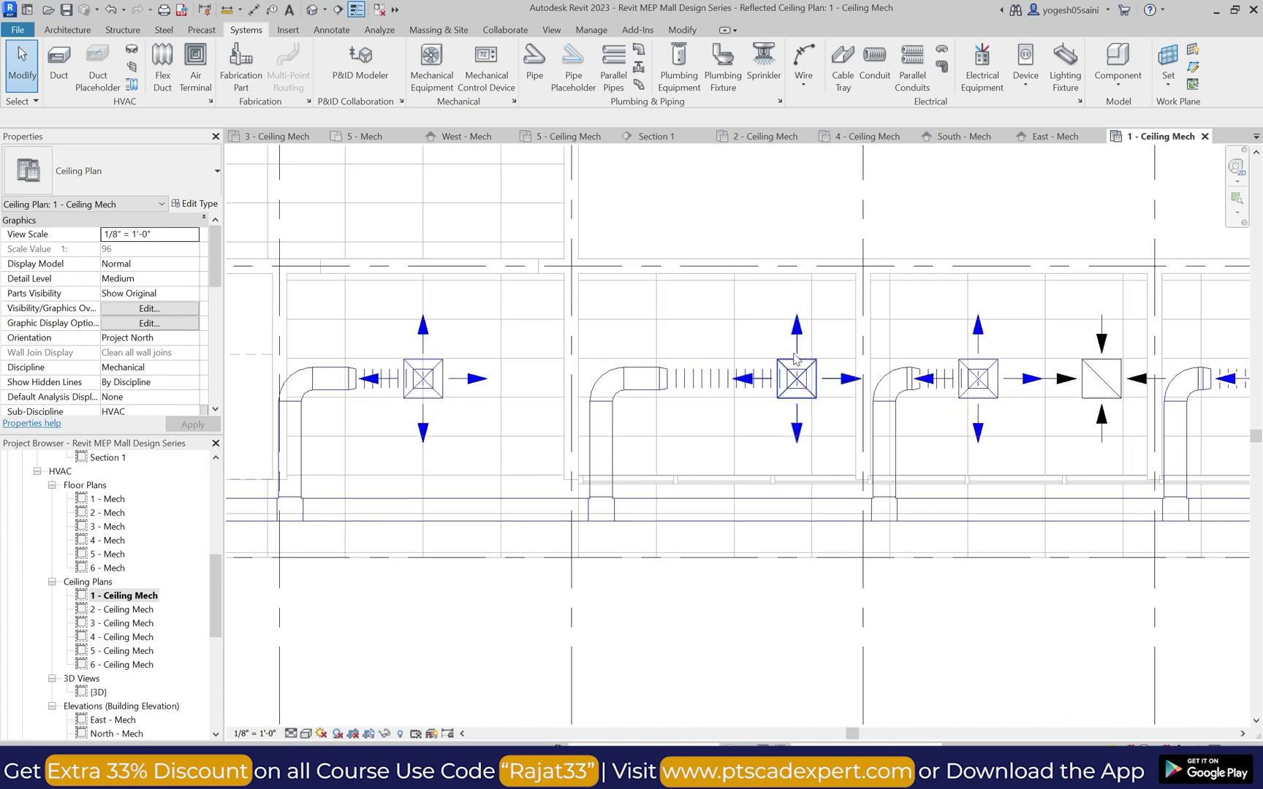
Step: Shift the supply diffuser between grids 4 and 5 left, away from the grid 5 wall
{"action": "left_click", "coordinate": [795, 358]}
{"action": "left_click_drag", "start_coordinate": [795, 358], "coordinate": [793, 353]}
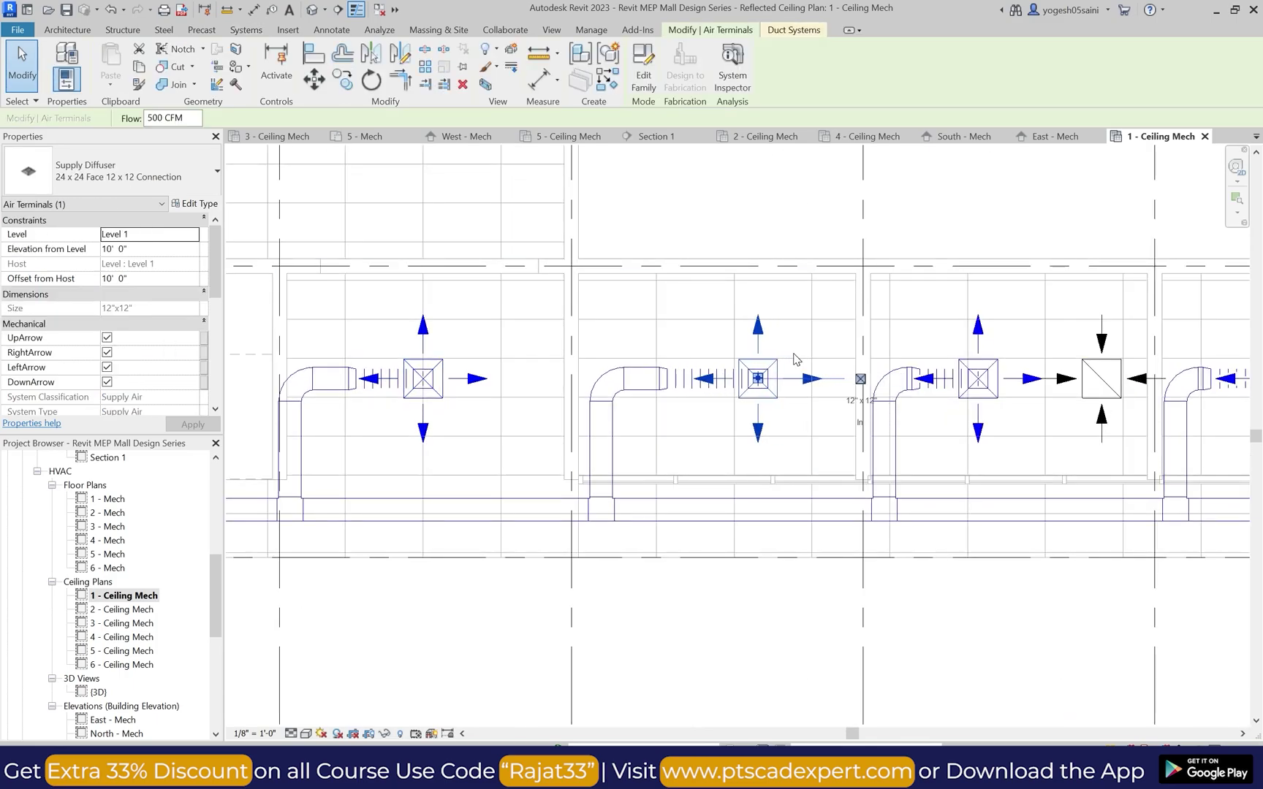
{"action": "key", "text": "Escape"}
Step: Shift the branch duct between grids 4 and 5 closer to grid 4 and move its round transition back toward the elbow
{"action": "scroll", "coordinate": [622, 437], "scroll_direction": "up", "scroll_amount": 2}
{"action": "left_click", "coordinate": [624, 438]}
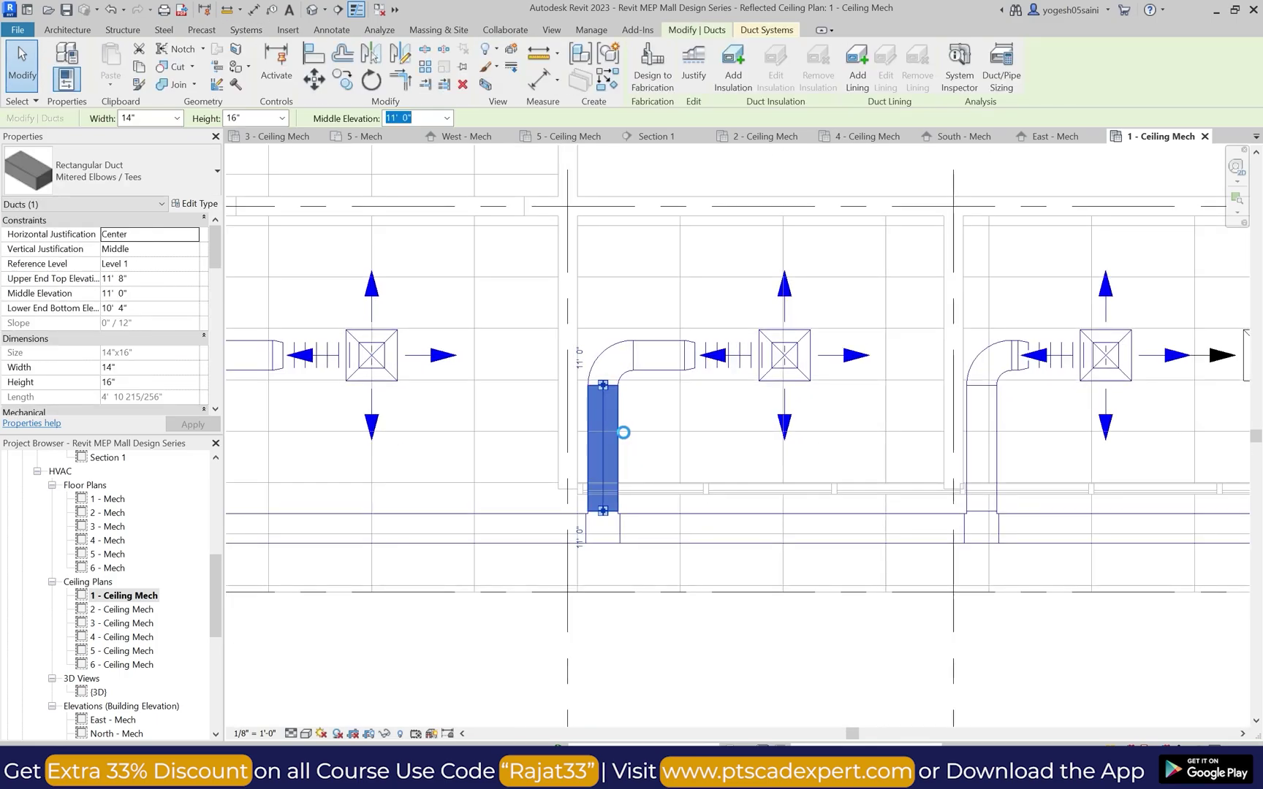
{"action": "key", "text": "Escape"}
{"action": "left_click", "coordinate": [607, 442]}
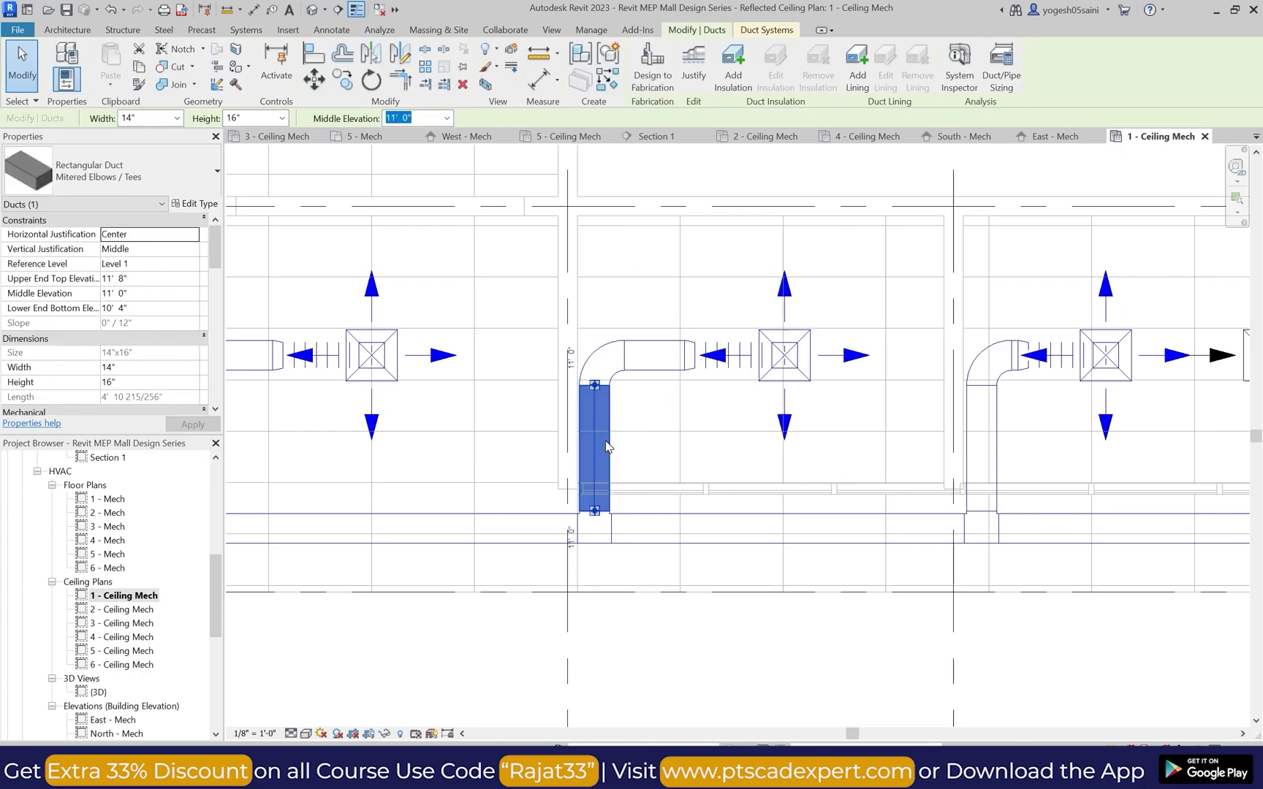
{"action": "key", "text": "Right"}
{"action": "key", "text": "Escape"}
{"action": "left_click", "coordinate": [698, 368]}
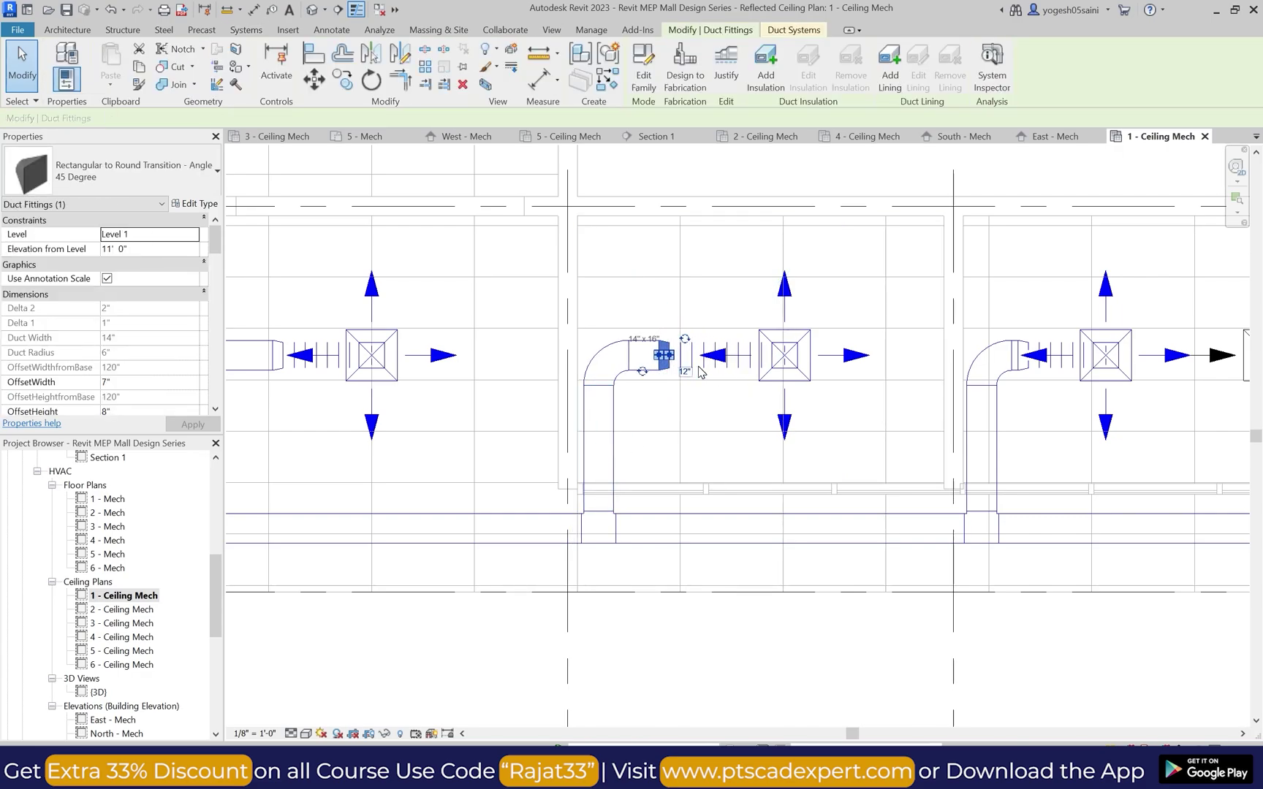
{"action": "key", "text": "Escape"}
Step: Nudge the supply diffuser between grids 4 and 5 further left, close to the relocated transition
{"action": "left_click", "coordinate": [784, 296]}
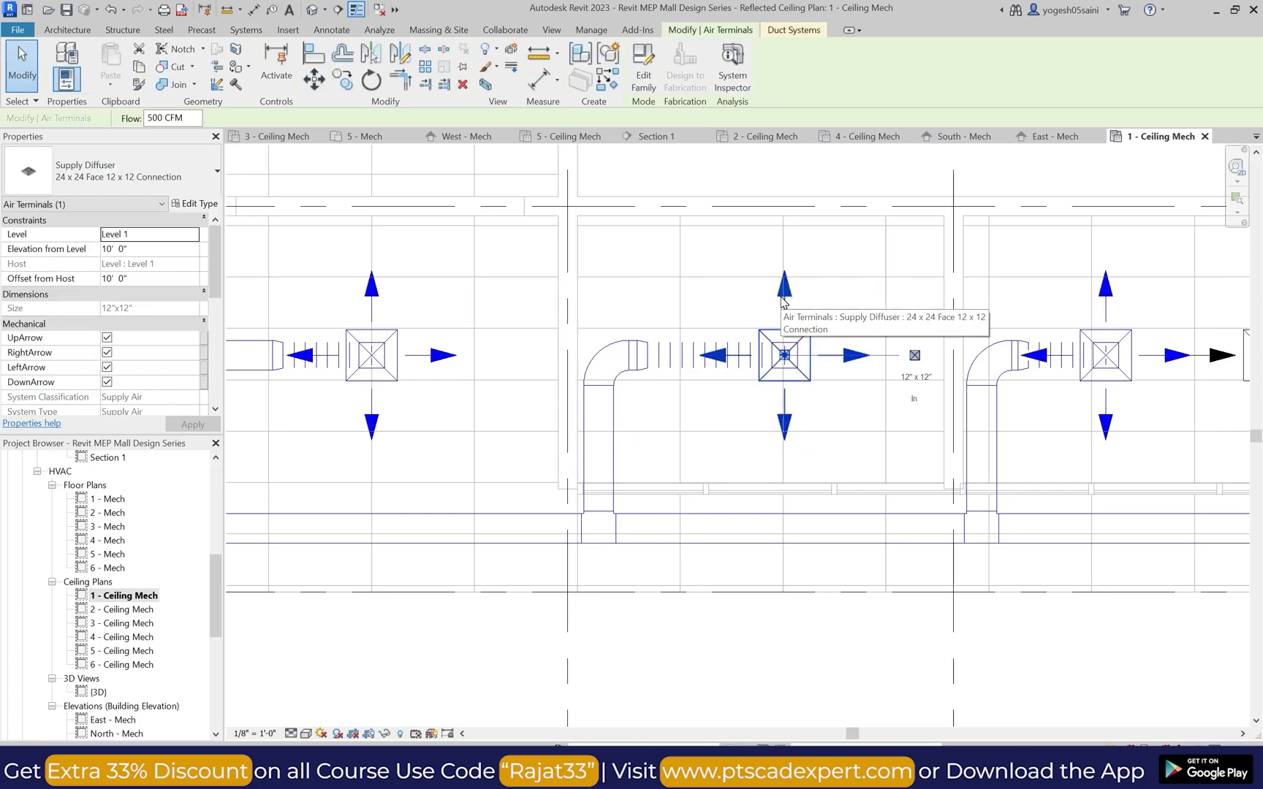
{"action": "left_click_drag", "start_coordinate": [793, 296], "coordinate": [780, 296]}
{"action": "key", "text": "Left"}
{"action": "key", "text": "Left"}
{"action": "key", "text": "Left"}
{"action": "key", "text": "Left"}
{"action": "key", "text": "Left"}
{"action": "key", "text": "Escape"}
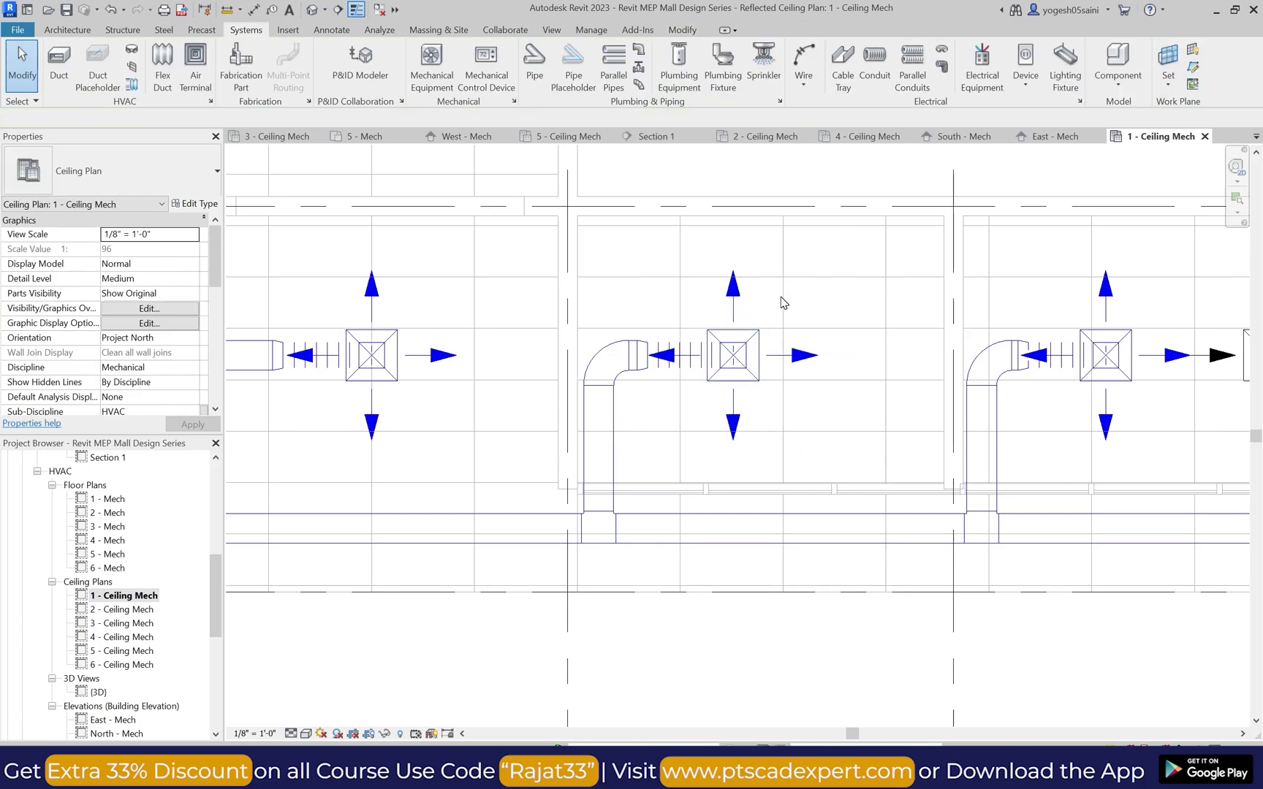
{"action": "left_click", "coordinate": [745, 286]}
{"action": "key", "text": "Left"}
{"action": "key", "text": "Left"}
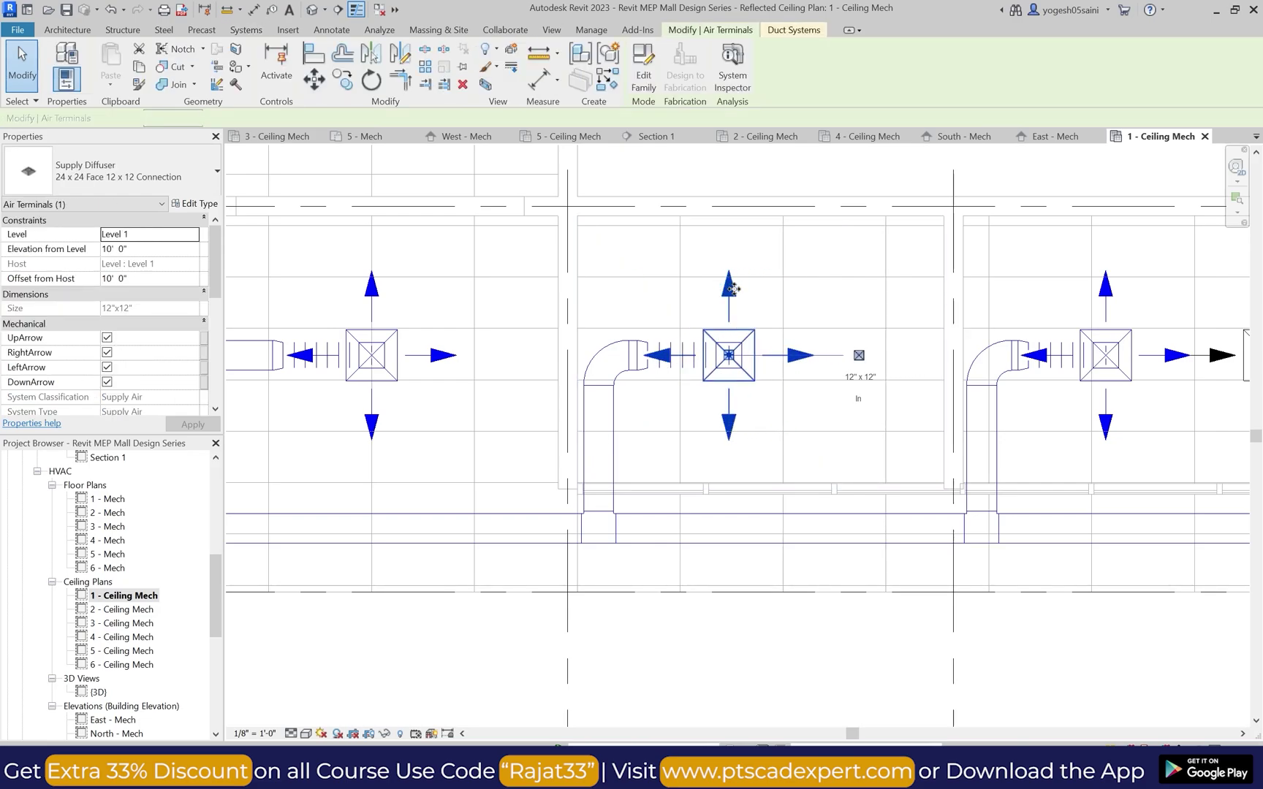
{"action": "key", "text": "Escape"}
Step: Place a 24 x 24 return diffuser between grids 4 and 5, aligned with the supply diffuser
{"action": "left_click", "coordinate": [179, 79]}
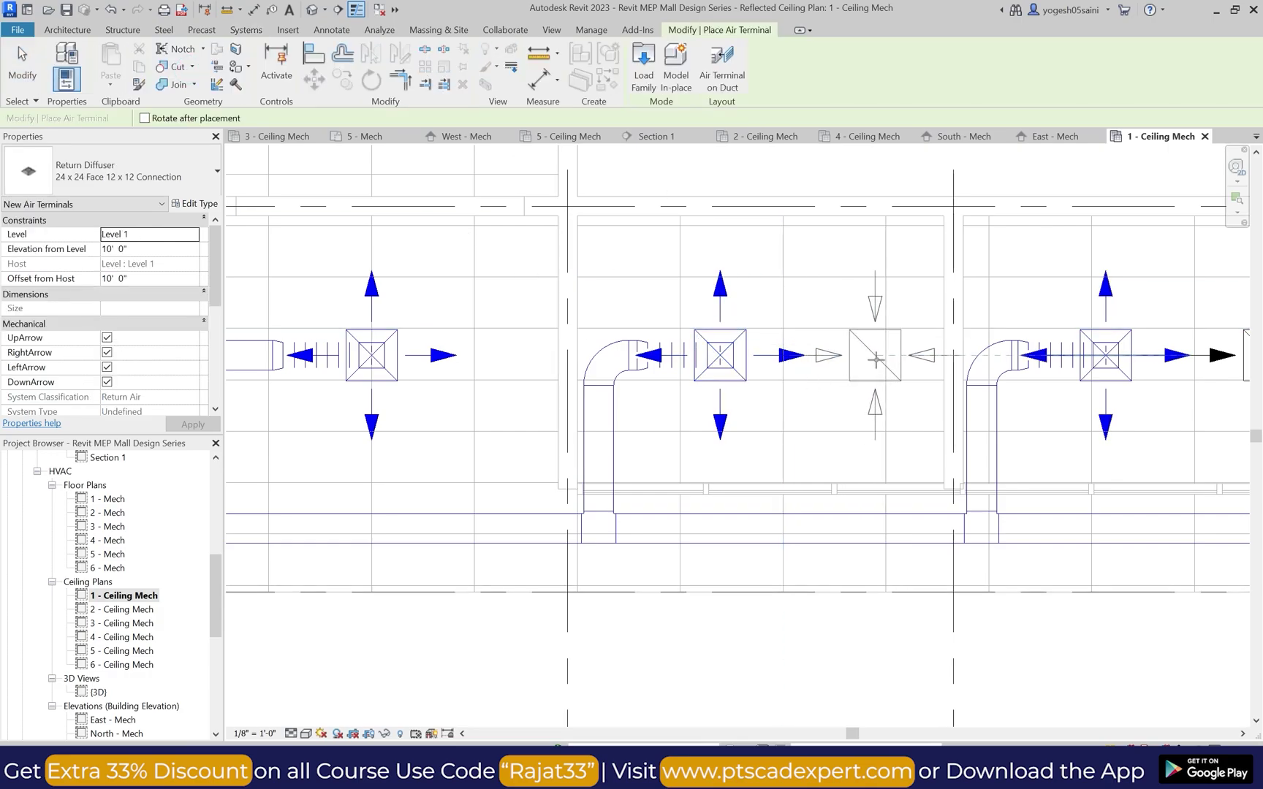
{"action": "left_click", "coordinate": [886, 355]}
{"action": "scroll", "coordinate": [719, 357], "scroll_direction": "down", "scroll_amount": 1}
{"action": "middle_click_drag", "start_coordinate": [719, 358], "coordinate": [793, 359]}
{"action": "key", "text": "Escape"}
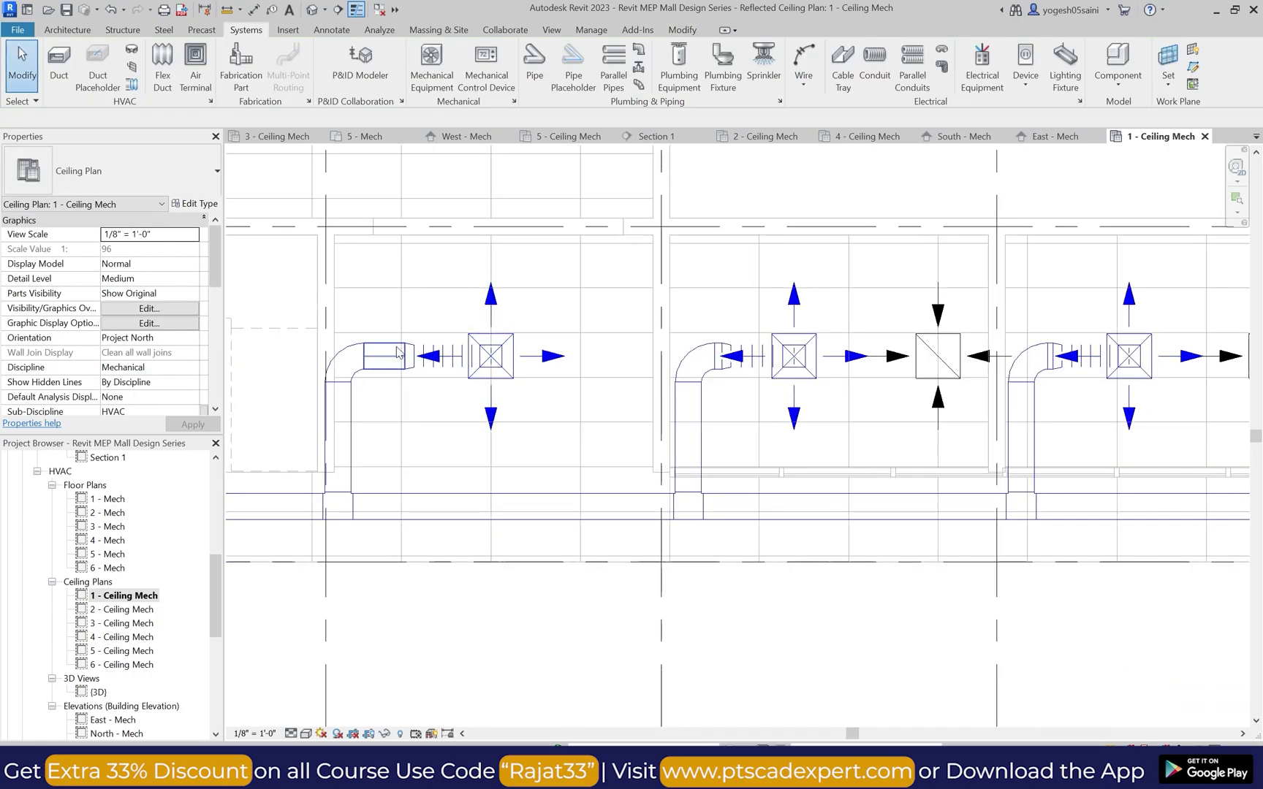
Step: Nudge the branch duct between grids 3 and 4 right, clear of the wall at grid 3
{"action": "left_click", "coordinate": [353, 411]}
{"action": "key", "text": "Right"}
{"action": "key", "text": "Right"}
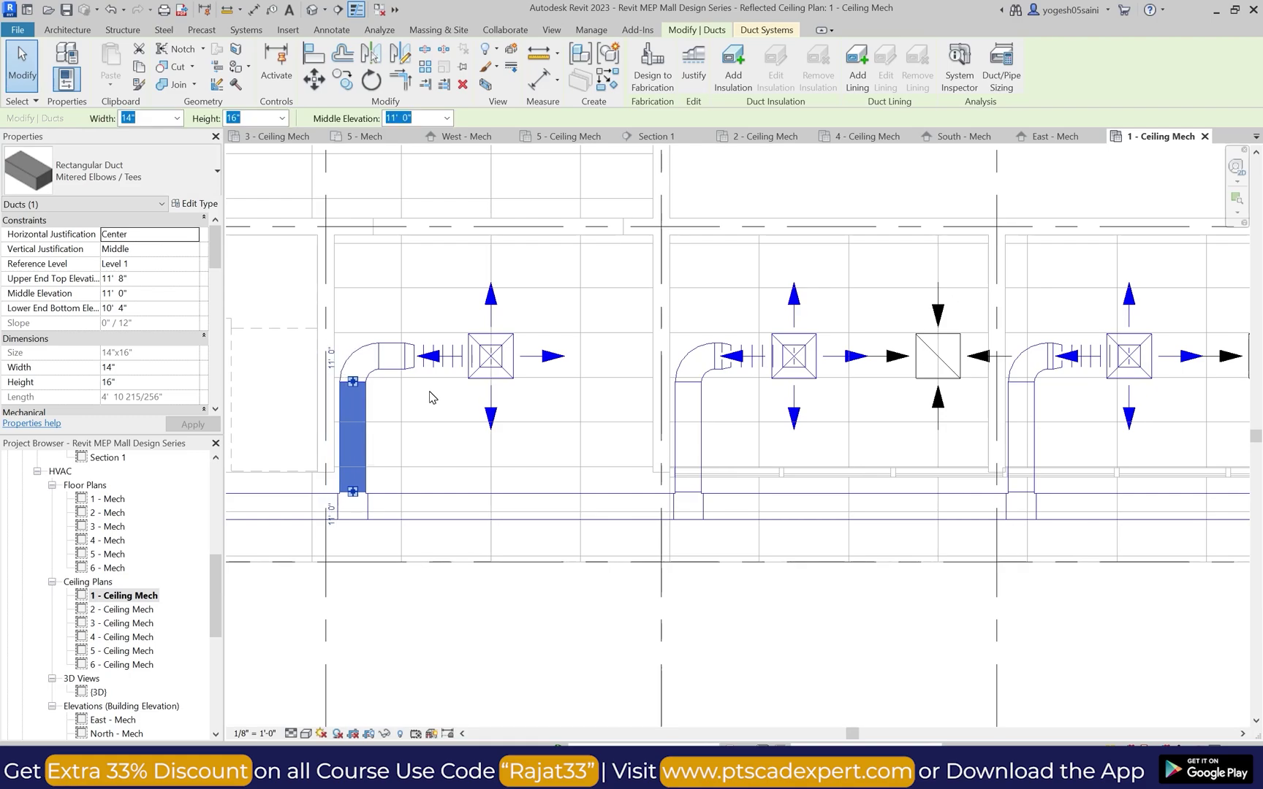
{"action": "key", "text": "Escape"}
Step: Move the transition between grids 3 and 4 left toward the elbow and nudge its supply diffuser left
{"action": "left_click", "coordinate": [410, 351]}
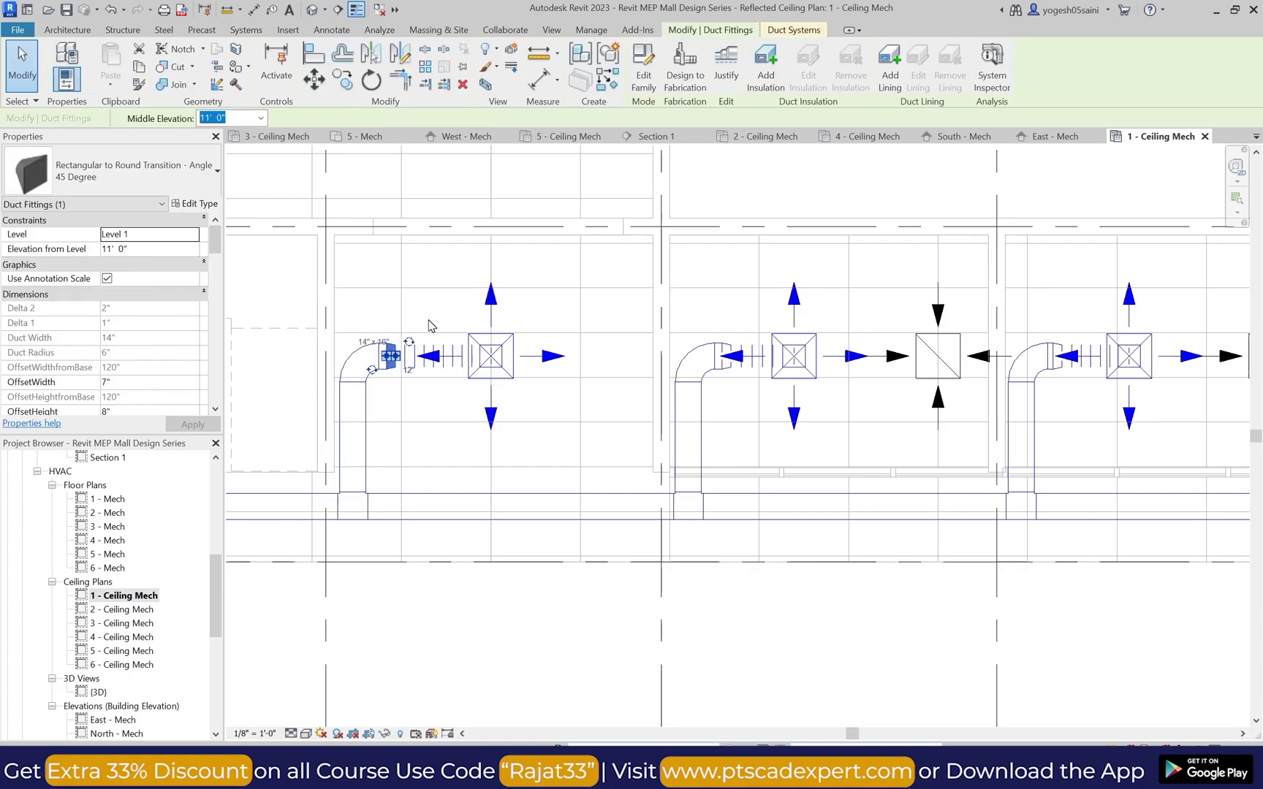
{"action": "key", "text": "Delete"}
{"action": "left_click", "coordinate": [482, 306]}
{"action": "key", "text": "Left"}
{"action": "key", "text": "Left"}
{"action": "key", "text": "Escape"}
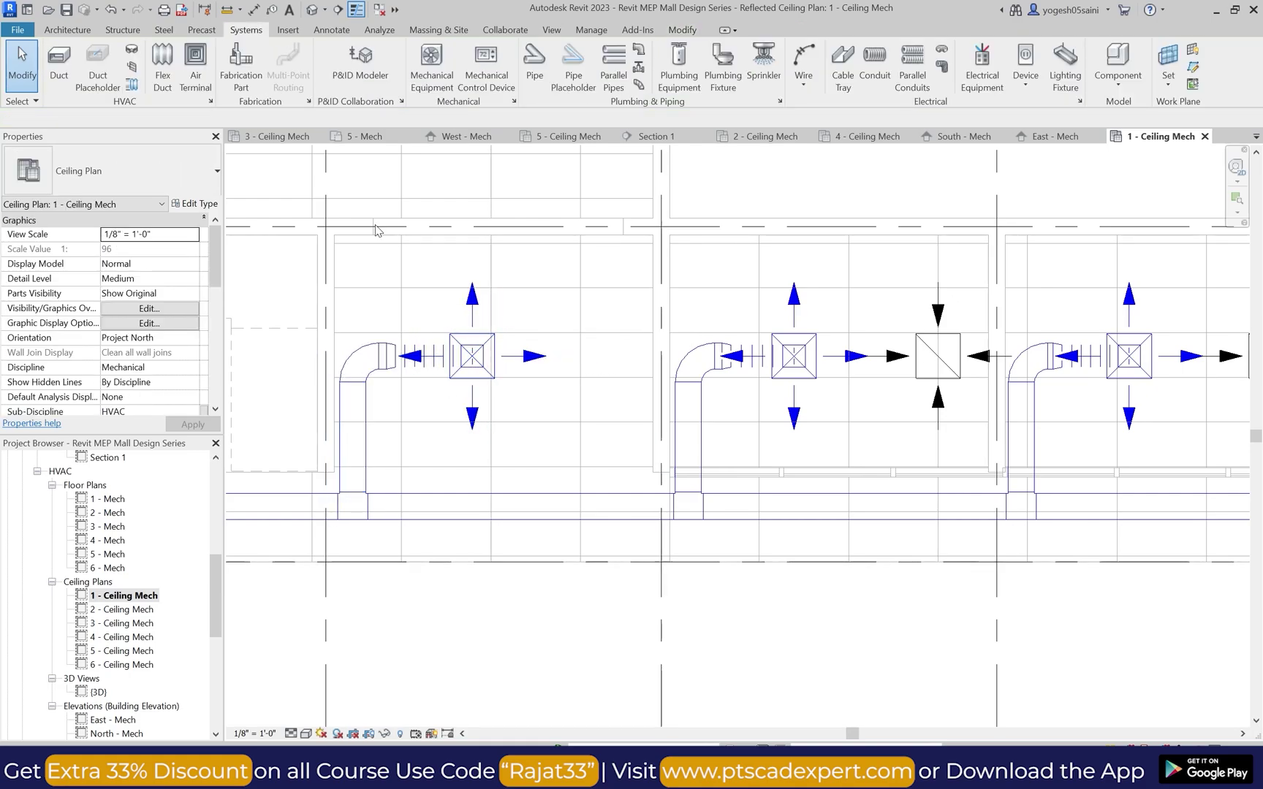
Step: Place a 24 x 24 return diffuser between grids 3 and 4, in line with the supply diffuser
{"action": "scroll", "coordinate": [660, 431], "scroll_direction": "down", "scroll_amount": 10}
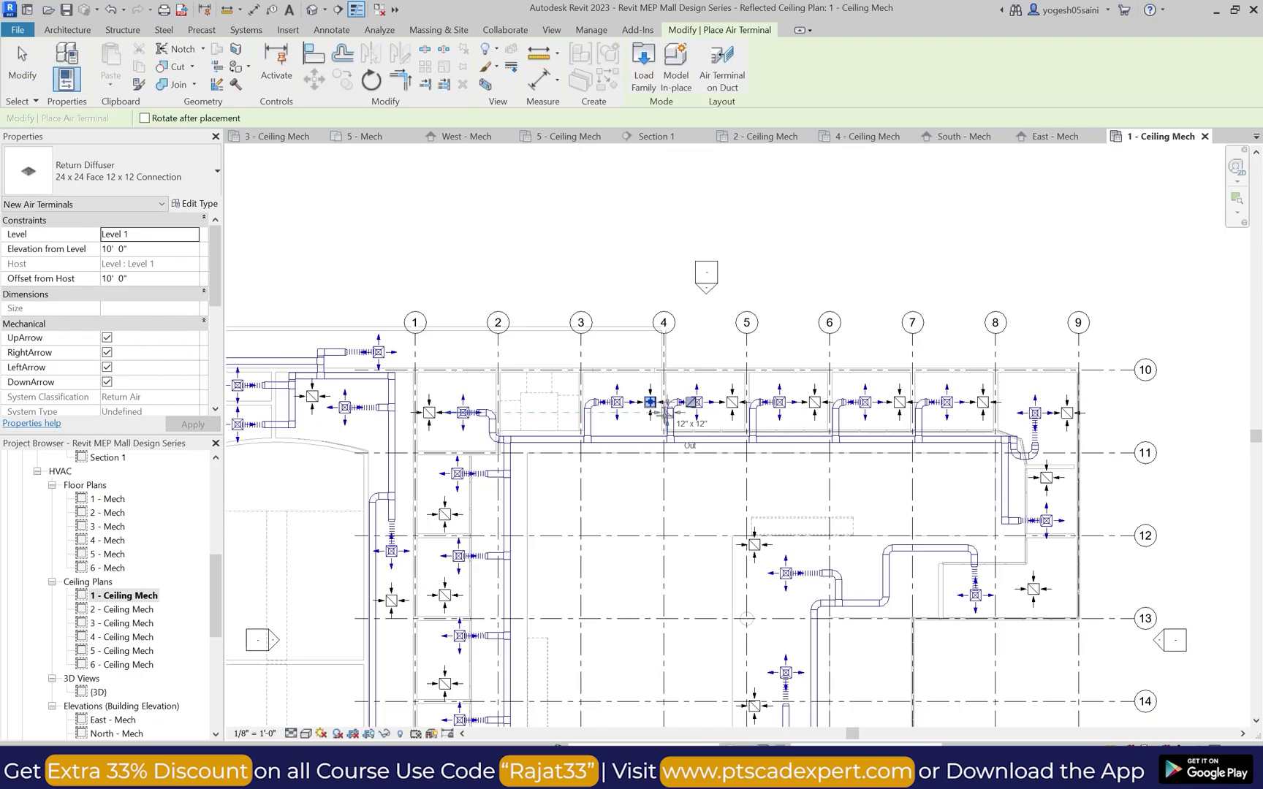
{"action": "key", "text": "Escape"}
{"action": "scroll", "coordinate": [659, 431], "scroll_direction": "up", "scroll_amount": 3}
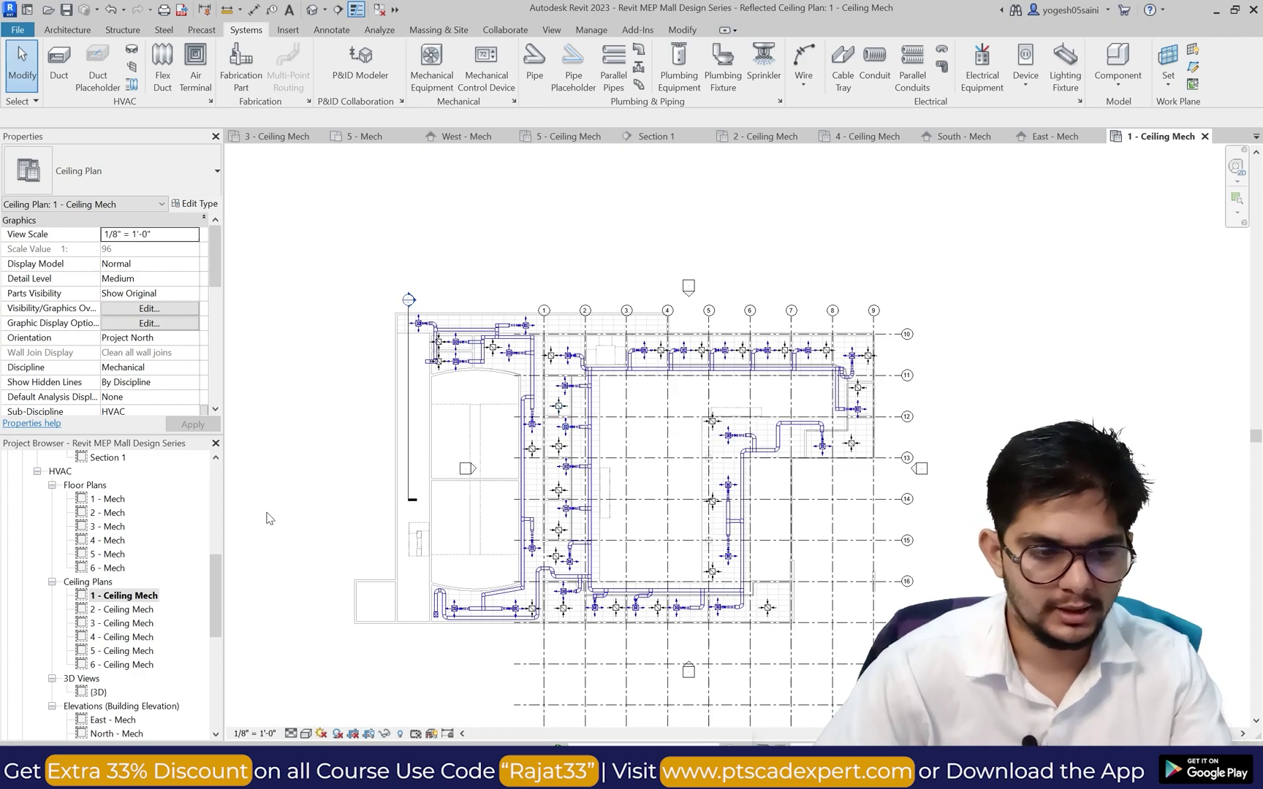
Step: Open the 2 - Ceiling Mech ceiling plan and examine its overall duct and diffuser layout
{"action": "double_click", "coordinate": [124, 609]}
{"action": "scroll", "coordinate": [400, 530], "scroll_direction": "down", "scroll_amount": 3}
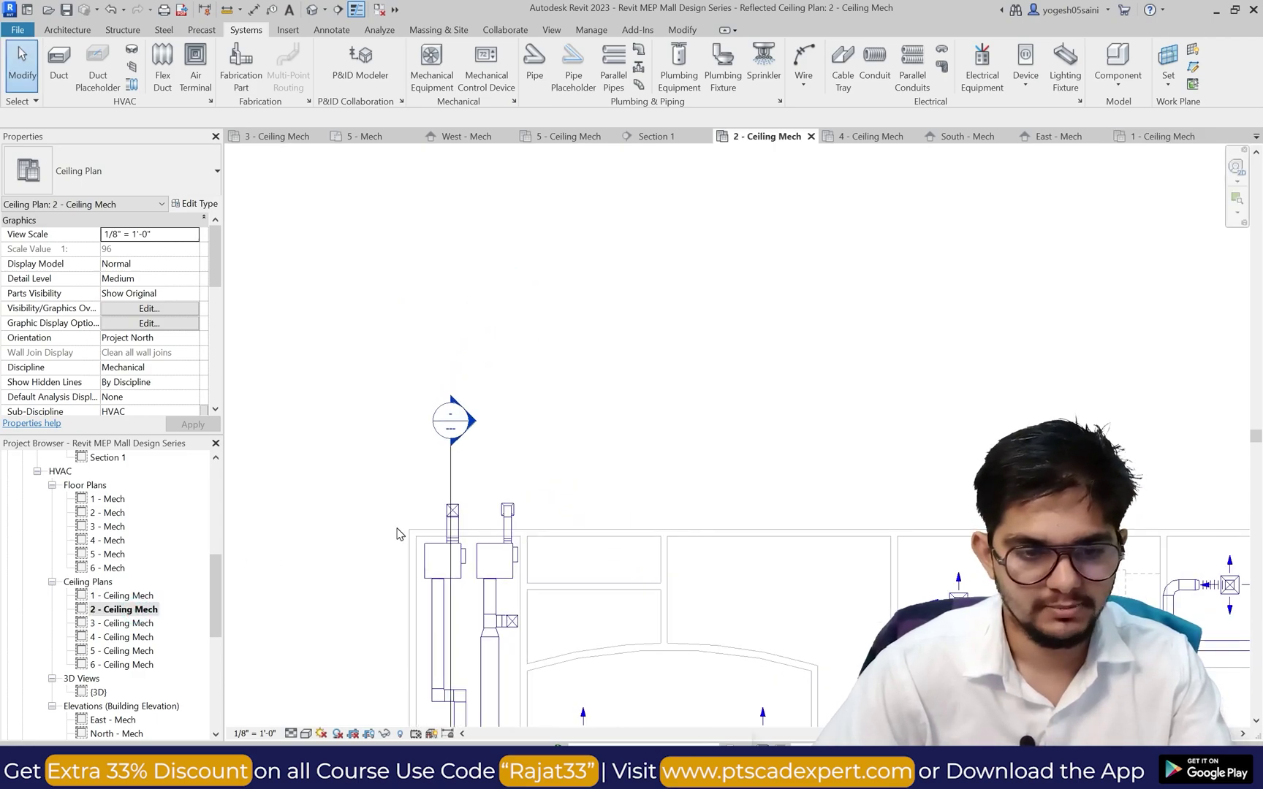
{"action": "scroll", "coordinate": [431, 565], "scroll_direction": "up", "scroll_amount": 2}
{"action": "scroll", "coordinate": [482, 474], "scroll_direction": "down", "scroll_amount": 5}
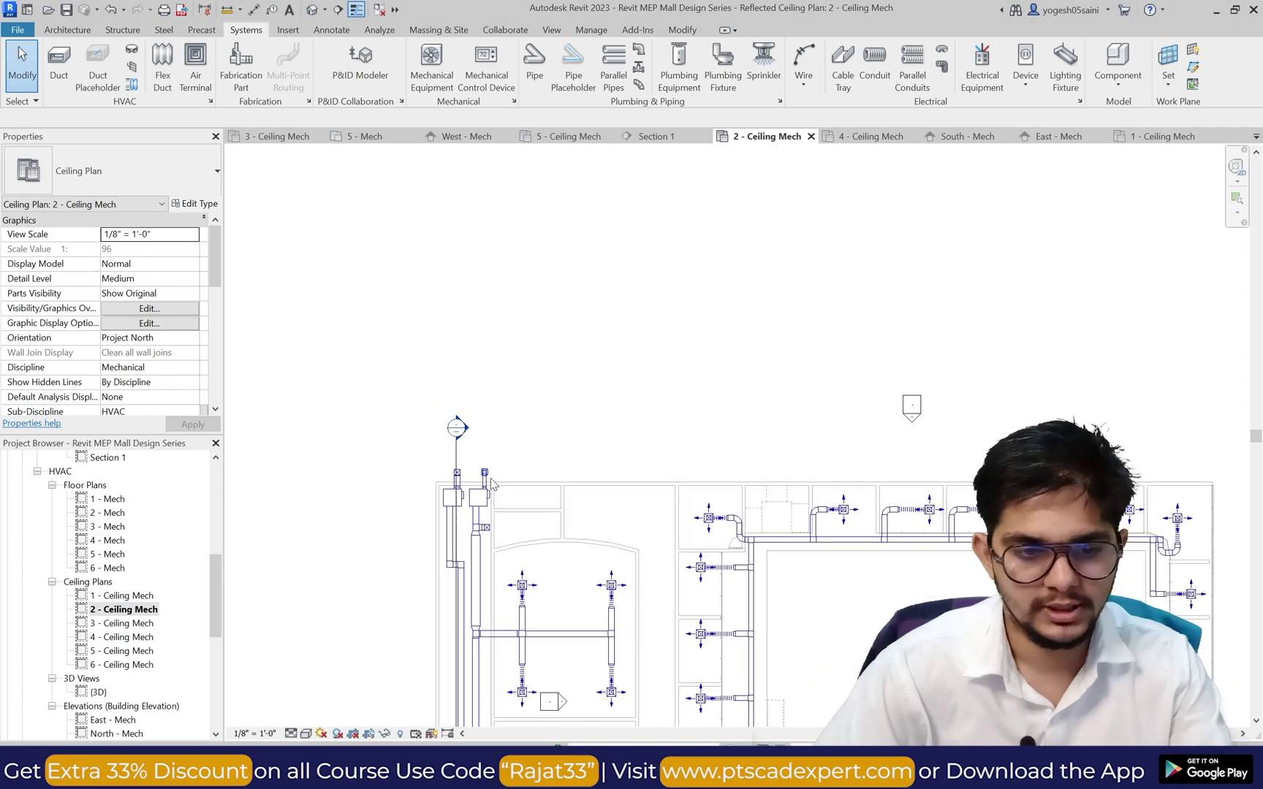
{"action": "scroll", "coordinate": [532, 517], "scroll_direction": "down", "scroll_amount": 3}
{"action": "scroll", "coordinate": [486, 513], "scroll_direction": "up", "scroll_amount": 3}
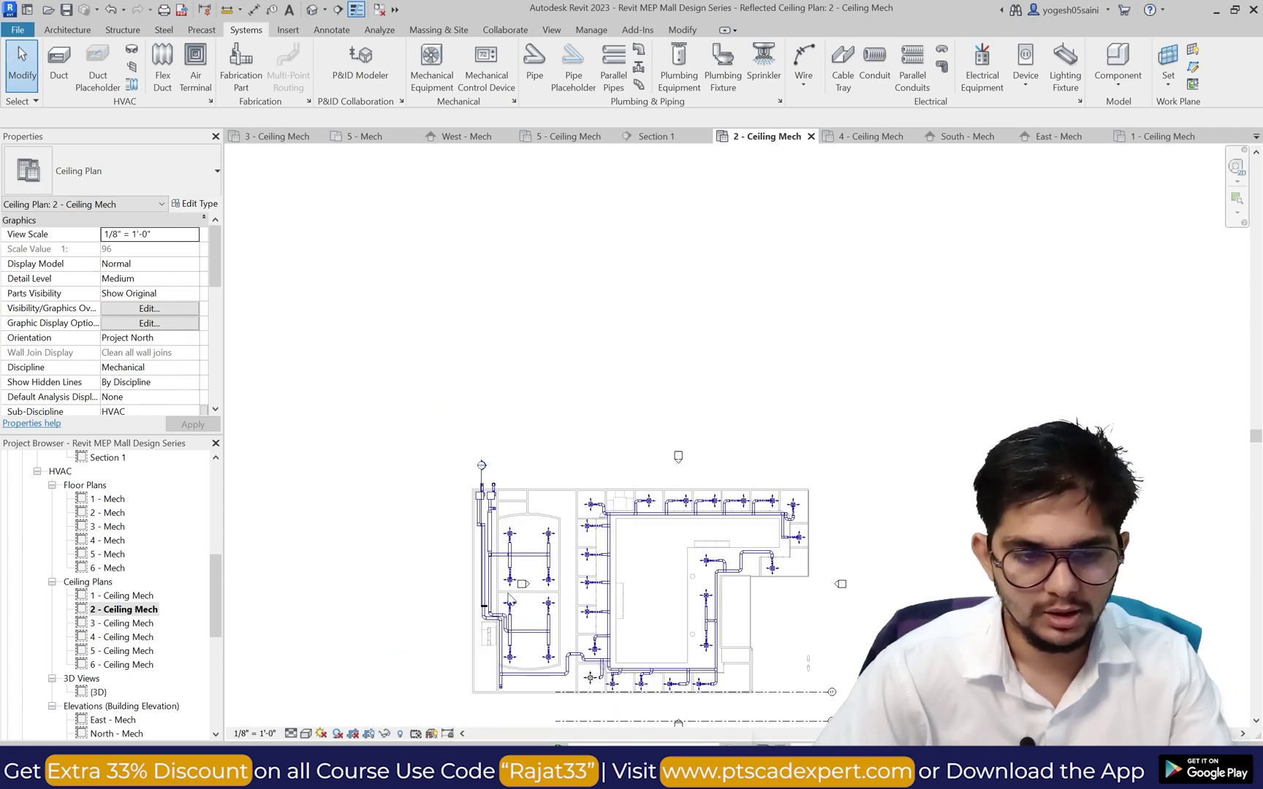
{"action": "scroll", "coordinate": [482, 512], "scroll_direction": "down", "scroll_amount": 1}
{"action": "scroll", "coordinate": [577, 612], "scroll_direction": "down", "scroll_amount": 2}
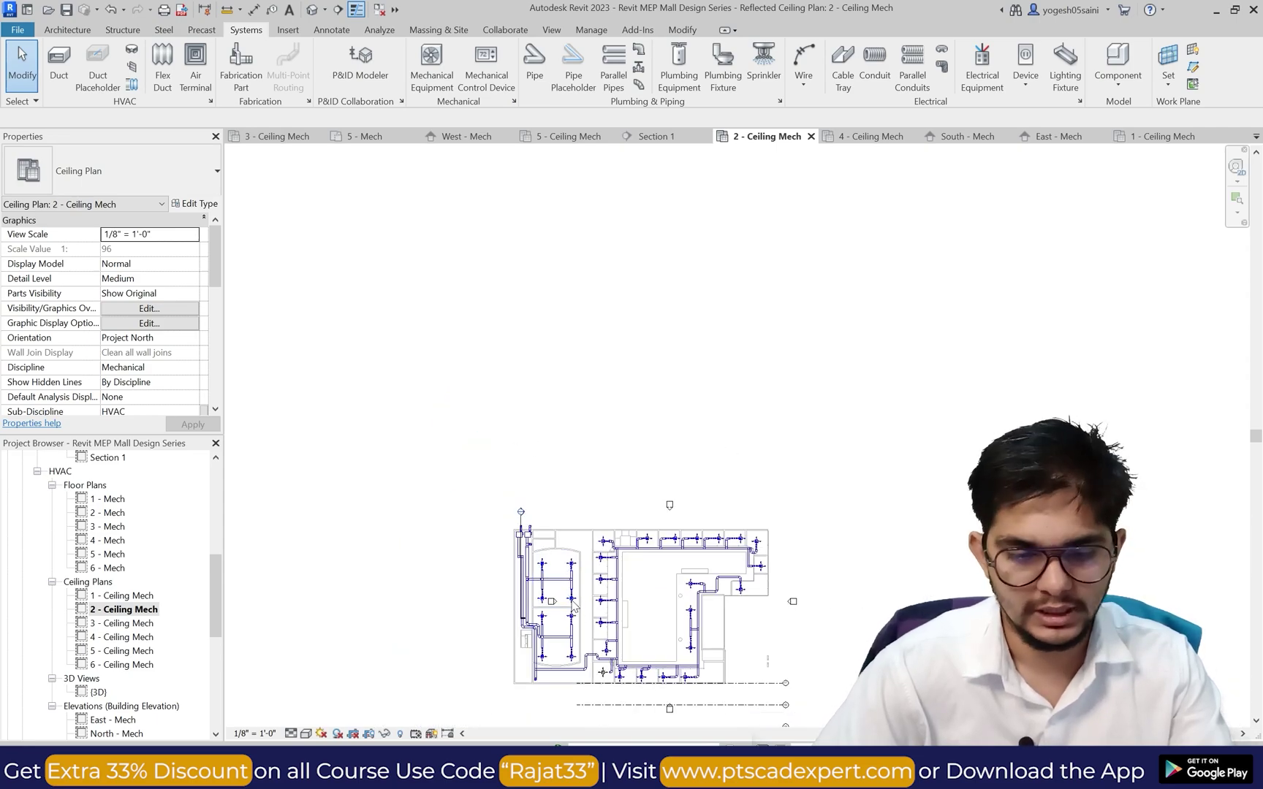
Step: Connect the unconnected supply diffuser in the lower-left corner shop to its elbowed branch duct with 12" round flex duct
{"action": "scroll", "coordinate": [578, 584], "scroll_direction": "up", "scroll_amount": 5}
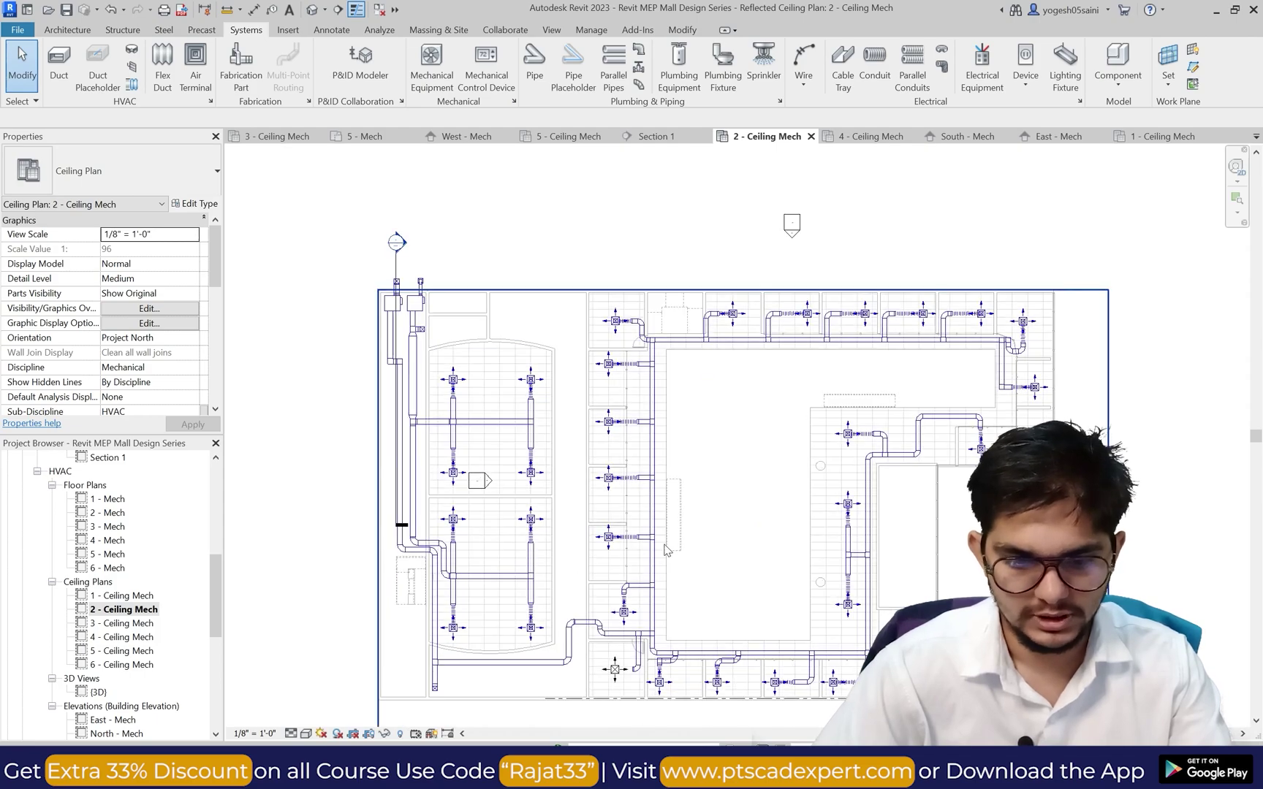
{"action": "scroll", "coordinate": [628, 628], "scroll_direction": "up", "scroll_amount": 3}
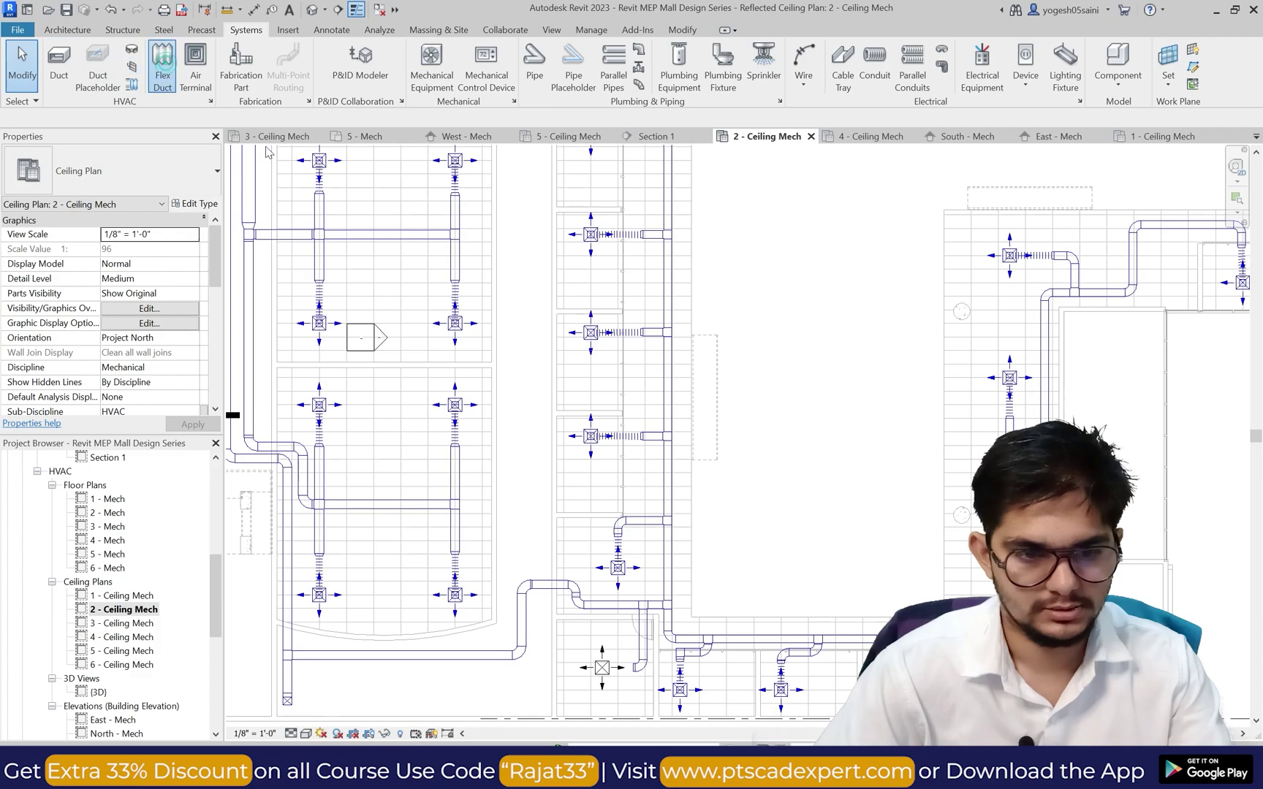
{"action": "scroll", "coordinate": [585, 621], "scroll_direction": "down", "scroll_amount": 2}
{"action": "scroll", "coordinate": [618, 605], "scroll_direction": "up", "scroll_amount": 5}
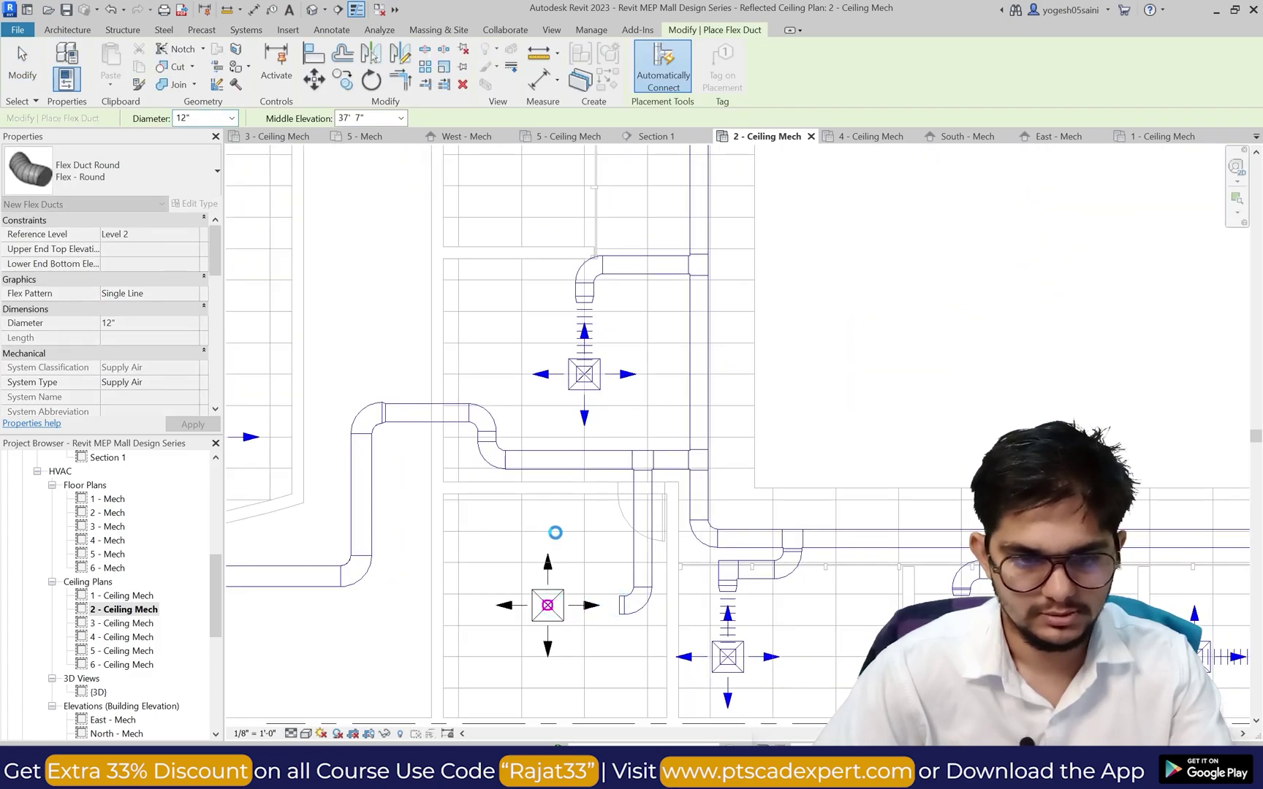
{"action": "key", "text": "Escape"}
{"action": "scroll", "coordinate": [555, 512], "scroll_direction": "down", "scroll_amount": 4}
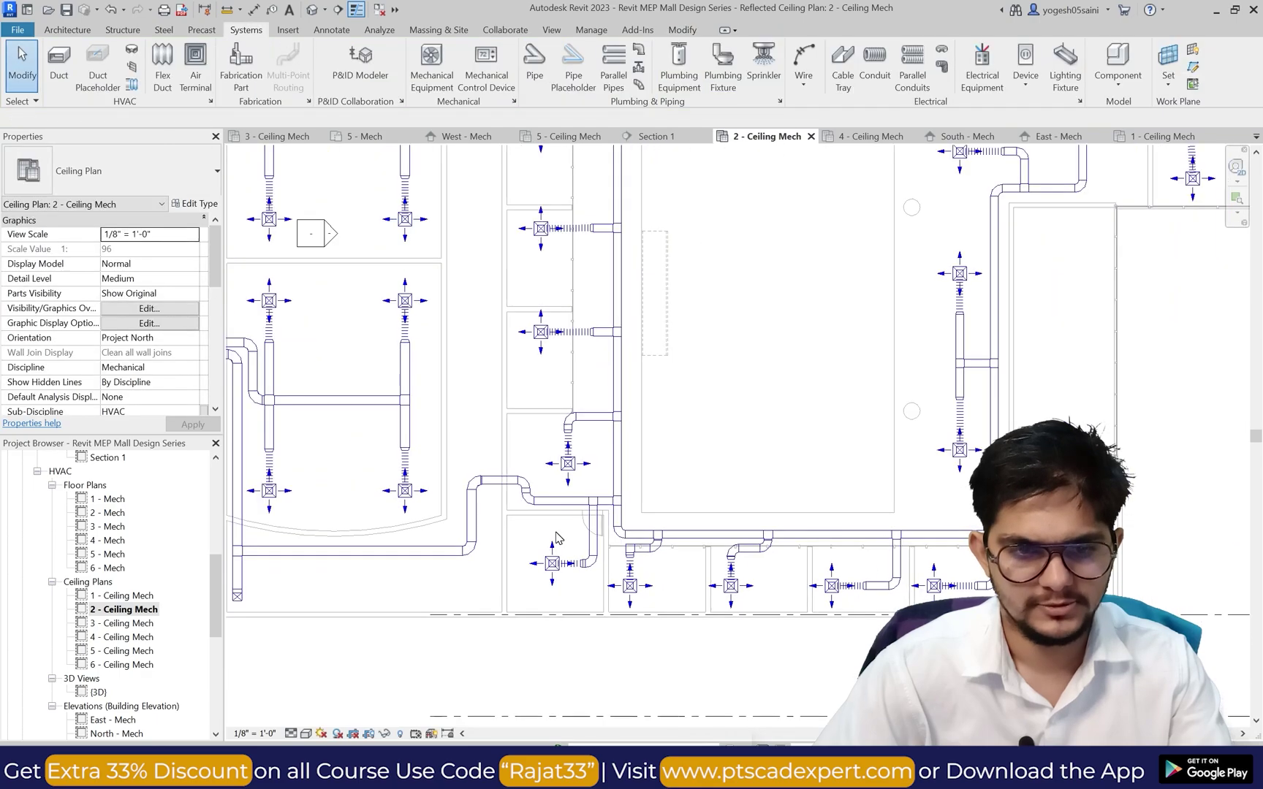
Step: Place two 24 x 24 return diffusers in the upper hall, each centred between a pair of supply diffusers
{"action": "scroll", "coordinate": [570, 496], "scroll_direction": "down", "scroll_amount": 3}
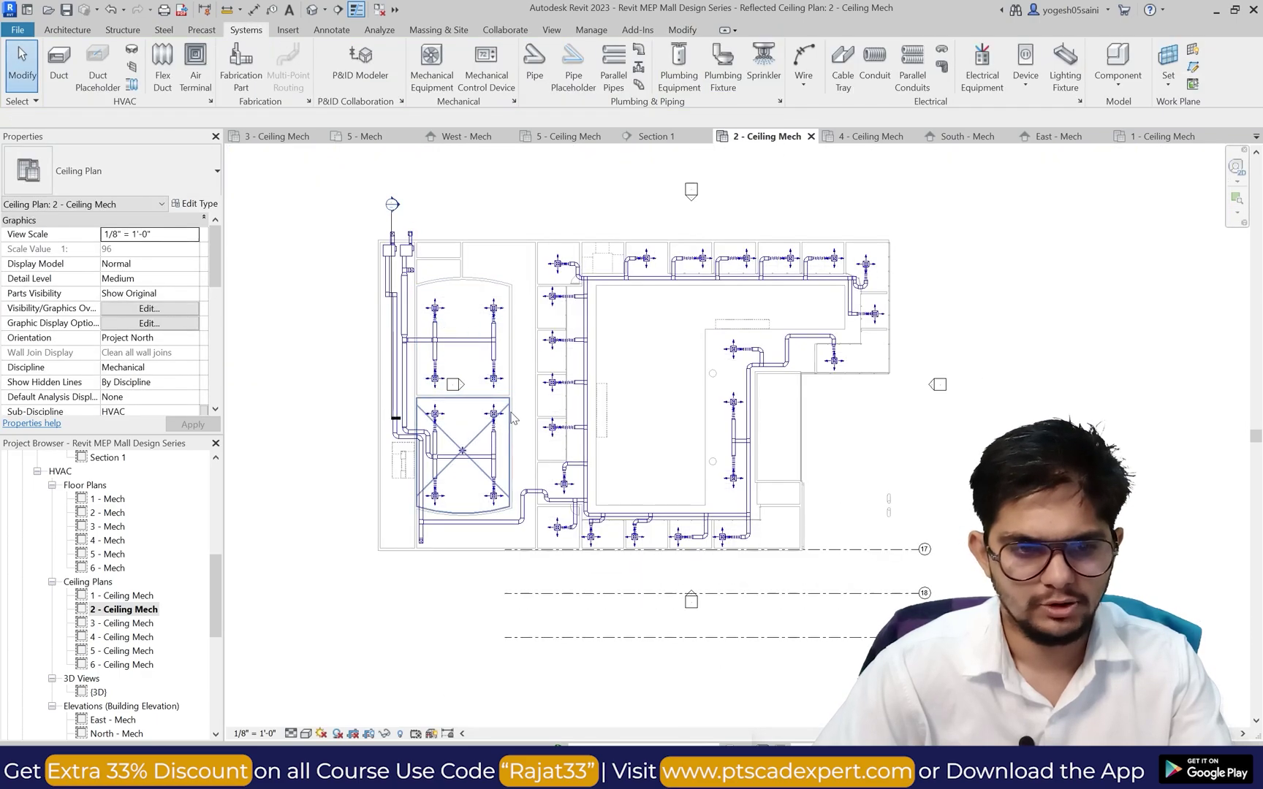
{"action": "scroll", "coordinate": [482, 358], "scroll_direction": "up", "scroll_amount": 1}
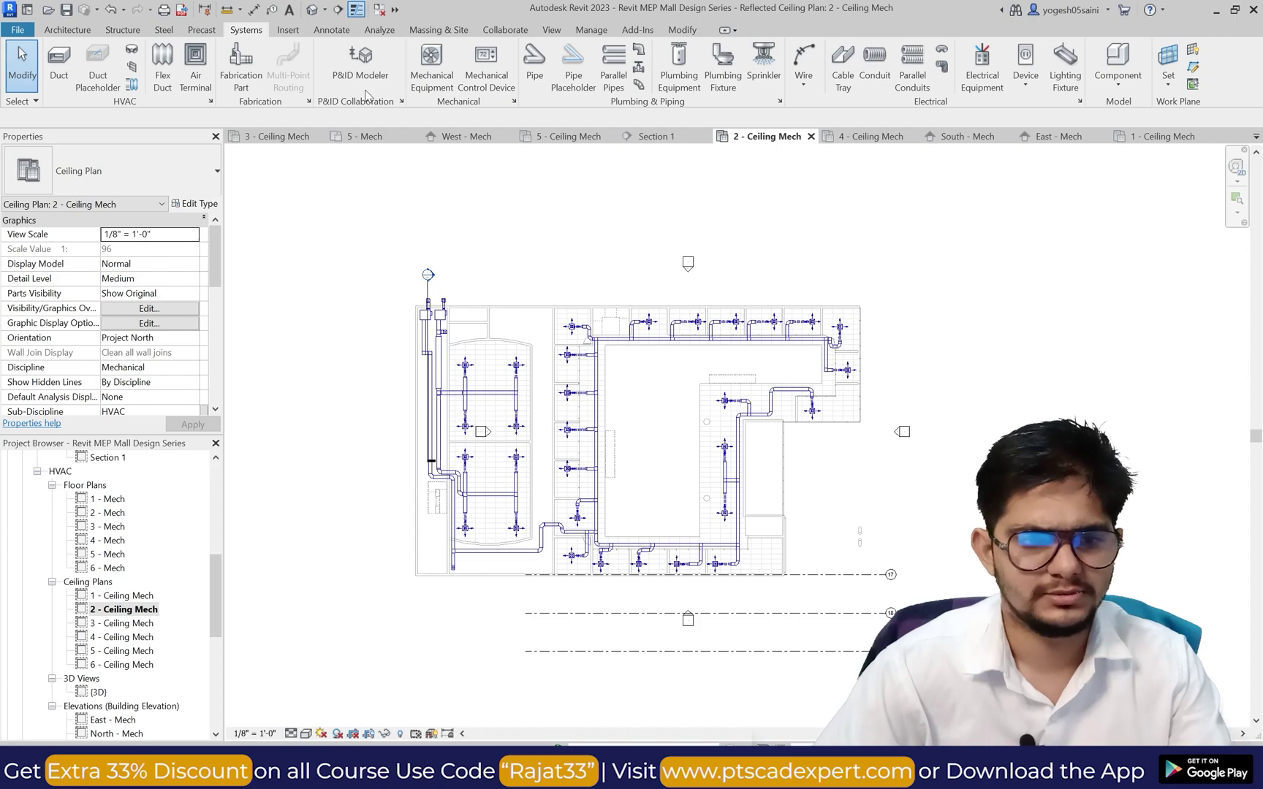
{"action": "left_click", "coordinate": [195, 62]}
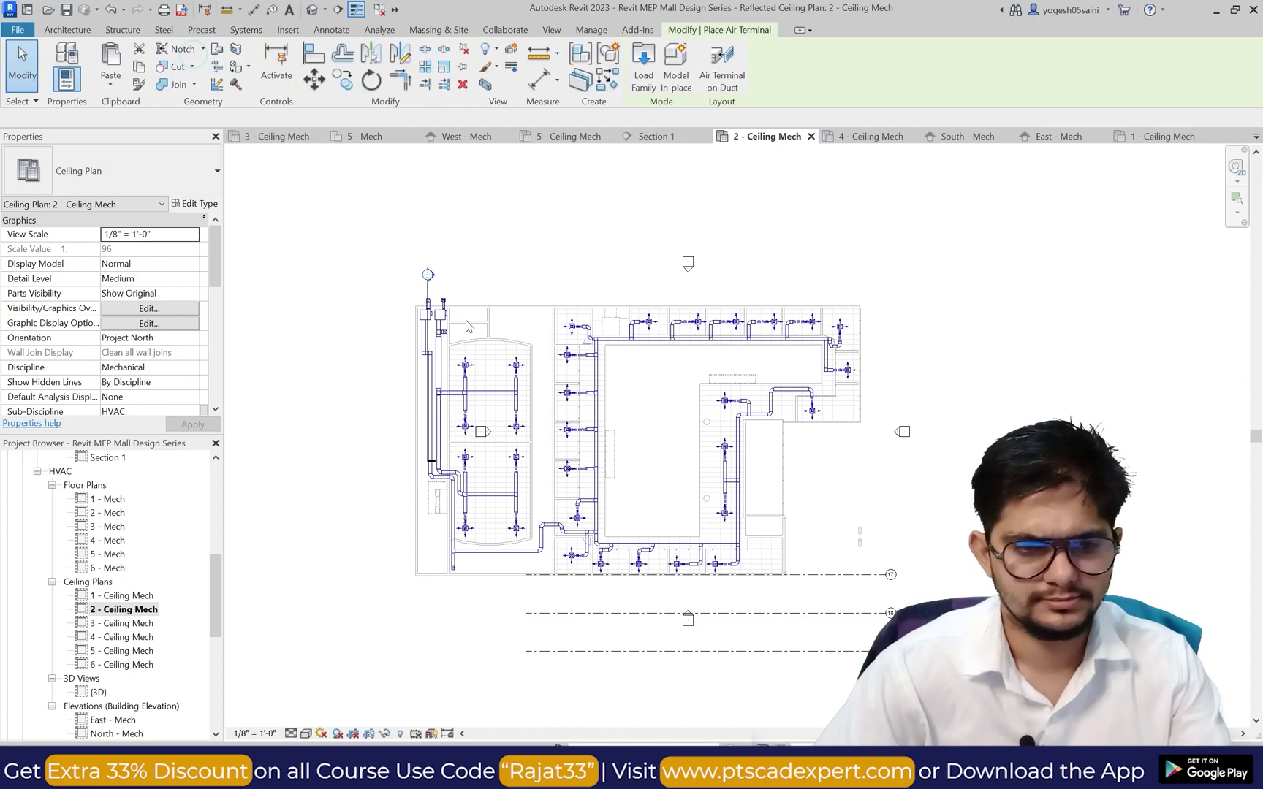
{"action": "scroll", "coordinate": [481, 367], "scroll_direction": "up", "scroll_amount": 5}
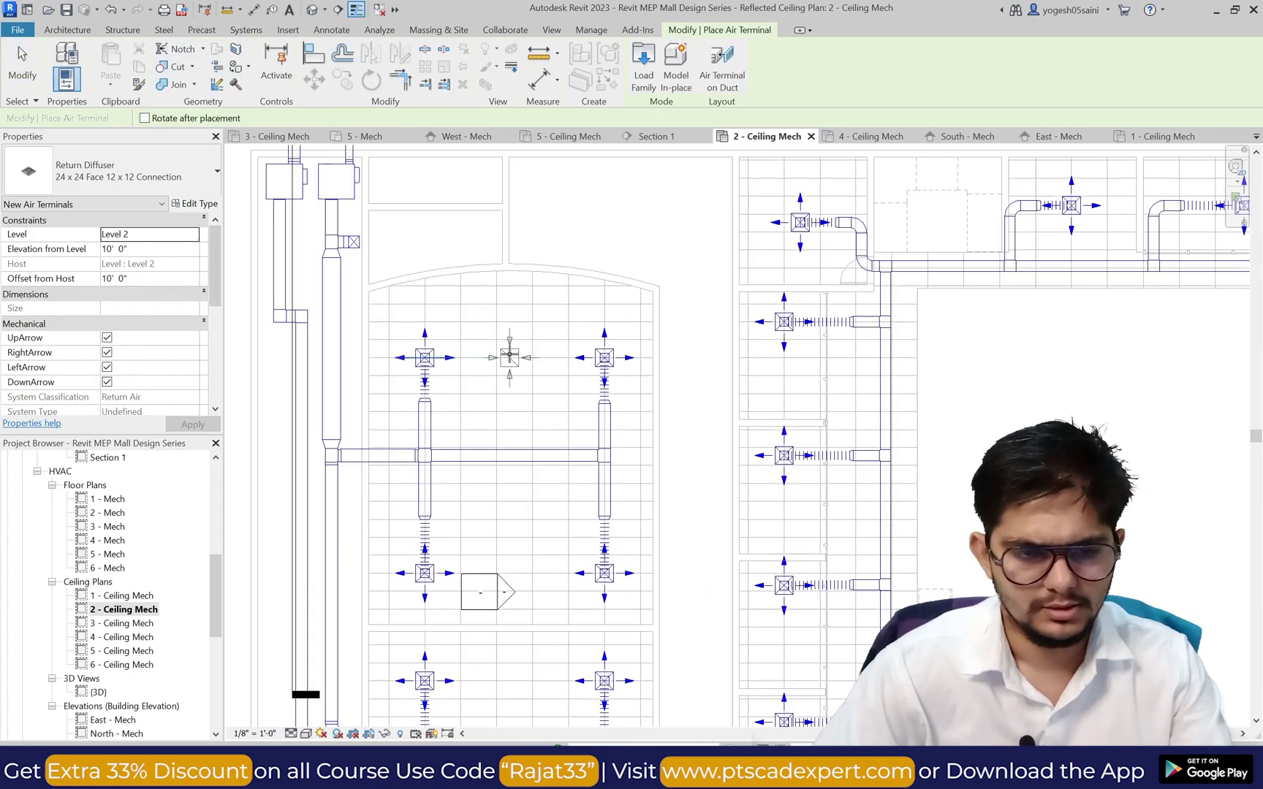
{"action": "scroll", "coordinate": [519, 337], "scroll_direction": "down", "scroll_amount": 3}
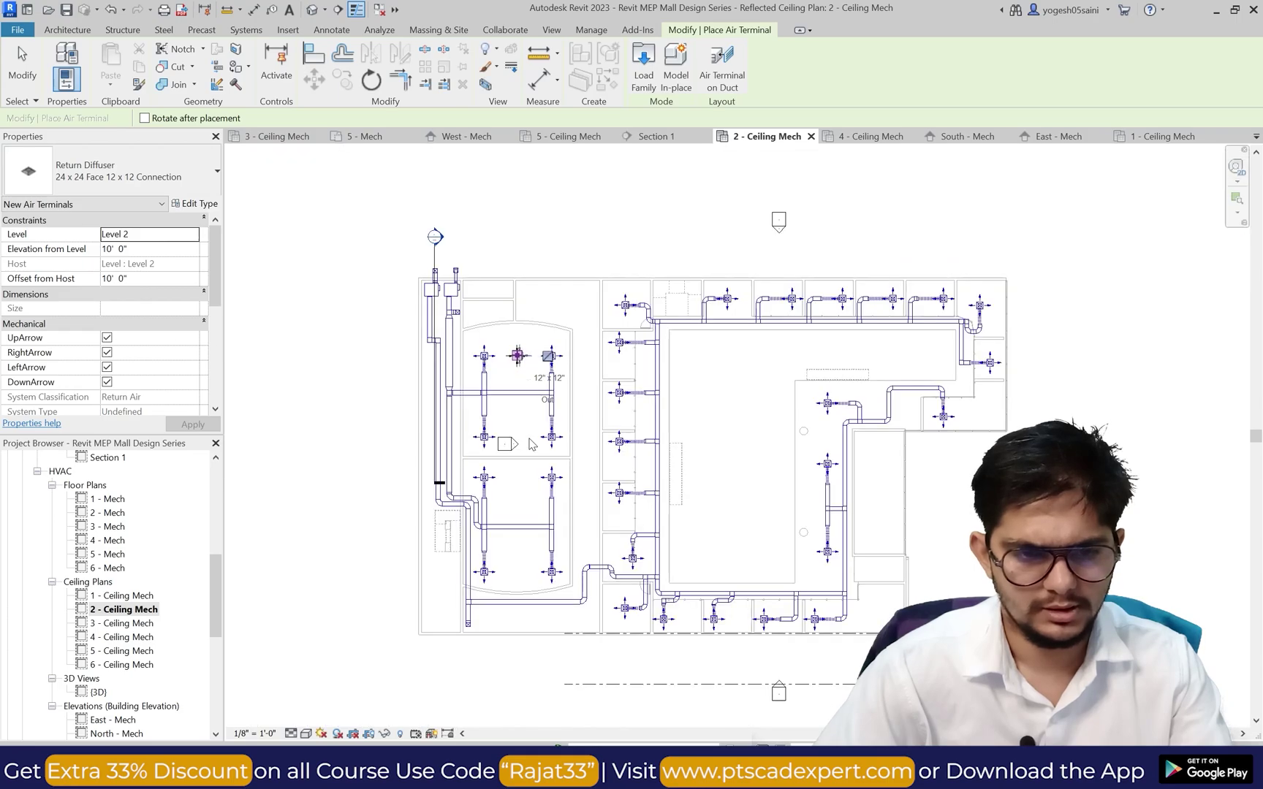
{"action": "scroll", "coordinate": [522, 424], "scroll_direction": "up", "scroll_amount": 4}
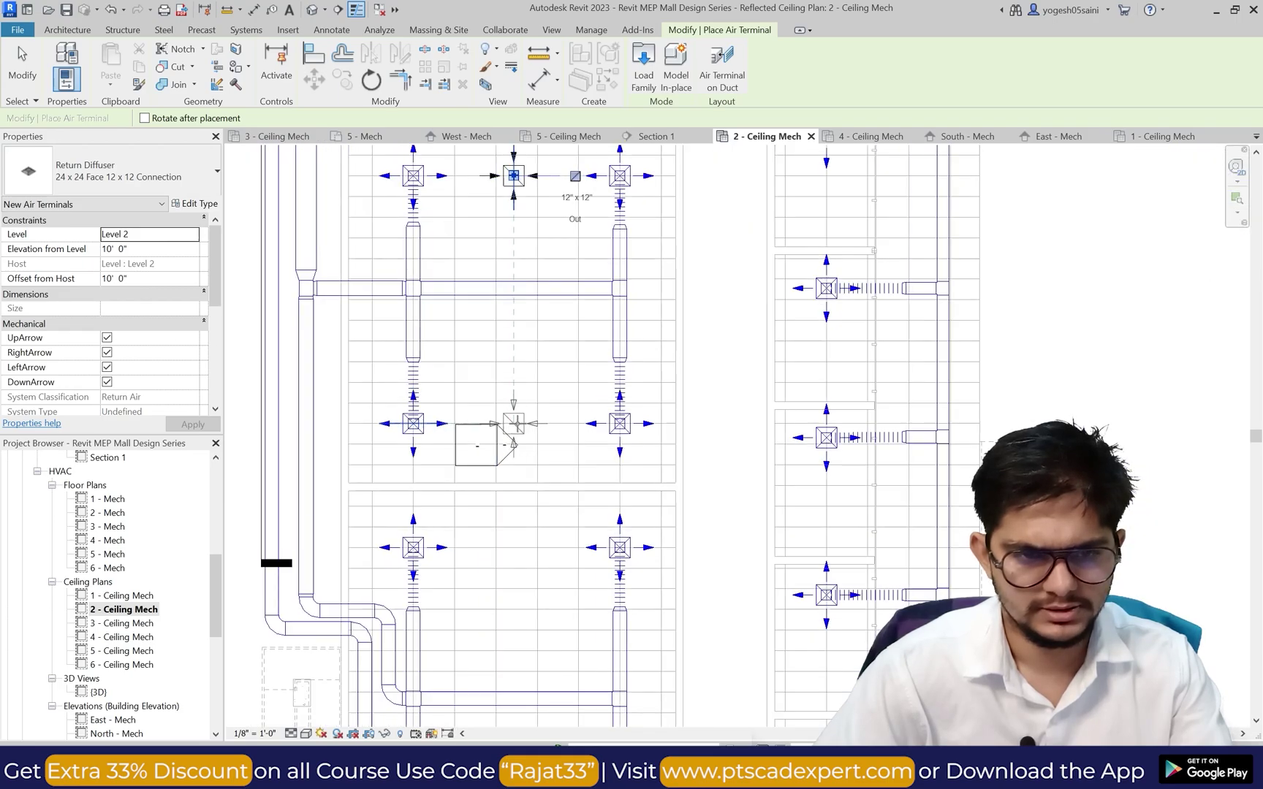
{"action": "scroll", "coordinate": [544, 382], "scroll_direction": "down", "scroll_amount": 3}
Step: Place two 24 x 24 return diffusers in the lower hall, aligned with the upper hall's return diffusers
{"action": "scroll", "coordinate": [548, 395], "scroll_direction": "up", "scroll_amount": 3}
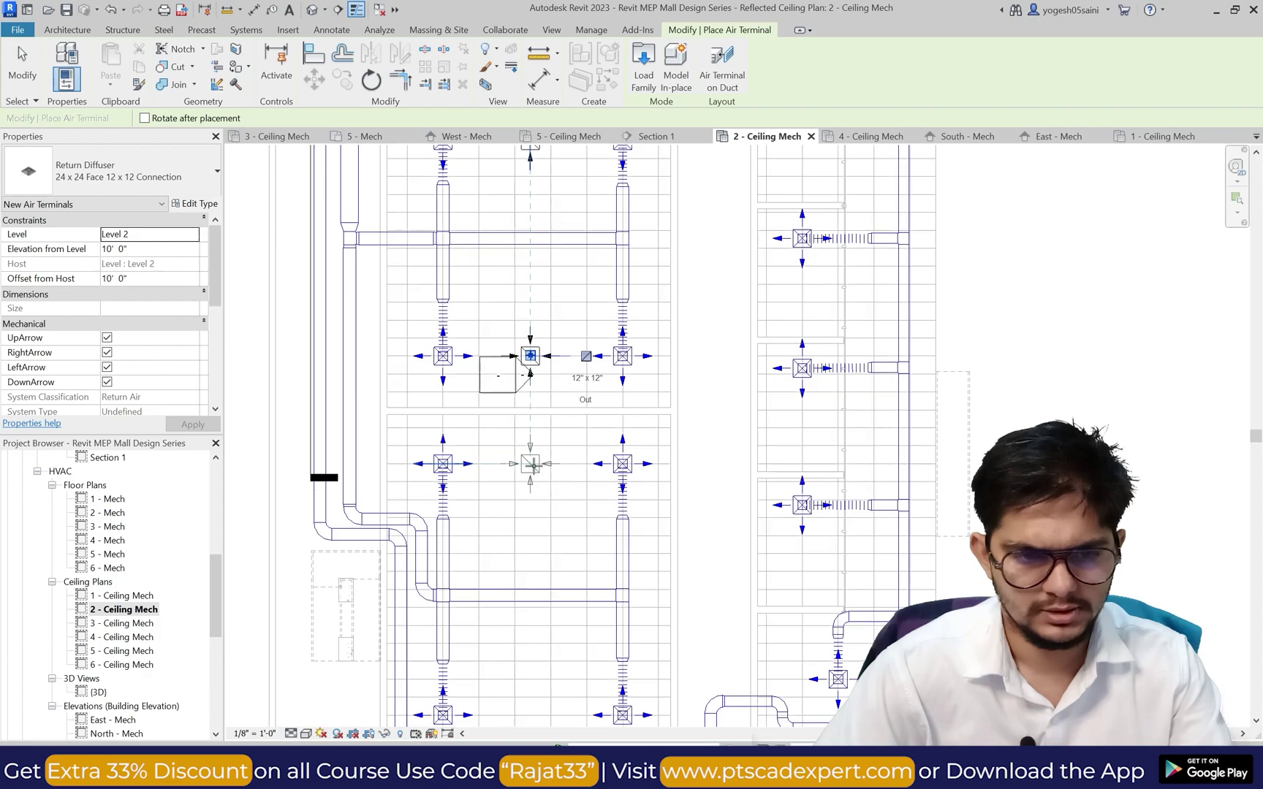
{"action": "scroll", "coordinate": [553, 416], "scroll_direction": "down", "scroll_amount": 3}
{"action": "scroll", "coordinate": [545, 521], "scroll_direction": "up", "scroll_amount": 2}
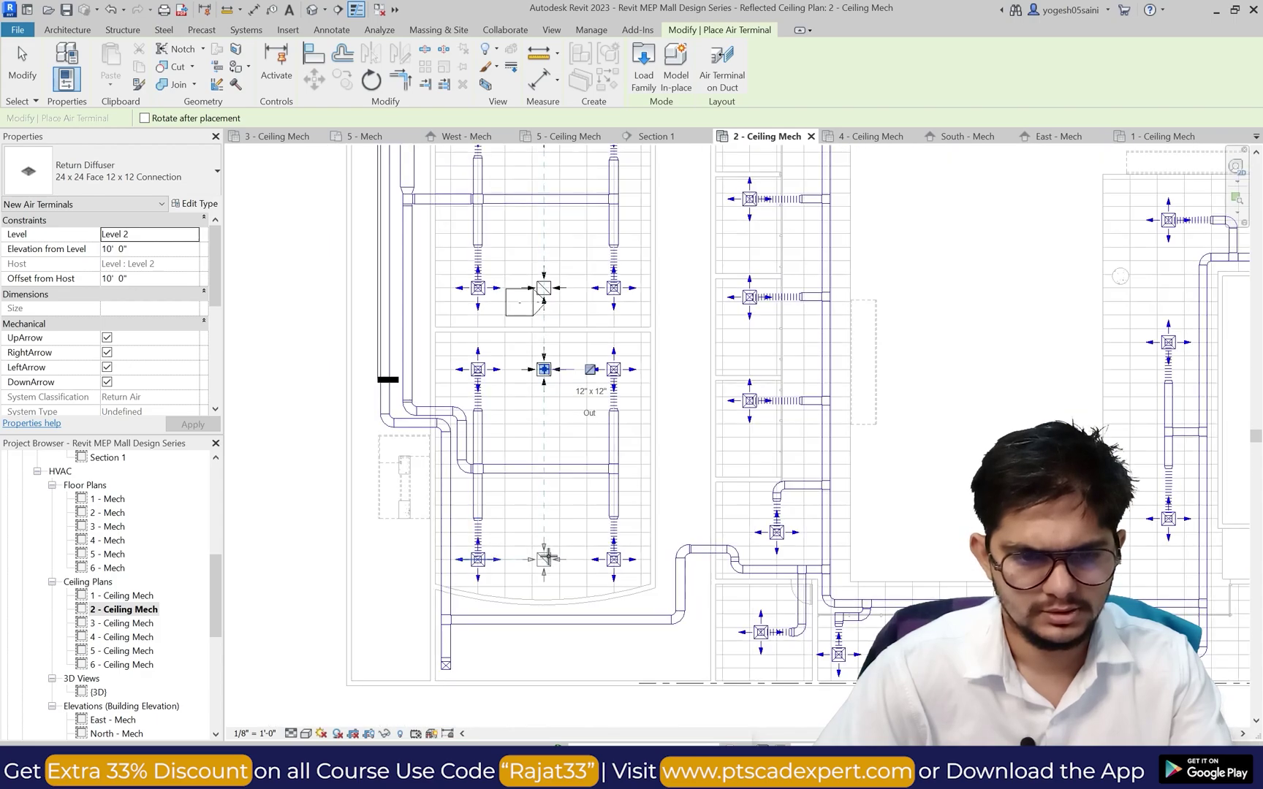
{"action": "scroll", "coordinate": [595, 468], "scroll_direction": "down", "scroll_amount": 3}
{"action": "scroll", "coordinate": [578, 365], "scroll_direction": "down", "scroll_amount": 2}
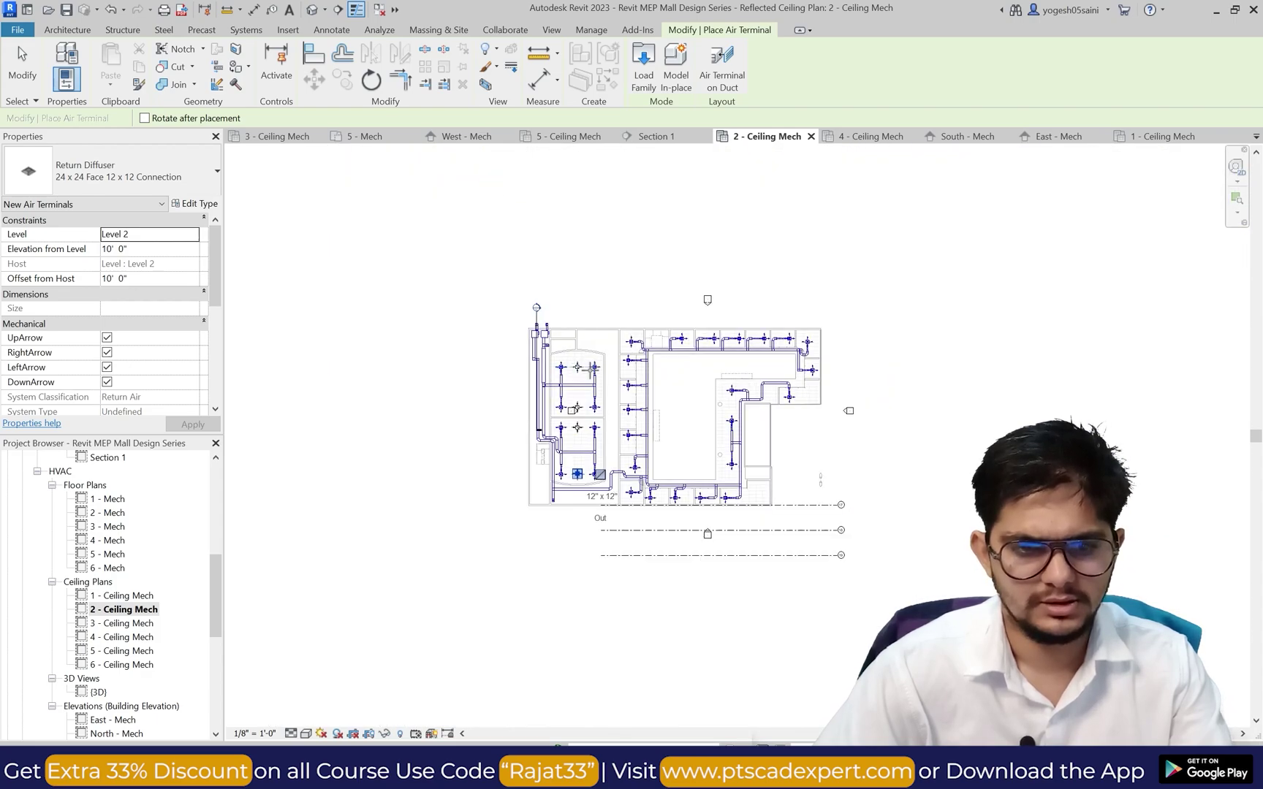
{"action": "scroll", "coordinate": [643, 424], "scroll_direction": "up", "scroll_amount": 3}
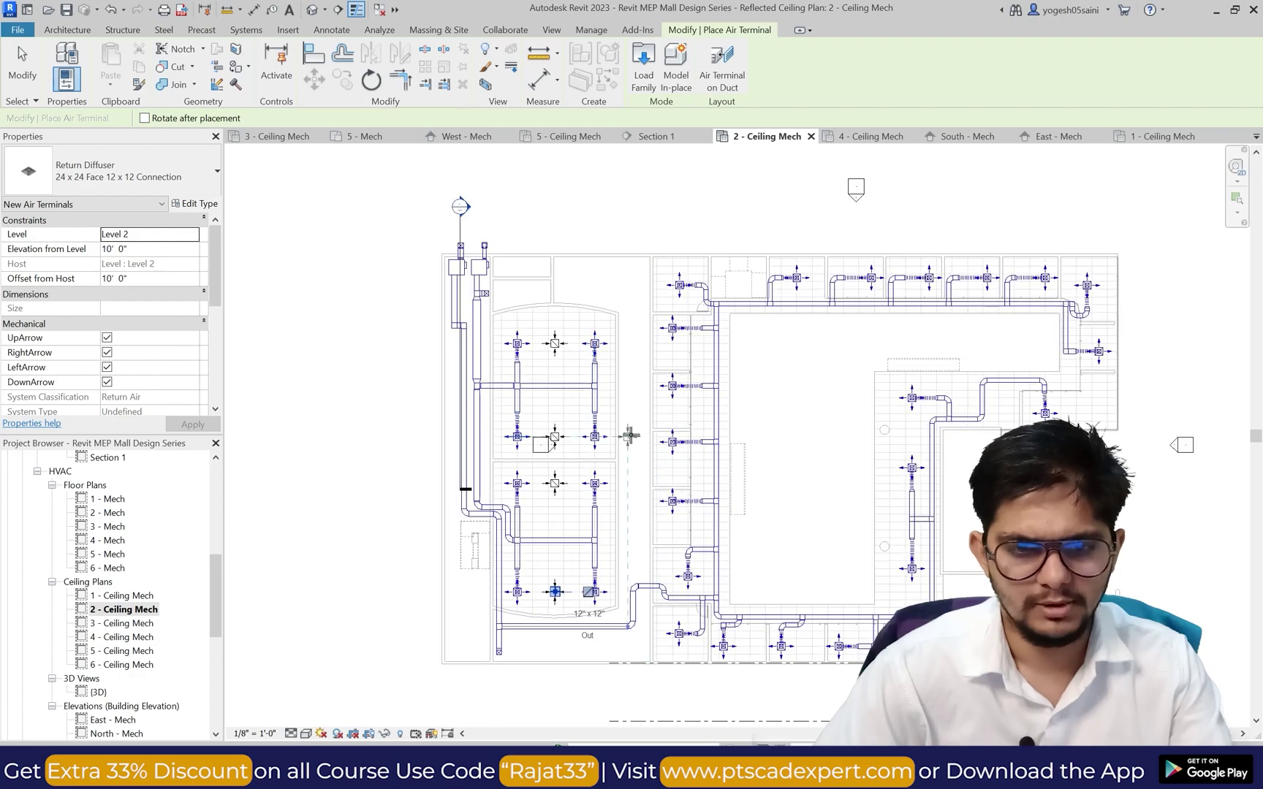
{"action": "scroll", "coordinate": [614, 546], "scroll_direction": "down", "scroll_amount": 2}
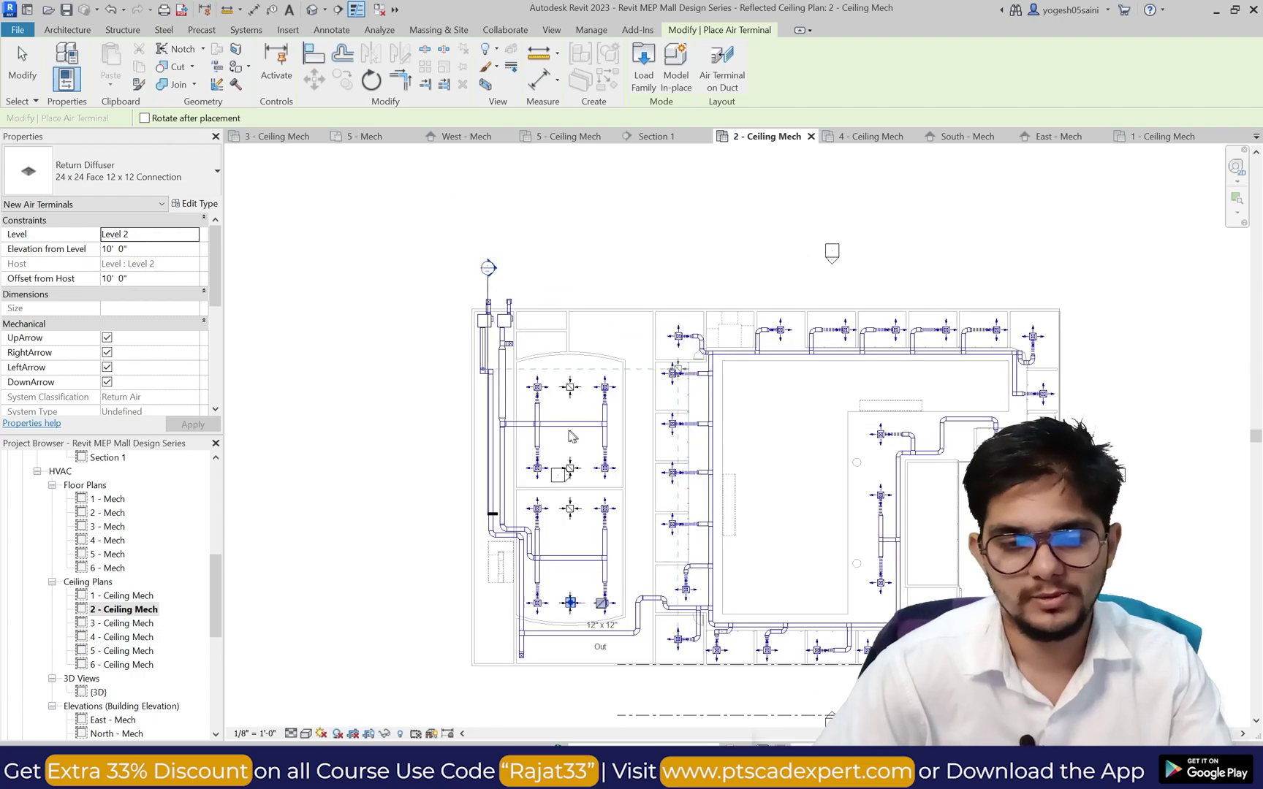
{"action": "key", "text": "Escape"}
{"action": "scroll", "coordinate": [563, 434], "scroll_direction": "down", "scroll_amount": 1}
{"action": "scroll", "coordinate": [571, 326], "scroll_direction": "up", "scroll_amount": 2}
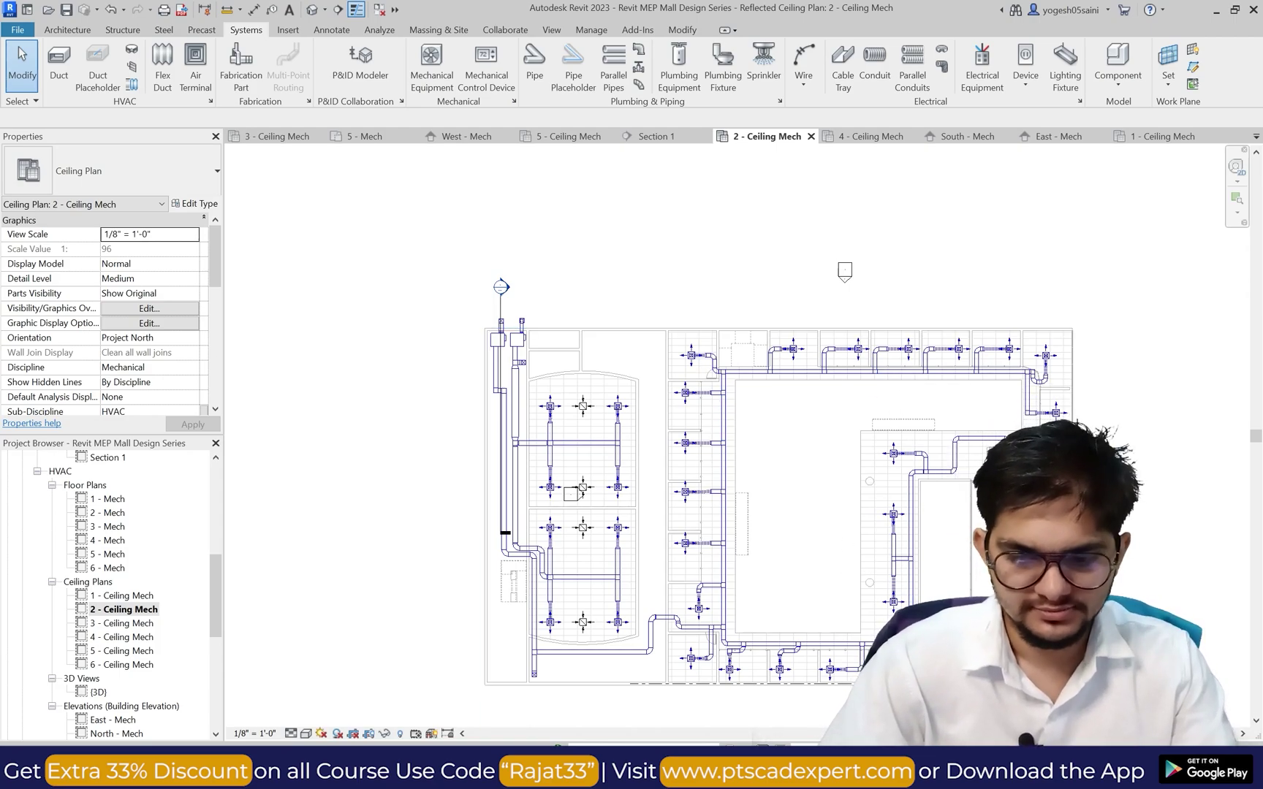
Step: Draw a 24 1/2" x 17 1/2" return duct from the right VAV unit around its intake and across the upper hall, turning down at the right
{"action": "scroll", "coordinate": [514, 369], "scroll_direction": "up", "scroll_amount": 2}
{"action": "left_click", "coordinate": [514, 369]}
{"action": "scroll", "coordinate": [519, 296], "scroll_direction": "up", "scroll_amount": 3}
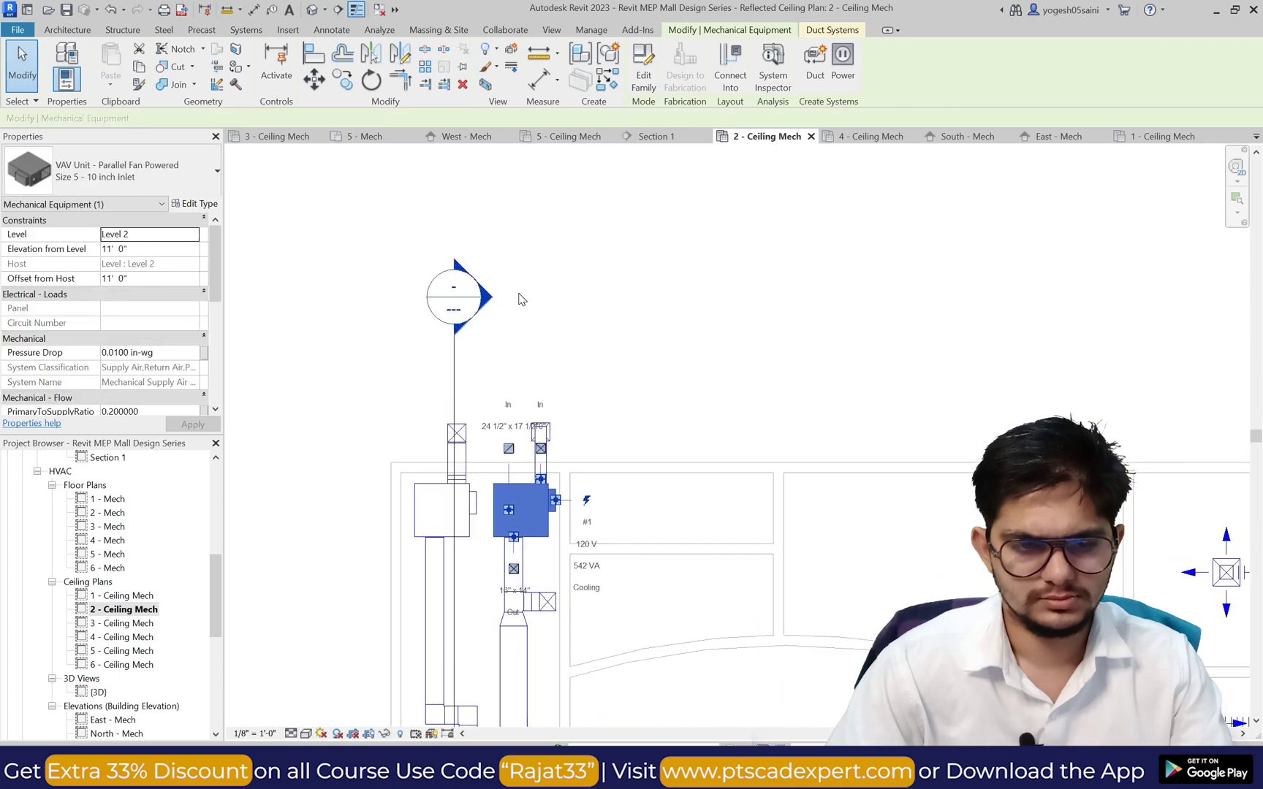
{"action": "left_click", "coordinate": [510, 448]}
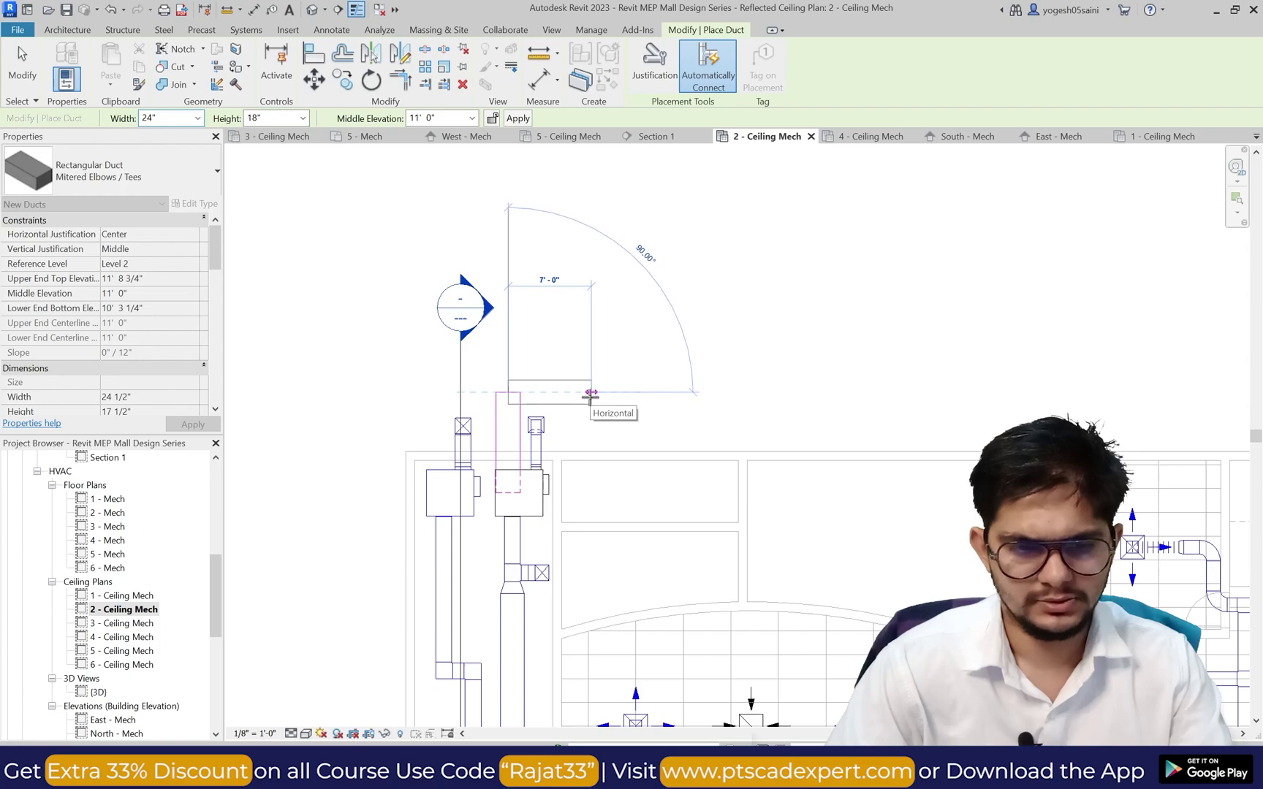
{"action": "scroll", "coordinate": [591, 393], "scroll_direction": "down", "scroll_amount": 2}
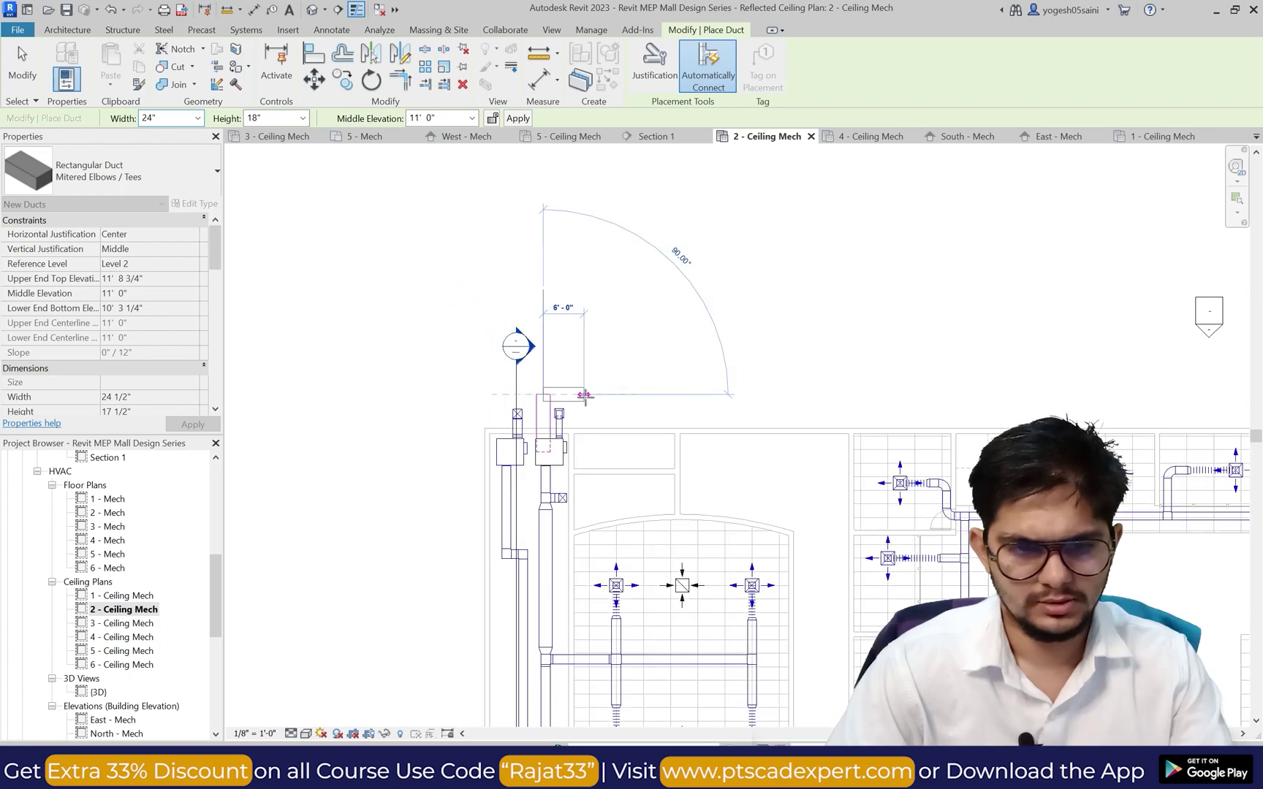
{"action": "scroll", "coordinate": [589, 504], "scroll_direction": "up", "scroll_amount": 2}
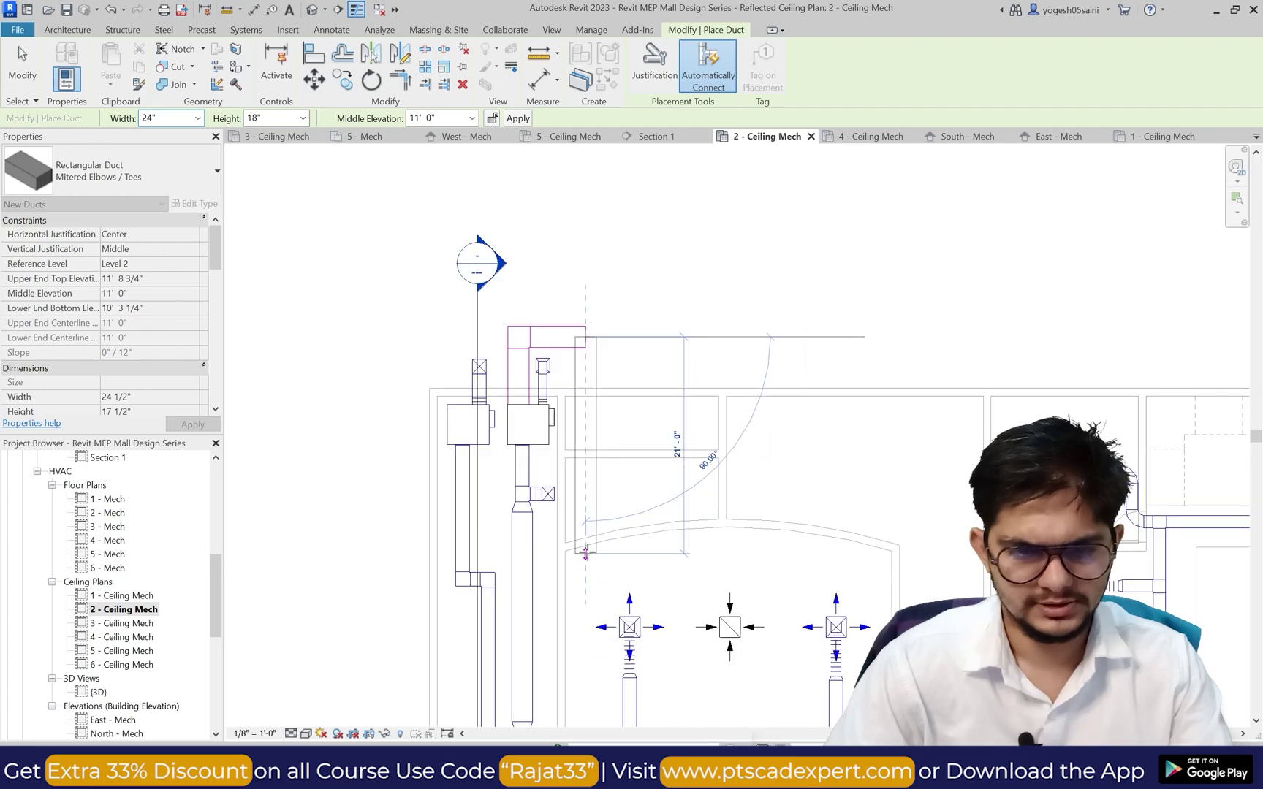
{"action": "left_click", "coordinate": [584, 584]}
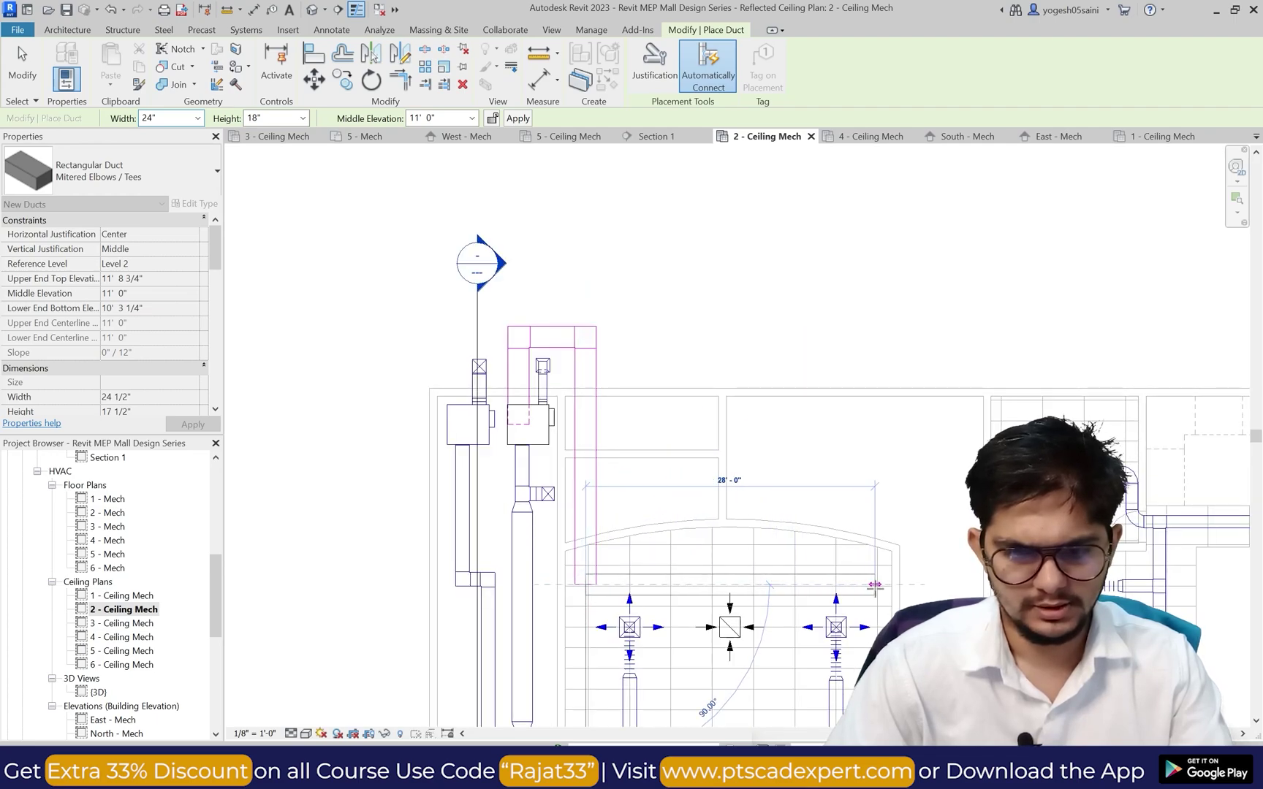
{"action": "left_click", "coordinate": [876, 586]}
{"action": "key", "text": "Escape"}
{"action": "key", "text": "Escape"}
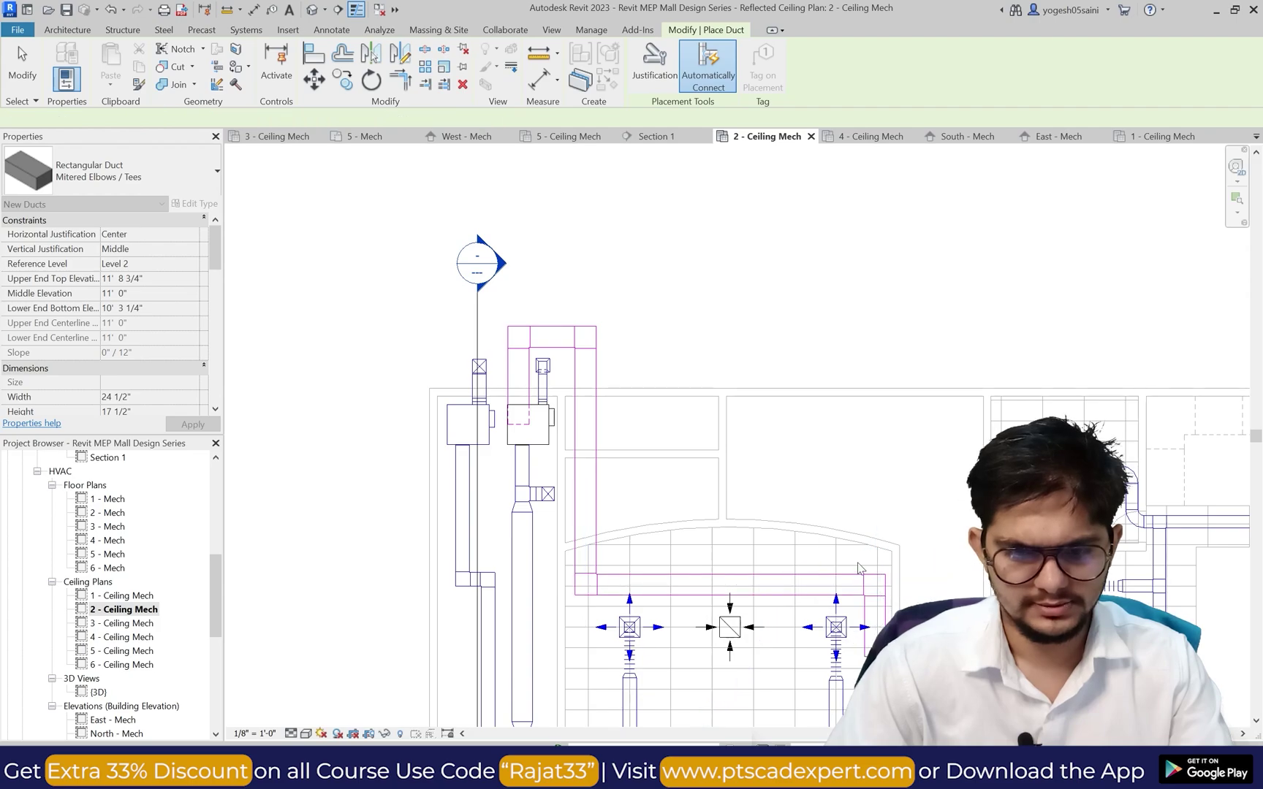
Step: Nudge the return duct's horizontal run in the upper hall up, away from the diffusers
{"action": "left_click", "coordinate": [743, 577]}
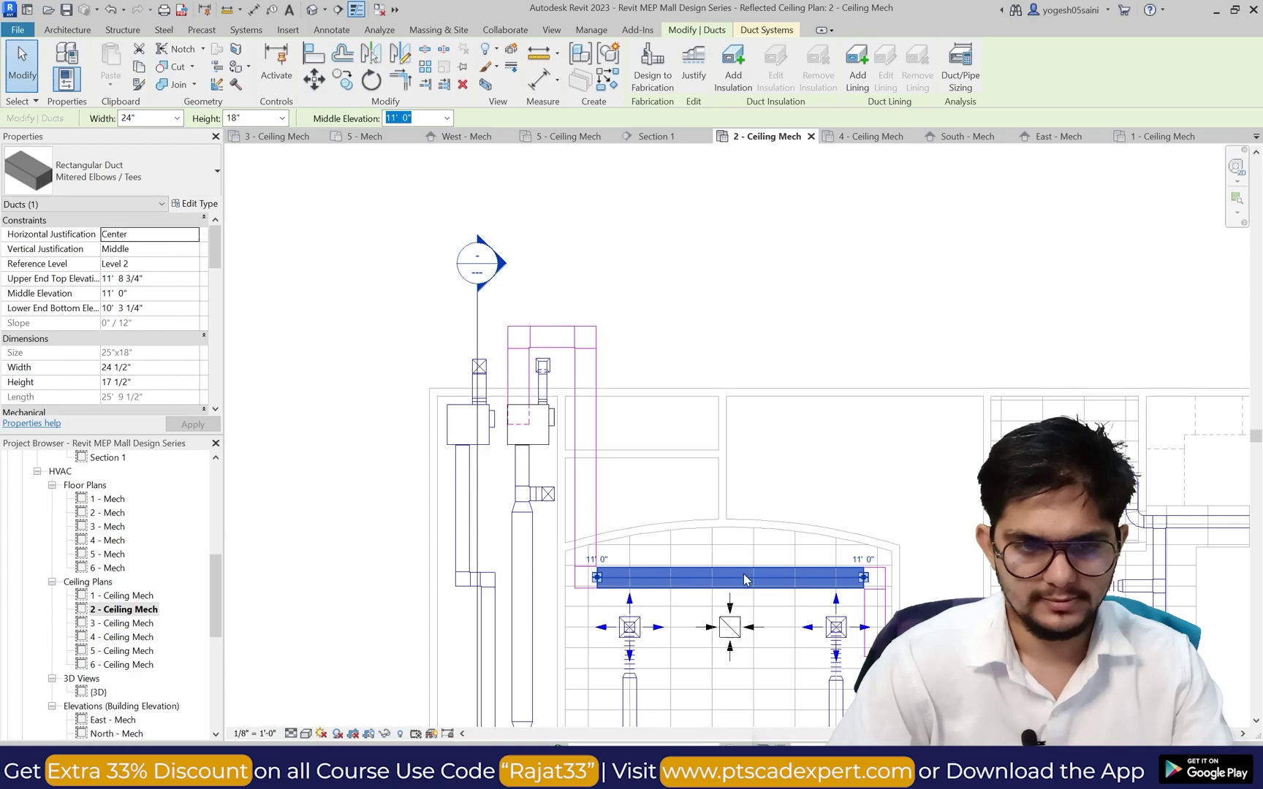
{"action": "key", "text": "Up"}
{"action": "key", "text": "Up"}
{"action": "key", "text": "Delete"}
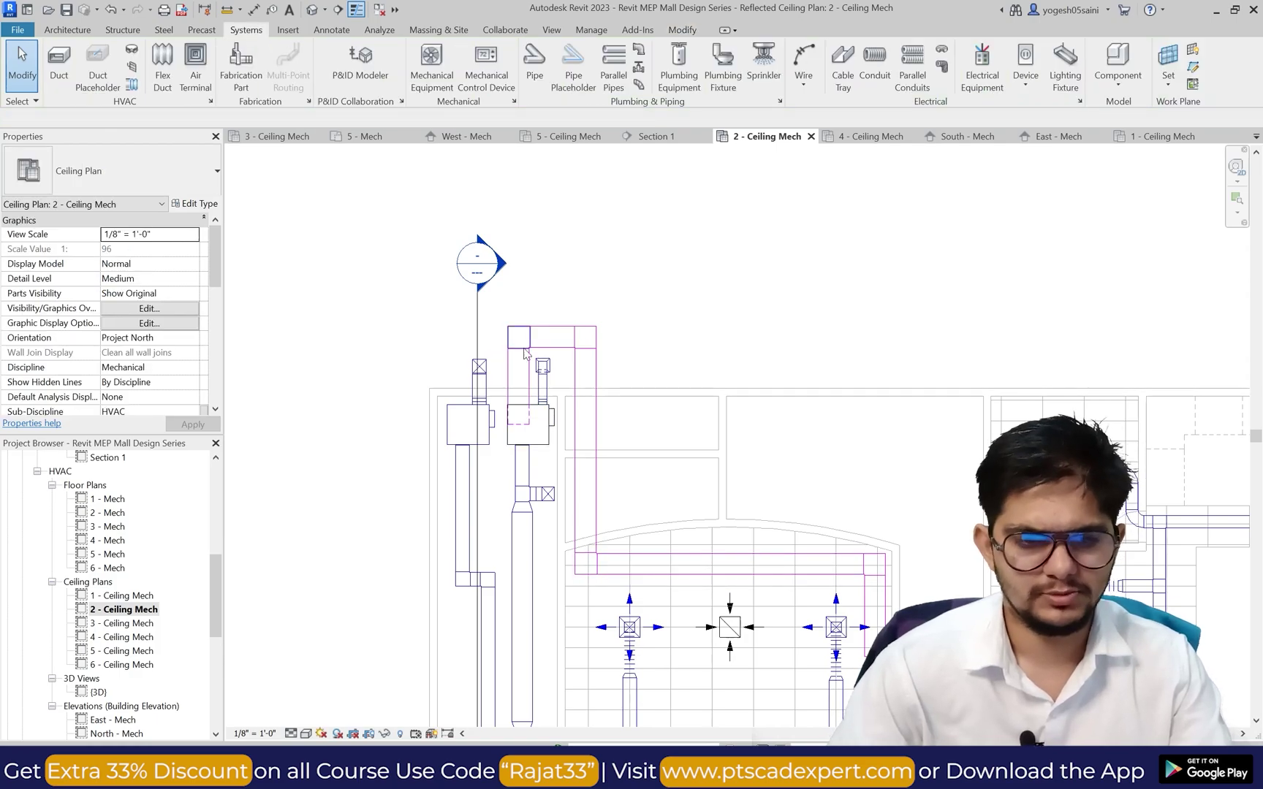
Step: Change the return duct's outer right elbow above the building wall to Rectangular Elbow - Radius, 1 W
{"action": "scroll", "coordinate": [563, 329], "scroll_direction": "up", "scroll_amount": 2}
{"action": "left_click", "coordinate": [596, 322]}
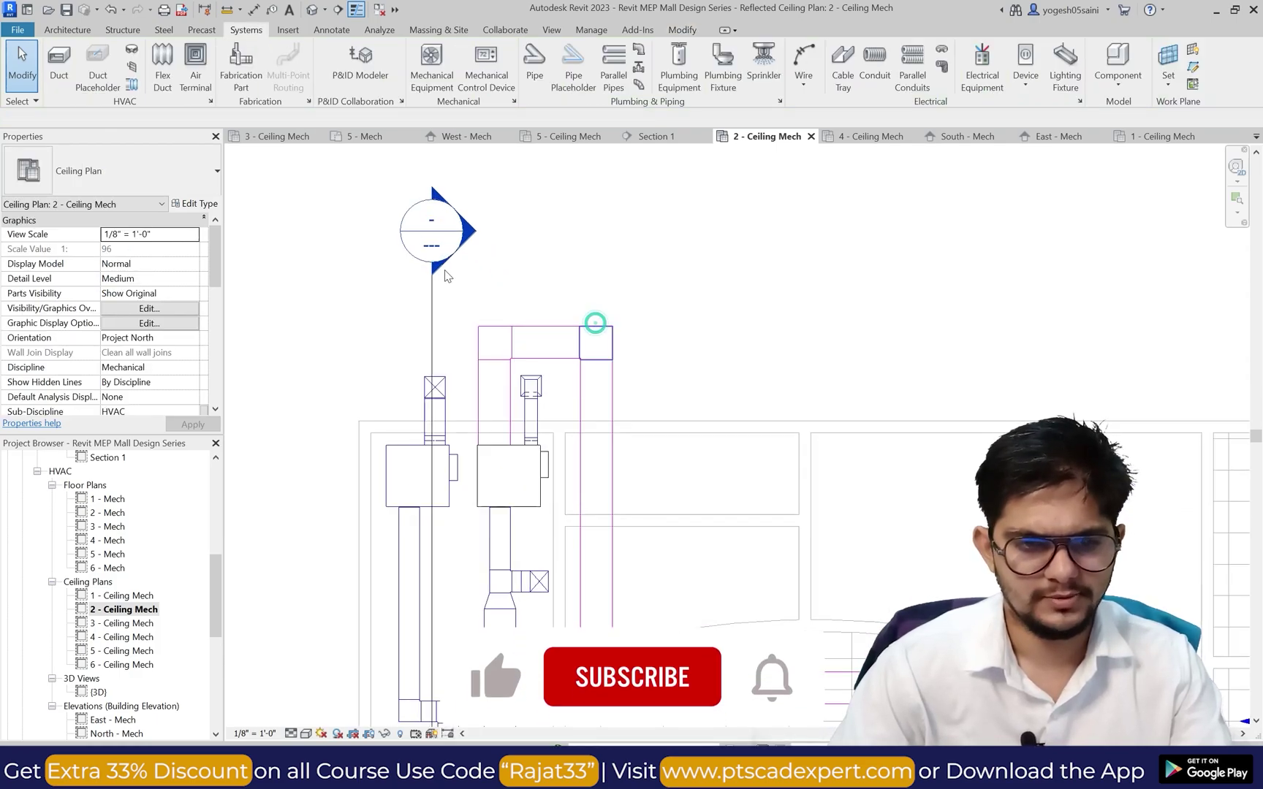
{"action": "left_click", "coordinate": [92, 176]}
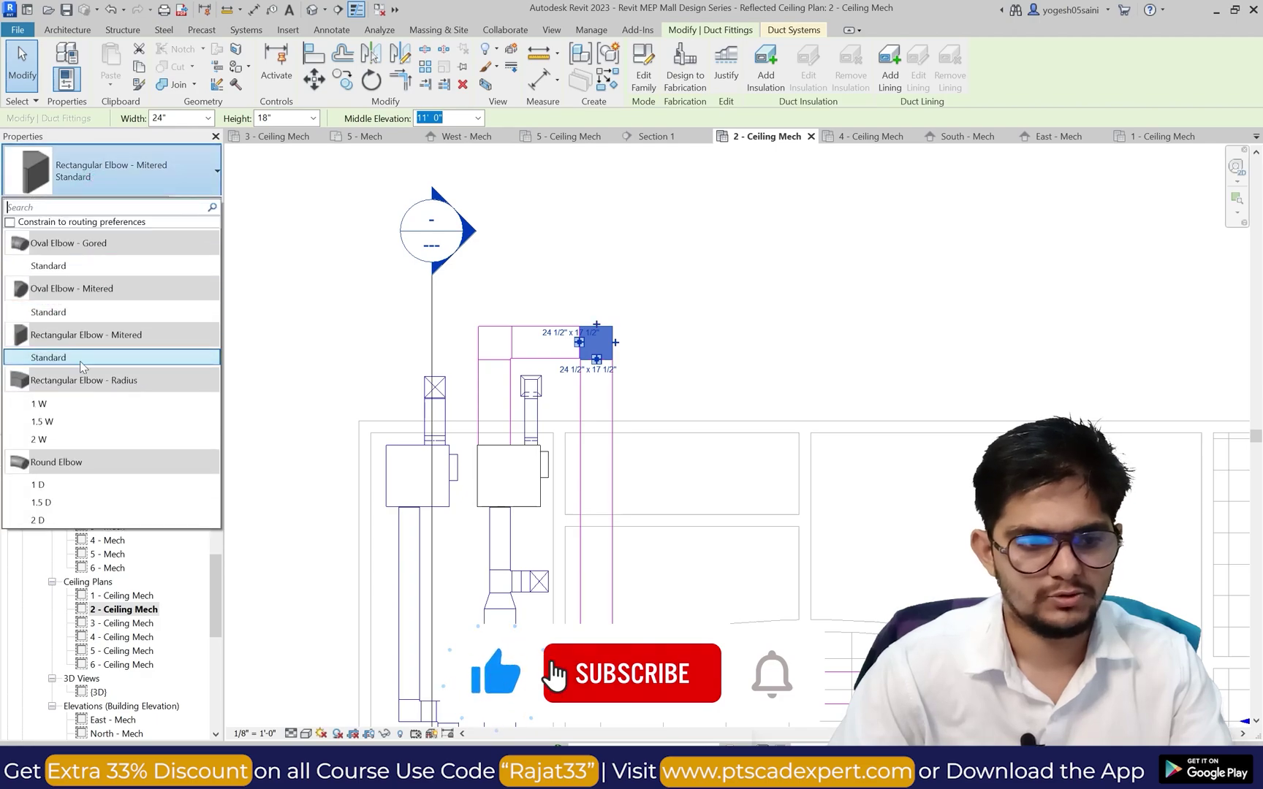
{"action": "left_click", "coordinate": [76, 404]}
{"action": "left_click", "coordinate": [657, 331]}
{"action": "scroll", "coordinate": [664, 334], "scroll_direction": "down", "scroll_amount": 2}
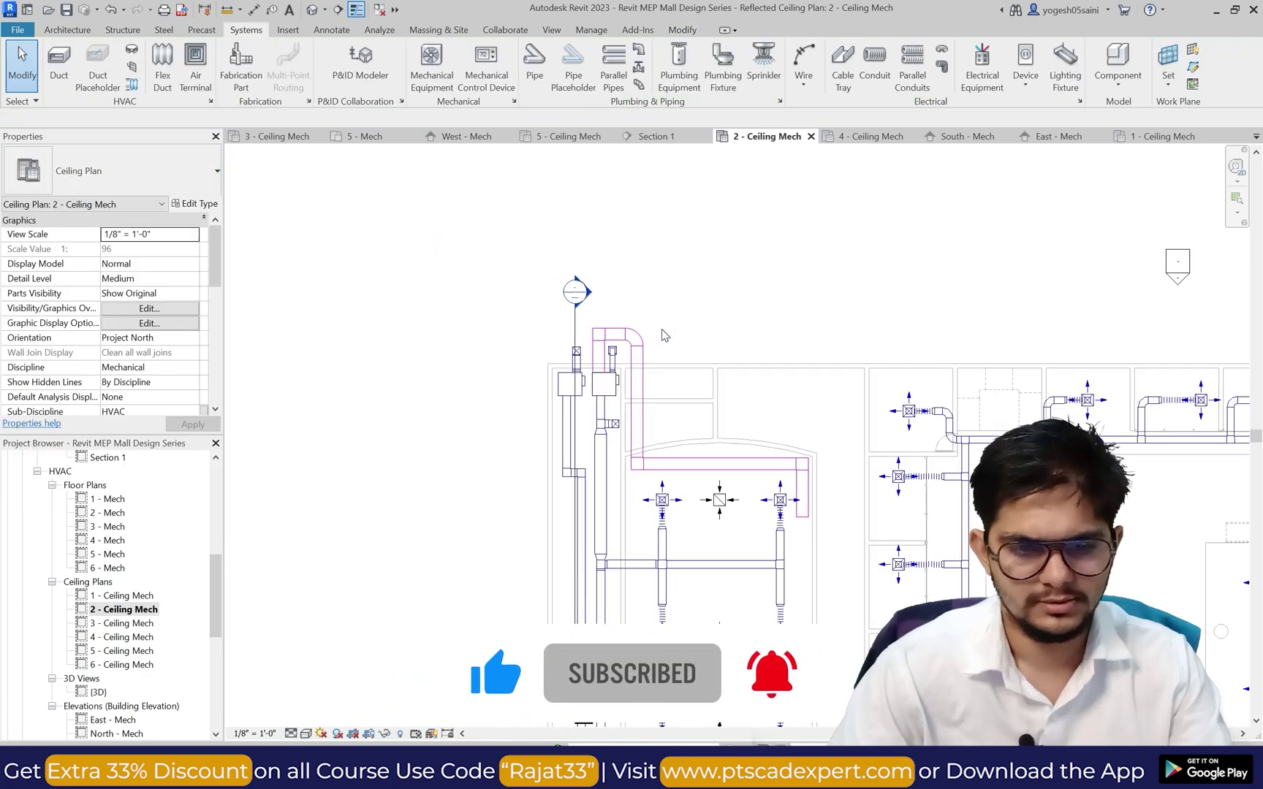
Step: Change the elbows at both ends of the return duct's run across the upper hall to Rectangular Elbow - Radius, 1 W
{"action": "scroll", "coordinate": [630, 471], "scroll_direction": "up", "scroll_amount": 4}
{"action": "left_click", "coordinate": [646, 454]}
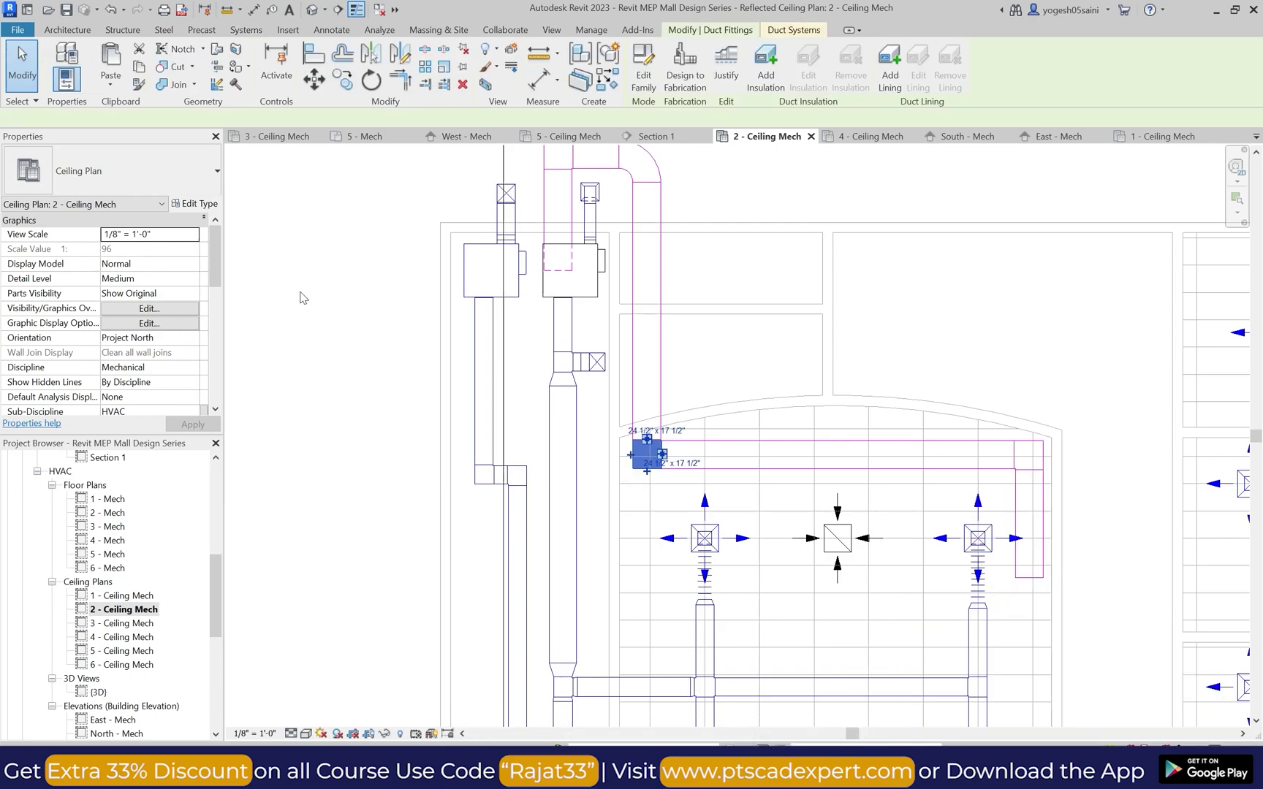
{"action": "left_click", "coordinate": [91, 175]}
{"action": "left_click", "coordinate": [73, 400]}
{"action": "left_click", "coordinate": [299, 387]}
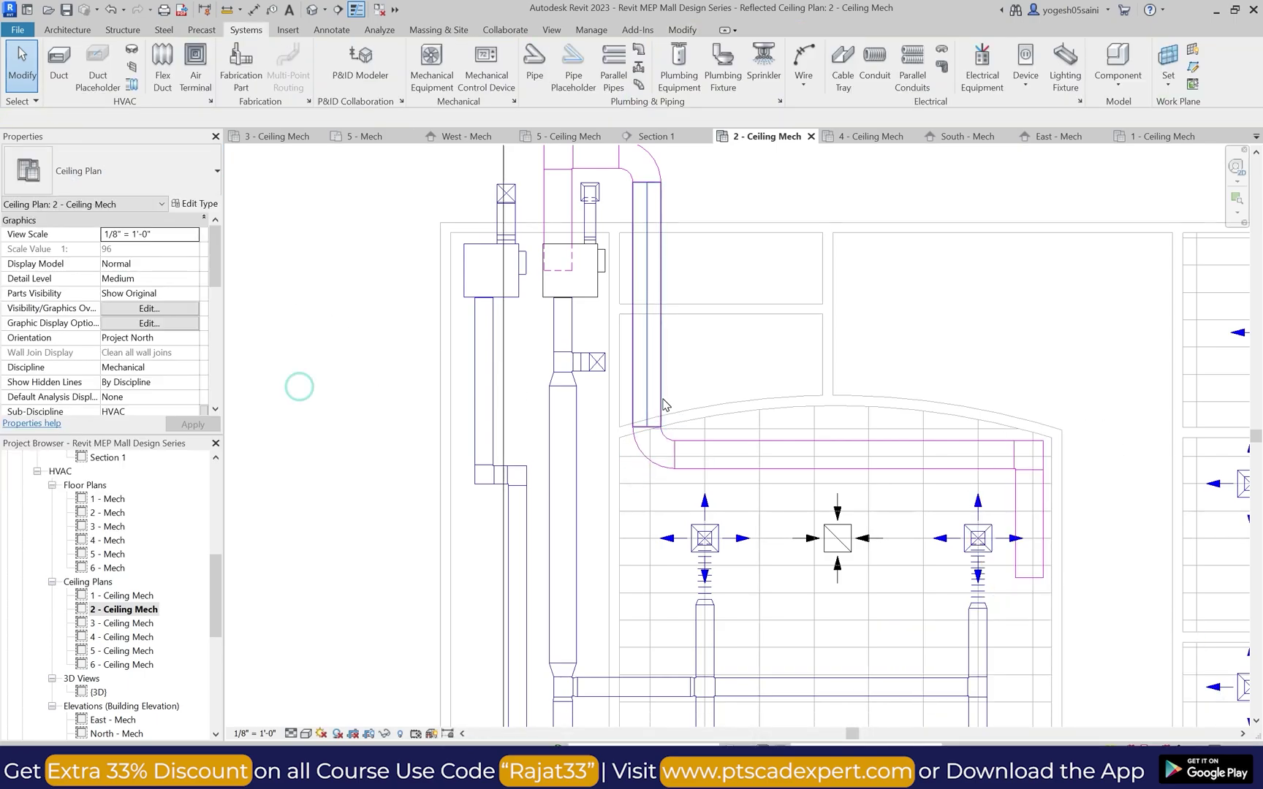
{"action": "left_click", "coordinate": [1029, 455]}
{"action": "left_click", "coordinate": [91, 173]}
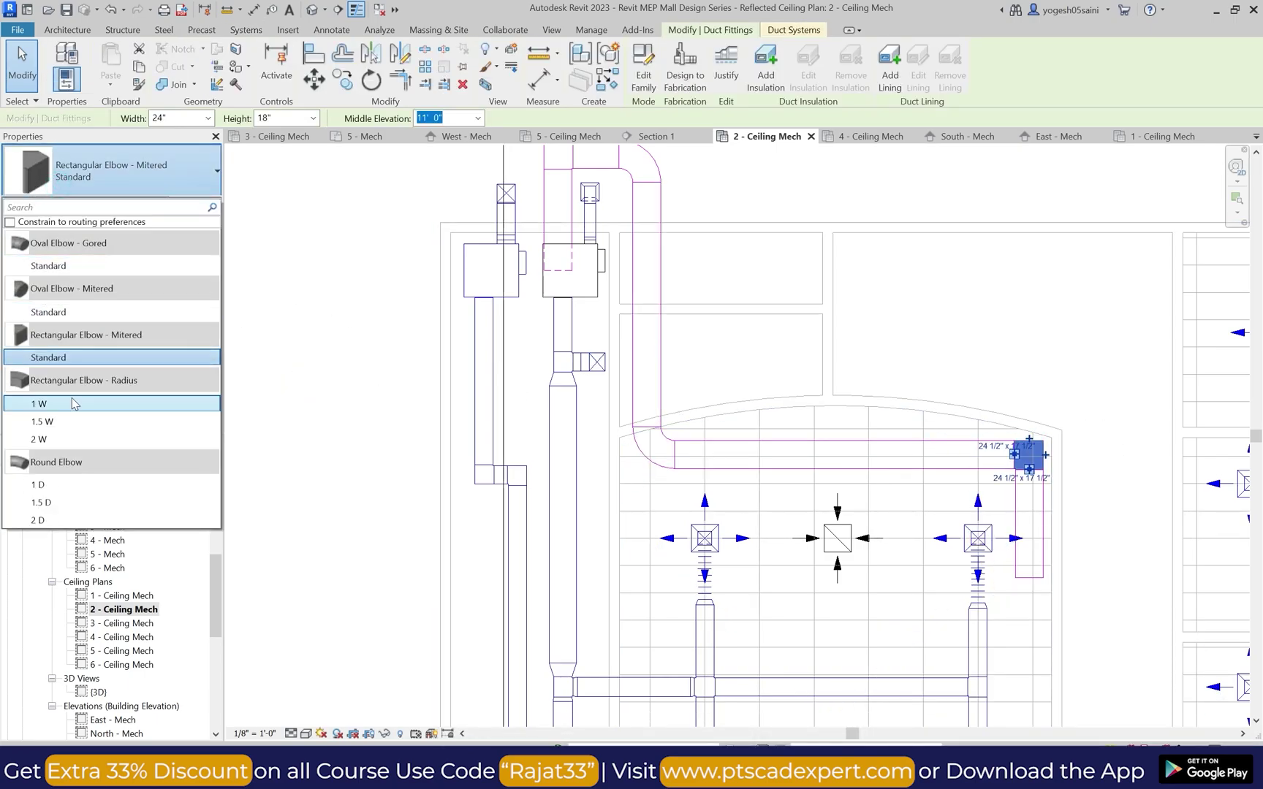
{"action": "left_click", "coordinate": [73, 403]}
{"action": "left_click", "coordinate": [378, 372]}
Step: Extend the return duct about 63' 6" down along the right side of both halls, ending beside the lowest supply diffuser
{"action": "scroll", "coordinate": [378, 369], "scroll_direction": "down", "scroll_amount": 4}
{"action": "scroll", "coordinate": [270, 249], "scroll_direction": "up", "scroll_amount": 4}
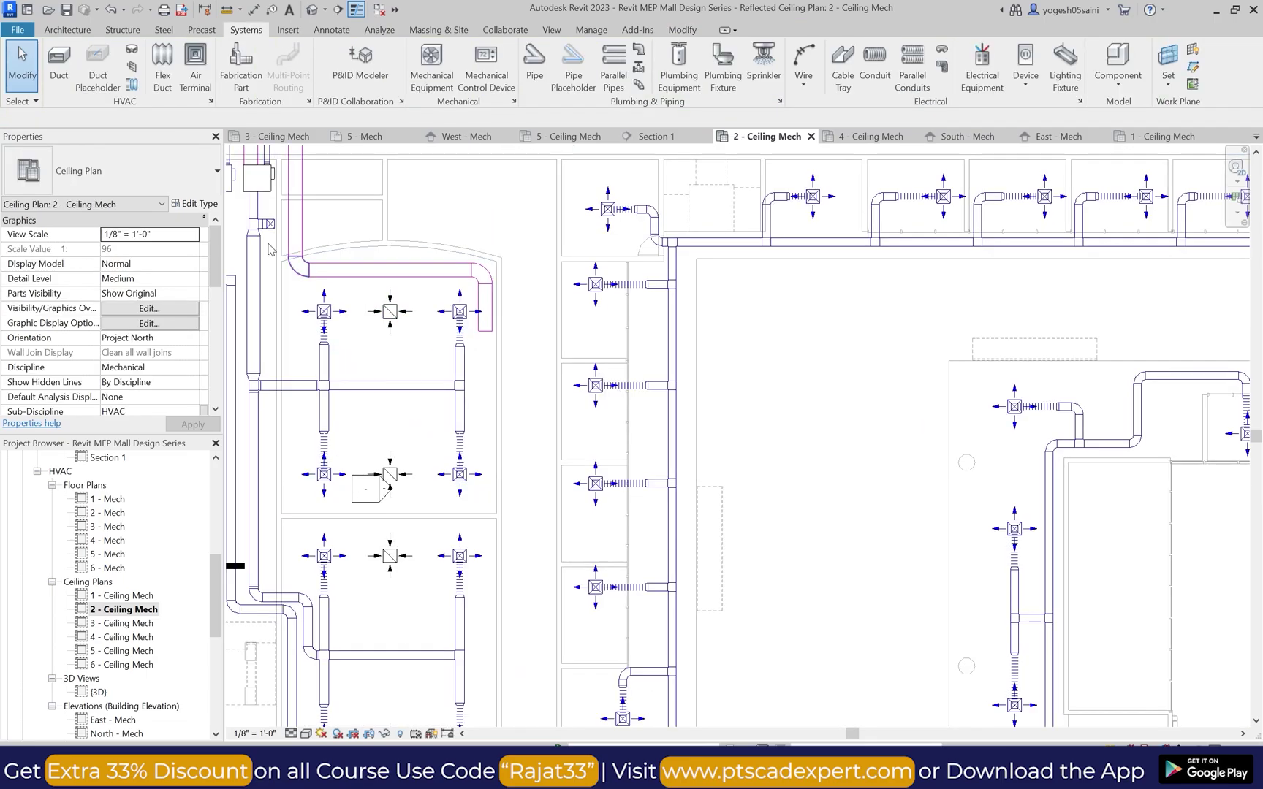
{"action": "left_click", "coordinate": [59, 64]}
{"action": "left_click", "coordinate": [484, 330]}
{"action": "scroll", "coordinate": [508, 430], "scroll_direction": "down", "scroll_amount": 2}
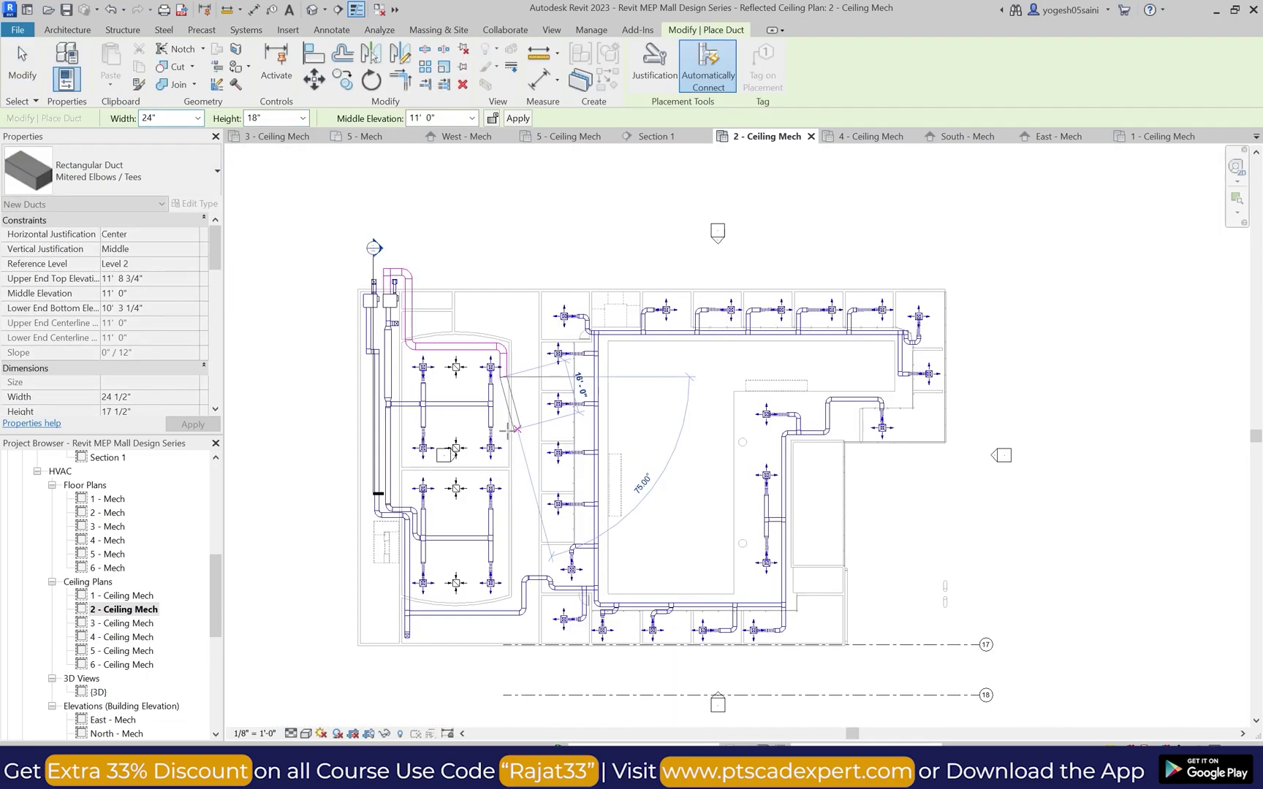
{"action": "scroll", "coordinate": [504, 594], "scroll_direction": "up", "scroll_amount": 5}
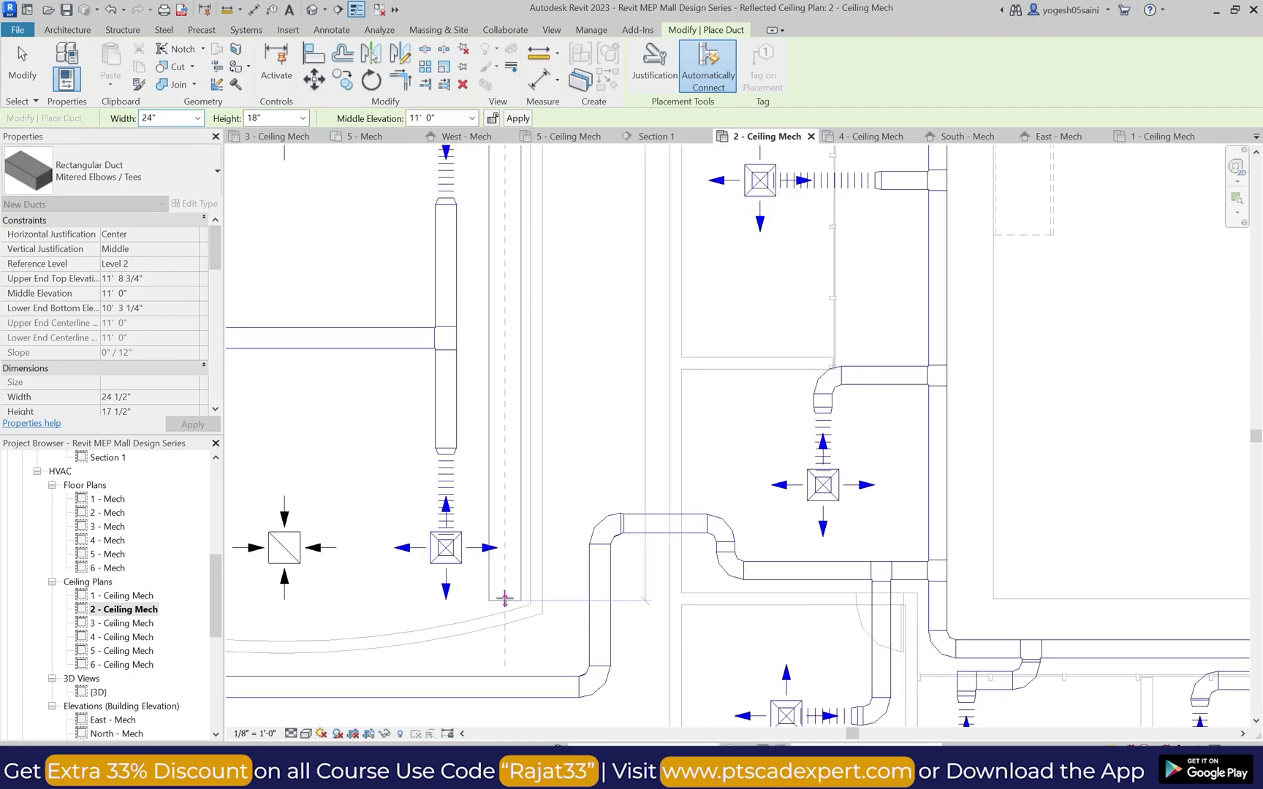
{"action": "scroll", "coordinate": [505, 595], "scroll_direction": "down", "scroll_amount": 2}
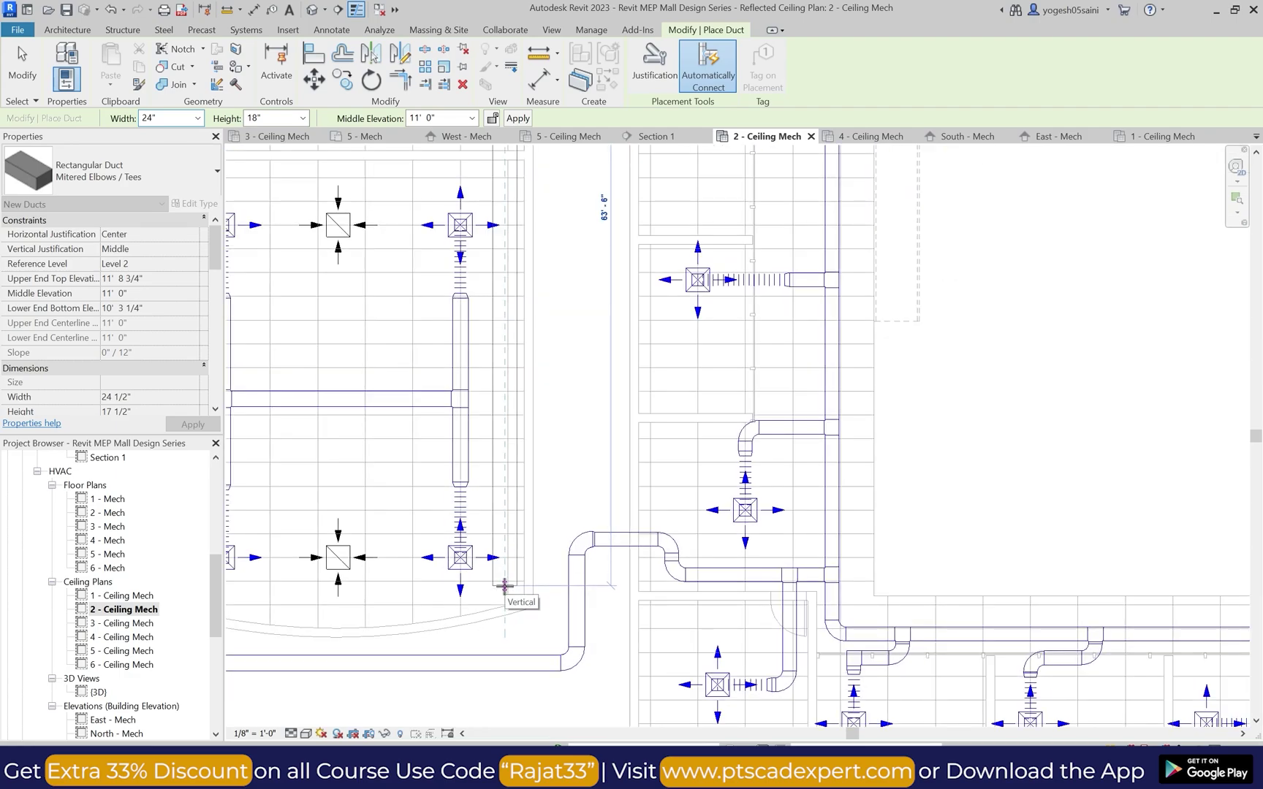
{"action": "left_click", "coordinate": [504, 586]}
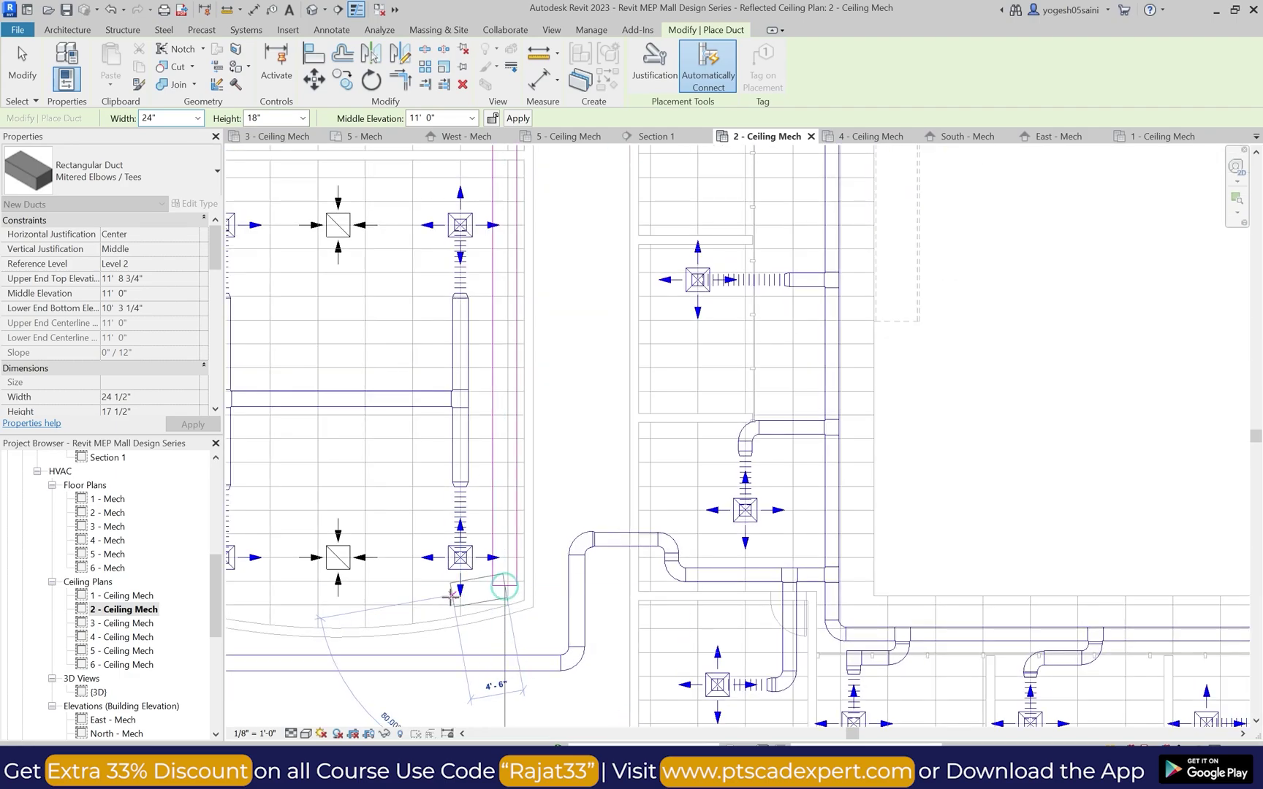
Step: Finish the return duct with an angled run along the lower hall's curved wall and a short horizontal piece ending below the lowest return diffuser
{"action": "left_click", "coordinate": [401, 614]}
{"action": "key", "text": "Escape"}
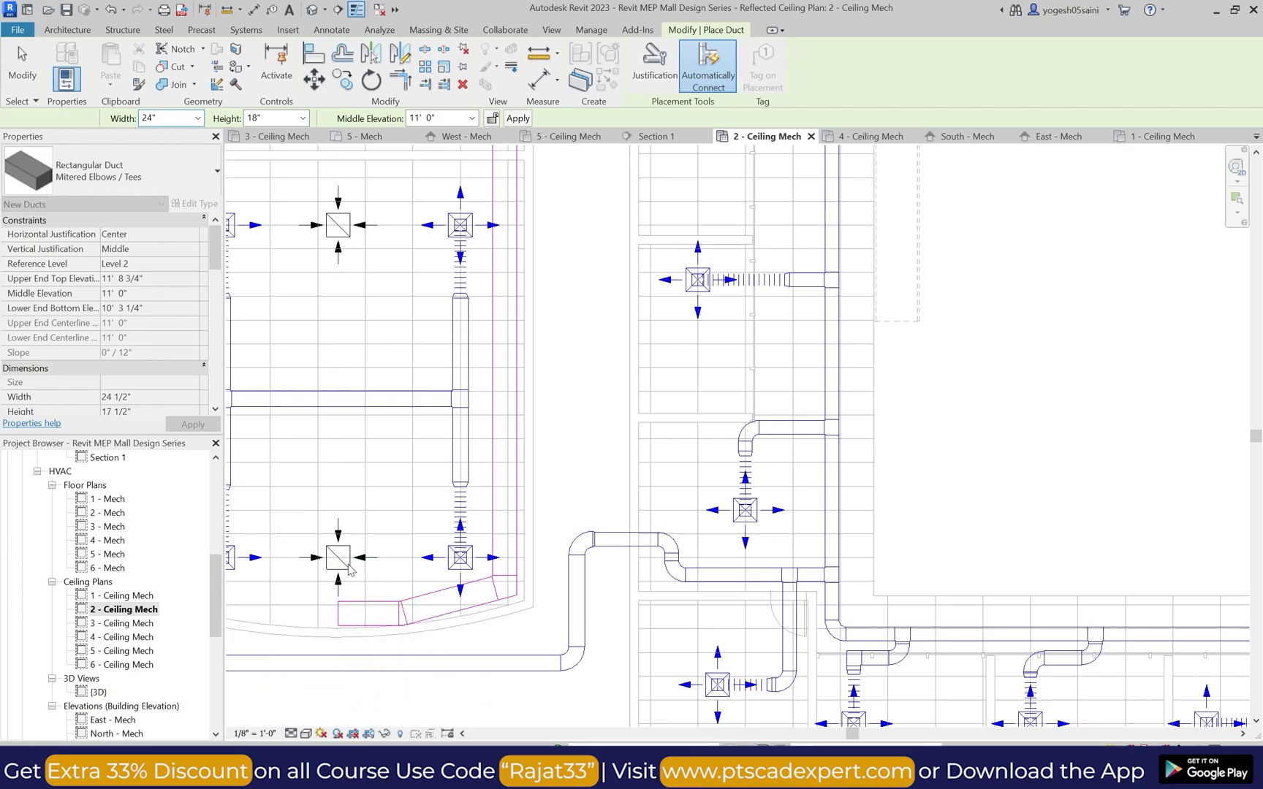
{"action": "key", "text": "Escape"}
Step: Draw a 24" x 18" horizontal branch from the vertical return duct between the two halls, ending in line with the return diffusers
{"action": "scroll", "coordinate": [395, 451], "scroll_direction": "down", "scroll_amount": 3}
{"action": "scroll", "coordinate": [393, 373], "scroll_direction": "up", "scroll_amount": 5}
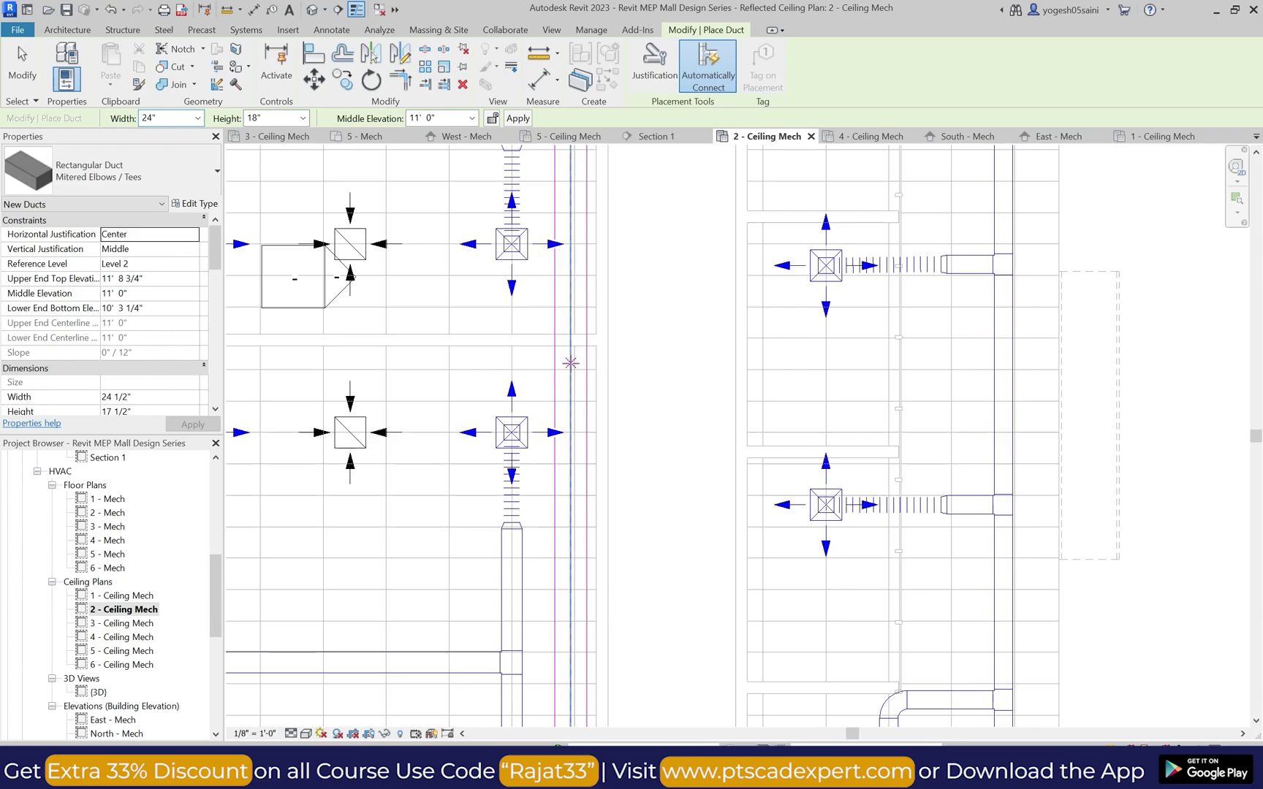
{"action": "left_click", "coordinate": [344, 368]}
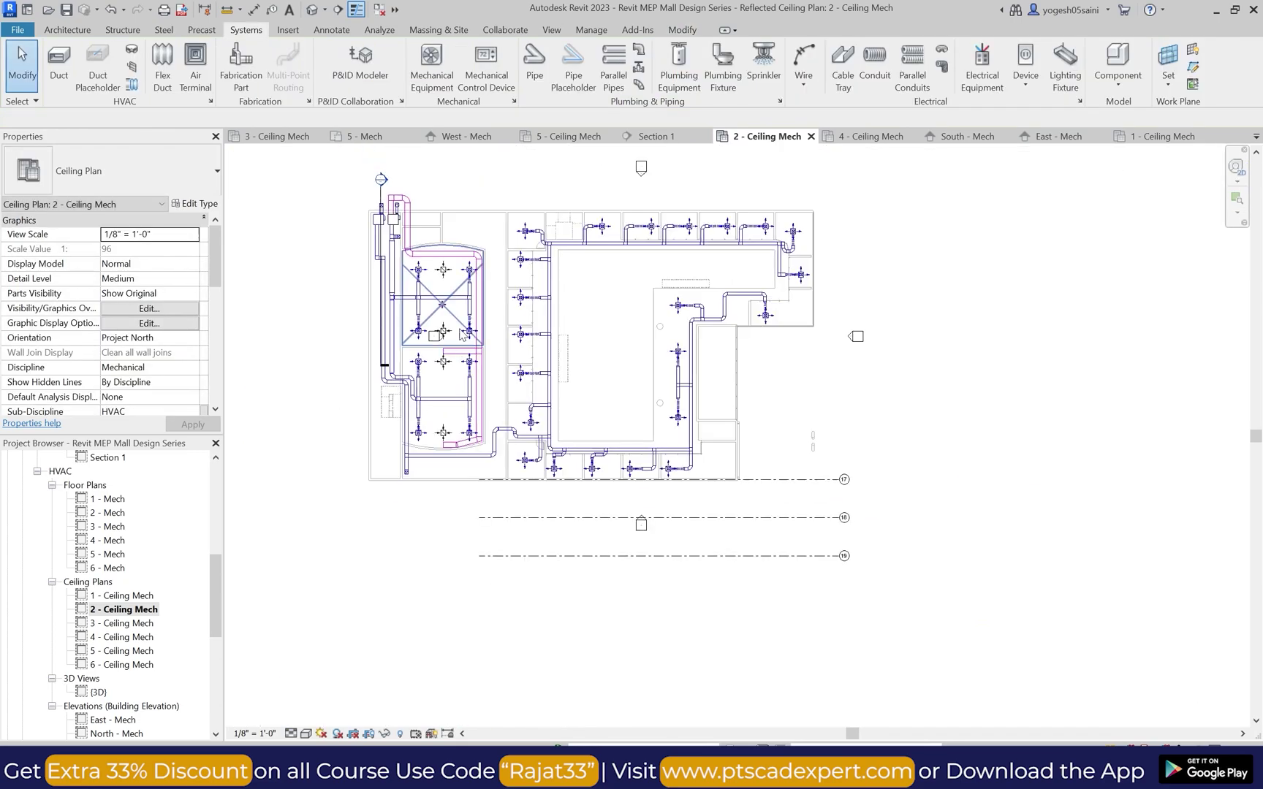
Step: Connect the upper hall's upper return diffuser into the horizontal return duct above it
{"action": "scroll", "coordinate": [463, 340], "scroll_direction": "up", "scroll_amount": 5}
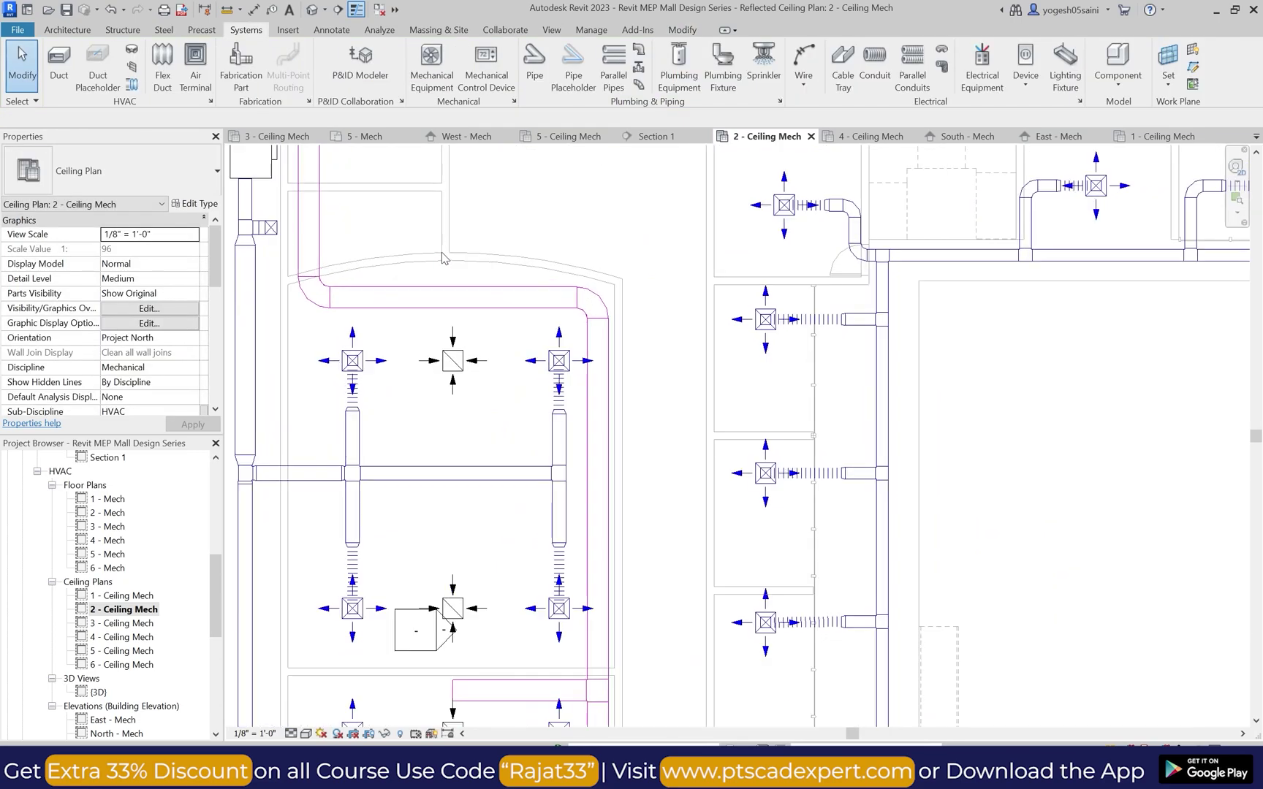
{"action": "left_click", "coordinate": [453, 360]}
{"action": "left_click", "coordinate": [729, 87]}
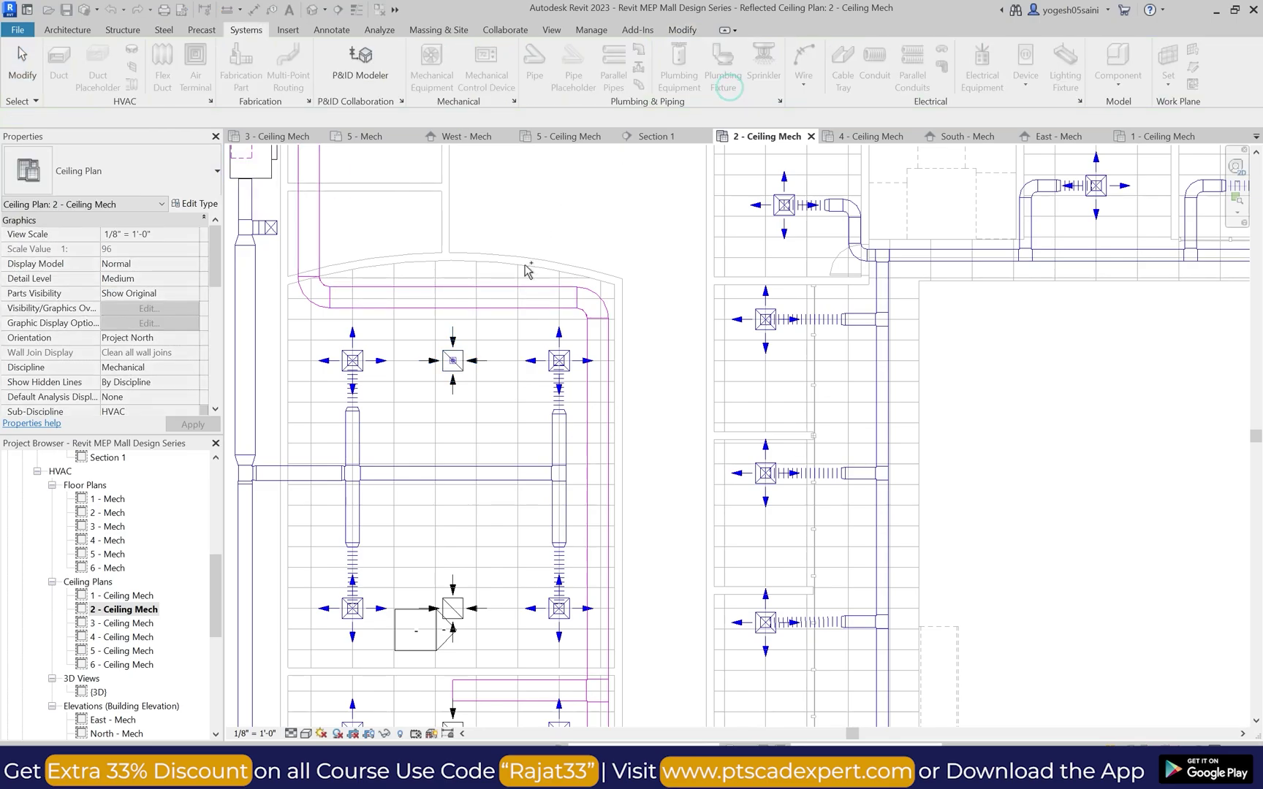
Step: Extend the branch duct between the halls past the return diffusers and nudge it up slightly
{"action": "scroll", "coordinate": [569, 320], "scroll_direction": "down", "scroll_amount": 3}
{"action": "scroll", "coordinate": [537, 475], "scroll_direction": "up", "scroll_amount": 5}
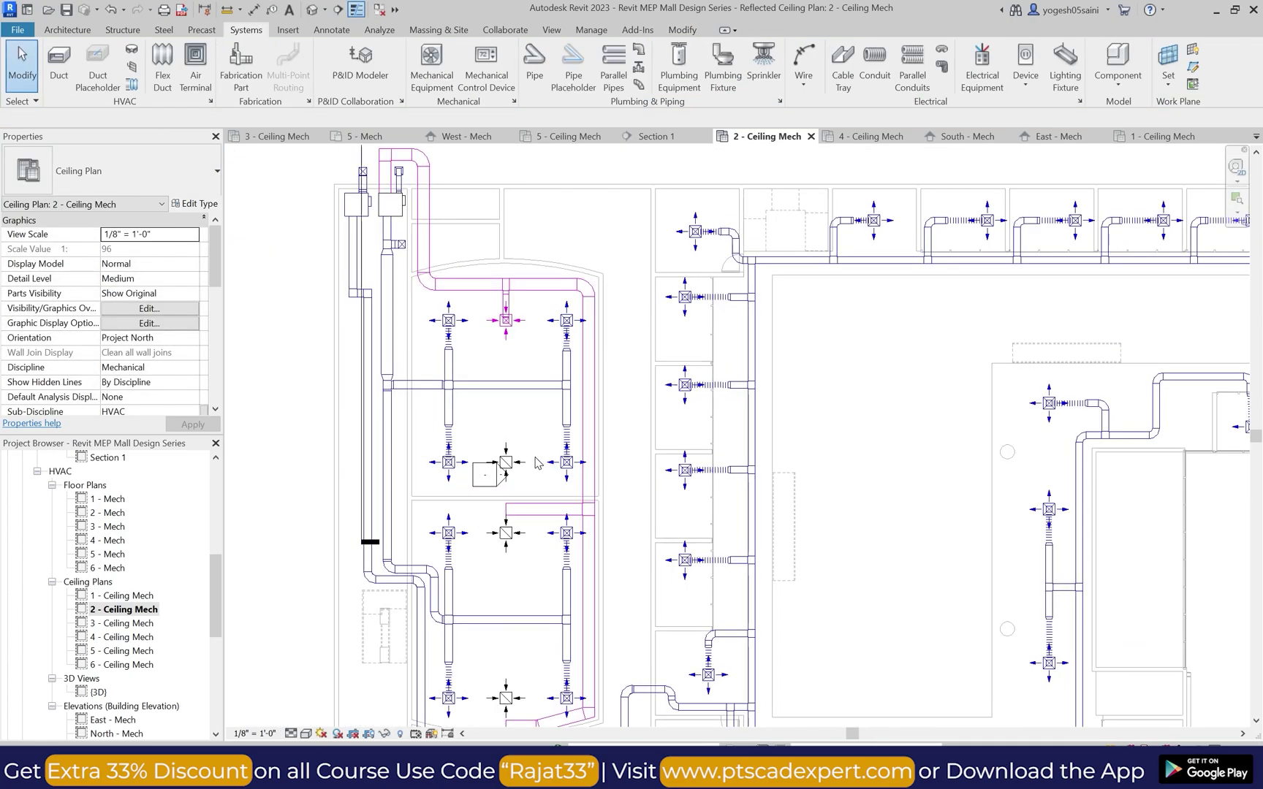
{"action": "left_click", "coordinate": [539, 531]}
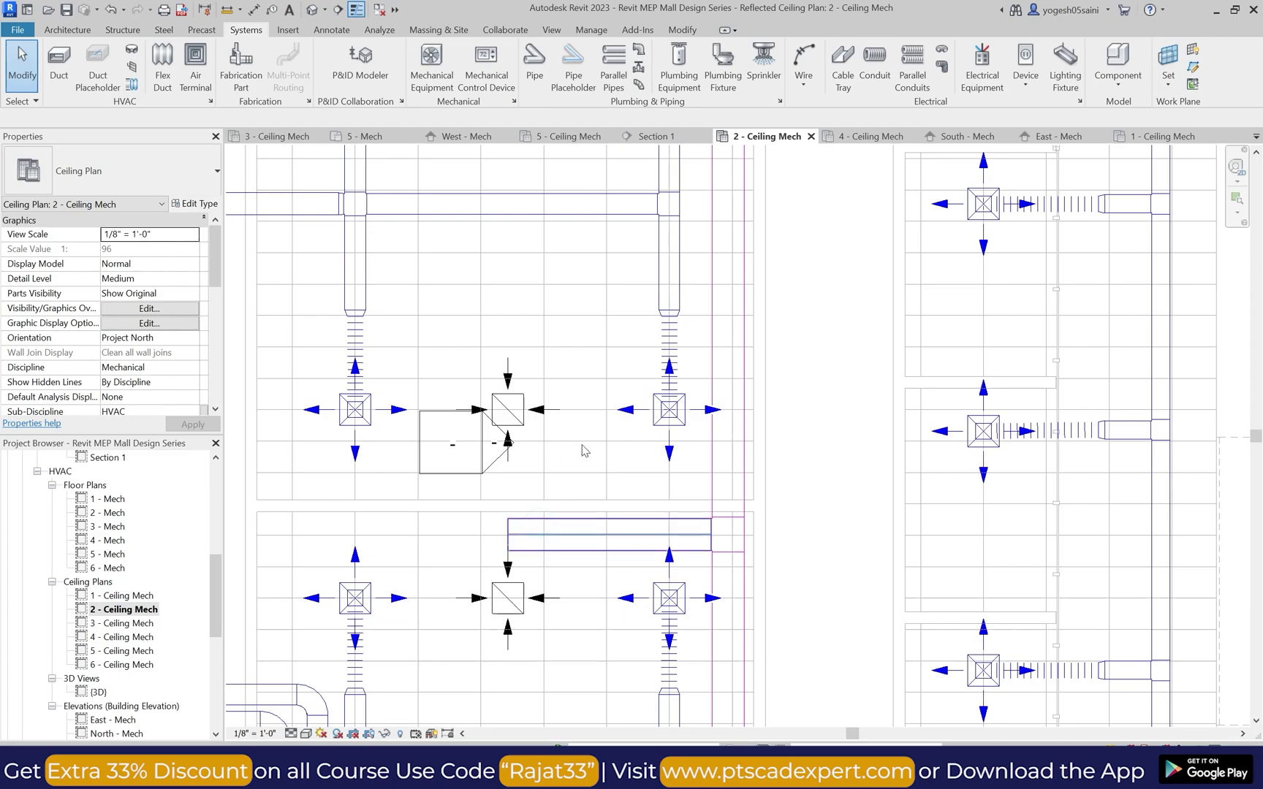
{"action": "key", "text": "Escape"}
{"action": "left_click", "coordinate": [531, 521]}
{"action": "left_click_drag", "start_coordinate": [507, 534], "coordinate": [420, 532]}
{"action": "key", "text": "Escape"}
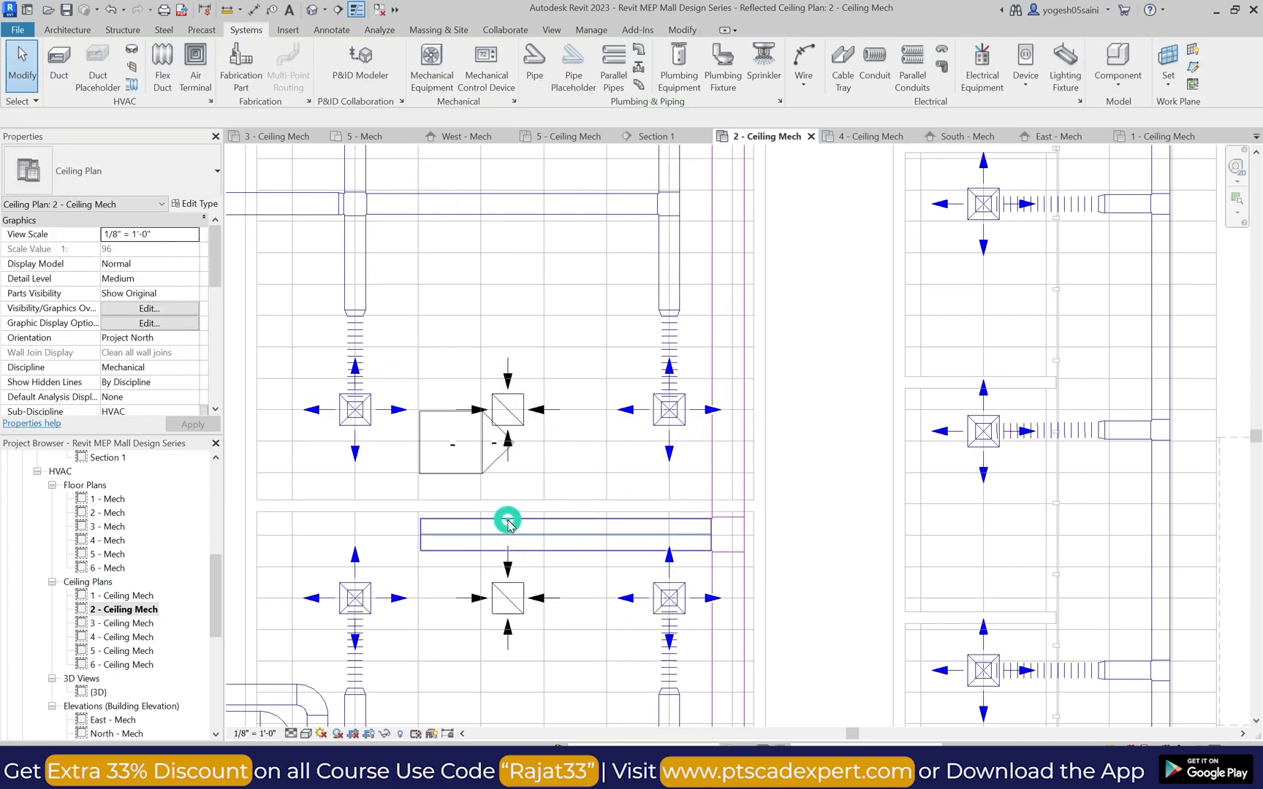
{"action": "left_click", "coordinate": [509, 524]}
{"action": "key", "text": "Escape"}
Step: Connect the upper hall's lower return diffuser into the branch duct between the halls
{"action": "left_click", "coordinate": [516, 397]}
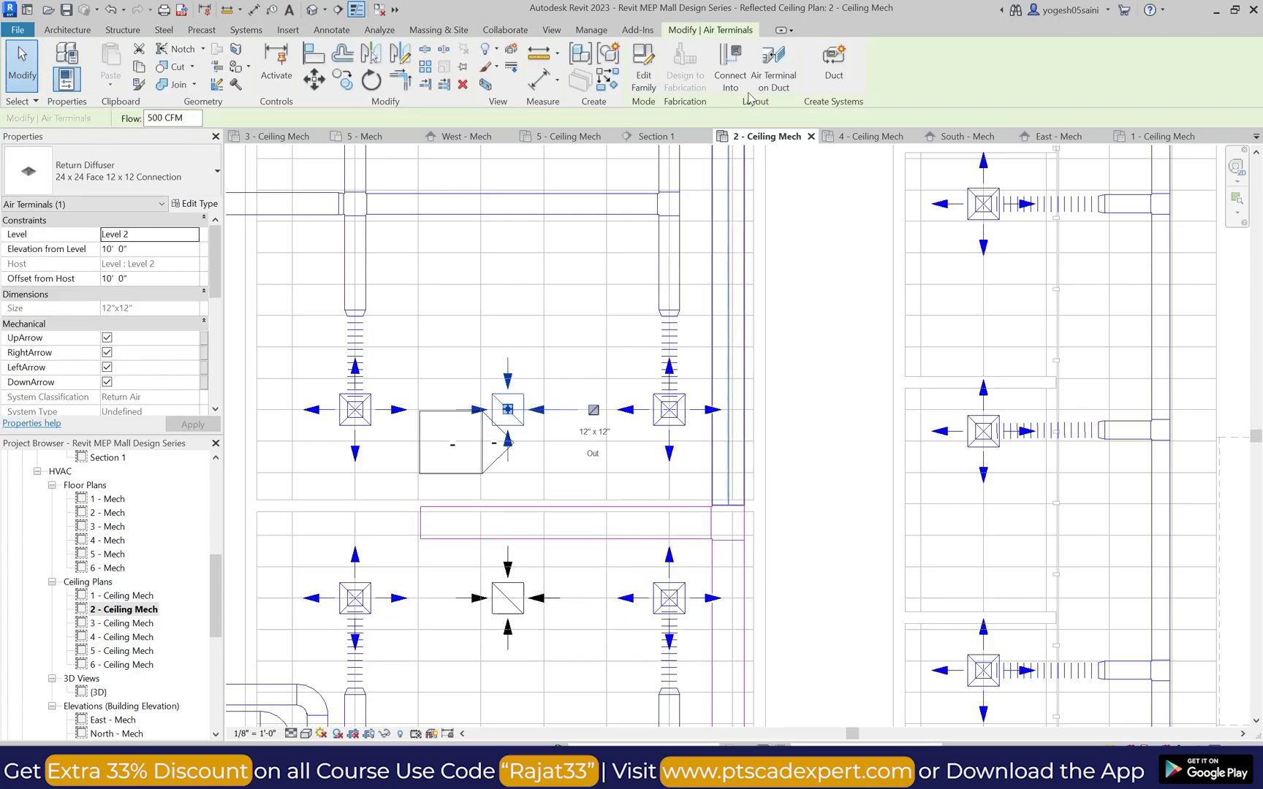
{"action": "left_click", "coordinate": [732, 68]}
{"action": "left_click", "coordinate": [535, 513]}
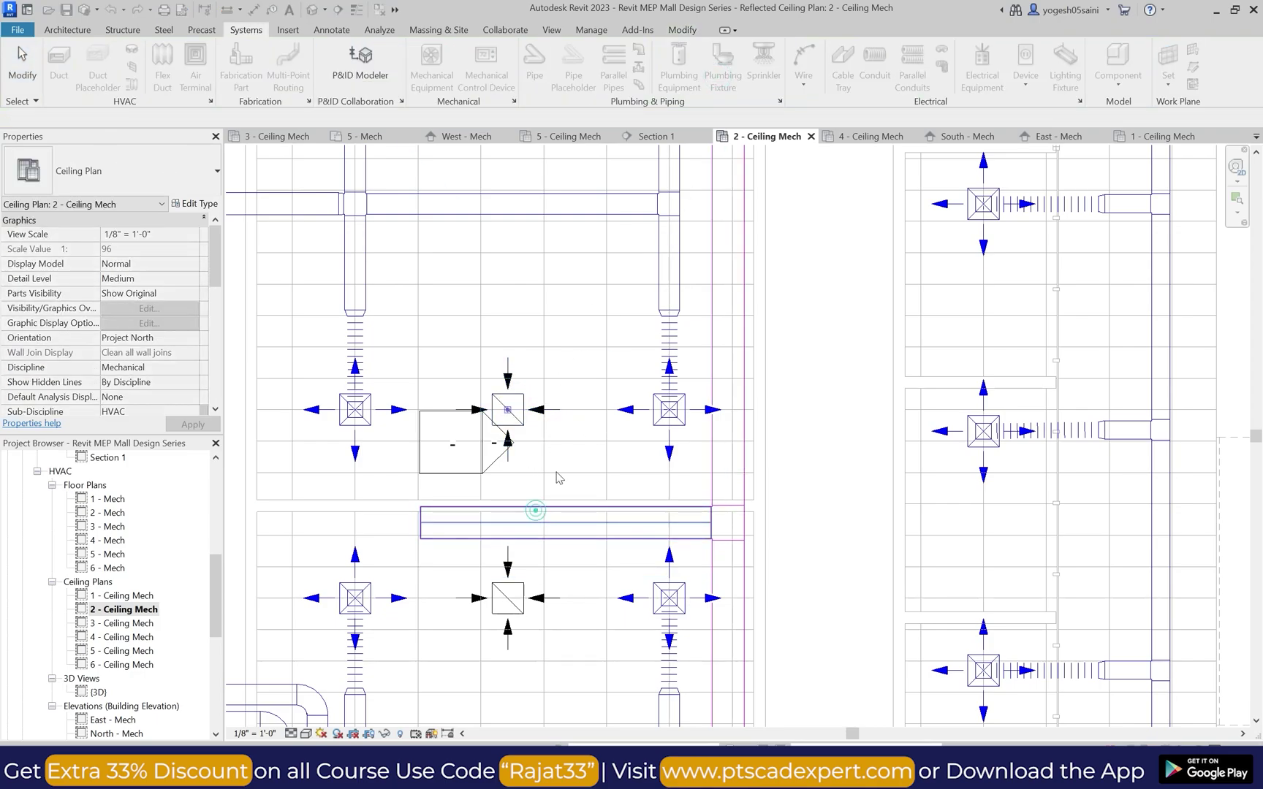
Step: Convert the branch's new tee to a cross and draw a duct from it down to the lower hall's upper return diffuser
{"action": "left_click", "coordinate": [504, 540]}
{"action": "scroll", "coordinate": [506, 552], "scroll_direction": "up", "scroll_amount": 4}
{"action": "left_click", "coordinate": [516, 538]}
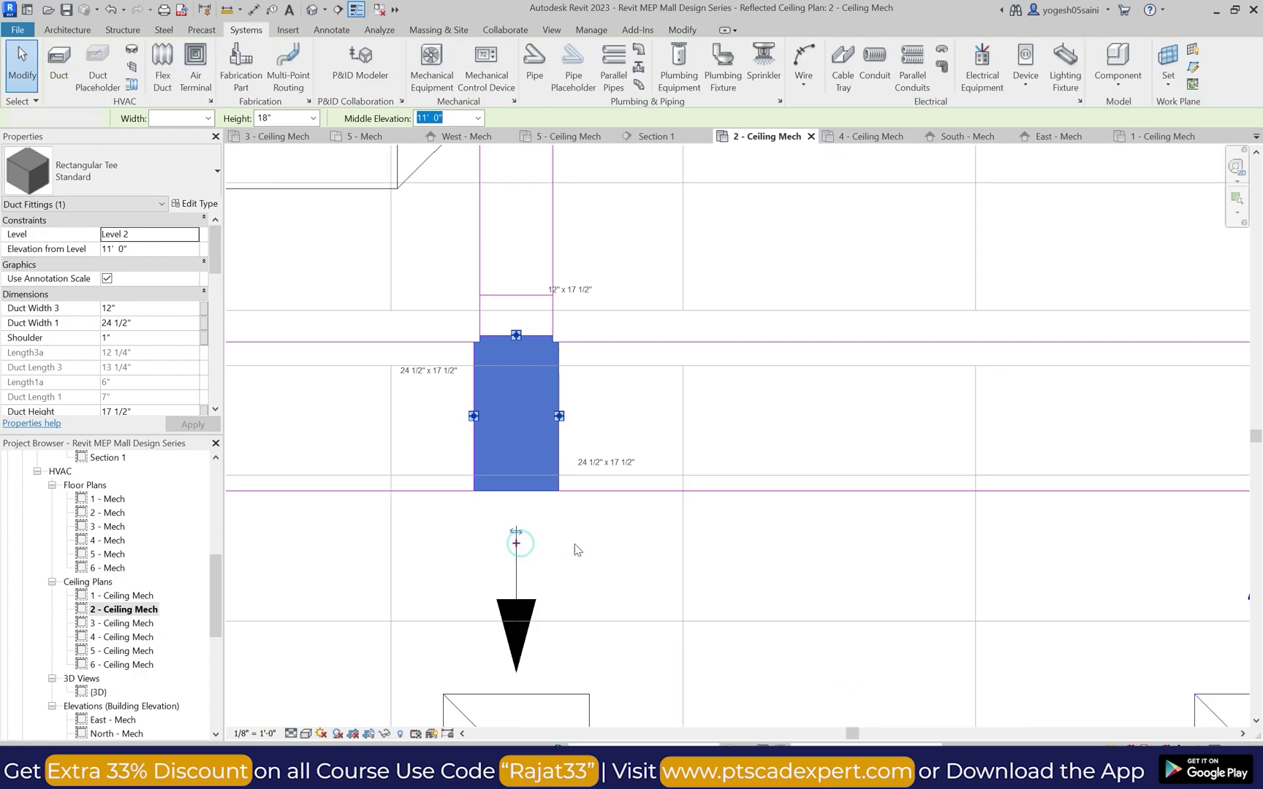
{"action": "scroll", "coordinate": [577, 547], "scroll_direction": "down", "scroll_amount": 2}
{"action": "left_click", "coordinate": [59, 62]}
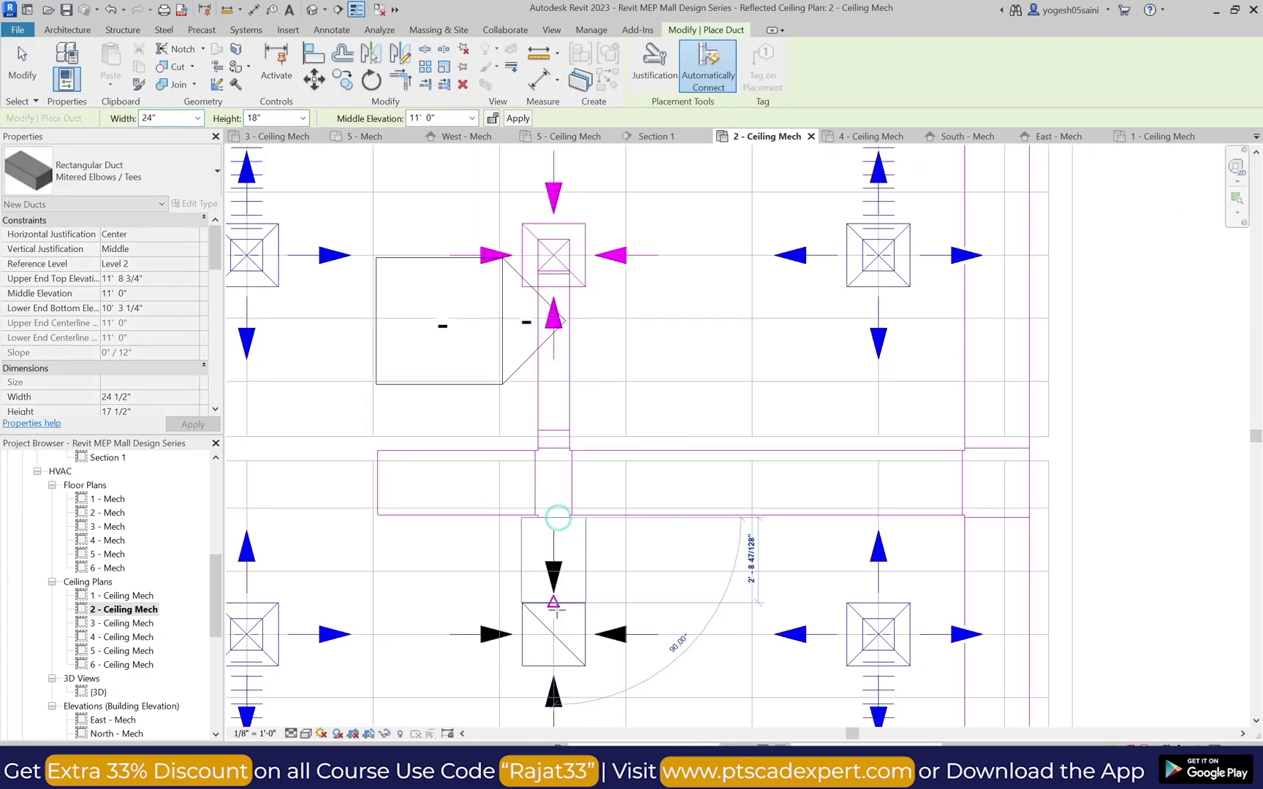
{"action": "left_click", "coordinate": [553, 635]}
{"action": "left_click", "coordinate": [607, 609]}
{"action": "key", "text": "Escape"}
{"action": "key", "text": "Escape"}
{"action": "scroll", "coordinate": [654, 577], "scroll_direction": "down", "scroll_amount": 3}
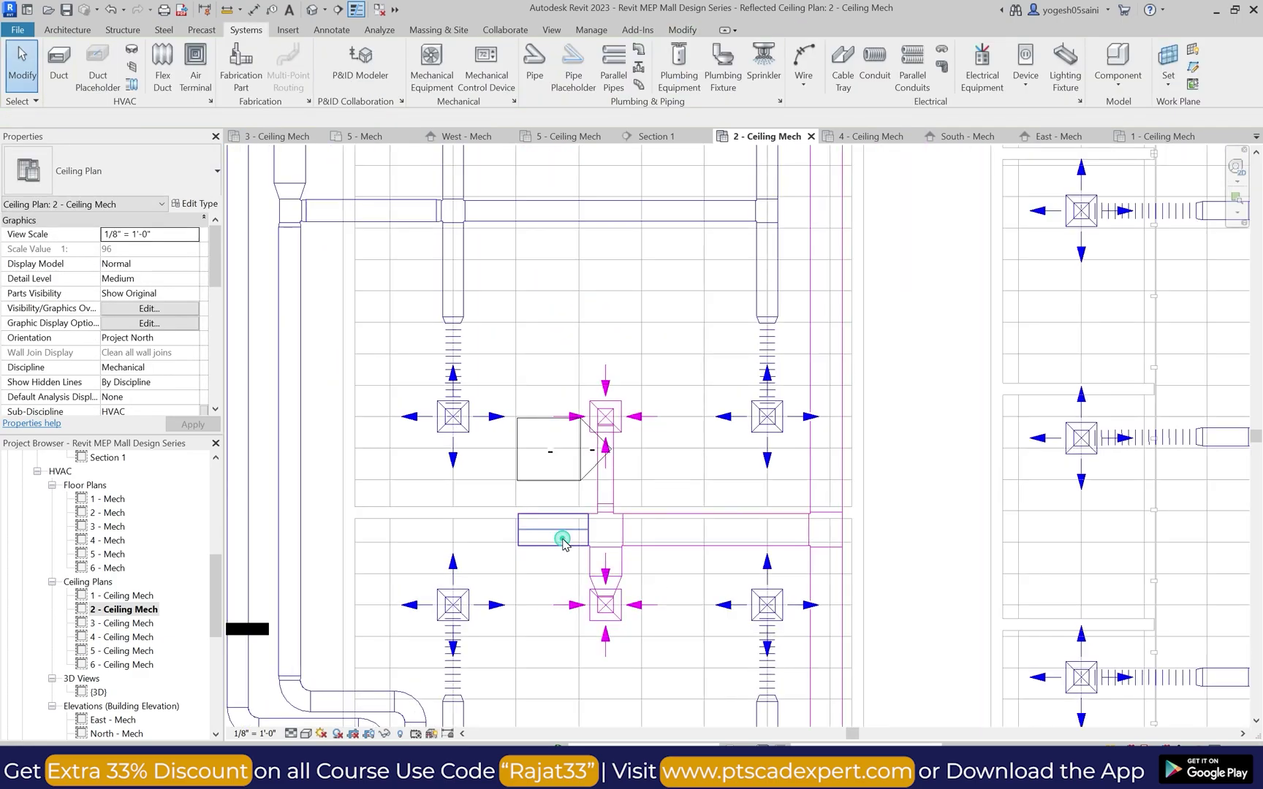
Step: Delete the leftover duct stub beyond the cross fitting and reduce the cross to a tee
{"action": "left_click", "coordinate": [585, 540]}
{"action": "scroll", "coordinate": [584, 541], "scroll_direction": "up", "scroll_amount": 2}
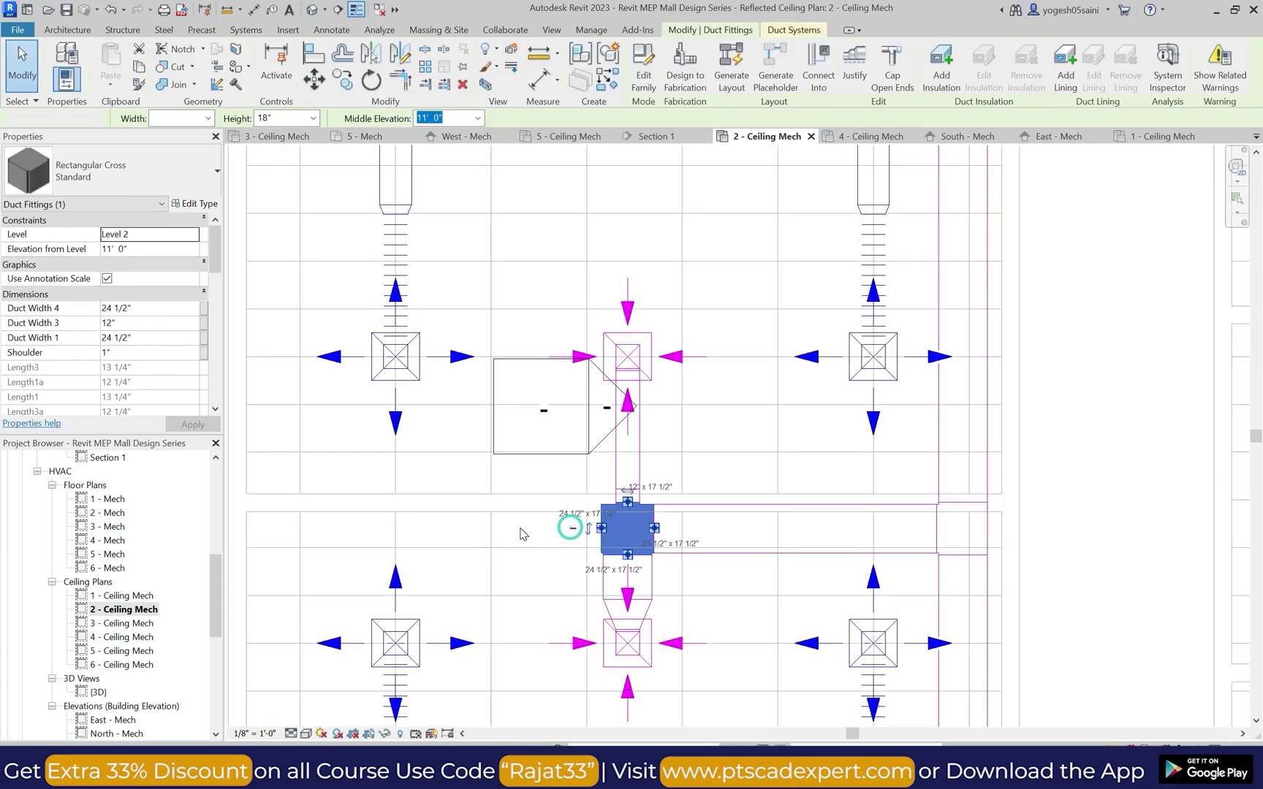
{"action": "key", "text": "Escape"}
{"action": "scroll", "coordinate": [585, 560], "scroll_direction": "down", "scroll_amount": 4}
{"action": "scroll", "coordinate": [555, 563], "scroll_direction": "up", "scroll_amount": 2}
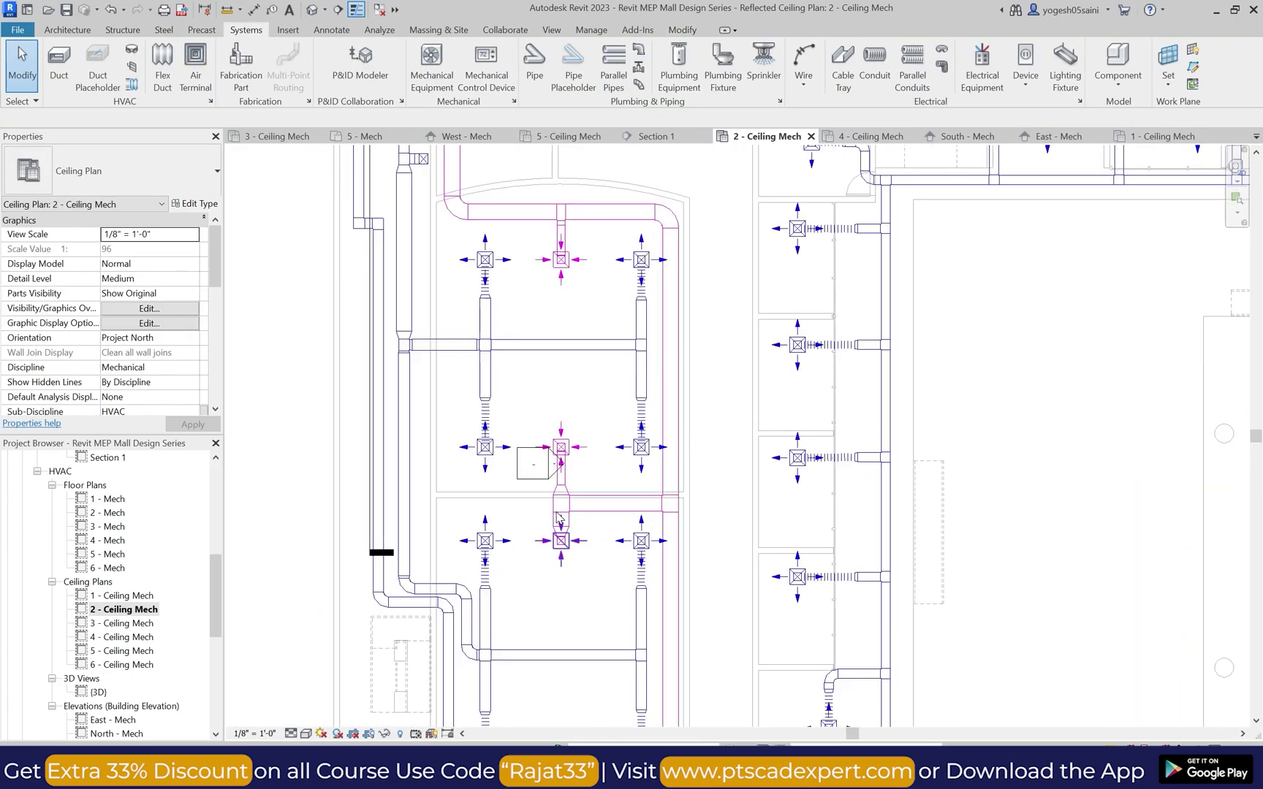
Step: Try to change the tee between the two return diffusers to M_Rectangular Tee - Fillet, Standard
{"action": "left_click", "coordinate": [557, 526]}
{"action": "left_click", "coordinate": [108, 167]}
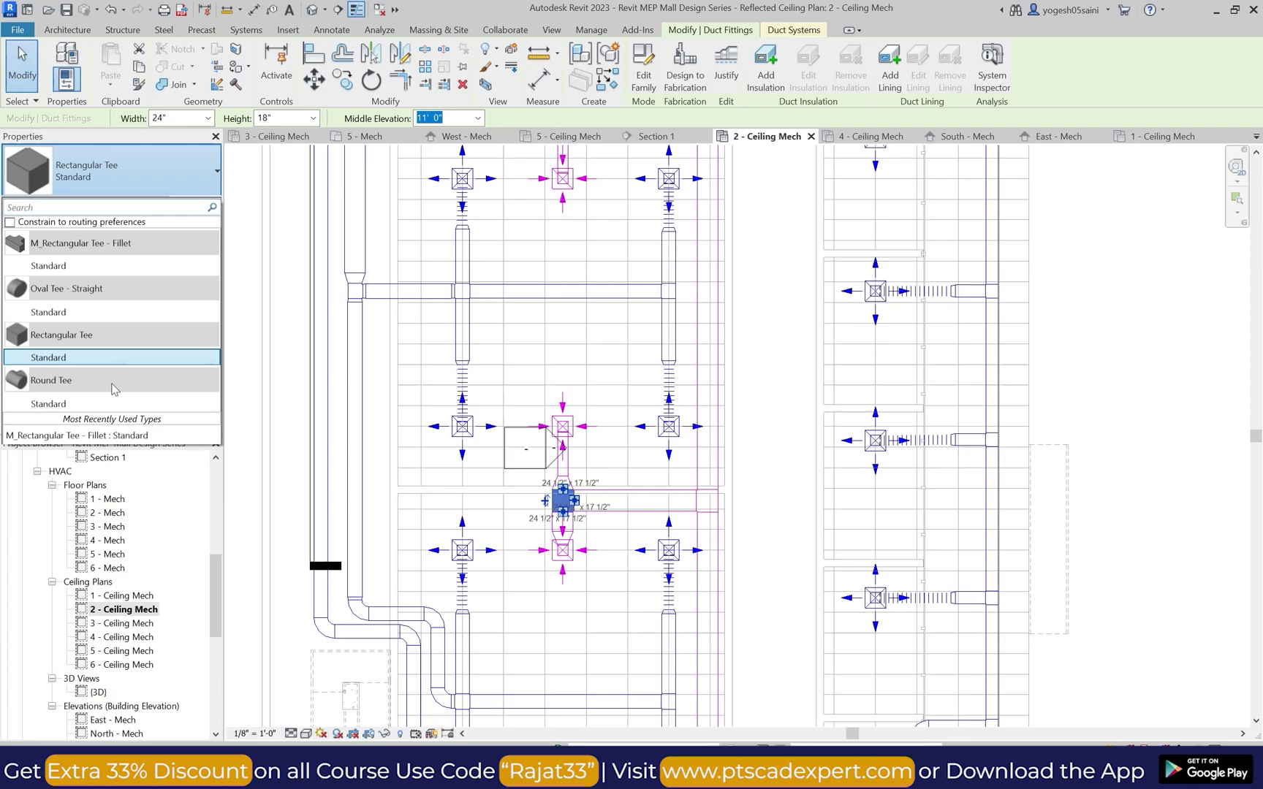
{"action": "left_click", "coordinate": [110, 265]}
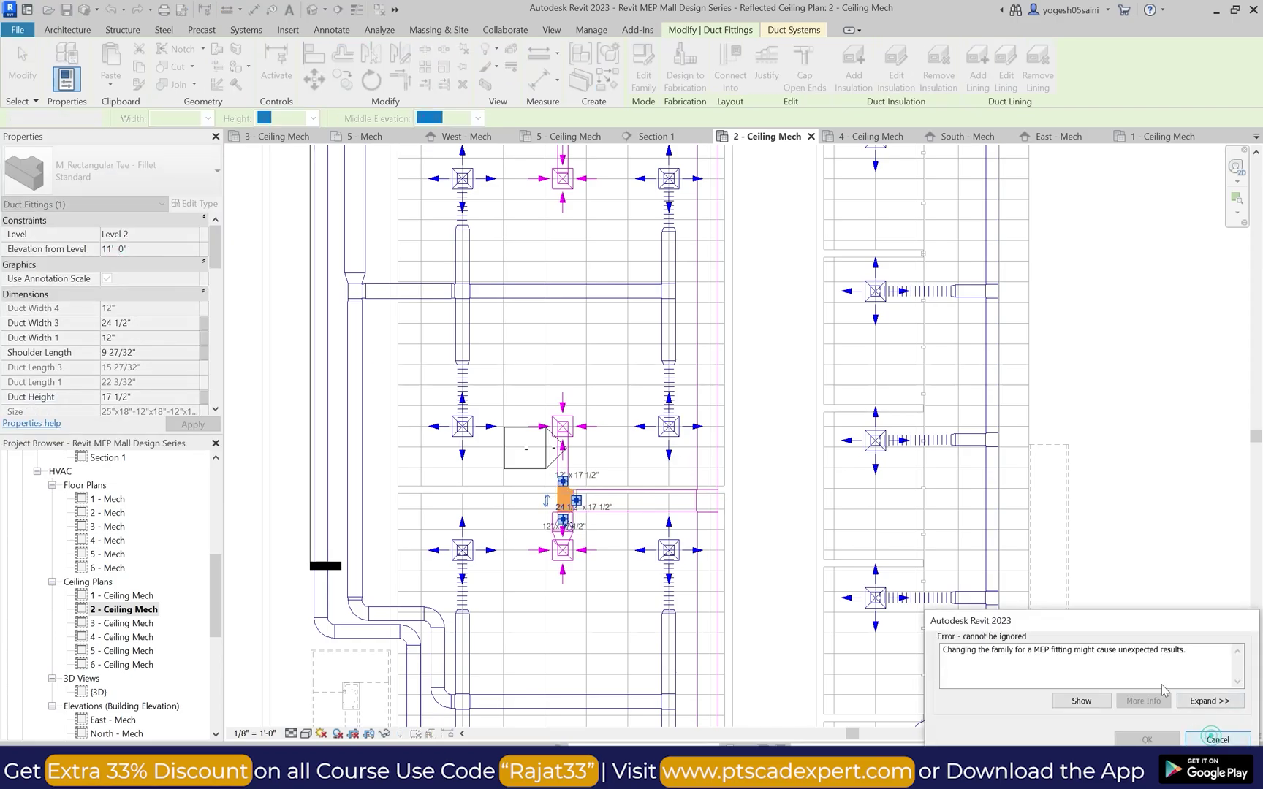
{"action": "scroll", "coordinate": [730, 512], "scroll_direction": "down", "scroll_amount": 4}
{"action": "scroll", "coordinate": [731, 511], "scroll_direction": "up", "scroll_amount": 5}
Step: Change the tee where the branch meets the vertical return duct to M_Rectangular Tee - Fillet, Standard
{"action": "left_click", "coordinate": [723, 520]}
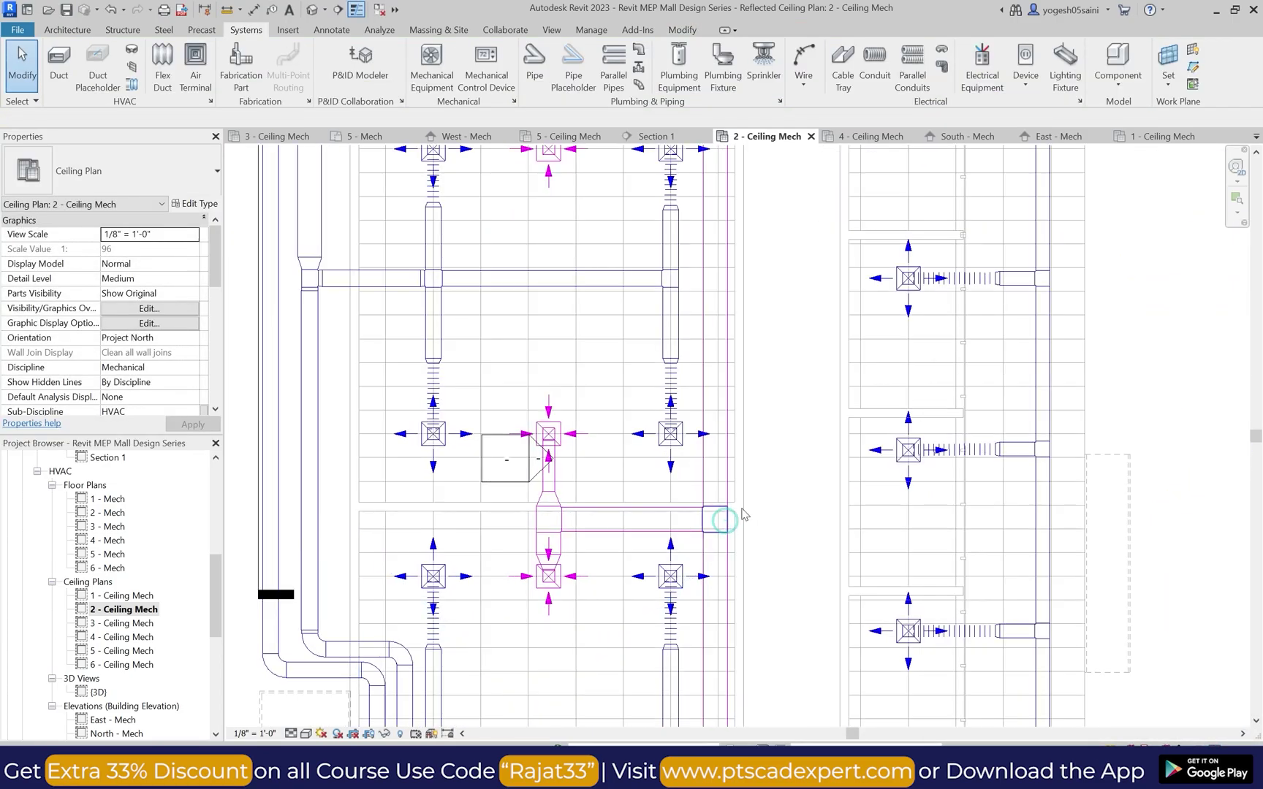
{"action": "left_click", "coordinate": [110, 171]}
{"action": "left_click", "coordinate": [87, 266]}
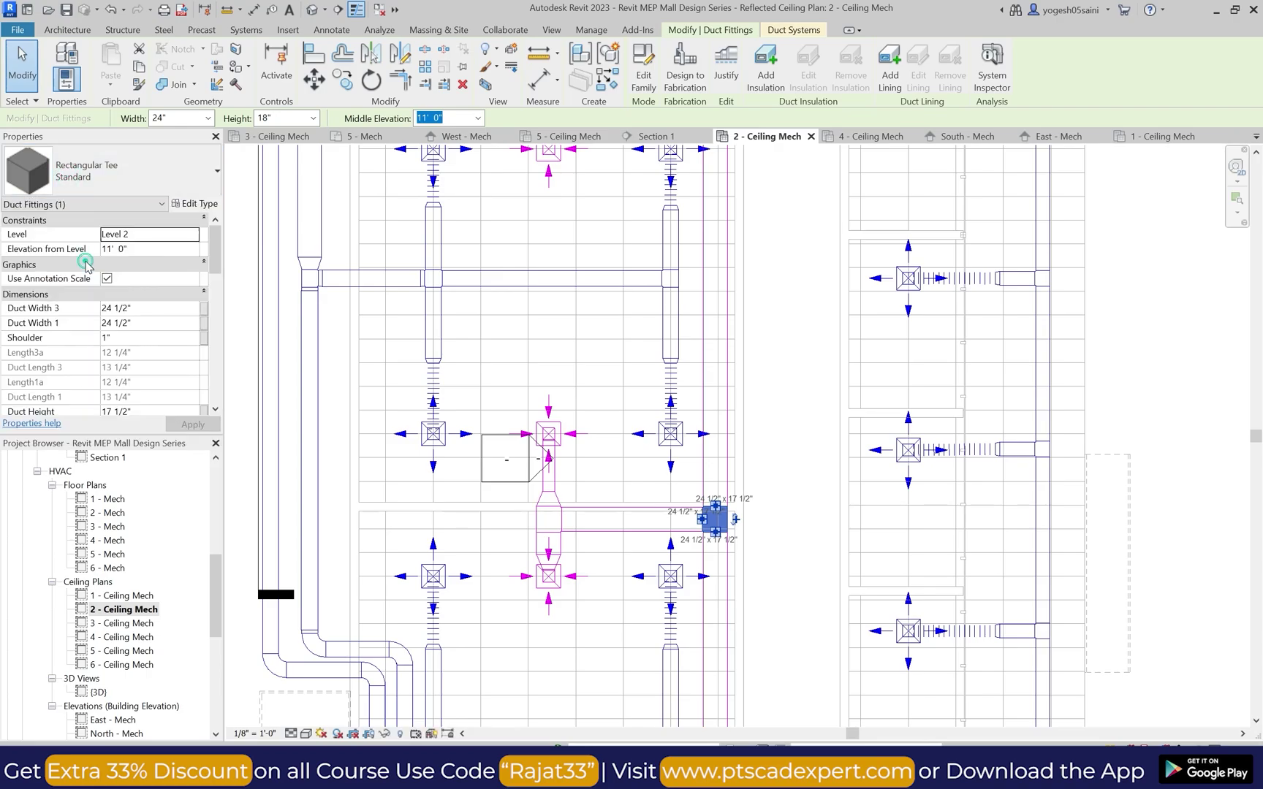
{"action": "left_click", "coordinate": [795, 364]}
Step: Connect the lower hall's lowest return diffuser into the short return duct piece below it
{"action": "scroll", "coordinate": [728, 383], "scroll_direction": "down", "scroll_amount": 5}
{"action": "scroll", "coordinate": [728, 483], "scroll_direction": "up", "scroll_amount": 4}
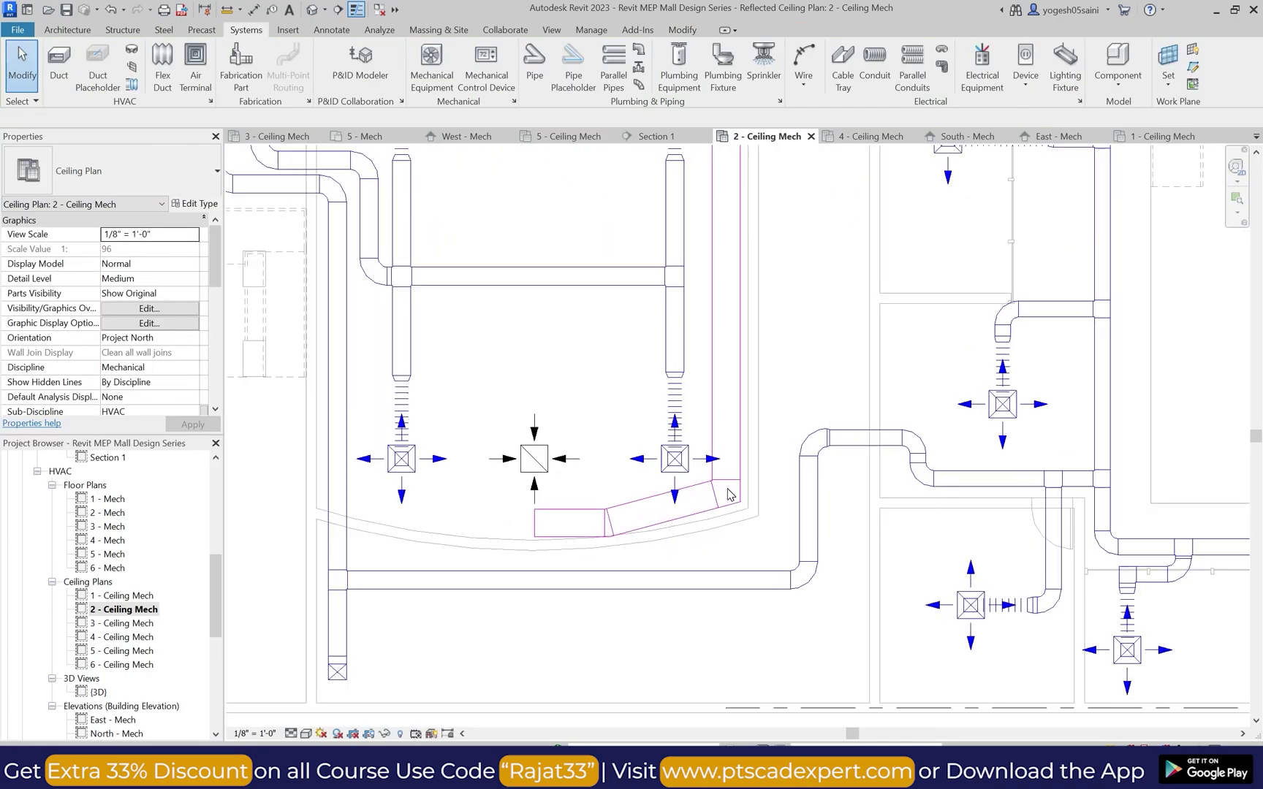
{"action": "scroll", "coordinate": [734, 438], "scroll_direction": "down", "scroll_amount": 6}
{"action": "scroll", "coordinate": [741, 372], "scroll_direction": "up", "scroll_amount": 3}
{"action": "scroll", "coordinate": [740, 371], "scroll_direction": "up", "scroll_amount": 2}
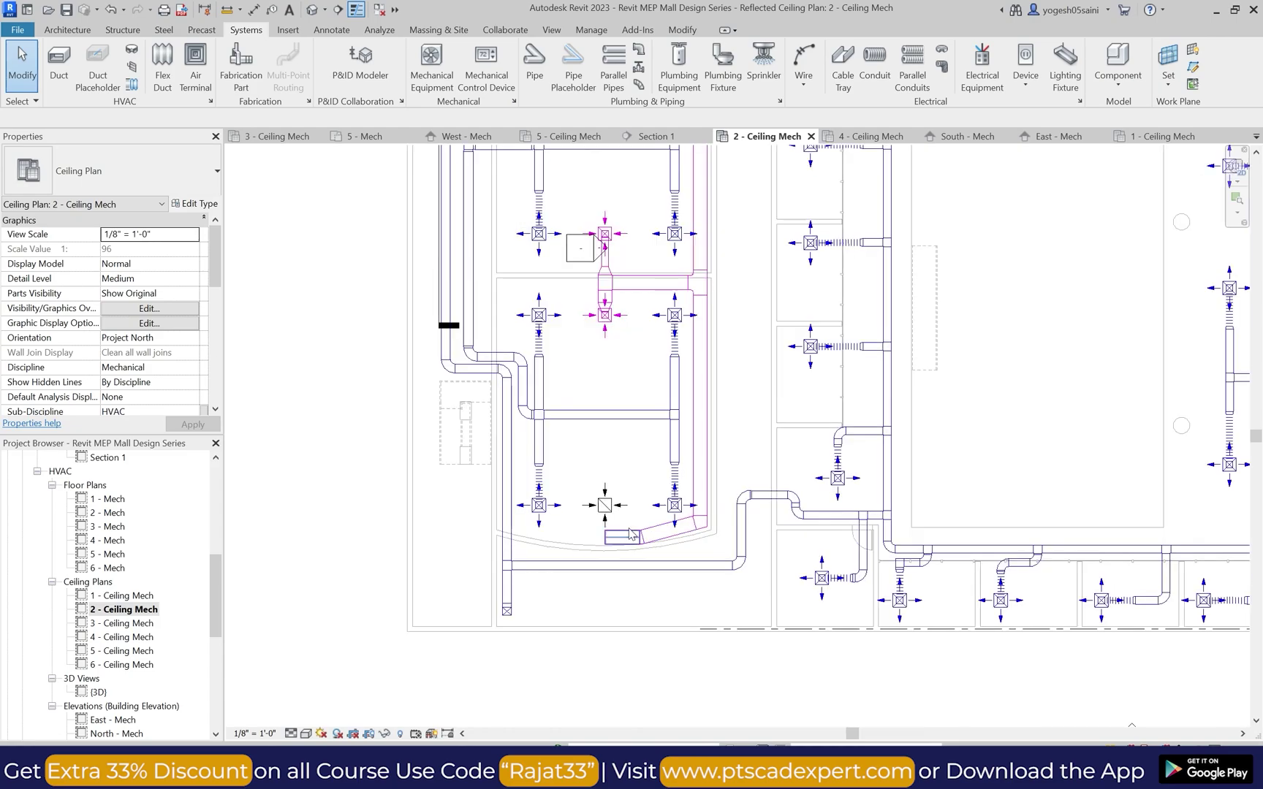
{"action": "left_click", "coordinate": [604, 505]}
{"action": "left_click", "coordinate": [614, 548]}
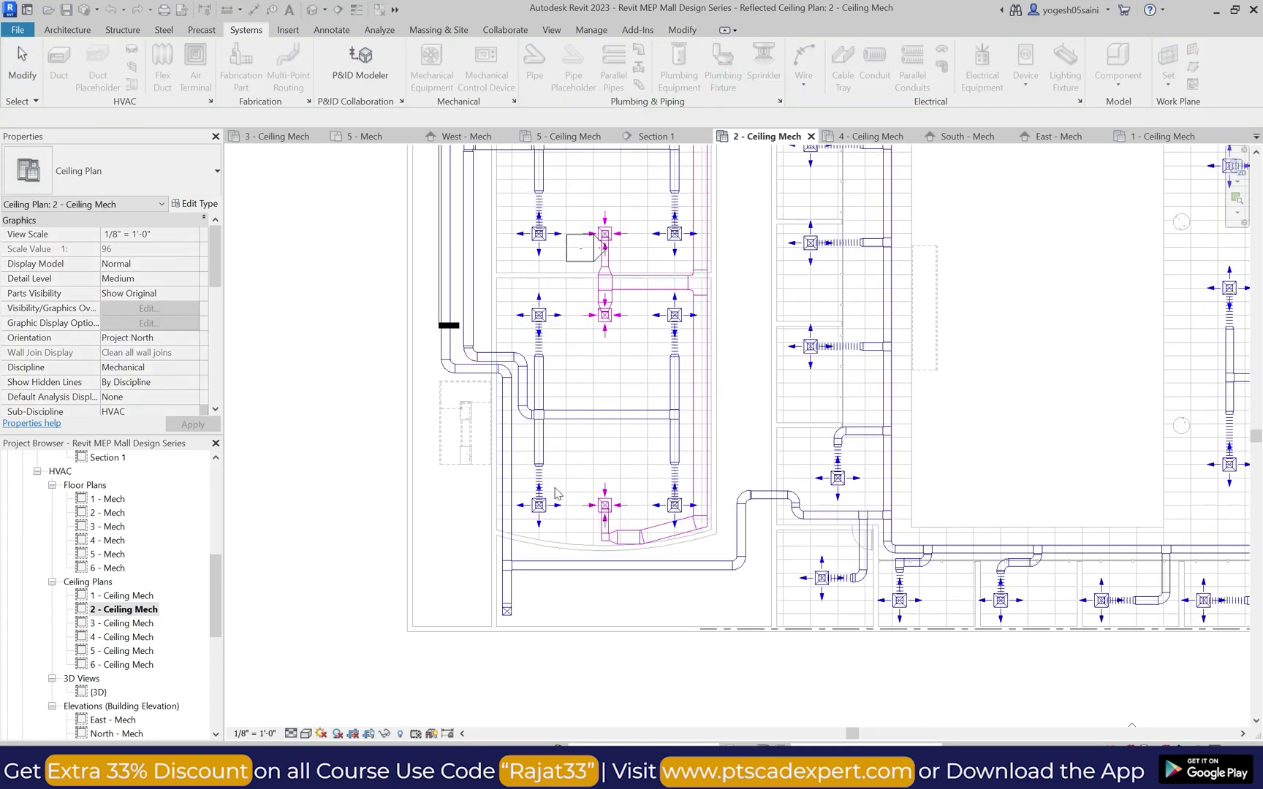
Step: Change the mitered elbow below the lowest return diffuser to Rectangular Elbow - Radius, 1 W
{"action": "scroll", "coordinate": [601, 539], "scroll_direction": "up", "scroll_amount": 5}
{"action": "left_click", "coordinate": [604, 536]}
{"action": "left_click", "coordinate": [117, 171]}
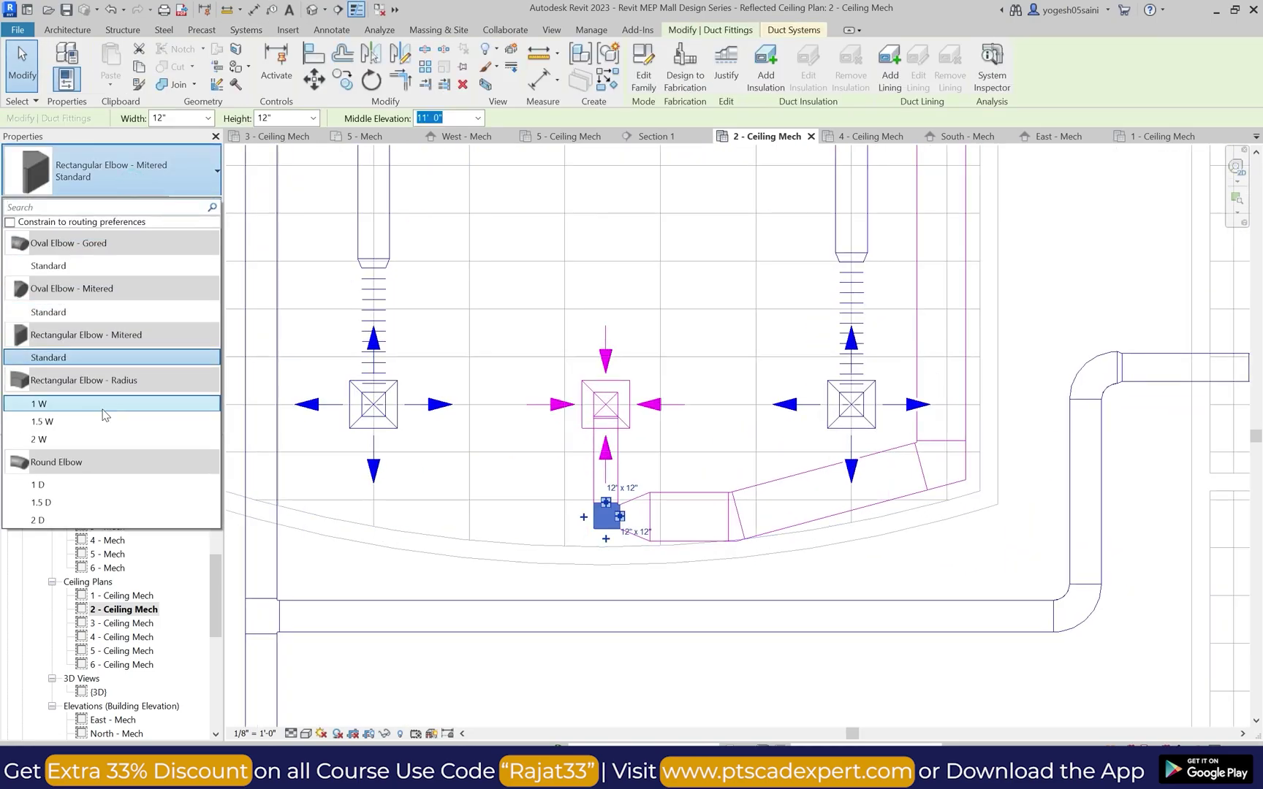
{"action": "left_click", "coordinate": [102, 409]}
{"action": "left_click", "coordinate": [484, 543]}
Step: Draw a 24" x 18" duct branch about 6' 6" up from the upper hall's horizontal return run, past the curved wall
{"action": "scroll", "coordinate": [478, 398], "scroll_direction": "down", "scroll_amount": 6}
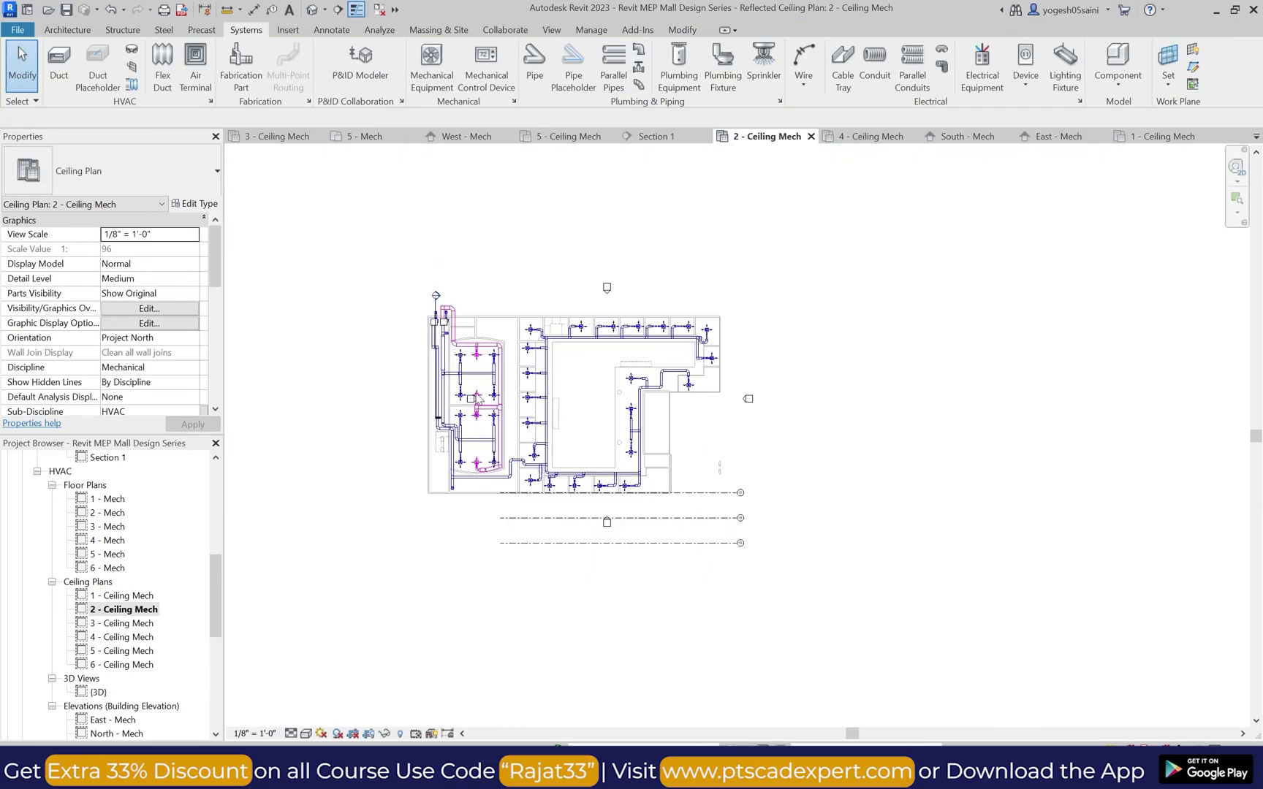
{"action": "scroll", "coordinate": [449, 322], "scroll_direction": "up", "scroll_amount": 6}
{"action": "scroll", "coordinate": [449, 321], "scroll_direction": "down", "scroll_amount": 3}
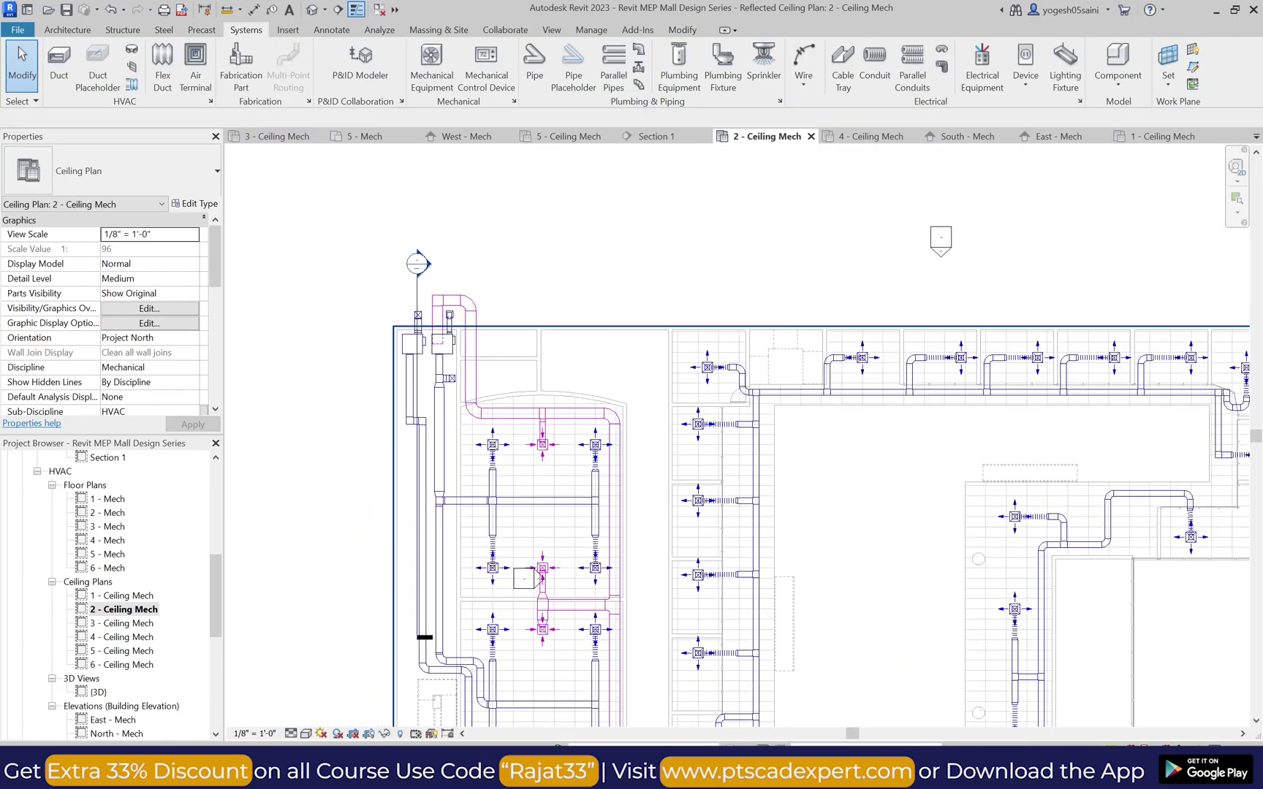
{"action": "scroll", "coordinate": [460, 235], "scroll_direction": "up", "scroll_amount": 2}
{"action": "key", "text": "d"}
{"action": "key", "text": "t"}
{"action": "scroll", "coordinate": [620, 474], "scroll_direction": "up", "scroll_amount": 3}
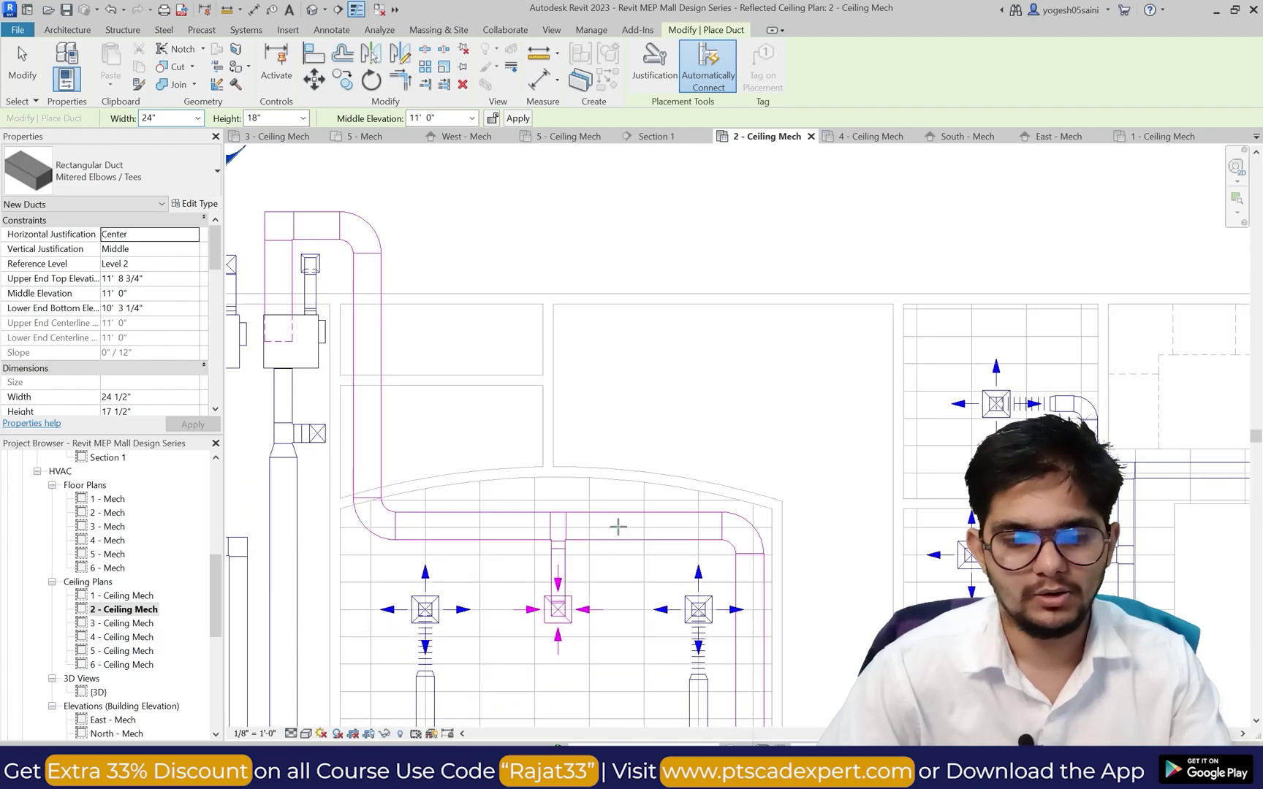
{"action": "left_click", "coordinate": [618, 526]}
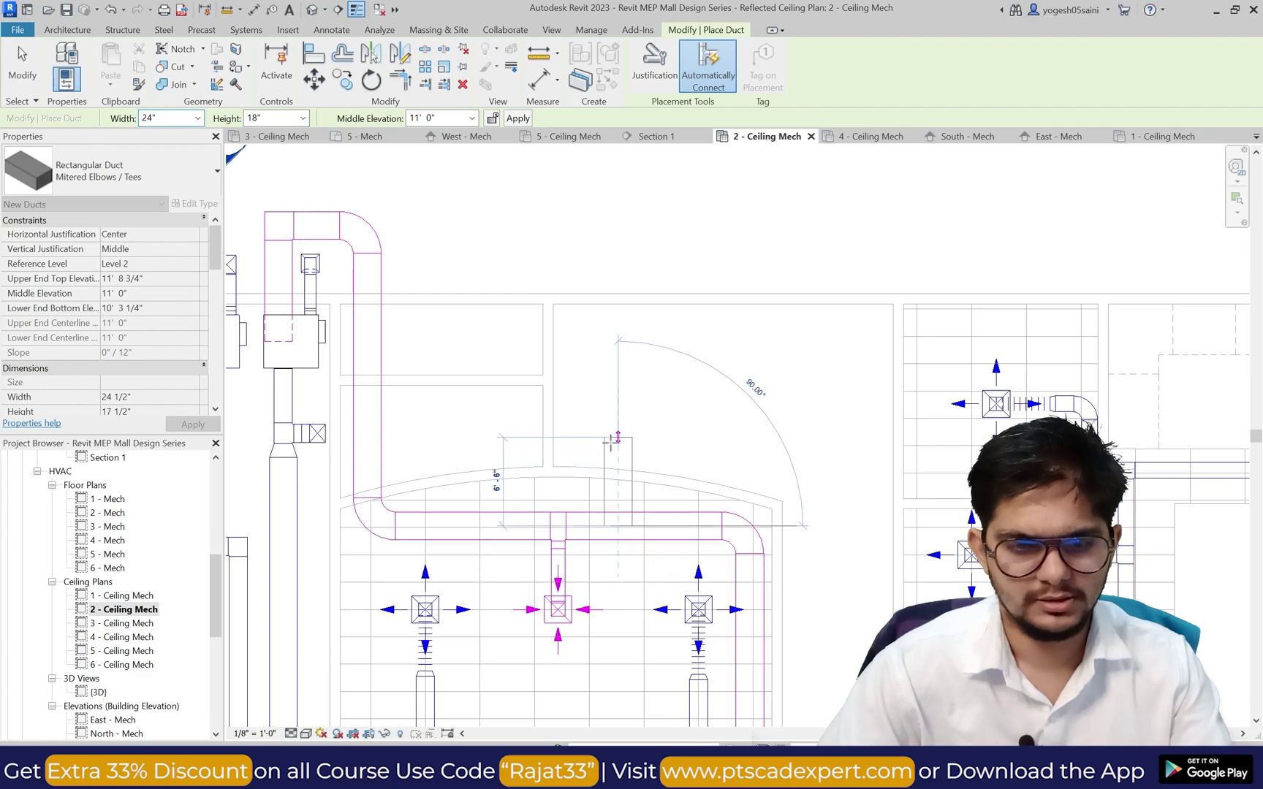
{"action": "key", "text": "Escape"}
{"action": "key", "text": "Escape"}
Step: Start a plan region and sketch its boundary down the hall's west wall, along the upper return run and down the vertical return duct
{"action": "scroll", "coordinate": [588, 437], "scroll_direction": "down", "scroll_amount": 3}
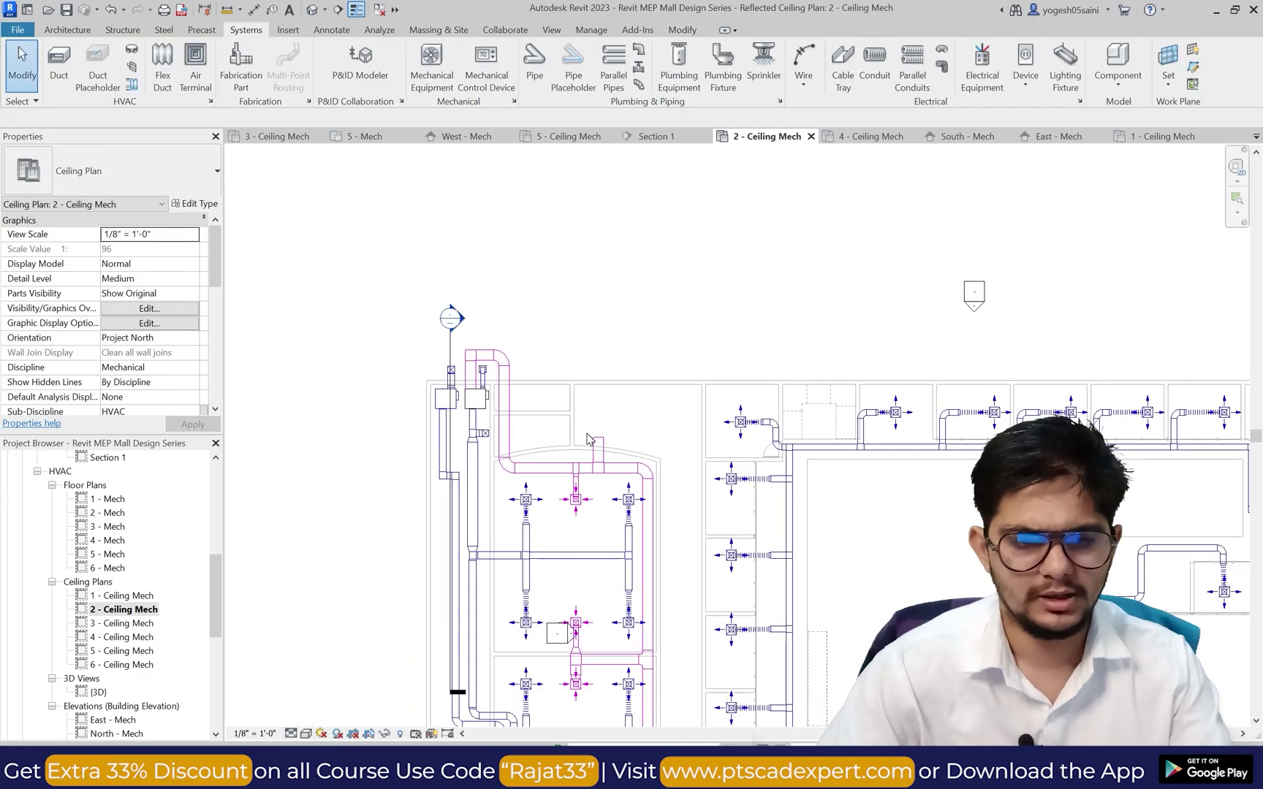
{"action": "scroll", "coordinate": [588, 437], "scroll_direction": "down", "scroll_amount": 2}
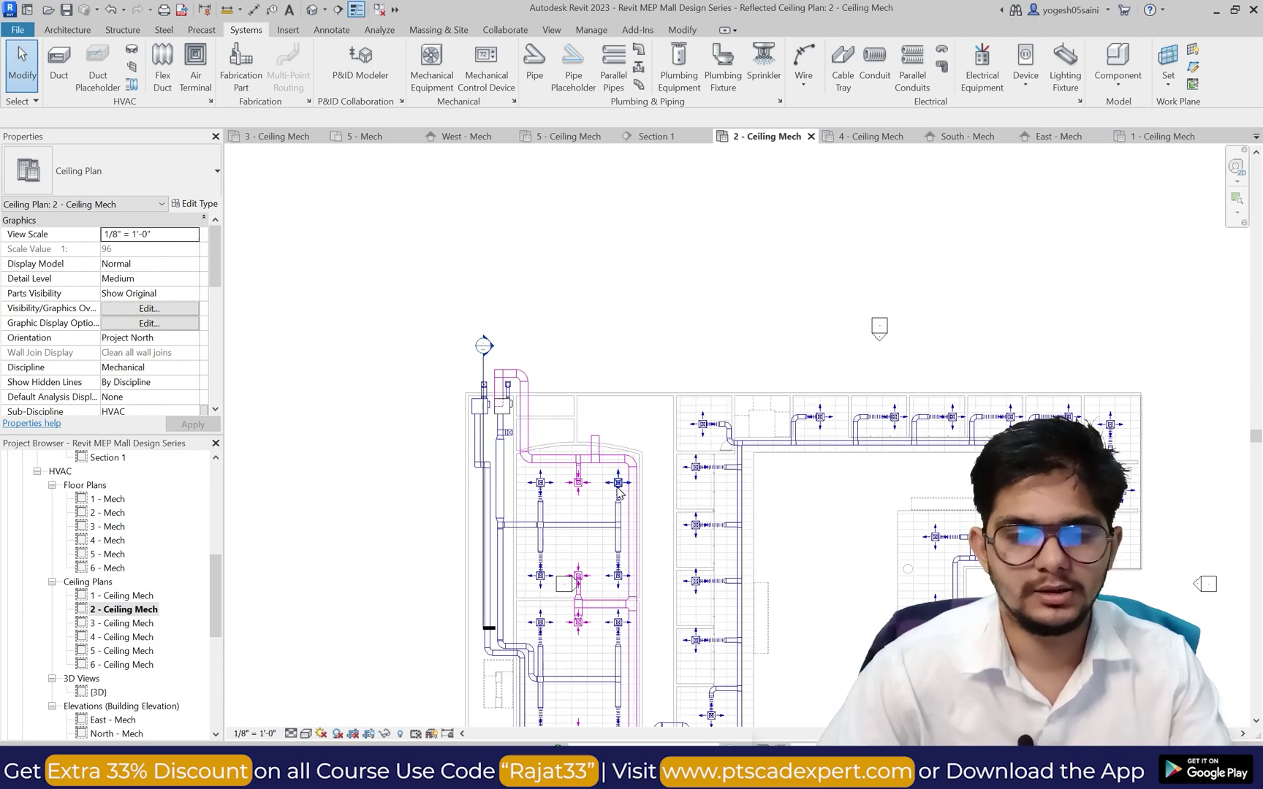
{"action": "scroll", "coordinate": [622, 491], "scroll_direction": "down", "scroll_amount": 2}
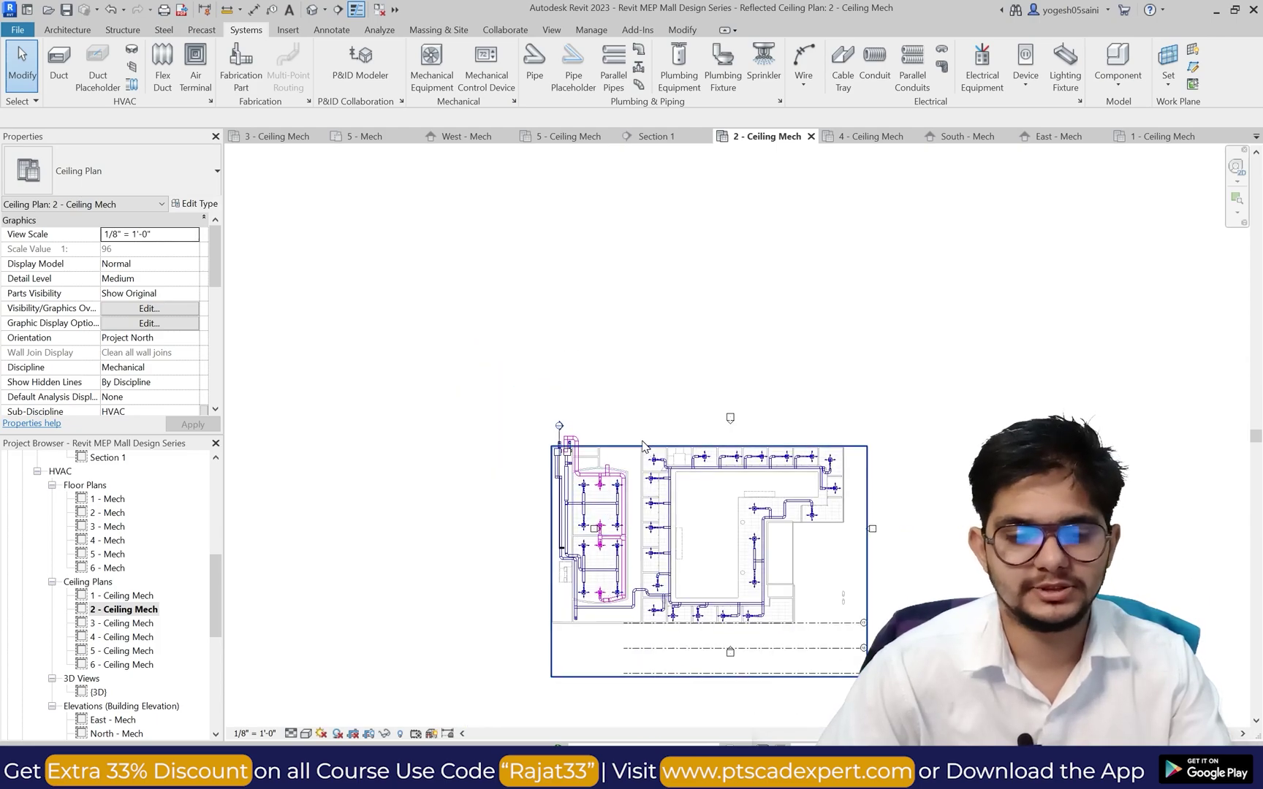
{"action": "scroll", "coordinate": [643, 446], "scroll_direction": "up", "scroll_amount": 4}
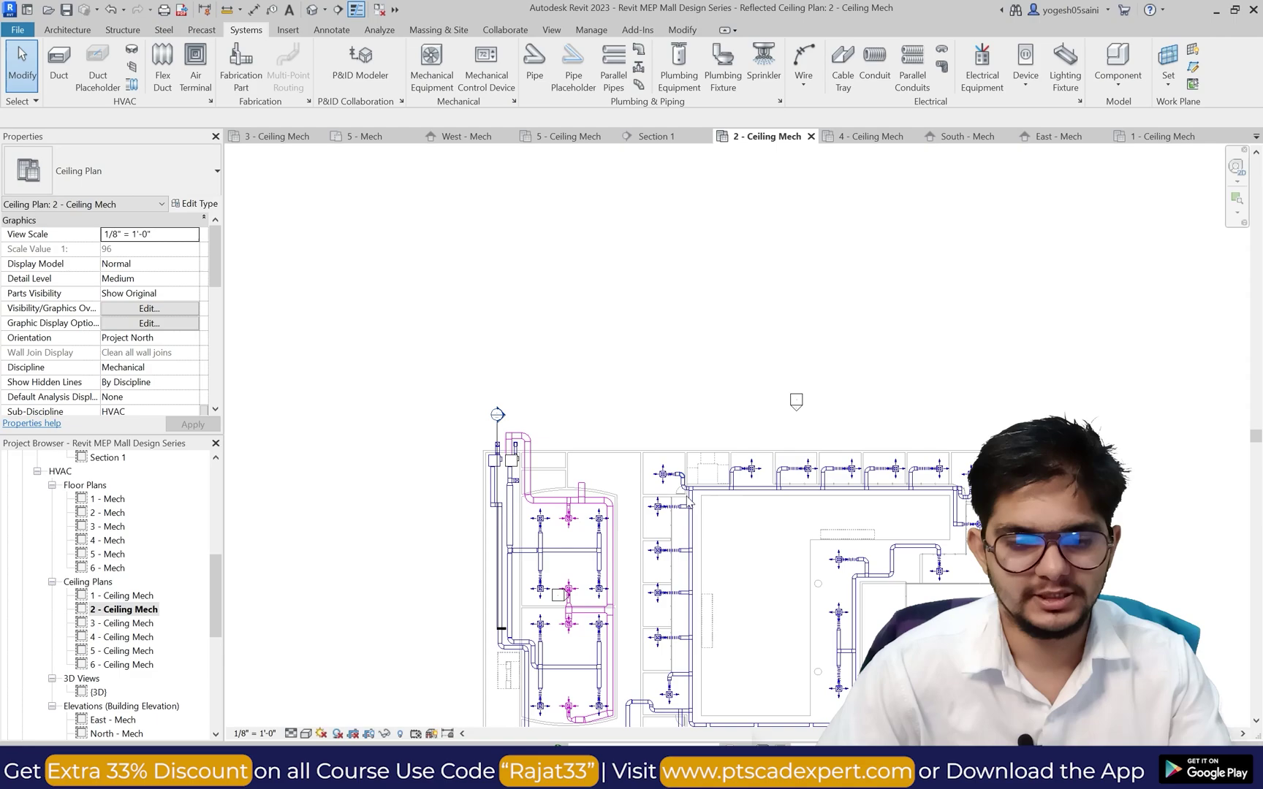
{"action": "left_click", "coordinate": [553, 30]}
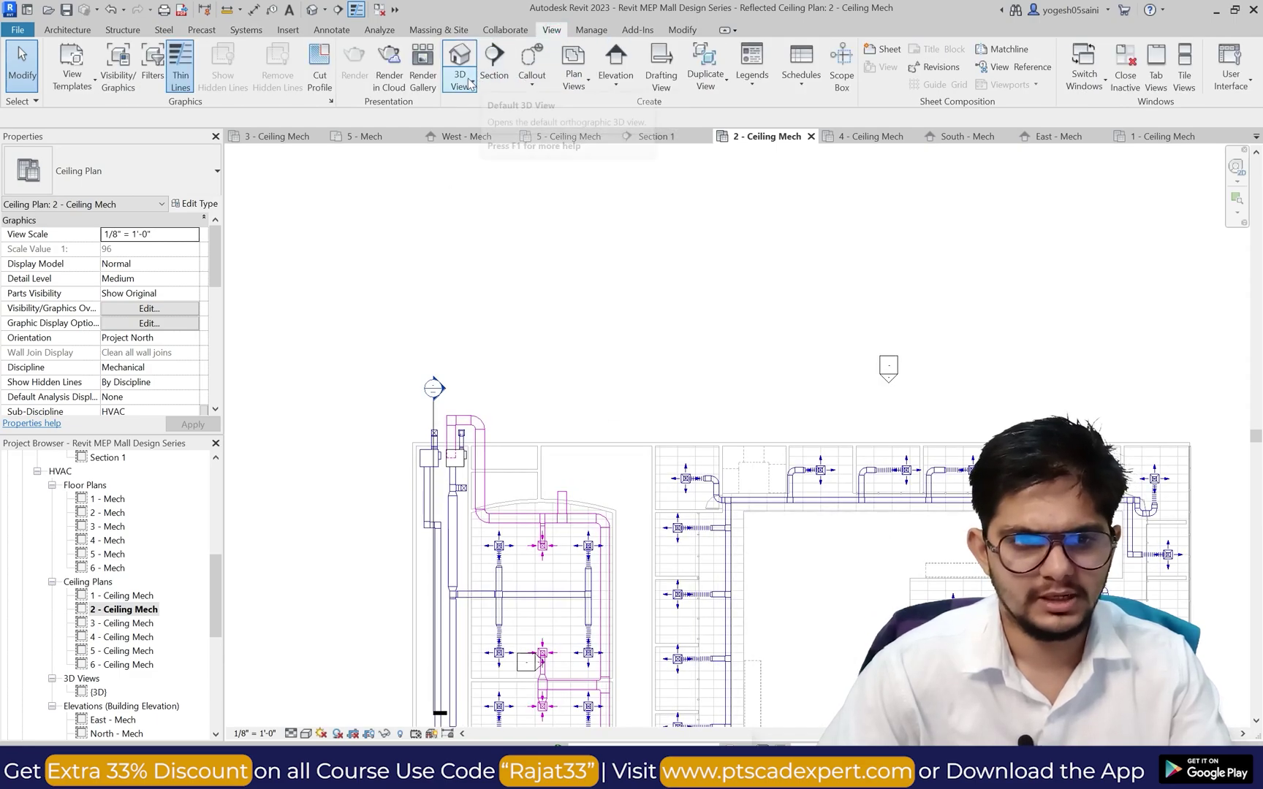
{"action": "left_click", "coordinate": [573, 80]}
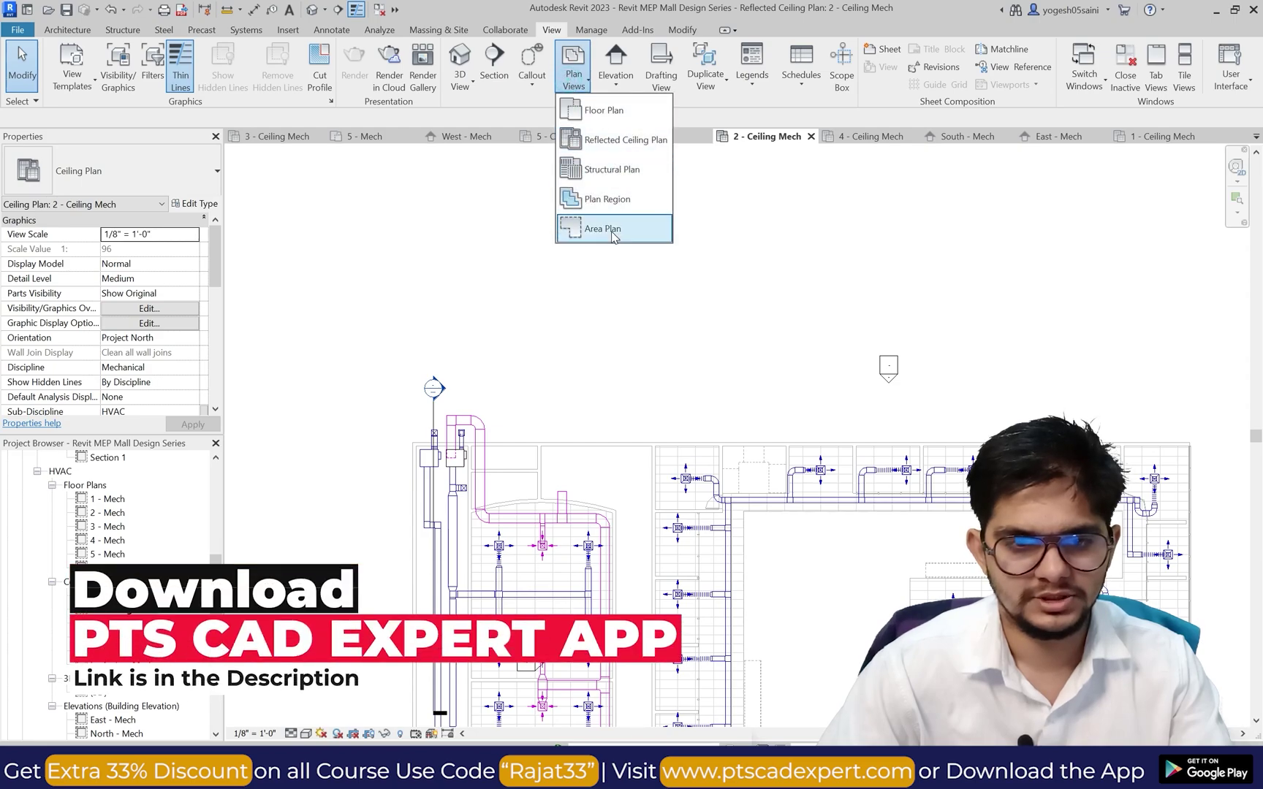
{"action": "left_click", "coordinate": [604, 199]}
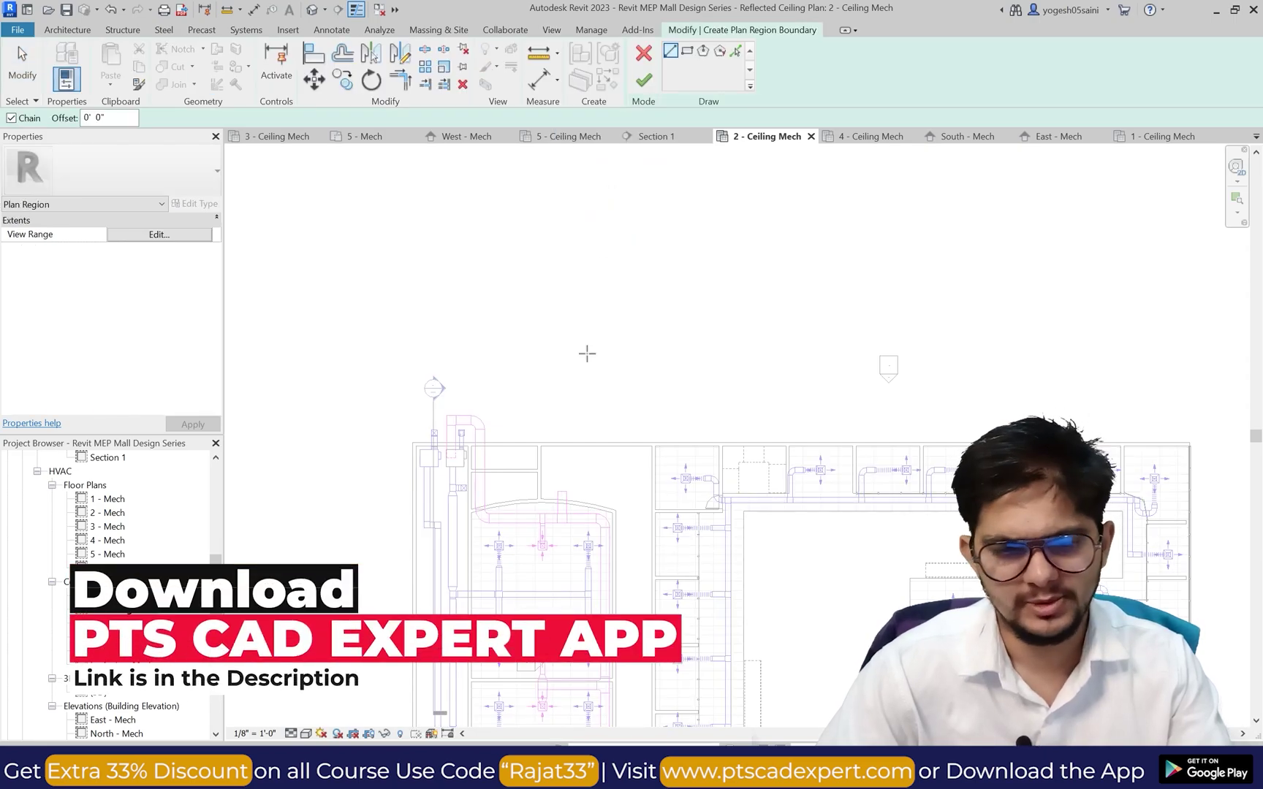
{"action": "scroll", "coordinate": [503, 461], "scroll_direction": "up", "scroll_amount": 4}
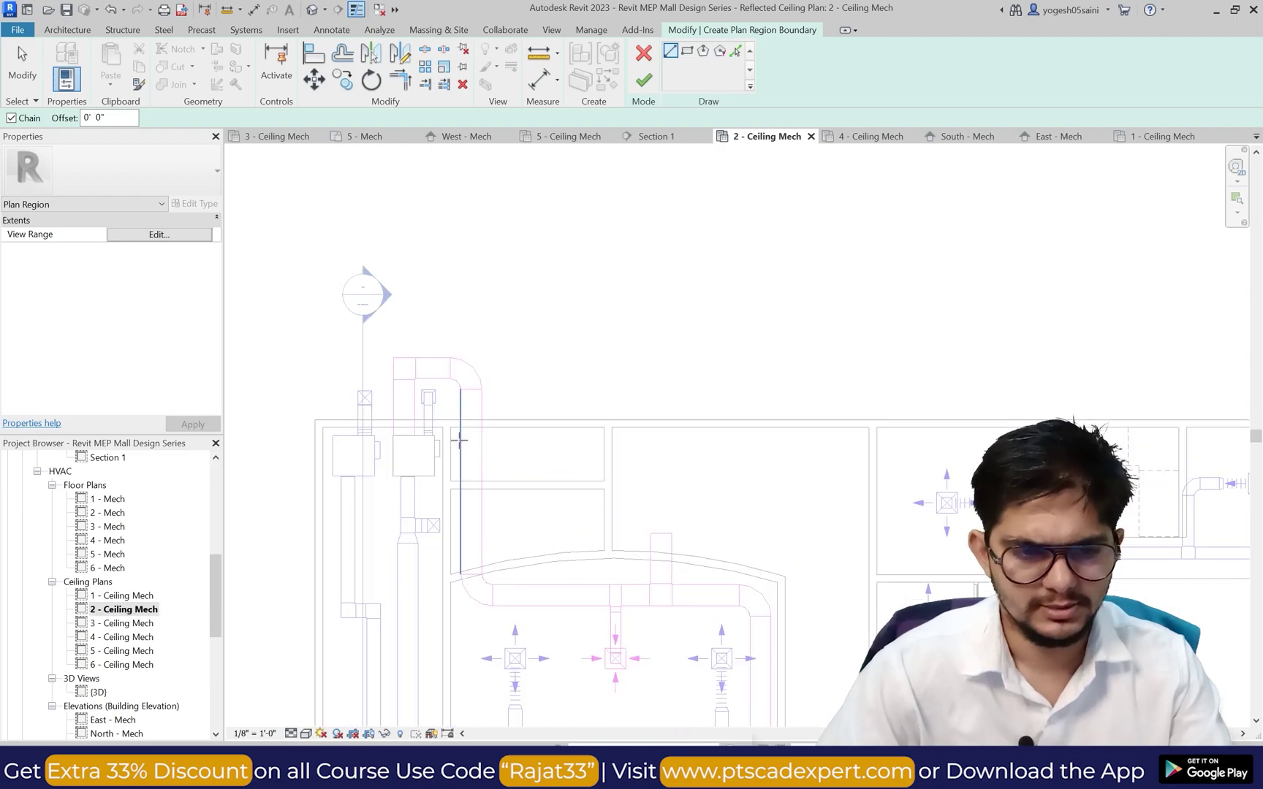
{"action": "left_click", "coordinate": [447, 400]}
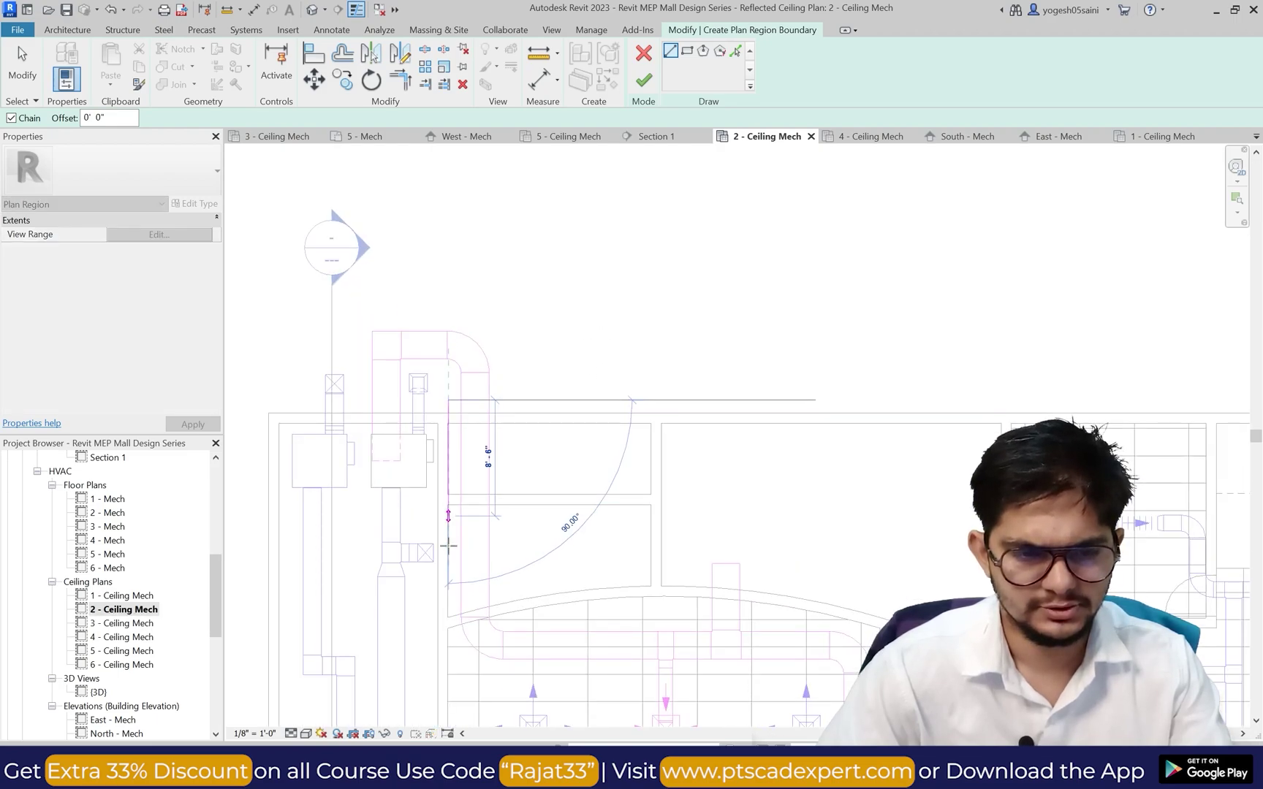
{"action": "left_click", "coordinate": [447, 646]}
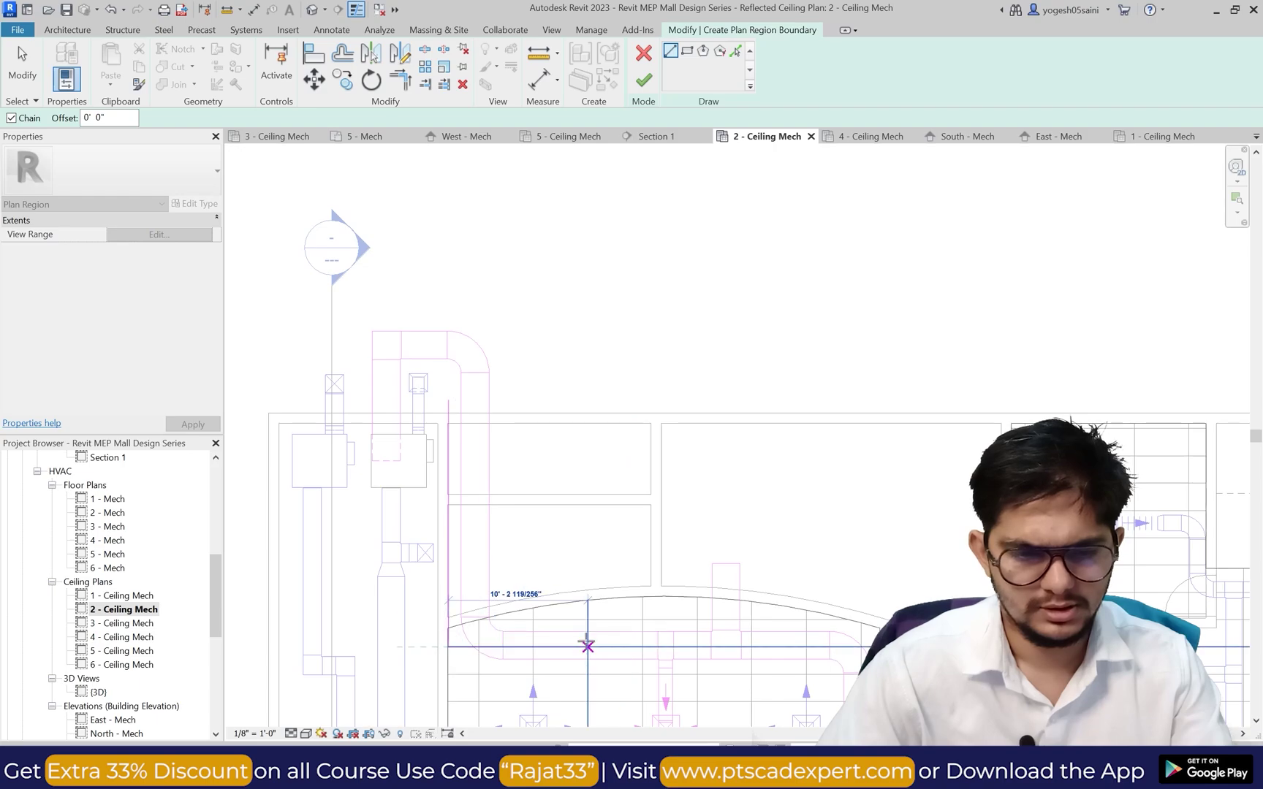
{"action": "scroll", "coordinate": [775, 592], "scroll_direction": "down", "scroll_amount": 5}
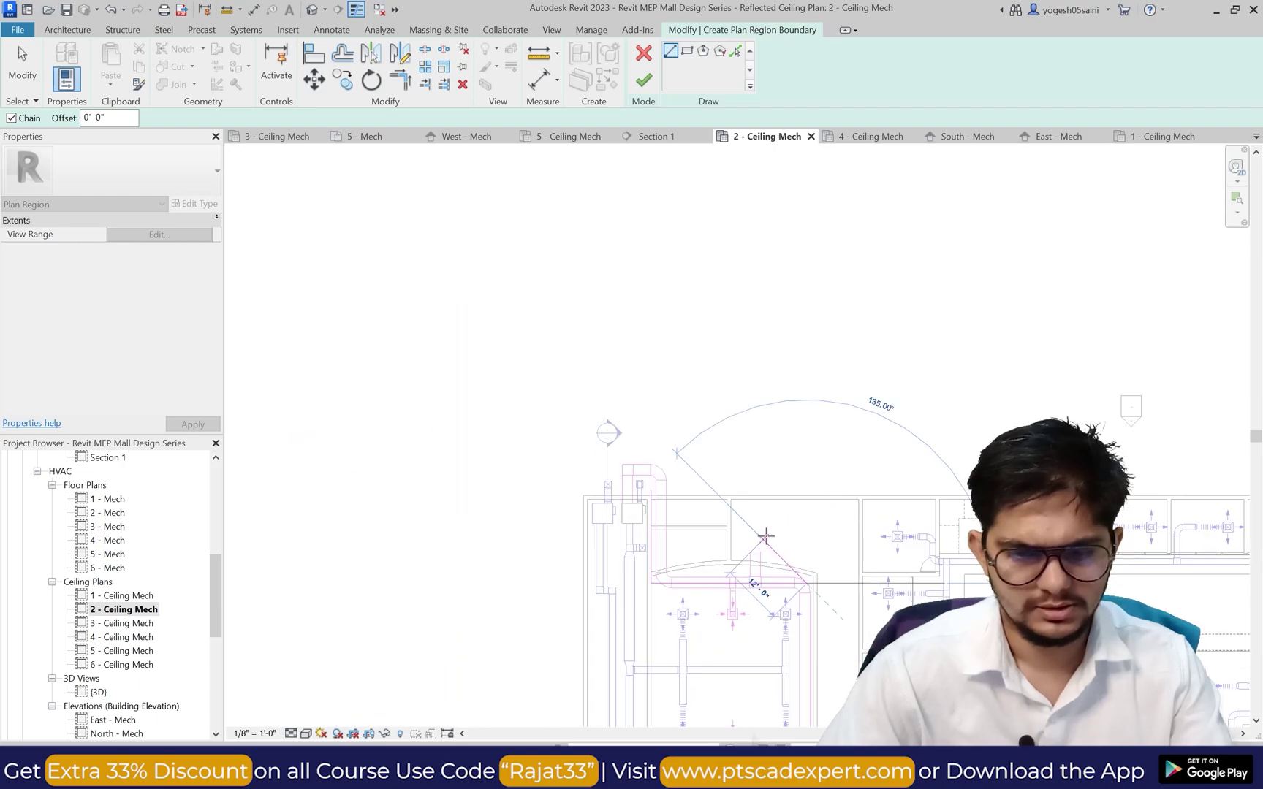
{"action": "scroll", "coordinate": [828, 632], "scroll_direction": "up", "scroll_amount": 6}
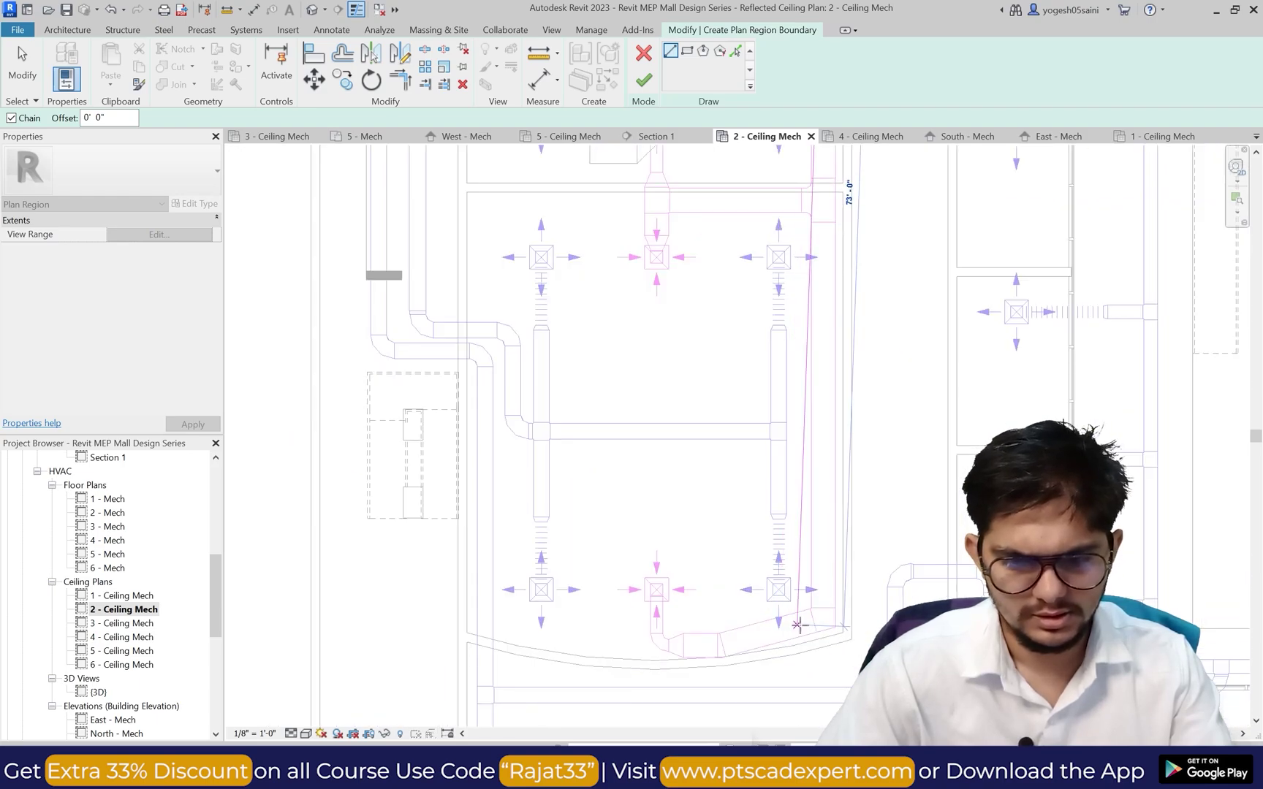
Step: Continue the plan region boundary below the lower hall and around the building's south, east and north sides, close it and finish the region
{"action": "scroll", "coordinate": [830, 649], "scroll_direction": "down", "scroll_amount": 4}
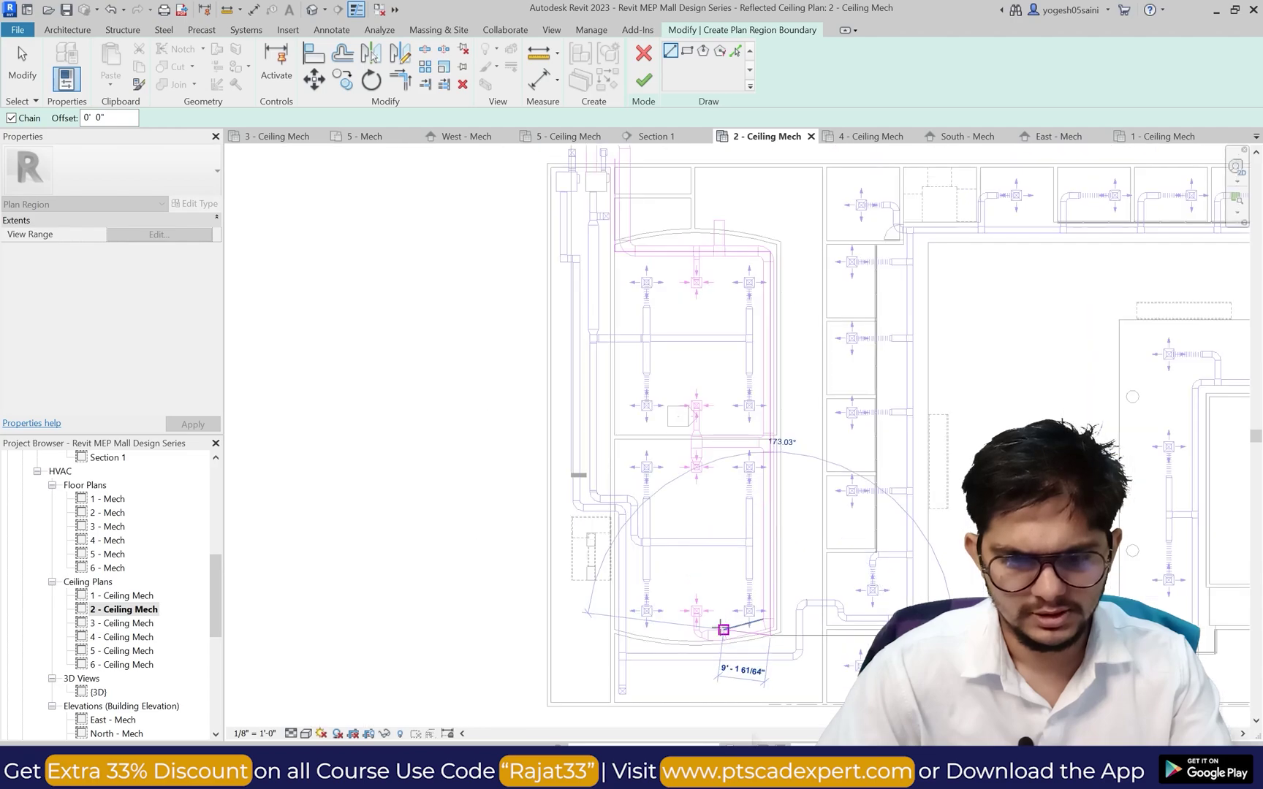
{"action": "left_click", "coordinate": [590, 673]}
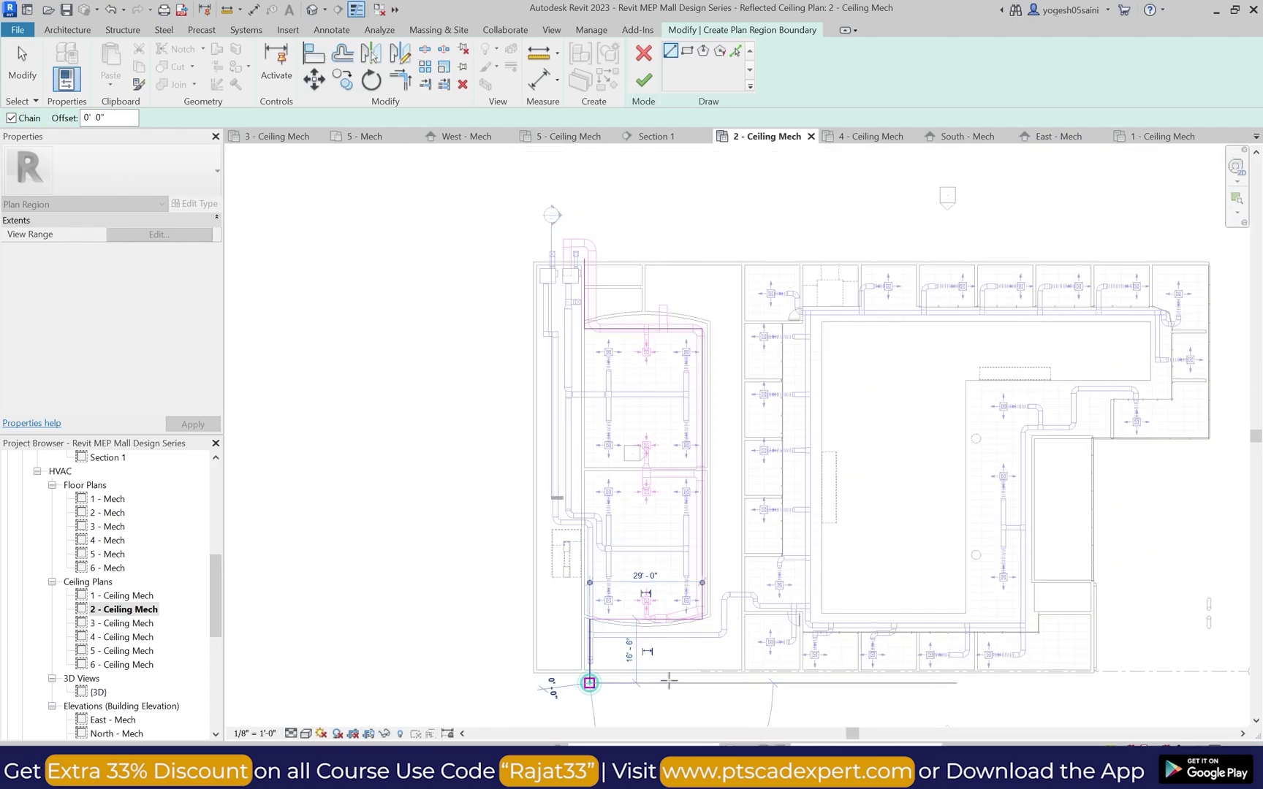
{"action": "scroll", "coordinate": [589, 676], "scroll_direction": "down", "scroll_amount": 1}
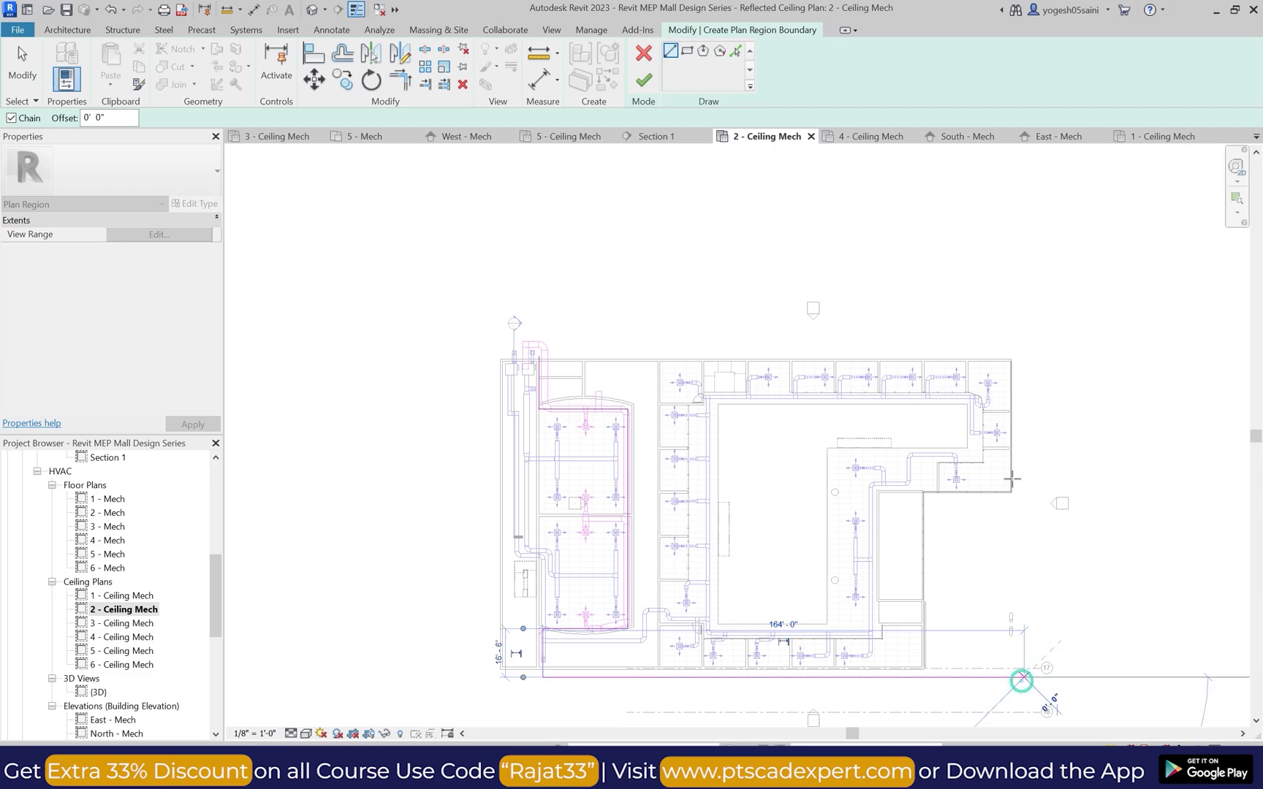
{"action": "left_click", "coordinate": [1024, 676]}
{"action": "left_click", "coordinate": [1024, 356]}
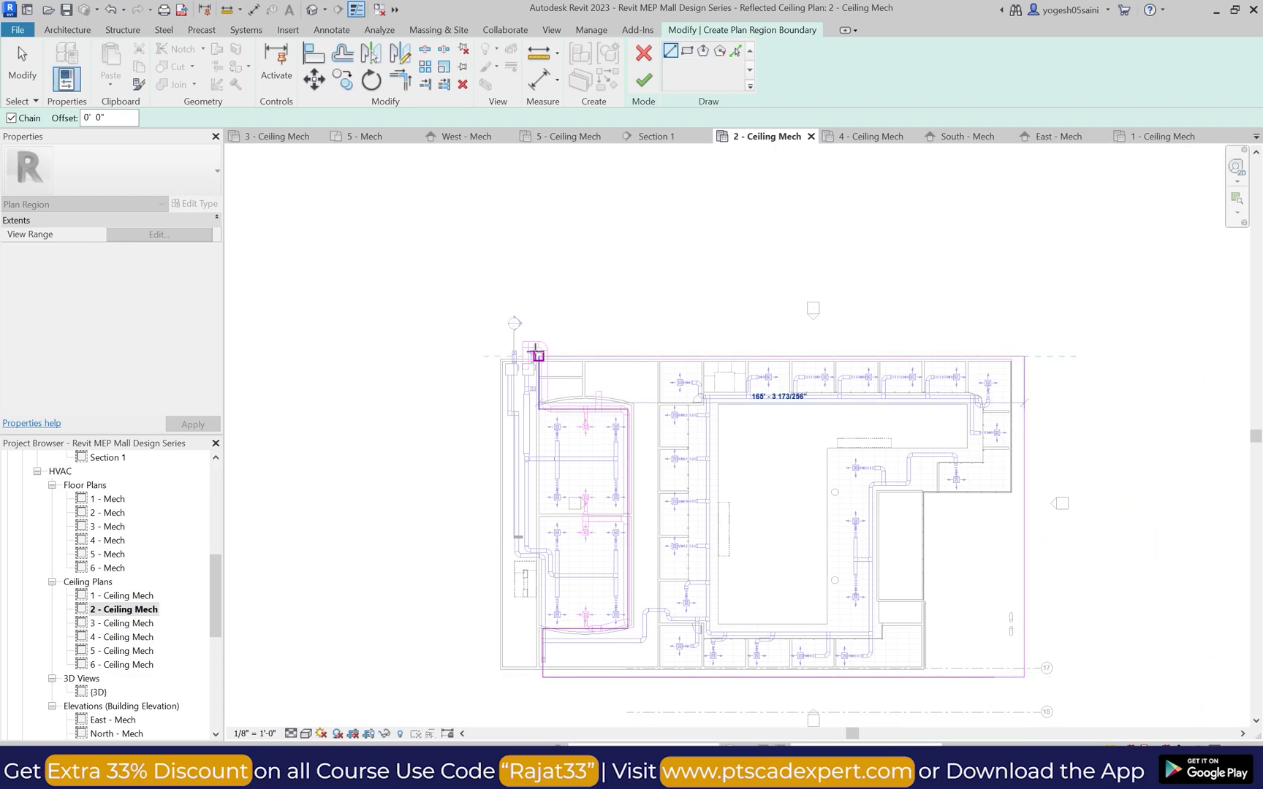
{"action": "left_click", "coordinate": [543, 356]}
{"action": "key", "text": "Escape"}
{"action": "scroll", "coordinate": [628, 471], "scroll_direction": "down", "scroll_amount": 1}
{"action": "scroll", "coordinate": [627, 472], "scroll_direction": "down", "scroll_amount": 1}
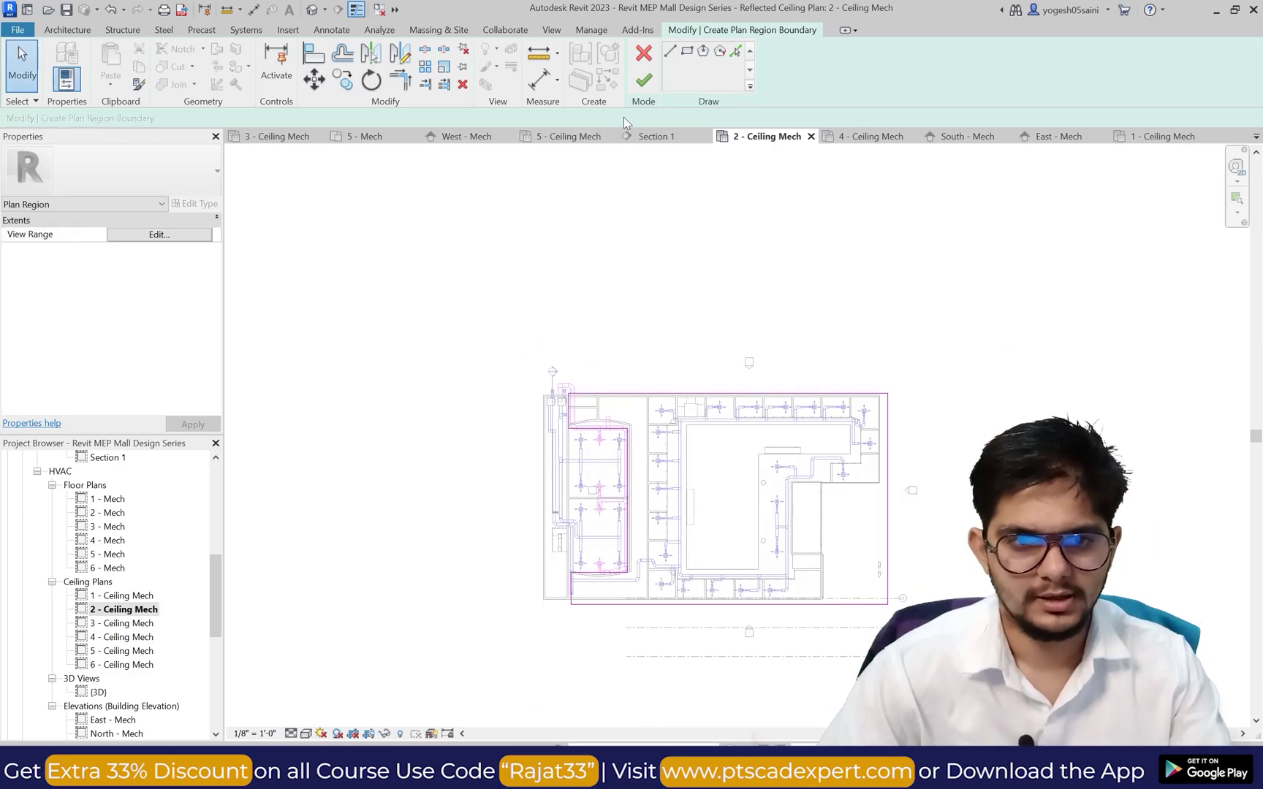
{"action": "left_click", "coordinate": [643, 80]}
Step: In the plan region's view range, set the bottom to Level 1 and the top to Level 2, and try to apply it
{"action": "scroll", "coordinate": [730, 377], "scroll_direction": "up", "scroll_amount": 2}
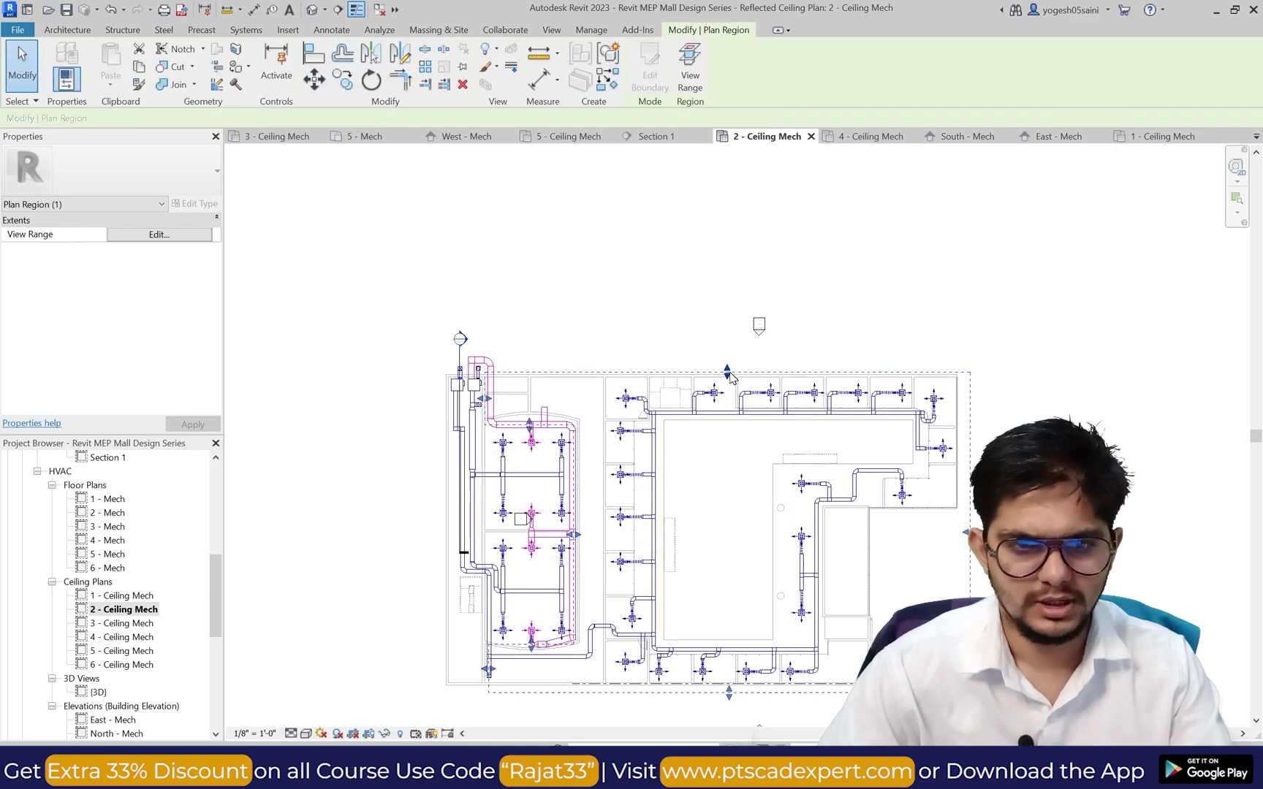
{"action": "left_click", "coordinate": [690, 66]}
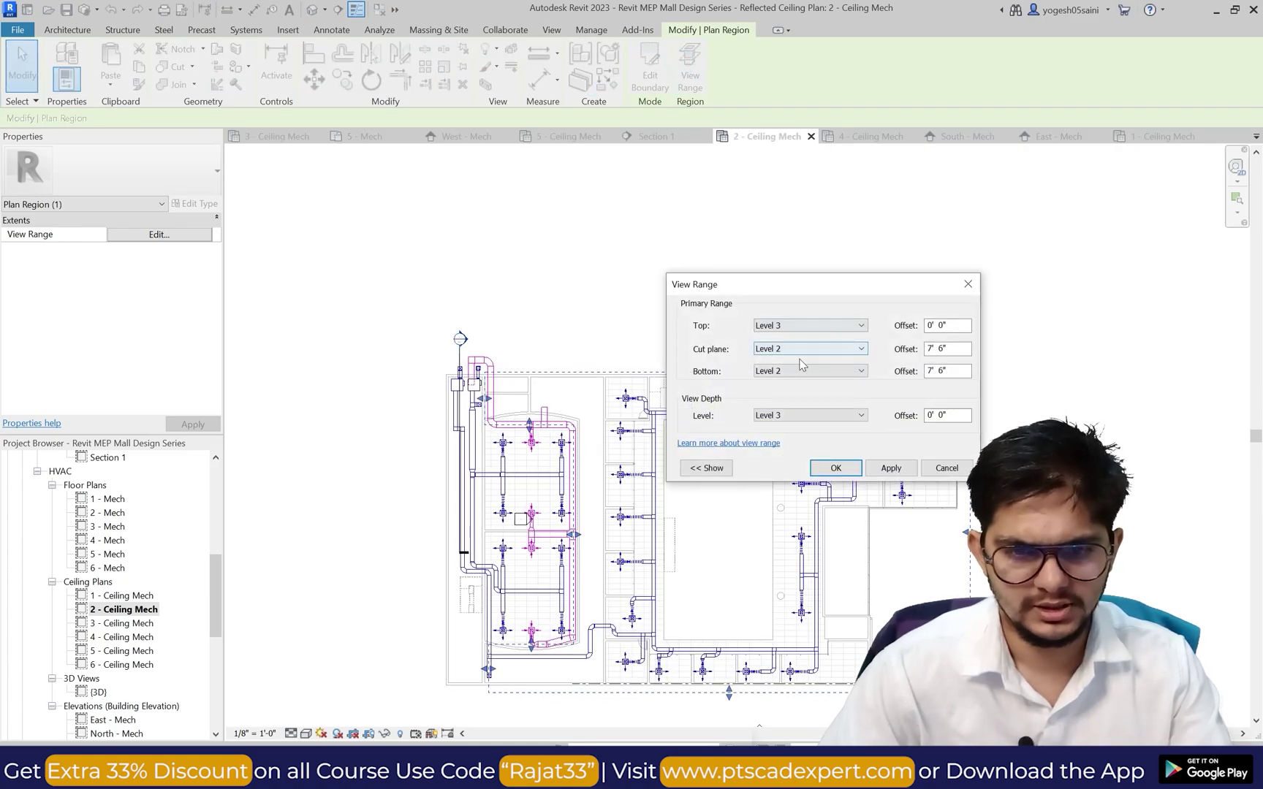
{"action": "left_click", "coordinate": [790, 373]}
{"action": "left_click", "coordinate": [787, 393]}
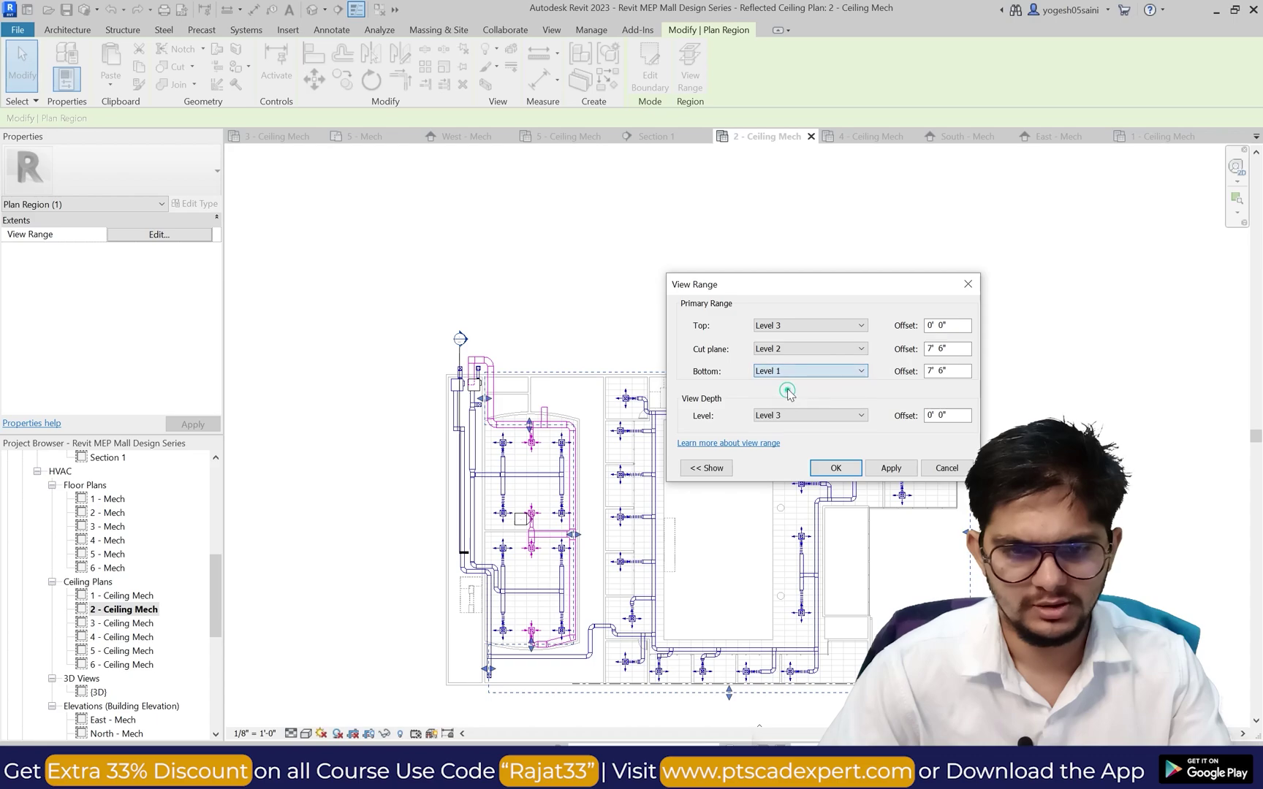
{"action": "left_click", "coordinate": [776, 325]}
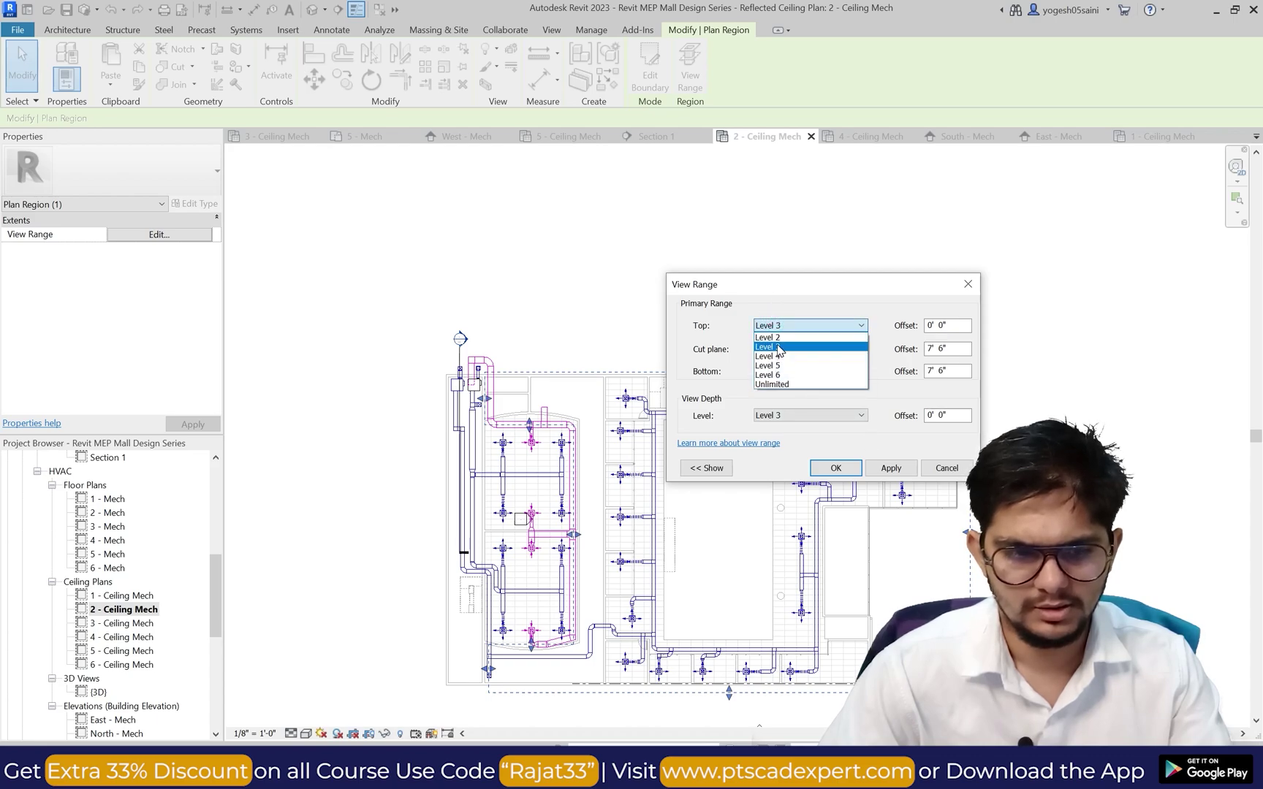
{"action": "left_click", "coordinate": [775, 338]}
{"action": "left_click", "coordinate": [776, 325]}
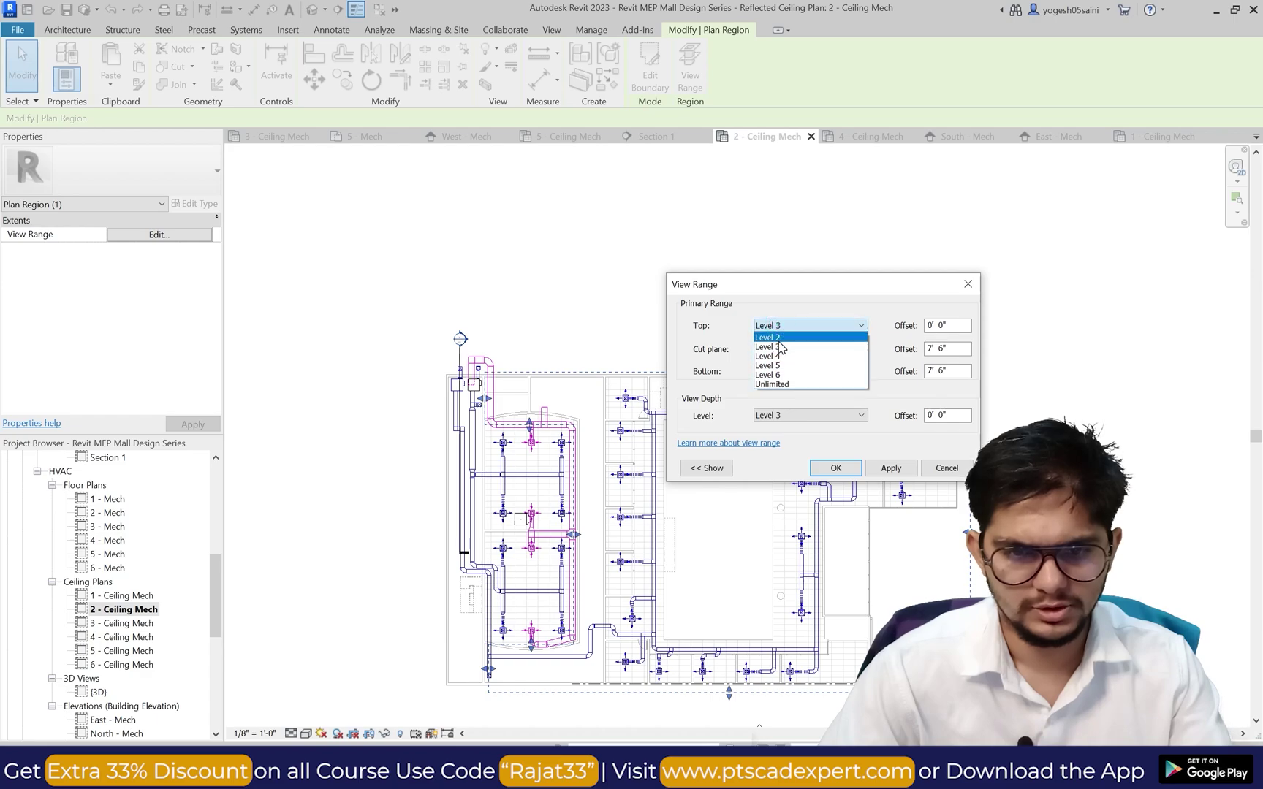
{"action": "left_click", "coordinate": [769, 337]}
{"action": "left_click", "coordinate": [838, 468]}
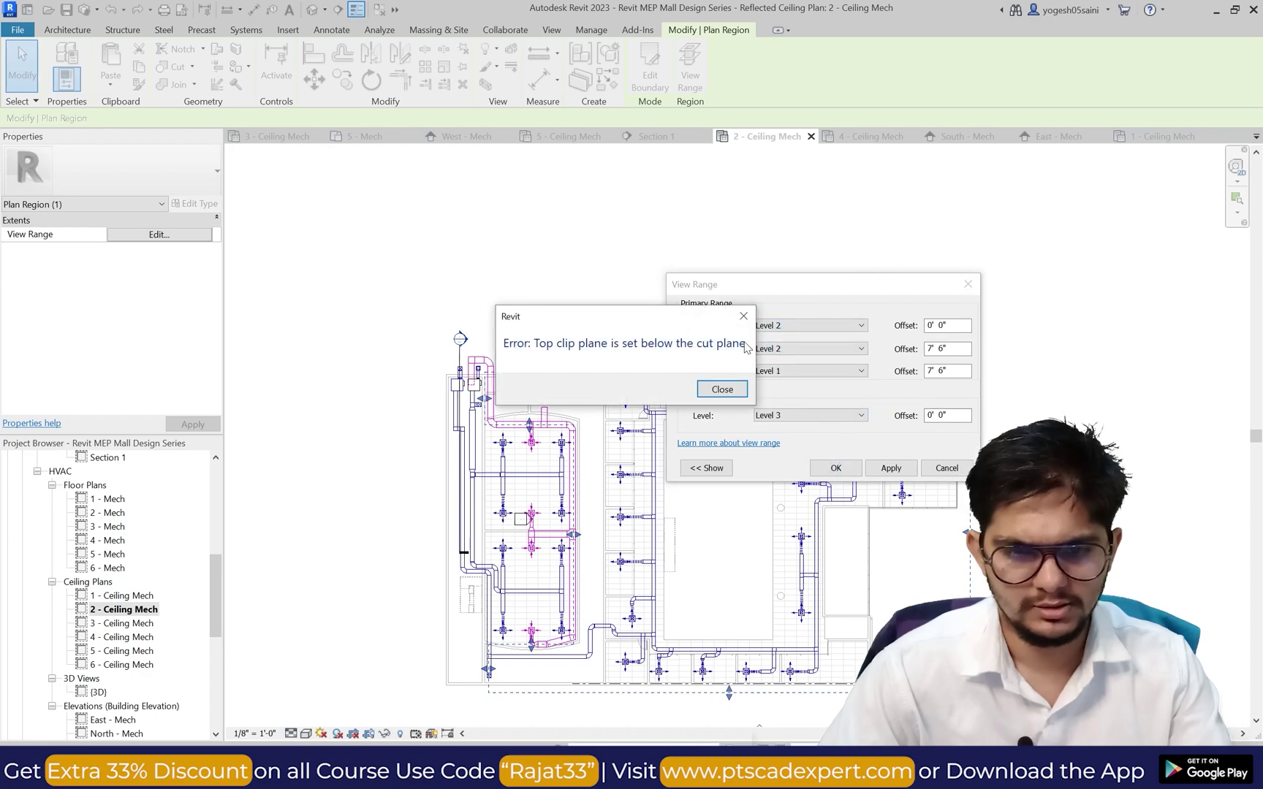
{"action": "left_click", "coordinate": [745, 318]}
{"action": "left_click", "coordinate": [882, 469]}
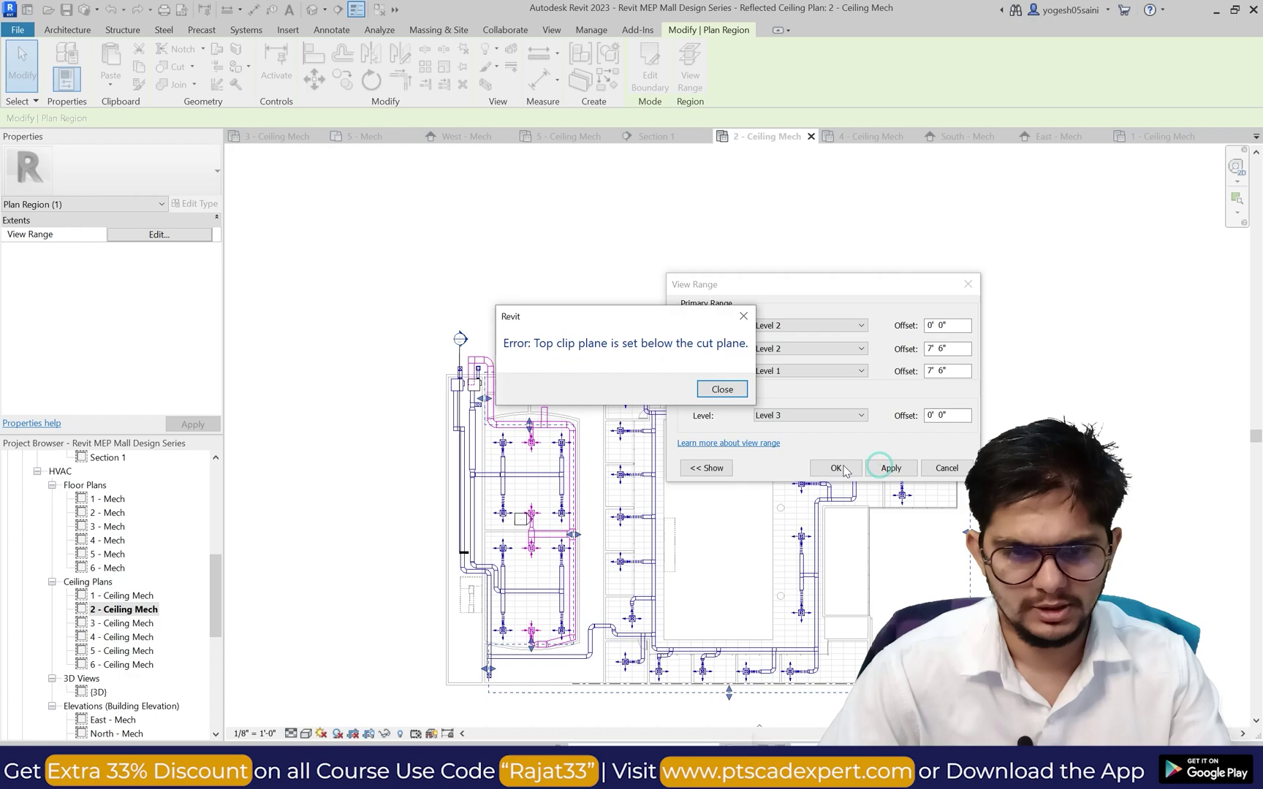
{"action": "left_click", "coordinate": [723, 388]}
Step: Set the plan region's cut plane to Level 1 and accept the view range
{"action": "left_click", "coordinate": [782, 351]}
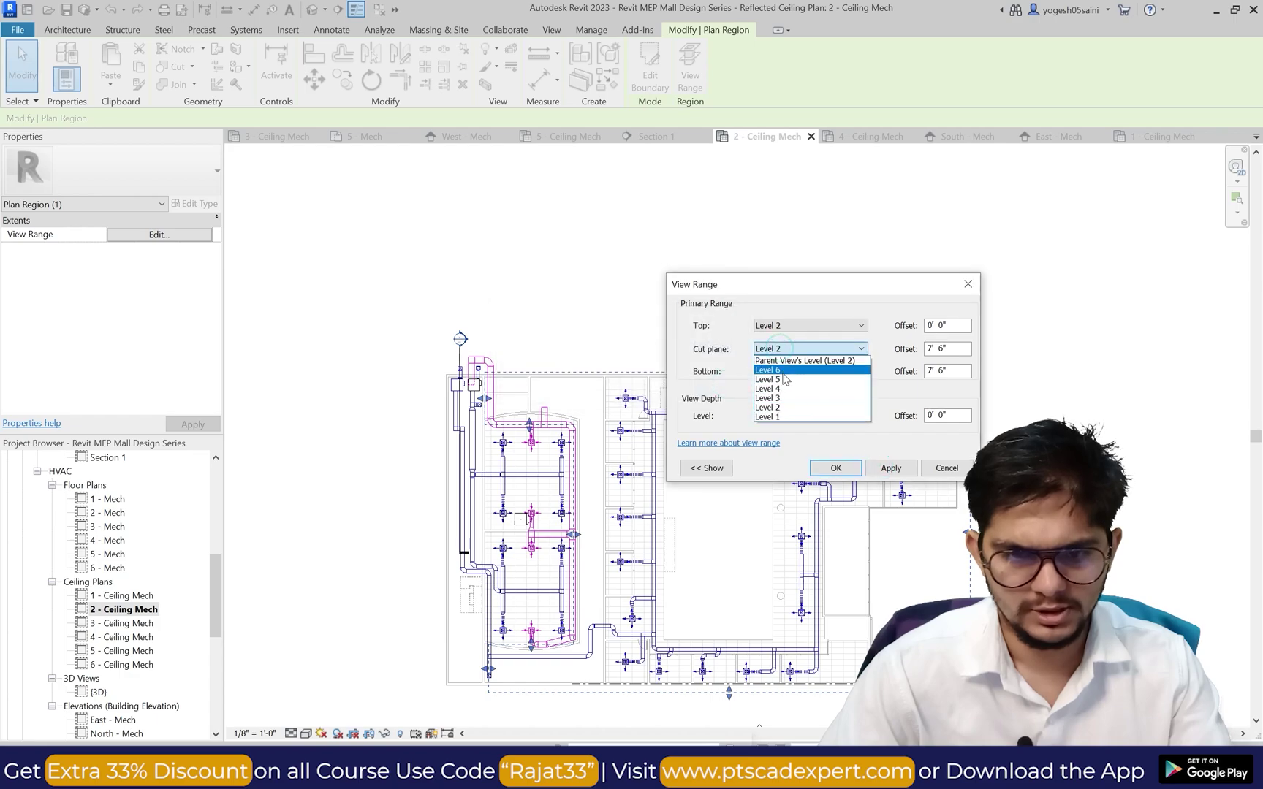
{"action": "left_click", "coordinate": [783, 415]}
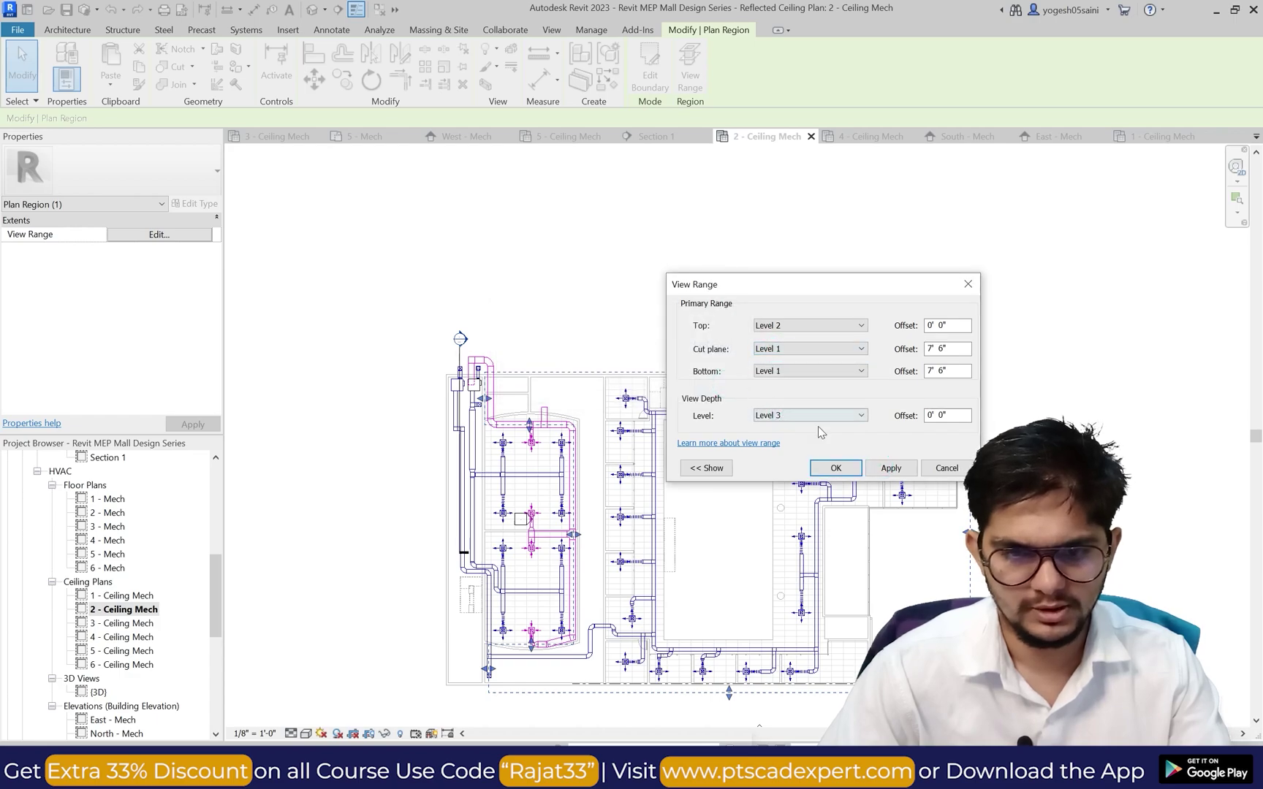
{"action": "left_click", "coordinate": [837, 468]}
Step: Examine the diffusers shown inside the plan region around the new return branch above the curved wall
{"action": "scroll", "coordinate": [599, 358], "scroll_direction": "up", "scroll_amount": 4}
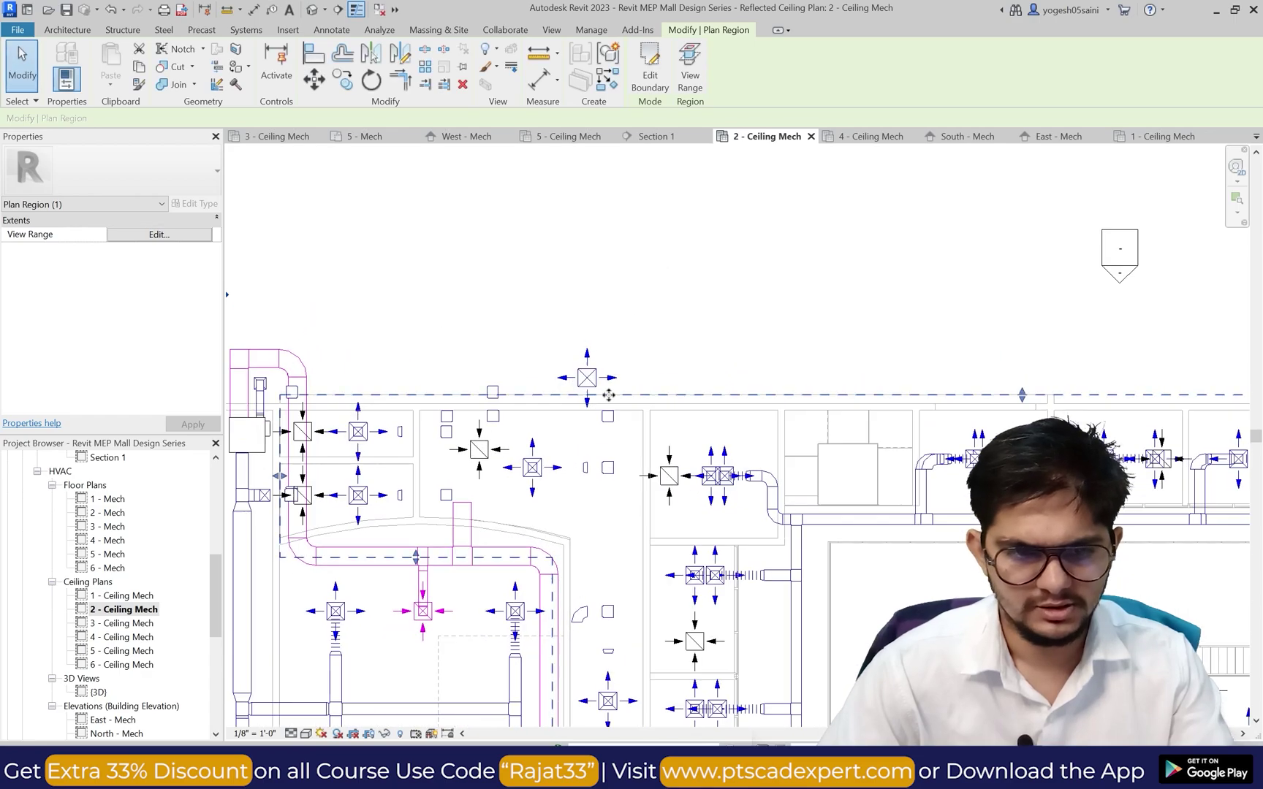
{"action": "scroll", "coordinate": [686, 398], "scroll_direction": "down", "scroll_amount": 2}
{"action": "scroll", "coordinate": [627, 432], "scroll_direction": "up", "scroll_amount": 3}
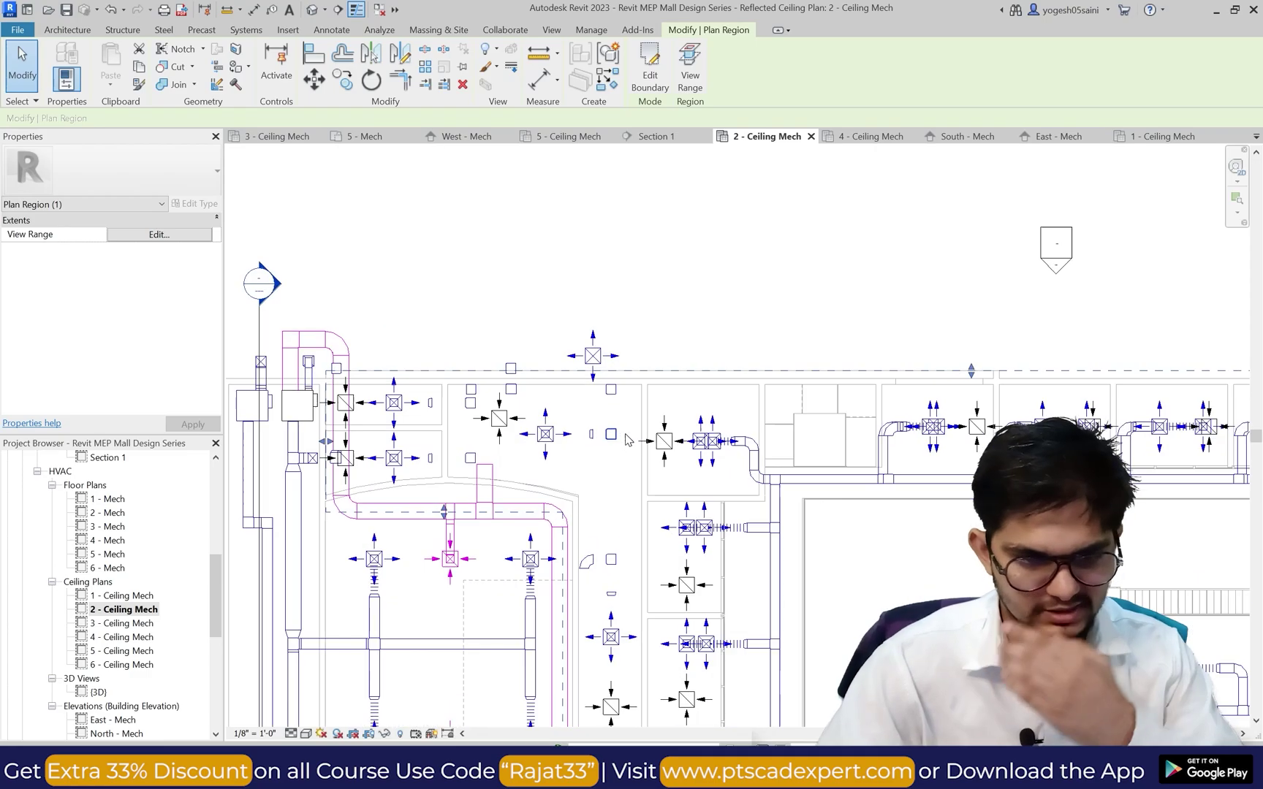
{"action": "scroll", "coordinate": [524, 418], "scroll_direction": "up", "scroll_amount": 3}
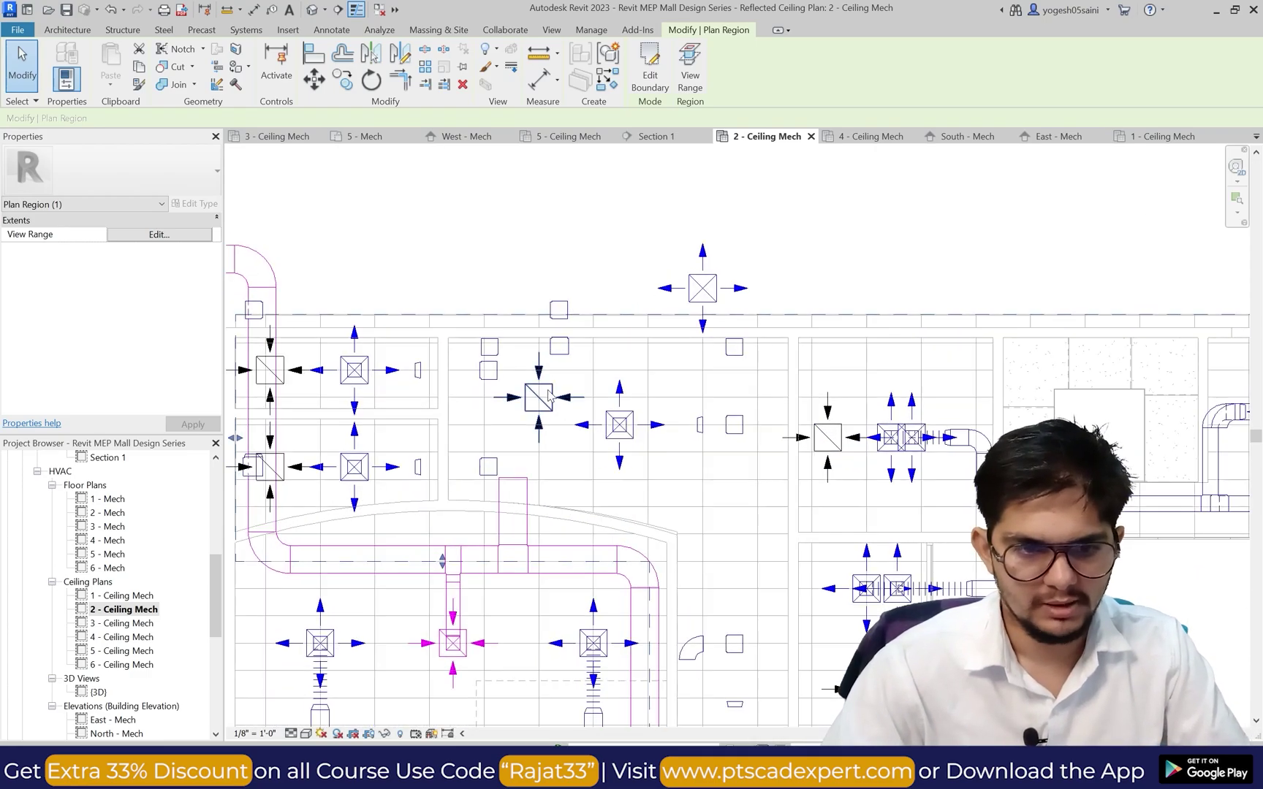
{"action": "scroll", "coordinate": [537, 398], "scroll_direction": "up", "scroll_amount": 3}
{"action": "scroll", "coordinate": [537, 399], "scroll_direction": "down", "scroll_amount": 3}
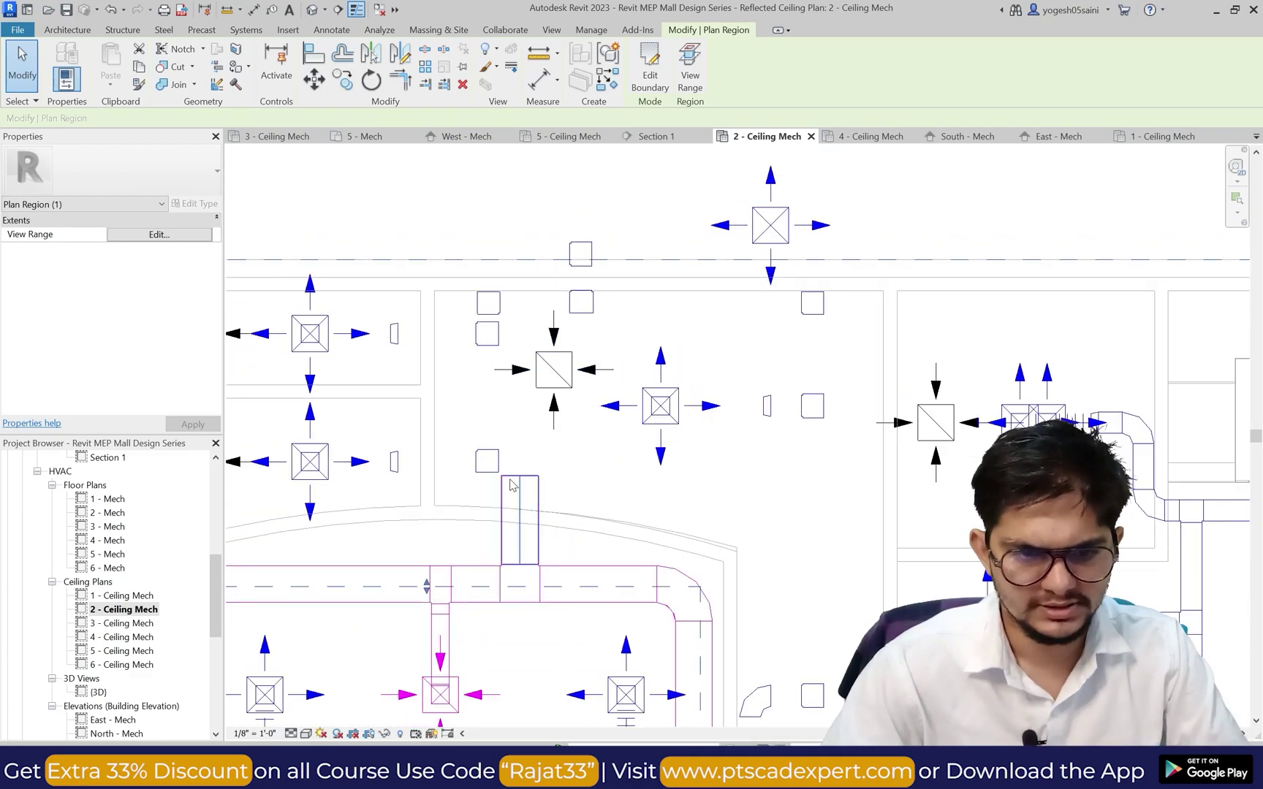
{"action": "scroll", "coordinate": [572, 374], "scroll_direction": "up", "scroll_amount": 4}
{"action": "scroll", "coordinate": [585, 380], "scroll_direction": "down", "scroll_amount": 3}
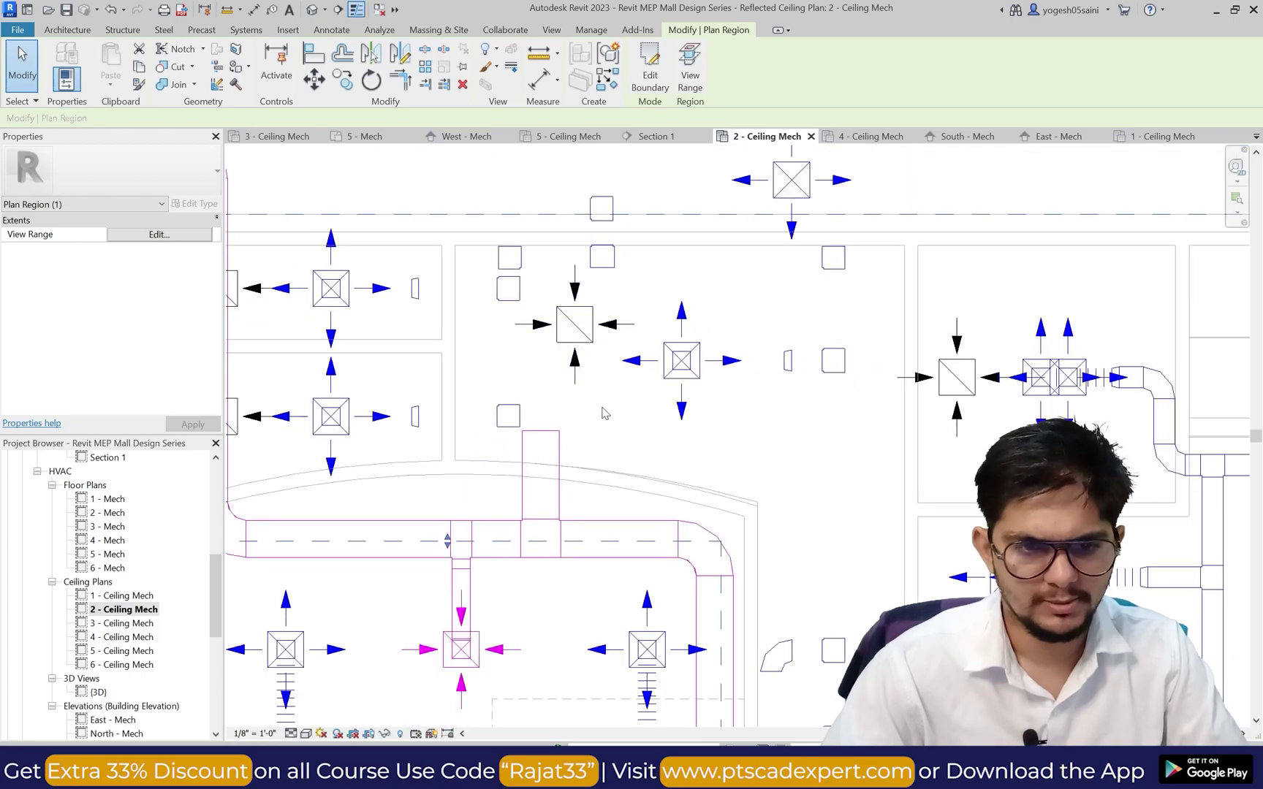
{"action": "scroll", "coordinate": [609, 419], "scroll_direction": "up", "scroll_amount": 1}
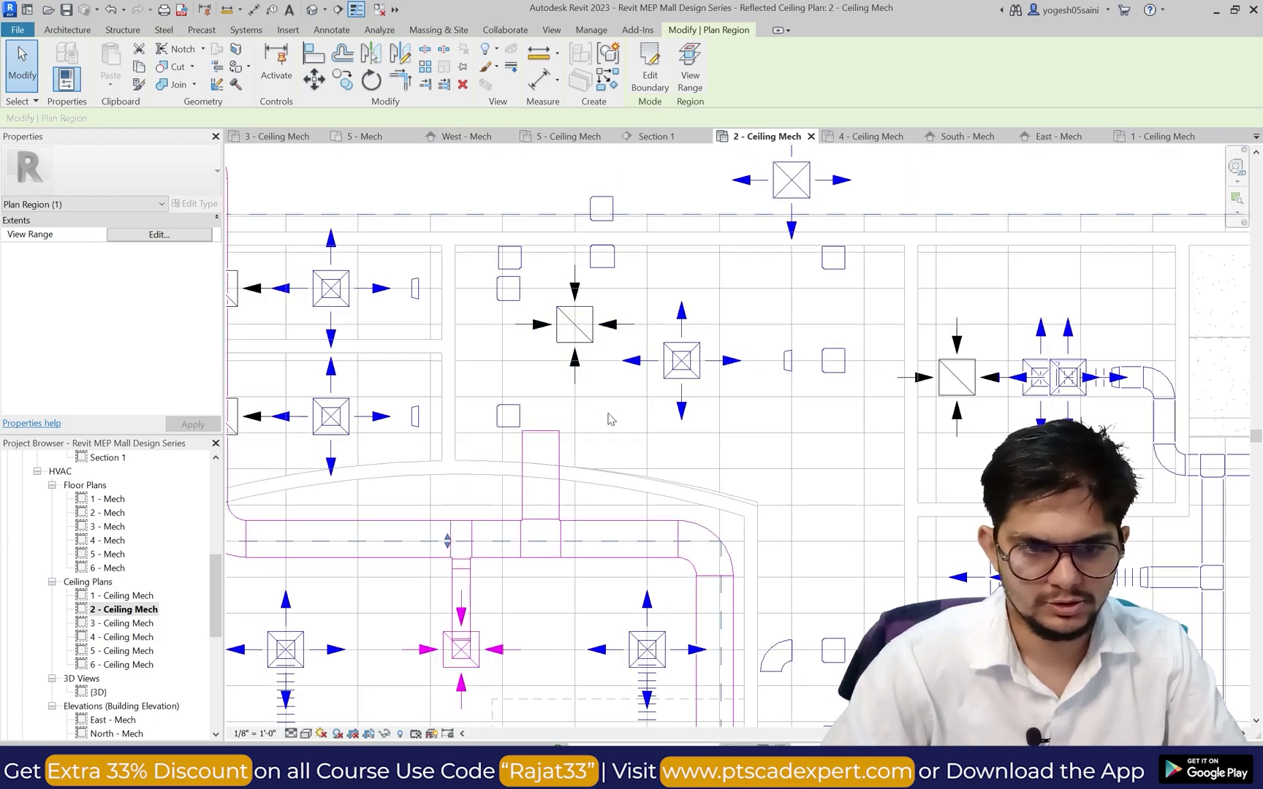
Step: Nudge the vertical return branch east along the horizontal run until it lines up with the return diffuser above it
{"action": "left_click", "coordinate": [559, 466]}
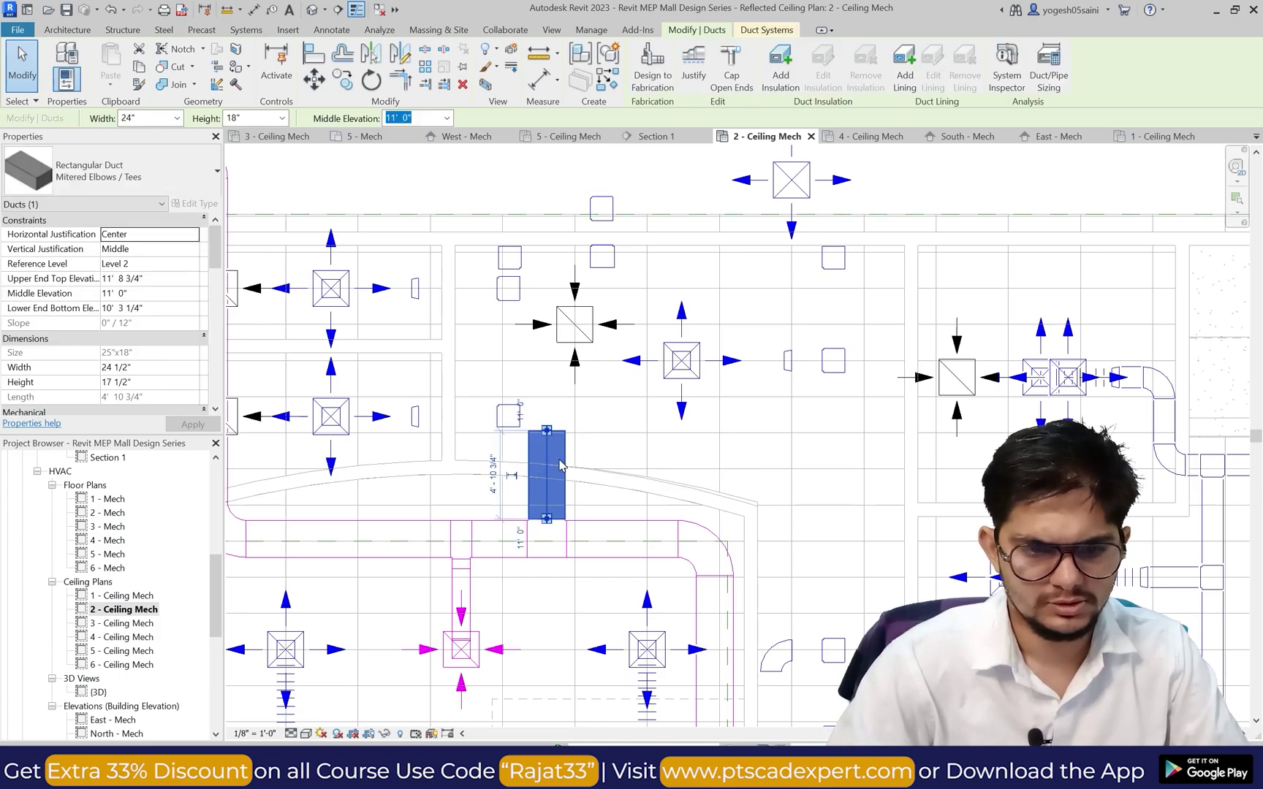
{"action": "key", "text": "Right"}
{"action": "key", "text": "Right"}
{"action": "key", "text": "Right"}
{"action": "key", "text": "Right"}
{"action": "key", "text": "Right"}
{"action": "key", "text": "Right"}
{"action": "key", "text": "Right"}
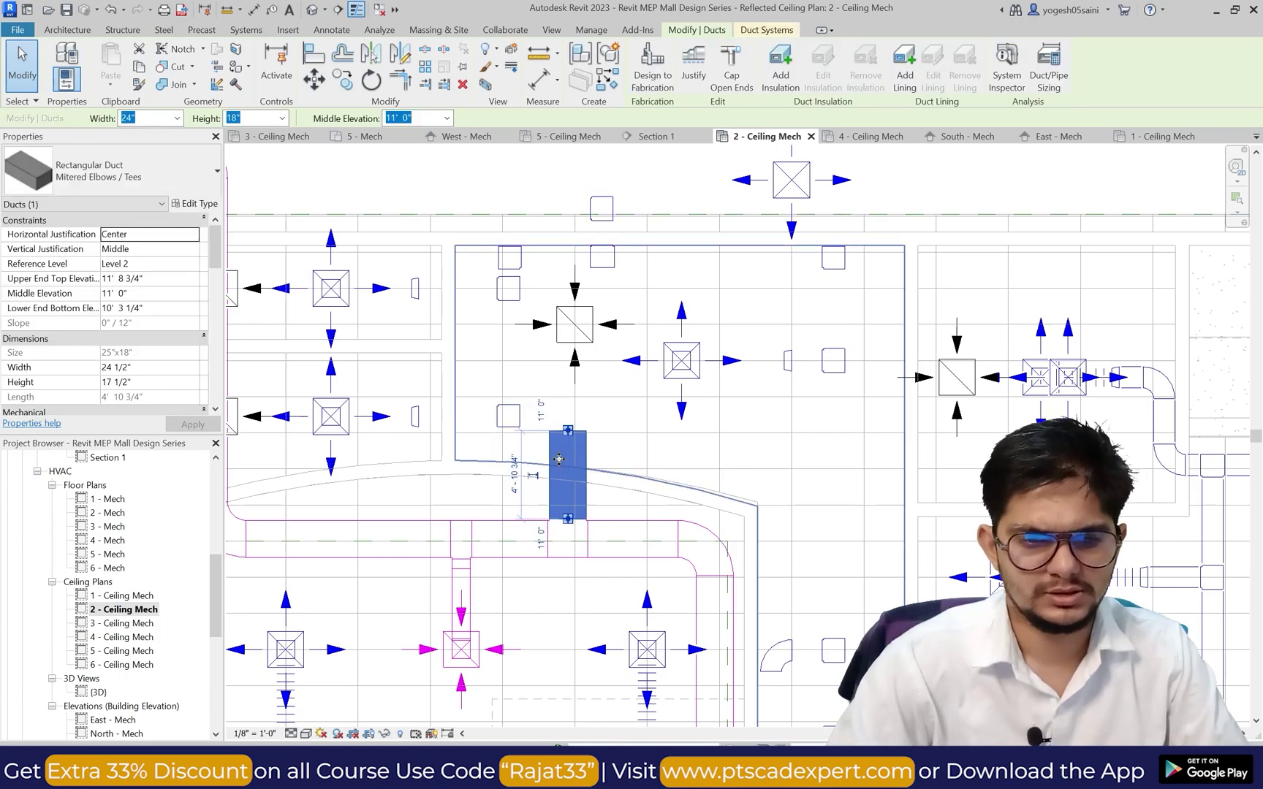
{"action": "key", "text": "Right"}
{"action": "key", "text": "Right"}
{"action": "key", "text": "Right"}
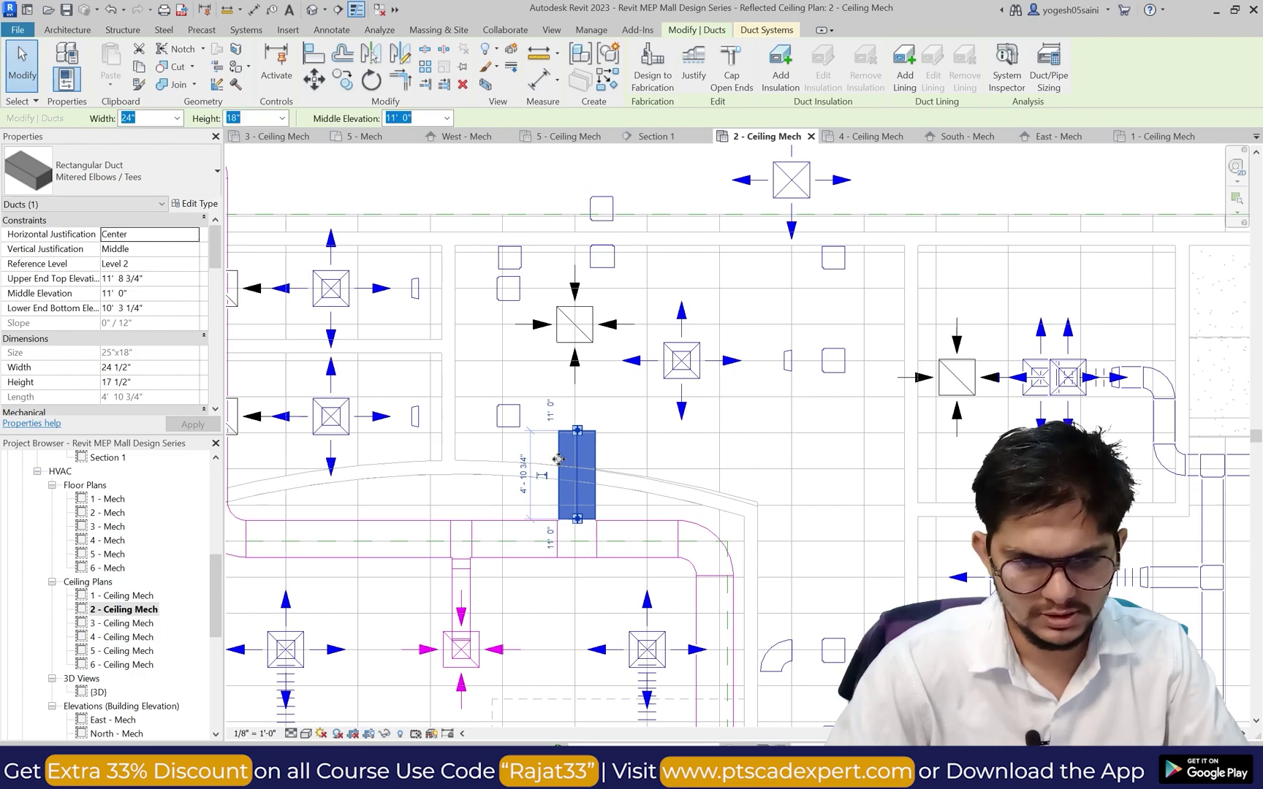
Step: Fine-tune the vertical return branch with small east-west nudges so it centres under the return diffuser above it
{"action": "key", "text": "Left"}
{"action": "key", "text": "Left"}
{"action": "key", "text": "Left"}
{"action": "key", "text": "Left"}
{"action": "key", "text": "Left"}
{"action": "key", "text": "Right"}
{"action": "key", "text": "Right"}
{"action": "key", "text": "Right"}
{"action": "key", "text": "Right"}
{"action": "key", "text": "Right"}
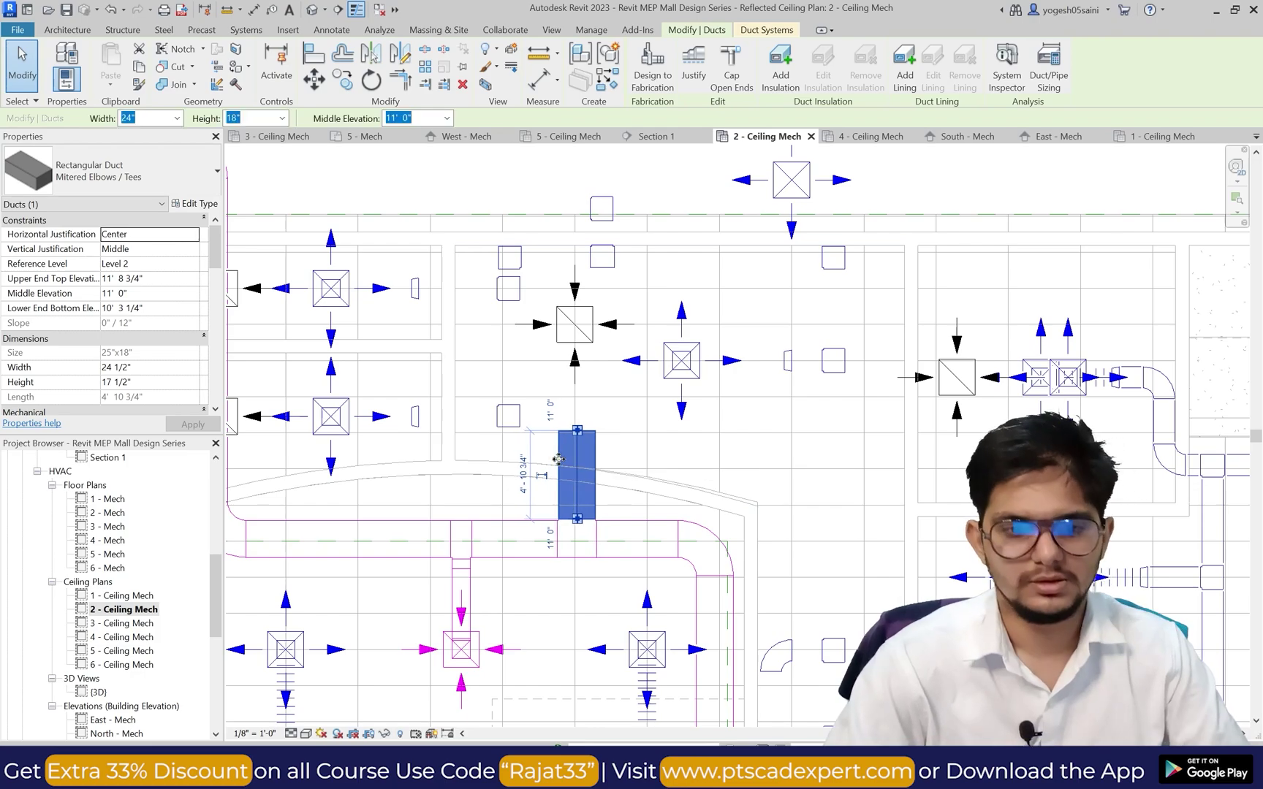
{"action": "scroll", "coordinate": [563, 454], "scroll_direction": "up", "scroll_amount": 2}
{"action": "left_click", "coordinate": [611, 386]}
{"action": "scroll", "coordinate": [613, 406], "scroll_direction": "up", "scroll_amount": 3}
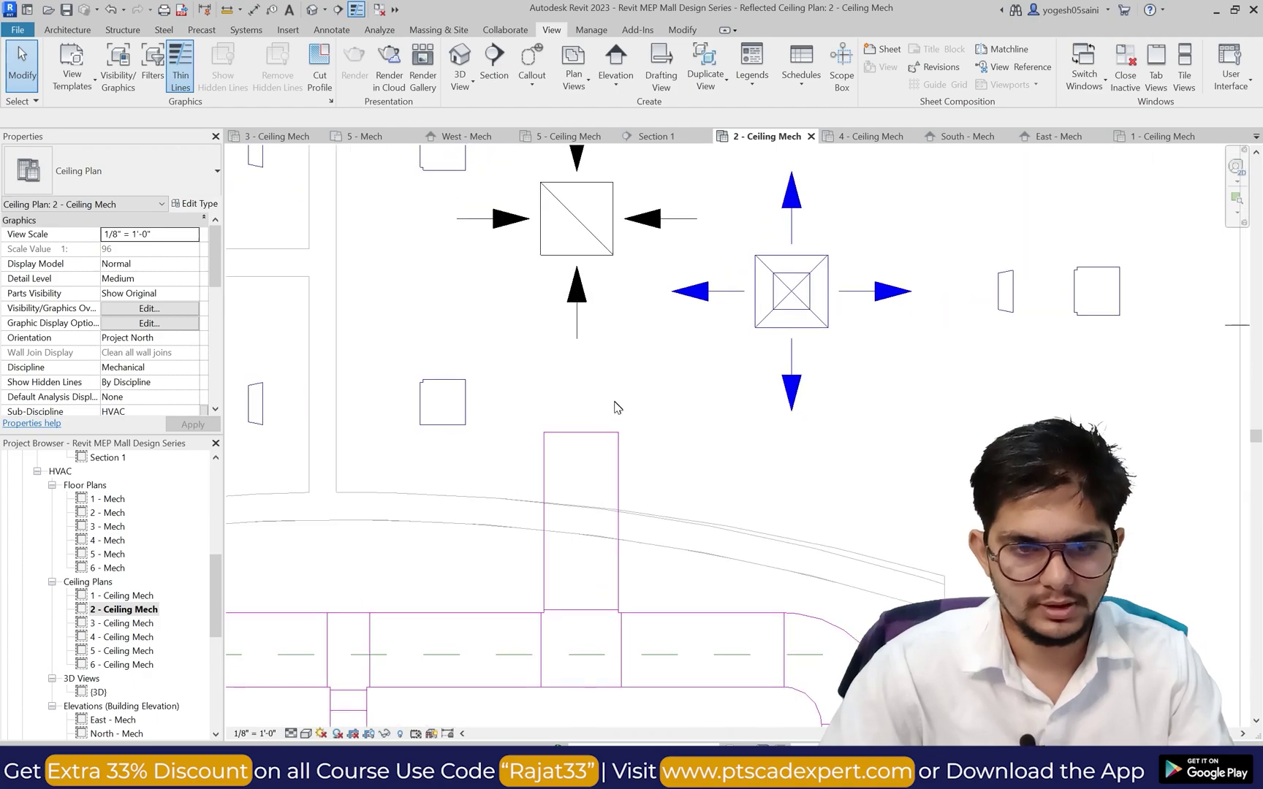
{"action": "left_click", "coordinate": [582, 431]}
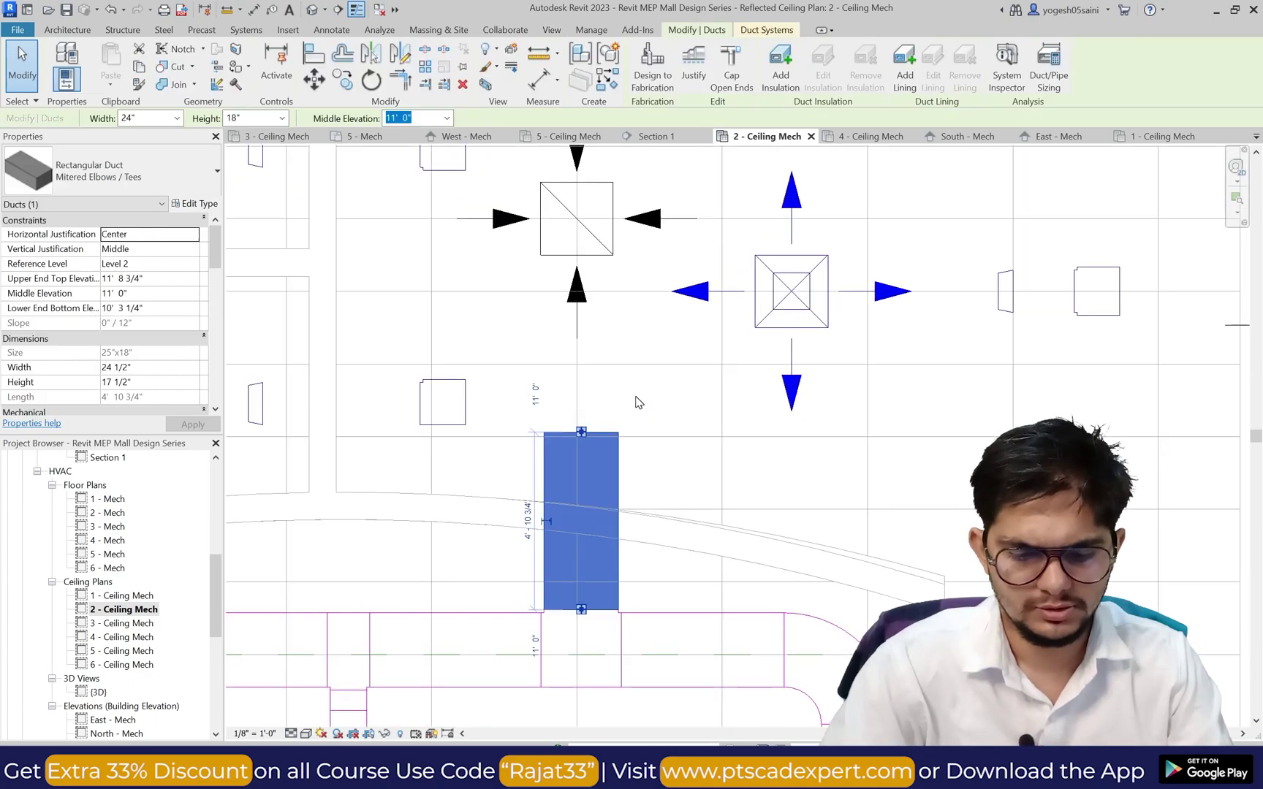
{"action": "key", "text": "Return"}
{"action": "key", "text": "Left"}
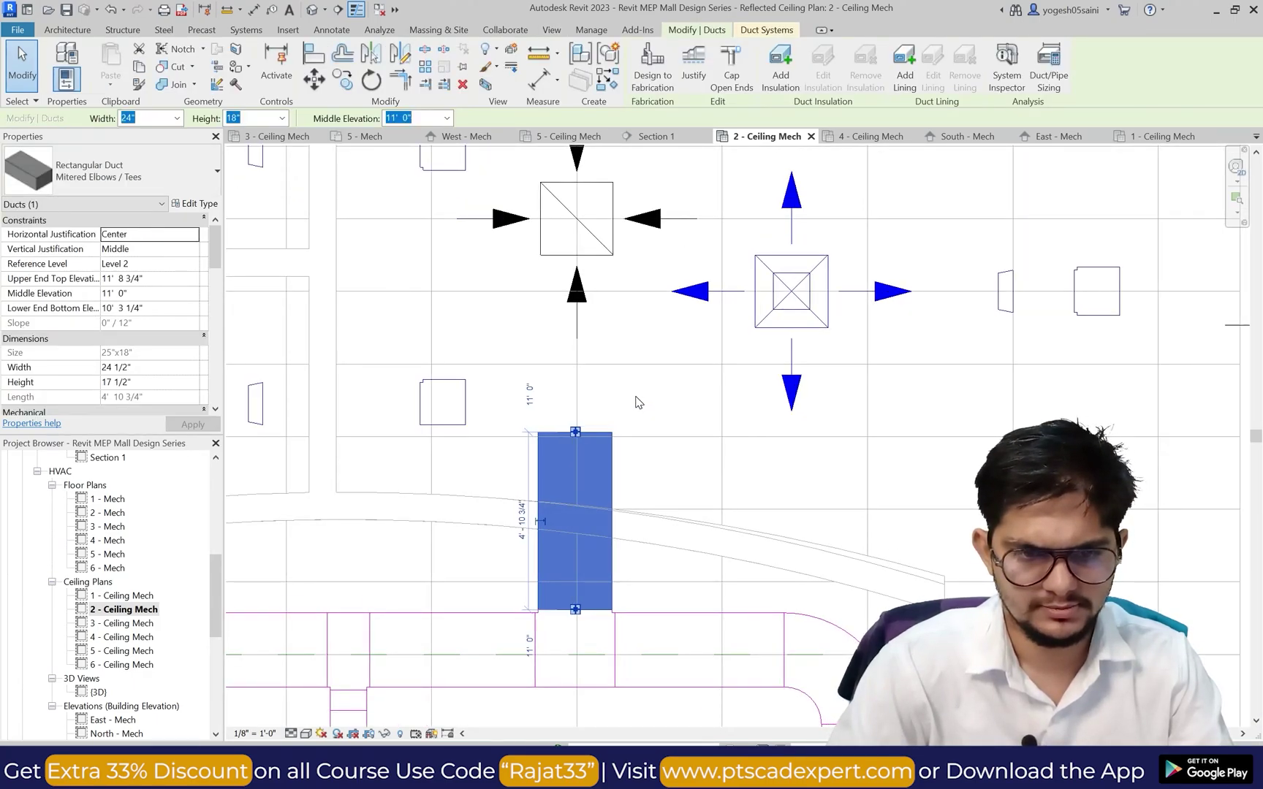
{"action": "left_click", "coordinate": [638, 403]}
{"action": "scroll", "coordinate": [641, 405], "scroll_direction": "down", "scroll_amount": 6}
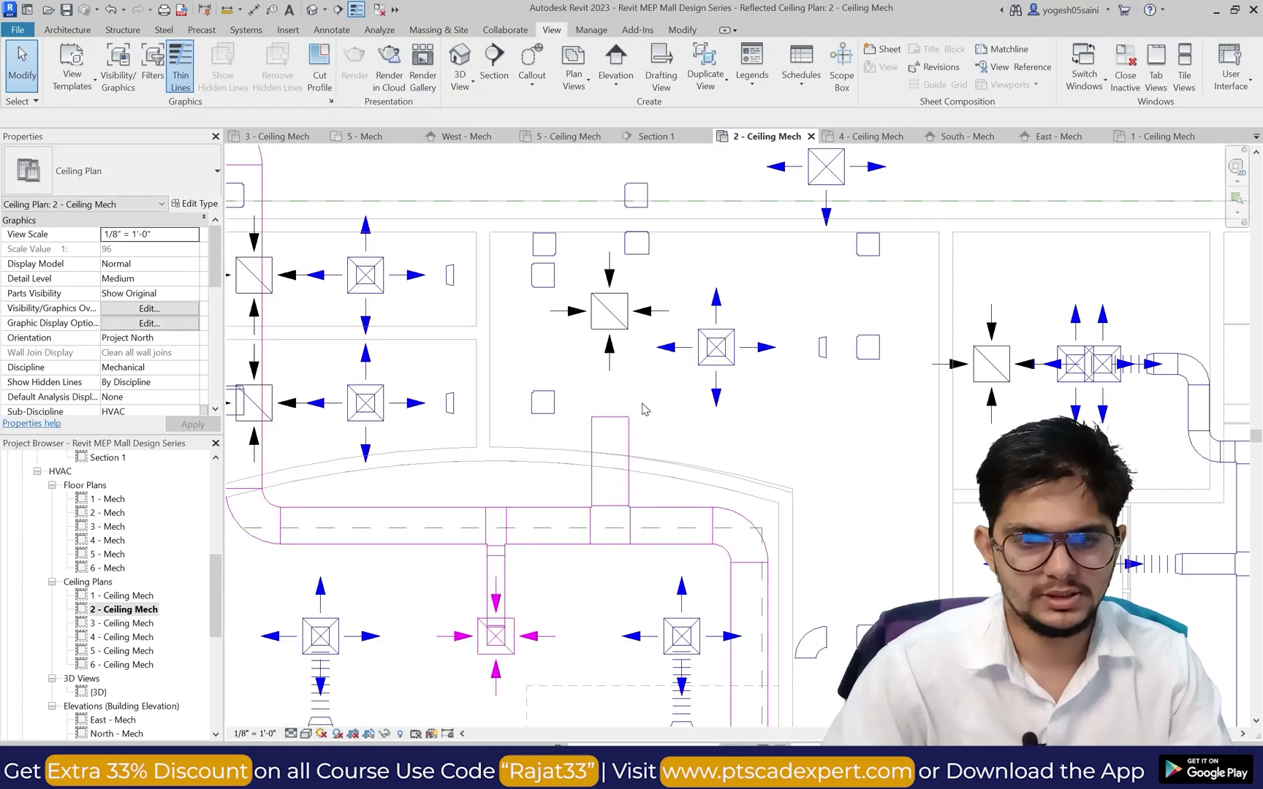
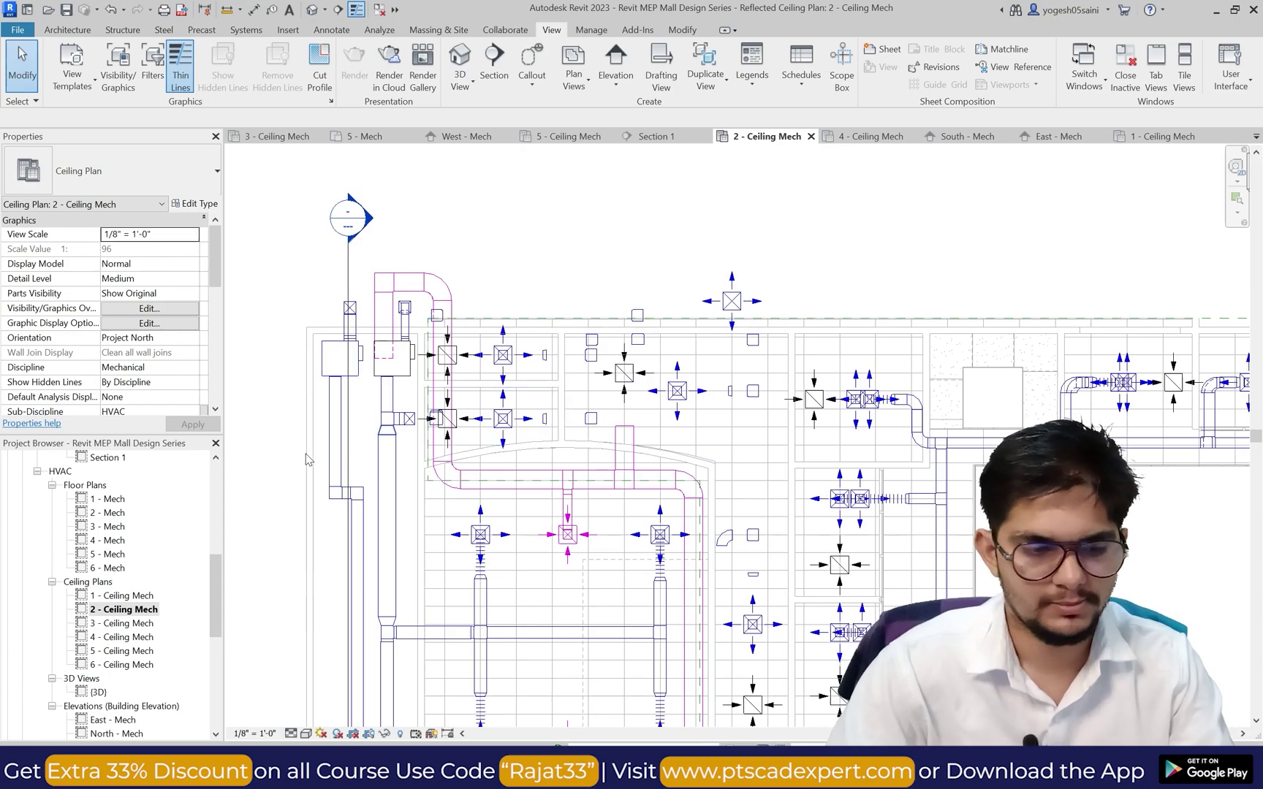
Step: Examine the overall Level 2 ceiling plan for the new return branch's position relative to the section mark and elevation markers
{"action": "scroll", "coordinate": [144, 529], "scroll_direction": "down", "scroll_amount": 2}
{"action": "scroll", "coordinate": [707, 475], "scroll_direction": "down", "scroll_amount": 5}
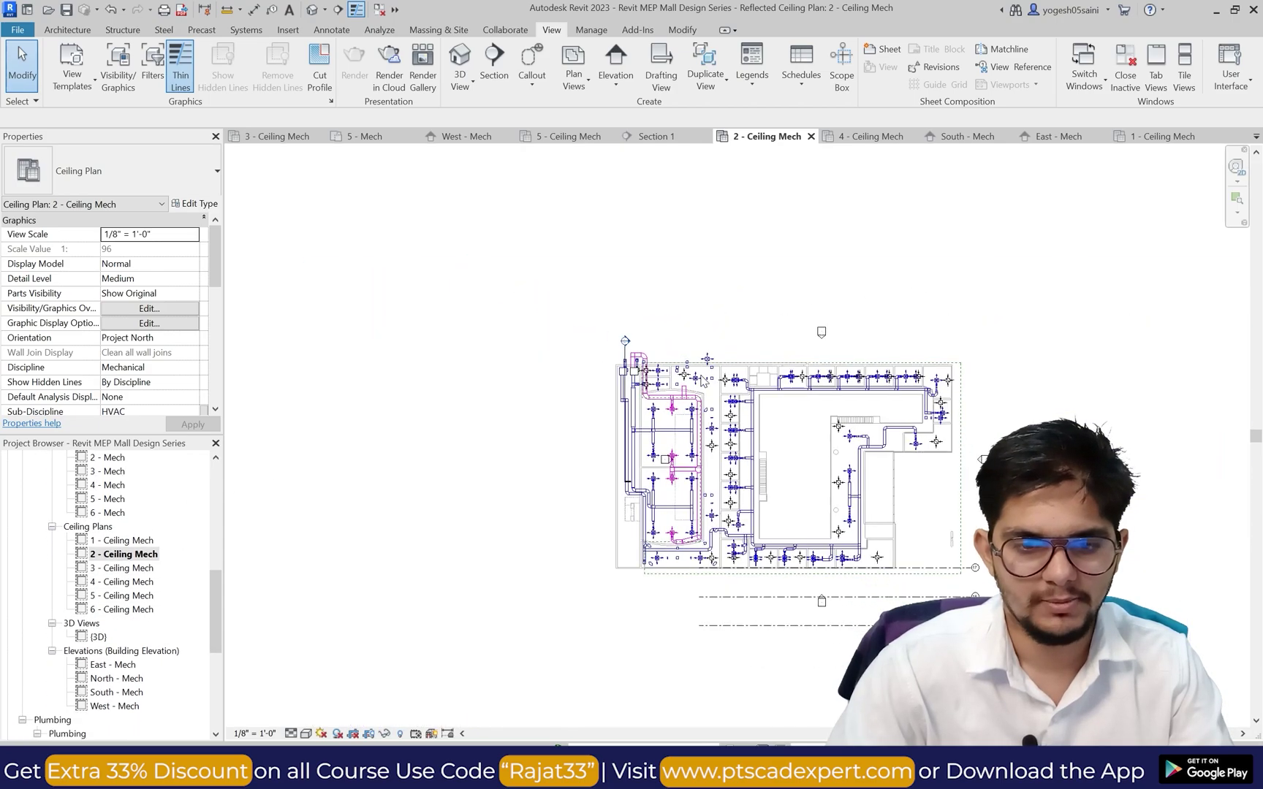
{"action": "scroll", "coordinate": [708, 475], "scroll_direction": "up", "scroll_amount": 3}
{"action": "scroll", "coordinate": [614, 321], "scroll_direction": "down", "scroll_amount": 2}
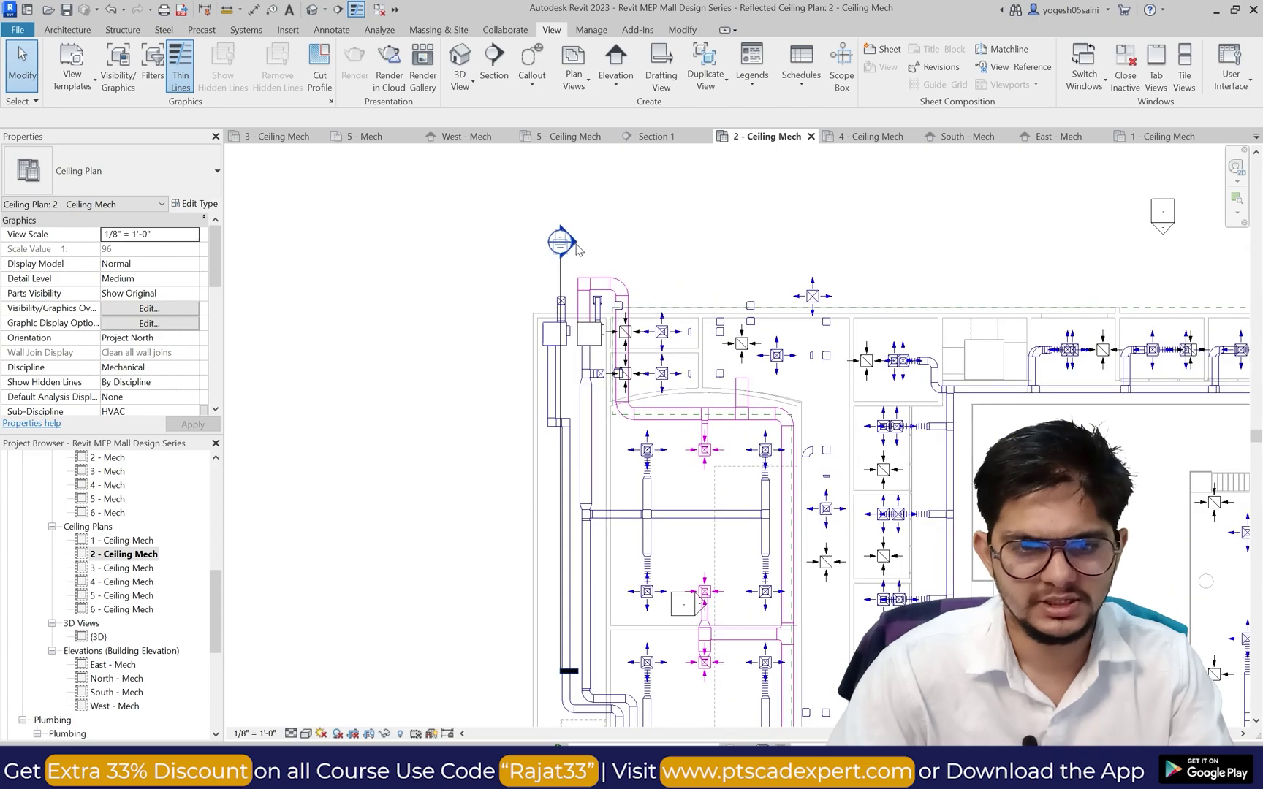
{"action": "scroll", "coordinate": [663, 462], "scroll_direction": "up", "scroll_amount": 2}
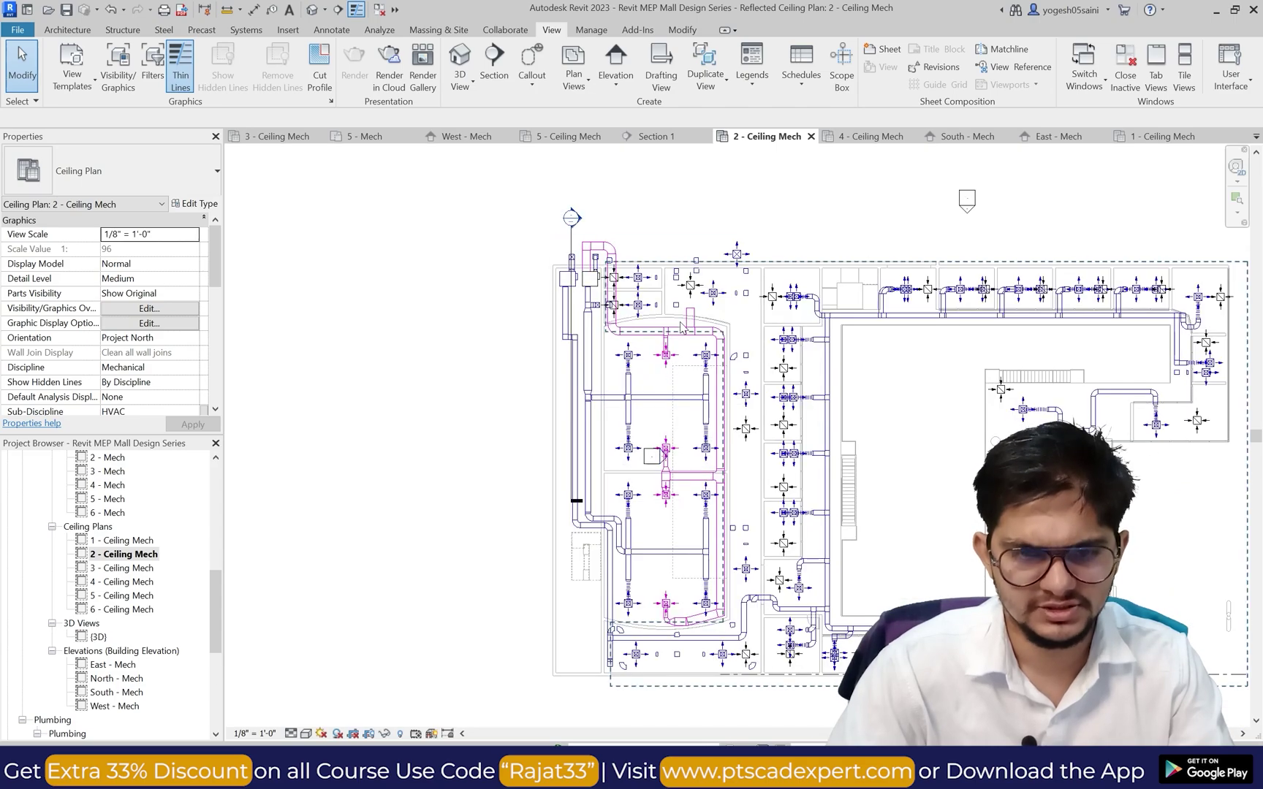
{"action": "scroll", "coordinate": [685, 354], "scroll_direction": "up", "scroll_amount": 2}
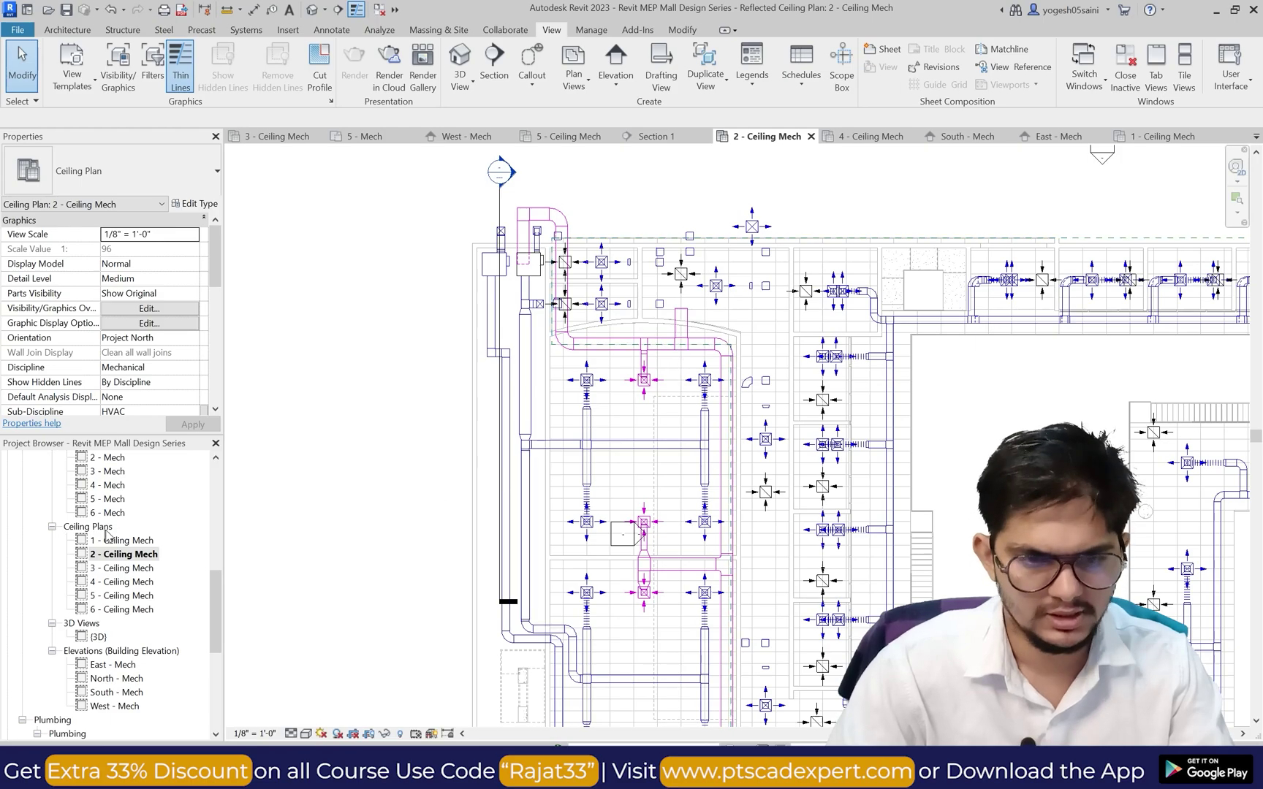
{"action": "scroll", "coordinate": [710, 502], "scroll_direction": "down", "scroll_amount": 2}
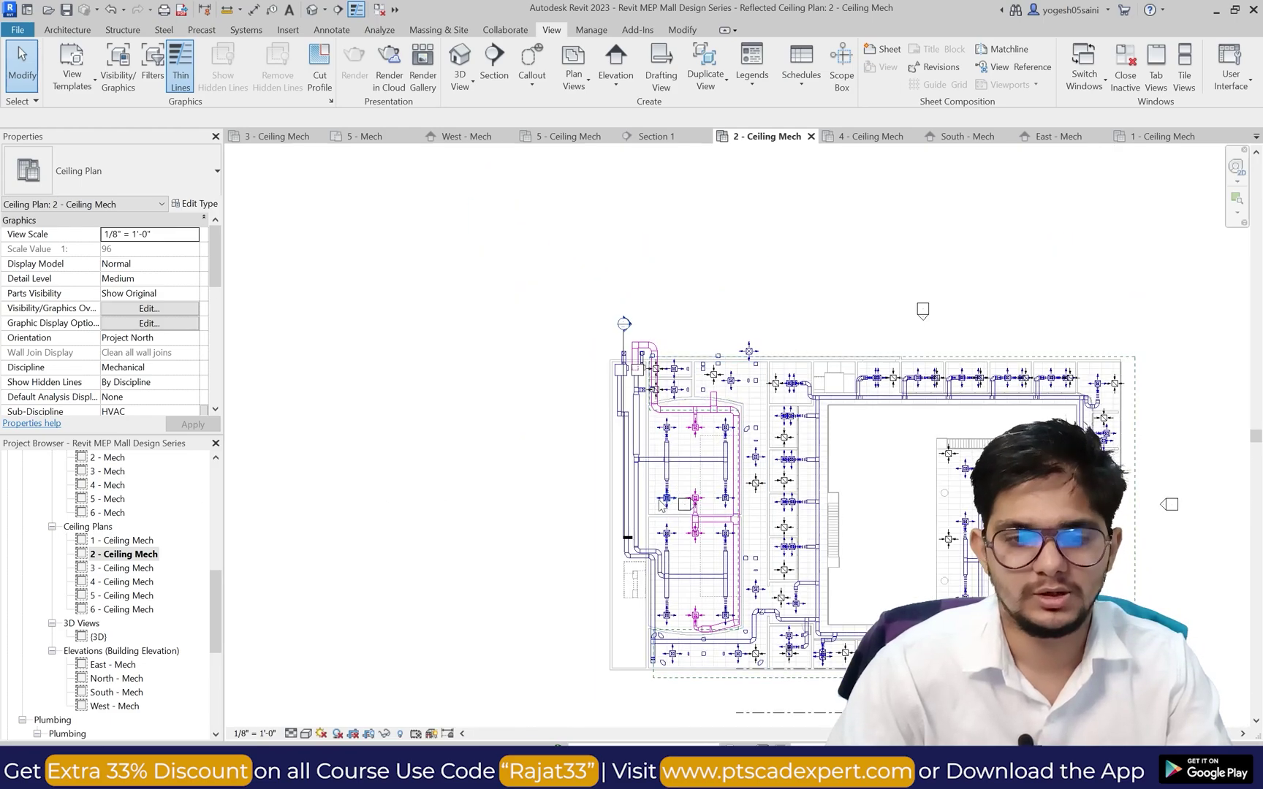
{"action": "scroll", "coordinate": [913, 366], "scroll_direction": "down", "scroll_amount": 2}
{"action": "scroll", "coordinate": [1008, 361], "scroll_direction": "up", "scroll_amount": 3}
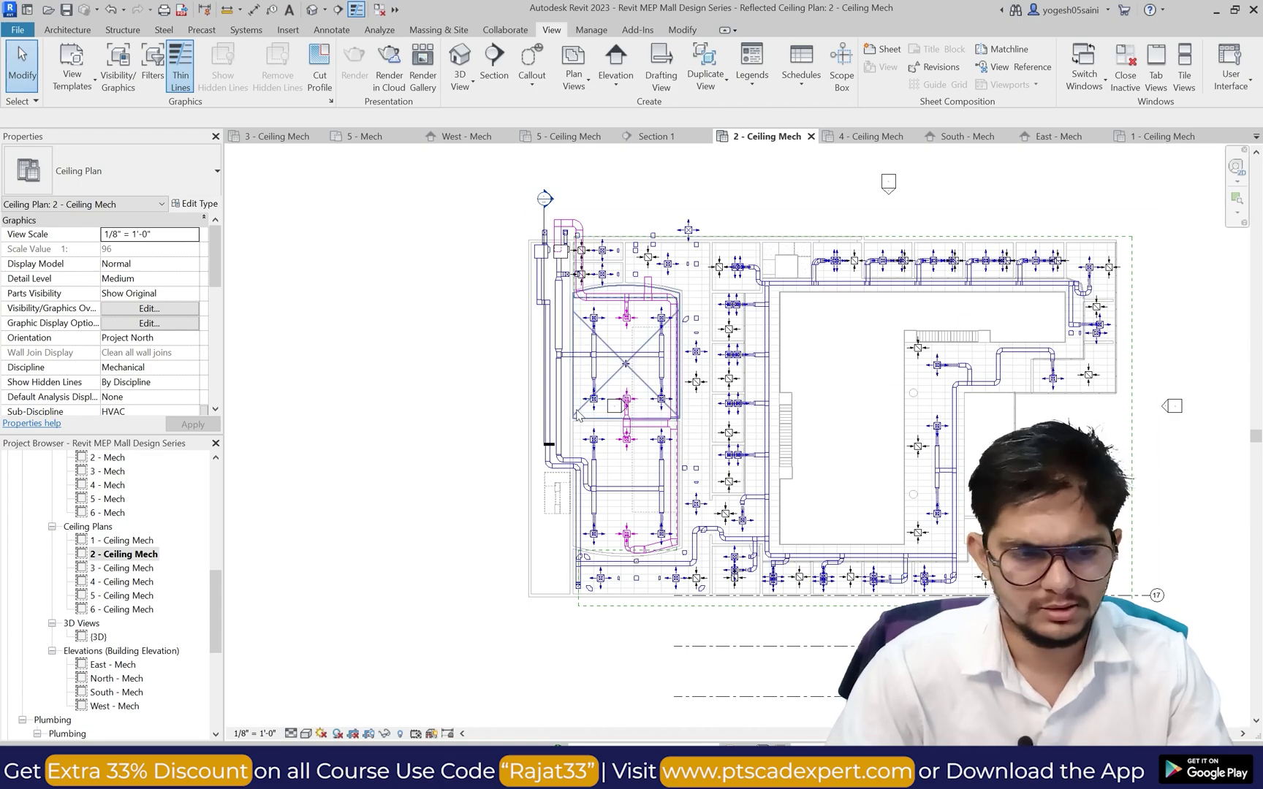
Step: In the West - Mech elevation, draw a vertical duct about 9'-10" down from the return branch's open end near grid 11
{"action": "double_click", "coordinate": [117, 707]}
{"action": "scroll", "coordinate": [581, 518], "scroll_direction": "up", "scroll_amount": 2}
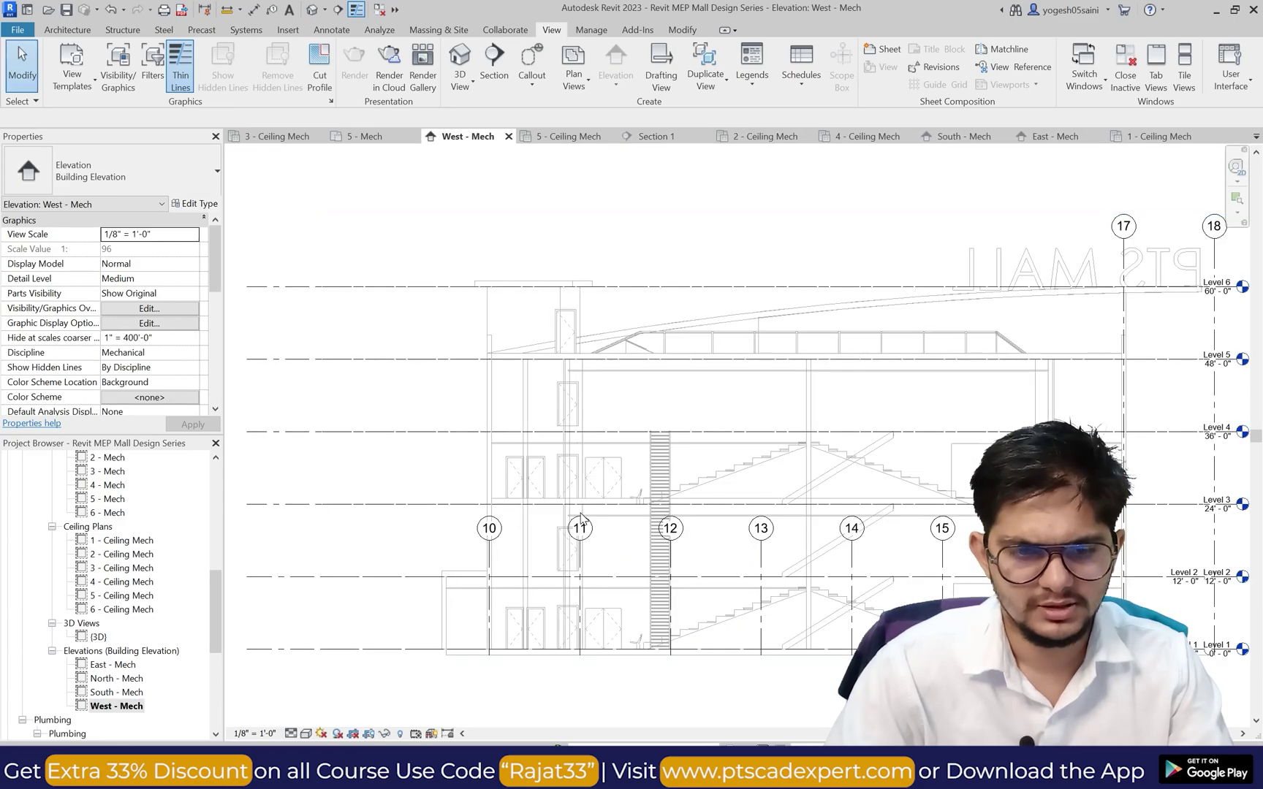
{"action": "scroll", "coordinate": [581, 518], "scroll_direction": "up", "scroll_amount": 5}
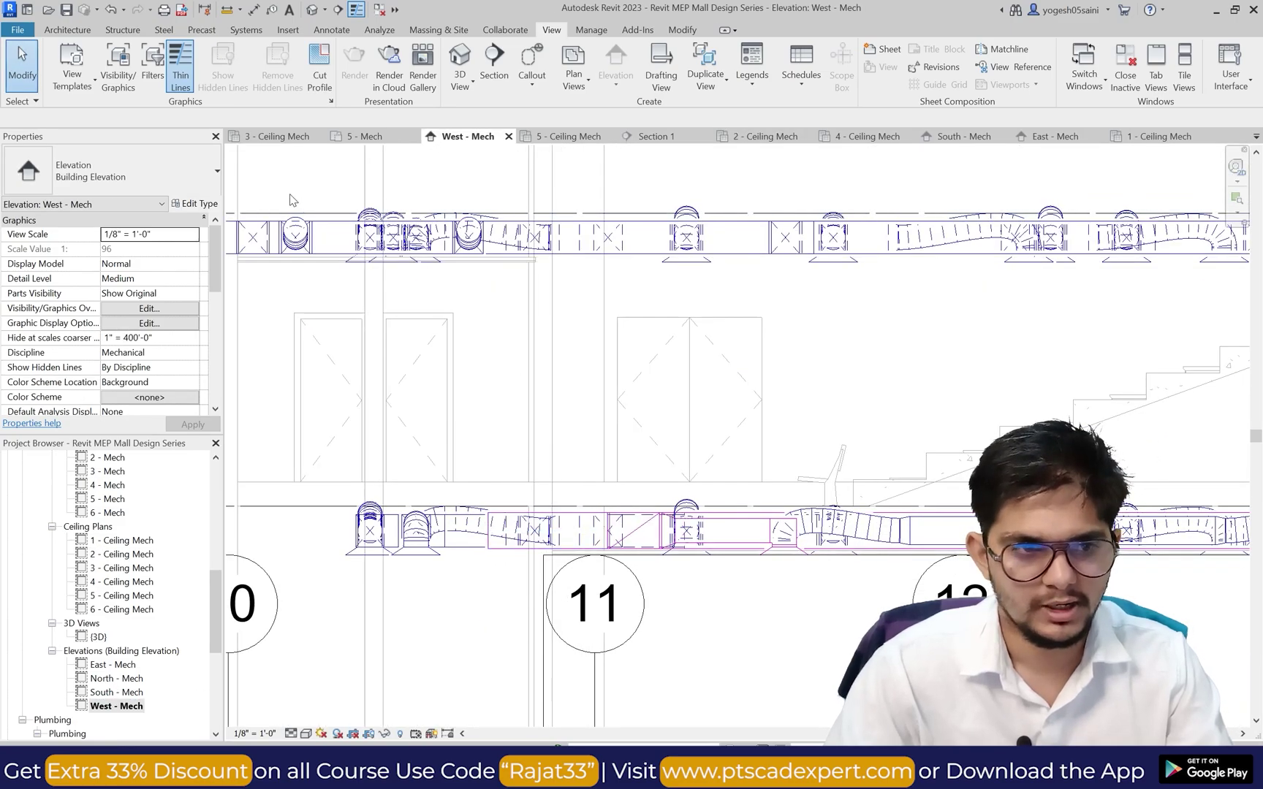
{"action": "left_click", "coordinate": [246, 30]}
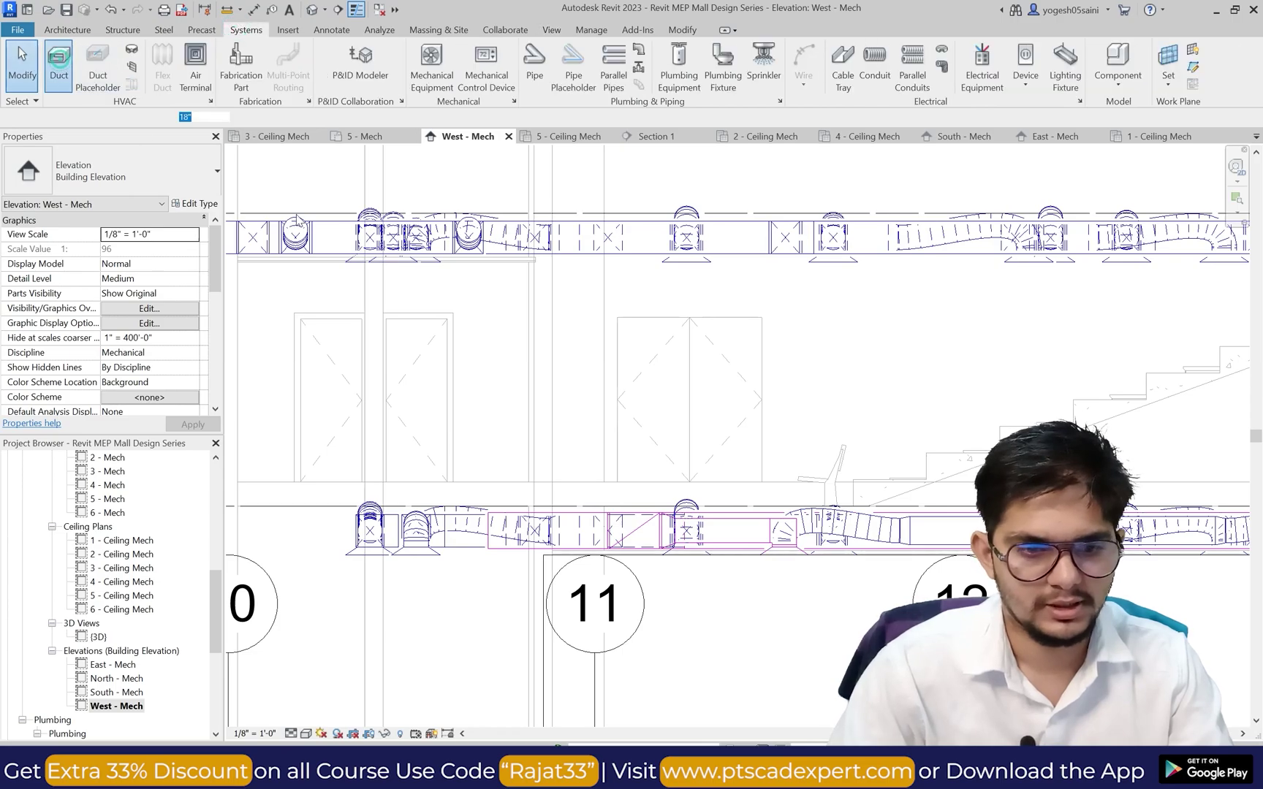
{"action": "left_click", "coordinate": [58, 66]}
{"action": "scroll", "coordinate": [482, 297], "scroll_direction": "down", "scroll_amount": 3}
{"action": "scroll", "coordinate": [482, 297], "scroll_direction": "down", "scroll_amount": 1}
{"action": "scroll", "coordinate": [482, 410], "scroll_direction": "up", "scroll_amount": 2}
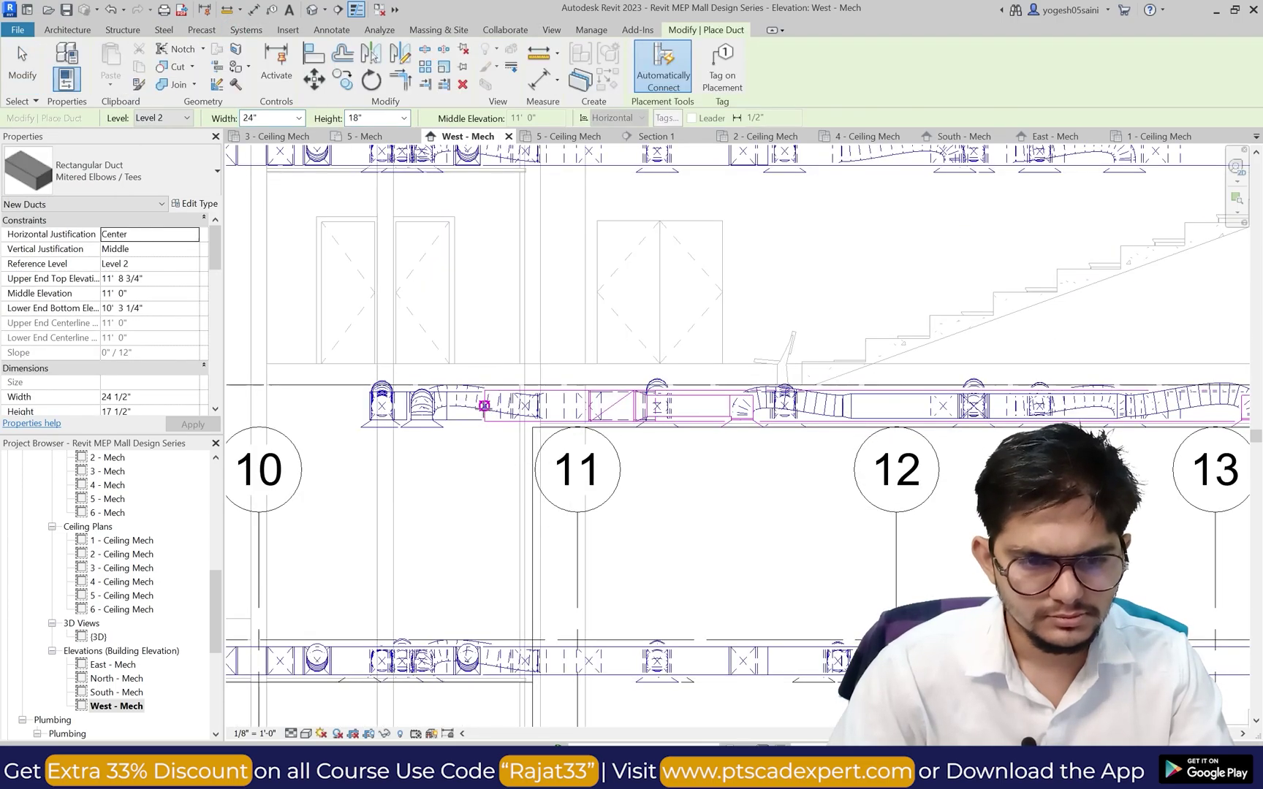
{"action": "scroll", "coordinate": [482, 408], "scroll_direction": "down", "scroll_amount": 3}
{"action": "scroll", "coordinate": [479, 497], "scroll_direction": "up", "scroll_amount": 5}
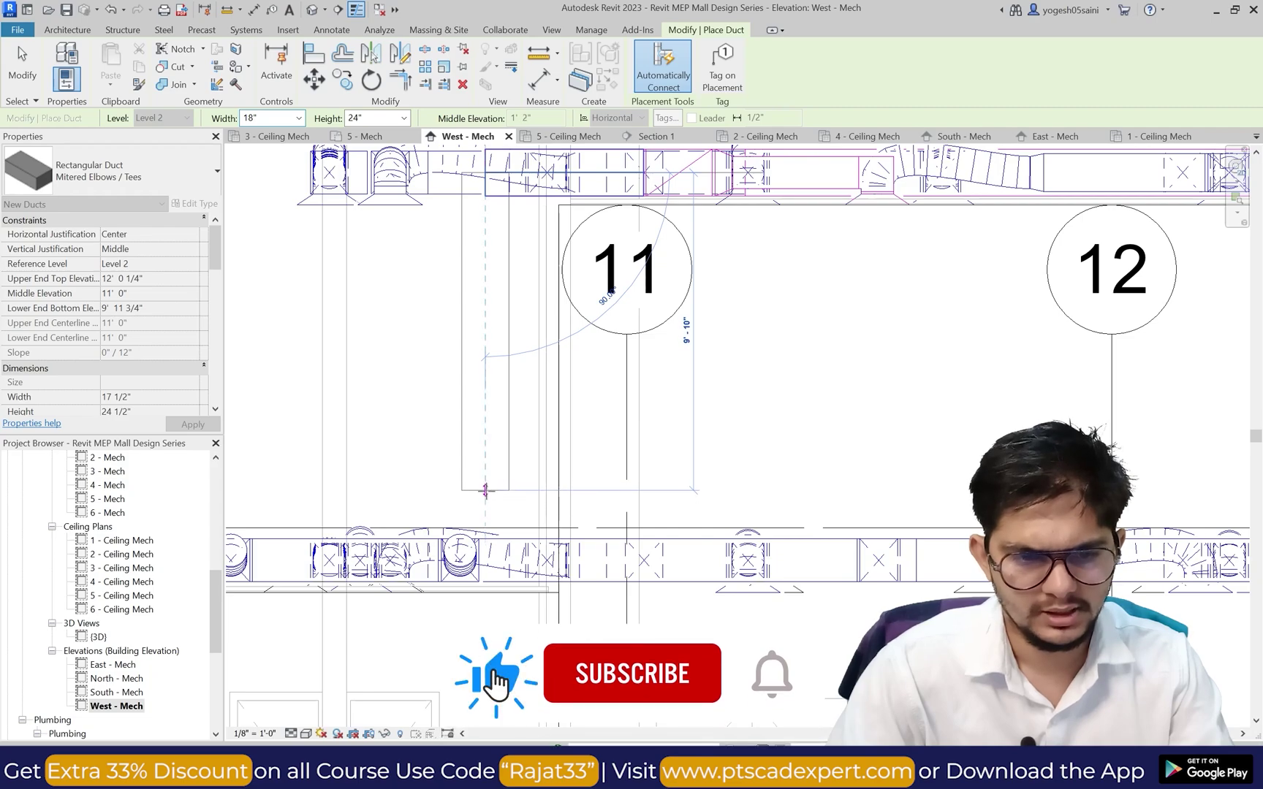
{"action": "left_click", "coordinate": [485, 489]}
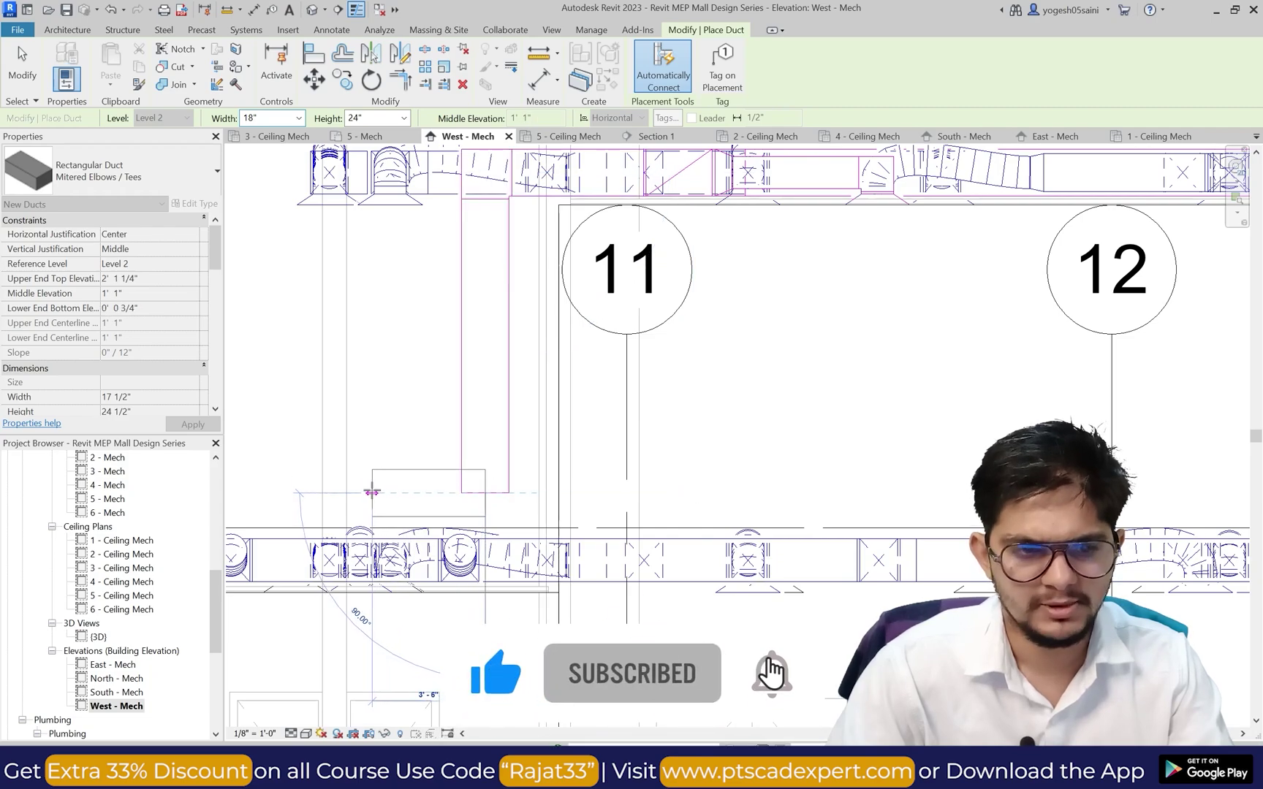
Step: Continue the duct horizontally about 3'-6" from the bottom of the drop towards grid 10 and end the Duct command
{"action": "left_click", "coordinate": [371, 489]}
{"action": "key", "text": "Escape"}
{"action": "key", "text": "Escape"}
{"action": "scroll", "coordinate": [432, 401], "scroll_direction": "down", "scroll_amount": 2}
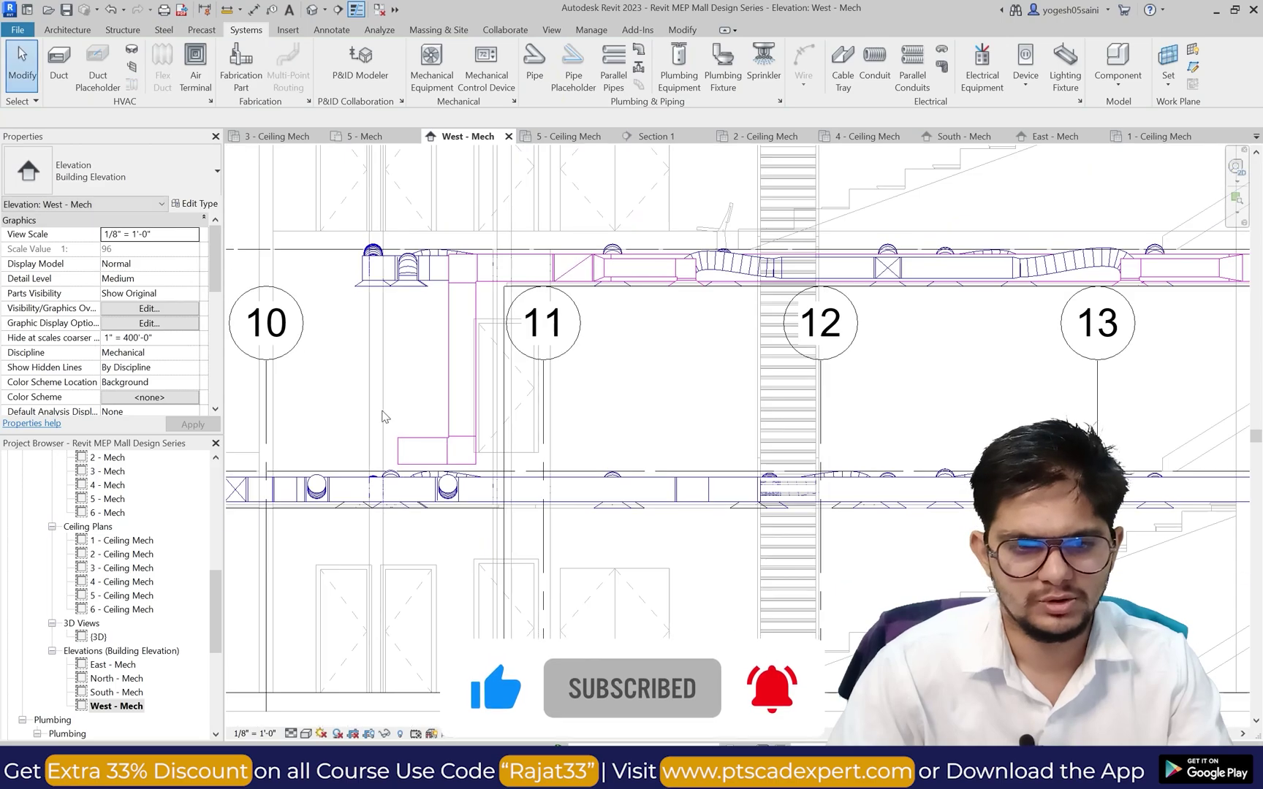
{"action": "scroll", "coordinate": [422, 437], "scroll_direction": "up", "scroll_amount": 4}
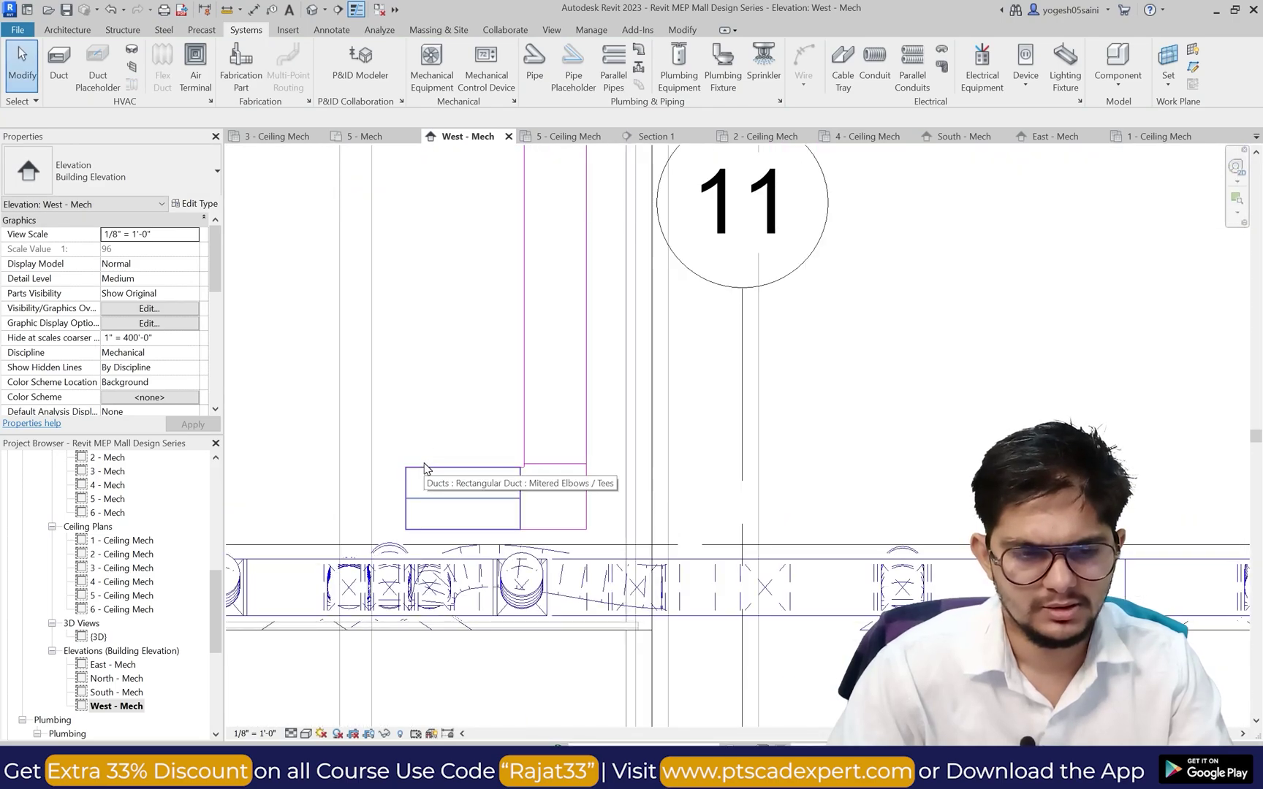
{"action": "left_click", "coordinate": [423, 468]}
{"action": "key", "text": "c"}
{"action": "key", "text": "s"}
{"action": "key", "text": "Escape"}
{"action": "scroll", "coordinate": [413, 455], "scroll_direction": "down", "scroll_amount": 1}
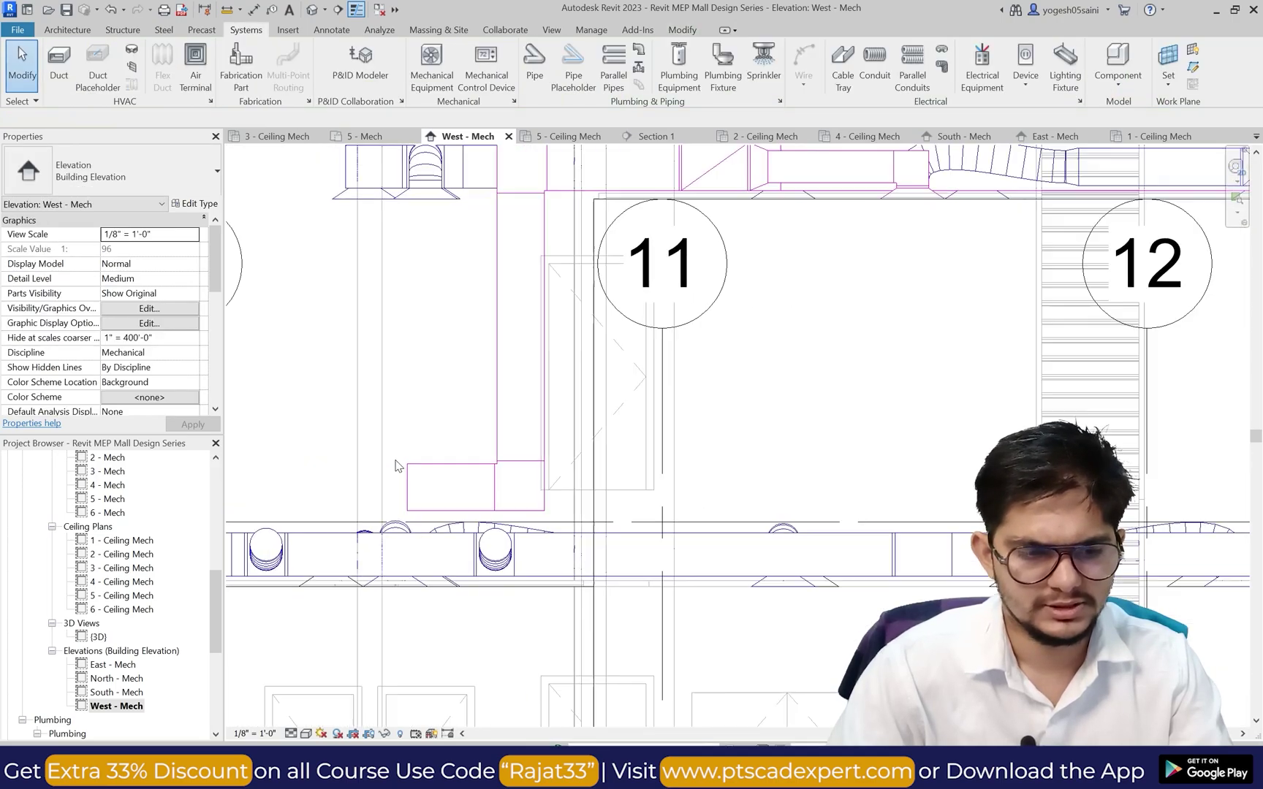
Step: Compare the Level 1 and Level 2 ceiling plans to see where the new drop and its horizontal duct appear
{"action": "scroll", "coordinate": [131, 581], "scroll_direction": "up", "scroll_amount": 7}
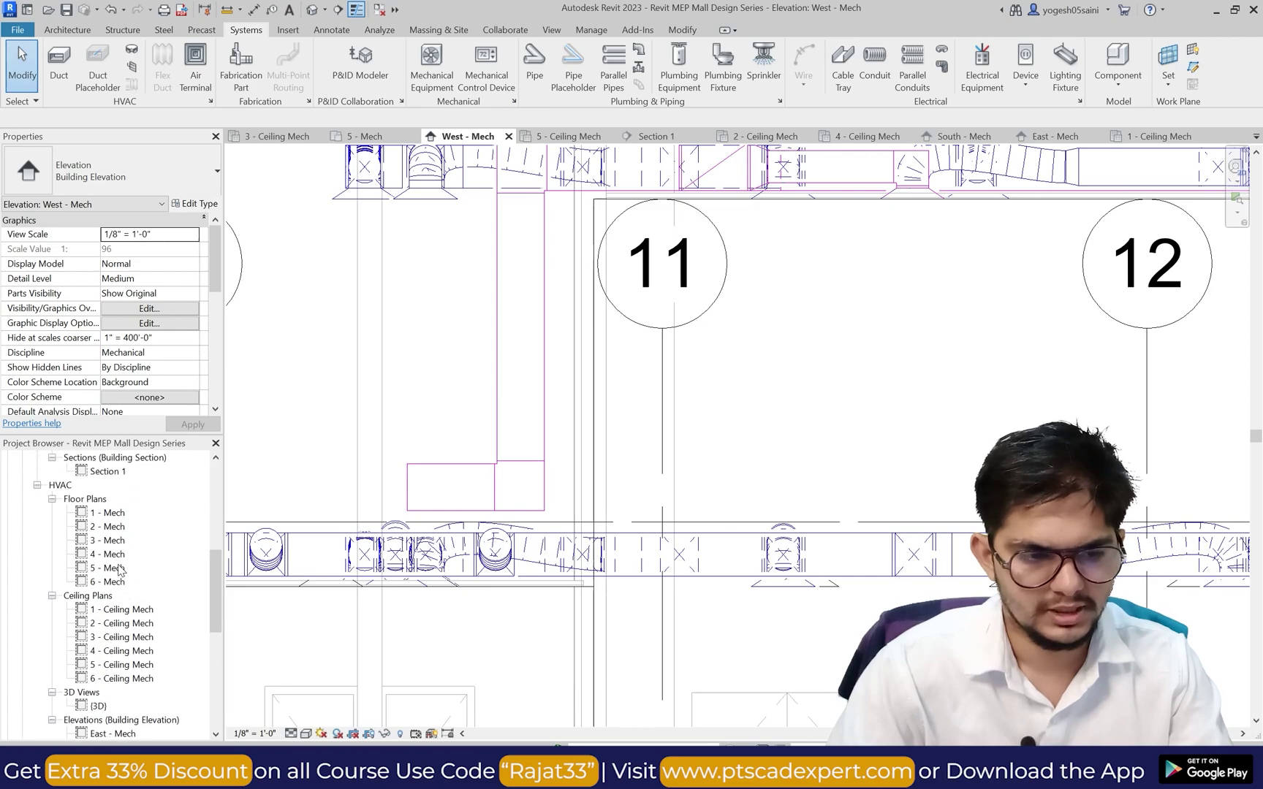
{"action": "scroll", "coordinate": [125, 574], "scroll_direction": "up", "scroll_amount": 3}
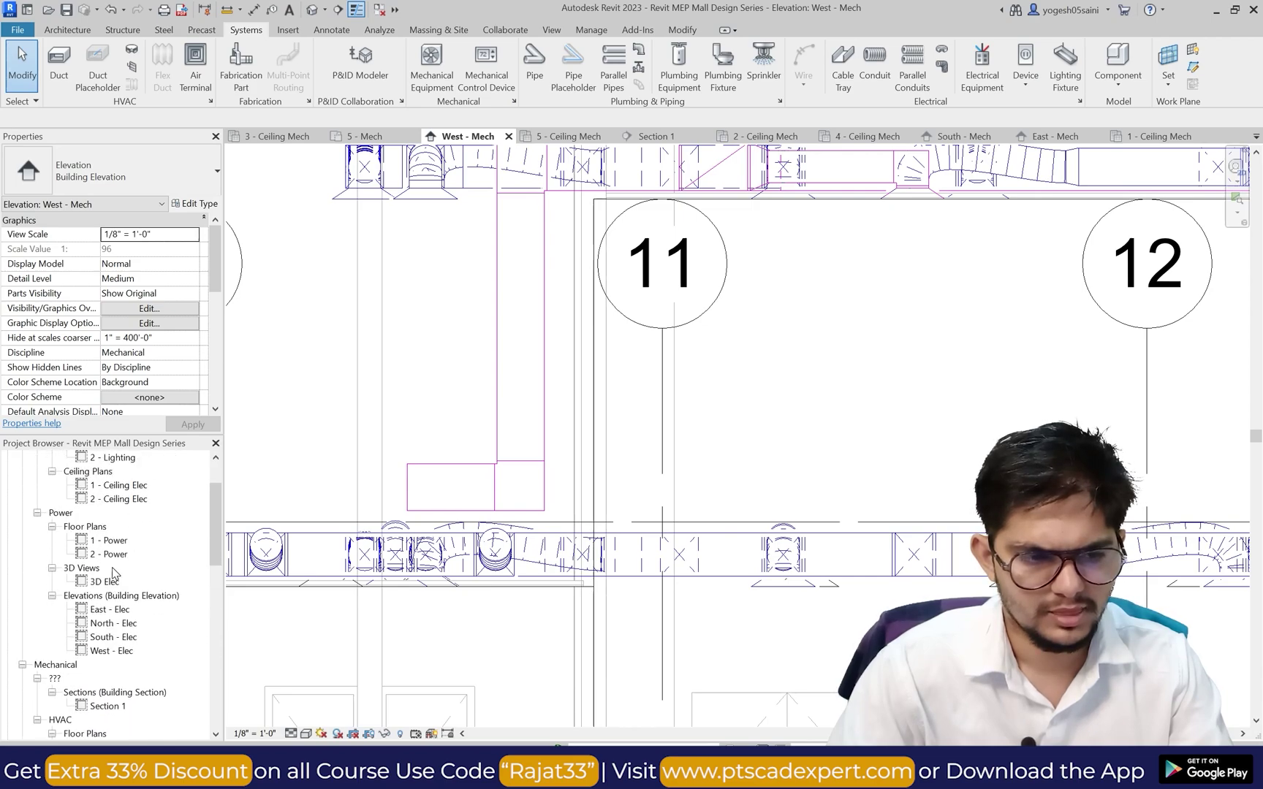
{"action": "scroll", "coordinate": [126, 605], "scroll_direction": "down", "scroll_amount": 8}
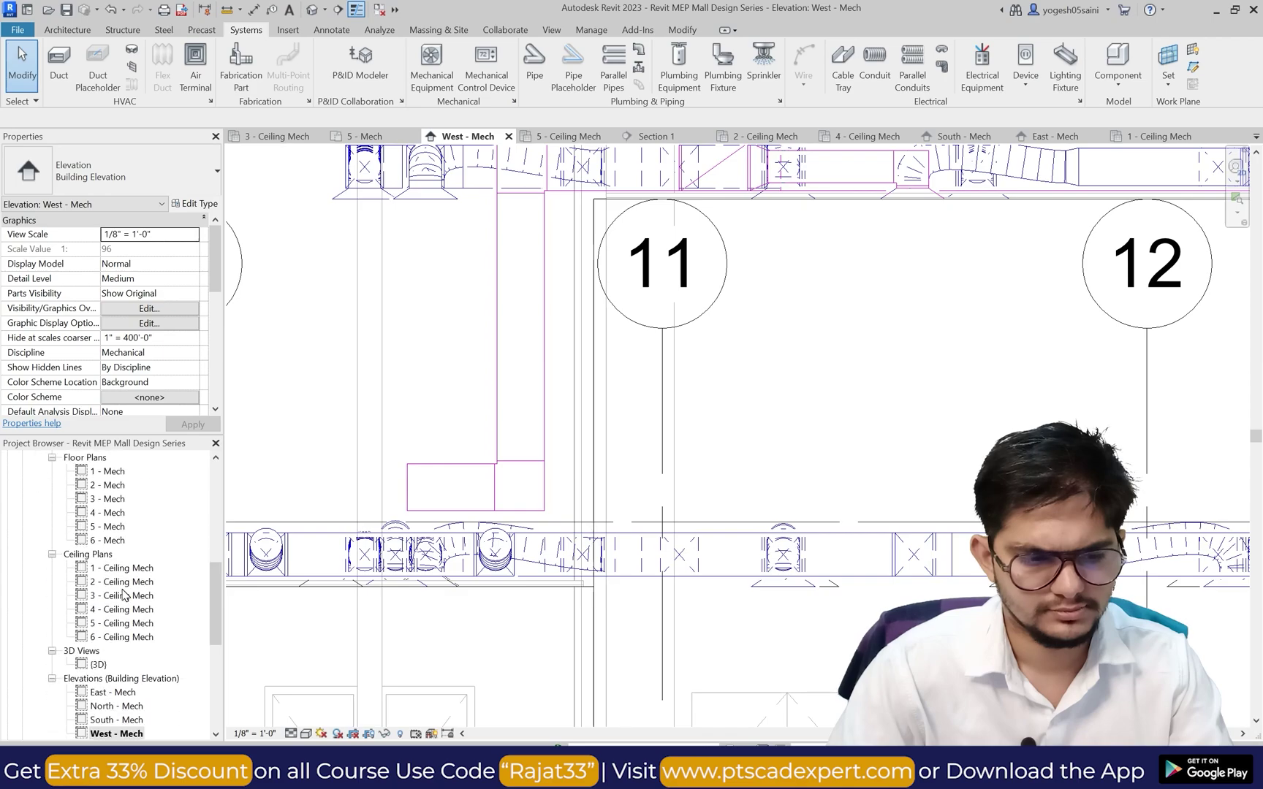
{"action": "left_click", "coordinate": [128, 582]}
{"action": "double_click", "coordinate": [122, 568]}
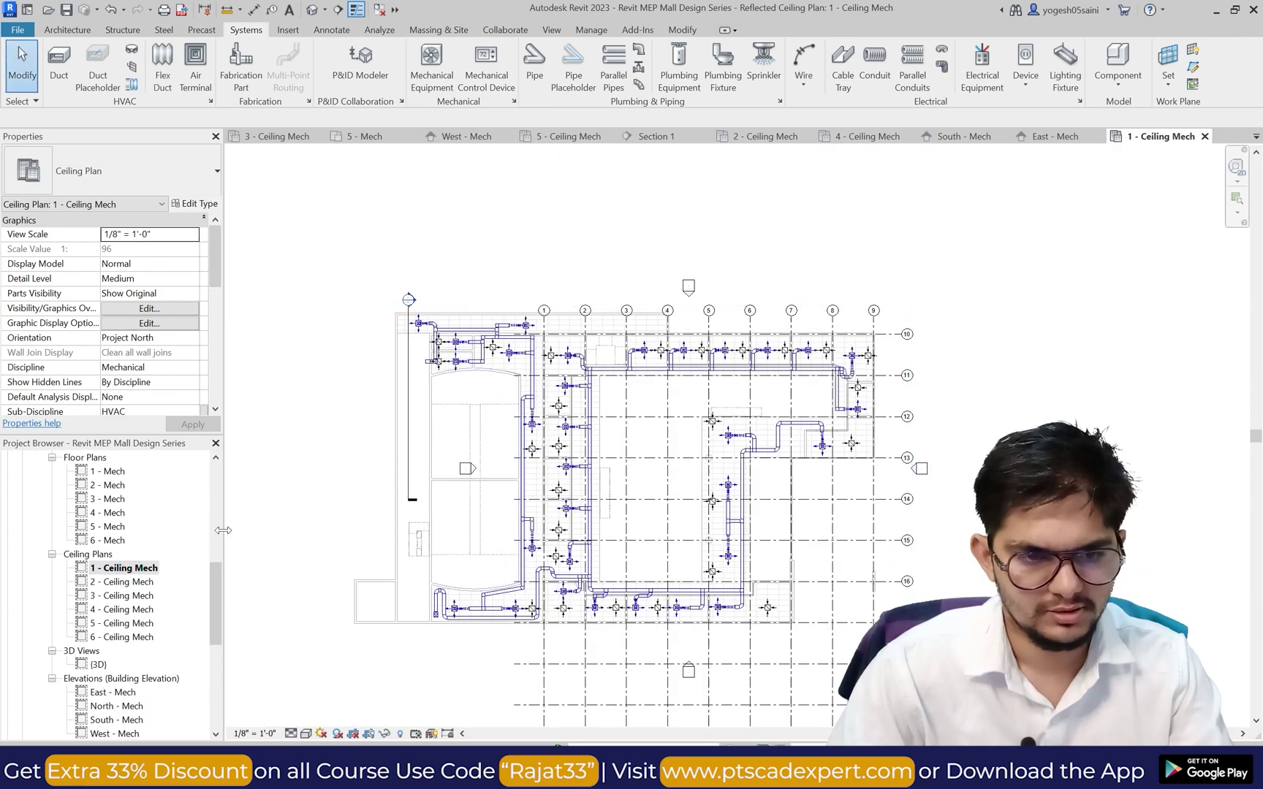
{"action": "double_click", "coordinate": [128, 582]}
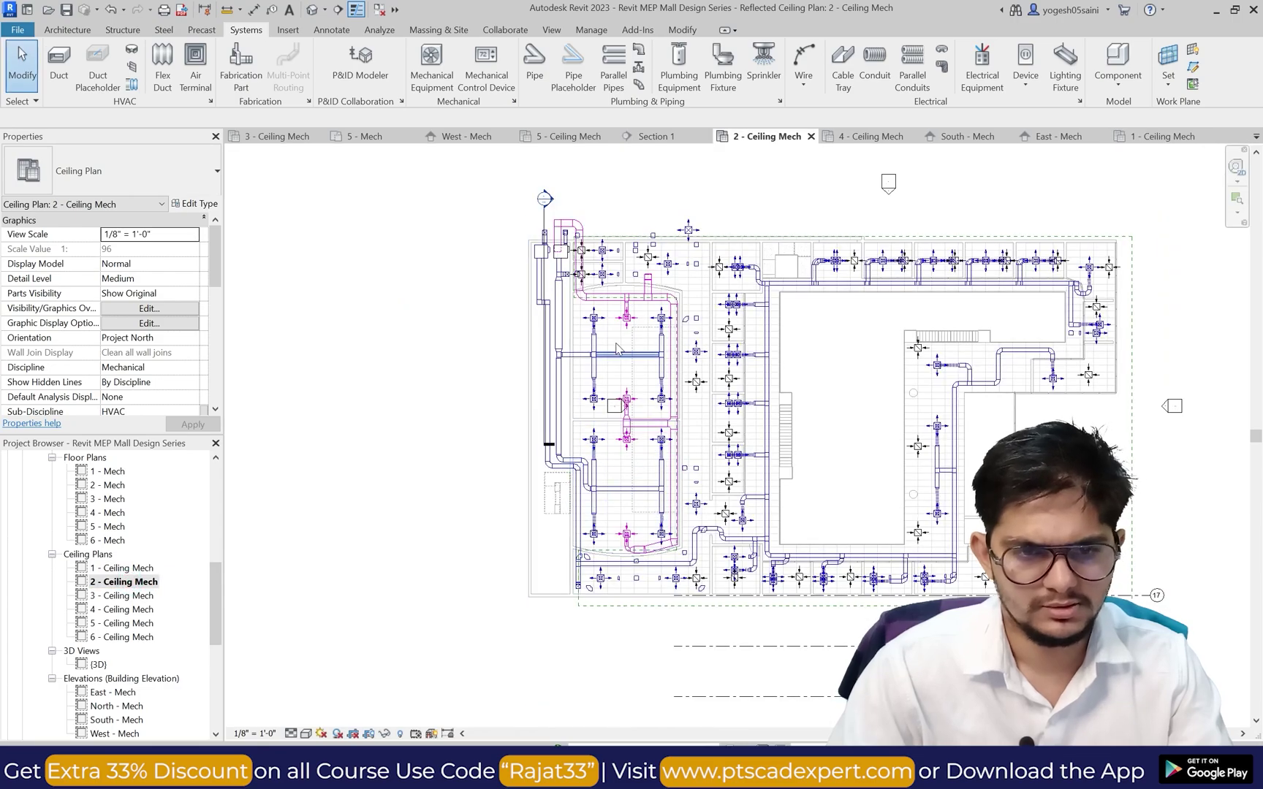
{"action": "scroll", "coordinate": [673, 242], "scroll_direction": "up", "scroll_amount": 9}
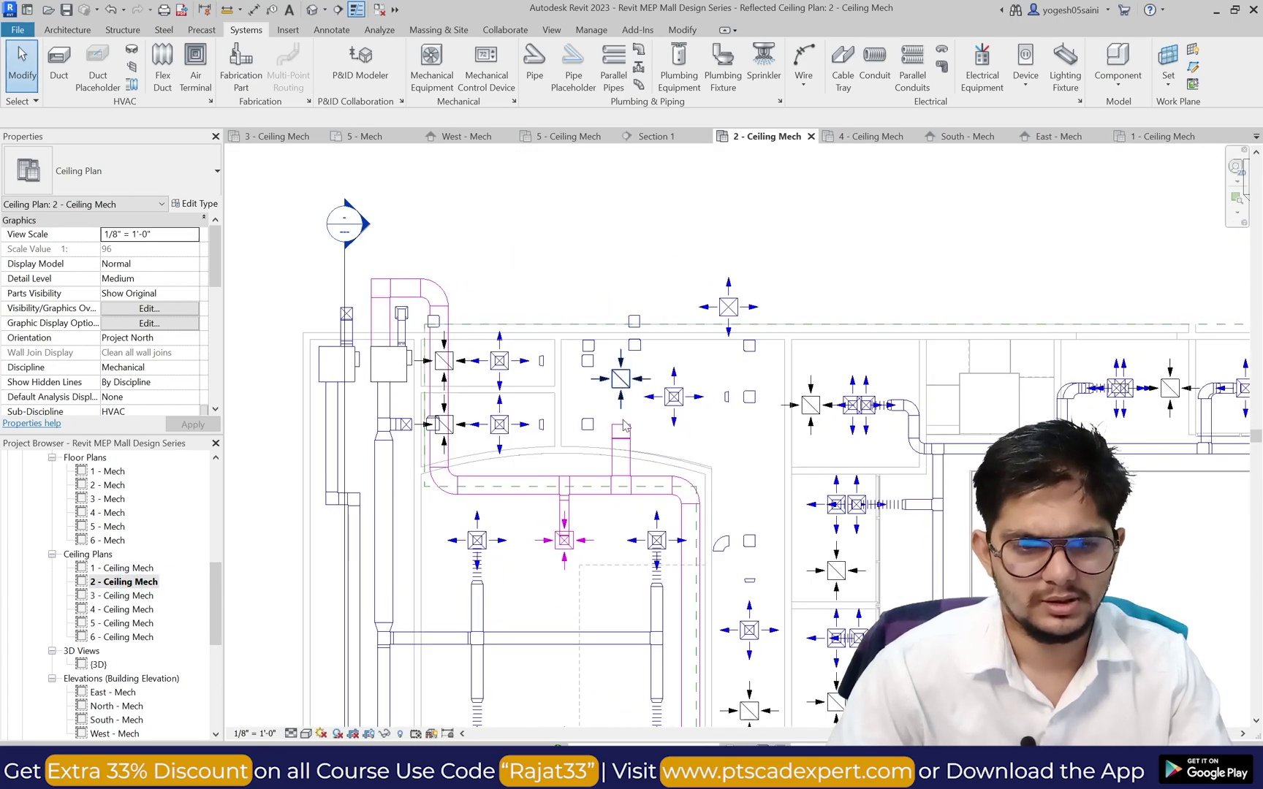
{"action": "double_click", "coordinate": [126, 568]}
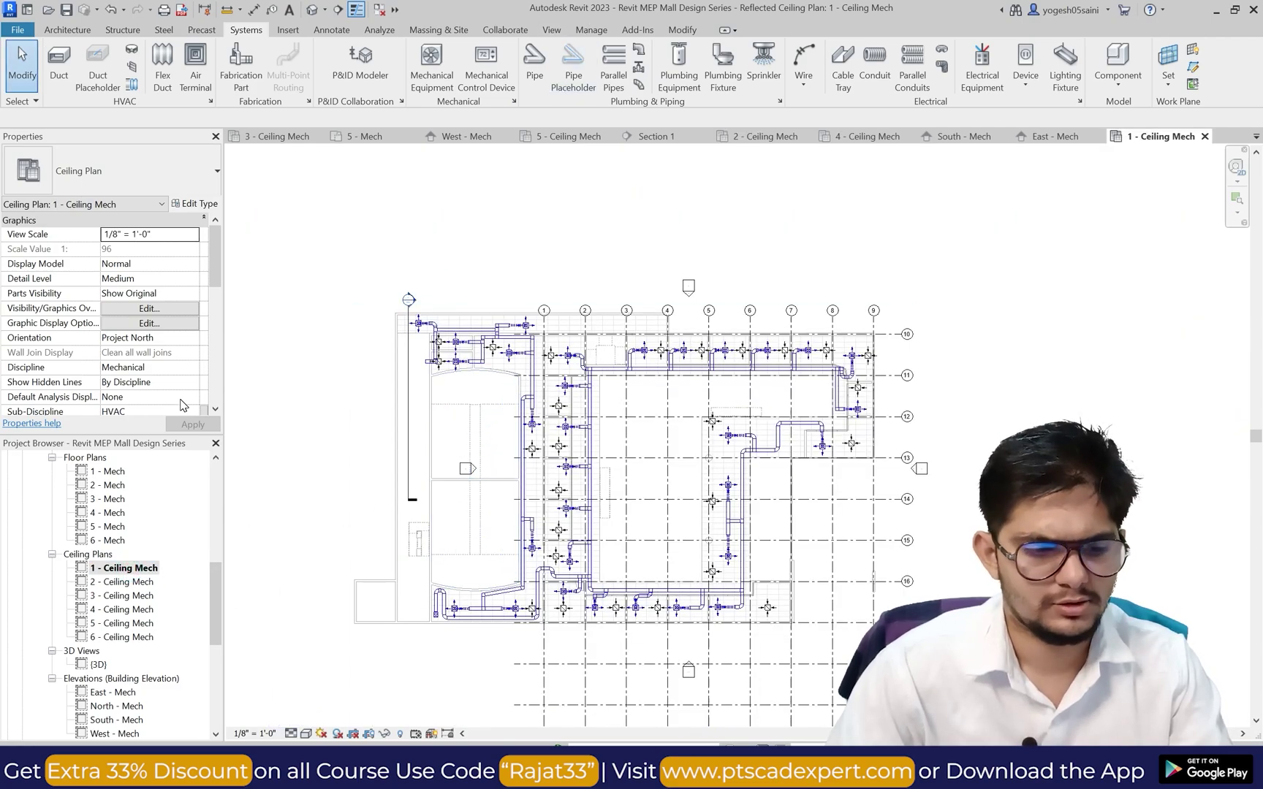
Step: In the West - Mech elevation, set the reference level of the horizontal duct below the drop to Level 1
{"action": "scroll", "coordinate": [164, 560], "scroll_direction": "down", "scroll_amount": 2}
{"action": "double_click", "coordinate": [105, 649]}
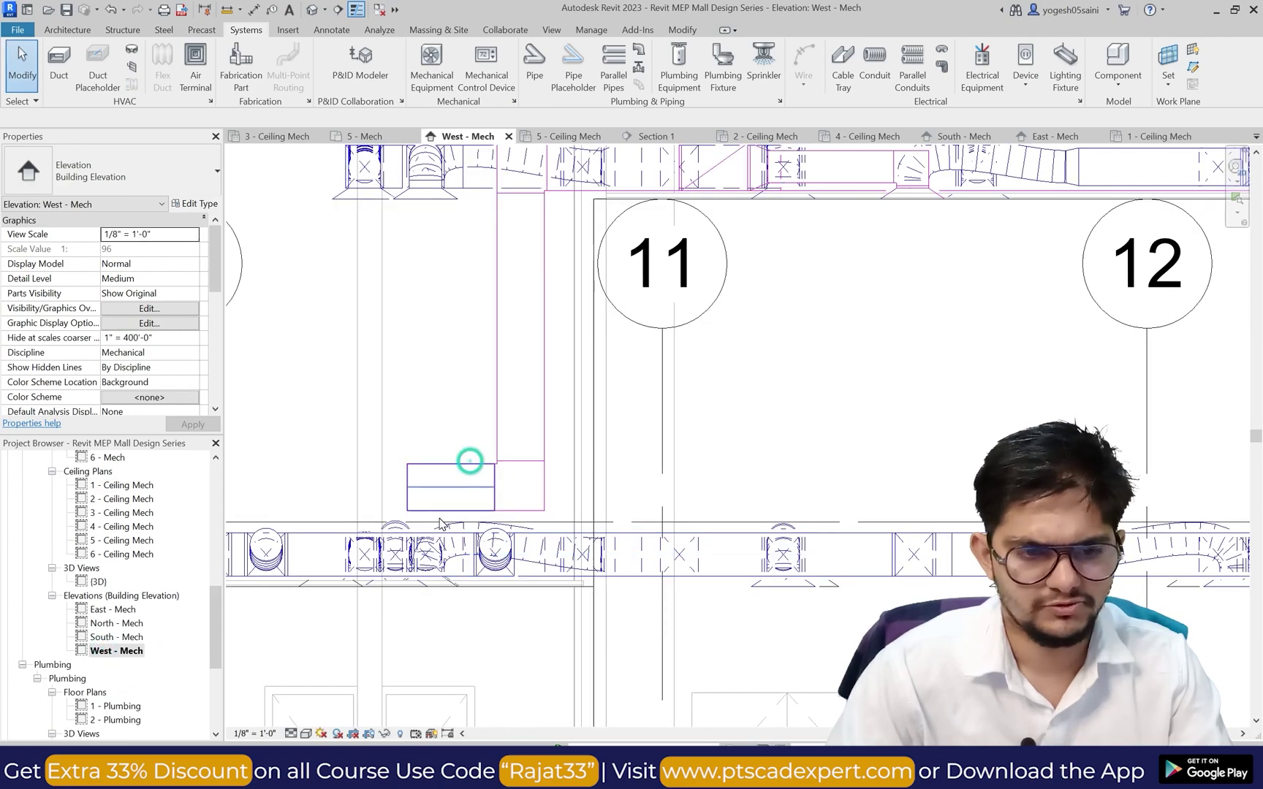
{"action": "scroll", "coordinate": [439, 523], "scroll_direction": "up", "scroll_amount": 2}
{"action": "left_click", "coordinate": [459, 500]}
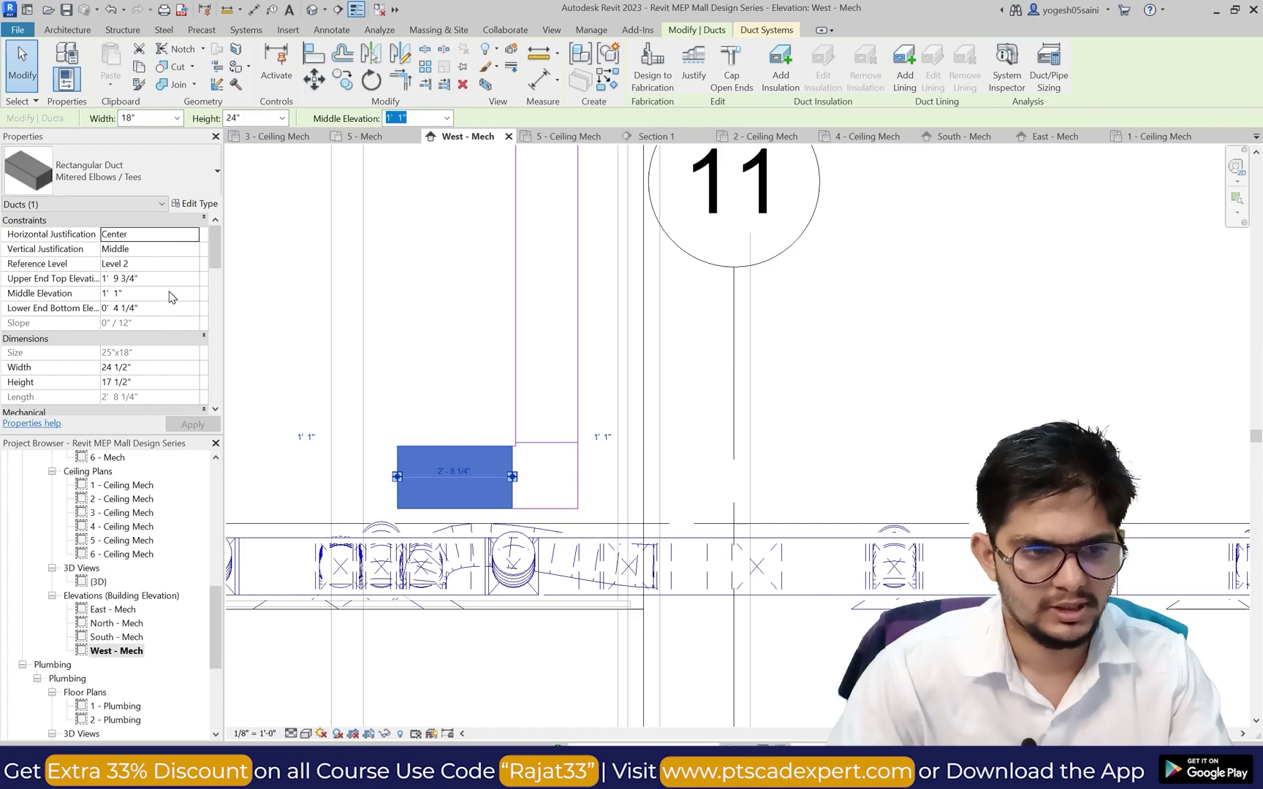
{"action": "left_click", "coordinate": [161, 293]}
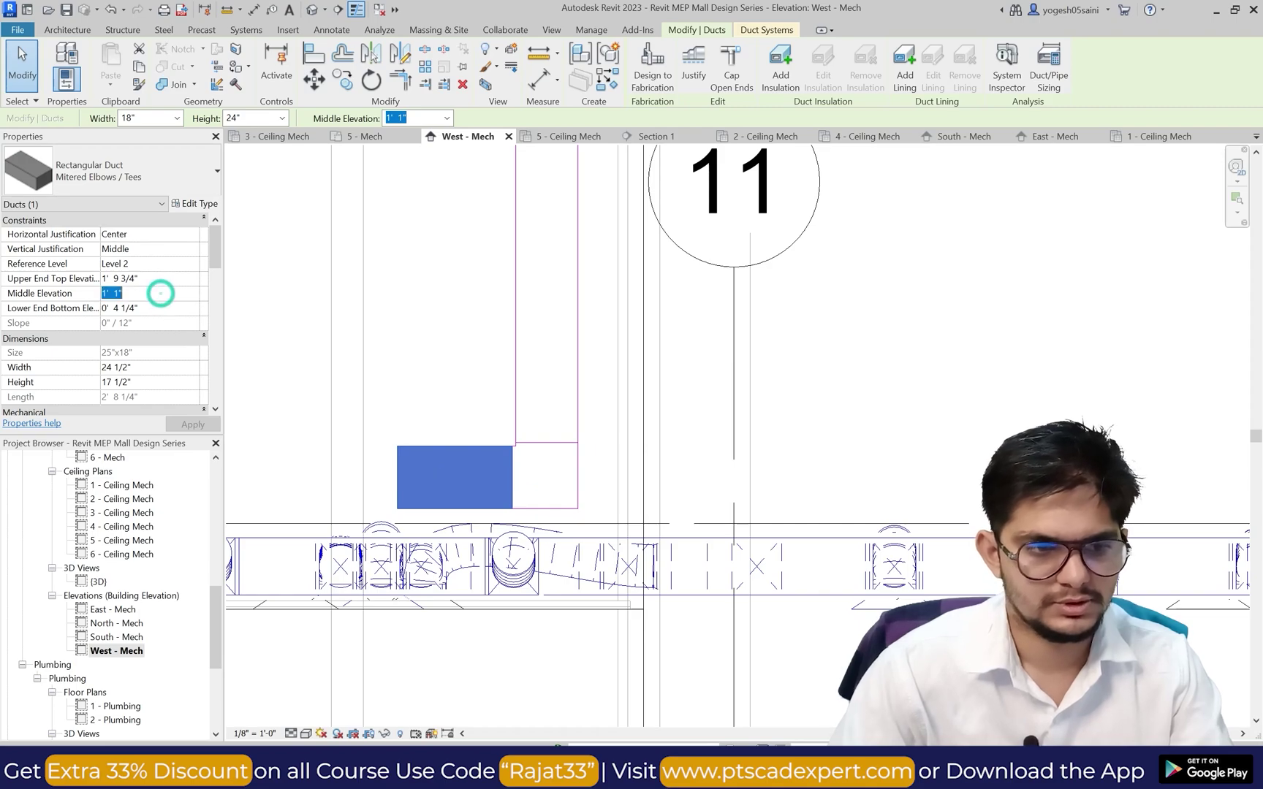
{"action": "left_click", "coordinate": [193, 264]}
{"action": "left_click", "coordinate": [161, 280]}
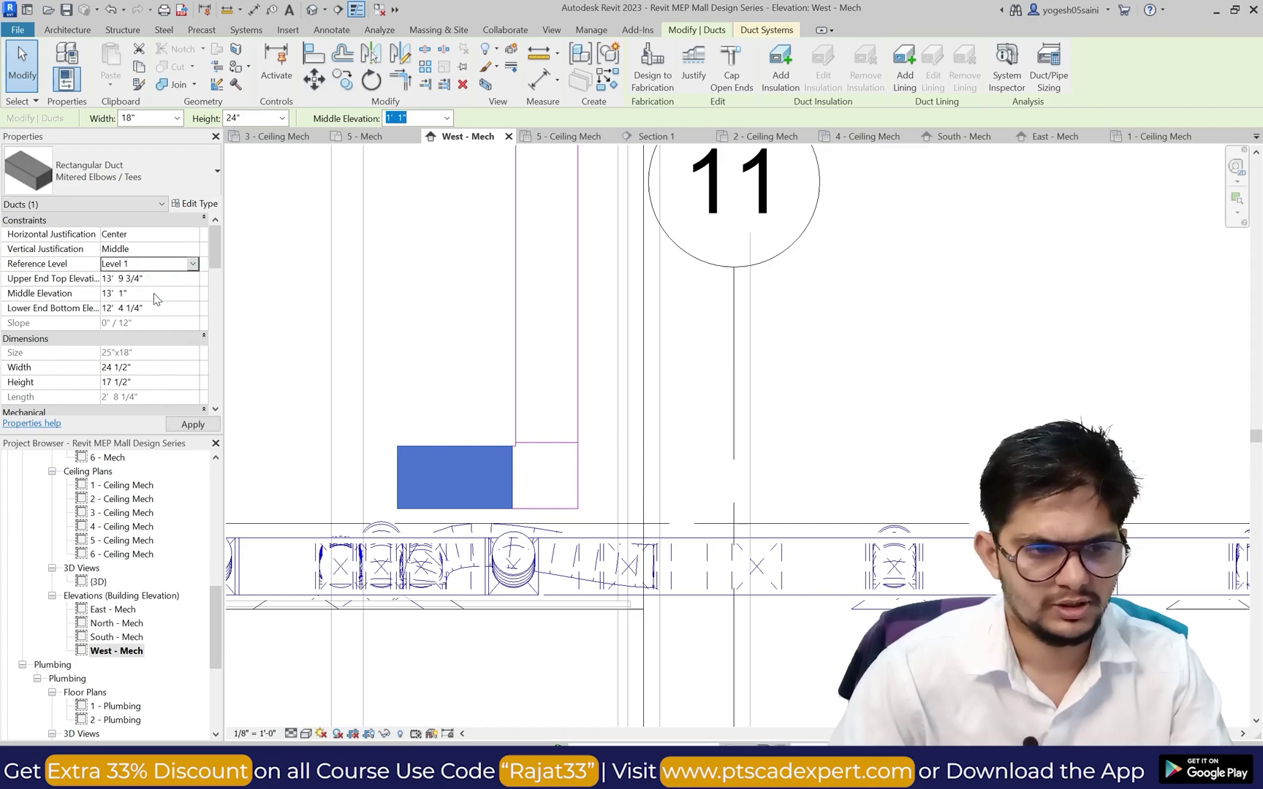
Step: Set the horizontal duct's middle elevation to 11' and apply it
{"action": "left_click", "coordinate": [155, 293]}
{"action": "type", "text": "11"}
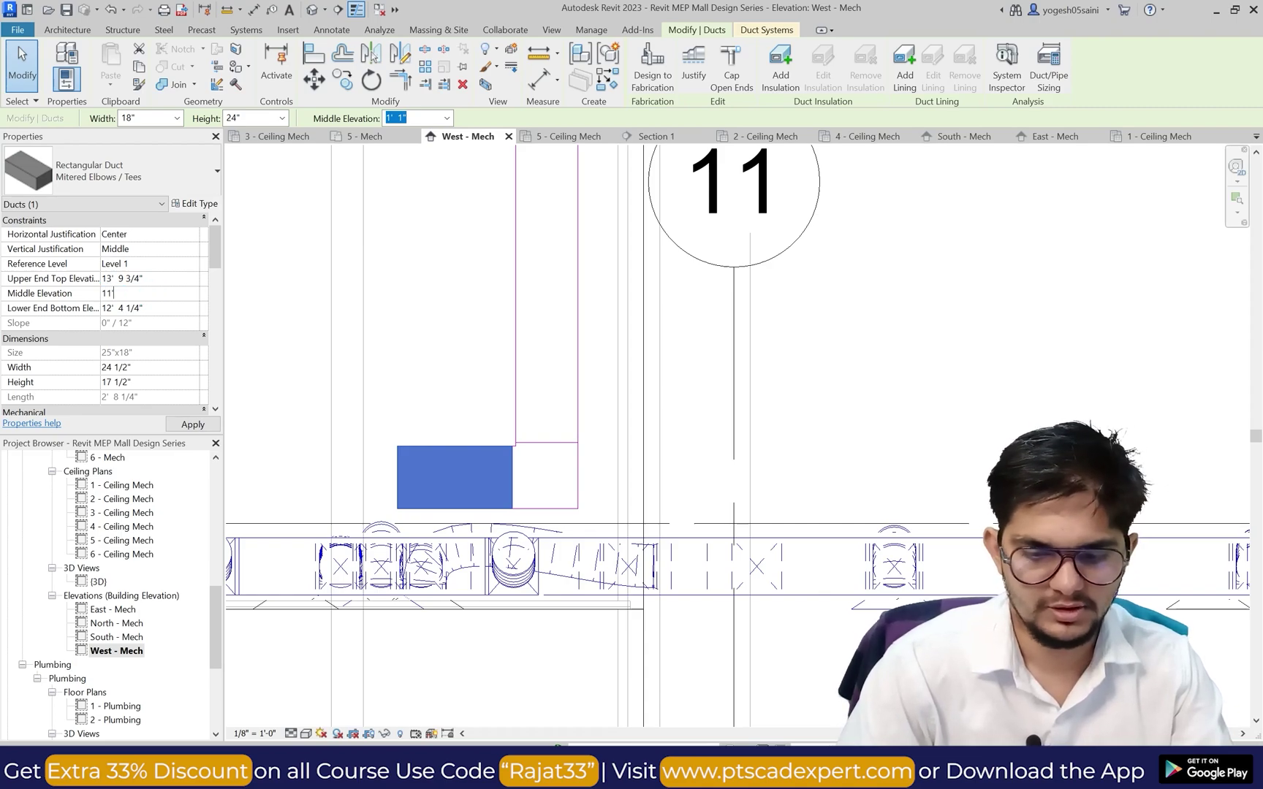
{"action": "type", "text": "'"}
{"action": "key", "text": "Return"}
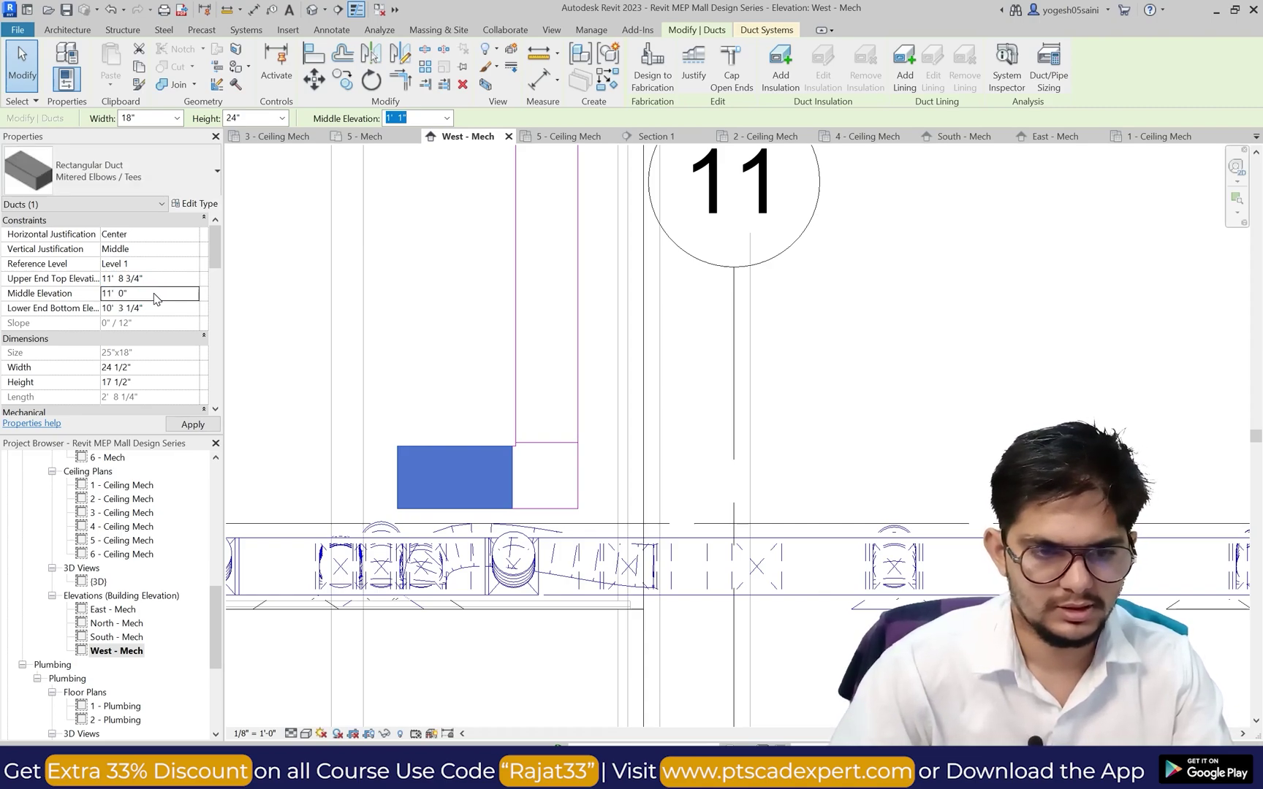
{"action": "left_click", "coordinate": [448, 363]}
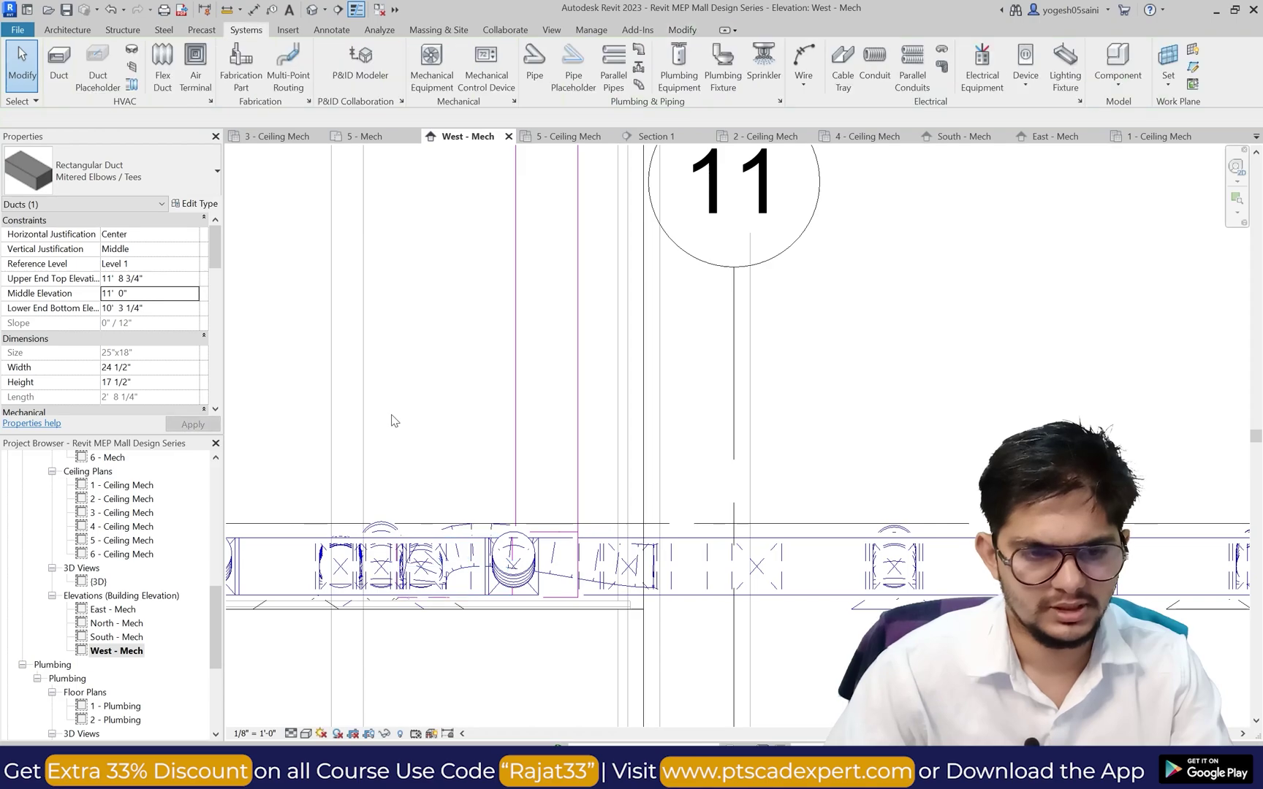
Step: In the 1 - Ceiling Mech plan, nudge the vertical return drop away from the return diffuser to lengthen the horizontal duct
{"action": "left_click", "coordinate": [117, 651]}
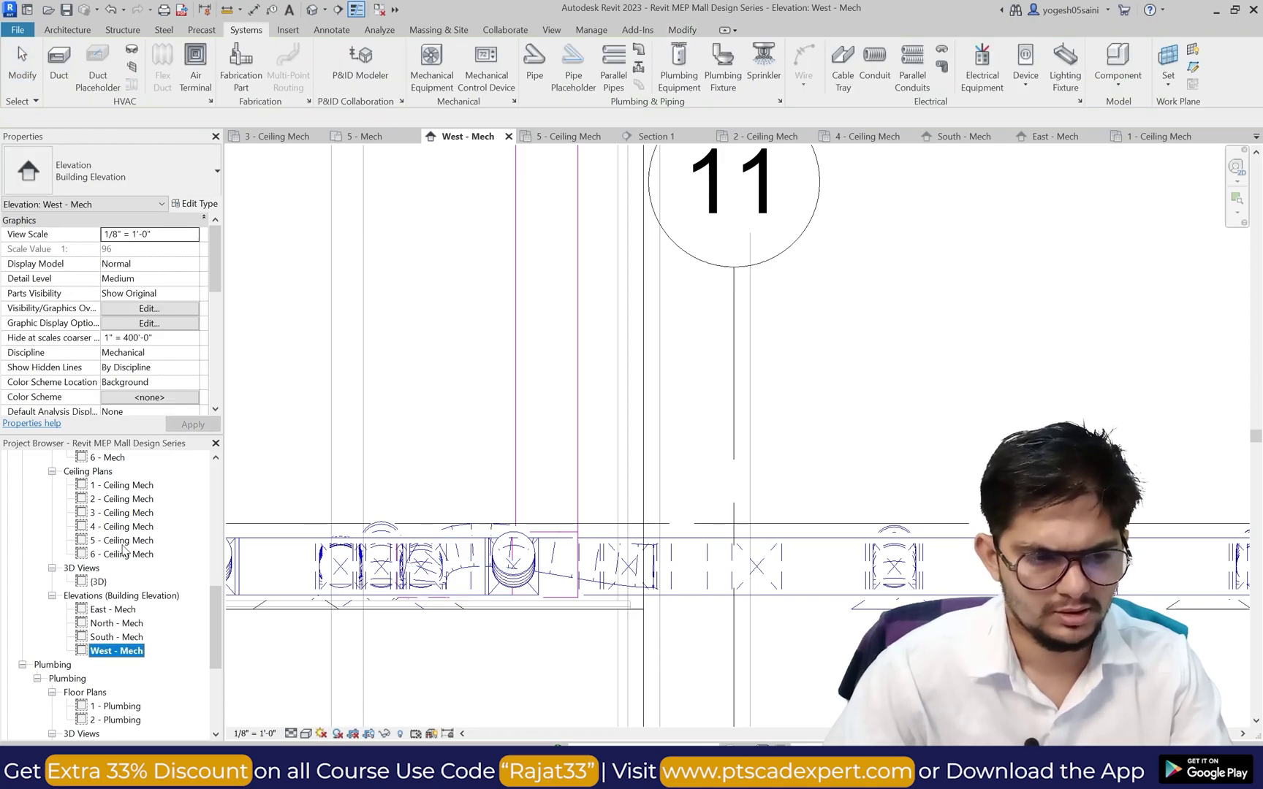
{"action": "scroll", "coordinate": [123, 550], "scroll_direction": "up", "scroll_amount": 1}
{"action": "double_click", "coordinate": [121, 527]}
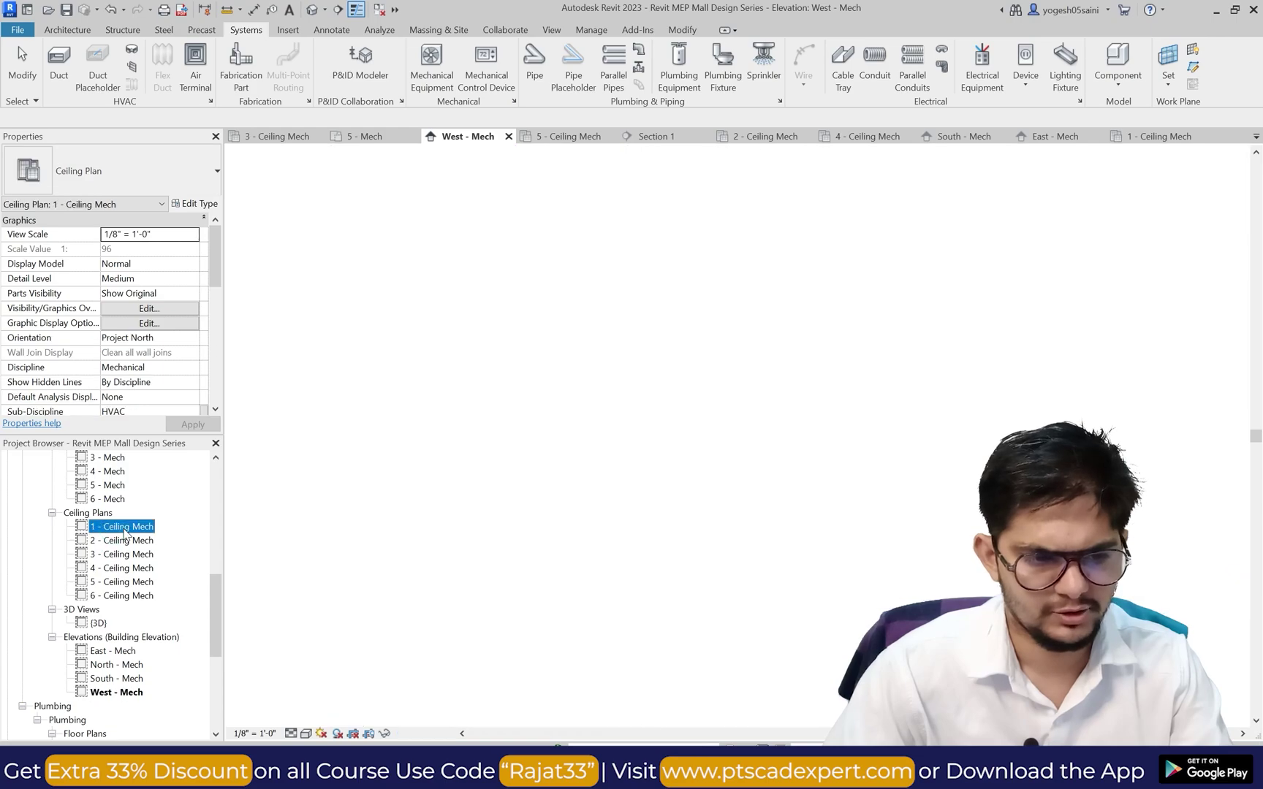
{"action": "scroll", "coordinate": [497, 410], "scroll_direction": "up", "scroll_amount": 8}
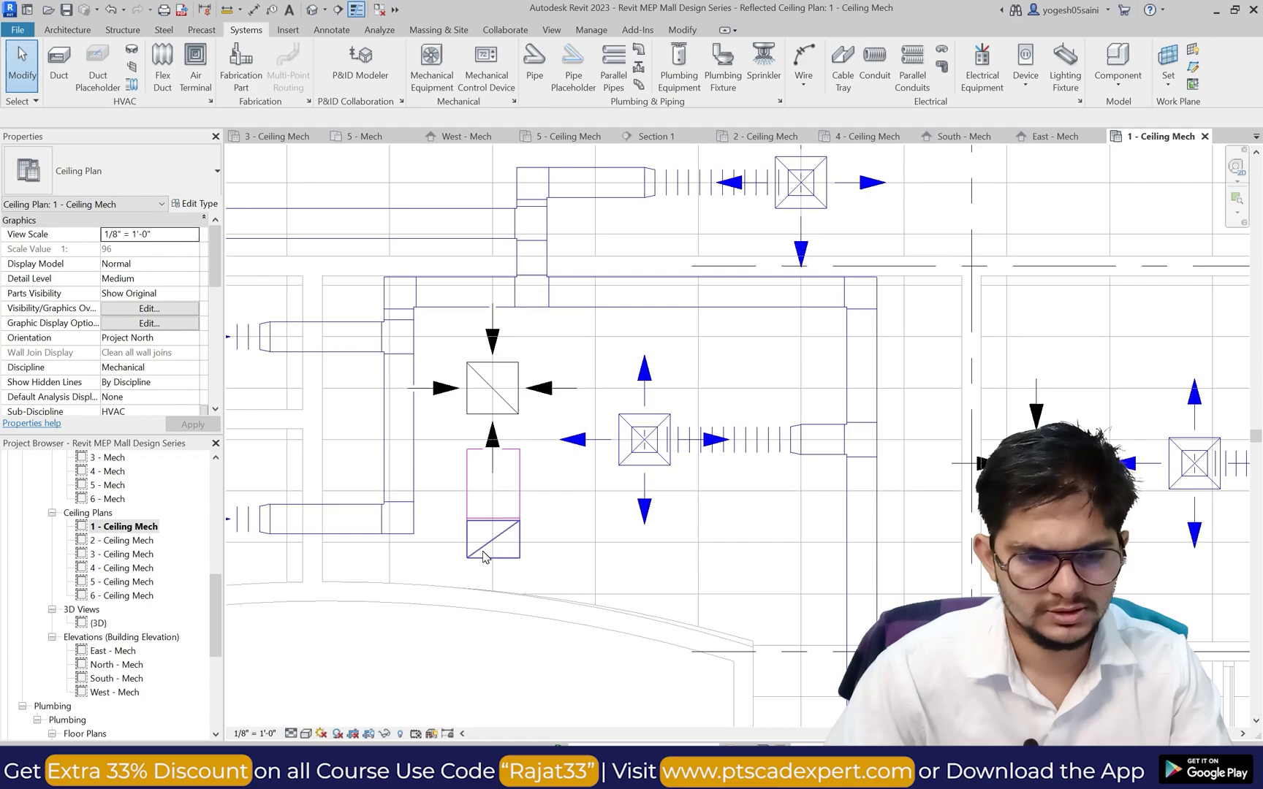
{"action": "left_click", "coordinate": [481, 550]}
{"action": "key", "text": "Down"}
{"action": "key", "text": "Down"}
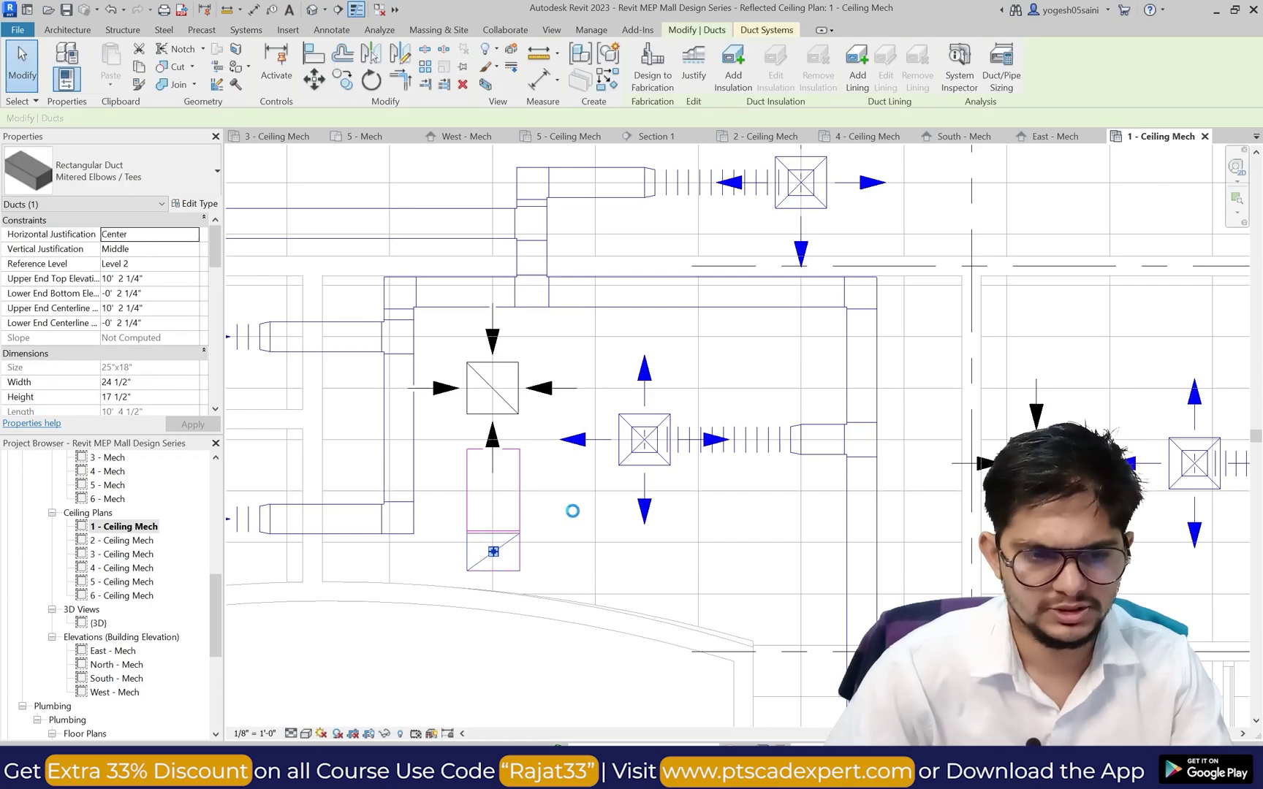
{"action": "key", "text": "Down"}
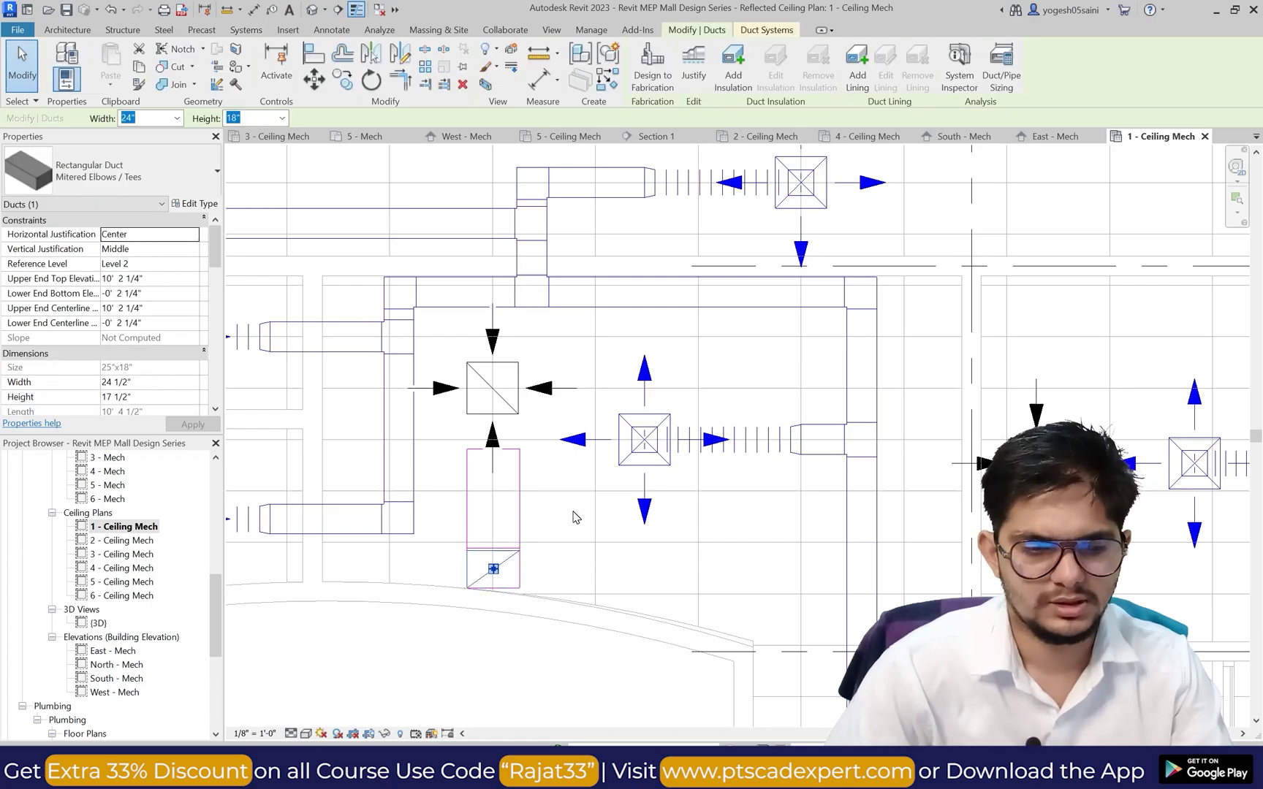
{"action": "key", "text": "Escape"}
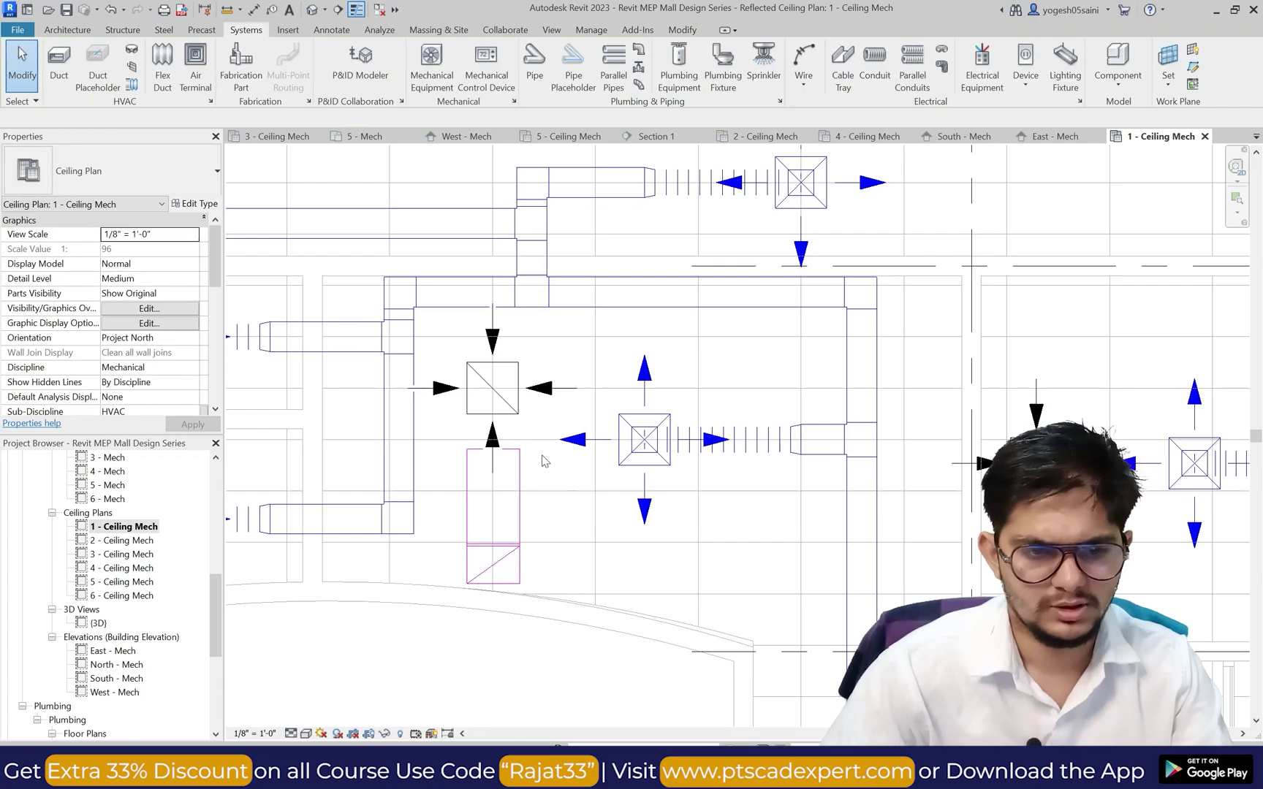
Step: Connect the Level 1 return diffuser above the horizontal return duct into that duct
{"action": "left_click", "coordinate": [519, 366]}
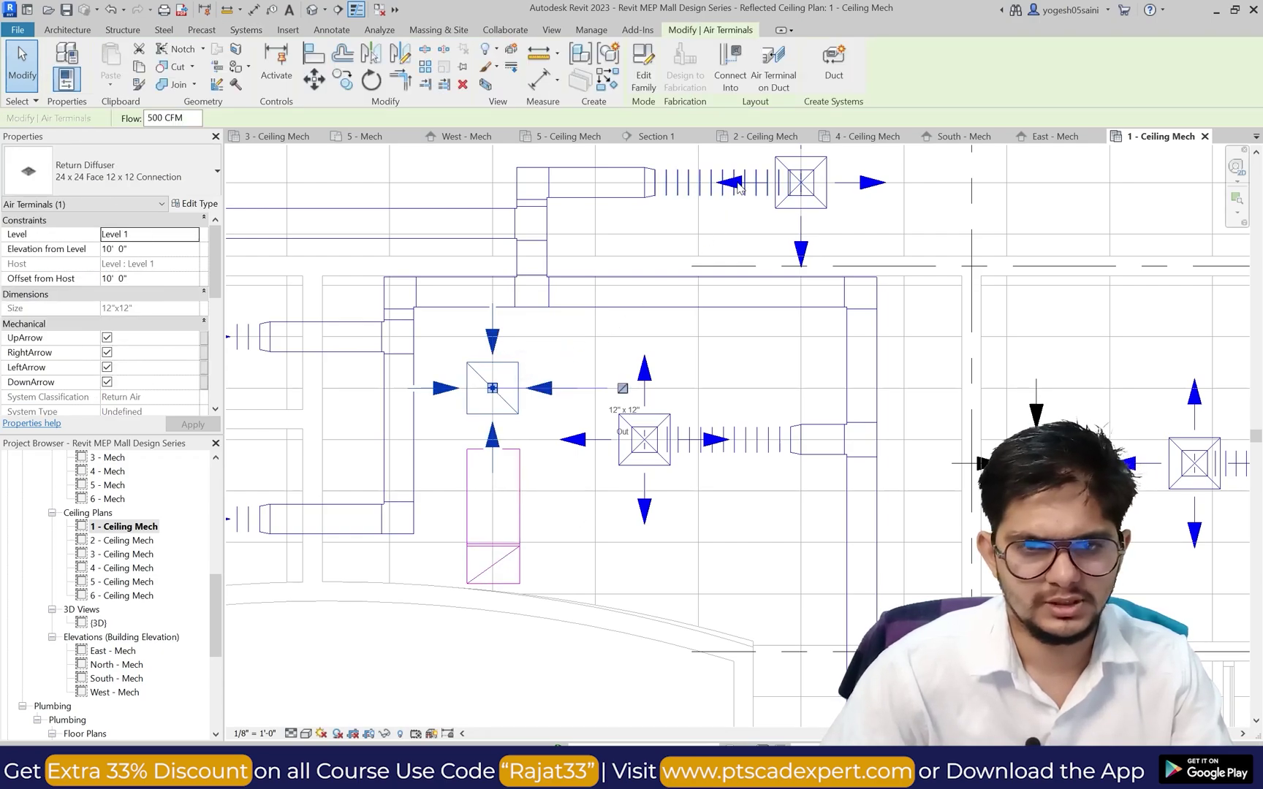
{"action": "key", "text": "Escape"}
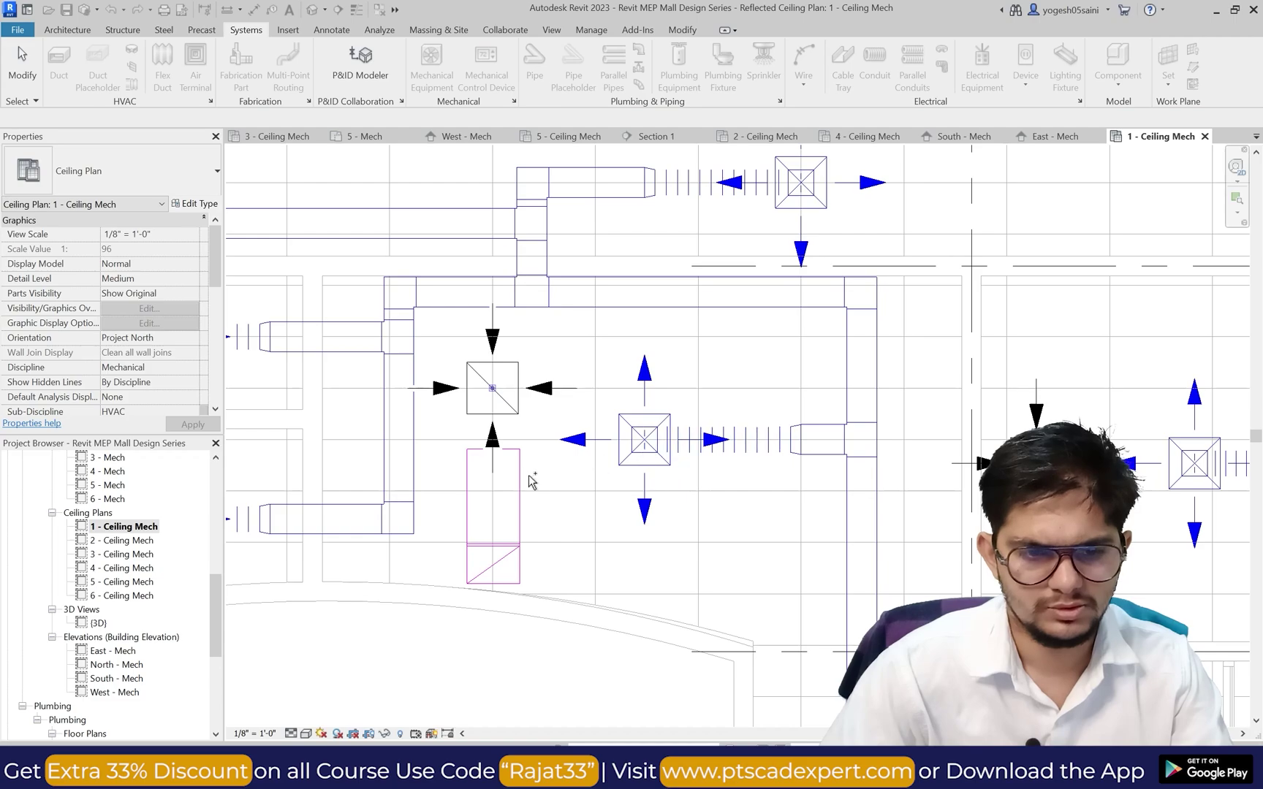
{"action": "scroll", "coordinate": [676, 488], "scroll_direction": "down", "scroll_amount": 4}
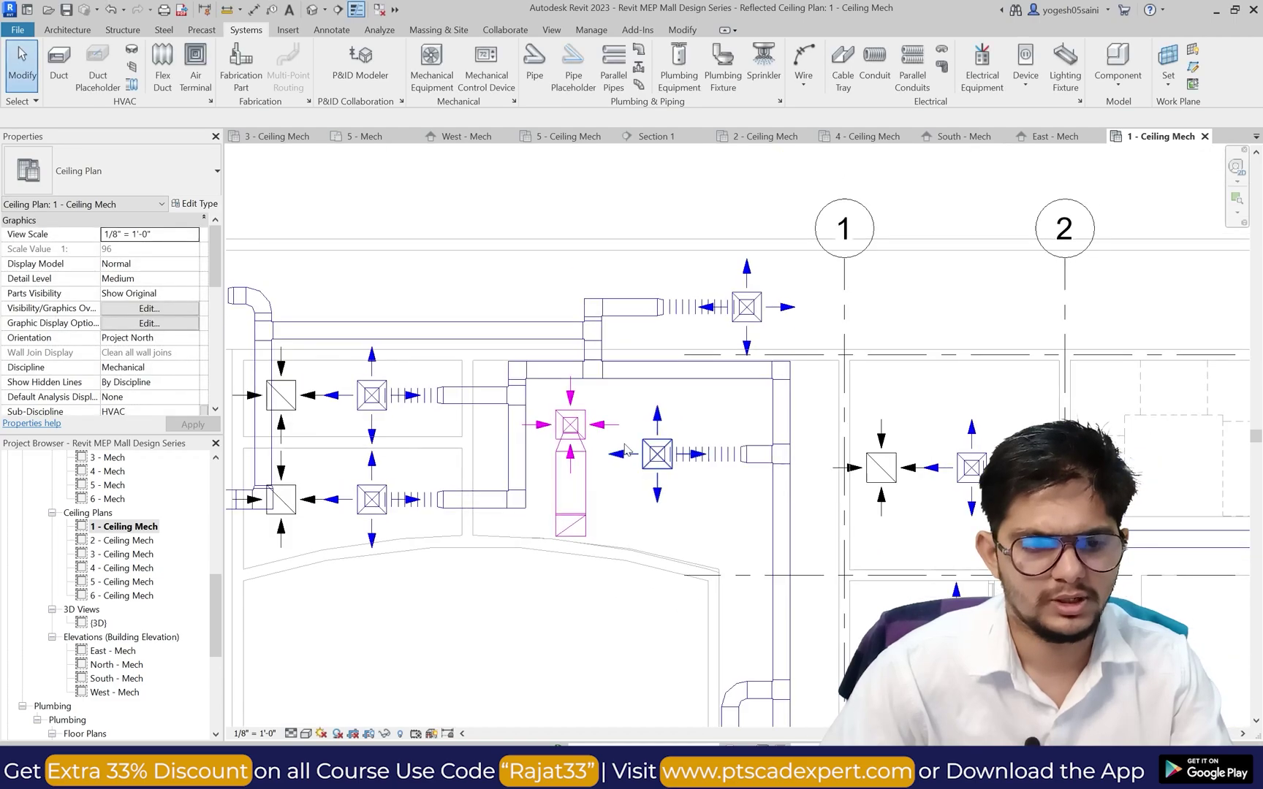
{"action": "scroll", "coordinate": [592, 486], "scroll_direction": "up", "scroll_amount": 3}
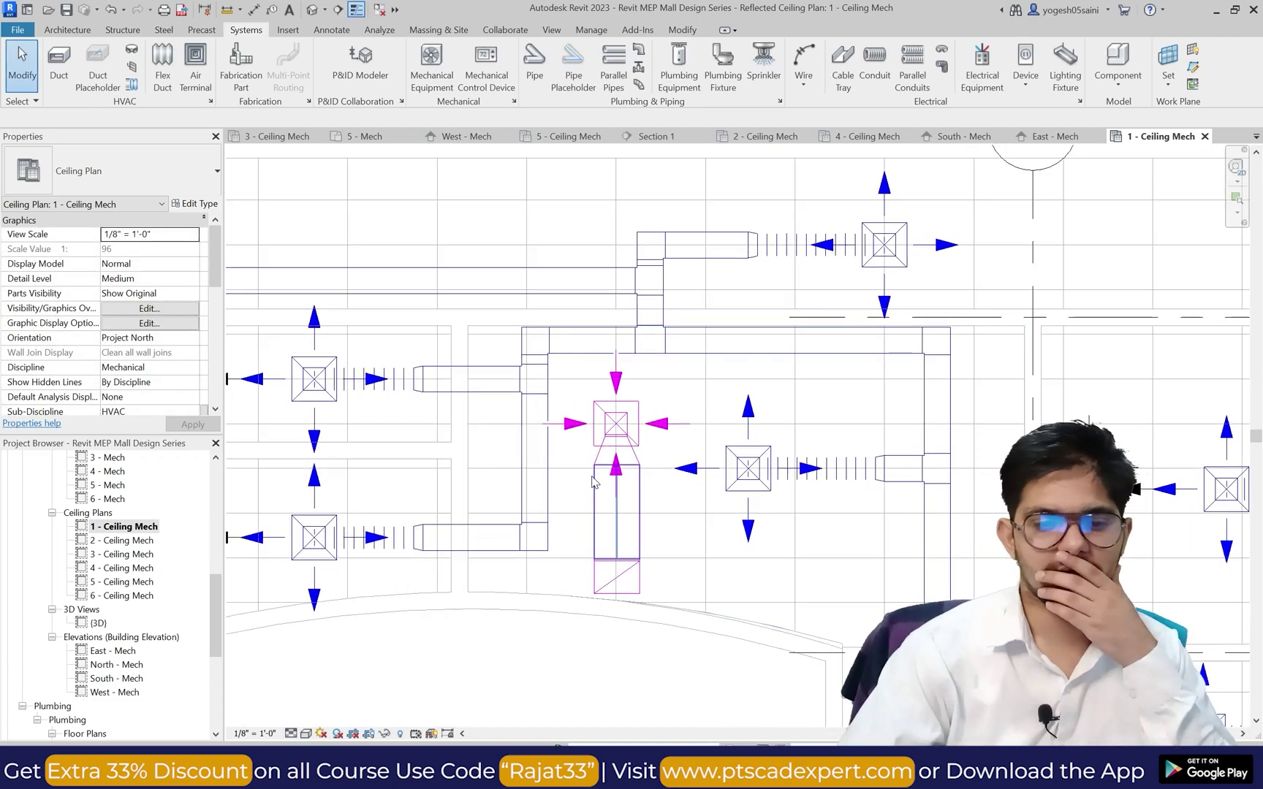
{"action": "scroll", "coordinate": [591, 487], "scroll_direction": "down", "scroll_amount": 3}
{"action": "scroll", "coordinate": [513, 494], "scroll_direction": "up", "scroll_amount": 2}
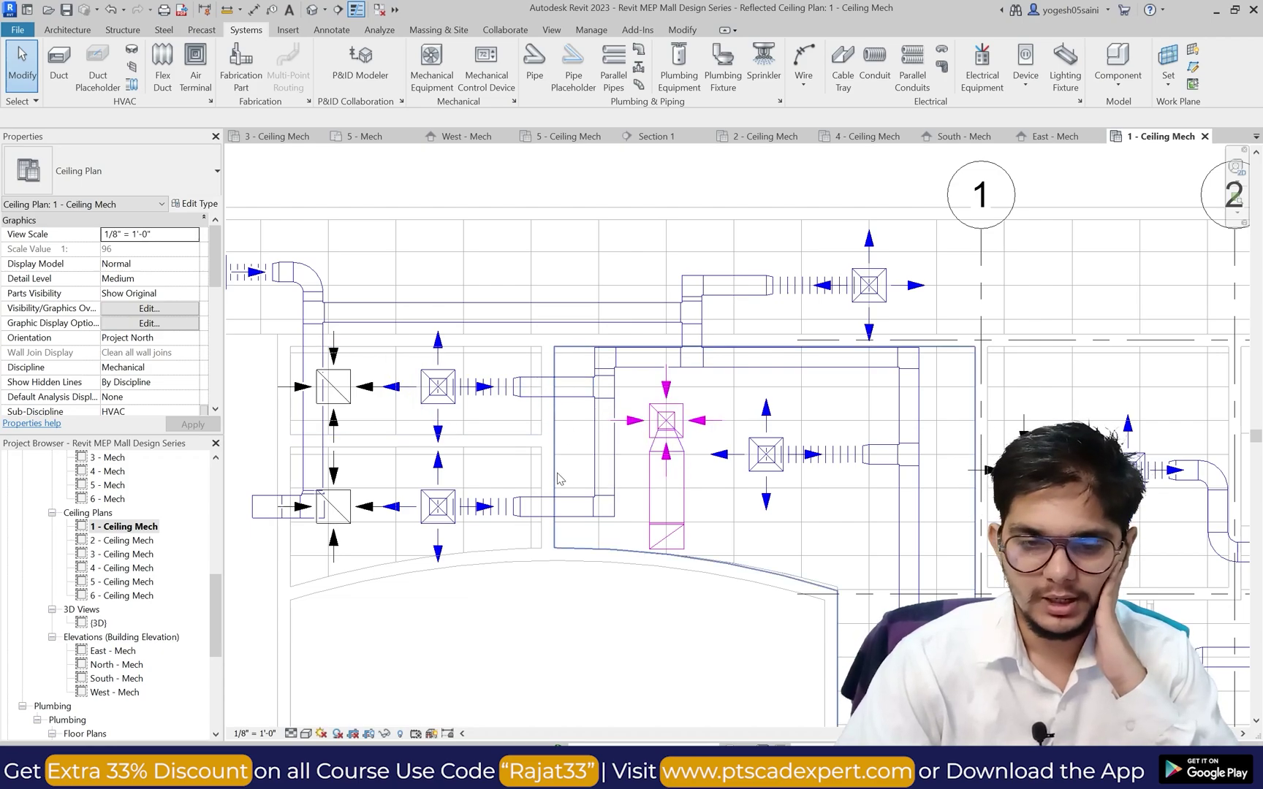
{"action": "scroll", "coordinate": [642, 433], "scroll_direction": "down", "scroll_amount": 3}
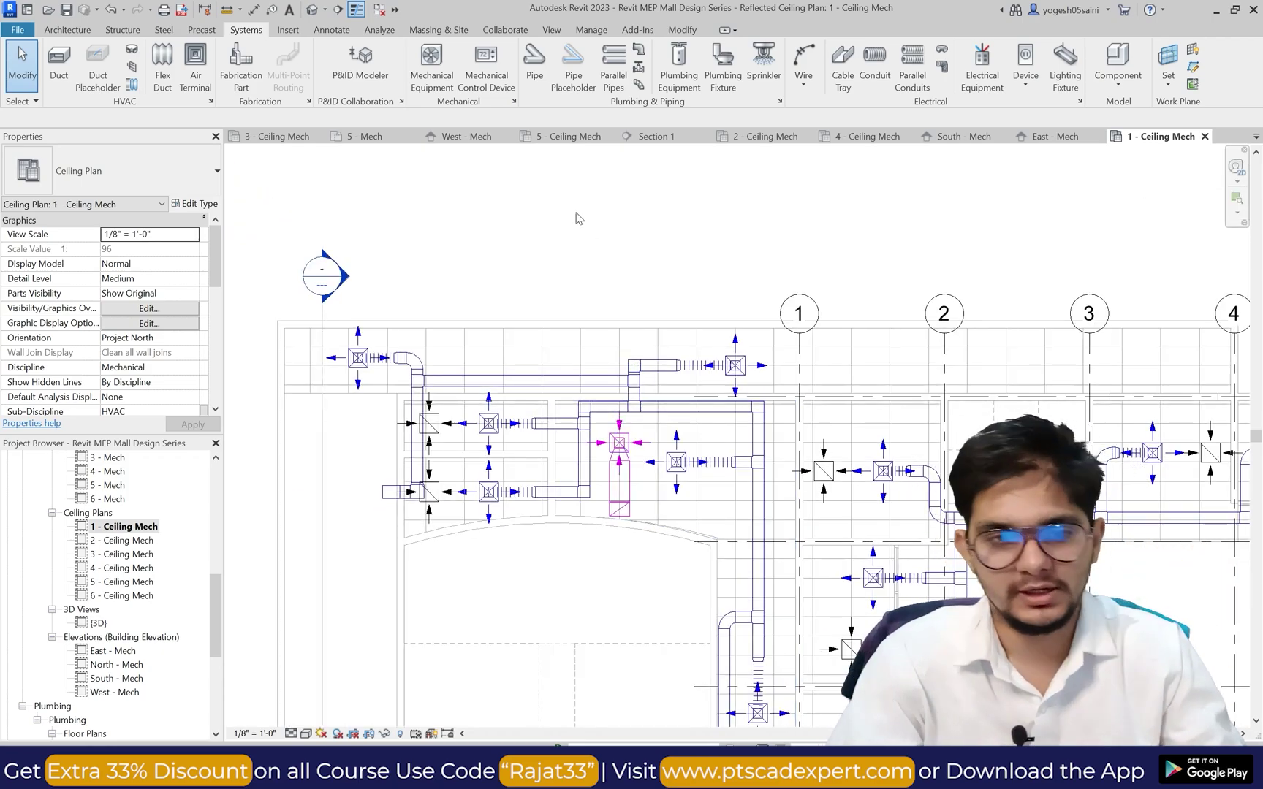
Step: Inspect the Level 1 return drop and its diffuser connection in the 3D view
{"action": "left_click", "coordinate": [551, 29]}
{"action": "left_click", "coordinate": [458, 58]}
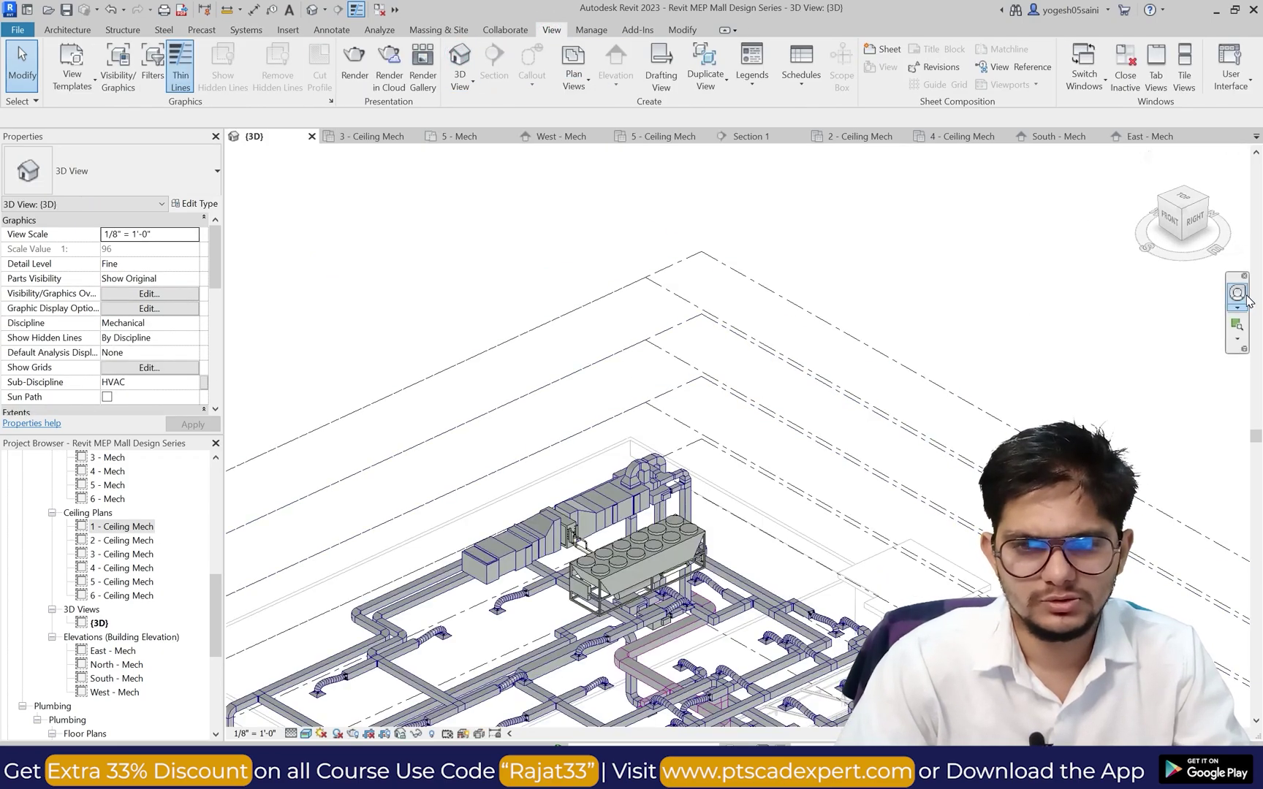
{"action": "mouse_move", "coordinate": [993, 409]}
{"action": "middle_mouse_down", "text": "shift"}
{"action": "mouse_move", "coordinate": [950, 437]}
{"action": "mouse_move", "coordinate": [756, 418]}
{"action": "mouse_move", "coordinate": [804, 507]}
{"action": "mouse_move", "coordinate": [846, 522]}
{"action": "mouse_move", "coordinate": [892, 592]}
{"action": "middle_mouse_up", "text": "shift"}
{"action": "scroll", "coordinate": [876, 568], "scroll_direction": "up", "scroll_amount": 10}
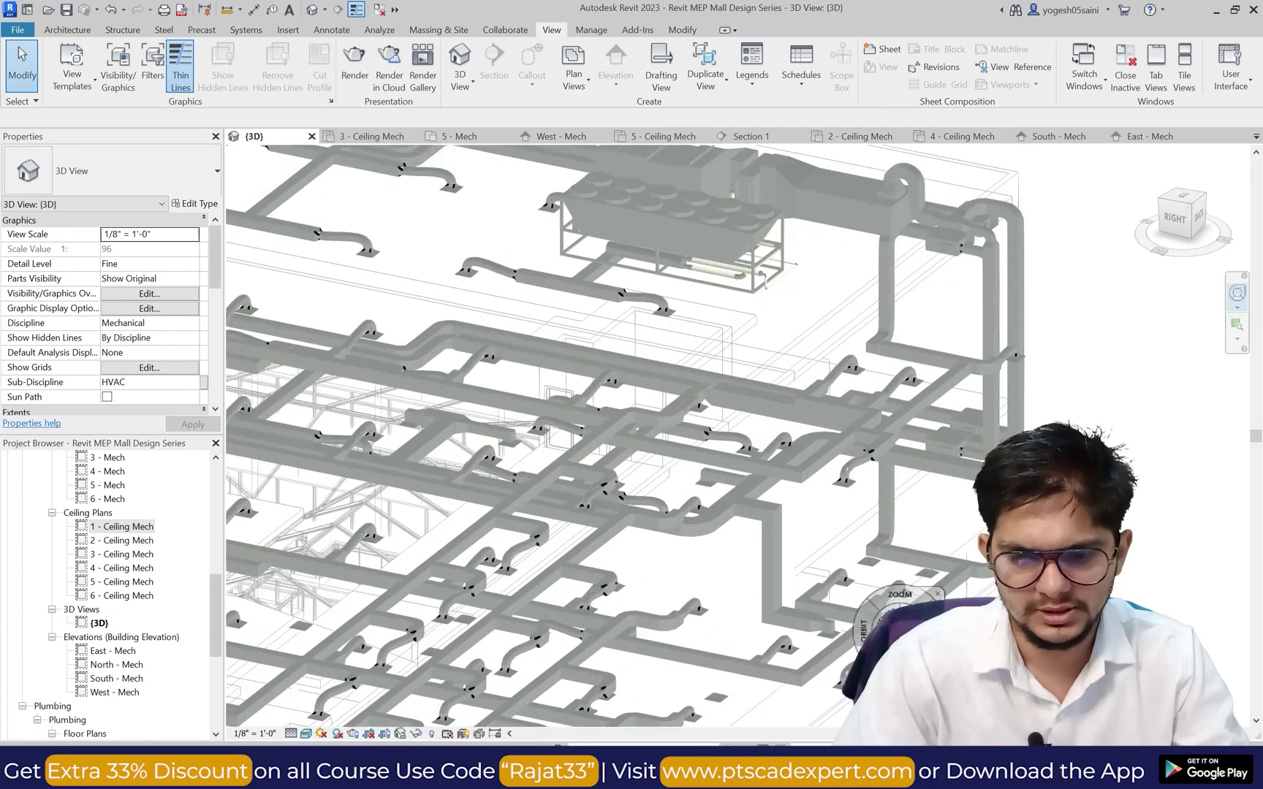
{"action": "scroll", "coordinate": [642, 524], "scroll_direction": "down", "scroll_amount": 8}
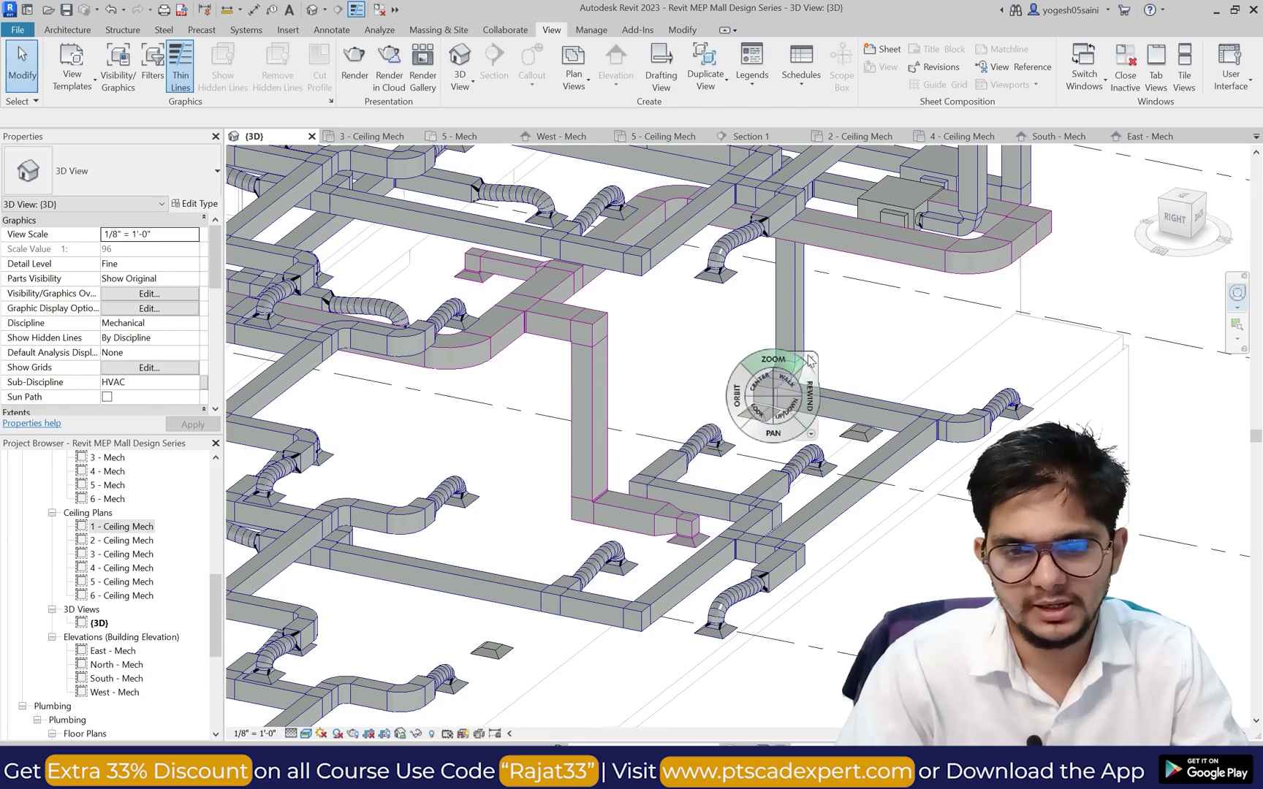
{"action": "left_click", "coordinate": [809, 357]}
{"action": "scroll", "coordinate": [629, 402], "scroll_direction": "up", "scroll_amount": 3}
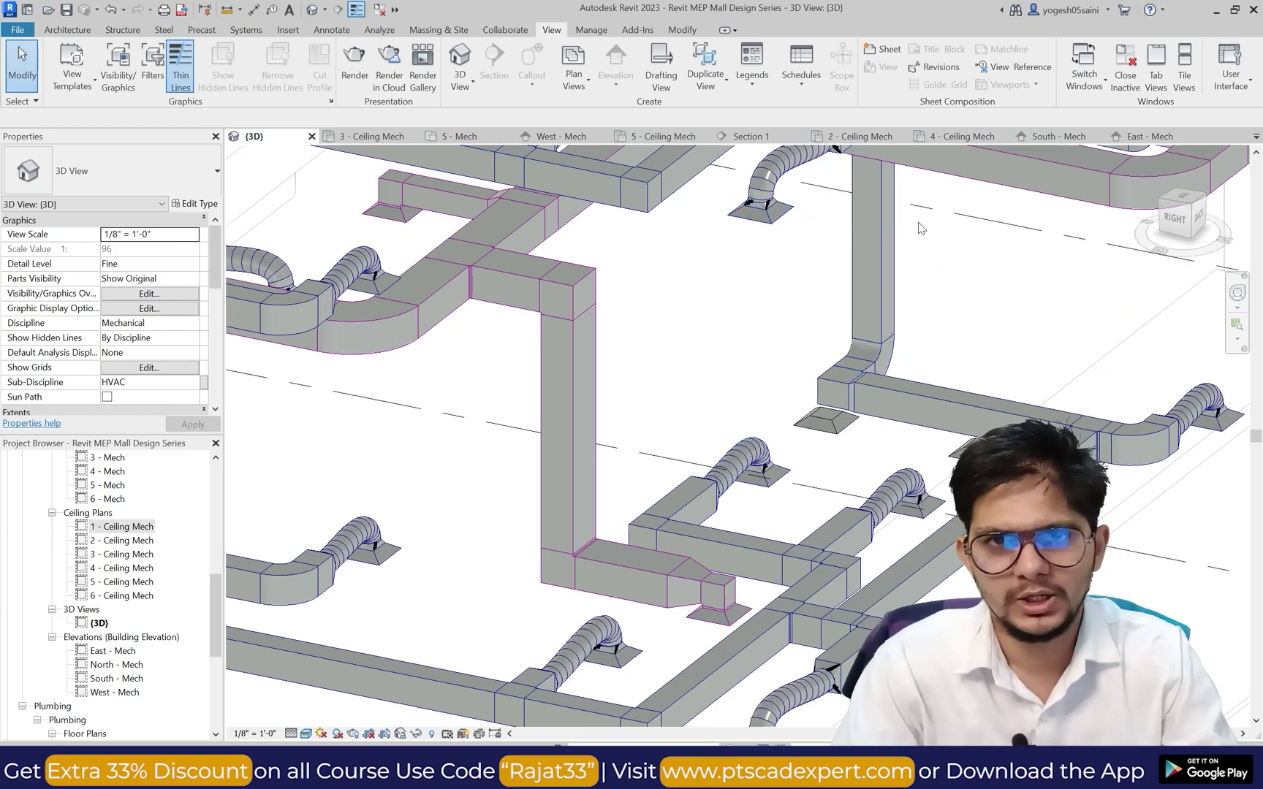
{"action": "scroll", "coordinate": [874, 361], "scroll_direction": "down", "scroll_amount": 3}
{"action": "scroll", "coordinate": [877, 369], "scroll_direction": "up", "scroll_amount": 1}
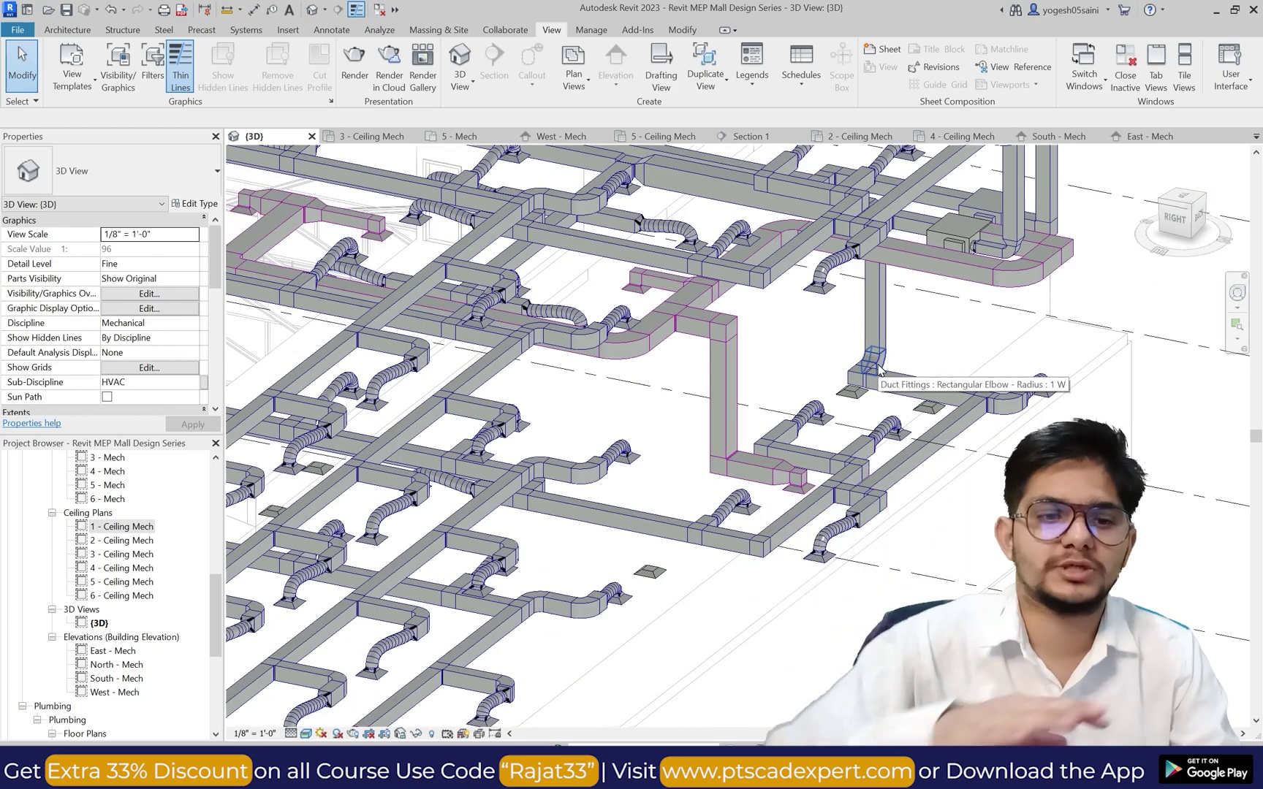
Step: Compare the 1 - Mech, 2 - Mech and 2 - Ceiling Mech plans around the washrooms and the return drop
{"action": "scroll", "coordinate": [155, 523], "scroll_direction": "up", "scroll_amount": 3}
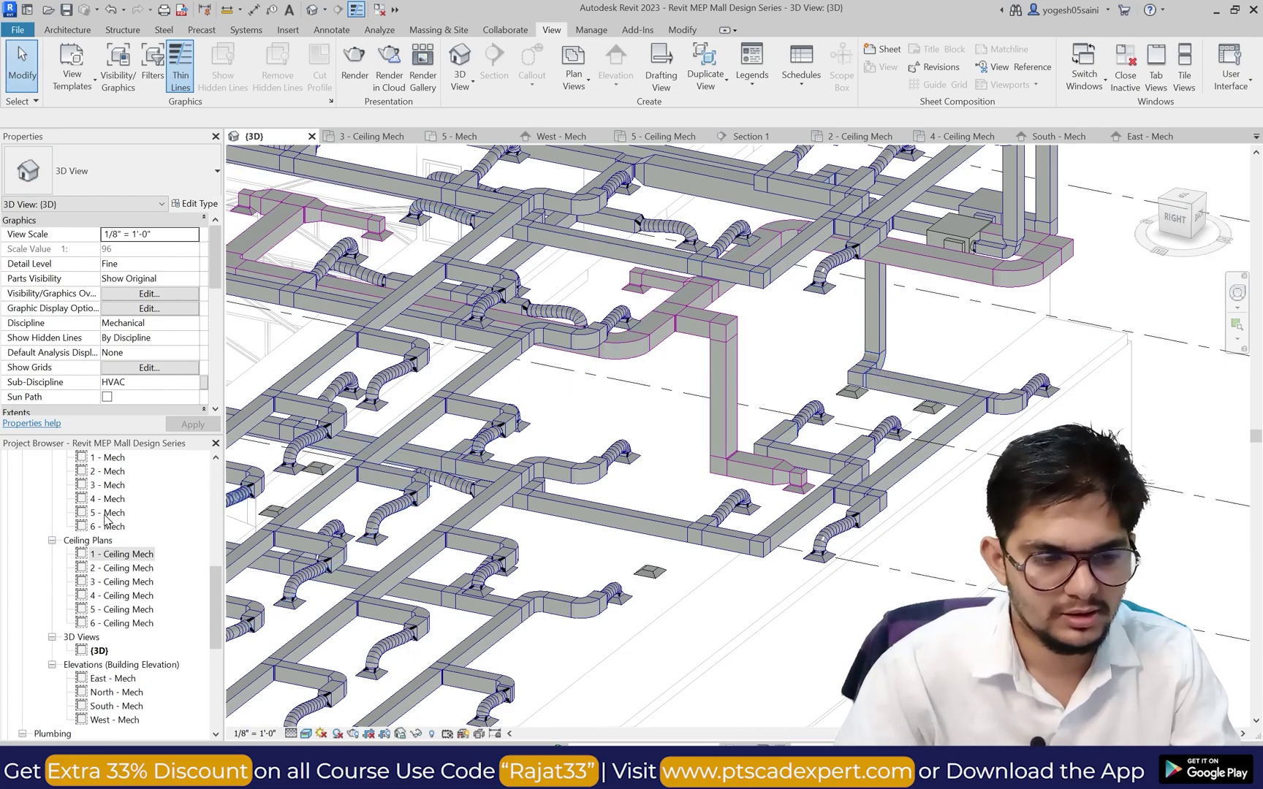
{"action": "double_click", "coordinate": [112, 528]}
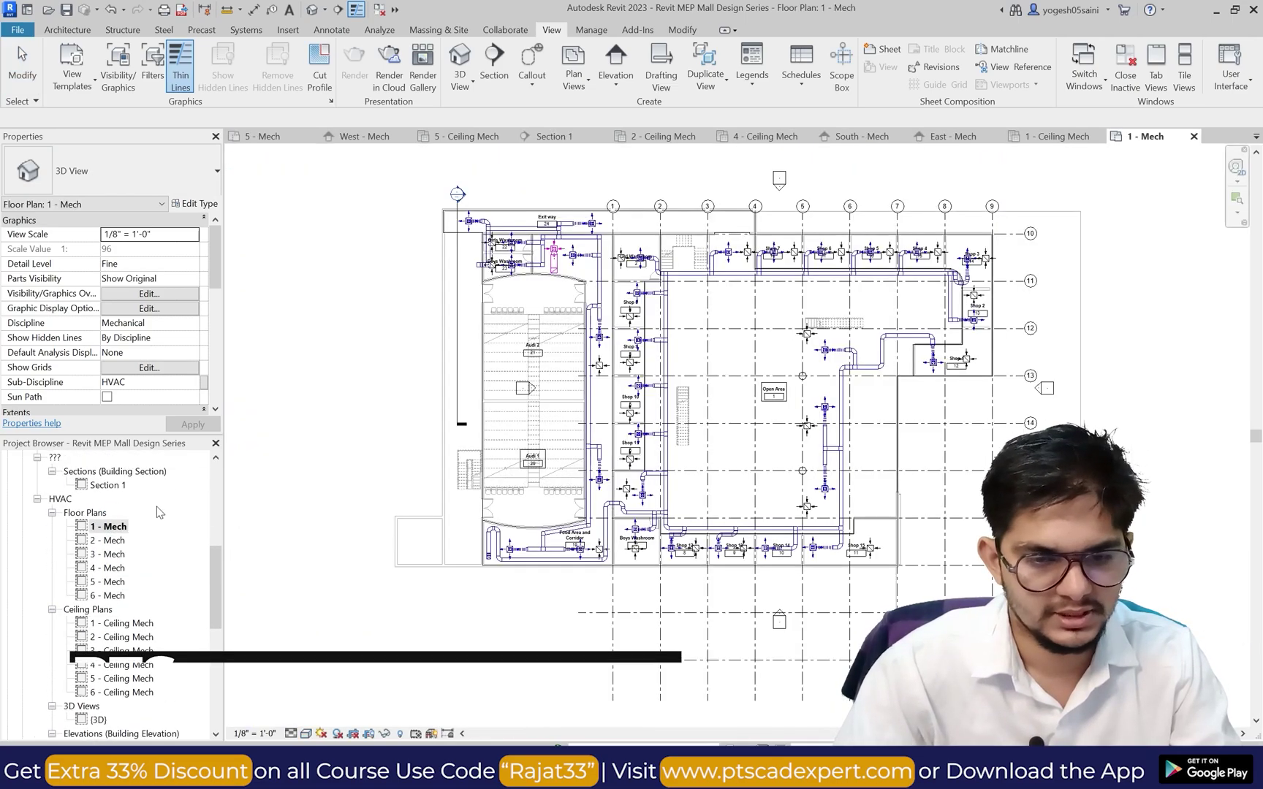
{"action": "scroll", "coordinate": [504, 227], "scroll_direction": "up", "scroll_amount": 3}
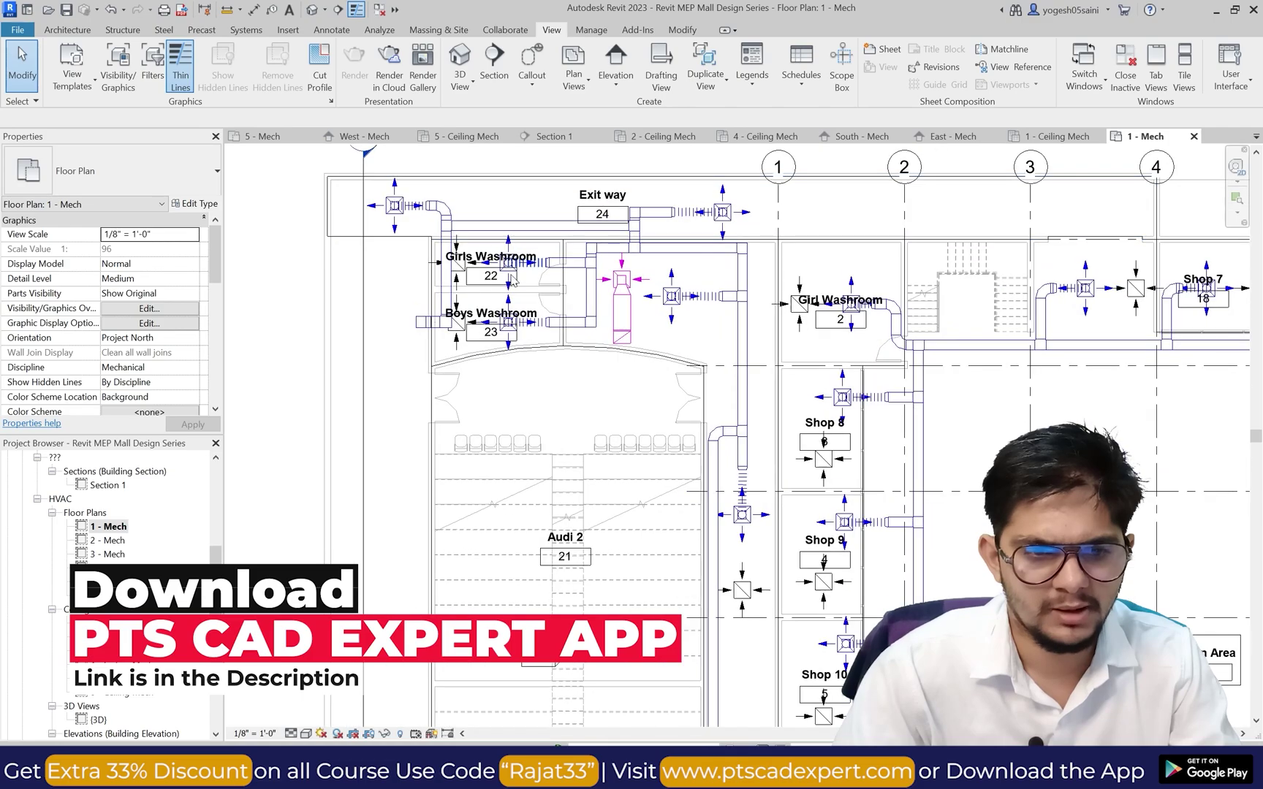
{"action": "double_click", "coordinate": [110, 542]}
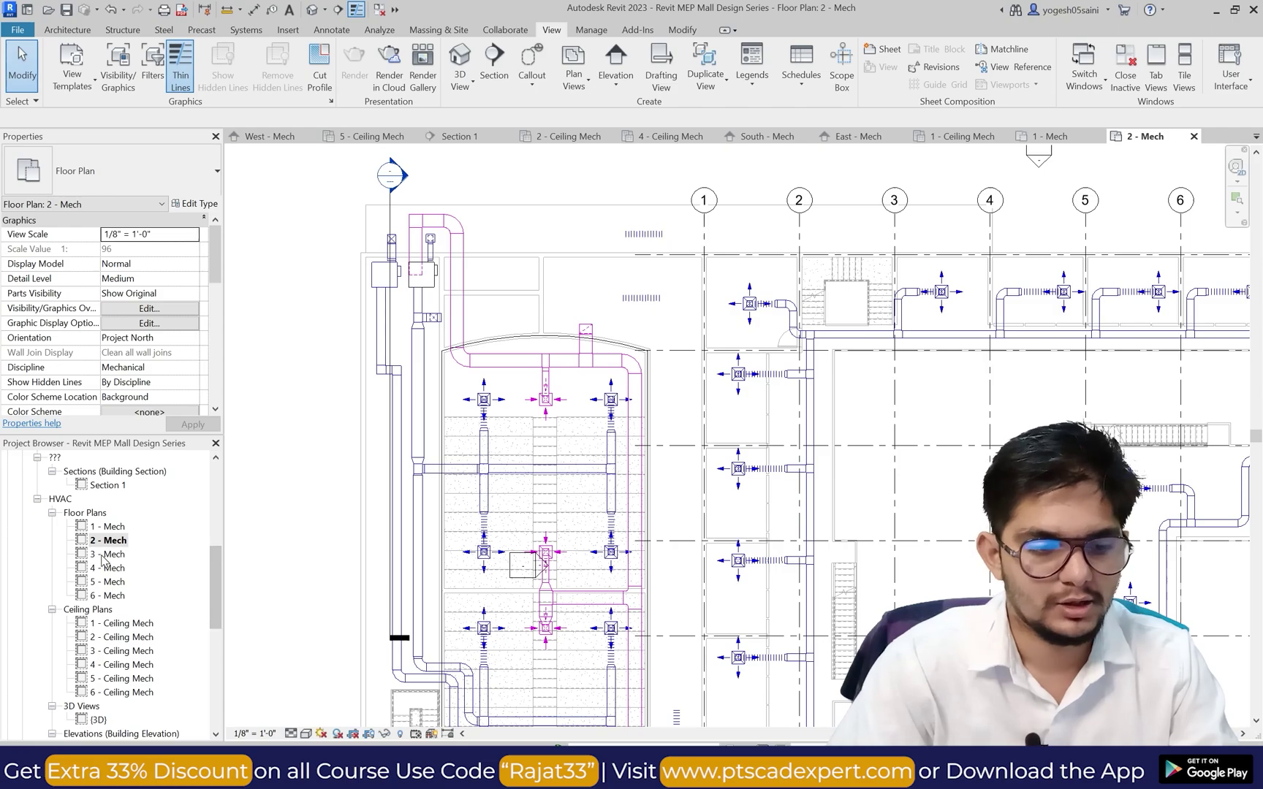
{"action": "scroll", "coordinate": [131, 581], "scroll_direction": "down", "scroll_amount": 1}
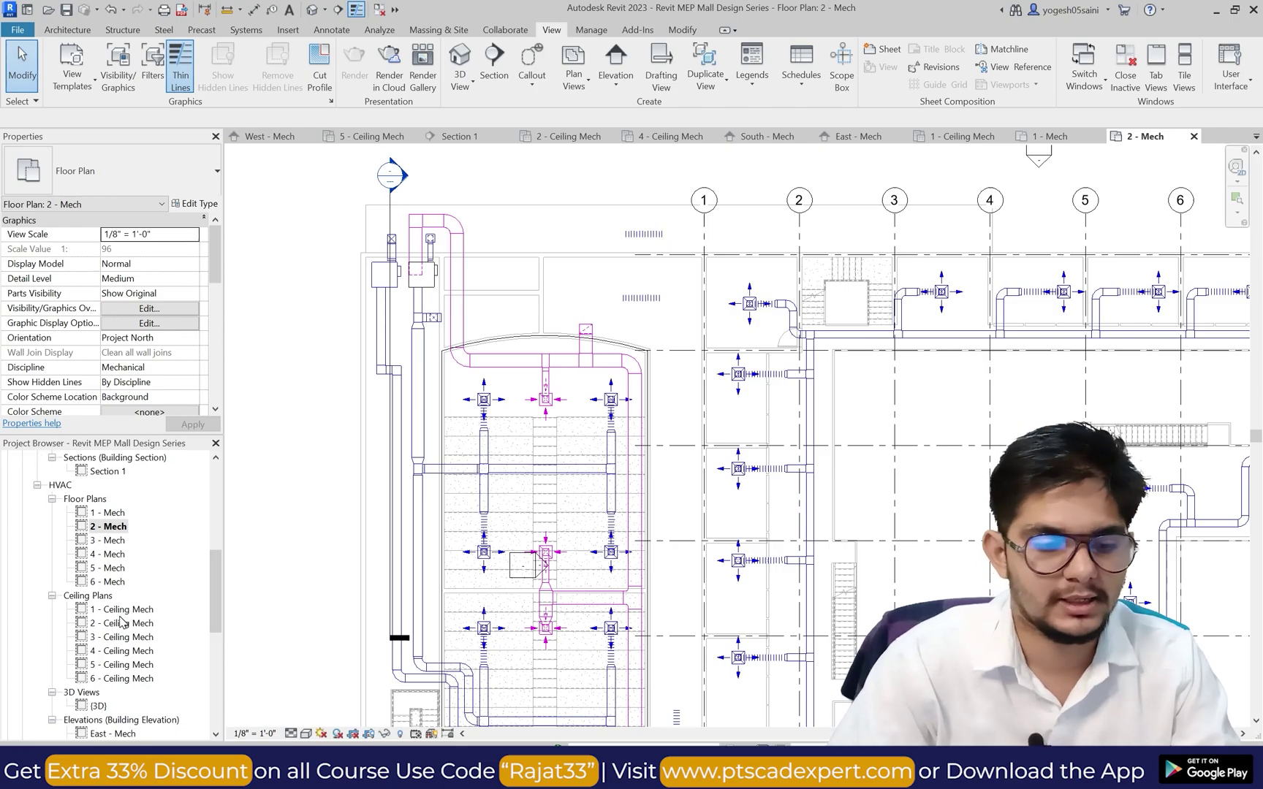
{"action": "double_click", "coordinate": [126, 623]}
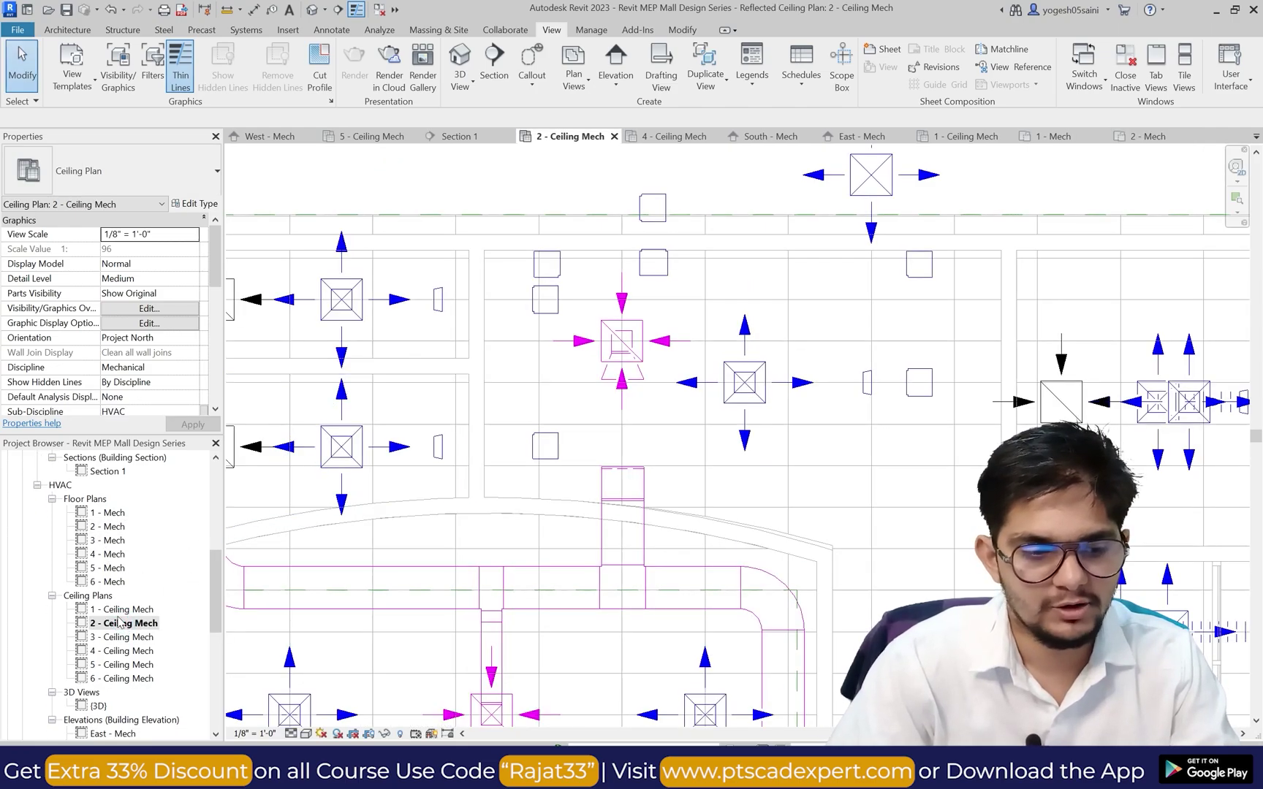
{"action": "scroll", "coordinate": [136, 621], "scroll_direction": "down", "scroll_amount": 2}
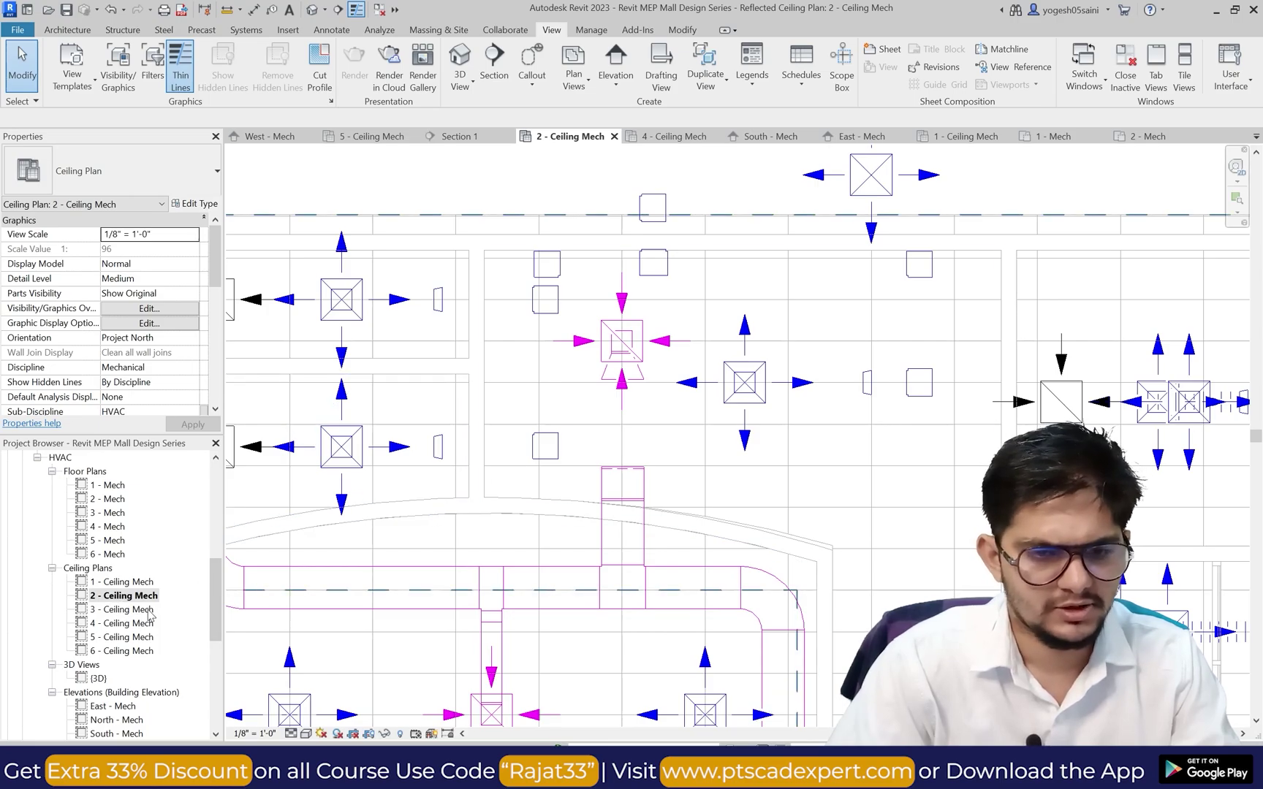
{"action": "scroll", "coordinate": [526, 537], "scroll_direction": "down", "scroll_amount": 6}
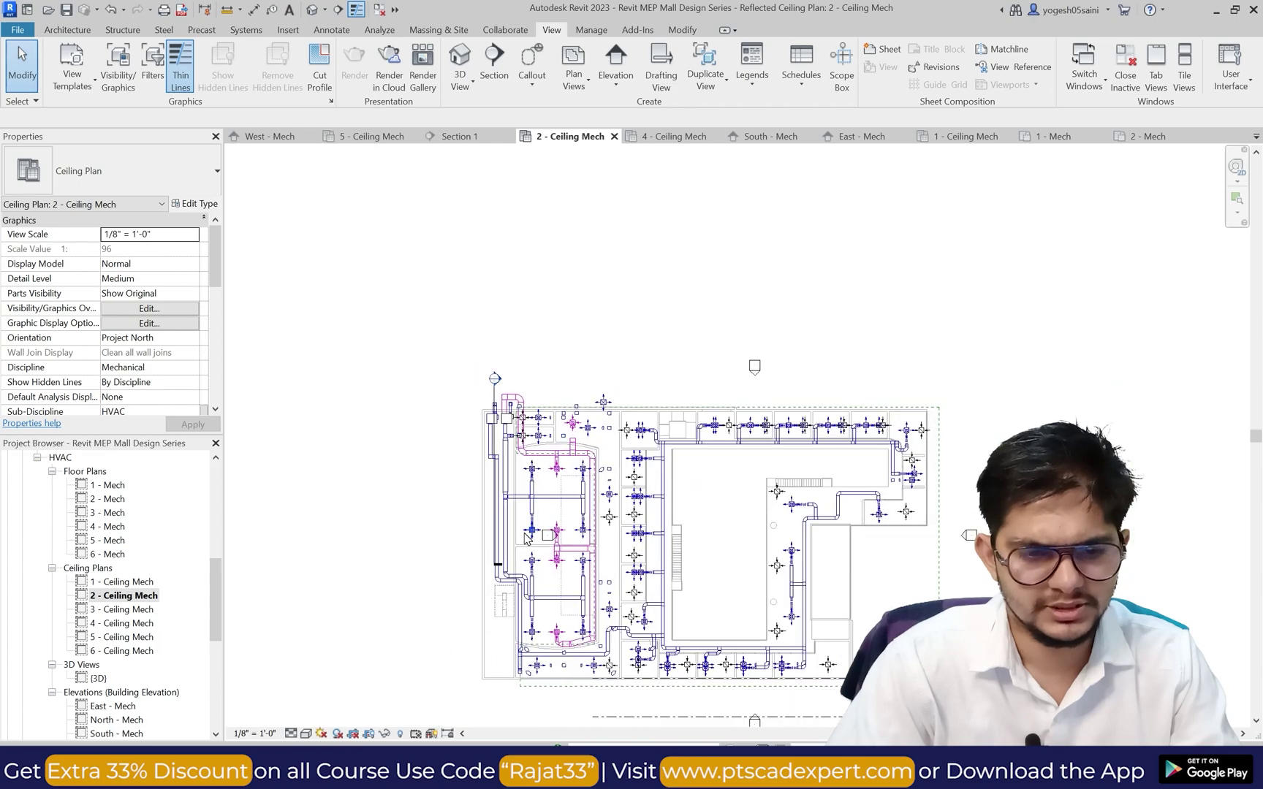
{"action": "scroll", "coordinate": [526, 537], "scroll_direction": "up", "scroll_amount": 3}
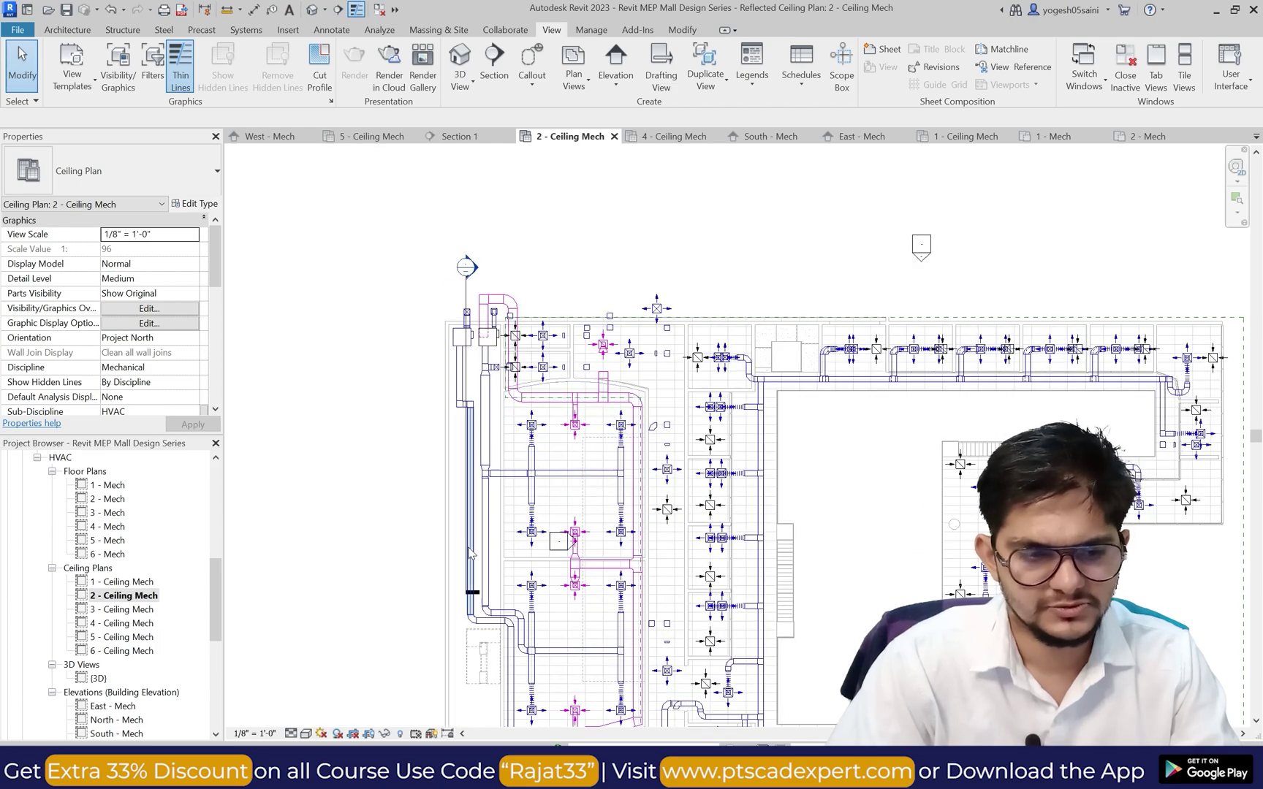
Step: In the West - Mech elevation, draw a horizontal branch duct about 5'-0" long from the vertical return drop towards grid 10
{"action": "scroll", "coordinate": [149, 621], "scroll_direction": "down", "scroll_amount": 2}
{"action": "double_click", "coordinate": [114, 665]}
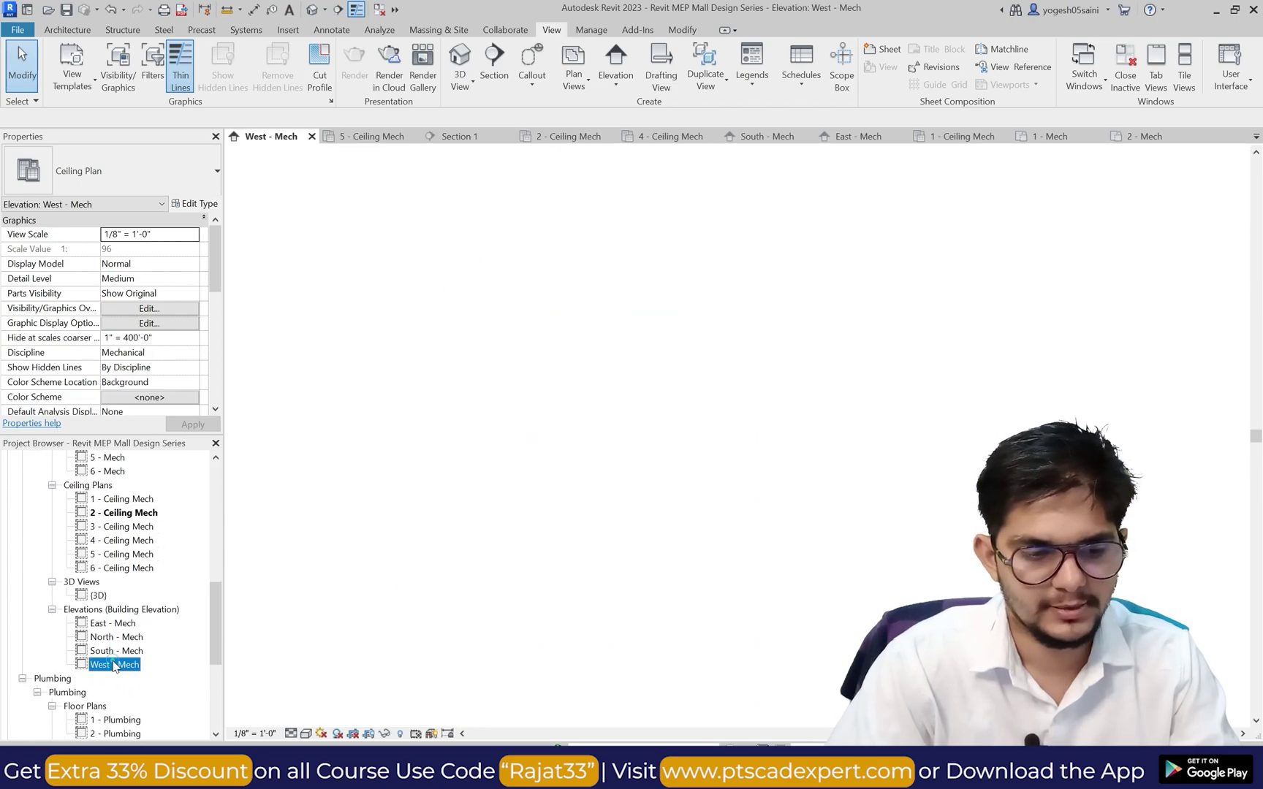
{"action": "scroll", "coordinate": [514, 468], "scroll_direction": "down", "scroll_amount": 3}
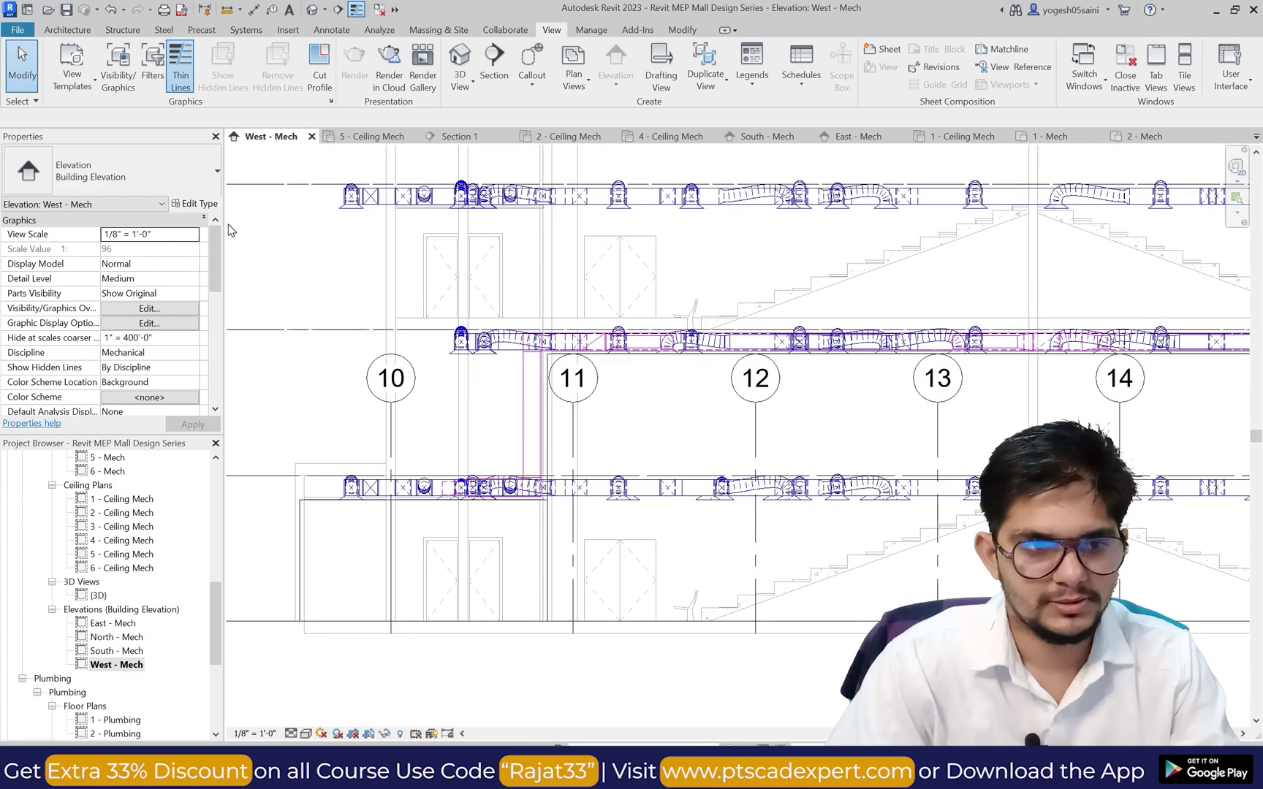
{"action": "left_click", "coordinate": [245, 29]}
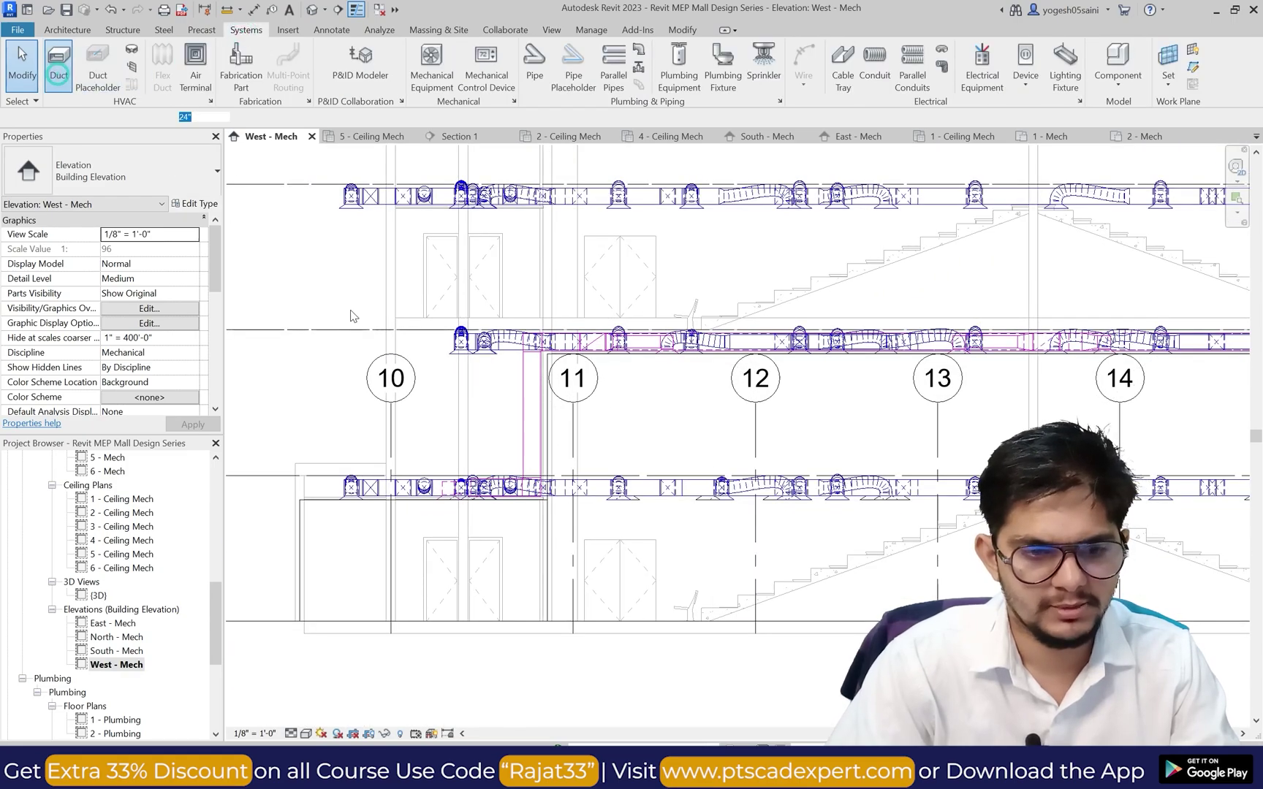
{"action": "scroll", "coordinate": [409, 358], "scroll_direction": "up", "scroll_amount": 2}
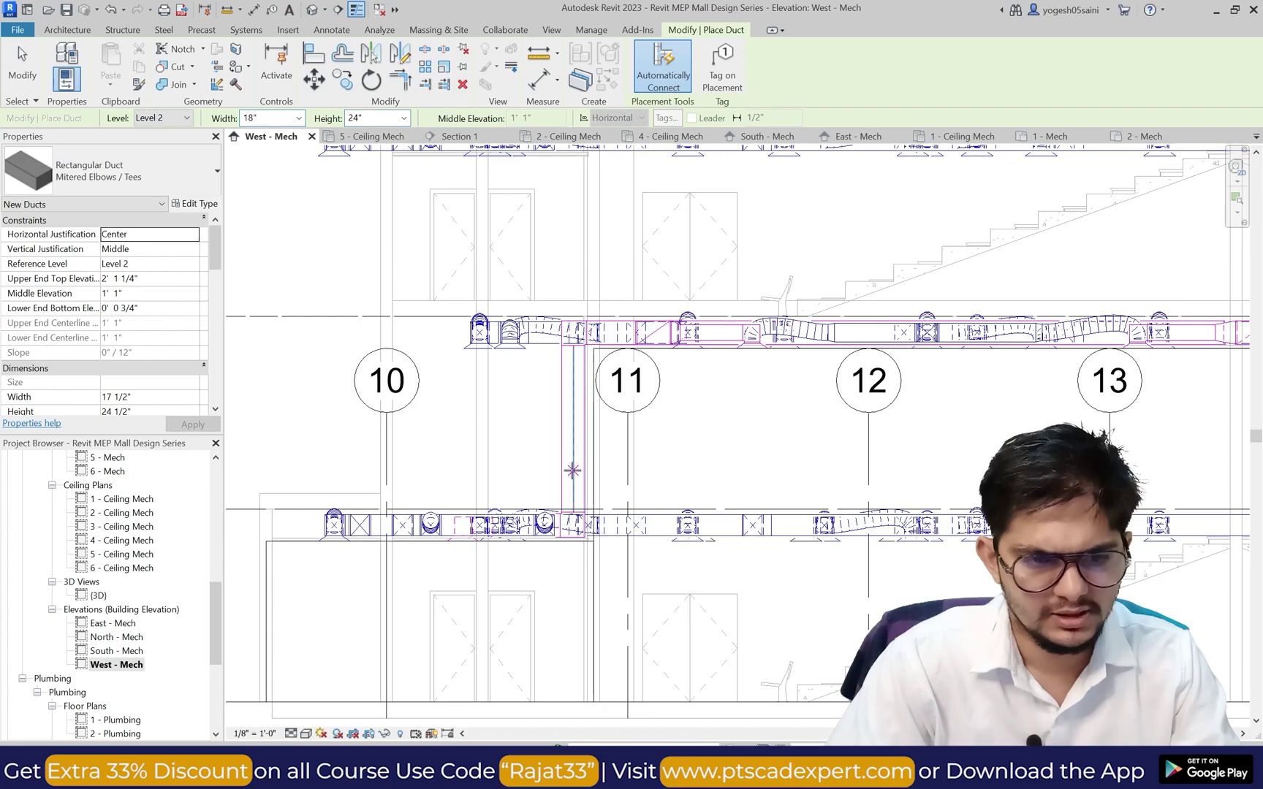
{"action": "left_click", "coordinate": [494, 469]}
{"action": "scroll", "coordinate": [508, 471], "scroll_direction": "up", "scroll_amount": 1}
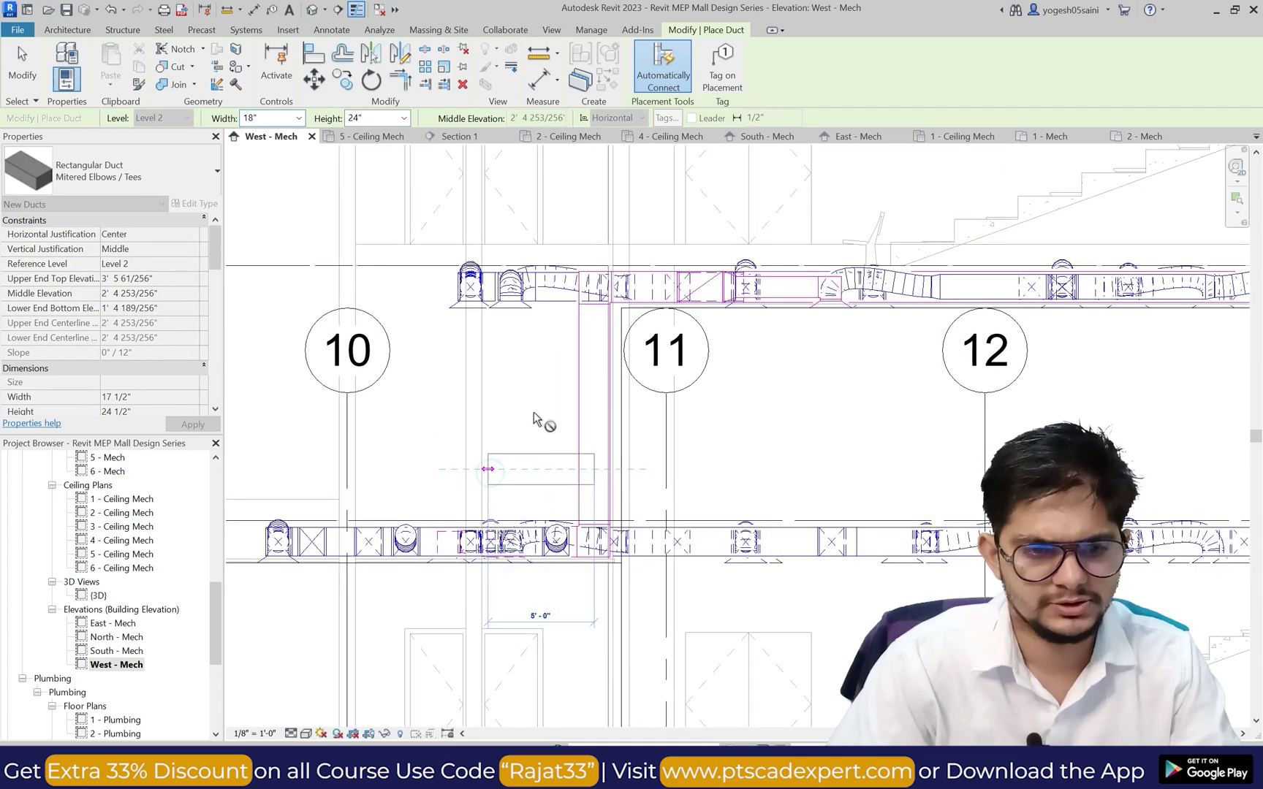
{"action": "key", "text": "Escape"}
{"action": "key", "text": "Escape"}
{"action": "scroll", "coordinate": [121, 542], "scroll_direction": "up", "scroll_amount": 1}
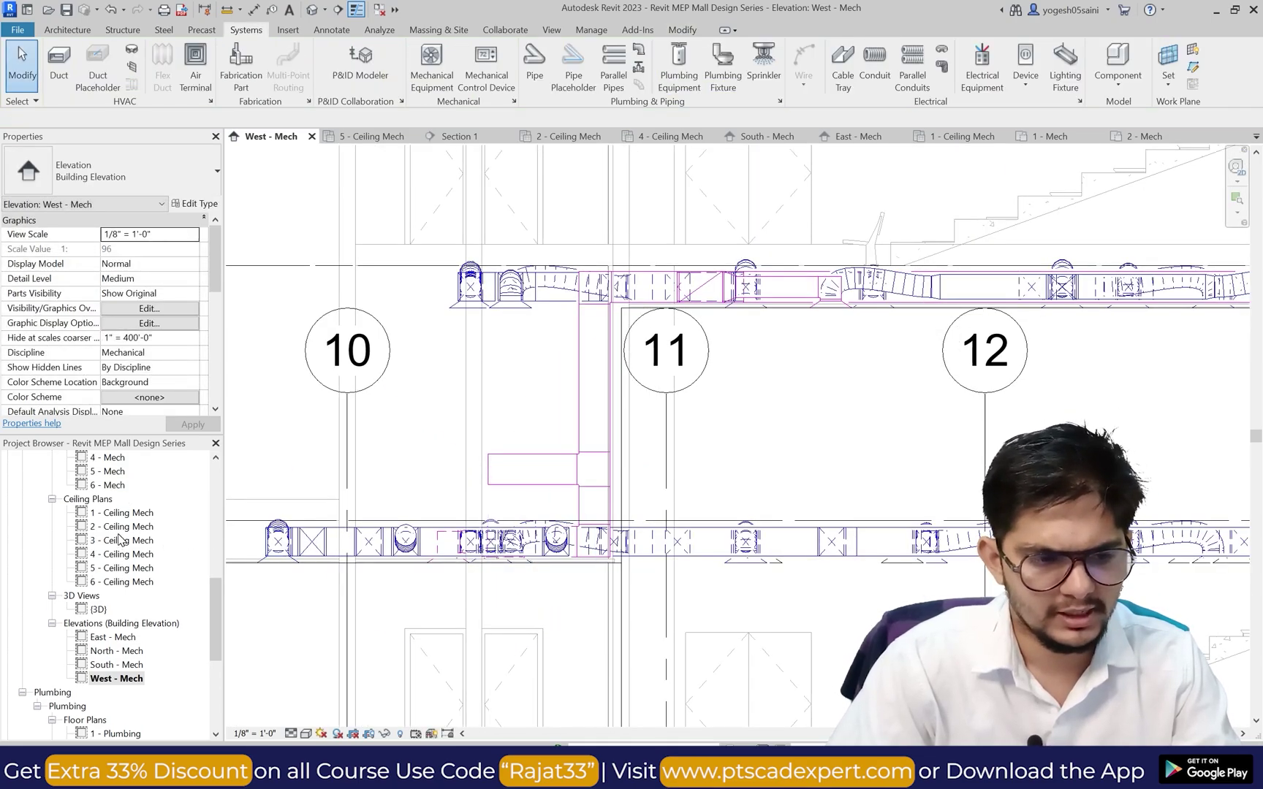
Step: Check the 2 - Ceiling Mech plan around the return drop for the new branch duct
{"action": "double_click", "coordinate": [121, 528]}
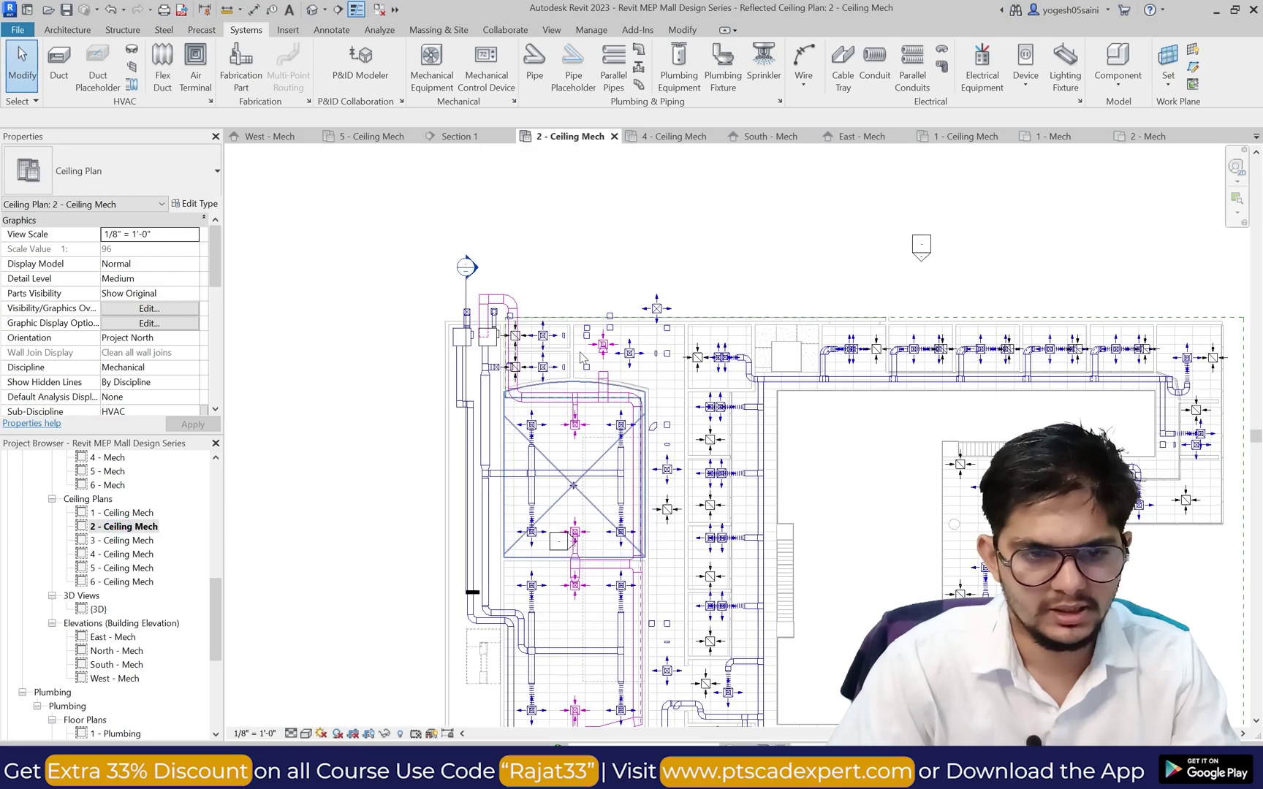
{"action": "scroll", "coordinate": [608, 421], "scroll_direction": "up", "scroll_amount": 4}
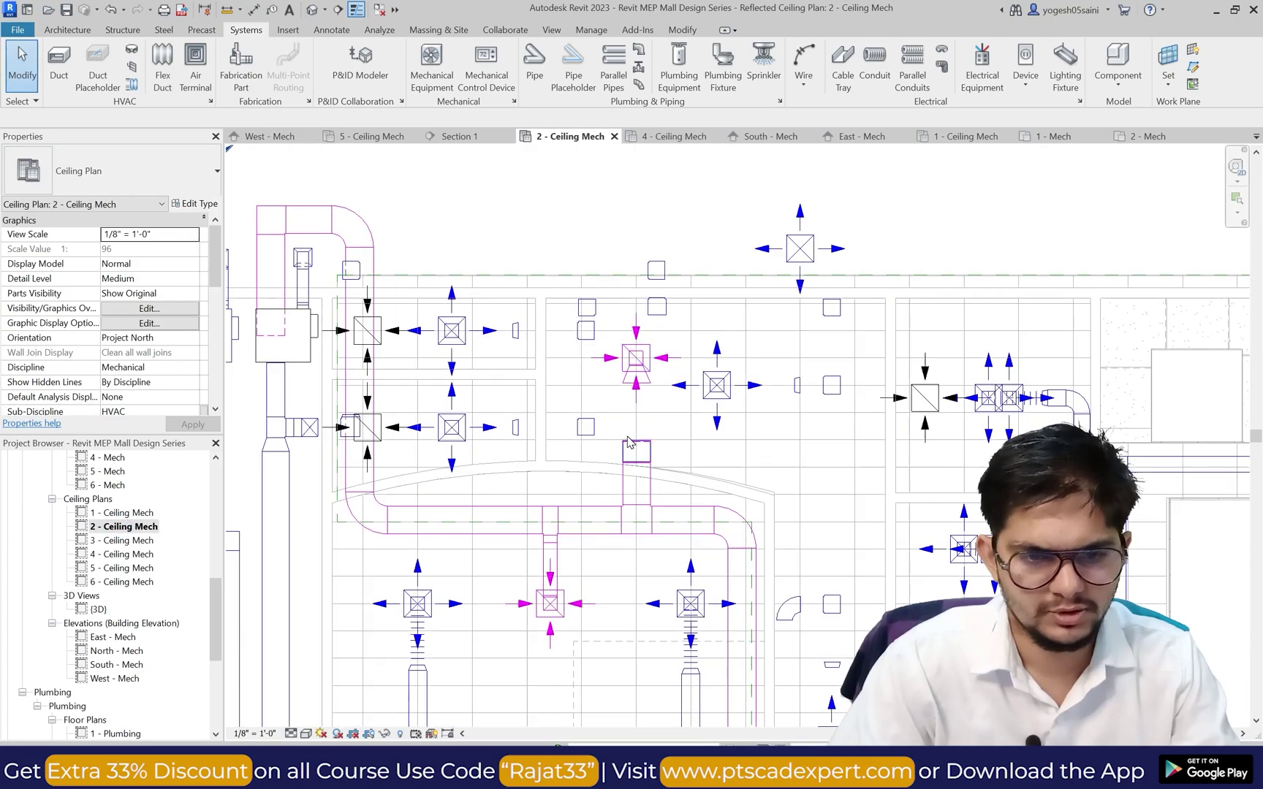
{"action": "scroll", "coordinate": [627, 442], "scroll_direction": "up", "scroll_amount": 2}
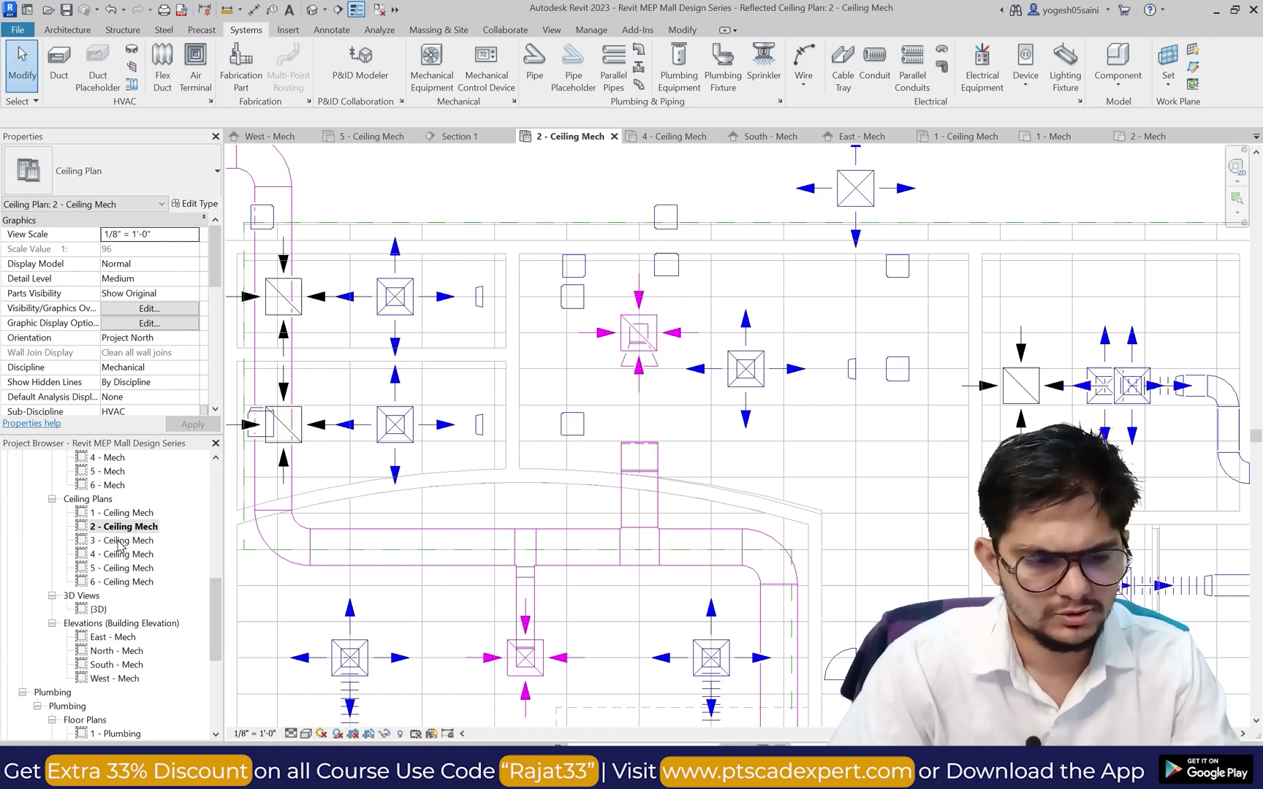
Step: Check the 1 - Ceiling Mech plan around the return drop and the washroom return diffusers
{"action": "scroll", "coordinate": [121, 545], "scroll_direction": "up", "scroll_amount": 2}
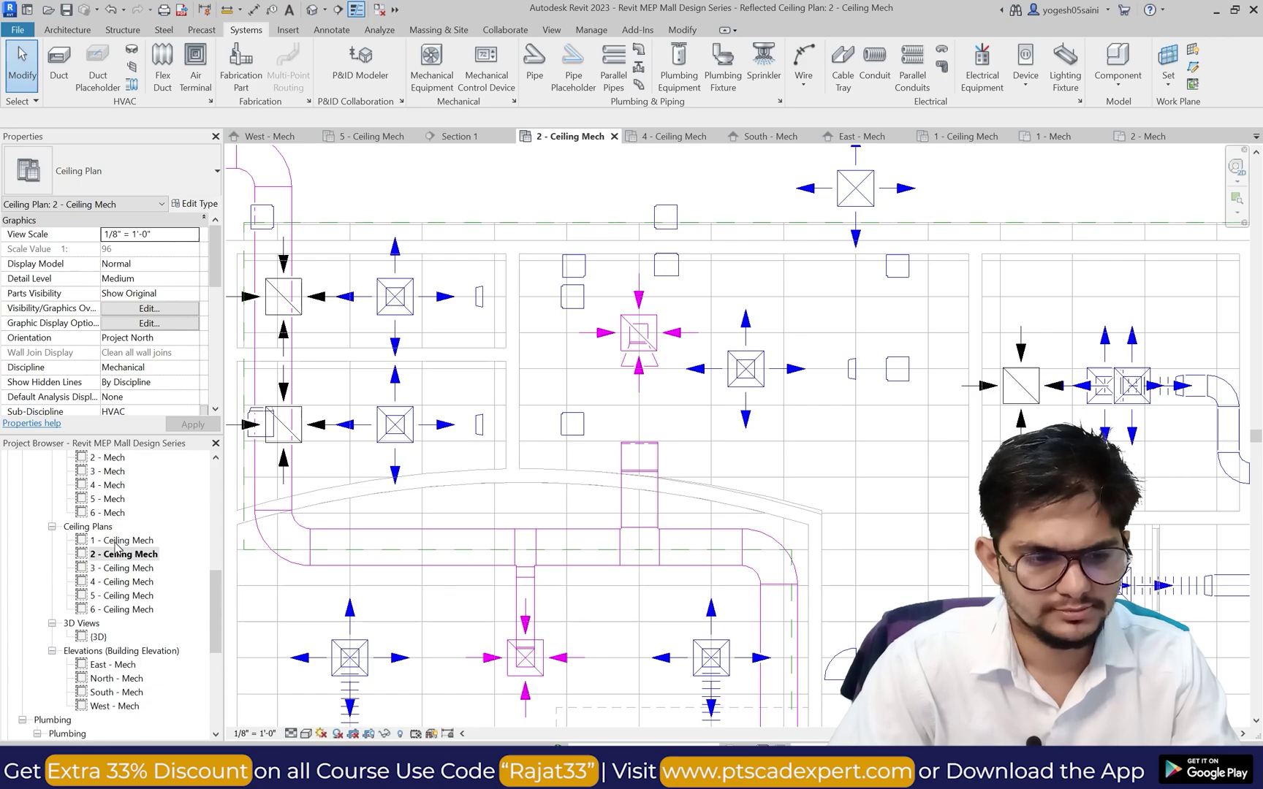
{"action": "double_click", "coordinate": [123, 541]}
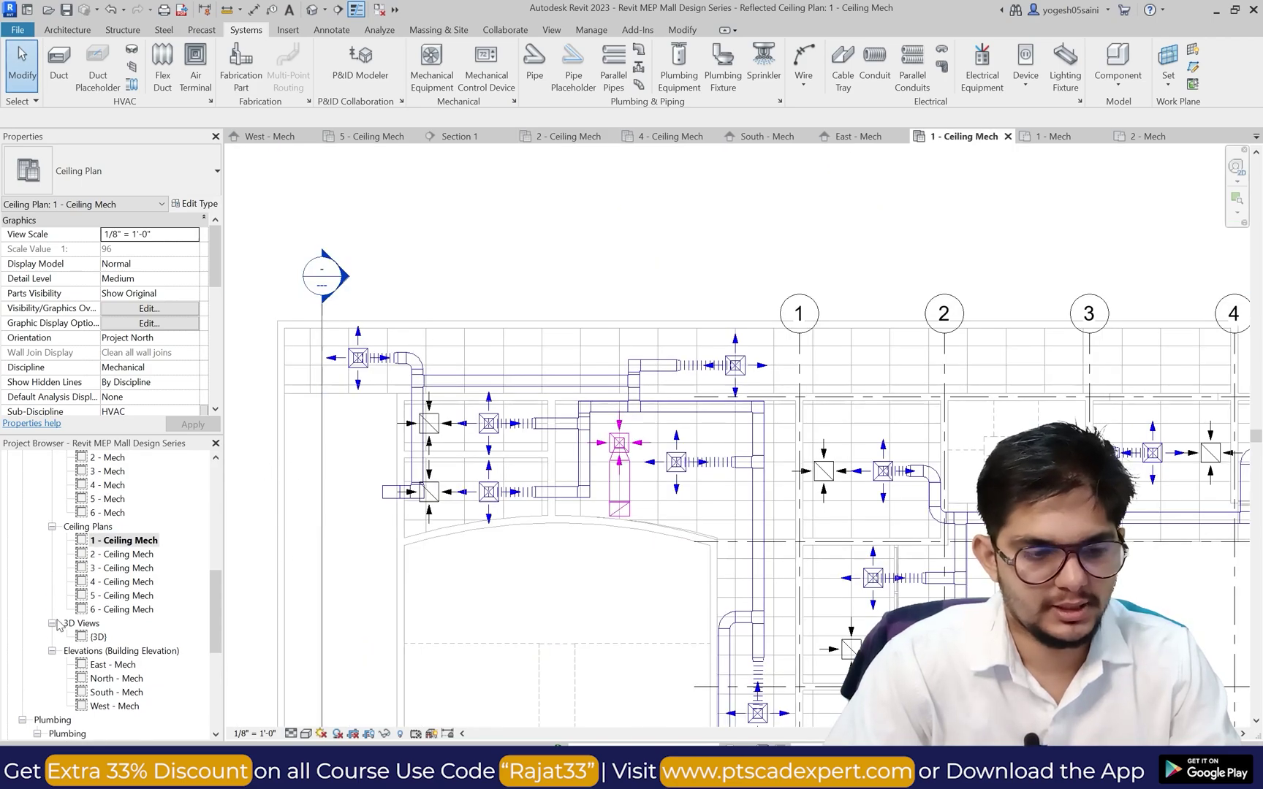
{"action": "scroll", "coordinate": [88, 621], "scroll_direction": "down", "scroll_amount": 3}
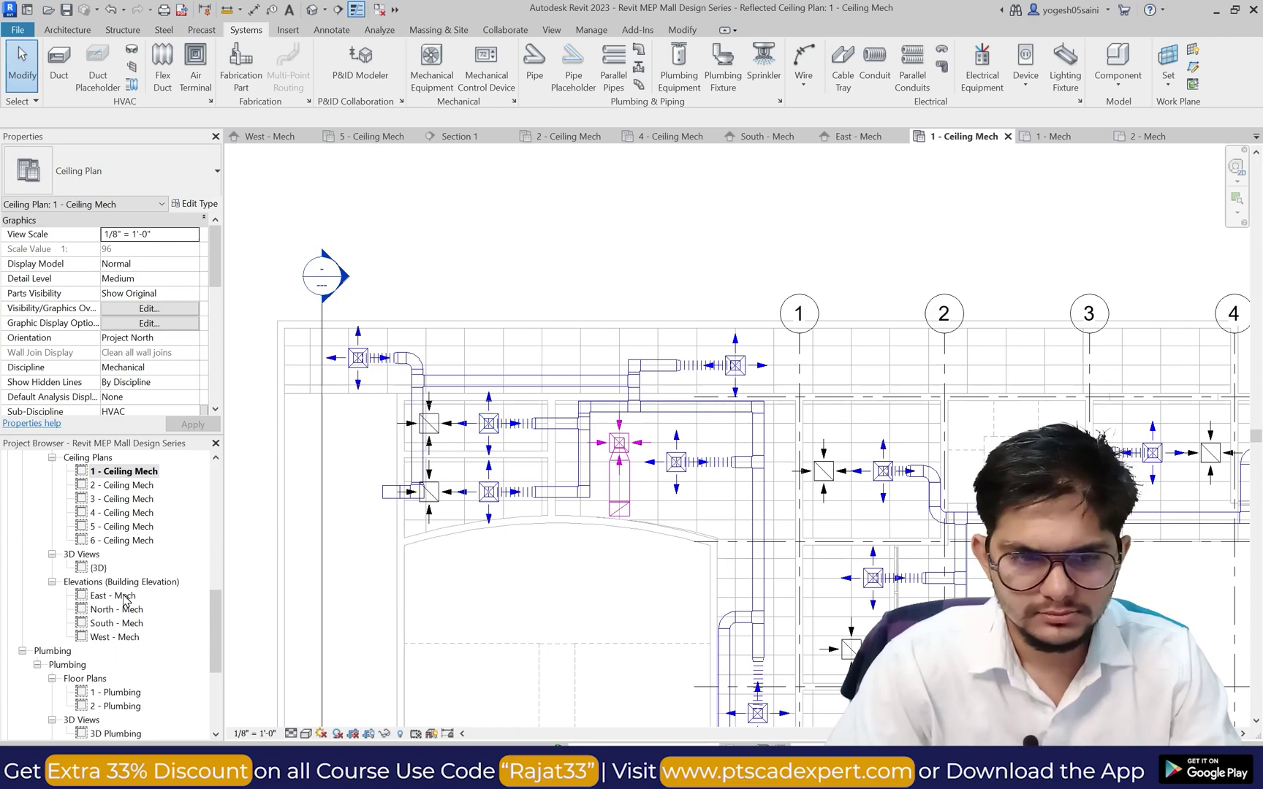
{"action": "scroll", "coordinate": [348, 499], "scroll_direction": "down", "scroll_amount": 4}
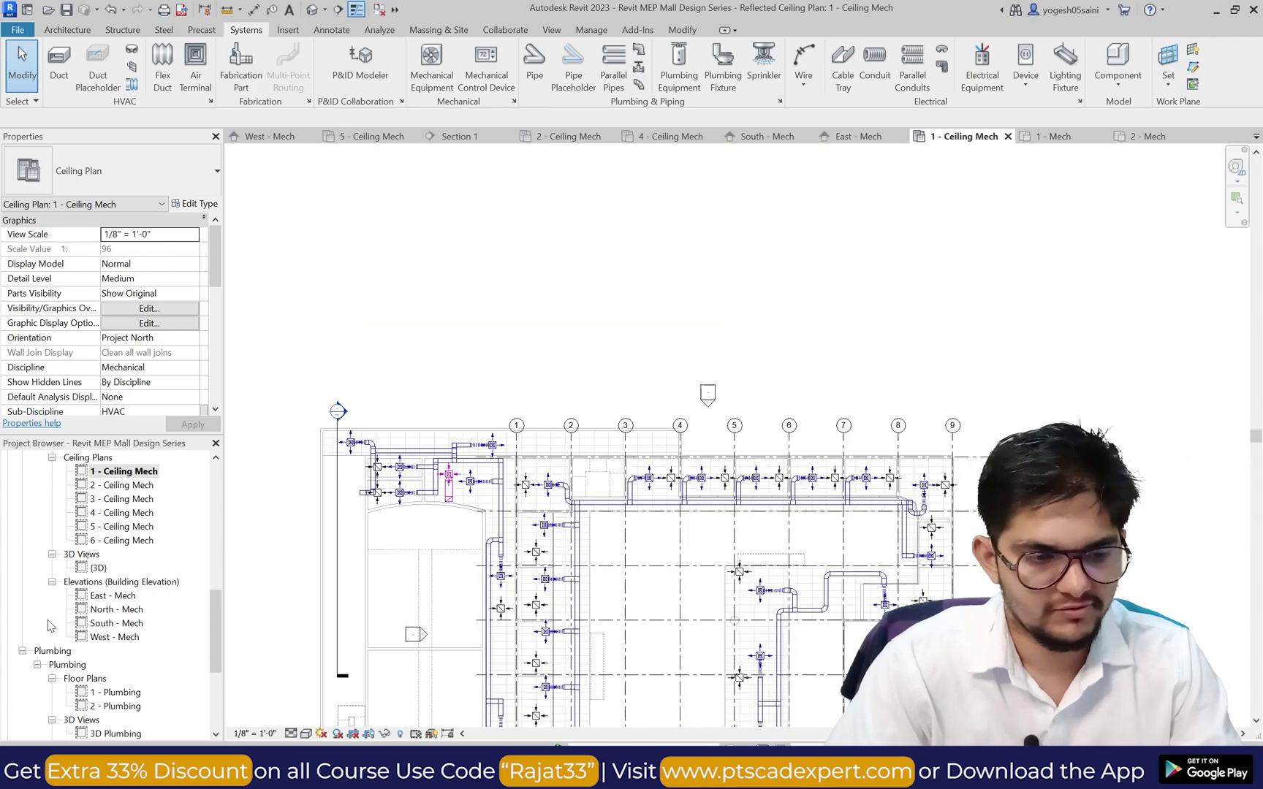
Step: In the North - Mech elevation, draw a horizontal duct about 13'-0" long from the open end of the branch duct, heading away from grid 1
{"action": "double_click", "coordinate": [113, 610]}
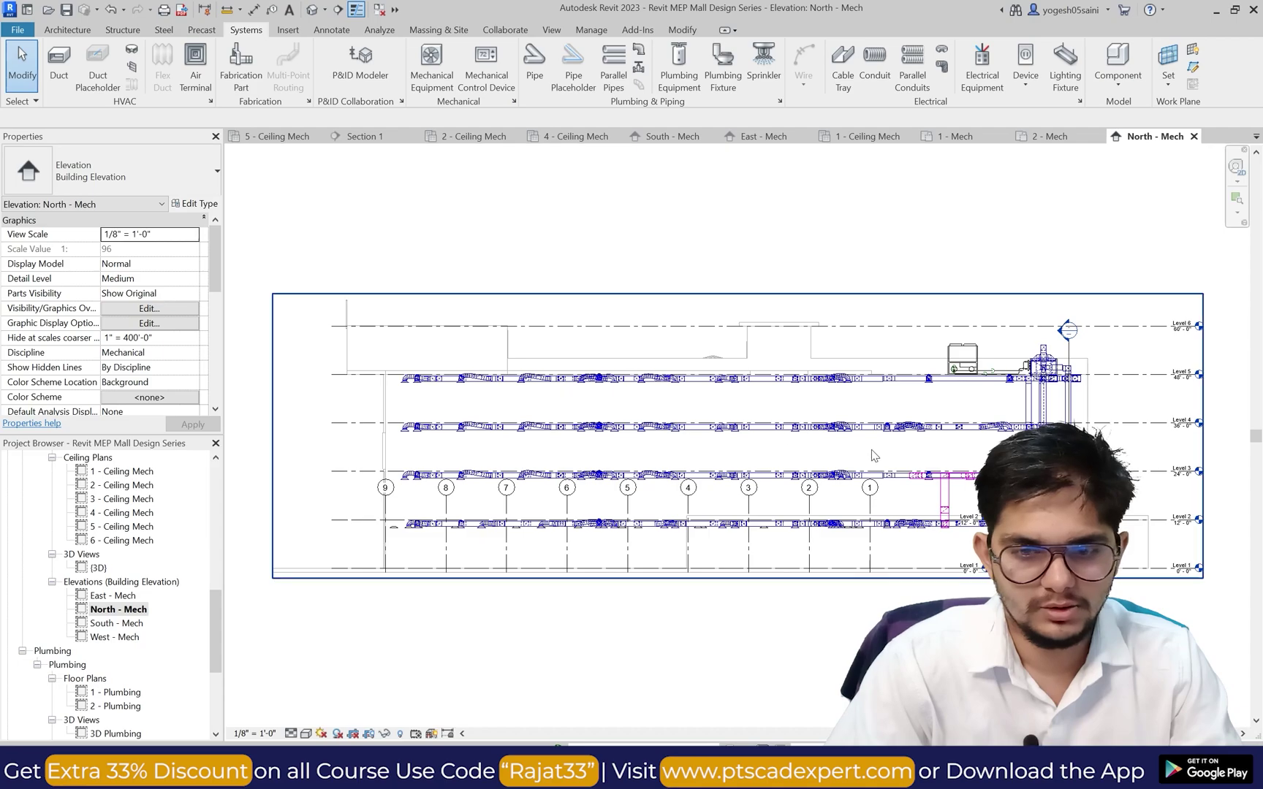
{"action": "scroll", "coordinate": [915, 507], "scroll_direction": "up", "scroll_amount": 1}
{"action": "scroll", "coordinate": [925, 507], "scroll_direction": "up", "scroll_amount": 1}
{"action": "scroll", "coordinate": [924, 507], "scroll_direction": "down", "scroll_amount": 2}
{"action": "scroll", "coordinate": [924, 511], "scroll_direction": "up", "scroll_amount": 2}
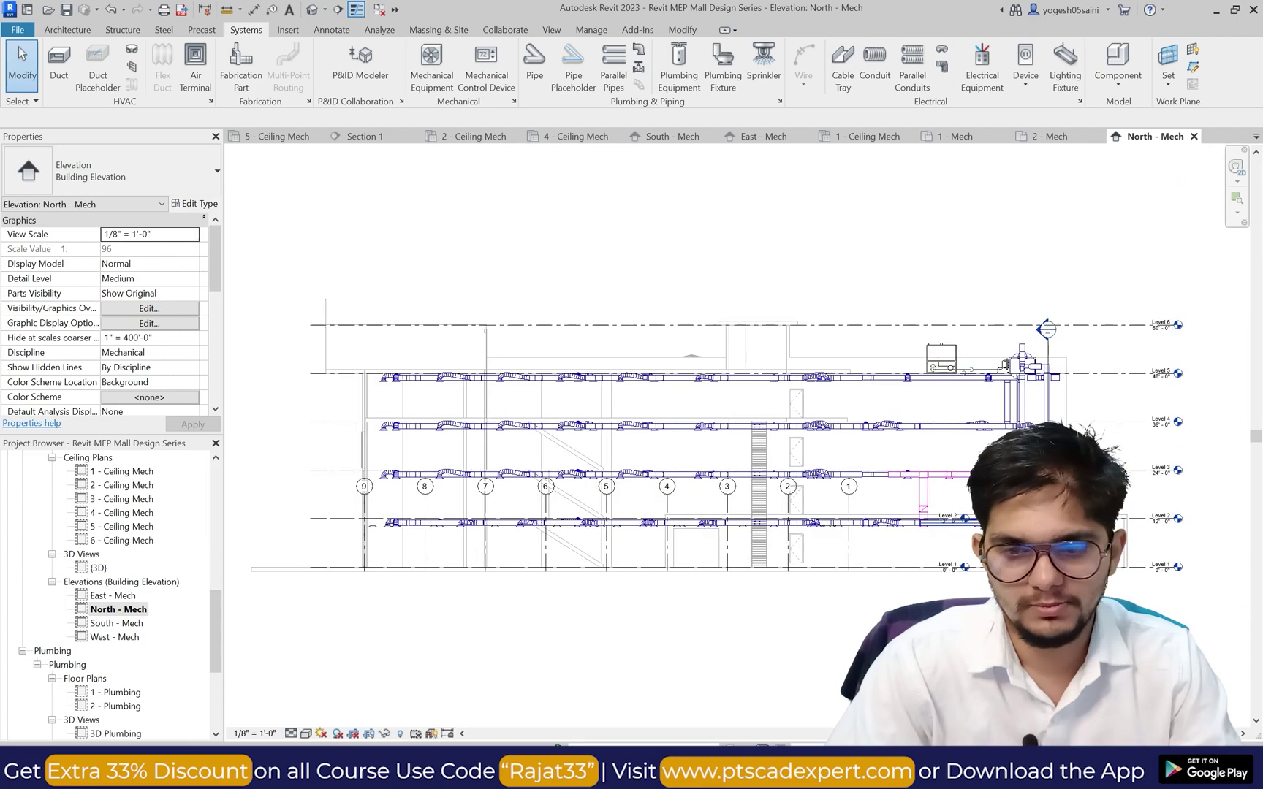
{"action": "scroll", "coordinate": [1004, 507], "scroll_direction": "up", "scroll_amount": 2}
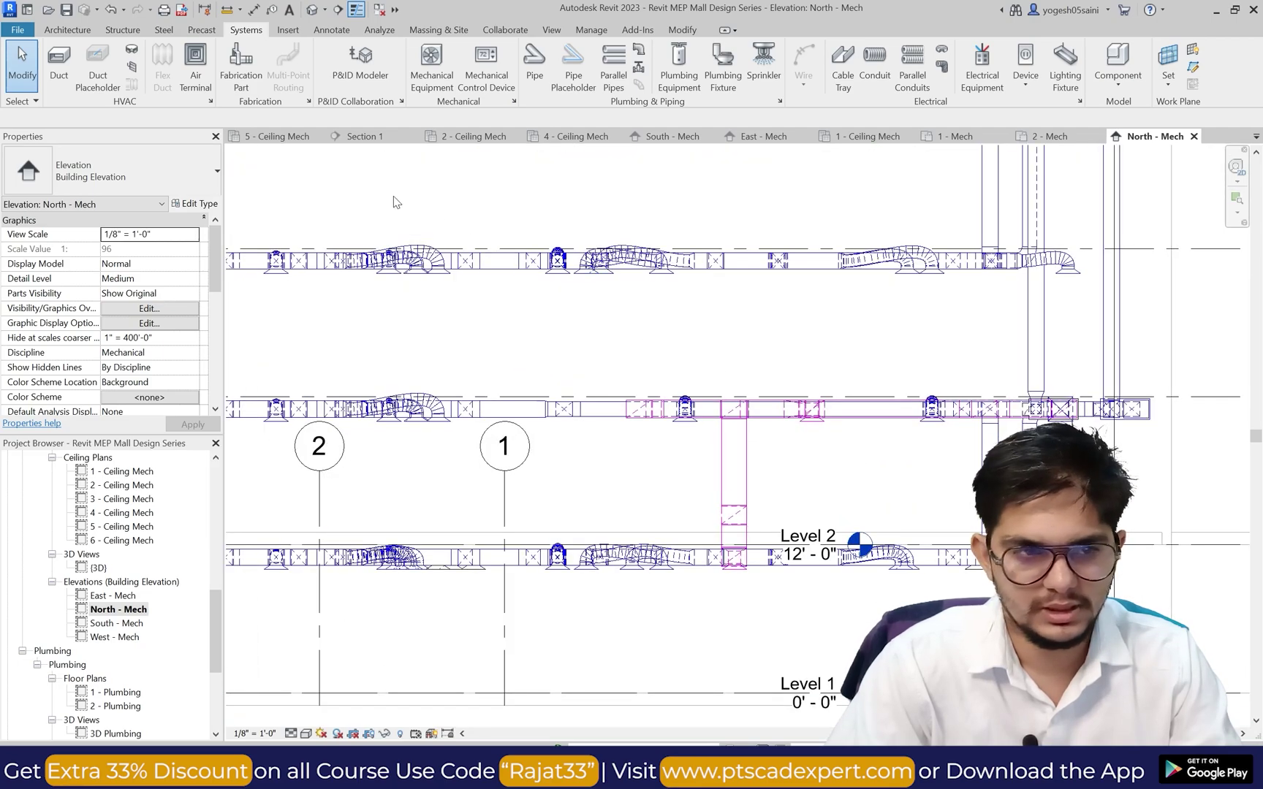
{"action": "left_click", "coordinate": [58, 62]}
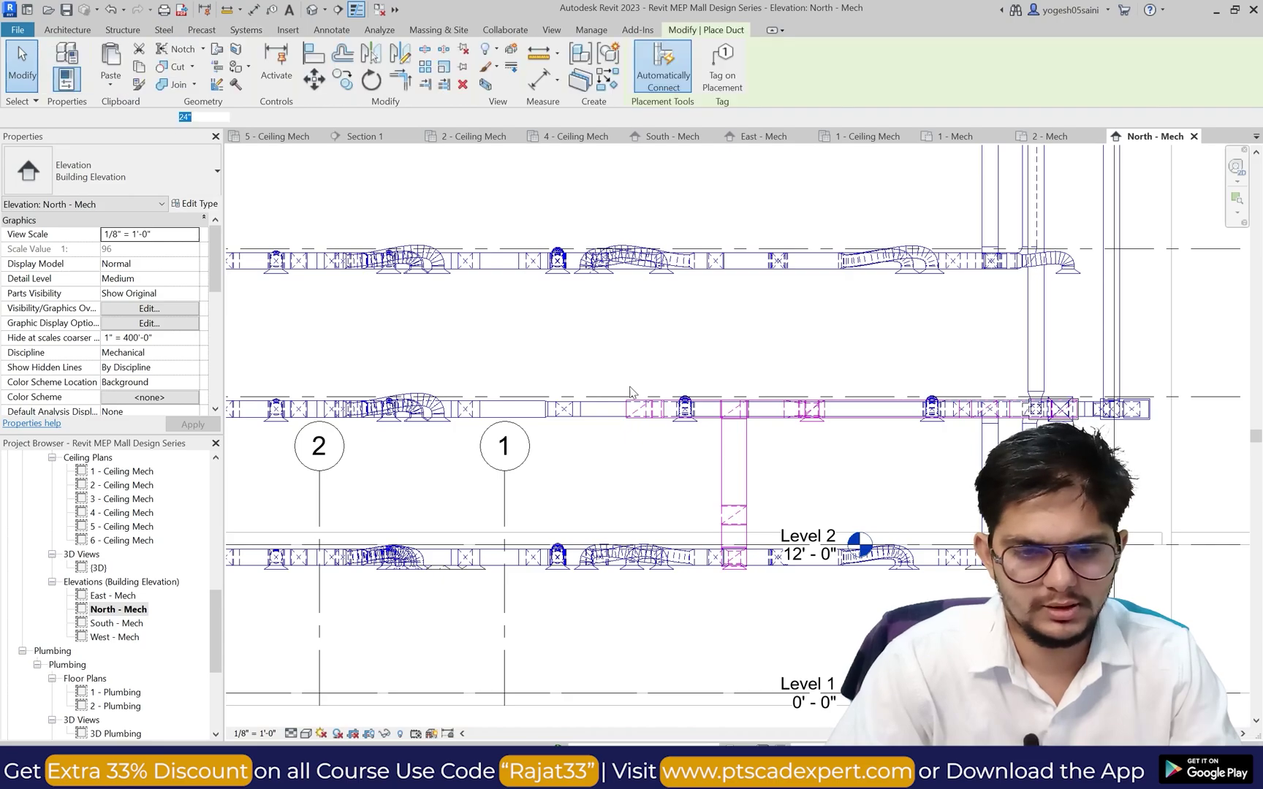
{"action": "scroll", "coordinate": [729, 461], "scroll_direction": "down", "scroll_amount": 2}
{"action": "scroll", "coordinate": [643, 473], "scroll_direction": "up", "scroll_amount": 5}
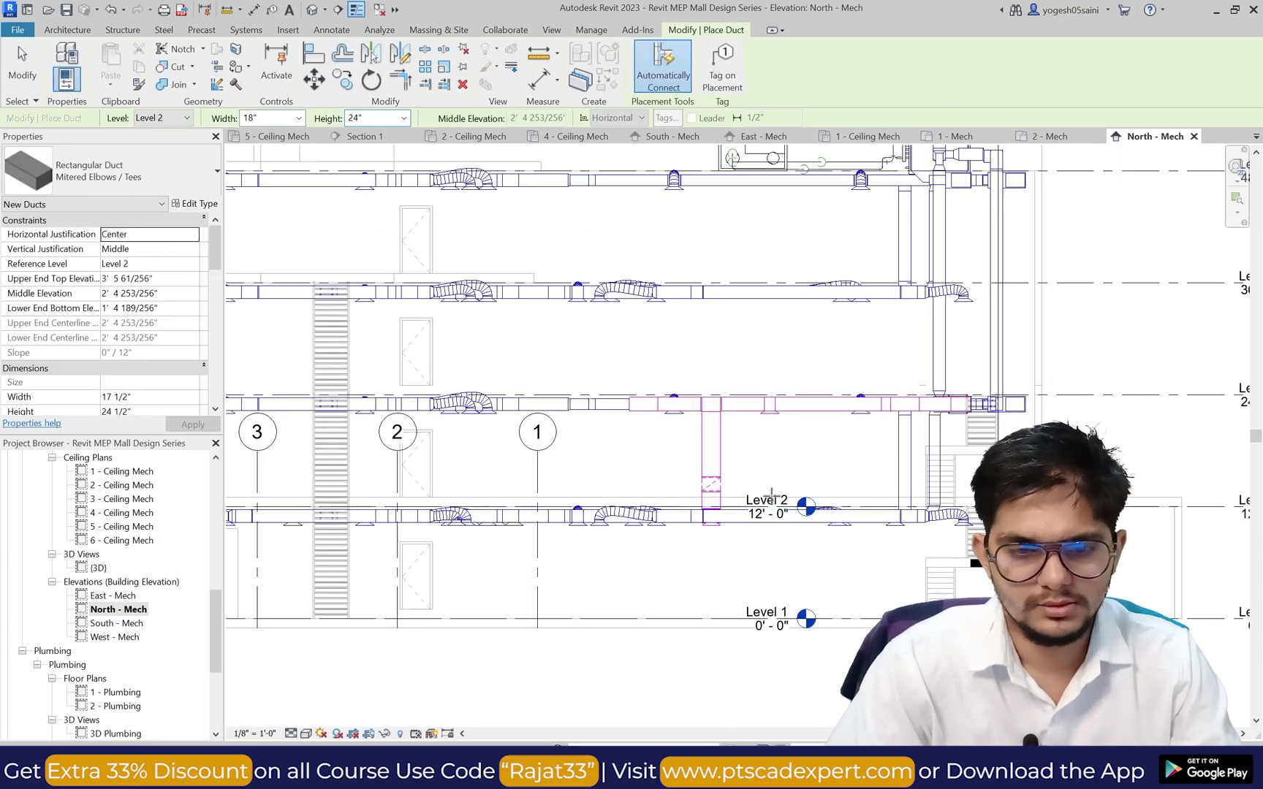
{"action": "left_click", "coordinate": [643, 473]}
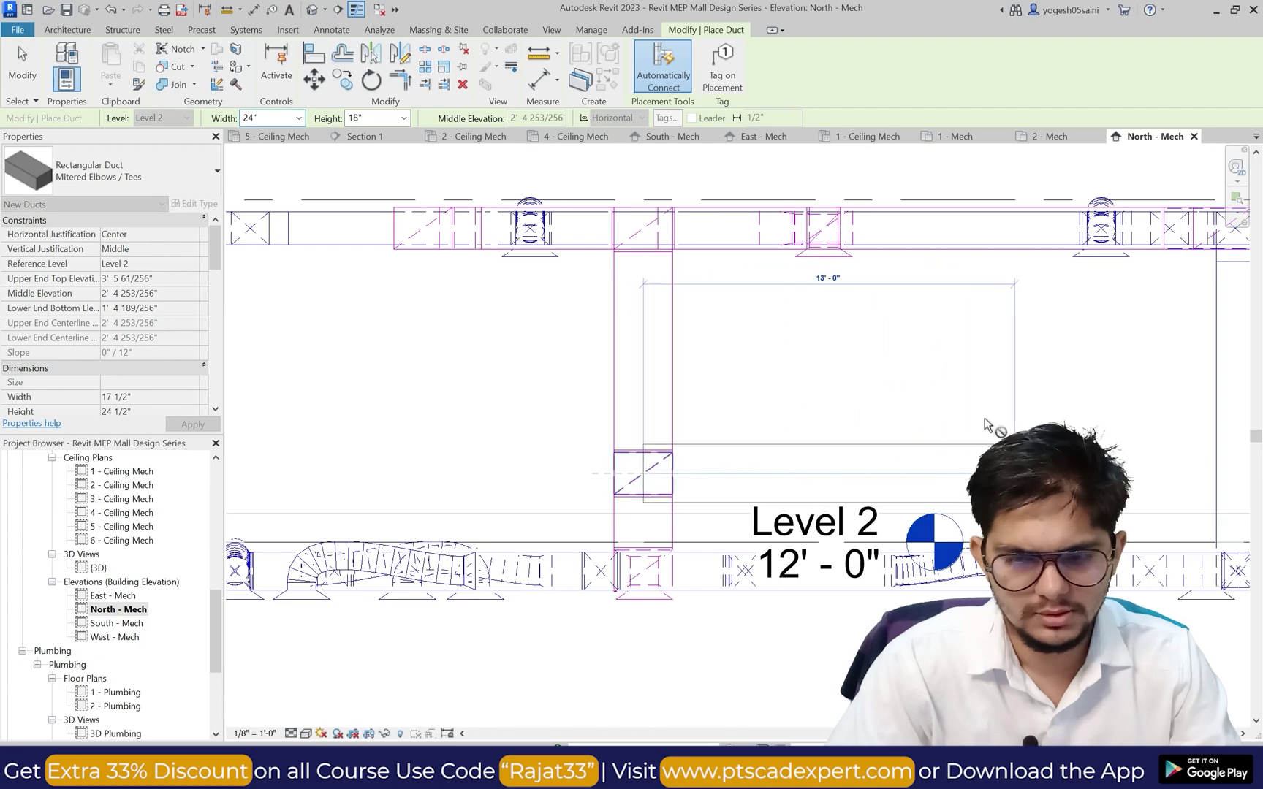
{"action": "left_click", "coordinate": [983, 424]}
{"action": "key", "text": "Escape"}
{"action": "key", "text": "Escape"}
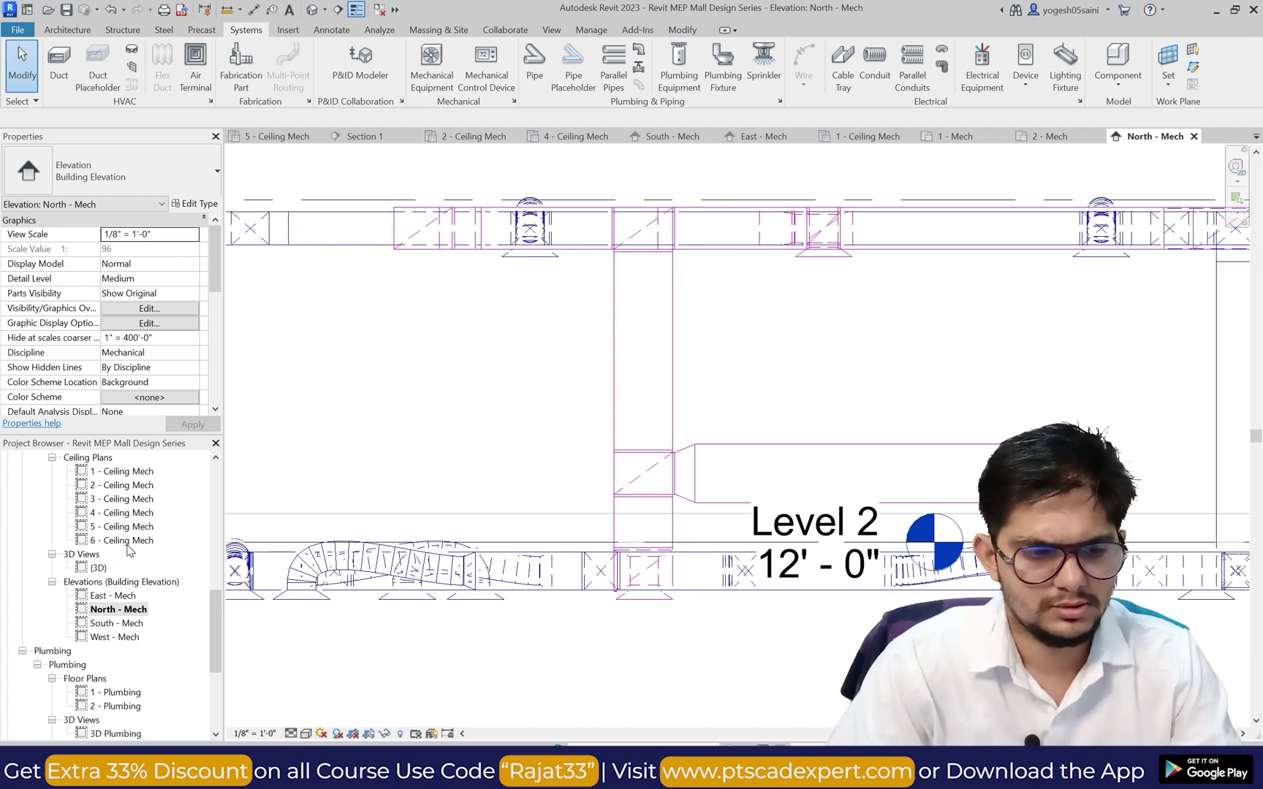
Step: In the 2 - Mech plan, shift the new horizontal branch duct slightly closer to the vertical return drop
{"action": "double_click", "coordinate": [126, 472]}
{"action": "scroll", "coordinate": [123, 504], "scroll_direction": "up", "scroll_amount": 5}
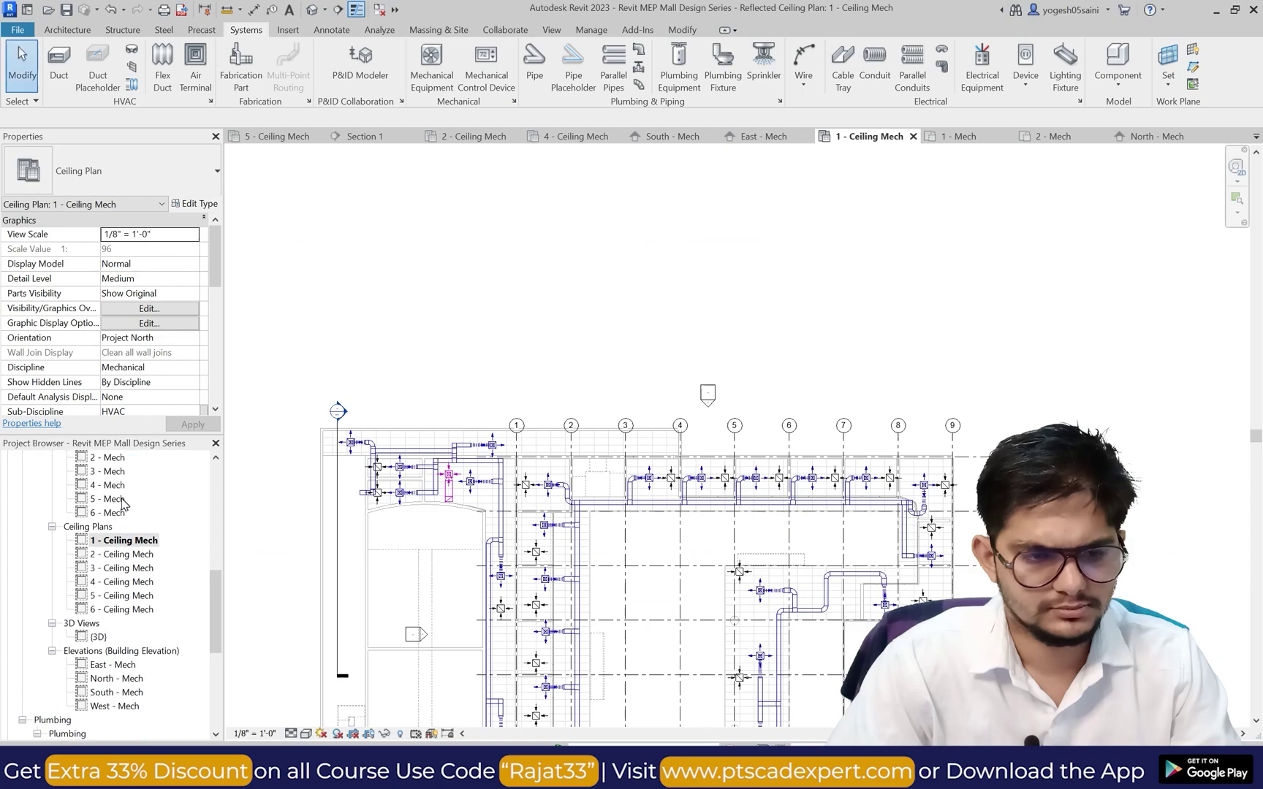
{"action": "double_click", "coordinate": [109, 554]}
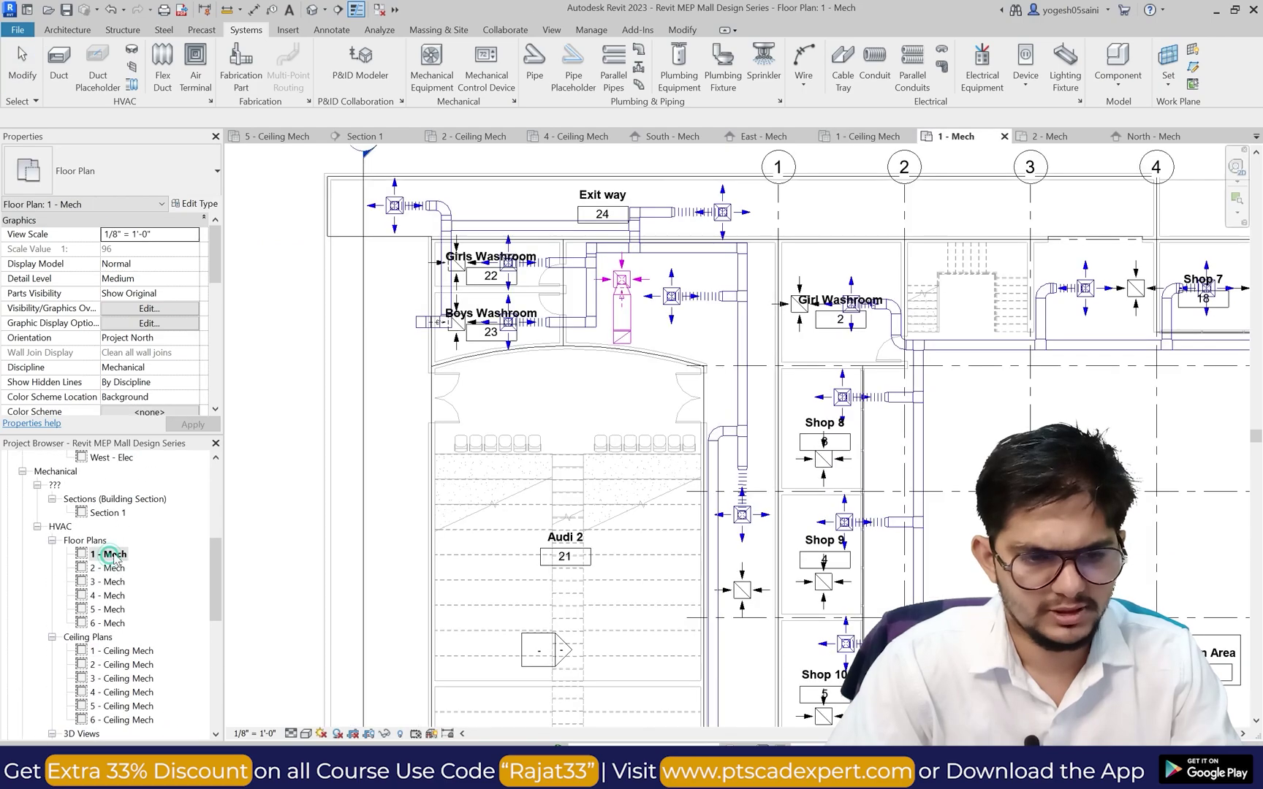
{"action": "double_click", "coordinate": [115, 569]}
{"action": "scroll", "coordinate": [515, 335], "scroll_direction": "up", "scroll_amount": 4}
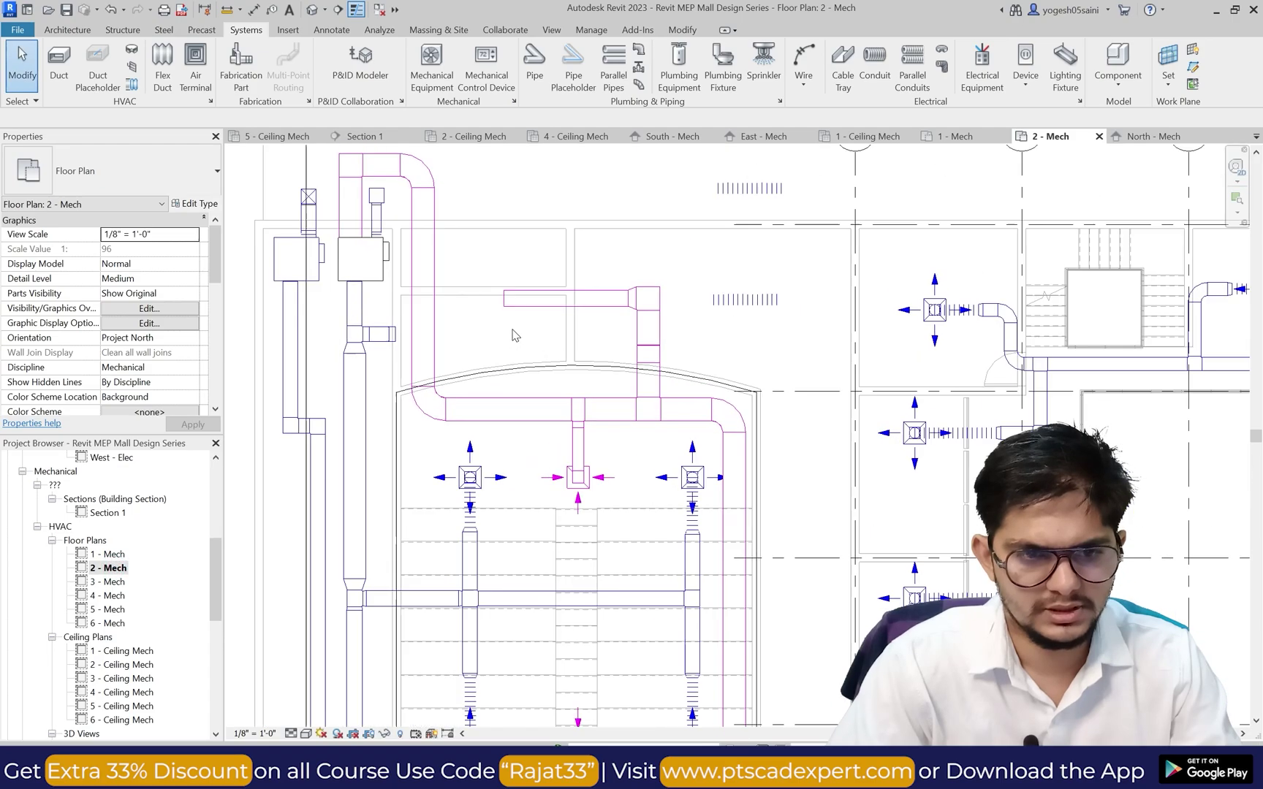
{"action": "left_click", "coordinate": [518, 301]}
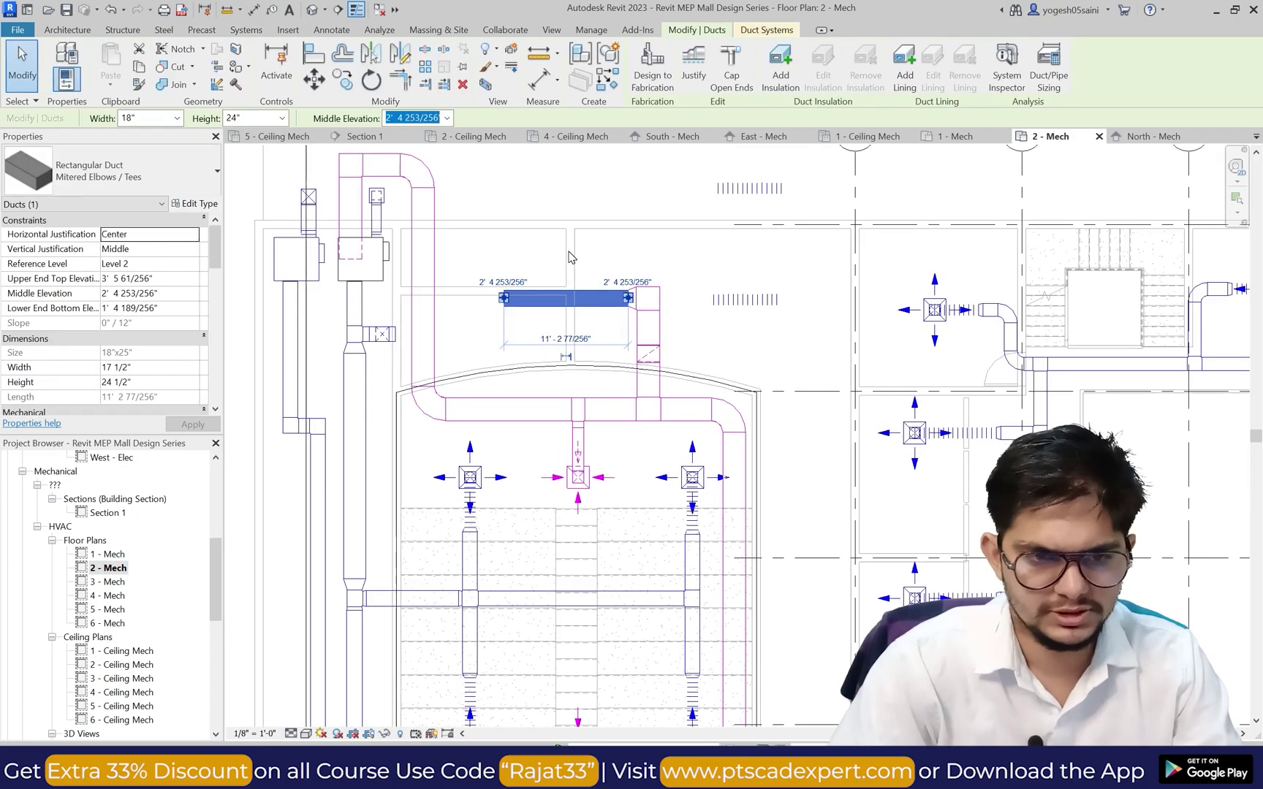
{"action": "key", "text": "Escape"}
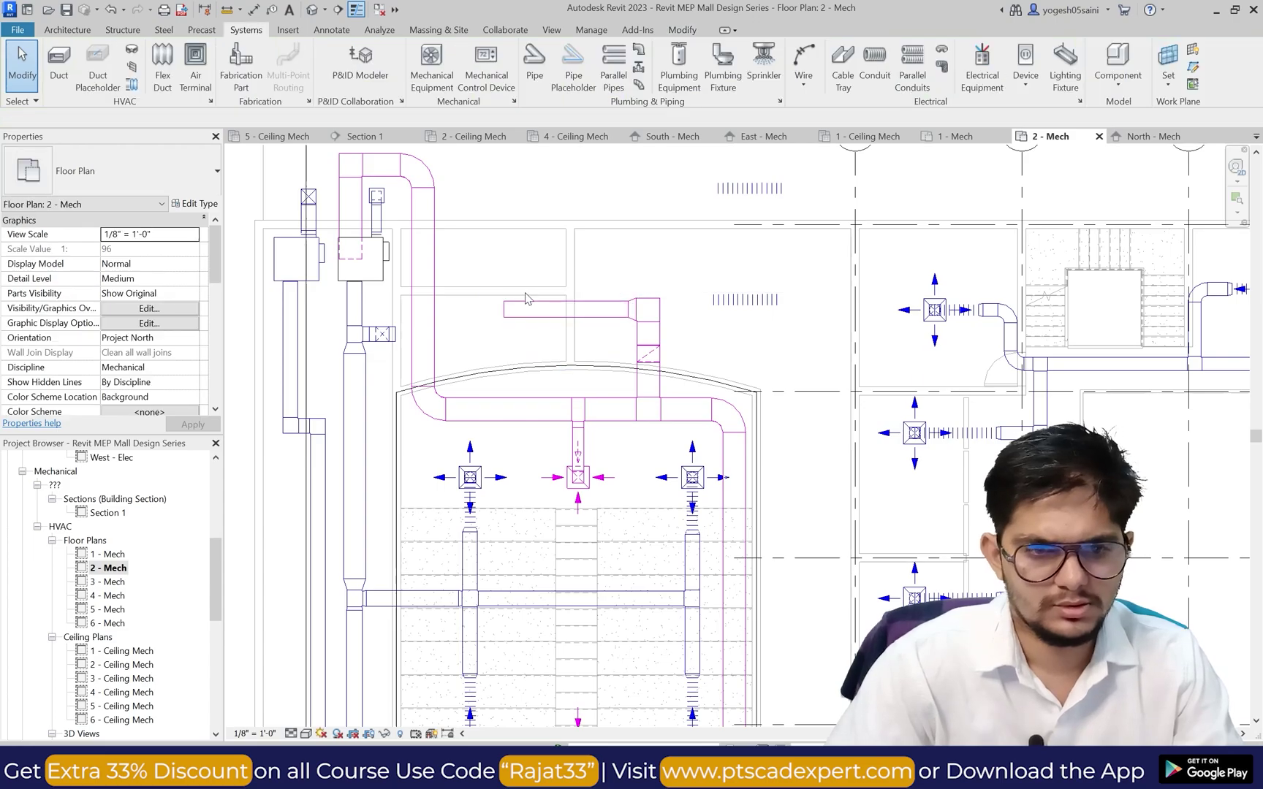
Step: Compare the branch duct's open end with the washroom return diffusers using the 2 - Mech and 2 - Ceiling Mech plans
{"action": "scroll", "coordinate": [495, 301], "scroll_direction": "up", "scroll_amount": 1}
{"action": "left_click", "coordinate": [502, 302]}
{"action": "scroll", "coordinate": [501, 302], "scroll_direction": "up", "scroll_amount": 1}
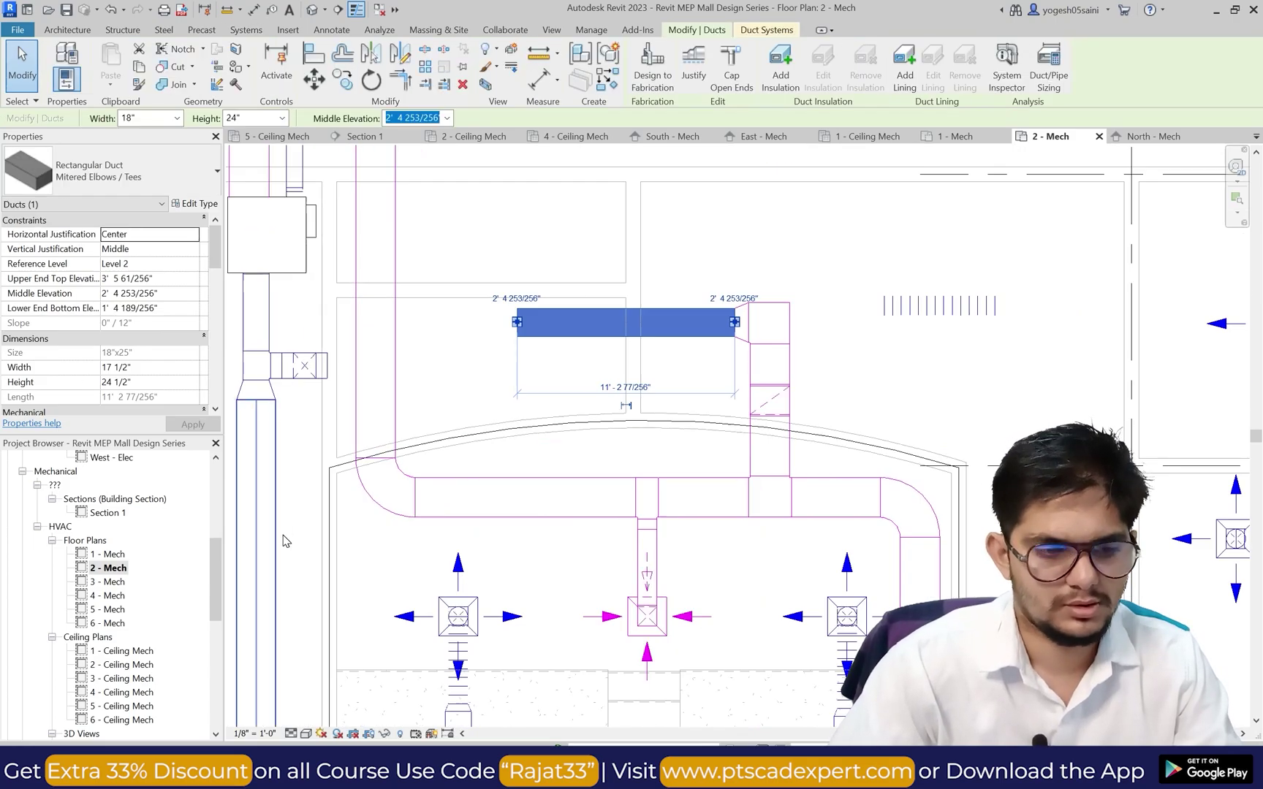
{"action": "scroll", "coordinate": [122, 636], "scroll_direction": "down", "scroll_amount": 1}
{"action": "double_click", "coordinate": [122, 637]}
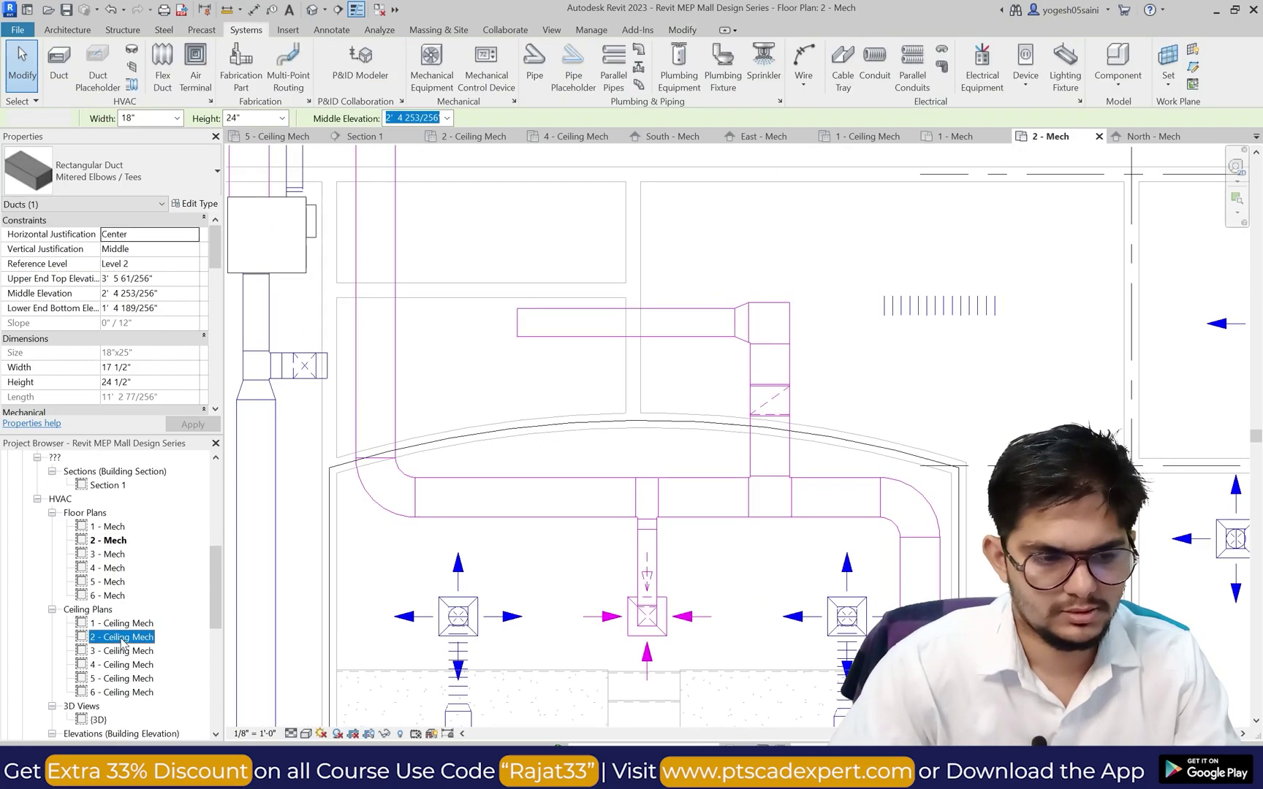
{"action": "scroll", "coordinate": [558, 381], "scroll_direction": "down", "scroll_amount": 2}
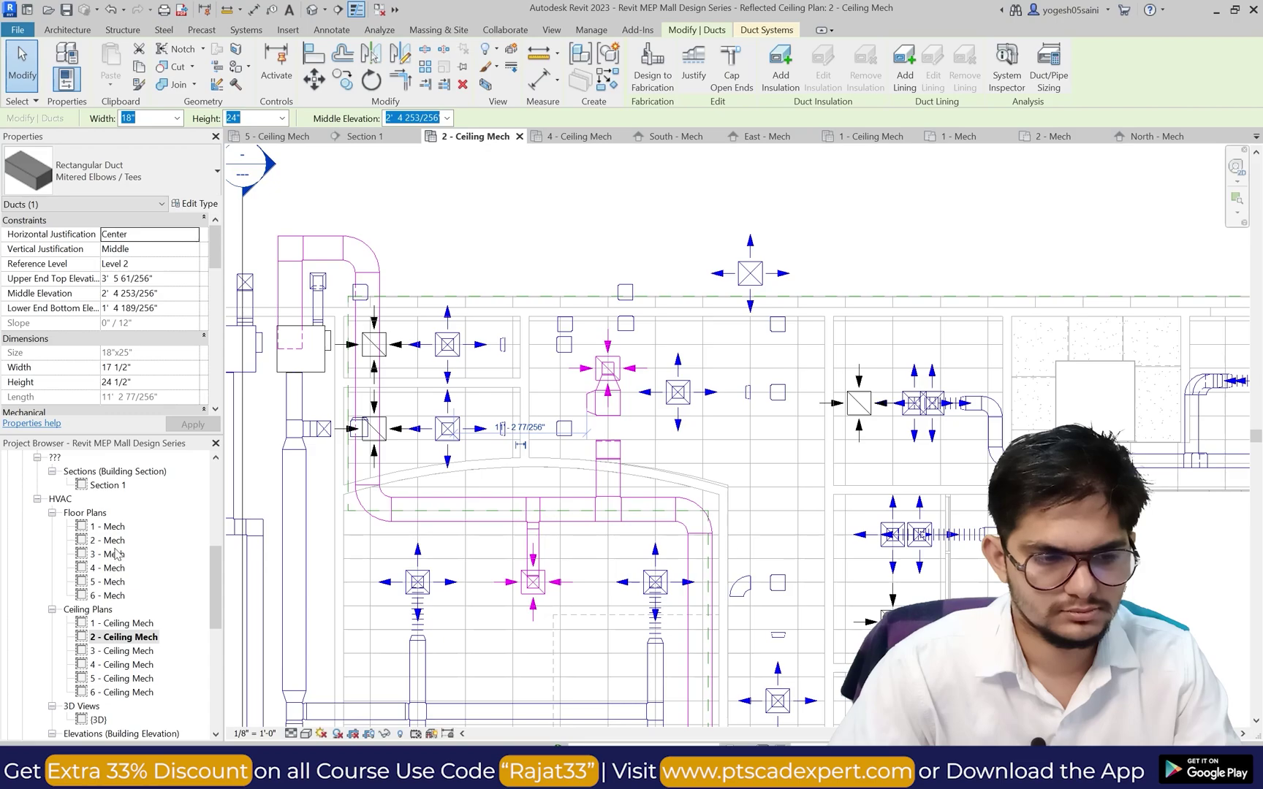
{"action": "double_click", "coordinate": [113, 540]}
{"action": "scroll", "coordinate": [495, 424], "scroll_direction": "down", "scroll_amount": 4}
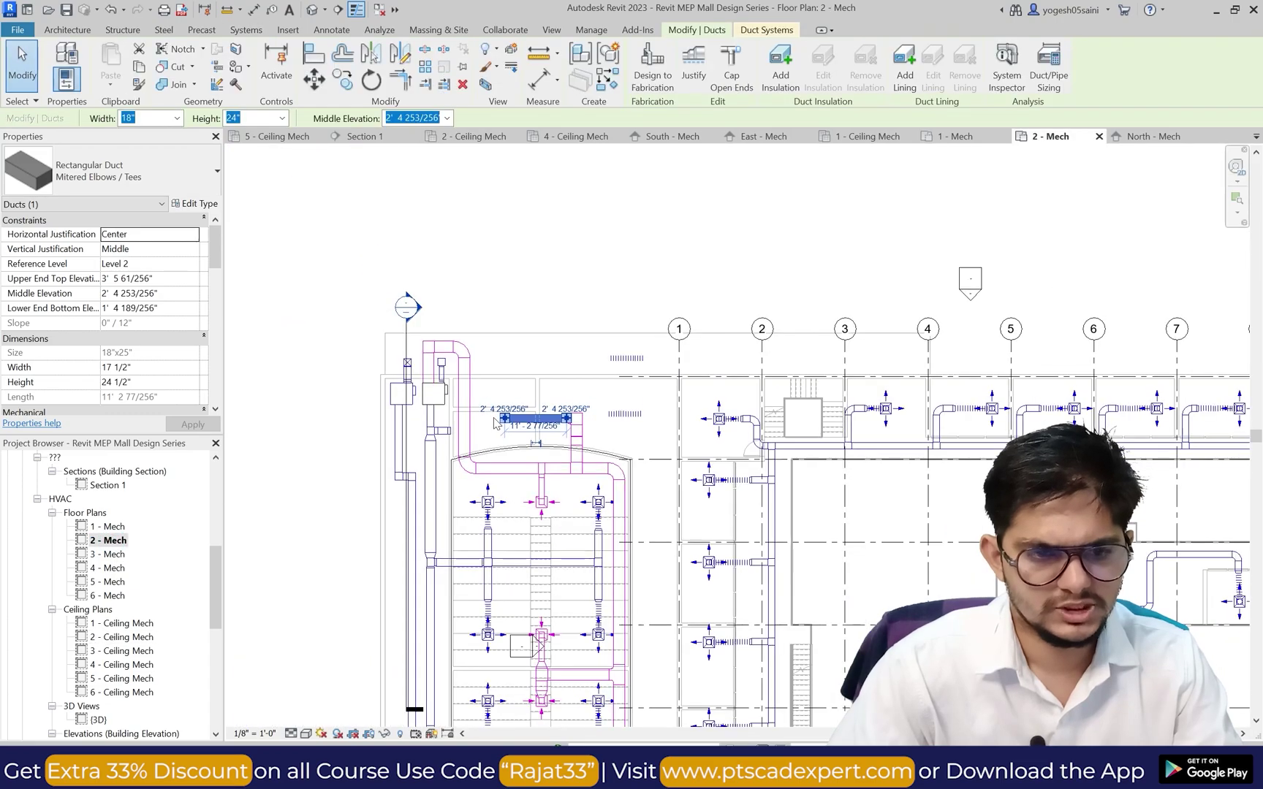
Step: In the 2 - Mech plan, stretch the branch duct's open end towards the washroom return diffusers, making it about 16'-2" long
{"action": "key", "text": "Escape"}
{"action": "scroll", "coordinate": [537, 457], "scroll_direction": "down", "scroll_amount": 2}
{"action": "scroll", "coordinate": [537, 457], "scroll_direction": "up", "scroll_amount": 2}
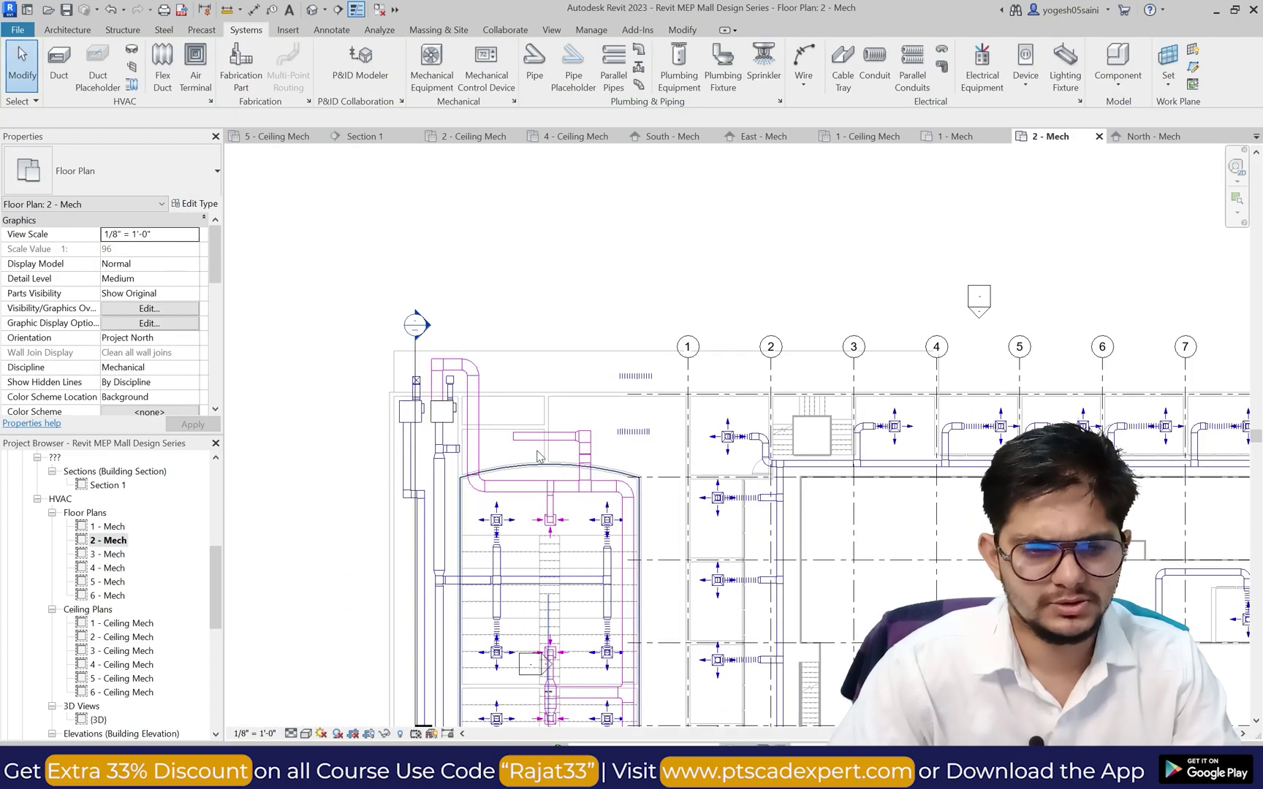
{"action": "scroll", "coordinate": [537, 456], "scroll_direction": "up", "scroll_amount": 3}
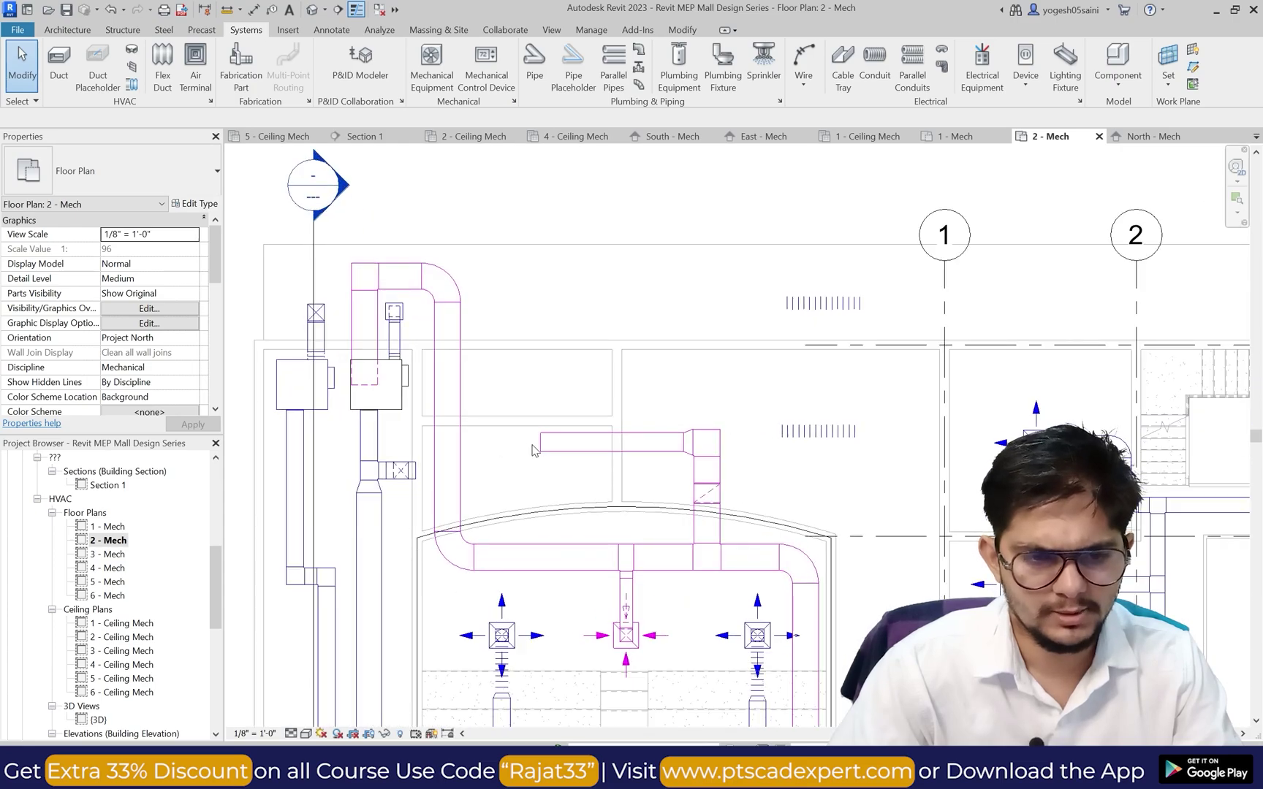
{"action": "left_click", "coordinate": [539, 445]}
{"action": "scroll", "coordinate": [539, 444], "scroll_direction": "up", "scroll_amount": 1}
{"action": "left_click_drag", "start_coordinate": [561, 446], "coordinate": [476, 445]}
{"action": "key", "text": "Escape"}
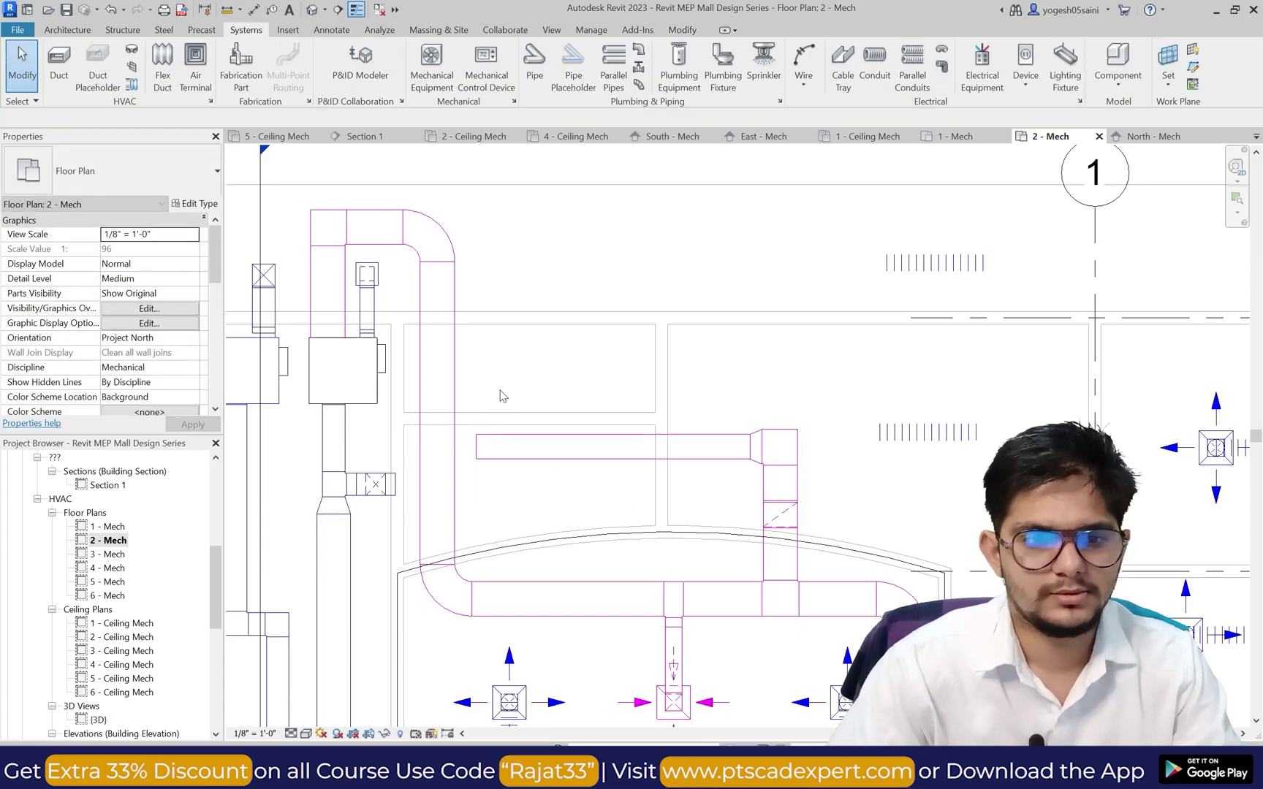
Step: Inspect the new branch duct and its connection to the return drop from several angles in the 3D view
{"action": "left_click", "coordinate": [551, 29]}
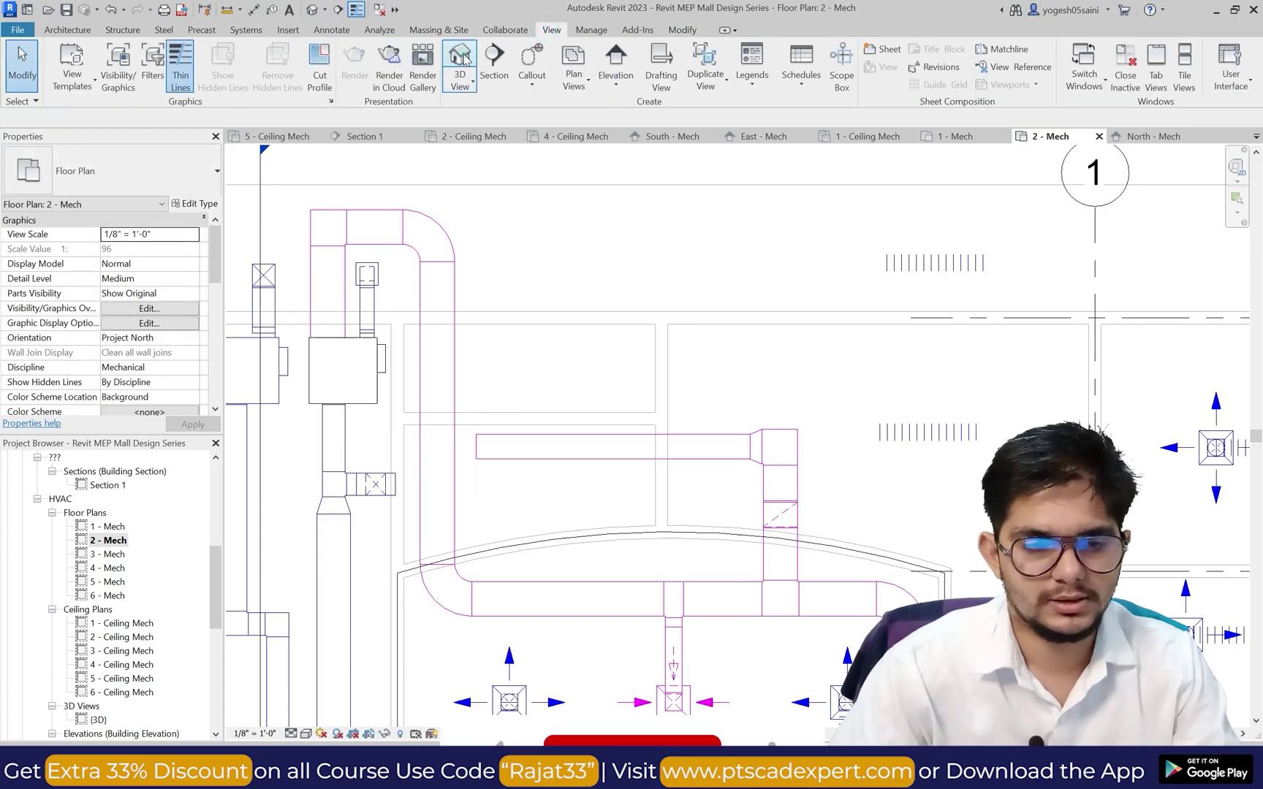
{"action": "left_click", "coordinate": [459, 60]}
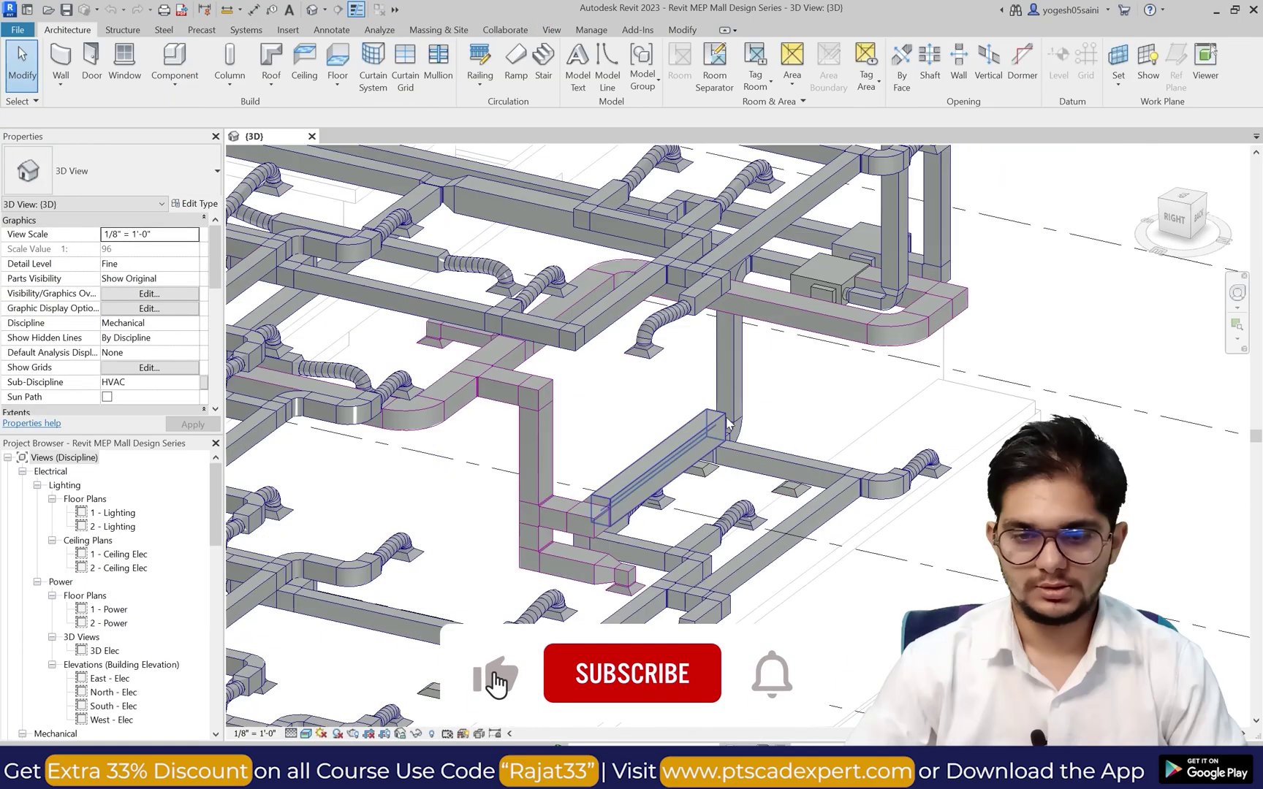
{"action": "scroll", "coordinate": [1132, 349], "scroll_direction": "up", "scroll_amount": 6}
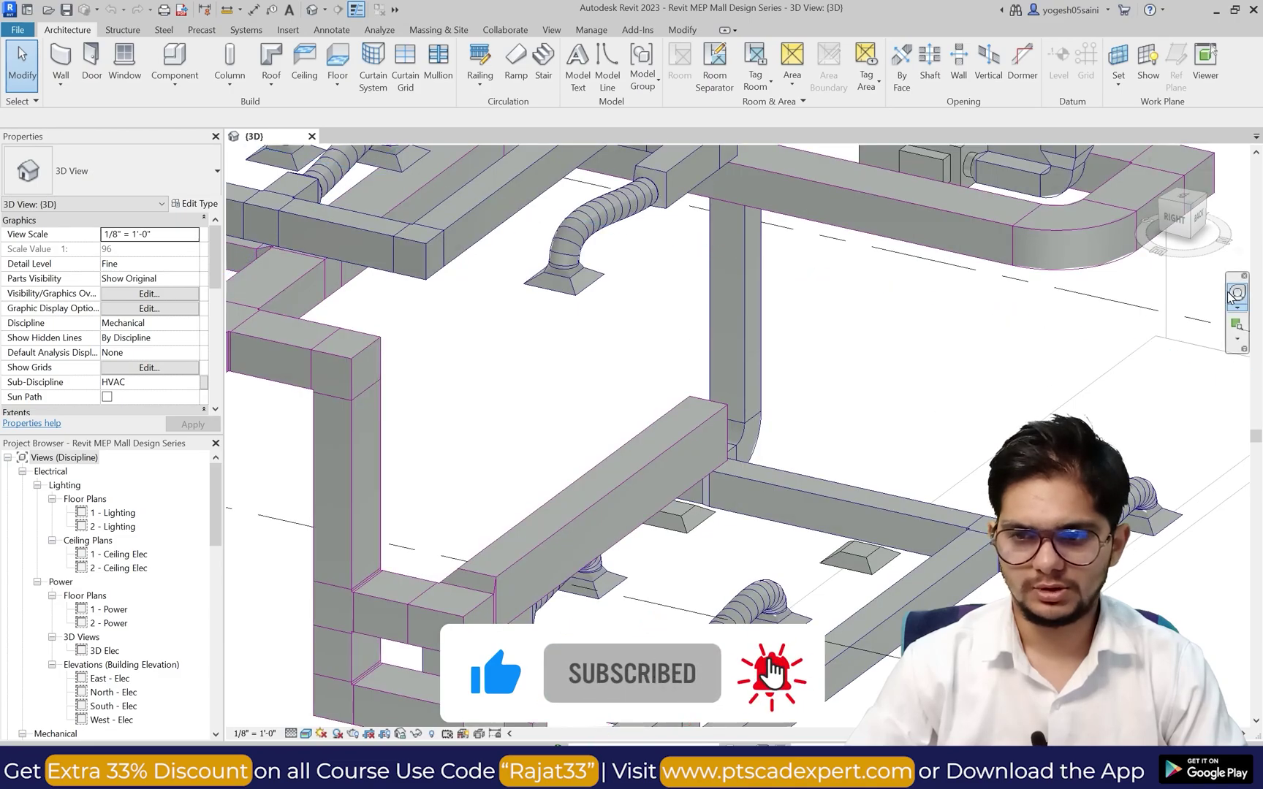
{"action": "middle_click_drag", "start_coordinate": [1052, 344], "coordinate": [972, 379], "text": "shift"}
{"action": "scroll", "coordinate": [942, 375], "scroll_direction": "down", "scroll_amount": 5}
{"action": "scroll", "coordinate": [998, 442], "scroll_direction": "up", "scroll_amount": 3}
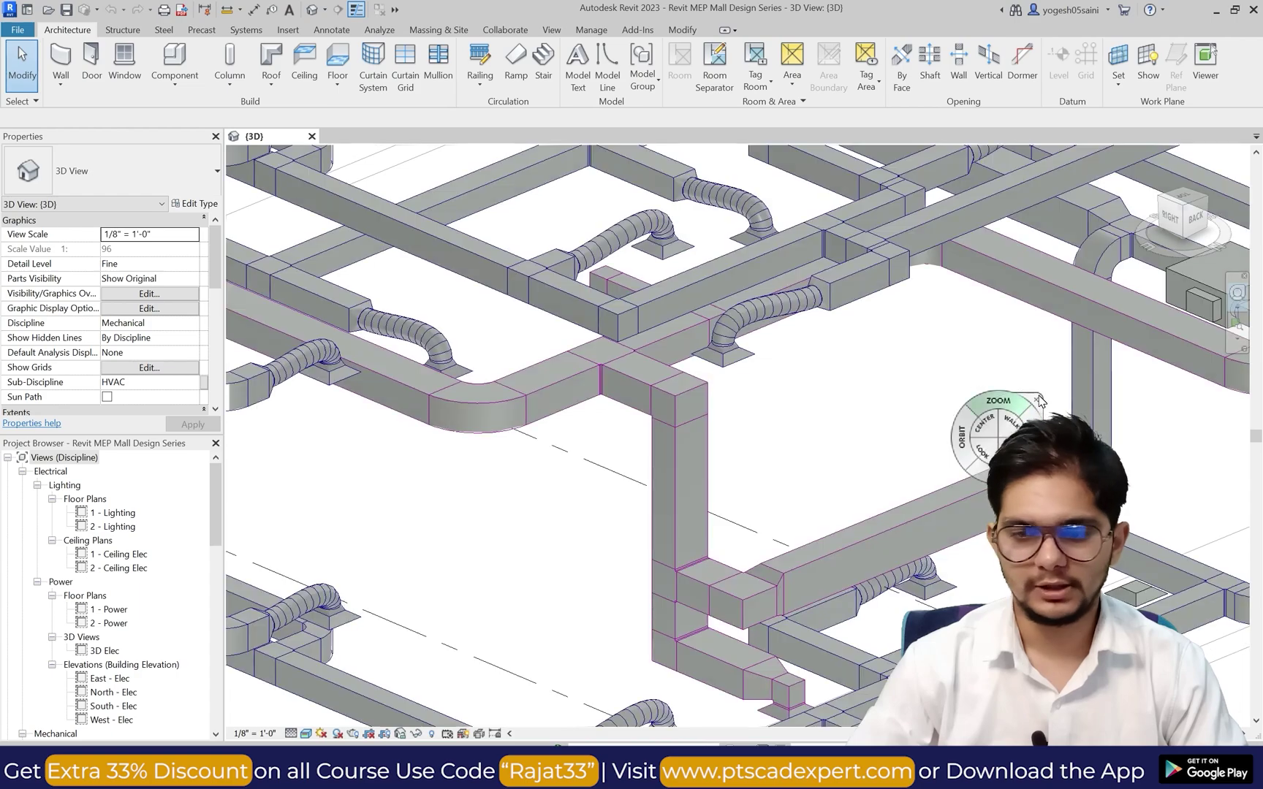
{"action": "left_click", "coordinate": [1036, 400]}
{"action": "scroll", "coordinate": [83, 584], "scroll_direction": "down", "scroll_amount": 8}
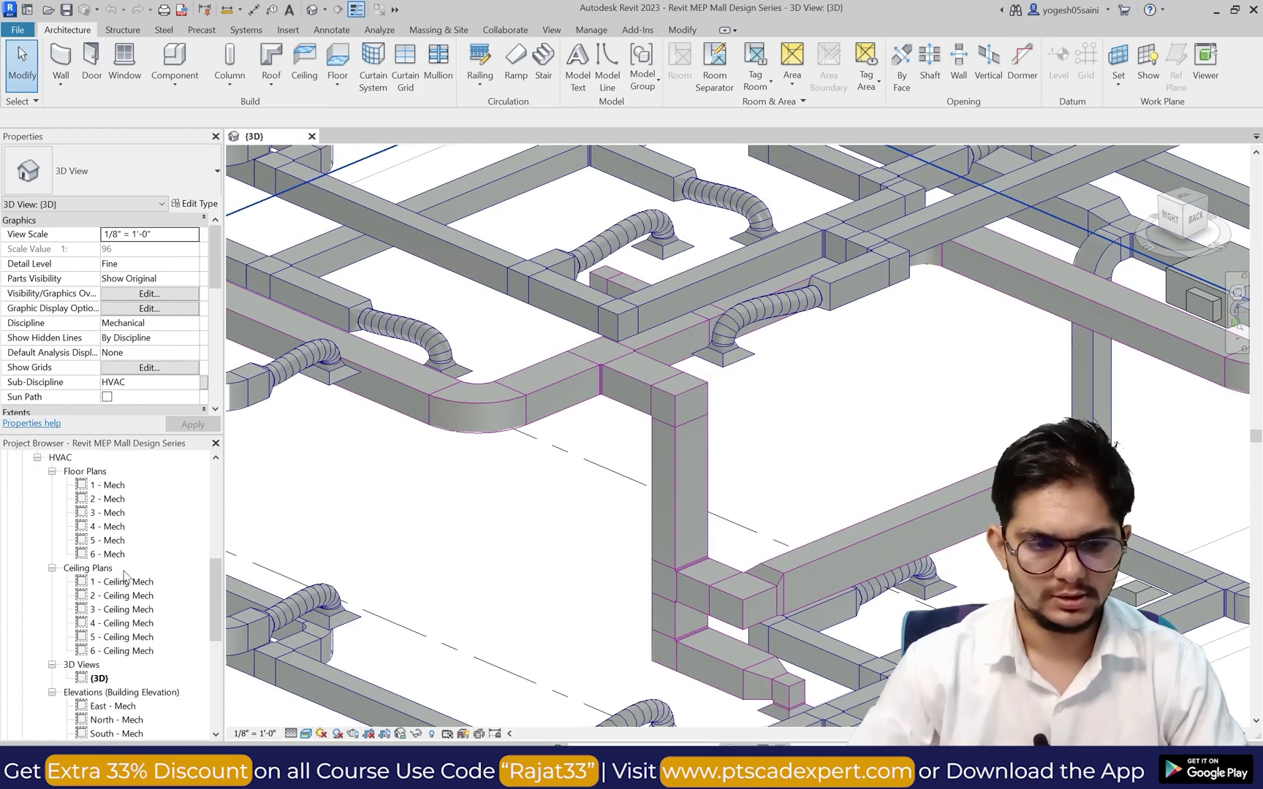
{"action": "scroll", "coordinate": [114, 559], "scroll_direction": "down", "scroll_amount": 1}
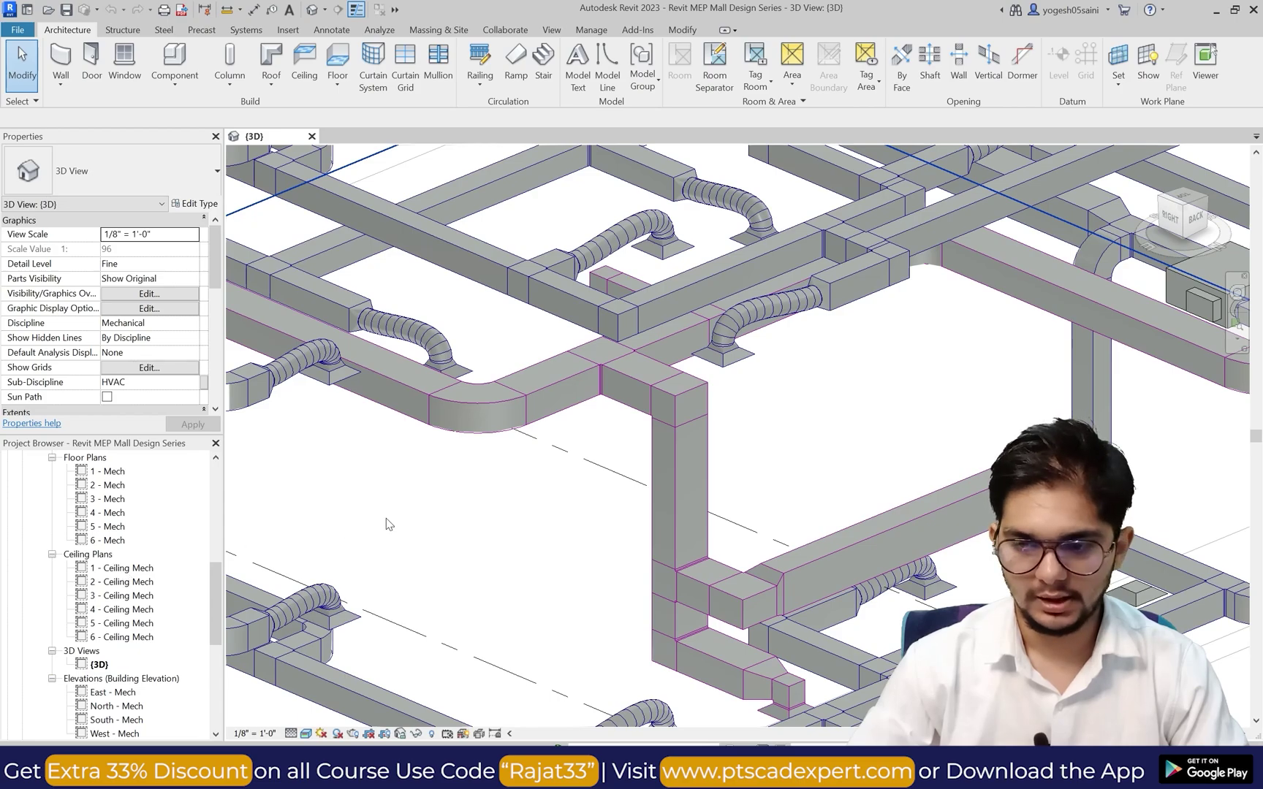
{"action": "scroll", "coordinate": [386, 523], "scroll_direction": "down", "scroll_amount": 5}
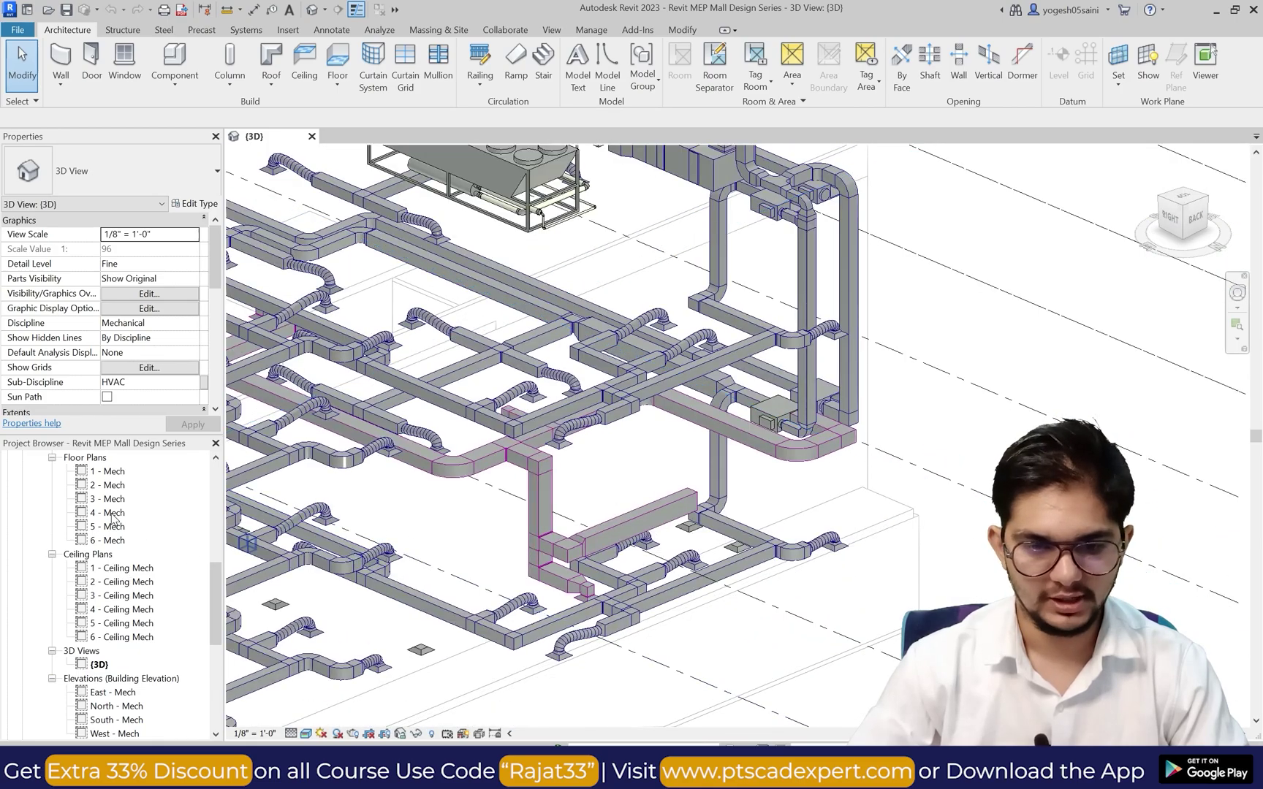
Step: Open the 2 - Mech floor plan at the horizontal branch duct beside the return duct drop
{"action": "double_click", "coordinate": [114, 472]}
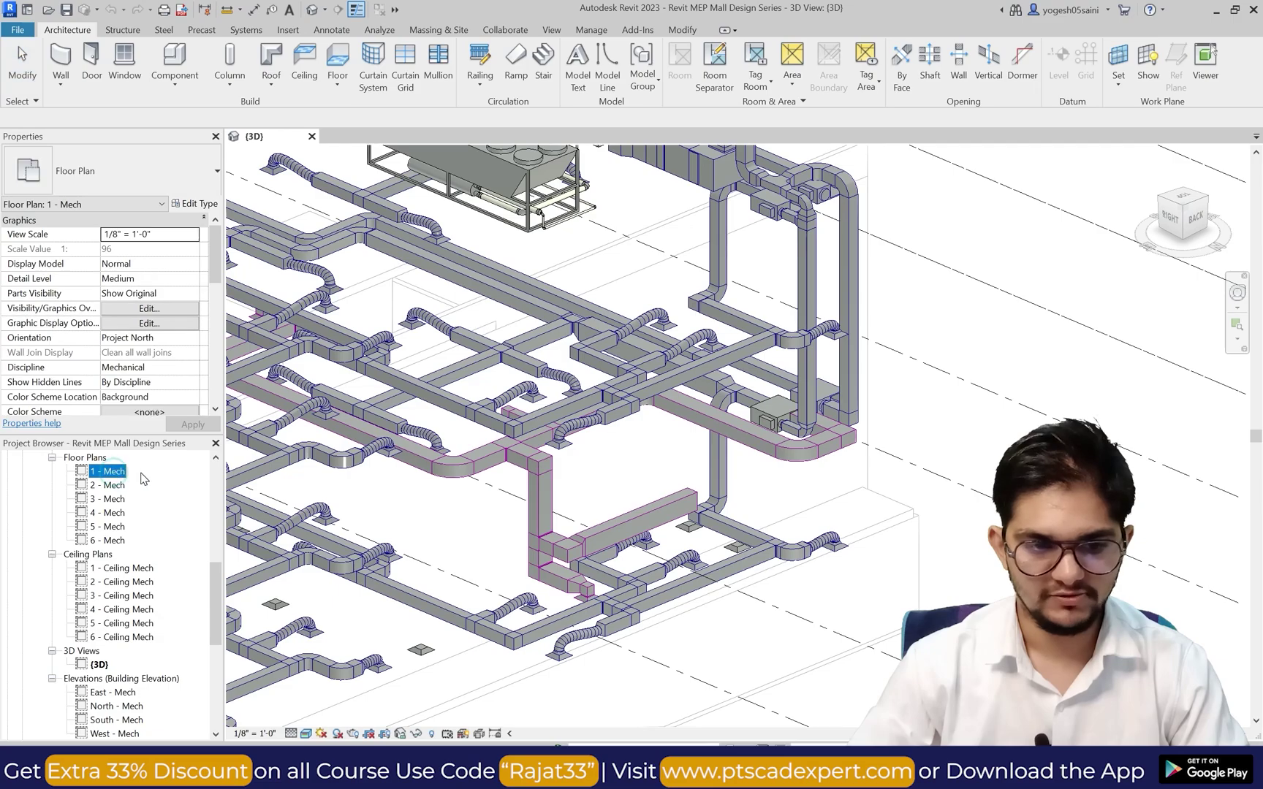
{"action": "left_click", "coordinate": [120, 484]}
{"action": "double_click", "coordinate": [120, 485]}
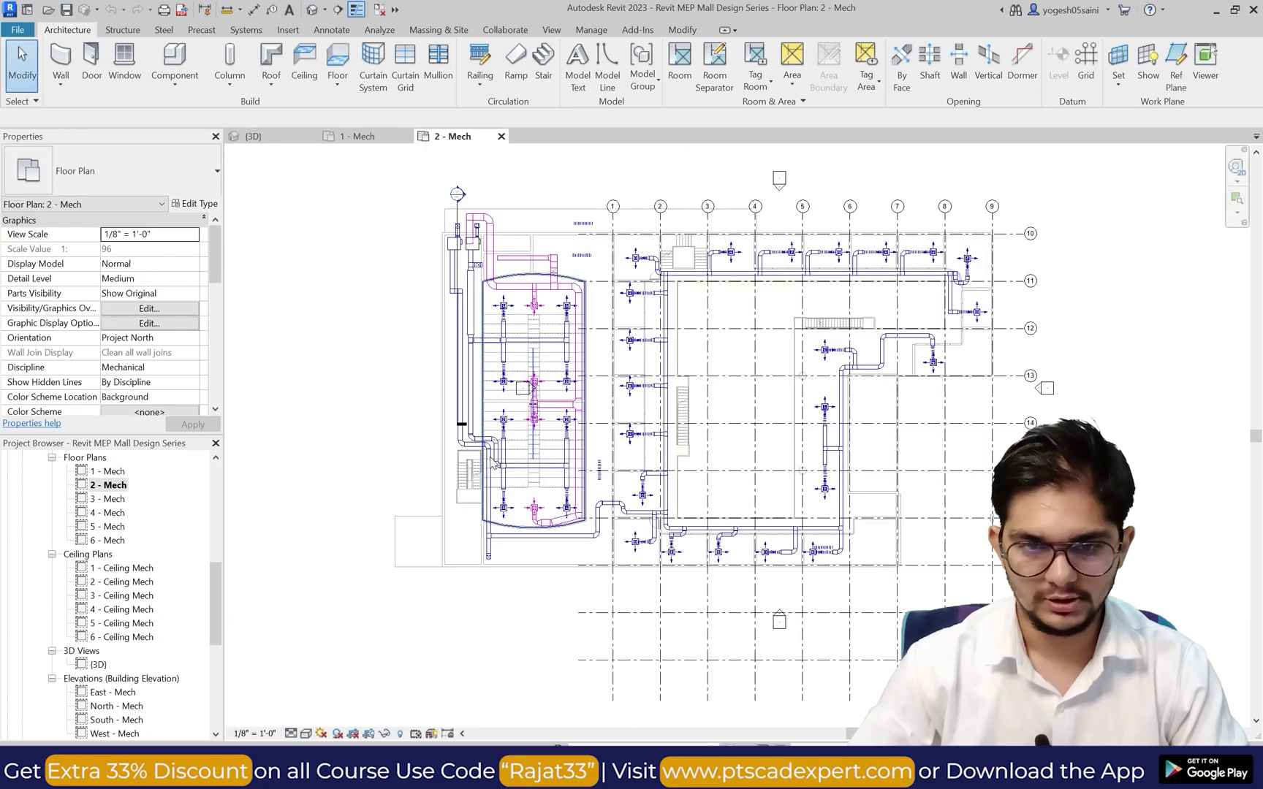
{"action": "scroll", "coordinate": [547, 241], "scroll_direction": "up", "scroll_amount": 8}
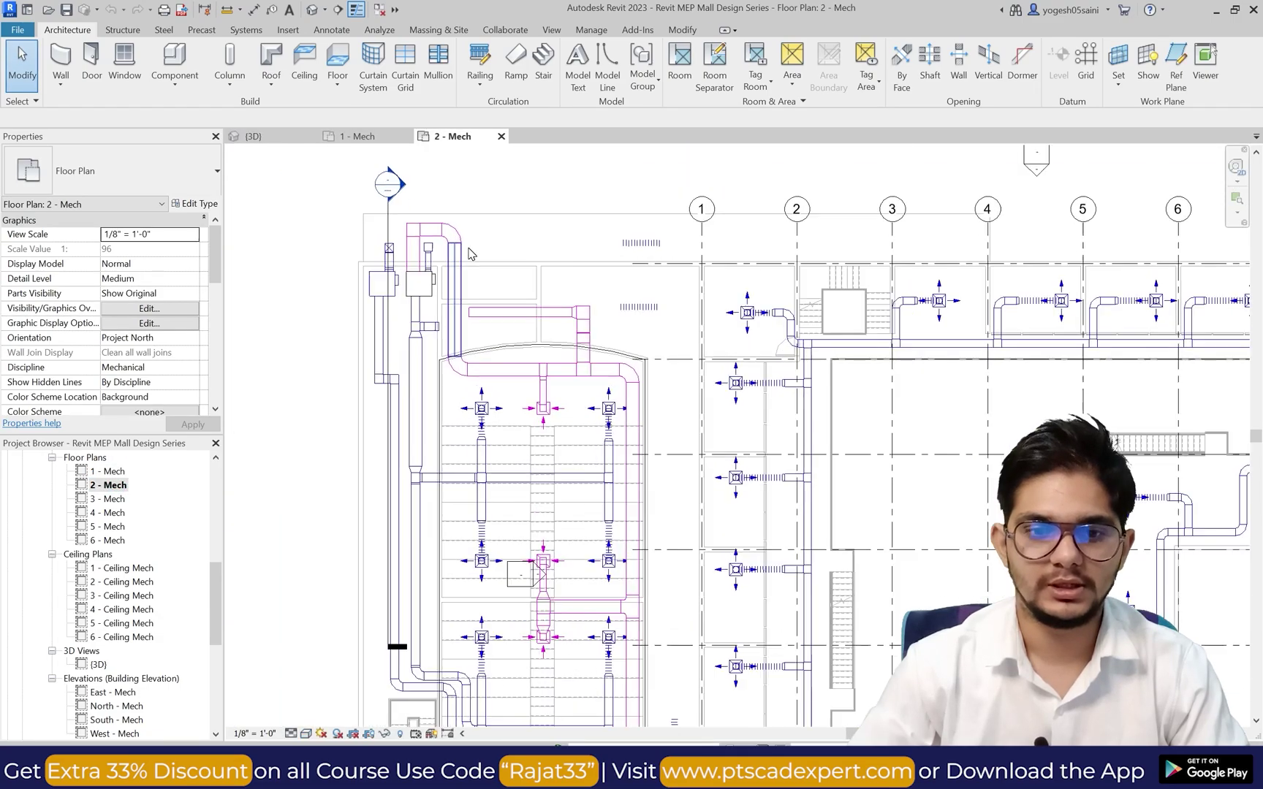
{"action": "scroll", "coordinate": [557, 422], "scroll_direction": "down", "scroll_amount": 3}
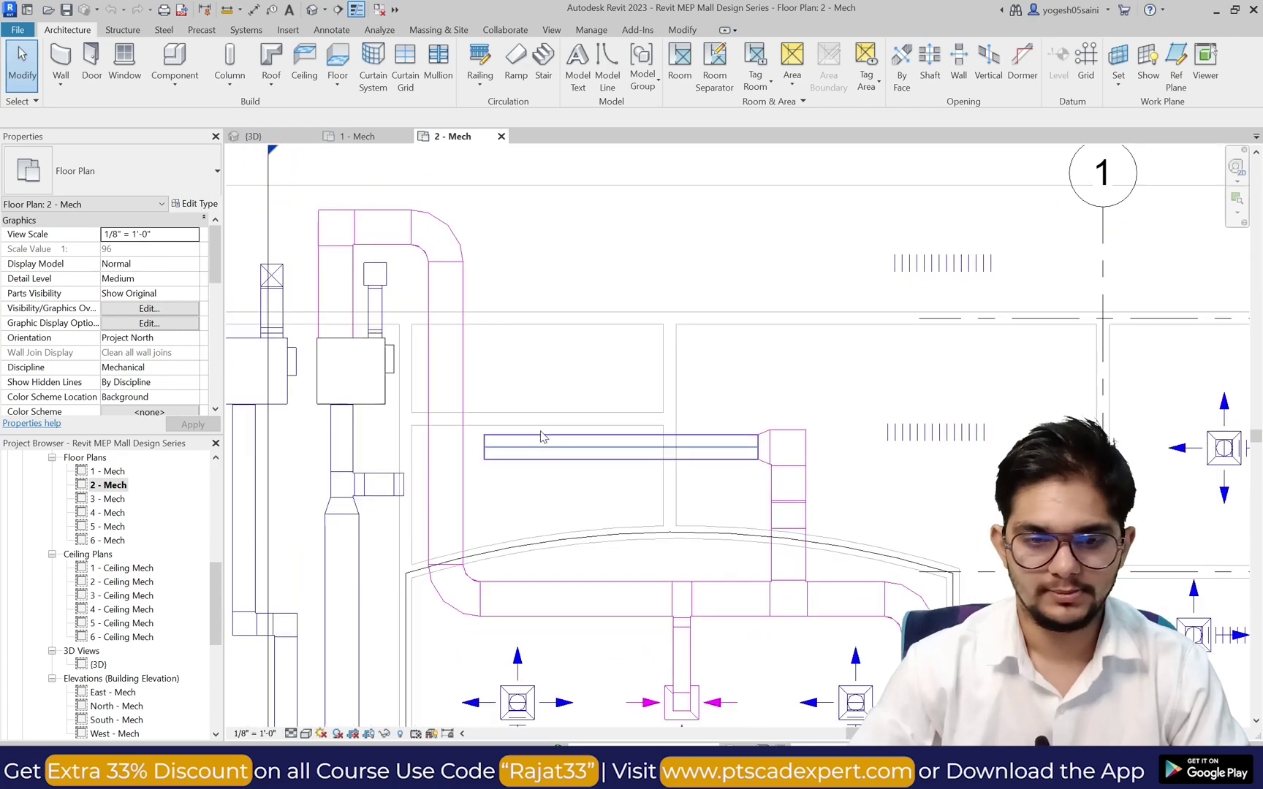
{"action": "left_click", "coordinate": [510, 438]}
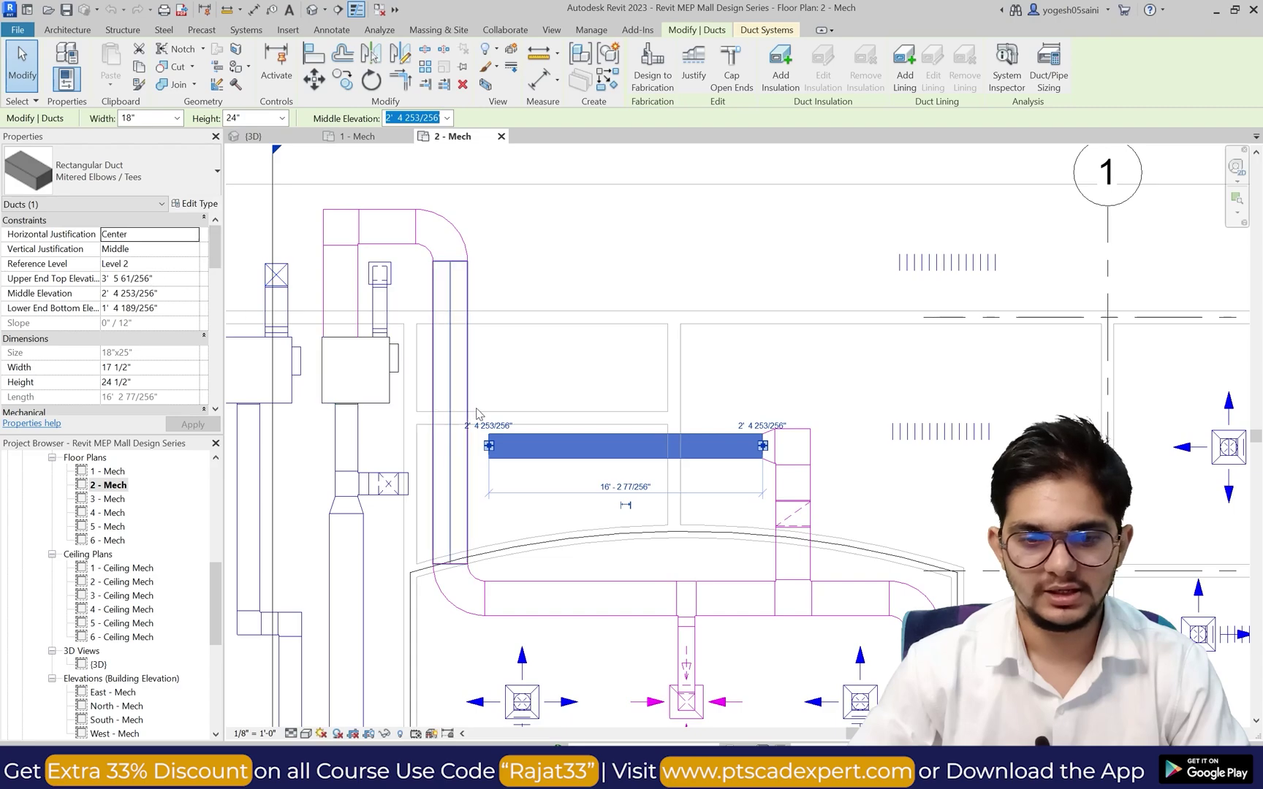
{"action": "scroll", "coordinate": [490, 447], "scroll_direction": "up", "scroll_amount": 1}
{"action": "mouse_move", "coordinate": [490, 445]}
{"action": "left_mouse_down"}
{"action": "mouse_move", "coordinate": [509, 446]}
{"action": "mouse_move", "coordinate": [488, 447]}
{"action": "left_mouse_up"}
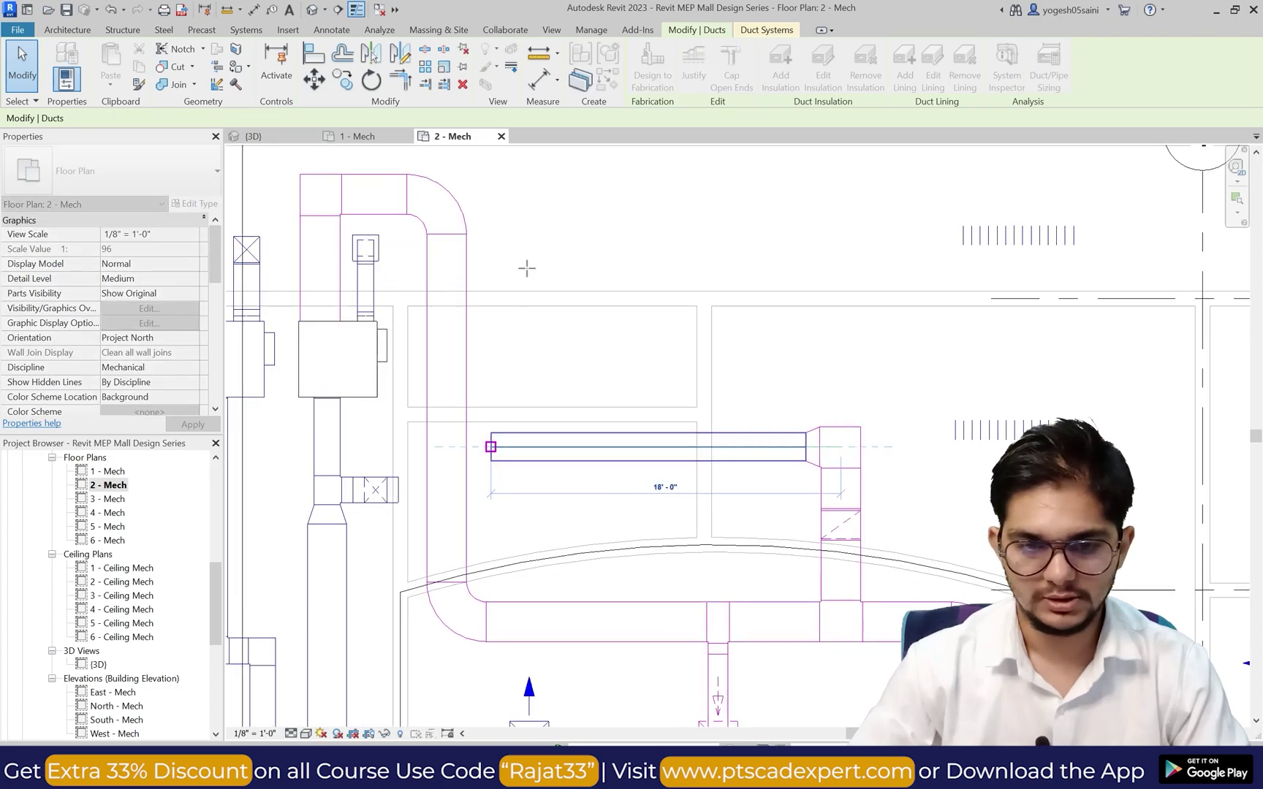
{"action": "key", "text": "Escape"}
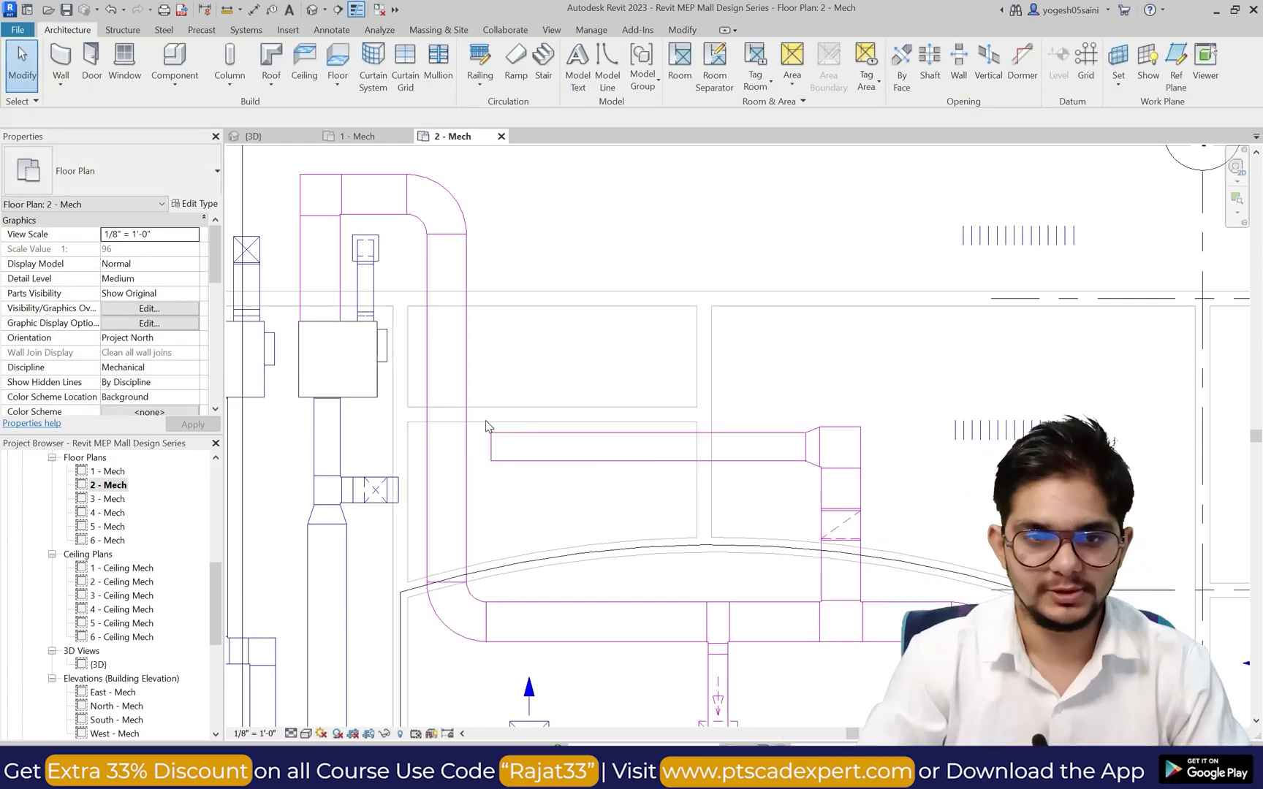
Step: Create a rectangular plan region about 17' wide over the two washrooms and most of the branch duct in the 2 - Mech plan
{"action": "left_click", "coordinate": [554, 30]}
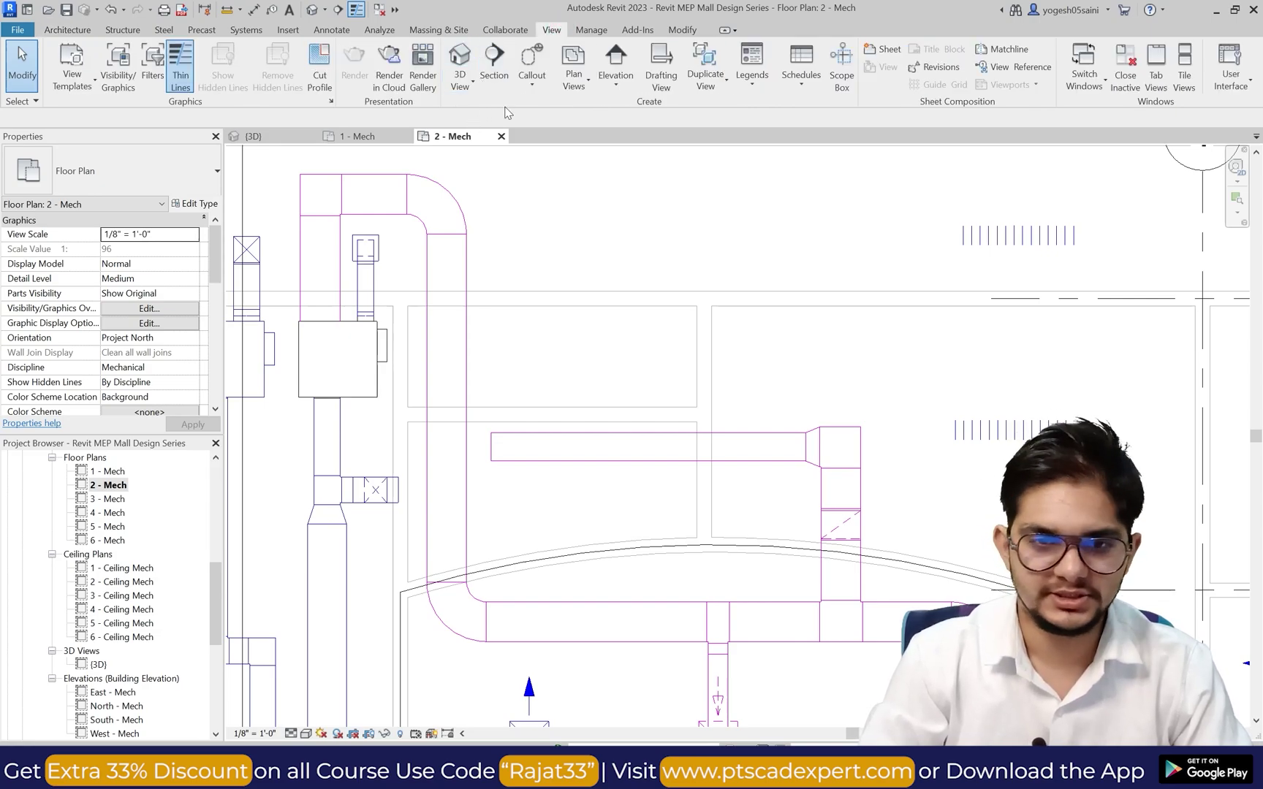
{"action": "left_click", "coordinate": [573, 73]}
{"action": "left_click", "coordinate": [614, 212]}
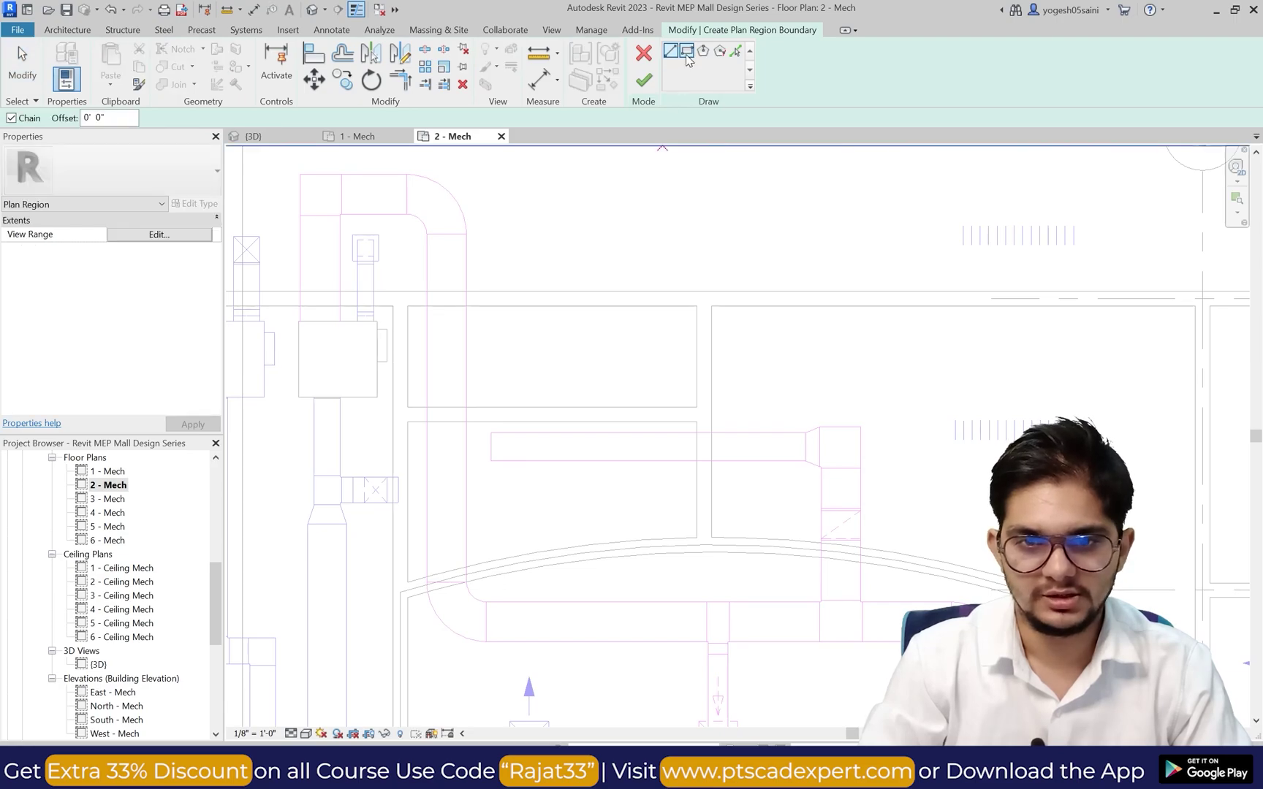
{"action": "left_click", "coordinate": [688, 58]}
{"action": "left_click", "coordinate": [427, 255]}
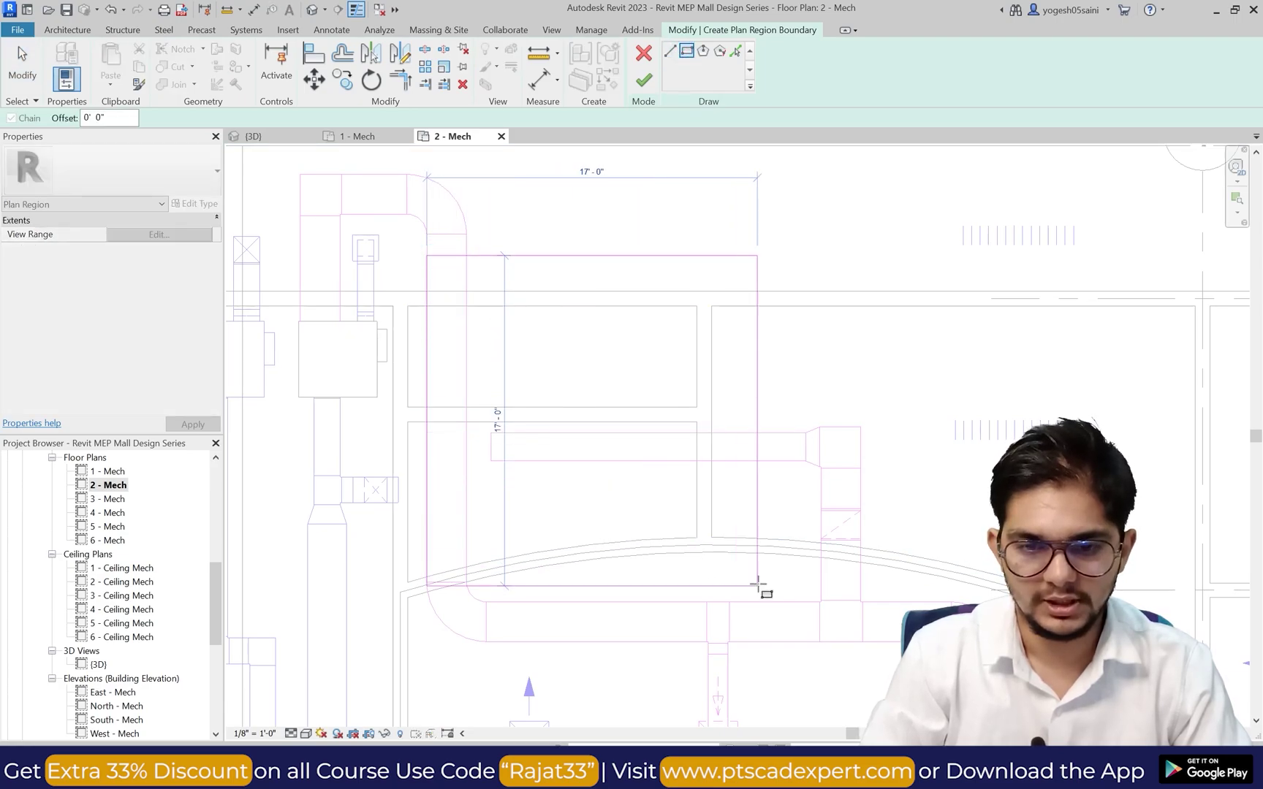
{"action": "left_click", "coordinate": [757, 584]}
{"action": "left_click", "coordinate": [643, 80]}
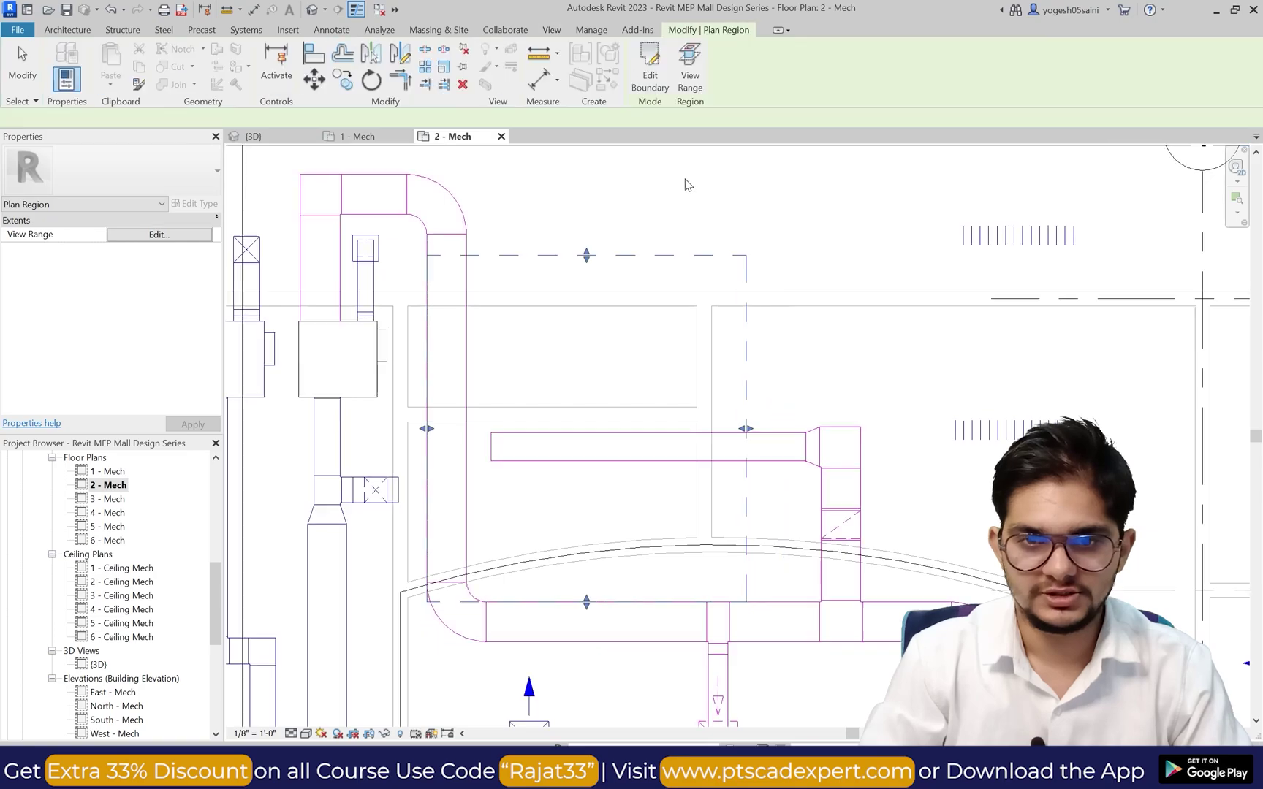
Step: Set the plan region's view range to top Level 2, with cut plane, bottom and view depth all on Level 1
{"action": "left_click", "coordinate": [690, 66]}
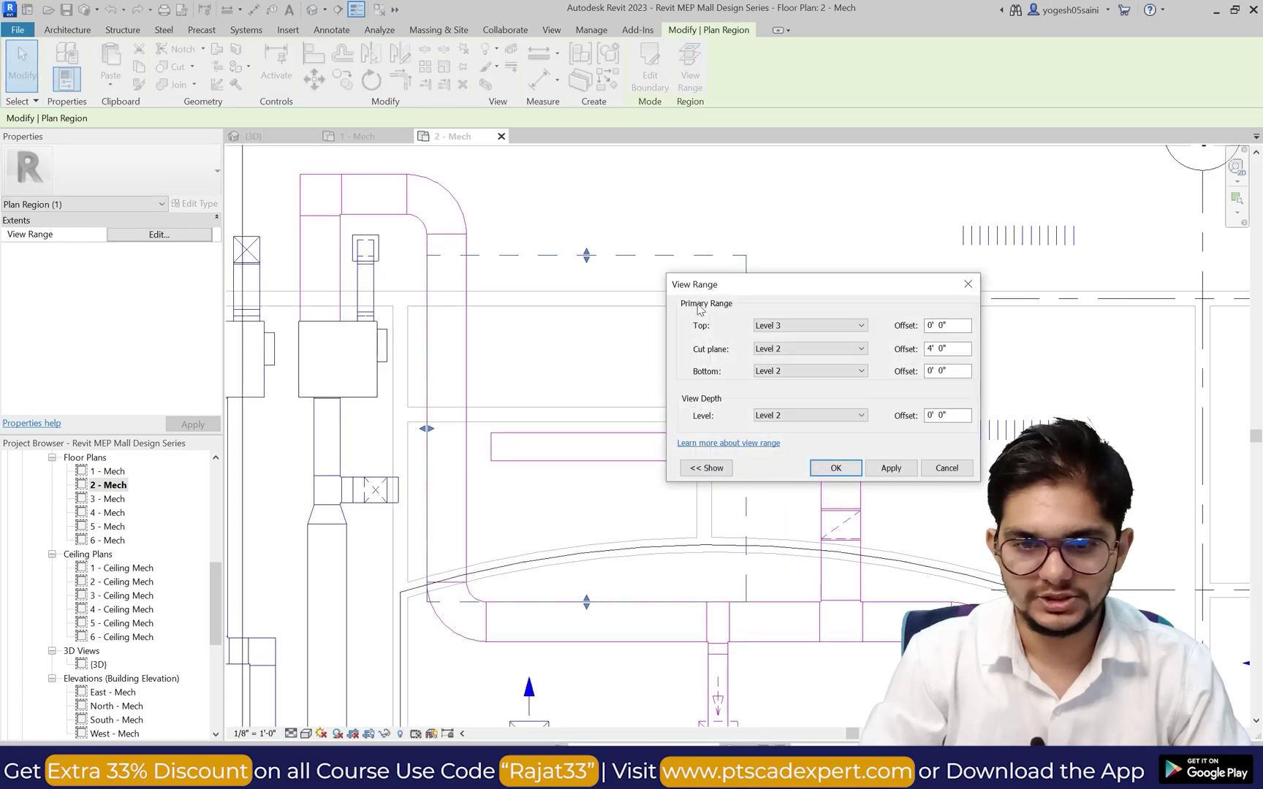
{"action": "left_click", "coordinate": [791, 374]}
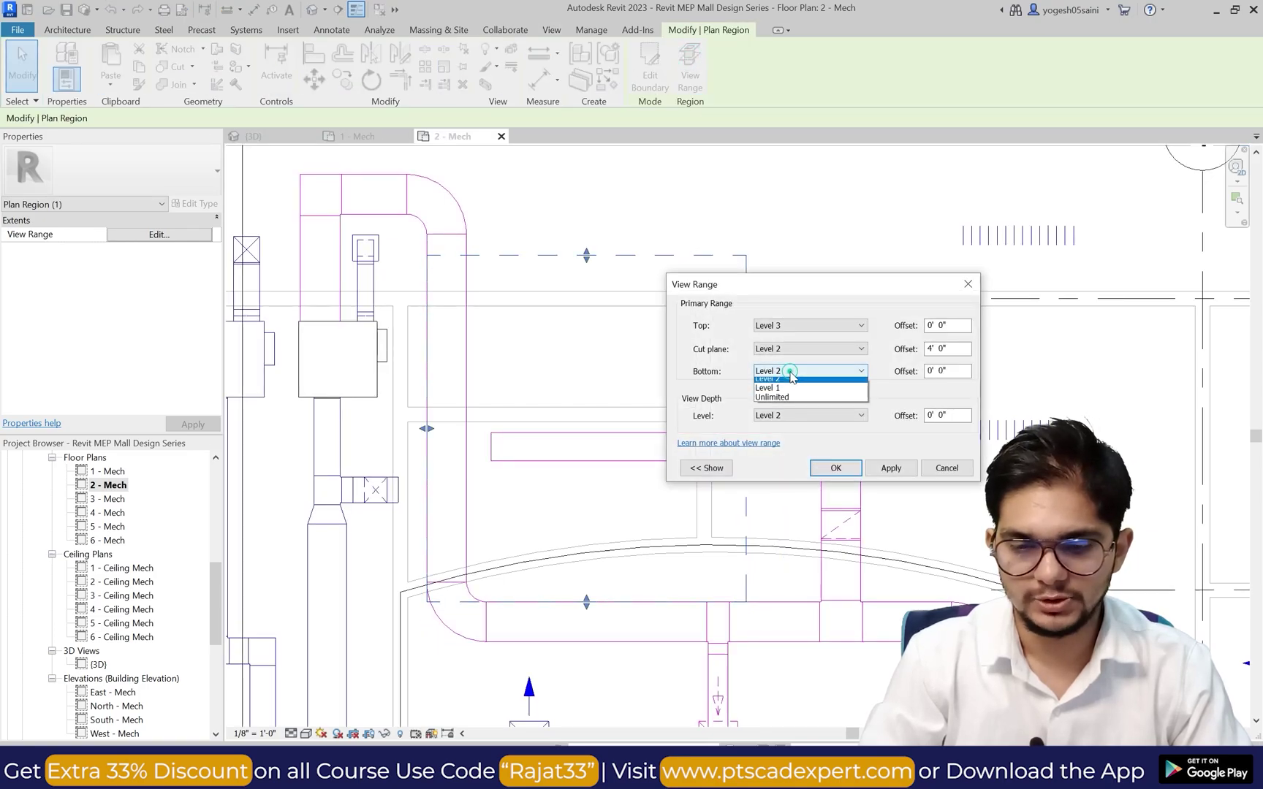
{"action": "left_click", "coordinate": [791, 395]}
{"action": "left_click", "coordinate": [789, 349]}
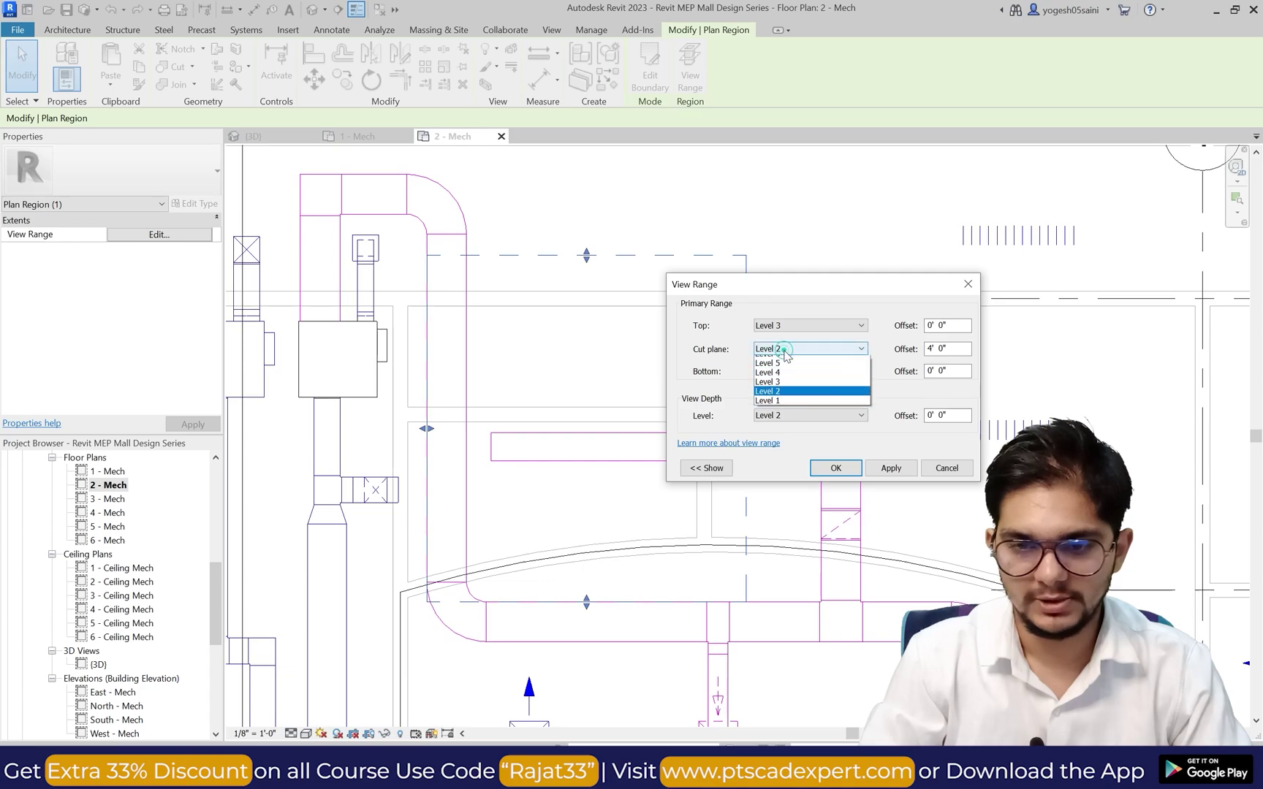
{"action": "left_click", "coordinate": [790, 418]}
{"action": "left_click", "coordinate": [789, 327]}
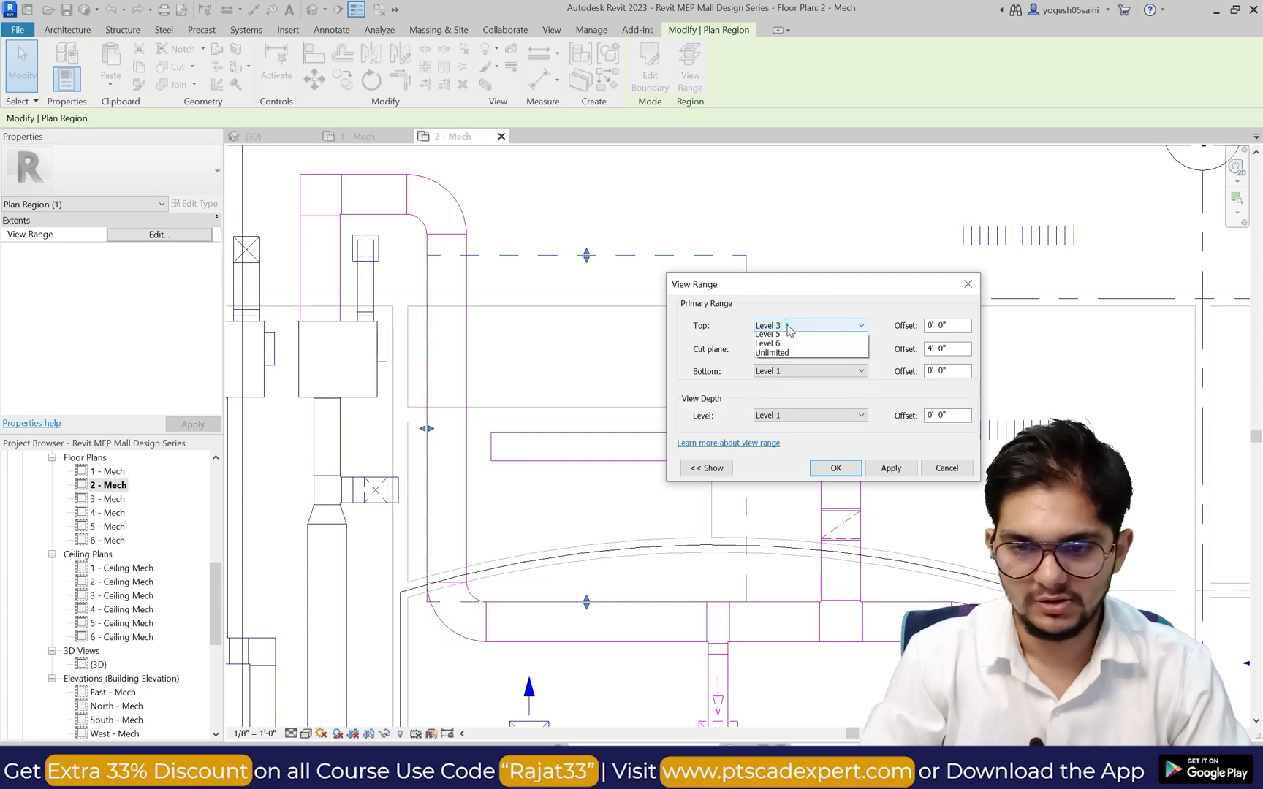
{"action": "left_click", "coordinate": [789, 347]}
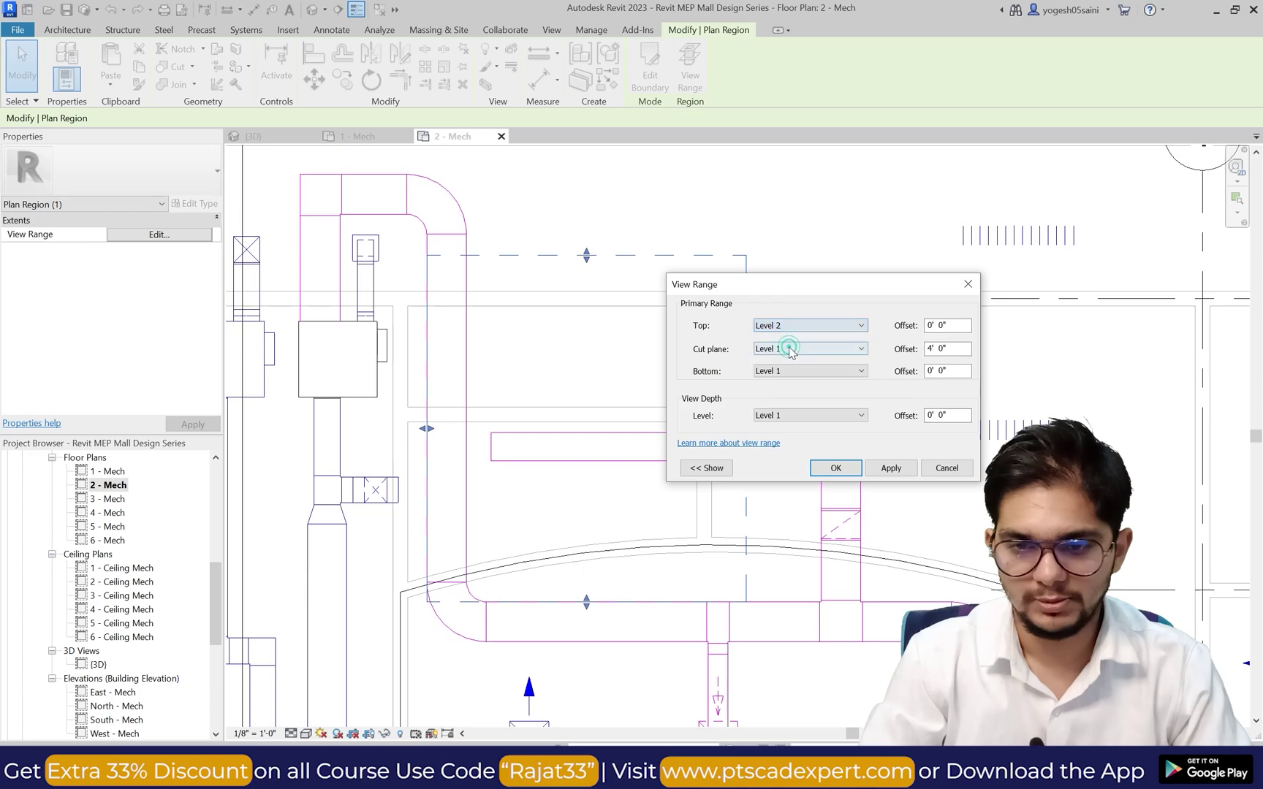
{"action": "left_click", "coordinate": [836, 470]}
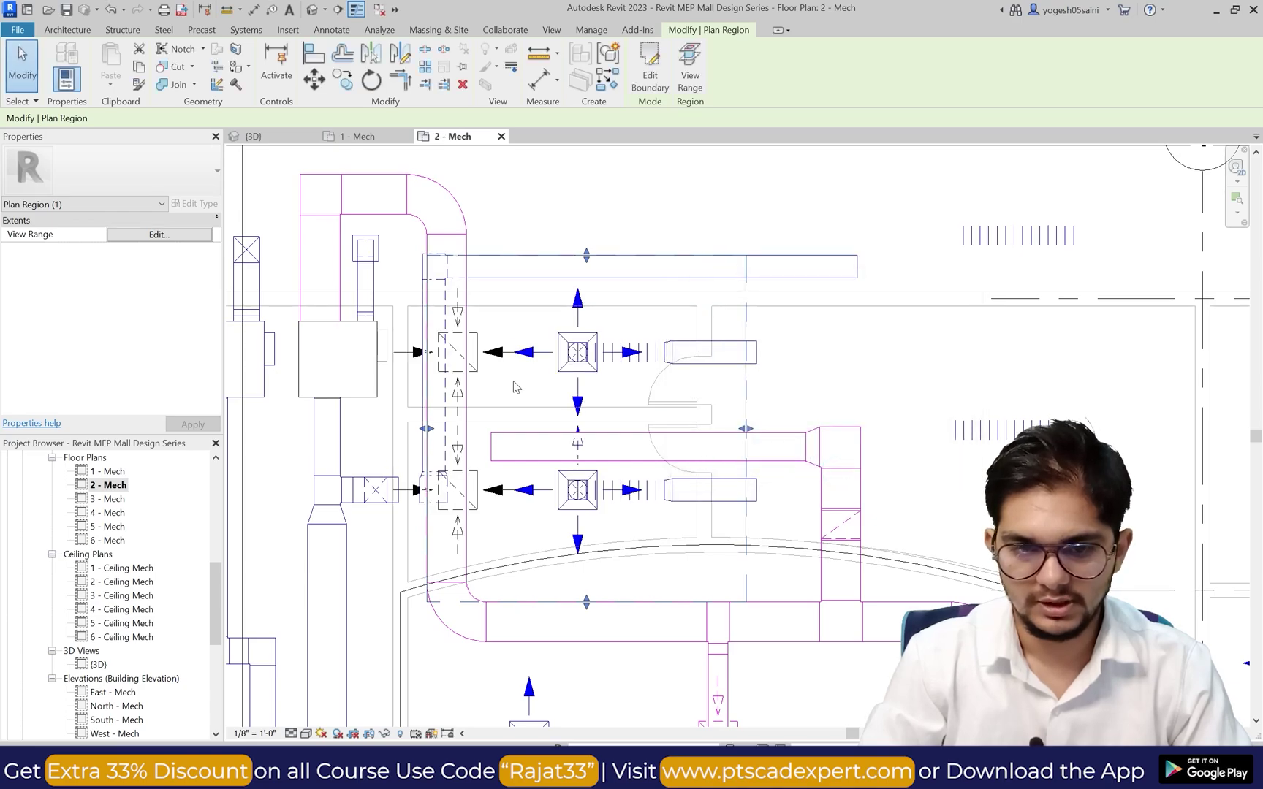
Step: Shift the Level 2 vertical-running return main away from the two washroom return diffusers so it no longer covers them in plan
{"action": "scroll", "coordinate": [371, 344], "scroll_direction": "up", "scroll_amount": 1}
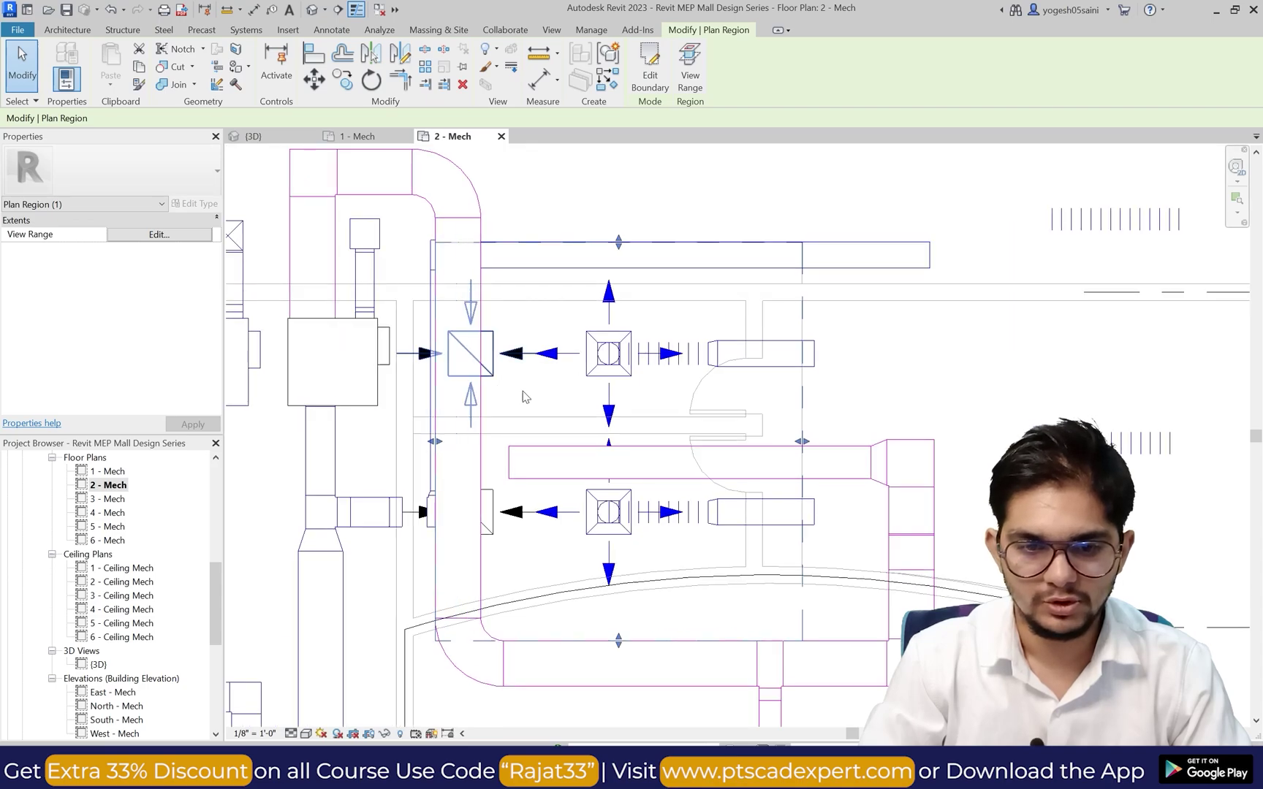
{"action": "scroll", "coordinate": [432, 379], "scroll_direction": "down", "scroll_amount": 1}
{"action": "scroll", "coordinate": [423, 315], "scroll_direction": "up", "scroll_amount": 1}
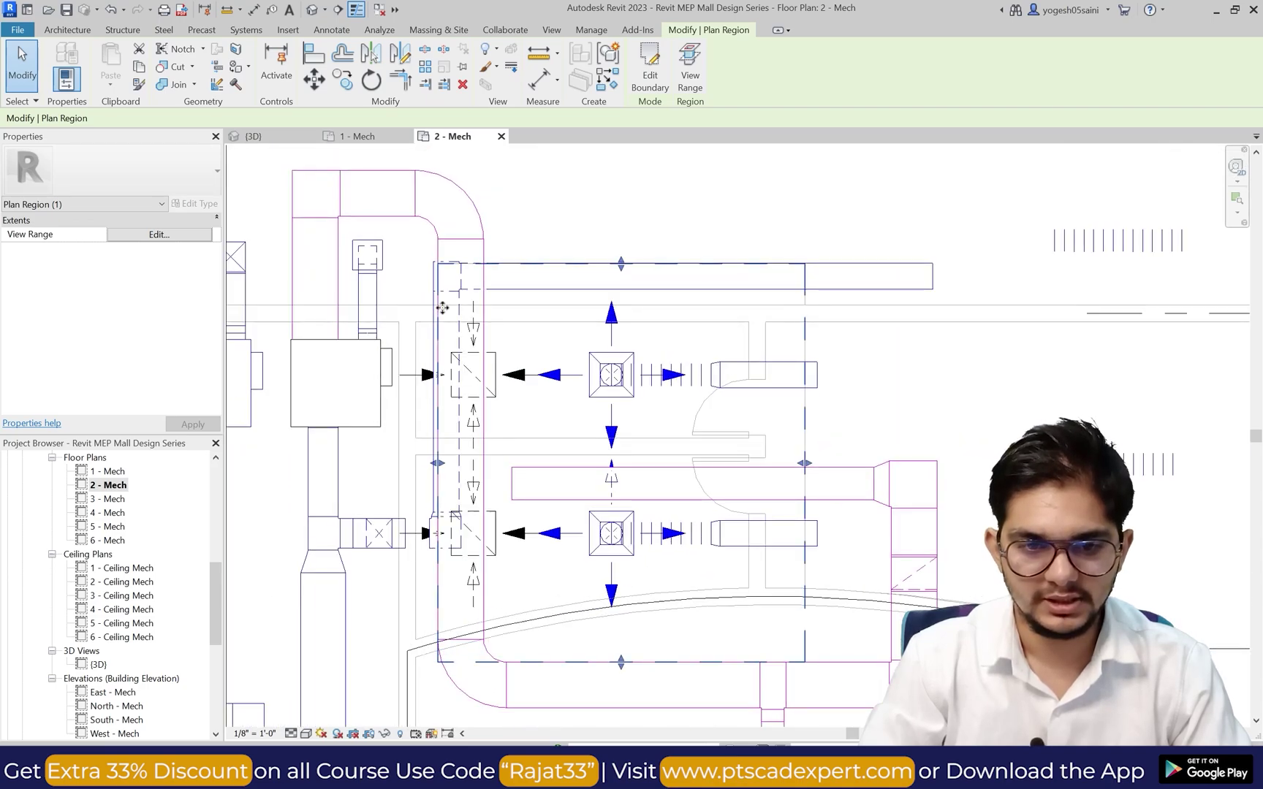
{"action": "left_click", "coordinate": [484, 298]}
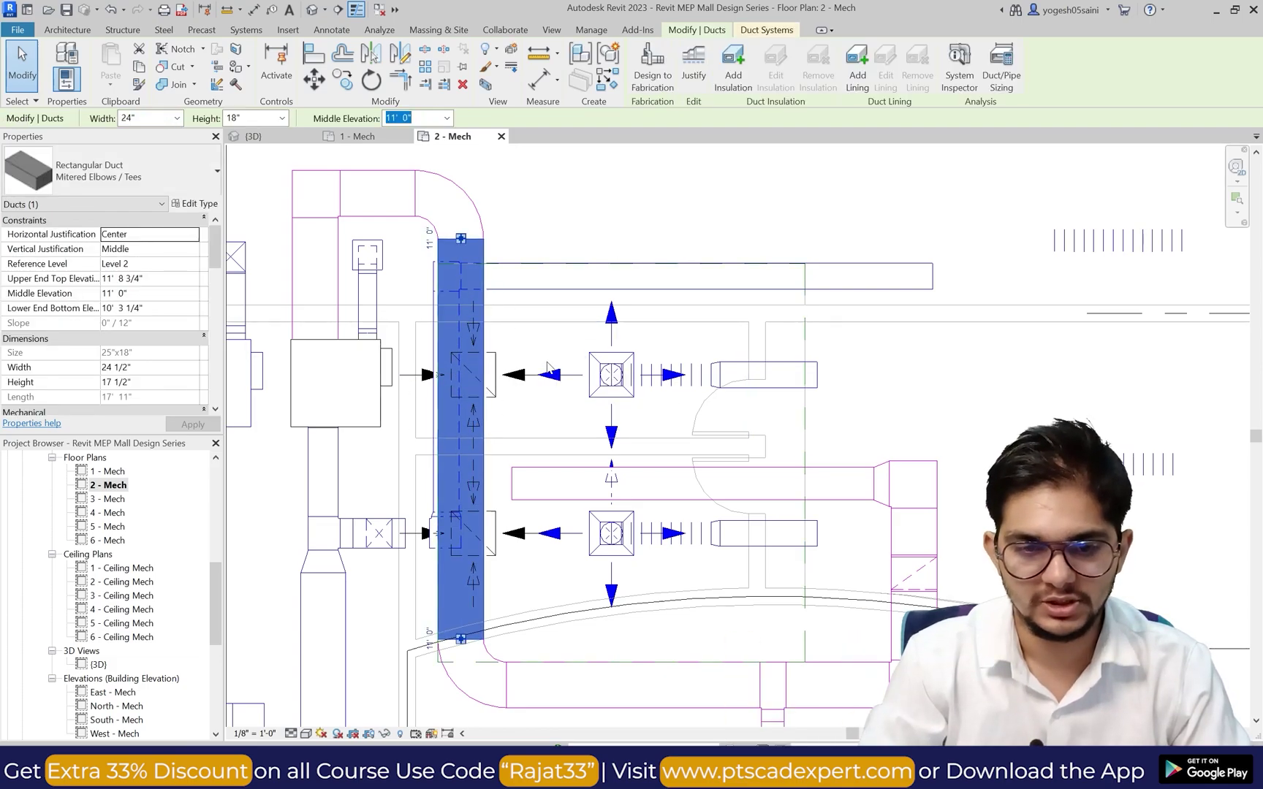
{"action": "key", "text": "Left"}
{"action": "key", "text": "Left"}
{"action": "key", "text": "Left"}
{"action": "key", "text": "Left"}
{"action": "key", "text": "Left"}
{"action": "key", "text": "Left"}
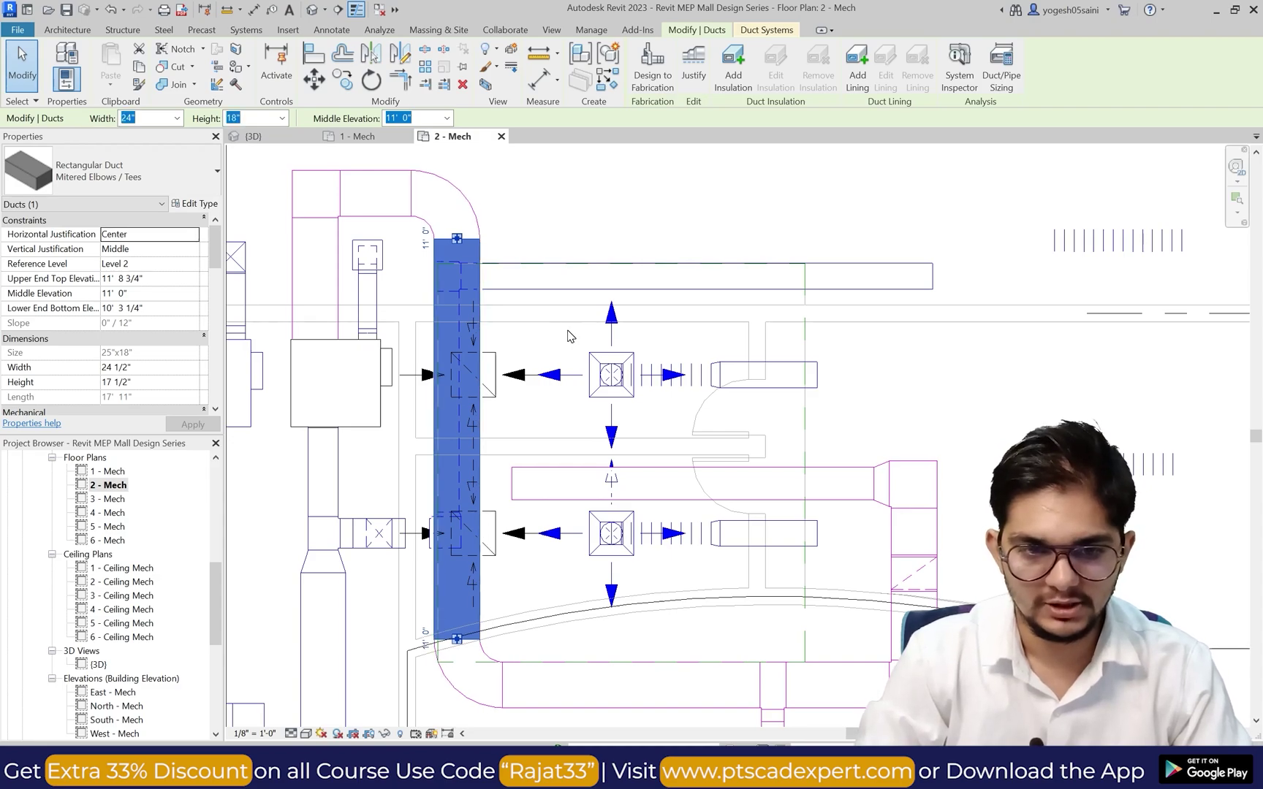
{"action": "key", "text": "Left"}
{"action": "key", "text": "Left"}
{"action": "key", "text": "Left"}
{"action": "key", "text": "Left"}
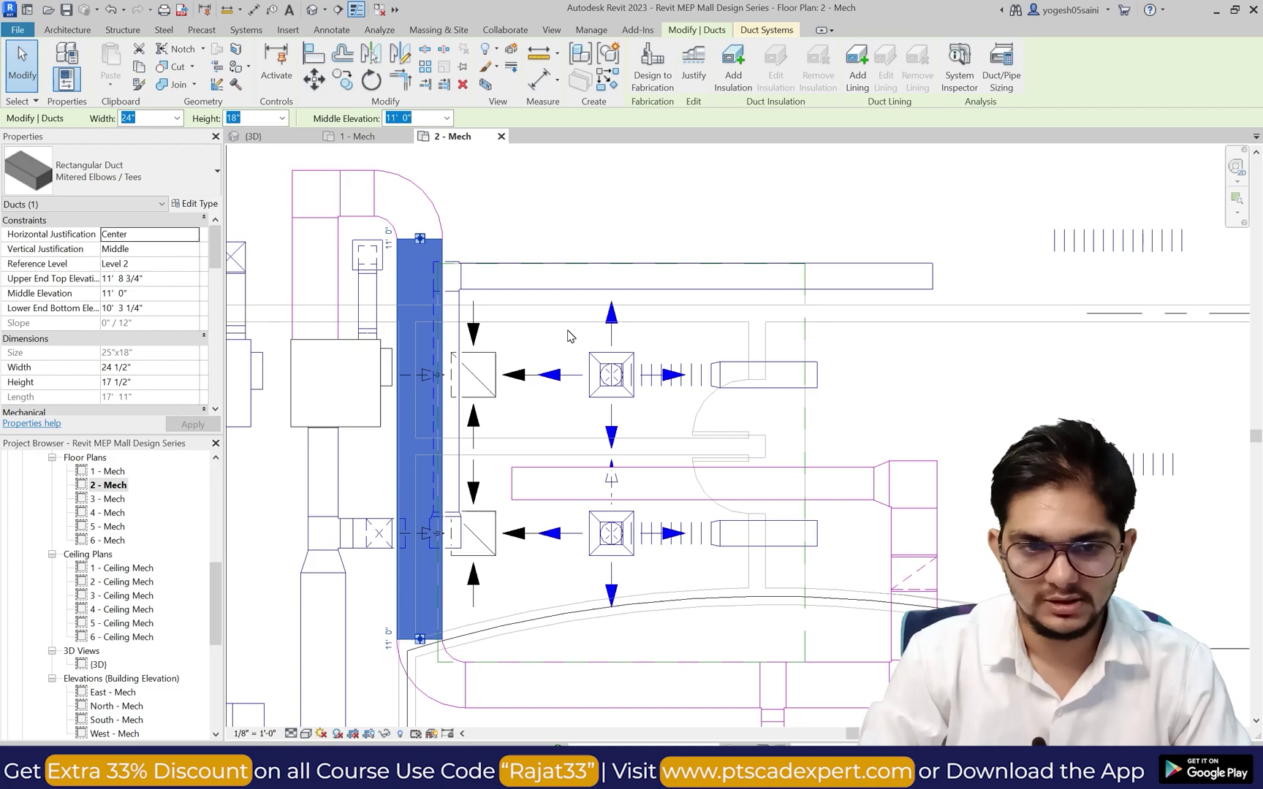
{"action": "left_click", "coordinate": [543, 171]}
Step: Nudge the 18" x 24" branch duct slightly towards the upper washroom and stretch its open end past the return diffusers, about 19'-8" long
{"action": "left_click", "coordinate": [540, 474]}
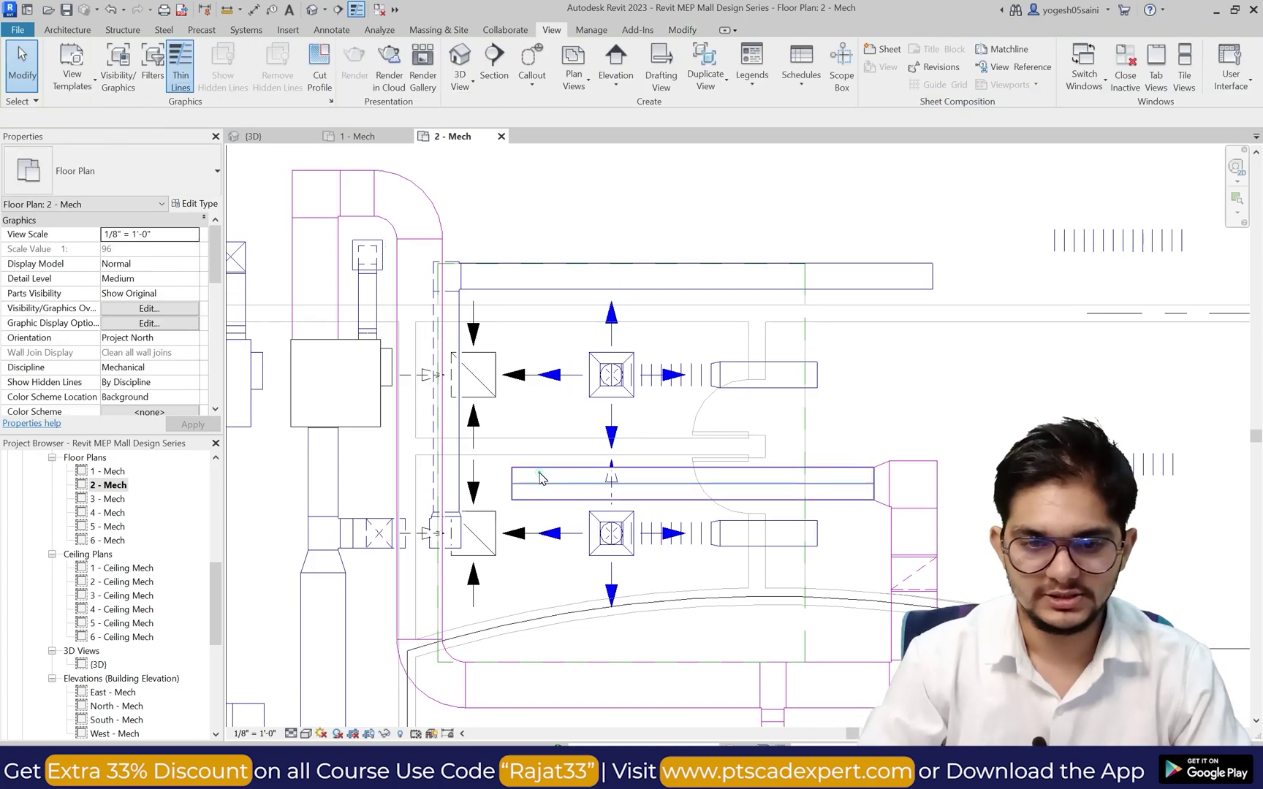
{"action": "key", "text": "Up"}
{"action": "key", "text": "Up"}
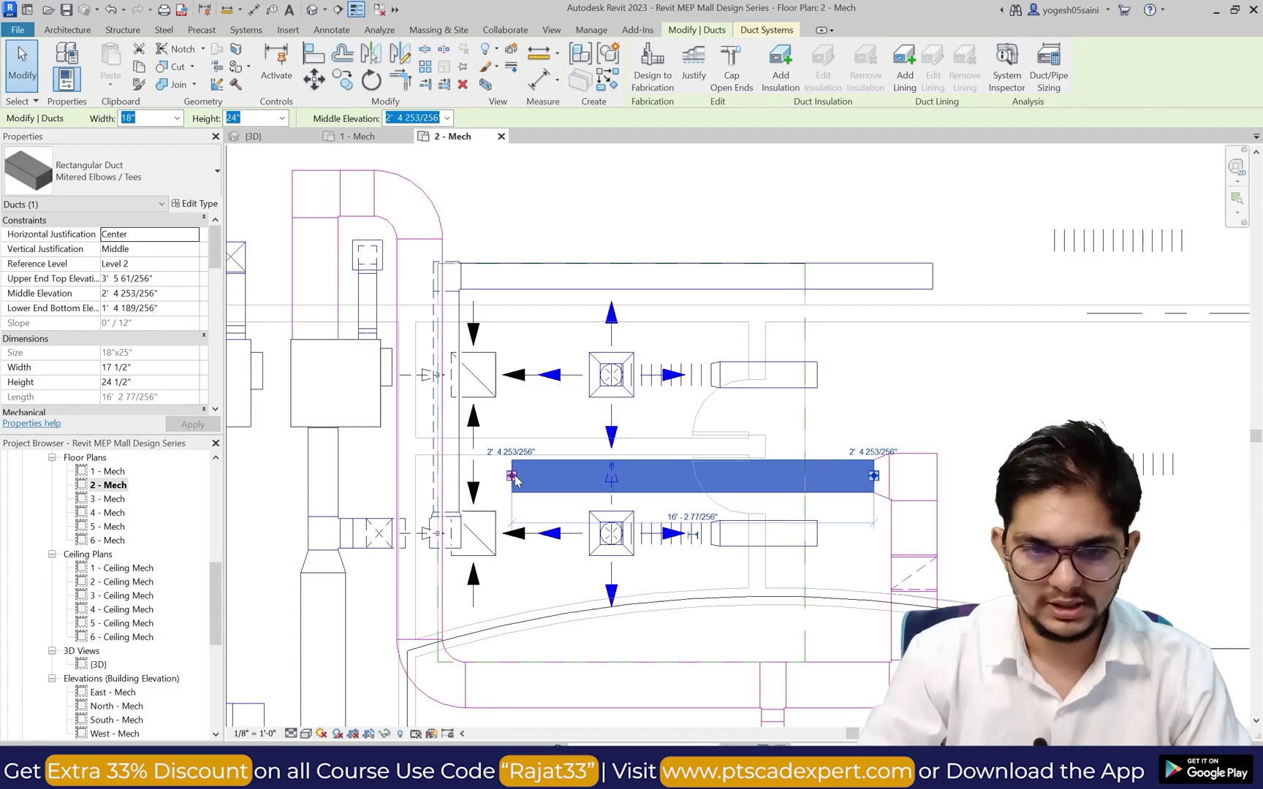
{"action": "left_click_drag", "start_coordinate": [512, 476], "coordinate": [406, 476]}
{"action": "scroll", "coordinate": [487, 476], "scroll_direction": "up", "scroll_amount": 2}
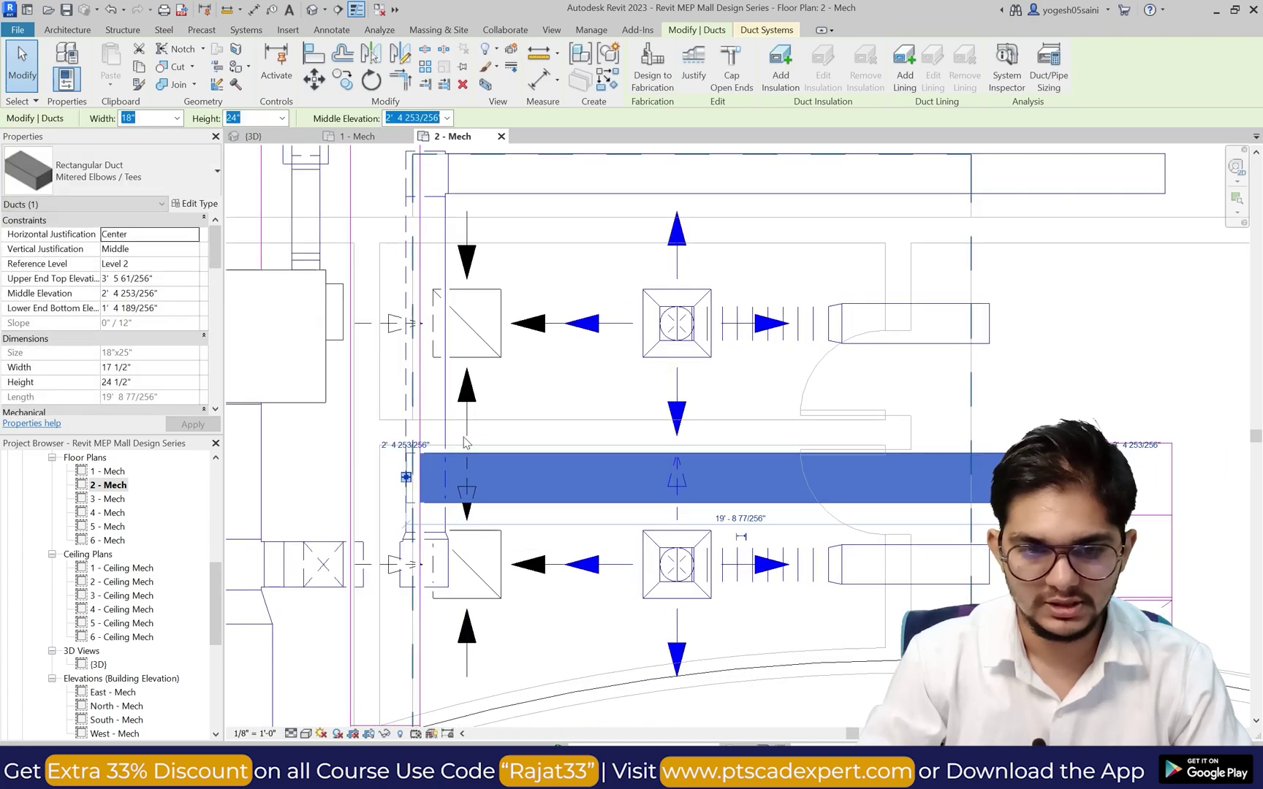
{"action": "scroll", "coordinate": [550, 404], "scroll_direction": "down", "scroll_amount": 2}
{"action": "scroll", "coordinate": [550, 404], "scroll_direction": "up", "scroll_amount": 2}
{"action": "key", "text": "Escape"}
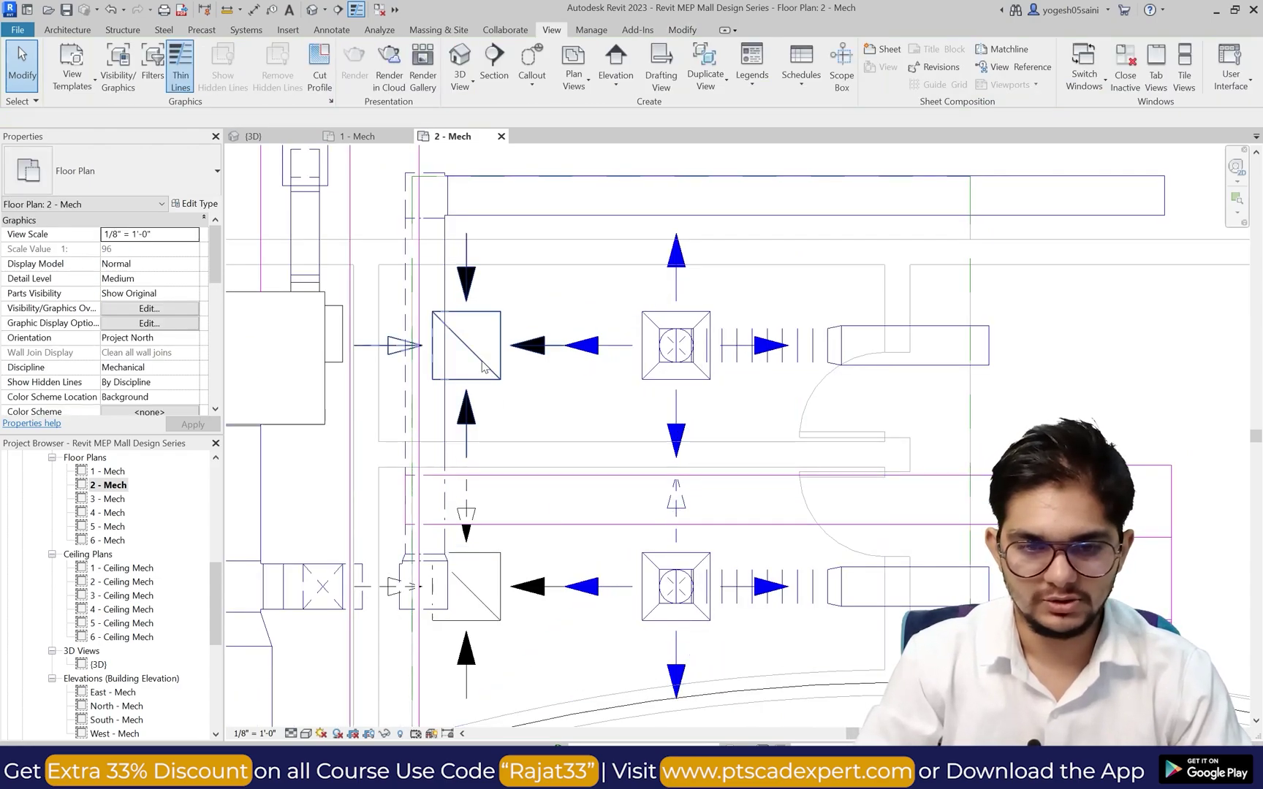
Step: Connect the upper washroom's 24 x 24 return diffuser into the branch duct with Connect Into
{"action": "left_click", "coordinate": [486, 358]}
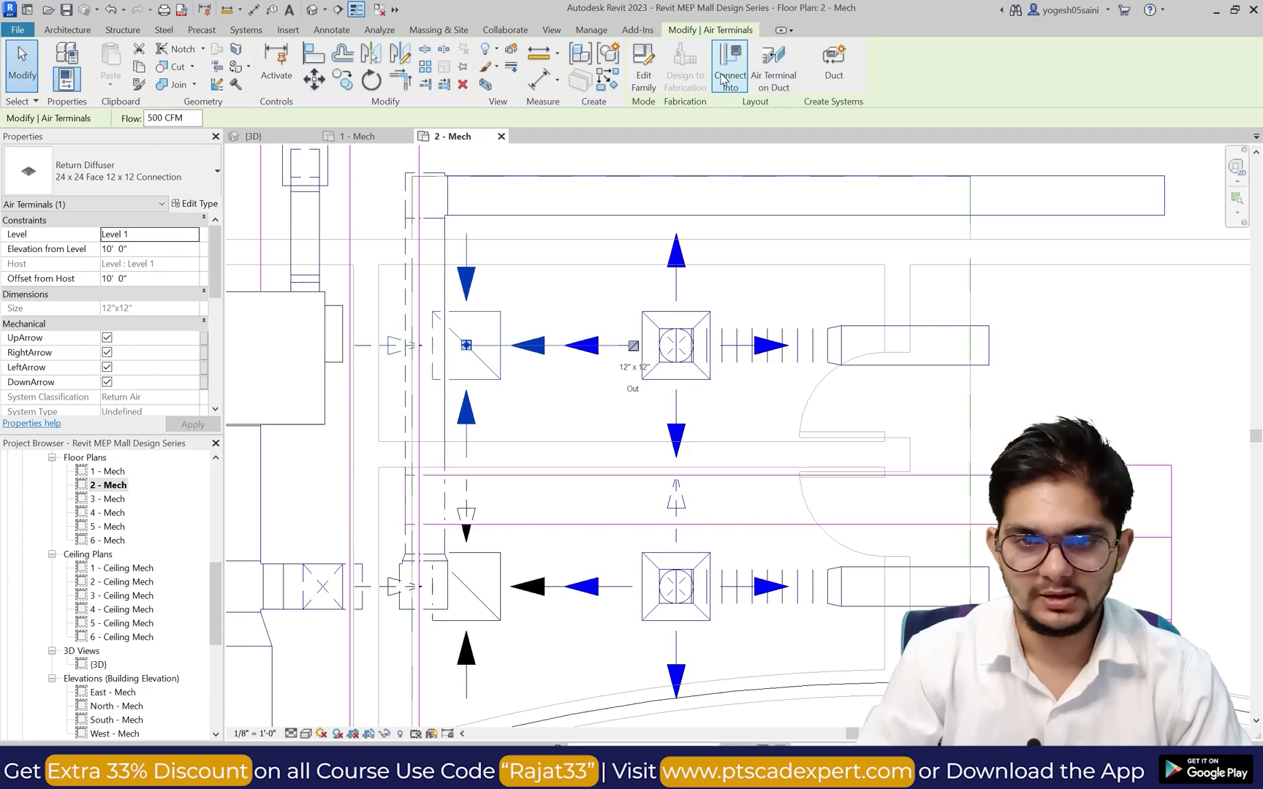
{"action": "key", "text": "Escape"}
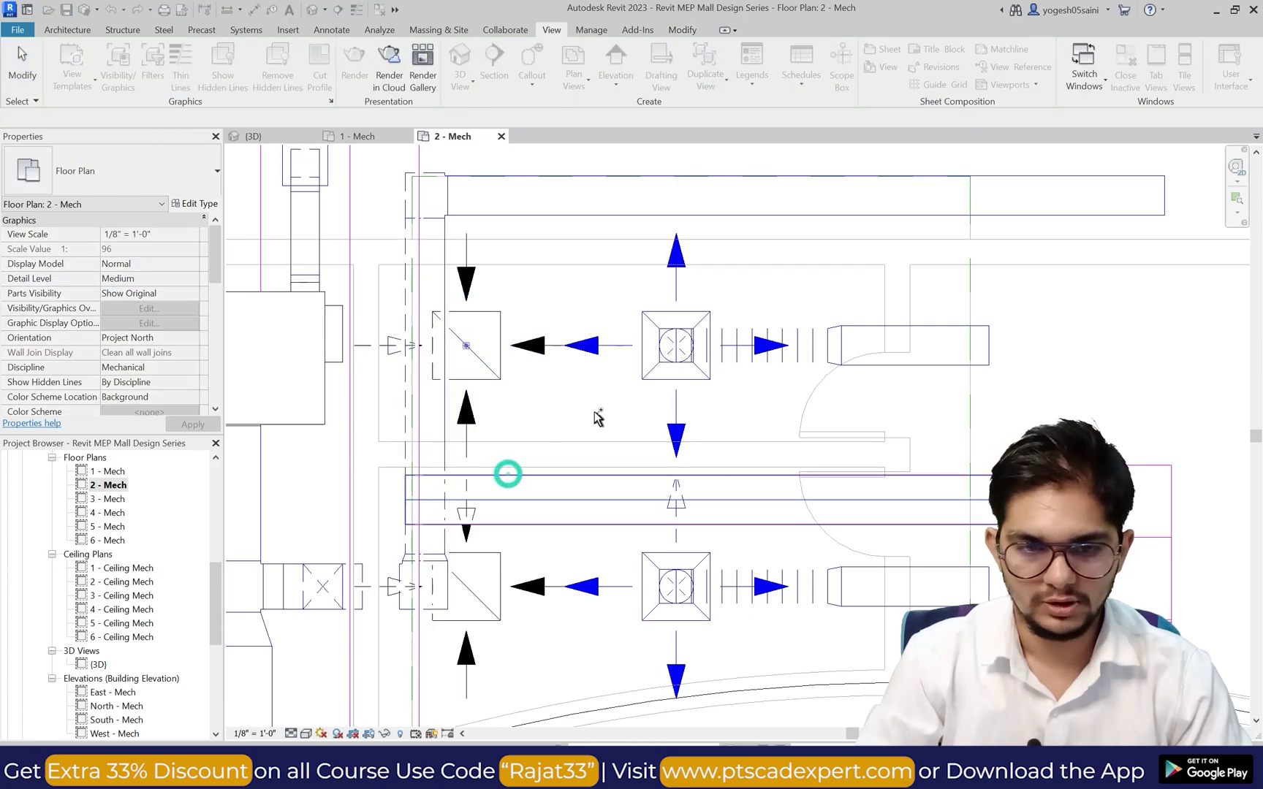
{"action": "scroll", "coordinate": [577, 405], "scroll_direction": "down", "scroll_amount": 2}
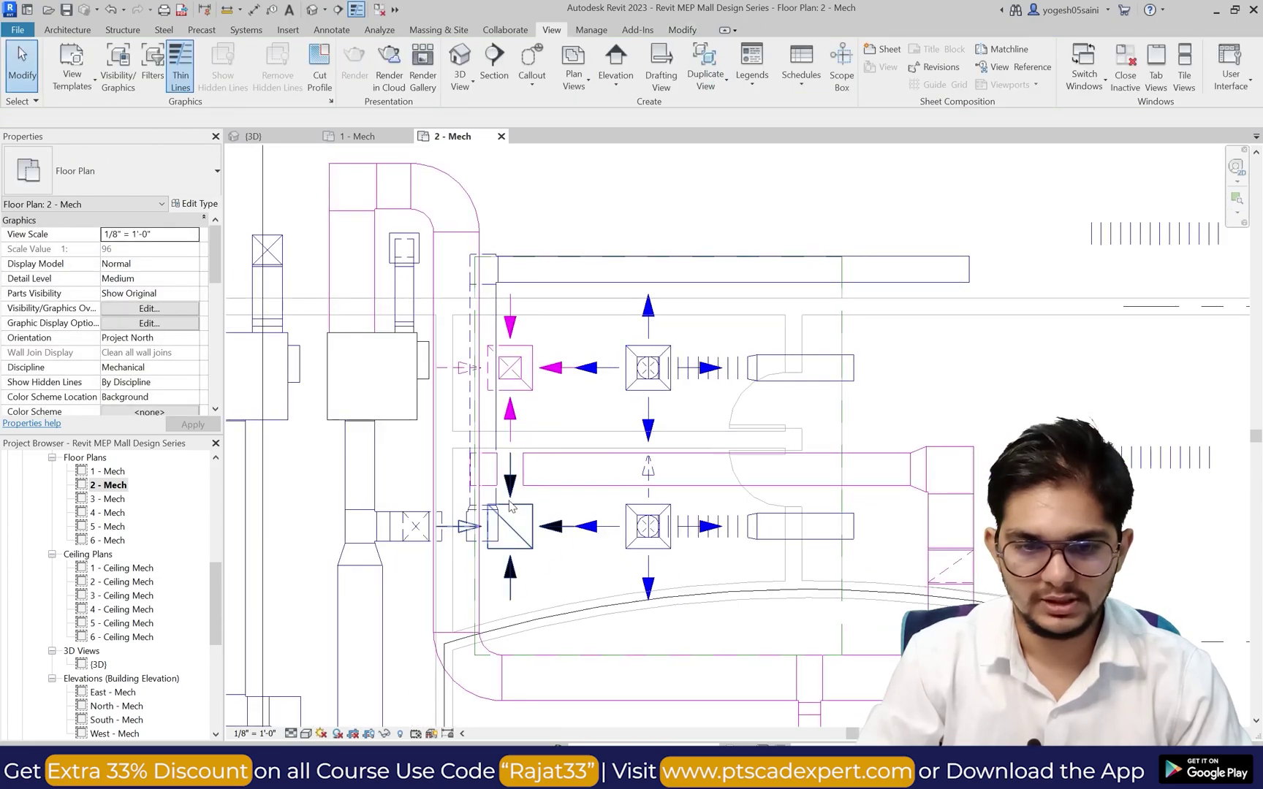
{"action": "scroll", "coordinate": [545, 365], "scroll_direction": "up", "scroll_amount": 2}
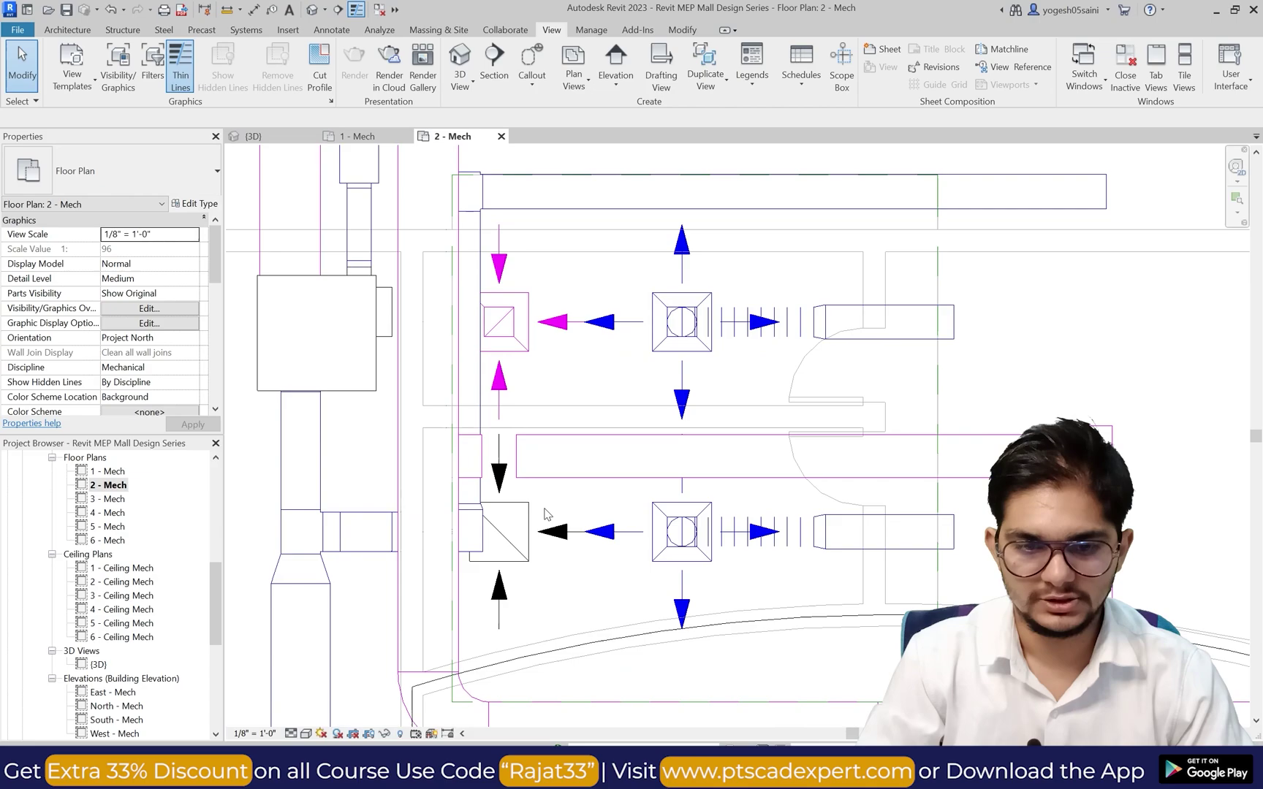
Step: Inspect the diffuser's tee and connecting duct at the branch end in the 3D view, and return to the 2 - Mech plan
{"action": "left_click", "coordinate": [468, 60]}
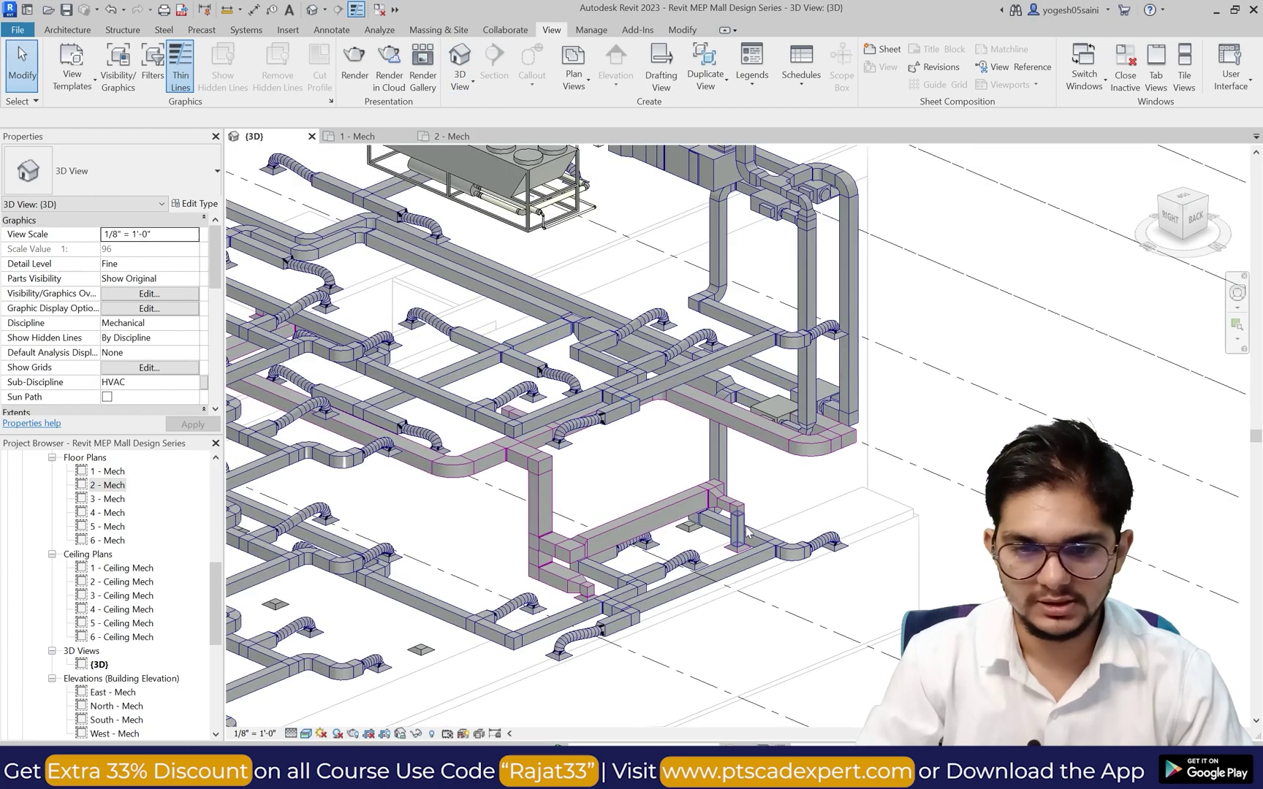
{"action": "scroll", "coordinate": [747, 532], "scroll_direction": "up", "scroll_amount": 6}
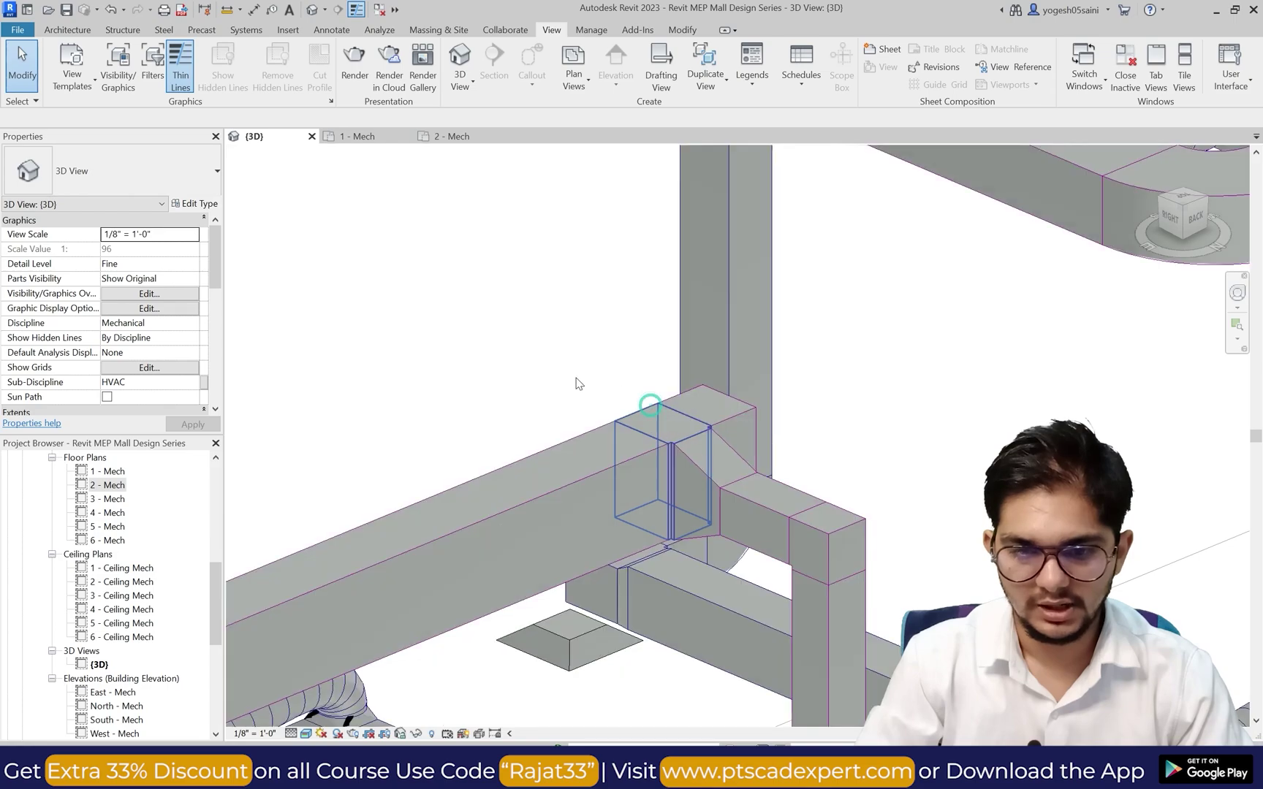
{"action": "left_click", "coordinate": [650, 406]}
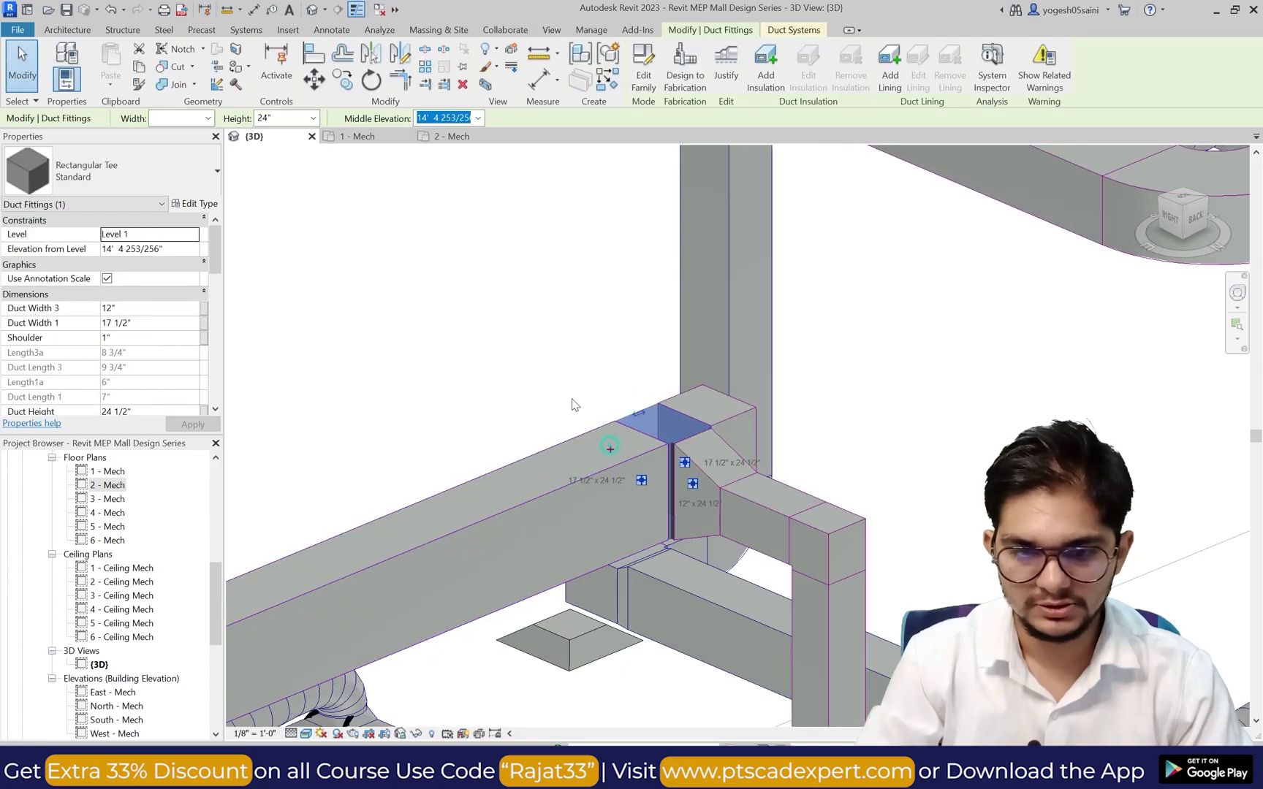
{"action": "key", "text": "Escape"}
{"action": "left_click", "coordinate": [529, 402]}
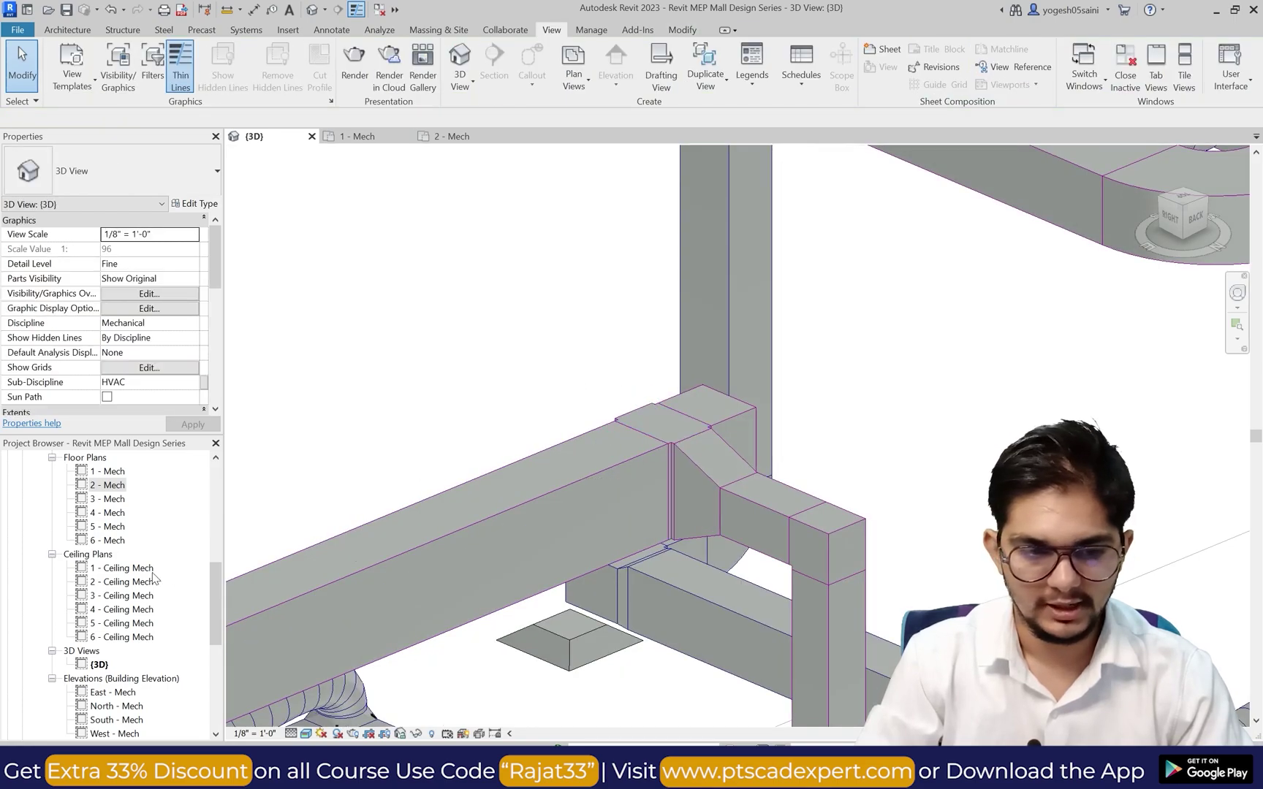
{"action": "double_click", "coordinate": [106, 485]}
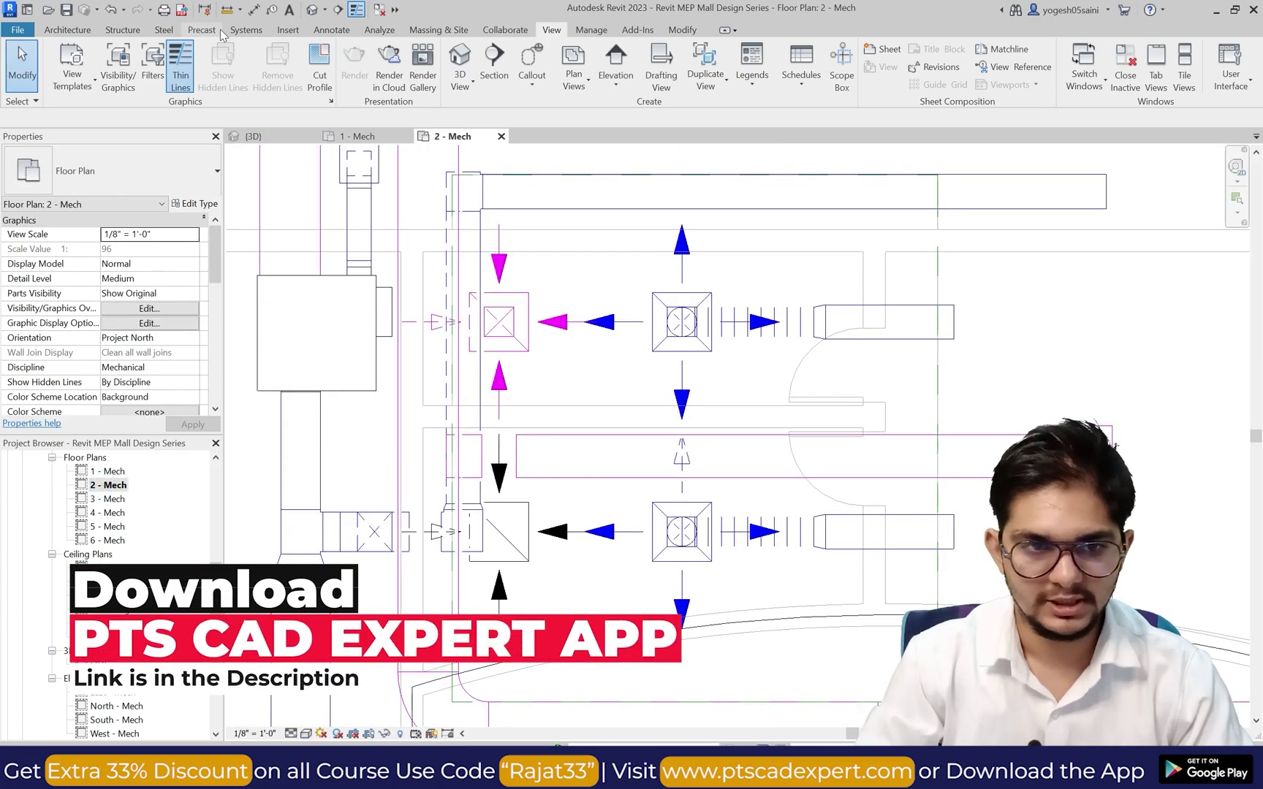
{"action": "left_click", "coordinate": [246, 29]}
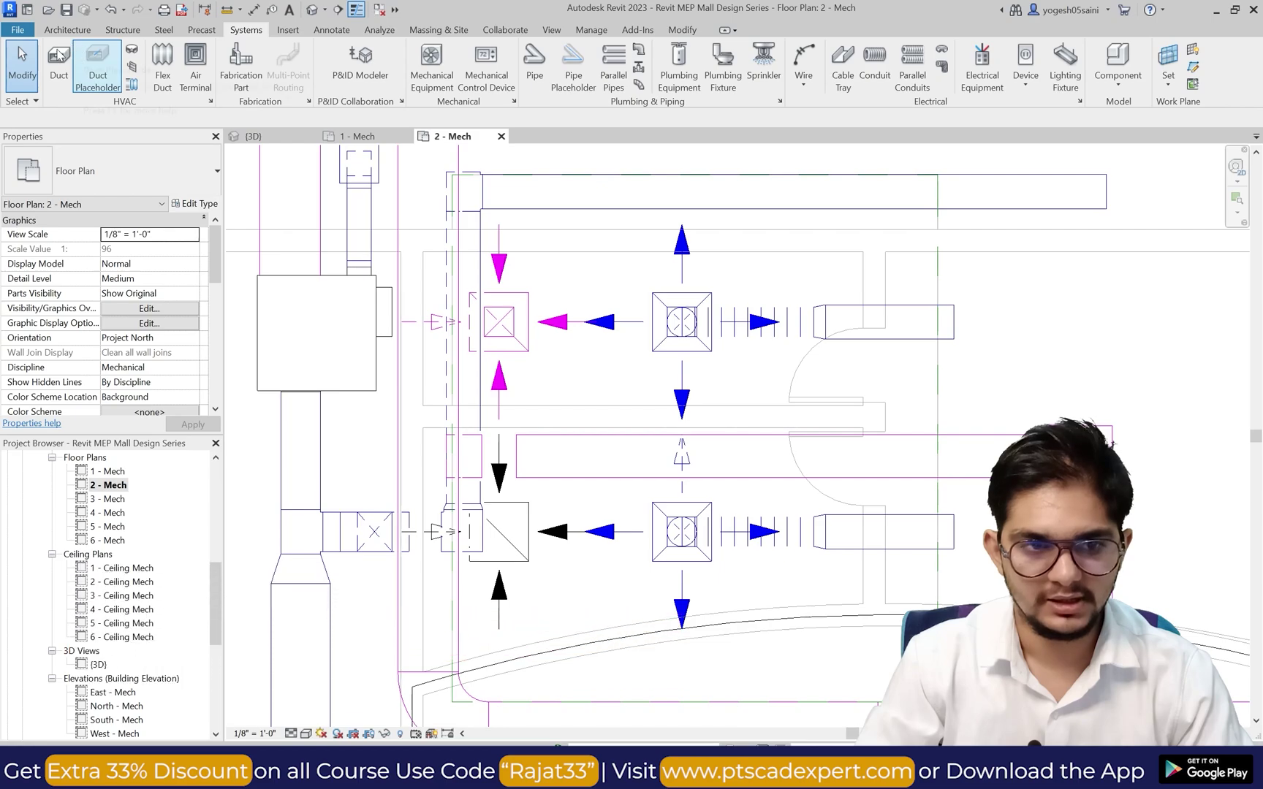
{"action": "left_click", "coordinate": [56, 65]}
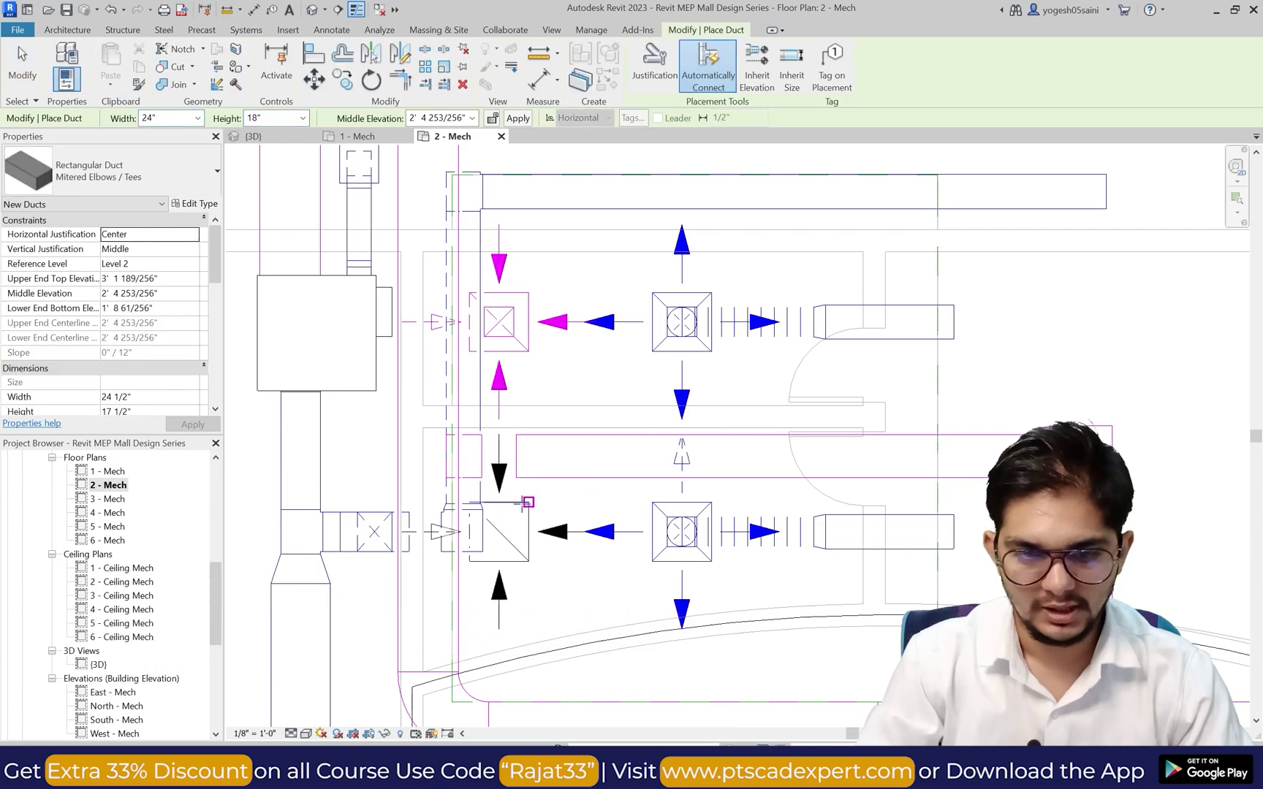
{"action": "key", "text": "Escape"}
{"action": "scroll", "coordinate": [507, 479], "scroll_direction": "down", "scroll_amount": 4}
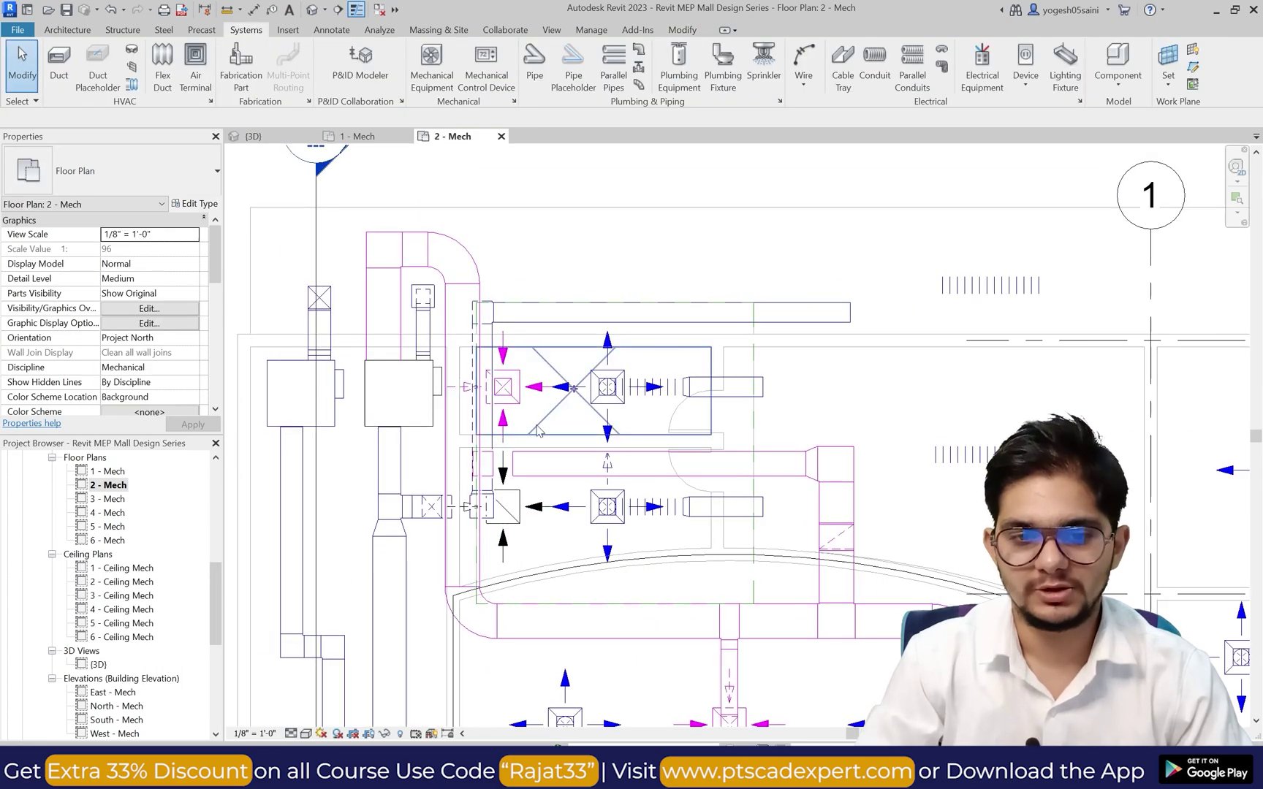
{"action": "scroll", "coordinate": [559, 395], "scroll_direction": "down", "scroll_amount": 3}
{"action": "scroll", "coordinate": [646, 452], "scroll_direction": "down", "scroll_amount": 1}
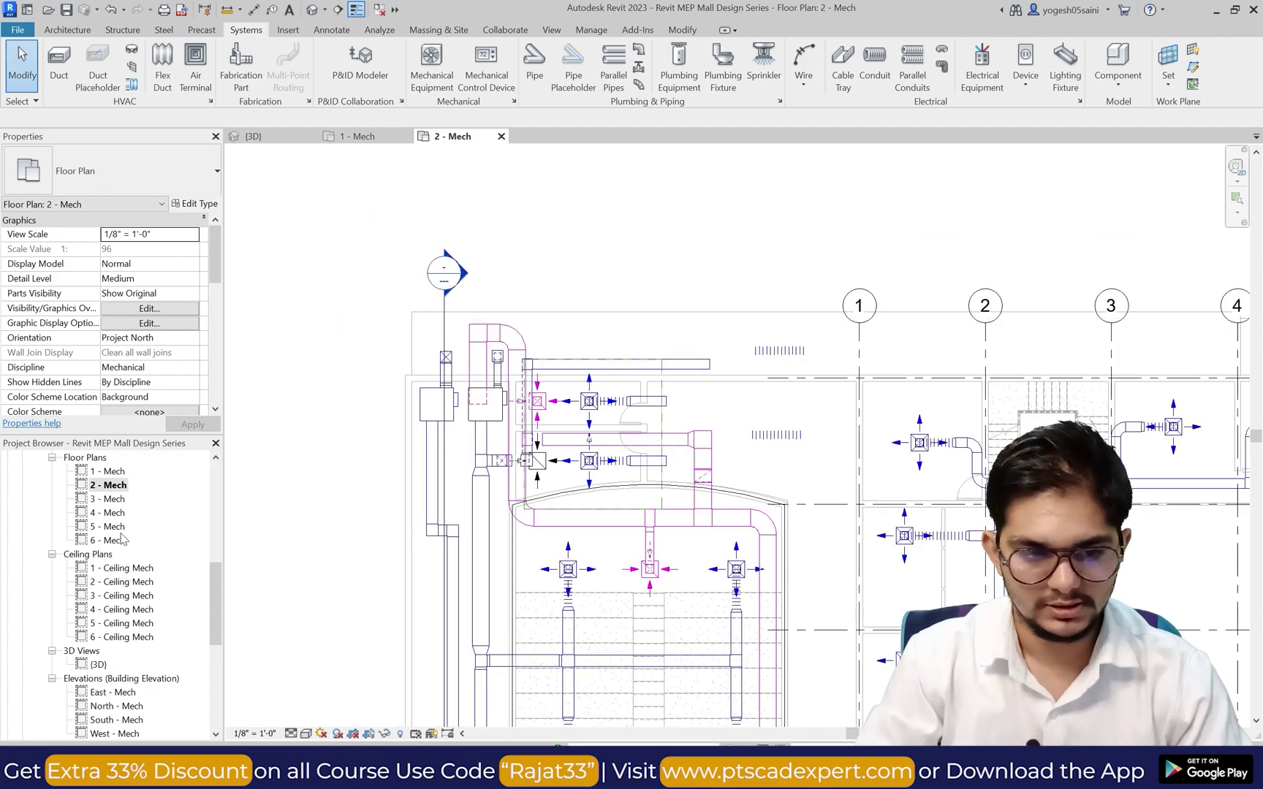
{"action": "double_click", "coordinate": [112, 473]}
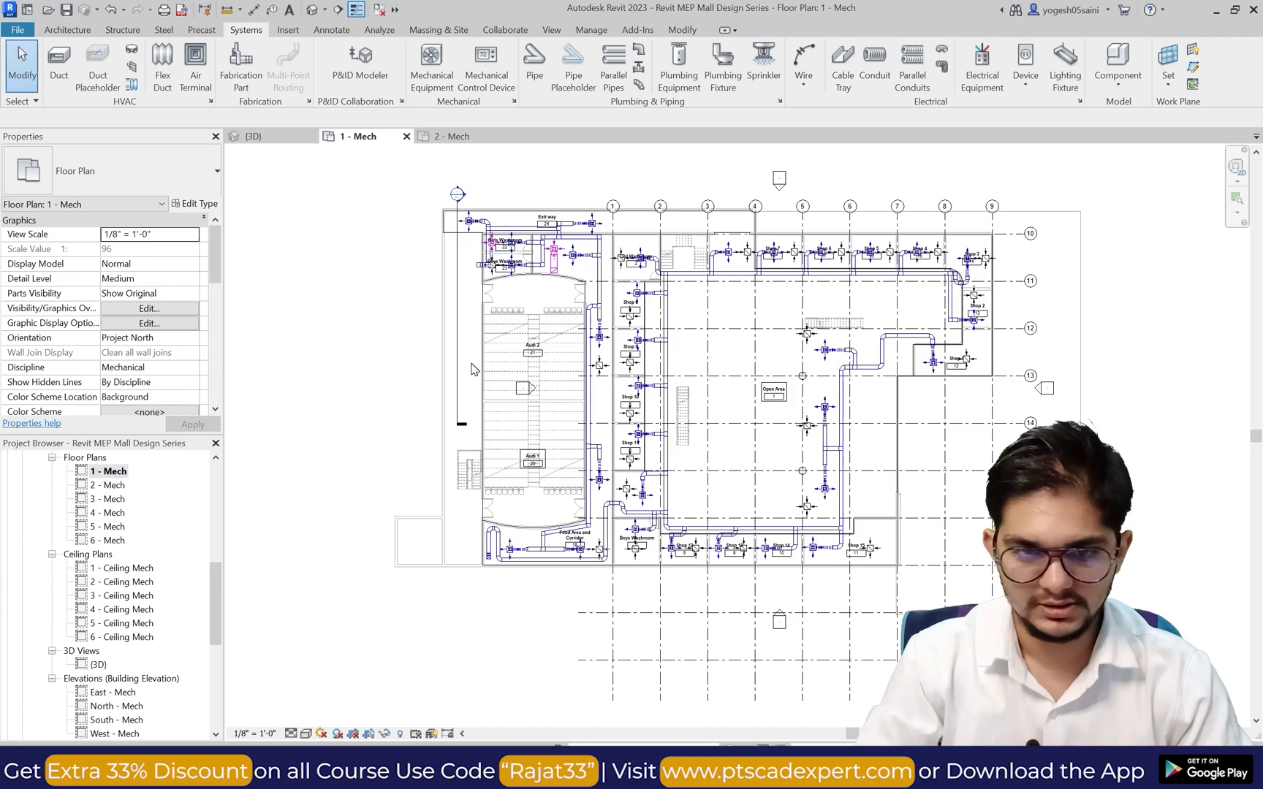
{"action": "key", "text": "ctrl+Tab"}
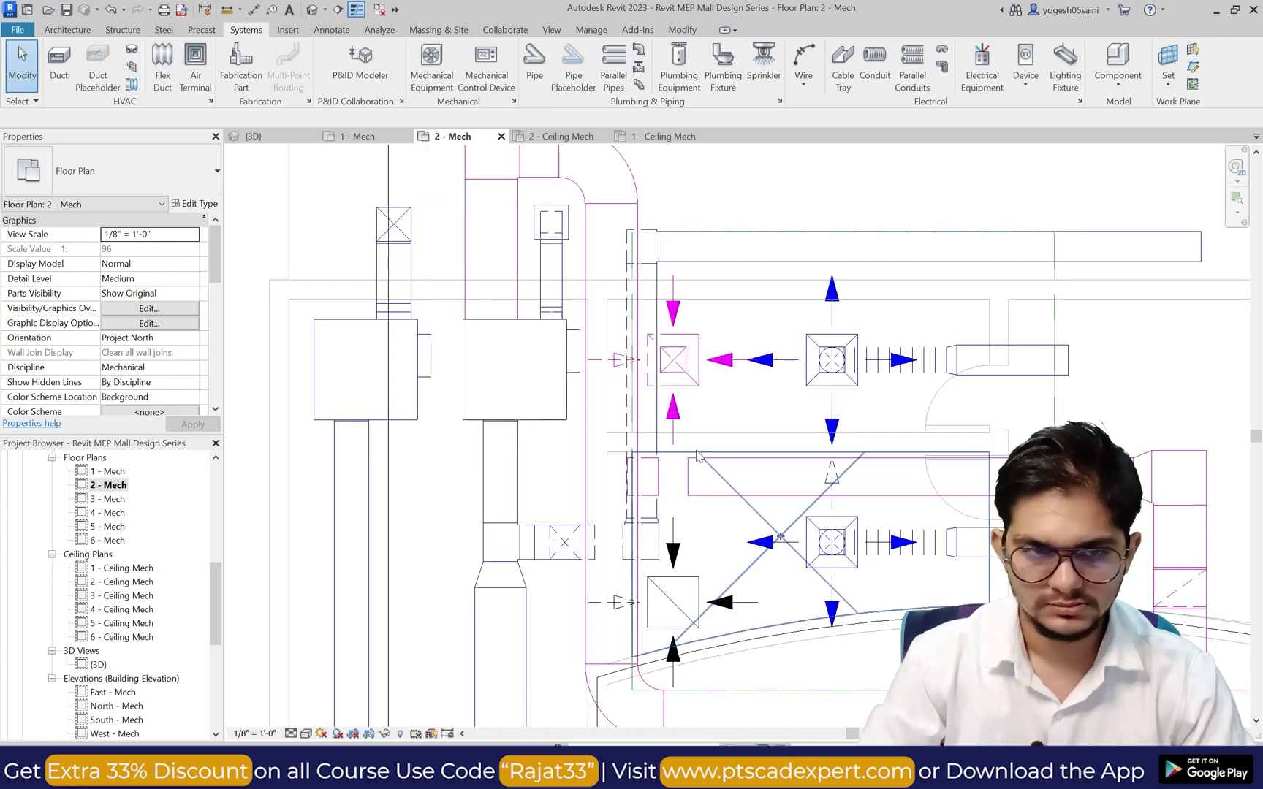
Step: Draw a 24" x 18" duct about 3'-4" long from the lower washroom's return diffuser towards the branch duct
{"action": "left_click", "coordinate": [50, 66]}
{"action": "left_click", "coordinate": [673, 602]}
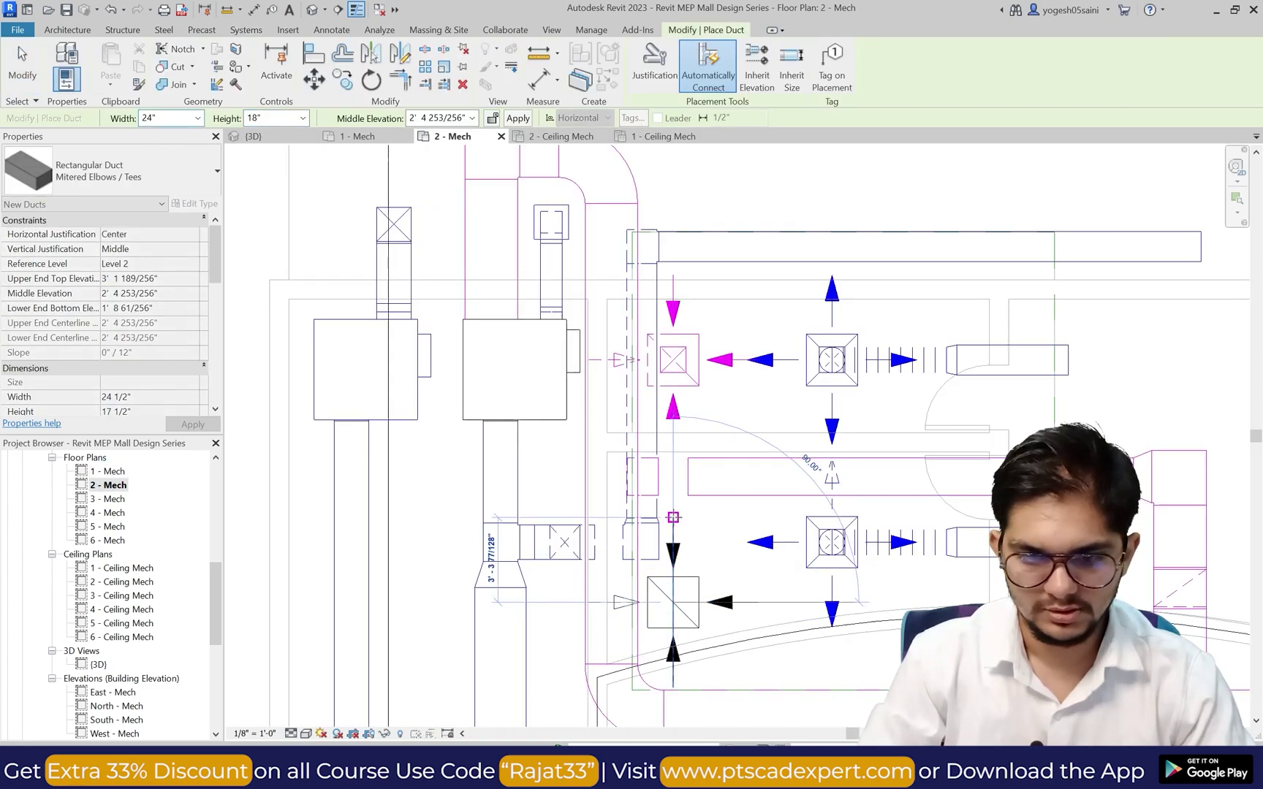
{"action": "key", "text": "Escape"}
{"action": "key", "text": "Escape"}
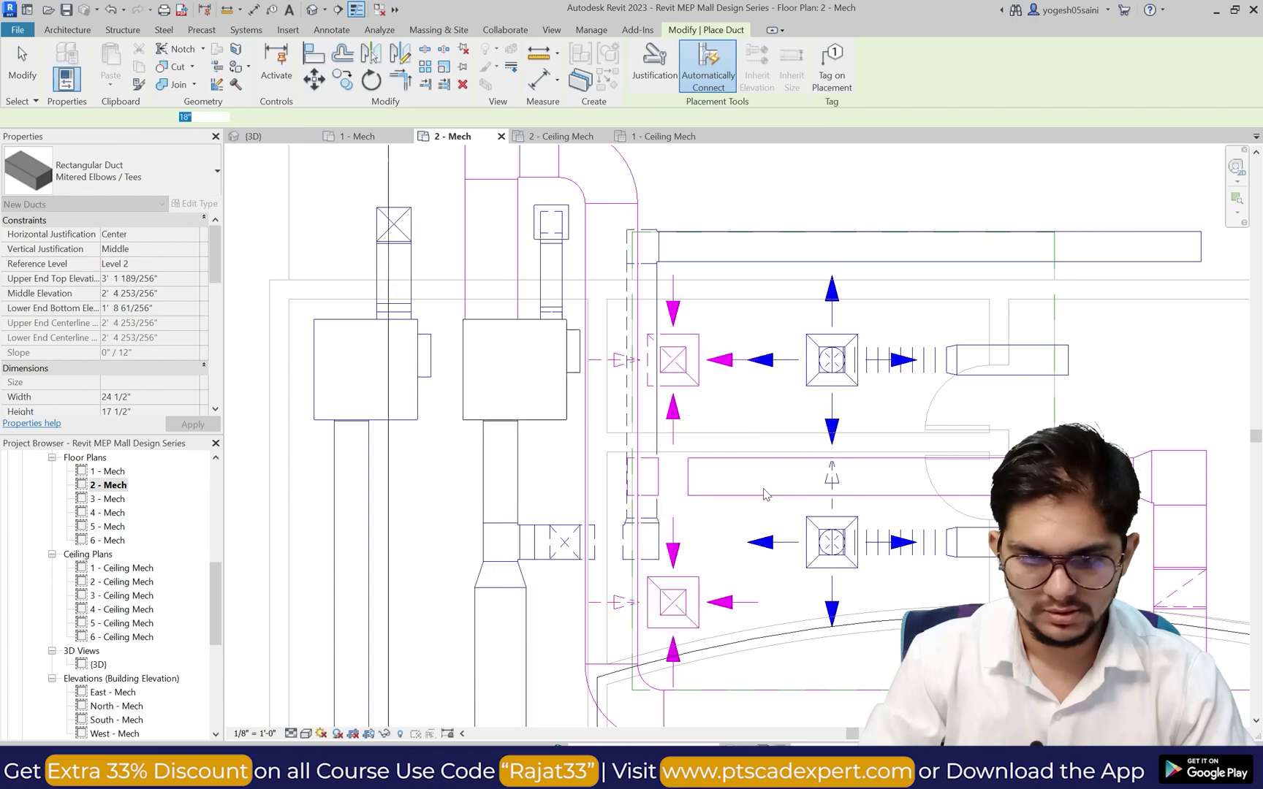
Step: Inspect the lower diffuser's new duct and its gap to the branch duct from several angles in the 3D view
{"action": "left_click", "coordinate": [548, 30]}
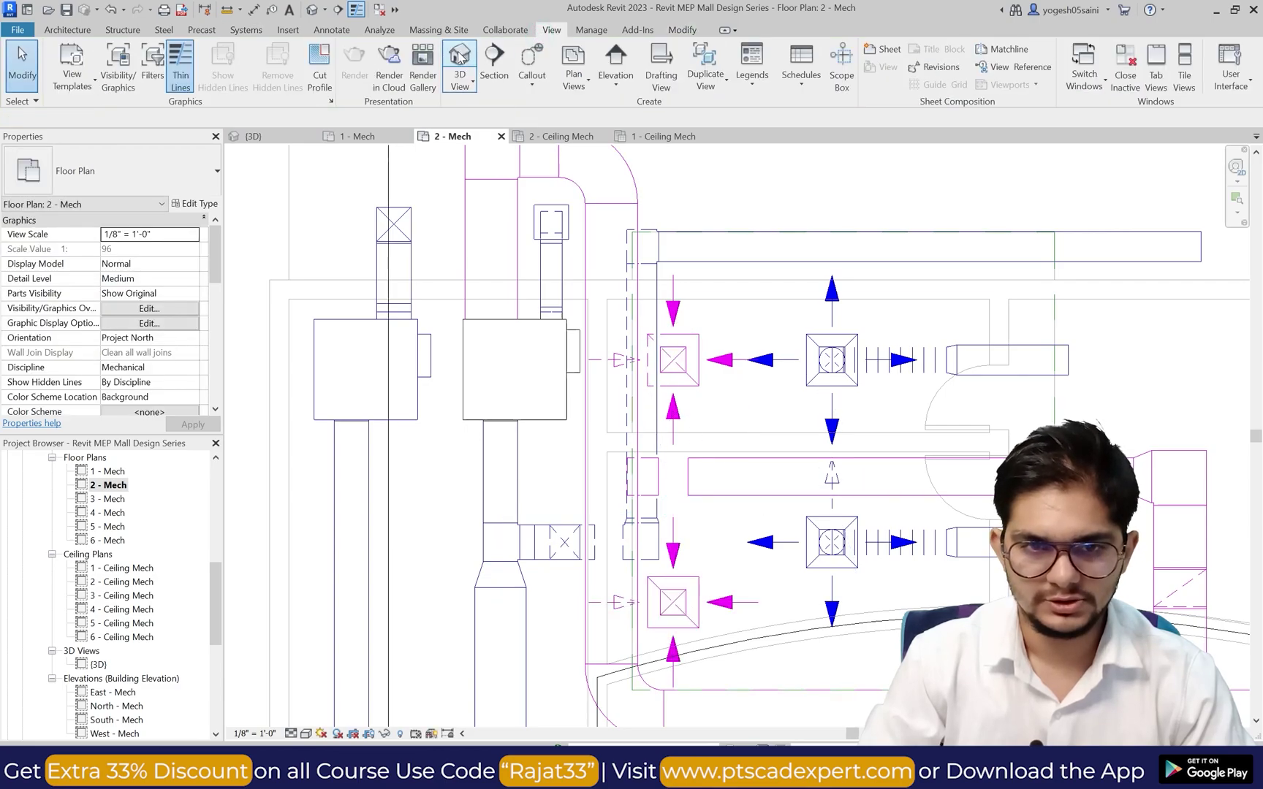
{"action": "left_click", "coordinate": [459, 60]}
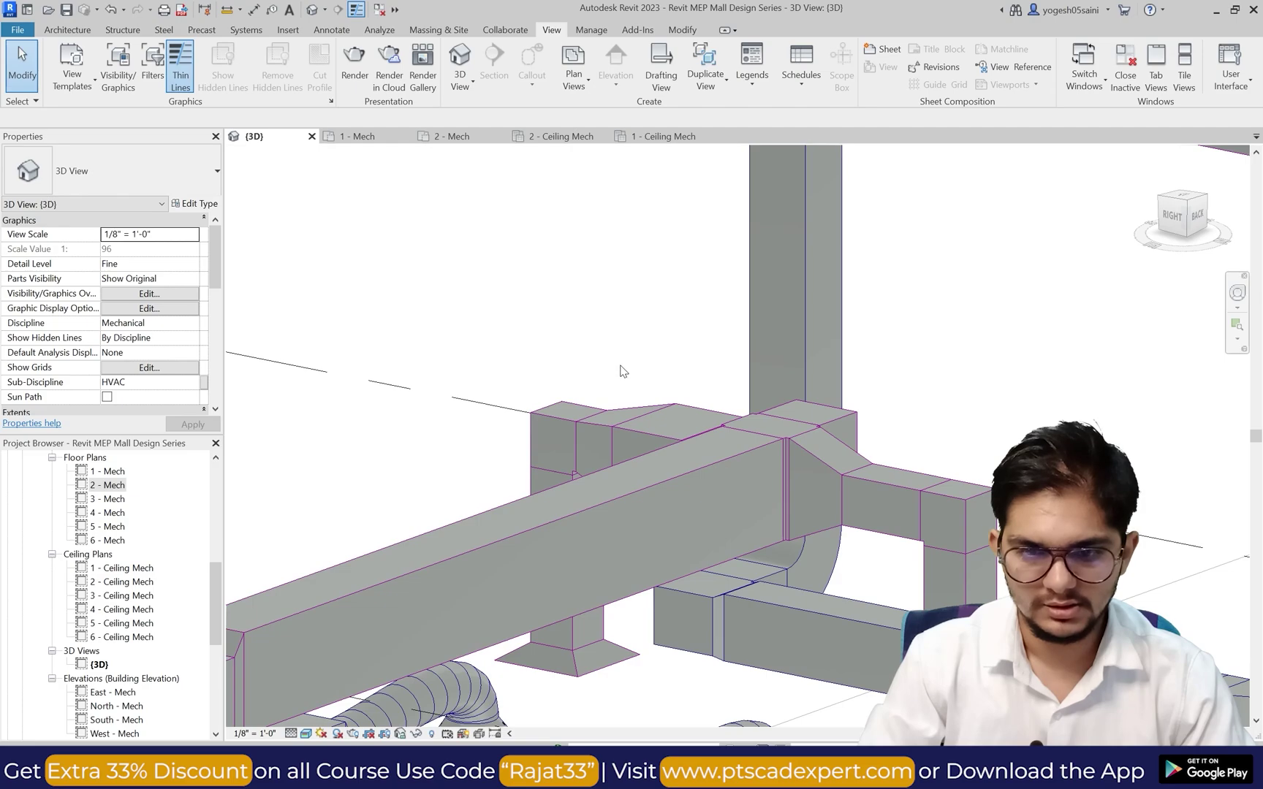
{"action": "left_click", "coordinate": [1236, 293]}
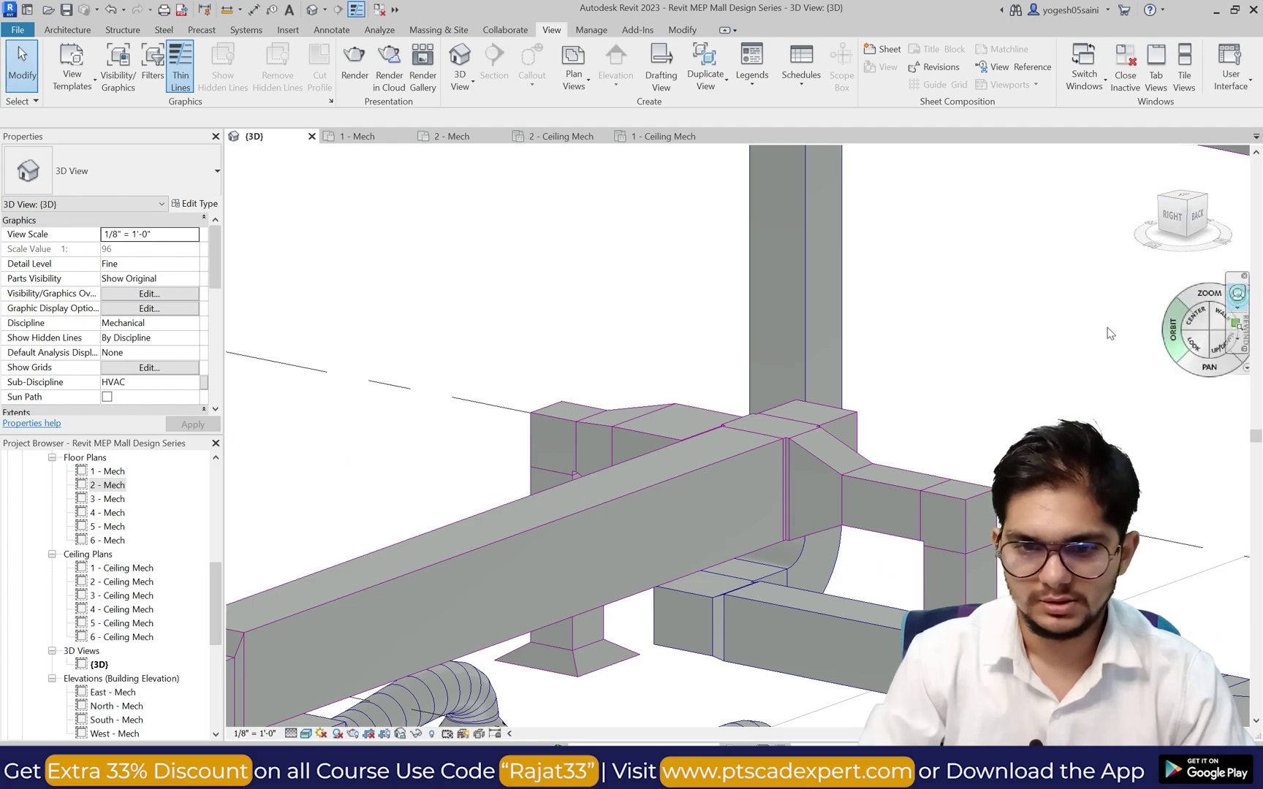
{"action": "mouse_move", "coordinate": [814, 340]}
{"action": "left_mouse_down"}
{"action": "mouse_move", "coordinate": [821, 358]}
{"action": "mouse_move", "coordinate": [797, 332]}
{"action": "left_mouse_up"}
{"action": "scroll", "coordinate": [797, 333], "scroll_direction": "down", "scroll_amount": 6}
{"action": "scroll", "coordinate": [599, 225], "scroll_direction": "up", "scroll_amount": 3}
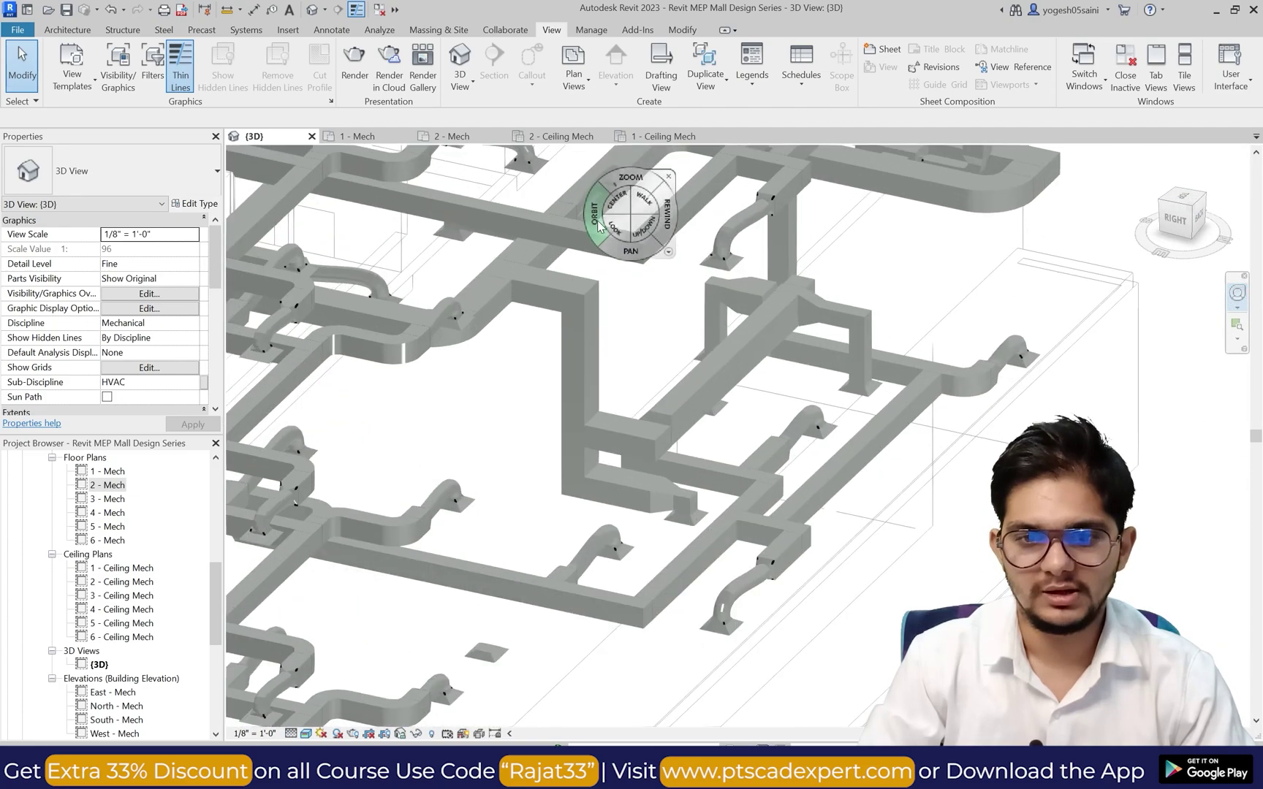
{"action": "left_click_drag", "start_coordinate": [599, 225], "coordinate": [636, 236]}
{"action": "scroll", "coordinate": [634, 219], "scroll_direction": "down", "scroll_amount": 4}
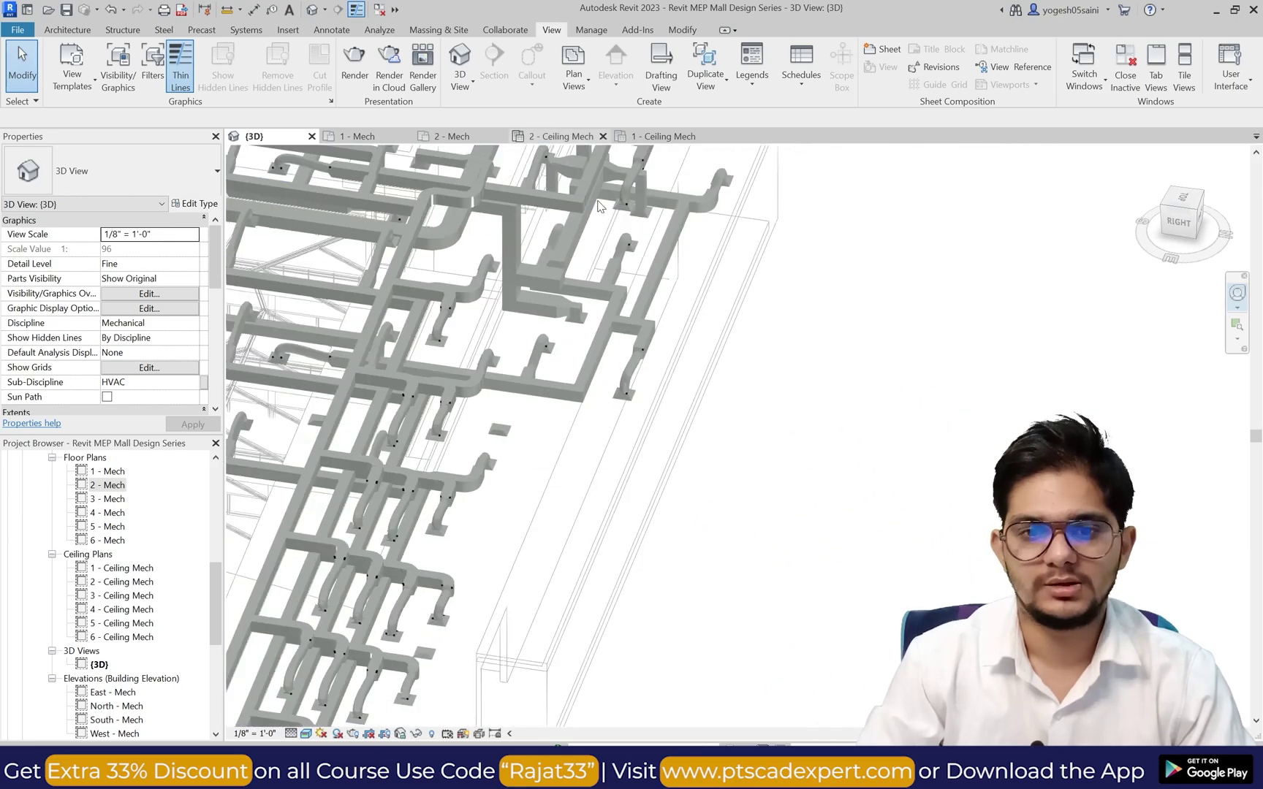
{"action": "scroll", "coordinate": [598, 206], "scroll_direction": "down", "scroll_amount": 5}
{"action": "scroll", "coordinate": [705, 354], "scroll_direction": "up", "scroll_amount": 7}
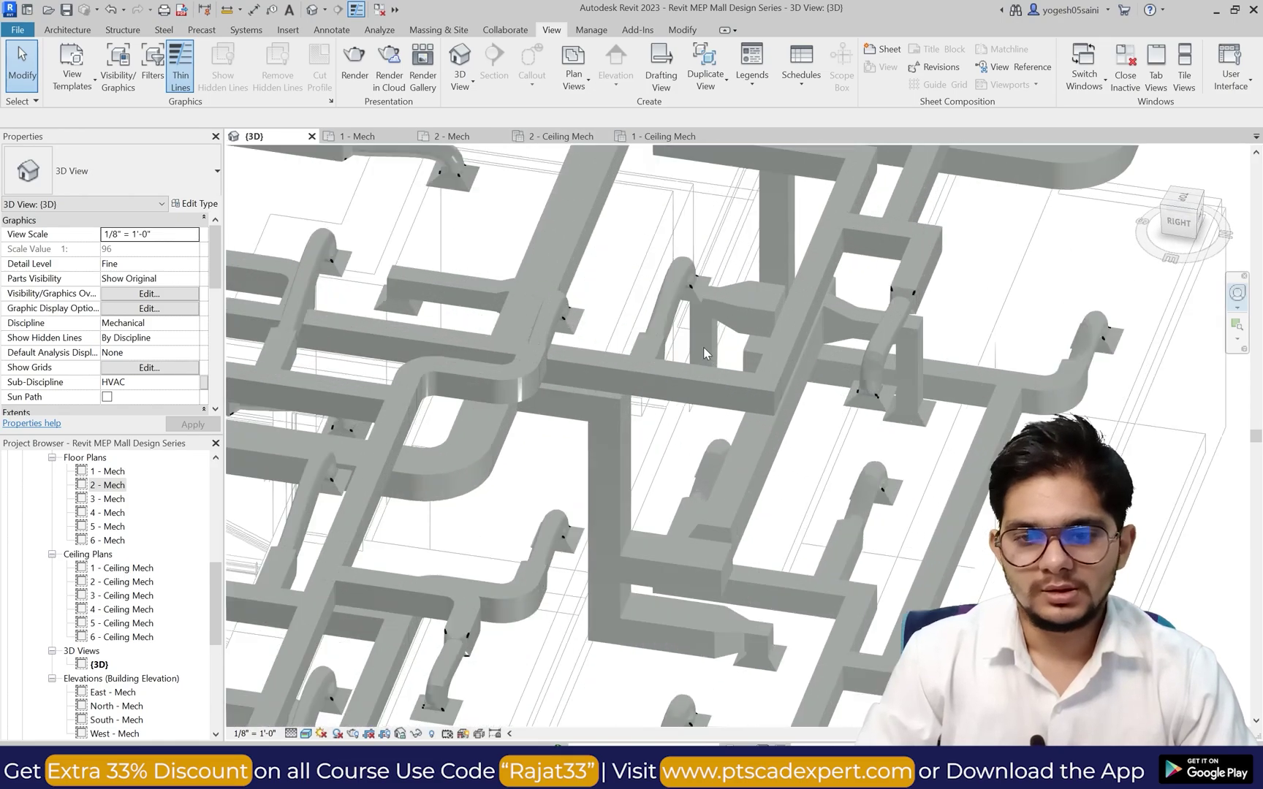
{"action": "left_click_drag", "start_coordinate": [705, 354], "coordinate": [646, 294]}
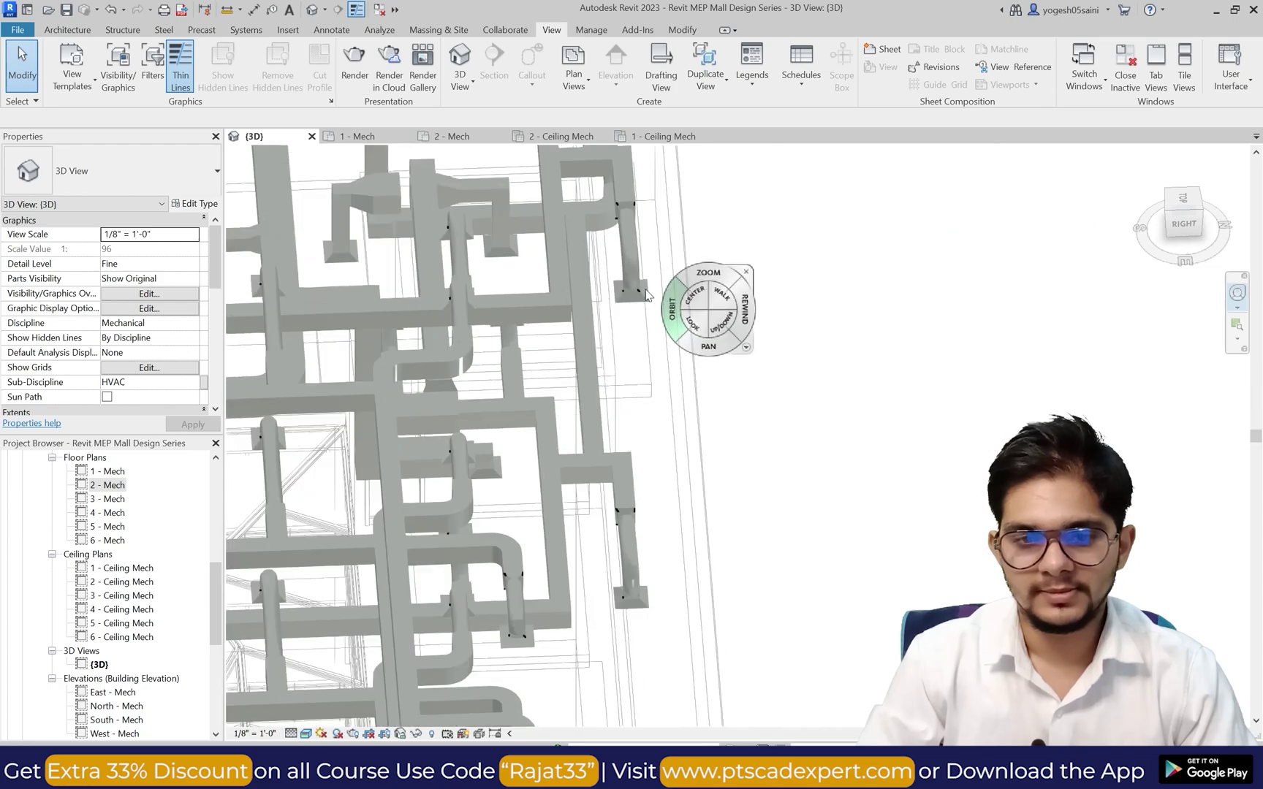
{"action": "scroll", "coordinate": [644, 292], "scroll_direction": "down", "scroll_amount": 5}
{"action": "scroll", "coordinate": [486, 206], "scroll_direction": "up", "scroll_amount": 7}
{"action": "left_click_drag", "start_coordinate": [486, 272], "coordinate": [521, 259]}
{"action": "scroll", "coordinate": [679, 319], "scroll_direction": "up", "scroll_amount": 8}
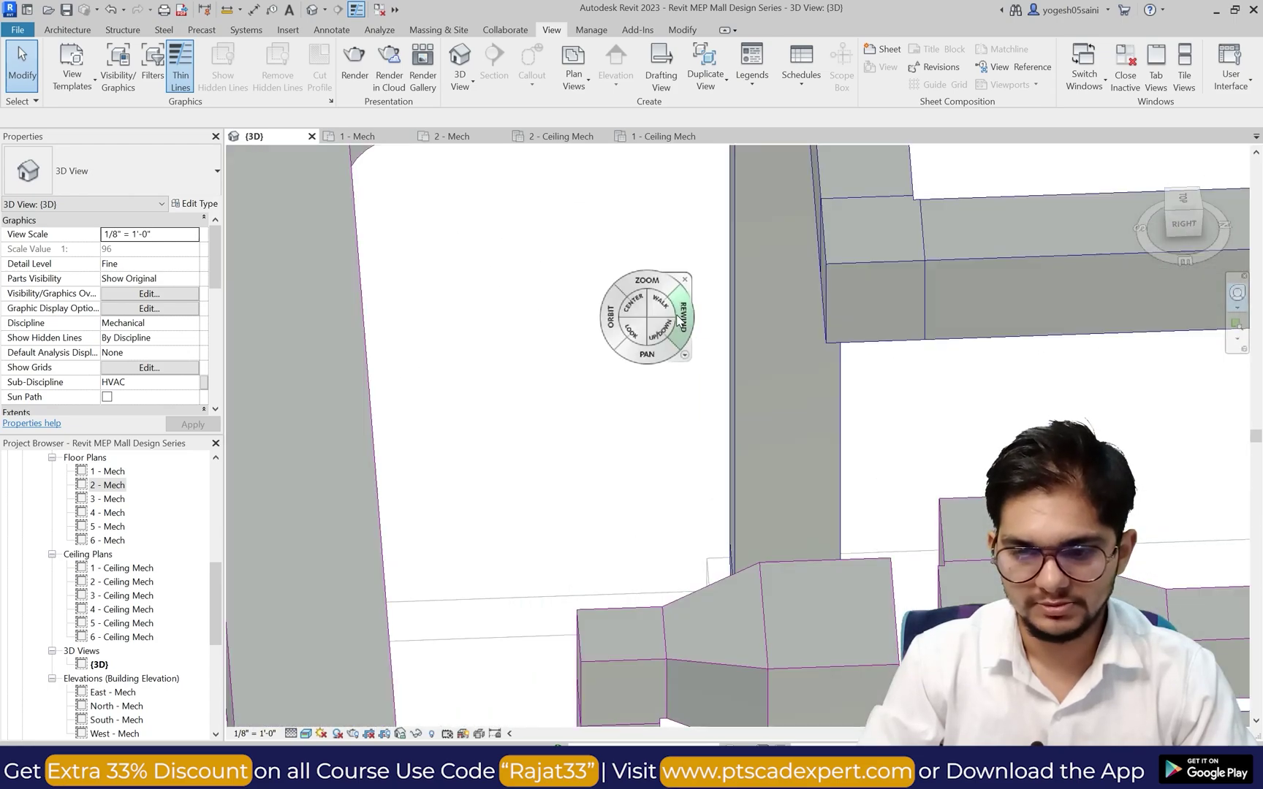
{"action": "scroll", "coordinate": [679, 320], "scroll_direction": "down", "scroll_amount": 5}
{"action": "left_click_drag", "start_coordinate": [694, 414], "coordinate": [738, 427]}
{"action": "scroll", "coordinate": [756, 423], "scroll_direction": "down", "scroll_amount": 4}
{"action": "scroll", "coordinate": [691, 475], "scroll_direction": "up", "scroll_amount": 4}
{"action": "key", "text": "Escape"}
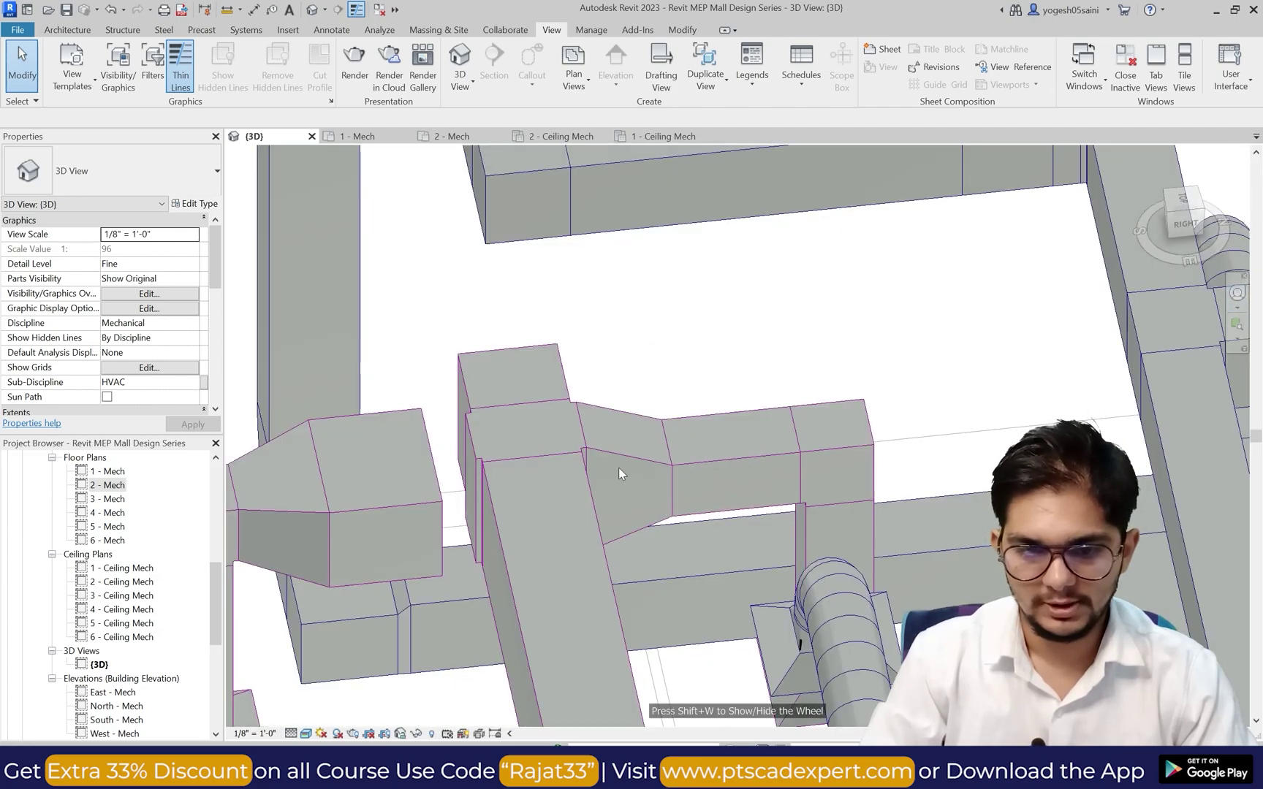
Step: In the 2 - Mech plan, set the washroom plan region's view range to top Level 3 and cut plane Level 2
{"action": "double_click", "coordinate": [113, 485]}
{"action": "scroll", "coordinate": [595, 314], "scroll_direction": "up", "scroll_amount": 3}
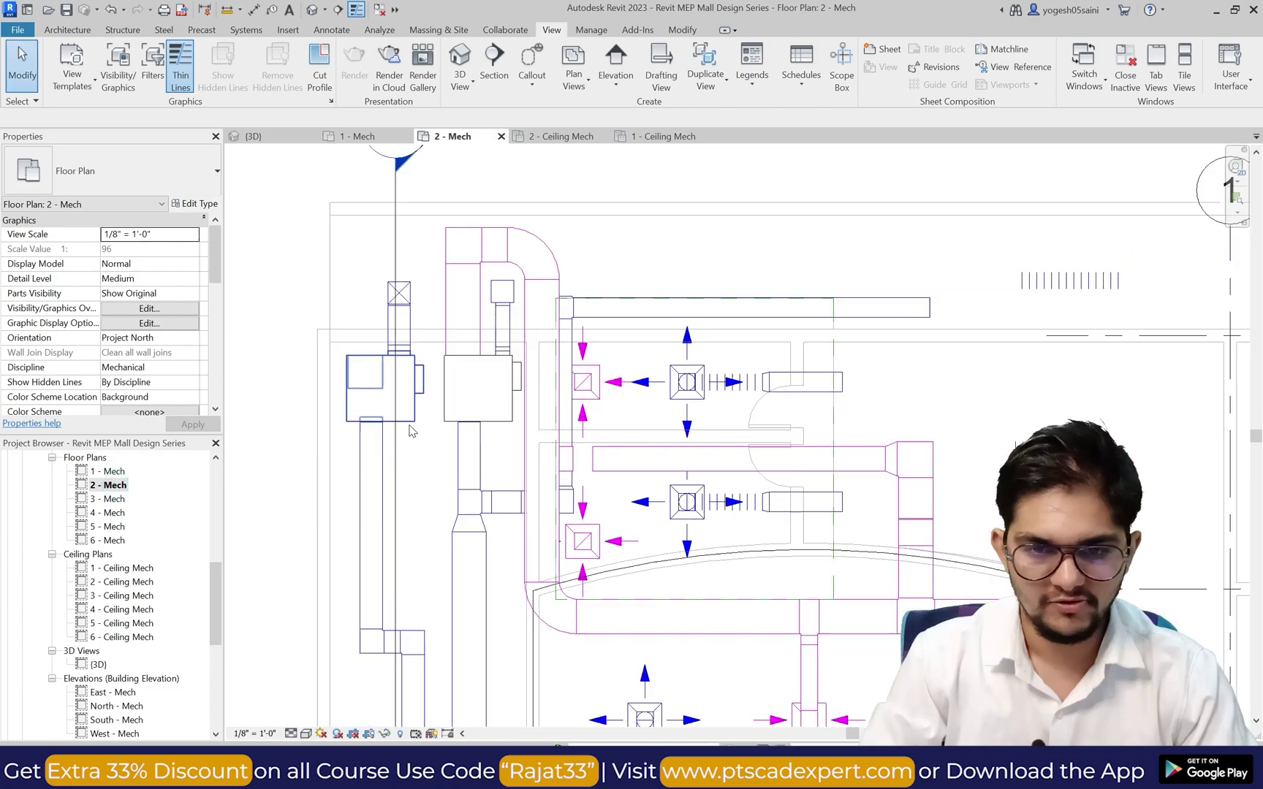
{"action": "left_click", "coordinate": [603, 334]}
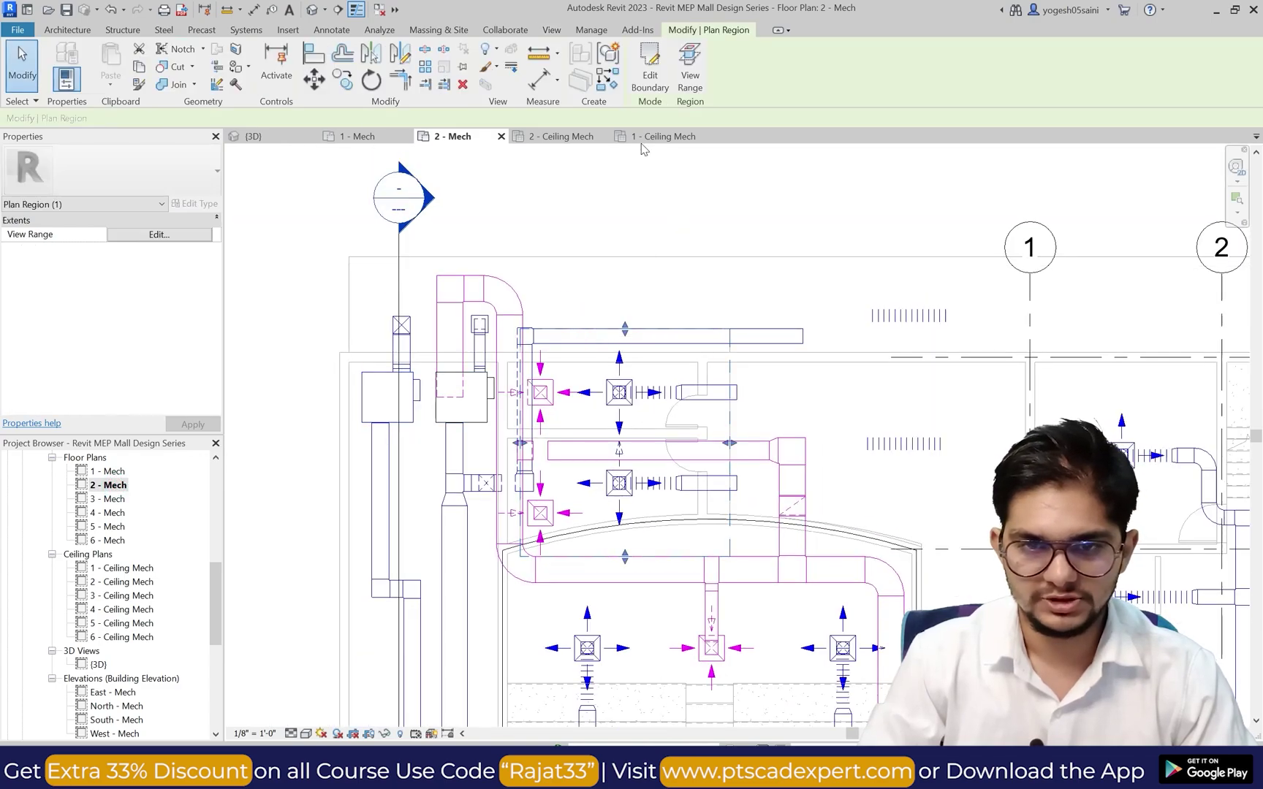
{"action": "left_click", "coordinate": [687, 73]}
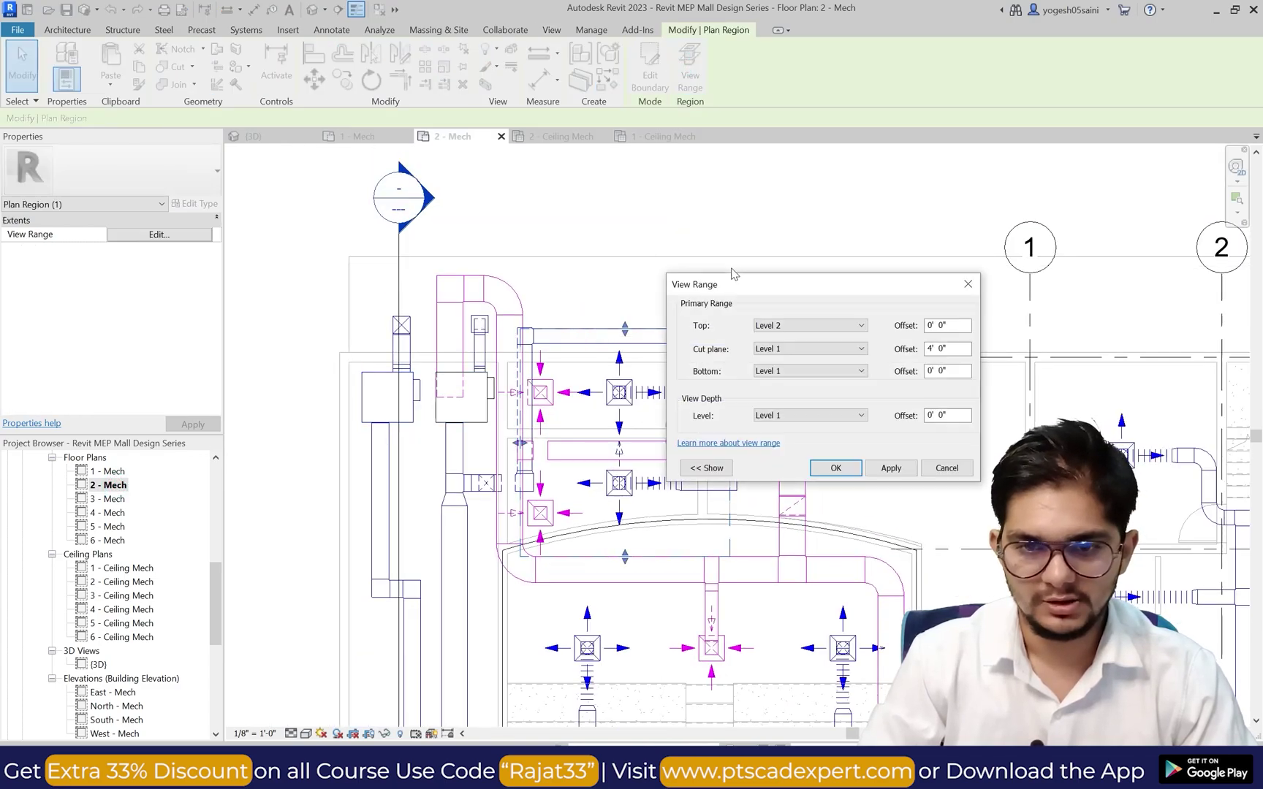
{"action": "left_click", "coordinate": [819, 326]}
{"action": "left_click", "coordinate": [816, 328]}
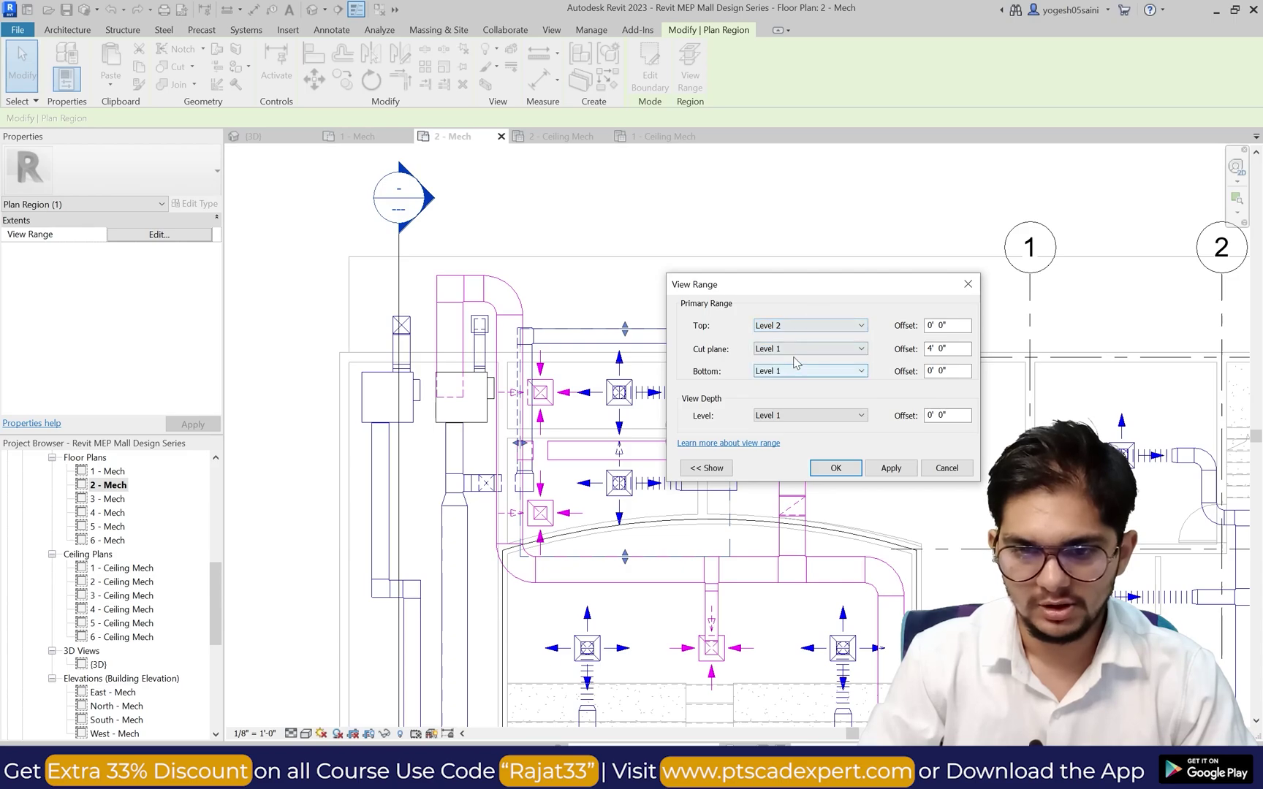
{"action": "left_click", "coordinate": [794, 352]}
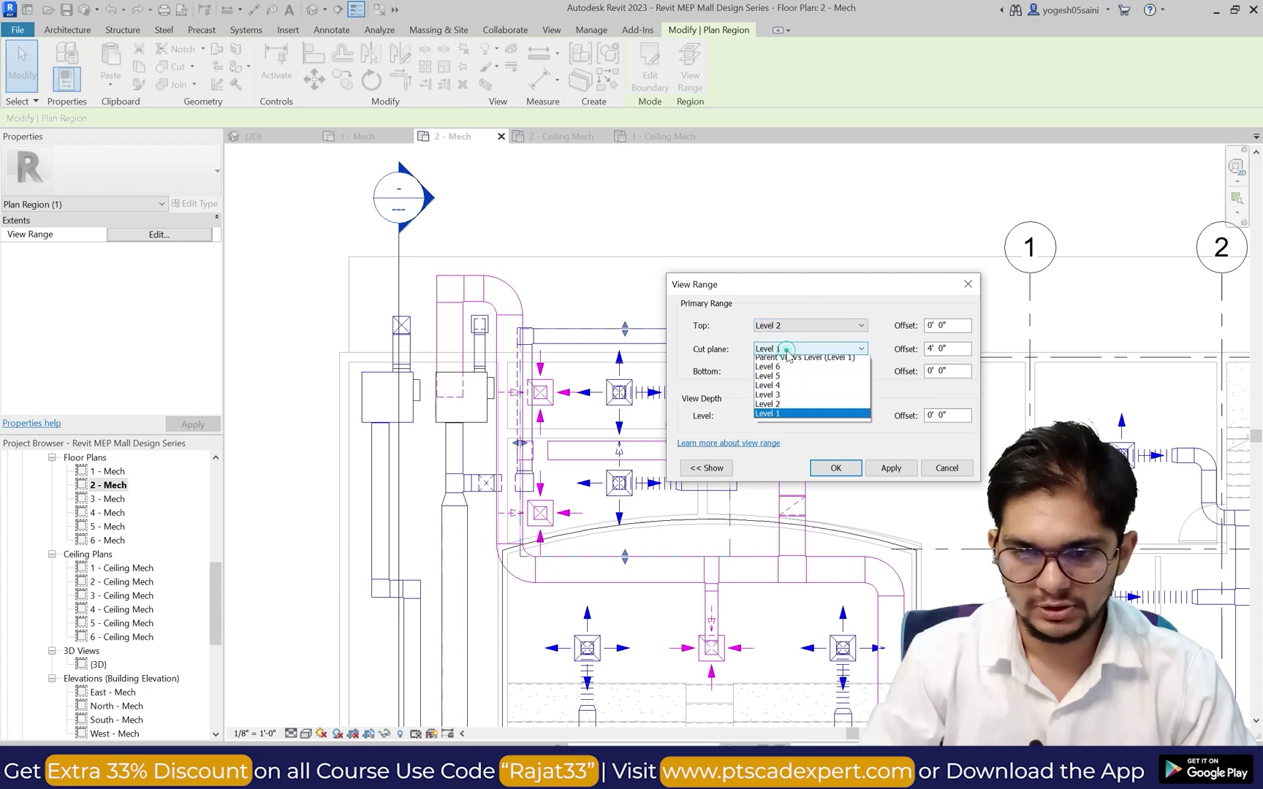
{"action": "left_click", "coordinate": [788, 409]}
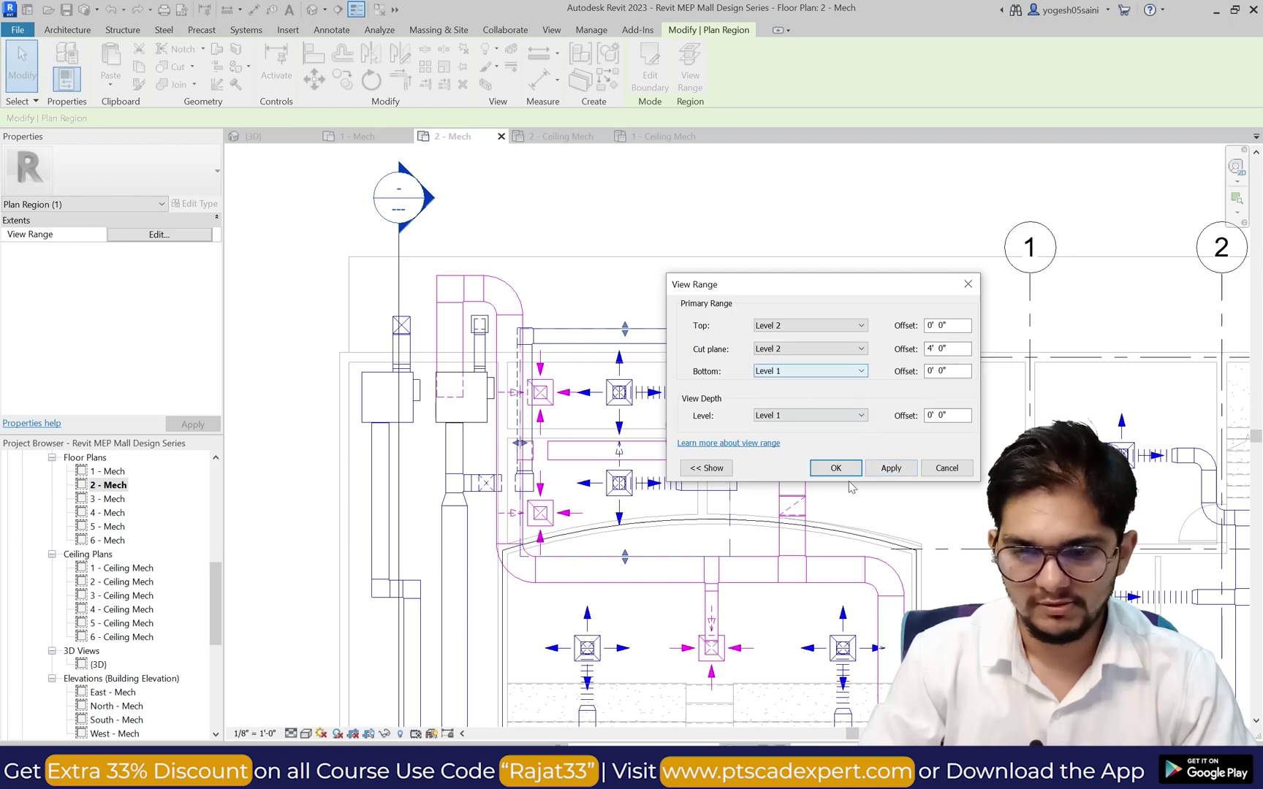
{"action": "left_click", "coordinate": [883, 470]}
{"action": "left_click", "coordinate": [723, 389]}
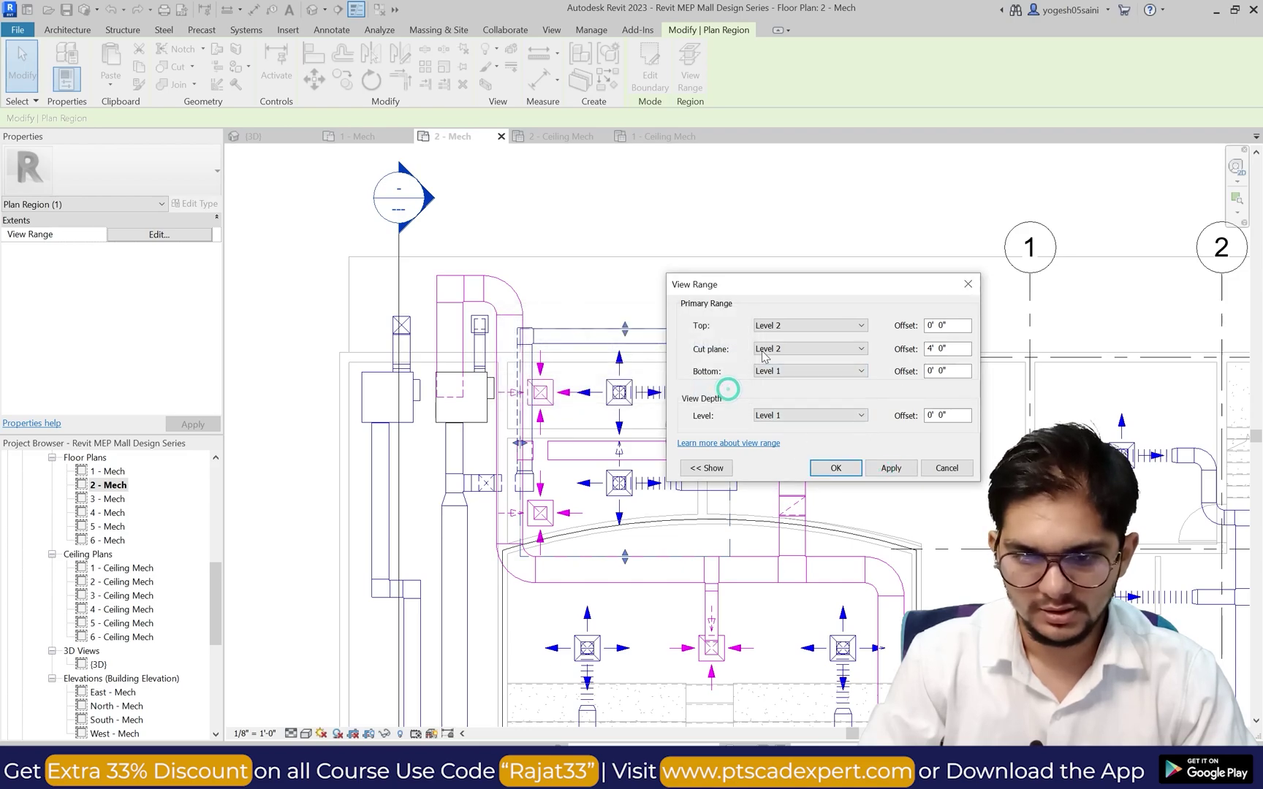
{"action": "left_click", "coordinate": [790, 327]}
{"action": "left_click", "coordinate": [787, 345]}
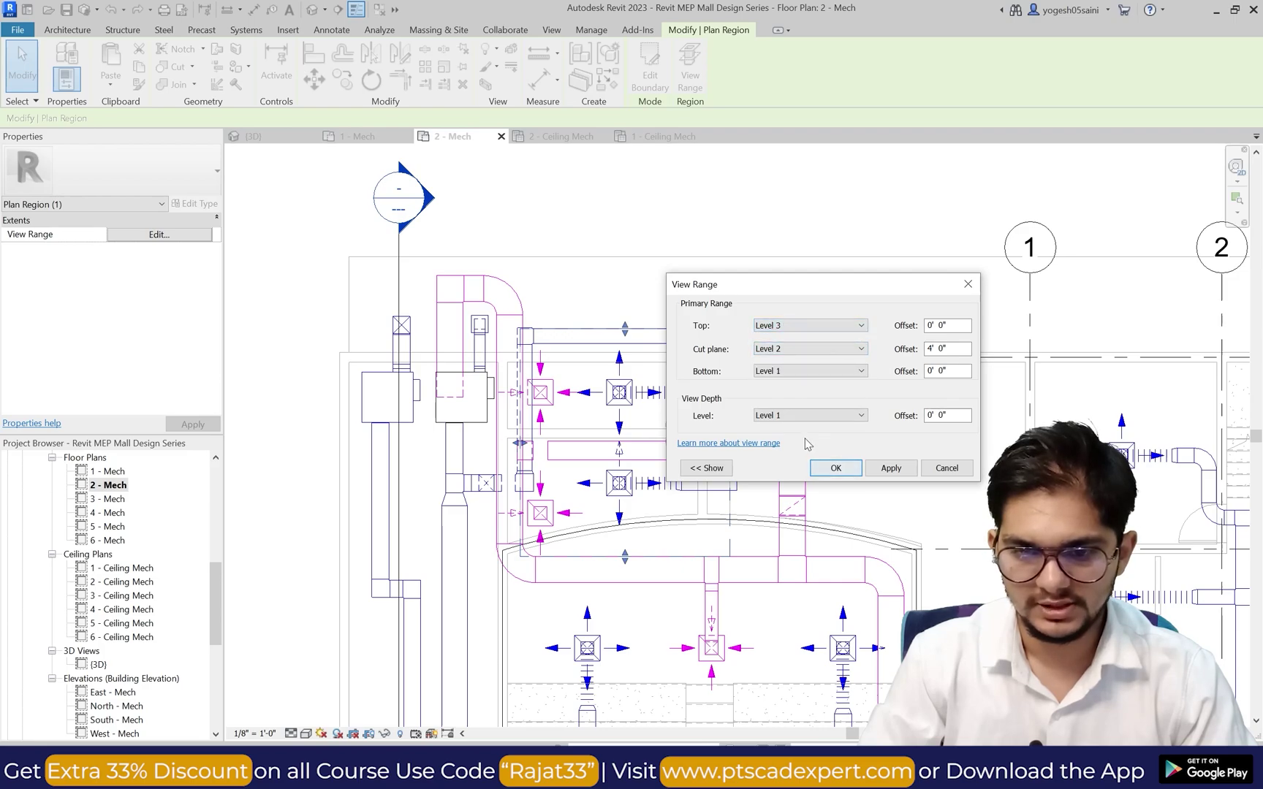
Step: Try a Level 2 view depth for the plan region, reset it to Level 1 and accept the view range
{"action": "left_click", "coordinate": [803, 417]}
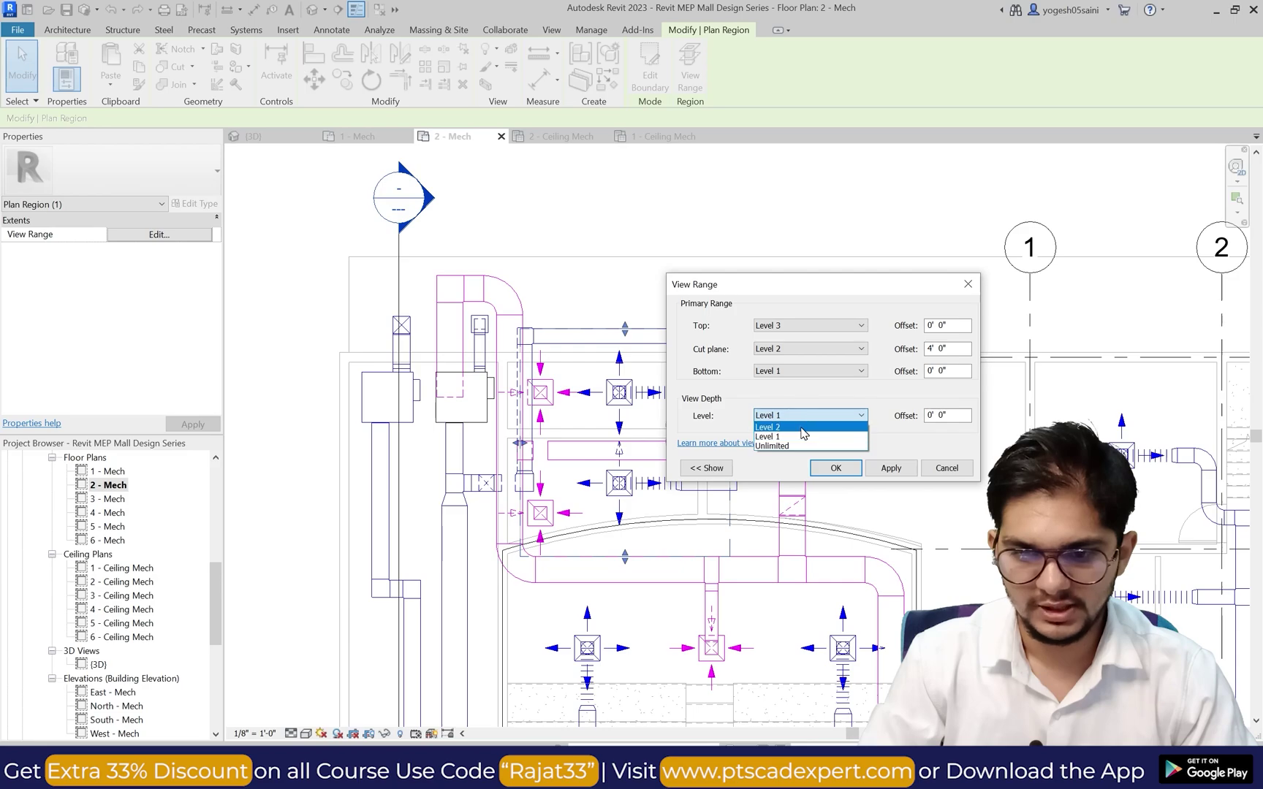
{"action": "left_click", "coordinate": [802, 427]}
{"action": "left_click", "coordinate": [871, 468]}
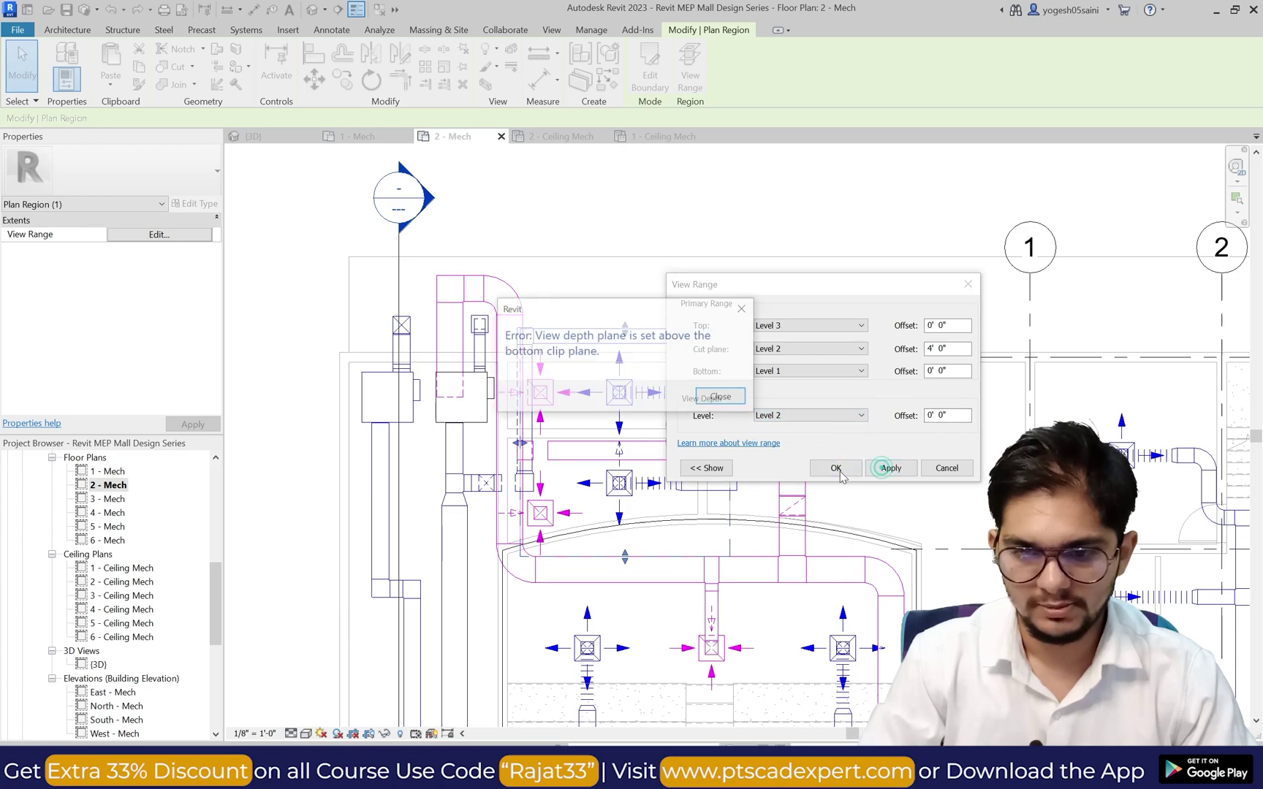
{"action": "left_click", "coordinate": [722, 396]}
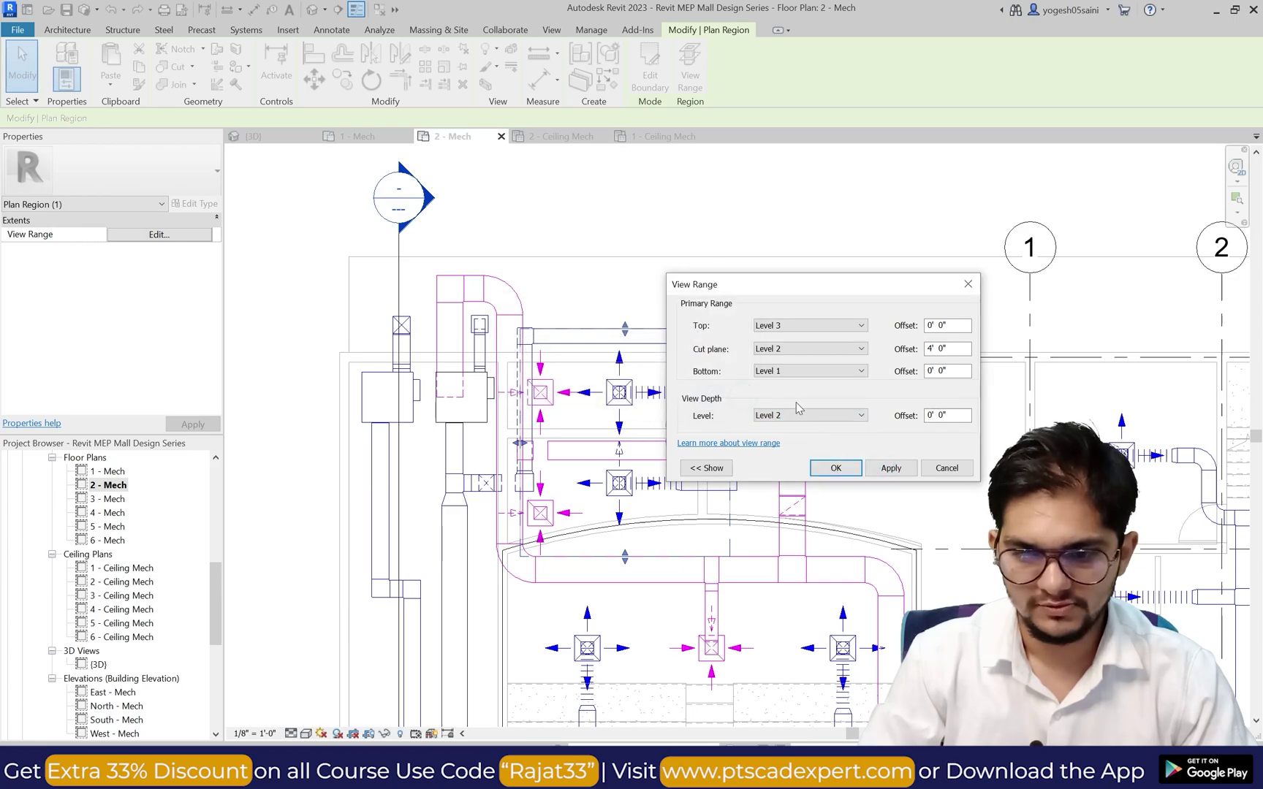
{"action": "left_click", "coordinate": [784, 433]}
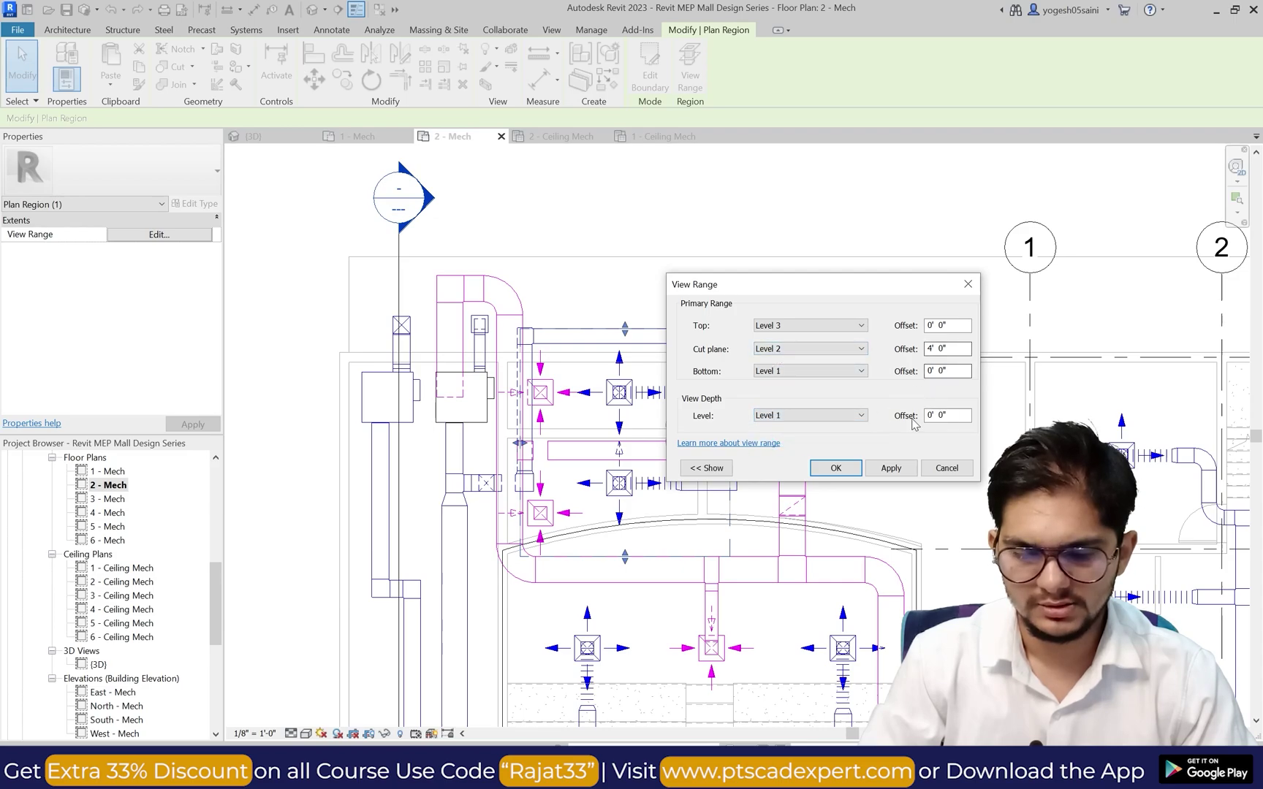
{"action": "left_click", "coordinate": [835, 468]}
Step: Stretch the open end of the lower diffuser's duct onto the free connector of the branch duct's fitting to join them
{"action": "scroll", "coordinate": [537, 479], "scroll_direction": "up", "scroll_amount": 3}
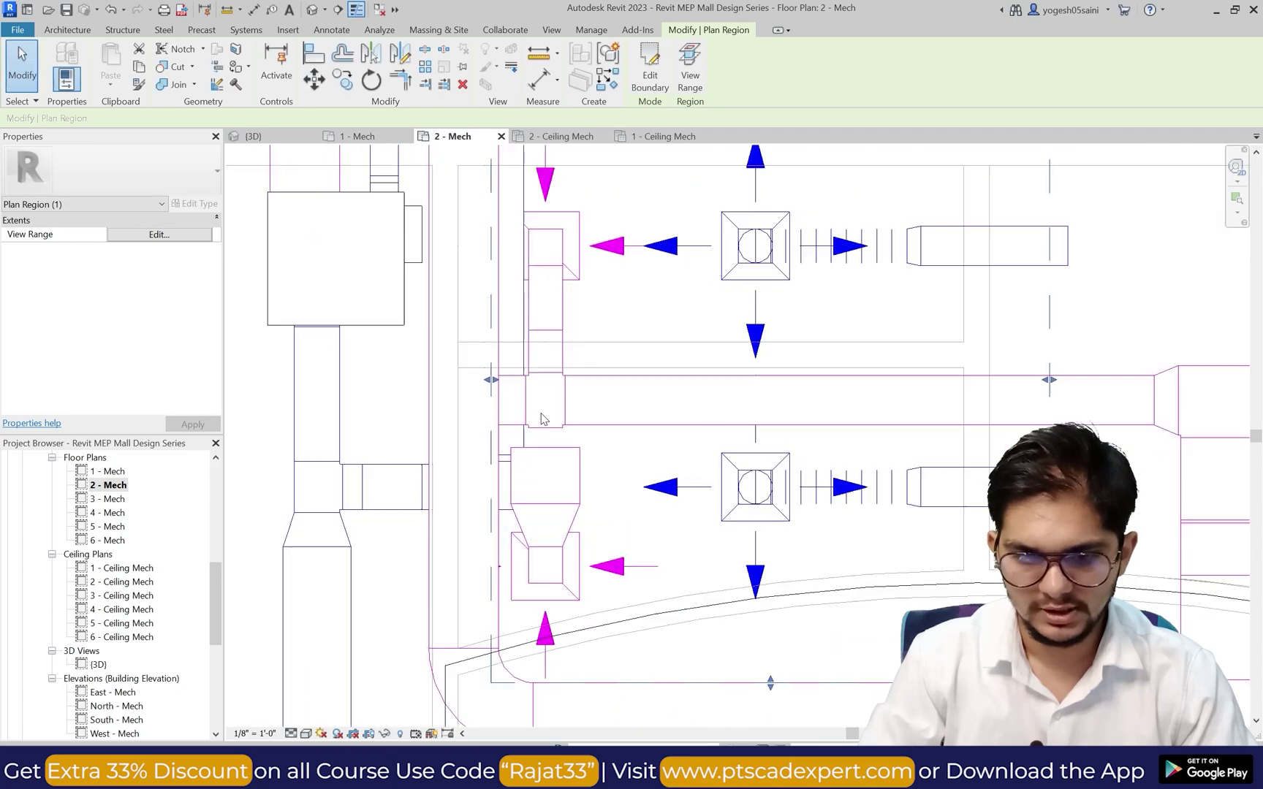
{"action": "scroll", "coordinate": [543, 418], "scroll_direction": "up", "scroll_amount": 2}
{"action": "left_click", "coordinate": [547, 463]}
{"action": "scroll", "coordinate": [545, 453], "scroll_direction": "up", "scroll_amount": 2}
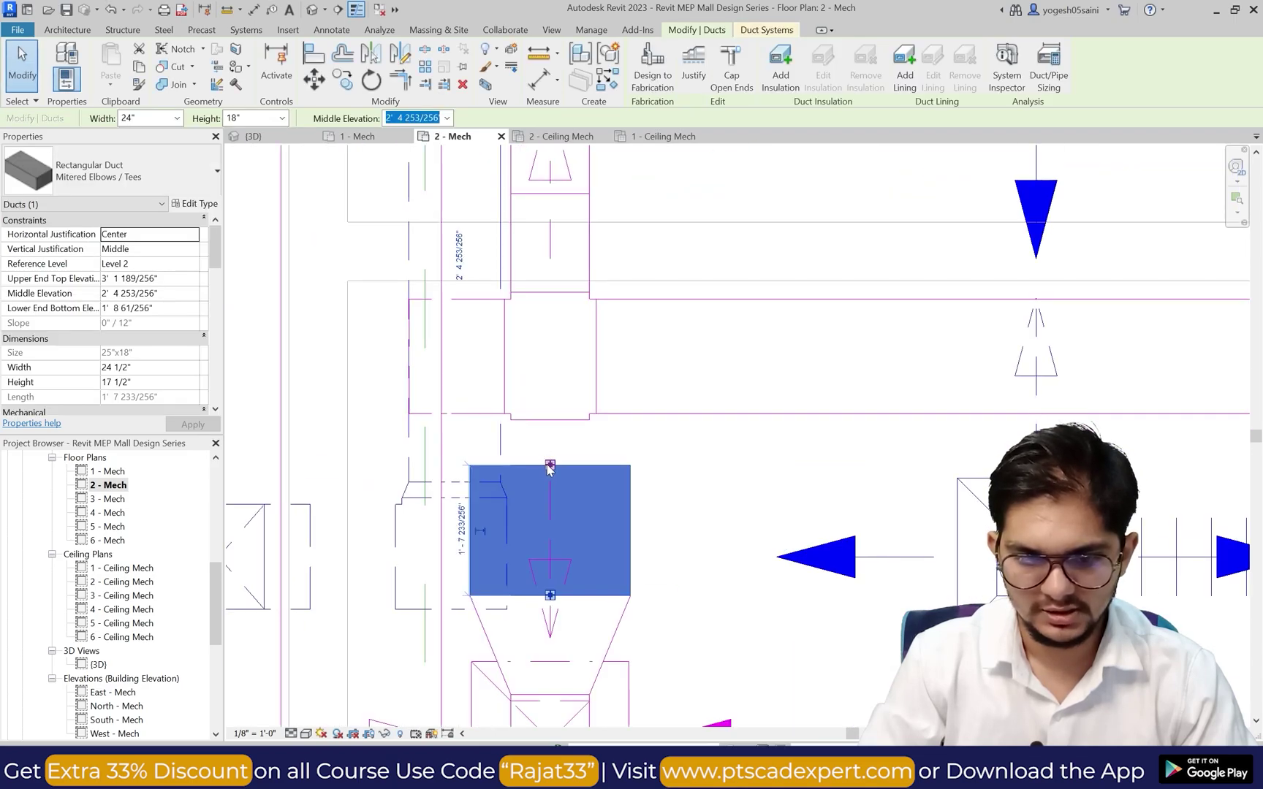
{"action": "left_click_drag", "start_coordinate": [550, 465], "coordinate": [551, 422]}
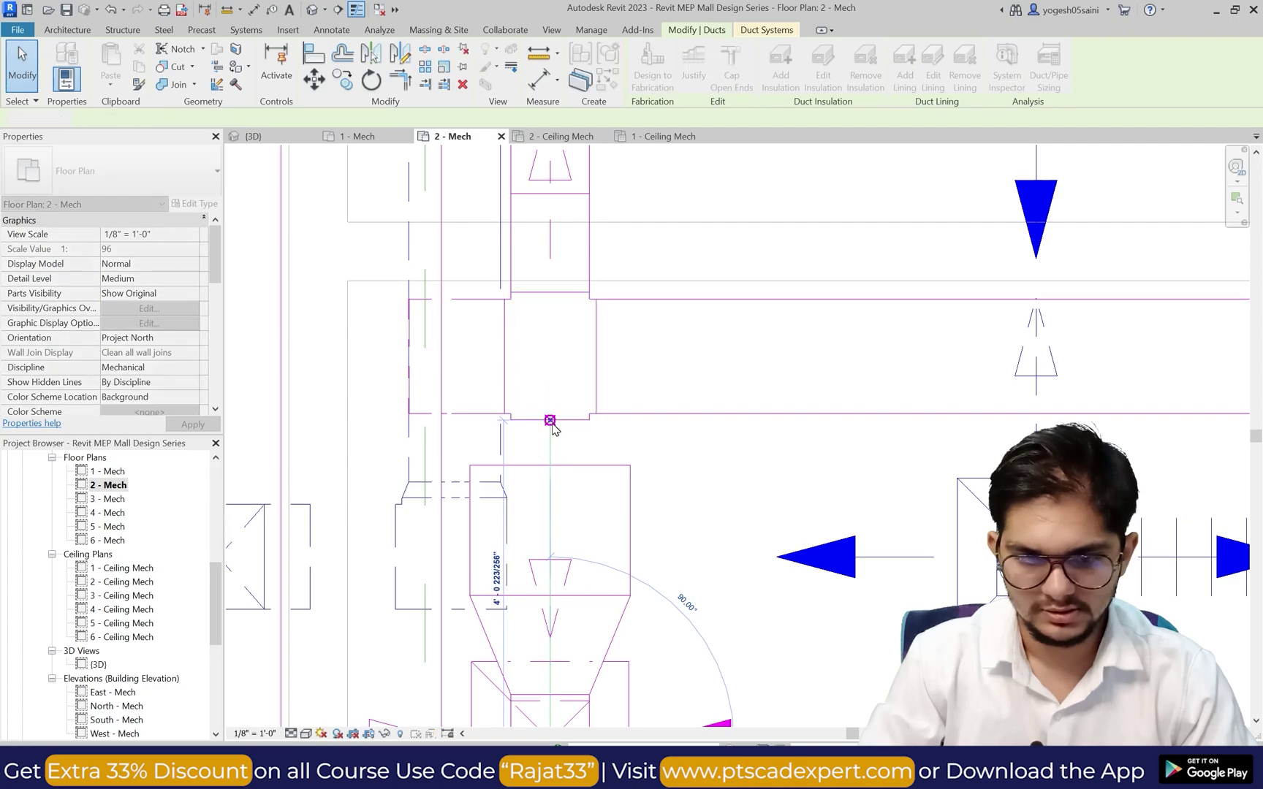
{"action": "left_click", "coordinate": [648, 439]}
{"action": "scroll", "coordinate": [656, 444], "scroll_direction": "down", "scroll_amount": 3}
{"action": "scroll", "coordinate": [631, 446], "scroll_direction": "down", "scroll_amount": 3}
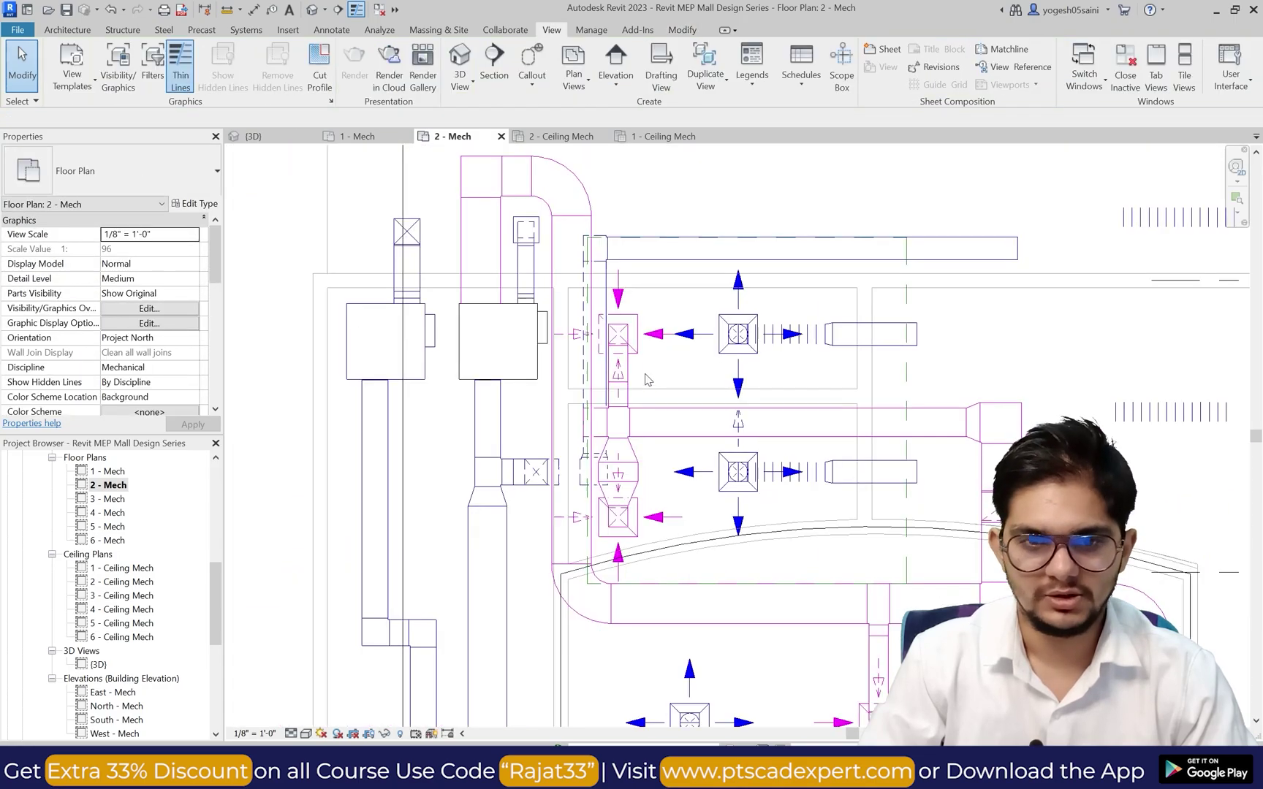
Step: In the 3D view, delete the short leftover duct stub on the back side of the branch duct's cross fitting
{"action": "left_click", "coordinate": [461, 69]}
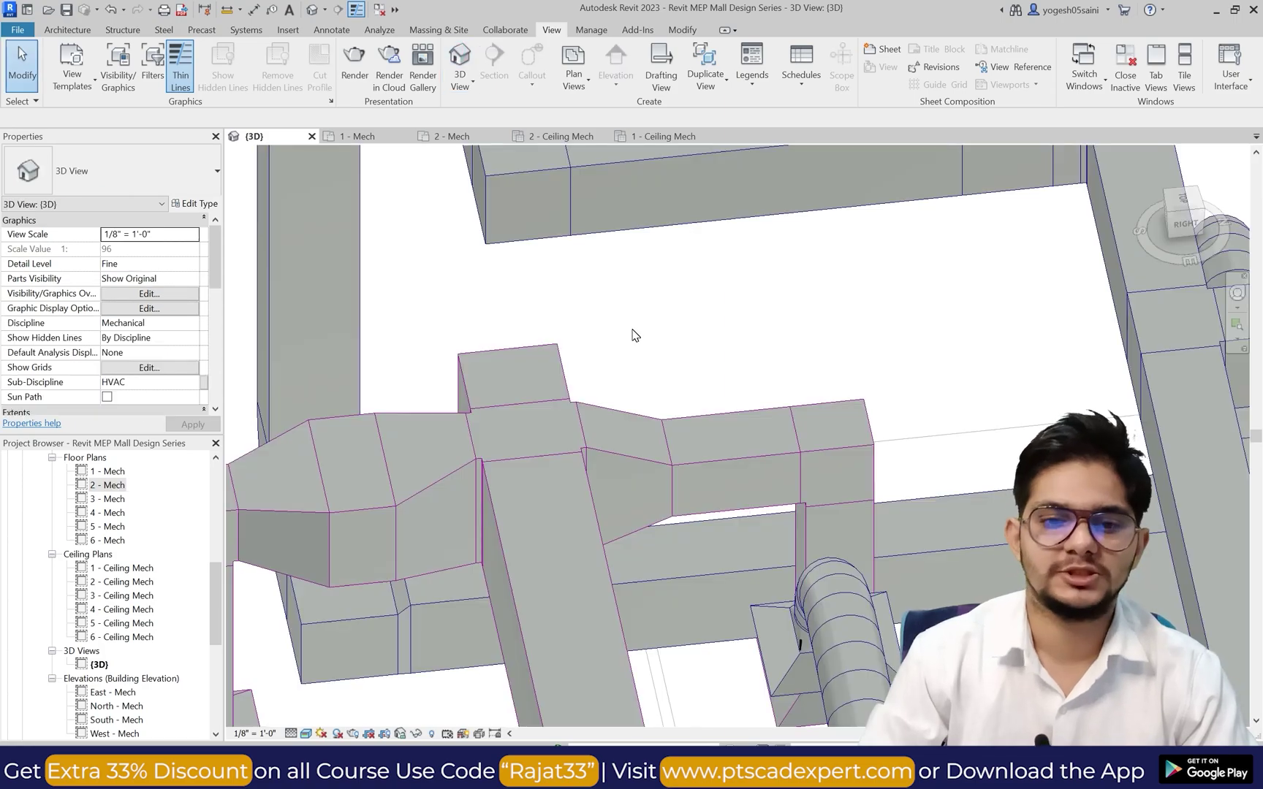
{"action": "scroll", "coordinate": [634, 334], "scroll_direction": "down", "scroll_amount": 3}
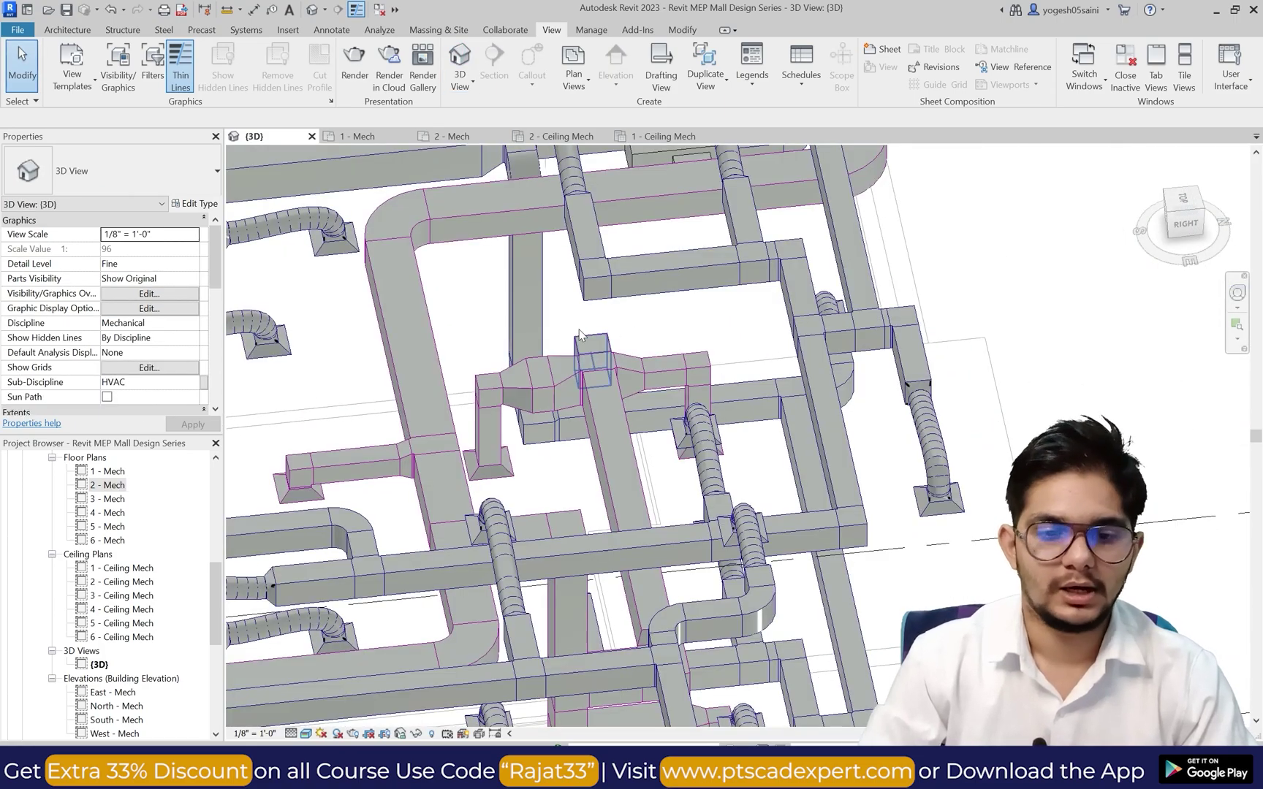
{"action": "scroll", "coordinate": [579, 335], "scroll_direction": "up", "scroll_amount": 5}
{"action": "left_click", "coordinate": [589, 345]}
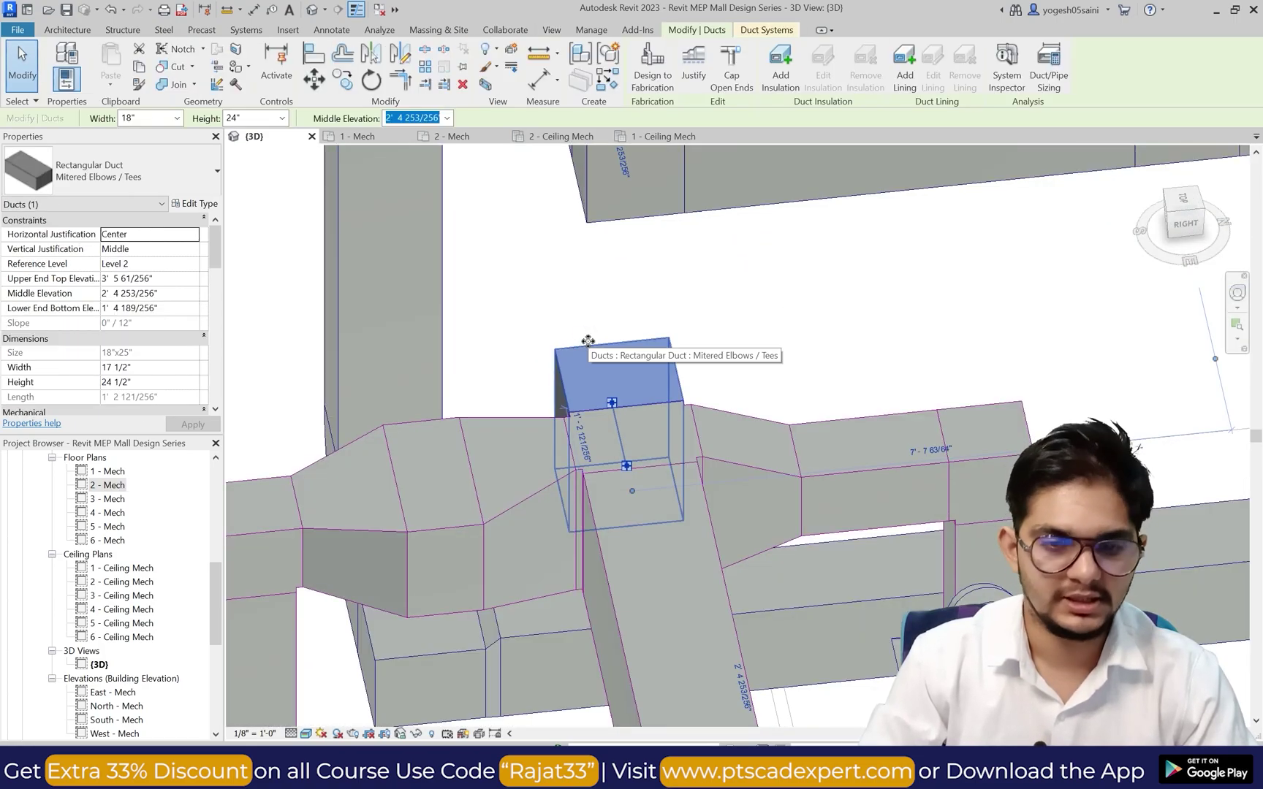
{"action": "key", "text": "Delete"}
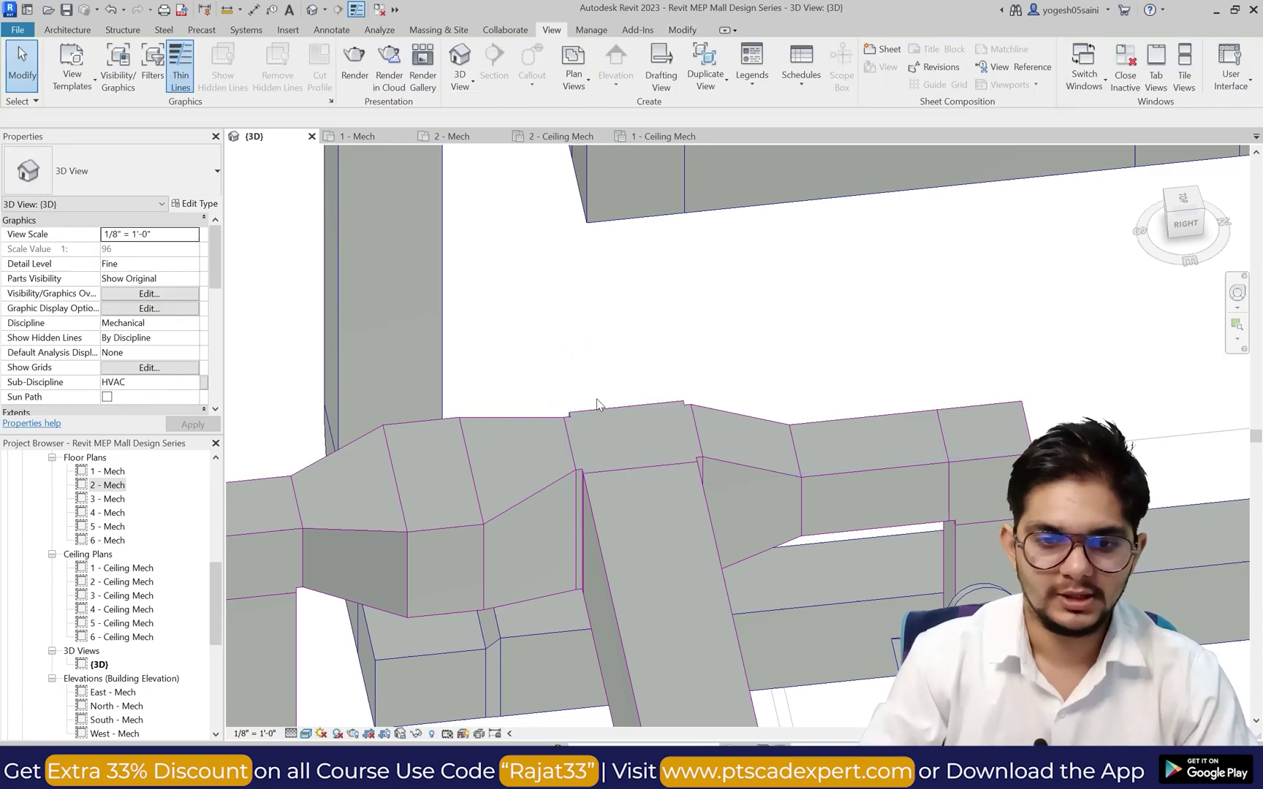
Step: In the 2 - Mech plan, convert the branch duct's rectangular cross fitting to a tee by removing its unused left-hand connection
{"action": "double_click", "coordinate": [109, 485]}
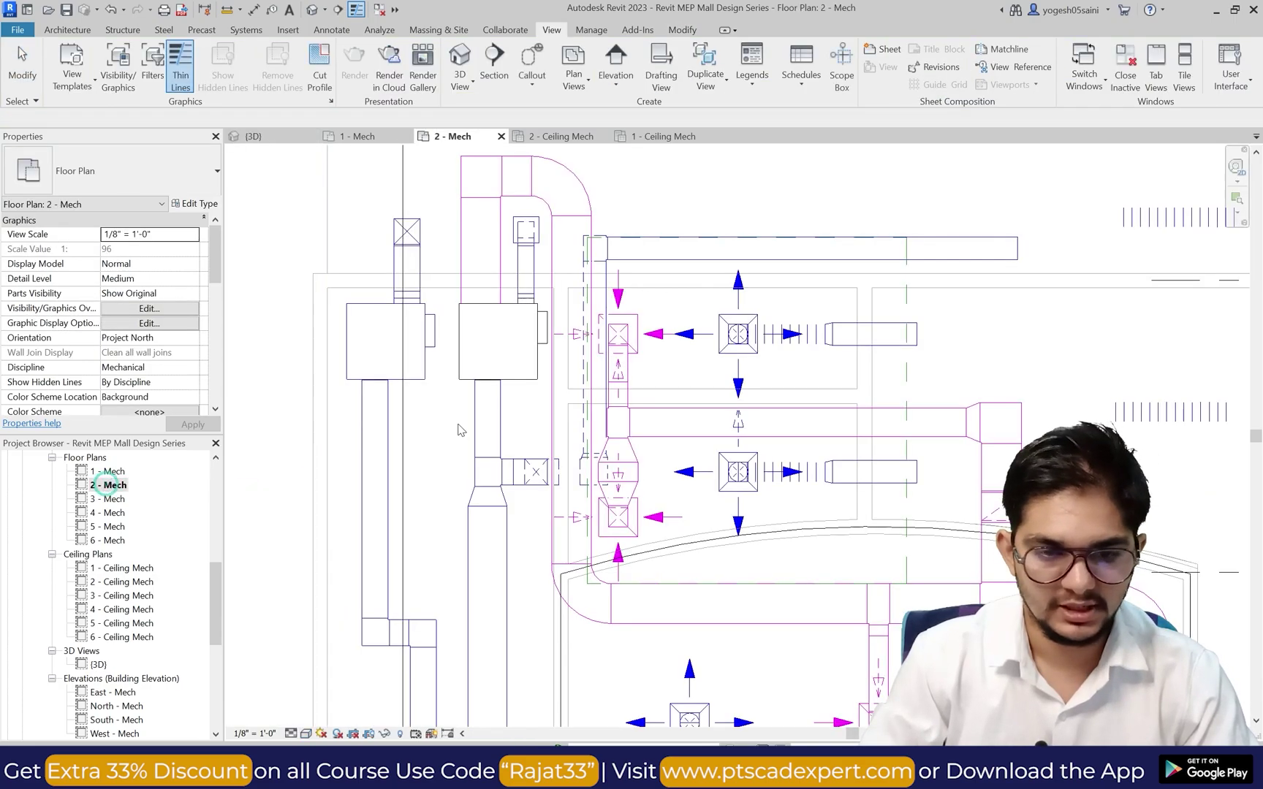
{"action": "left_click", "coordinate": [611, 420]}
{"action": "scroll", "coordinate": [576, 432], "scroll_direction": "up", "scroll_amount": 3}
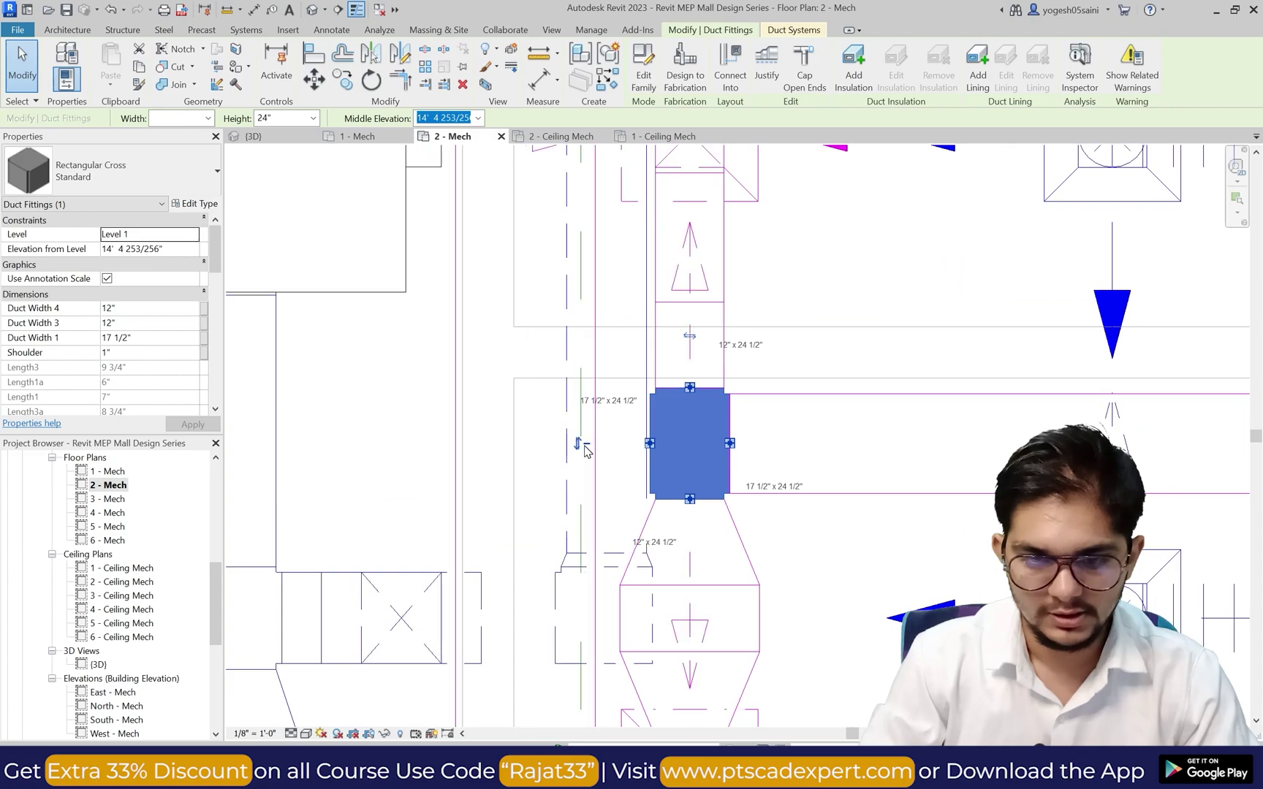
{"action": "key", "text": "Delete"}
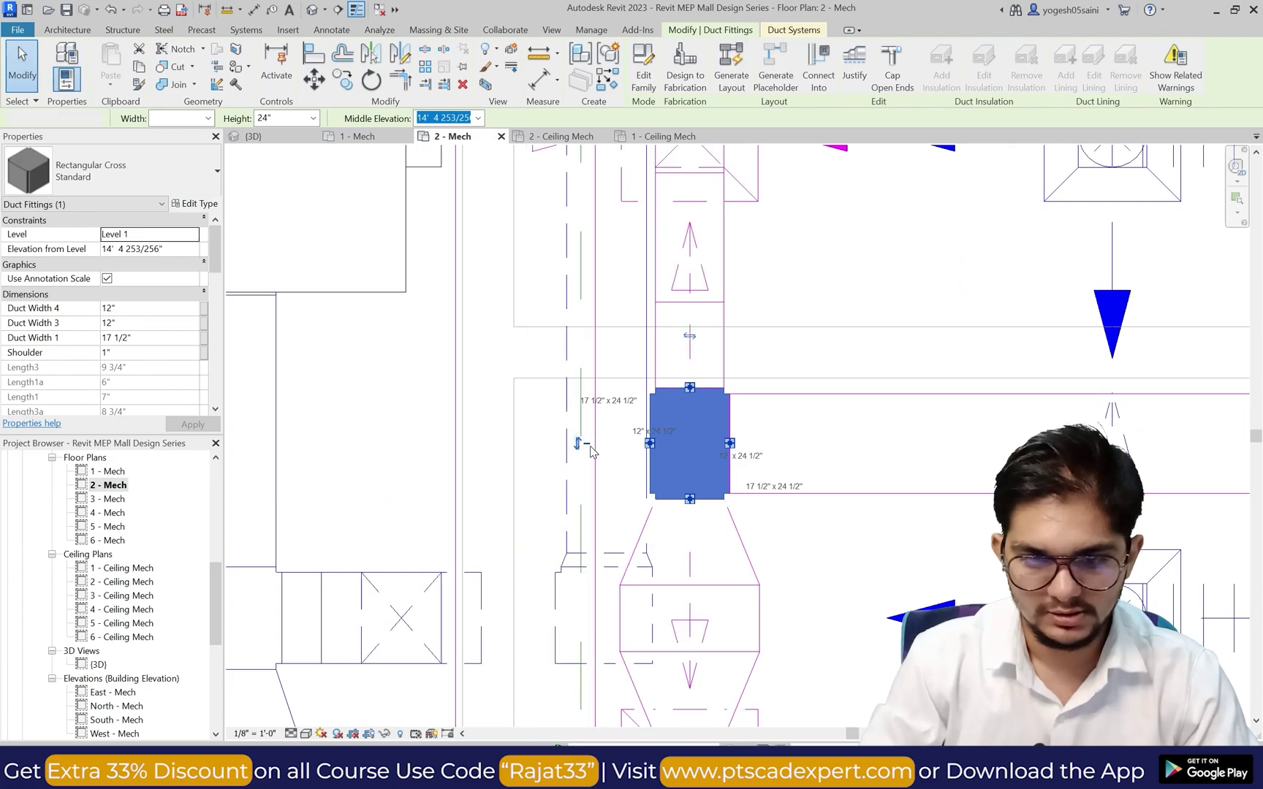
{"action": "scroll", "coordinate": [548, 431], "scroll_direction": "down", "scroll_amount": 3}
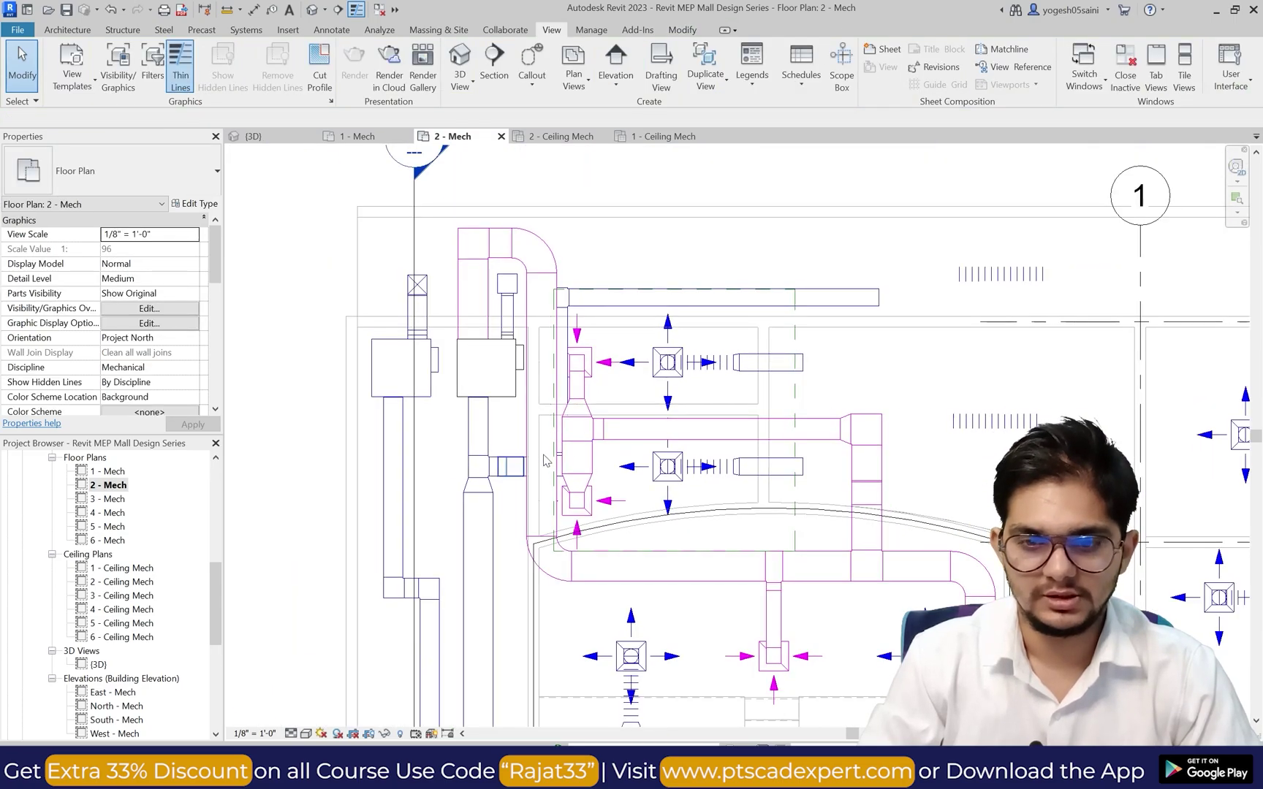
Step: Delete the washroom plan region from the 2 - Mech plan
{"action": "scroll", "coordinate": [544, 460], "scroll_direction": "down", "scroll_amount": 3}
{"action": "scroll", "coordinate": [724, 420], "scroll_direction": "up", "scroll_amount": 2}
{"action": "left_click", "coordinate": [725, 418]}
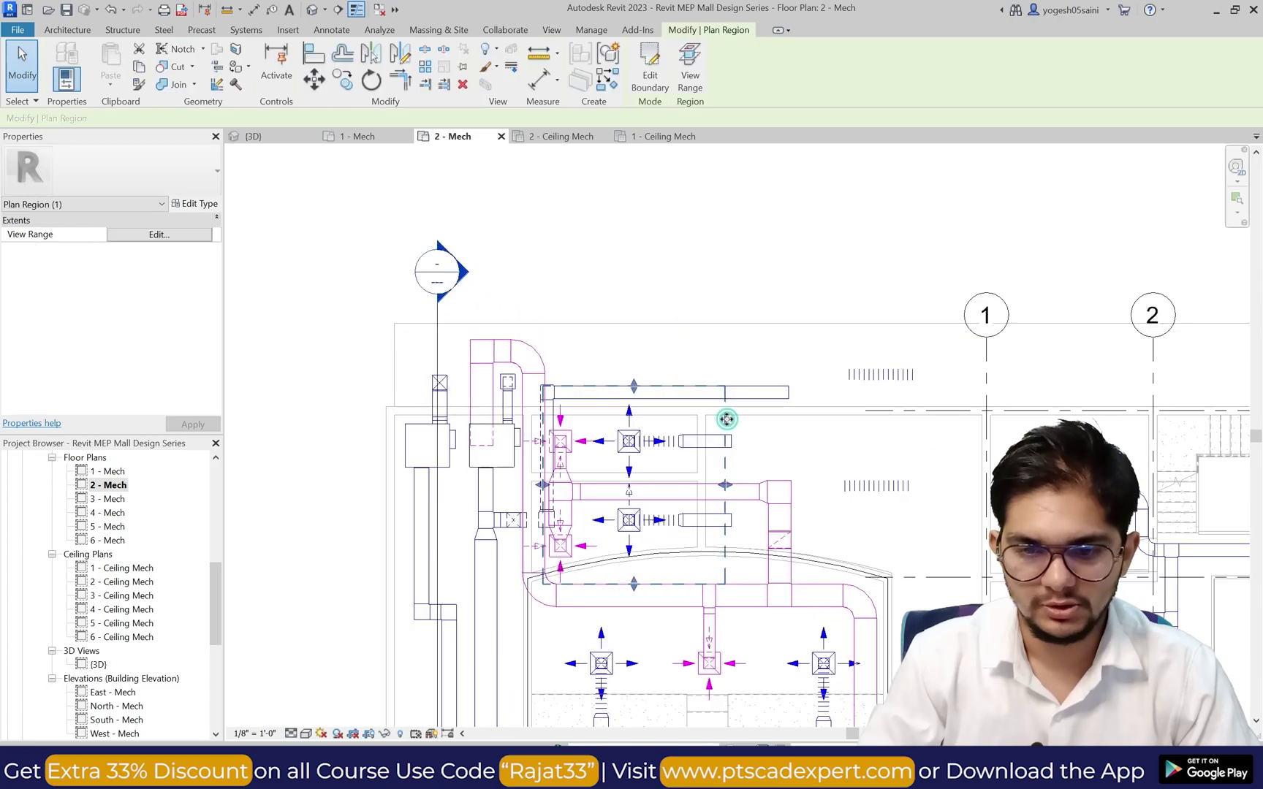
{"action": "key", "text": "Escape"}
{"action": "scroll", "coordinate": [716, 430], "scroll_direction": "down", "scroll_amount": 3}
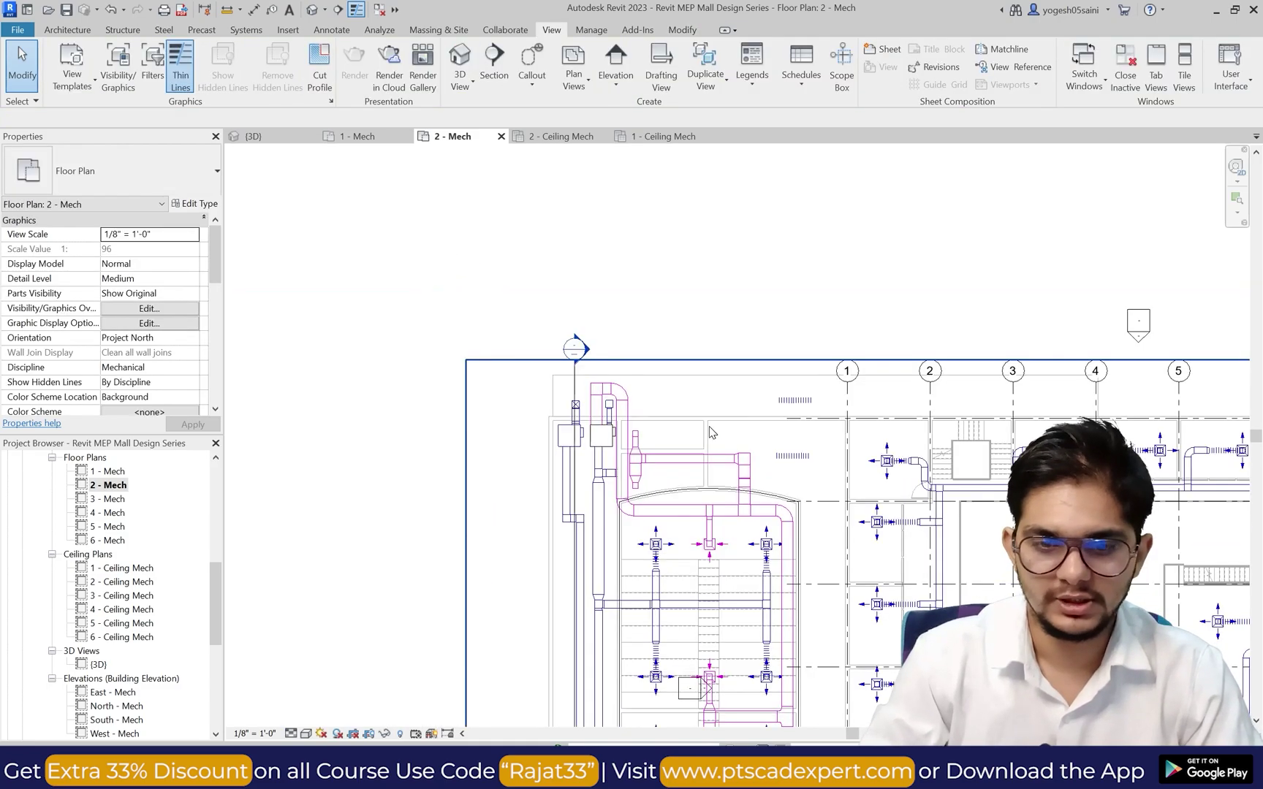
{"action": "scroll", "coordinate": [714, 439], "scroll_direction": "down", "scroll_amount": 2}
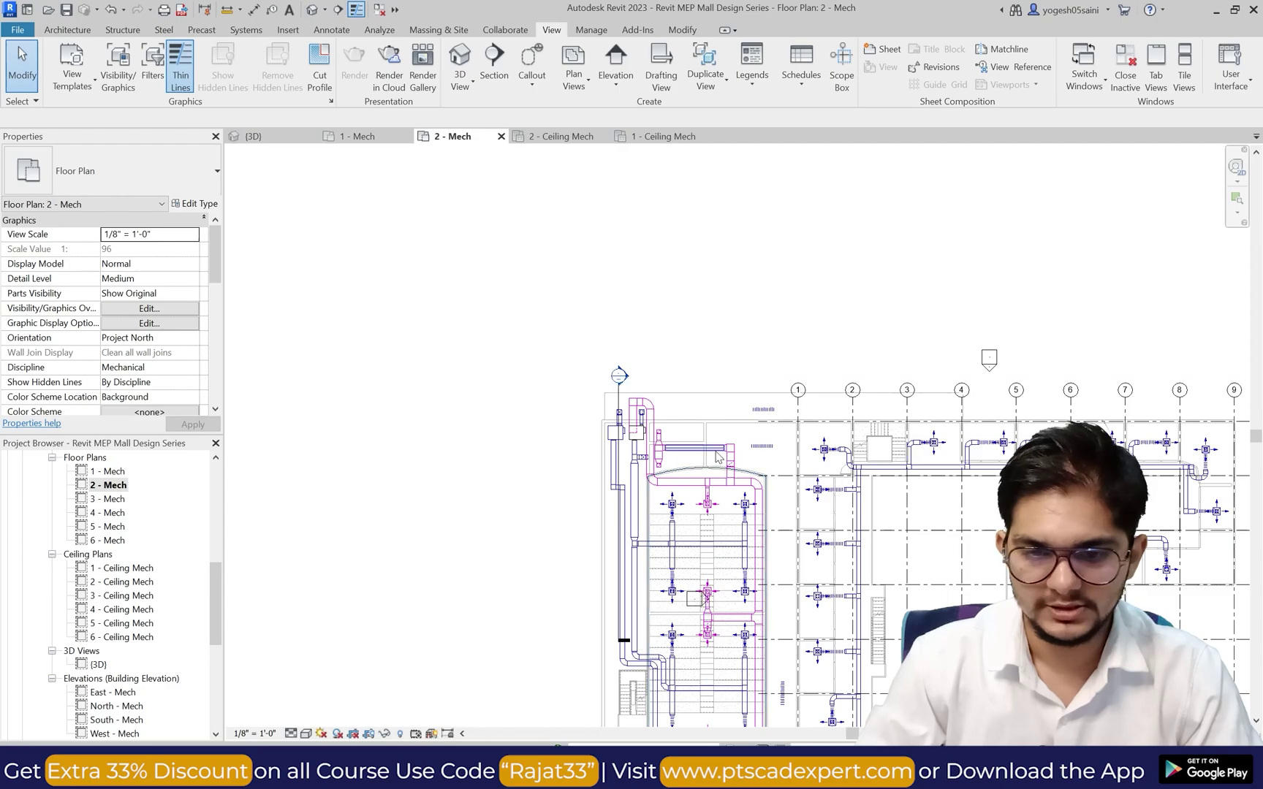
{"action": "scroll", "coordinate": [716, 457], "scroll_direction": "up", "scroll_amount": 1}
Step: Review the ductwork in the 3D view and Level 2 plans, and open the 1 - Ceiling Mech plan to examine the return diffusers near grid 1
{"action": "left_click", "coordinate": [457, 52]}
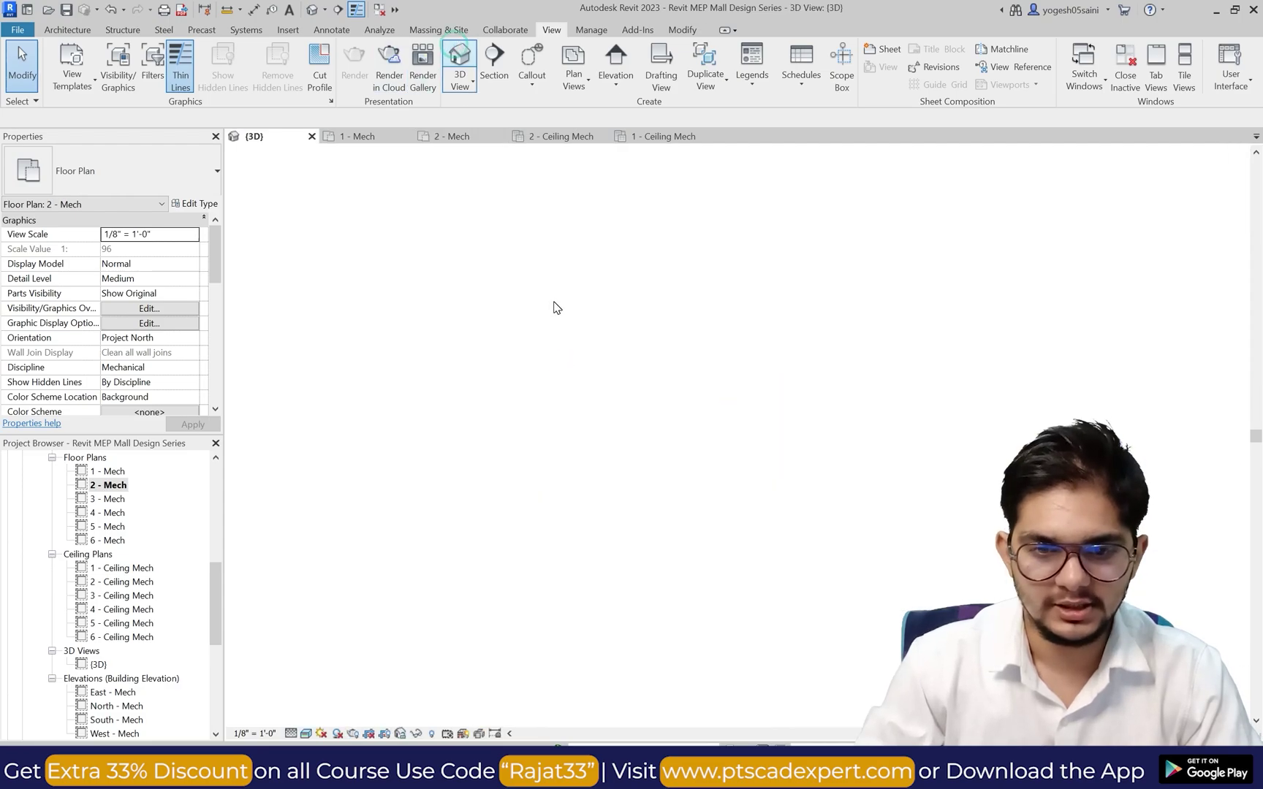
{"action": "scroll", "coordinate": [578, 361], "scroll_direction": "down", "scroll_amount": 4}
{"action": "scroll", "coordinate": [515, 398], "scroll_direction": "down", "scroll_amount": 2}
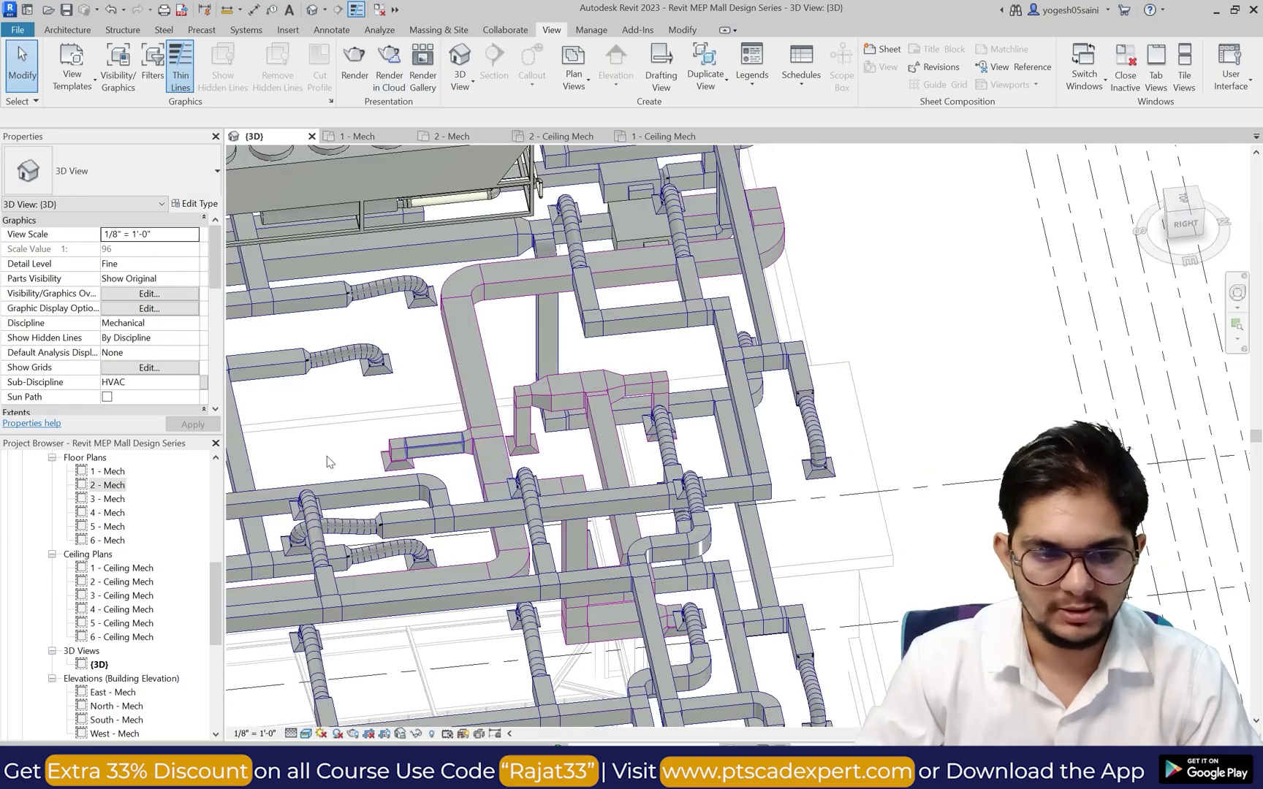
{"action": "double_click", "coordinate": [108, 486]}
{"action": "scroll", "coordinate": [714, 428], "scroll_direction": "down", "scroll_amount": 2}
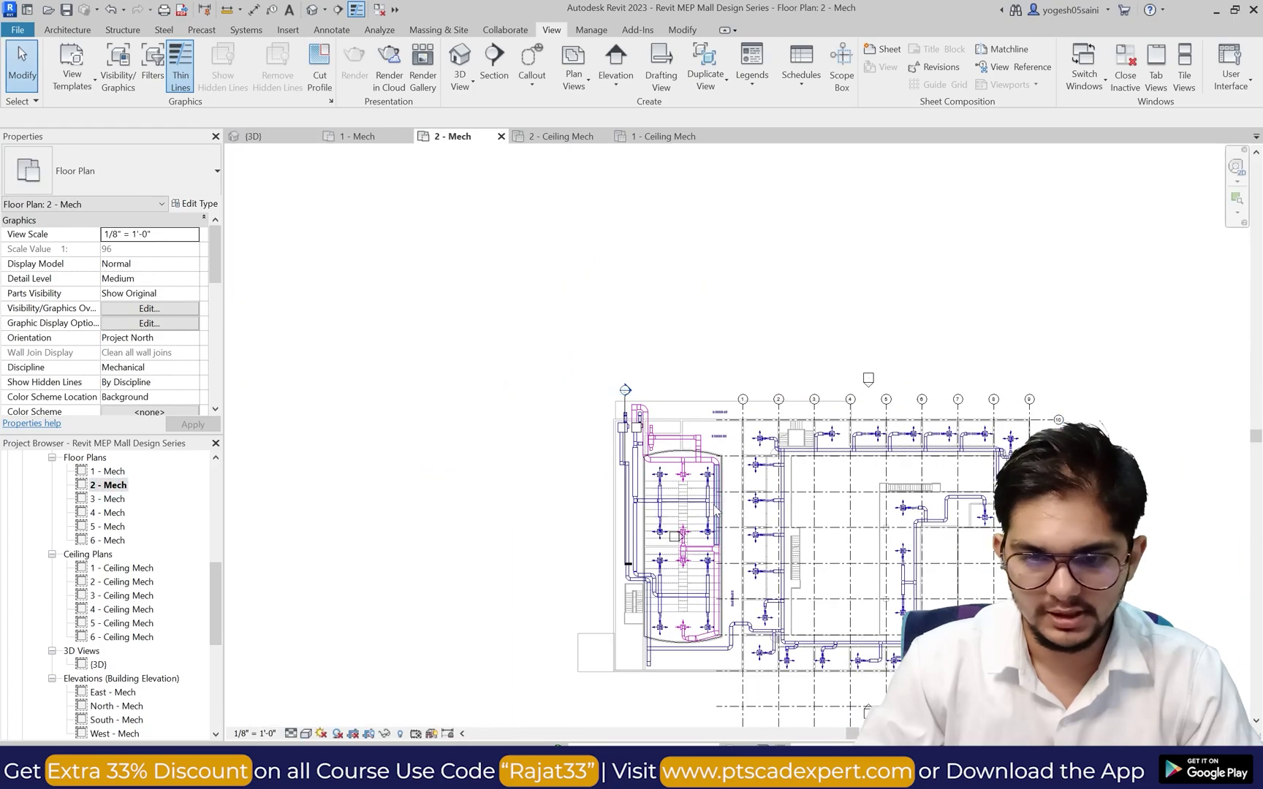
{"action": "scroll", "coordinate": [694, 446], "scroll_direction": "up", "scroll_amount": 2}
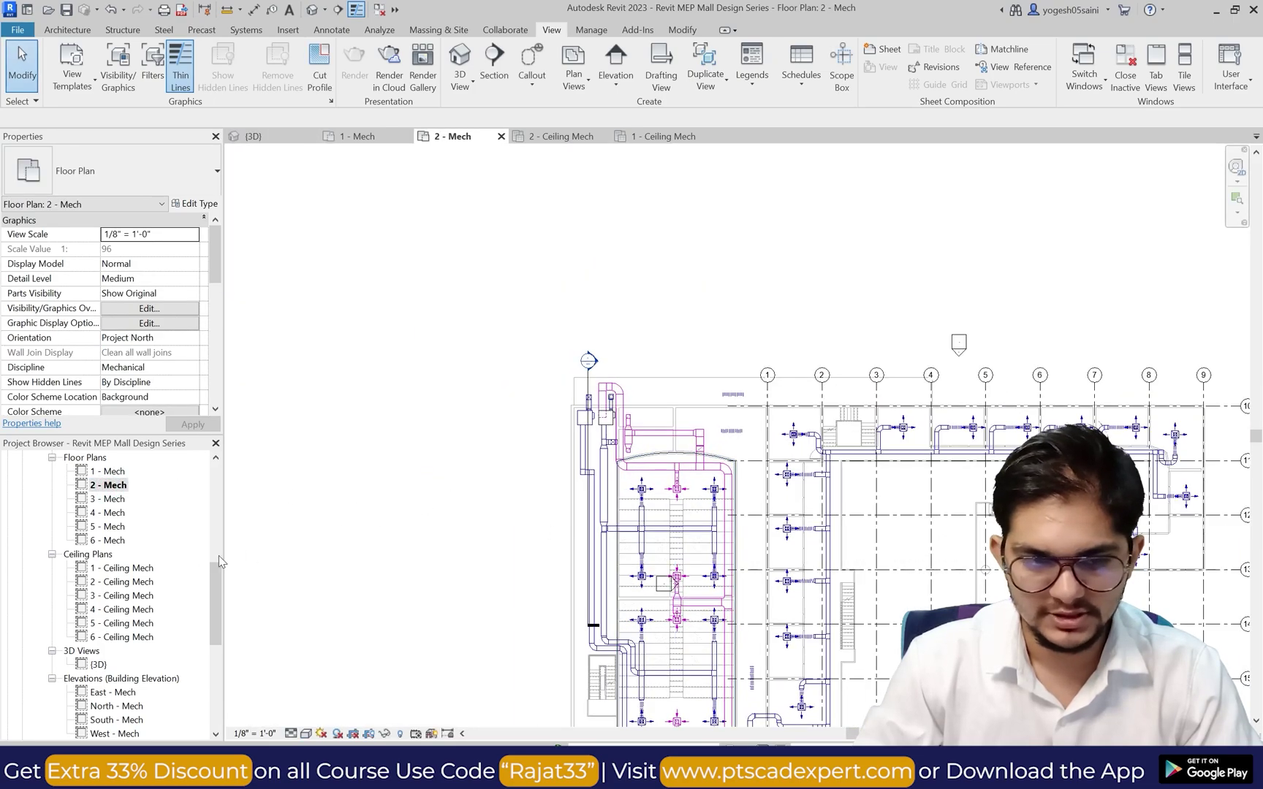
{"action": "double_click", "coordinate": [128, 581]}
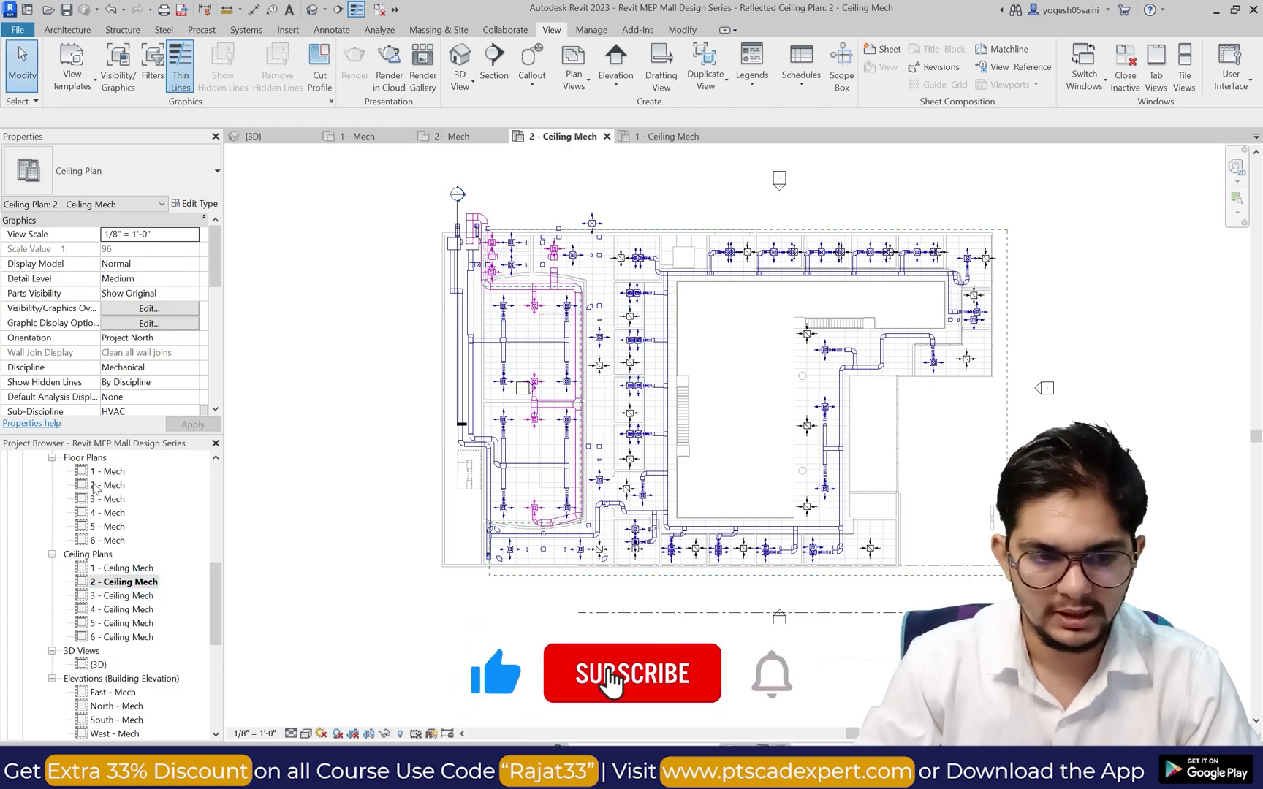
{"action": "double_click", "coordinate": [128, 568]}
{"action": "scroll", "coordinate": [600, 375], "scroll_direction": "down", "scroll_amount": 2}
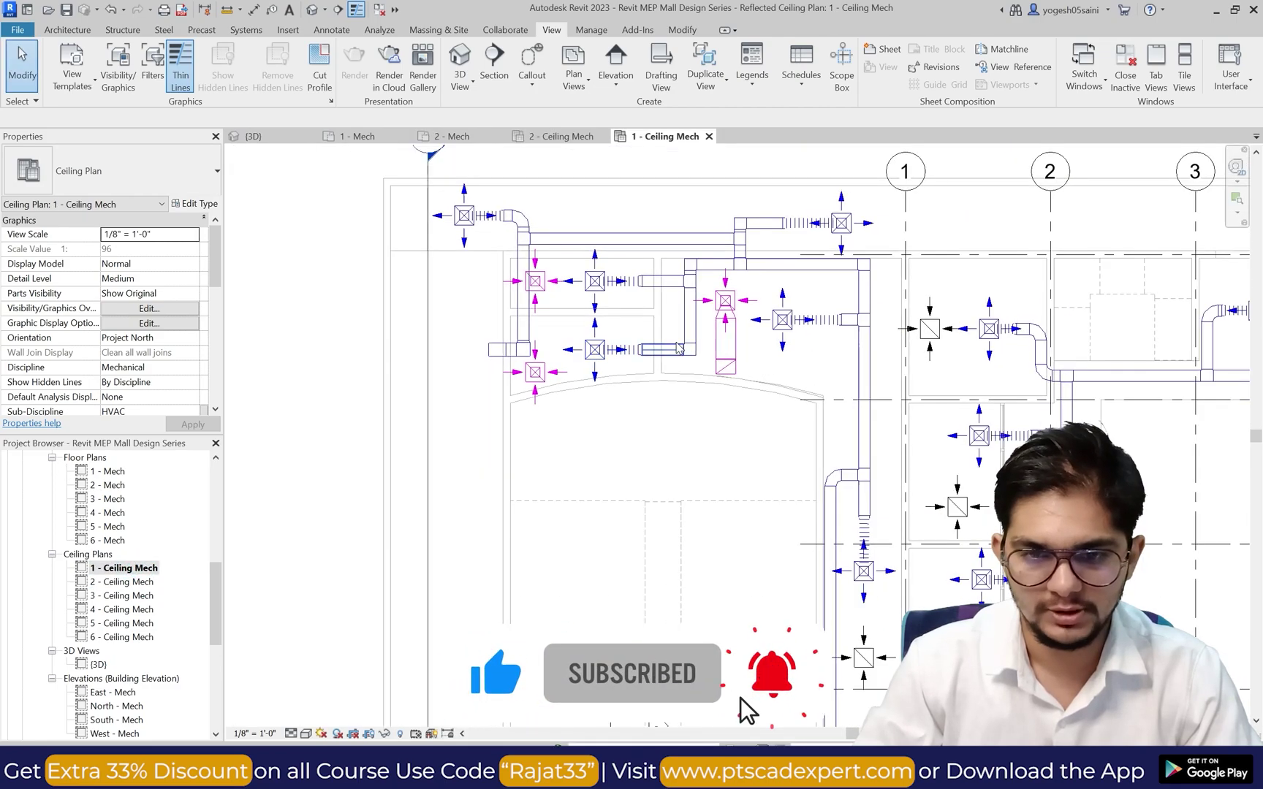
{"action": "scroll", "coordinate": [723, 324], "scroll_direction": "up", "scroll_amount": 2}
{"action": "scroll", "coordinate": [724, 361], "scroll_direction": "down", "scroll_amount": 3}
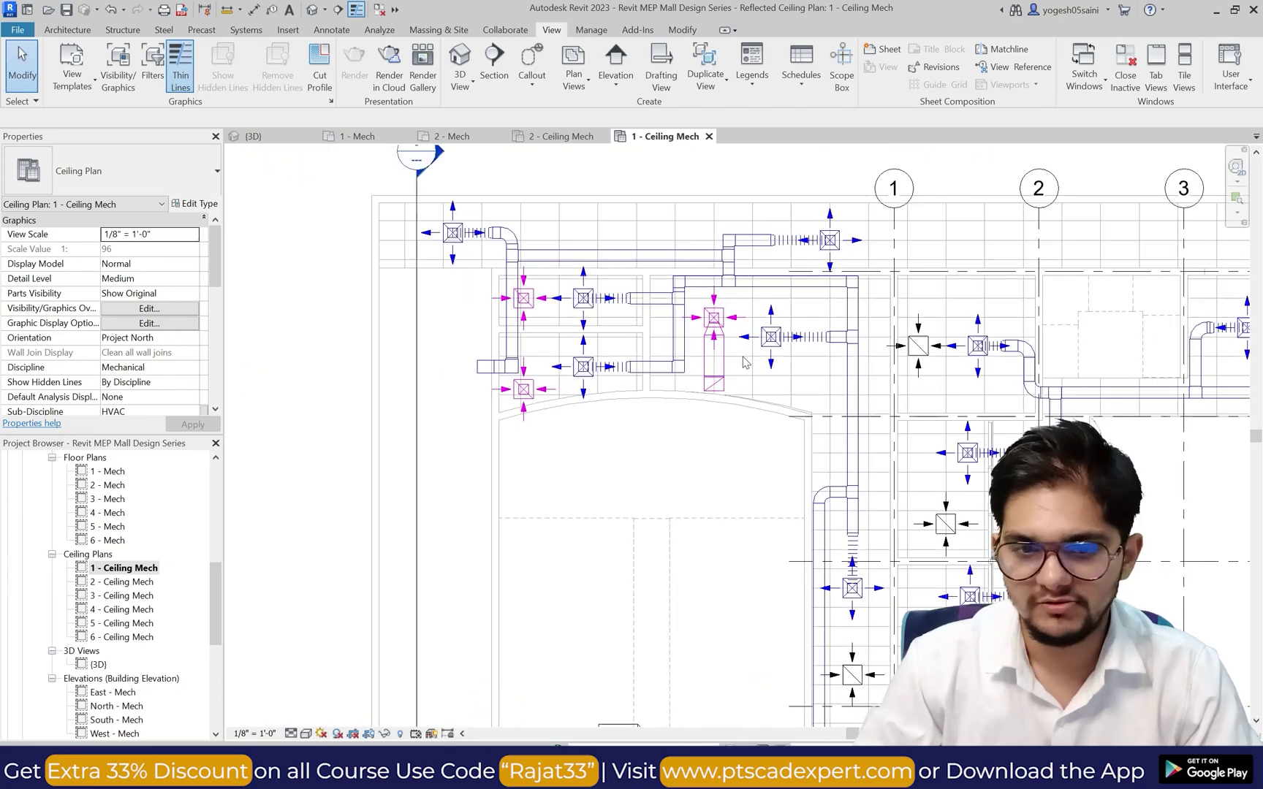
{"action": "scroll", "coordinate": [738, 358], "scroll_direction": "up", "scroll_amount": 1}
{"action": "scroll", "coordinate": [819, 371], "scroll_direction": "down", "scroll_amount": 1}
{"action": "scroll", "coordinate": [767, 355], "scroll_direction": "up", "scroll_amount": 2}
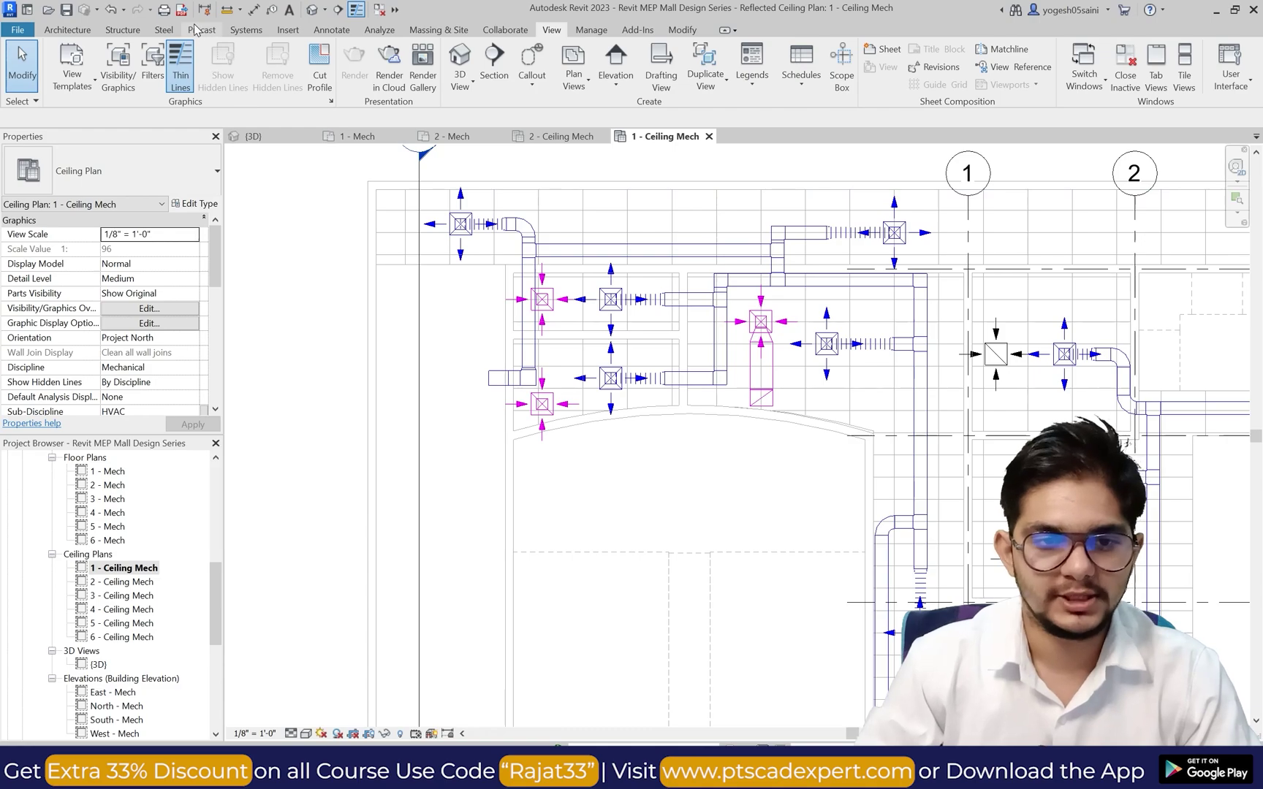
Step: Draw a stepped 24" x 18" rectangular duct at 11' 0" middle elevation, branching from the return diffuser's duct above the curved wall toward grid 1
{"action": "left_click", "coordinate": [231, 28]}
{"action": "scroll", "coordinate": [754, 395], "scroll_direction": "down", "scroll_amount": 1}
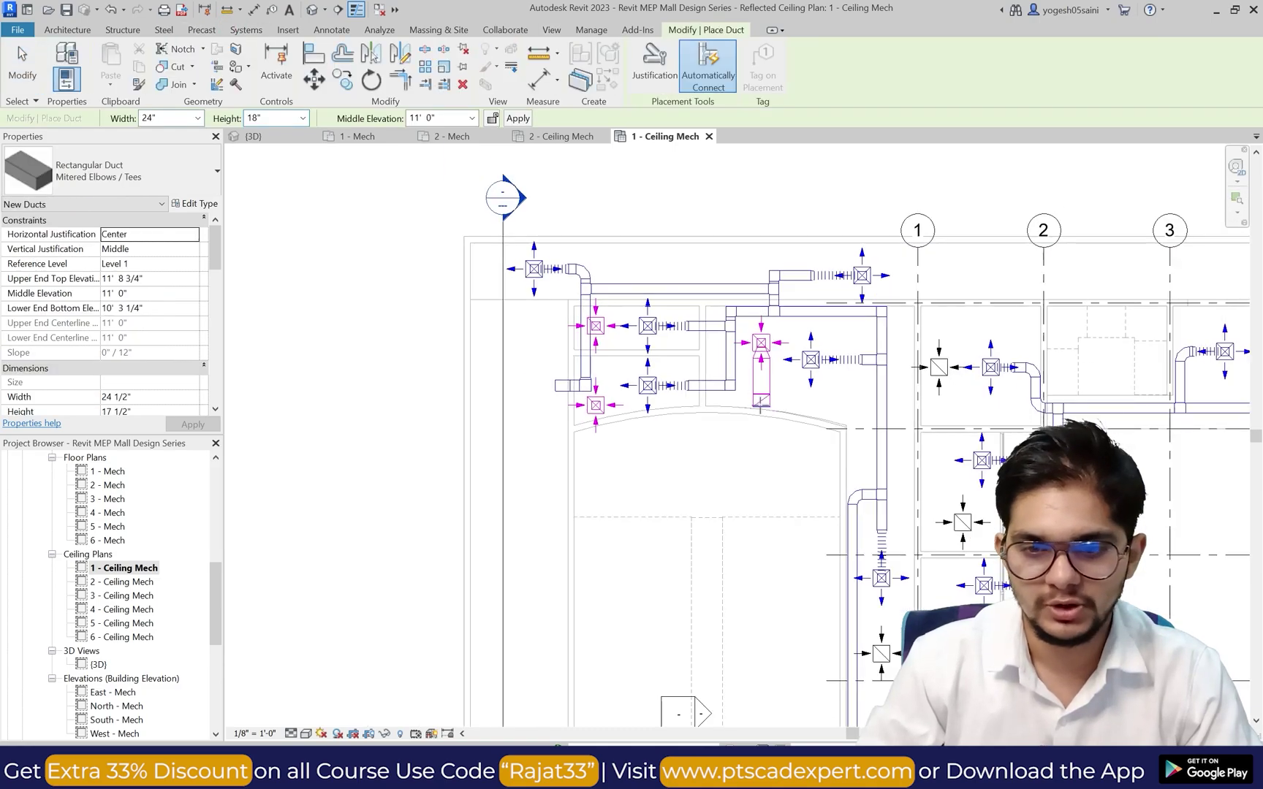
{"action": "scroll", "coordinate": [760, 380], "scroll_direction": "up", "scroll_amount": 4}
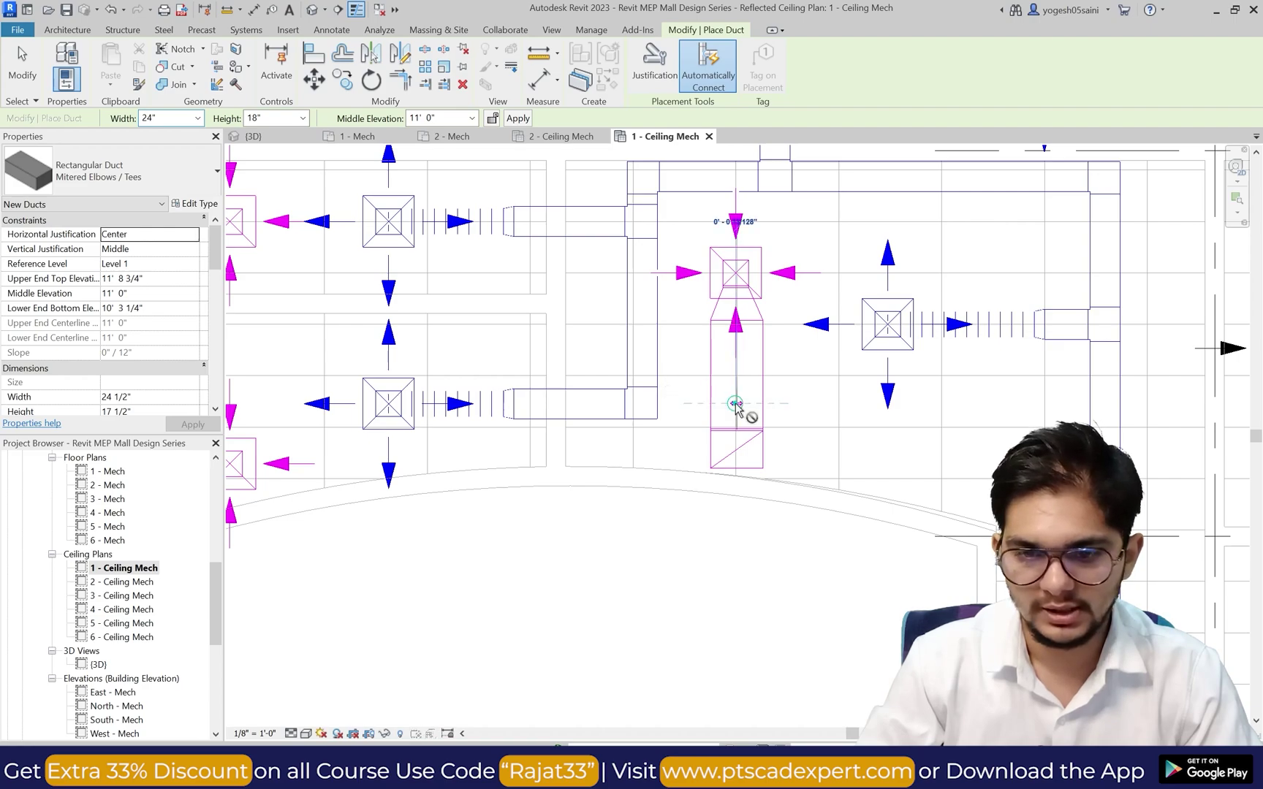
{"action": "left_click", "coordinate": [735, 388]}
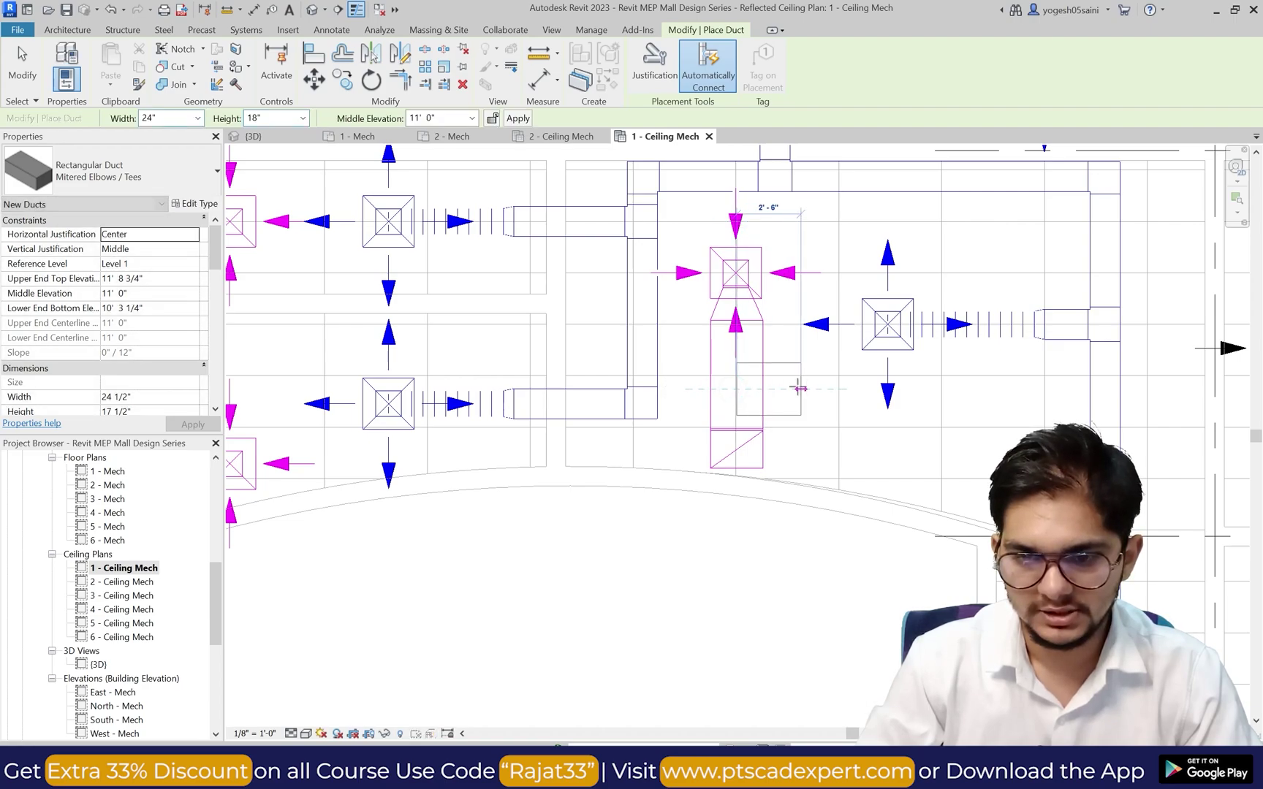
{"action": "left_click", "coordinate": [839, 388]}
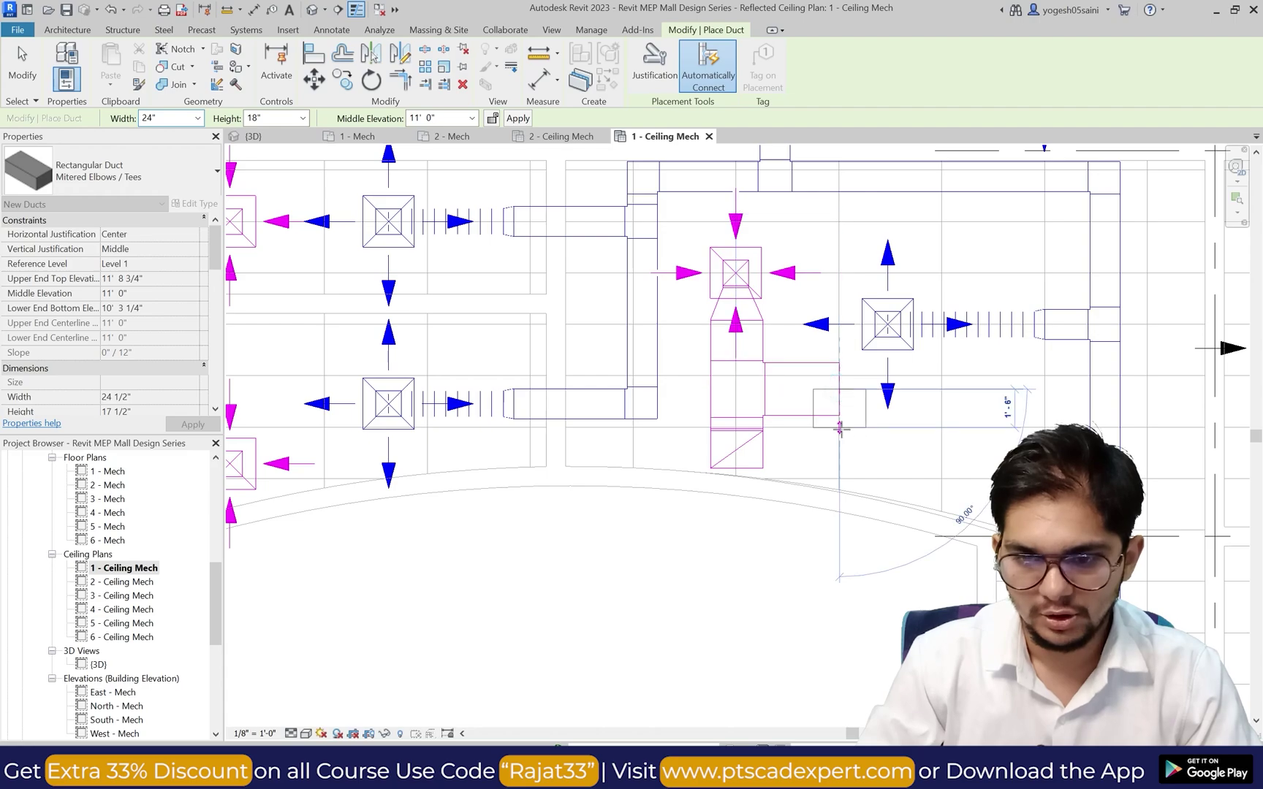
{"action": "left_click", "coordinate": [839, 454]}
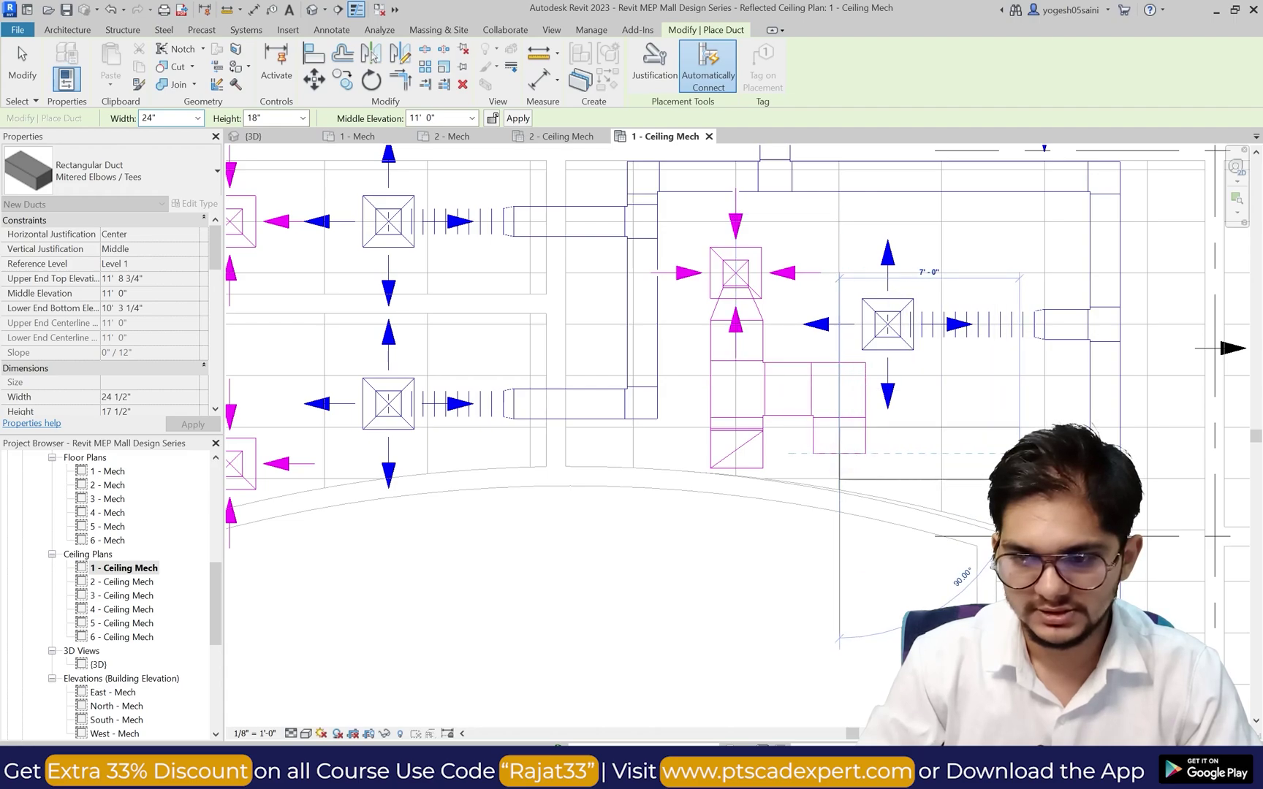
{"action": "left_click", "coordinate": [1047, 453]}
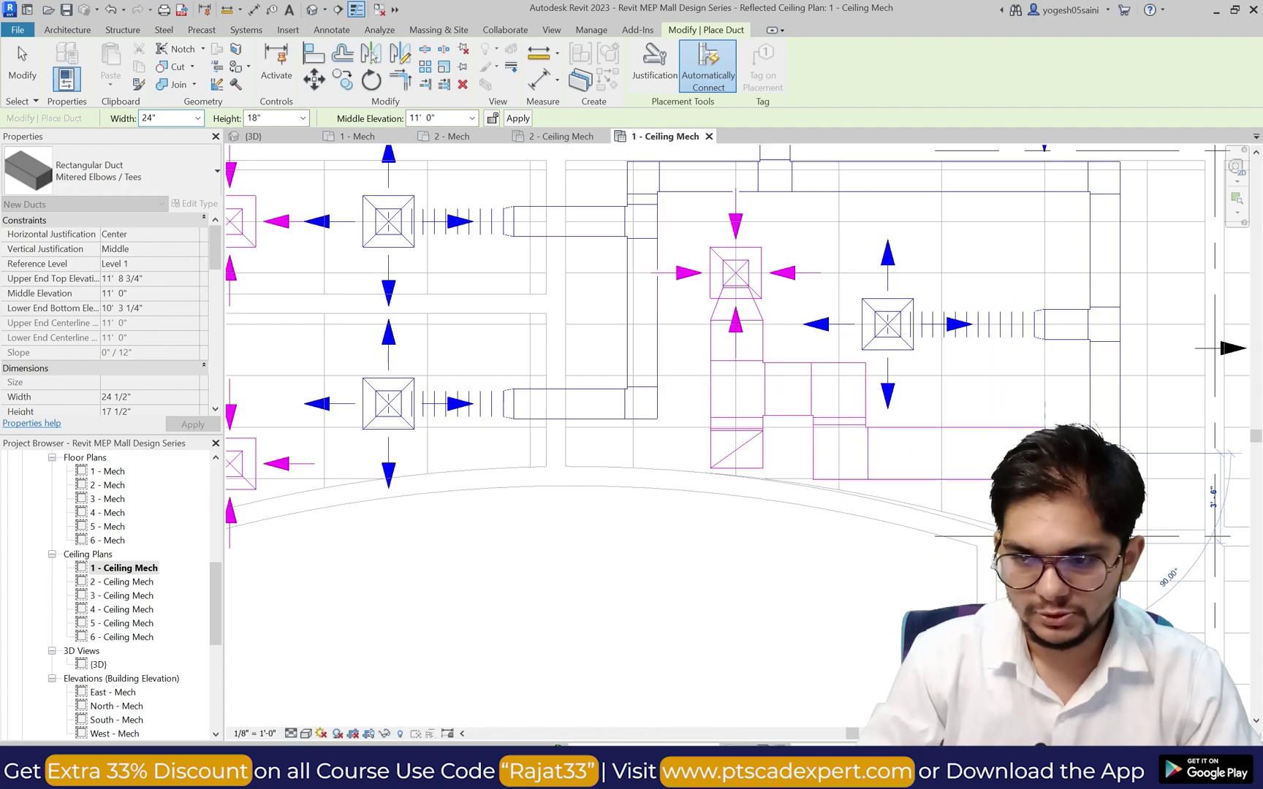
{"action": "key", "text": "Escape"}
{"action": "scroll", "coordinate": [963, 488], "scroll_direction": "down", "scroll_amount": 3}
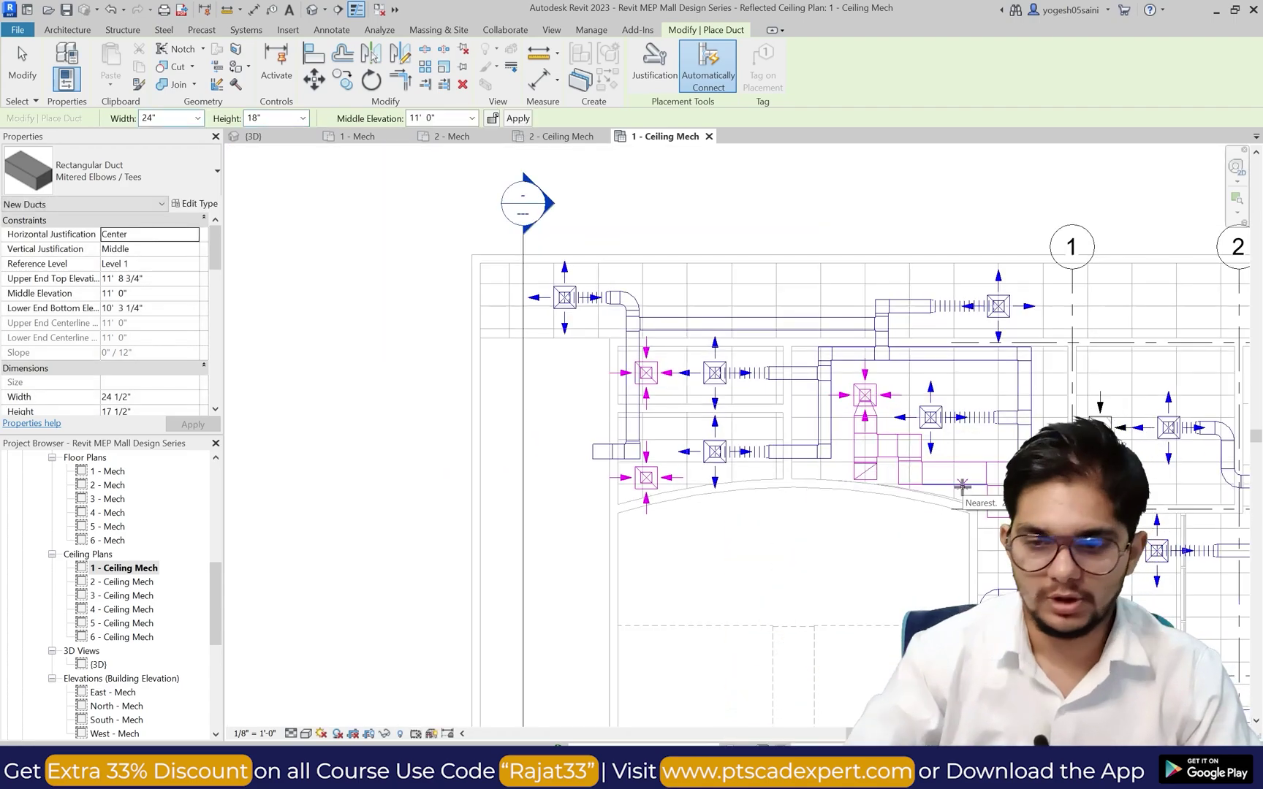
{"action": "scroll", "coordinate": [1048, 527], "scroll_direction": "up", "scroll_amount": 3}
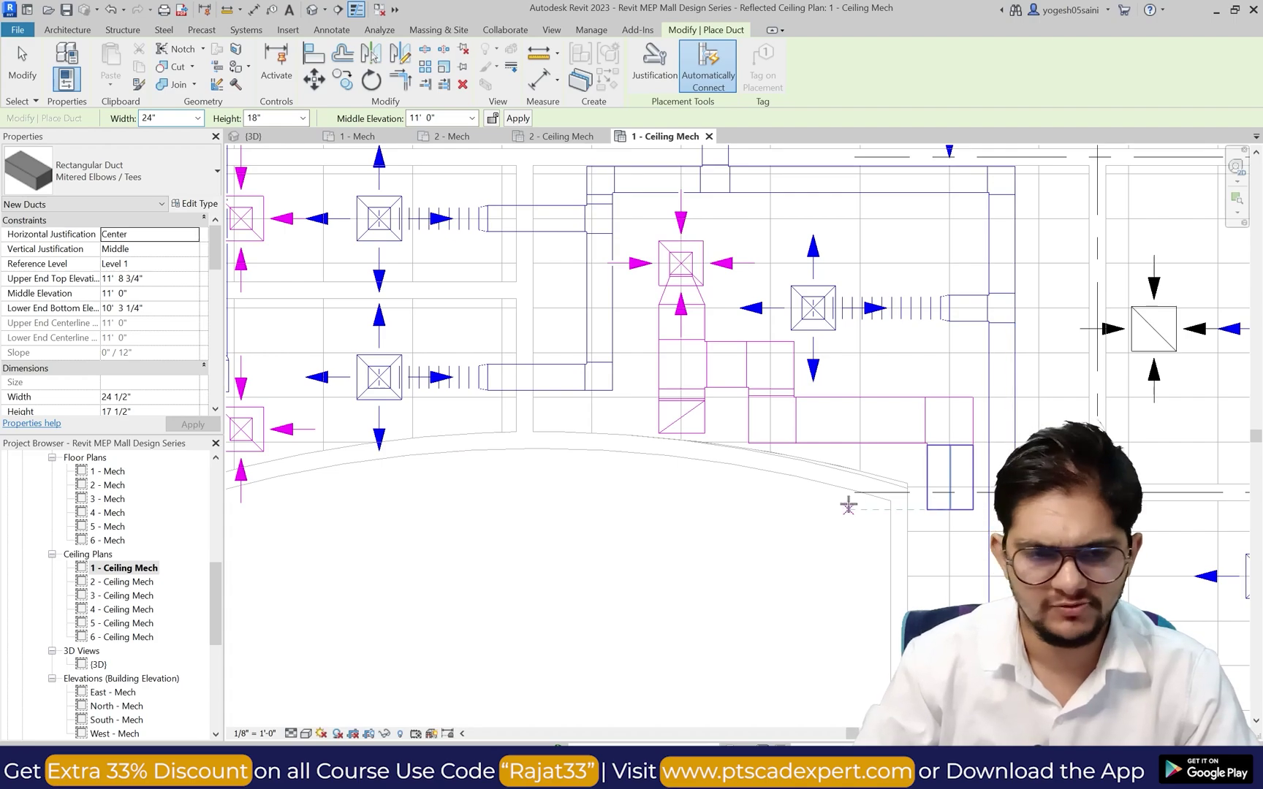
Step: Set the middle elevation for continuing the new return duct to 13'
{"action": "left_click", "coordinate": [169, 293]}
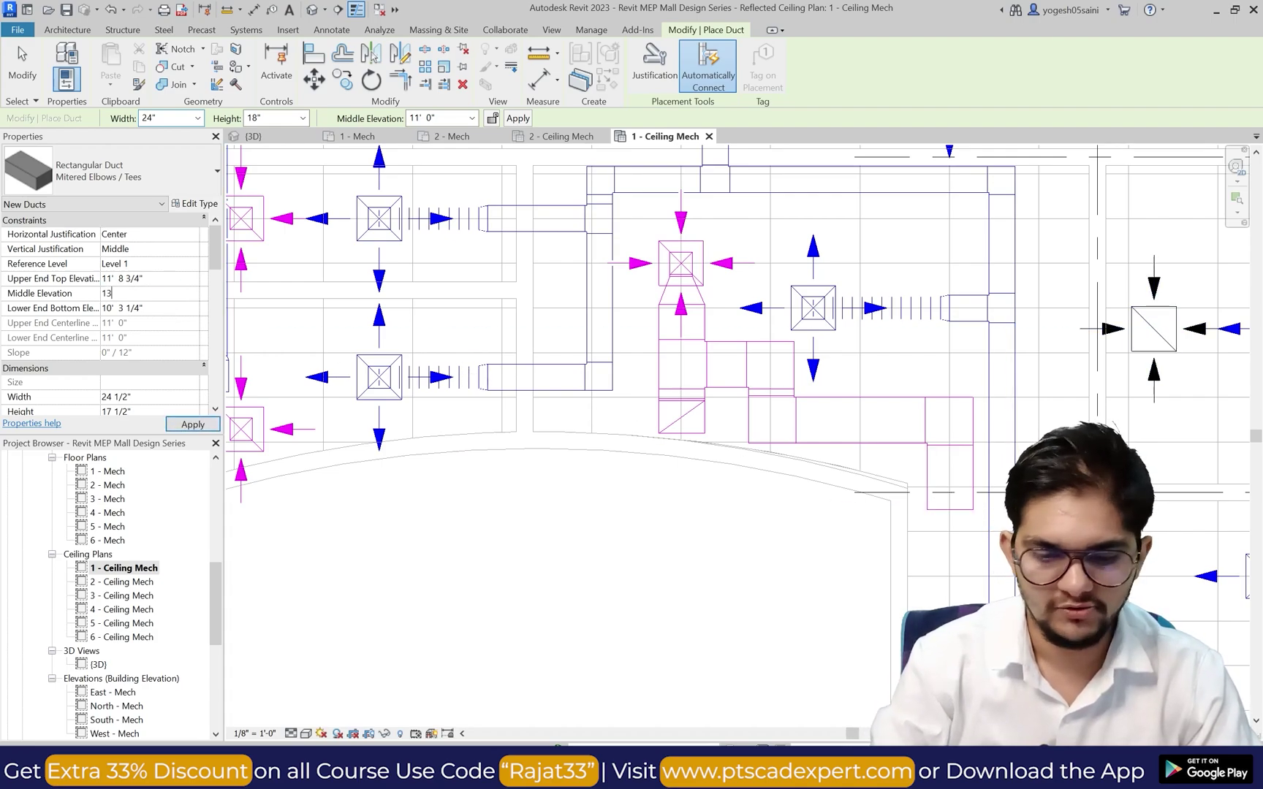
{"action": "type", "text": "13'"}
{"action": "key", "text": "Return"}
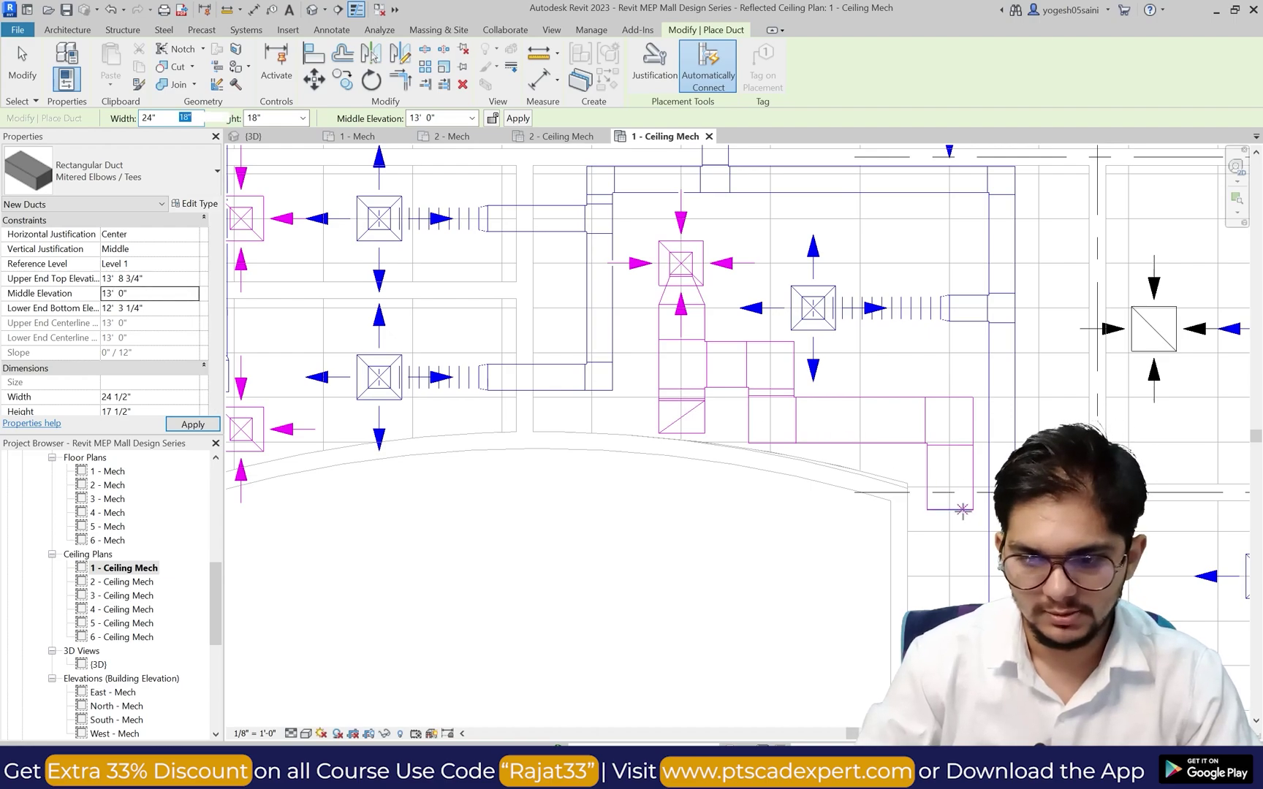
Step: Extend the 24" x 18" return duct down the corridor by about 28' at a 13' 0" middle elevation
{"action": "scroll", "coordinate": [953, 512], "scroll_direction": "down", "scroll_amount": 3}
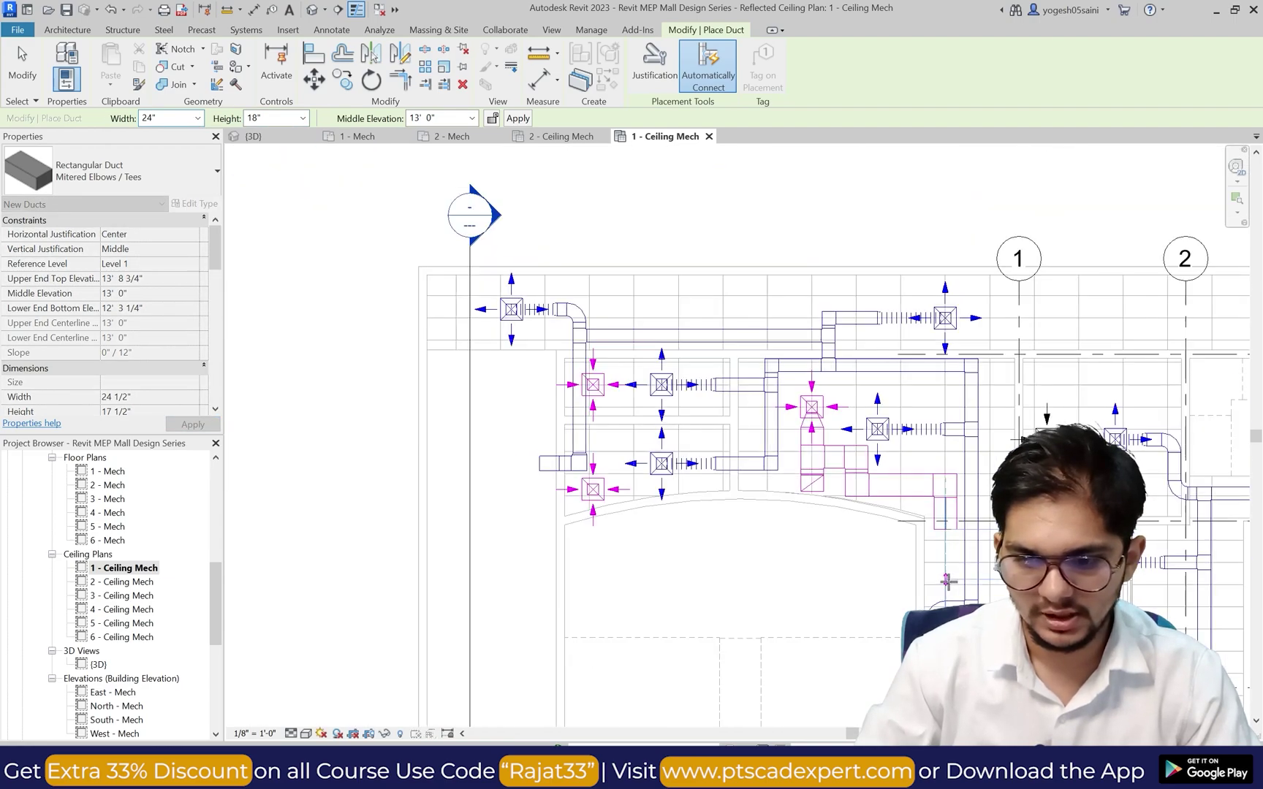
{"action": "scroll", "coordinate": [947, 577], "scroll_direction": "down", "scroll_amount": 2}
{"action": "scroll", "coordinate": [957, 710], "scroll_direction": "up", "scroll_amount": 4}
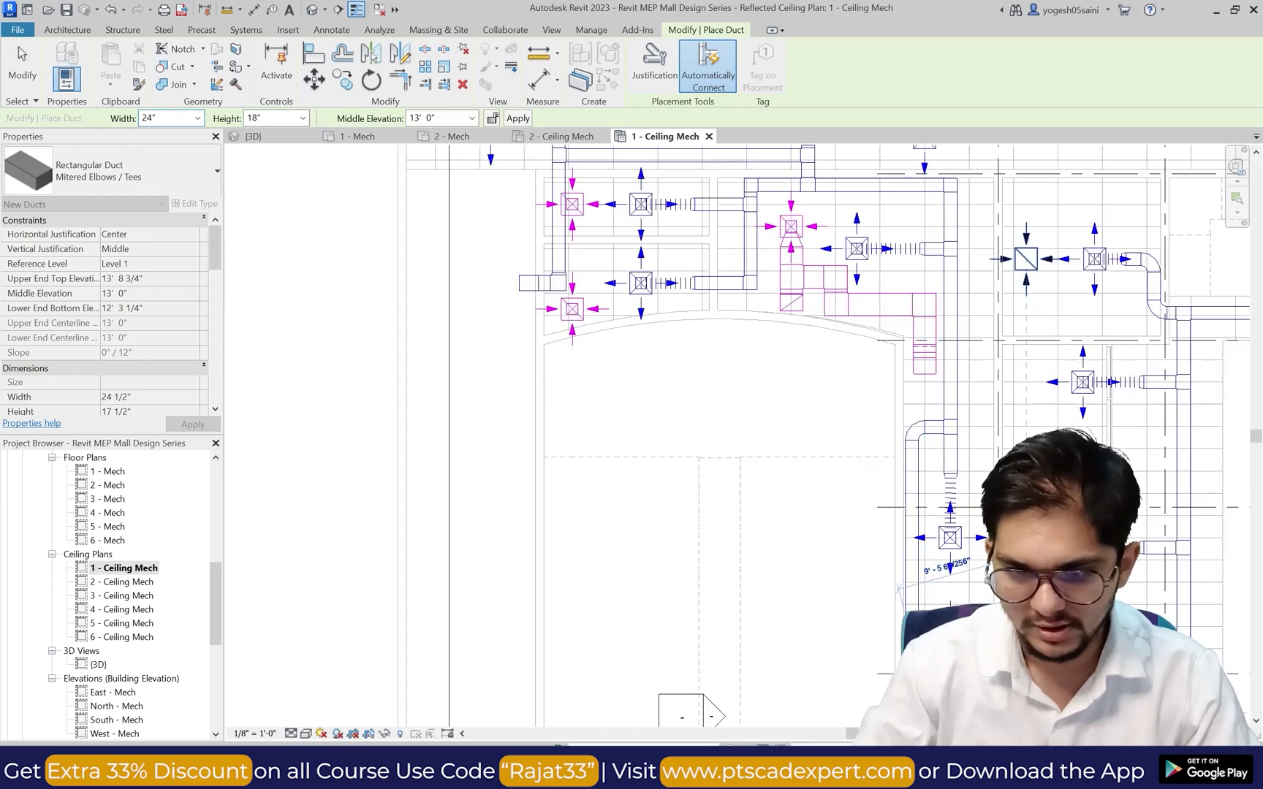
{"action": "key", "text": "Escape"}
{"action": "key", "text": "Escape"}
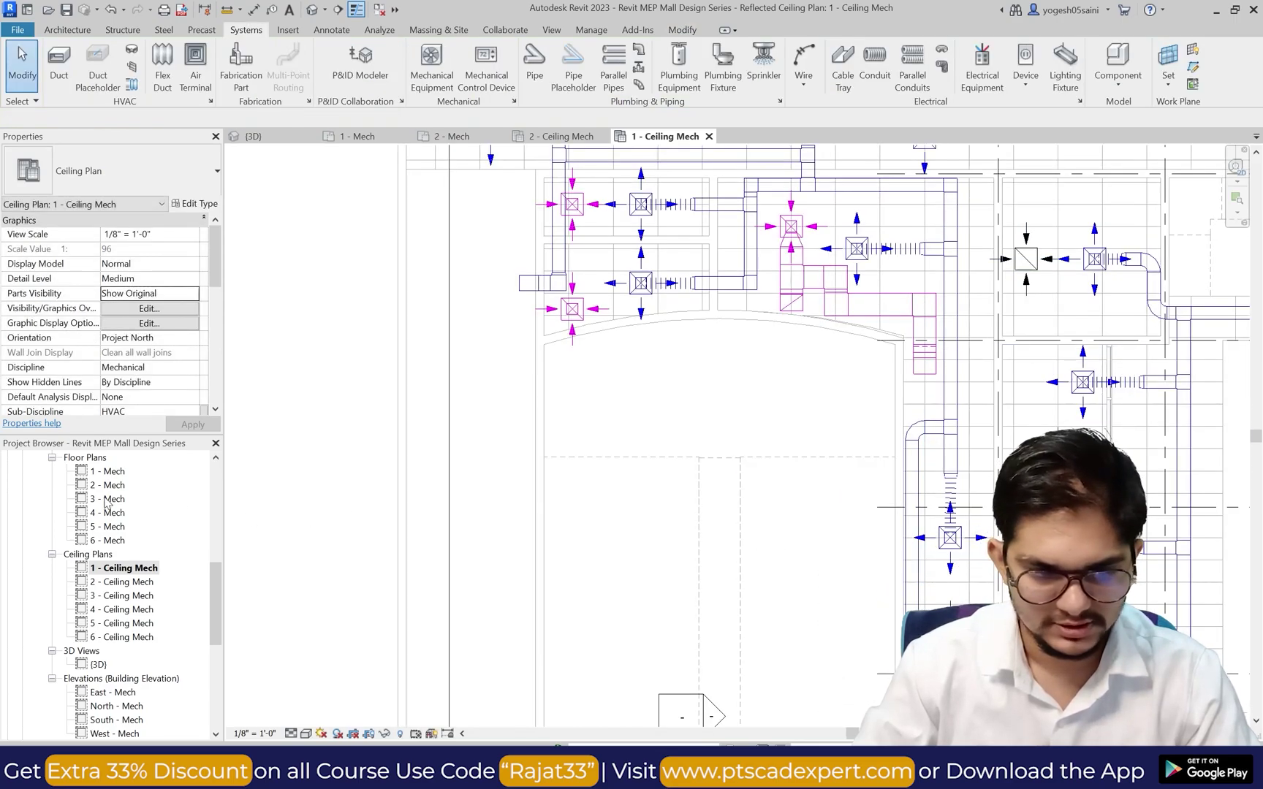
Step: Open the 2 - Mech floor plan and inspect the new corridor duct and surrounding ductwork in the 3D view
{"action": "double_click", "coordinate": [110, 485]}
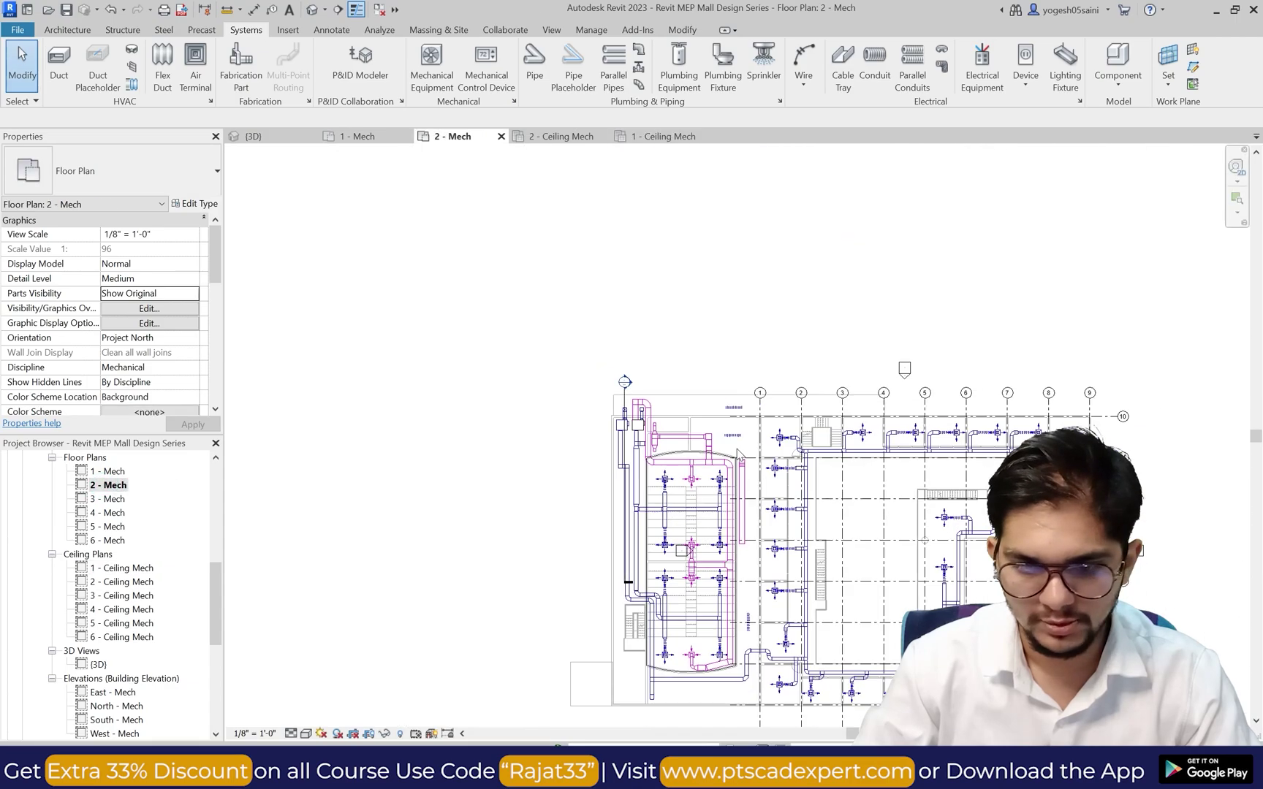
{"action": "scroll", "coordinate": [746, 482], "scroll_direction": "up", "scroll_amount": 2}
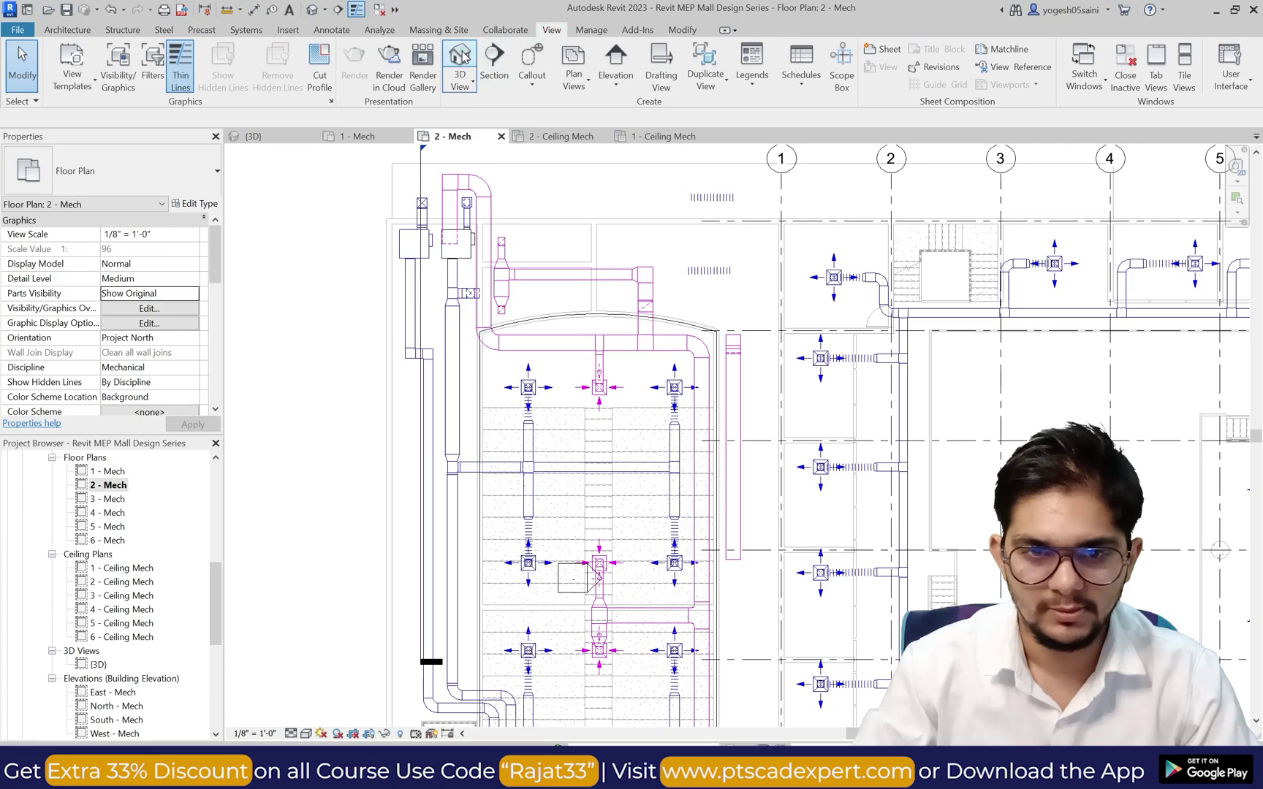
{"action": "left_click", "coordinate": [460, 59]}
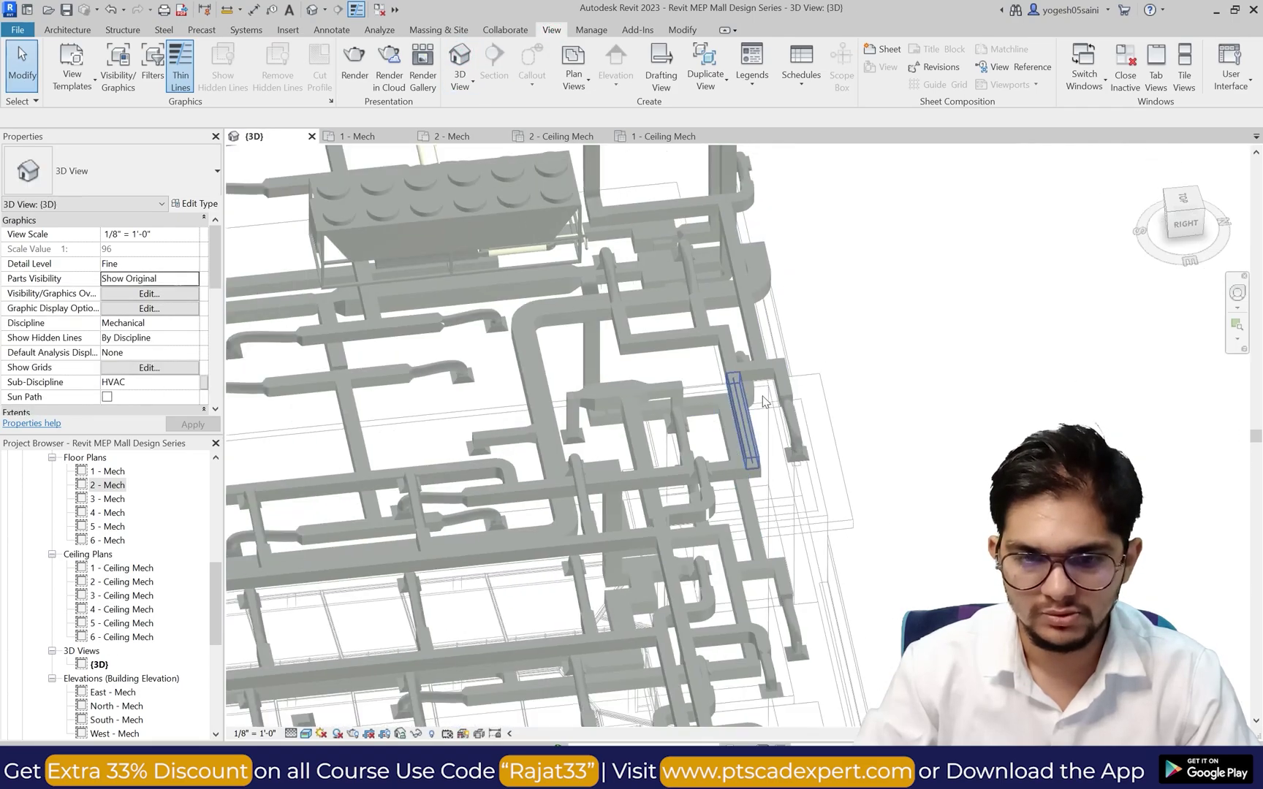
{"action": "left_click", "coordinate": [1230, 291]}
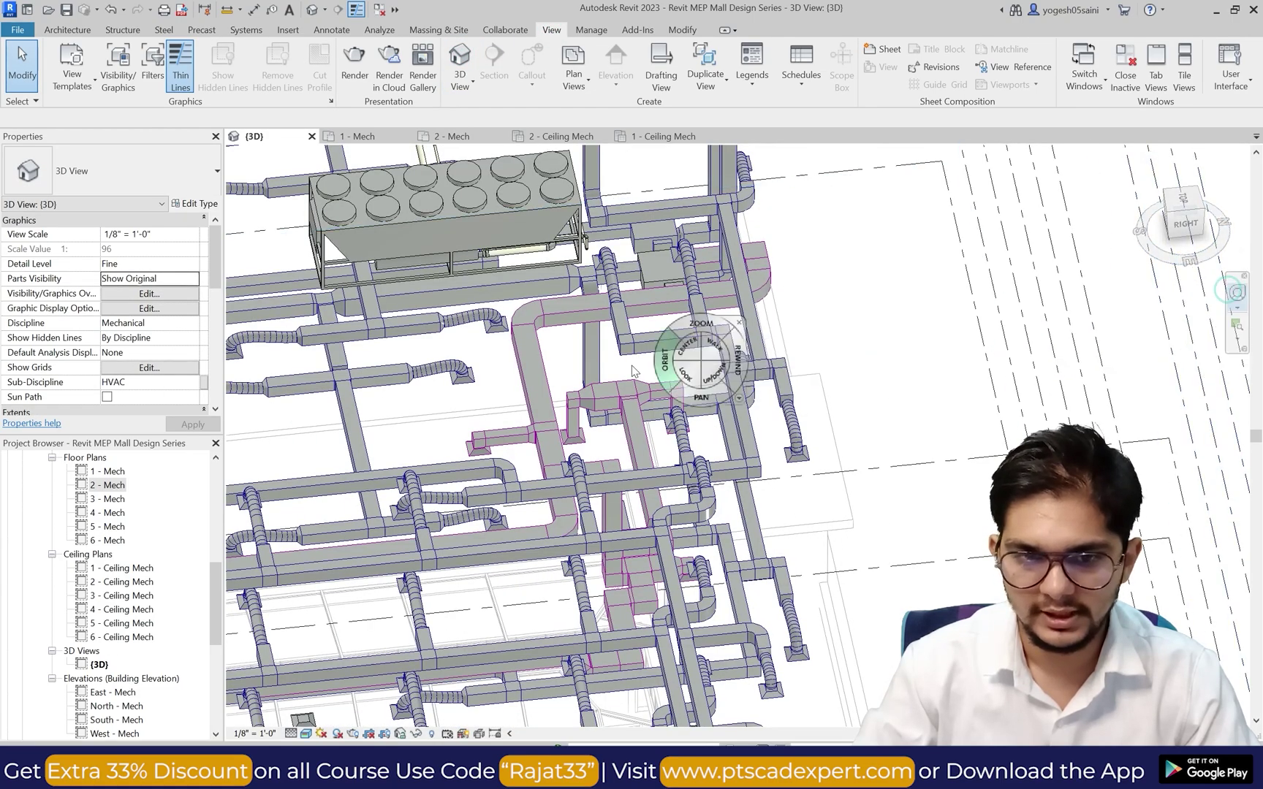
{"action": "scroll", "coordinate": [633, 371], "scroll_direction": "down", "scroll_amount": 6}
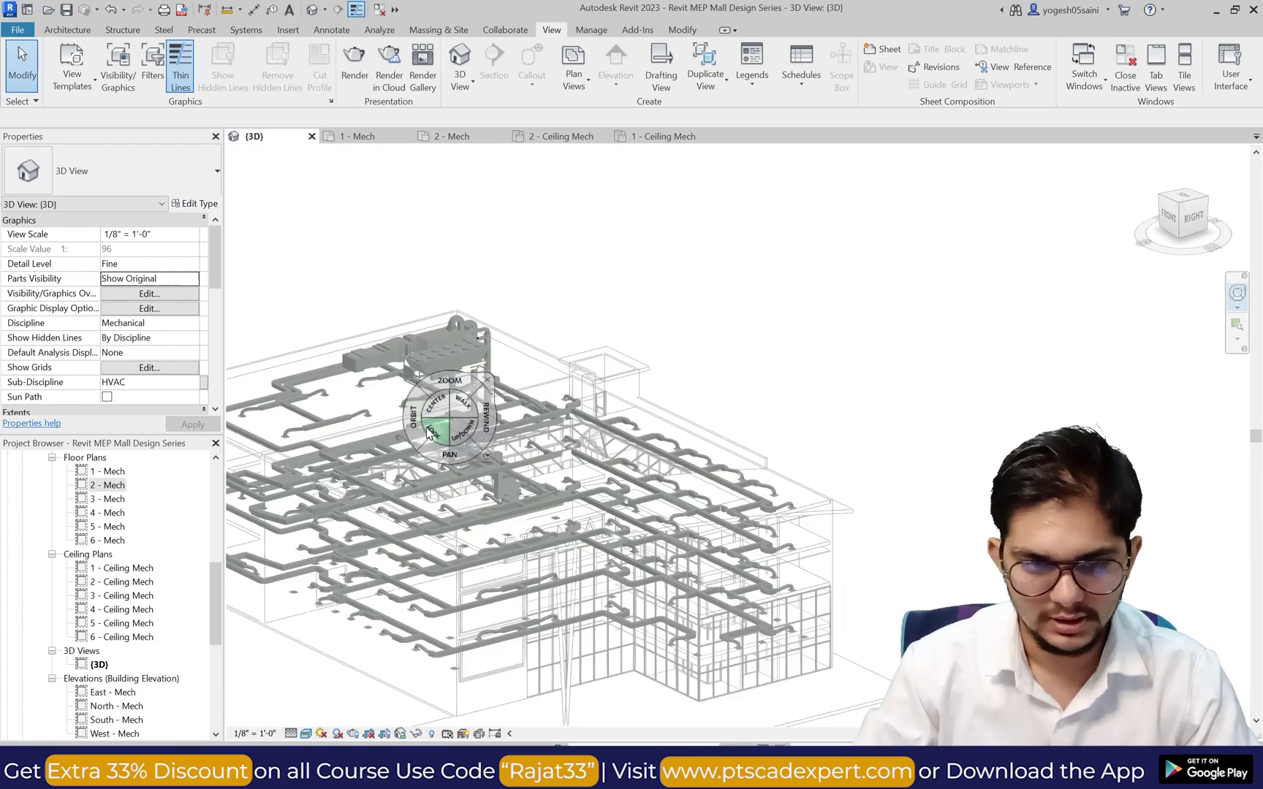
{"action": "scroll", "coordinate": [416, 438], "scroll_direction": "down", "scroll_amount": 2}
{"action": "scroll", "coordinate": [380, 445], "scroll_direction": "up", "scroll_amount": 8}
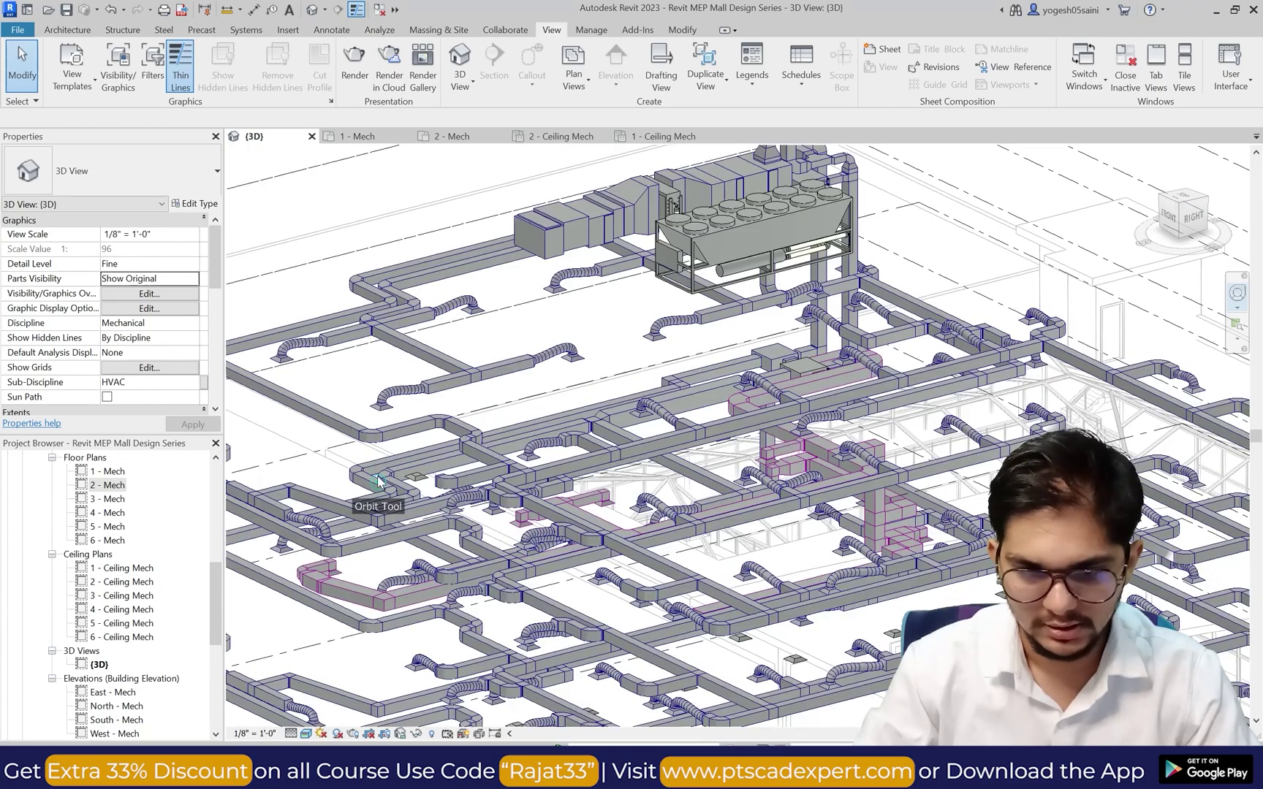
{"action": "left_click_drag", "start_coordinate": [379, 481], "coordinate": [420, 468]}
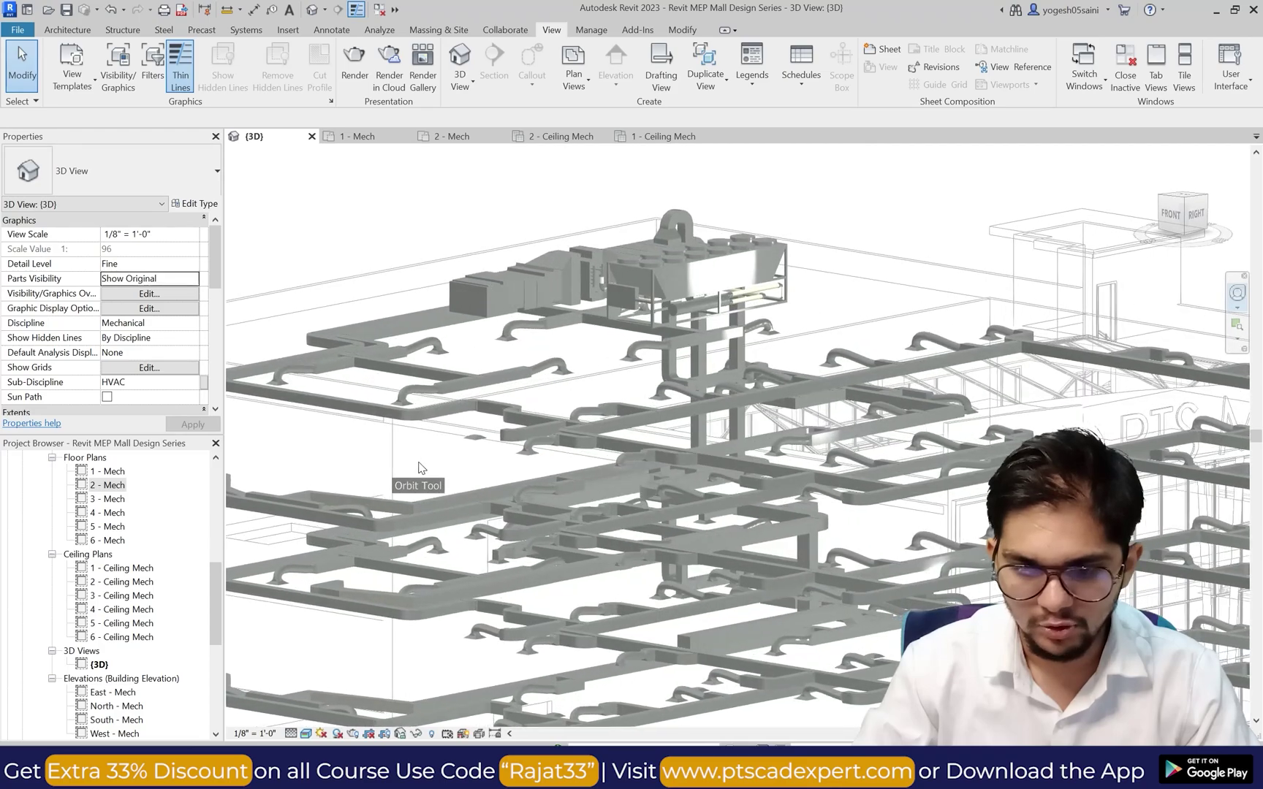
{"action": "scroll", "coordinate": [601, 550], "scroll_direction": "up", "scroll_amount": 5}
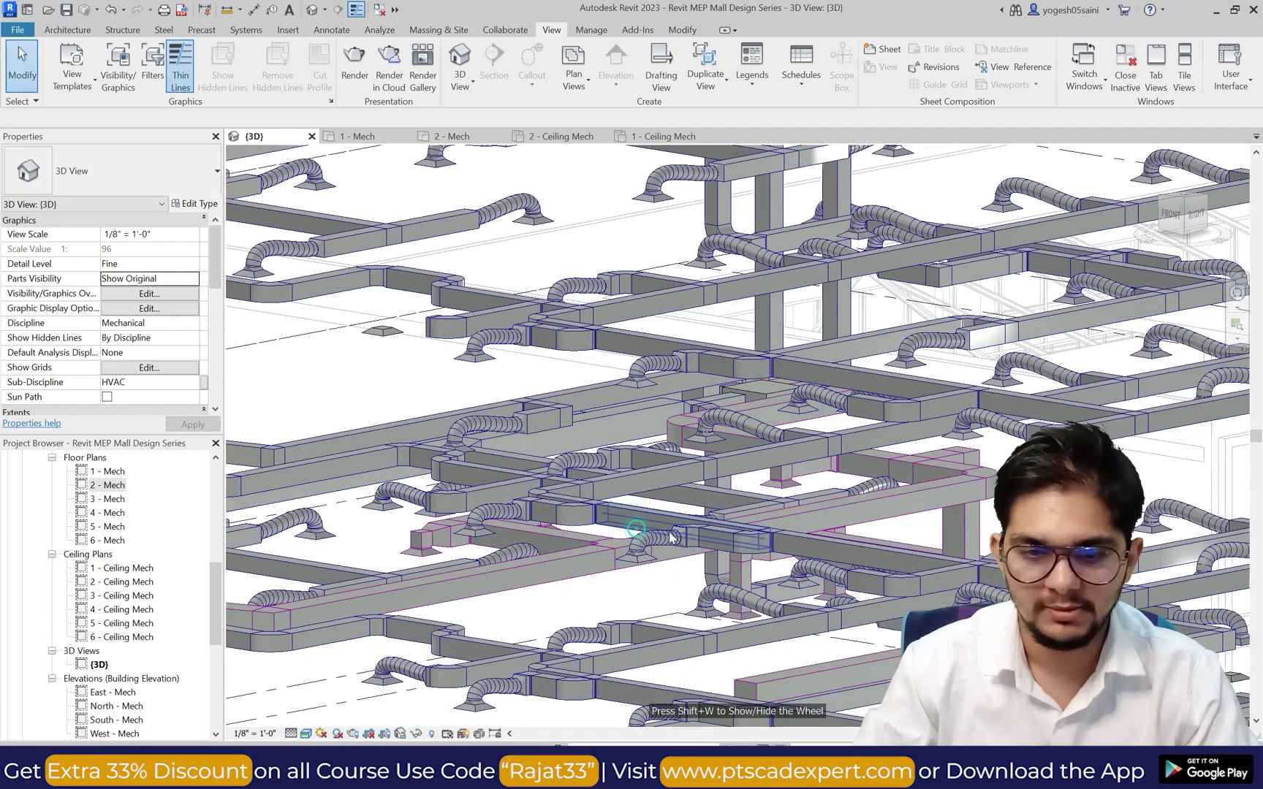
{"action": "scroll", "coordinate": [673, 537], "scroll_direction": "down", "scroll_amount": 10}
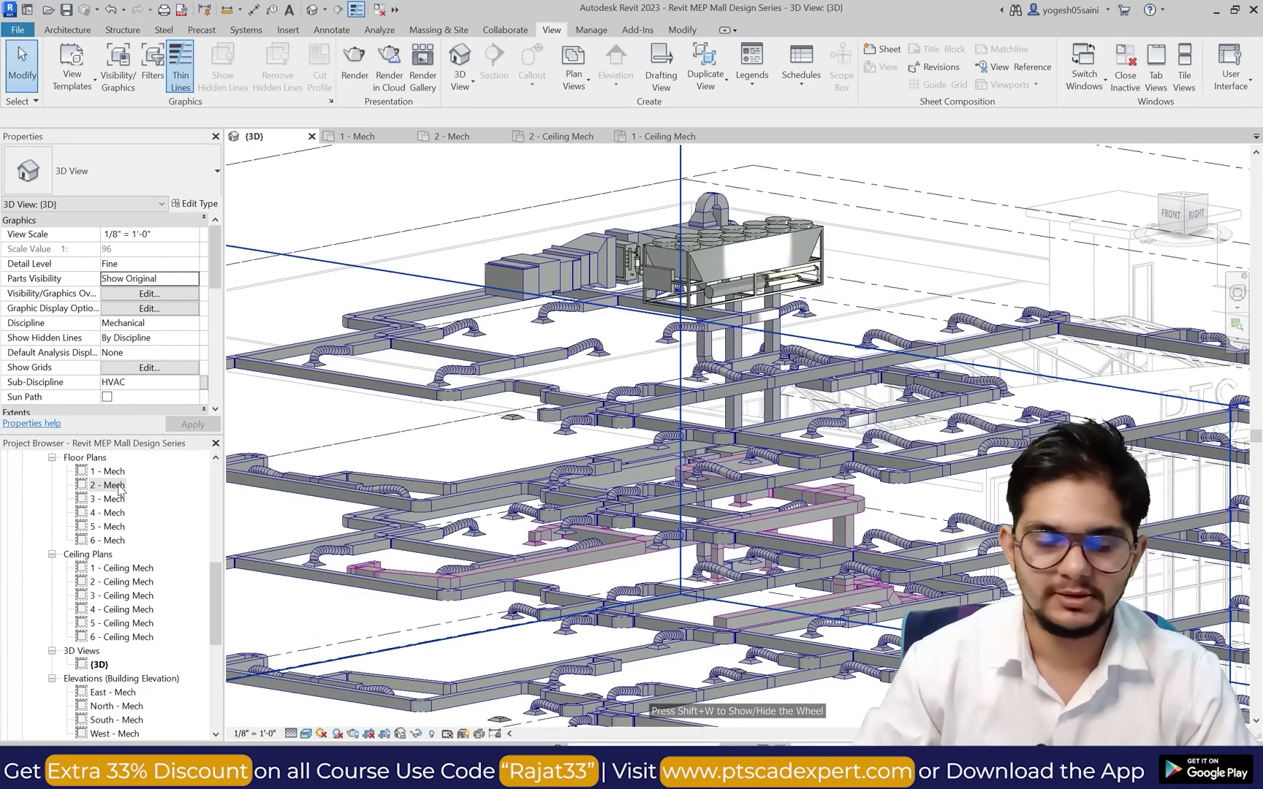
Step: Compare the corridor ductwork in the 2 - Mech floor plan and the 2 - Ceiling Mech plan, ending in 2 - Mech
{"action": "double_click", "coordinate": [117, 486]}
{"action": "scroll", "coordinate": [729, 485], "scroll_direction": "down", "scroll_amount": 4}
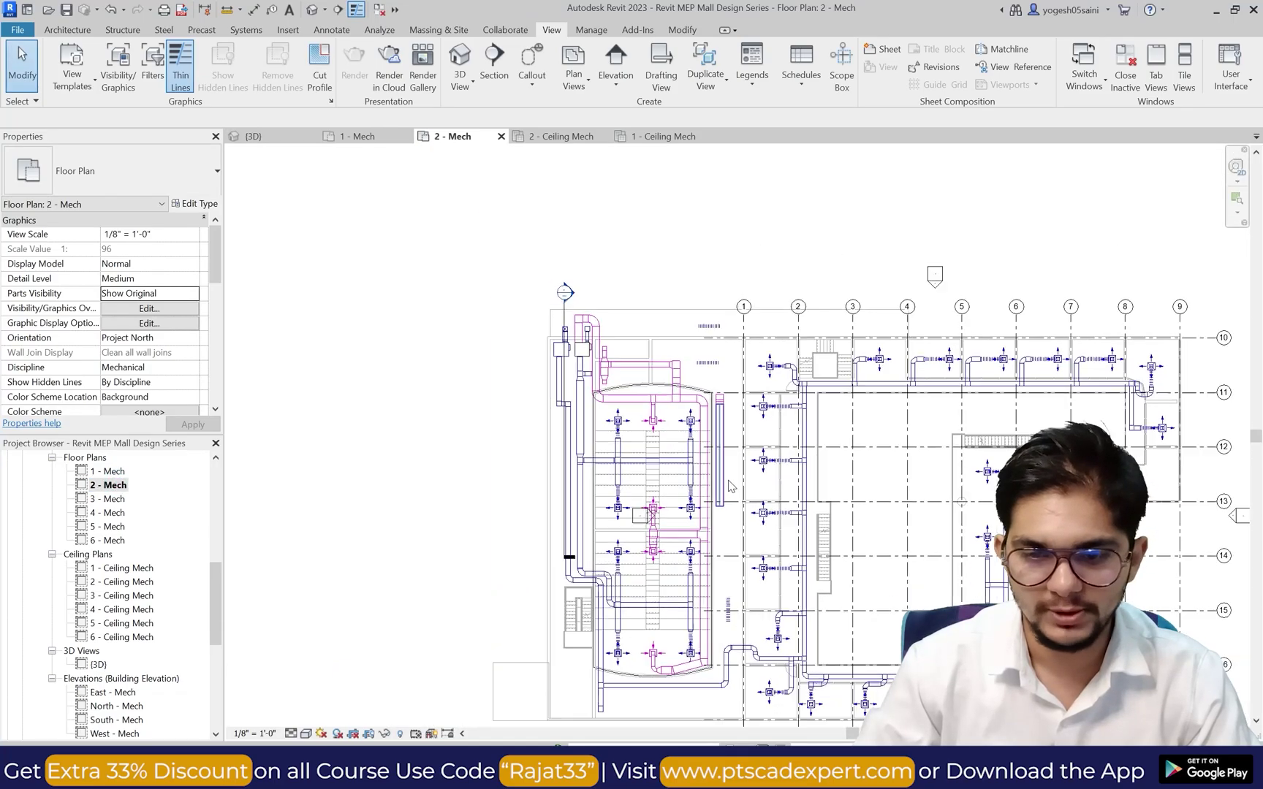
{"action": "scroll", "coordinate": [728, 486], "scroll_direction": "down", "scroll_amount": 2}
{"action": "scroll", "coordinate": [726, 420], "scroll_direction": "up", "scroll_amount": 3}
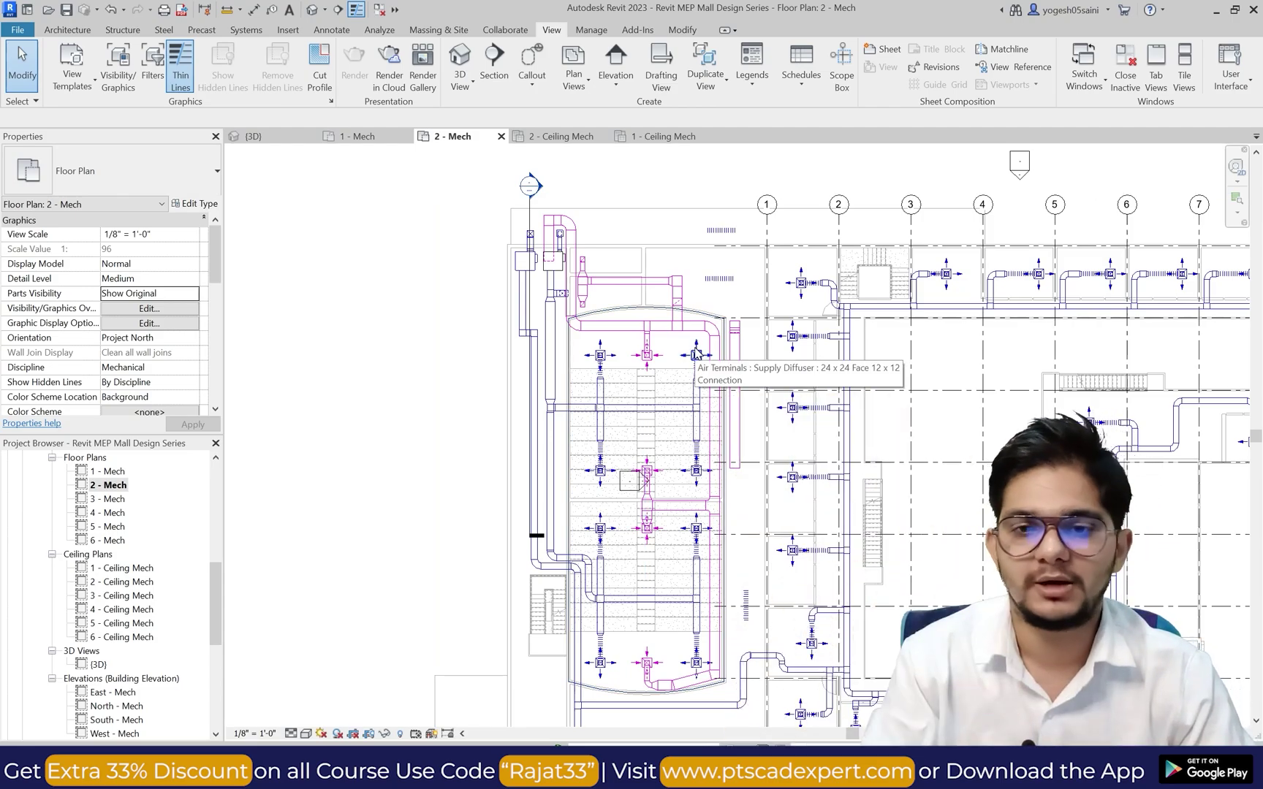
{"action": "scroll", "coordinate": [727, 484], "scroll_direction": "up", "scroll_amount": 2}
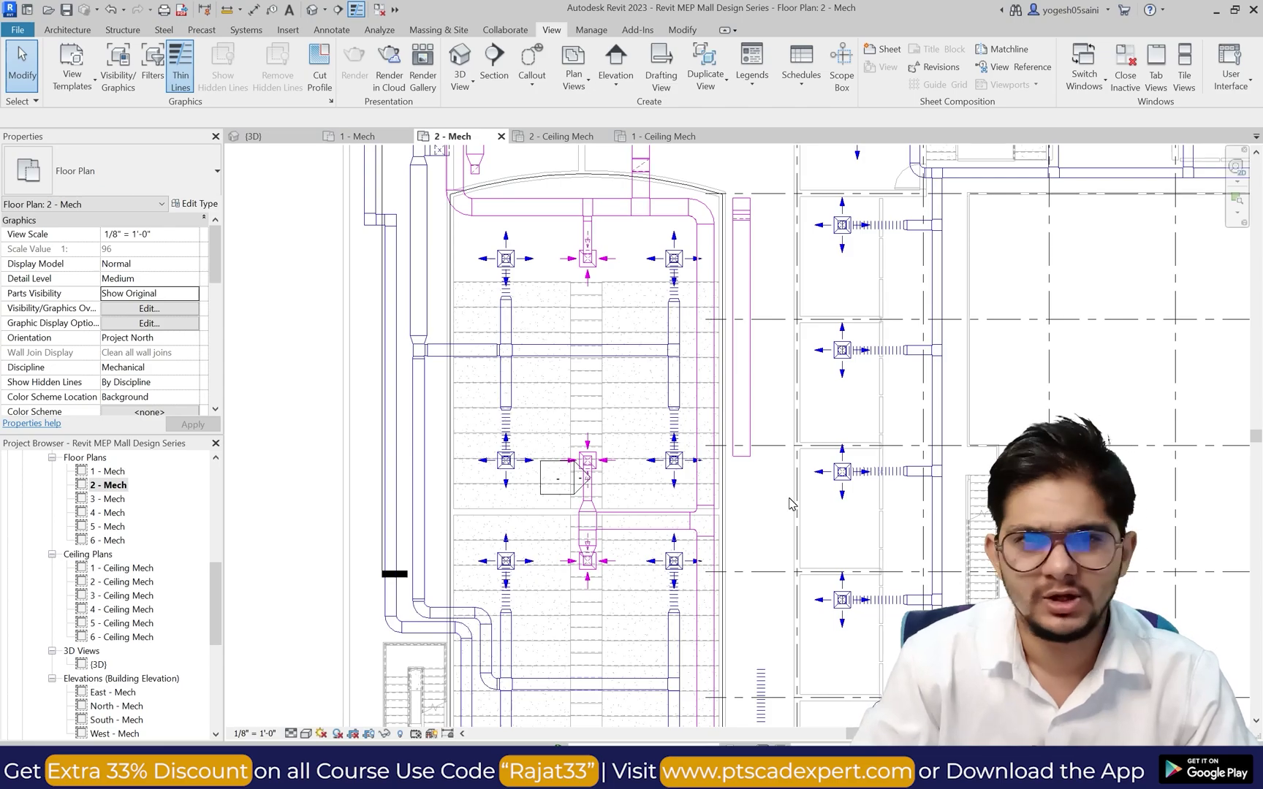
{"action": "double_click", "coordinate": [132, 585]}
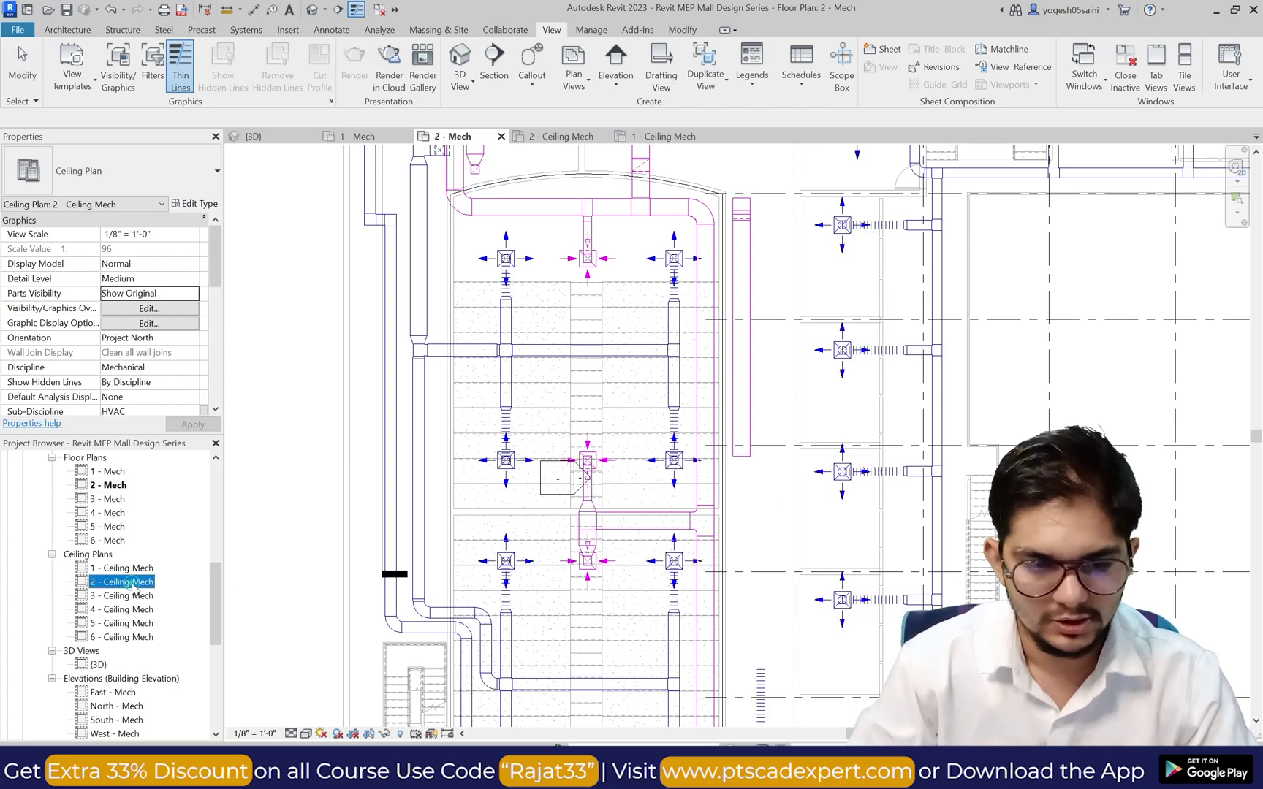
{"action": "scroll", "coordinate": [590, 386], "scroll_direction": "up", "scroll_amount": 2}
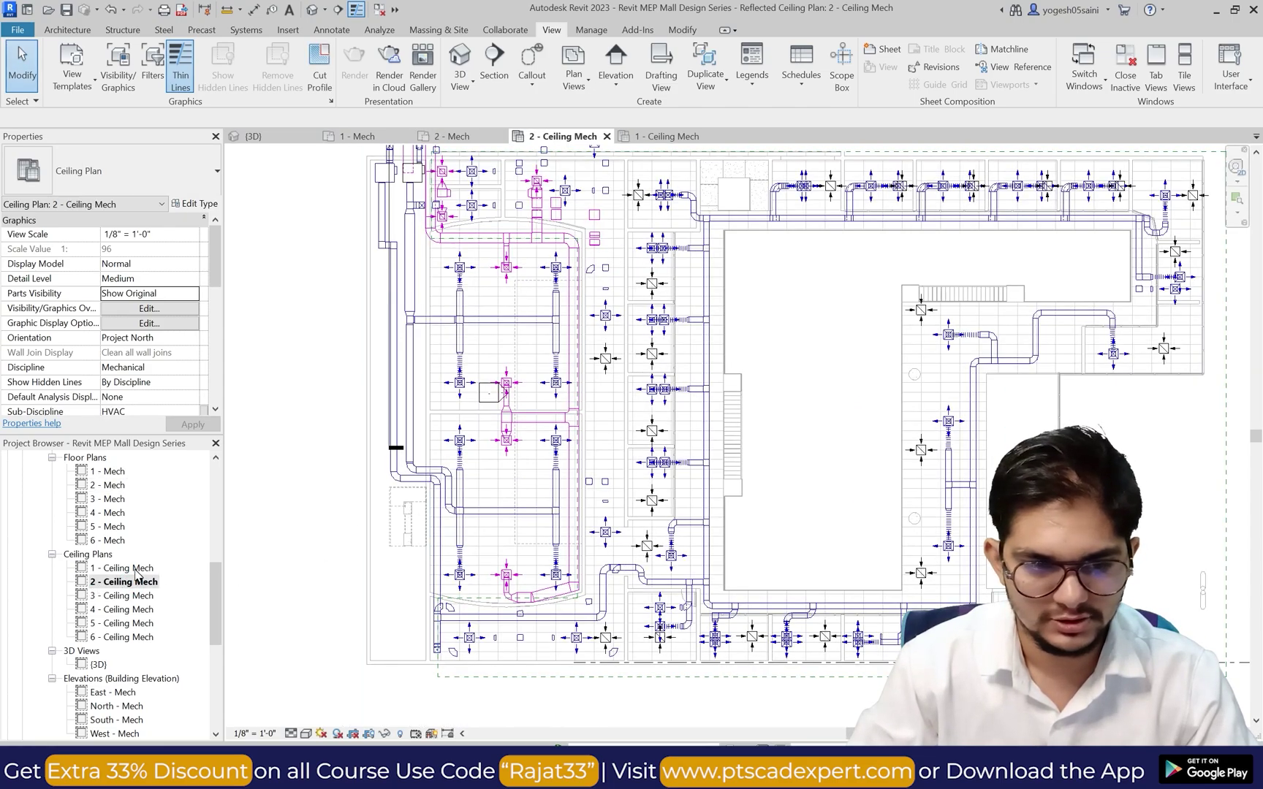
{"action": "double_click", "coordinate": [114, 486]}
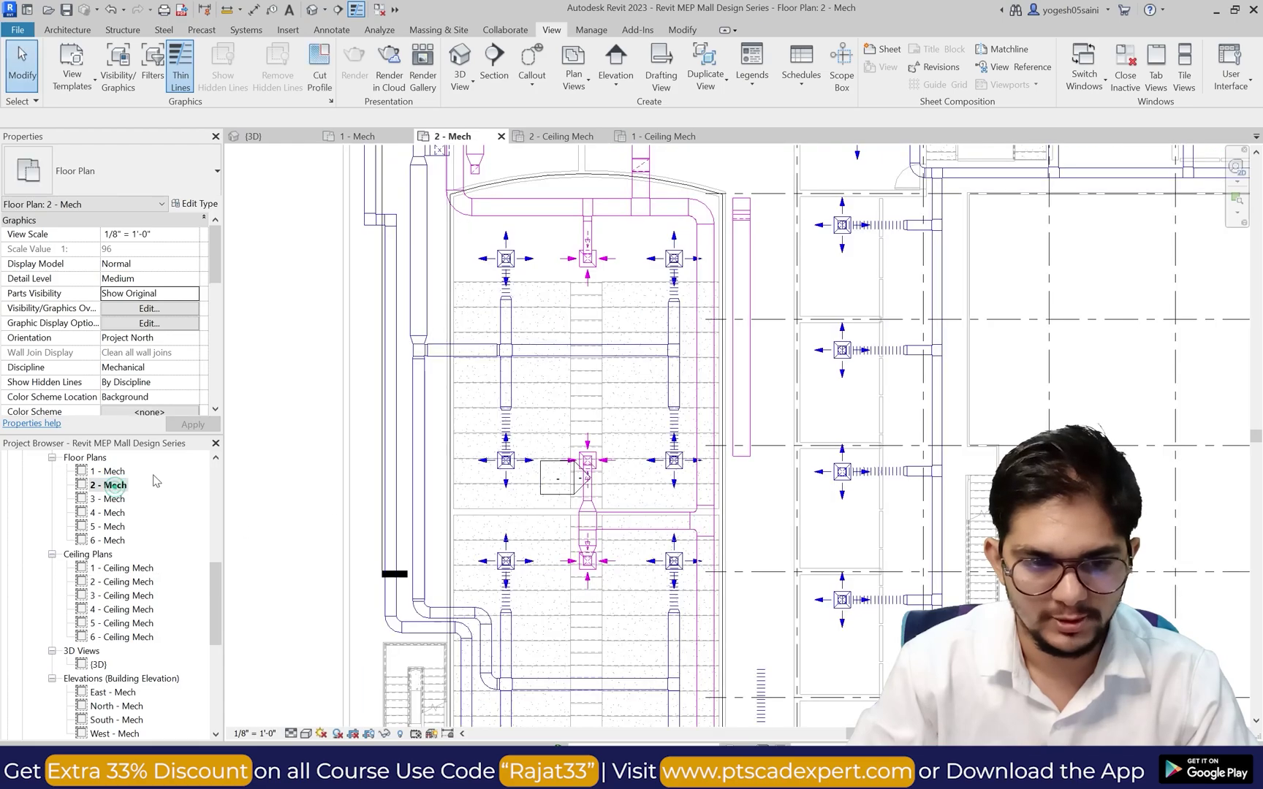
{"action": "scroll", "coordinate": [587, 462], "scroll_direction": "down", "scroll_amount": 2}
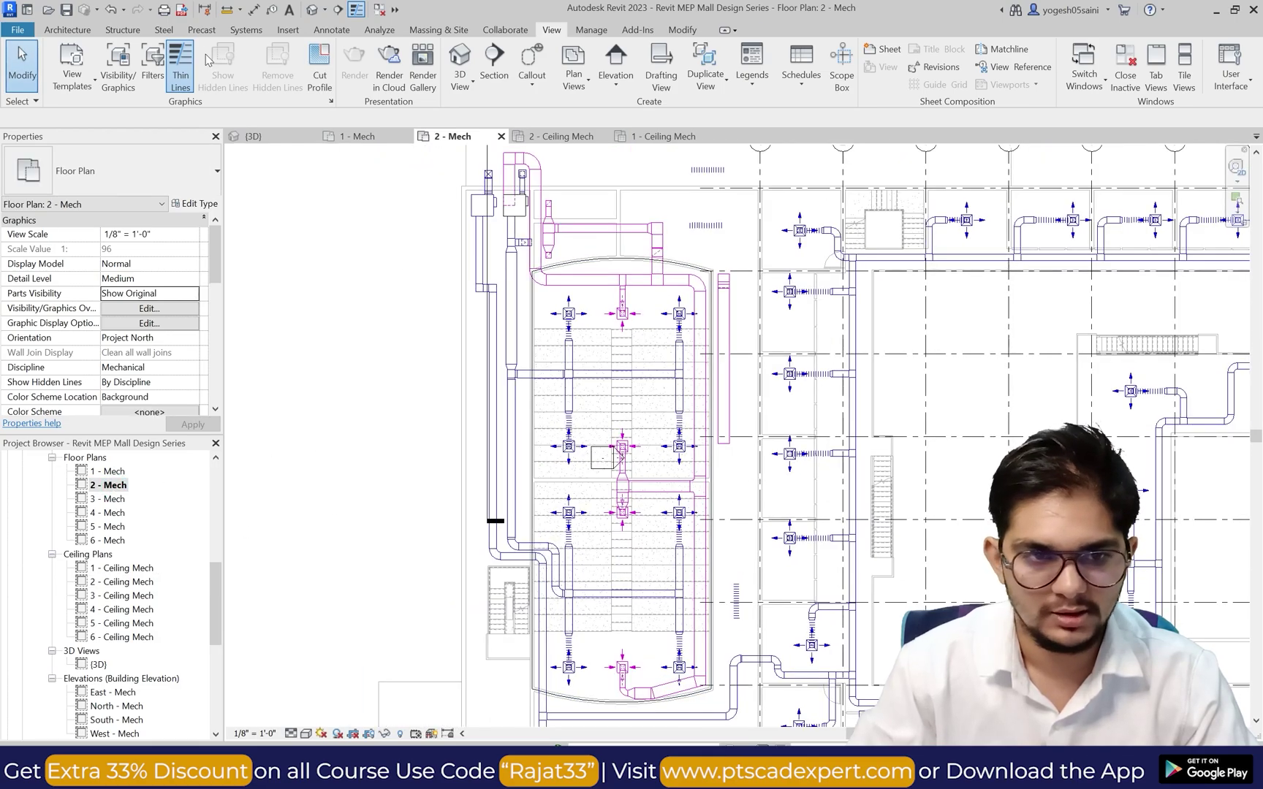
Step: Try to continue the corridor return duct down the plan with the Duct tool referenced to Level 2
{"action": "left_click", "coordinate": [243, 30]}
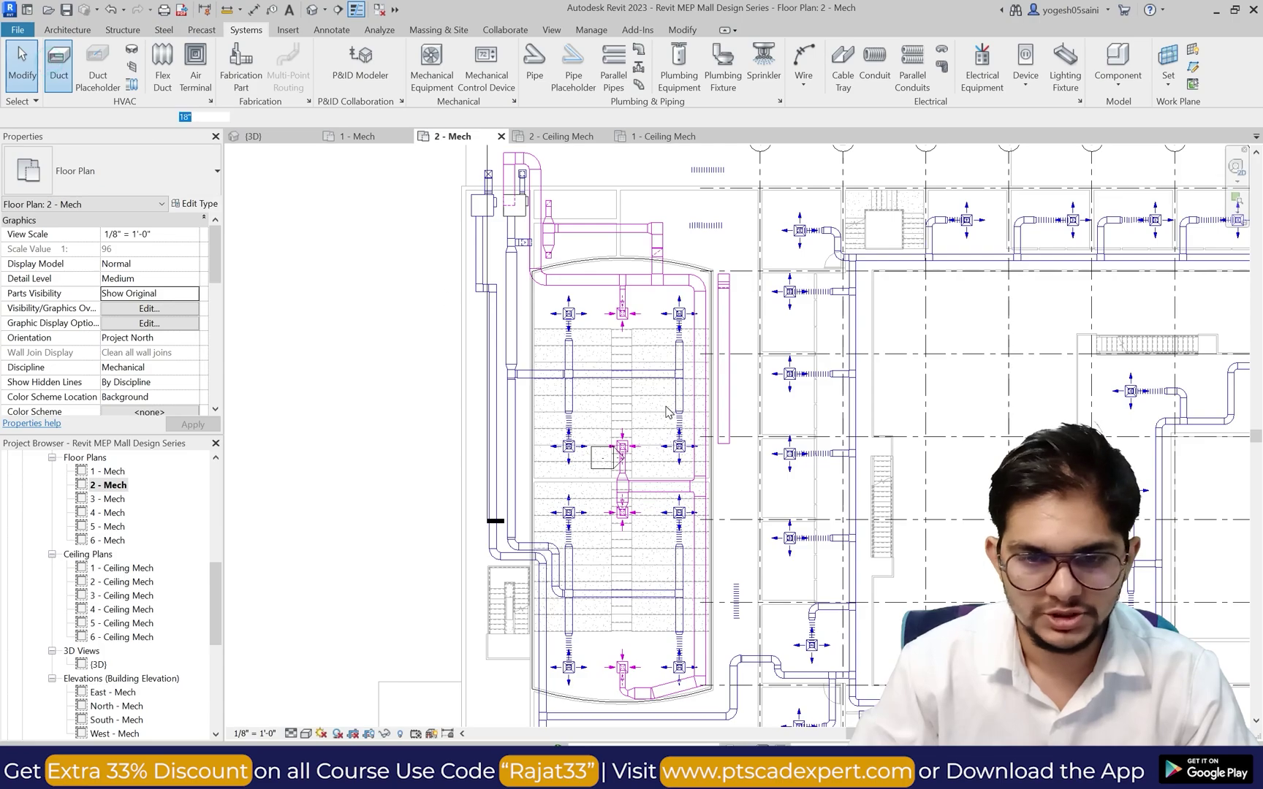
{"action": "scroll", "coordinate": [661, 406], "scroll_direction": "down", "scroll_amount": 2}
{"action": "scroll", "coordinate": [705, 493], "scroll_direction": "up", "scroll_amount": 2}
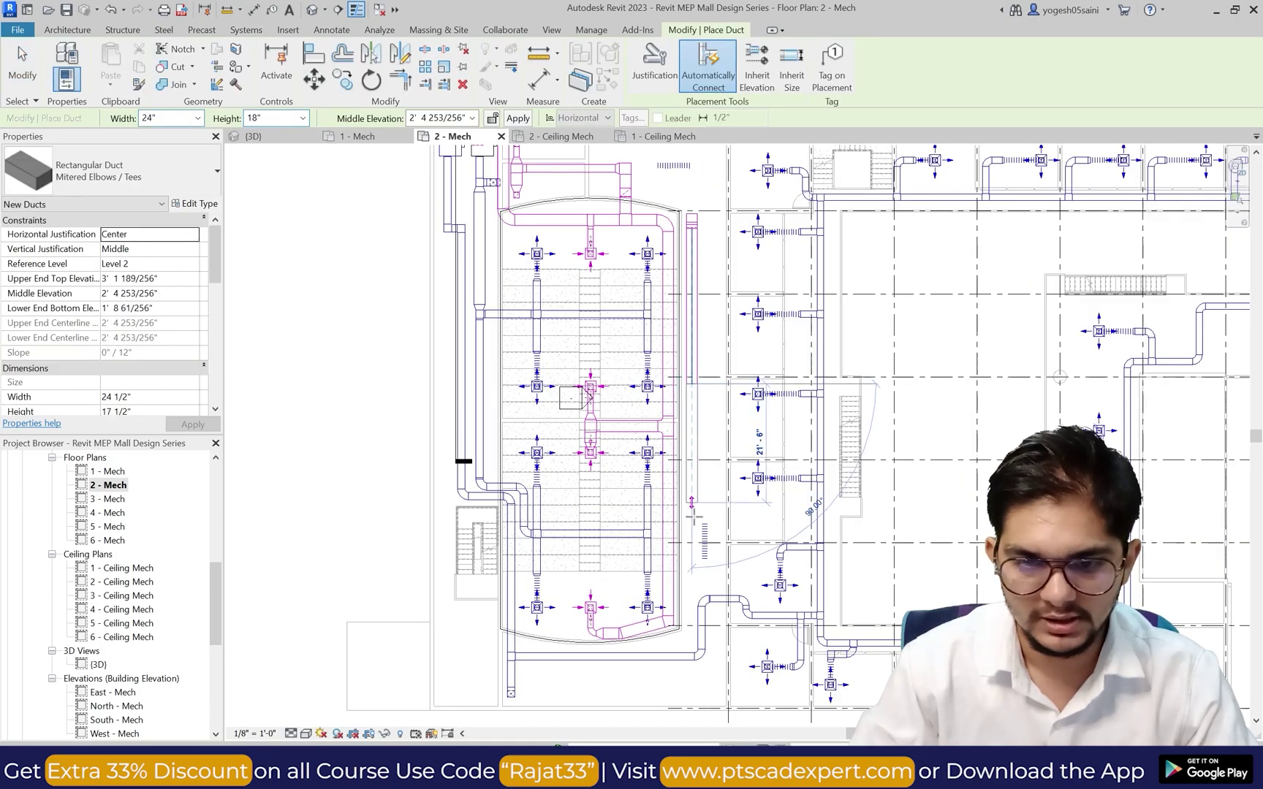
{"action": "key", "text": "Escape"}
{"action": "key", "text": "Escape"}
{"action": "scroll", "coordinate": [737, 373], "scroll_direction": "up", "scroll_amount": 2}
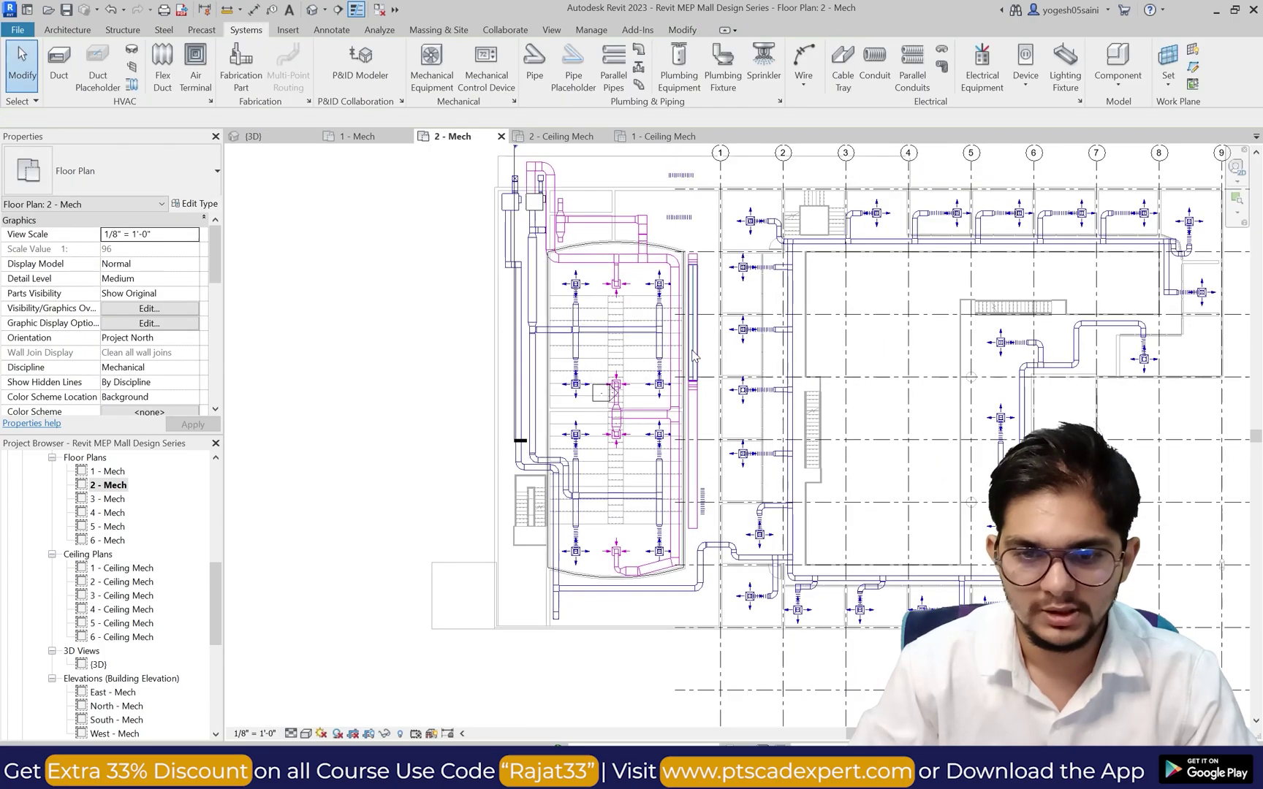
{"action": "scroll", "coordinate": [736, 372], "scroll_direction": "down", "scroll_amount": 2}
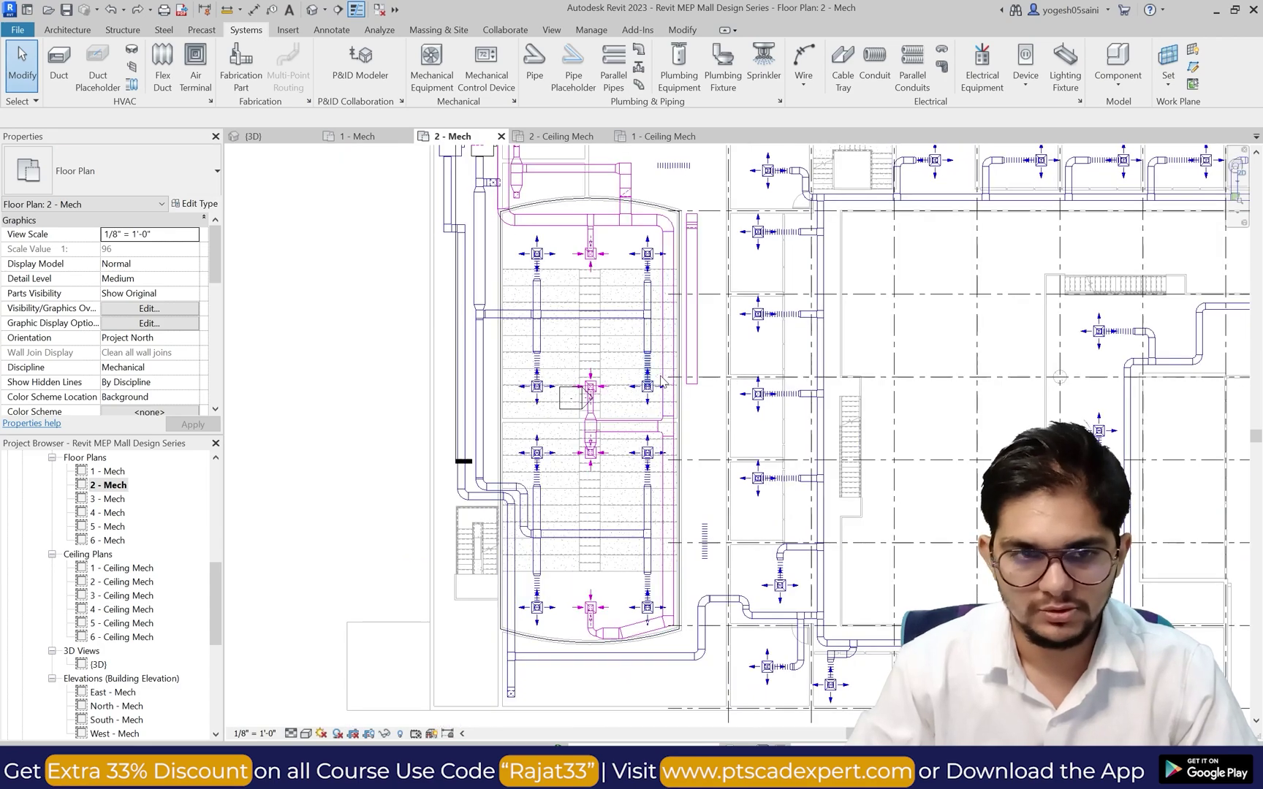
Step: Check the existing corridor duct's level and elevation settings and set the vertical justification for new ducts to Top
{"action": "left_click", "coordinate": [58, 62]}
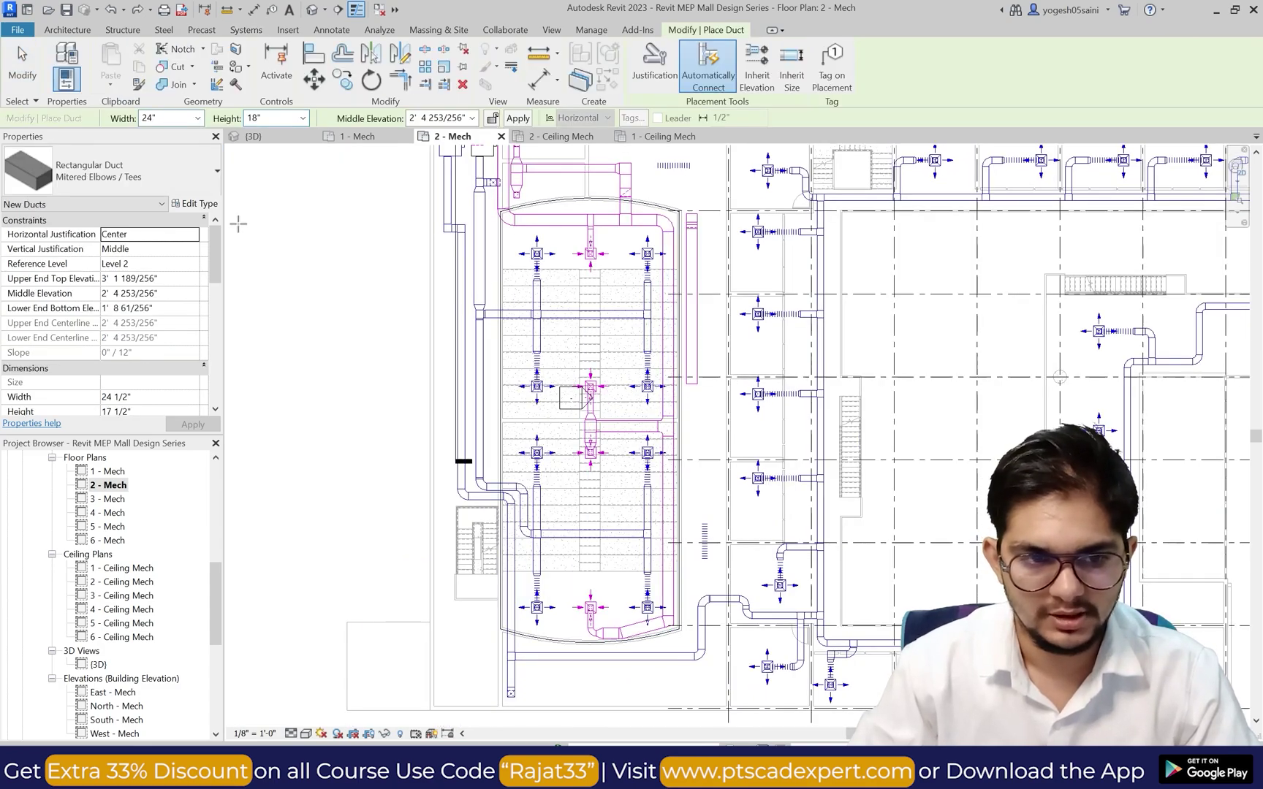
{"action": "key", "text": "Escape"}
{"action": "key", "text": "Escape"}
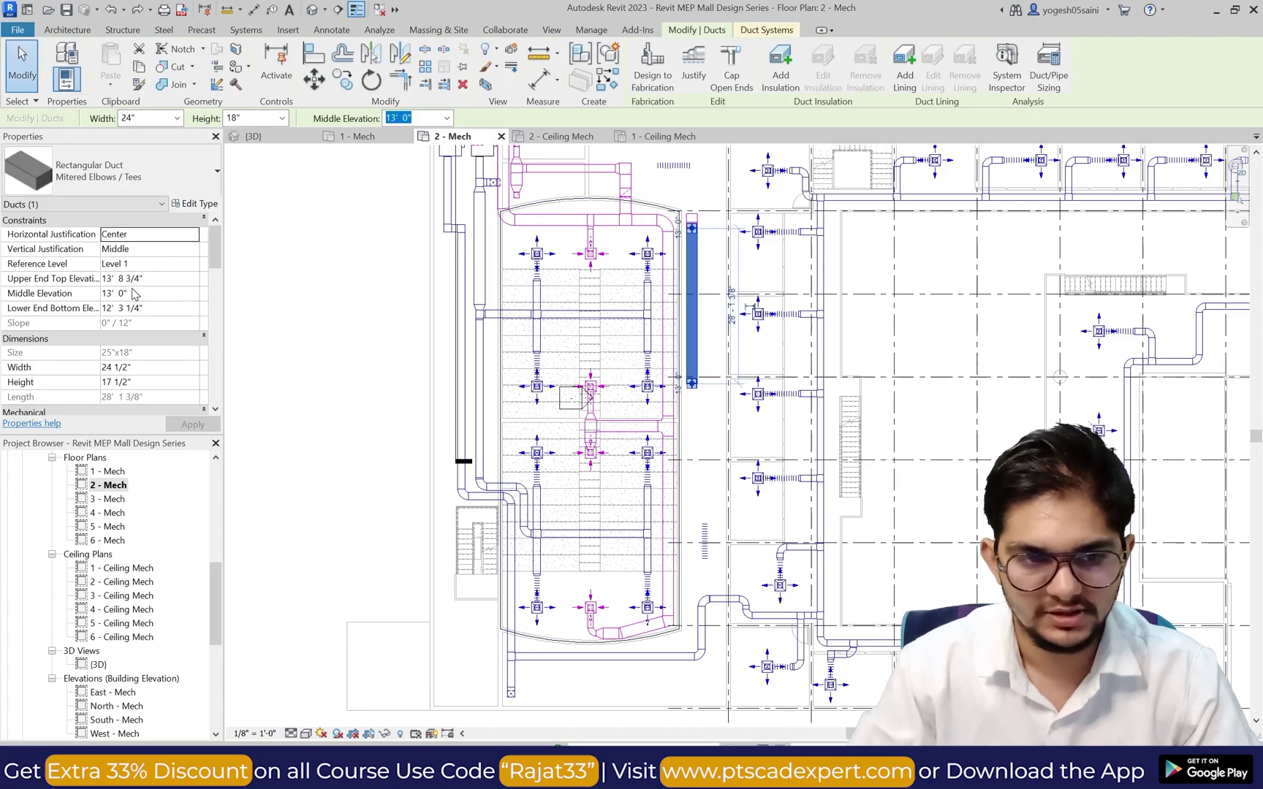
{"action": "left_click", "coordinate": [318, 183]}
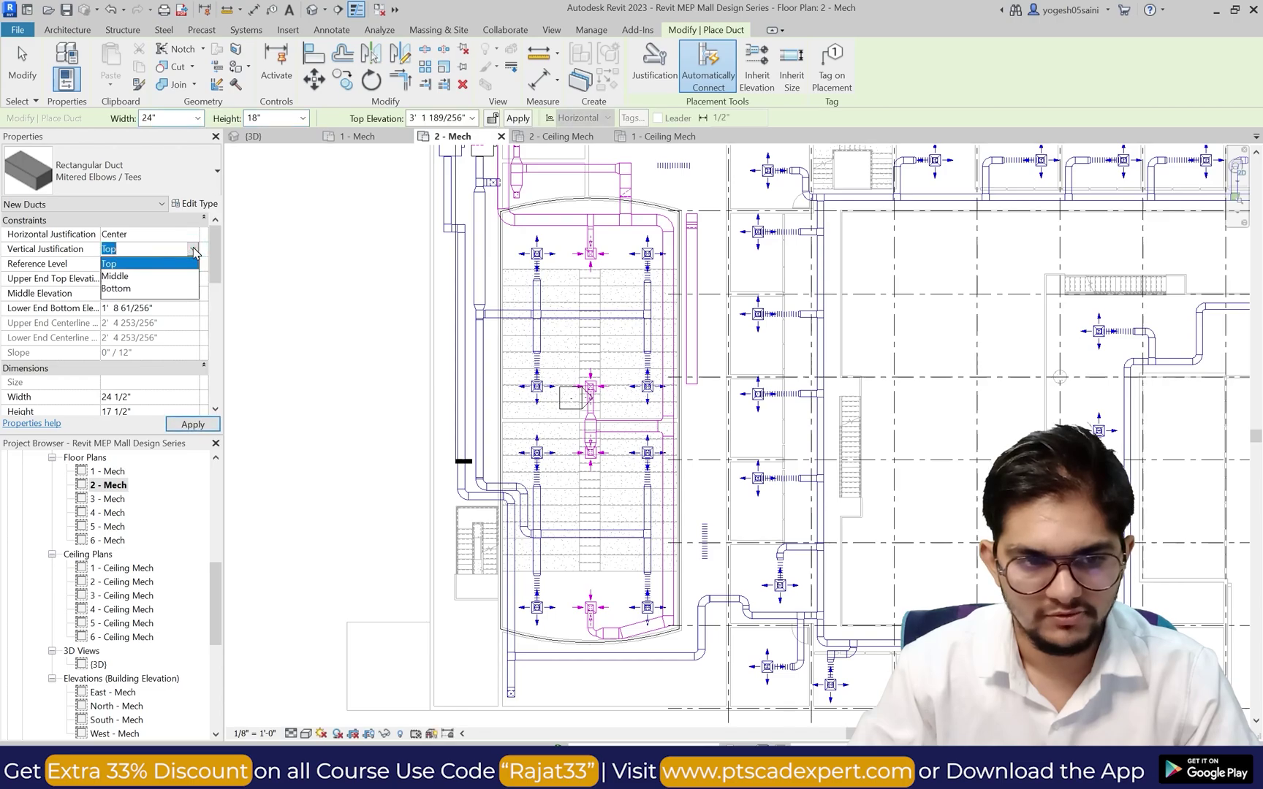
{"action": "key", "text": "Escape"}
{"action": "key", "text": "Escape"}
{"action": "key", "text": "Escape"}
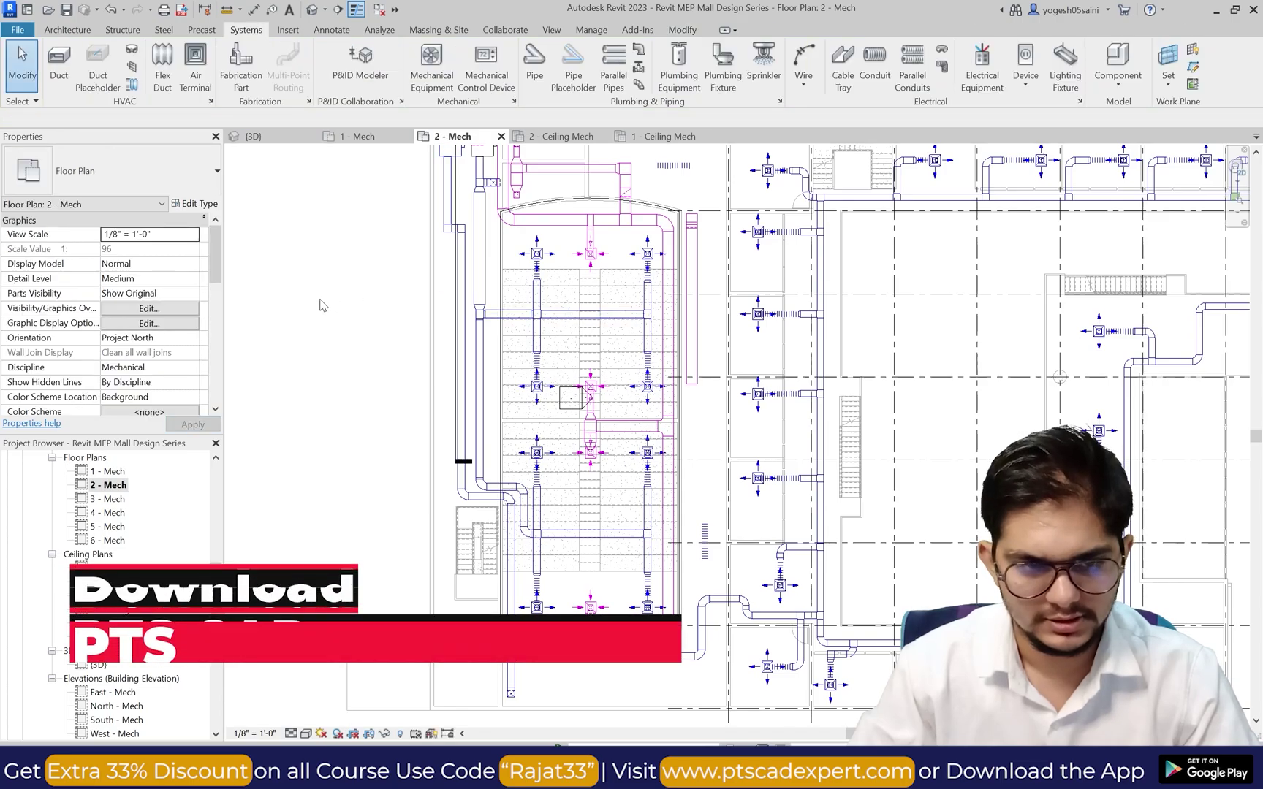
Step: Extend the corridor return duct straight from its open end, using reference level Level 1 and a 13' 0" middle elevation
{"action": "left_click", "coordinate": [62, 65]}
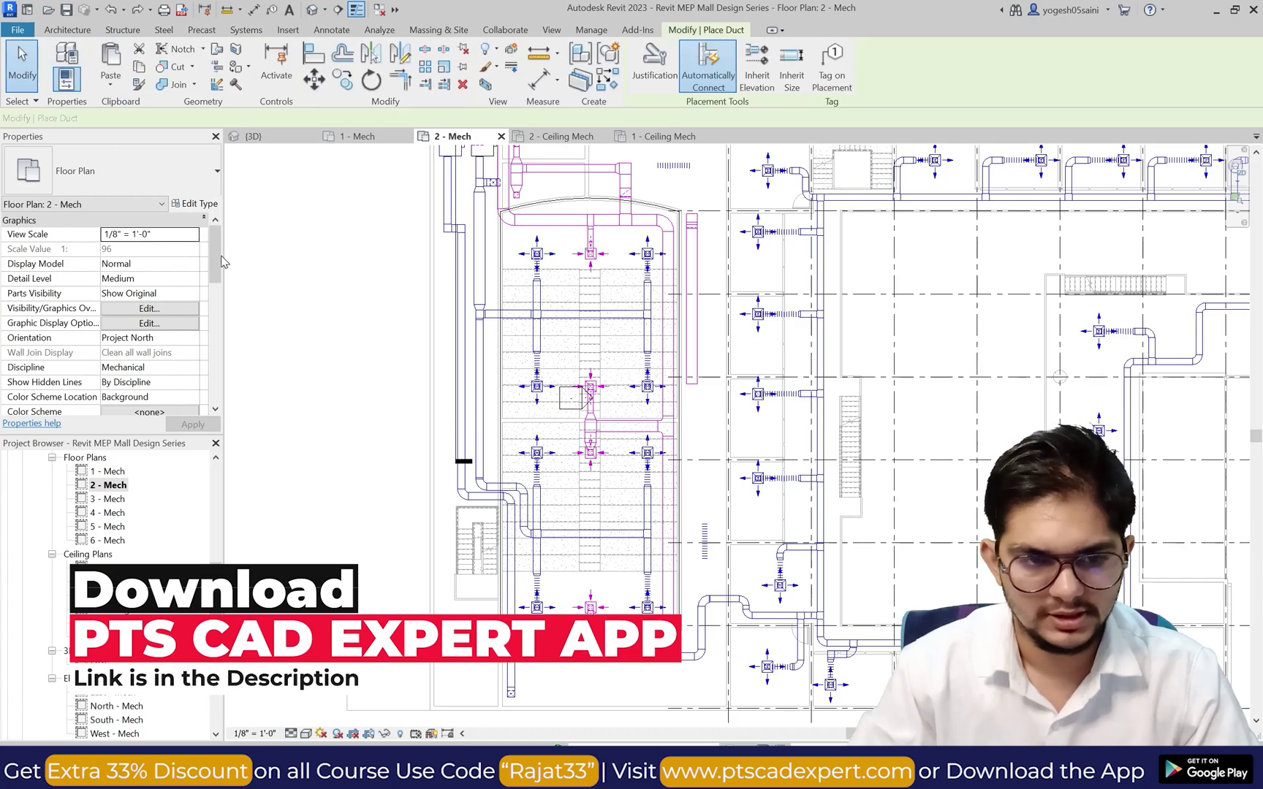
{"action": "left_click", "coordinate": [193, 265]}
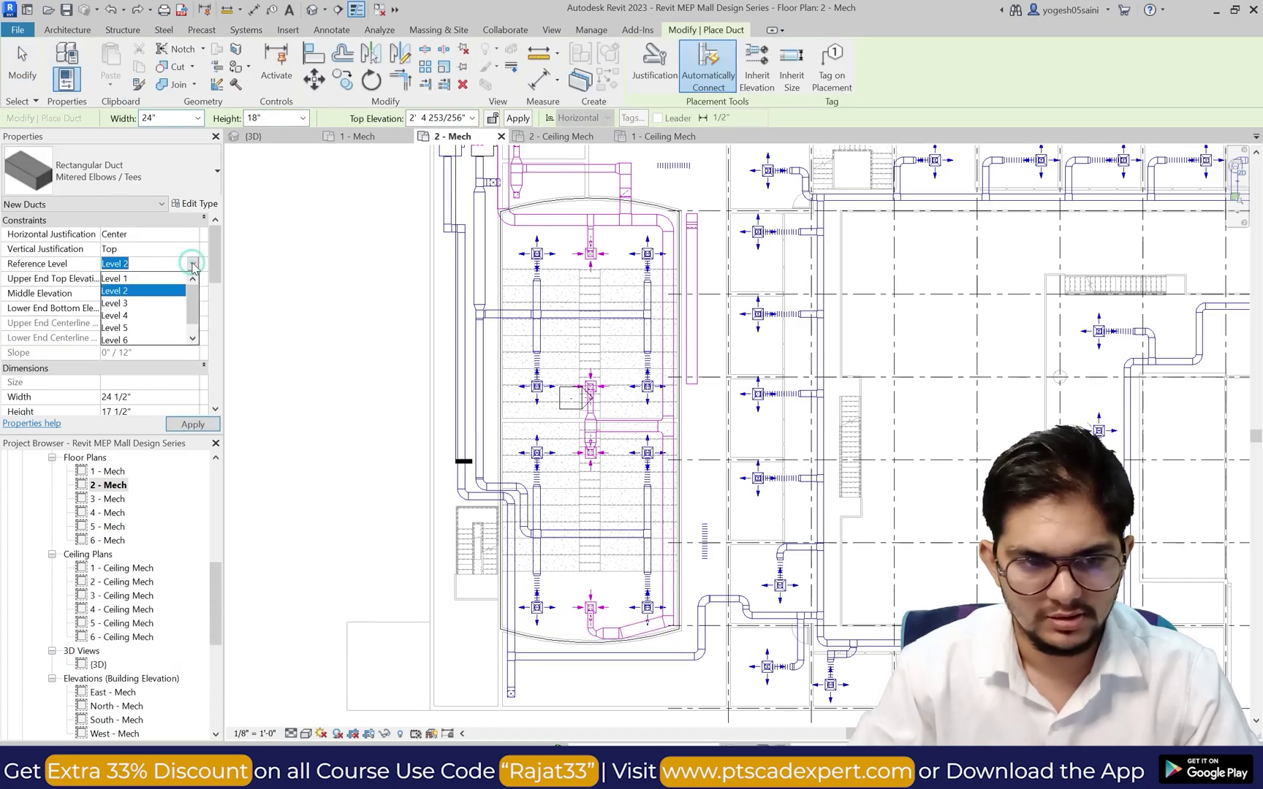
{"action": "left_click", "coordinate": [154, 278]}
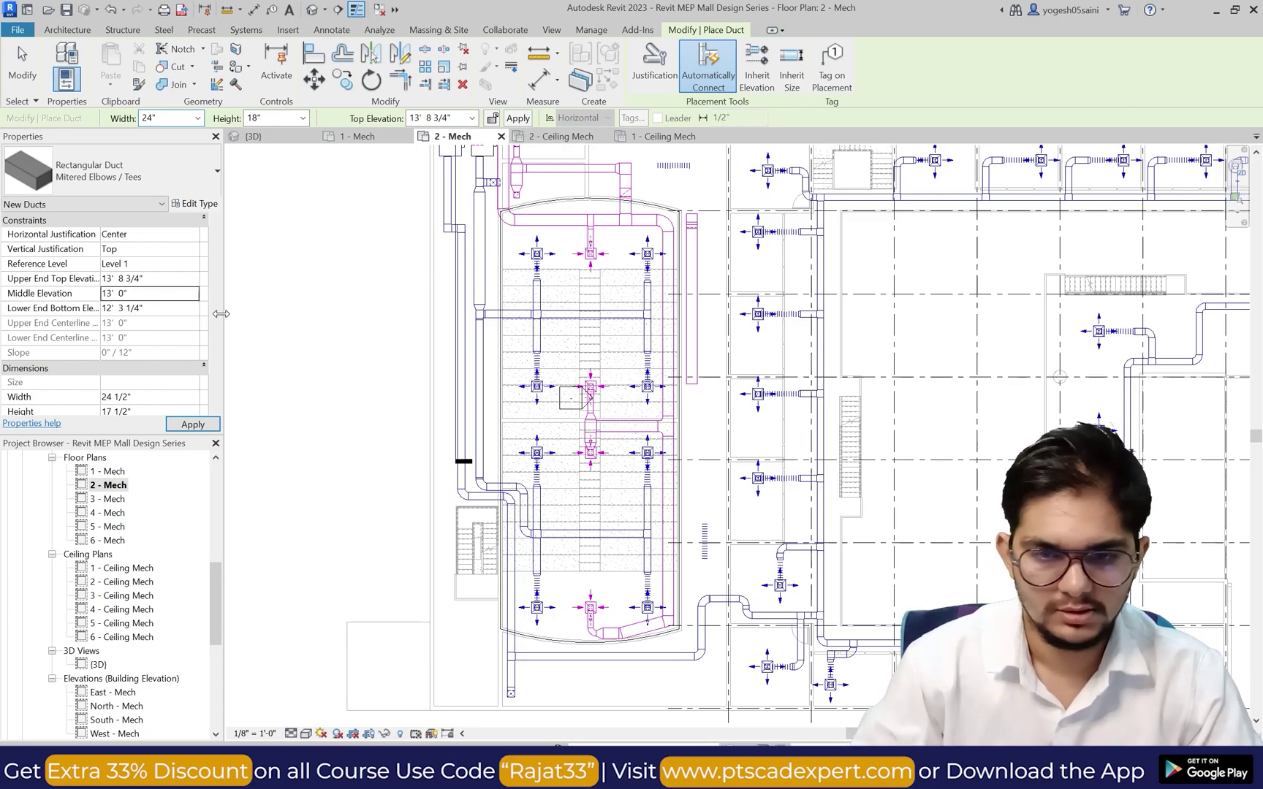
{"action": "scroll", "coordinate": [750, 467], "scroll_direction": "up", "scroll_amount": 2}
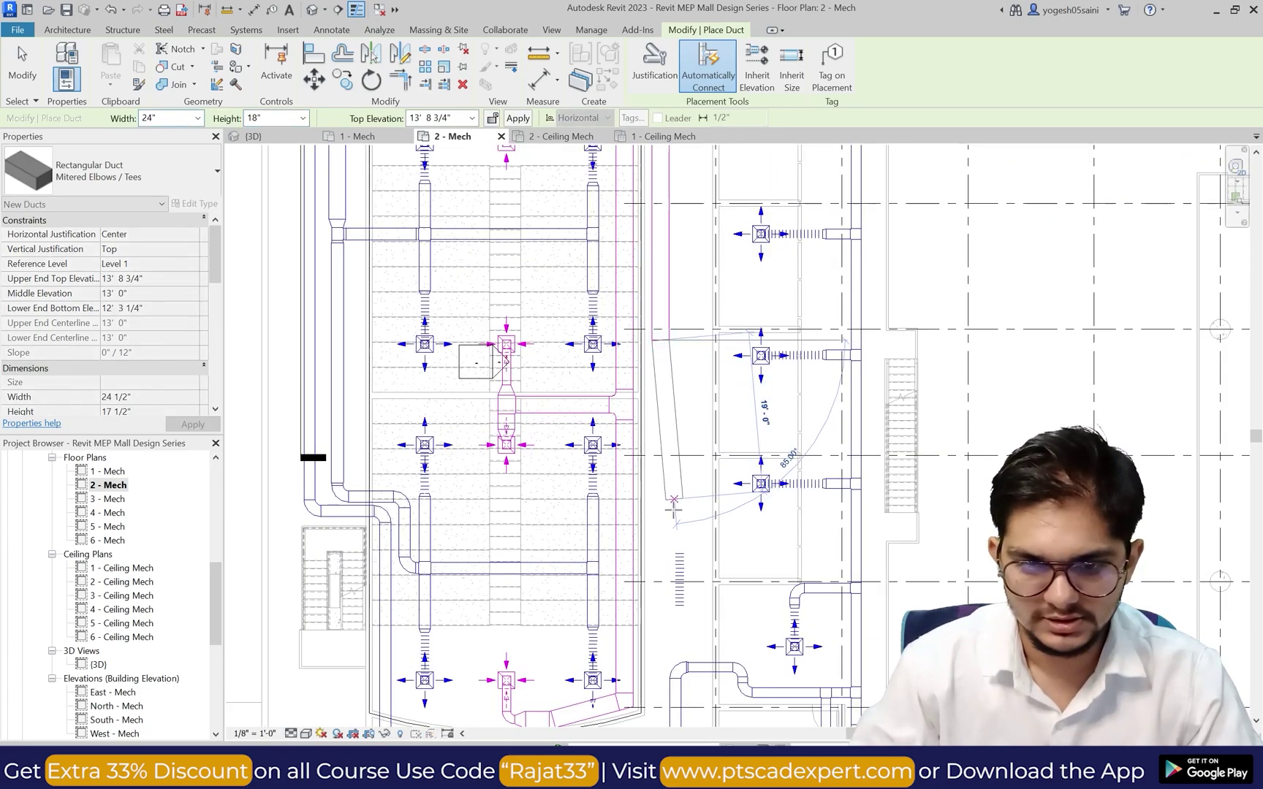
{"action": "key", "text": "Escape"}
{"action": "key", "text": "Escape"}
{"action": "scroll", "coordinate": [692, 340], "scroll_direction": "down", "scroll_amount": 5}
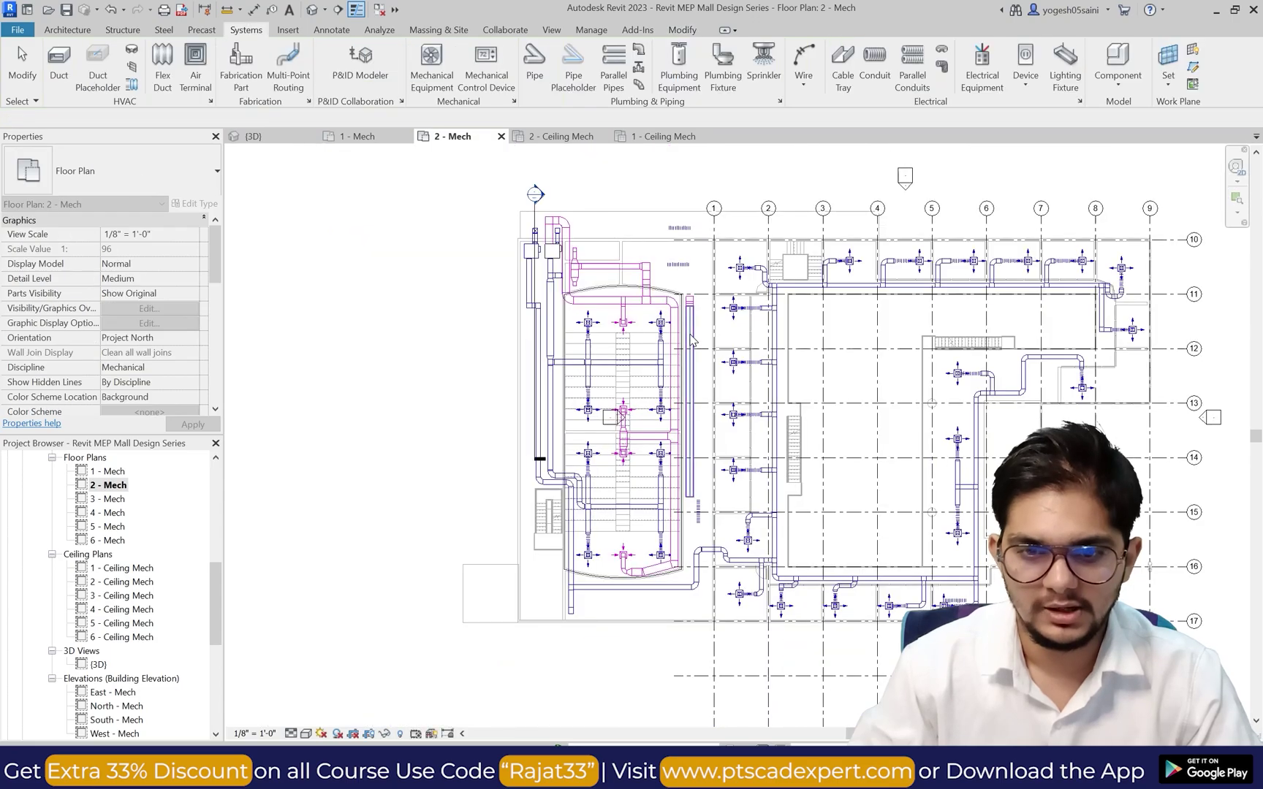
{"action": "scroll", "coordinate": [692, 340], "scroll_direction": "up", "scroll_amount": 3}
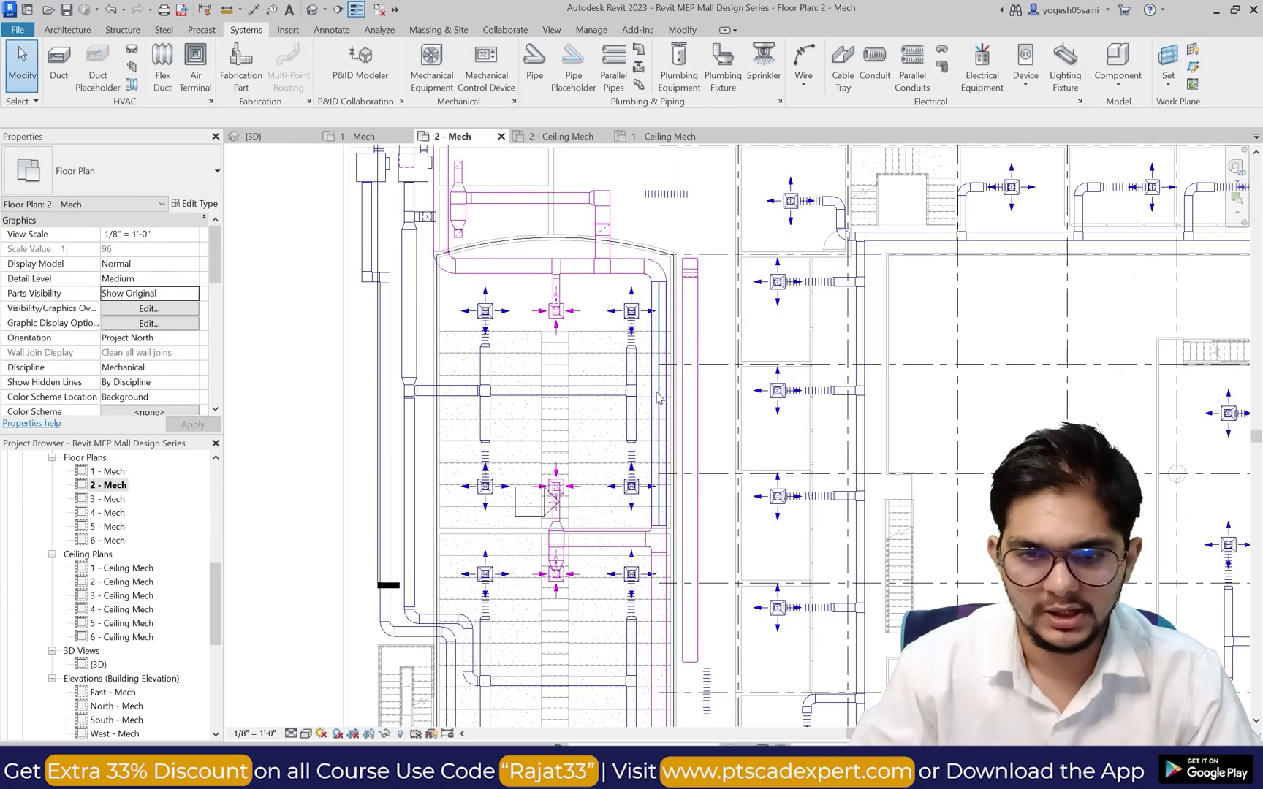
Step: Inspect the extended corridor return duct in 3D against the neighbouring ductwork and check the unconnected Level 1 return diffuser beside it
{"action": "left_click", "coordinate": [551, 31]}
{"action": "left_click", "coordinate": [460, 58]}
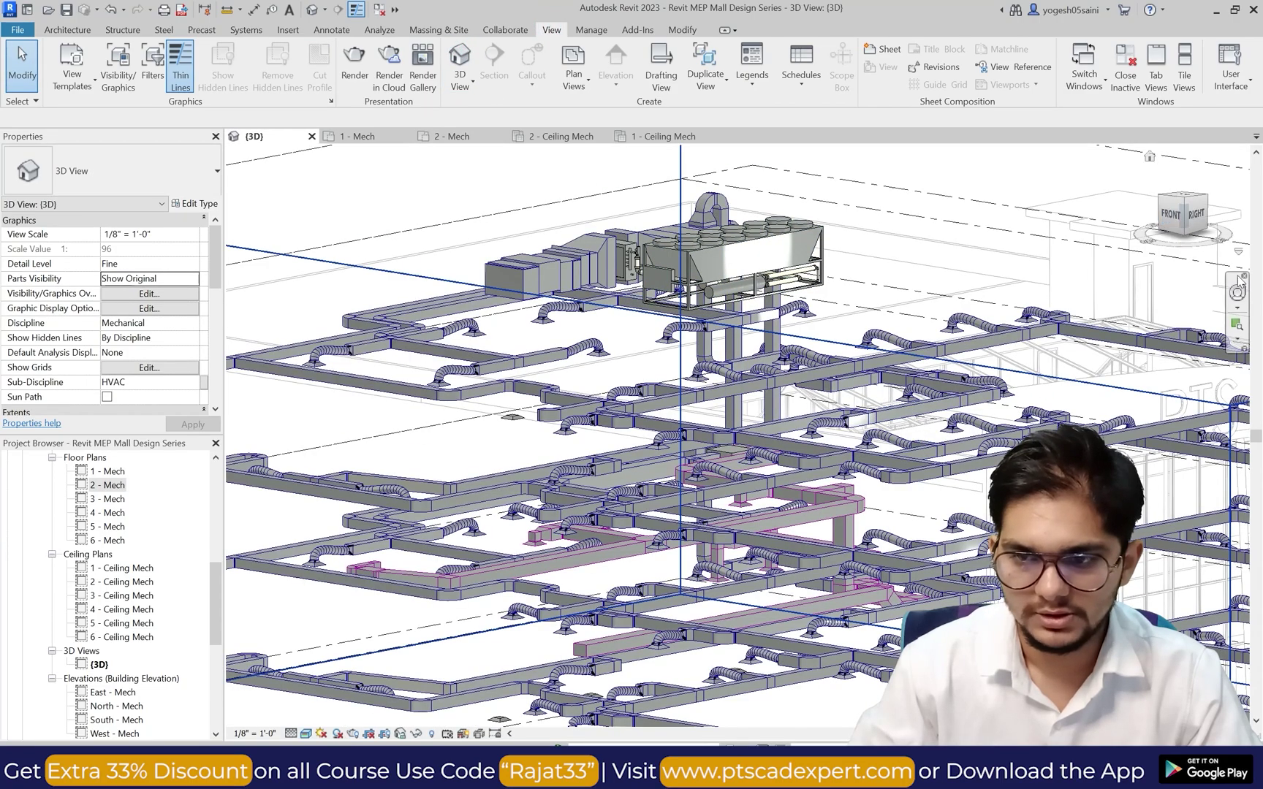
{"action": "middle_click_drag", "start_coordinate": [774, 474], "coordinate": [849, 475], "text": "shift"}
{"action": "scroll", "coordinate": [804, 515], "scroll_direction": "down", "scroll_amount": 4}
{"action": "scroll", "coordinate": [775, 582], "scroll_direction": "up", "scroll_amount": 4}
{"action": "scroll", "coordinate": [780, 559], "scroll_direction": "up", "scroll_amount": 5}
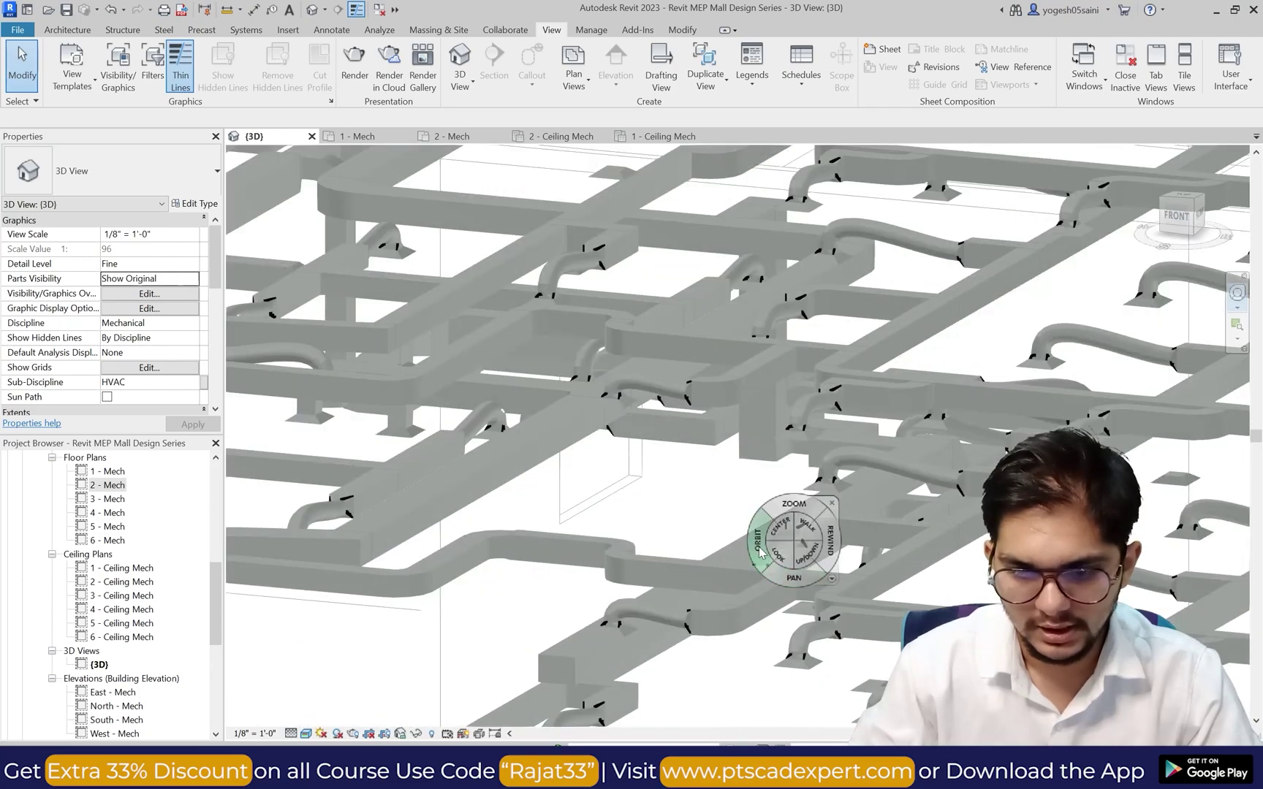
{"action": "scroll", "coordinate": [788, 538], "scroll_direction": "down", "scroll_amount": 5}
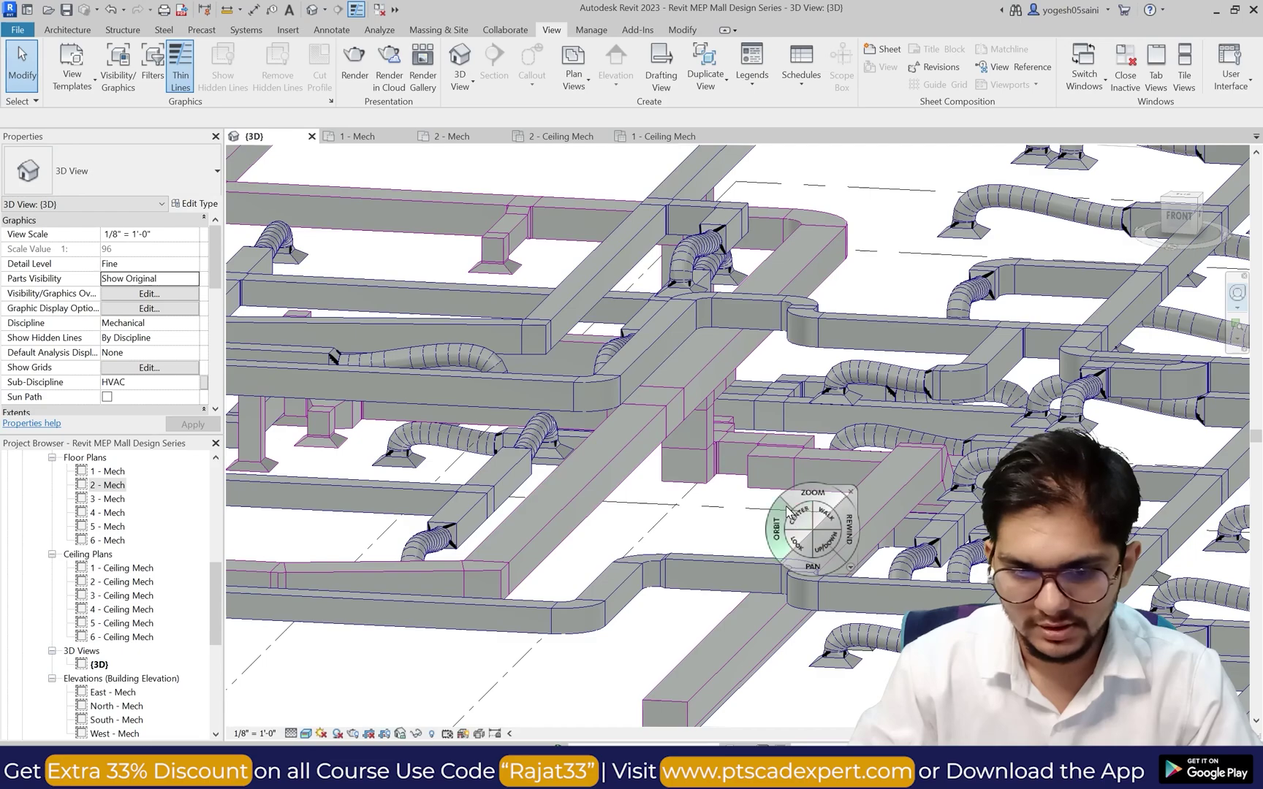
{"action": "scroll", "coordinate": [788, 523], "scroll_direction": "down", "scroll_amount": 3}
{"action": "scroll", "coordinate": [788, 530], "scroll_direction": "up", "scroll_amount": 3}
{"action": "left_click", "coordinate": [790, 542]}
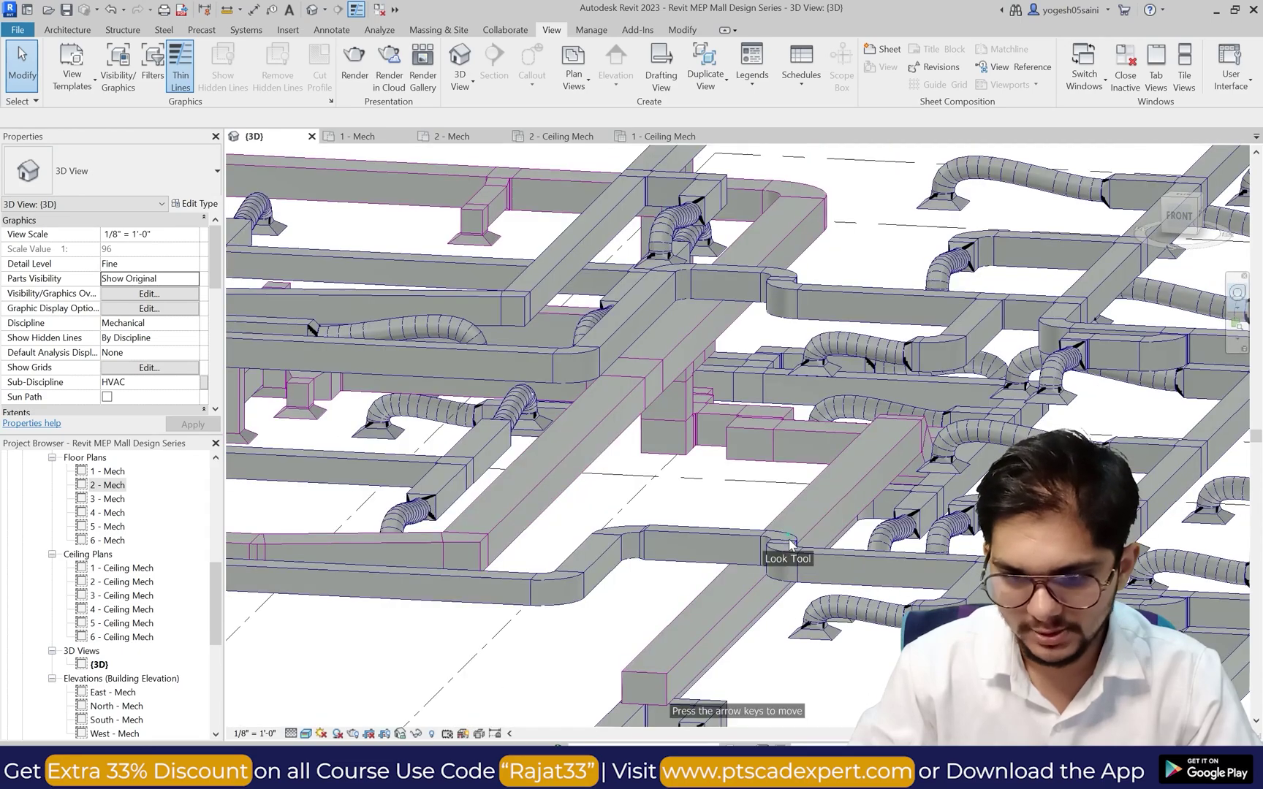
{"action": "left_click_drag", "start_coordinate": [790, 542], "coordinate": [845, 563]}
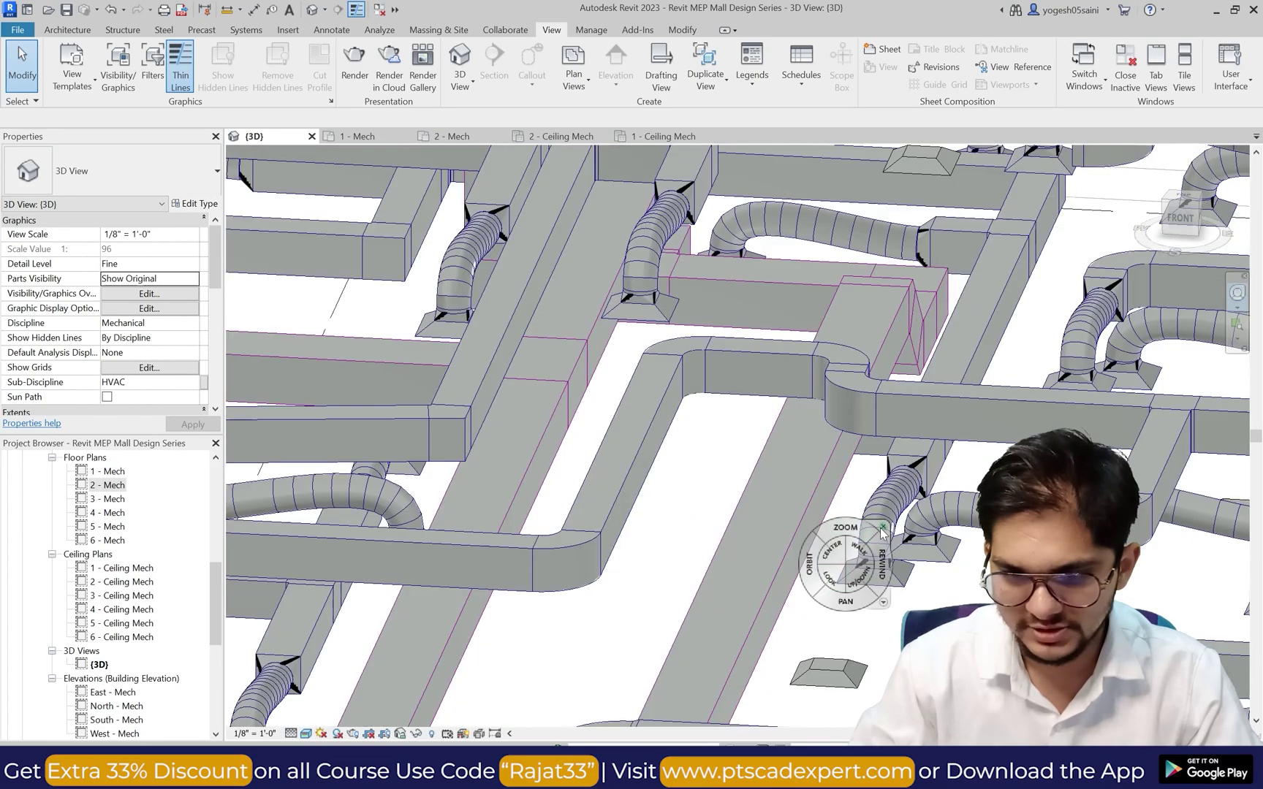
{"action": "left_click", "coordinate": [882, 527]}
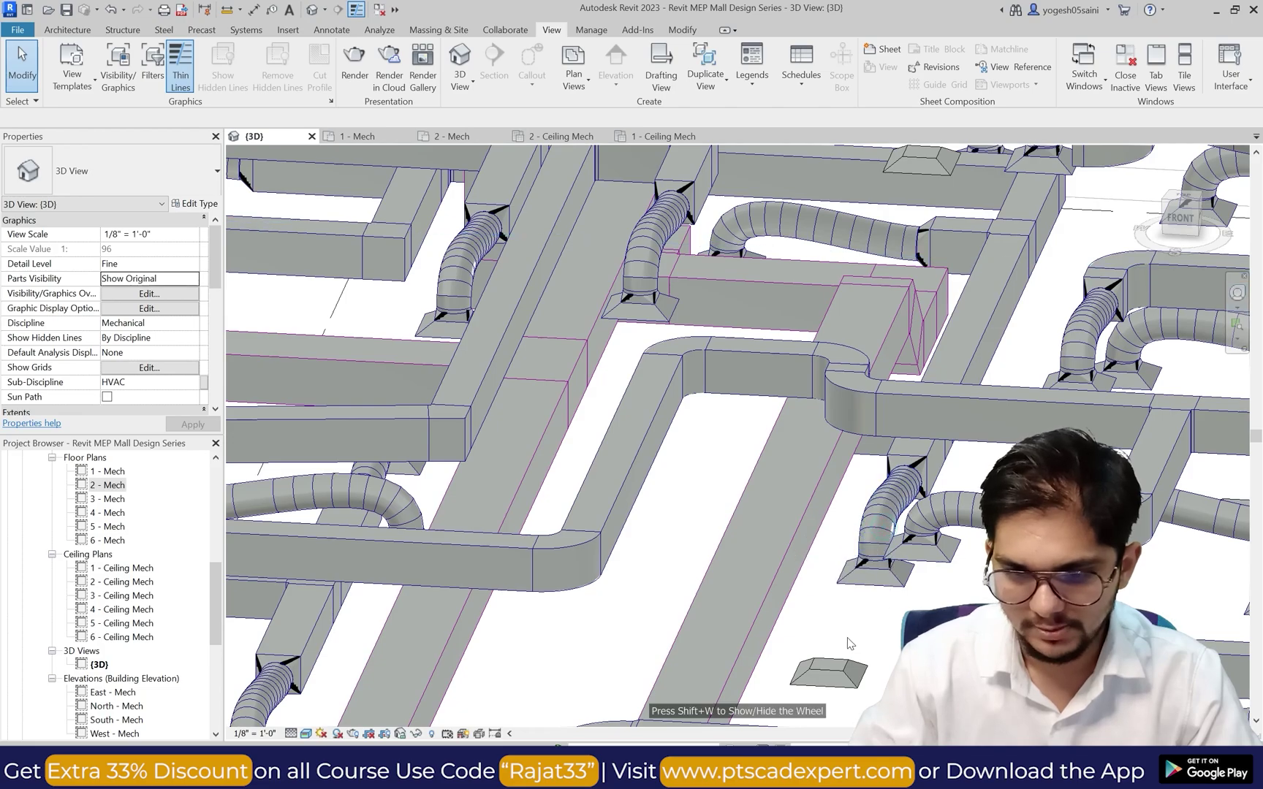
{"action": "left_click", "coordinate": [837, 674]}
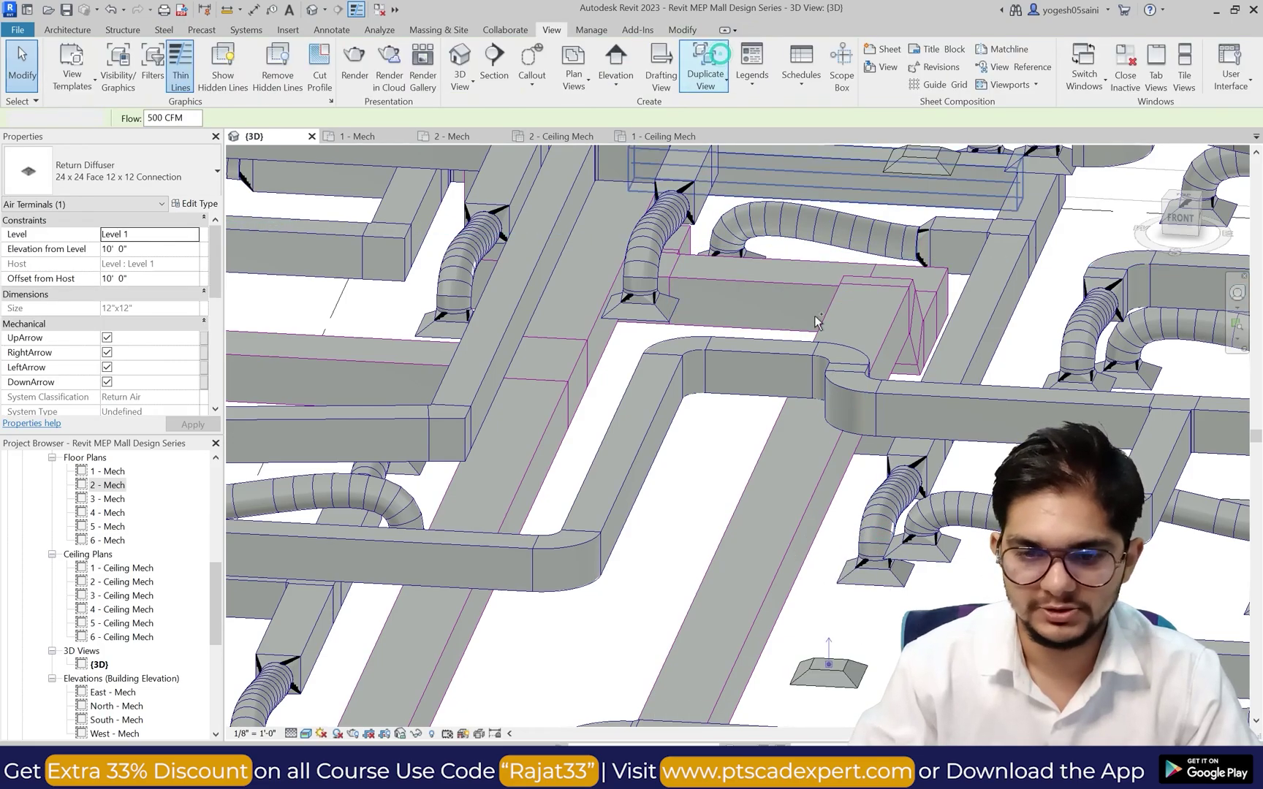
{"action": "key", "text": "Escape"}
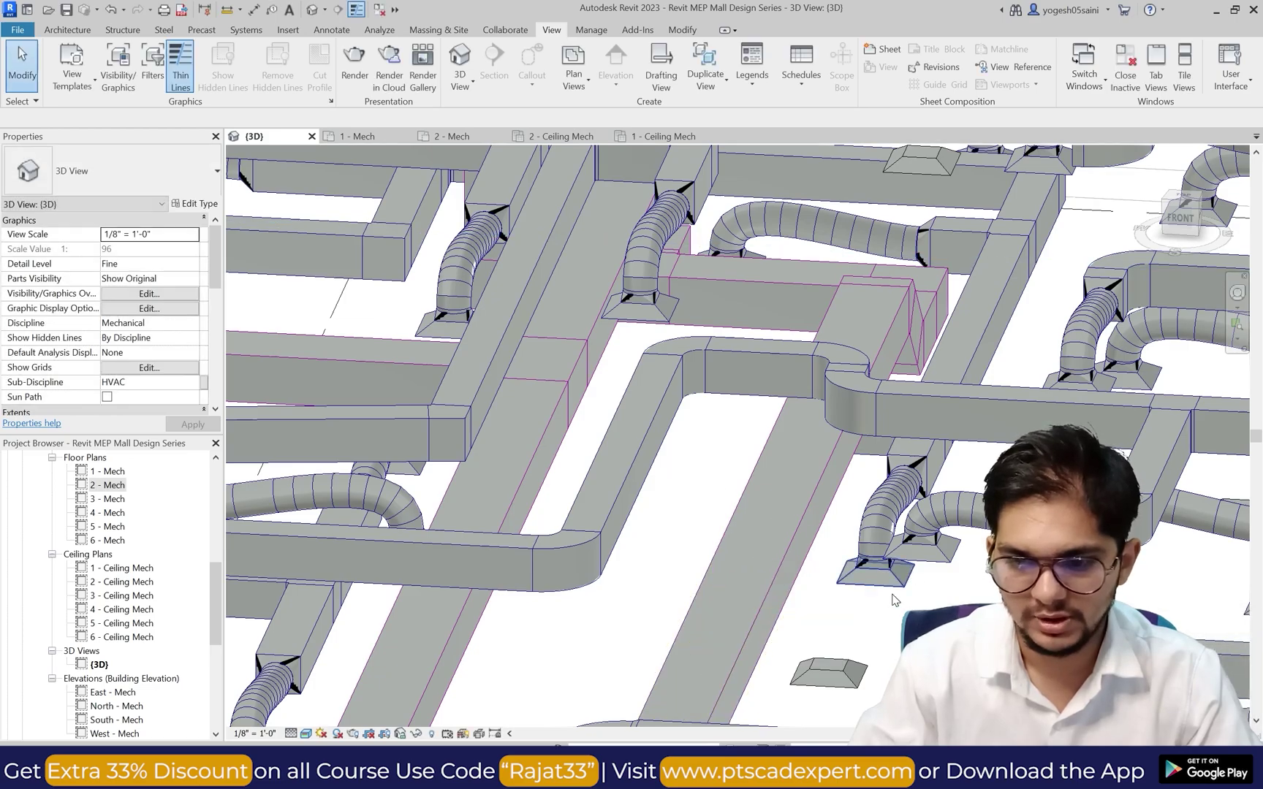
{"action": "scroll", "coordinate": [285, 599], "scroll_direction": "down", "scroll_amount": 3}
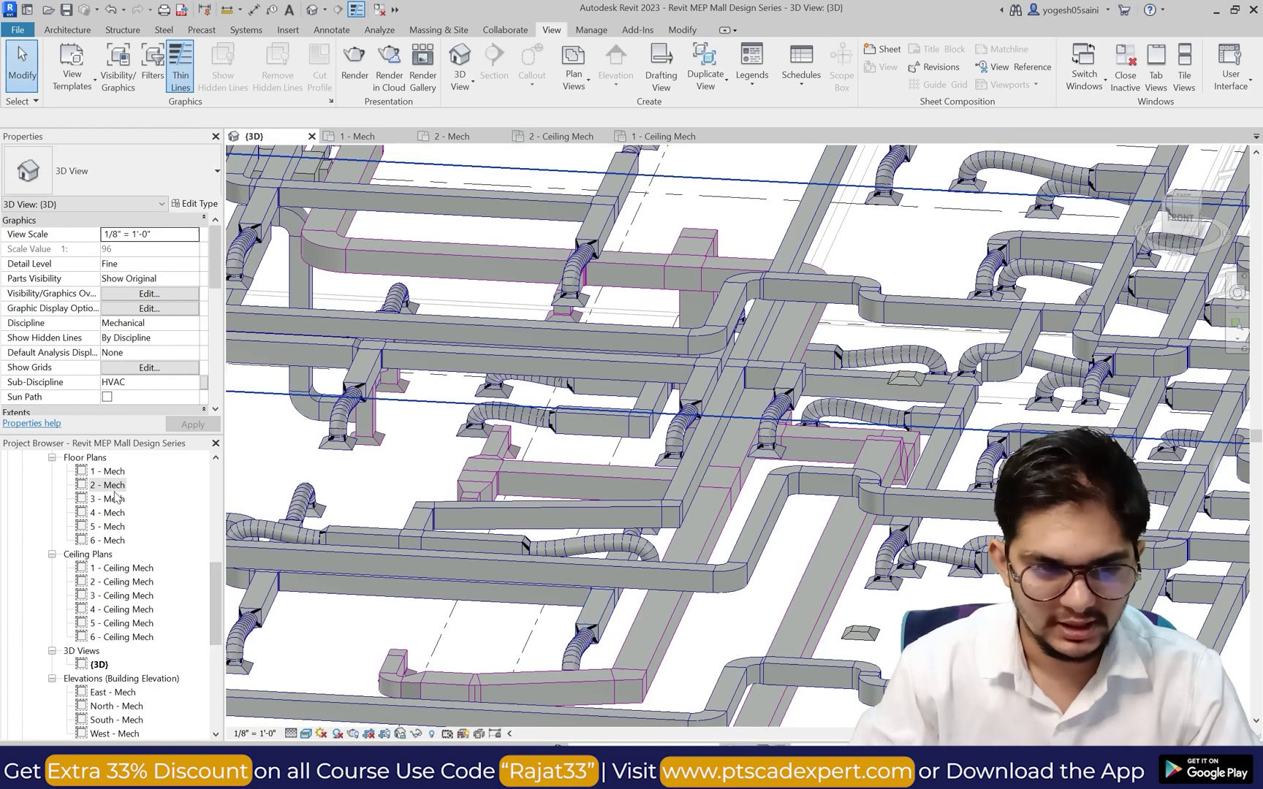
Step: In the 1 - Ceiling Mech plan, nudge the short return duct at the corridor entrance sideways until it aligns with the hall's side wall
{"action": "double_click", "coordinate": [113, 486]}
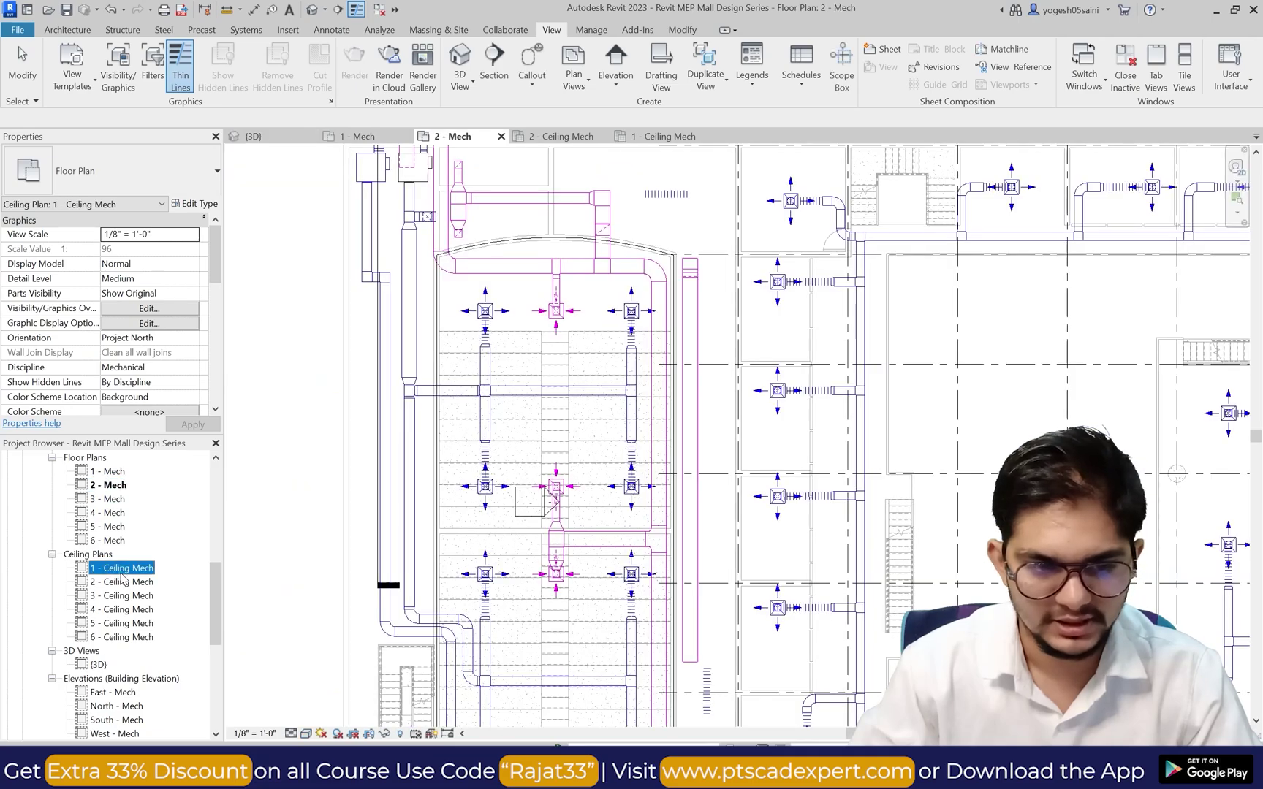
{"action": "double_click", "coordinate": [121, 574]}
{"action": "scroll", "coordinate": [677, 462], "scroll_direction": "down", "scroll_amount": 2}
{"action": "scroll", "coordinate": [798, 497], "scroll_direction": "down", "scroll_amount": 1}
{"action": "scroll", "coordinate": [869, 619], "scroll_direction": "up", "scroll_amount": 6}
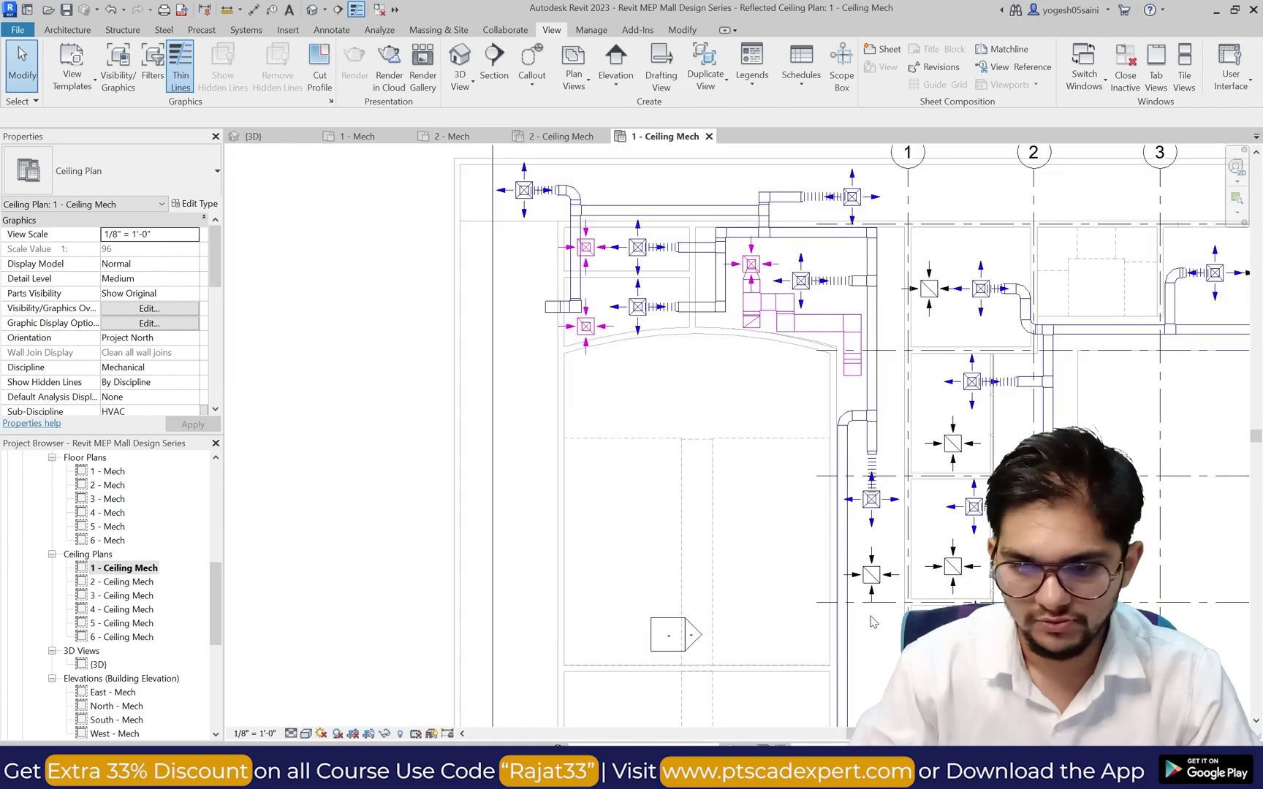
{"action": "scroll", "coordinate": [877, 543], "scroll_direction": "down", "scroll_amount": 5}
{"action": "scroll", "coordinate": [885, 584], "scroll_direction": "up", "scroll_amount": 3}
{"action": "scroll", "coordinate": [891, 505], "scroll_direction": "down", "scroll_amount": 2}
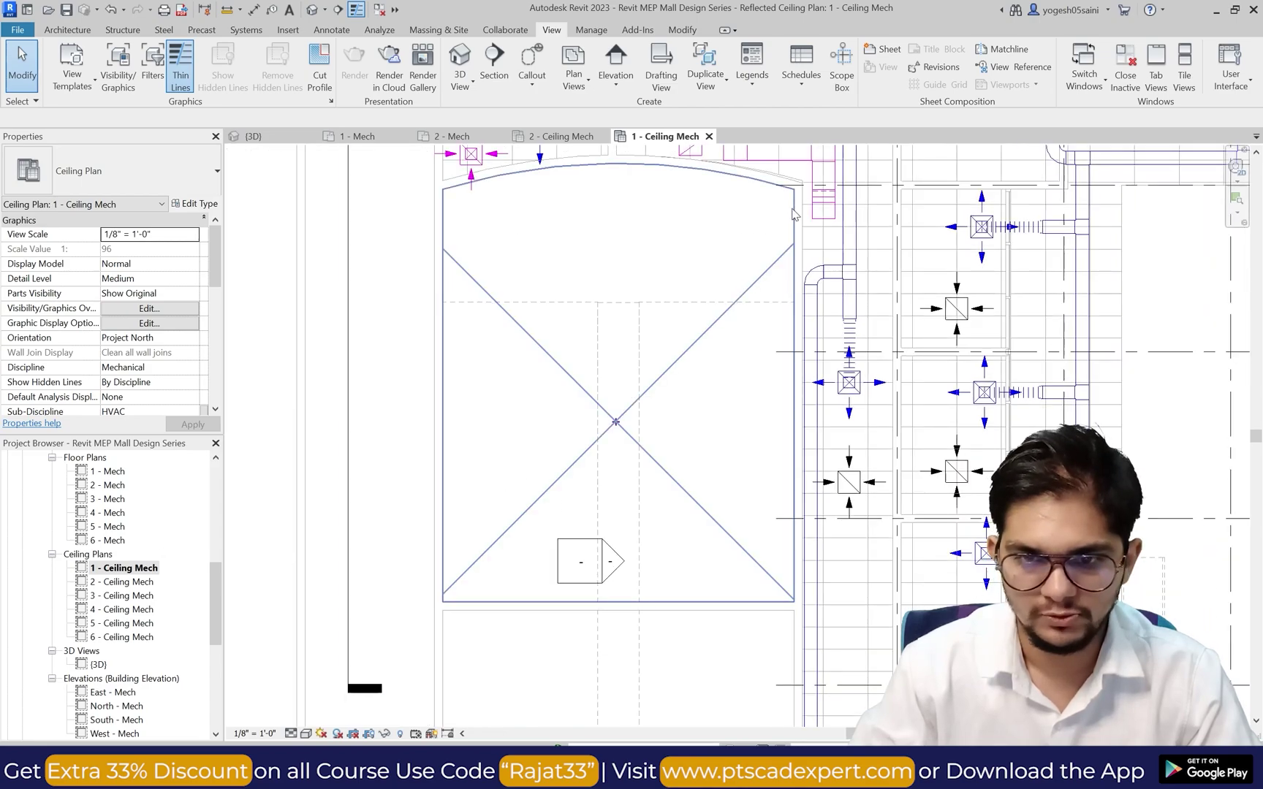
{"action": "scroll", "coordinate": [761, 310], "scroll_direction": "up", "scroll_amount": 2}
{"action": "scroll", "coordinate": [795, 246], "scroll_direction": "up", "scroll_amount": 2}
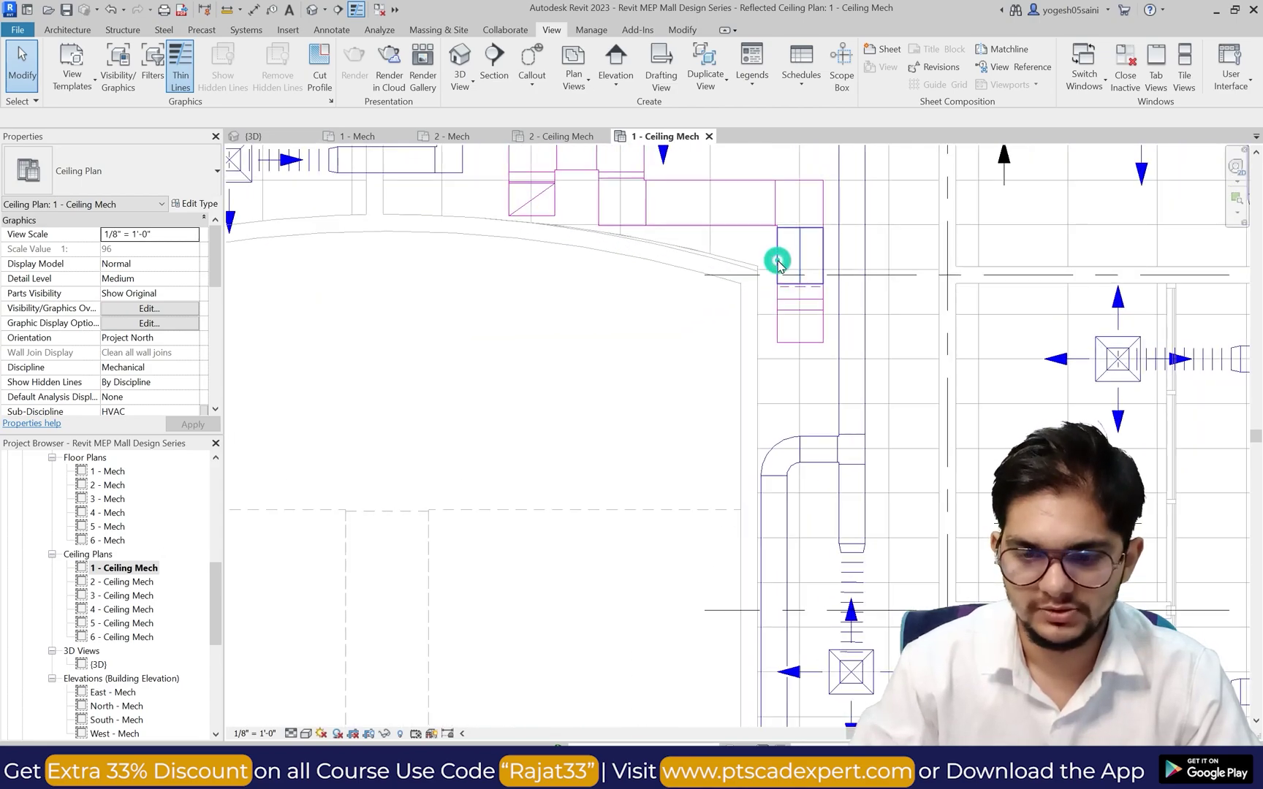
{"action": "left_click", "coordinate": [779, 265]}
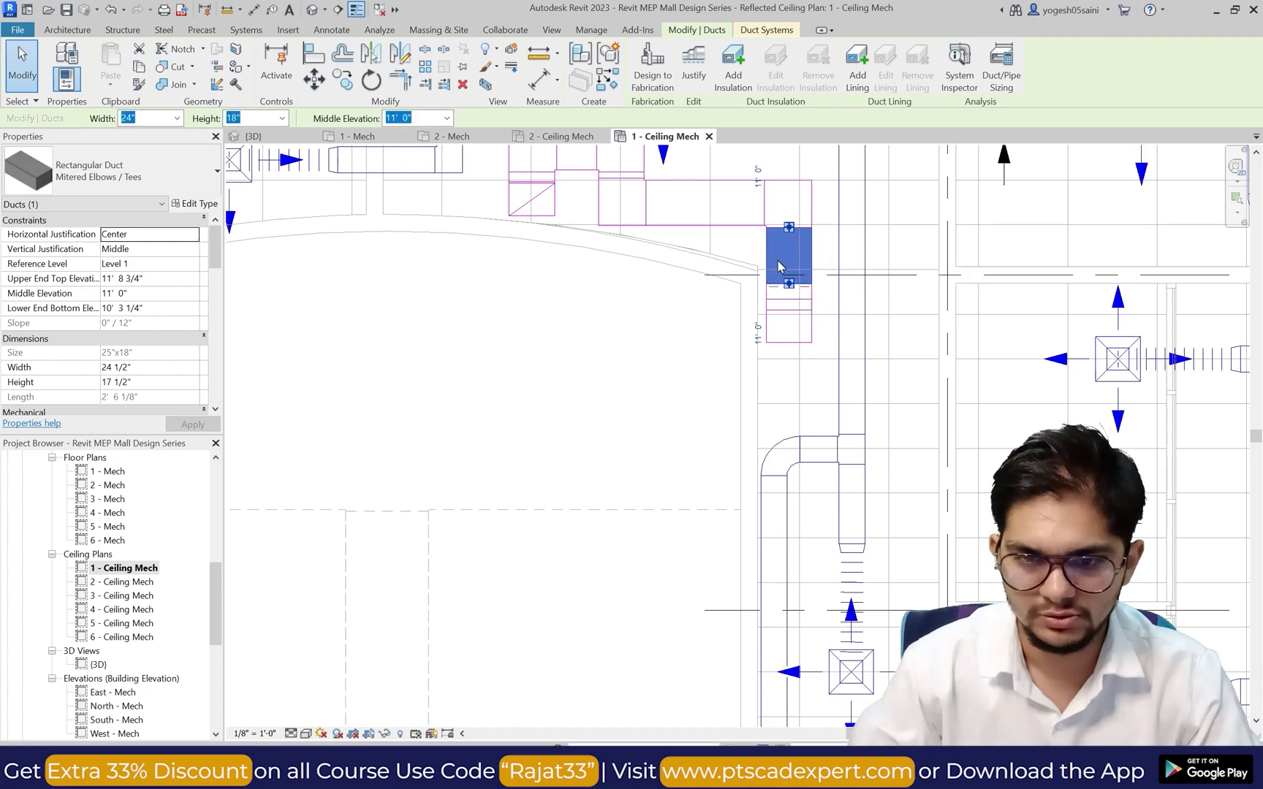
{"action": "key", "text": "Escape"}
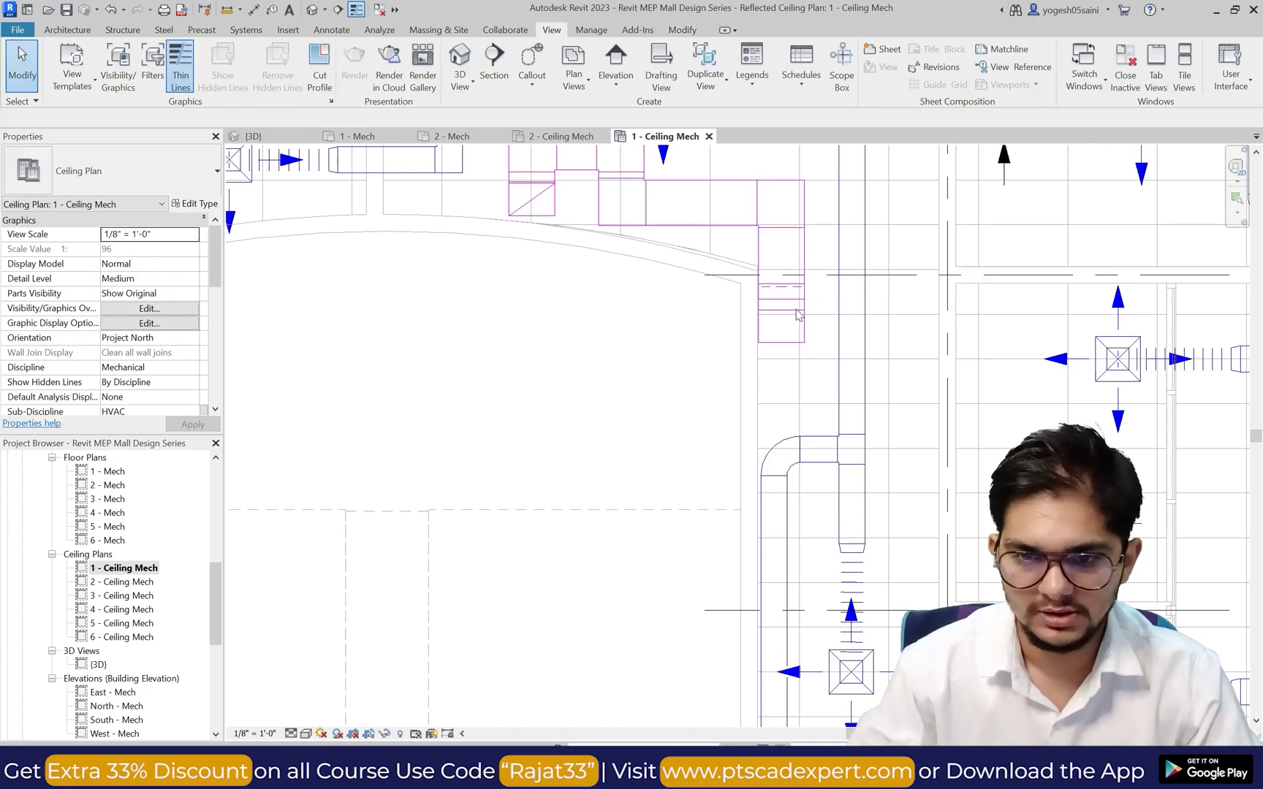
Step: Connect the unconnected Level 1 return diffuser beside the corridor to the corridor return duct in the 3D view
{"action": "scroll", "coordinate": [797, 314], "scroll_direction": "down", "scroll_amount": 3}
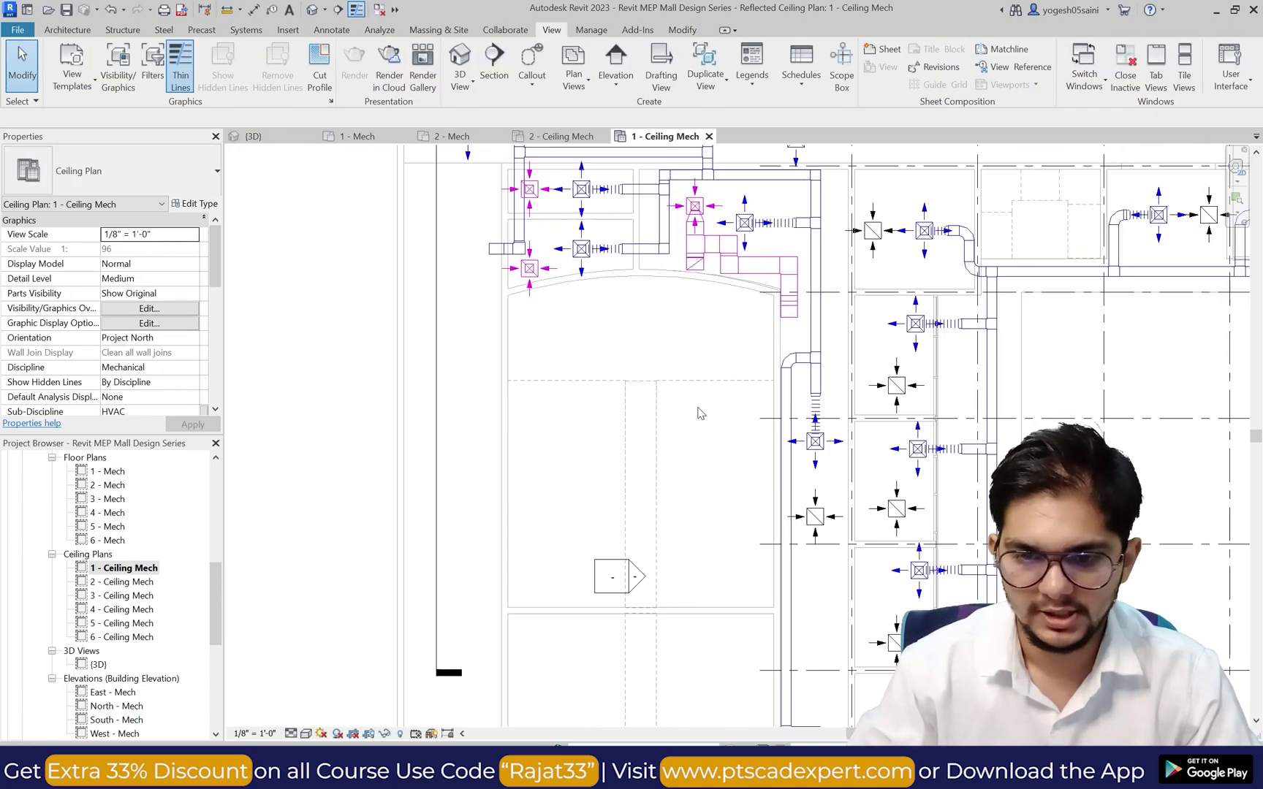
{"action": "left_click", "coordinate": [816, 518]}
{"action": "key", "text": "Escape"}
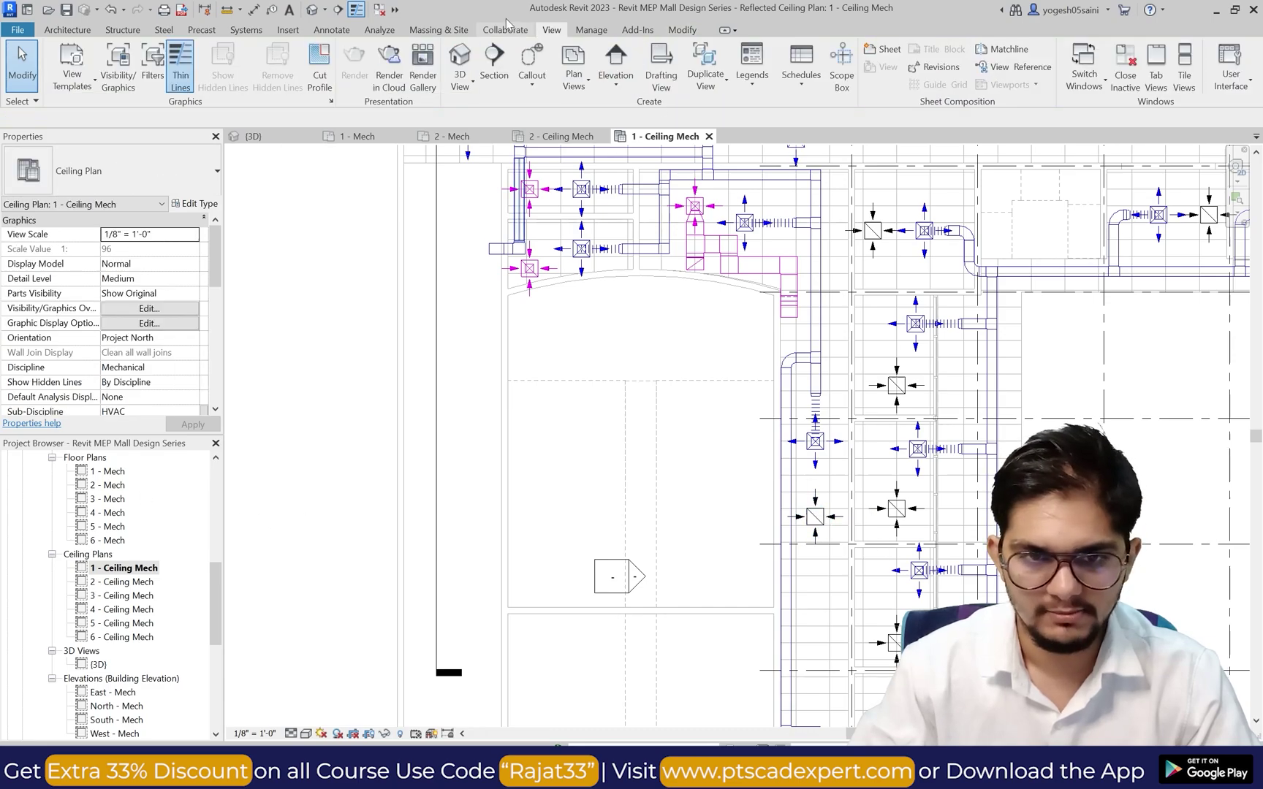
{"action": "left_click", "coordinate": [460, 55]}
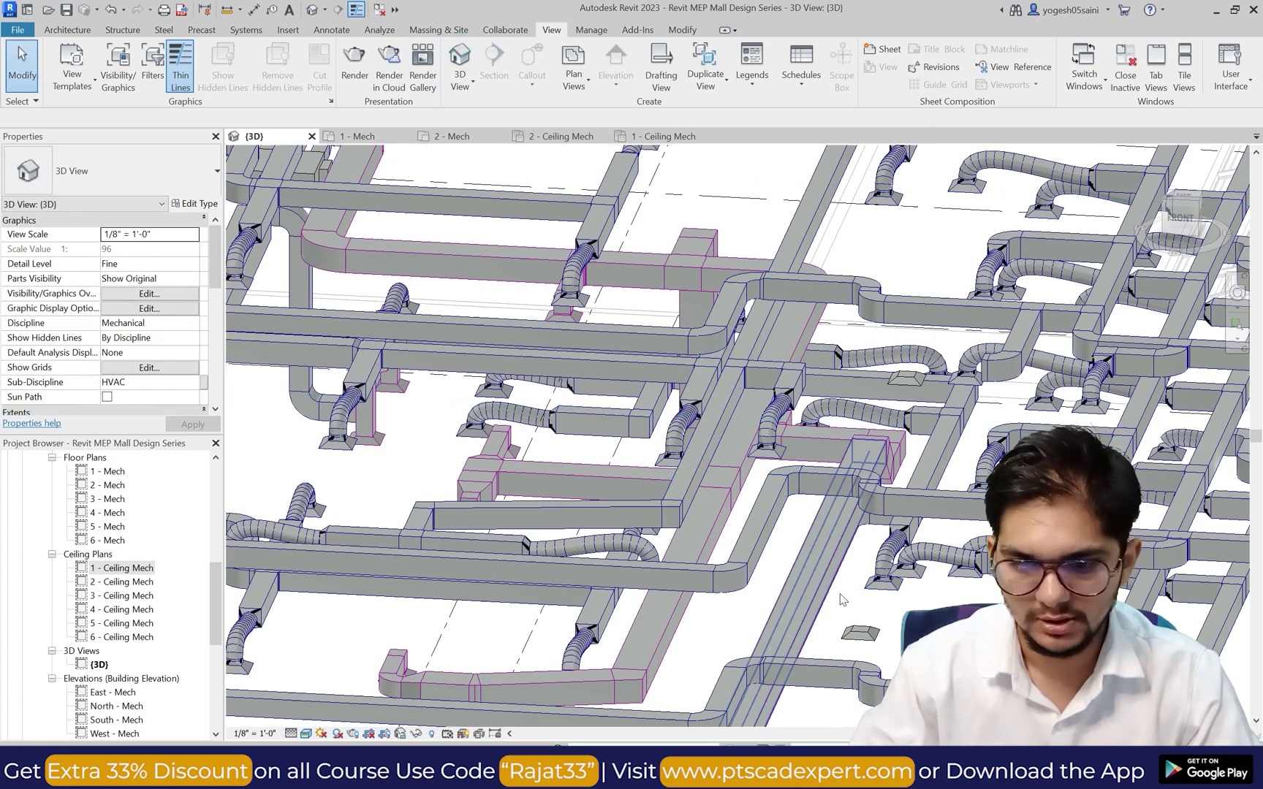
{"action": "left_click", "coordinate": [861, 633]}
{"action": "scroll", "coordinate": [855, 639], "scroll_direction": "up", "scroll_amount": 5}
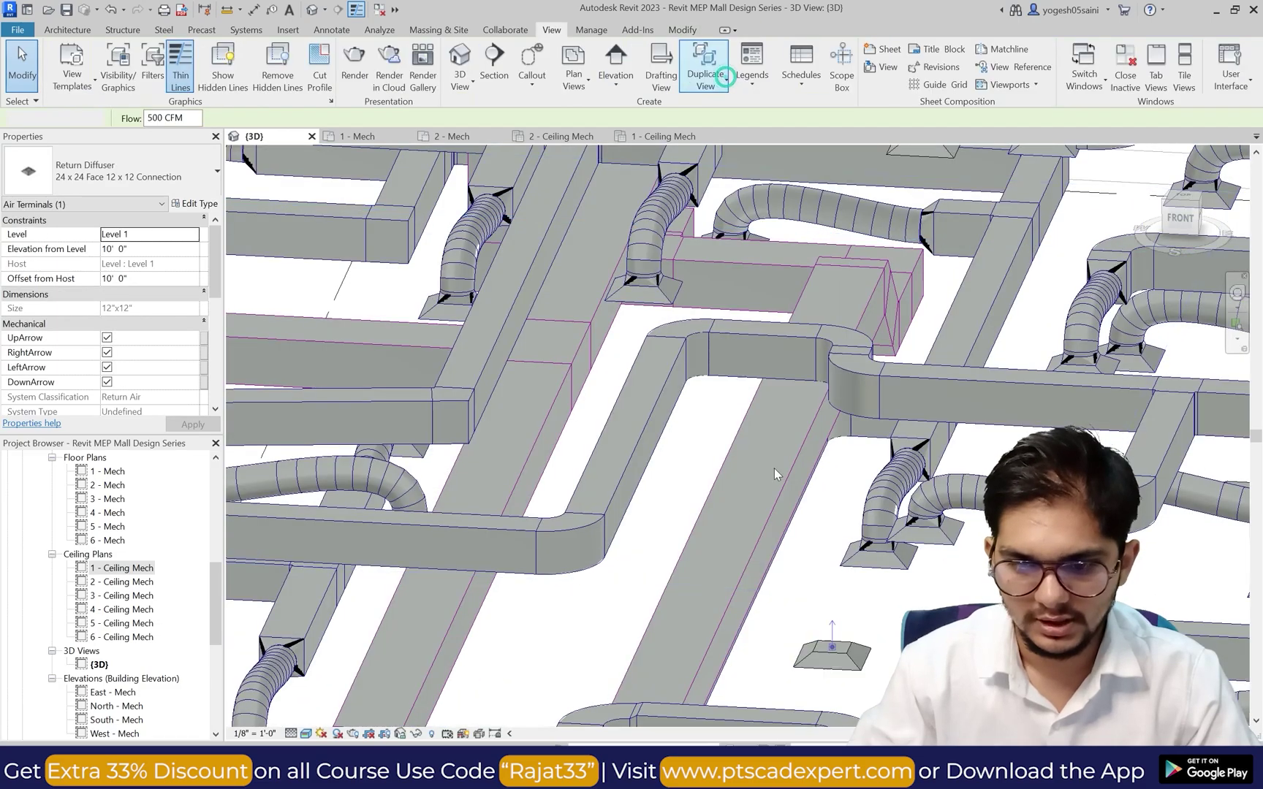
{"action": "key", "text": "Escape"}
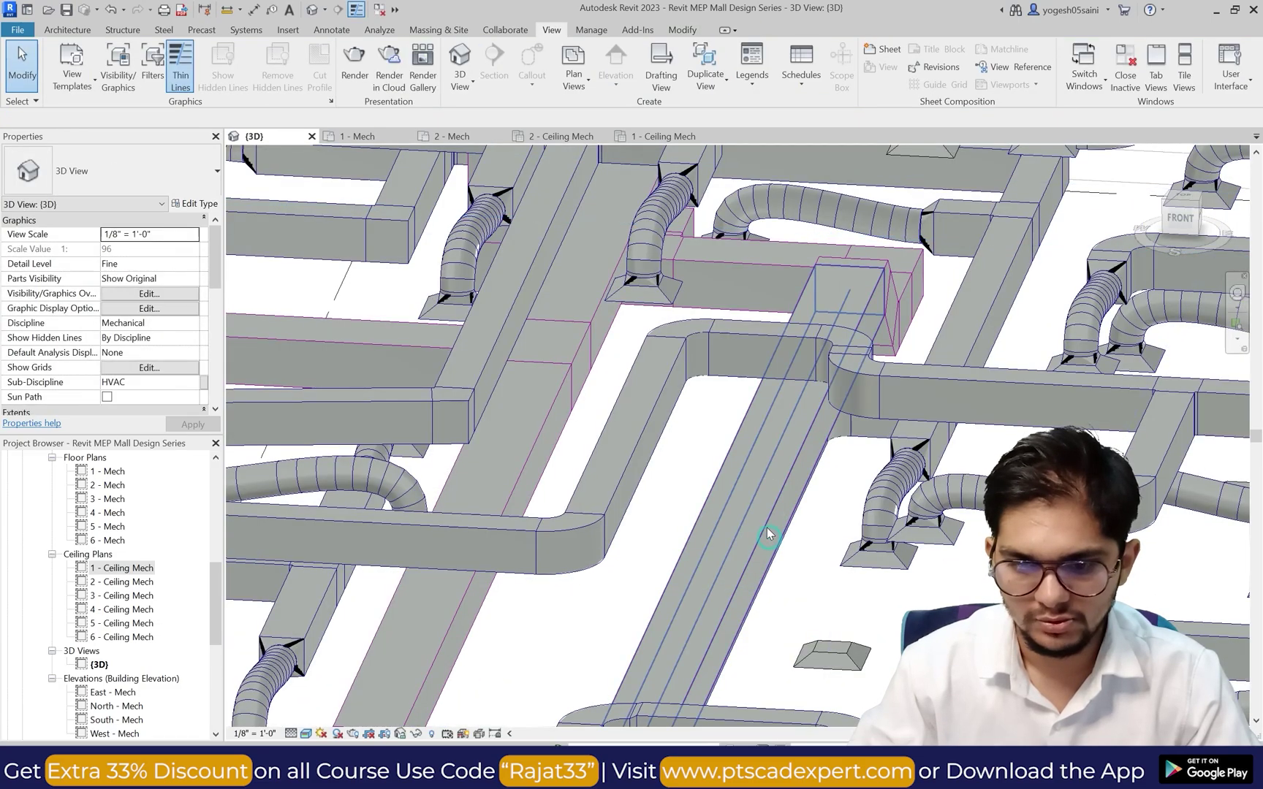
{"action": "left_click", "coordinate": [831, 654]}
{"action": "key", "text": "Escape"}
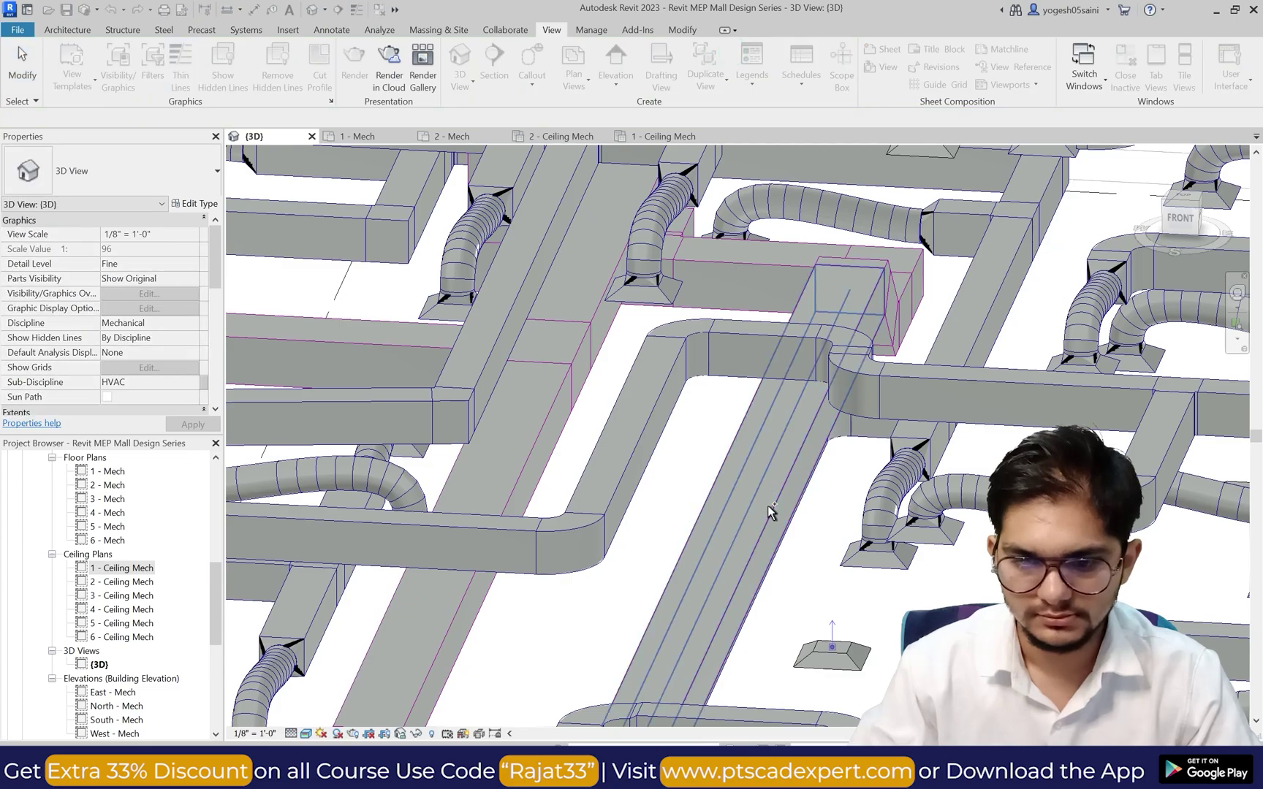
{"action": "left_click", "coordinate": [714, 495]}
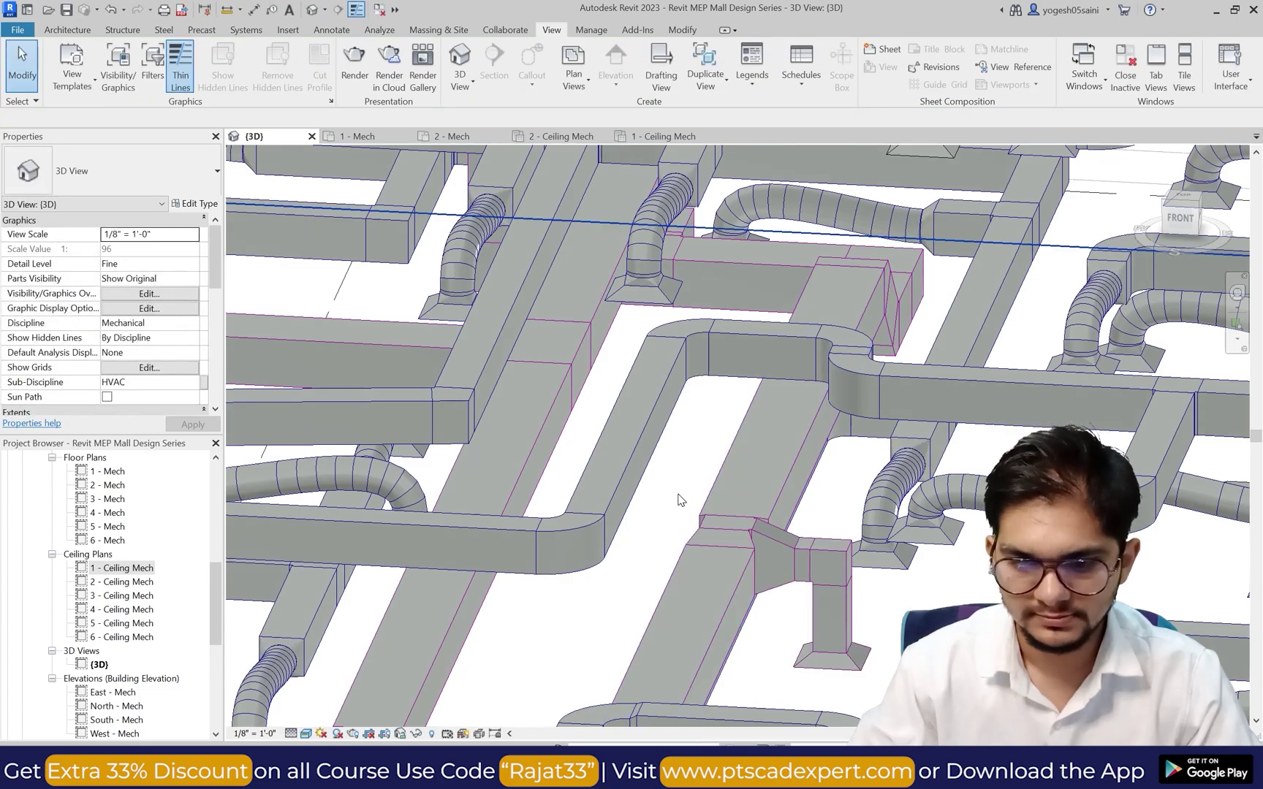
Step: Inspect the new diffuser branch and the open end of the corridor return duct in 3D from several angles
{"action": "scroll", "coordinate": [679, 497], "scroll_direction": "down", "scroll_amount": 2}
{"action": "scroll", "coordinate": [717, 572], "scroll_direction": "up", "scroll_amount": 3}
{"action": "scroll", "coordinate": [727, 461], "scroll_direction": "down", "scroll_amount": 3}
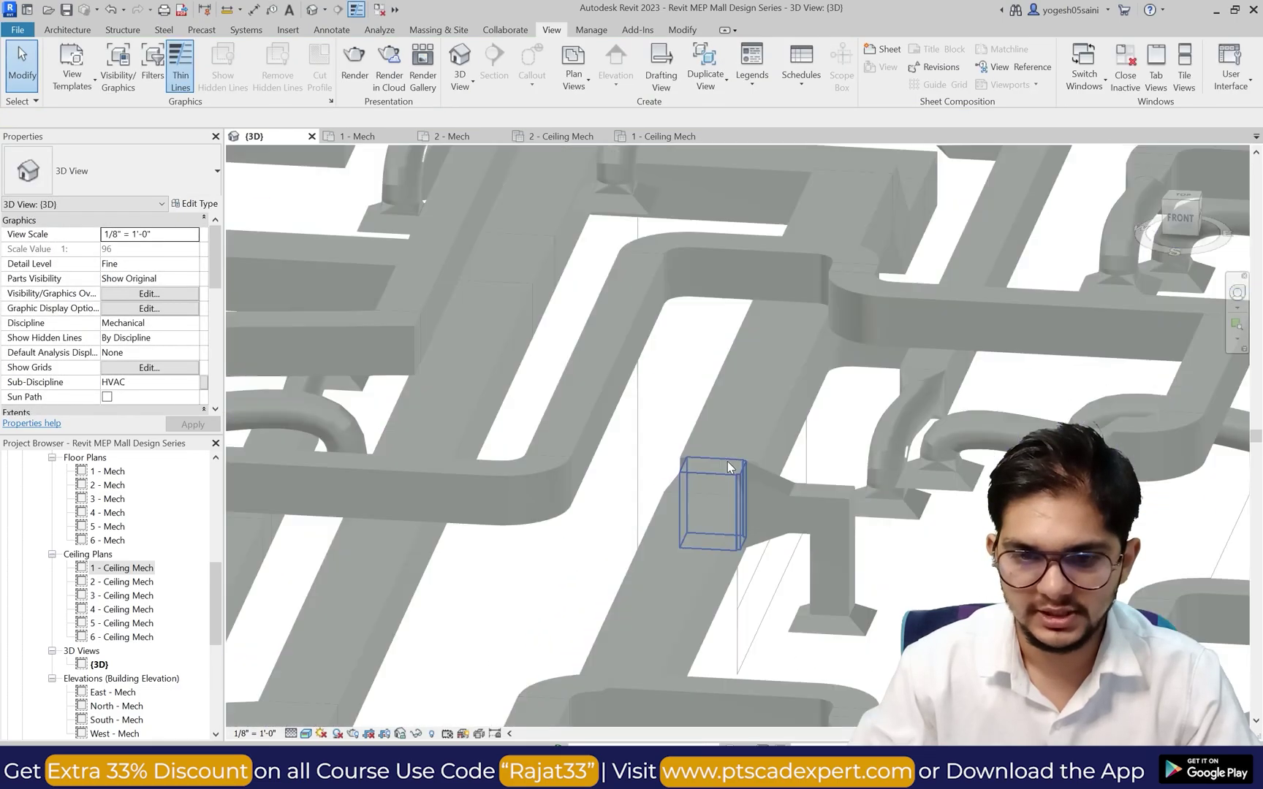
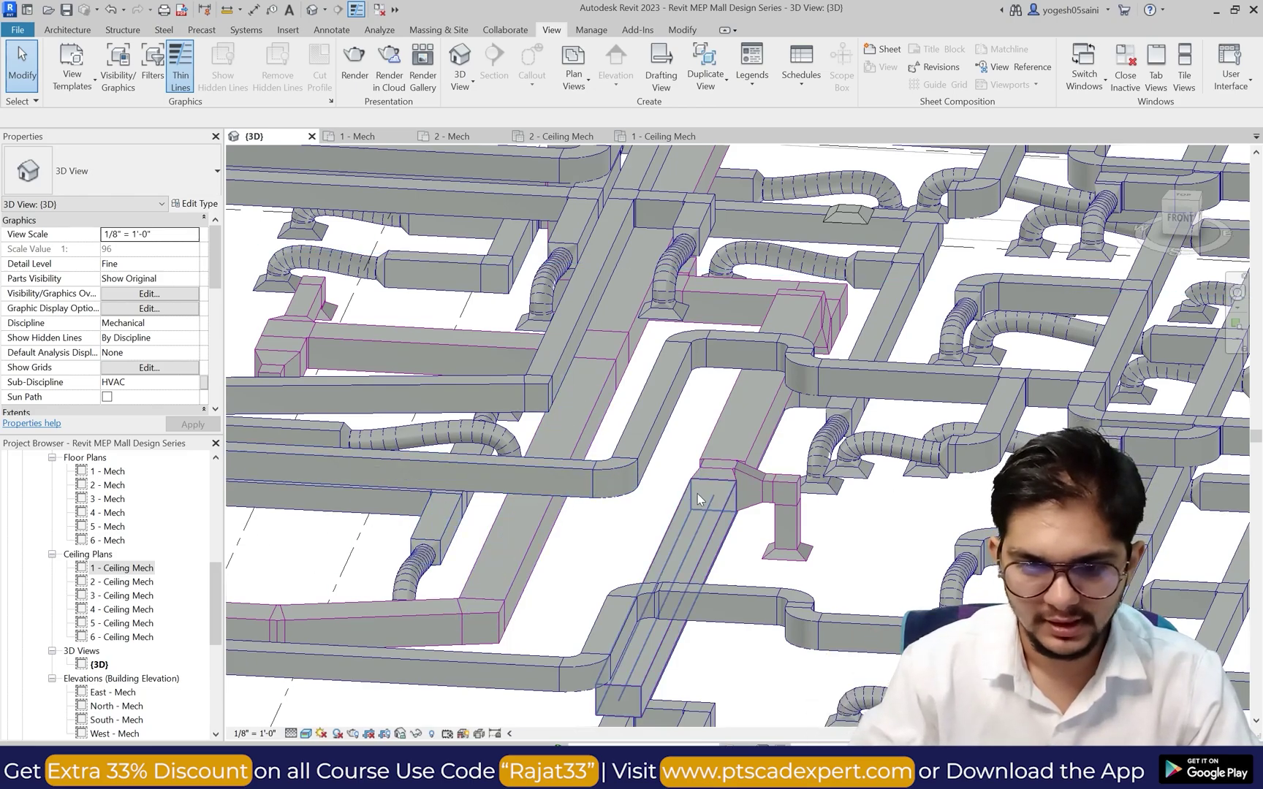
{"action": "scroll", "coordinate": [357, 519], "scroll_direction": "down", "scroll_amount": 2}
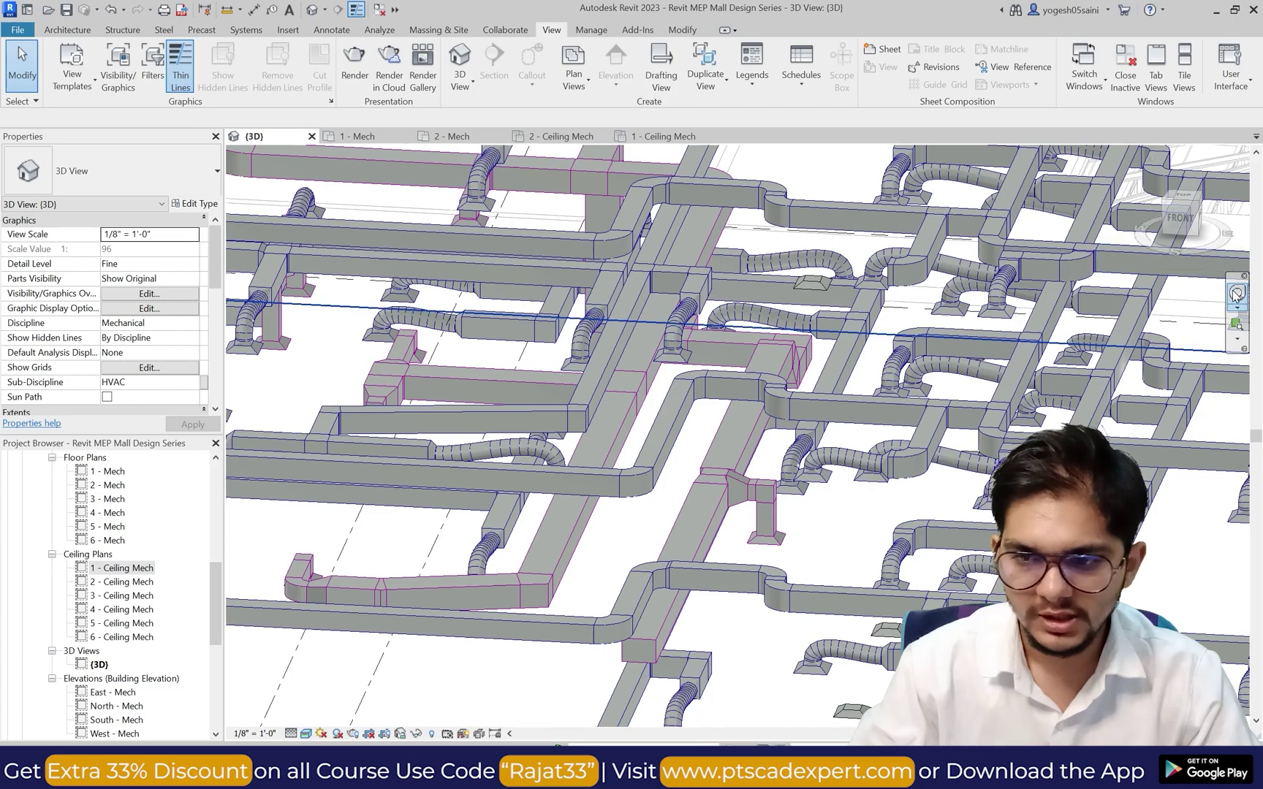
{"action": "mouse_move", "coordinate": [937, 437]}
{"action": "middle_mouse_down", "text": "shift"}
{"action": "mouse_move", "coordinate": [932, 384]}
{"action": "mouse_move", "coordinate": [984, 385]}
{"action": "mouse_move", "coordinate": [984, 399]}
{"action": "middle_mouse_up", "text": "shift"}
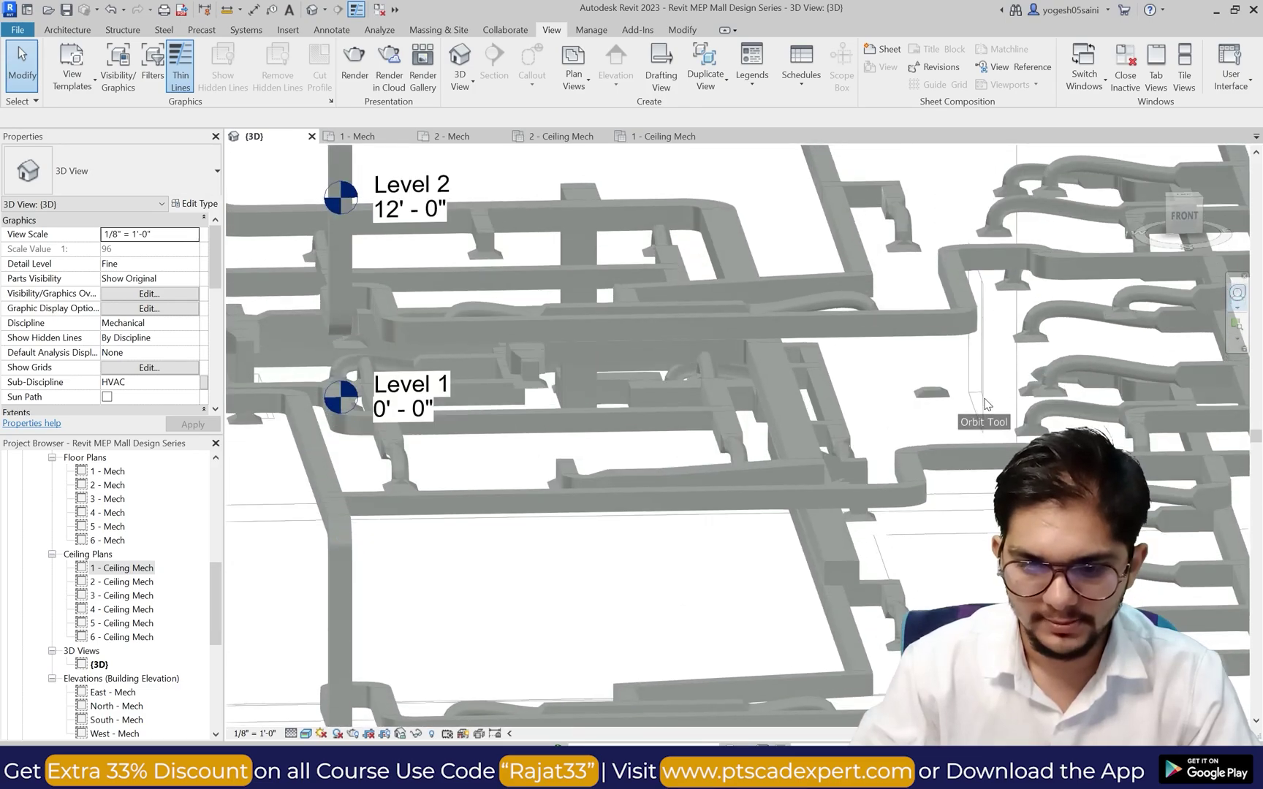
{"action": "scroll", "coordinate": [900, 410], "scroll_direction": "down", "scroll_amount": 3}
{"action": "left_click", "coordinate": [969, 374]}
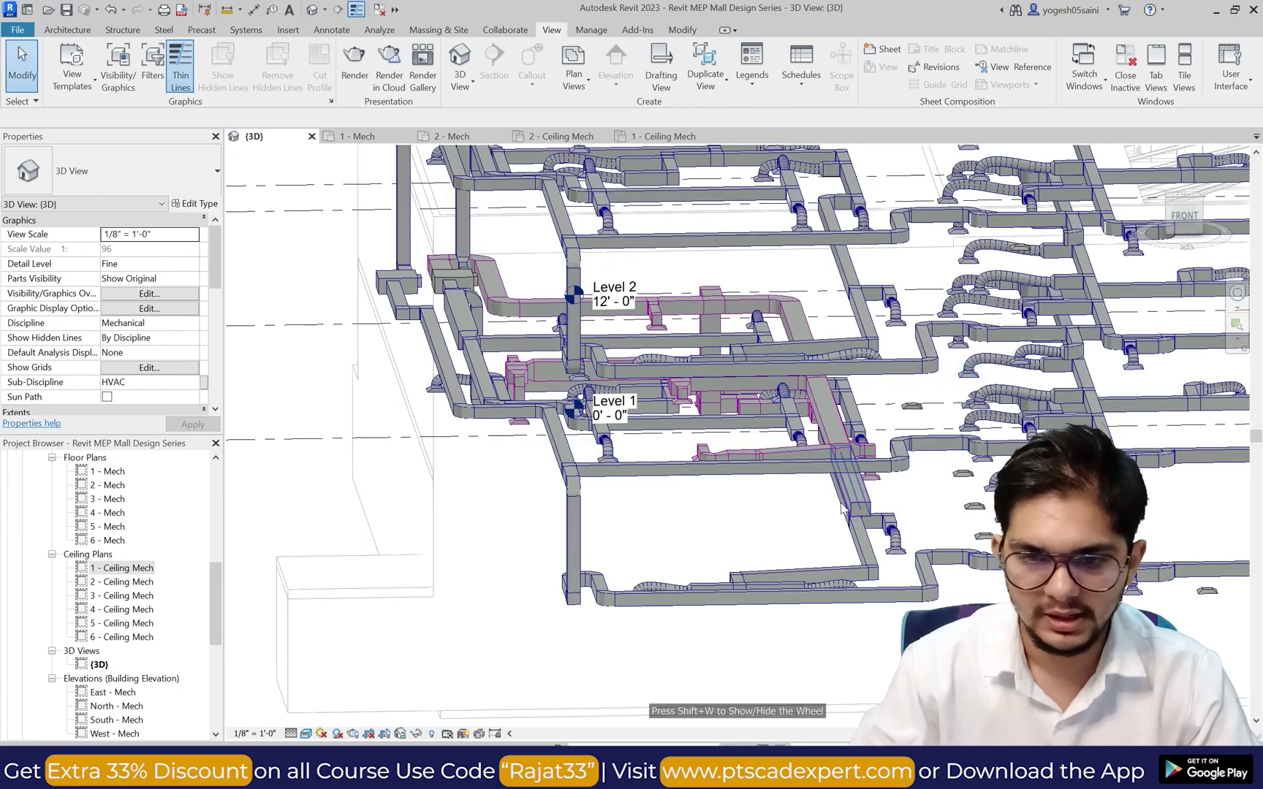
{"action": "scroll", "coordinate": [764, 497], "scroll_direction": "up", "scroll_amount": 2}
Step: Review the corridor diffusers in 1 - Ceiling Mech and lengthen the corridor return duct in 2 - Mech to just past the hall's curved lower wall
{"action": "double_click", "coordinate": [147, 576]}
{"action": "scroll", "coordinate": [677, 555], "scroll_direction": "down", "scroll_amount": 3}
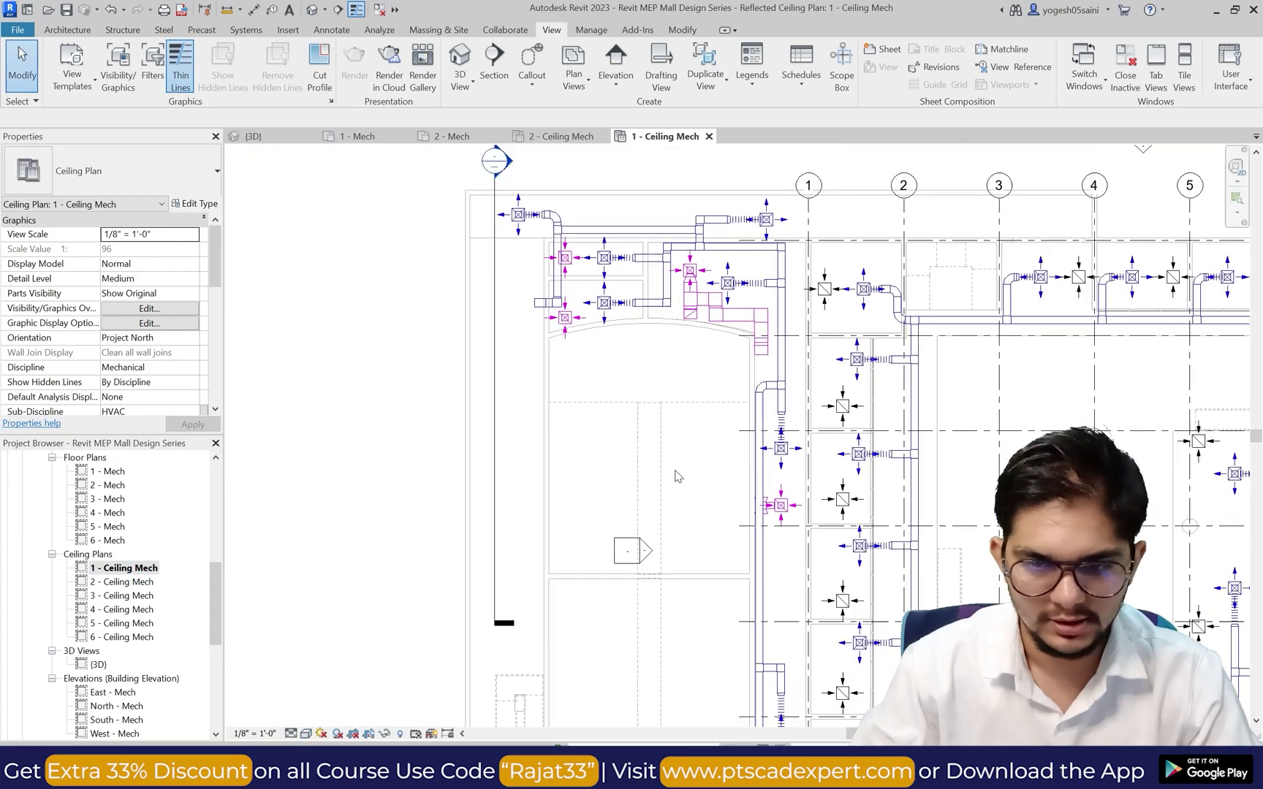
{"action": "scroll", "coordinate": [676, 556], "scroll_direction": "up", "scroll_amount": 3}
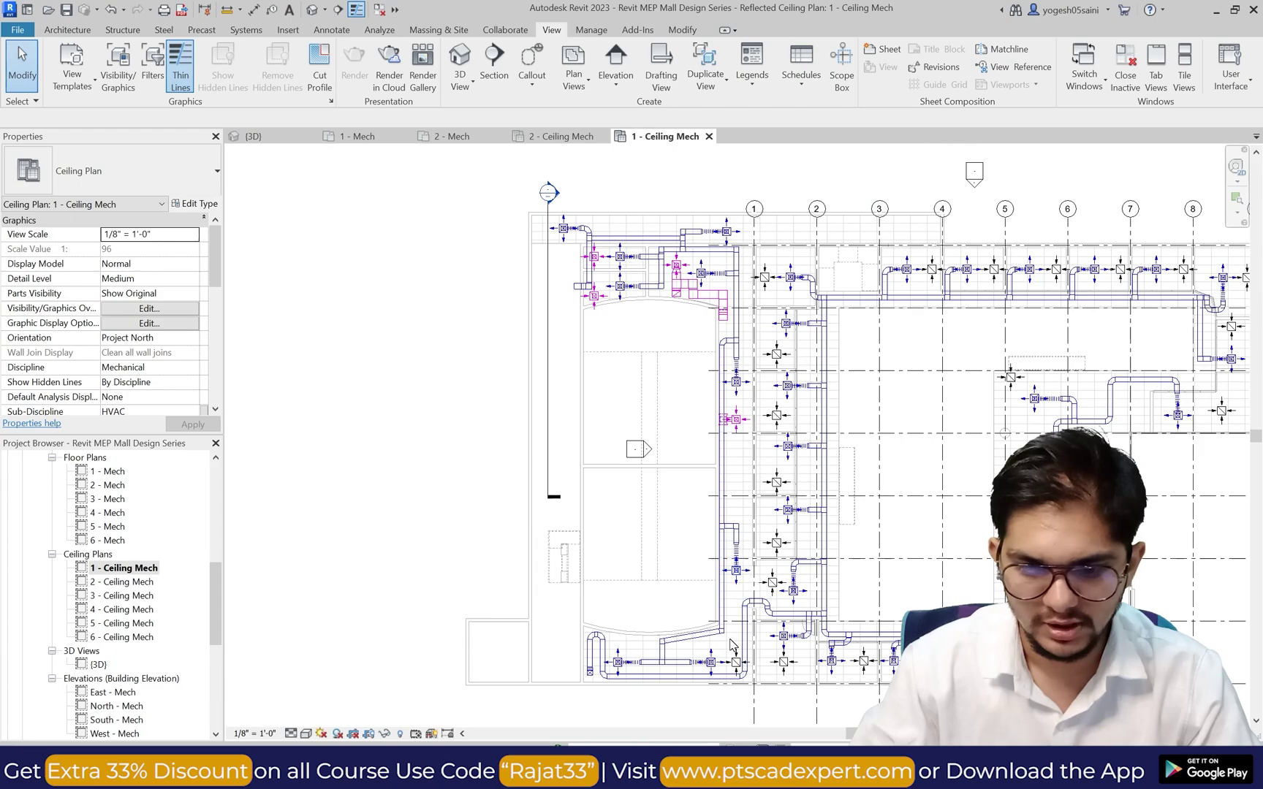
{"action": "scroll", "coordinate": [731, 643], "scroll_direction": "up", "scroll_amount": 1}
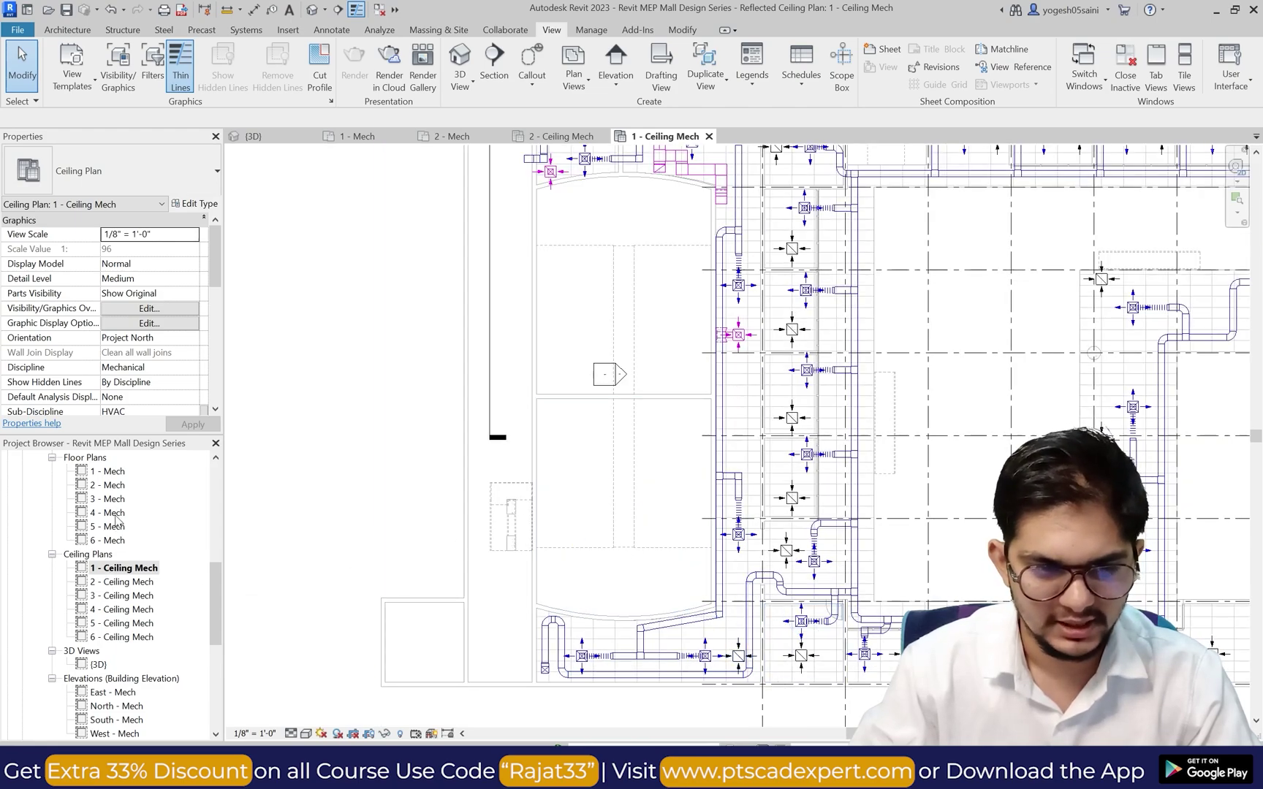
{"action": "double_click", "coordinate": [108, 487]}
{"action": "scroll", "coordinate": [568, 473], "scroll_direction": "down", "scroll_amount": 5}
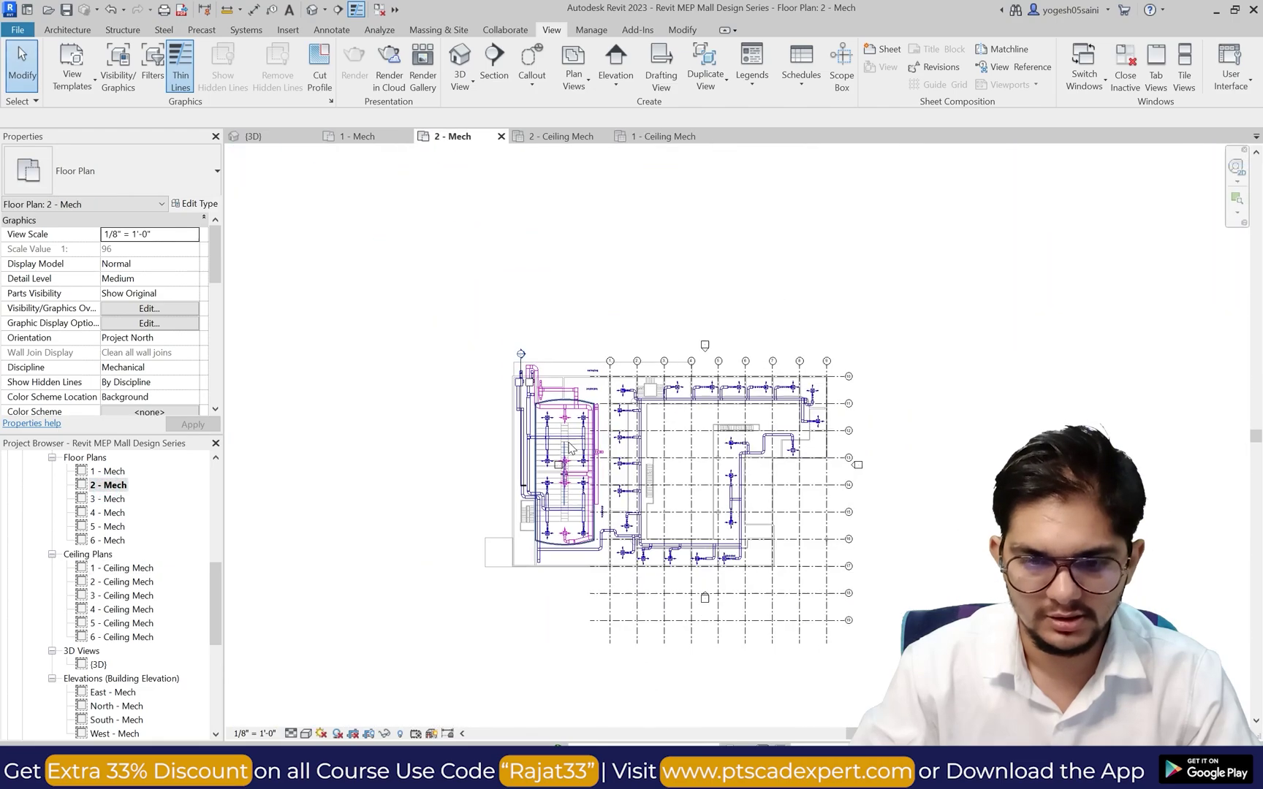
{"action": "scroll", "coordinate": [647, 409], "scroll_direction": "up", "scroll_amount": 5}
{"action": "left_click", "coordinate": [644, 408]}
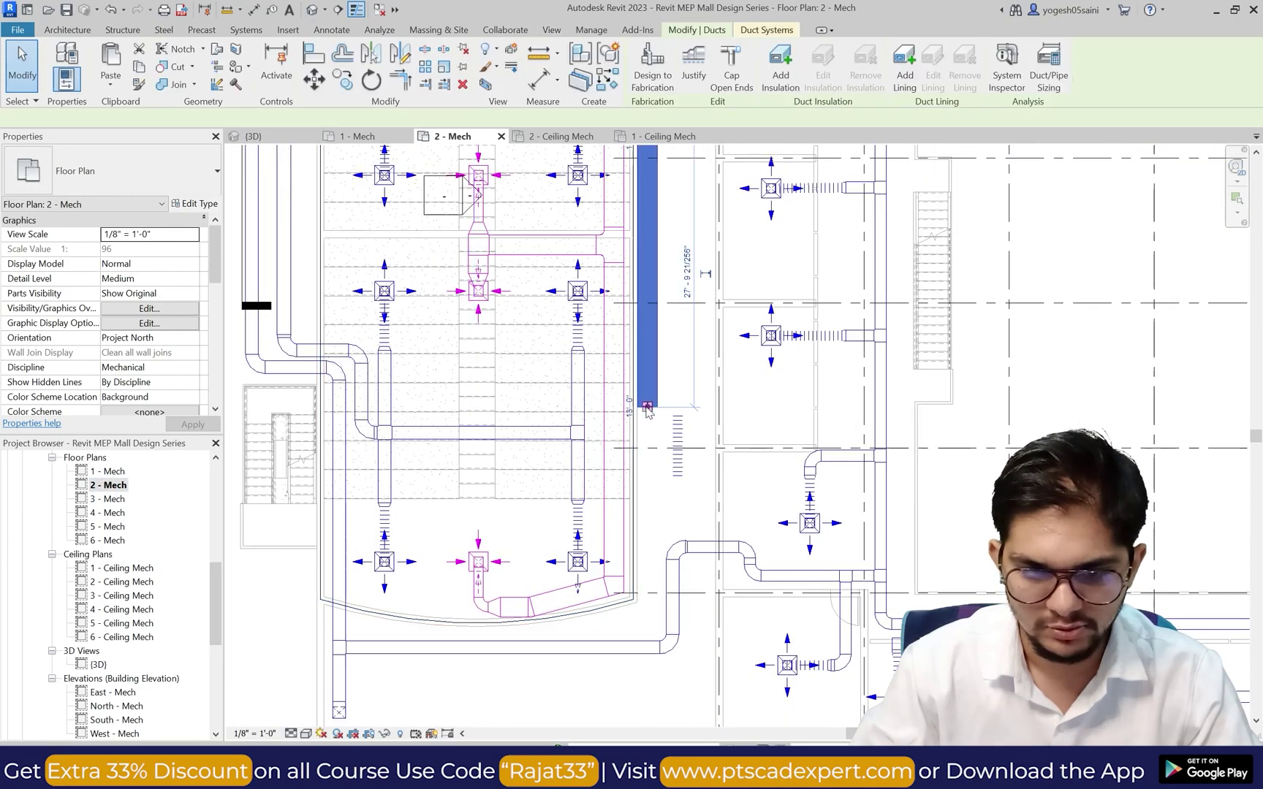
{"action": "left_click_drag", "start_coordinate": [645, 404], "coordinate": [647, 468]}
{"action": "left_click_drag", "start_coordinate": [646, 563], "coordinate": [648, 623]}
{"action": "key", "text": "Escape"}
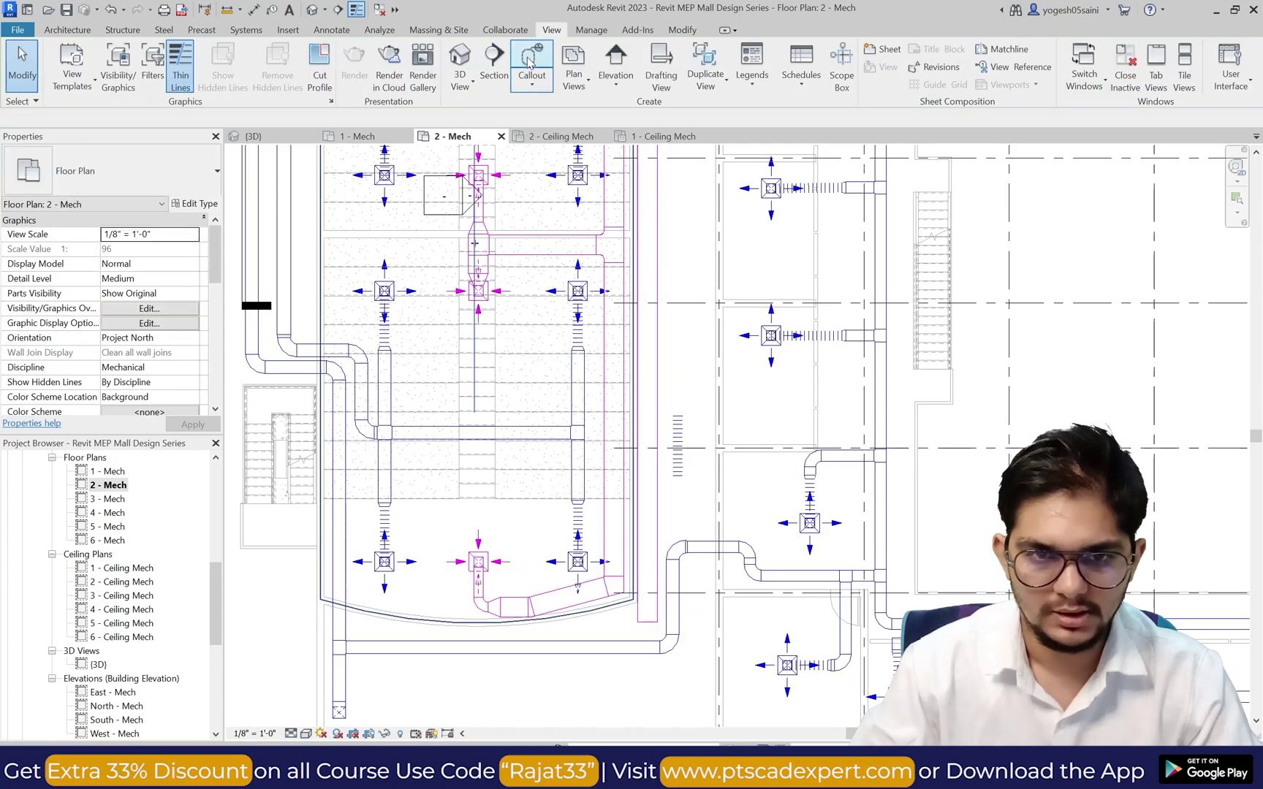
Step: Select the Level 1 corridor return duct in 3D and examine its open end and the surrounding ducts from several angles
{"action": "left_click", "coordinate": [459, 50]}
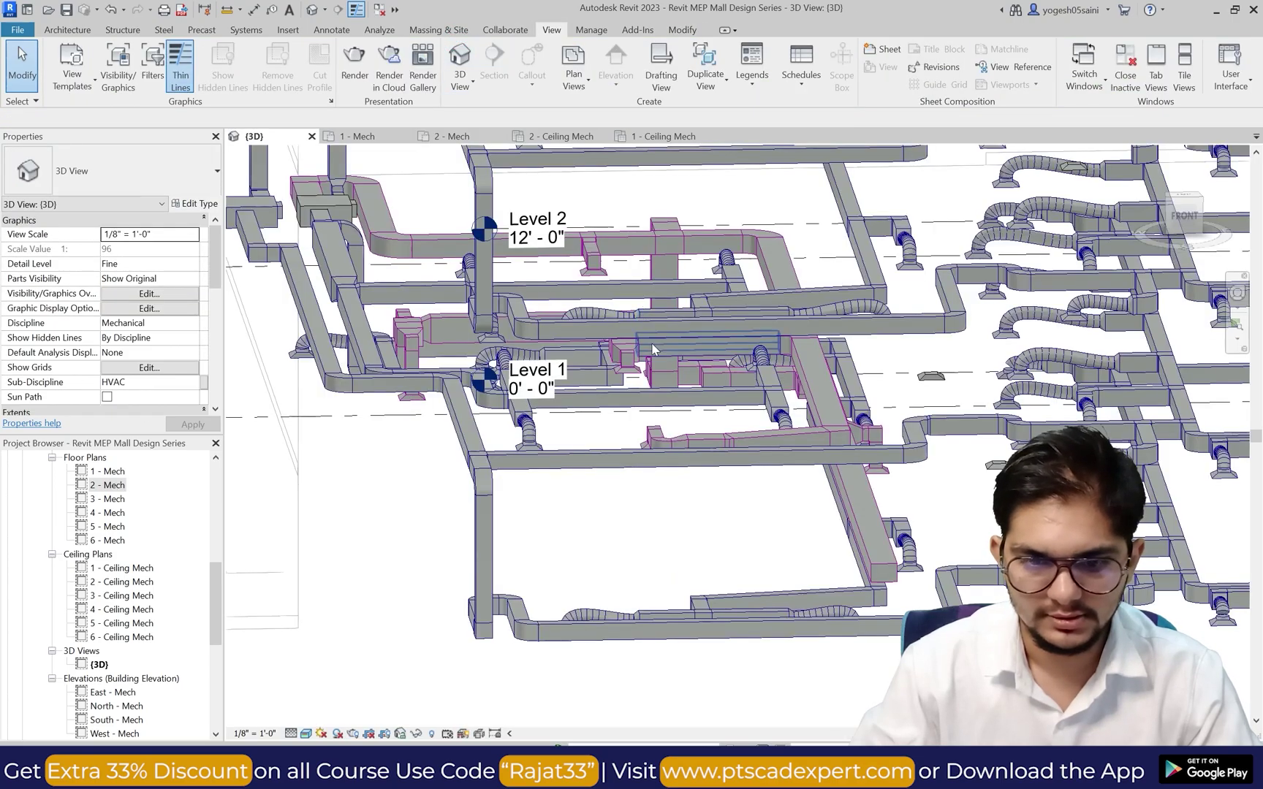
{"action": "scroll", "coordinate": [653, 349], "scroll_direction": "down", "scroll_amount": 3}
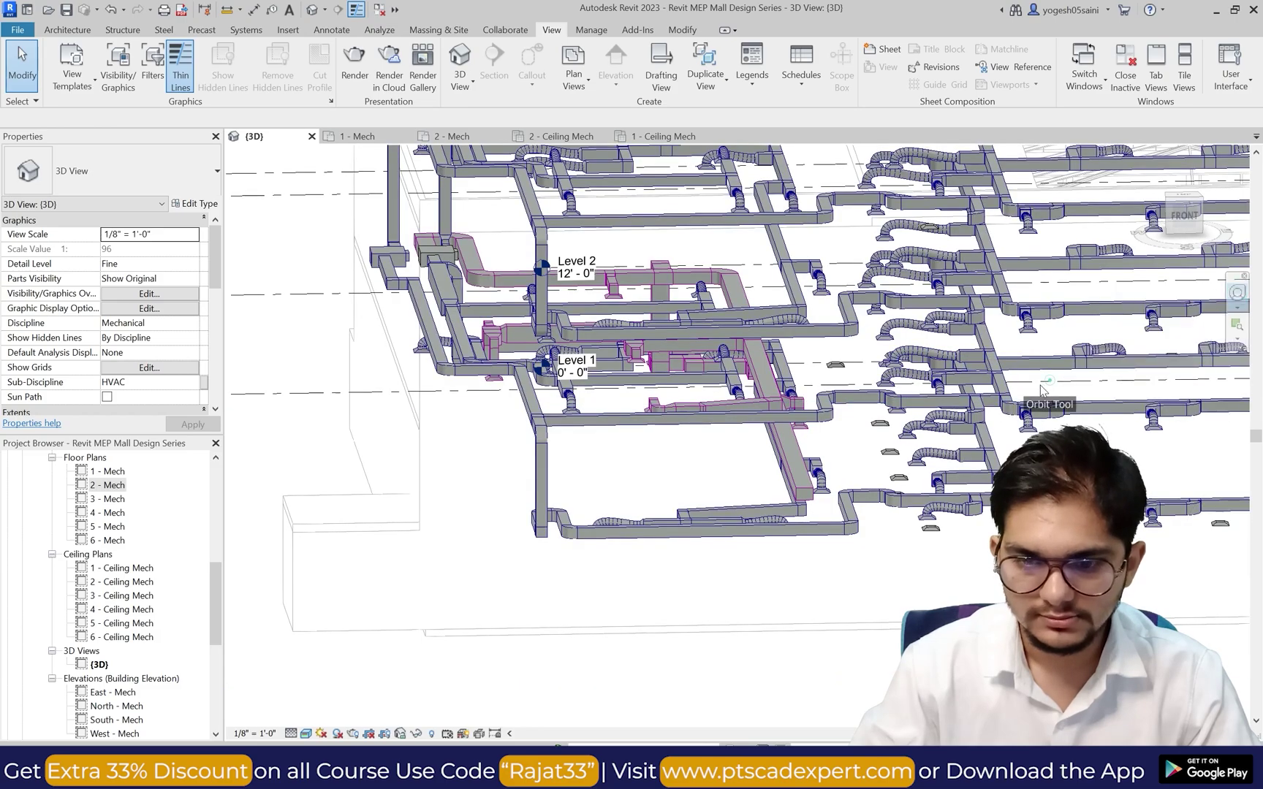
{"action": "middle_click_drag", "start_coordinate": [1041, 387], "coordinate": [926, 409], "text": "shift"}
{"action": "scroll", "coordinate": [926, 409], "scroll_direction": "down", "scroll_amount": 5}
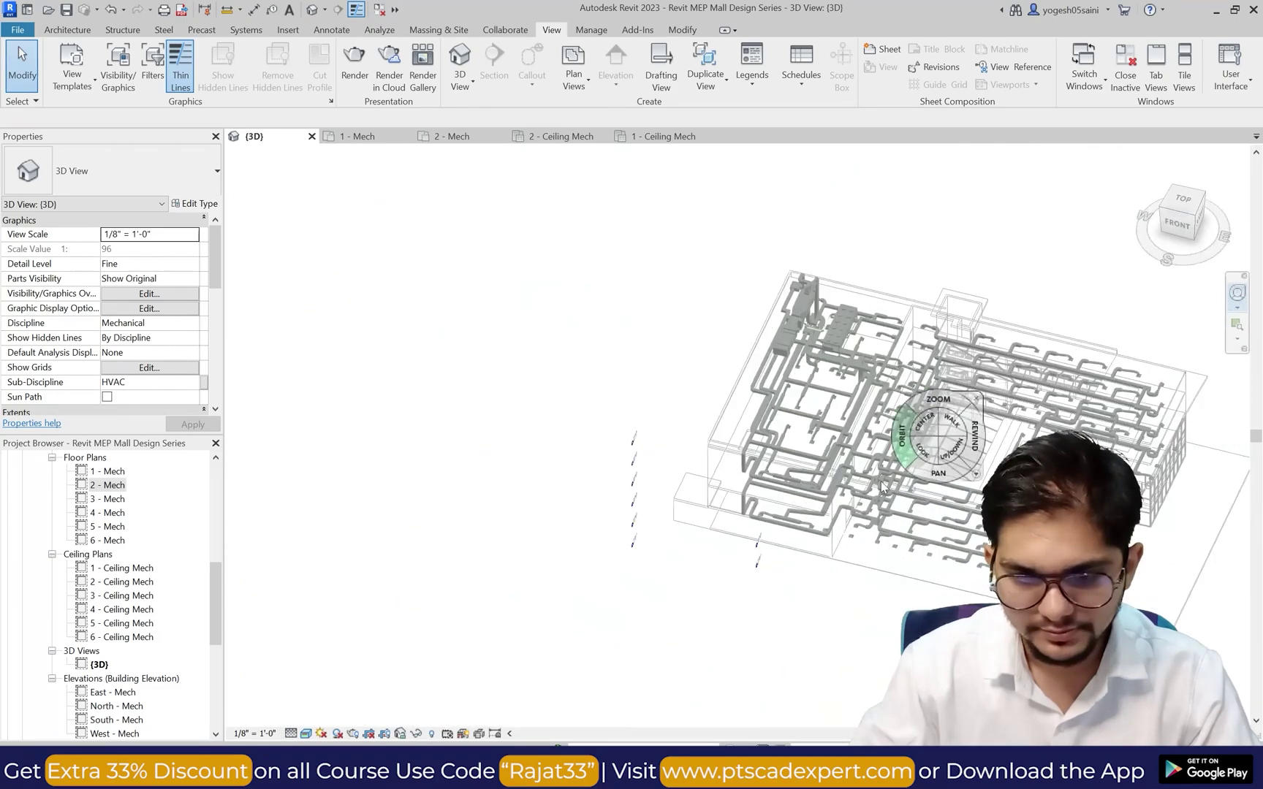
{"action": "scroll", "coordinate": [883, 486], "scroll_direction": "up", "scroll_amount": 10}
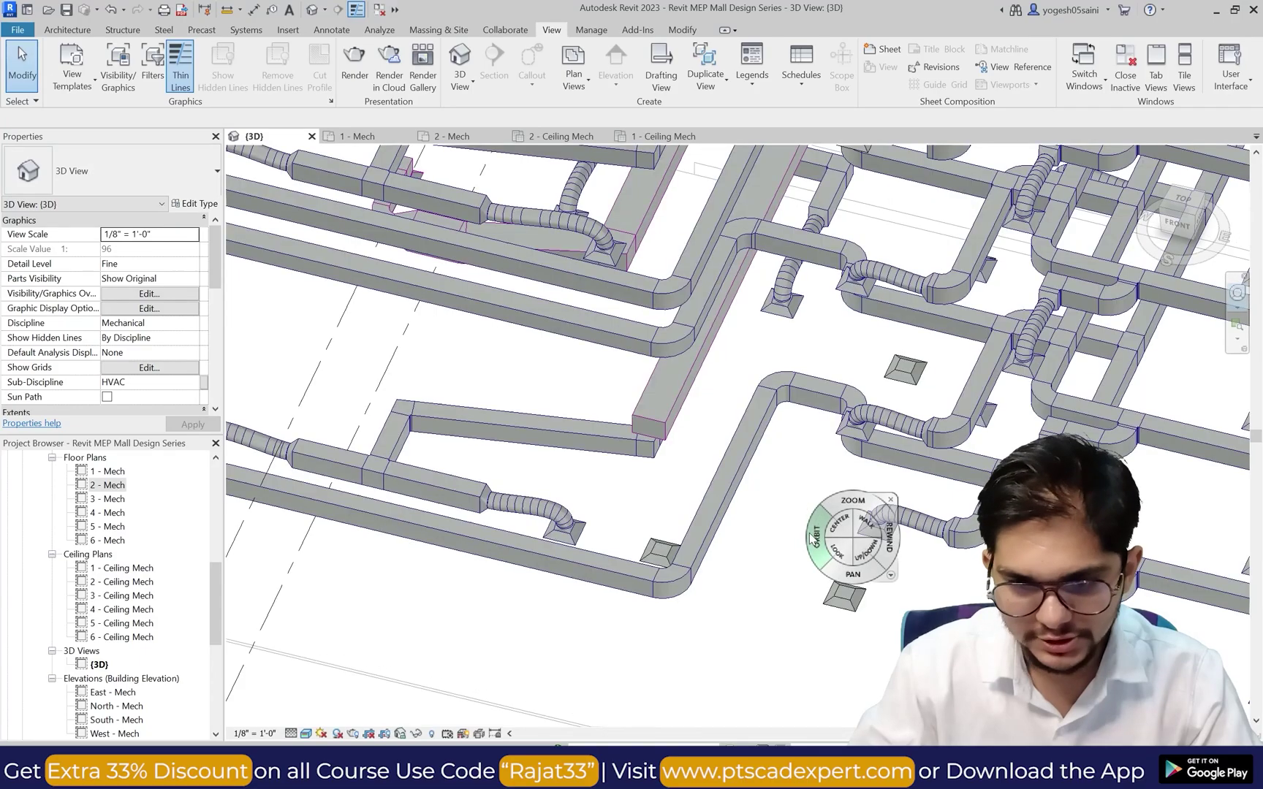
{"action": "scroll", "coordinate": [725, 477], "scroll_direction": "up", "scroll_amount": 5}
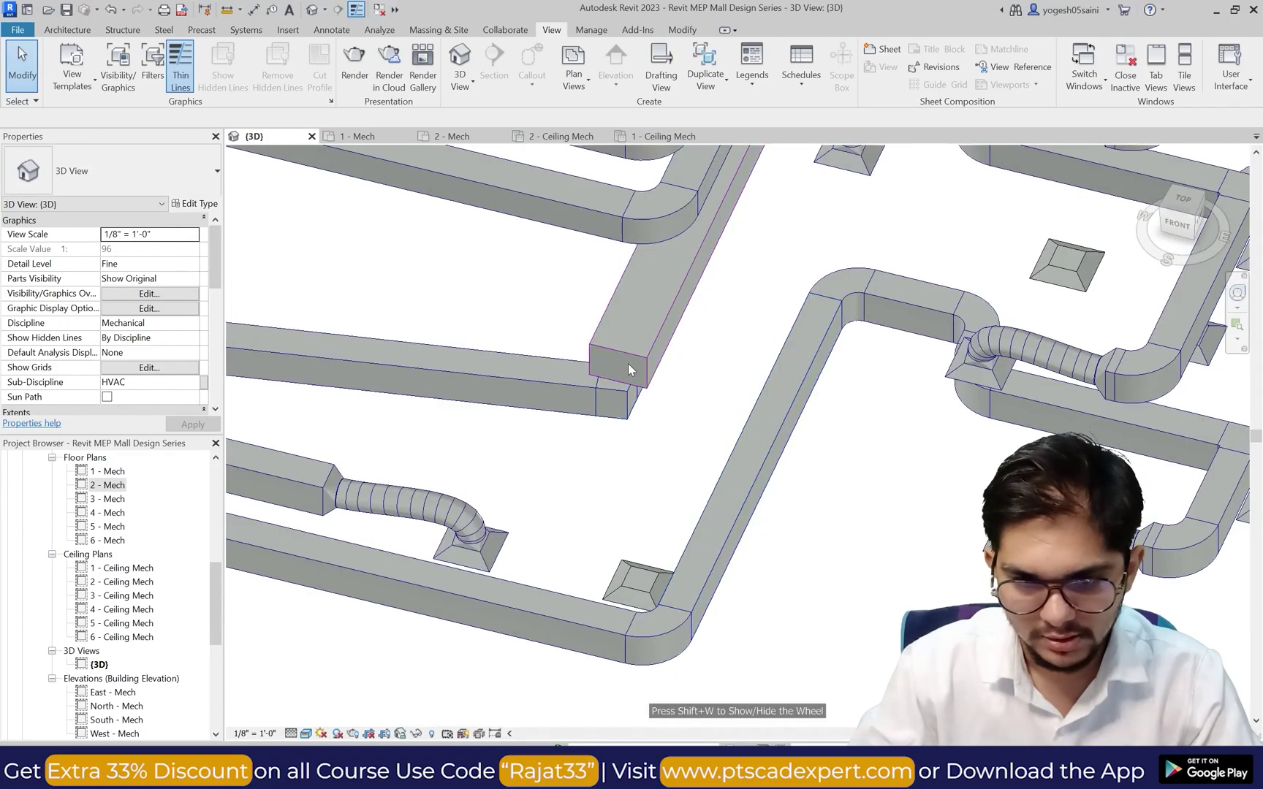
{"action": "left_click", "coordinate": [630, 355]}
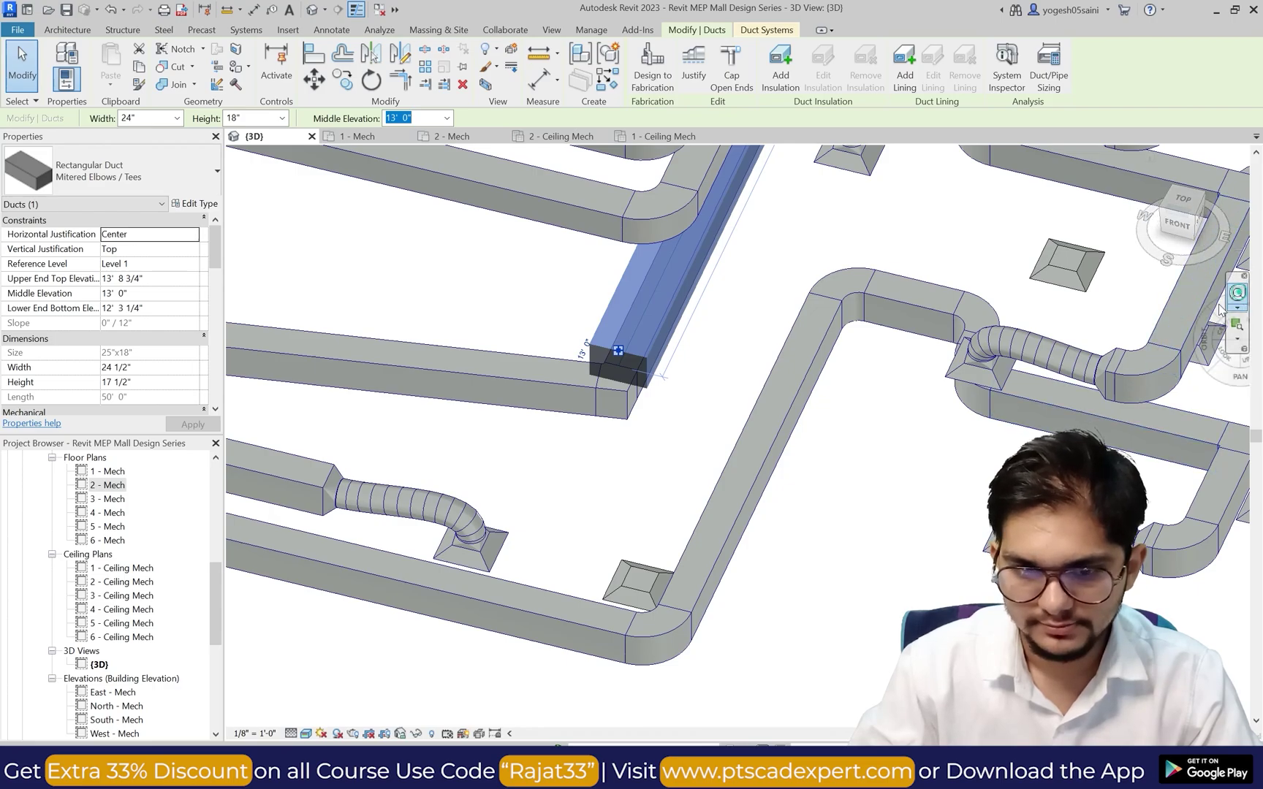
{"action": "key", "text": "shift+w"}
{"action": "left_click_drag", "start_coordinate": [1016, 380], "coordinate": [789, 369]}
{"action": "left_click_drag", "start_coordinate": [708, 305], "coordinate": [729, 316]}
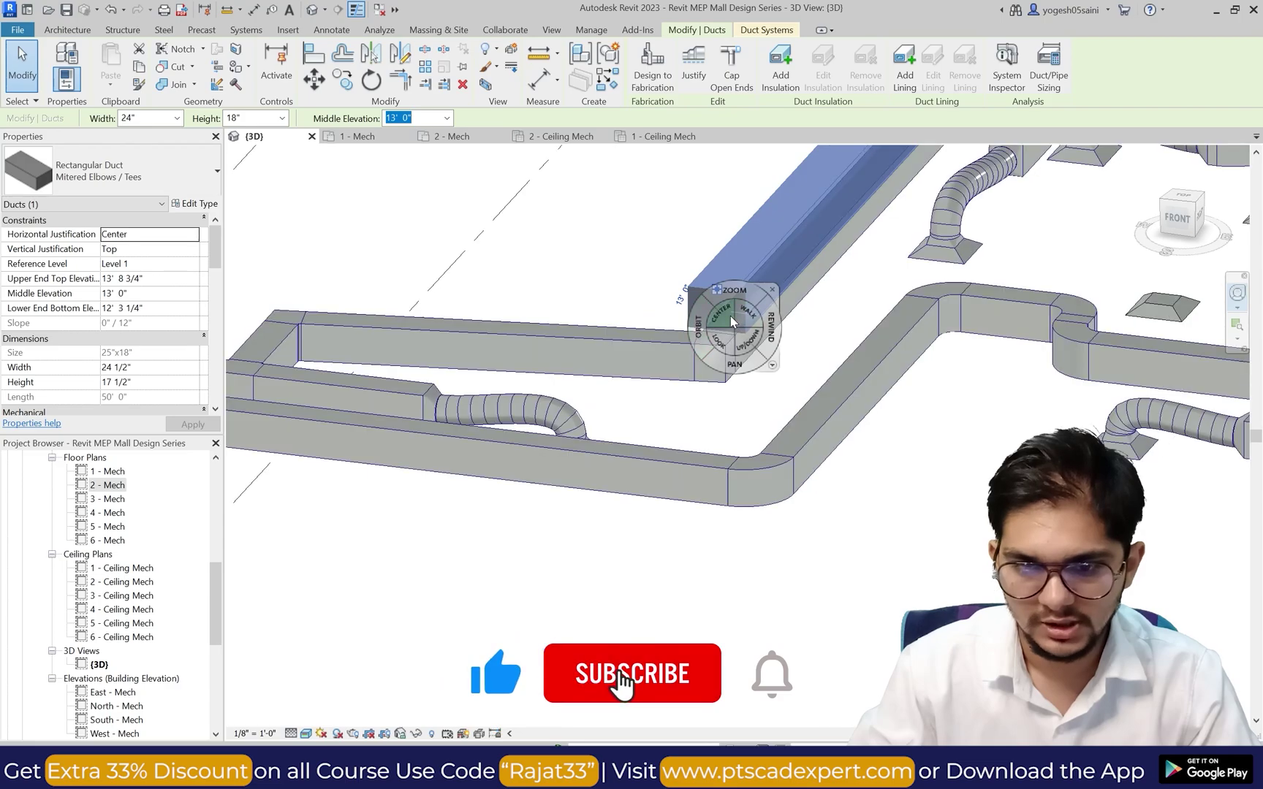
{"action": "left_click", "coordinate": [726, 291]}
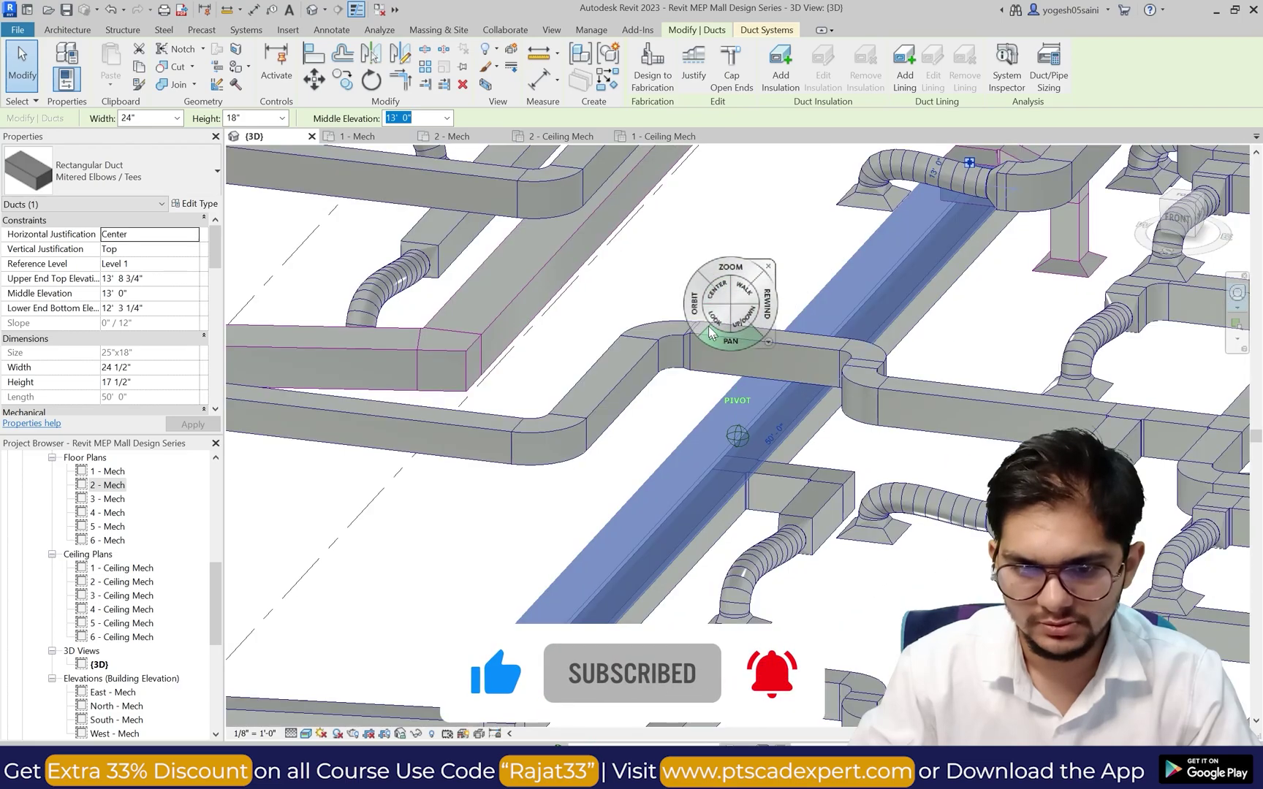
{"action": "mouse_move", "coordinate": [694, 301]}
{"action": "left_mouse_down"}
{"action": "mouse_move", "coordinate": [739, 305]}
{"action": "mouse_move", "coordinate": [776, 372]}
{"action": "left_mouse_up"}
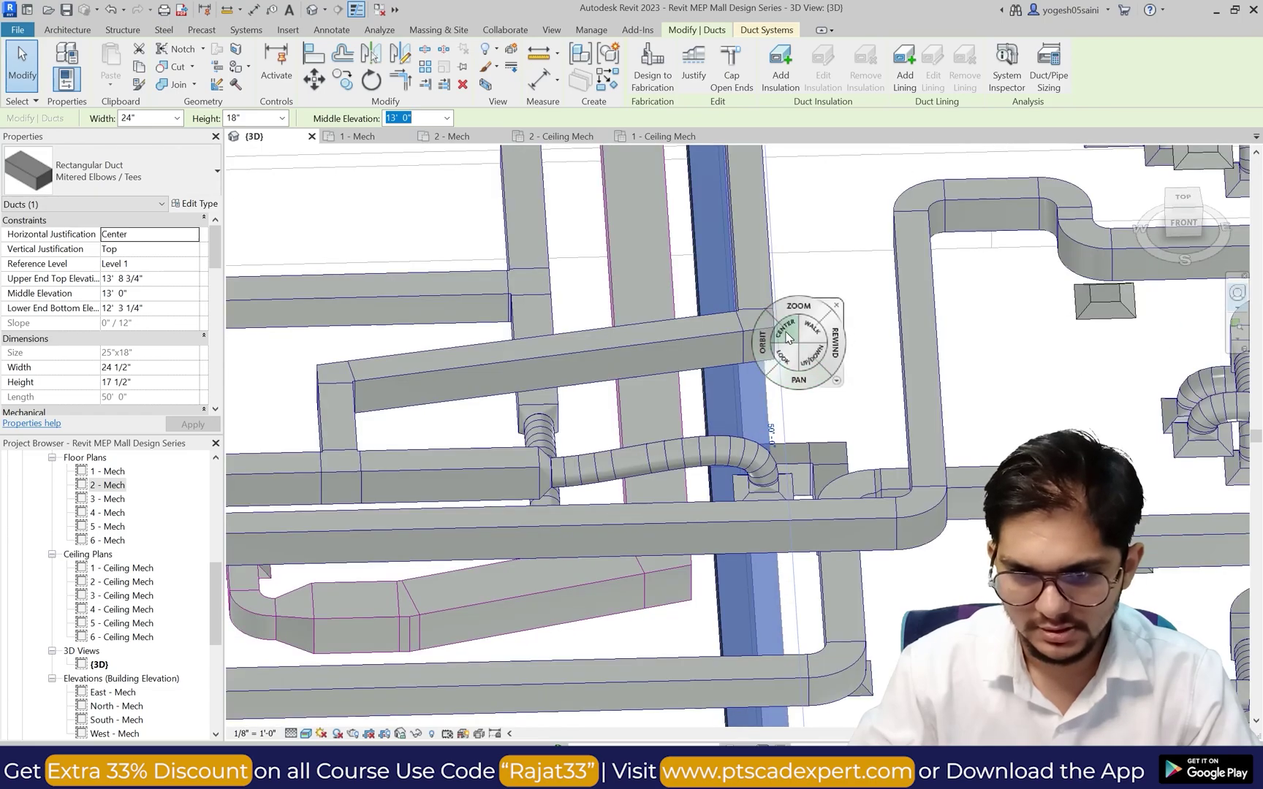
Step: Extend the corridor return duct's open end past the angled supply branch until it lies beside the unconnected return diffuser
{"action": "scroll", "coordinate": [800, 416], "scroll_direction": "down", "scroll_amount": 5}
{"action": "scroll", "coordinate": [819, 592], "scroll_direction": "up", "scroll_amount": 5}
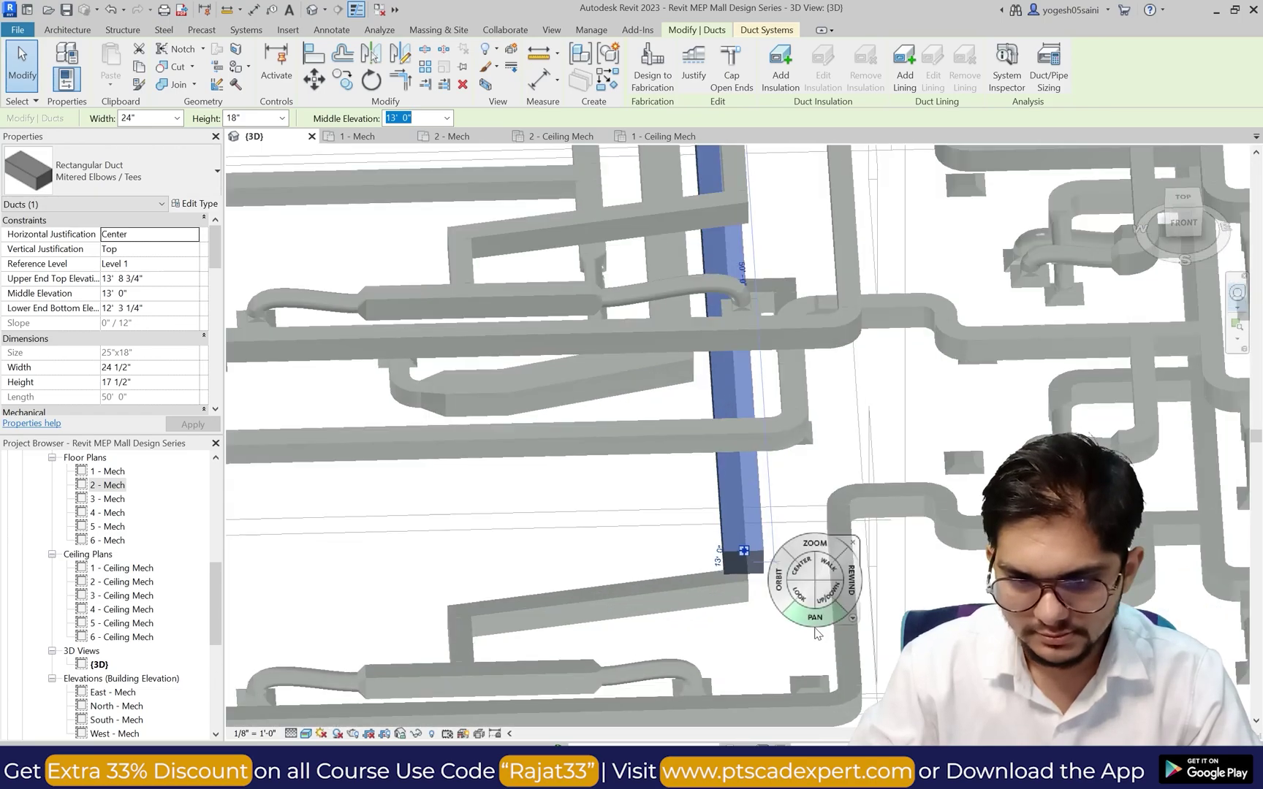
{"action": "scroll", "coordinate": [701, 467], "scroll_direction": "down", "scroll_amount": 4}
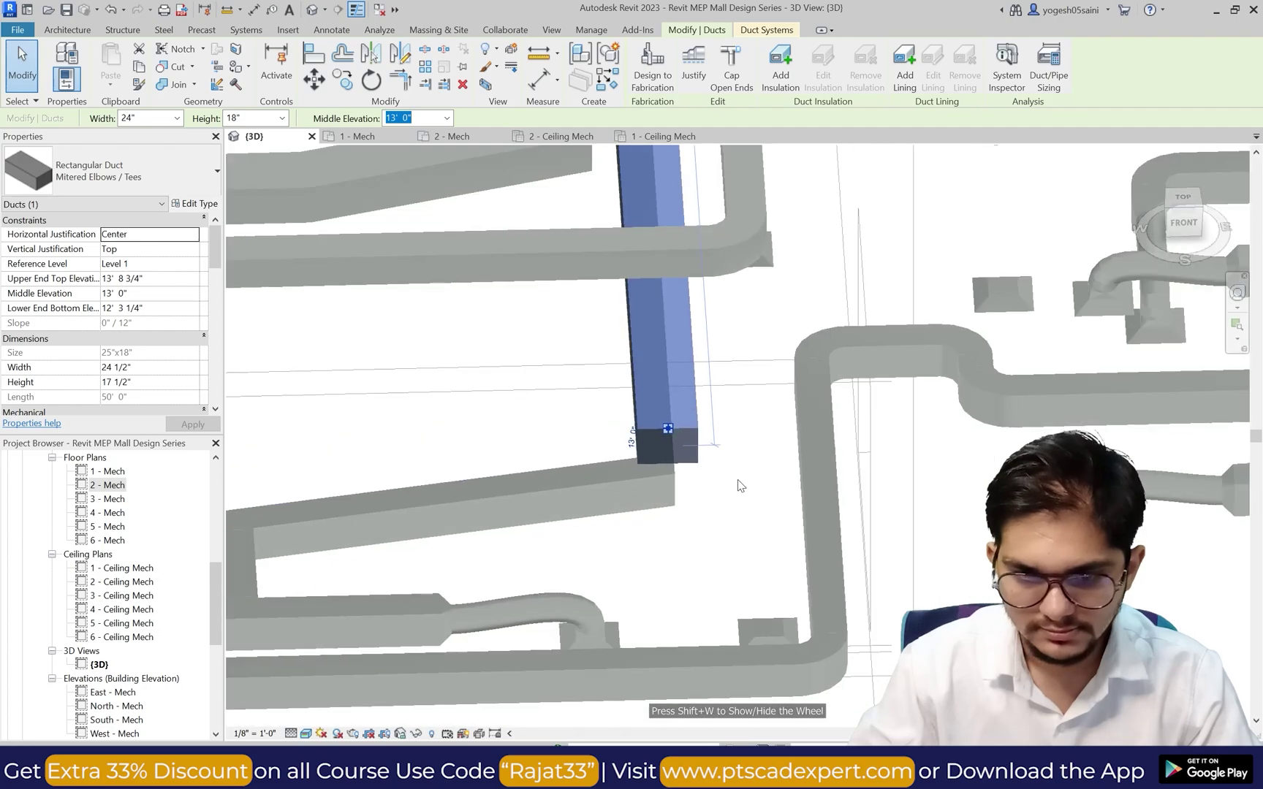
{"action": "scroll", "coordinate": [682, 422], "scroll_direction": "up", "scroll_amount": 2}
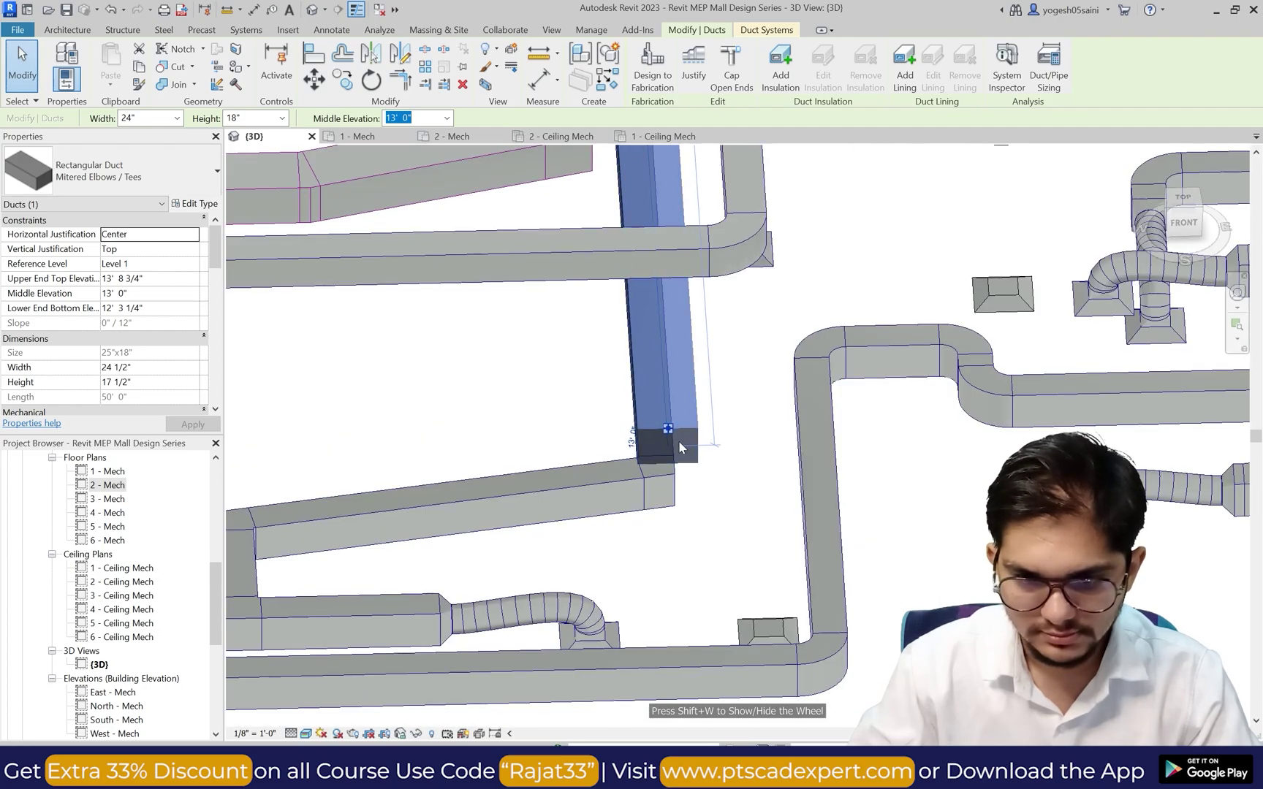
{"action": "left_click_drag", "start_coordinate": [667, 432], "coordinate": [666, 429]}
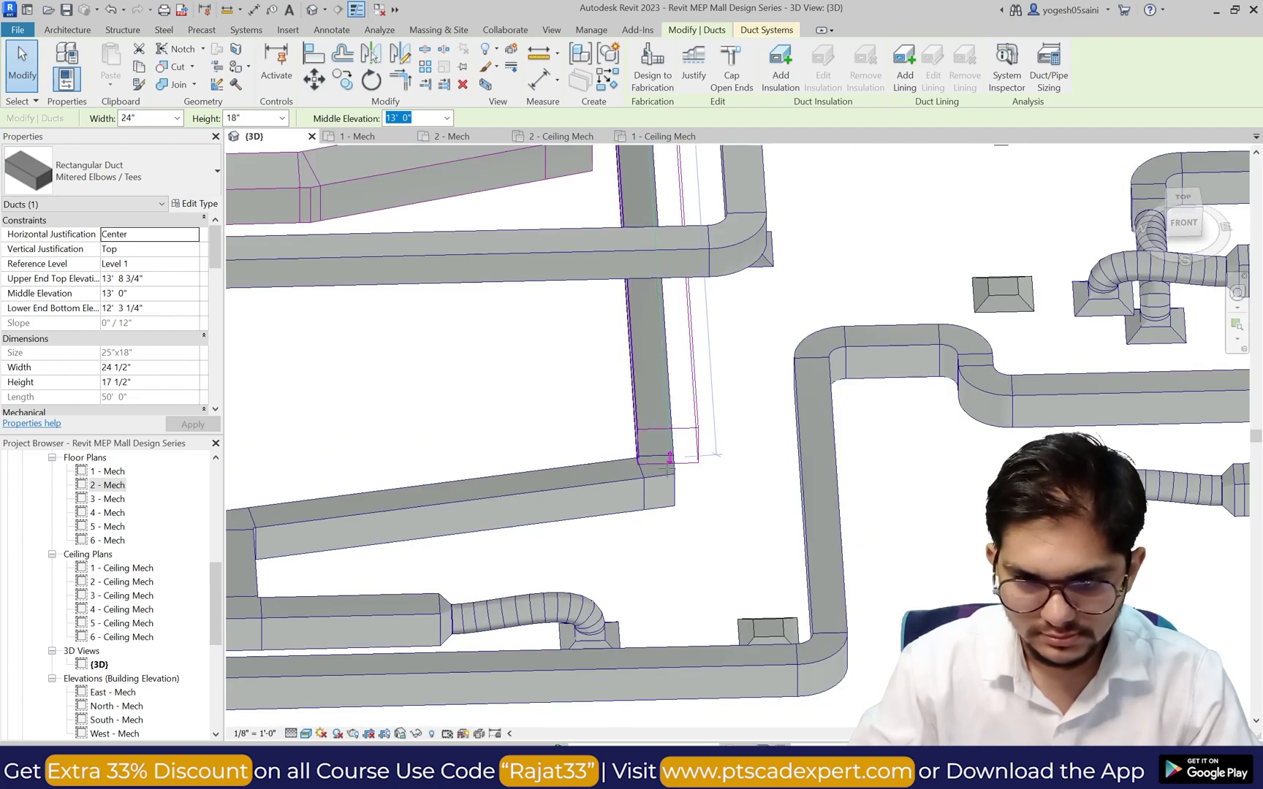
{"action": "left_click_drag", "start_coordinate": [676, 561], "coordinate": [679, 614]}
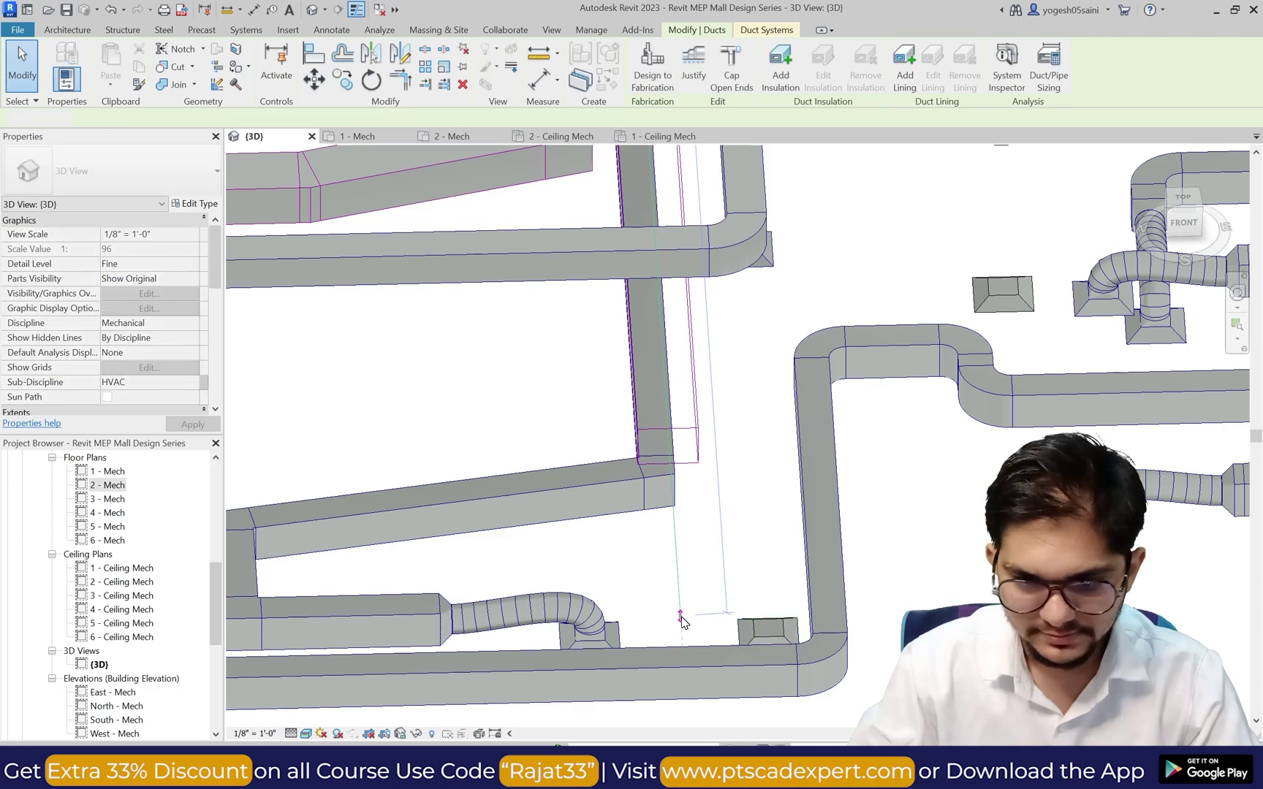
{"action": "key", "text": "Escape"}
Step: Connect the 24 x 24 return diffuser beside the extended duct end into the corridor return duct
{"action": "left_click", "coordinate": [773, 633]}
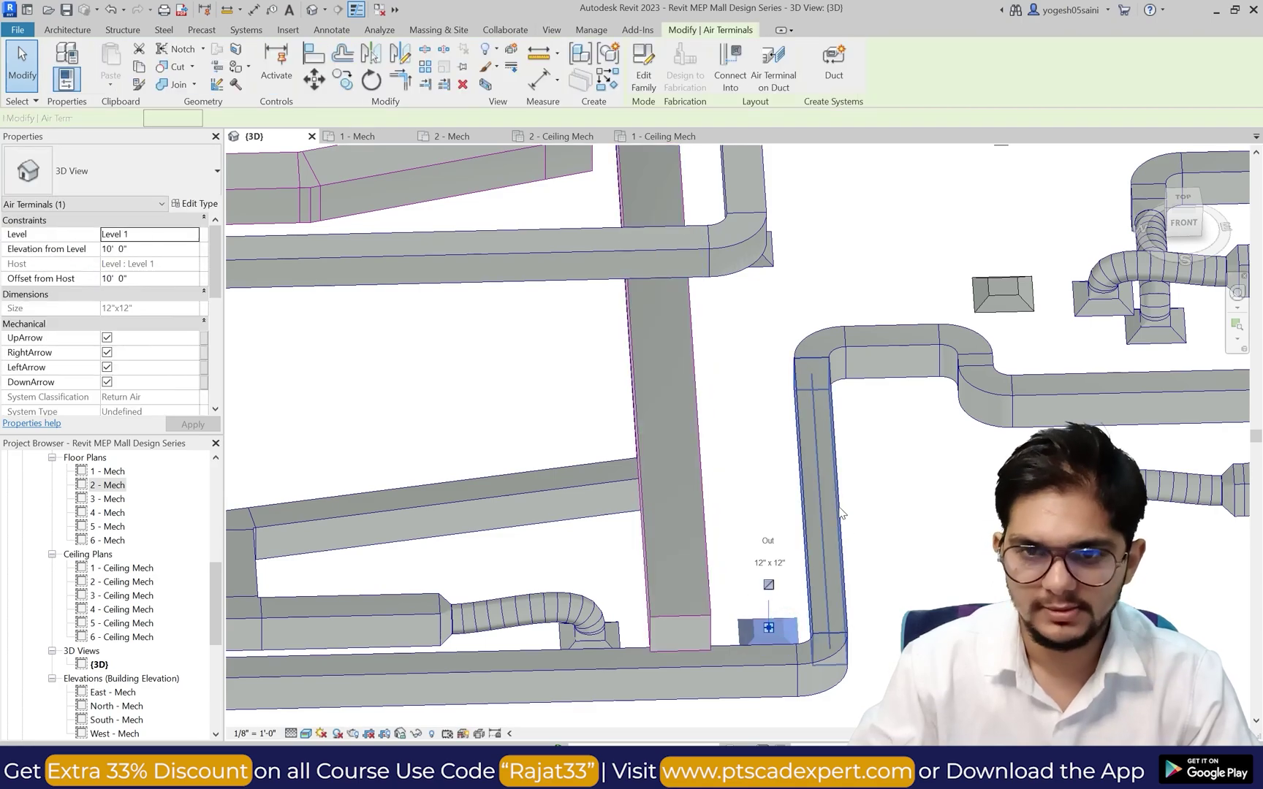
{"action": "left_click", "coordinate": [723, 85]}
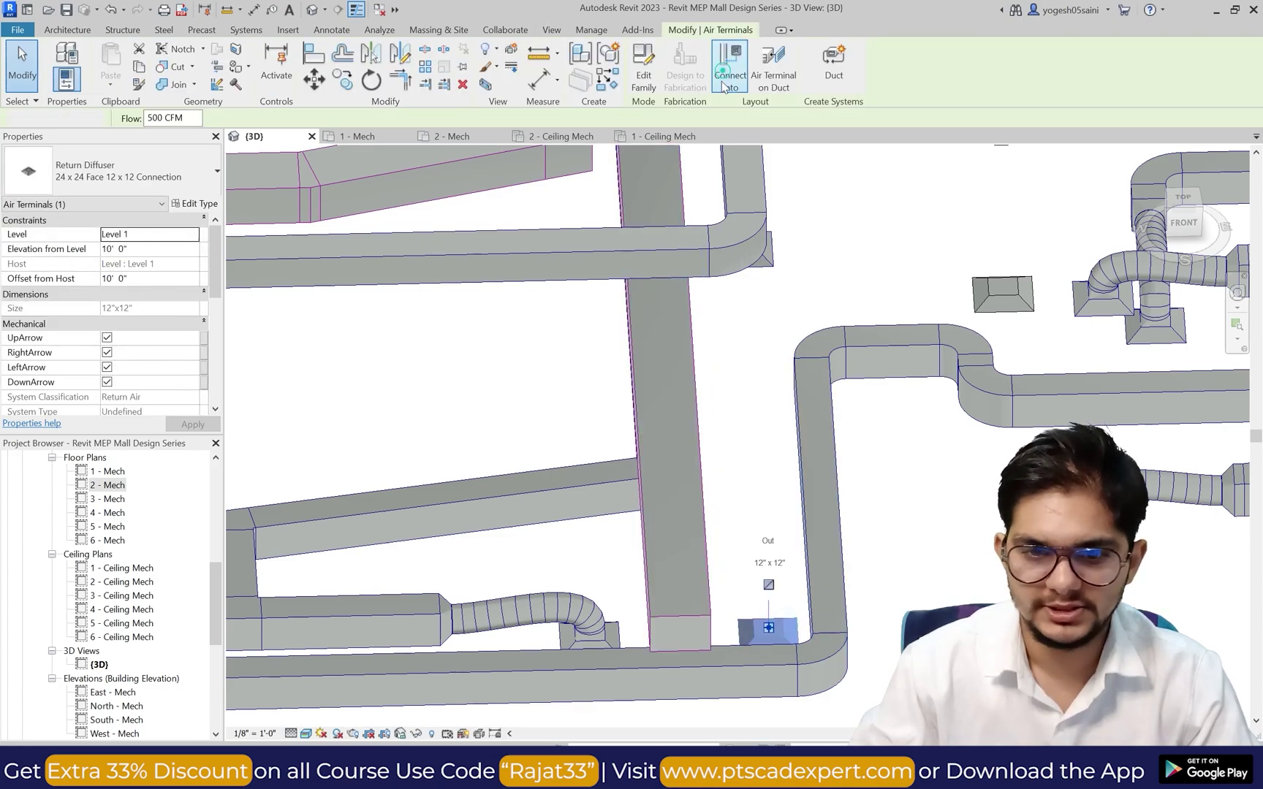
{"action": "left_click", "coordinate": [692, 515]}
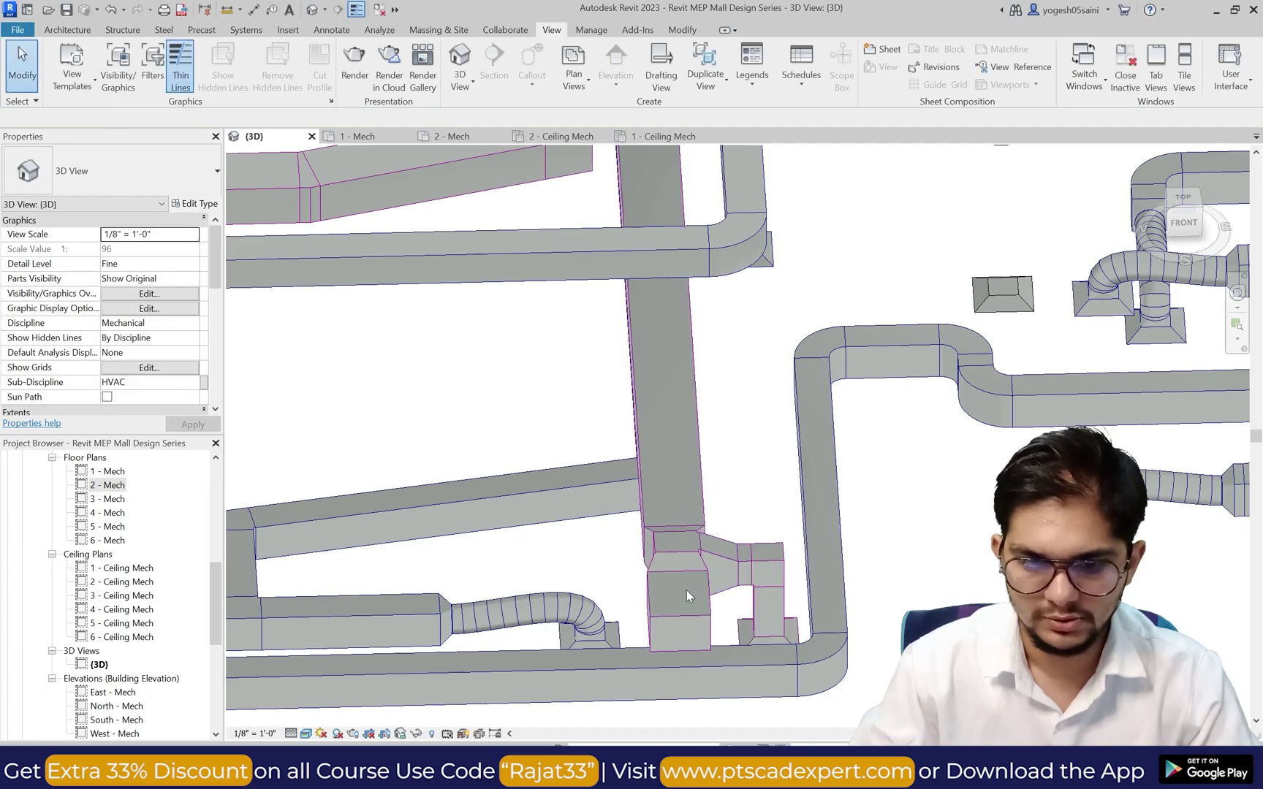
Step: Delete the leftover duct stub and the transition beyond the new diffuser tee at the corridor duct's end
{"action": "left_click", "coordinate": [691, 614]}
{"action": "key", "text": "Delete"}
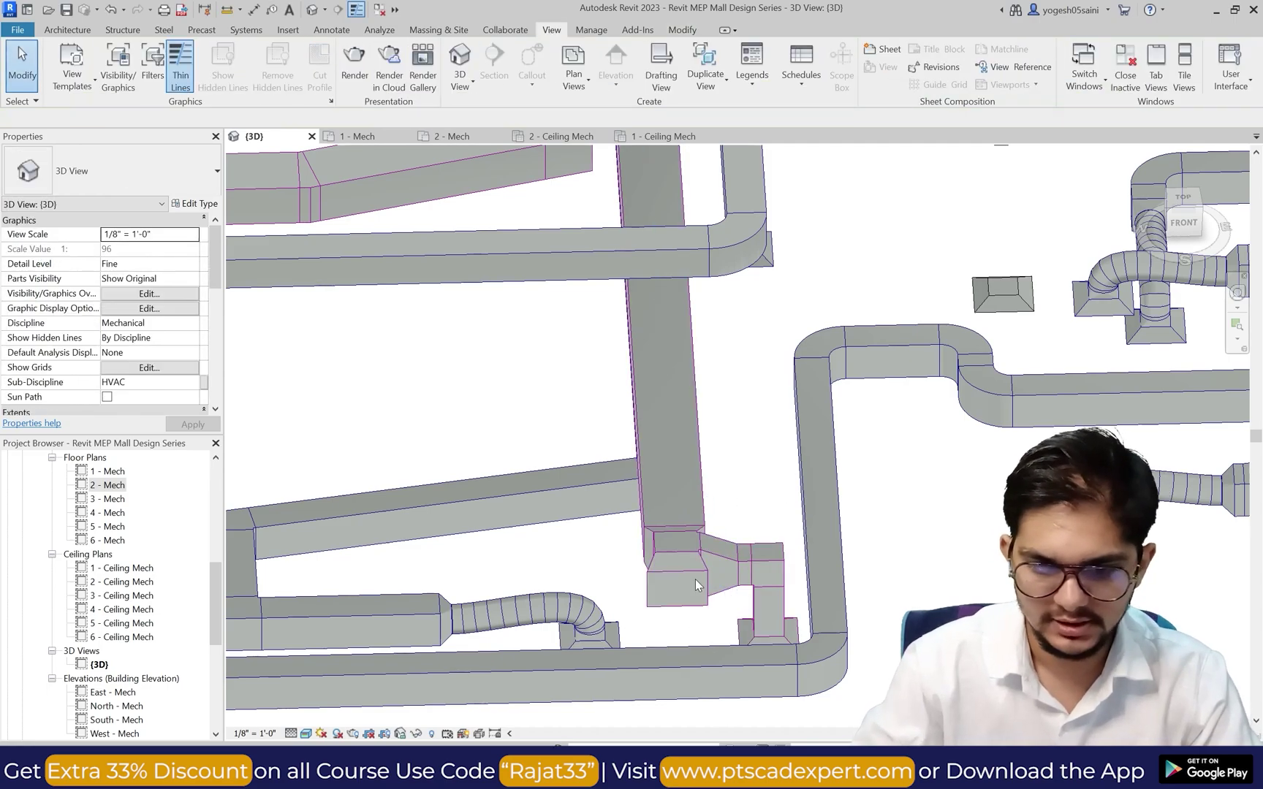
{"action": "left_click", "coordinate": [691, 568]}
{"action": "scroll", "coordinate": [746, 633], "scroll_direction": "up", "scroll_amount": 3}
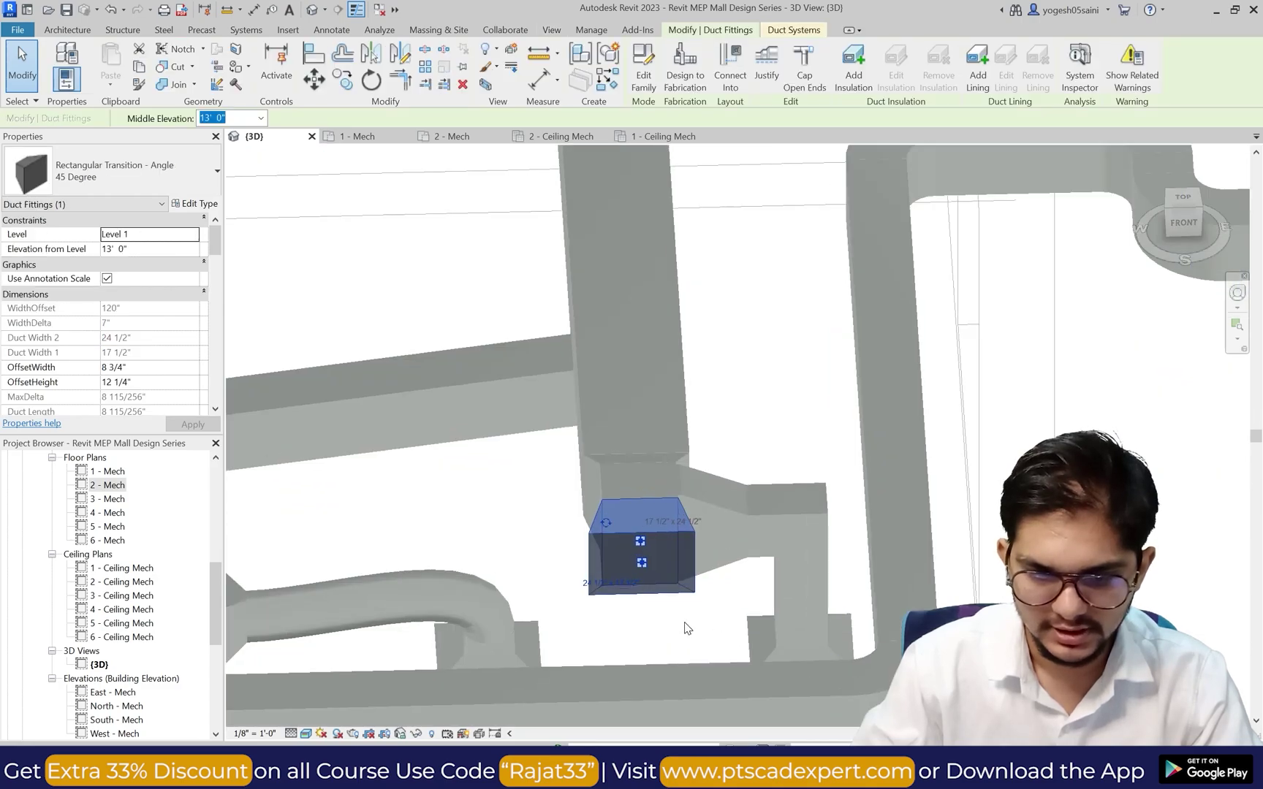
{"action": "key", "text": "Delete"}
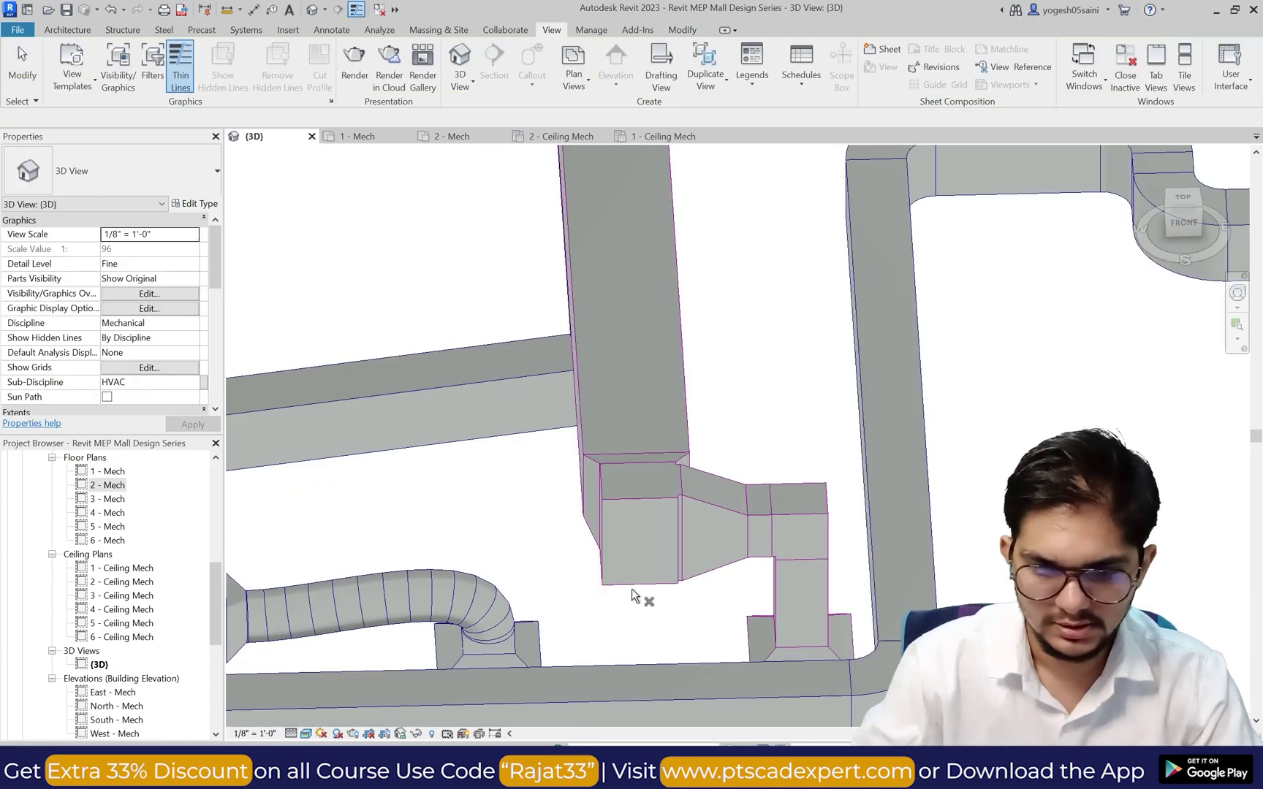
Step: In 2 - Mech, convert the tee at the end of the corridor return duct into an elbow towards the diffuser
{"action": "scroll", "coordinate": [671, 628], "scroll_direction": "up", "scroll_amount": 3}
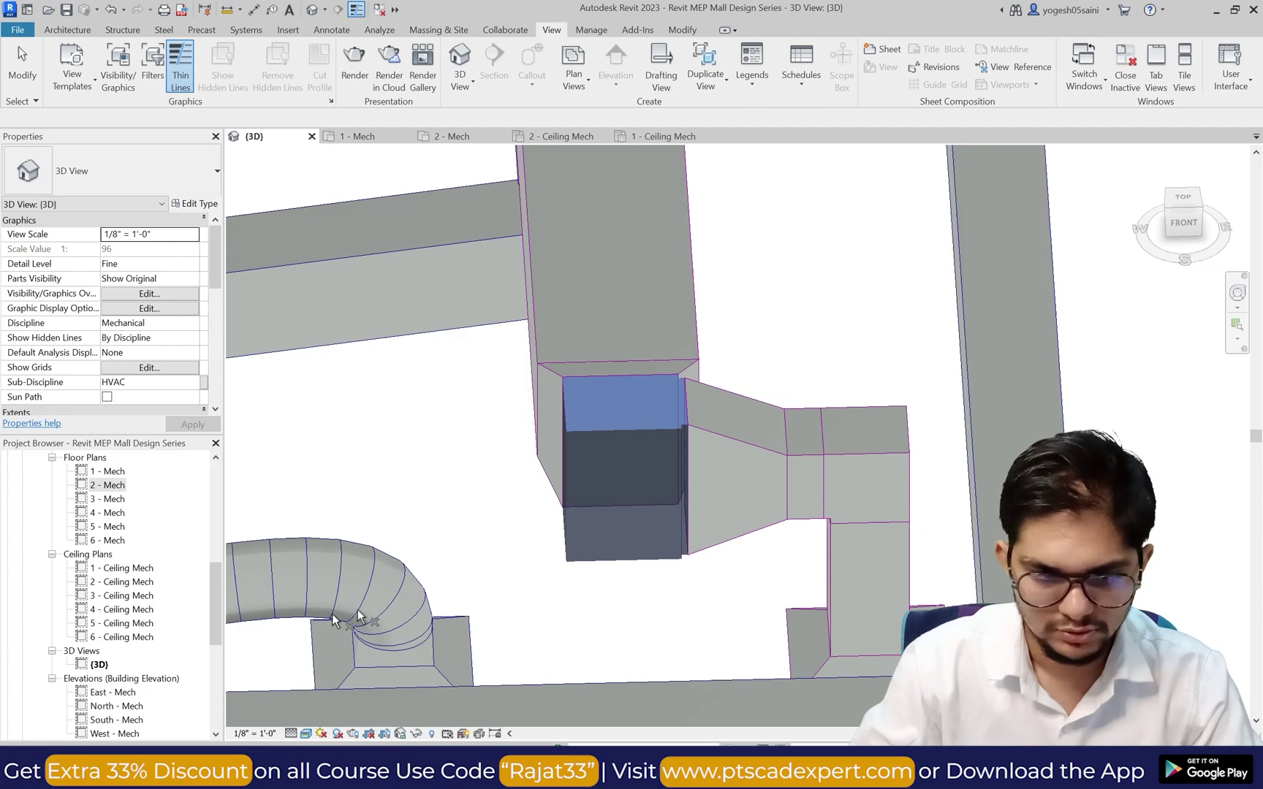
{"action": "double_click", "coordinate": [108, 486]}
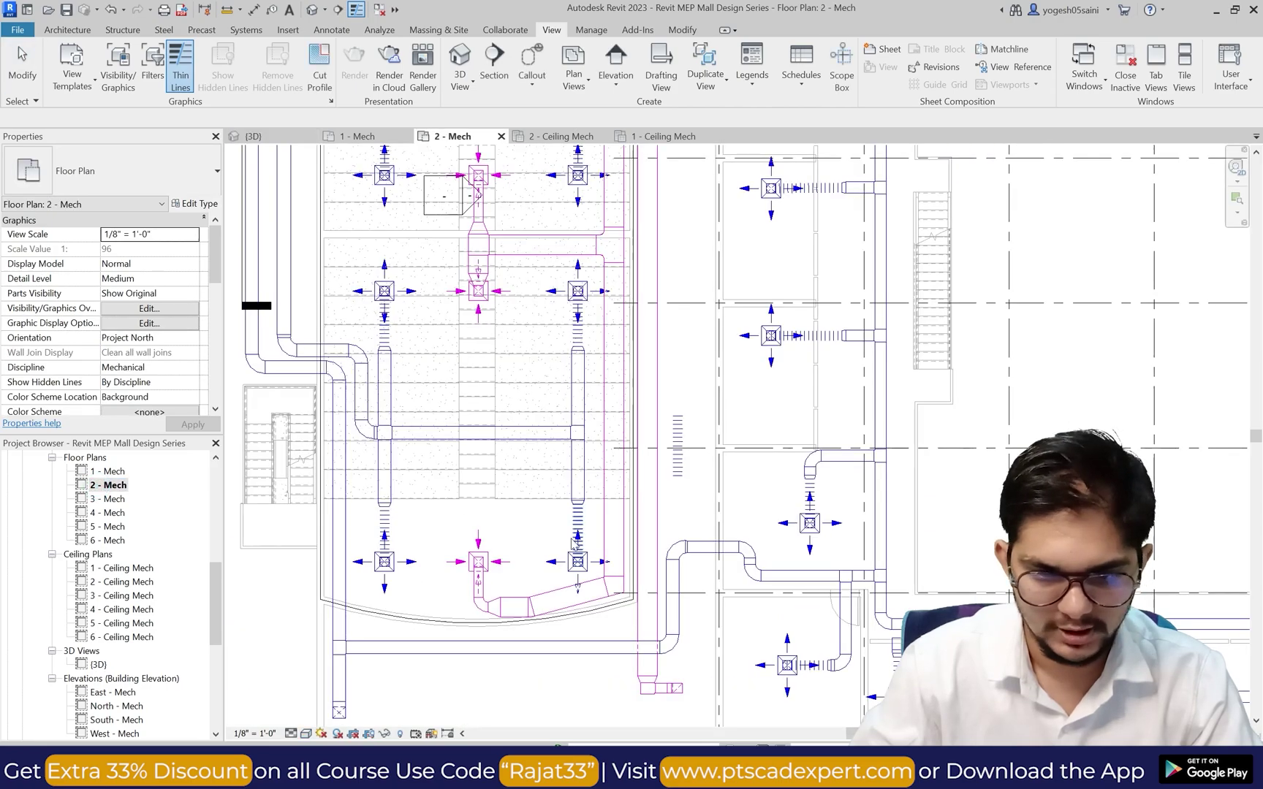
{"action": "scroll", "coordinate": [634, 677], "scroll_direction": "up", "scroll_amount": 4}
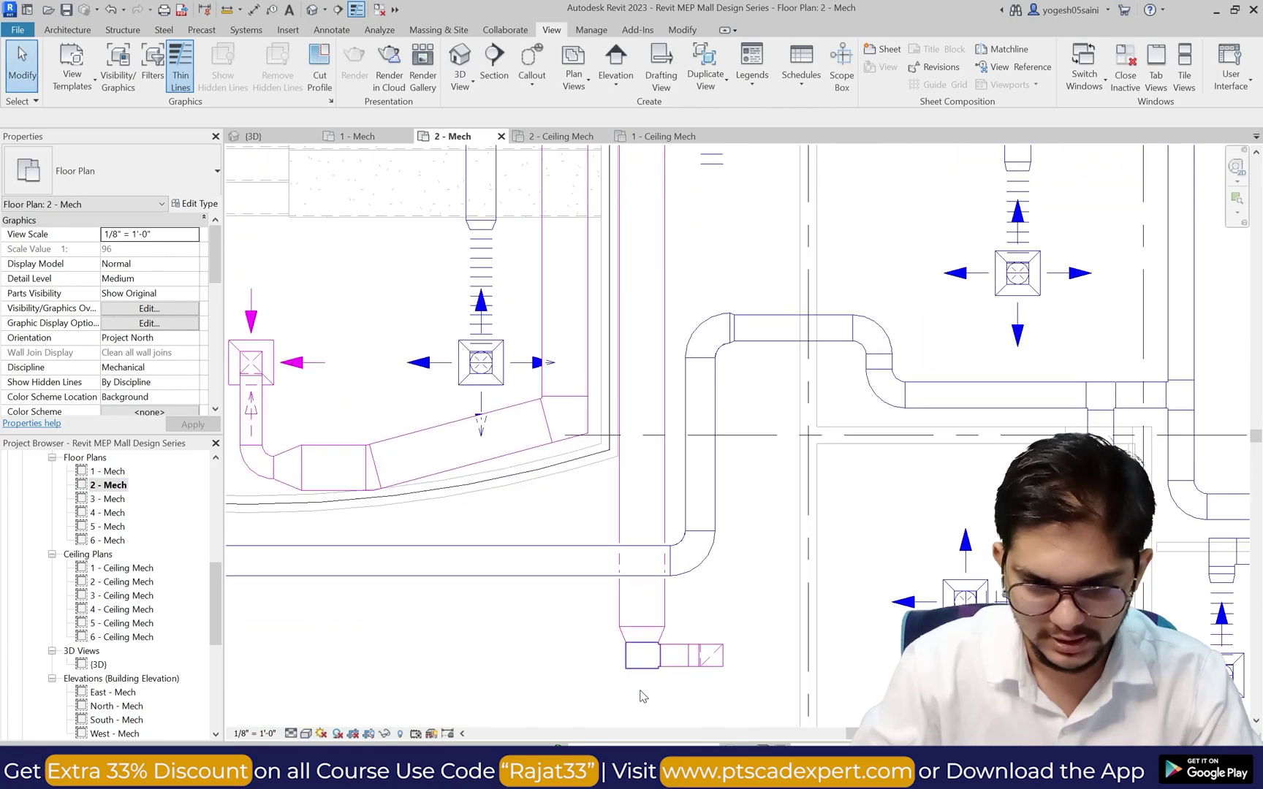
{"action": "left_click", "coordinate": [642, 666]}
{"action": "scroll", "coordinate": [640, 690], "scroll_direction": "up", "scroll_amount": 3}
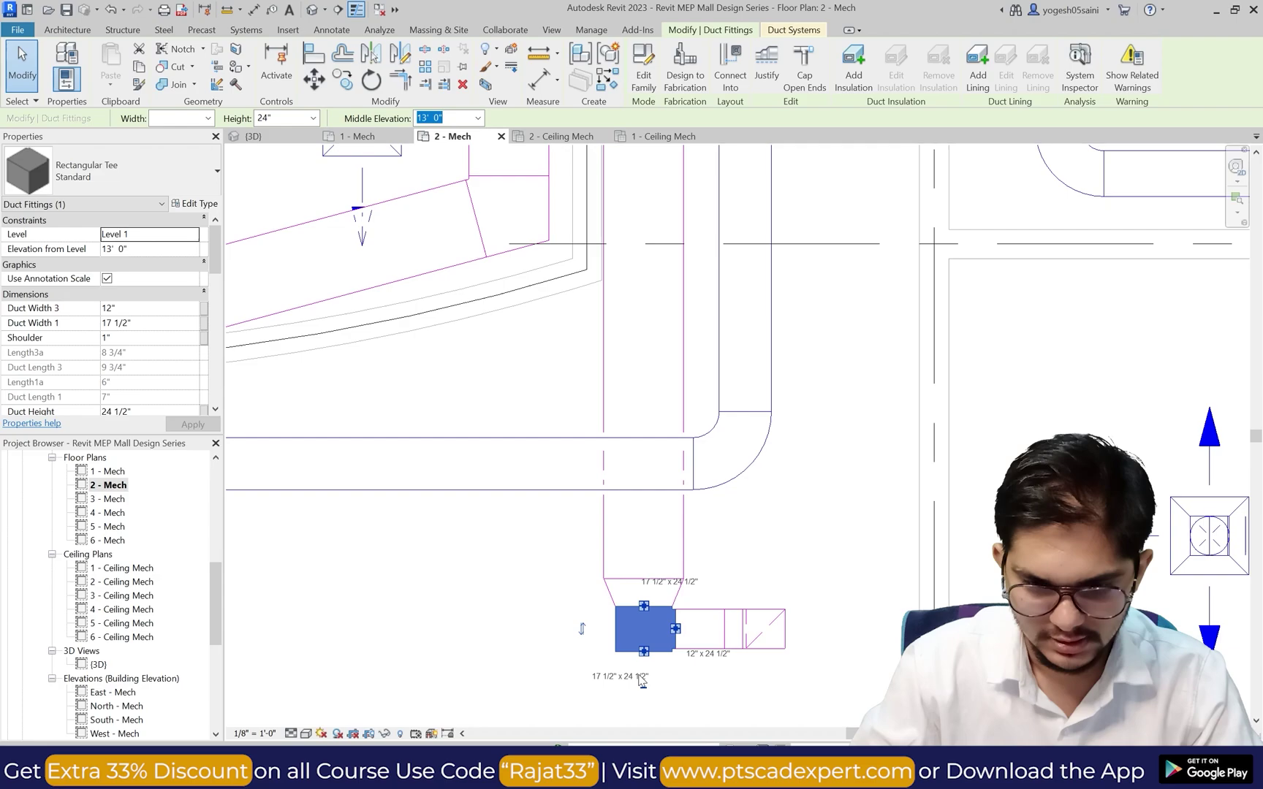
{"action": "left_click", "coordinate": [685, 699]}
{"action": "left_click", "coordinate": [643, 627]}
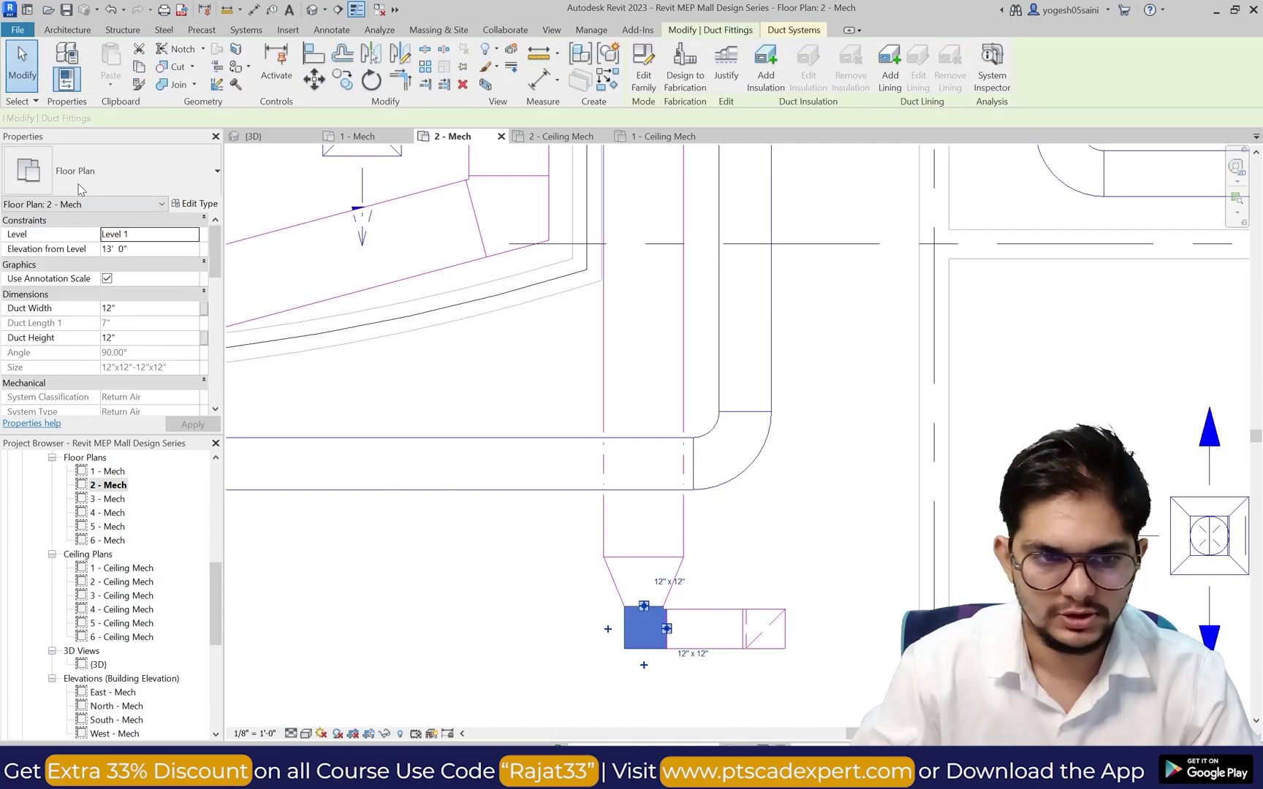
Step: Try to change the end elbow's type to Rectangular Elbow - Radius, 1 W
{"action": "left_click", "coordinate": [109, 170]}
{"action": "left_click", "coordinate": [43, 358]}
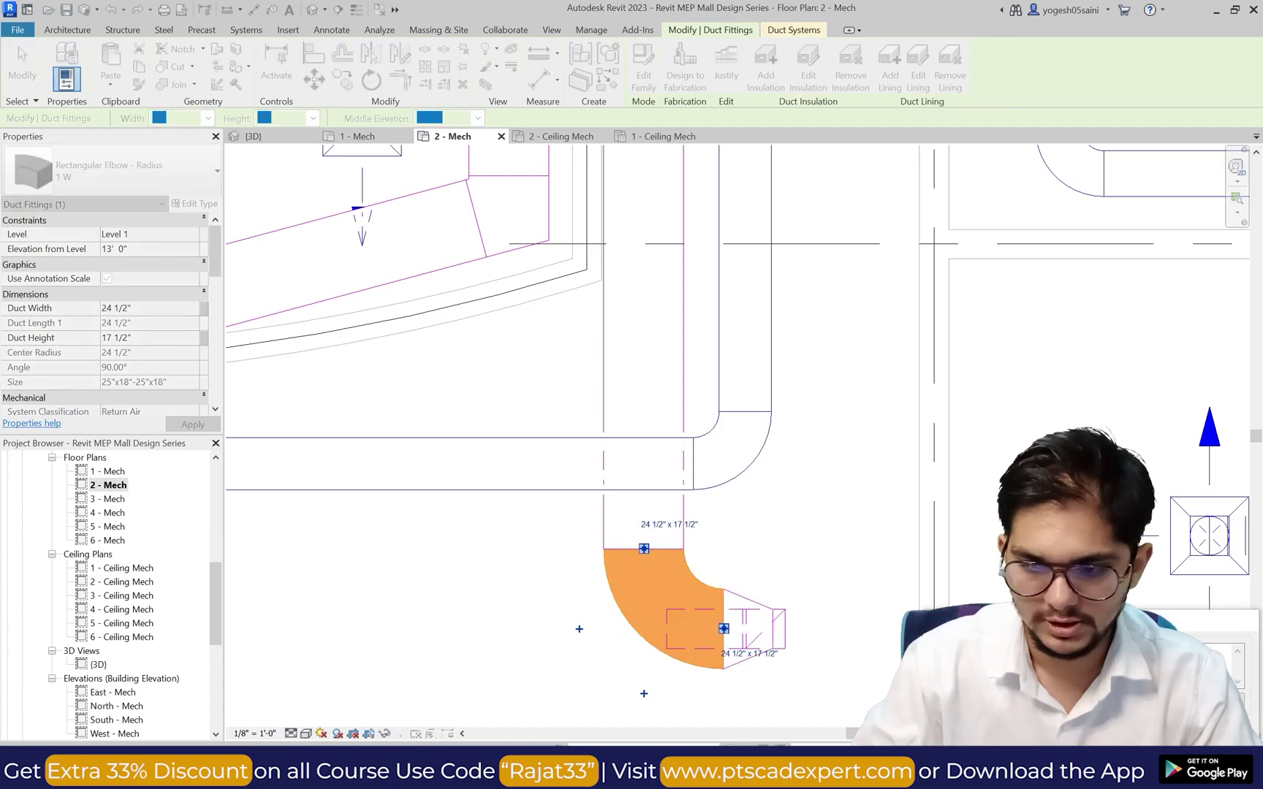
{"action": "key", "text": "Escape"}
Step: Review the corridor return duct along the hall in plan and its diffuser branches against the neighbouring ducts in 3D
{"action": "scroll", "coordinate": [845, 367], "scroll_direction": "down", "scroll_amount": 5}
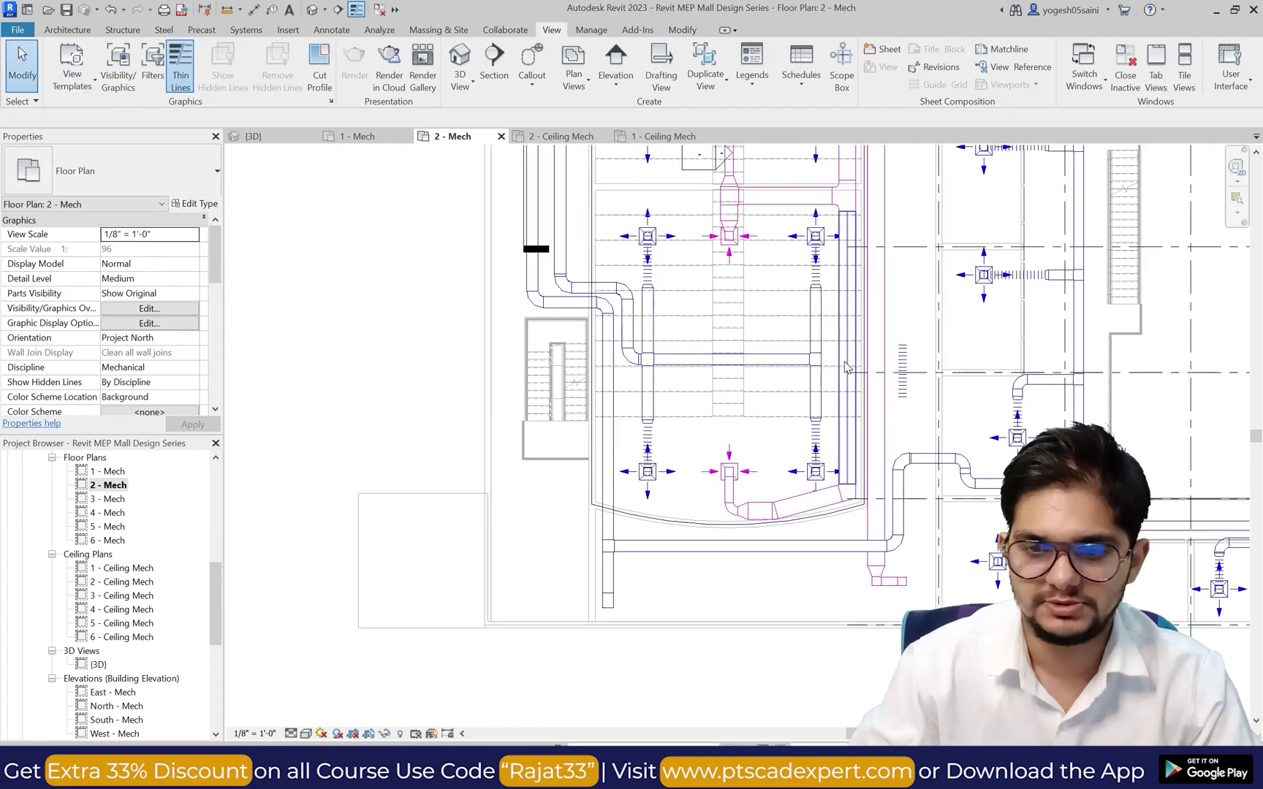
{"action": "scroll", "coordinate": [833, 402], "scroll_direction": "down", "scroll_amount": 5}
{"action": "scroll", "coordinate": [839, 207], "scroll_direction": "up", "scroll_amount": 3}
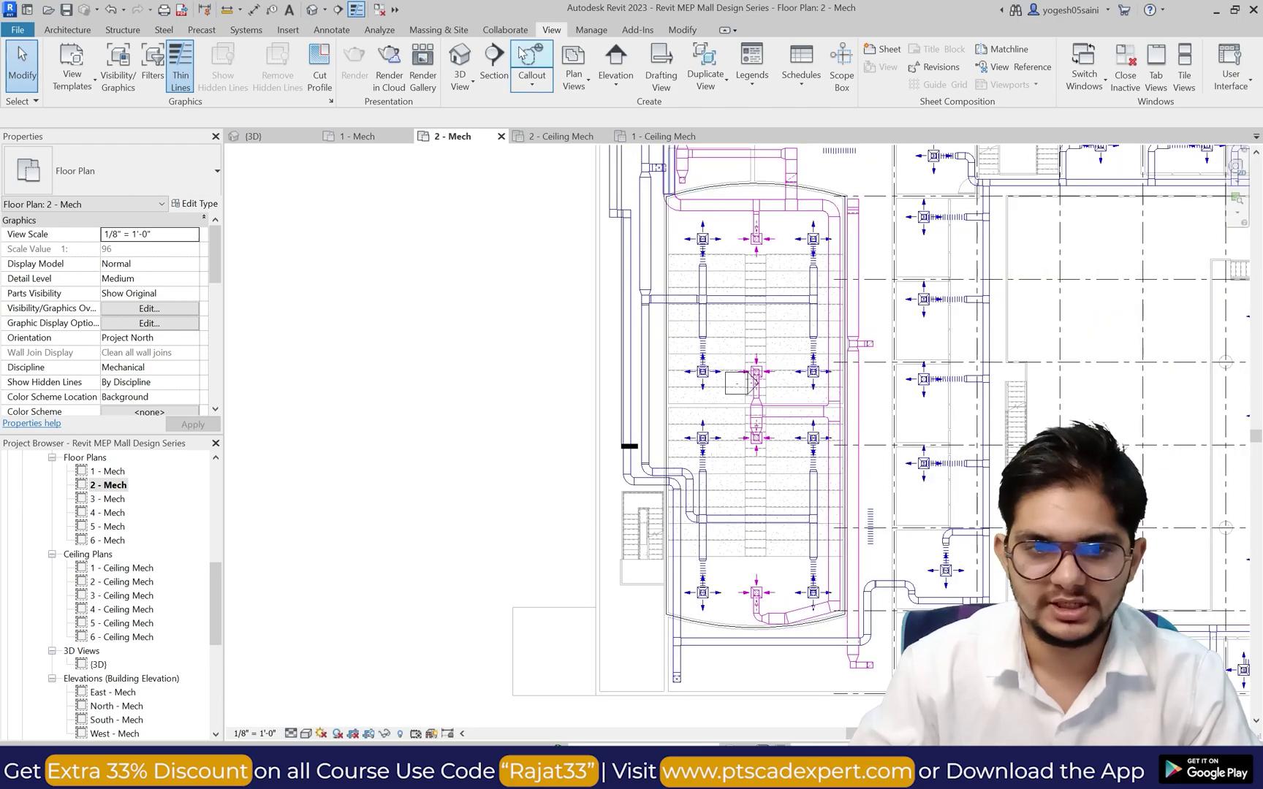
{"action": "left_click", "coordinate": [456, 56]}
{"action": "scroll", "coordinate": [682, 357], "scroll_direction": "down", "scroll_amount": 5}
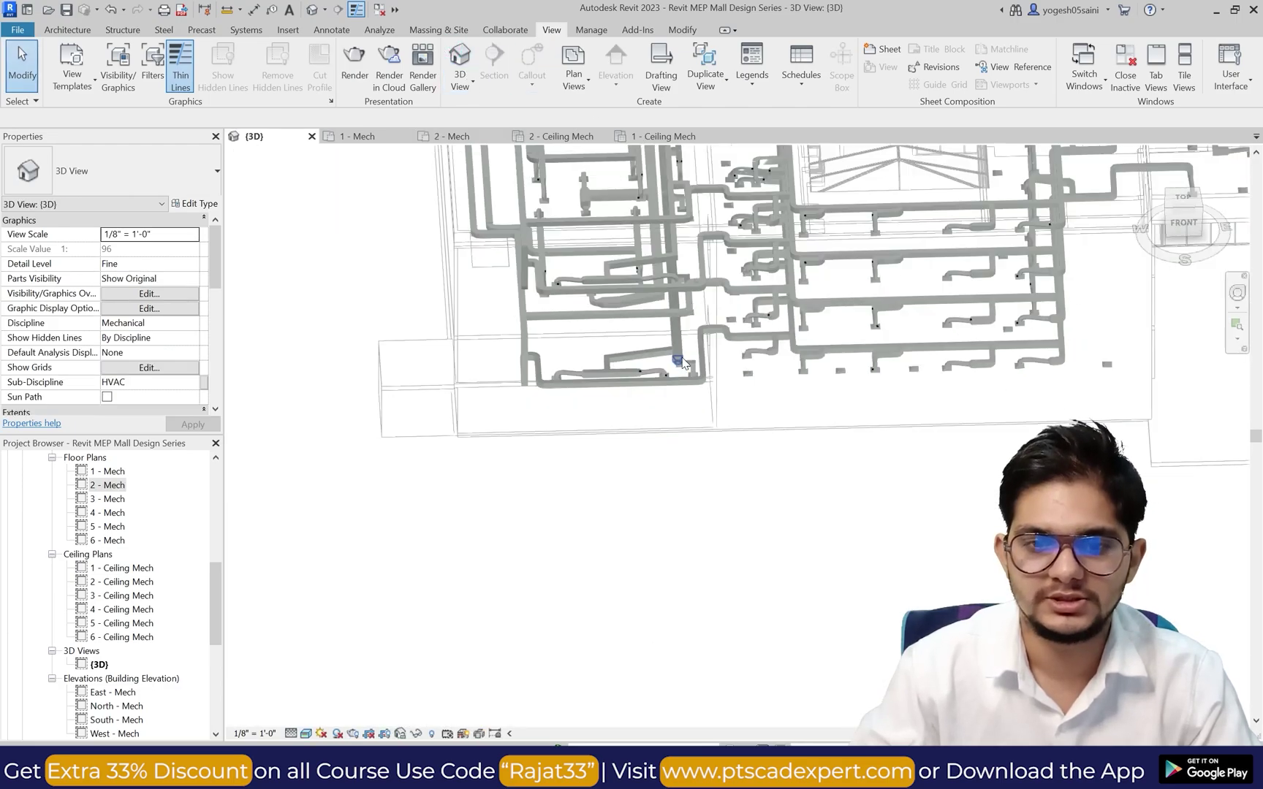
{"action": "scroll", "coordinate": [704, 338], "scroll_direction": "up", "scroll_amount": 2}
{"action": "middle_click_drag", "start_coordinate": [1175, 269], "coordinate": [1186, 288]}
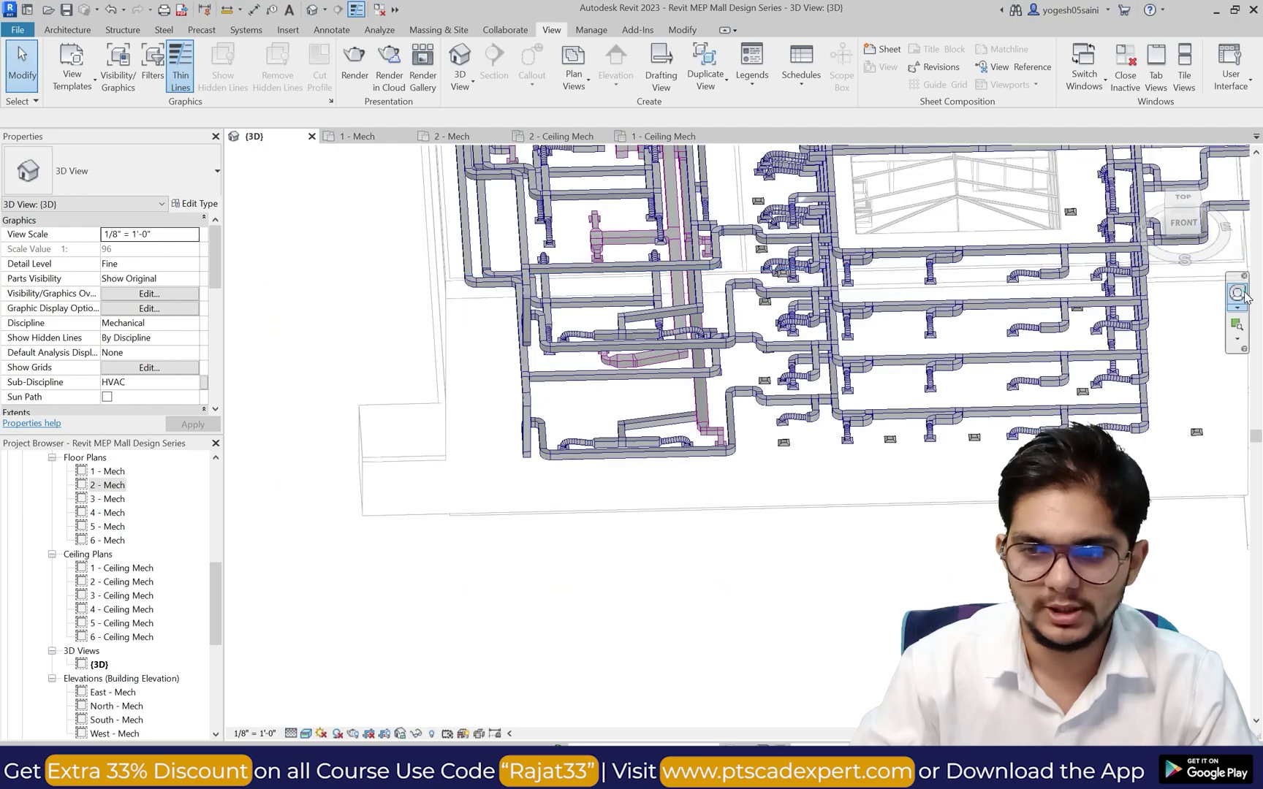
{"action": "left_click", "coordinate": [1236, 293]}
{"action": "left_click_drag", "start_coordinate": [1030, 356], "coordinate": [811, 293]}
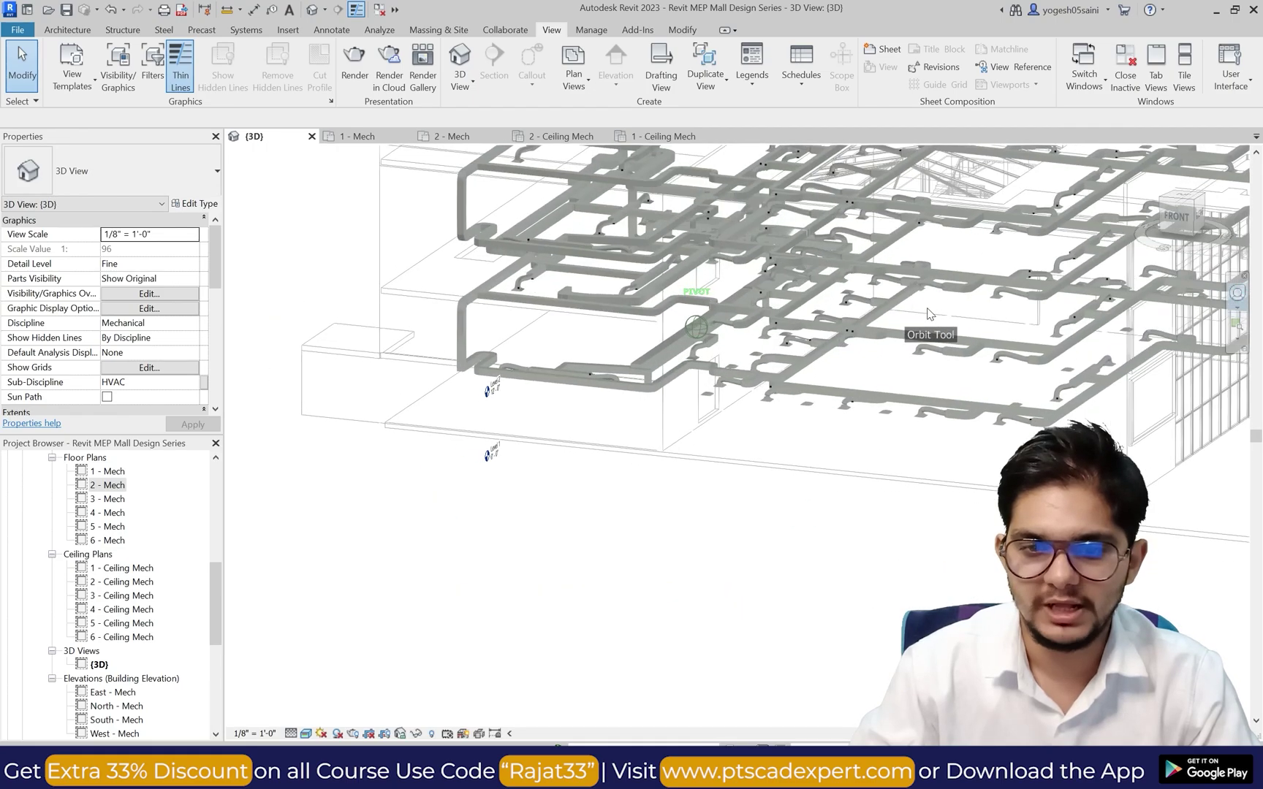
{"action": "scroll", "coordinate": [779, 338], "scroll_direction": "up", "scroll_amount": 5}
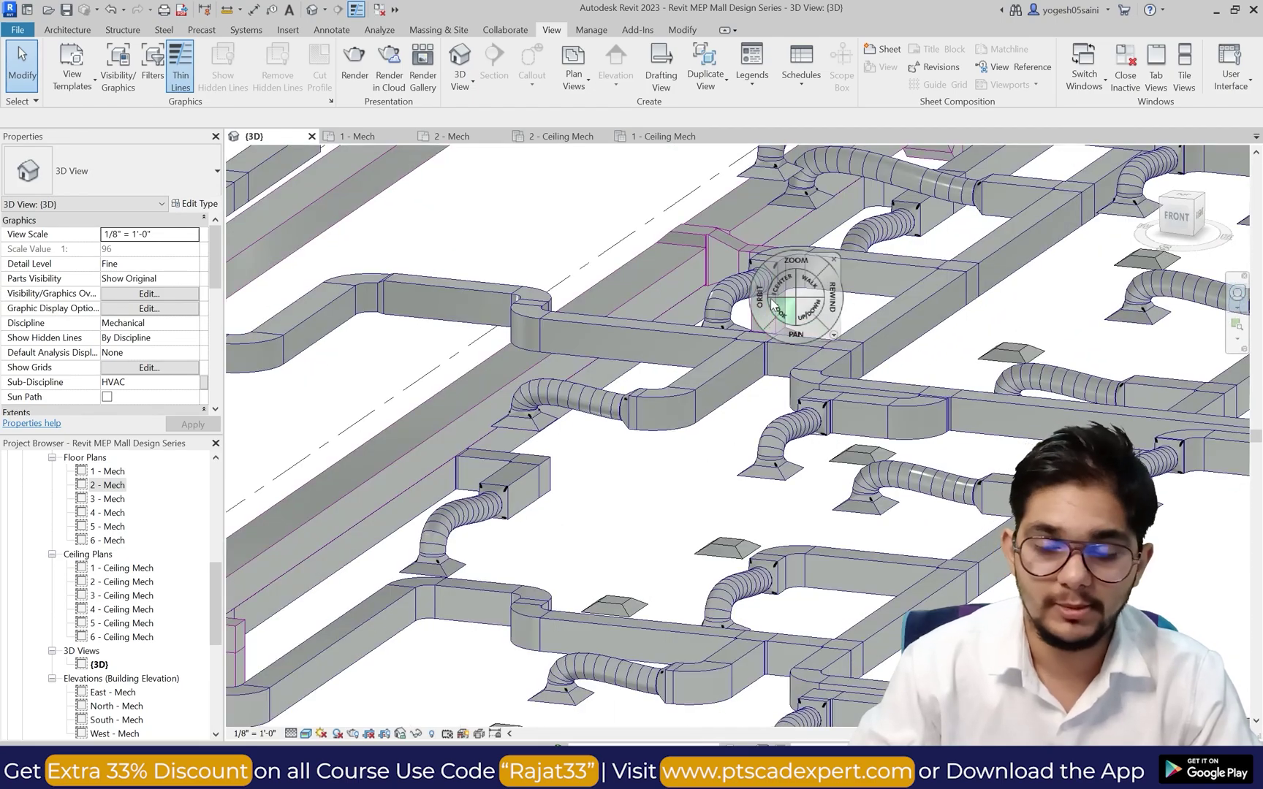
{"action": "left_click", "coordinate": [834, 260]}
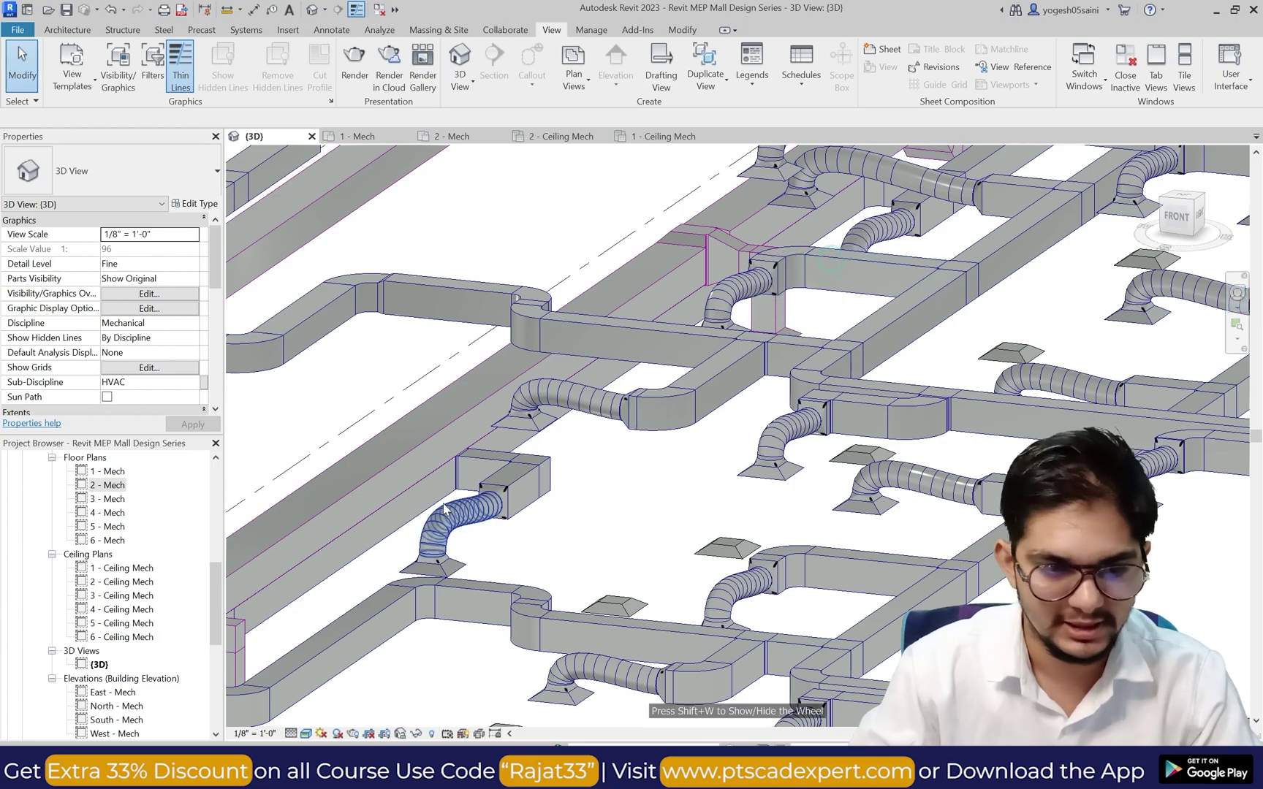
Step: Check the overall duct layout in 2 - Mech and the return diffusers across the floor in 1 - Ceiling Mech
{"action": "double_click", "coordinate": [107, 485]}
{"action": "scroll", "coordinate": [573, 488], "scroll_direction": "down", "scroll_amount": 2}
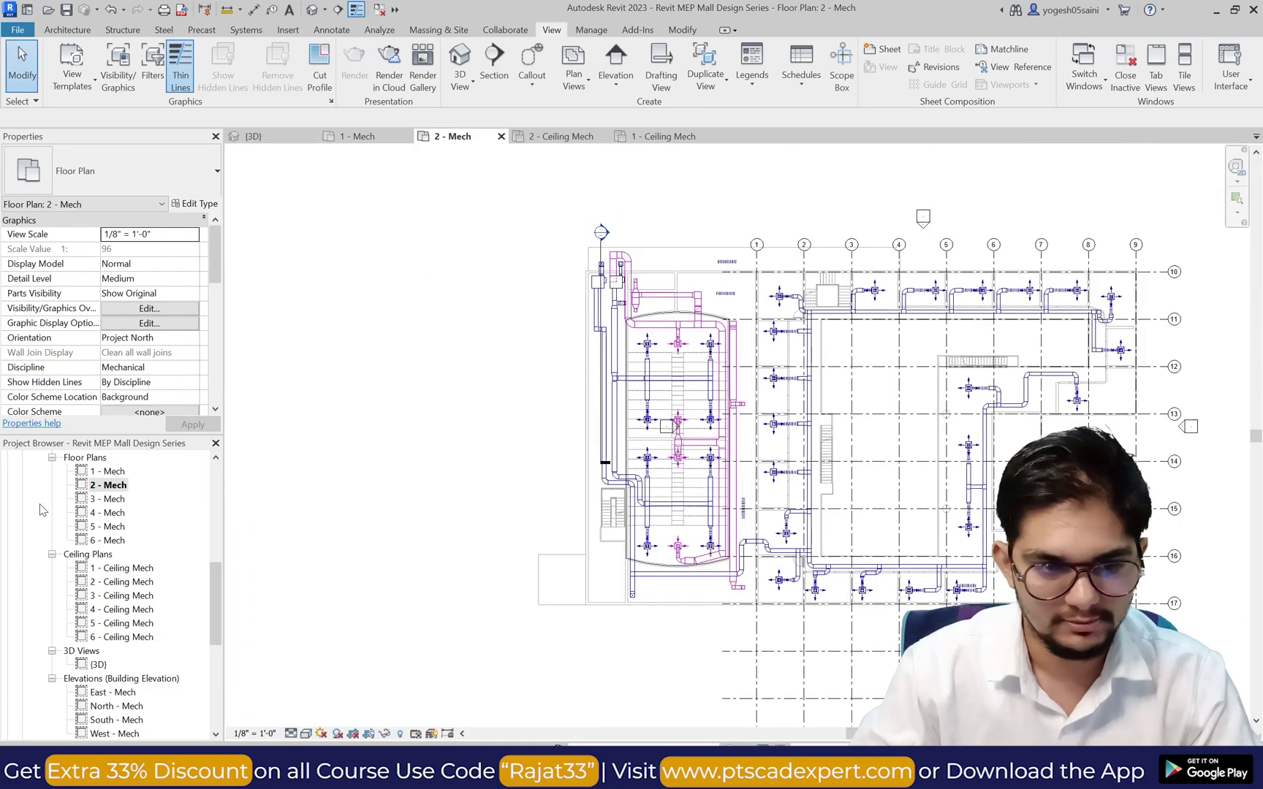
{"action": "double_click", "coordinate": [123, 567]}
{"action": "scroll", "coordinate": [680, 418], "scroll_direction": "down", "scroll_amount": 4}
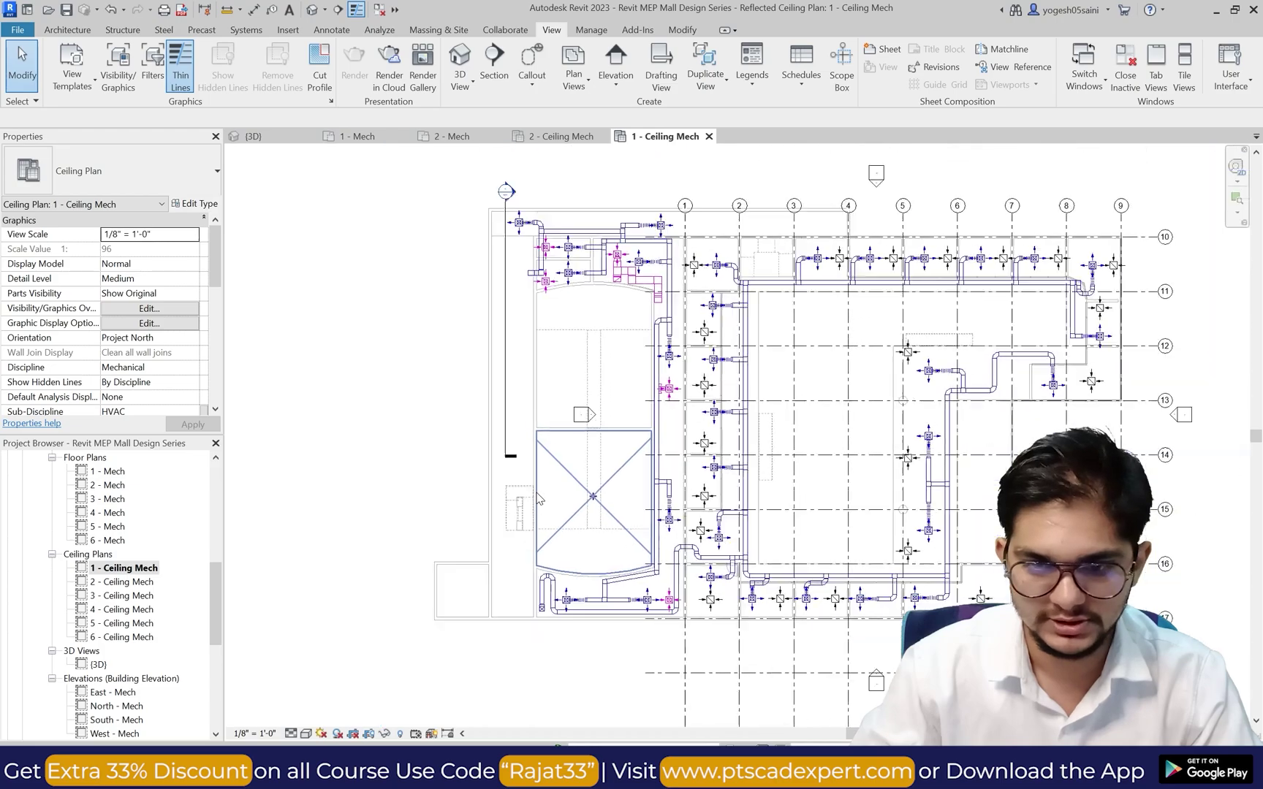
Step: Open the 2 - Ceiling Mech plan and examine possible return duct routes from the VAV units along the outer wall to the bottom corridor
{"action": "scroll", "coordinate": [719, 359], "scroll_direction": "up", "scroll_amount": 2}
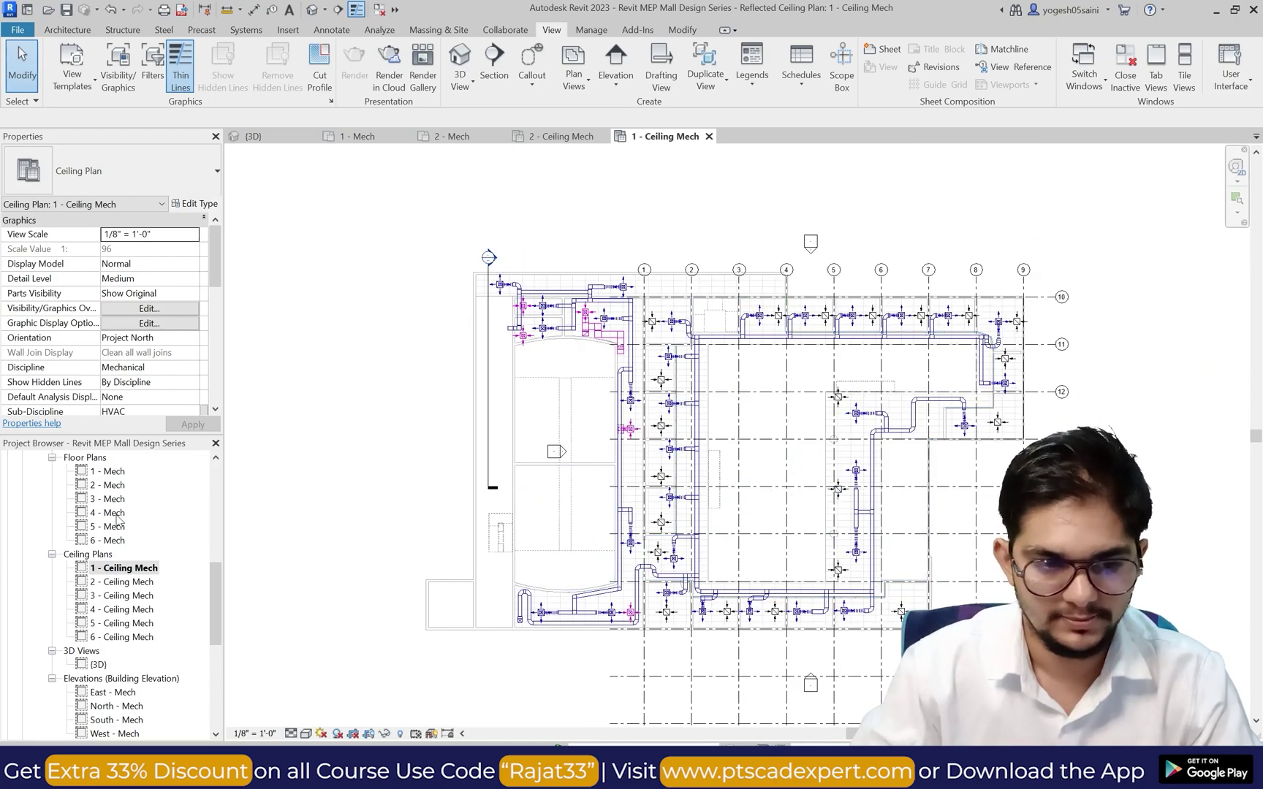
{"action": "double_click", "coordinate": [127, 584]}
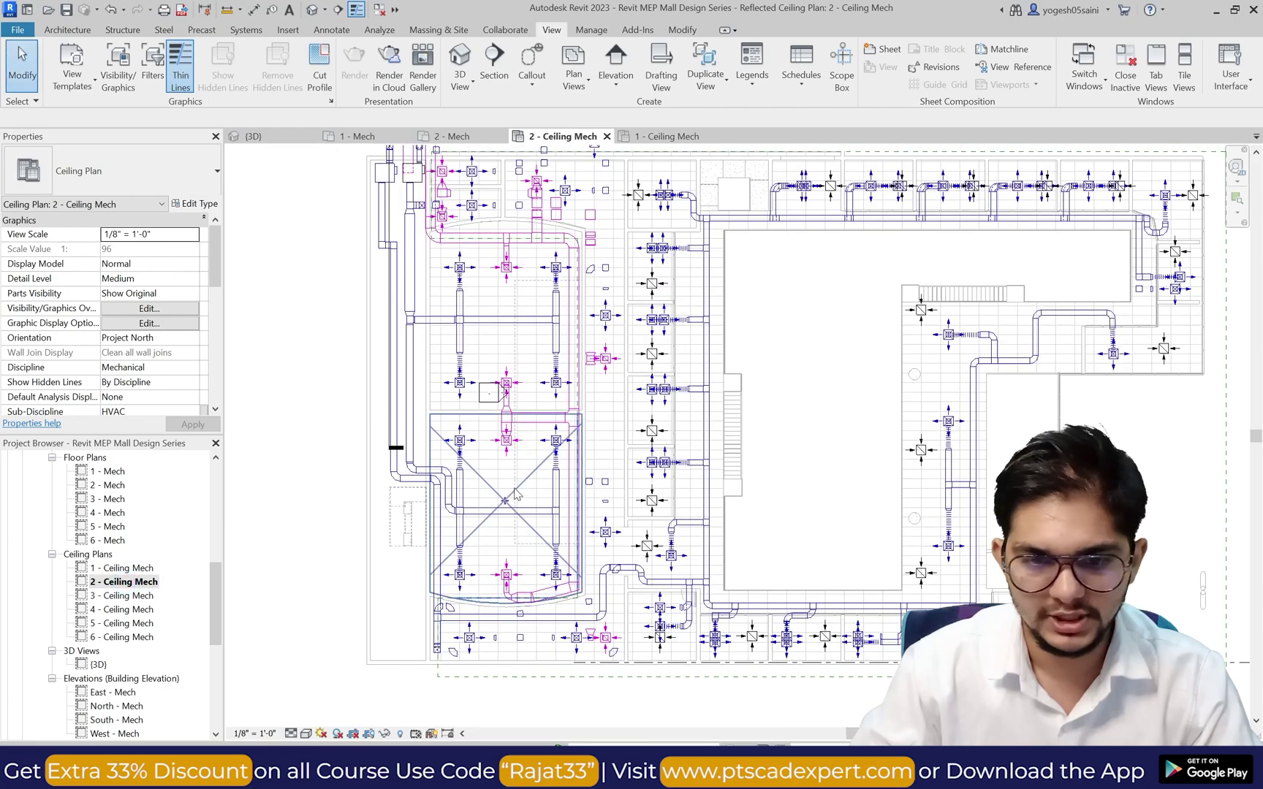
{"action": "scroll", "coordinate": [426, 300], "scroll_direction": "up", "scroll_amount": 2}
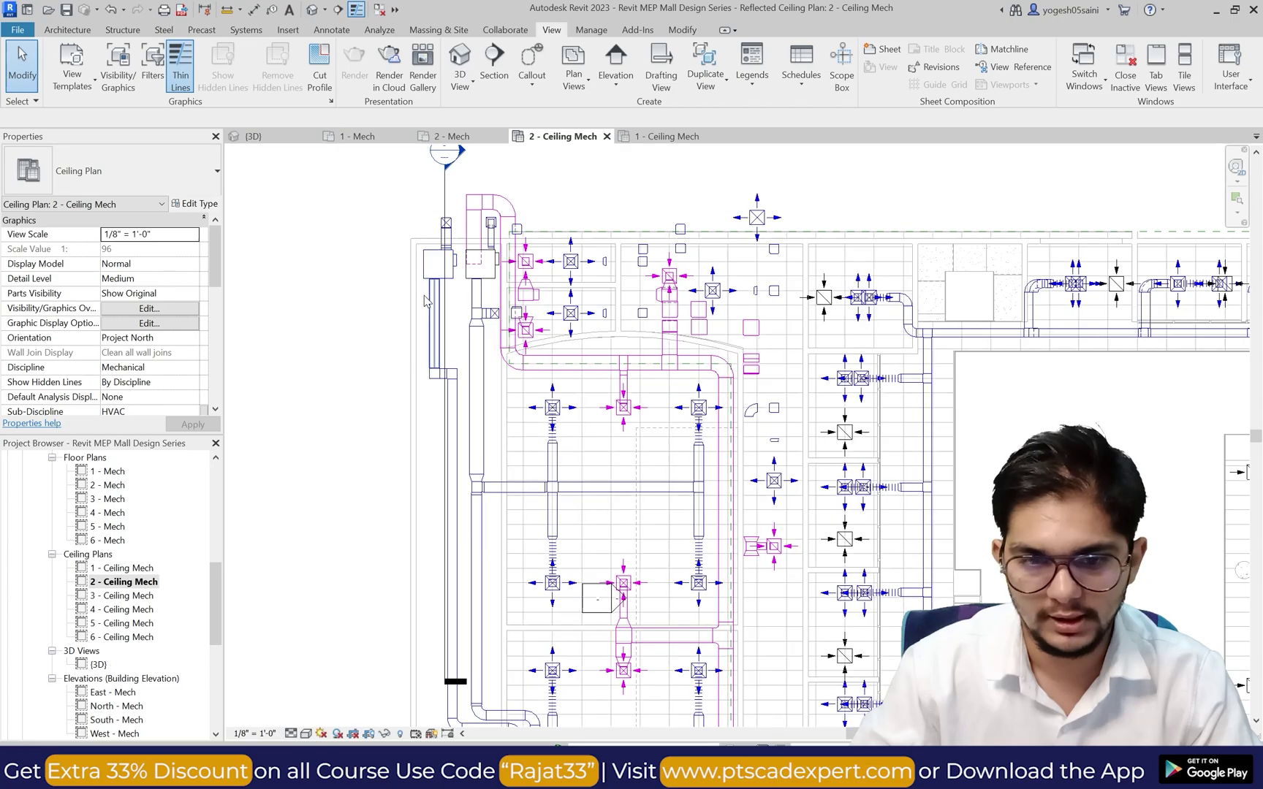
{"action": "scroll", "coordinate": [426, 299], "scroll_direction": "down", "scroll_amount": 1}
{"action": "scroll", "coordinate": [426, 300], "scroll_direction": "down", "scroll_amount": 2}
{"action": "scroll", "coordinate": [426, 300], "scroll_direction": "up", "scroll_amount": 1}
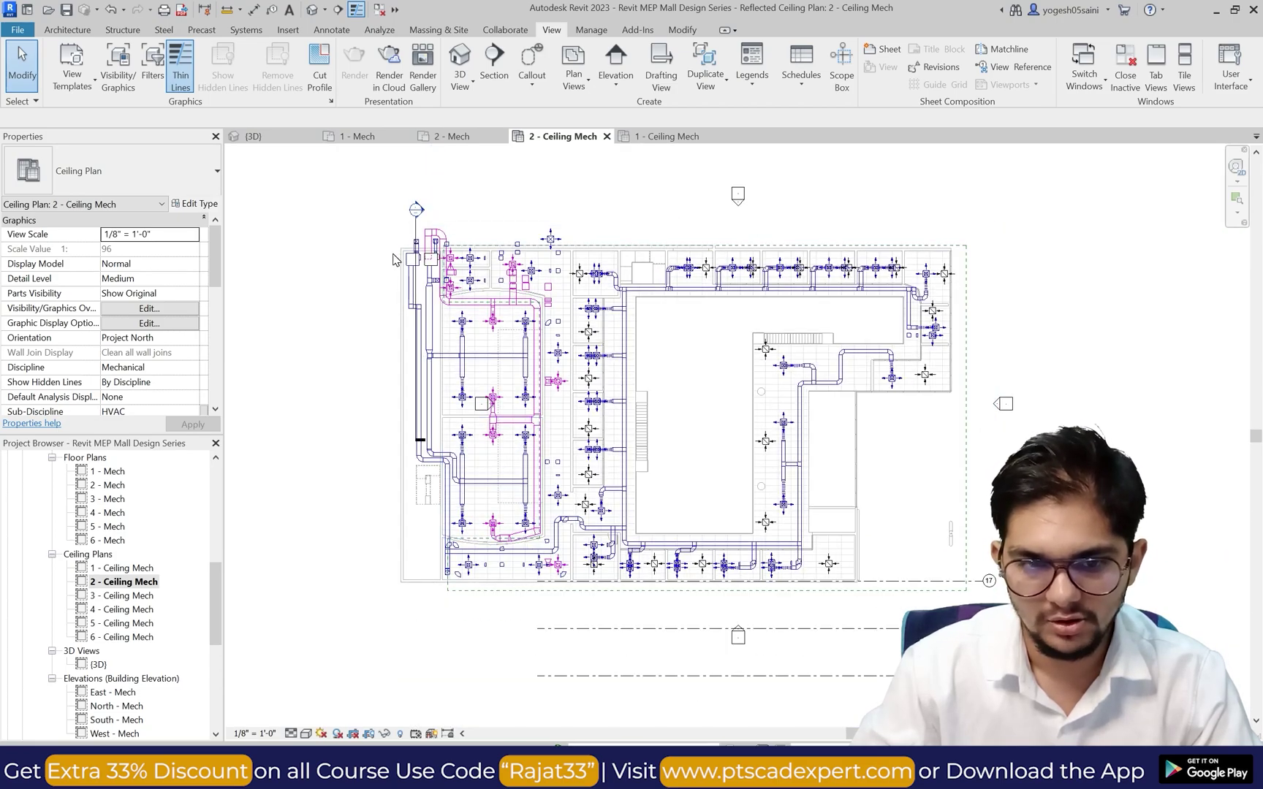
{"action": "scroll", "coordinate": [420, 274], "scroll_direction": "up", "scroll_amount": 2}
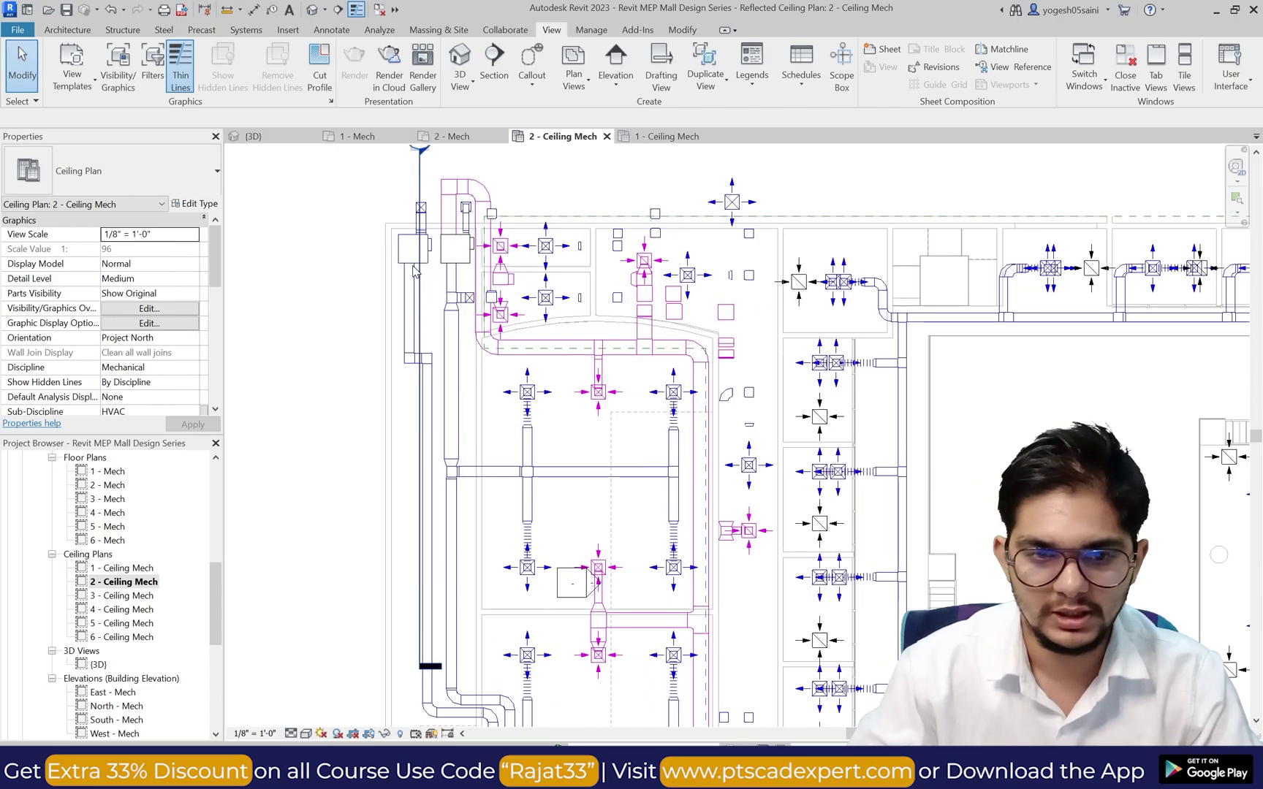
{"action": "scroll", "coordinate": [409, 255], "scroll_direction": "down", "scroll_amount": 1}
{"action": "scroll", "coordinate": [400, 239], "scroll_direction": "up", "scroll_amount": 1}
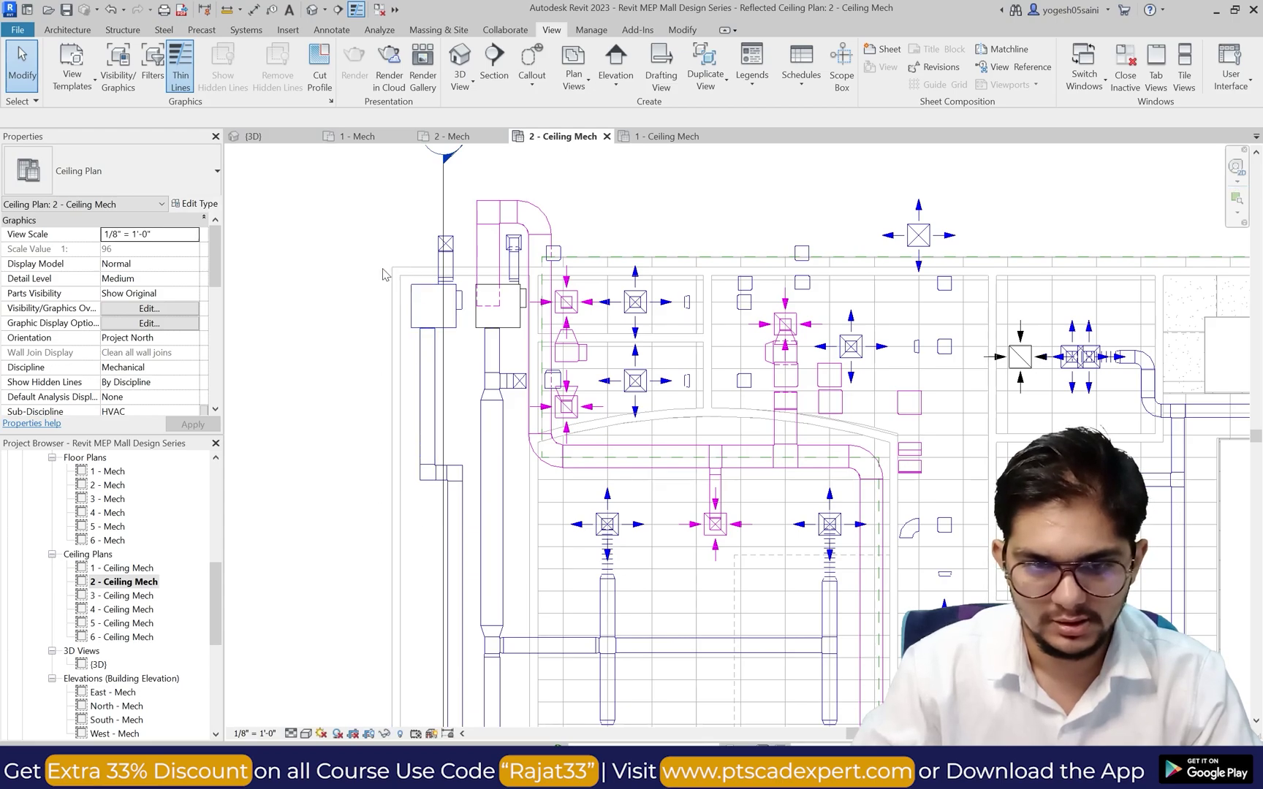
{"action": "scroll", "coordinate": [429, 523], "scroll_direction": "down", "scroll_amount": 5}
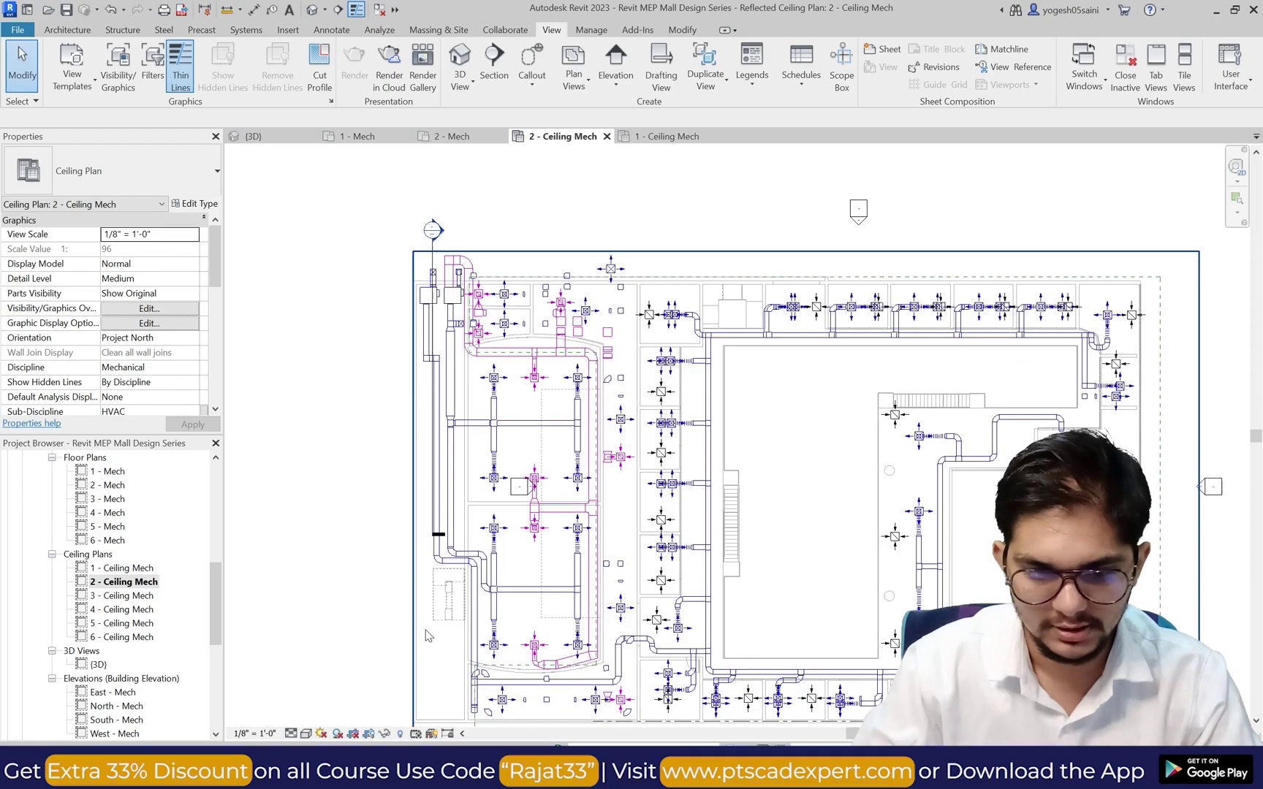
{"action": "scroll", "coordinate": [429, 575], "scroll_direction": "up", "scroll_amount": 5}
{"action": "scroll", "coordinate": [426, 650], "scroll_direction": "down", "scroll_amount": 5}
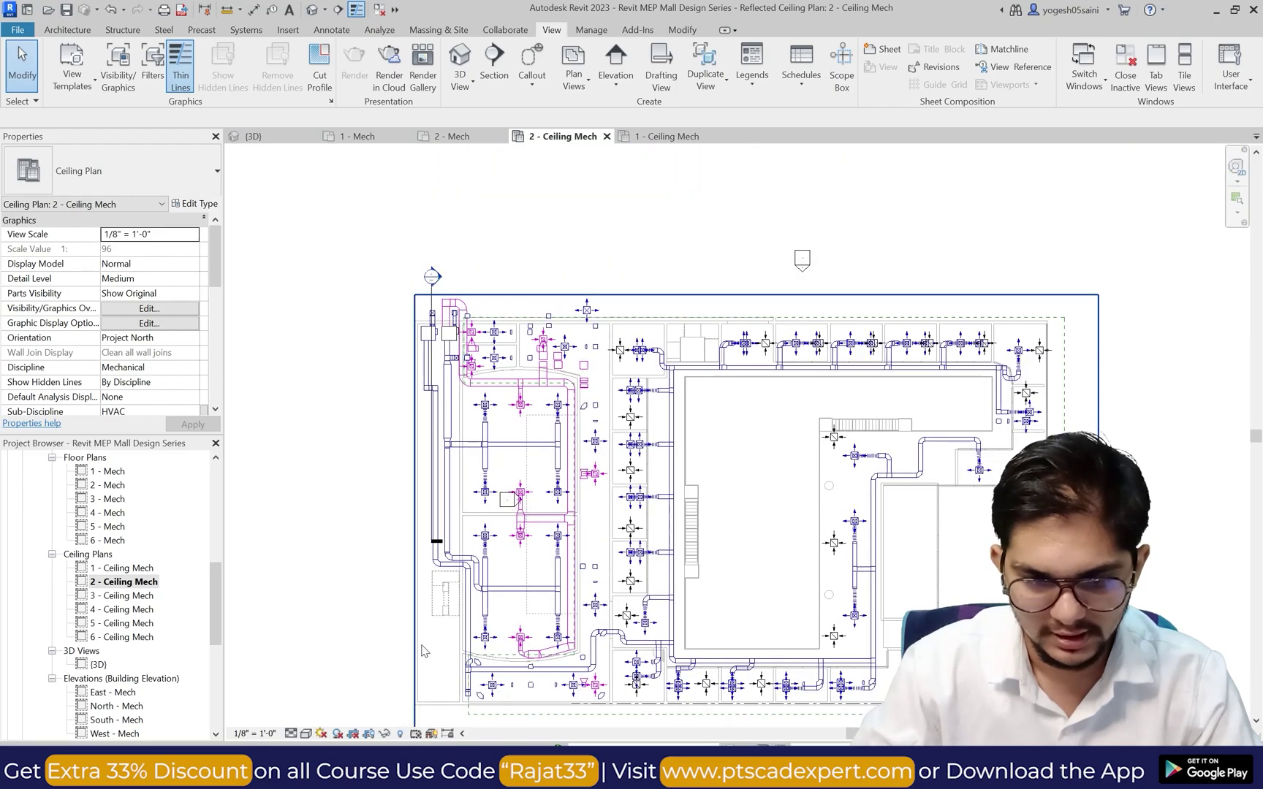
{"action": "scroll", "coordinate": [426, 650], "scroll_direction": "up", "scroll_amount": 5}
{"action": "scroll", "coordinate": [426, 680], "scroll_direction": "down", "scroll_amount": 3}
{"action": "scroll", "coordinate": [426, 713], "scroll_direction": "up", "scroll_amount": 4}
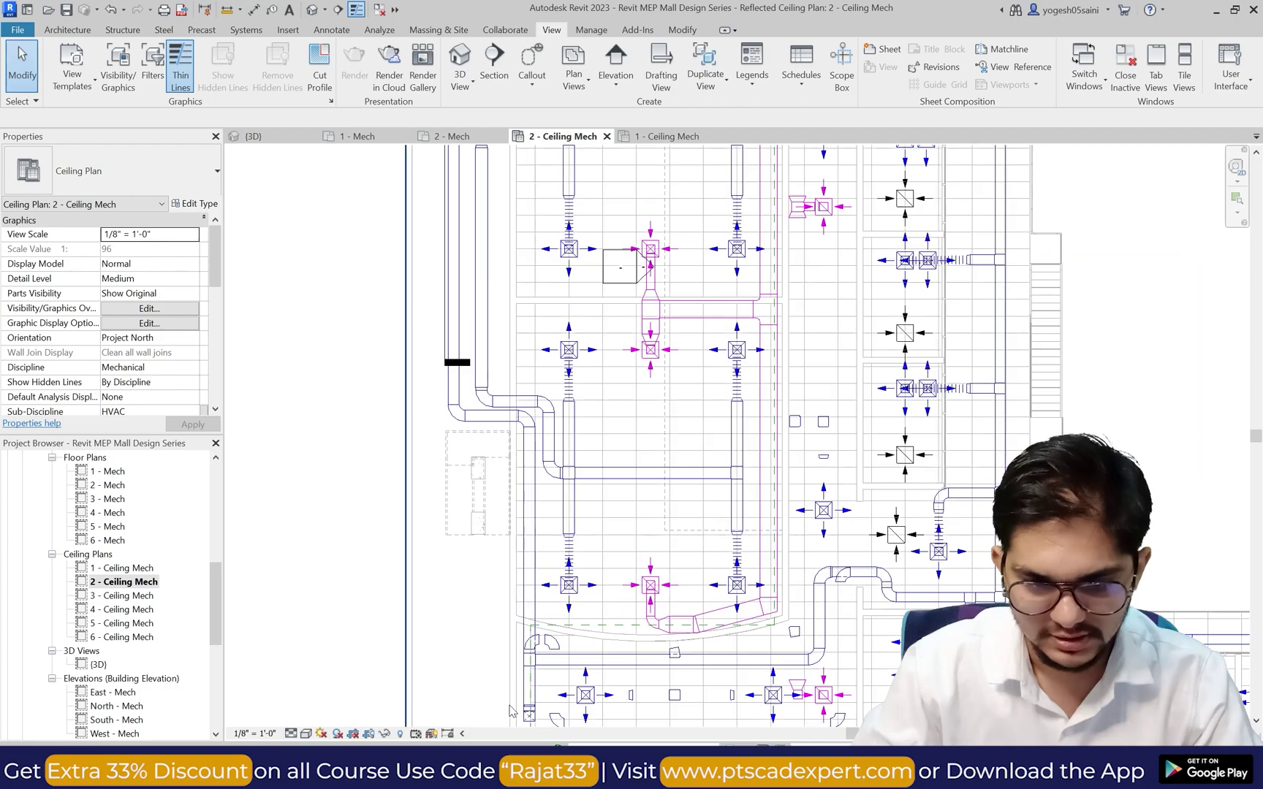
{"action": "scroll", "coordinate": [426, 712], "scroll_direction": "down", "scroll_amount": 3}
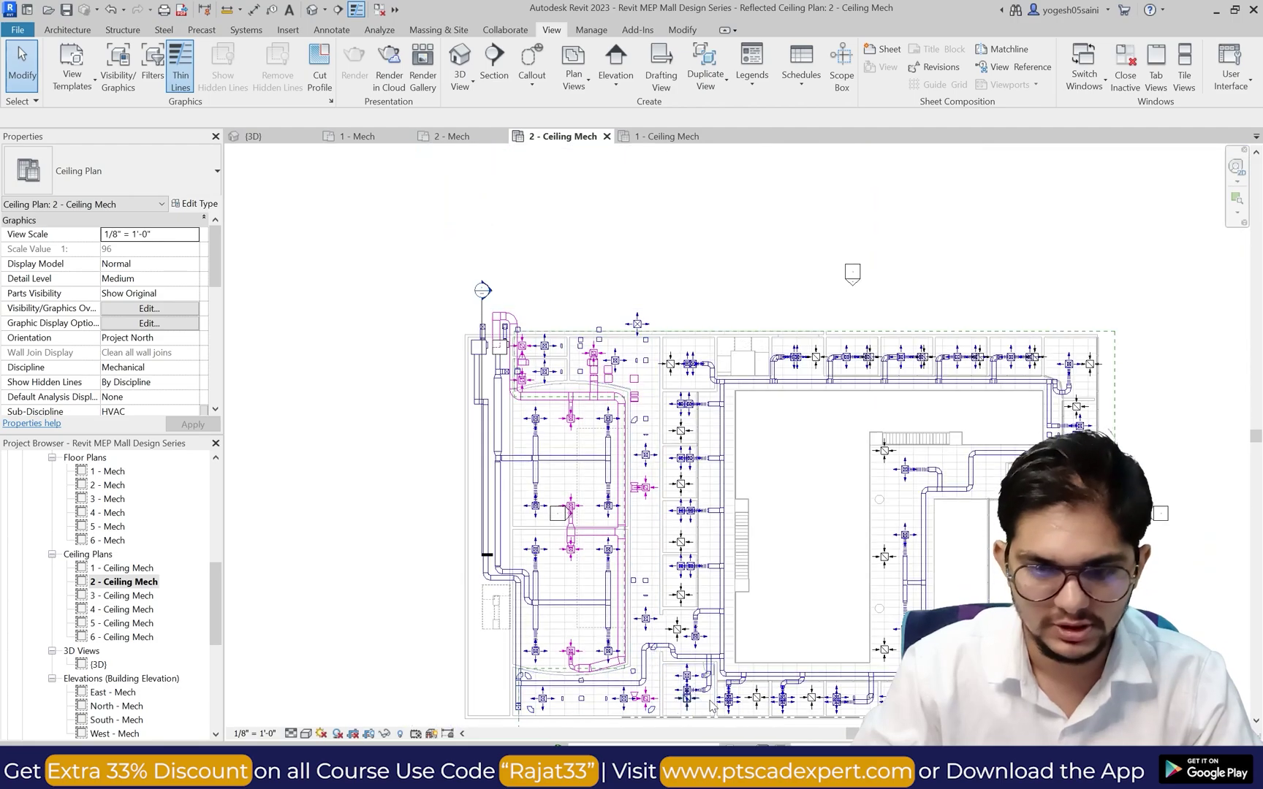
{"action": "scroll", "coordinate": [607, 649], "scroll_direction": "up", "scroll_amount": 5}
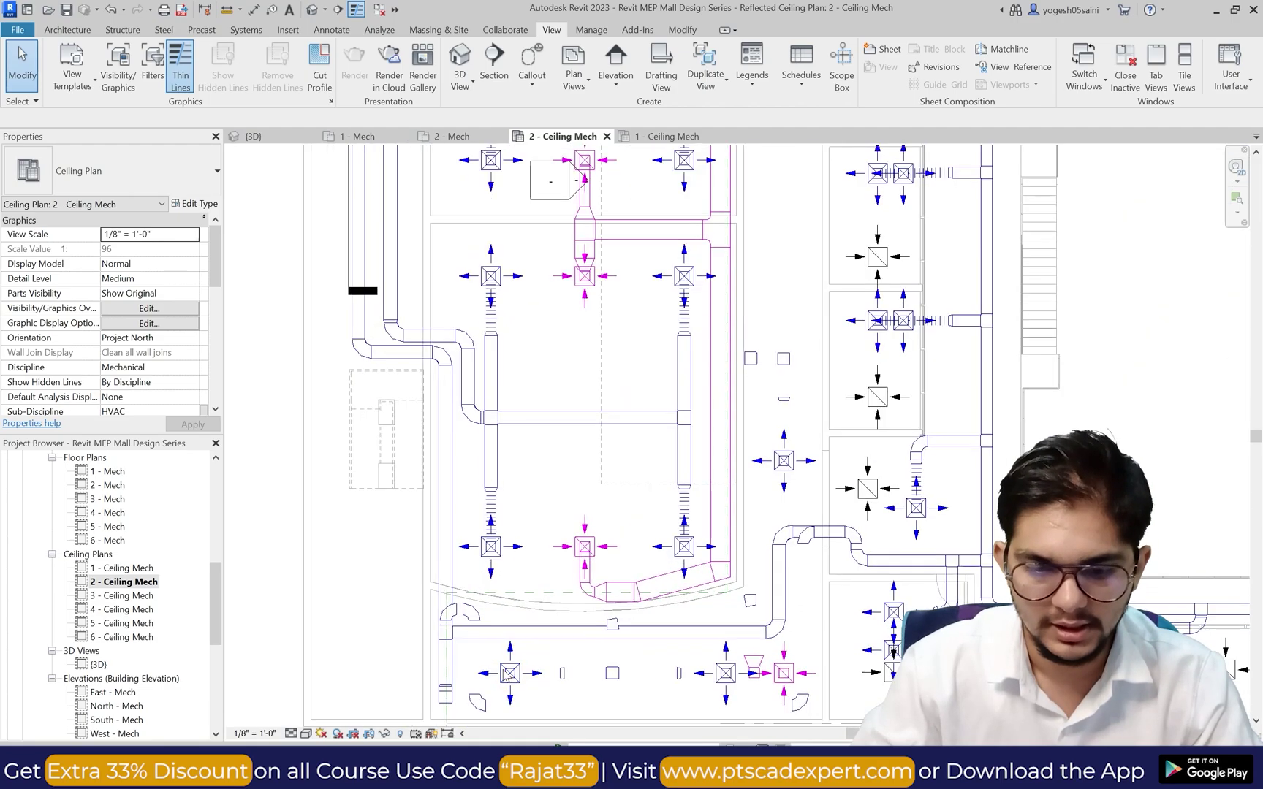
{"action": "scroll", "coordinate": [584, 574], "scroll_direction": "down", "scroll_amount": 2}
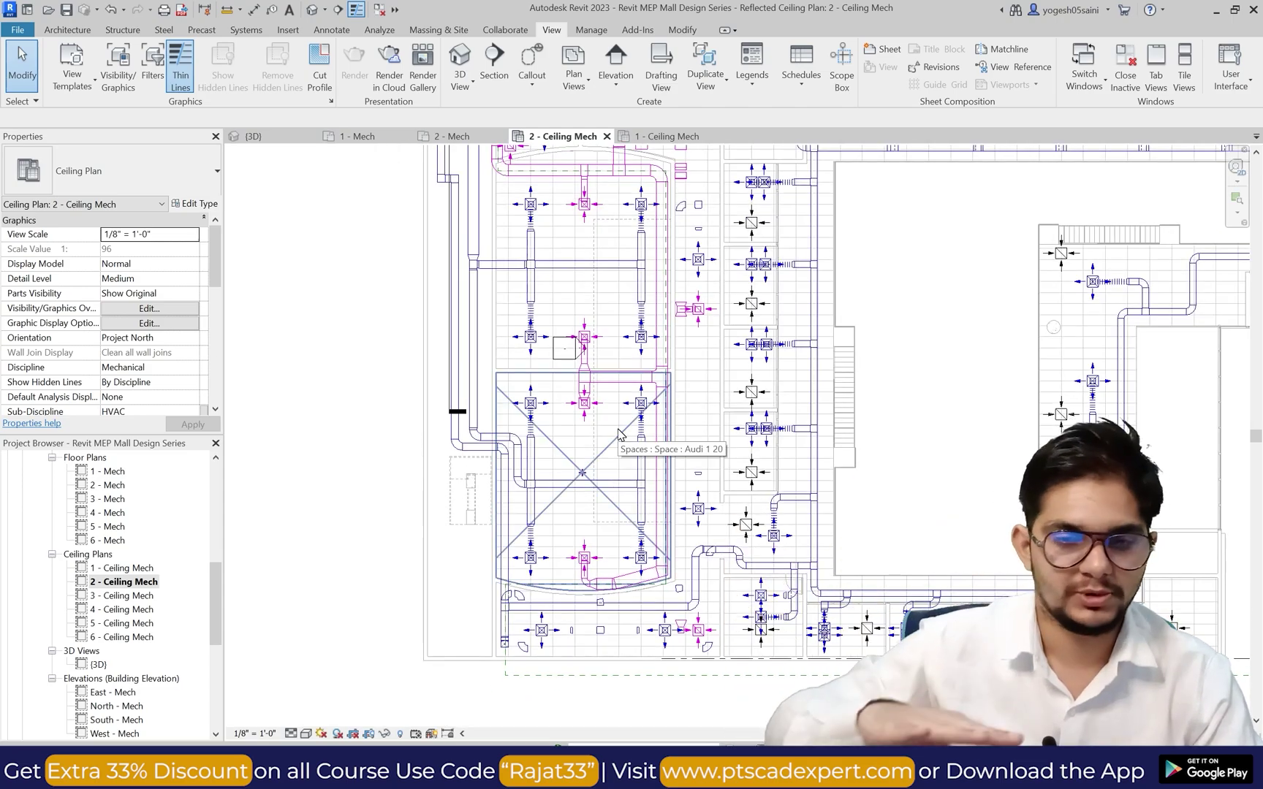
{"action": "scroll", "coordinate": [618, 434], "scroll_direction": "down", "scroll_amount": 3}
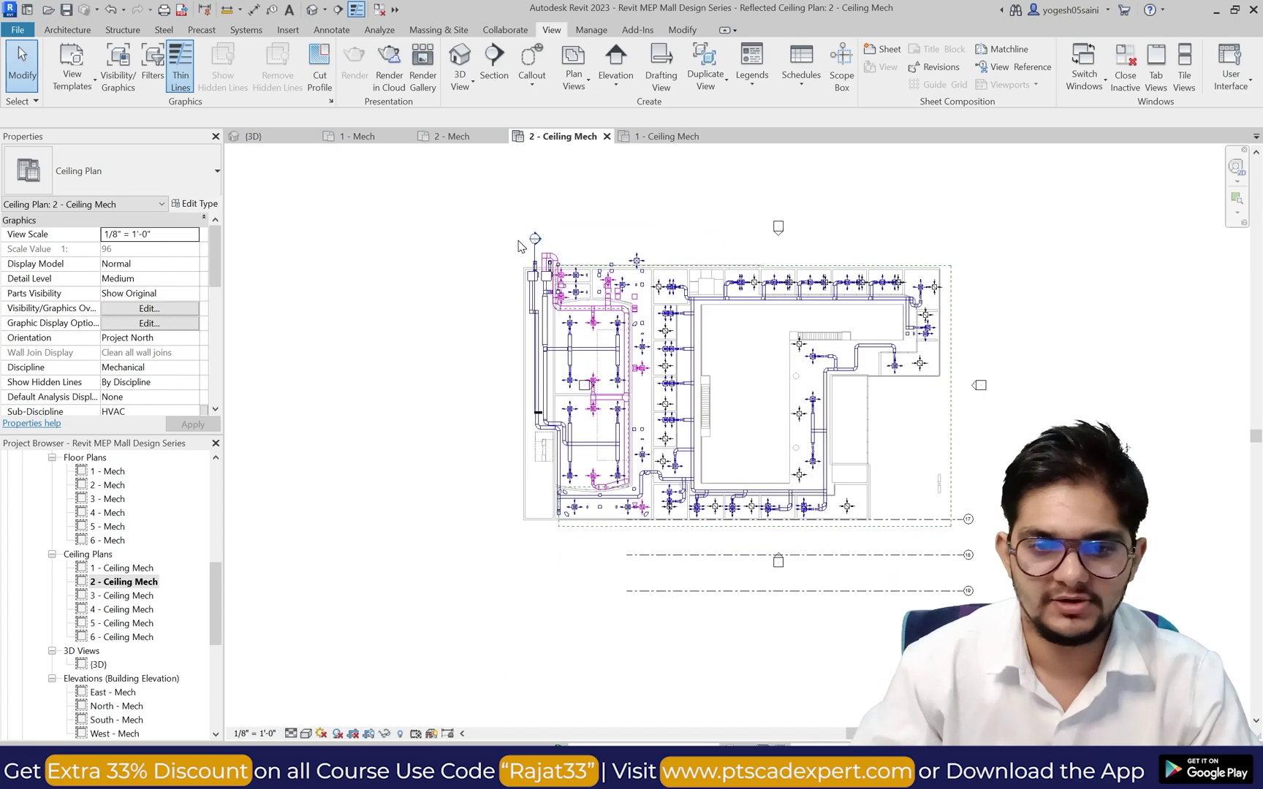
Step: Draw a rectangular duct from the outer VAV unit's 24 1/2" x 17 1/2" inlet, running up, across past the outer wall and back down
{"action": "scroll", "coordinate": [553, 323], "scroll_direction": "up", "scroll_amount": 6}
{"action": "scroll", "coordinate": [474, 294], "scroll_direction": "up", "scroll_amount": 1}
{"action": "left_click", "coordinate": [552, 377]}
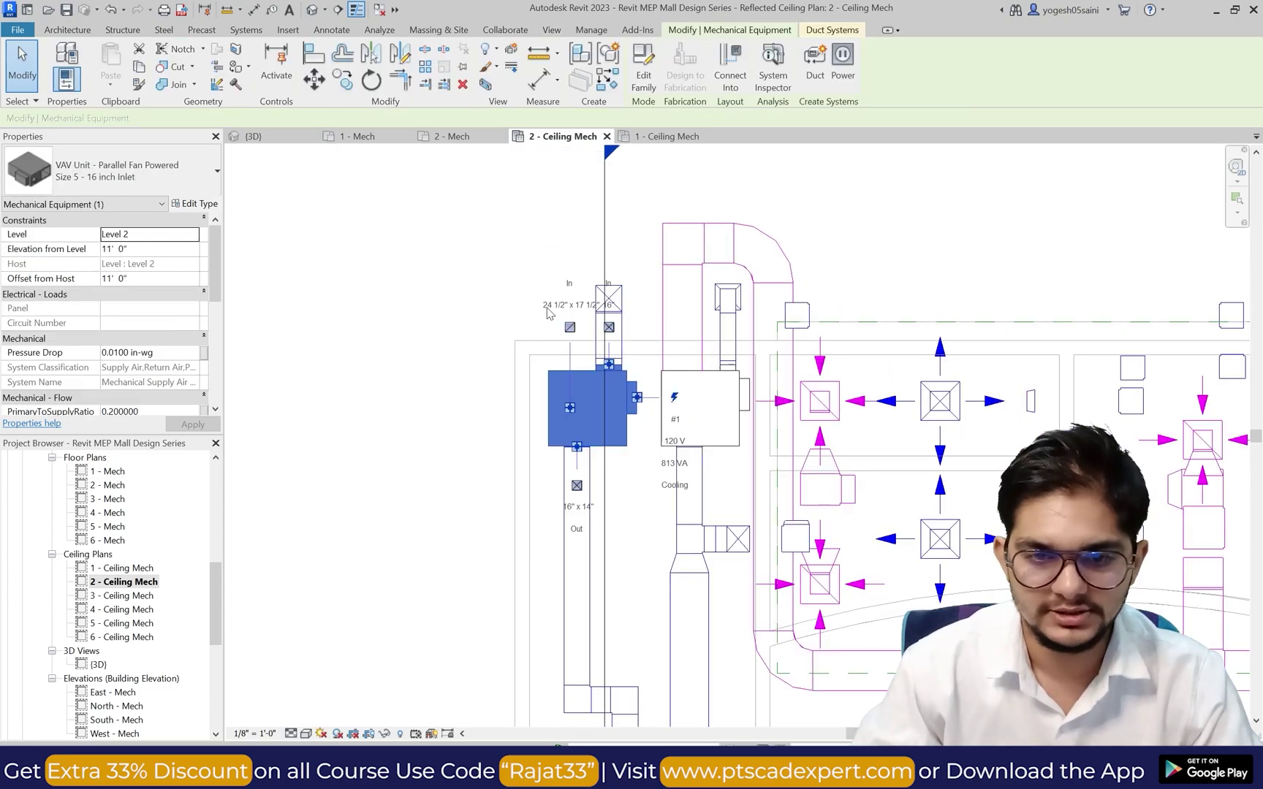
{"action": "left_click", "coordinate": [569, 325]}
{"action": "scroll", "coordinate": [568, 241], "scroll_direction": "down", "scroll_amount": 1}
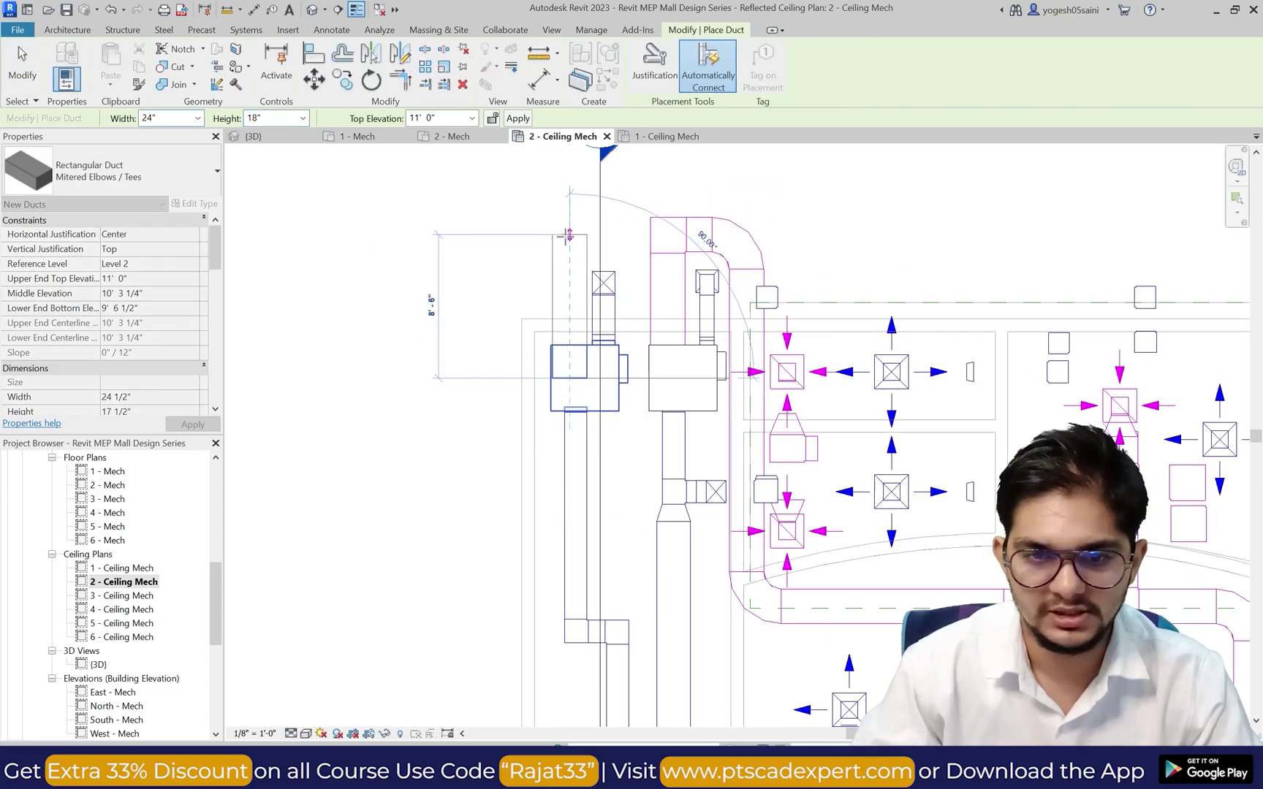
{"action": "left_click", "coordinate": [493, 238]}
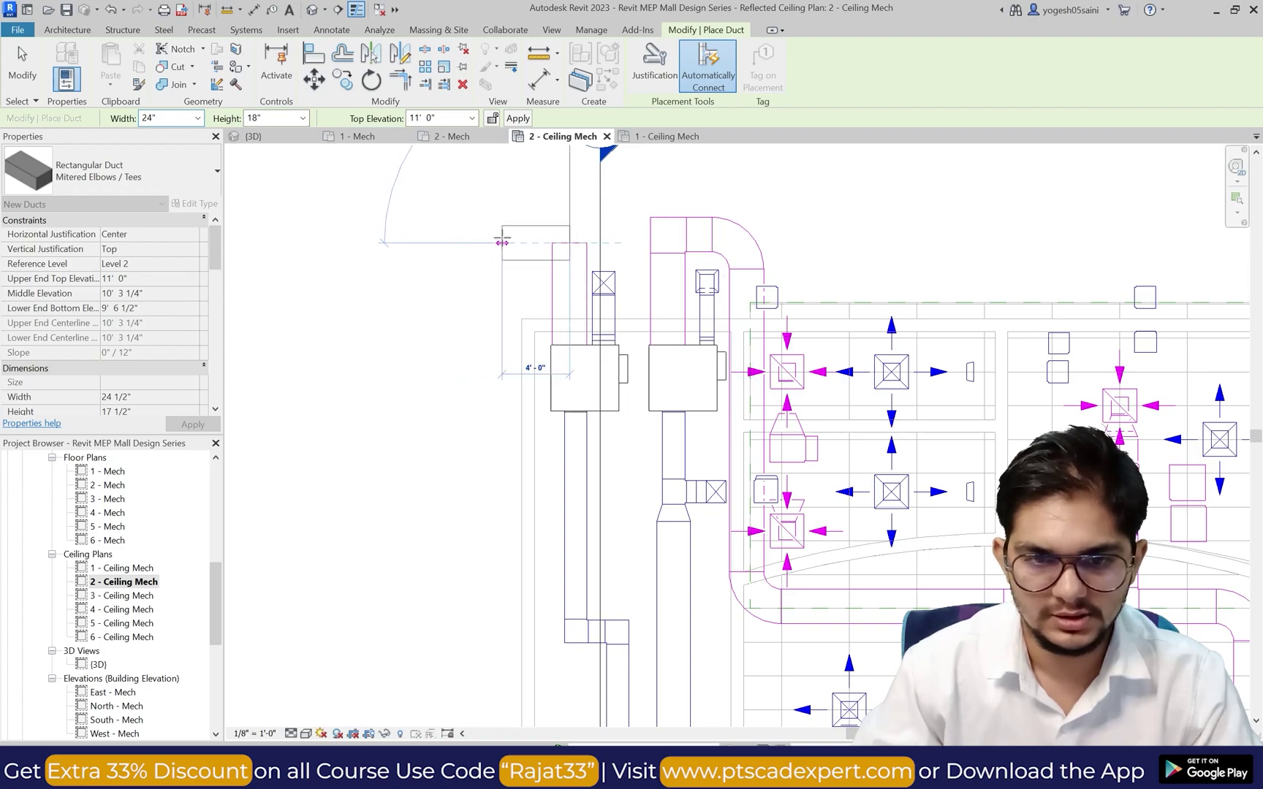
{"action": "left_click", "coordinate": [511, 241]}
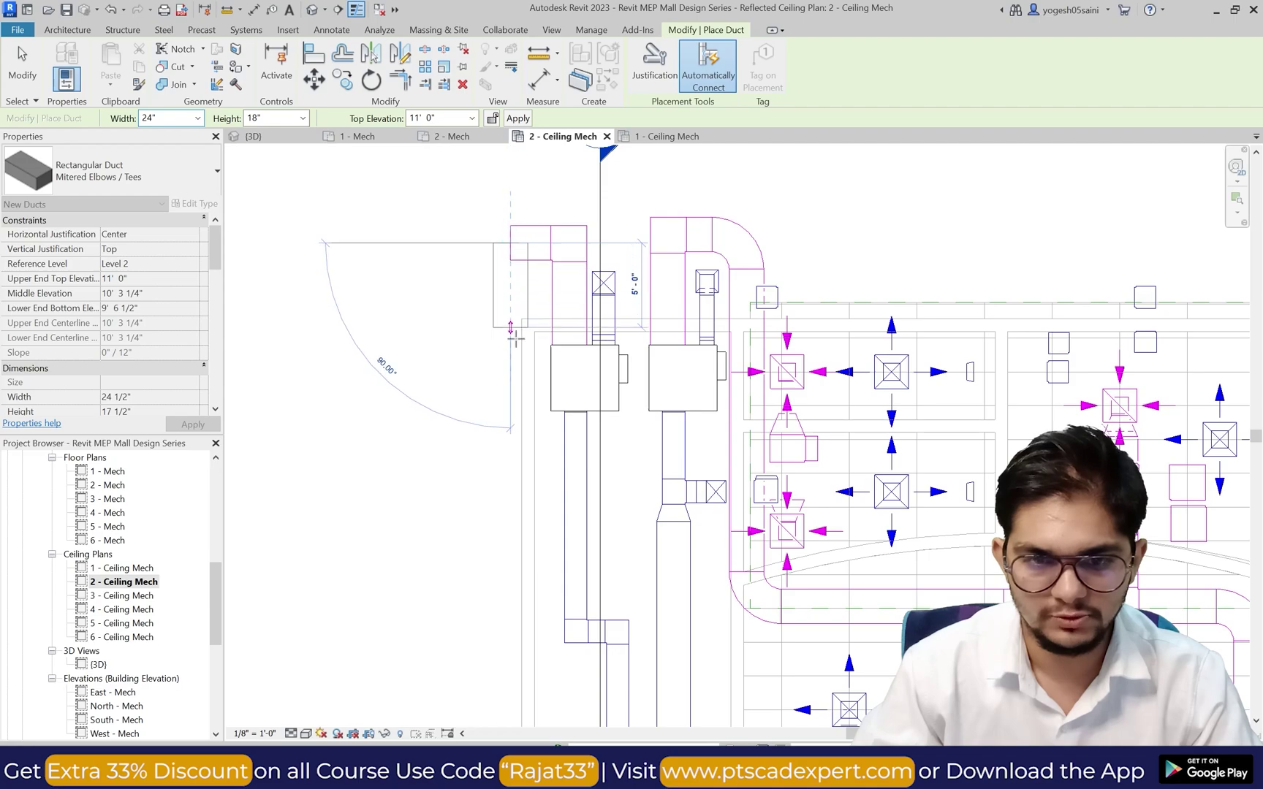
{"action": "left_click", "coordinate": [511, 388]}
{"action": "key", "text": "Escape"}
{"action": "key", "text": "Escape"}
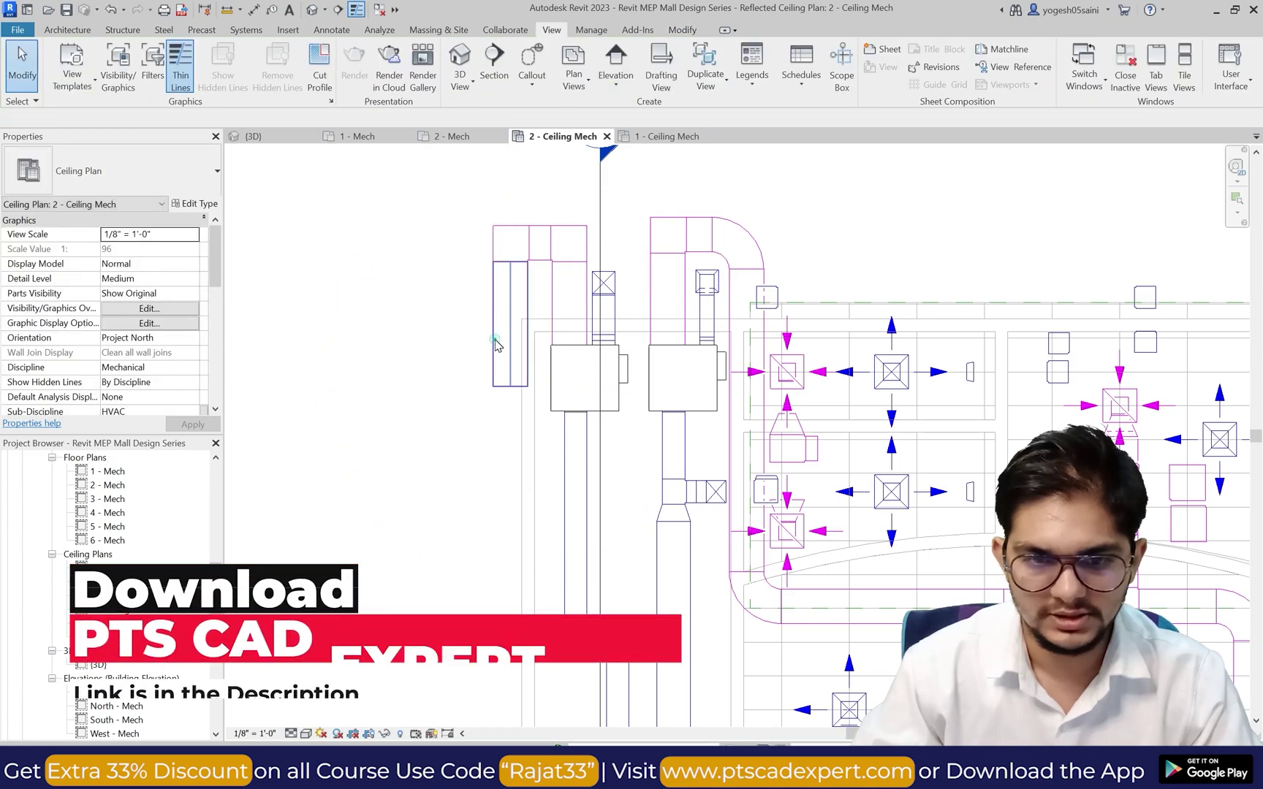
Step: Nudge the new downward duct segment slightly outward, away from the building's outer wall
{"action": "left_click", "coordinate": [495, 346]}
{"action": "key", "text": "Left"}
{"action": "key", "text": "Left"}
{"action": "key", "text": "Right"}
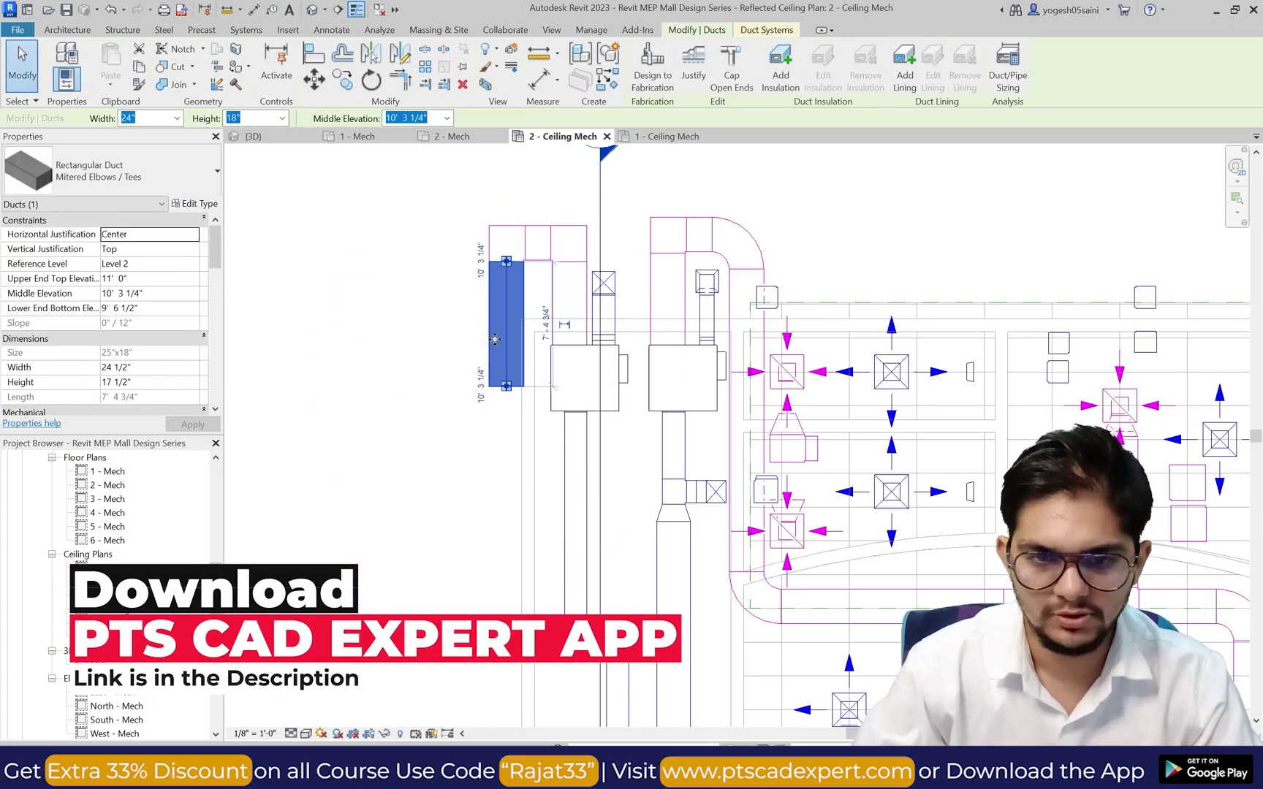
{"action": "key", "text": "Escape"}
{"action": "scroll", "coordinate": [497, 347], "scroll_direction": "down", "scroll_amount": 3}
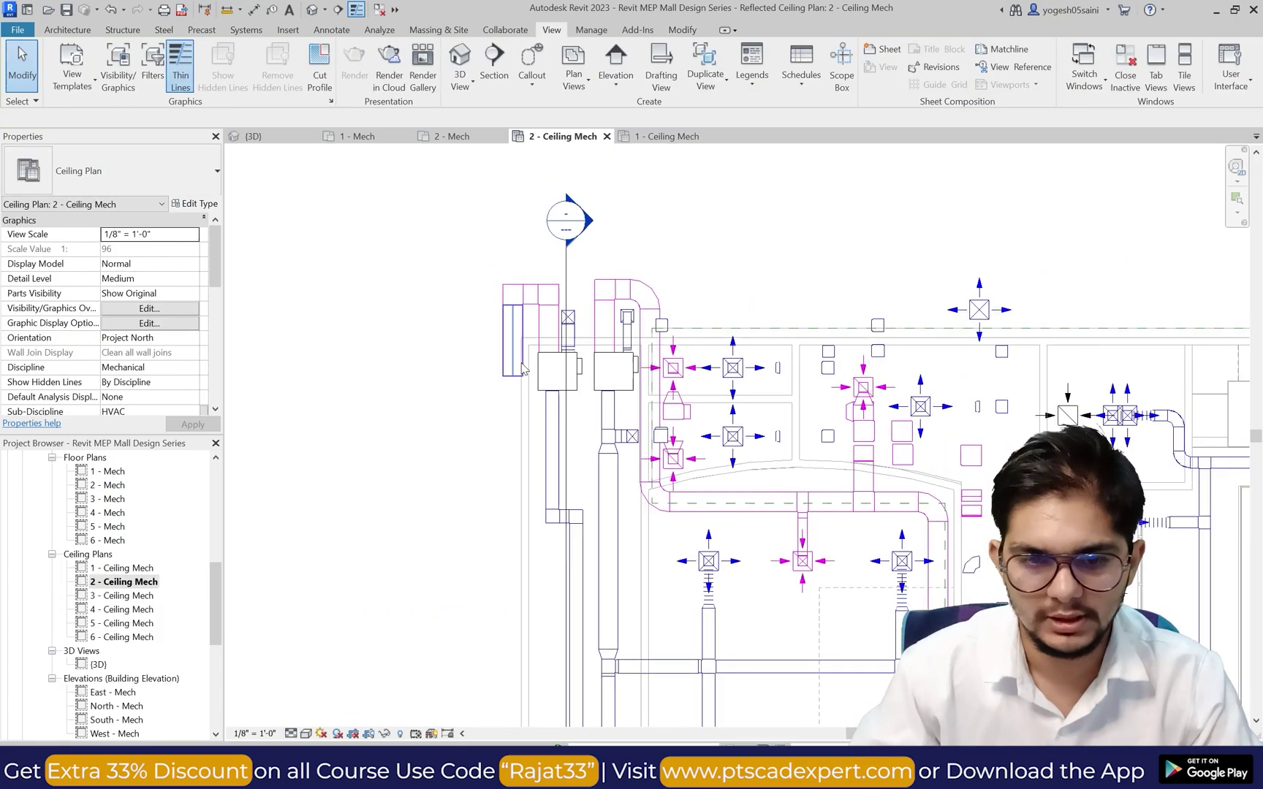
{"action": "left_click", "coordinate": [520, 376]}
{"action": "scroll", "coordinate": [467, 331], "scroll_direction": "down", "scroll_amount": 4}
{"action": "scroll", "coordinate": [466, 327], "scroll_direction": "up", "scroll_amount": 2}
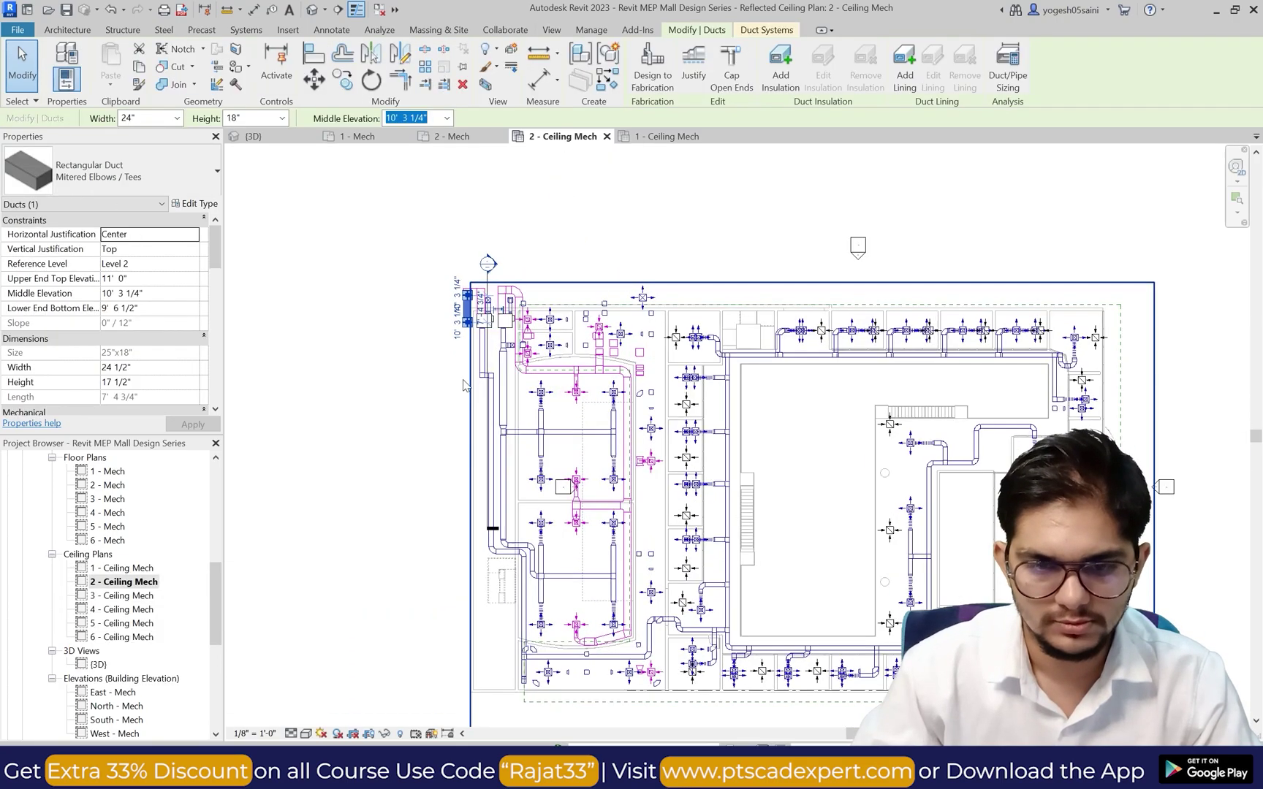
{"action": "left_click", "coordinate": [465, 326]}
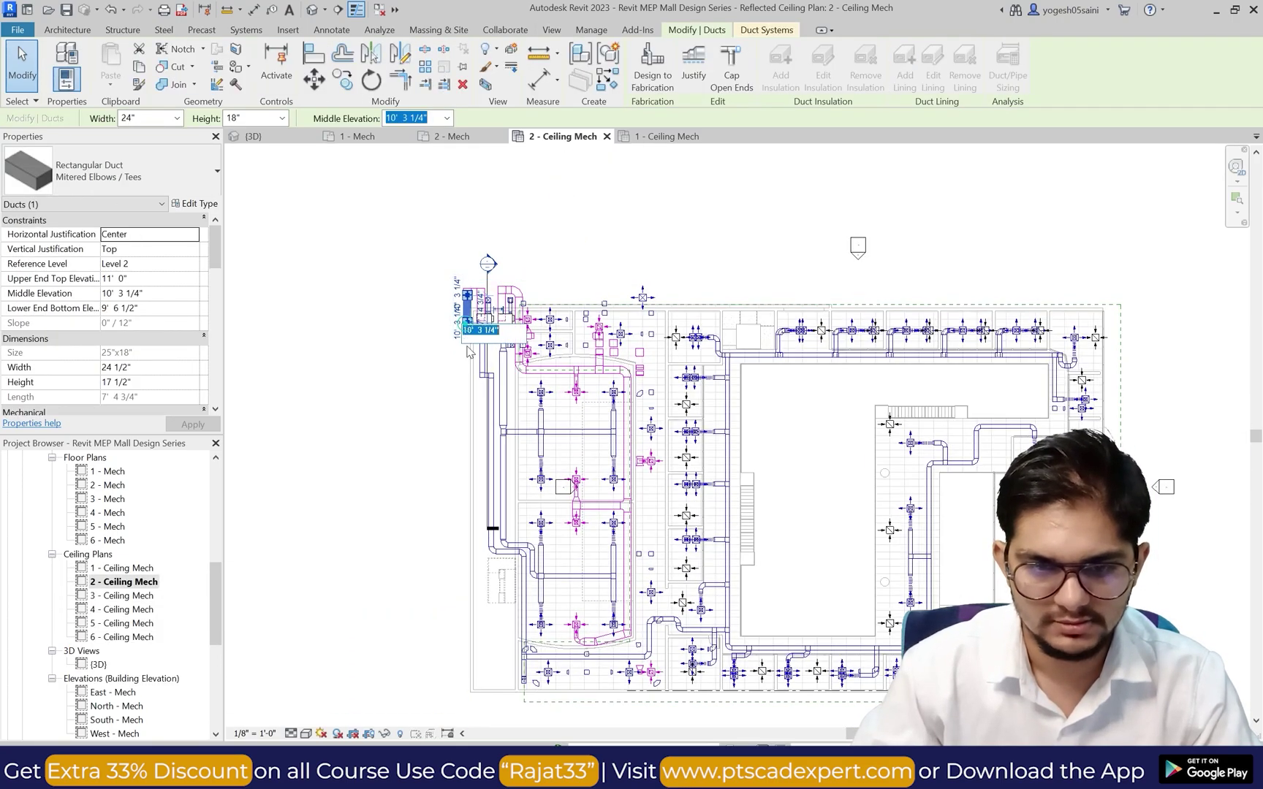
{"action": "left_click", "coordinate": [452, 427]}
{"action": "left_click", "coordinate": [466, 323]}
{"action": "left_click", "coordinate": [463, 320]}
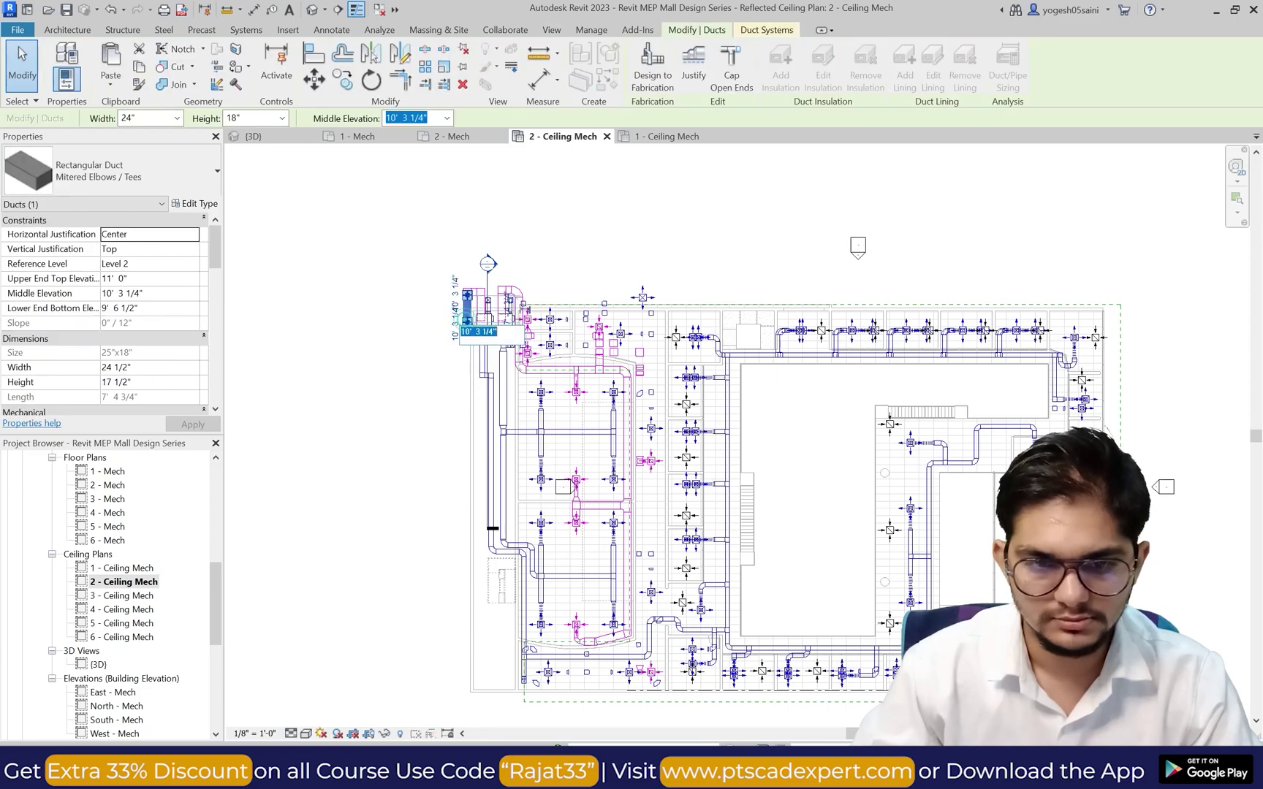
{"action": "key", "text": "Escape"}
{"action": "scroll", "coordinate": [466, 318], "scroll_direction": "up", "scroll_amount": 3}
{"action": "key", "text": "Escape"}
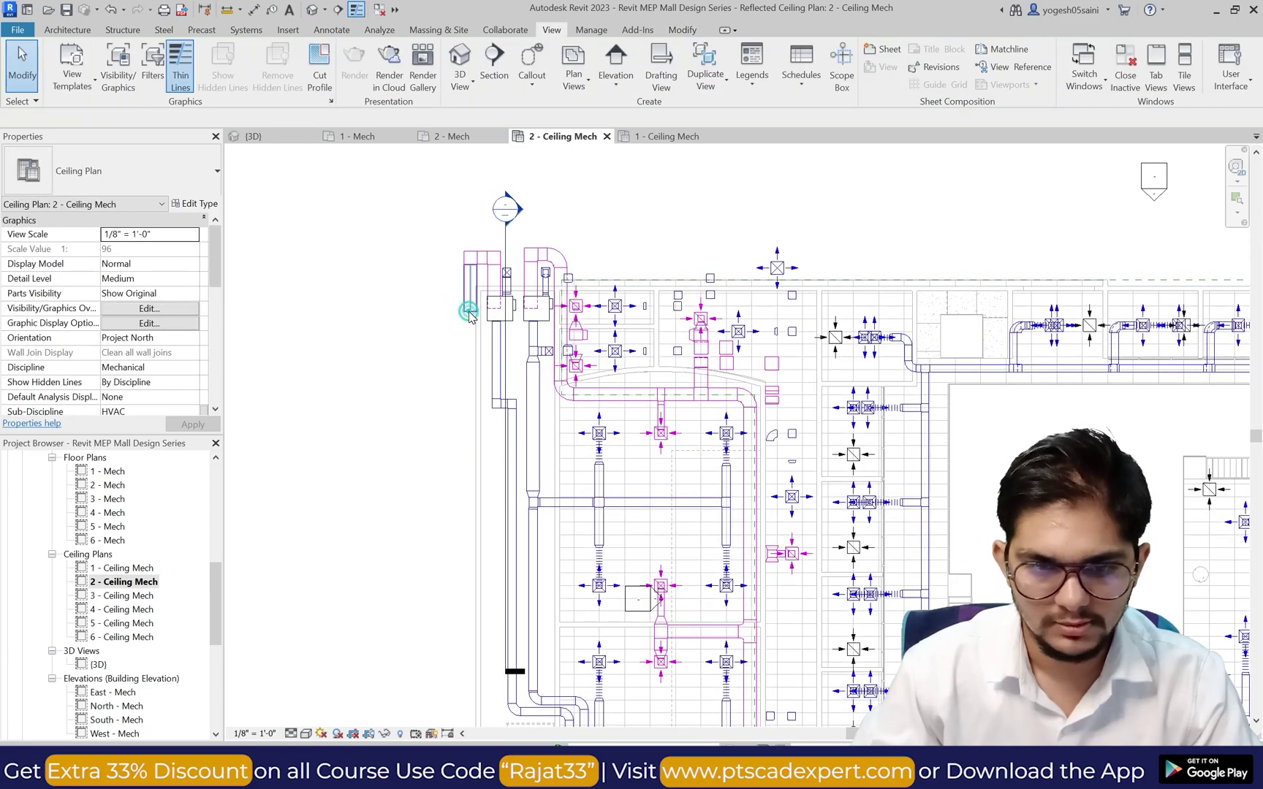
Step: Extend the open end of the duct down along the outside wall to the building's lower corner, about 107' from its upper elbow
{"action": "left_click", "coordinate": [469, 313]}
{"action": "left_click_drag", "start_coordinate": [469, 557], "coordinate": [468, 594]}
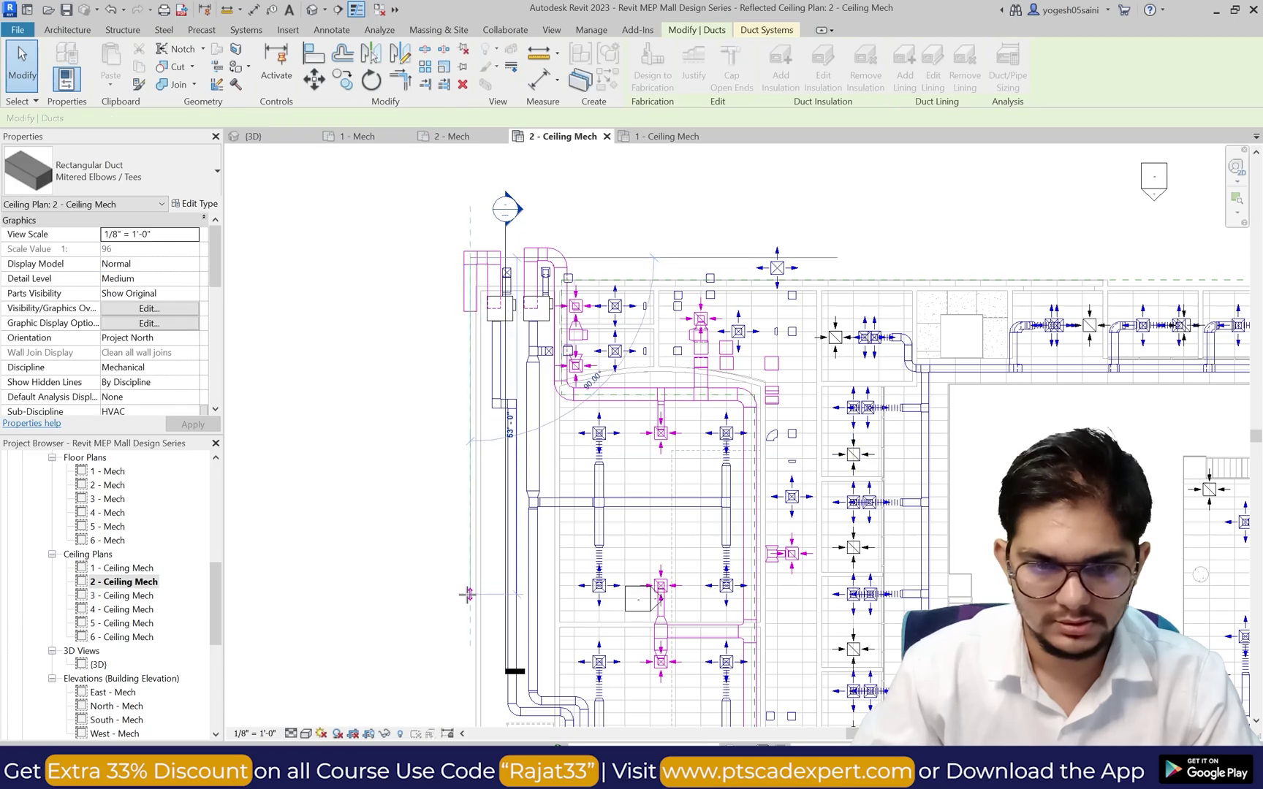
{"action": "key", "text": "Escape"}
{"action": "scroll", "coordinate": [423, 532], "scroll_direction": "down", "scroll_amount": 5}
{"action": "scroll", "coordinate": [421, 521], "scroll_direction": "up", "scroll_amount": 4}
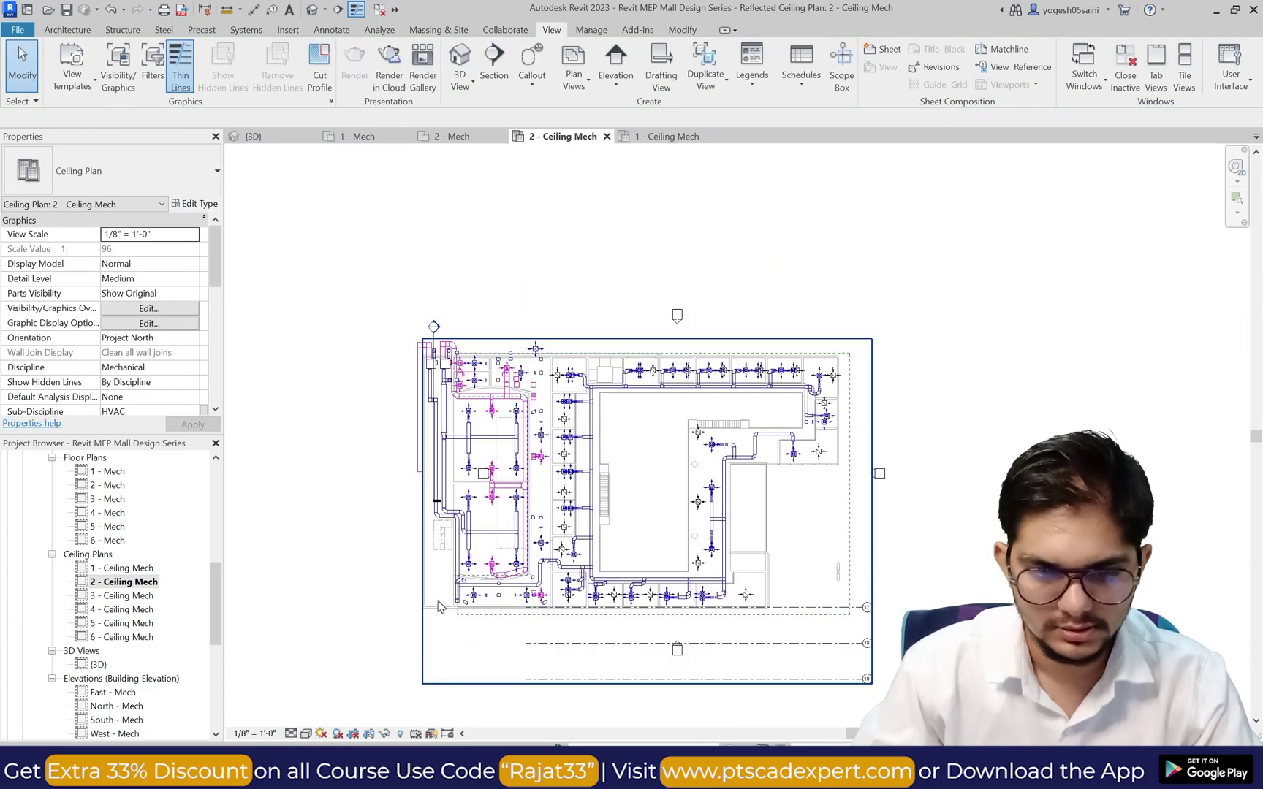
{"action": "left_click", "coordinate": [399, 348]}
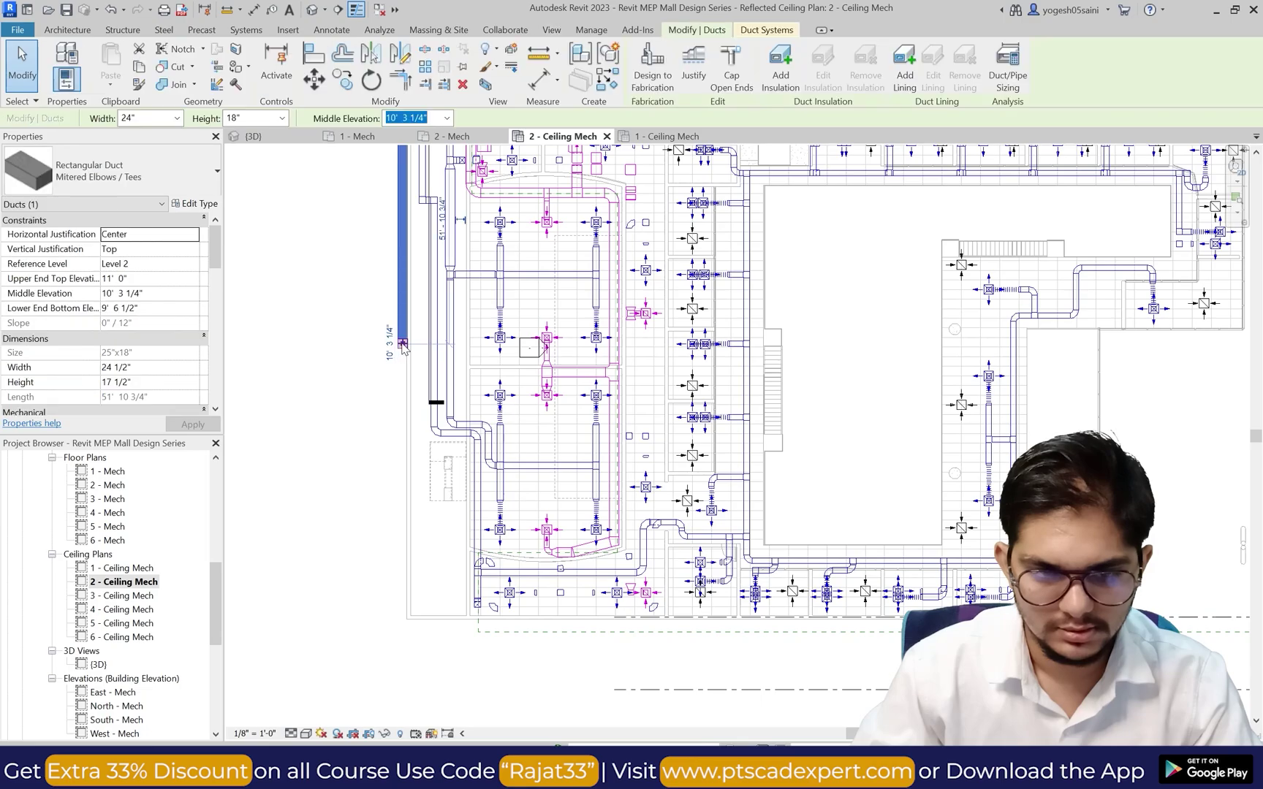
{"action": "left_click_drag", "start_coordinate": [402, 603], "coordinate": [401, 605]}
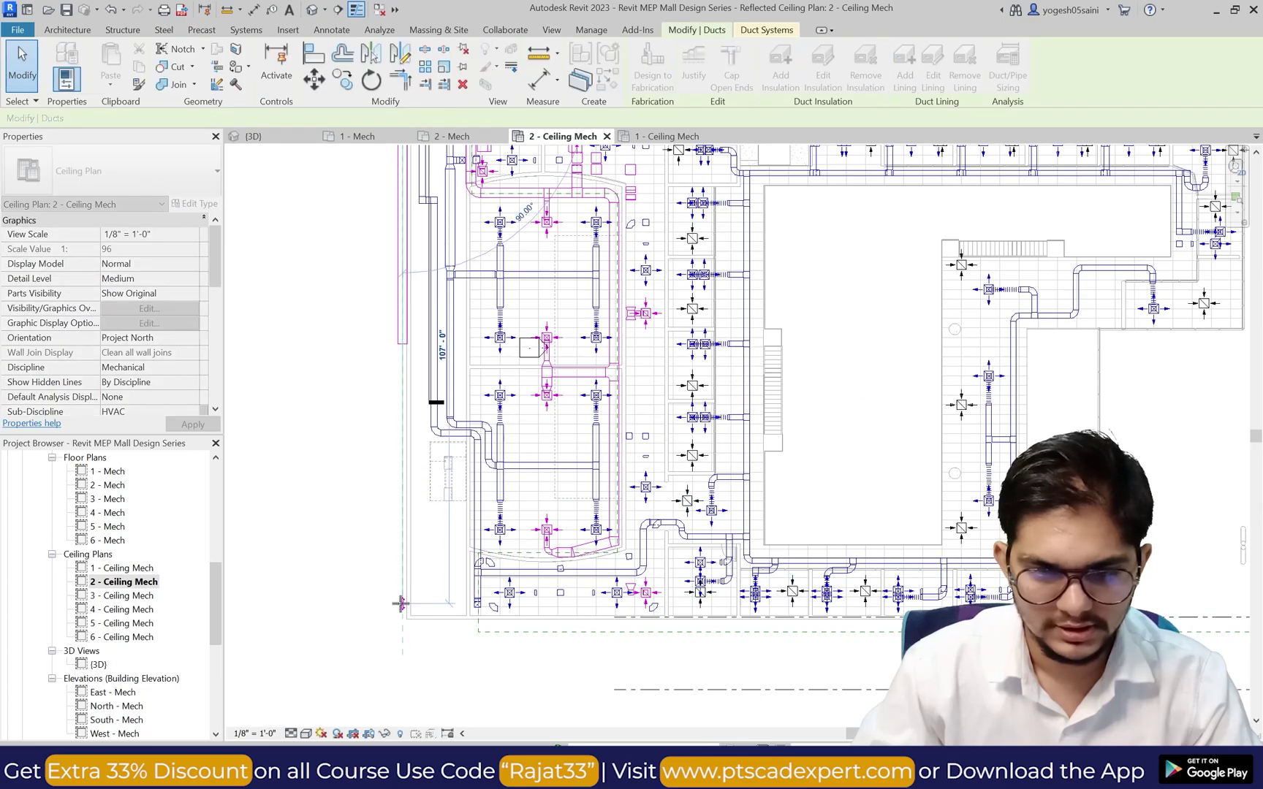
{"action": "left_click", "coordinate": [412, 598]}
Step: Draw a rectangular duct about 12' long from the lower end of the outside run inward towards the bottom corridor, at top elevation 11' 0"
{"action": "scroll", "coordinate": [410, 602], "scroll_direction": "up", "scroll_amount": 2}
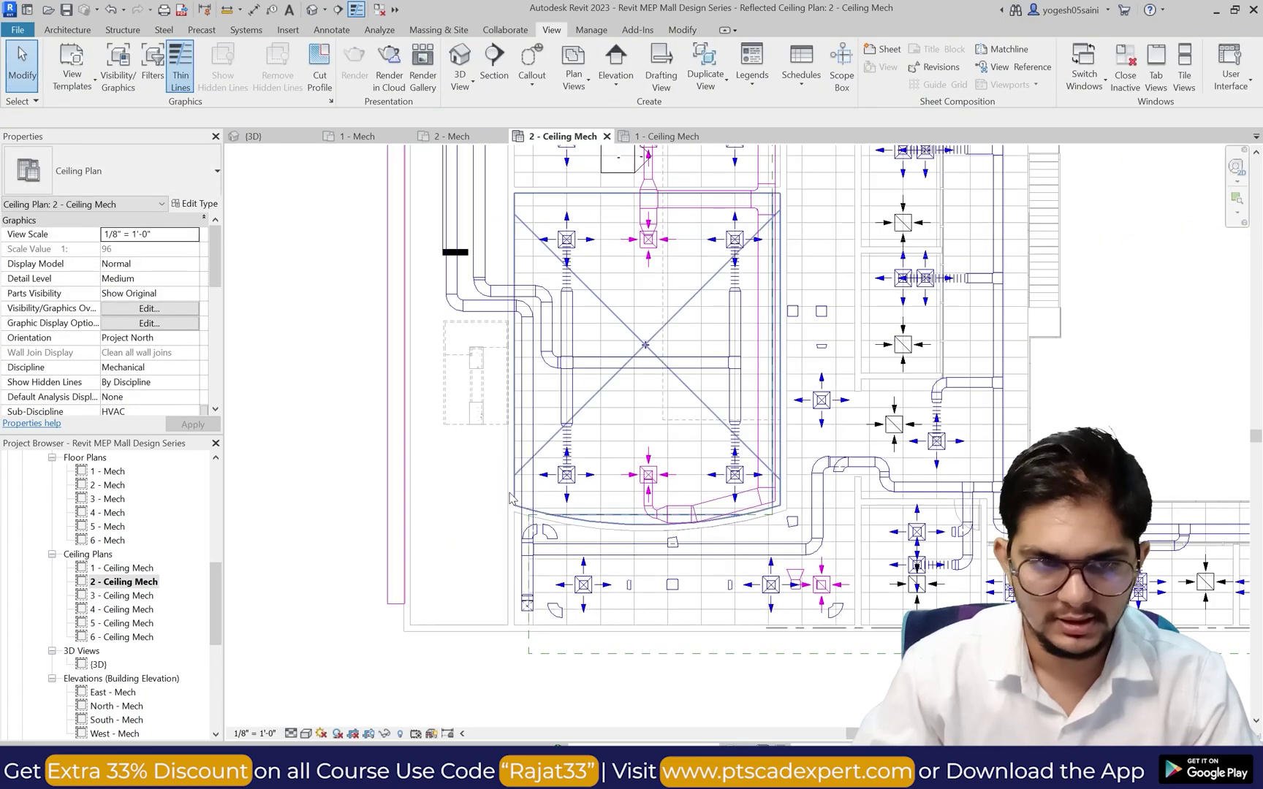
{"action": "left_click", "coordinate": [202, 30]}
{"action": "left_click", "coordinate": [241, 30]}
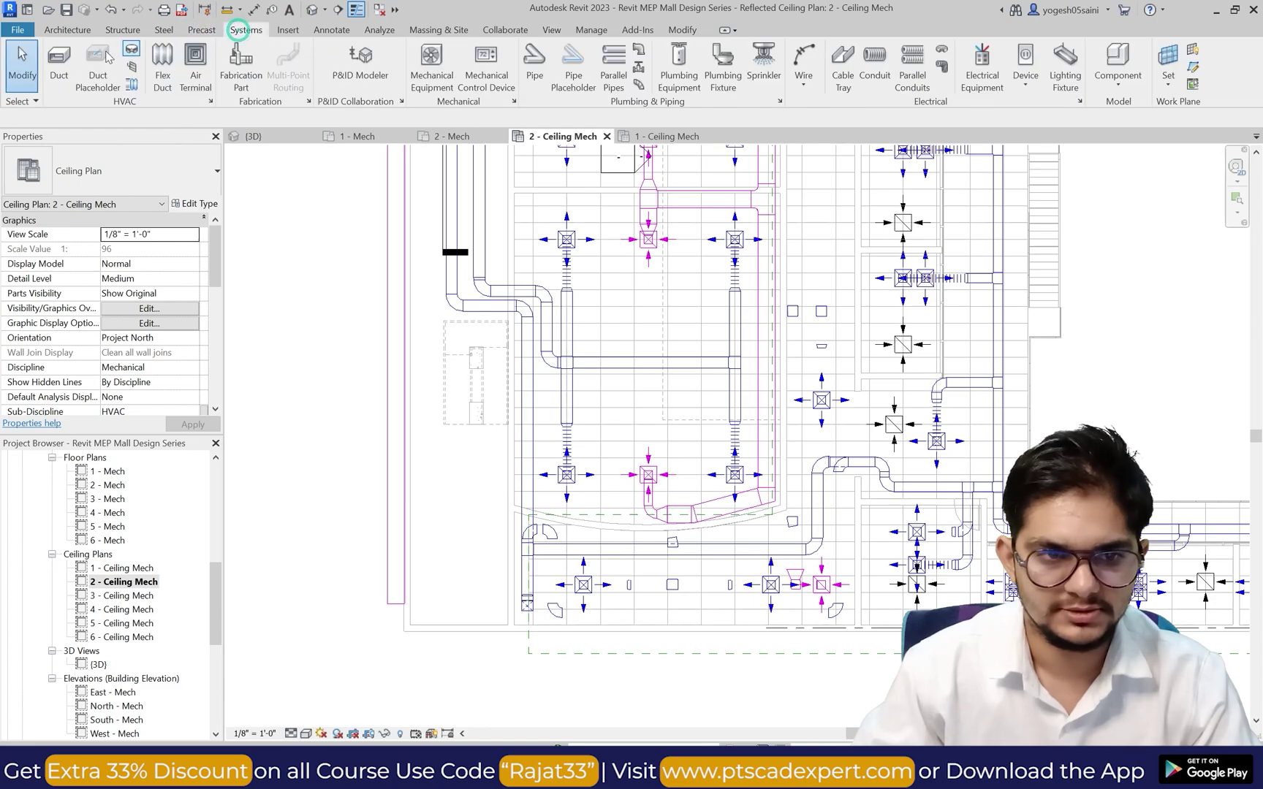
{"action": "scroll", "coordinate": [380, 605], "scroll_direction": "up", "scroll_amount": 3}
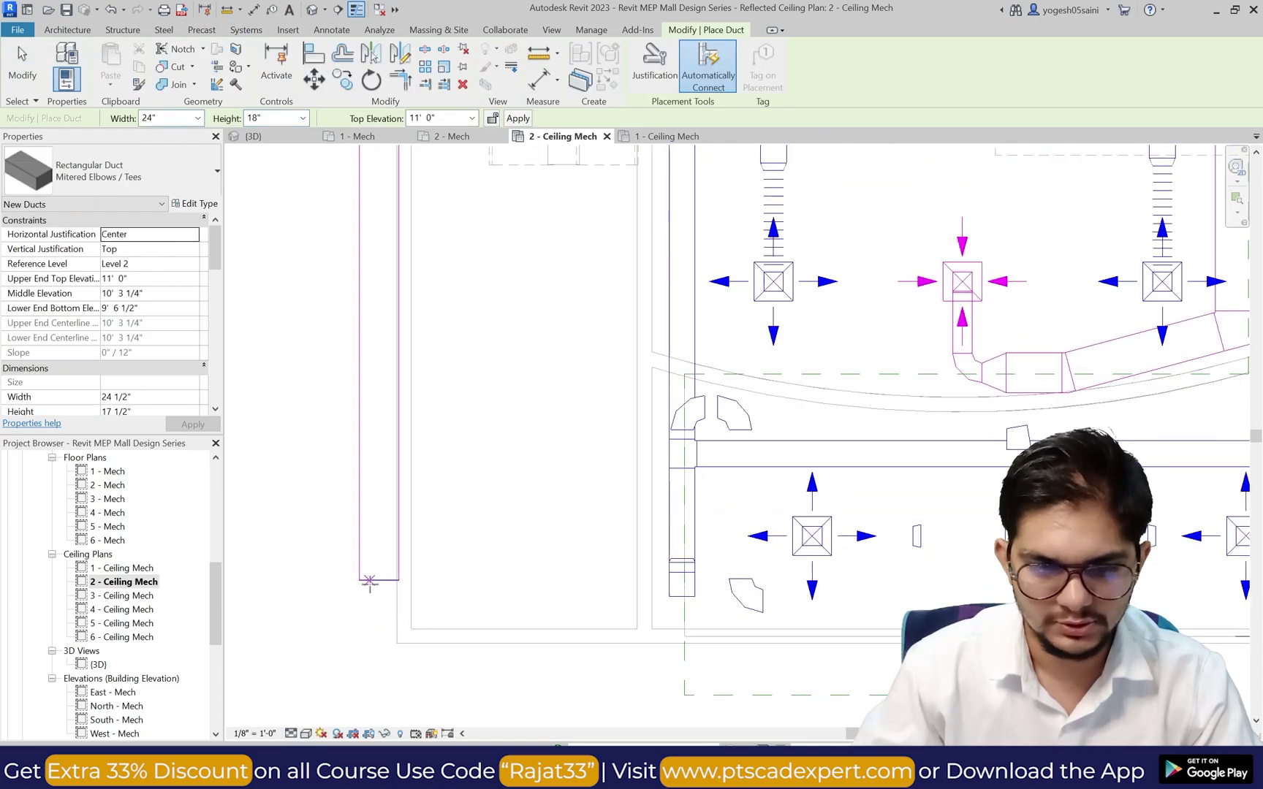
{"action": "left_click", "coordinate": [379, 580]}
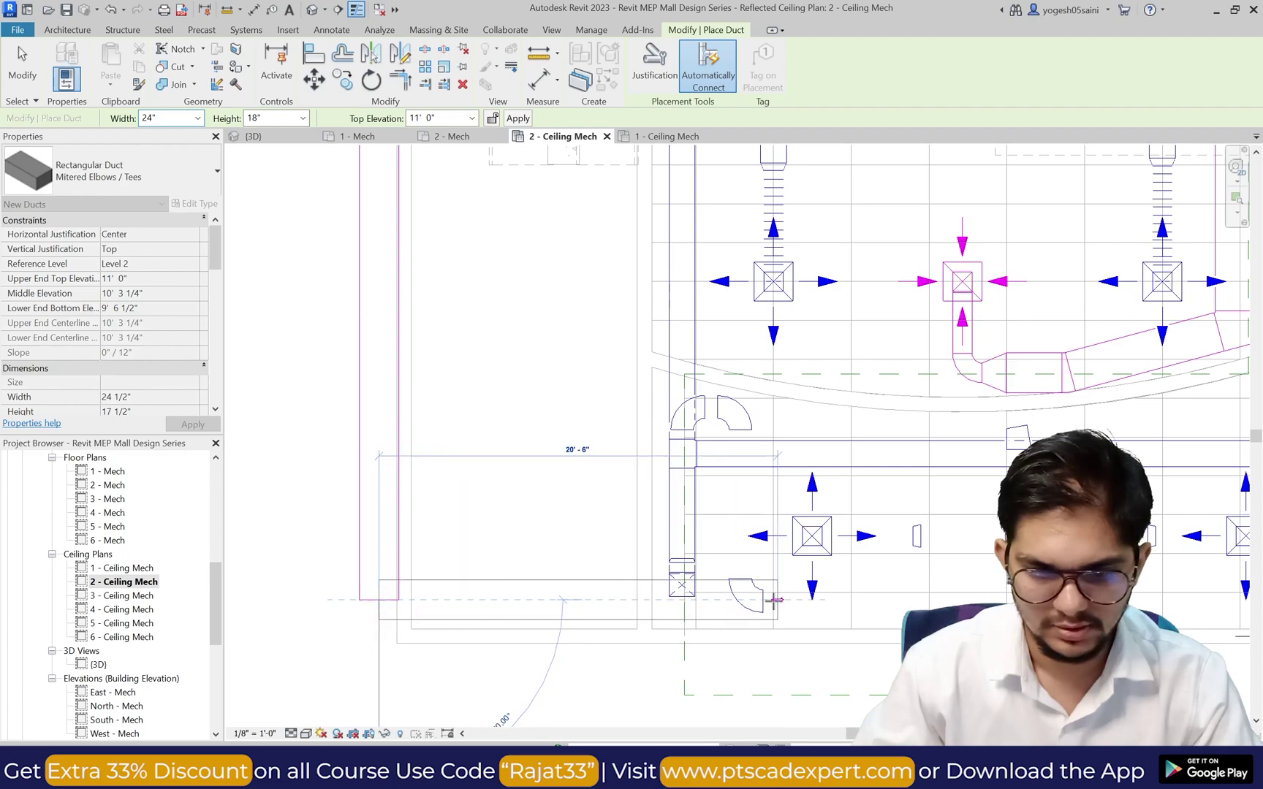
{"action": "left_click", "coordinate": [637, 599]}
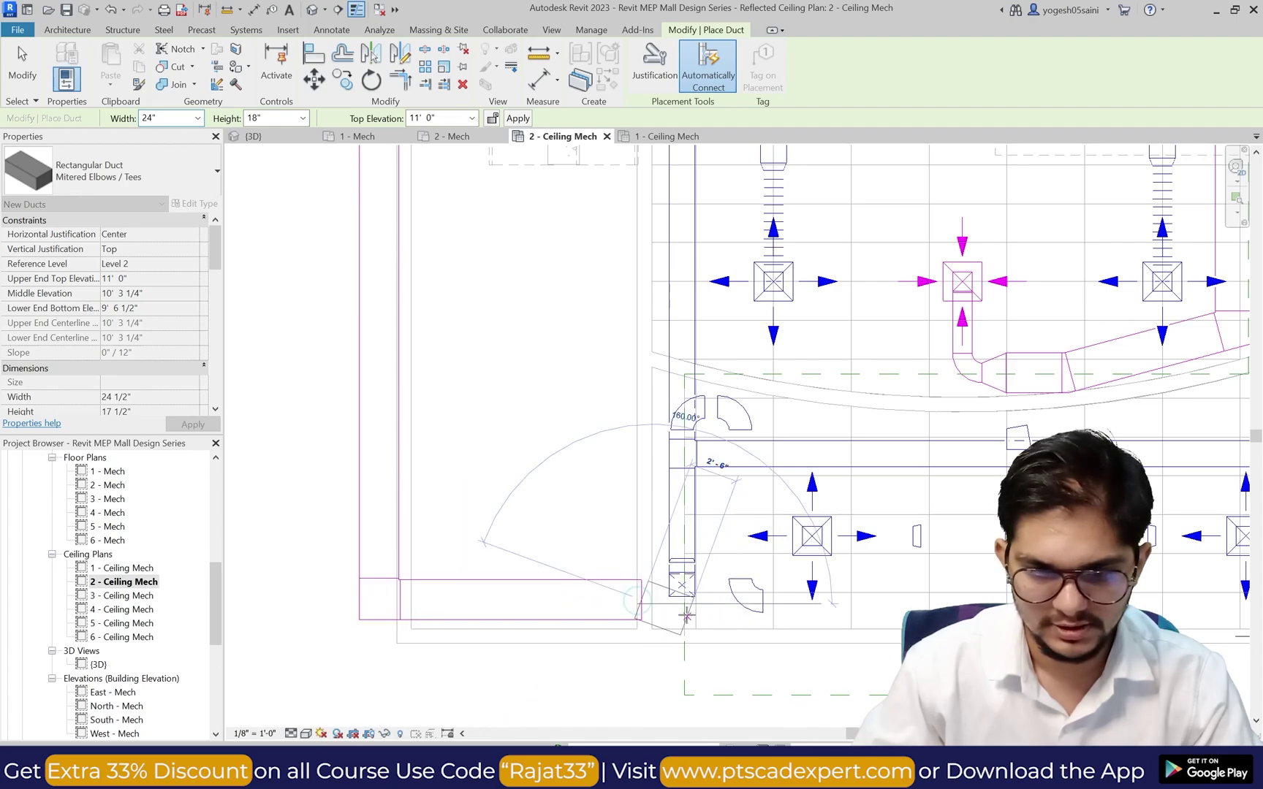
{"action": "key", "text": "Escape"}
{"action": "key", "text": "Escape"}
Step: Nudge the new horizontal duct segment at the lower corner slightly upward, away from the bottom wall
{"action": "scroll", "coordinate": [682, 650], "scroll_direction": "up", "scroll_amount": 2}
{"action": "scroll", "coordinate": [572, 531], "scroll_direction": "down", "scroll_amount": 1}
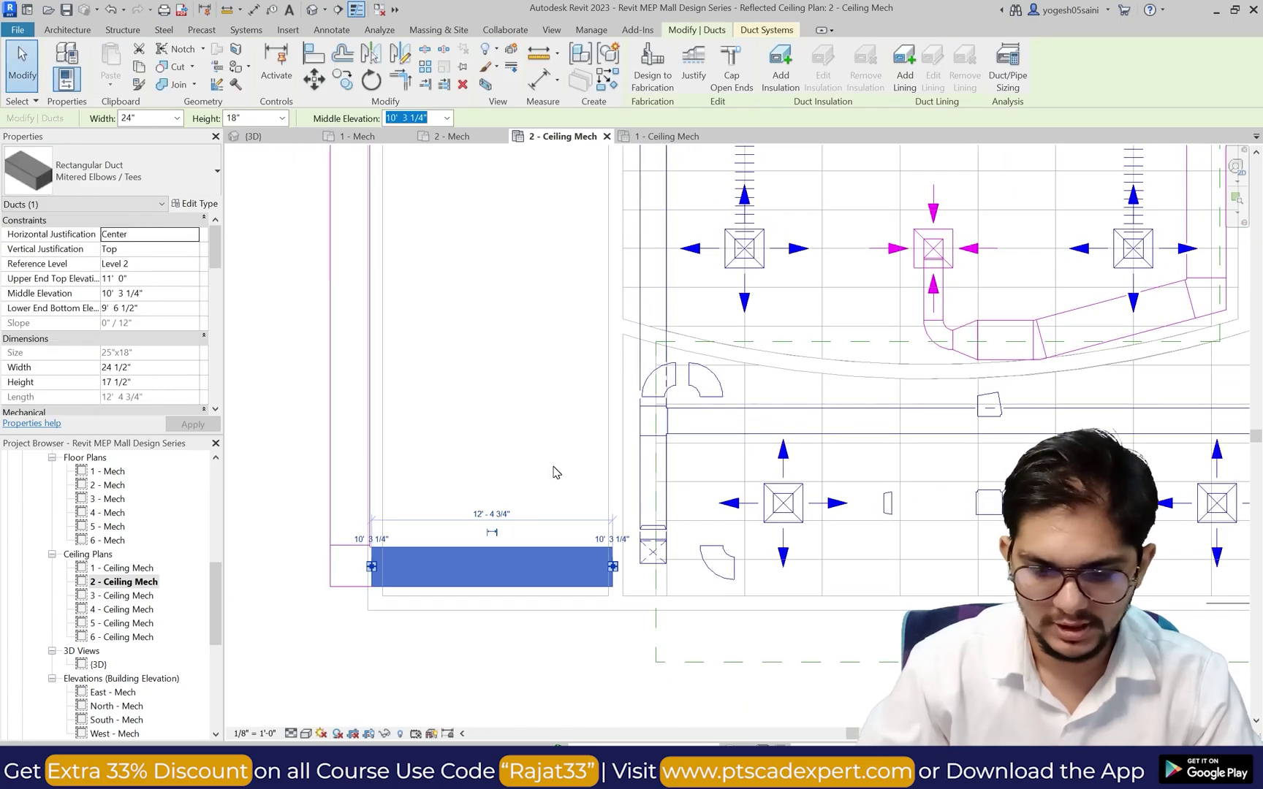
{"action": "key", "text": "Up"}
{"action": "key", "text": "Up"}
{"action": "key", "text": "Up"}
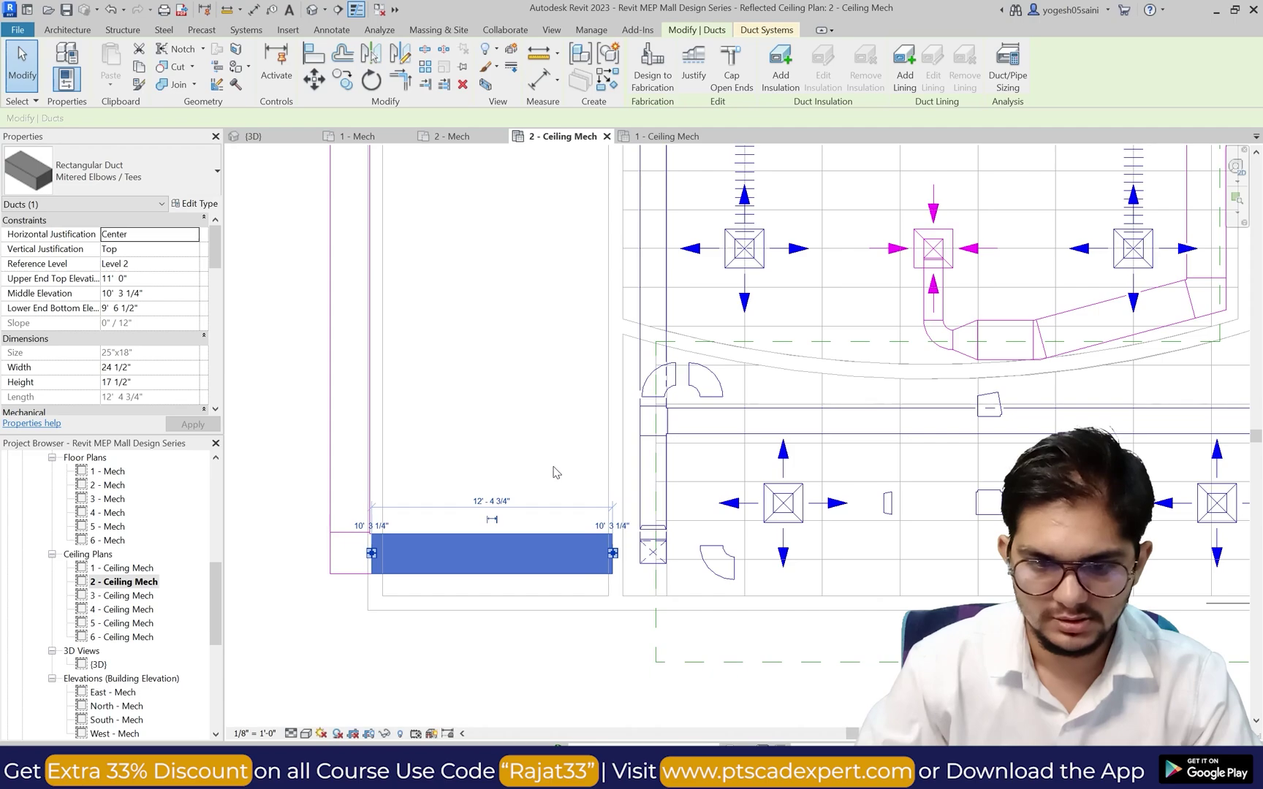
Step: Nudge the horizontal corner duct further up until it roughly lines up with the bottom corridor's row of diffusers
{"action": "key", "text": "Up"}
{"action": "key", "text": "Up"}
{"action": "key", "text": "Up"}
{"action": "key", "text": "Up"}
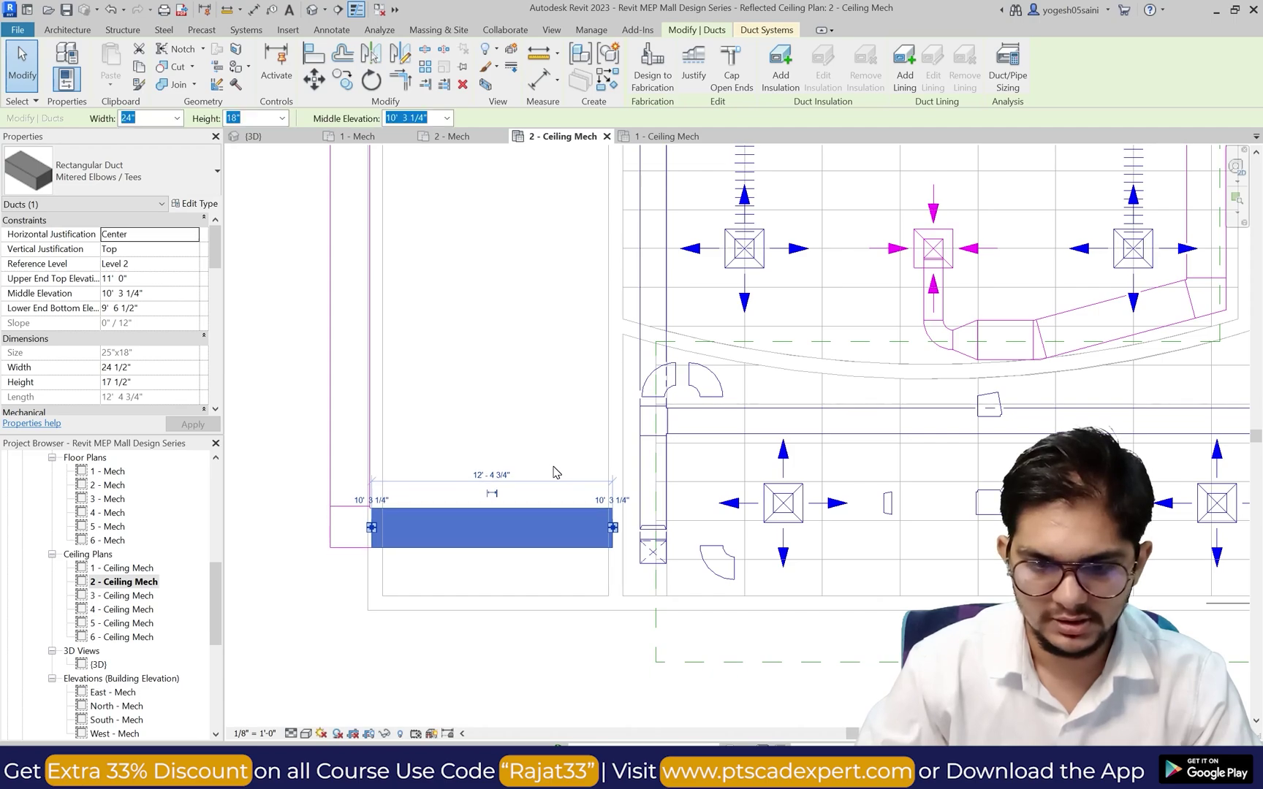
{"action": "key", "text": "Up"}
{"action": "key", "text": "Up"}
{"action": "key", "text": "Up"}
{"action": "key", "text": "Up"}
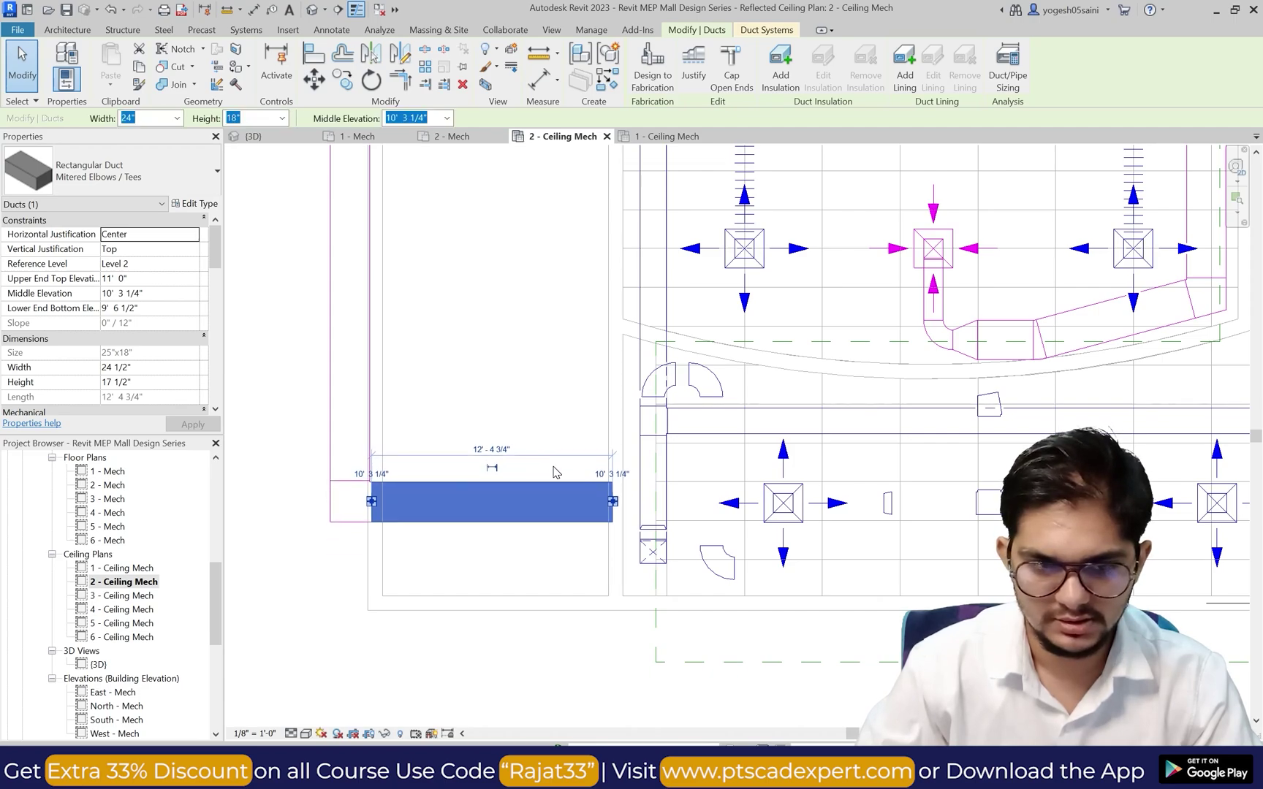
{"action": "key", "text": "Up"}
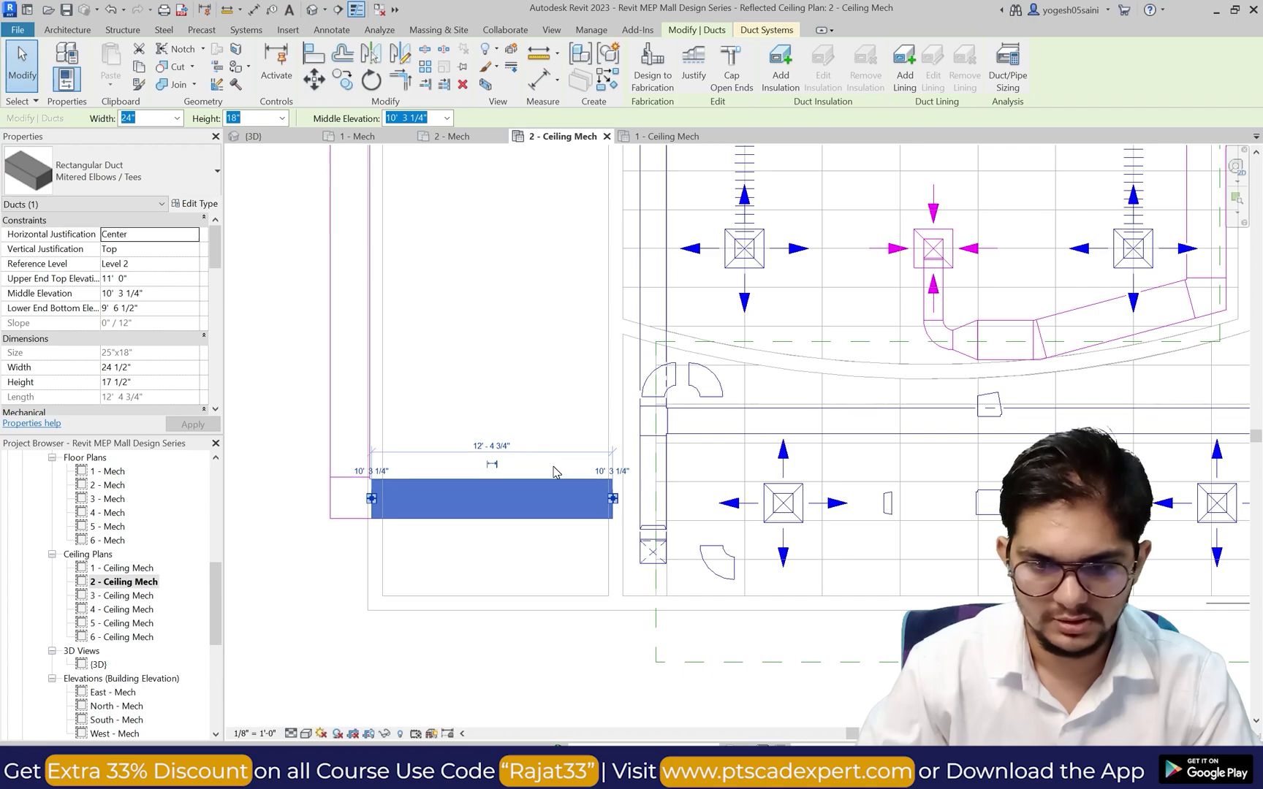
{"action": "key", "text": "Up"}
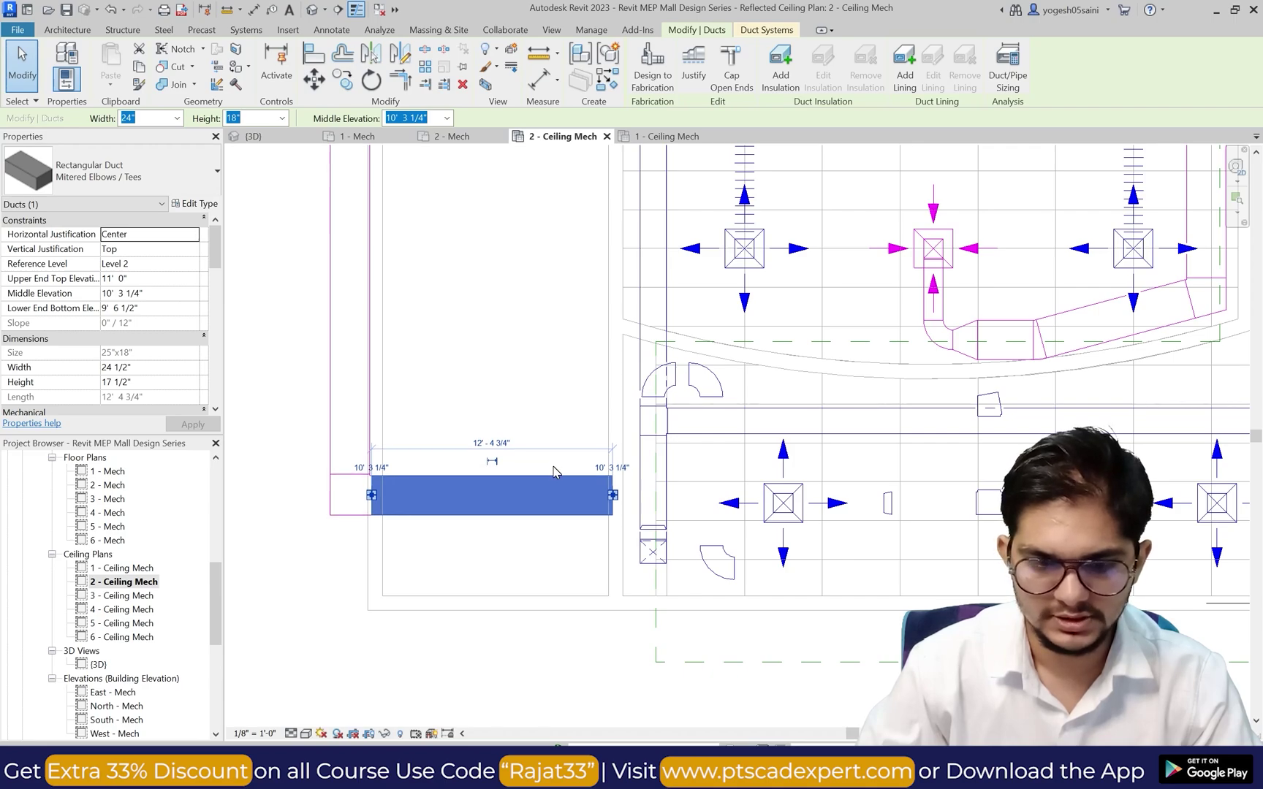
{"action": "key", "text": "Escape"}
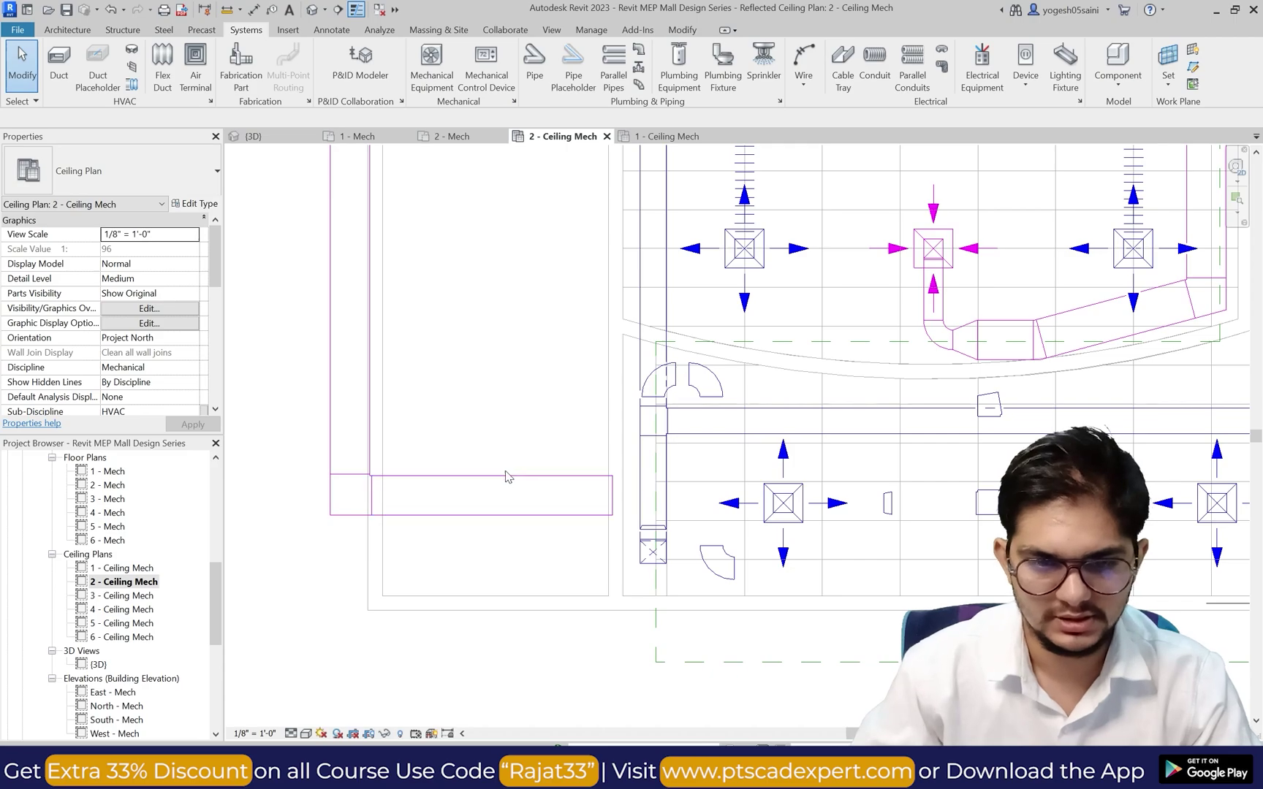
Step: Try shortening the horizontal duct's open end to a length of 11' 4 3/4", and stretch it back to 12' 4 3/4"
{"action": "left_click", "coordinate": [506, 475]}
{"action": "left_click_drag", "start_coordinate": [612, 495], "coordinate": [592, 496]}
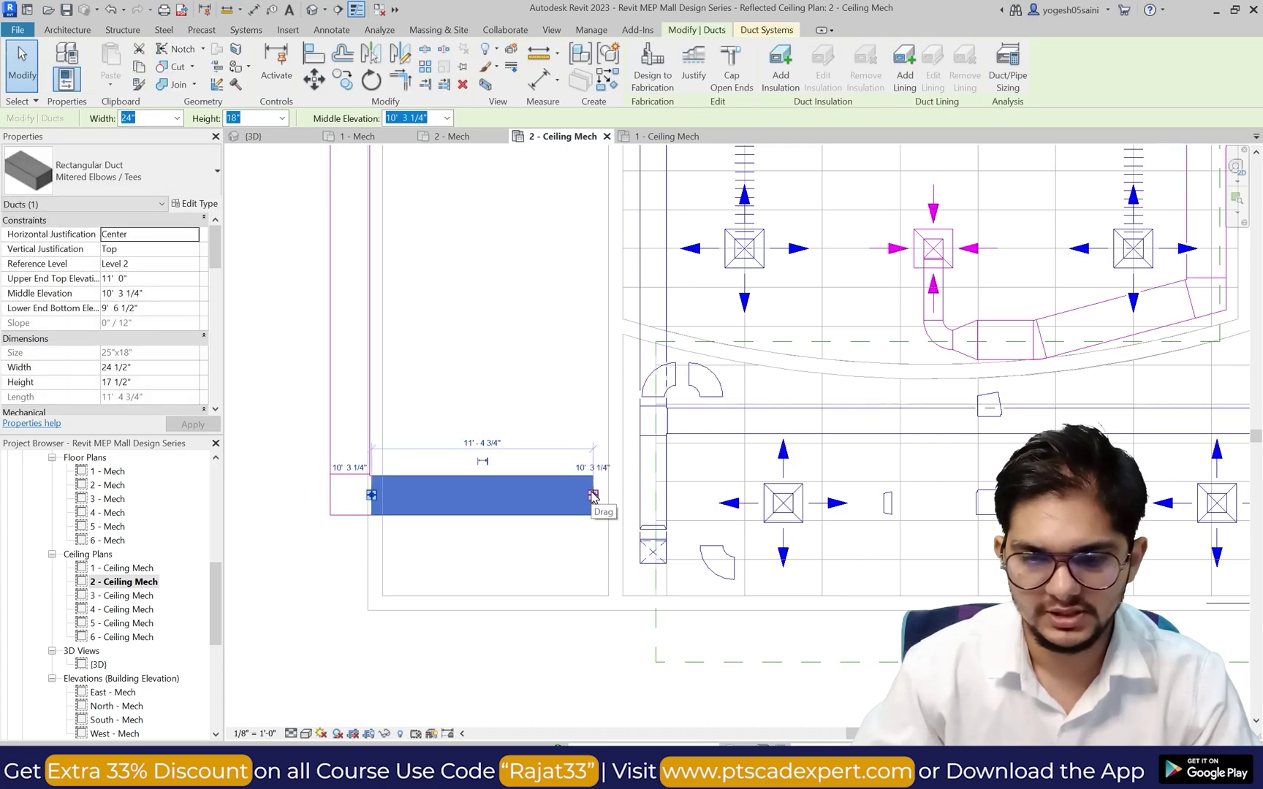
{"action": "key", "text": "Escape"}
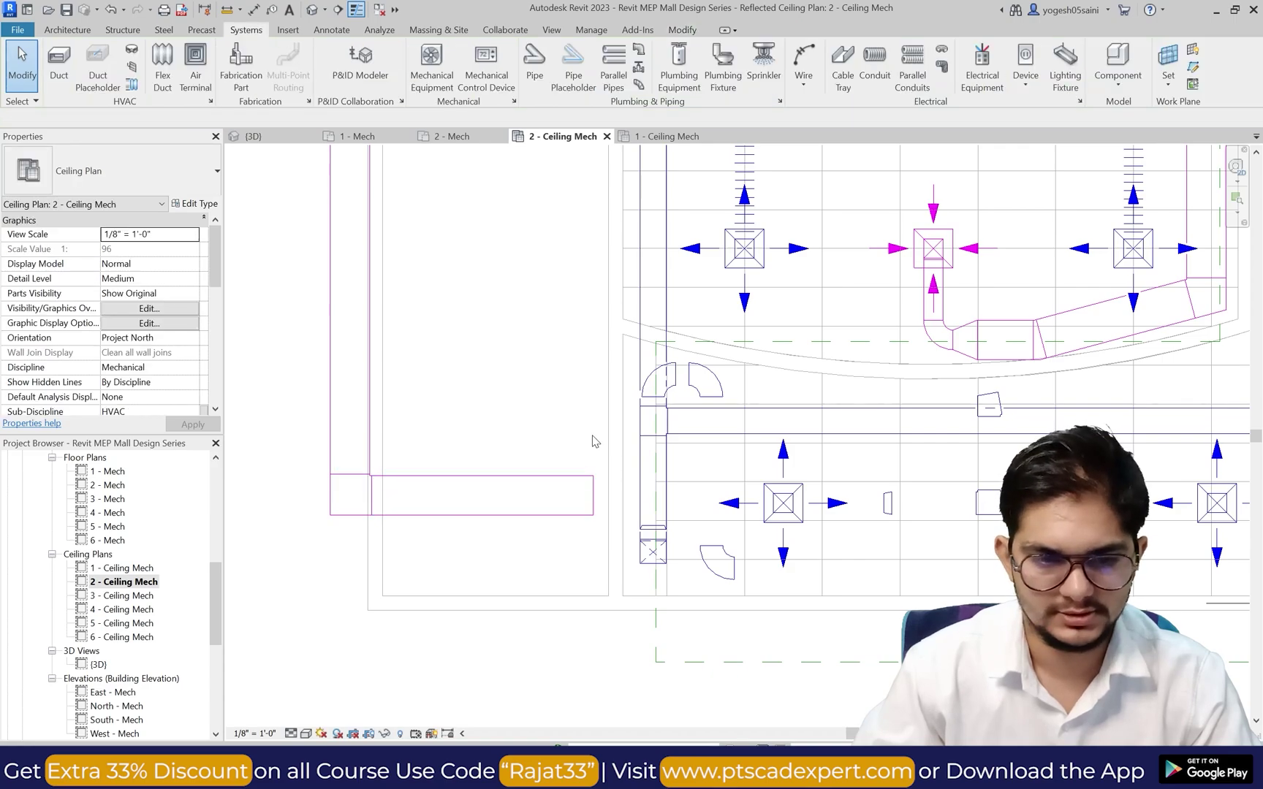
{"action": "left_click", "coordinate": [600, 496]}
{"action": "left_click_drag", "start_coordinate": [600, 496], "coordinate": [611, 494]}
Step: Examine in the 3D view how the outside return duct's open end meets the supply ducts near the lower corner
{"action": "scroll", "coordinate": [541, 437], "scroll_direction": "down", "scroll_amount": 10}
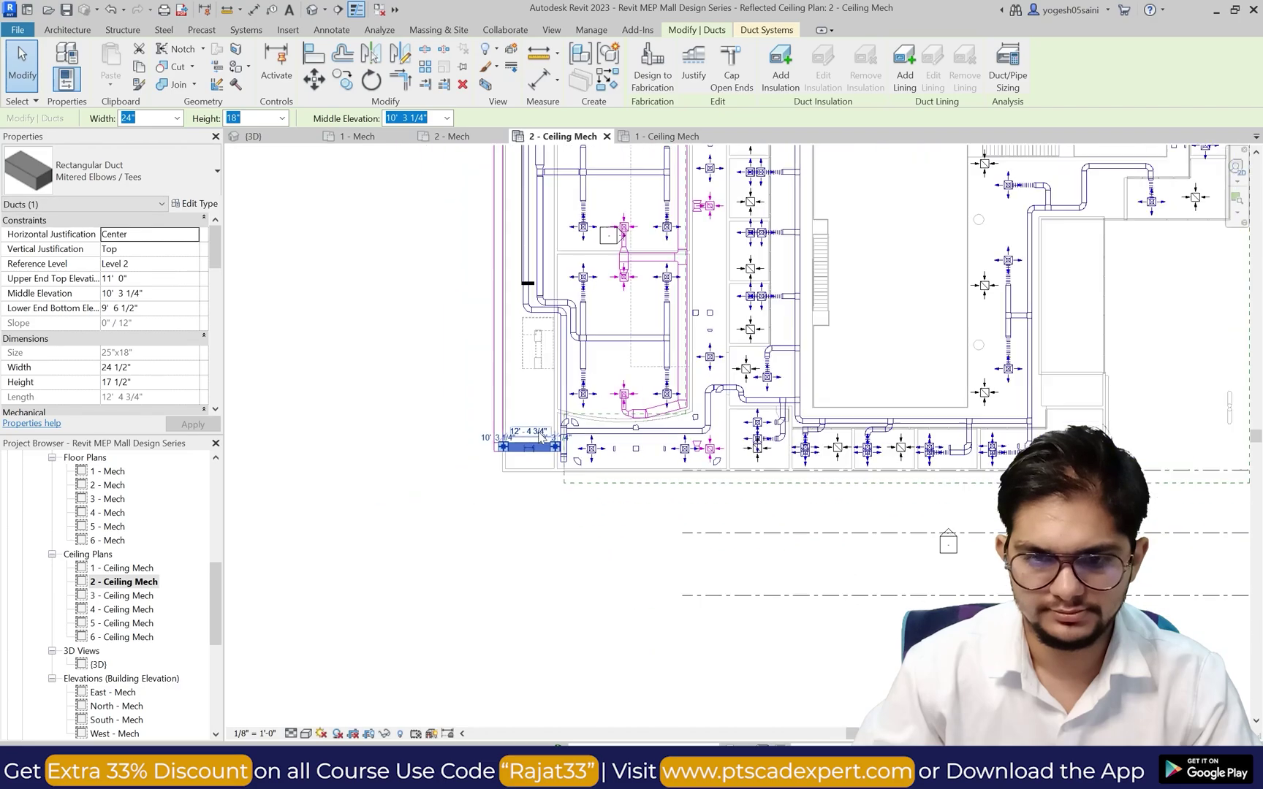
{"action": "scroll", "coordinate": [550, 355], "scroll_direction": "up", "scroll_amount": 2}
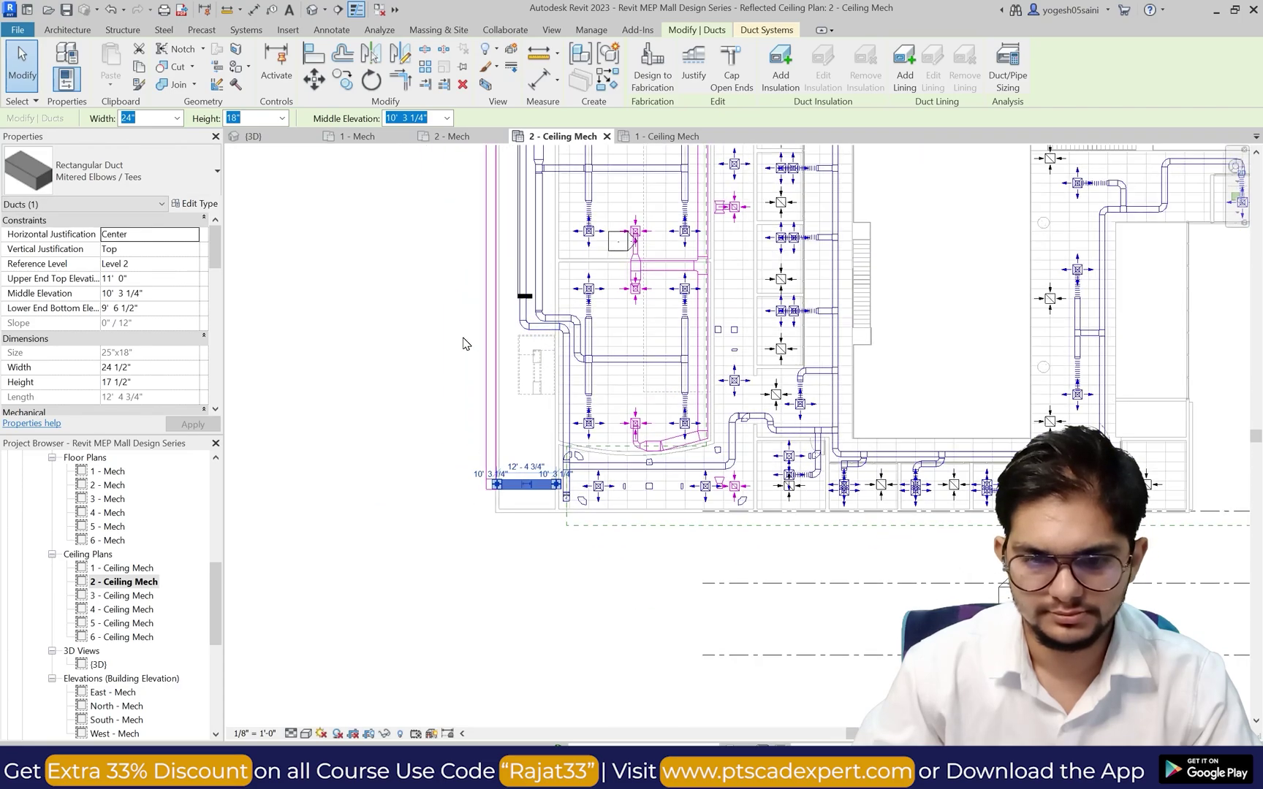
{"action": "scroll", "coordinate": [463, 343], "scroll_direction": "down", "scroll_amount": 3}
{"action": "scroll", "coordinate": [593, 326], "scroll_direction": "up", "scroll_amount": 3}
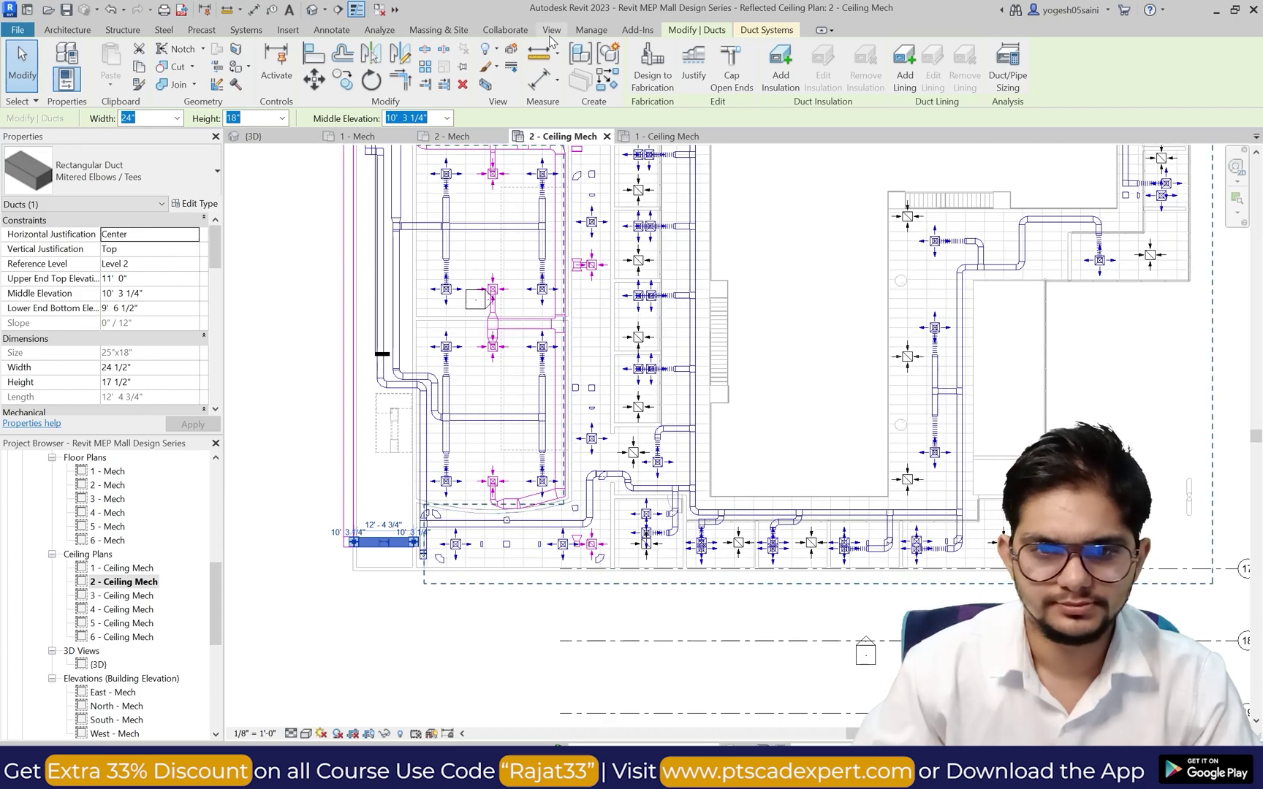
{"action": "left_click", "coordinate": [550, 30]}
{"action": "left_click", "coordinate": [448, 60]}
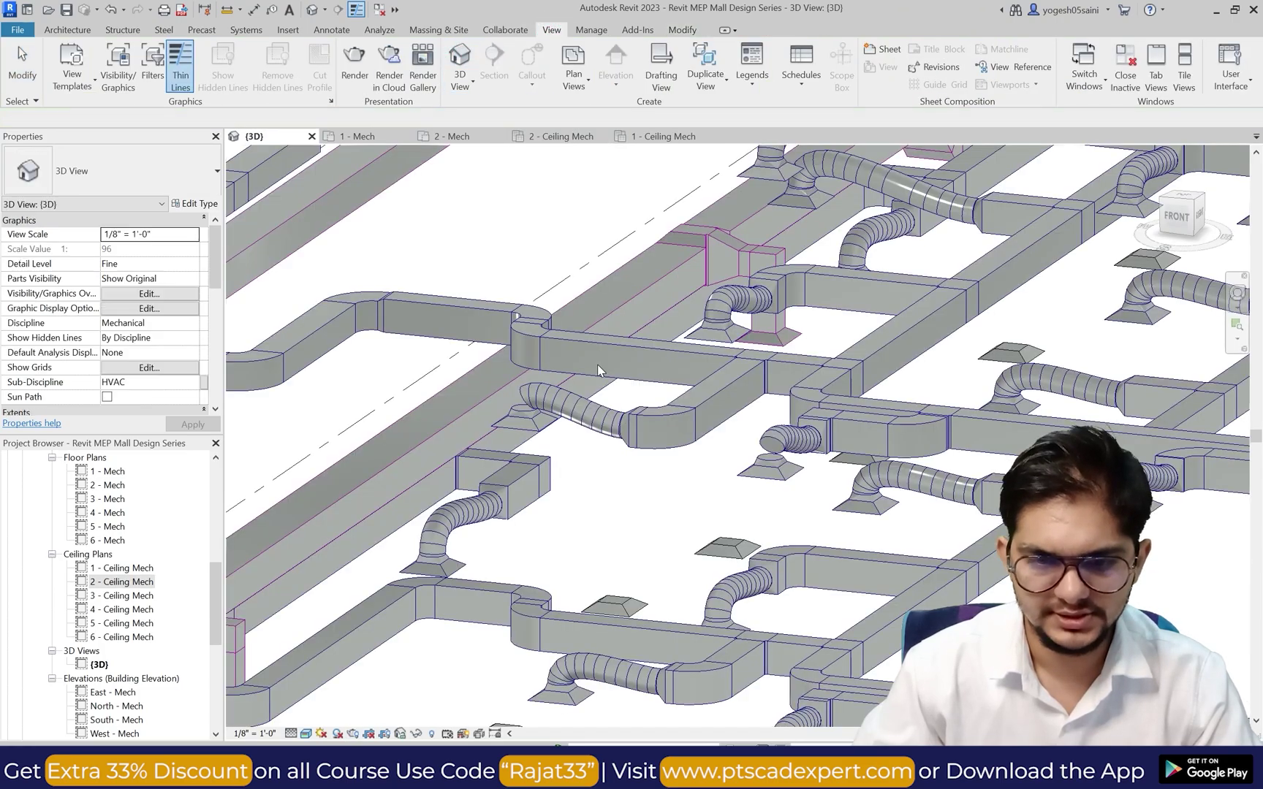
{"action": "scroll", "coordinate": [997, 379], "scroll_direction": "down", "scroll_amount": 5}
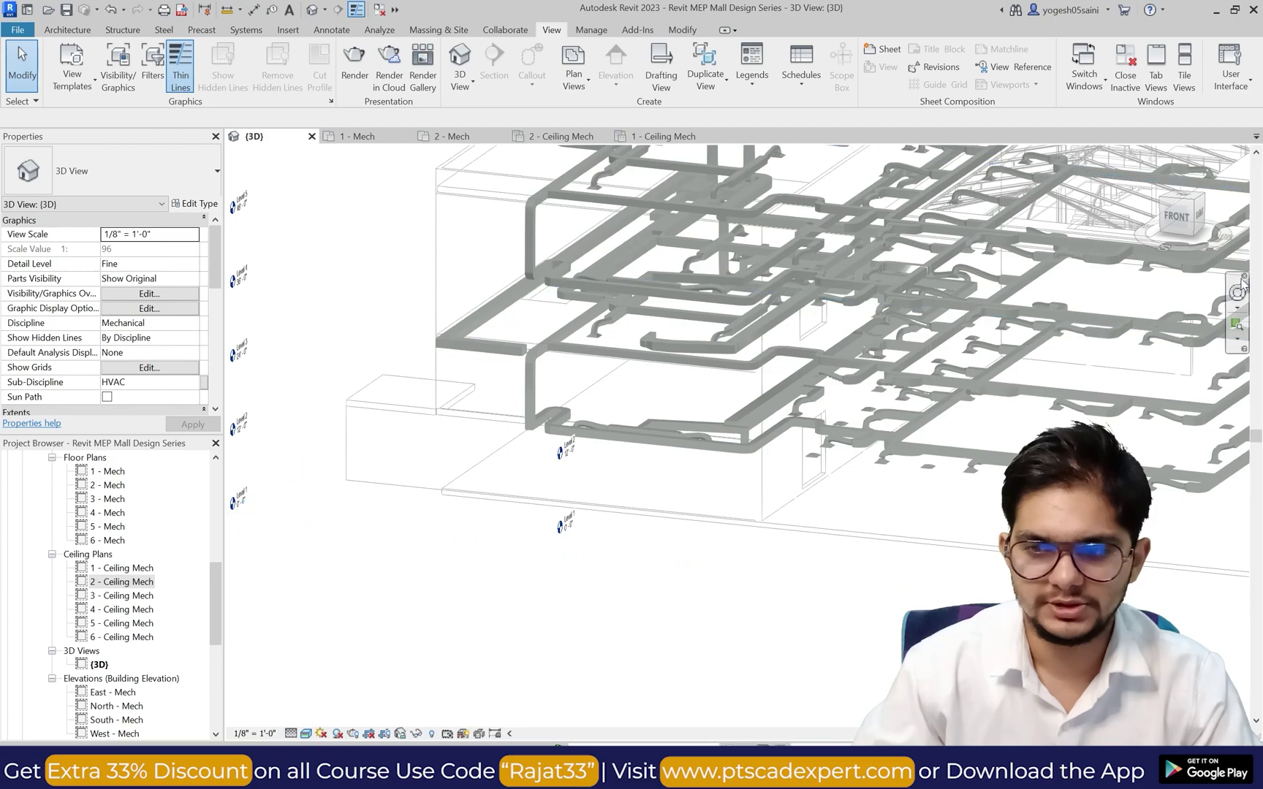
{"action": "middle_click_drag", "start_coordinate": [898, 365], "coordinate": [873, 359], "text": "shift"}
{"action": "scroll", "coordinate": [872, 360], "scroll_direction": "up", "scroll_amount": 5}
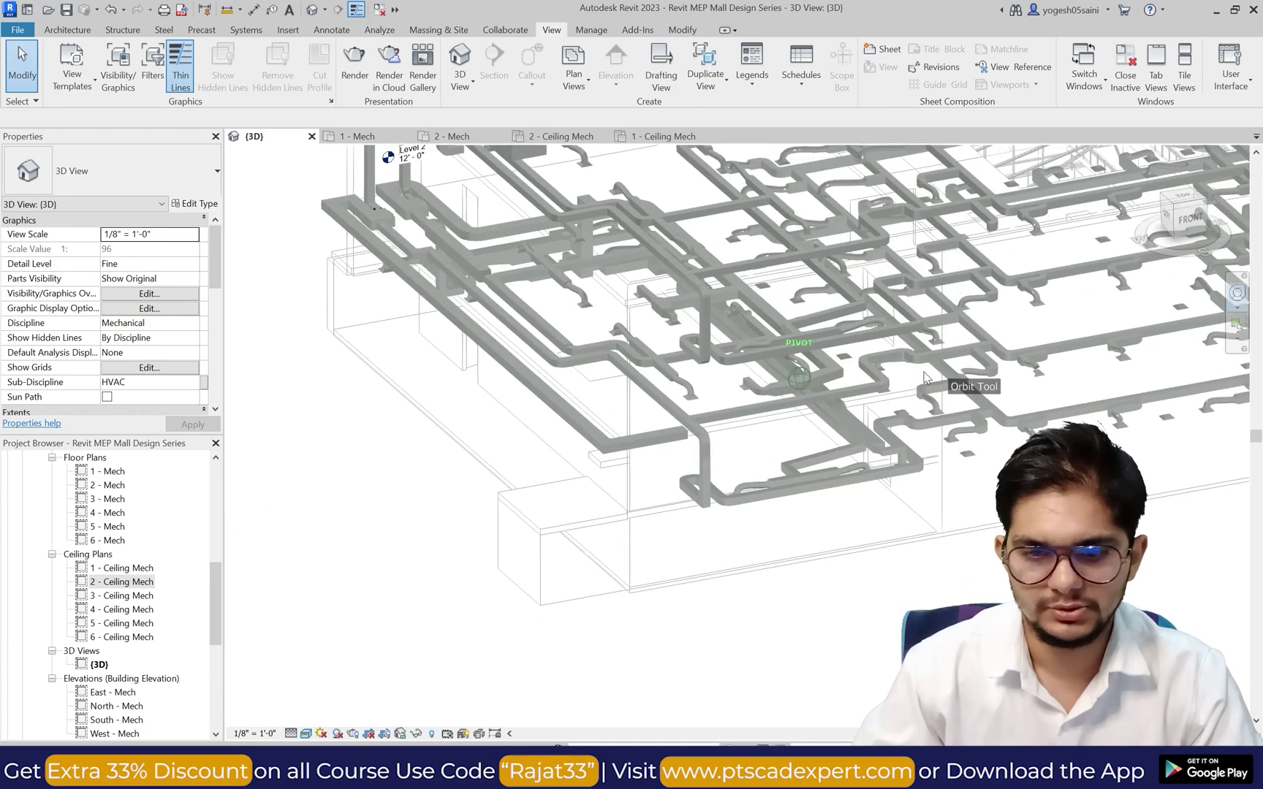
{"action": "key", "text": "F8"}
{"action": "left_click_drag", "start_coordinate": [751, 415], "coordinate": [697, 324]}
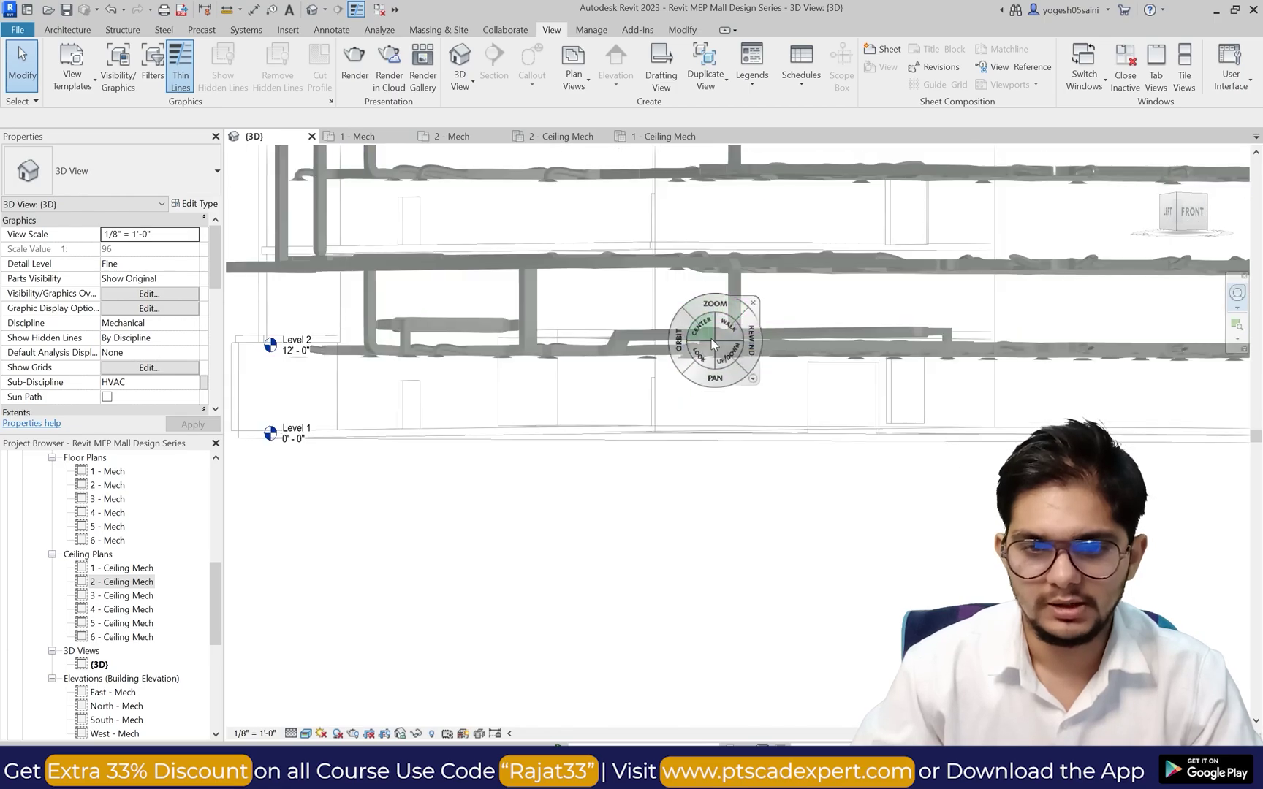
{"action": "left_click_drag", "start_coordinate": [711, 375], "coordinate": [708, 476]}
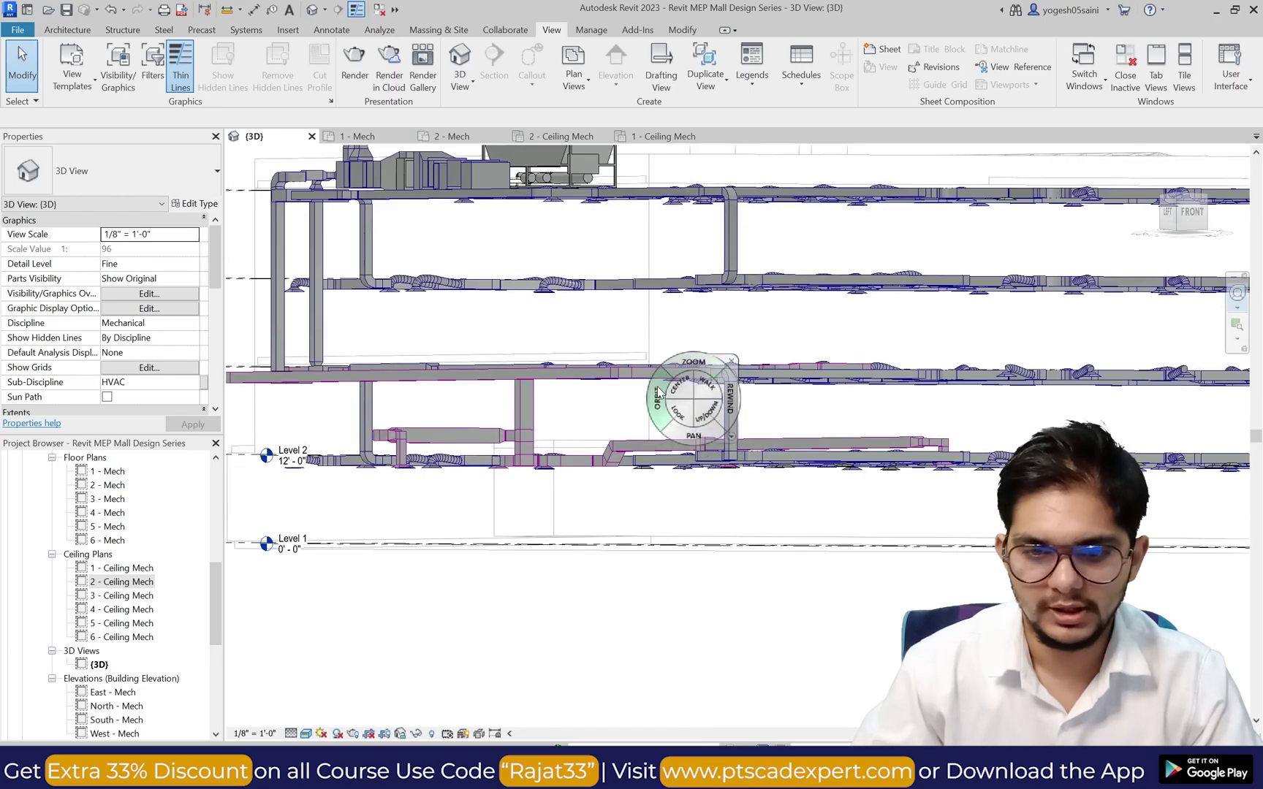
{"action": "left_click_drag", "start_coordinate": [686, 395], "coordinate": [658, 431]}
{"action": "scroll", "coordinate": [664, 486], "scroll_direction": "up", "scroll_amount": 4}
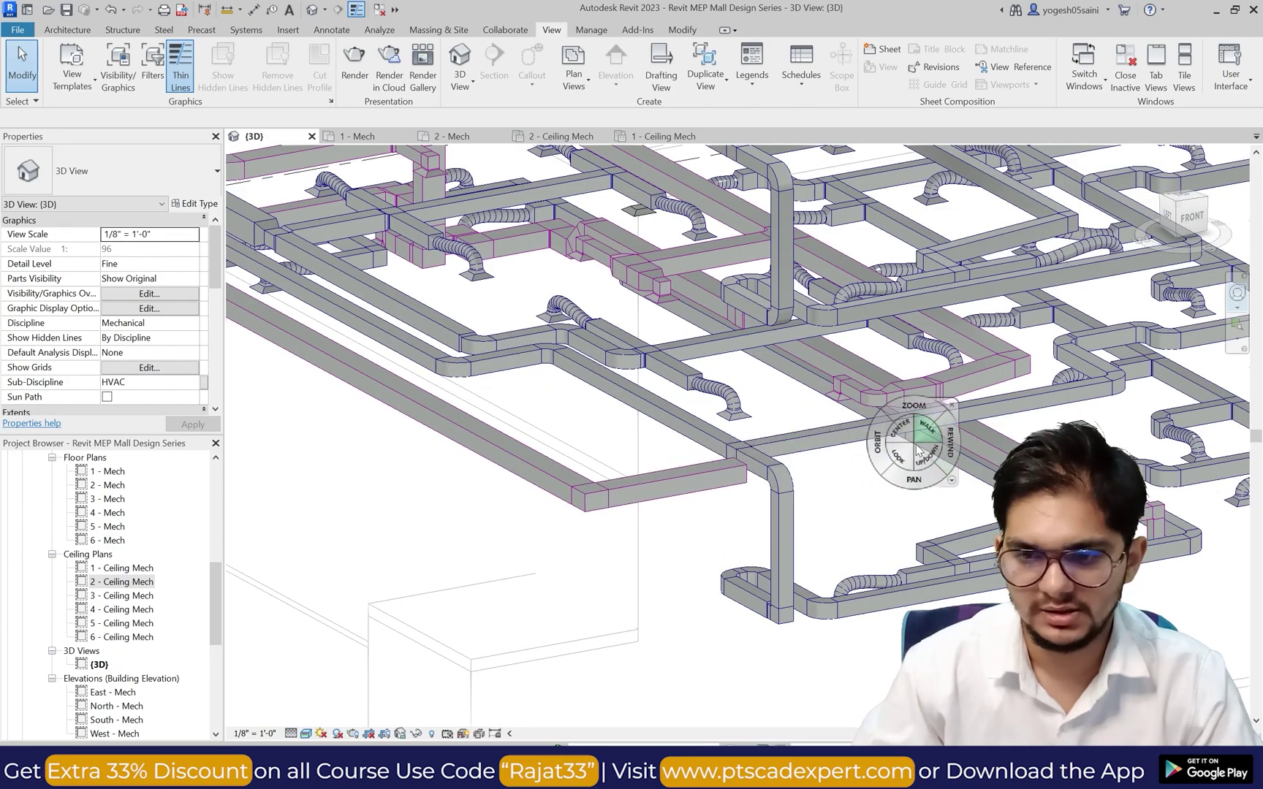
{"action": "scroll", "coordinate": [1171, 387], "scroll_direction": "down", "scroll_amount": 3}
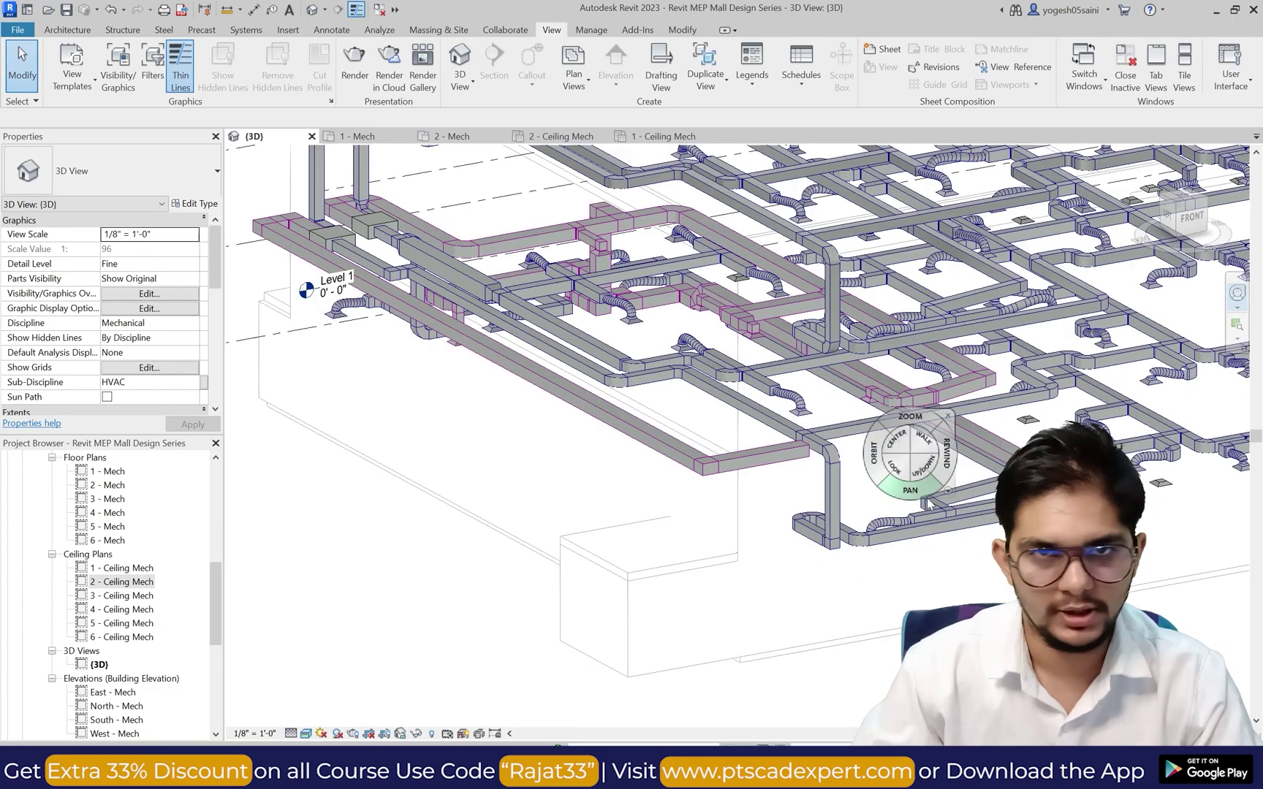
{"action": "left_click", "coordinate": [960, 412]}
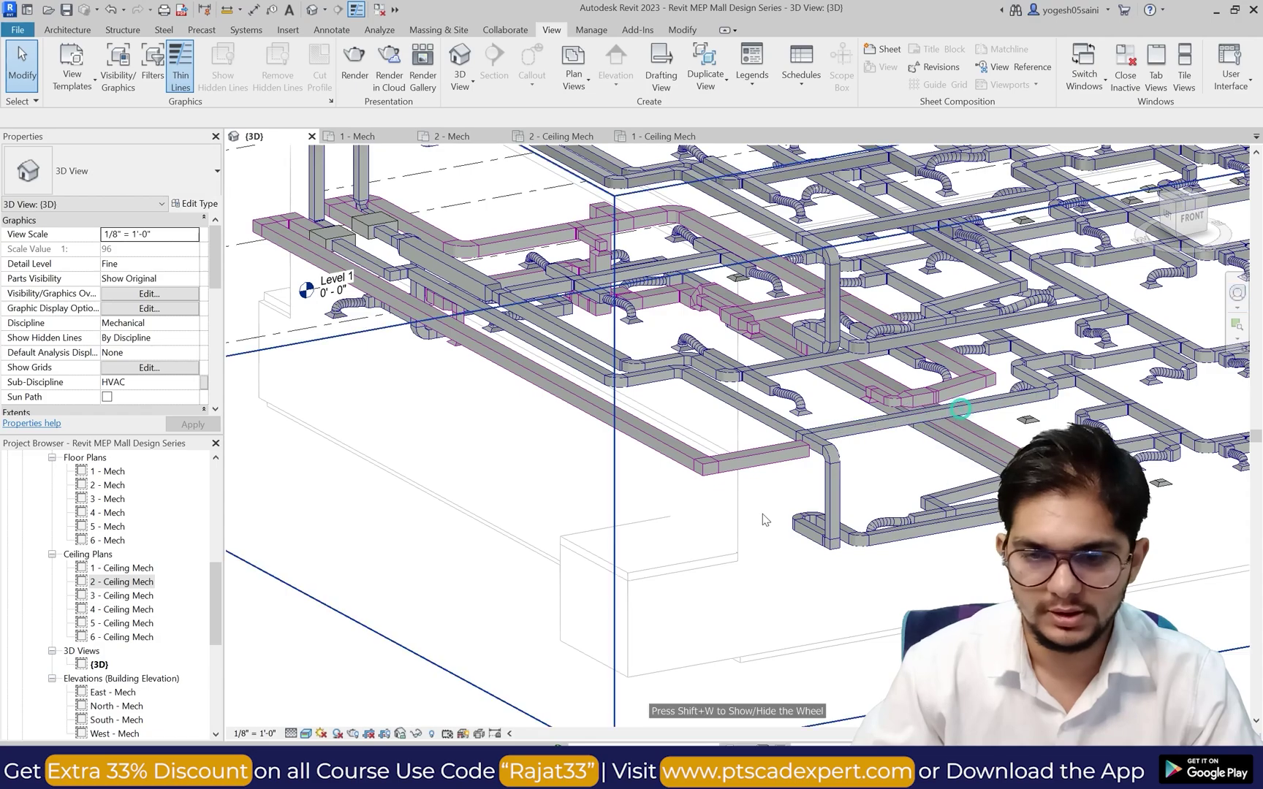
Step: In the 2 - Ceiling Mech plan, shorten the horizontal duct's open end so it stops short of the bottom corridor's outer wall
{"action": "double_click", "coordinate": [129, 582]}
{"action": "scroll", "coordinate": [402, 519], "scroll_direction": "up", "scroll_amount": 5}
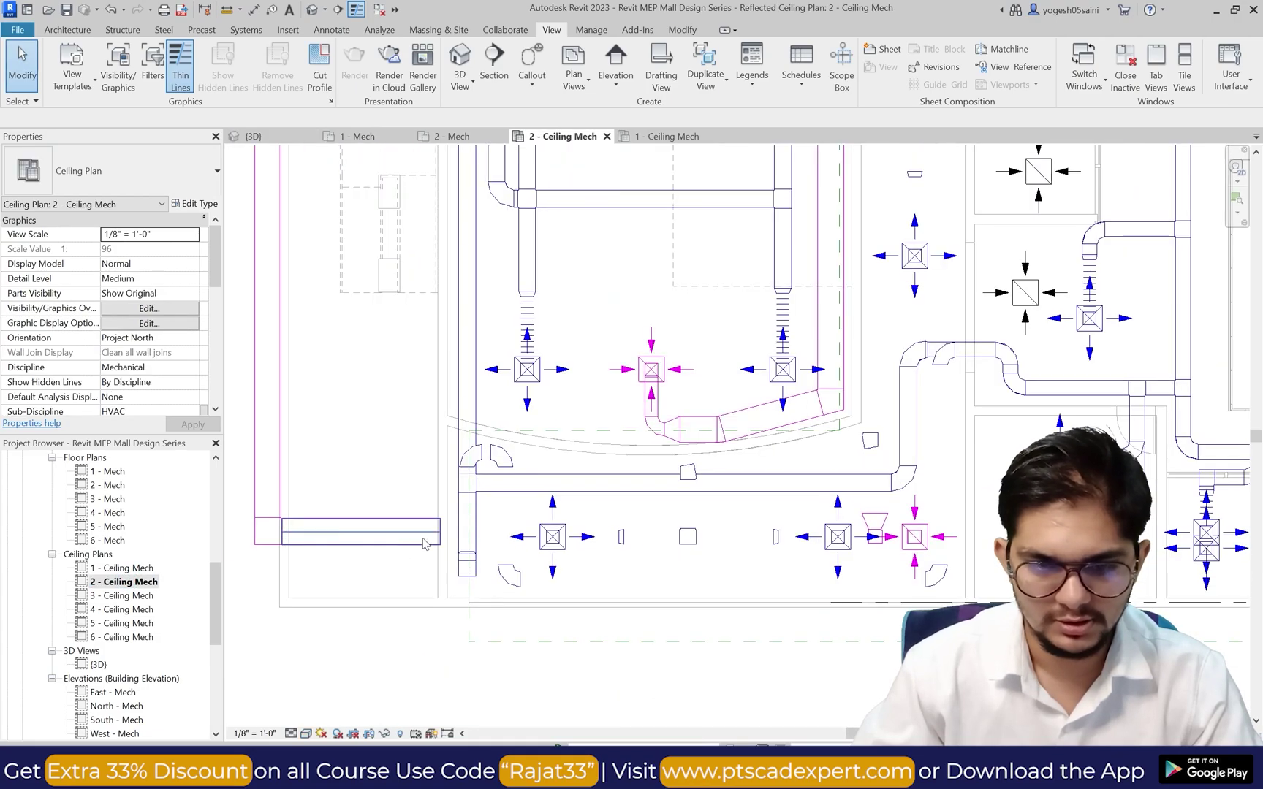
{"action": "left_click", "coordinate": [441, 534]}
{"action": "mouse_move", "coordinate": [443, 535]}
{"action": "left_mouse_down"}
{"action": "mouse_move", "coordinate": [411, 532]}
{"action": "mouse_move", "coordinate": [419, 540]}
{"action": "left_mouse_up"}
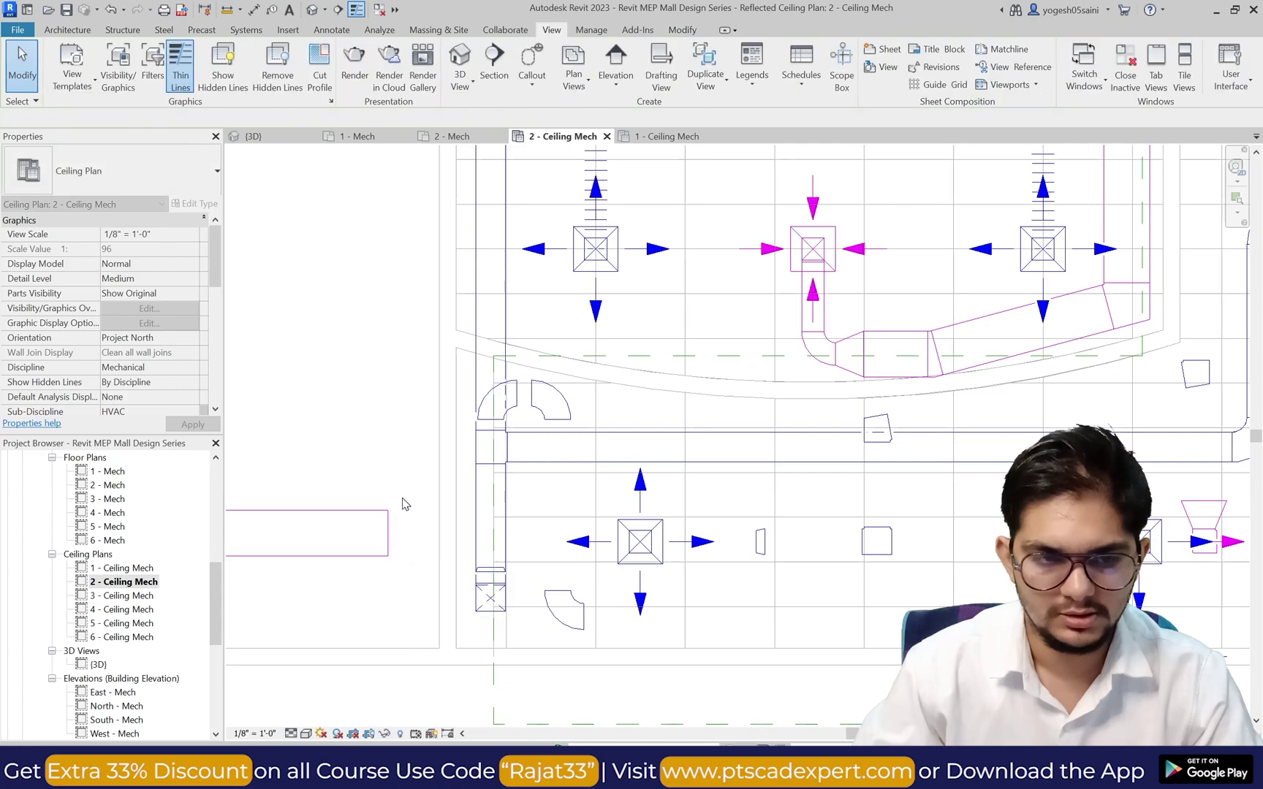
Step: Draw a rectangular duct at top elevation 8' 0" from the shortened open end about 15' 6" into the bottom corridor, and check it in 3D
{"action": "left_click", "coordinate": [241, 32]}
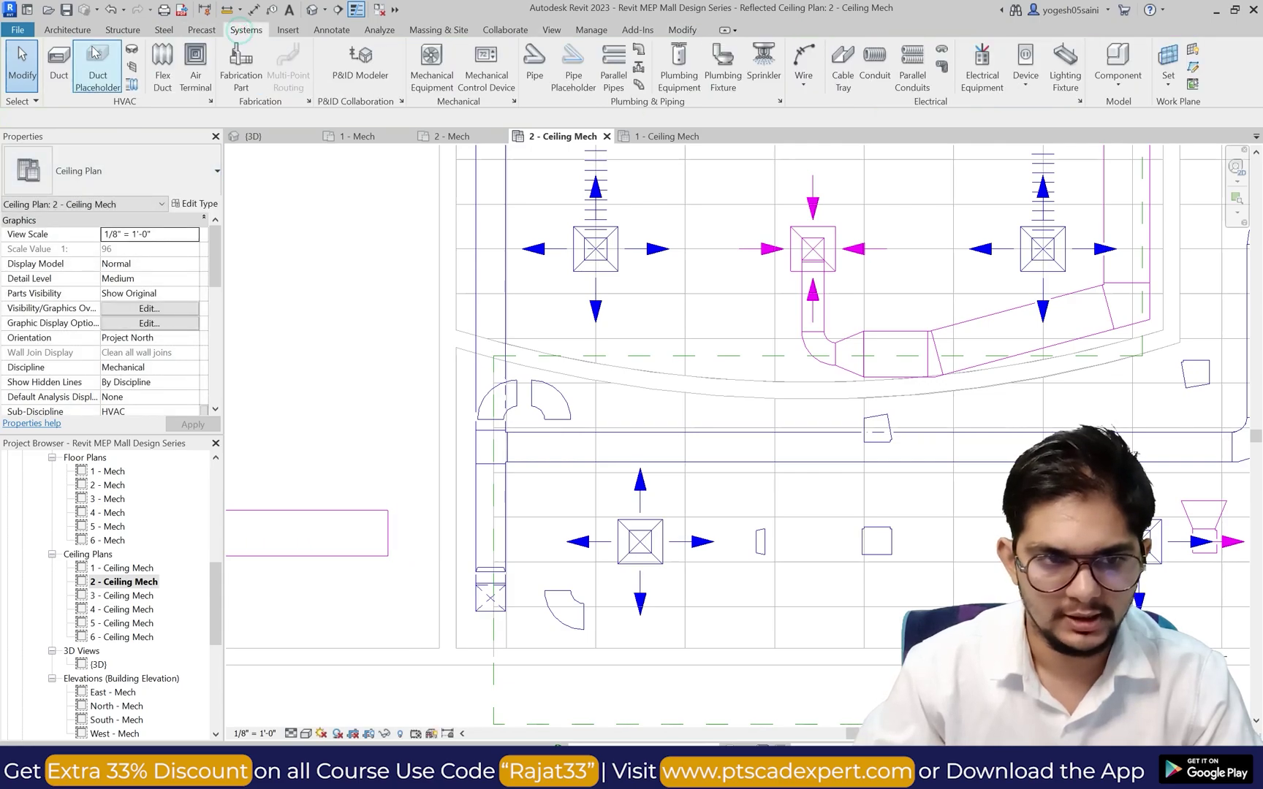
{"action": "left_click", "coordinate": [58, 56]}
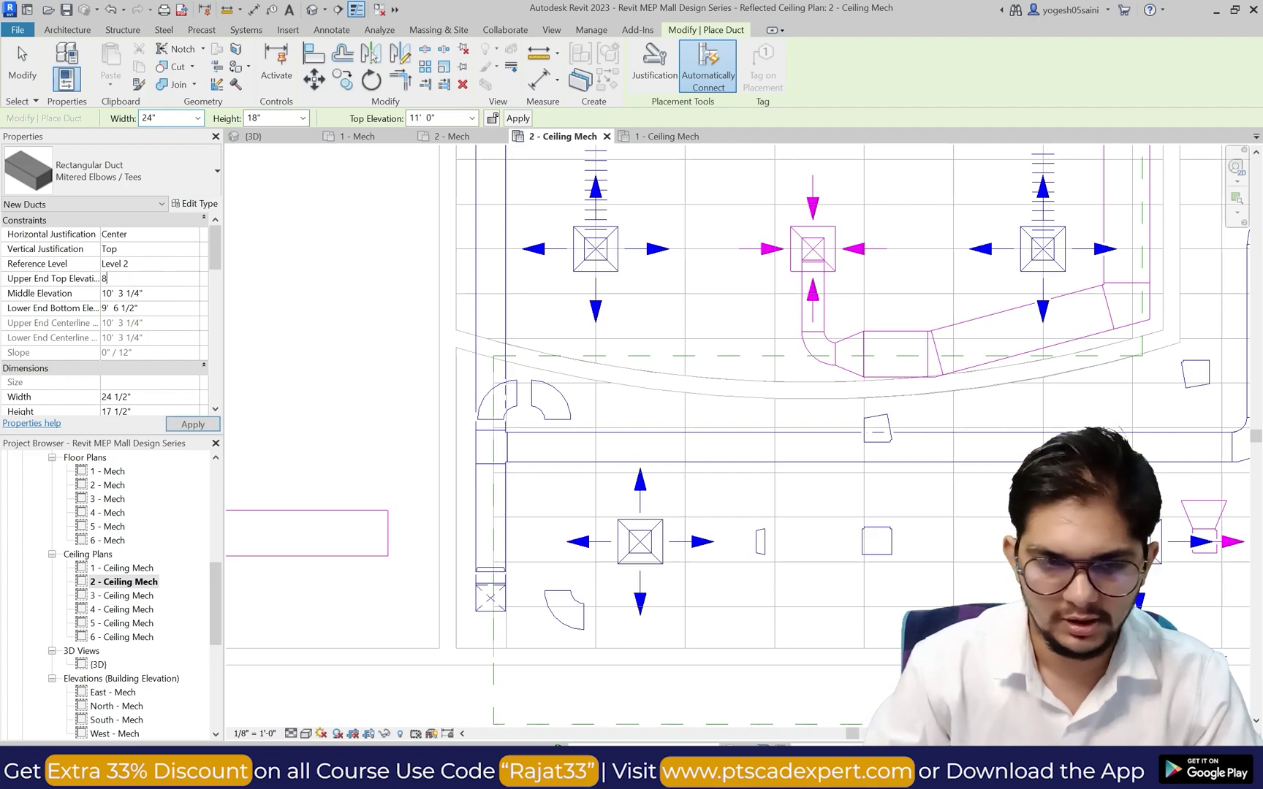
{"action": "left_click", "coordinate": [193, 424]}
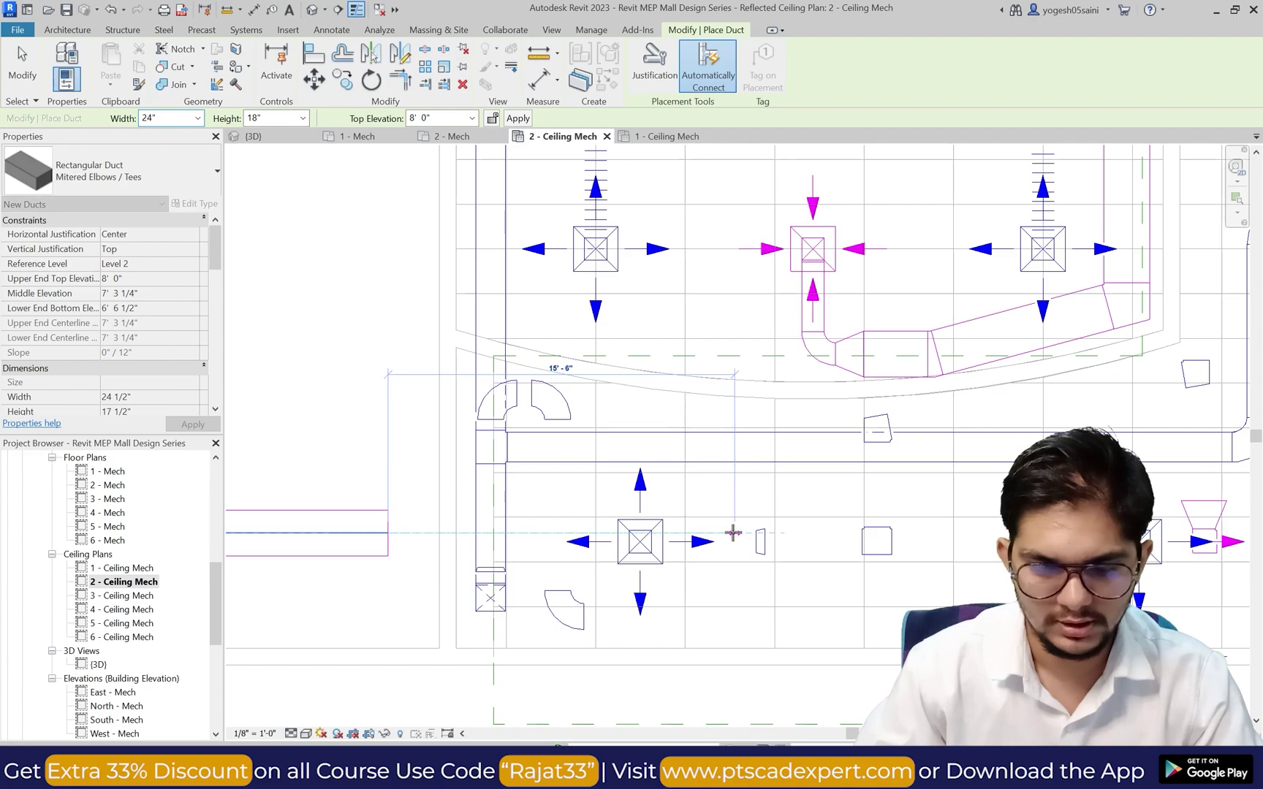
{"action": "key", "text": "Escape"}
{"action": "key", "text": "Escape"}
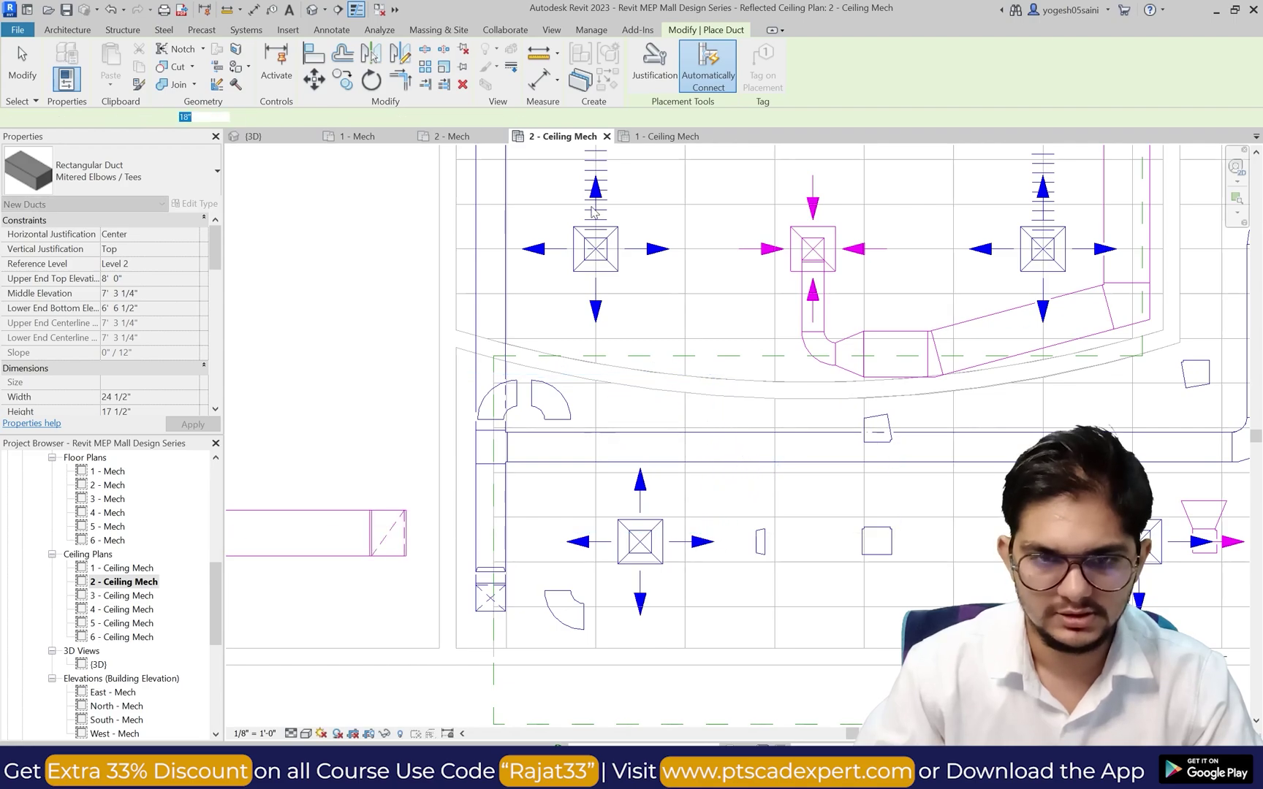
{"action": "left_click", "coordinate": [541, 33]}
{"action": "left_click", "coordinate": [455, 60]}
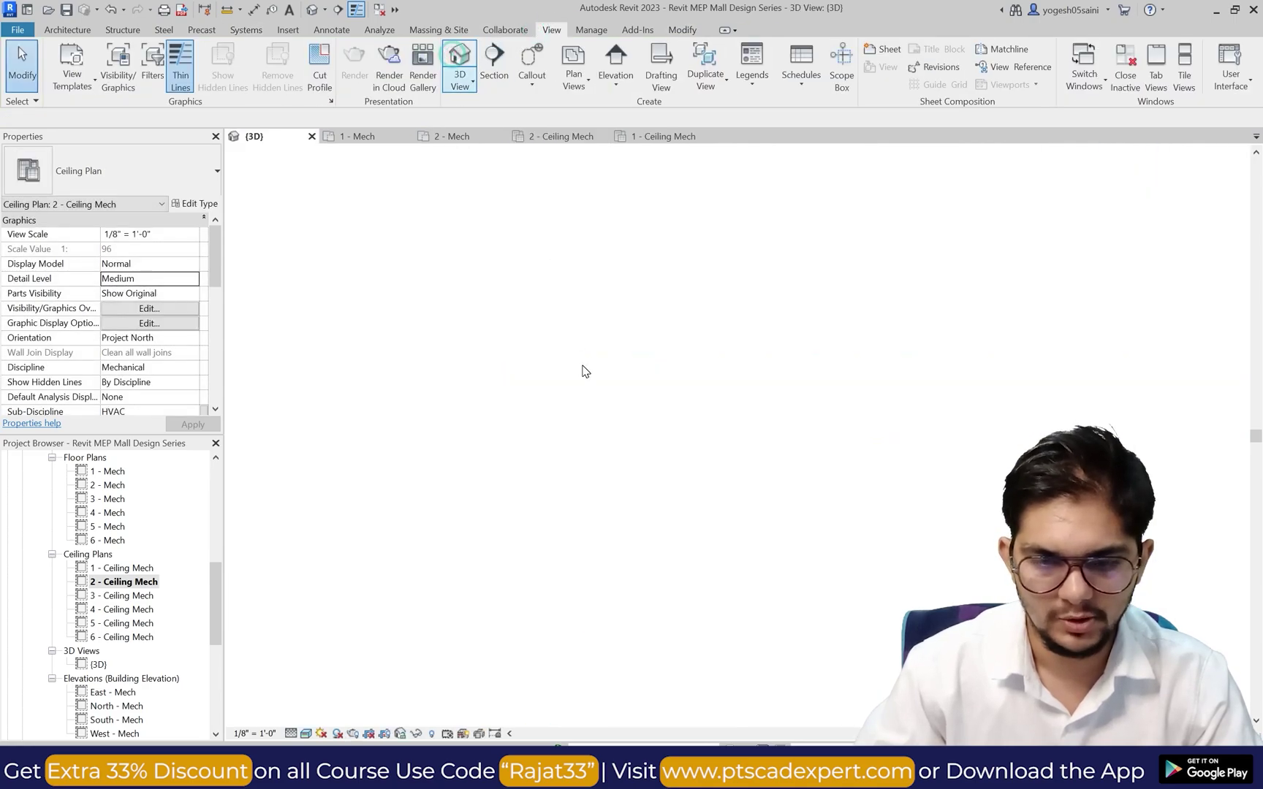
{"action": "scroll", "coordinate": [792, 469], "scroll_direction": "up", "scroll_amount": 5}
{"action": "scroll", "coordinate": [793, 469], "scroll_direction": "up", "scroll_amount": 3}
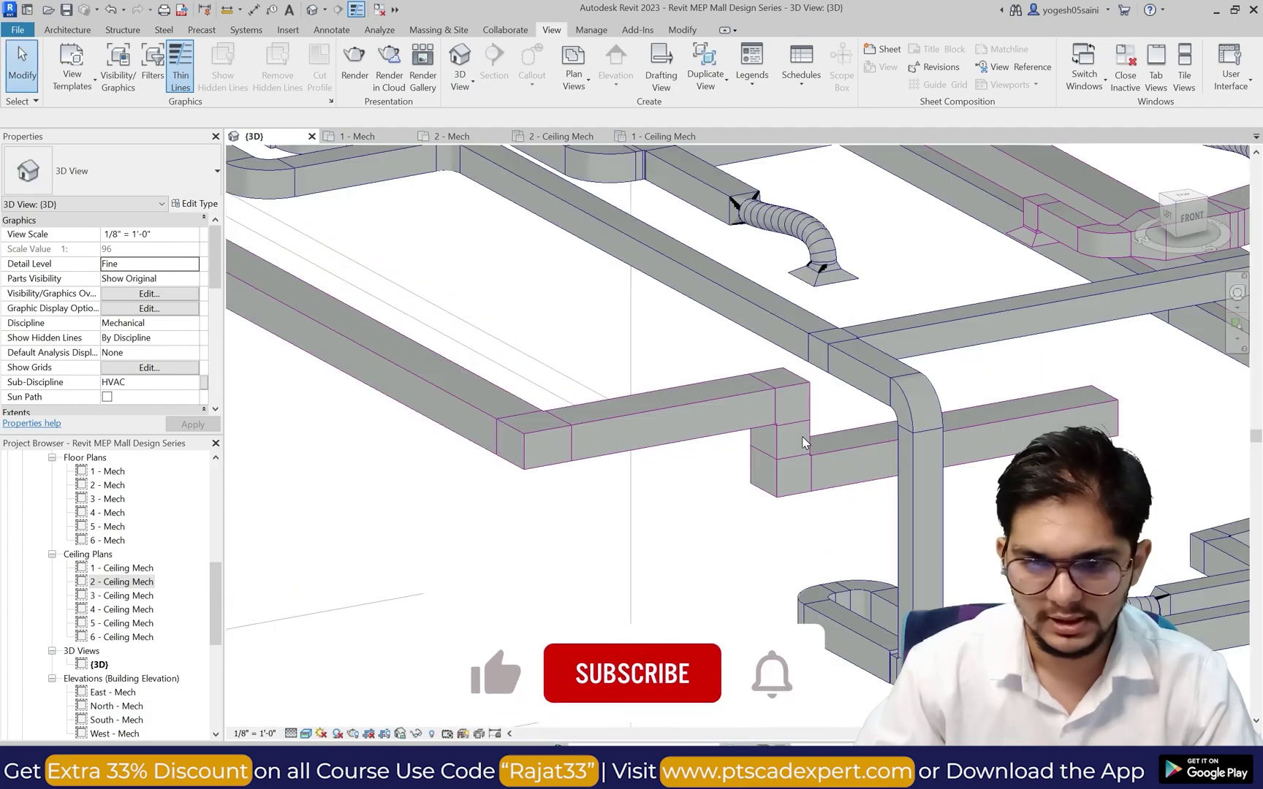
Step: In the 2 - Ceiling Mech plan, move the lower mitered elbow of the duct drop inward to the bottom corridor's outer wall
{"action": "double_click", "coordinate": [142, 581]}
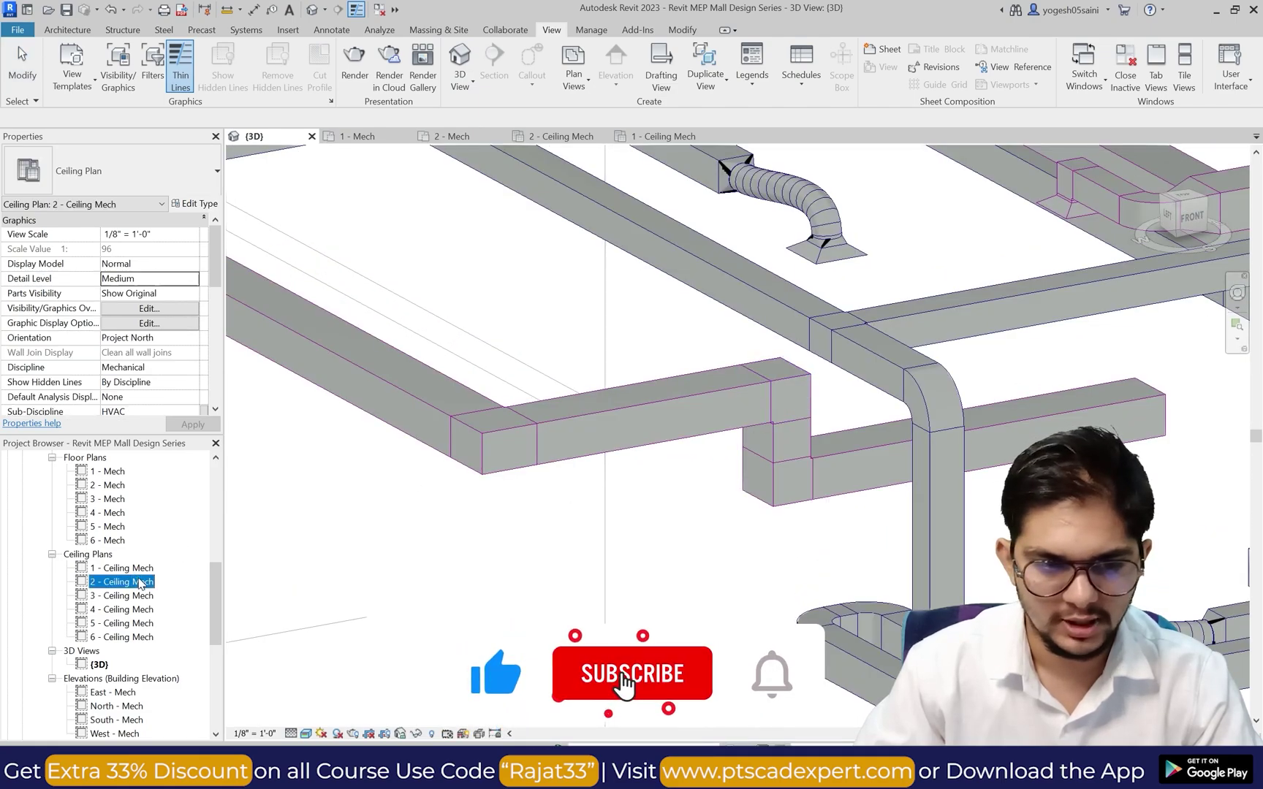
{"action": "scroll", "coordinate": [404, 509], "scroll_direction": "up", "scroll_amount": 3}
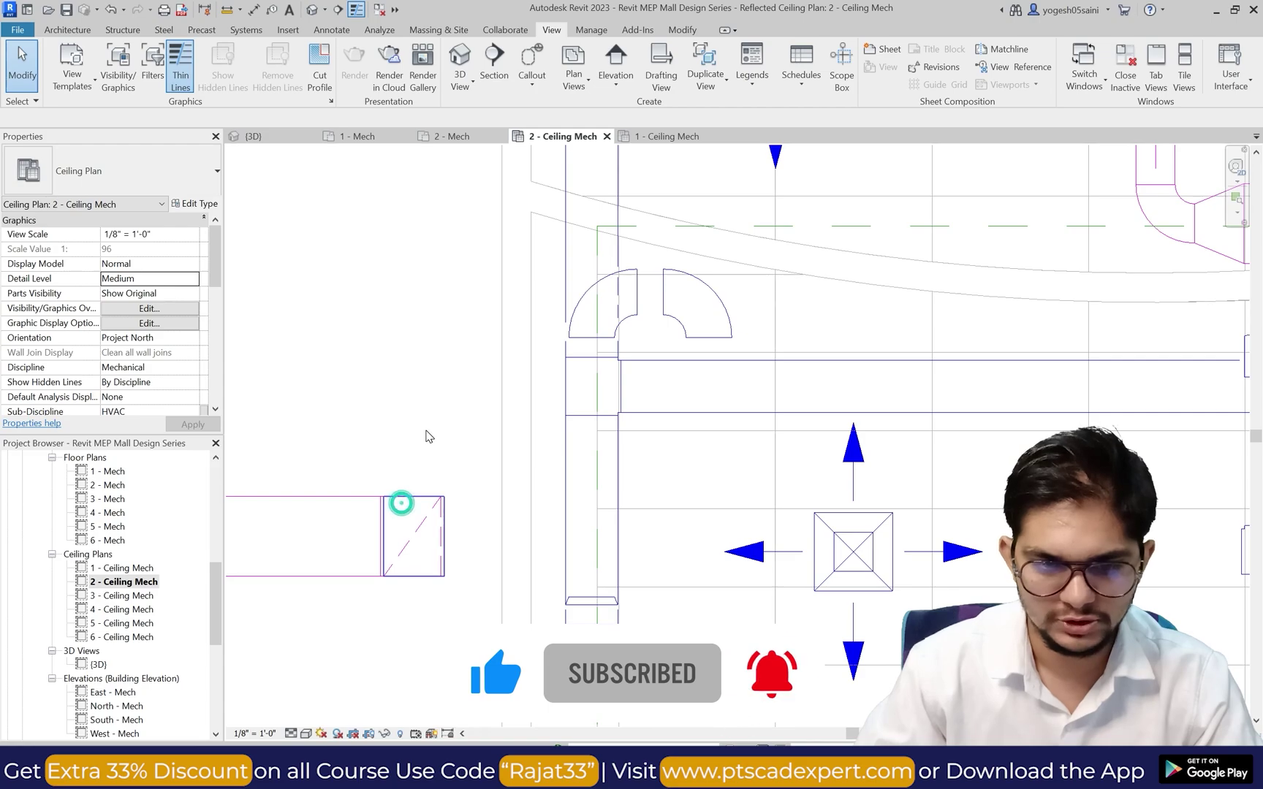
{"action": "left_click", "coordinate": [400, 503]}
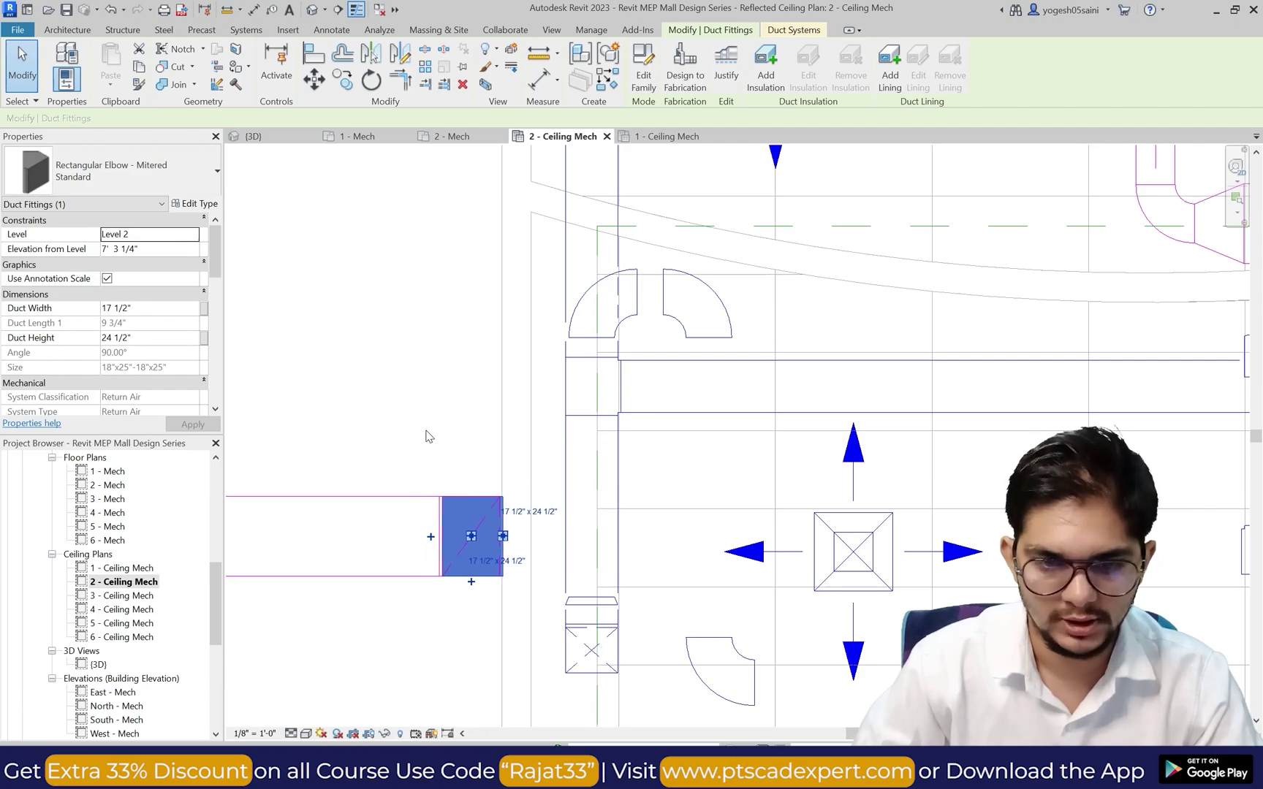
{"action": "left_click", "coordinate": [435, 437]}
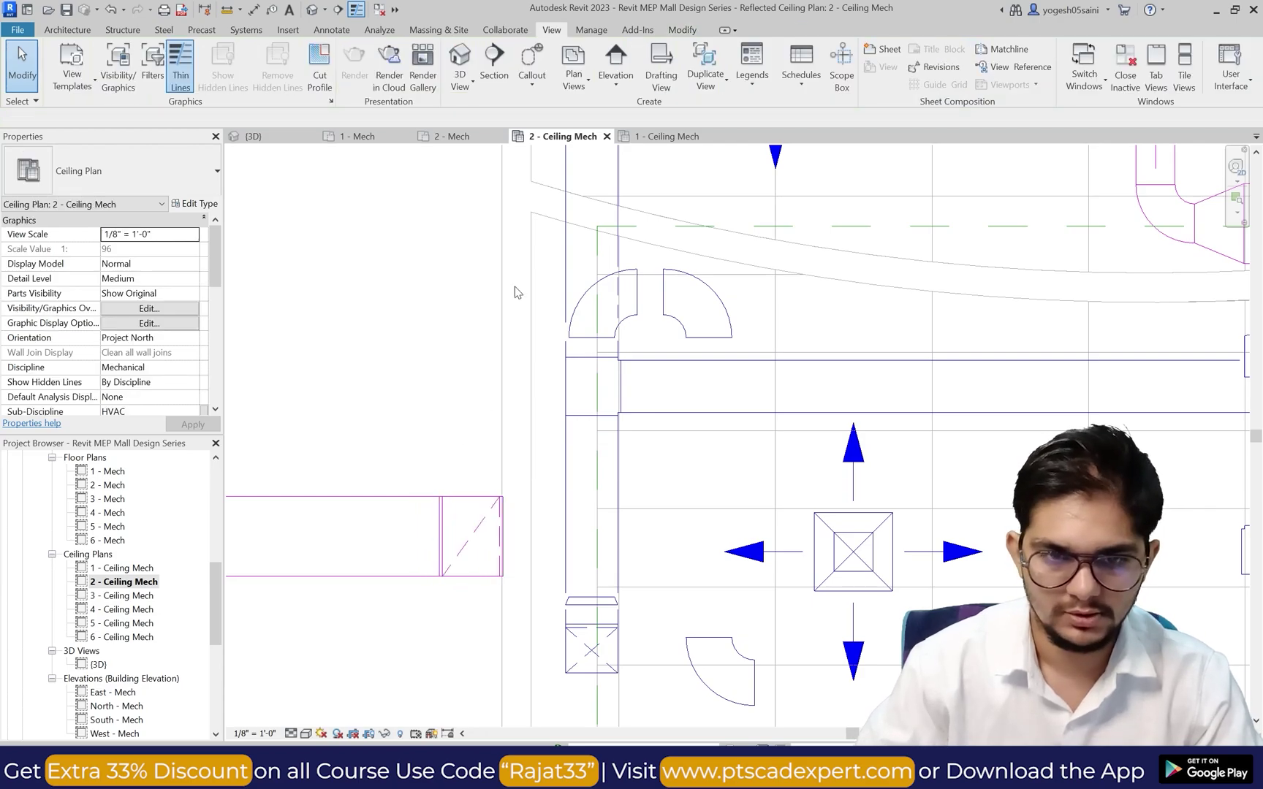
Step: In the 3D view, change both mitered elbows of the duct drop to Rectangular Elbow - Radius, type 1 W
{"action": "left_click", "coordinate": [459, 60]}
{"action": "scroll", "coordinate": [820, 414], "scroll_direction": "up", "scroll_amount": 2}
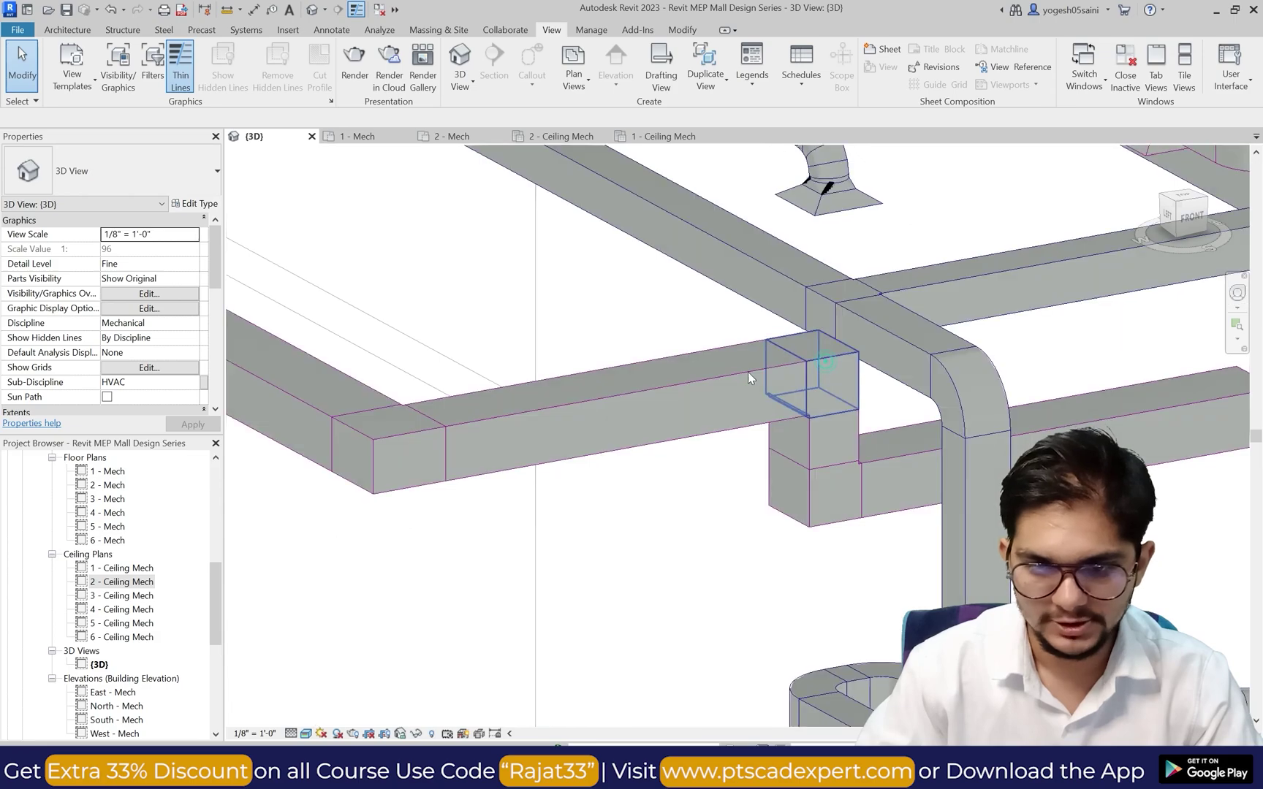
{"action": "left_click", "coordinate": [816, 374]}
{"action": "left_click", "coordinate": [144, 177]}
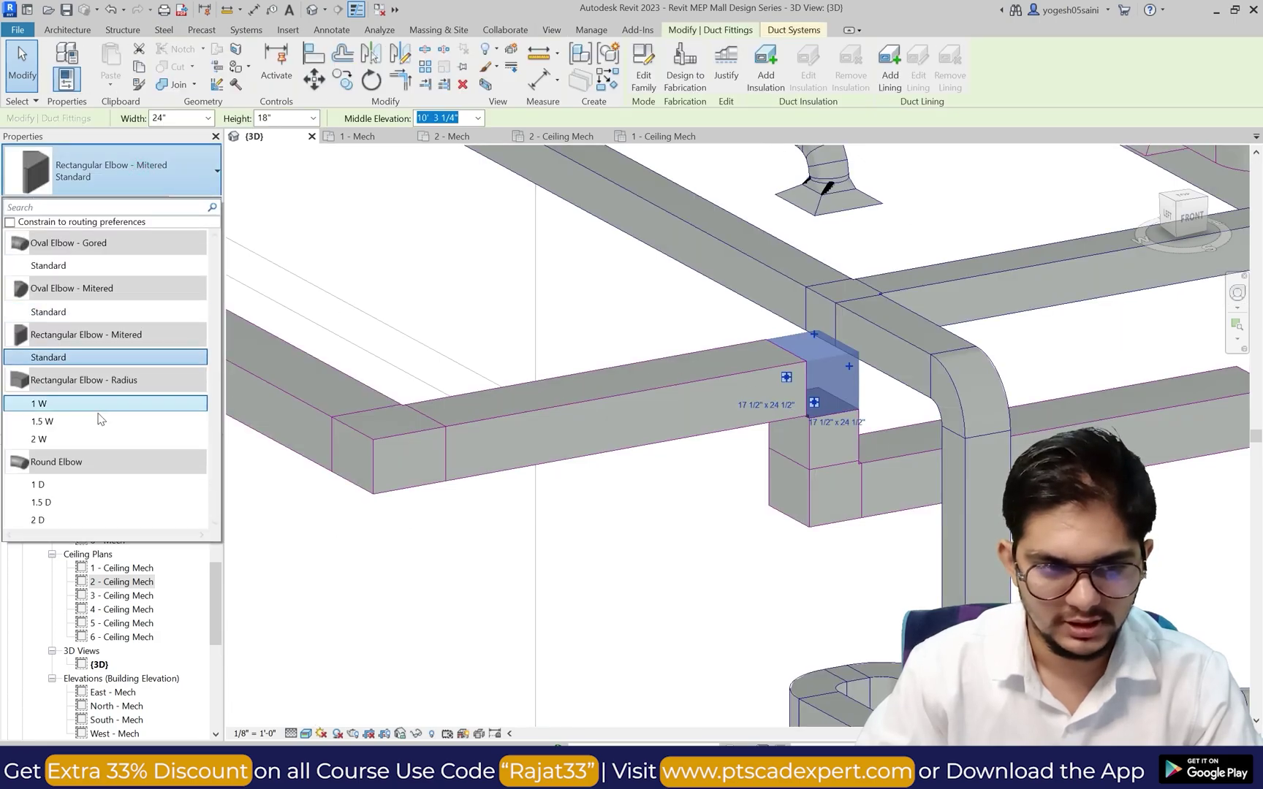
{"action": "left_click", "coordinate": [786, 521]}
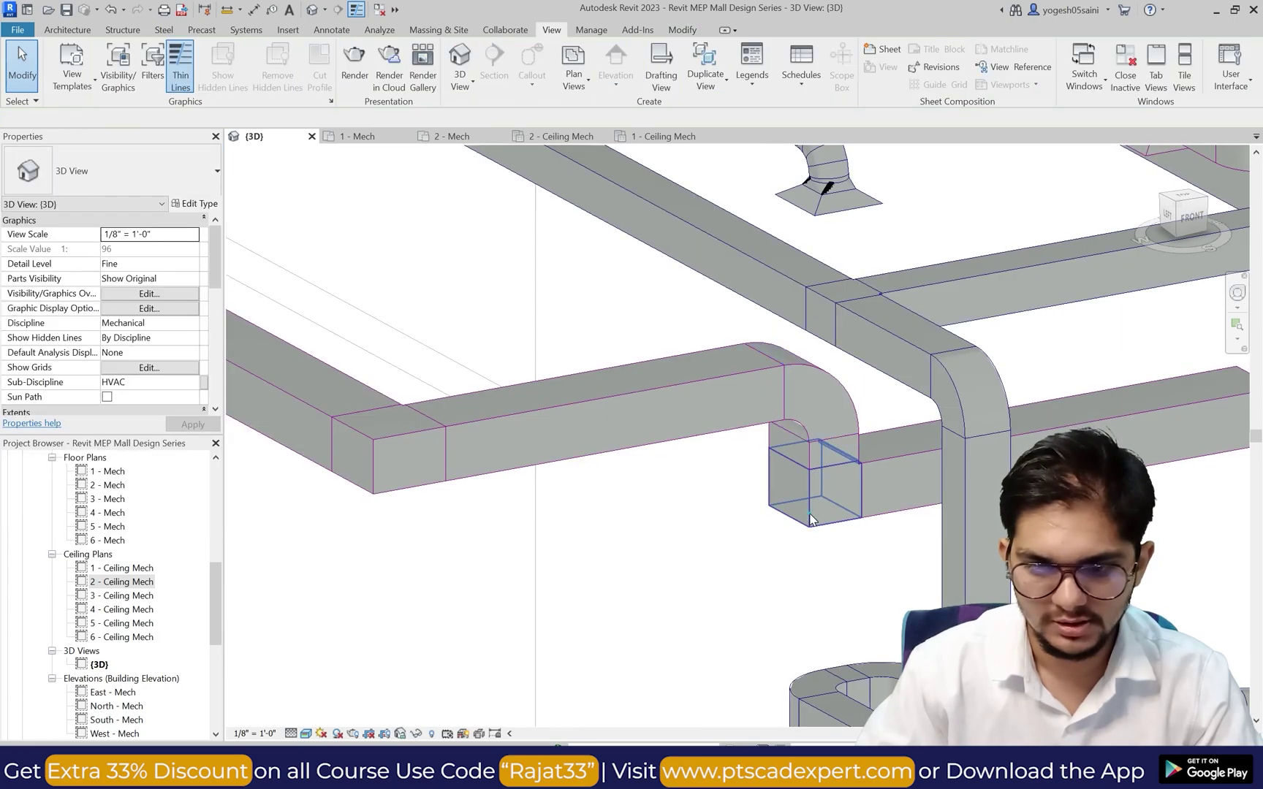
{"action": "left_click", "coordinate": [812, 488]}
{"action": "left_click", "coordinate": [135, 181]}
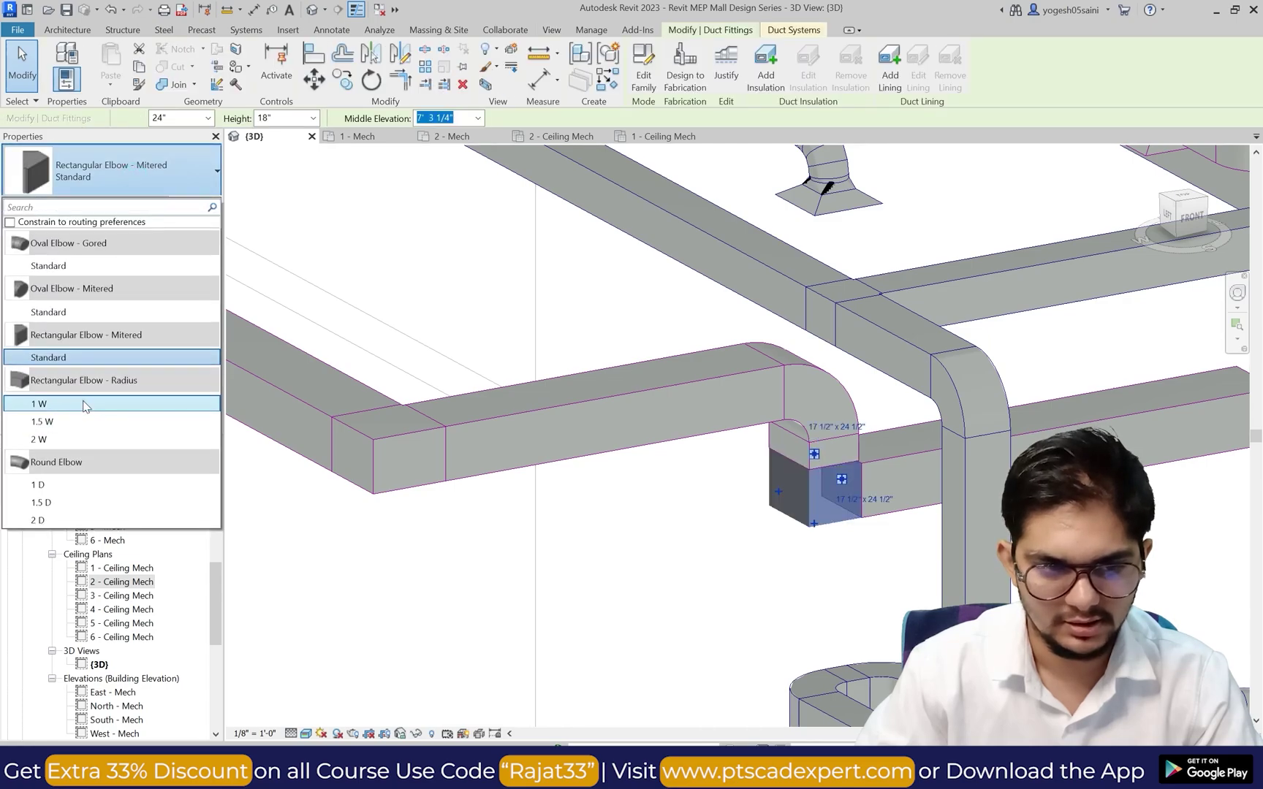
{"action": "left_click", "coordinate": [44, 403]}
{"action": "left_click", "coordinate": [451, 369]}
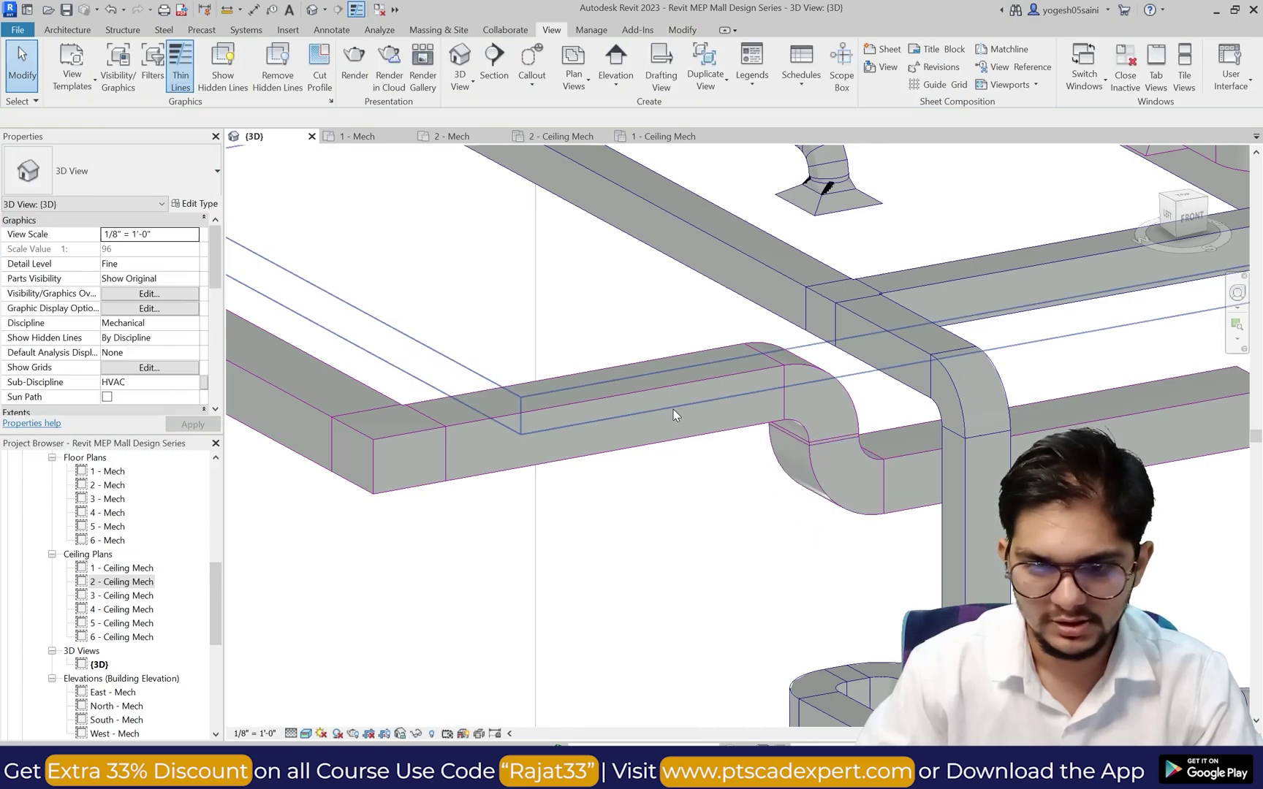
Step: In the 2 - Mech floor plan, shorten the low return duct in the bottom corridor so it ends just past the crossing supply duct
{"action": "scroll", "coordinate": [673, 409], "scroll_direction": "down", "scroll_amount": 6}
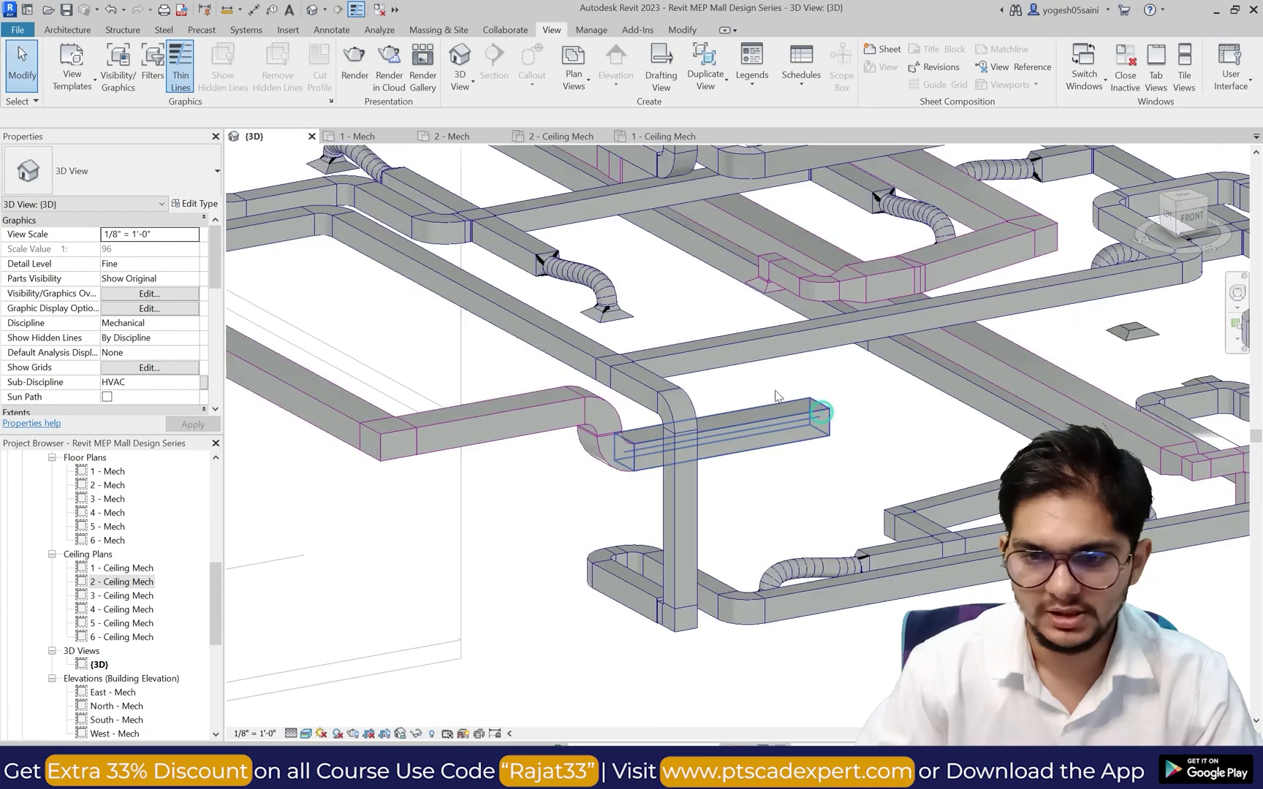
{"action": "left_click", "coordinate": [823, 418]}
{"action": "key", "text": "Escape"}
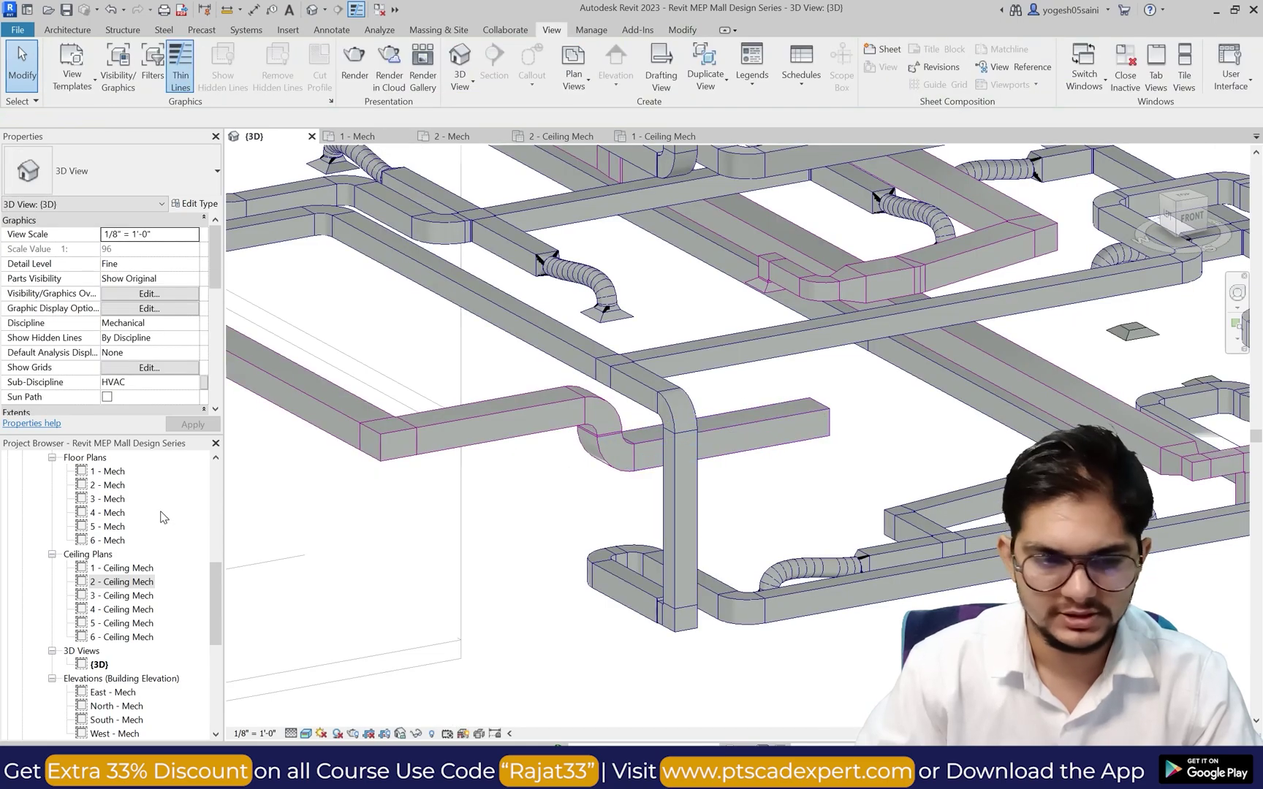
{"action": "double_click", "coordinate": [130, 580]}
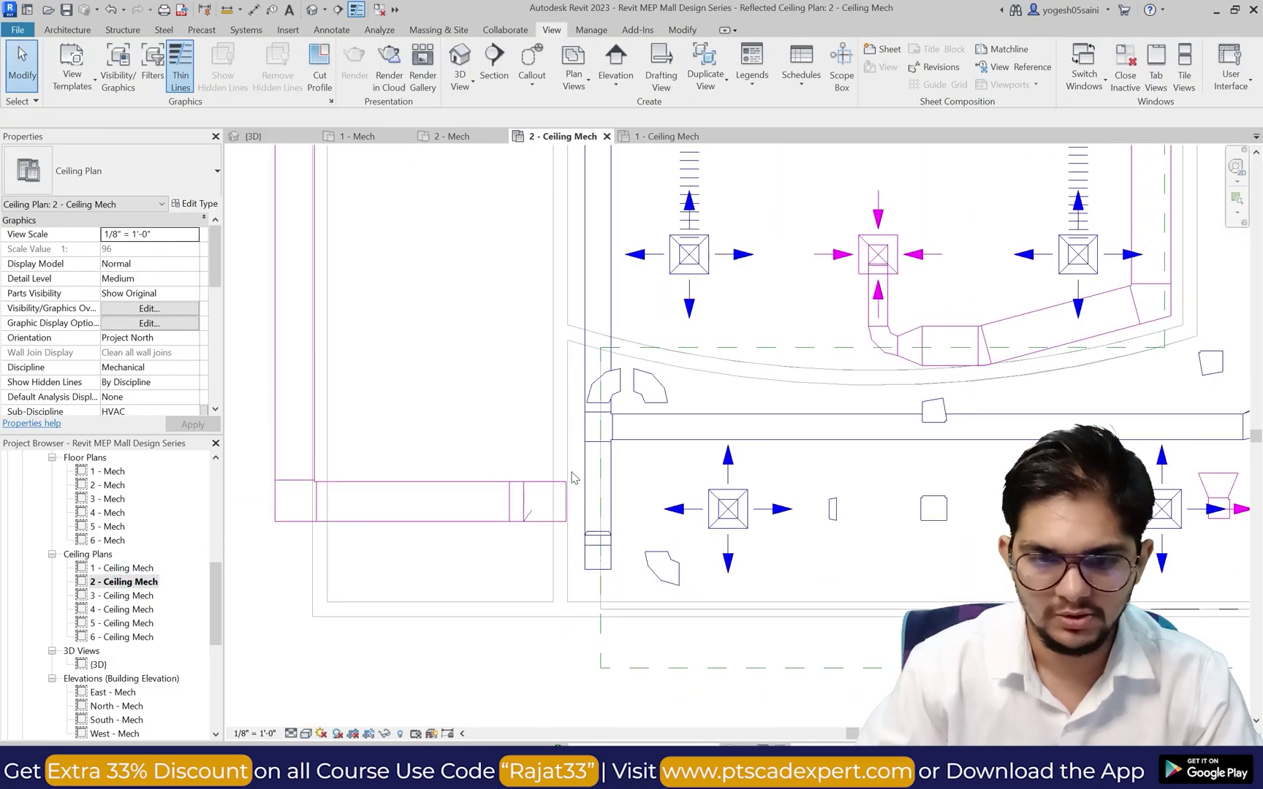
{"action": "double_click", "coordinate": [108, 485]}
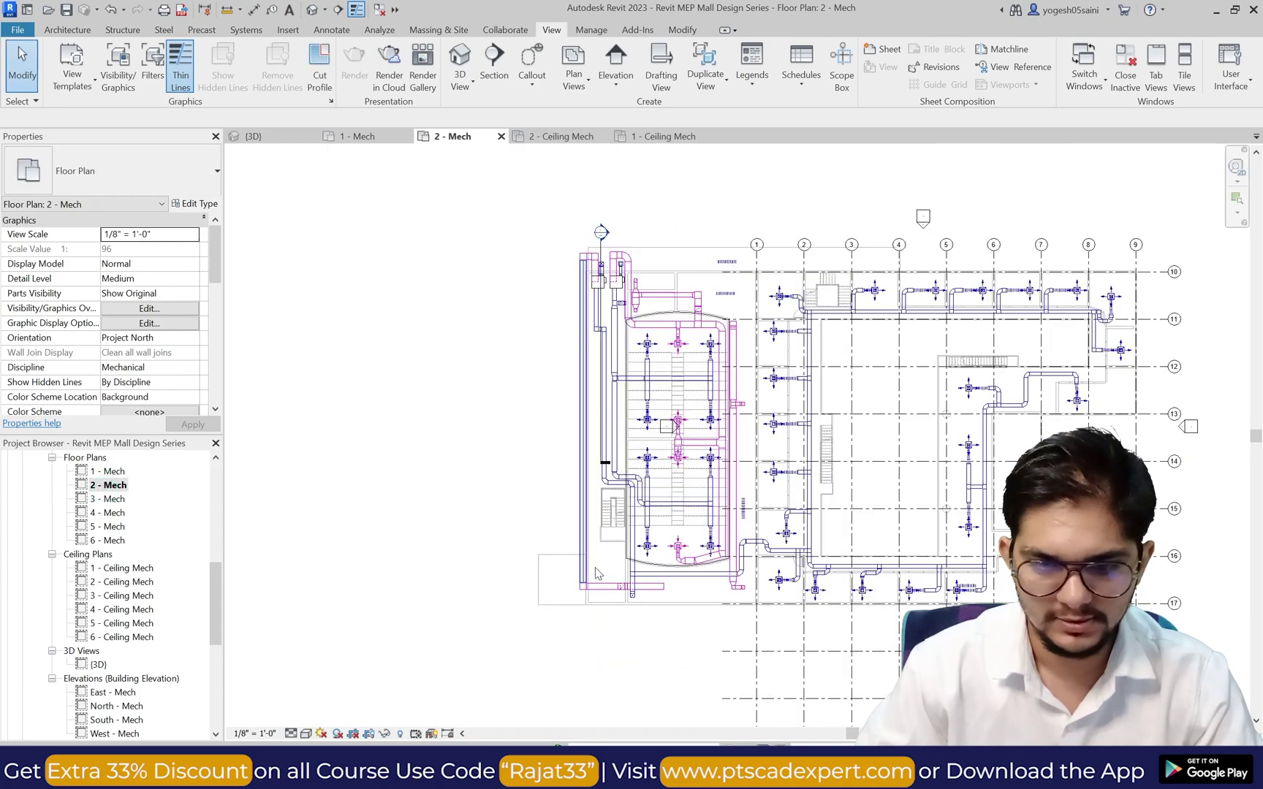
{"action": "scroll", "coordinate": [678, 601], "scroll_direction": "up", "scroll_amount": 4}
{"action": "left_click", "coordinate": [676, 593]}
{"action": "scroll", "coordinate": [679, 589], "scroll_direction": "up", "scroll_amount": 3}
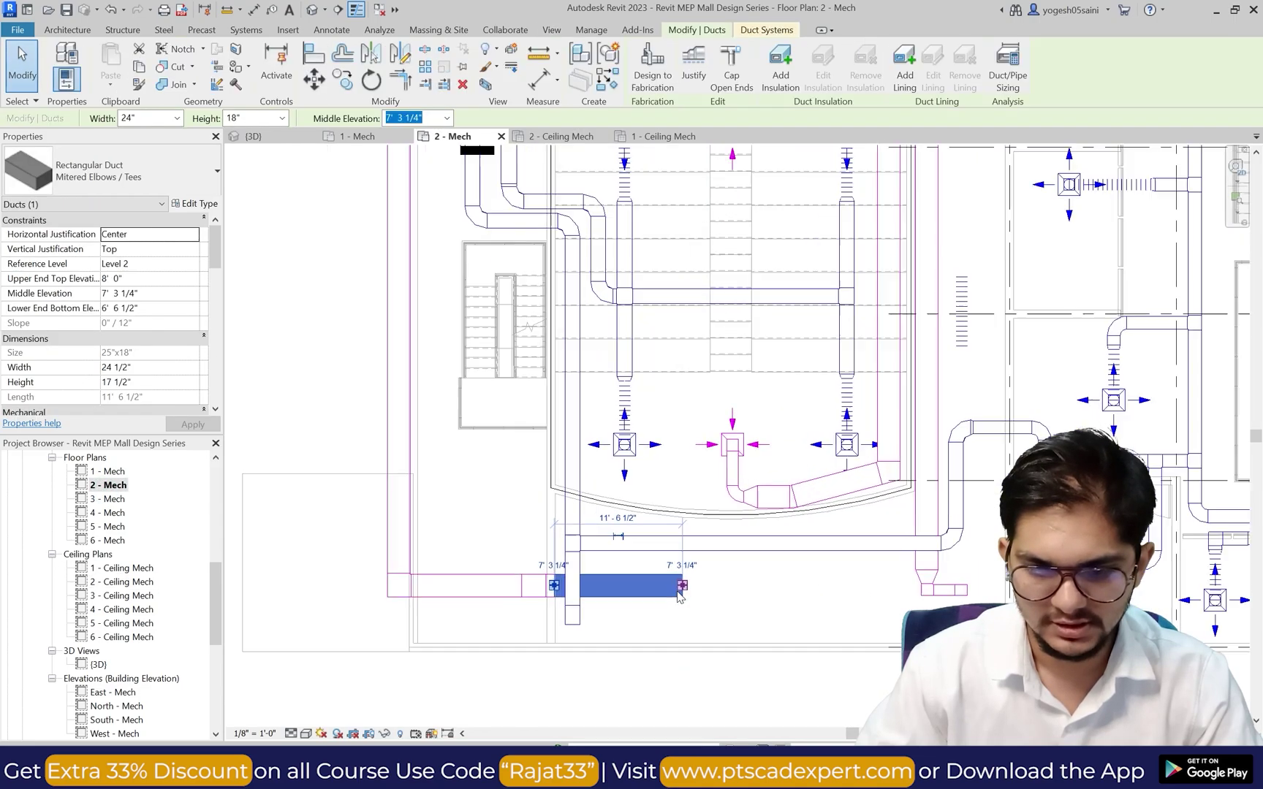
{"action": "key", "text": "Escape"}
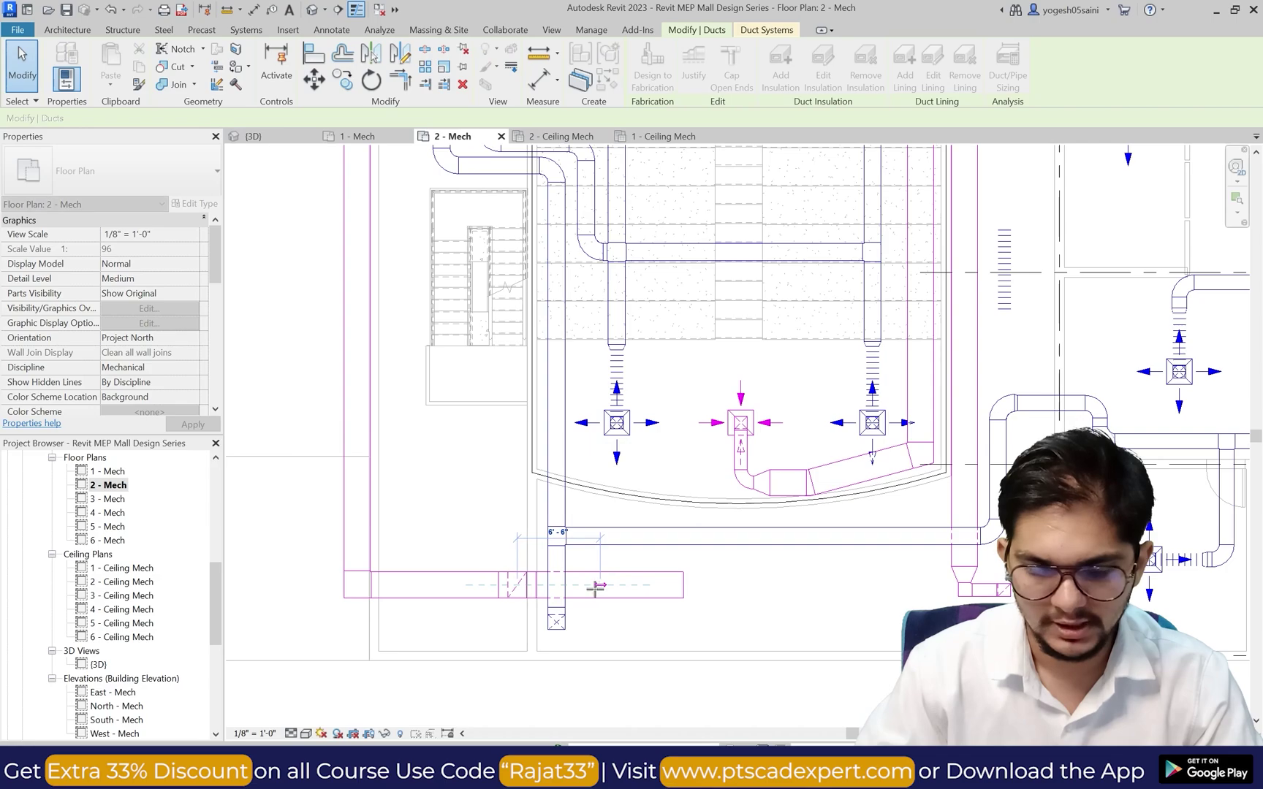
{"action": "left_click", "coordinate": [652, 590]}
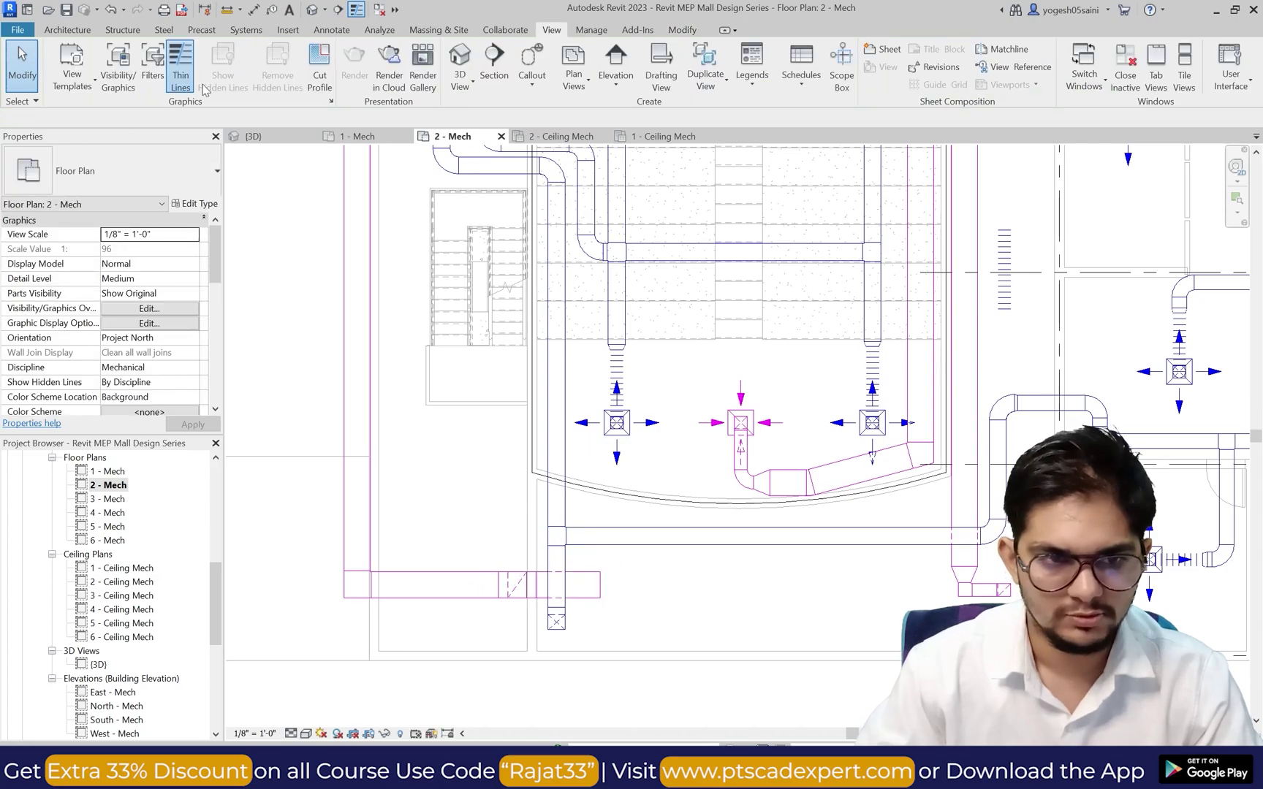
Step: Draw a rectangular duct at top elevation 11' 0" from the shortened end, running about 11' 8" further along the bottom corridor
{"action": "left_click", "coordinate": [243, 31]}
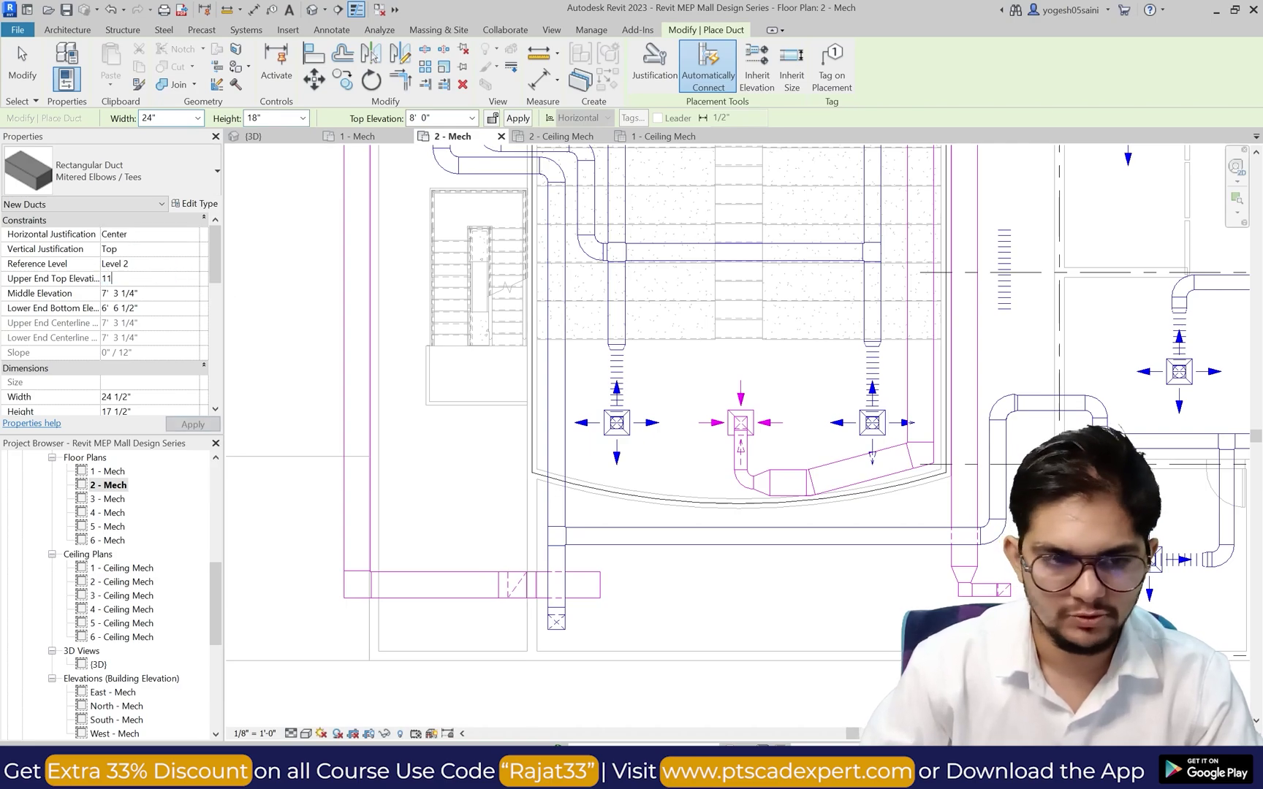
{"action": "key", "text": "Return"}
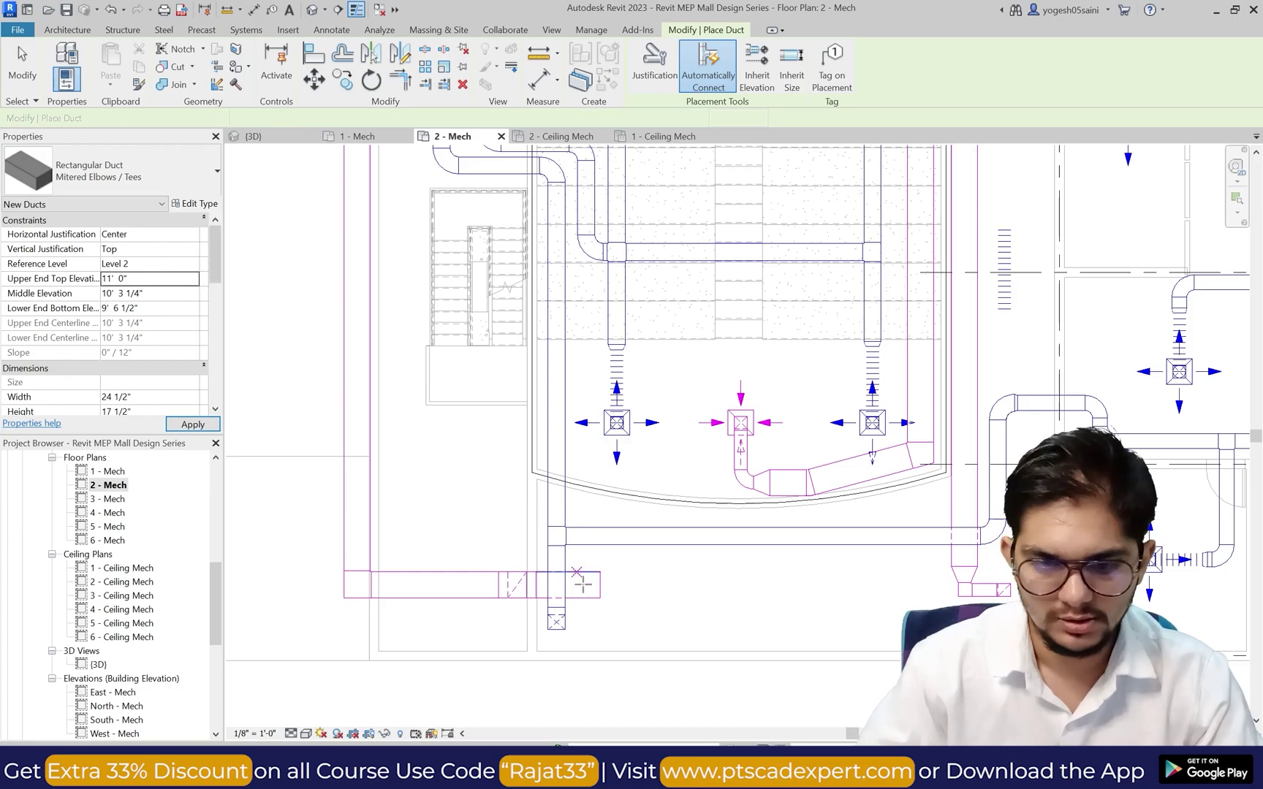
{"action": "left_click", "coordinate": [760, 584]}
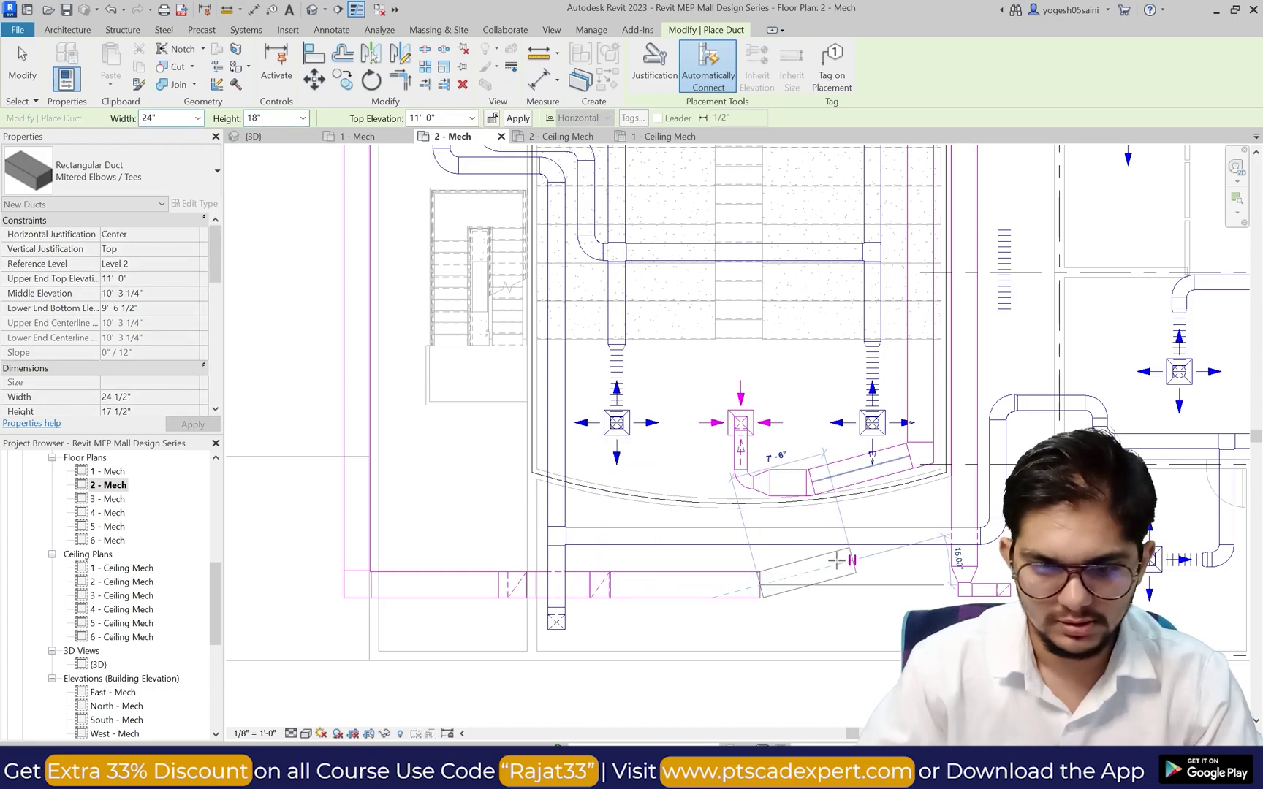
{"action": "key", "text": "Escape"}
{"action": "key", "text": "Escape"}
Step: Nudge the raised corridor return duct slightly toward the outer wall and extend its open end a little further along the corridor
{"action": "scroll", "coordinate": [764, 596], "scroll_direction": "down", "scroll_amount": 2}
{"action": "scroll", "coordinate": [764, 597], "scroll_direction": "up", "scroll_amount": 4}
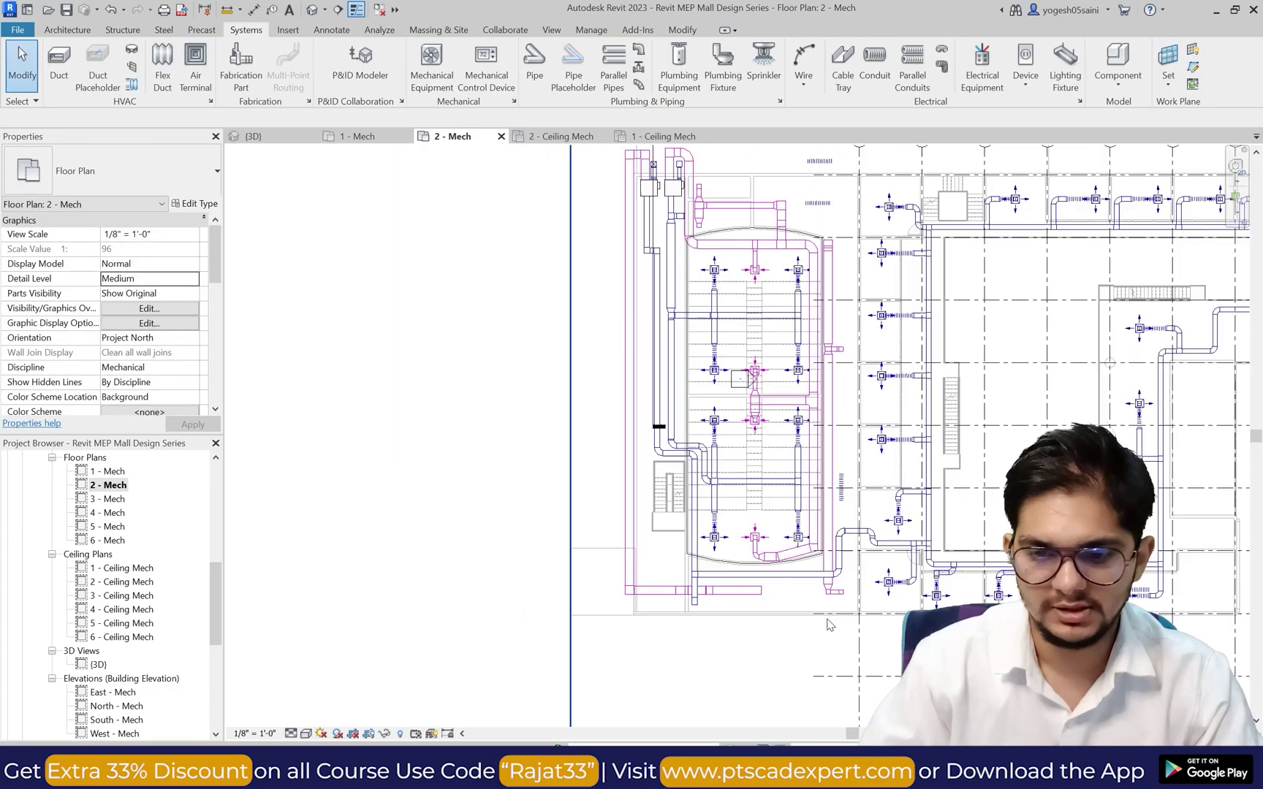
{"action": "left_click", "coordinate": [642, 553]}
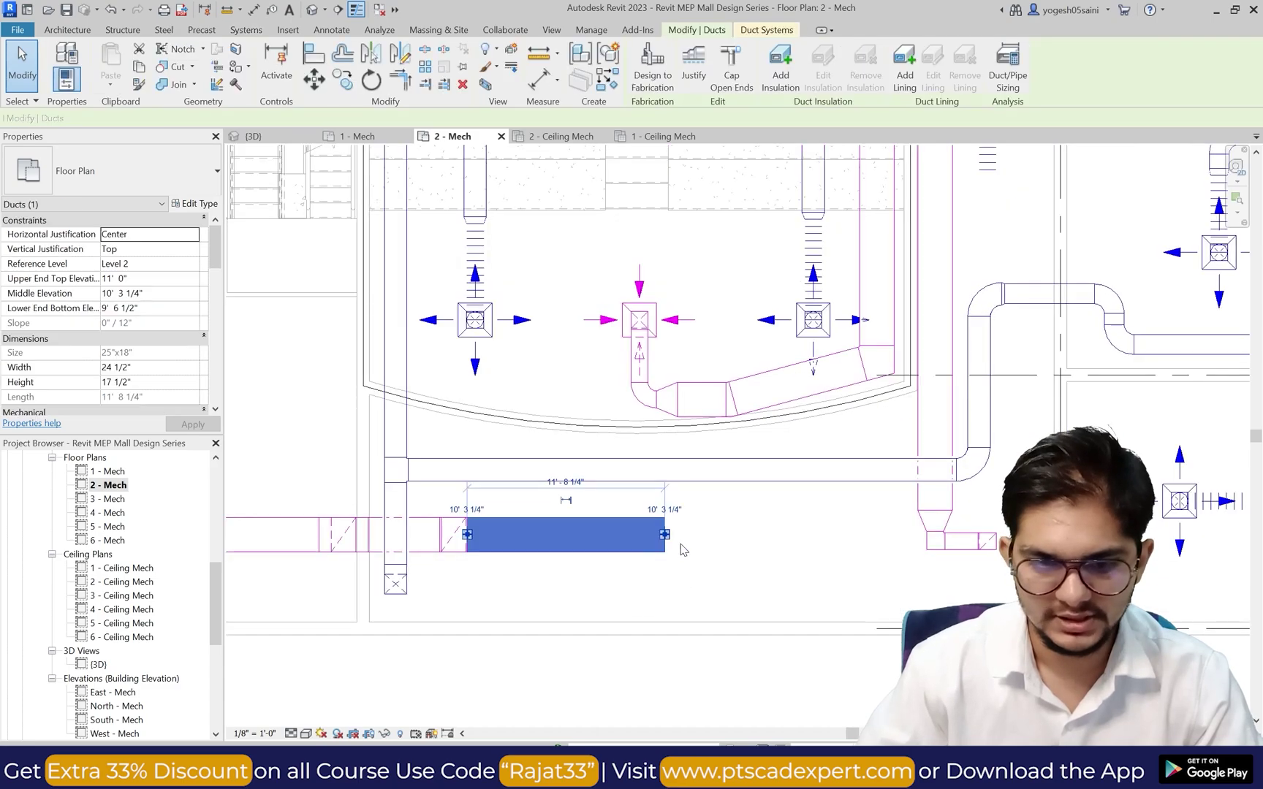
{"action": "key", "text": "Down"}
{"action": "key", "text": "Down"}
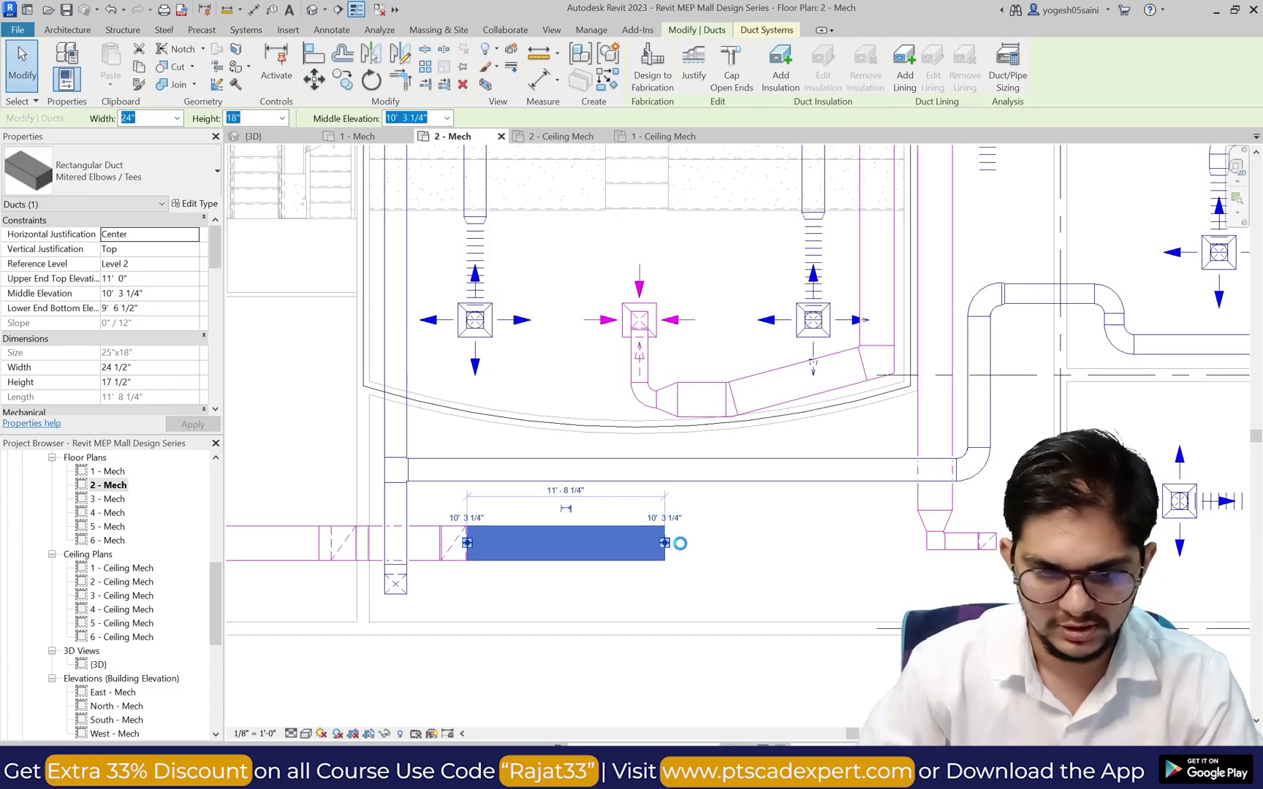
{"action": "key", "text": "Up"}
{"action": "key", "text": "Up"}
{"action": "key", "text": "Escape"}
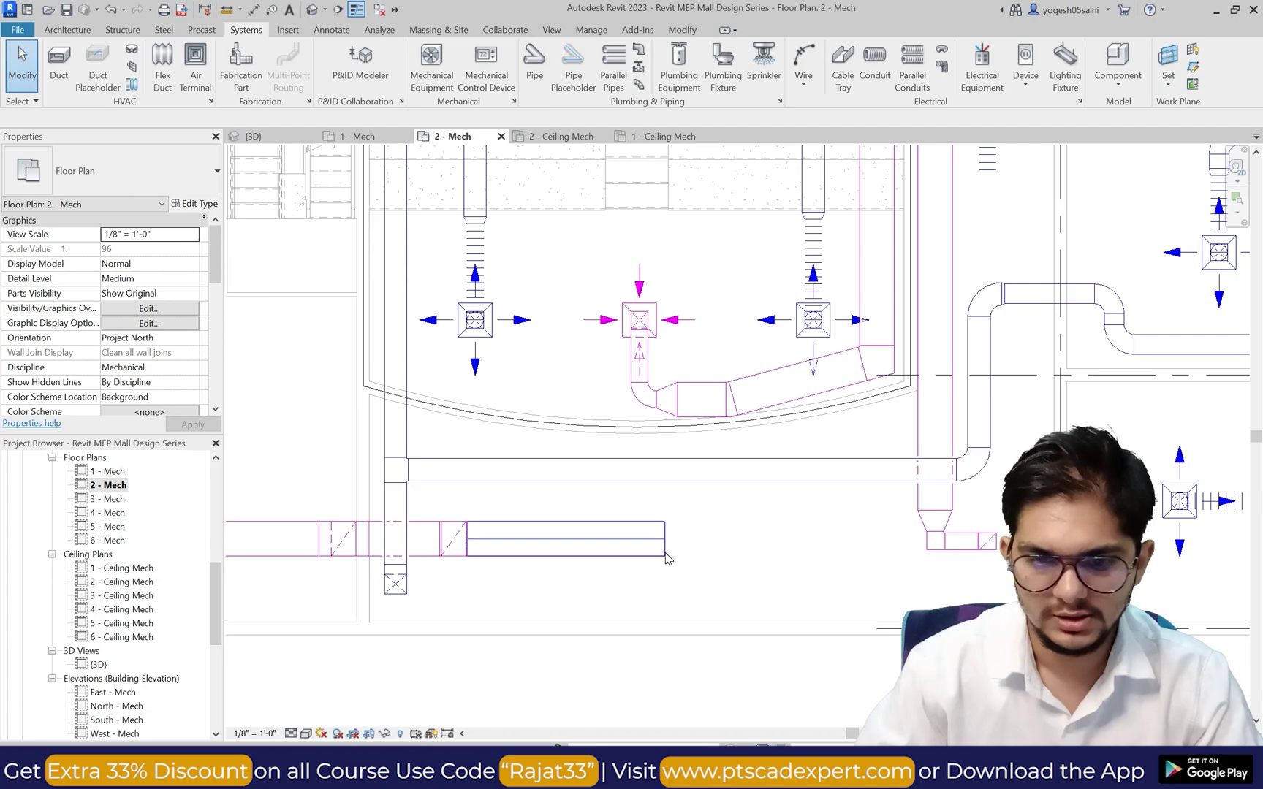
{"action": "left_click", "coordinate": [669, 544]}
{"action": "left_click_drag", "start_coordinate": [664, 539], "coordinate": [690, 539]}
{"action": "key", "text": "Escape"}
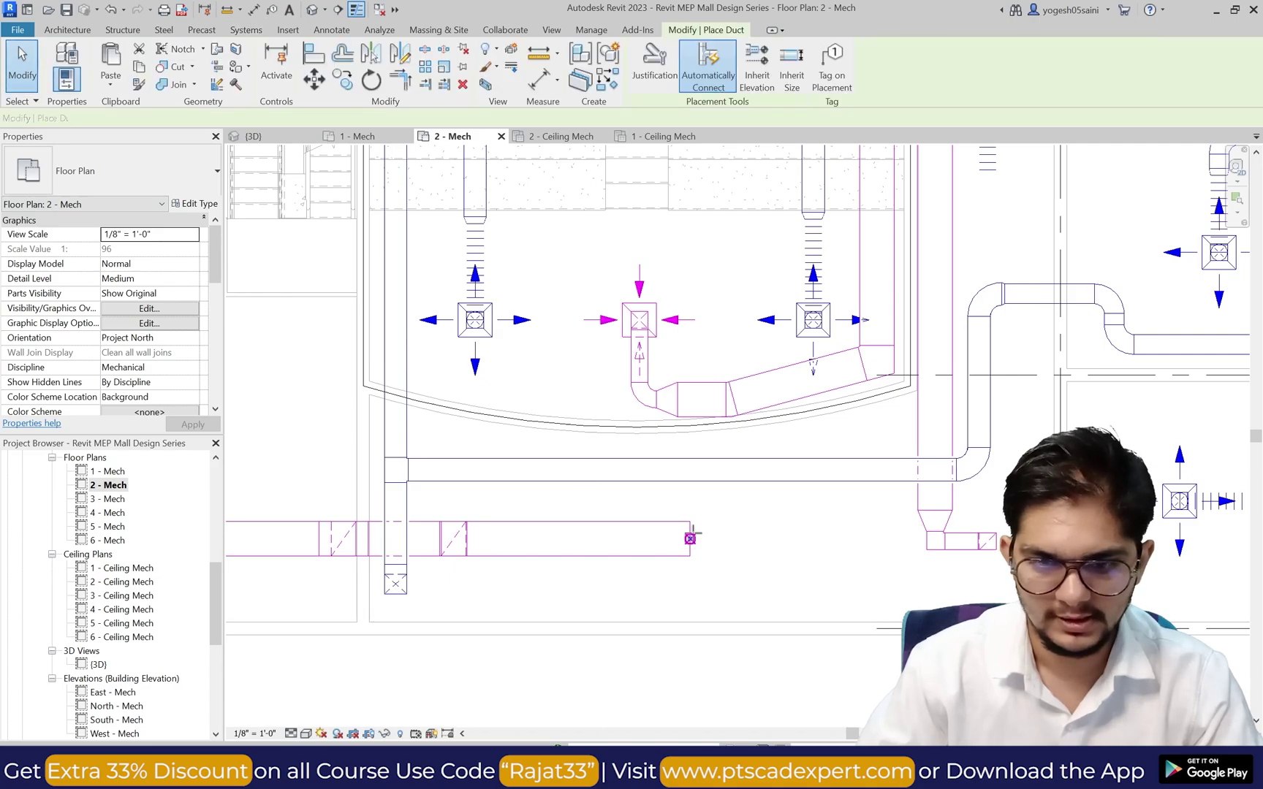
{"action": "left_click", "coordinate": [690, 538]}
{"action": "scroll", "coordinate": [690, 567], "scroll_direction": "down", "scroll_amount": 3}
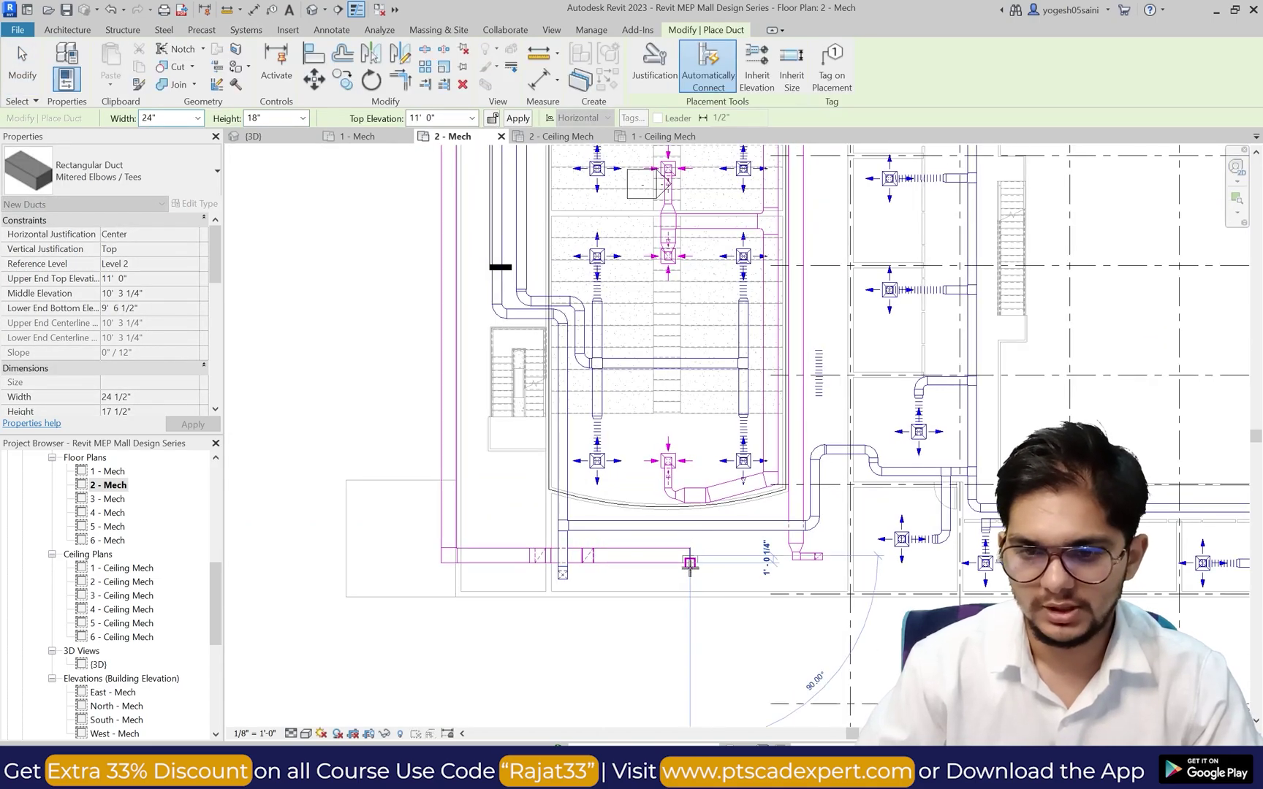
{"action": "scroll", "coordinate": [683, 571], "scroll_direction": "up", "scroll_amount": 3}
{"action": "scroll", "coordinate": [621, 540], "scroll_direction": "down", "scroll_amount": 3}
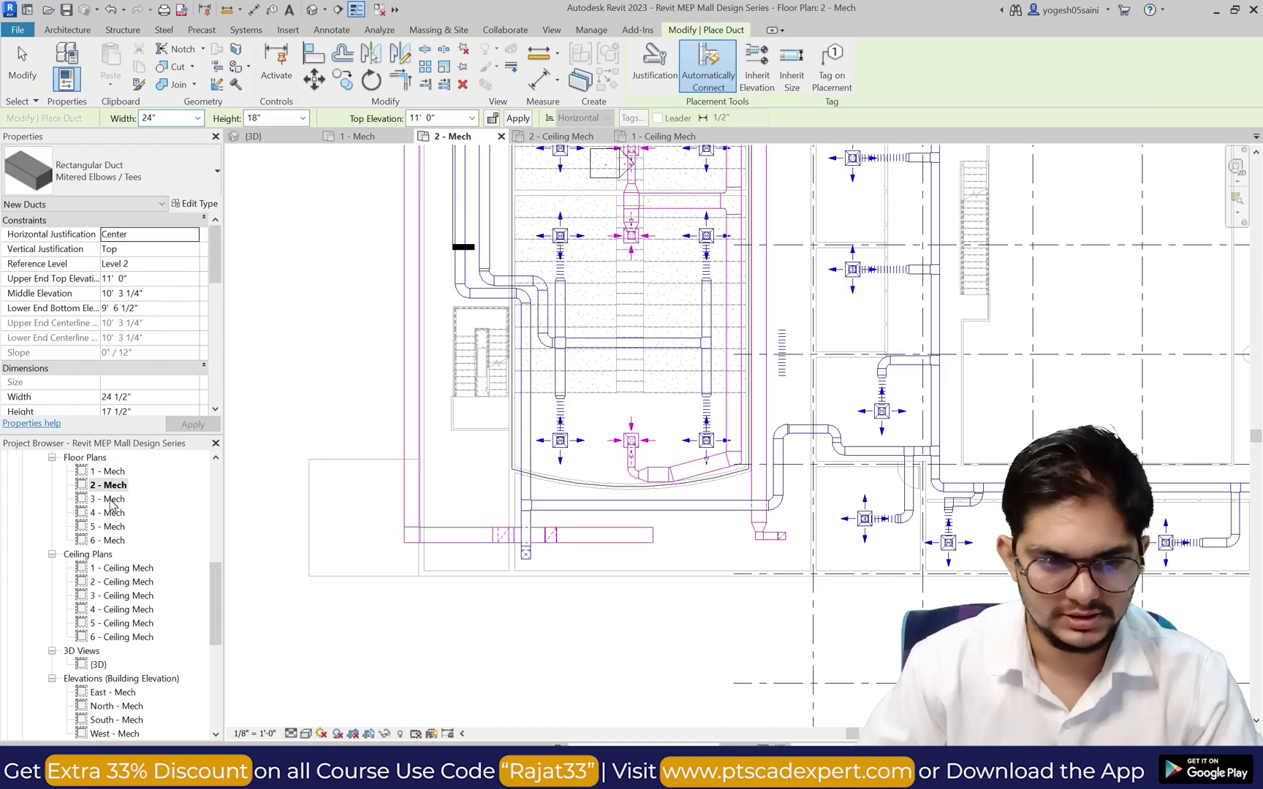
Step: In the 2 - Ceiling Mech plan, examine the return duct against the air terminals in the bottom corridor and the adjoining rooms
{"action": "double_click", "coordinate": [128, 581]}
{"action": "scroll", "coordinate": [585, 510], "scroll_direction": "up", "scroll_amount": 5}
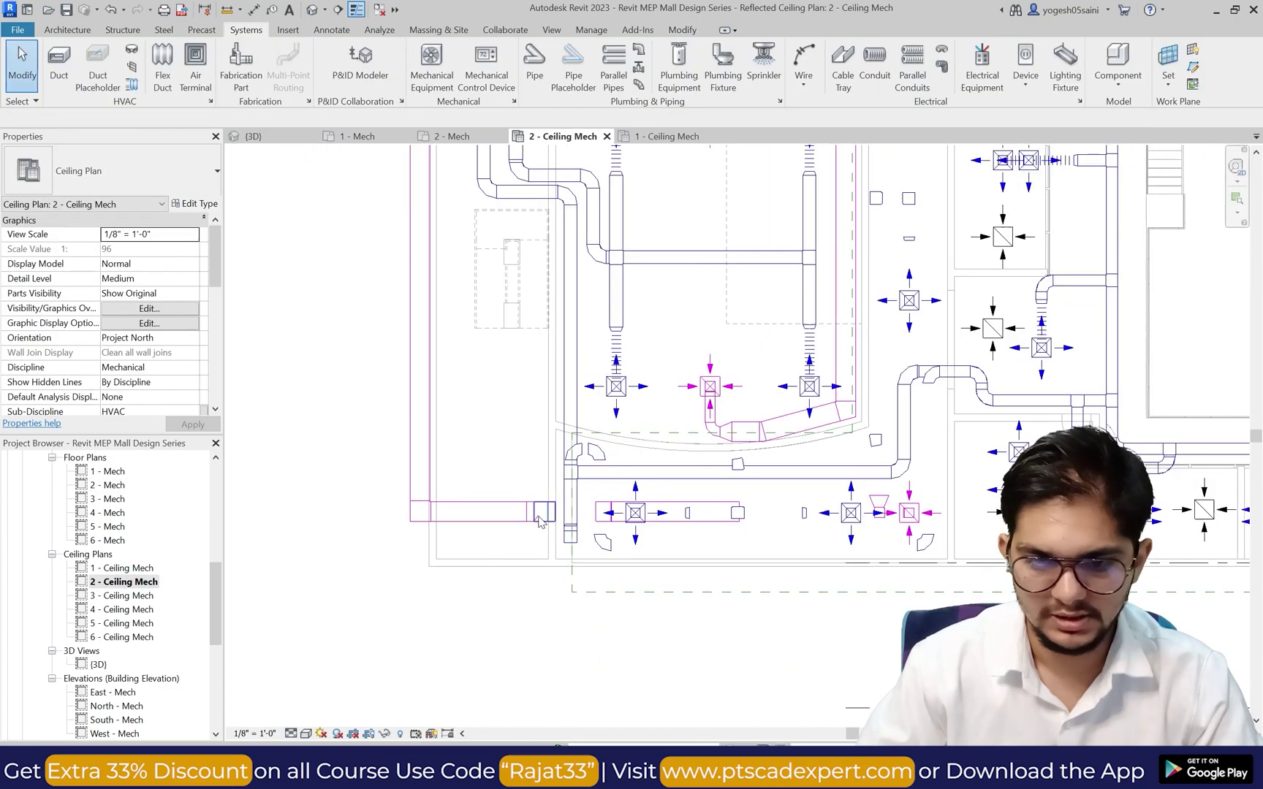
{"action": "scroll", "coordinate": [585, 510], "scroll_direction": "up", "scroll_amount": 3}
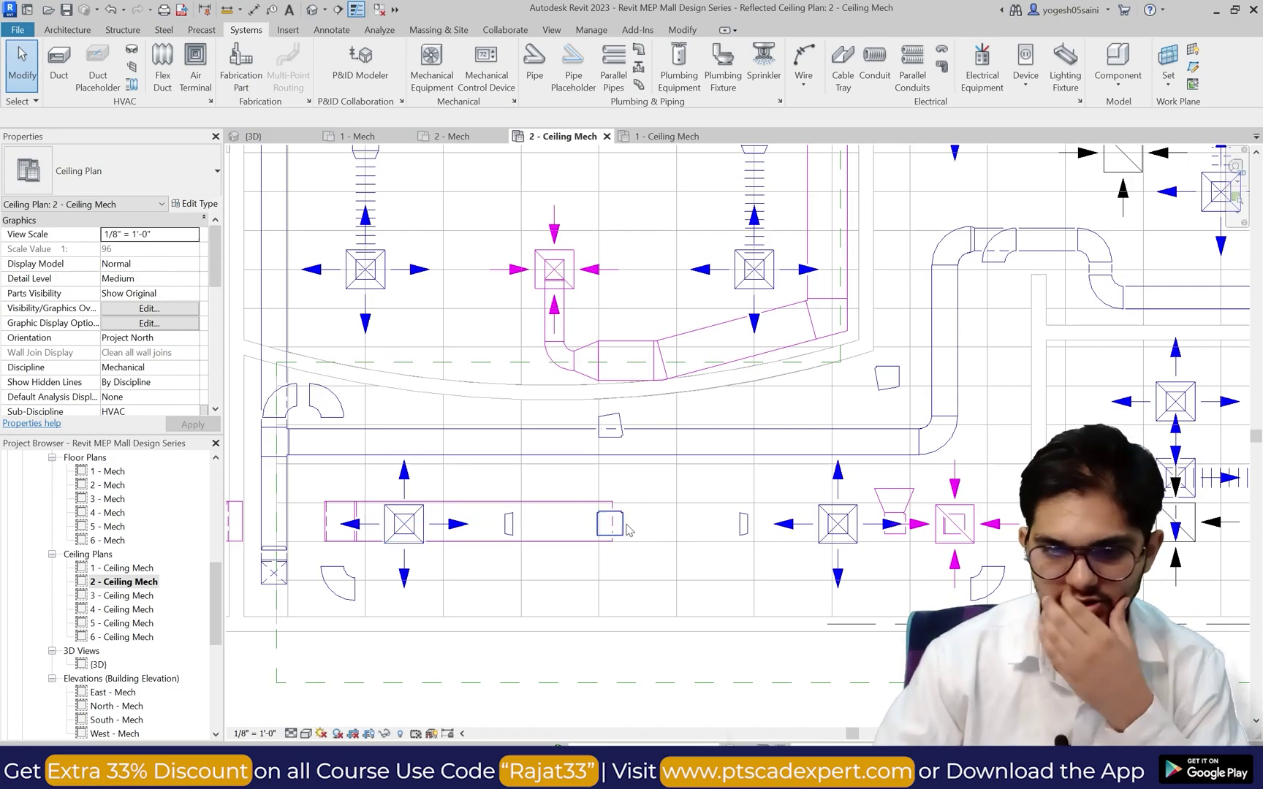
{"action": "scroll", "coordinate": [588, 543], "scroll_direction": "down", "scroll_amount": 5}
{"action": "scroll", "coordinate": [620, 512], "scroll_direction": "down", "scroll_amount": 1}
{"action": "scroll", "coordinate": [722, 484], "scroll_direction": "down", "scroll_amount": 3}
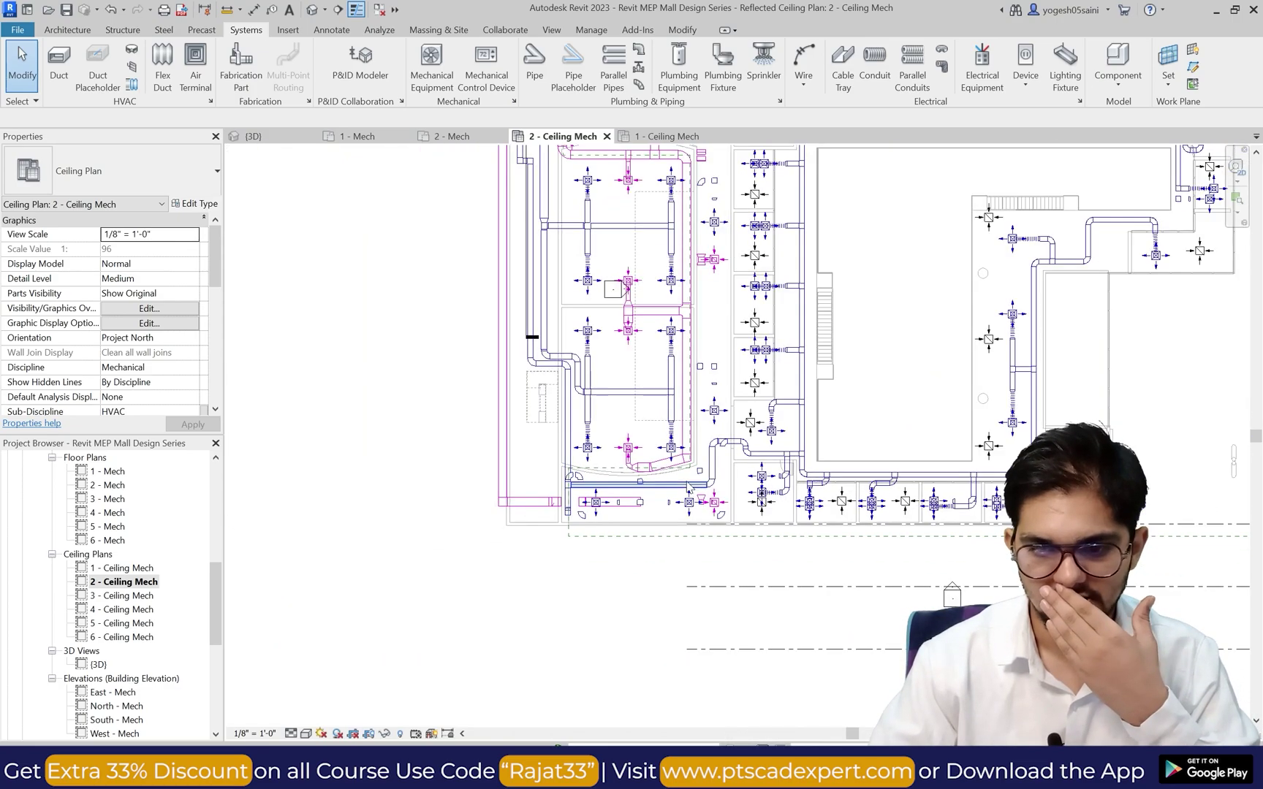
{"action": "scroll", "coordinate": [767, 493], "scroll_direction": "up", "scroll_amount": 4}
{"action": "scroll", "coordinate": [573, 512], "scroll_direction": "up", "scroll_amount": 3}
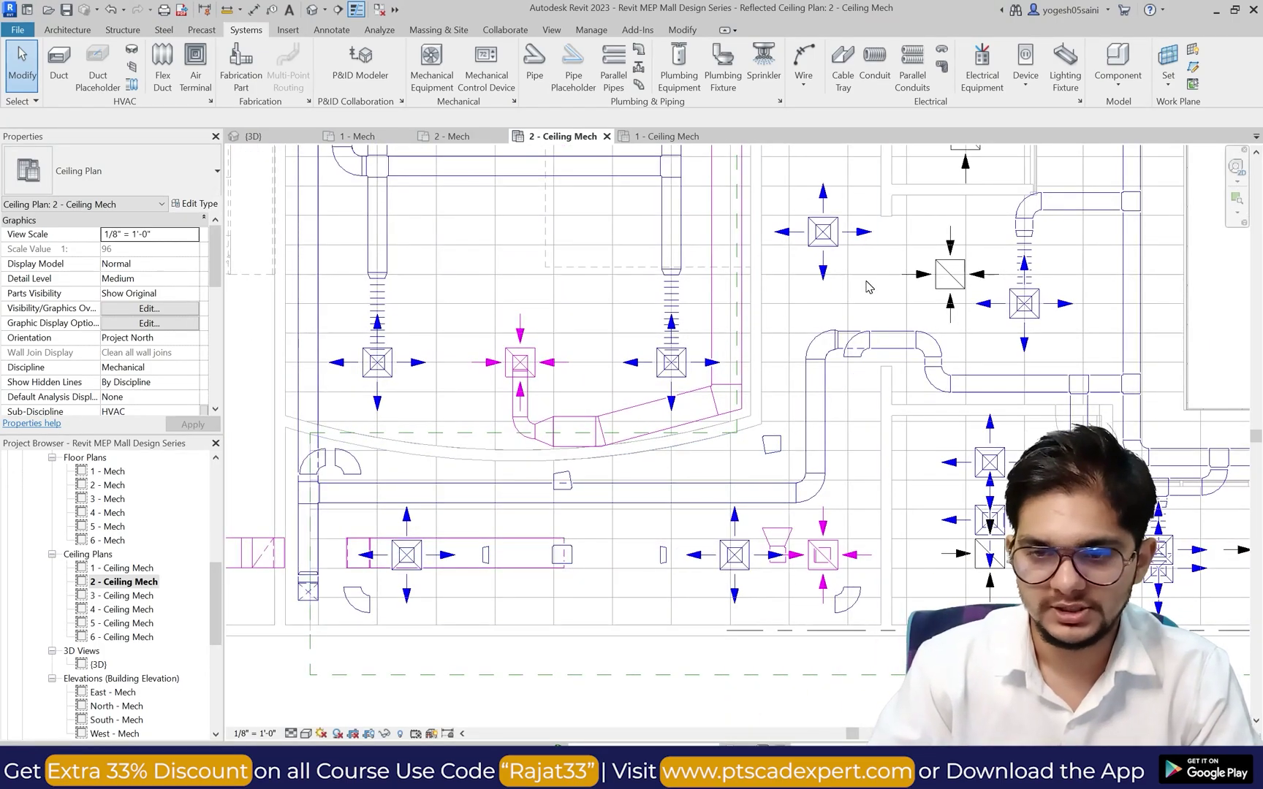
{"action": "scroll", "coordinate": [878, 291], "scroll_direction": "down", "scroll_amount": 1}
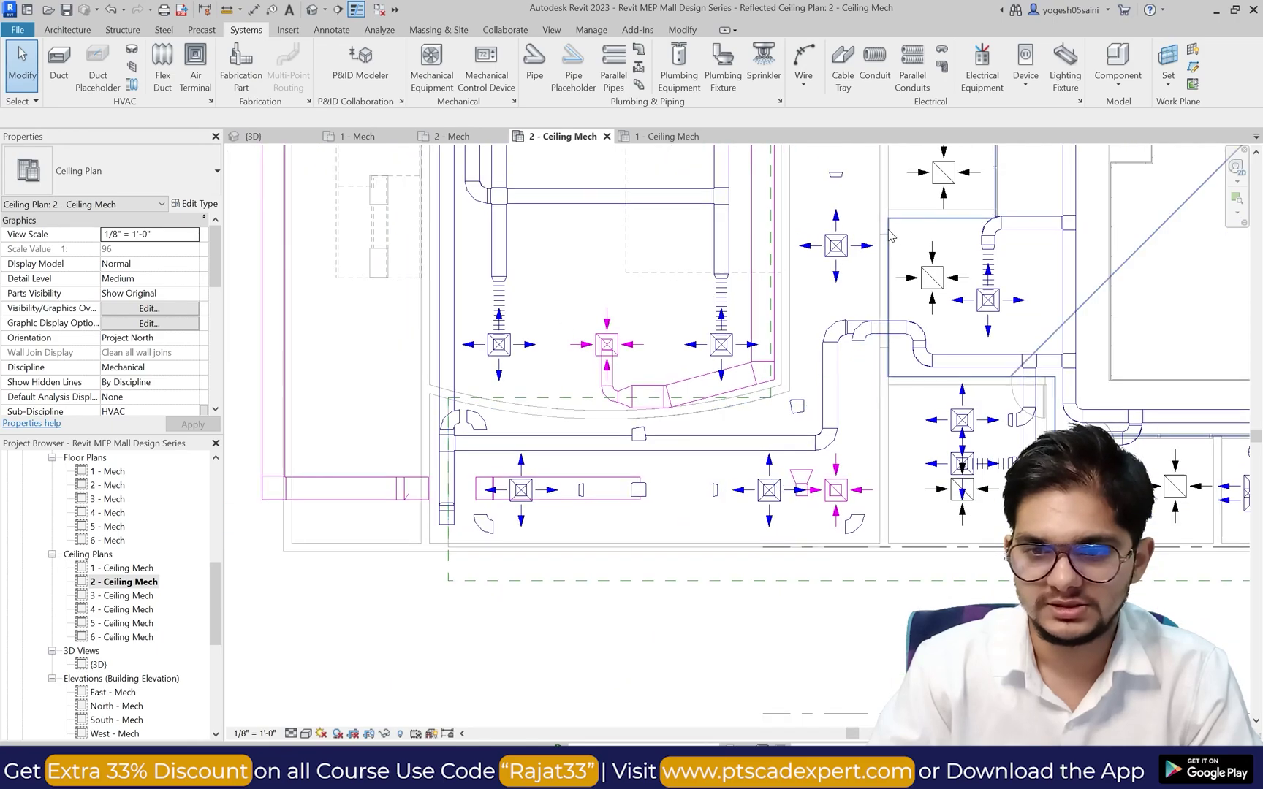
{"action": "scroll", "coordinate": [889, 234], "scroll_direction": "up", "scroll_amount": 1}
{"action": "scroll", "coordinate": [972, 255], "scroll_direction": "down", "scroll_amount": 1}
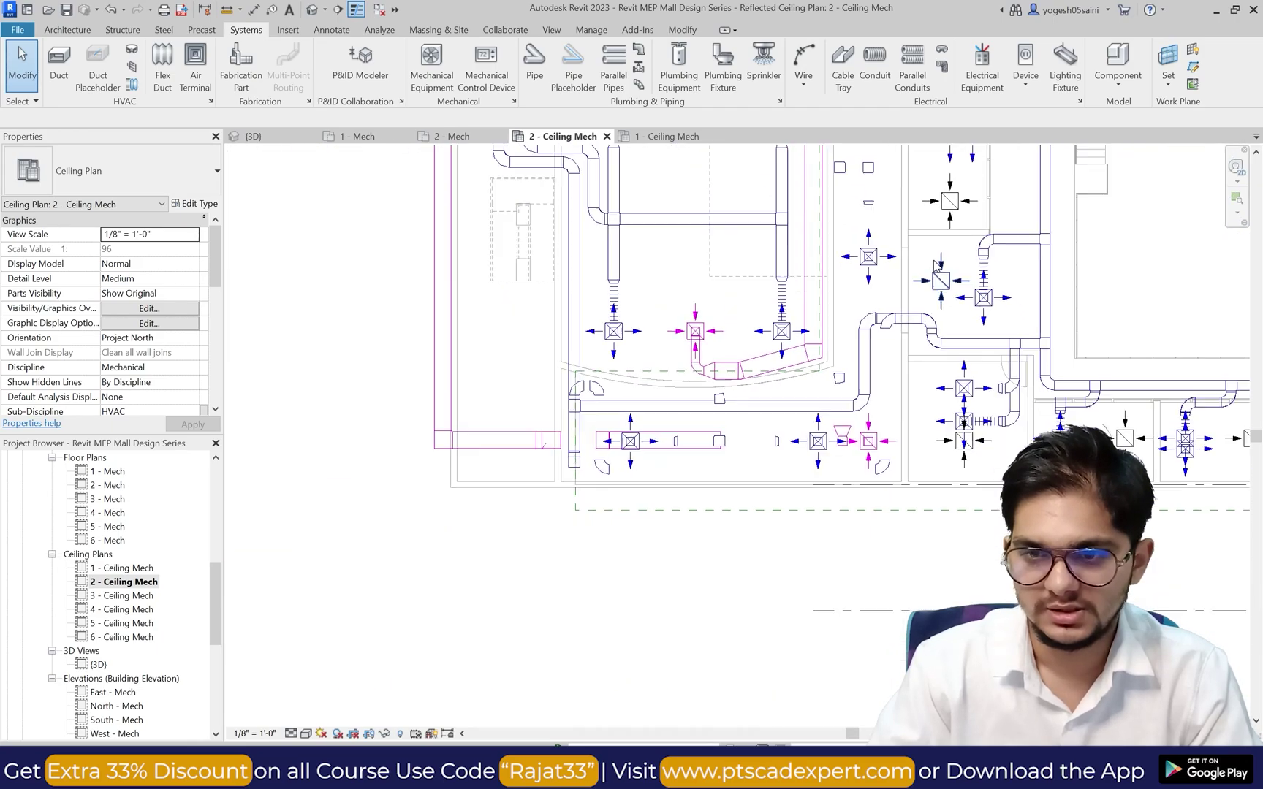
{"action": "scroll", "coordinate": [976, 256], "scroll_direction": "up", "scroll_amount": 1}
{"action": "scroll", "coordinate": [979, 257], "scroll_direction": "up", "scroll_amount": 1}
{"action": "scroll", "coordinate": [1007, 284], "scroll_direction": "down", "scroll_amount": 3}
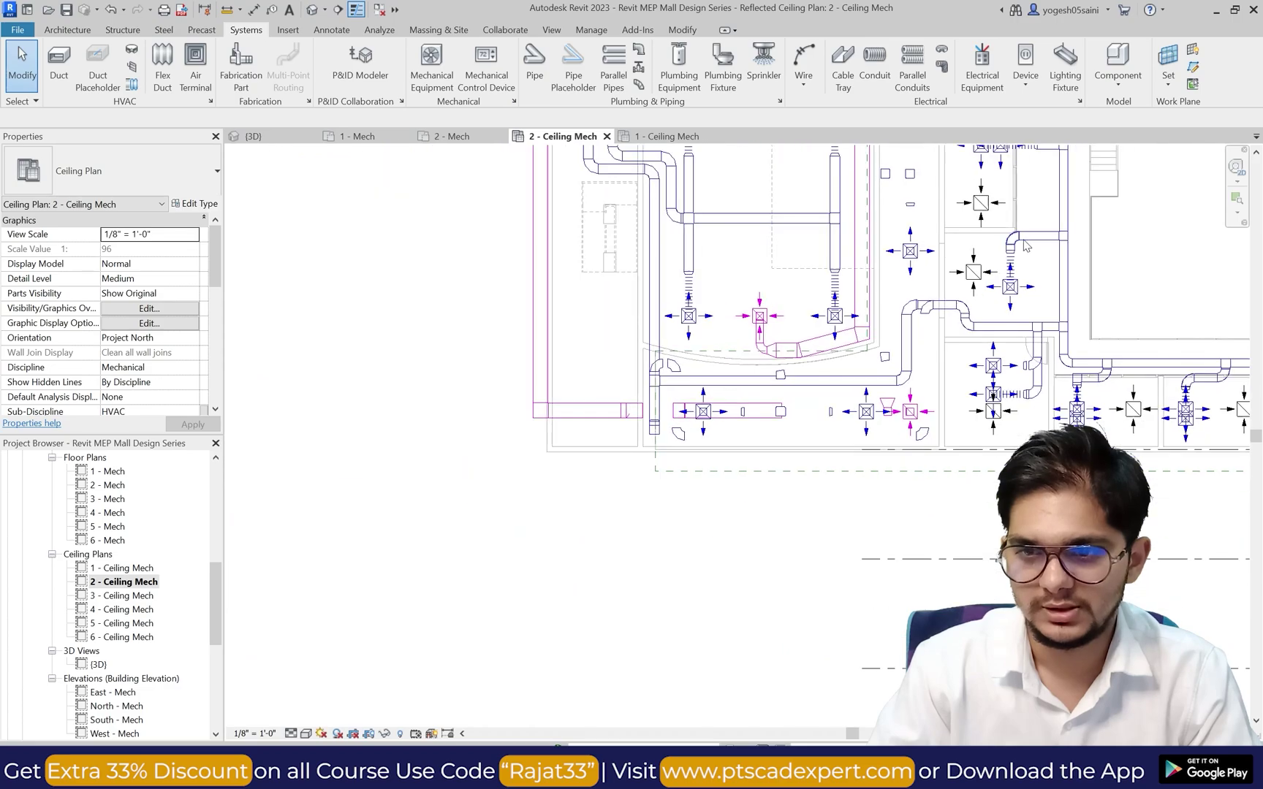
{"action": "scroll", "coordinate": [1027, 260], "scroll_direction": "up", "scroll_amount": 2}
{"action": "scroll", "coordinate": [1030, 259], "scroll_direction": "up", "scroll_amount": 2}
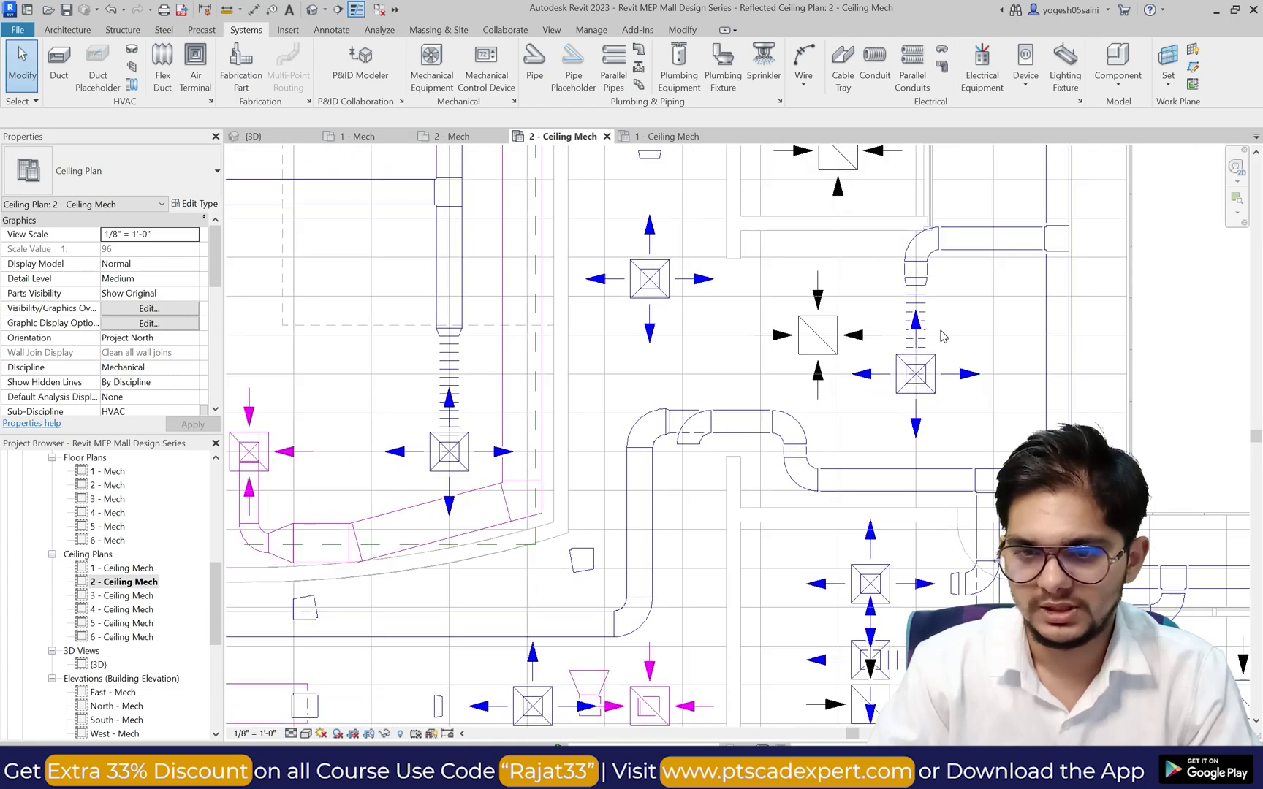
Step: Try to nudge the 12" flex duct and its supply diffuser upward in the room beside the corridor's supply duct offset
{"action": "left_click", "coordinate": [924, 303]}
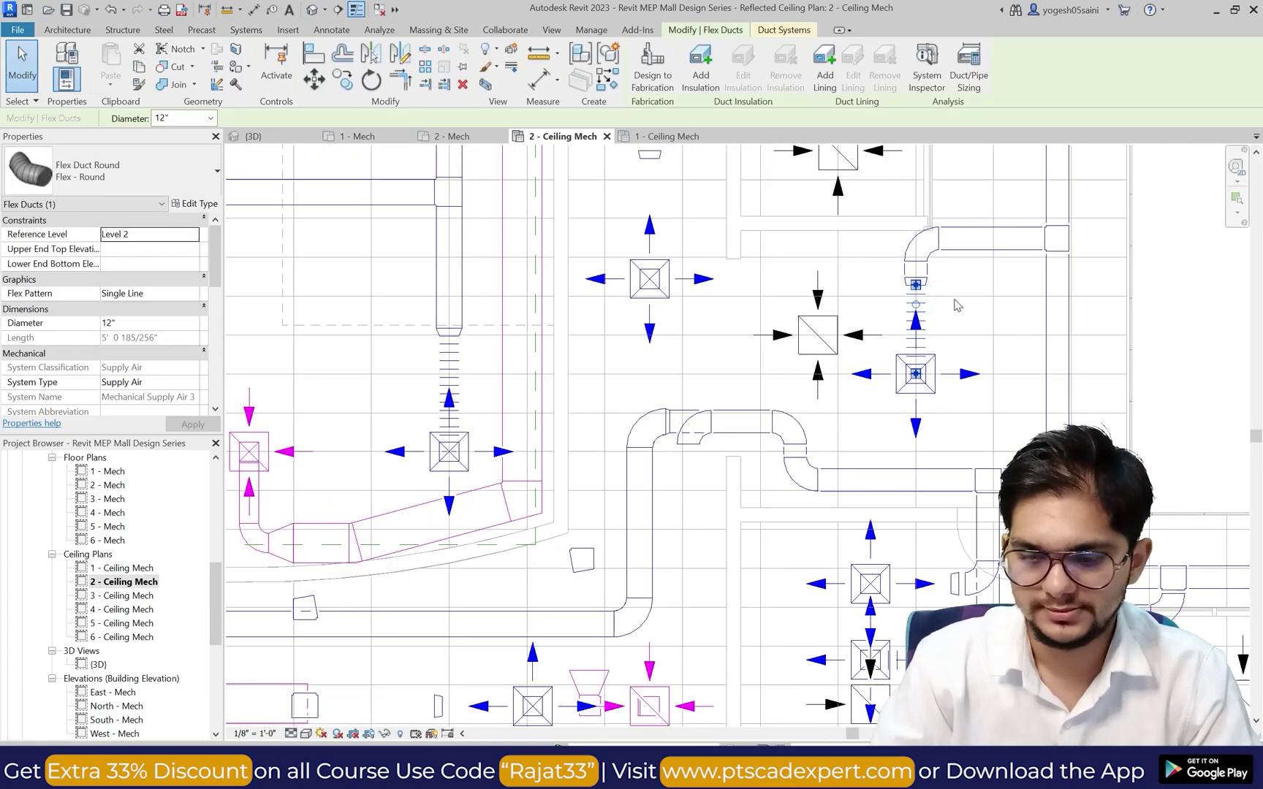
{"action": "key", "text": "Up"}
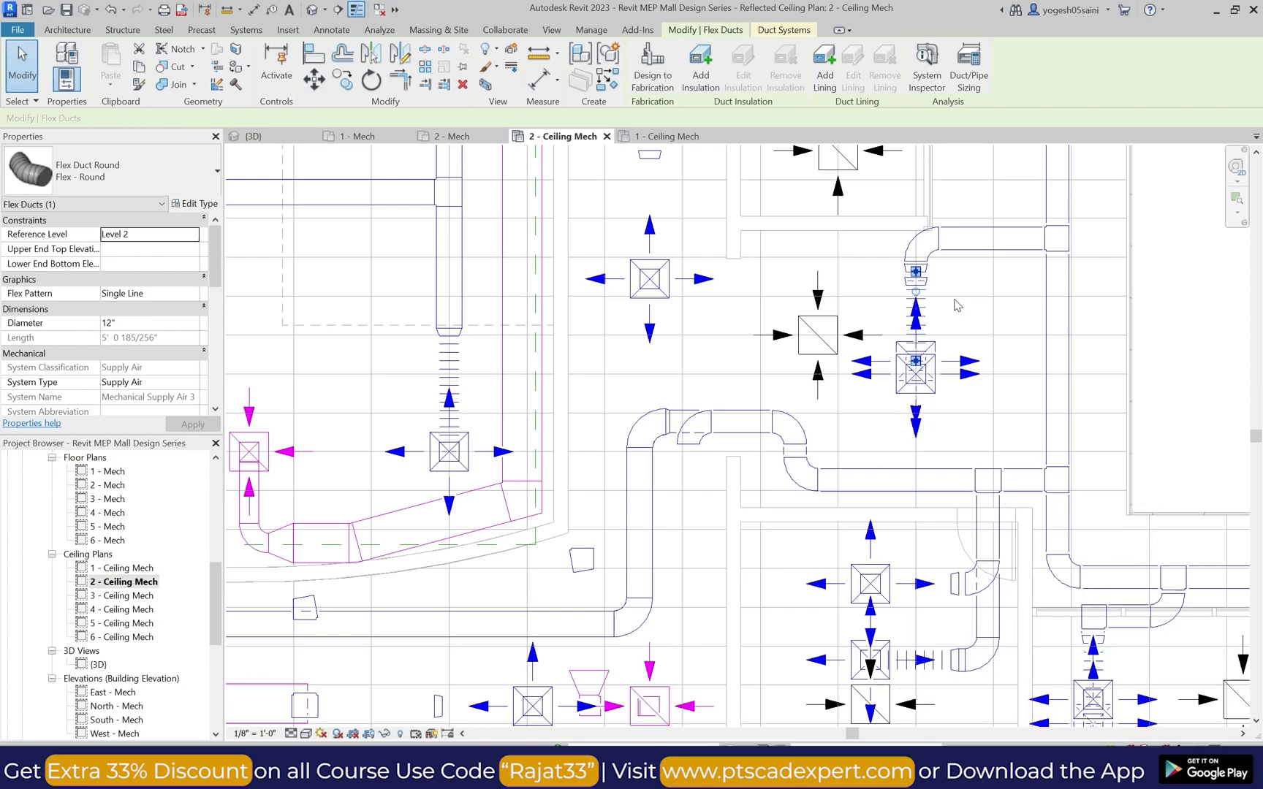
{"action": "key", "text": "Escape"}
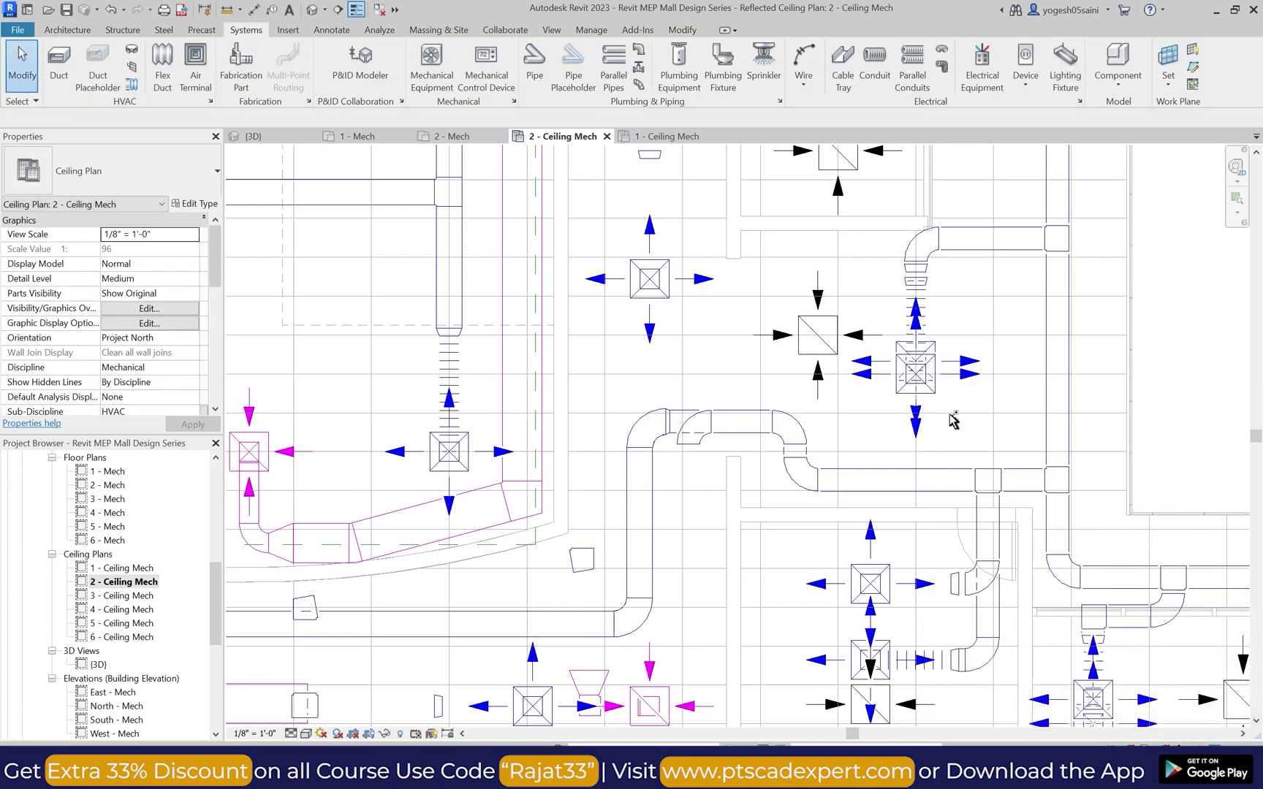
{"action": "scroll", "coordinate": [916, 303], "scroll_direction": "up", "scroll_amount": 3}
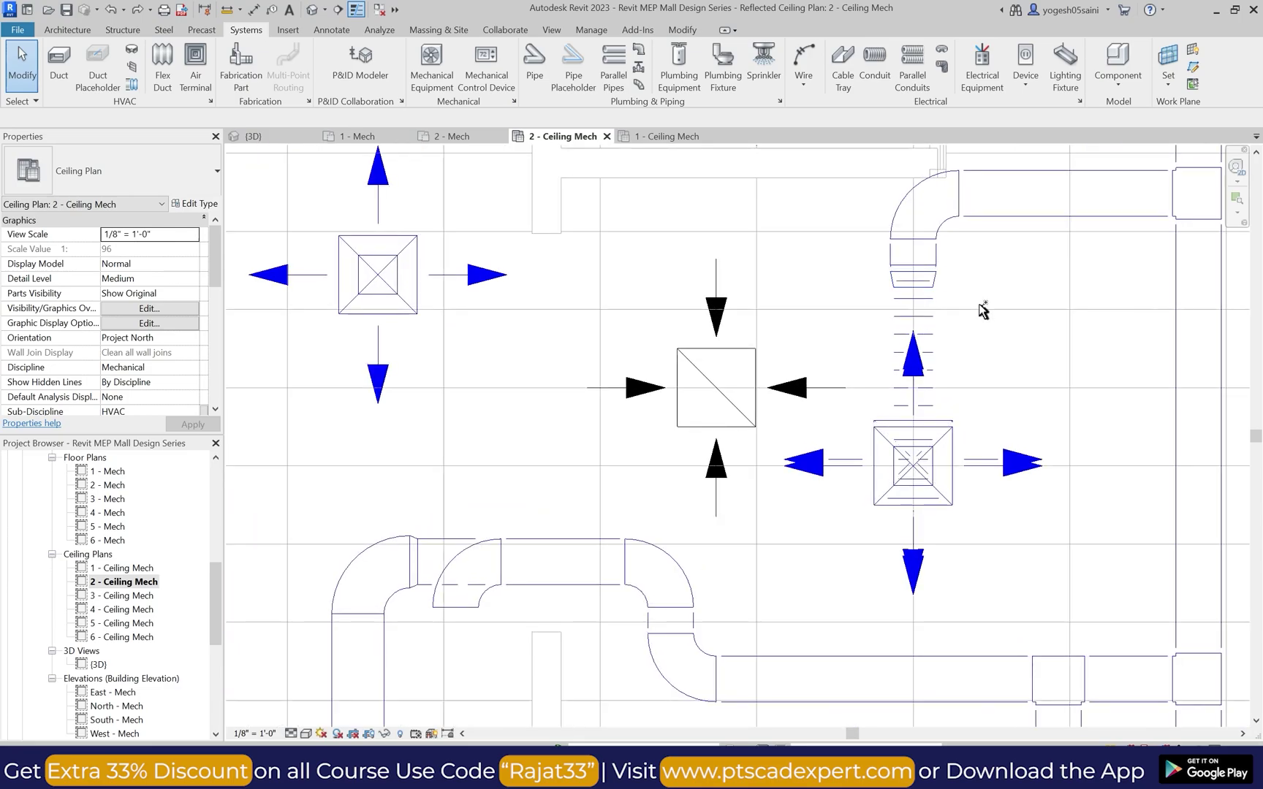
Step: Nudge the 14" x 16" supply branch duct feeding that room's diffuser slightly downward in the plan, away from the room's upper wall
{"action": "scroll", "coordinate": [917, 283], "scroll_direction": "down", "scroll_amount": 3}
{"action": "scroll", "coordinate": [898, 368], "scroll_direction": "down", "scroll_amount": 5}
{"action": "scroll", "coordinate": [900, 369], "scroll_direction": "down", "scroll_amount": 3}
{"action": "scroll", "coordinate": [912, 211], "scroll_direction": "up", "scroll_amount": 2}
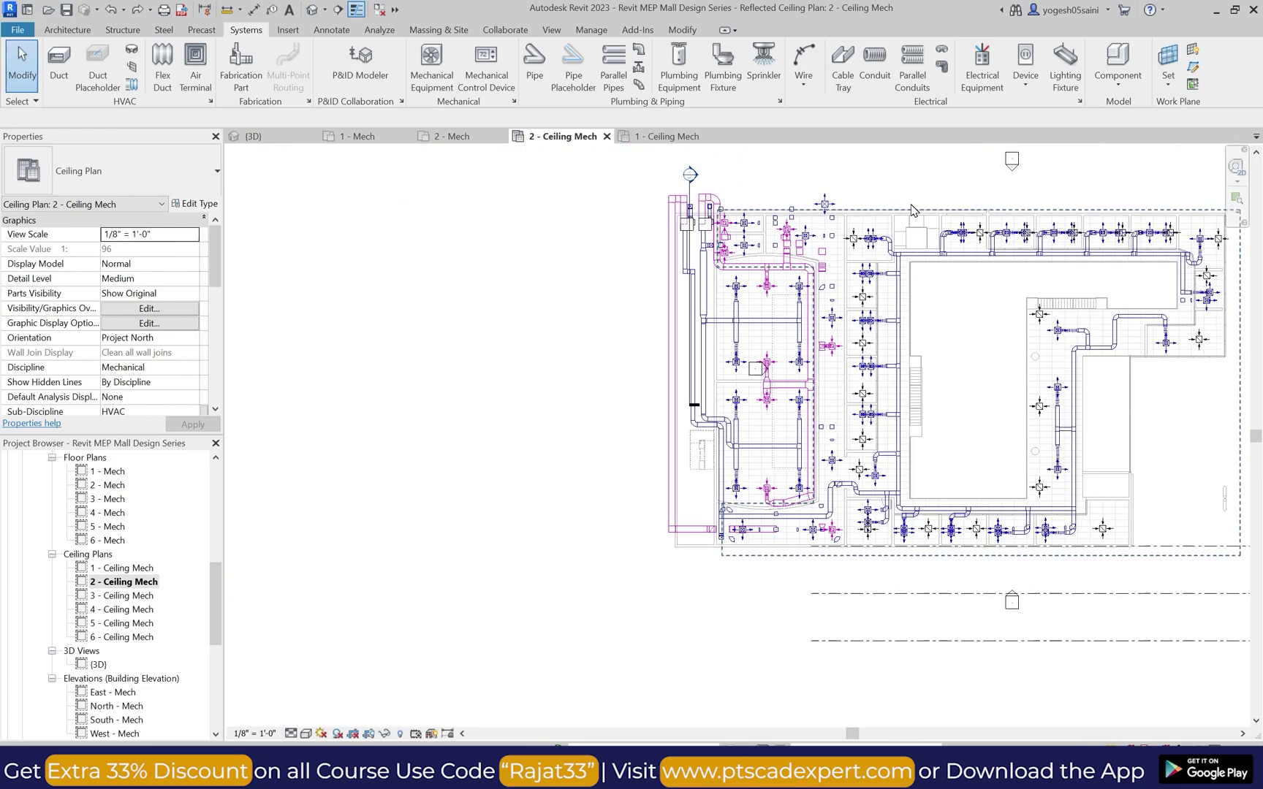
{"action": "scroll", "coordinate": [862, 395], "scroll_direction": "up", "scroll_amount": 6}
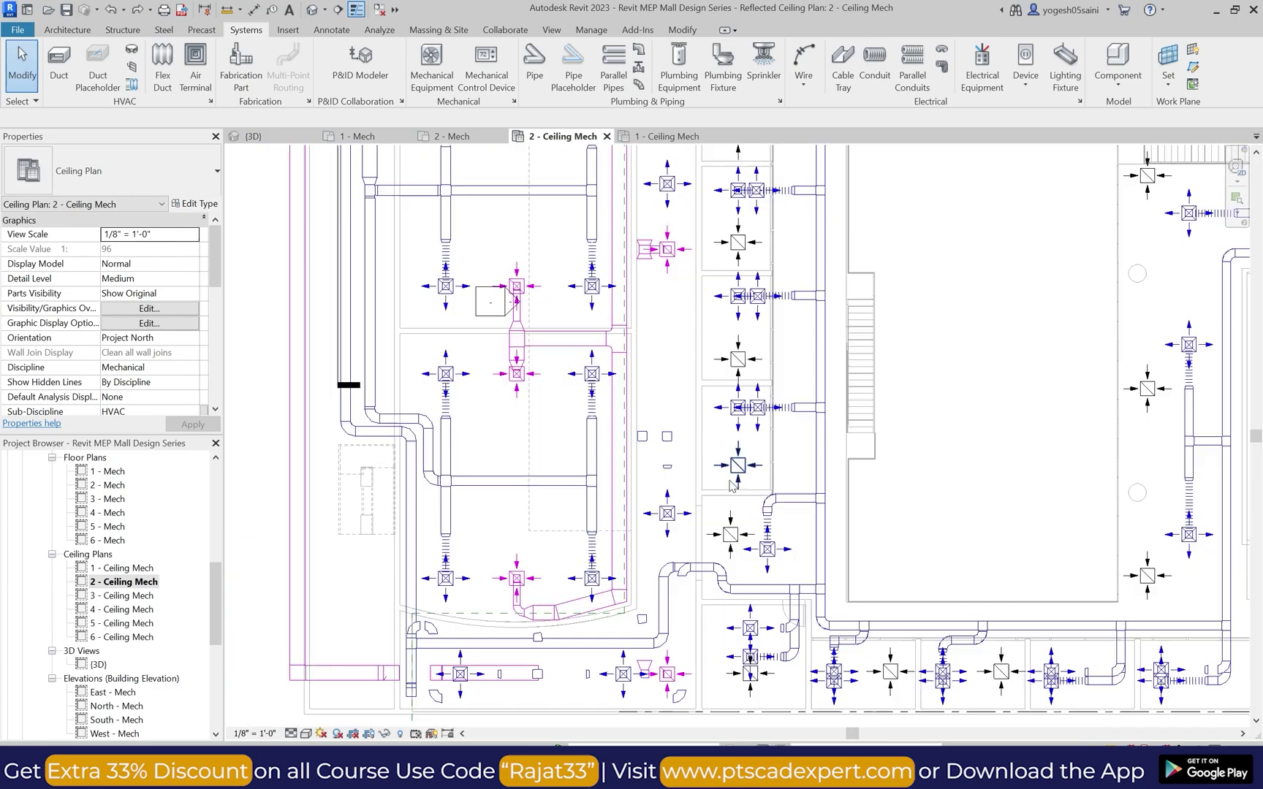
{"action": "scroll", "coordinate": [776, 537], "scroll_direction": "up", "scroll_amount": 3}
{"action": "left_click", "coordinate": [792, 484]}
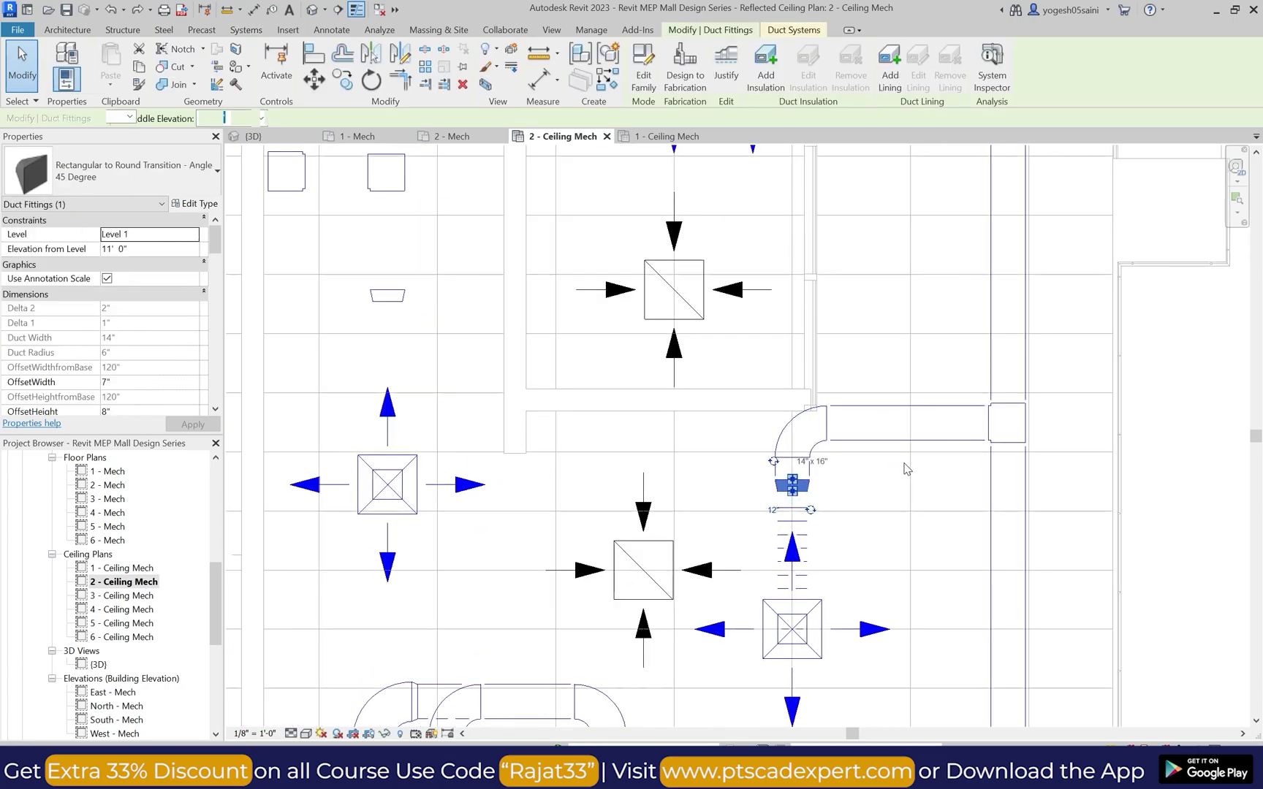
{"action": "left_click", "coordinate": [906, 468]}
{"action": "left_click", "coordinate": [903, 439]}
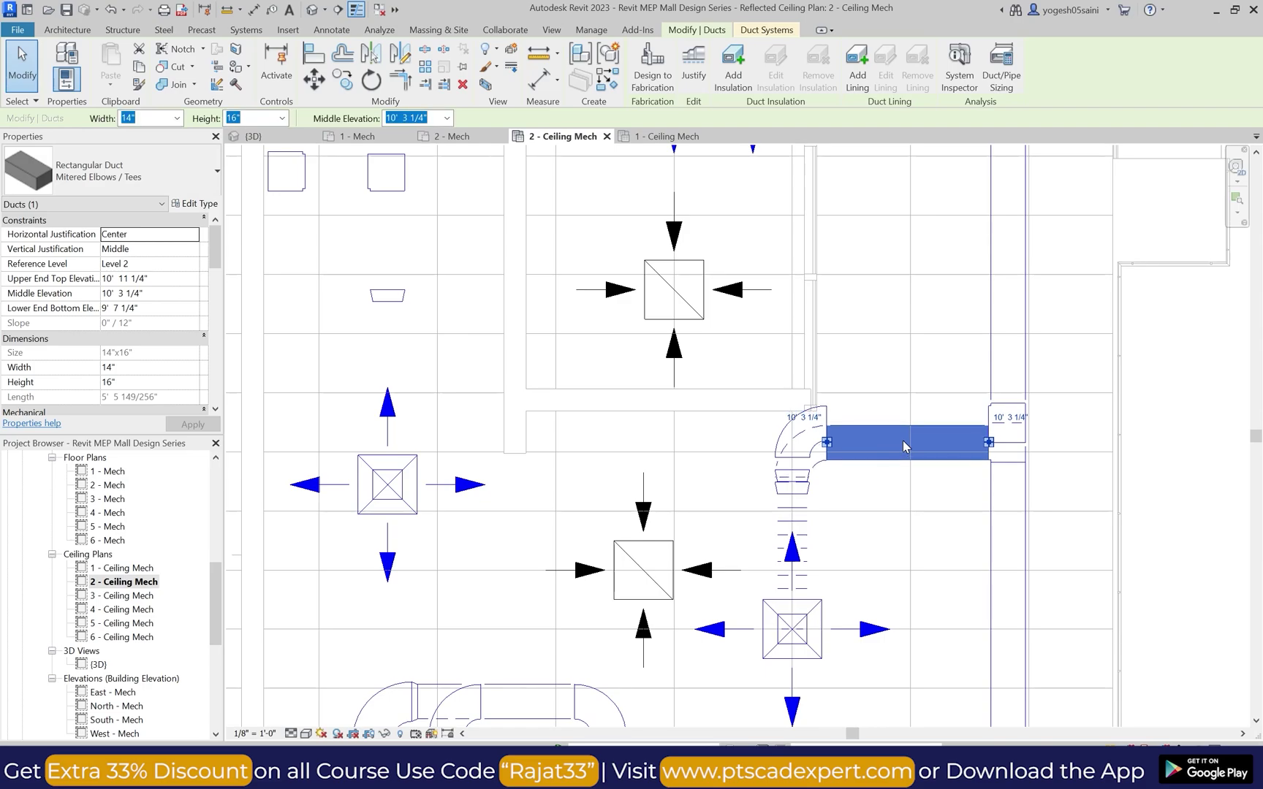
{"action": "left_click", "coordinate": [908, 497]}
Step: Open the 3D view and check how the corridor return duct passes under the supply duct and rises again
{"action": "left_click", "coordinate": [551, 29]}
{"action": "left_click", "coordinate": [459, 59]}
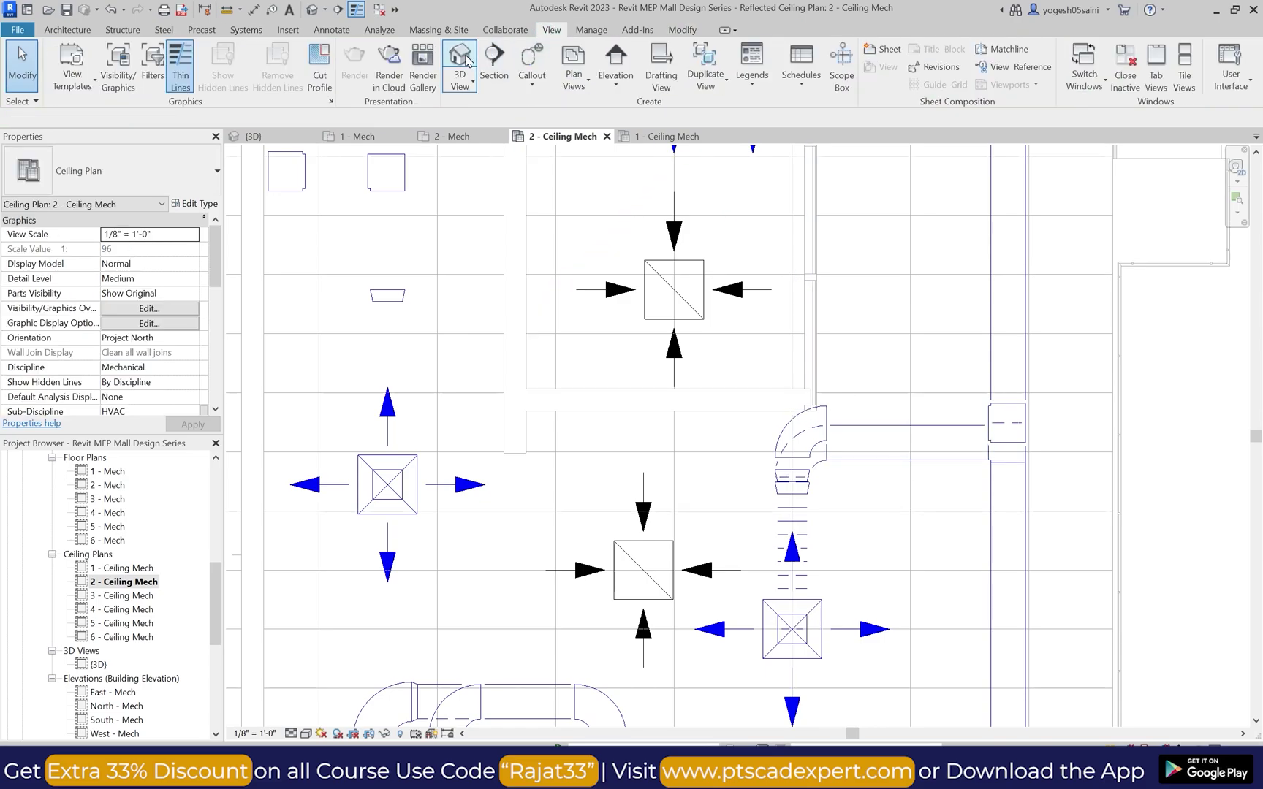
{"action": "scroll", "coordinate": [776, 280], "scroll_direction": "up", "scroll_amount": 2}
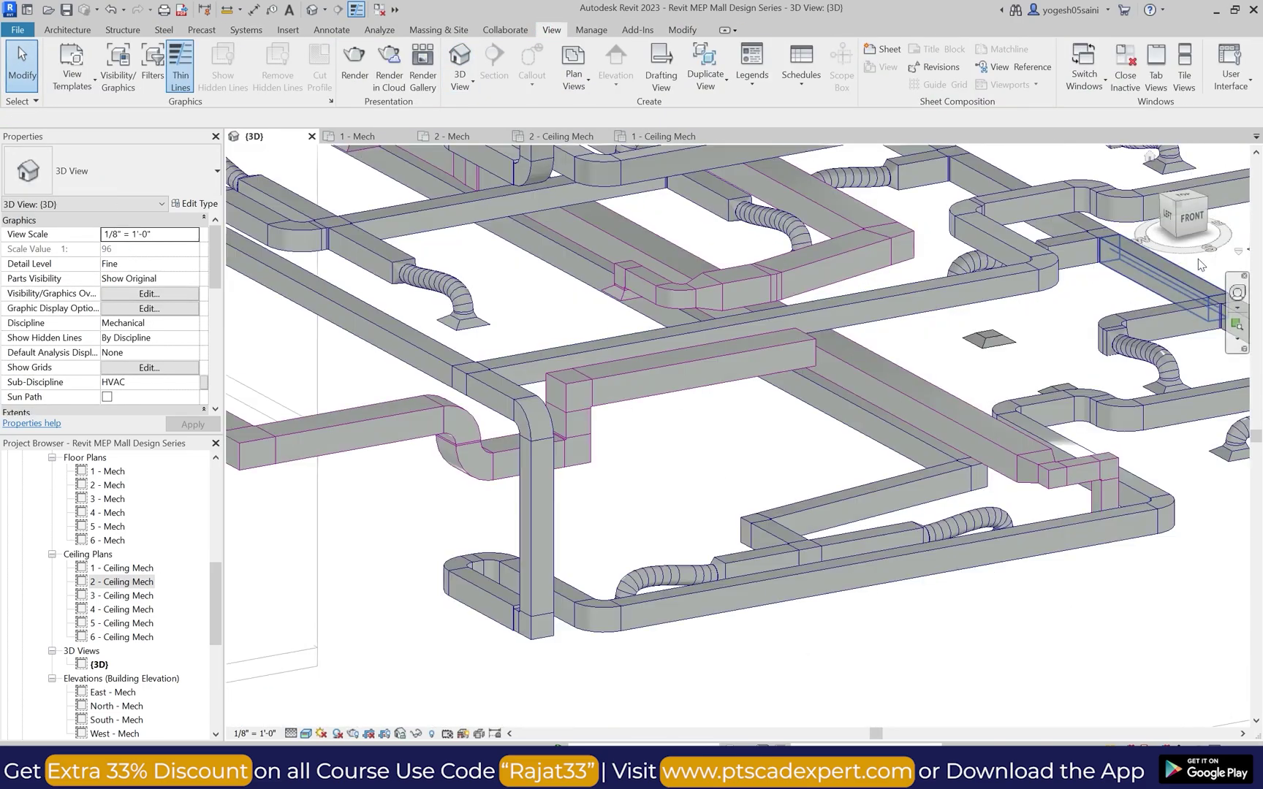
Step: Inspect the corridor return duct and its surrounding supply ducts from the front in the 3D view
{"action": "mouse_move", "coordinate": [1199, 292]}
{"action": "middle_mouse_down", "text": "shift"}
{"action": "mouse_move", "coordinate": [877, 325]}
{"action": "mouse_move", "coordinate": [843, 355]}
{"action": "mouse_move", "coordinate": [972, 348]}
{"action": "mouse_move", "coordinate": [998, 312]}
{"action": "mouse_move", "coordinate": [824, 309]}
{"action": "mouse_move", "coordinate": [824, 346]}
{"action": "mouse_move", "coordinate": [887, 361]}
{"action": "mouse_move", "coordinate": [895, 335]}
{"action": "mouse_move", "coordinate": [962, 320]}
{"action": "mouse_move", "coordinate": [954, 292]}
{"action": "mouse_move", "coordinate": [989, 335]}
{"action": "mouse_move", "coordinate": [1009, 326]}
{"action": "mouse_move", "coordinate": [848, 300]}
{"action": "mouse_move", "coordinate": [985, 300]}
{"action": "mouse_move", "coordinate": [844, 307]}
{"action": "mouse_move", "coordinate": [825, 322]}
{"action": "middle_mouse_up", "text": "shift"}
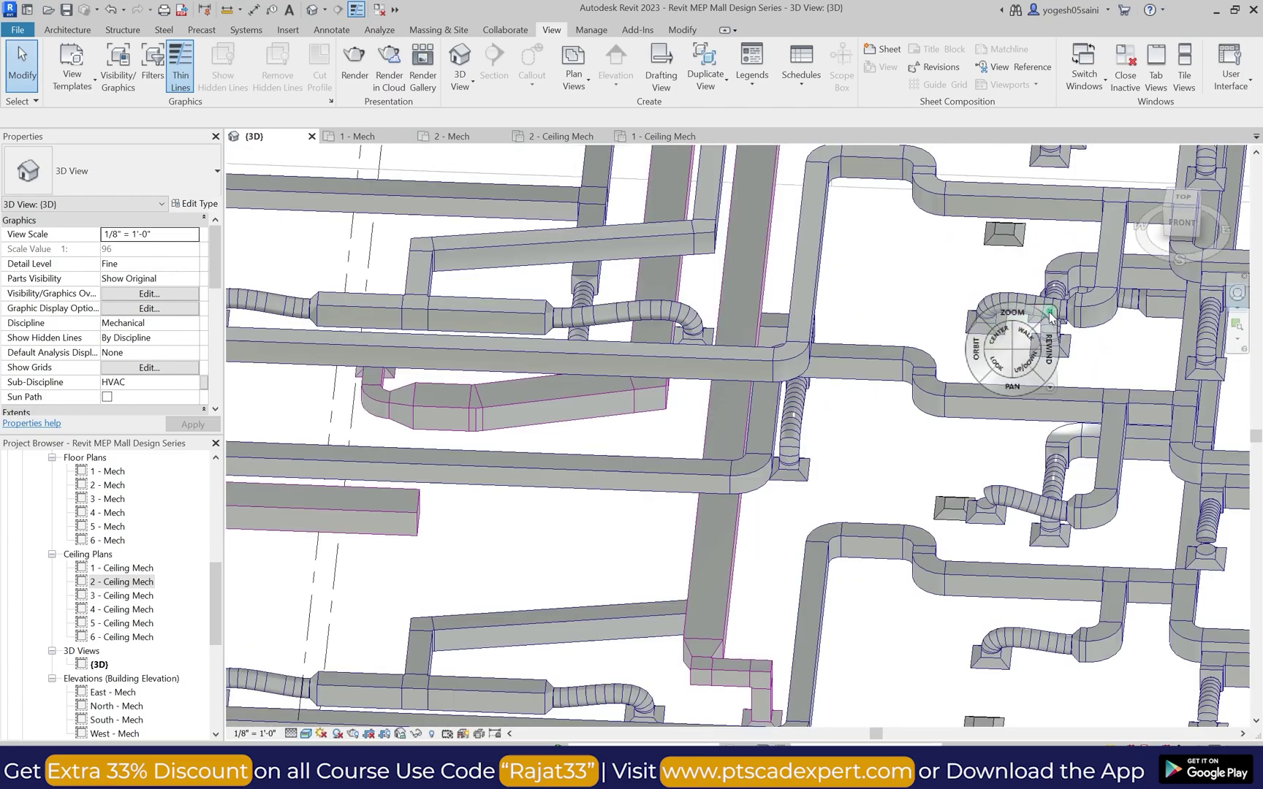
{"action": "left_click", "coordinate": [1048, 312]}
{"action": "scroll", "coordinate": [691, 445], "scroll_direction": "down", "scroll_amount": 2}
{"action": "scroll", "coordinate": [629, 483], "scroll_direction": "up", "scroll_amount": 2}
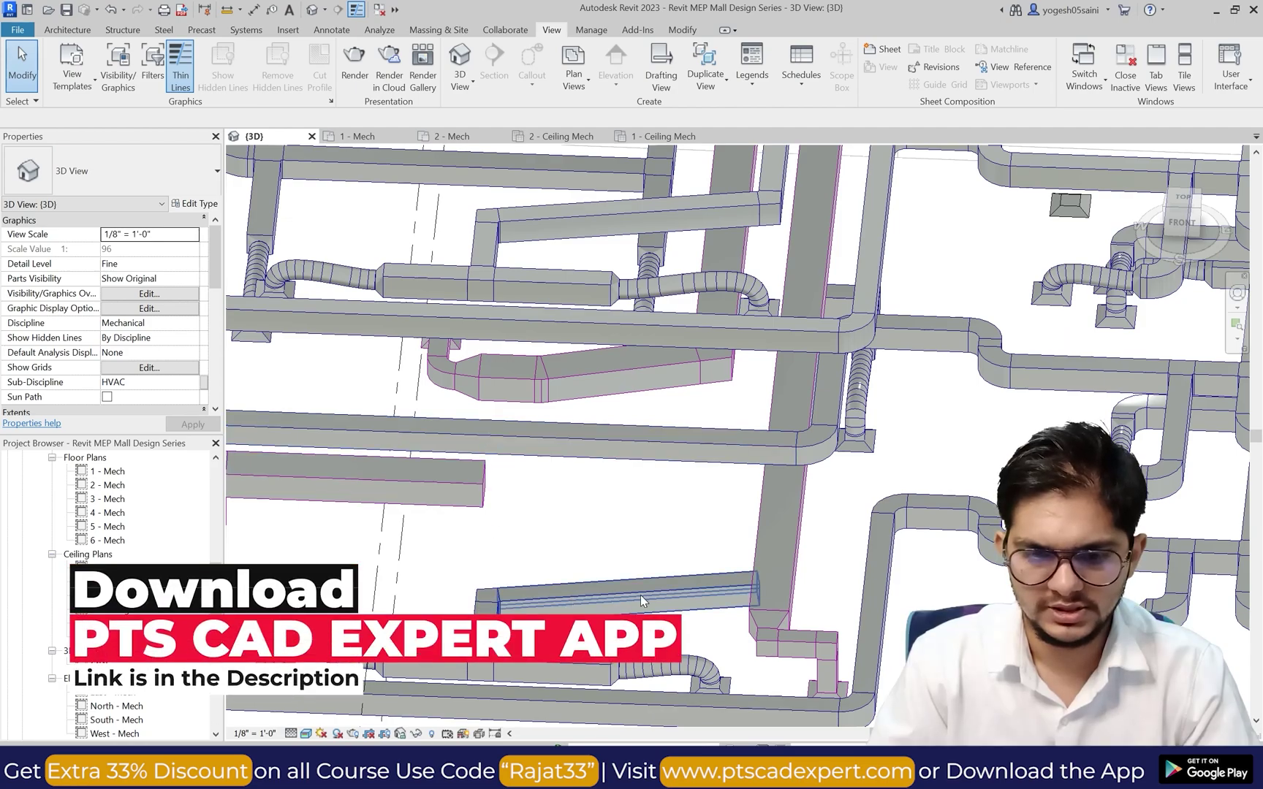
Step: In the 2 - Ceiling Mech plan, extend the 24" x 18" bottom corridor return duct past the return air terminal, to about 34'-6" long
{"action": "double_click", "coordinate": [124, 581]}
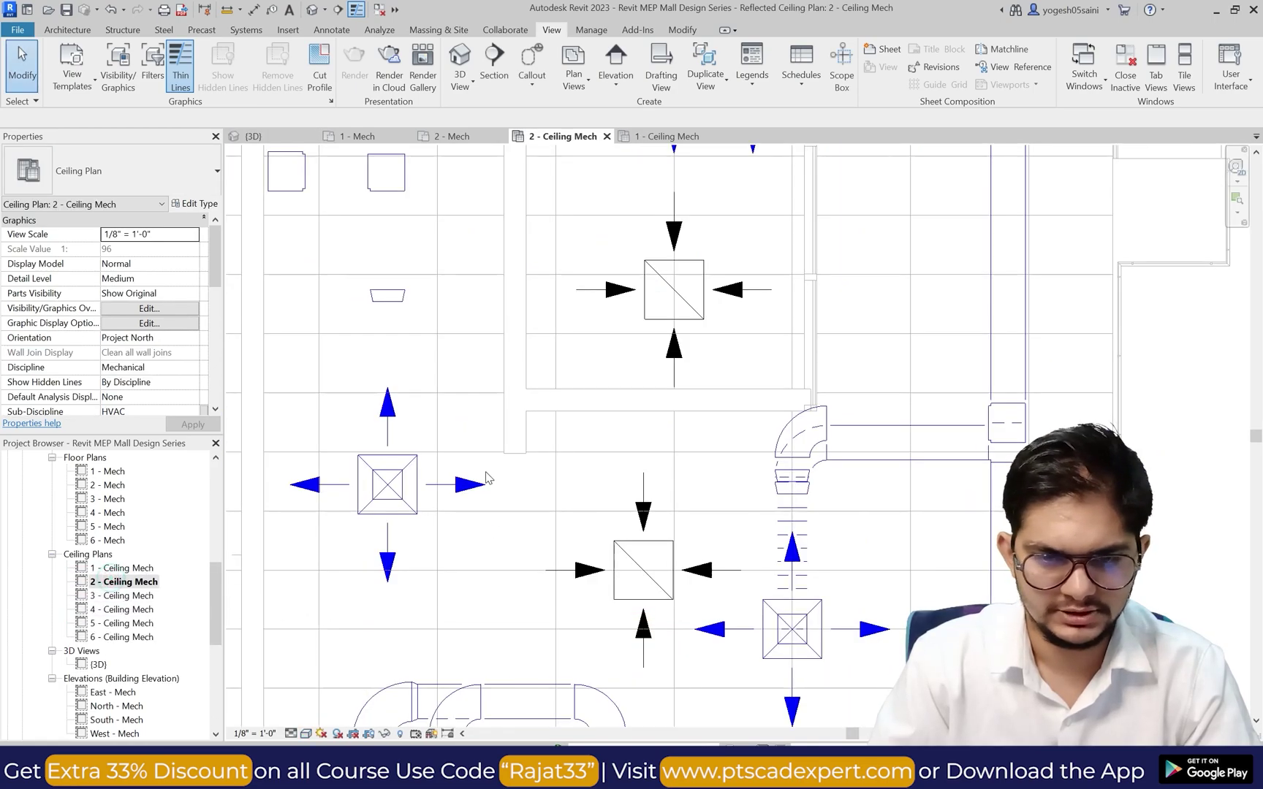
{"action": "scroll", "coordinate": [412, 592], "scroll_direction": "down", "scroll_amount": 3}
{"action": "scroll", "coordinate": [411, 592], "scroll_direction": "up", "scroll_amount": 4}
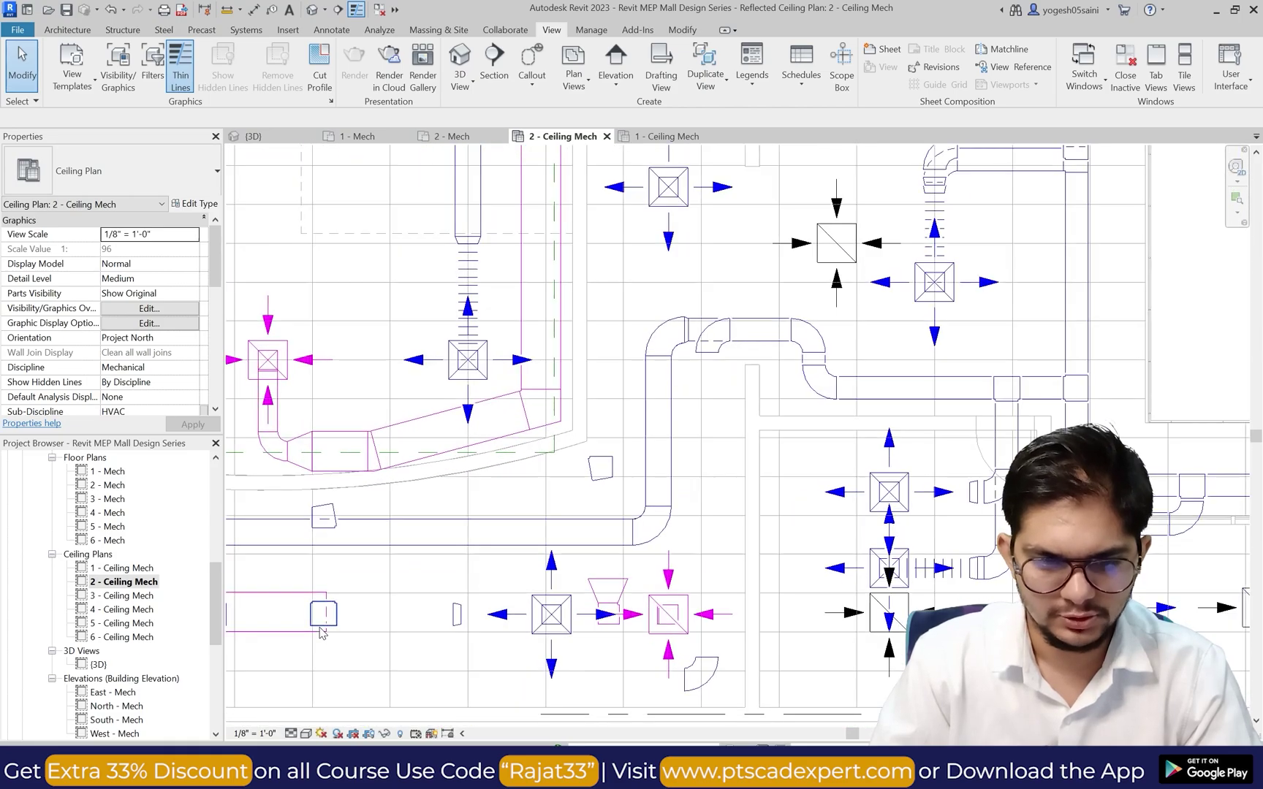
{"action": "left_click", "coordinate": [320, 633]}
{"action": "key", "text": "Escape"}
{"action": "scroll", "coordinate": [329, 587], "scroll_direction": "down", "scroll_amount": 4}
{"action": "left_click", "coordinate": [312, 588]}
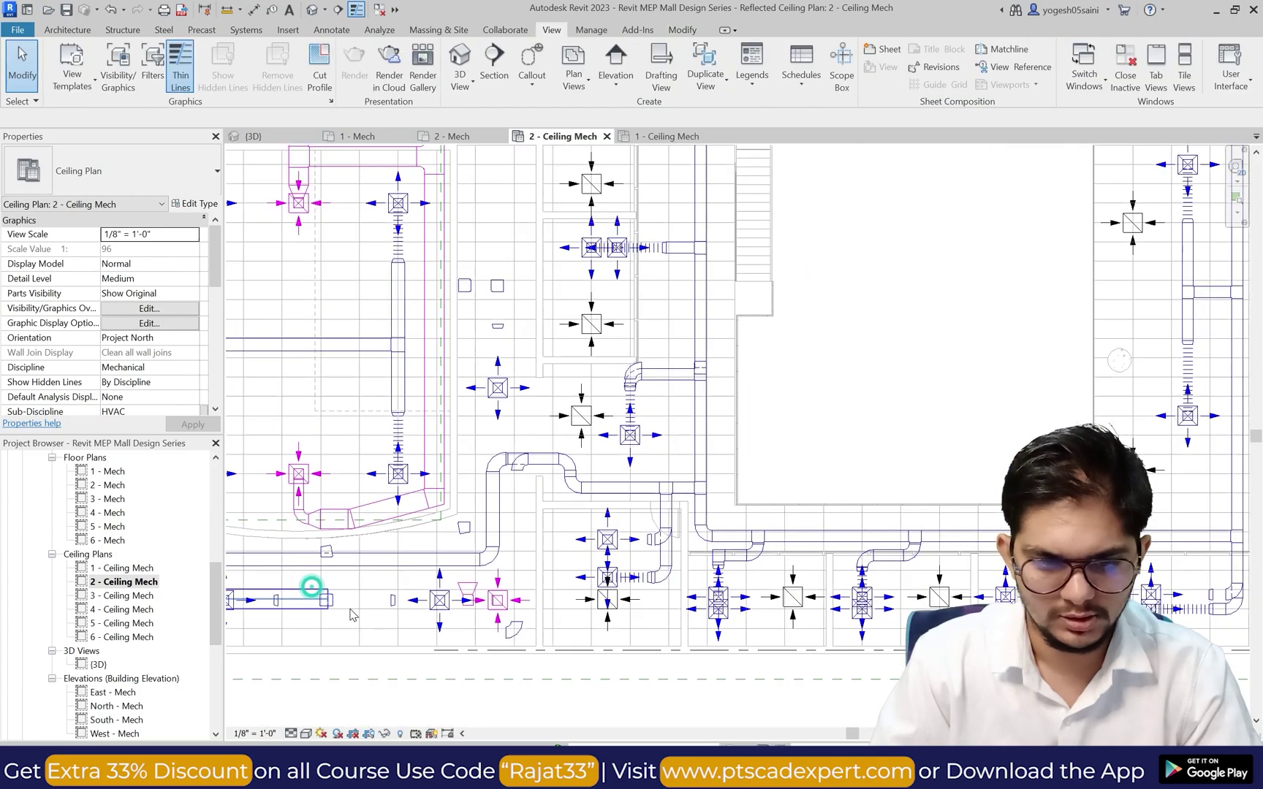
{"action": "scroll", "coordinate": [348, 611], "scroll_direction": "up", "scroll_amount": 3}
{"action": "left_click", "coordinate": [319, 596]}
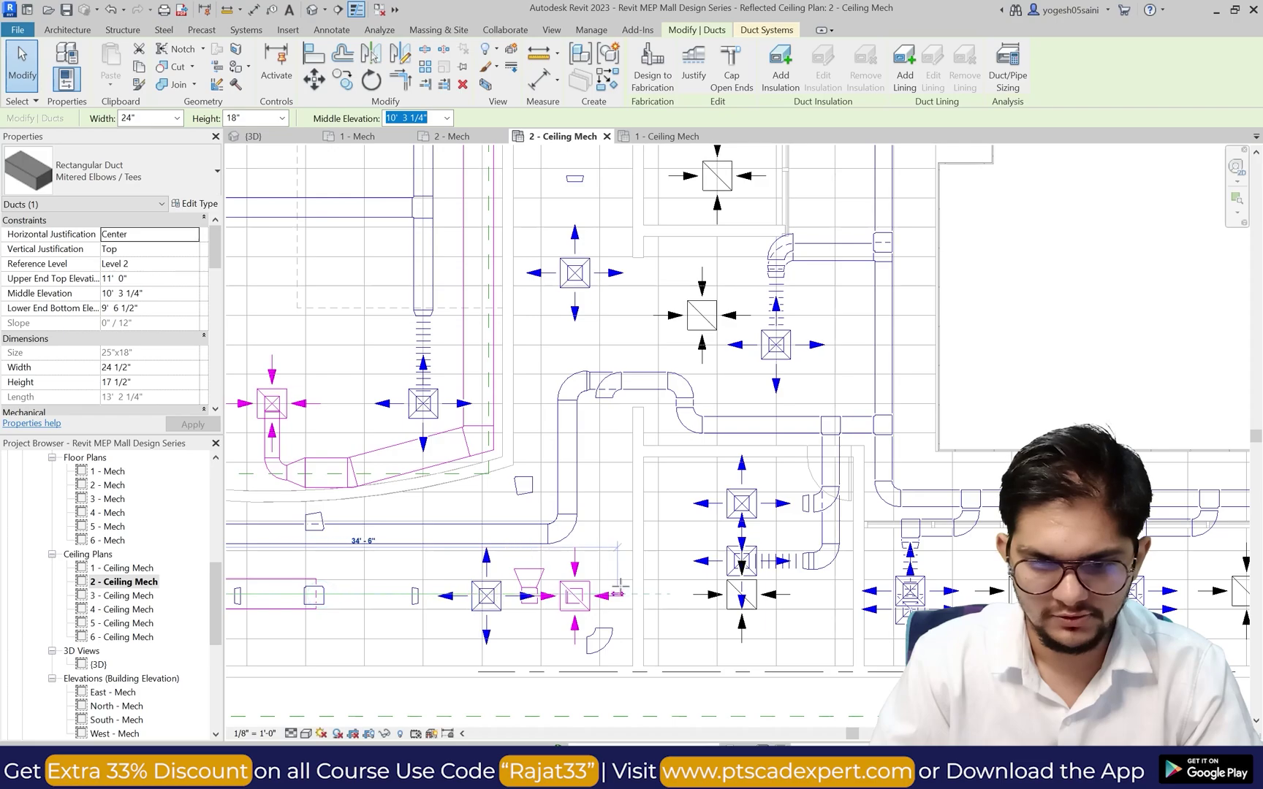
{"action": "key", "text": "Escape"}
{"action": "key", "text": "Escape"}
{"action": "scroll", "coordinate": [511, 592], "scroll_direction": "down", "scroll_amount": 5}
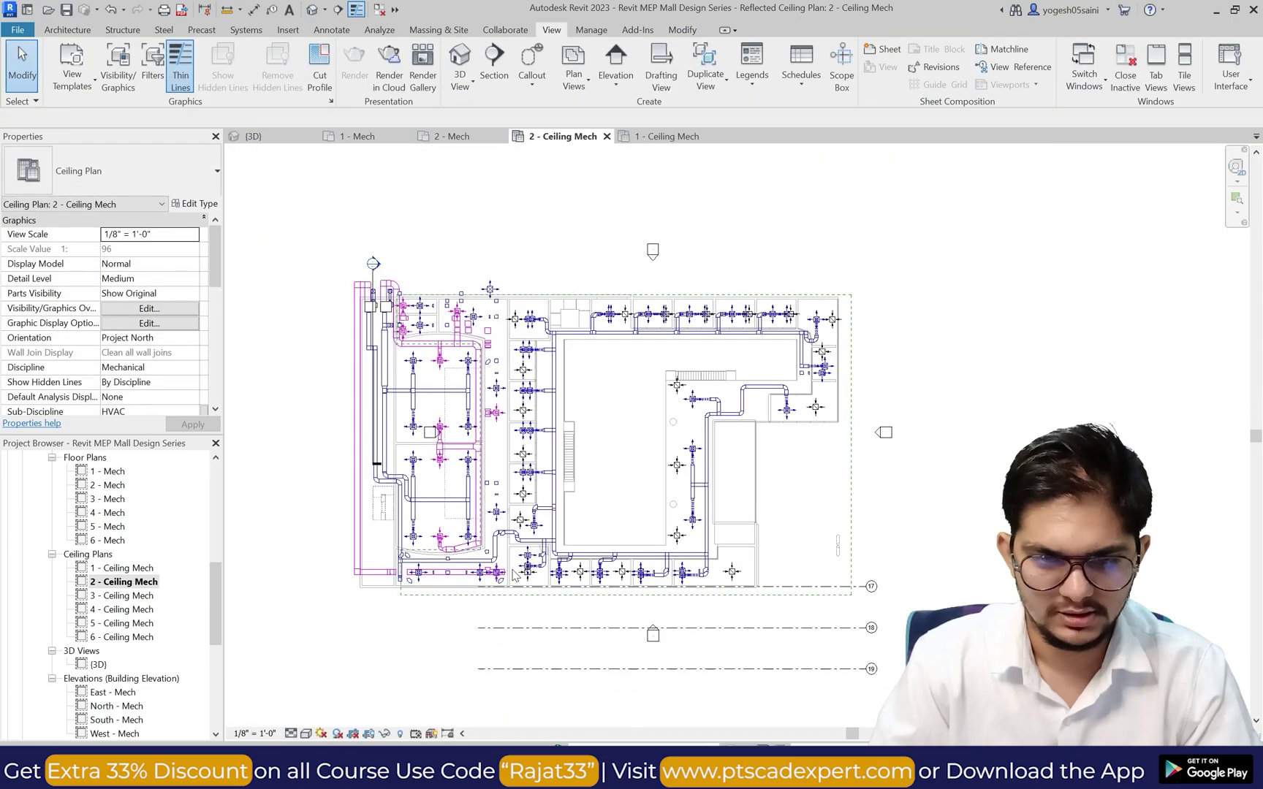
{"action": "left_click", "coordinate": [575, 596]}
{"action": "scroll", "coordinate": [463, 589], "scroll_direction": "up", "scroll_amount": 3}
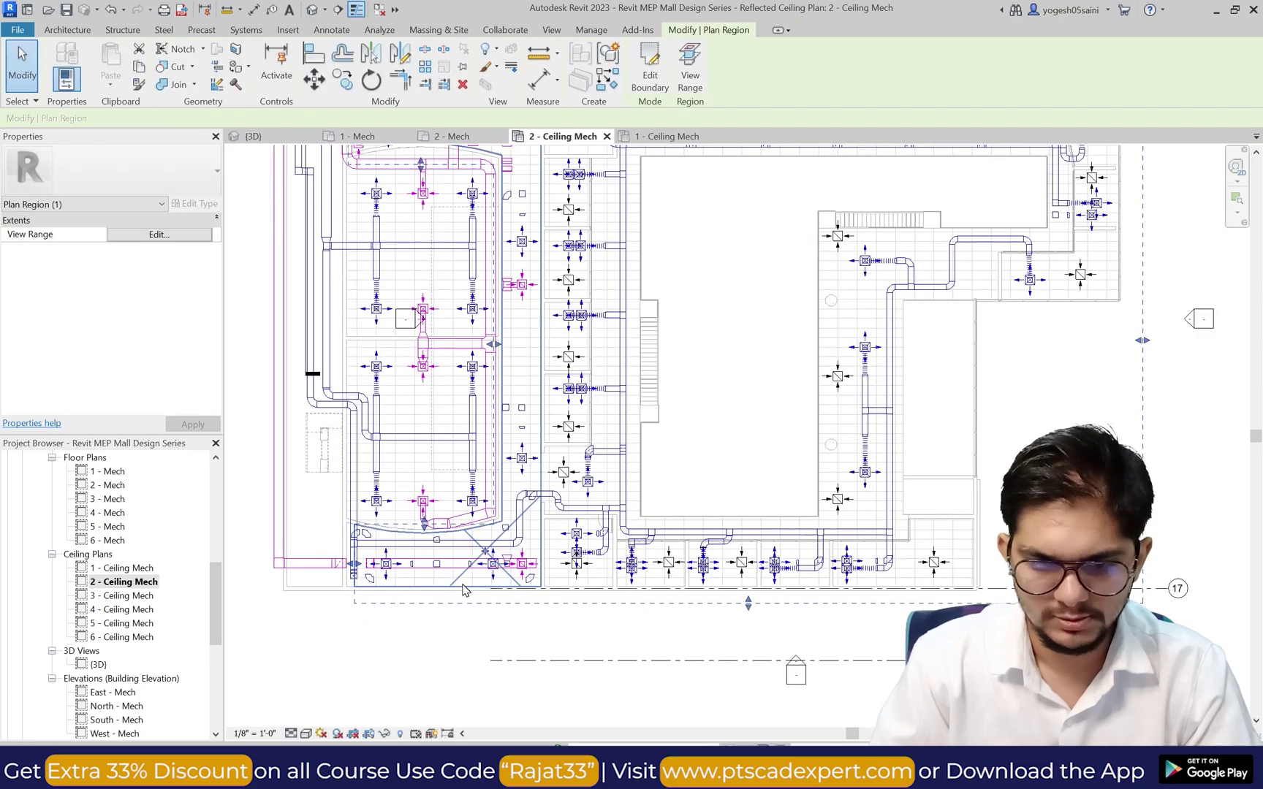
{"action": "key", "text": "Escape"}
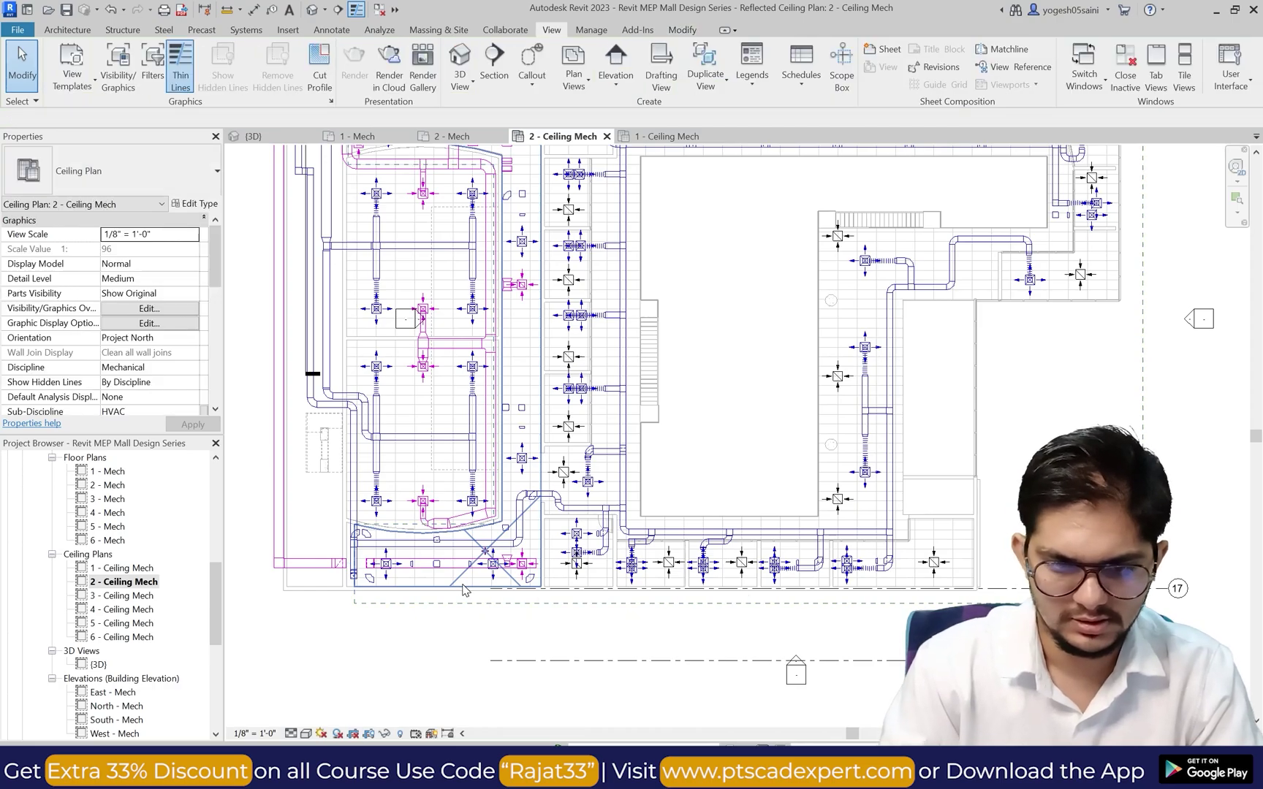
Step: Draw a short 24" x 18" duct stub from the corridor return duct toward the parallel supply duct, with a top elevation of 11'-0"
{"action": "scroll", "coordinate": [458, 563], "scroll_direction": "up", "scroll_amount": 4}
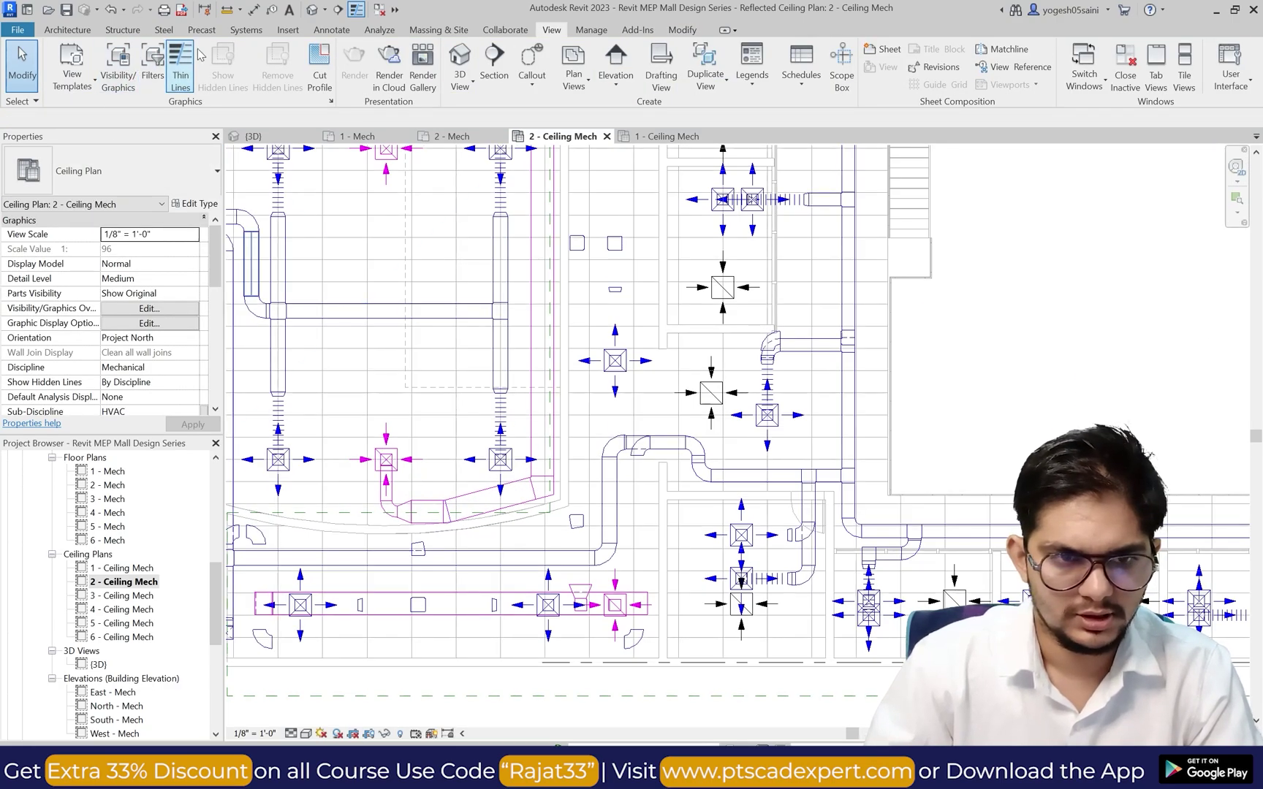
{"action": "left_click", "coordinate": [248, 30]}
{"action": "scroll", "coordinate": [531, 593], "scroll_direction": "up", "scroll_amount": 2}
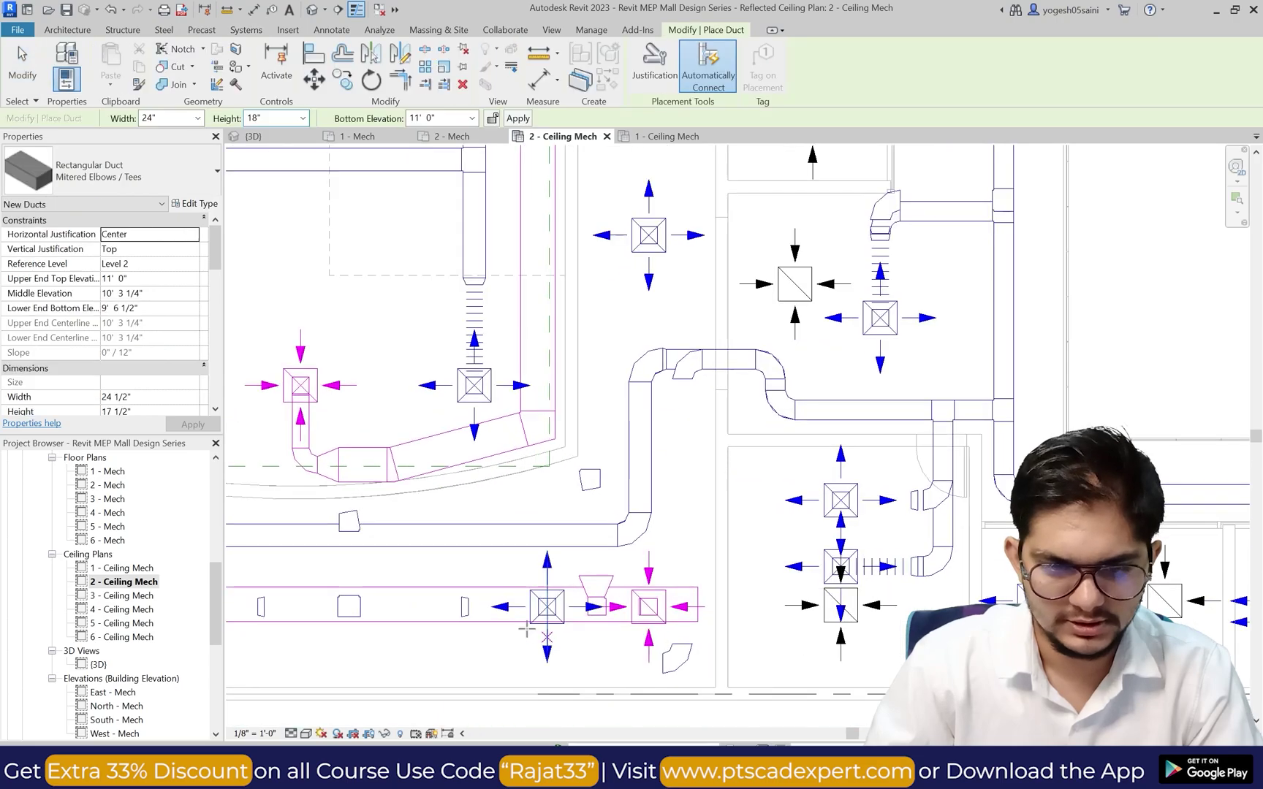
{"action": "left_click", "coordinate": [405, 606]}
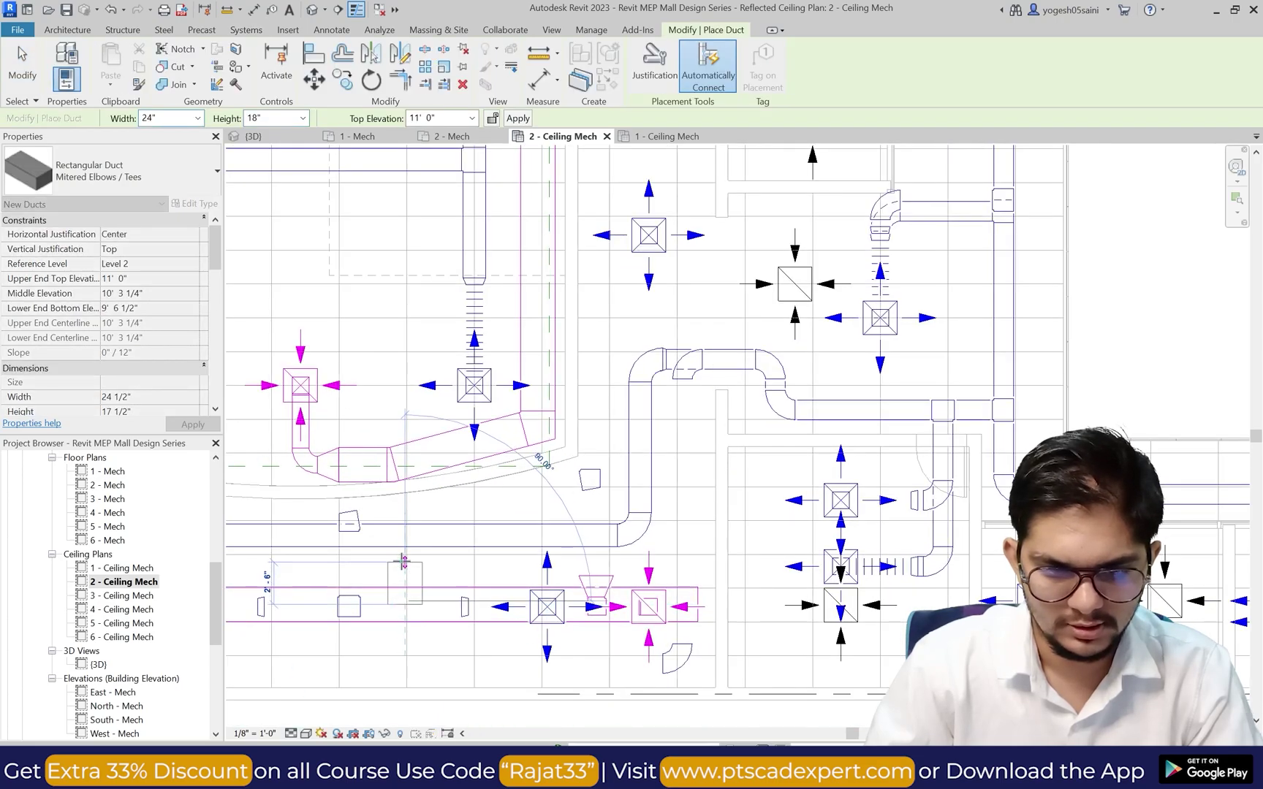
{"action": "left_click", "coordinate": [405, 561]}
{"action": "key", "text": "Escape"}
{"action": "scroll", "coordinate": [406, 562], "scroll_direction": "up", "scroll_amount": 3}
{"action": "key", "text": "Escape"}
Step: Lengthen the new return duct stub slightly so it ends just short of the parallel supply duct
{"action": "left_click", "coordinate": [432, 560]}
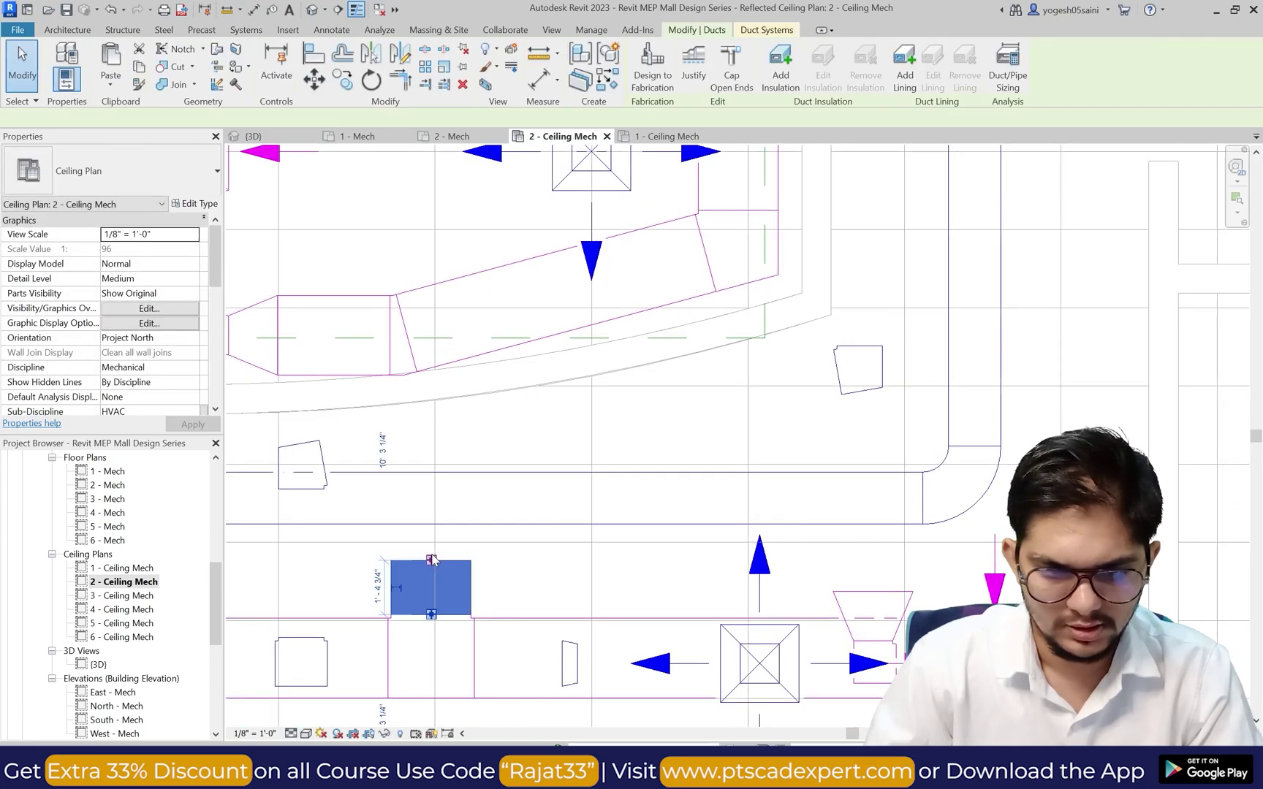
{"action": "left_click", "coordinate": [432, 560]}
{"action": "left_click", "coordinate": [447, 551]}
{"action": "key", "text": "Escape"}
{"action": "key", "text": "Escape"}
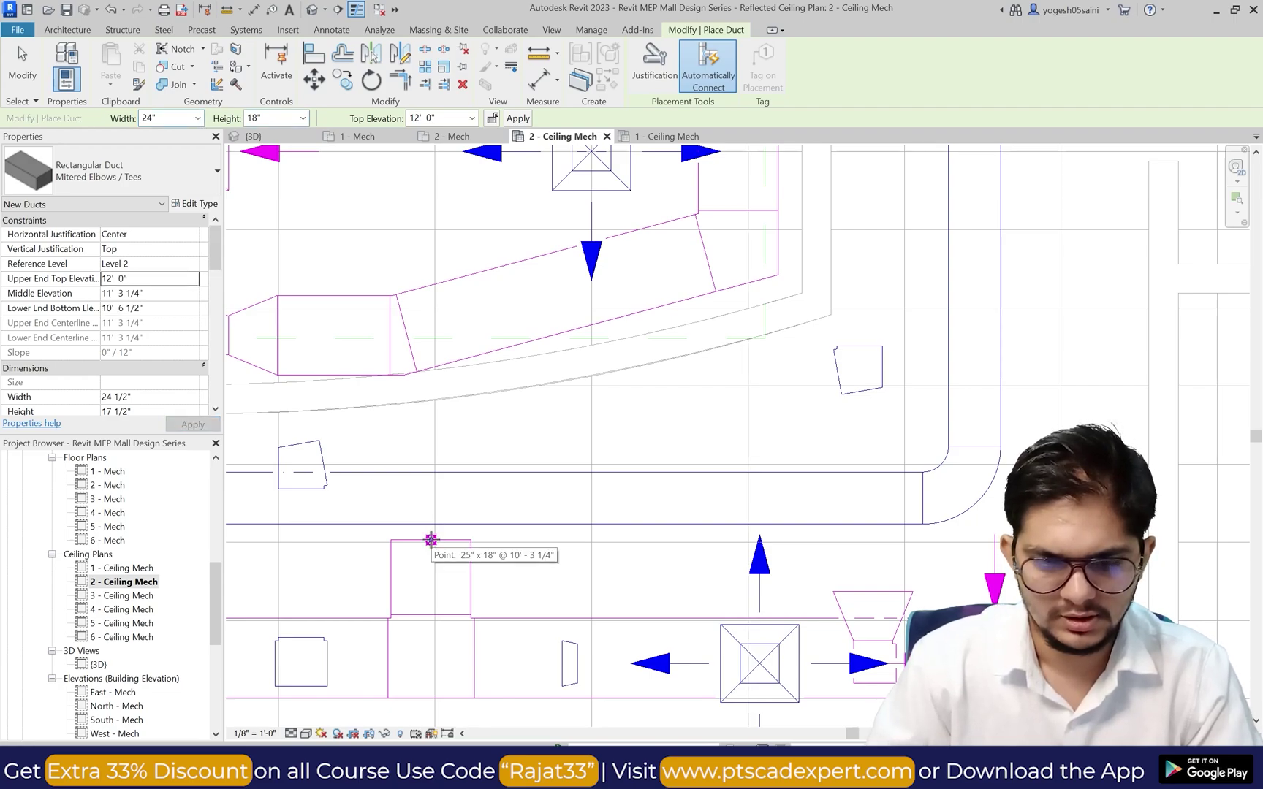
Step: Try to run a 24" x 18" duct horizontally from the stub's end past the supply duct's bend, with a top elevation of 12'-0"
{"action": "left_click", "coordinate": [431, 539]}
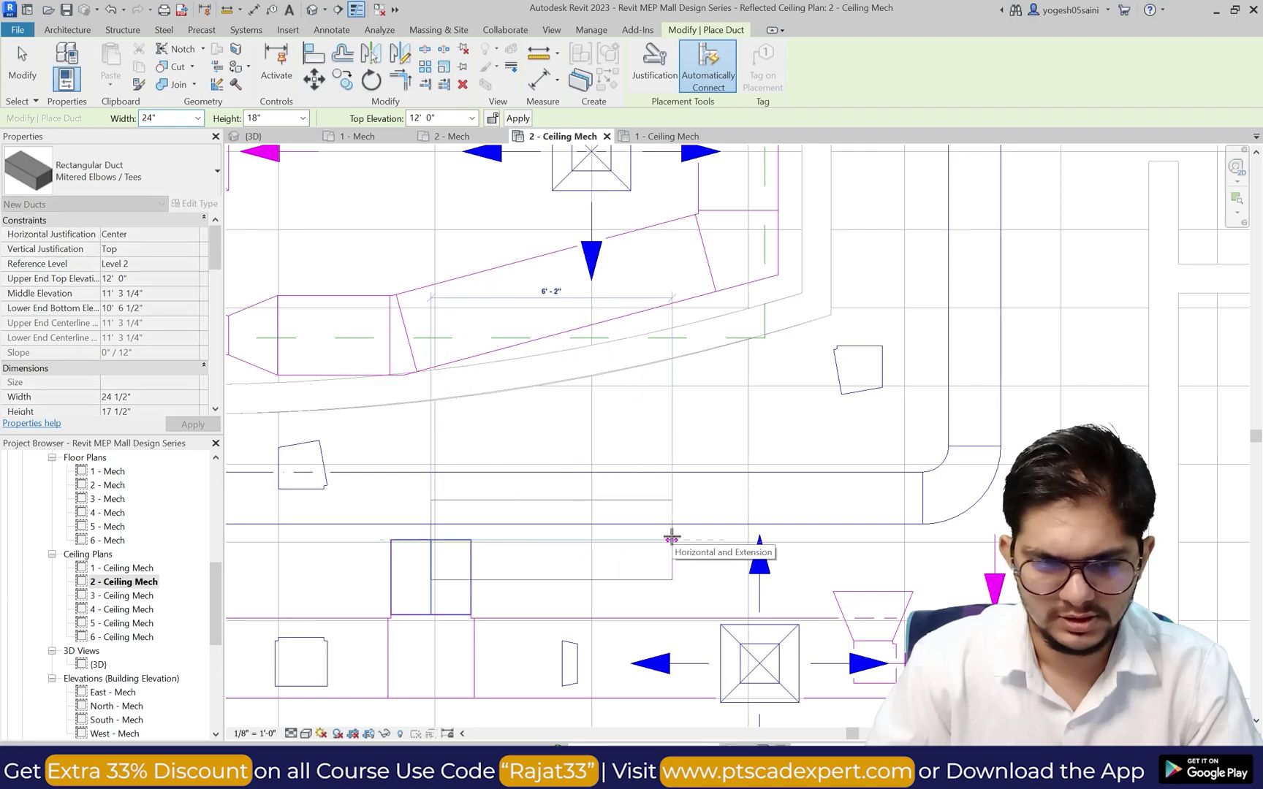
{"action": "left_click", "coordinate": [694, 535]}
{"action": "scroll", "coordinate": [731, 535], "scroll_direction": "down", "scroll_amount": 4}
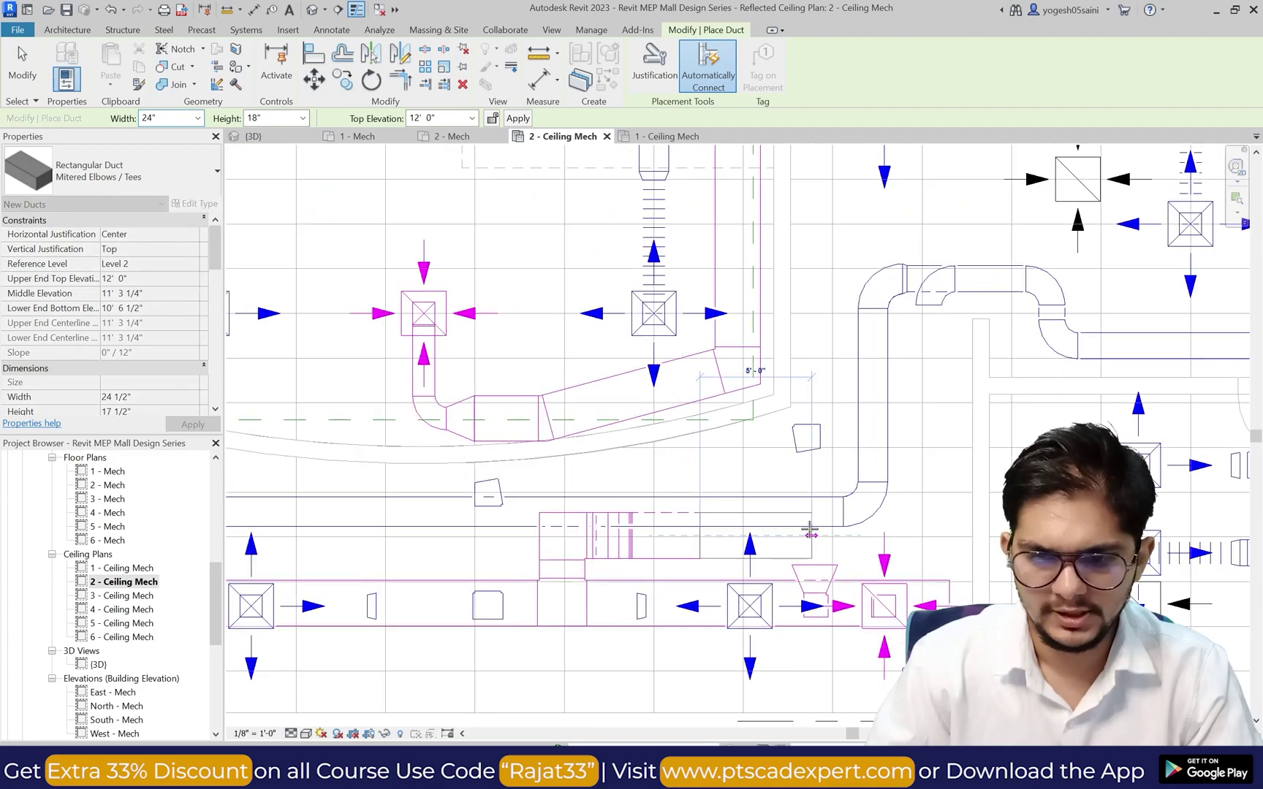
{"action": "scroll", "coordinate": [809, 534], "scroll_direction": "up", "scroll_amount": 3}
{"action": "scroll", "coordinate": [848, 532], "scroll_direction": "down", "scroll_amount": 5}
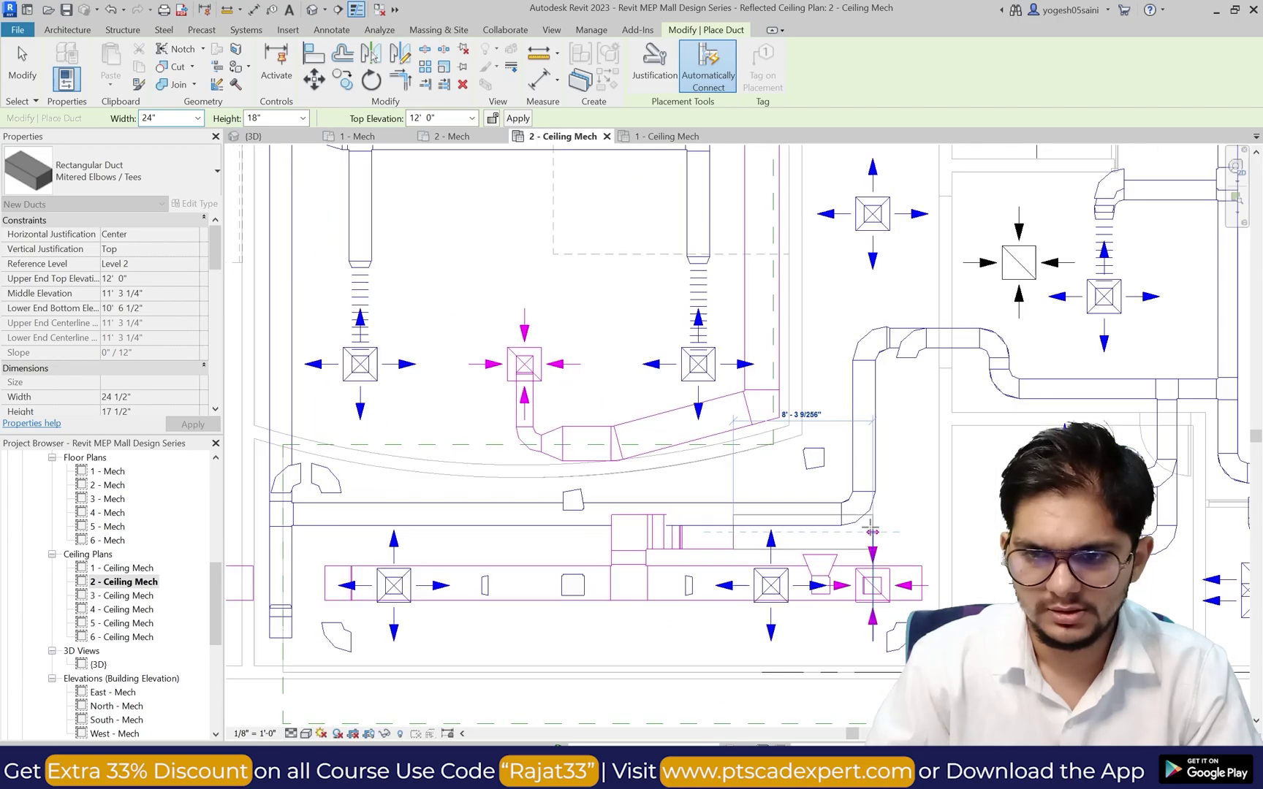
{"action": "scroll", "coordinate": [890, 531], "scroll_direction": "up", "scroll_amount": 2}
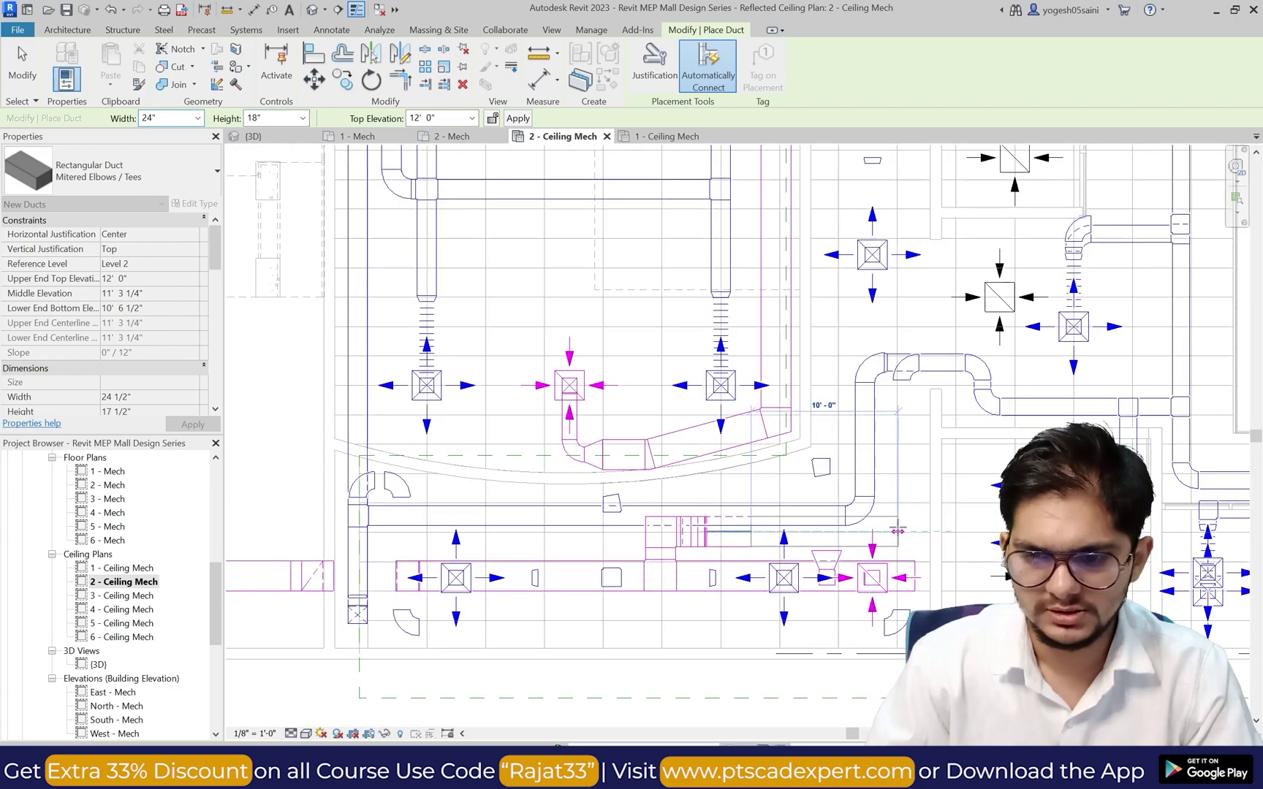
{"action": "left_click", "coordinate": [889, 530]}
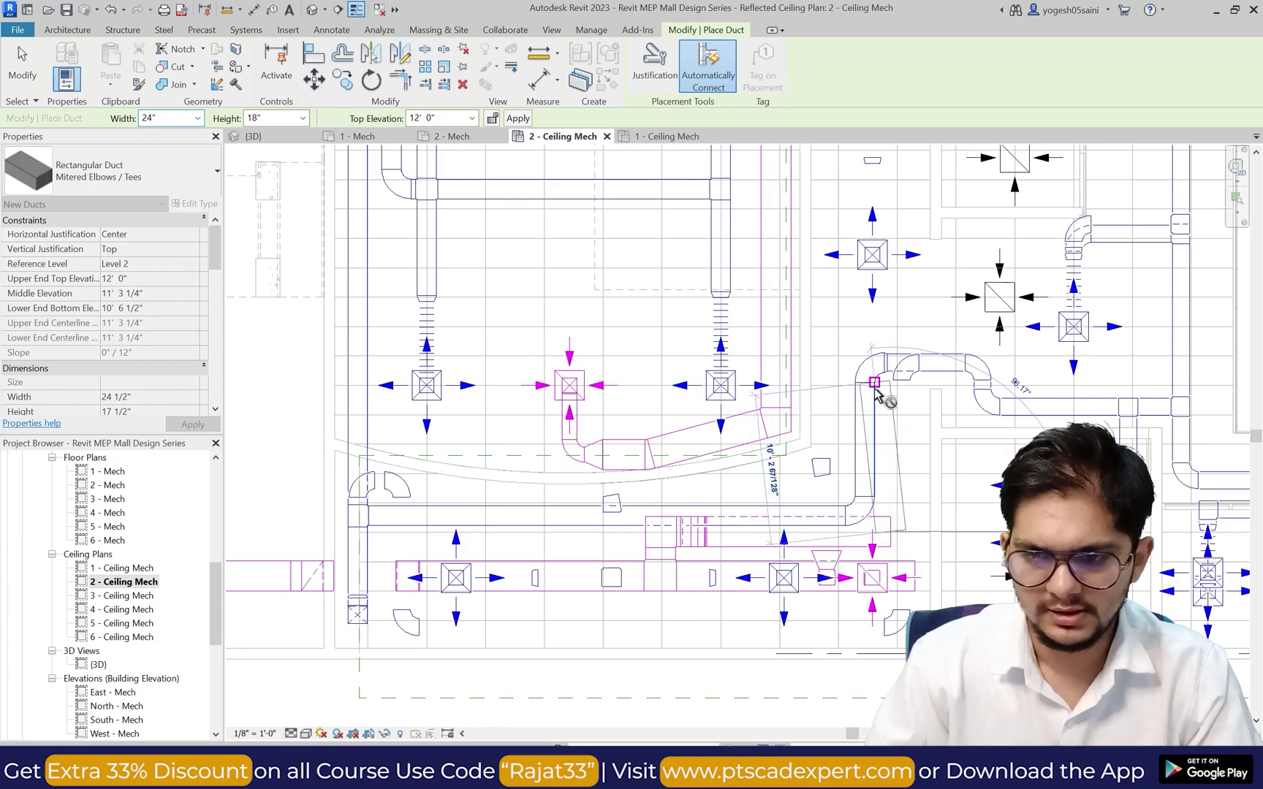
Step: Try to continue the 24" x 18" return duct up the vertical corridor for about 36 feet
{"action": "scroll", "coordinate": [886, 305], "scroll_direction": "down", "scroll_amount": 5}
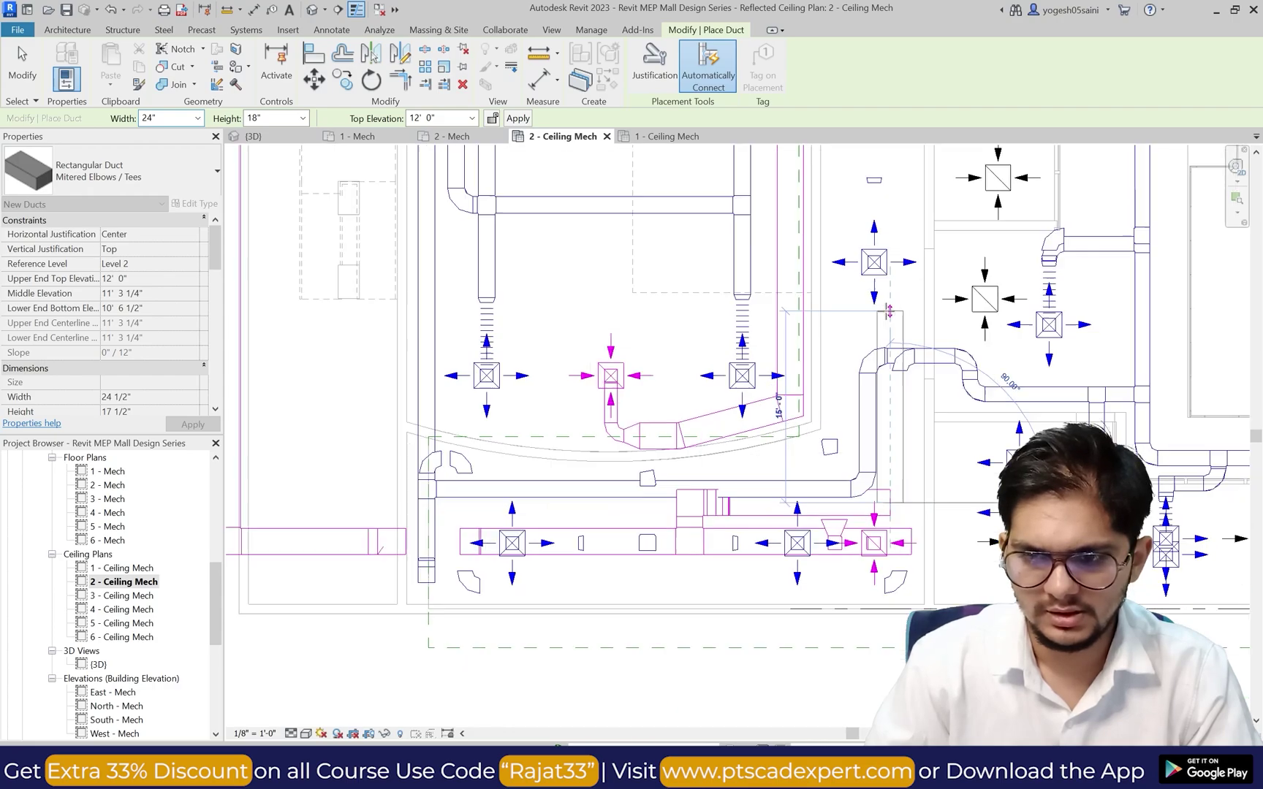
{"action": "scroll", "coordinate": [886, 310], "scroll_direction": "up", "scroll_amount": 3}
{"action": "scroll", "coordinate": [887, 310], "scroll_direction": "down", "scroll_amount": 3}
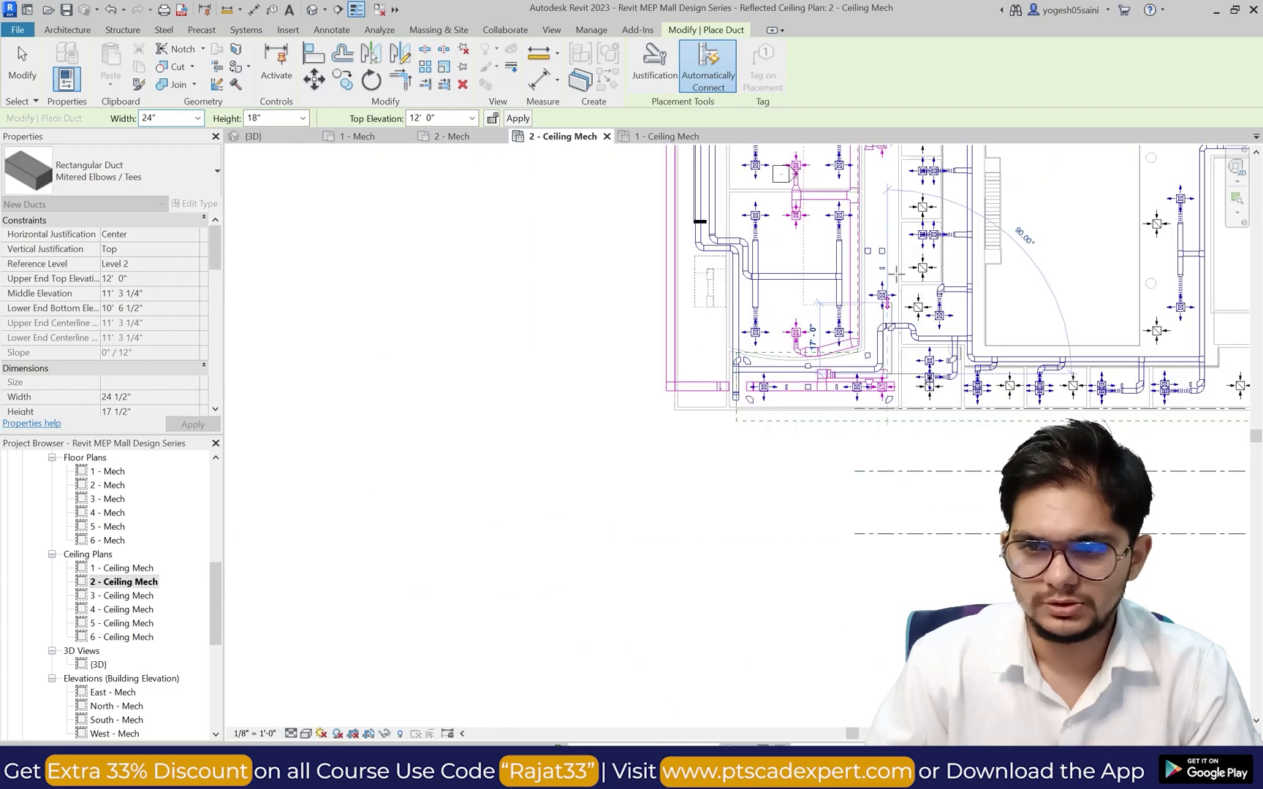
{"action": "scroll", "coordinate": [880, 285], "scroll_direction": "up", "scroll_amount": 2}
{"action": "scroll", "coordinate": [884, 292], "scroll_direction": "down", "scroll_amount": 2}
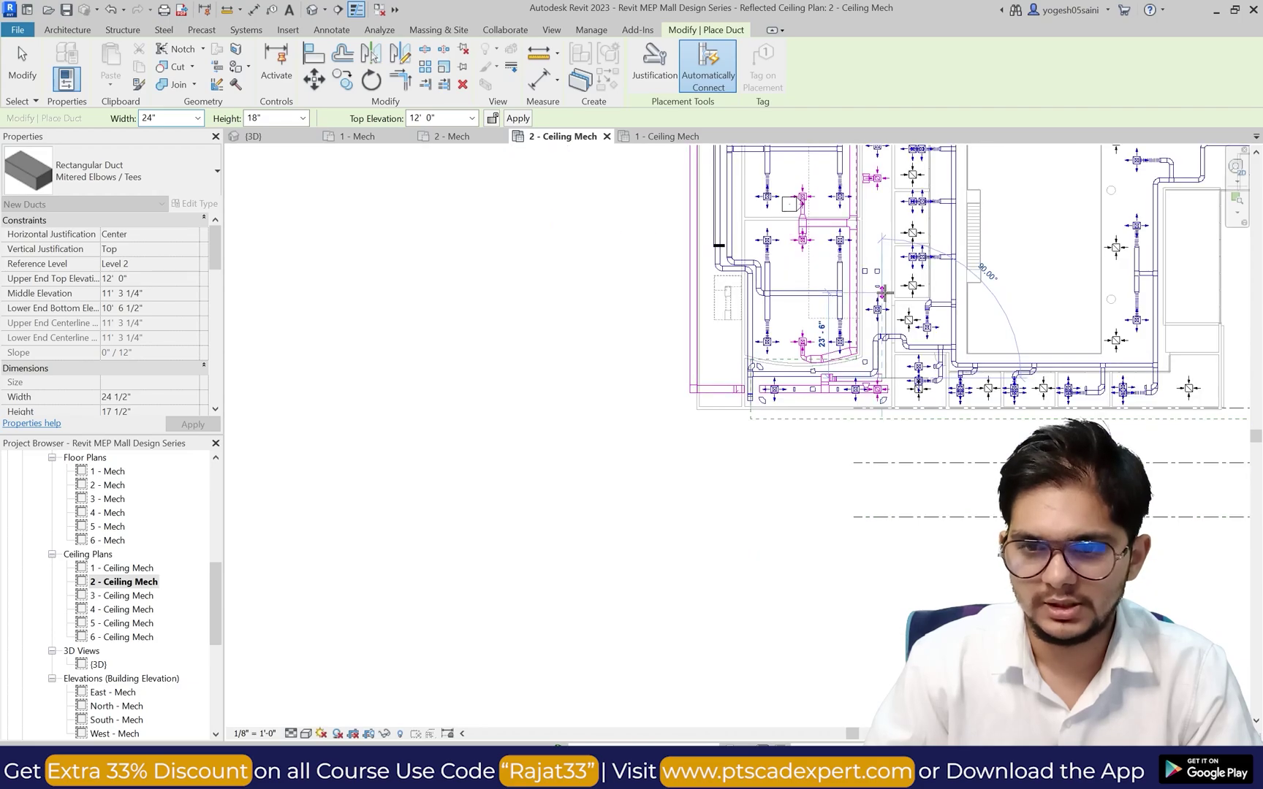
{"action": "scroll", "coordinate": [882, 310], "scroll_direction": "down", "scroll_amount": 1}
{"action": "scroll", "coordinate": [886, 273], "scroll_direction": "up", "scroll_amount": 4}
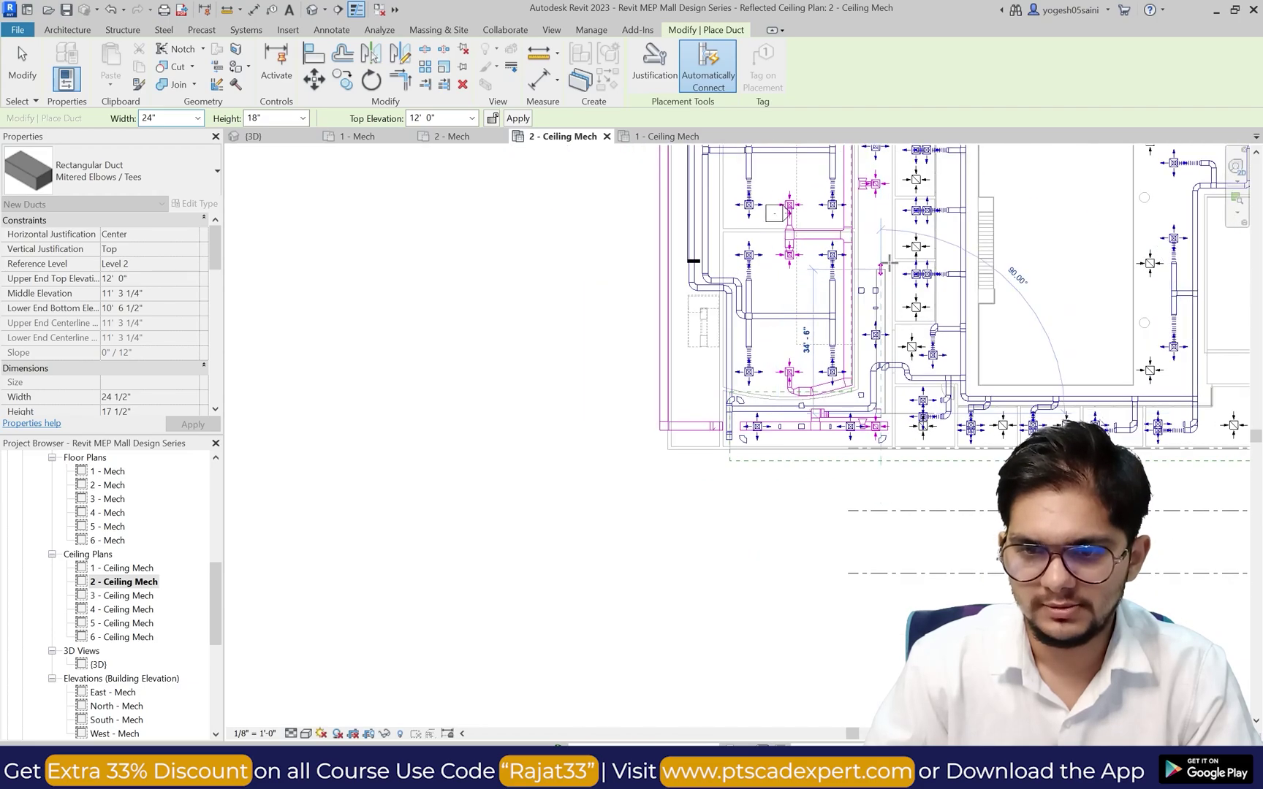
{"action": "scroll", "coordinate": [915, 348], "scroll_direction": "down", "scroll_amount": 2}
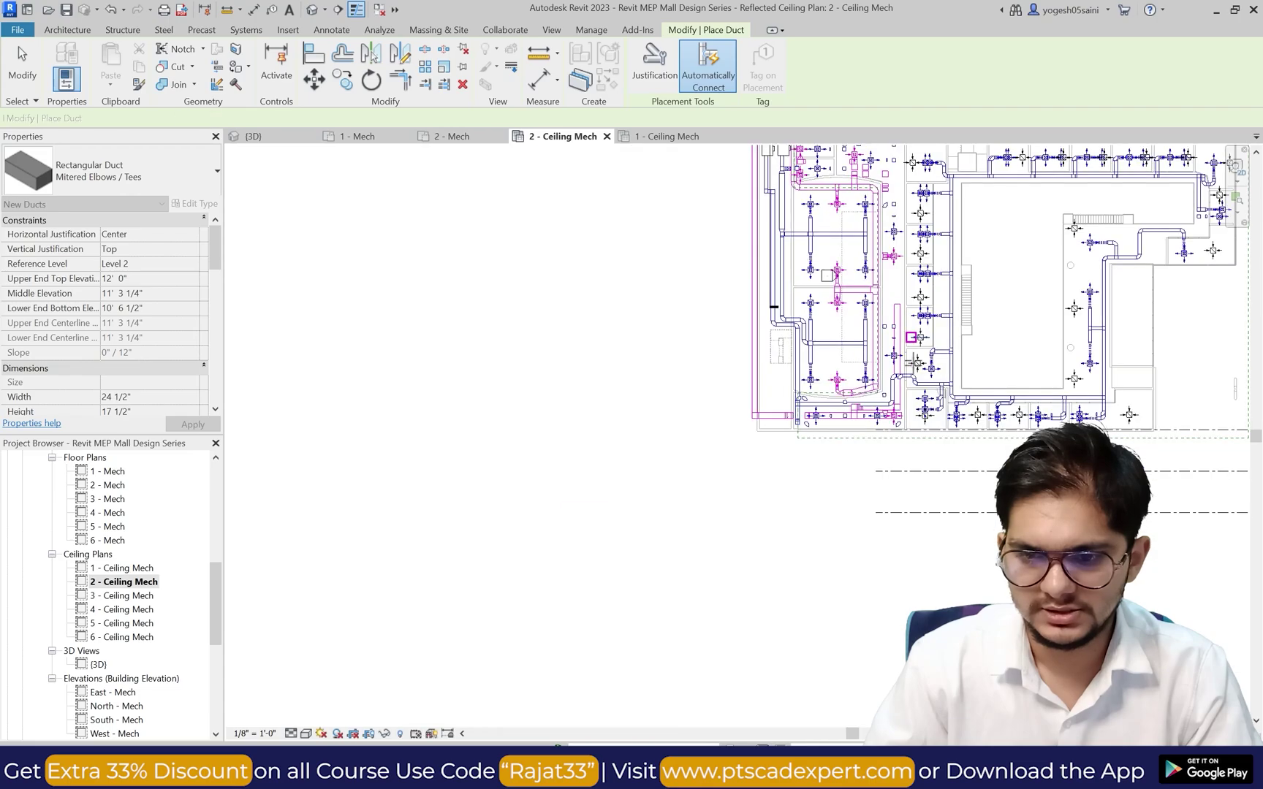
{"action": "scroll", "coordinate": [876, 382], "scroll_direction": "up", "scroll_amount": 5}
{"action": "key", "text": "Escape"}
{"action": "key", "text": "Escape"}
{"action": "scroll", "coordinate": [876, 380], "scroll_direction": "up", "scroll_amount": 2}
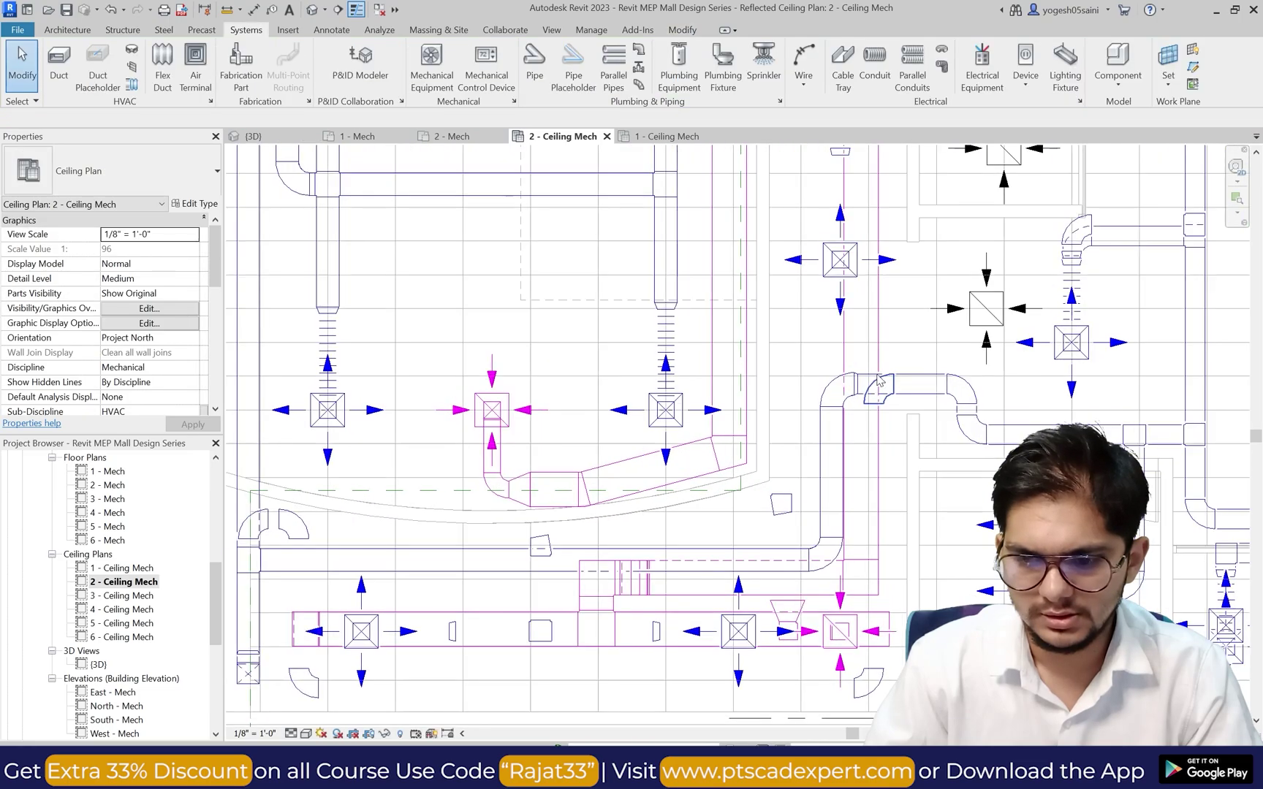
Step: Nudge the vertical corridor return duct to the right, clear of the supply duct's vertical run
{"action": "left_click", "coordinate": [883, 354]}
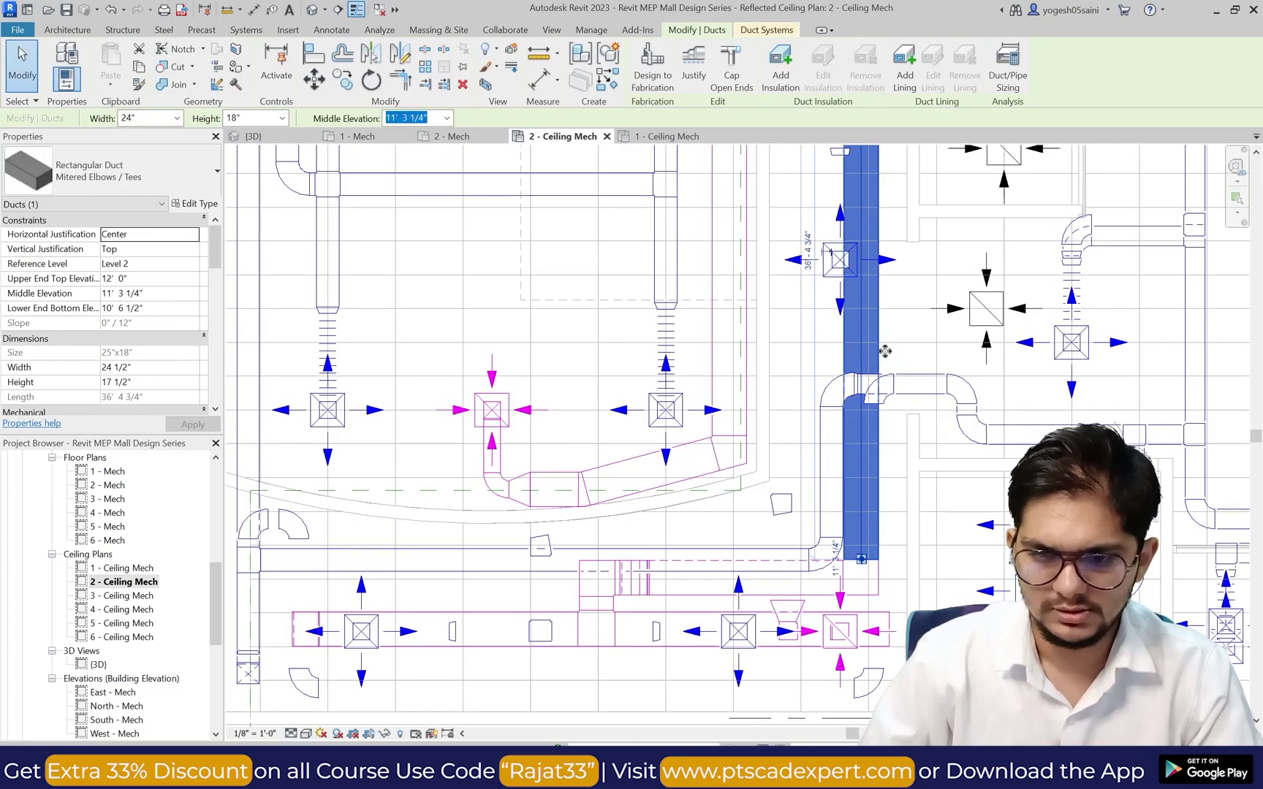
{"action": "key", "text": "Right"}
{"action": "key", "text": "Right"}
{"action": "key", "text": "Right"}
{"action": "key", "text": "Escape"}
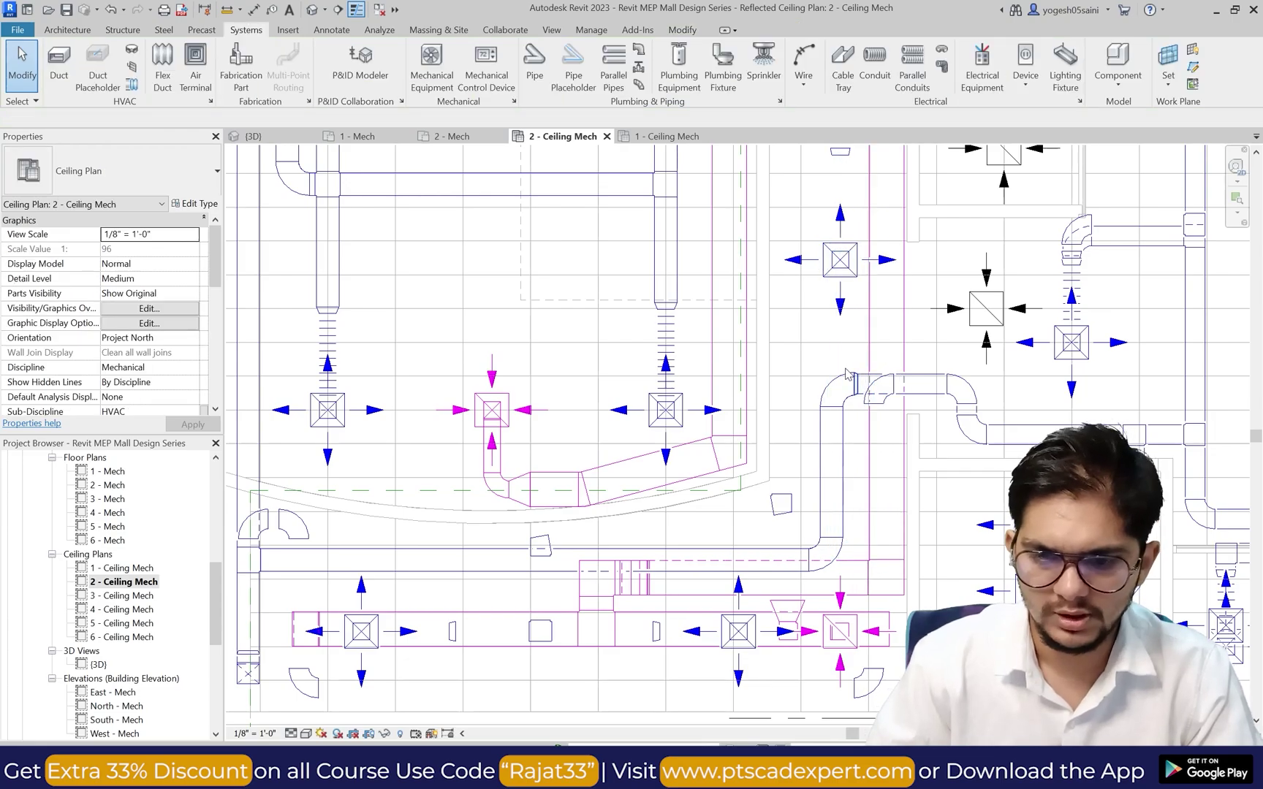
Step: Check the new return duct run against the supply ducts in the 3D view and undo the run beyond the stub
{"action": "left_click", "coordinate": [551, 29]}
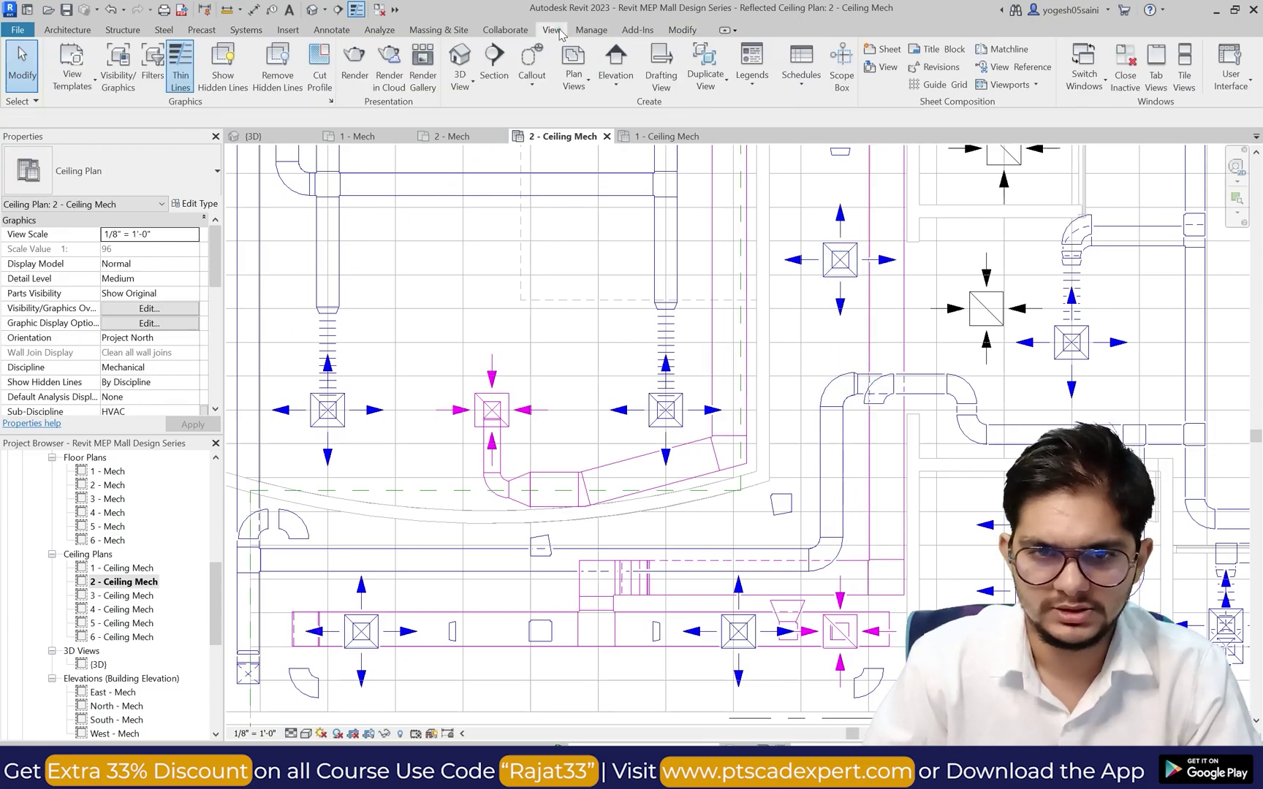
{"action": "left_click", "coordinate": [459, 60]}
{"action": "scroll", "coordinate": [731, 363], "scroll_direction": "down", "scroll_amount": 2}
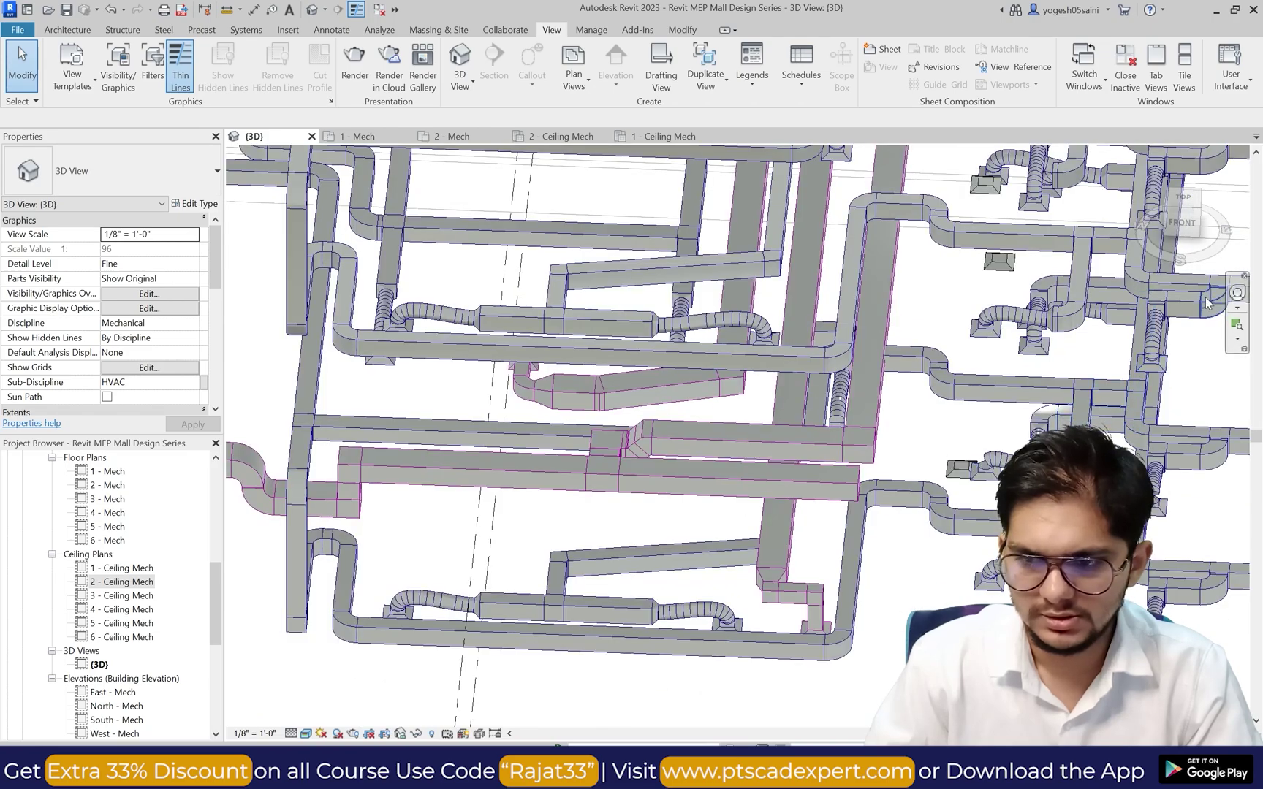
{"action": "mouse_move", "coordinate": [950, 380]}
{"action": "middle_mouse_down", "text": "shift"}
{"action": "mouse_move", "coordinate": [901, 366]}
{"action": "mouse_move", "coordinate": [896, 349]}
{"action": "mouse_move", "coordinate": [983, 326]}
{"action": "middle_mouse_up", "text": "shift"}
{"action": "left_click_drag", "start_coordinate": [984, 322], "coordinate": [1016, 361]}
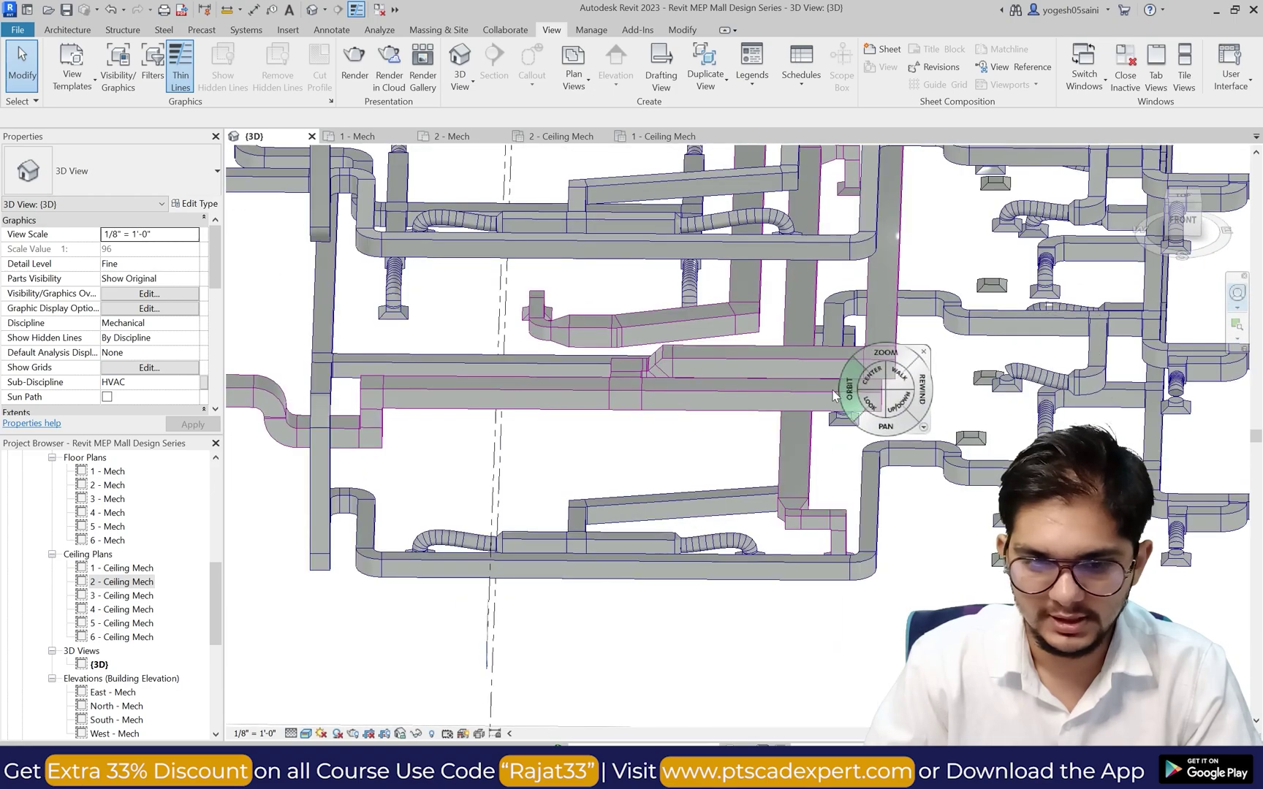
{"action": "left_click", "coordinate": [914, 353]}
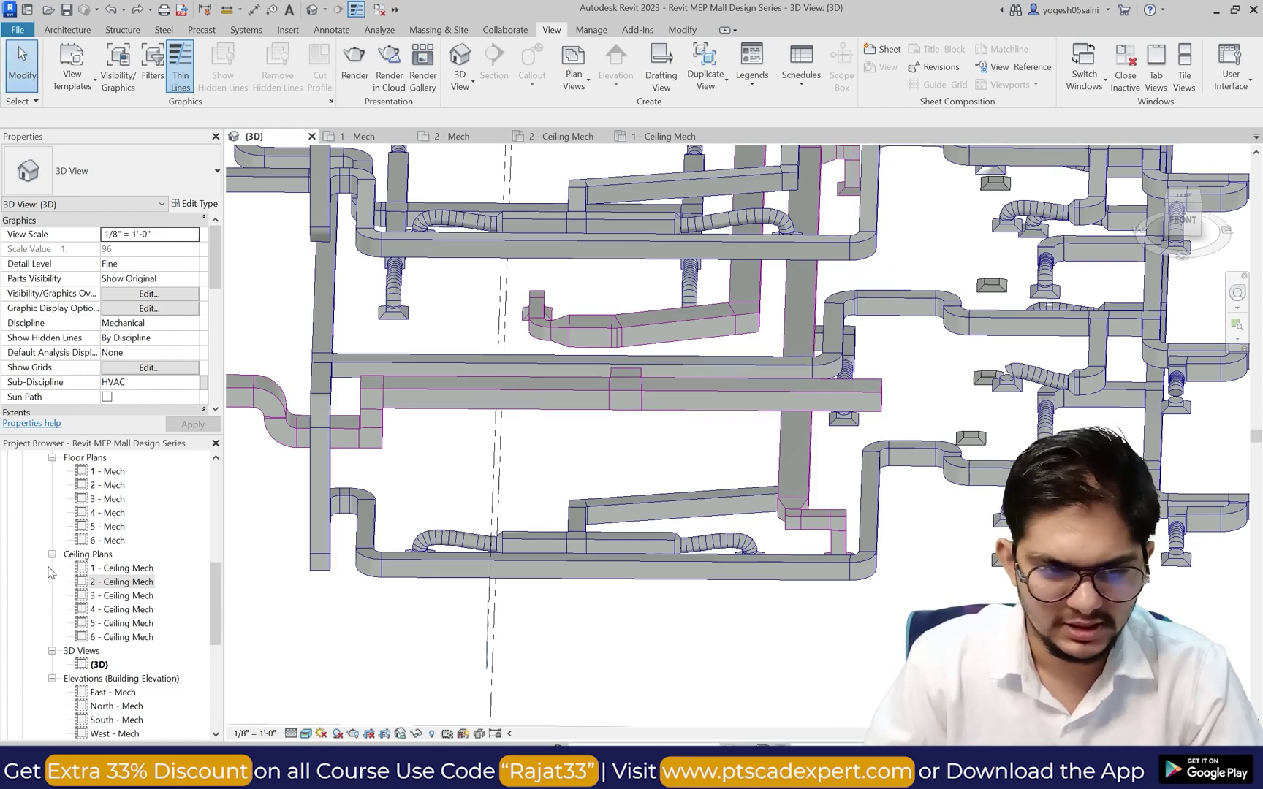
Step: In the level 2 ceiling plan, draw a 24" x 18" duct about 6 feet horizontally from the stub's end, referenced to Level 1 at middle elevation 12'-0"
{"action": "double_click", "coordinate": [121, 582]}
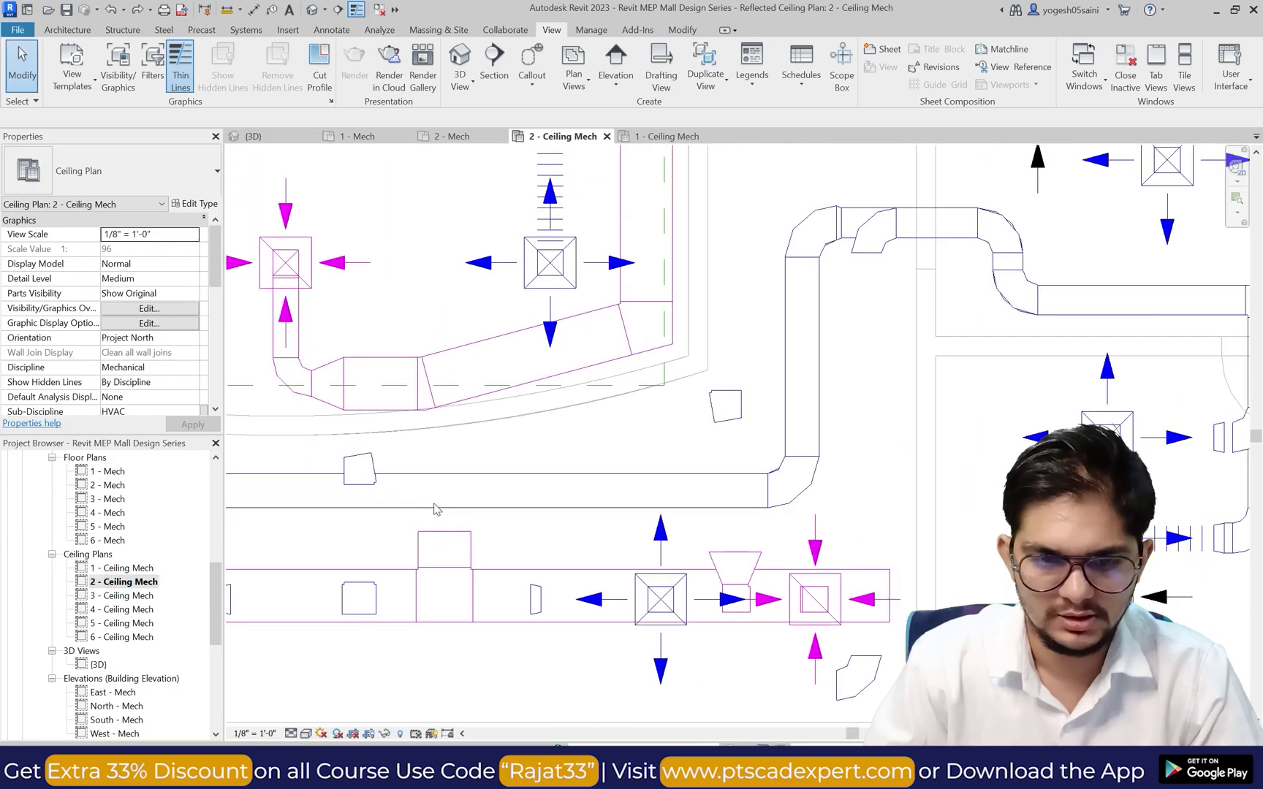
{"action": "left_click", "coordinate": [246, 30]}
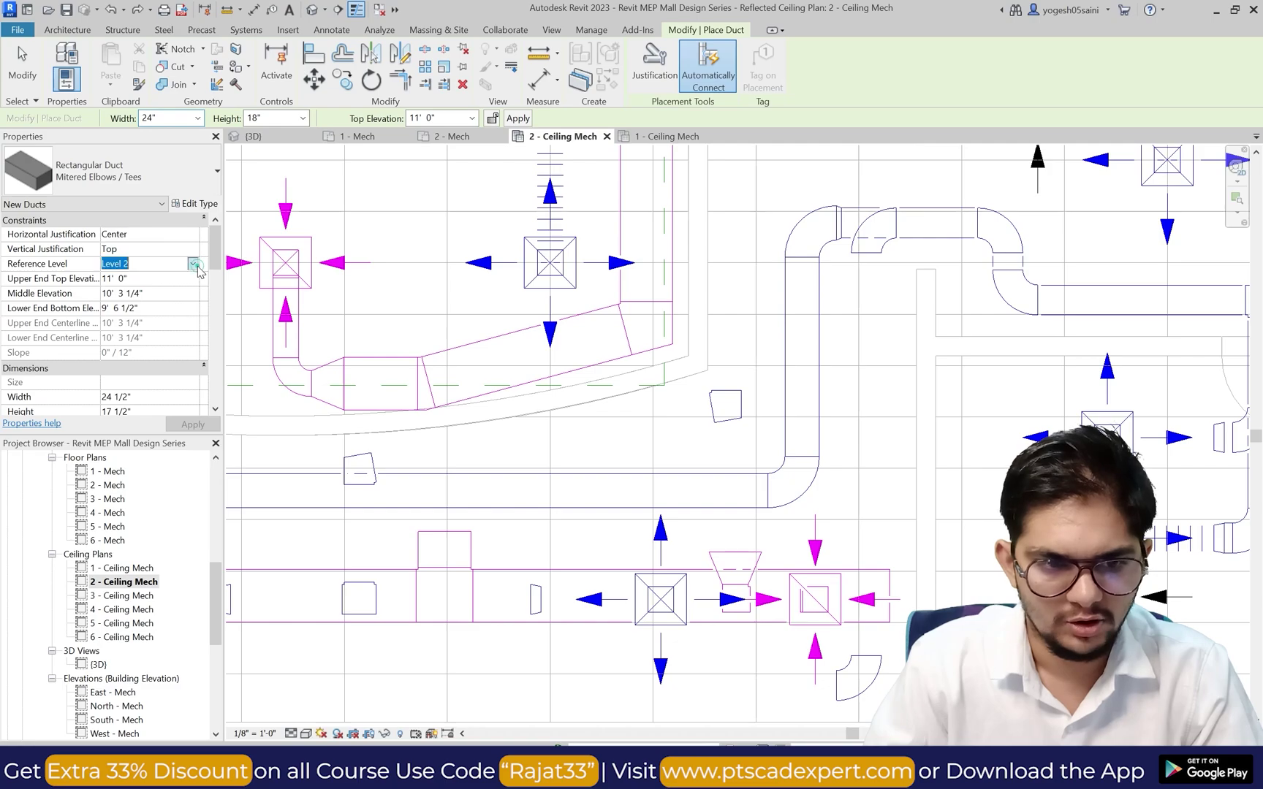
{"action": "left_click", "coordinate": [194, 265]}
{"action": "left_click", "coordinate": [152, 295]}
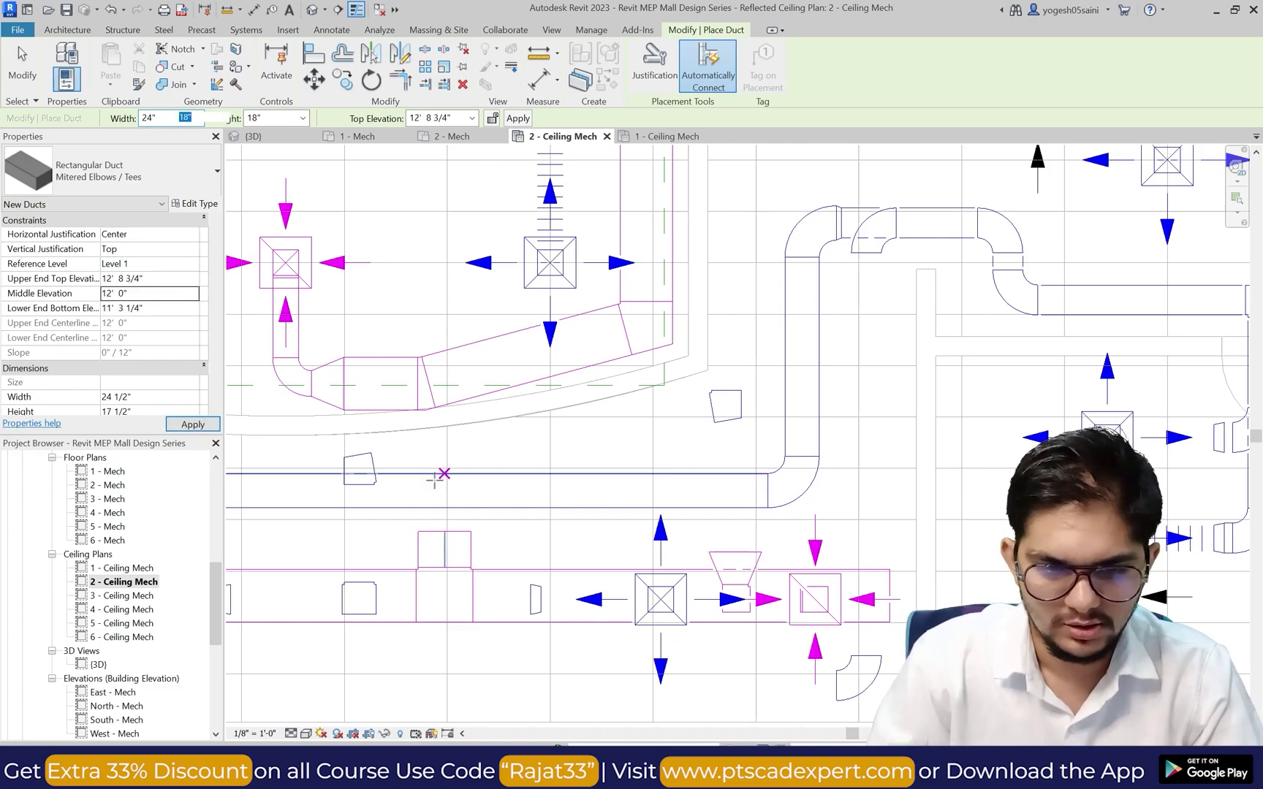
{"action": "left_click", "coordinate": [444, 531]}
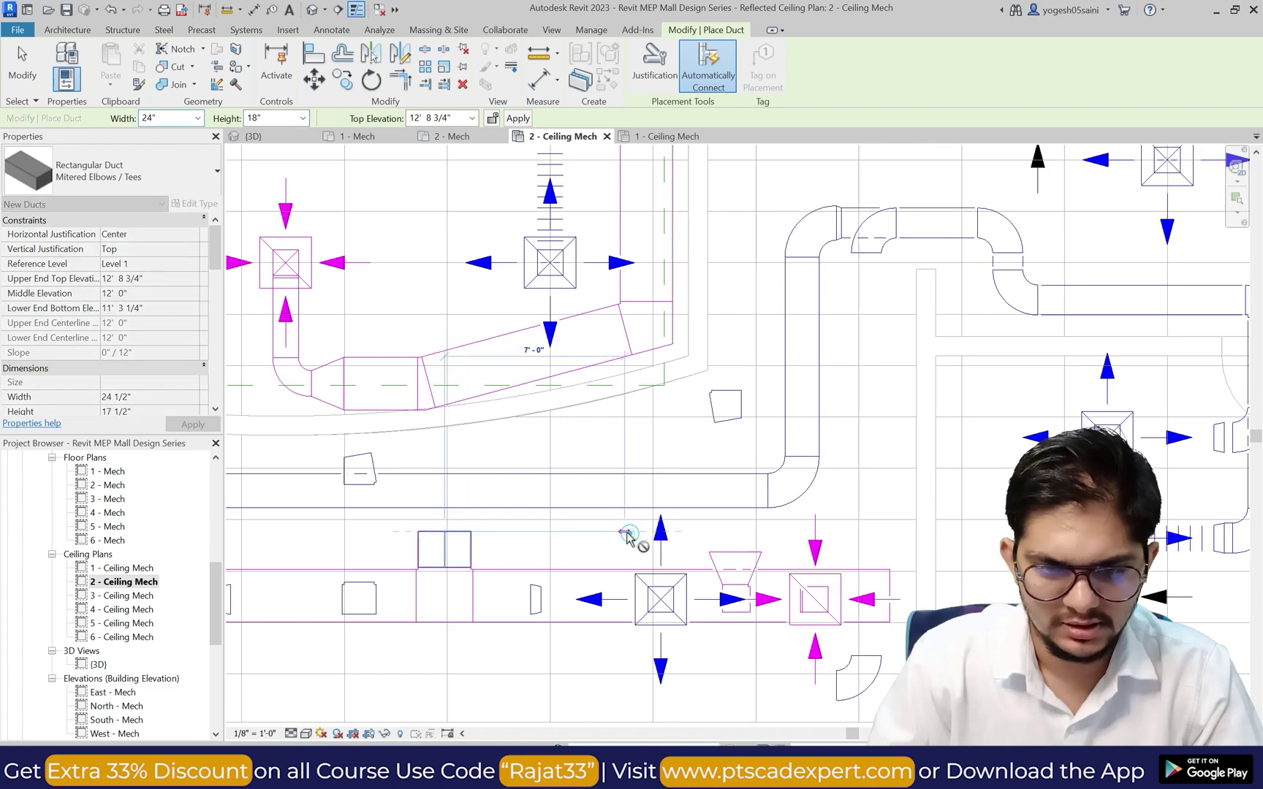
{"action": "scroll", "coordinate": [735, 501], "scroll_direction": "down", "scroll_amount": 2}
{"action": "scroll", "coordinate": [734, 501], "scroll_direction": "up", "scroll_amount": 1}
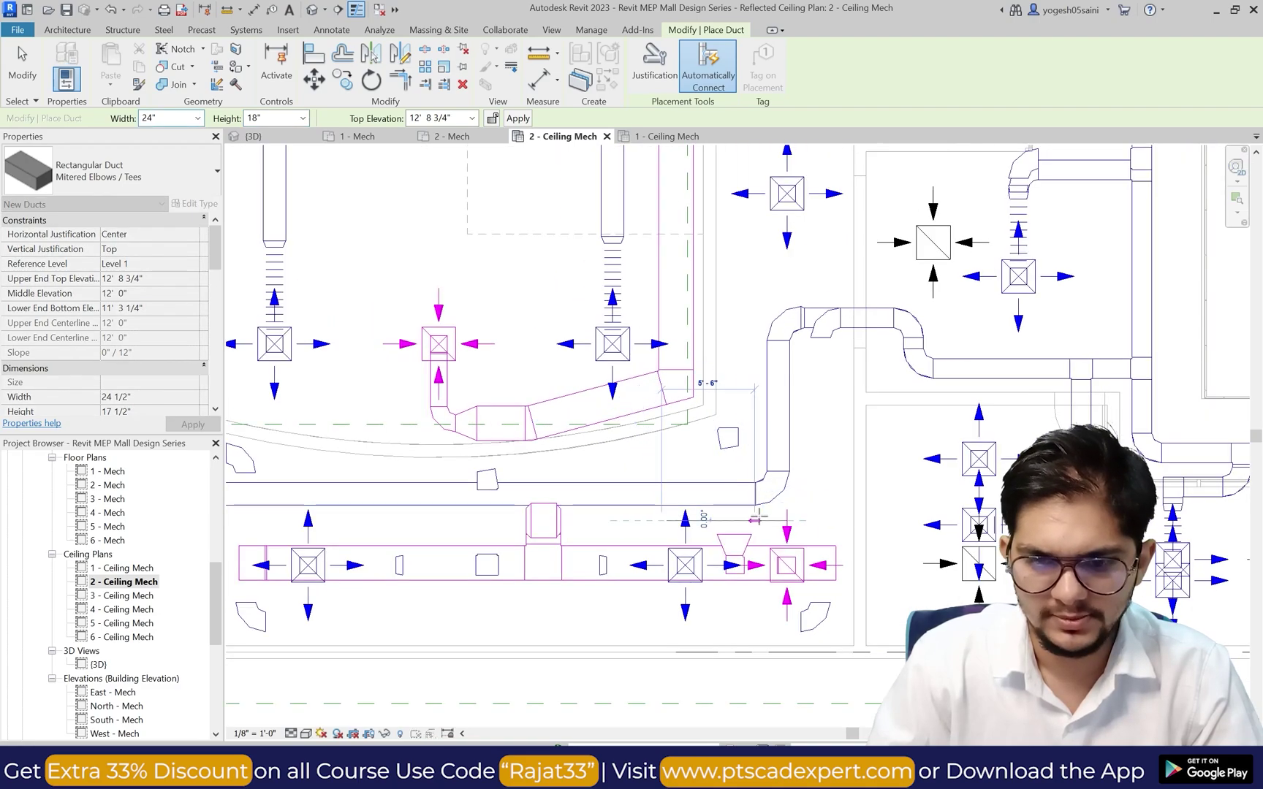
{"action": "scroll", "coordinate": [735, 501], "scroll_direction": "up", "scroll_amount": 1}
{"action": "key", "text": "Escape"}
{"action": "key", "text": "Escape"}
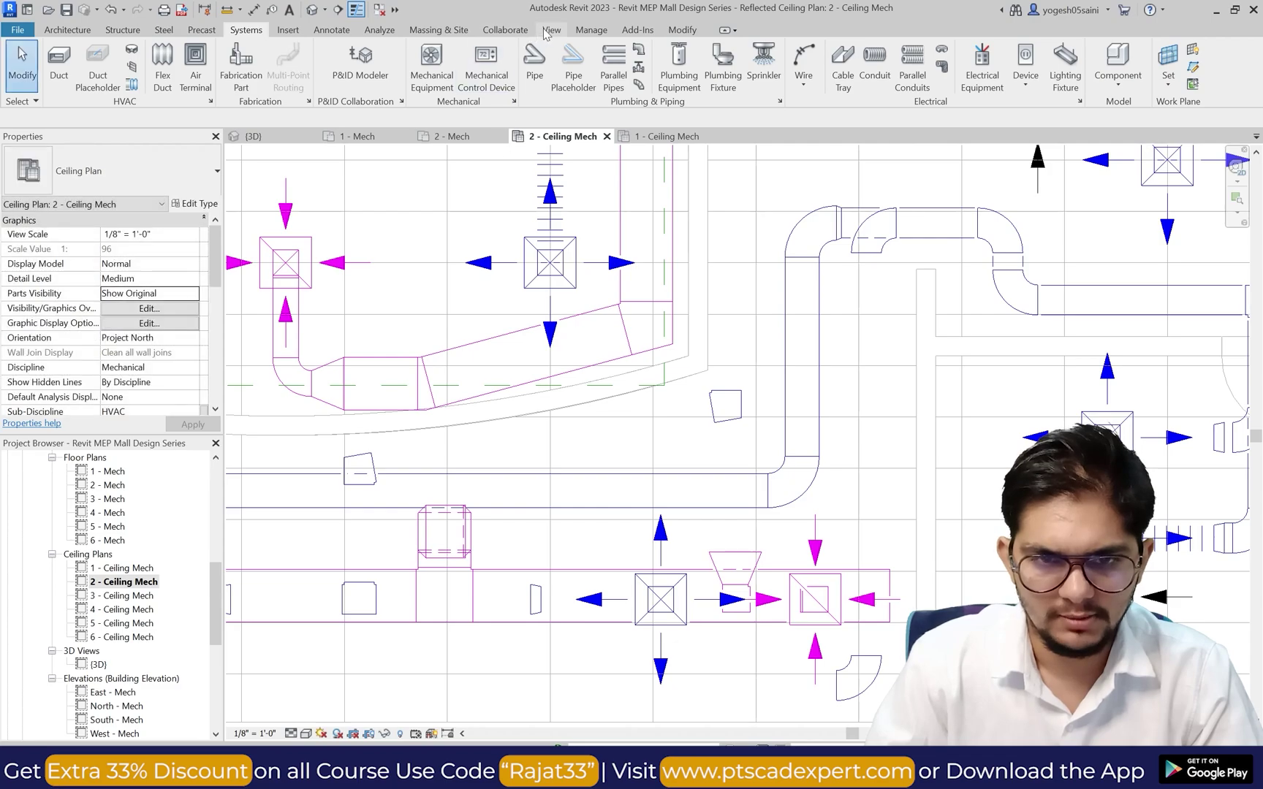
Step: Examine the new horizontal return duct's clearance from the surrounding supply ducts in the 3D view
{"action": "left_click", "coordinate": [551, 29]}
{"action": "left_click", "coordinate": [460, 58]}
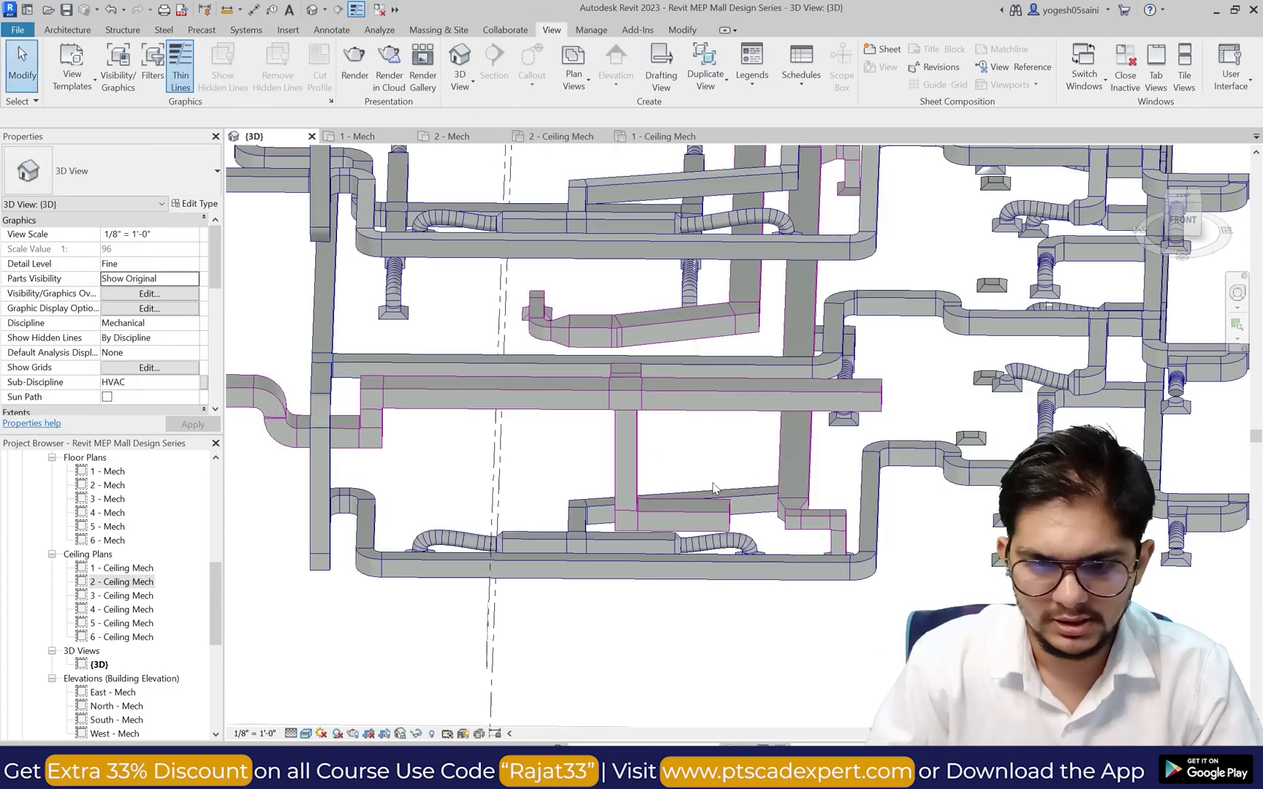
{"action": "scroll", "coordinate": [749, 498], "scroll_direction": "up", "scroll_amount": 2}
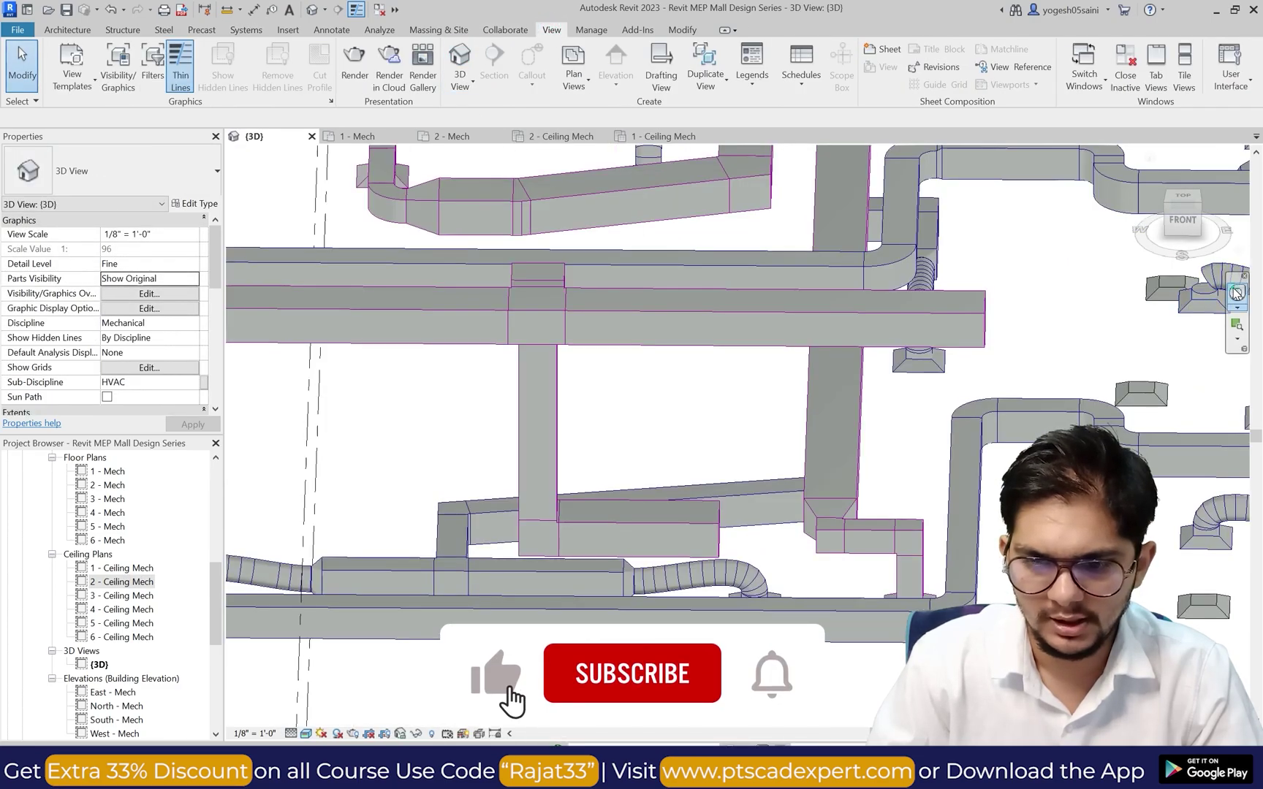
{"action": "middle_click_drag", "start_coordinate": [906, 431], "coordinate": [822, 434], "text": "shift"}
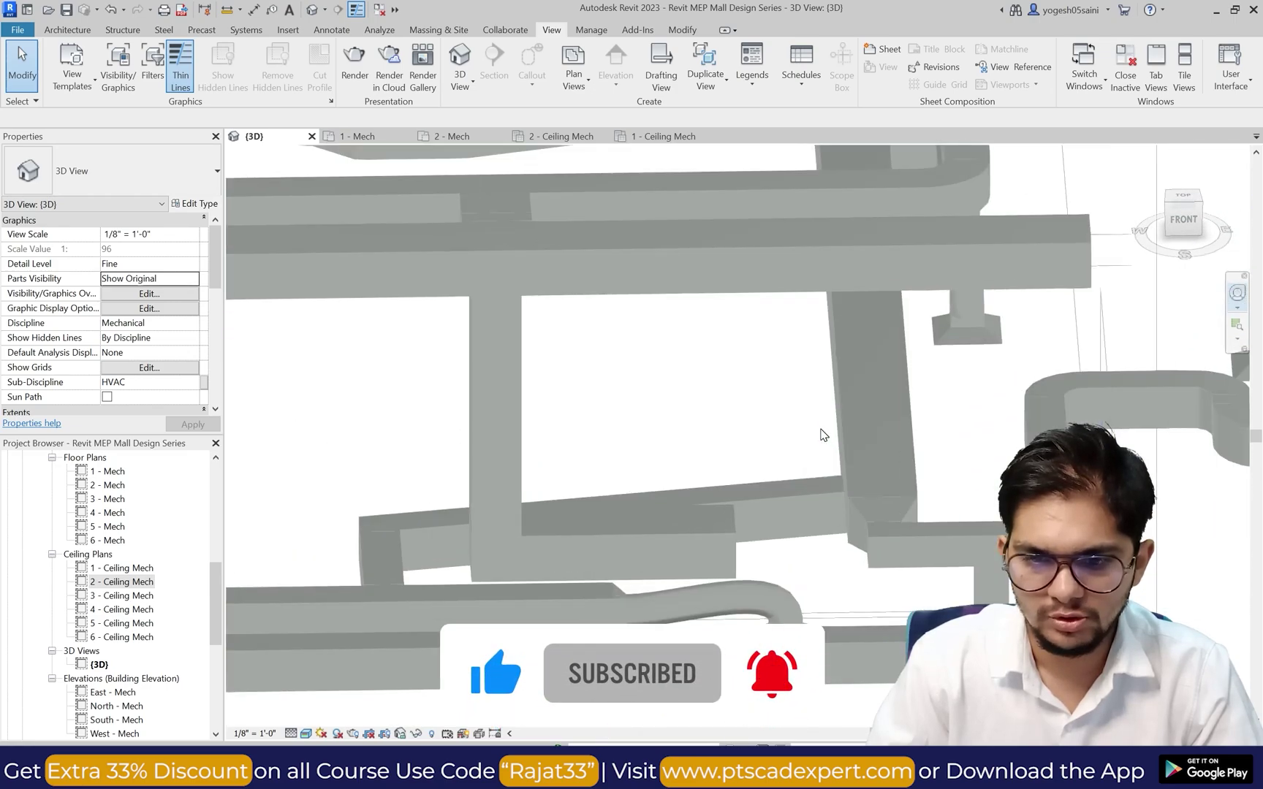
{"action": "key", "text": "F8"}
{"action": "left_click", "coordinate": [906, 392]}
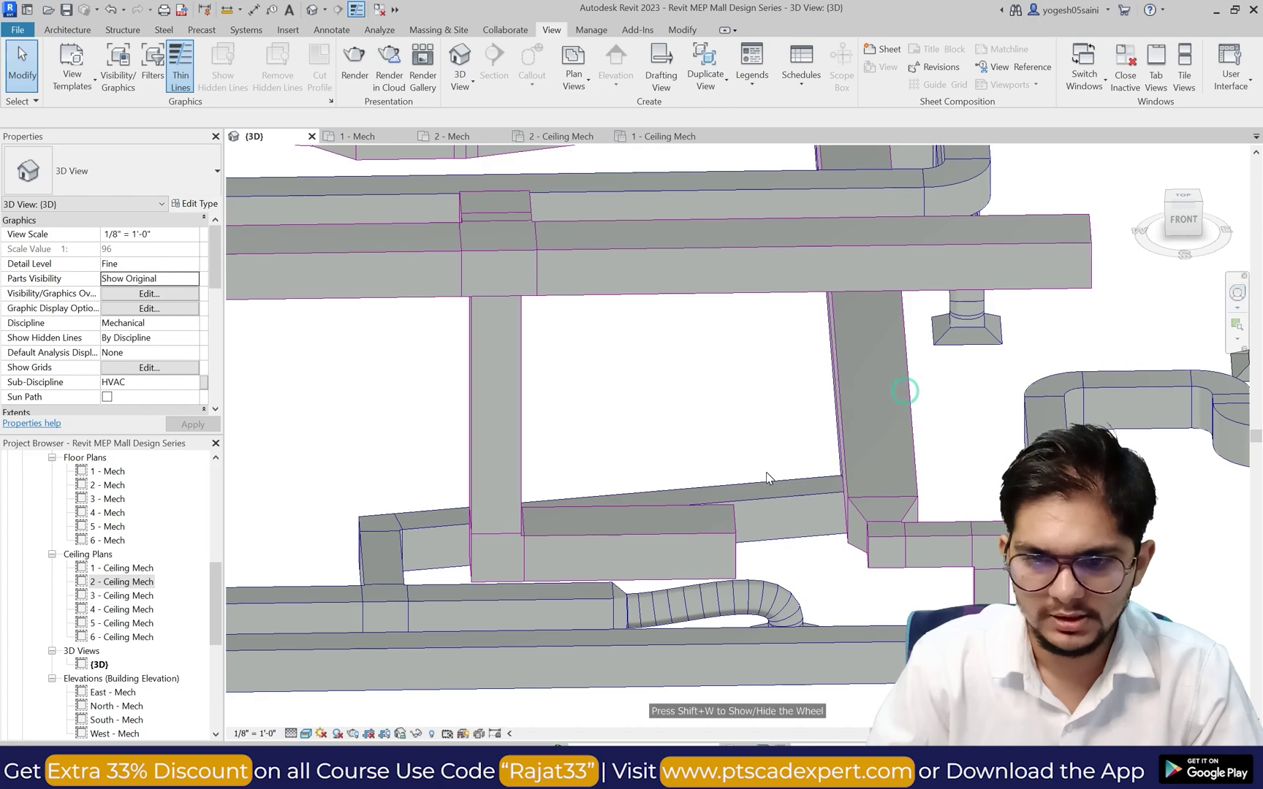
{"action": "scroll", "coordinate": [712, 520], "scroll_direction": "down", "scroll_amount": 3}
Step: Set the horizontal return branch duct's middle elevation to 15'-0" to raise it above the sloping supply duct
{"action": "left_click", "coordinate": [713, 503]}
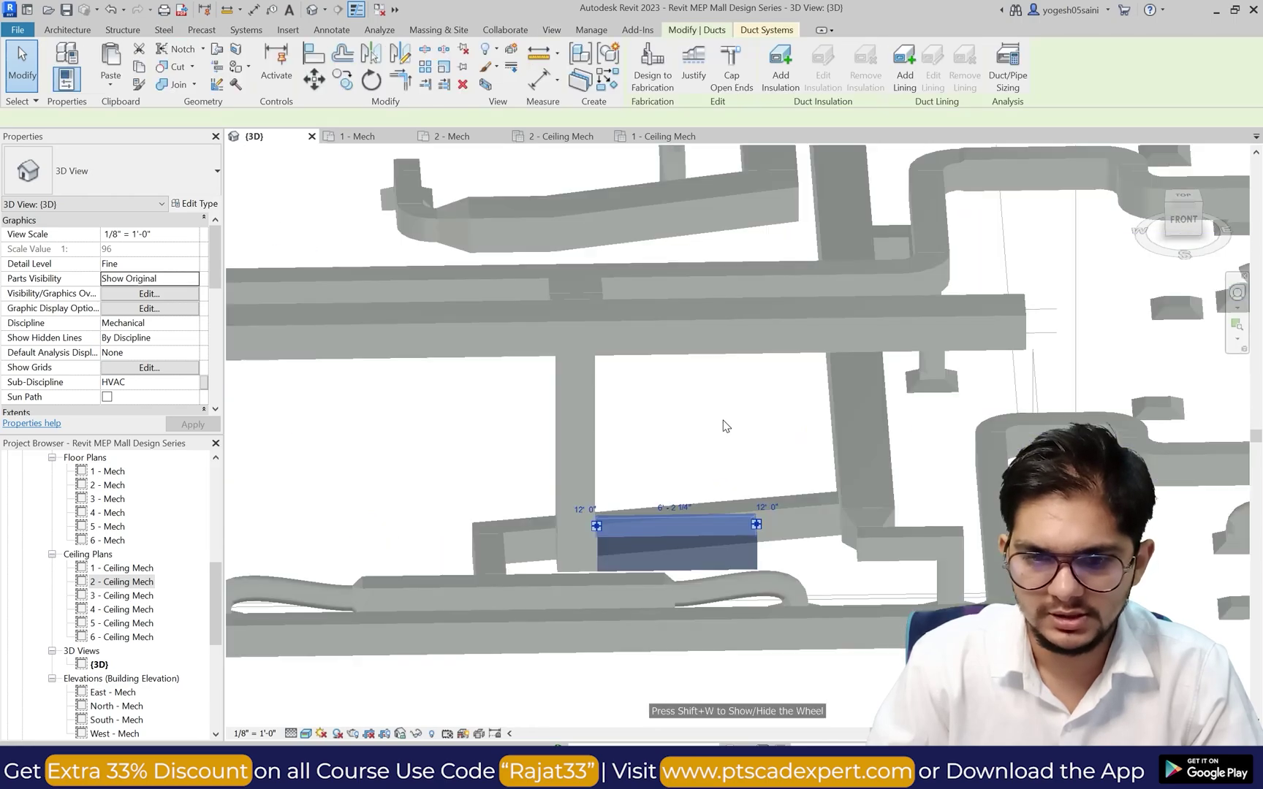
{"action": "scroll", "coordinate": [713, 502], "scroll_direction": "up", "scroll_amount": 2}
{"action": "left_click", "coordinate": [159, 293]}
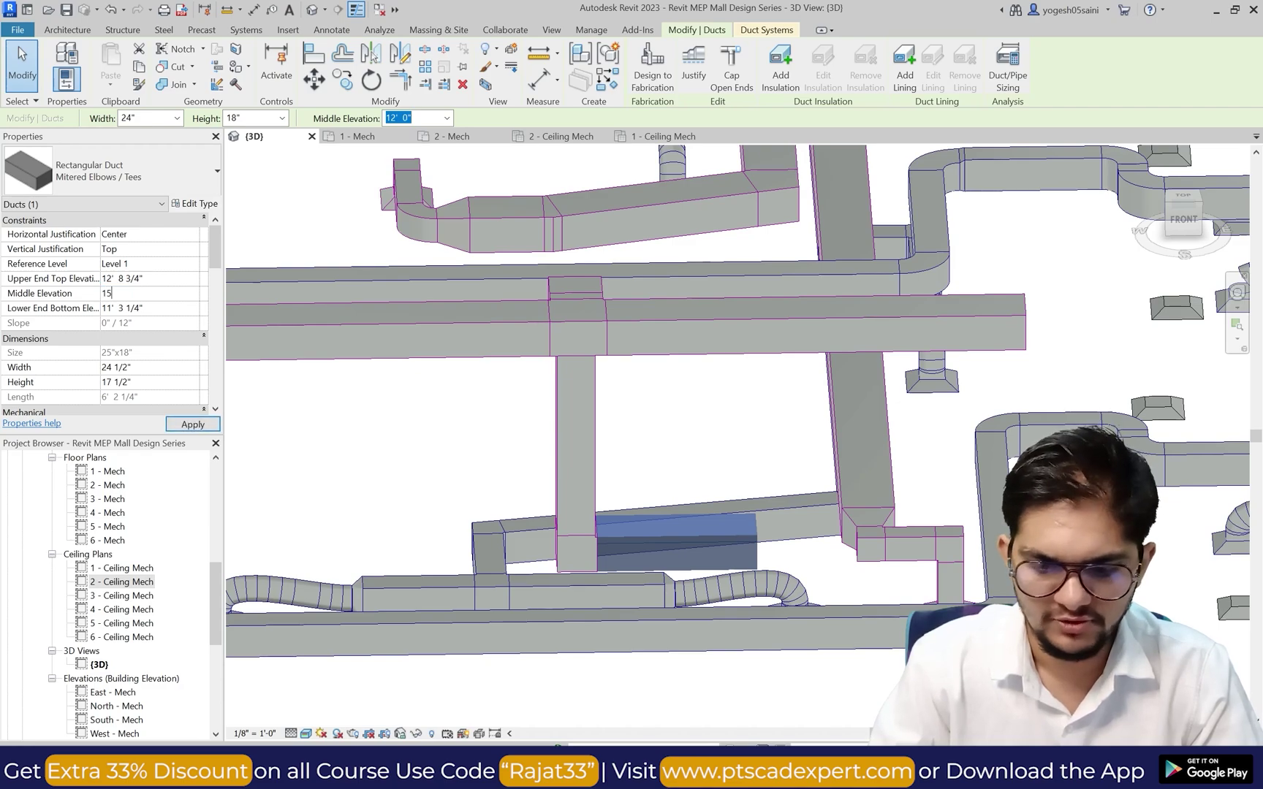
{"action": "type", "text": "15"}
{"action": "key", "text": "Return"}
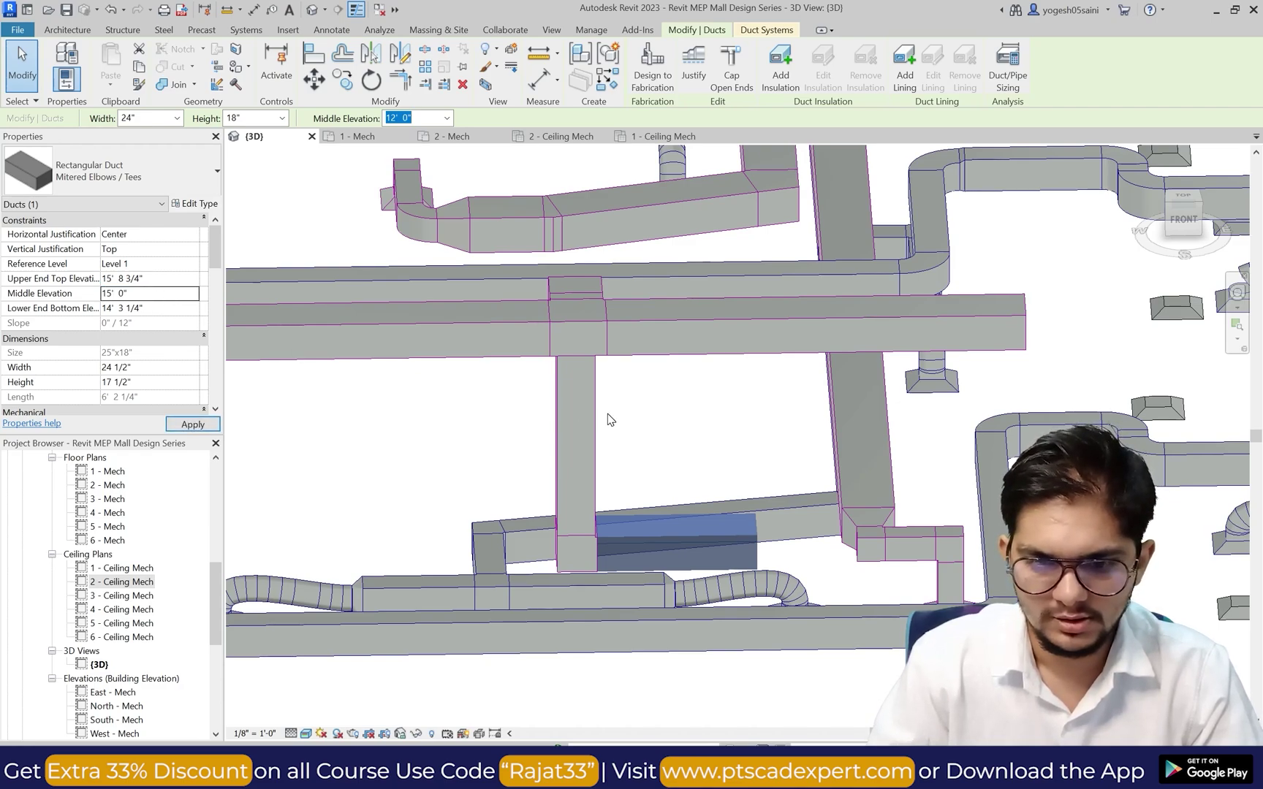
{"action": "left_click", "coordinate": [640, 431]}
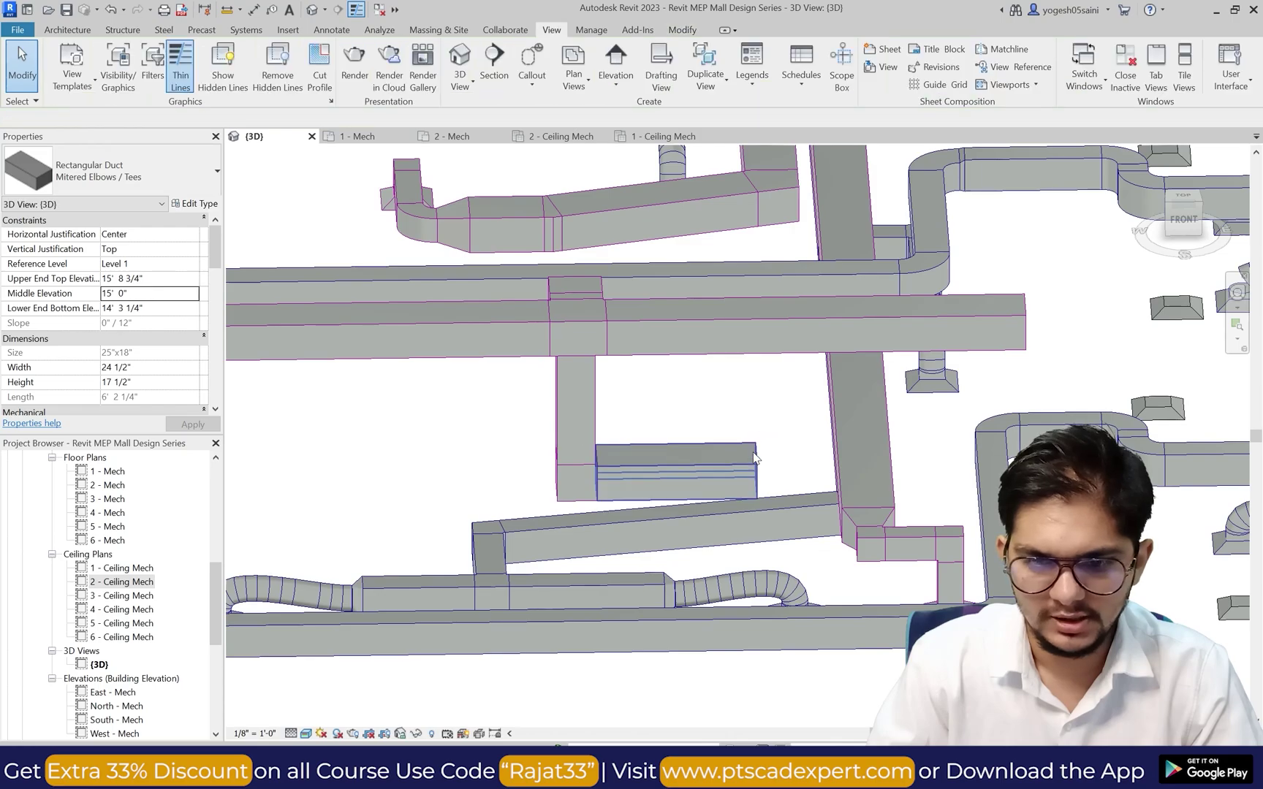
{"action": "left_click", "coordinate": [707, 473]}
{"action": "key", "text": "Escape"}
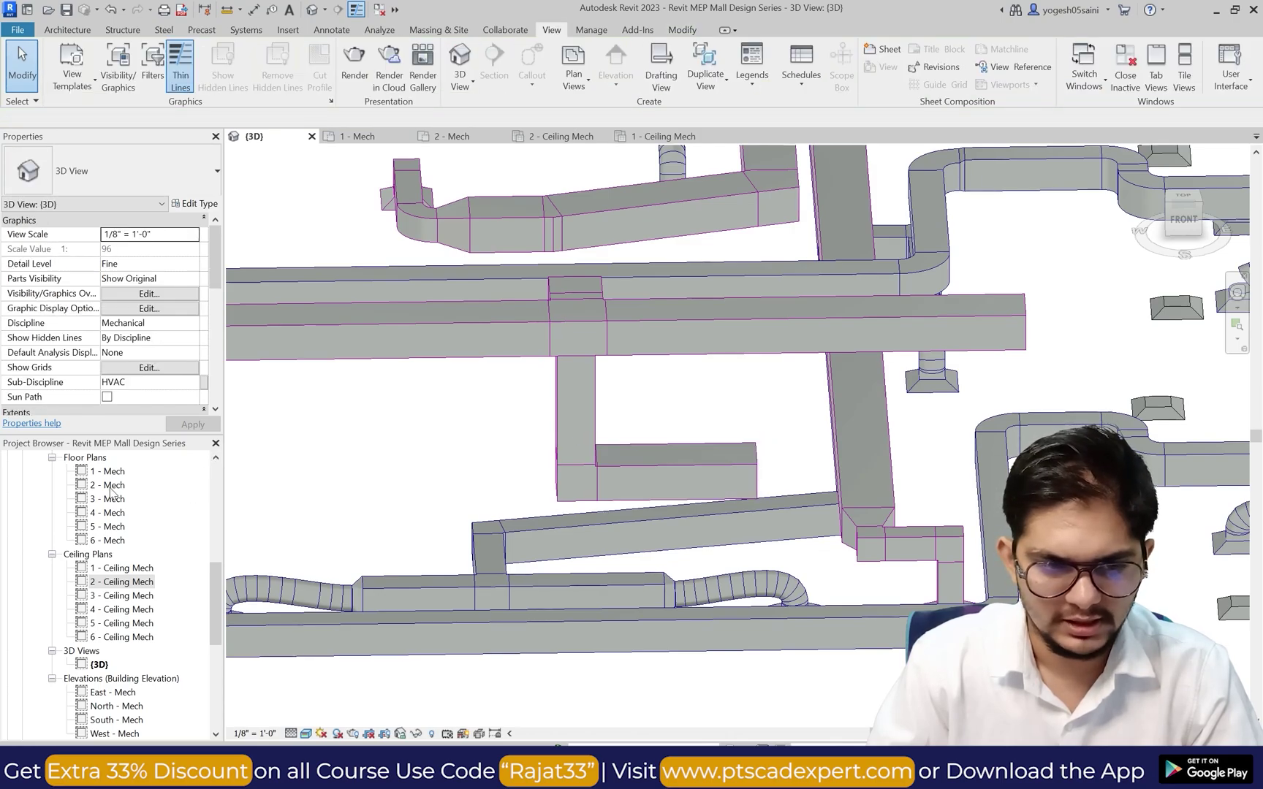
Step: In the 2 - Mech floor plan, extend the raised return duct's free end past the supply duct's bend, making it about 15 feet long
{"action": "double_click", "coordinate": [107, 485]}
{"action": "scroll", "coordinate": [699, 517], "scroll_direction": "up", "scroll_amount": 4}
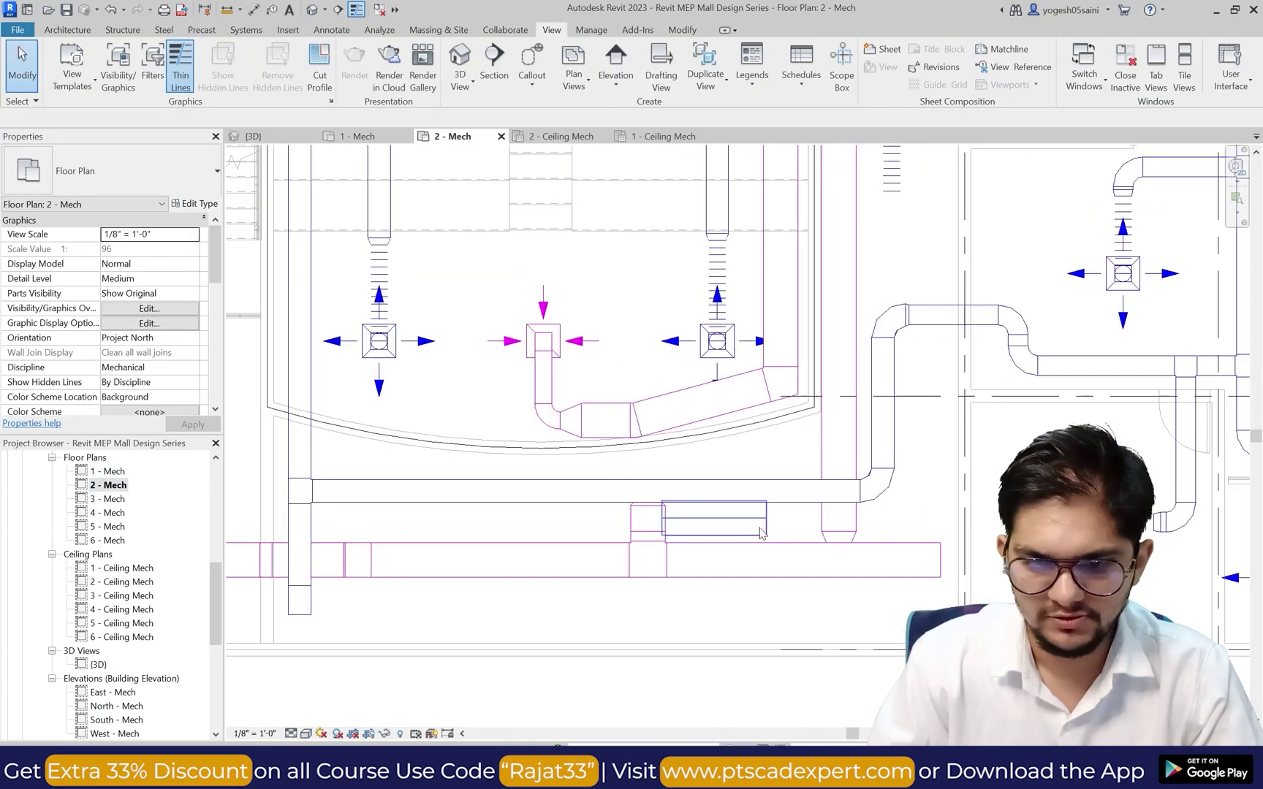
{"action": "left_click", "coordinate": [766, 523]}
{"action": "left_click_drag", "start_coordinate": [766, 519], "coordinate": [930, 510]}
{"action": "key", "text": "Escape"}
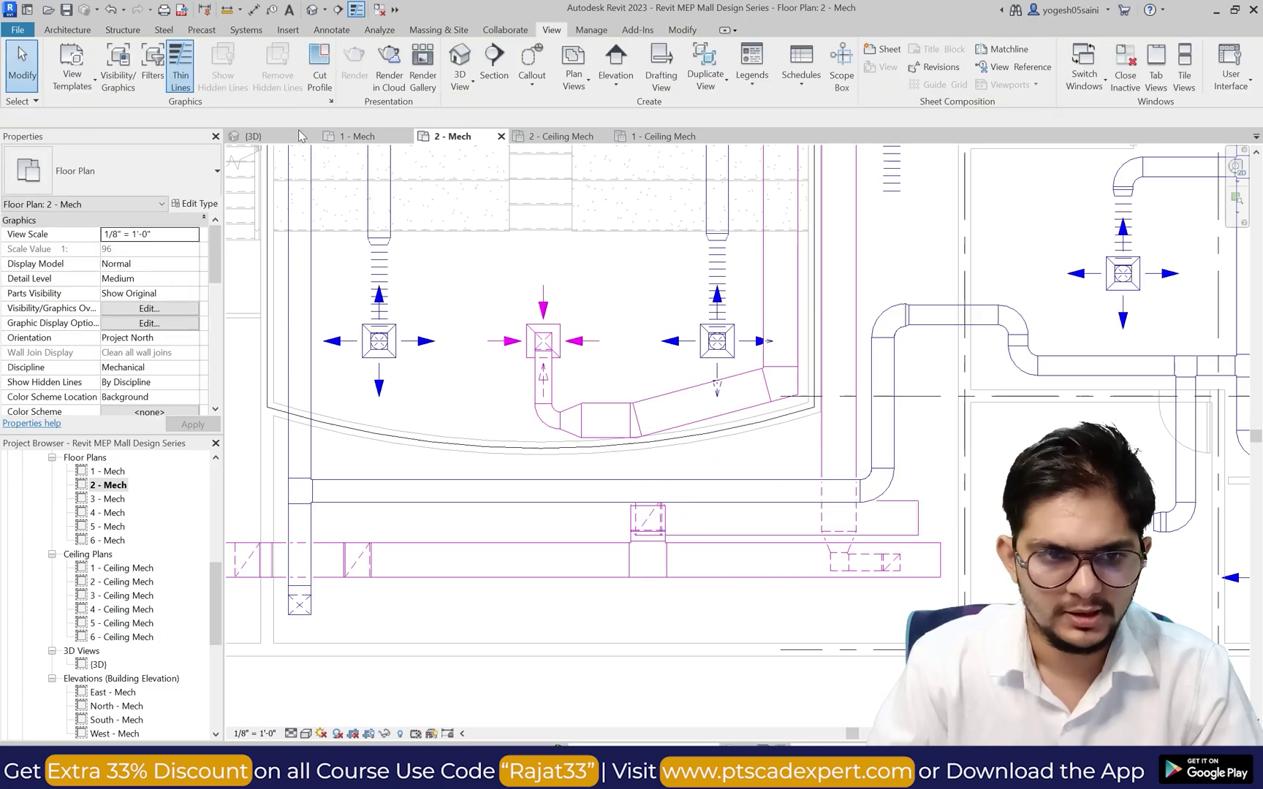
{"action": "left_click", "coordinate": [245, 29]}
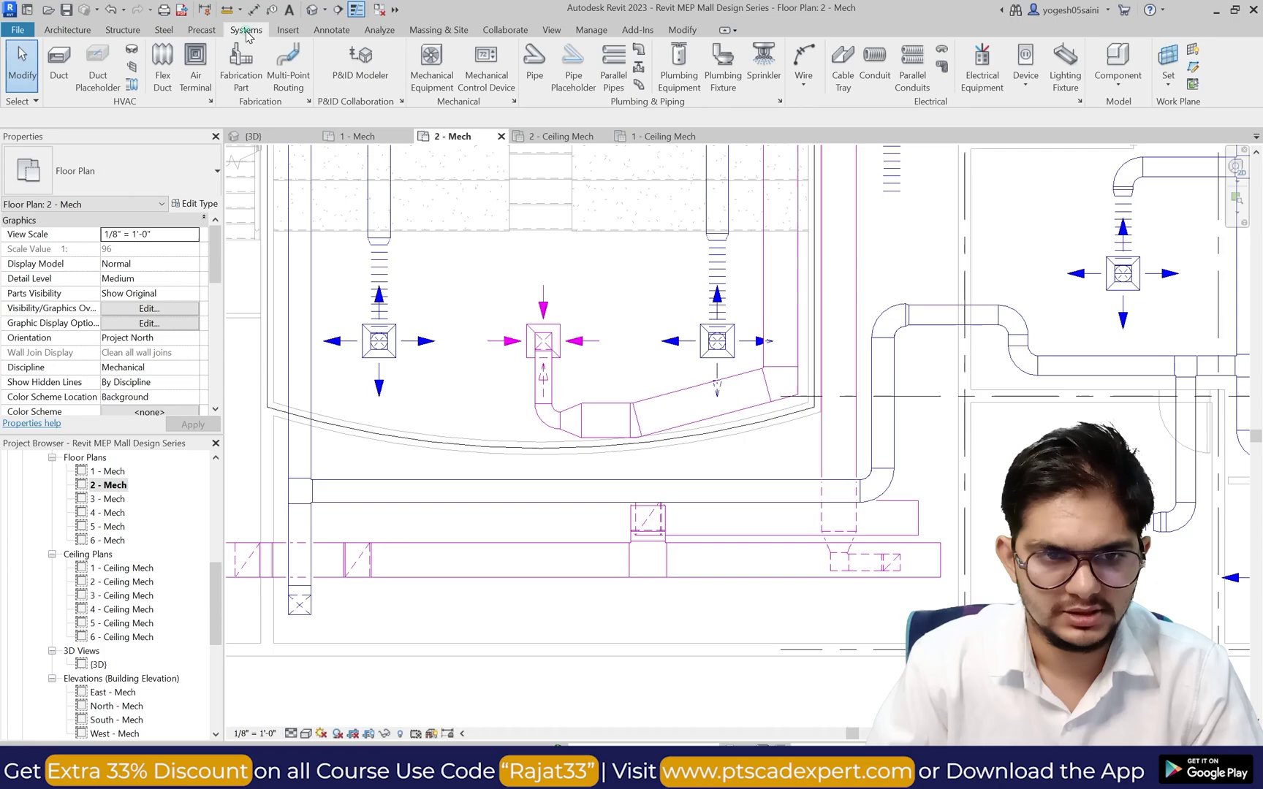
{"action": "left_click", "coordinate": [59, 70]}
{"action": "scroll", "coordinate": [759, 402], "scroll_direction": "down", "scroll_amount": 2}
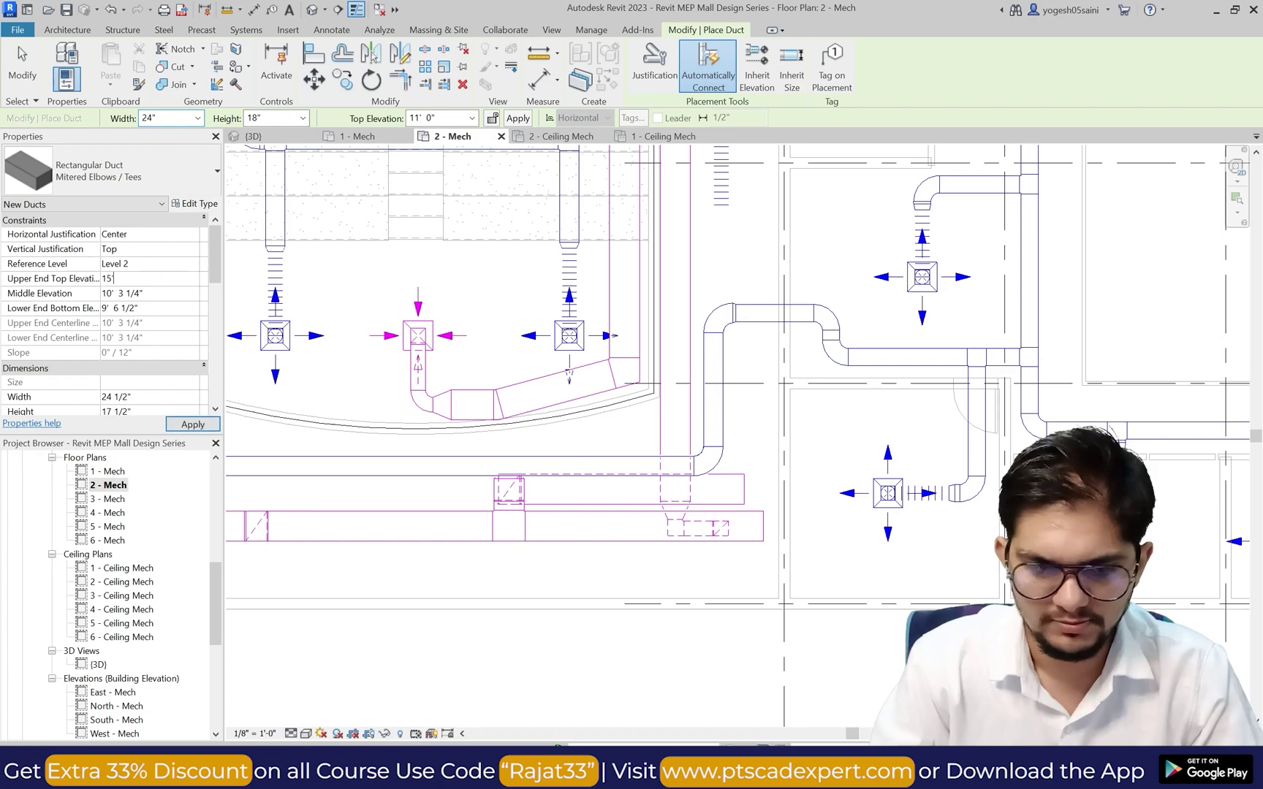
{"action": "key", "text": "Return"}
{"action": "scroll", "coordinate": [644, 410], "scroll_direction": "down", "scroll_amount": 3}
{"action": "scroll", "coordinate": [734, 413], "scroll_direction": "up", "scroll_amount": 2}
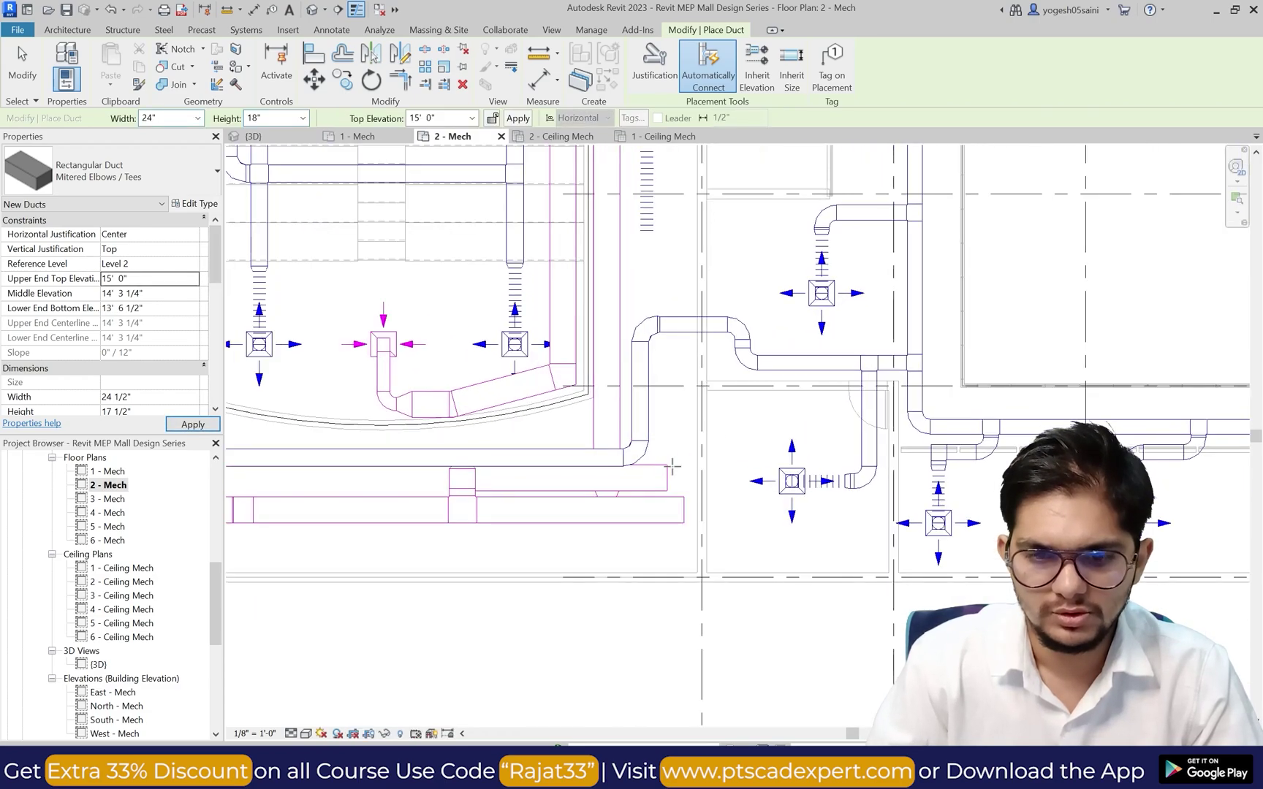
{"action": "left_click", "coordinate": [668, 479]}
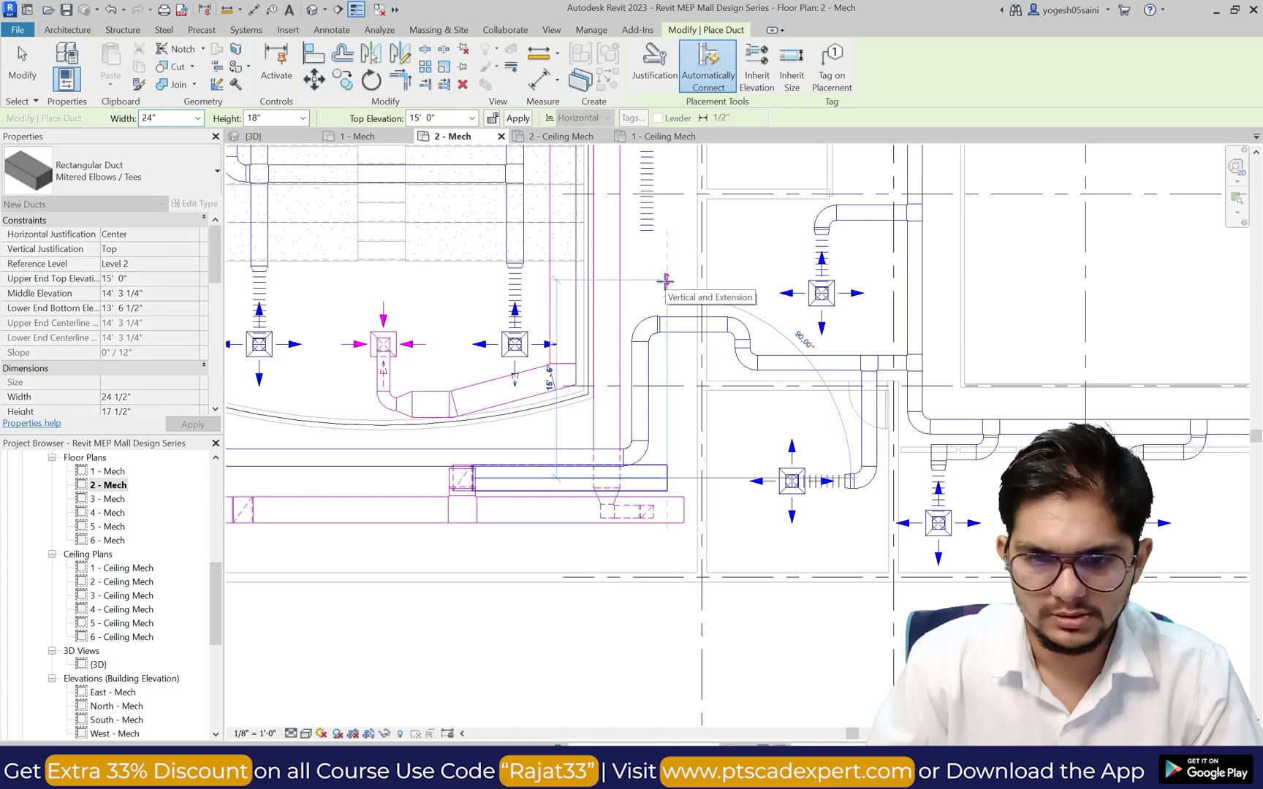
{"action": "scroll", "coordinate": [666, 287], "scroll_direction": "up", "scroll_amount": 1}
{"action": "scroll", "coordinate": [667, 287], "scroll_direction": "down", "scroll_amount": 1}
{"action": "key", "text": "Escape"}
{"action": "key", "text": "Escape"}
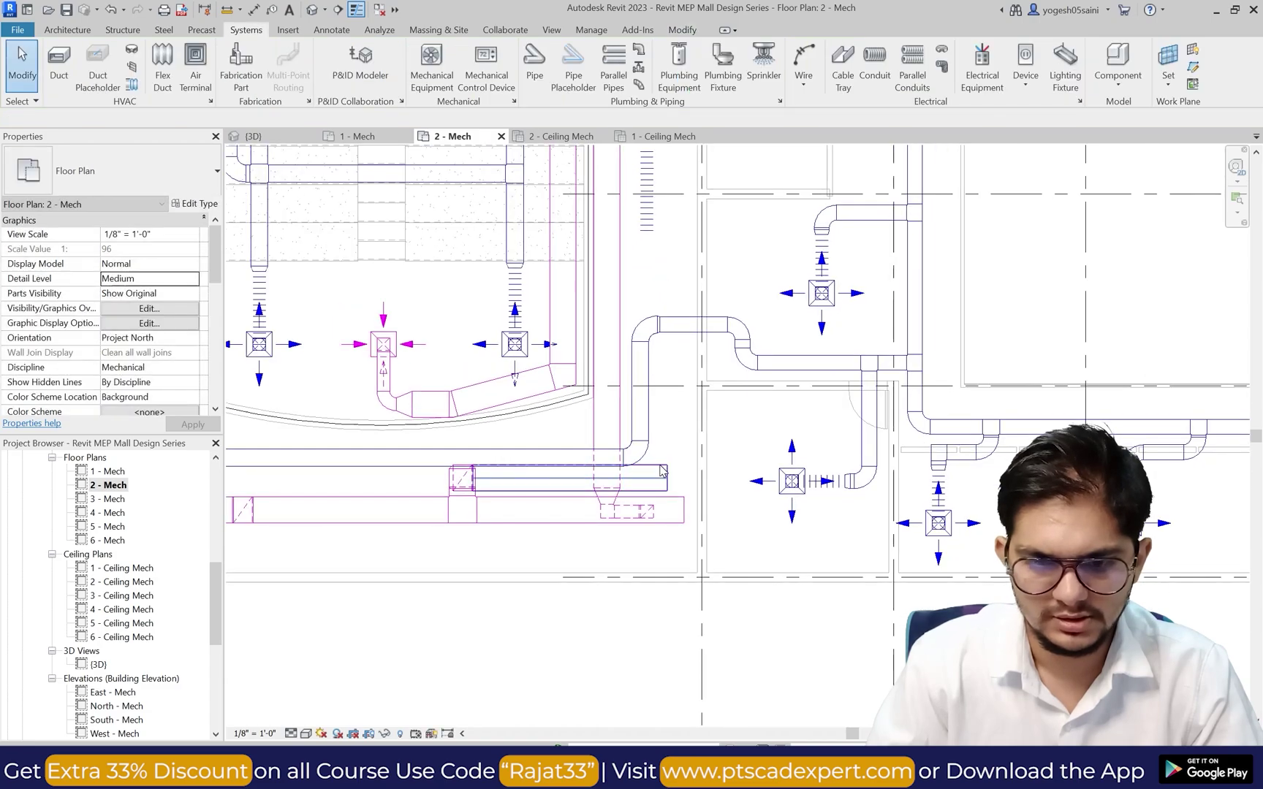
Step: Try to run a 24" x 18" duct about 16 feet up from the return branch's end, referenced to Level 1 with top elevation 27'-0"
{"action": "left_click", "coordinate": [570, 477]}
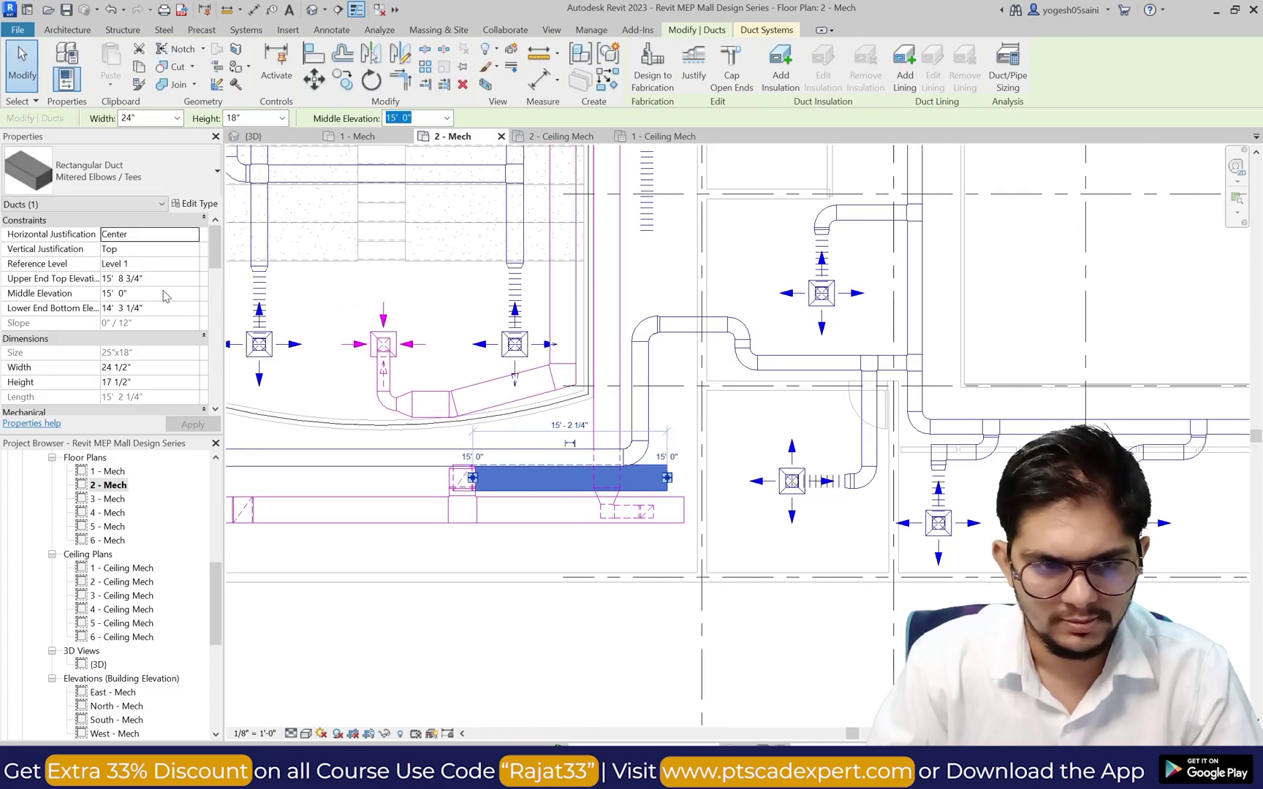
{"action": "key", "text": "Escape"}
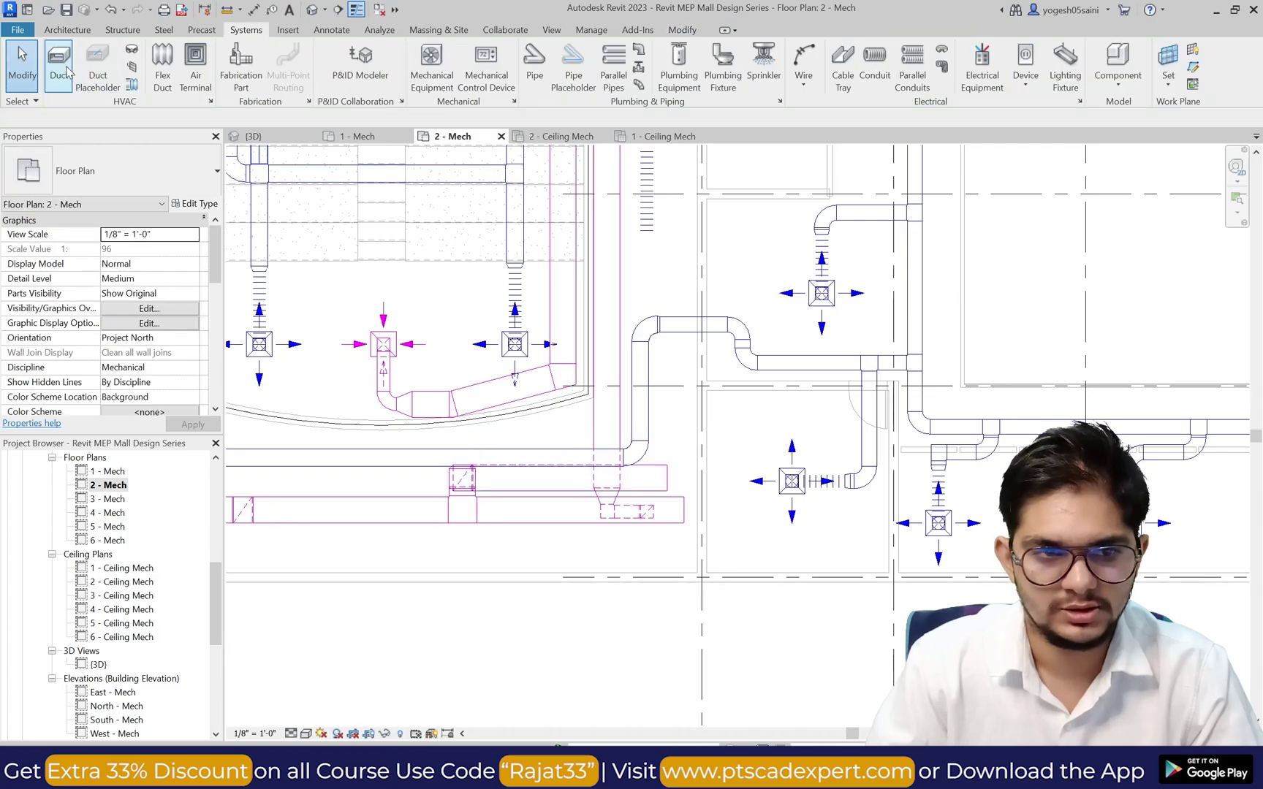
{"action": "left_click", "coordinate": [194, 264]}
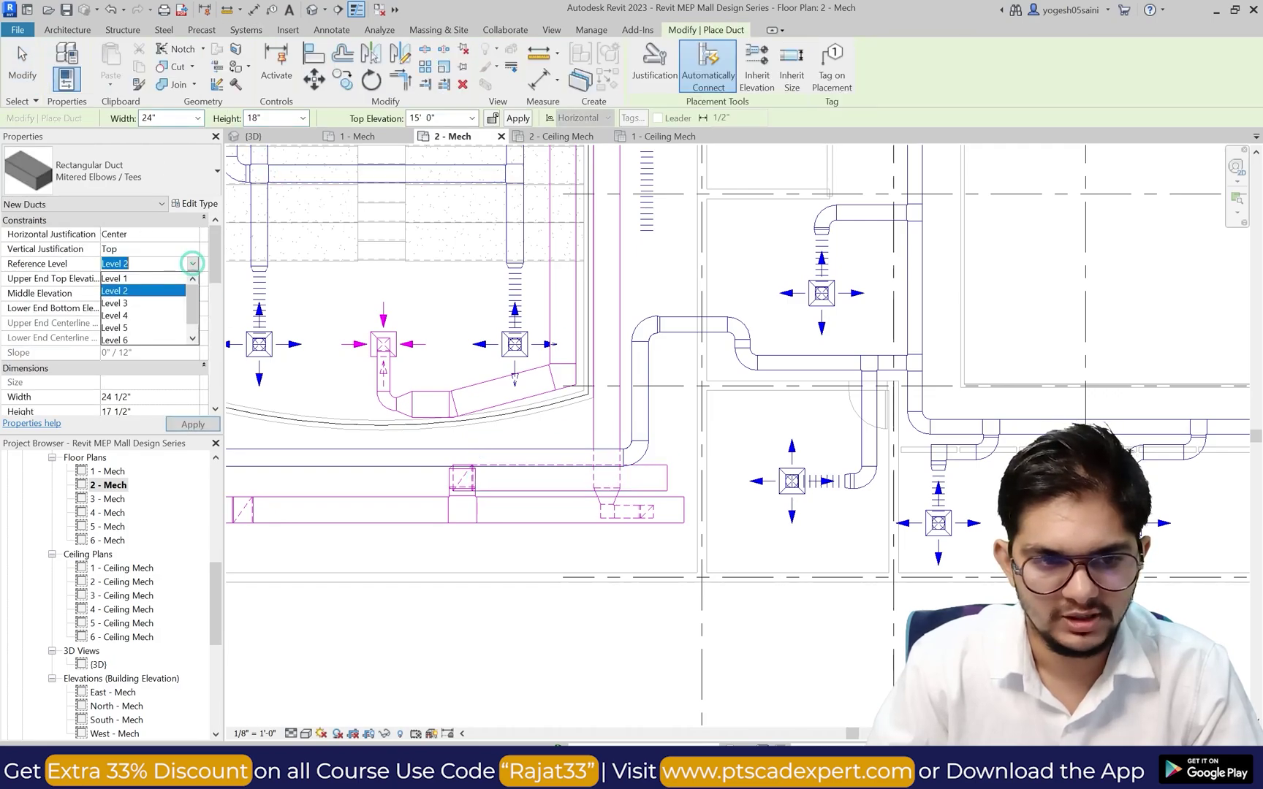
{"action": "left_click", "coordinate": [146, 275]}
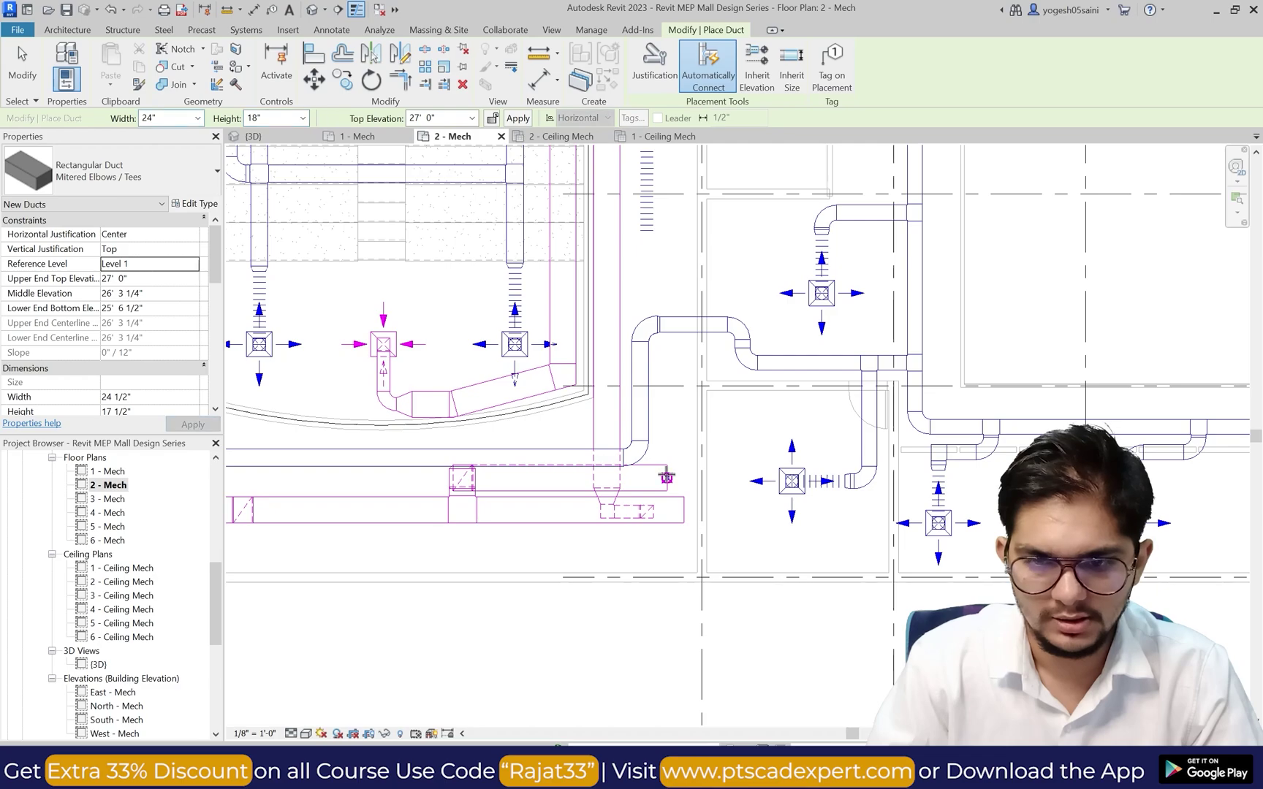
{"action": "left_click", "coordinate": [666, 477]}
{"action": "scroll", "coordinate": [665, 399], "scroll_direction": "down", "scroll_amount": 2}
{"action": "scroll", "coordinate": [659, 342], "scroll_direction": "up", "scroll_amount": 2}
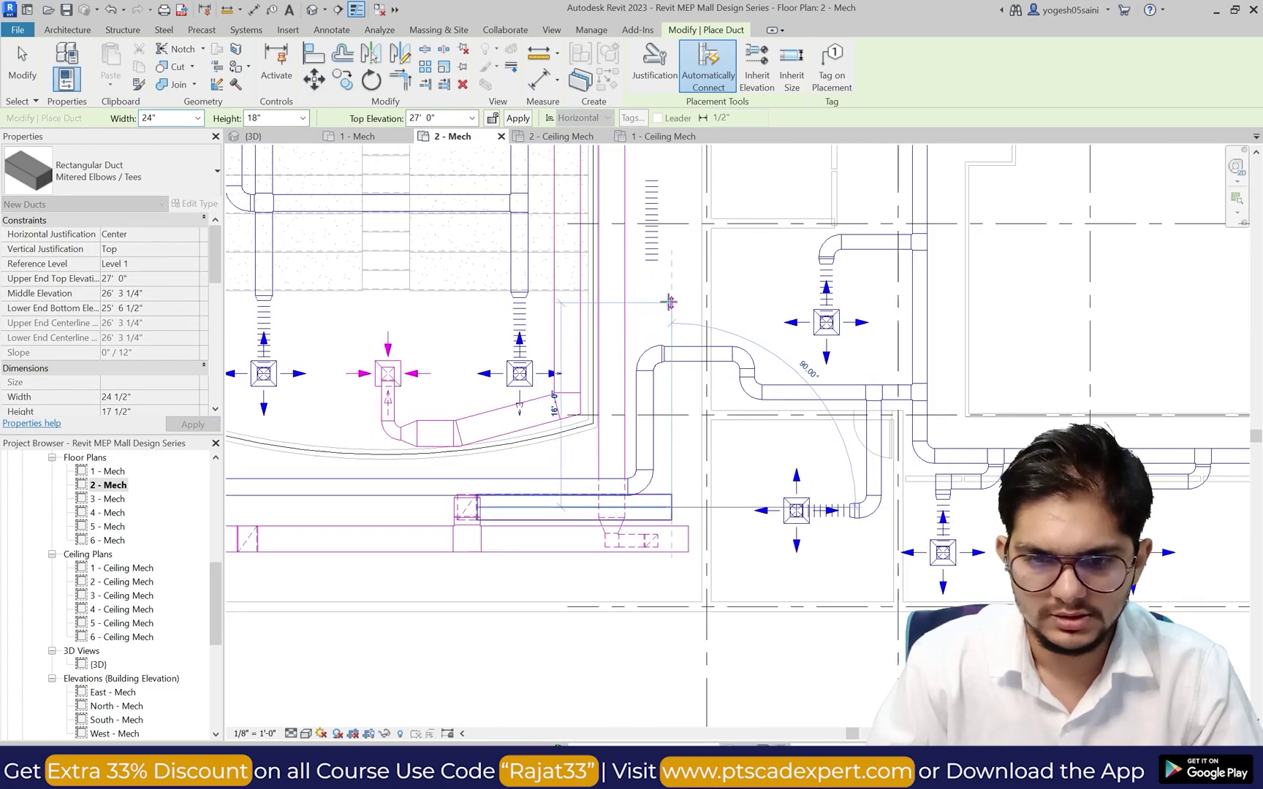
{"action": "left_click", "coordinate": [661, 315]}
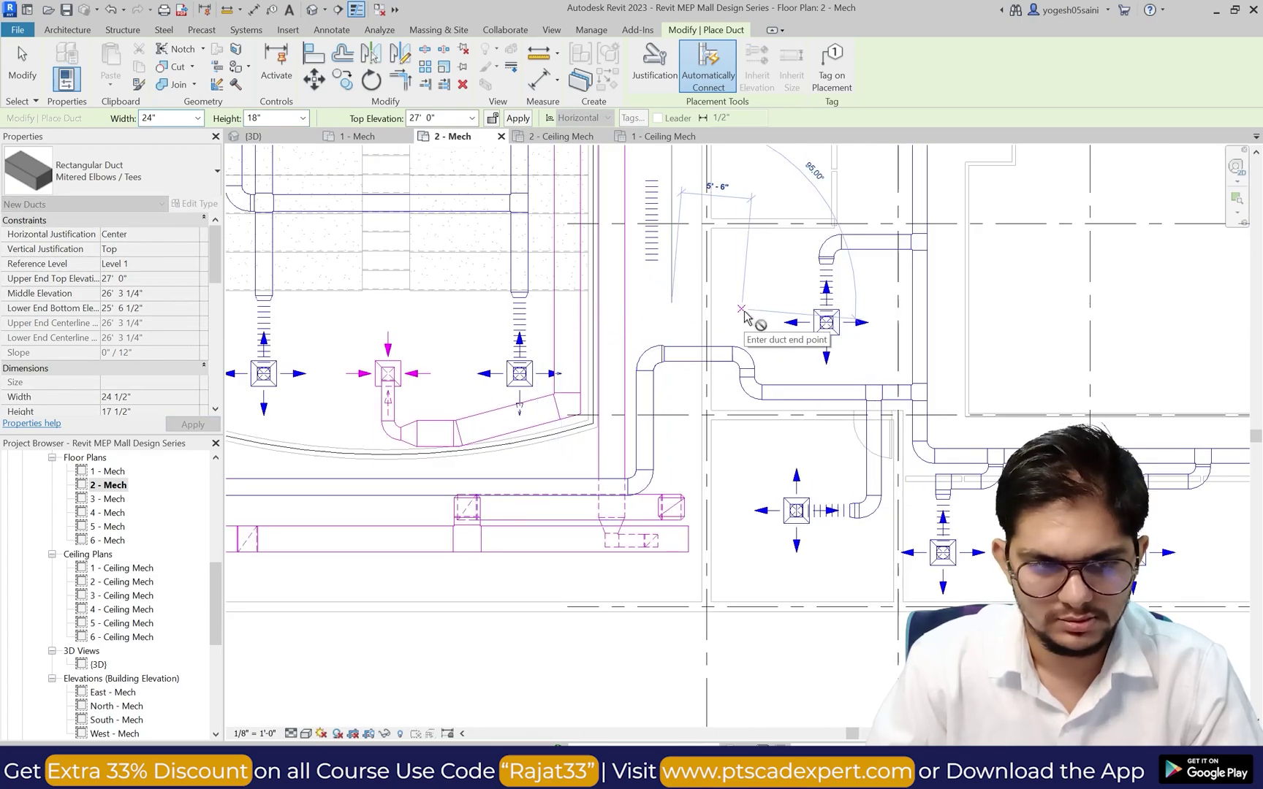
{"action": "key", "text": "Escape"}
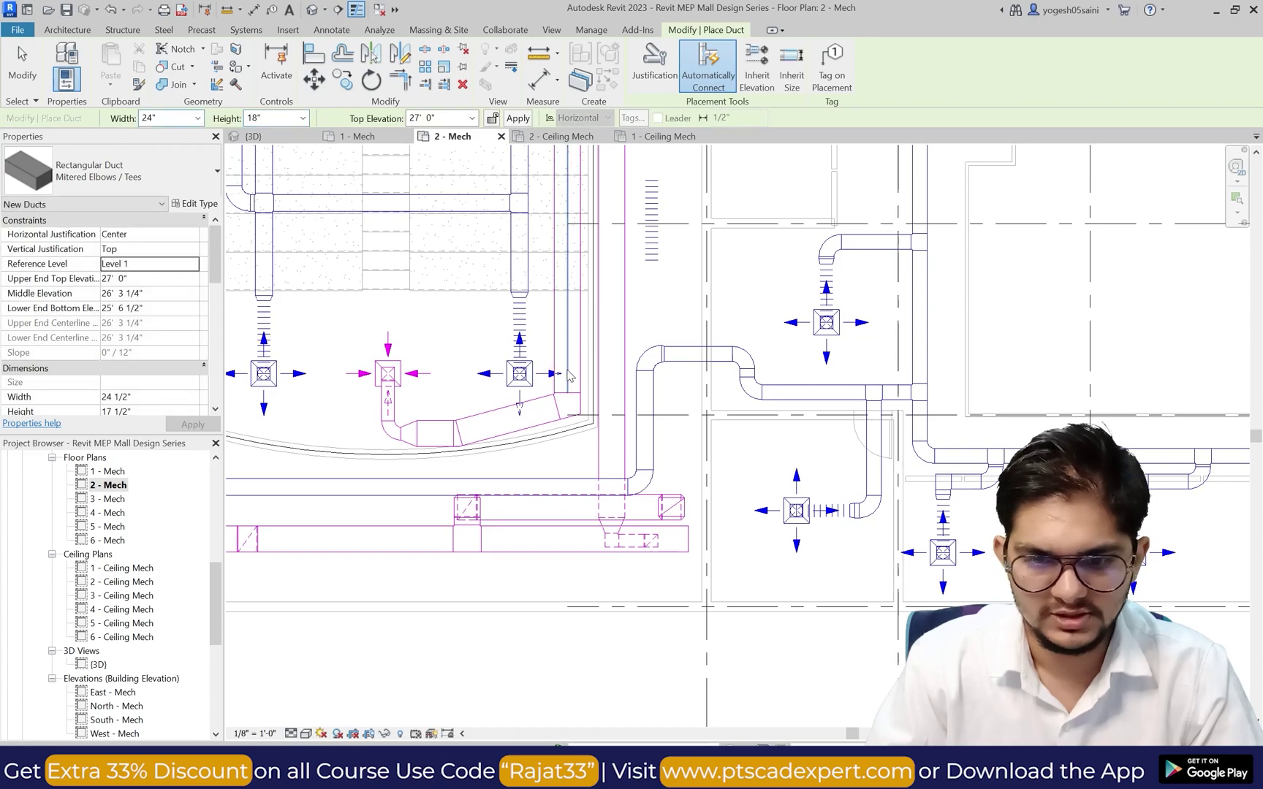
{"action": "key", "text": "Escape"}
{"action": "middle_click_drag", "start_coordinate": [569, 375], "coordinate": [565, 346]}
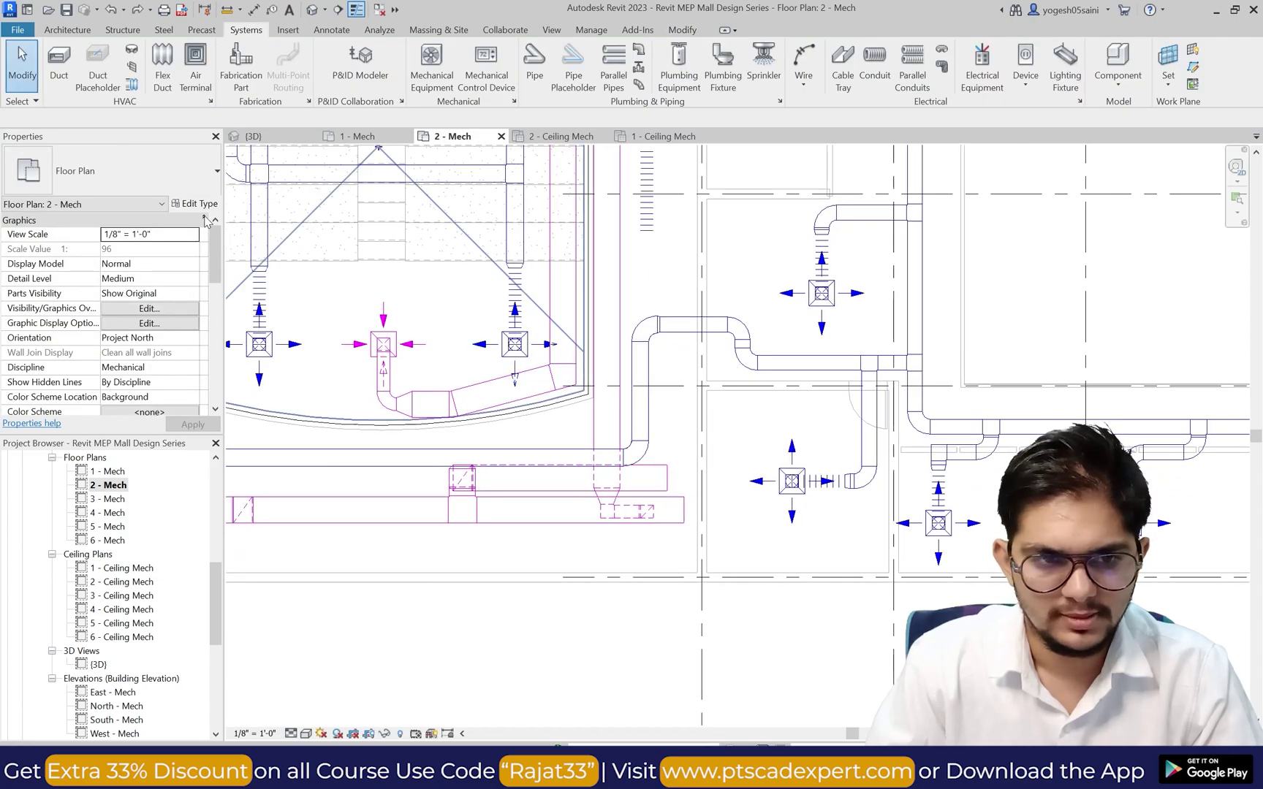
Step: Draw a 24" x 18" duct from the return branch's end up the vertical corridor past the supply duct crossing, at middle elevation 15'-0"
{"action": "key", "text": "d"}
{"action": "key", "text": "t"}
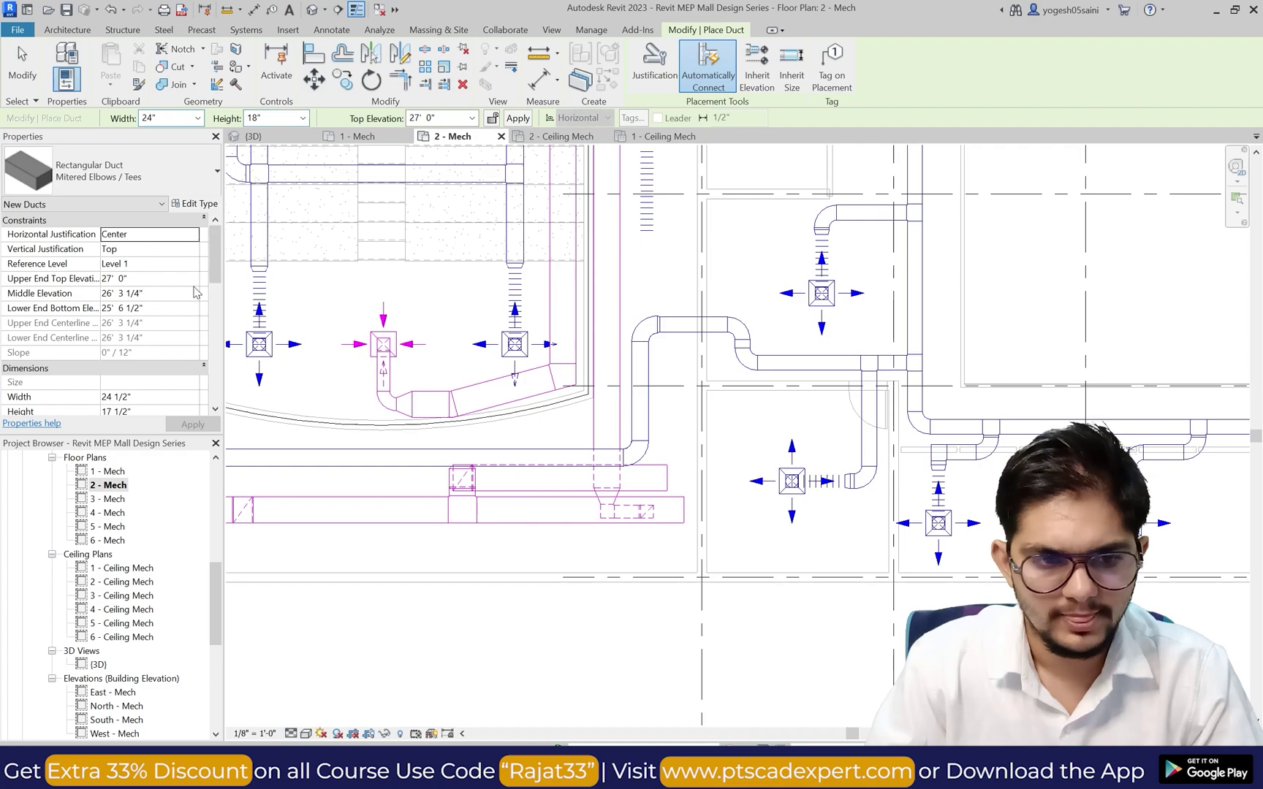
{"action": "left_click", "coordinate": [181, 296]}
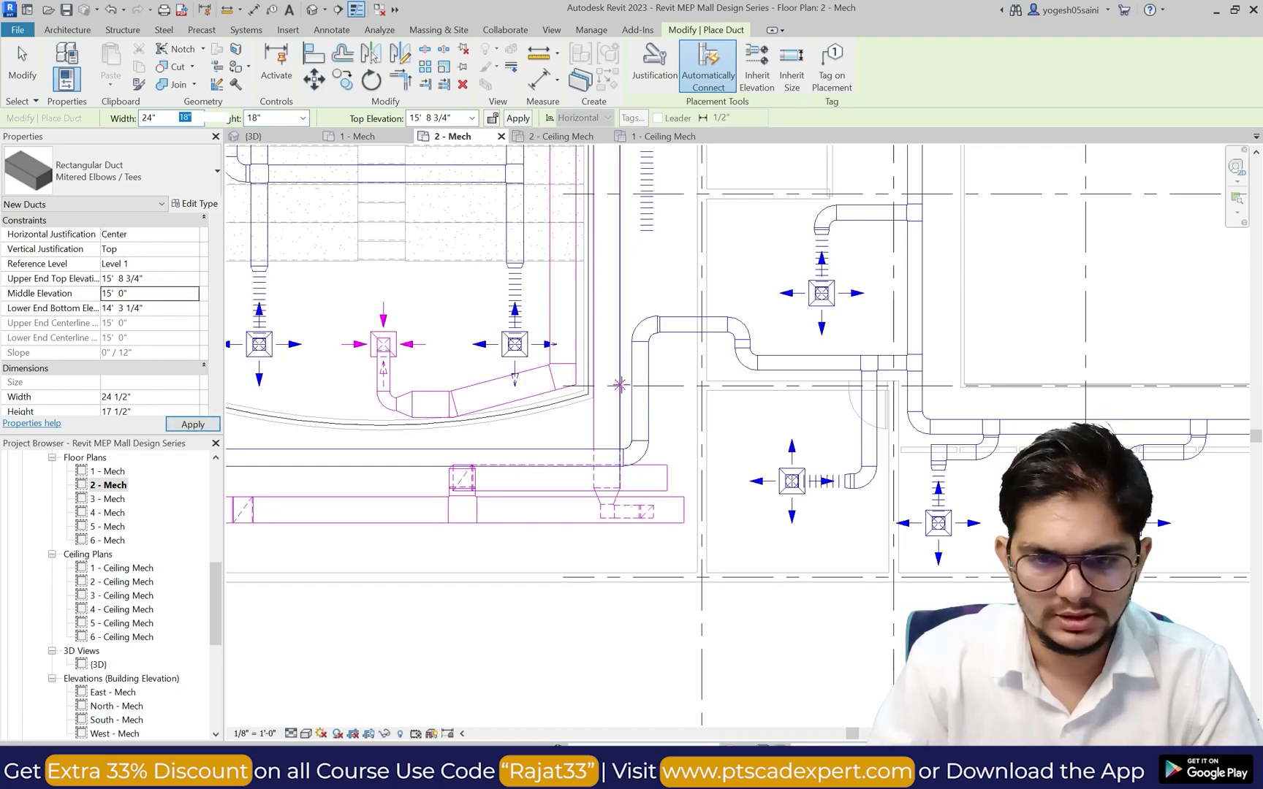
{"action": "left_click", "coordinate": [659, 474]}
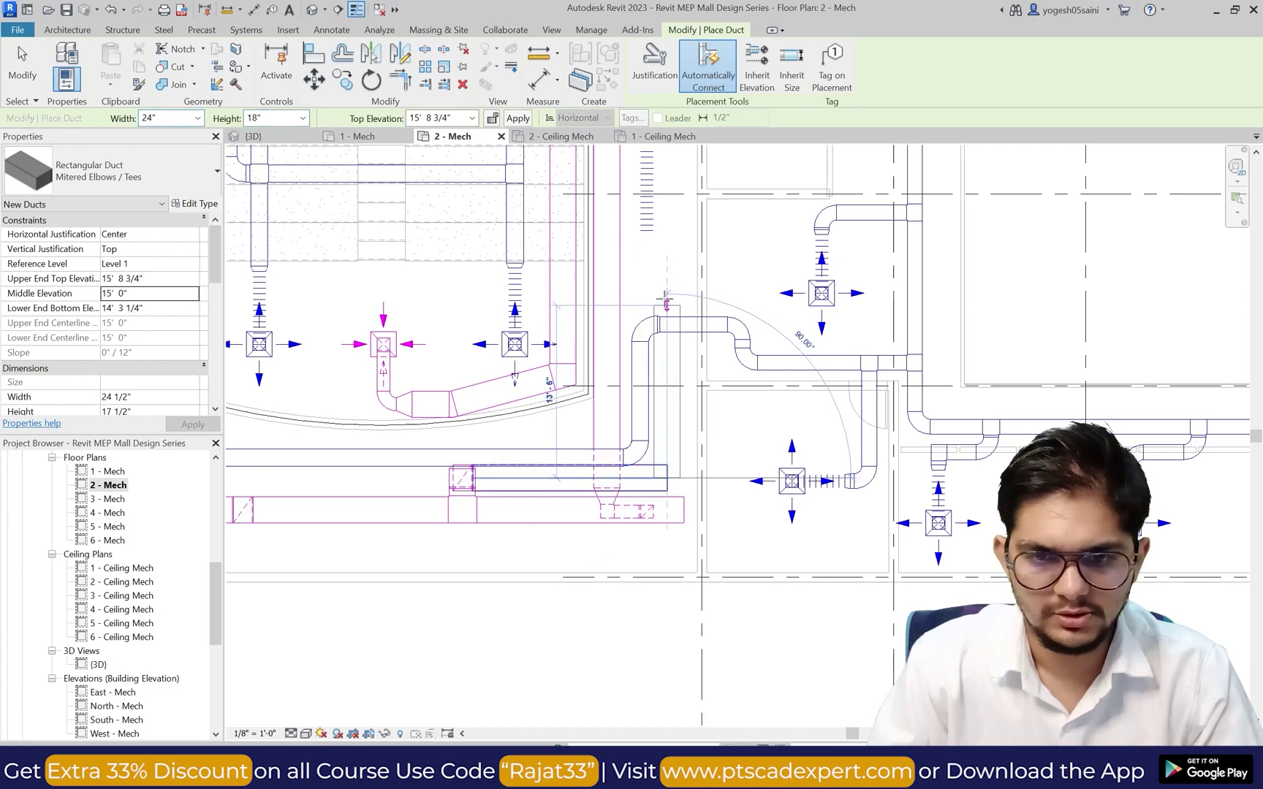
{"action": "left_click", "coordinate": [669, 262]}
{"action": "key", "text": "Escape"}
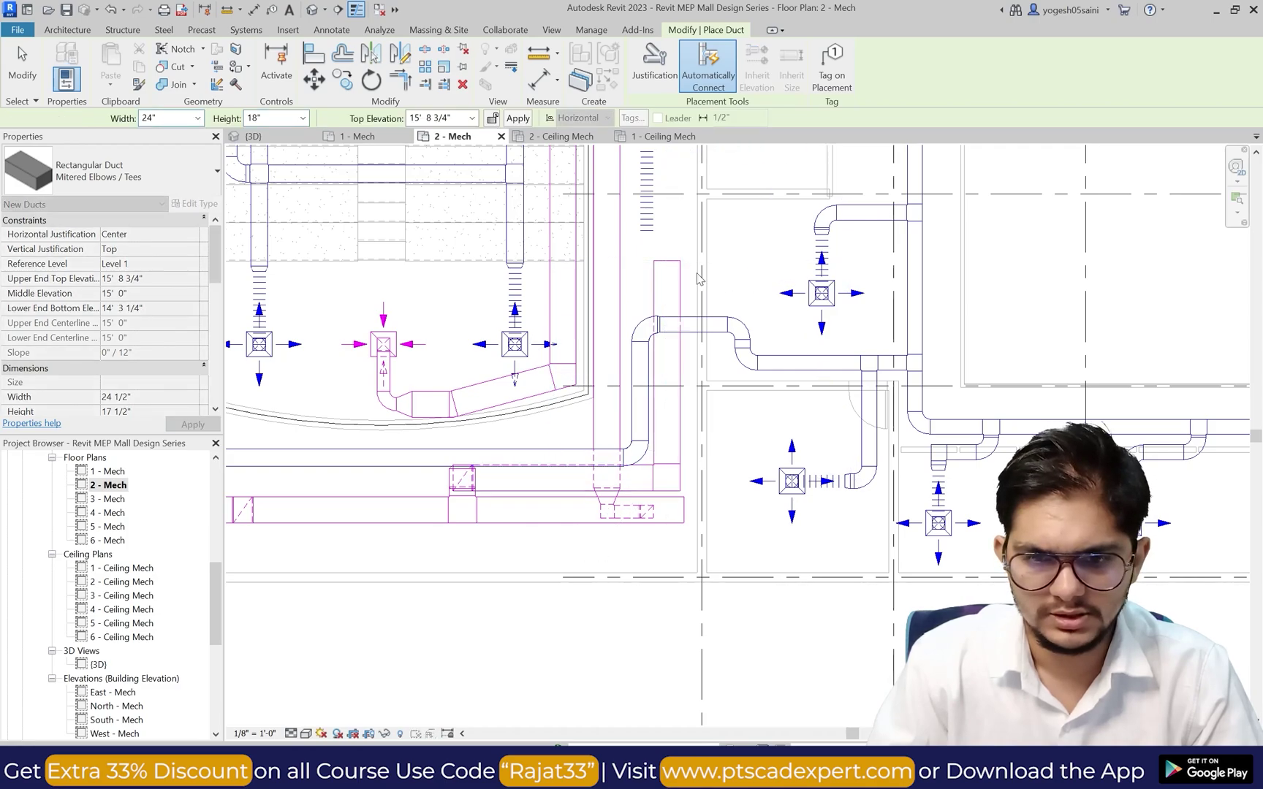
{"action": "scroll", "coordinate": [662, 298], "scroll_direction": "up", "scroll_amount": 3}
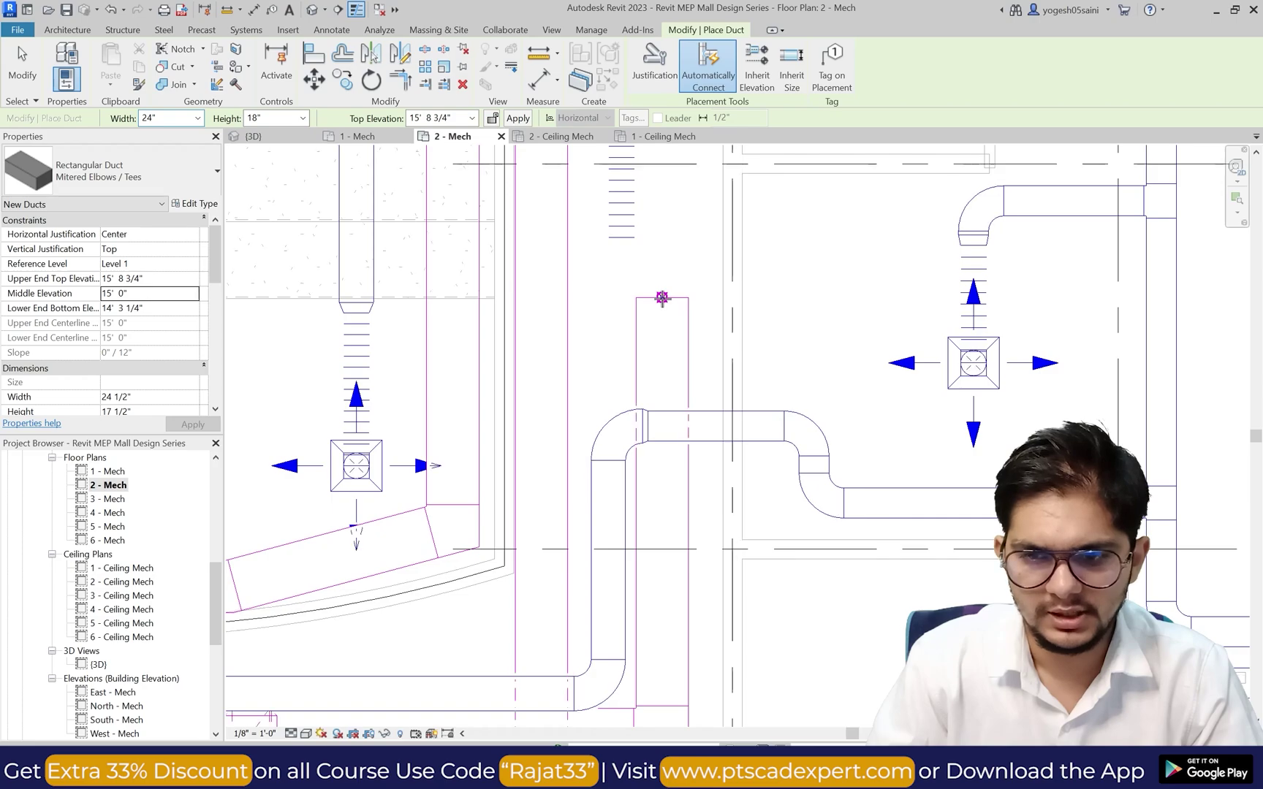
Step: End duct placement and examine the return terminals and supply ducts around the vertical corridor in the 1 - Ceiling Mech plan
{"action": "scroll", "coordinate": [662, 298], "scroll_direction": "down", "scroll_amount": 3}
{"action": "key", "text": "Escape"}
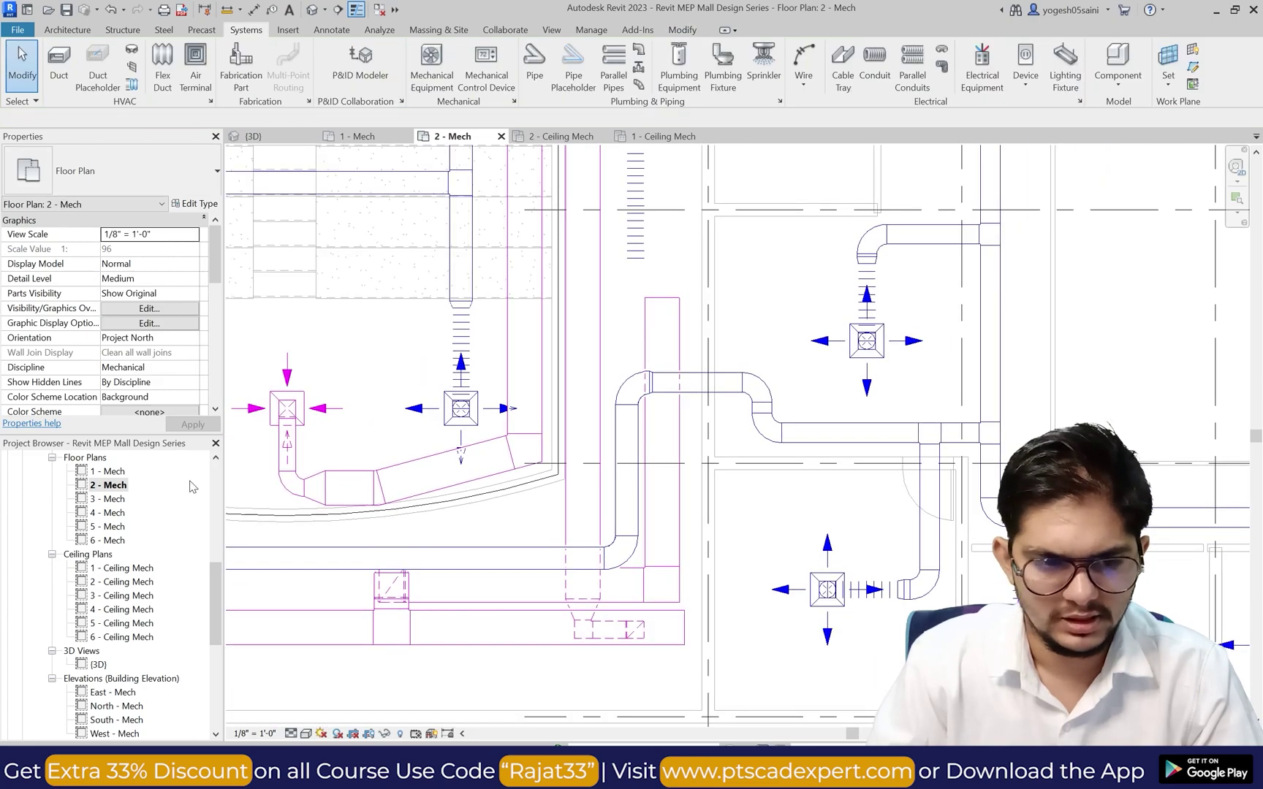
{"action": "double_click", "coordinate": [134, 570]}
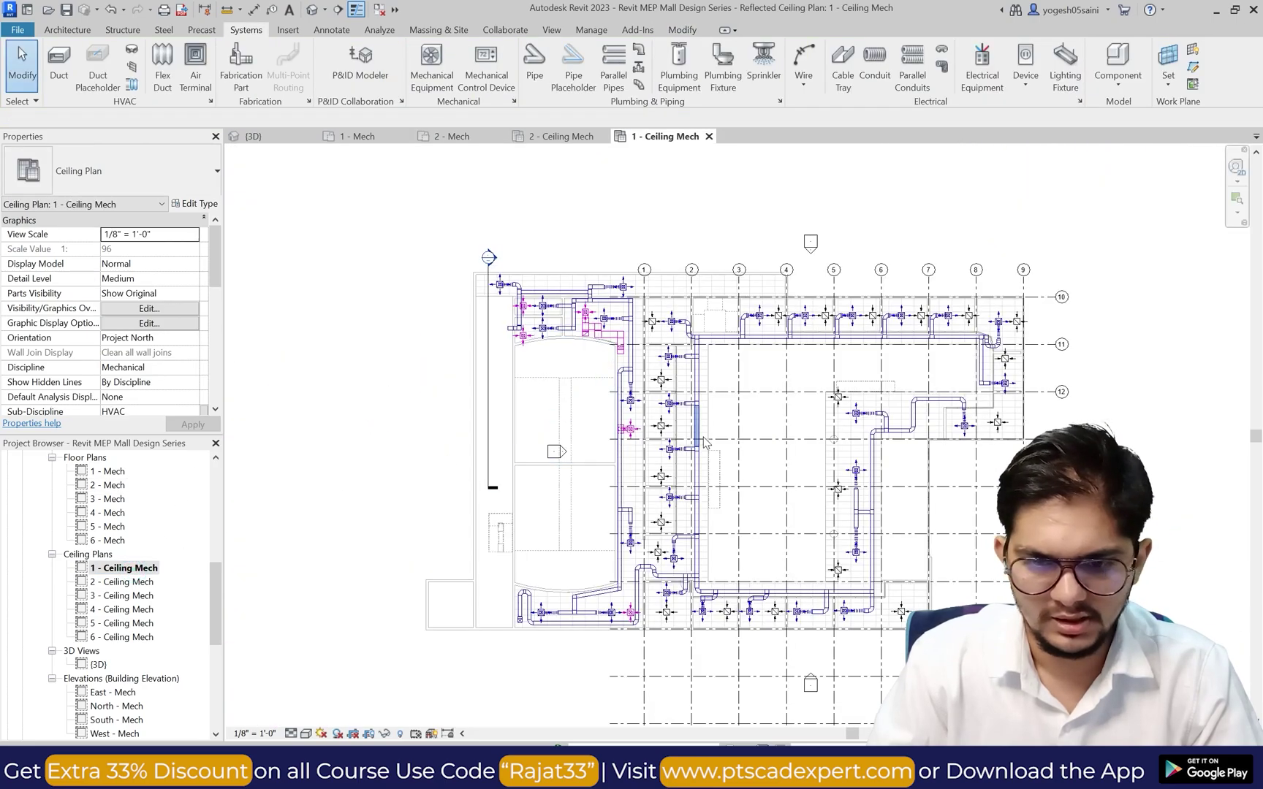
{"action": "scroll", "coordinate": [656, 539], "scroll_direction": "up", "scroll_amount": 4}
{"action": "scroll", "coordinate": [655, 539], "scroll_direction": "down", "scroll_amount": 3}
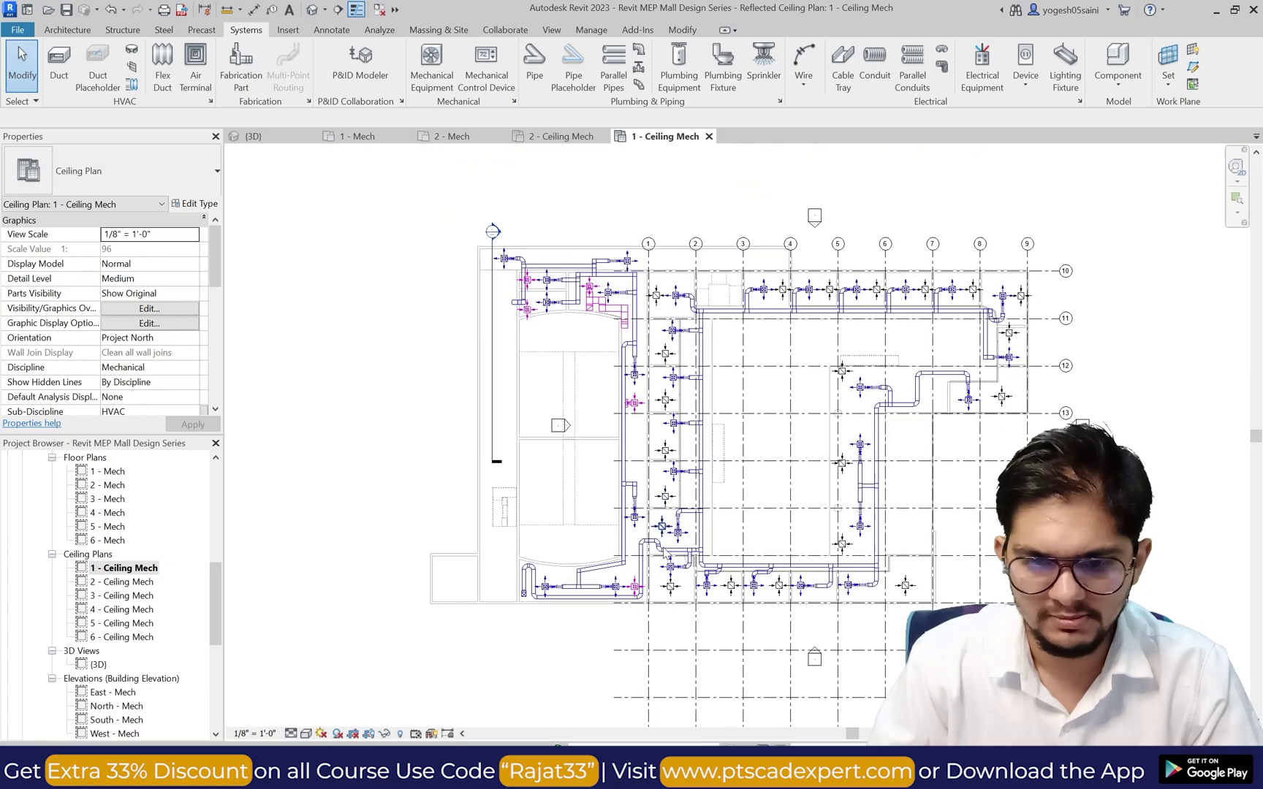
{"action": "scroll", "coordinate": [616, 505], "scroll_direction": "up", "scroll_amount": 4}
{"action": "scroll", "coordinate": [616, 504], "scroll_direction": "down", "scroll_amount": 2}
{"action": "scroll", "coordinate": [607, 475], "scroll_direction": "up", "scroll_amount": 2}
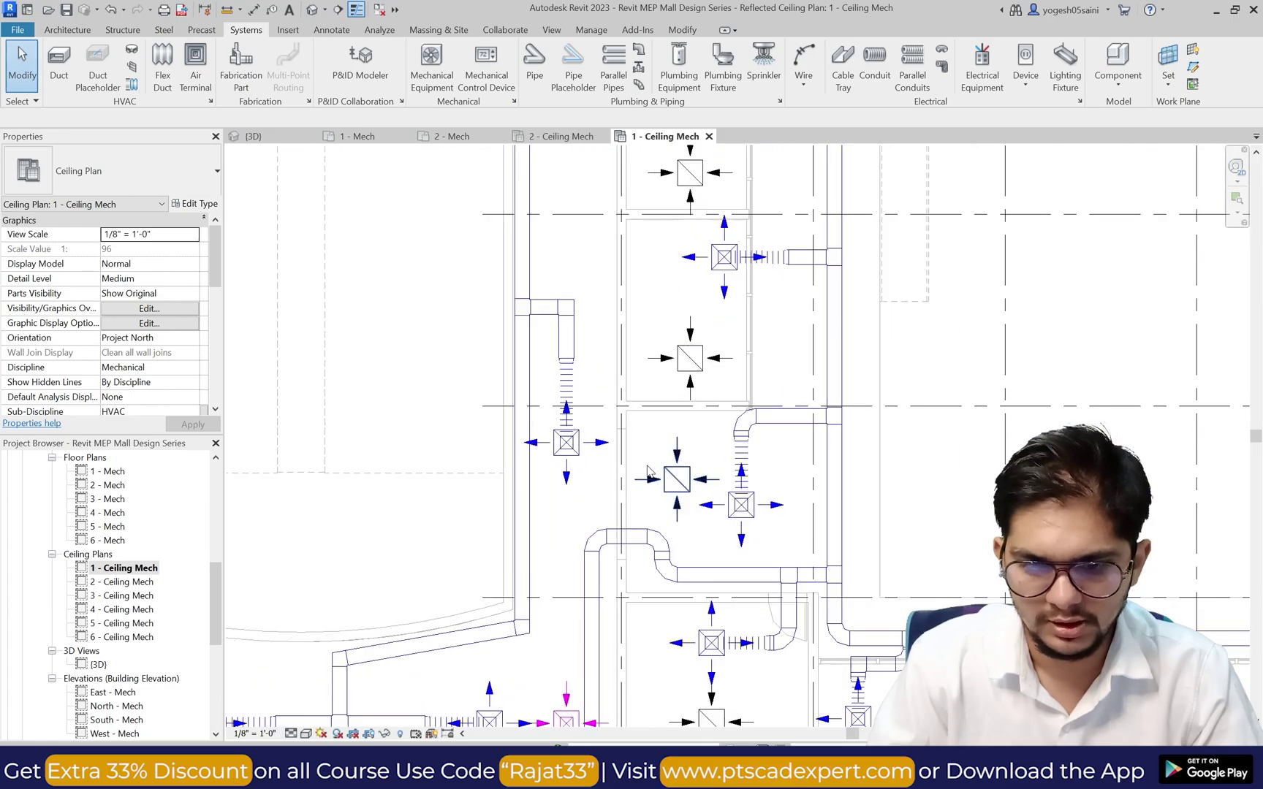
{"action": "scroll", "coordinate": [593, 439], "scroll_direction": "down", "scroll_amount": 4}
{"action": "scroll", "coordinate": [594, 439], "scroll_direction": "up", "scroll_amount": 3}
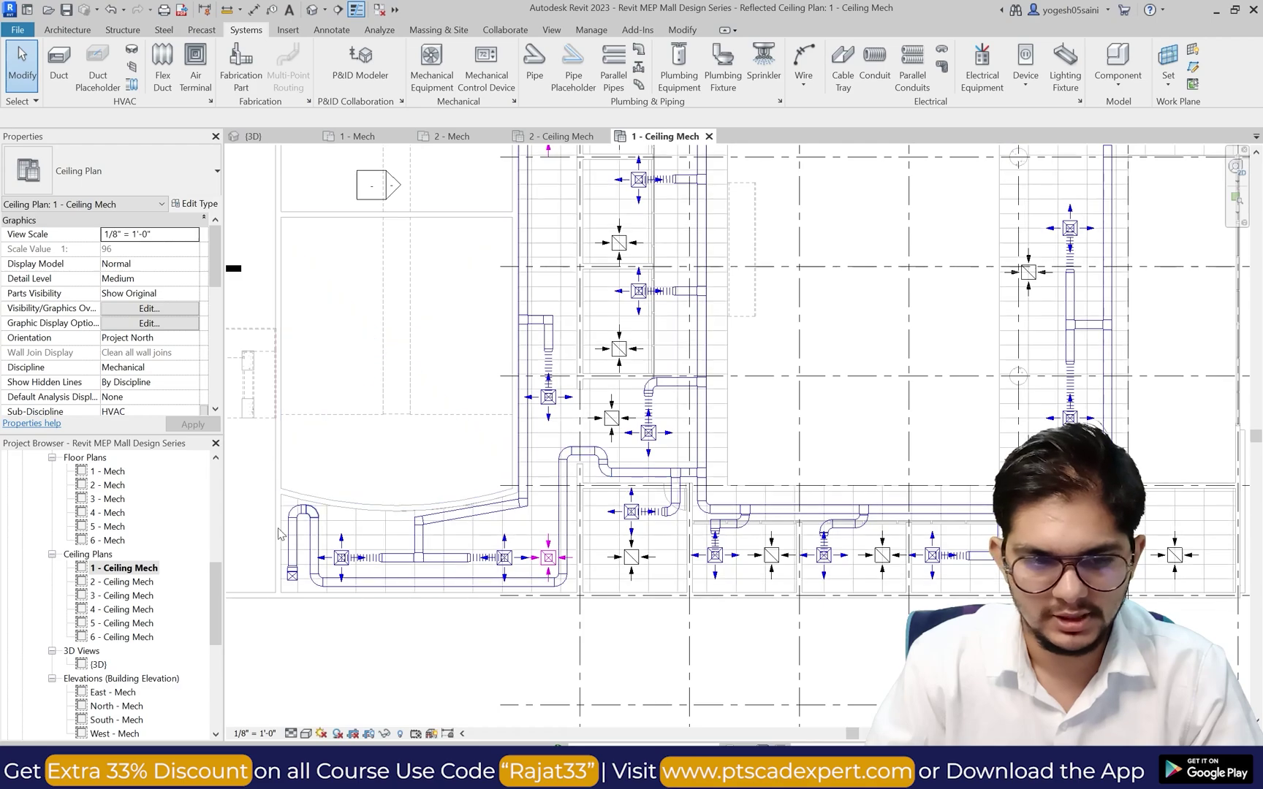
{"action": "scroll", "coordinate": [631, 431], "scroll_direction": "down", "scroll_amount": 3}
{"action": "scroll", "coordinate": [660, 341], "scroll_direction": "down", "scroll_amount": 4}
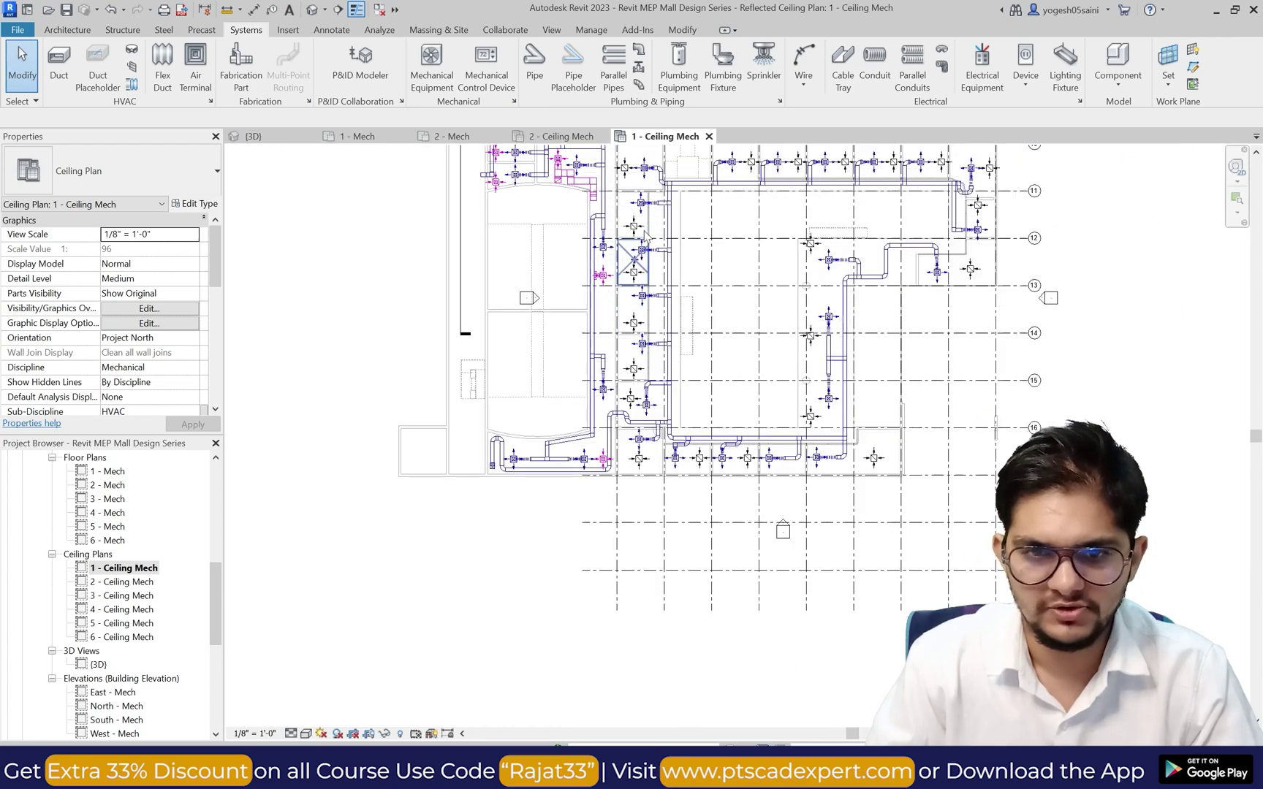
Step: Examine the duct runs and their crossings beside the vertical corridor in the 3D view
{"action": "left_click", "coordinate": [551, 29]}
{"action": "left_click", "coordinate": [451, 55]}
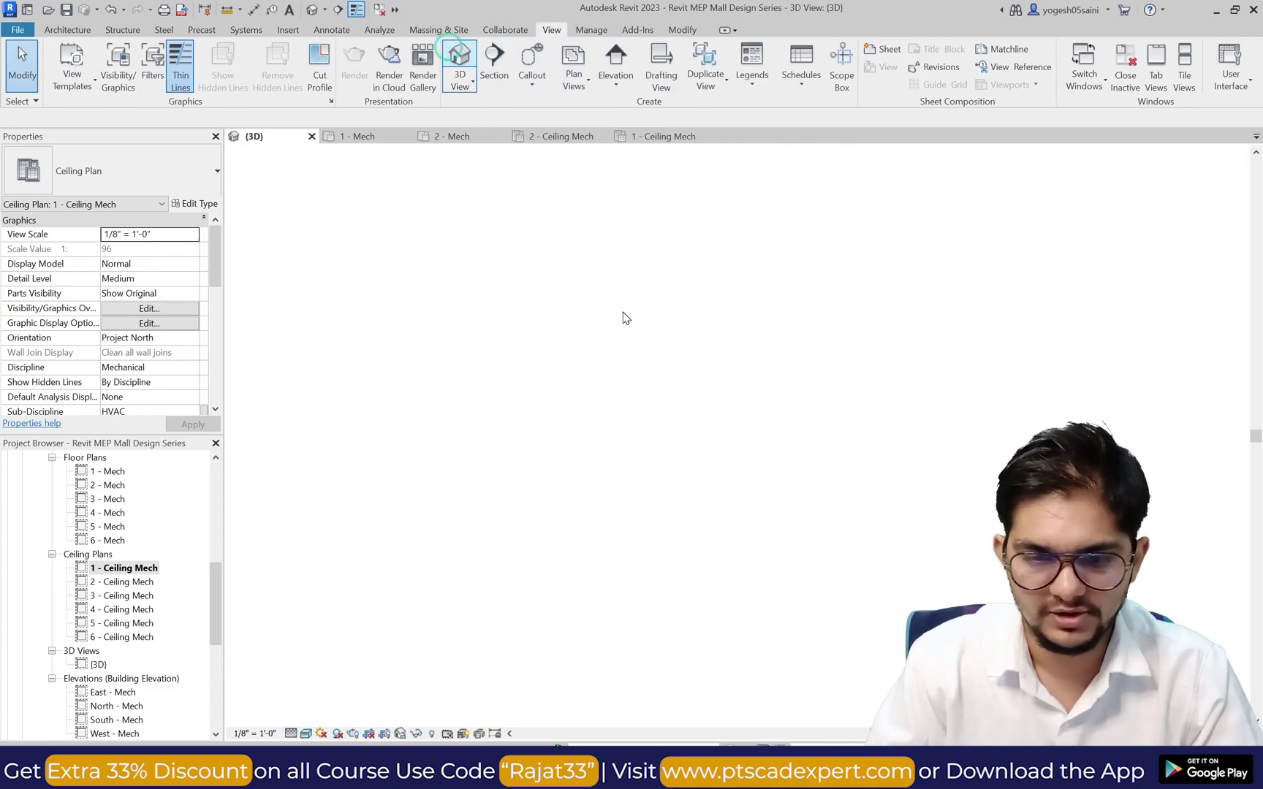
{"action": "scroll", "coordinate": [620, 310], "scroll_direction": "down", "scroll_amount": 4}
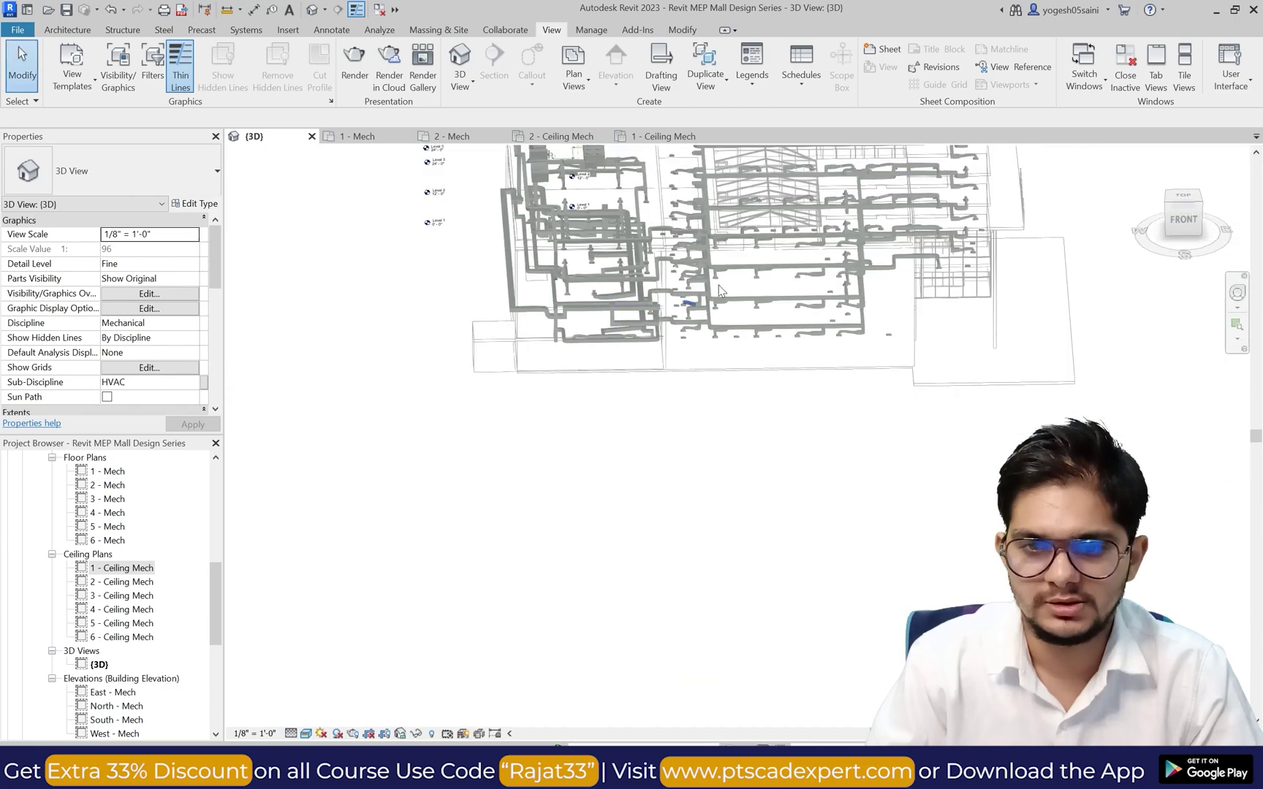
{"action": "scroll", "coordinate": [719, 285], "scroll_direction": "up", "scroll_amount": 5}
{"action": "scroll", "coordinate": [582, 433], "scroll_direction": "up", "scroll_amount": 3}
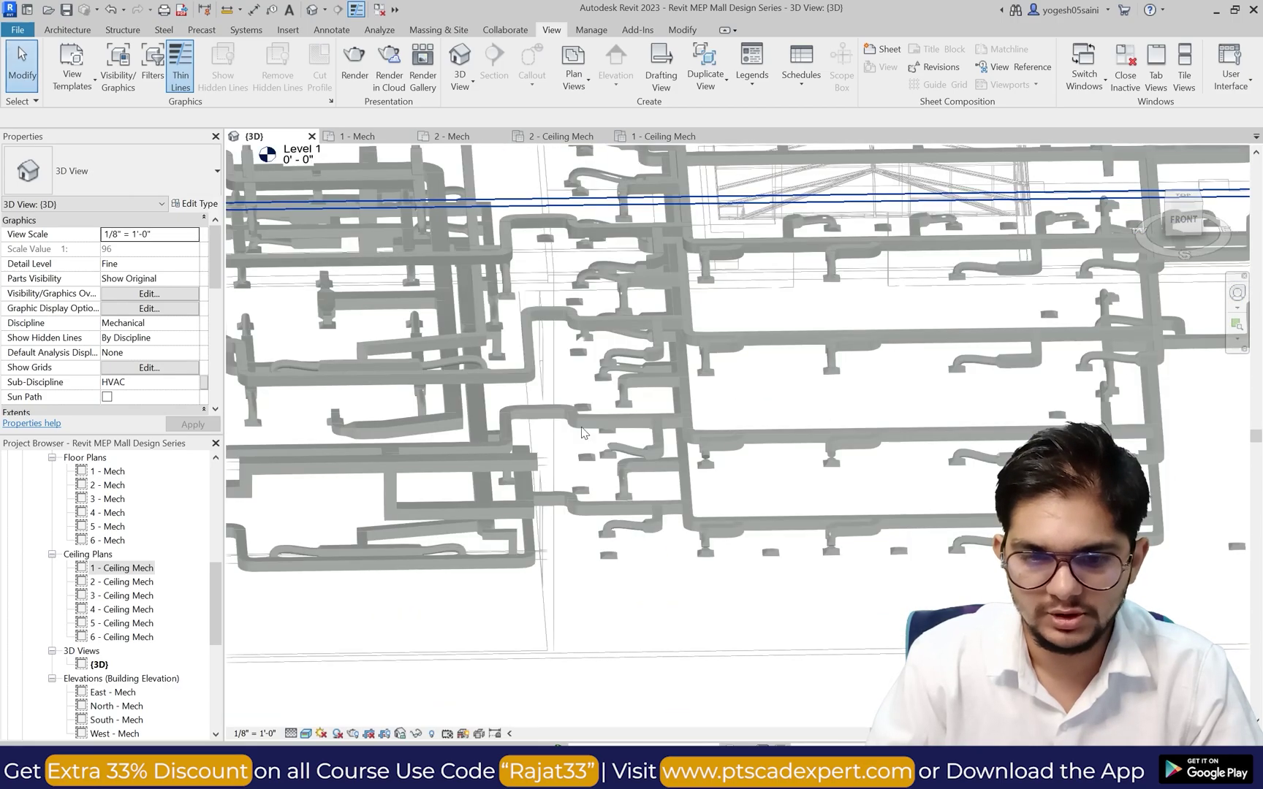
{"action": "scroll", "coordinate": [596, 465], "scroll_direction": "up", "scroll_amount": 2}
Step: Compare the corridor's terminals and return ductwork in the 1 - Ceiling Mech and 2 - Ceiling Mech plans
{"action": "double_click", "coordinate": [130, 569]}
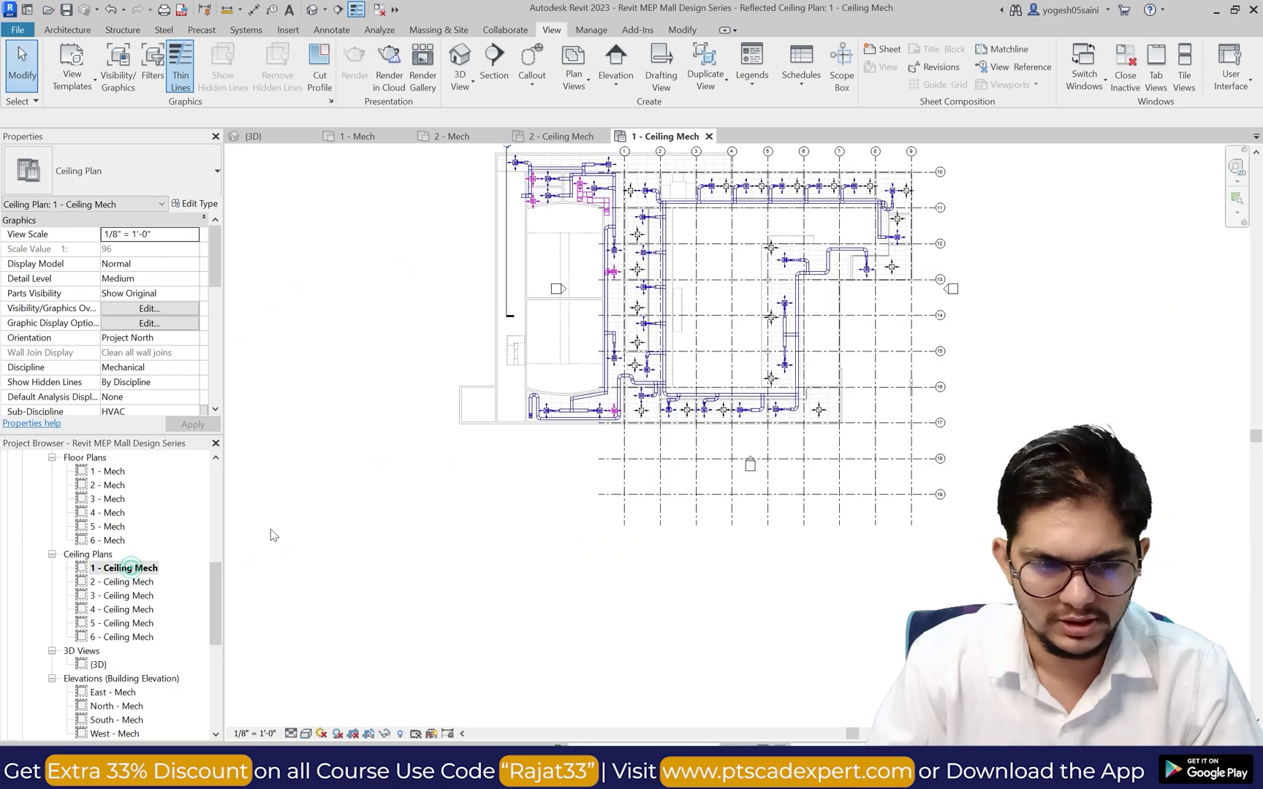
{"action": "scroll", "coordinate": [608, 374], "scroll_direction": "up", "scroll_amount": 5}
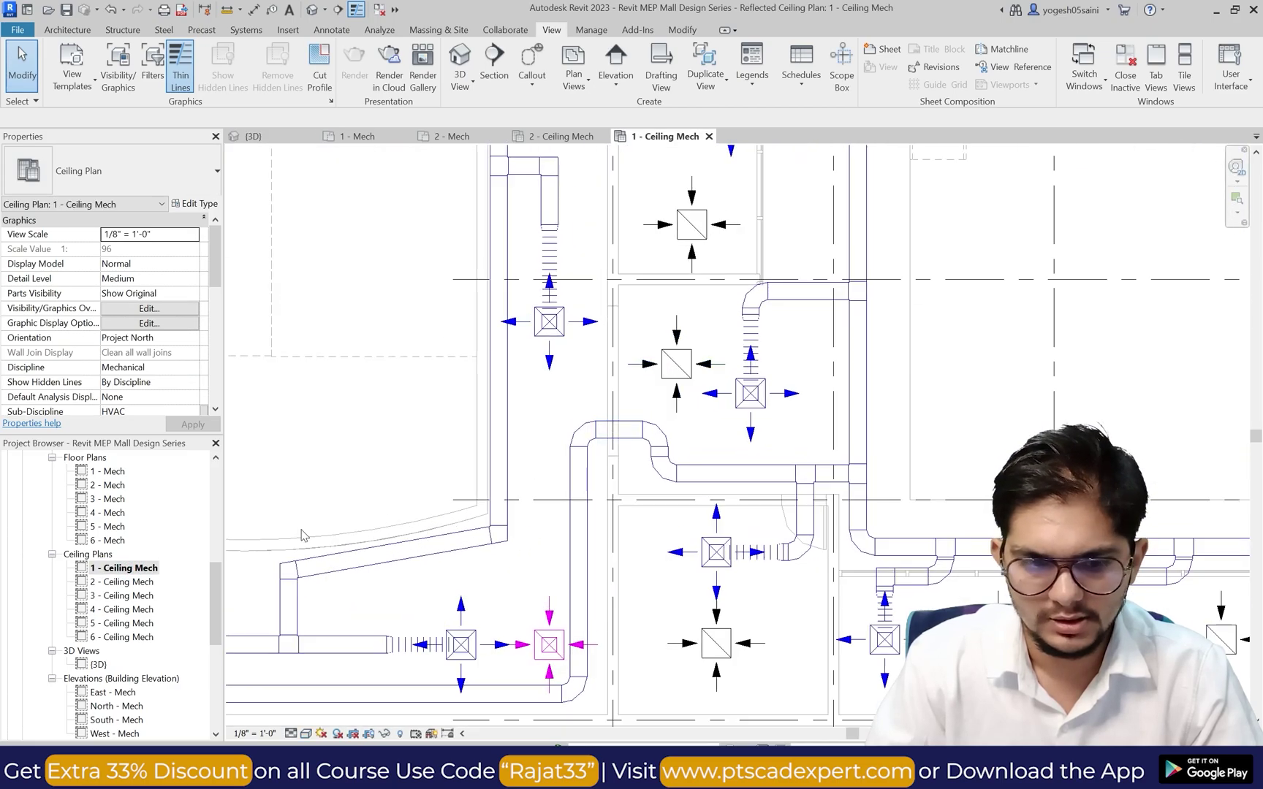
{"action": "scroll", "coordinate": [559, 439], "scroll_direction": "down", "scroll_amount": 3}
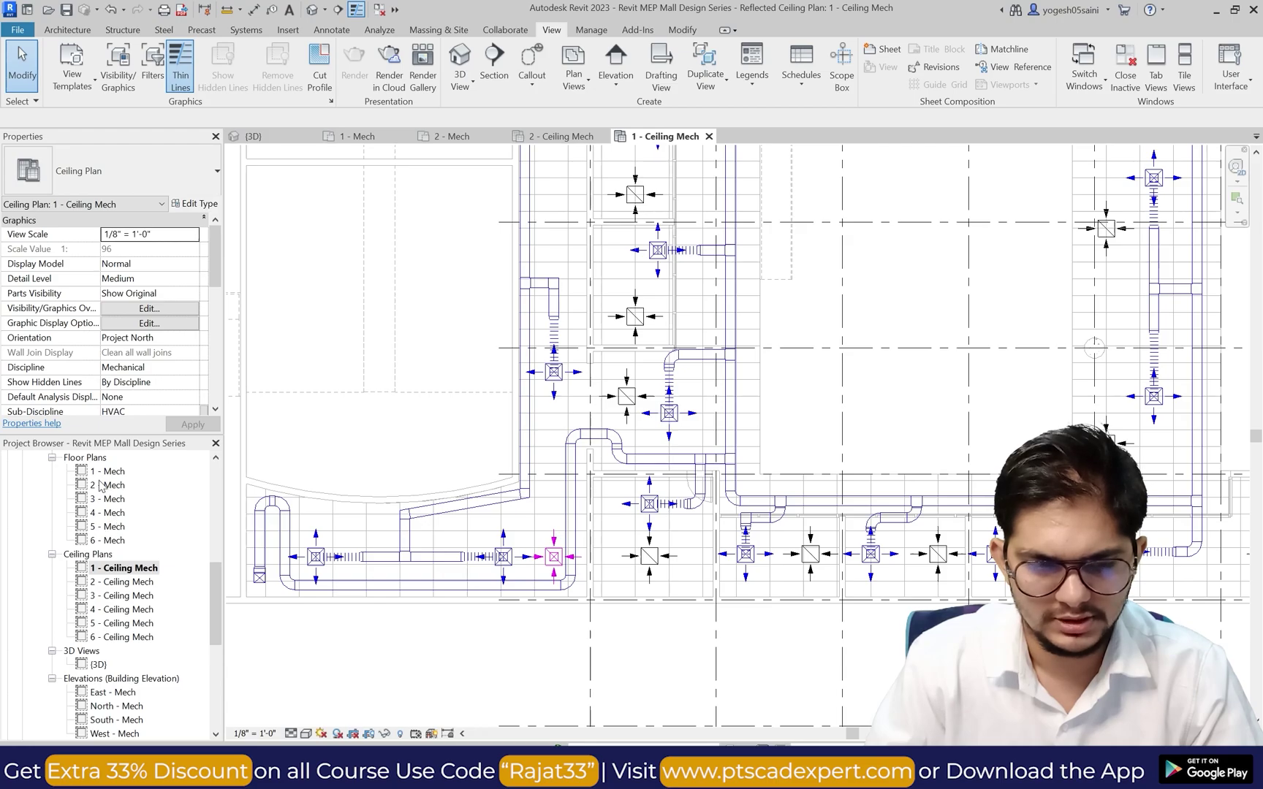
{"action": "double_click", "coordinate": [135, 583]}
{"action": "scroll", "coordinate": [650, 523], "scroll_direction": "down", "scroll_amount": 3}
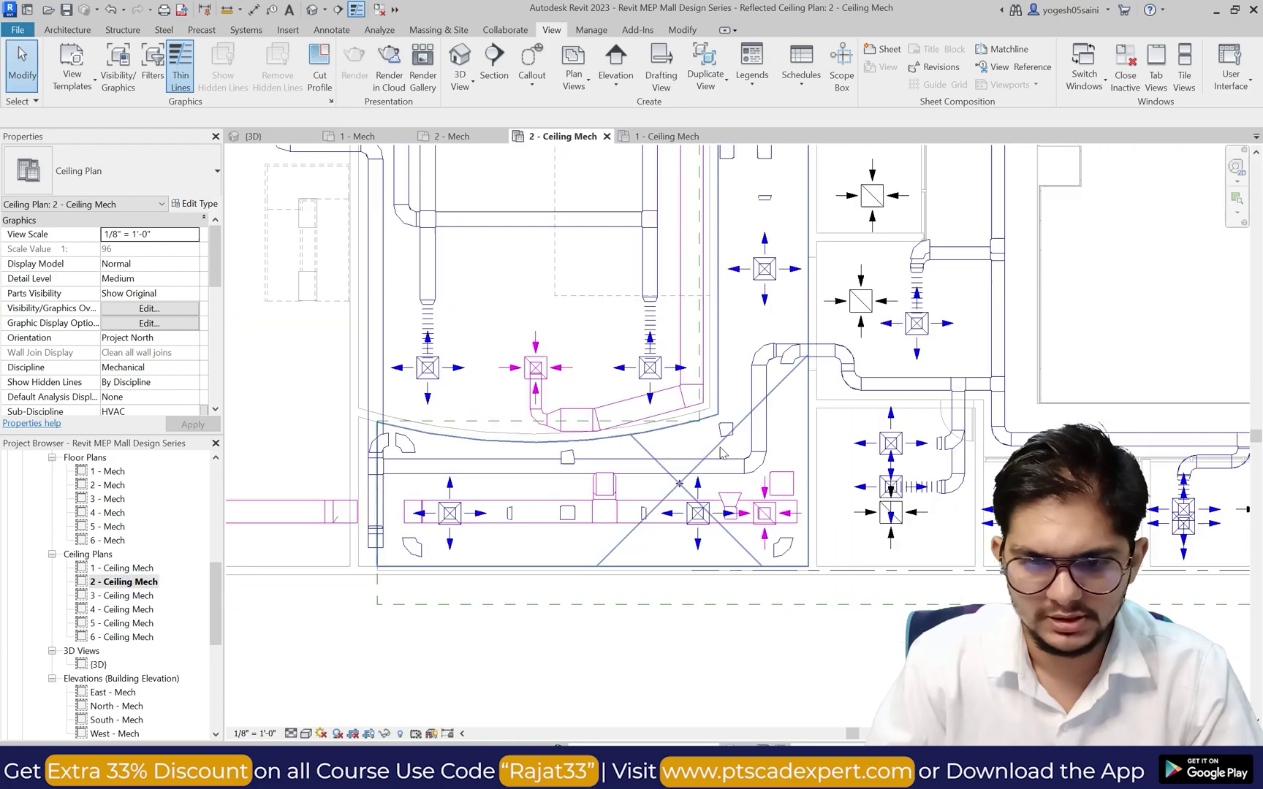
{"action": "left_click", "coordinate": [651, 523]}
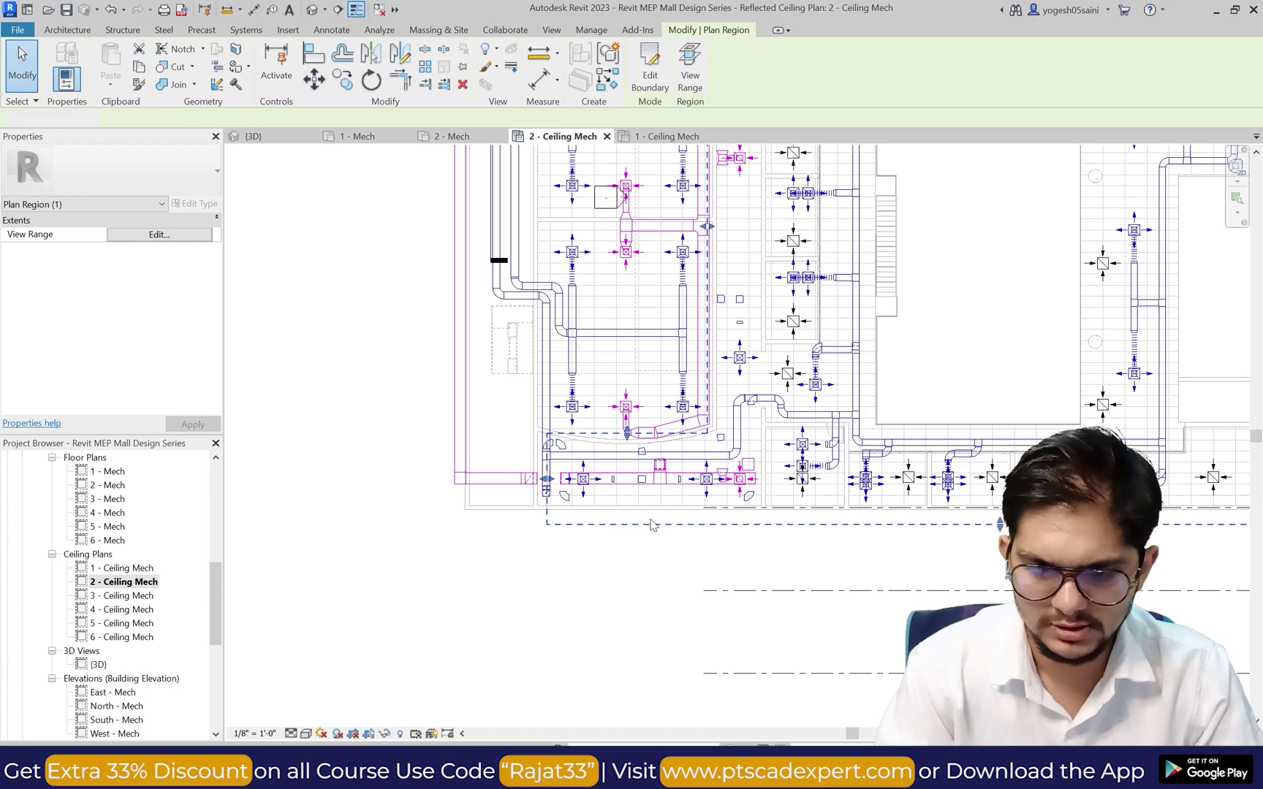
{"action": "key", "text": "Escape"}
{"action": "scroll", "coordinate": [822, 471], "scroll_direction": "down", "scroll_amount": 2}
{"action": "scroll", "coordinate": [822, 471], "scroll_direction": "up", "scroll_amount": 2}
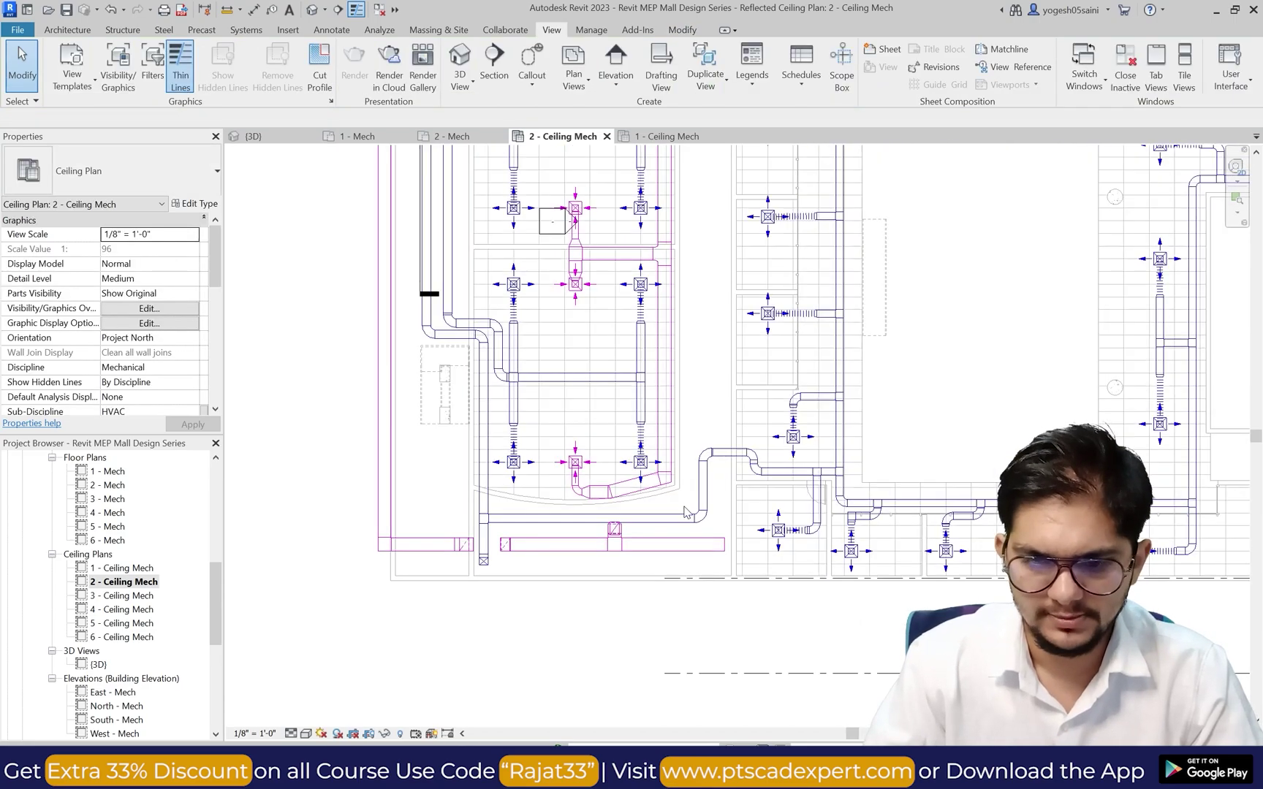
Step: Check the 2 - Mech floor plan against 1 - Ceiling Mech, examining the unconnected return terminals in the corridor-side rooms for a branch route
{"action": "double_click", "coordinate": [134, 569]}
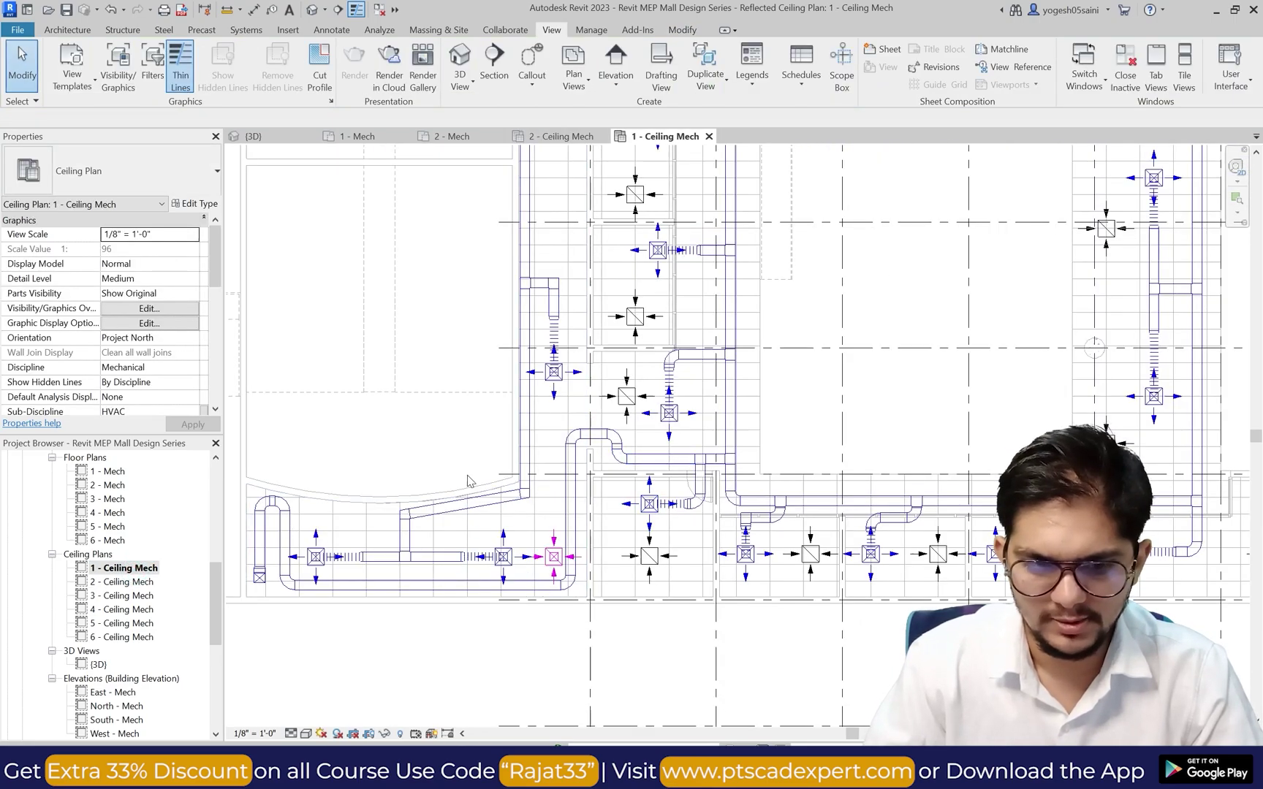
{"action": "double_click", "coordinate": [113, 486]}
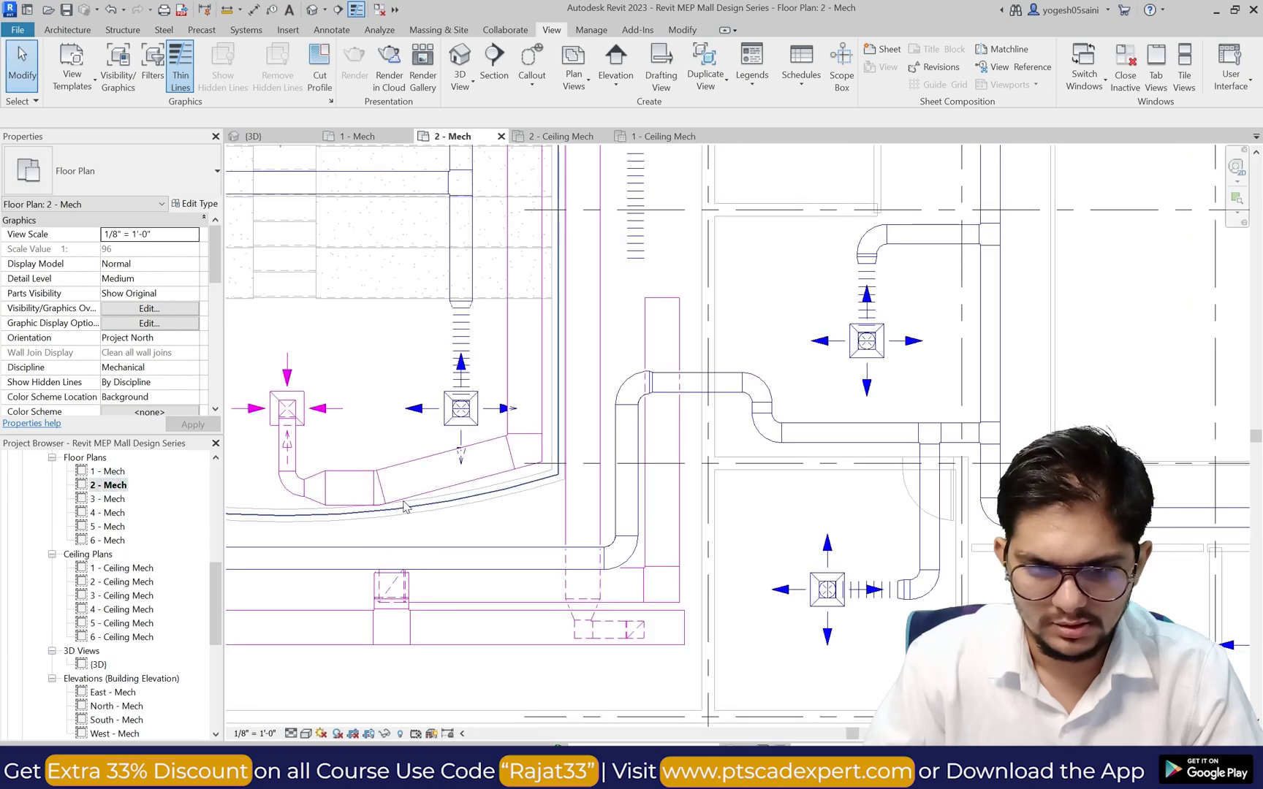
{"action": "left_click", "coordinate": [104, 472]}
{"action": "double_click", "coordinate": [118, 570]}
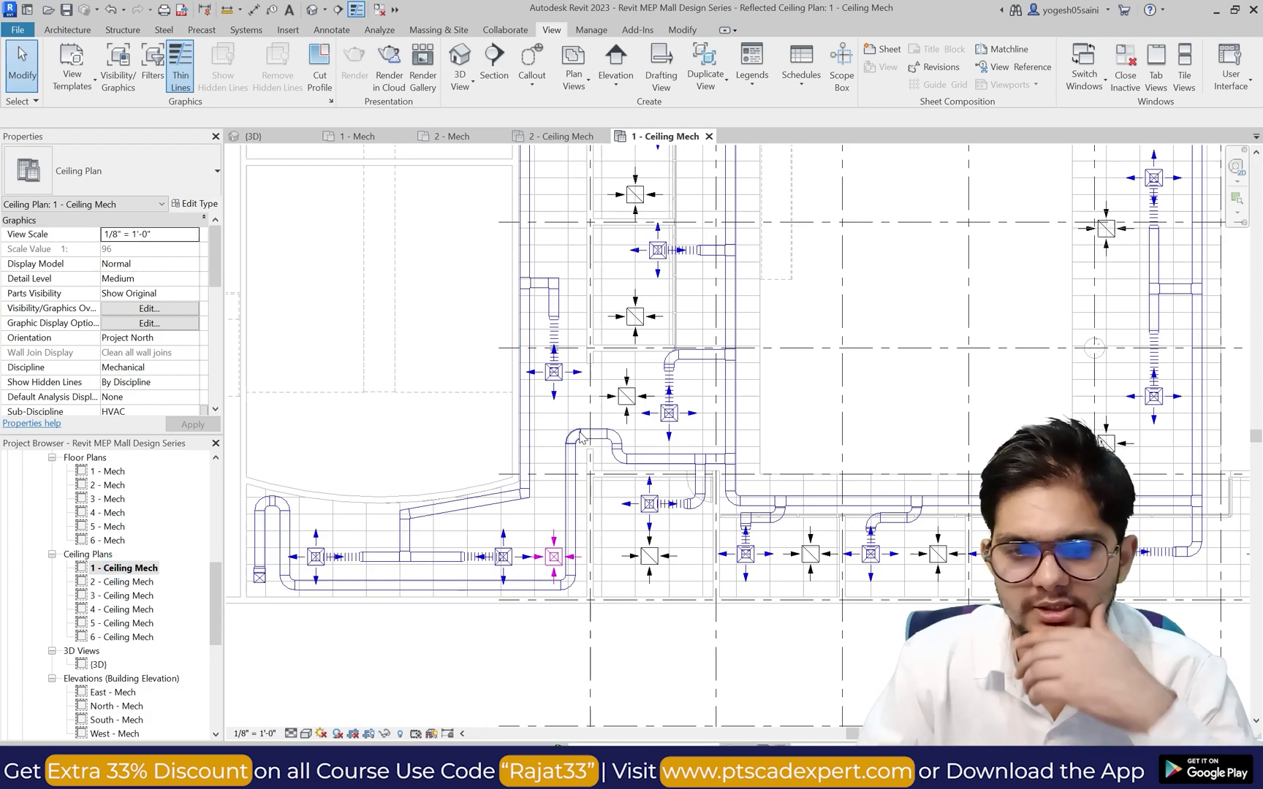
{"action": "scroll", "coordinate": [604, 395], "scroll_direction": "up", "scroll_amount": 4}
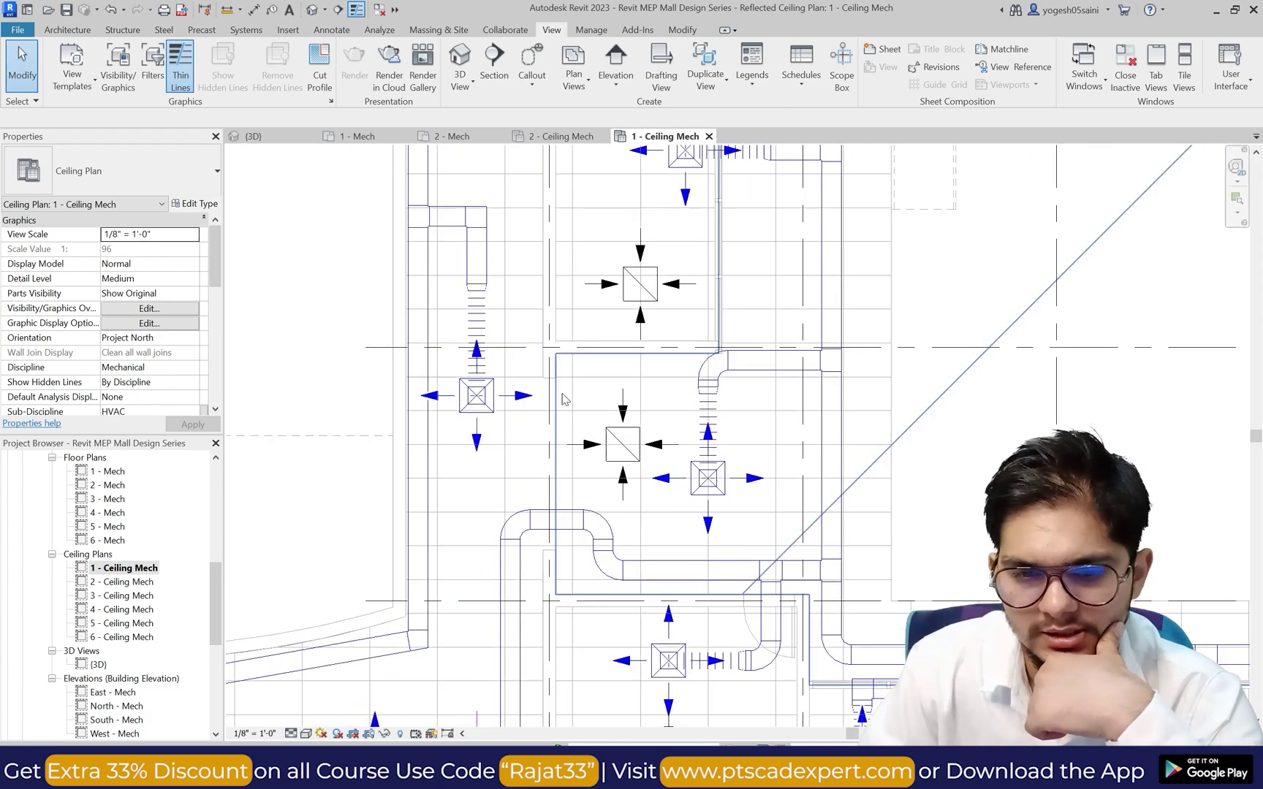
{"action": "scroll", "coordinate": [610, 397], "scroll_direction": "down", "scroll_amount": 3}
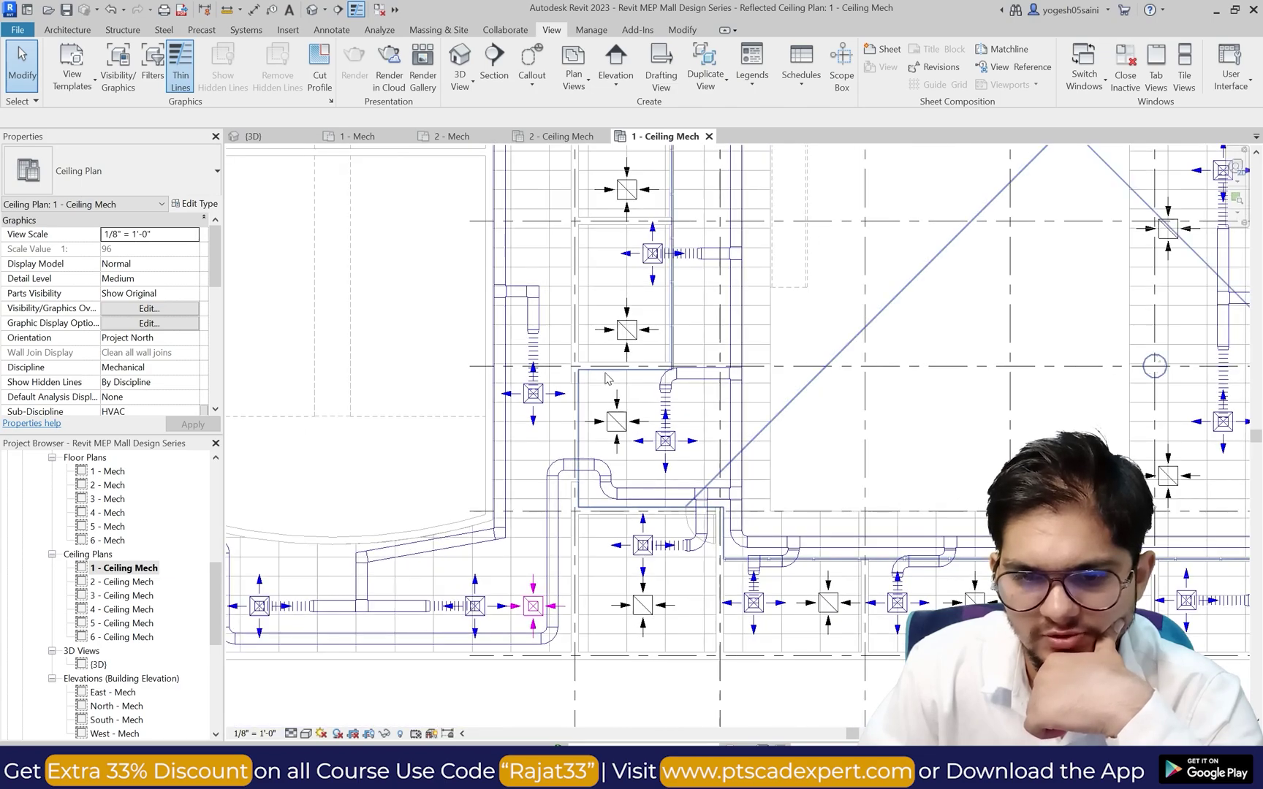
{"action": "scroll", "coordinate": [601, 378], "scroll_direction": "up", "scroll_amount": 2}
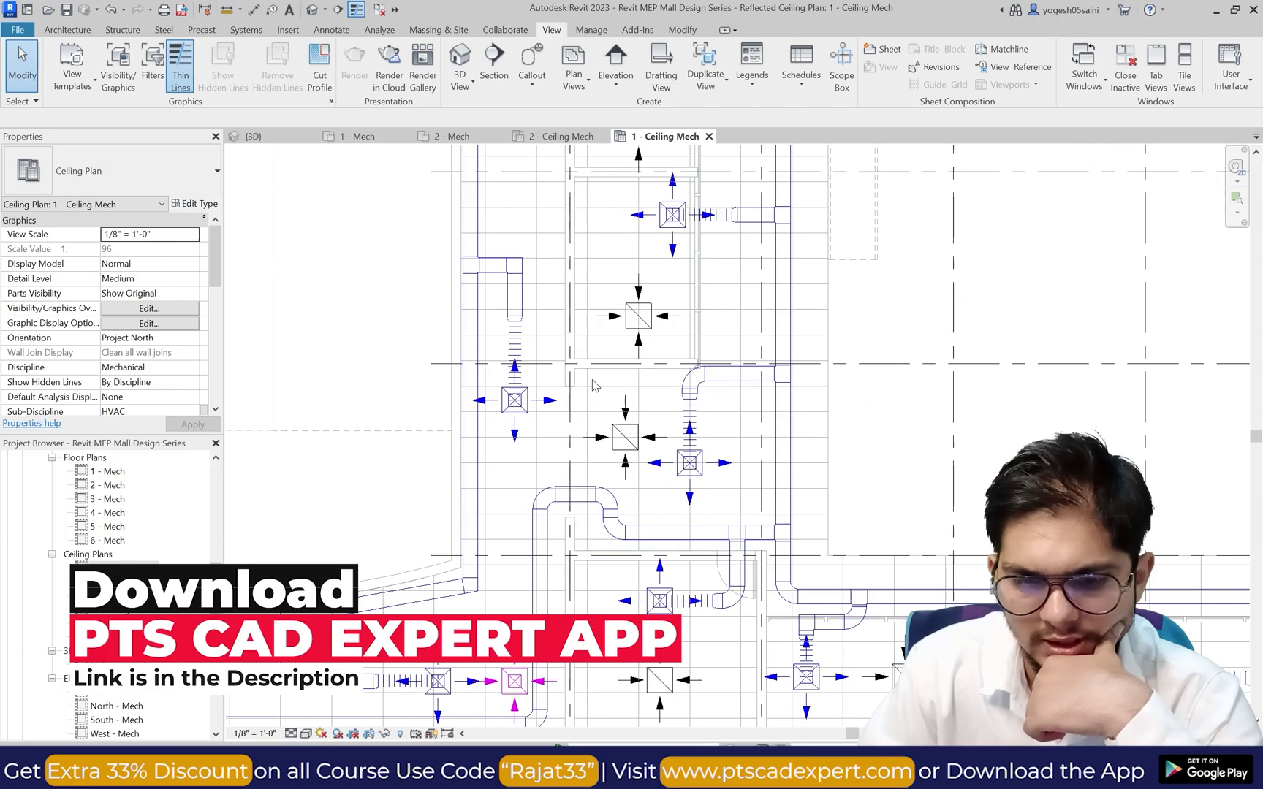
{"action": "scroll", "coordinate": [599, 290], "scroll_direction": "down", "scroll_amount": 3}
{"action": "scroll", "coordinate": [600, 290], "scroll_direction": "down", "scroll_amount": 3}
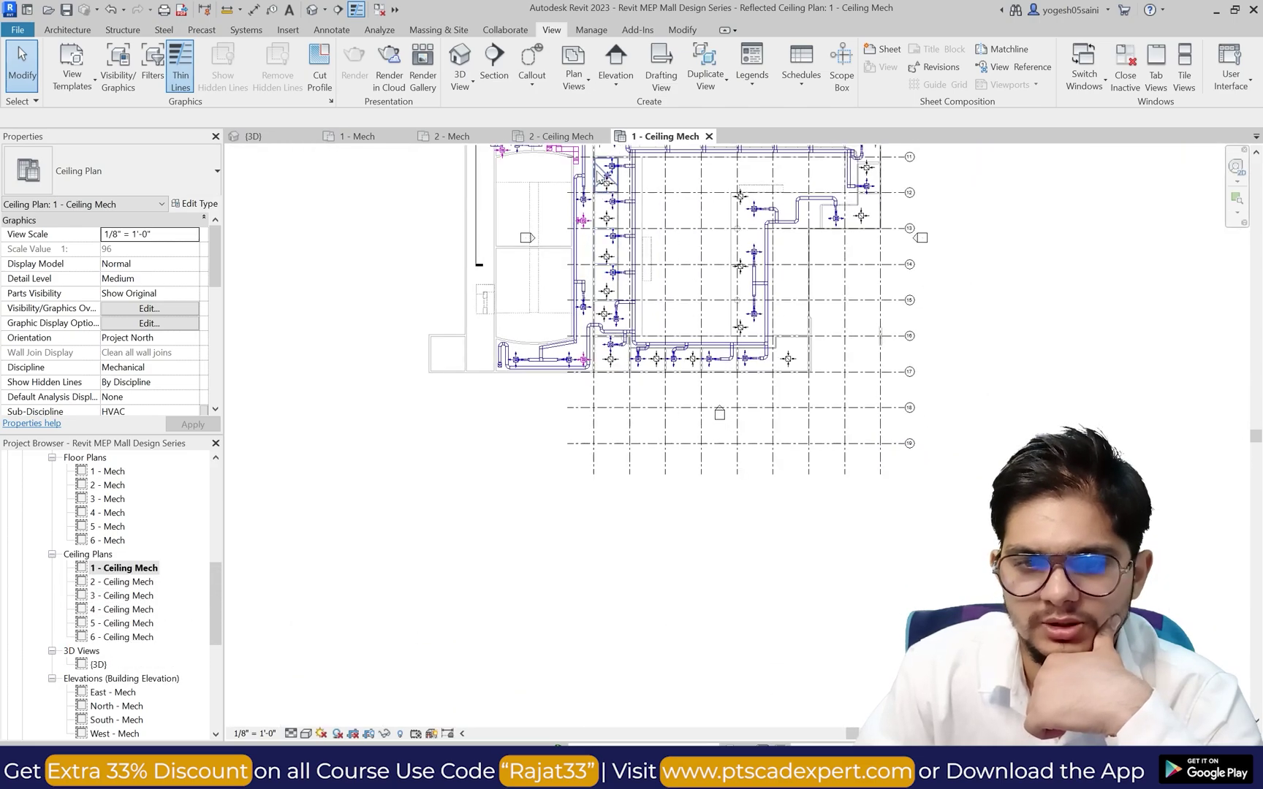
{"action": "scroll", "coordinate": [599, 328], "scroll_direction": "down", "scroll_amount": 2}
{"action": "scroll", "coordinate": [608, 232], "scroll_direction": "up", "scroll_amount": 2}
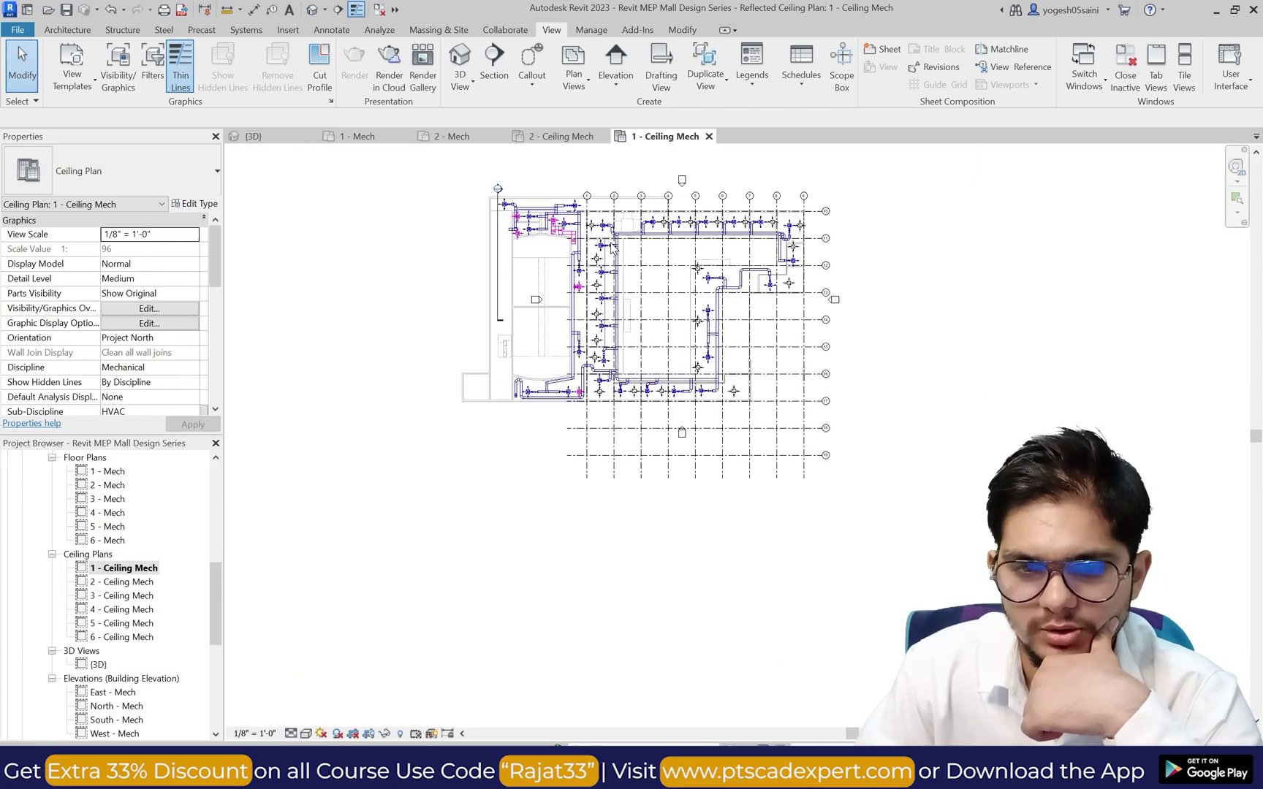
{"action": "scroll", "coordinate": [584, 226], "scroll_direction": "up", "scroll_amount": 2}
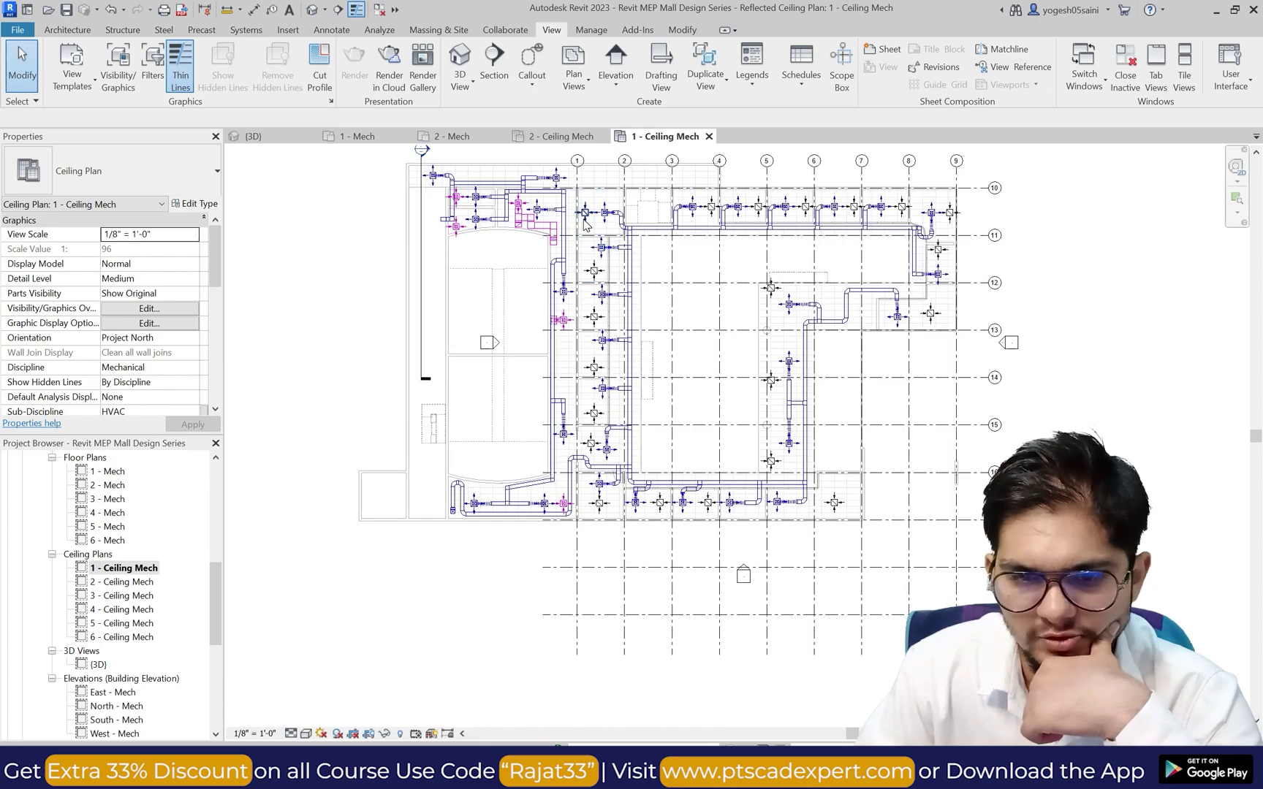
{"action": "scroll", "coordinate": [619, 460], "scroll_direction": "up", "scroll_amount": 2}
{"action": "scroll", "coordinate": [537, 435], "scroll_direction": "up", "scroll_amount": 2}
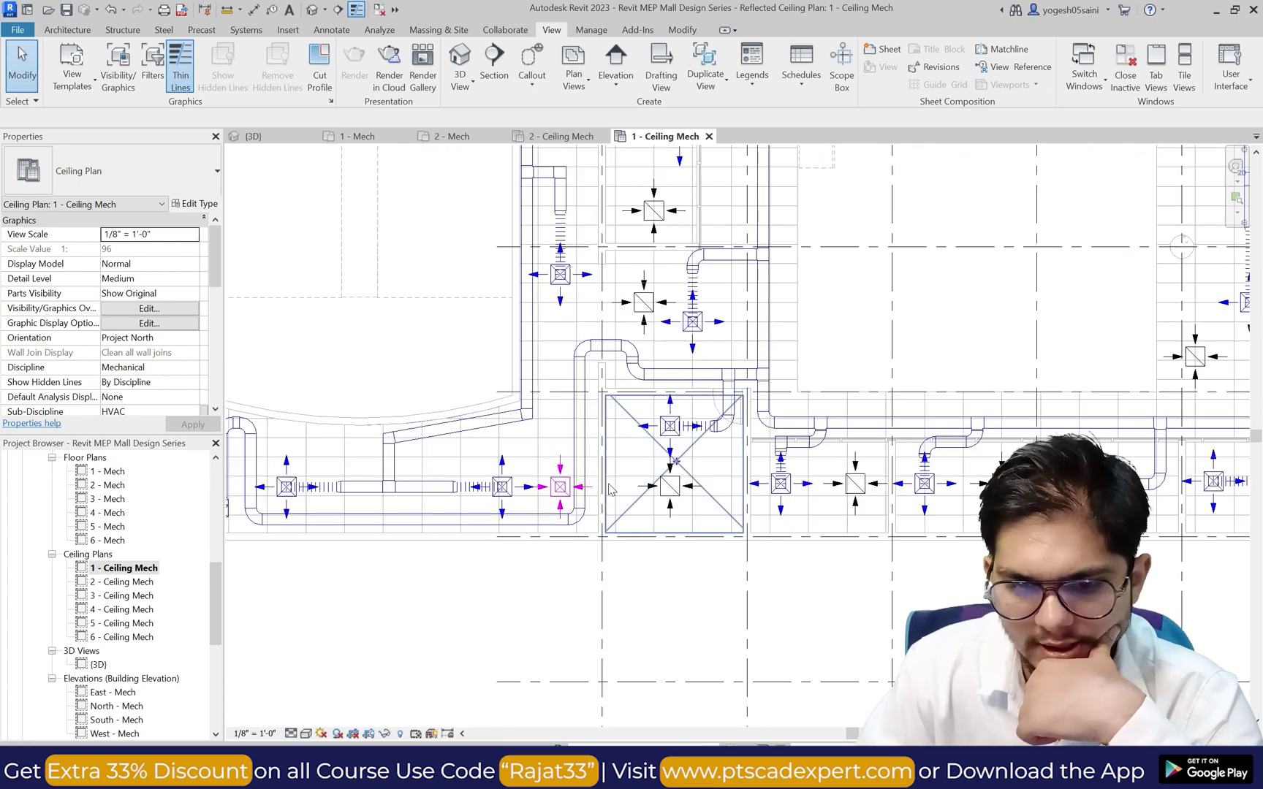
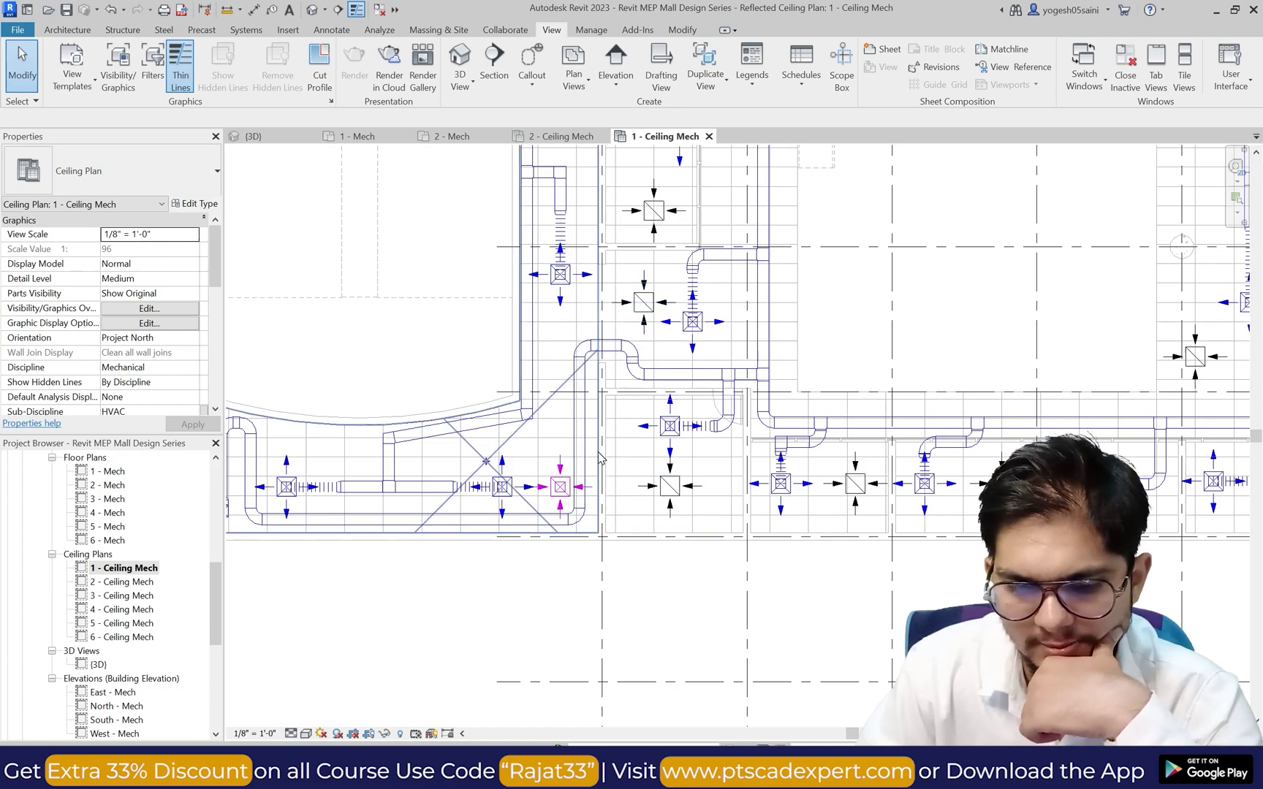
{"action": "scroll", "coordinate": [613, 451], "scroll_direction": "up", "scroll_amount": 1}
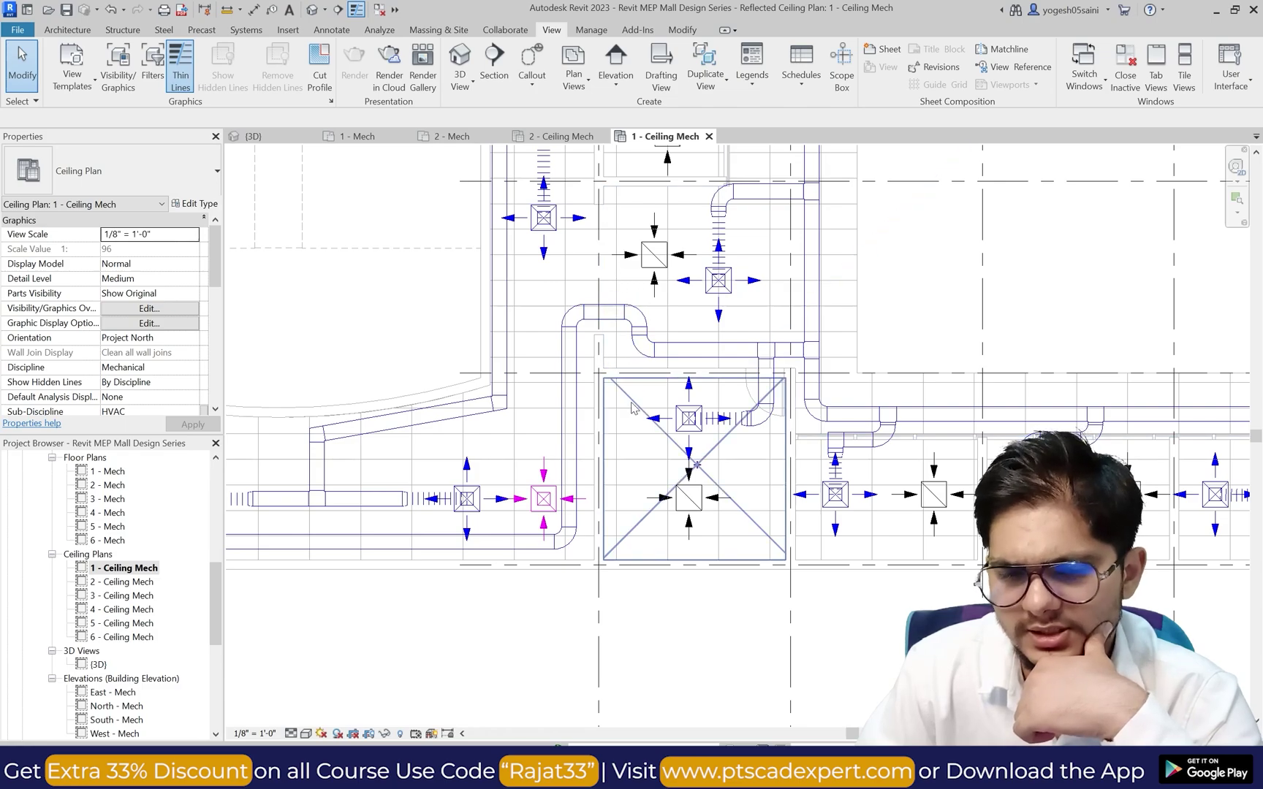
{"action": "scroll", "coordinate": [624, 524], "scroll_direction": "down", "scroll_amount": 3}
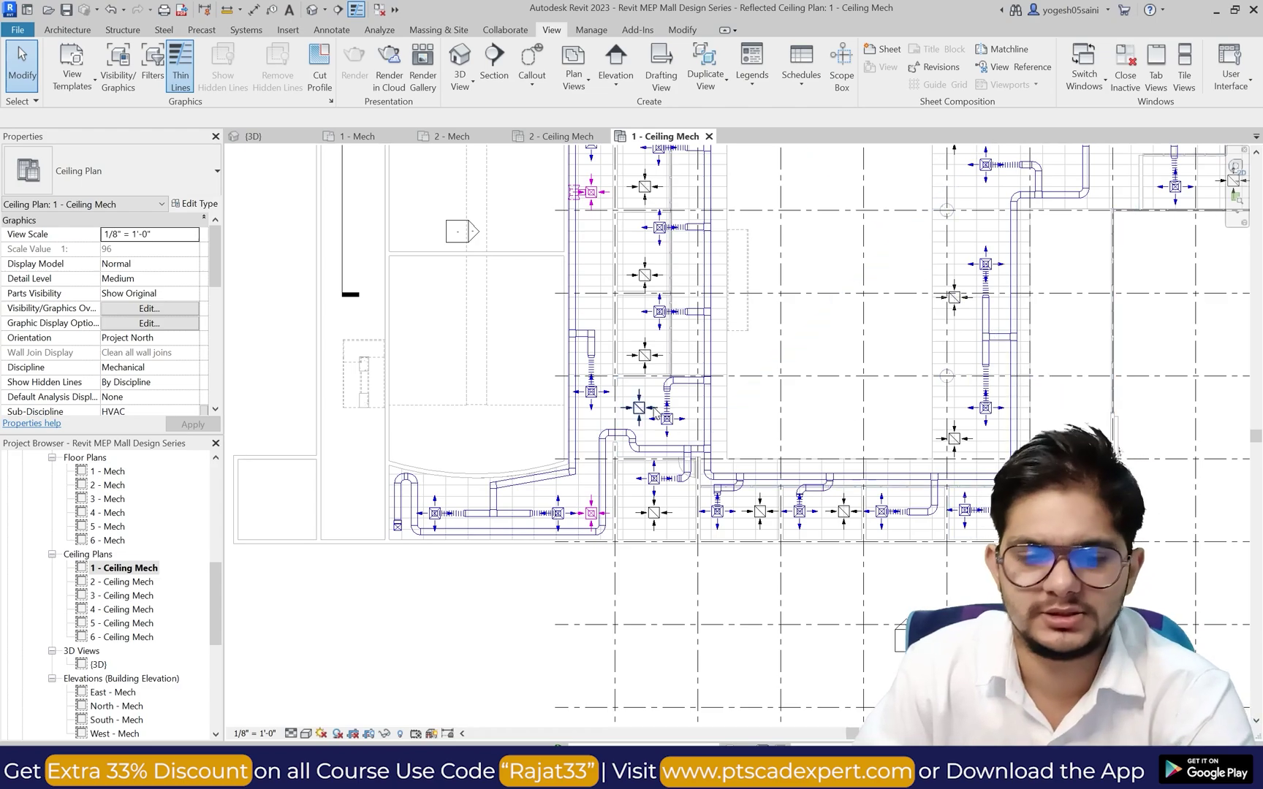
{"action": "scroll", "coordinate": [693, 434], "scroll_direction": "up", "scroll_amount": 2}
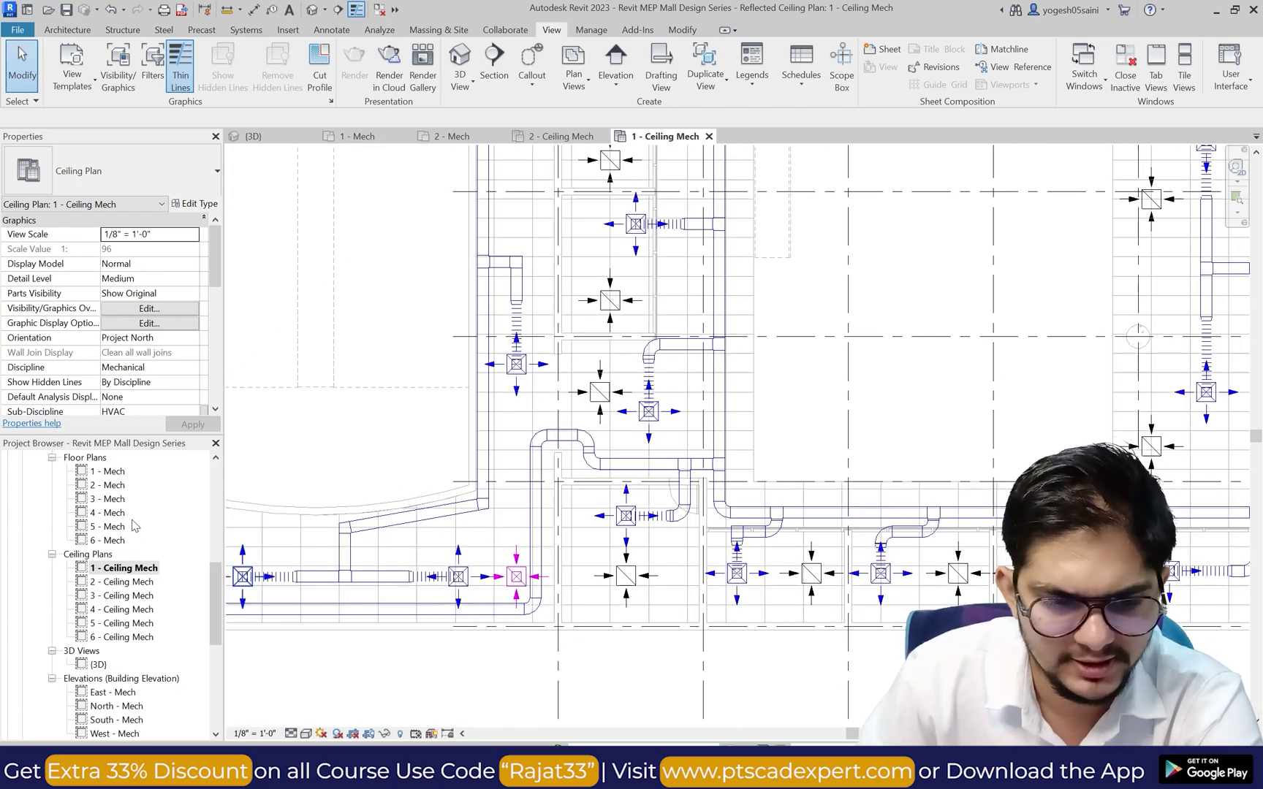
Step: Open the 2 - Mech floor plan at the upper end of the corridor's return duct and start the Duct command
{"action": "double_click", "coordinate": [112, 486]}
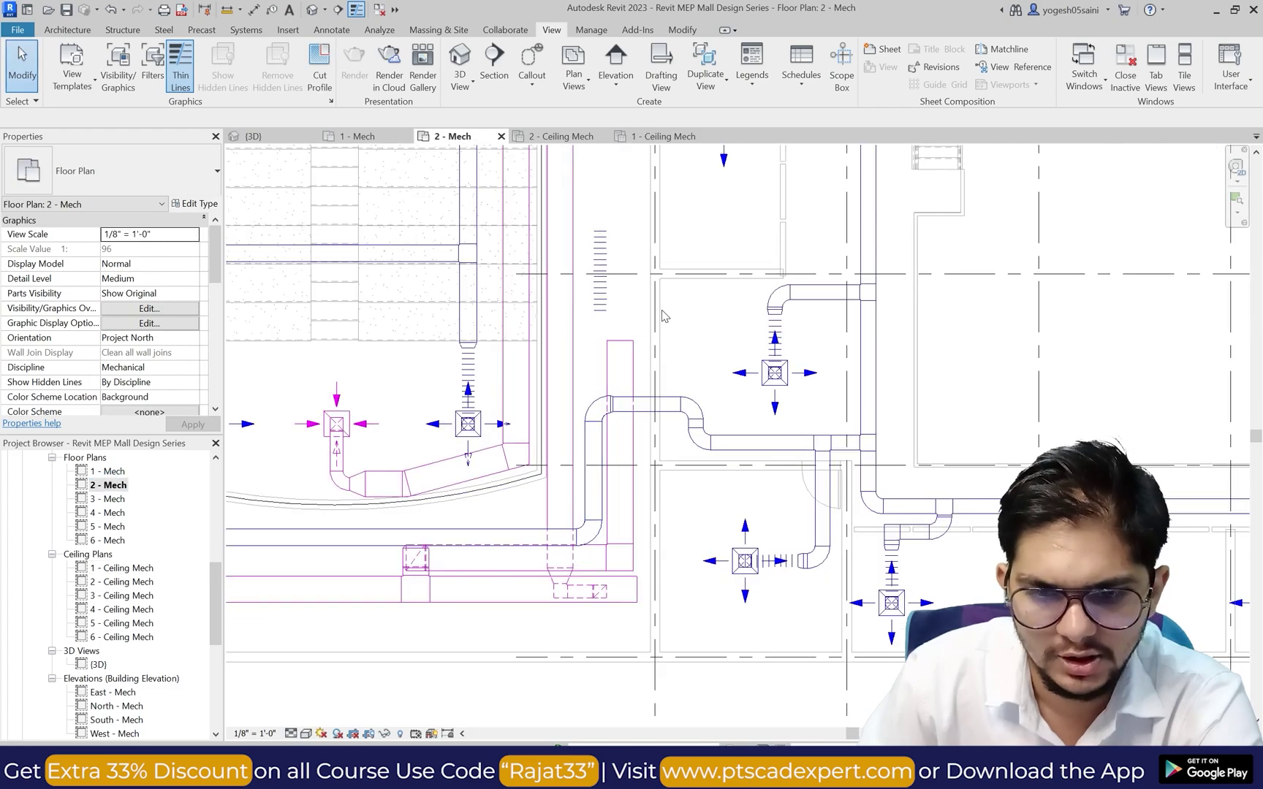
{"action": "scroll", "coordinate": [664, 316], "scroll_direction": "up", "scroll_amount": 2}
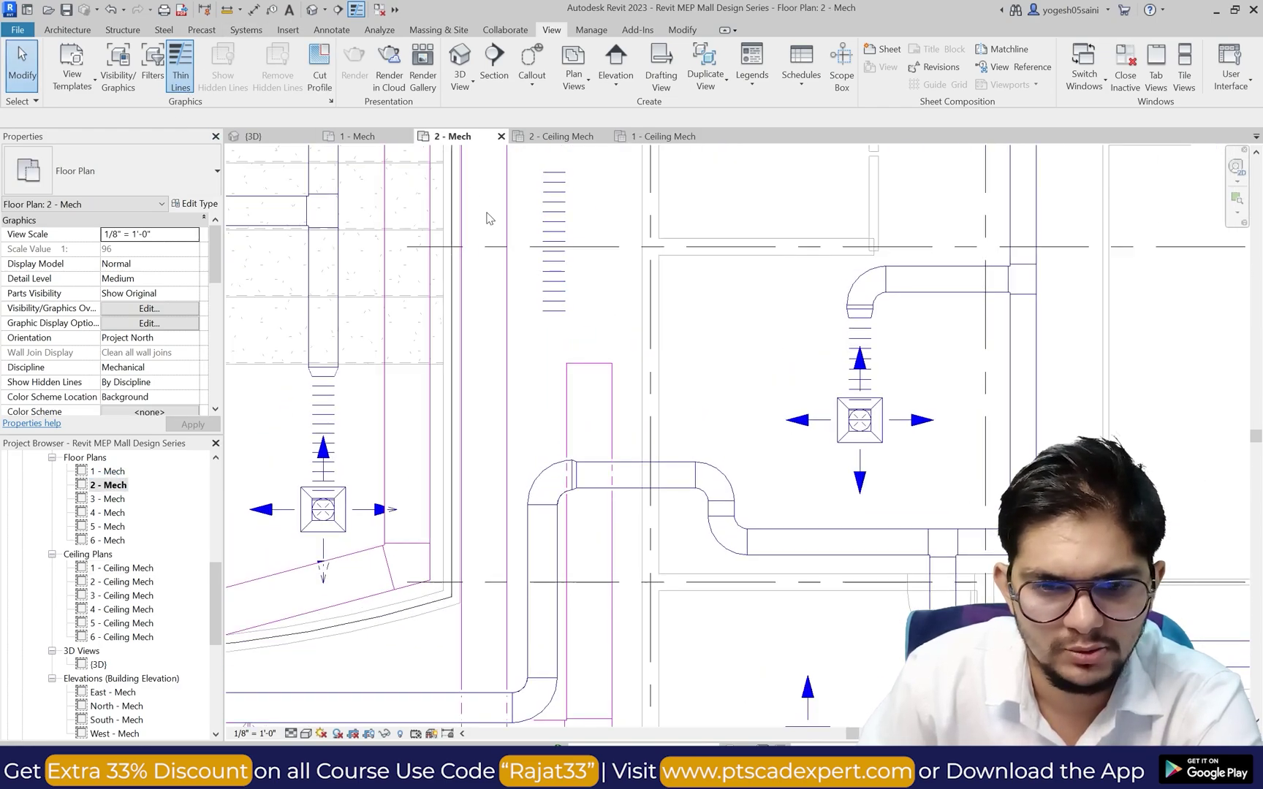
{"action": "left_click", "coordinate": [245, 30]}
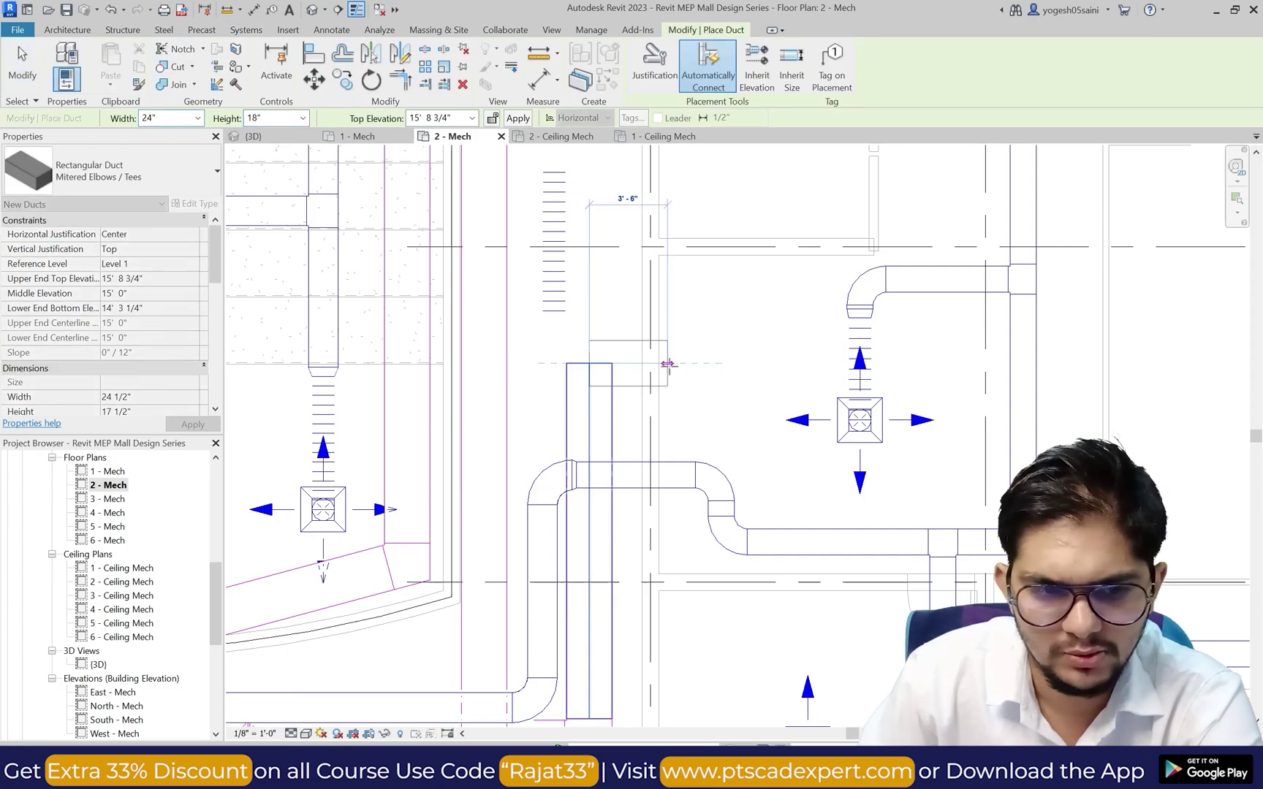
{"action": "left_click", "coordinate": [589, 364]}
{"action": "right_click", "coordinate": [241, 333]}
{"action": "left_click", "coordinate": [269, 337]}
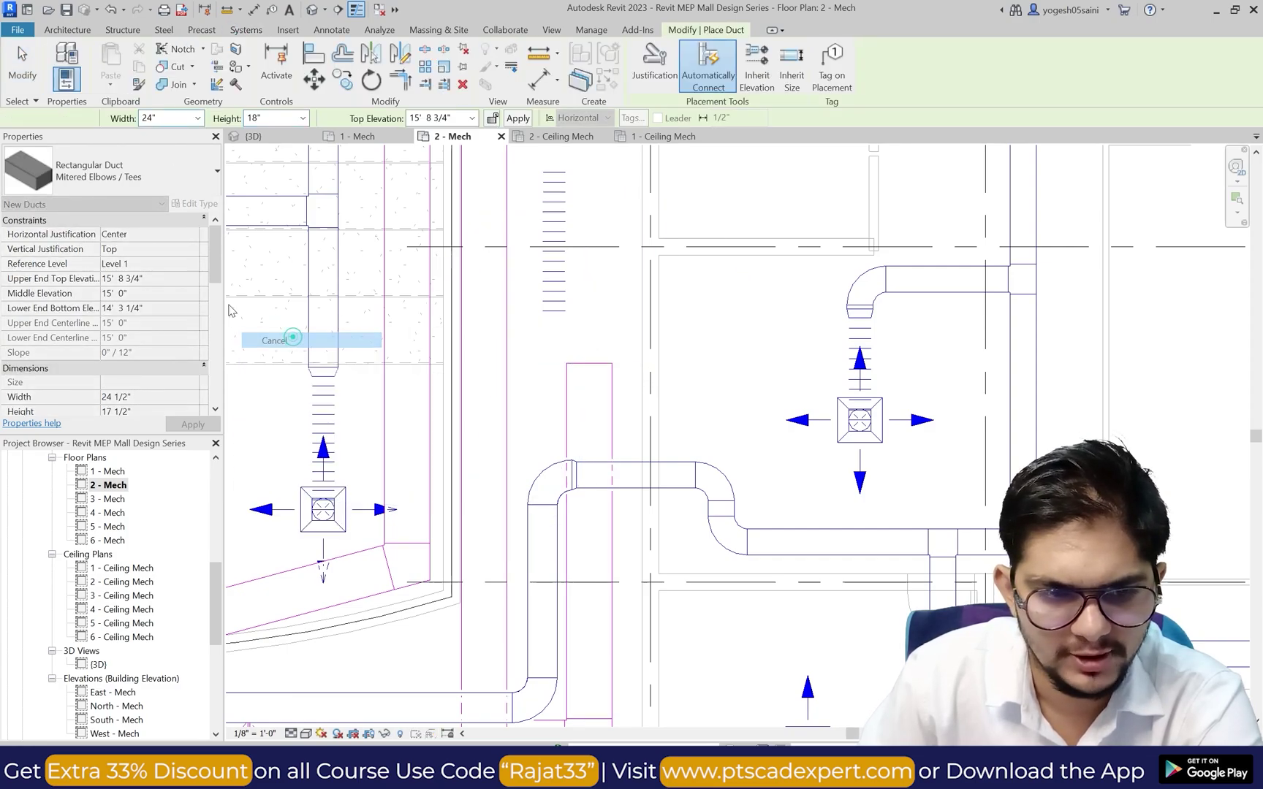
Step: Draw a branch duct 6' 0" long rightward from the return duct's upper end at a middle elevation of 11' 0"
{"action": "left_click", "coordinate": [160, 293]}
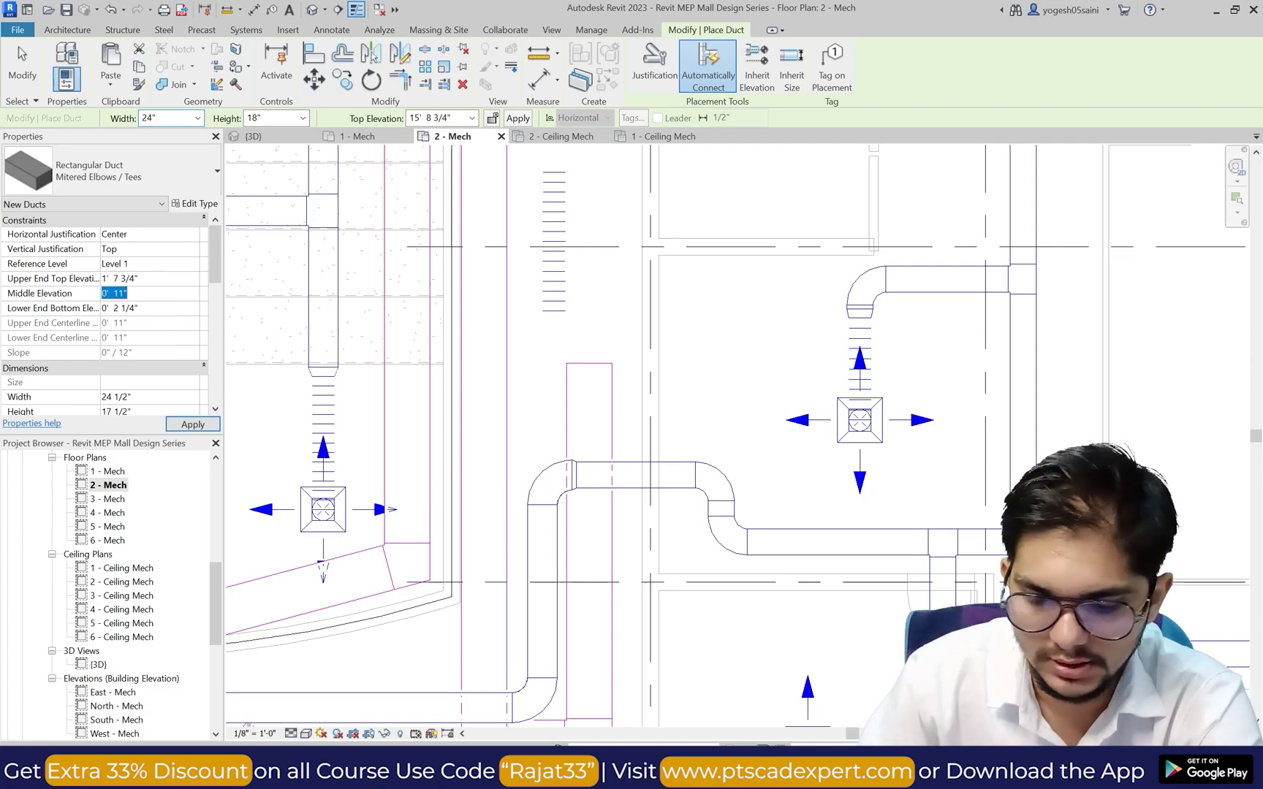
{"action": "key", "text": "Return"}
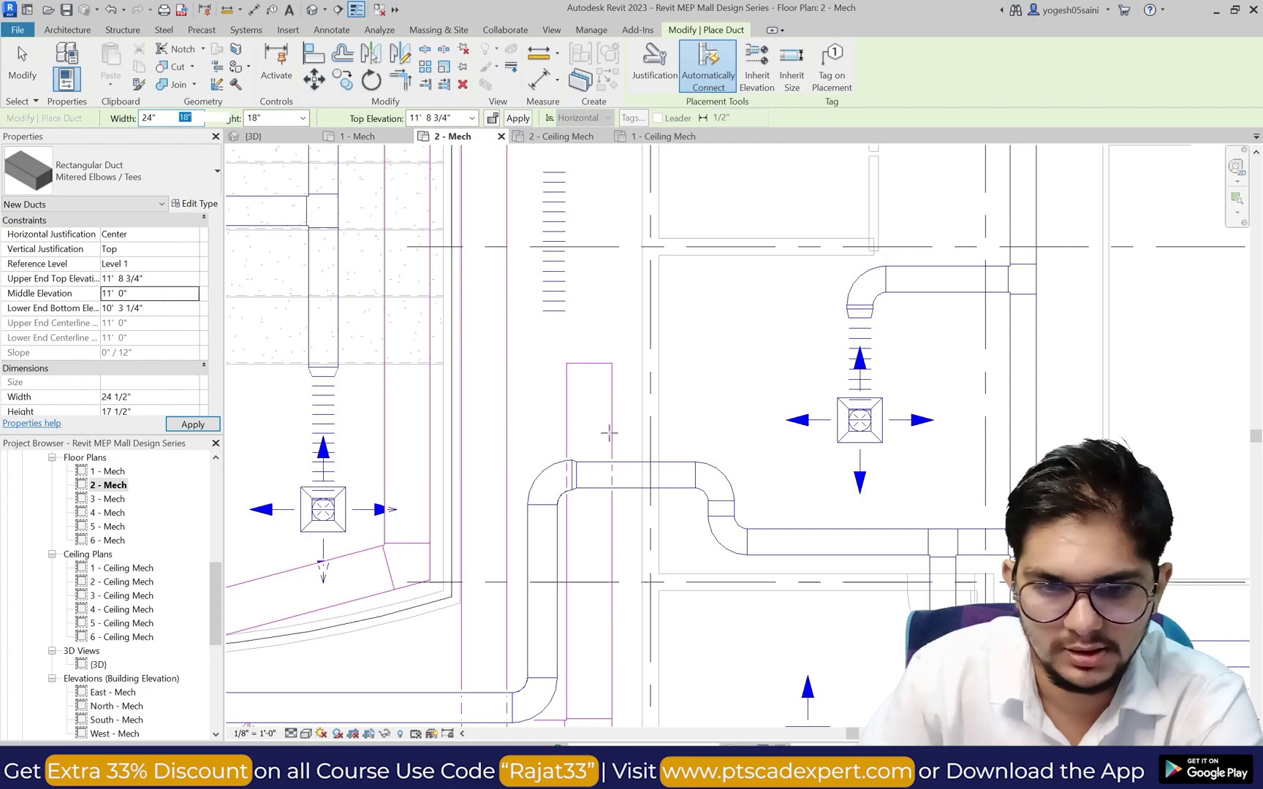
{"action": "left_click", "coordinate": [591, 364]}
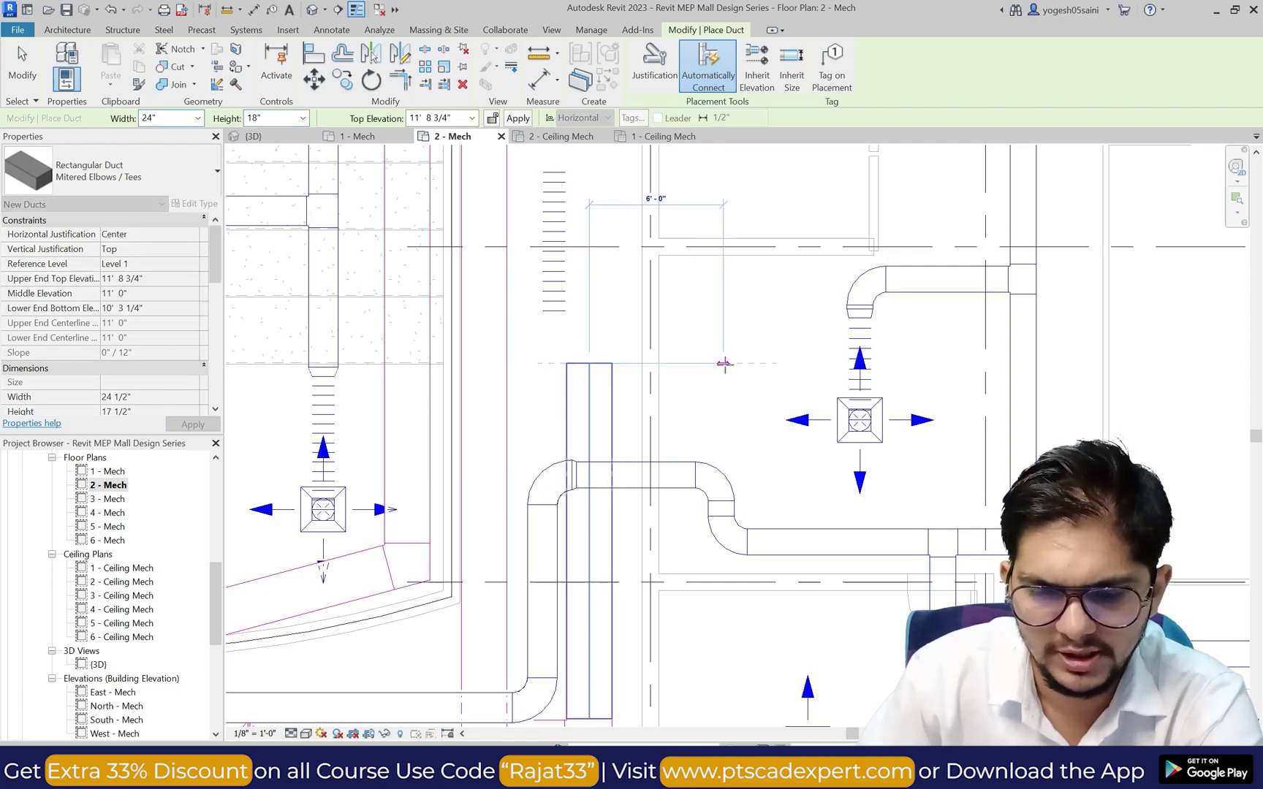
{"action": "right_click", "coordinate": [735, 419]}
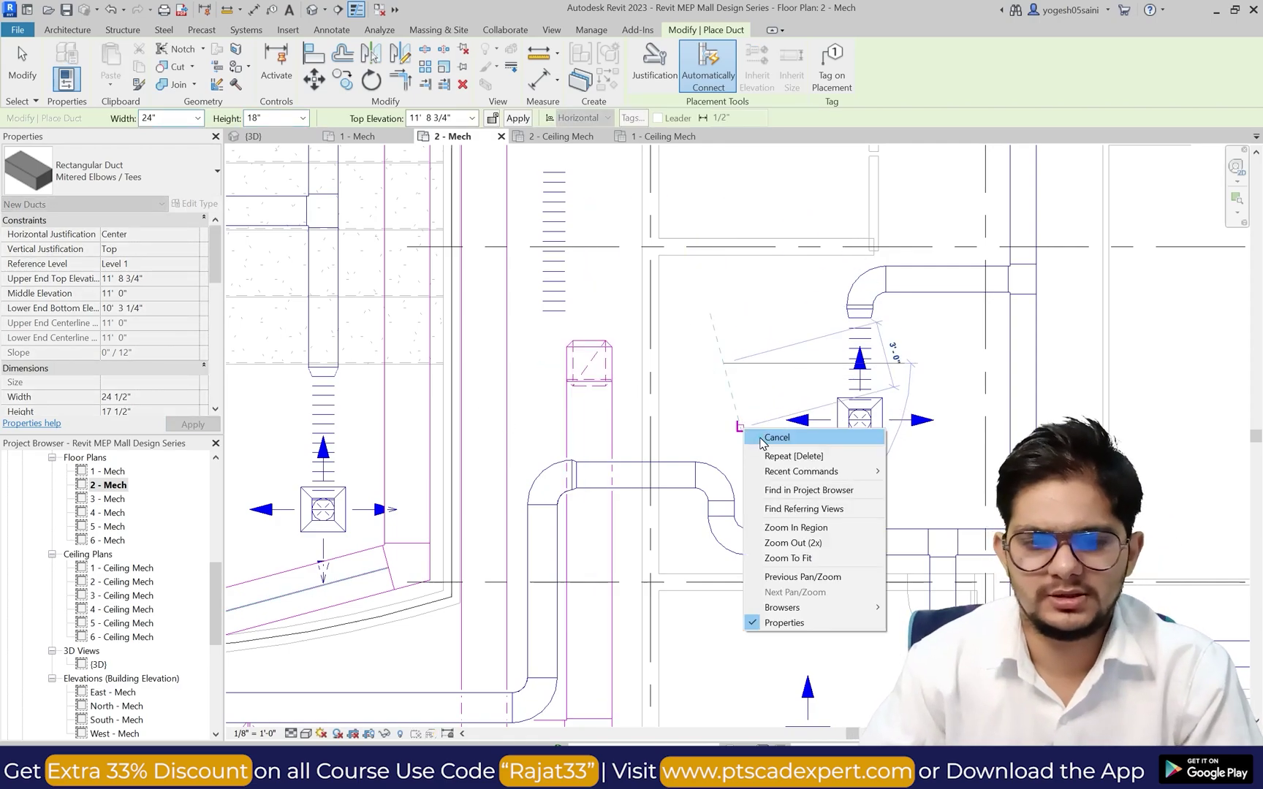
{"action": "left_click", "coordinate": [757, 430]}
Step: In 1 - Ceiling Mech, nudge the new branch duct upward until it is clear of the nearby return diffuser
{"action": "double_click", "coordinate": [125, 568]}
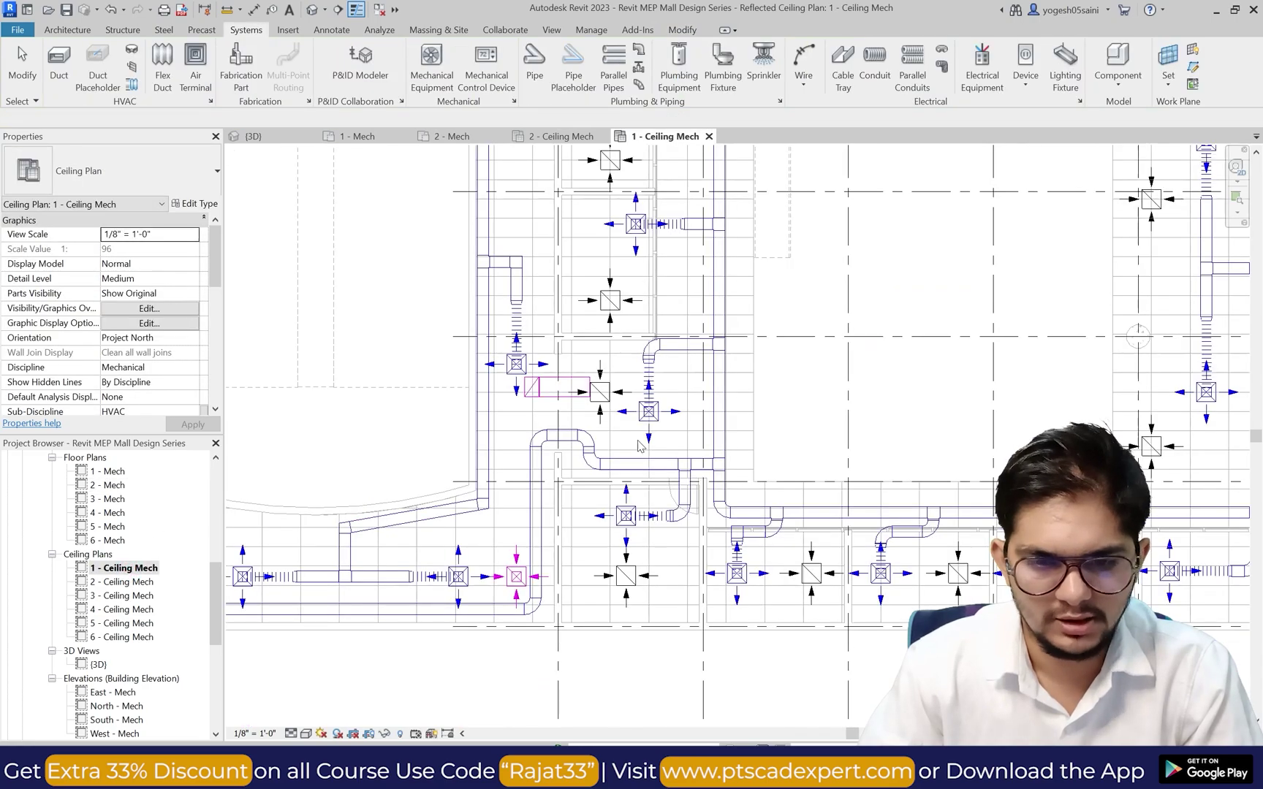
{"action": "scroll", "coordinate": [568, 385], "scroll_direction": "up", "scroll_amount": 3}
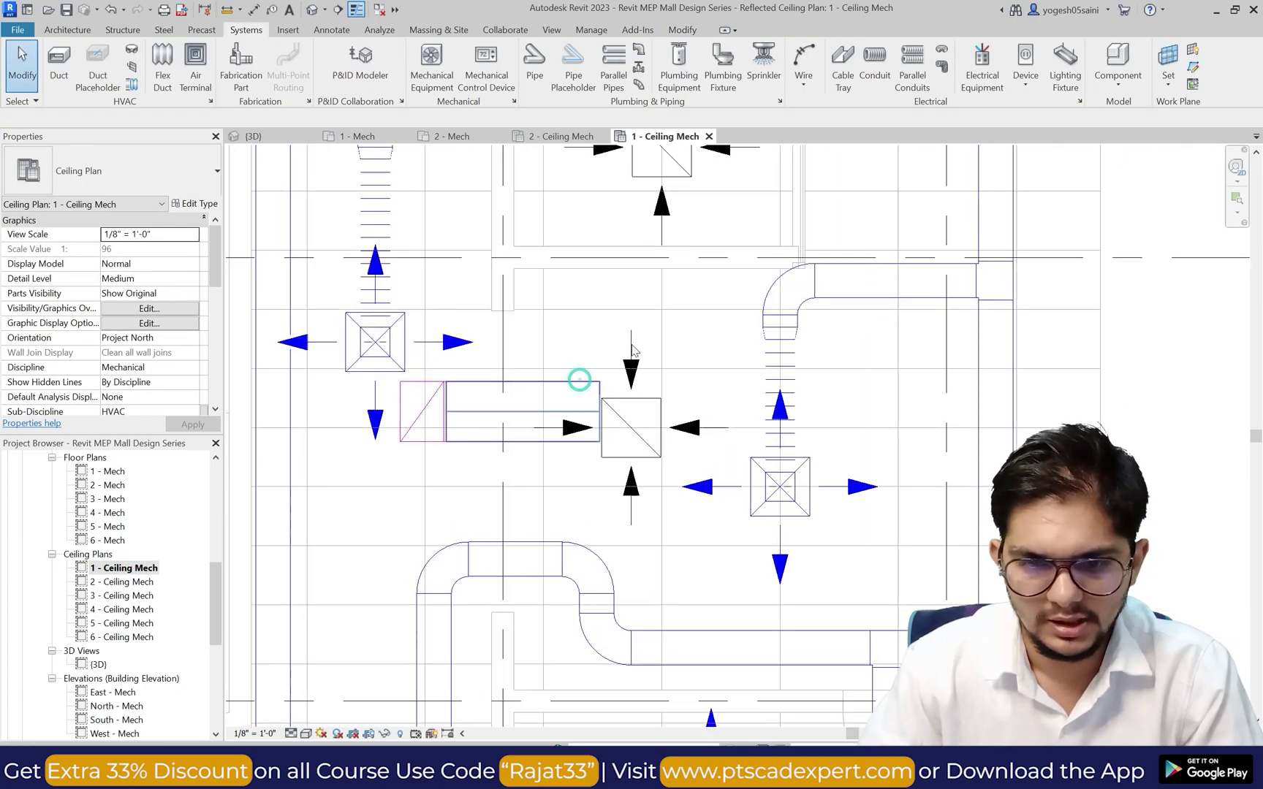
{"action": "left_click", "coordinate": [573, 381]}
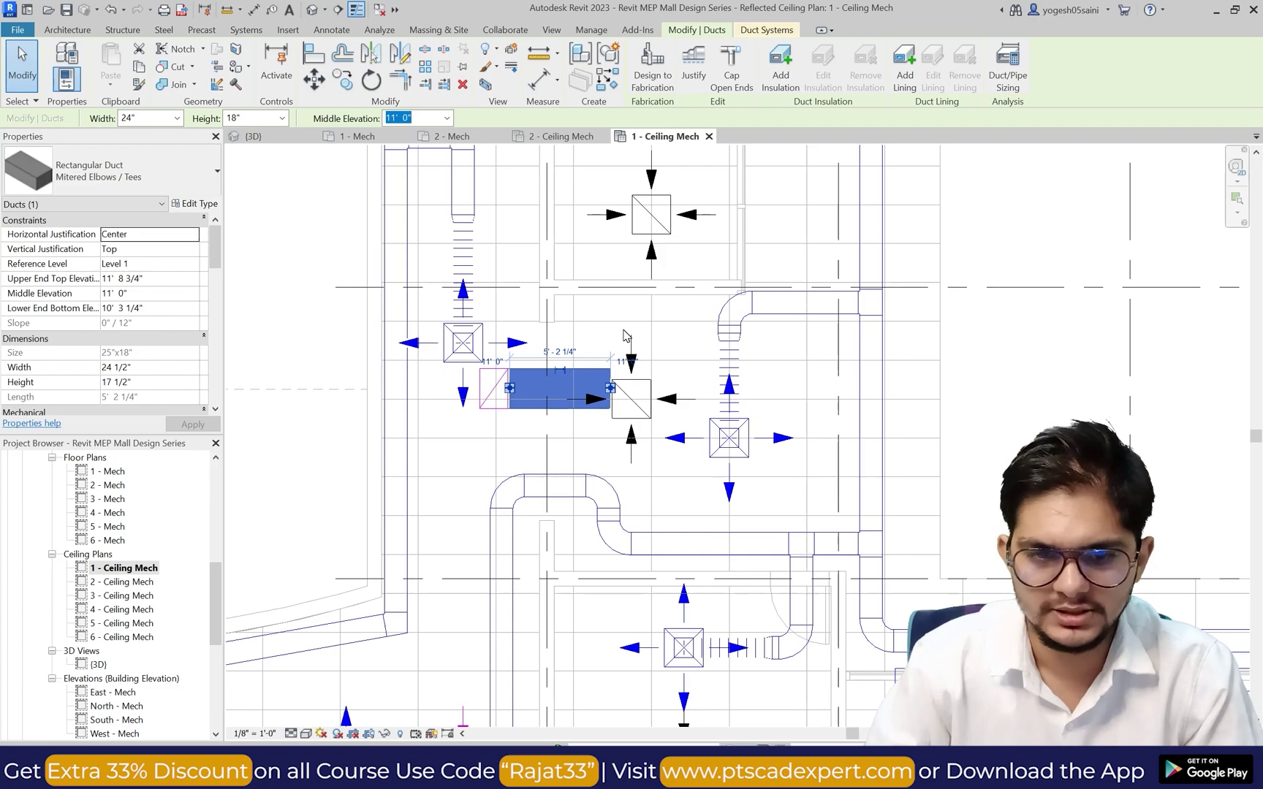
{"action": "key", "text": "Up"}
{"action": "key", "text": "Up"}
{"action": "key", "text": "Up"}
{"action": "key", "text": "Up"}
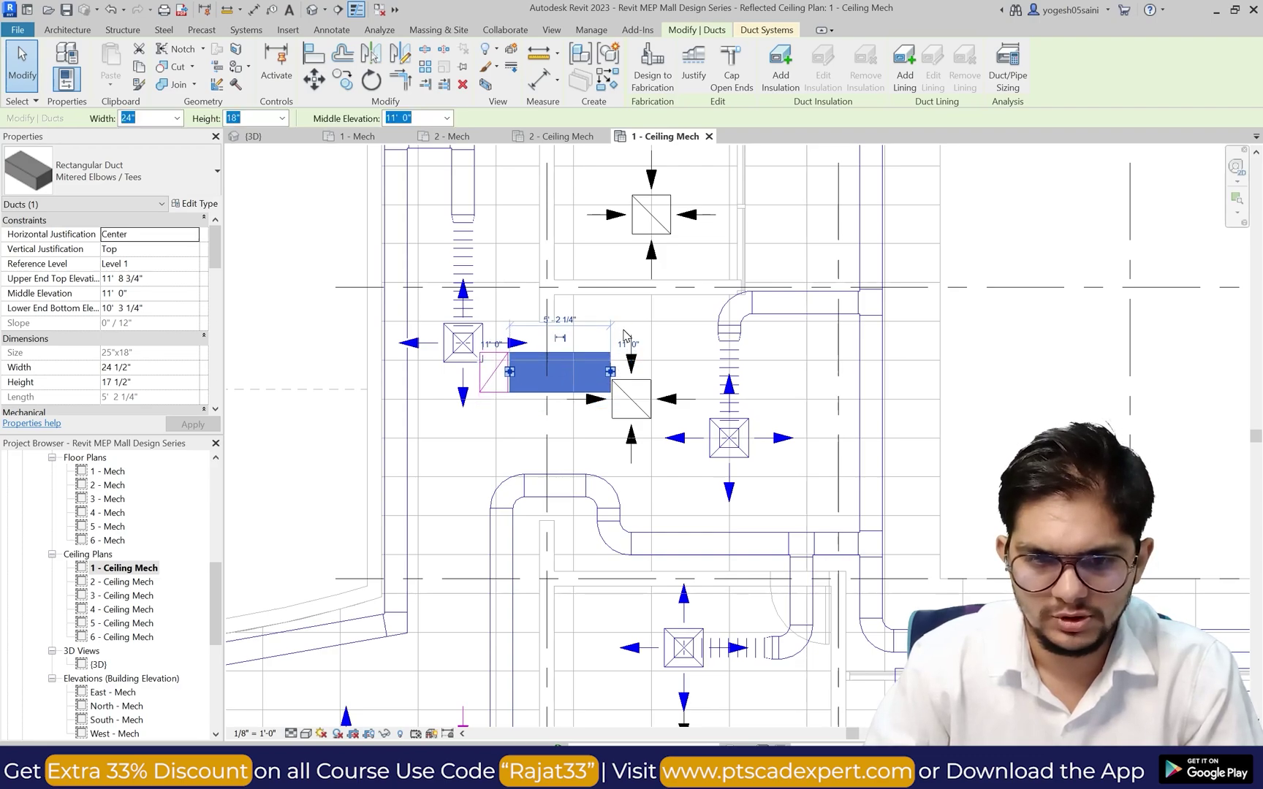
{"action": "key", "text": "Up"}
{"action": "key", "text": "Up"}
{"action": "key", "text": "Up"}
{"action": "key", "text": "Up"}
{"action": "key", "text": "Up"}
{"action": "key", "text": "Up"}
{"action": "key", "text": "Up"}
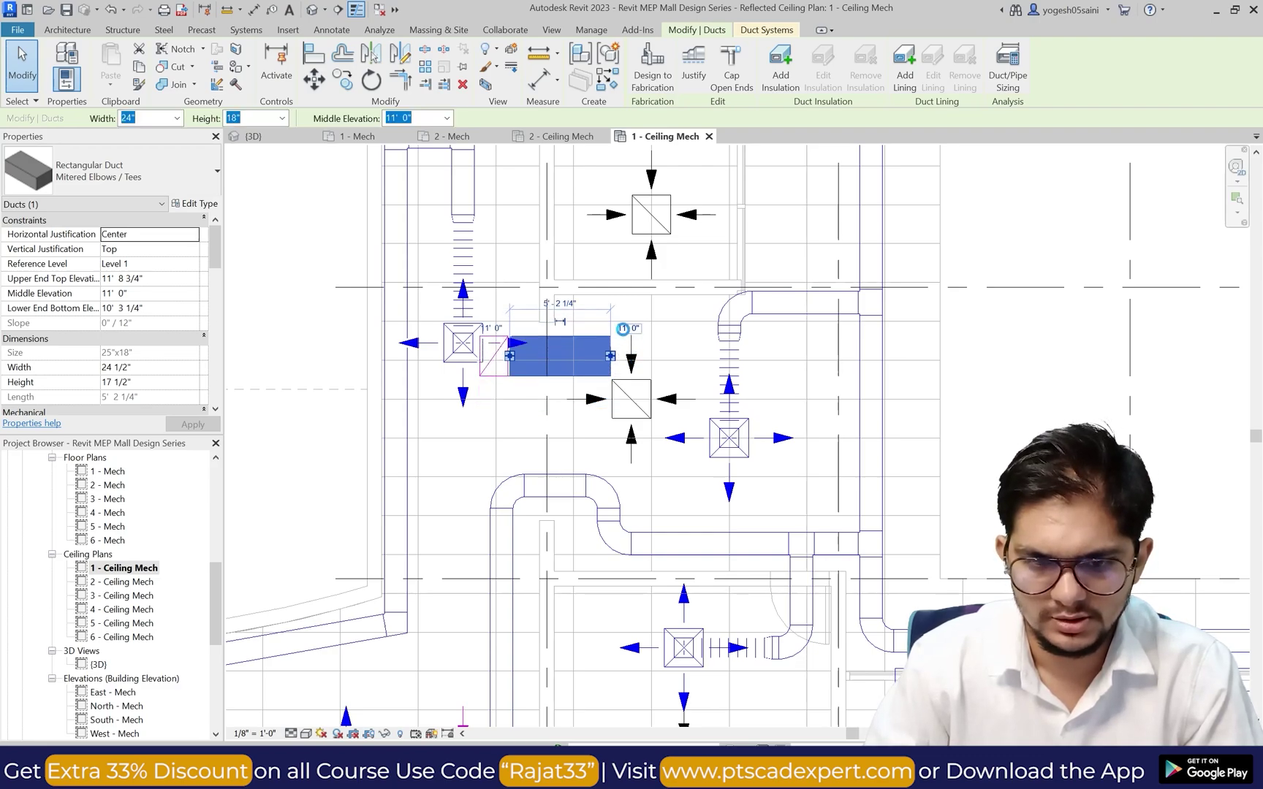
{"action": "key", "text": "Escape"}
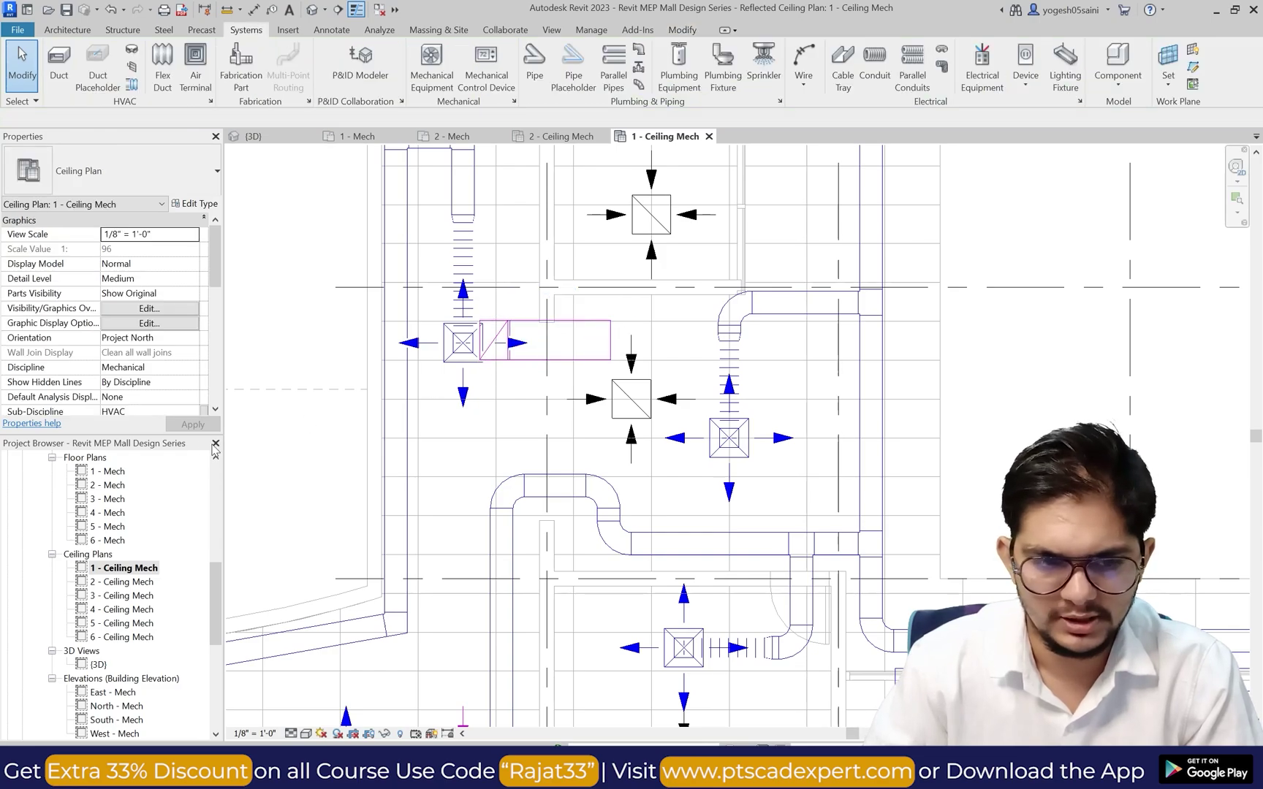
Step: In 2 - Mech, nudge the elbow at the return duct's upper end to the right, away from the adjacent flex duct
{"action": "double_click", "coordinate": [114, 486]}
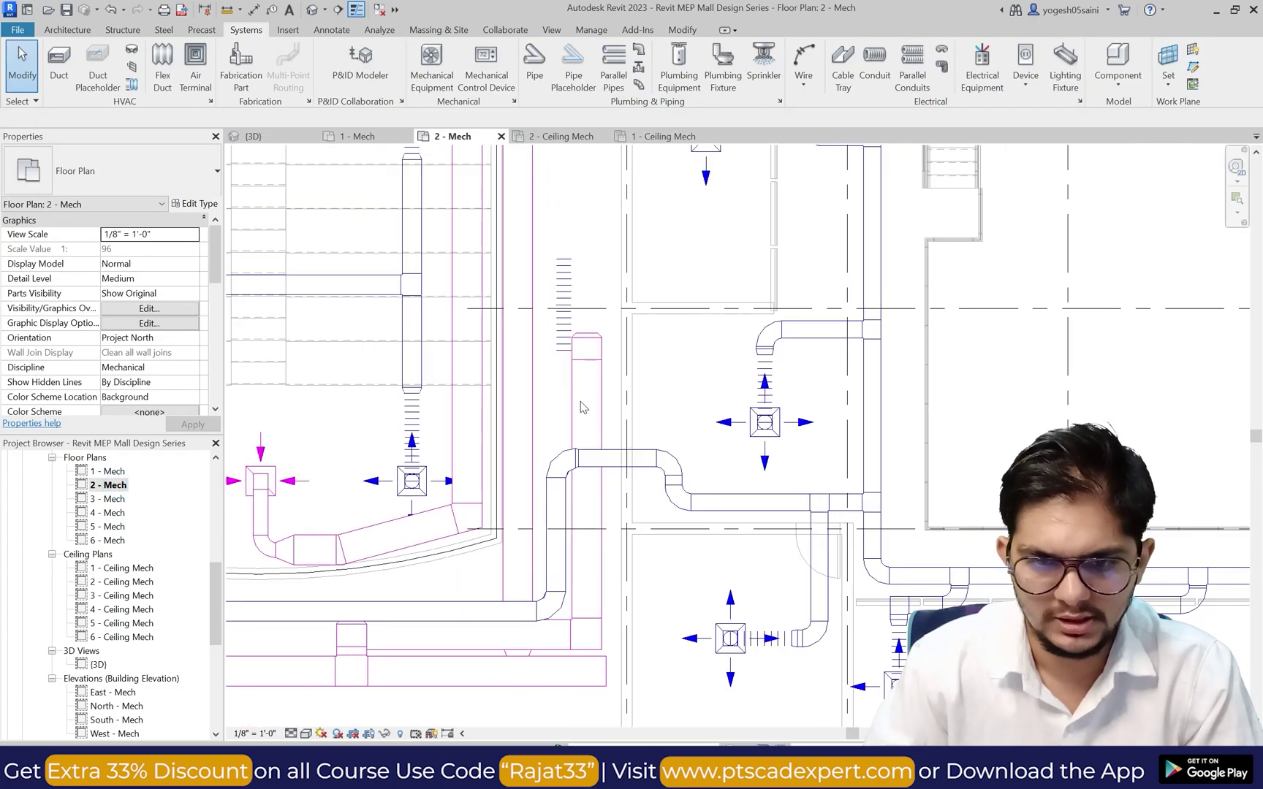
{"action": "scroll", "coordinate": [585, 361], "scroll_direction": "up", "scroll_amount": 2}
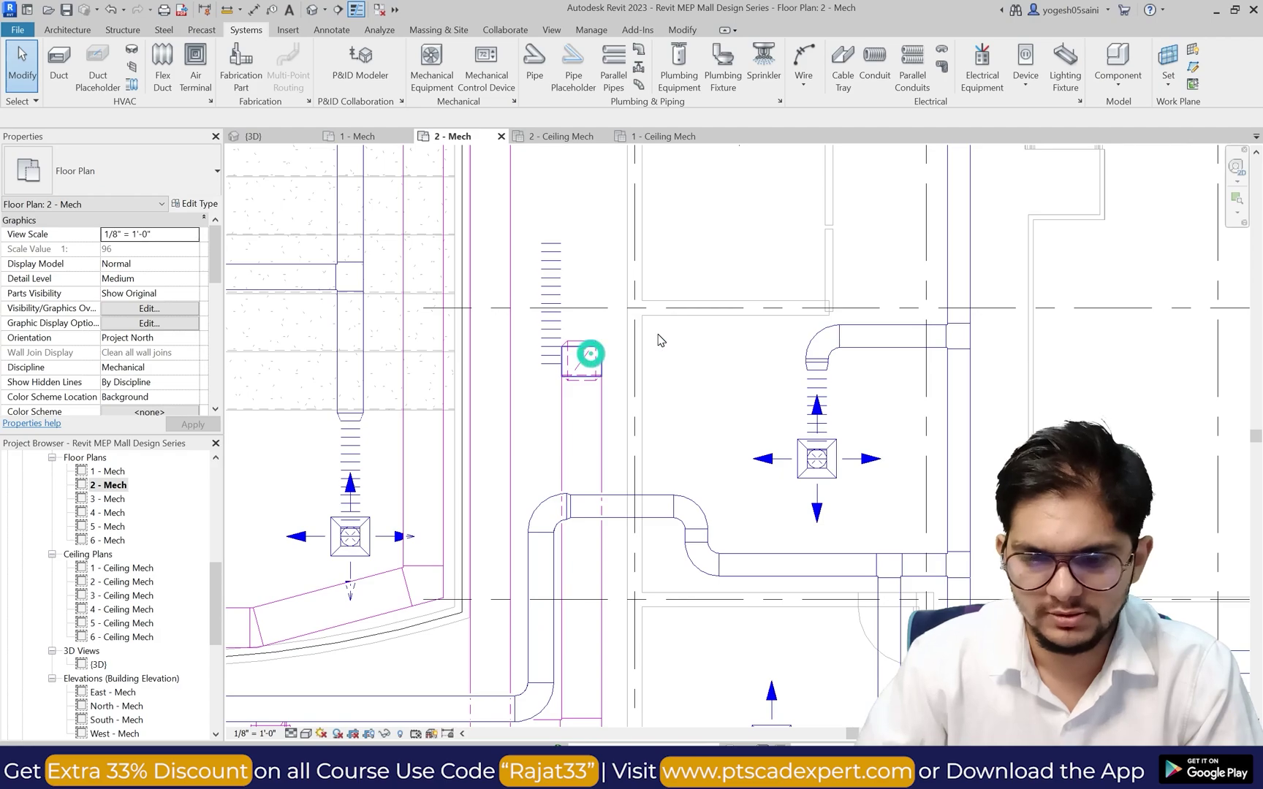
{"action": "left_click", "coordinate": [591, 353]}
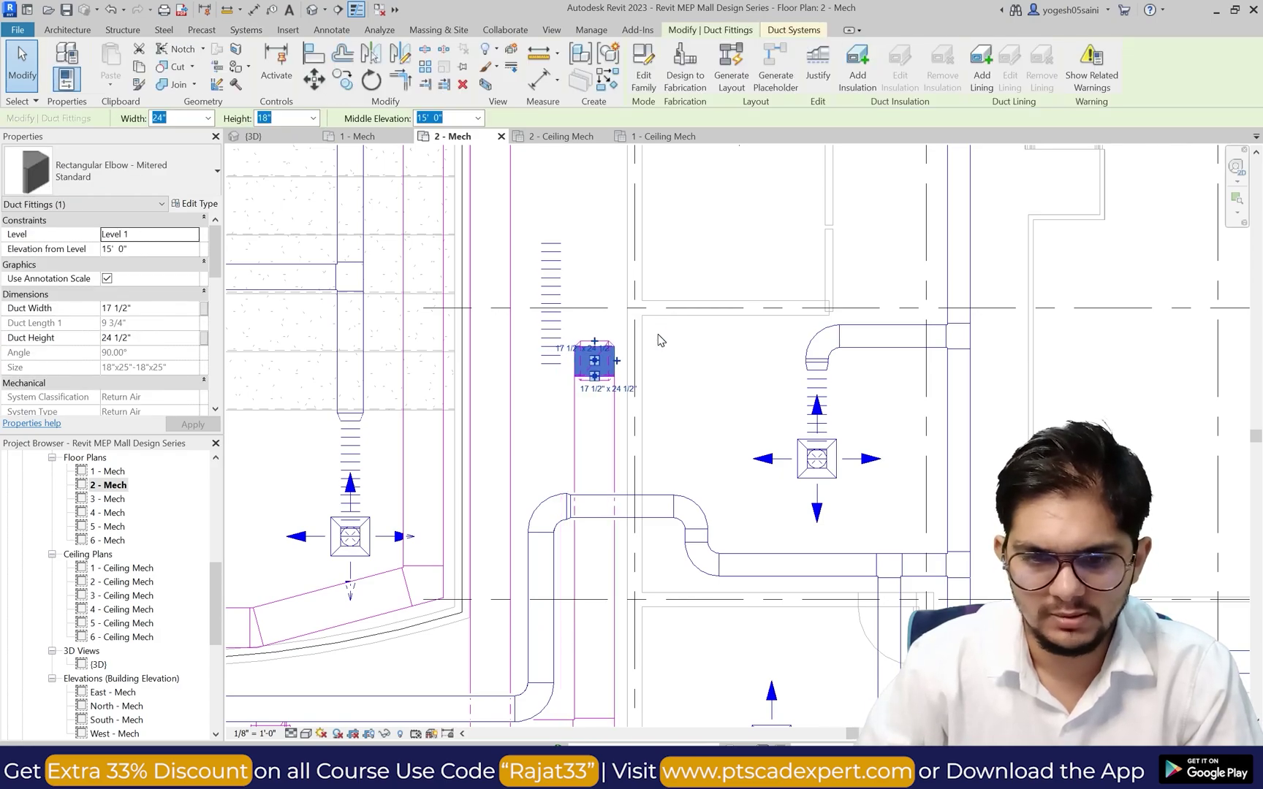
{"action": "key", "text": "Escape"}
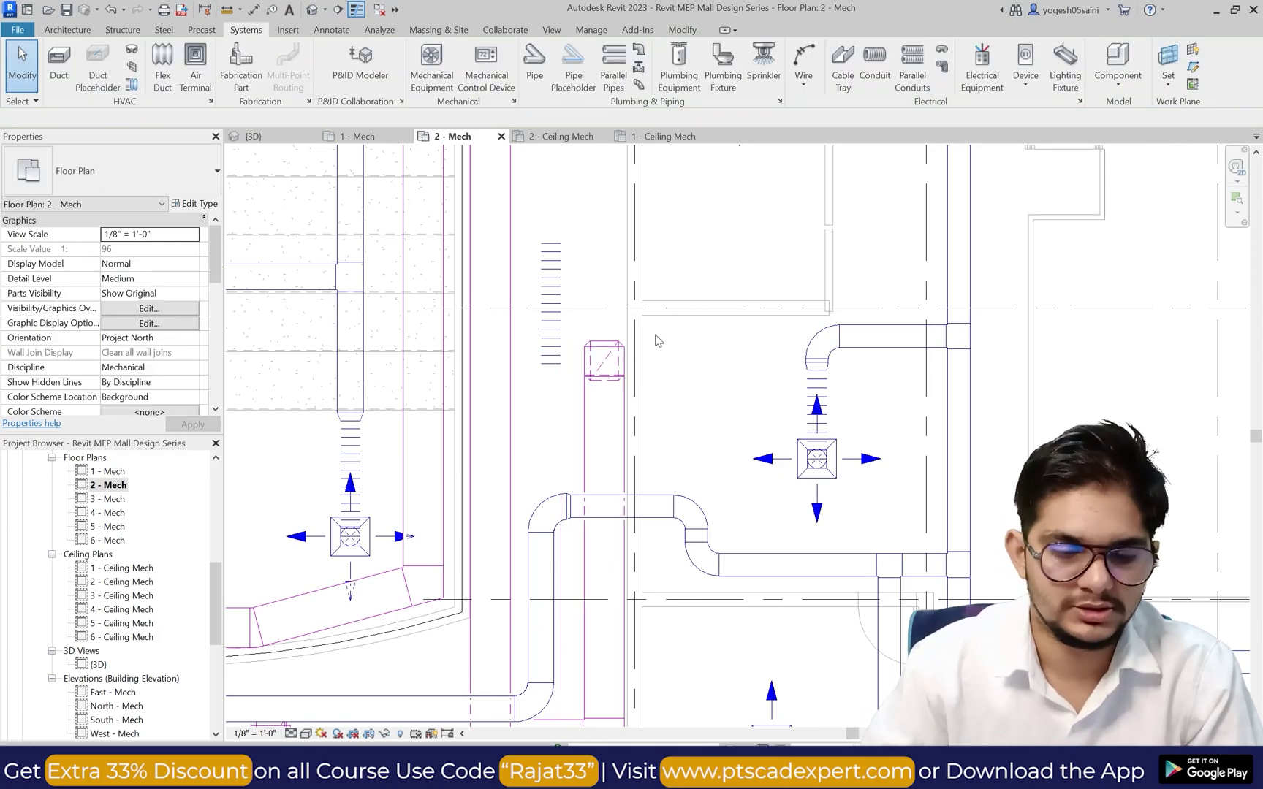
Step: In 1 - Ceiling Mech, stretch the branch duct's free end further into the room, to about 7' 6" from the elbow
{"action": "double_click", "coordinate": [124, 568]}
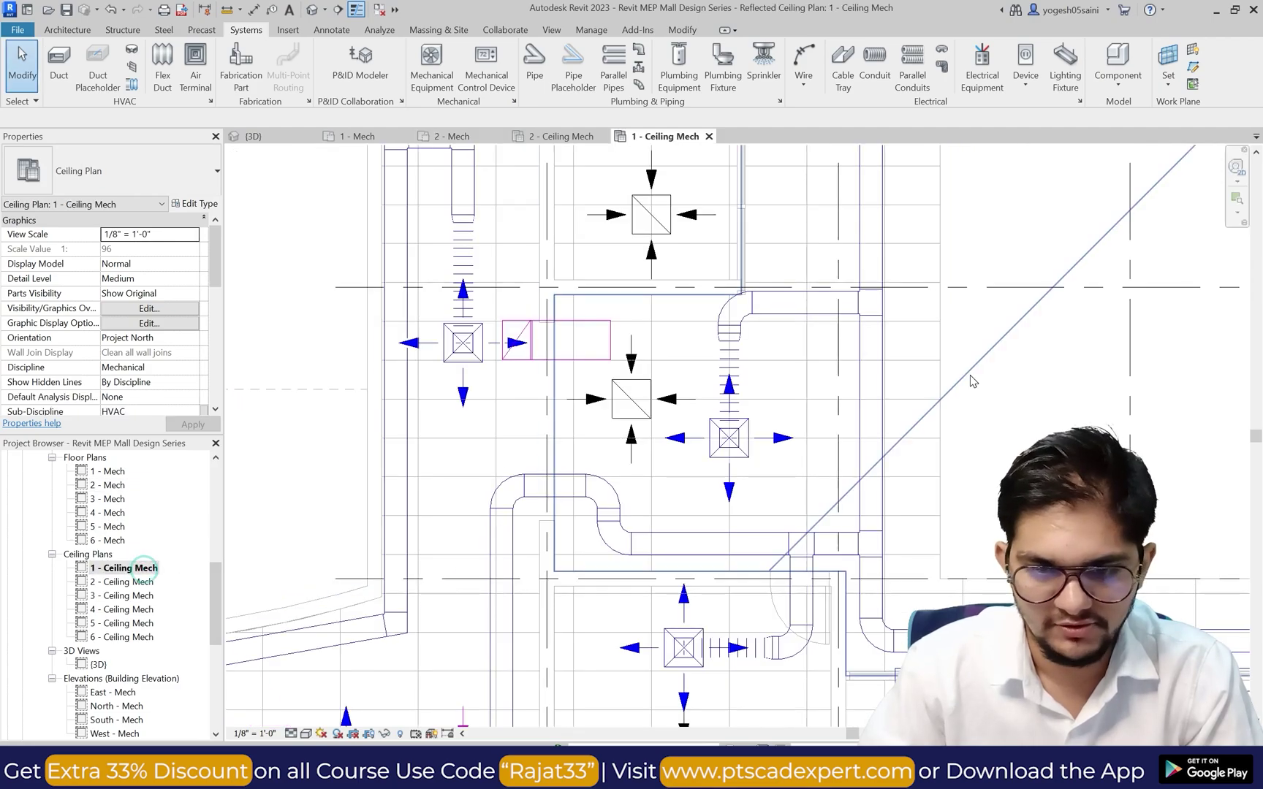
{"action": "scroll", "coordinate": [655, 365], "scroll_direction": "up", "scroll_amount": 2}
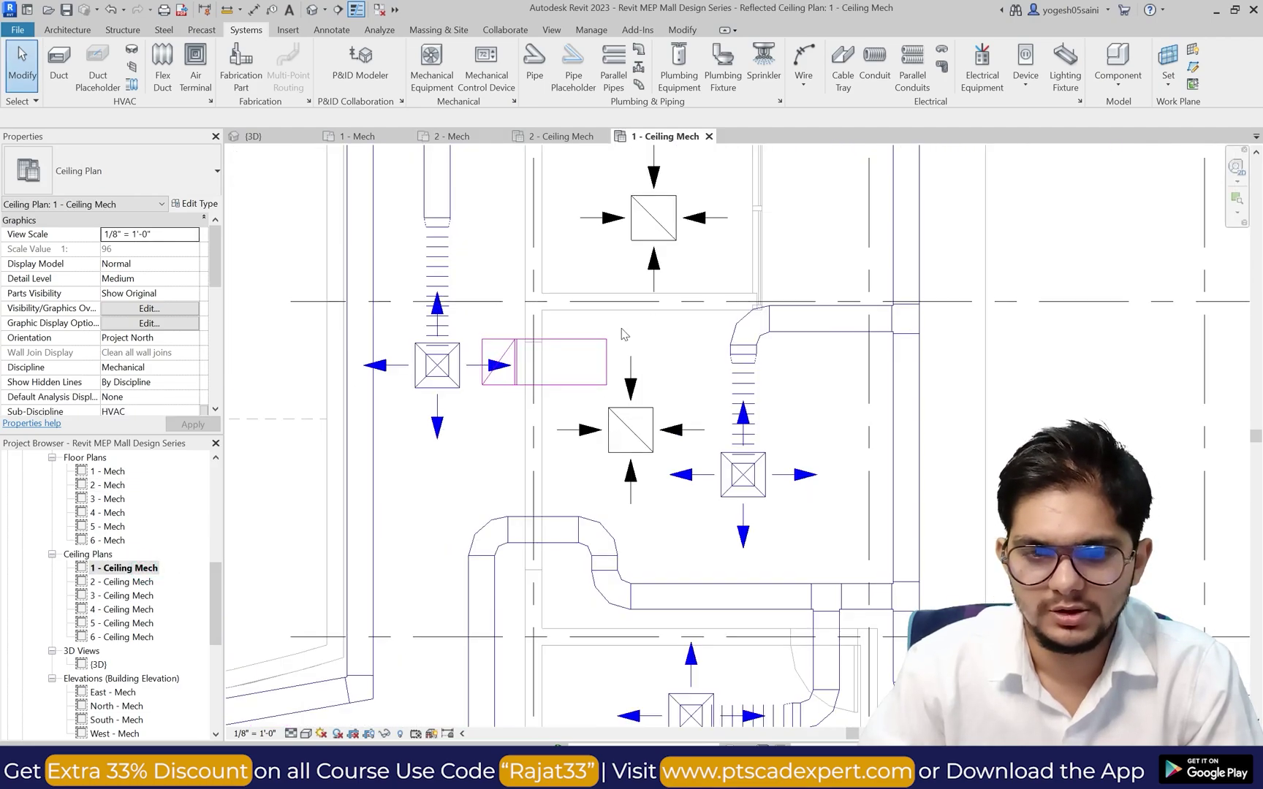
{"action": "left_click", "coordinate": [596, 358]}
{"action": "left_click_drag", "start_coordinate": [607, 356], "coordinate": [665, 358]}
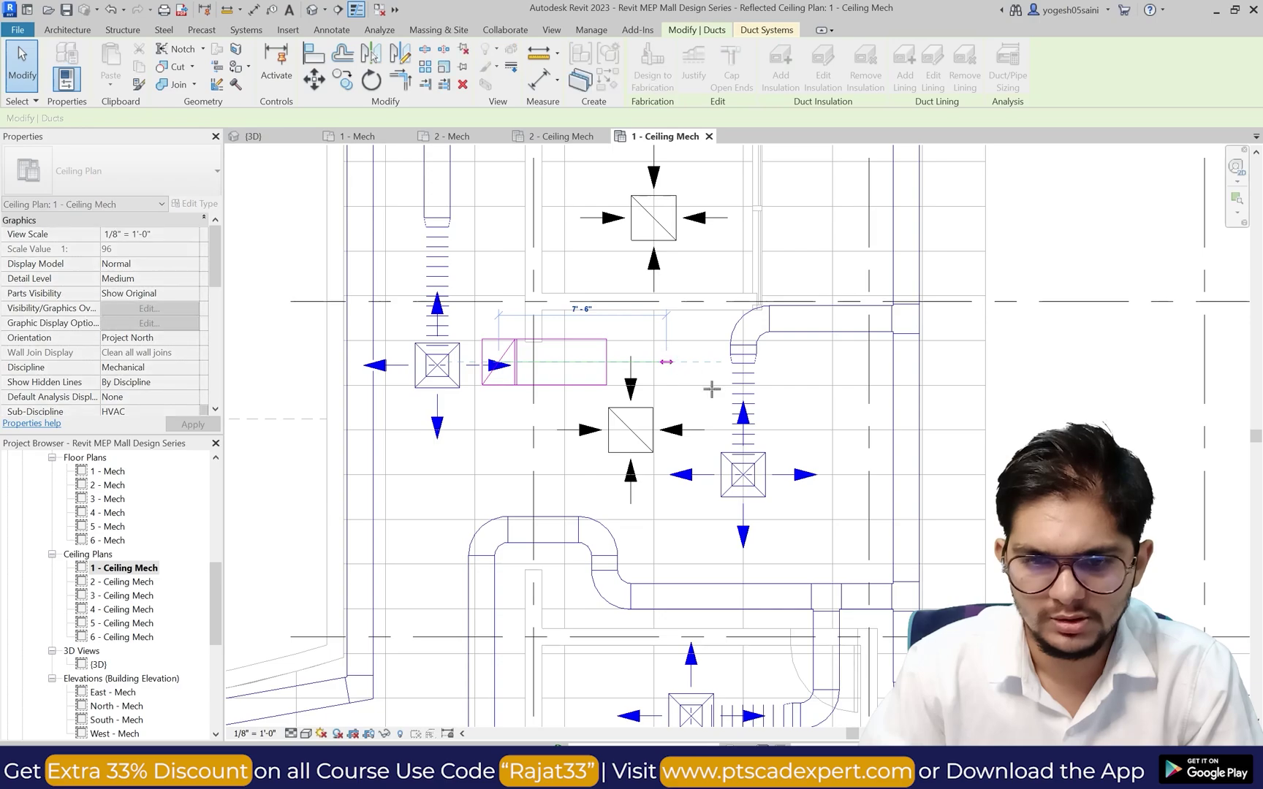
{"action": "left_click", "coordinate": [674, 395]}
Step: Nudge the return diffuser below the branch duct down and to the right, in line with the return diffuser above the duct
{"action": "left_click", "coordinate": [647, 416]}
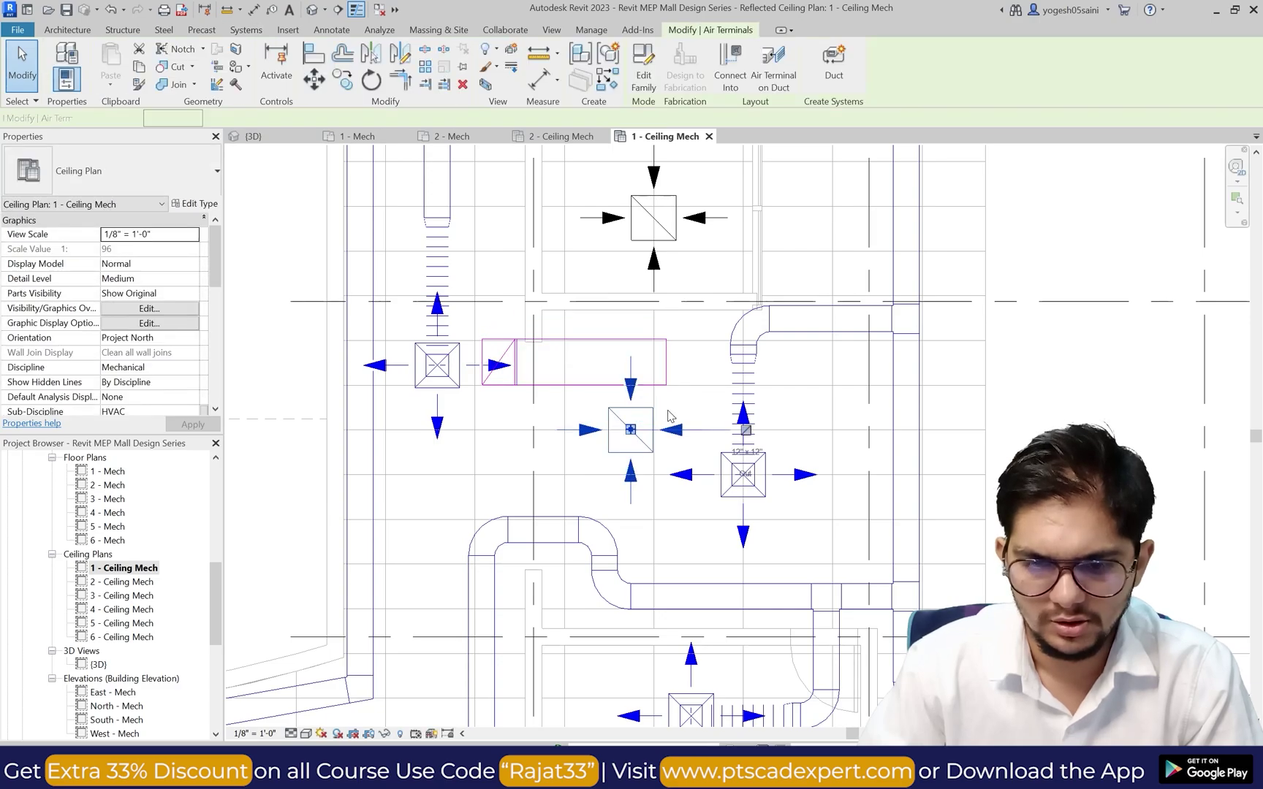
{"action": "key", "text": "Down"}
{"action": "key", "text": "Down"}
{"action": "key", "text": "Down"}
{"action": "key", "text": "Down"}
{"action": "key", "text": "Escape"}
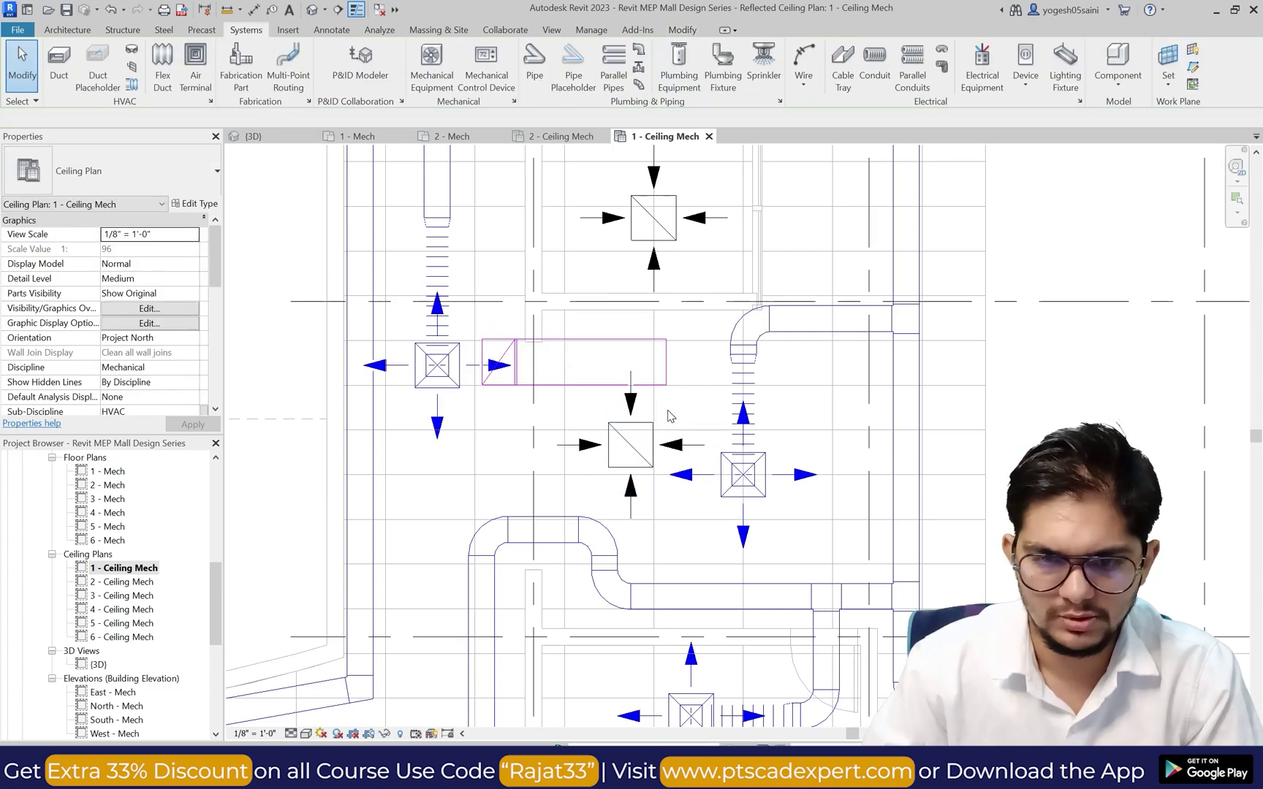
{"action": "left_click", "coordinate": [655, 436]}
{"action": "key", "text": "Right"}
{"action": "key", "text": "Right"}
{"action": "key", "text": "Right"}
{"action": "key", "text": "Right"}
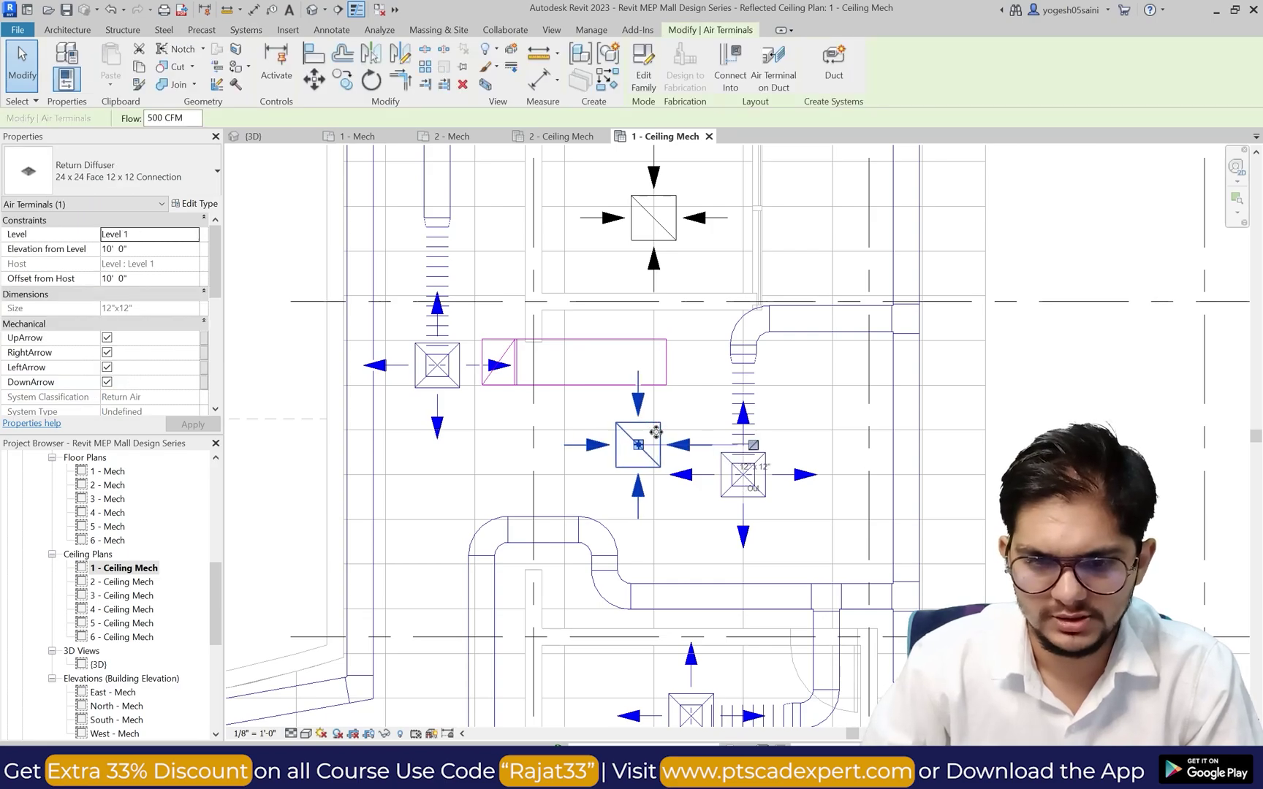
{"action": "key", "text": "Escape"}
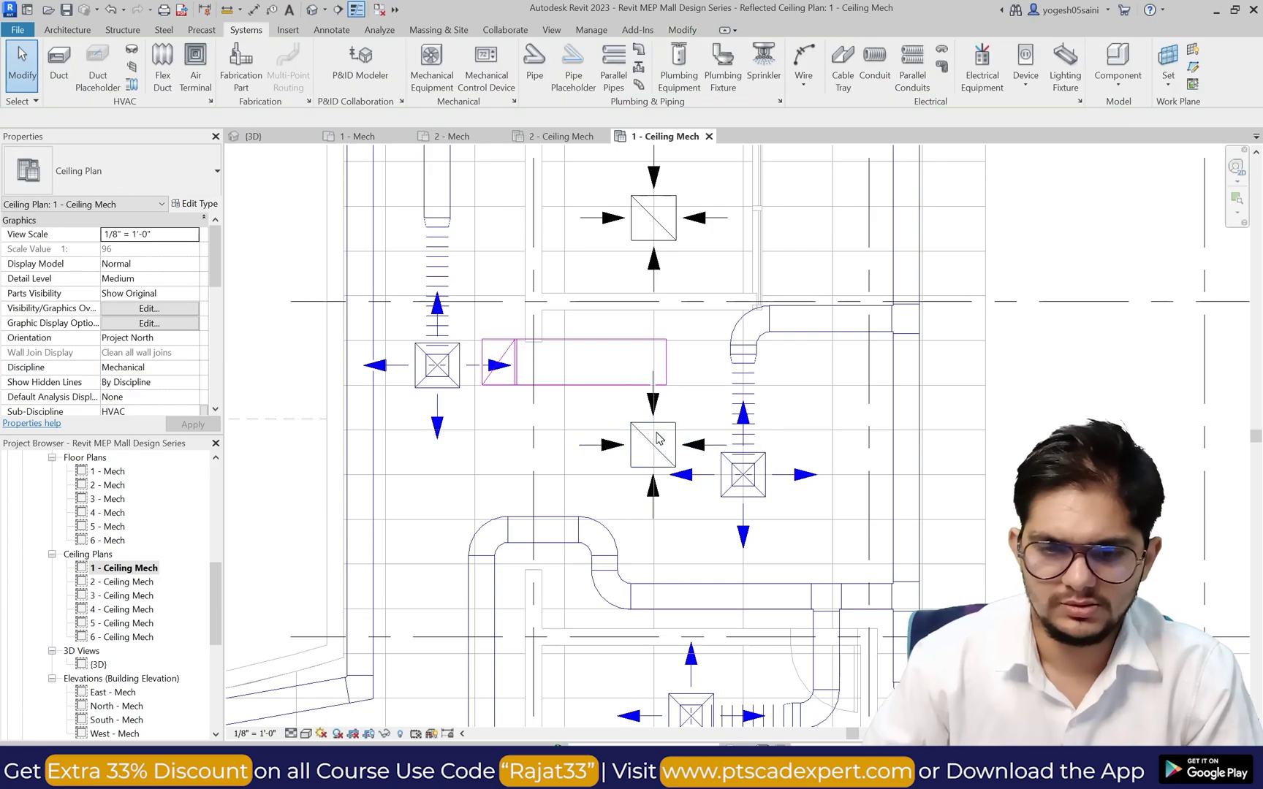
Step: Start placing a 24" x 18" rectangular duct at 11' 0" middle elevation from the branch duct between the return diffusers
{"action": "scroll", "coordinate": [570, 358], "scroll_direction": "down", "scroll_amount": 3}
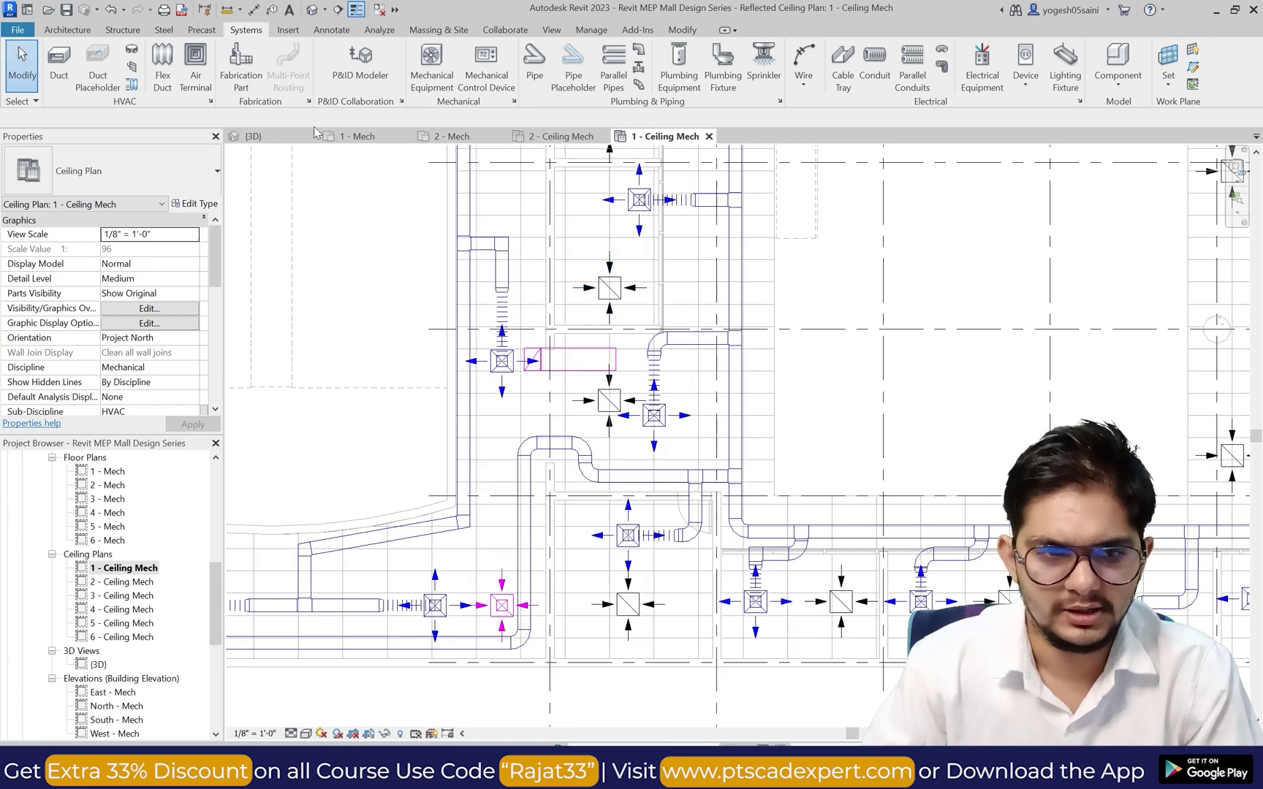
{"action": "key", "text": "d"}
{"action": "key", "text": "t"}
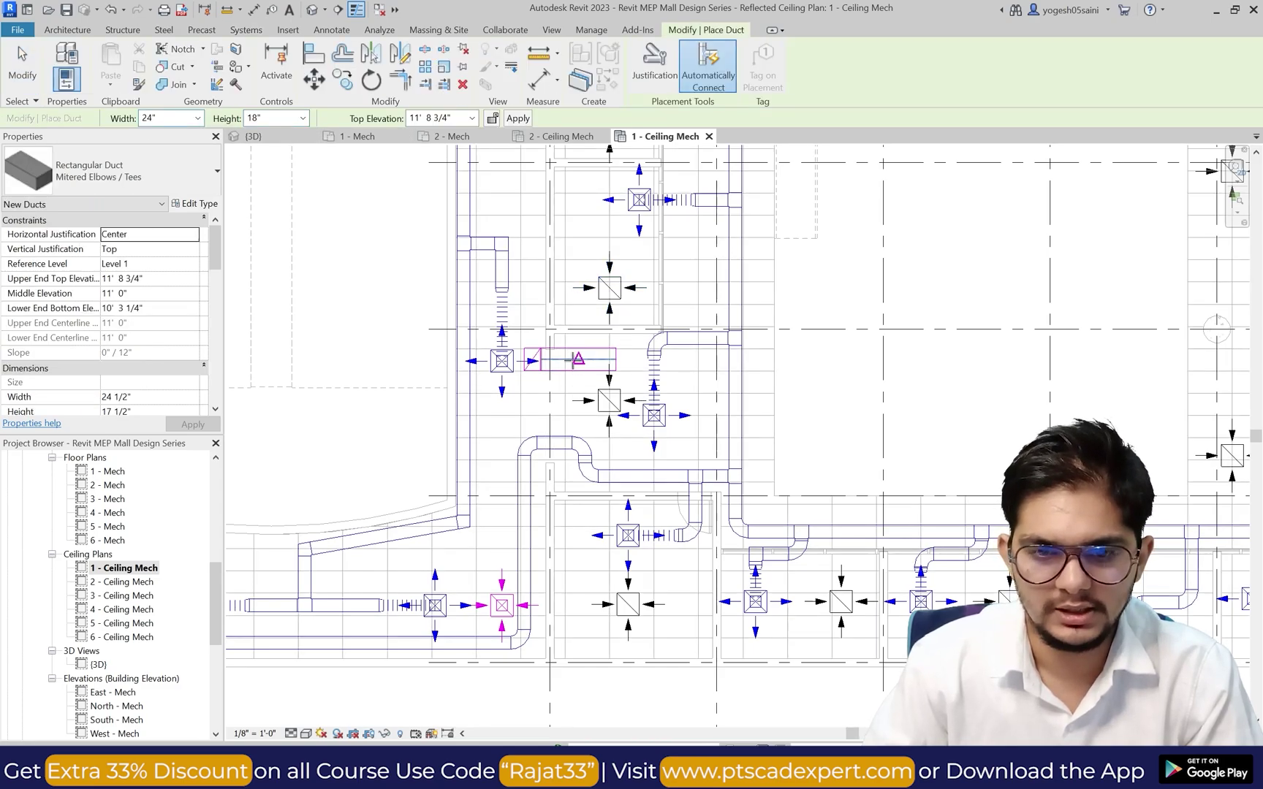
Step: Draw a 24" x 18" rectangular duct branching up the plan from the short horizontal return duct
{"action": "scroll", "coordinate": [574, 359], "scroll_direction": "up", "scroll_amount": 2}
{"action": "scroll", "coordinate": [566, 296], "scroll_direction": "down", "scroll_amount": 2}
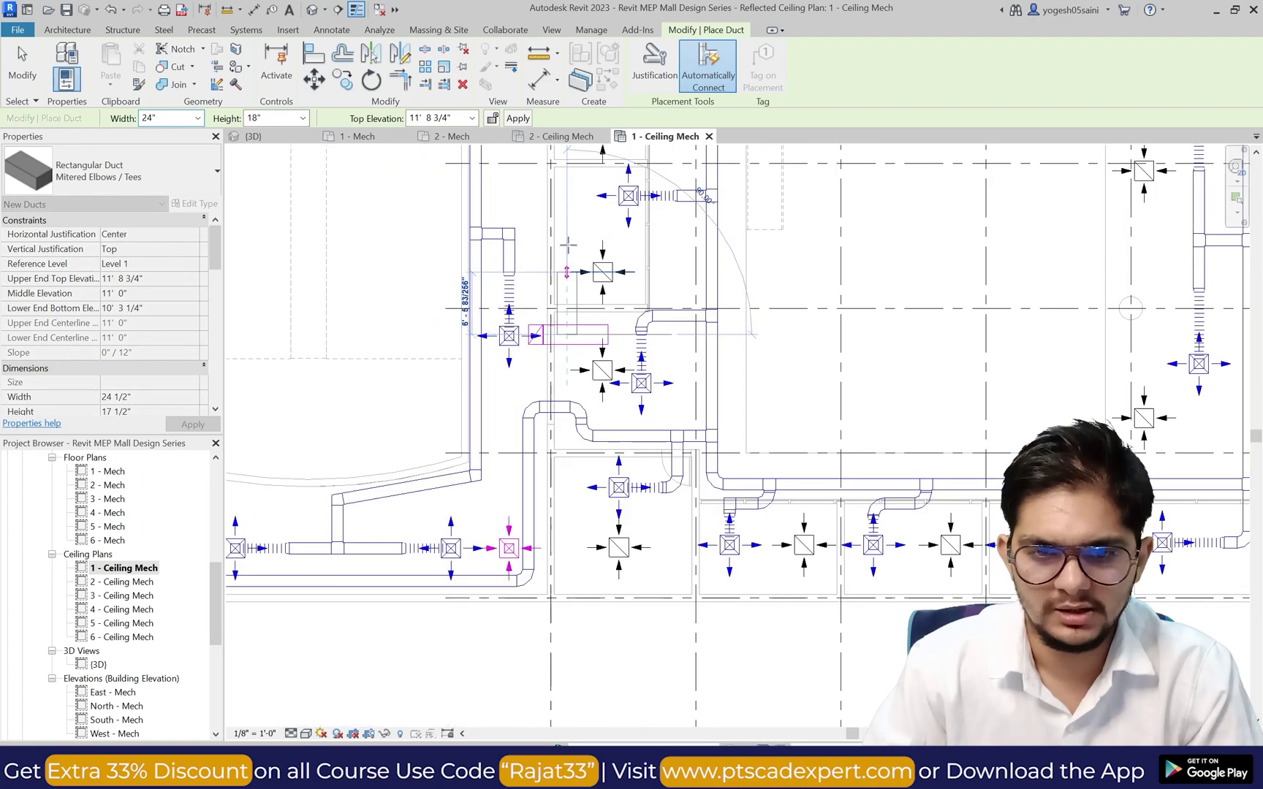
{"action": "scroll", "coordinate": [620, 331], "scroll_direction": "down", "scroll_amount": 2}
{"action": "scroll", "coordinate": [620, 331], "scroll_direction": "up", "scroll_amount": 4}
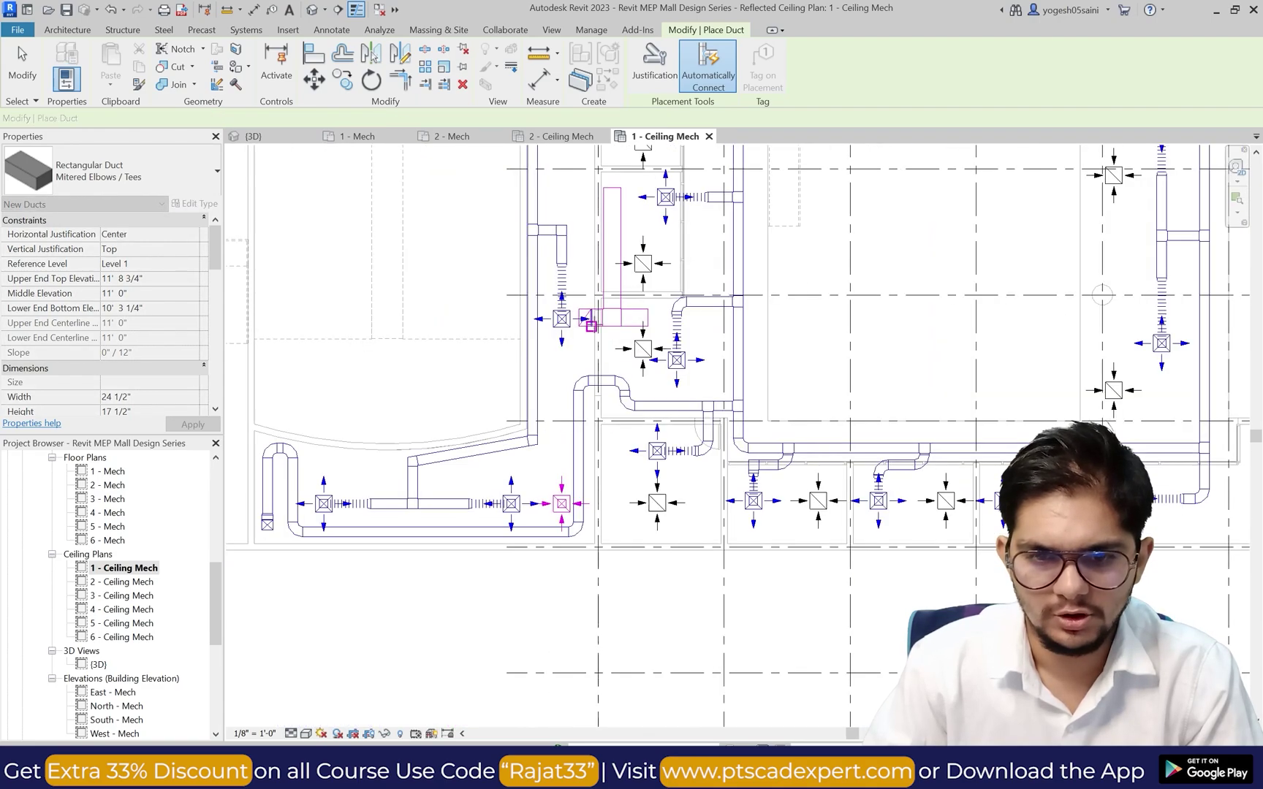
{"action": "key", "text": "Escape"}
{"action": "key", "text": "Escape"}
Step: Convert the rectangular tee at the new branch into a cross with an open connection on its lower side
{"action": "left_click", "coordinate": [632, 341]}
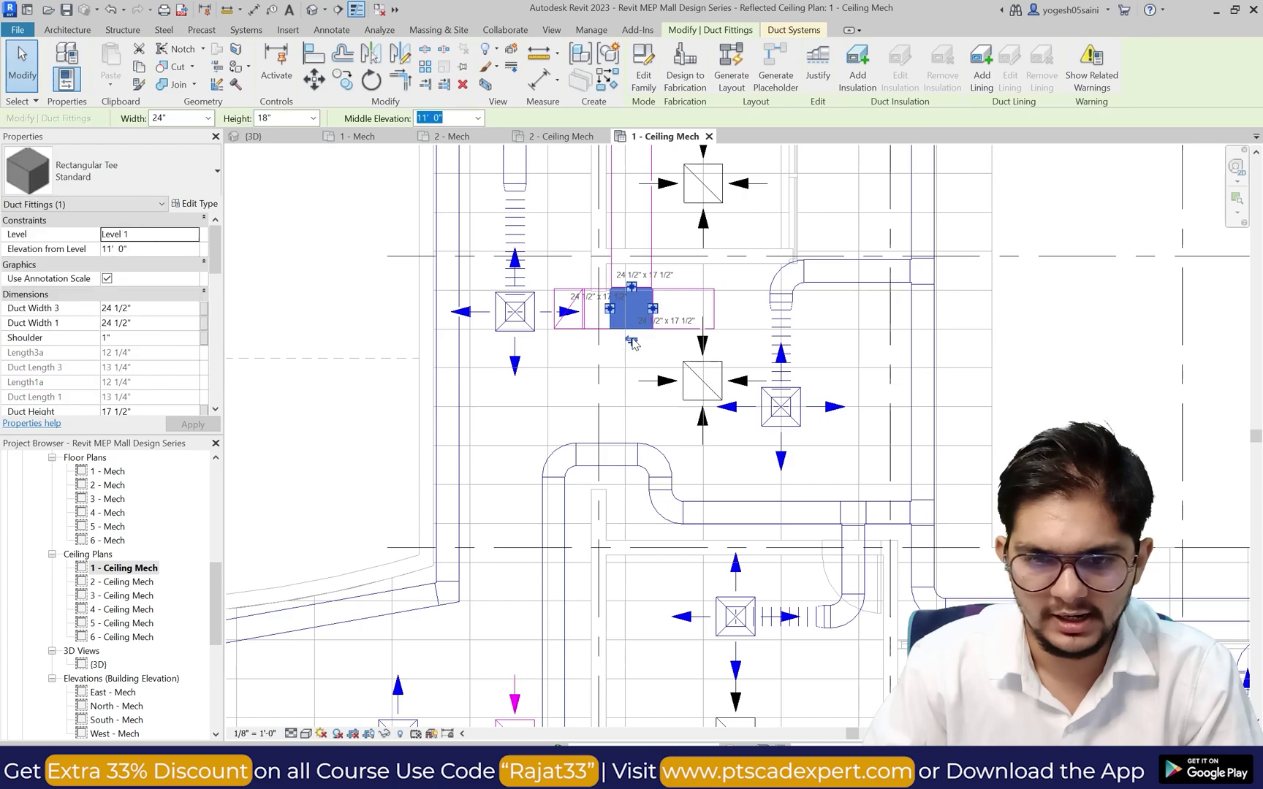
{"action": "scroll", "coordinate": [631, 338], "scroll_direction": "up", "scroll_amount": 3}
{"action": "scroll", "coordinate": [632, 346], "scroll_direction": "up", "scroll_amount": 3}
{"action": "left_click", "coordinate": [629, 356]}
{"action": "left_click", "coordinate": [552, 396]}
{"action": "scroll", "coordinate": [550, 394], "scroll_direction": "down", "scroll_amount": 4}
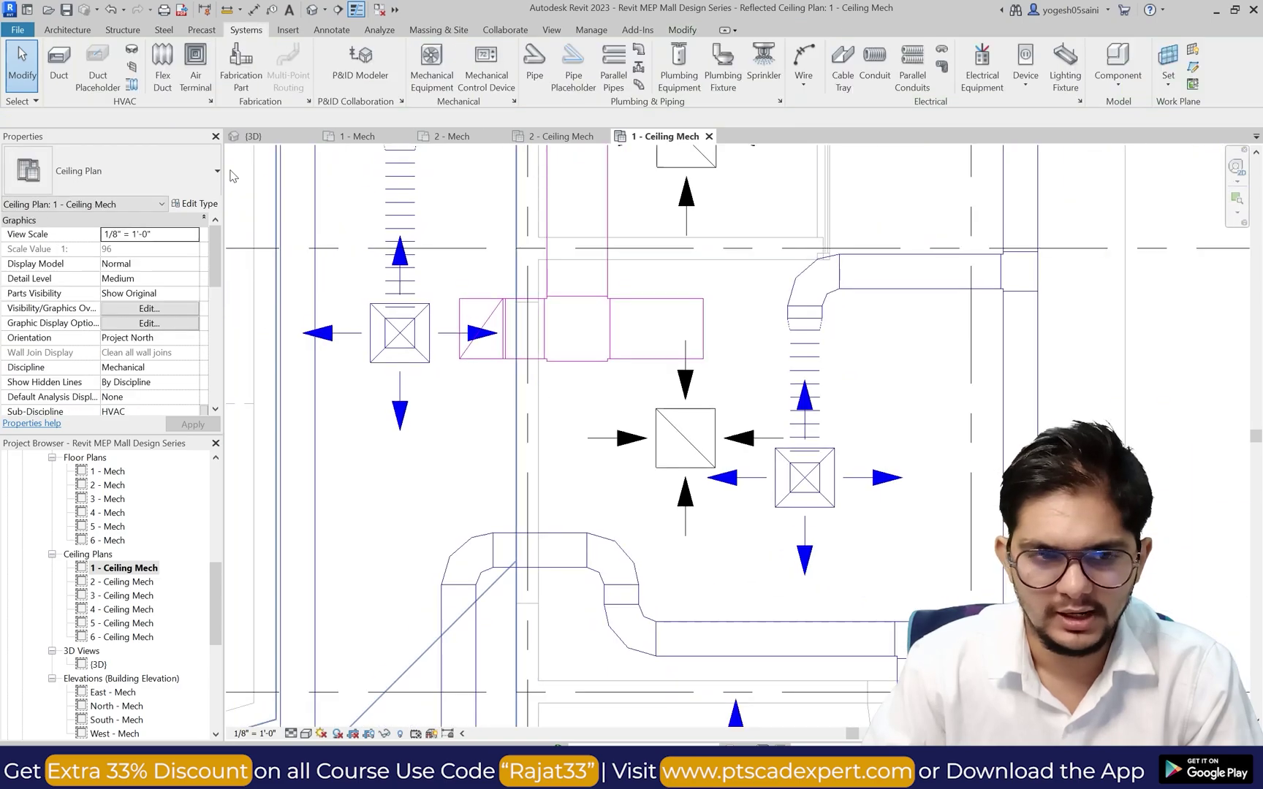
Step: Draw a 24" x 18" duct stub about 3'-3" long down the plan from the cross's open lower connection
{"action": "left_click", "coordinate": [577, 360]}
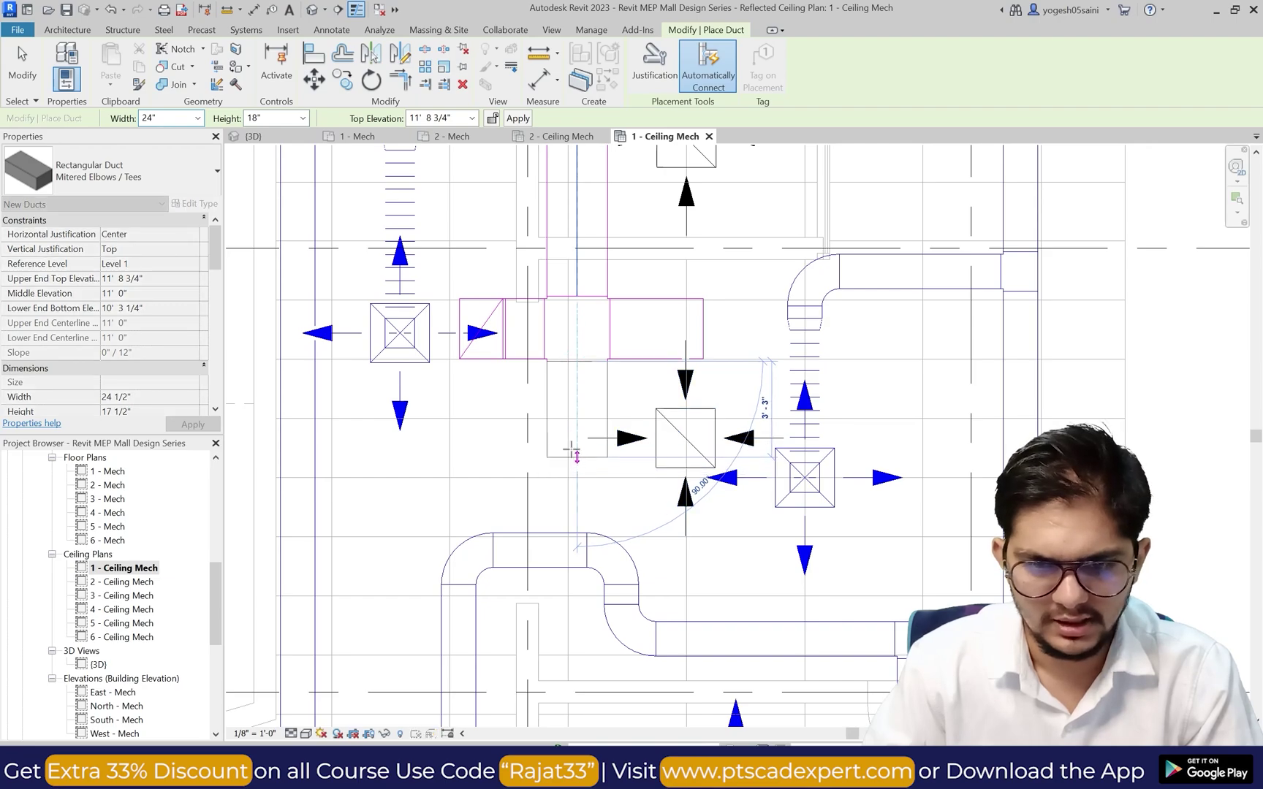
{"action": "left_click", "coordinate": [574, 459]}
{"action": "scroll", "coordinate": [647, 479], "scroll_direction": "down", "scroll_amount": 3}
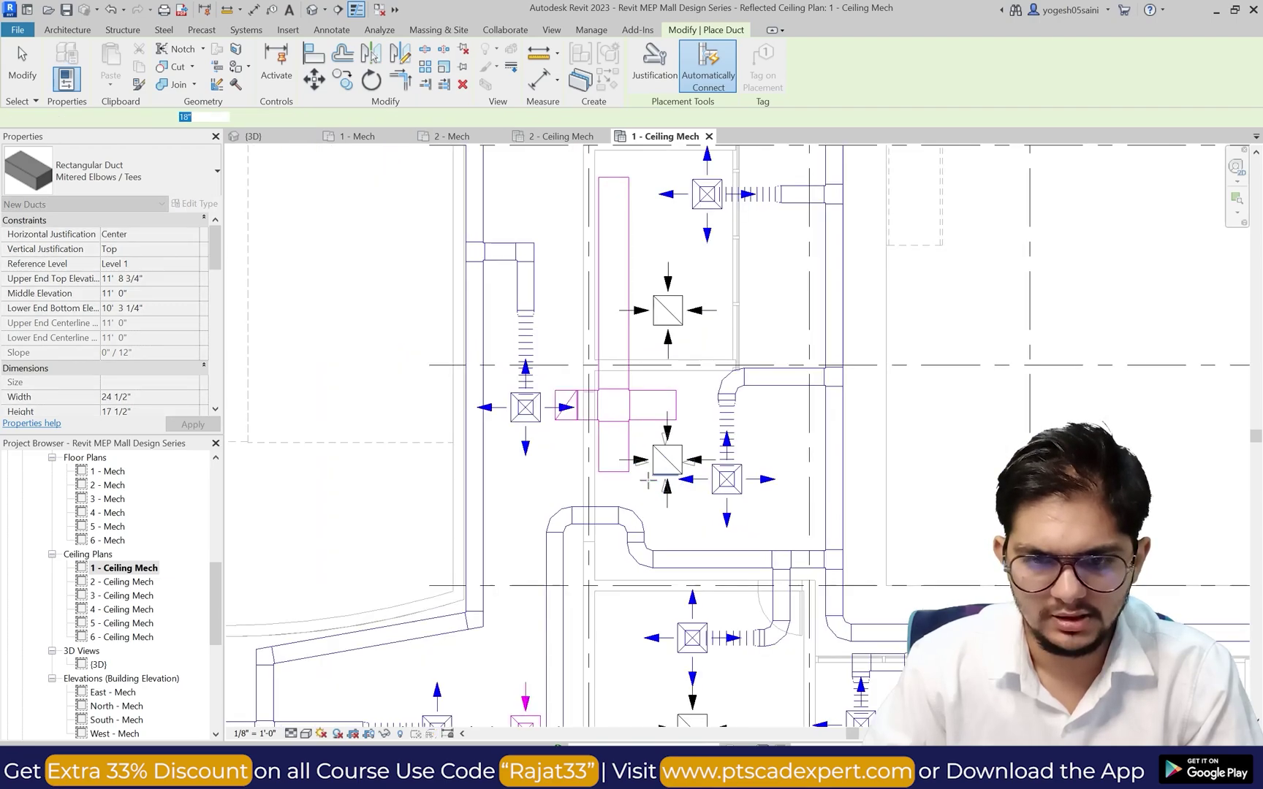
{"action": "scroll", "coordinate": [649, 478], "scroll_direction": "up", "scroll_amount": 2}
{"action": "key", "text": "Escape"}
{"action": "key", "text": "Escape"}
Step: Connect the 500 CFM return diffuser below the horizontal duct stub into that stub
{"action": "left_click", "coordinate": [676, 493]}
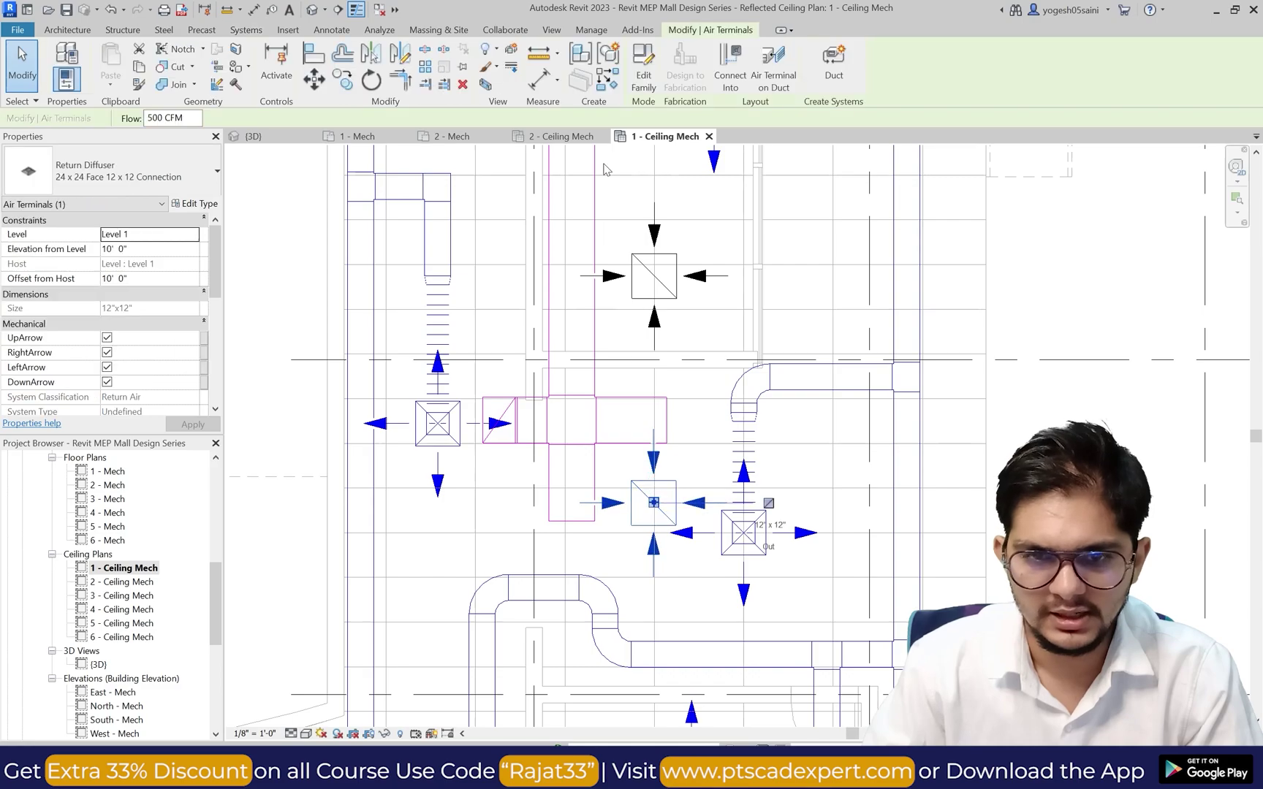
{"action": "key", "text": "Escape"}
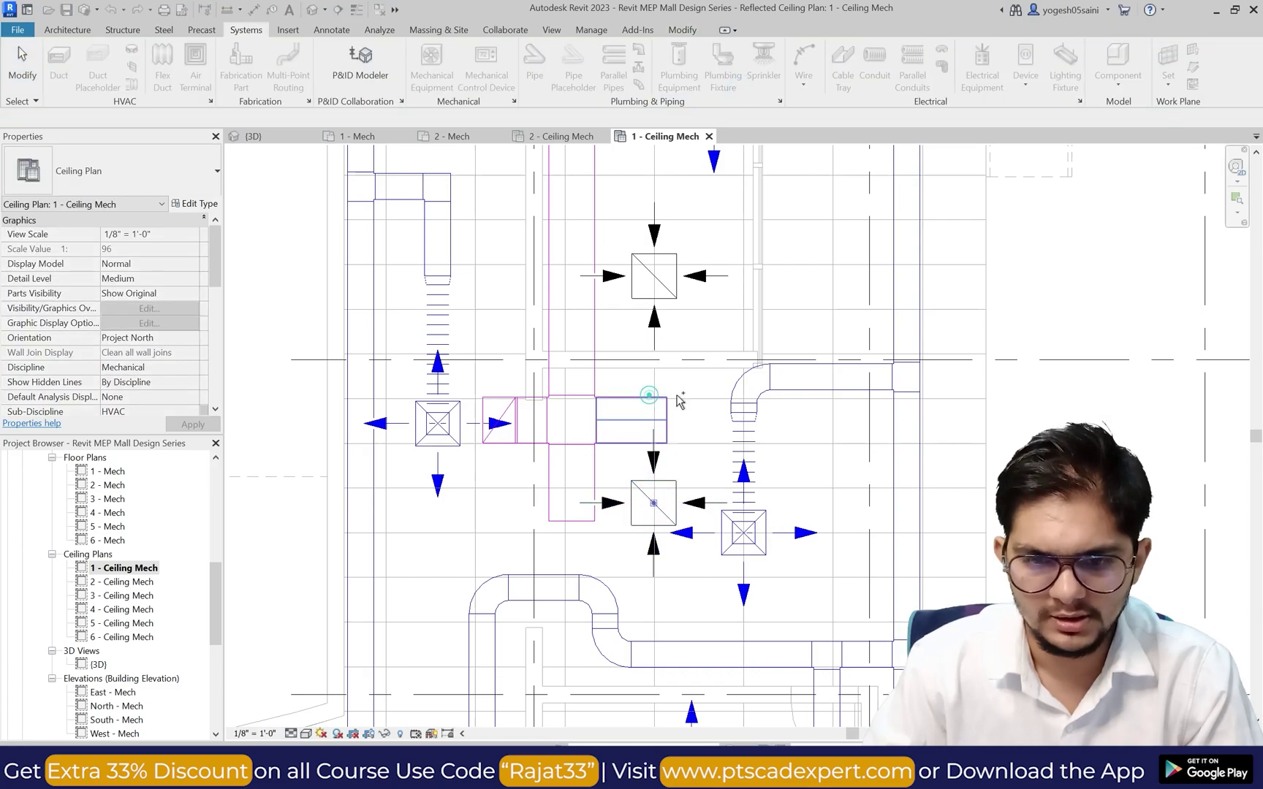
{"action": "scroll", "coordinate": [671, 451], "scroll_direction": "up", "scroll_amount": 1}
{"action": "left_click", "coordinate": [670, 412]}
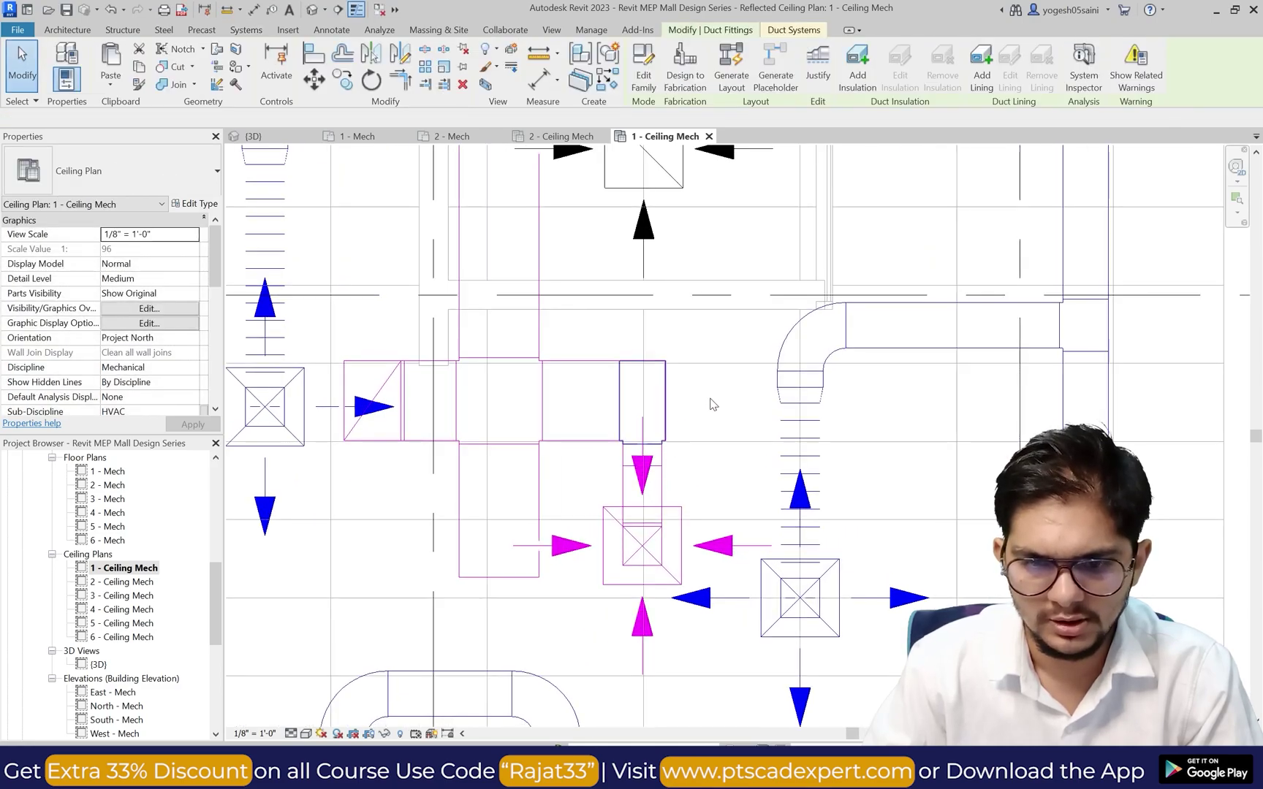
Step: Delete the leftover duct sliver beyond the diffuser's tee and reduce the tee to an elbow
{"action": "scroll", "coordinate": [691, 404], "scroll_direction": "up", "scroll_amount": 3}
{"action": "scroll", "coordinate": [691, 404], "scroll_direction": "up", "scroll_amount": 2}
{"action": "key", "text": "Escape"}
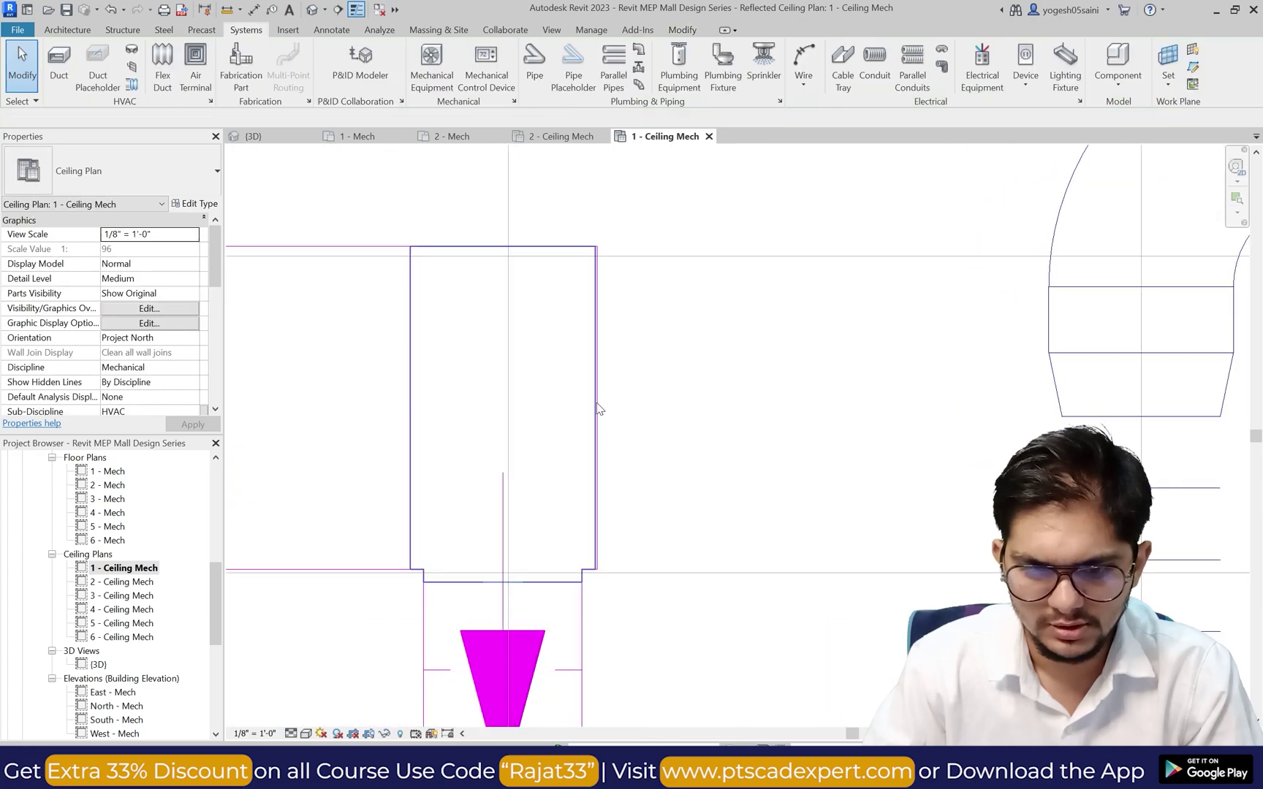
{"action": "scroll", "coordinate": [599, 410], "scroll_direction": "up", "scroll_amount": 3}
{"action": "left_click", "coordinate": [595, 412]}
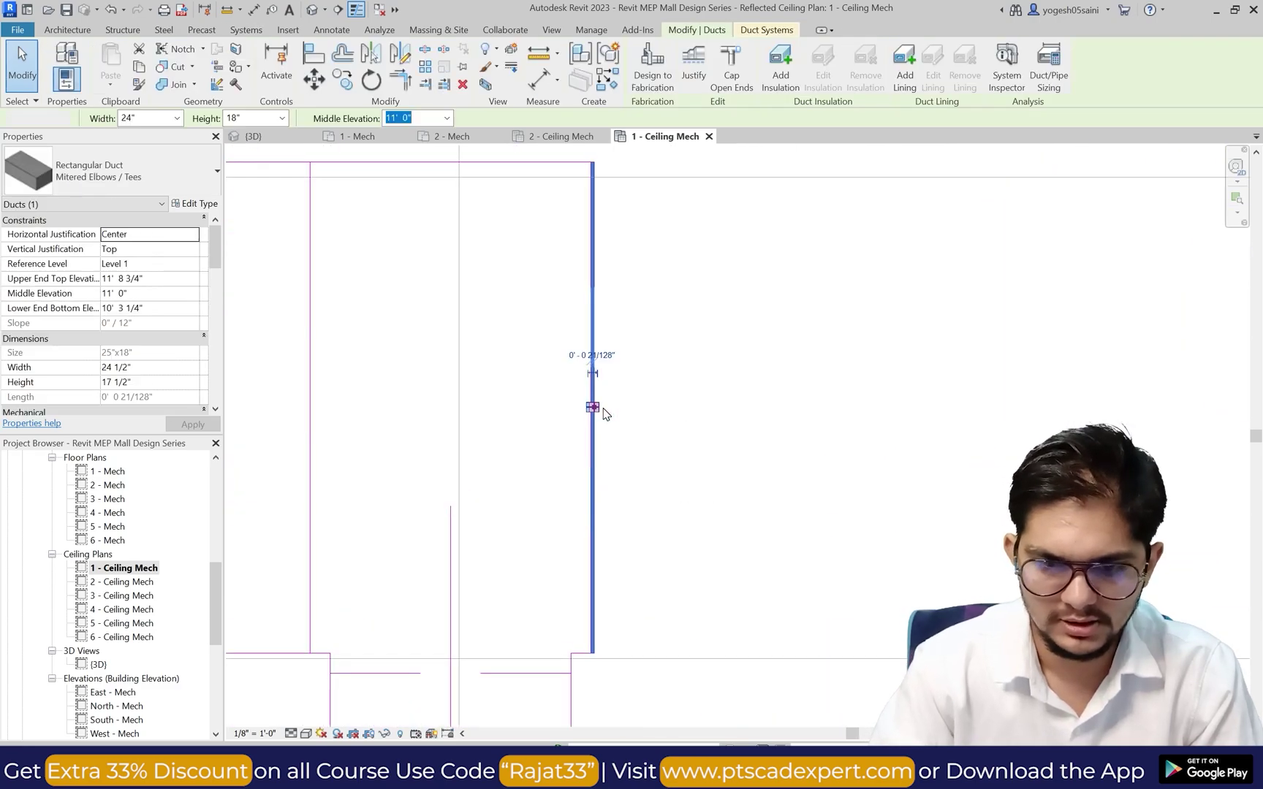
{"action": "key", "text": "Delete"}
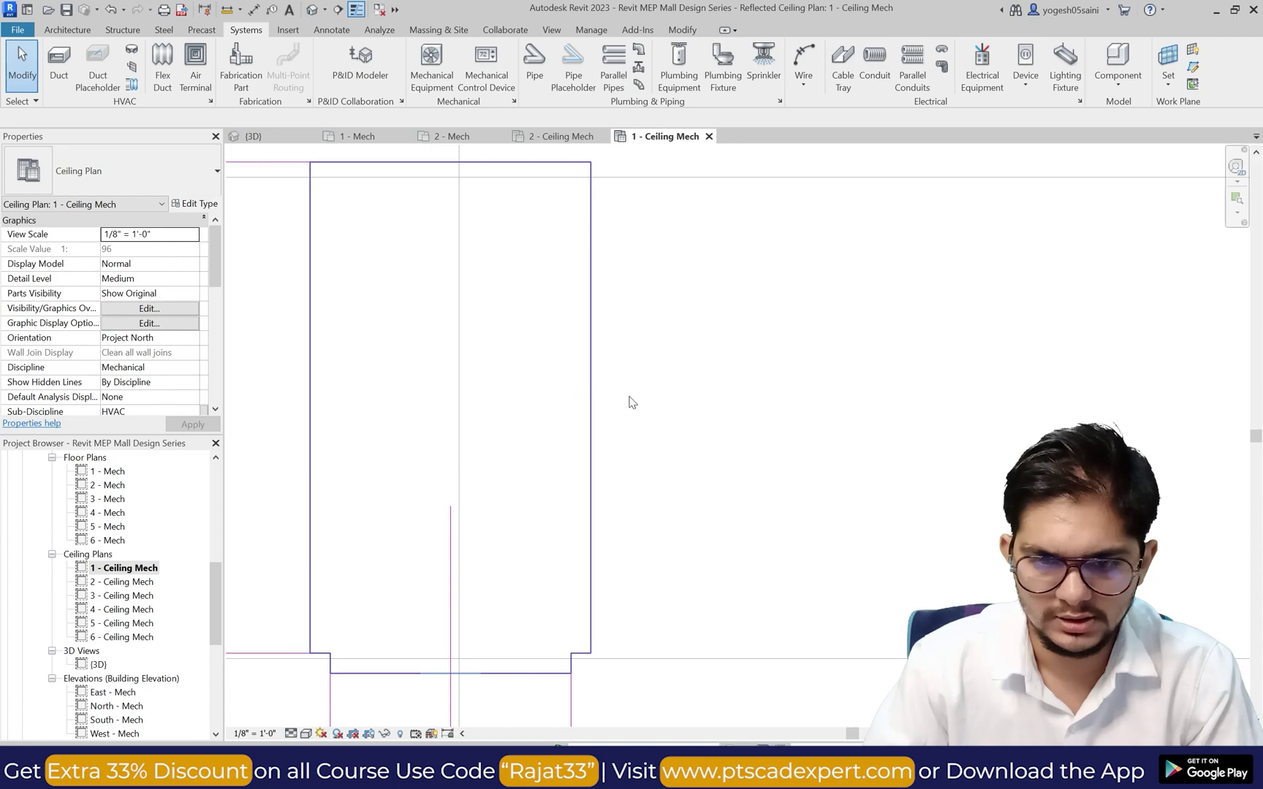
{"action": "left_click", "coordinate": [620, 402]}
{"action": "key", "text": "Delete"}
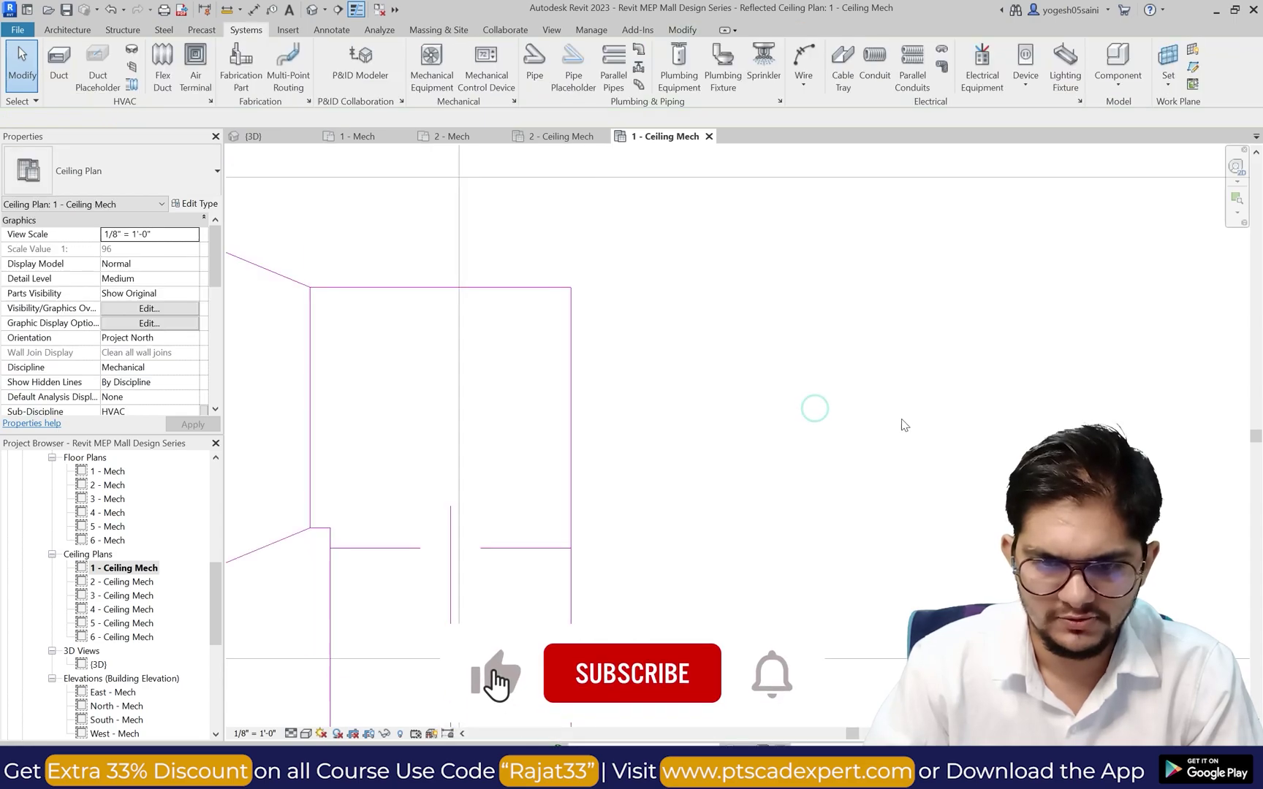
Step: Stretch the upper end of the vertical return duct up the plan into Girl Washroom 2, to a duct length of 64'-2"
{"action": "scroll", "coordinate": [904, 424], "scroll_direction": "down", "scroll_amount": 5}
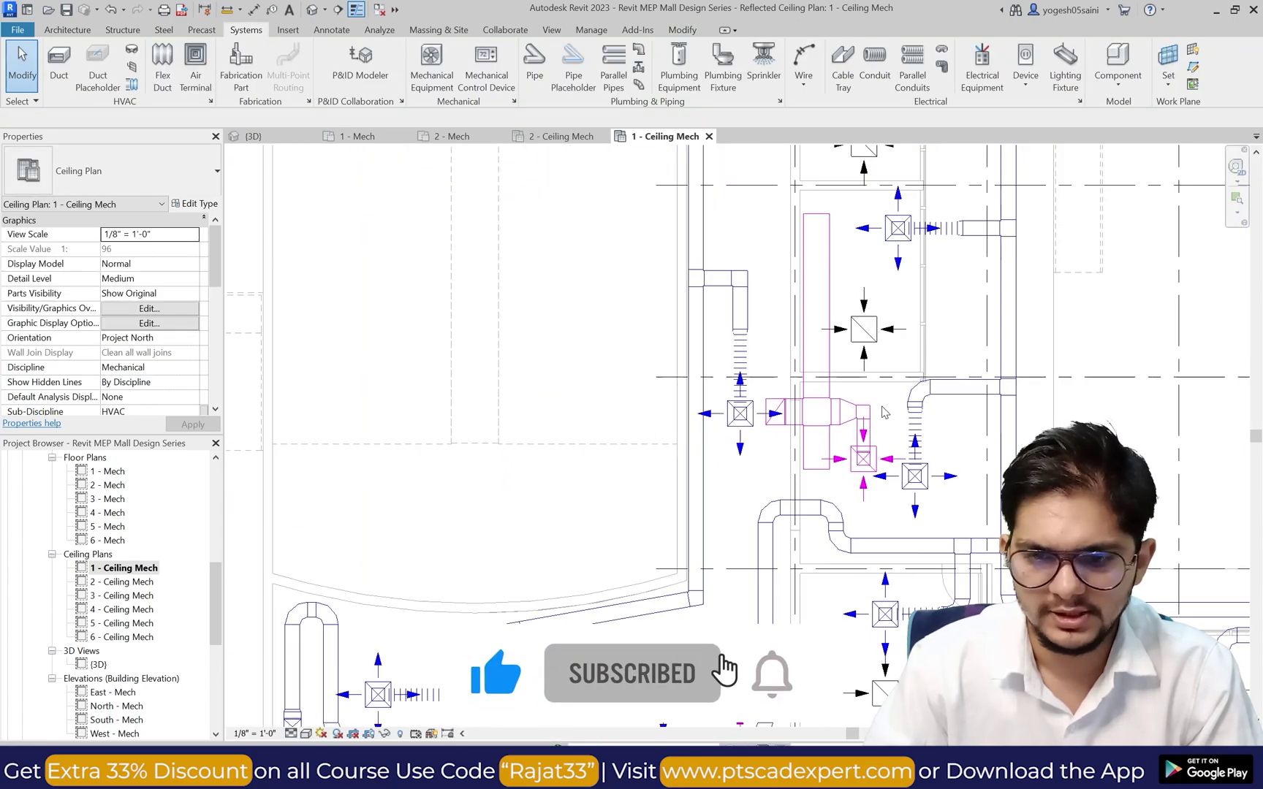
{"action": "scroll", "coordinate": [884, 413], "scroll_direction": "down", "scroll_amount": 10}
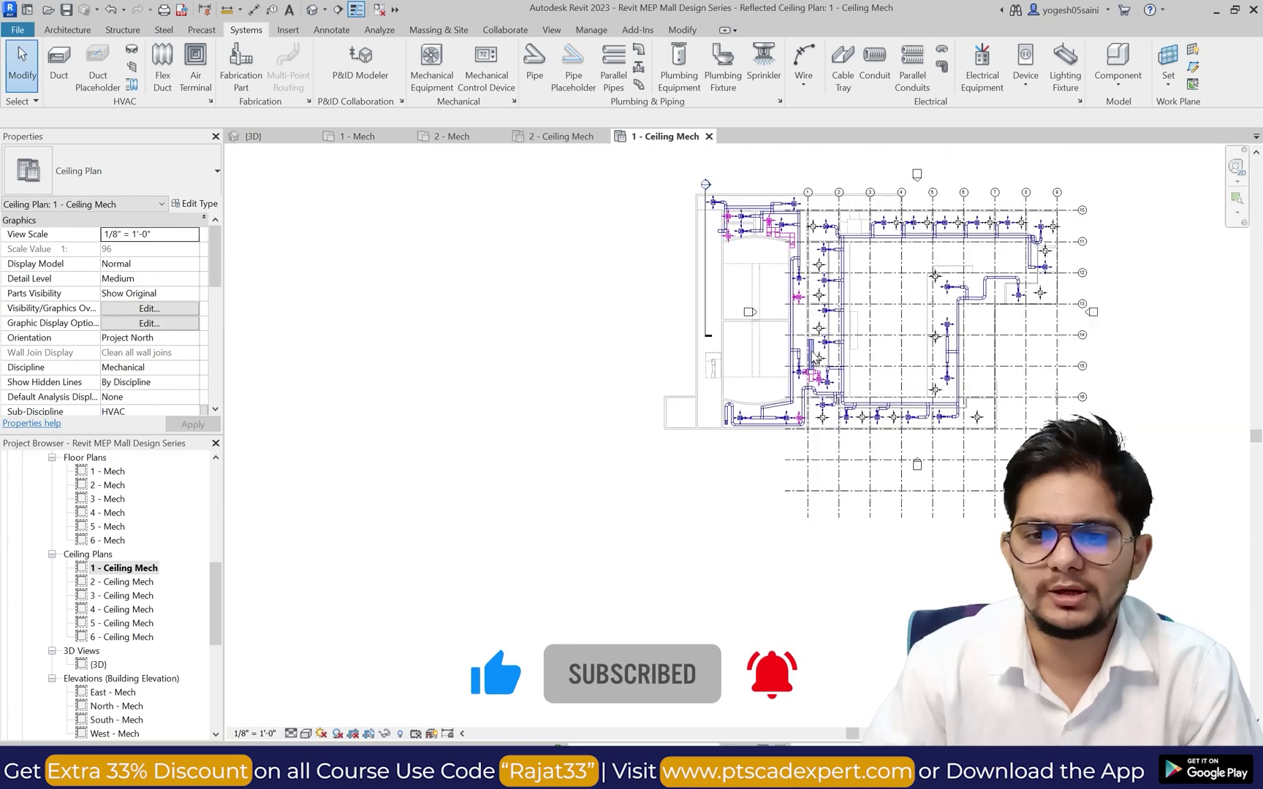
{"action": "scroll", "coordinate": [815, 357], "scroll_direction": "up", "scroll_amount": 8}
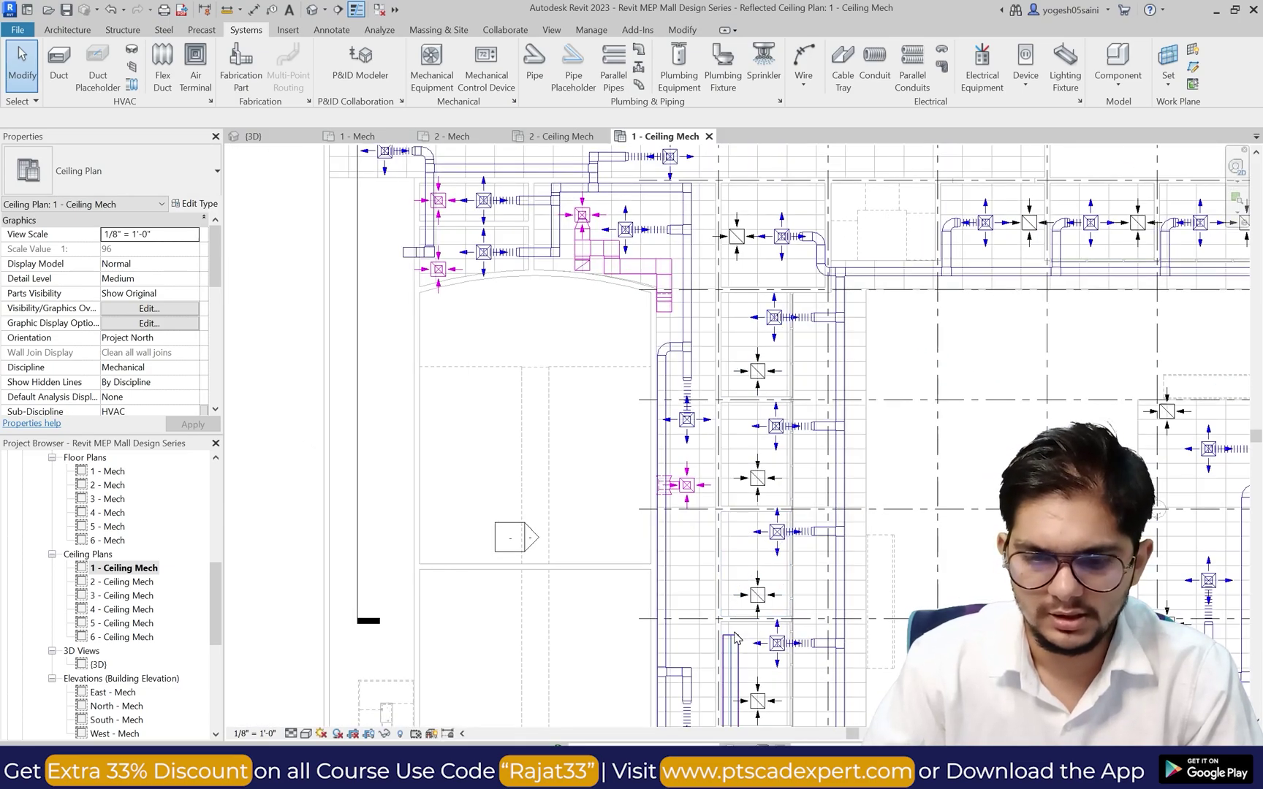
{"action": "left_click", "coordinate": [732, 634]}
{"action": "left_click_drag", "start_coordinate": [732, 394], "coordinate": [732, 283]}
{"action": "scroll", "coordinate": [733, 290], "scroll_direction": "up", "scroll_amount": 4}
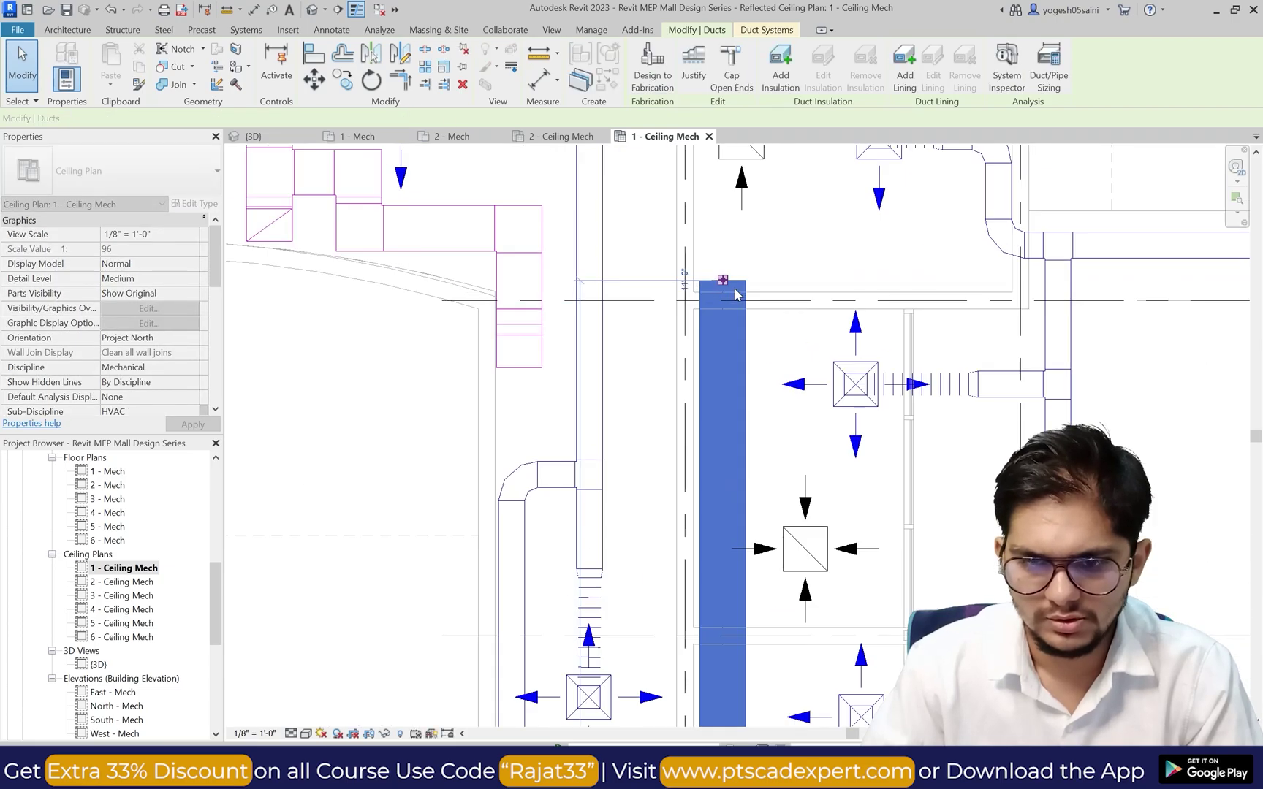
{"action": "scroll", "coordinate": [733, 511], "scroll_direction": "down", "scroll_amount": 2}
{"action": "scroll", "coordinate": [732, 276], "scroll_direction": "up", "scroll_amount": 3}
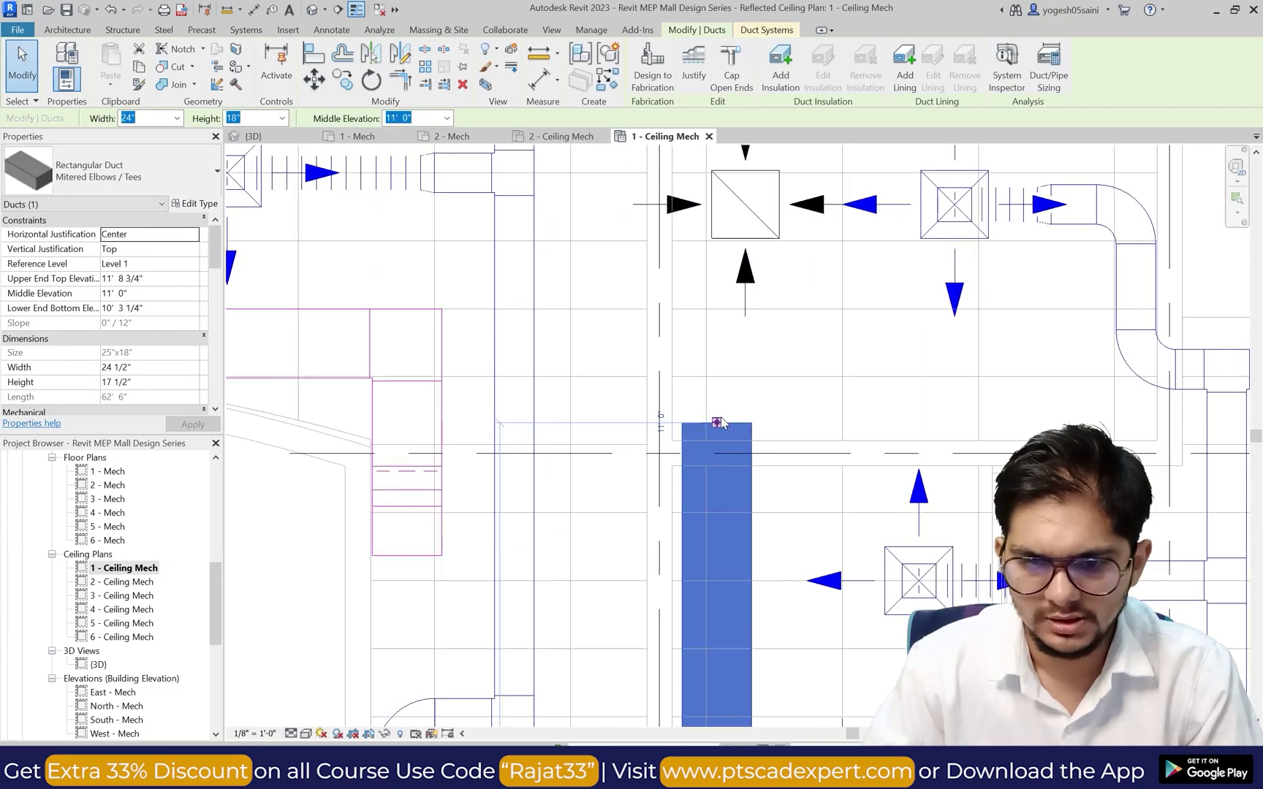
{"action": "left_click", "coordinate": [717, 422]}
{"action": "left_click", "coordinate": [717, 364]}
{"action": "key", "text": "Escape"}
{"action": "key", "text": "Escape"}
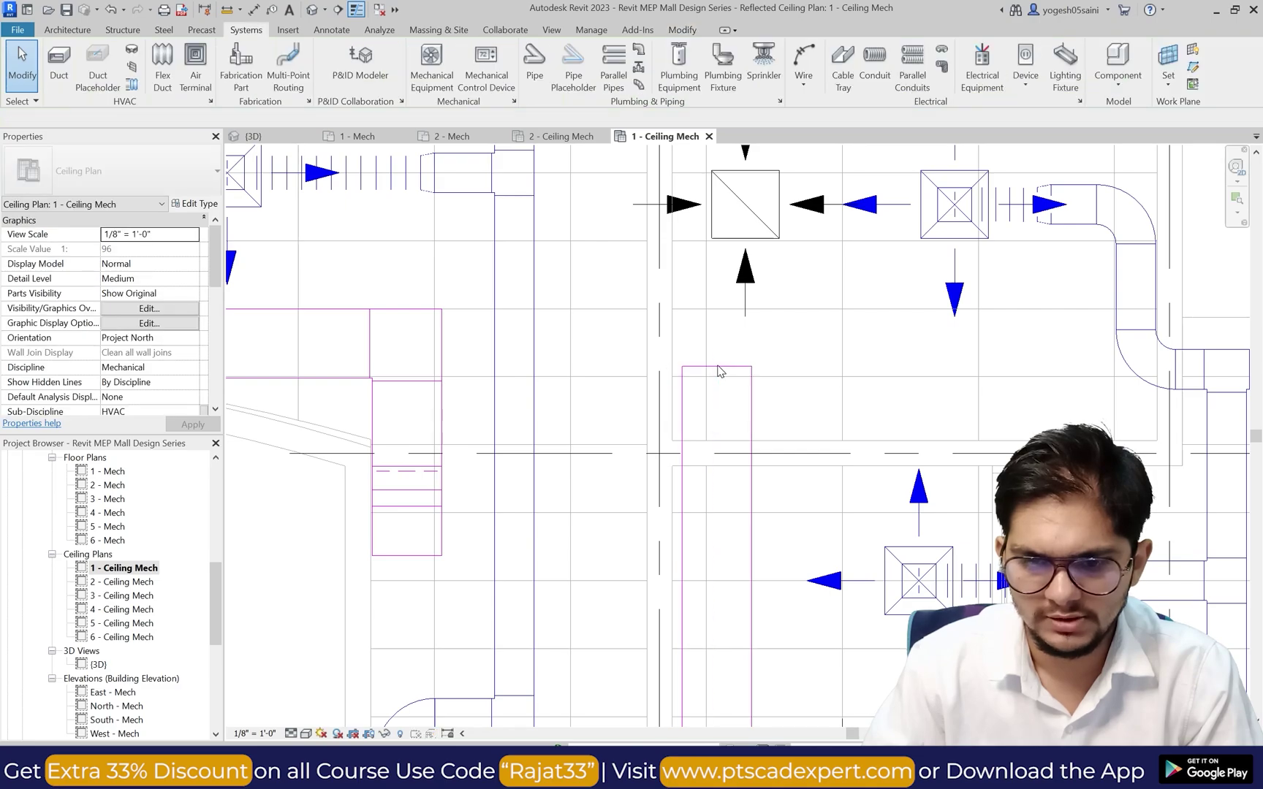
Step: Shift the long vertical return duct slightly left, closer to the adjacent wall
{"action": "left_click", "coordinate": [680, 407]}
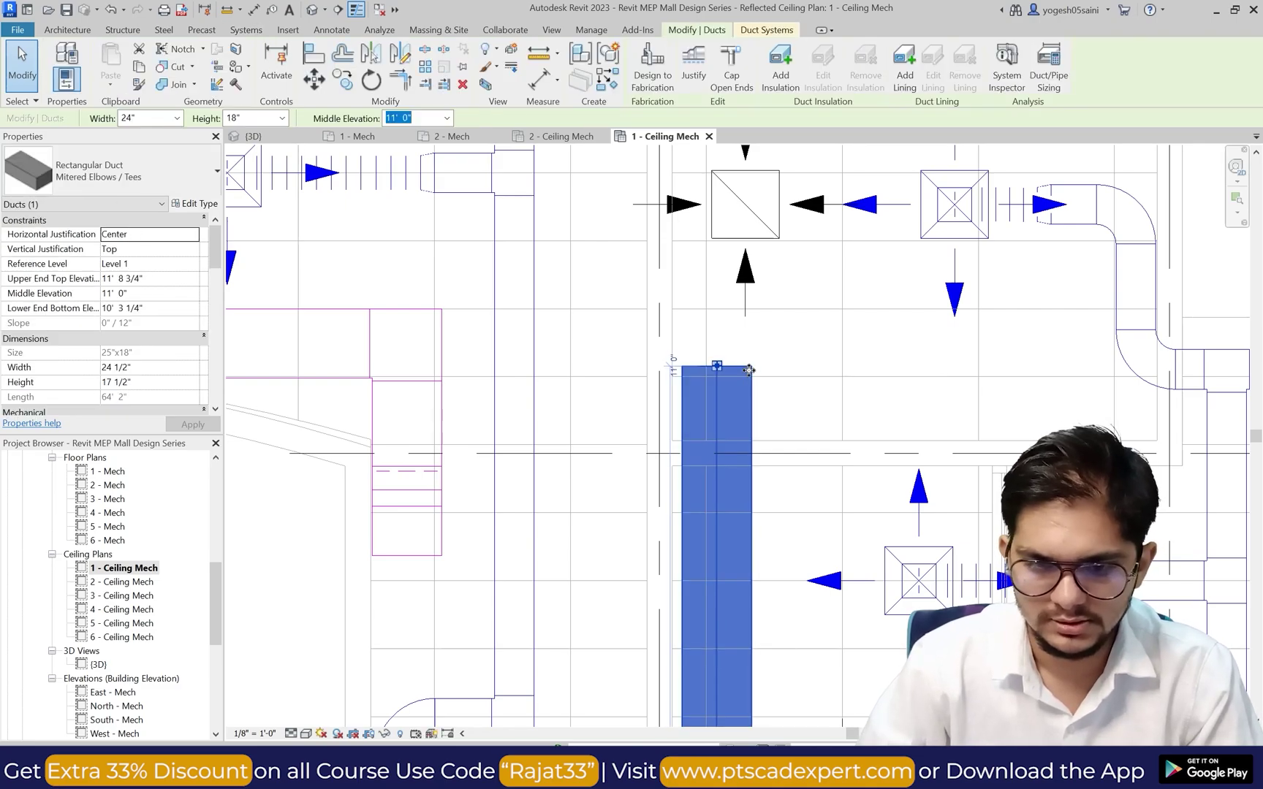
{"action": "key", "text": "Escape"}
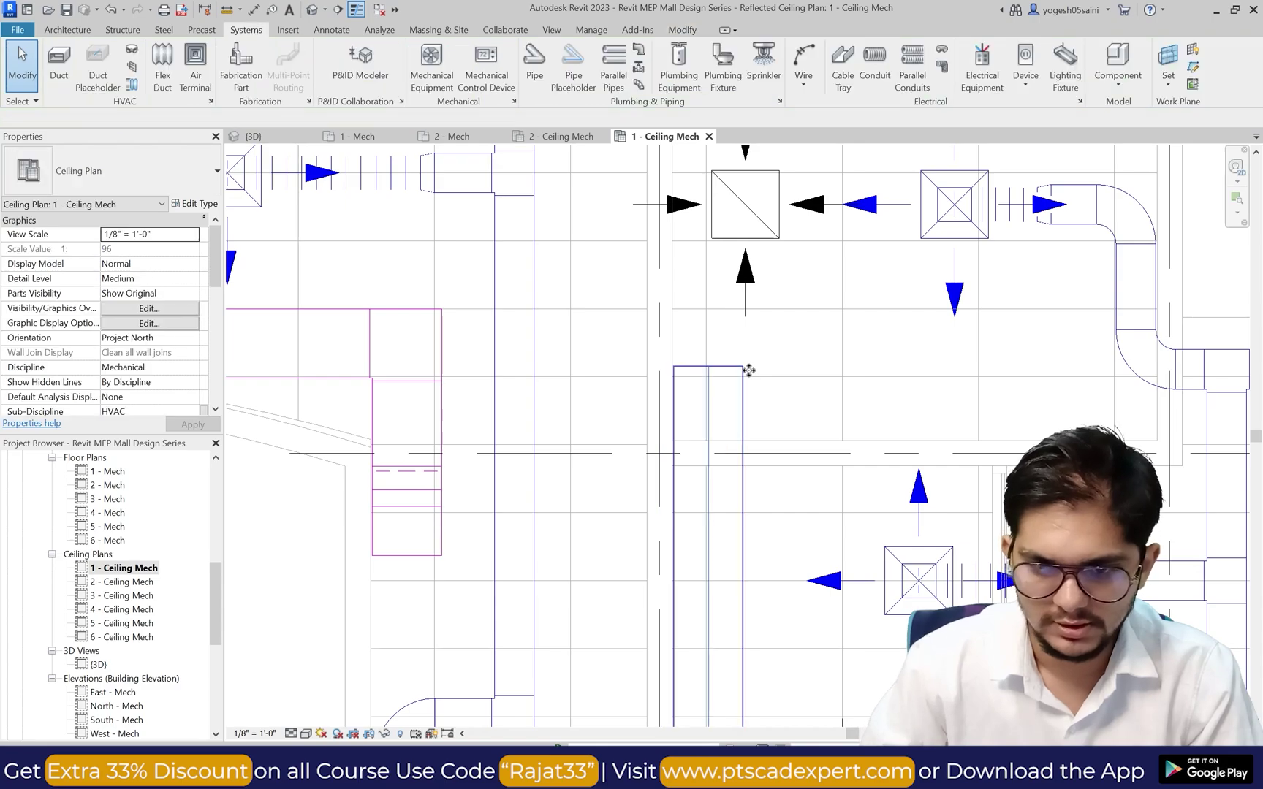
{"action": "scroll", "coordinate": [741, 378], "scroll_direction": "down", "scroll_amount": 2}
{"action": "scroll", "coordinate": [760, 252], "scroll_direction": "up", "scroll_amount": 1}
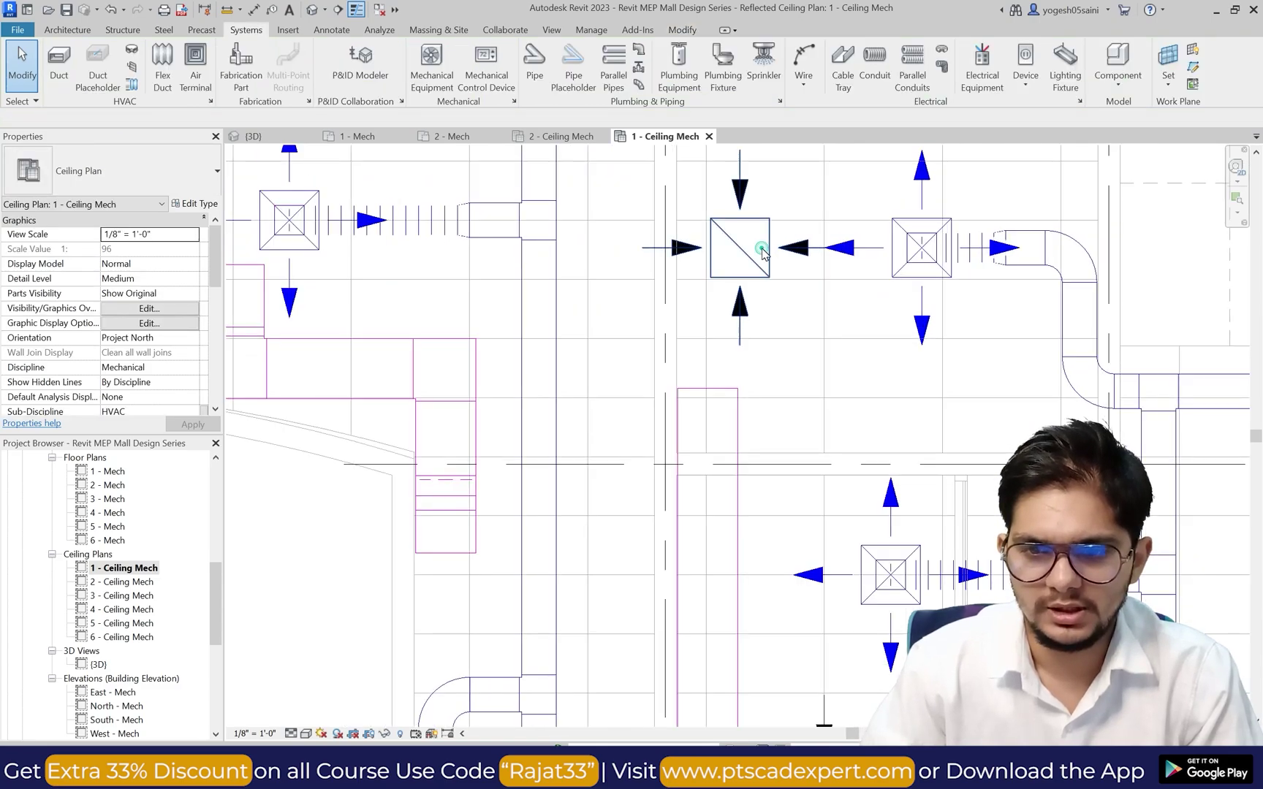
Step: Move the return diffuser in Girl Washroom 2 to the right, towards the neighbouring supply diffuser
{"action": "left_click", "coordinate": [760, 248]}
{"action": "key", "text": "Escape"}
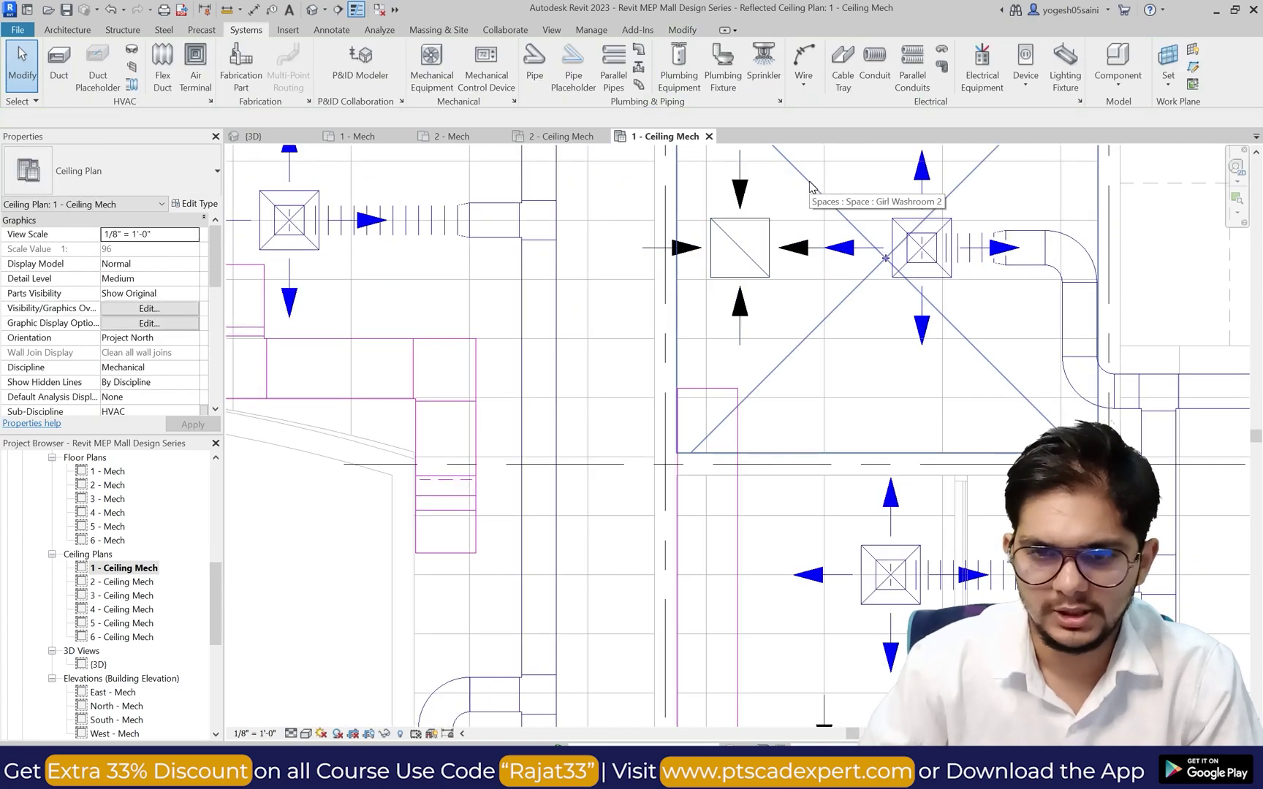
{"action": "left_click", "coordinate": [764, 221]}
{"action": "left_click_drag", "start_coordinate": [760, 221], "coordinate": [769, 221]}
{"action": "key", "text": "Right"}
{"action": "key", "text": "Right"}
{"action": "key", "text": "Right"}
{"action": "key", "text": "Right"}
{"action": "key", "text": "Right"}
{"action": "key", "text": "Right"}
{"action": "key", "text": "Right"}
{"action": "key", "text": "Right"}
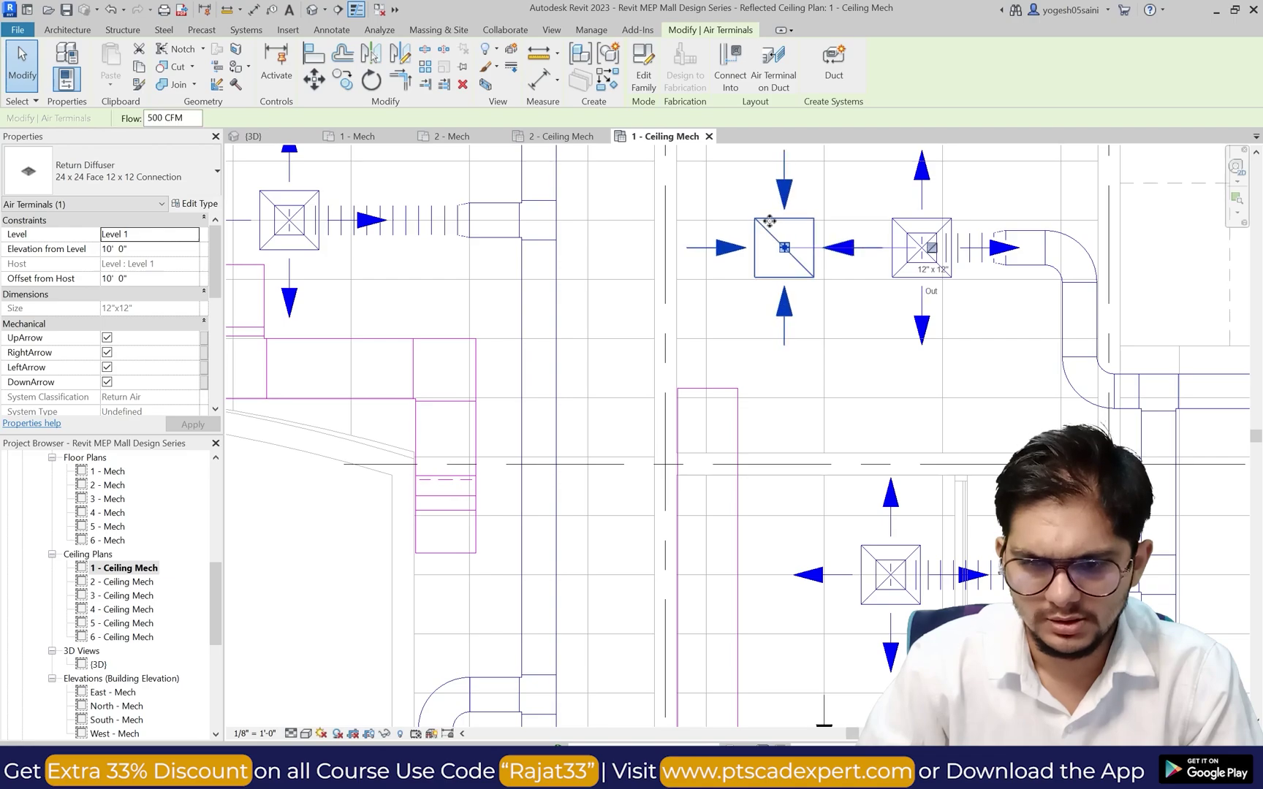
{"action": "key", "text": "Escape"}
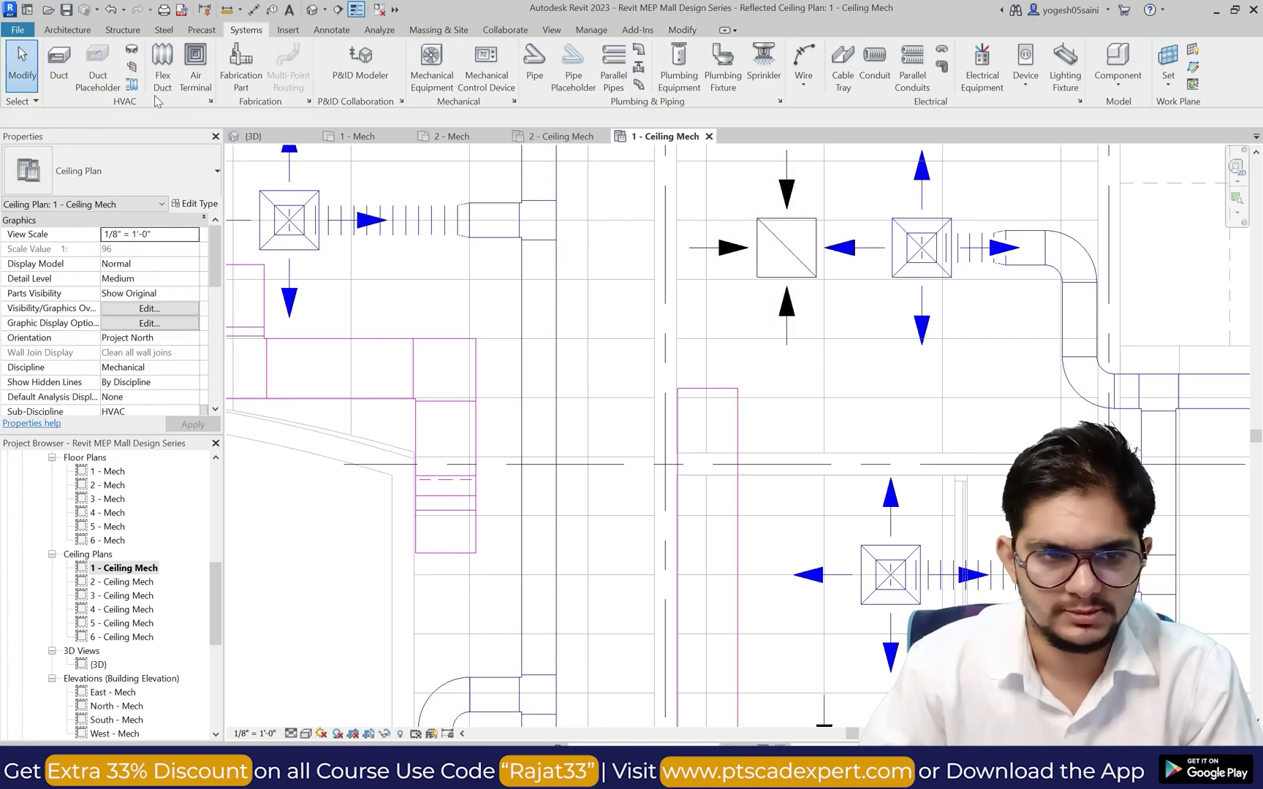
Step: Draw a 24" x 18" rectangular duct from the vertical duct's upper end rightward past the return diffuser
{"action": "left_click", "coordinate": [60, 66]}
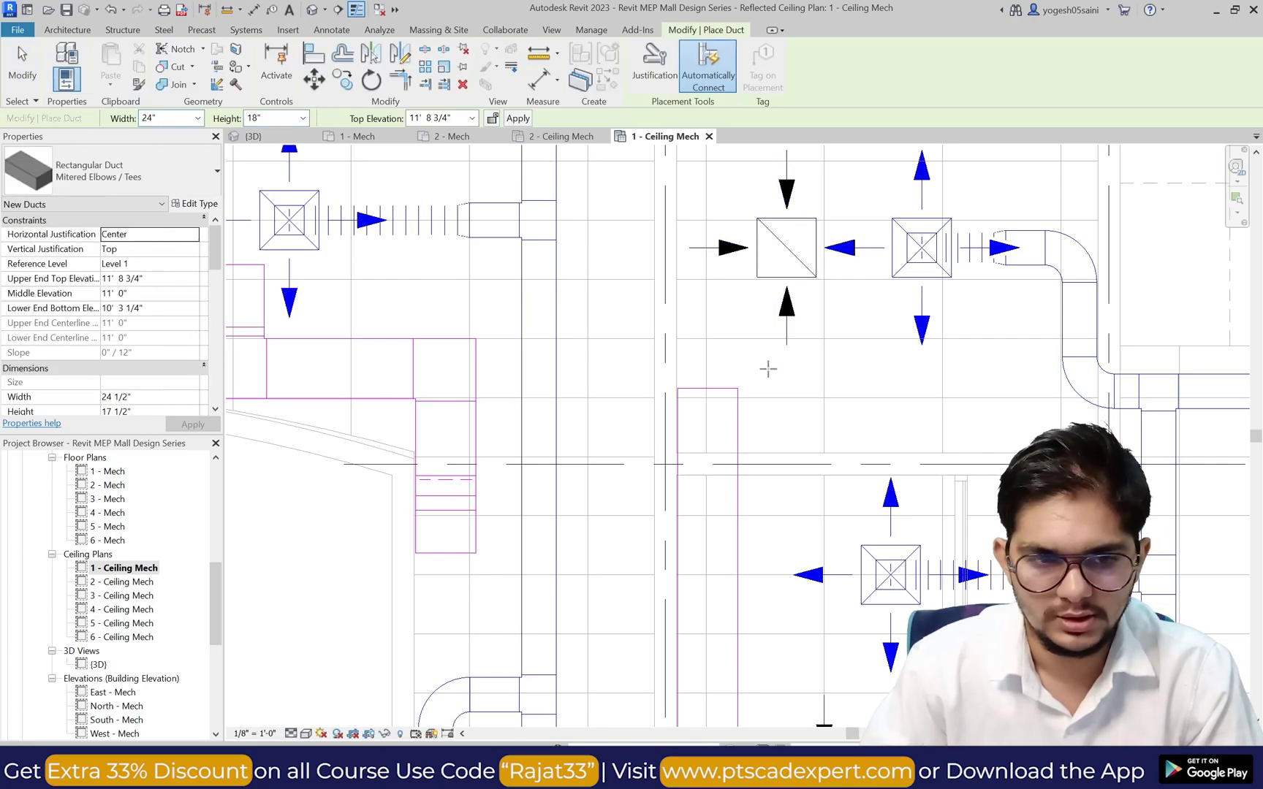
{"action": "left_click", "coordinate": [707, 388]}
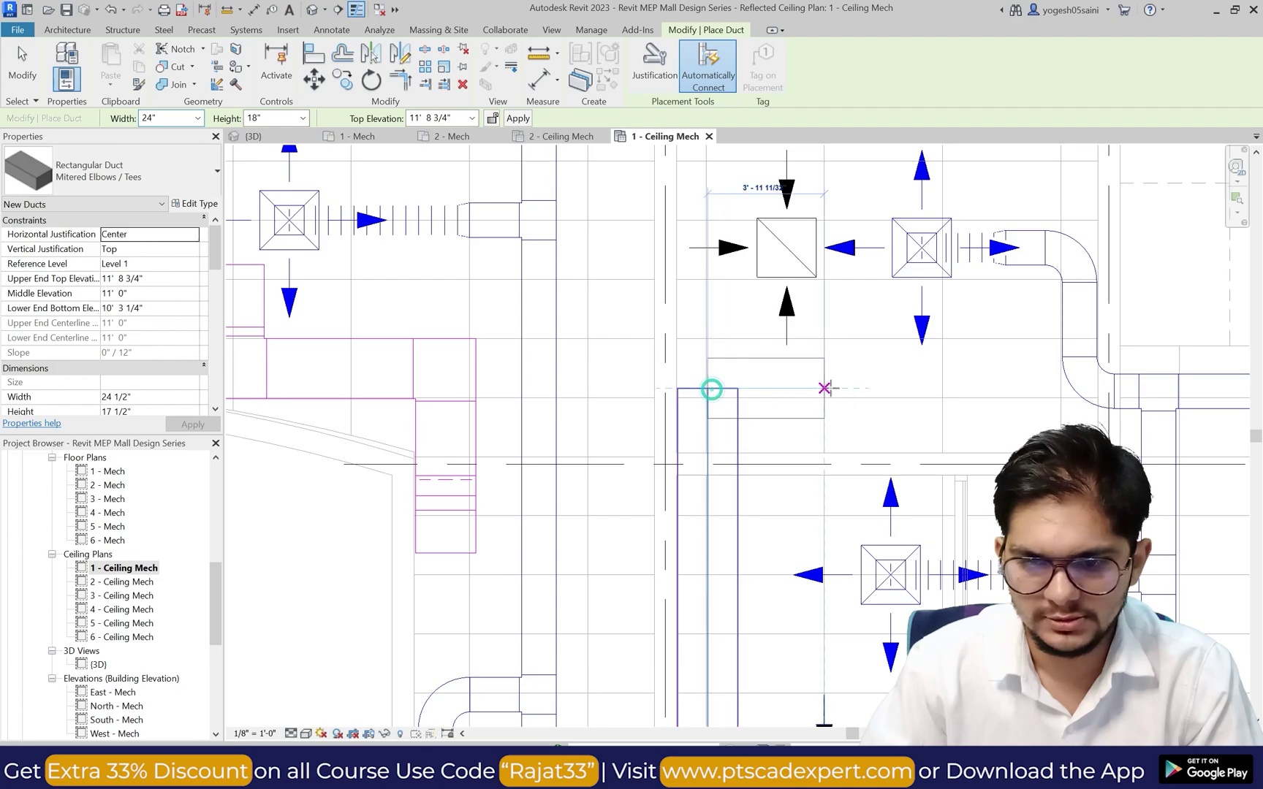
{"action": "left_click", "coordinate": [874, 388]}
{"action": "key", "text": "Escape"}
{"action": "key", "text": "Escape"}
Step: Connect the Girl Washroom 2 return diffuser into the horizontal branch duct and delete the leftover duct beyond the tee
{"action": "left_click", "coordinate": [802, 278]}
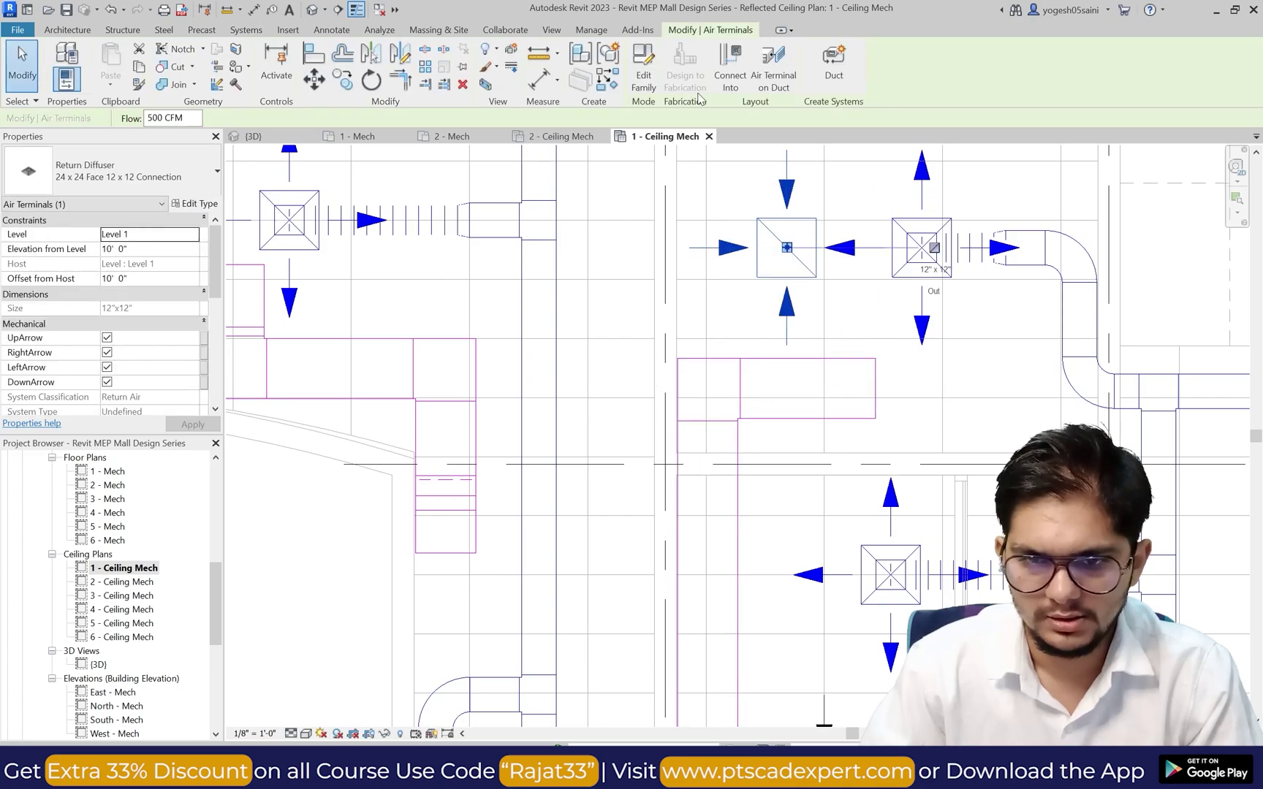
{"action": "left_click", "coordinate": [718, 54]}
{"action": "left_click", "coordinate": [820, 360]}
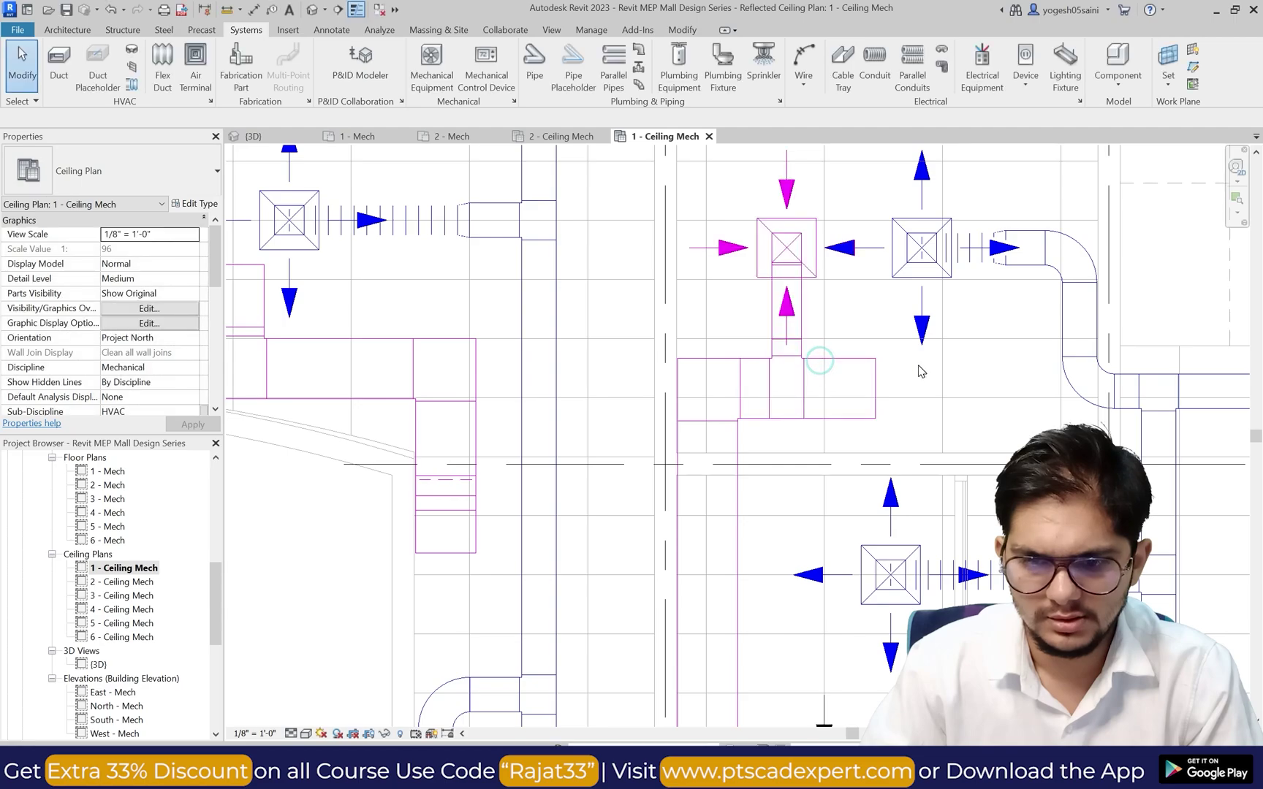
{"action": "left_click", "coordinate": [874, 377]}
{"action": "key", "text": "Delete"}
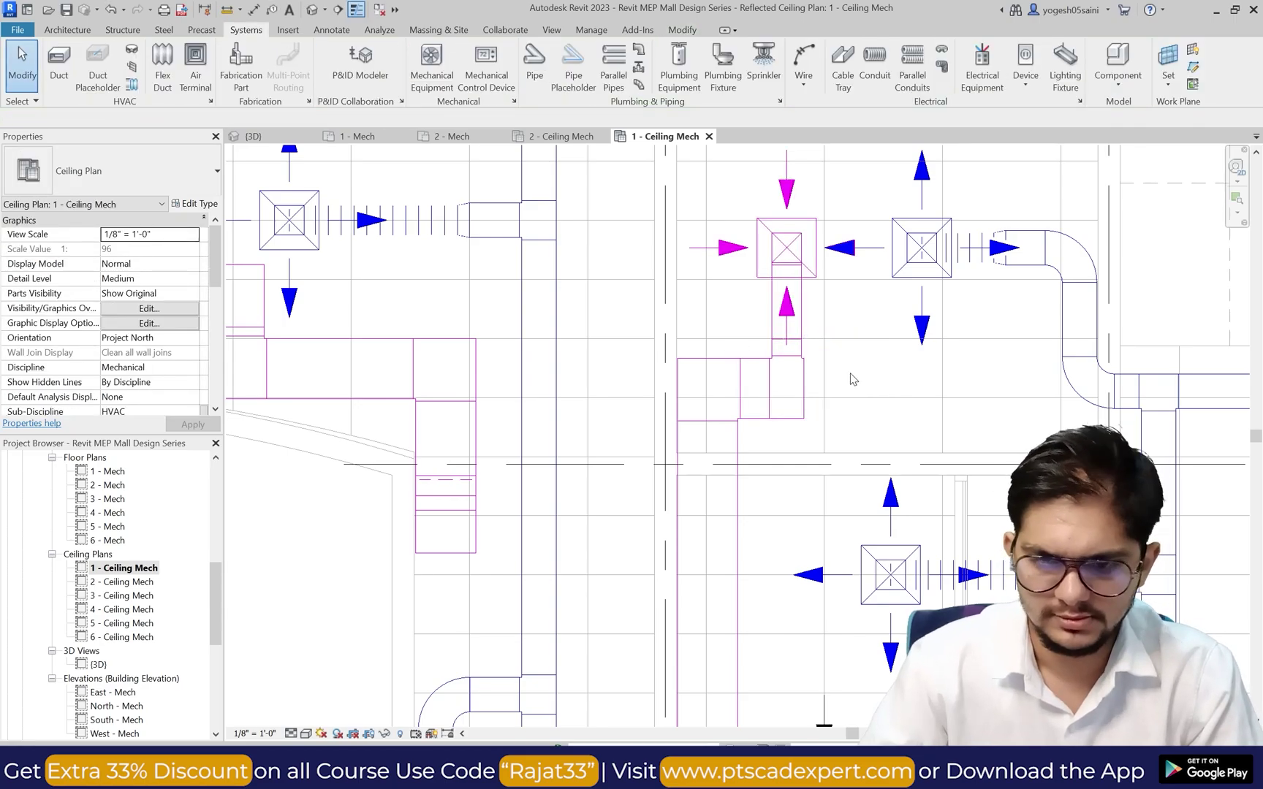
Step: Try to reduce the tee below the Girl Washroom 2 return diffuser to an elbow
{"action": "left_click", "coordinate": [787, 386]}
{"action": "key", "text": "Delete"}
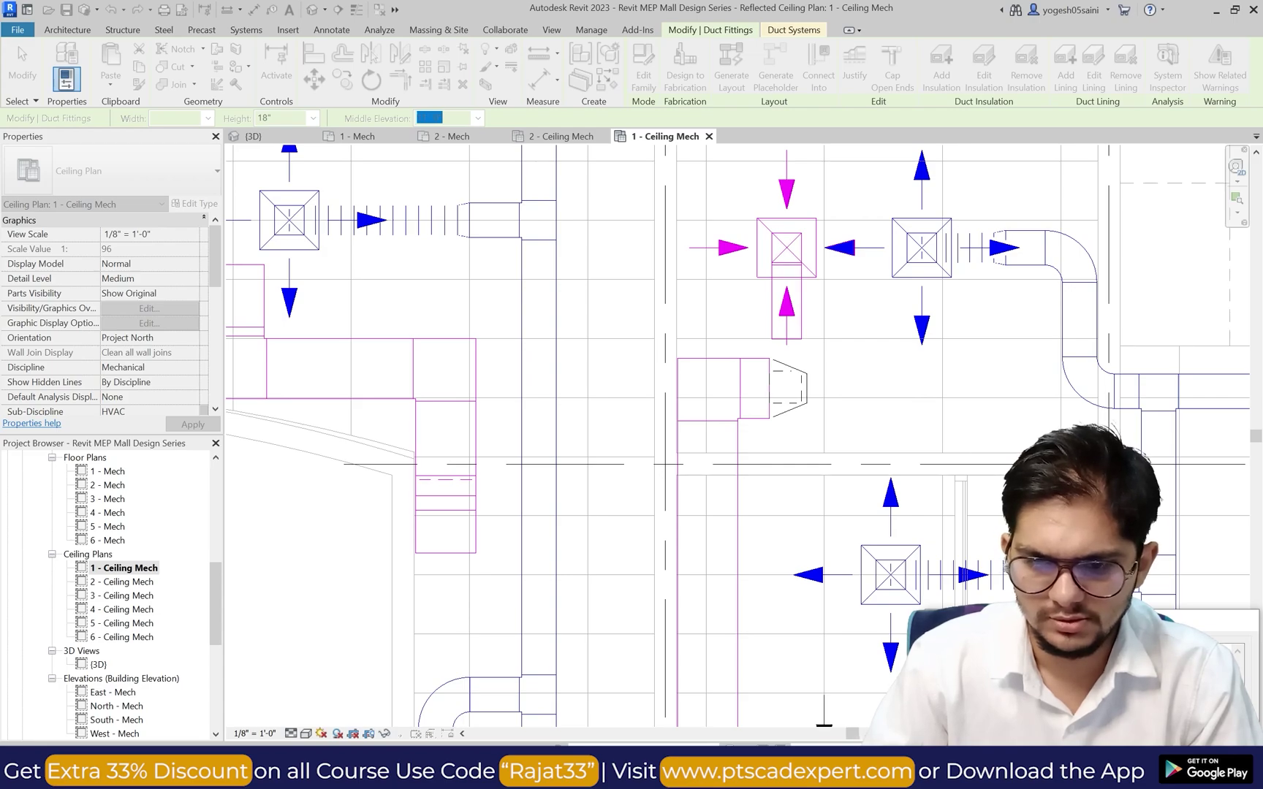
Step: Shift the tee and its connected return diffuser to the right, and reduce the tee to an elbow
{"action": "scroll", "coordinate": [805, 388], "scroll_direction": "up", "scroll_amount": 2}
{"action": "left_click", "coordinate": [793, 387]}
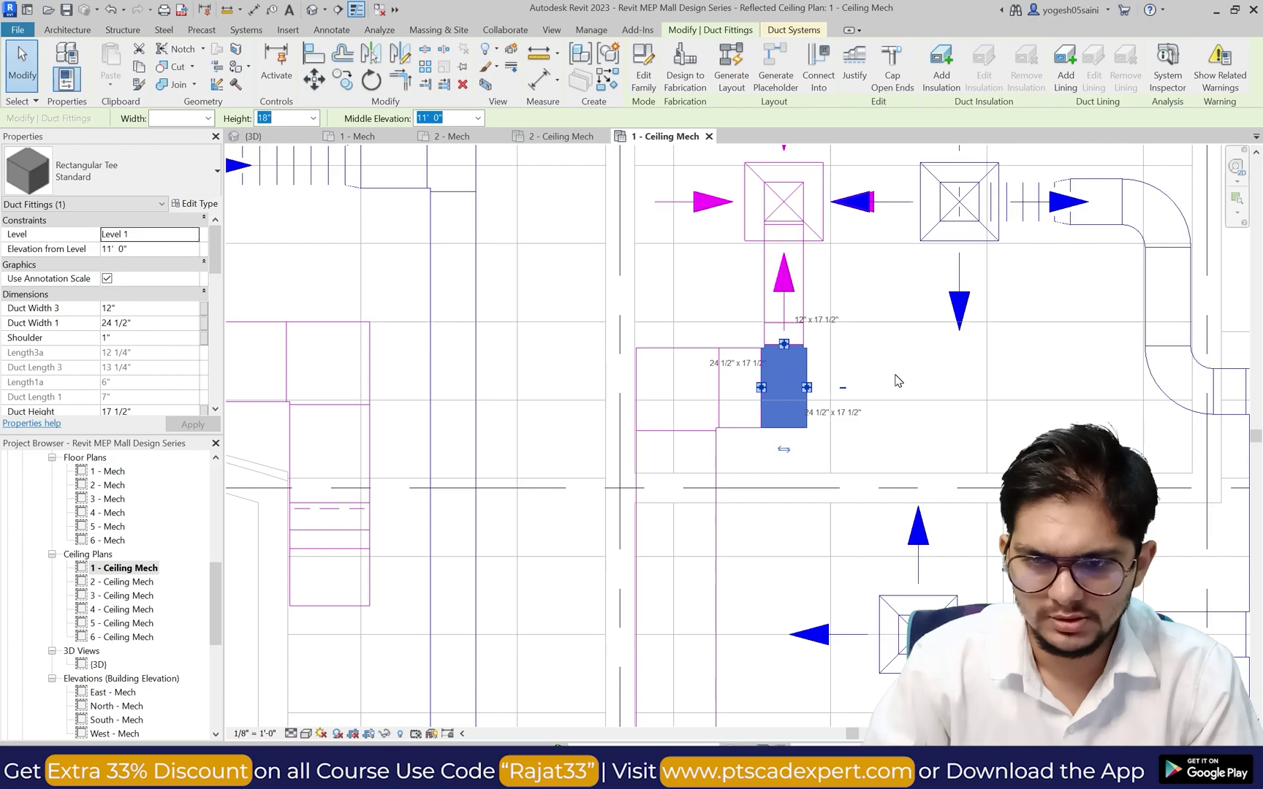
{"action": "key", "text": "Right"}
{"action": "key", "text": "Right"}
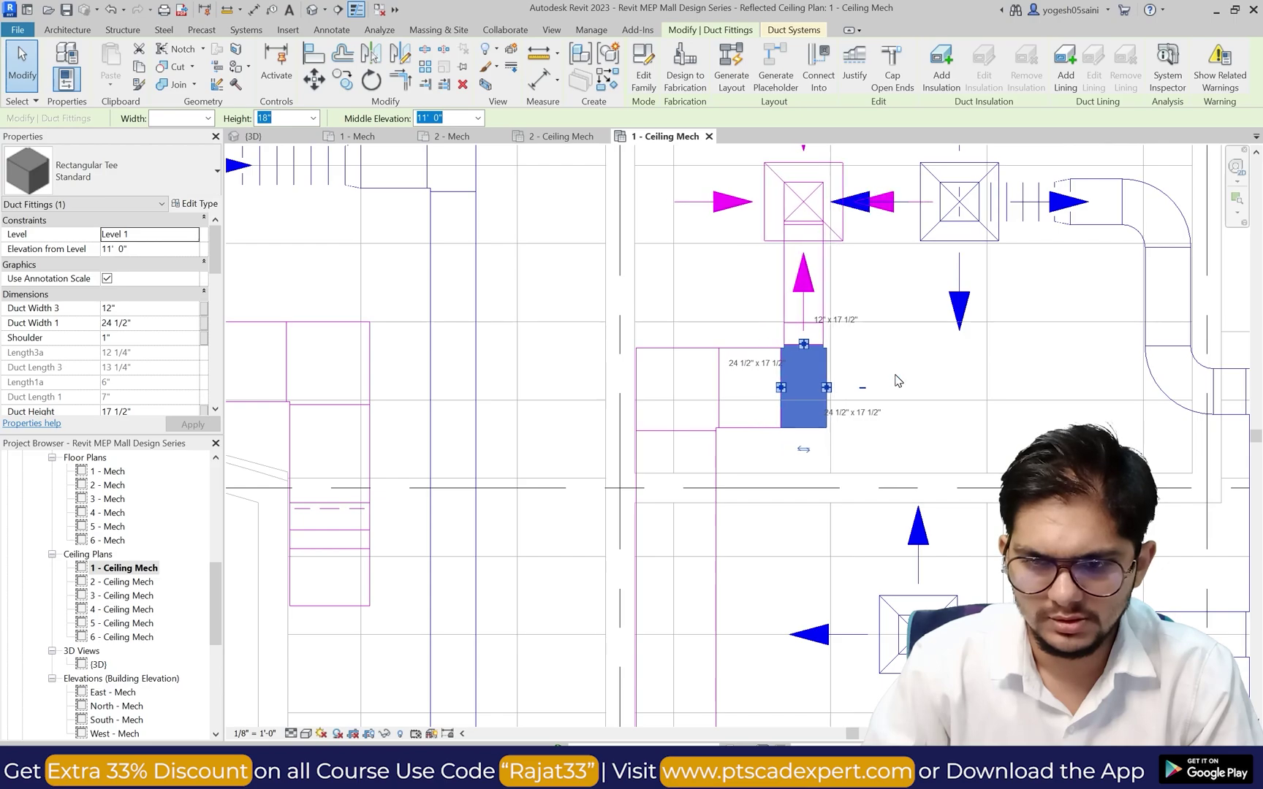
{"action": "key", "text": "Right"}
{"action": "key", "text": "Escape"}
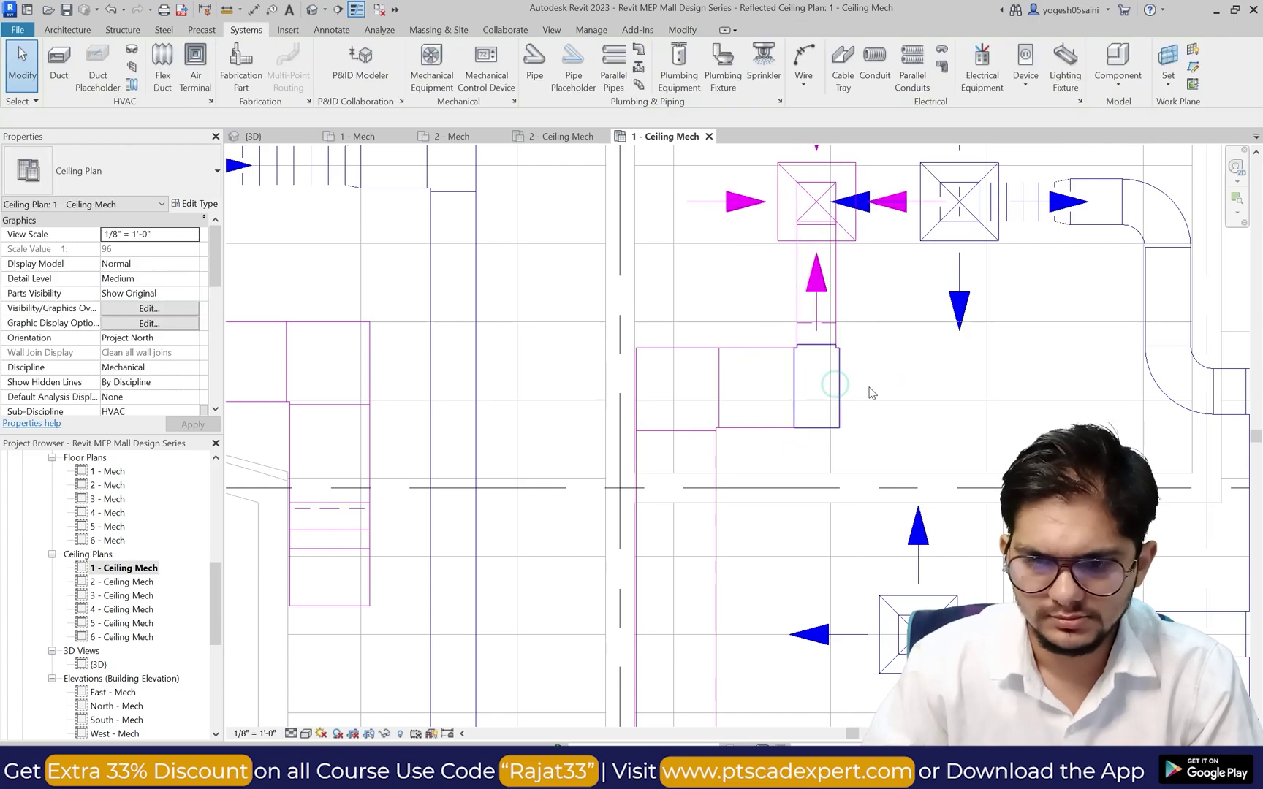
{"action": "left_click", "coordinate": [835, 385]}
{"action": "key", "text": "Delete"}
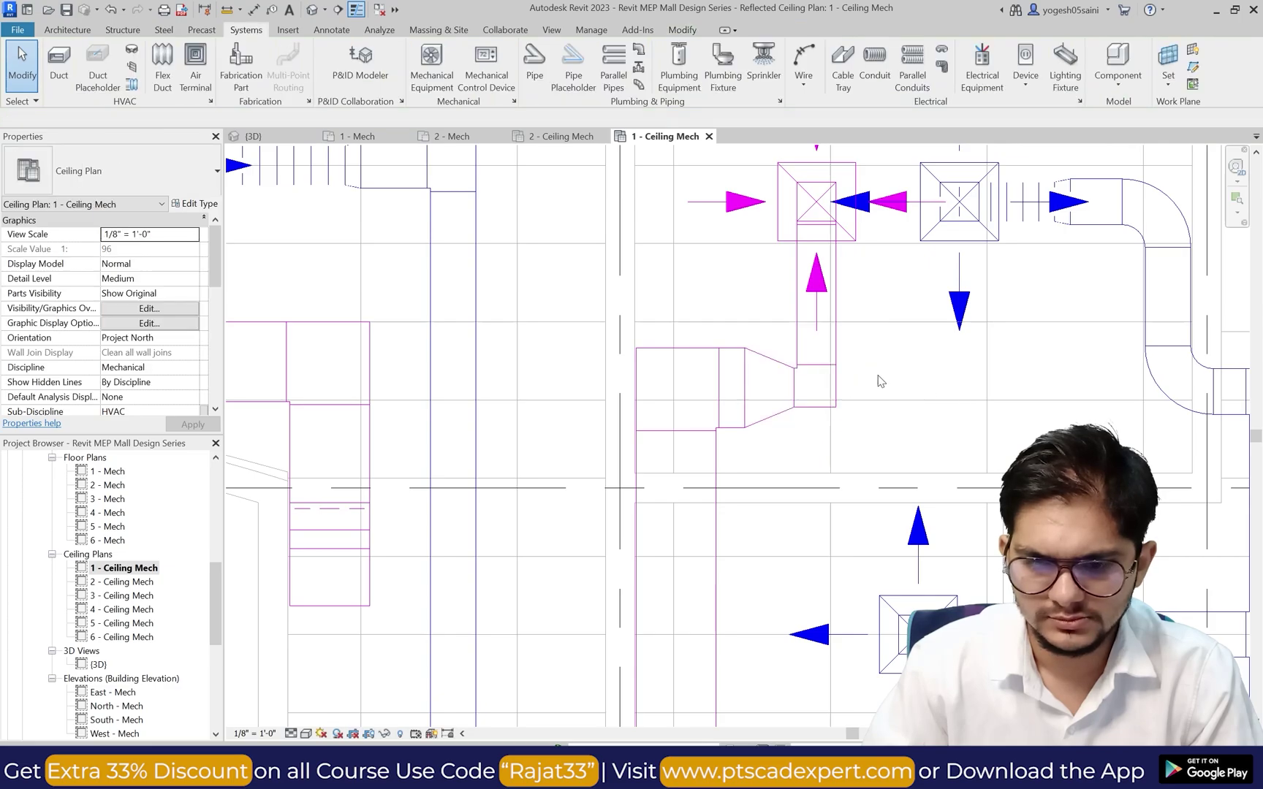
Step: Connect the uppermost unconnected return diffuser between grids 1 and 2 into the vertical return duct beside it
{"action": "scroll", "coordinate": [880, 380], "scroll_direction": "down", "scroll_amount": 6}
{"action": "scroll", "coordinate": [870, 431], "scroll_direction": "up", "scroll_amount": 2}
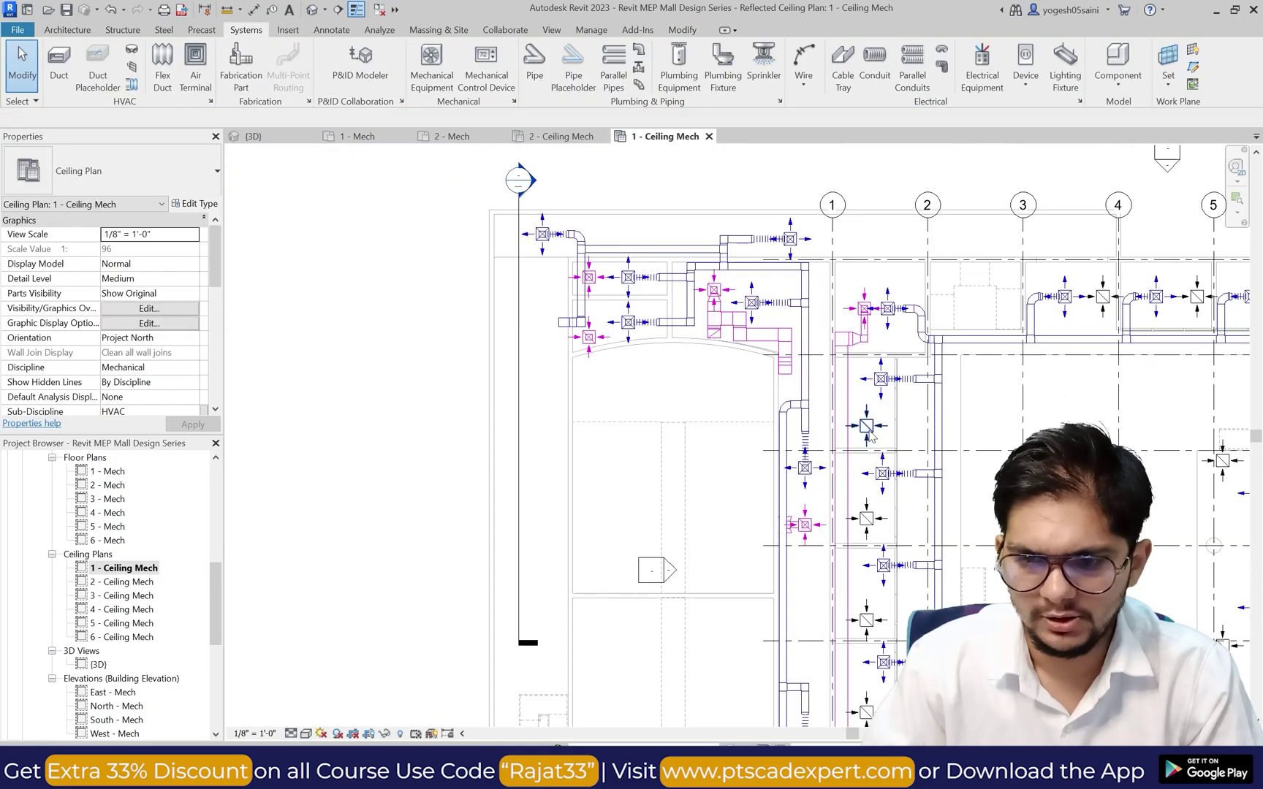
{"action": "scroll", "coordinate": [867, 430], "scroll_direction": "up", "scroll_amount": 2}
{"action": "left_click", "coordinate": [867, 430]}
{"action": "left_click", "coordinate": [729, 67]}
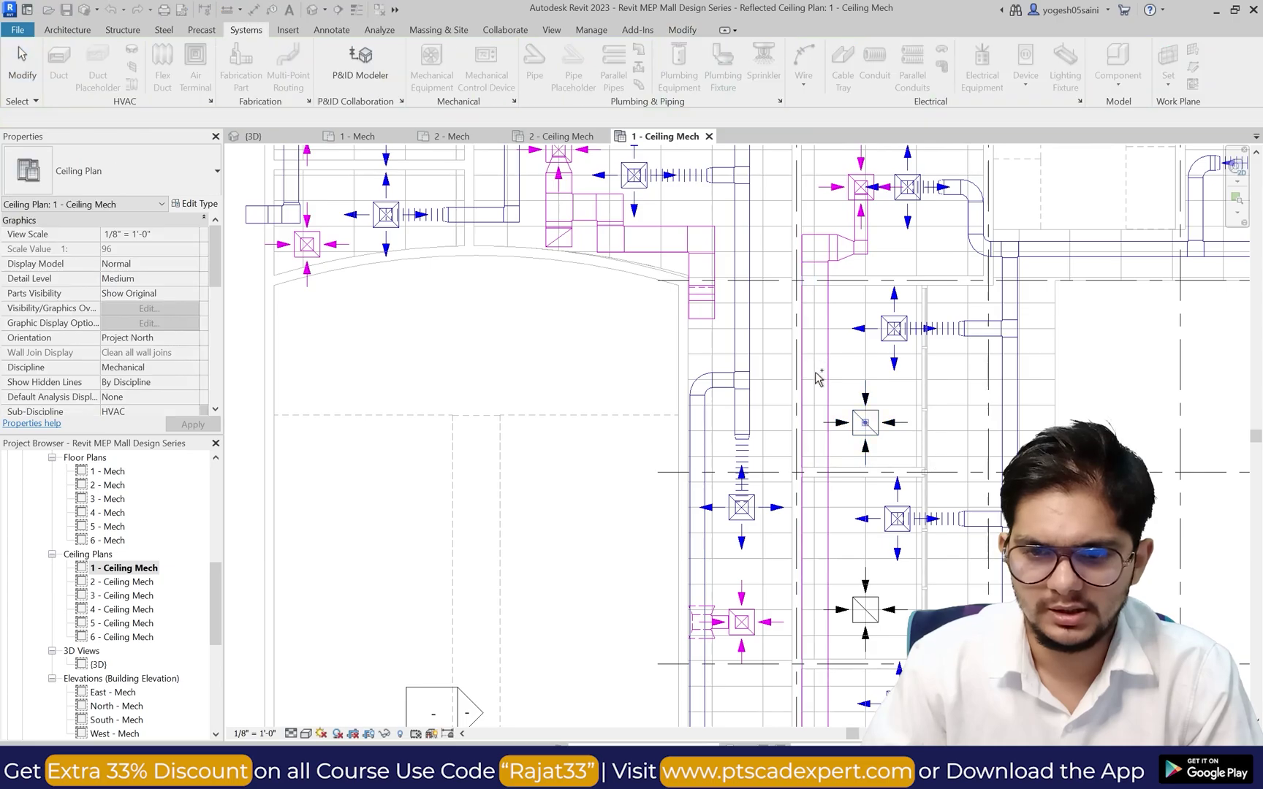
{"action": "left_click", "coordinate": [826, 376]}
Step: Connect the next return diffuser down the column between grids 1 and 2 into the vertical return duct
{"action": "scroll", "coordinate": [903, 352], "scroll_direction": "down", "scroll_amount": 4}
{"action": "scroll", "coordinate": [899, 464], "scroll_direction": "up", "scroll_amount": 4}
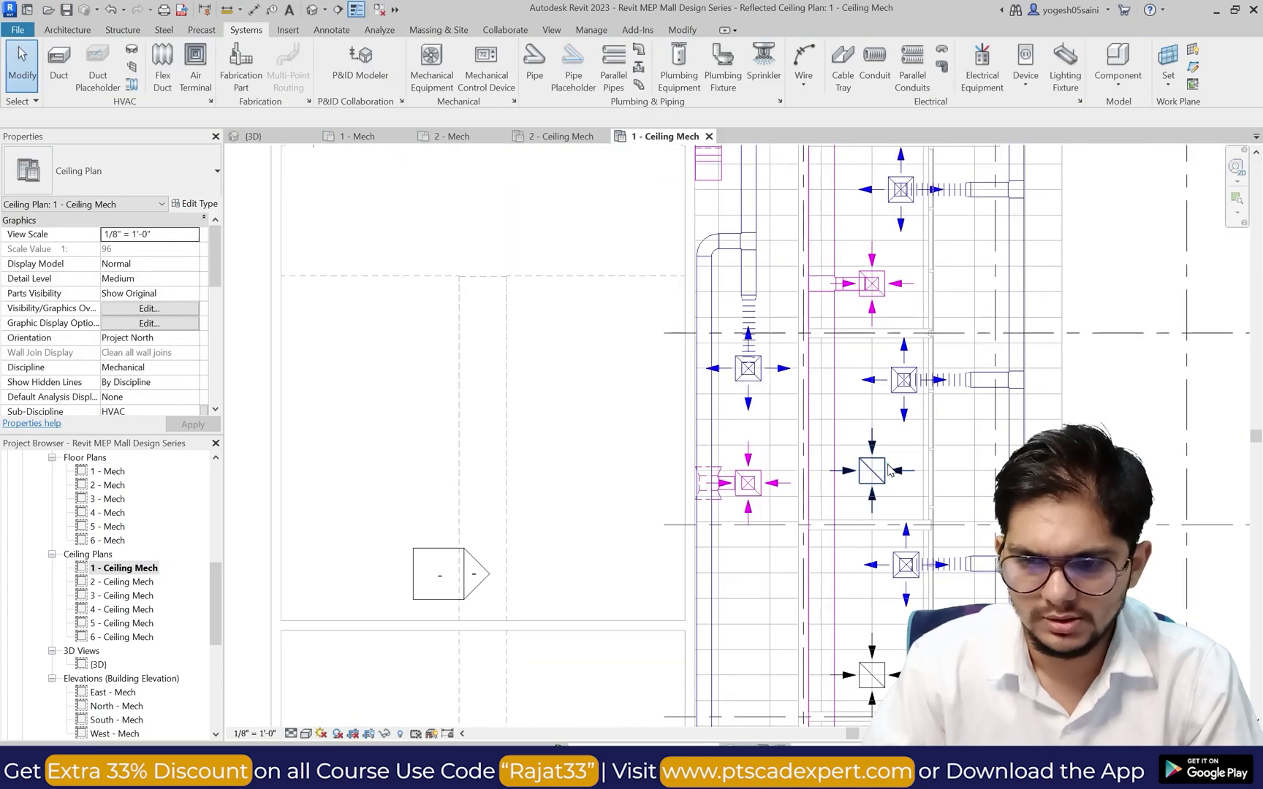
{"action": "left_click", "coordinate": [873, 470]}
{"action": "left_click", "coordinate": [729, 67]}
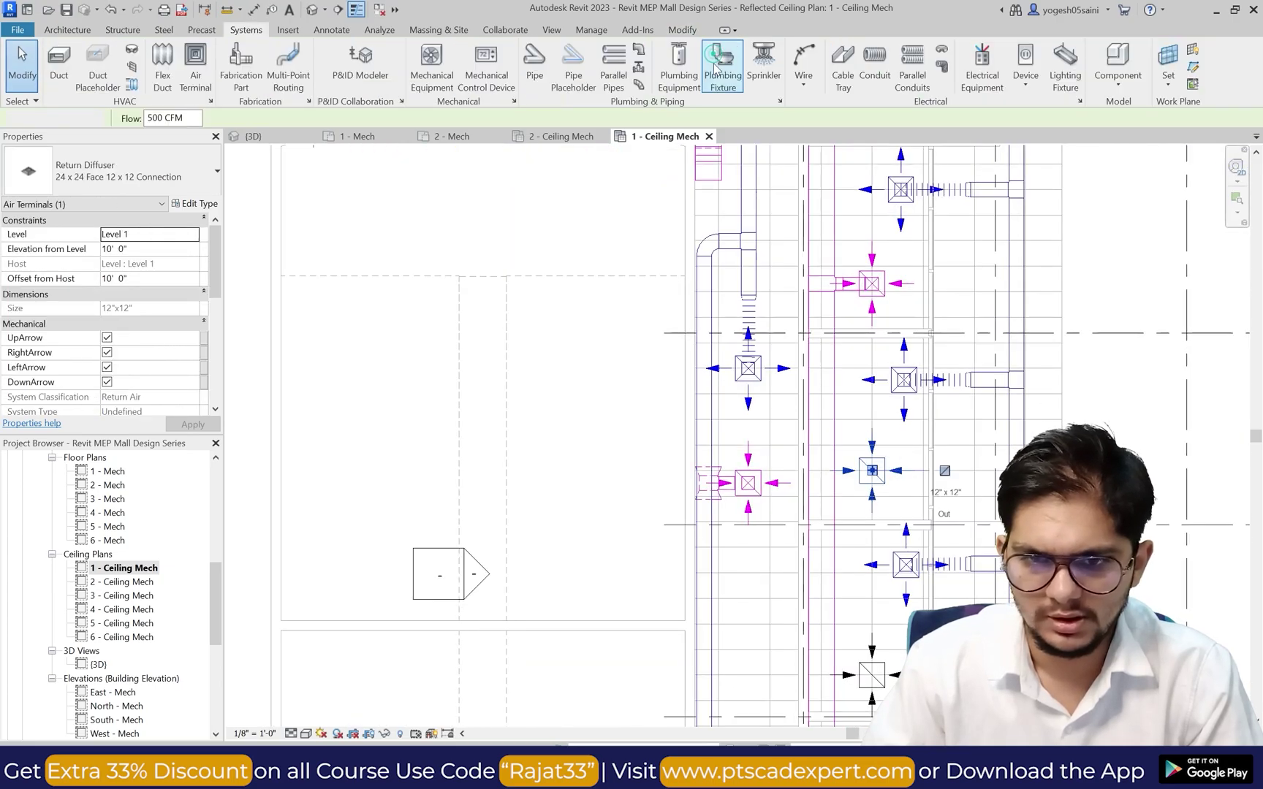
{"action": "left_click", "coordinate": [795, 386]}
Step: Connect the last two unconnected return diffusers in the column between grids 1 and 2 into the vertical return duct
{"action": "scroll", "coordinate": [1065, 346], "scroll_direction": "down", "scroll_amount": 3}
{"action": "scroll", "coordinate": [1065, 347], "scroll_direction": "up", "scroll_amount": 3}
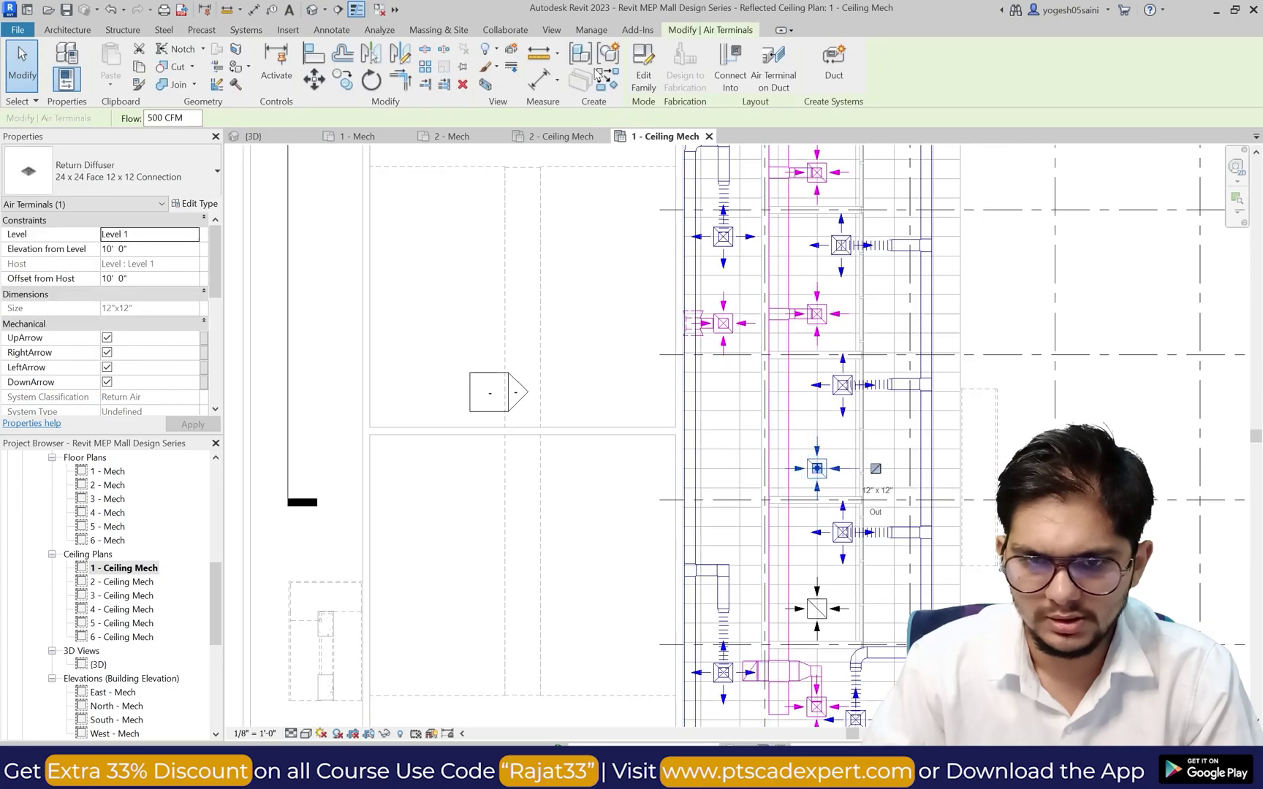
{"action": "key", "text": "Escape"}
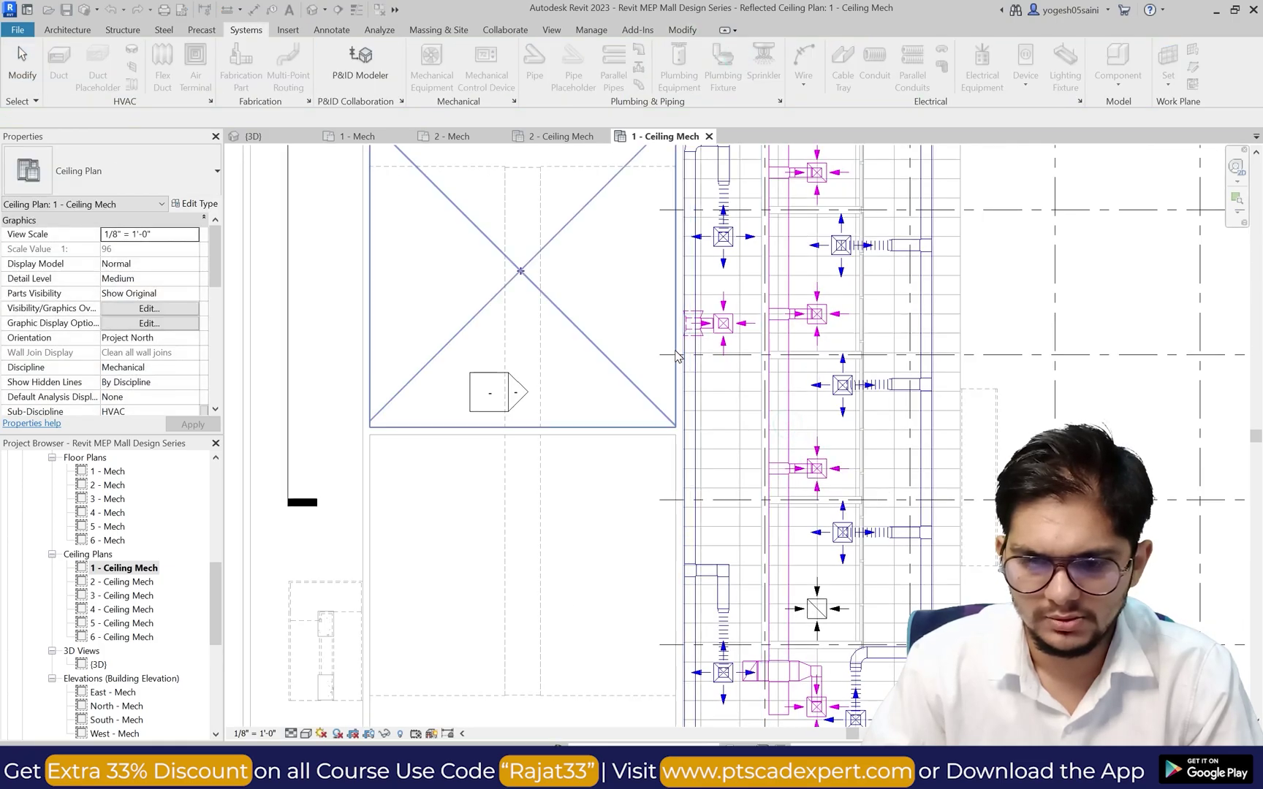
{"action": "scroll", "coordinate": [676, 356], "scroll_direction": "down", "scroll_amount": 3}
{"action": "scroll", "coordinate": [730, 452], "scroll_direction": "up", "scroll_amount": 2}
{"action": "left_click", "coordinate": [729, 452]}
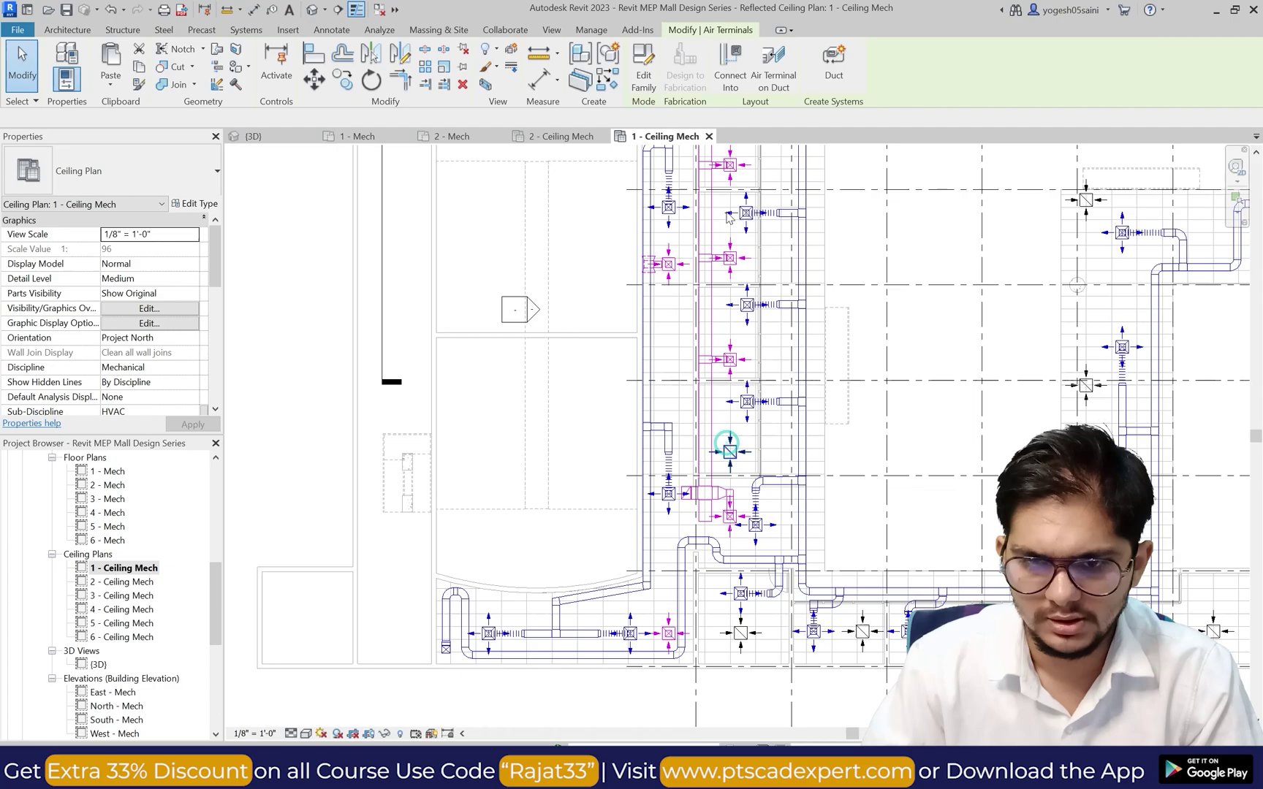
{"action": "left_click", "coordinate": [729, 75]}
Step: Extend the vertical return duct's lower end downward over the crossing supply duct at a middle elevation of 11' 10"
{"action": "scroll", "coordinate": [694, 439], "scroll_direction": "down", "scroll_amount": 3}
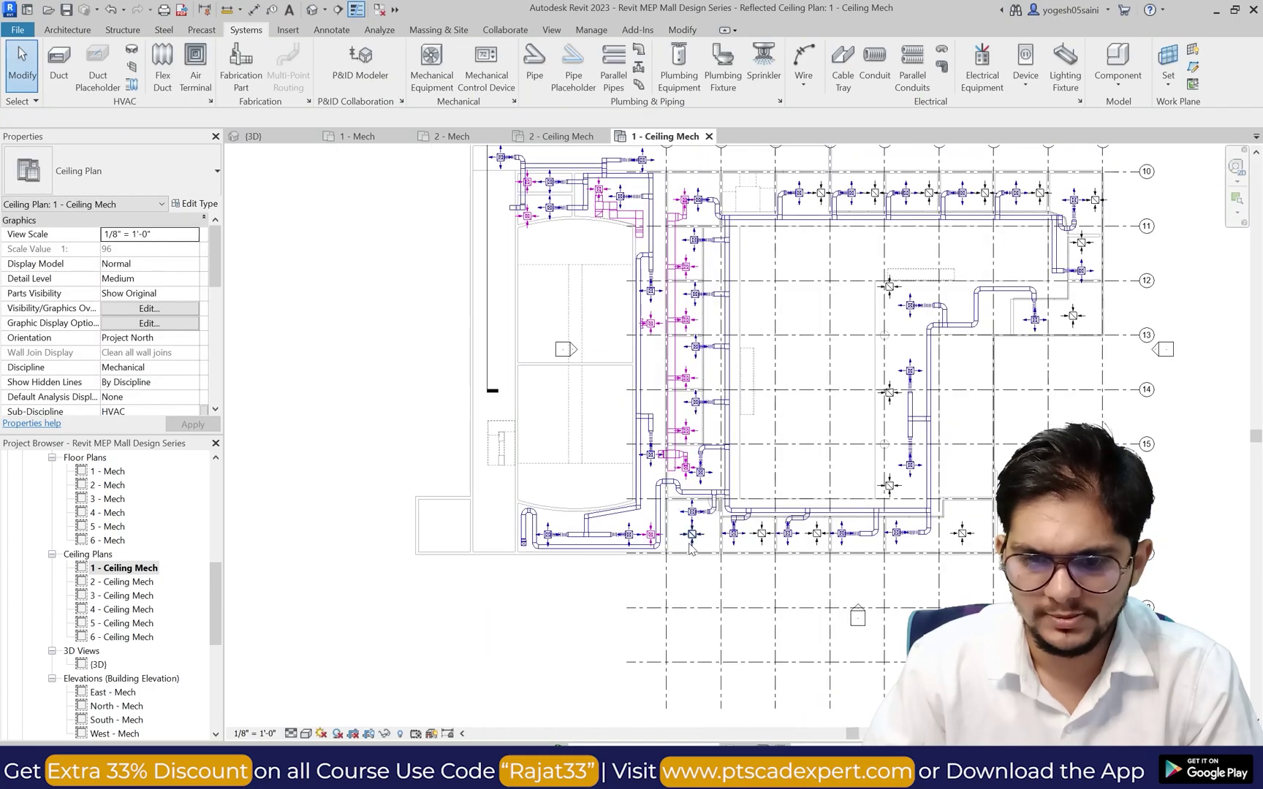
{"action": "scroll", "coordinate": [691, 550], "scroll_direction": "up", "scroll_amount": 4}
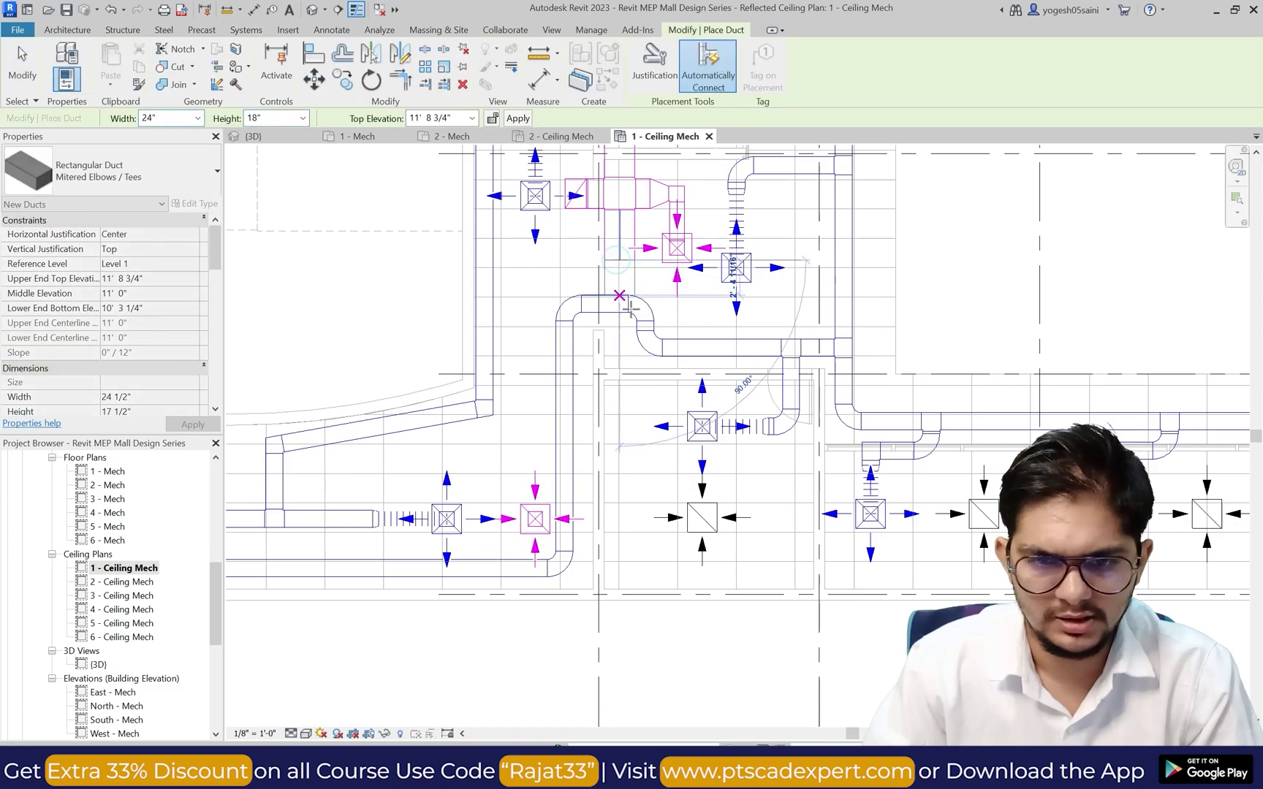
{"action": "left_click", "coordinate": [187, 293]}
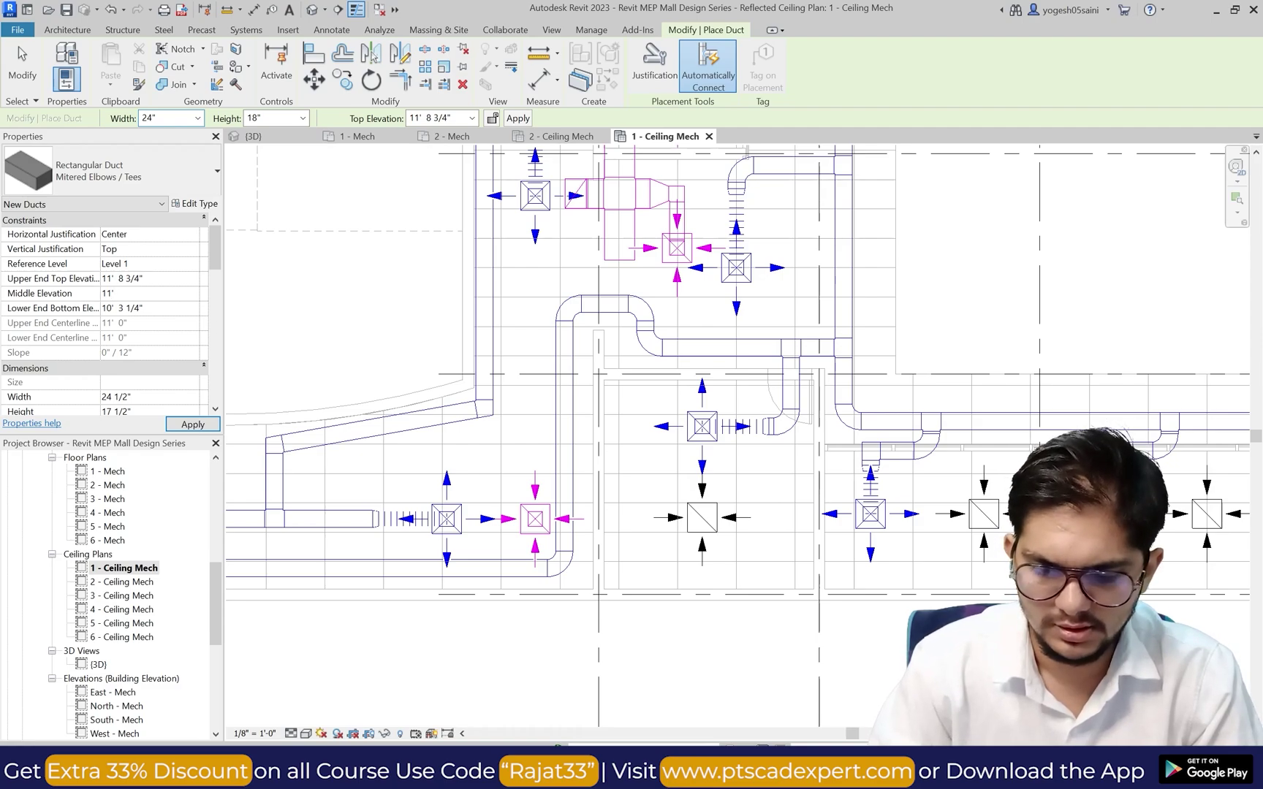
{"action": "key", "text": "Return"}
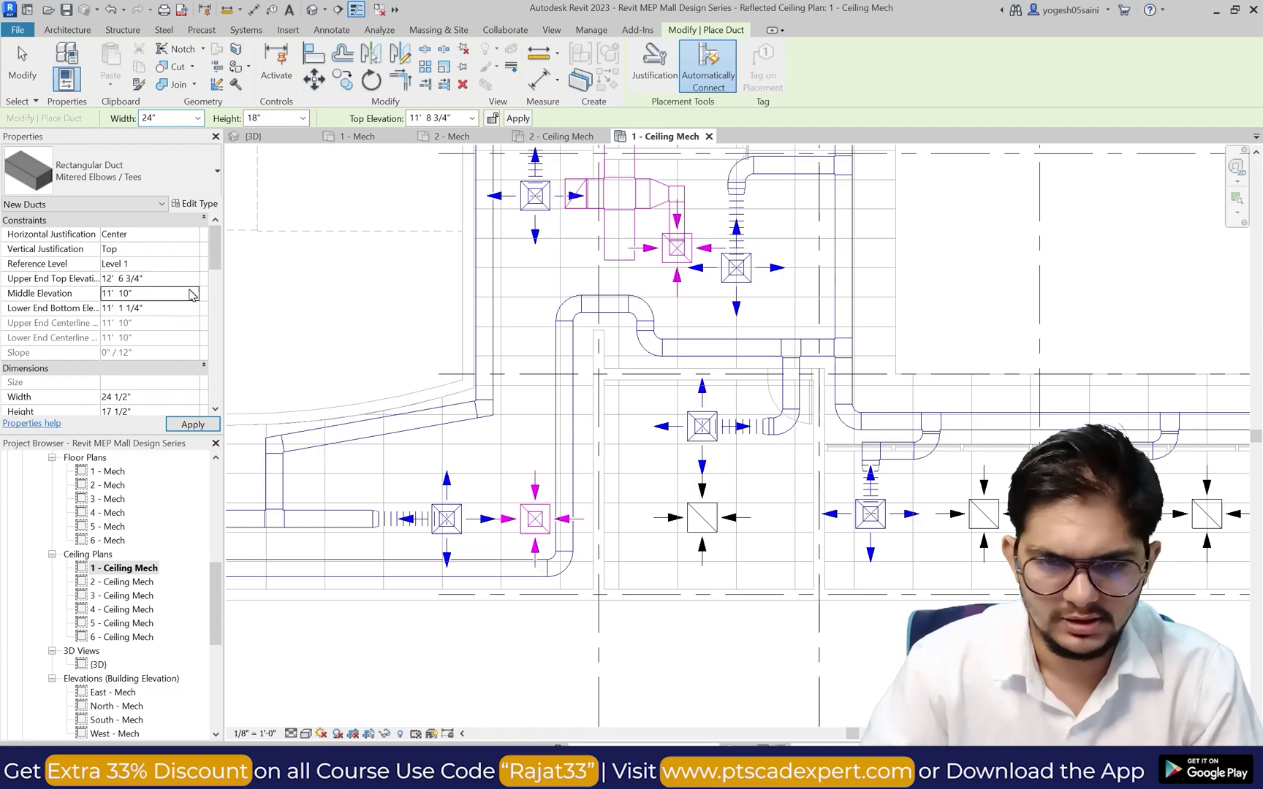
{"action": "left_click", "coordinate": [615, 263]}
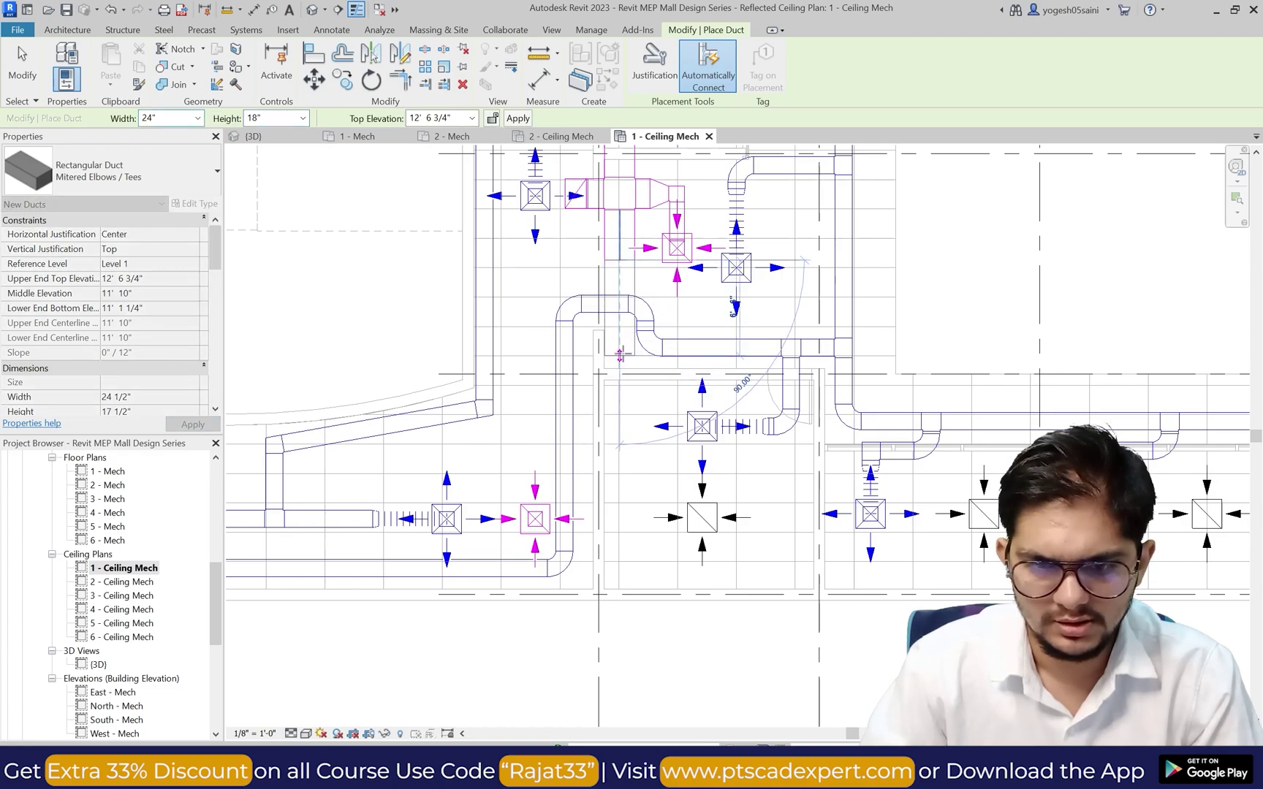
{"action": "left_click", "coordinate": [619, 356]}
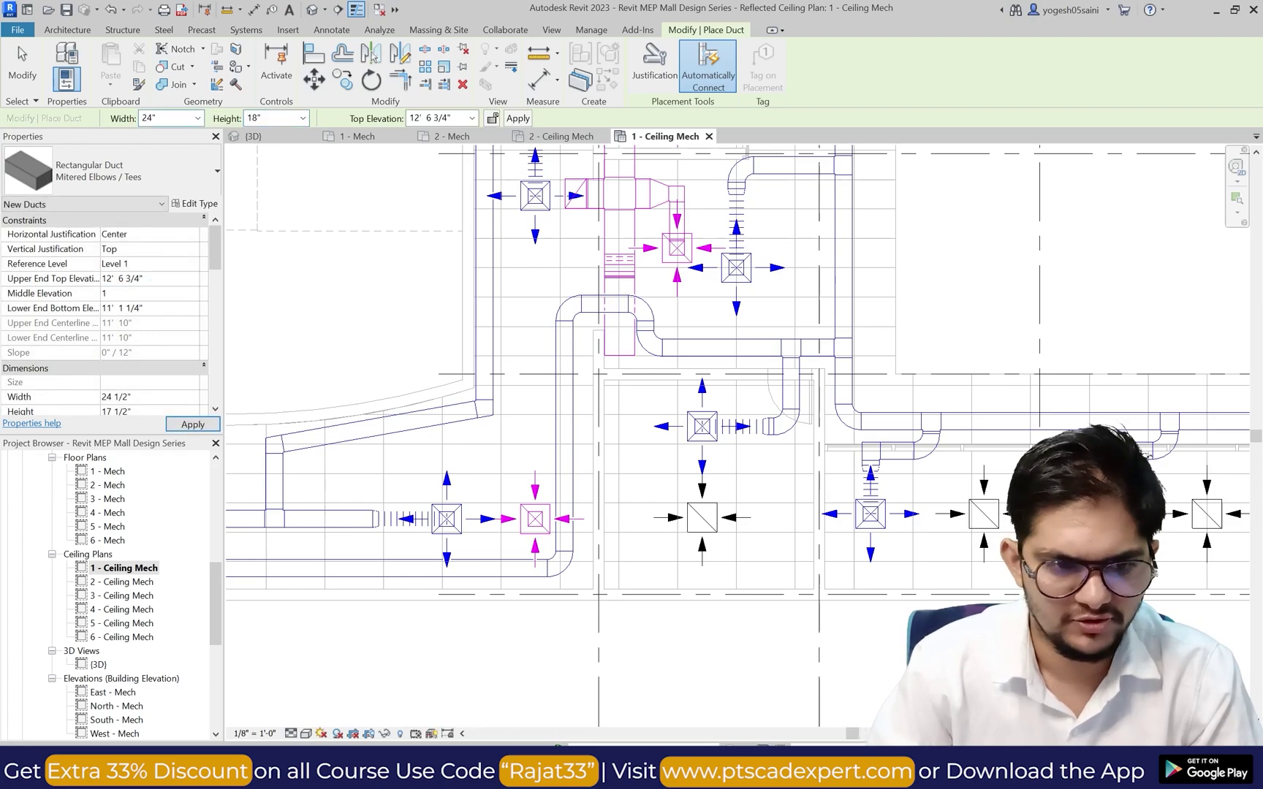
Step: Continue the return duct downward at 11' 0" middle elevation, turning it about 83' 6" rightward below the lower row of diffusers
{"action": "key", "text": "Return"}
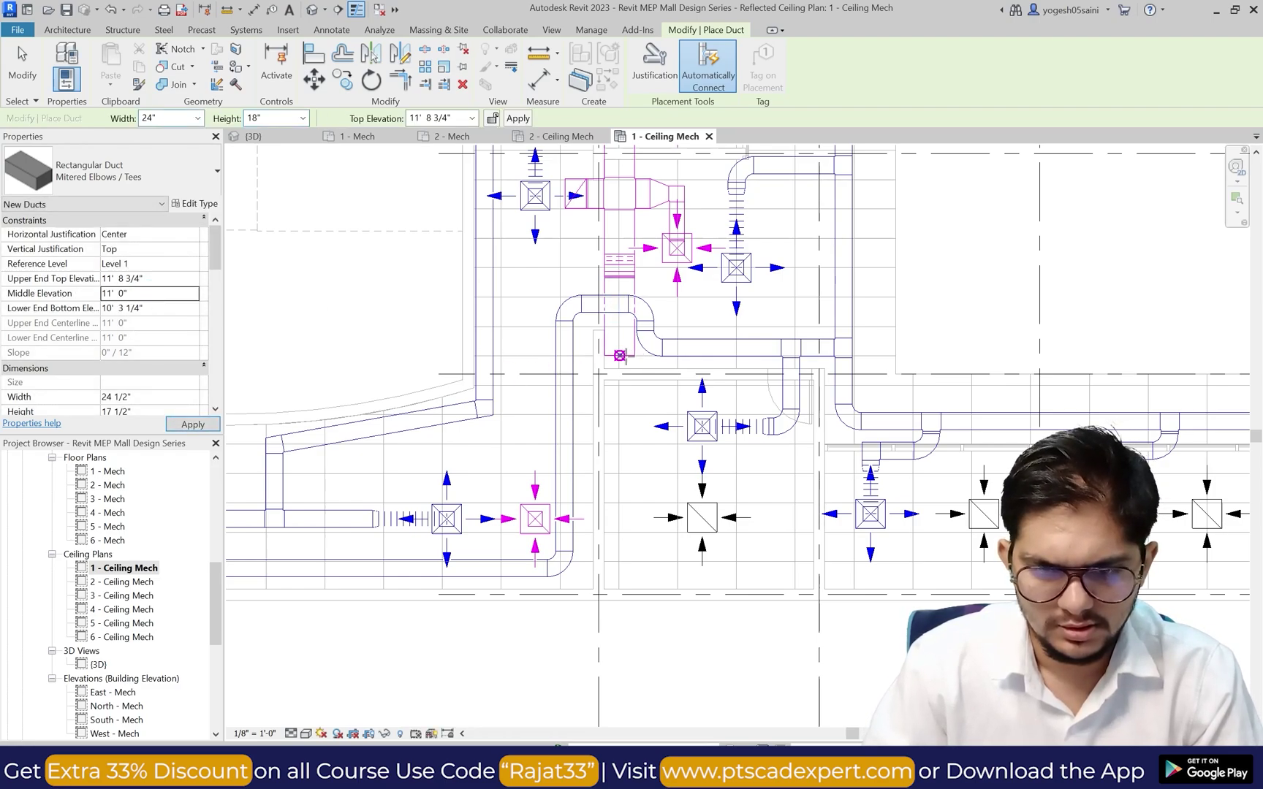
{"action": "left_click", "coordinate": [620, 358]}
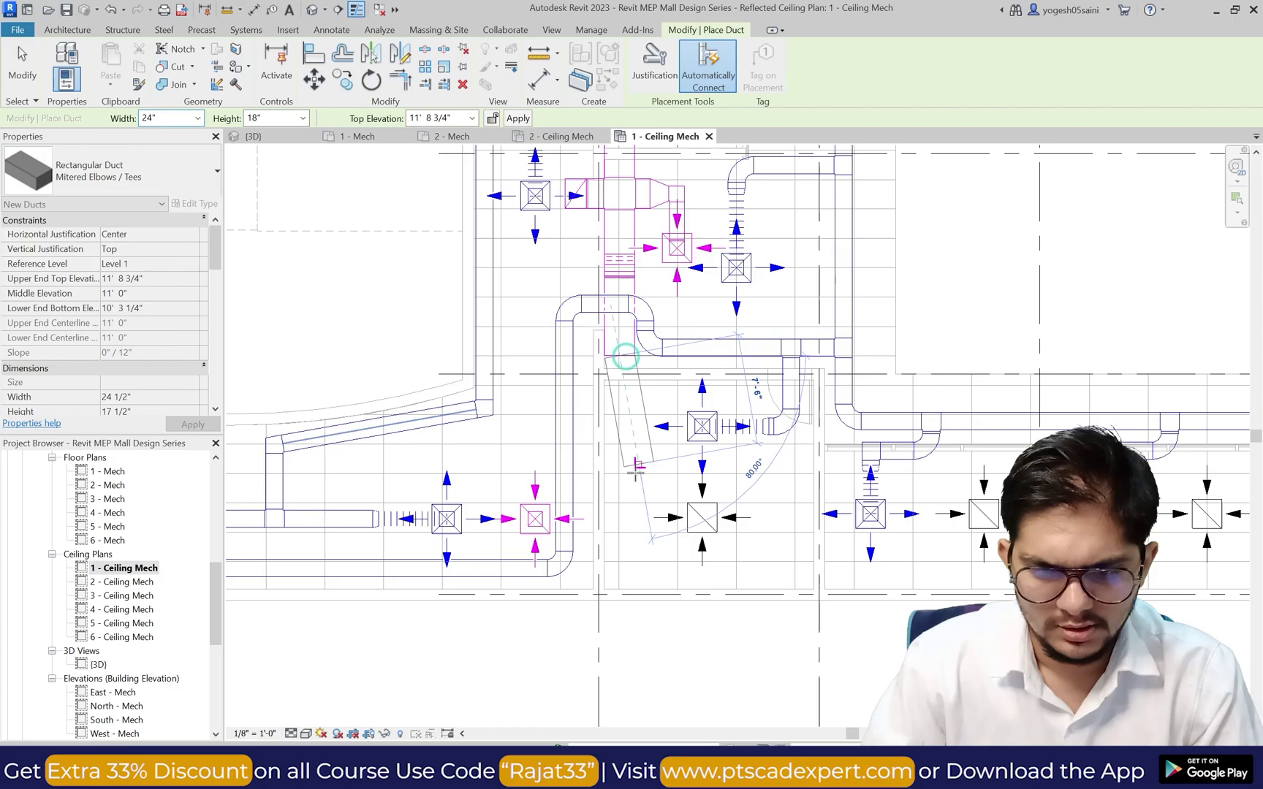
{"action": "left_click", "coordinate": [620, 568]}
{"action": "scroll", "coordinate": [702, 568], "scroll_direction": "down", "scroll_amount": 5}
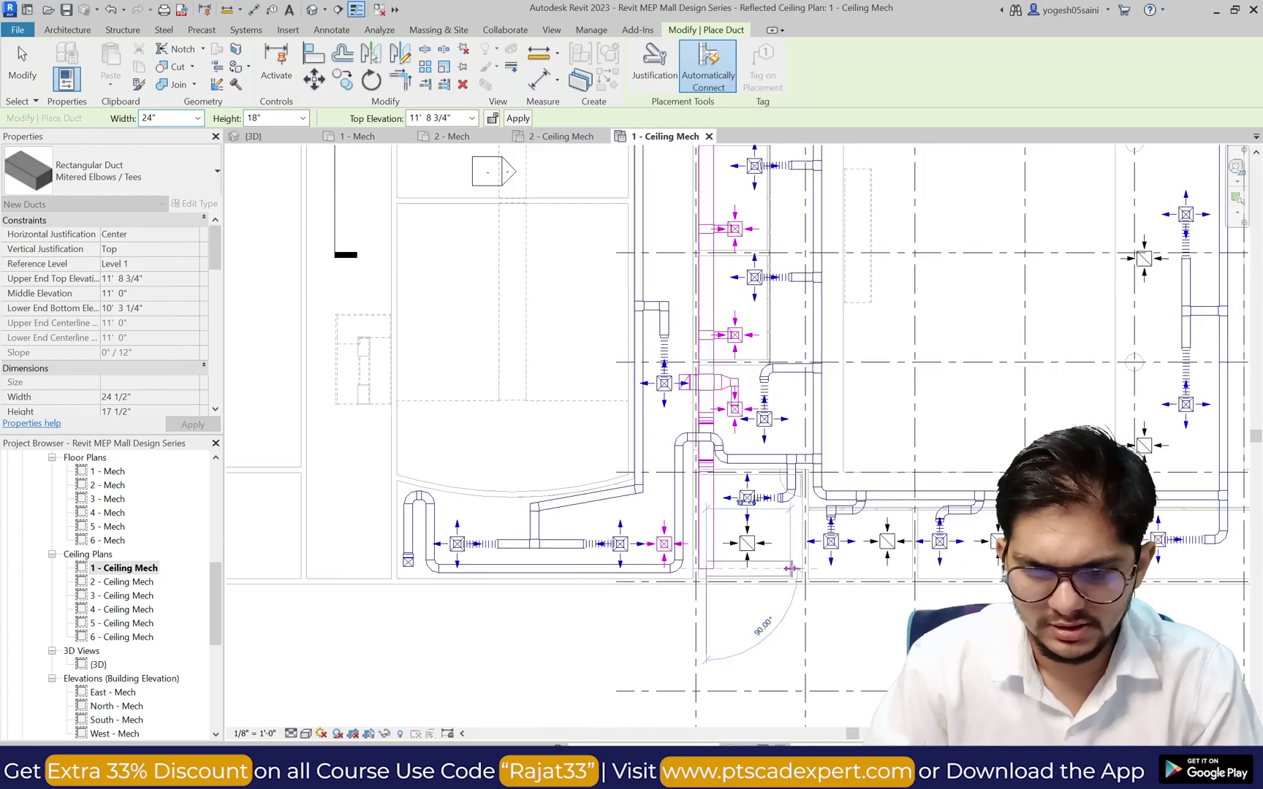
{"action": "scroll", "coordinate": [936, 567], "scroll_direction": "up", "scroll_amount": 2}
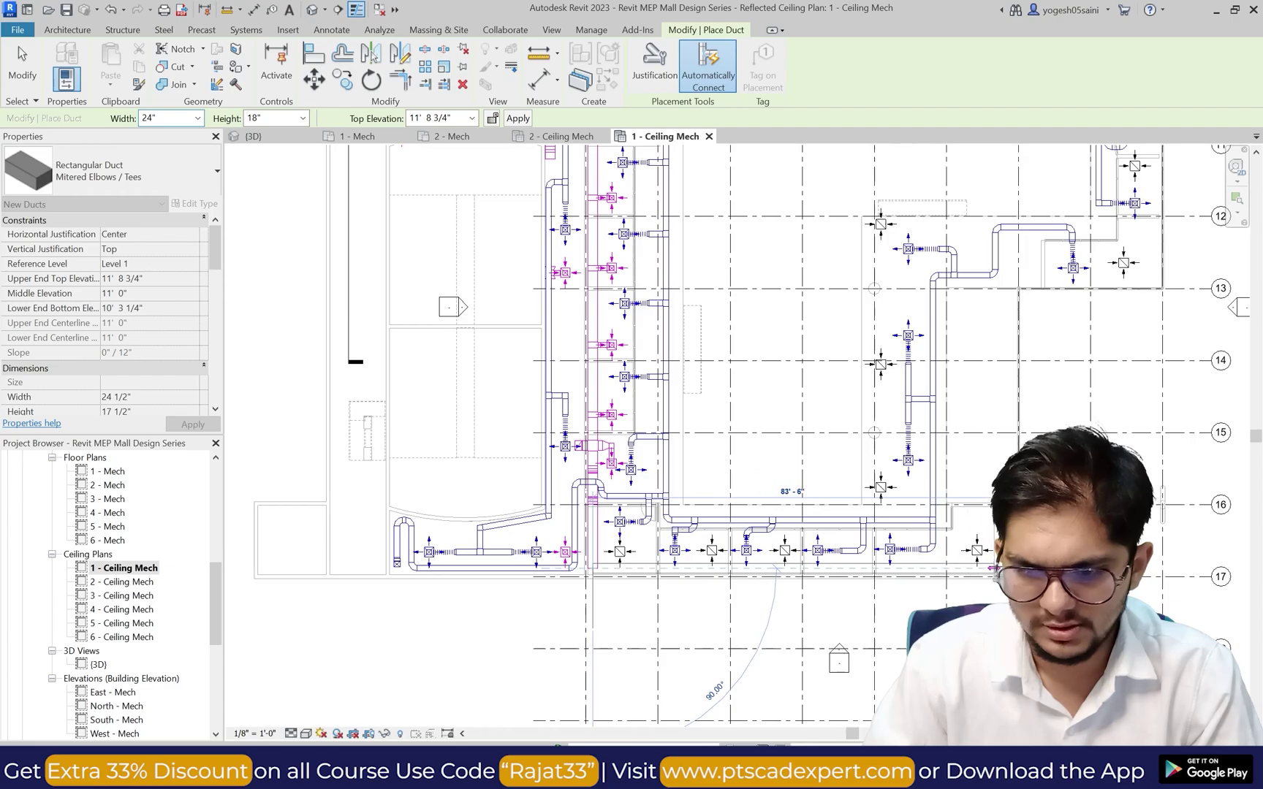
{"action": "left_click", "coordinate": [994, 568]}
{"action": "key", "text": "Escape"}
Step: Examine the supply and return ducts between grids 1 and 2 for a place to branch off the vertical return duct
{"action": "scroll", "coordinate": [768, 437], "scroll_direction": "down", "scroll_amount": 2}
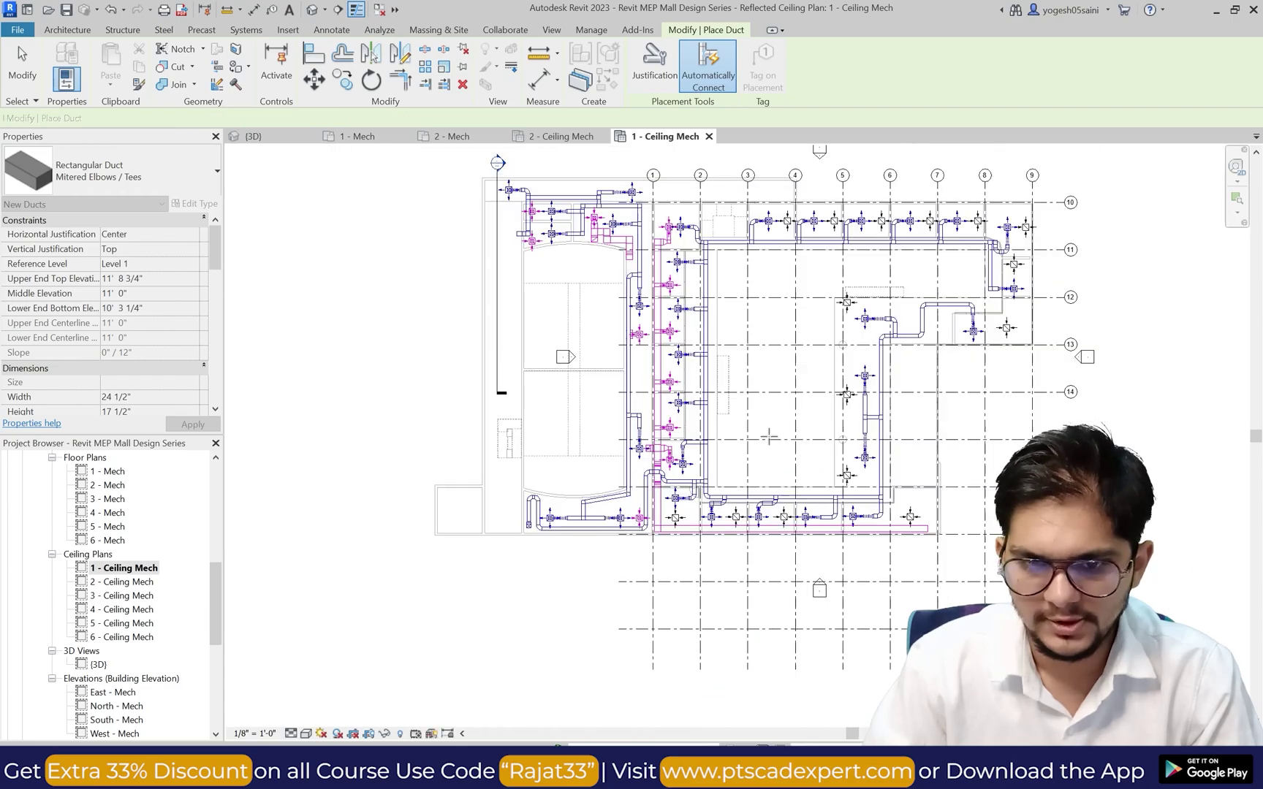
{"action": "scroll", "coordinate": [705, 461], "scroll_direction": "up", "scroll_amount": 6}
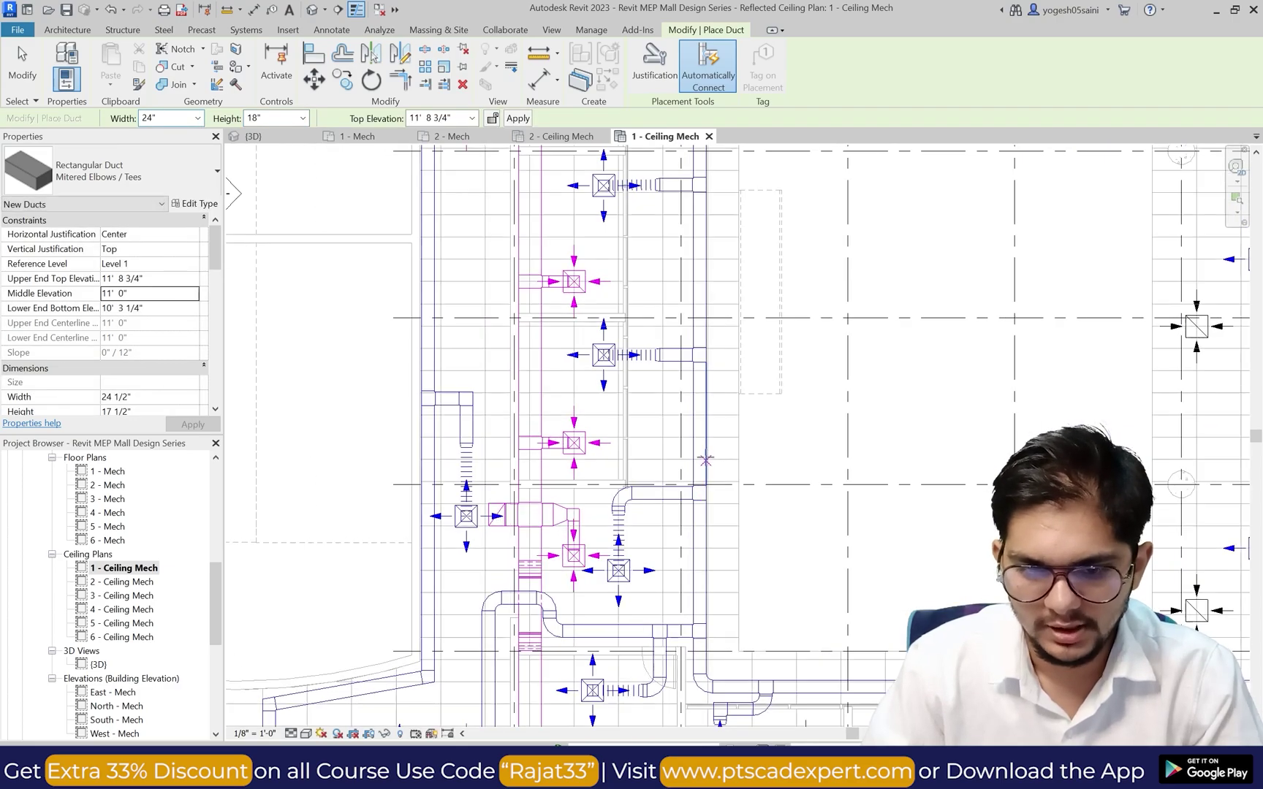
{"action": "scroll", "coordinate": [642, 377], "scroll_direction": "down", "scroll_amount": 3}
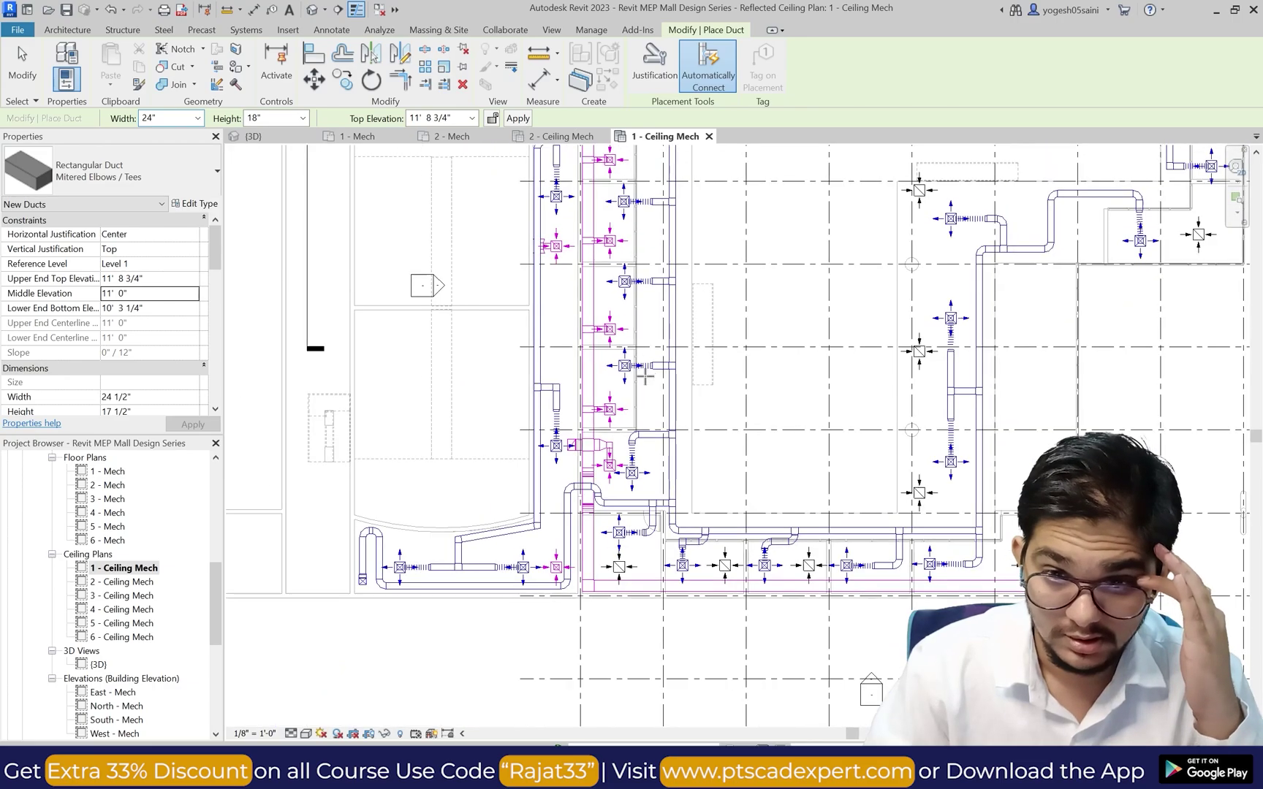
{"action": "scroll", "coordinate": [683, 360], "scroll_direction": "up", "scroll_amount": 2}
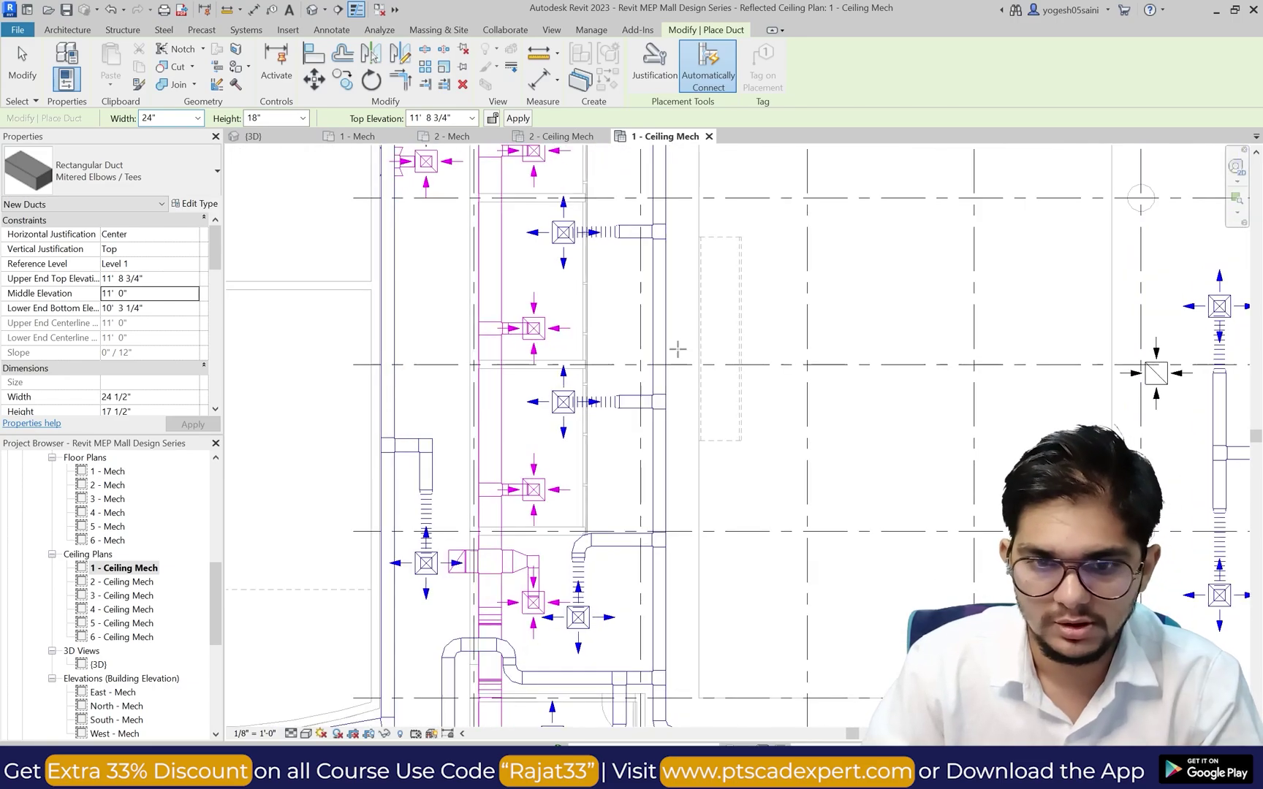
{"action": "scroll", "coordinate": [653, 336], "scroll_direction": "down", "scroll_amount": 4}
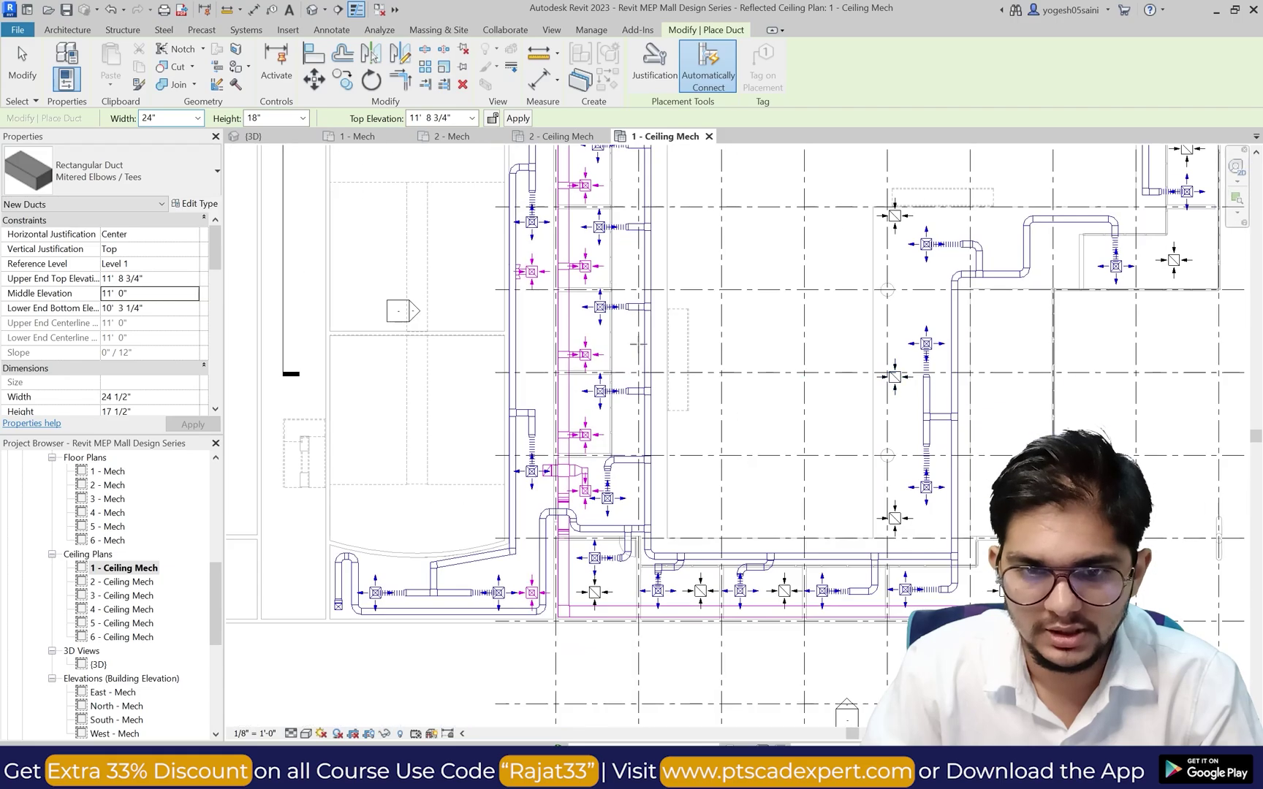
{"action": "scroll", "coordinate": [621, 219], "scroll_direction": "up", "scroll_amount": 2}
{"action": "key", "text": "Escape"}
{"action": "key", "text": "Escape"}
{"action": "scroll", "coordinate": [606, 192], "scroll_direction": "up", "scroll_amount": 3}
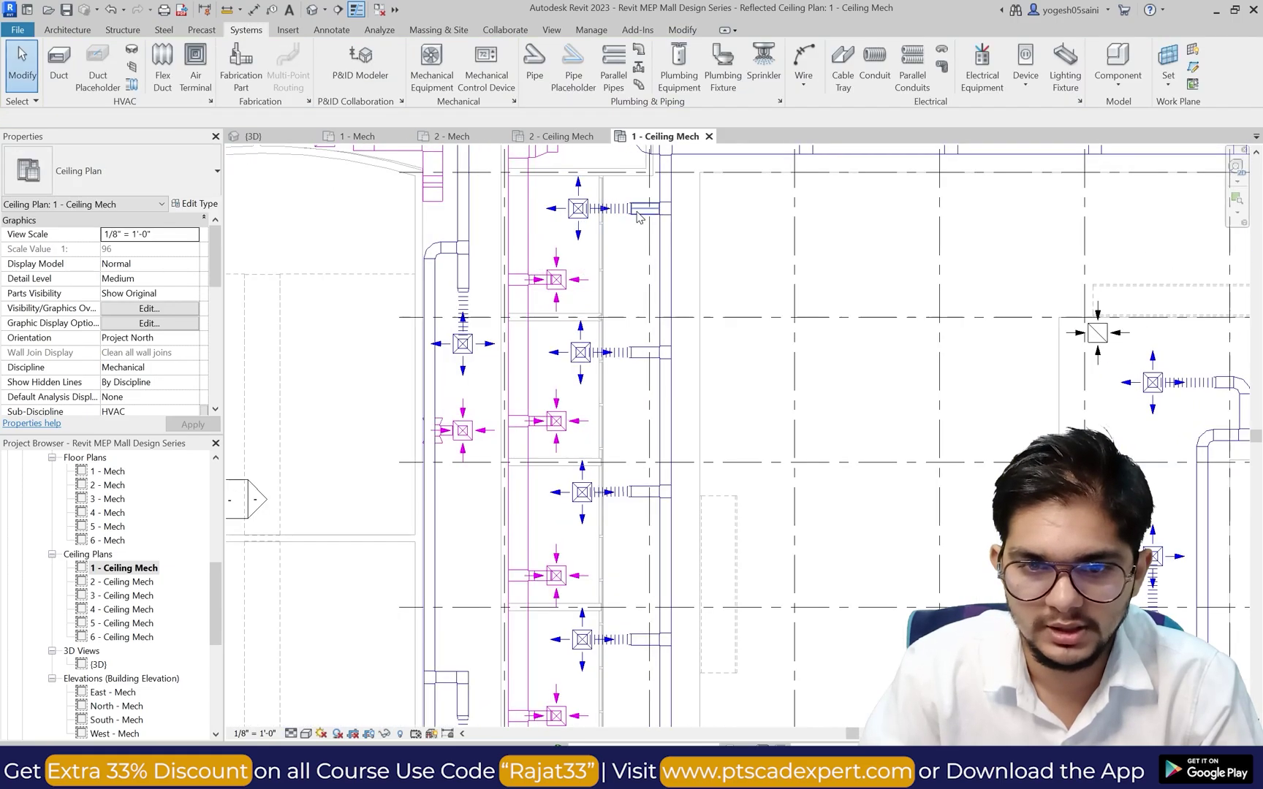
{"action": "scroll", "coordinate": [645, 319], "scroll_direction": "down", "scroll_amount": 2}
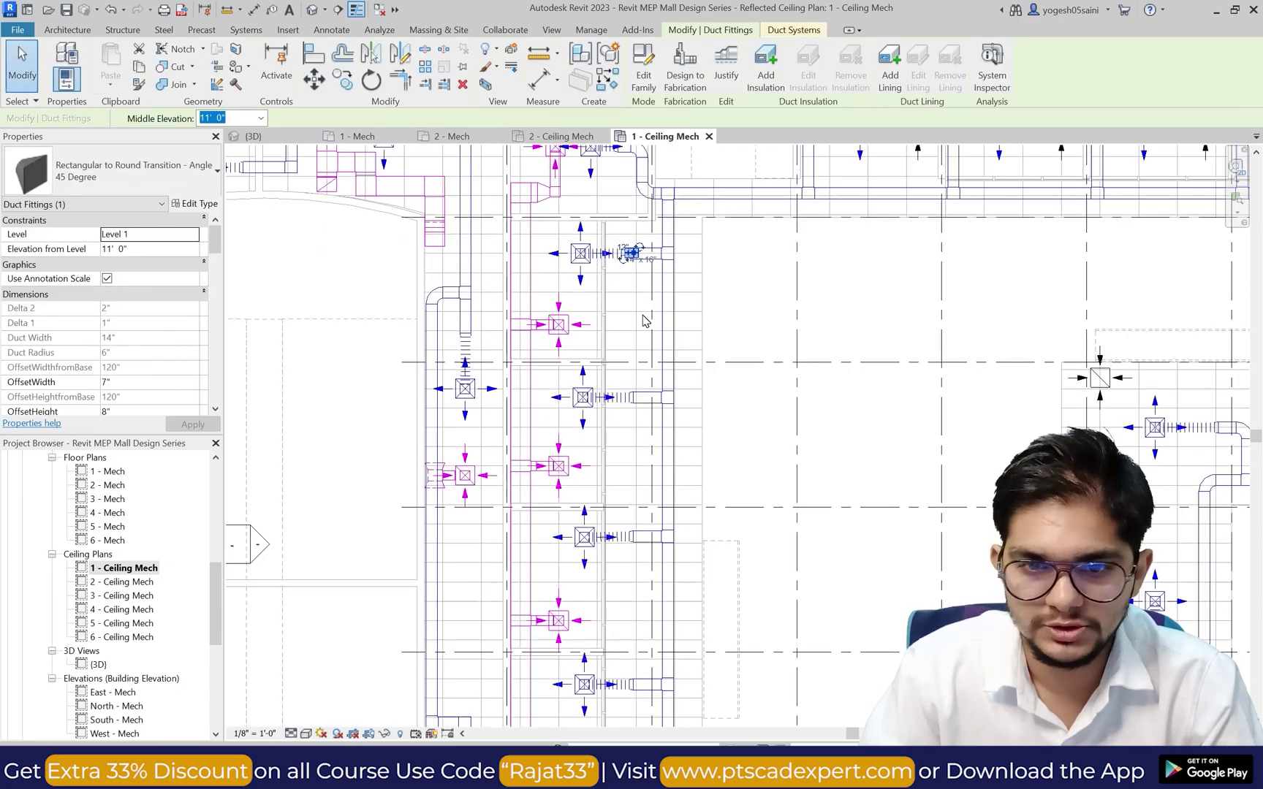
{"action": "key", "text": "Escape"}
Step: Draw a 24" x 18" branch duct at 11' 0" middle elevation rightward from the vertical return duct, between two supply diffusers
{"action": "scroll", "coordinate": [645, 318], "scroll_direction": "down", "scroll_amount": 2}
{"action": "scroll", "coordinate": [646, 552], "scroll_direction": "down", "scroll_amount": 2}
{"action": "scroll", "coordinate": [574, 557], "scroll_direction": "up", "scroll_amount": 3}
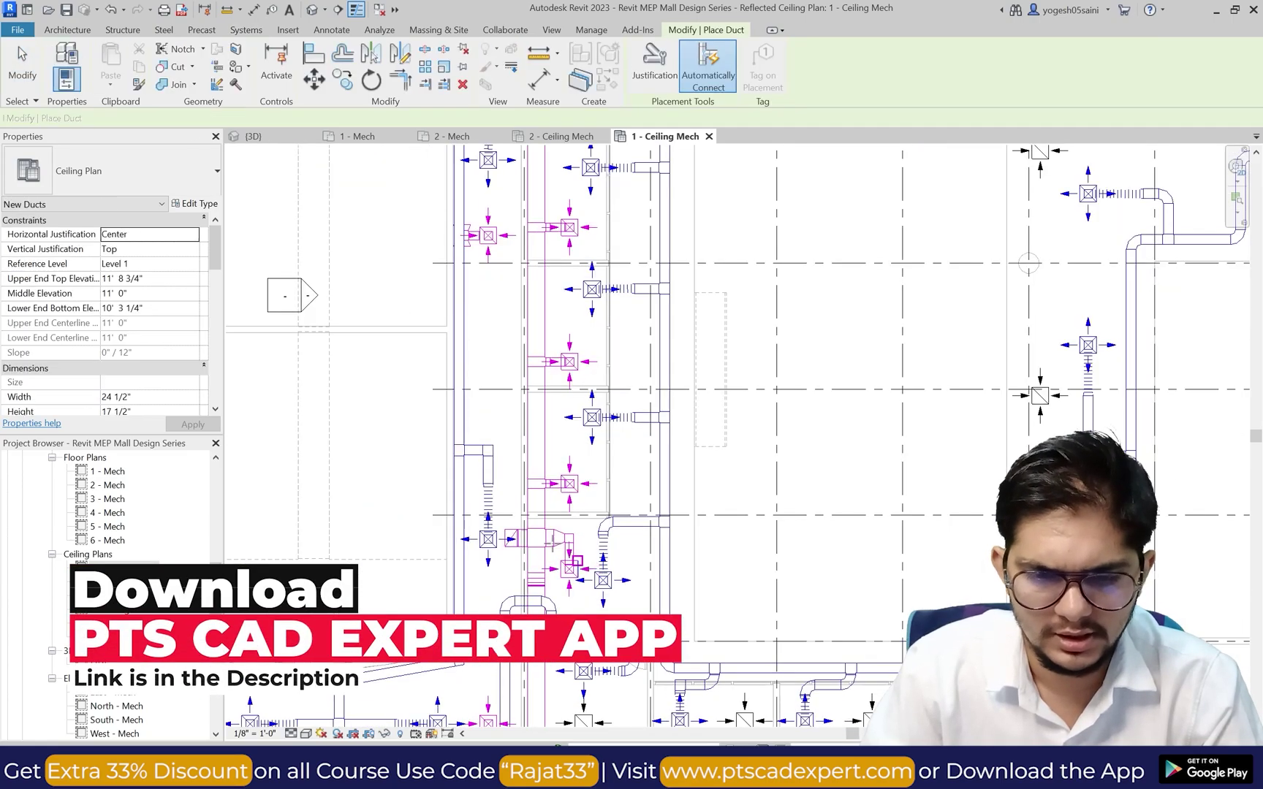
{"action": "scroll", "coordinate": [542, 414], "scroll_direction": "up", "scroll_amount": 4}
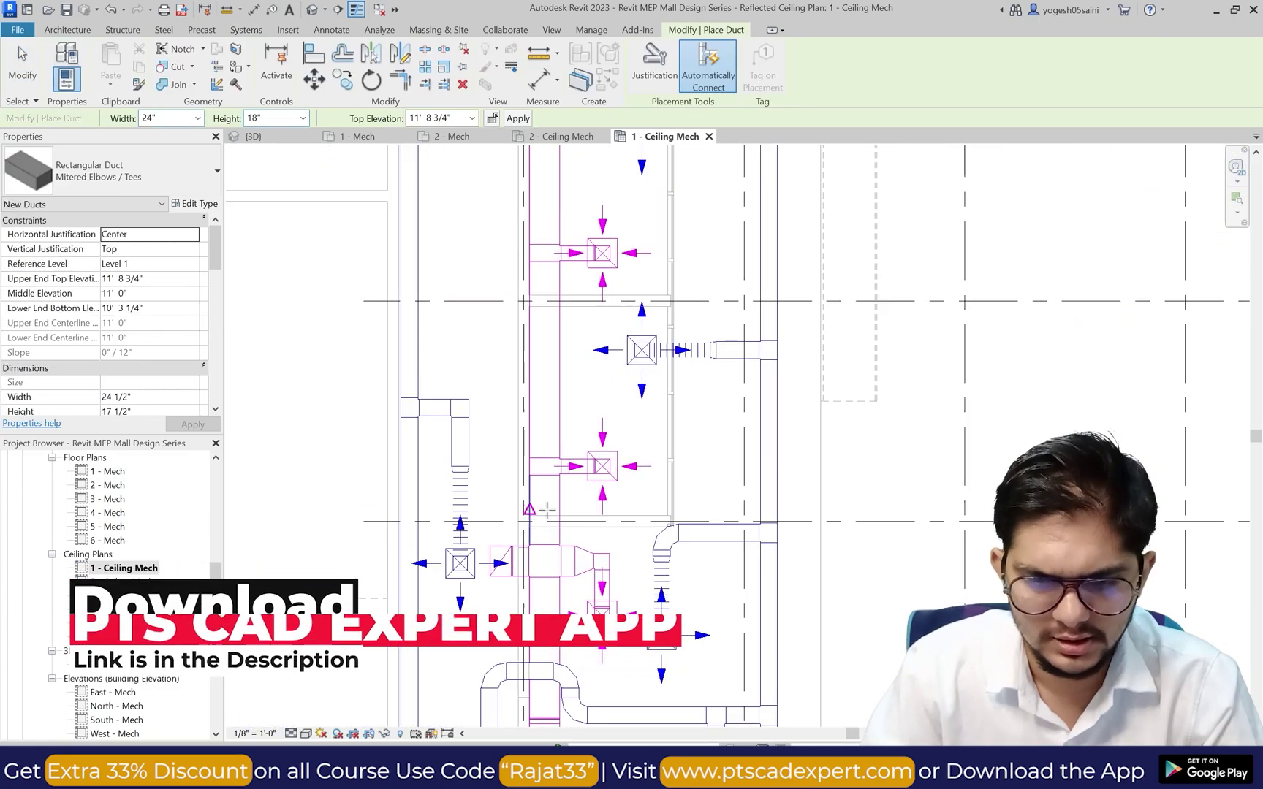
{"action": "left_click", "coordinate": [545, 401]}
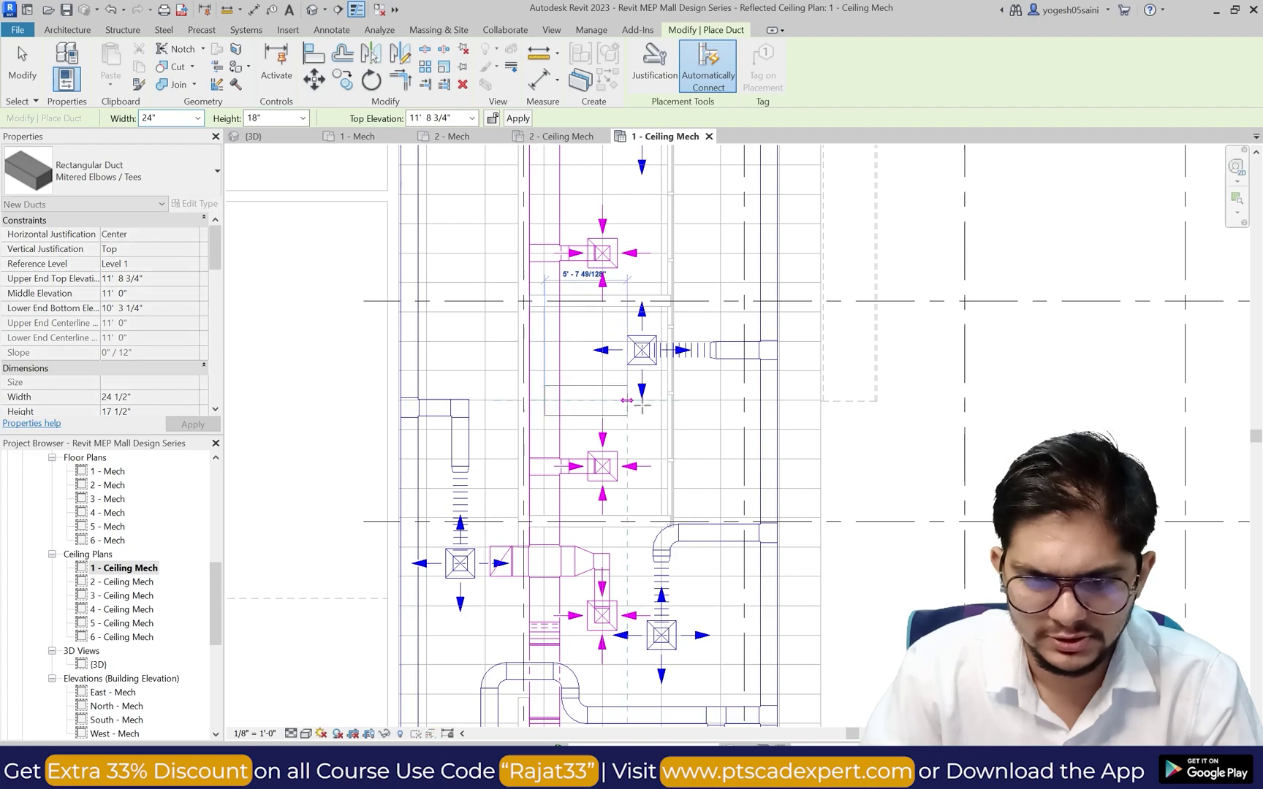
{"action": "left_click", "coordinate": [685, 404]}
Step: Extend the branch at 11' 10" middle elevation across the vertical supply duct and turn it a short way upward
{"action": "left_click", "coordinate": [174, 293]}
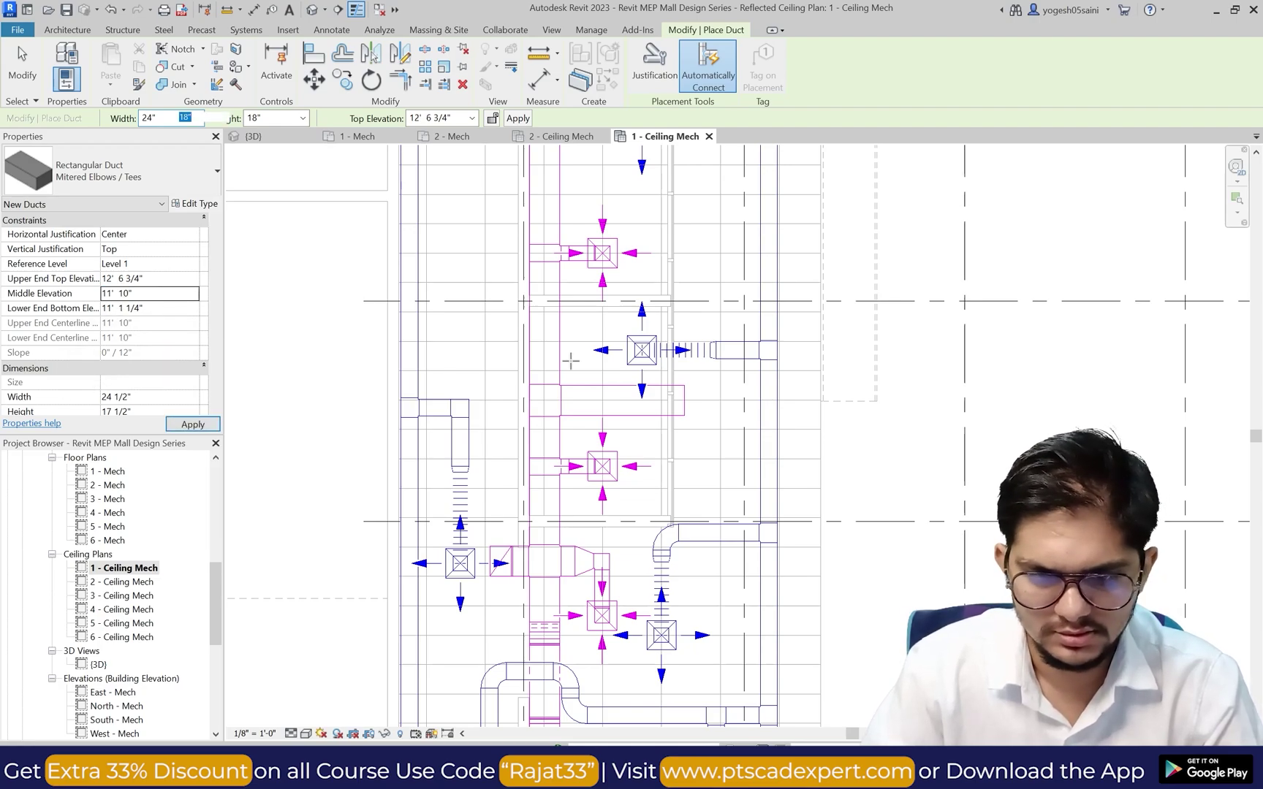
{"action": "left_click", "coordinate": [684, 400]}
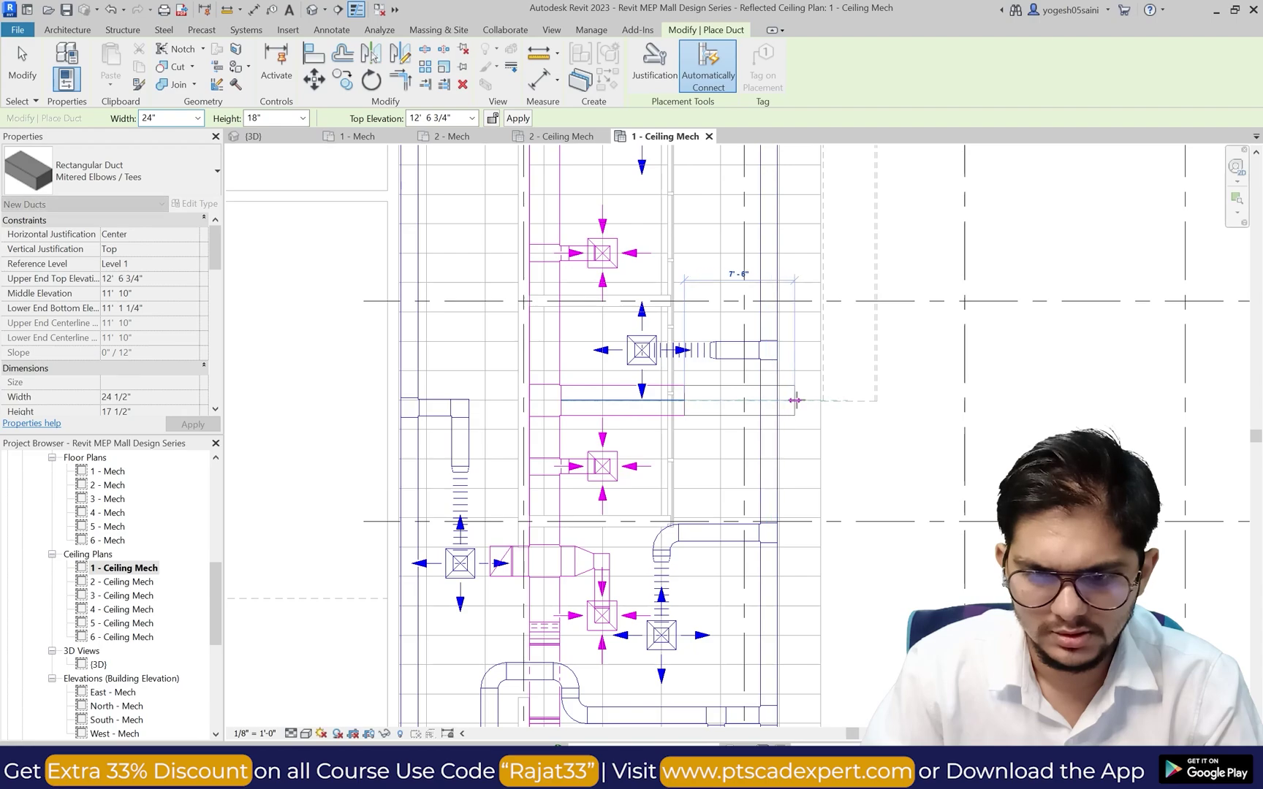
{"action": "left_click", "coordinate": [802, 400]}
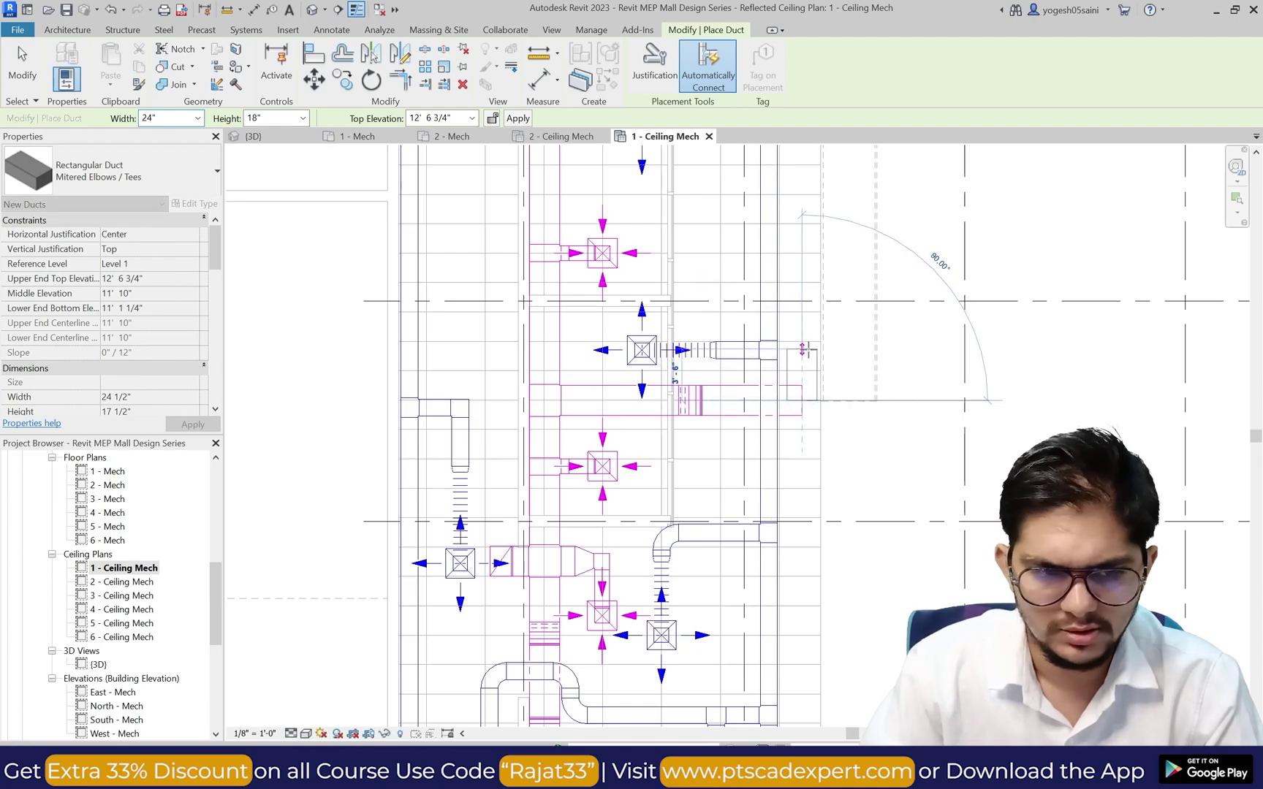
{"action": "left_click", "coordinate": [807, 357]}
{"action": "key", "text": "Escape"}
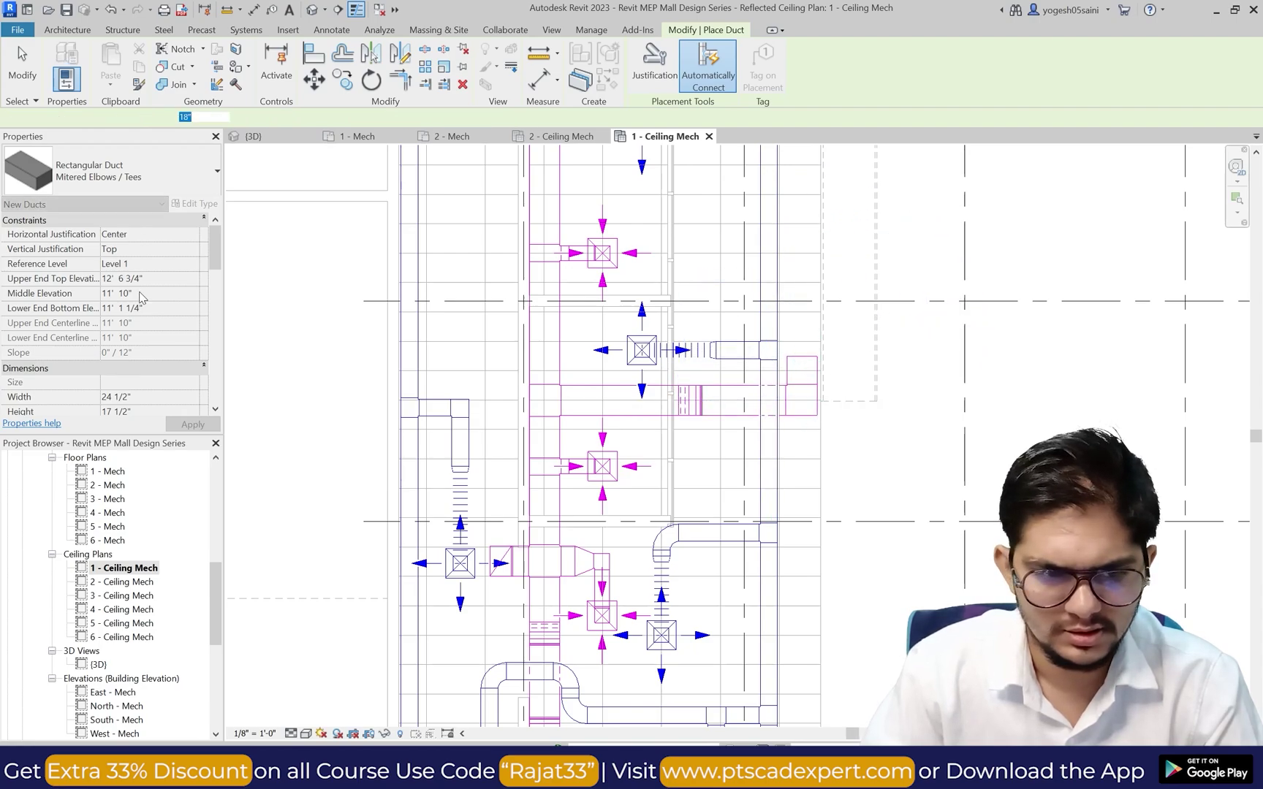
Step: Continue the branch's upturned end about 25' 6" upward alongside the vertical supply duct at a middle elevation of 11' 0"
{"action": "left_click", "coordinate": [154, 296]}
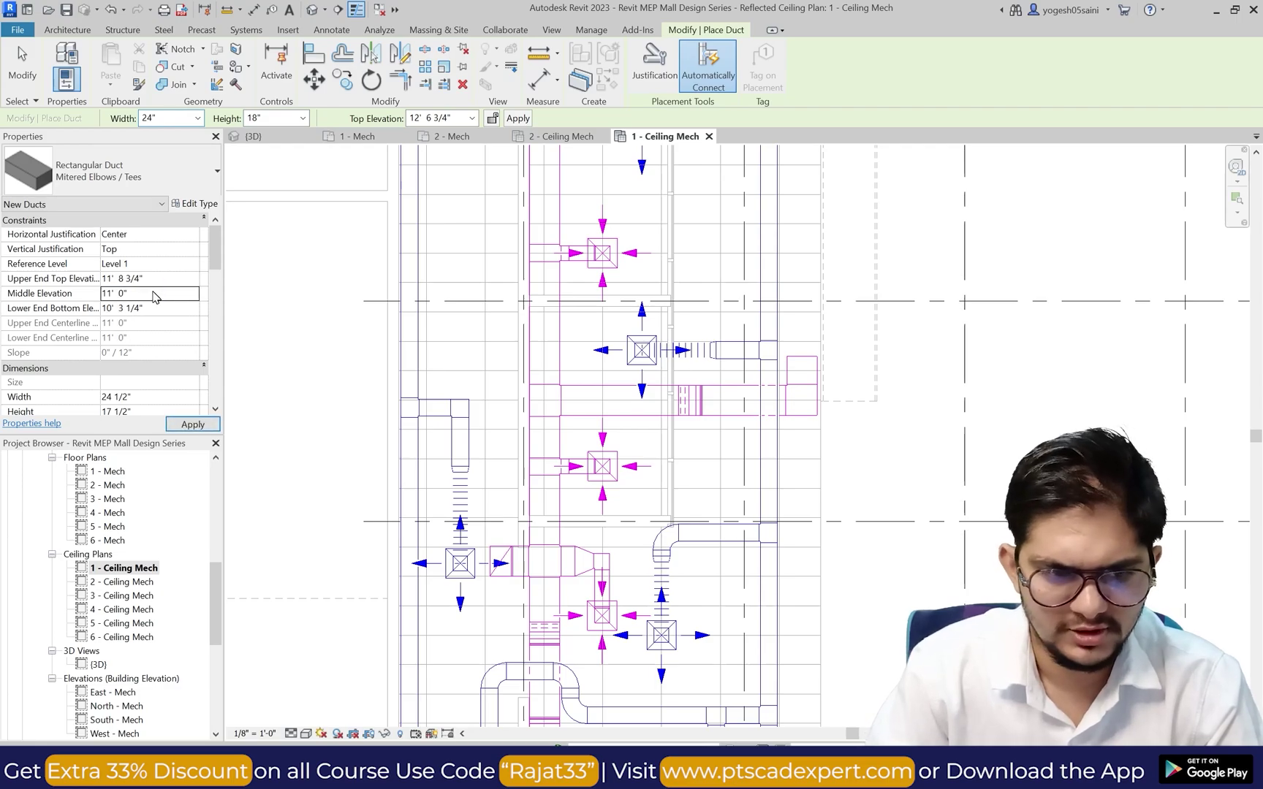
{"action": "scroll", "coordinate": [627, 441], "scroll_direction": "down", "scroll_amount": 3}
{"action": "scroll", "coordinate": [694, 344], "scroll_direction": "up", "scroll_amount": 2}
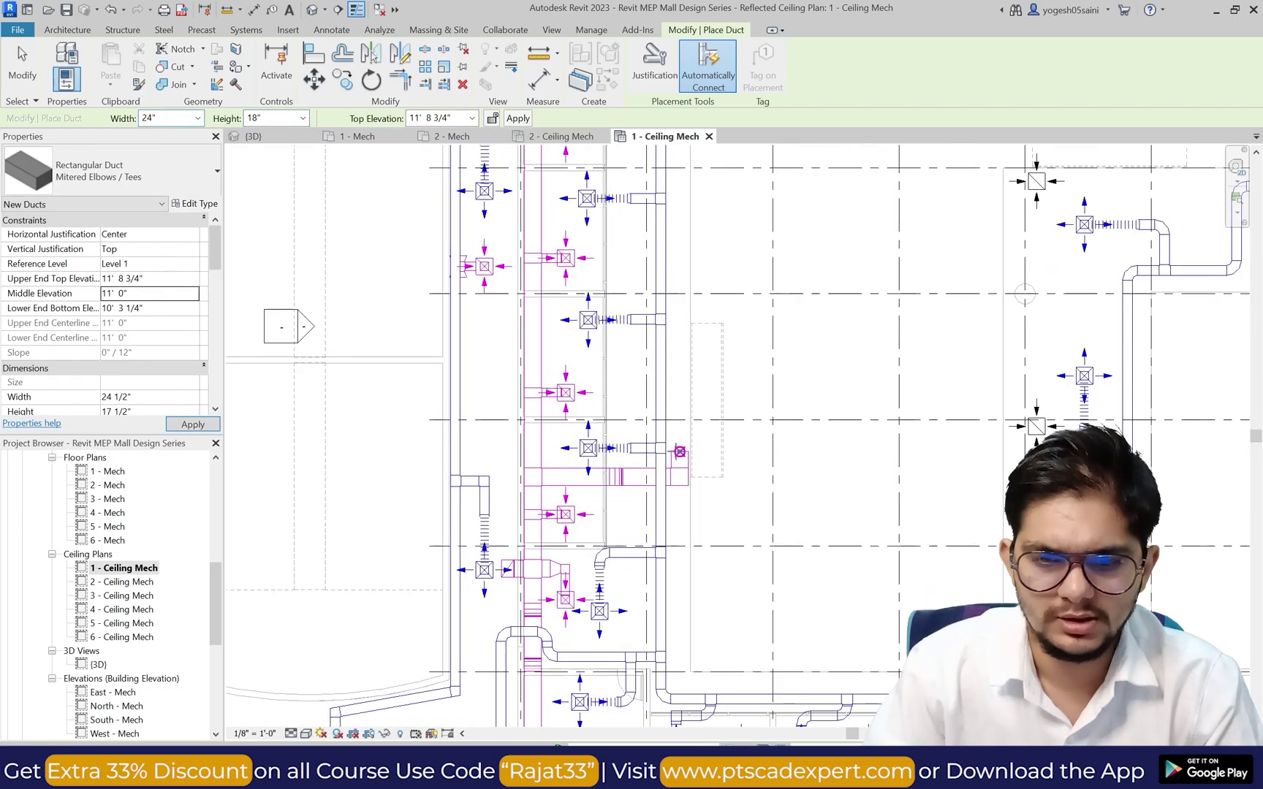
{"action": "left_click", "coordinate": [682, 454]}
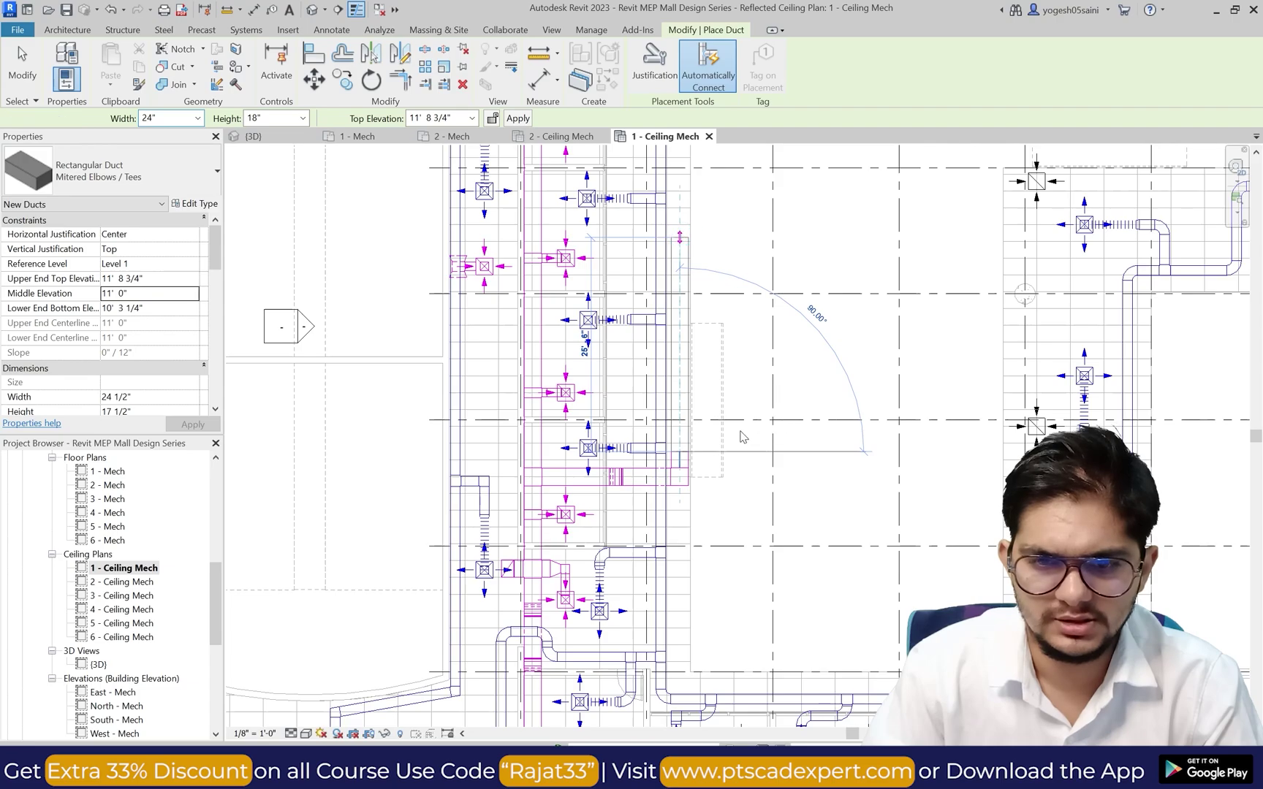
{"action": "scroll", "coordinate": [742, 436], "scroll_direction": "down", "scroll_amount": 6}
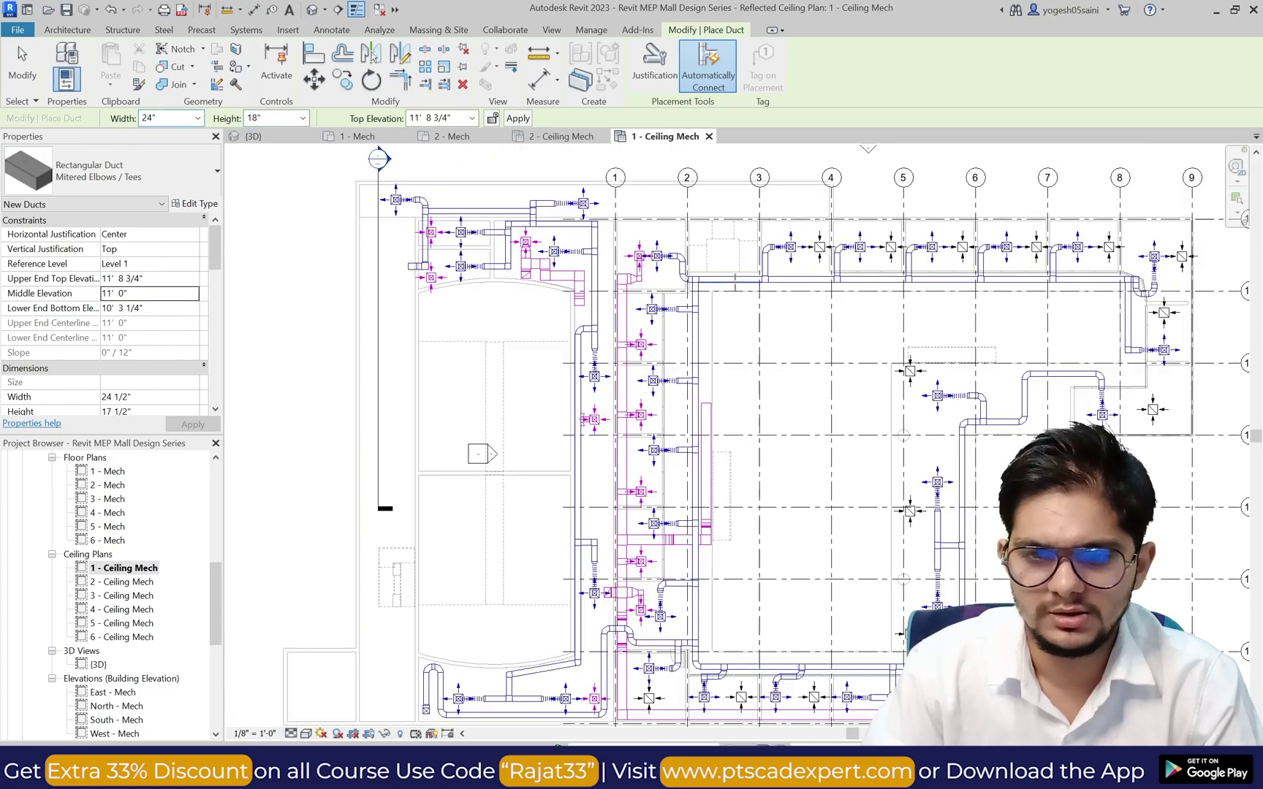
Step: Check the middle elevation of the horizontal supply duct between grids 3 and 4
{"action": "scroll", "coordinate": [731, 329], "scroll_direction": "up", "scroll_amount": 3}
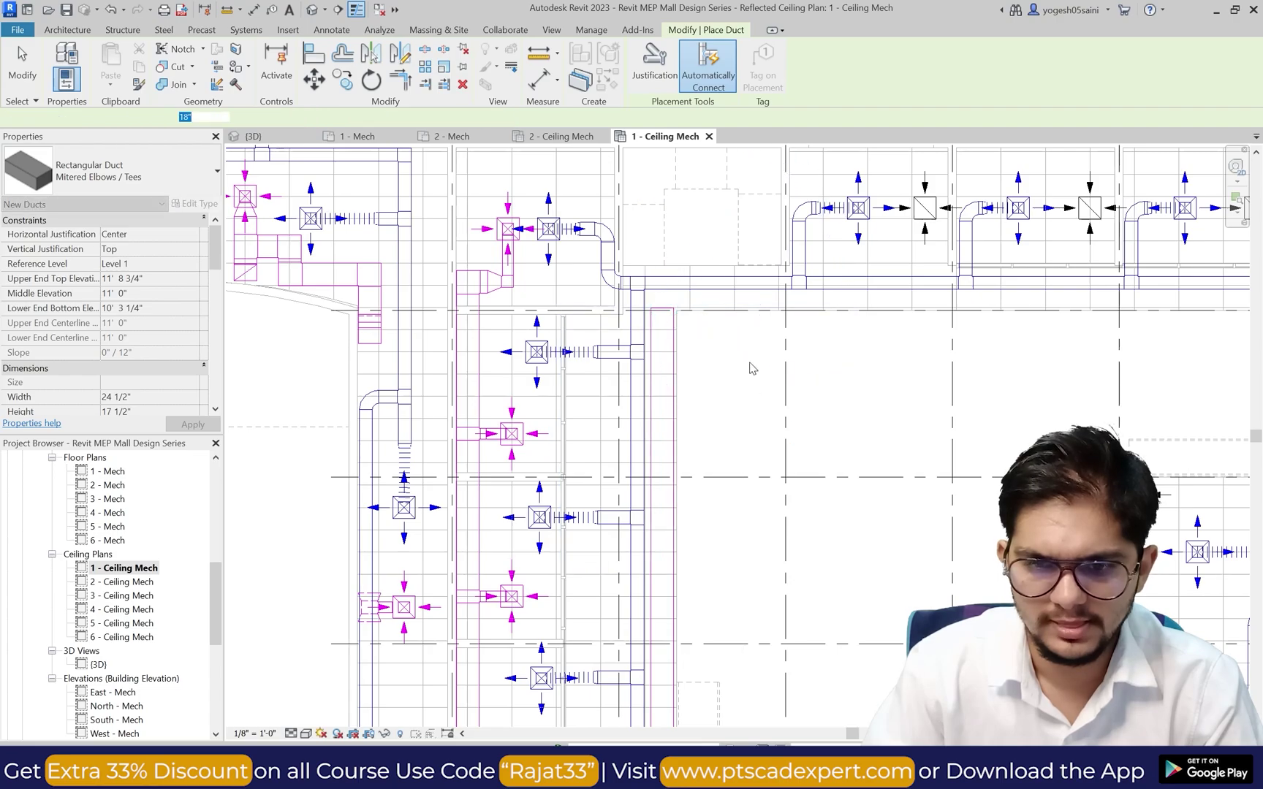
{"action": "scroll", "coordinate": [747, 366], "scroll_direction": "down", "scroll_amount": 5}
{"action": "scroll", "coordinate": [790, 360], "scroll_direction": "up", "scroll_amount": 4}
{"action": "key", "text": "Escape"}
{"action": "key", "text": "Escape"}
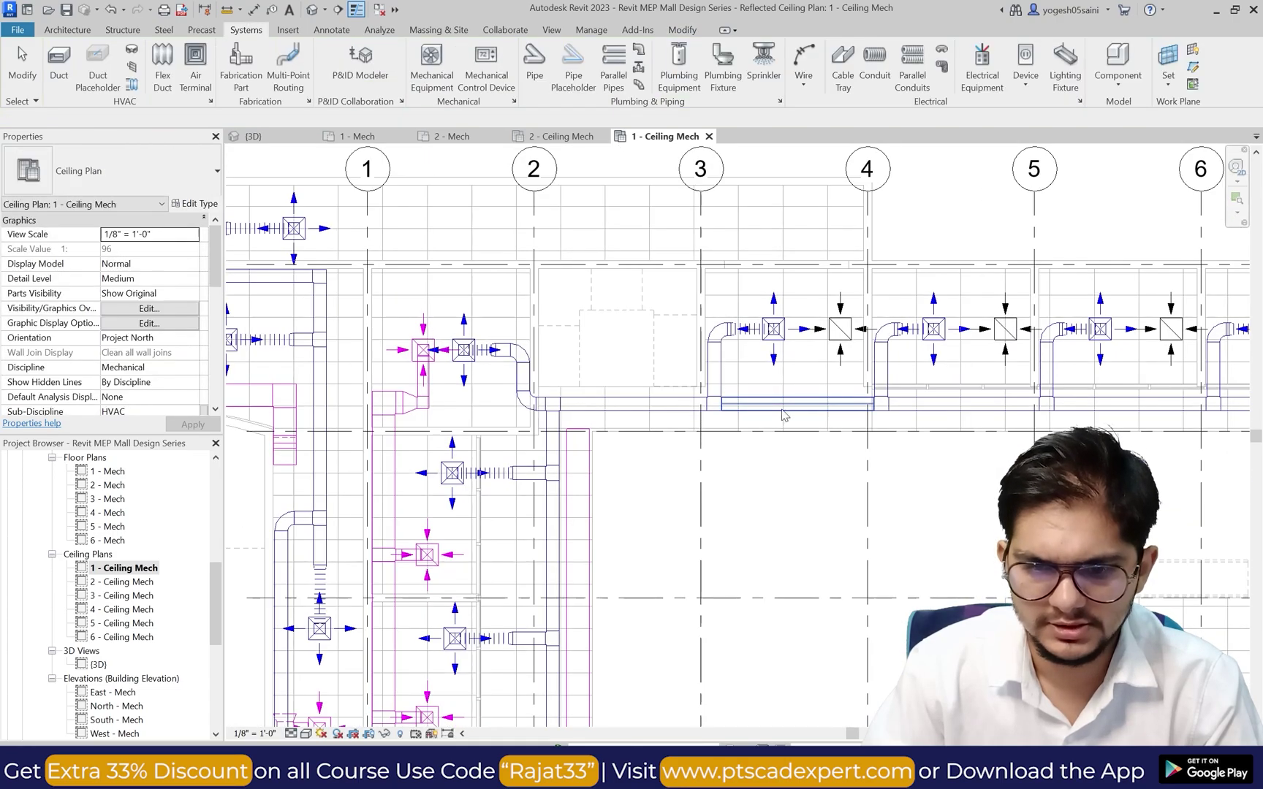
{"action": "left_click", "coordinate": [782, 400]}
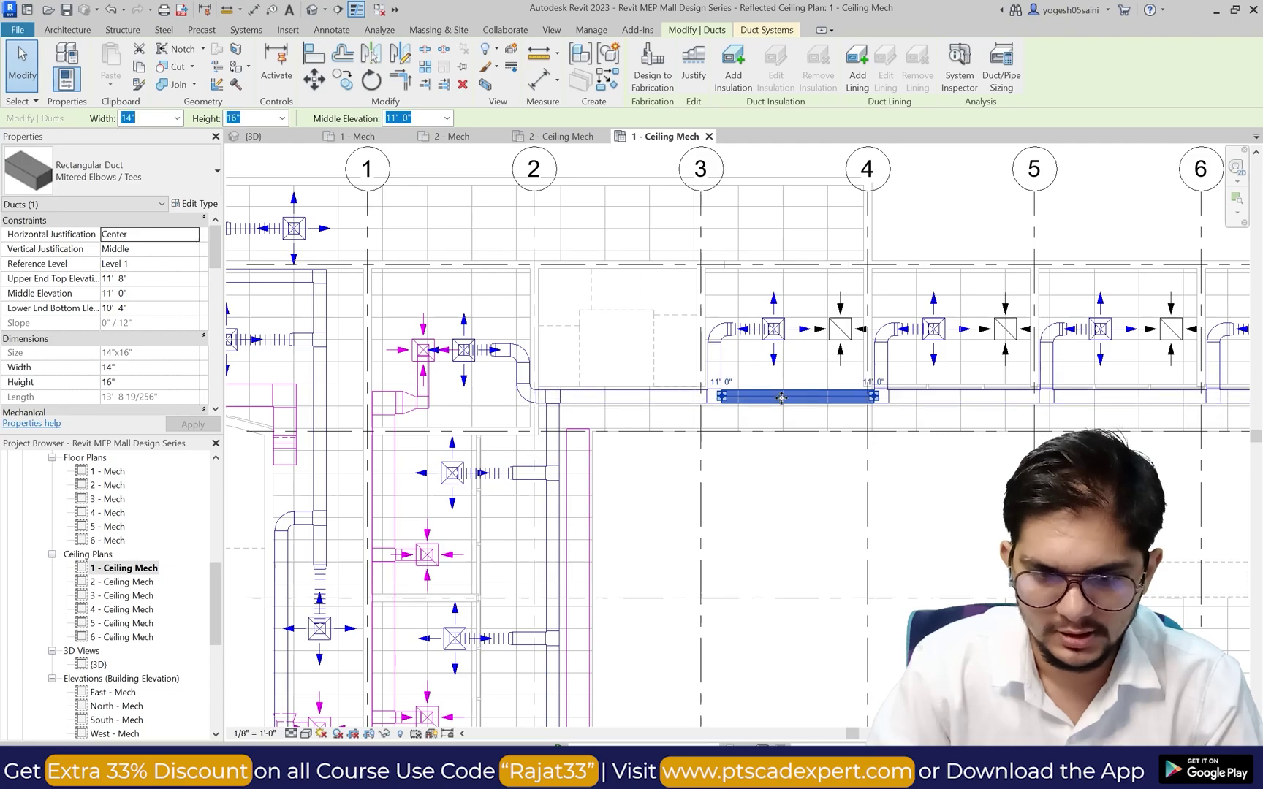
{"action": "key", "text": "Escape"}
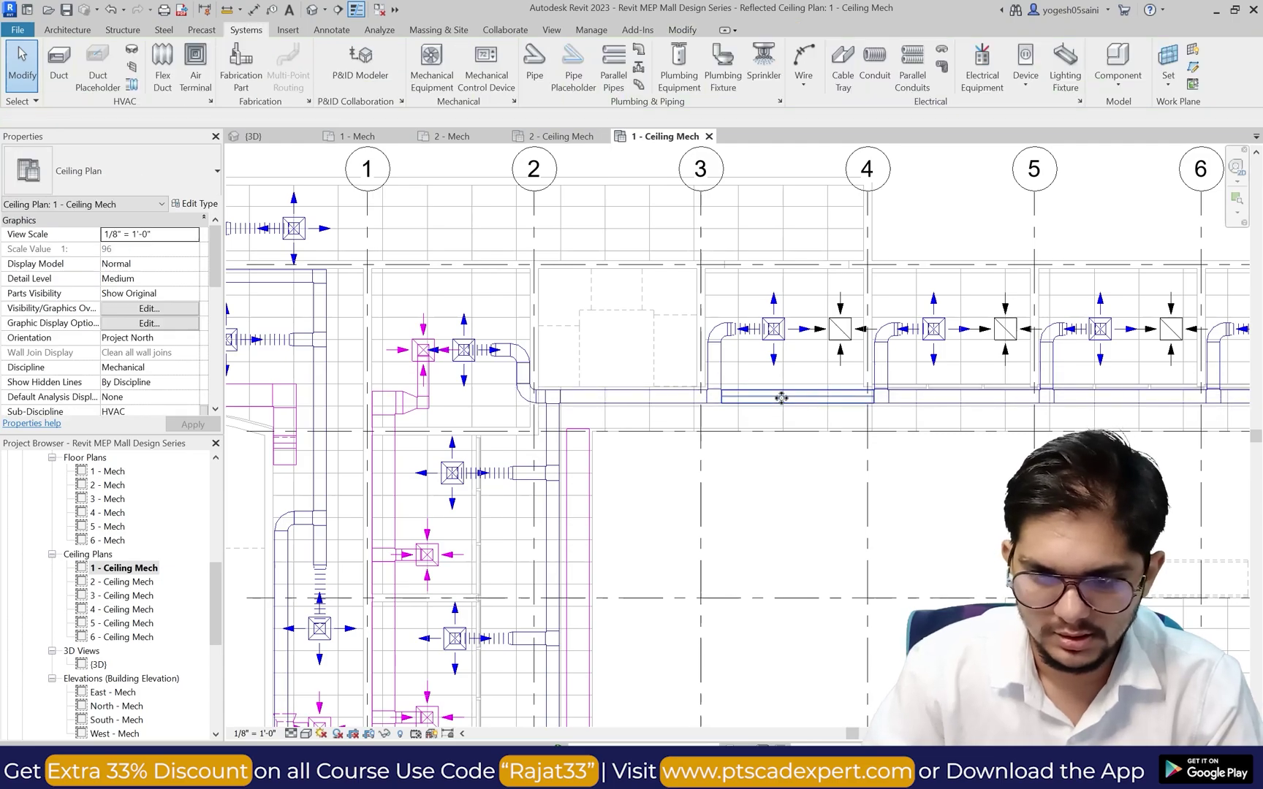
{"action": "scroll", "coordinate": [789, 417], "scroll_direction": "down", "scroll_amount": 2}
{"action": "scroll", "coordinate": [919, 431], "scroll_direction": "up", "scroll_amount": 2}
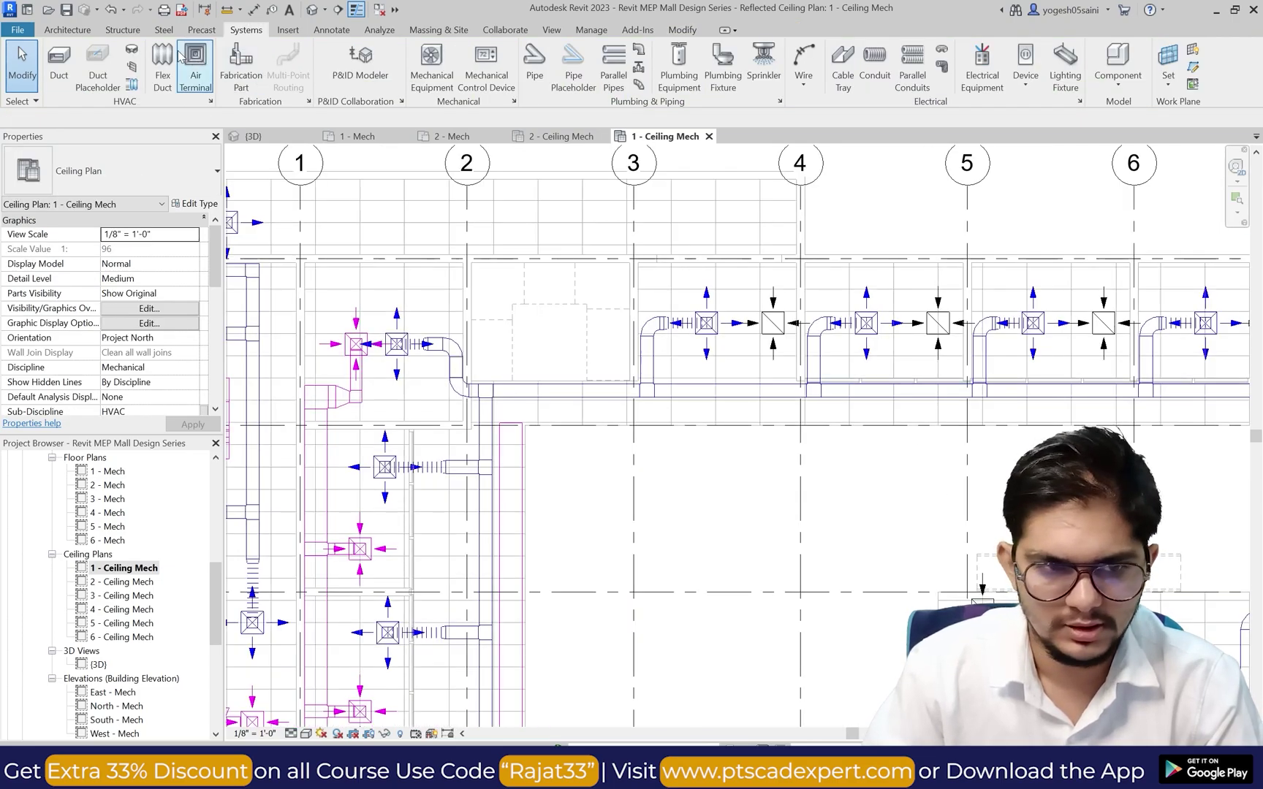
Step: Turn the vertical return branch rightward with a 24" x 18" duct at 11' 0" middle elevation, ending just past grid 3
{"action": "scroll", "coordinate": [581, 475], "scroll_direction": "up", "scroll_amount": 2}
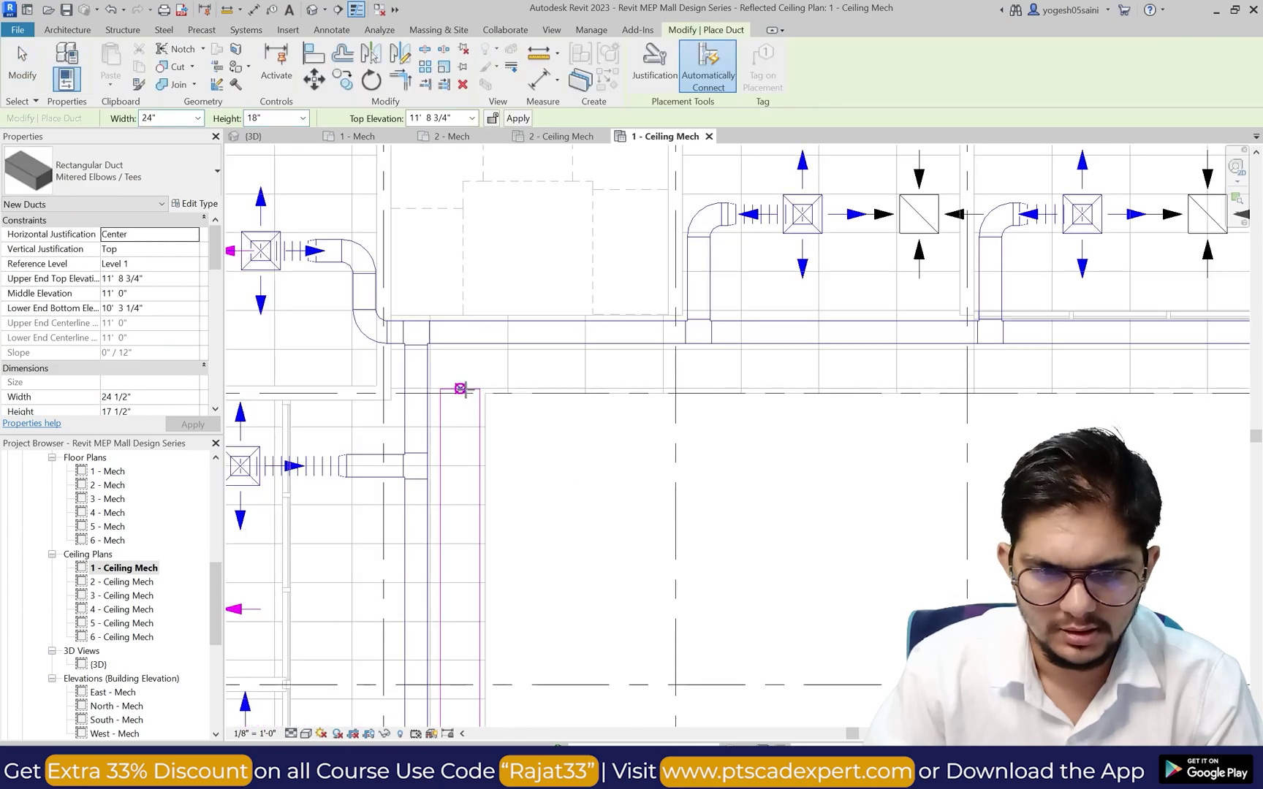
{"action": "left_click", "coordinate": [460, 368]}
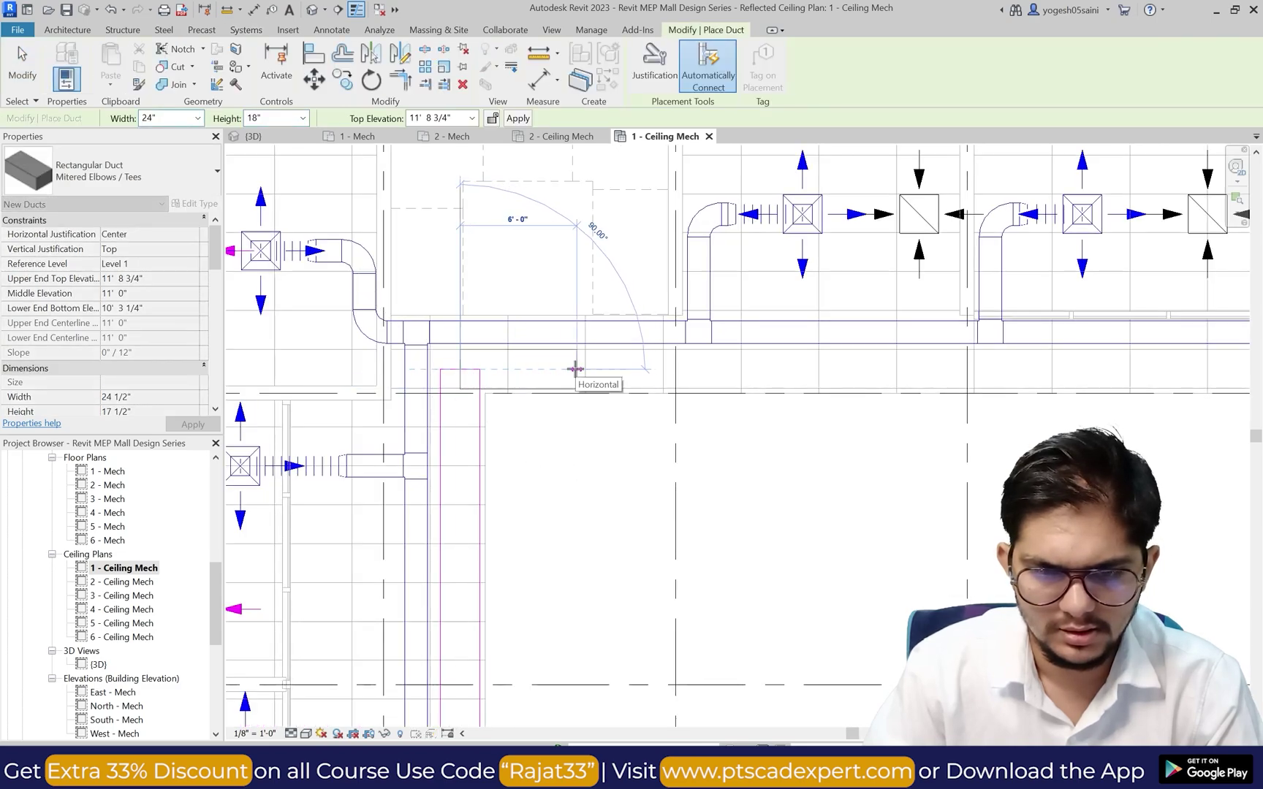
{"action": "left_click", "coordinate": [691, 373]}
{"action": "key", "text": "Escape"}
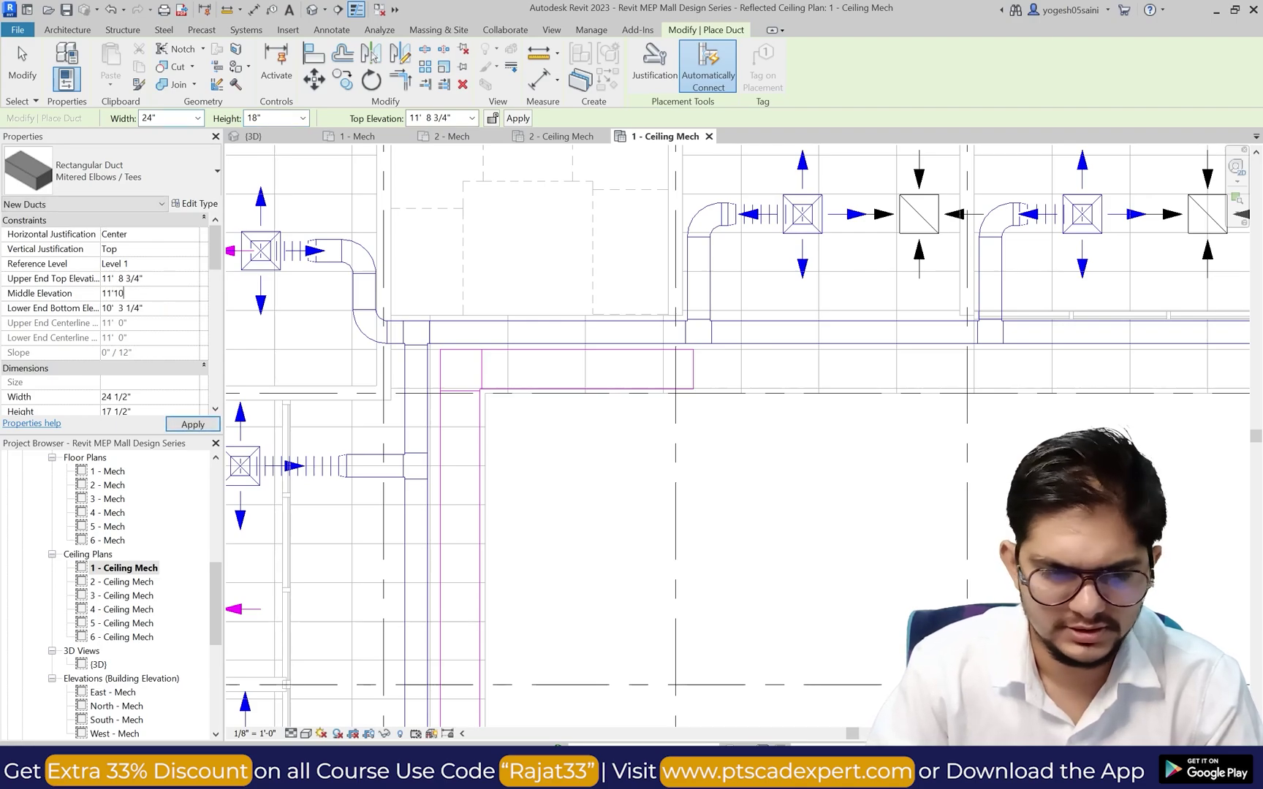
Step: Continue the horizontal return duct at 11' 10" middle elevation below the supply duct, from grid 3 to just before grid 8
{"action": "scroll", "coordinate": [502, 422], "scroll_direction": "down", "scroll_amount": 4}
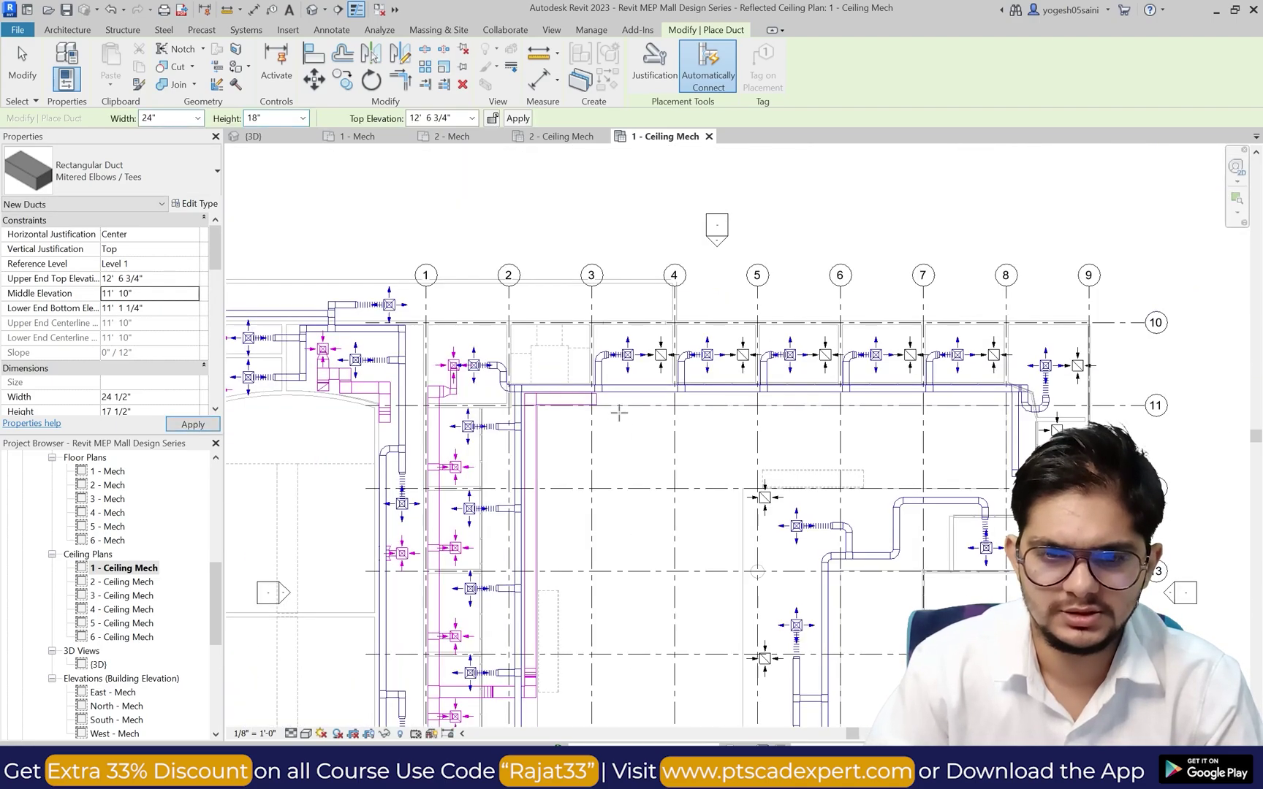
{"action": "left_click", "coordinate": [585, 400]}
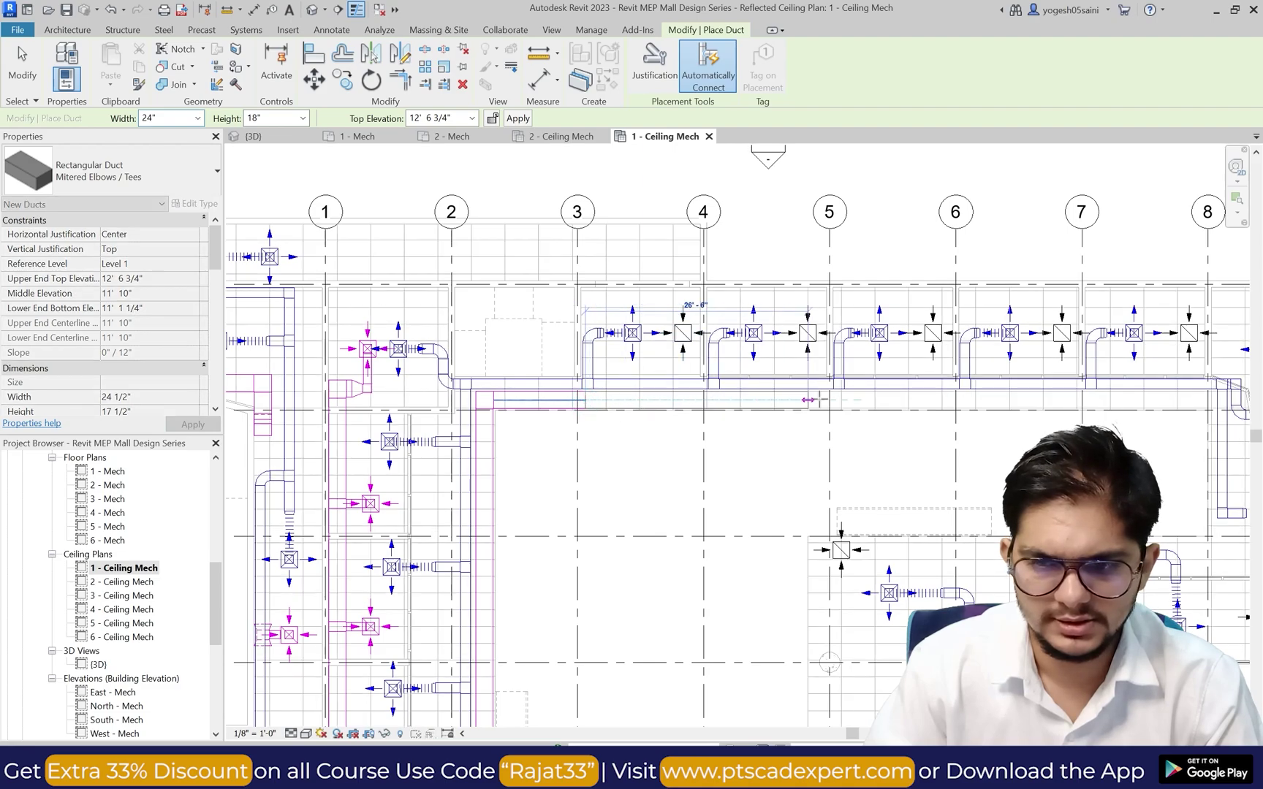
{"action": "left_click", "coordinate": [1194, 399]}
{"action": "scroll", "coordinate": [869, 439], "scroll_direction": "down", "scroll_amount": 2}
{"action": "scroll", "coordinate": [745, 394], "scroll_direction": "up", "scroll_amount": 5}
{"action": "key", "text": "Escape"}
{"action": "key", "text": "Escape"}
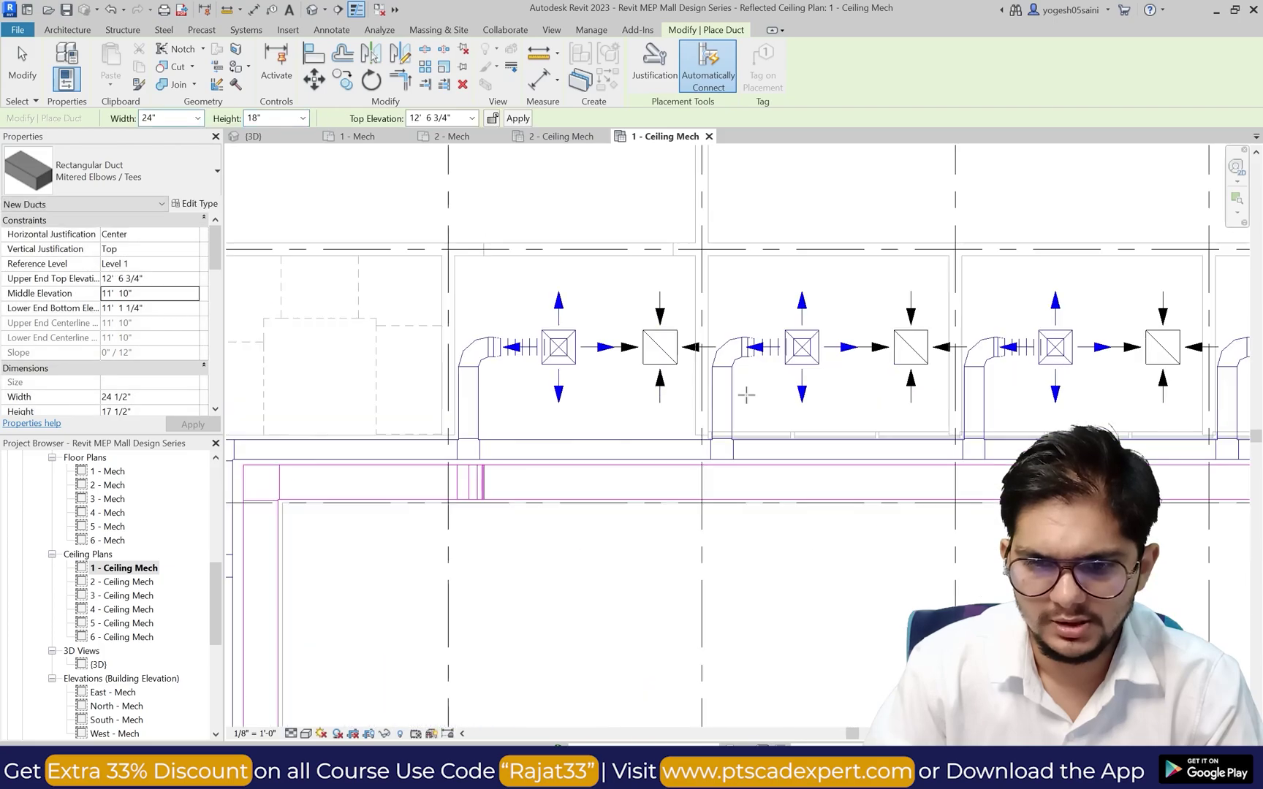
Step: Try to stretch the horizontal return duct's free end rightward across the vertical supply duct near grid 8
{"action": "scroll", "coordinate": [692, 421], "scroll_direction": "down", "scroll_amount": 2}
{"action": "scroll", "coordinate": [760, 420], "scroll_direction": "up", "scroll_amount": 3}
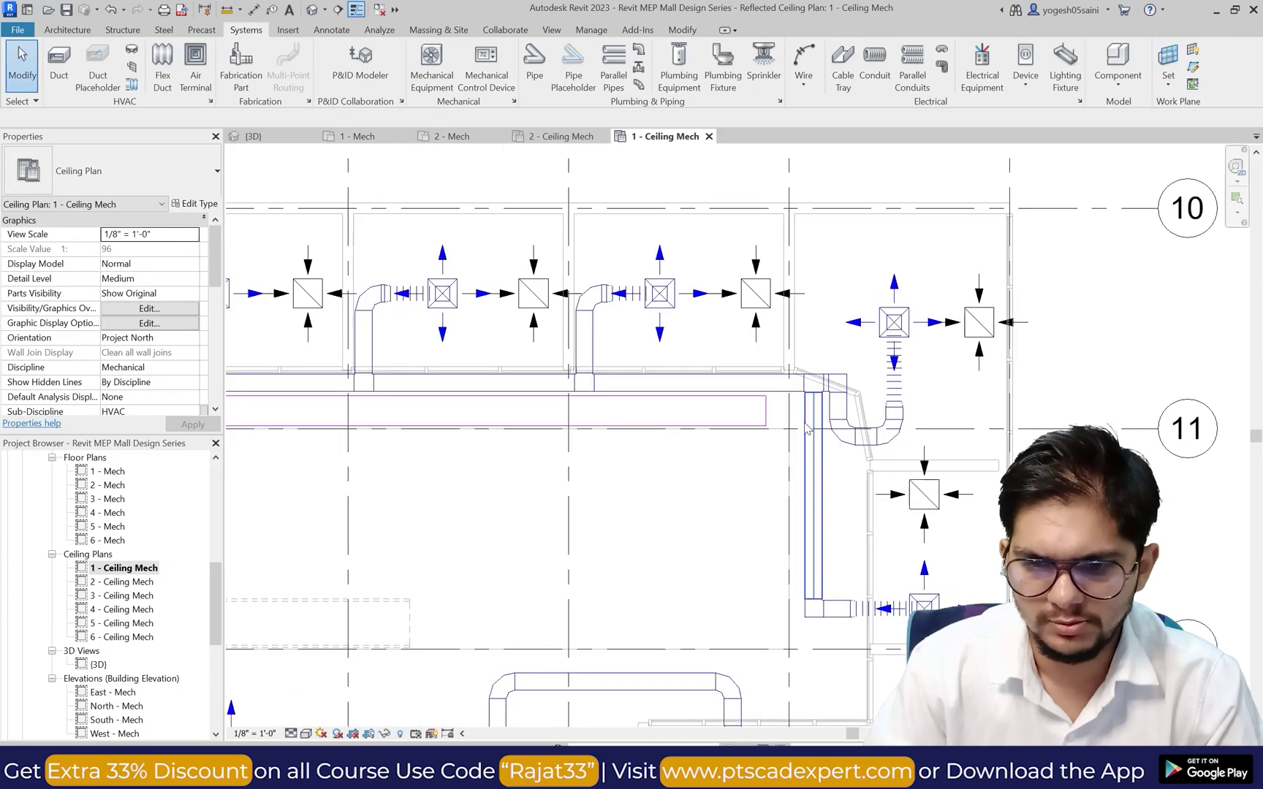
{"action": "left_click", "coordinate": [762, 418]}
{"action": "left_click_drag", "start_coordinate": [888, 407], "coordinate": [979, 410]}
{"action": "key", "text": "ctrl+z"}
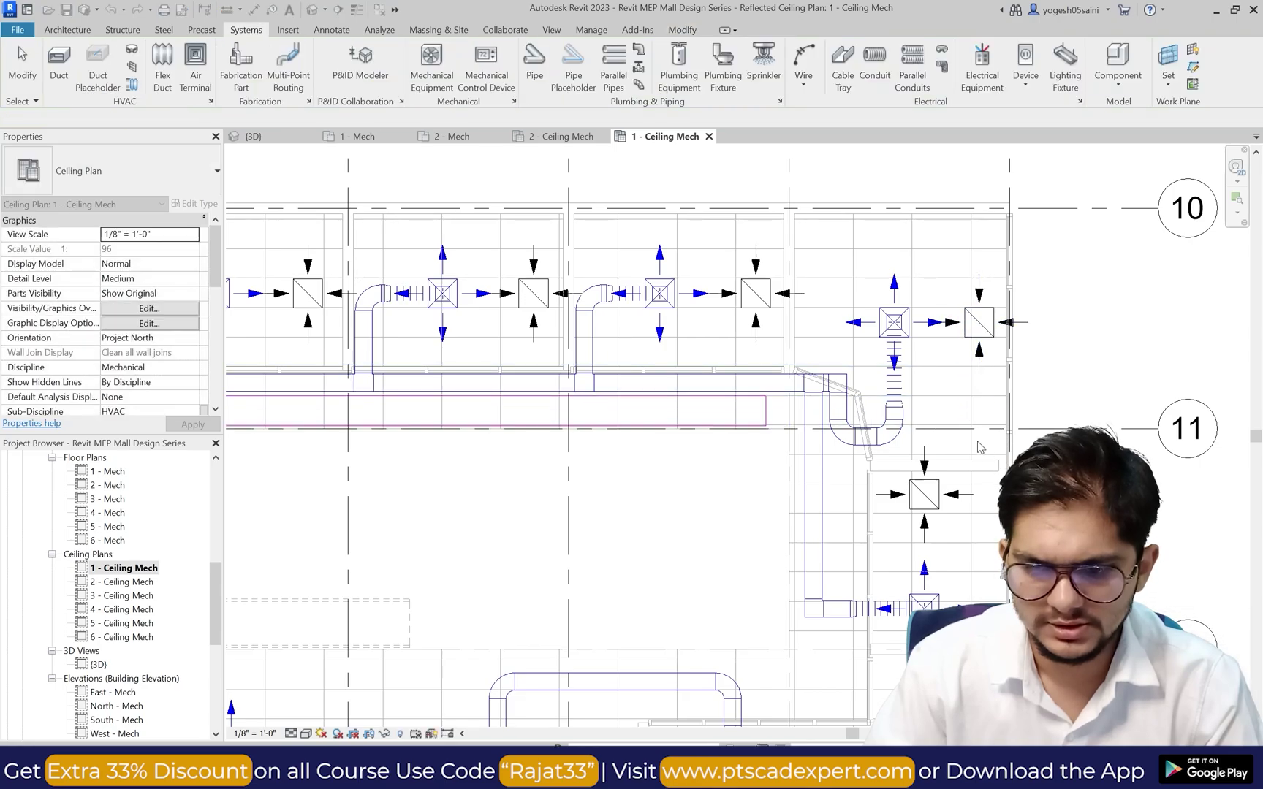
{"action": "left_click", "coordinate": [763, 415]}
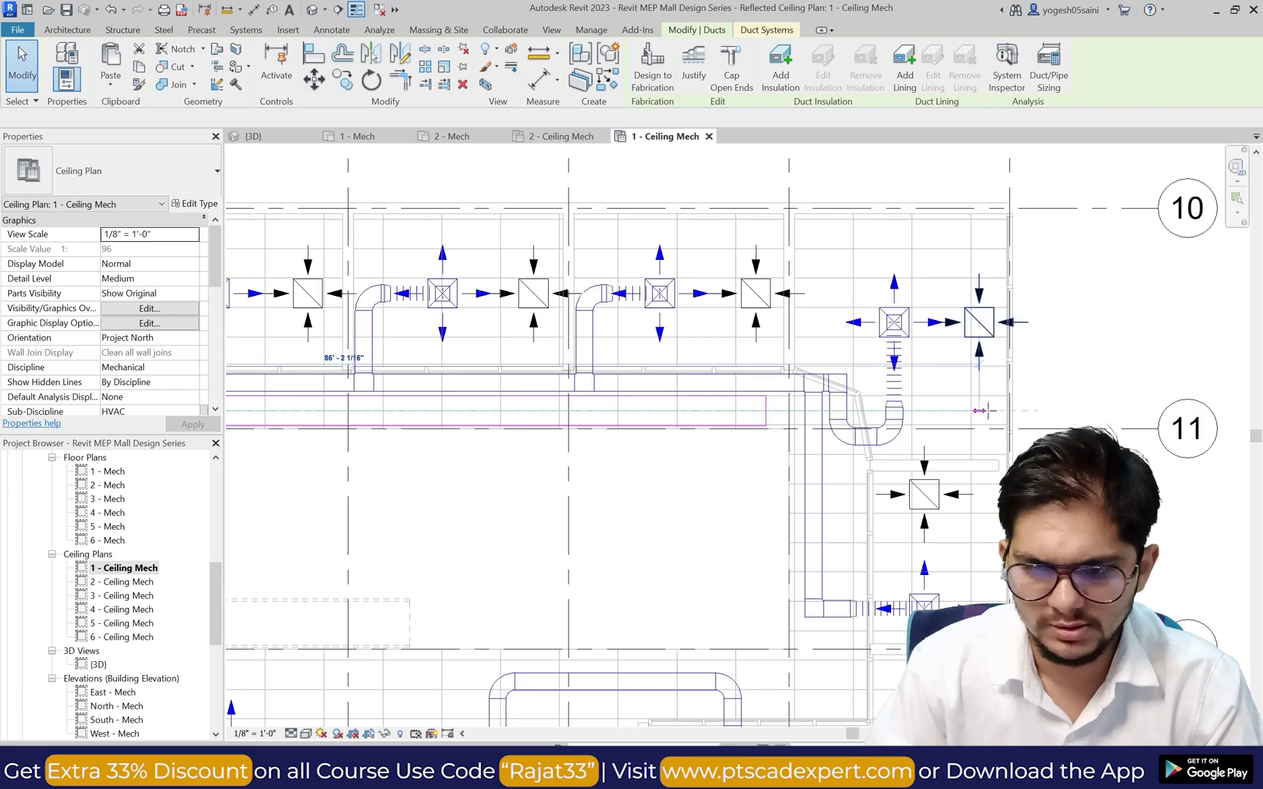
{"action": "left_click_drag", "start_coordinate": [983, 411], "coordinate": [998, 410]}
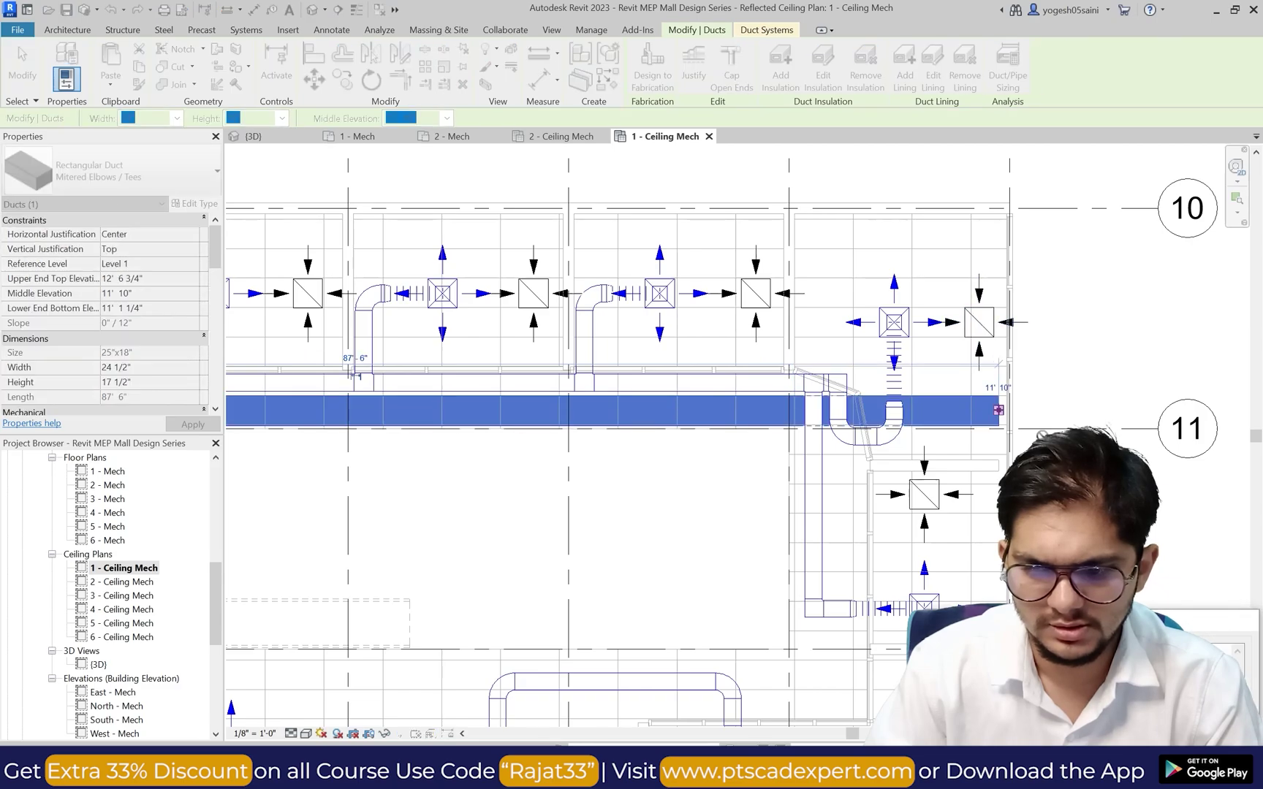
{"action": "key", "text": "ctrl+z"}
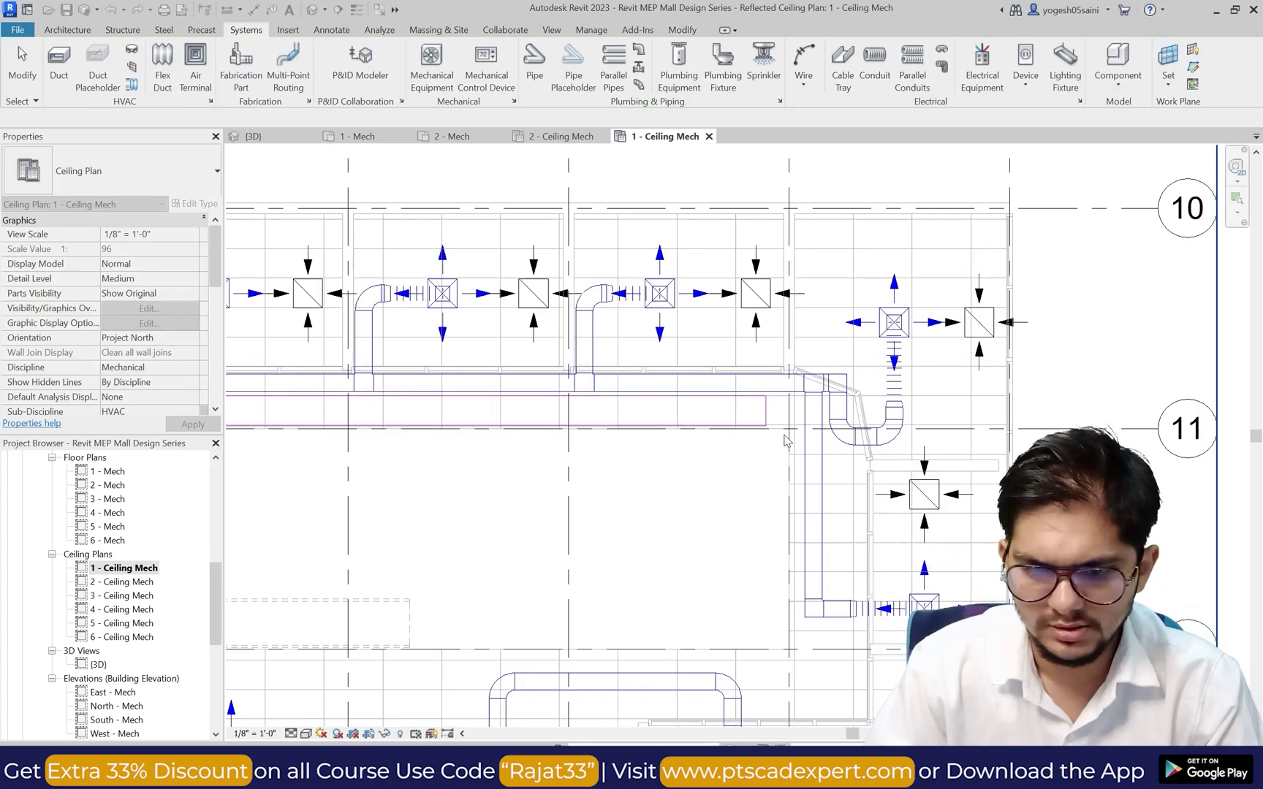
{"action": "scroll", "coordinate": [785, 439], "scroll_direction": "up", "scroll_amount": 2}
{"action": "left_click", "coordinate": [760, 411]}
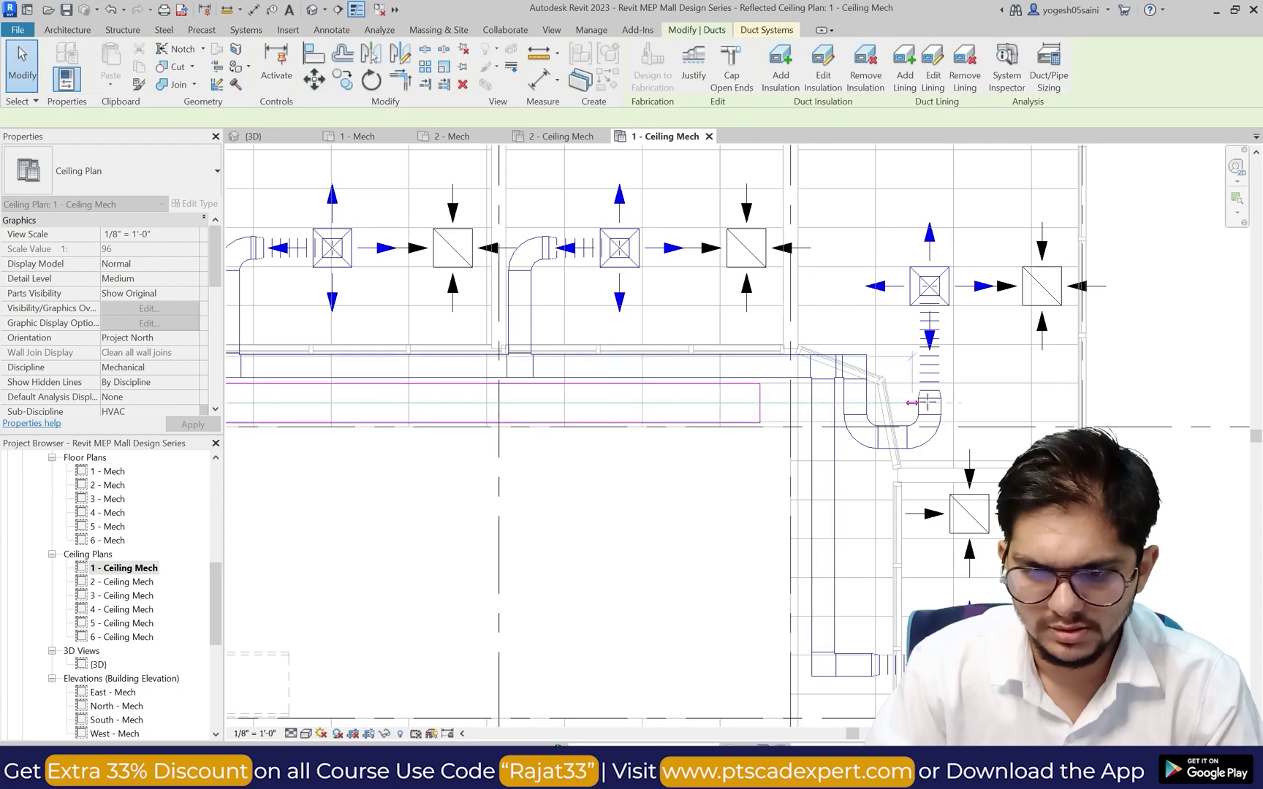
{"action": "left_click_drag", "start_coordinate": [911, 402], "coordinate": [999, 402]}
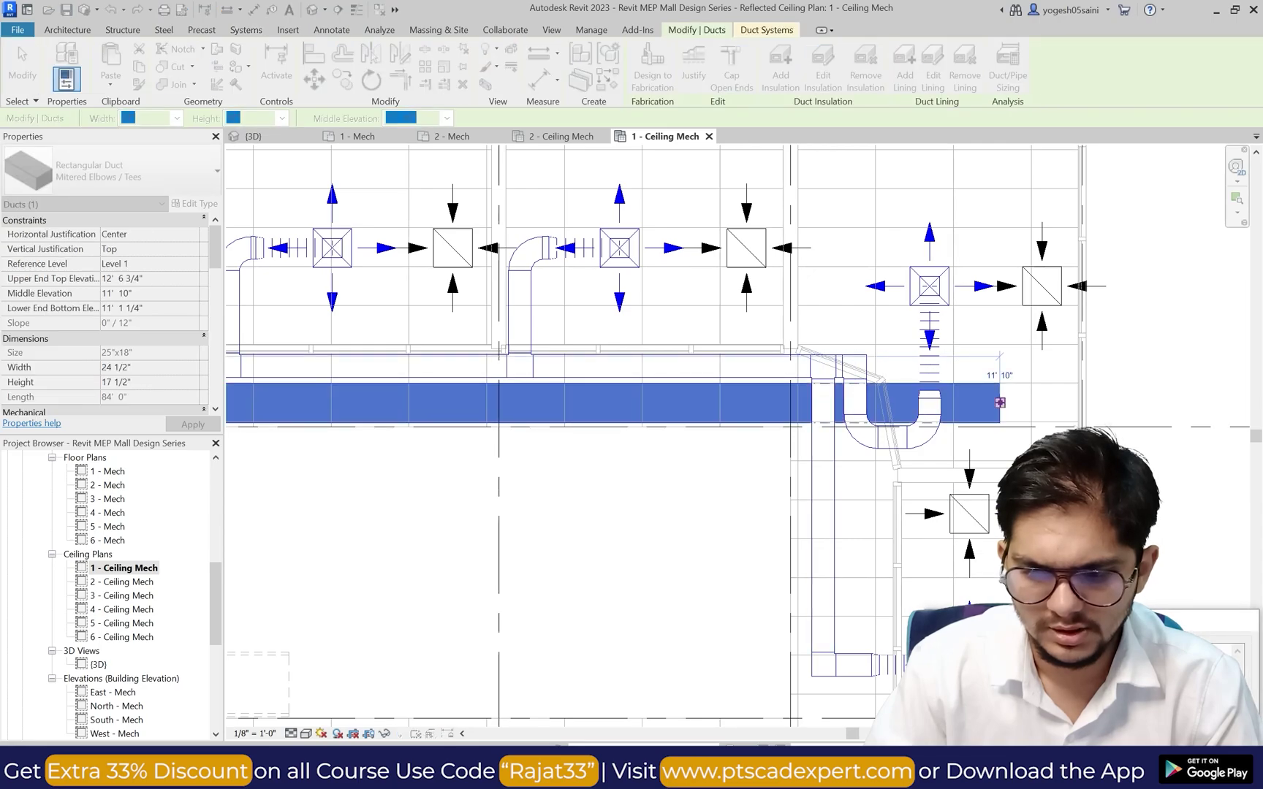
{"action": "key", "text": "ctrl+z"}
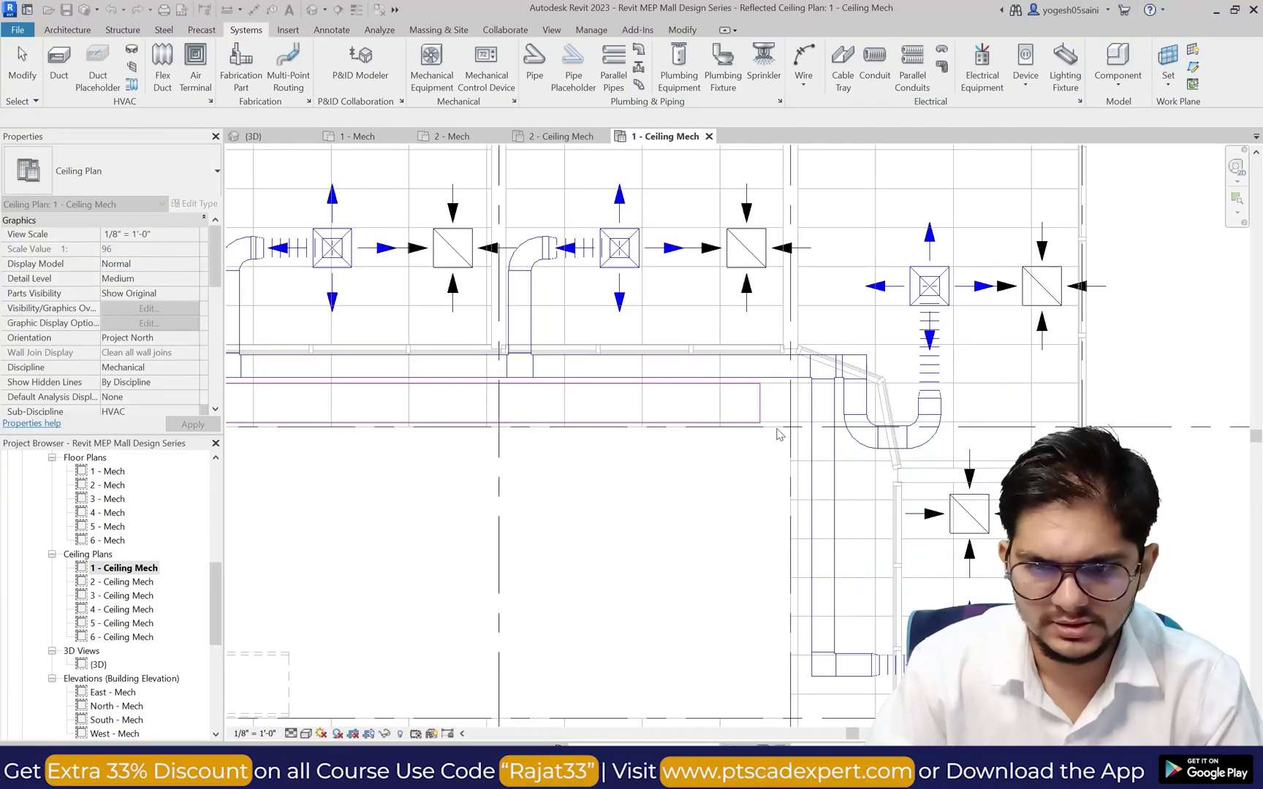
{"action": "left_click", "coordinate": [766, 402]}
{"action": "scroll", "coordinate": [762, 403], "scroll_direction": "up", "scroll_amount": 2}
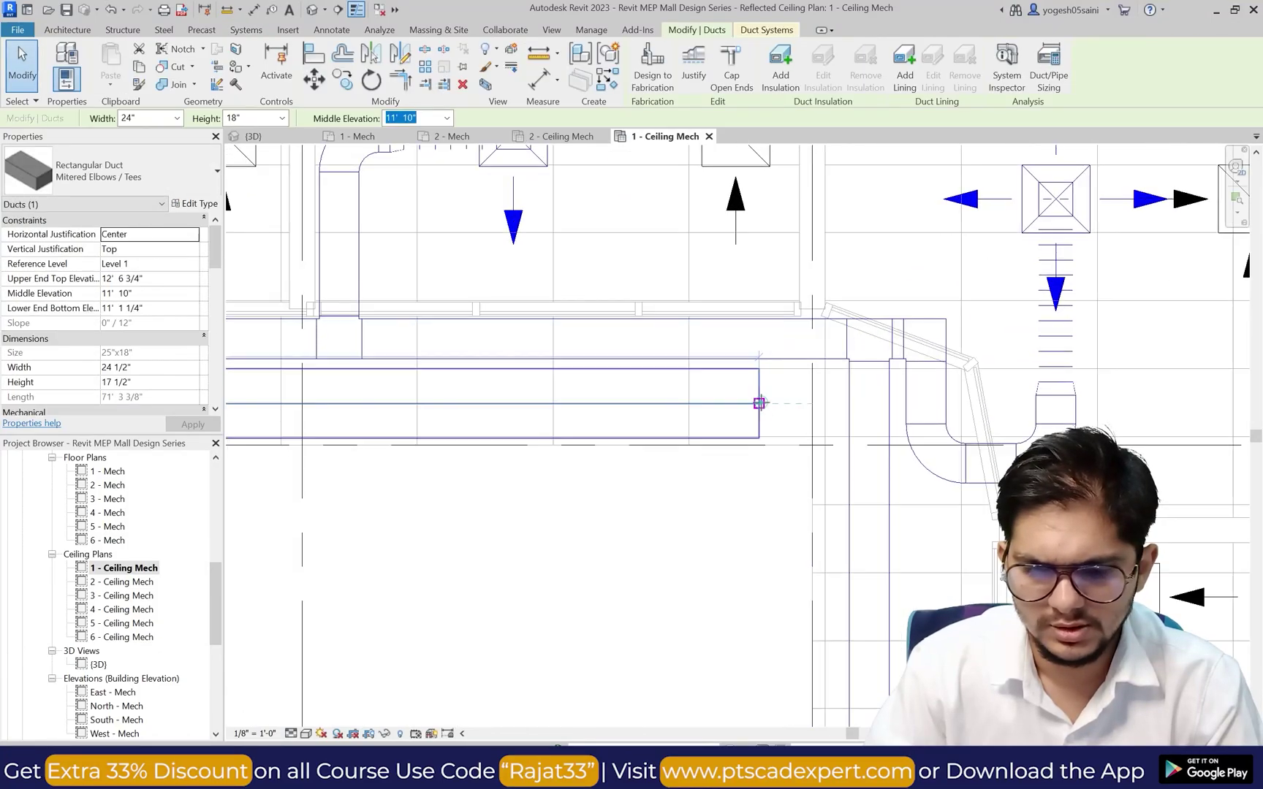
{"action": "left_click_drag", "start_coordinate": [760, 402], "coordinate": [900, 403]}
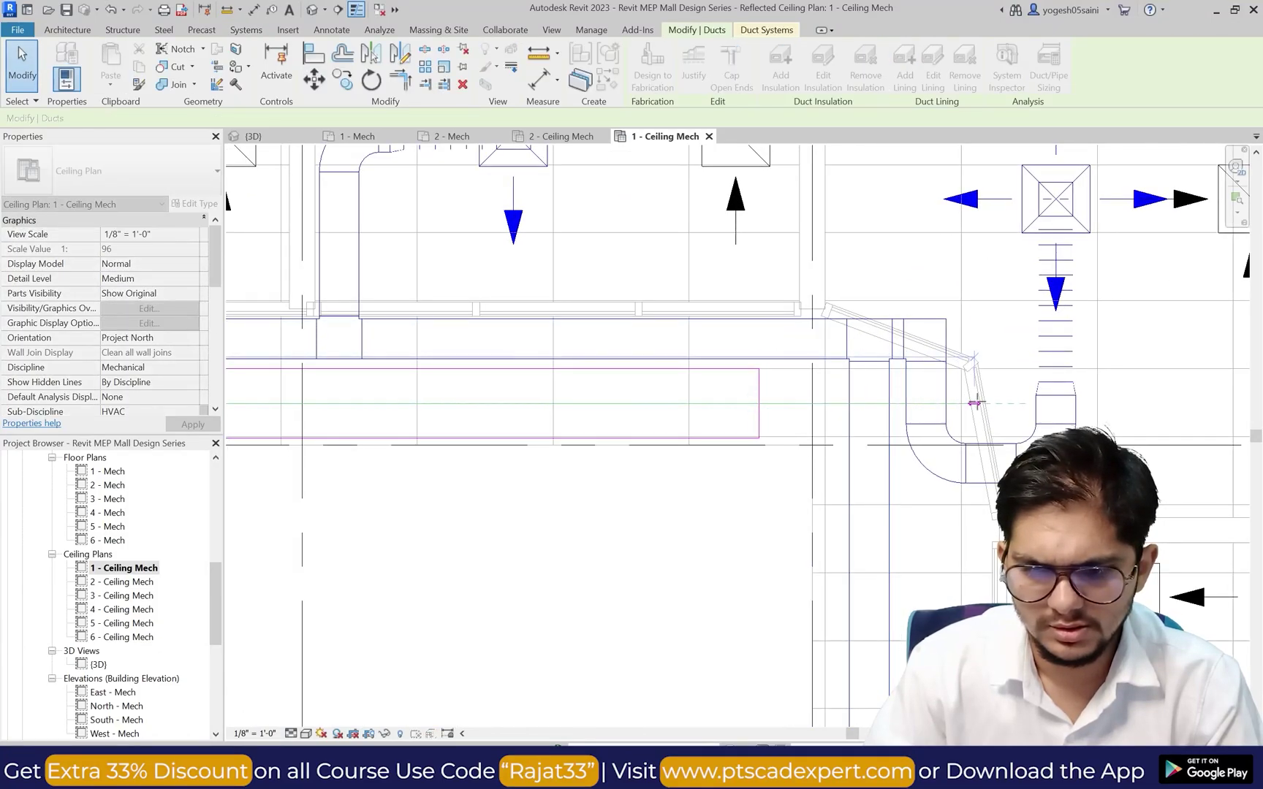
{"action": "left_click_drag", "start_coordinate": [975, 403], "coordinate": [982, 402]}
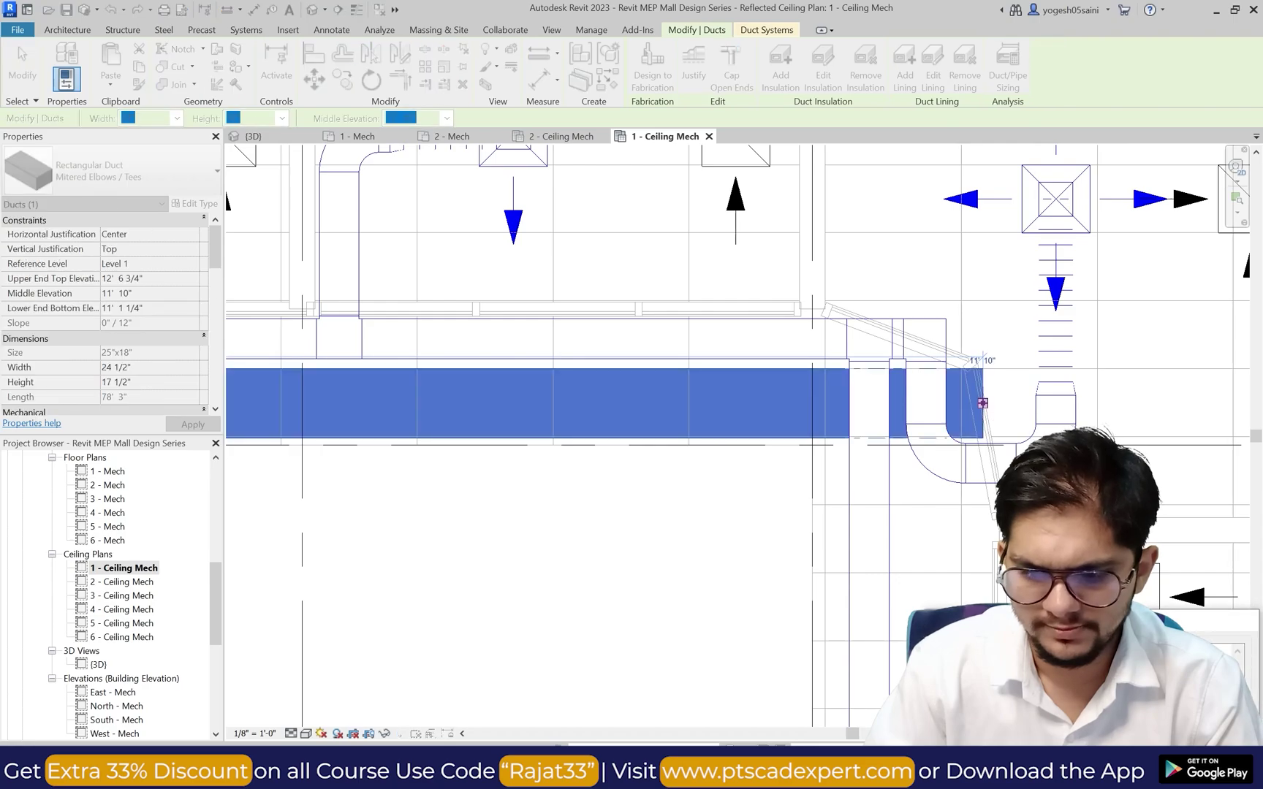
{"action": "key", "text": "ctrl+z"}
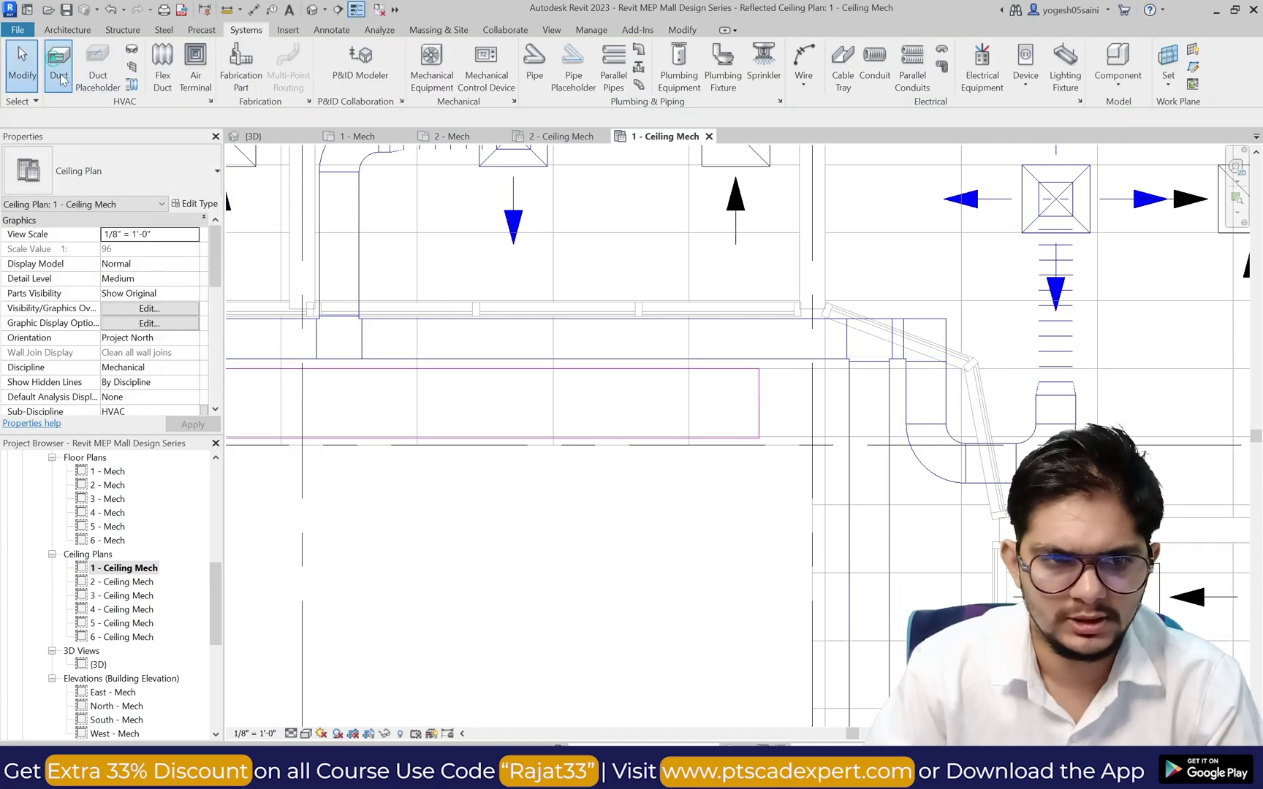
Step: Draw a duct from the horizontal return duct's free end across the supply ducts to just short of grid 9
{"action": "left_click", "coordinate": [60, 79]}
{"action": "scroll", "coordinate": [455, 417], "scroll_direction": "down", "scroll_amount": 3}
{"action": "scroll", "coordinate": [618, 415], "scroll_direction": "up", "scroll_amount": 3}
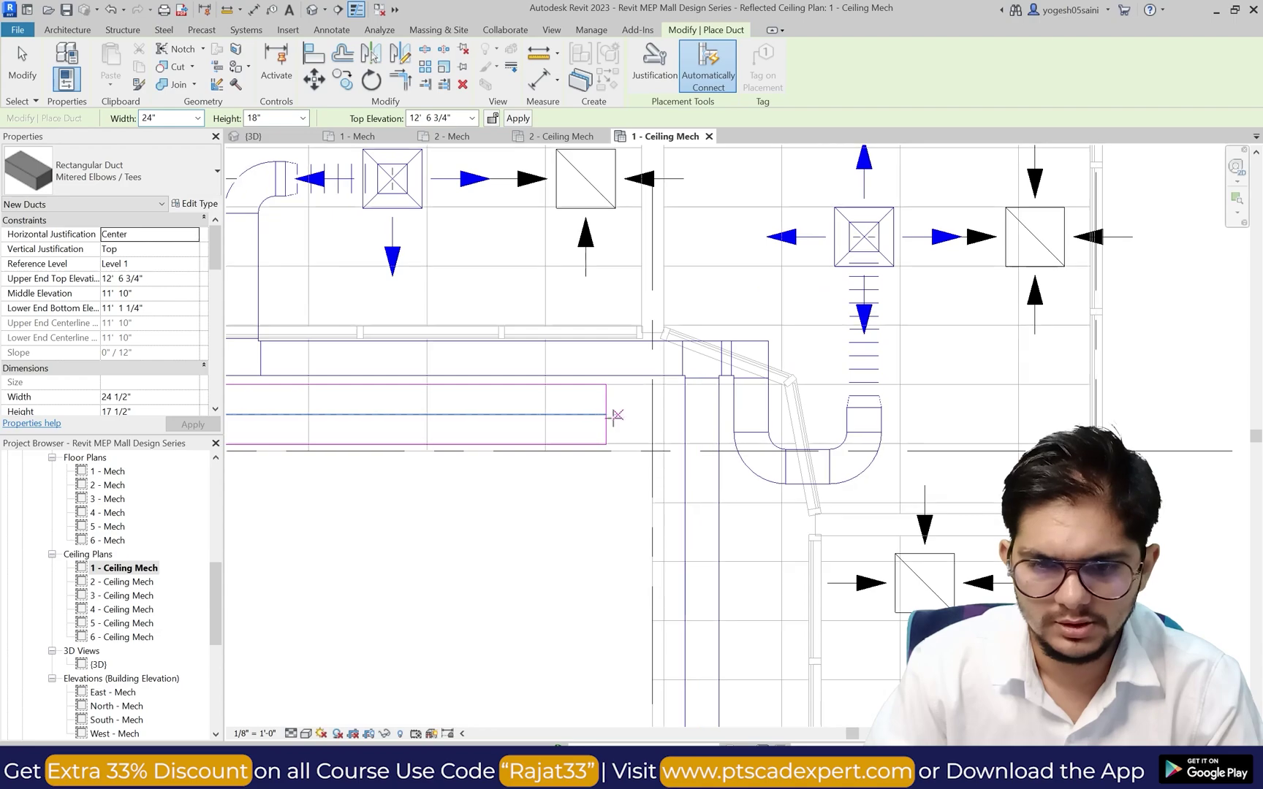
{"action": "left_click", "coordinate": [616, 415]}
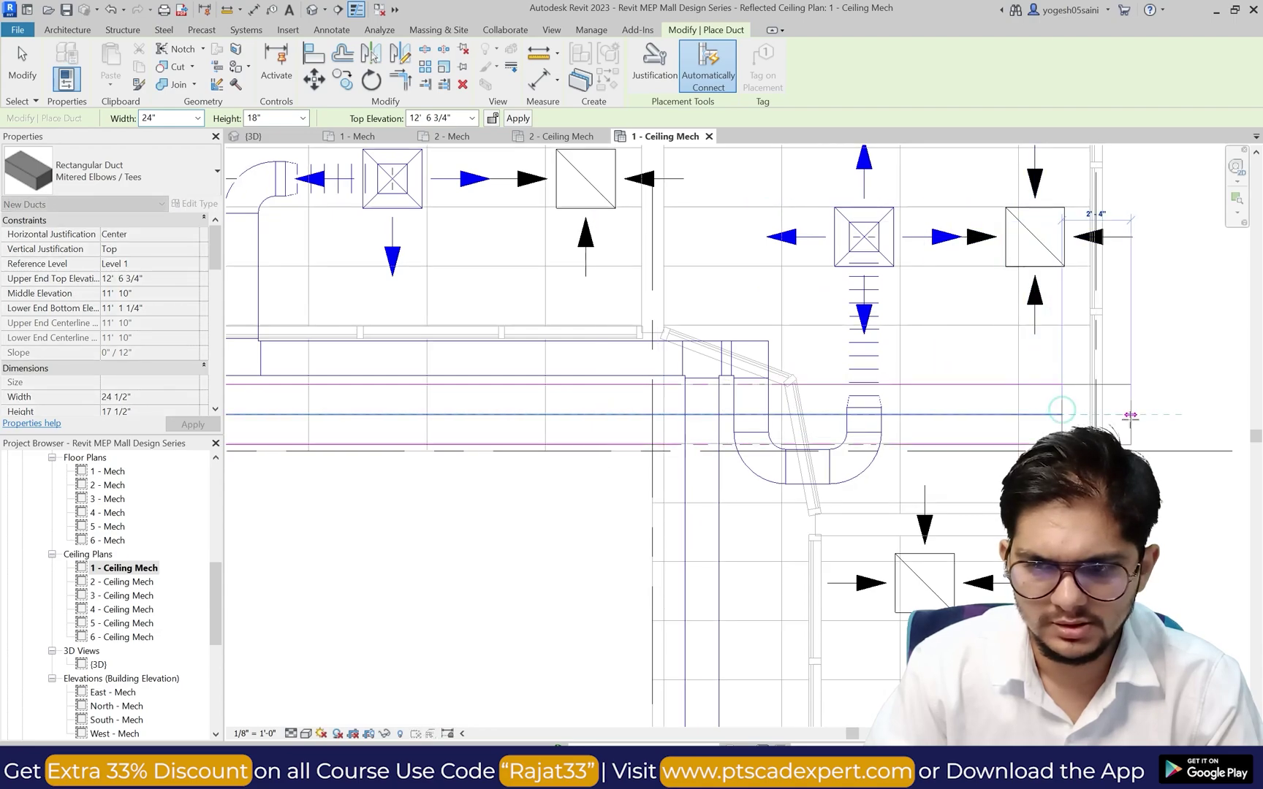
{"action": "key", "text": "Escape"}
{"action": "scroll", "coordinate": [803, 422], "scroll_direction": "down", "scroll_amount": 4}
{"action": "key", "text": "Escape"}
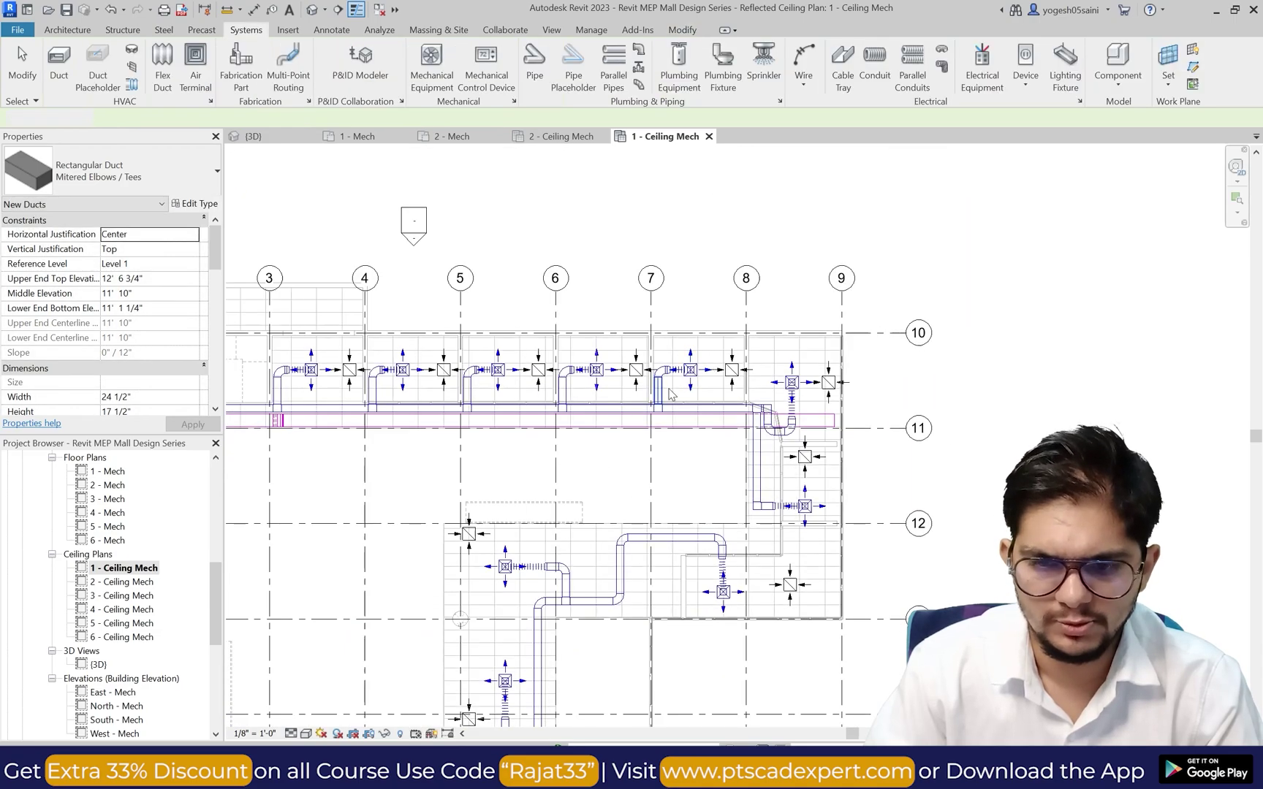
Step: Connect the return diffuser beside grid 9, between grids 10 and 11, into the horizontal return duct
{"action": "scroll", "coordinate": [841, 409], "scroll_direction": "up", "scroll_amount": 4}
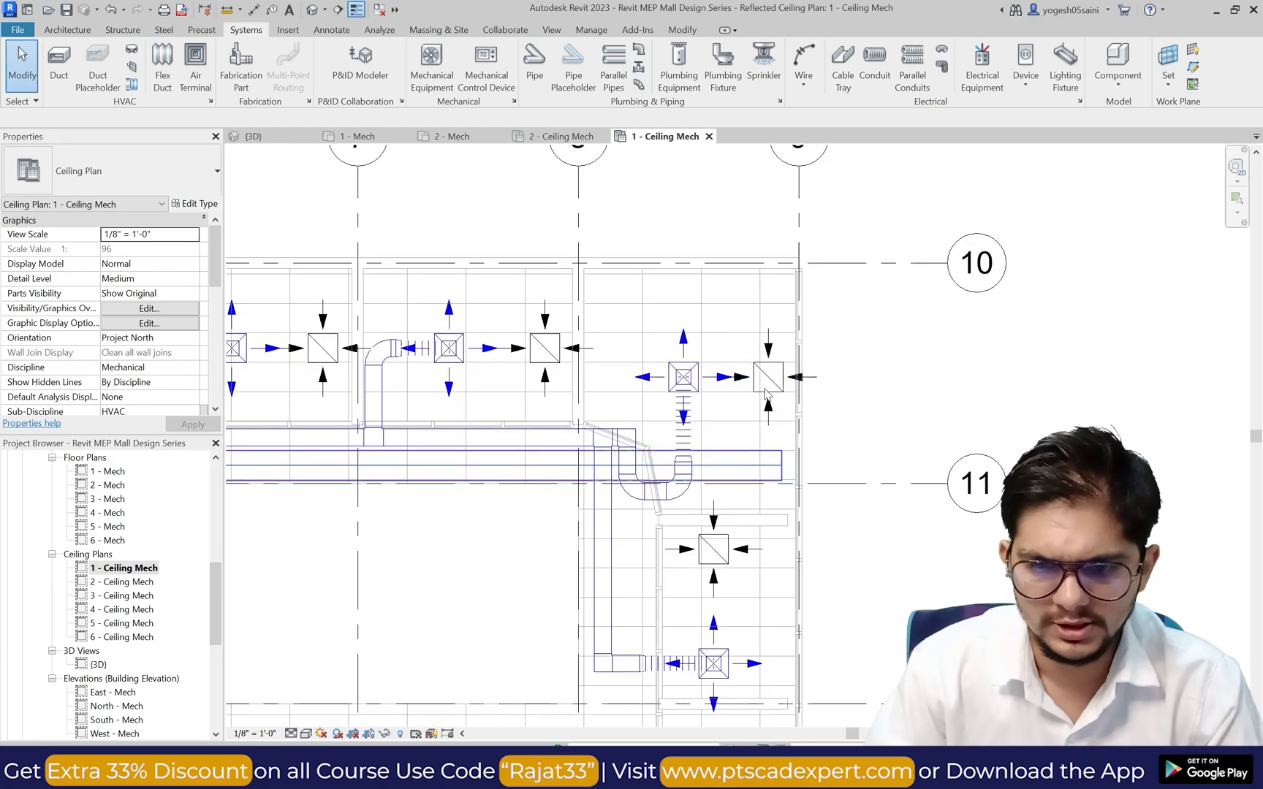
{"action": "left_click", "coordinate": [761, 374]}
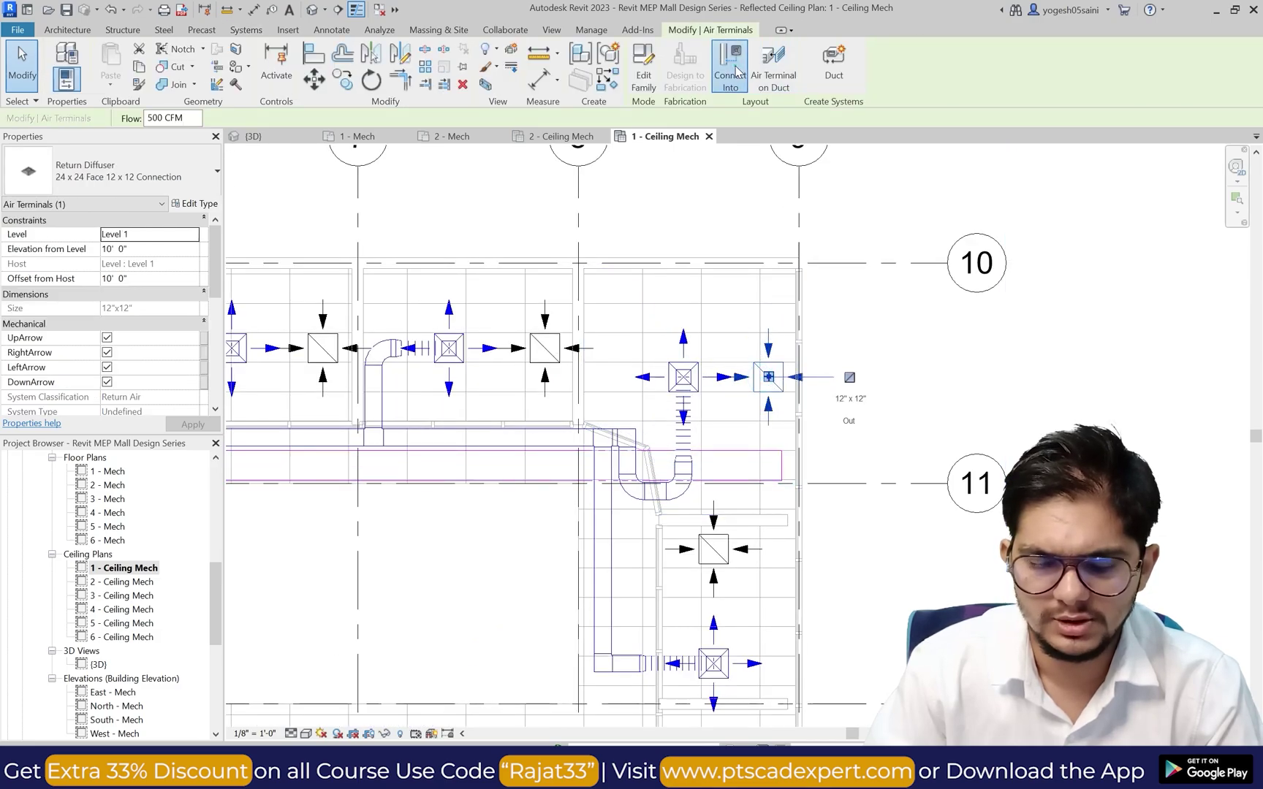
{"action": "key", "text": "Escape"}
{"action": "scroll", "coordinate": [840, 446], "scroll_direction": "up", "scroll_amount": 3}
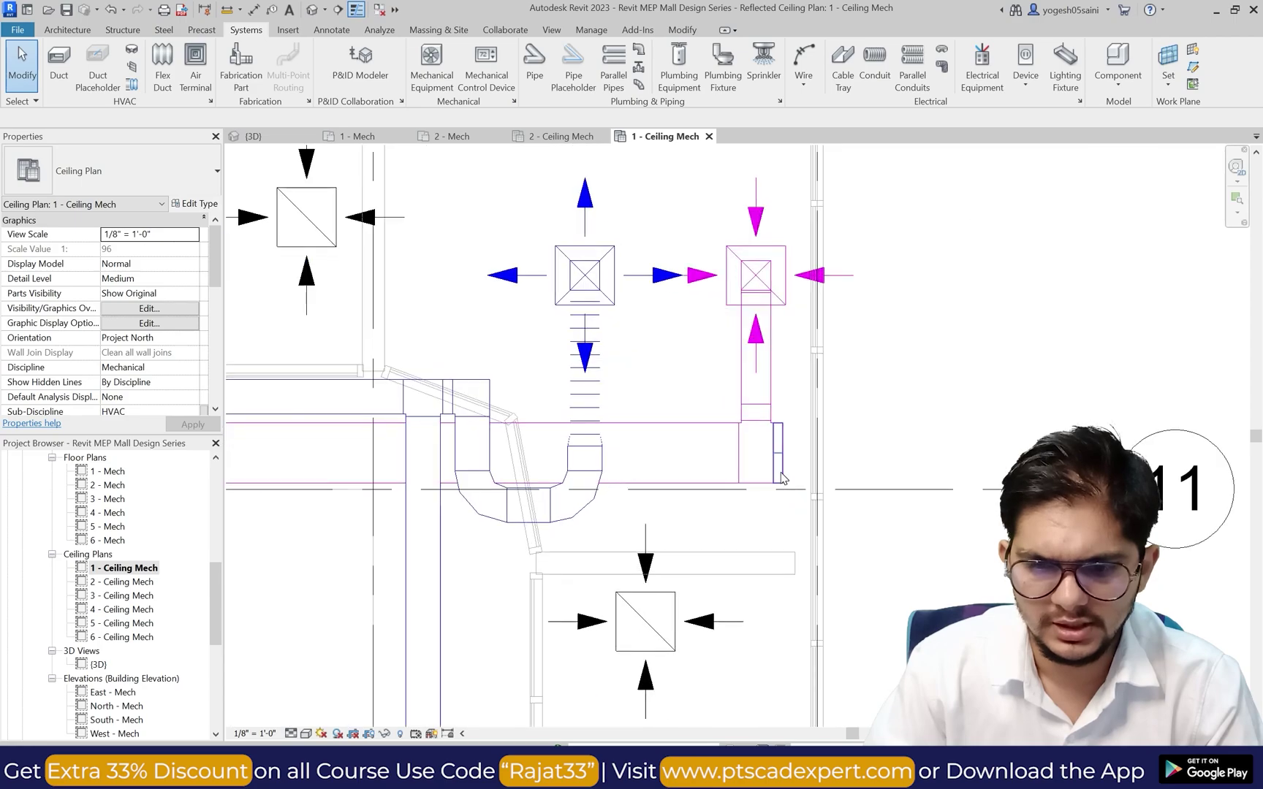
Step: Delete the leftover duct stub beyond the diffuser connection and convert the tee there into an elbow
{"action": "left_click", "coordinate": [779, 471]}
{"action": "key", "text": "Escape"}
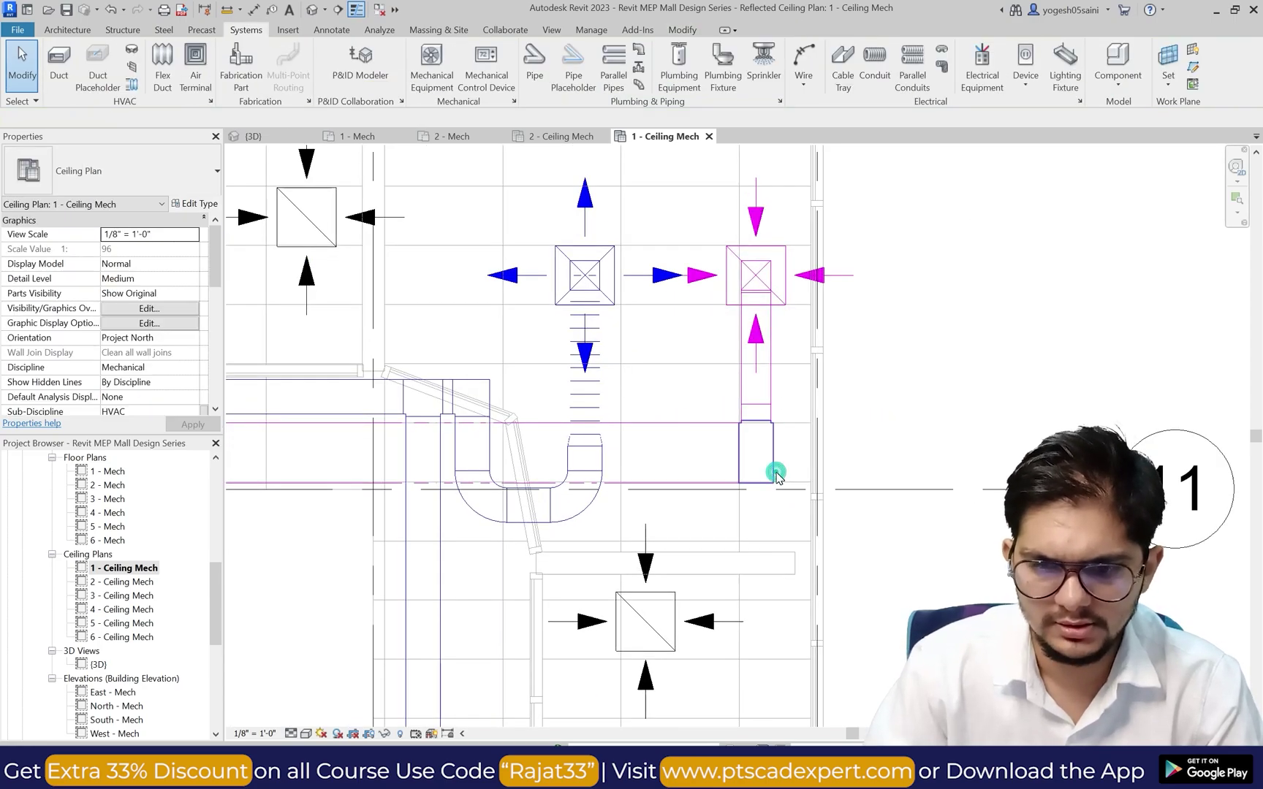
{"action": "left_click", "coordinate": [773, 472]}
{"action": "left_click", "coordinate": [928, 433]}
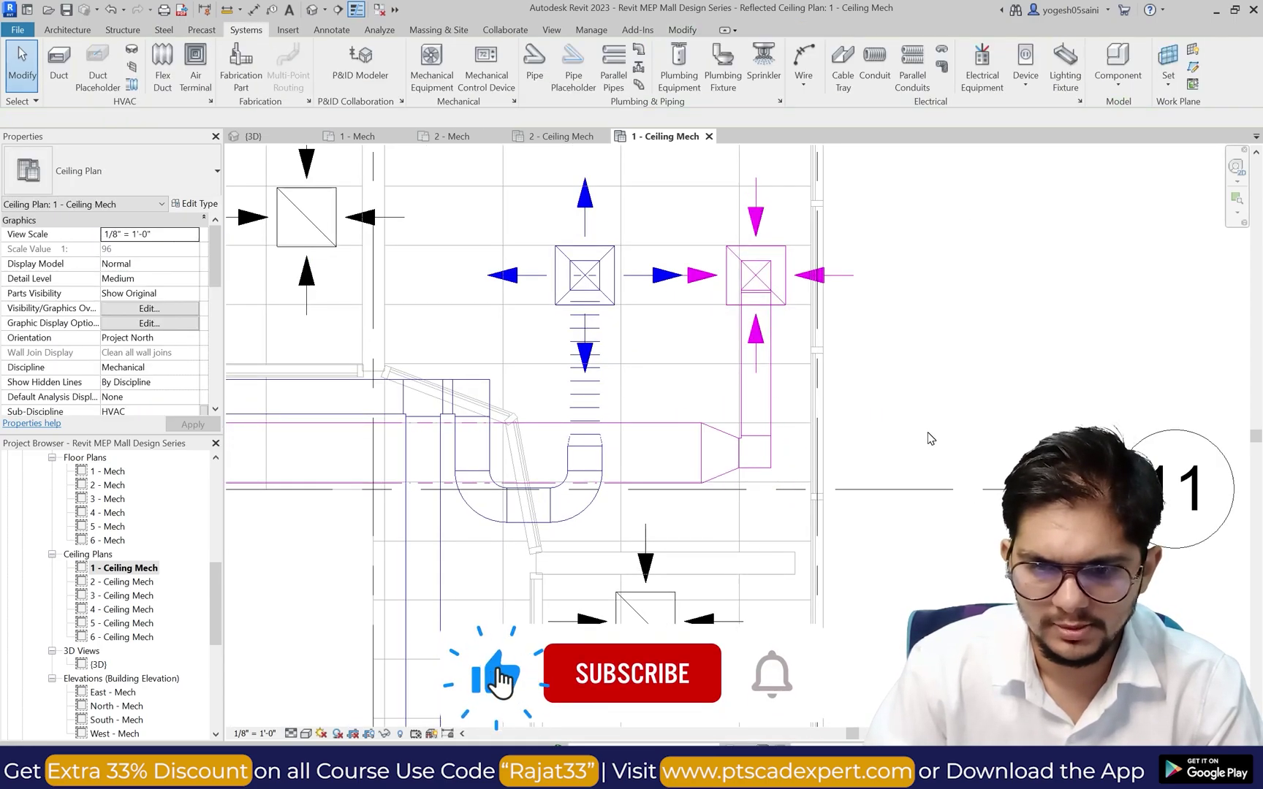
{"action": "scroll", "coordinate": [840, 437], "scroll_direction": "down", "scroll_amount": 3}
{"action": "scroll", "coordinate": [796, 455], "scroll_direction": "up", "scroll_amount": 2}
Step: Set the end elbow's type to Rectangular Elbow - Mitered, Standard
{"action": "left_click", "coordinate": [801, 445]}
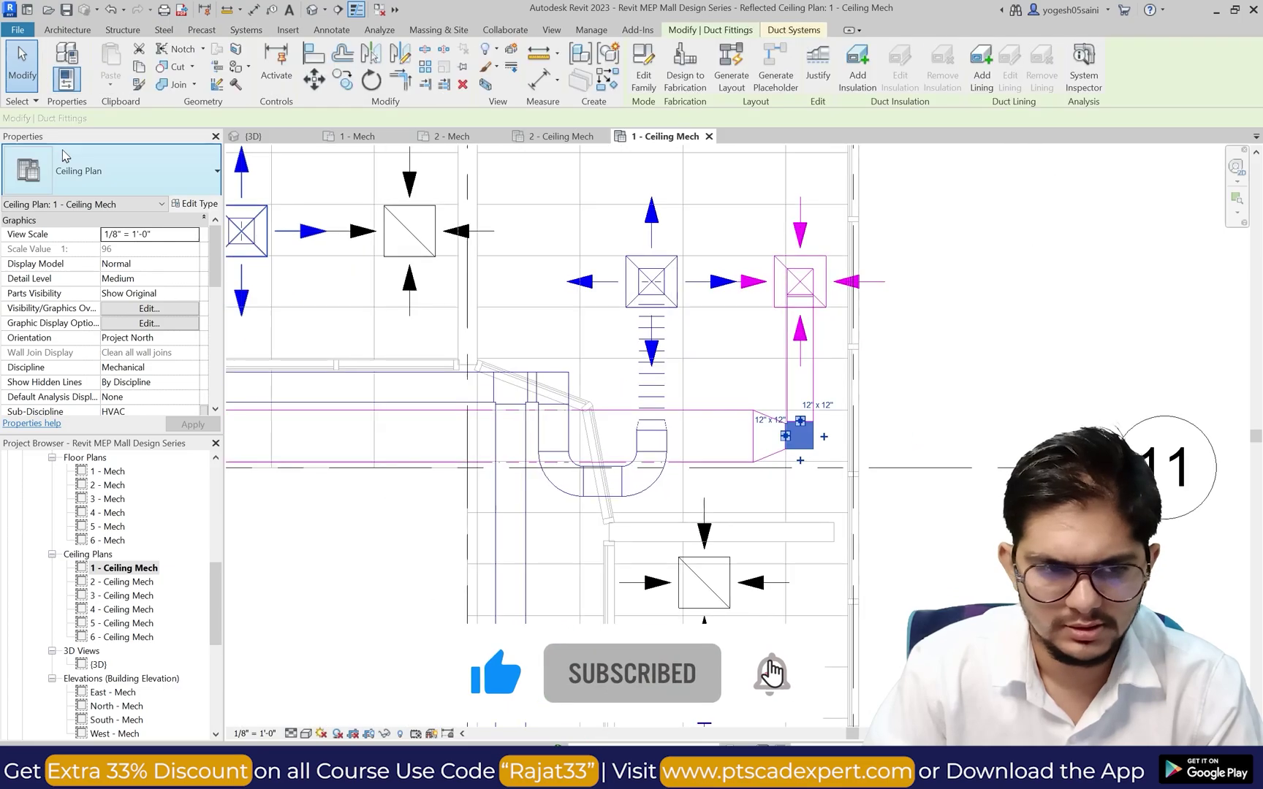
{"action": "left_click", "coordinate": [117, 171]}
{"action": "left_click", "coordinate": [66, 403]}
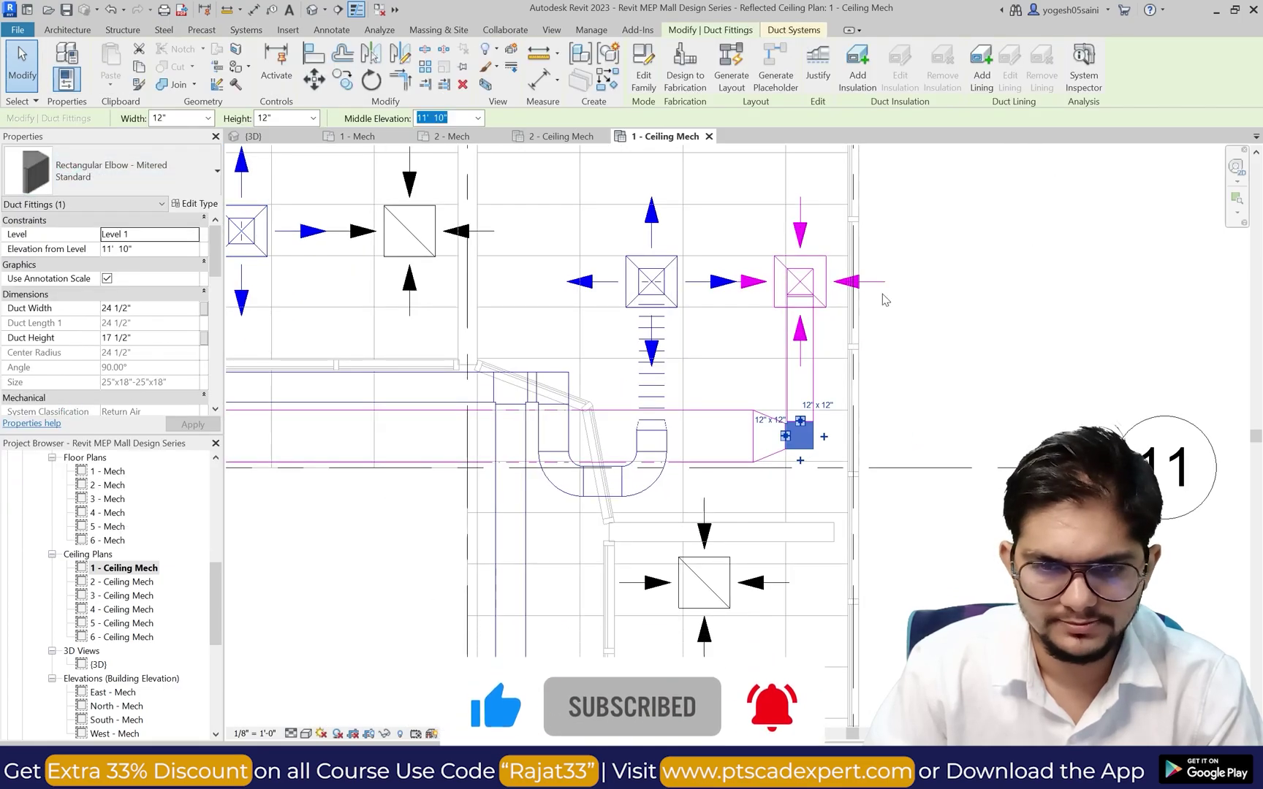
{"action": "left_click", "coordinate": [913, 293]}
Step: Connect the three return diffusers between grids 3 and 6, above grid 11, into the horizontal return duct
{"action": "scroll", "coordinate": [914, 293], "scroll_direction": "down", "scroll_amount": 5}
{"action": "scroll", "coordinate": [501, 317], "scroll_direction": "up", "scroll_amount": 2}
{"action": "left_click", "coordinate": [543, 350]}
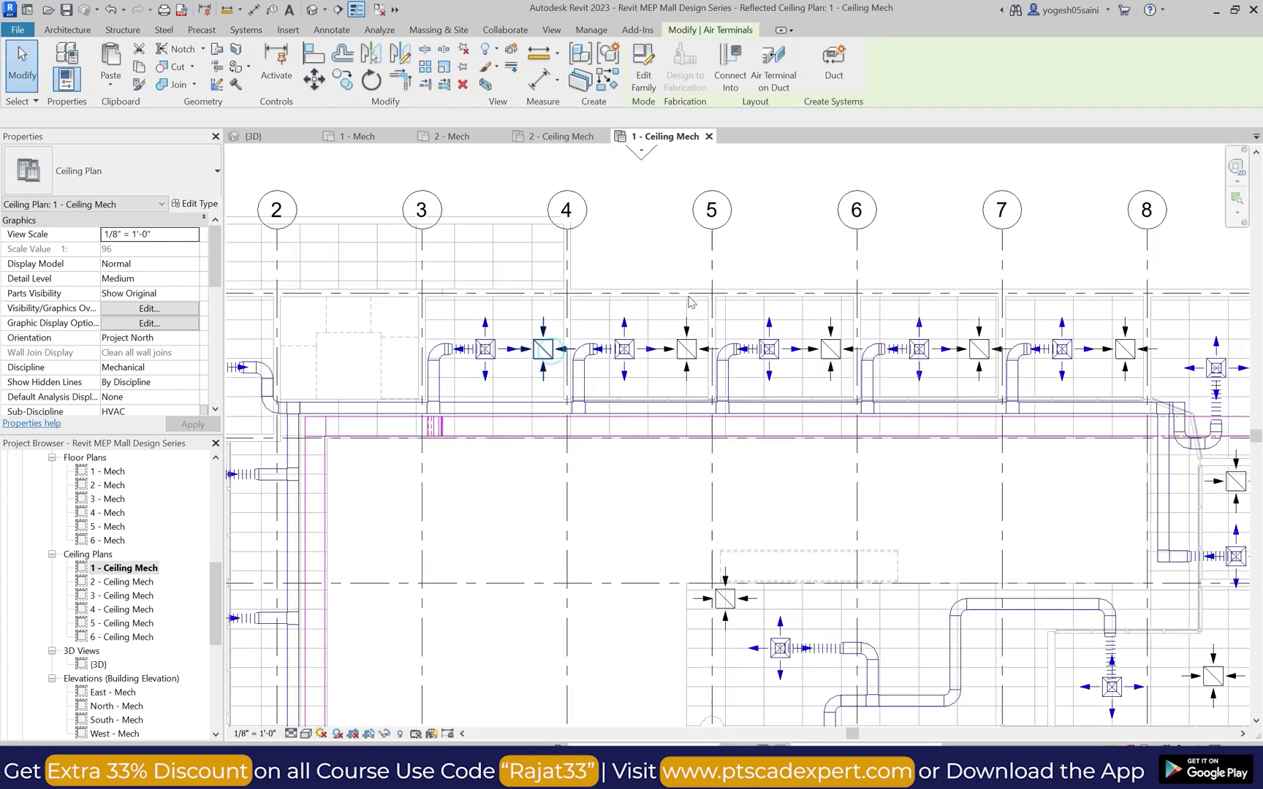
{"action": "left_click", "coordinate": [722, 66]}
{"action": "left_click", "coordinate": [547, 428]}
{"action": "scroll", "coordinate": [681, 393], "scroll_direction": "up", "scroll_amount": 3}
{"action": "left_click", "coordinate": [688, 327]}
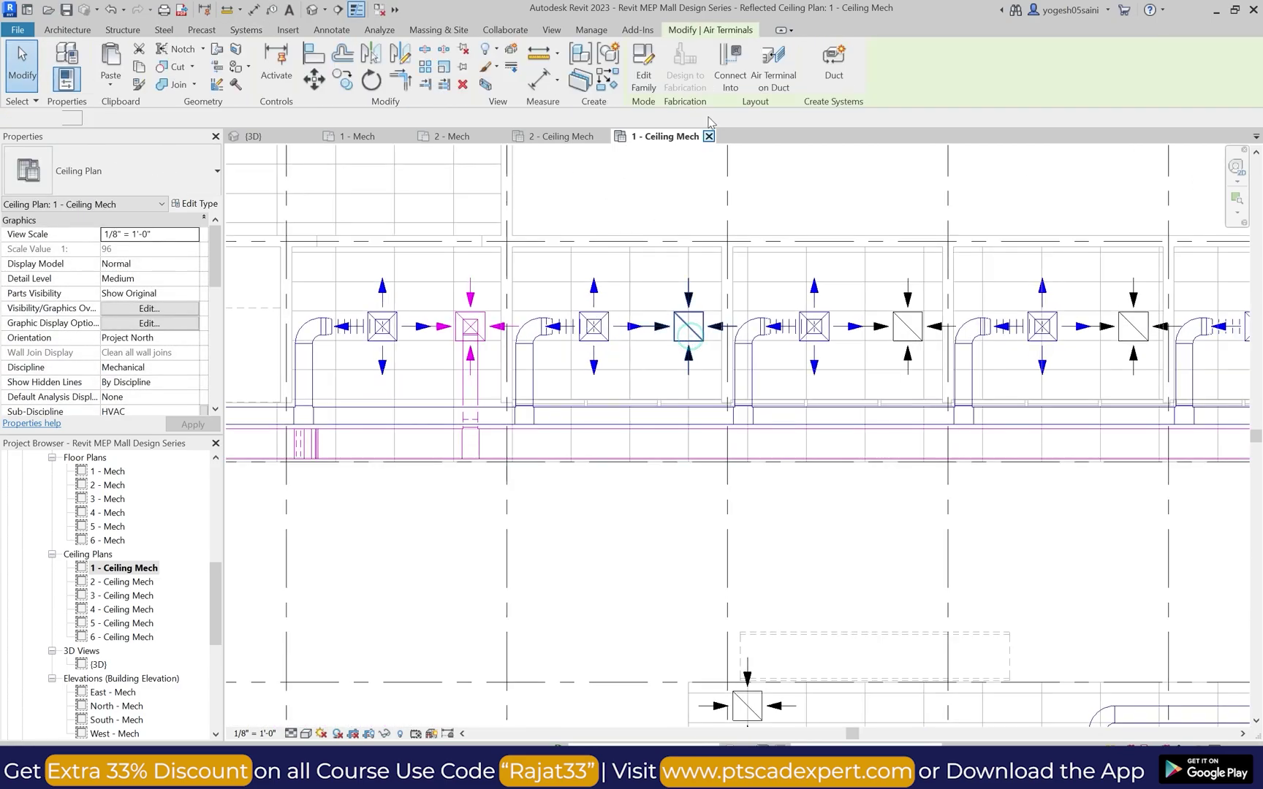
{"action": "left_click", "coordinate": [723, 65]}
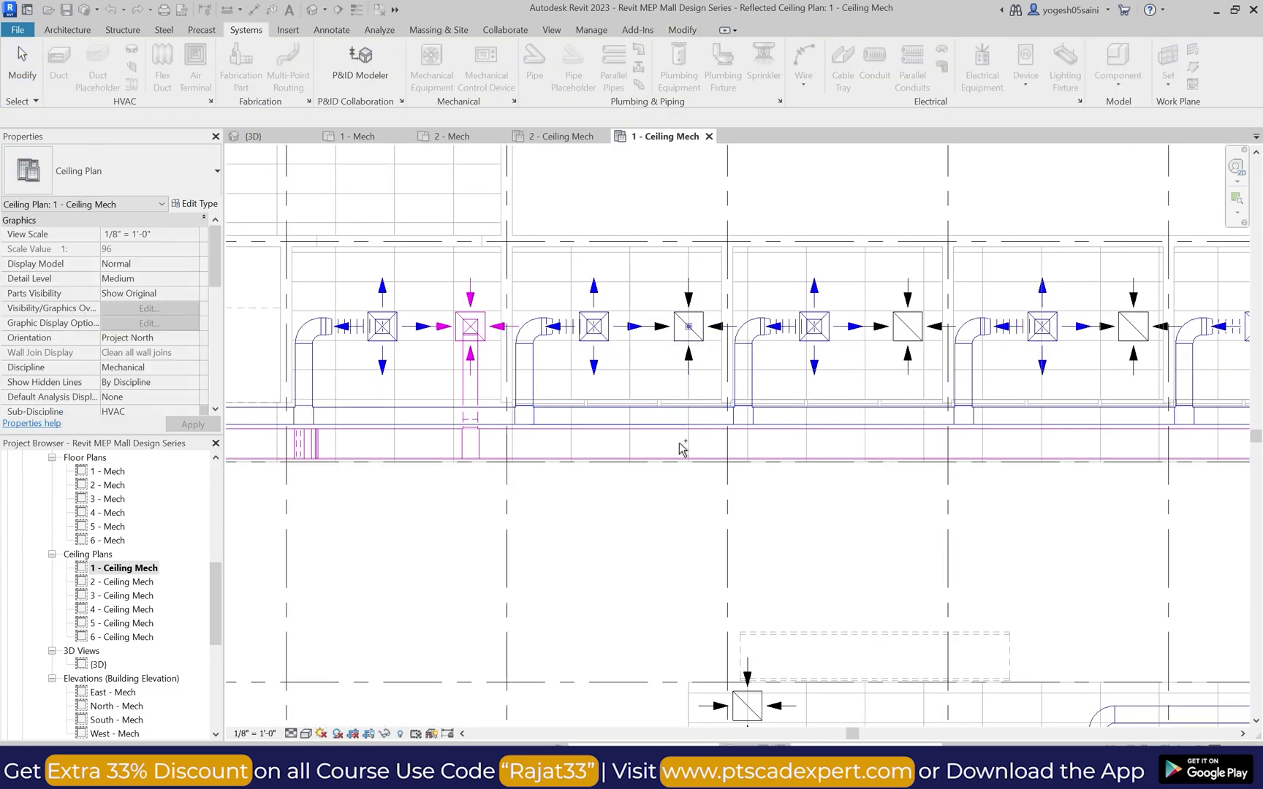
{"action": "left_click", "coordinate": [906, 321]}
{"action": "left_click", "coordinate": [730, 66]}
{"action": "left_click", "coordinate": [928, 460]}
Step: Connect the two return diffusers between grids 6 and 8, above grid 11, into the horizontal return duct
{"action": "scroll", "coordinate": [892, 511], "scroll_direction": "down", "scroll_amount": 3}
{"action": "scroll", "coordinate": [958, 410], "scroll_direction": "up", "scroll_amount": 3}
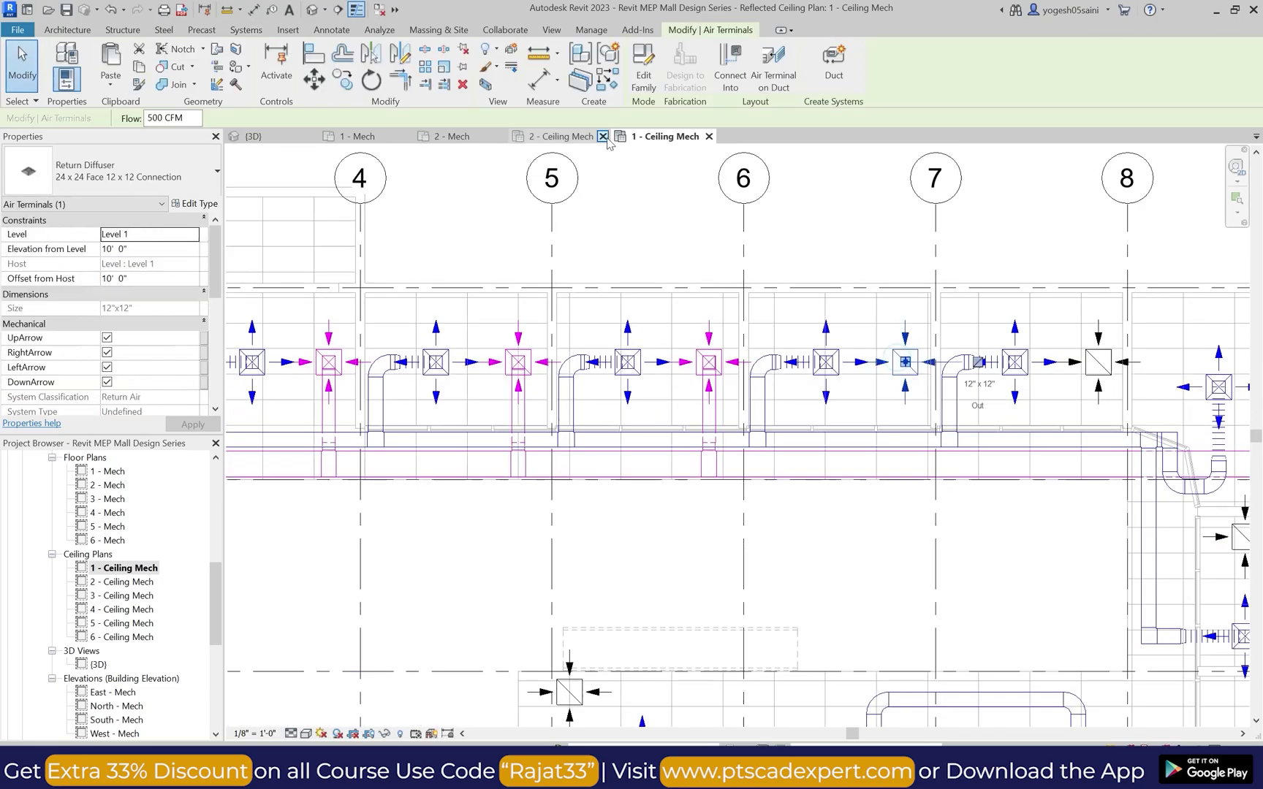
{"action": "left_click", "coordinate": [726, 73]}
{"action": "left_click", "coordinate": [914, 469]}
{"action": "scroll", "coordinate": [780, 478], "scroll_direction": "down", "scroll_amount": 3}
{"action": "scroll", "coordinate": [965, 449], "scroll_direction": "up", "scroll_amount": 3}
{"action": "left_click", "coordinate": [931, 379]}
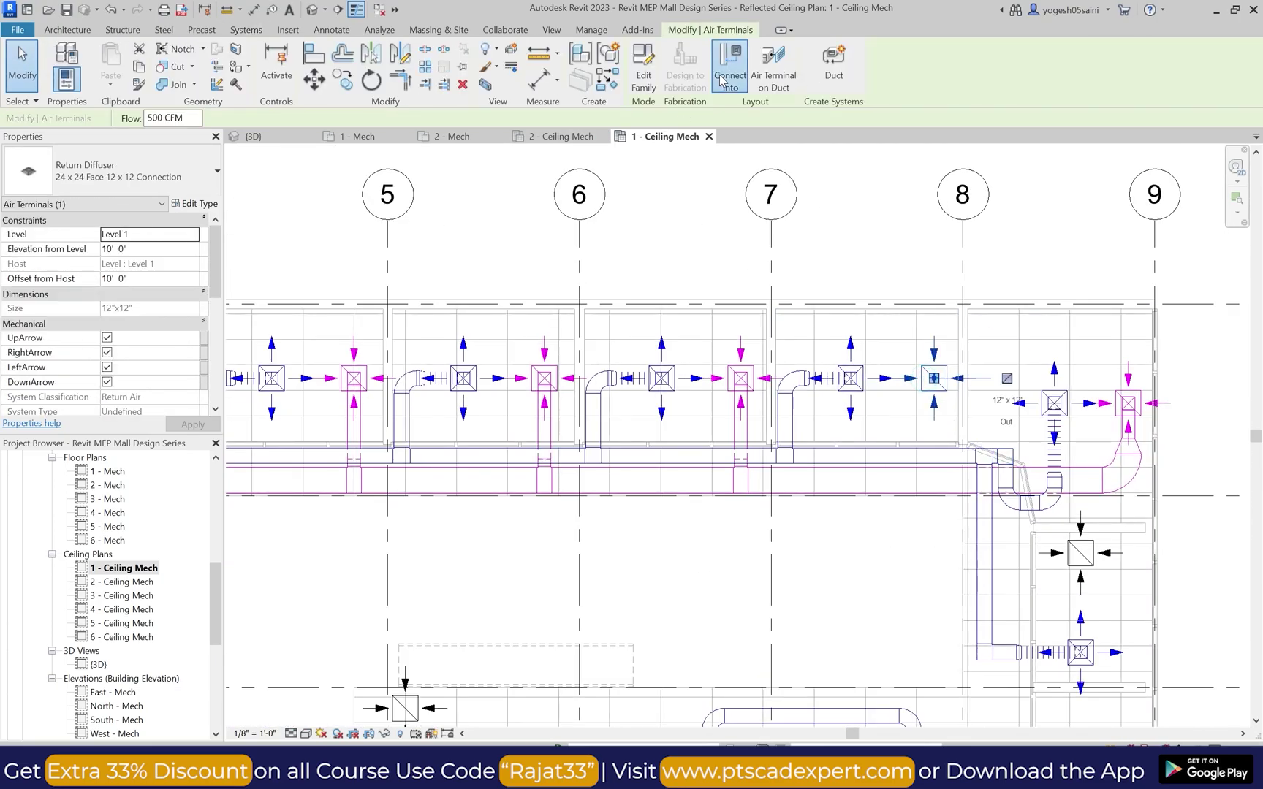
{"action": "left_click", "coordinate": [720, 75]}
{"action": "left_click", "coordinate": [945, 476]}
Step: Connect the return diffusers in the bays between grids 1 and 3 into the return duct along grid 17
{"action": "scroll", "coordinate": [833, 515], "scroll_direction": "down", "scroll_amount": 6}
{"action": "scroll", "coordinate": [769, 601], "scroll_direction": "up", "scroll_amount": 3}
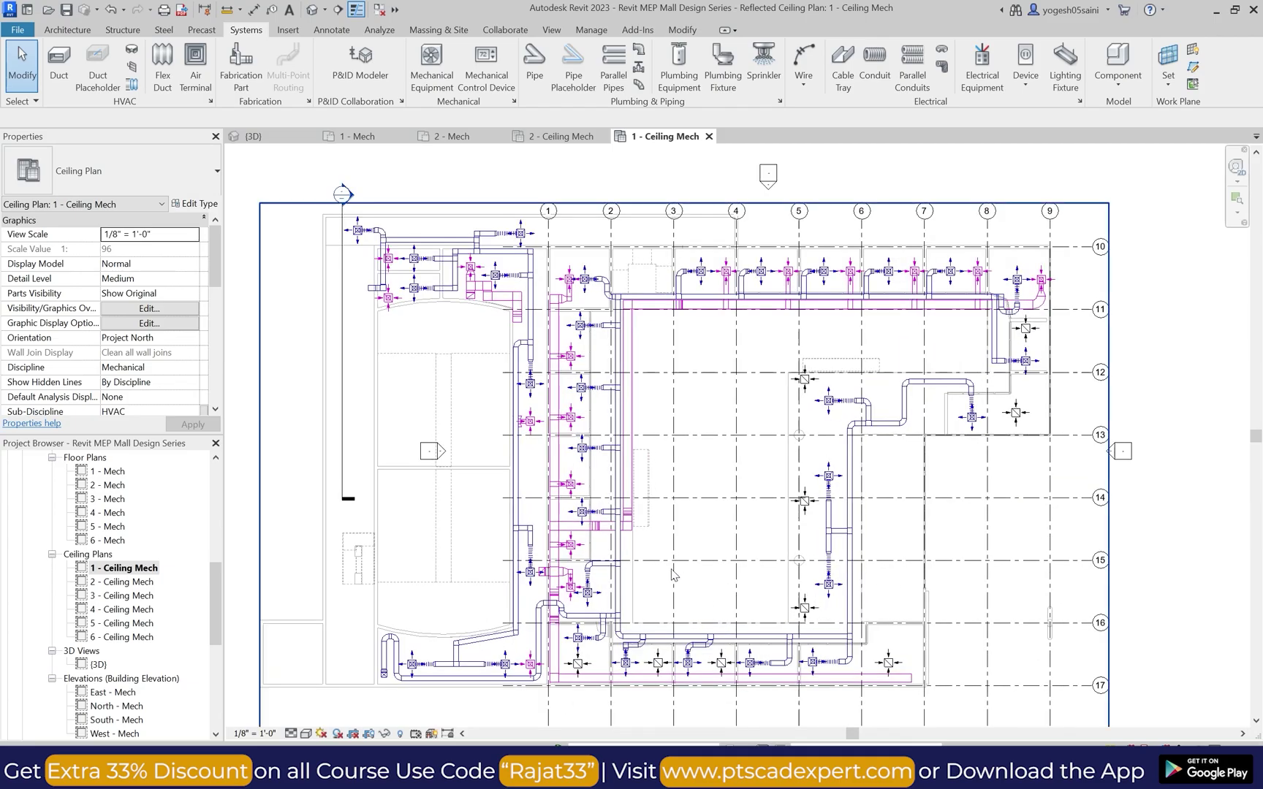
{"action": "scroll", "coordinate": [618, 707], "scroll_direction": "up", "scroll_amount": 5}
{"action": "left_click", "coordinate": [494, 573]}
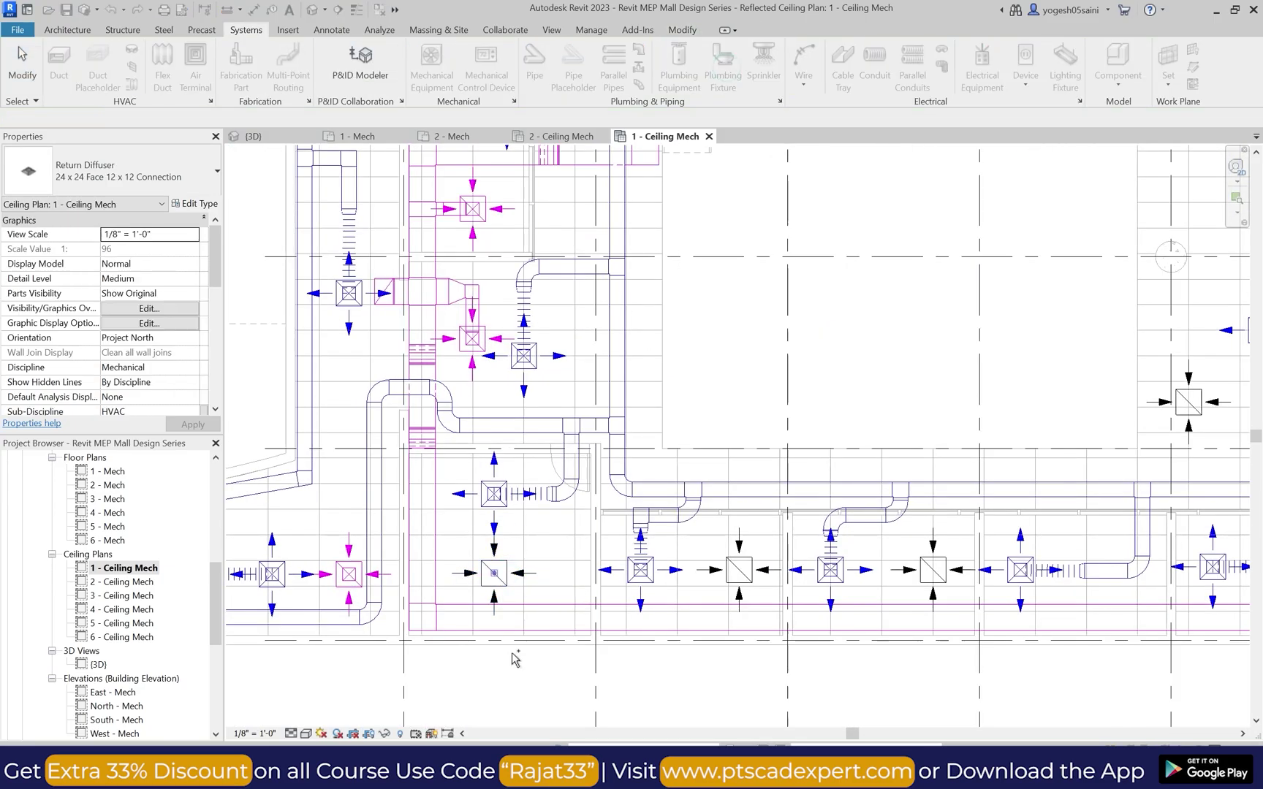
{"action": "left_click", "coordinate": [555, 622]}
{"action": "scroll", "coordinate": [570, 619], "scroll_direction": "down", "scroll_amount": 2}
{"action": "scroll", "coordinate": [702, 587], "scroll_direction": "up", "scroll_amount": 3}
{"action": "left_click", "coordinate": [698, 578]}
{"action": "left_click", "coordinate": [728, 69]}
{"action": "left_click", "coordinate": [713, 646]}
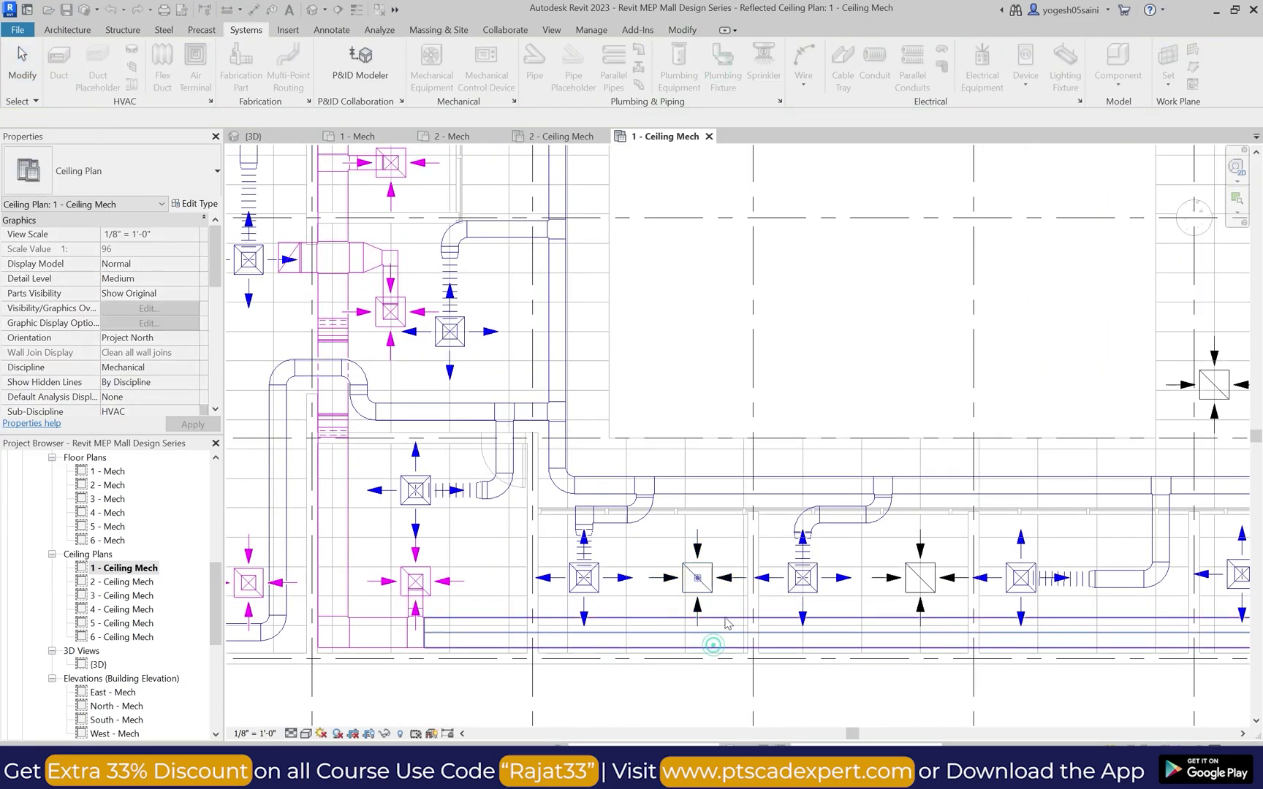
Step: Connect the return diffusers between grids 3 and 4 and between grids 6 and 7 into the grid 17 return duct
{"action": "middle_click_drag", "start_coordinate": [728, 624], "coordinate": [570, 581]}
{"action": "left_click", "coordinate": [762, 536]}
{"action": "left_click", "coordinate": [725, 71]}
{"action": "left_click", "coordinate": [734, 608]}
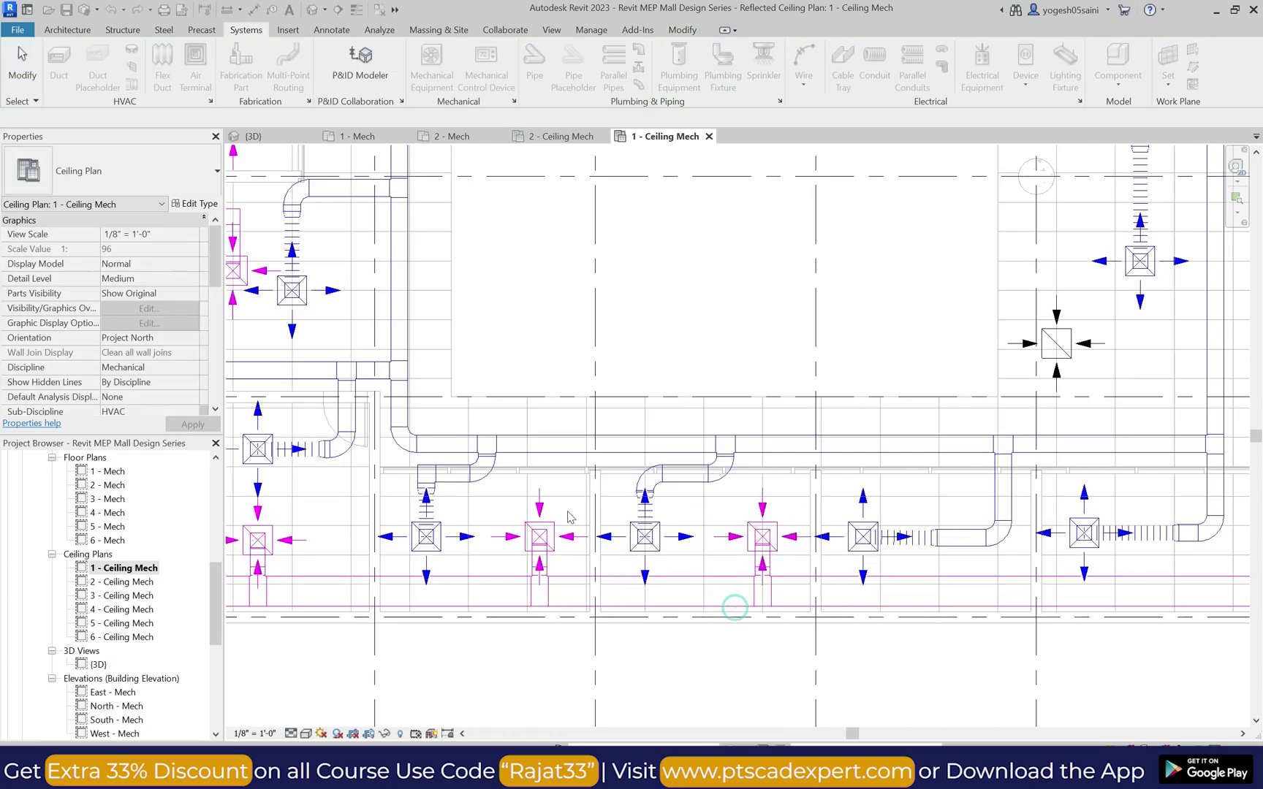
{"action": "scroll", "coordinate": [570, 517], "scroll_direction": "down", "scroll_amount": 2}
{"action": "middle_click_drag", "start_coordinate": [839, 577], "coordinate": [589, 539]}
{"action": "scroll", "coordinate": [891, 539], "scroll_direction": "up", "scroll_amount": 1}
{"action": "left_click", "coordinate": [923, 487]}
{"action": "left_click", "coordinate": [734, 69]}
{"action": "left_click", "coordinate": [936, 549]}
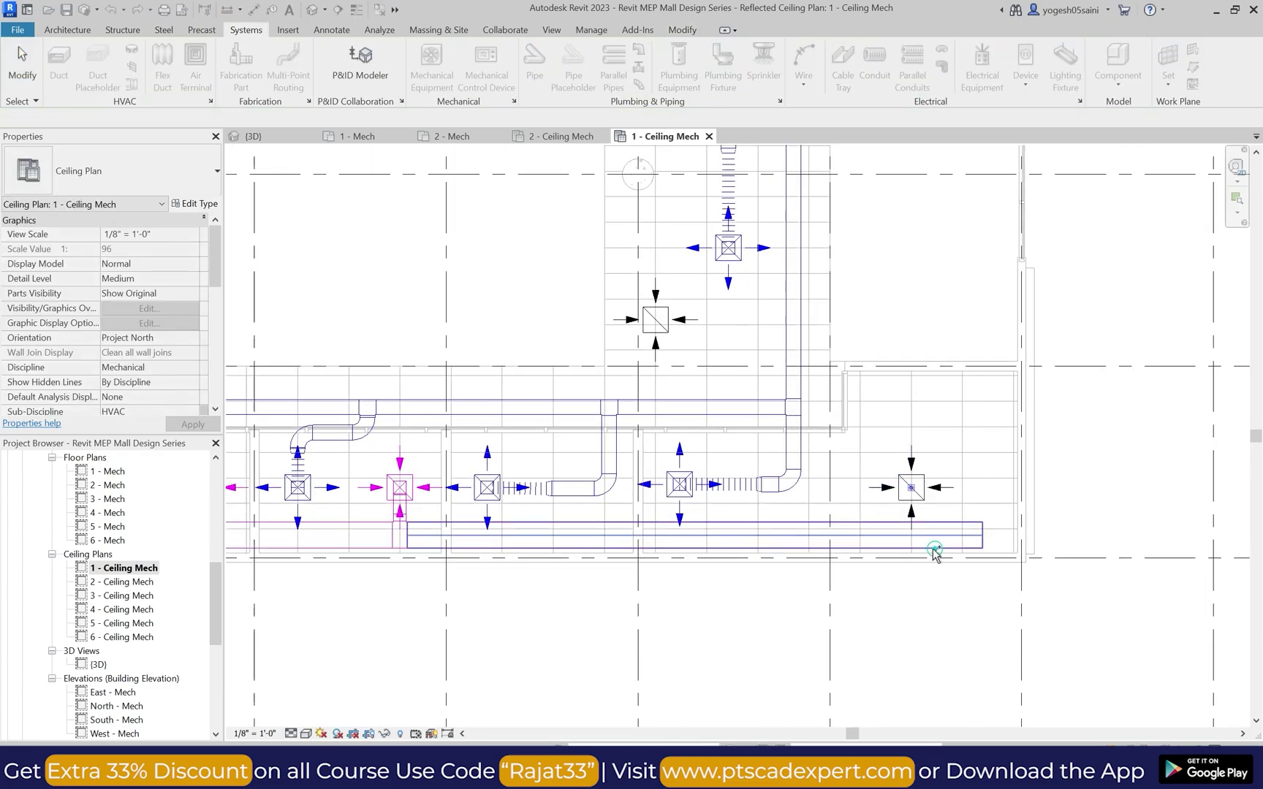
Step: Try to extend the grid 17 return duct toward grid 7 at a middle elevation of 11' 10"
{"action": "key", "text": "d"}
{"action": "key", "text": "t"}
{"action": "scroll", "coordinate": [982, 547], "scroll_direction": "up", "scroll_amount": 1}
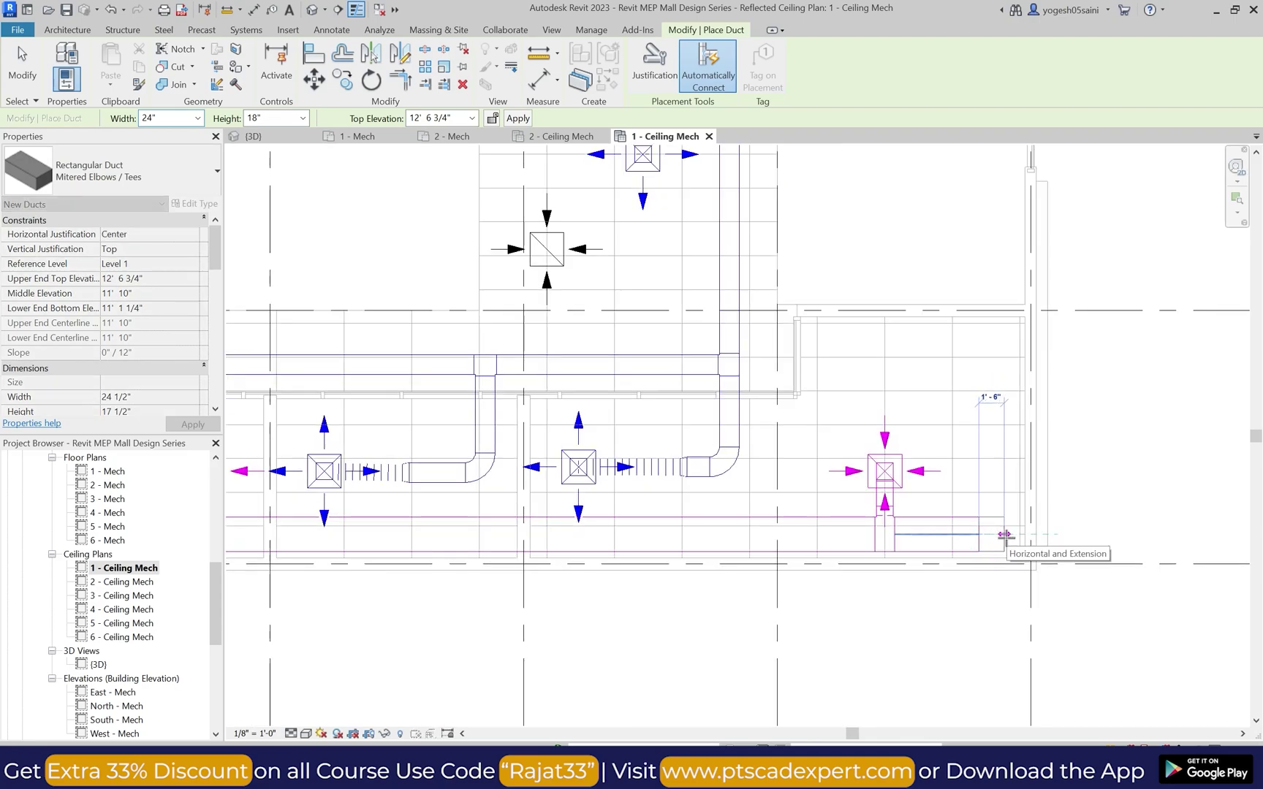
{"action": "left_click", "coordinate": [999, 532]}
{"action": "key", "text": "Escape"}
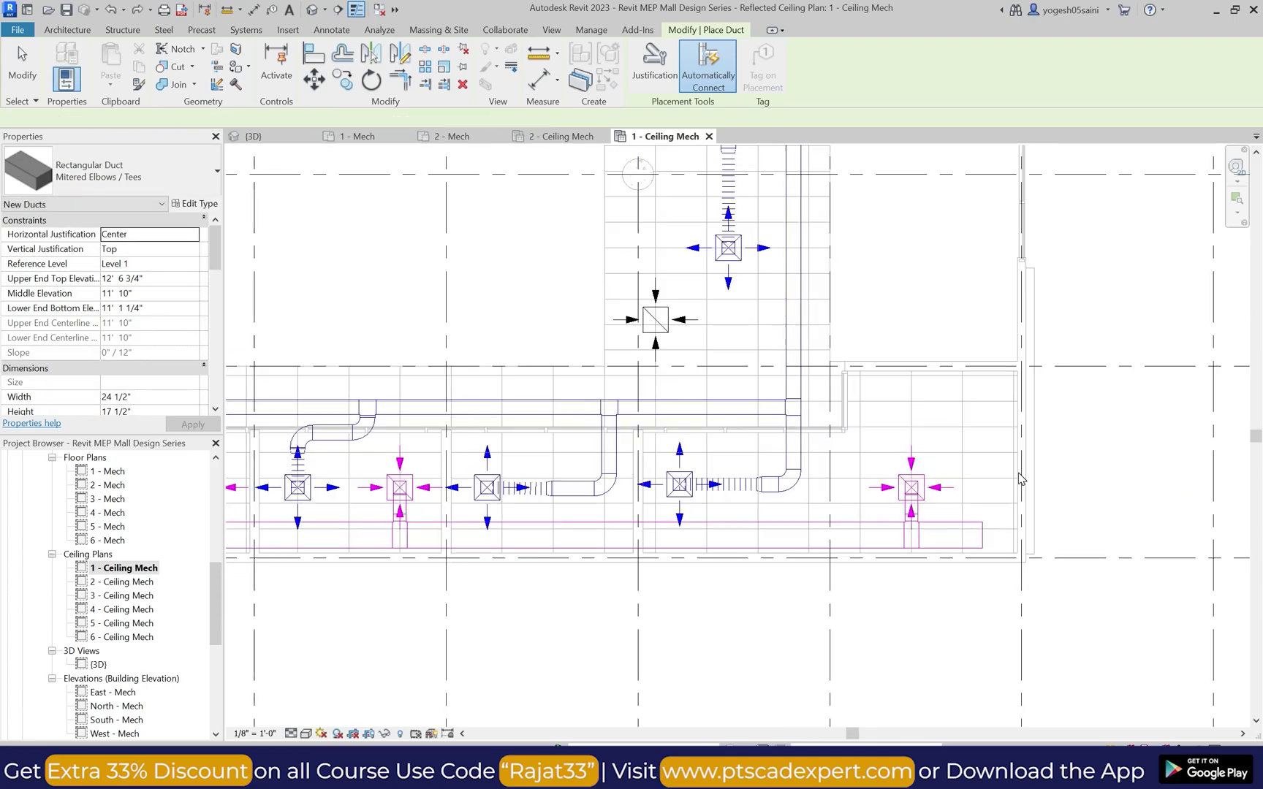
Step: At an 11' 0" middle elevation, route the grid 17 return duct up beside grid 7 and back across toward grid 6
{"action": "scroll", "coordinate": [994, 537], "scroll_direction": "down", "scroll_amount": 1}
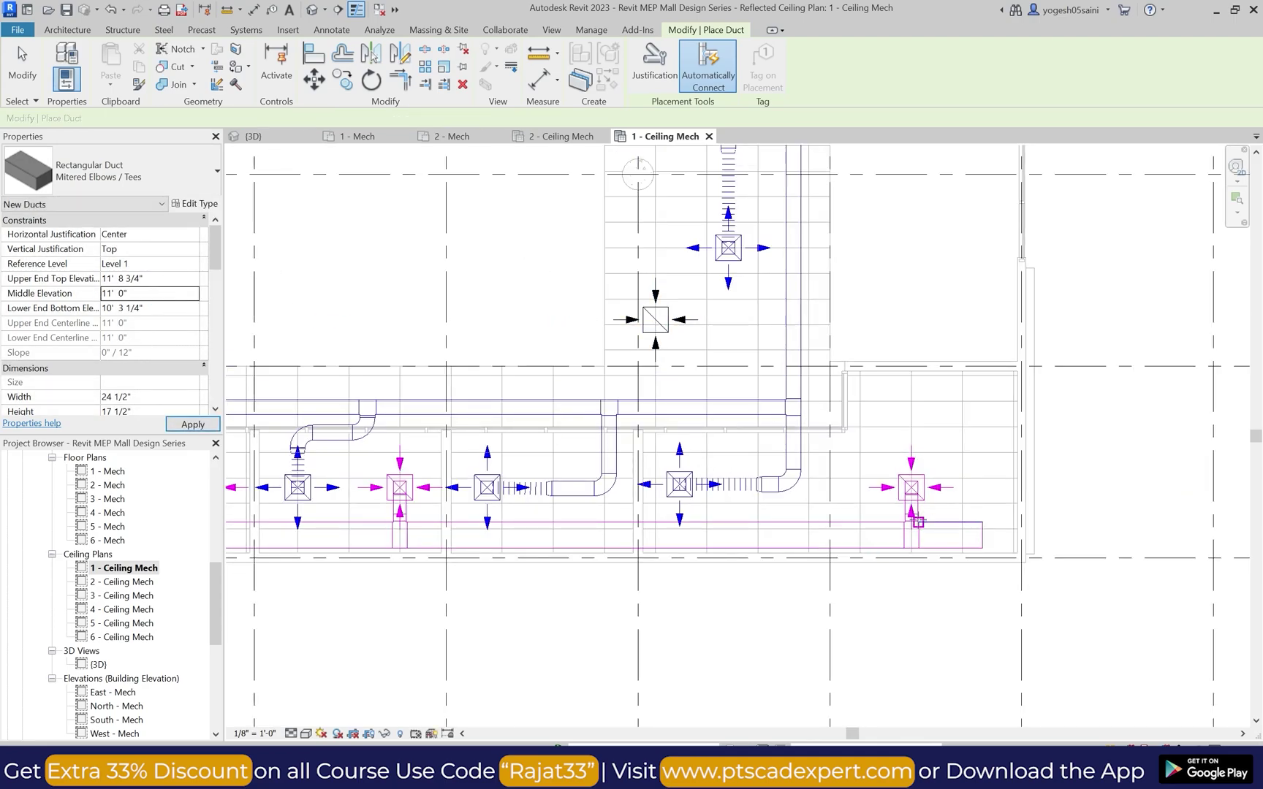
{"action": "scroll", "coordinate": [979, 527], "scroll_direction": "up", "scroll_amount": 2}
{"action": "left_click", "coordinate": [997, 539]}
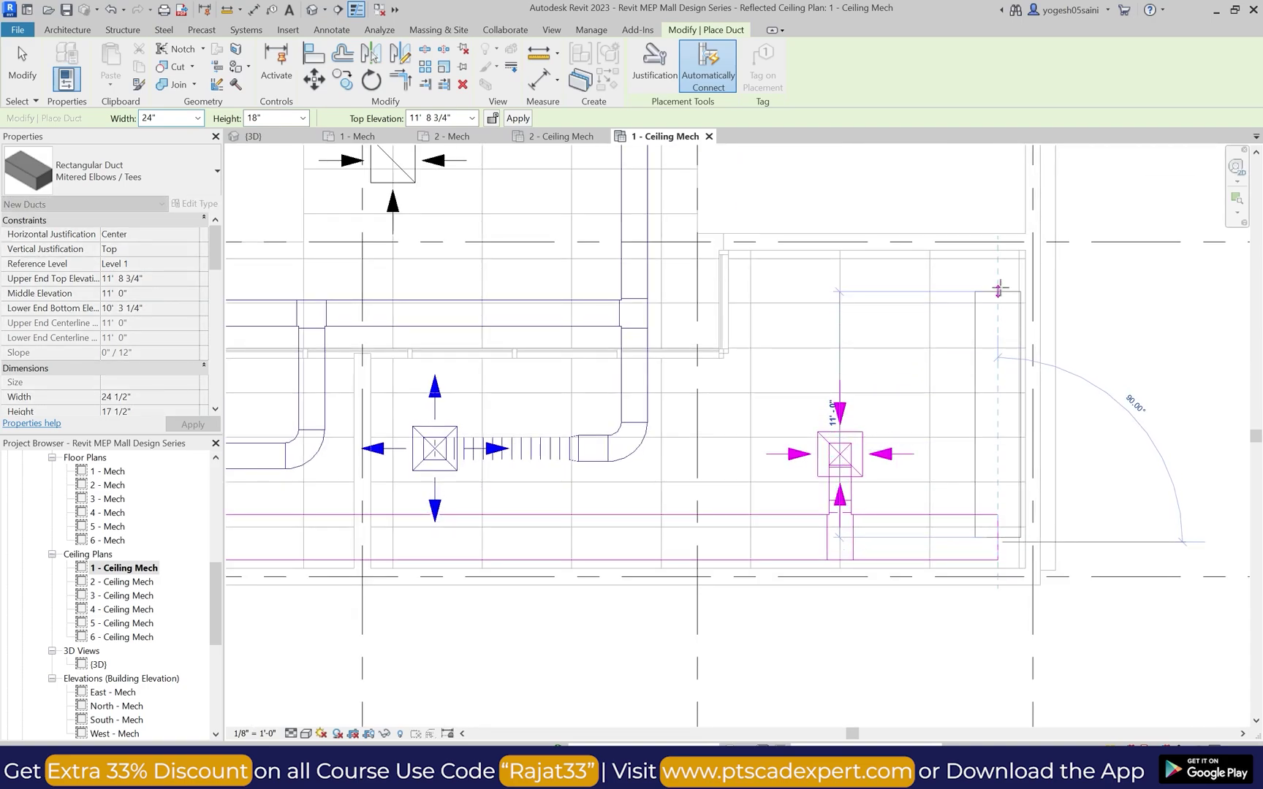
{"action": "left_click", "coordinate": [998, 290]}
{"action": "left_click", "coordinate": [705, 291]}
{"action": "key", "text": "Escape"}
{"action": "key", "text": "Escape"}
Step: Nudge the new horizontal duct closer to grid 16 and the vertical duct closer to the grid 7 wall
{"action": "left_click", "coordinate": [903, 273]}
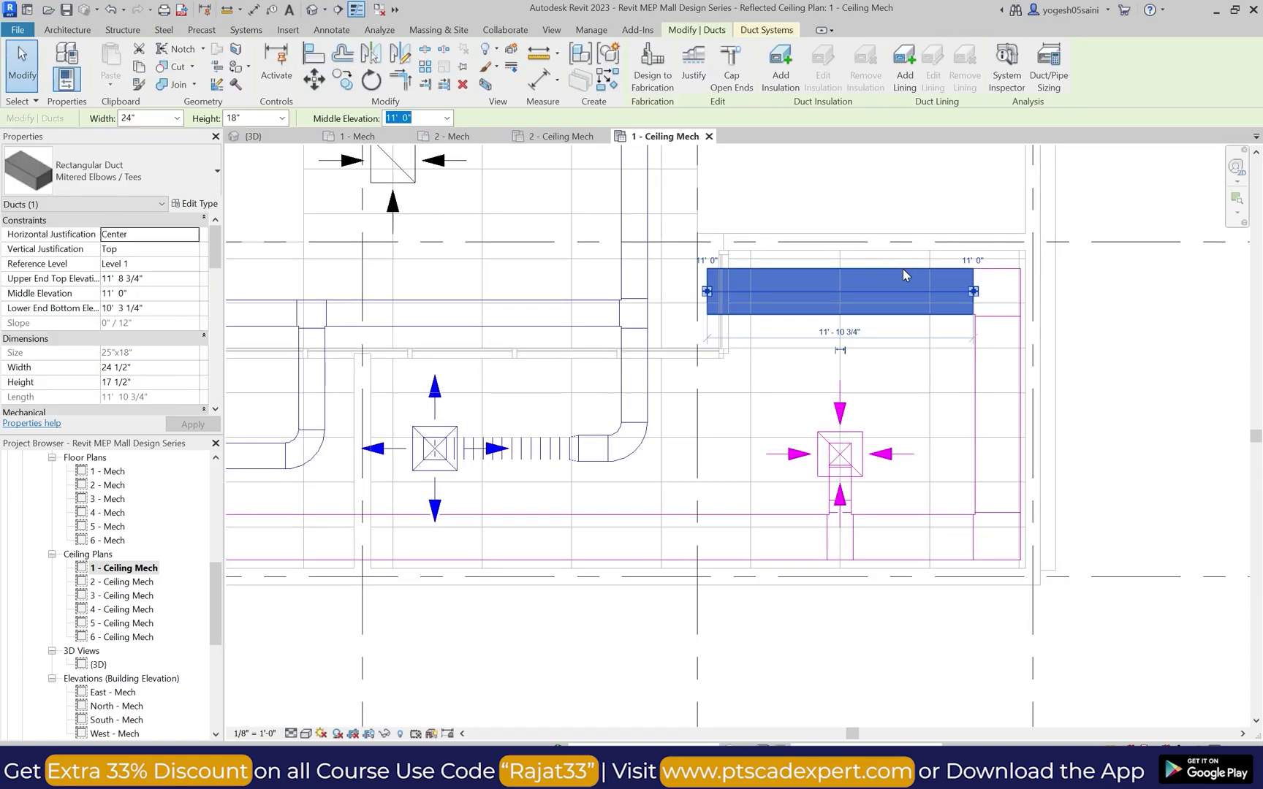
{"action": "key", "text": "Escape"}
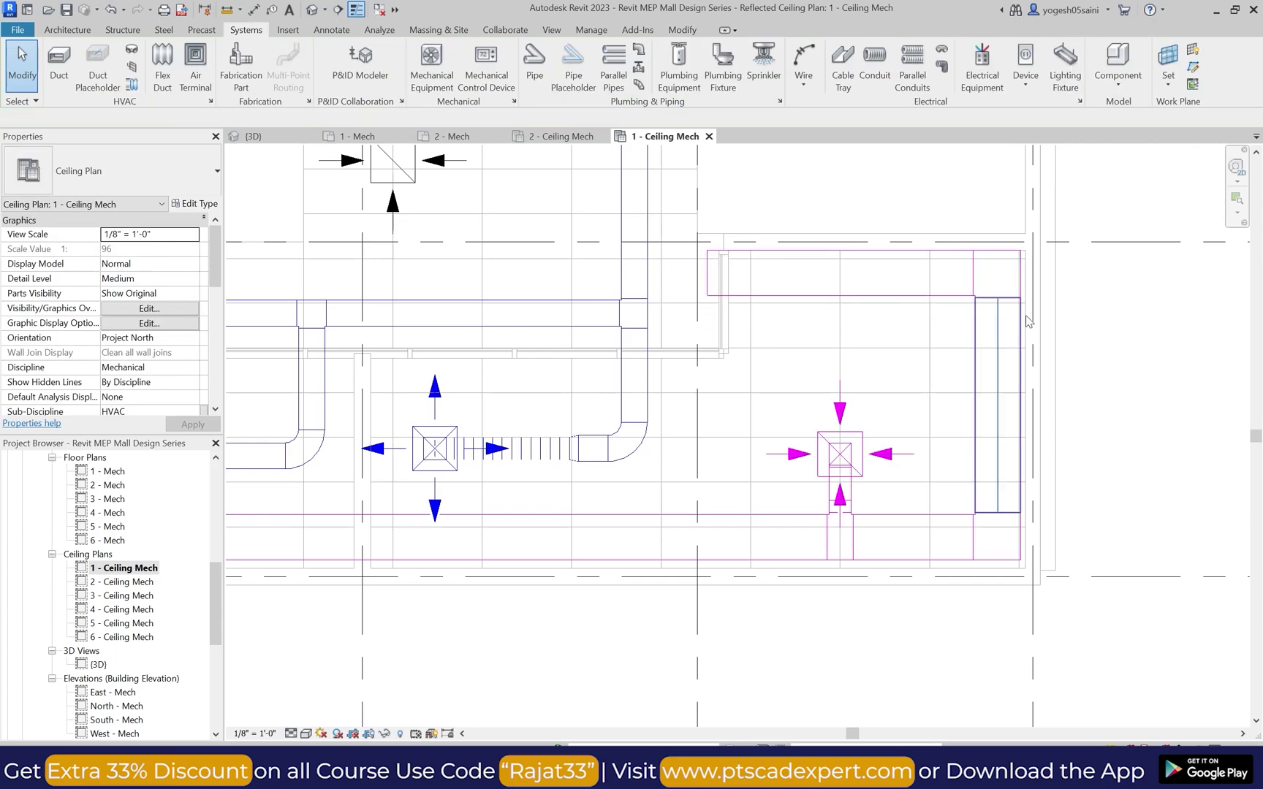
{"action": "left_click", "coordinate": [1022, 334]}
{"action": "key", "text": "Escape"}
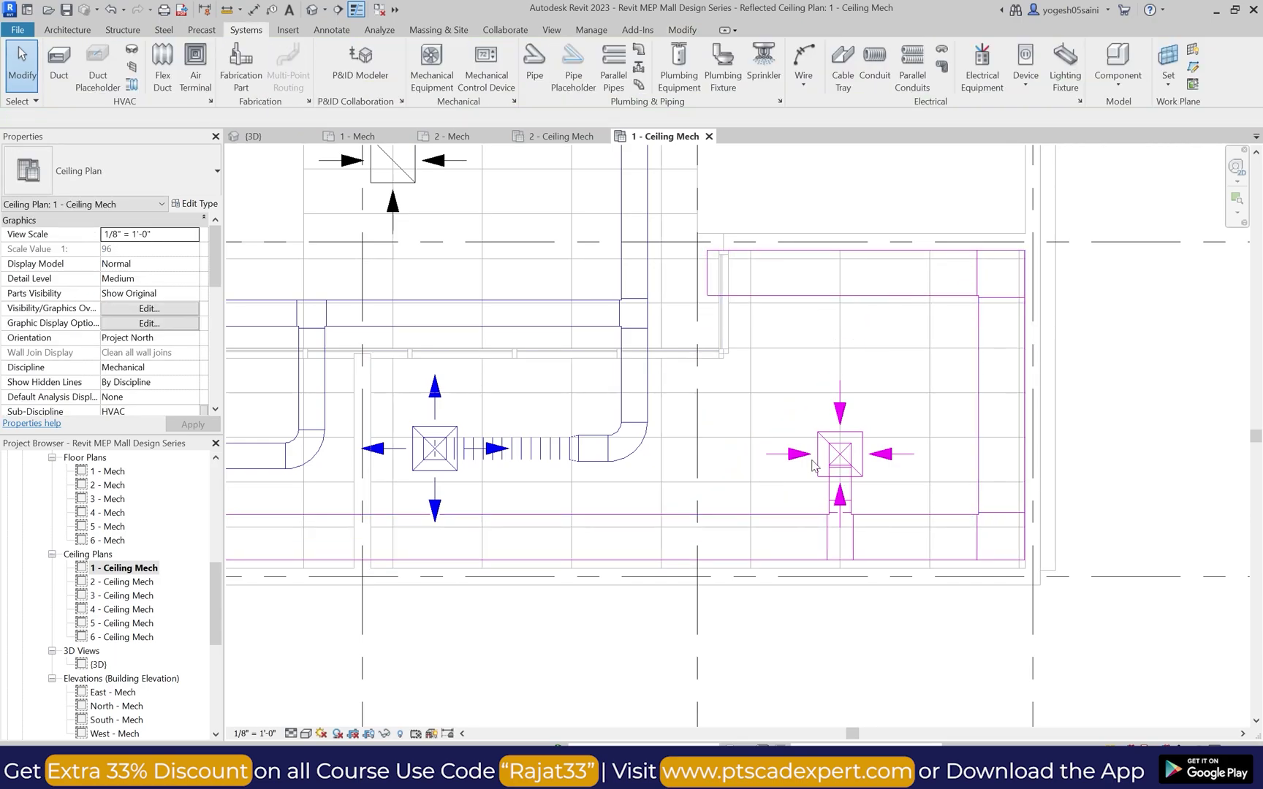
Step: Draw a return duct at an 11' 10" middle elevation from the free end near grid 6 across the vertical supply duct
{"action": "scroll", "coordinate": [779, 473], "scroll_direction": "down", "scroll_amount": 2}
{"action": "scroll", "coordinate": [591, 251], "scroll_direction": "up", "scroll_amount": 1}
{"action": "left_click", "coordinate": [58, 62]}
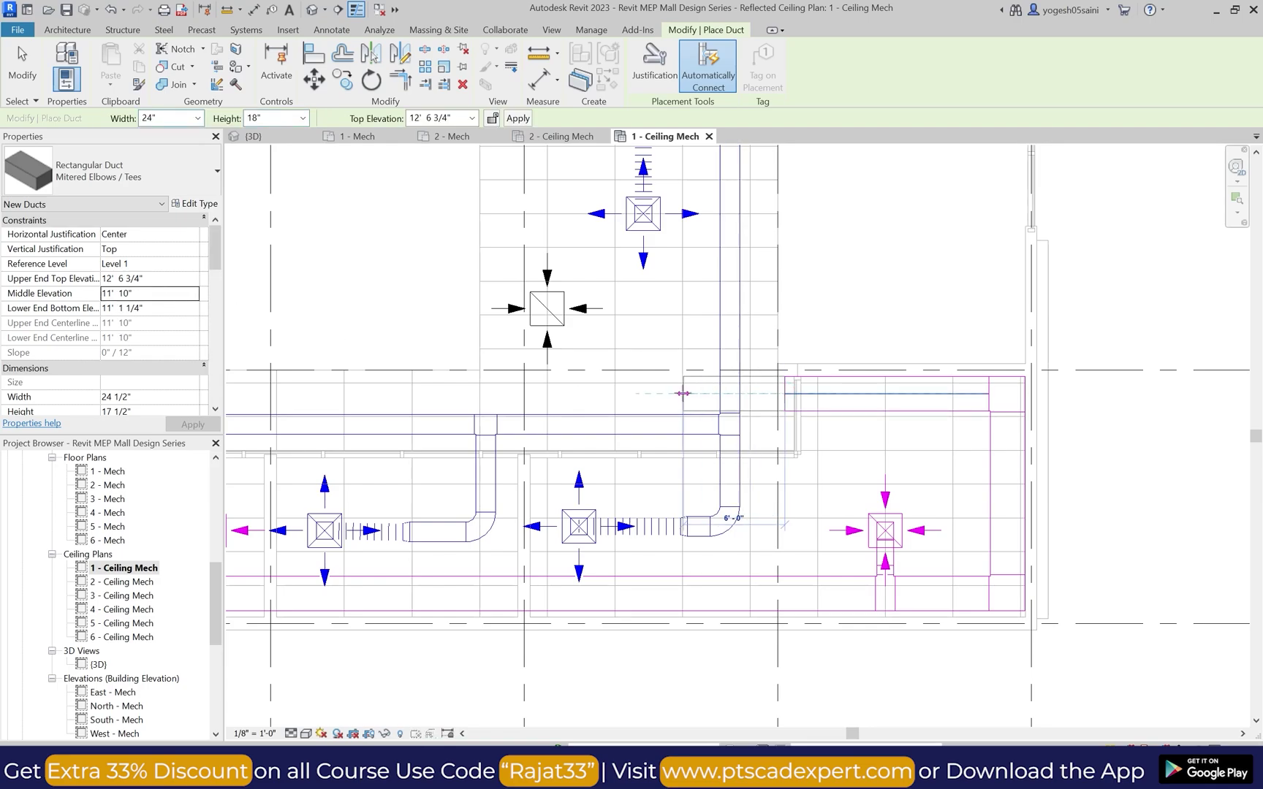
{"action": "left_click", "coordinate": [683, 394]}
{"action": "key", "text": "Escape"}
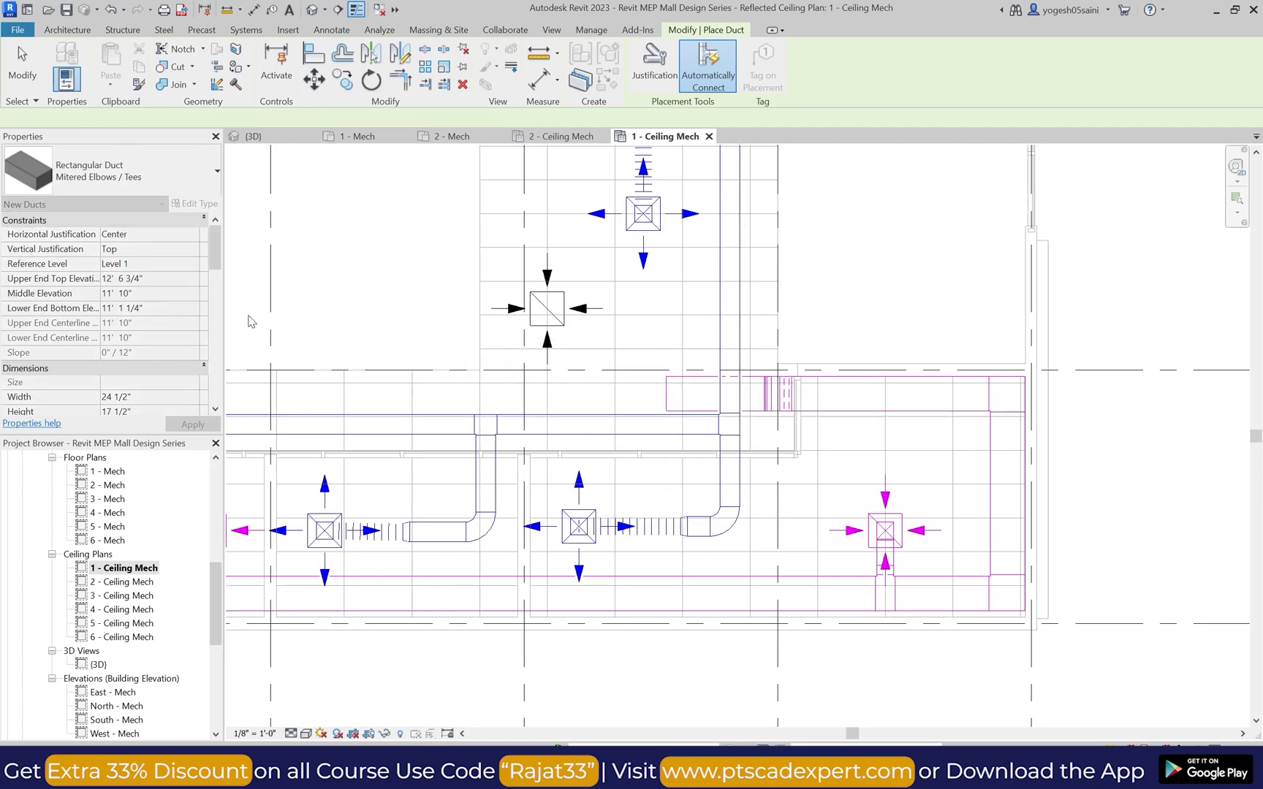
Step: Set the middle elevation to 11' 0" and route the return duct past grid 16, over to grid 5 and up beside it
{"action": "left_click", "coordinate": [189, 294]}
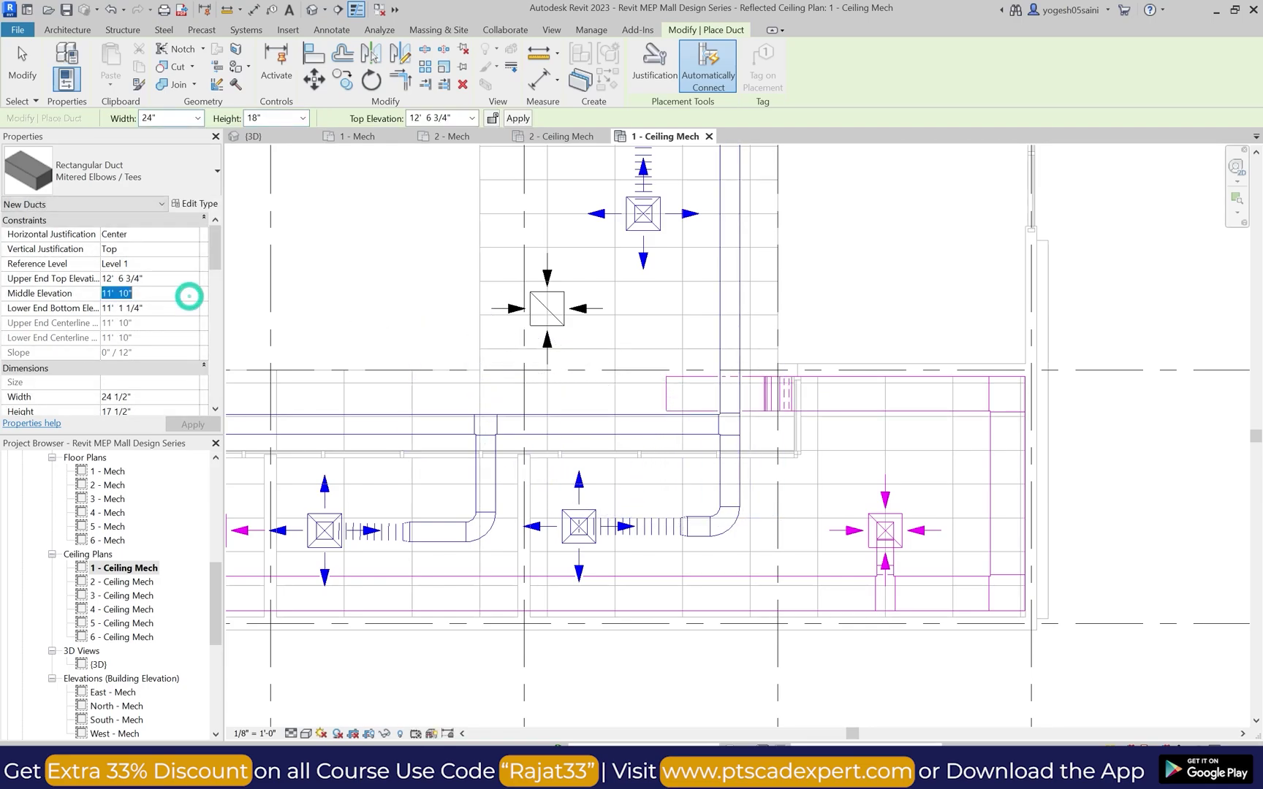
{"action": "left_click", "coordinate": [607, 393]}
{"action": "scroll", "coordinate": [621, 322], "scroll_direction": "up", "scroll_amount": 1}
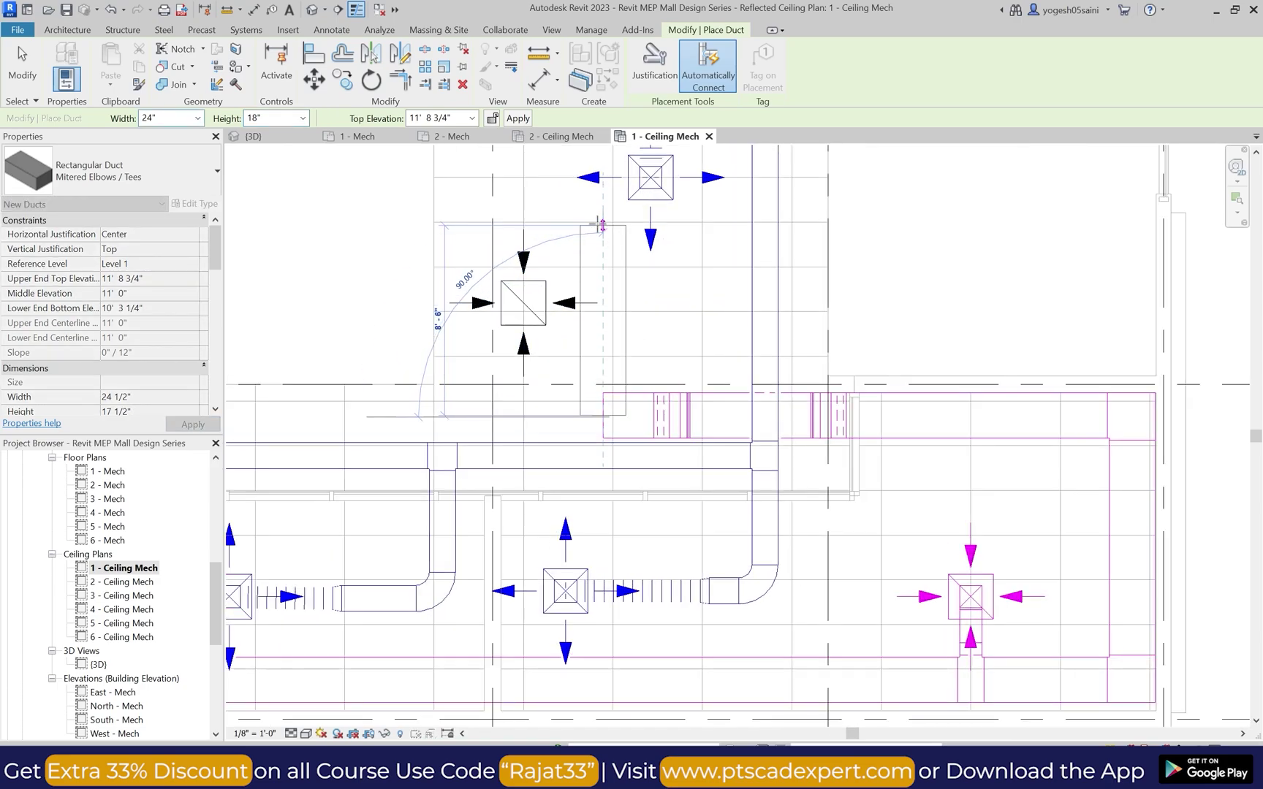
{"action": "left_click", "coordinate": [502, 225]}
{"action": "scroll", "coordinate": [480, 218], "scroll_direction": "down", "scroll_amount": 3}
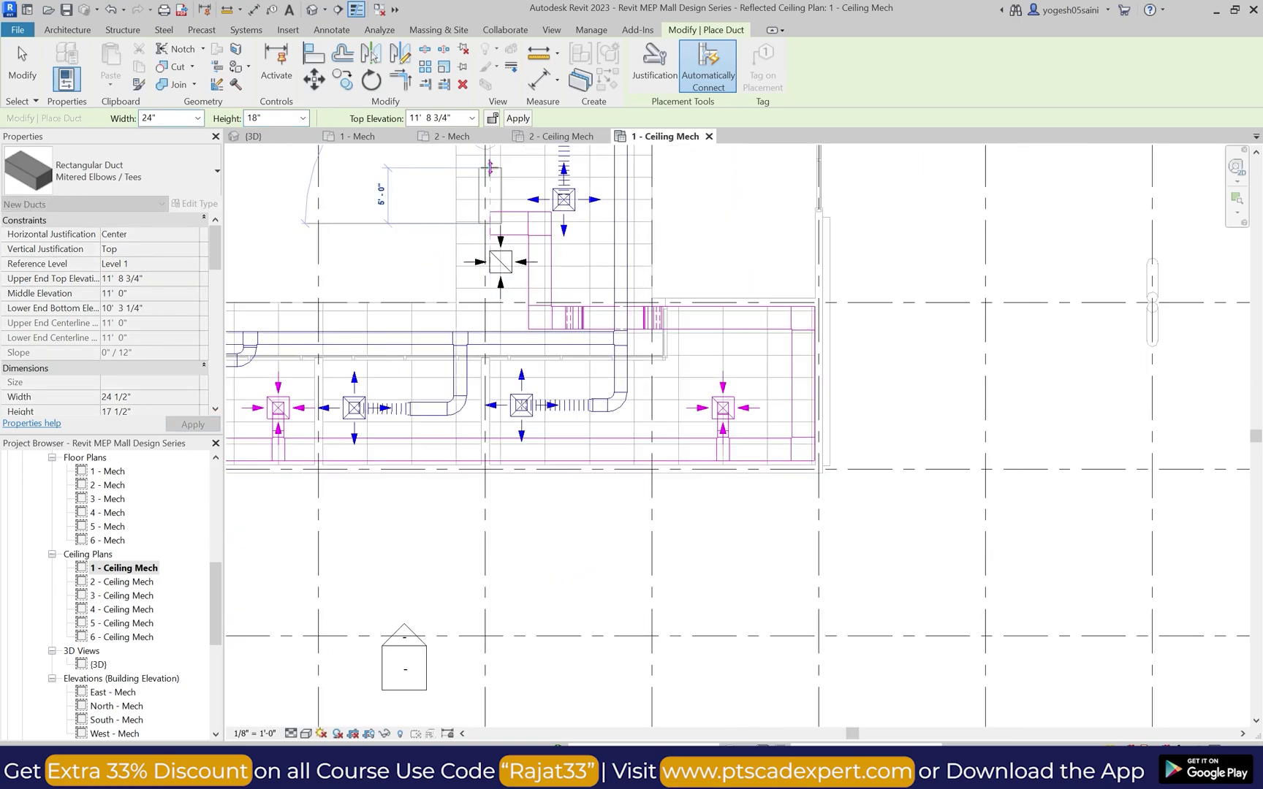
{"action": "left_click", "coordinate": [489, 167]}
{"action": "key", "text": "Escape"}
Step: Continue the return duct from its free end at grid 5, jogging back toward the supply branch and running up past grid 15
{"action": "scroll", "coordinate": [495, 192], "scroll_direction": "down", "scroll_amount": 2}
{"action": "middle_click_drag", "start_coordinate": [496, 192], "coordinate": [504, 246]}
{"action": "scroll", "coordinate": [505, 197], "scroll_direction": "up", "scroll_amount": 3}
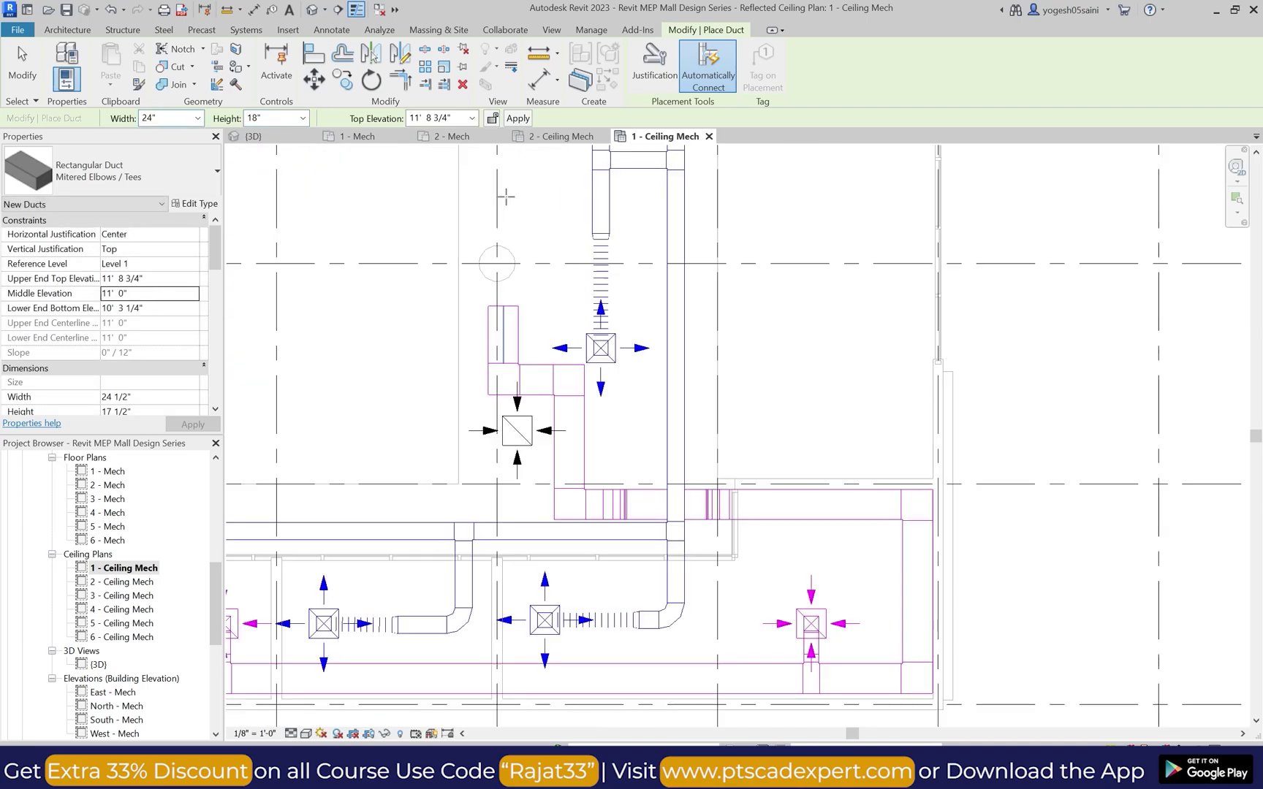
{"action": "left_click", "coordinate": [500, 303]}
{"action": "scroll", "coordinate": [556, 293], "scroll_direction": "down", "scroll_amount": 2}
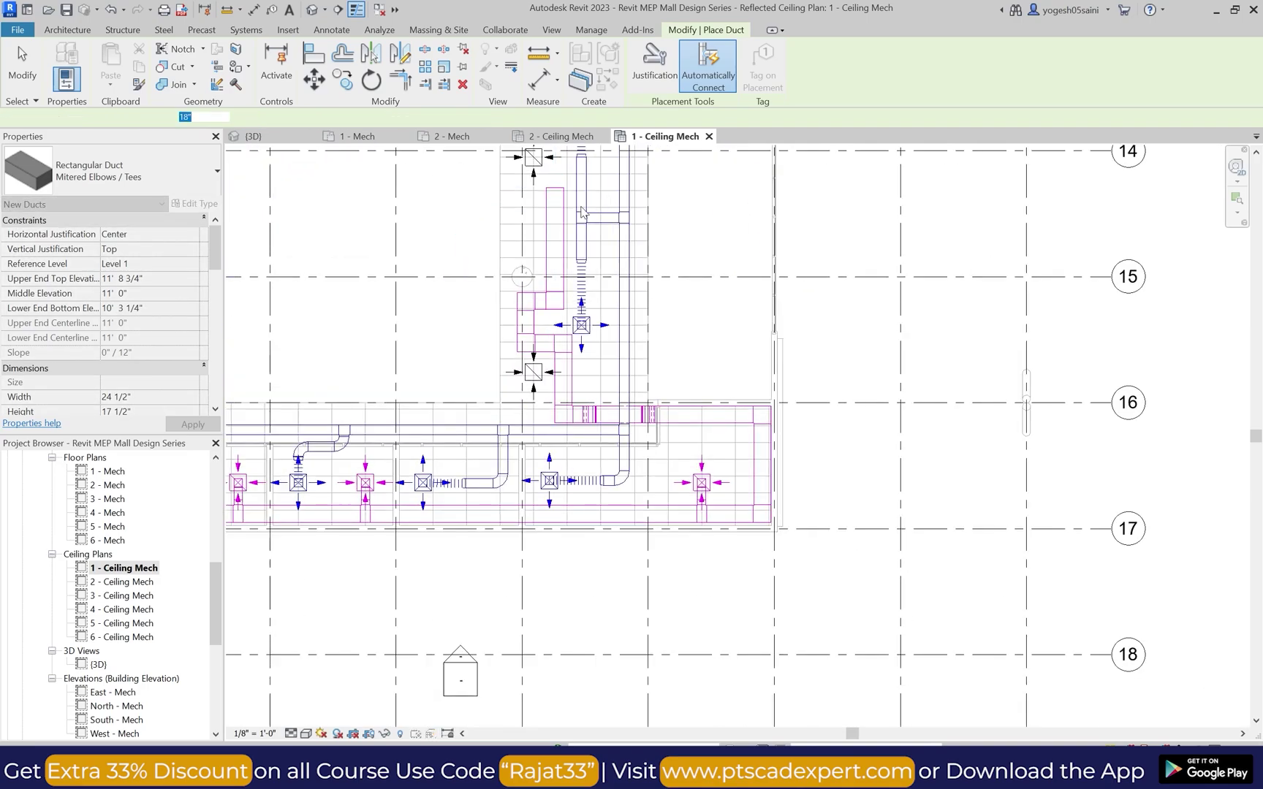
{"action": "key", "text": "Escape"}
{"action": "key", "text": "Escape"}
Step: Nudge the new vertical return duct between grids 14 and 15 closer to the supply branch
{"action": "scroll", "coordinate": [562, 212], "scroll_direction": "up", "scroll_amount": 3}
{"action": "left_click", "coordinate": [547, 331]}
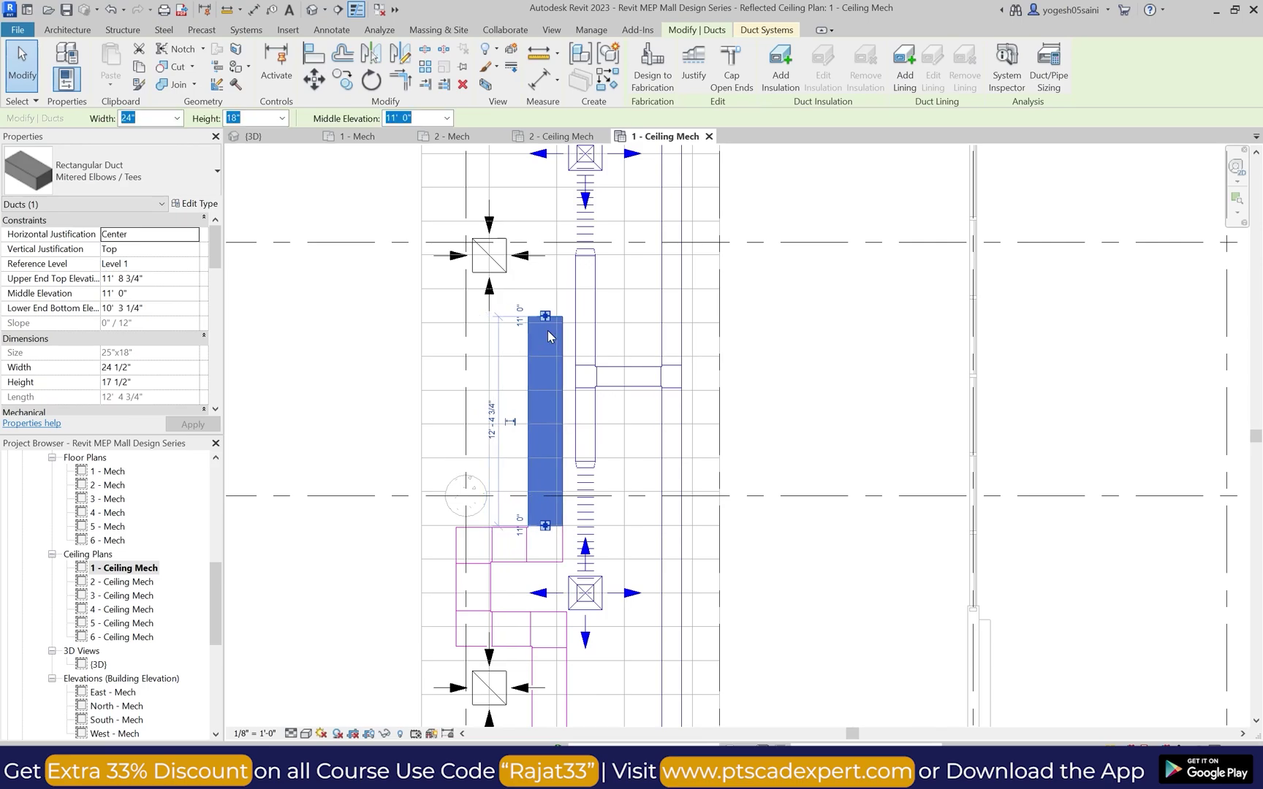
{"action": "key", "text": "Escape"}
Step: Route the return duct from its free end past grid 14, jogging over to grid 5 and back around the supply diffuser
{"action": "scroll", "coordinate": [550, 333], "scroll_direction": "down", "scroll_amount": 2}
{"action": "middle_click_drag", "start_coordinate": [550, 333], "coordinate": [556, 427]}
{"action": "left_click", "coordinate": [54, 64]}
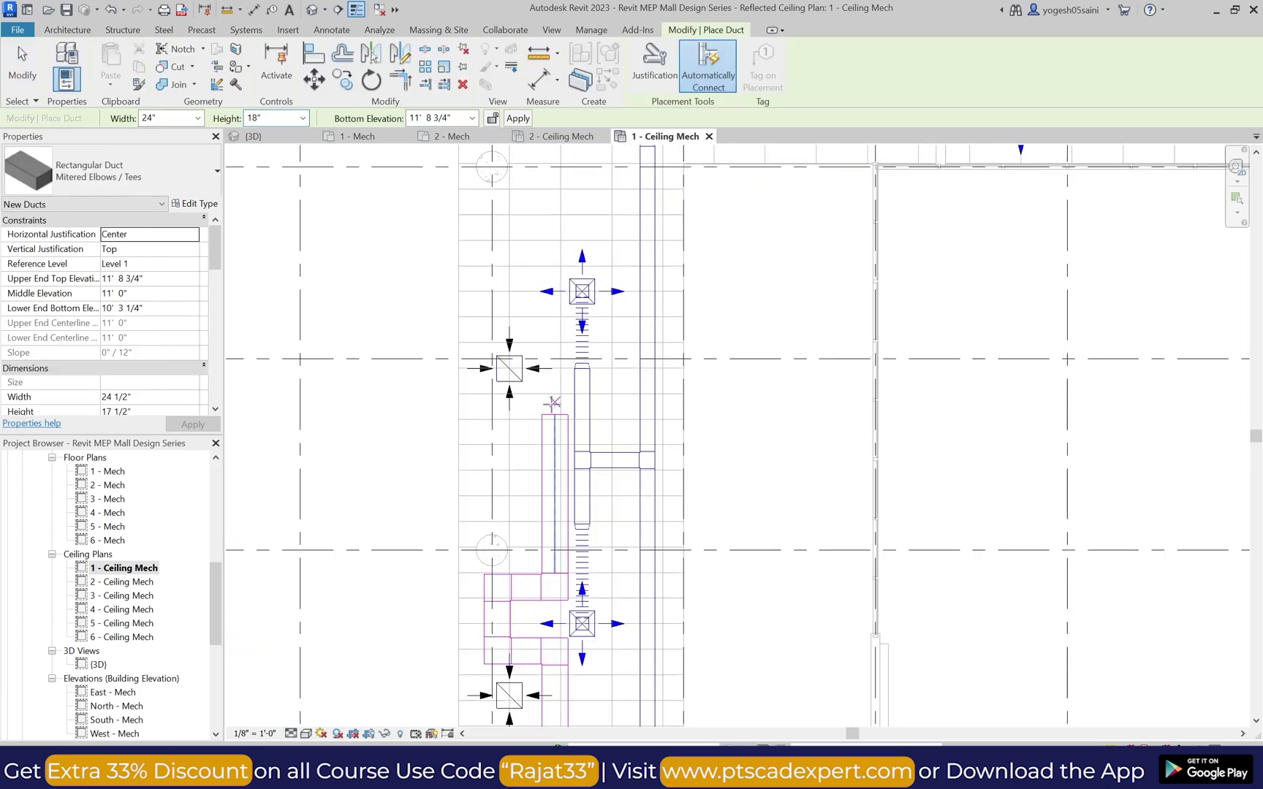
{"action": "left_click", "coordinate": [548, 318]}
{"action": "scroll", "coordinate": [490, 212], "scroll_direction": "up", "scroll_amount": 1}
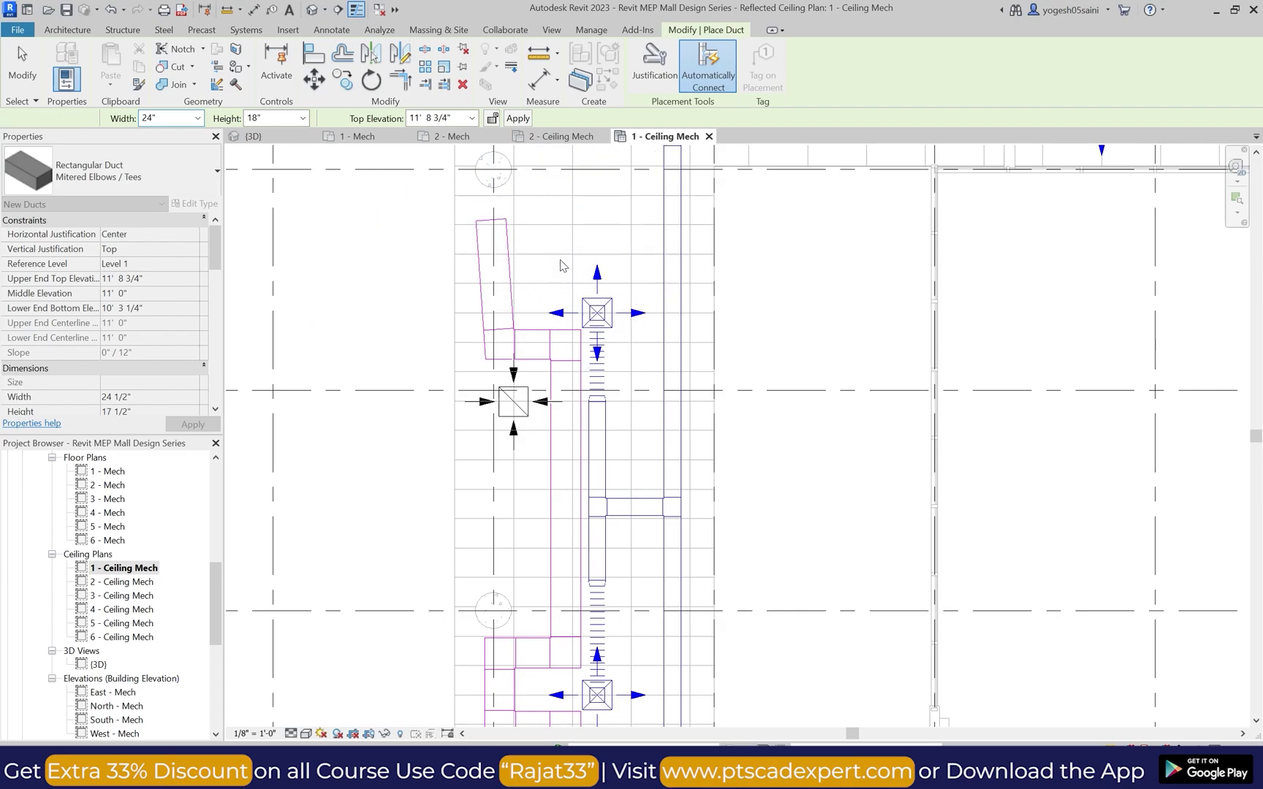
{"action": "scroll", "coordinate": [563, 265], "scroll_direction": "down", "scroll_amount": 2}
{"action": "scroll", "coordinate": [591, 261], "scroll_direction": "down", "scroll_amount": 2}
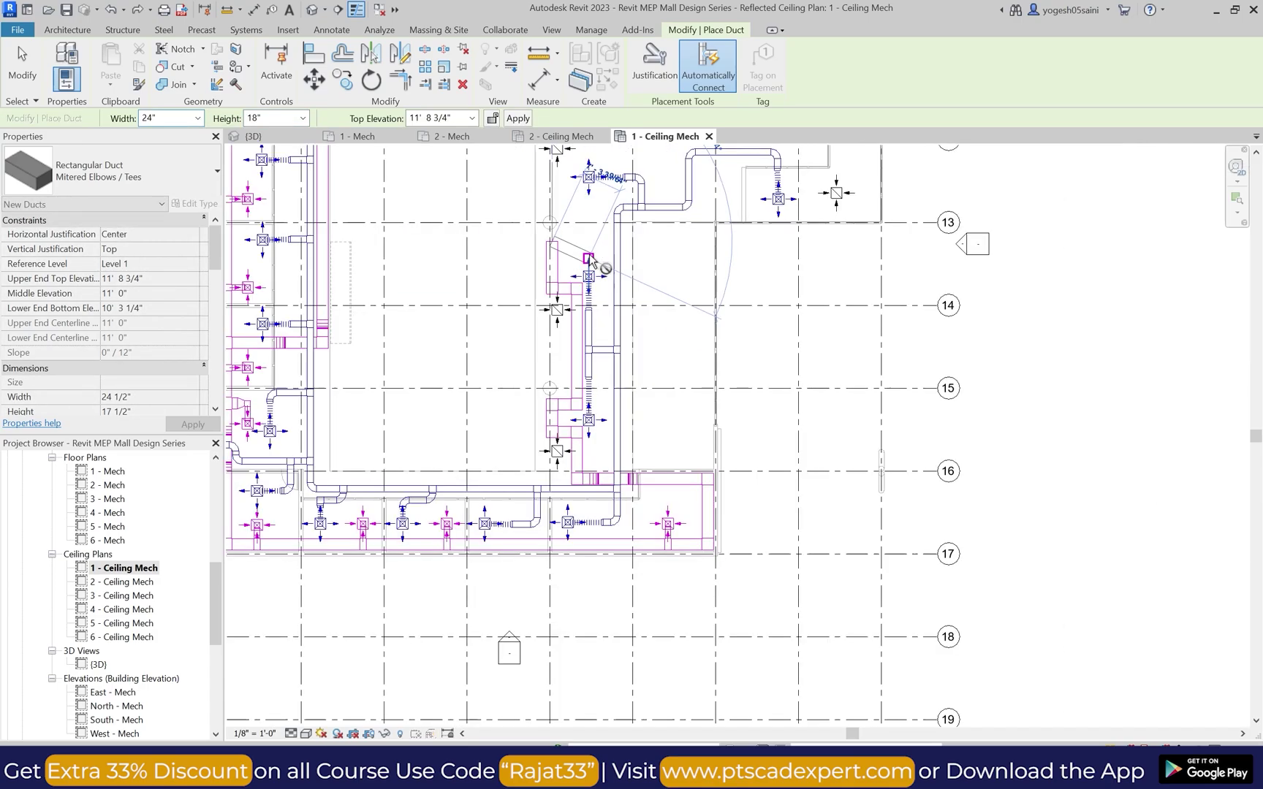
{"action": "scroll", "coordinate": [590, 262], "scroll_direction": "up", "scroll_amount": 4}
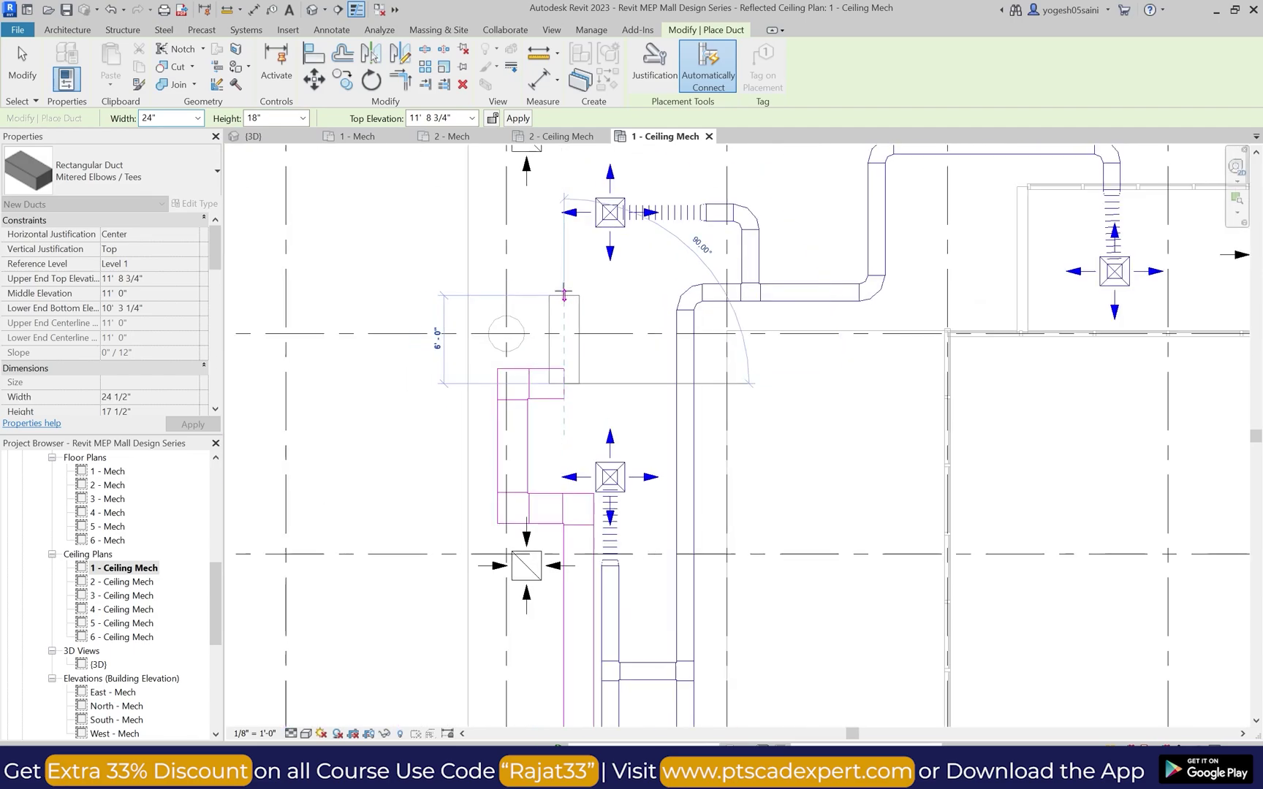
Step: Continue the return duct up past grid 13 and across below grid 12 to just beyond grid 6
{"action": "scroll", "coordinate": [564, 248], "scroll_direction": "down", "scroll_amount": 1}
{"action": "scroll", "coordinate": [510, 248], "scroll_direction": "up", "scroll_amount": 1}
{"action": "scroll", "coordinate": [512, 251], "scroll_direction": "down", "scroll_amount": 1}
{"action": "scroll", "coordinate": [513, 251], "scroll_direction": "down", "scroll_amount": 1}
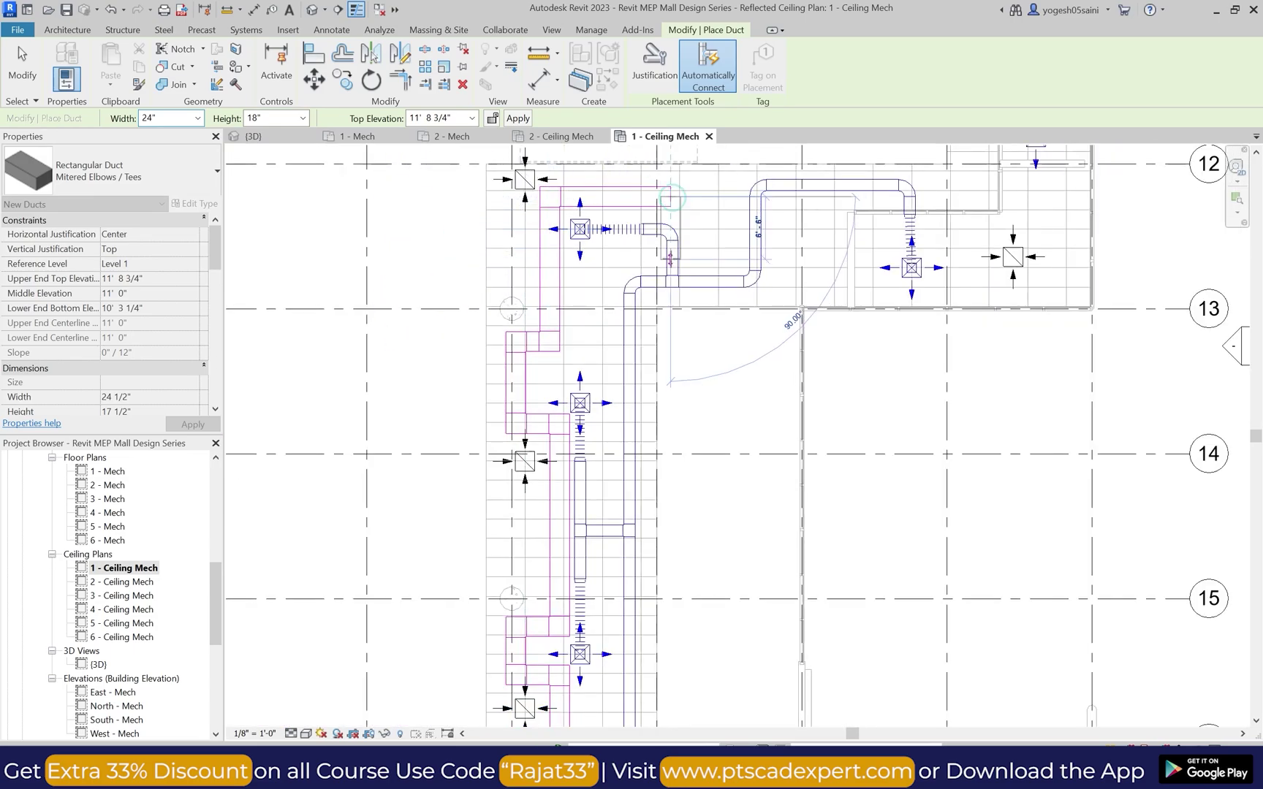
{"action": "key", "text": "Escape"}
{"action": "key", "text": "Escape"}
Step: Nudge the horizontal return duct below grid 12 slightly farther from that grid line
{"action": "scroll", "coordinate": [621, 265], "scroll_direction": "down", "scroll_amount": 4}
{"action": "scroll", "coordinate": [618, 207], "scroll_direction": "up", "scroll_amount": 7}
{"action": "left_click", "coordinate": [599, 249]}
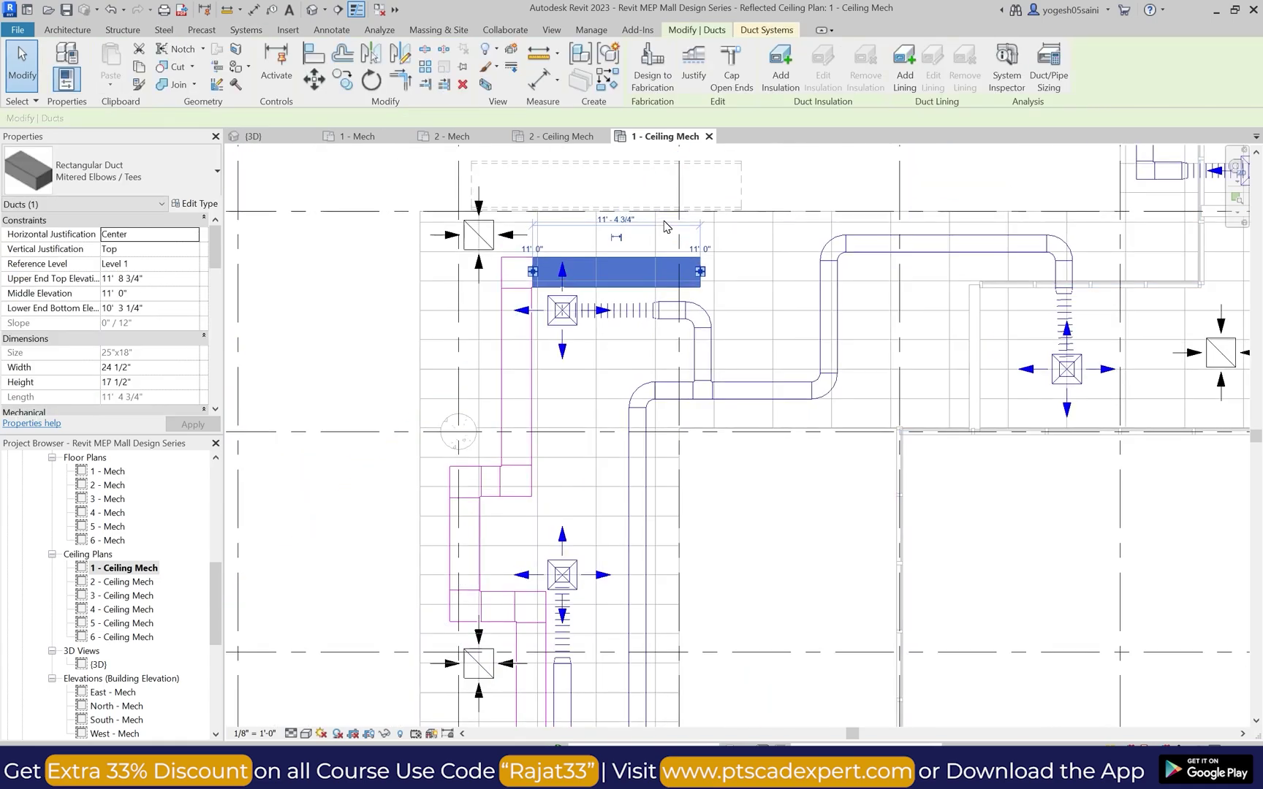
{"action": "key", "text": "Escape"}
Step: Draw a short branch duct from the horizontal return duct up toward grid 12, between grids 5 and 6
{"action": "left_click", "coordinate": [59, 73]}
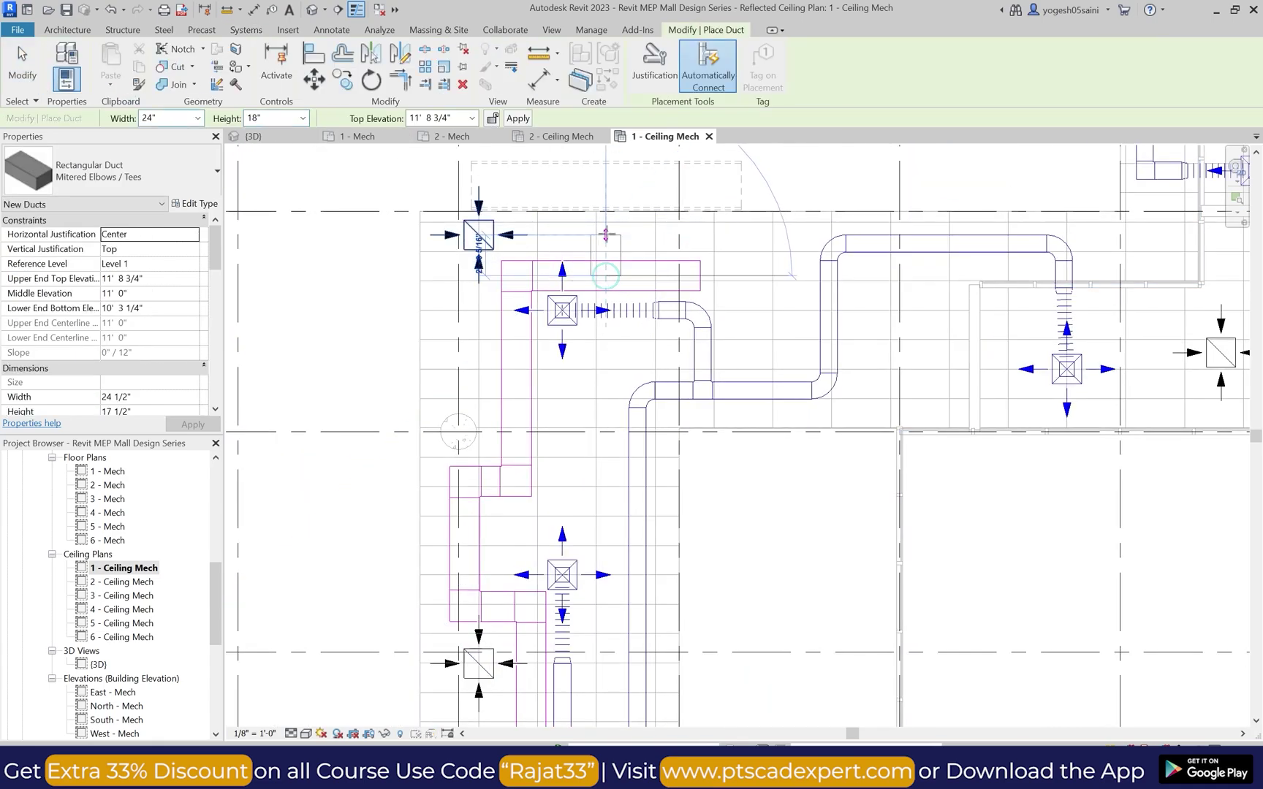
{"action": "left_click", "coordinate": [606, 234]}
{"action": "key", "text": "Escape"}
{"action": "key", "text": "Escape"}
Step: Try to connect the return diffuser near grids 5 and 12 into the short vertical branch duct
{"action": "left_click", "coordinate": [482, 238]}
{"action": "left_click", "coordinate": [730, 66]}
{"action": "left_click", "coordinate": [616, 238]}
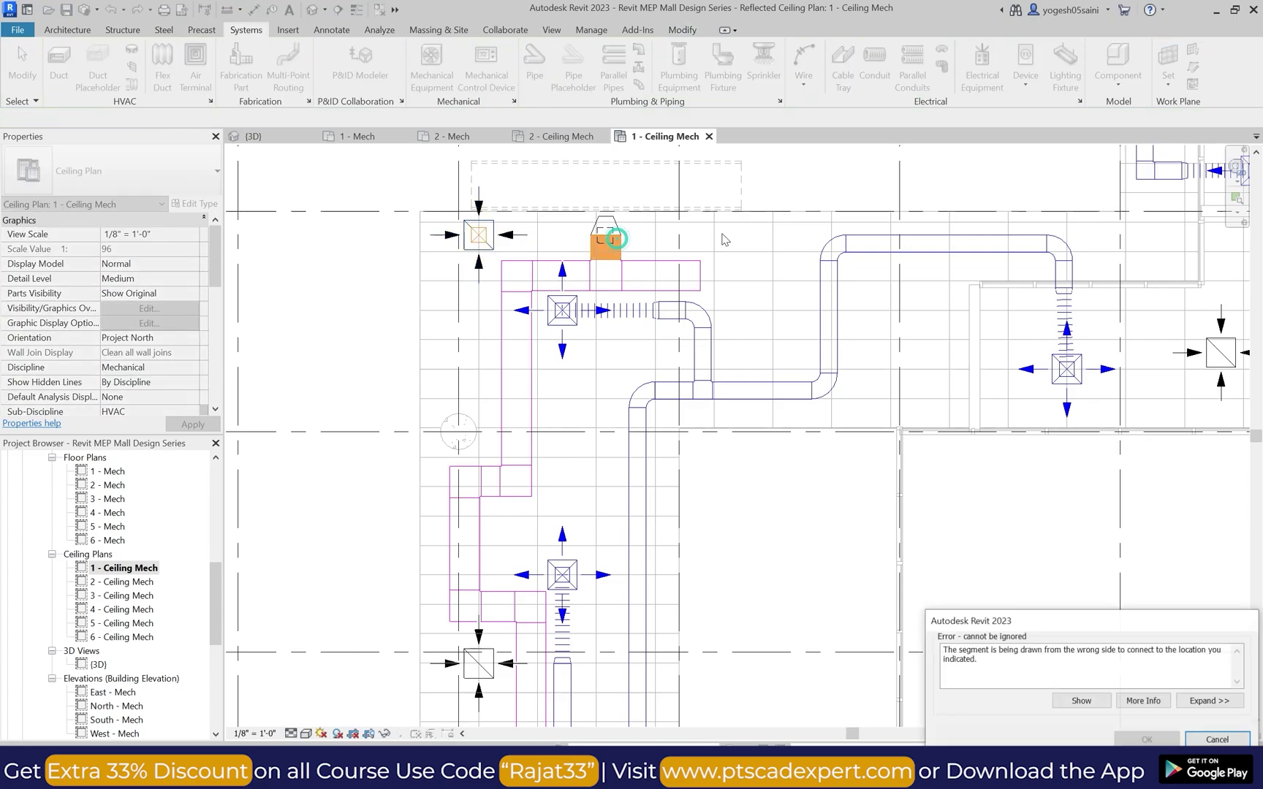
{"action": "key", "text": "Escape"}
Step: Extend the branch duct with a turn toward the return diffuser near grids 5 and 12
{"action": "scroll", "coordinate": [590, 203], "scroll_direction": "up", "scroll_amount": 3}
{"action": "left_click", "coordinate": [60, 68]}
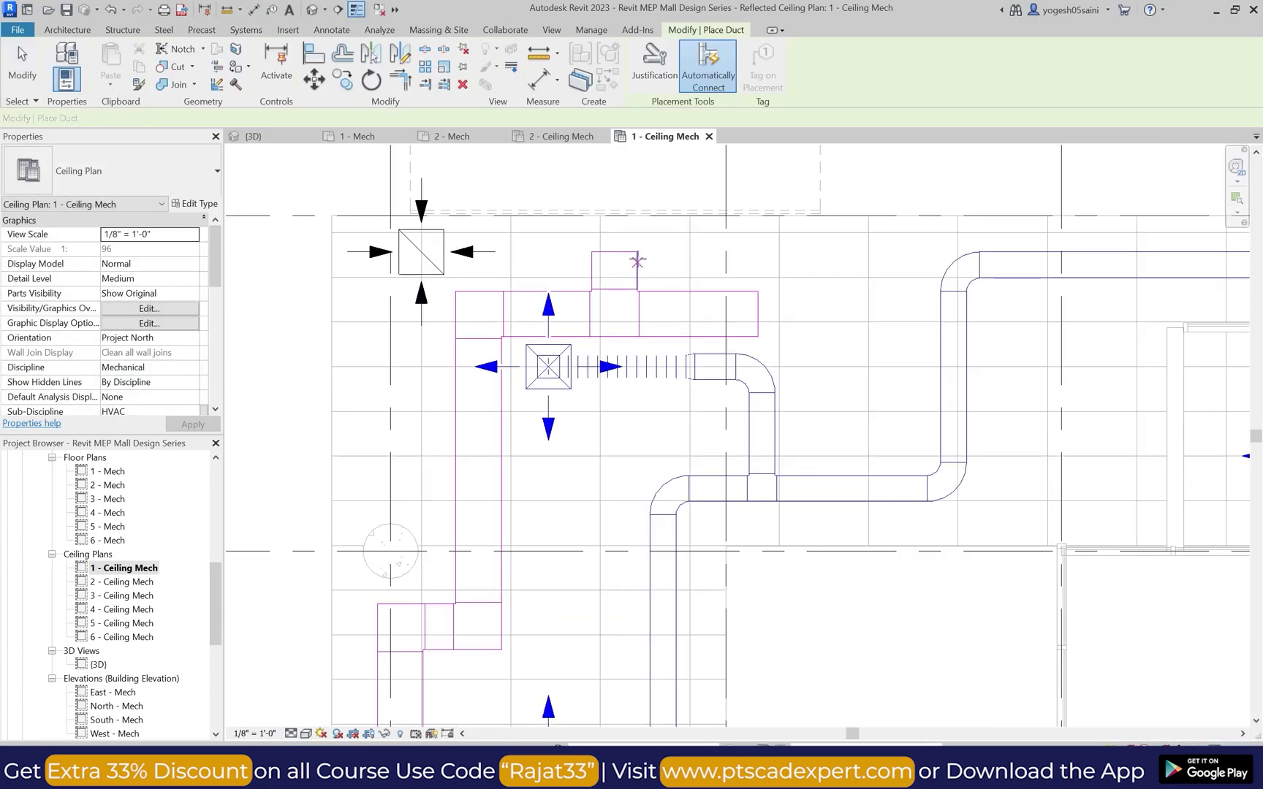
{"action": "key", "text": "Escape"}
{"action": "key", "text": "Escape"}
Step: Connect the return diffusers near grids 5 and 12 and near grids 5 and 14 into the adjacent return ducts
{"action": "left_click", "coordinate": [421, 251]}
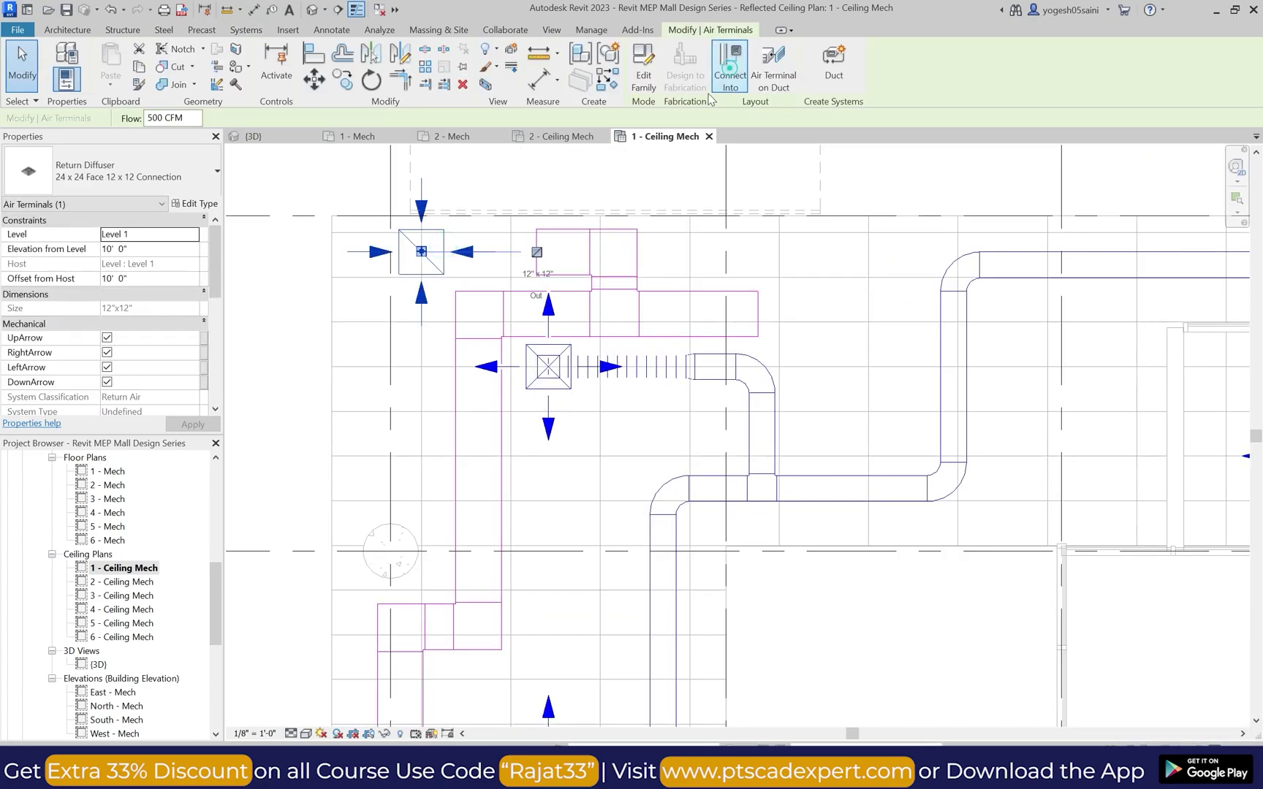
{"action": "key", "text": "Escape"}
{"action": "scroll", "coordinate": [509, 380], "scroll_direction": "down", "scroll_amount": 5}
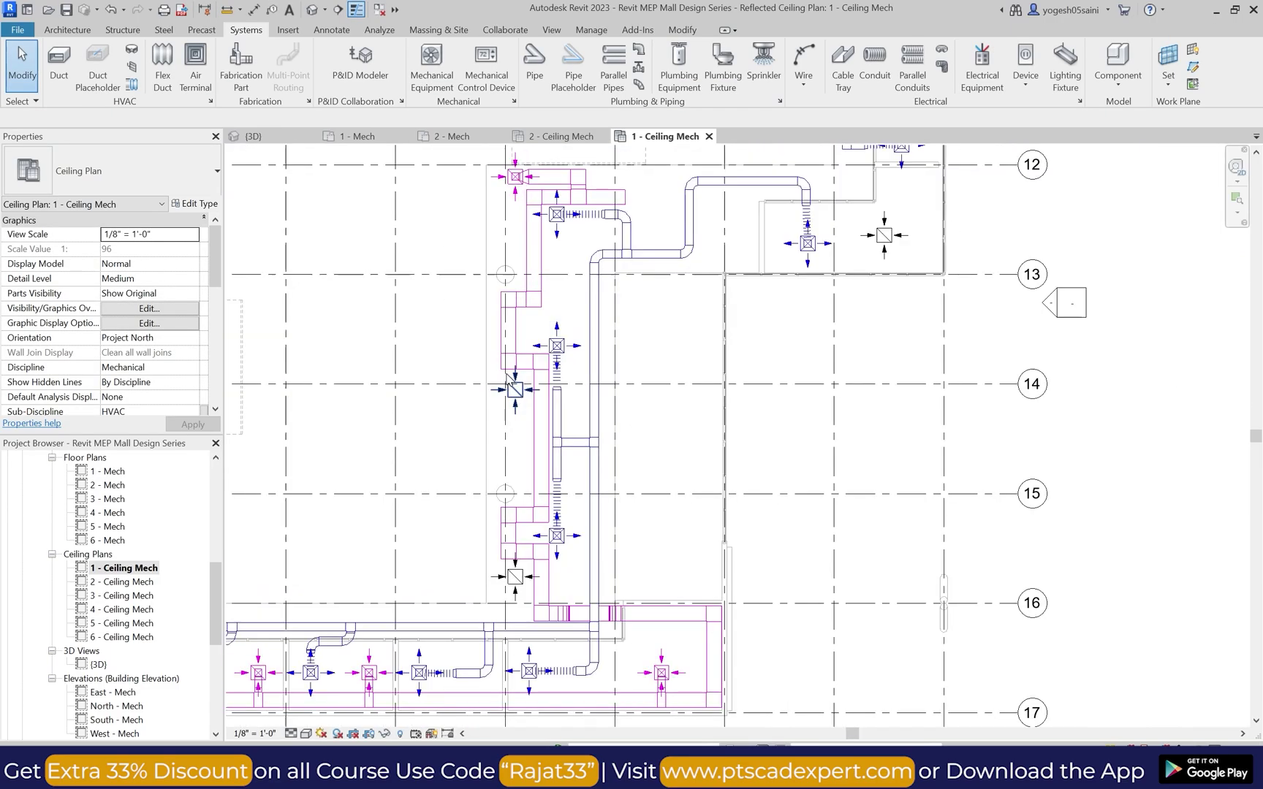
{"action": "scroll", "coordinate": [506, 374], "scroll_direction": "up", "scroll_amount": 3}
{"action": "left_click", "coordinate": [521, 401]}
{"action": "left_click", "coordinate": [730, 67]}
{"action": "left_click", "coordinate": [587, 415]}
Step: Connect the return diffuser just above grid 16, near grid 5, into the vertical return duct beside it
{"action": "scroll", "coordinate": [701, 360], "scroll_direction": "down", "scroll_amount": 5}
{"action": "scroll", "coordinate": [640, 495], "scroll_direction": "up", "scroll_amount": 3}
{"action": "left_click", "coordinate": [667, 501]}
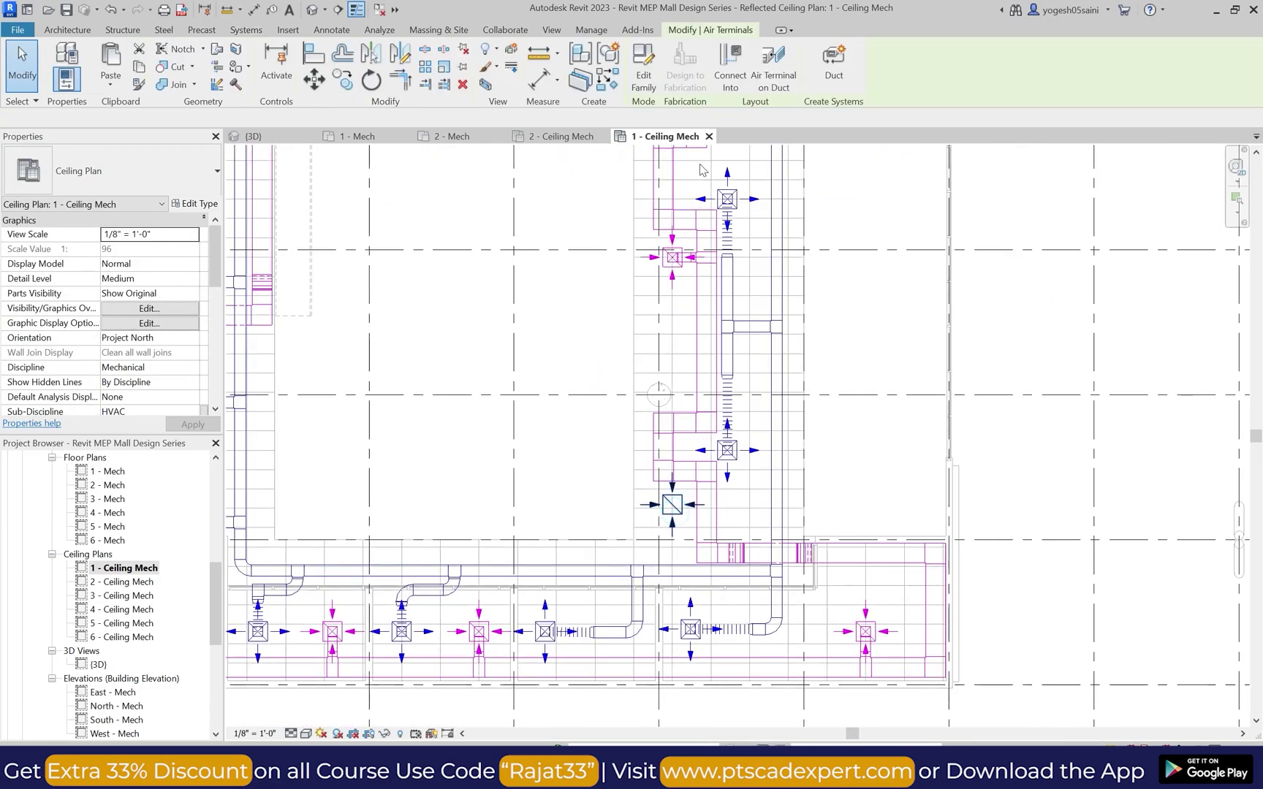
{"action": "left_click", "coordinate": [730, 67]}
{"action": "left_click", "coordinate": [716, 505]}
{"action": "left_click", "coordinate": [674, 505]}
{"action": "scroll", "coordinate": [716, 515], "scroll_direction": "up", "scroll_amount": 3}
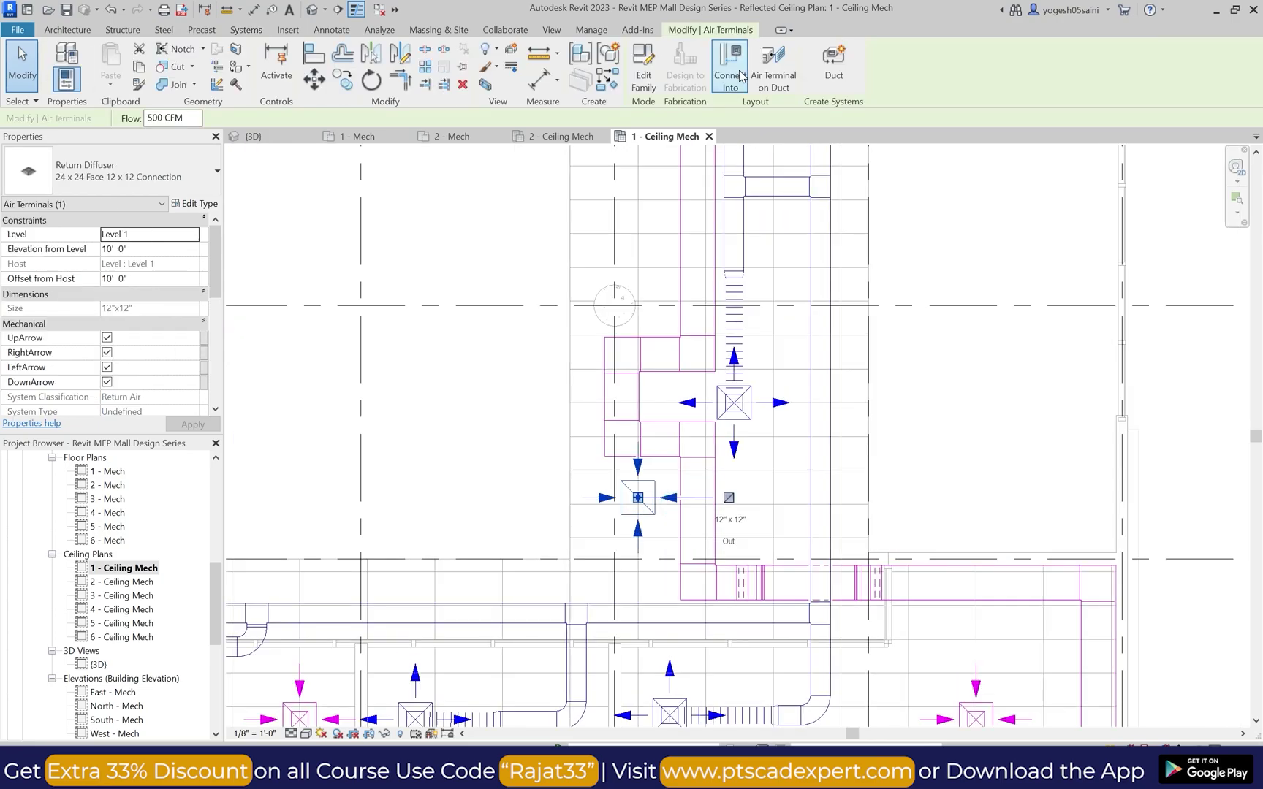
{"action": "left_click", "coordinate": [738, 70]}
{"action": "left_click", "coordinate": [715, 514]}
{"action": "scroll", "coordinate": [792, 467], "scroll_direction": "down", "scroll_amount": 5}
{"action": "scroll", "coordinate": [678, 539], "scroll_direction": "down", "scroll_amount": 5}
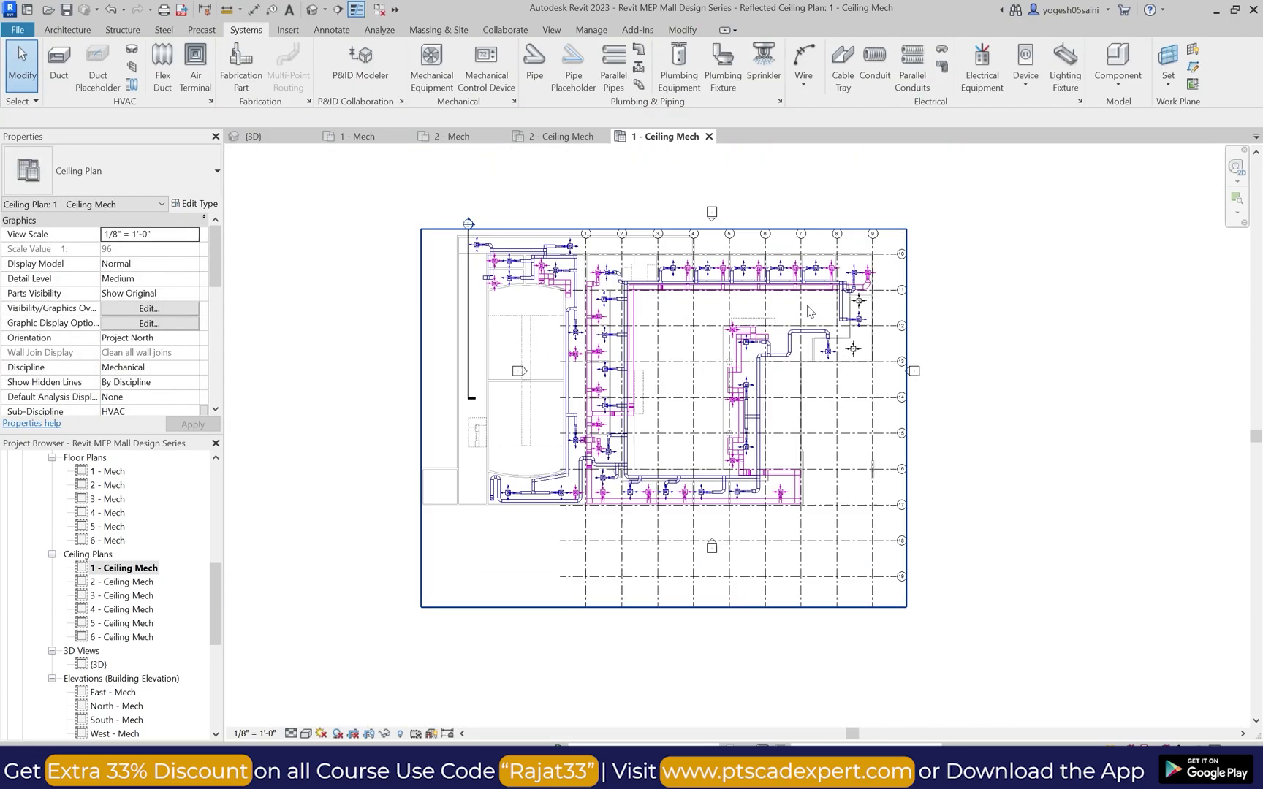
Step: Extend the 24" x 18" horizontal return duct below grid 12 by about 4' and turn it down toward the supply duct
{"action": "scroll", "coordinate": [560, 277], "scroll_direction": "up", "scroll_amount": 4}
{"action": "left_click", "coordinate": [66, 79]}
{"action": "scroll", "coordinate": [670, 406], "scroll_direction": "up", "scroll_amount": 2}
{"action": "left_click", "coordinate": [688, 391]}
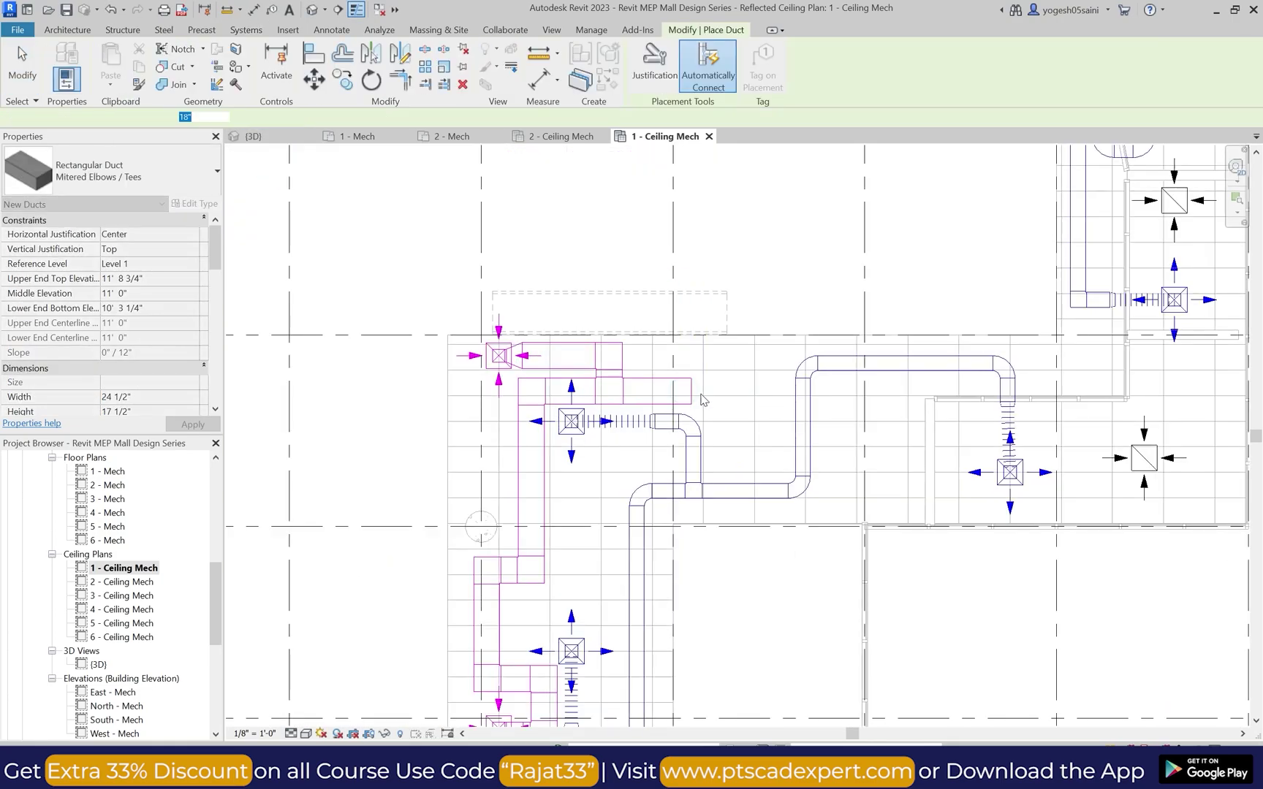
{"action": "scroll", "coordinate": [736, 396], "scroll_direction": "up", "scroll_amount": 2}
{"action": "scroll", "coordinate": [735, 385], "scroll_direction": "down", "scroll_amount": 2}
{"action": "scroll", "coordinate": [753, 383], "scroll_direction": "up", "scroll_amount": 2}
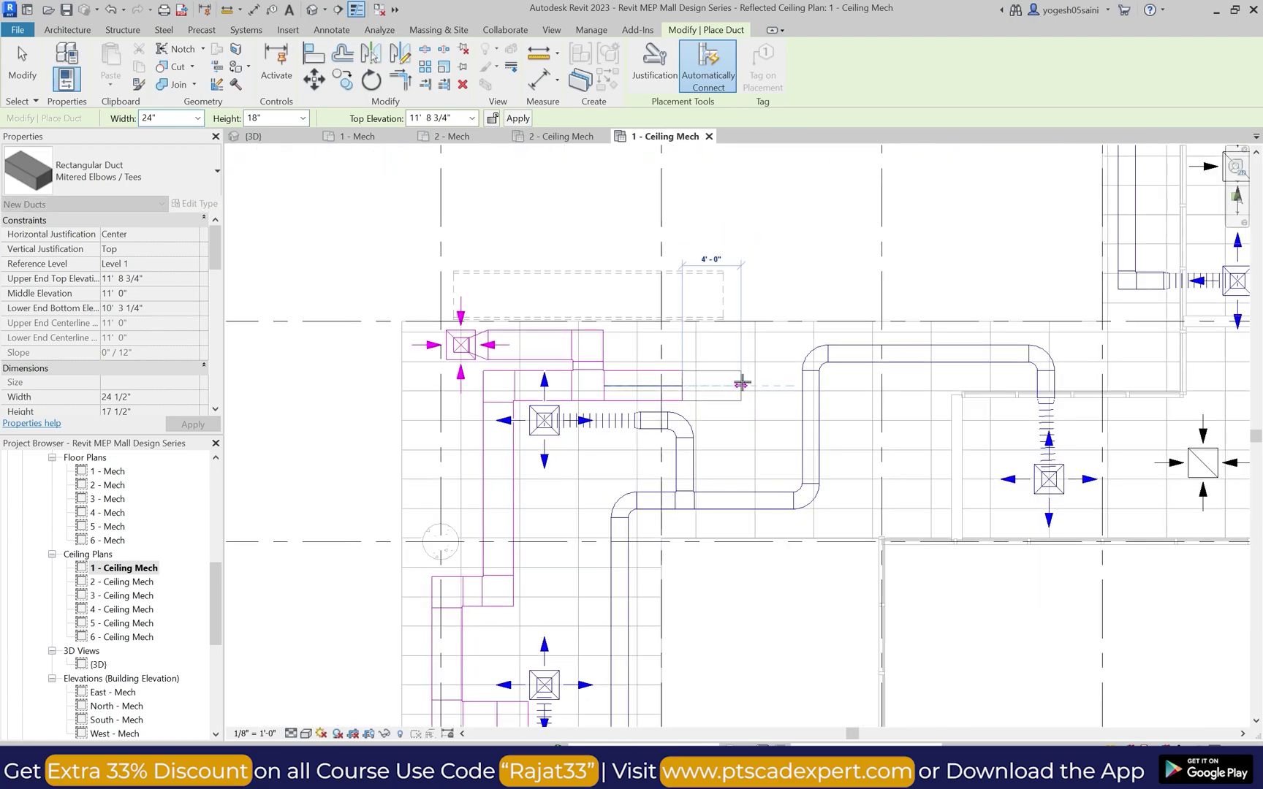
{"action": "left_click", "coordinate": [741, 385]}
{"action": "left_click", "coordinate": [740, 476]}
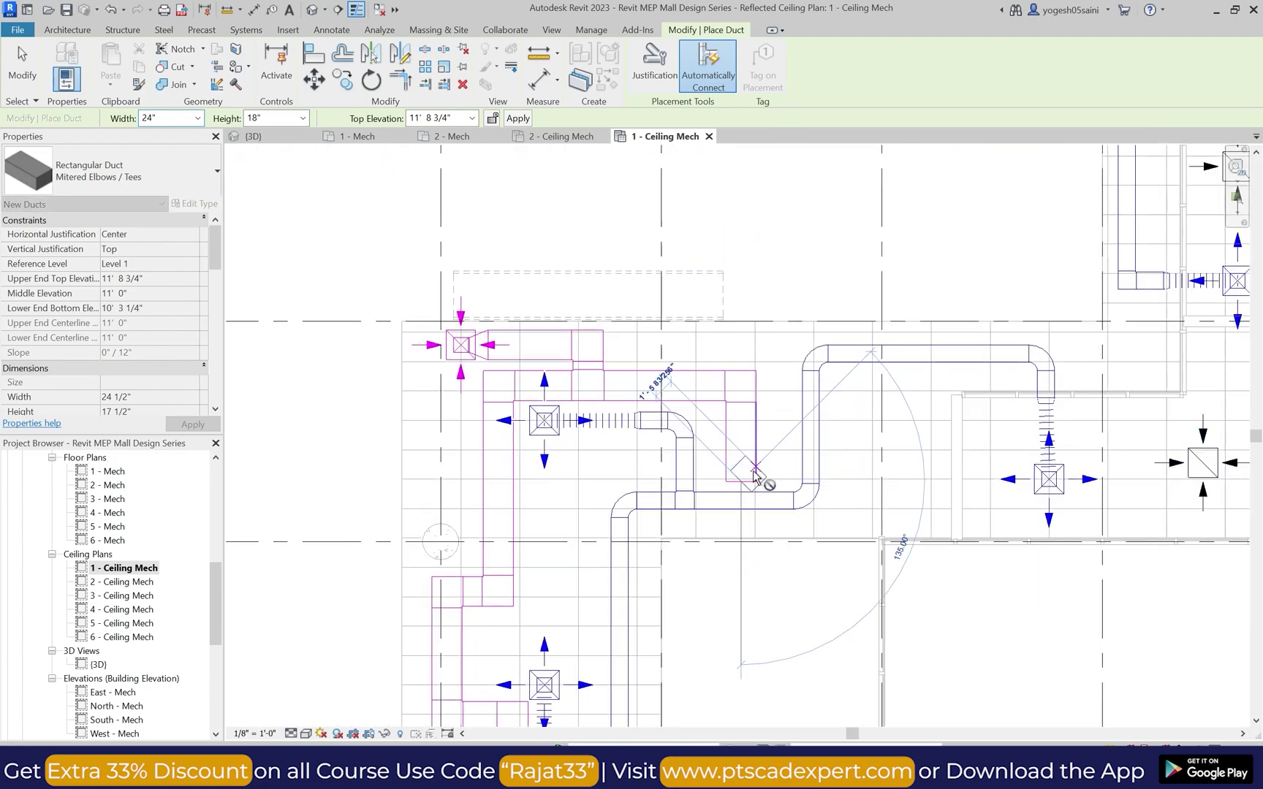
{"action": "scroll", "coordinate": [741, 477], "scroll_direction": "up", "scroll_amount": 2}
{"action": "key", "text": "Escape"}
{"action": "key", "text": "Escape"}
Step: Turn the return duct's lower end toward grid 7 and carry it across the vertical supply duct at a middle elevation of 11' 10"
{"action": "left_click", "coordinate": [741, 478]}
{"action": "key", "text": "Escape"}
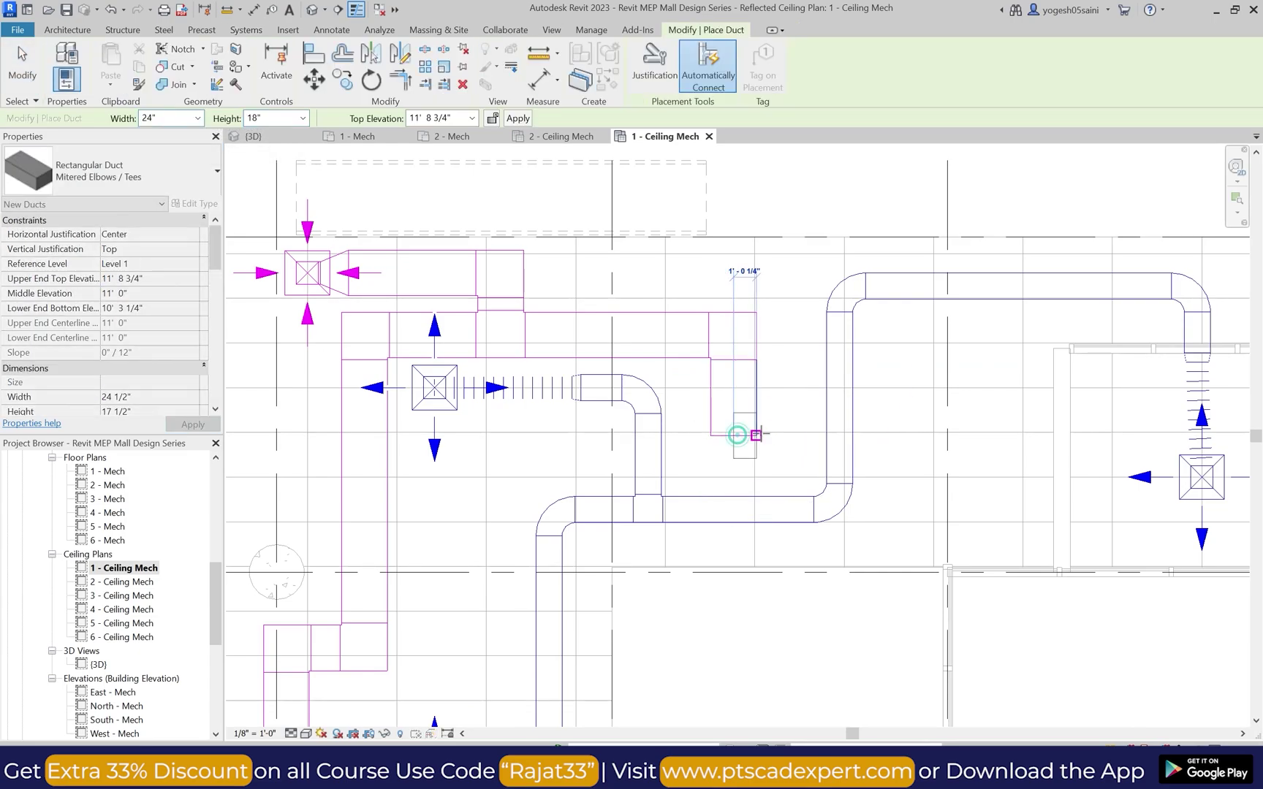
{"action": "left_click", "coordinate": [734, 433]}
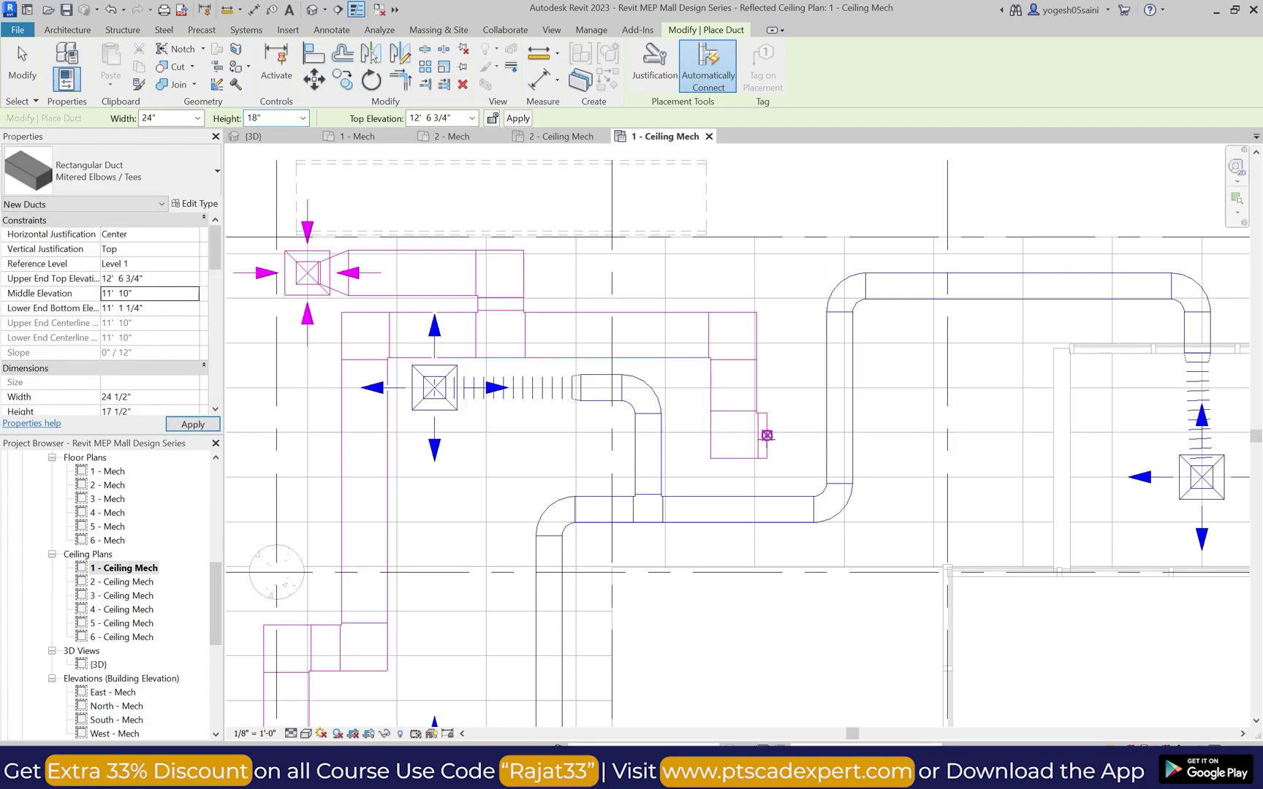
{"action": "key", "text": "Escape"}
{"action": "key", "text": "Escape"}
{"action": "scroll", "coordinate": [883, 423], "scroll_direction": "up", "scroll_amount": 3}
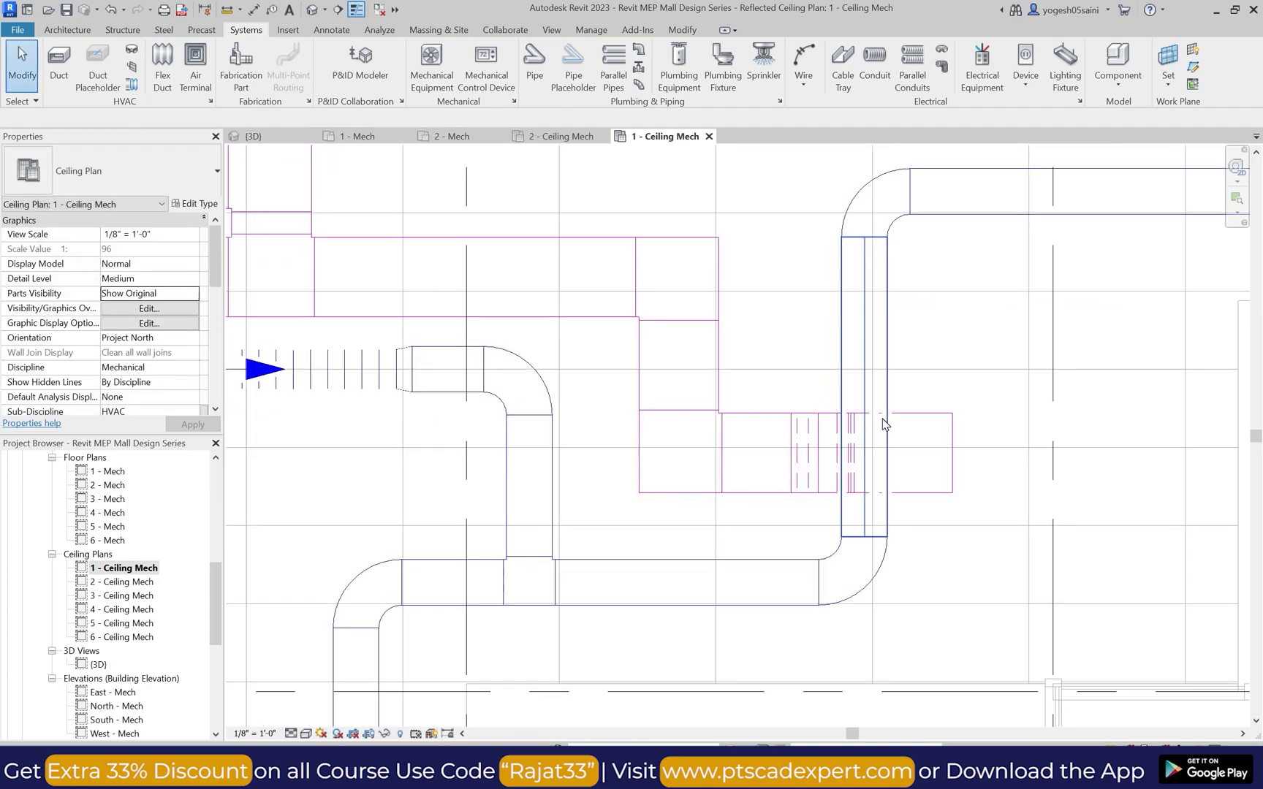
{"action": "scroll", "coordinate": [841, 422], "scroll_direction": "up", "scroll_amount": 1}
{"action": "left_click", "coordinate": [803, 438]}
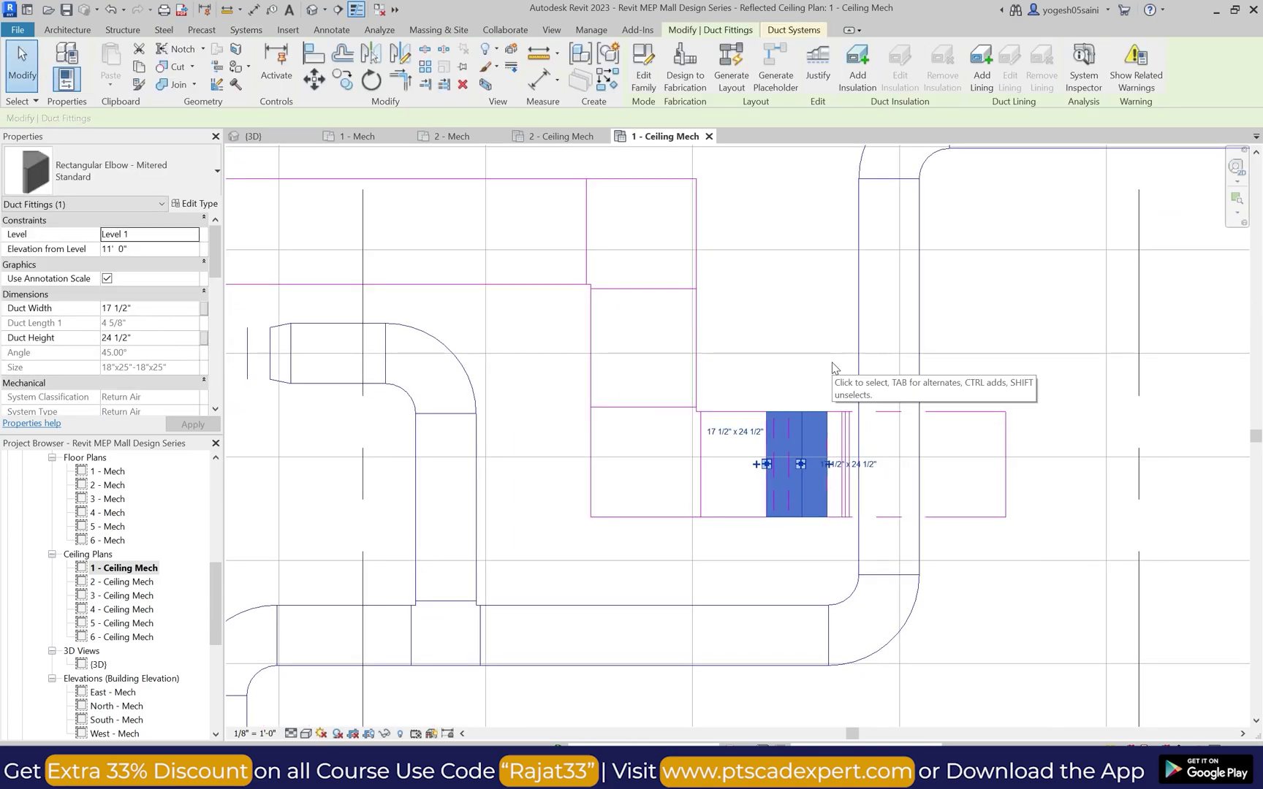
{"action": "key", "text": "Escape"}
{"action": "scroll", "coordinate": [755, 424], "scroll_direction": "down", "scroll_amount": 2}
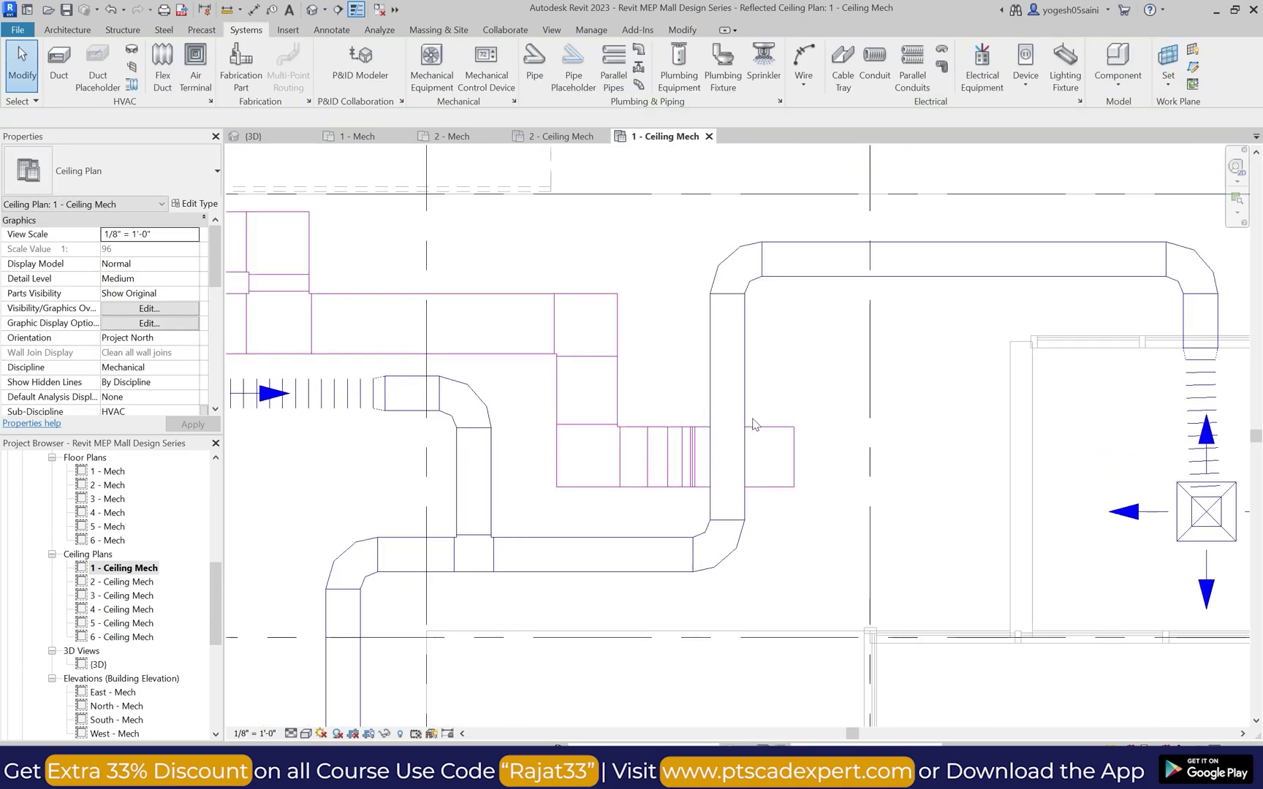
Step: Continue the return duct at a middle elevation of 11' 0" down to grid 13, along it to grid 9, and up past grid 12
{"action": "left_click", "coordinate": [58, 66]}
{"action": "type", "text": "11"}
{"action": "key", "text": "Return"}
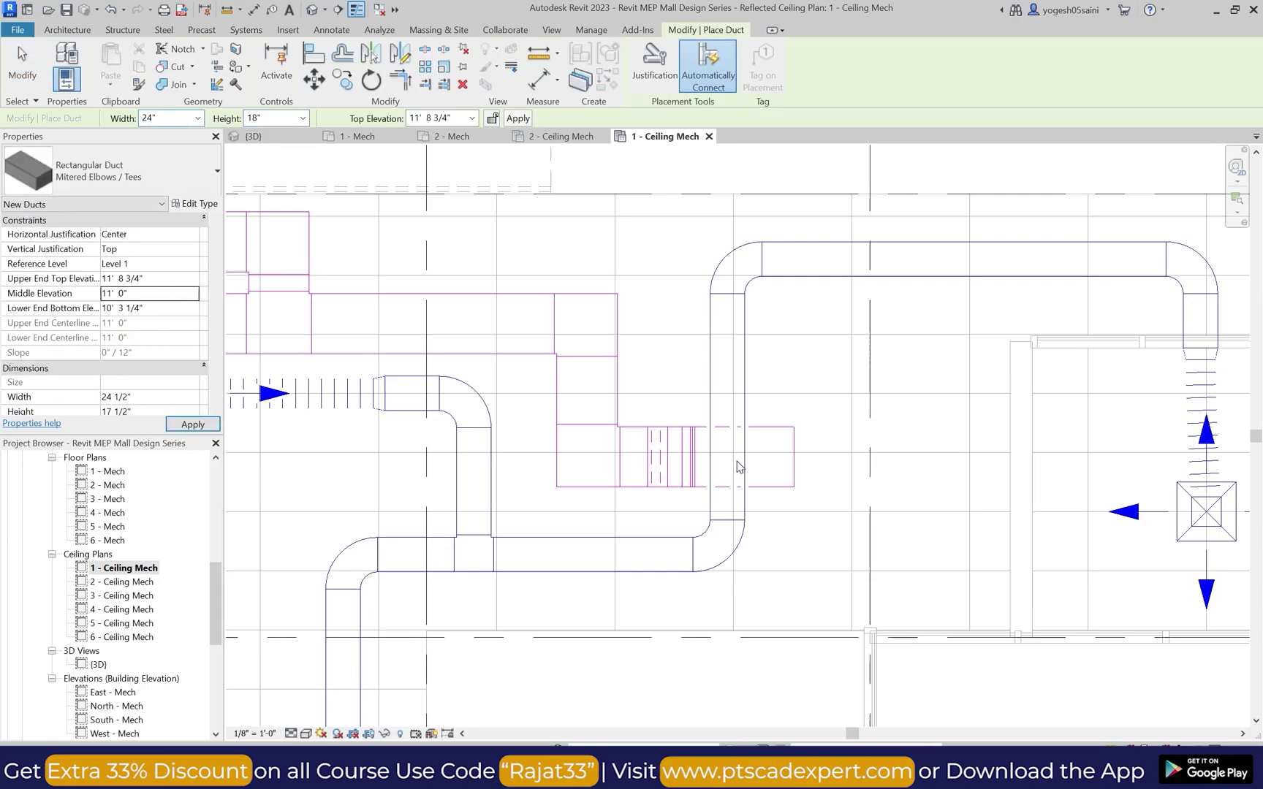
{"action": "scroll", "coordinate": [819, 454], "scroll_direction": "down", "scroll_amount": 2}
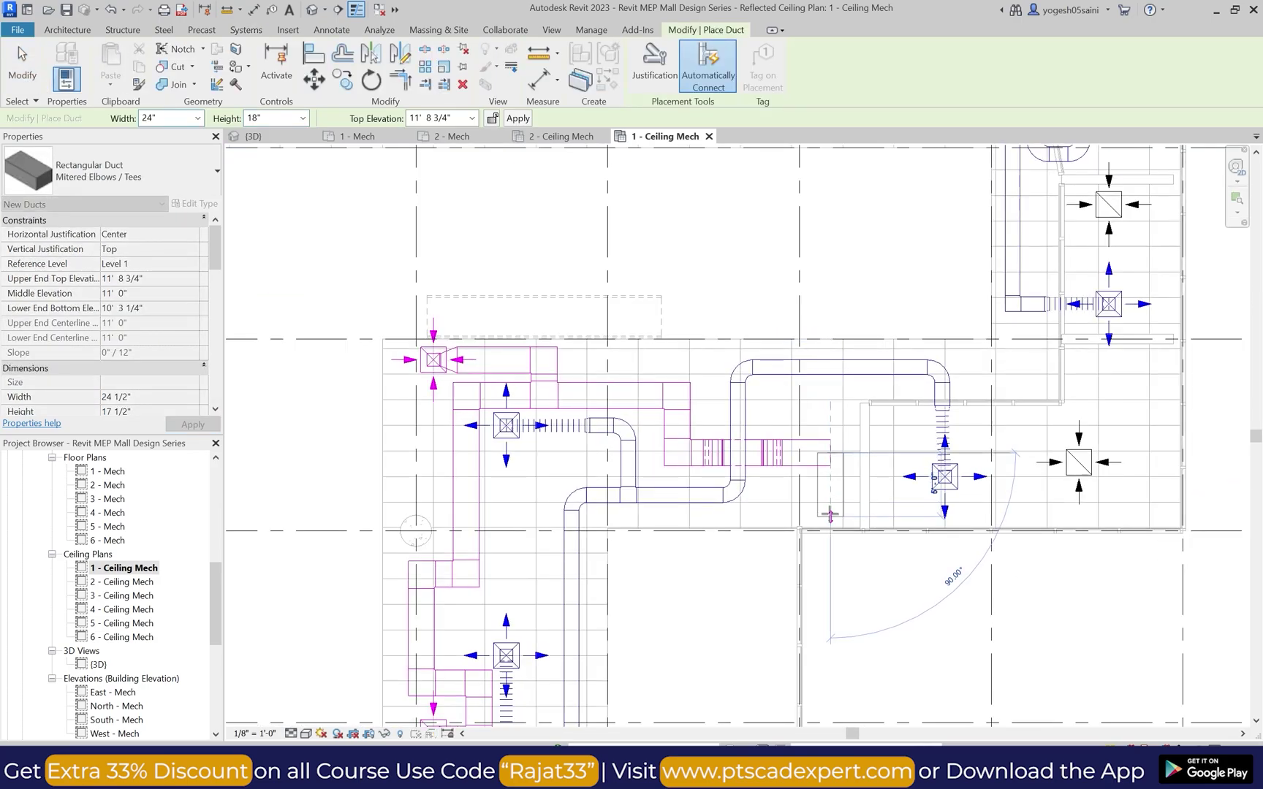
{"action": "left_click", "coordinate": [1167, 514]}
{"action": "left_click", "coordinate": [1168, 214]}
{"action": "key", "text": "Escape"}
{"action": "key", "text": "Escape"}
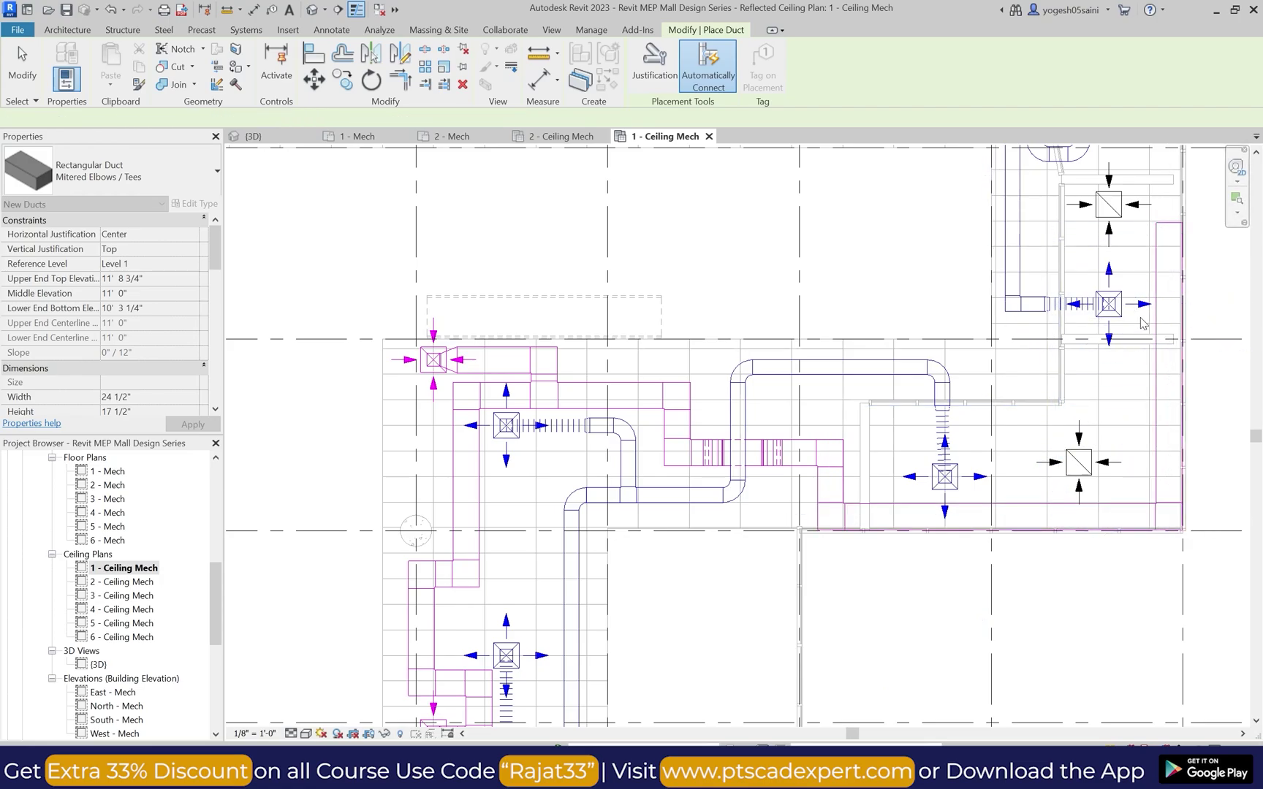
Step: Check the new return duct segments running along grid 13 and grid 9
{"action": "scroll", "coordinate": [1133, 344], "scroll_direction": "down", "scroll_amount": 4}
{"action": "scroll", "coordinate": [1122, 383], "scroll_direction": "up", "scroll_amount": 4}
{"action": "left_click", "coordinate": [1030, 459]}
{"action": "scroll", "coordinate": [1057, 438], "scroll_direction": "up", "scroll_amount": 2}
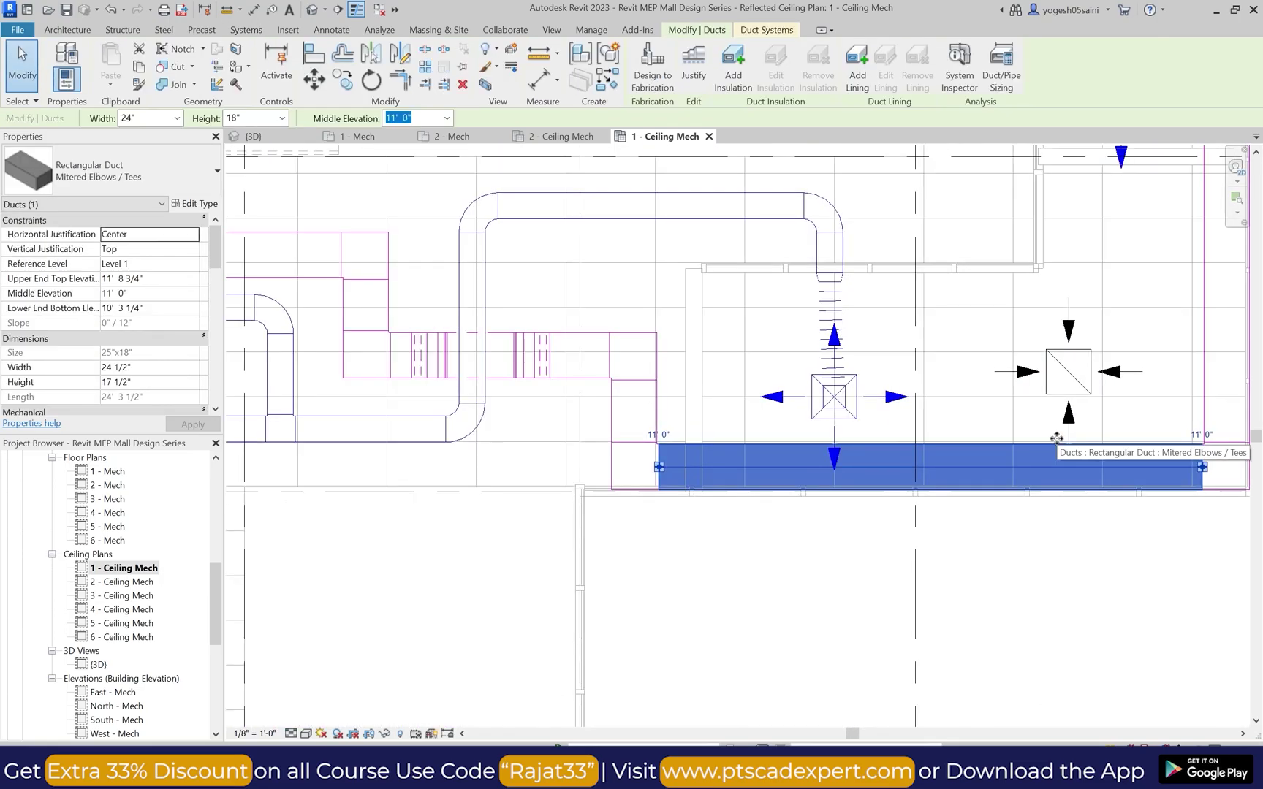
{"action": "key", "text": "Escape"}
{"action": "scroll", "coordinate": [1081, 365], "scroll_direction": "down", "scroll_amount": 3}
{"action": "scroll", "coordinate": [1092, 345], "scroll_direction": "up", "scroll_amount": 4}
{"action": "left_click", "coordinate": [1091, 345]}
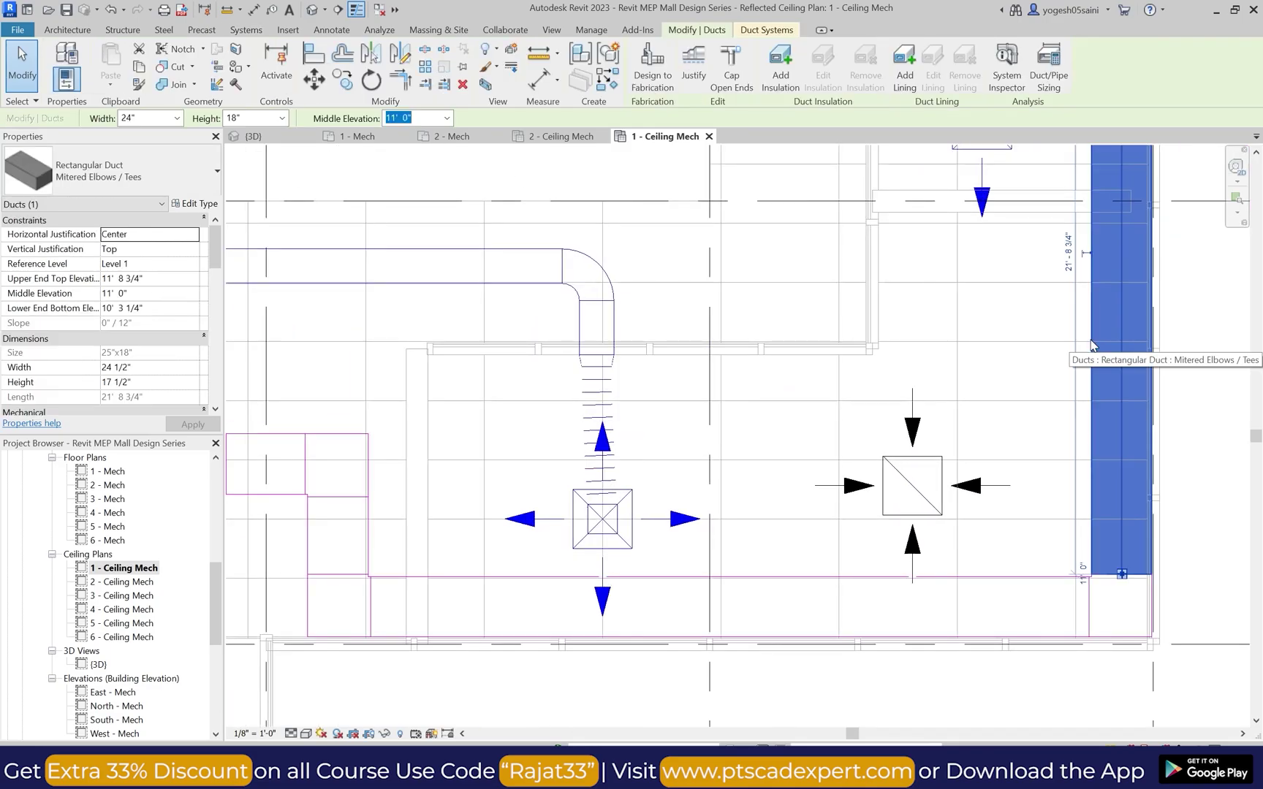
{"action": "key", "text": "Escape"}
{"action": "scroll", "coordinate": [1082, 340], "scroll_direction": "down", "scroll_amount": 3}
{"action": "scroll", "coordinate": [1001, 344], "scroll_direction": "up", "scroll_amount": 3}
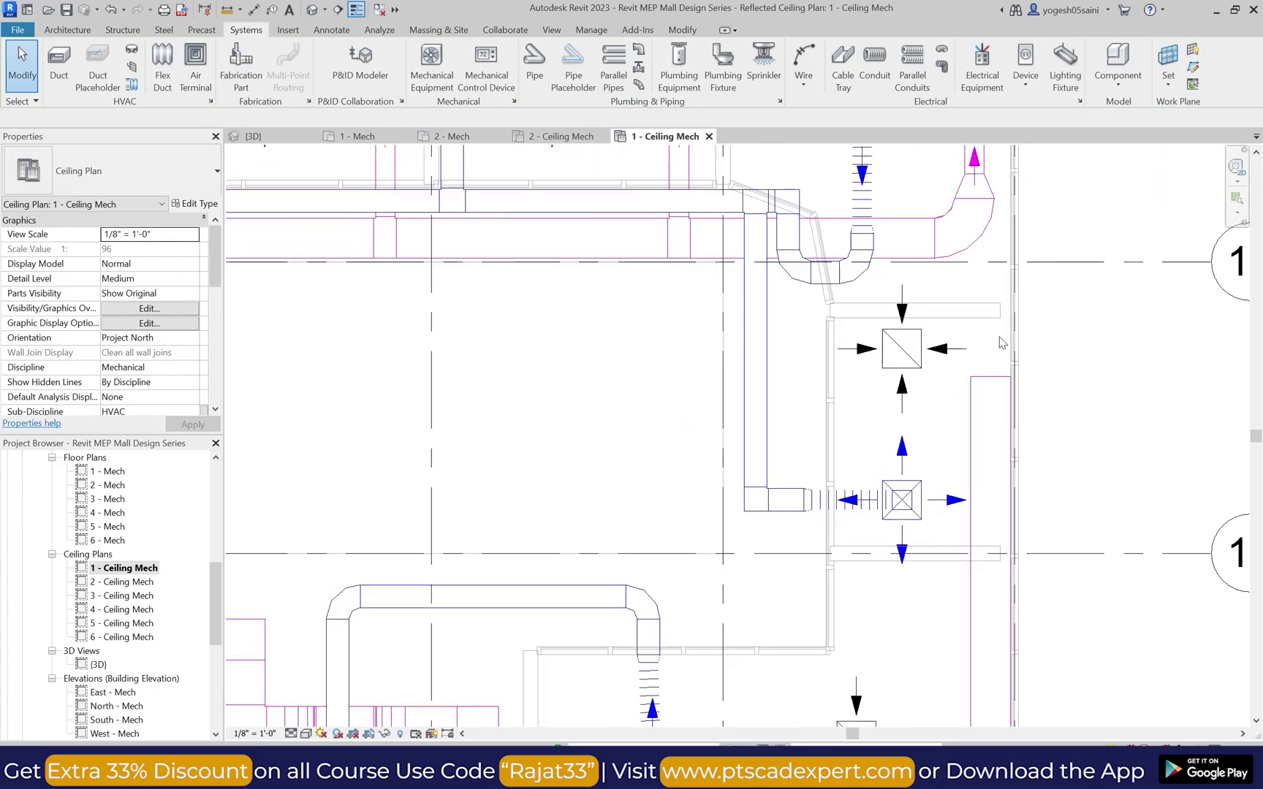
Step: Stretch the vertical return duct's open end level with the return diffuser between grids 11 and 12, and connect that diffuser into it
{"action": "left_click", "coordinate": [990, 383]}
{"action": "left_click_drag", "start_coordinate": [990, 376], "coordinate": [990, 347]}
{"action": "key", "text": "Escape"}
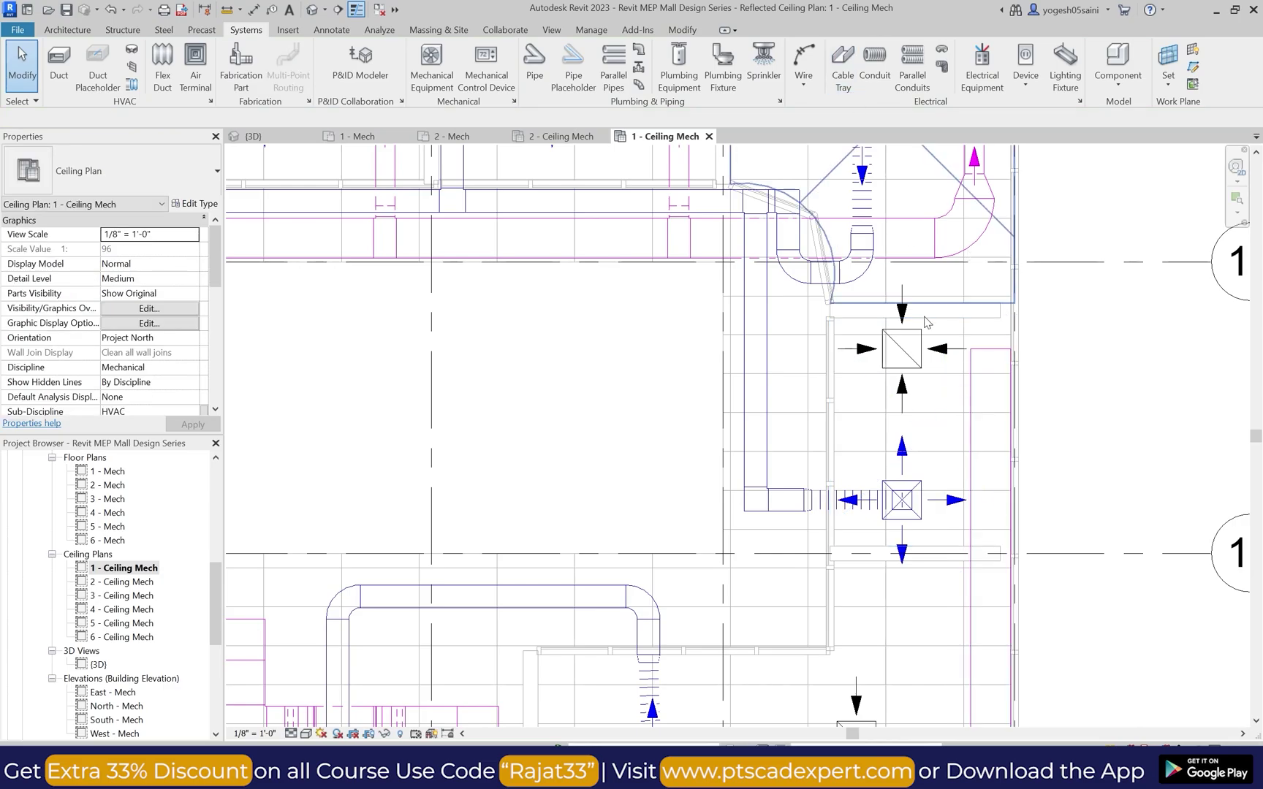
{"action": "left_click", "coordinate": [919, 331]}
{"action": "left_click", "coordinate": [731, 67]}
{"action": "left_click", "coordinate": [985, 348]}
{"action": "scroll", "coordinate": [1083, 335], "scroll_direction": "down", "scroll_amount": 3}
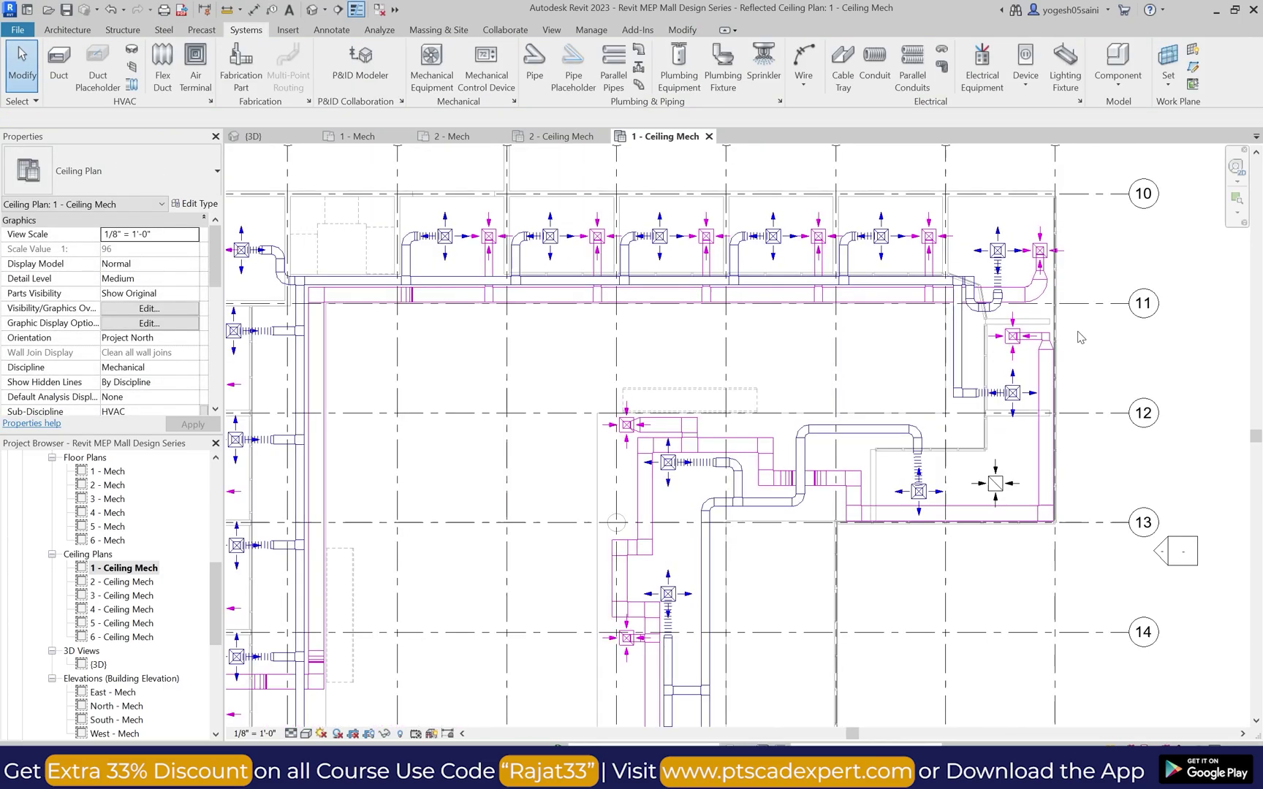
Step: Change the elbow beside the newly connected return diffuser to Rectangular Elbow - Radius, type 1 W
{"action": "scroll", "coordinate": [1044, 336], "scroll_direction": "up", "scroll_amount": 3}
{"action": "left_click", "coordinate": [1047, 338]}
{"action": "left_click", "coordinate": [109, 171]}
{"action": "left_click", "coordinate": [102, 404]}
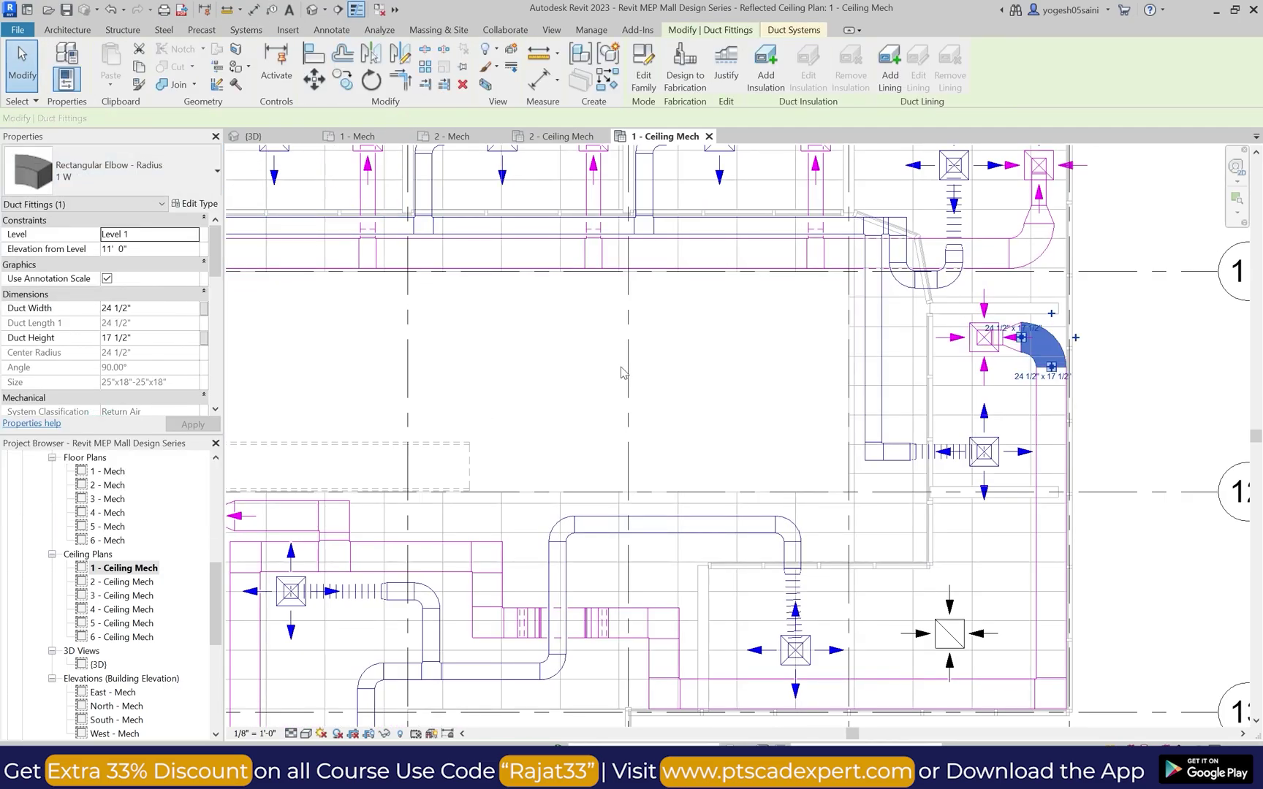
{"action": "key", "text": "Escape"}
Step: Connect the return diffuser between grids 12 and 13 into the horizontal return duct along grid 13
{"action": "scroll", "coordinate": [1118, 220], "scroll_direction": "down", "scroll_amount": 3}
{"action": "scroll", "coordinate": [1169, 293], "scroll_direction": "up", "scroll_amount": 2}
{"action": "left_click", "coordinate": [781, 466]}
{"action": "key", "text": "Escape"}
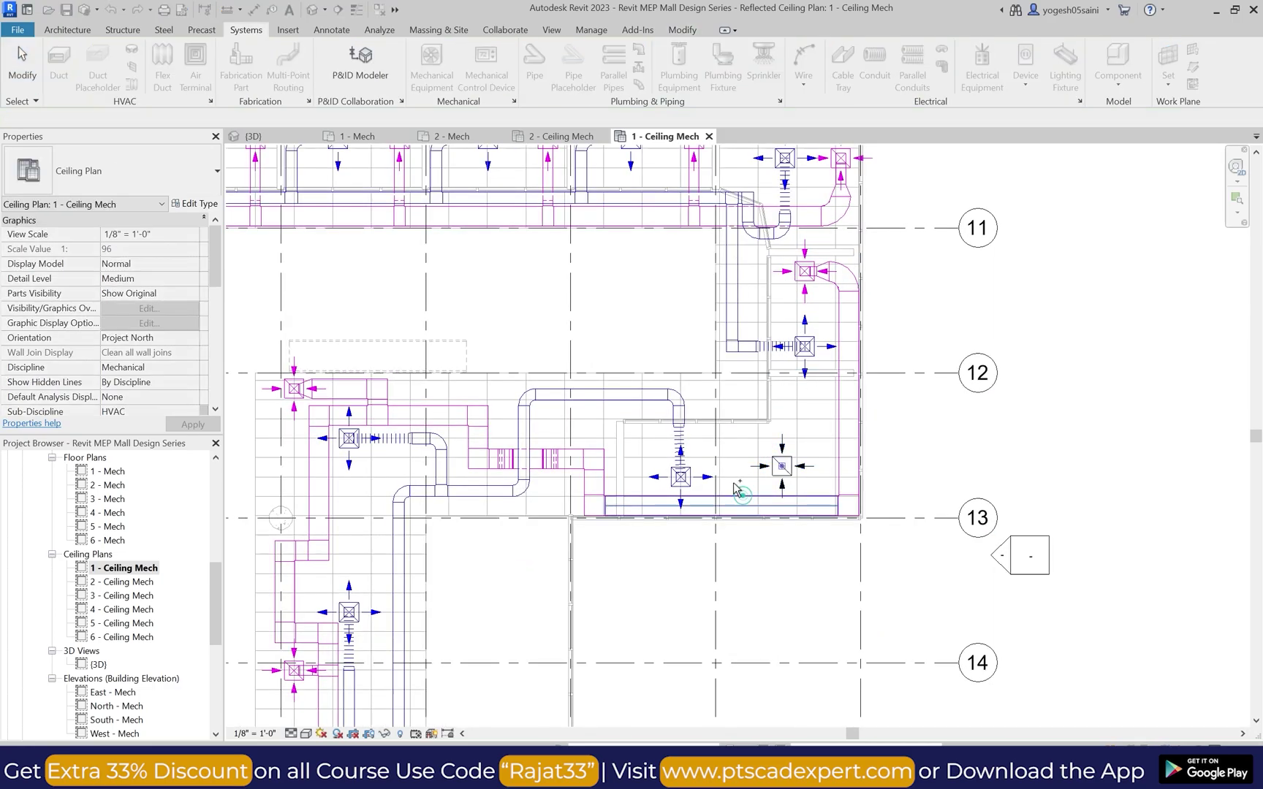
{"action": "scroll", "coordinate": [657, 467], "scroll_direction": "down", "scroll_amount": 6}
{"action": "scroll", "coordinate": [391, 410], "scroll_direction": "up", "scroll_amount": 1}
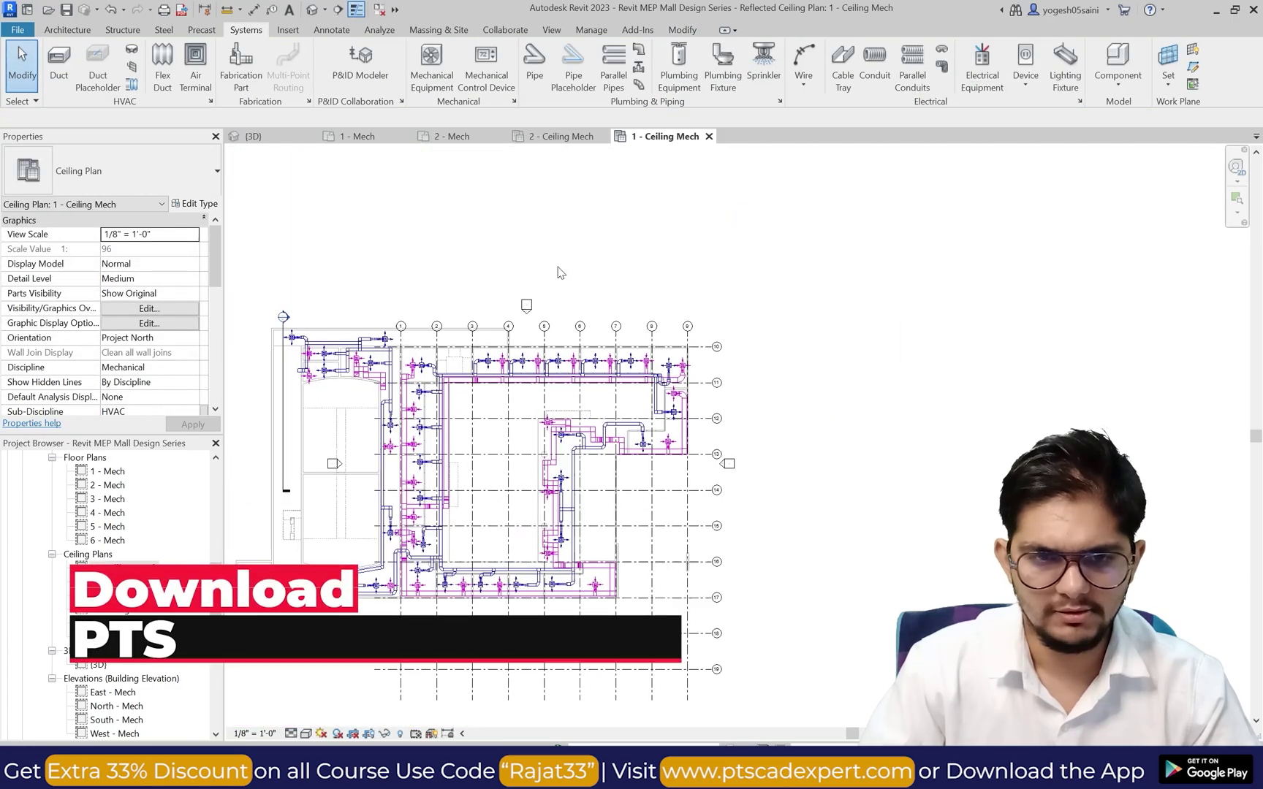
Step: Examine the mall's ductwork in the default 3D view
{"action": "left_click", "coordinate": [551, 29]}
{"action": "left_click", "coordinate": [459, 59]}
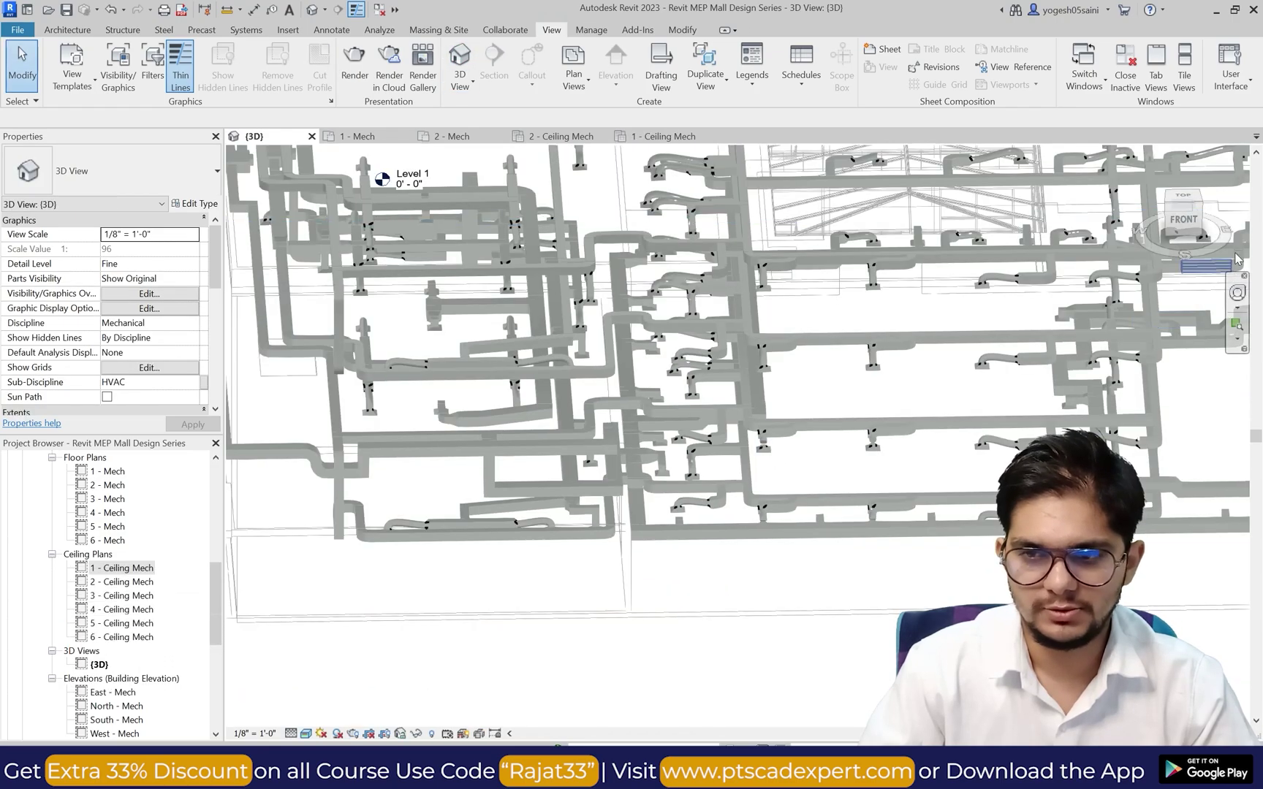
{"action": "middle_click_drag", "start_coordinate": [1235, 296], "coordinate": [128, 572], "text": "shift"}
Step: Open the 2 - Ceiling Mech plan and place a 24 x 24 Face 12 x 12 Connection return diffuser below the lowest straight-connected supply diffuser west of the courtyard
{"action": "double_click", "coordinate": [129, 582]}
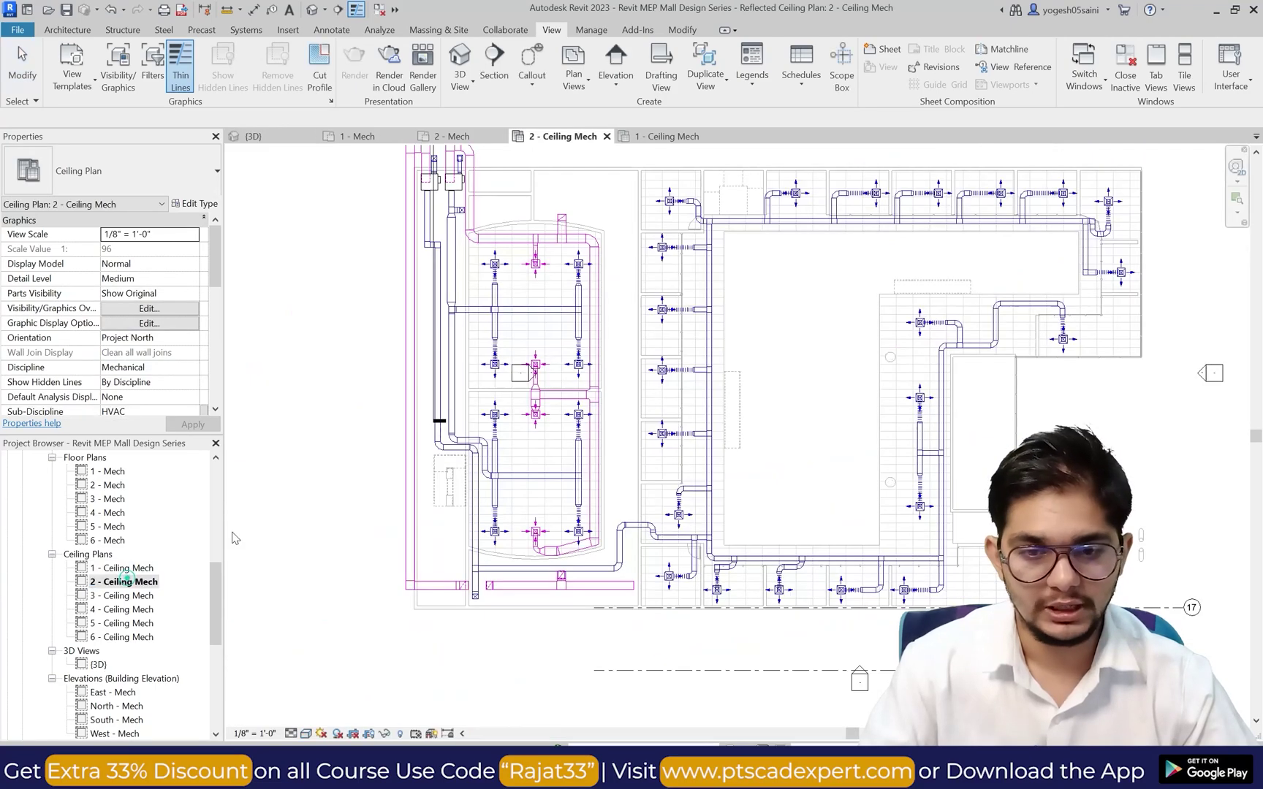
{"action": "left_click", "coordinate": [246, 30]}
{"action": "left_click", "coordinate": [196, 67]}
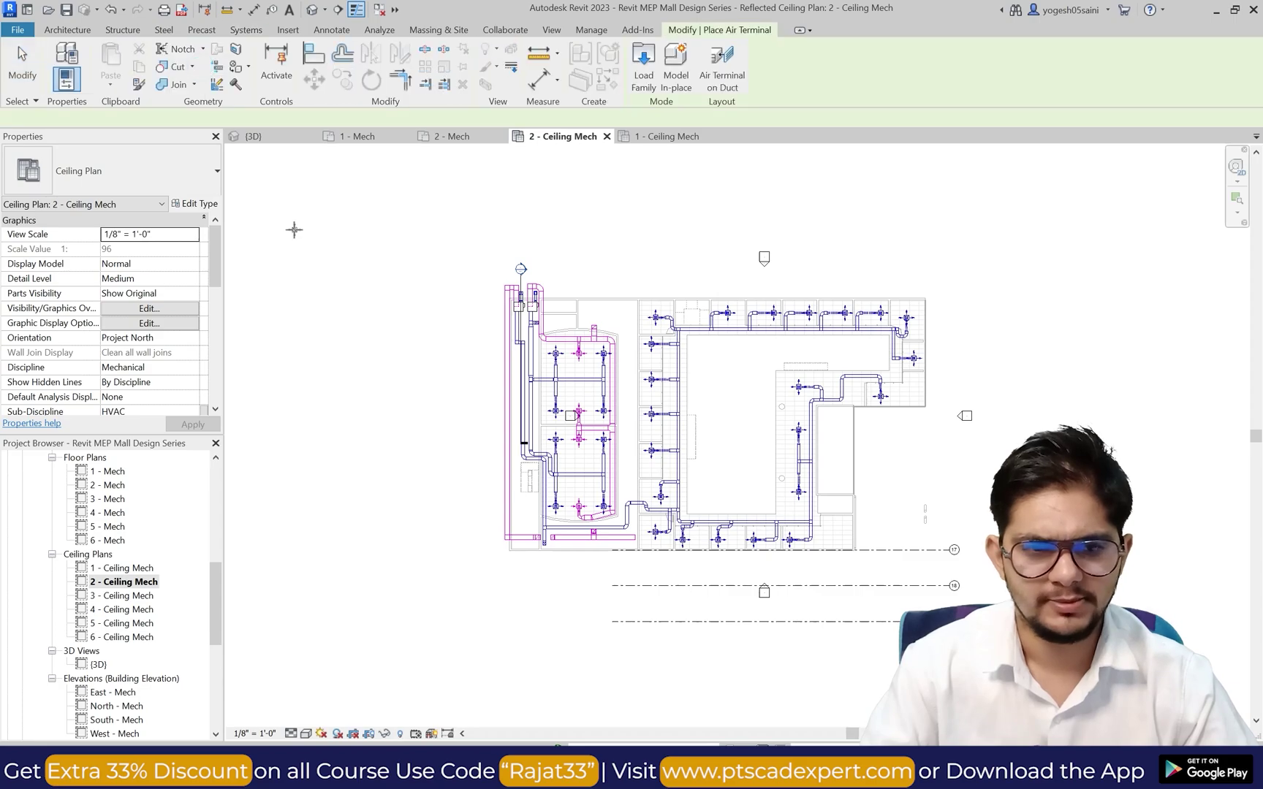
{"action": "scroll", "coordinate": [587, 442], "scroll_direction": "up", "scroll_amount": 5}
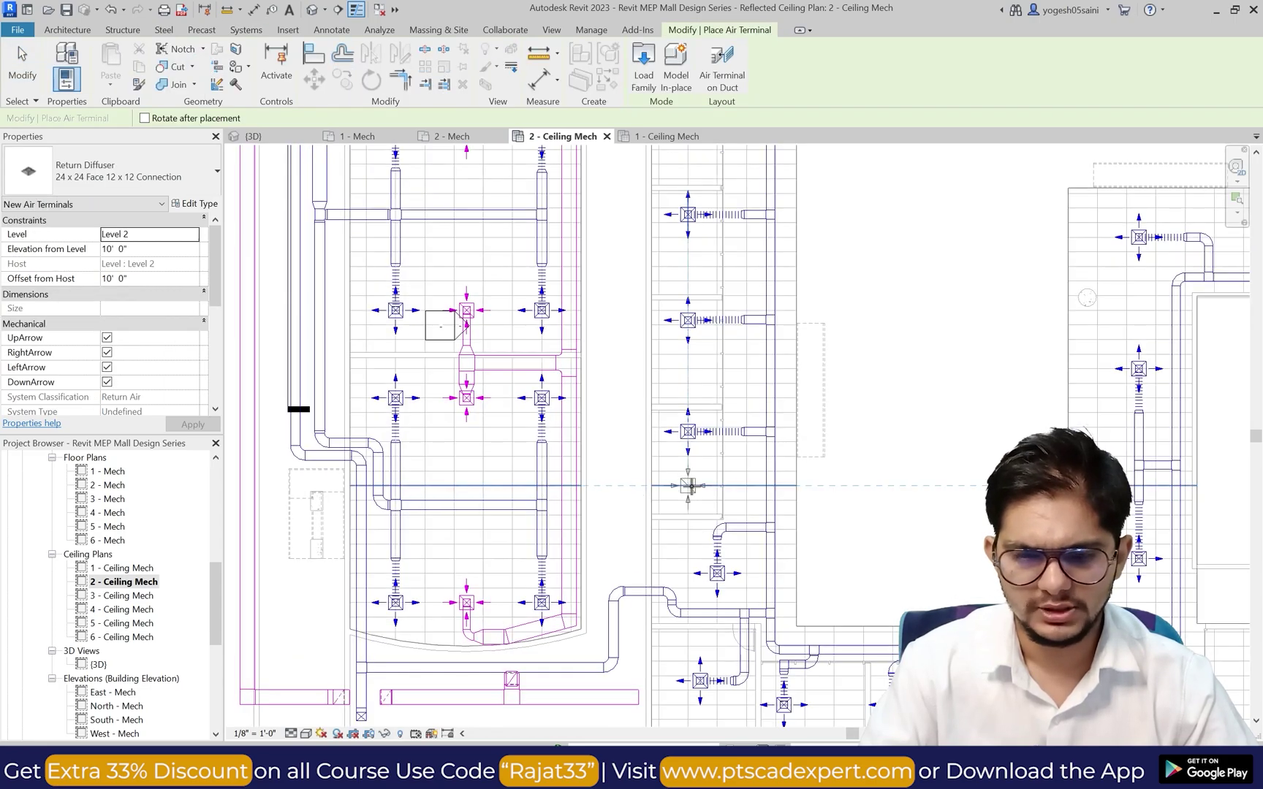
{"action": "scroll", "coordinate": [689, 486], "scroll_direction": "up", "scroll_amount": 2}
{"action": "left_click", "coordinate": [688, 485]}
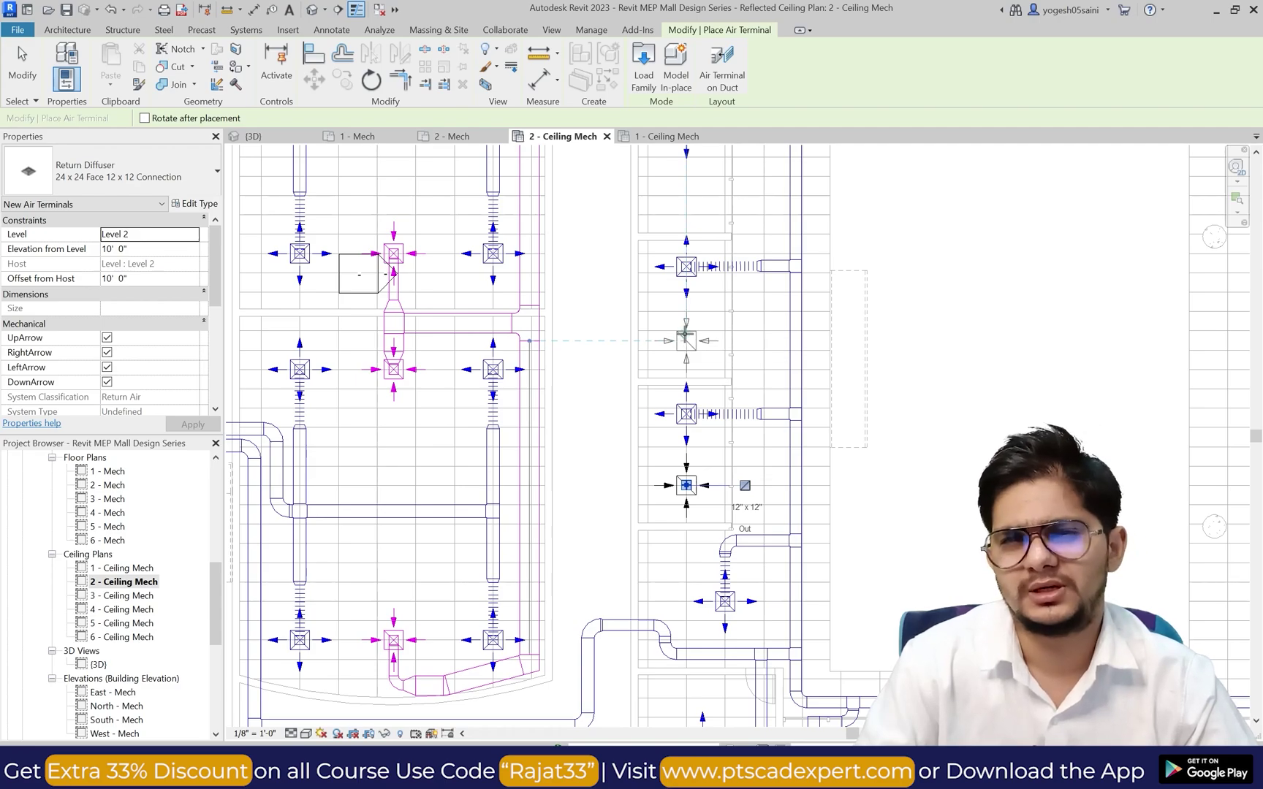
Step: Place return diffusers below the supply diffusers in the next three rooms up and beside the supply diffuser in the upper corner room
{"action": "scroll", "coordinate": [796, 328], "scroll_direction": "down", "scroll_amount": 3}
{"action": "scroll", "coordinate": [736, 219], "scroll_direction": "up", "scroll_amount": 2}
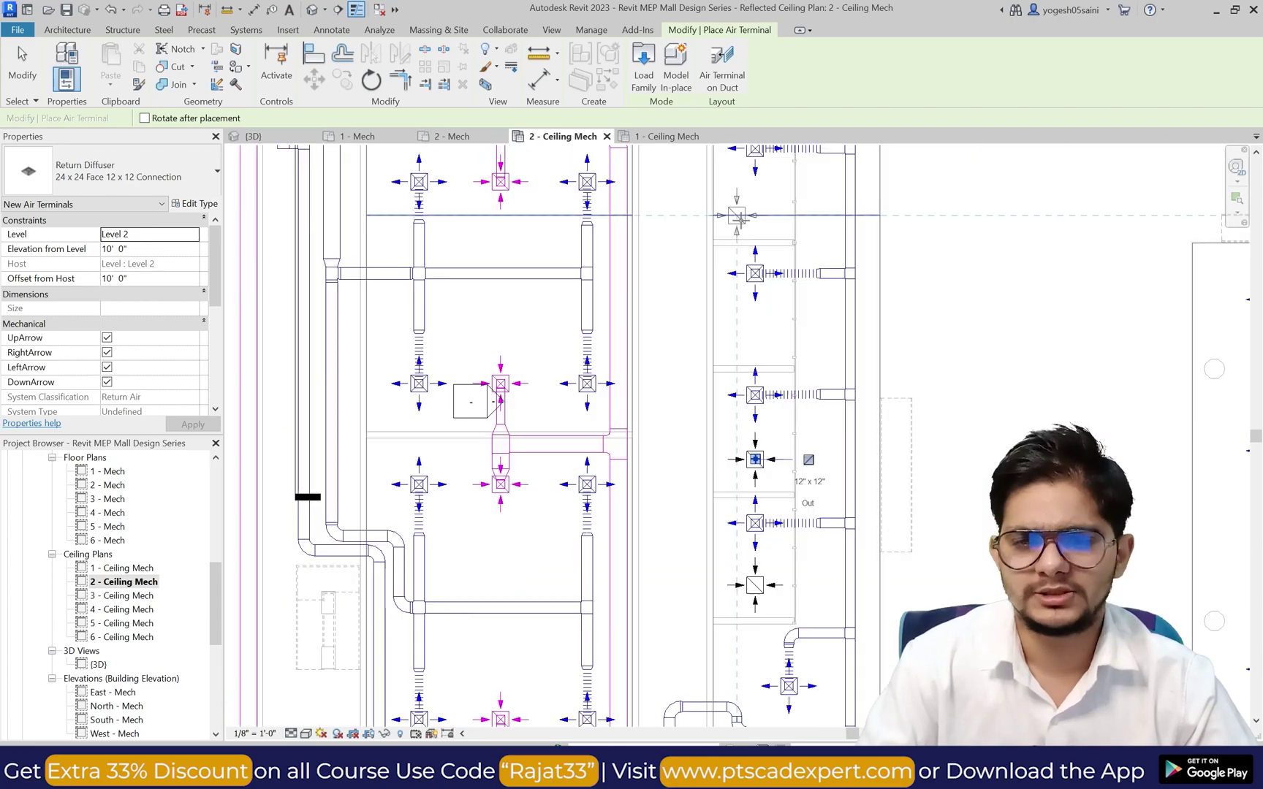
{"action": "scroll", "coordinate": [745, 292], "scroll_direction": "up", "scroll_amount": 2}
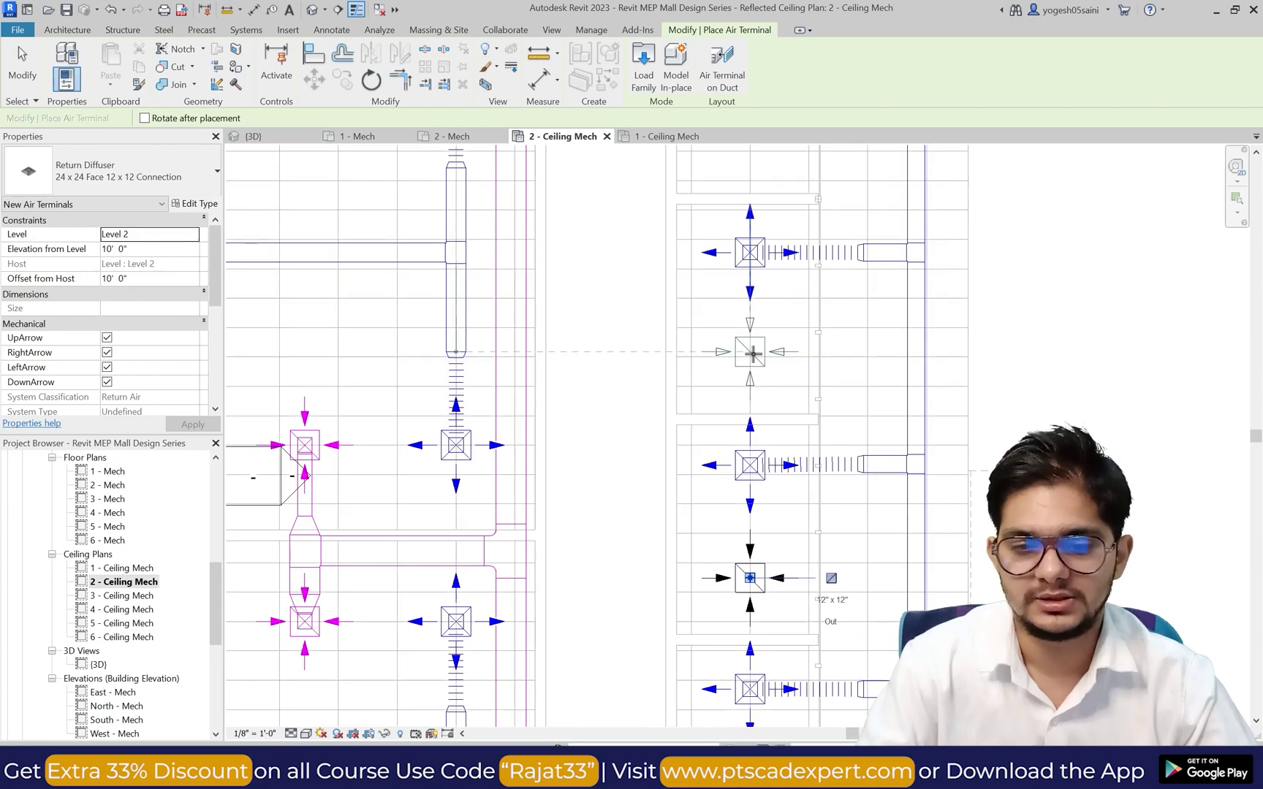
{"action": "left_click", "coordinate": [753, 355]}
{"action": "scroll", "coordinate": [812, 353], "scroll_direction": "down", "scroll_amount": 4}
{"action": "scroll", "coordinate": [803, 270], "scroll_direction": "up", "scroll_amount": 3}
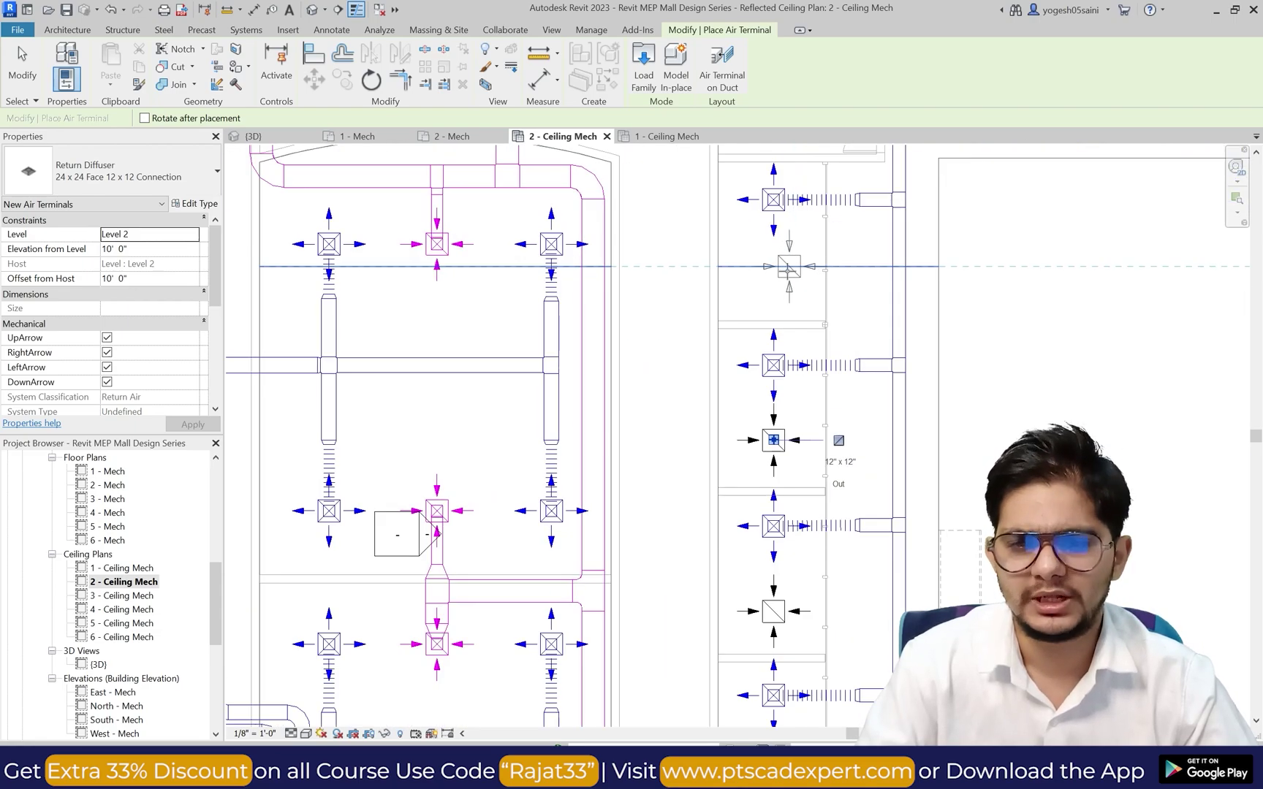
{"action": "left_click", "coordinate": [822, 318]}
{"action": "scroll", "coordinate": [818, 321], "scroll_direction": "down", "scroll_amount": 4}
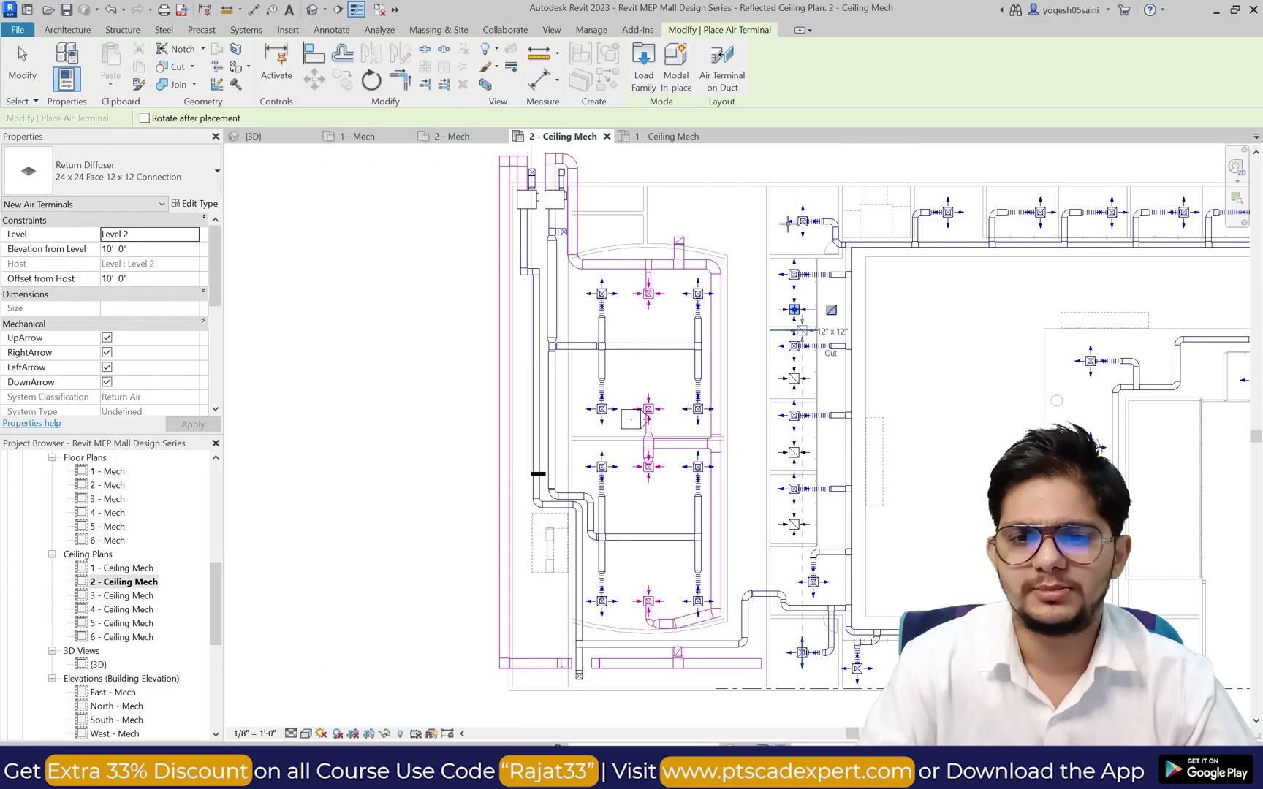
{"action": "scroll", "coordinate": [787, 223], "scroll_direction": "up", "scroll_amount": 4}
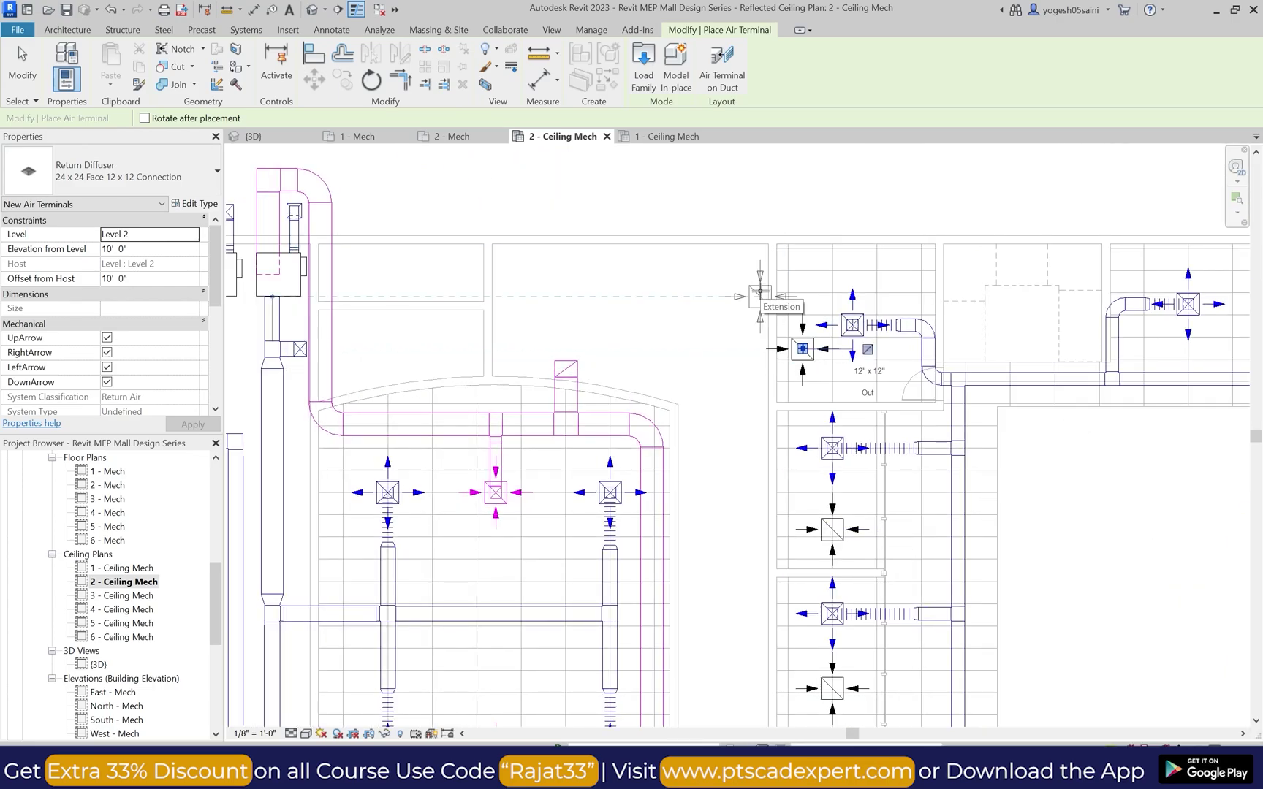
Step: Place a return diffuser above the supply diffuser in the small lower corner room southwest of the courtyard
{"action": "scroll", "coordinate": [760, 291], "scroll_direction": "down", "scroll_amount": 4}
{"action": "scroll", "coordinate": [671, 534], "scroll_direction": "up", "scroll_amount": 5}
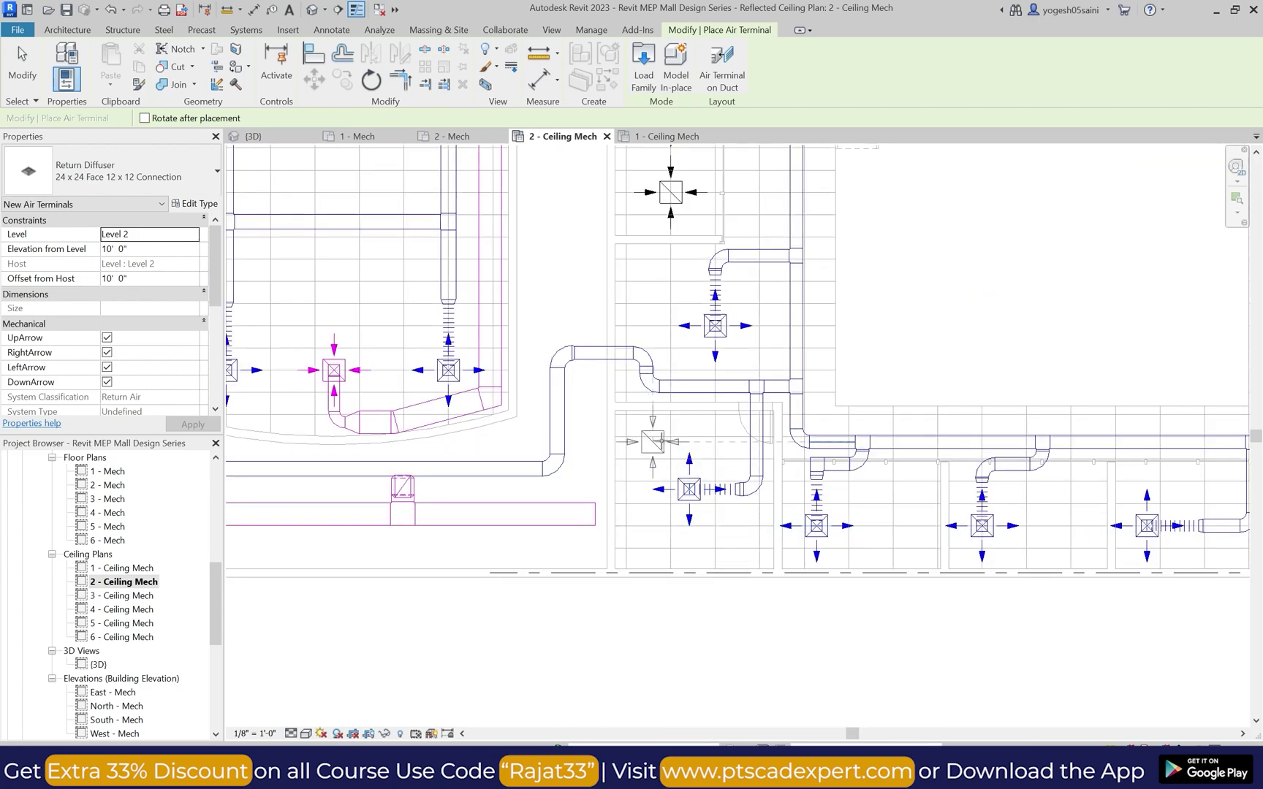
{"action": "left_click", "coordinate": [716, 459]}
{"action": "scroll", "coordinate": [716, 459], "scroll_direction": "down", "scroll_amount": 3}
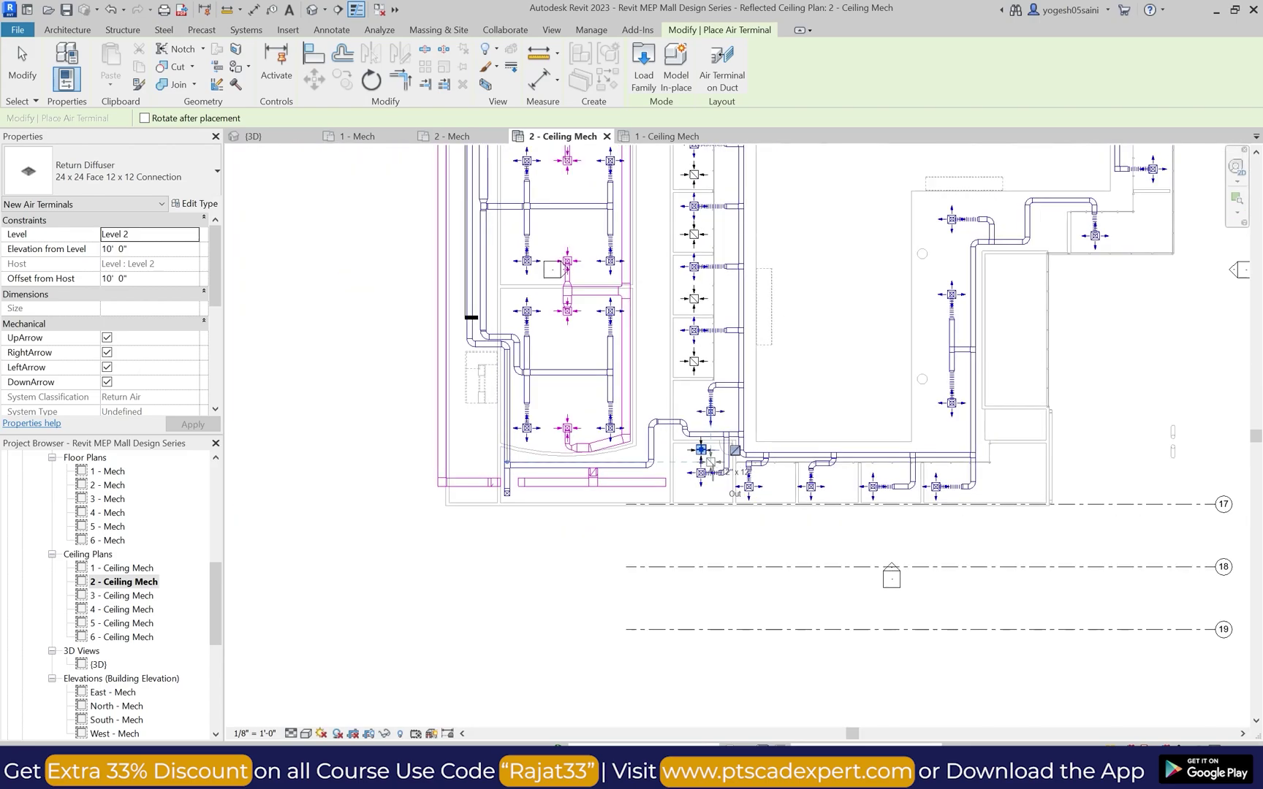
Step: Place return diffusers beside the supply diffusers in the first two rooms east of that corner room, south of the courtyard
{"action": "scroll", "coordinate": [657, 467], "scroll_direction": "up", "scroll_amount": 4}
{"action": "scroll", "coordinate": [636, 476], "scroll_direction": "down", "scroll_amount": 1}
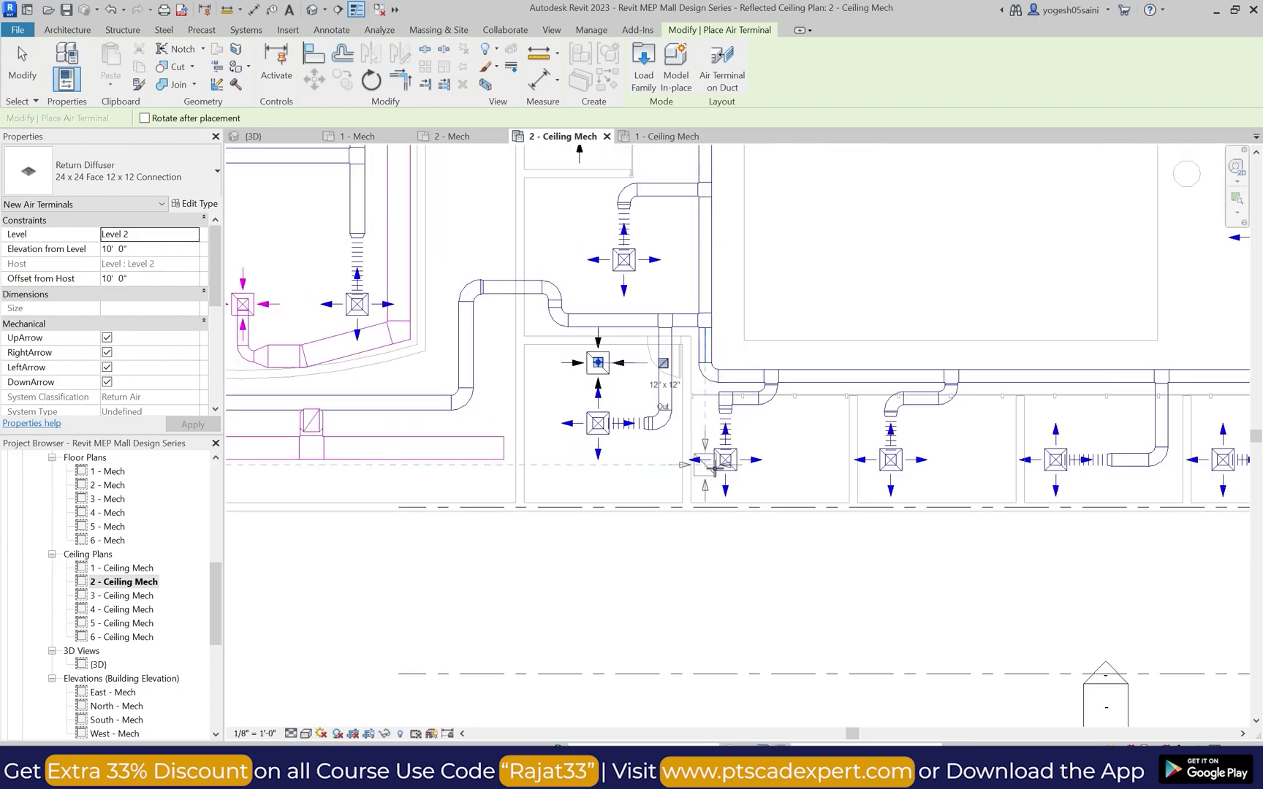
{"action": "left_click", "coordinate": [809, 459]}
{"action": "scroll", "coordinate": [809, 459], "scroll_direction": "down", "scroll_amount": 2}
{"action": "scroll", "coordinate": [874, 441], "scroll_direction": "up", "scroll_amount": 2}
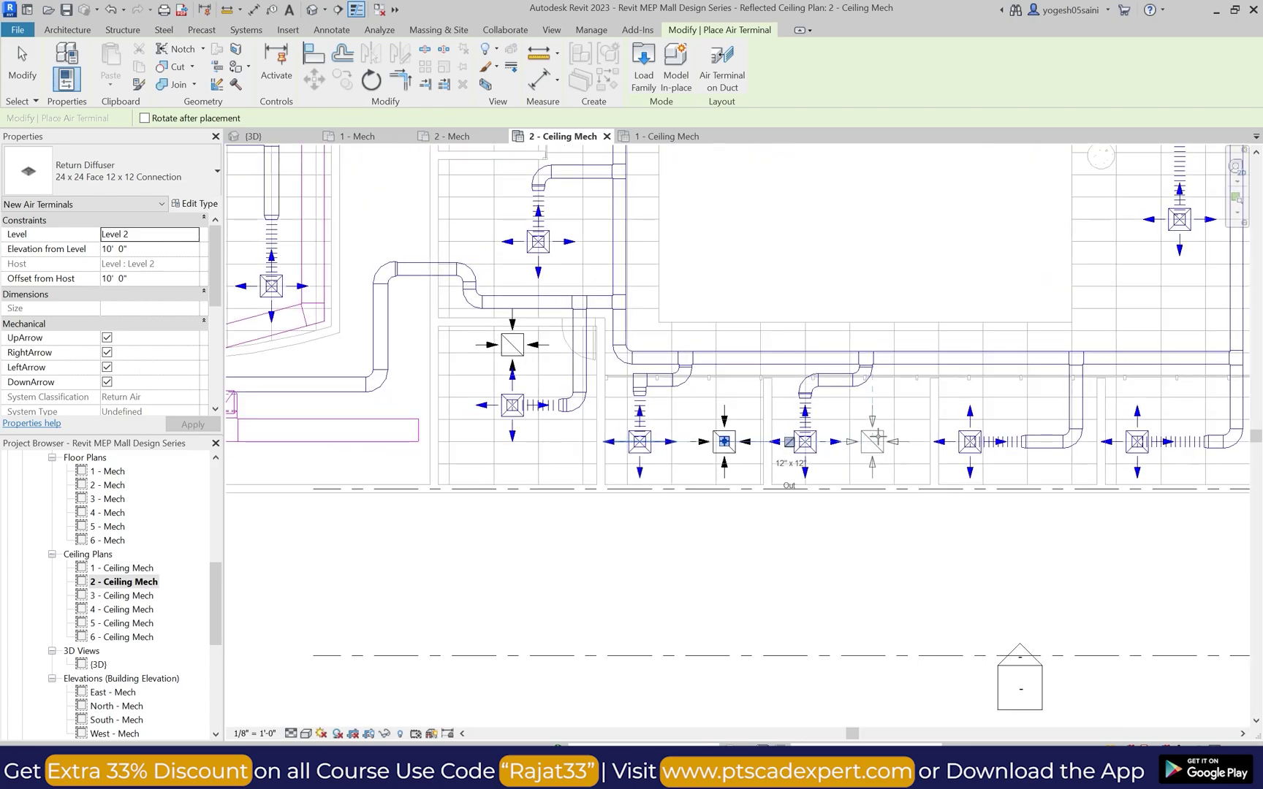
{"action": "left_click", "coordinate": [842, 439]}
{"action": "scroll", "coordinate": [708, 452], "scroll_direction": "up", "scroll_amount": 2}
Step: Move the two new return diffusers up, slightly above the line of the supply diffusers in their rooms
{"action": "key", "text": "Escape"}
{"action": "left_click", "coordinate": [714, 410]}
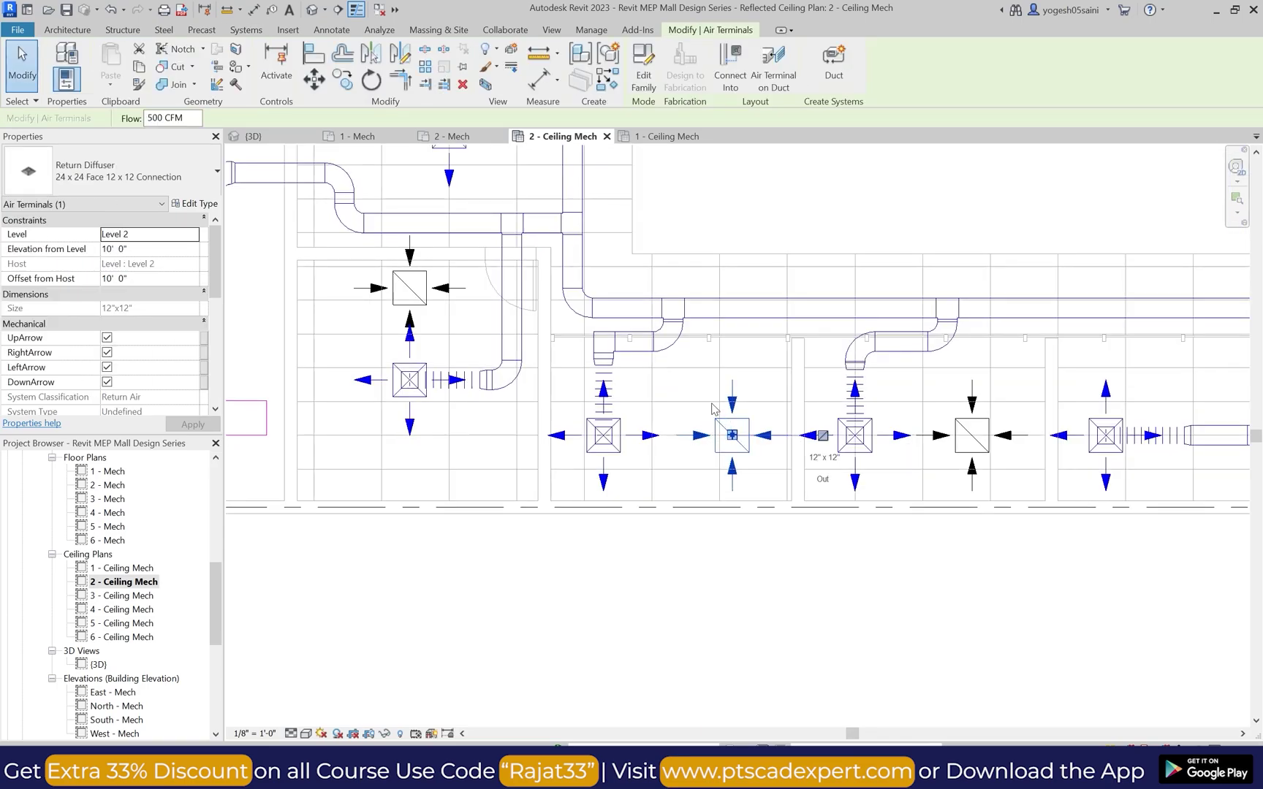
{"action": "left_click_drag", "start_coordinate": [730, 422], "coordinate": [730, 379]}
{"action": "left_click_drag", "start_coordinate": [971, 439], "coordinate": [972, 399]}
{"action": "key", "text": "Escape"}
Step: Shift the vertical supply branch duct in the third room south of the courtyard left, closer to its supply diffuser
{"action": "scroll", "coordinate": [673, 502], "scroll_direction": "down", "scroll_amount": 2}
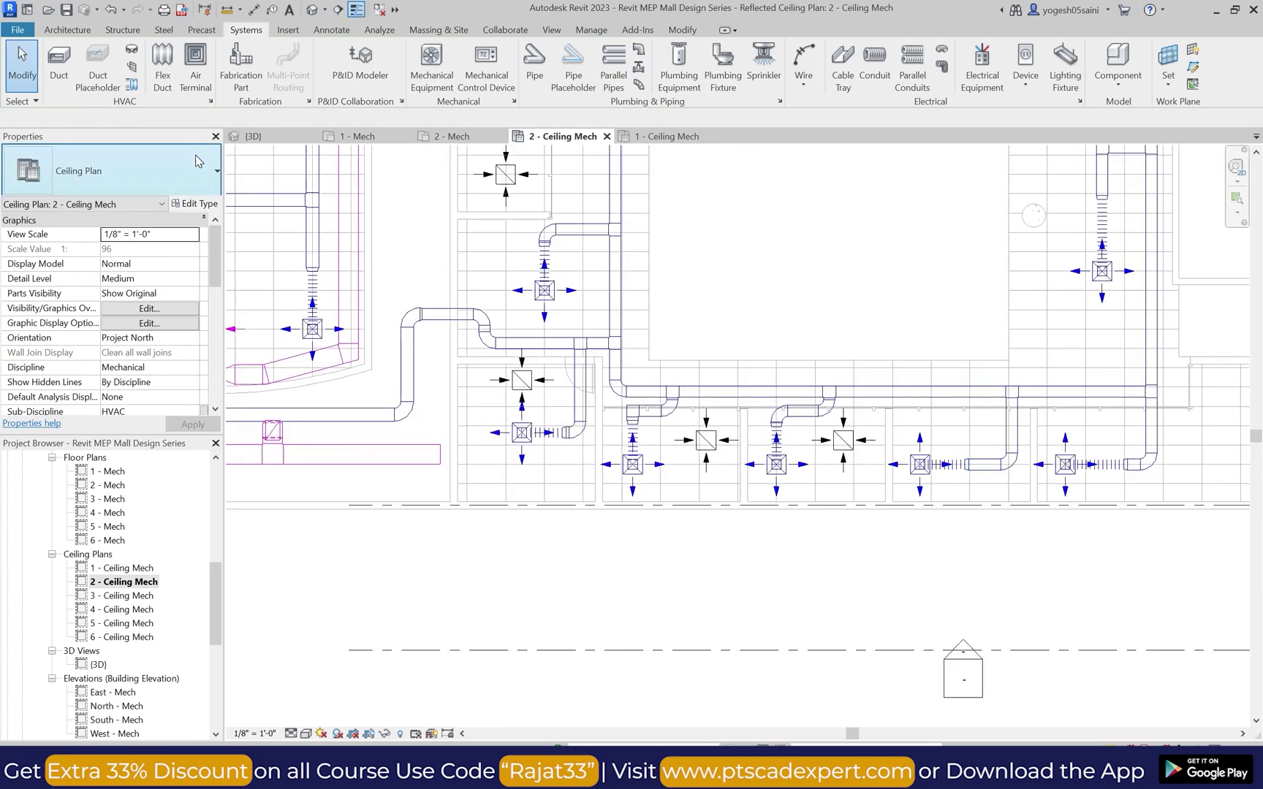
{"action": "scroll", "coordinate": [1023, 420], "scroll_direction": "up", "scroll_amount": 2}
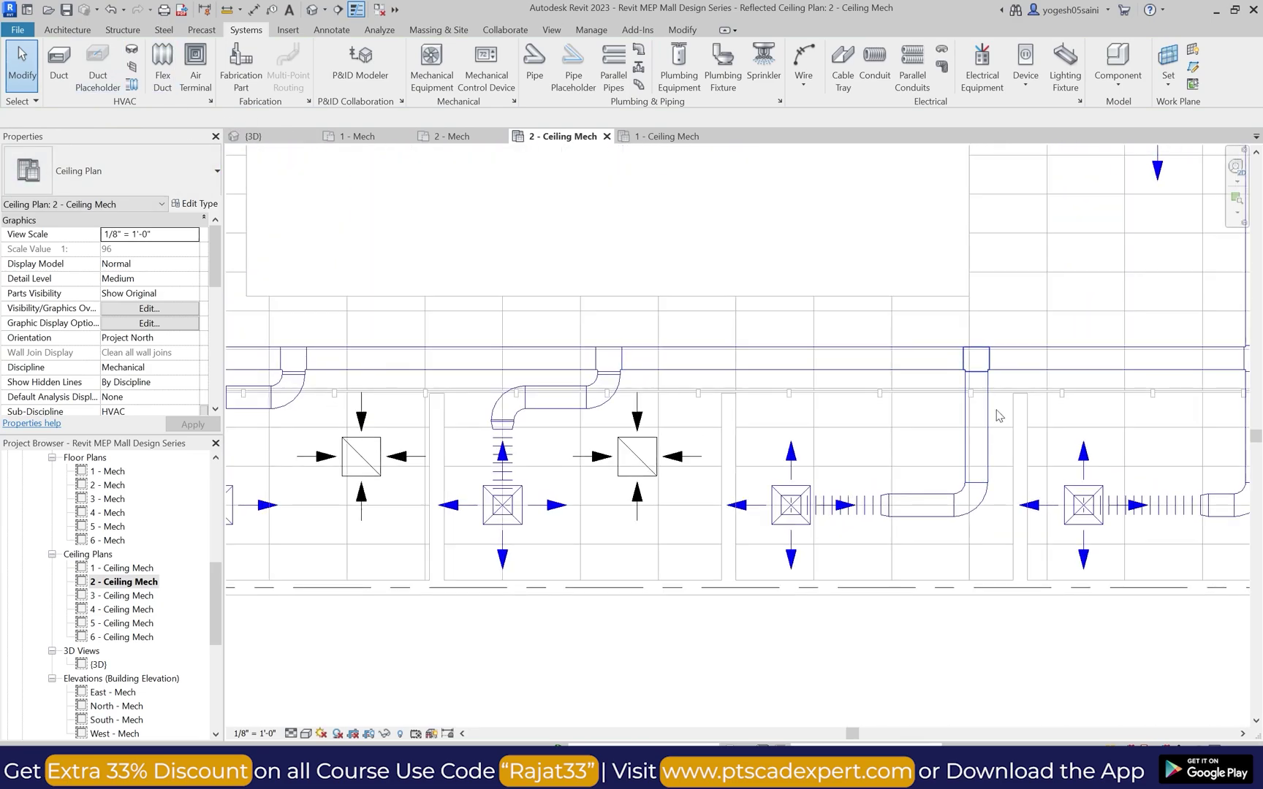
{"action": "left_click", "coordinate": [970, 439]}
{"action": "left_click_drag", "start_coordinate": [968, 437], "coordinate": [952, 438]}
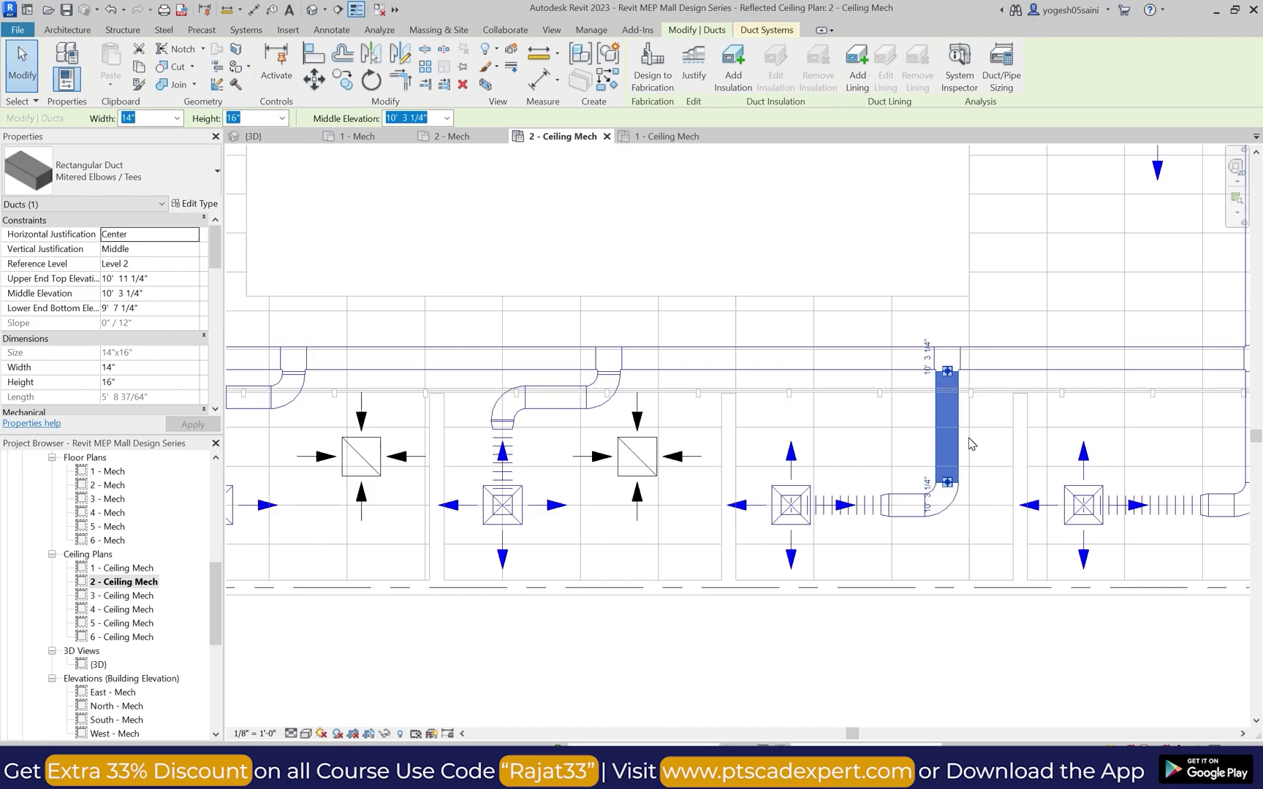
{"action": "key", "text": "Left"}
{"action": "key", "text": "Left"}
{"action": "key", "text": "Left"}
{"action": "key", "text": "Left"}
{"action": "key", "text": "Left"}
{"action": "key", "text": "Left"}
{"action": "key", "text": "Left"}
{"action": "key", "text": "Left"}
{"action": "key", "text": "Escape"}
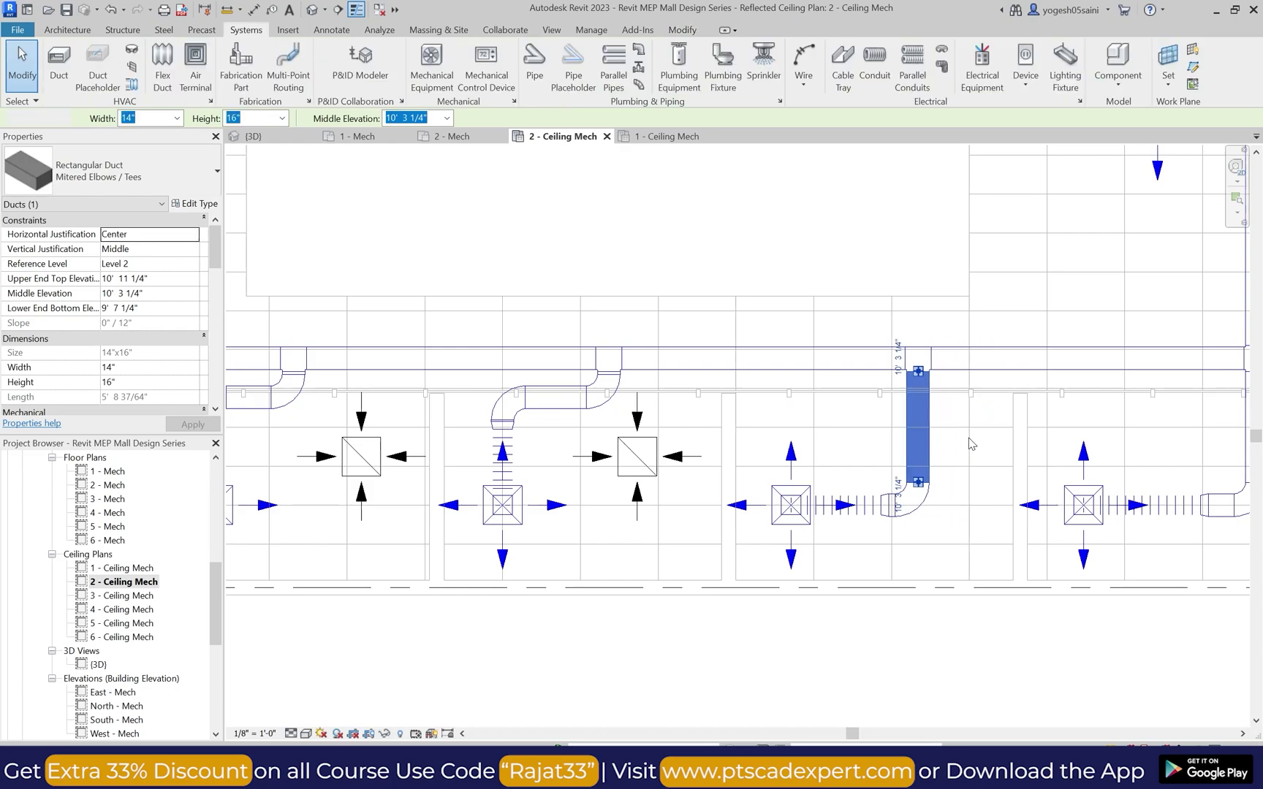
Step: Place return diffusers in the third room, right of the shifted branch duct, and in the easternmost room of the lower row
{"action": "left_click", "coordinate": [195, 66]}
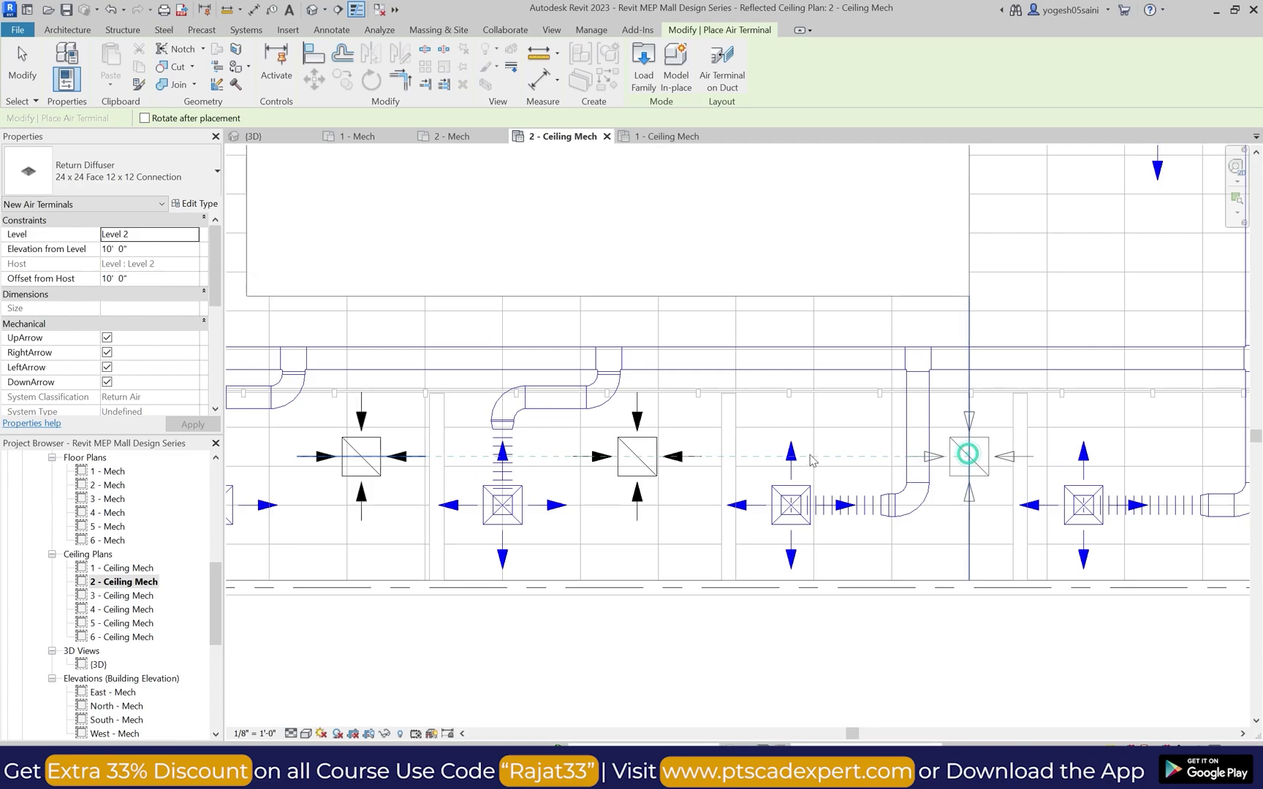
{"action": "scroll", "coordinate": [790, 450], "scroll_direction": "down", "scroll_amount": 2}
{"action": "middle_click_drag", "start_coordinate": [1046, 447], "coordinate": [925, 447]}
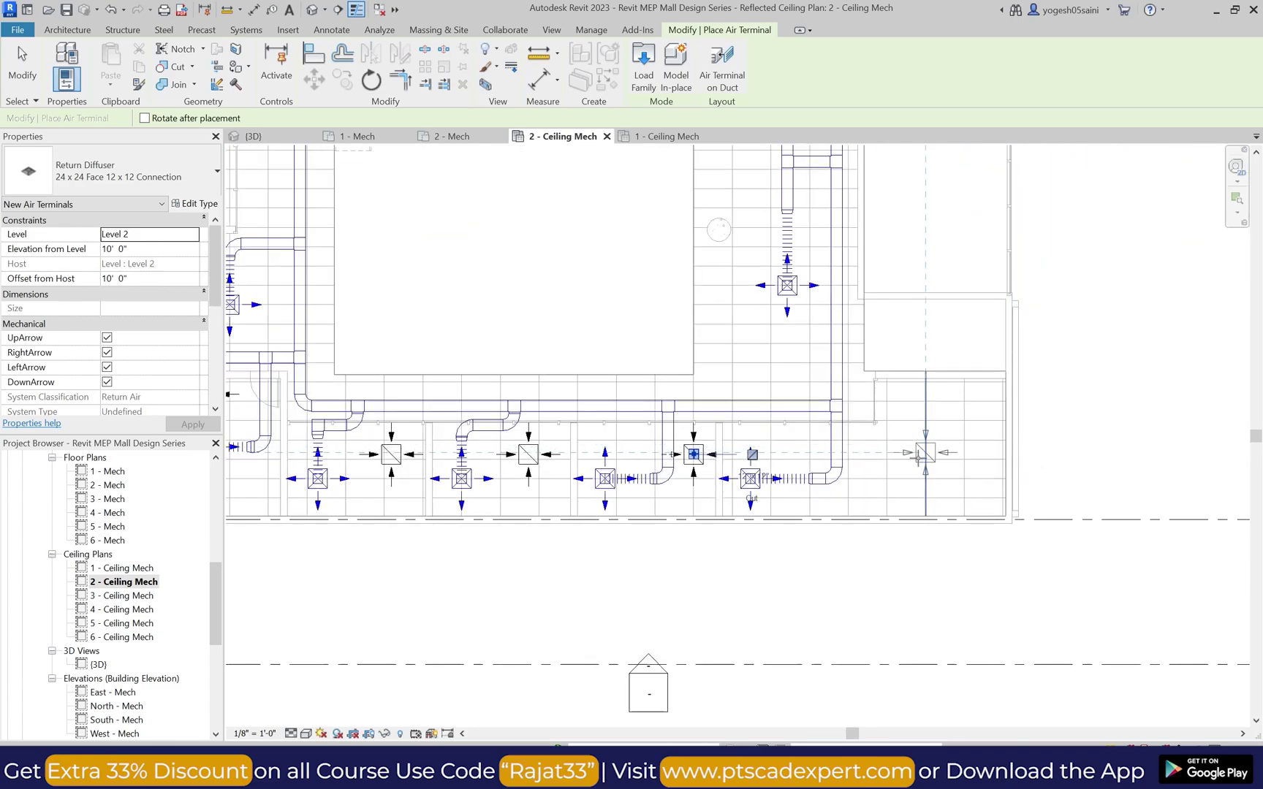
{"action": "scroll", "coordinate": [925, 452], "scroll_direction": "up", "scroll_amount": 3}
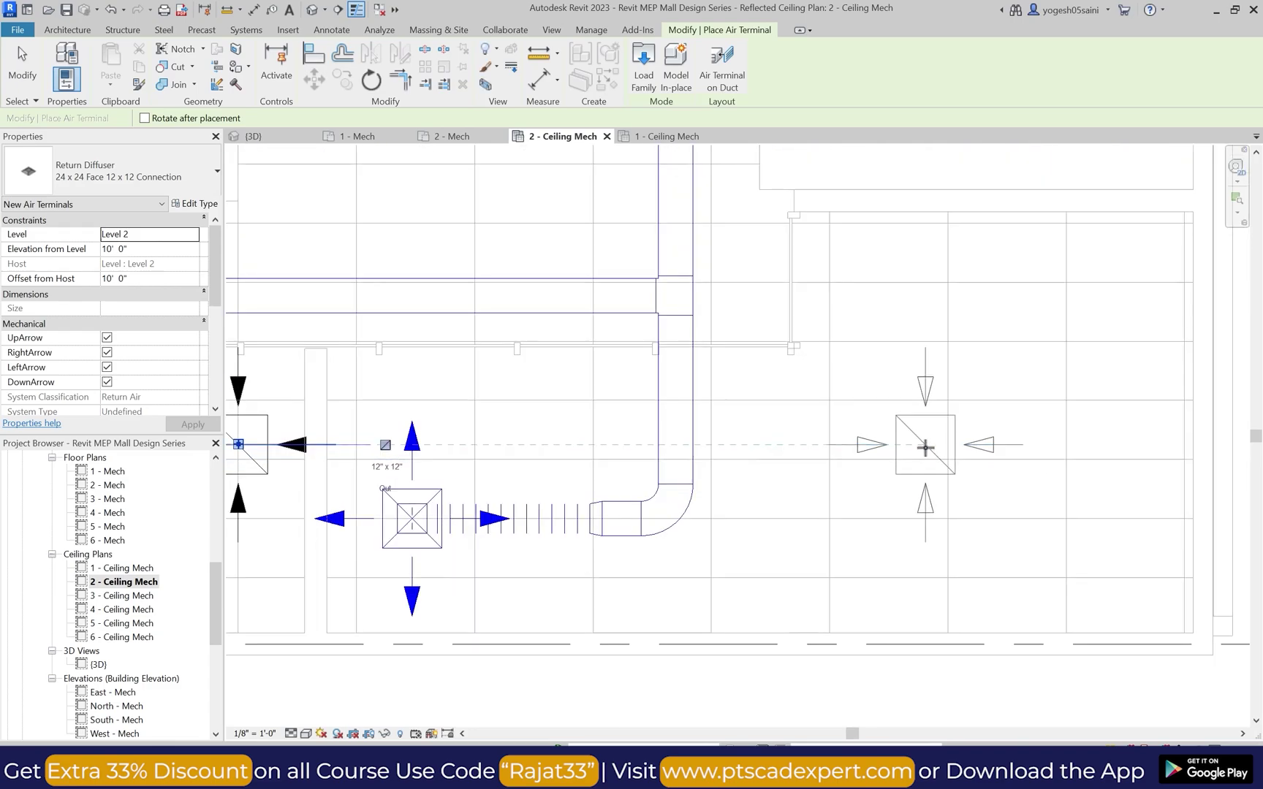
{"action": "left_click", "coordinate": [925, 447]}
{"action": "scroll", "coordinate": [961, 453], "scroll_direction": "down", "scroll_amount": 3}
{"action": "middle_click_drag", "start_coordinate": [822, 446], "coordinate": [909, 449]}
{"action": "scroll", "coordinate": [519, 341], "scroll_direction": "down", "scroll_amount": 2}
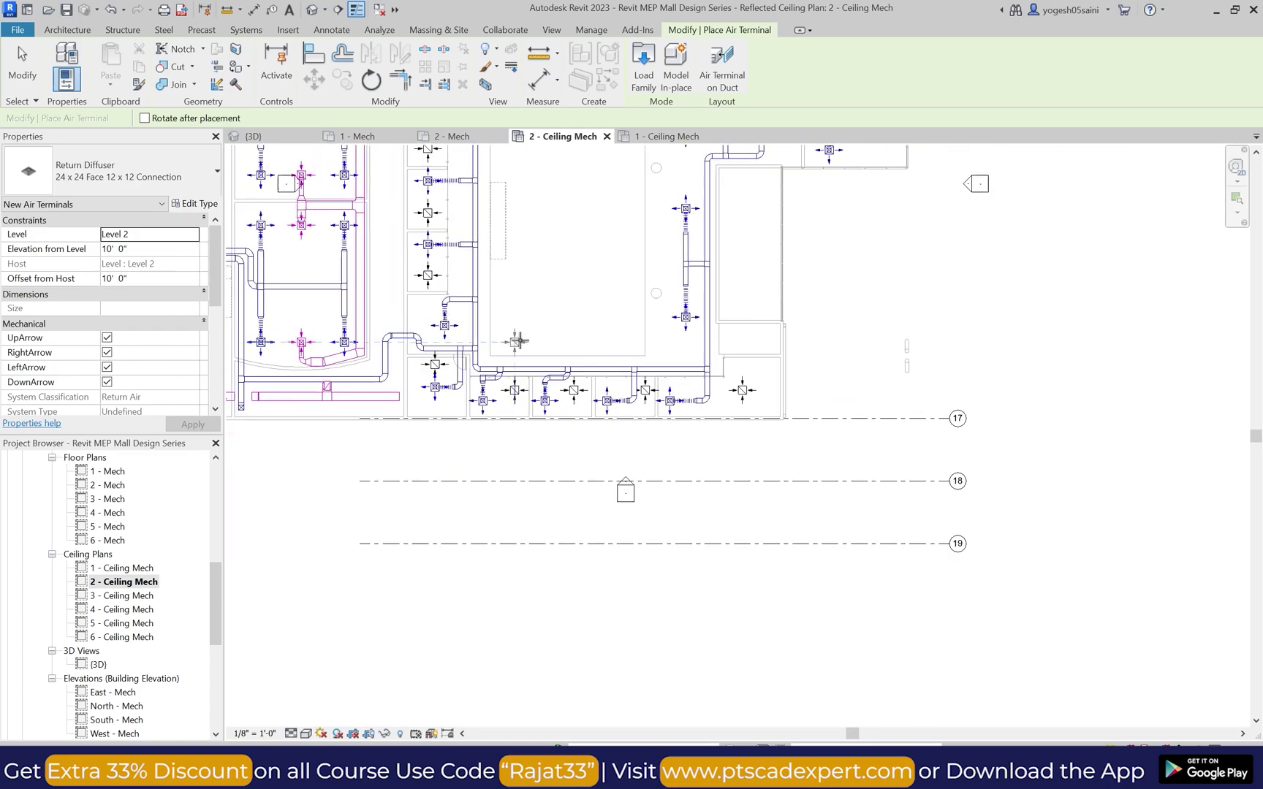
Step: Place three vertically aligned return diffusers along the corridor east of the courtyard, left of the supply diffusers
{"action": "scroll", "coordinate": [616, 291], "scroll_direction": "down", "scroll_amount": 2}
{"action": "scroll", "coordinate": [669, 274], "scroll_direction": "up", "scroll_amount": 3}
{"action": "scroll", "coordinate": [570, 381], "scroll_direction": "up", "scroll_amount": 2}
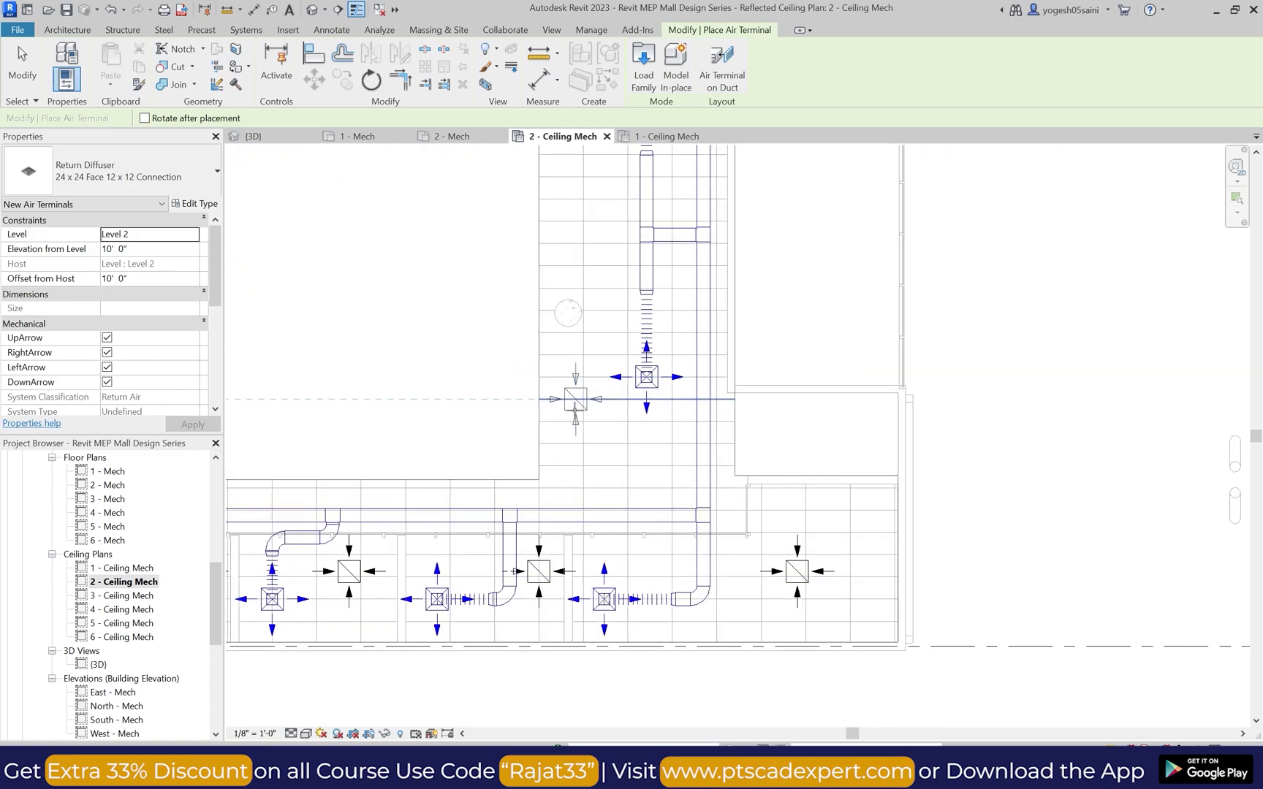
{"action": "left_click", "coordinate": [573, 464]}
{"action": "scroll", "coordinate": [562, 461], "scroll_direction": "down", "scroll_amount": 3}
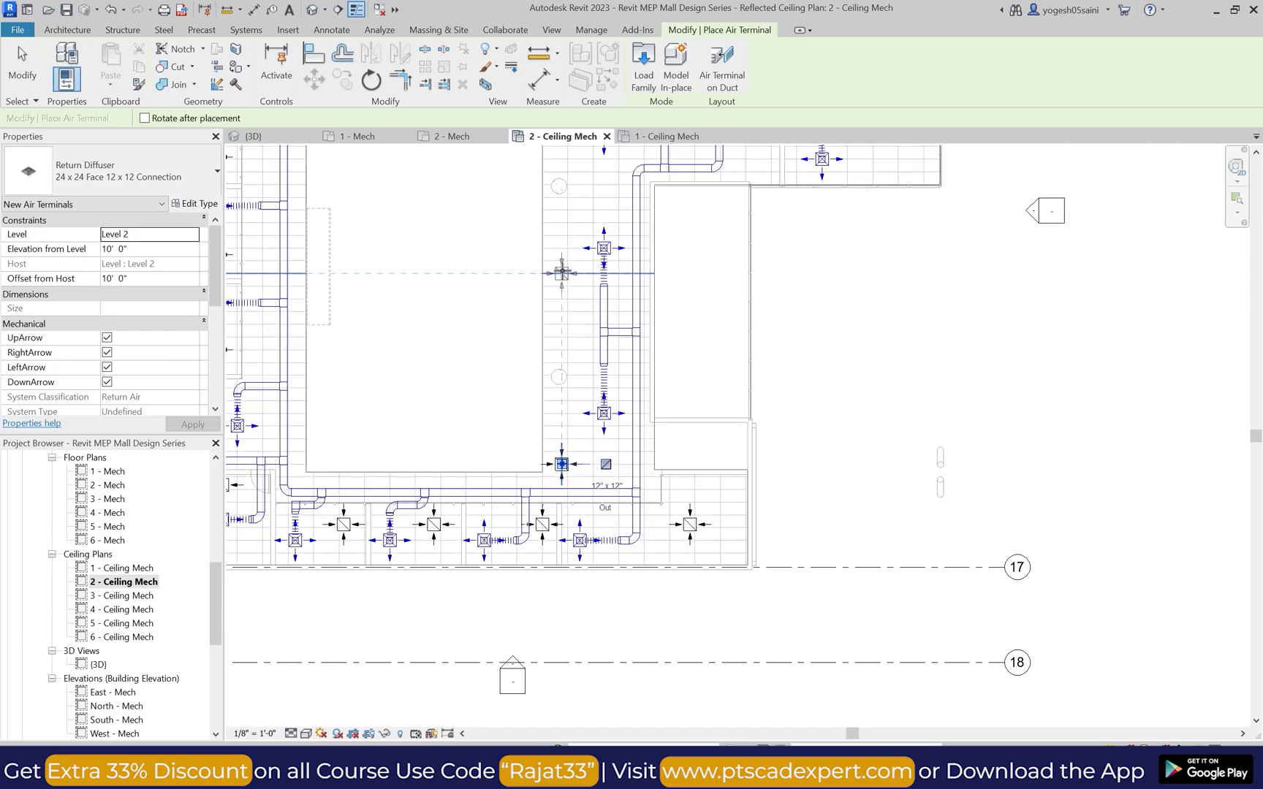
{"action": "left_click", "coordinate": [561, 272]}
{"action": "scroll", "coordinate": [561, 273], "scroll_direction": "down", "scroll_amount": 4}
{"action": "scroll", "coordinate": [577, 292], "scroll_direction": "up", "scroll_amount": 5}
{"action": "left_click", "coordinate": [580, 212]}
{"action": "scroll", "coordinate": [881, 241], "scroll_direction": "down", "scroll_amount": 2}
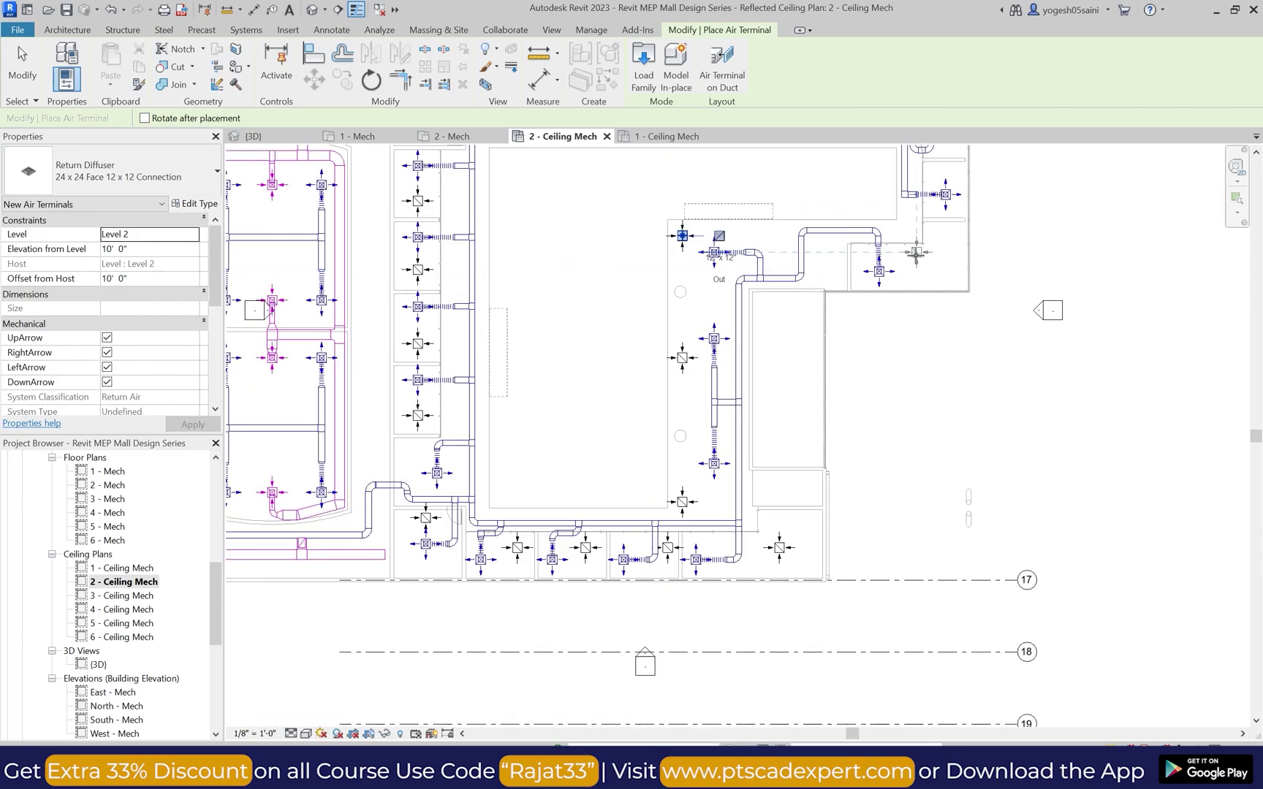
Step: Place return diffusers beside the supply diffuser in the eastern room and above the supply diffuser in the next room up
{"action": "scroll", "coordinate": [916, 252], "scroll_direction": "down", "scroll_amount": 1}
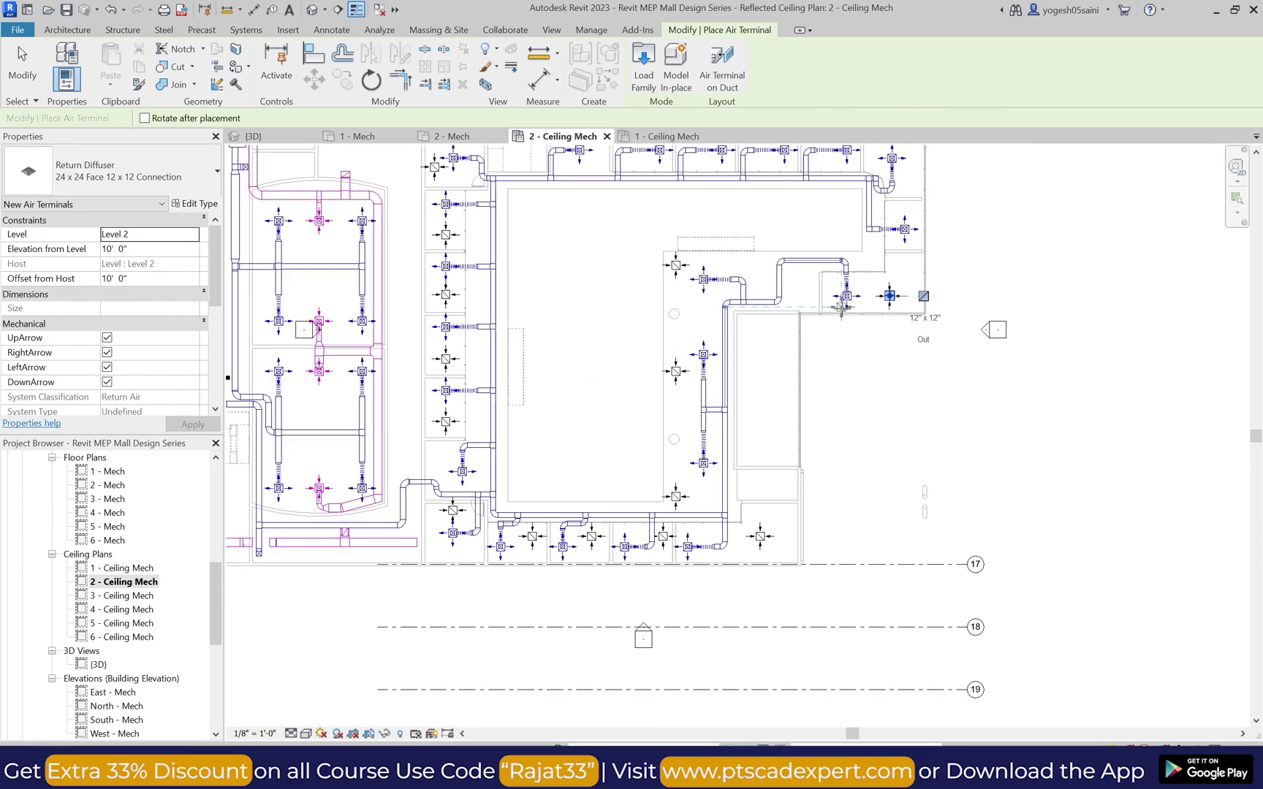
{"action": "scroll", "coordinate": [841, 308], "scroll_direction": "down", "scroll_amount": 3}
{"action": "scroll", "coordinate": [877, 263], "scroll_direction": "up", "scroll_amount": 6}
{"action": "left_click", "coordinate": [887, 279]}
{"action": "scroll", "coordinate": [780, 319], "scroll_direction": "down", "scroll_amount": 3}
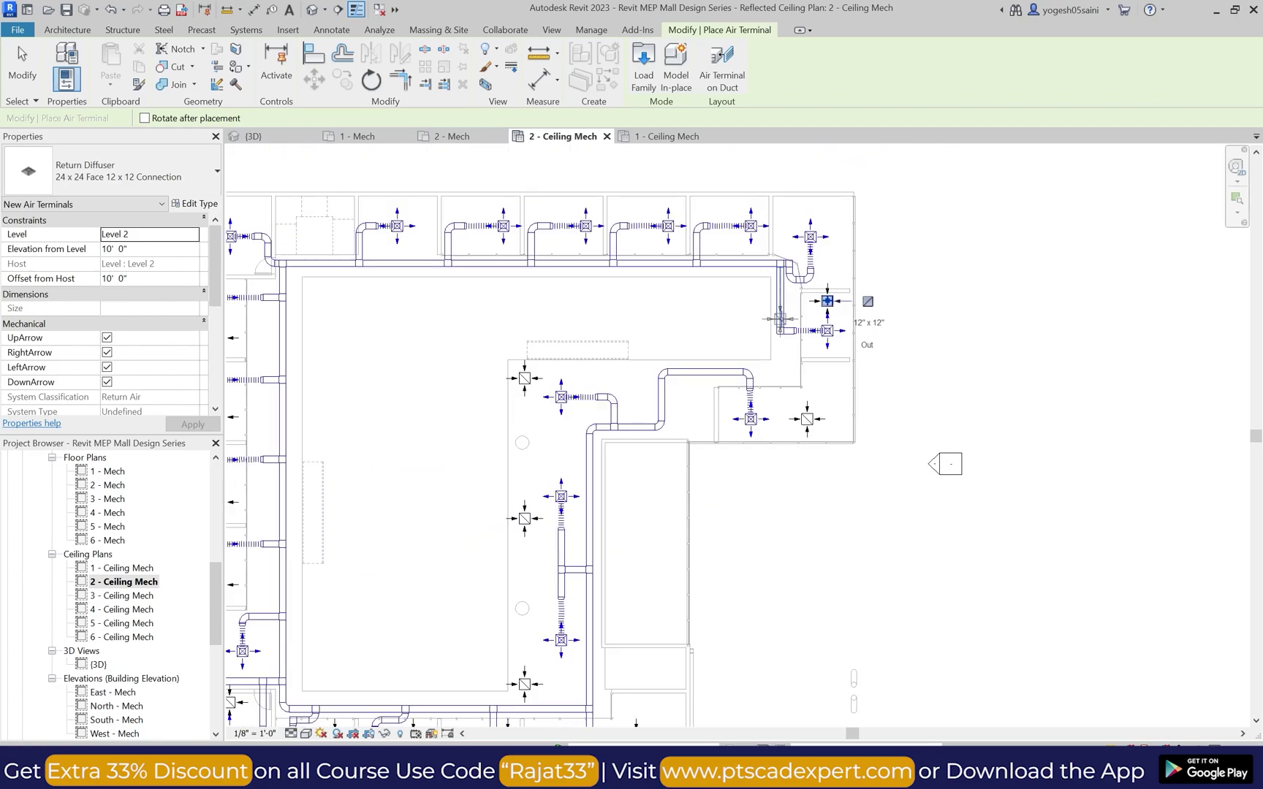
Step: Nudge the vertical supply branch and the round transition right in the upper-row room beside the northeast corner room
{"action": "scroll", "coordinate": [736, 208], "scroll_direction": "up", "scroll_amount": 5}
{"action": "key", "text": "Escape"}
{"action": "left_click", "coordinate": [700, 245]}
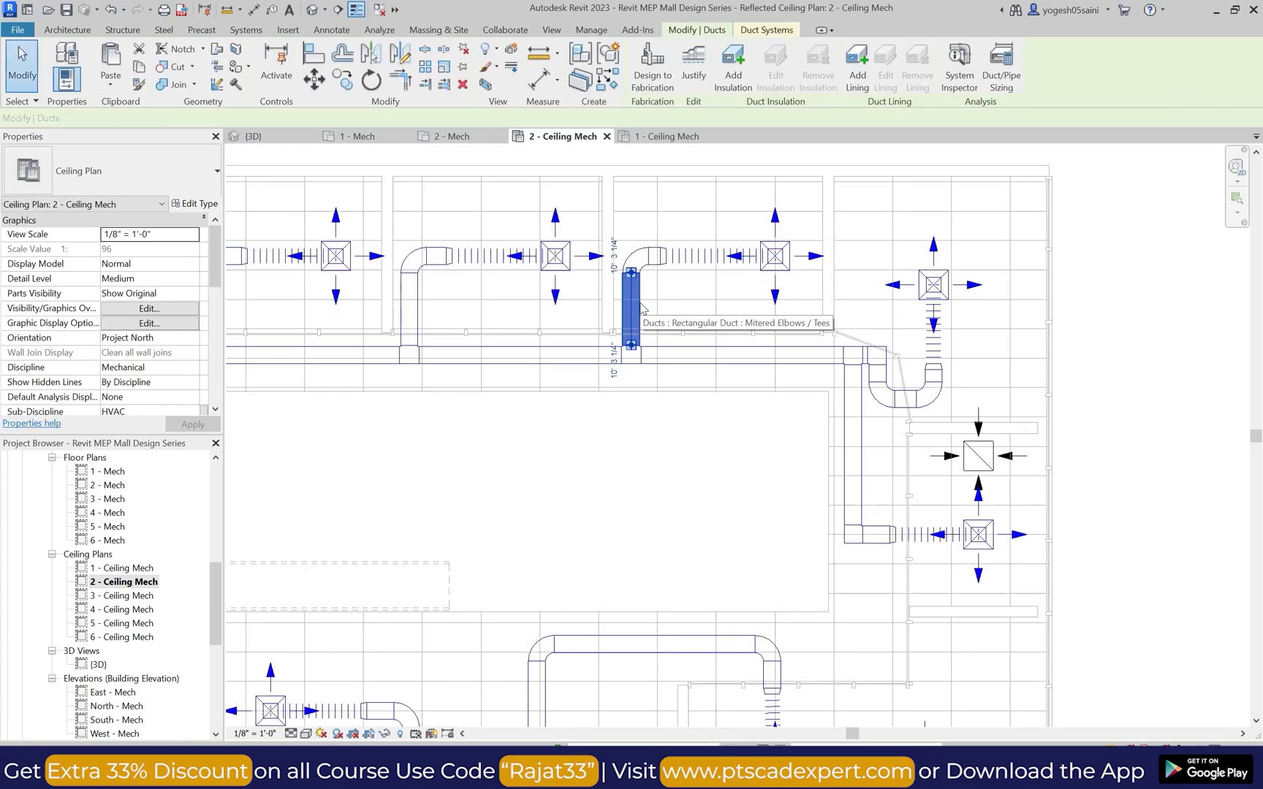
{"action": "left_click", "coordinate": [641, 307]}
{"action": "key", "text": "Right"}
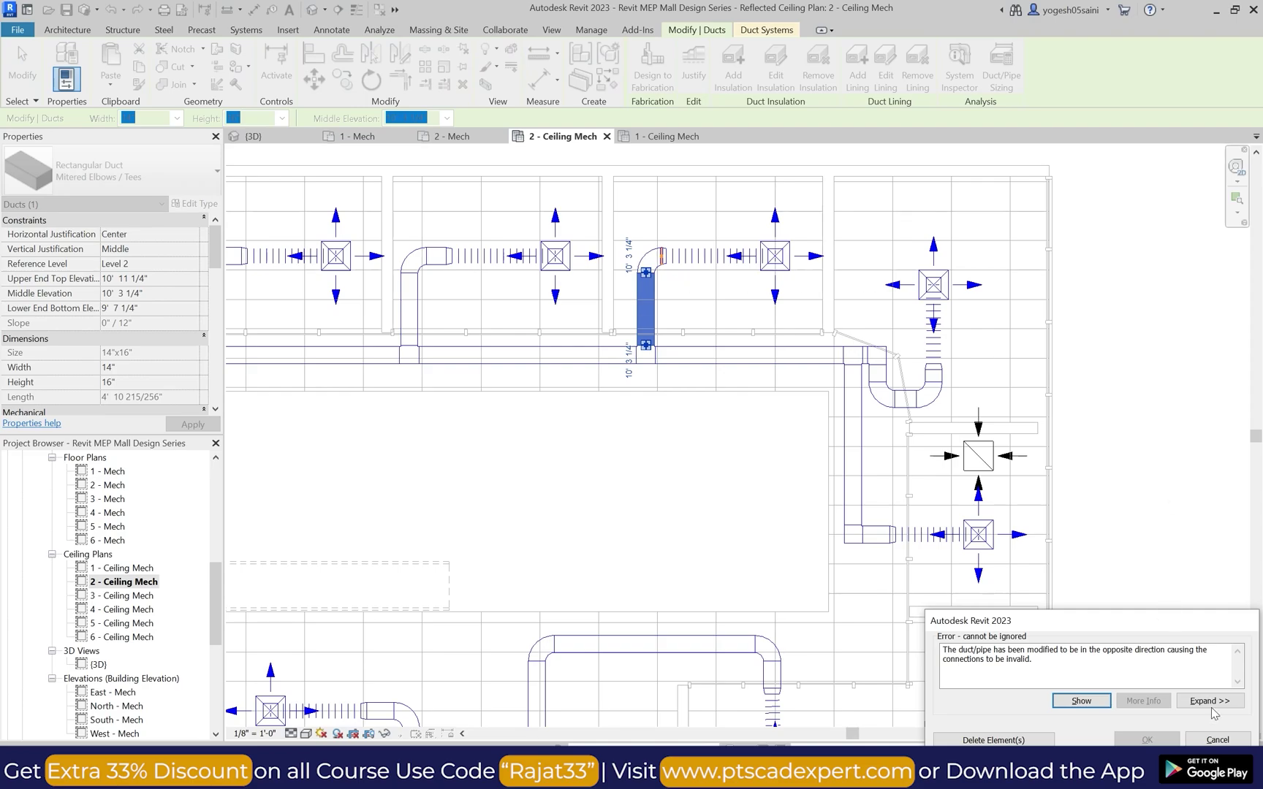
{"action": "left_click", "coordinate": [1216, 739]}
{"action": "left_click", "coordinate": [664, 256]}
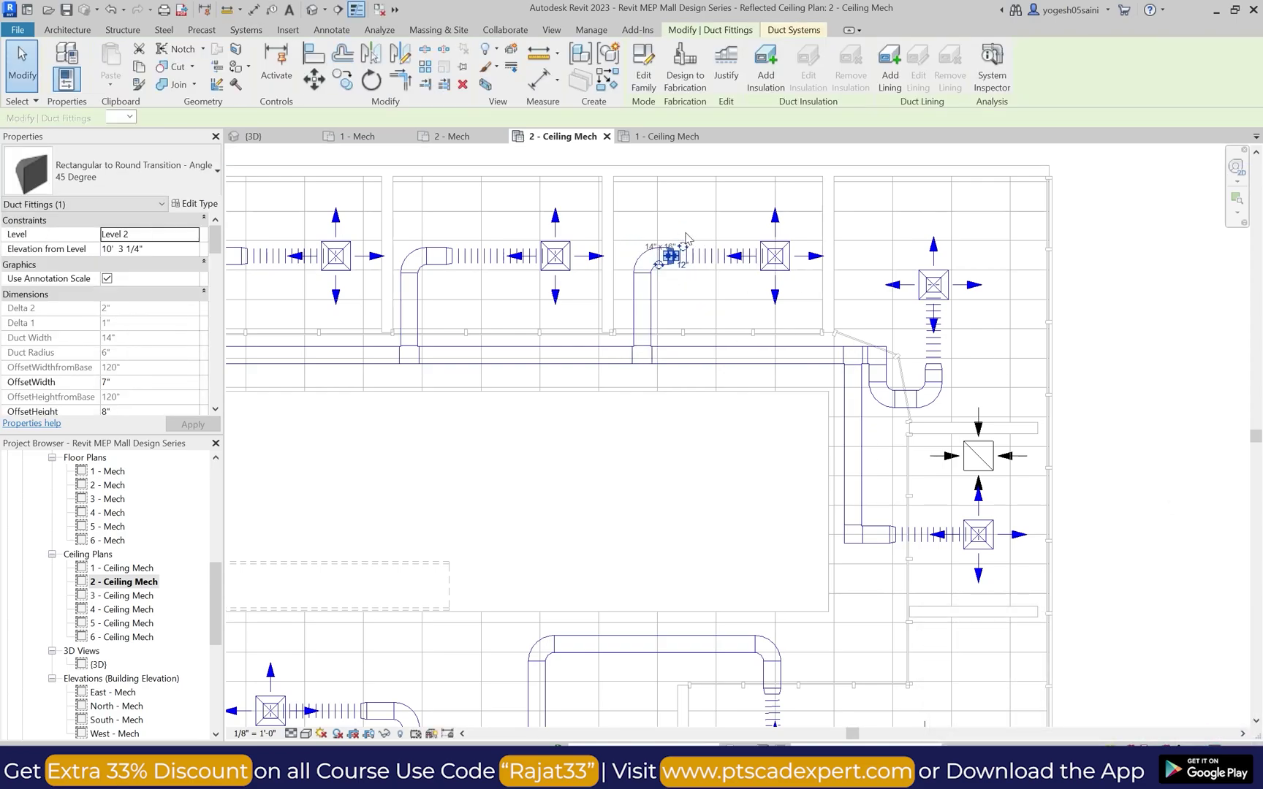
{"action": "left_click", "coordinate": [687, 237]}
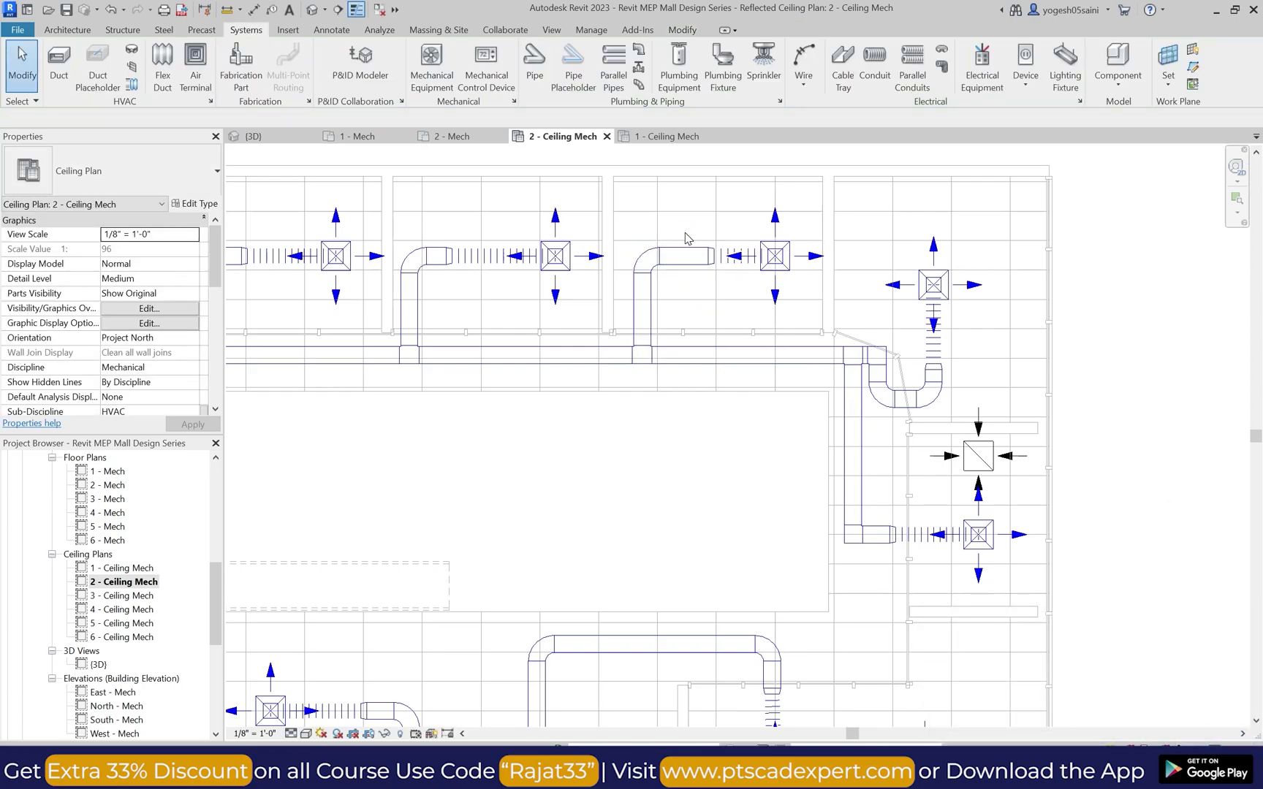
Step: Shift that room's vertical supply branch duct further right, close to the round transition
{"action": "left_click", "coordinate": [643, 310]}
{"action": "key", "text": "Right"}
{"action": "key", "text": "Right"}
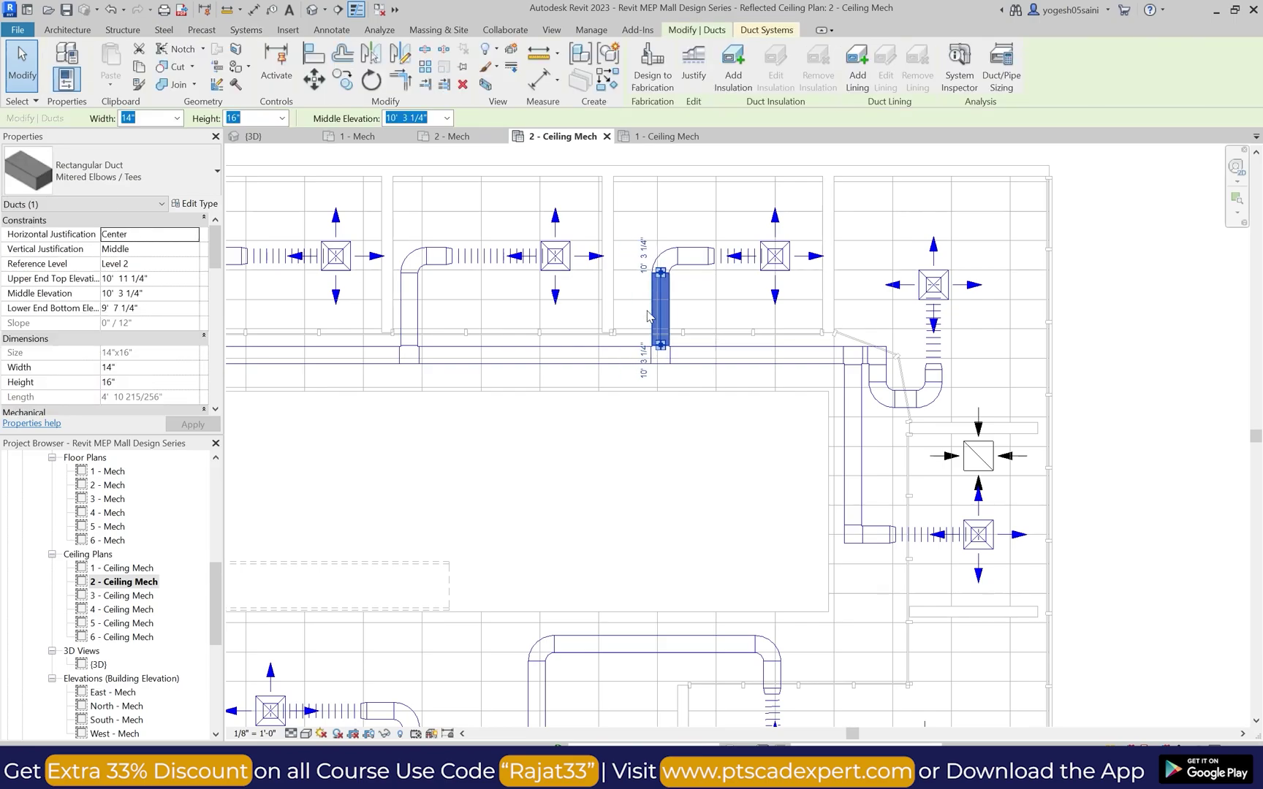
{"action": "key", "text": "Right"}
{"action": "key", "text": "Right"}
{"action": "key", "text": "Right"}
{"action": "left_click", "coordinate": [649, 316]}
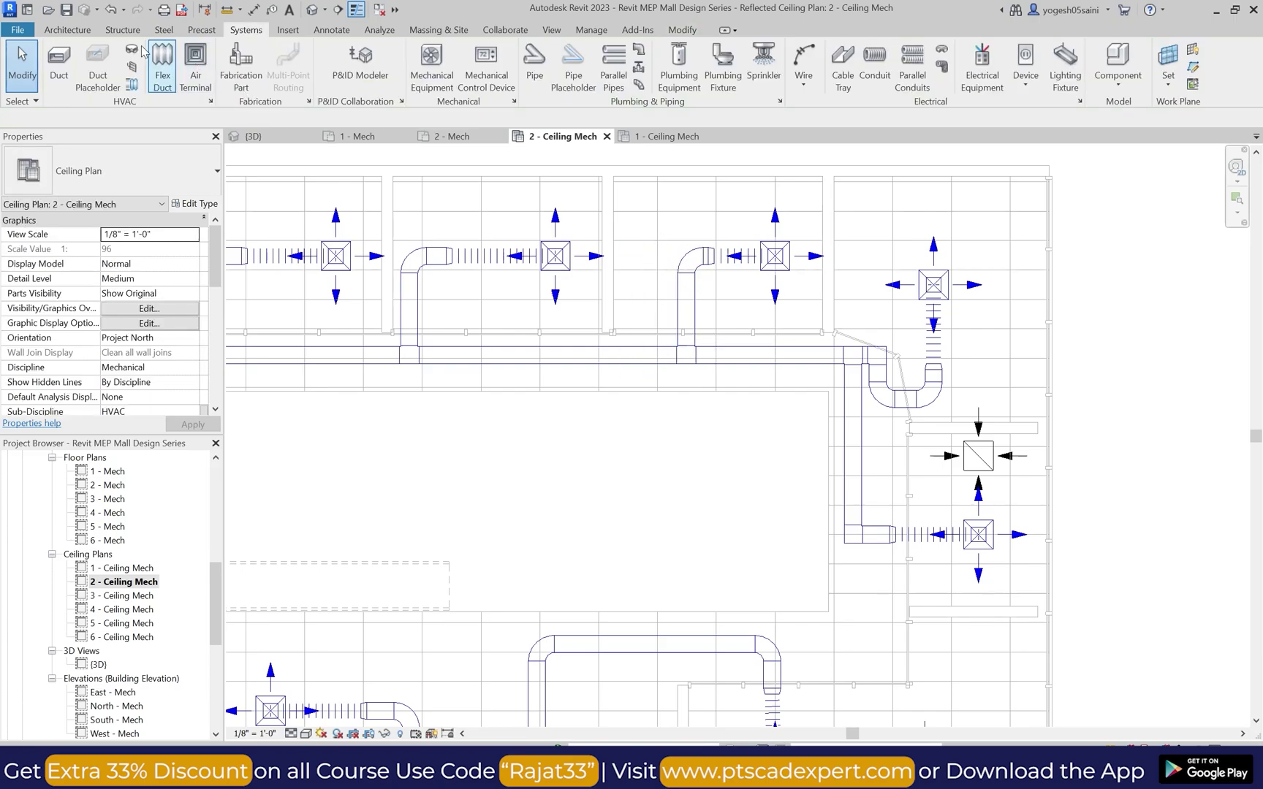
Step: Place a return diffuser left of the shifted branch duct, in line with that room's supply diffuser
{"action": "scroll", "coordinate": [557, 265], "scroll_direction": "up", "scroll_amount": 3}
{"action": "left_click", "coordinate": [672, 255]}
{"action": "scroll", "coordinate": [616, 355], "scroll_direction": "down", "scroll_amount": 3}
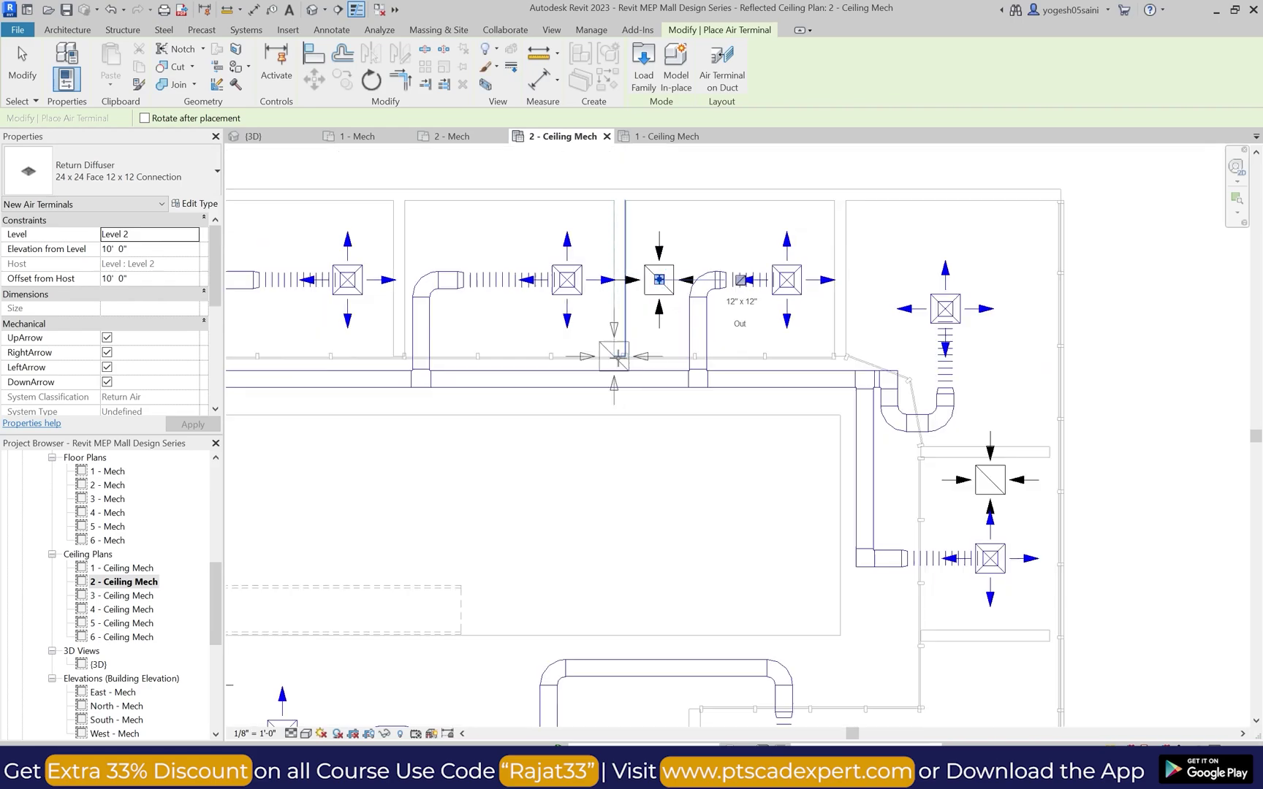
Step: Move the rectangular-to-round transition right in the second upper-row room west of the northeast corner room
{"action": "scroll", "coordinate": [524, 292], "scroll_direction": "up", "scroll_amount": 3}
{"action": "key", "text": "Escape"}
{"action": "left_click", "coordinate": [535, 339]}
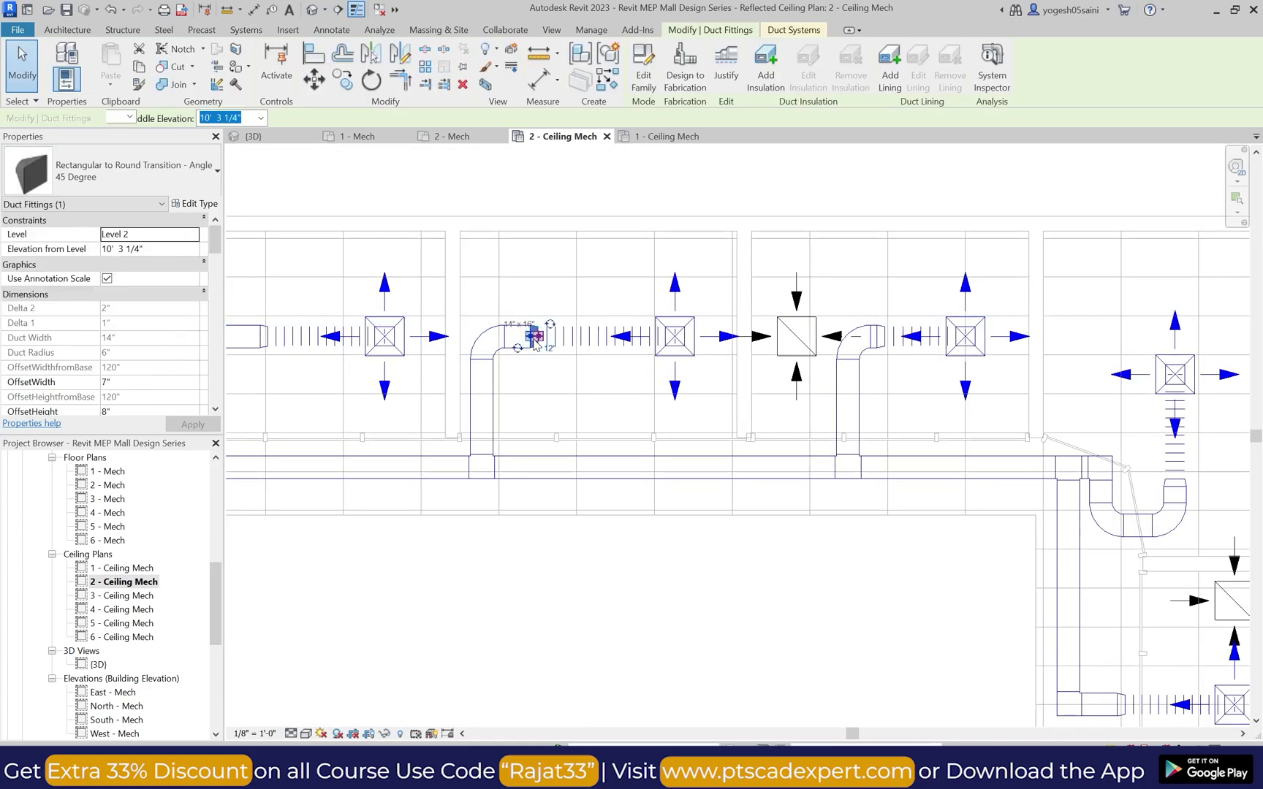
{"action": "key", "text": "Right"}
{"action": "key", "text": "Right"}
{"action": "key", "text": "Right"}
{"action": "key", "text": "Right"}
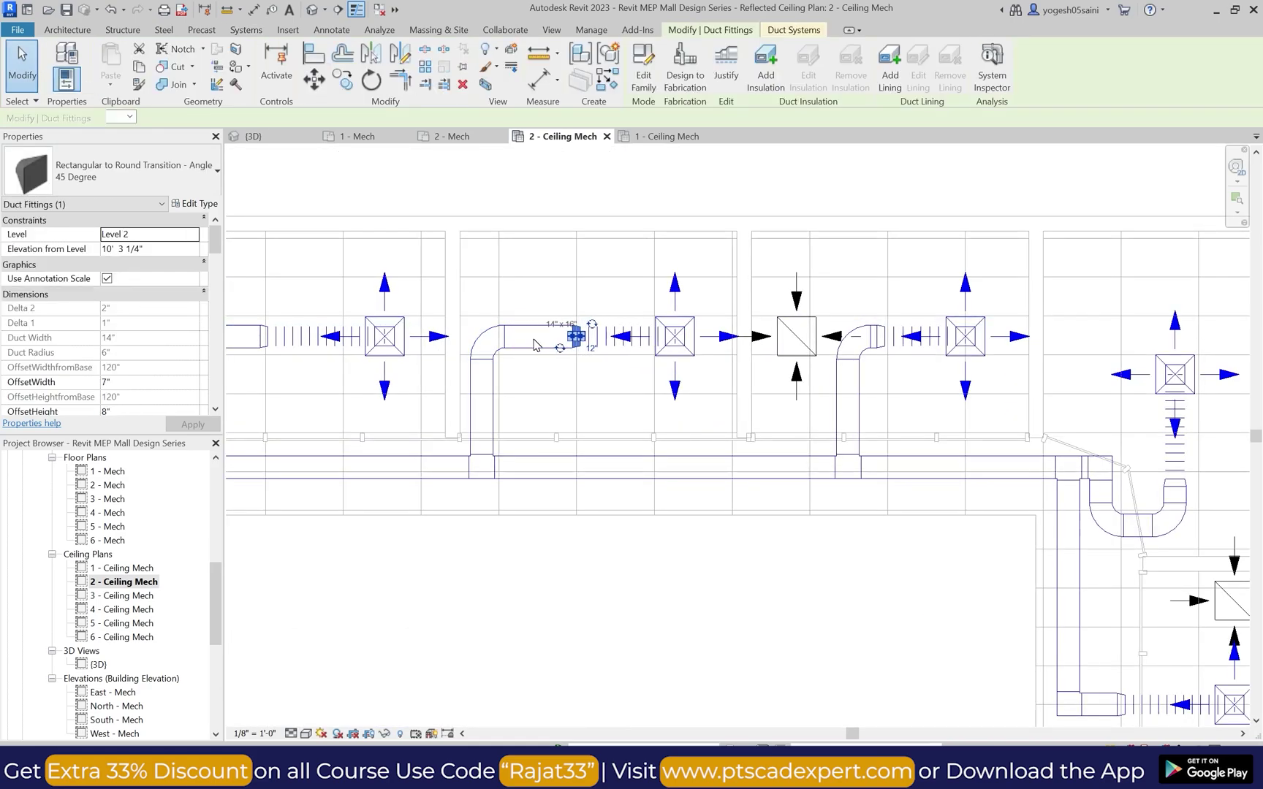
{"action": "left_click", "coordinate": [538, 385]}
Step: Shift the second room's vertical supply branch duct right toward its supply diffuser, nudging the round transition right as well
{"action": "left_click", "coordinate": [499, 400]}
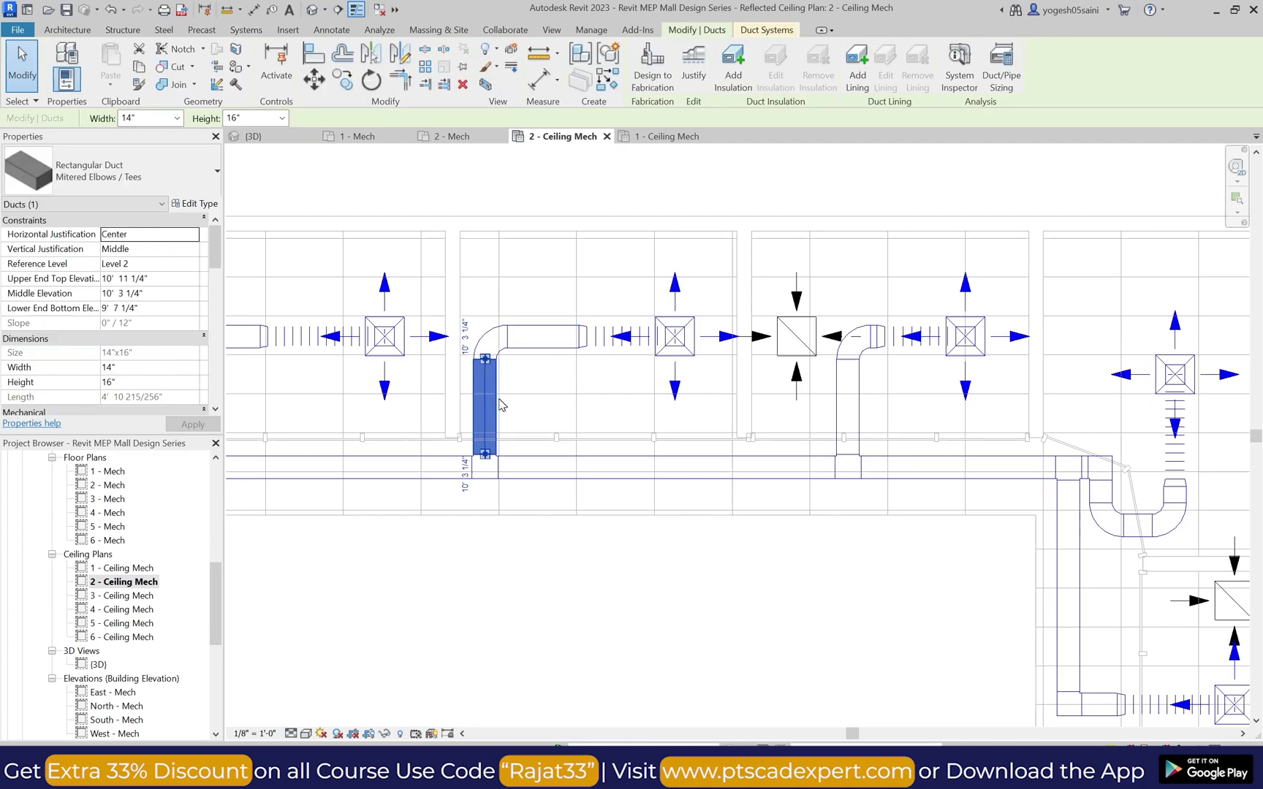
{"action": "key", "text": "Right"}
{"action": "key", "text": "Right"}
{"action": "key", "text": "Right"}
{"action": "key", "text": "Right"}
{"action": "key", "text": "Right"}
{"action": "key", "text": "Right"}
{"action": "key", "text": "Right"}
{"action": "key", "text": "Right"}
{"action": "key", "text": "Right"}
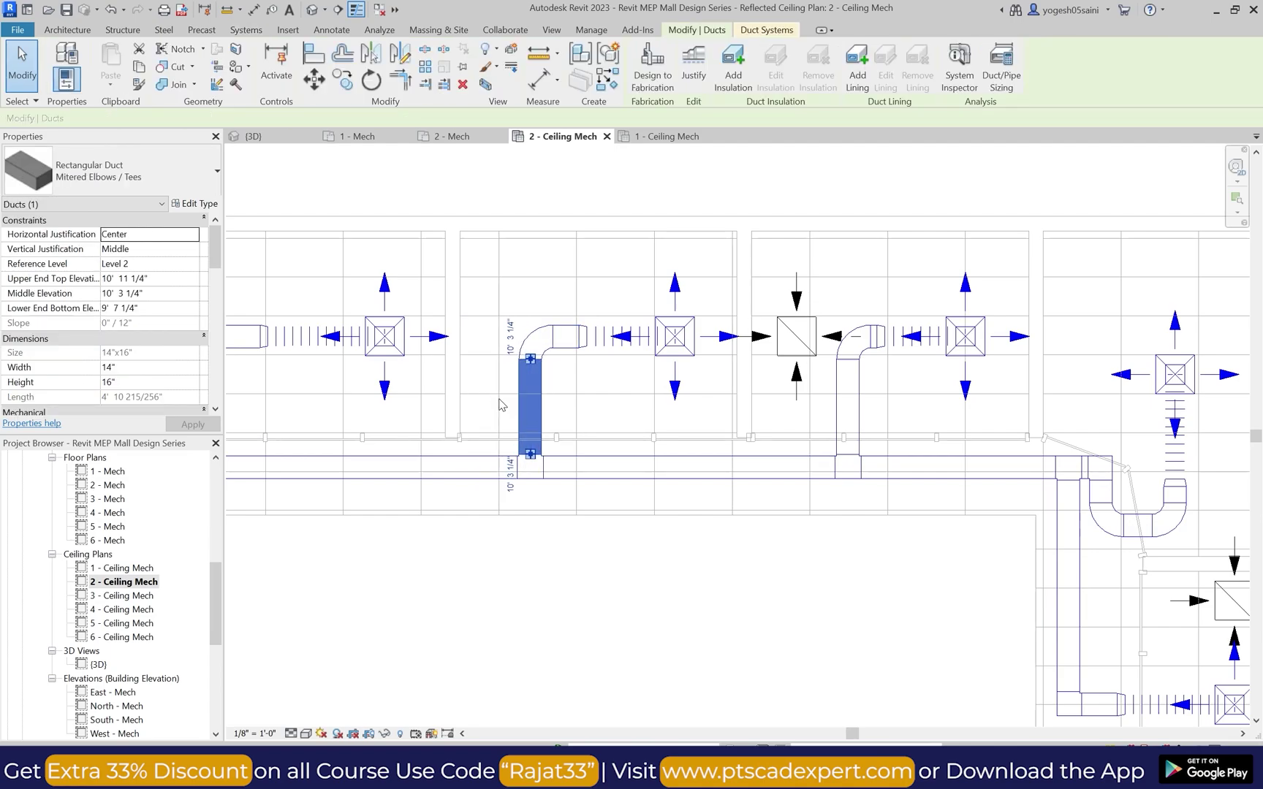
{"action": "key", "text": "Escape"}
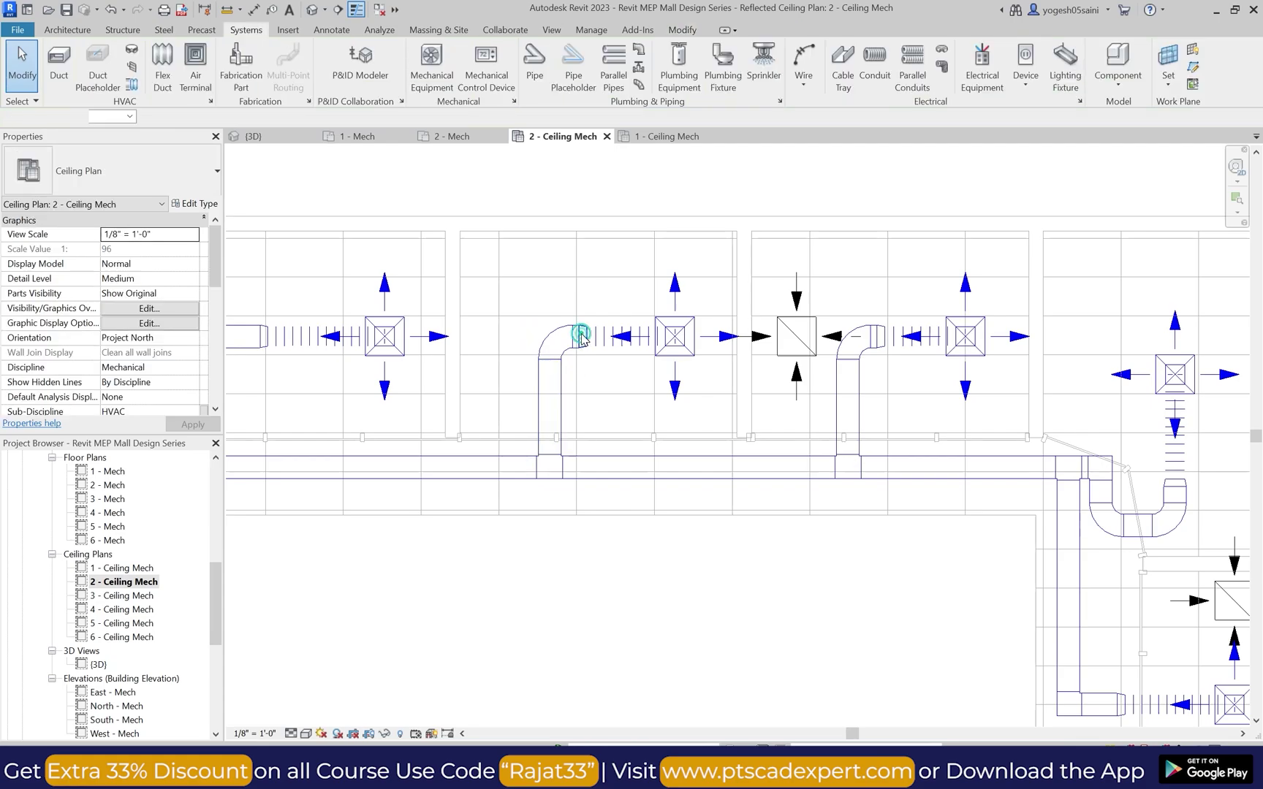
{"action": "left_click", "coordinate": [585, 337]}
{"action": "key", "text": "Escape"}
{"action": "left_click", "coordinate": [556, 393]}
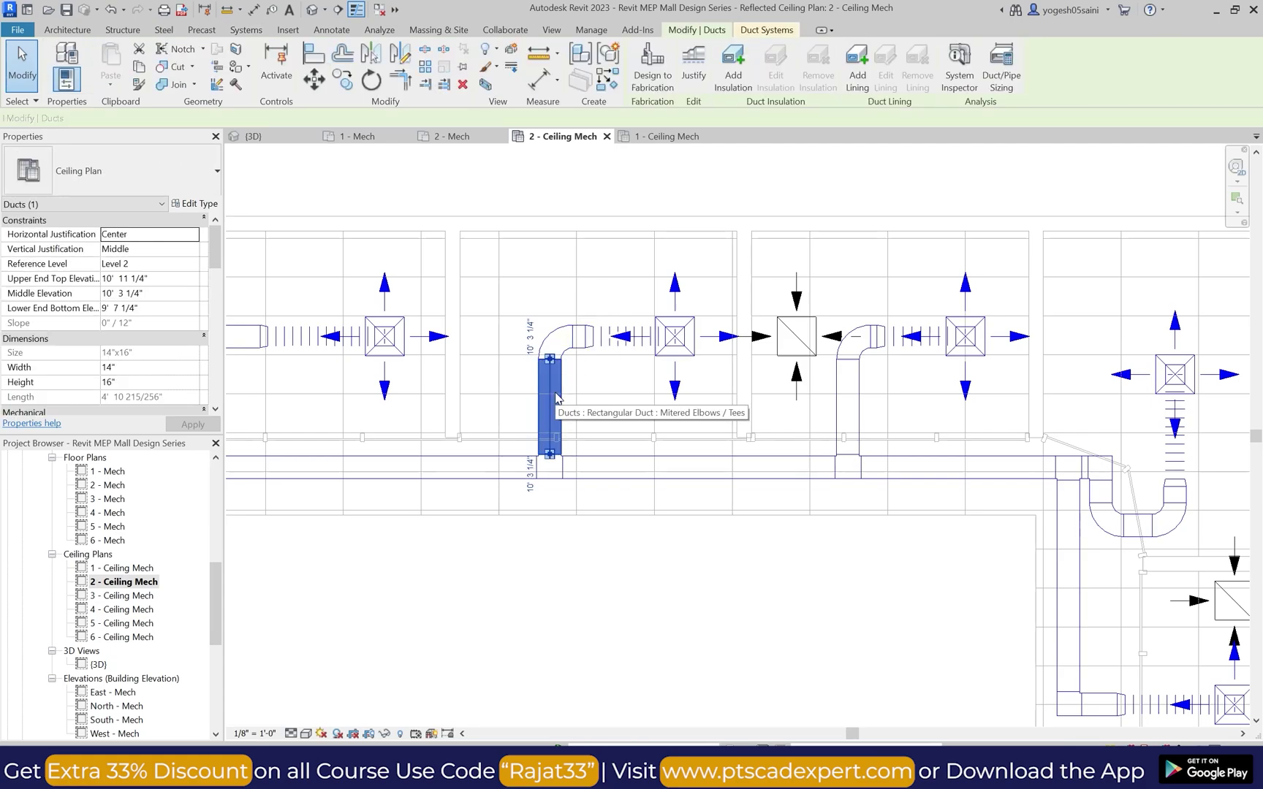
{"action": "key", "text": "Right"}
{"action": "key", "text": "Right"}
{"action": "key", "text": "Escape"}
Step: Place a return diffuser left of the shifted branch duct in the second room, in line with its supply diffuser
{"action": "left_click", "coordinate": [196, 67]}
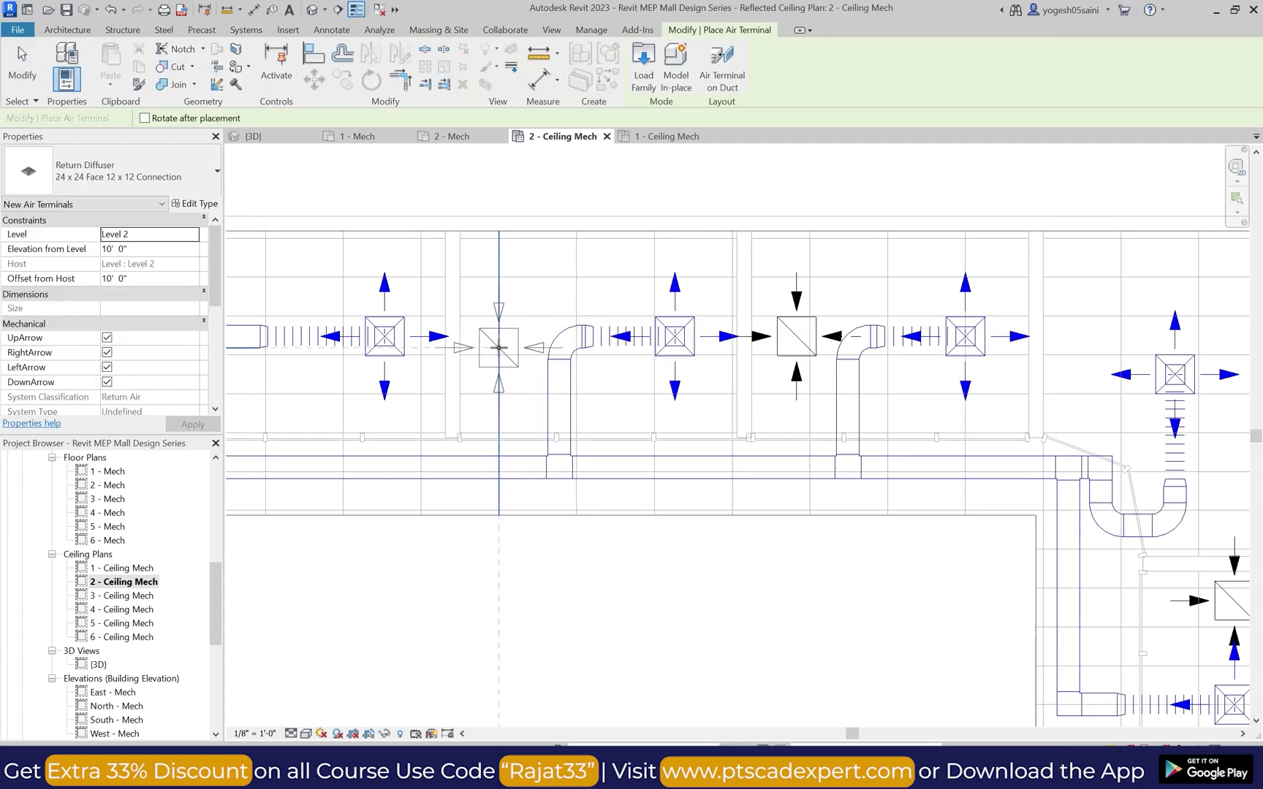
{"action": "scroll", "coordinate": [498, 335], "scroll_direction": "down", "scroll_amount": 3}
{"action": "scroll", "coordinate": [498, 334], "scroll_direction": "up", "scroll_amount": 3}
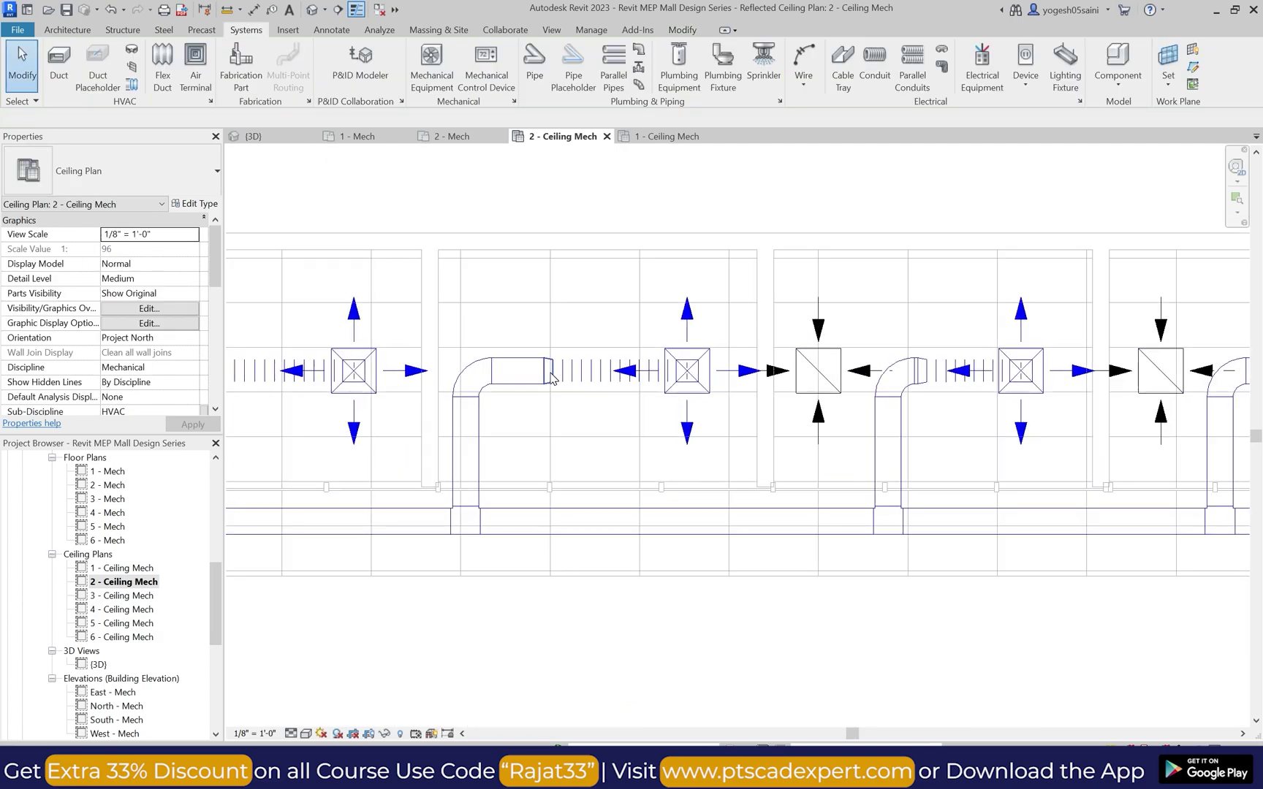
Step: Move the rectangular-to-round transition right in the third upper-row room west of the northeast corner room
{"action": "left_click", "coordinate": [548, 371]}
{"action": "key", "text": "Right"}
{"action": "key", "text": "Right"}
{"action": "key", "text": "Right"}
{"action": "key", "text": "Right"}
{"action": "key", "text": "Right"}
{"action": "key", "text": "Escape"}
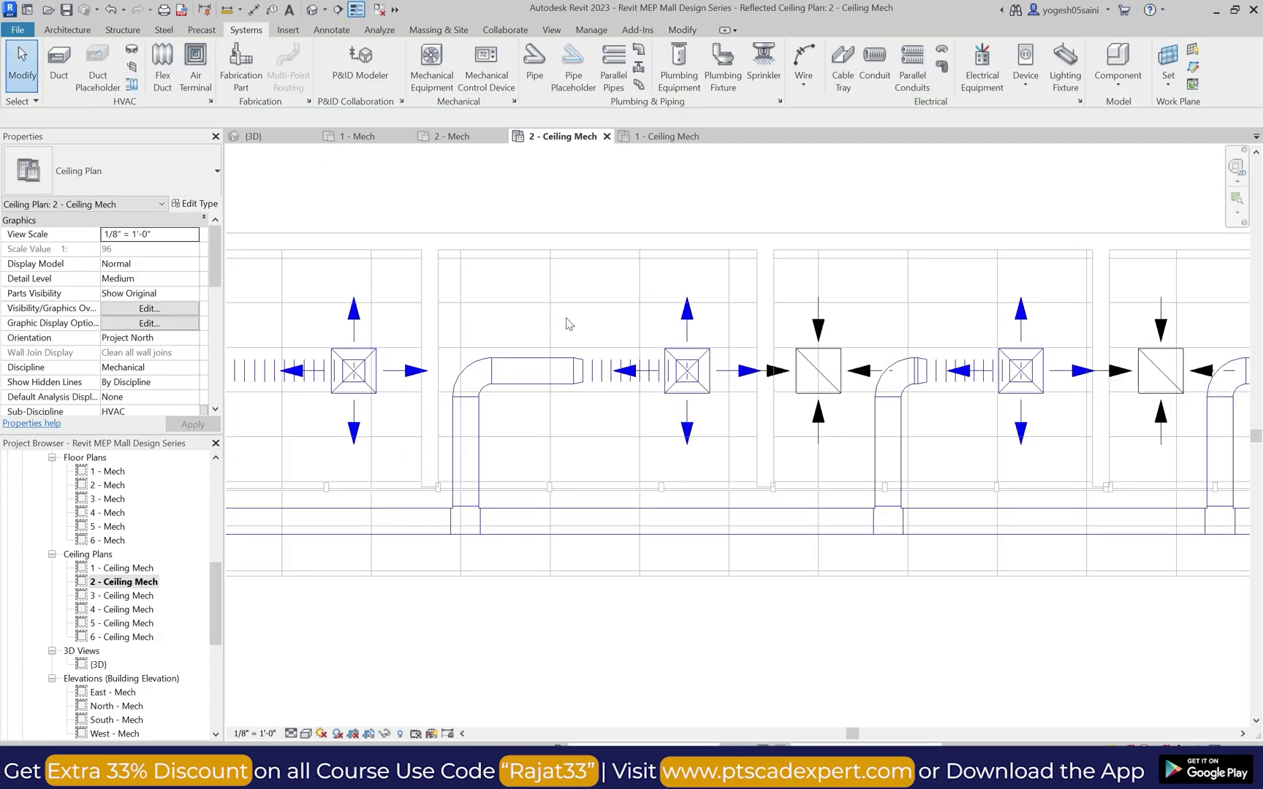
Step: Shift the vertical supply branch duct right toward its supply diffuser in the third upper-row room west of the northeast corner room
{"action": "left_click", "coordinate": [482, 420]}
{"action": "key", "text": "Right"}
{"action": "key", "text": "Right"}
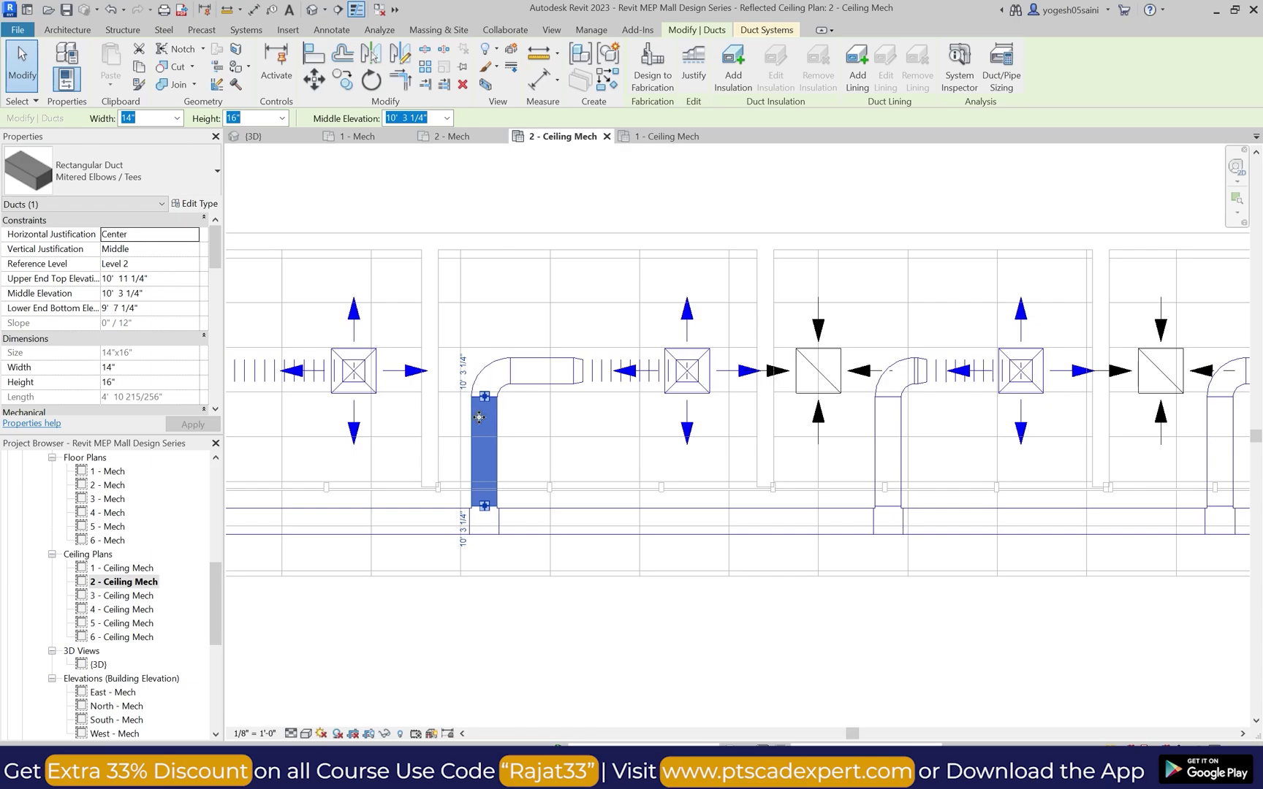
{"action": "key", "text": "Right"}
{"action": "key", "text": "Right"}
{"action": "key", "text": "Right"}
{"action": "key", "text": "Right"}
{"action": "key", "text": "Right"}
{"action": "key", "text": "Right"}
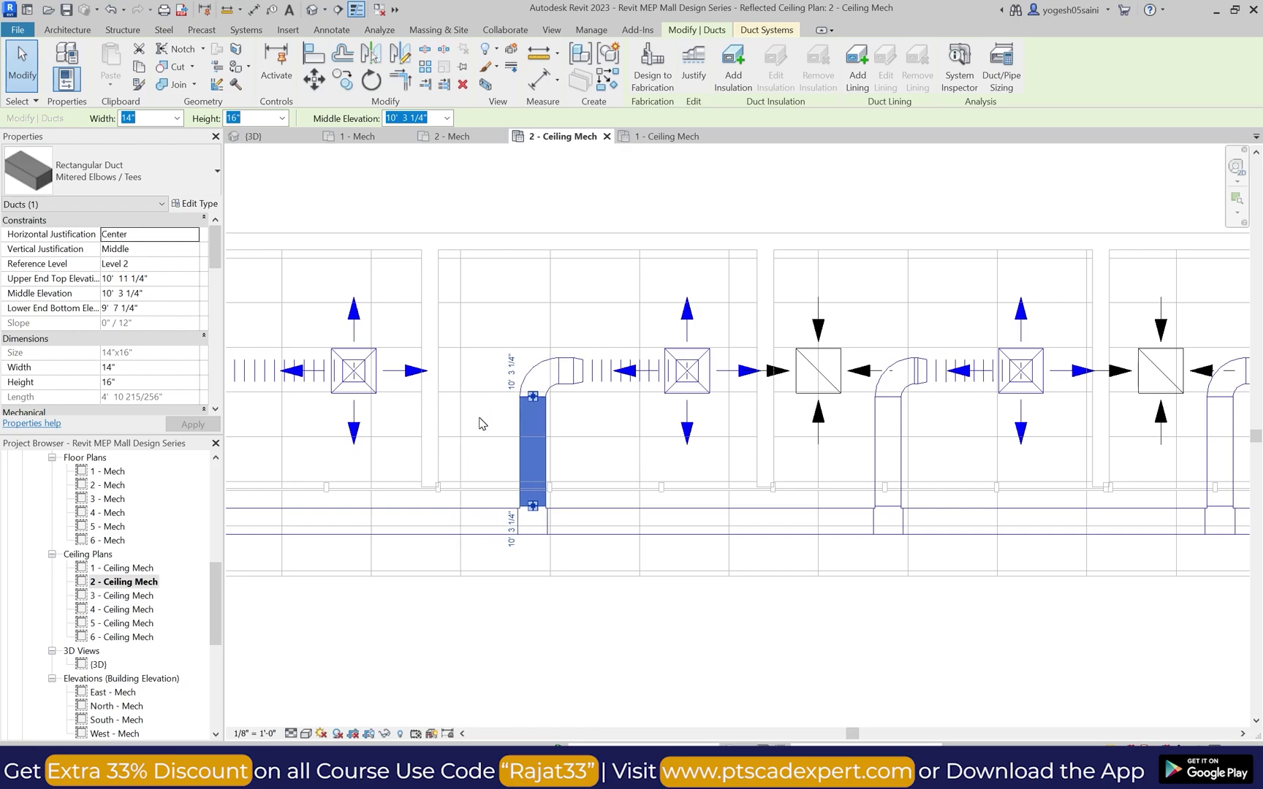
{"action": "key", "text": "Escape"}
Step: Nudge the third room's round transition and vertical supply branch duct further right to free ceiling space
{"action": "left_click", "coordinate": [588, 379]}
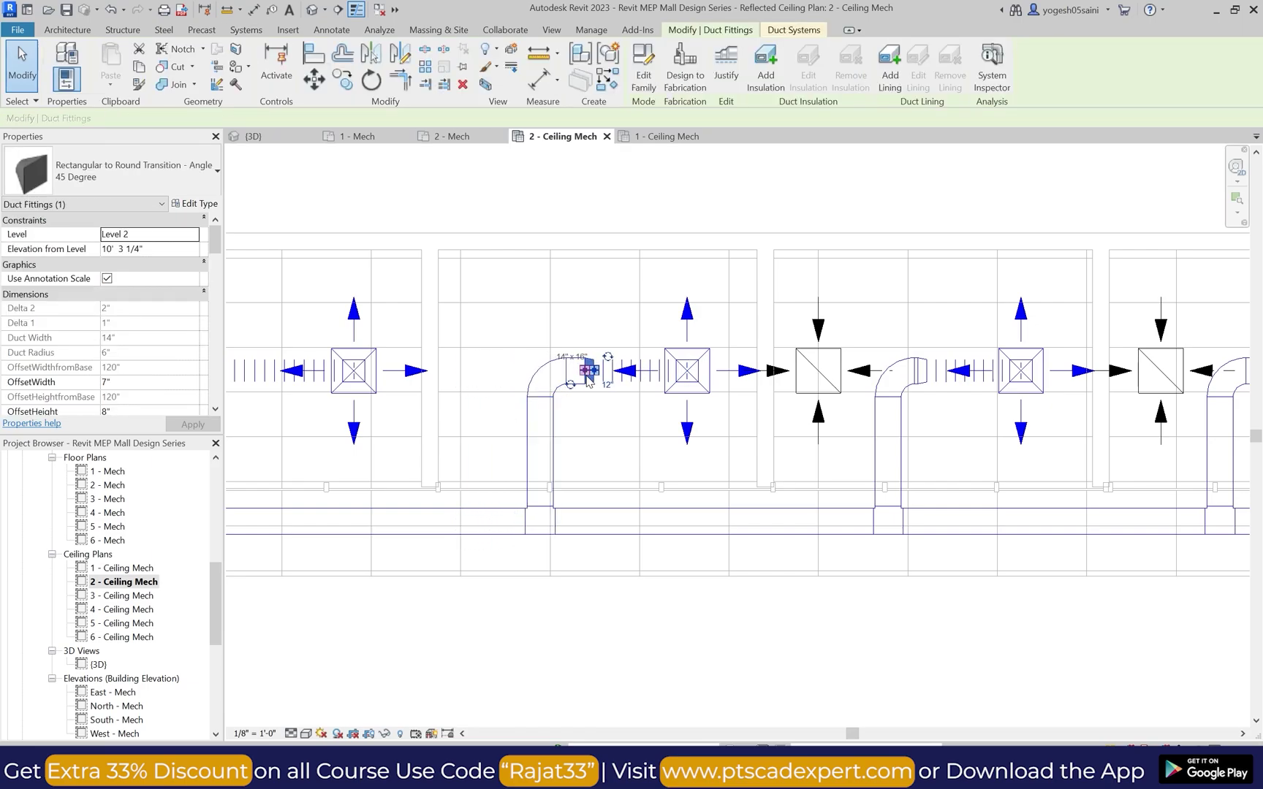
{"action": "key", "text": "Delete"}
{"action": "left_click", "coordinate": [546, 432]}
{"action": "key", "text": "Right"}
{"action": "key", "text": "Right"}
{"action": "key", "text": "Right"}
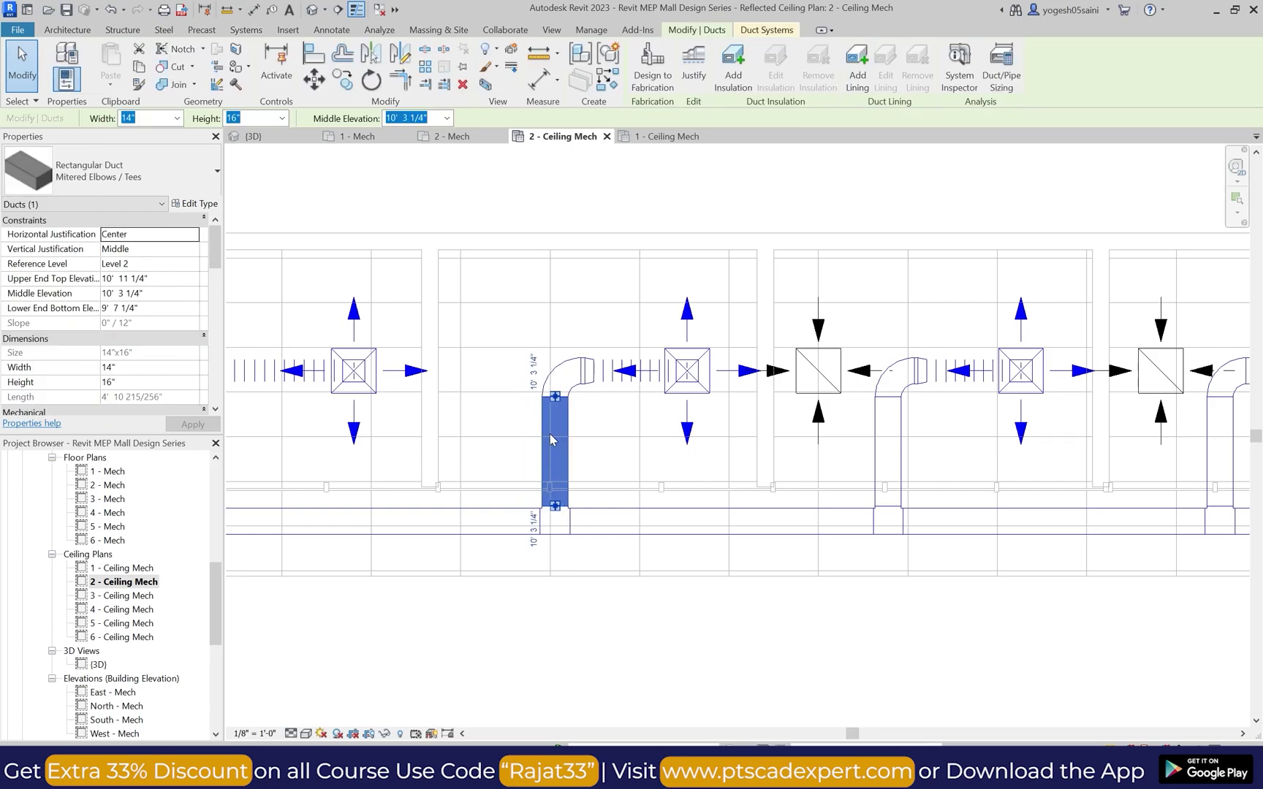
{"action": "key", "text": "Escape"}
Step: Place a return diffuser left of the shifted branch duct in the third room, in line with its supply diffuser
{"action": "left_click", "coordinate": [181, 66]}
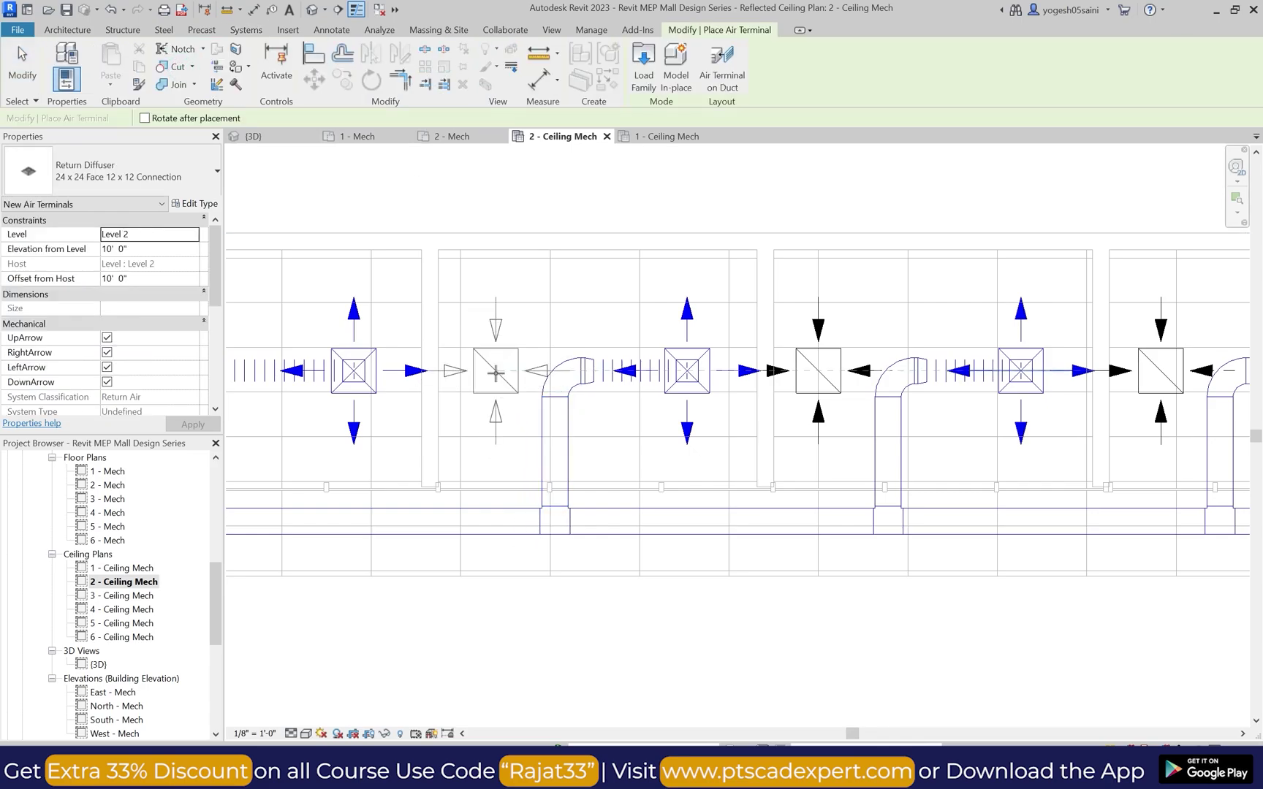
{"action": "left_click", "coordinate": [496, 373]}
{"action": "scroll", "coordinate": [523, 434], "scroll_direction": "down", "scroll_amount": 3}
{"action": "scroll", "coordinate": [391, 424], "scroll_direction": "up", "scroll_amount": 2}
{"action": "key", "text": "Escape"}
Step: Move the round transition and the vertical supply branch duct right toward the supply diffuser in the fourth upper-row room
{"action": "left_click", "coordinate": [381, 396]}
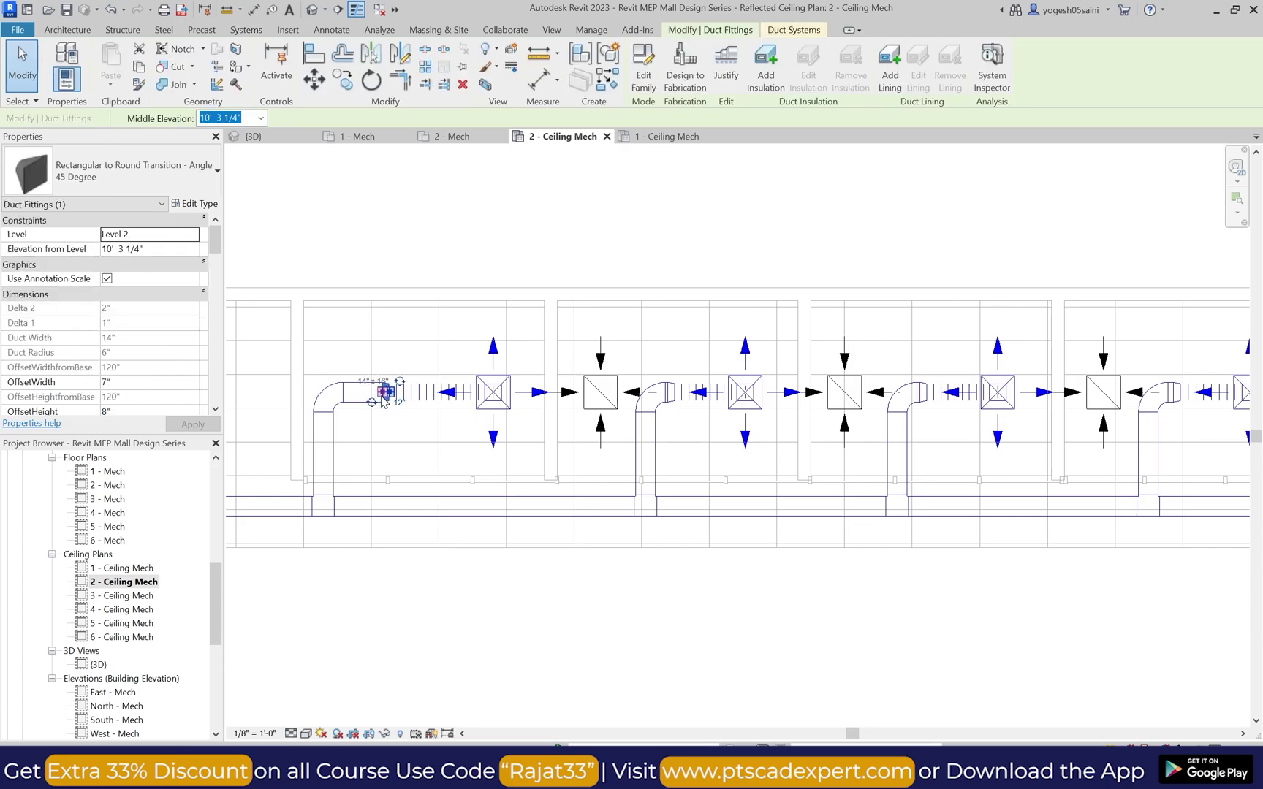
{"action": "key", "text": "Escape"}
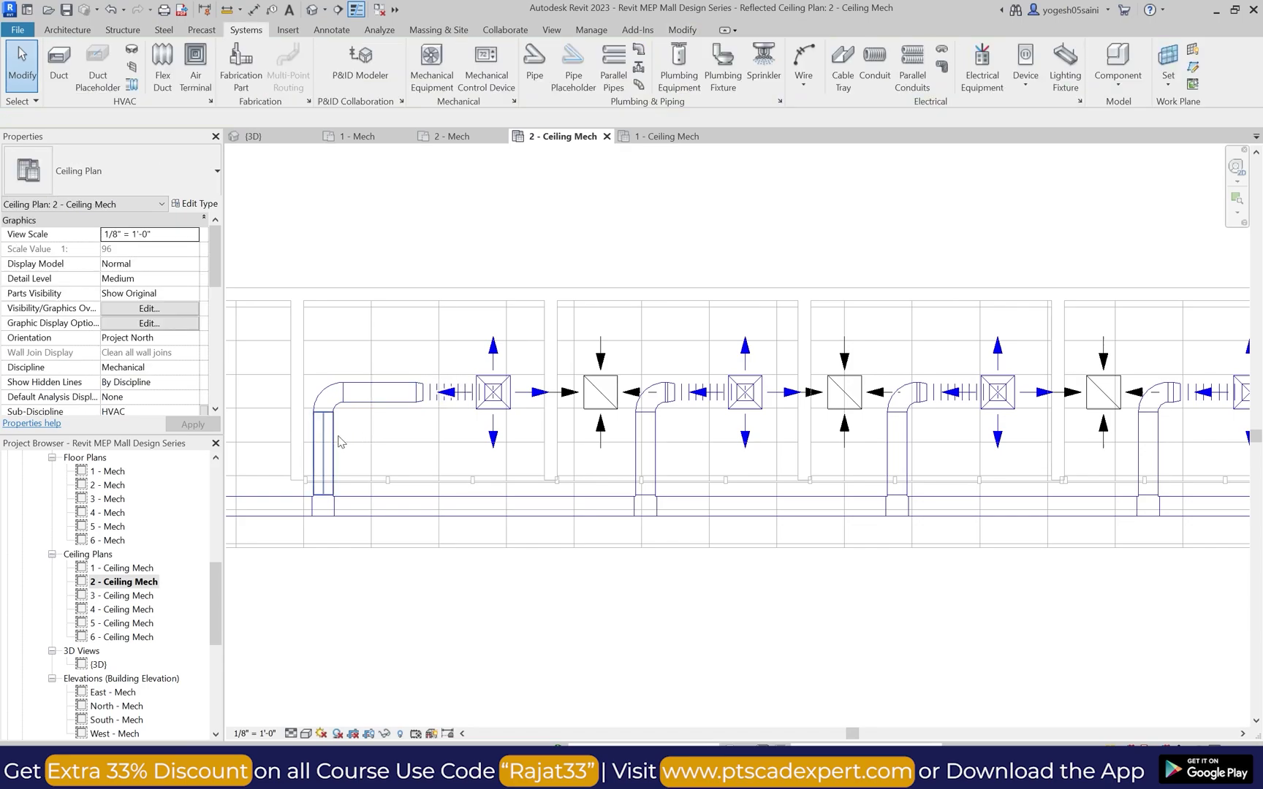
{"action": "left_click", "coordinate": [334, 440]}
{"action": "key", "text": "Right"}
{"action": "key", "text": "Right"}
{"action": "key", "text": "Right"}
{"action": "key", "text": "Right"}
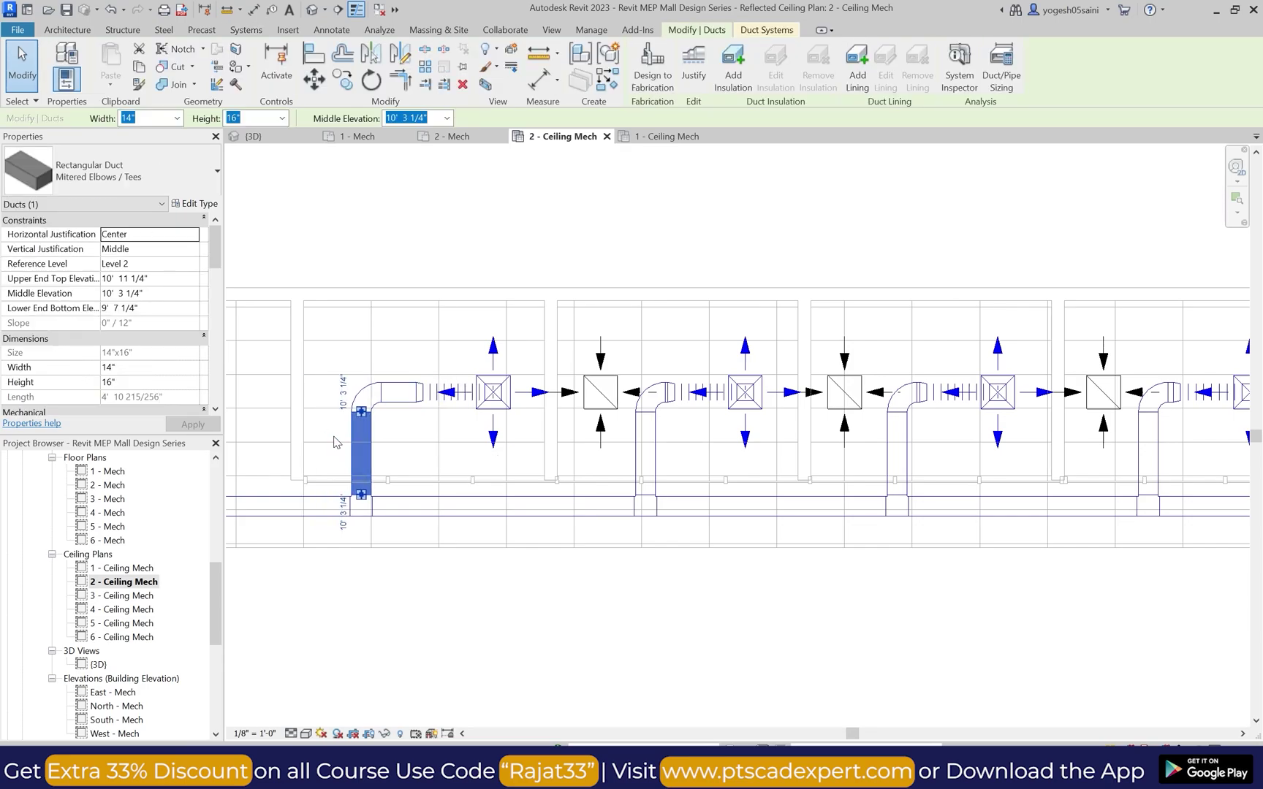
{"action": "key", "text": "Right"}
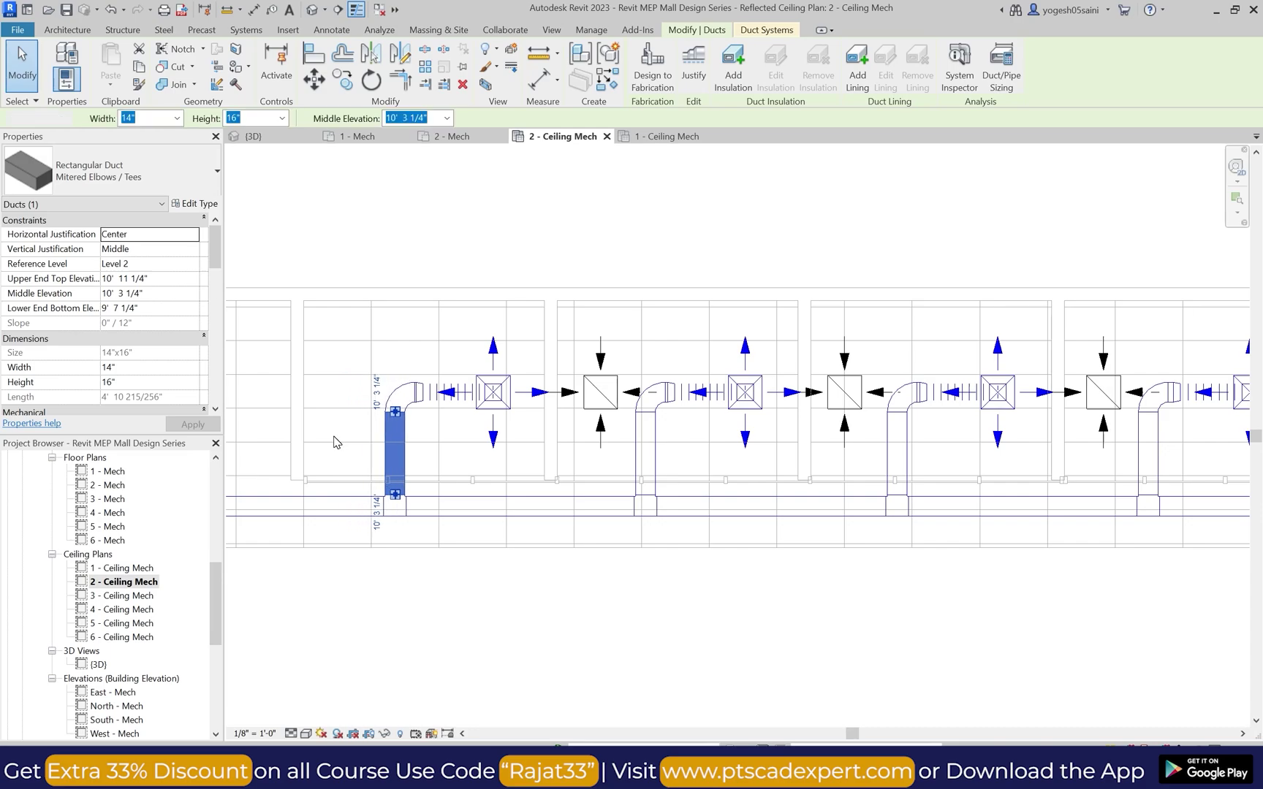
{"action": "key", "text": "Escape"}
Step: Place return diffusers left of the fourth room's branch duct and right of the fifth room's supply diffuser
{"action": "left_click", "coordinate": [196, 77]}
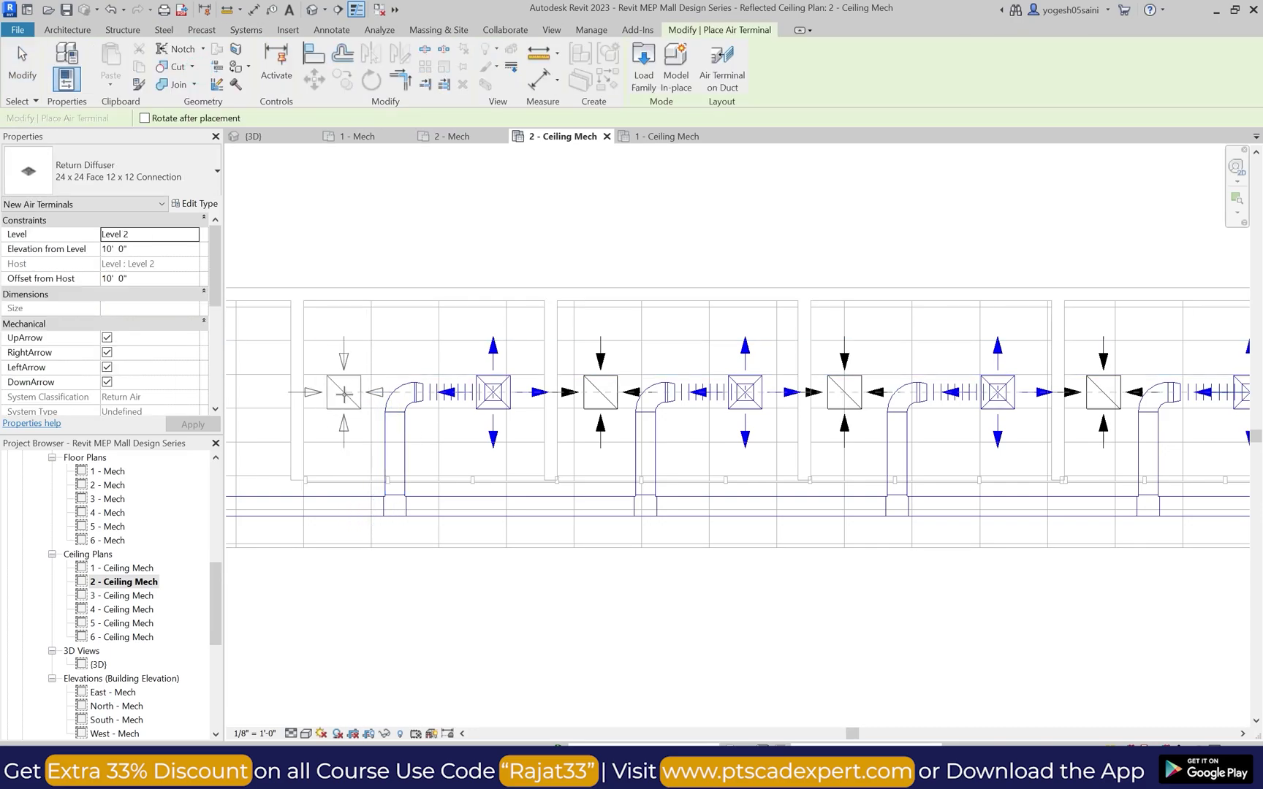
{"action": "scroll", "coordinate": [388, 357], "scroll_direction": "down", "scroll_amount": 3}
{"action": "scroll", "coordinate": [436, 356], "scroll_direction": "up", "scroll_amount": 3}
{"action": "left_click", "coordinate": [436, 357]}
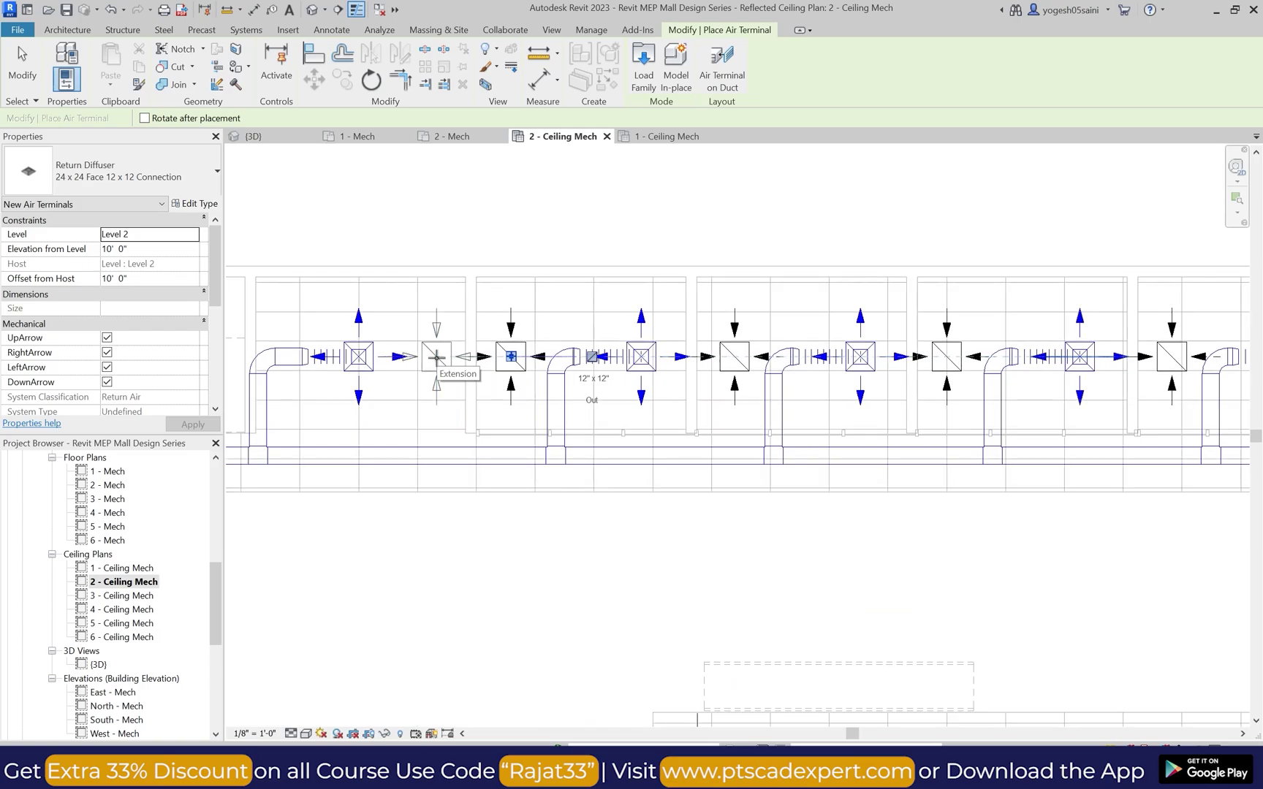
{"action": "scroll", "coordinate": [440, 317], "scroll_direction": "down", "scroll_amount": 4}
{"action": "key", "text": "Escape"}
Step: Extend the open return main at 11' 0" middle elevation: 4'-0" east, about 3'-6" south, and east beneath the lower-row supply diffusers
{"action": "scroll", "coordinate": [499, 368], "scroll_direction": "down", "scroll_amount": 2}
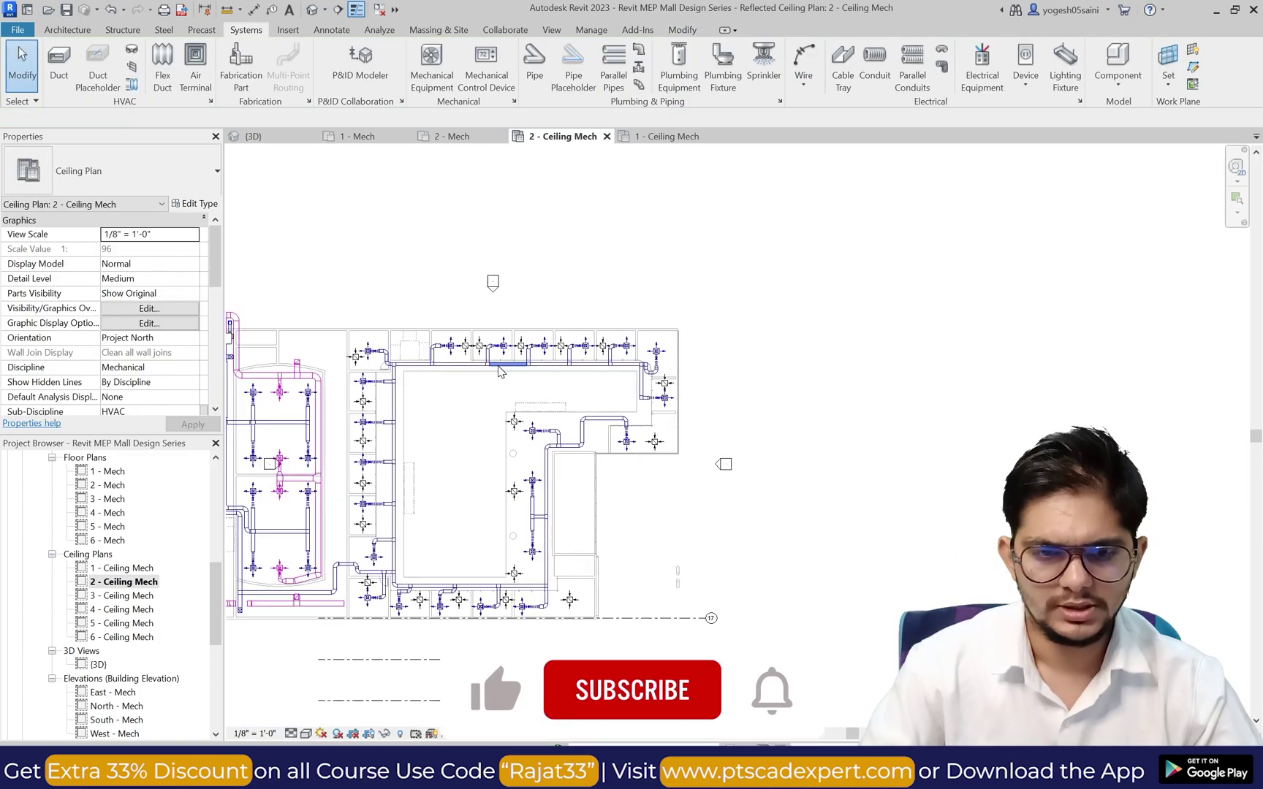
{"action": "scroll", "coordinate": [442, 531], "scroll_direction": "down", "scroll_amount": 2}
{"action": "scroll", "coordinate": [399, 578], "scroll_direction": "up", "scroll_amount": 5}
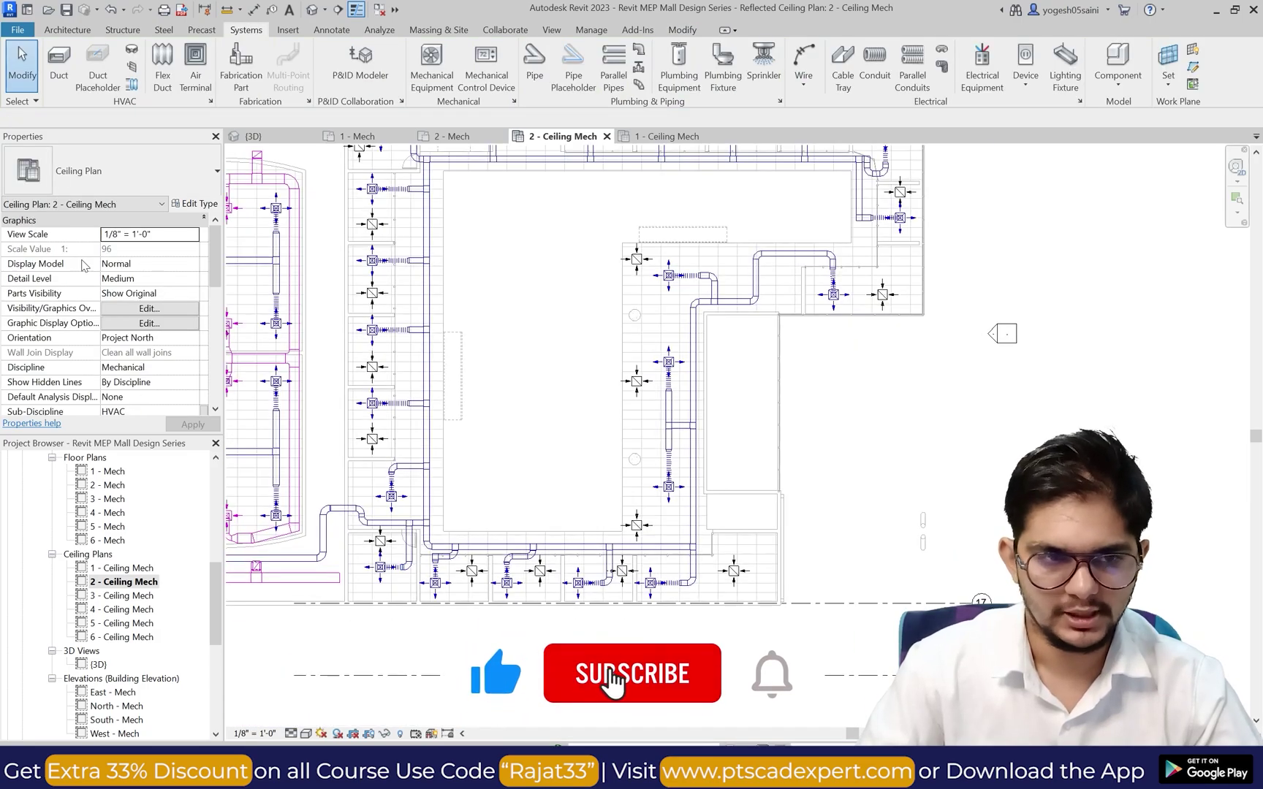
{"action": "left_click", "coordinate": [59, 65]}
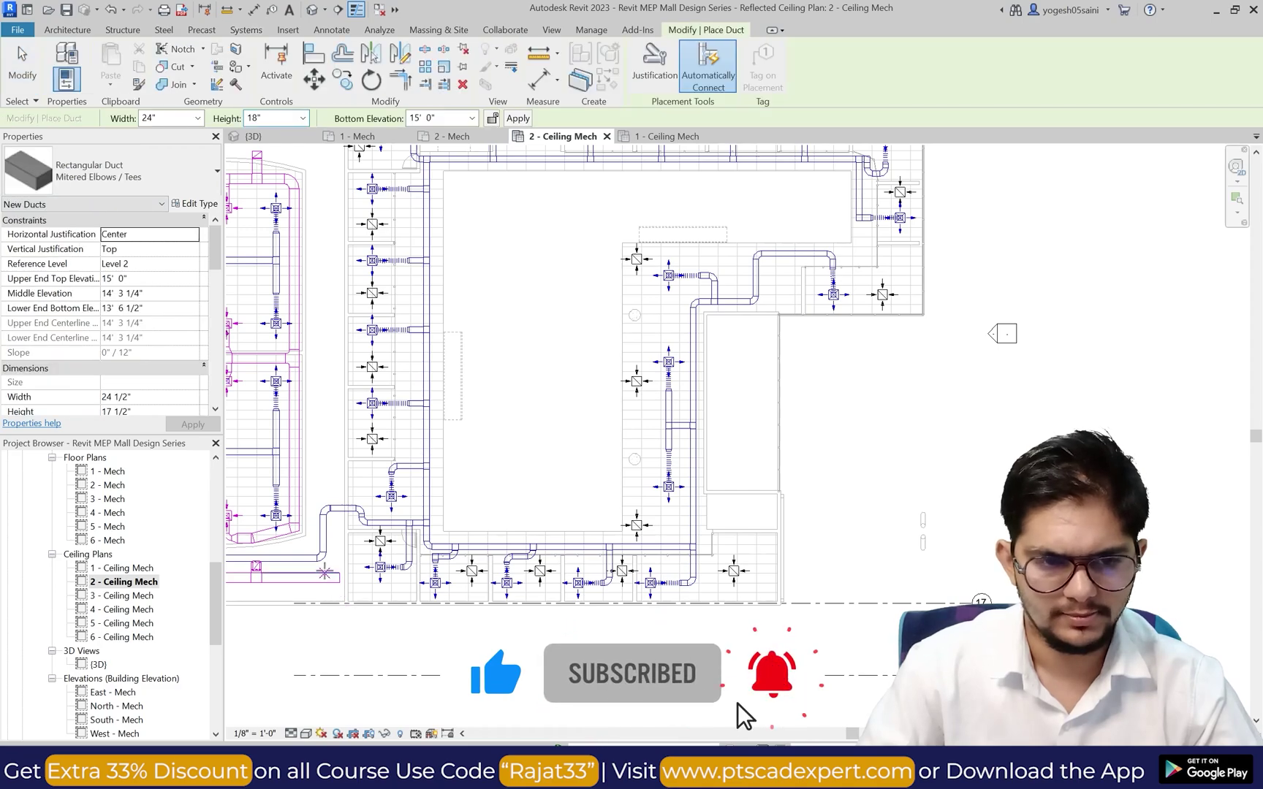
{"action": "scroll", "coordinate": [332, 553], "scroll_direction": "up", "scroll_amount": 3}
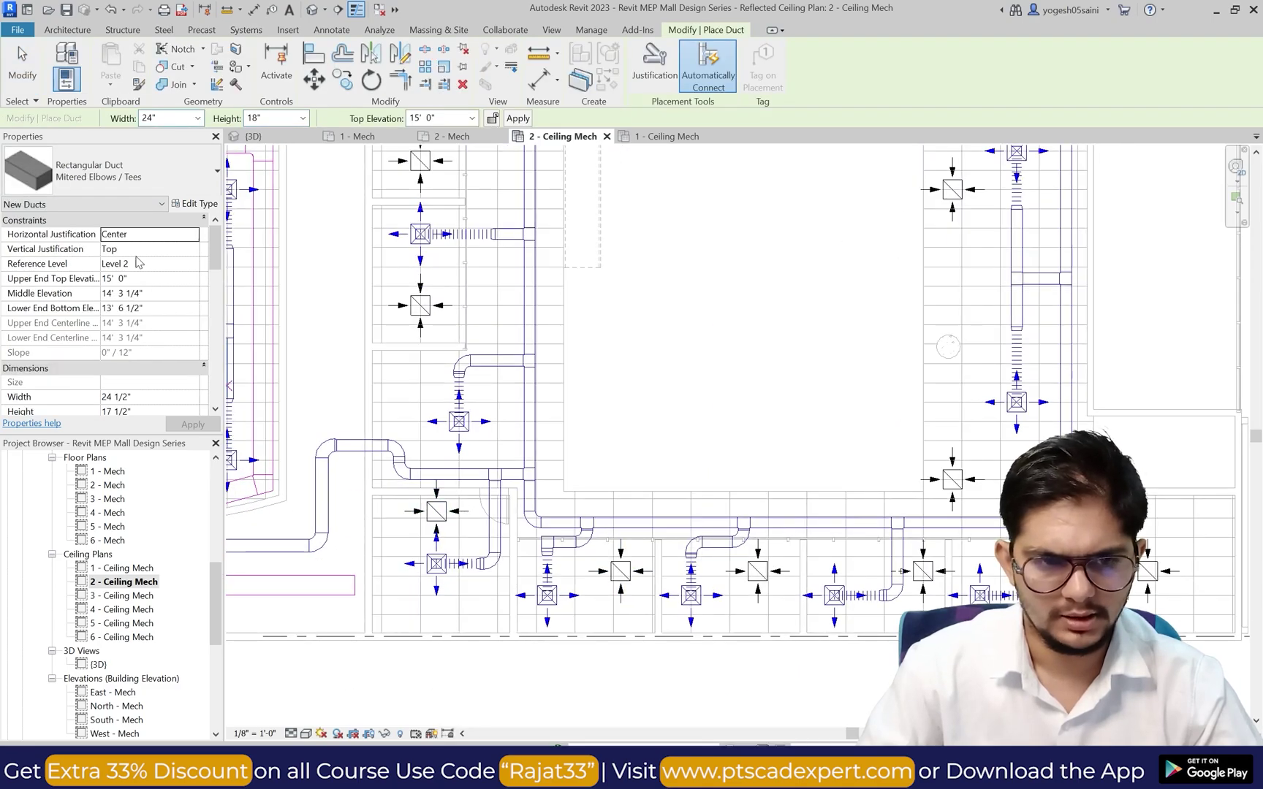
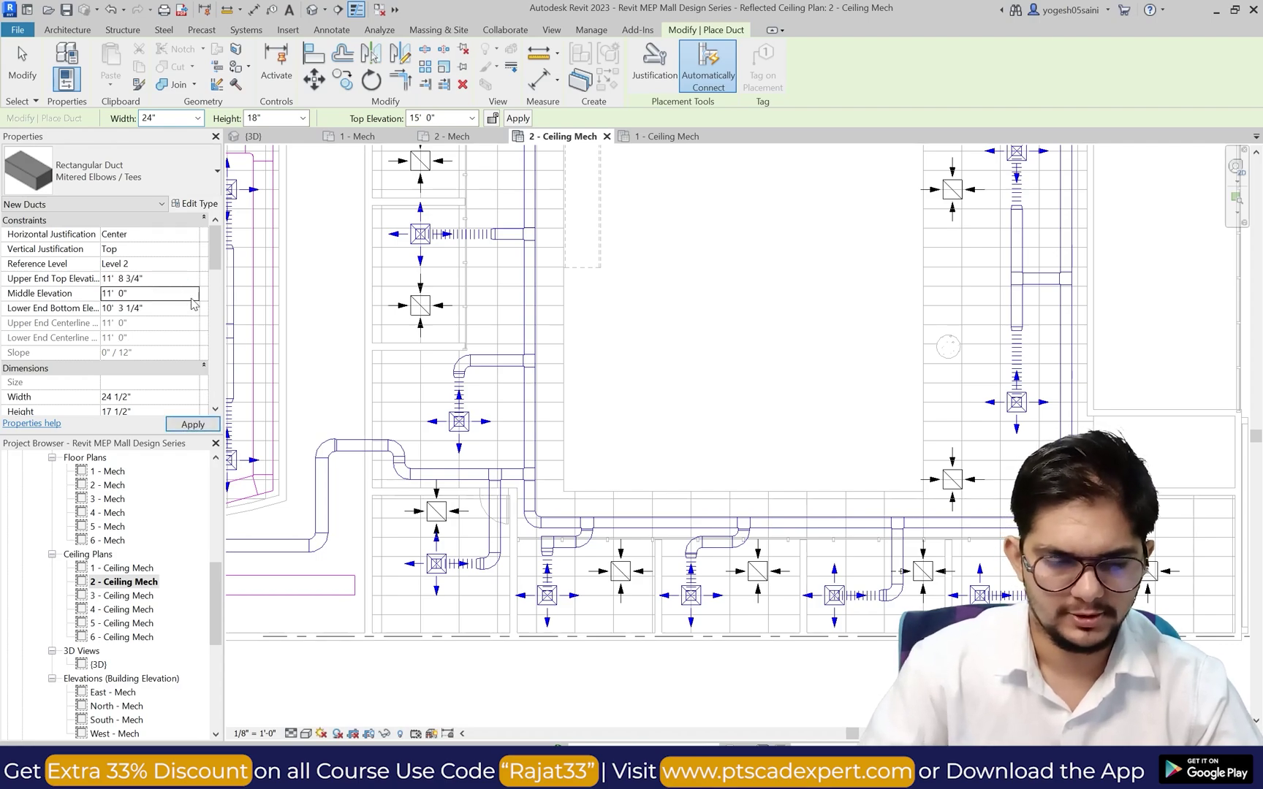
{"action": "scroll", "coordinate": [354, 585], "scroll_direction": "up", "scroll_amount": 3}
{"action": "left_click", "coordinate": [331, 587]}
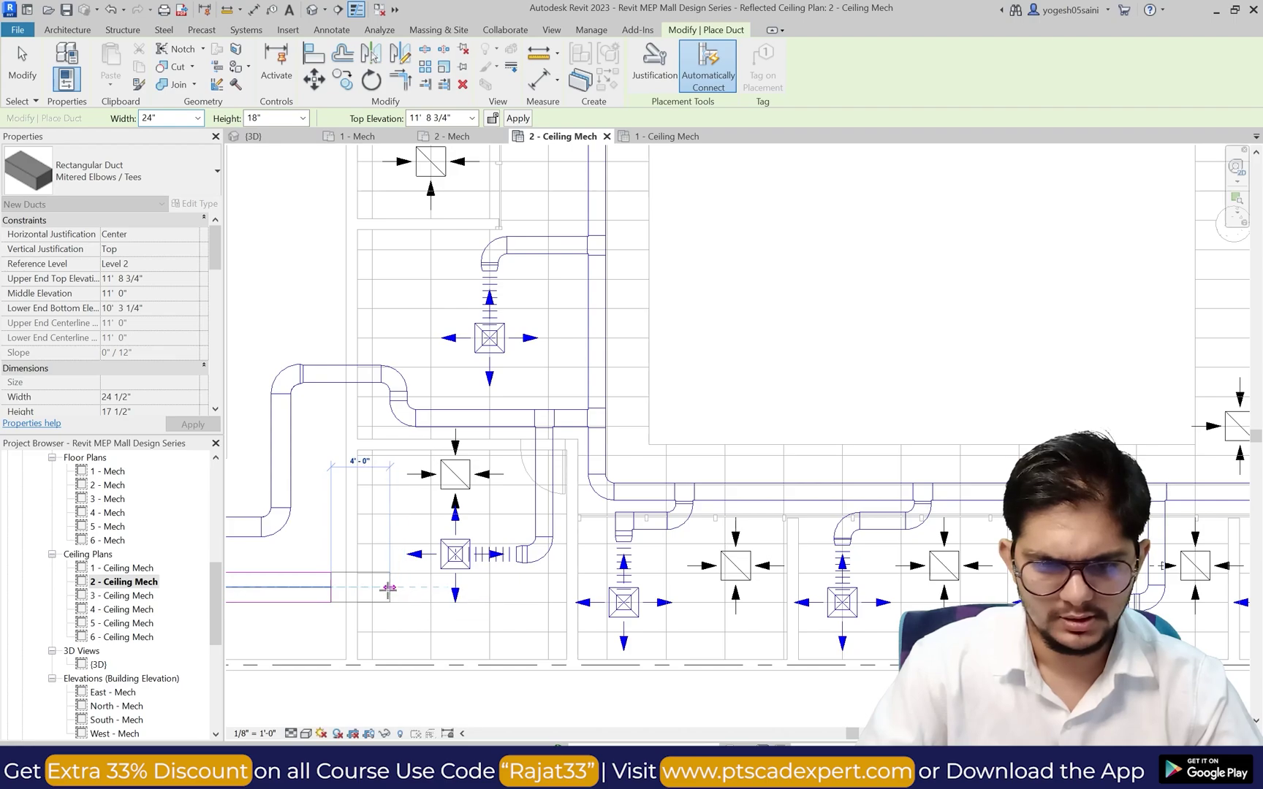
{"action": "left_click", "coordinate": [389, 587]}
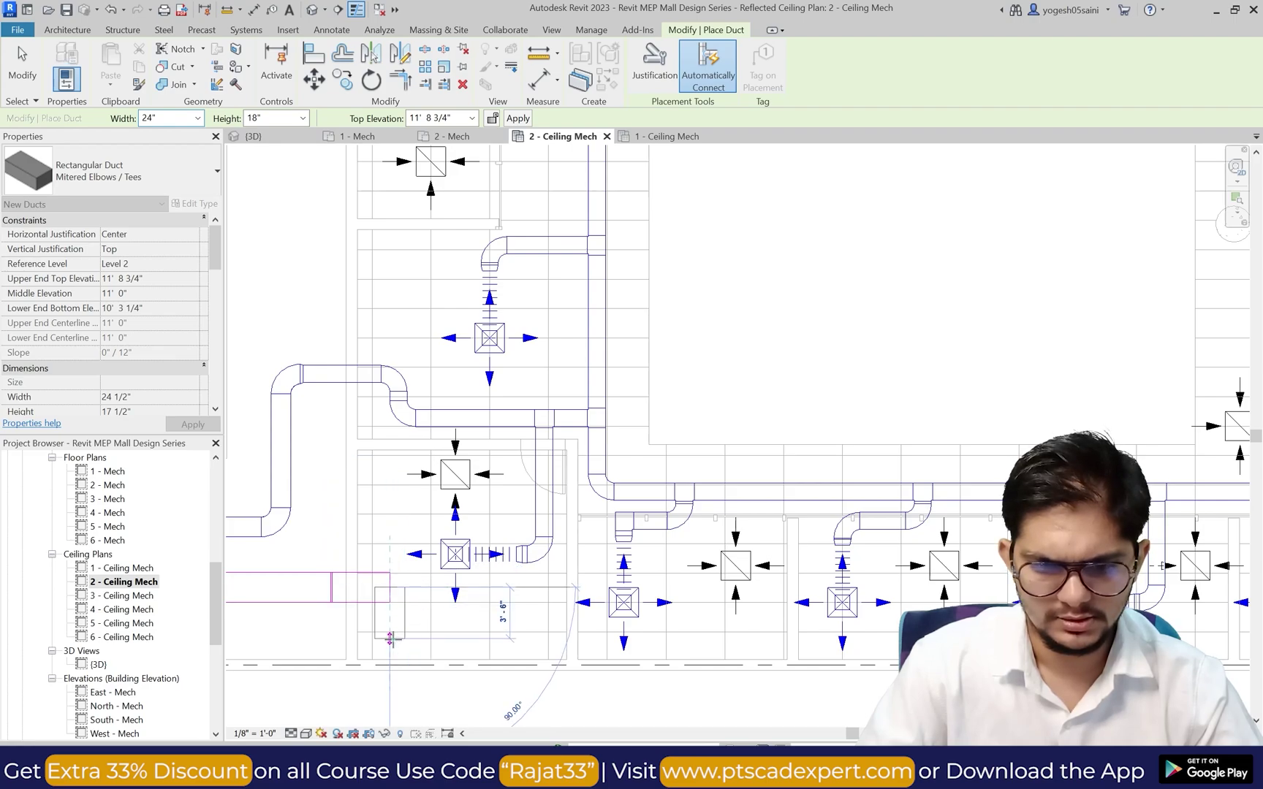
{"action": "left_click", "coordinate": [389, 638]}
{"action": "left_click", "coordinate": [794, 639]}
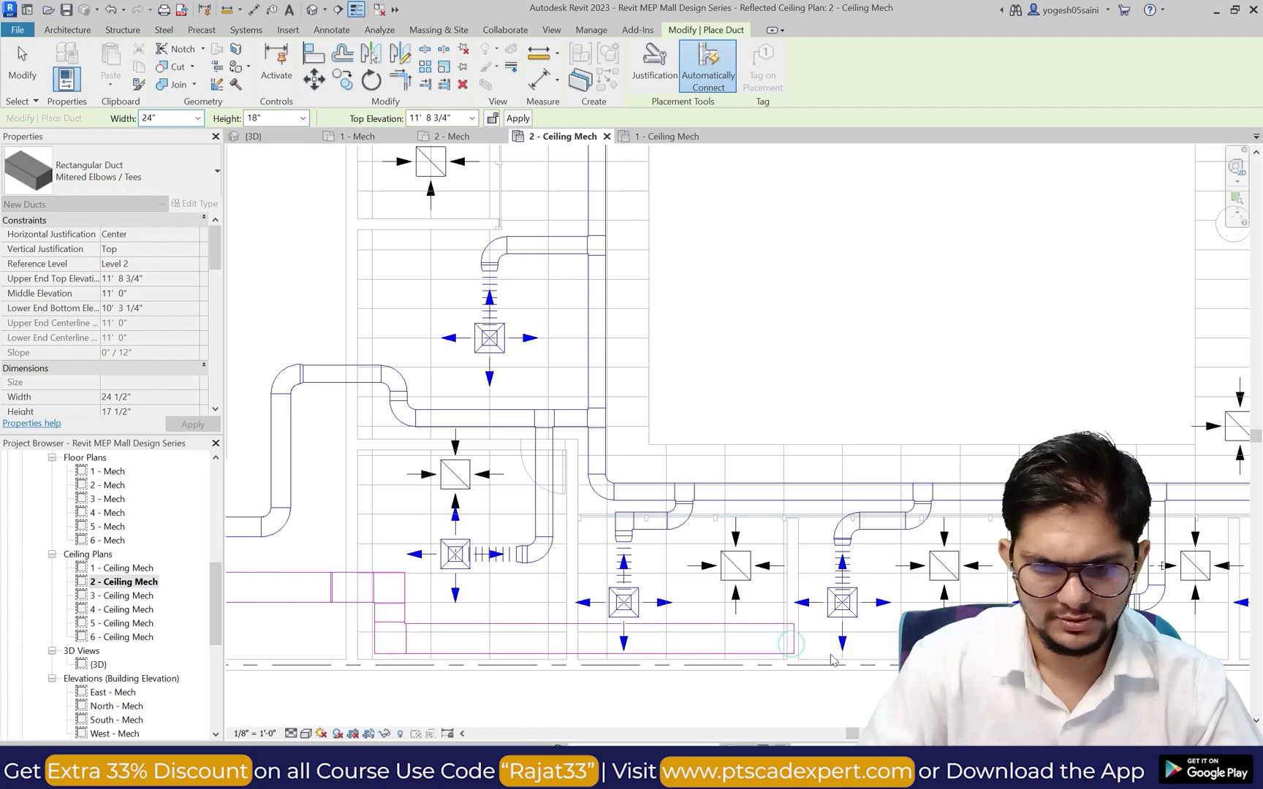
{"action": "key", "text": "Escape"}
{"action": "key", "text": "Escape"}
Step: Convert the return main's first elbow into a tee and draw a duct about 7'-6" north from it
{"action": "scroll", "coordinate": [419, 596], "scroll_direction": "up", "scroll_amount": 1}
{"action": "left_click", "coordinate": [391, 554]}
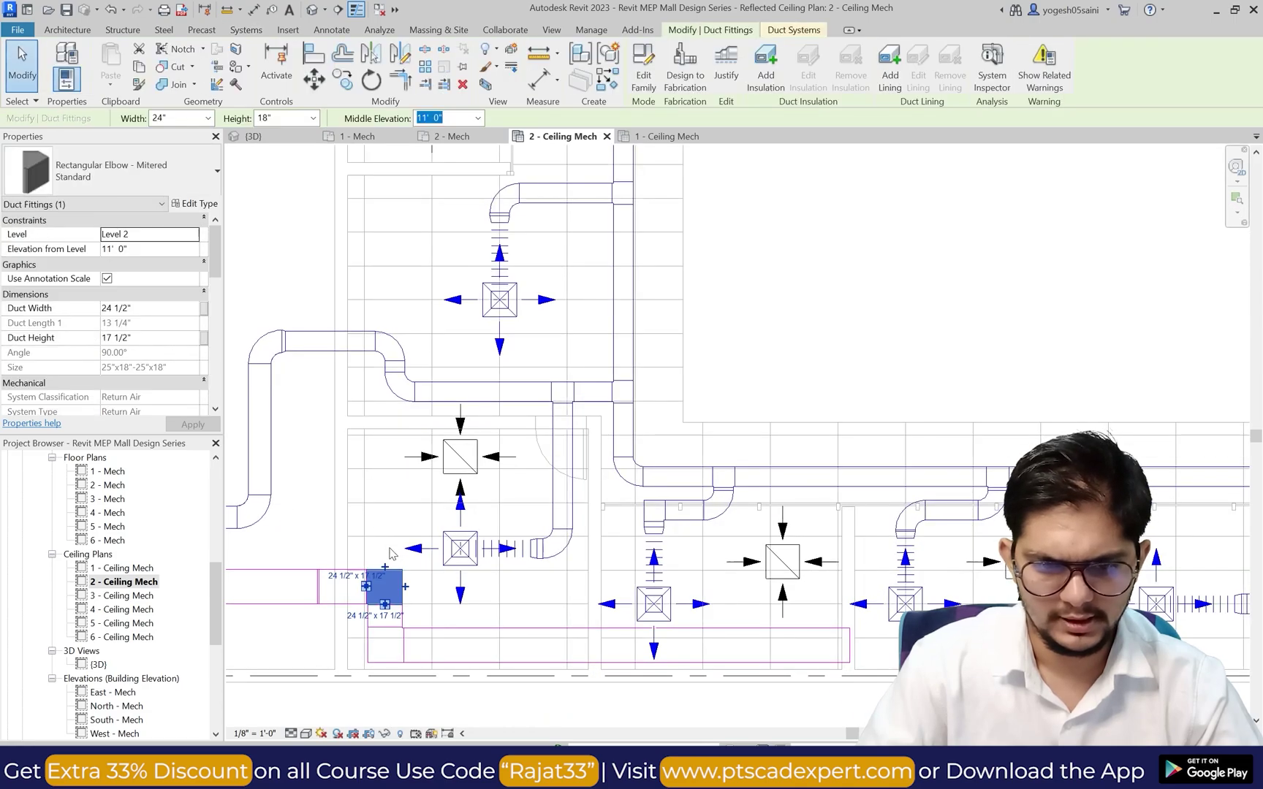
{"action": "left_click", "coordinate": [397, 491]}
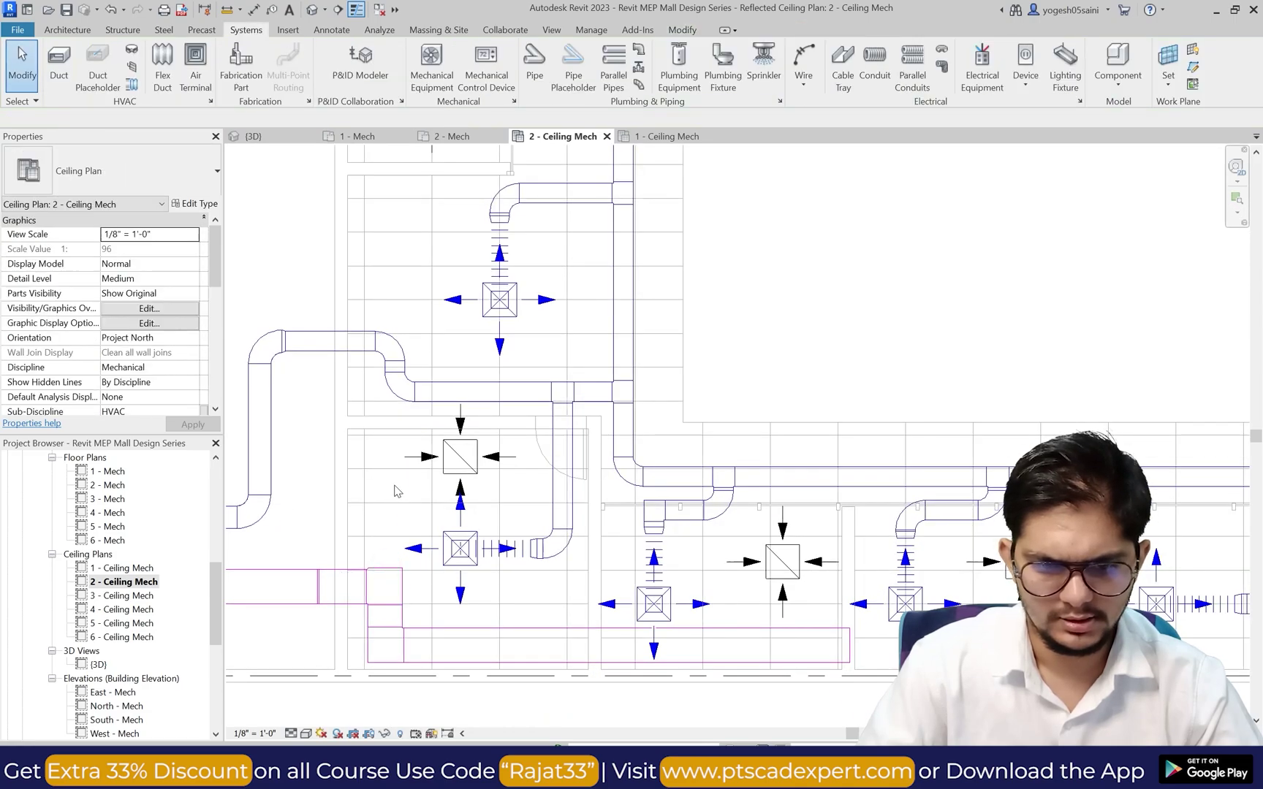
{"action": "left_click", "coordinate": [62, 69]}
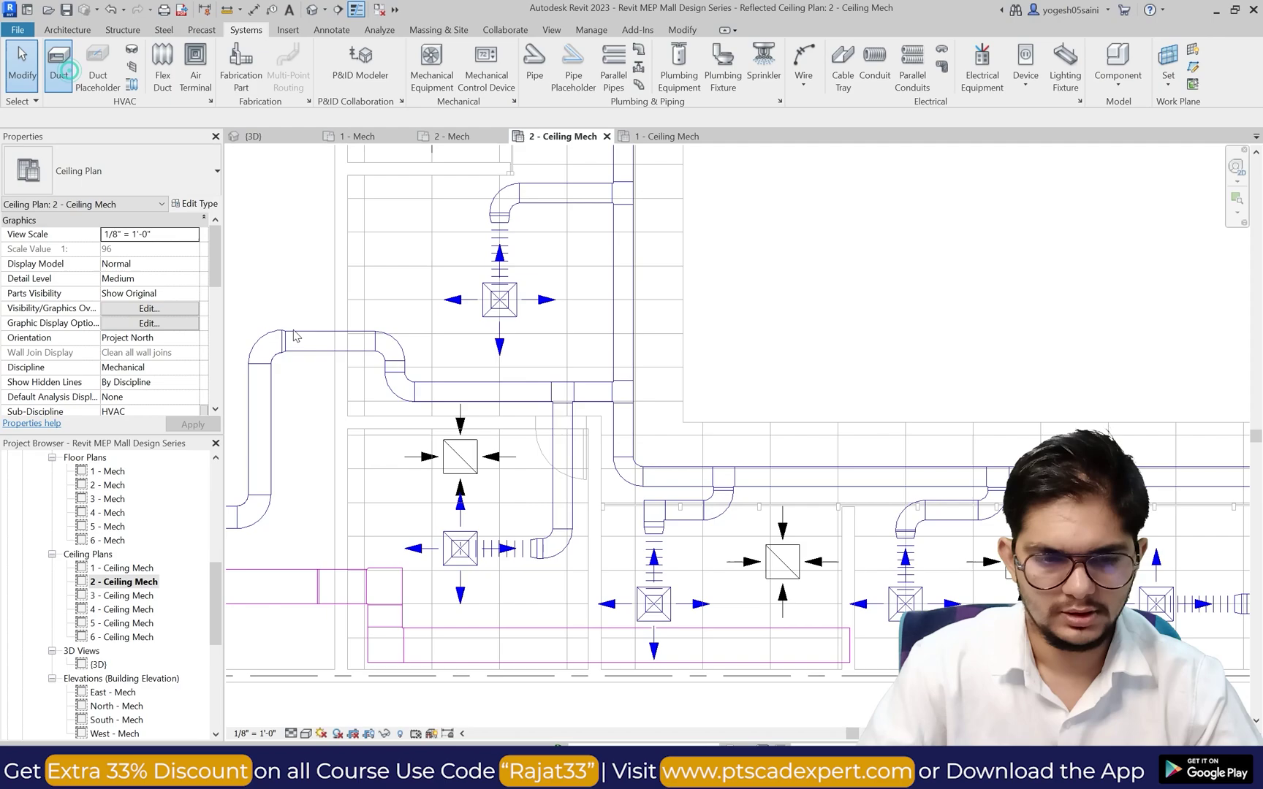
{"action": "left_click", "coordinate": [384, 566]}
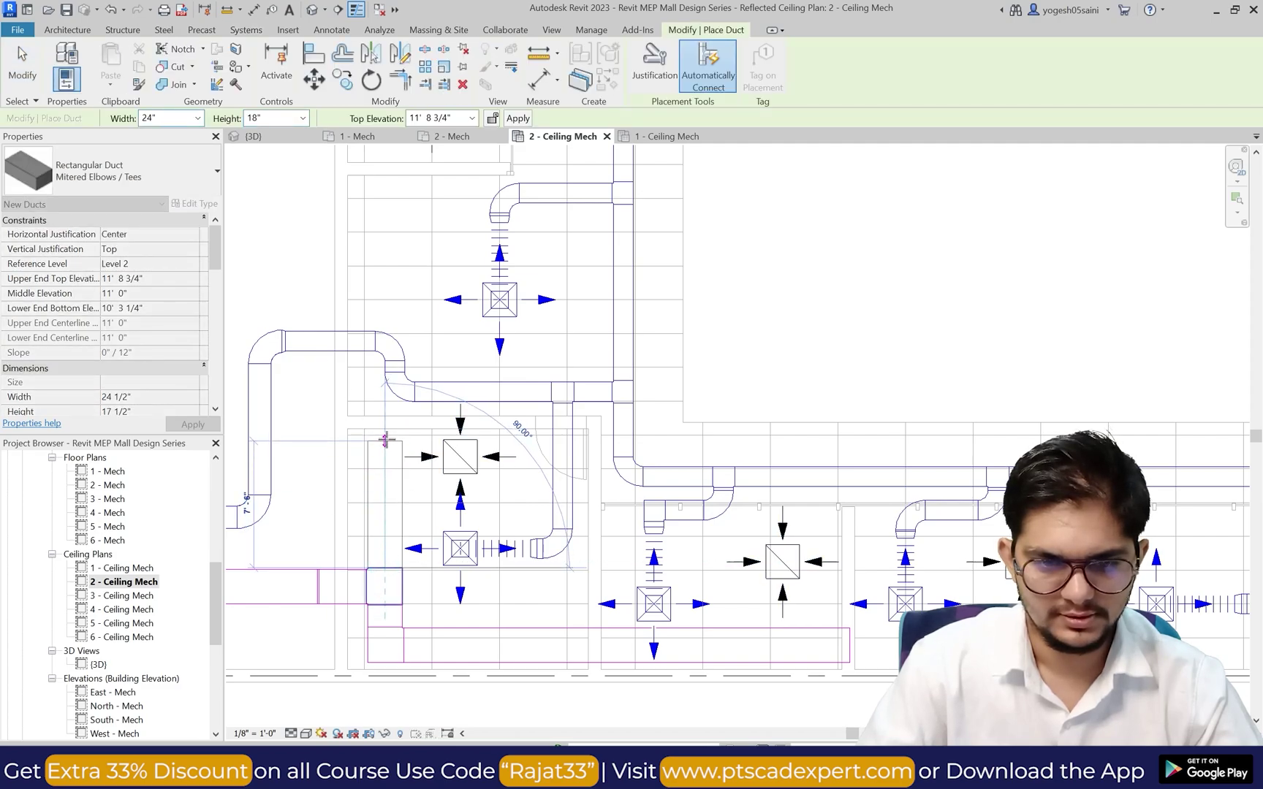
{"action": "left_click", "coordinate": [385, 434]}
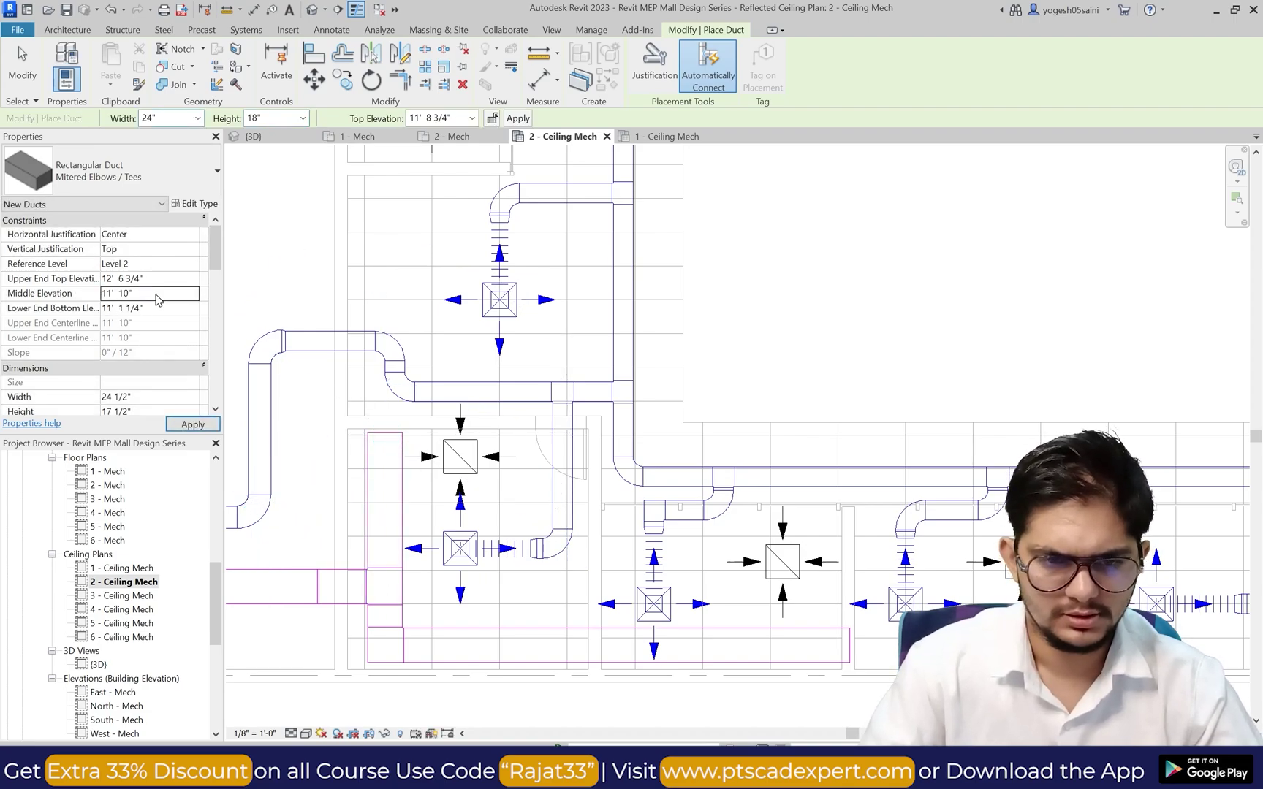
Step: Continue the return duct north across the supply main at 11' 10" middle elevation, and reset the middle elevation to 11' 0"
{"action": "left_click", "coordinate": [385, 433]}
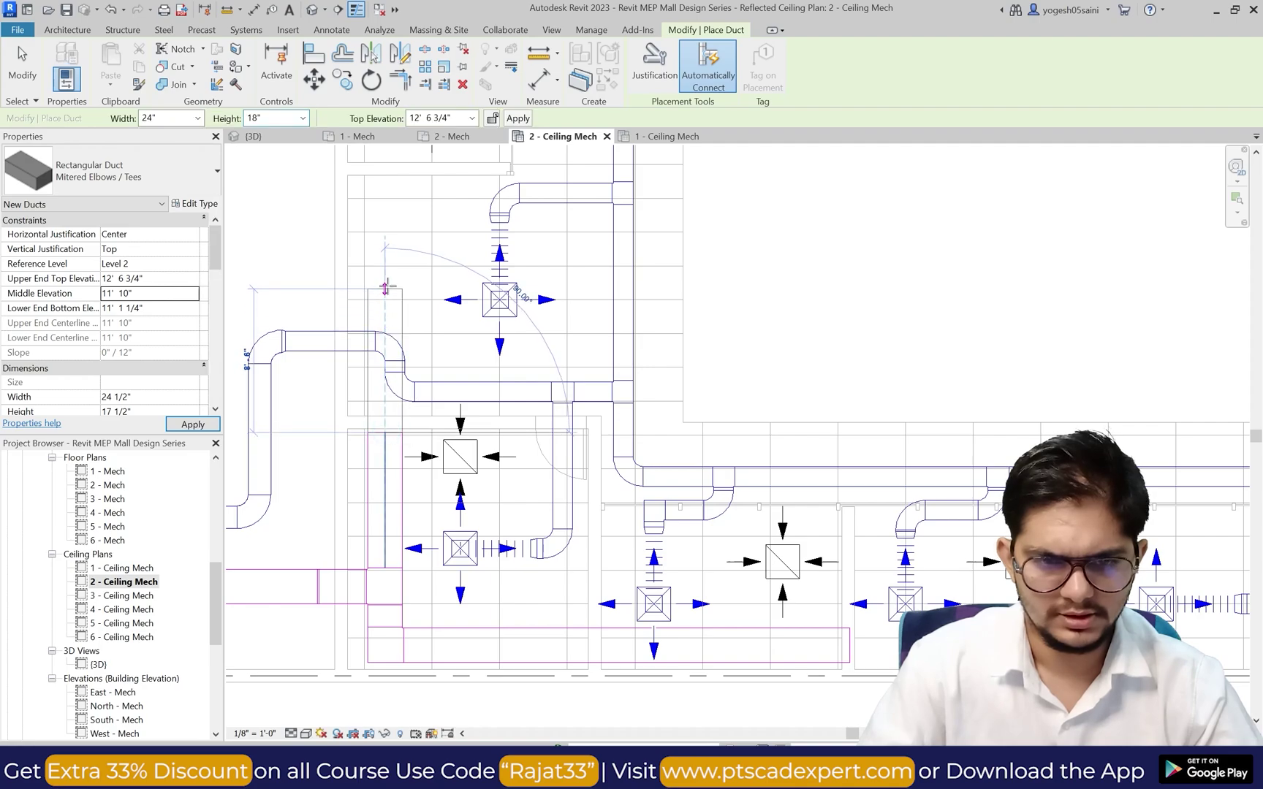
{"action": "left_click", "coordinate": [385, 289]}
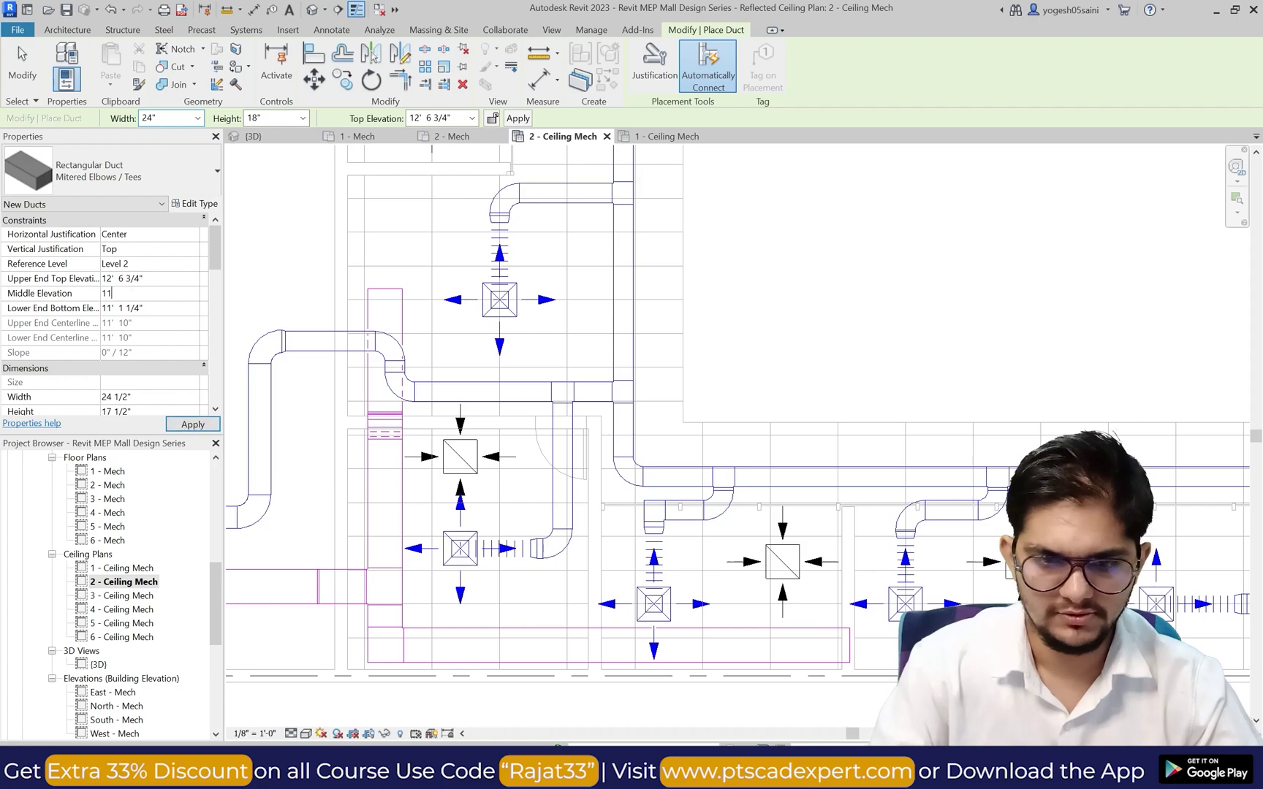
{"action": "scroll", "coordinate": [439, 389], "scroll_direction": "down", "scroll_amount": 2}
{"action": "scroll", "coordinate": [430, 358], "scroll_direction": "down", "scroll_amount": 2}
{"action": "scroll", "coordinate": [432, 314], "scroll_direction": "up", "scroll_amount": 2}
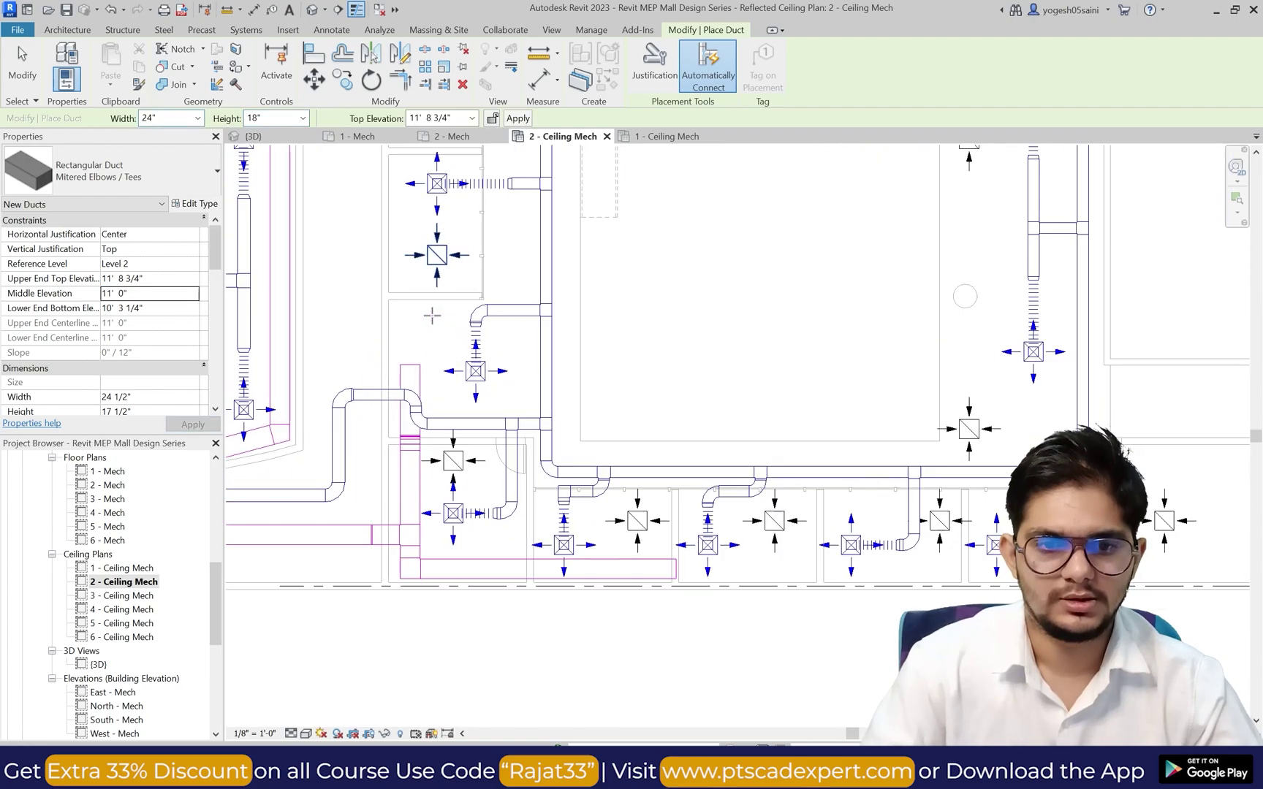
{"action": "key", "text": "Escape"}
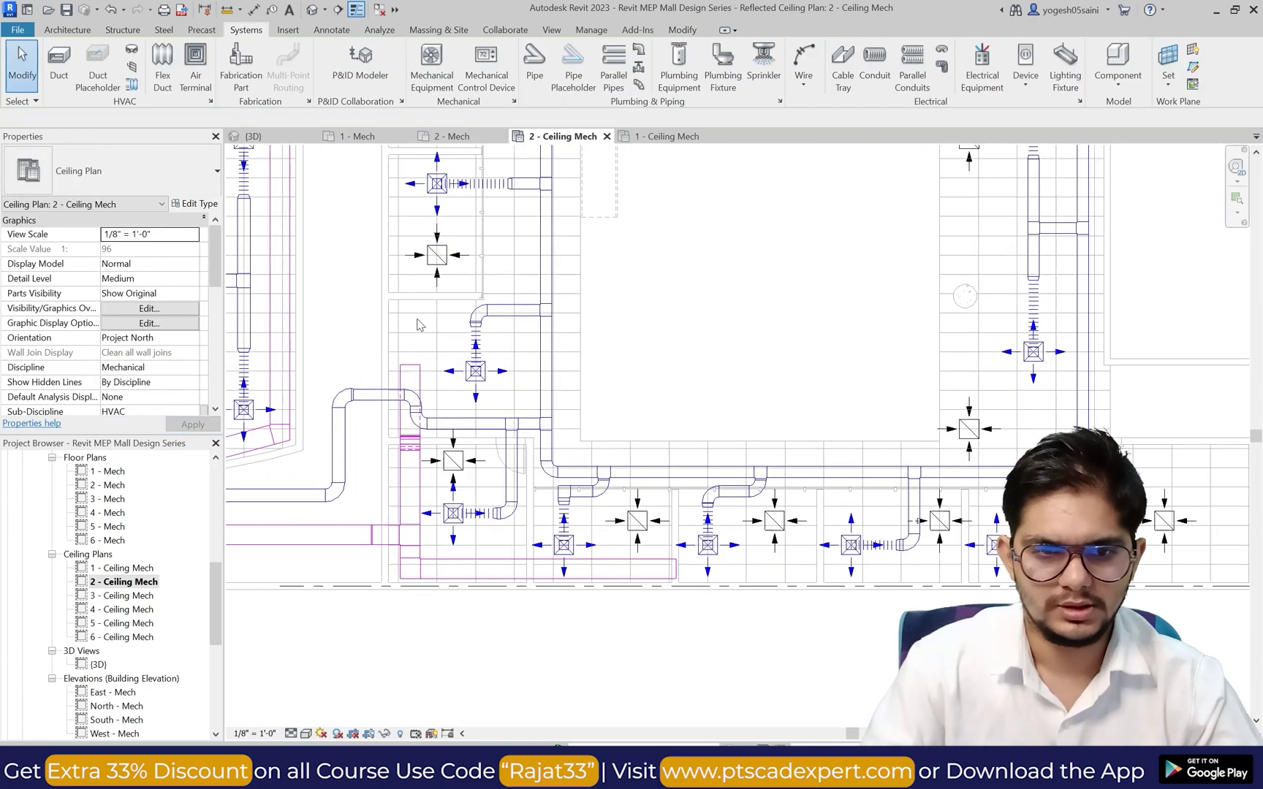
Step: Place a return diffuser on Level 2 northwest of the supply diffuser in the west-side room just above the supply main
{"action": "left_click", "coordinate": [190, 75]}
{"action": "scroll", "coordinate": [453, 328], "scroll_direction": "up", "scroll_amount": 3}
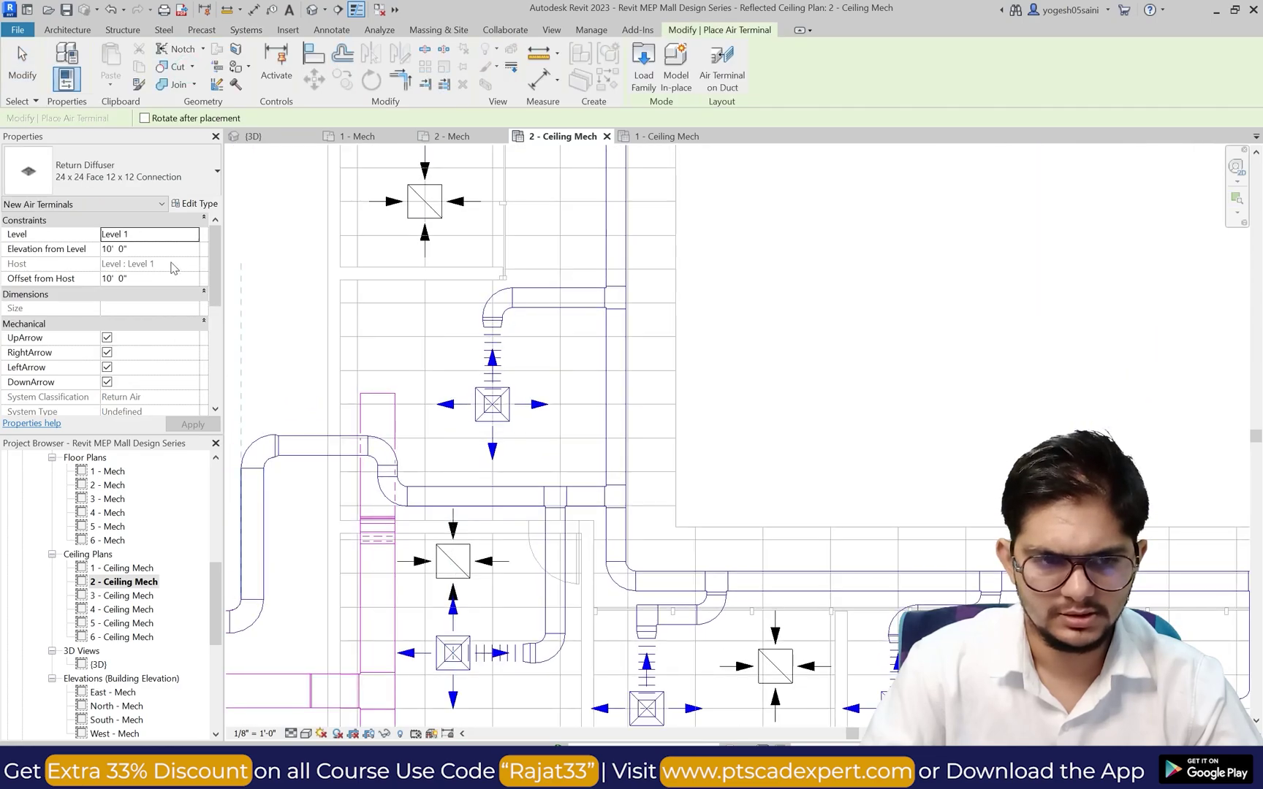
{"action": "left_click", "coordinate": [194, 236]}
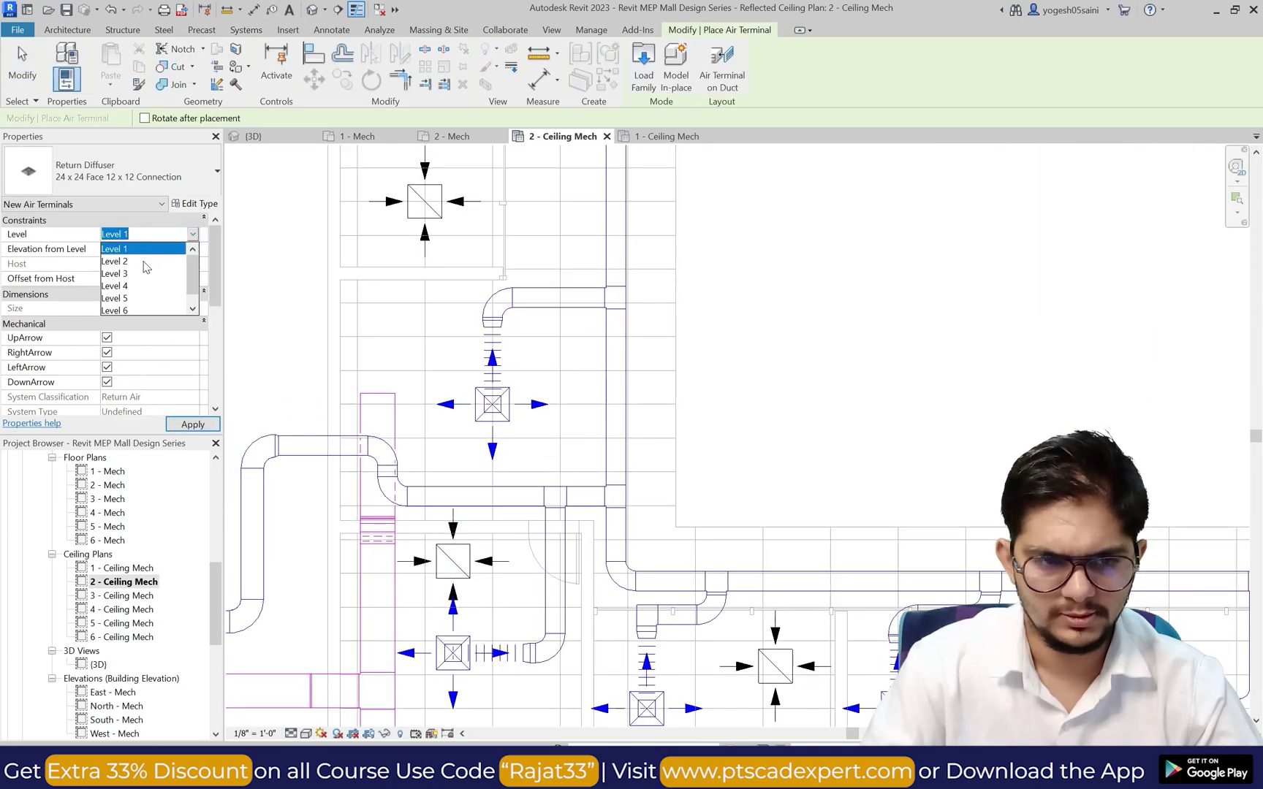
{"action": "left_click", "coordinate": [141, 261]}
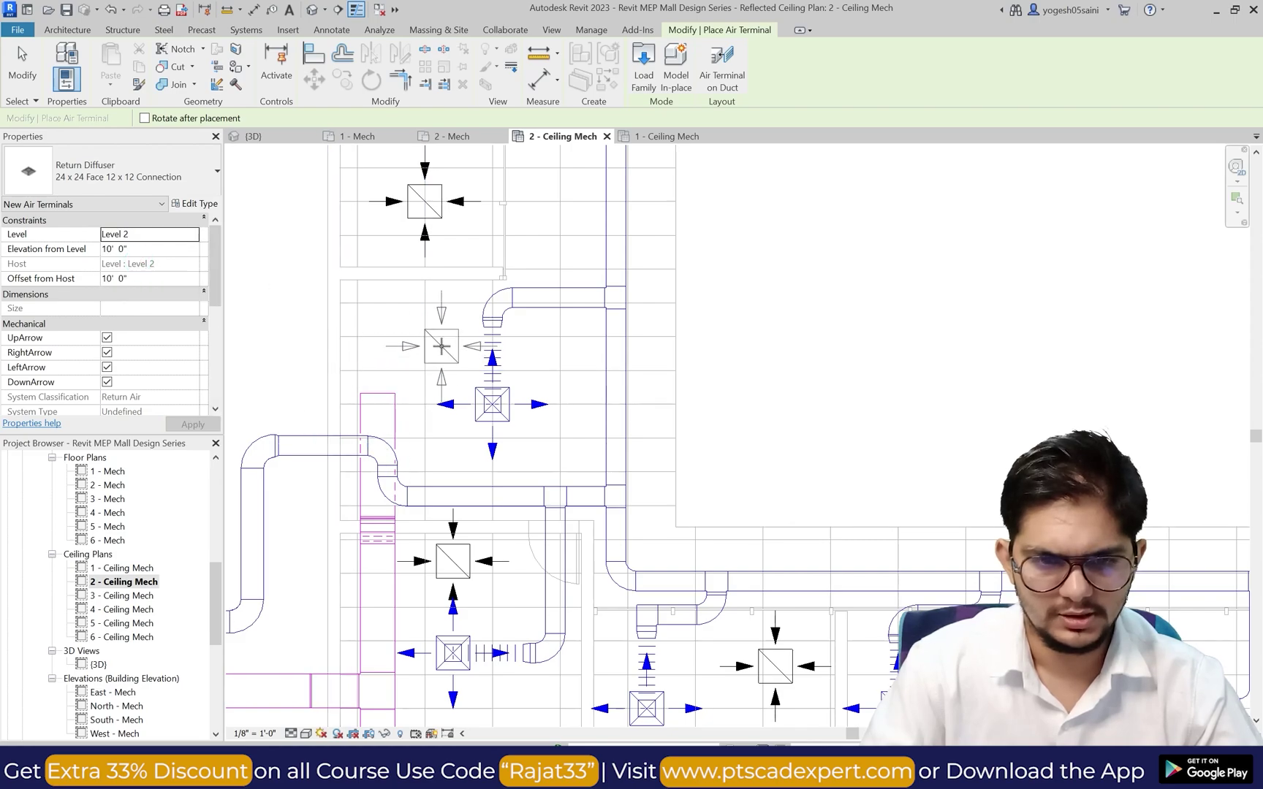
{"action": "left_click", "coordinate": [442, 353]}
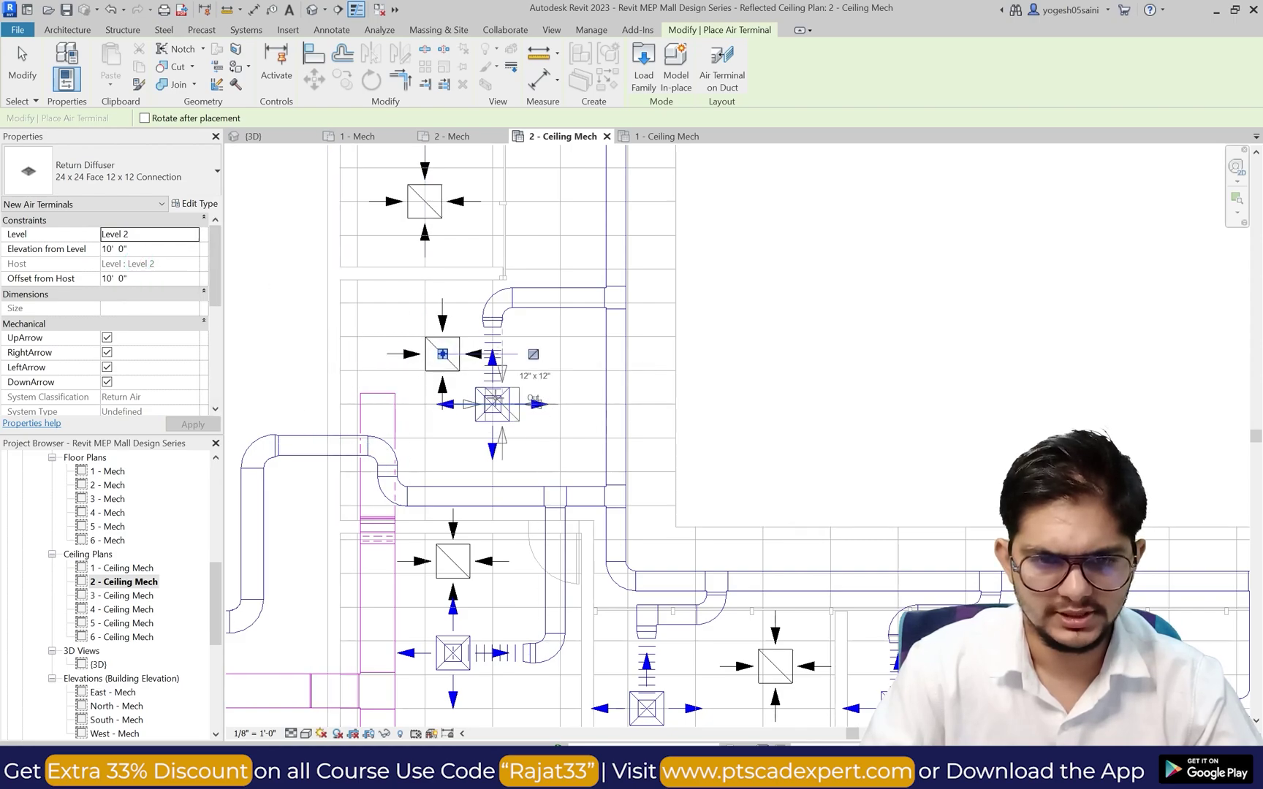
{"action": "scroll", "coordinate": [468, 343], "scroll_direction": "down", "scroll_amount": 3}
{"action": "key", "text": "Escape"}
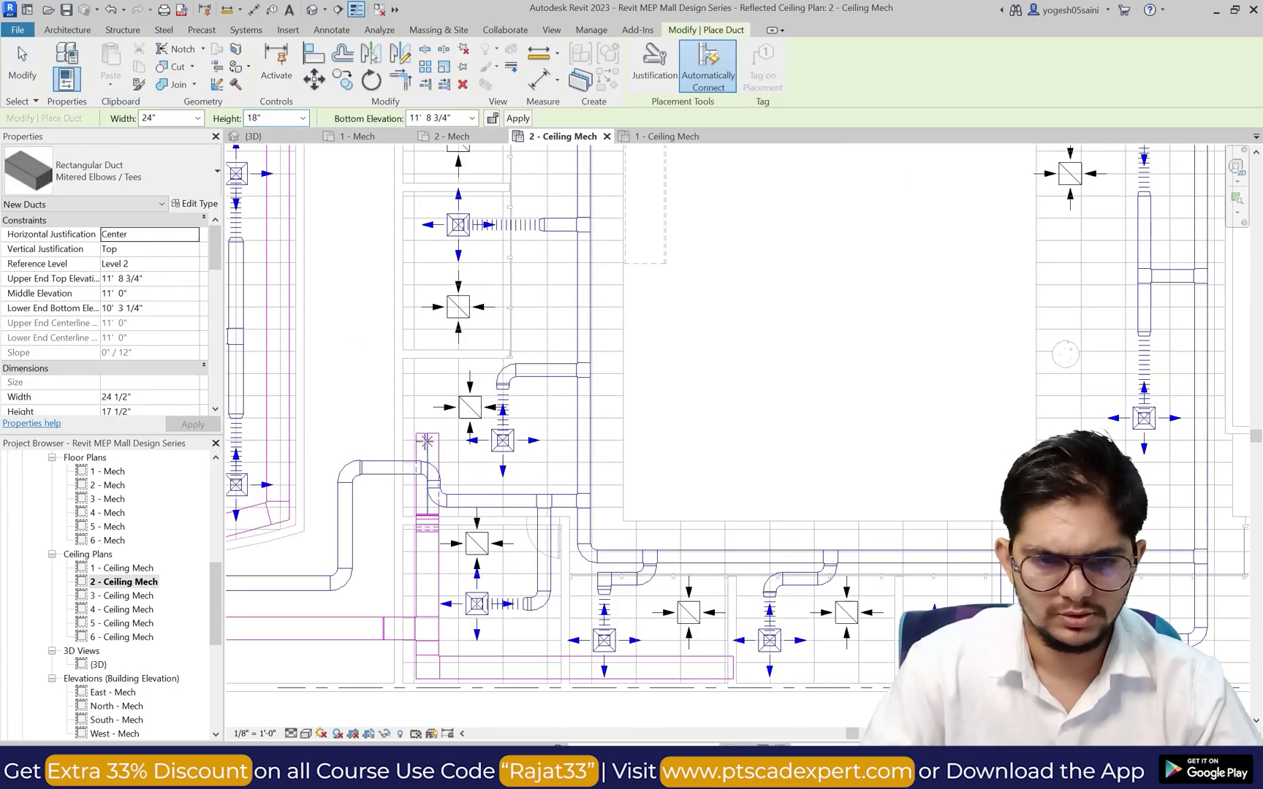
Step: Draw the return main north from the supply crossing at 11' 0" middle elevation, along the west side of the room column
{"action": "scroll", "coordinate": [413, 296], "scroll_direction": "up", "scroll_amount": 3}
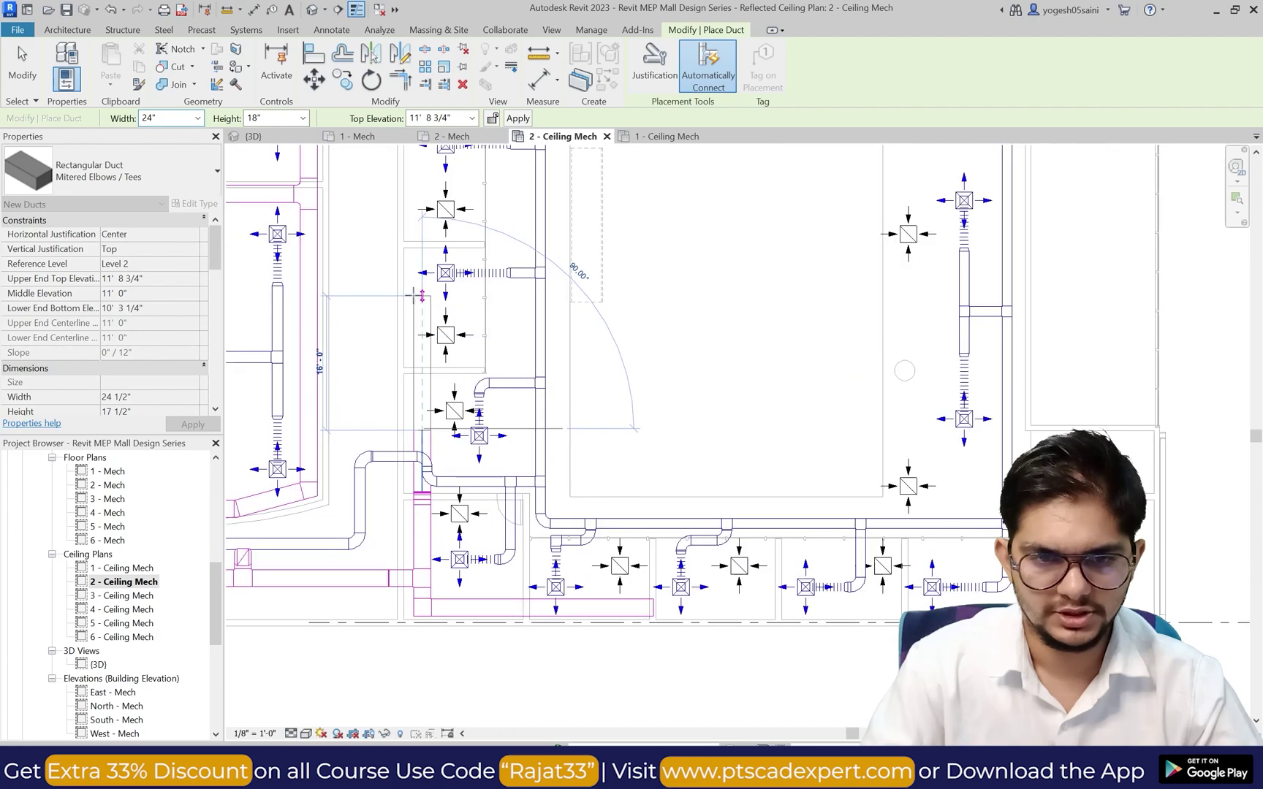
{"action": "left_click", "coordinate": [422, 170]}
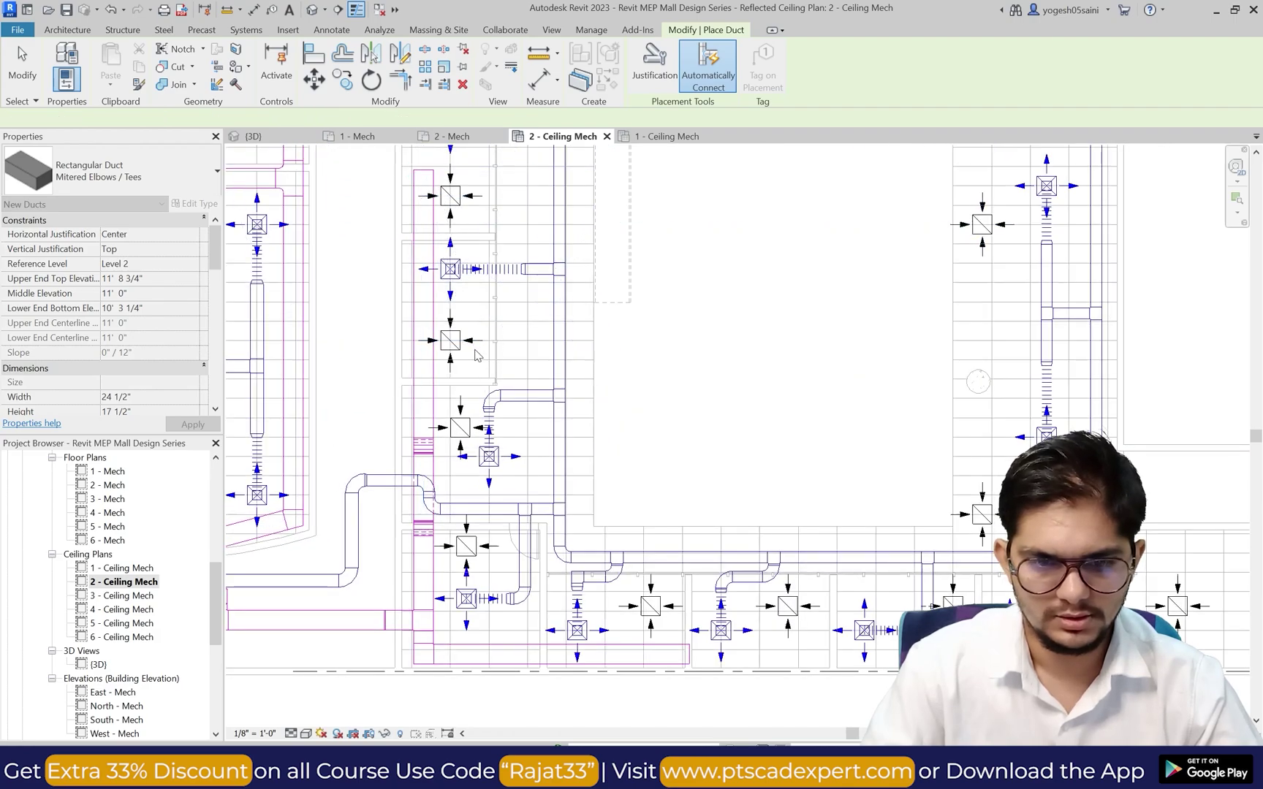
{"action": "key", "text": "Escape"}
Step: Nudge the north-south return main west, closer to the outer wall of the west-side rooms
{"action": "left_click", "coordinate": [422, 567]}
{"action": "scroll", "coordinate": [439, 574], "scroll_direction": "up", "scroll_amount": 2}
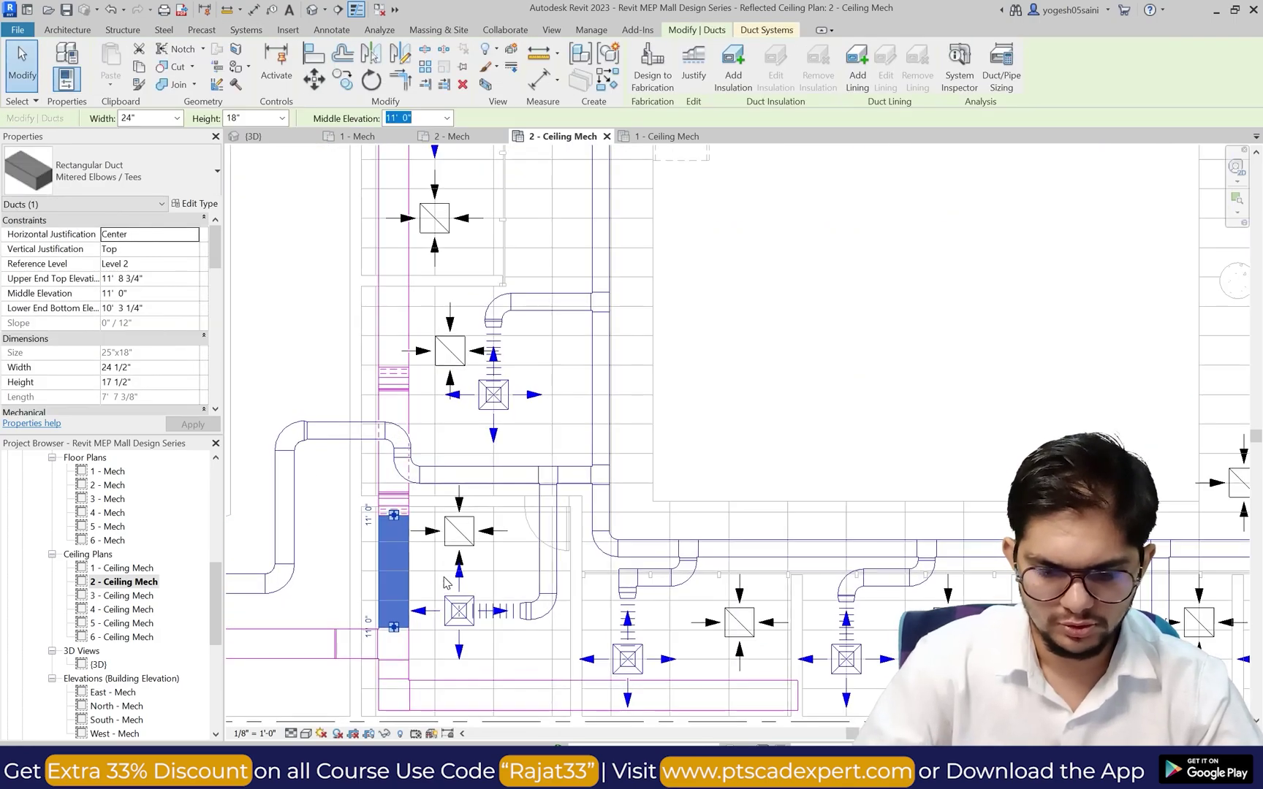
{"action": "key", "text": "Left"}
{"action": "key", "text": "Left"}
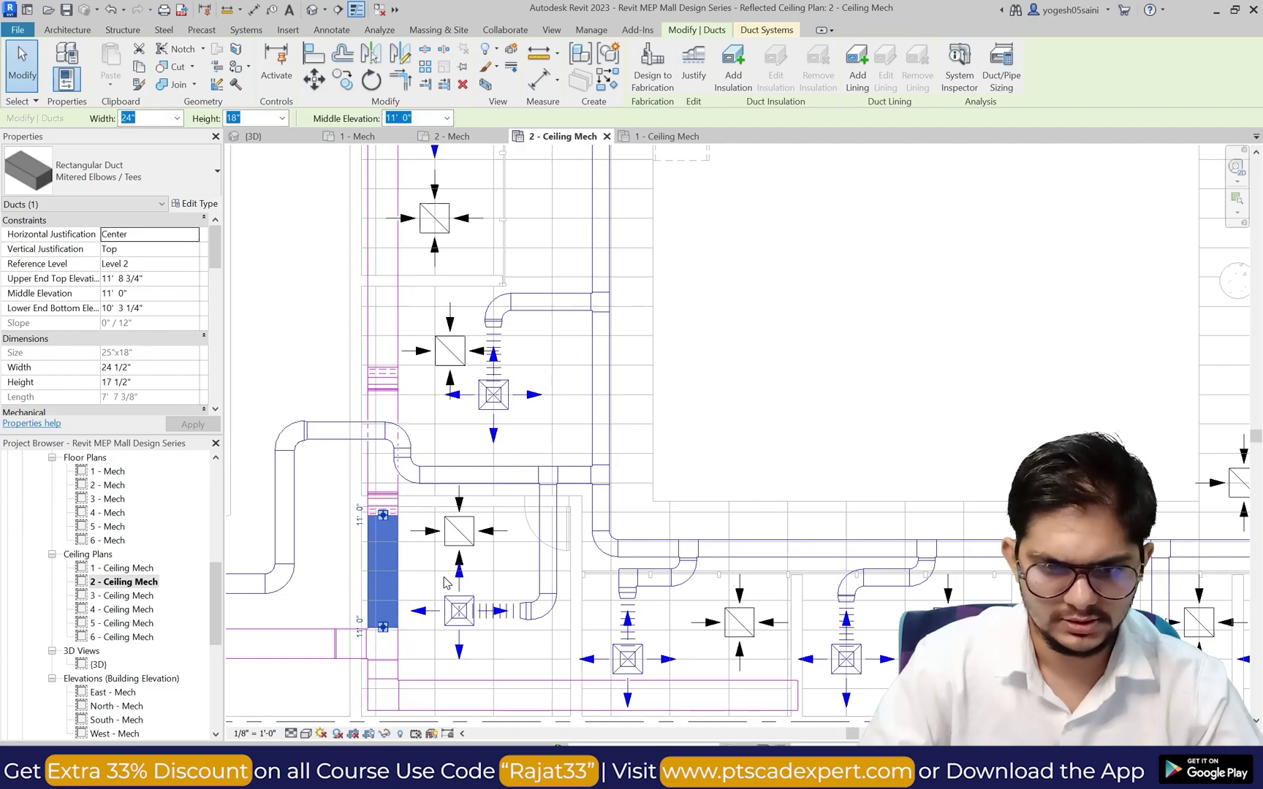
{"action": "left_click", "coordinate": [442, 560]}
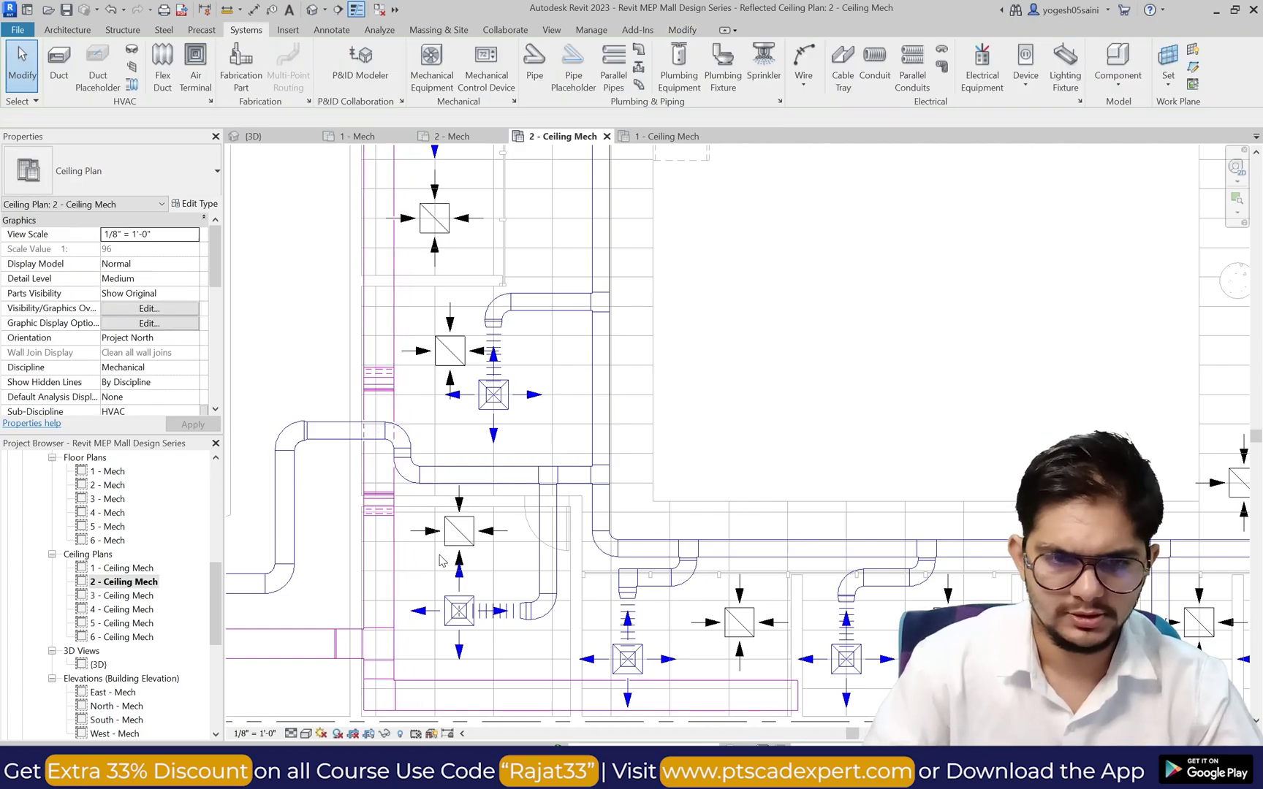
Step: Extend the west return main north past the remaining rooms, up to the wall below the northwest corner room
{"action": "scroll", "coordinate": [447, 421], "scroll_direction": "down", "scroll_amount": 7}
{"action": "scroll", "coordinate": [447, 278], "scroll_direction": "up", "scroll_amount": 6}
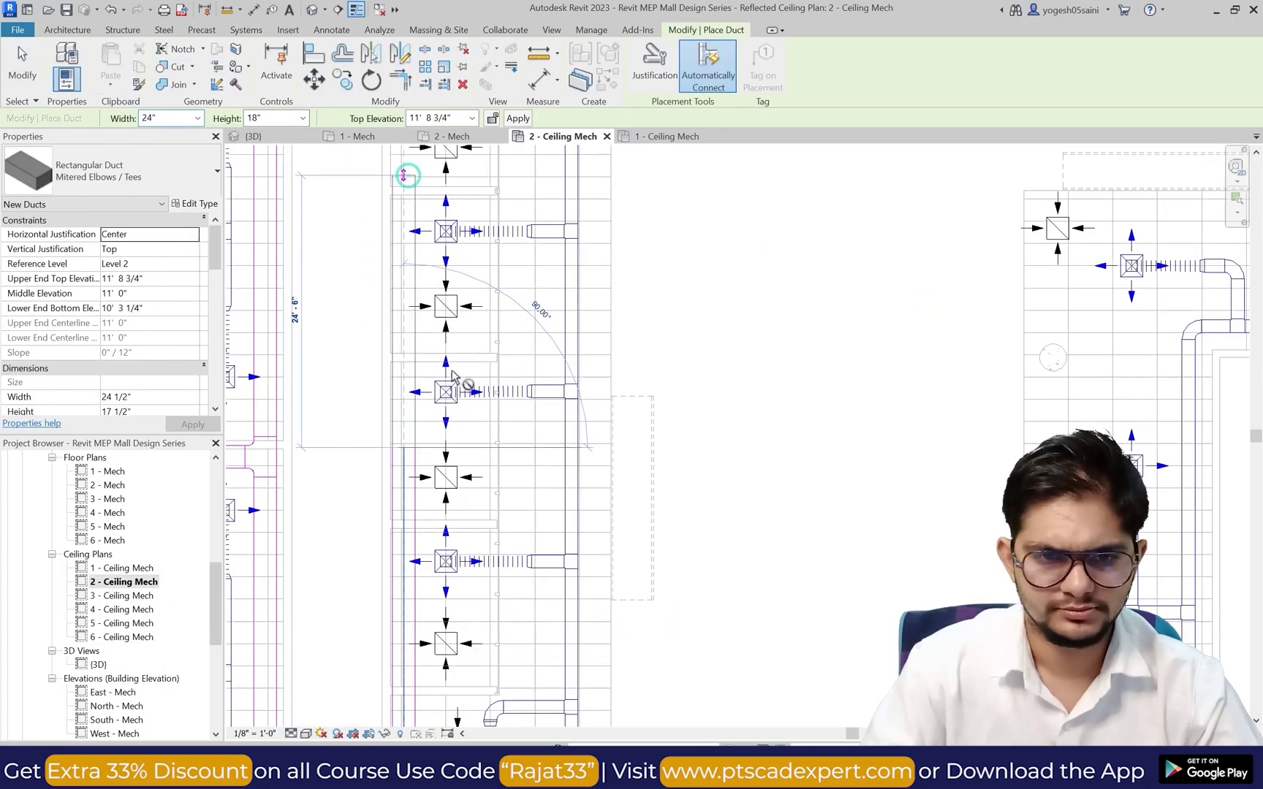
{"action": "scroll", "coordinate": [452, 375], "scroll_direction": "down", "scroll_amount": 5}
{"action": "scroll", "coordinate": [438, 339], "scroll_direction": "up", "scroll_amount": 6}
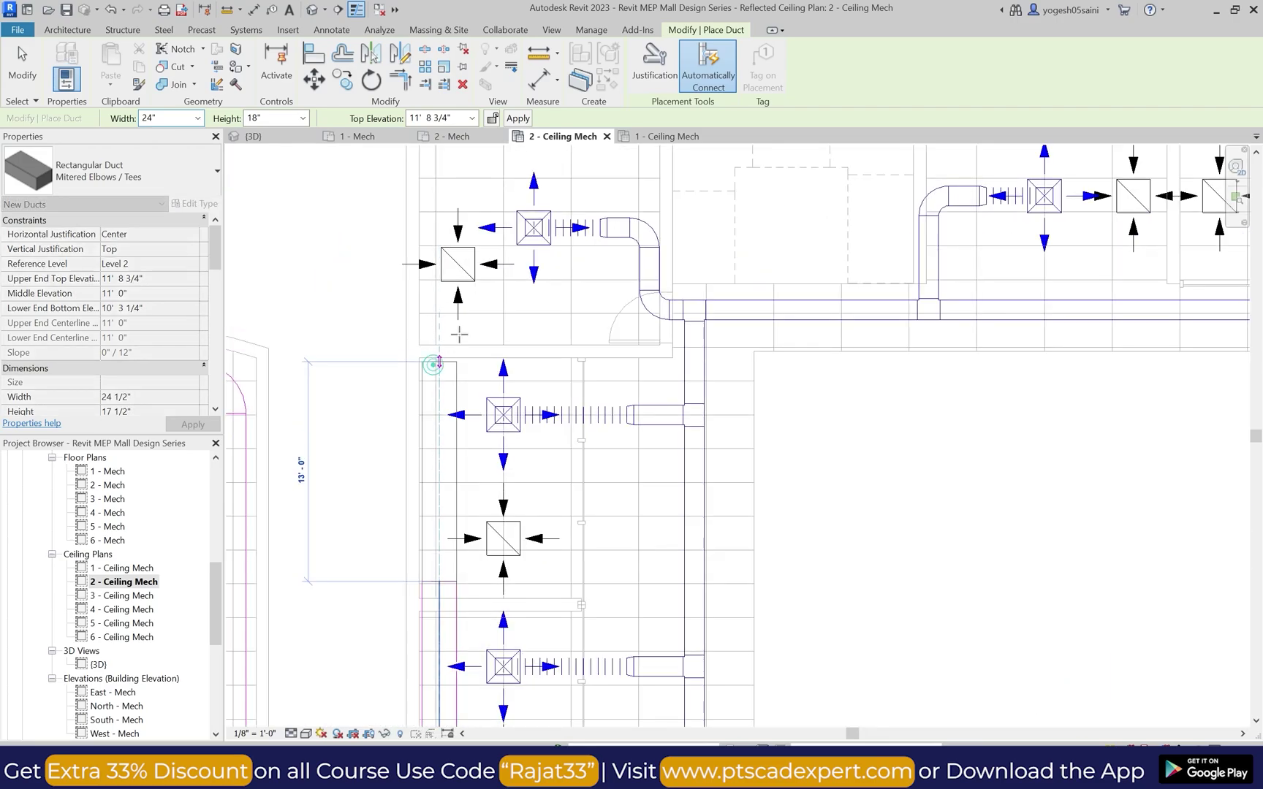
{"action": "key", "text": "Escape"}
{"action": "key", "text": "Escape"}
Step: Nudge the northwest corner room's return diffuser east, and extend the return main north into that room with a turn east beneath the diffuser
{"action": "scroll", "coordinate": [455, 263], "scroll_direction": "up", "scroll_amount": 2}
{"action": "left_click", "coordinate": [459, 265]}
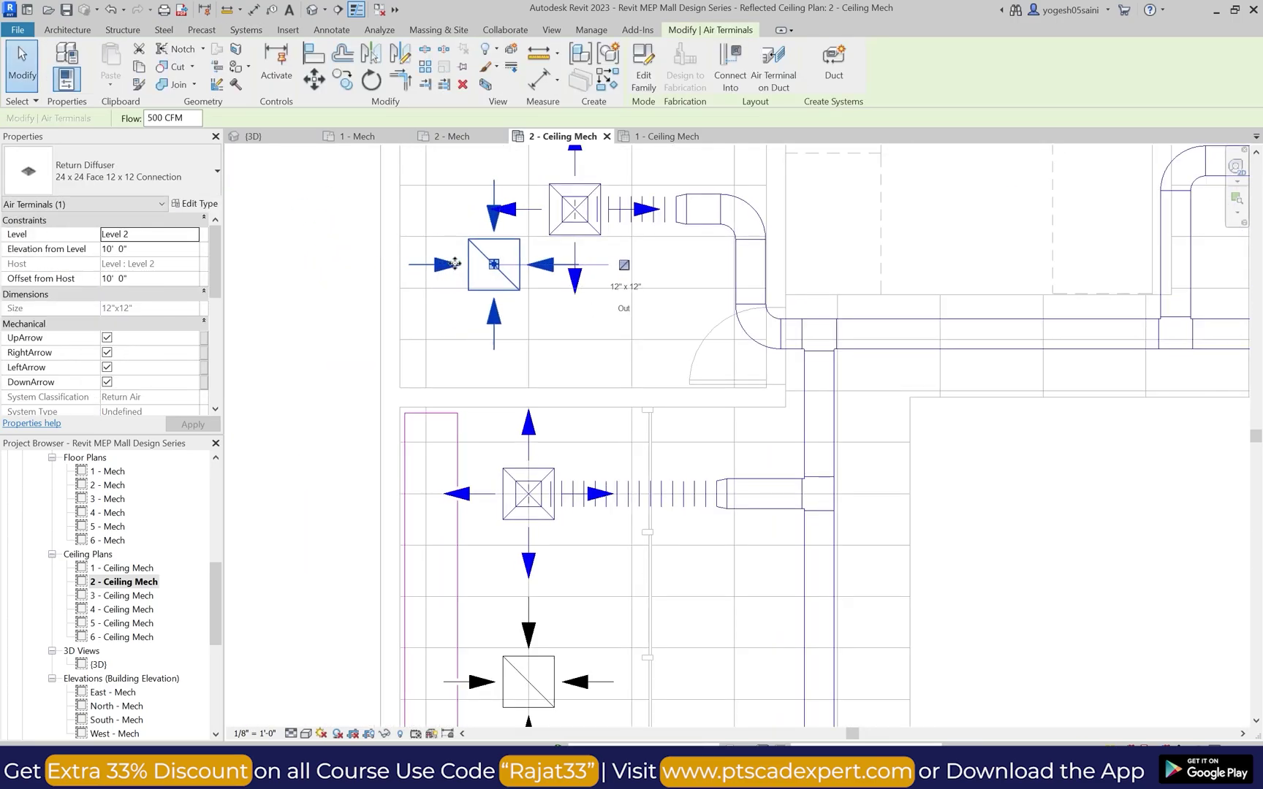
{"action": "key", "text": "Right"}
{"action": "key", "text": "Escape"}
{"action": "left_click", "coordinate": [60, 73]}
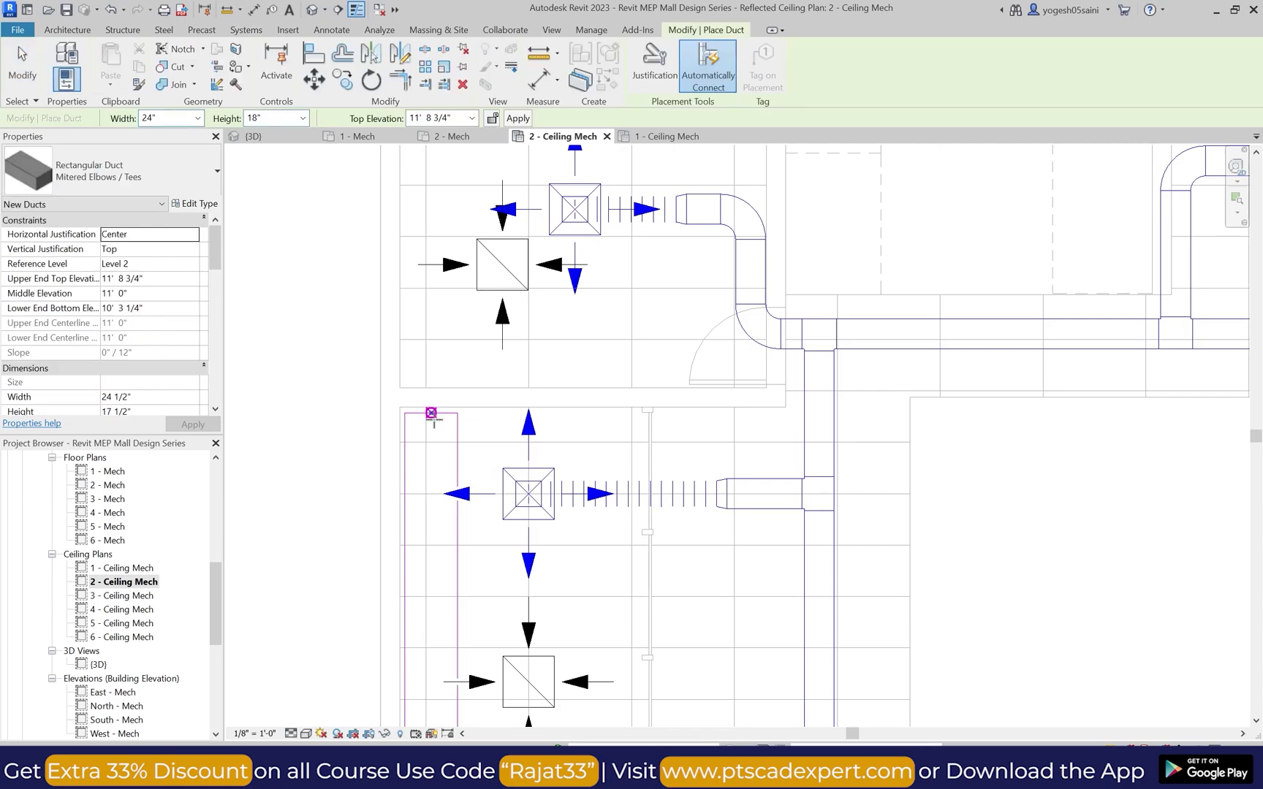
{"action": "key", "text": "Escape"}
Step: Connect the northwest corner room's return diffuser into the main's east-running end, and delete the surplus duct past the connection
{"action": "left_click", "coordinate": [496, 267]}
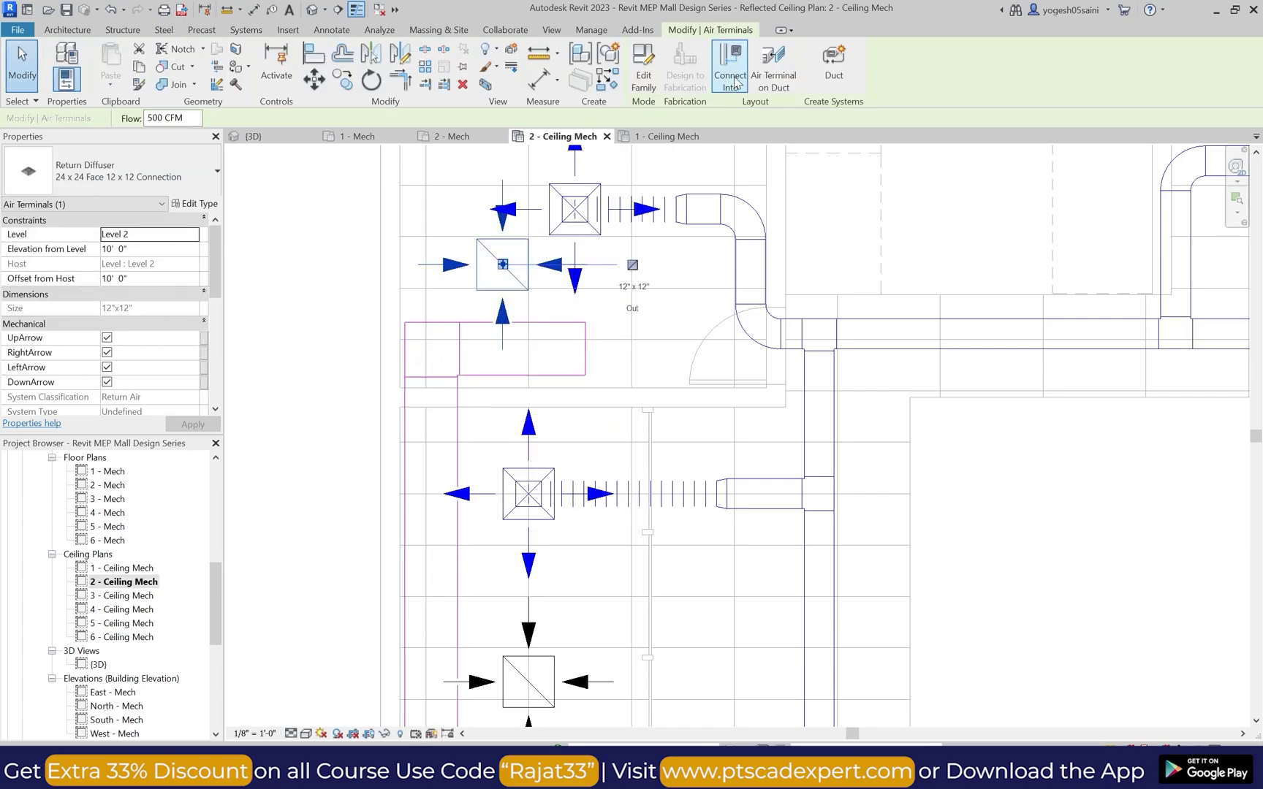
{"action": "left_click", "coordinate": [540, 327]}
{"action": "left_click", "coordinate": [584, 358]}
{"action": "key", "text": "Delete"}
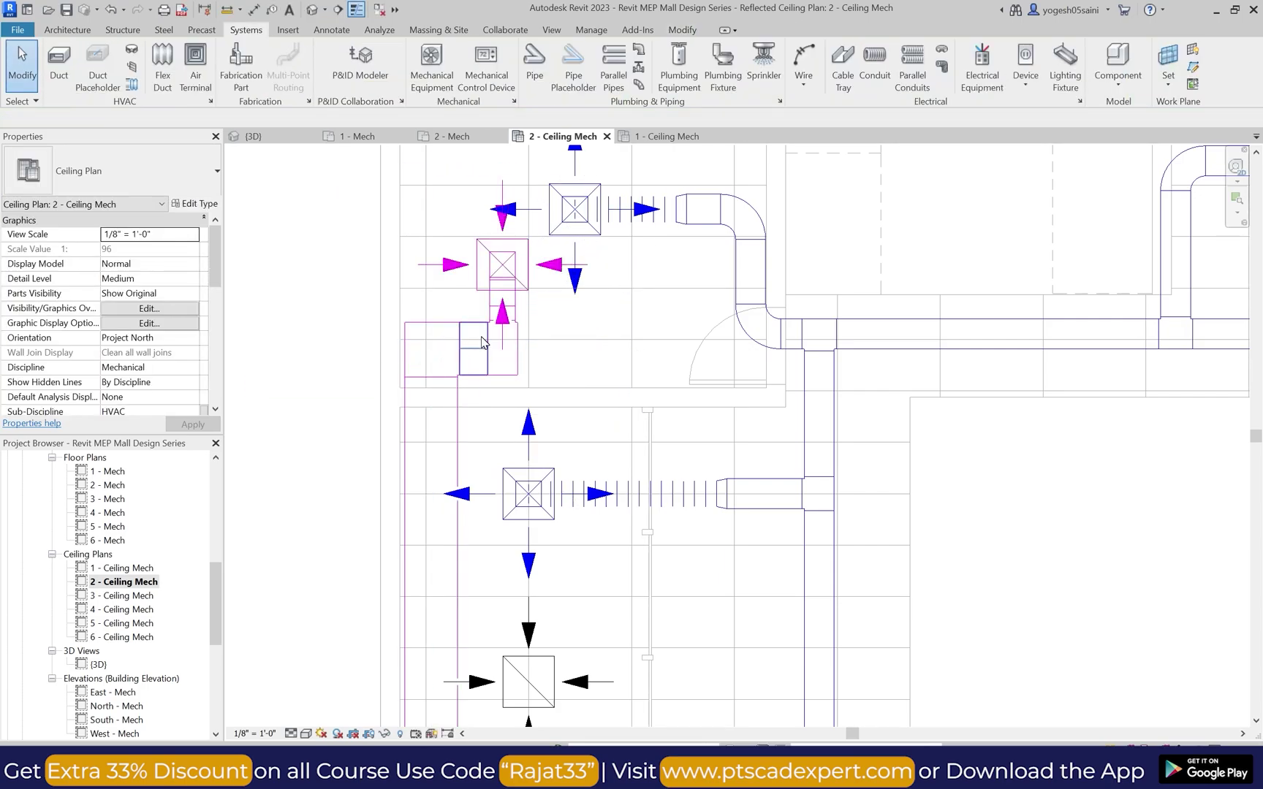
Step: Remove the surplus stub and branch transition, and join the northwest diffuser's branch to the main's end with an elbow and reducing transition
{"action": "left_click", "coordinate": [512, 351]}
{"action": "key", "text": "Delete"}
{"action": "left_click", "coordinate": [520, 310]}
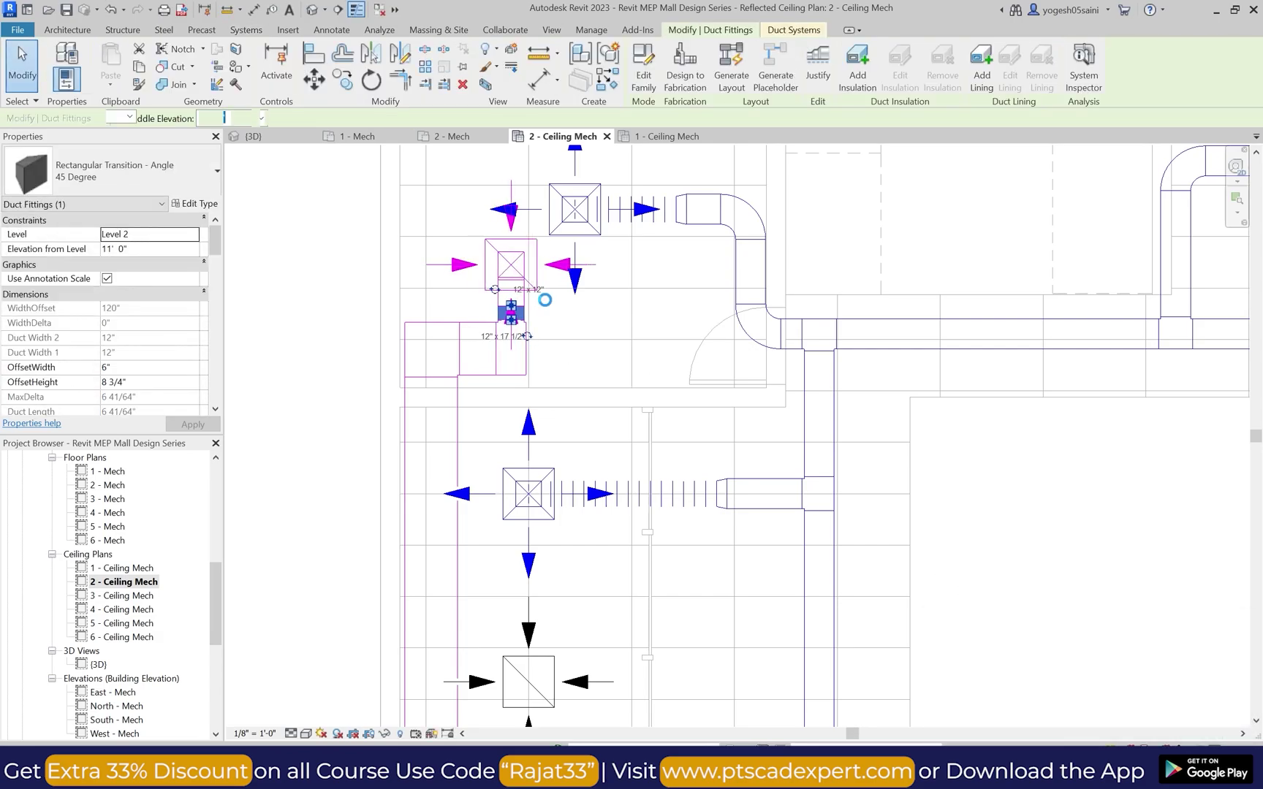
{"action": "key", "text": "Delete"}
{"action": "left_click", "coordinate": [539, 351]}
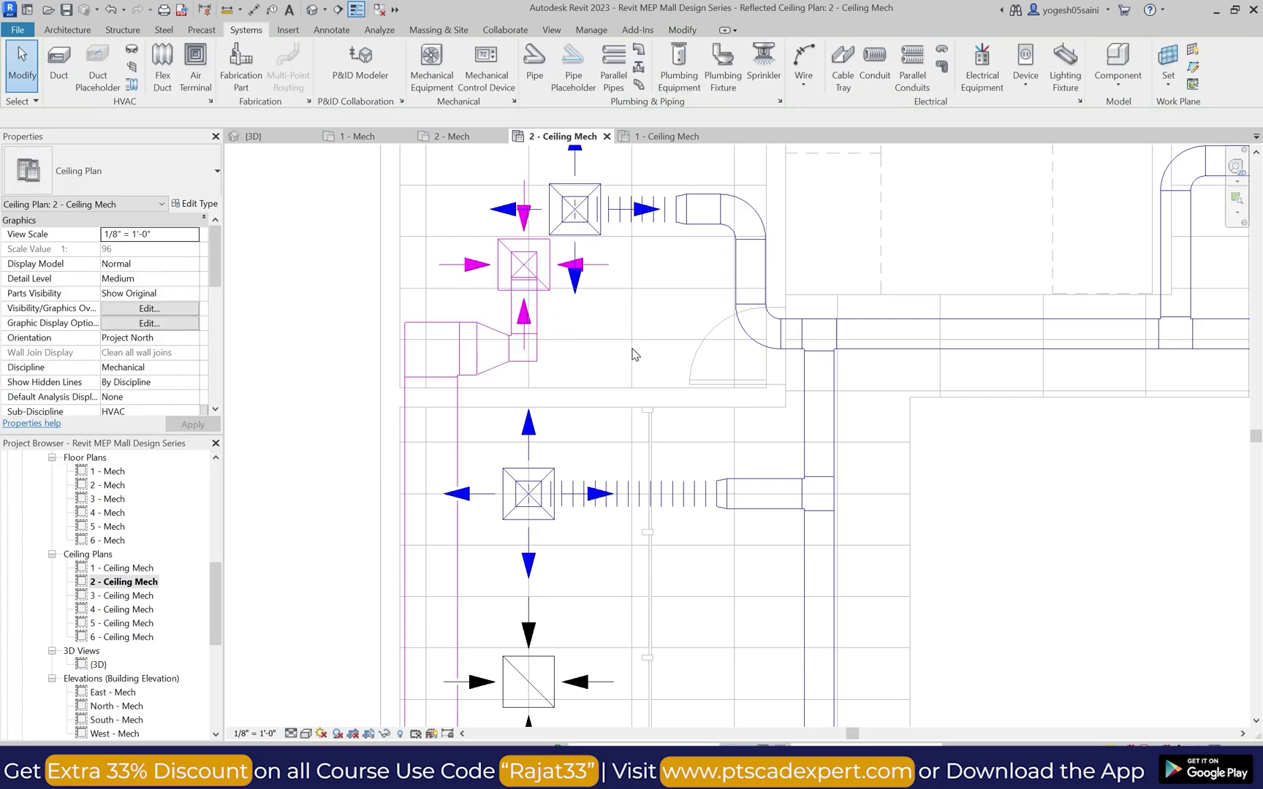
Step: Connect the first two return diffusers south of the northwest corner room into the west return main
{"action": "scroll", "coordinate": [593, 322], "scroll_direction": "down", "scroll_amount": 5}
{"action": "middle_click_drag", "start_coordinate": [578, 428], "coordinate": [581, 395]}
{"action": "scroll", "coordinate": [581, 395], "scroll_direction": "up", "scroll_amount": 2}
{"action": "left_click", "coordinate": [580, 393]}
{"action": "left_click", "coordinate": [749, 62]}
{"action": "left_click", "coordinate": [547, 349]}
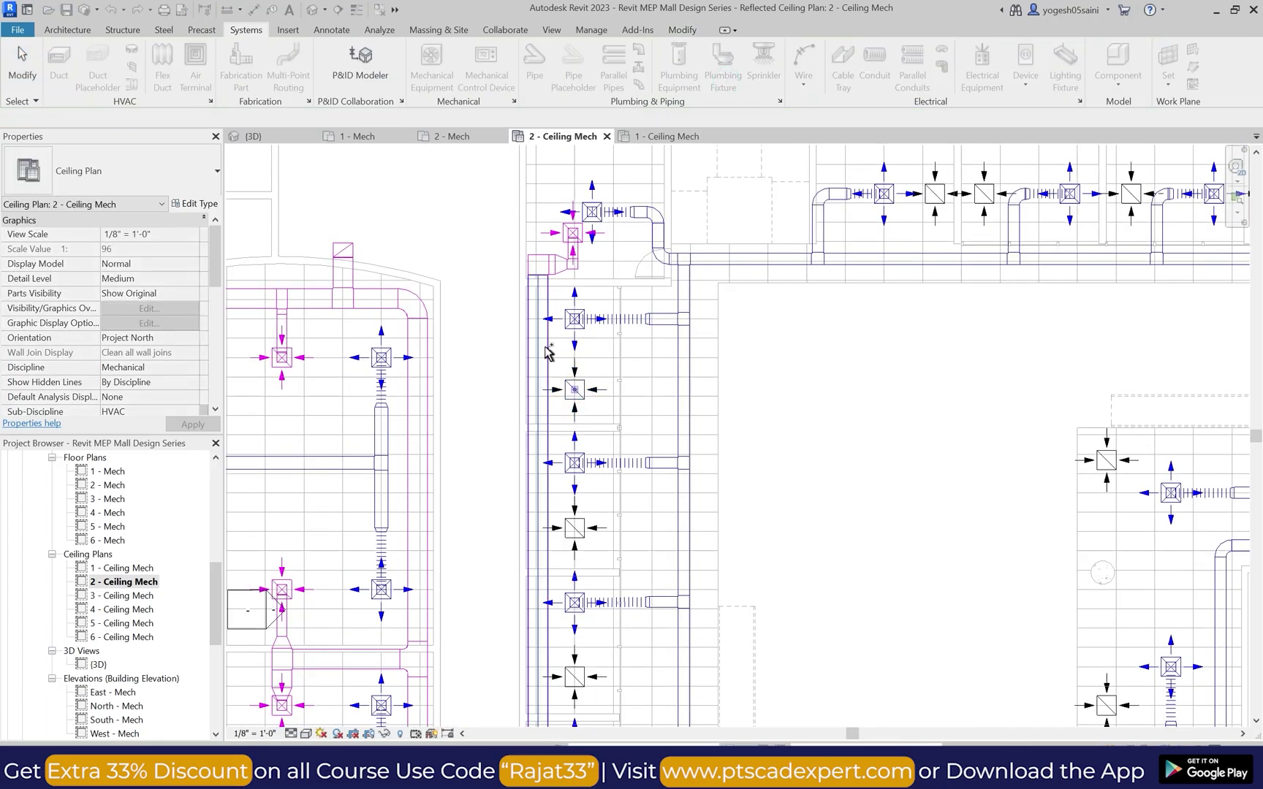
{"action": "middle_click_drag", "start_coordinate": [595, 458], "coordinate": [603, 413]}
{"action": "scroll", "coordinate": [603, 413], "scroll_direction": "down", "scroll_amount": 1}
{"action": "left_click", "coordinate": [585, 471]}
{"action": "left_click", "coordinate": [750, 63]}
{"action": "left_click", "coordinate": [559, 446]}
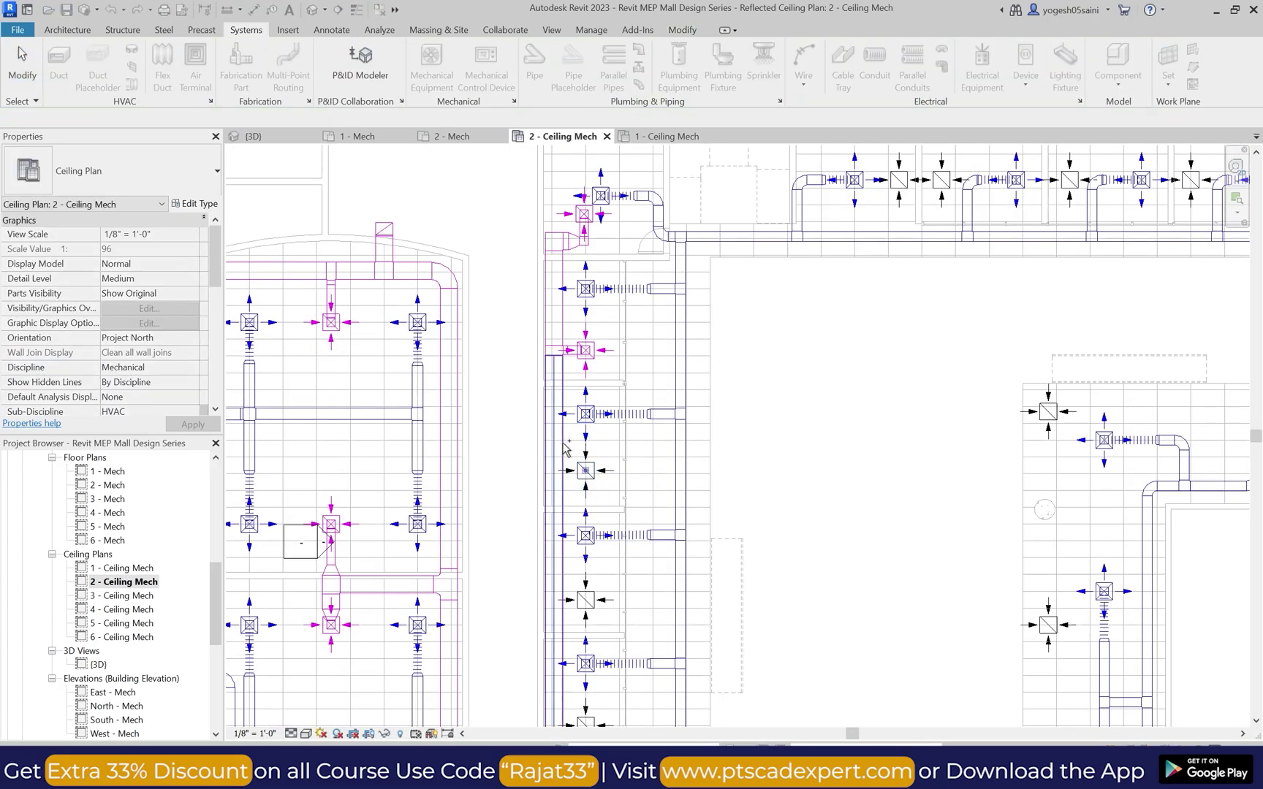
Step: Connect the third and fourth return diffusers south of the northwest corner room into the west return main
{"action": "scroll", "coordinate": [612, 402], "scroll_direction": "down", "scroll_amount": 2}
{"action": "scroll", "coordinate": [612, 402], "scroll_direction": "up", "scroll_amount": 4}
{"action": "left_click", "coordinate": [618, 345]}
{"action": "key", "text": "Escape"}
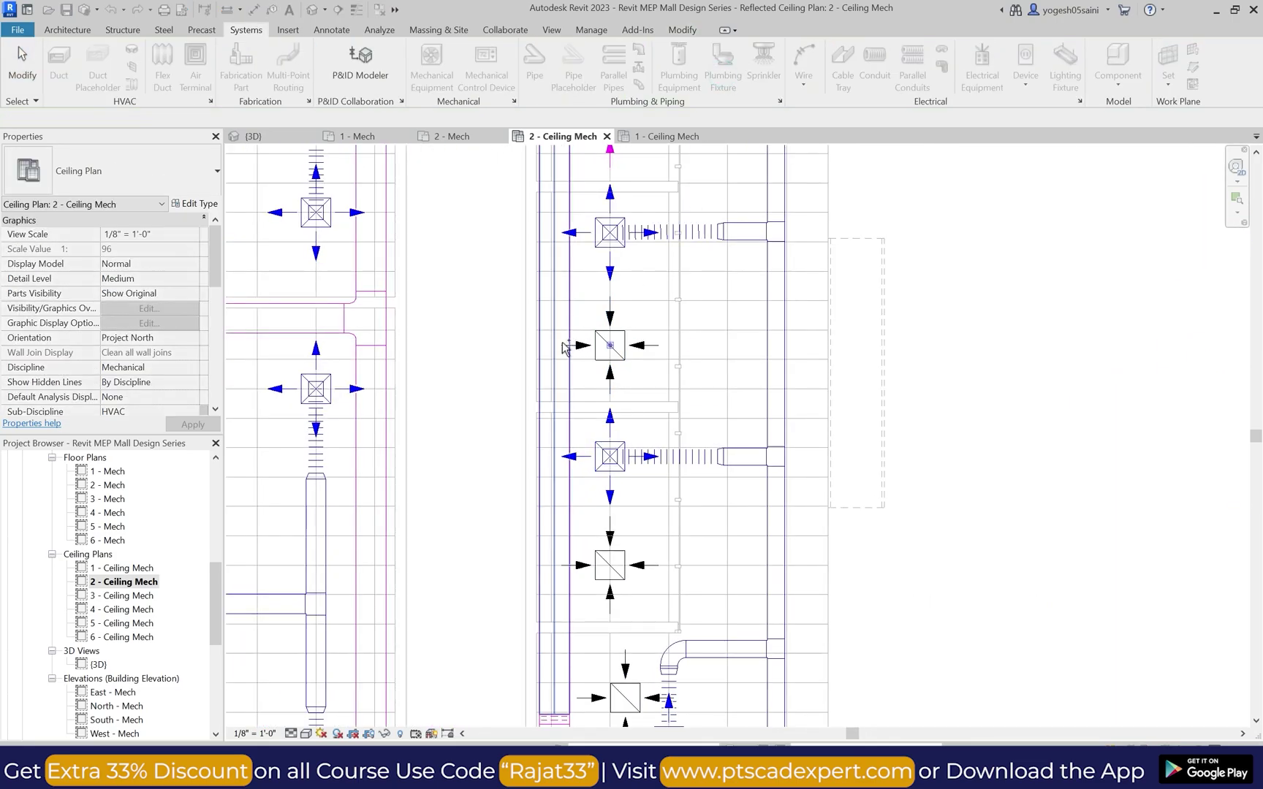
{"action": "left_click", "coordinate": [624, 343]}
{"action": "left_click", "coordinate": [730, 64]}
{"action": "left_click", "coordinate": [568, 301]}
{"action": "middle_click_drag", "start_coordinate": [579, 506], "coordinate": [538, 414]}
{"action": "scroll", "coordinate": [538, 414], "scroll_direction": "down", "scroll_amount": 3}
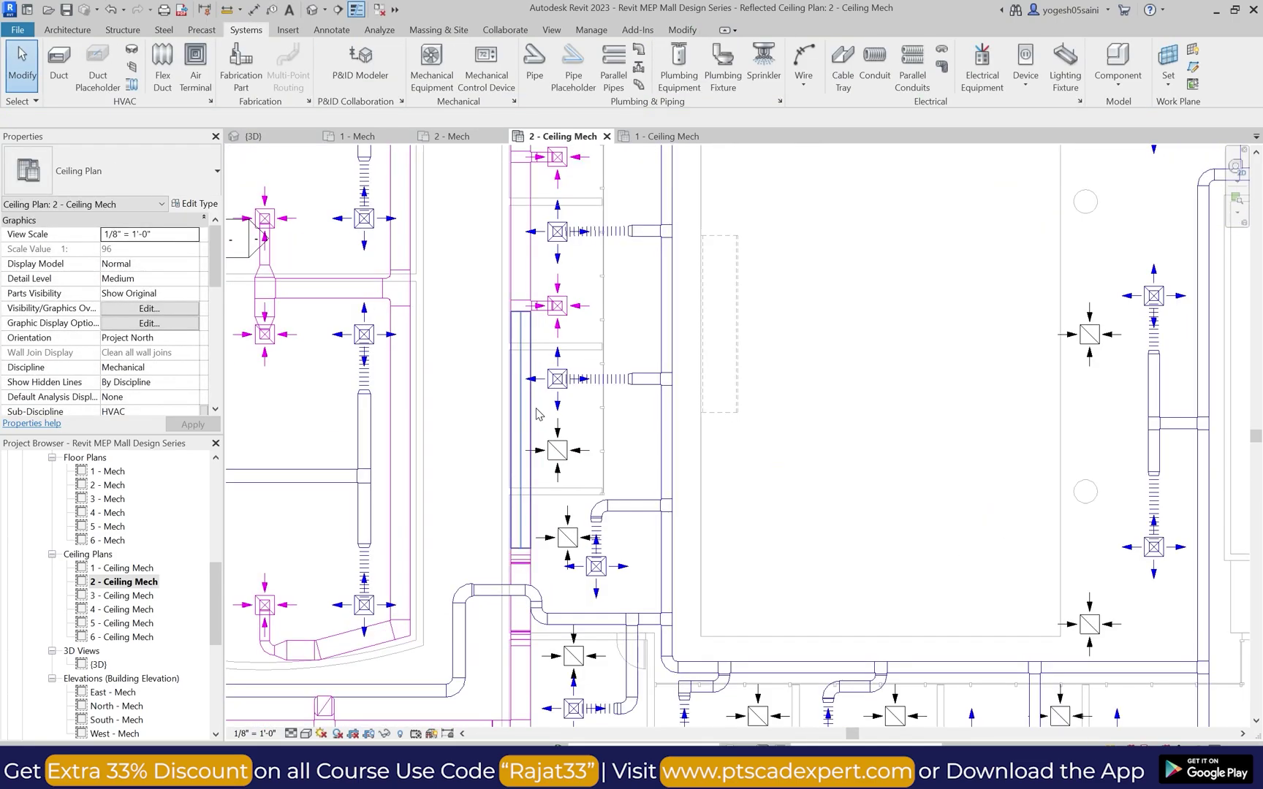
{"action": "scroll", "coordinate": [539, 414], "scroll_direction": "up", "scroll_amount": 4}
{"action": "left_click", "coordinate": [584, 476]}
{"action": "left_click", "coordinate": [731, 63]}
{"action": "left_click", "coordinate": [535, 315]}
Step: Connect the return diffuser in the room just north of the supply crossing into the west return main
{"action": "scroll", "coordinate": [535, 316], "scroll_direction": "down", "scroll_amount": 4}
{"action": "scroll", "coordinate": [571, 412], "scroll_direction": "up", "scroll_amount": 3}
{"action": "left_click", "coordinate": [571, 411]}
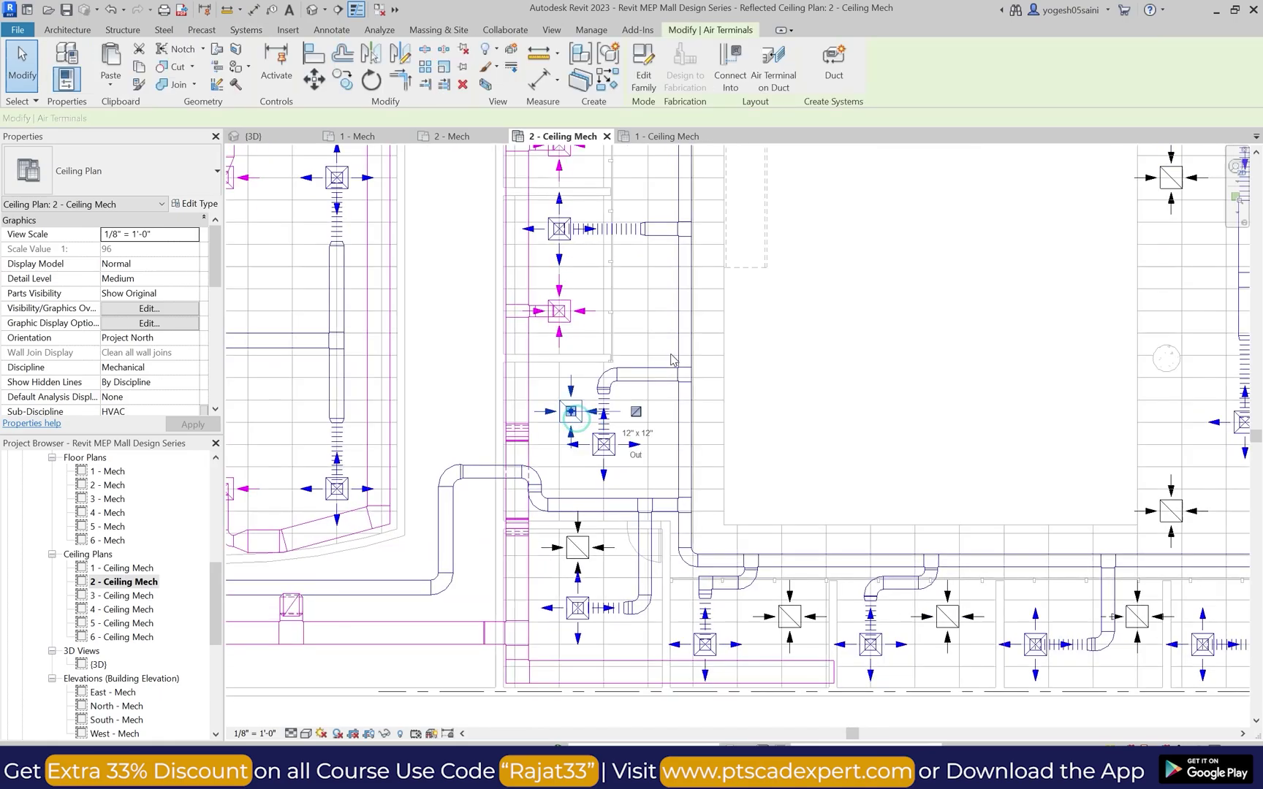
{"action": "left_click", "coordinate": [529, 376]}
Step: Nudge the southwest corner room's return diffuser south and connect it into the west return main
{"action": "scroll", "coordinate": [637, 342], "scroll_direction": "down", "scroll_amount": 4}
{"action": "scroll", "coordinate": [582, 484], "scroll_direction": "up", "scroll_amount": 6}
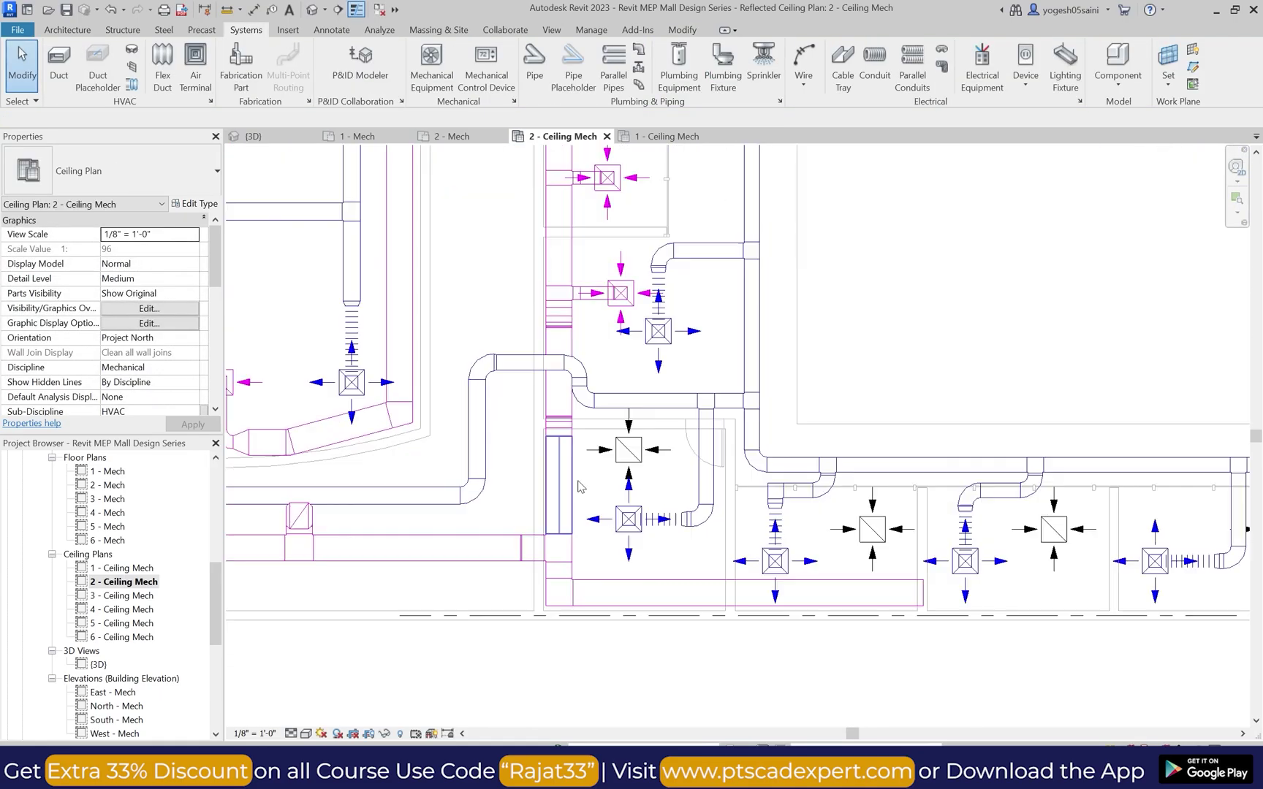
{"action": "left_click", "coordinate": [625, 455]}
{"action": "key", "text": "Down"}
{"action": "key", "text": "Down"}
{"action": "key", "text": "Down"}
{"action": "key", "text": "Escape"}
{"action": "left_click", "coordinate": [633, 462]}
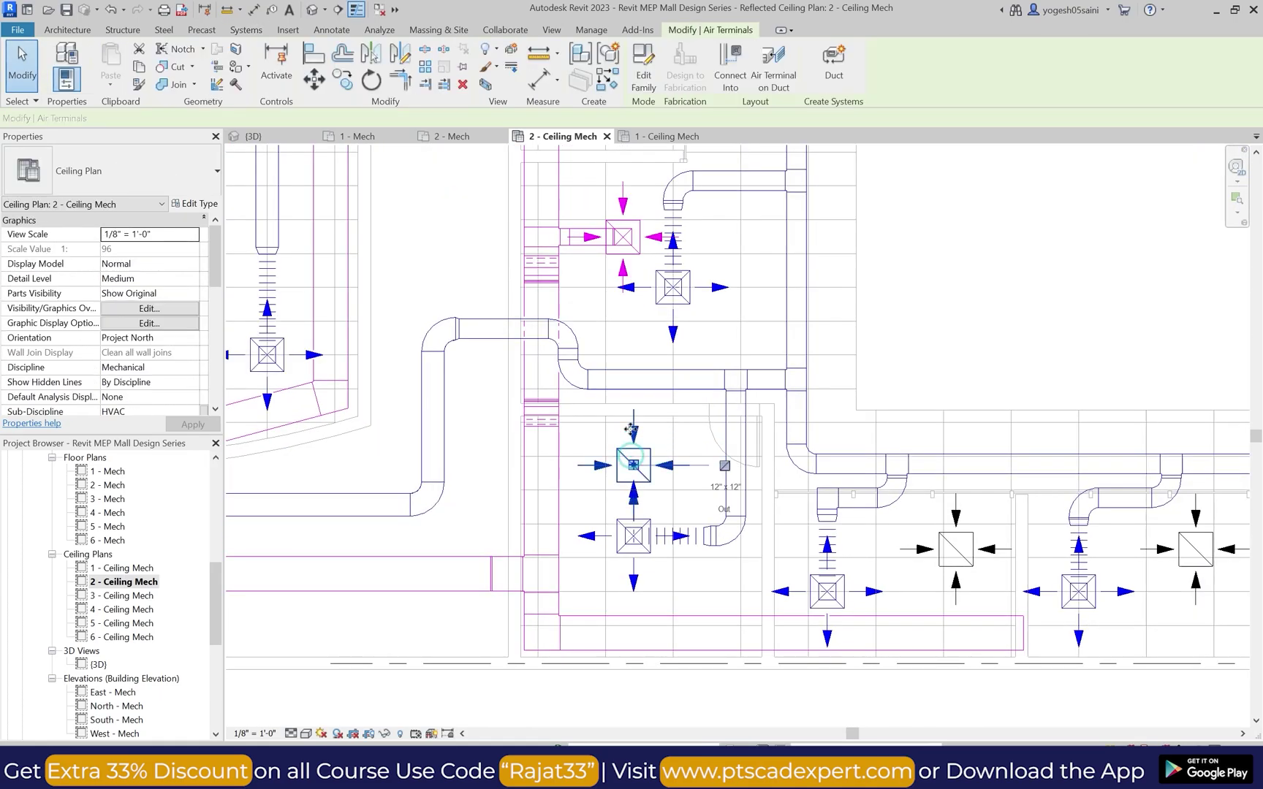
{"action": "left_click", "coordinate": [725, 68]}
{"action": "left_click", "coordinate": [577, 387]}
Step: Stretch the lower return main's open end east beneath the lower room row, close to the southeast room's east wall
{"action": "scroll", "coordinate": [577, 387], "scroll_direction": "down", "scroll_amount": 3}
{"action": "left_click", "coordinate": [482, 423]}
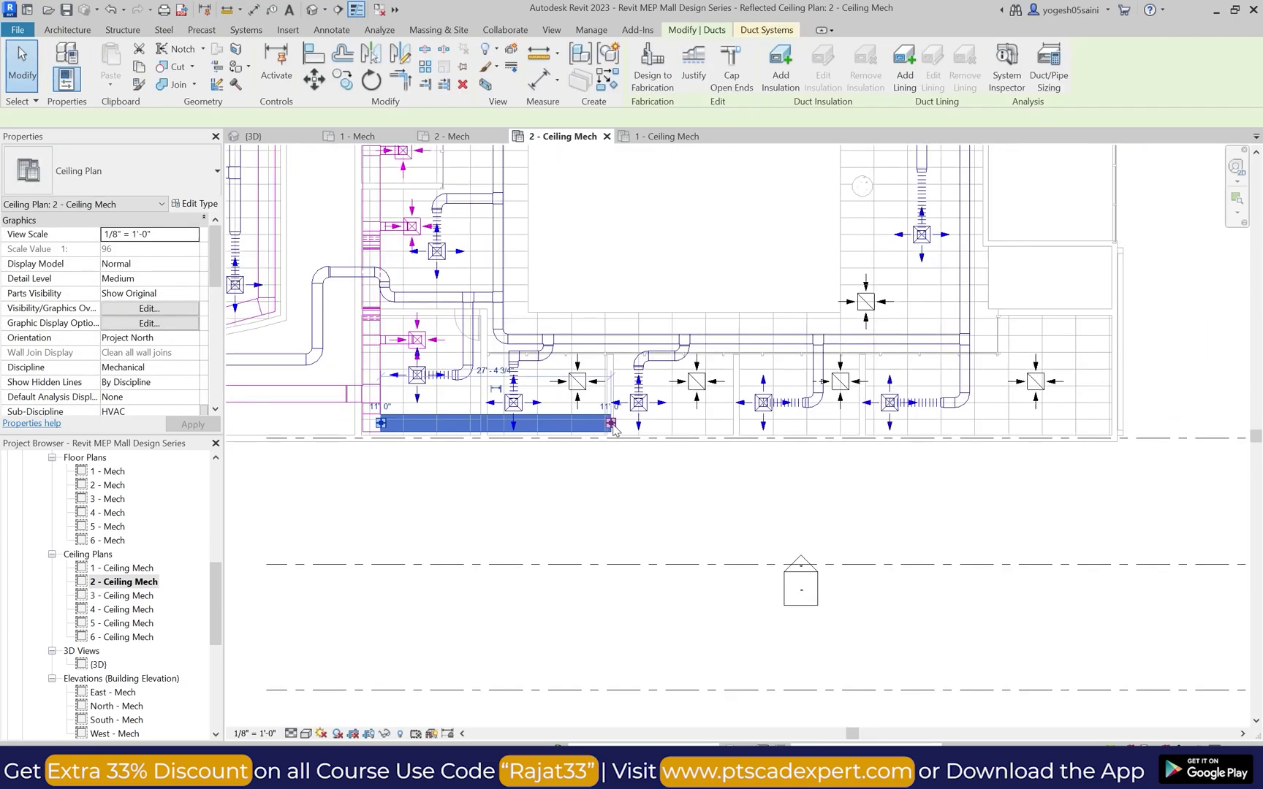
{"action": "left_click_drag", "start_coordinate": [1035, 410], "coordinate": [1082, 422]}
{"action": "key", "text": "Escape"}
{"action": "scroll", "coordinate": [1037, 404], "scroll_direction": "down", "scroll_amount": 3}
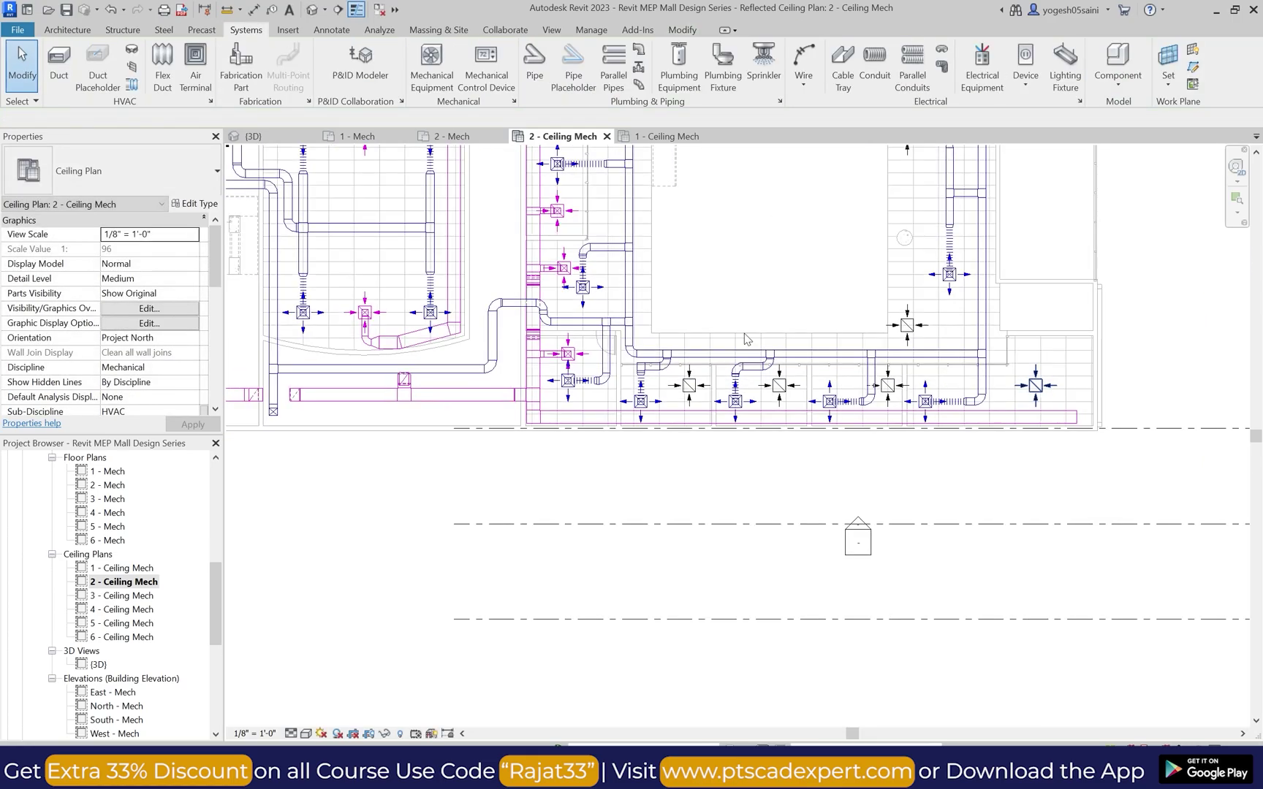
Step: Draw a return duct north from the lower main's east end inside the southeast room, and nudge it closer to the east wall
{"action": "scroll", "coordinate": [813, 286], "scroll_direction": "up", "scroll_amount": 1}
{"action": "left_click", "coordinate": [58, 74]}
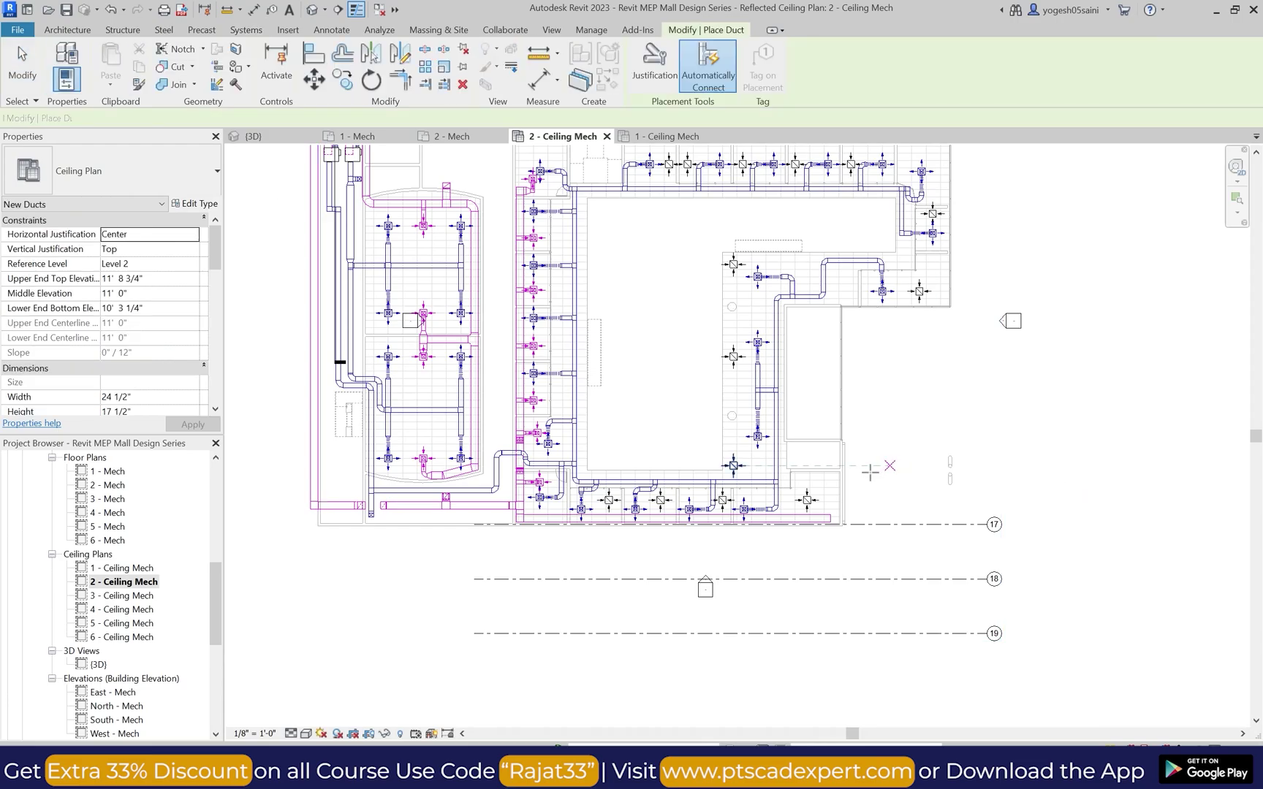
{"action": "scroll", "coordinate": [849, 488], "scroll_direction": "up", "scroll_amount": 3}
{"action": "left_click", "coordinate": [787, 581]}
{"action": "key", "text": "Escape"}
{"action": "key", "text": "Escape"}
{"action": "scroll", "coordinate": [753, 505], "scroll_direction": "up", "scroll_amount": 1}
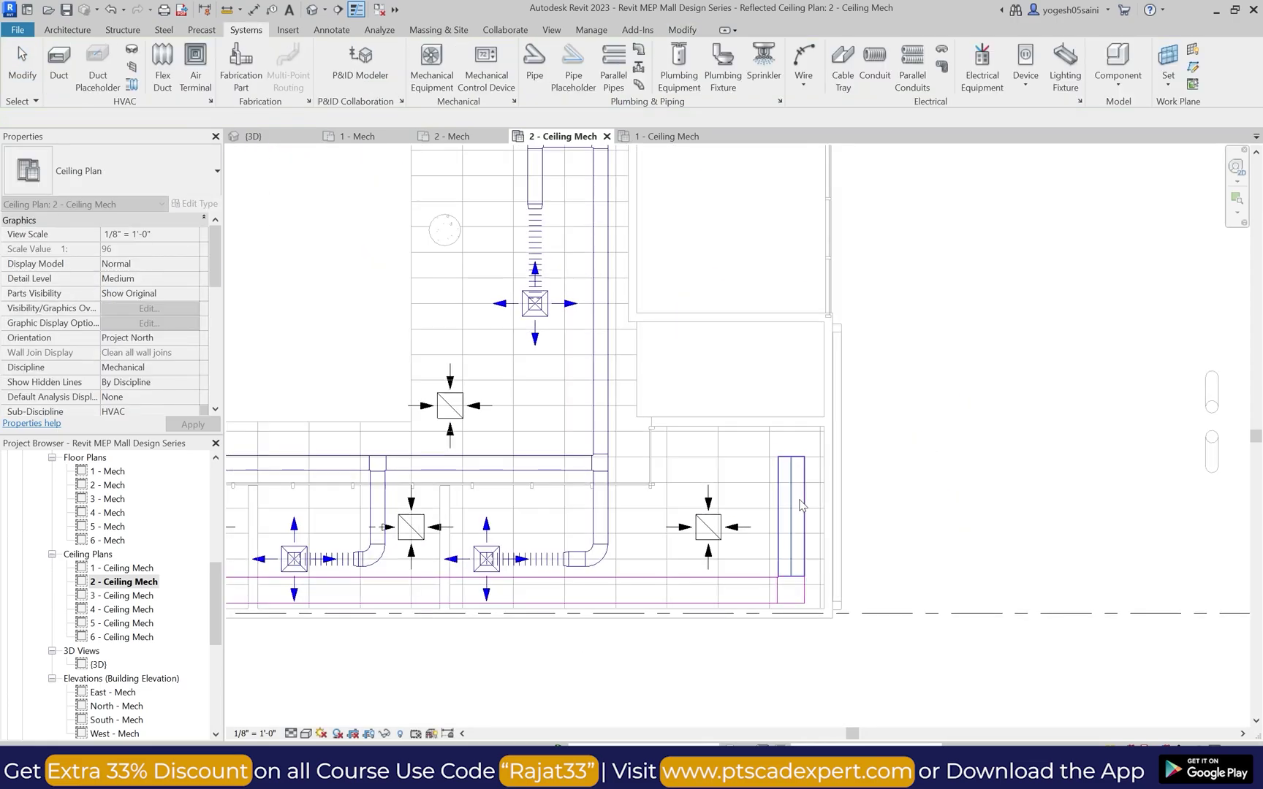
{"action": "left_click", "coordinate": [798, 506]}
{"action": "scroll", "coordinate": [860, 493], "scroll_direction": "down", "scroll_amount": 2}
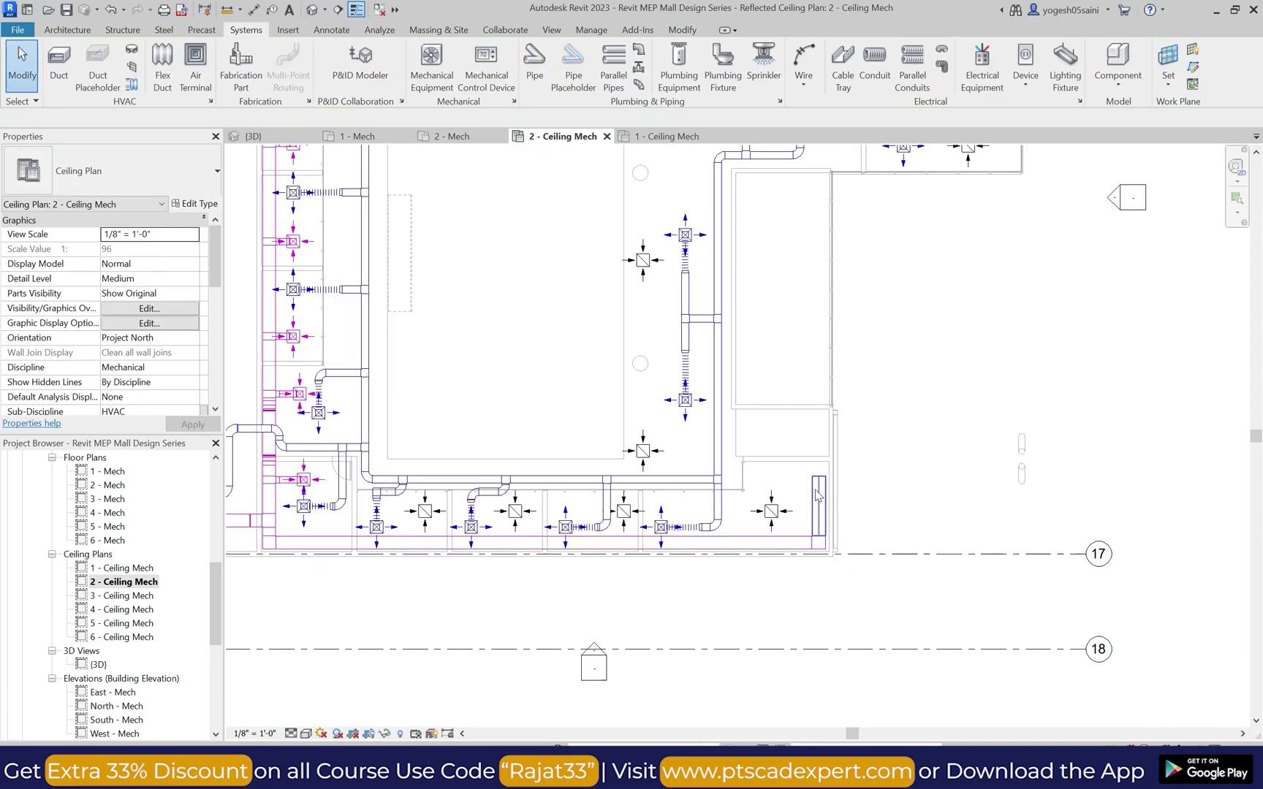
Step: Change the elbows at the lower return main's southwest and southeast corners to Rectangular Elbow - Radius 1 W
{"action": "middle_click_drag", "start_coordinate": [248, 456], "coordinate": [282, 541]}
{"action": "left_click", "coordinate": [293, 540]}
{"action": "left_click", "coordinate": [68, 188]}
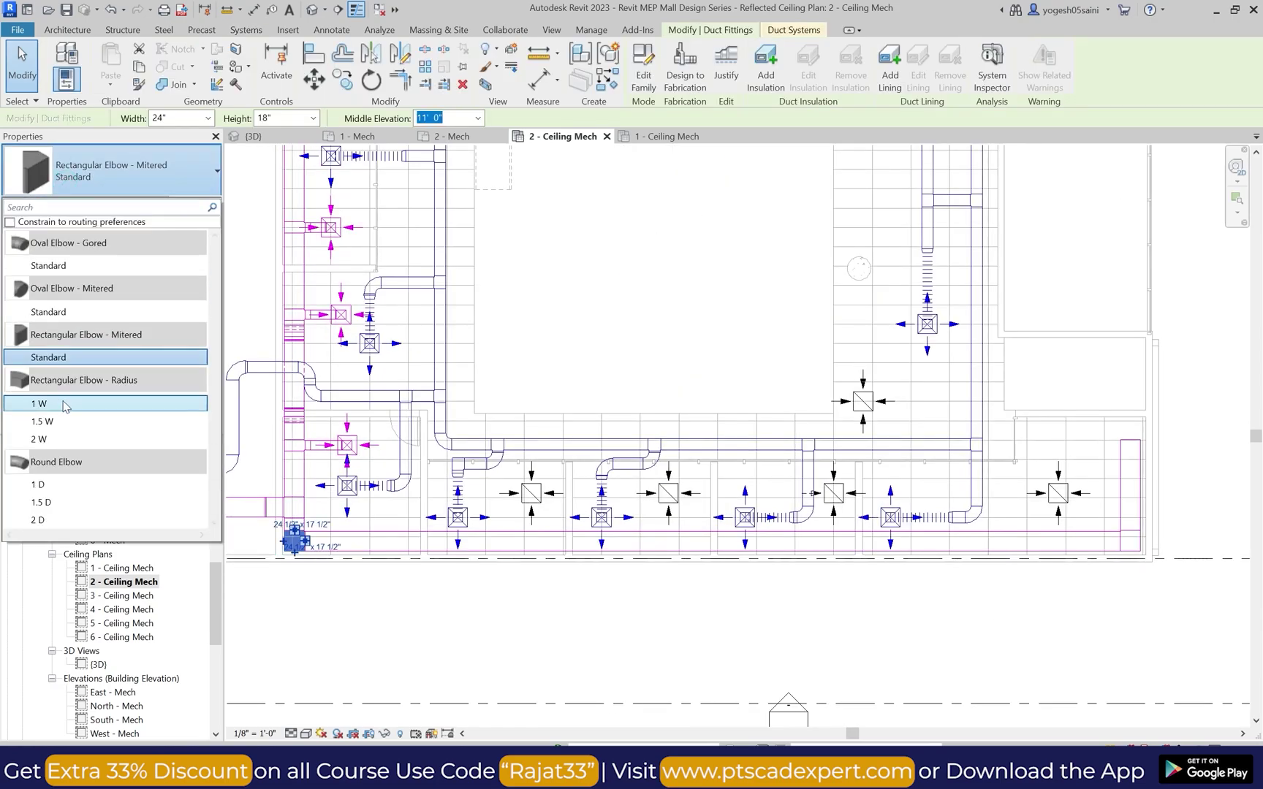
{"action": "left_click", "coordinate": [73, 405]}
{"action": "left_click", "coordinate": [442, 600]}
{"action": "middle_click_drag", "start_coordinate": [1133, 553], "coordinate": [784, 589]}
{"action": "left_click", "coordinate": [784, 589]}
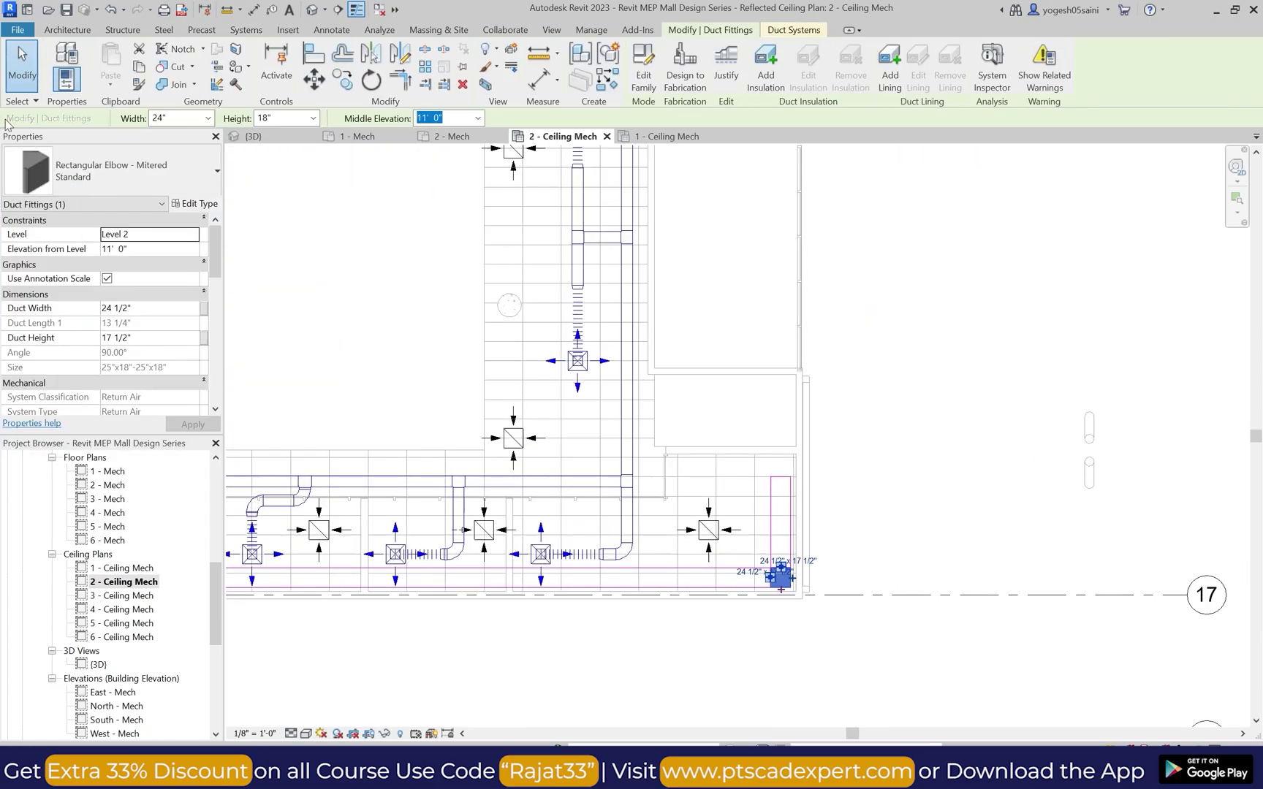
{"action": "left_click", "coordinate": [109, 171]}
{"action": "left_click", "coordinate": [73, 404]}
{"action": "key", "text": "Escape"}
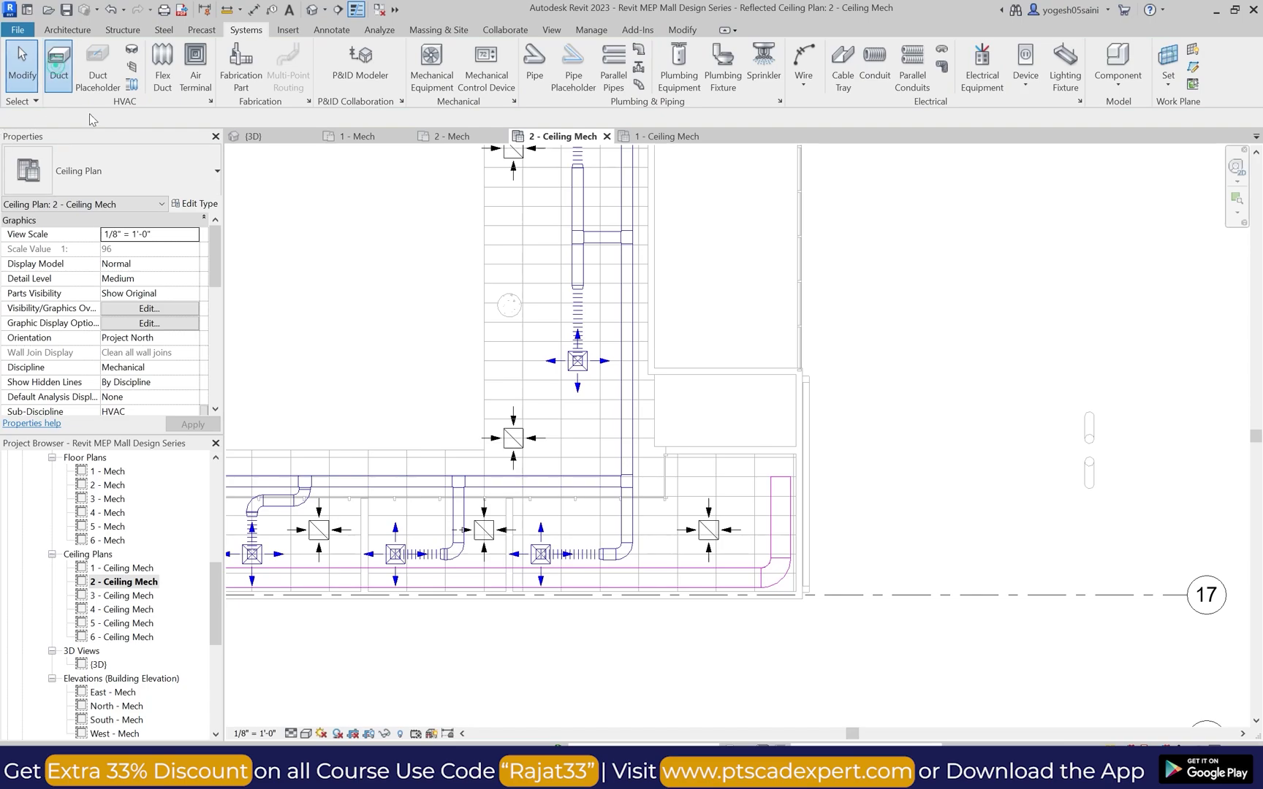
Step: Route the return duct west across the southeast room, and continue about 9'-9" west over the supply main at 11' 10" middle elevation
{"action": "scroll", "coordinate": [651, 455], "scroll_direction": "up", "scroll_amount": 2}
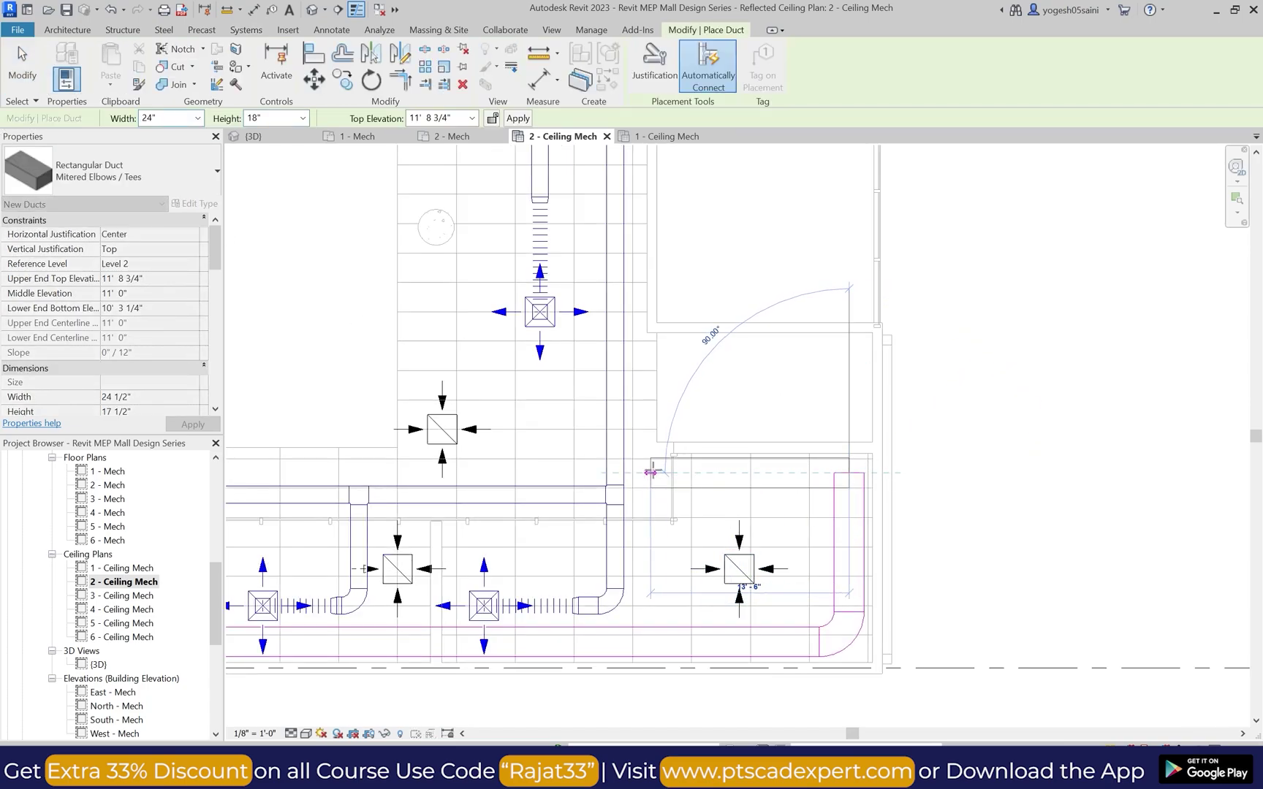
{"action": "left_click", "coordinate": [164, 293]}
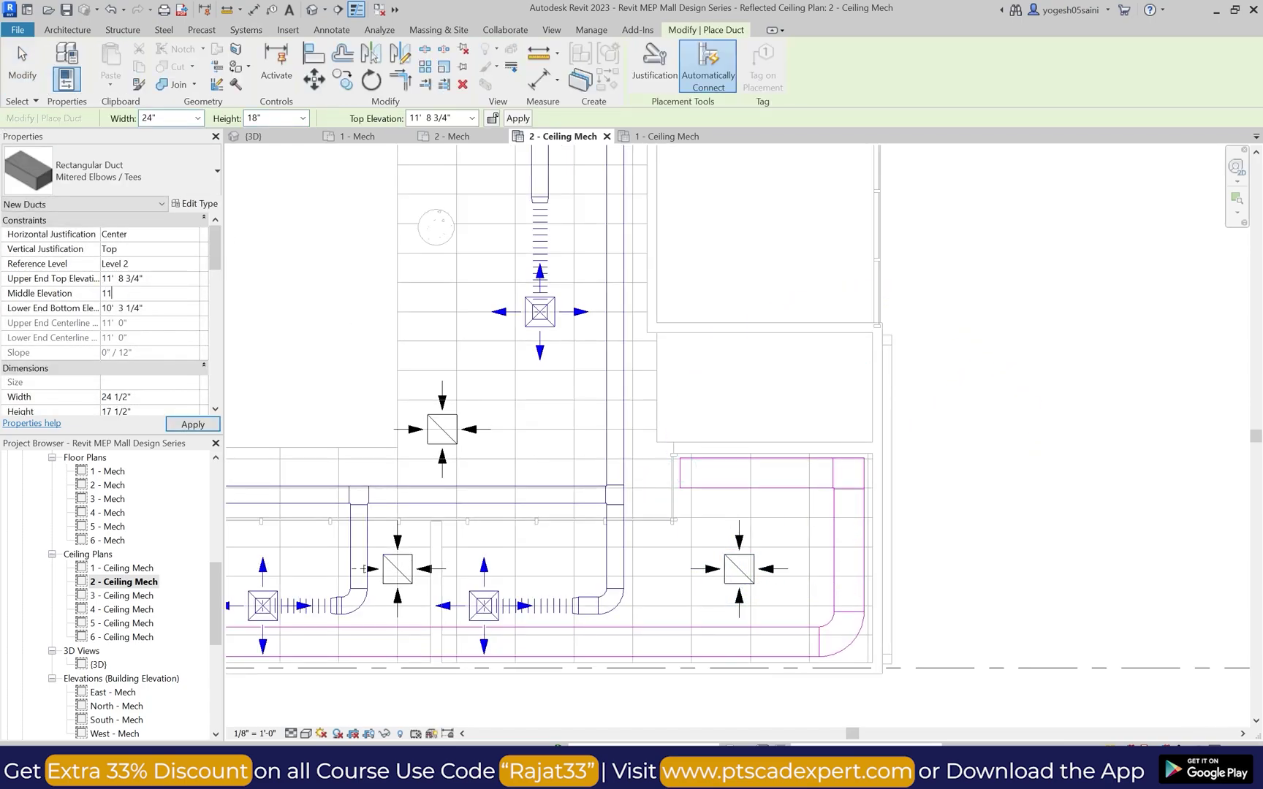
{"action": "left_click", "coordinate": [699, 474]}
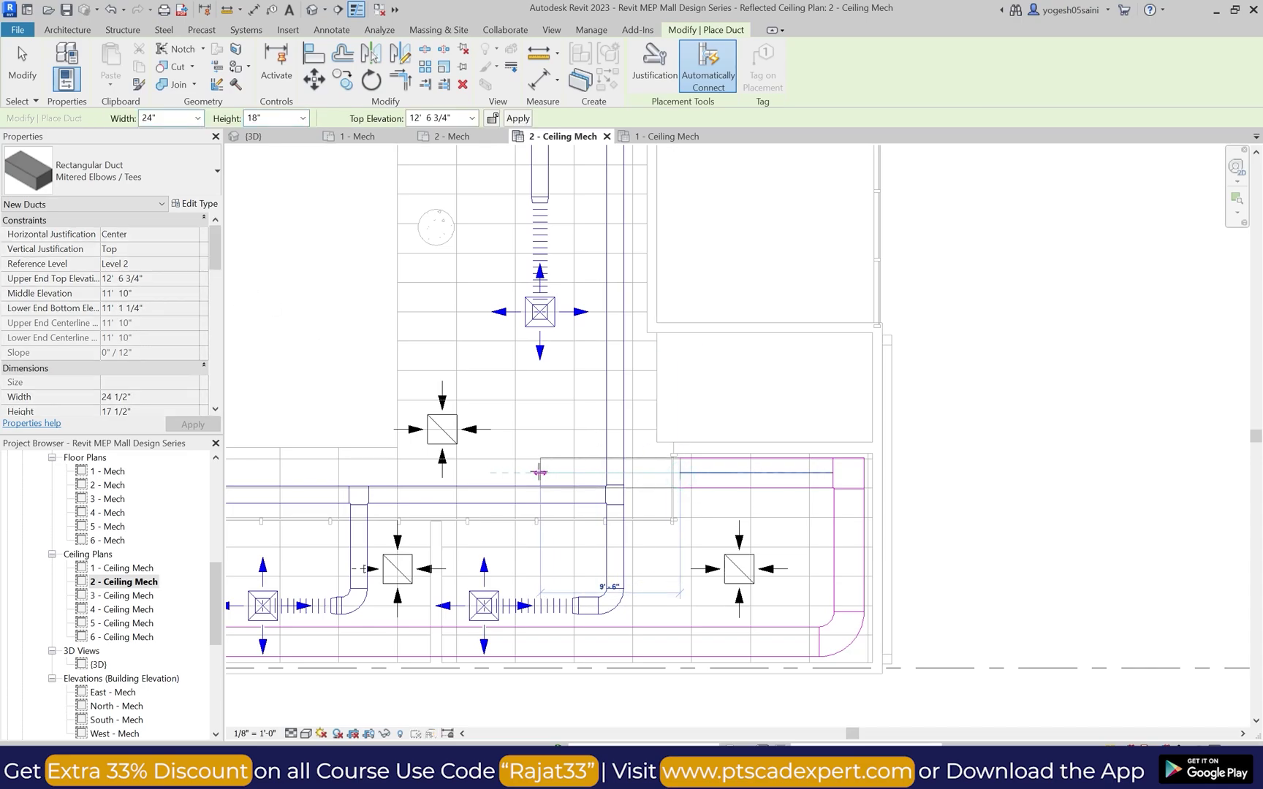
{"action": "left_click", "coordinate": [518, 472]}
{"action": "key", "text": "Escape"}
{"action": "key", "text": "Escape"}
Step: Nudge the raised return duct crossing the supply main slightly north
{"action": "scroll", "coordinate": [554, 453], "scroll_direction": "up", "scroll_amount": 2}
{"action": "left_click", "coordinate": [555, 481]}
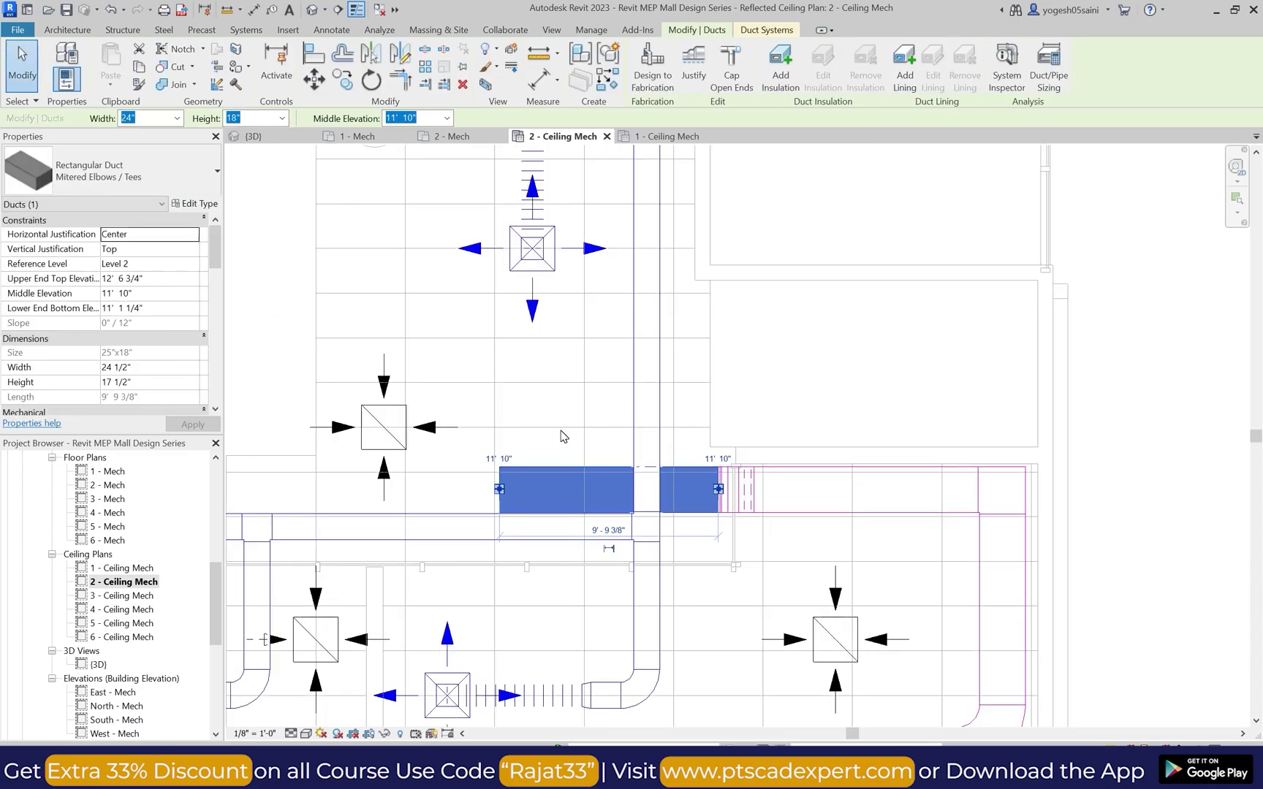
{"action": "key", "text": "Escape"}
Step: Continue the return duct from the crossing's west end at 11' 0" middle elevation: north, about 5'-2" west, and north past the return diffuser
{"action": "left_click", "coordinate": [58, 62]}
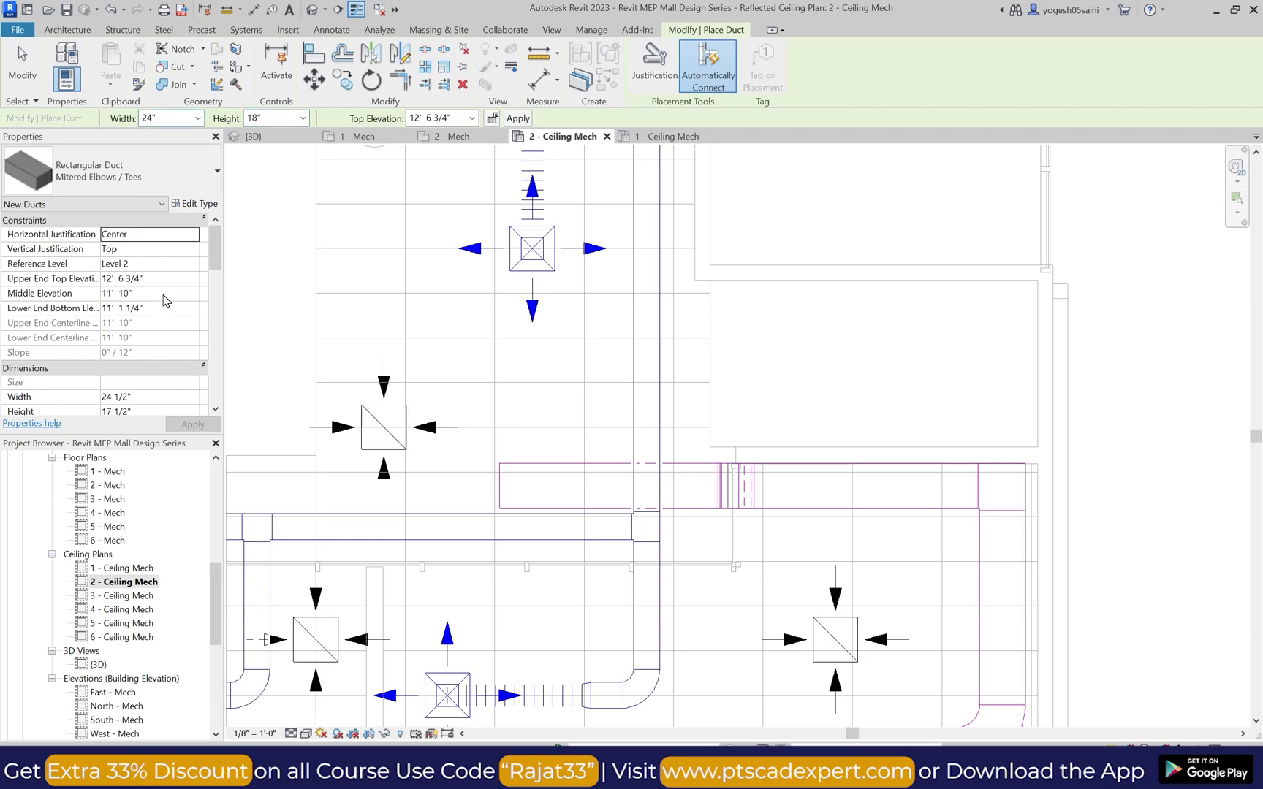
{"action": "left_click", "coordinate": [504, 499]}
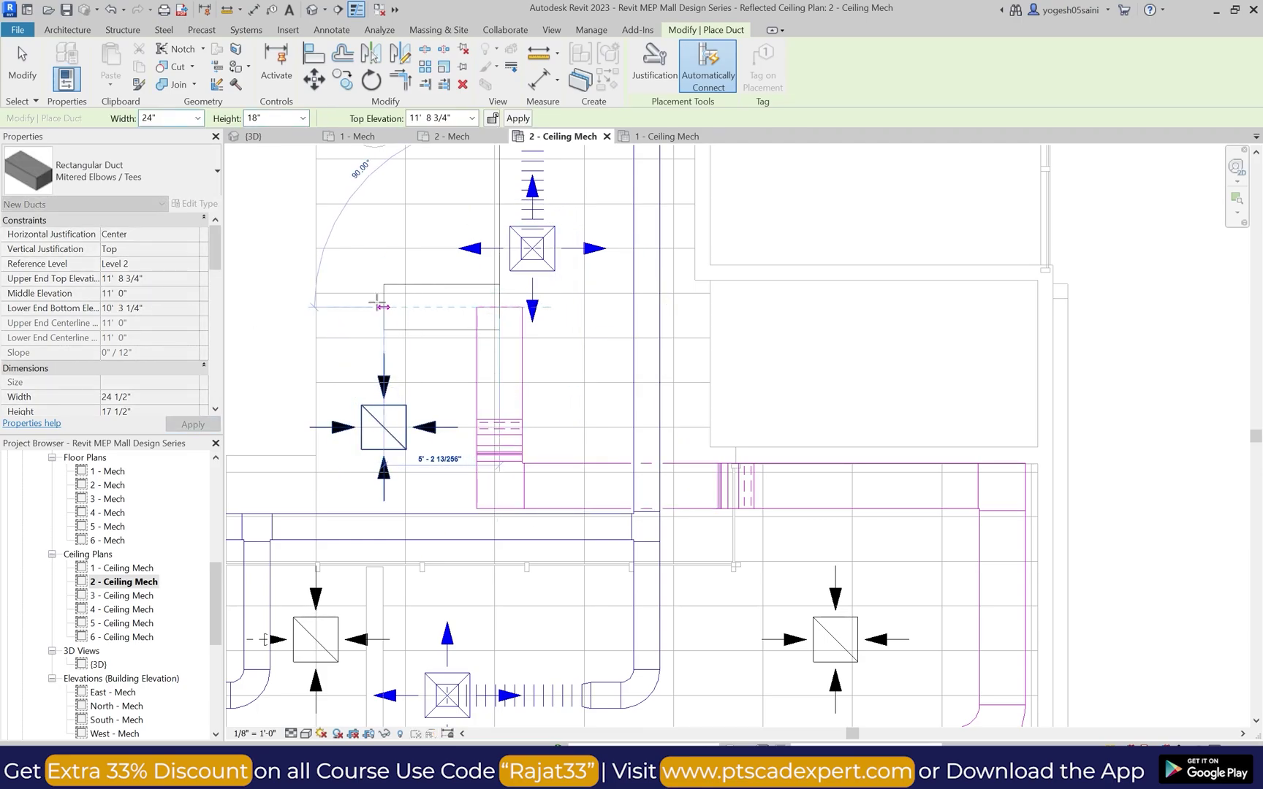
{"action": "scroll", "coordinate": [313, 272], "scroll_direction": "down", "scroll_amount": 2}
{"action": "key", "text": "Escape"}
{"action": "key", "text": "Escape"}
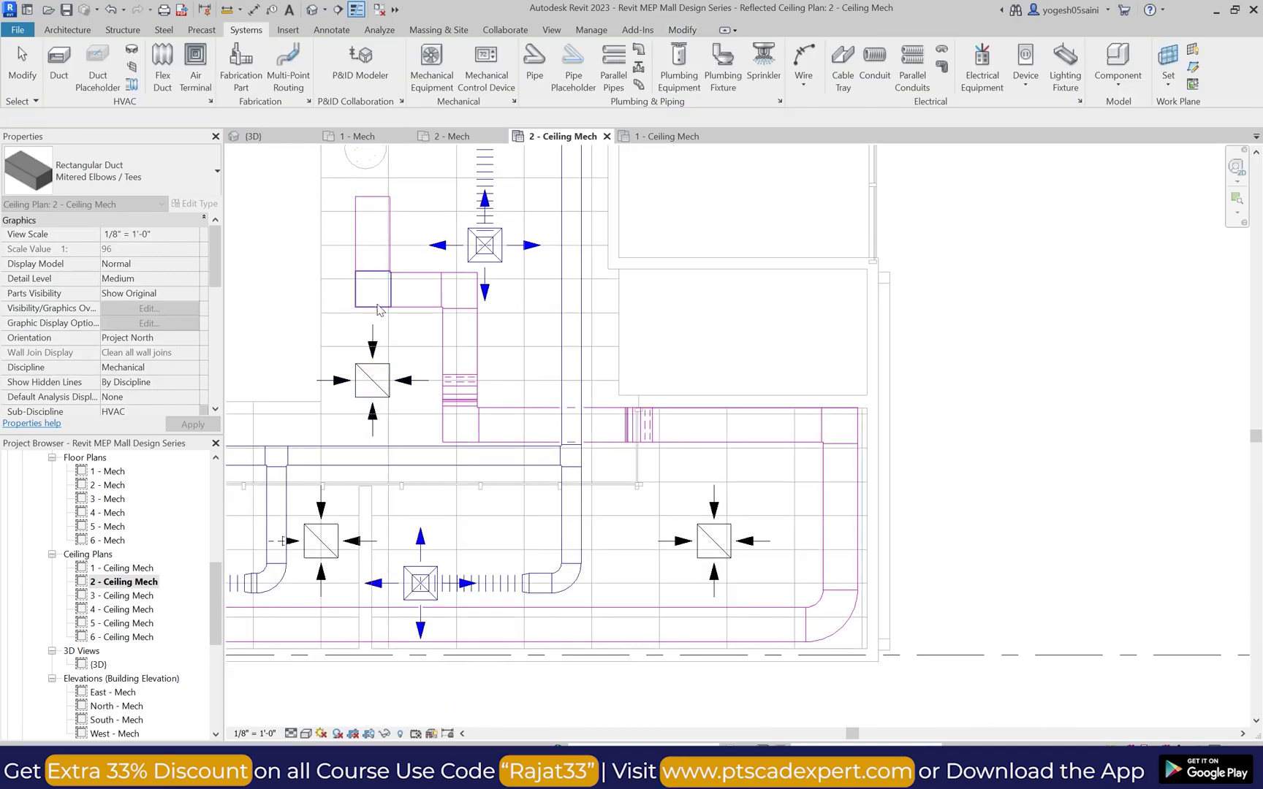
Step: Nudge the return diffuser below the west end of the raised duct crossing slightly south
{"action": "scroll", "coordinate": [400, 338], "scroll_direction": "up", "scroll_amount": 2}
{"action": "left_click", "coordinate": [391, 392]}
{"action": "key", "text": "Down"}
{"action": "key", "text": "Down"}
{"action": "key", "text": "Down"}
{"action": "key", "text": "Down"}
{"action": "key", "text": "Down"}
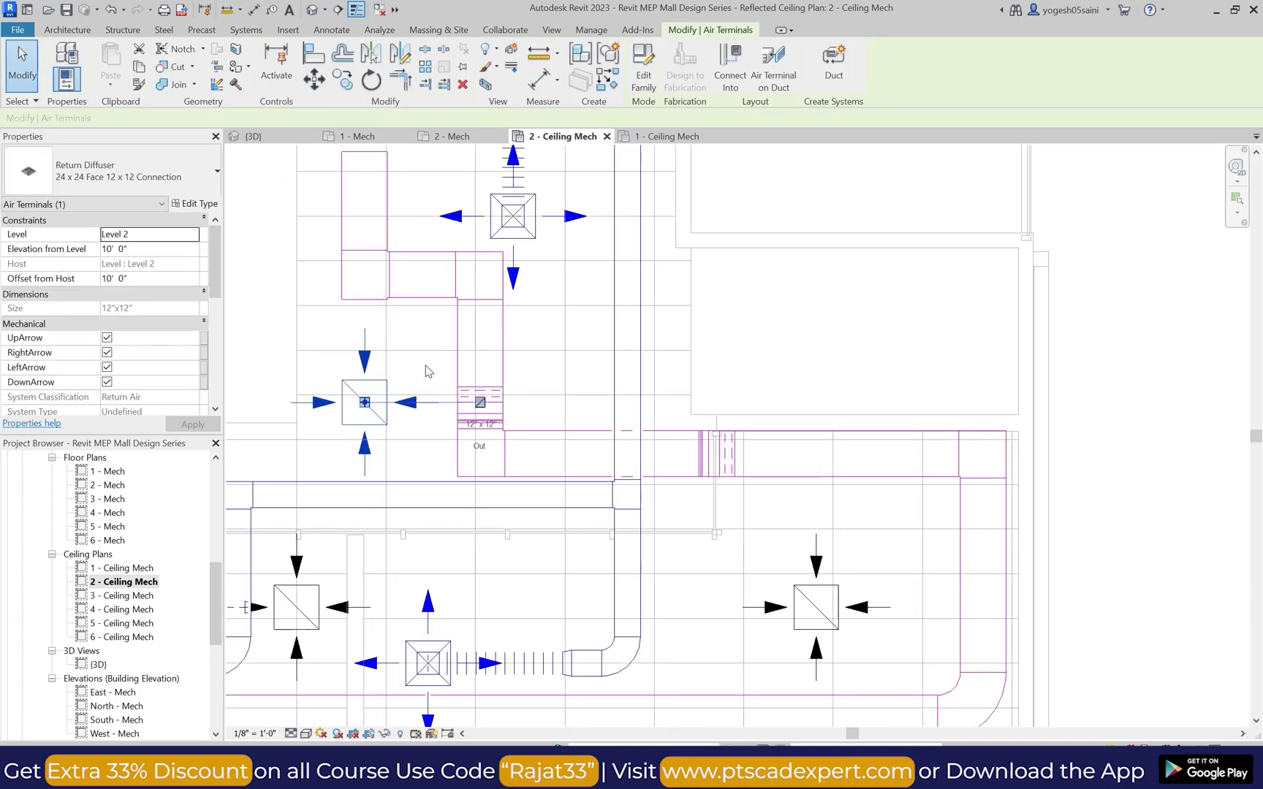
{"action": "left_click", "coordinate": [426, 366]}
Step: Add a short duct stub south from the return duct's corner above the nudged return diffuser, and connect the diffuser into it
{"action": "left_click", "coordinate": [62, 80]}
{"action": "scroll", "coordinate": [379, 322], "scroll_direction": "up", "scroll_amount": 2}
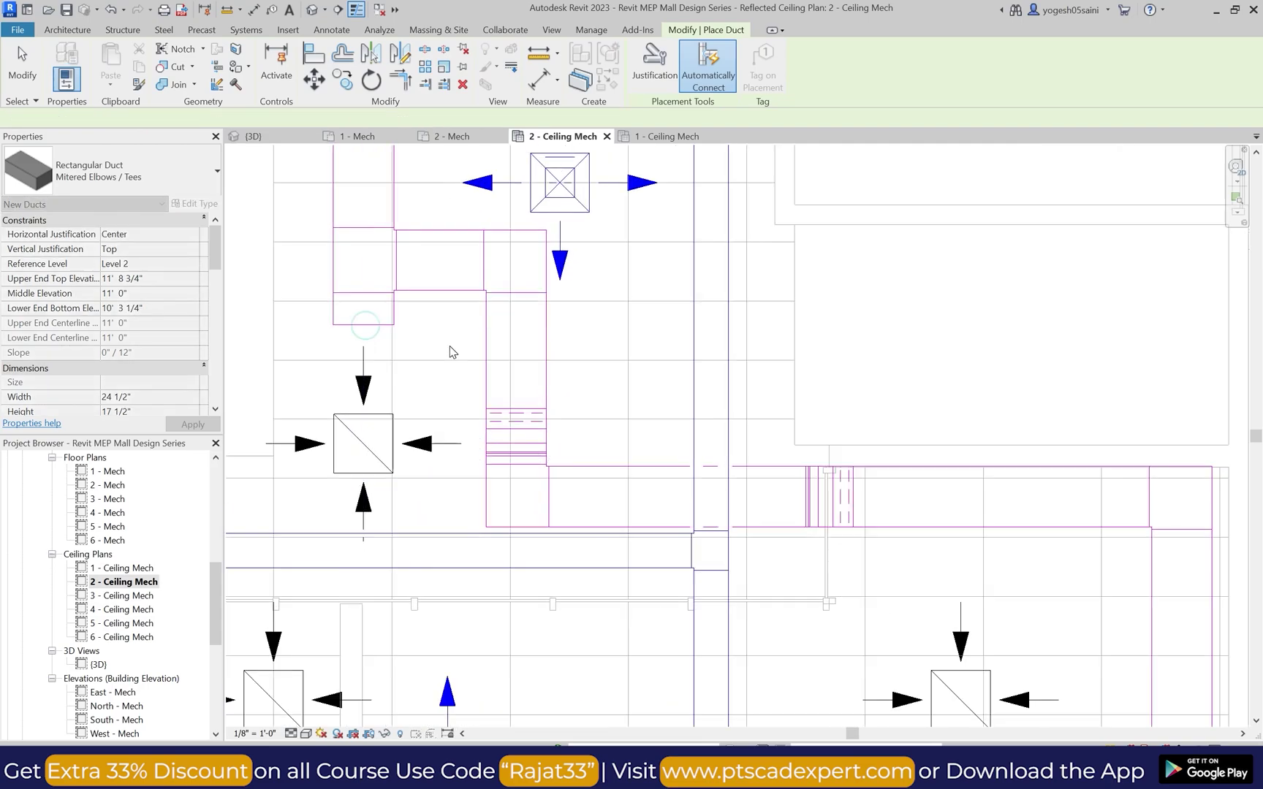
{"action": "key", "text": "Escape"}
{"action": "key", "text": "Escape"}
{"action": "left_click", "coordinate": [392, 431]}
{"action": "left_click", "coordinate": [753, 67]}
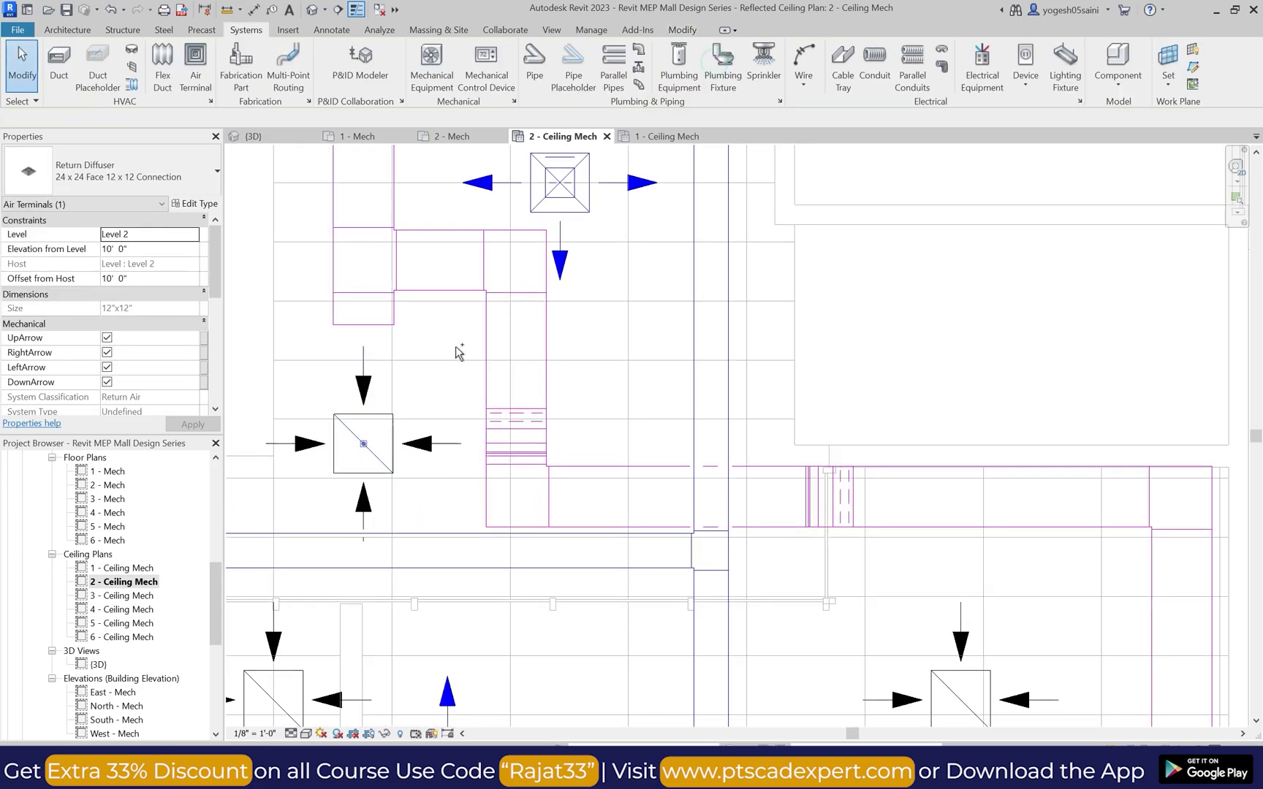
{"action": "left_click", "coordinate": [393, 313]}
Step: Continue the 24" x 18" return duct from its open north end with a short jog east and a run north along the corridor
{"action": "scroll", "coordinate": [487, 389], "scroll_direction": "down", "scroll_amount": 5}
{"action": "middle_click_drag", "start_coordinate": [484, 224], "coordinate": [487, 295]}
{"action": "left_click", "coordinate": [58, 67]}
{"action": "left_click", "coordinate": [448, 365]}
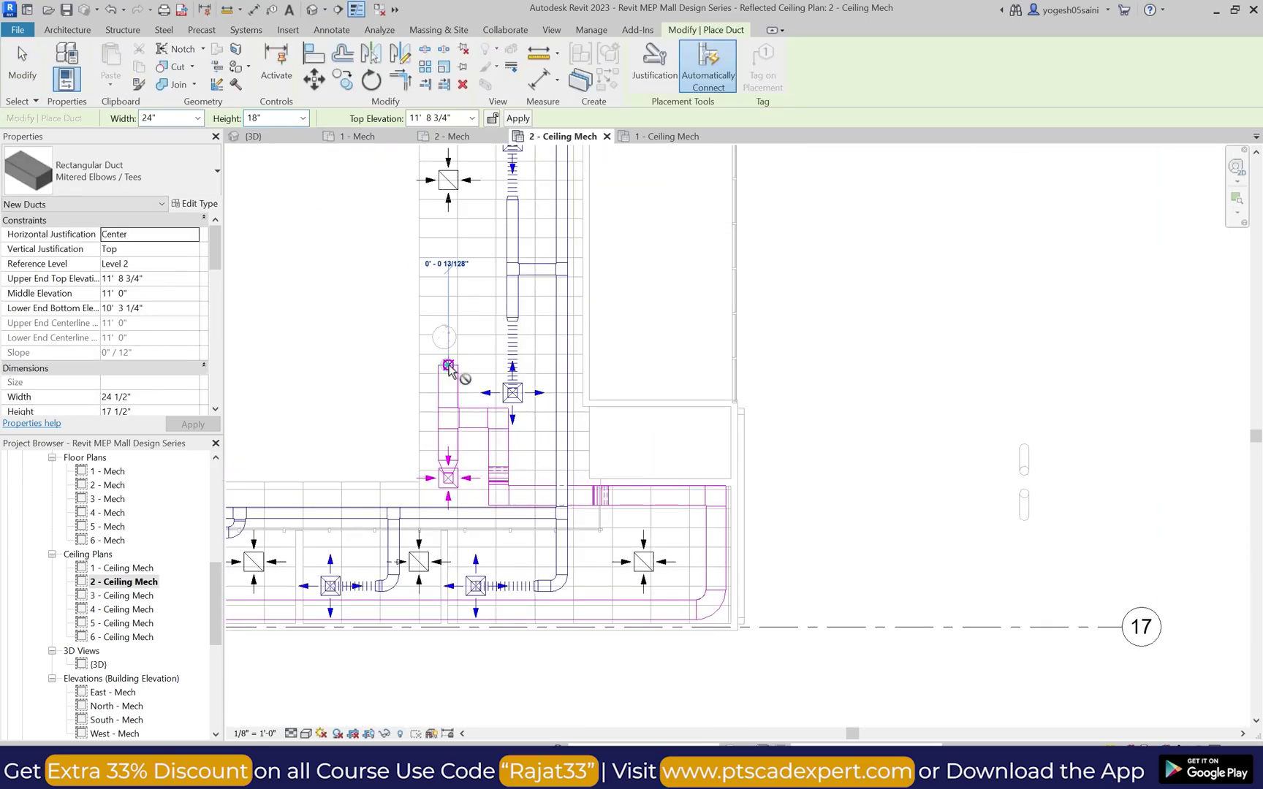
{"action": "left_click", "coordinate": [486, 364]}
{"action": "scroll", "coordinate": [487, 270], "scroll_direction": "down", "scroll_amount": 3}
{"action": "scroll", "coordinate": [488, 214], "scroll_direction": "up", "scroll_amount": 2}
{"action": "scroll", "coordinate": [488, 175], "scroll_direction": "down", "scroll_amount": 4}
{"action": "middle_click_drag", "start_coordinate": [488, 175], "coordinate": [503, 391]}
{"action": "scroll", "coordinate": [504, 398], "scroll_direction": "up", "scroll_amount": 5}
{"action": "left_click", "coordinate": [504, 372]}
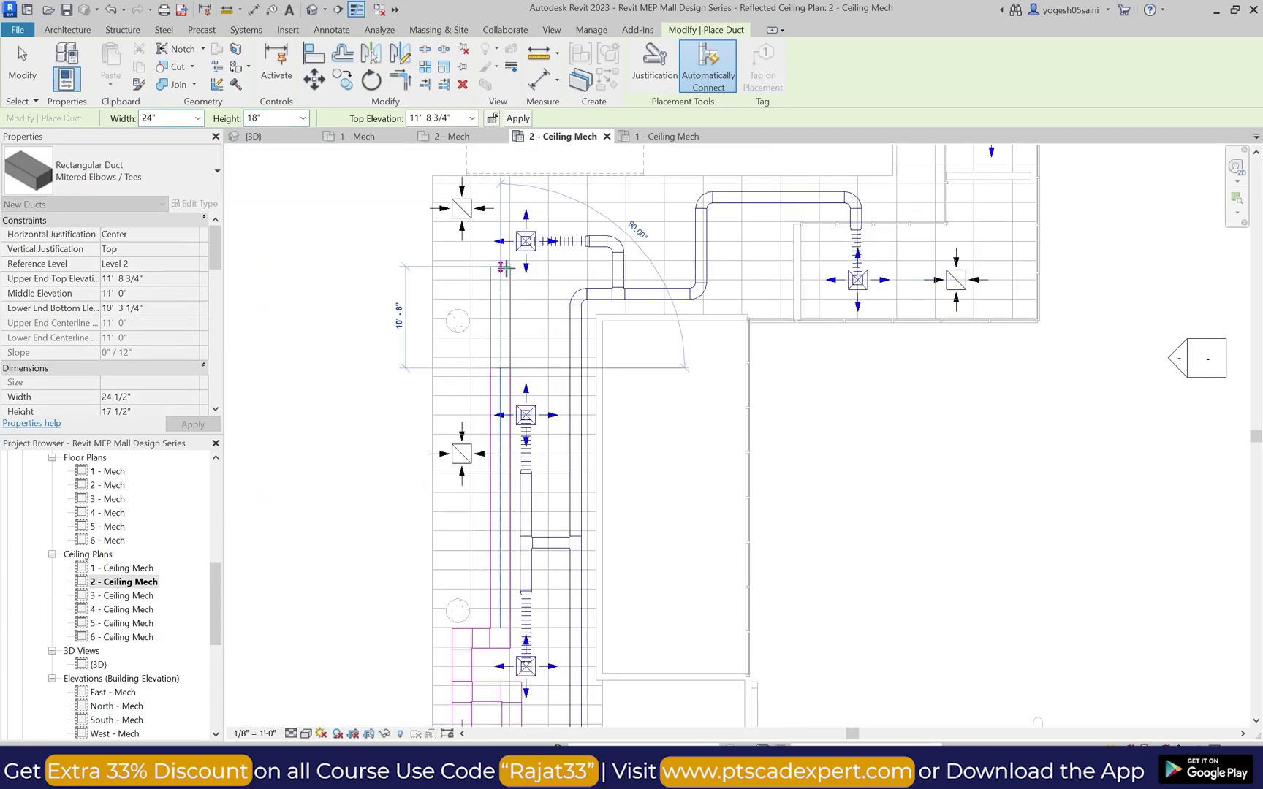
Step: Extend the return duct to the corridor's north end, east past the supply diffuser, south, and about 2'-6" east toward the supply duct
{"action": "scroll", "coordinate": [503, 267], "scroll_direction": "up", "scroll_amount": 2}
{"action": "scroll", "coordinate": [510, 219], "scroll_direction": "down", "scroll_amount": 4}
{"action": "scroll", "coordinate": [515, 192], "scroll_direction": "up", "scroll_amount": 1}
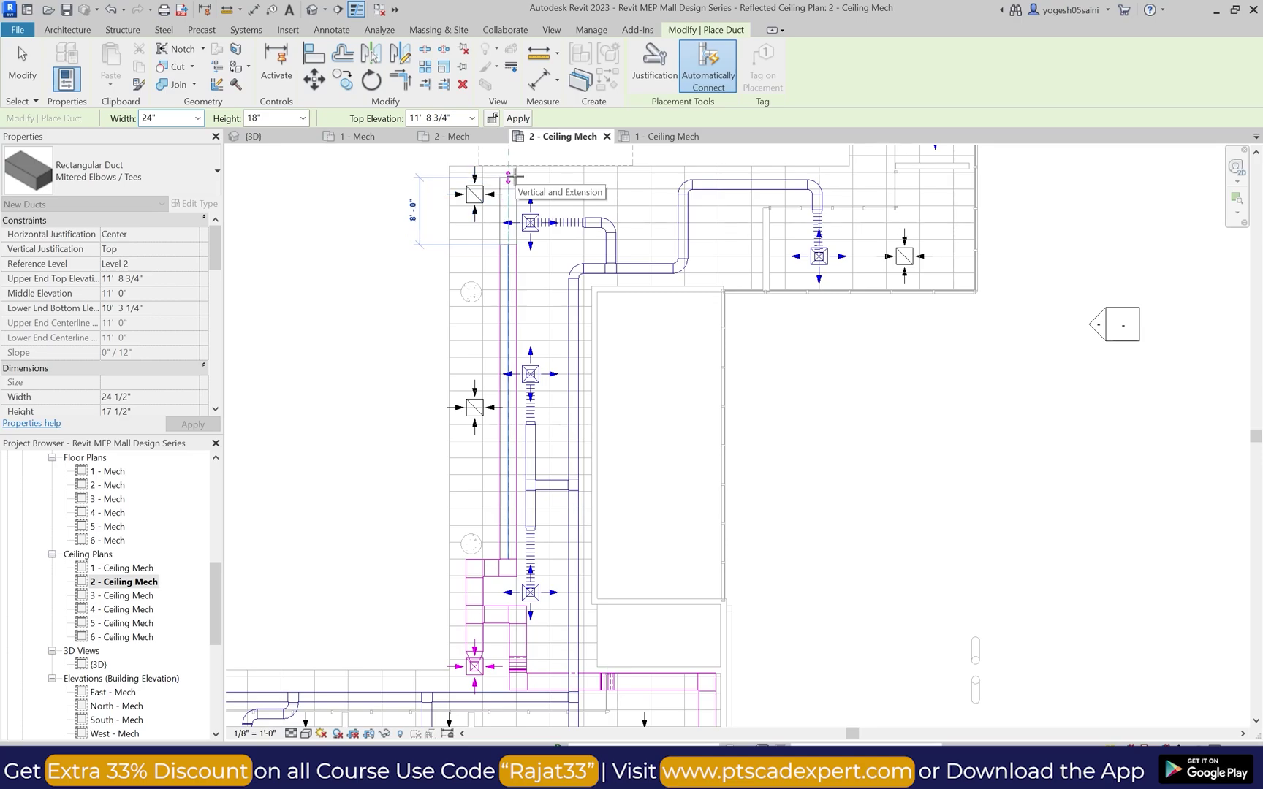
{"action": "scroll", "coordinate": [661, 243], "scroll_direction": "up", "scroll_amount": 1}
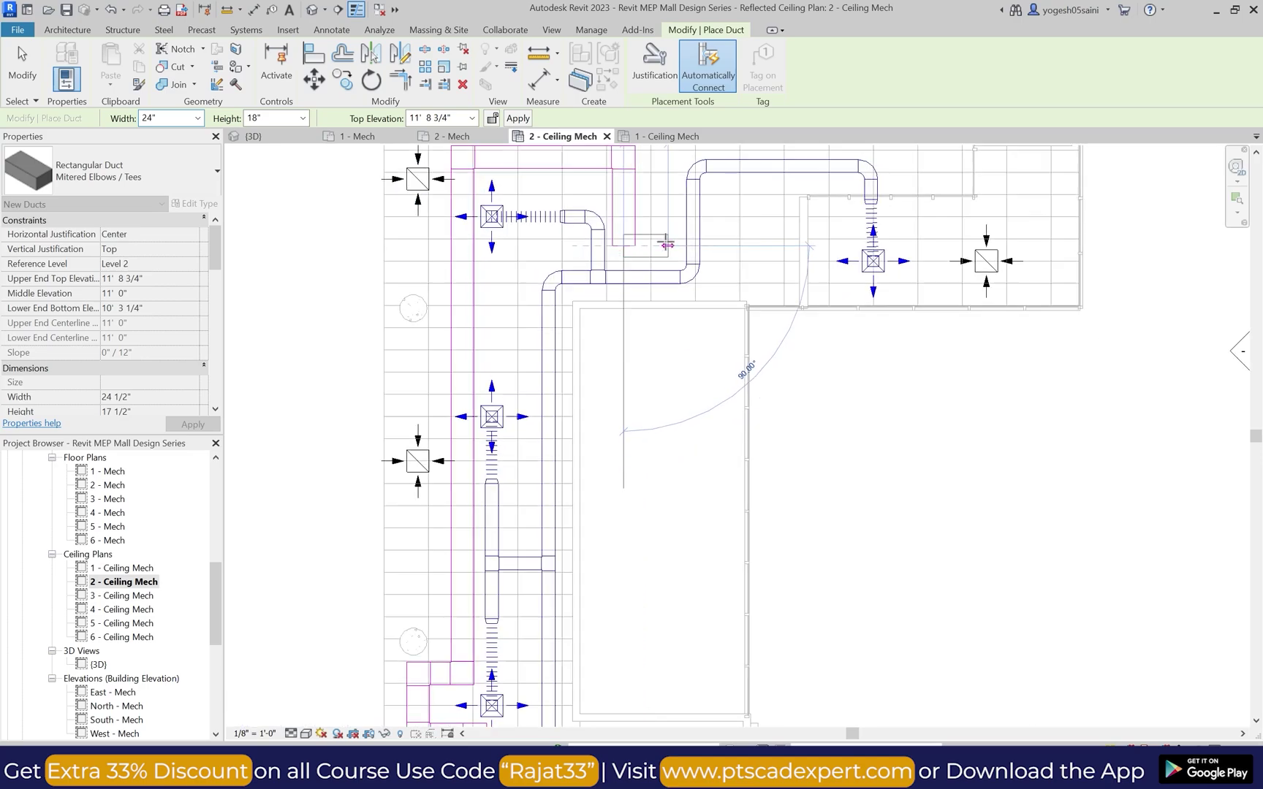
{"action": "scroll", "coordinate": [686, 281], "scroll_direction": "down", "scroll_amount": 1}
{"action": "scroll", "coordinate": [662, 267], "scroll_direction": "up", "scroll_amount": 4}
{"action": "key", "text": "Escape"}
{"action": "key", "text": "Escape"}
{"action": "left_click", "coordinate": [632, 270]}
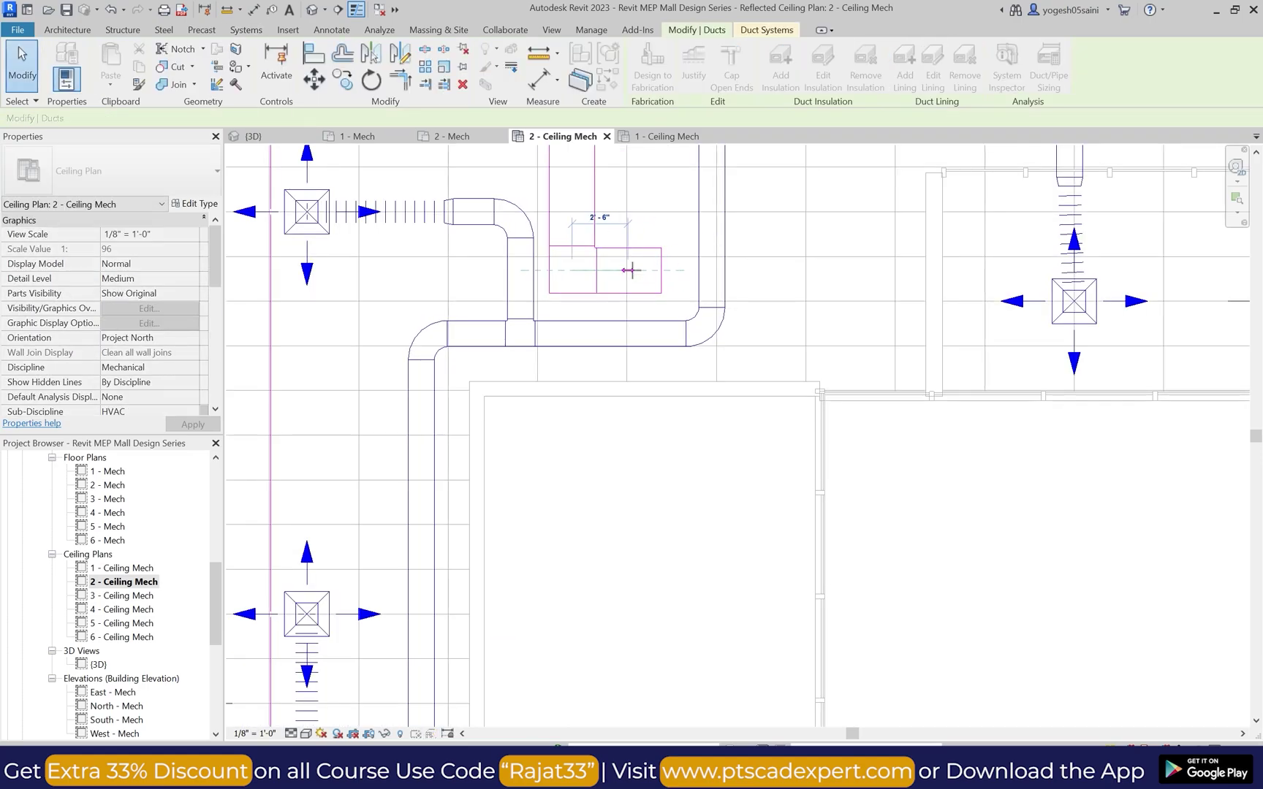
Step: Carry the return duct east over the supply duct at 11' 10" middle elevation, and turn it south at 11' 0" beyond the crossing
{"action": "key", "text": "d"}
{"action": "key", "text": "t"}
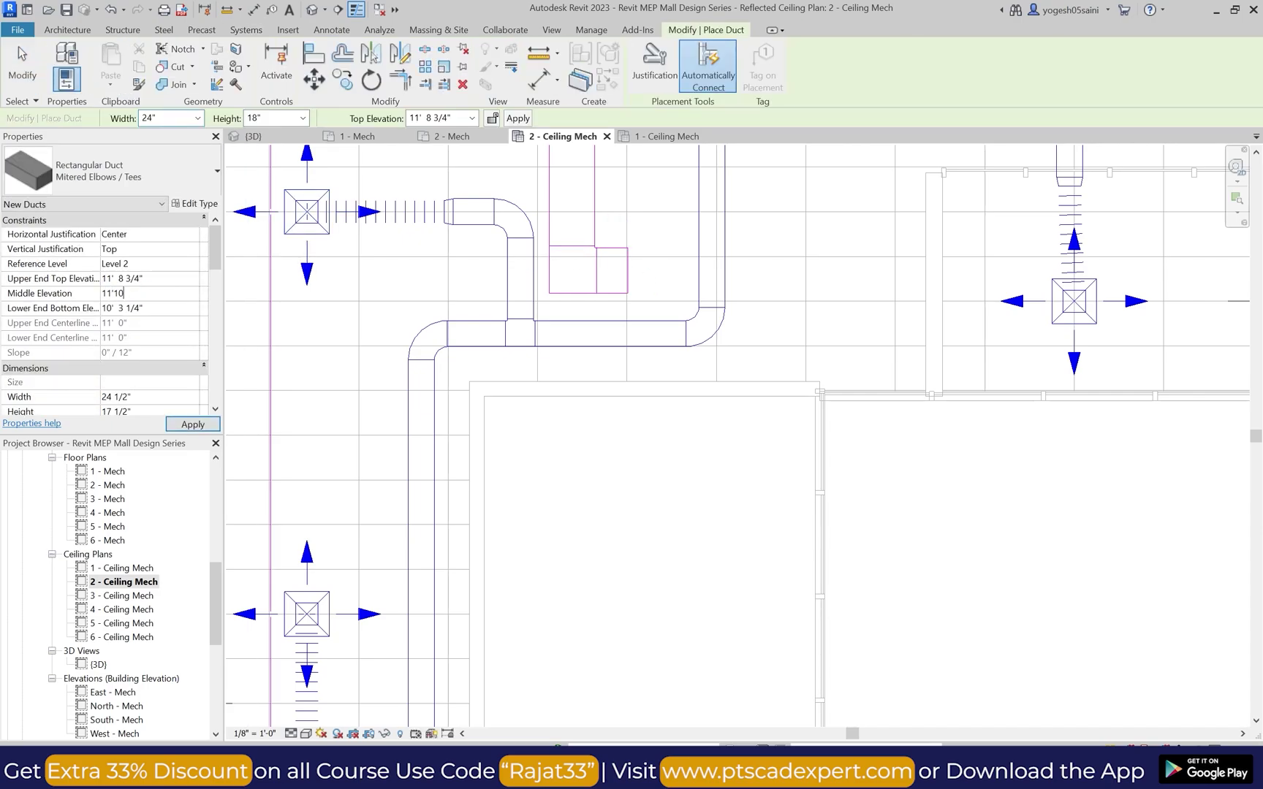
{"action": "scroll", "coordinate": [453, 568], "scroll_direction": "down", "scroll_amount": 1}
{"action": "left_click", "coordinate": [604, 309]}
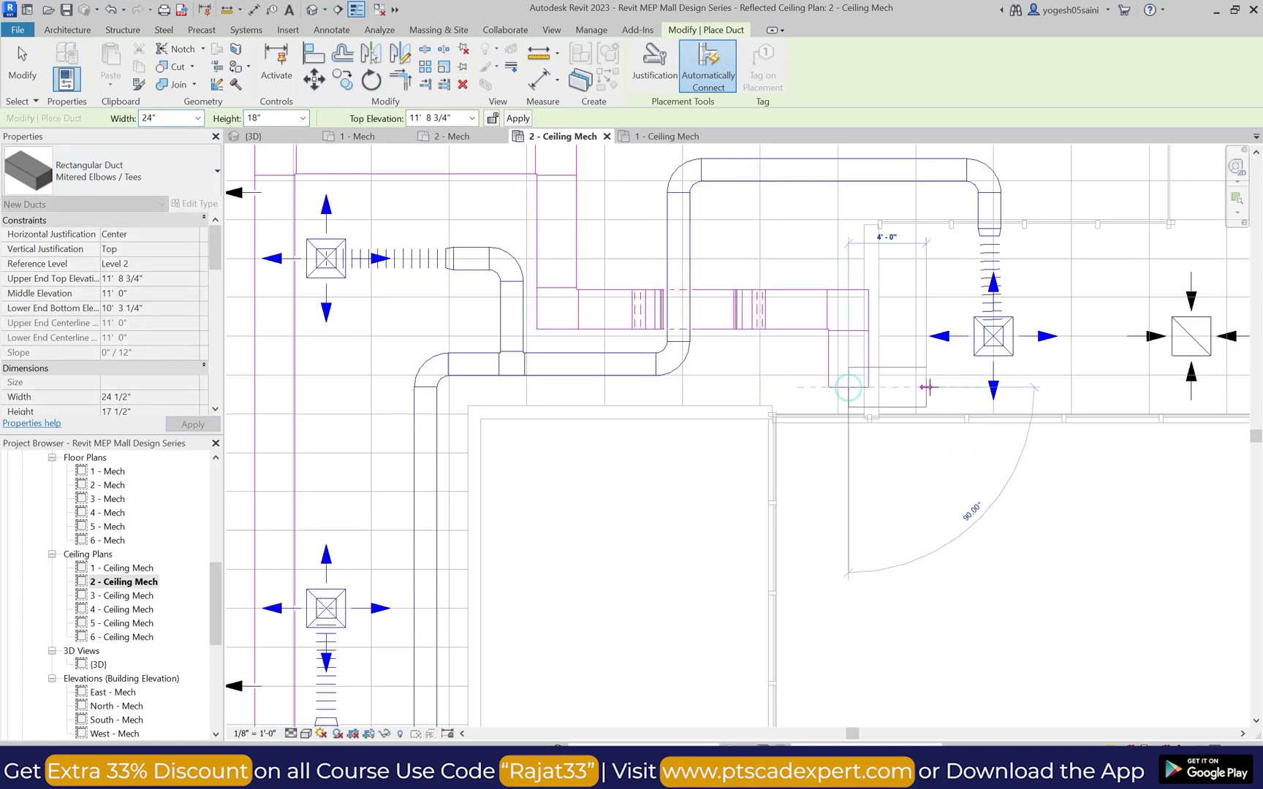
Step: Route the return duct east along the east room's south wall and north along the exterior wall up to the upper return diffuser
{"action": "scroll", "coordinate": [926, 387], "scroll_direction": "down", "scroll_amount": 2}
{"action": "scroll", "coordinate": [1115, 385], "scroll_direction": "down", "scroll_amount": 4}
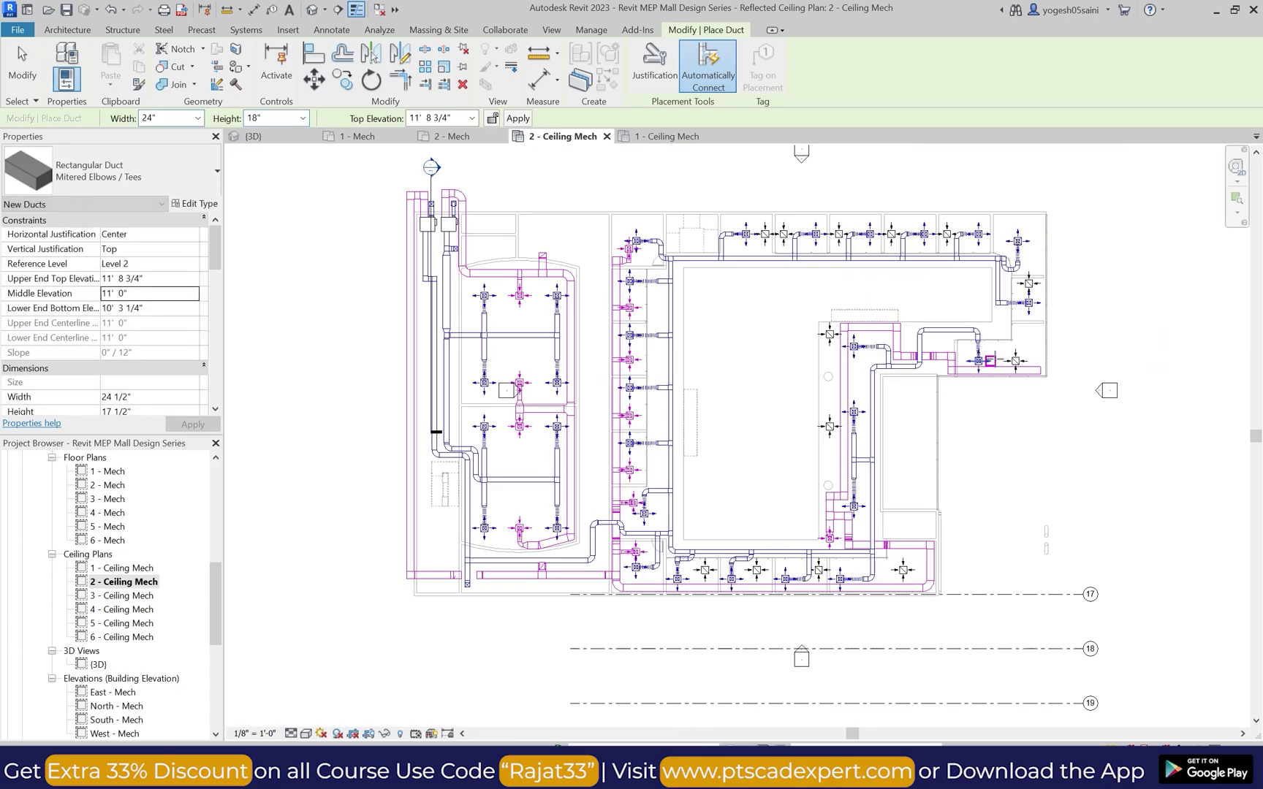
{"action": "scroll", "coordinate": [1026, 395], "scroll_direction": "up", "scroll_amount": 4}
{"action": "scroll", "coordinate": [1079, 369], "scroll_direction": "down", "scroll_amount": 2}
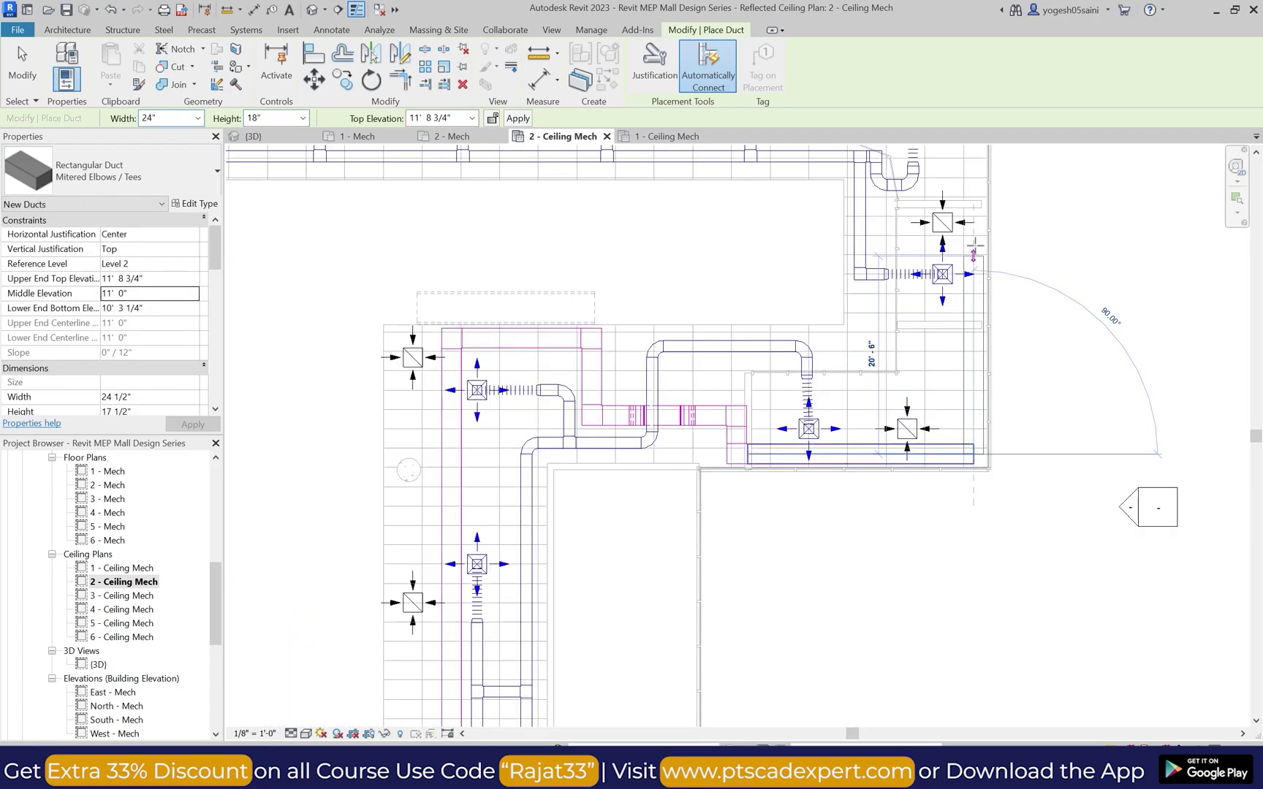
{"action": "scroll", "coordinate": [973, 248], "scroll_direction": "up", "scroll_amount": 2}
{"action": "scroll", "coordinate": [967, 203], "scroll_direction": "down", "scroll_amount": 4}
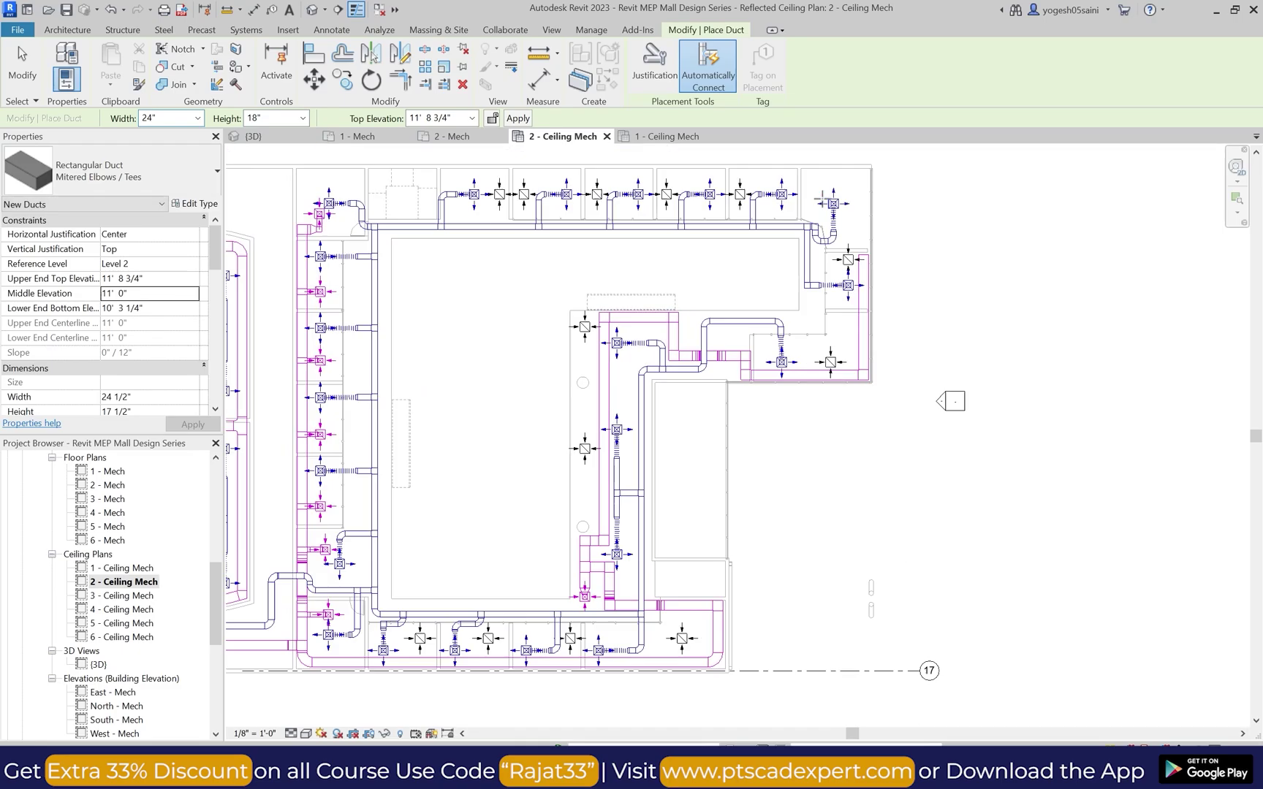
{"action": "scroll", "coordinate": [863, 247], "scroll_direction": "up", "scroll_amount": 5}
{"action": "key", "text": "Escape"}
{"action": "key", "text": "Escape"}
Step: Connect the upper east room's return diffuser into the north end of the duct along the exterior wall
{"action": "left_click", "coordinate": [858, 284]}
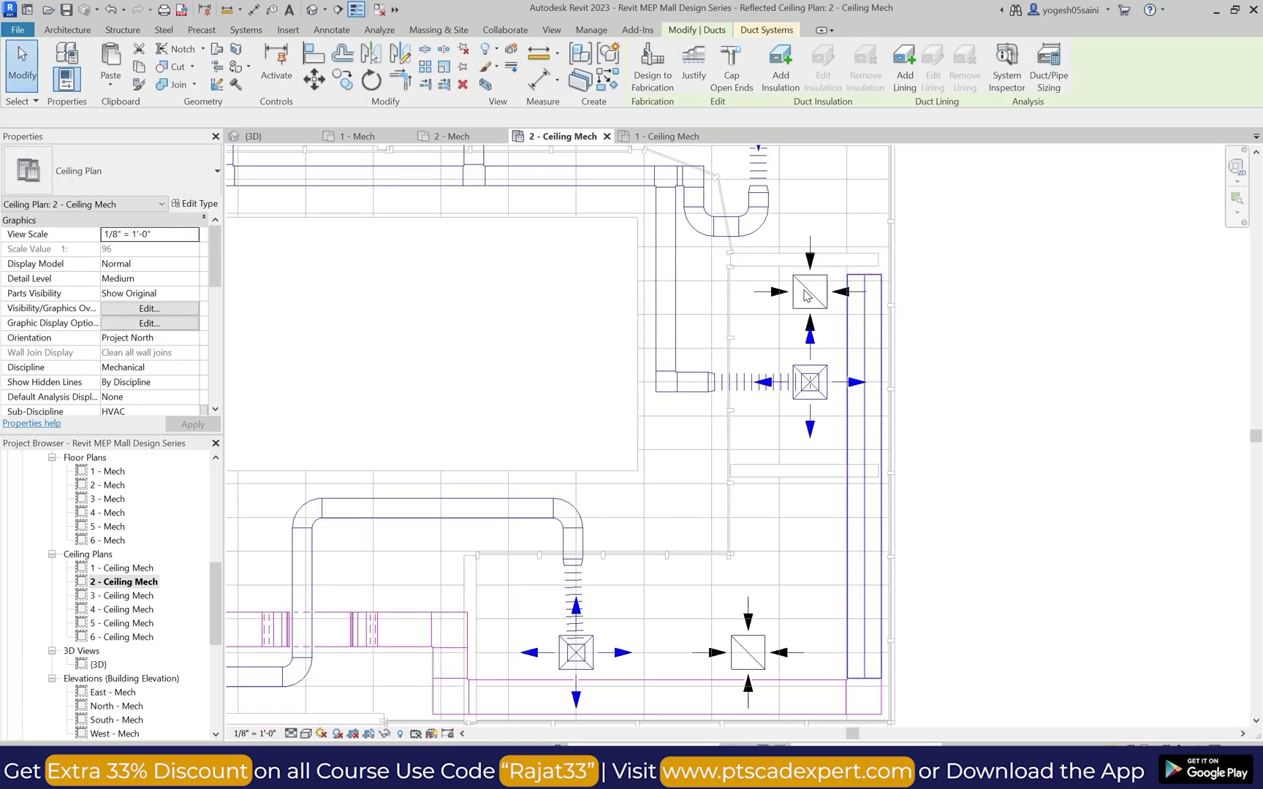
{"action": "left_click", "coordinate": [806, 293]}
{"action": "key", "text": "Escape"}
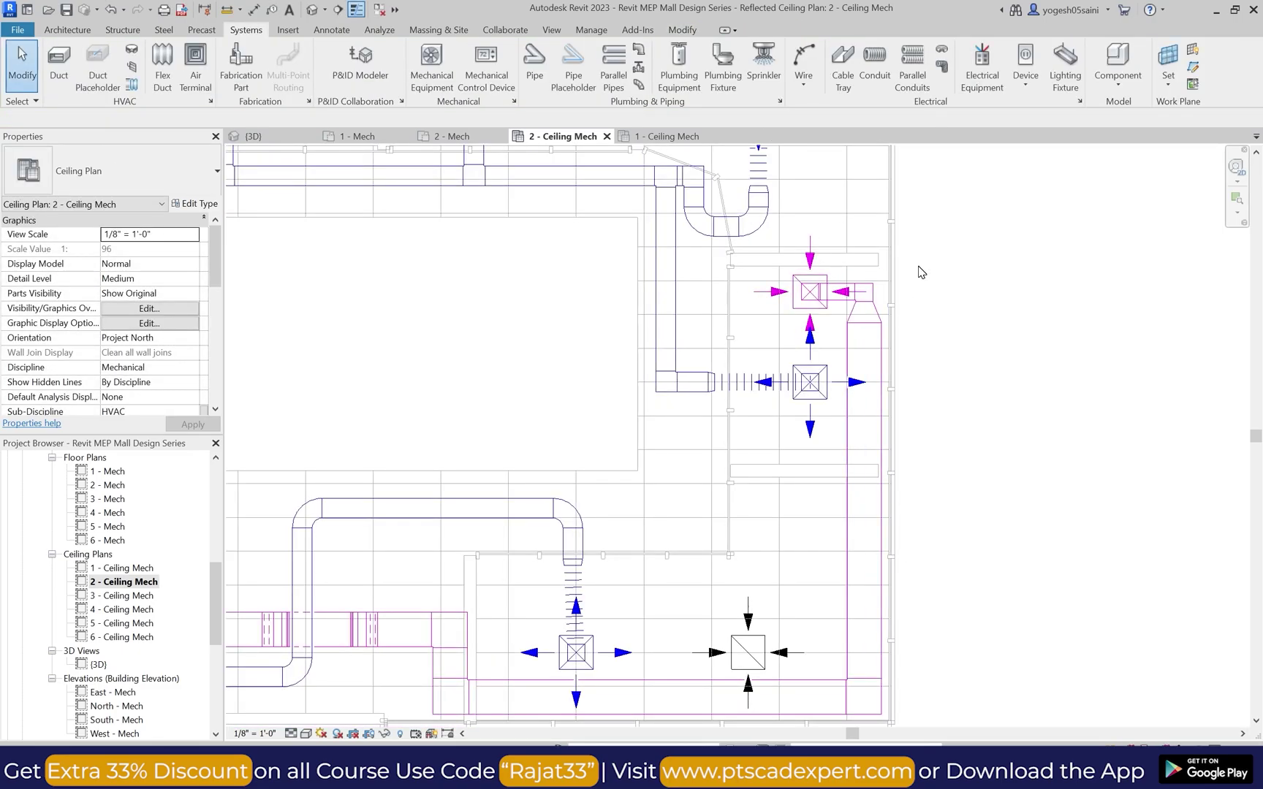
Step: Try to change the small mitered elbow beside the upper east return diffuser to Rectangular Elbow - Radius 1 W
{"action": "scroll", "coordinate": [903, 278], "scroll_direction": "up", "scroll_amount": 2}
{"action": "left_click", "coordinate": [852, 297]}
{"action": "left_click", "coordinate": [128, 178]}
{"action": "left_click", "coordinate": [83, 402]}
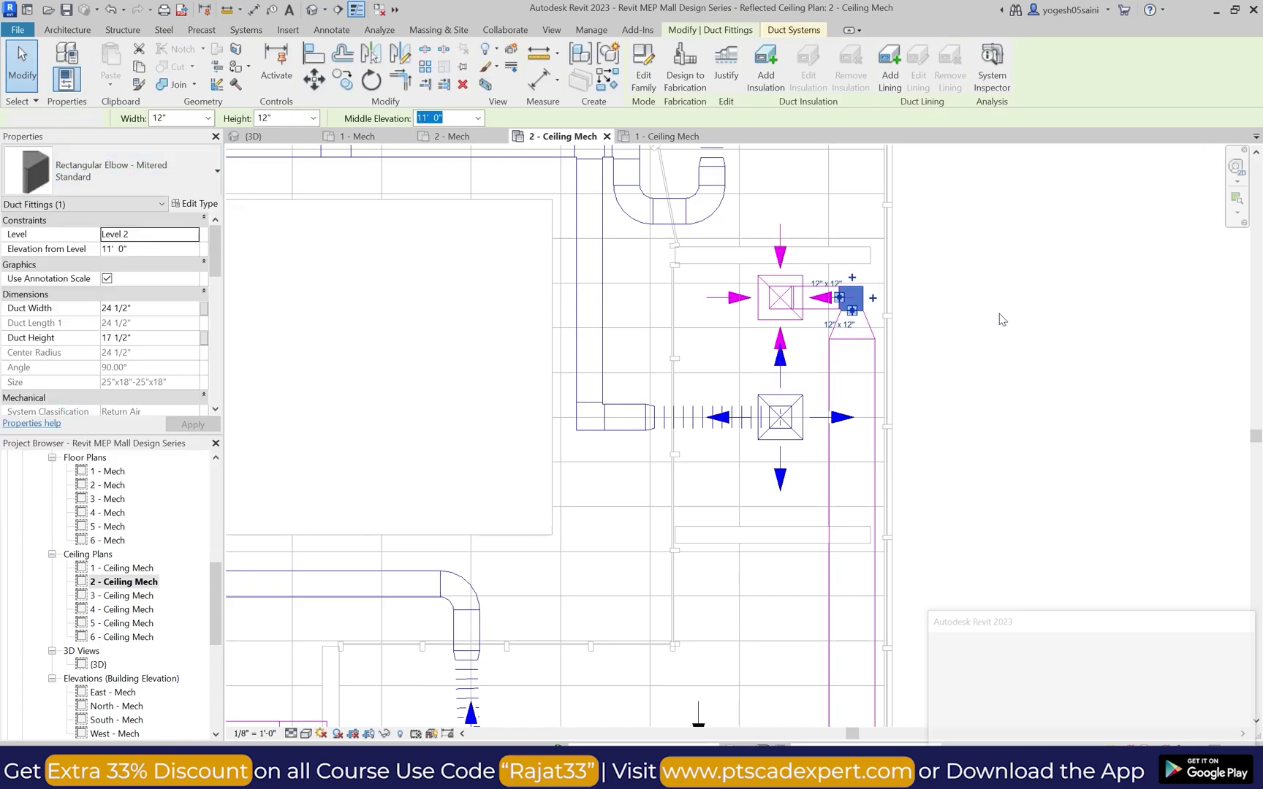
{"action": "left_click", "coordinate": [1217, 739]}
Step: Change the return duct's elbow at the east room's southeast corner to Rectangular Elbow - Radius 1 W
{"action": "scroll", "coordinate": [1038, 658], "scroll_direction": "down", "scroll_amount": 4}
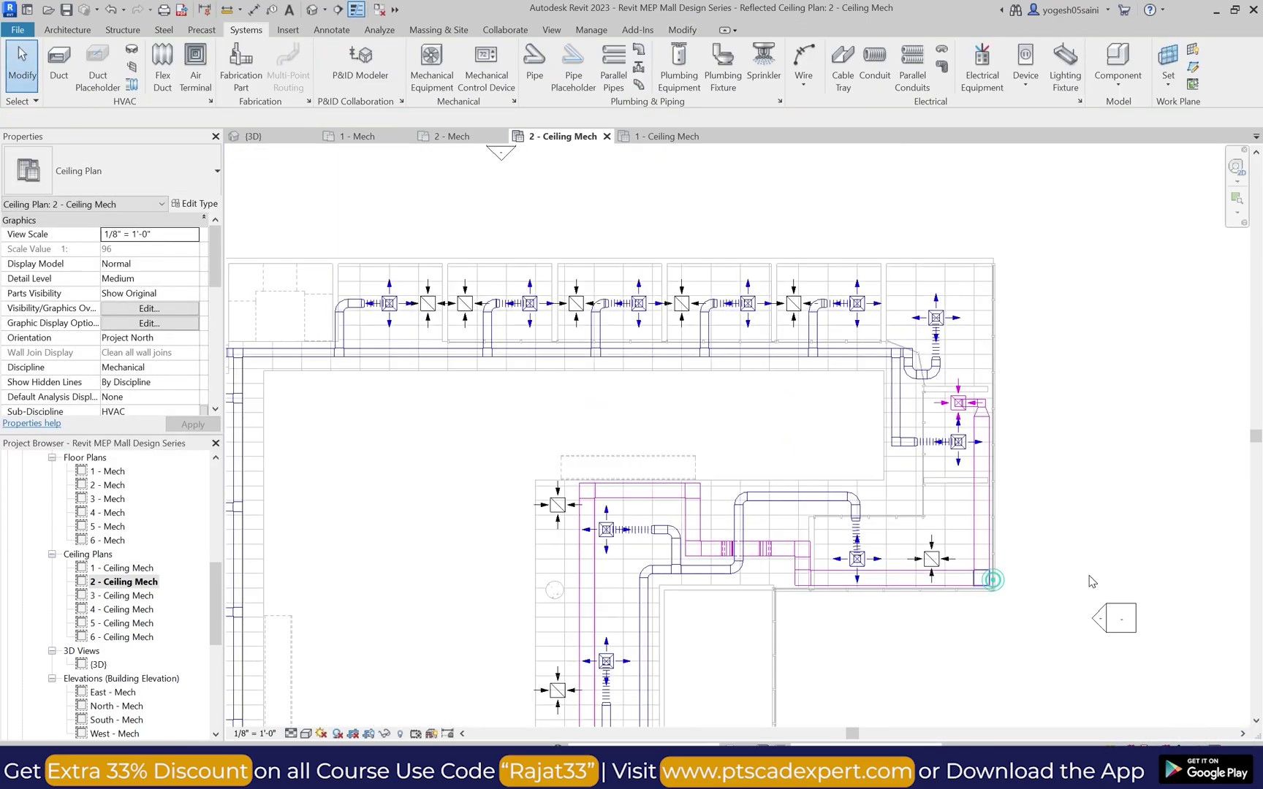
{"action": "left_click", "coordinate": [981, 577]}
{"action": "left_click", "coordinate": [109, 171]}
{"action": "left_click", "coordinate": [87, 402]}
{"action": "left_click", "coordinate": [1031, 566]}
Step: Try to connect the east room's return diffuser into the return duct along the south wall
{"action": "scroll", "coordinate": [1028, 573], "scroll_direction": "up", "scroll_amount": 2}
{"action": "left_click", "coordinate": [880, 552]}
{"action": "left_click", "coordinate": [721, 81]}
{"action": "left_click", "coordinate": [845, 583]}
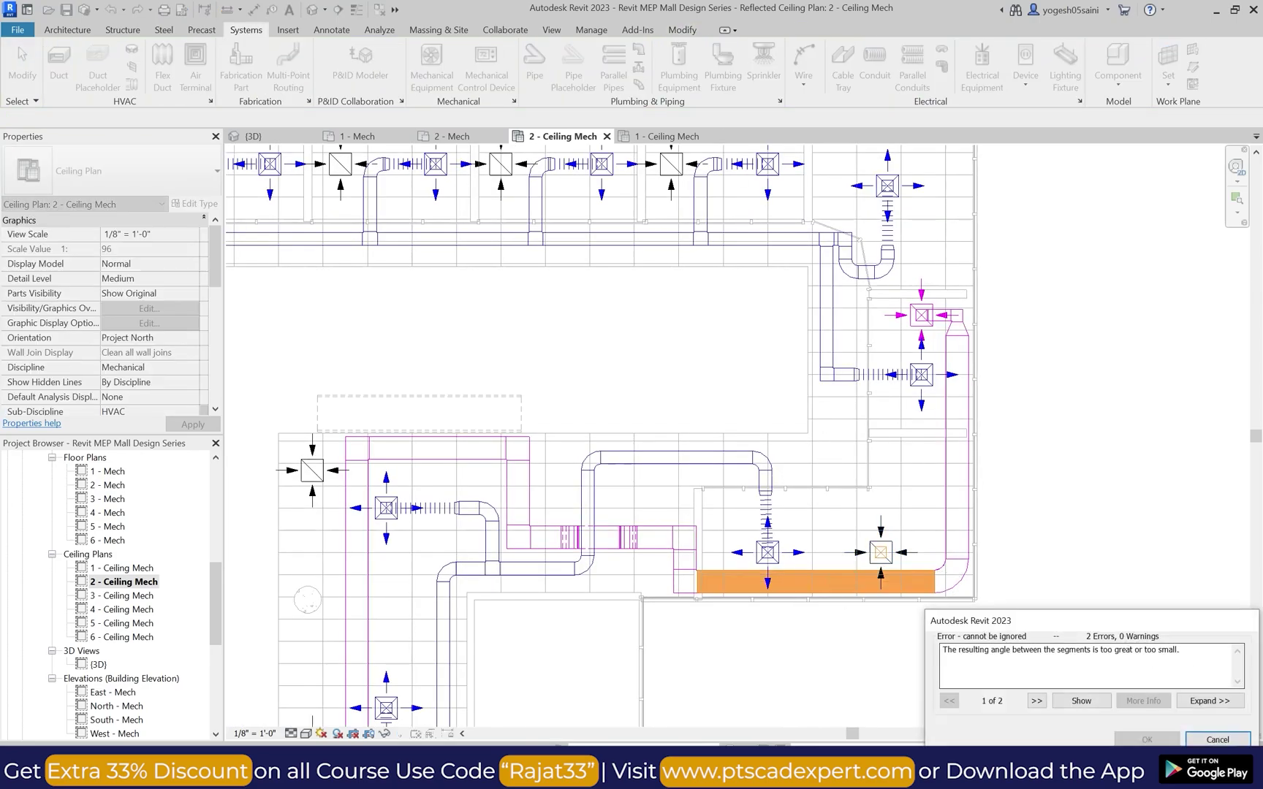
Step: Nudge the east room's return diffuser north, away from the duct, and connect it into the return duct along the south wall
{"action": "scroll", "coordinate": [917, 464], "scroll_direction": "up", "scroll_amount": 1}
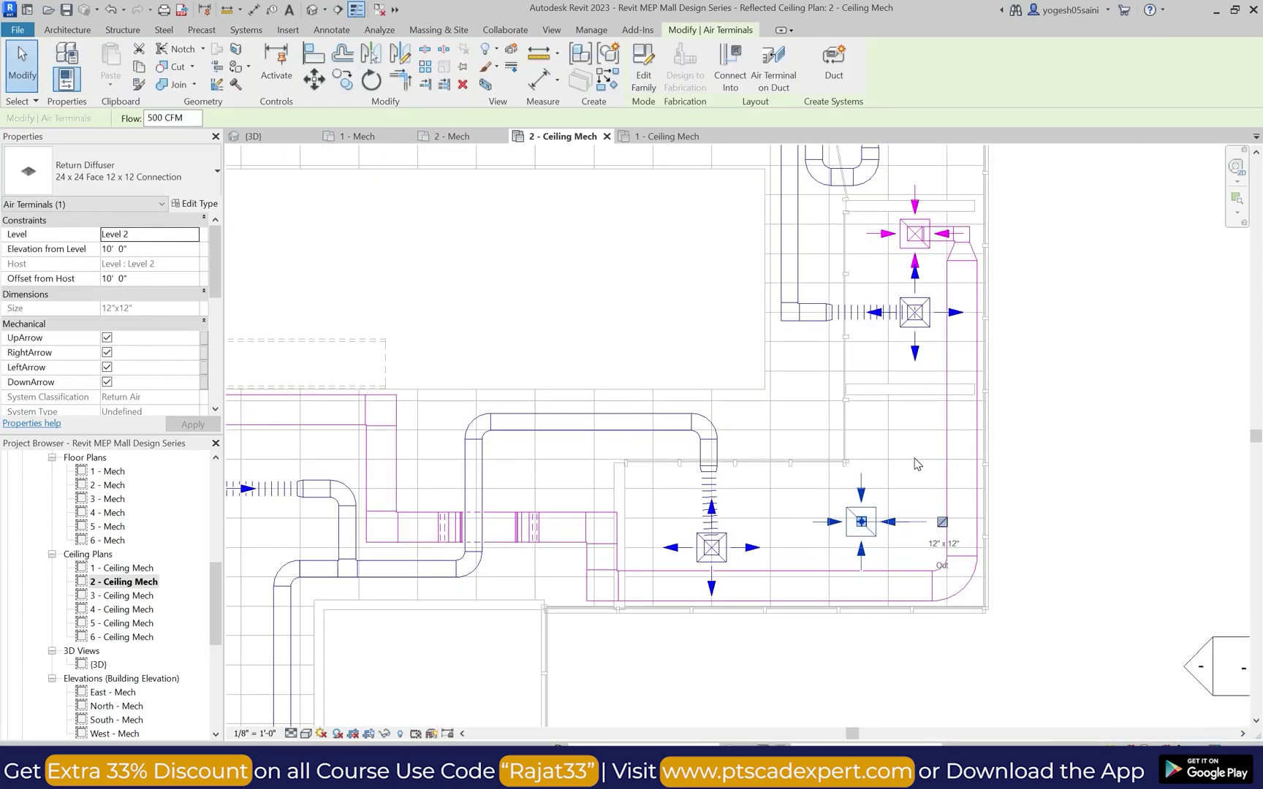
{"action": "left_click", "coordinate": [646, 231]}
{"action": "left_click", "coordinate": [862, 517]}
{"action": "left_click", "coordinate": [826, 600]}
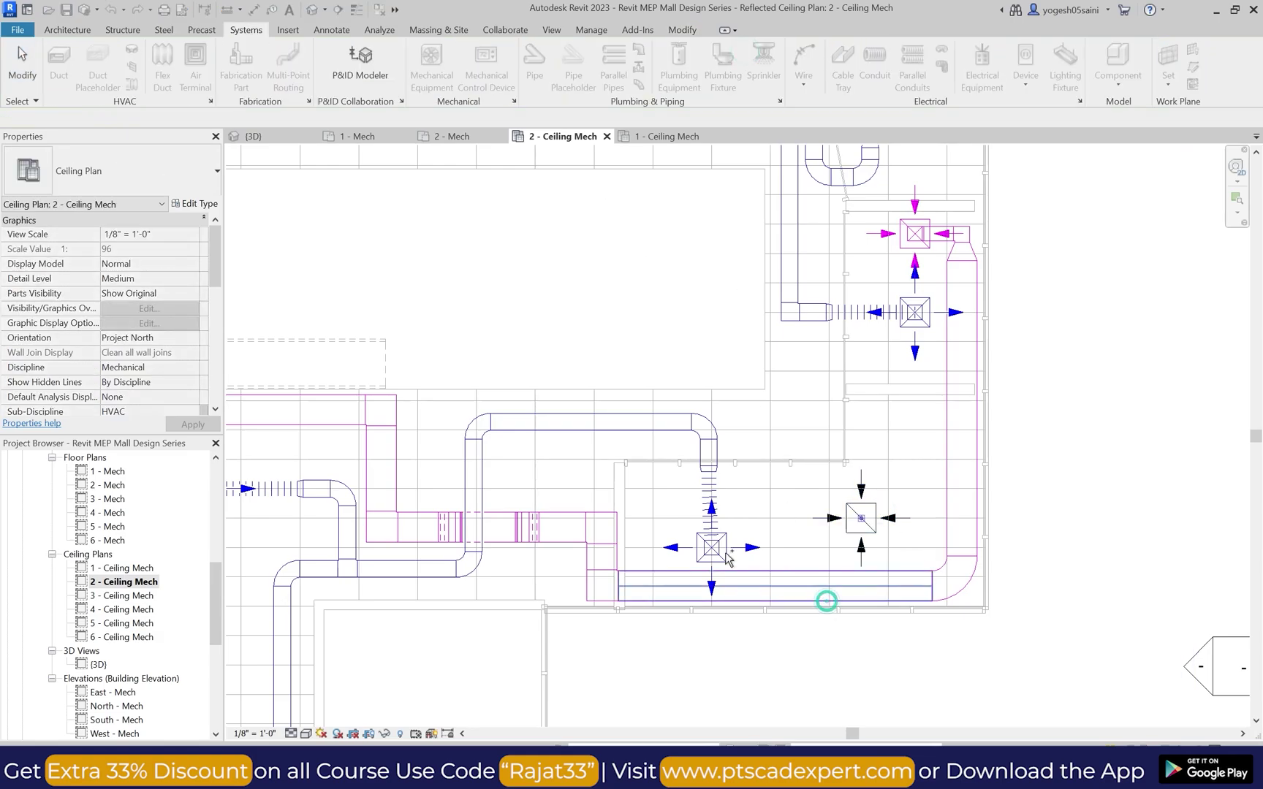
Step: Connect the two open return diffusers on the corridor's west side into the north-south return duct
{"action": "scroll", "coordinate": [979, 548], "scroll_direction": "down", "scroll_amount": 2}
{"action": "scroll", "coordinate": [559, 495], "scroll_direction": "up", "scroll_amount": 3}
{"action": "left_click", "coordinate": [560, 496]}
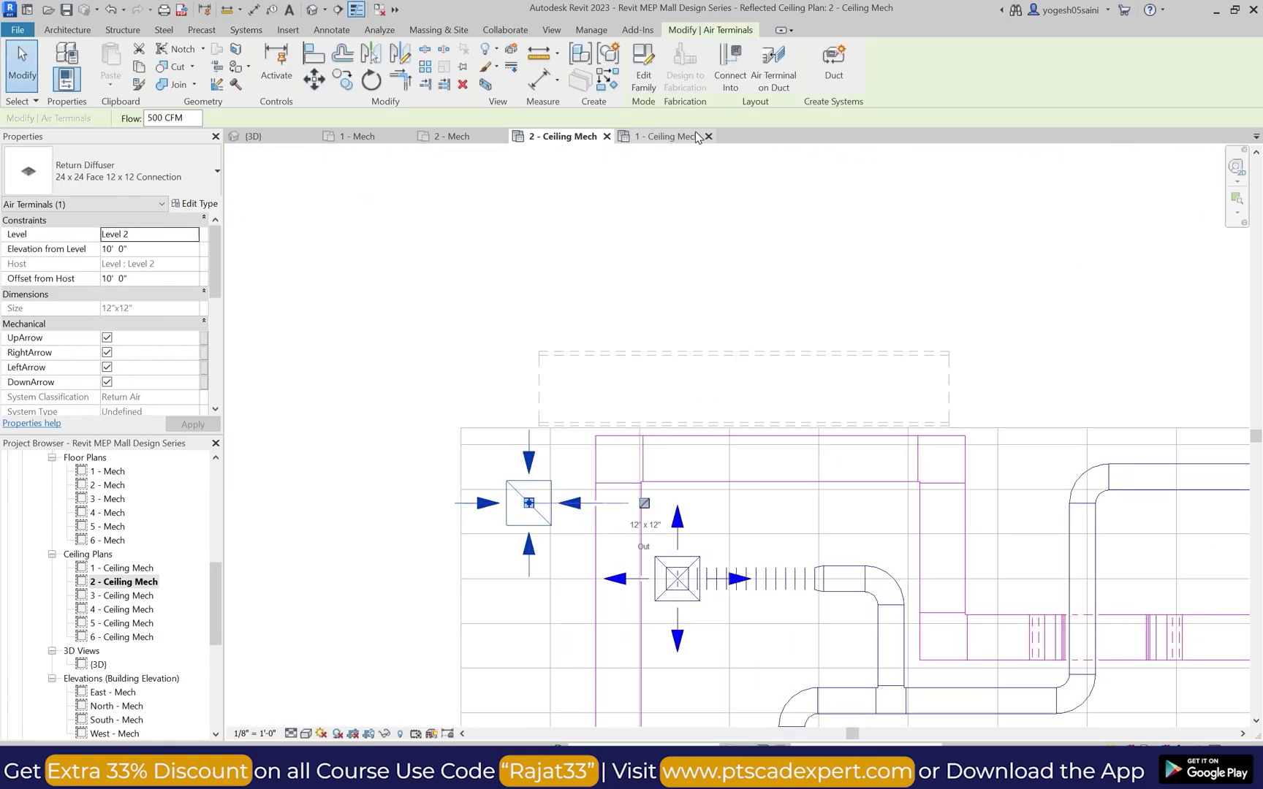
{"action": "left_click", "coordinate": [730, 65]}
{"action": "left_click", "coordinate": [619, 523]}
{"action": "scroll", "coordinate": [671, 451], "scroll_direction": "down", "scroll_amount": 8}
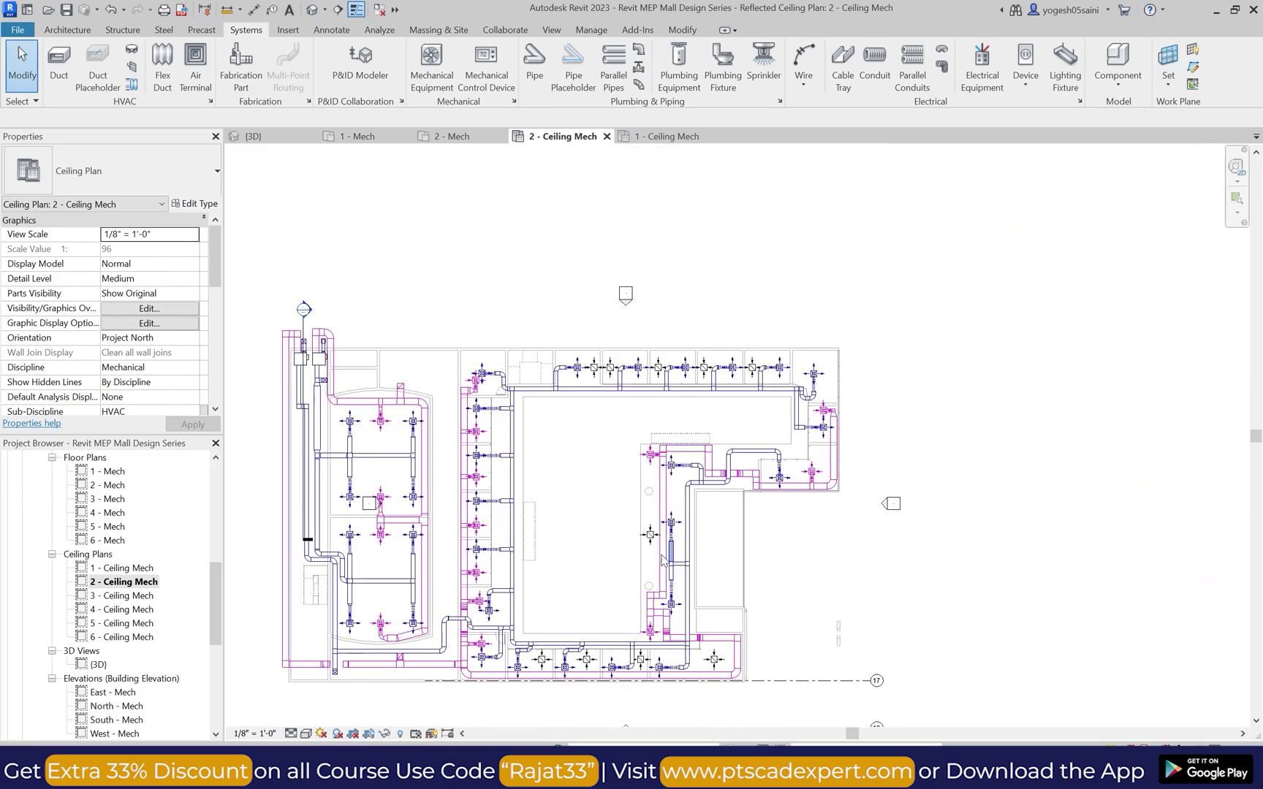
{"action": "scroll", "coordinate": [650, 533], "scroll_direction": "up", "scroll_amount": 4}
{"action": "left_click", "coordinate": [635, 510]}
{"action": "left_click", "coordinate": [733, 65]}
{"action": "left_click", "coordinate": [670, 343]}
Step: Change the return duct's elbow at the southeast room's northeast corner to Rectangular Elbow - Radius 1 W
{"action": "scroll", "coordinate": [513, 476], "scroll_direction": "down", "scroll_amount": 4}
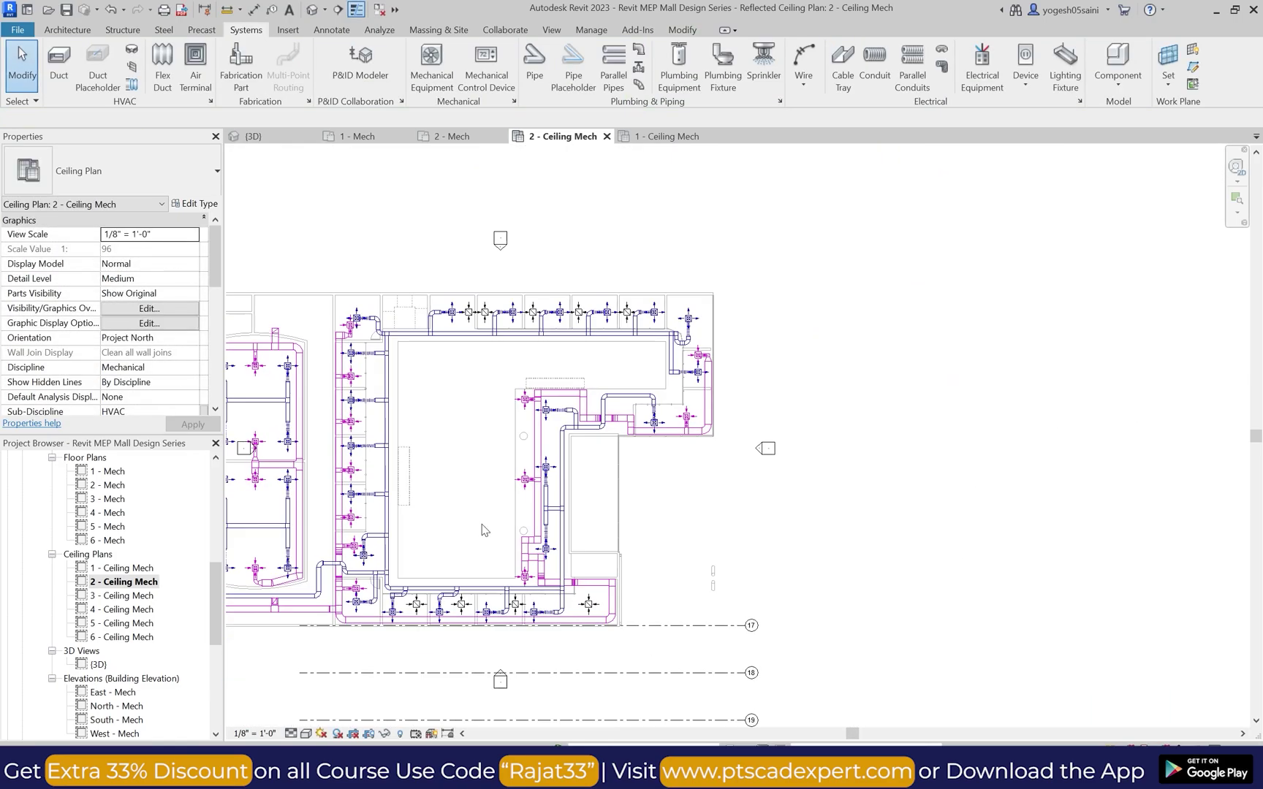
{"action": "scroll", "coordinate": [657, 578], "scroll_direction": "up", "scroll_amount": 5}
{"action": "left_click", "coordinate": [658, 575]}
{"action": "left_click", "coordinate": [713, 497]}
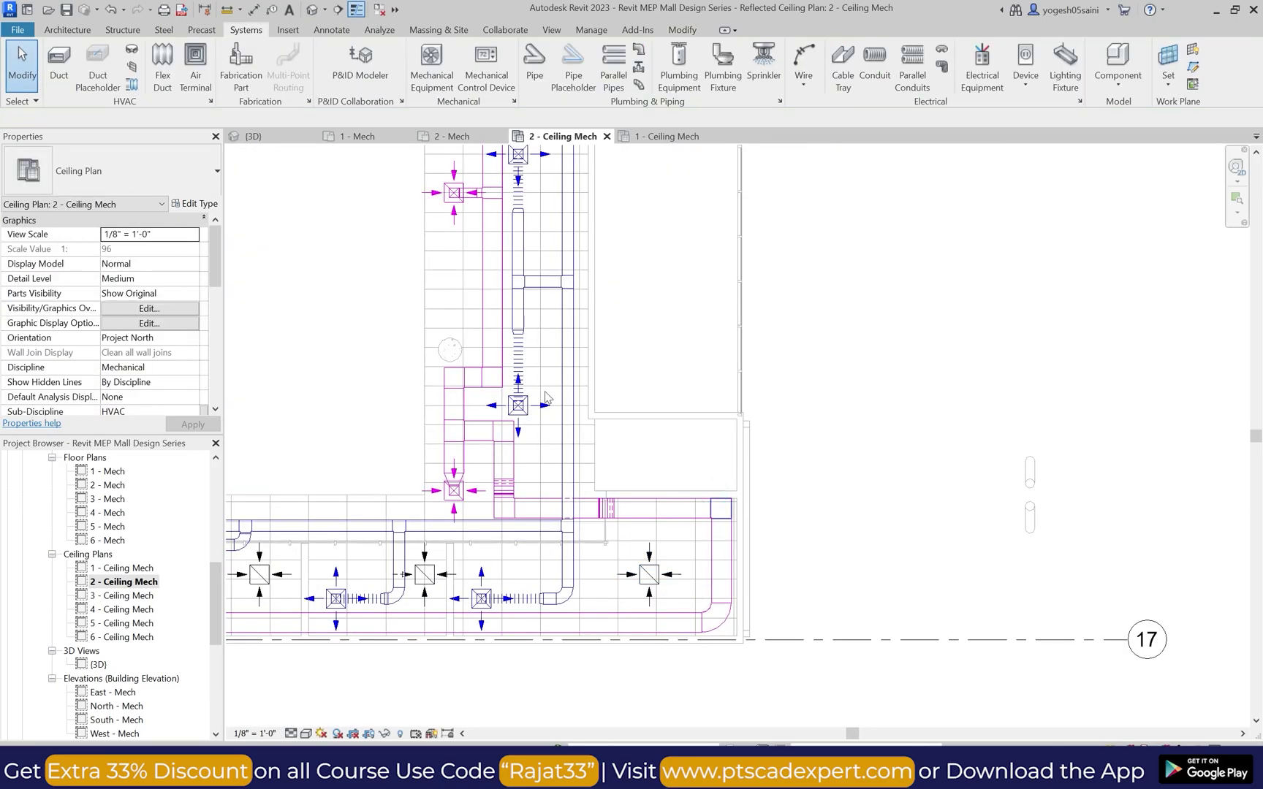
{"action": "left_click", "coordinate": [103, 174]}
{"action": "left_click", "coordinate": [78, 402]}
{"action": "key", "text": "Escape"}
Step: Connect the two easternmost return diffusers in the south row of rooms into the lower return main
{"action": "left_click", "coordinate": [648, 575]}
{"action": "left_click", "coordinate": [733, 71]}
{"action": "left_click", "coordinate": [634, 620]}
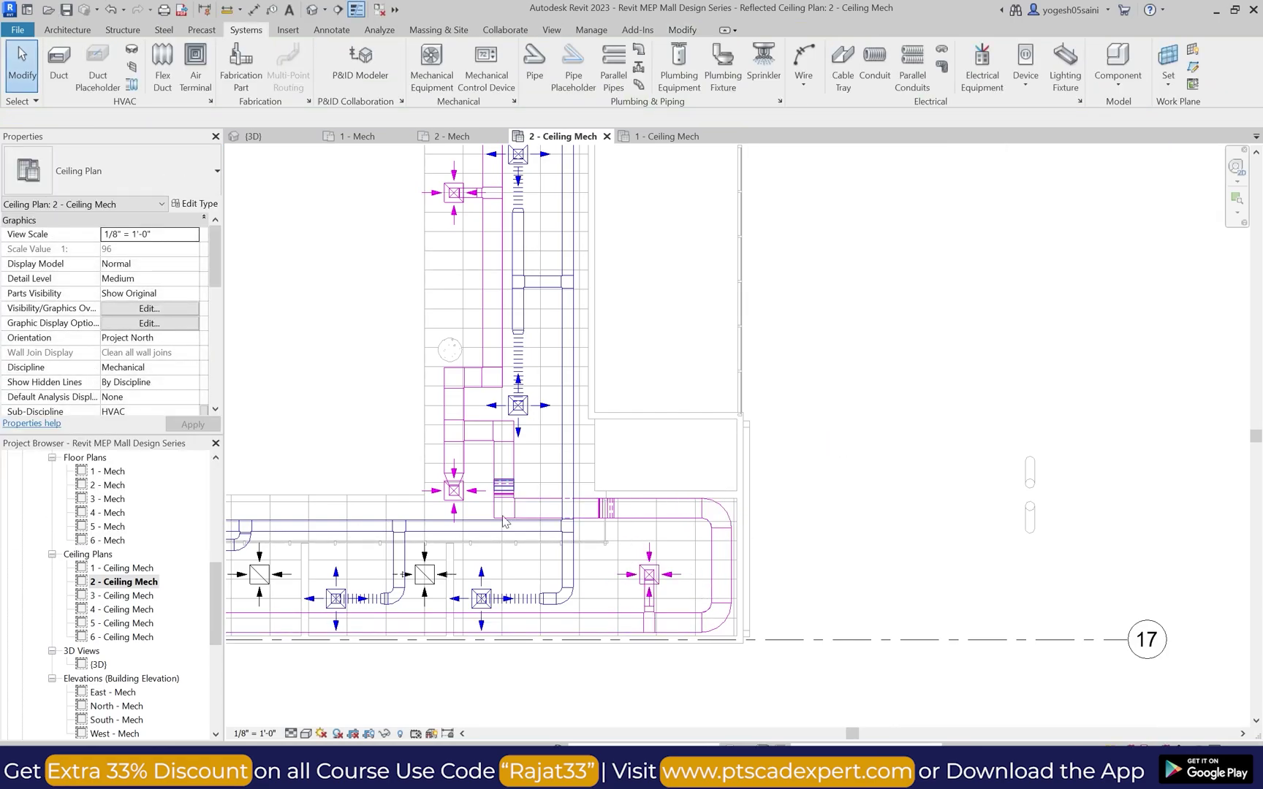
{"action": "scroll", "coordinate": [358, 599], "scroll_direction": "up", "scroll_amount": 3}
{"action": "left_click", "coordinate": [460, 560]}
{"action": "left_click", "coordinate": [739, 78]}
{"action": "left_click", "coordinate": [480, 618]}
{"action": "scroll", "coordinate": [575, 471], "scroll_direction": "down", "scroll_amount": 3}
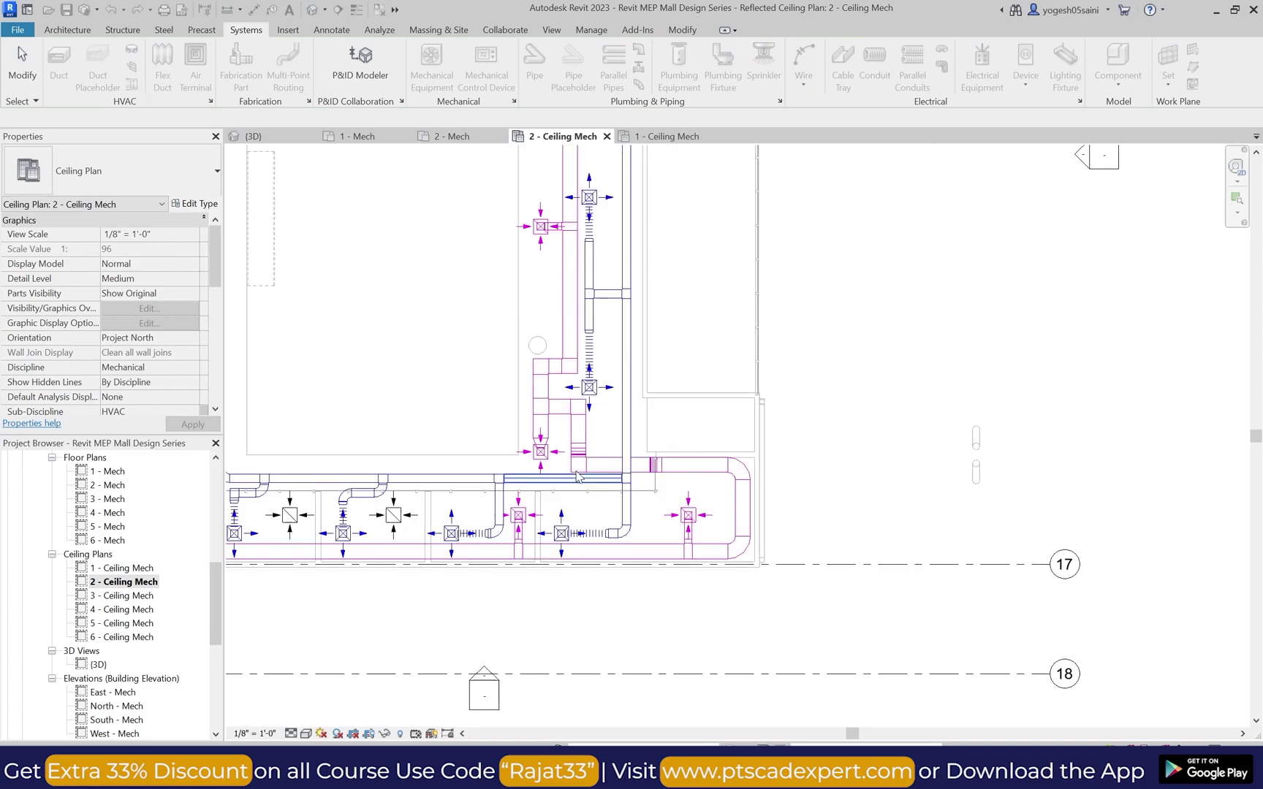
Step: Connect the two remaining western return diffusers in the south row of rooms into the lower return main
{"action": "scroll", "coordinate": [362, 523], "scroll_direction": "down", "scroll_amount": 2}
{"action": "scroll", "coordinate": [369, 511], "scroll_direction": "up", "scroll_amount": 3}
{"action": "left_click", "coordinate": [396, 534]}
{"action": "left_click", "coordinate": [723, 67]}
{"action": "left_click", "coordinate": [424, 585]}
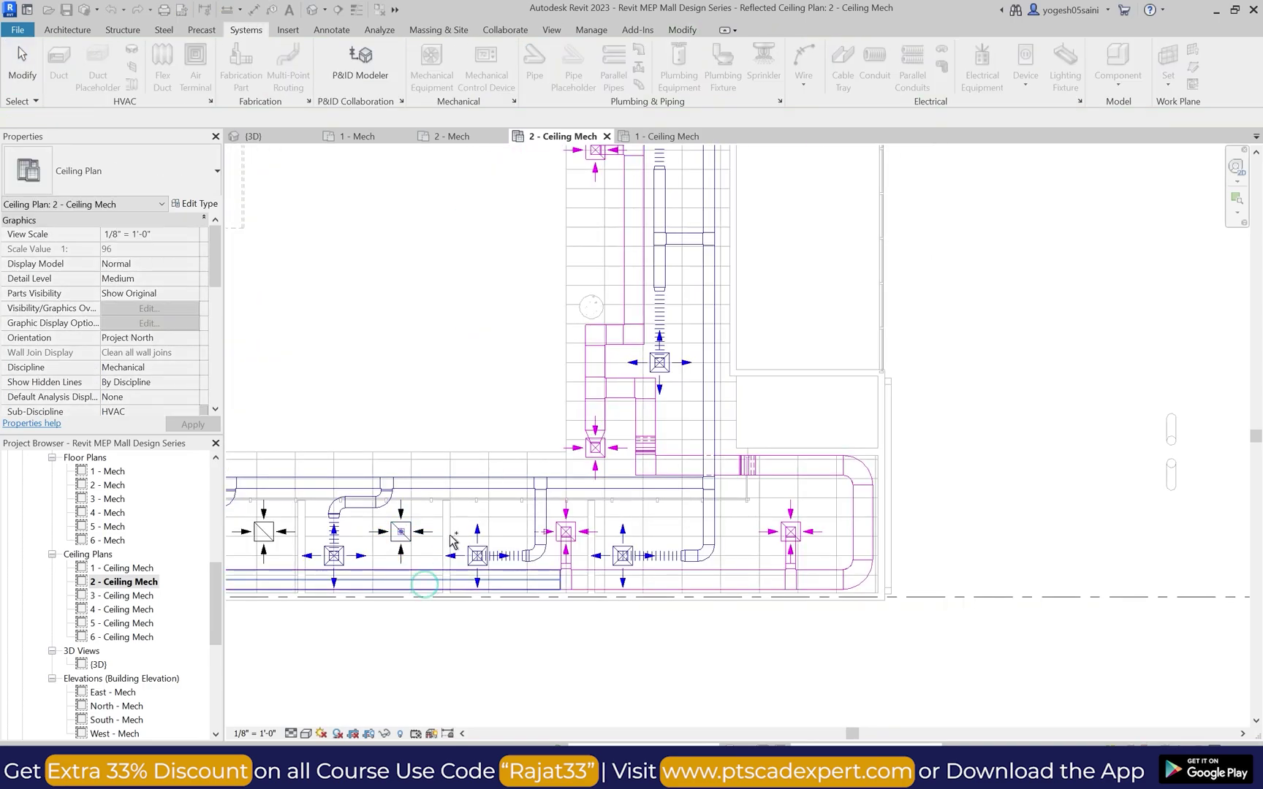
{"action": "scroll", "coordinate": [453, 537], "scroll_direction": "down", "scroll_amount": 4}
{"action": "scroll", "coordinate": [318, 537], "scroll_direction": "up", "scroll_amount": 6}
{"action": "left_click", "coordinate": [460, 527]}
{"action": "left_click", "coordinate": [730, 73]}
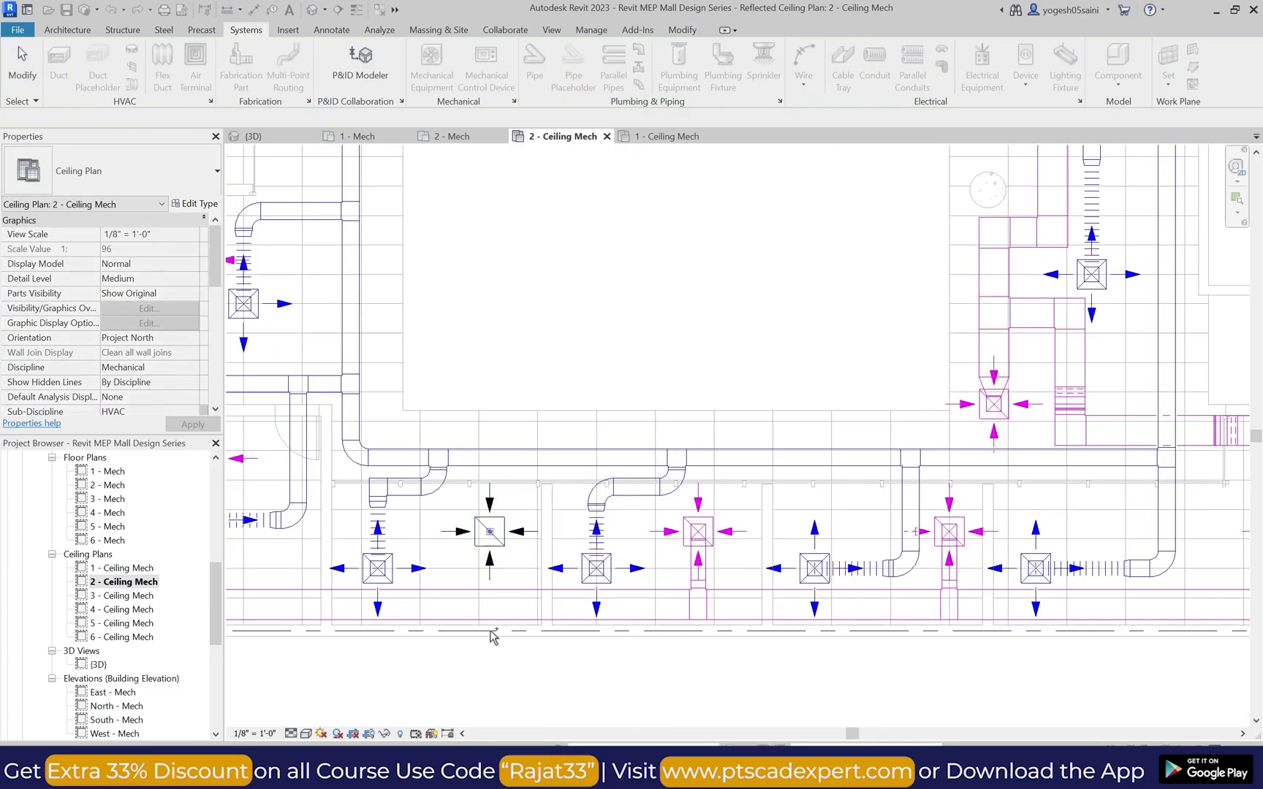
{"action": "left_click", "coordinate": [437, 592]}
Step: Branch a 24" x 18" return duct east off the west return main, cross the supply main at 11' 10" middle elevation, and turn about 3'-6" north
{"action": "scroll", "coordinate": [437, 592], "scroll_direction": "down", "scroll_amount": 4}
{"action": "scroll", "coordinate": [346, 411], "scroll_direction": "up", "scroll_amount": 3}
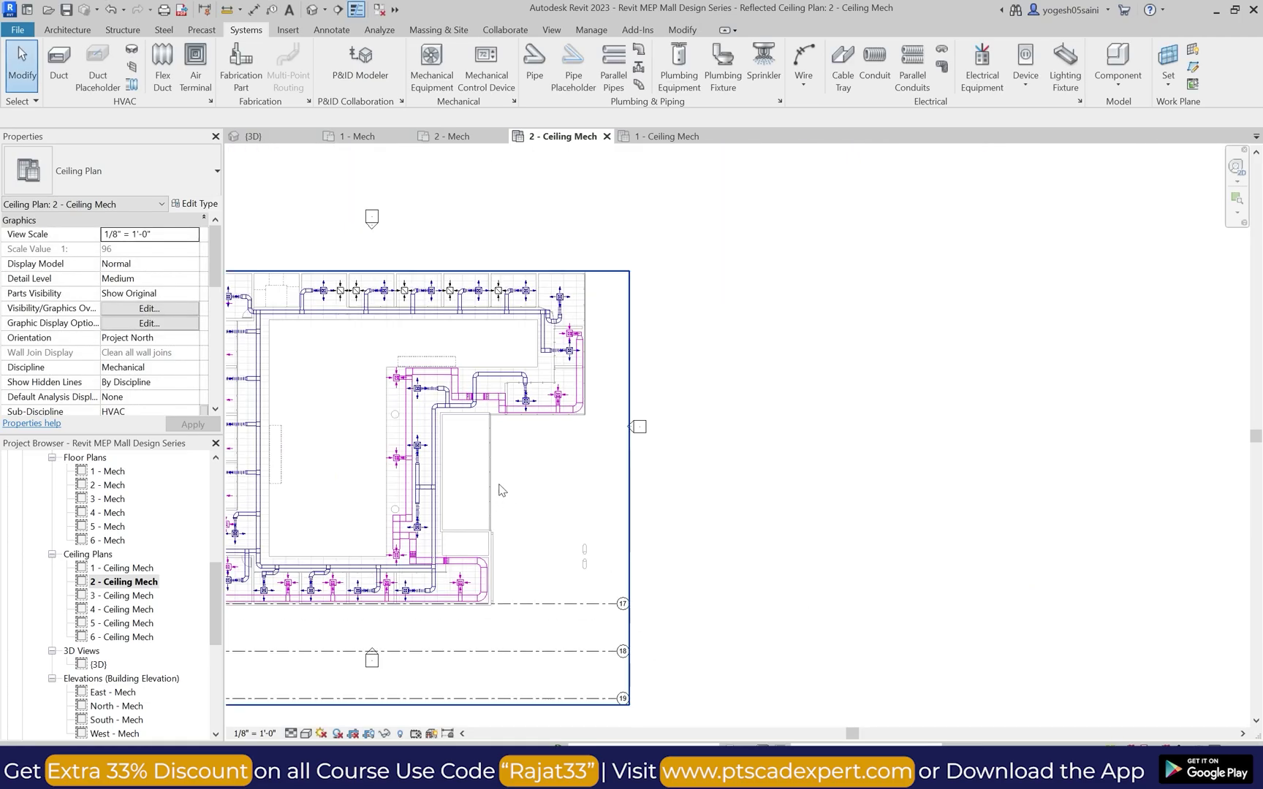
{"action": "scroll", "coordinate": [343, 411], "scroll_direction": "up", "scroll_amount": 3}
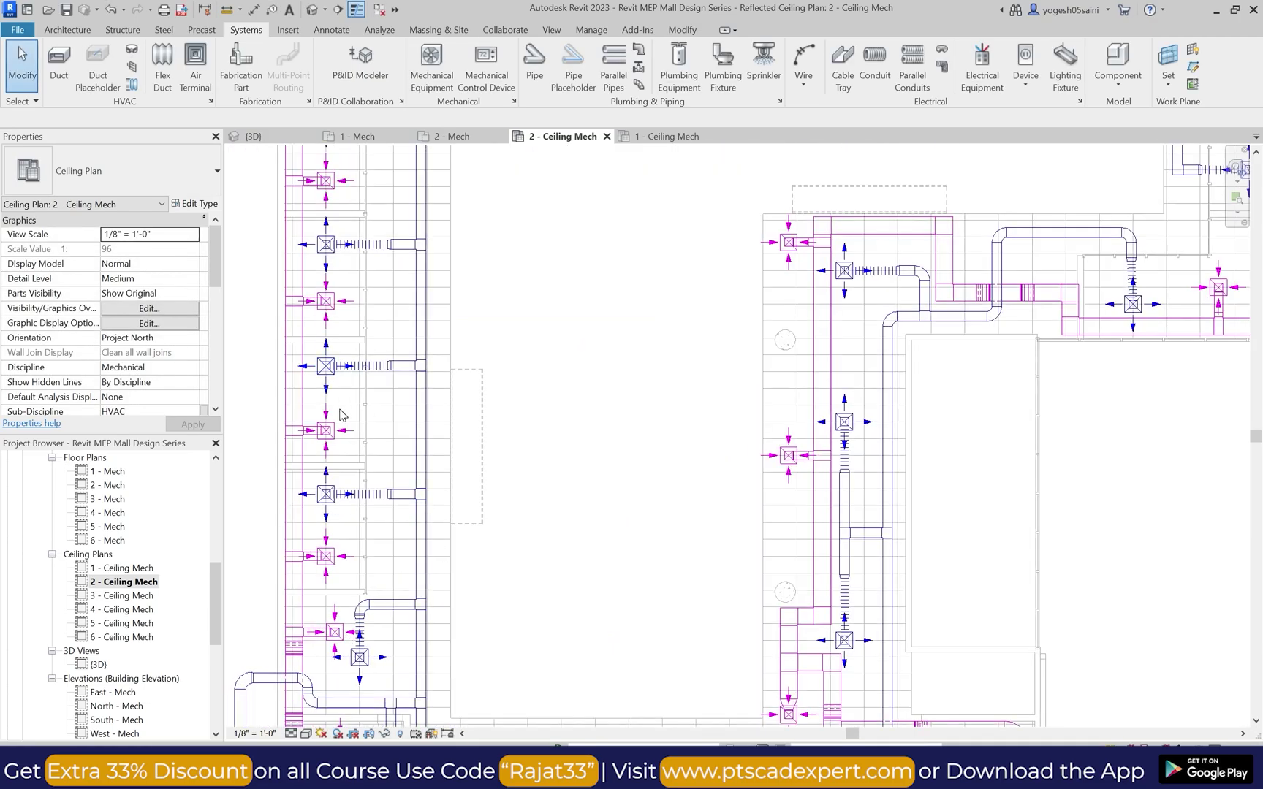
{"action": "left_click", "coordinate": [59, 70]}
{"action": "scroll", "coordinate": [269, 510], "scroll_direction": "up", "scroll_amount": 2}
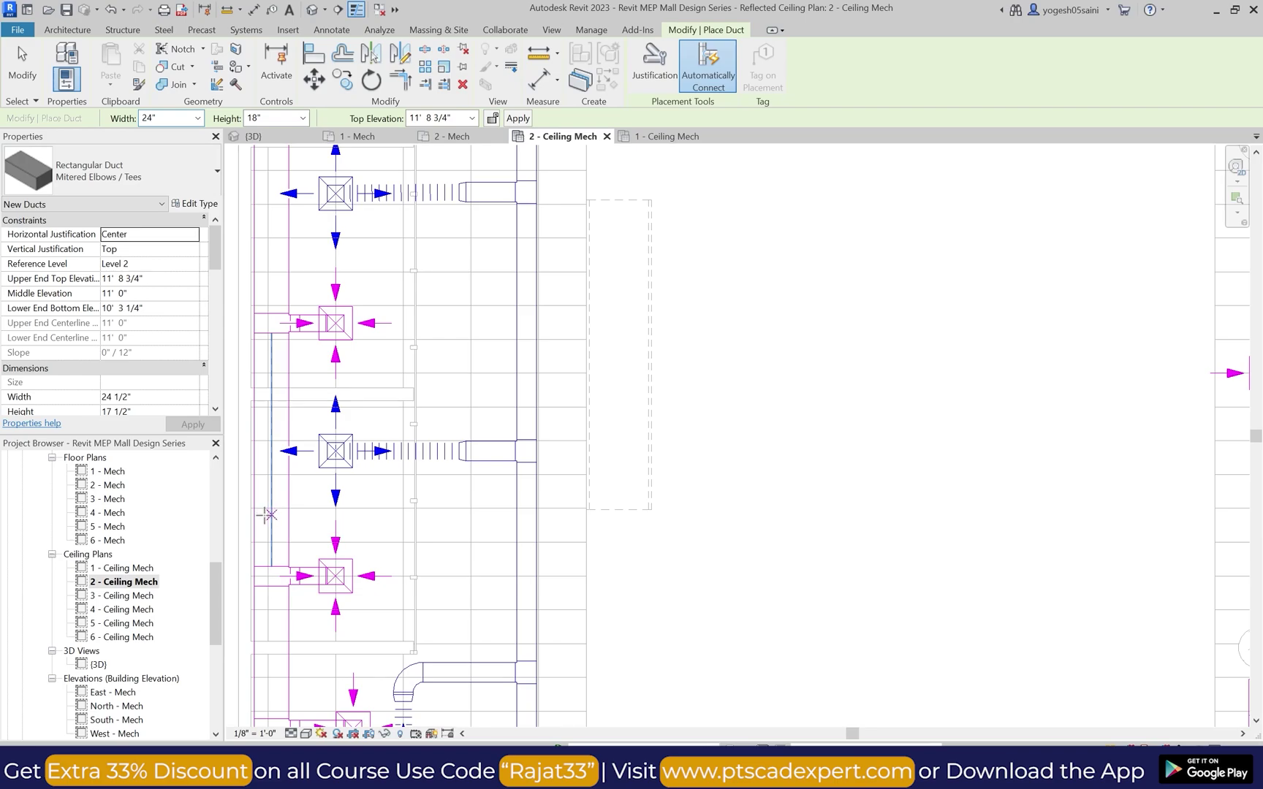
{"action": "left_click", "coordinate": [266, 515]}
{"action": "left_click", "coordinate": [172, 294]}
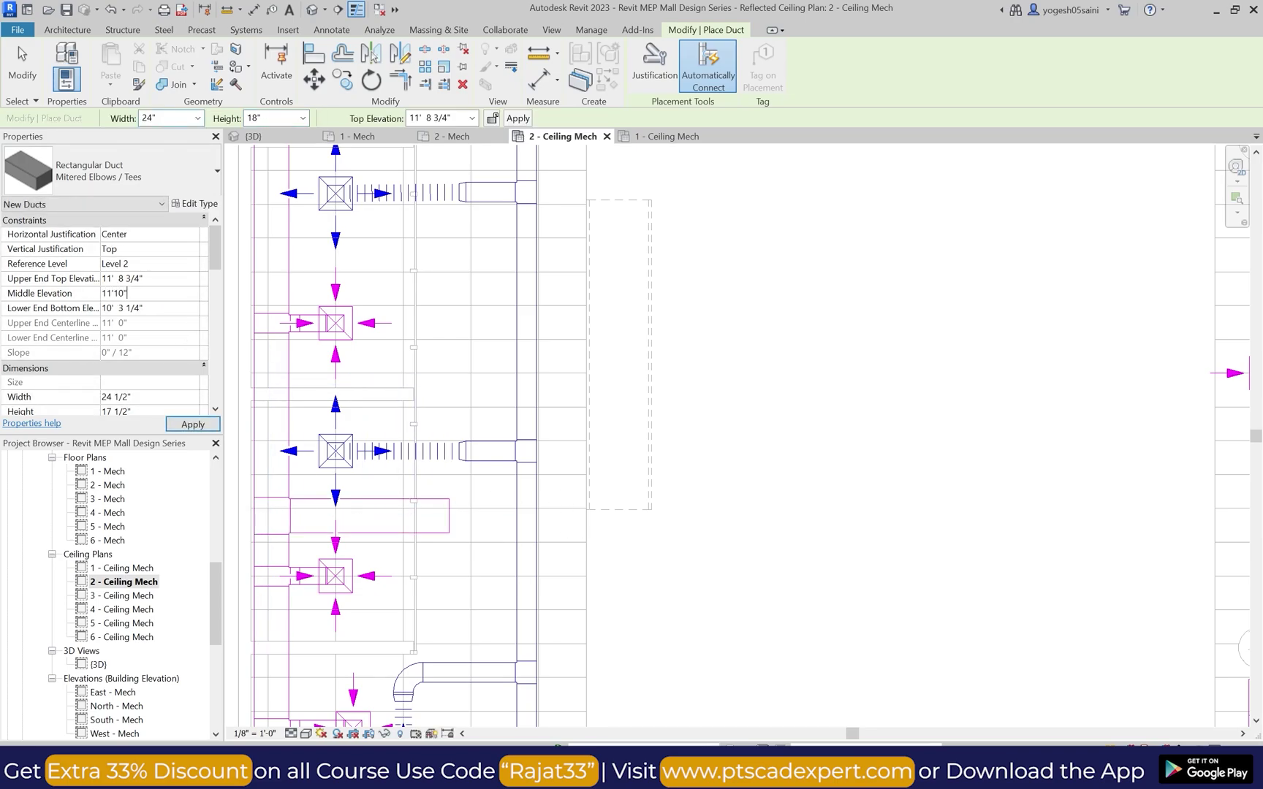
{"action": "left_click", "coordinate": [448, 516]}
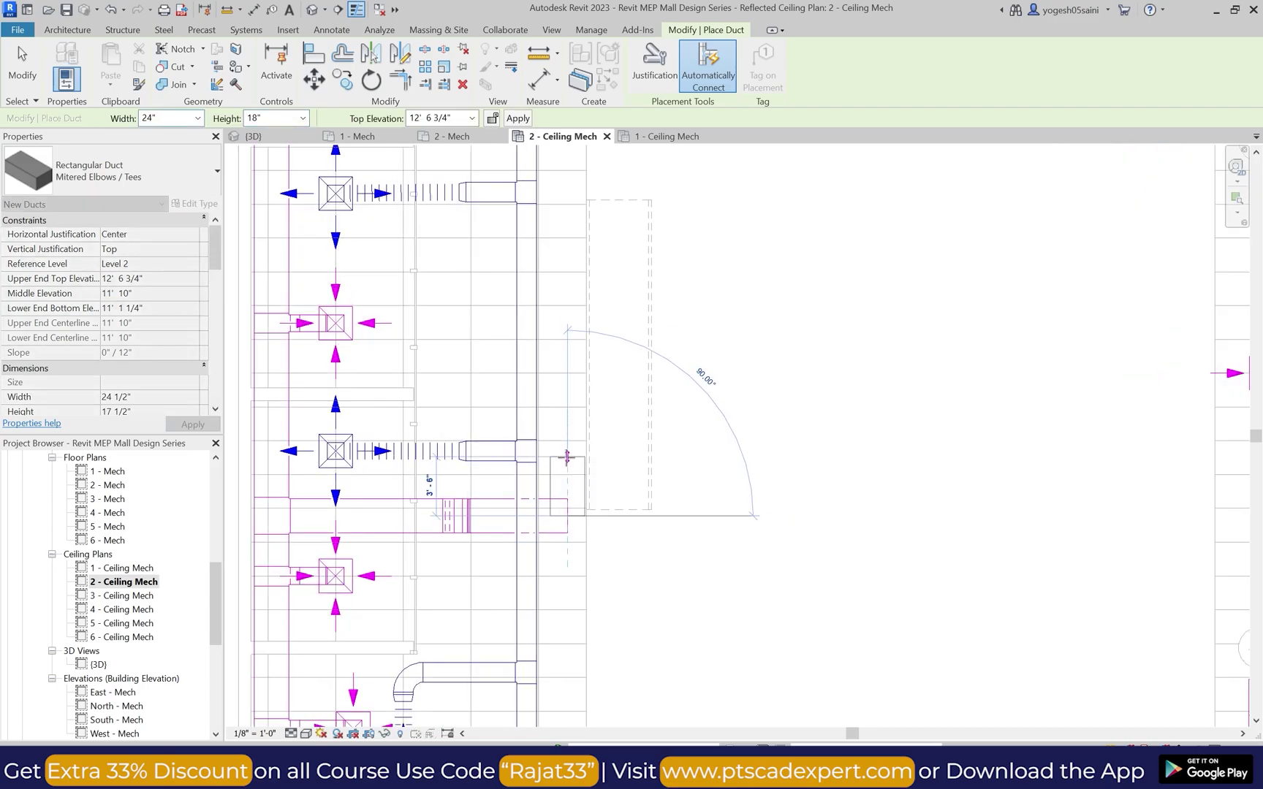
Step: Run the 24" x 18" return duct north beside the west supply main at 11' 0" middle elevation and turn it briefly east
{"action": "left_click", "coordinate": [160, 297]}
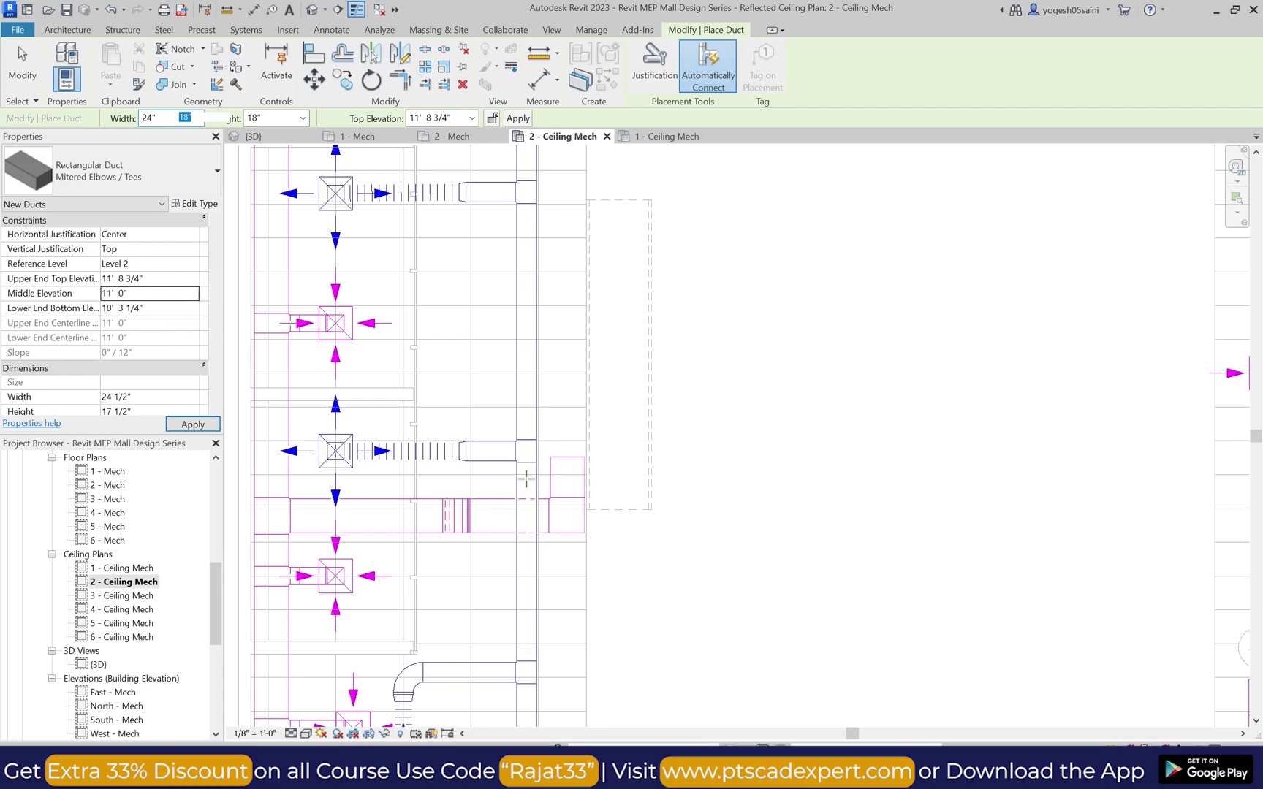
{"action": "scroll", "coordinate": [640, 413], "scroll_direction": "down", "scroll_amount": 5}
{"action": "scroll", "coordinate": [592, 372], "scroll_direction": "up", "scroll_amount": 6}
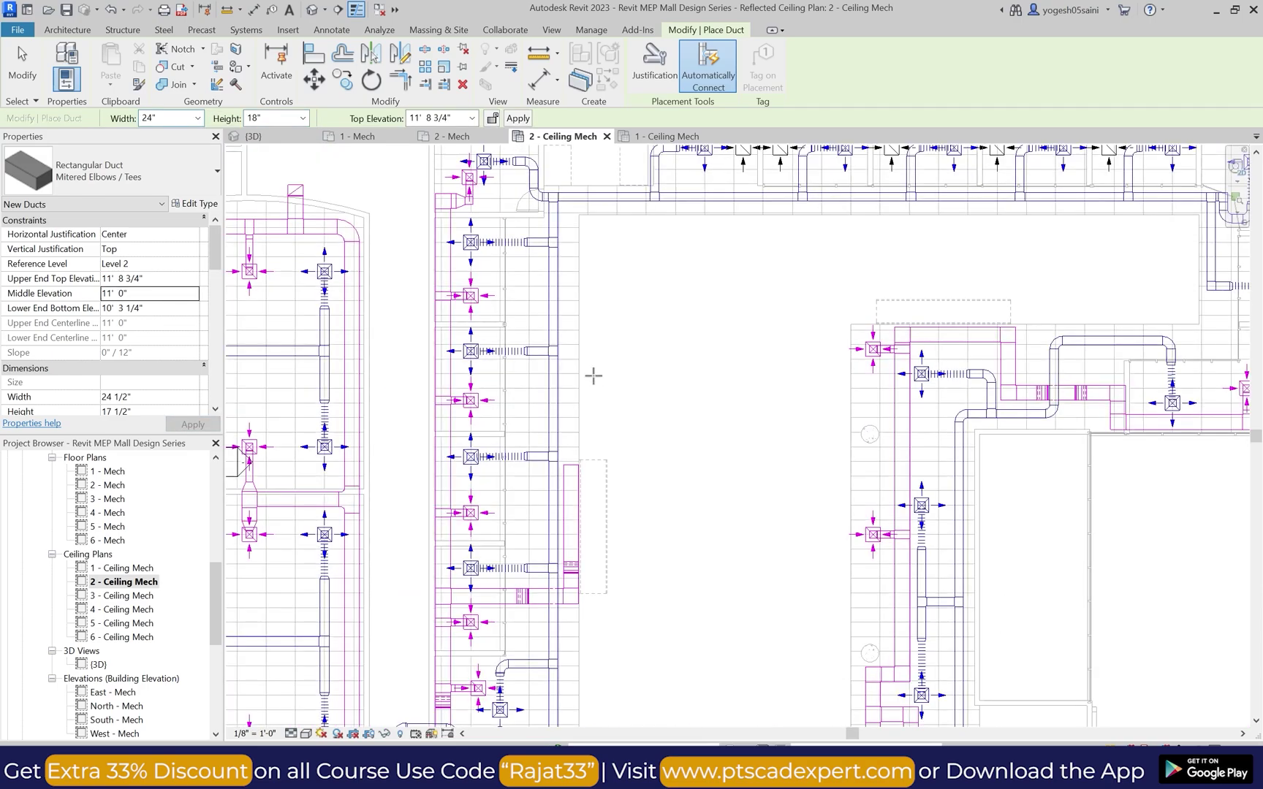
{"action": "scroll", "coordinate": [541, 339], "scroll_direction": "up", "scroll_amount": 5}
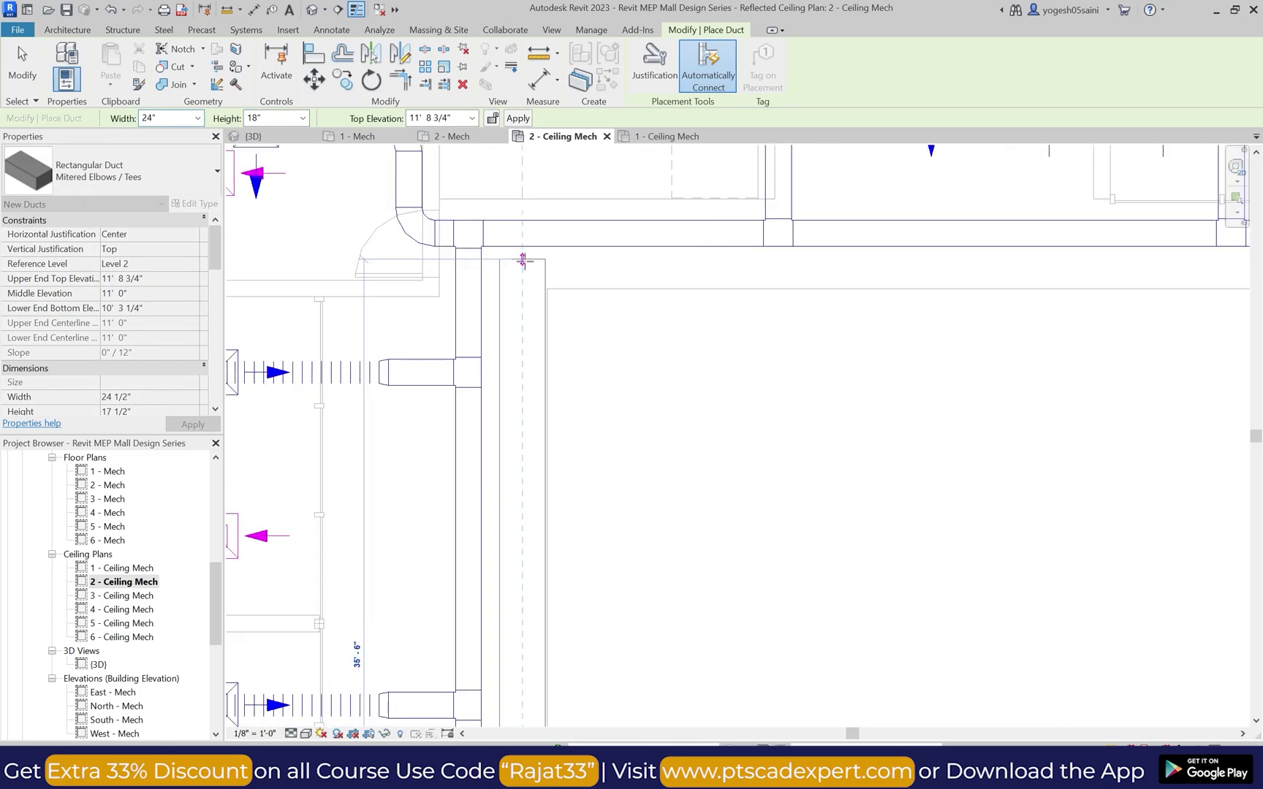
{"action": "key", "text": "Escape"}
{"action": "scroll", "coordinate": [666, 346], "scroll_direction": "down", "scroll_amount": 4}
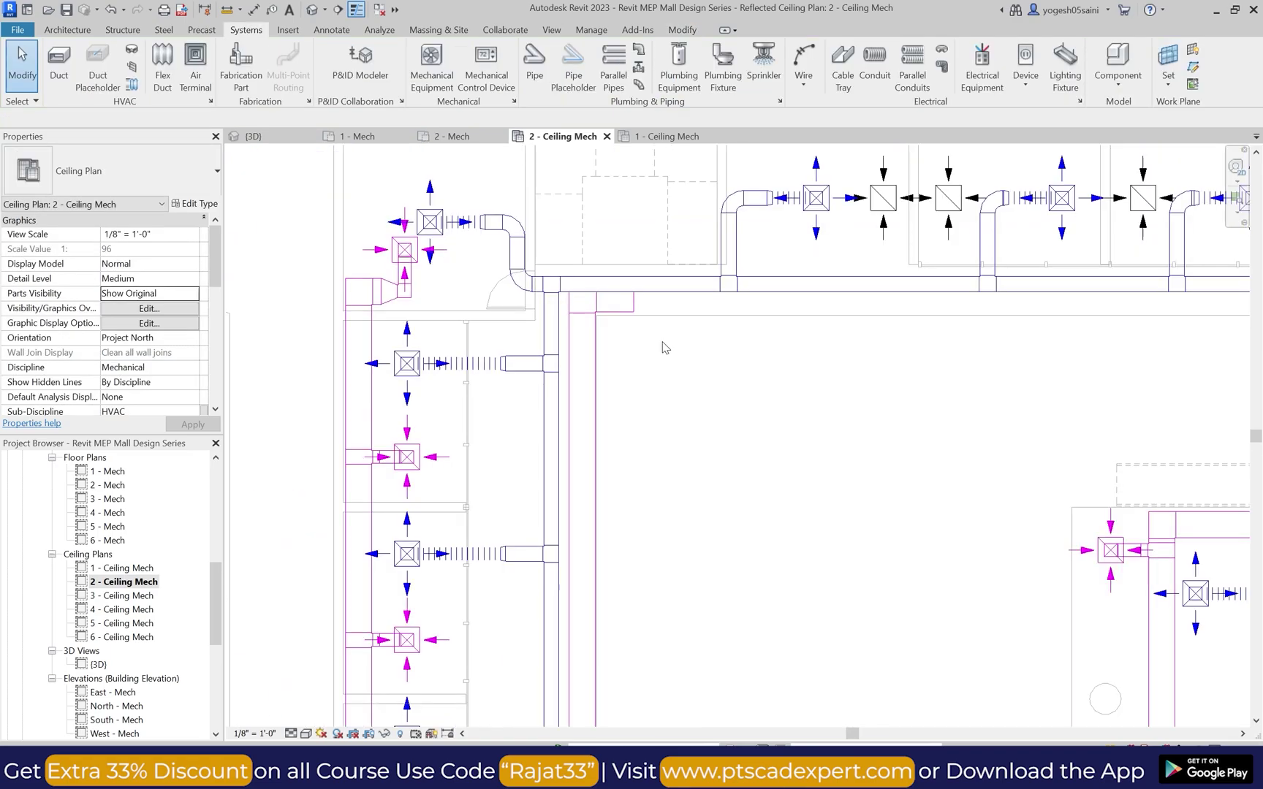
Step: Extend the return main east along the north row of rooms at 11' 10" middle elevation, parallel to the supply main
{"action": "scroll", "coordinate": [753, 265], "scroll_direction": "up", "scroll_amount": 3}
{"action": "left_click", "coordinate": [761, 284]}
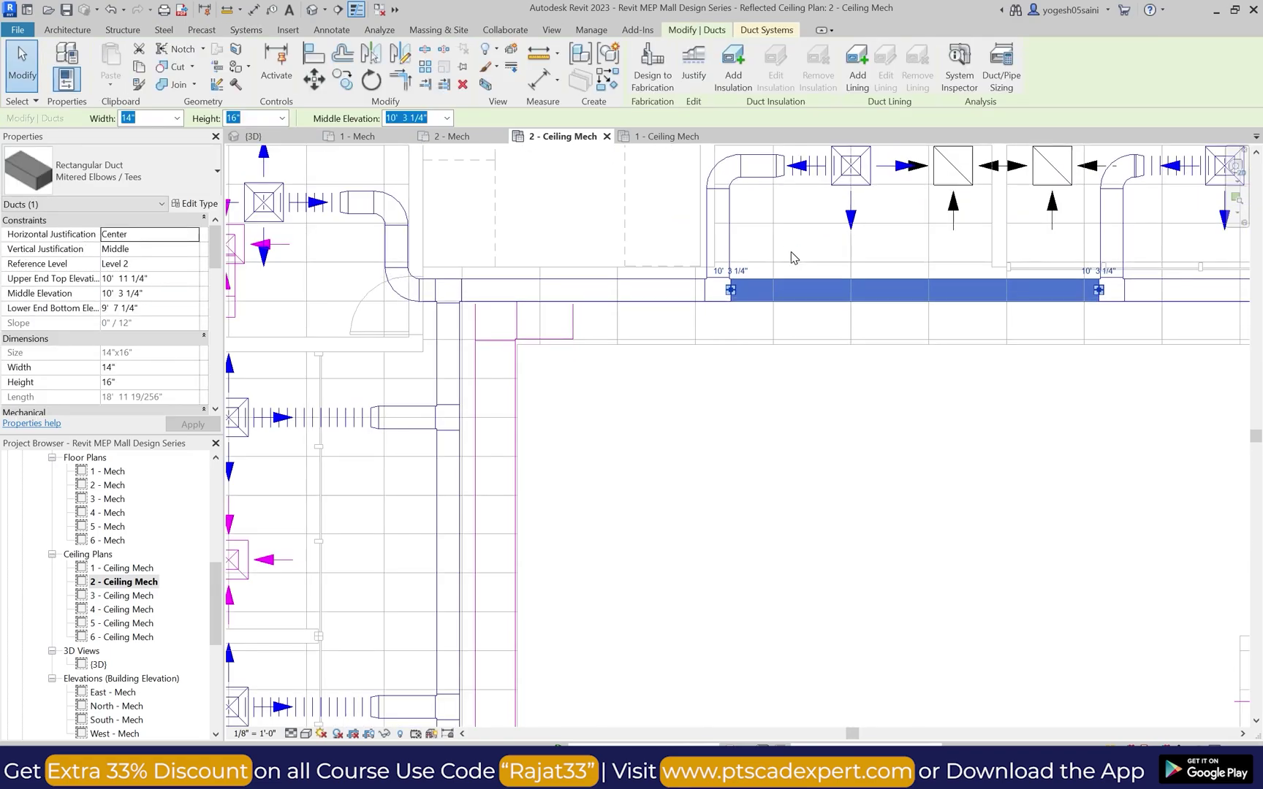
{"action": "key", "text": "Escape"}
{"action": "scroll", "coordinate": [365, 179], "scroll_direction": "down", "scroll_amount": 2}
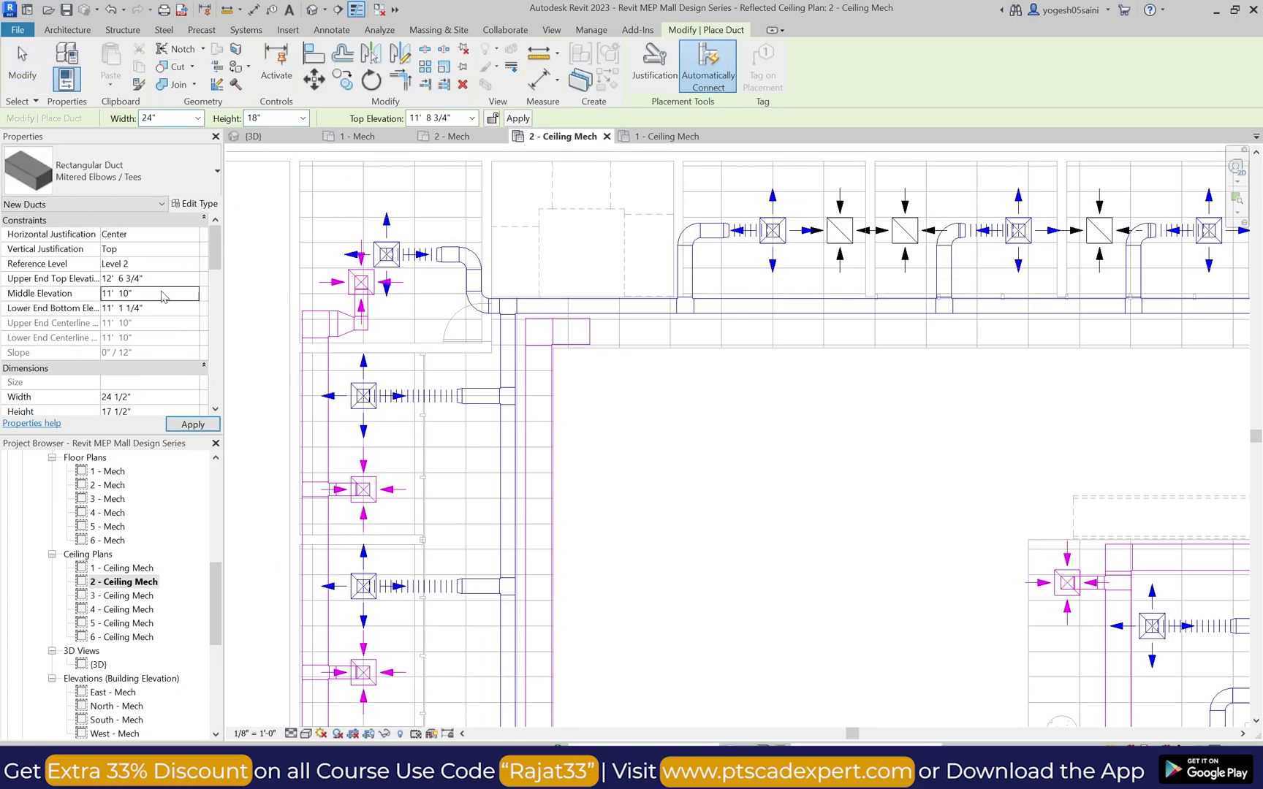
{"action": "scroll", "coordinate": [731, 365], "scroll_direction": "down", "scroll_amount": 3}
{"action": "scroll", "coordinate": [1021, 378], "scroll_direction": "up", "scroll_amount": 4}
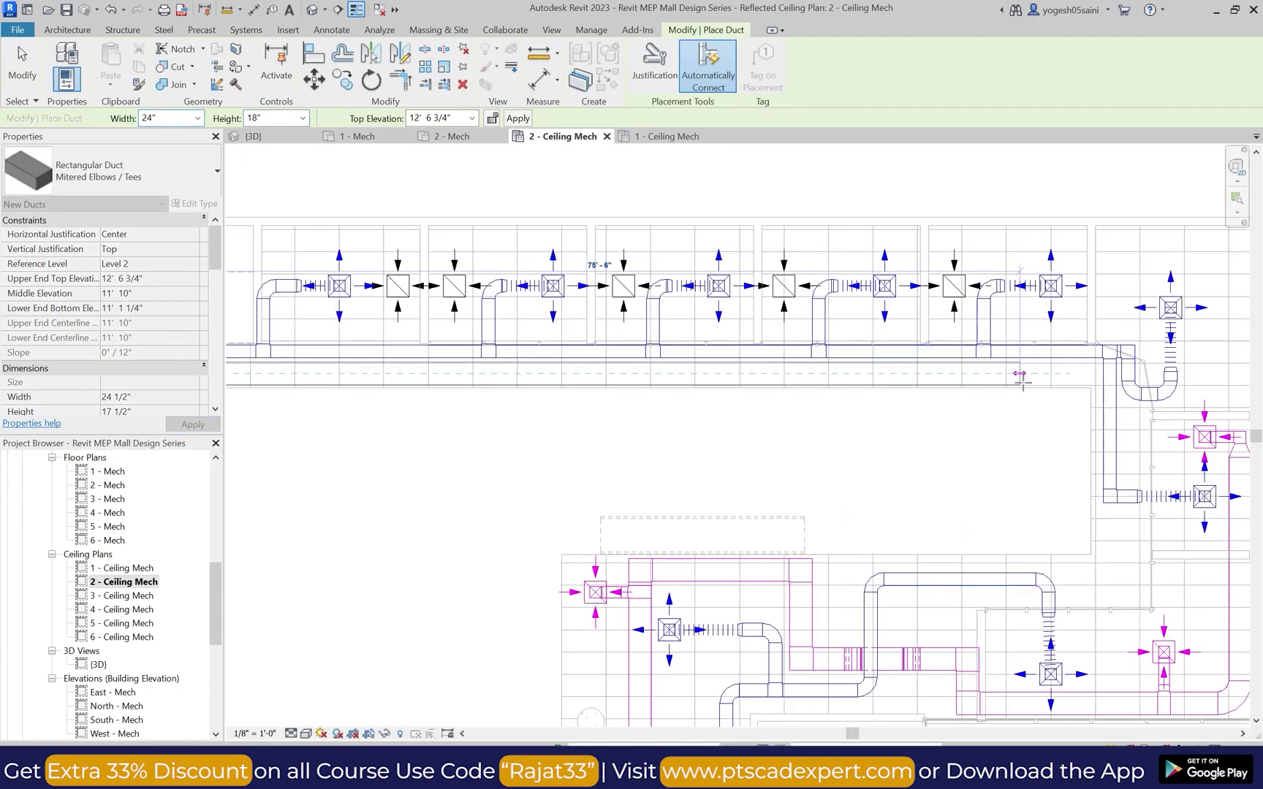
{"action": "scroll", "coordinate": [912, 387], "scroll_direction": "down", "scroll_amount": 3}
{"action": "key", "text": "Escape"}
{"action": "key", "text": "Escape"}
Step: Place a 24 x 24 Face 12 x 12 Connection Return Diffuser east of the supply diffuser in the northeast room
{"action": "key", "text": "a"}
{"action": "key", "text": "t"}
{"action": "scroll", "coordinate": [1045, 376], "scroll_direction": "up", "scroll_amount": 4}
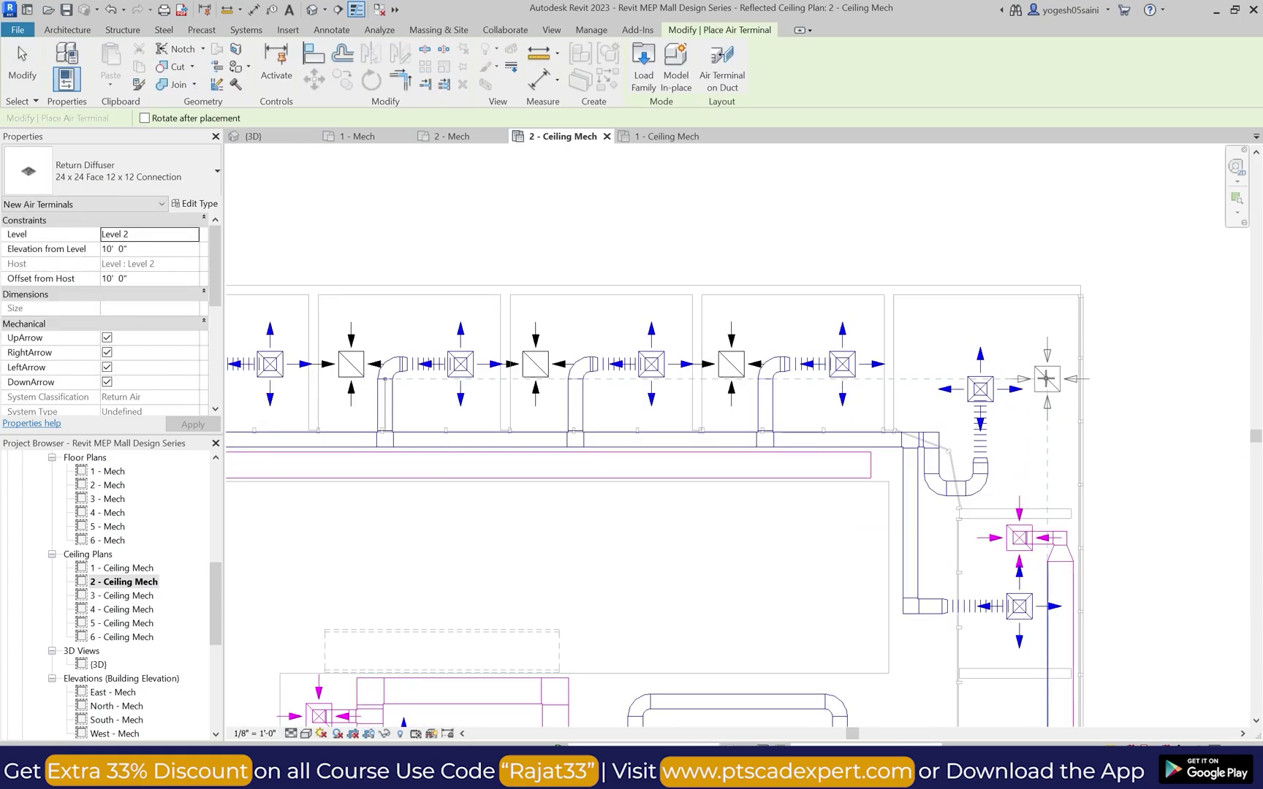
{"action": "key", "text": "Escape"}
{"action": "middle_click_drag", "start_coordinate": [1102, 345], "coordinate": [1090, 312]}
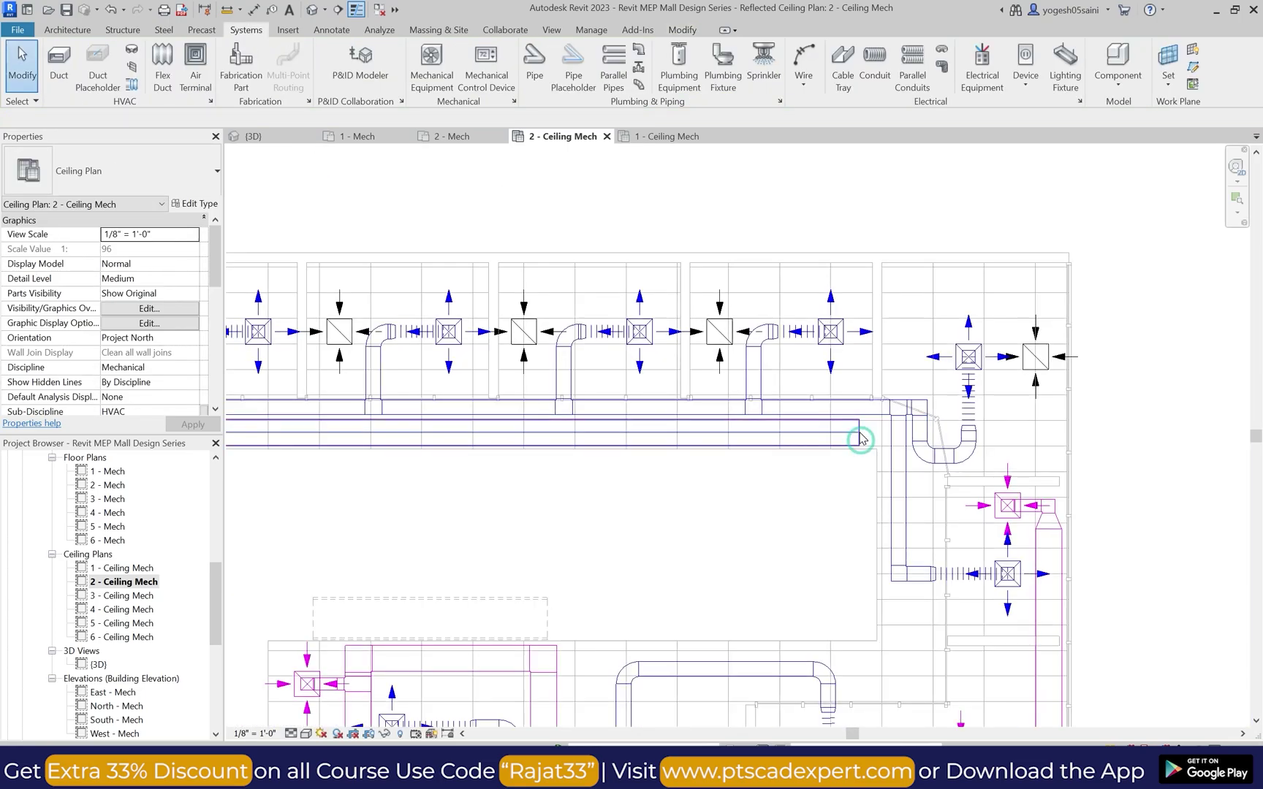
Step: Extend the north return main east over the supply ducts, just past the northeast room's return diffuser, at 11' 10" middle elevation
{"action": "left_click", "coordinate": [1087, 428]}
{"action": "left_click", "coordinate": [1205, 736]}
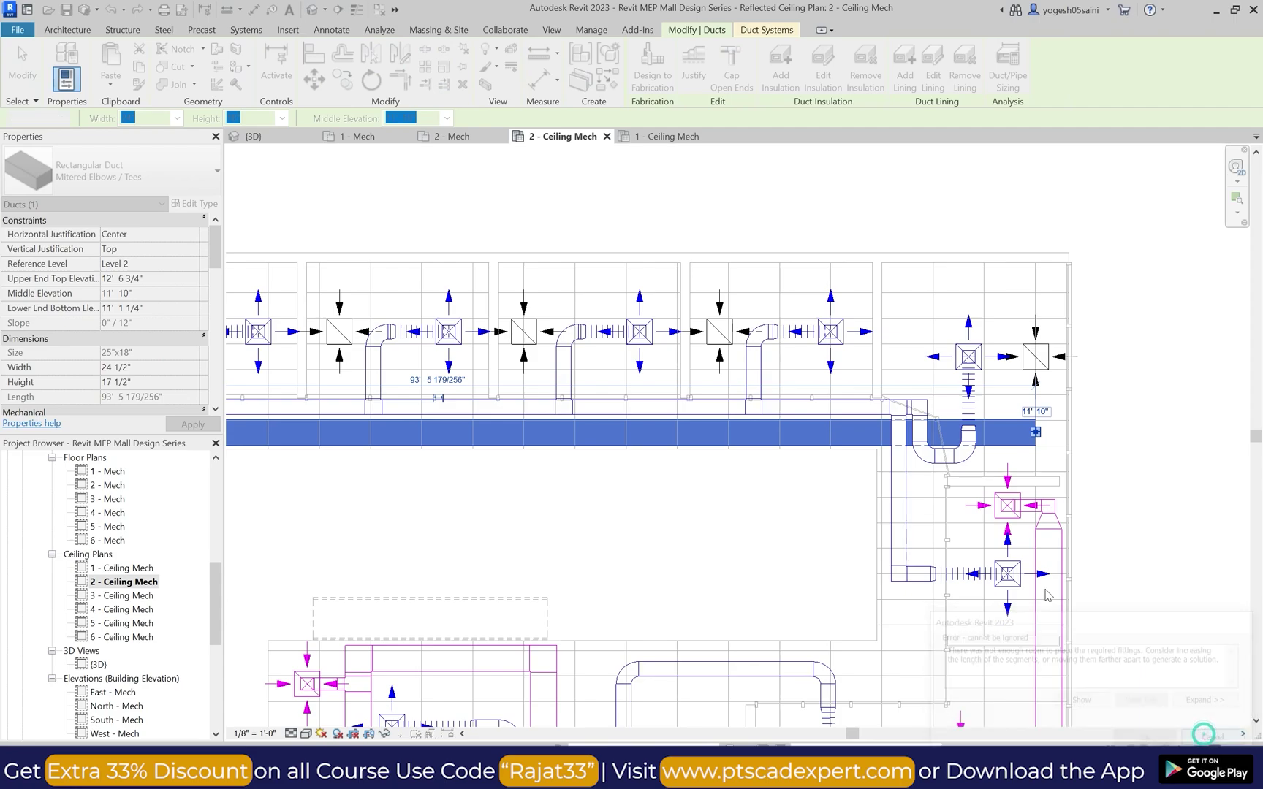
{"action": "left_click", "coordinate": [60, 67]}
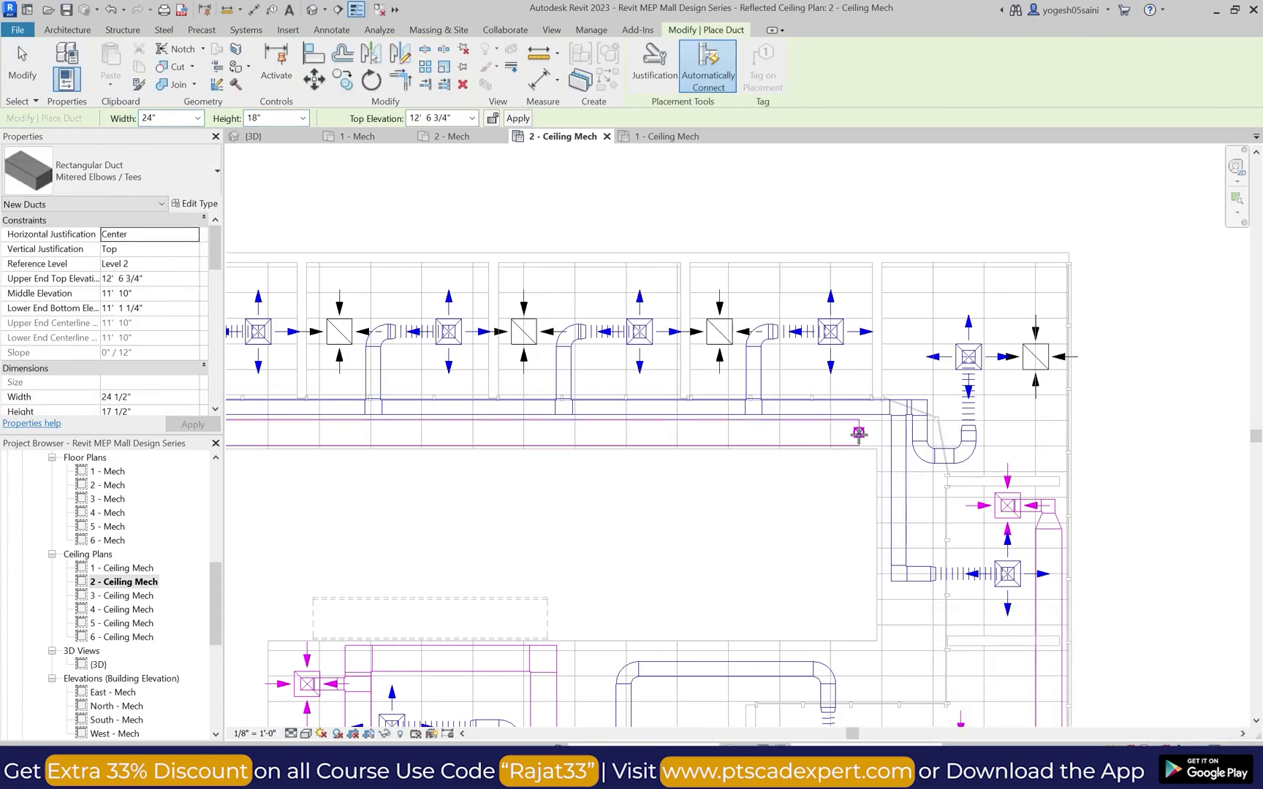
{"action": "key", "text": "Escape"}
{"action": "key", "text": "Escape"}
{"action": "scroll", "coordinate": [1043, 427], "scroll_direction": "up", "scroll_amount": 2}
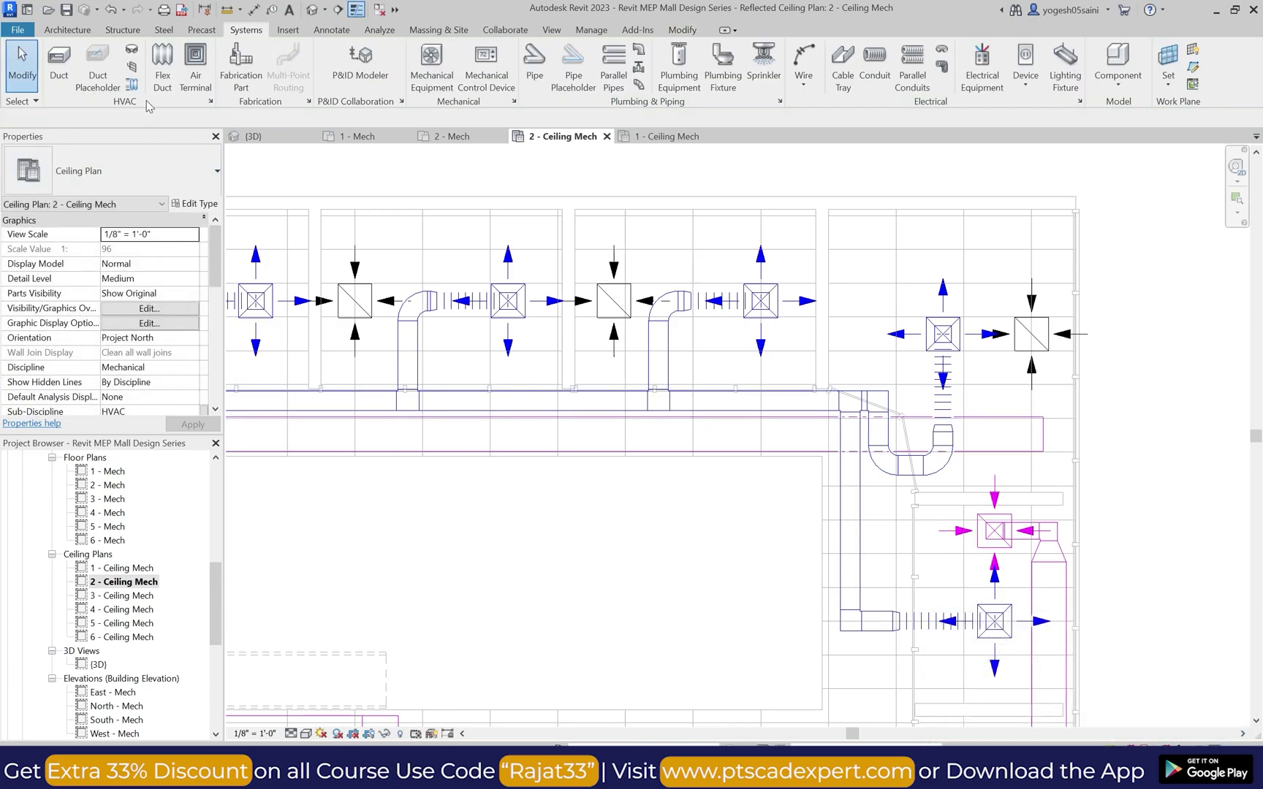
{"action": "scroll", "coordinate": [1112, 363], "scroll_direction": "up", "scroll_amount": 1}
{"action": "key", "text": "Escape"}
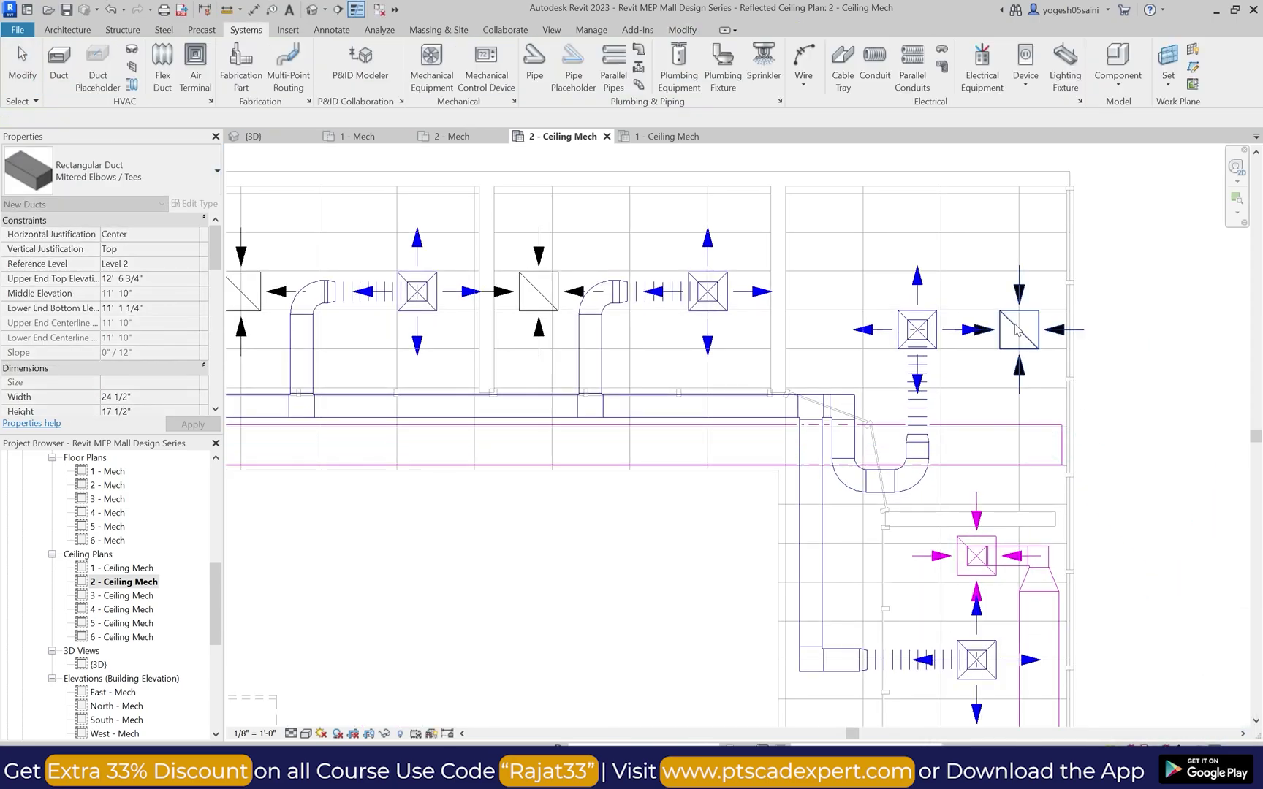
Step: Connect the northeast room's return diffuser into the north return main and remove the short duct stub beyond the tee
{"action": "left_click", "coordinate": [1018, 330]}
{"action": "key", "text": "Escape"}
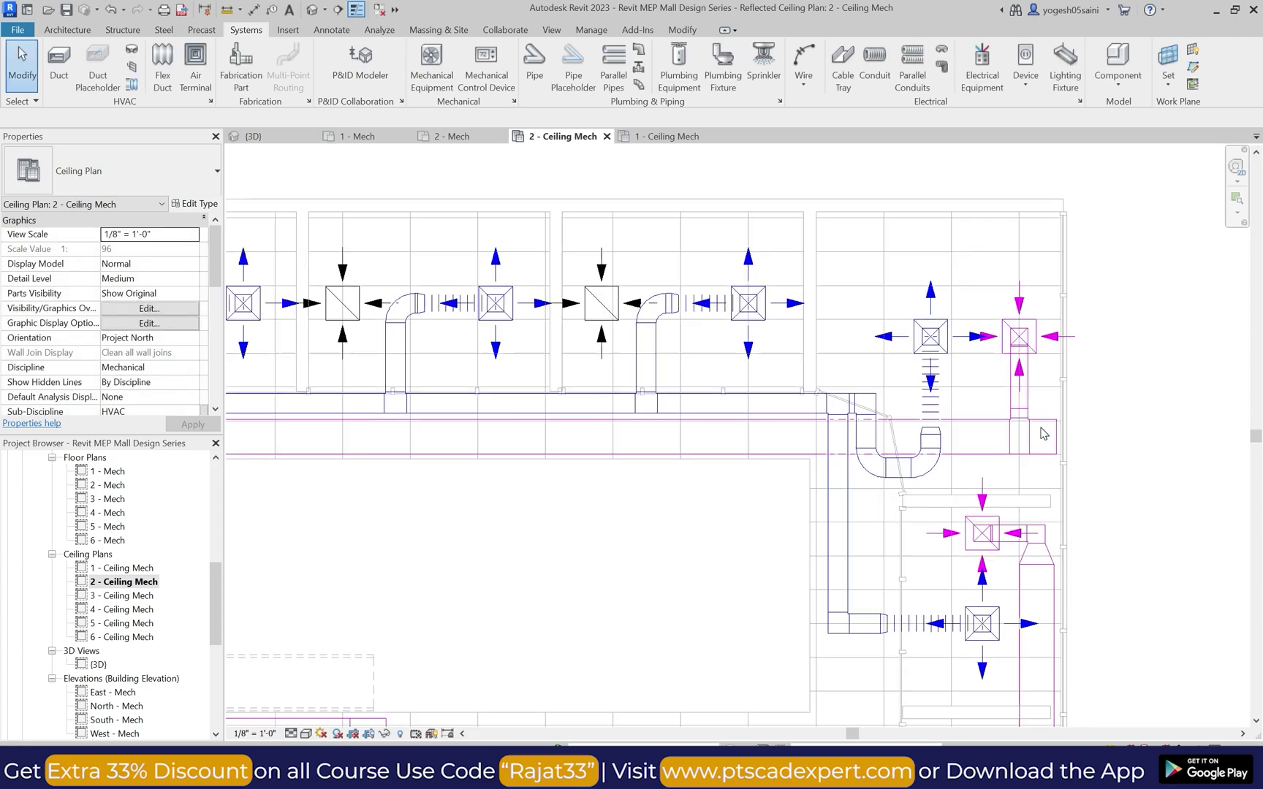
{"action": "left_click", "coordinate": [1020, 442]}
{"action": "key", "text": "Escape"}
Step: Convert the tee below the northeast room's return diffuser to an elbow and change it to the rectangular radius type
{"action": "left_click", "coordinate": [1019, 442]}
{"action": "scroll", "coordinate": [1049, 441], "scroll_direction": "up", "scroll_amount": 2}
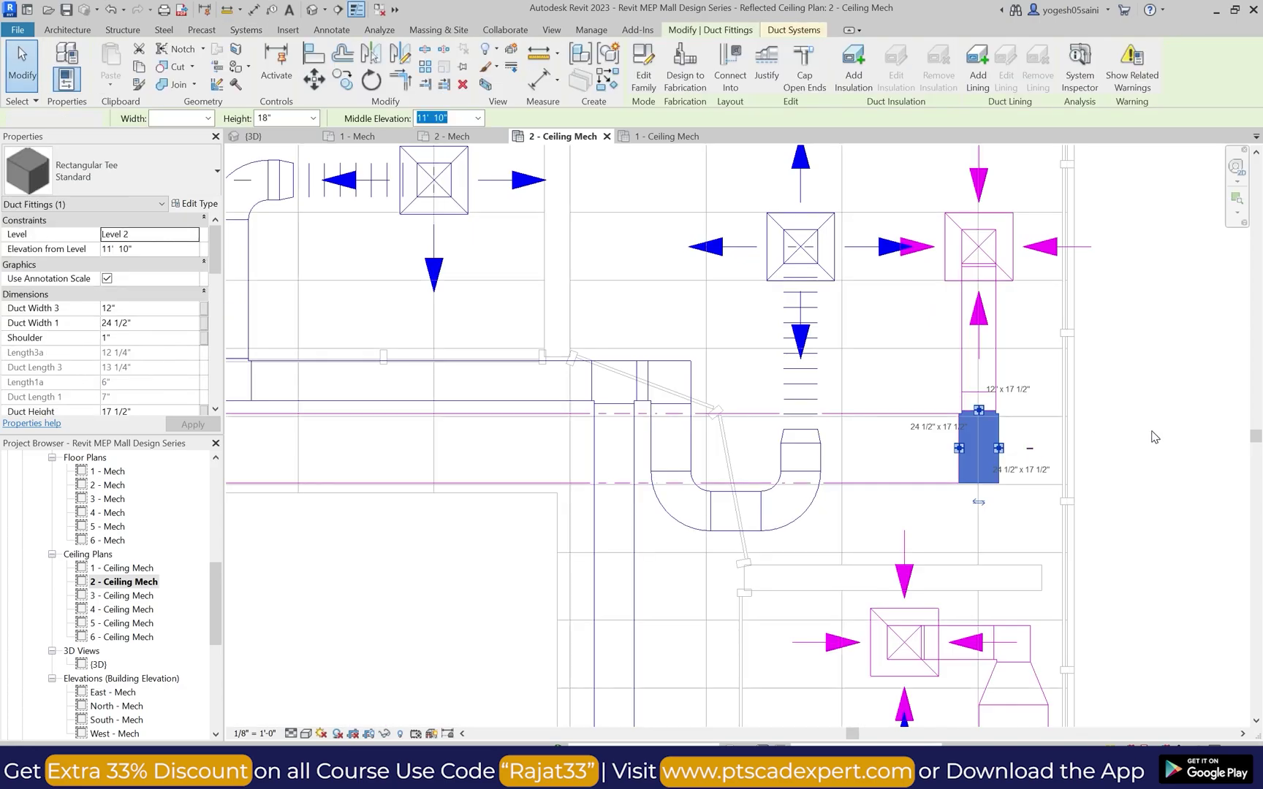
{"action": "key", "text": "Escape"}
{"action": "left_click", "coordinate": [292, 59]}
{"action": "left_click", "coordinate": [110, 171]}
{"action": "left_click", "coordinate": [86, 268]}
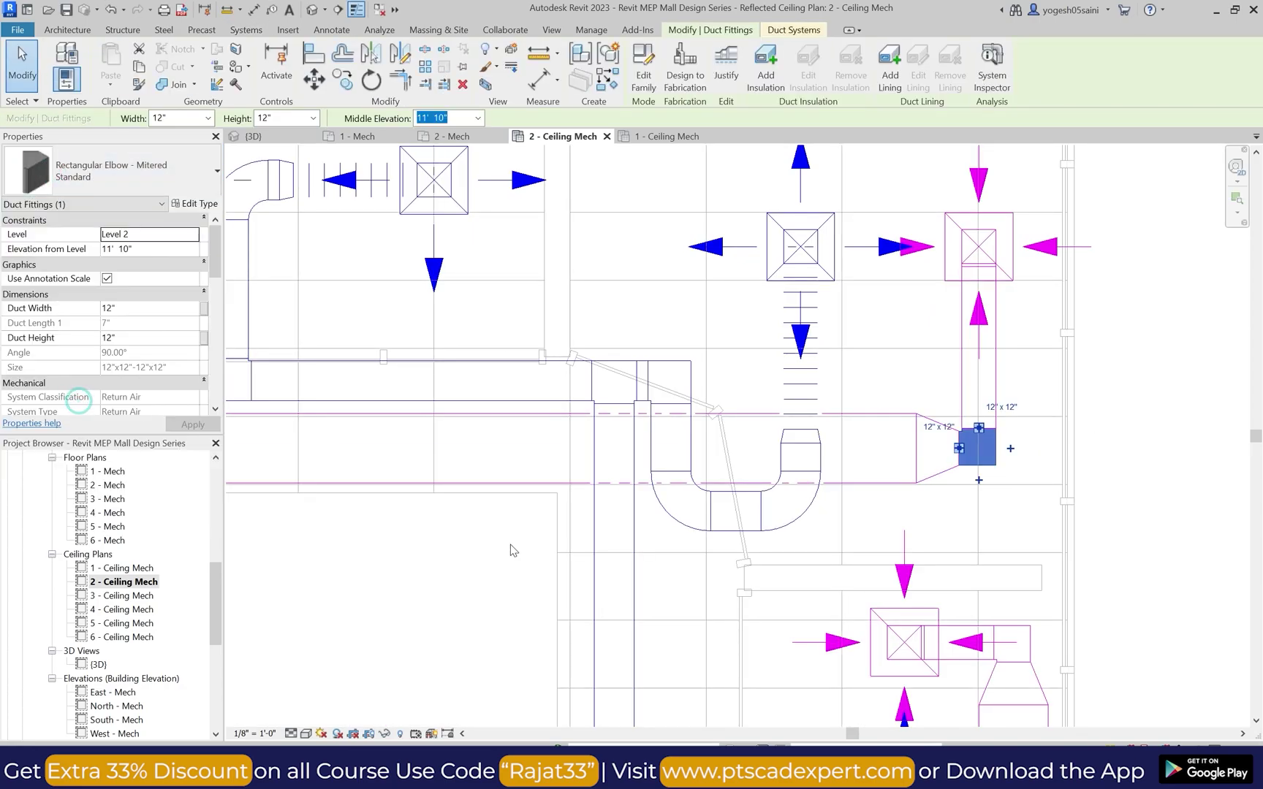
{"action": "key", "text": "Escape"}
{"action": "scroll", "coordinate": [476, 545], "scroll_direction": "down", "scroll_amount": 4}
Step: Connect the two easternmost unconnected return diffusers in the north row of rooms into the north return main
{"action": "left_click", "coordinate": [476, 541]}
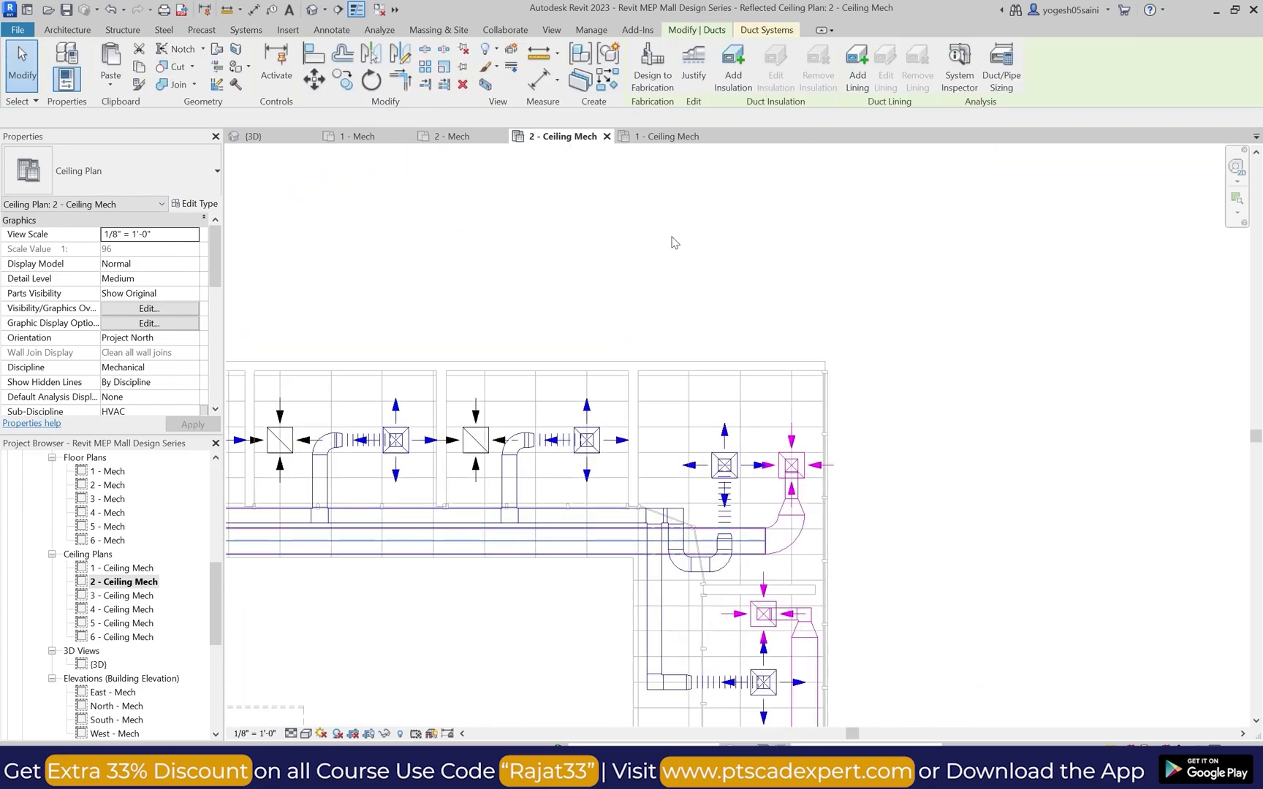
{"action": "left_click", "coordinate": [476, 443]}
{"action": "left_click", "coordinate": [723, 71]}
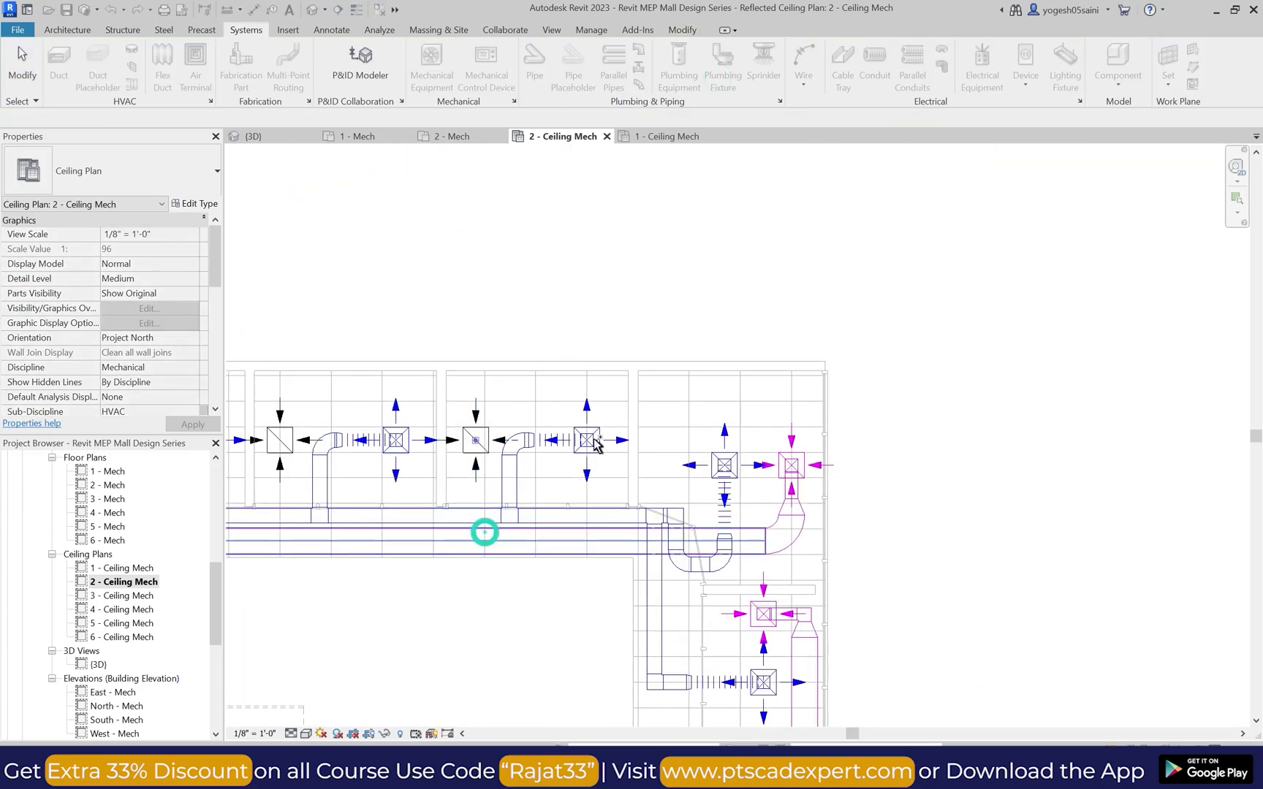
{"action": "scroll", "coordinate": [593, 440], "scroll_direction": "down", "scroll_amount": 3}
{"action": "scroll", "coordinate": [391, 437], "scroll_direction": "up", "scroll_amount": 3}
{"action": "left_click", "coordinate": [488, 455]}
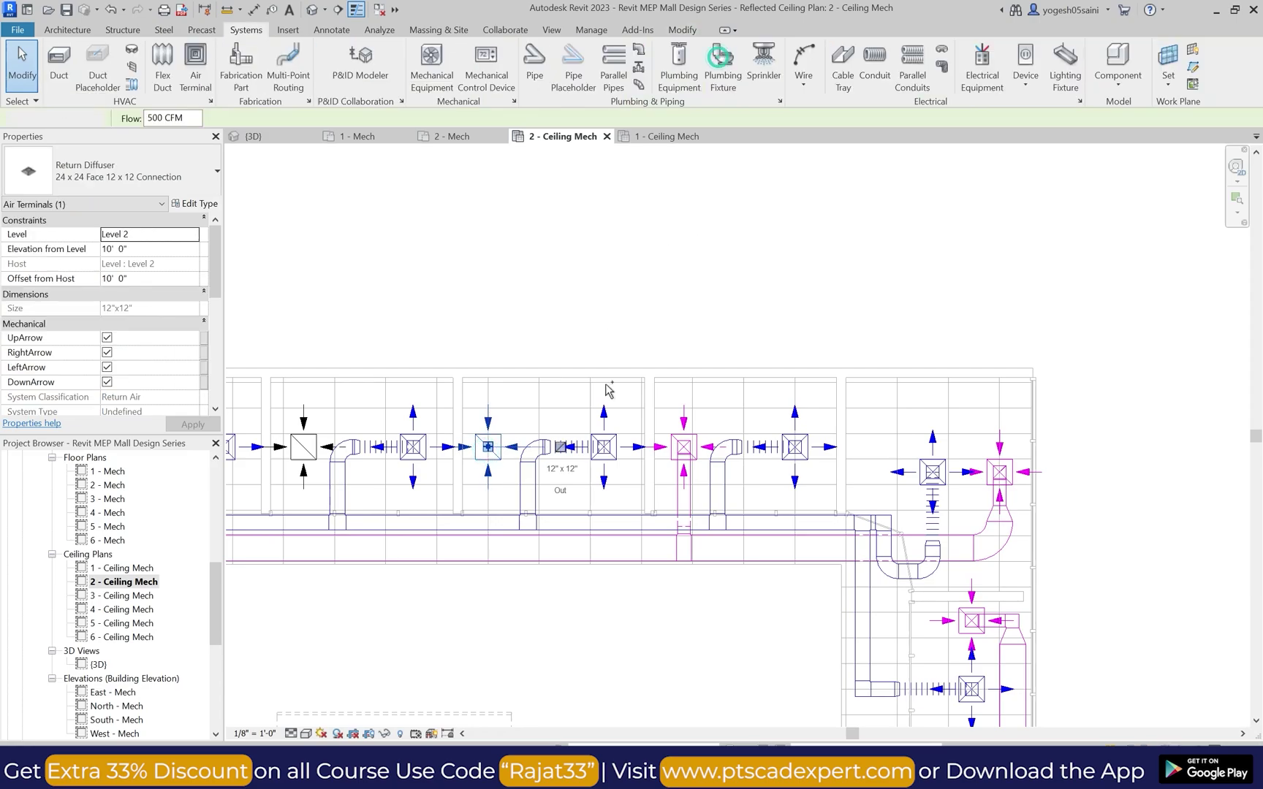
{"action": "left_click", "coordinate": [507, 559]}
{"action": "scroll", "coordinate": [591, 449], "scroll_direction": "down", "scroll_amount": 2}
Step: Connect the three remaining western return diffusers in the north row of rooms into the north return main
{"action": "left_click", "coordinate": [590, 449]}
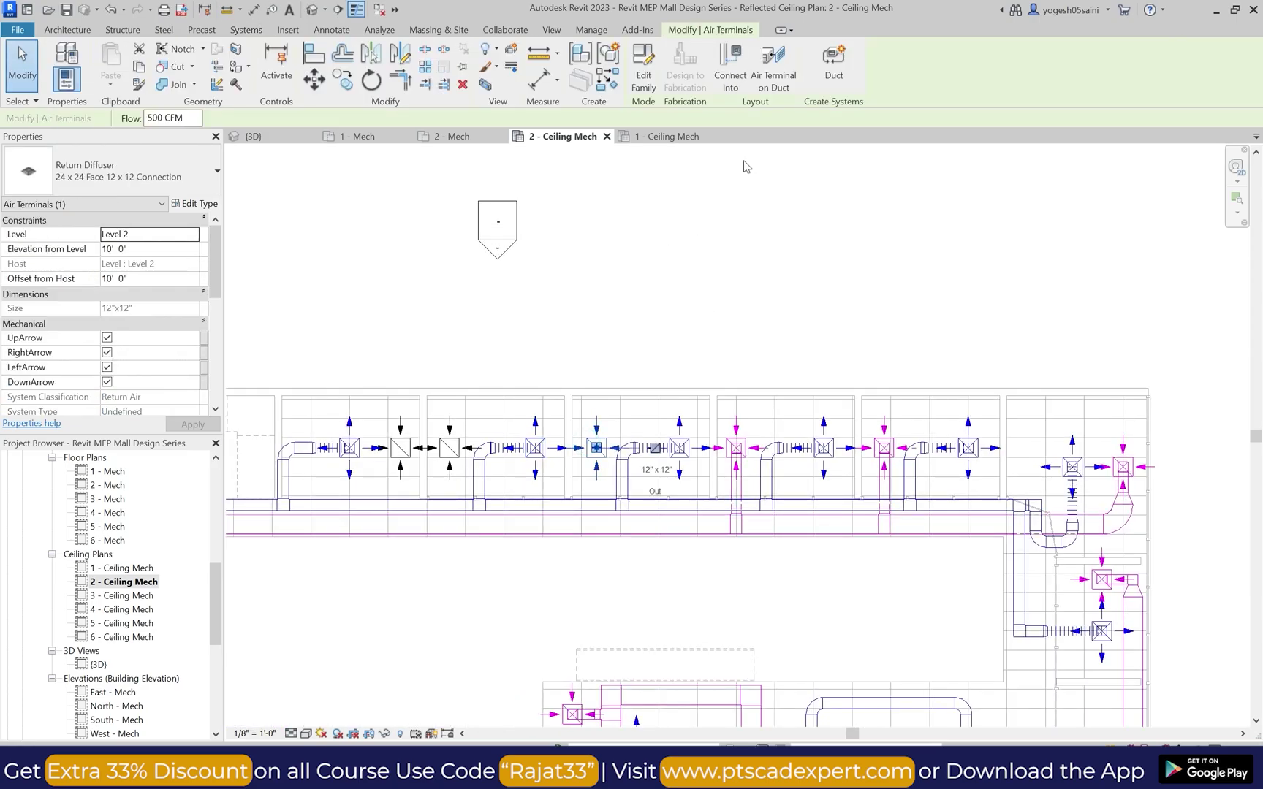
{"action": "left_click", "coordinate": [563, 565]}
{"action": "left_click", "coordinate": [449, 447]}
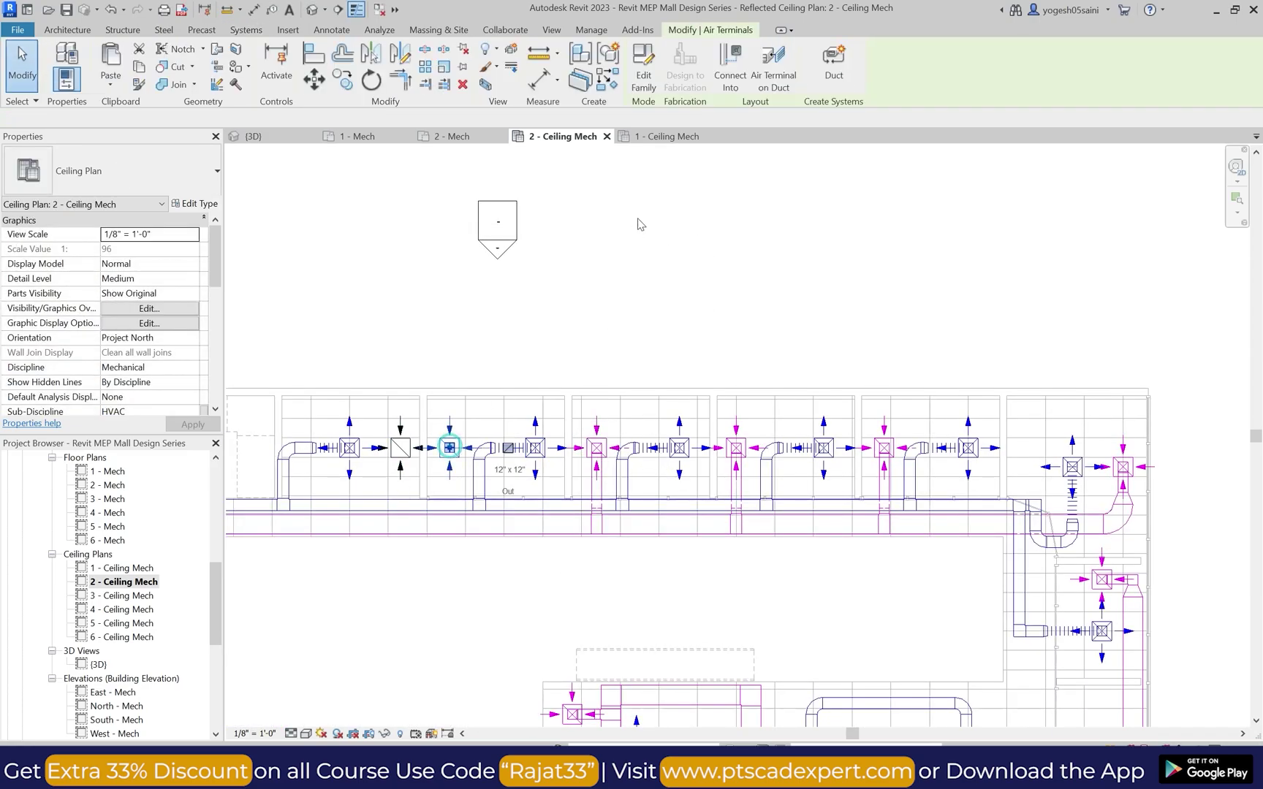
{"action": "left_click", "coordinate": [729, 70]}
{"action": "left_click", "coordinate": [447, 536]}
{"action": "scroll", "coordinate": [403, 517], "scroll_direction": "down", "scroll_amount": 1}
{"action": "scroll", "coordinate": [398, 468], "scroll_direction": "up", "scroll_amount": 2}
{"action": "left_click", "coordinate": [402, 456]}
{"action": "left_click", "coordinate": [546, 563]}
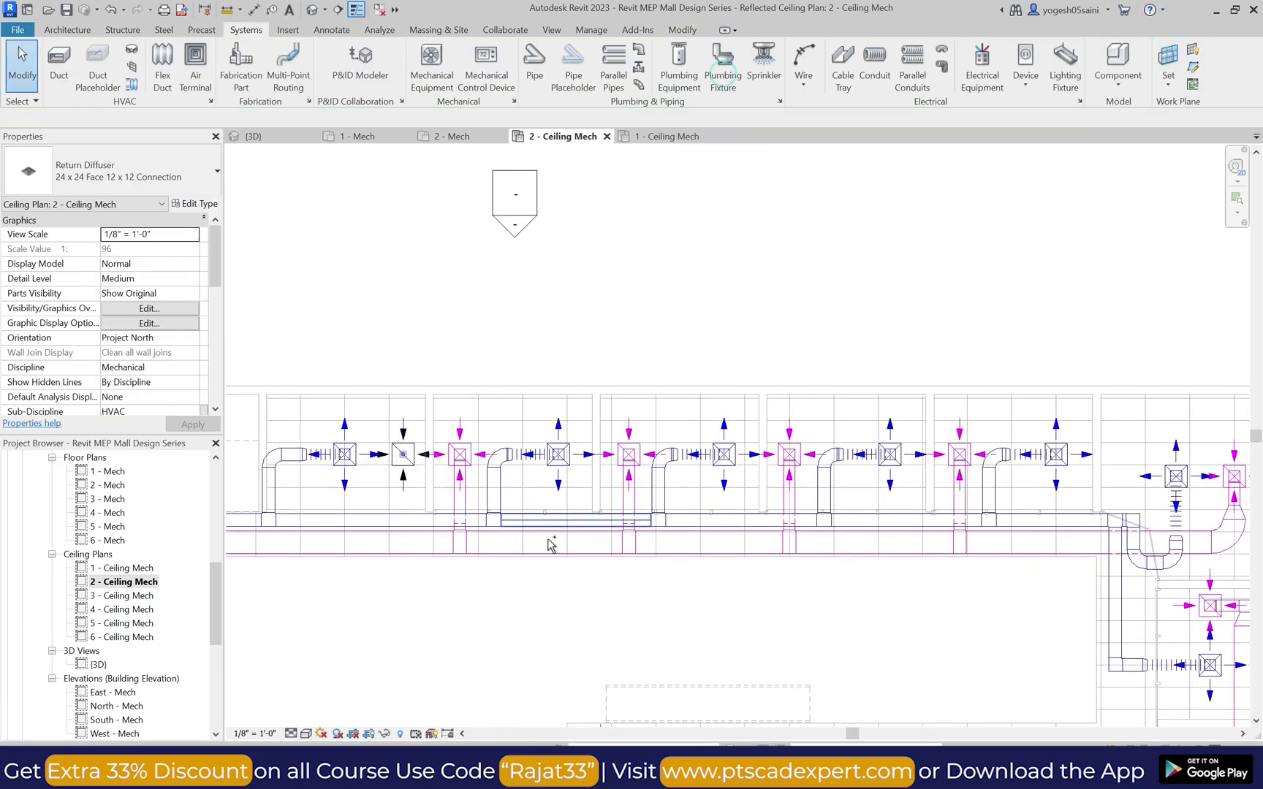
{"action": "scroll", "coordinate": [423, 546], "scroll_direction": "down", "scroll_amount": 2}
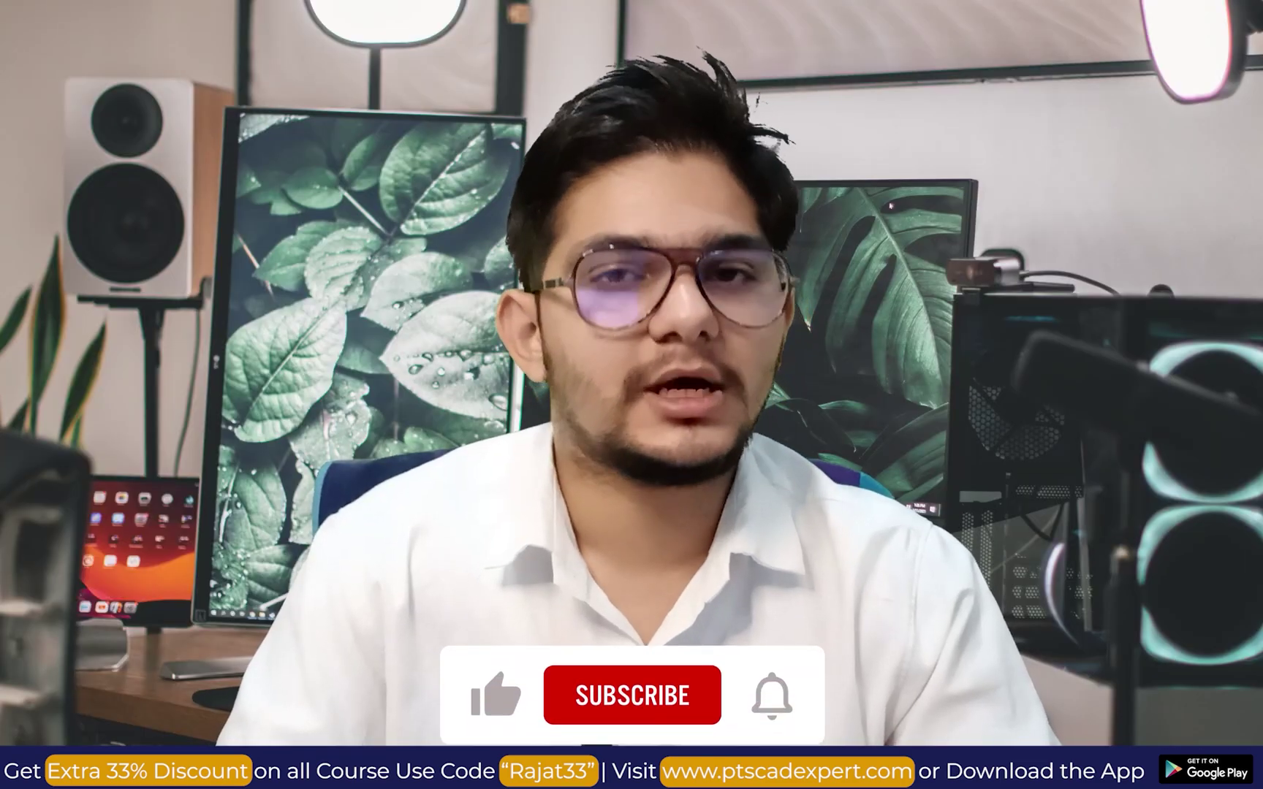